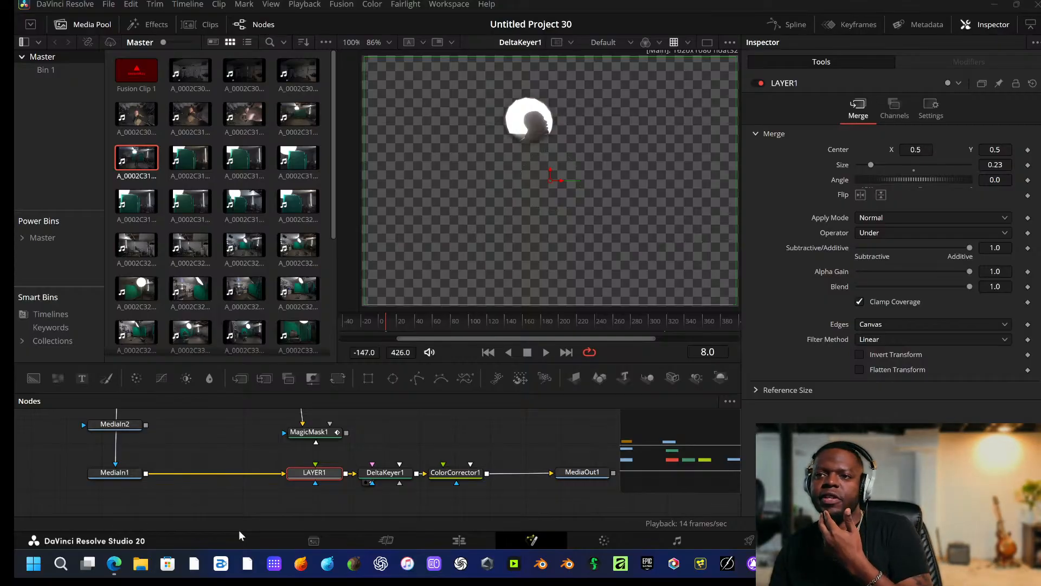
On the Edit page, duplicate the masked light-sphere clip directly after itself on the timeline and disable the original.
left_click(461, 541)
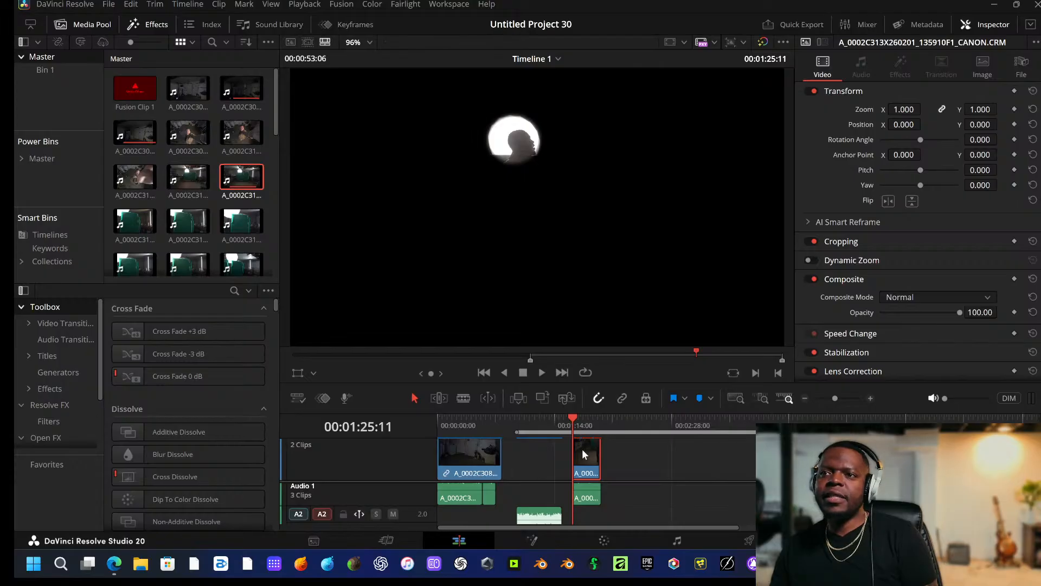
left_click_drag(581, 448, 613, 457, "alt")
left_click(612, 418)
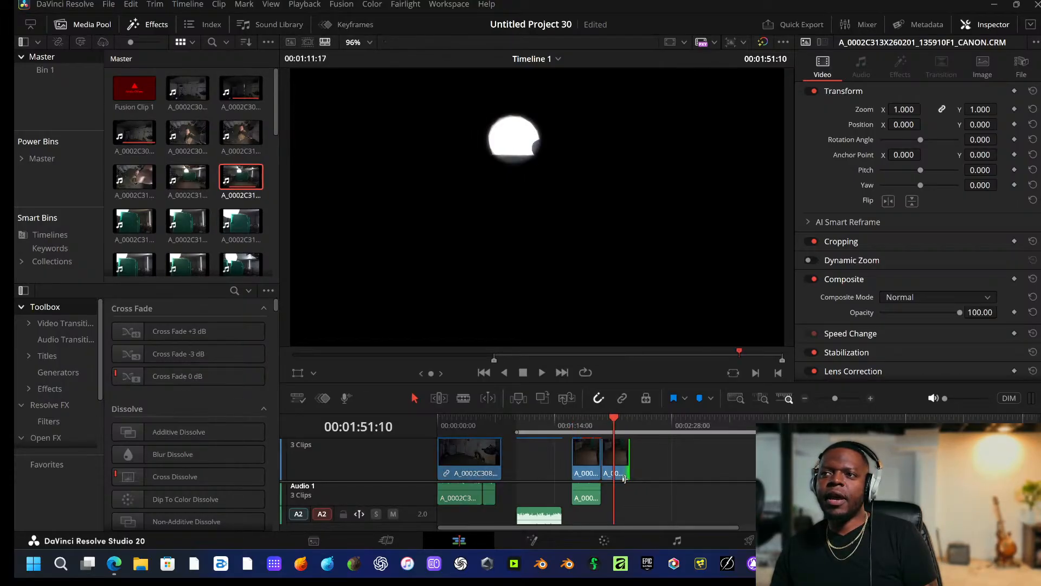
left_click(581, 463)
key("d")
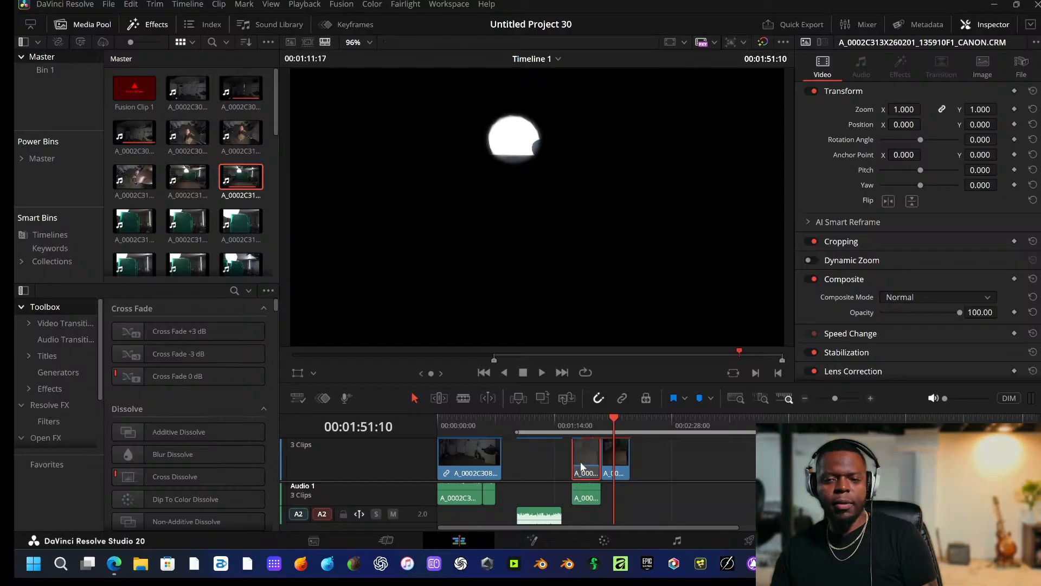
Open the duplicate clip in Fusion and delete every node except MediaIn1 and MediaOut1.
left_click(621, 462)
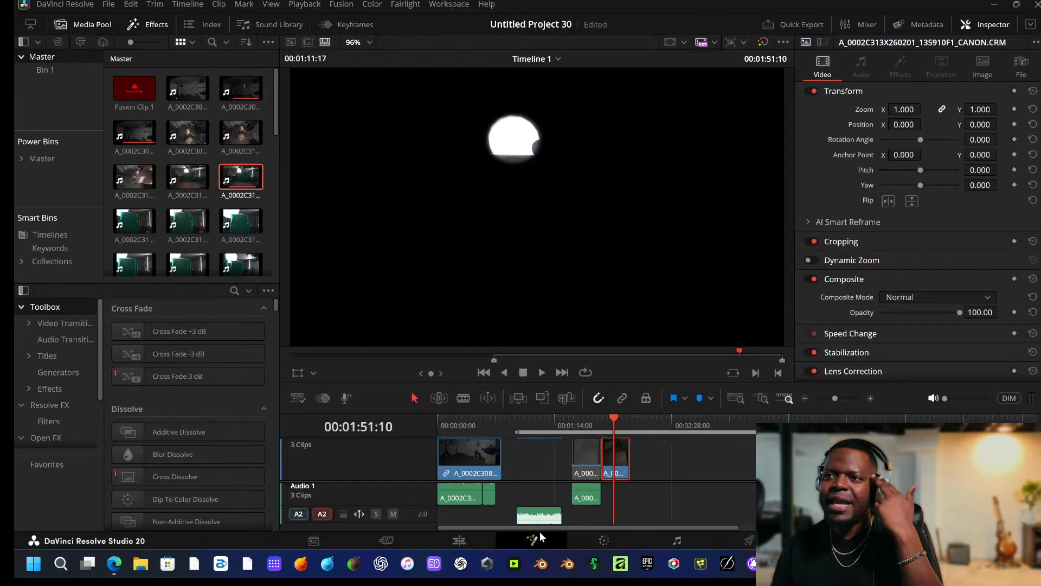
left_click(532, 539)
middle_click_drag(260, 455, 330, 412)
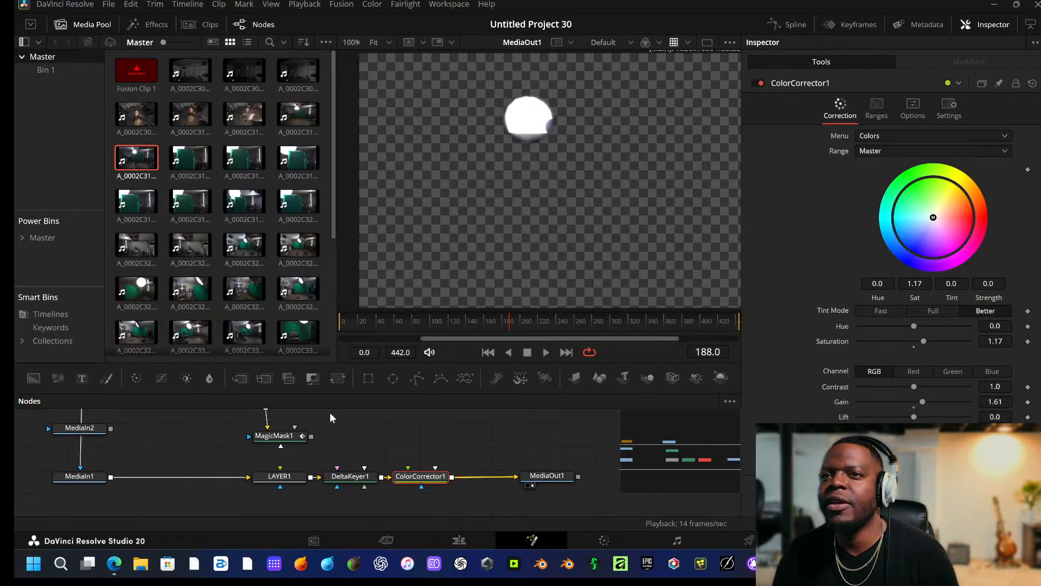
middle_click_drag(246, 497, 255, 546)
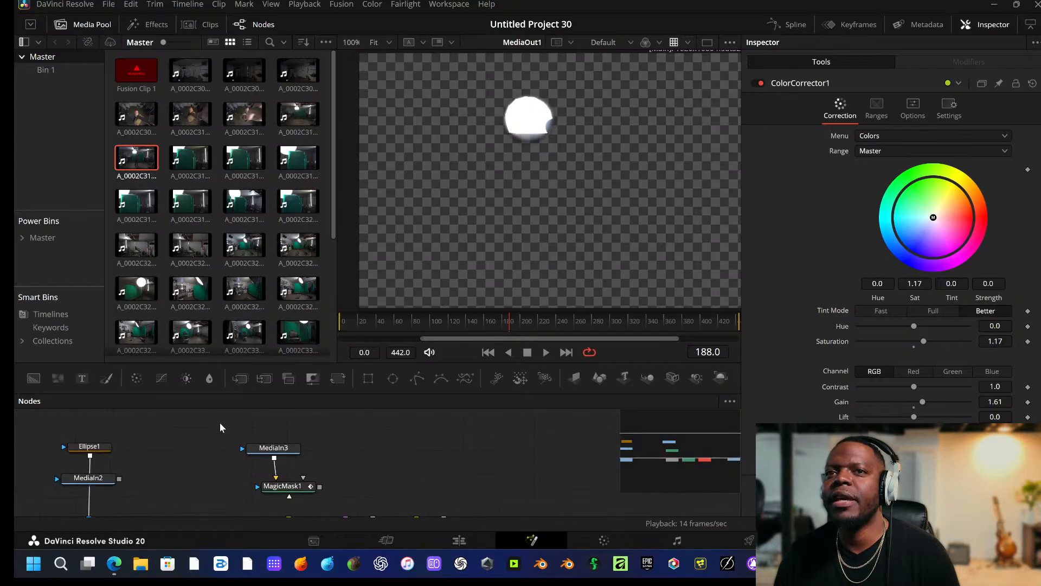
left_click_drag(220, 422, 486, 505)
key("Delete")
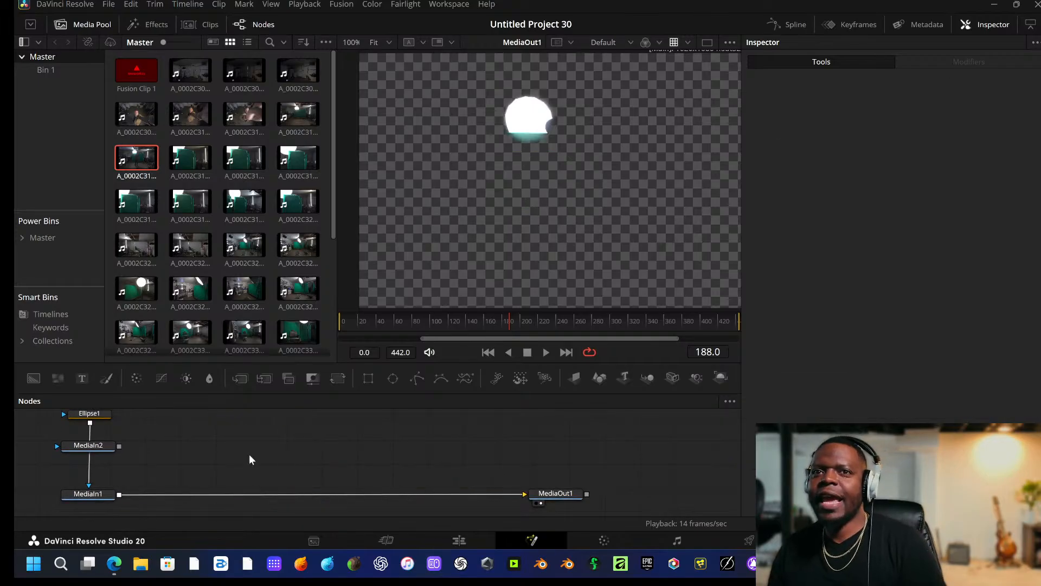
left_click_drag(103, 471, 49, 412)
key("Delete")
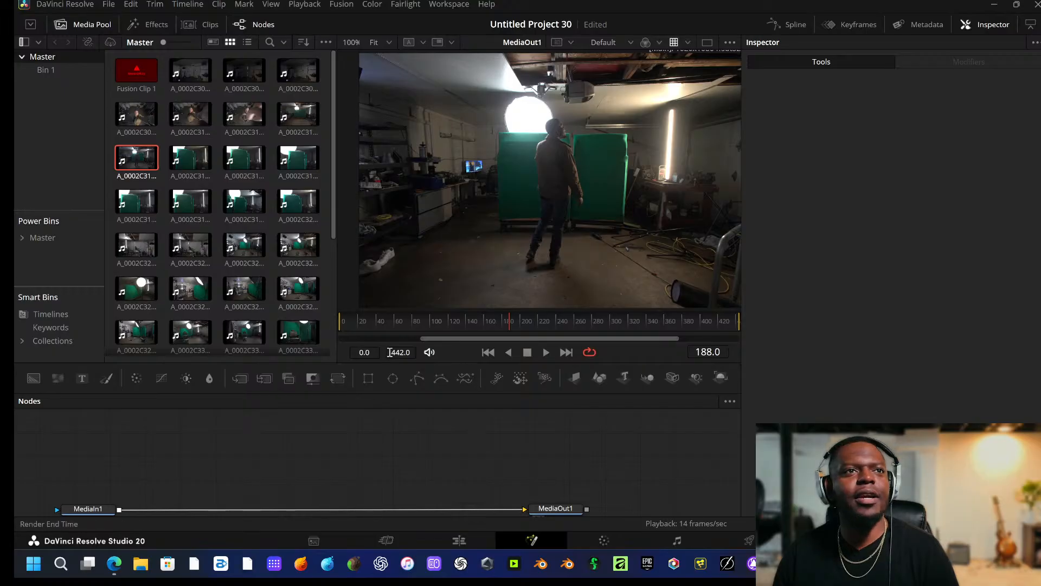
Scrub through the unmasked footage to review the person walking in front of the light sphere.
left_click(414, 323)
left_click_drag(415, 324, 506, 334)
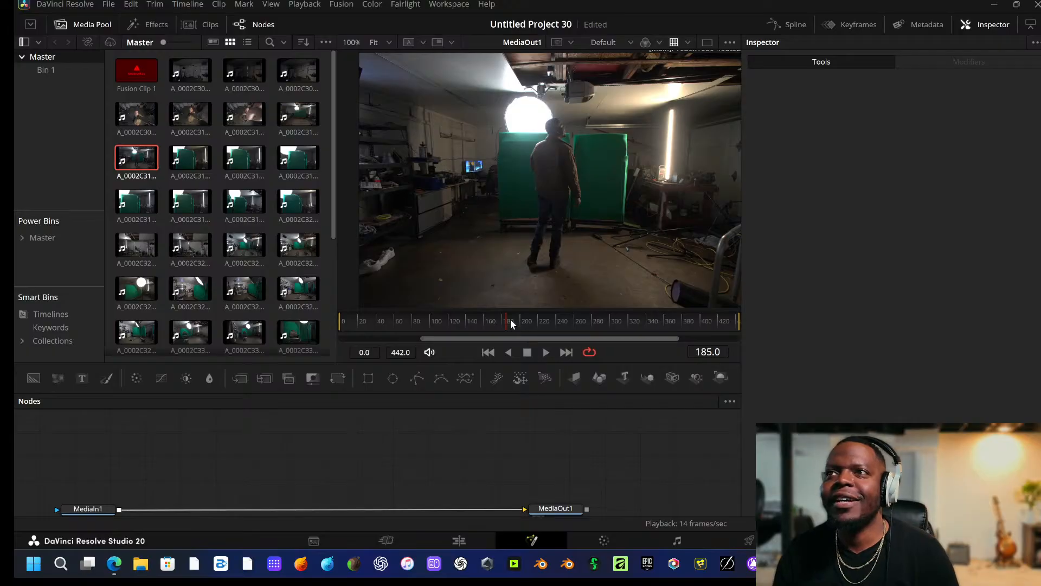
mouse_move(510, 319)
left_mouse_down()
mouse_move(728, 327)
mouse_move(365, 334)
mouse_move(512, 334)
left_mouse_up()
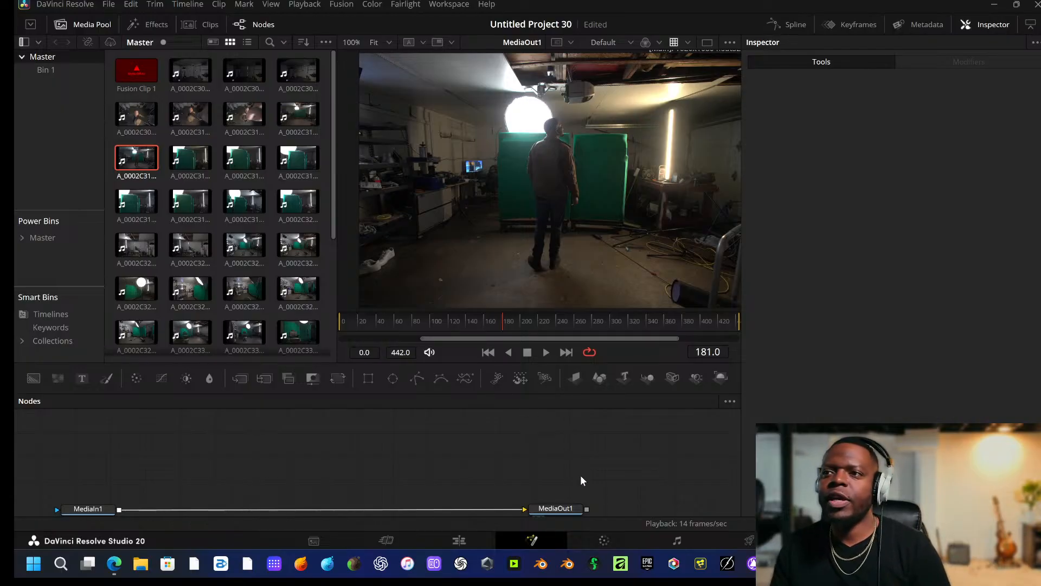
Disable the duplicate clip on the timeline, re-enable the original composited clip and open it in Fusion.
left_click(470, 540)
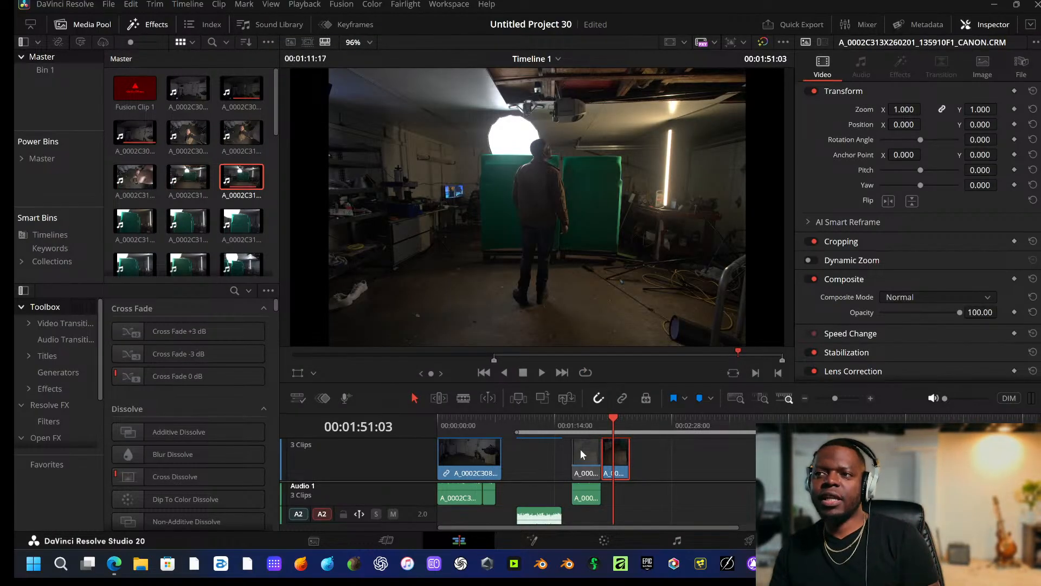
key("d")
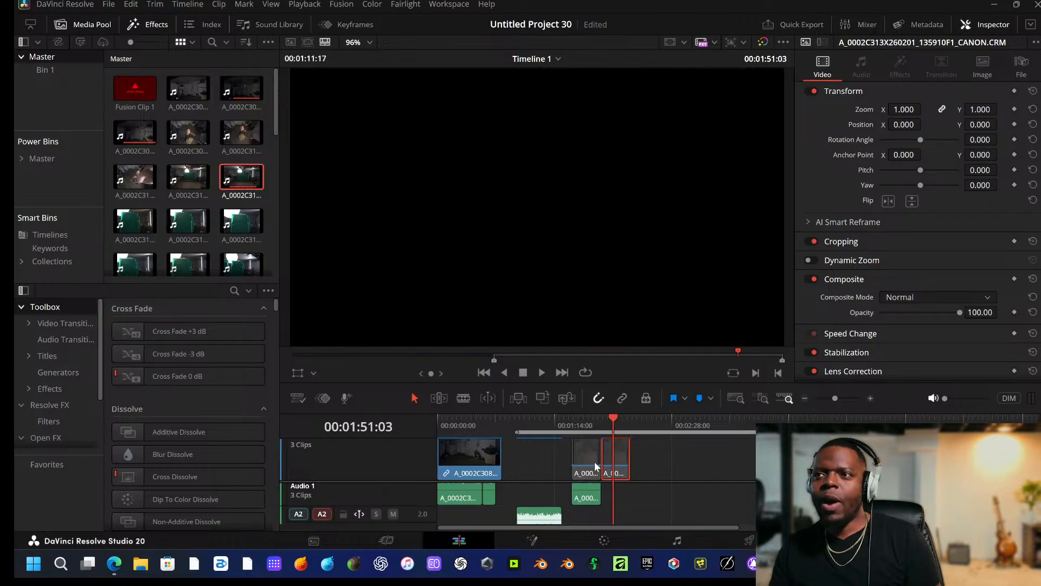
left_click(594, 467)
left_click(532, 539)
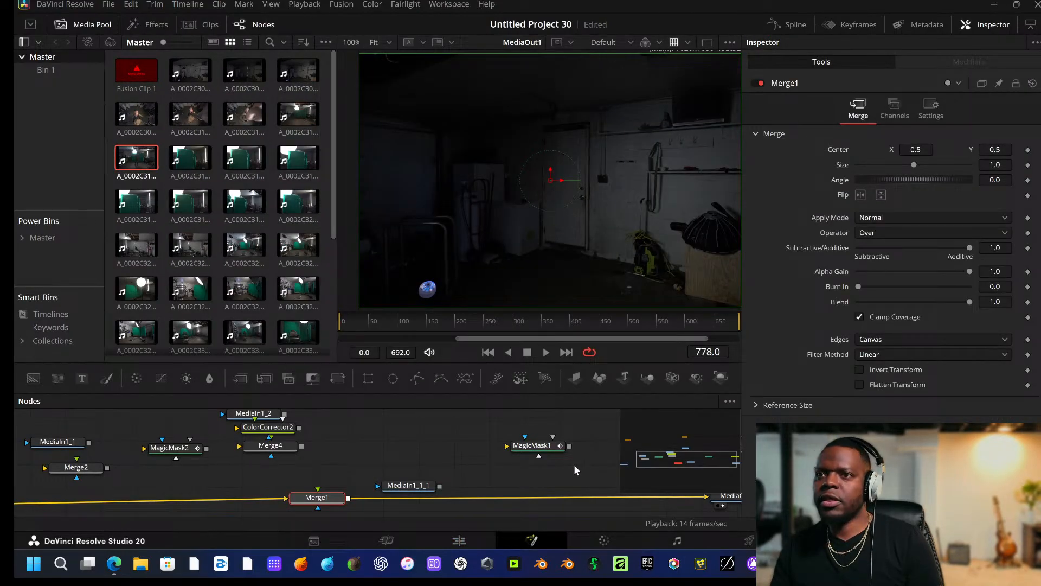
left_click(459, 540)
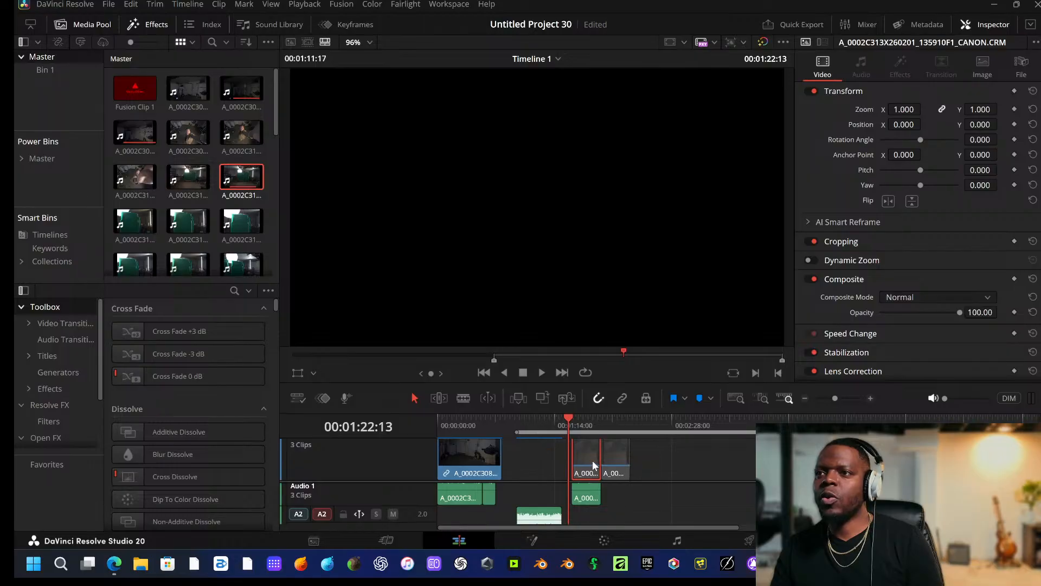
left_click(582, 427)
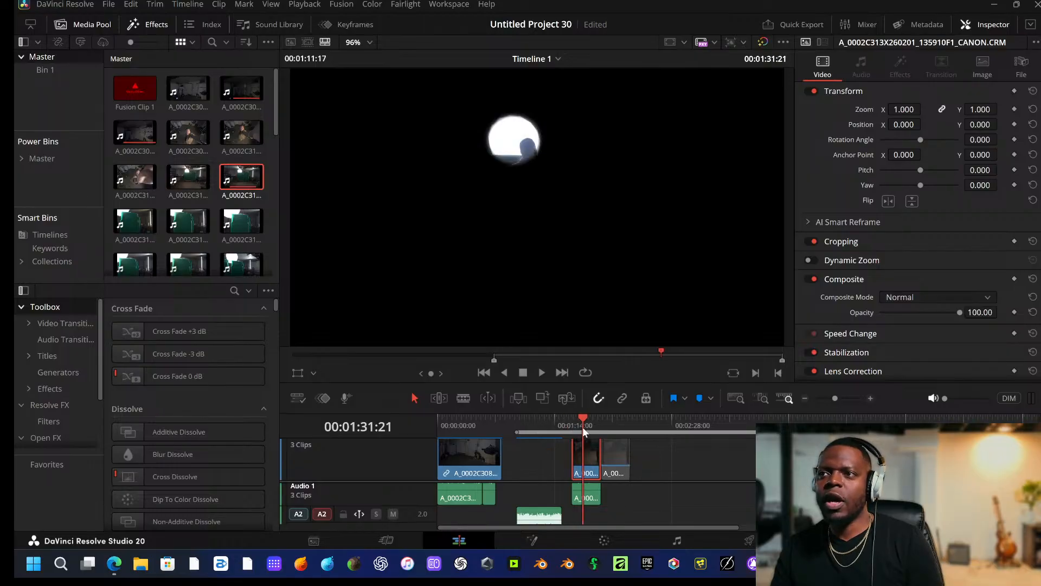
left_click(542, 535)
Set MediaIn2 aside, disconnect MediaIn1 from LAYER1, and connect Ellipse1 directly to MediaIn1 as its effect mask.
middle_click_drag(199, 468, 450, 482)
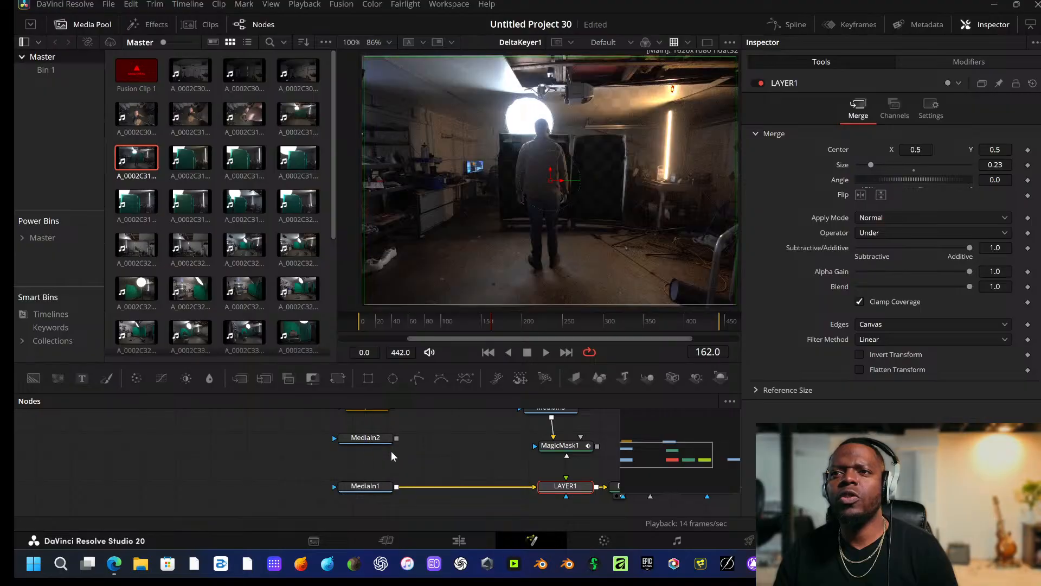
middle_click_drag(399, 446, 428, 461)
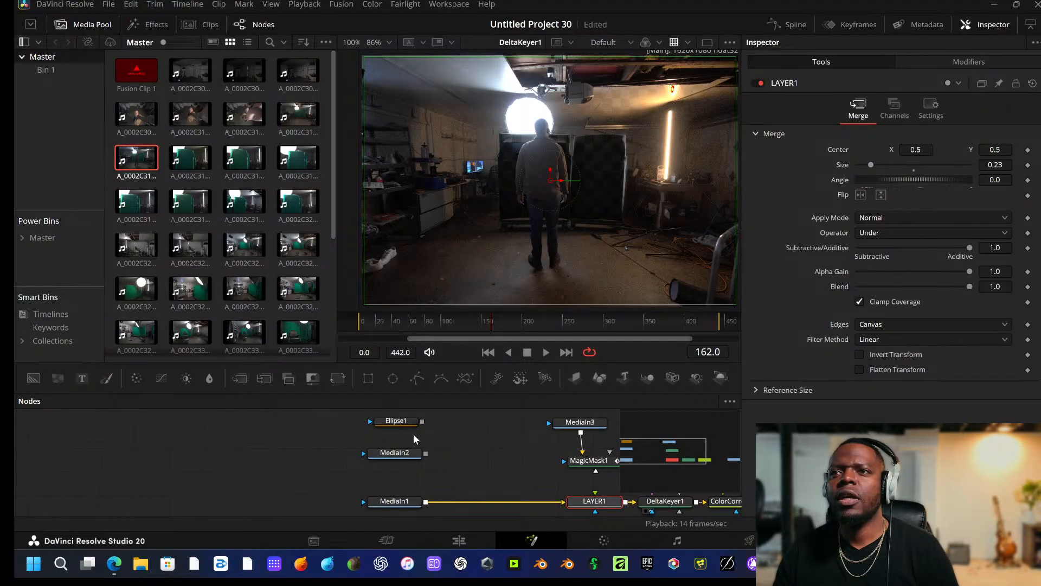
left_click_drag(401, 456, 271, 428)
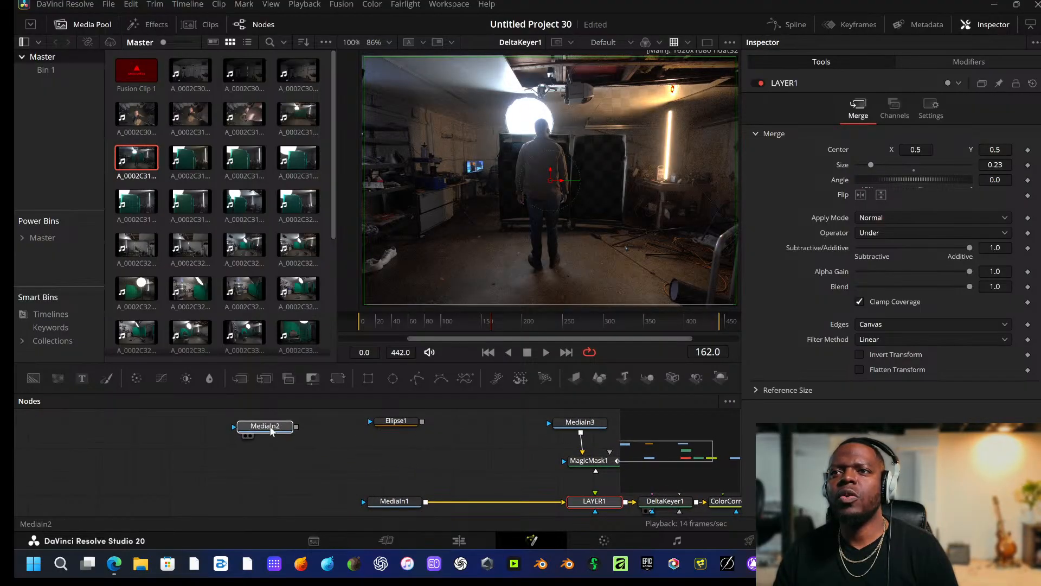
left_click(535, 502)
left_click(380, 510)
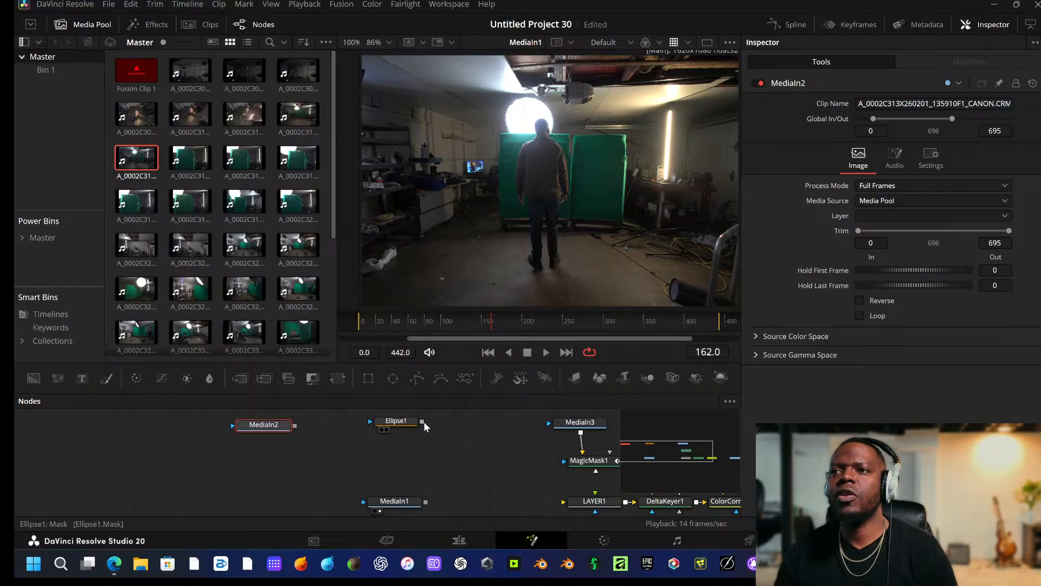
left_click_drag(422, 422, 398, 504)
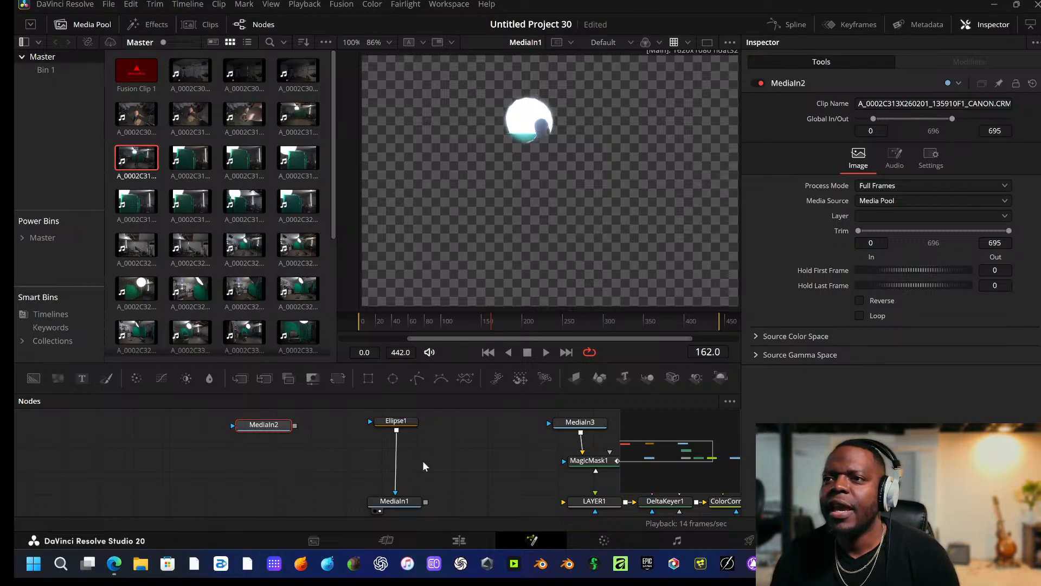
Add an unconnected Merge node and place it between MediaIn1 and LAYER1.
middle_click_drag(454, 466, 222, 447)
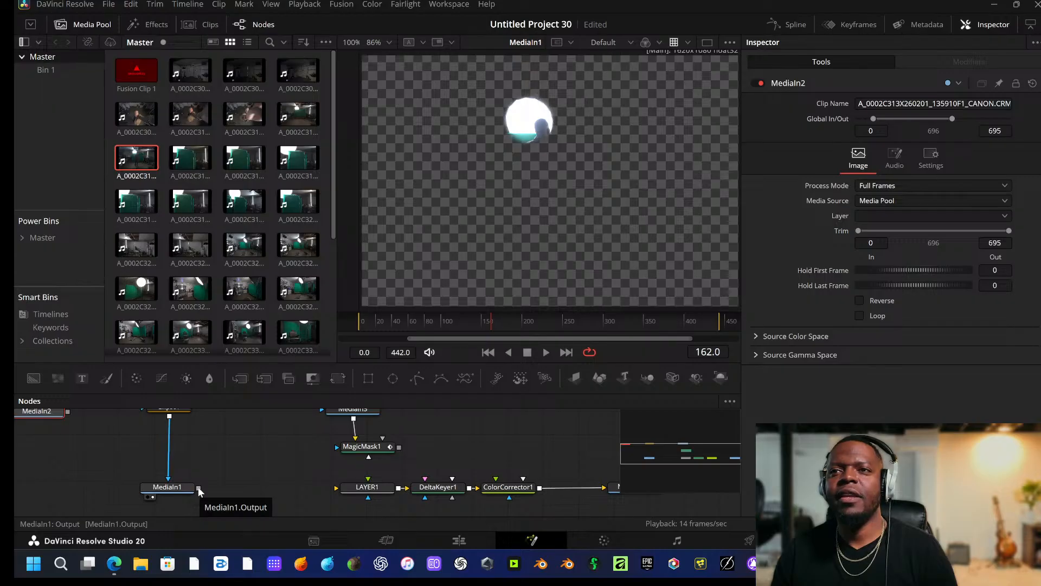
key("shift+space")
type("color")
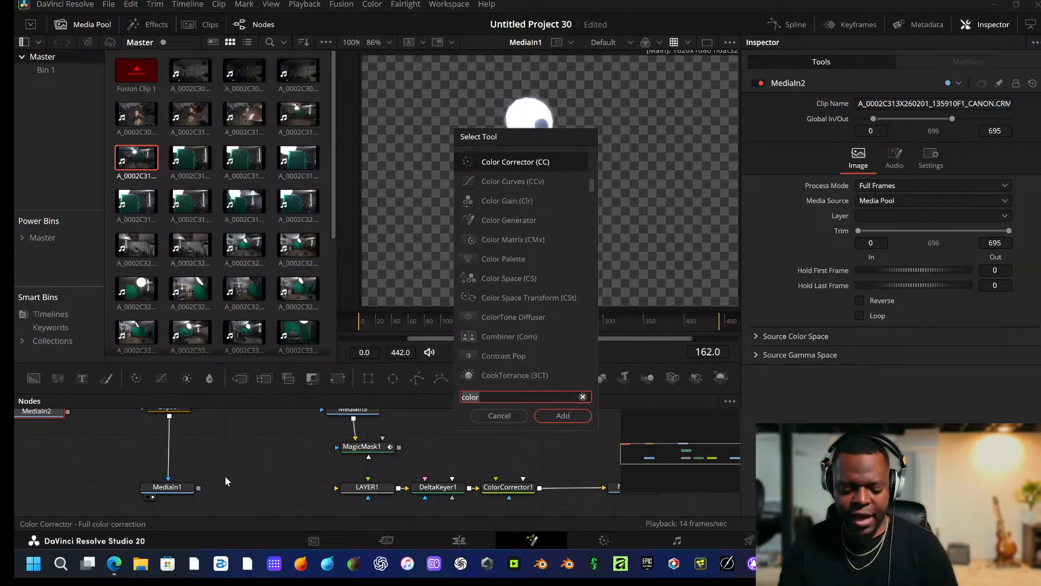
key("BackSpace")
key("BackSpace")
key("BackSpace")
key("BackSpace")
key("BackSpace")
type("merge")
key("Return")
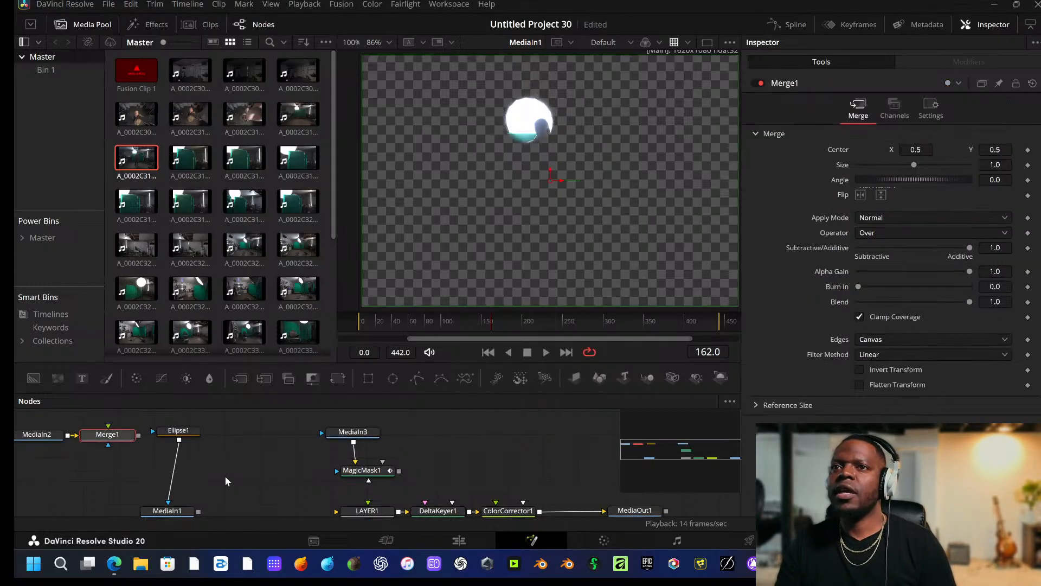
left_click_drag(106, 436, 254, 497)
left_click(243, 501)
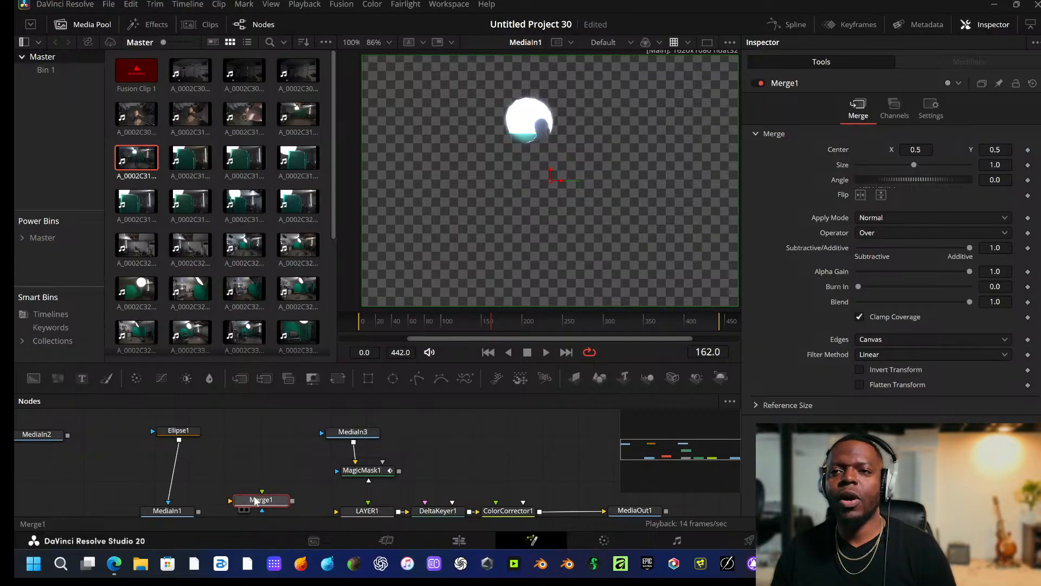
scroll(255, 501, "down", 3)
middle_click_drag(256, 500, 297, 506)
left_click_drag(305, 439, 312, 445)
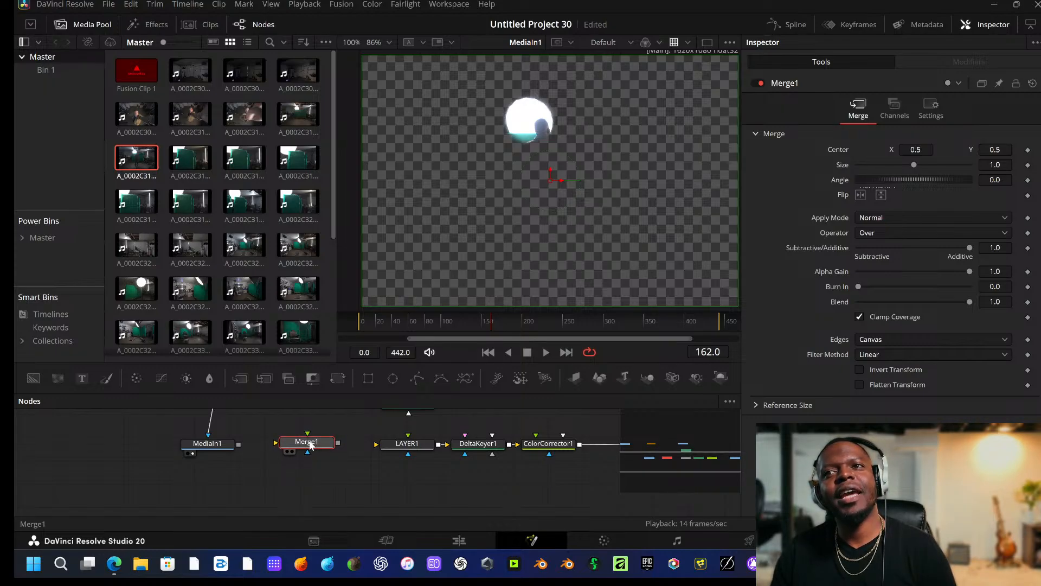
Rename the new Merge node as LAyer.
right_click(311, 445)
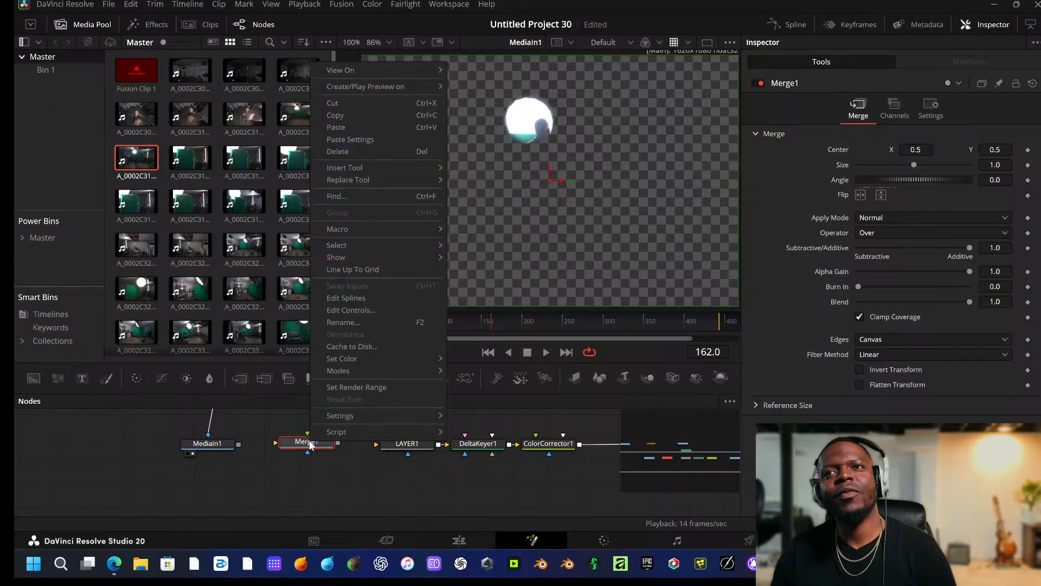
left_click(363, 321)
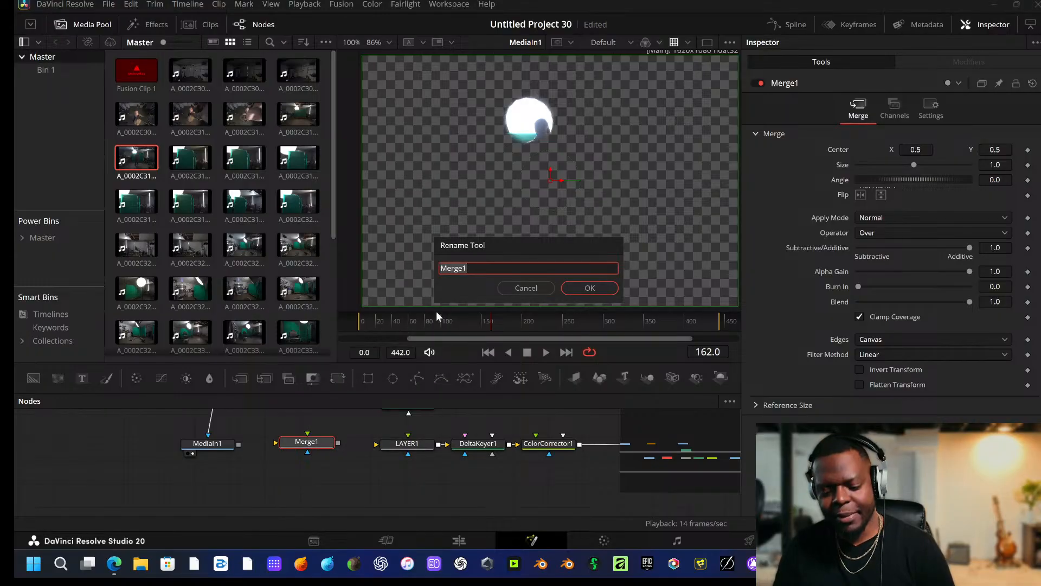
type("LAyer")
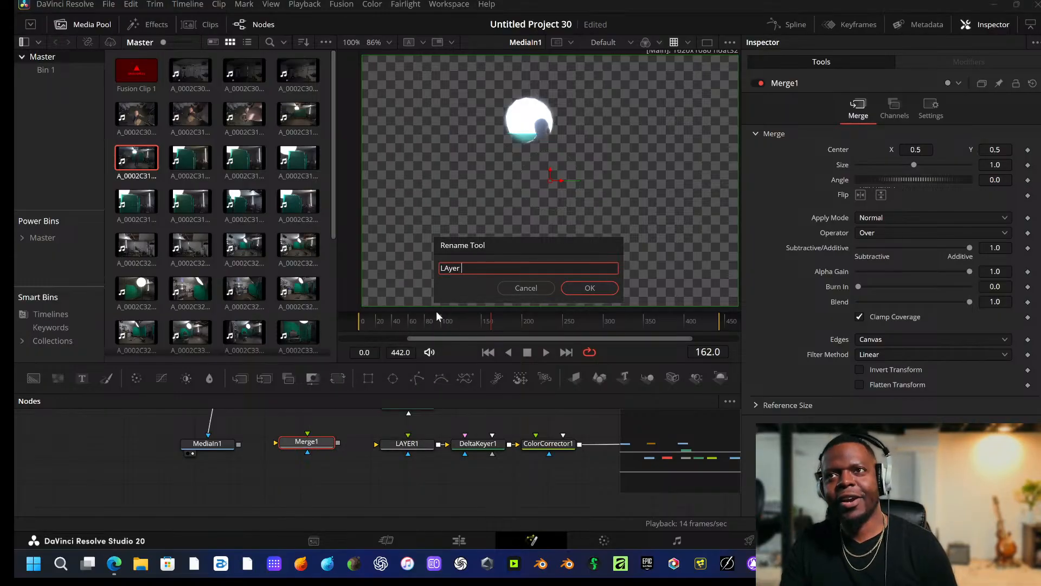
key("Return")
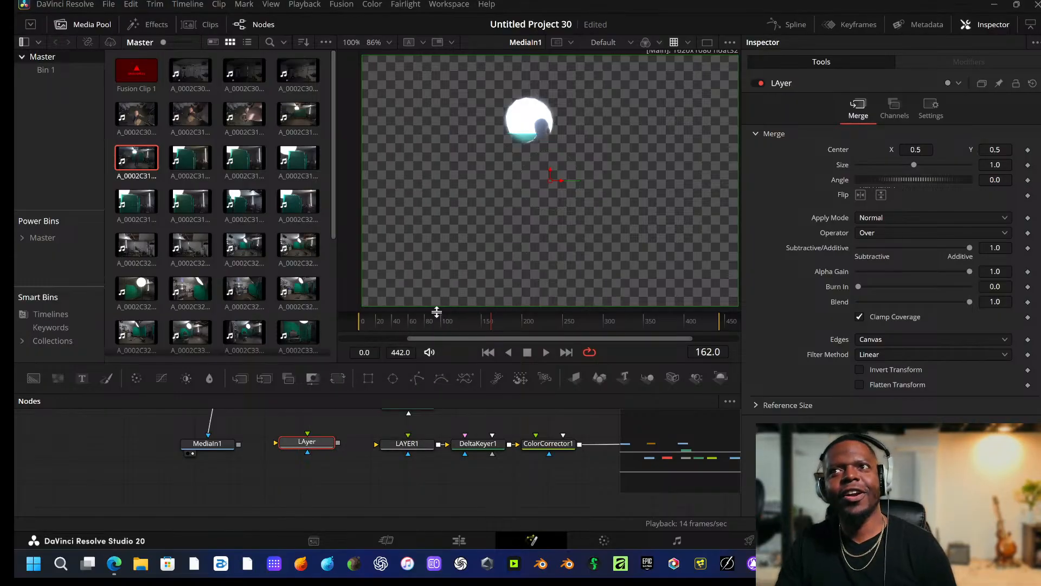
Rename the merge node between MediaIn1 and LAYER1 as MAsk Layer Person.
right_click(322, 446)
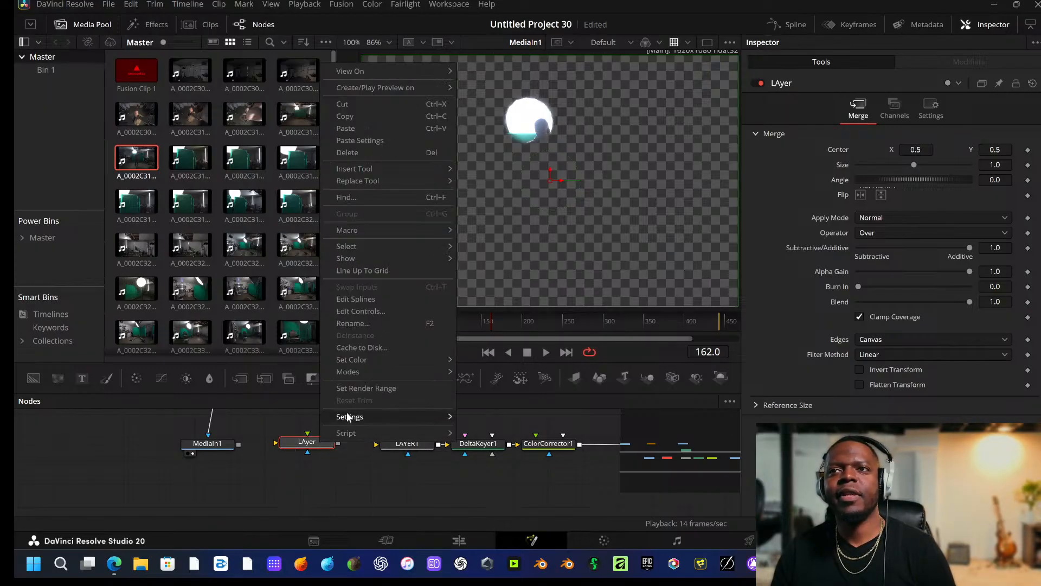
left_click(355, 324)
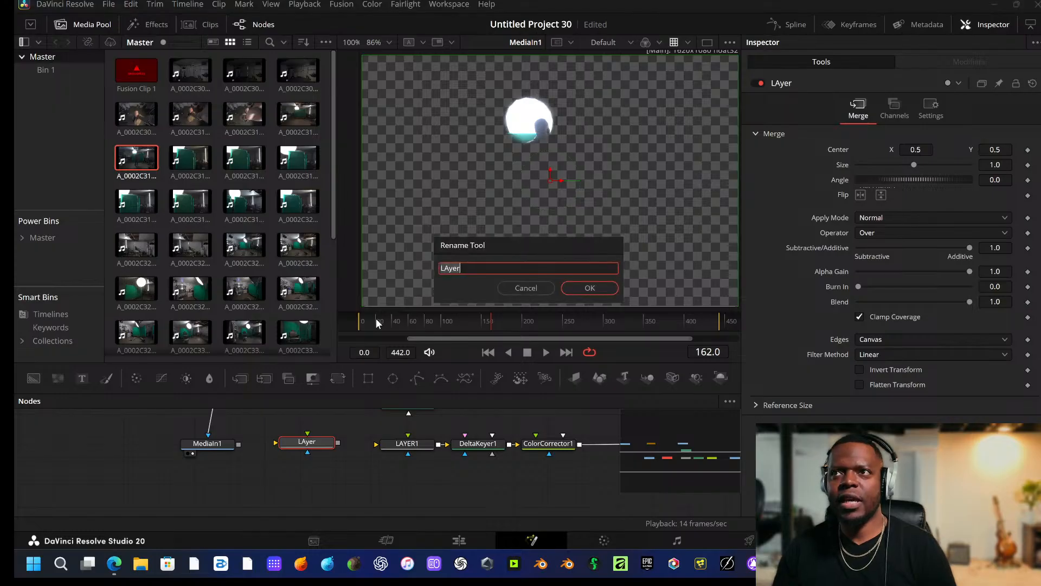
key("BackSpace")
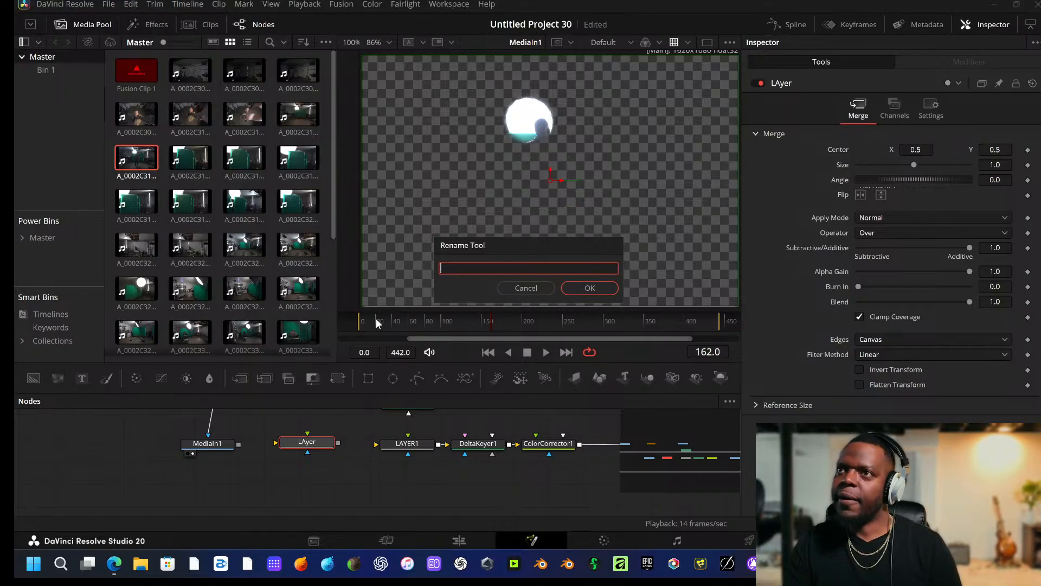
type("MAsk La")
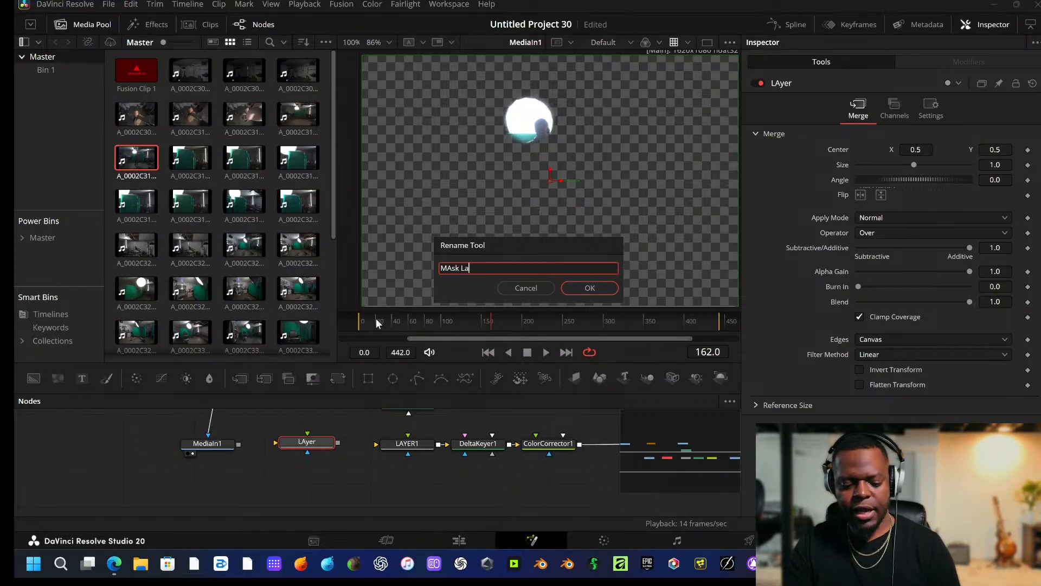
type("yer Per")
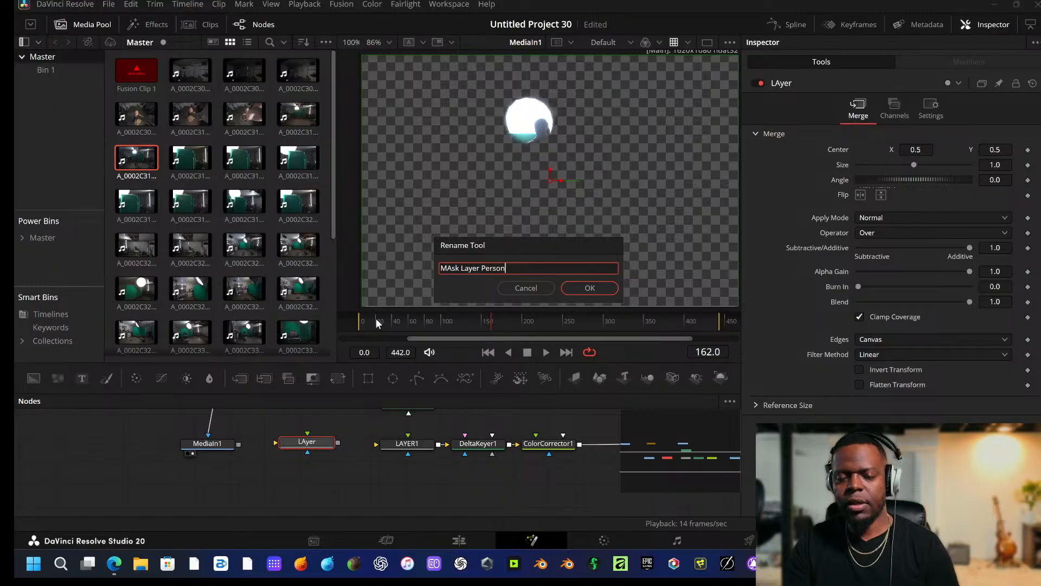
type("son")
key("Return")
middle_click_drag(308, 458, 318, 491)
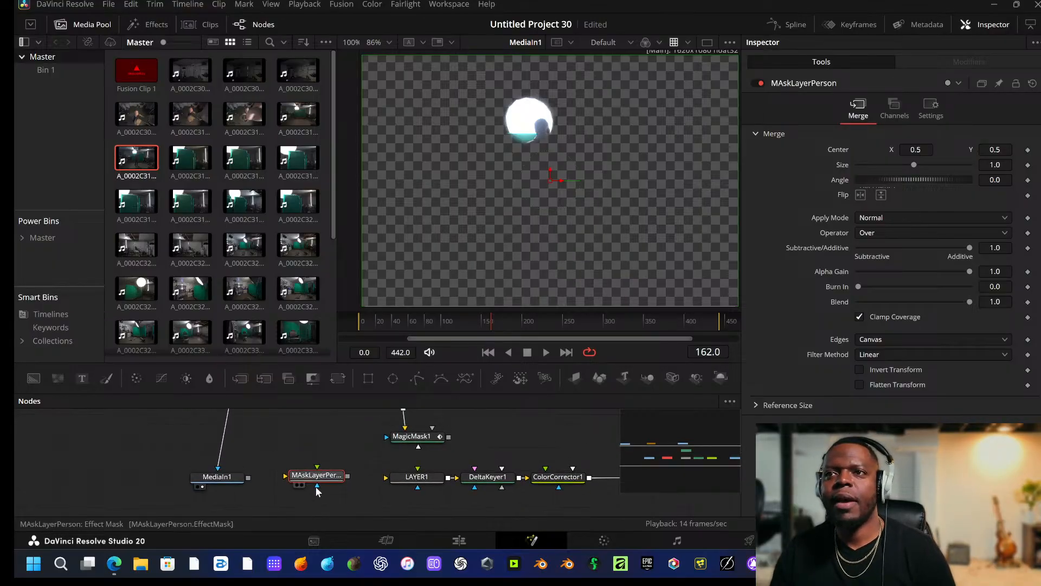
Connect both MediaIn1 and MagicMask1 to the MAskLayerPerson merge node.
left_click_drag(416, 442, 313, 504)
left_click(362, 449)
scroll(379, 467, "up", 2)
left_click_drag(248, 504, 310, 506)
left_click_drag(351, 471, 320, 452)
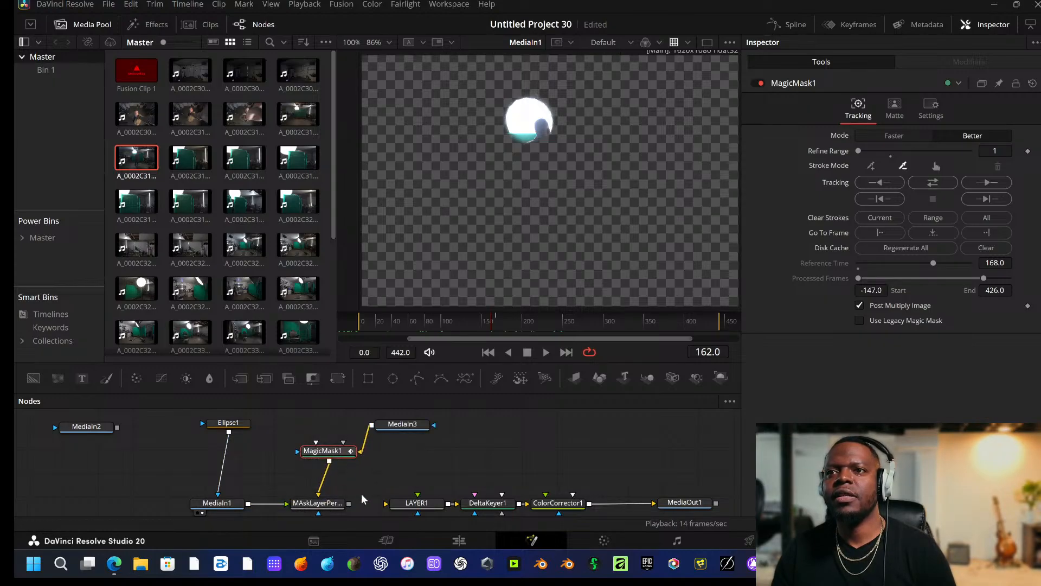
Take LAYER1 out of the node chain and feed MAskLayerPerson directly into DeltaKeyer1.
left_click_drag(417, 503, 508, 455)
left_click_drag(350, 503, 490, 507)
left_click_drag(576, 503, 598, 503)
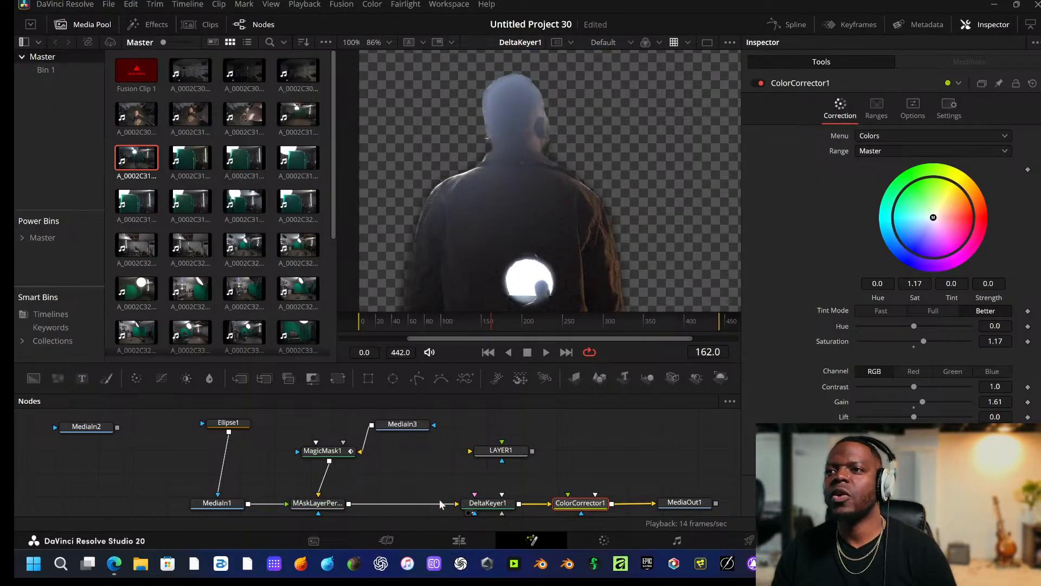
Extract MAskLayerPerson from the chain and put LAYER1 in its place, fed by MediaIn1 and MagicMask1 and leading to DeltaKeyer1.
left_click_drag(341, 502, 660, 417, "shift")
left_click_drag(503, 456, 385, 508)
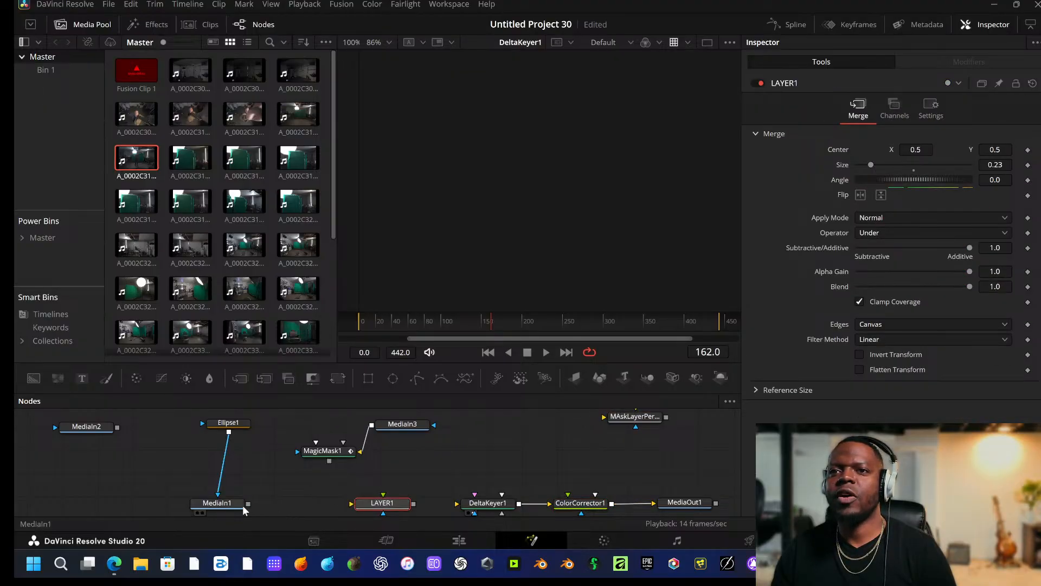
left_click_drag(243, 505, 351, 503)
mouse_move(329, 461)
left_mouse_down()
mouse_move(395, 508)
mouse_move(478, 506)
left_mouse_up()
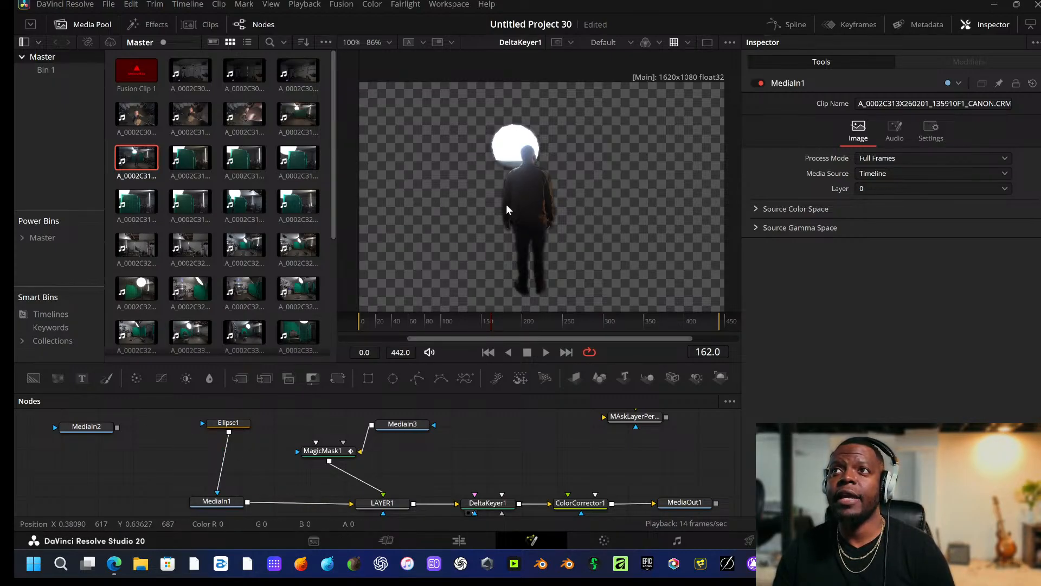
Tidy the node graph by lining up Ellipse1 above MediaIn1, and MediaIn3 and MagicMask1 above LAYER1.
left_click_drag(242, 428, 227, 429)
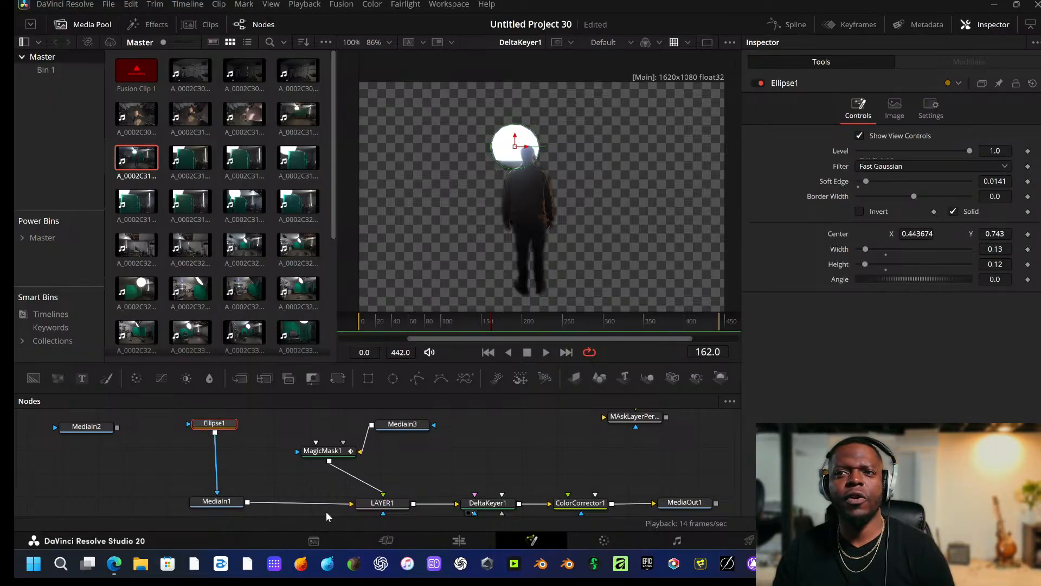
left_click_drag(408, 428, 354, 452)
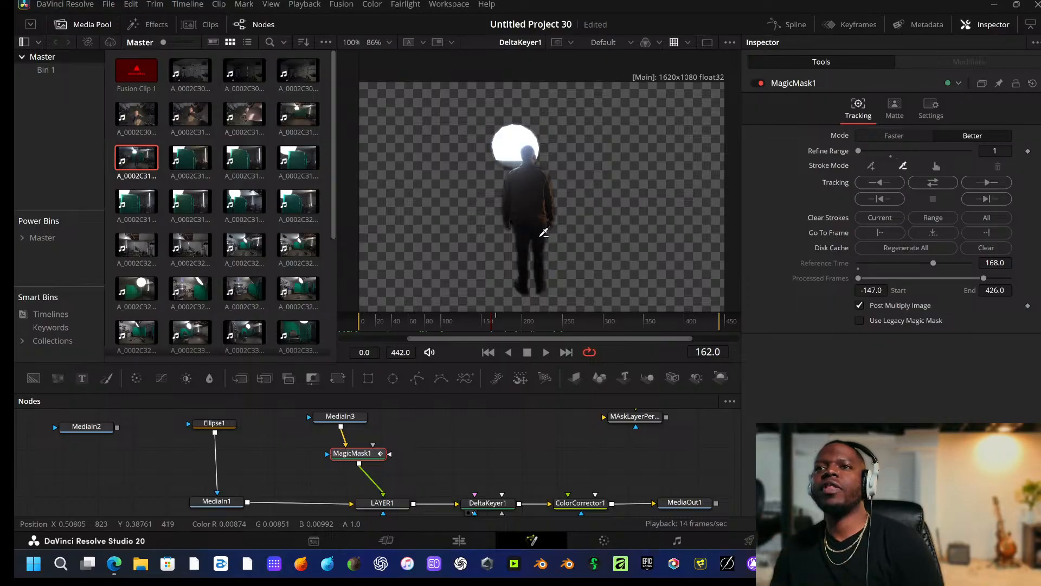
left_click_drag(348, 424, 355, 425)
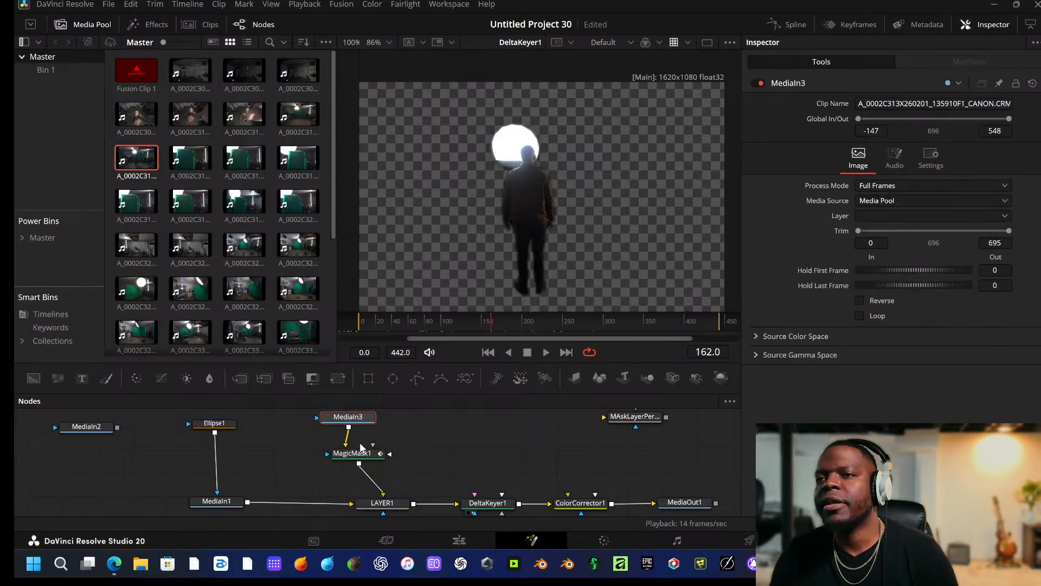
left_click_drag(364, 461, 381, 461)
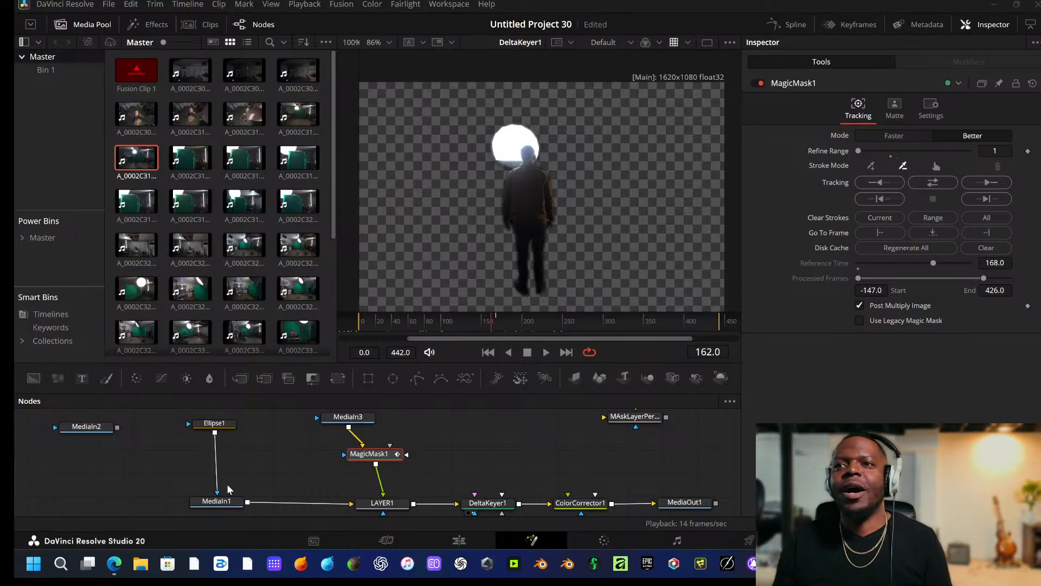
left_click_drag(335, 422, 357, 423)
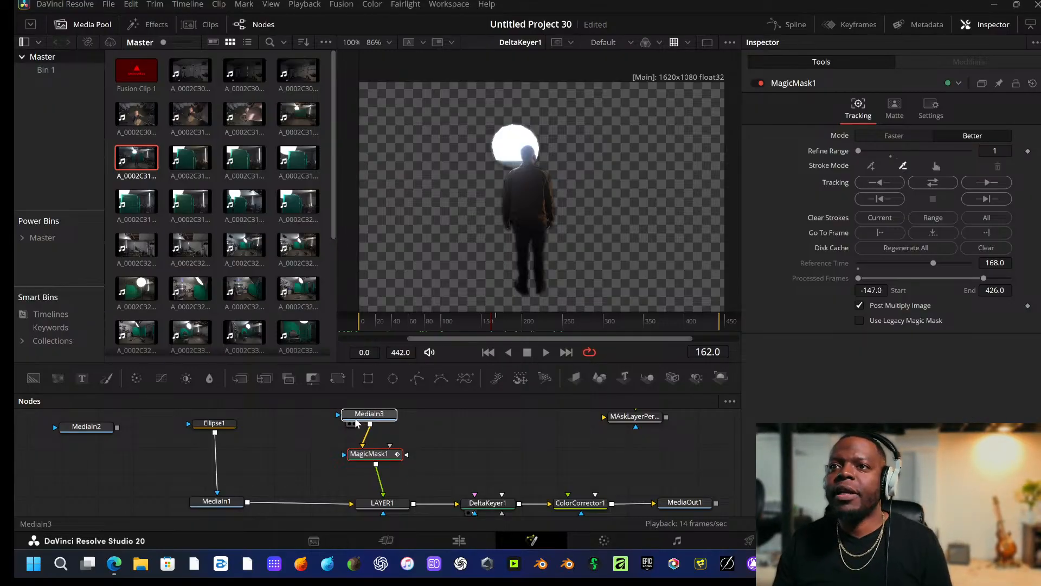
left_click(356, 421)
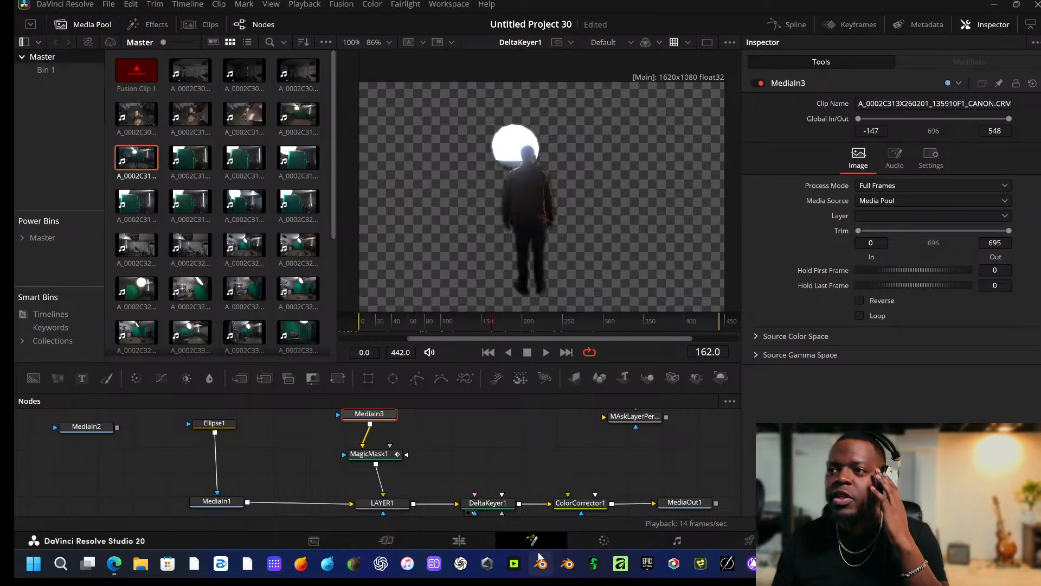
Set the render range on the delivery timeline to the composite clip, in at 00:01:24:22 and out at 00:01:43:09.
left_click(471, 538)
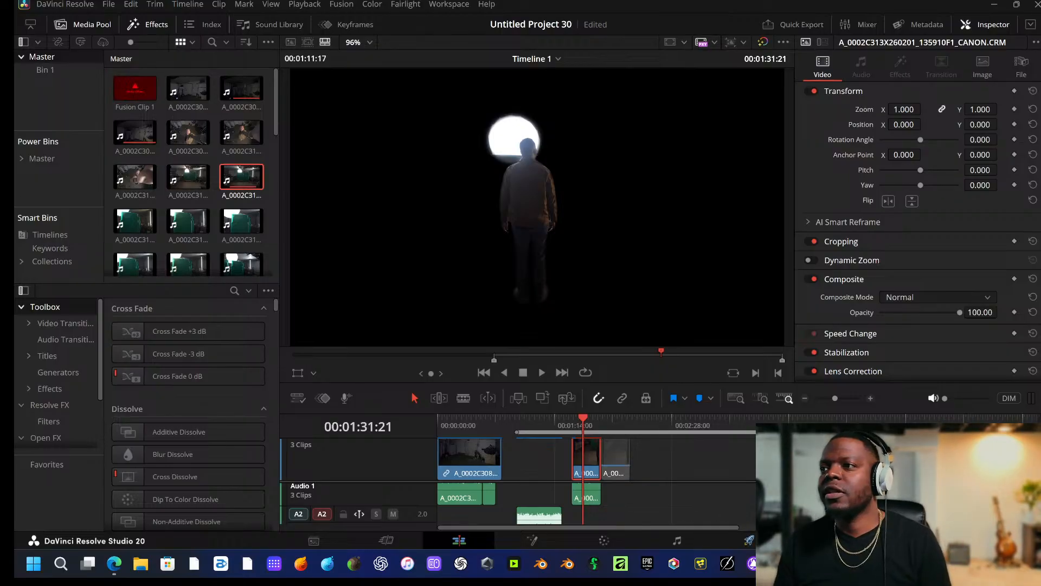
left_click(749, 541)
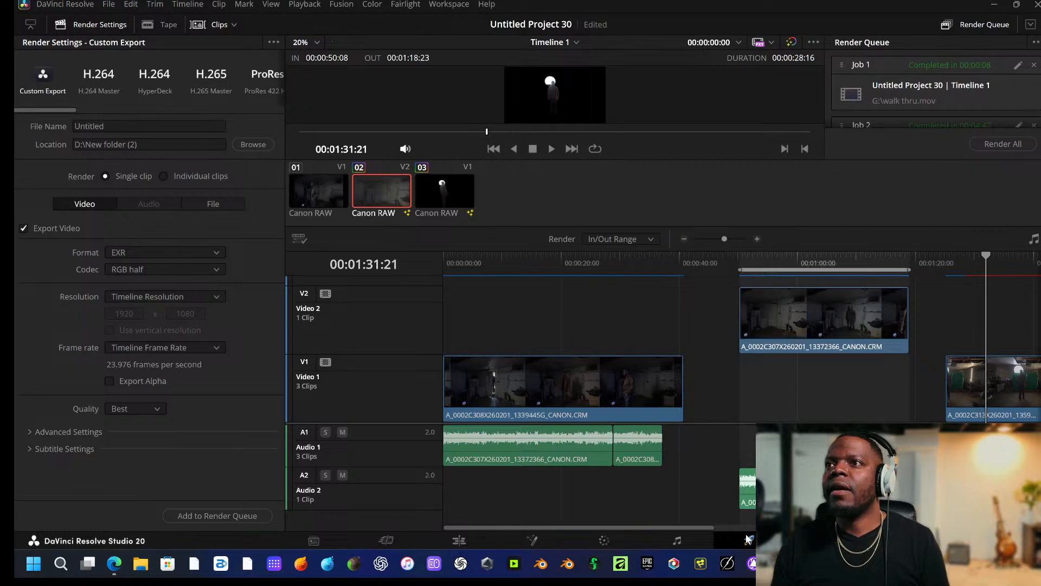
middle_click_drag(875, 327, 574, 310)
left_click(621, 269)
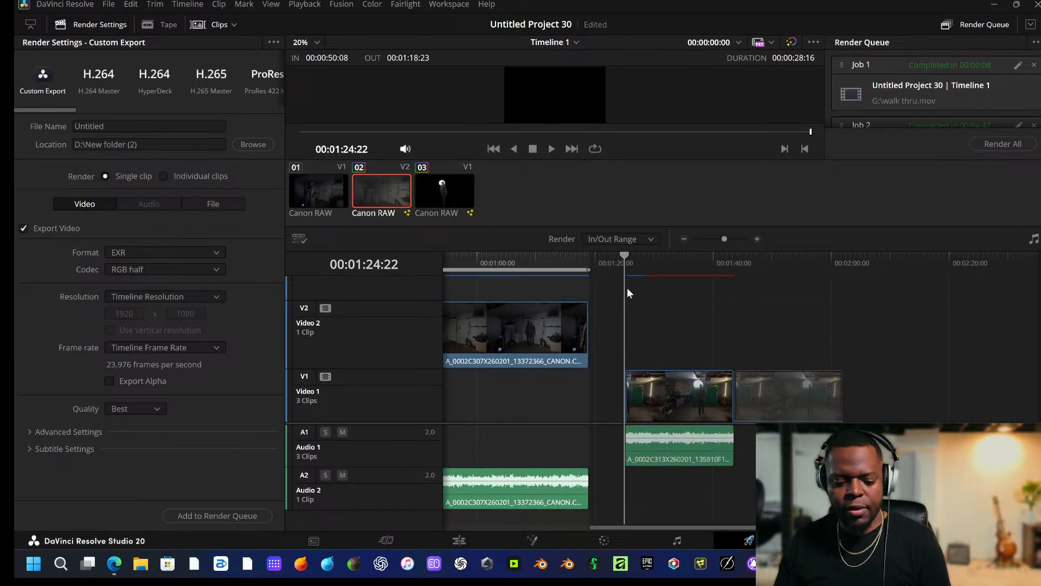
key("i")
left_click_drag(633, 253, 727, 299)
key("o")
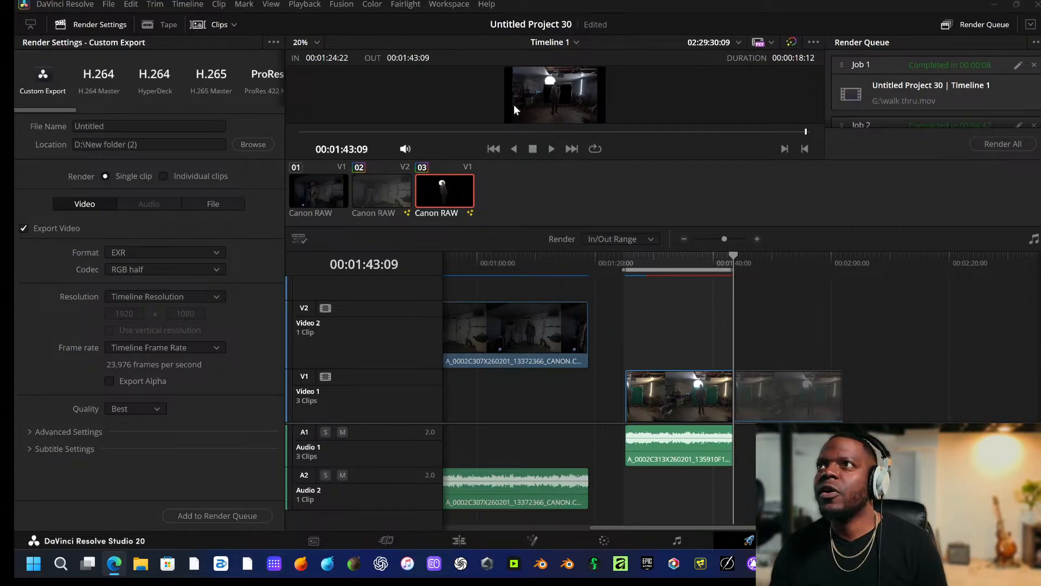
Return to the editing timeline, set the composite clip's zoom to 1.210 and check the framing at 00:01:33:19.
left_click(448, 541)
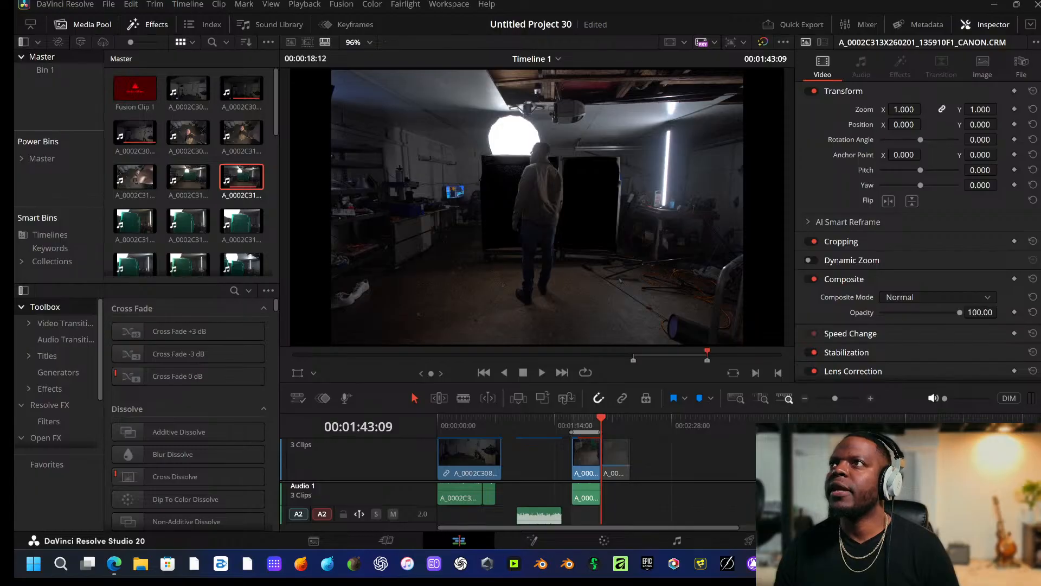
left_click_drag(904, 110, 915, 109)
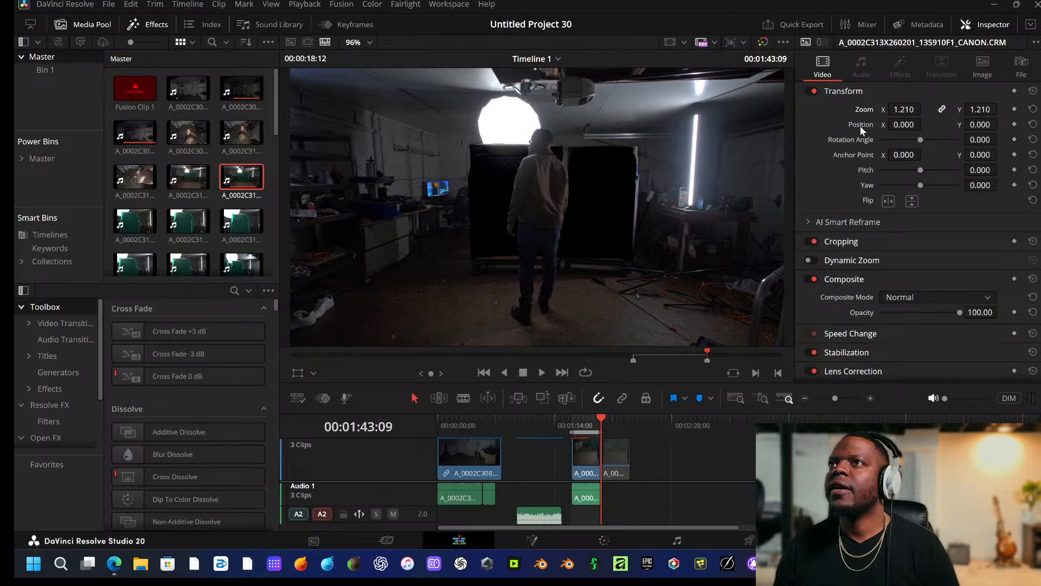
left_click(583, 431)
left_click_drag(583, 431, 586, 426)
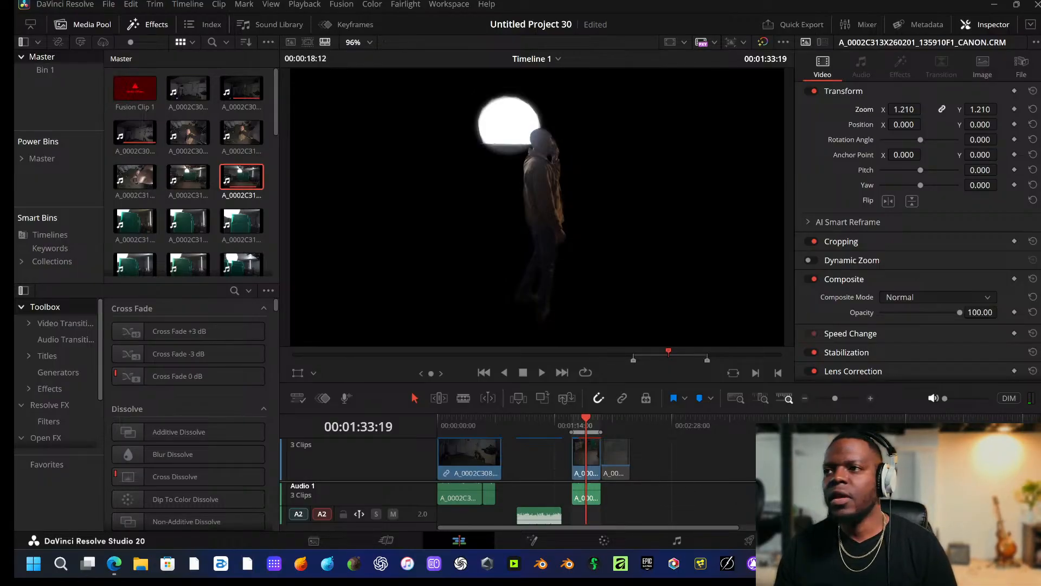
Return to the render settings and browse for the export location on the ThinkTank (K:) drive.
left_click(742, 535)
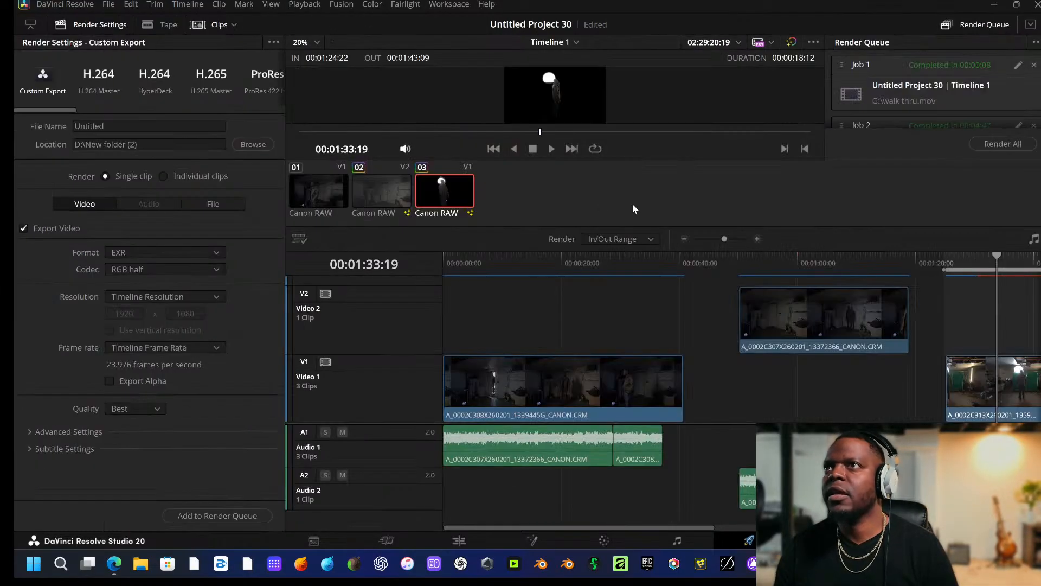
left_click(968, 256)
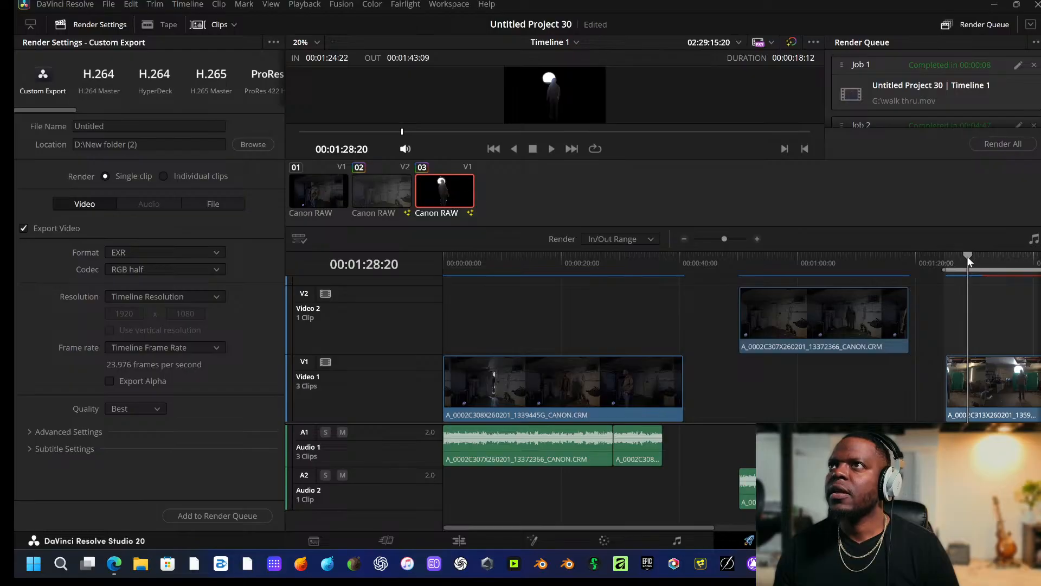
scroll(921, 309, "right", 5)
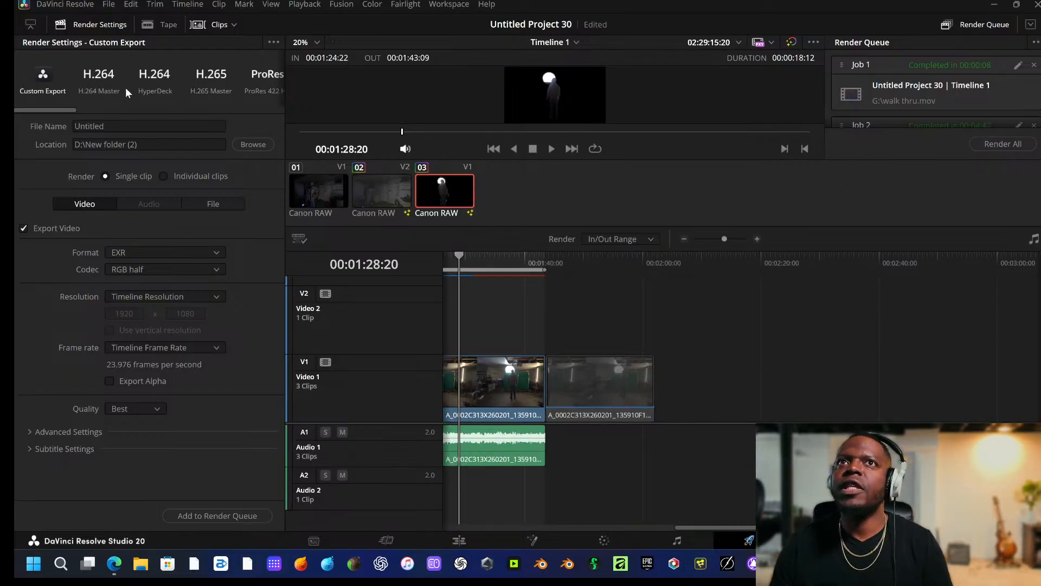
scroll(213, 74, "down", 3)
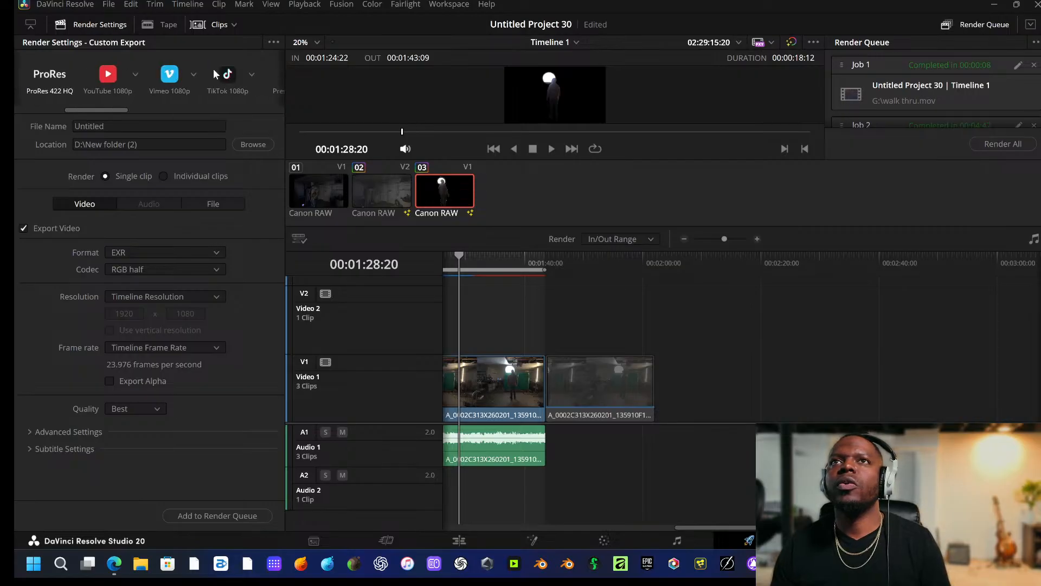
scroll(163, 87, "up", 3)
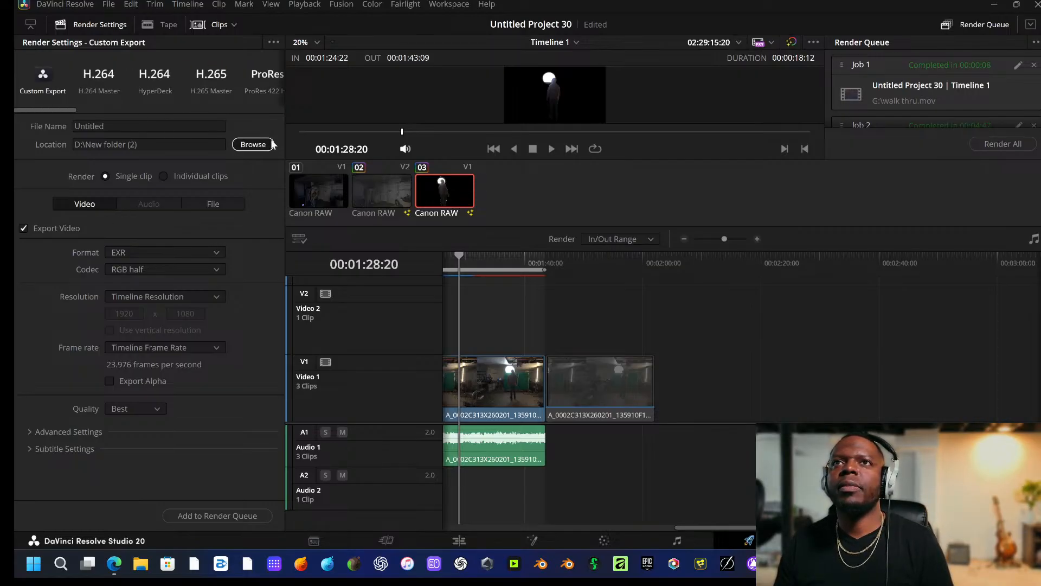
left_click(252, 144)
scroll(217, 217, "down", 6)
scroll(173, 353, "up", 6)
scroll(163, 429, "down", 8)
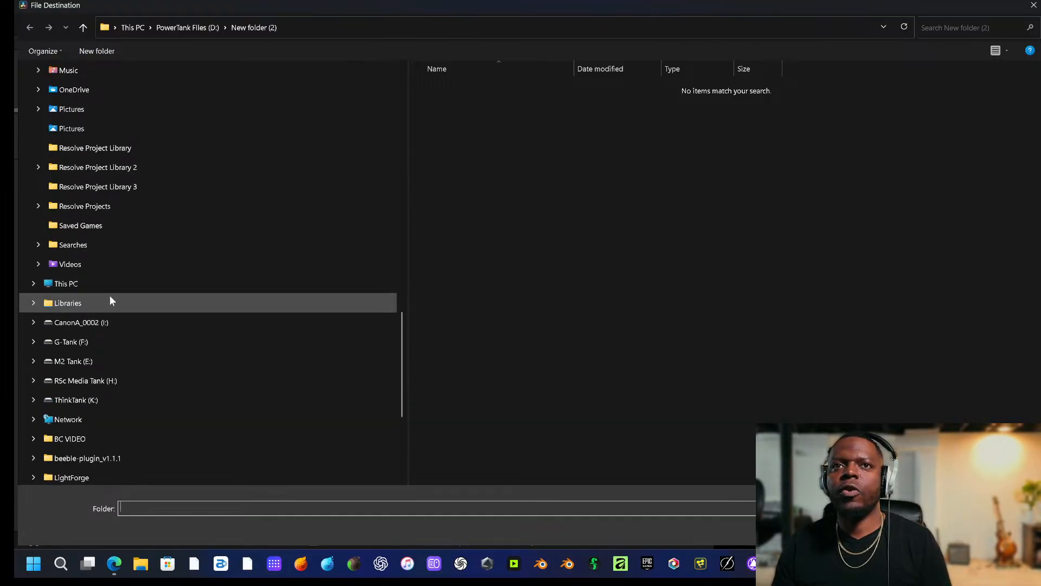
left_click(112, 398)
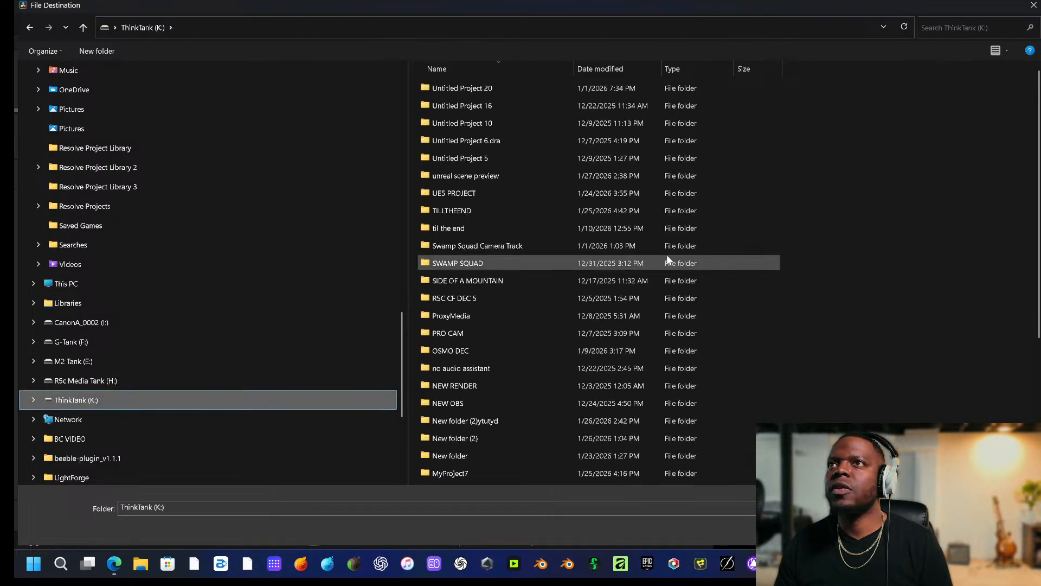
Look into the ALLEY WAY folder and return to the root of the ThinkTank (K:) drive.
scroll(689, 435, "down", 4)
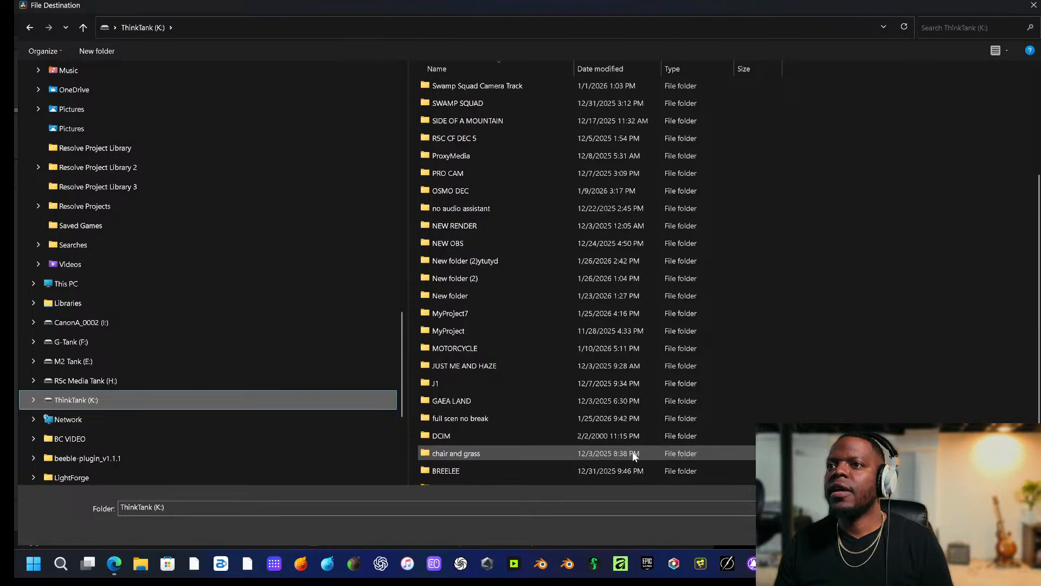
double_click(562, 459)
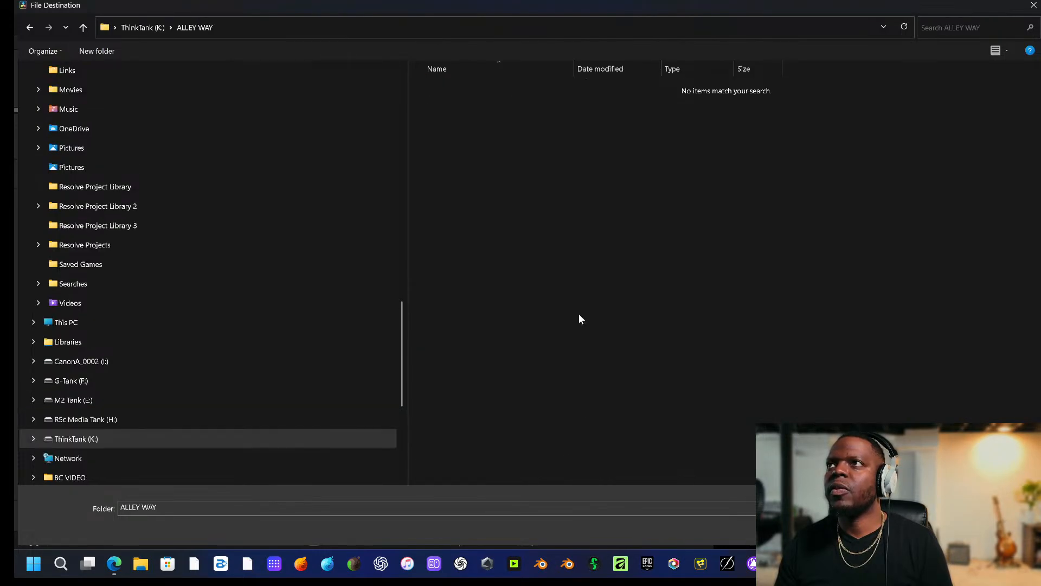
left_click(180, 440)
Create a folder named TV SCENE on the ThinkTank (K:) drive and choose it as the render location.
scroll(542, 412, "down", 5)
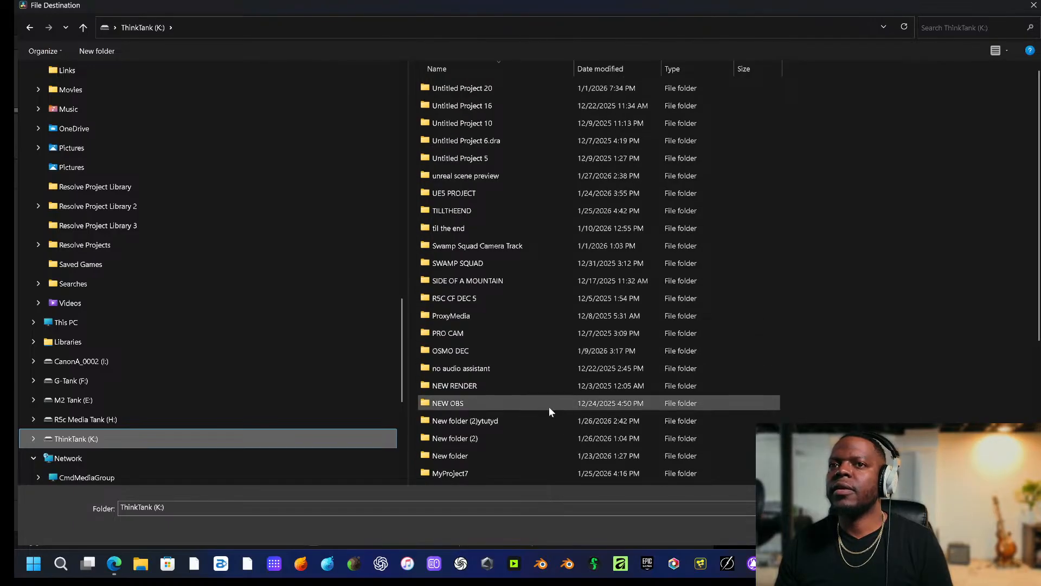
left_click(96, 51)
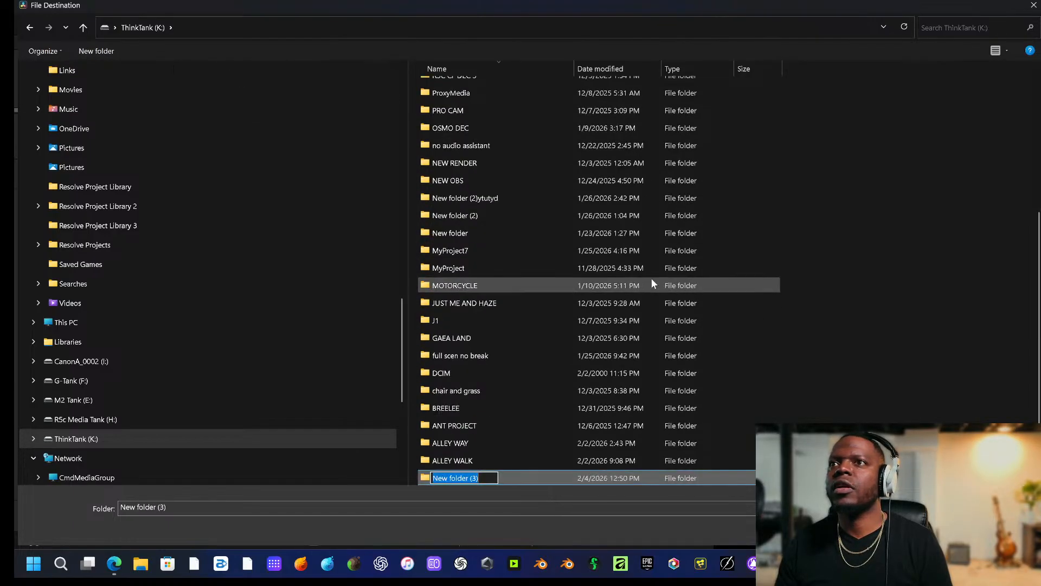
type("TV")
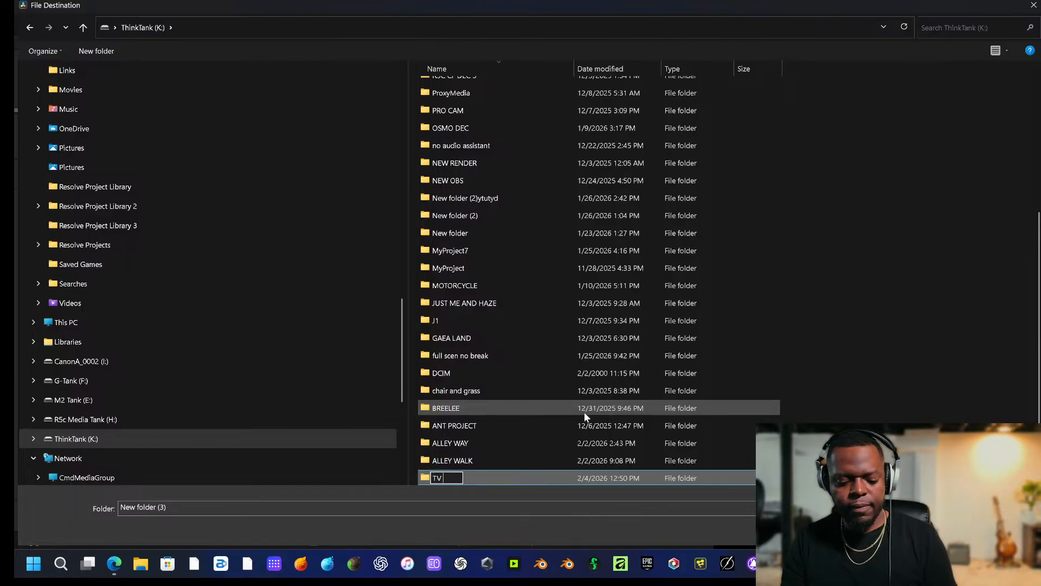
type(" SCENE")
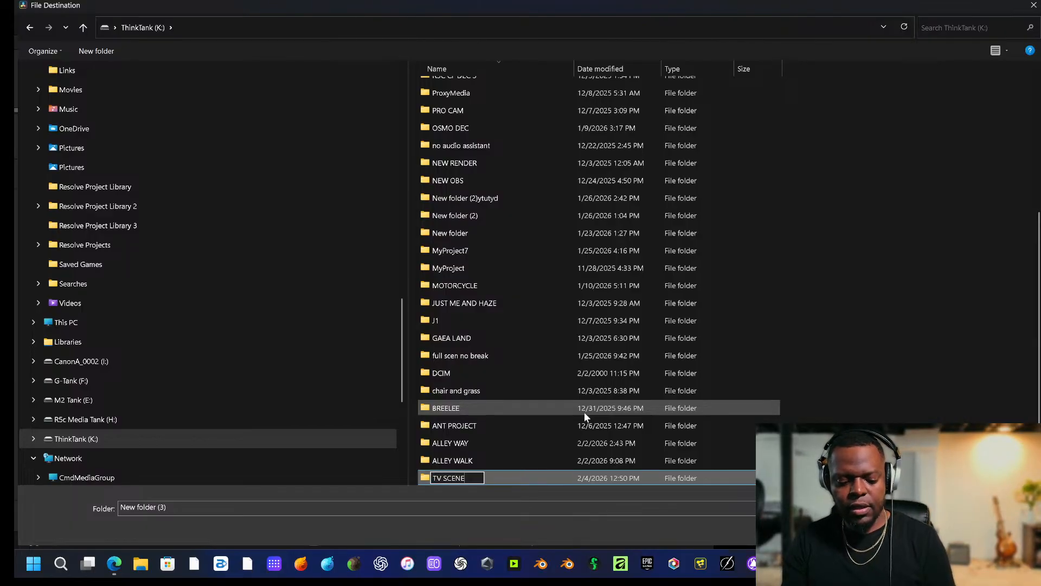
key("Return")
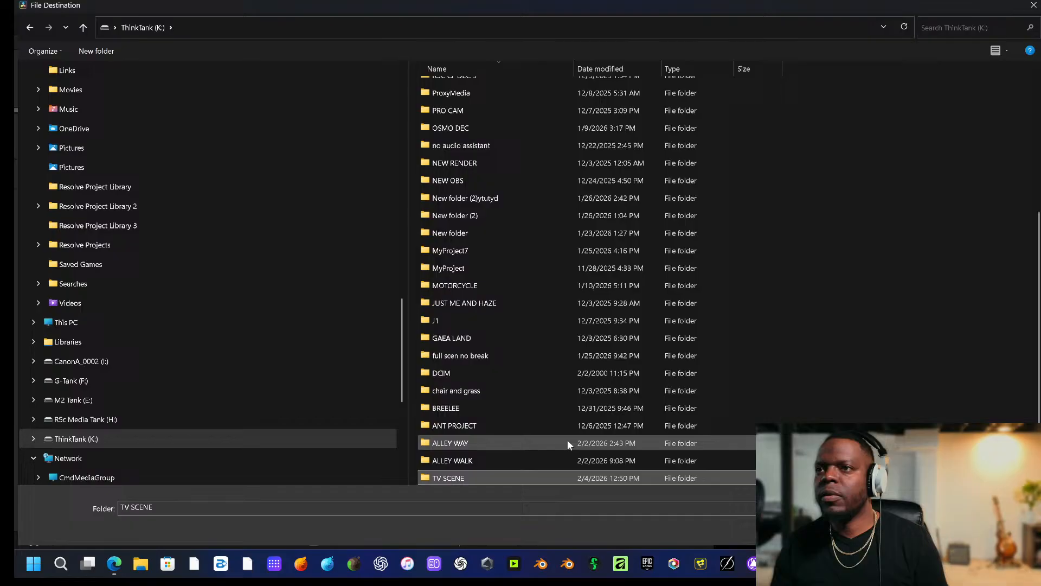
double_click(545, 479)
key("Return")
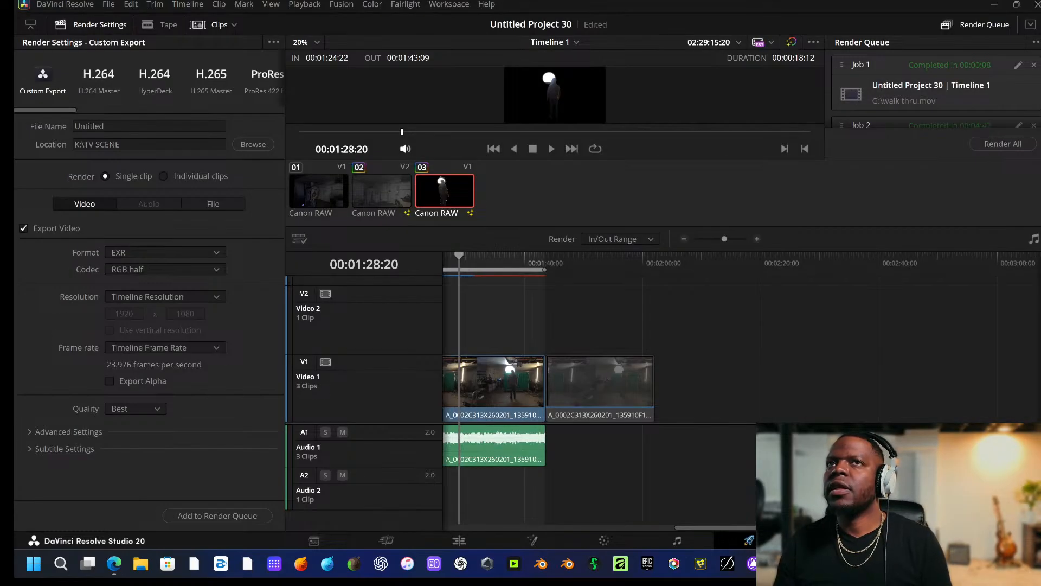
Set the render file name to tvscene, check the file settings and return to the video settings.
left_click(147, 126)
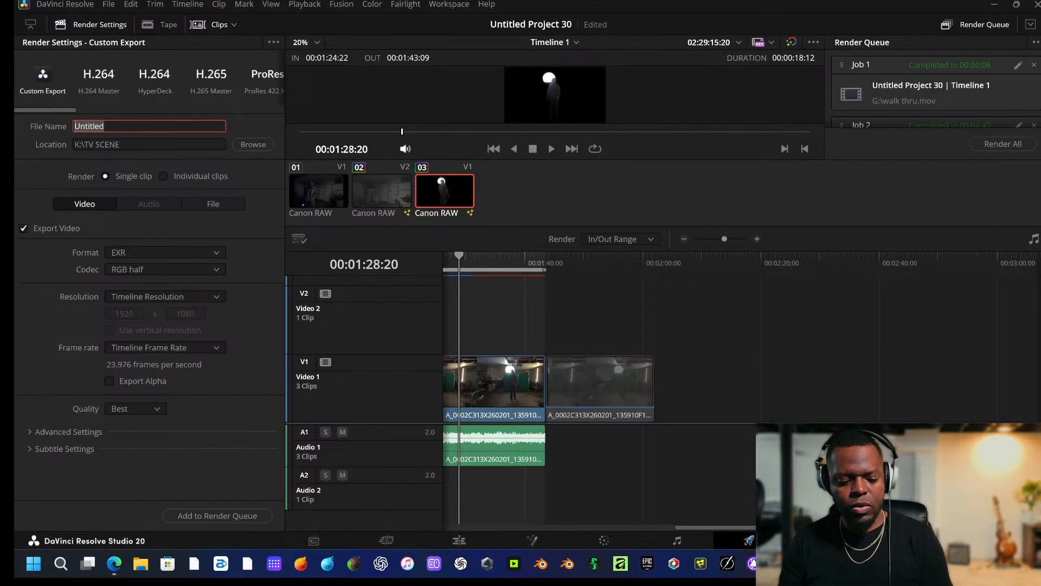
type("tvscene")
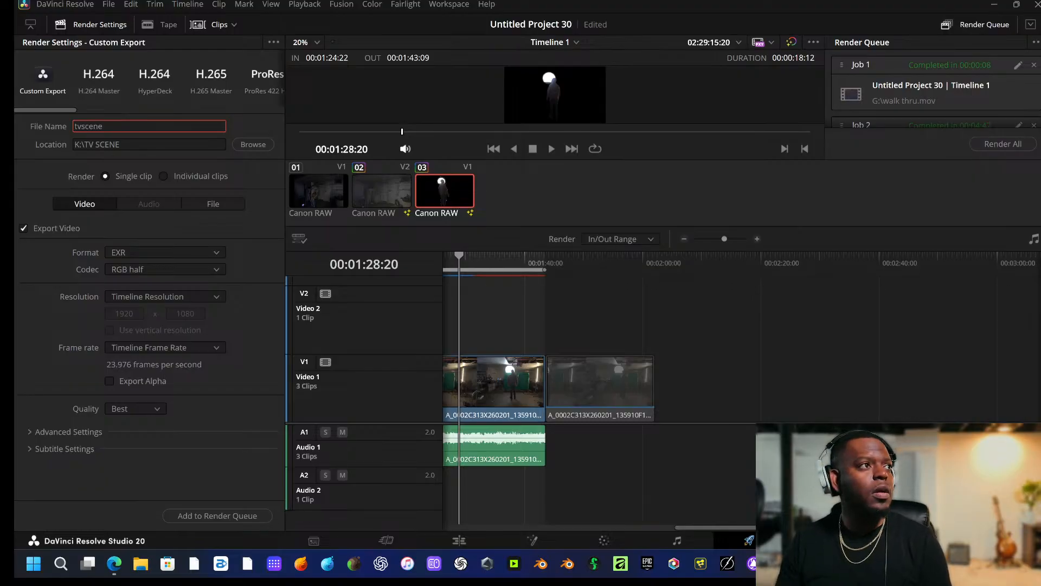
left_click(214, 205)
left_click(83, 206)
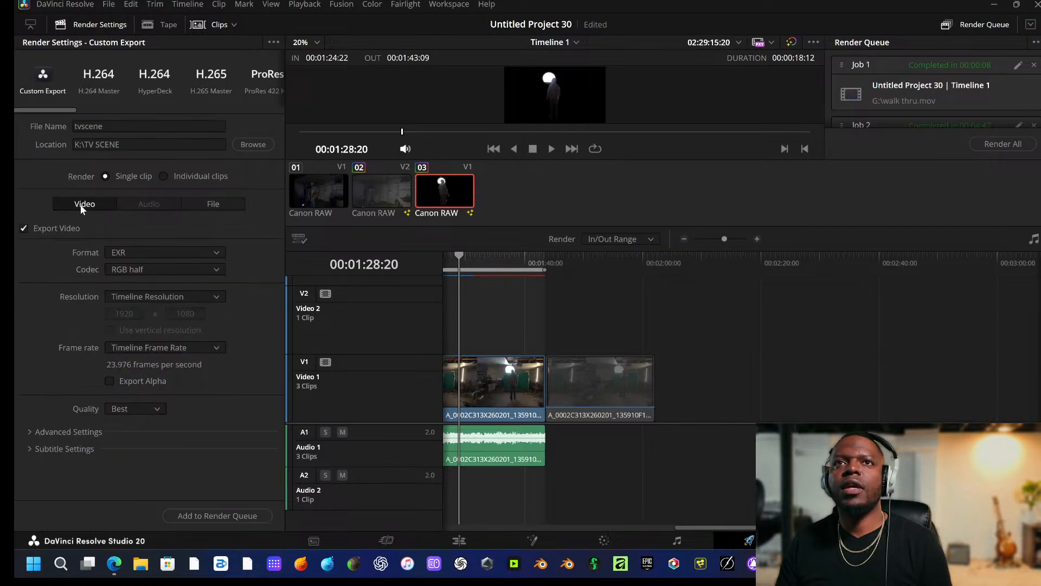
Set the EXR render codec to RGB half (DWAA) and enable alpha export.
left_click(160, 269)
left_click(161, 297)
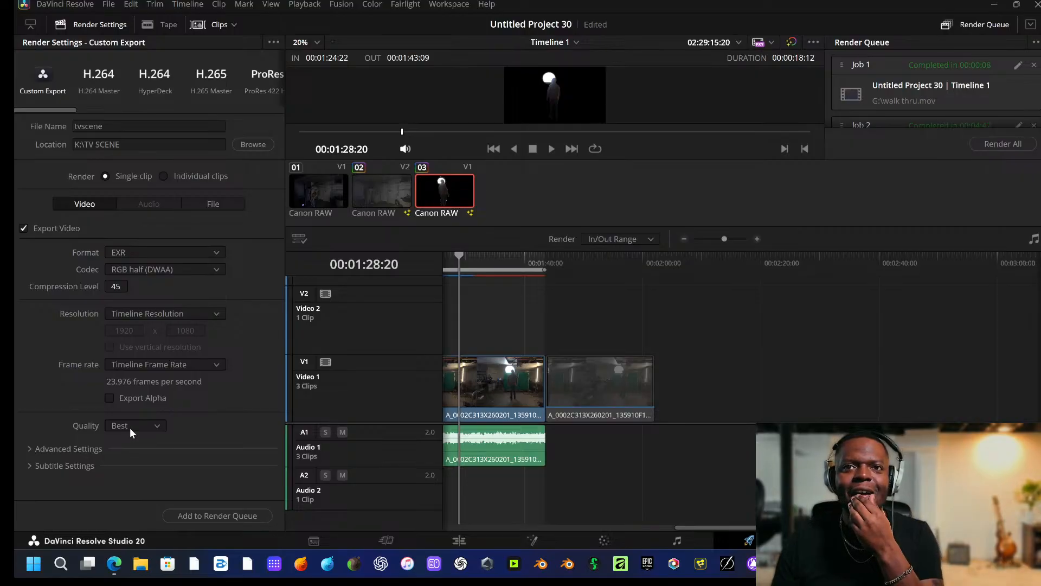
left_click(129, 427)
left_click(57, 429)
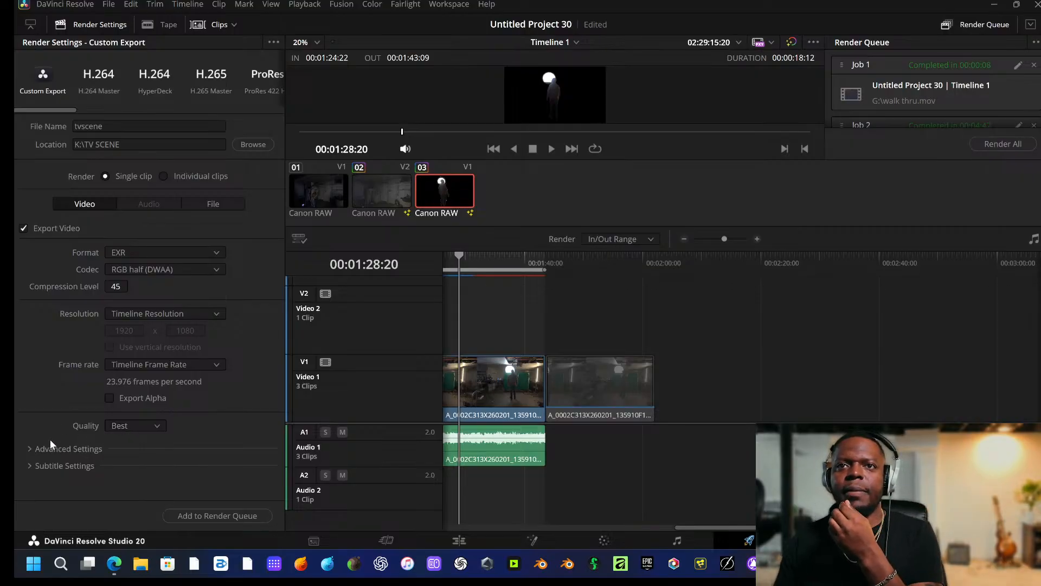
left_click(110, 399)
Expand the advanced render settings, turn off bypassing re-encode when possible and check the remaining options.
left_click(65, 465)
scroll(128, 430, "down", 5)
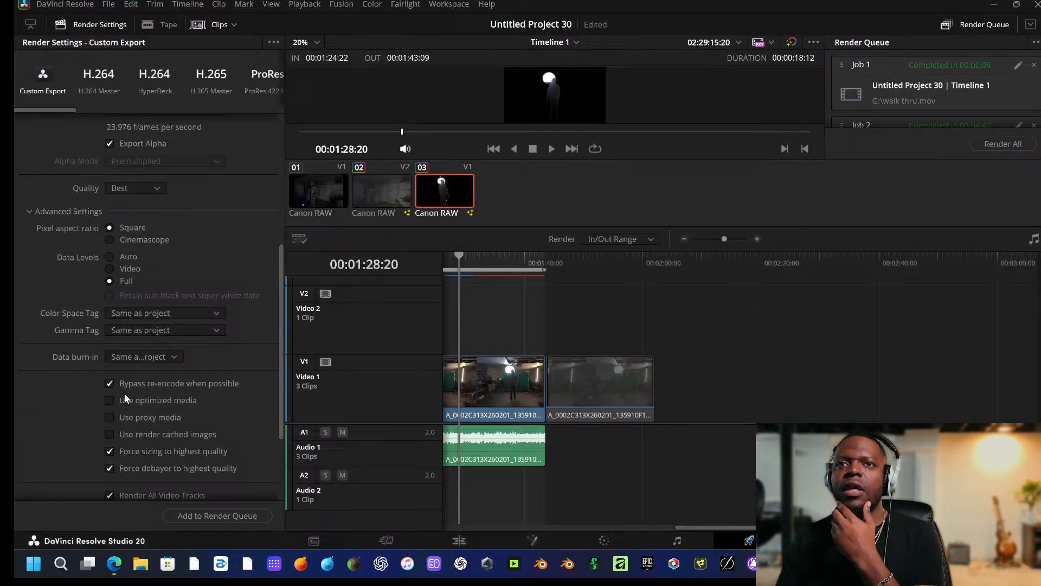
scroll(124, 398, "down", 3)
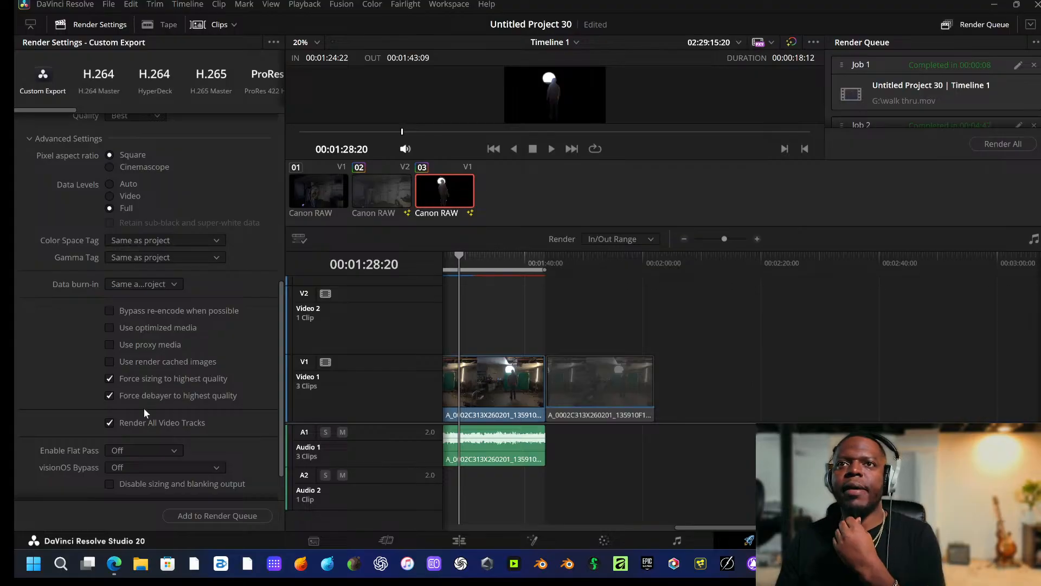
scroll(131, 429, "down", 2)
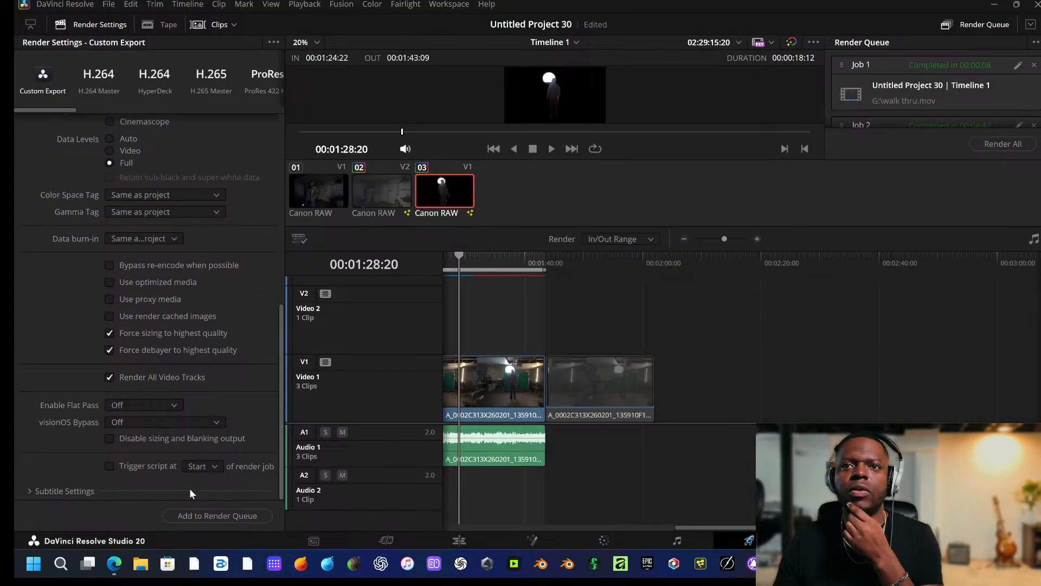
Add the tvscene EXR job to the render queue, render it and enlarge the viewer area.
left_click(238, 515)
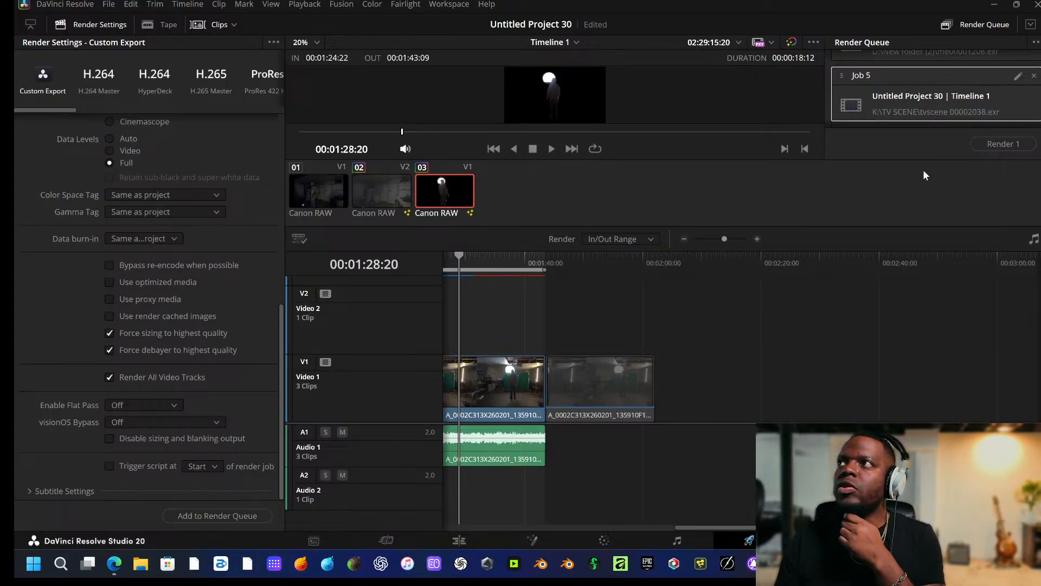
left_click(1003, 143)
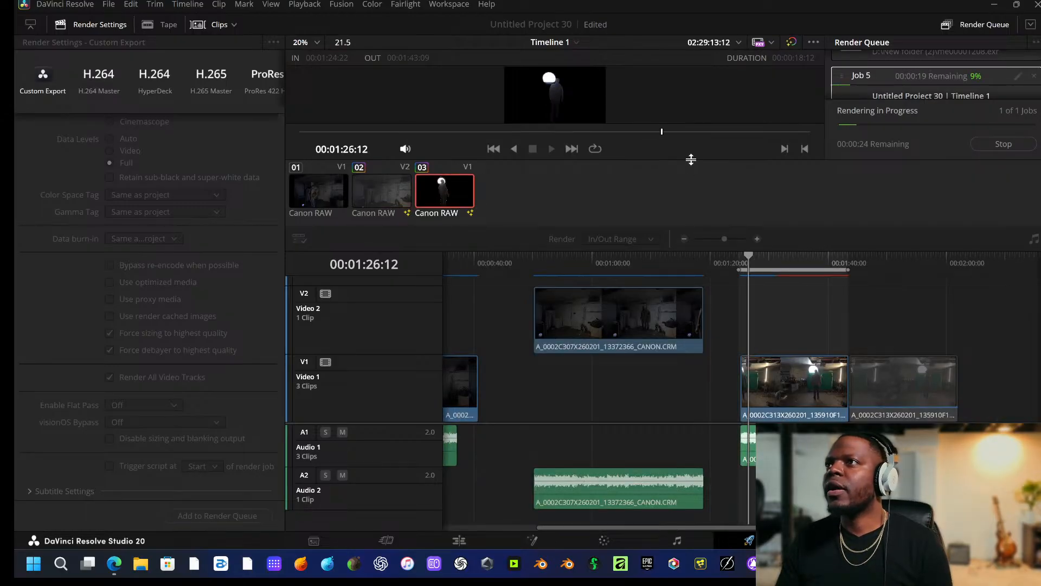
left_click_drag(691, 160, 697, 254)
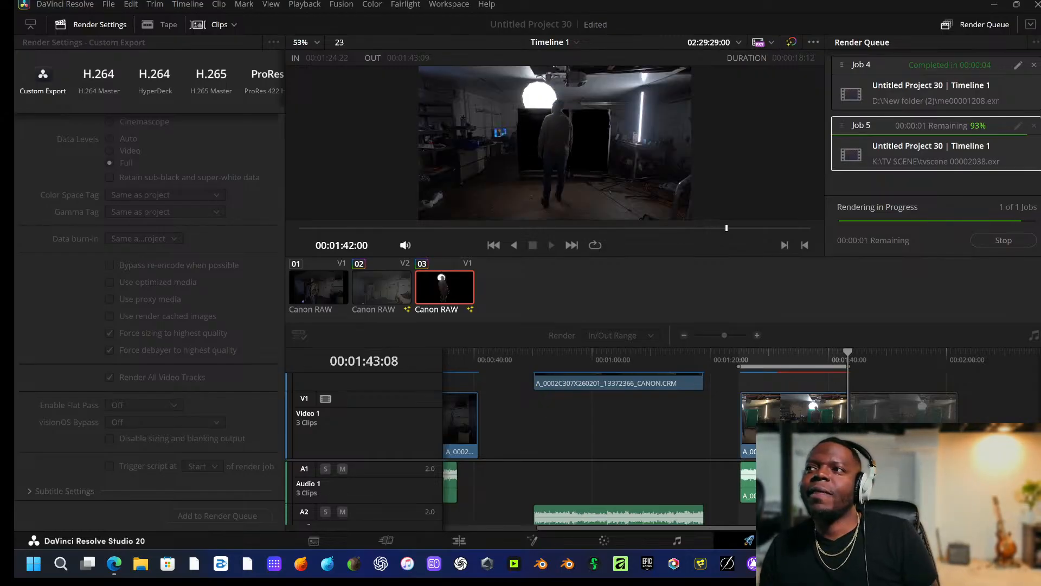
Reopen the clip's Fusion composition and disconnect Ellipse1 from MediaIn1.
left_click(458, 540)
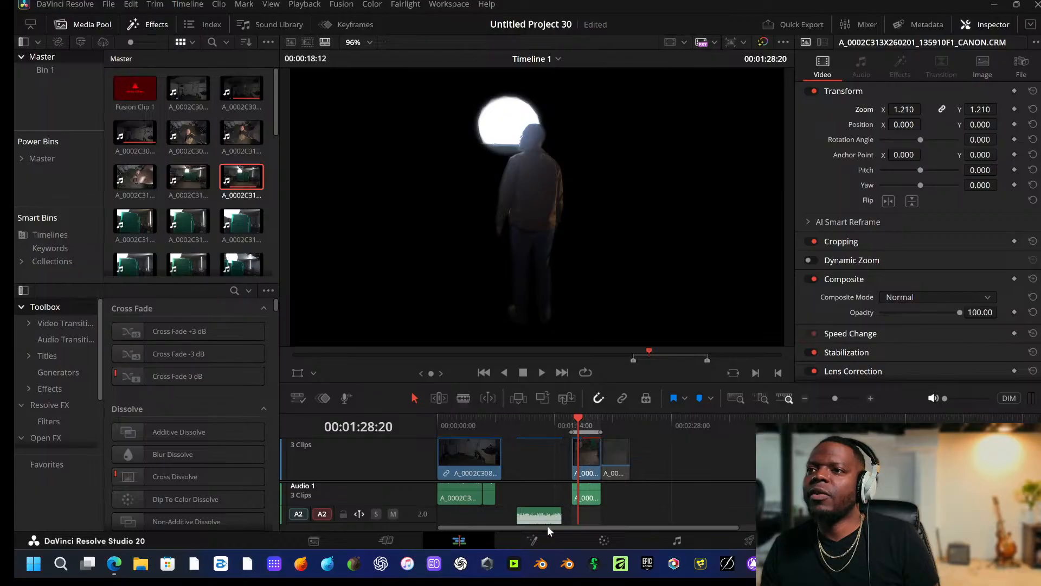
left_click(536, 540)
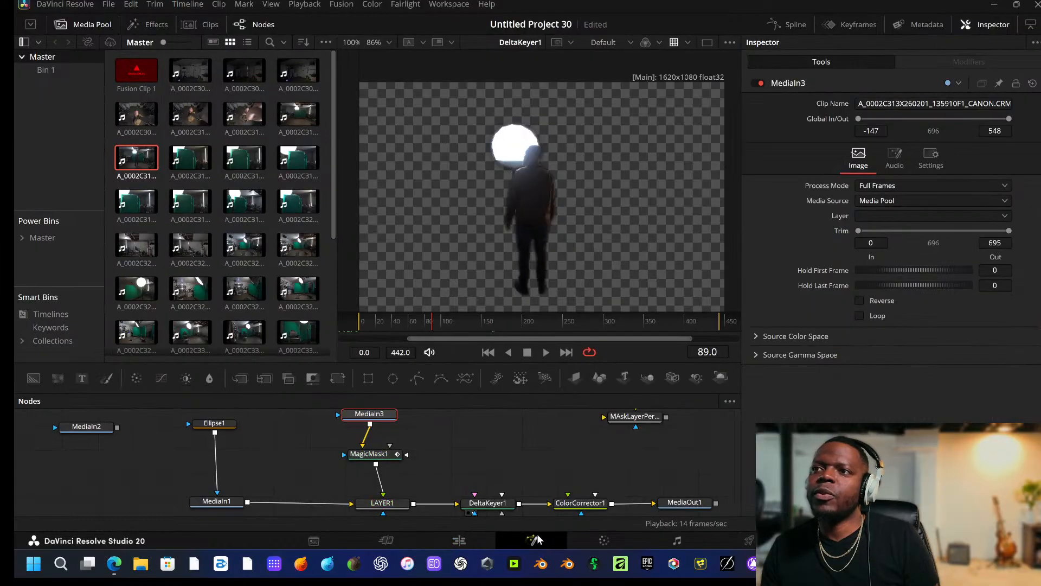
left_click(218, 482)
middle_click_drag(261, 445, 263, 480)
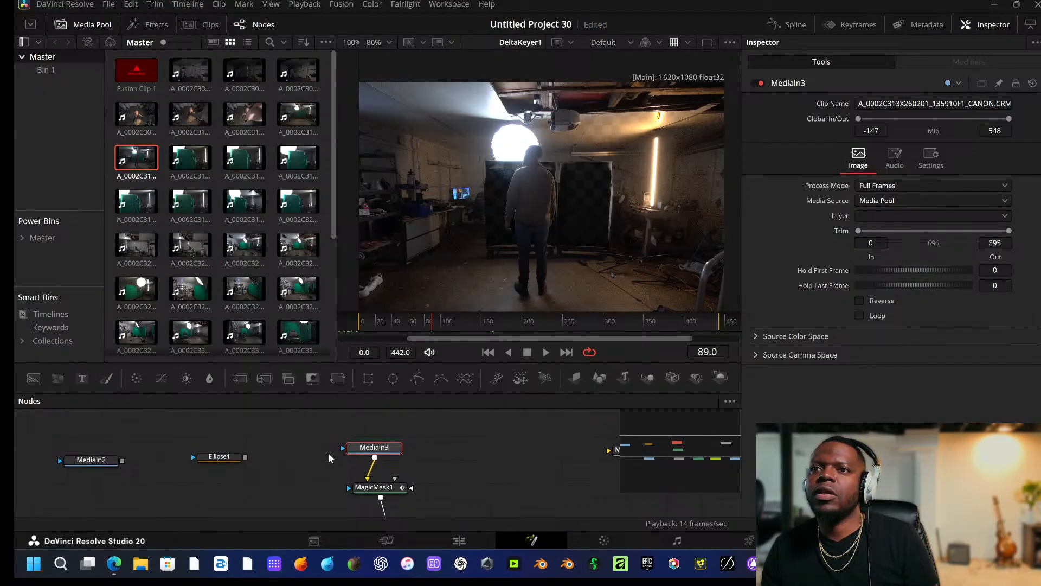
Show LAYER1 in the viewer and disconnect MediaIn1 from it.
middle_click_drag(381, 462, 299, 410)
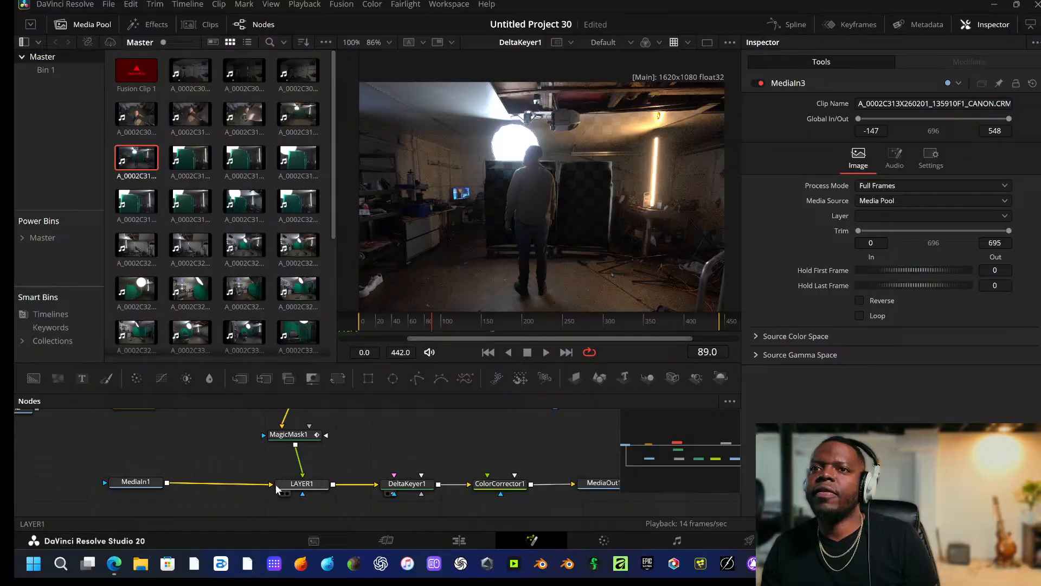
left_click_drag(276, 488, 548, 56)
left_click(228, 483)
Line up MediaIn3 and MagicMask1 in the node row in front of LAYER1.
middle_click_drag(295, 466, 355, 493)
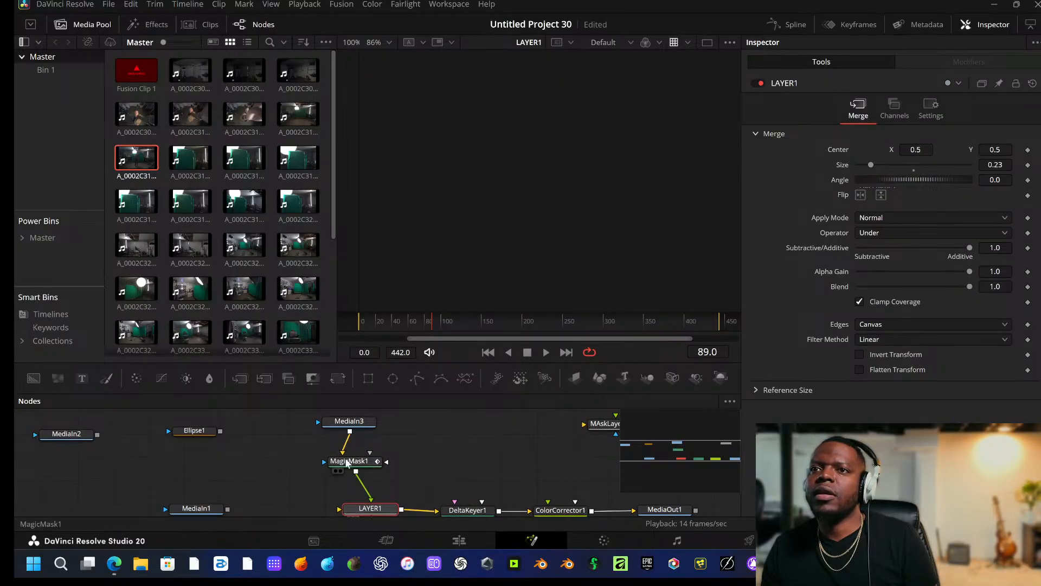
left_click_drag(347, 462, 280, 509)
left_click_drag(330, 428, 156, 511)
left_click_drag(371, 508, 396, 425)
key("ctrl+z")
key("ctrl+z")
key("ctrl+z")
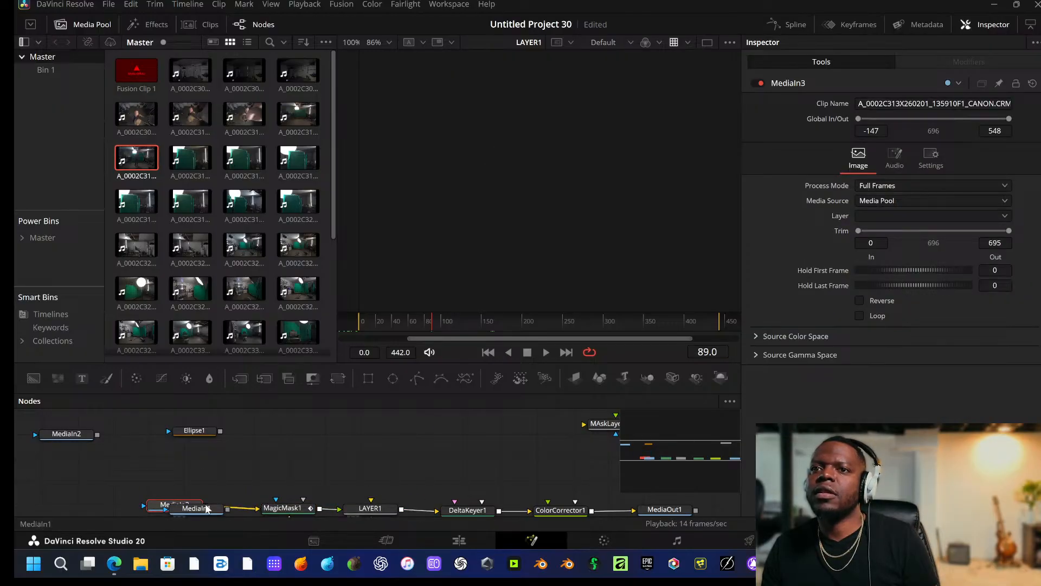
Tidy the MediaIn3 and MagicMask1 nodes and connect MagicMask1 to LAYER1's background input.
middle_click_drag(288, 478, 348, 418)
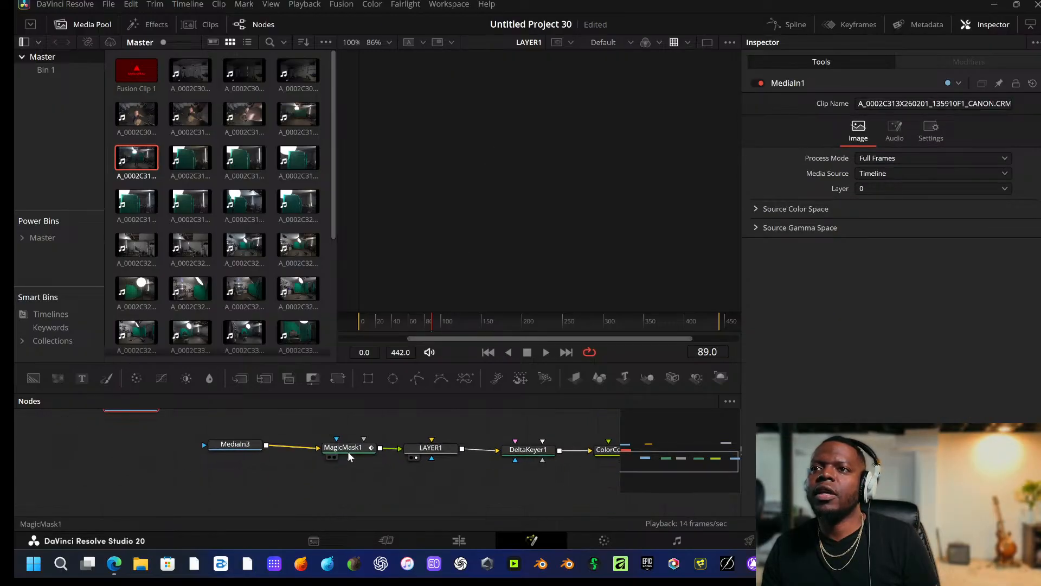
left_click_drag(228, 447, 243, 459)
left_click_drag(357, 453, 400, 449)
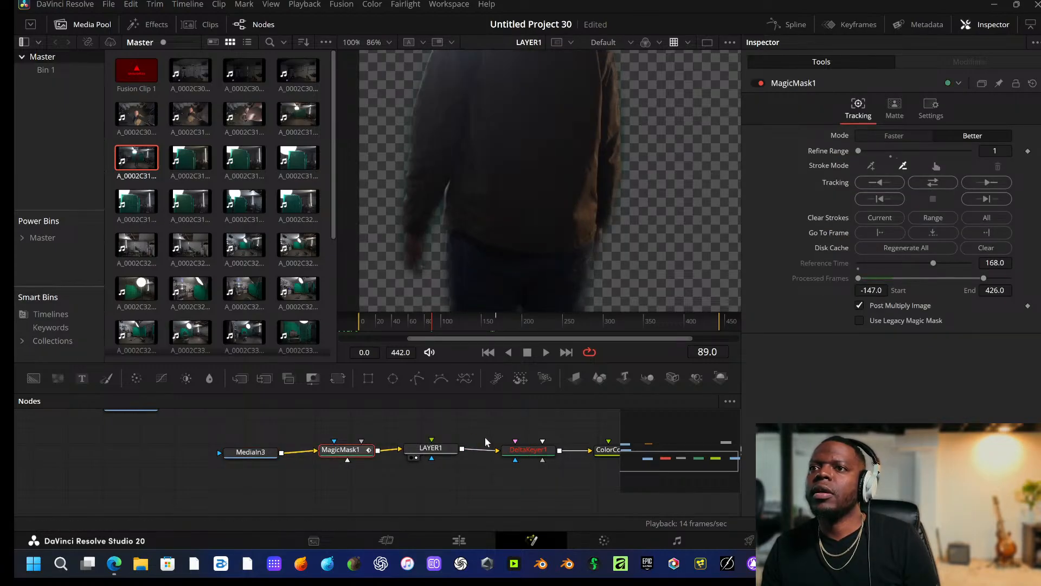
Fit the masked person in the viewer and display the MediaOut1 result.
middle_click_drag(539, 441, 421, 484)
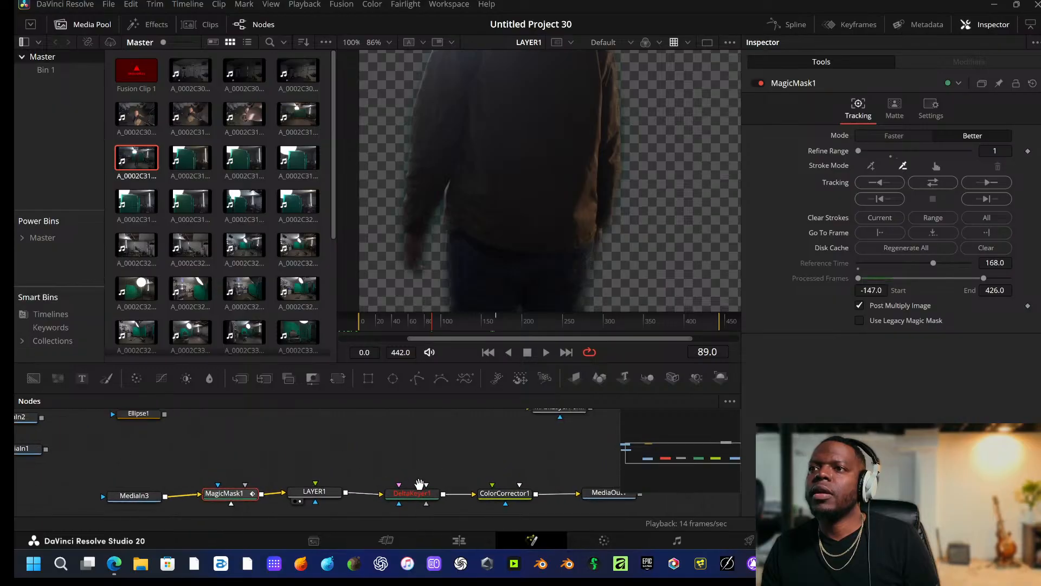
middle_click_drag(539, 193, 539, 177)
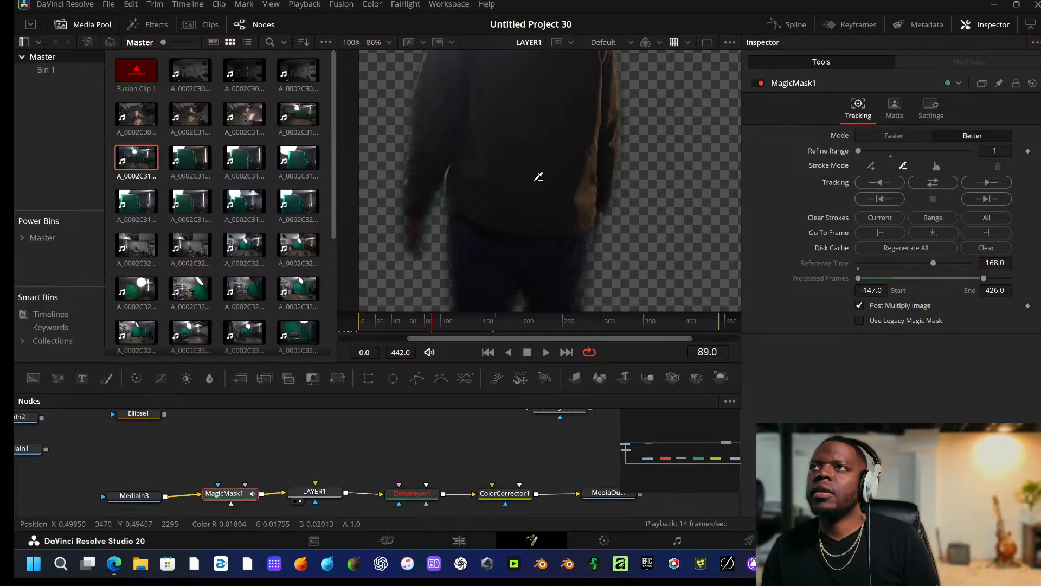
left_click(389, 42)
left_click(393, 54)
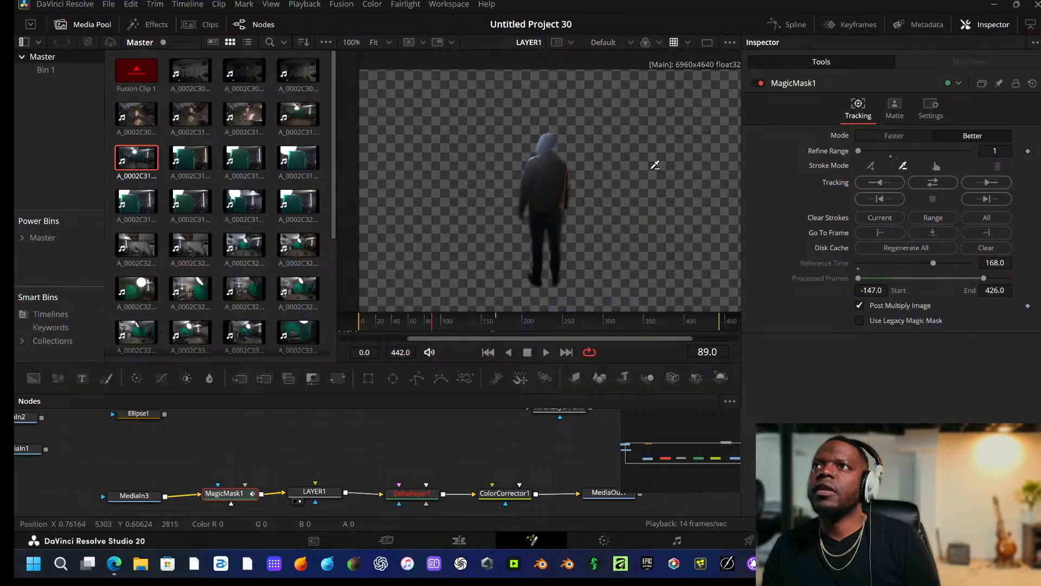
middle_click_drag(607, 497, 517, 500)
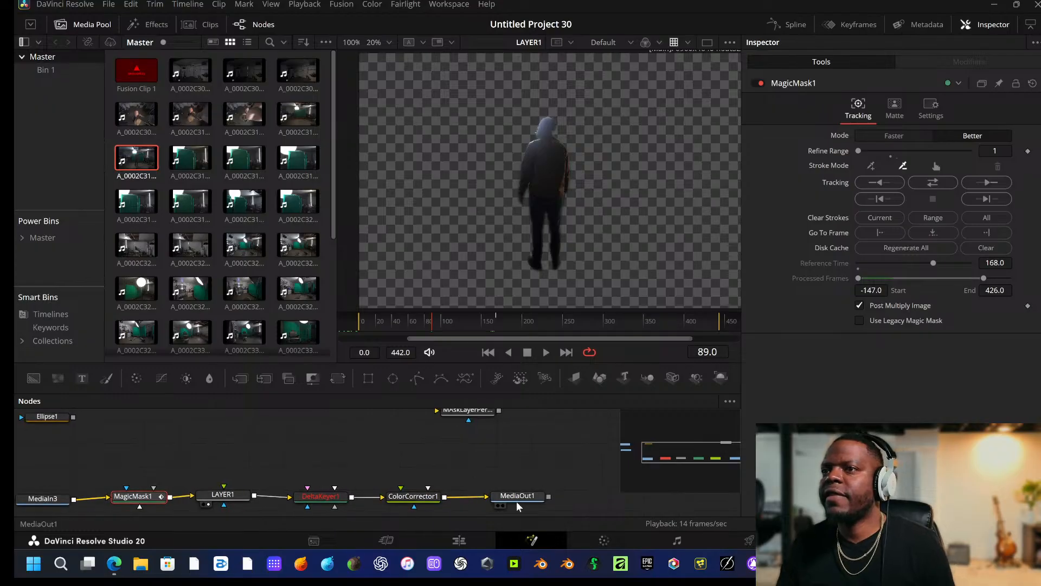
left_click_drag(531, 486, 580, 252)
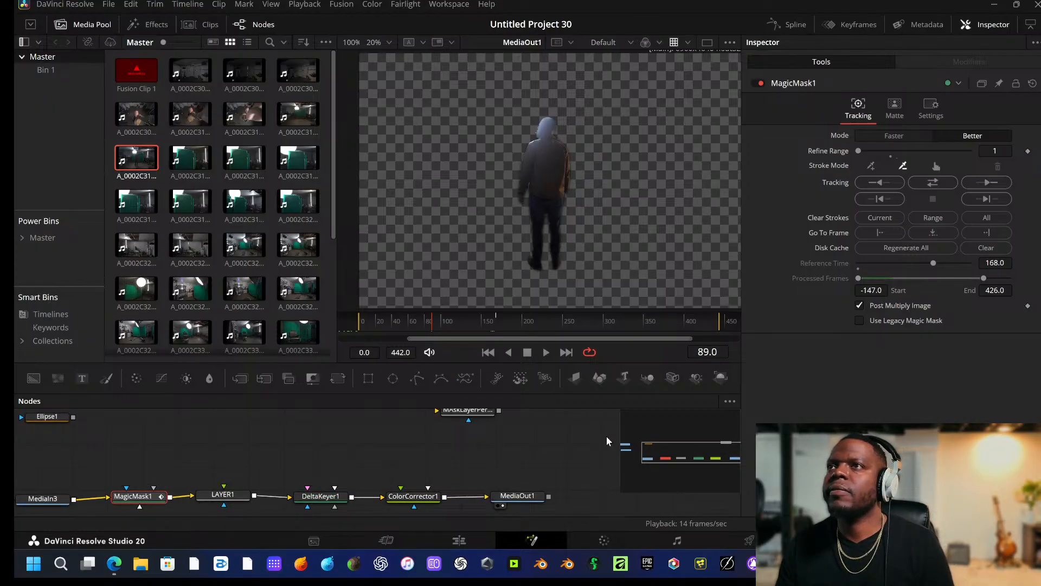
Return to the render settings and browse for the export location in TV SCENE on the ThinkTank (K:) drive.
left_click(744, 540)
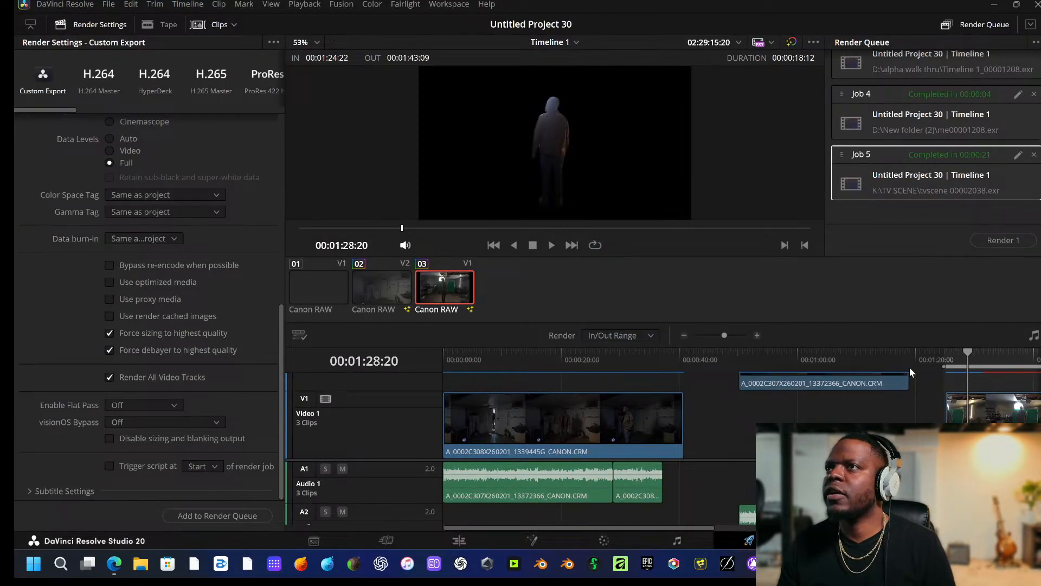
scroll(160, 179, "up", 10)
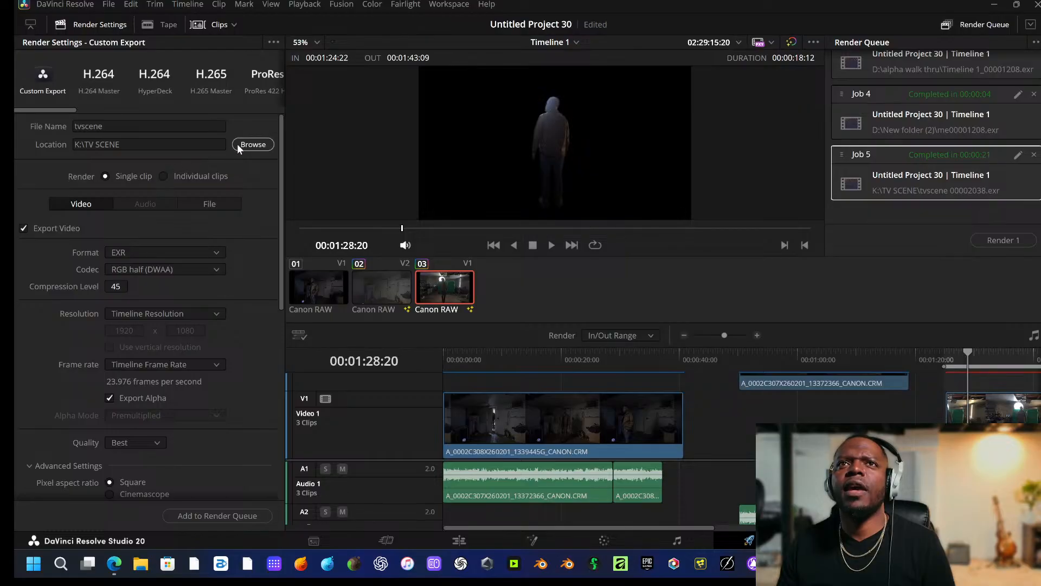
left_click(252, 145)
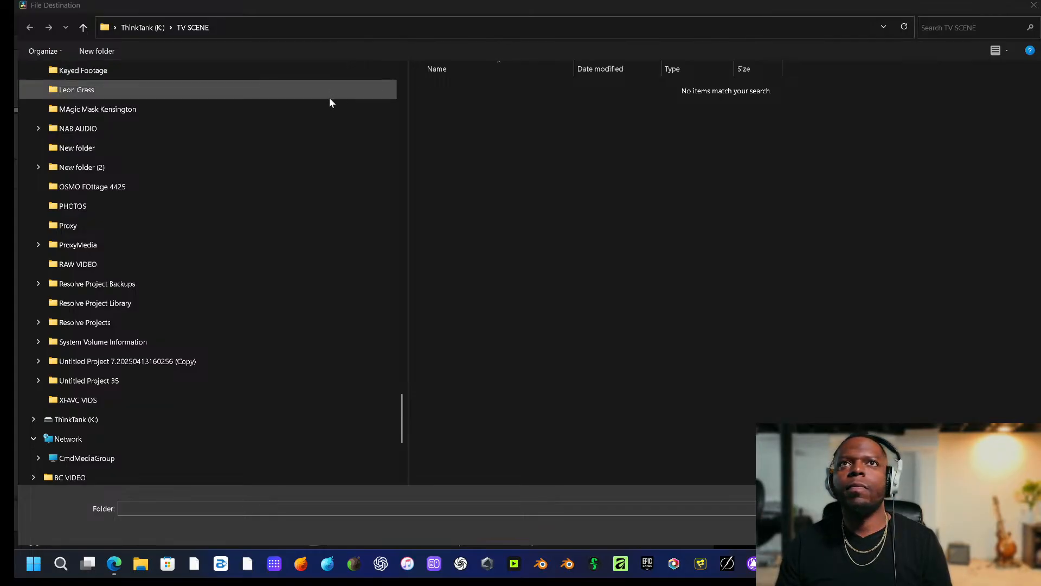
scroll(291, 337, "down", 4)
scroll(254, 312, "up", 2)
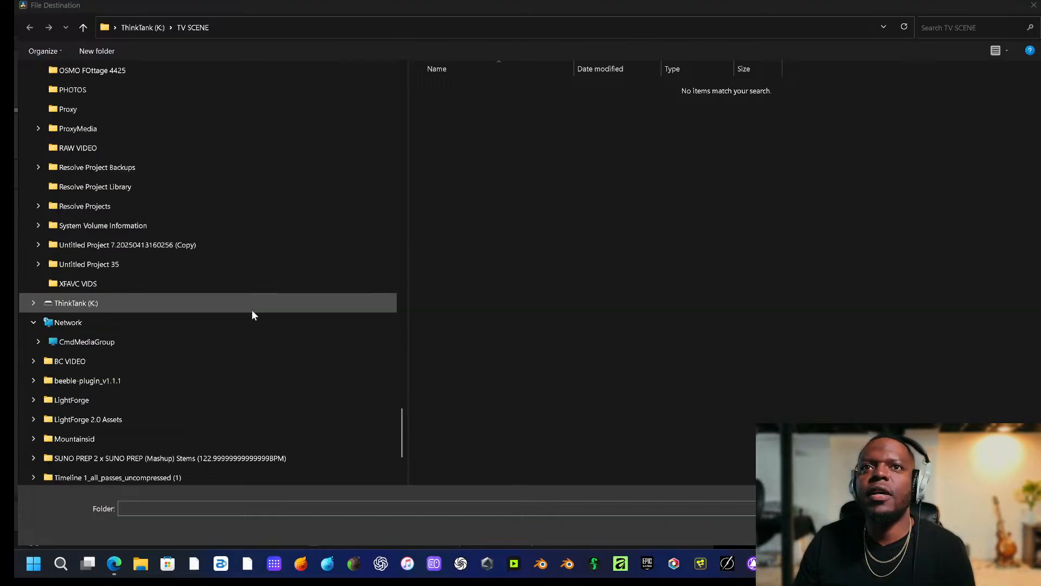
left_click(191, 302)
scroll(645, 184, "down", 5)
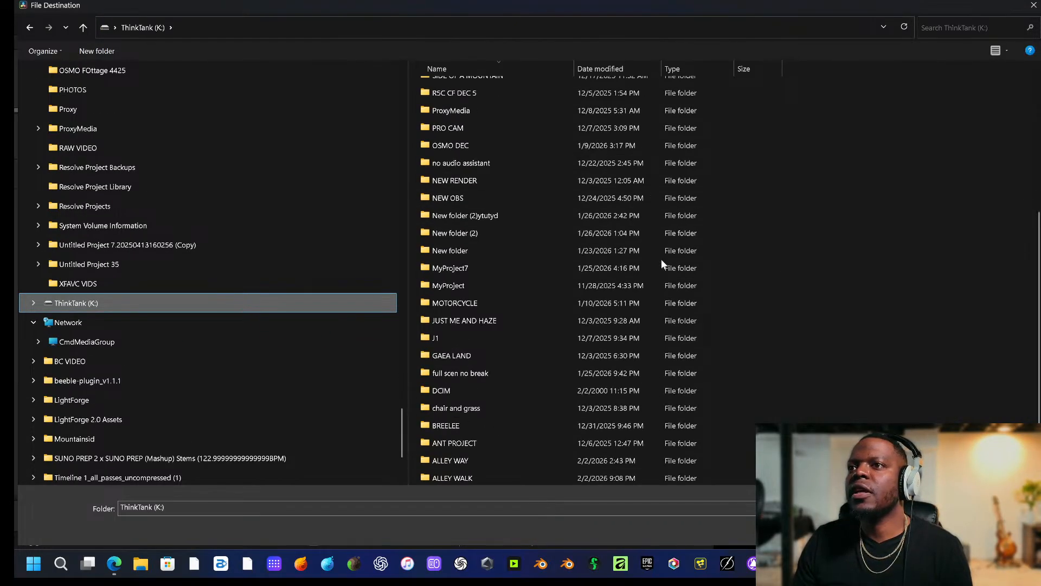
scroll(515, 395, "up", 5)
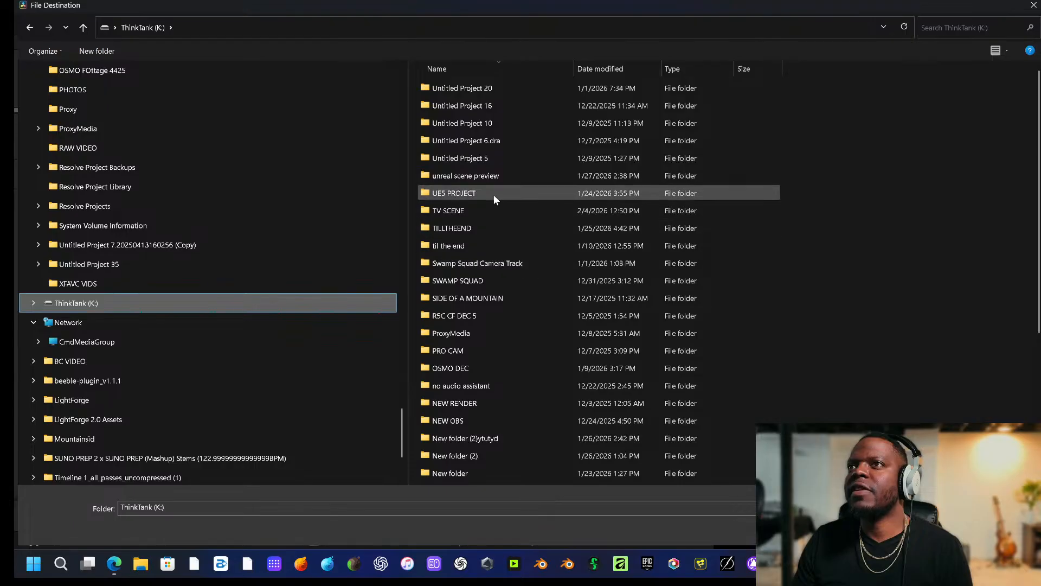
double_click(492, 211)
Create a folder named PERSON LAYER inside TV SCENE and choose it as the render location.
right_click(496, 163)
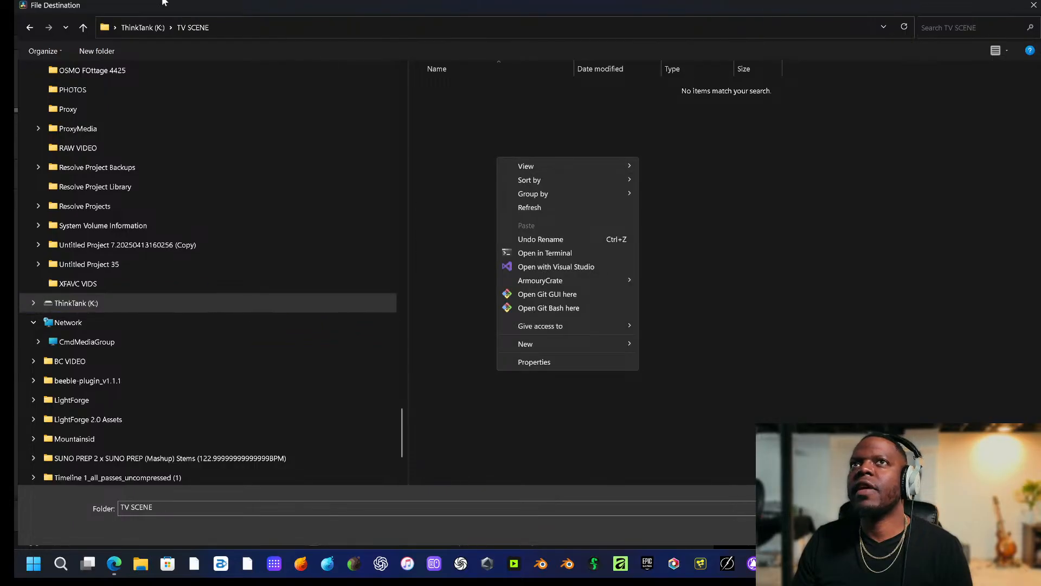
left_click(98, 51)
key("BackSpace")
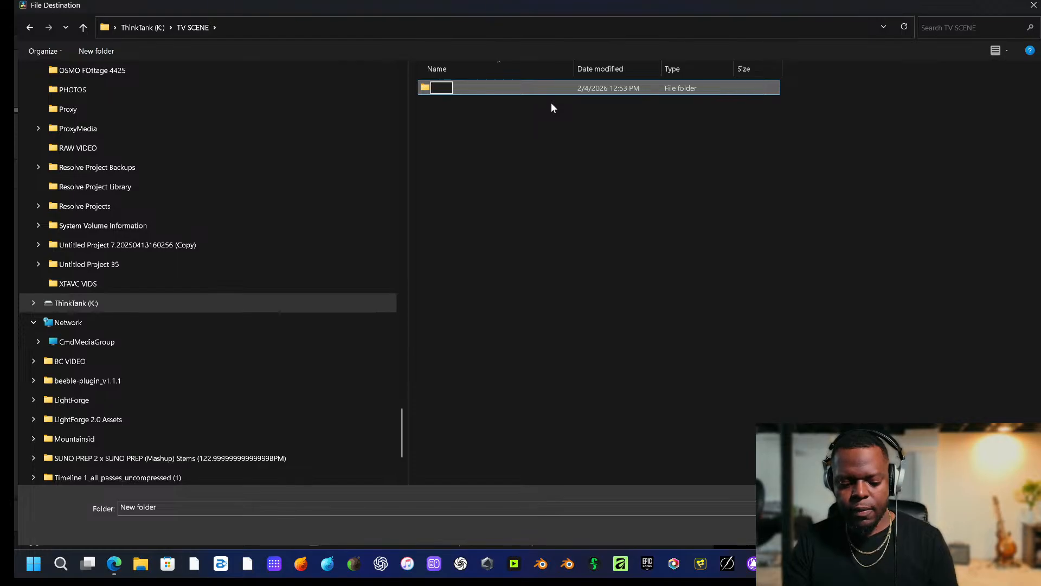
type("PERSON LAYER")
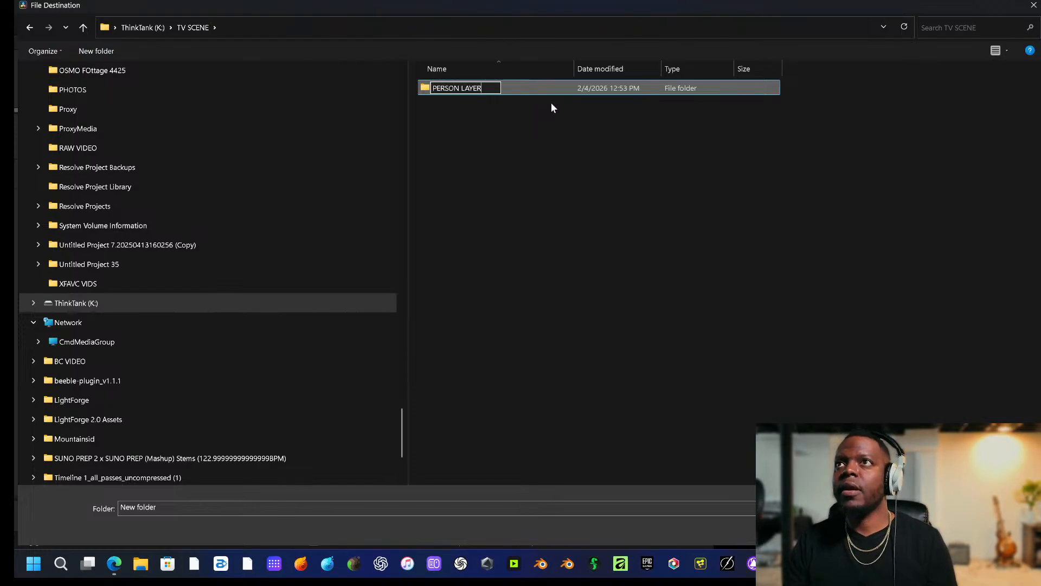
key("Return")
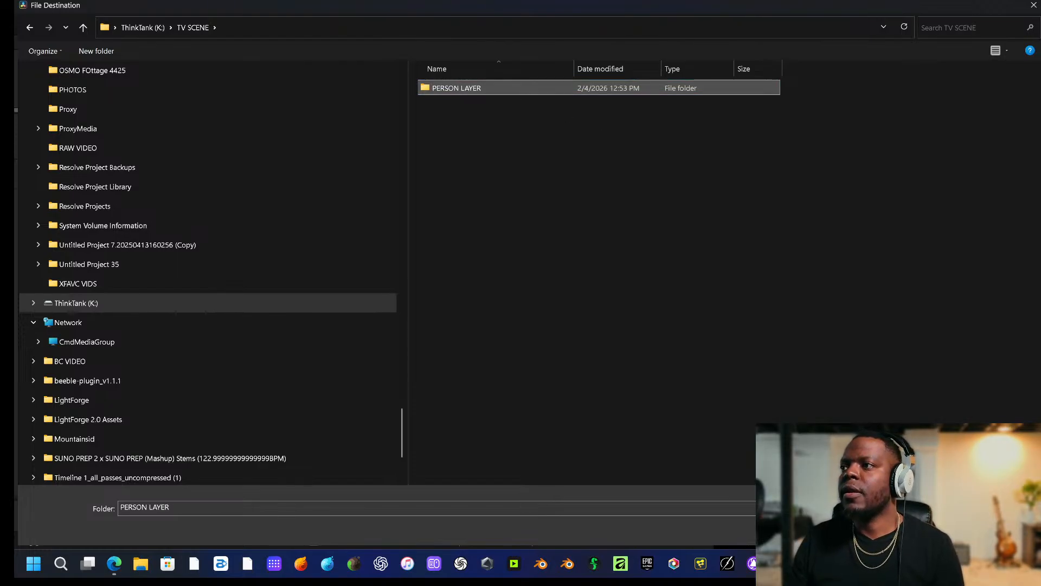
left_click(917, 529)
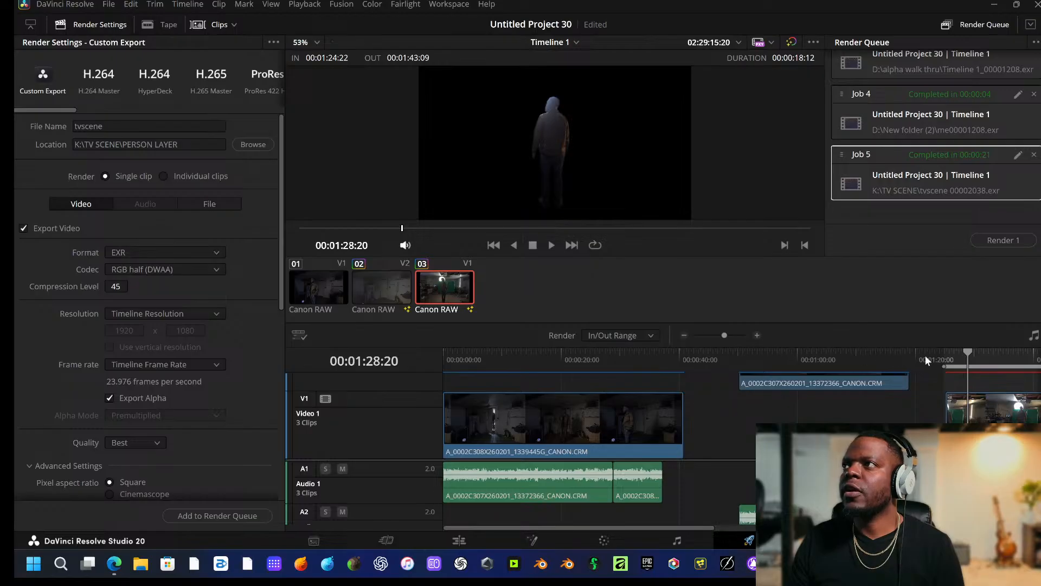
Check the video settings, add the person layer job to the render queue and render it.
scroll(147, 409, "down", 8)
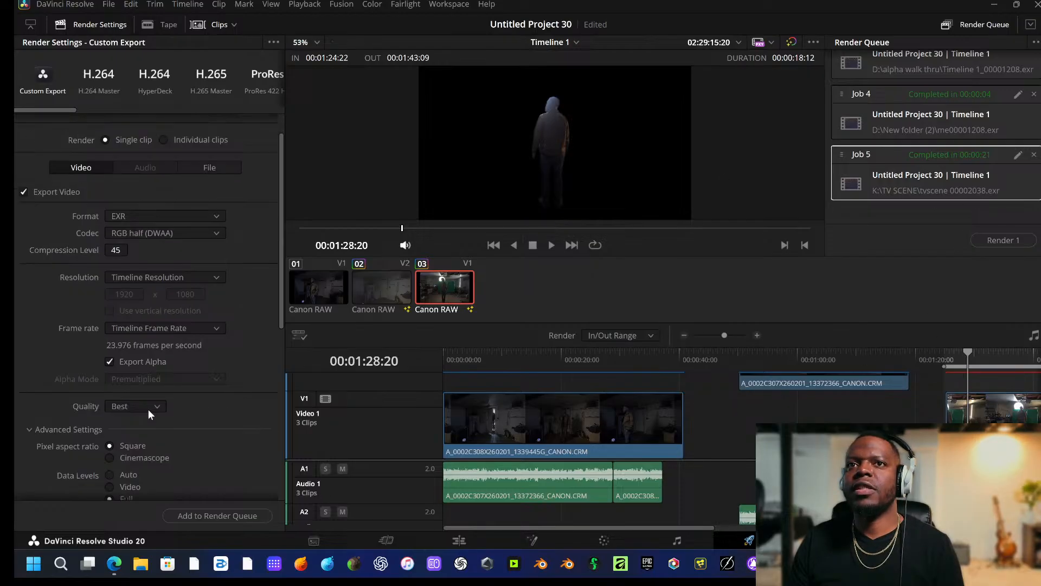
scroll(142, 430, "down", 1)
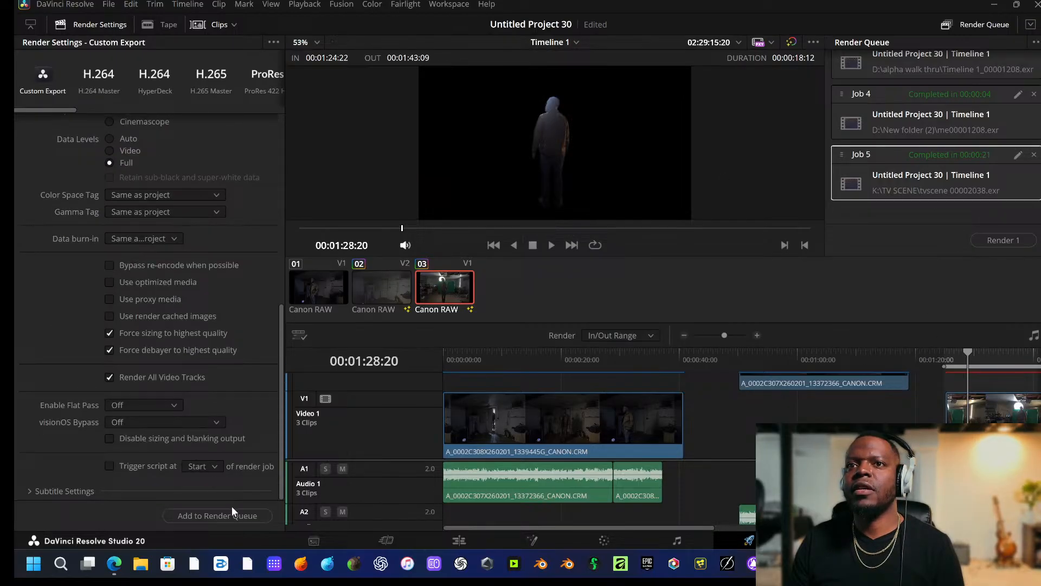
left_click(999, 241)
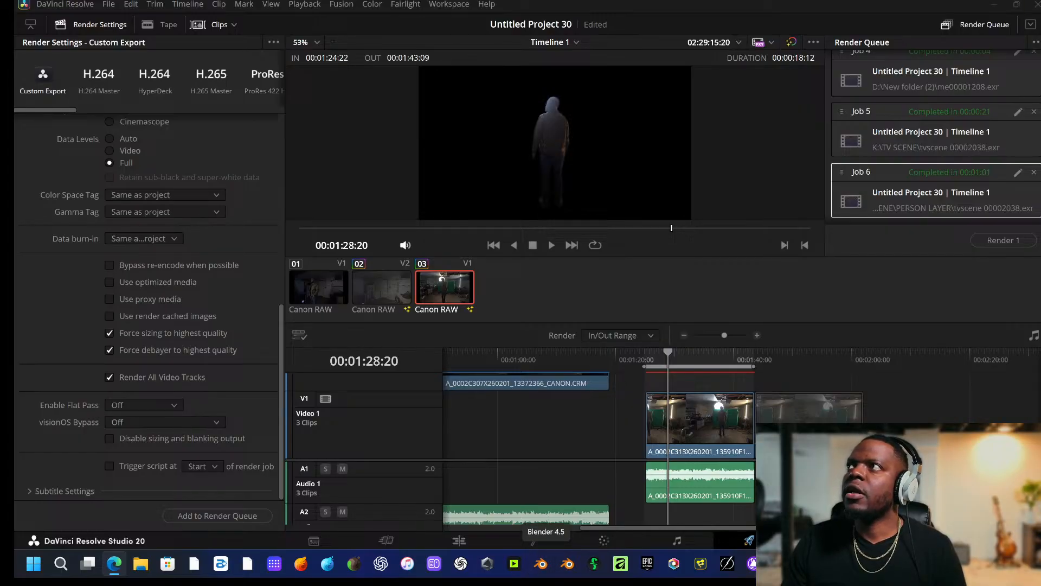
Switch to Blender 4.5 and start a new General file.
left_click(355, 563)
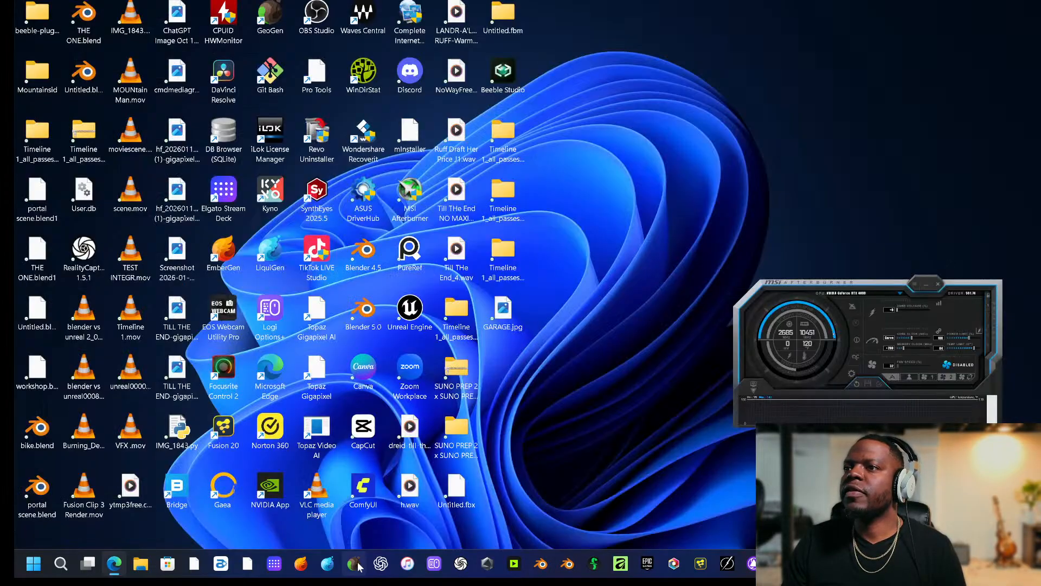
left_click(542, 564)
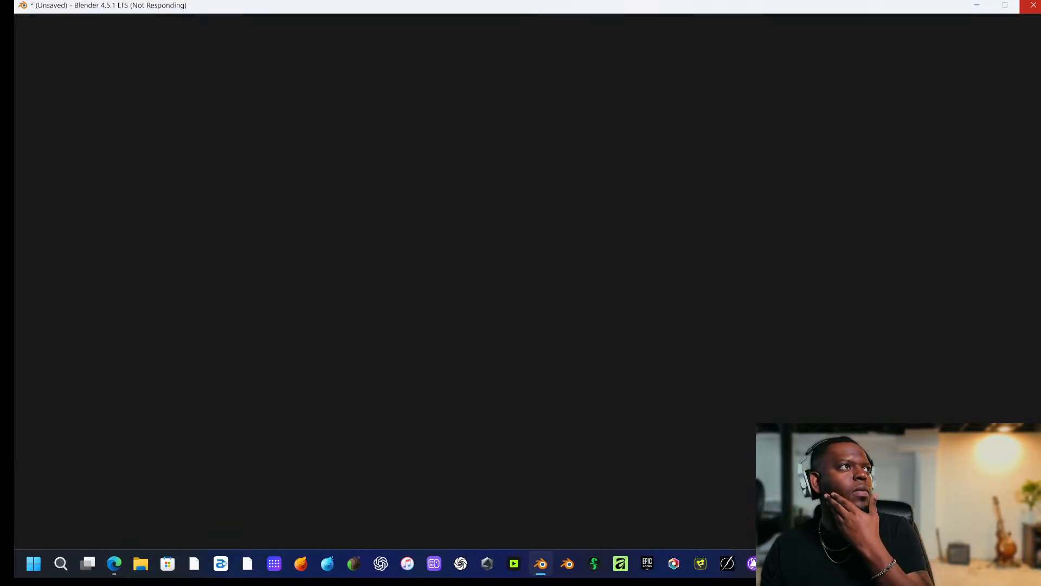
left_click(1032, 5)
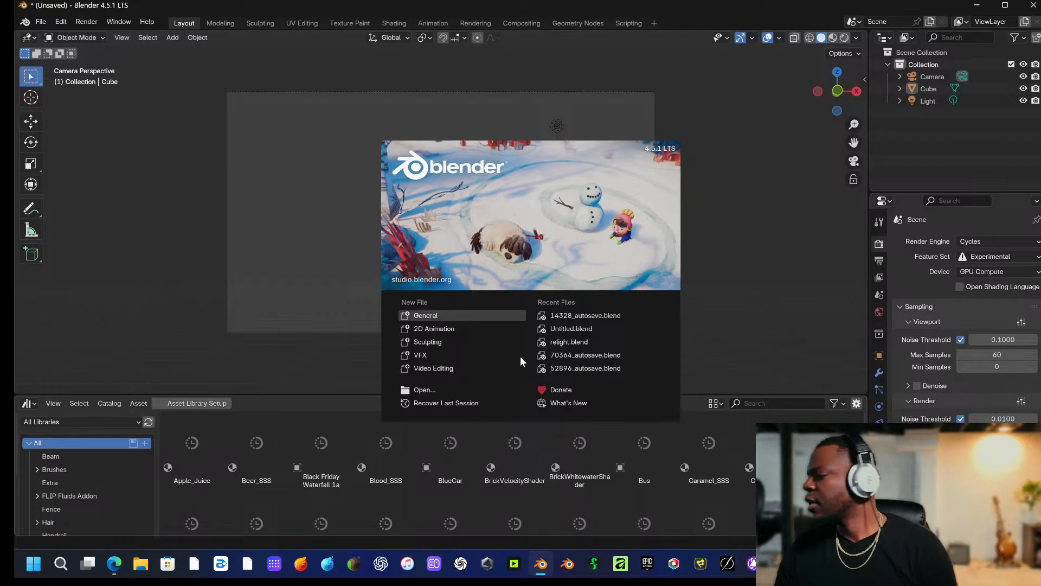
key("Return")
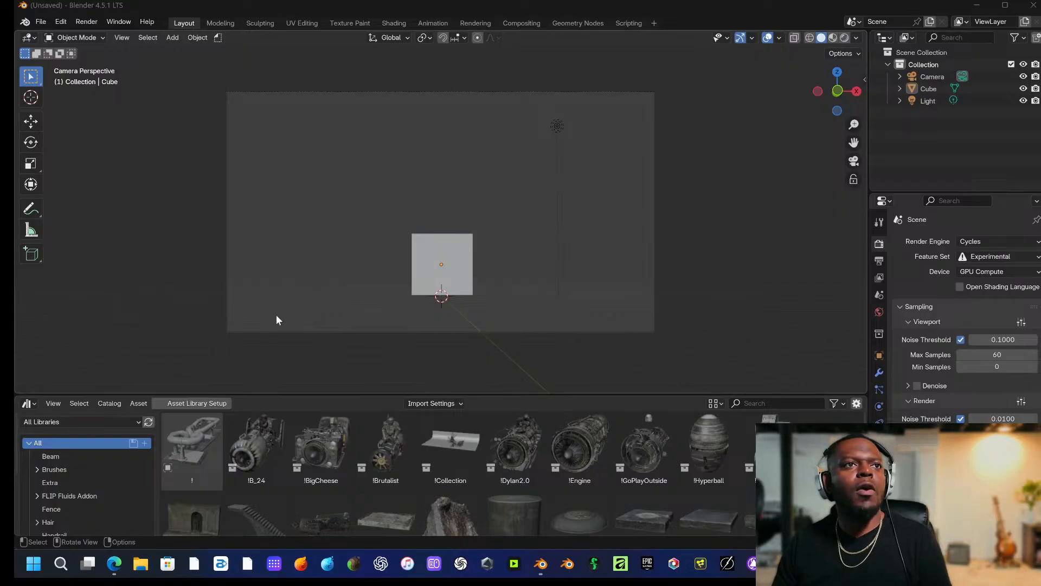
Delete the default cube and light, keeping only the camera in the scene.
left_click_drag(496, 186, 375, 314)
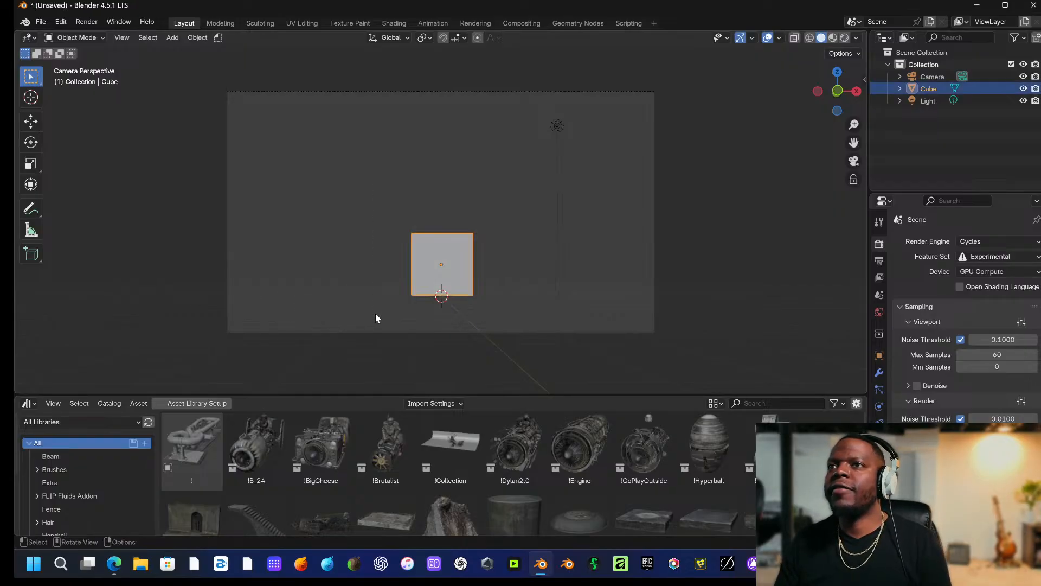
left_click_drag(613, 119, 314, 291)
key("x")
left_click(309, 298)
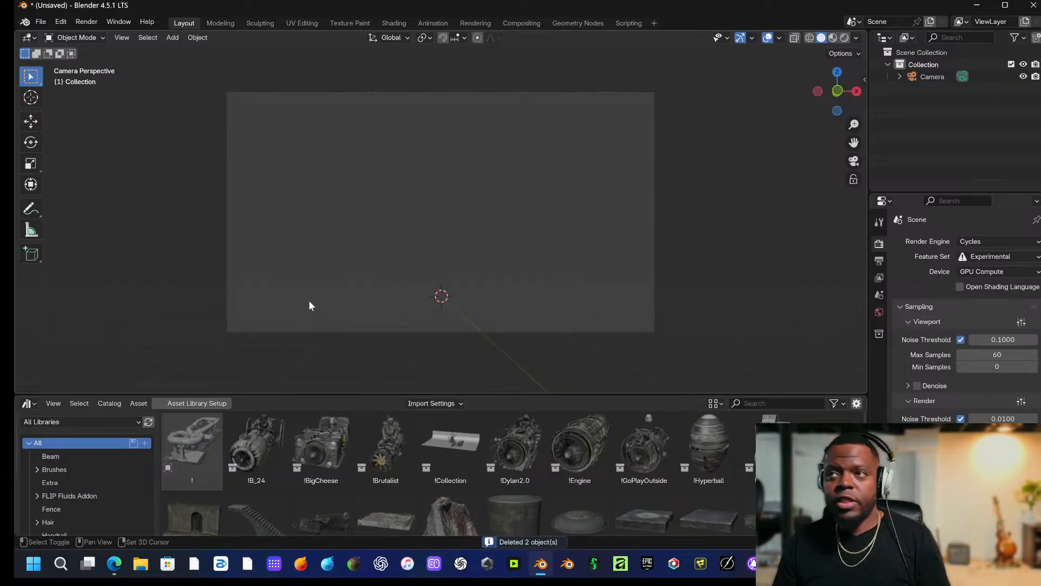
Start importing images as a mesh plane and open the TV SCENE folder on the ThinkTank (K:) drive.
key("shift+a")
mouse_move(323, 289)
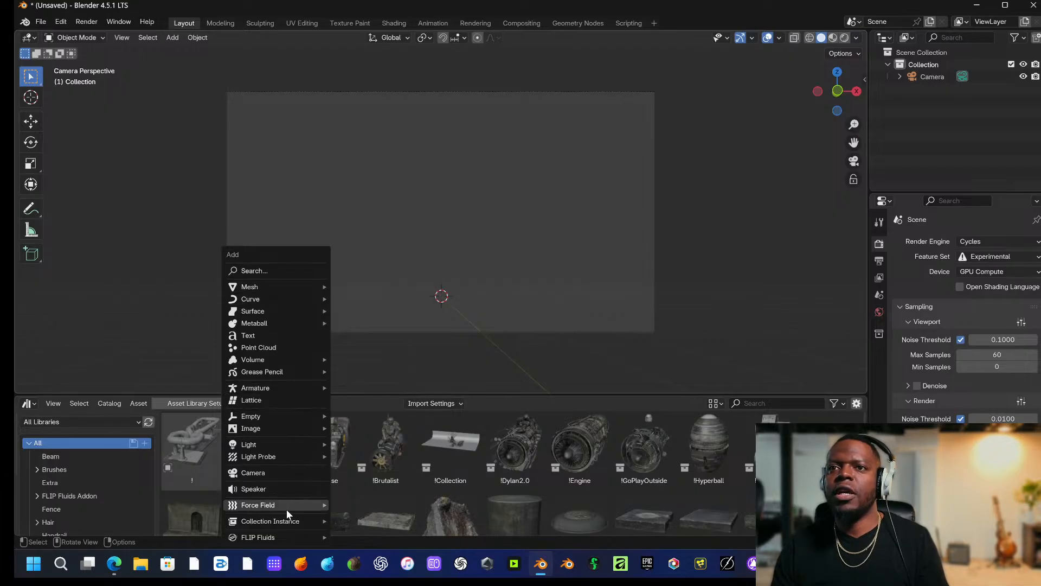
mouse_move(315, 430)
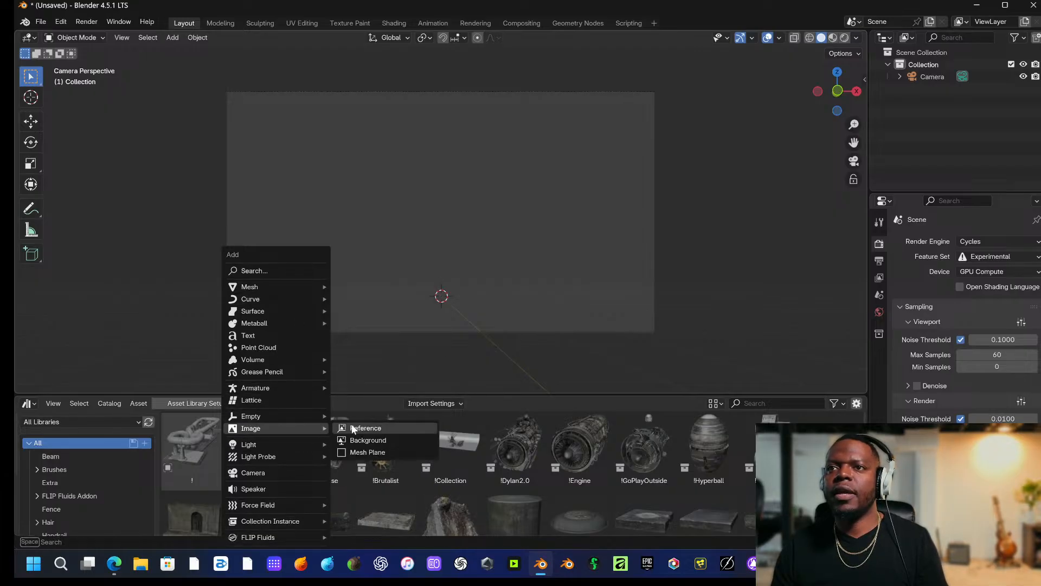
left_click(368, 457)
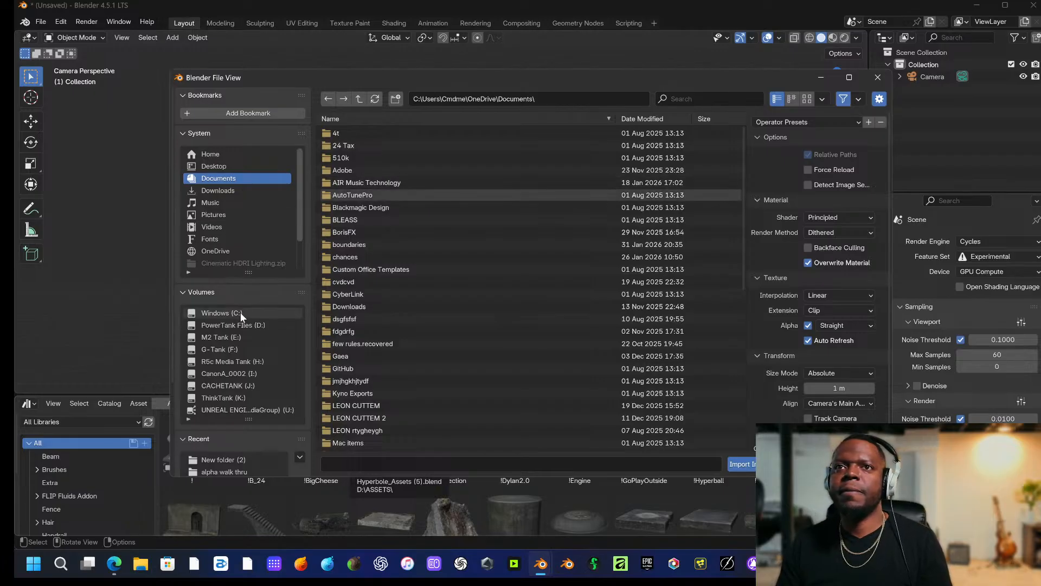
scroll(247, 360, "down", 2)
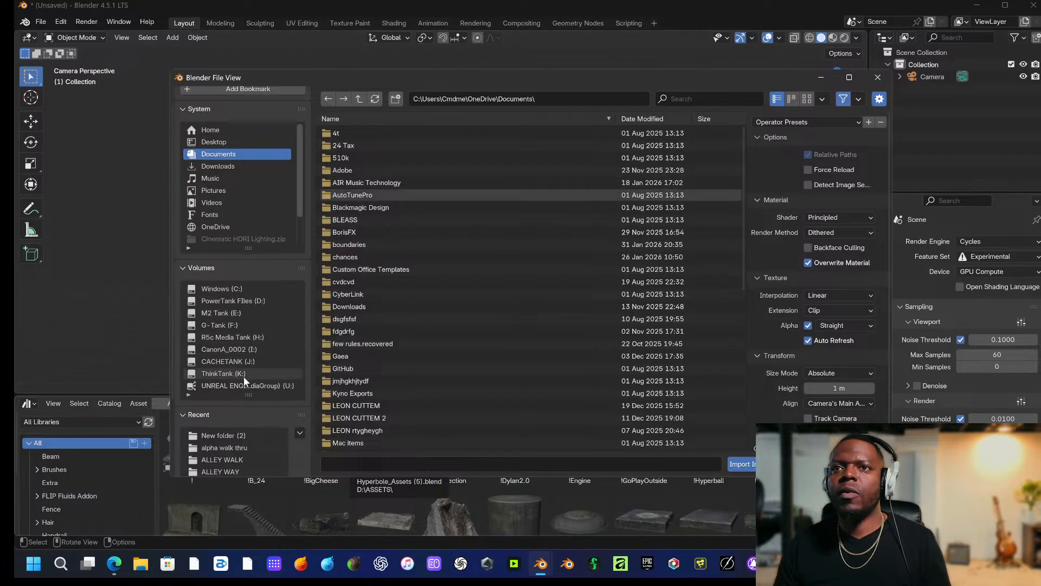
left_click(243, 373)
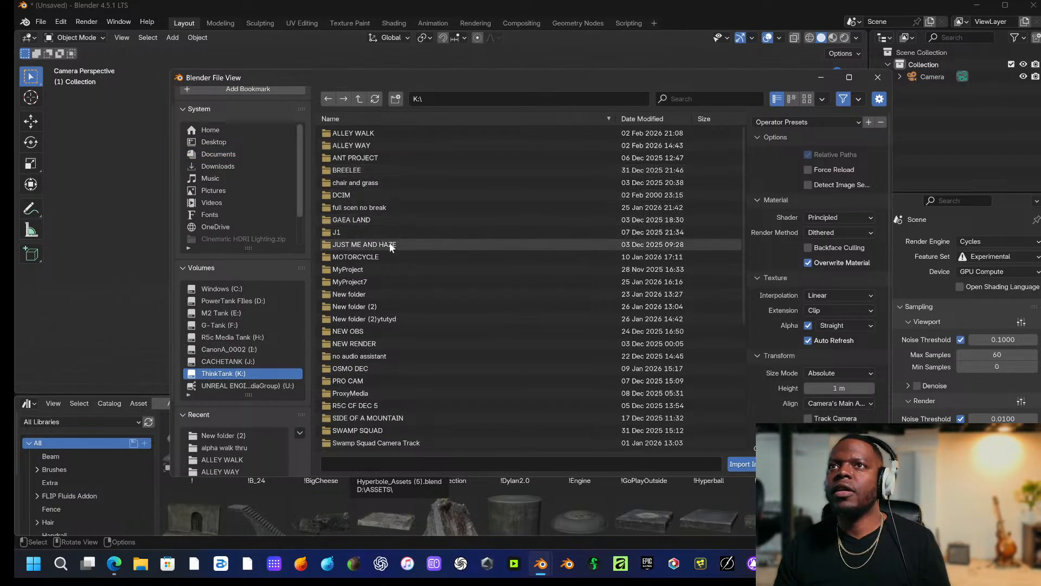
scroll(377, 356, "down", 1)
scroll(379, 374, "down", 4)
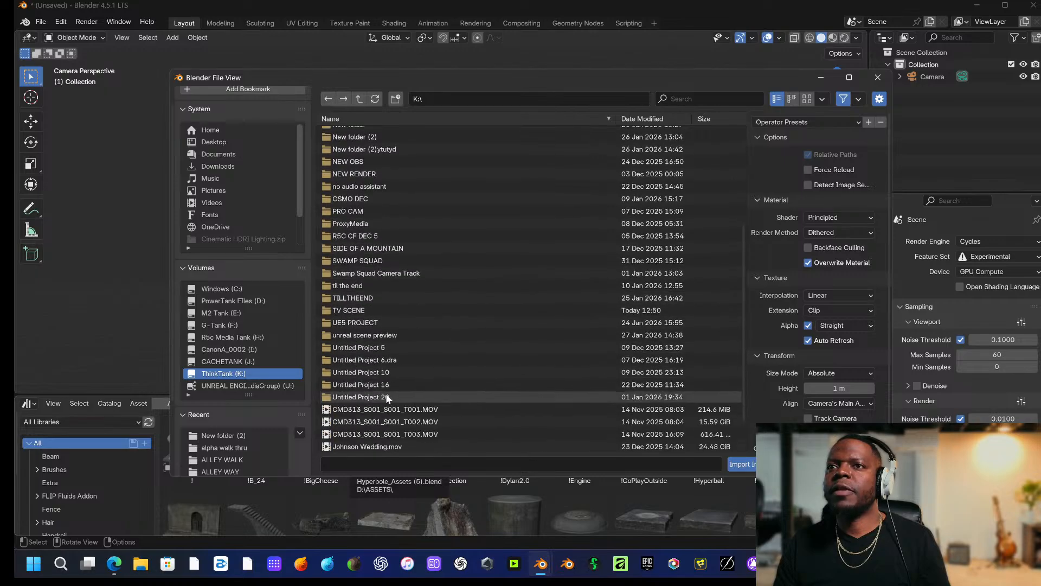
scroll(387, 408, "up", 5)
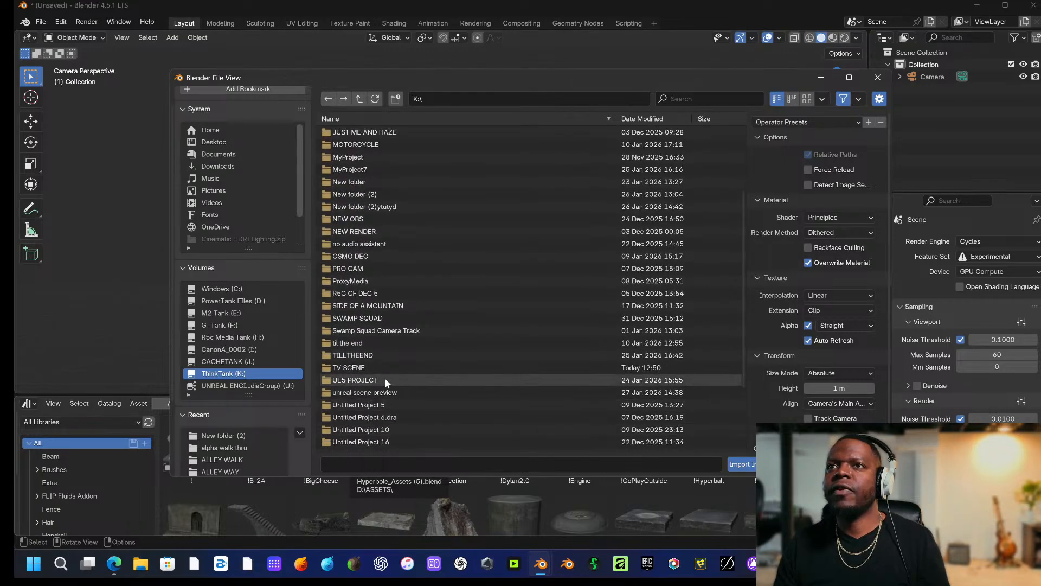
scroll(376, 263, "down", 5)
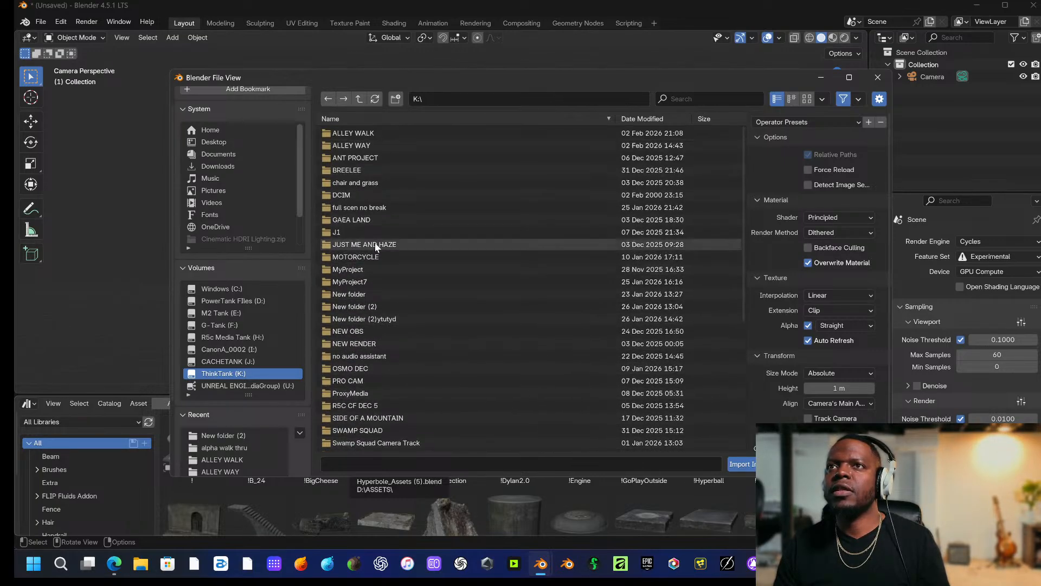
scroll(358, 314, "down", 1)
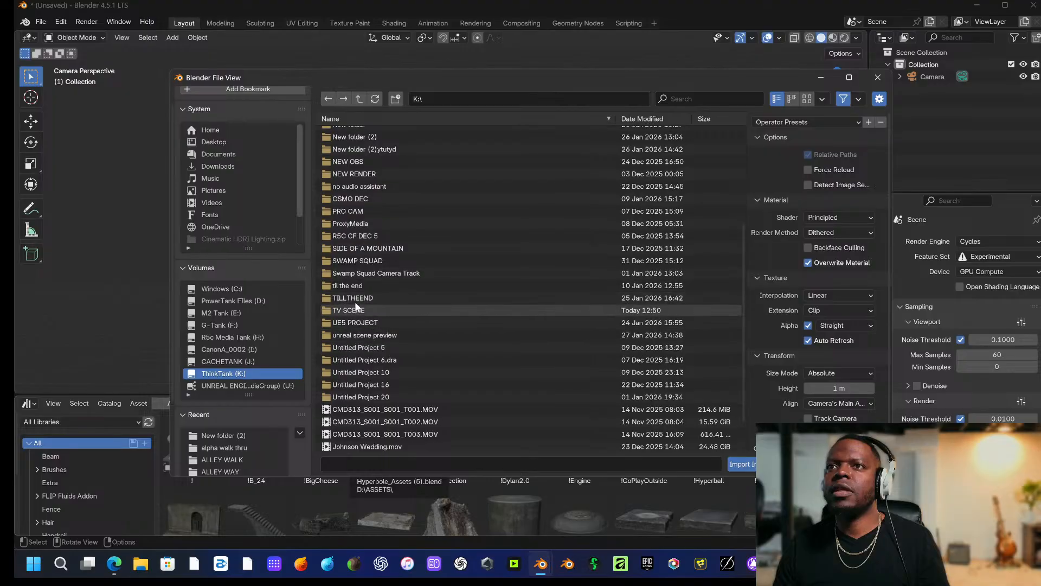
double_click(358, 309)
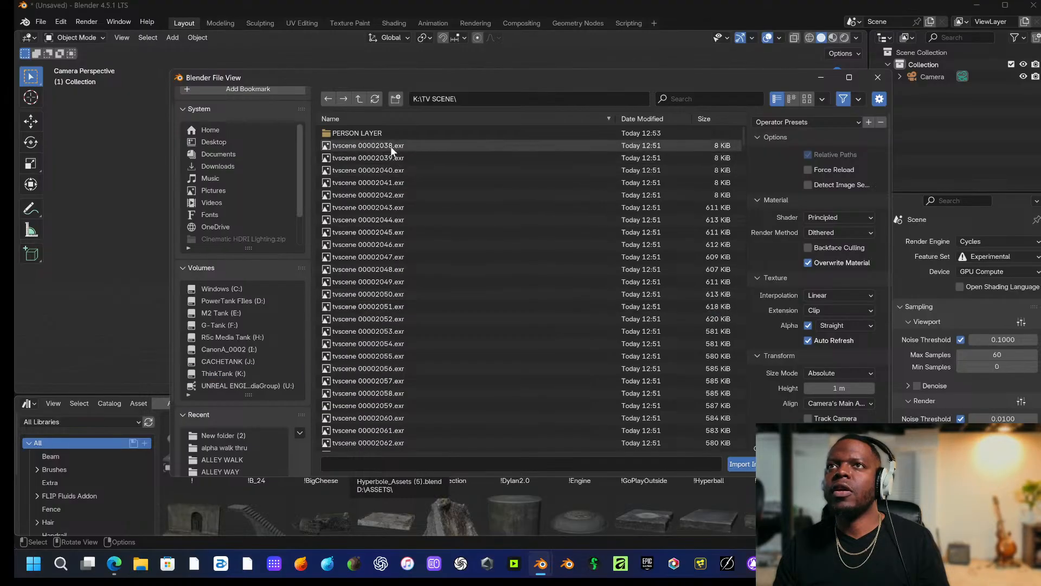
Try to import frames tvscene 00002038.exr through tvscene 00002481.exr as mesh planes with the Emission shader.
left_click(375, 144)
scroll(373, 182, "down", 10)
scroll(373, 182, "down", 20)
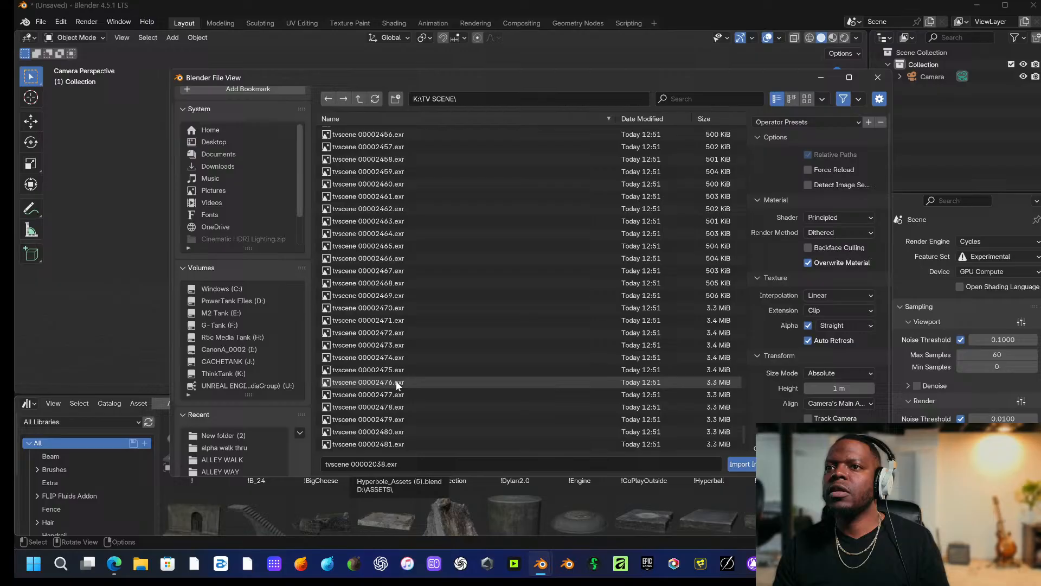
left_click(376, 443, "shift")
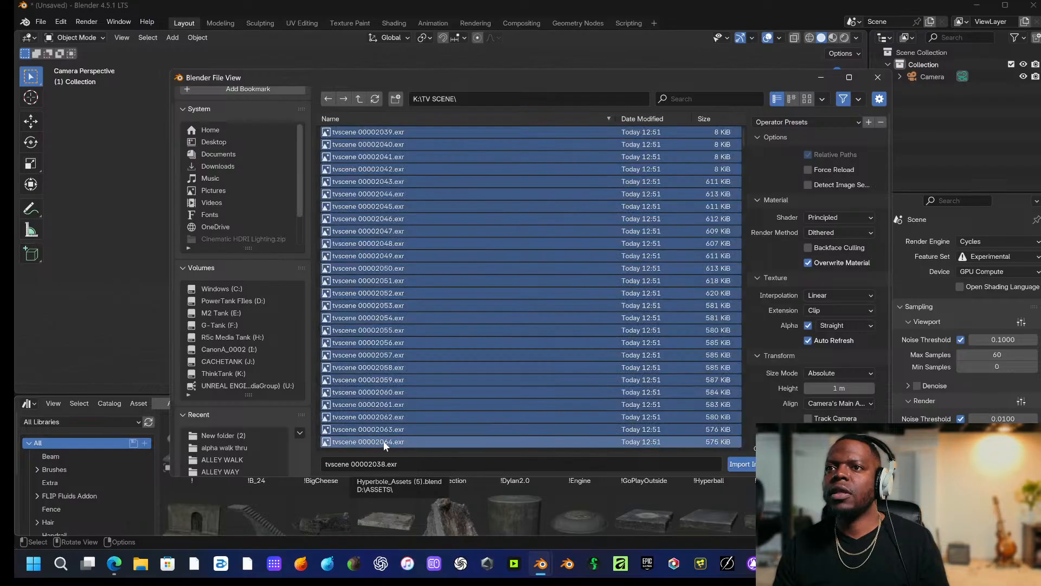
left_click(830, 218)
left_click(828, 258)
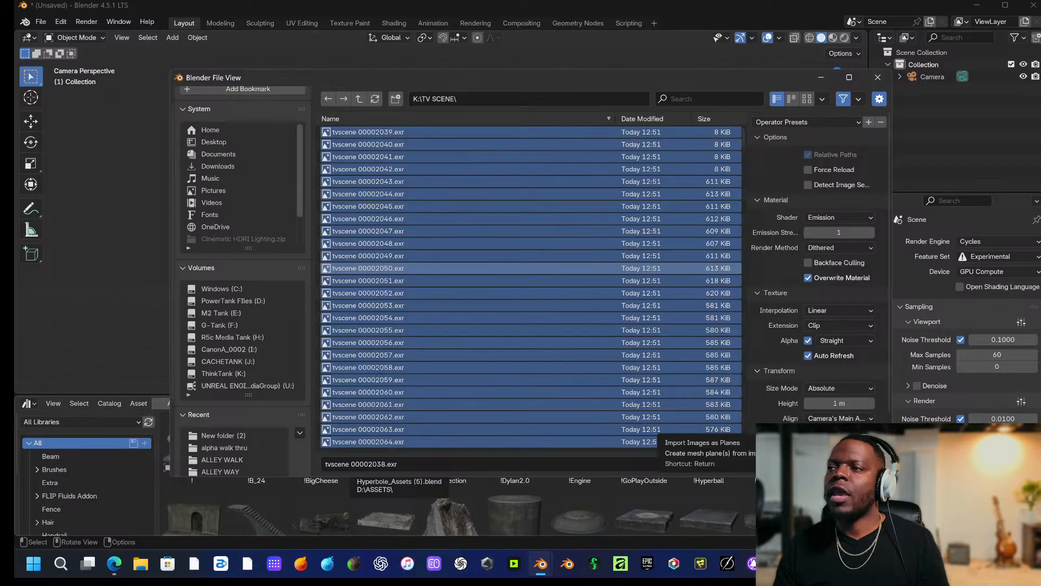
left_click(742, 464)
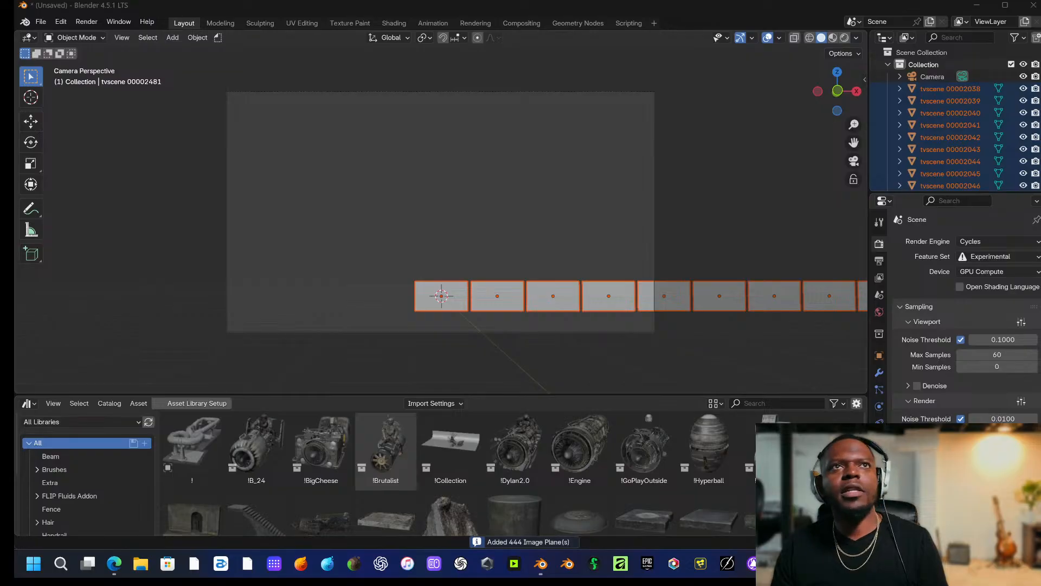
Delete all the imported image planes together with the camera to empty the scene.
left_click(486, 290)
key("x")
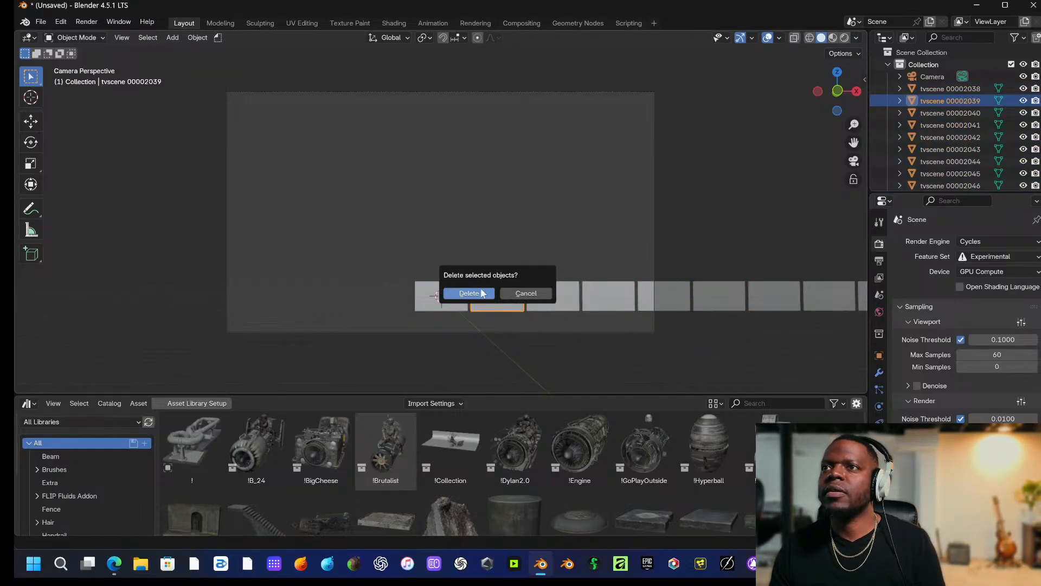
left_click(469, 293)
key("a")
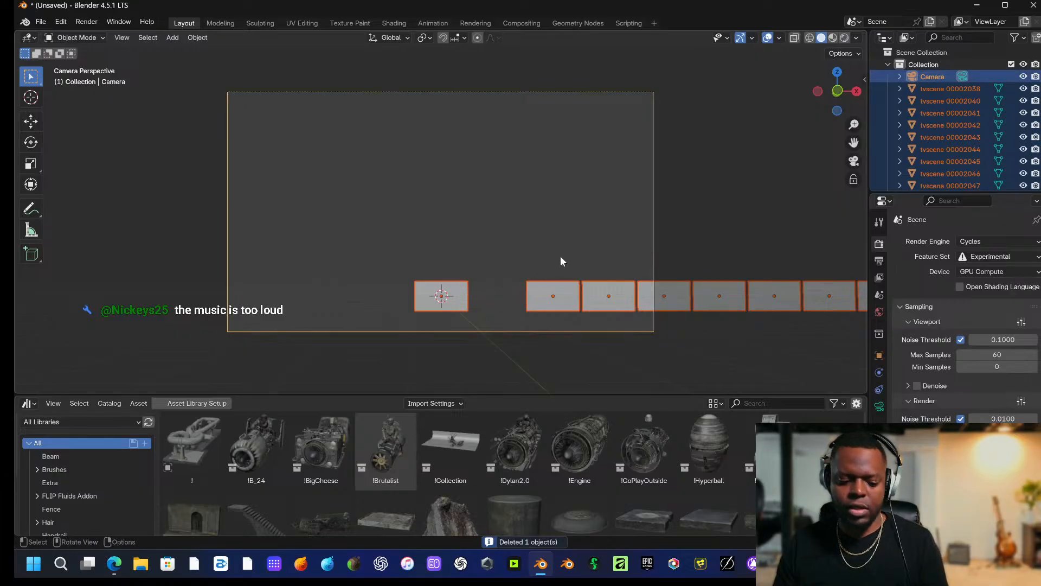
key("x")
left_click(445, 258)
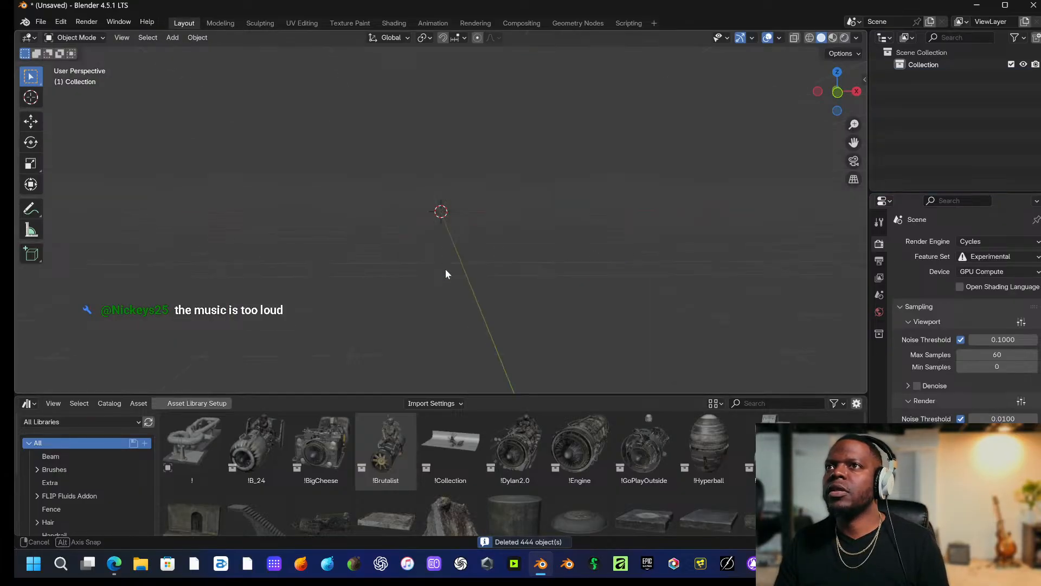
Add a new camera and move it back from the origin along the Y axis.
key("shift+a")
mouse_move(443, 266)
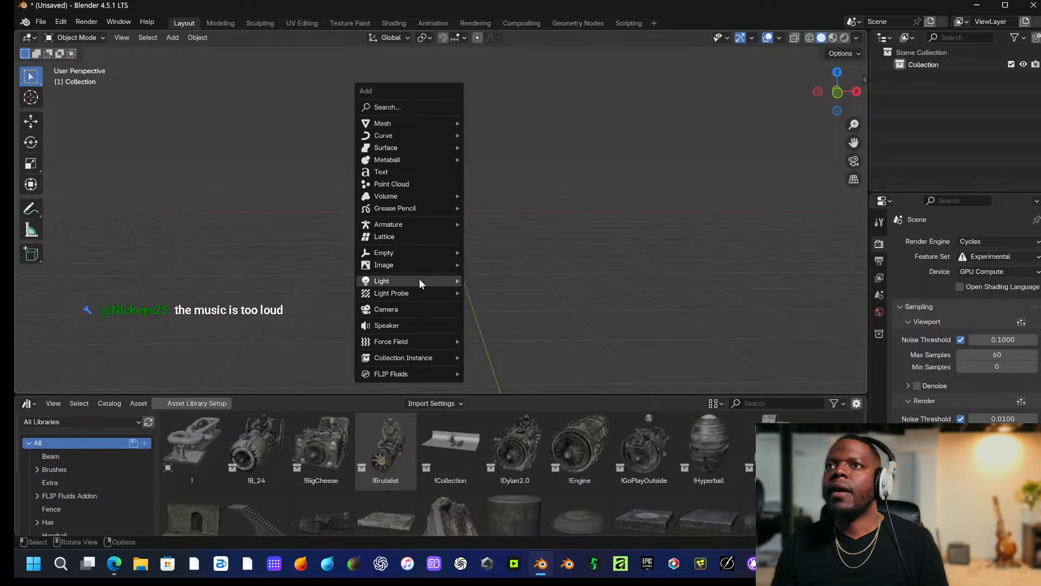
left_click(425, 311)
middle_click_drag(442, 258, 569, 277)
key("g")
key("y")
left_click(817, 235)
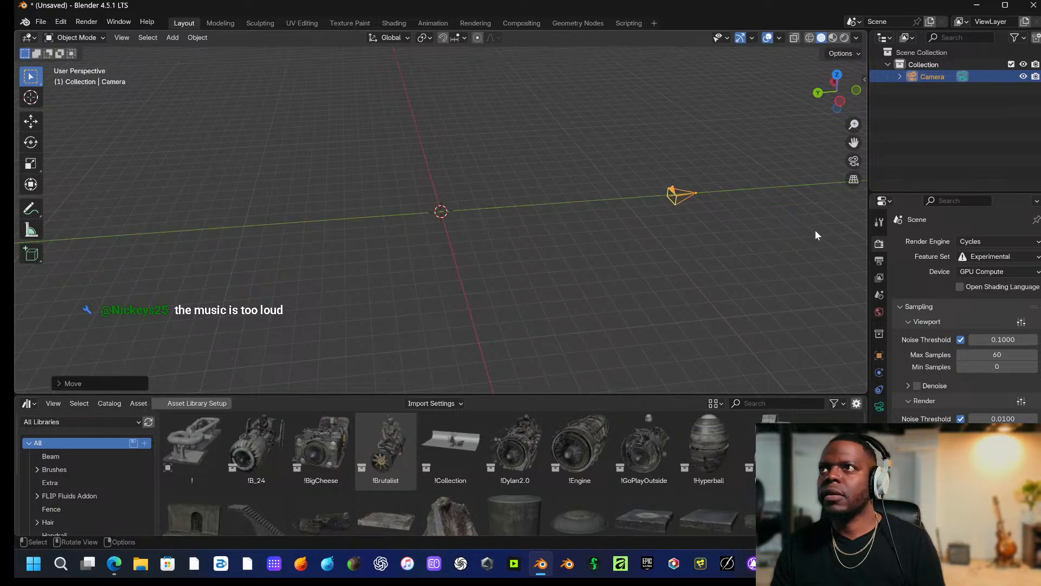
Raise the camera along the Z axis above the ground and look through it.
key("g")
key("z")
left_click(778, 184)
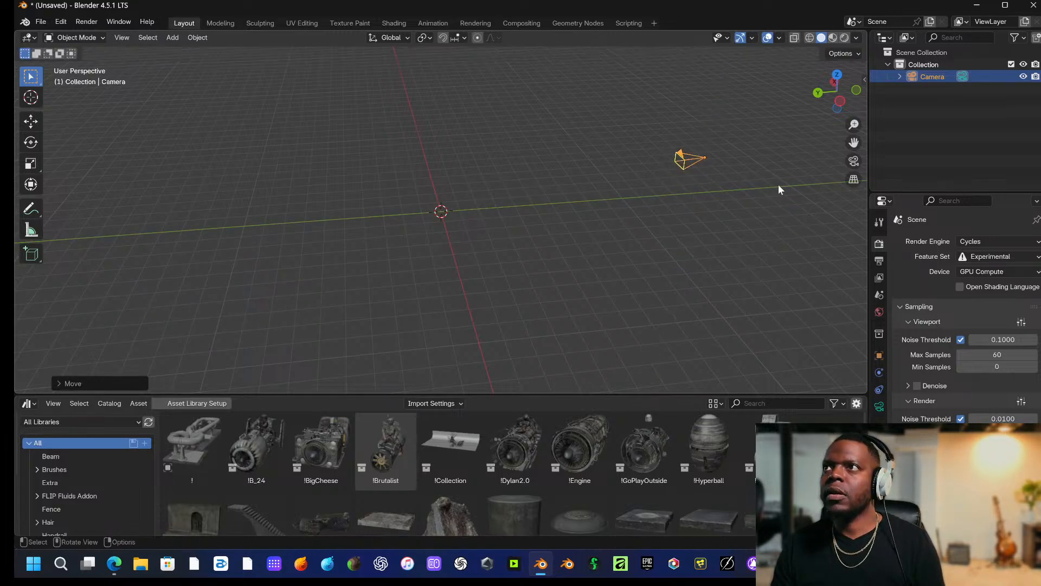
key("KP_0")
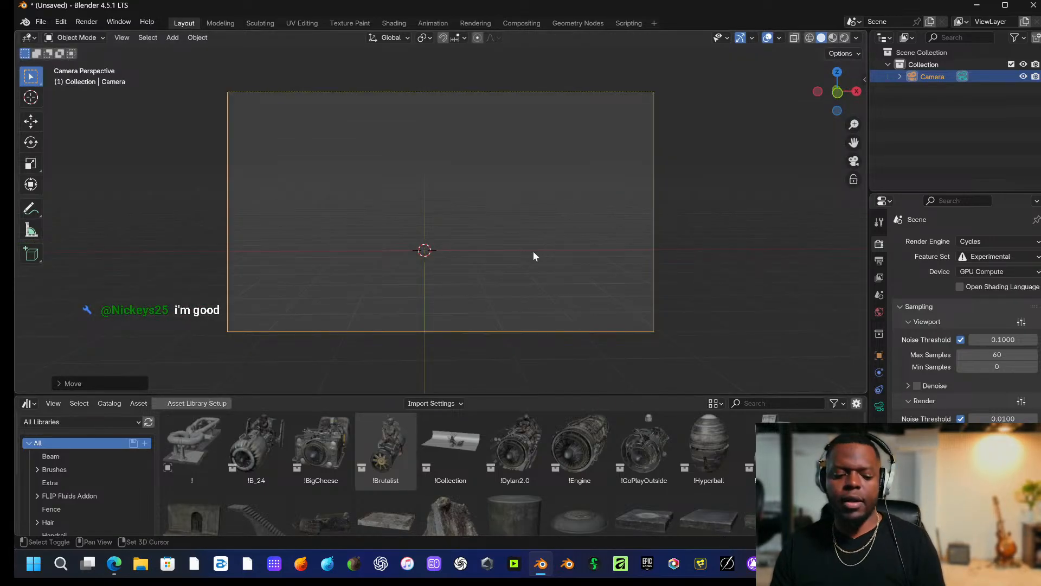
Search the asset library for "wall" and look through the matching assets.
key("shift+a")
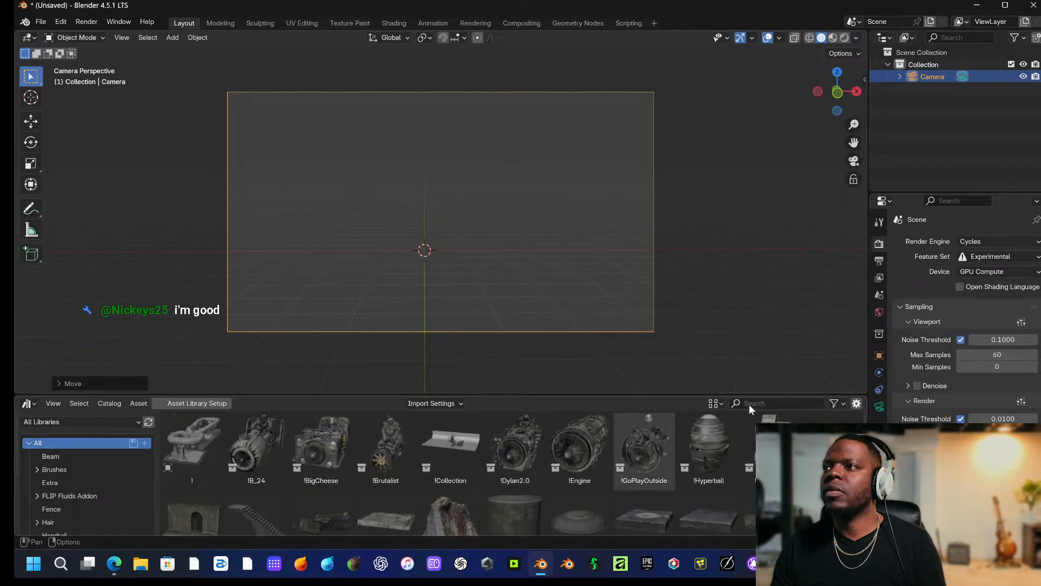
left_click(791, 401)
type("ps")
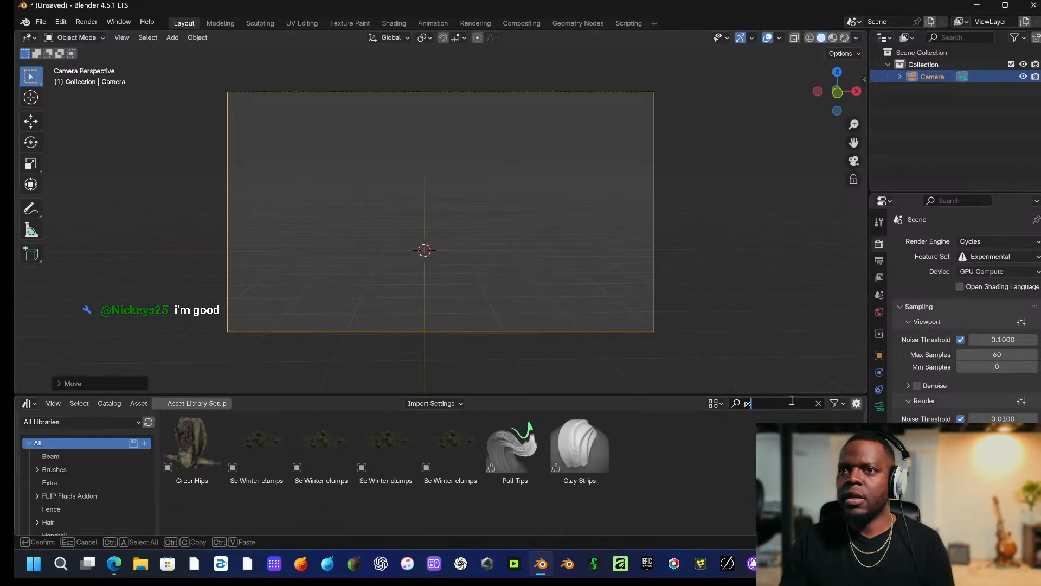
key("BackSpace")
key("BackSpace")
type("w")
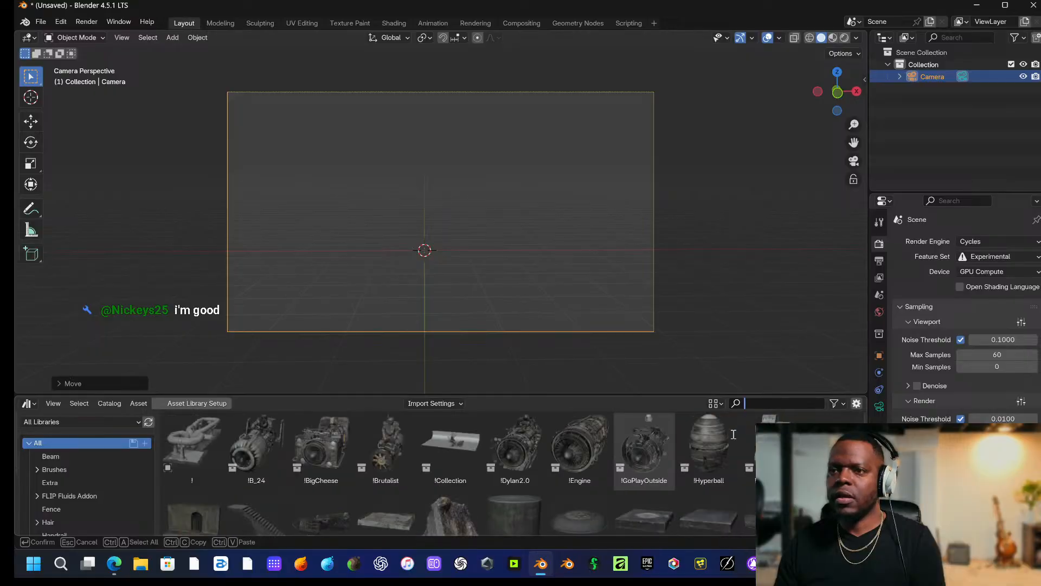
type("all")
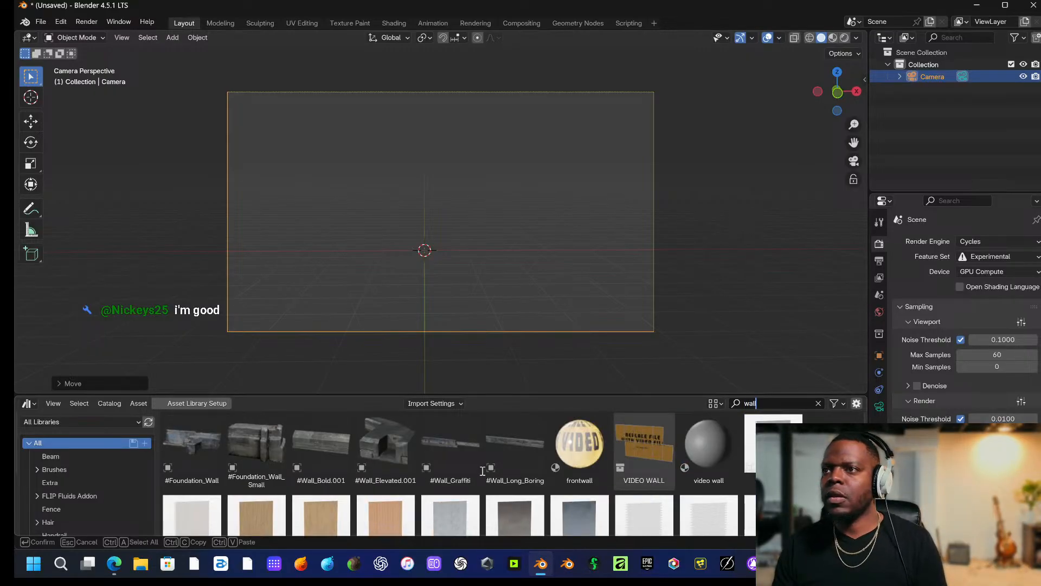
key("Return")
scroll(433, 513, "down", 3)
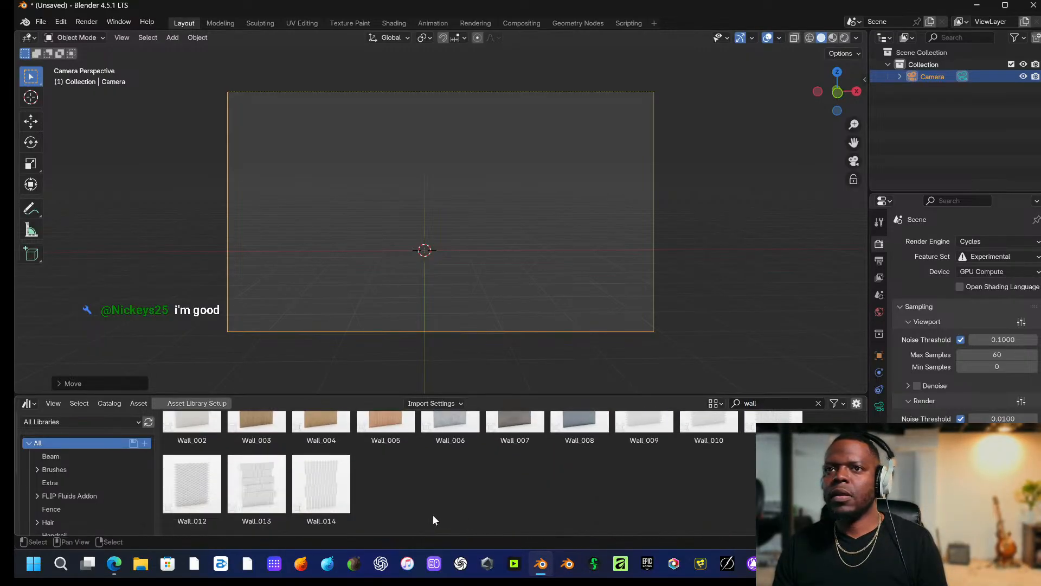
scroll(432, 512, "up", 3)
Clear the asset search and add the !Collection asset to the scene near the origin.
key("ctrl+f")
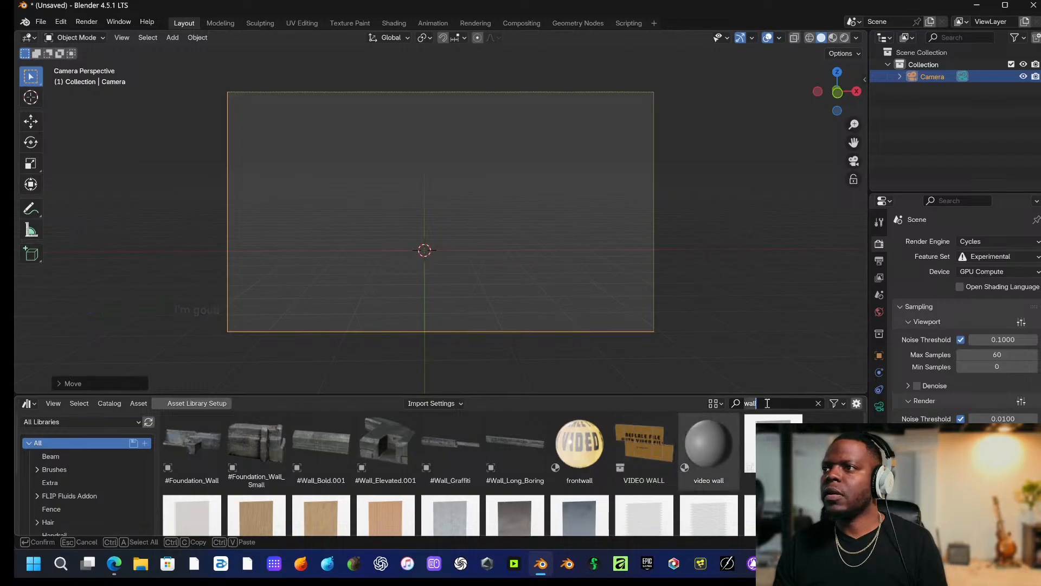
left_click(818, 402)
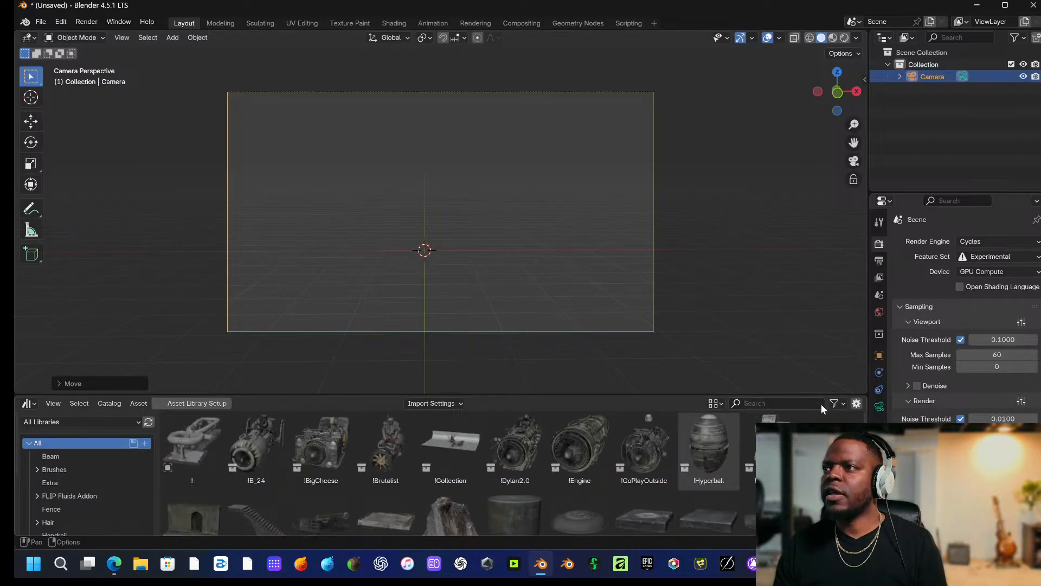
left_click_drag(450, 431, 427, 244)
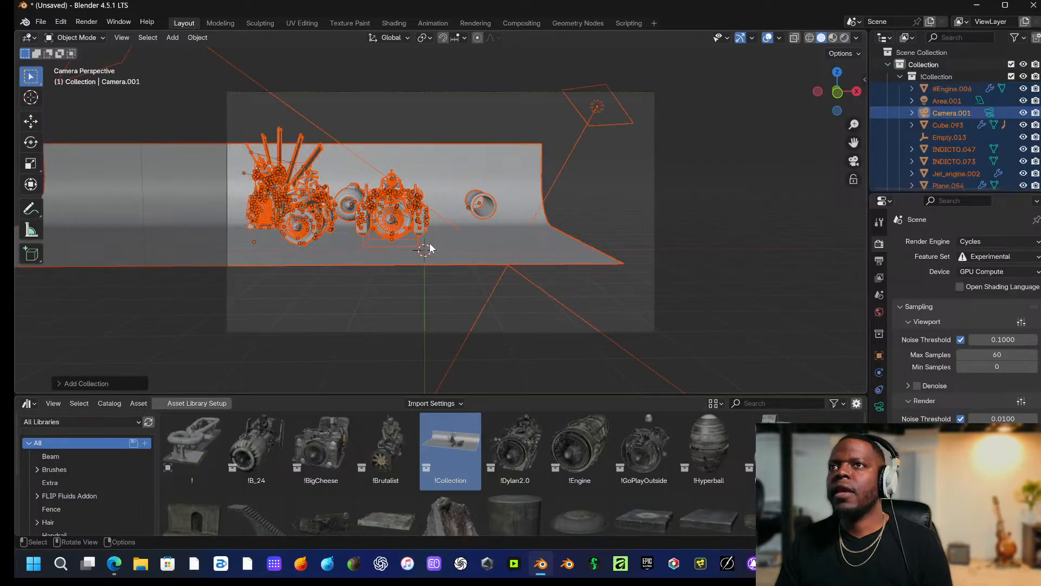
Delete the objects from #Engine.006 through Jet_engine.002 in the added !Collection.
middle_click_drag(495, 205, 751, 167)
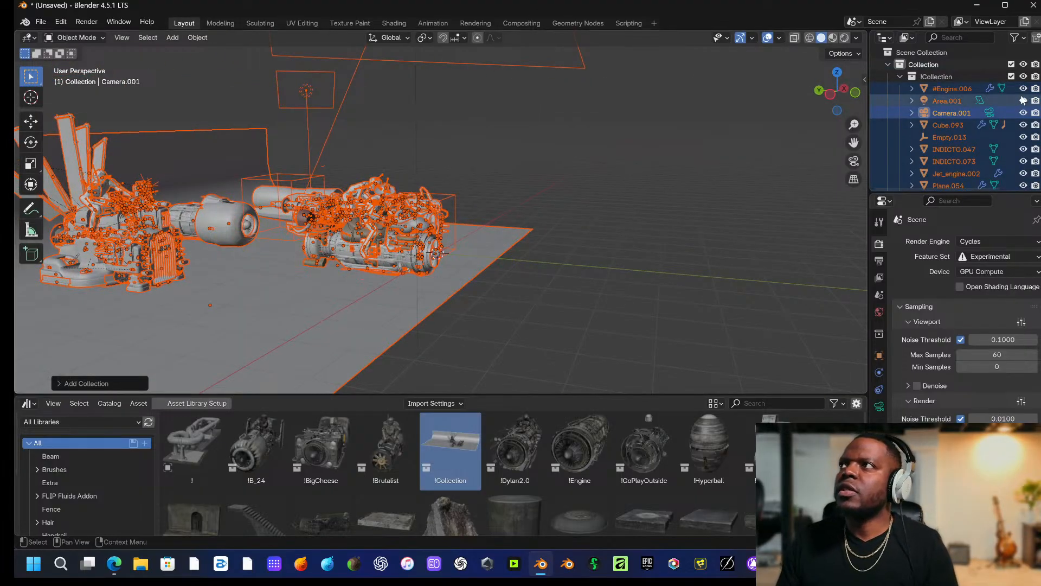
left_click(954, 125)
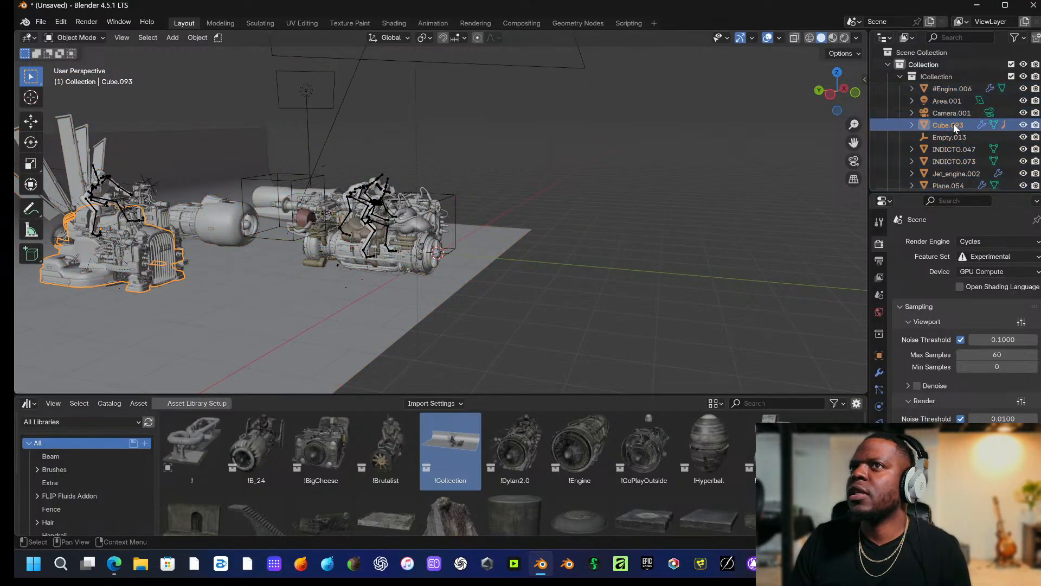
scroll(954, 128, "down", 3)
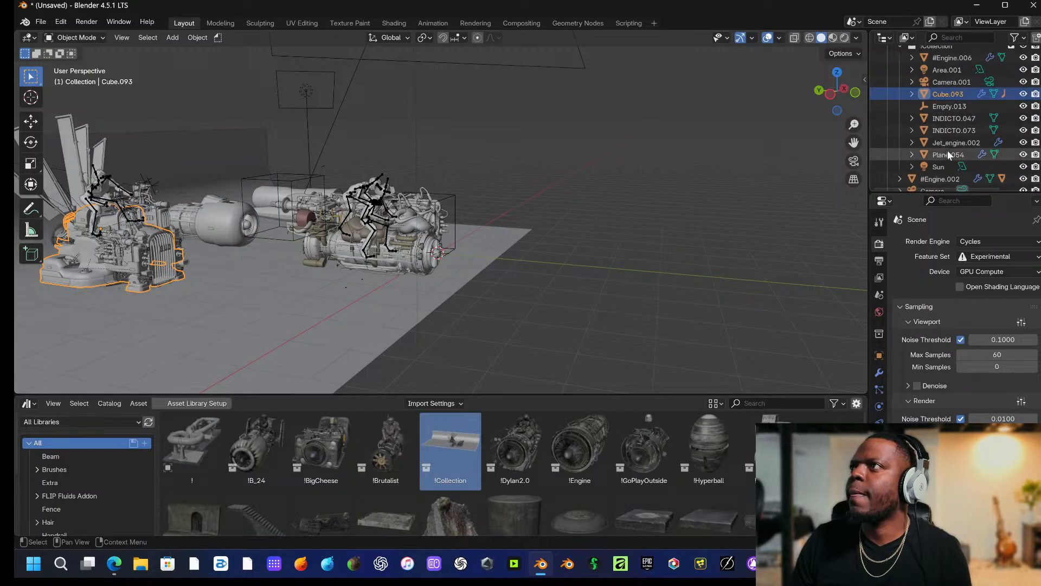
left_click(948, 154)
left_click(946, 142)
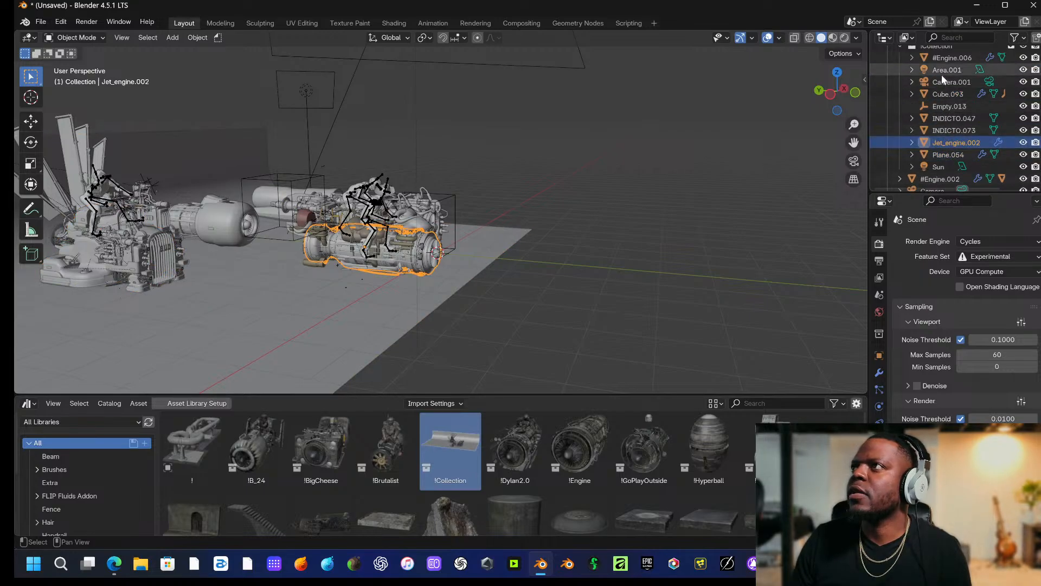
scroll(932, 71, "up", 2)
left_click(941, 90, "shift")
right_click(941, 91)
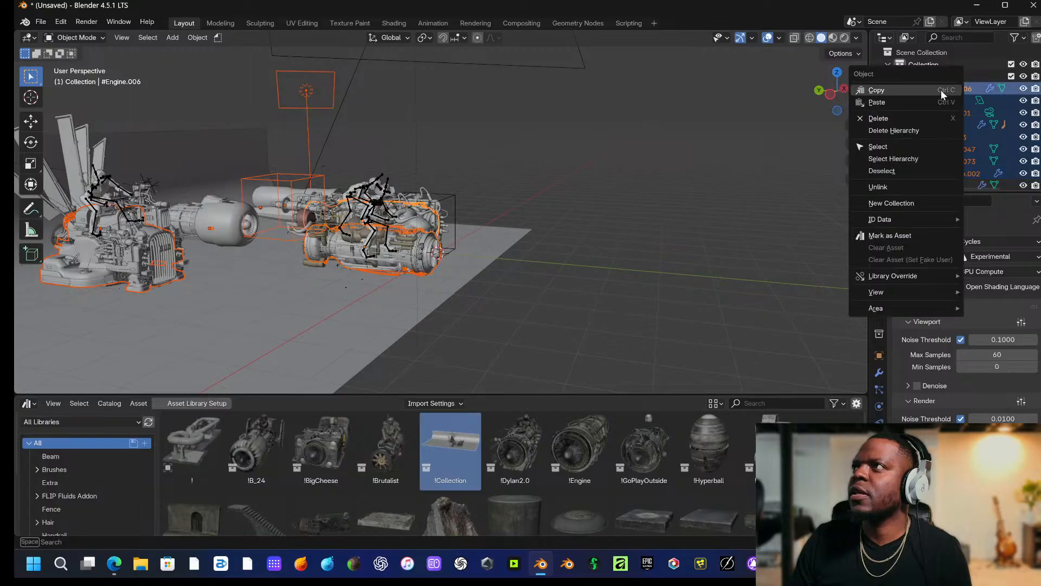
left_click(917, 120)
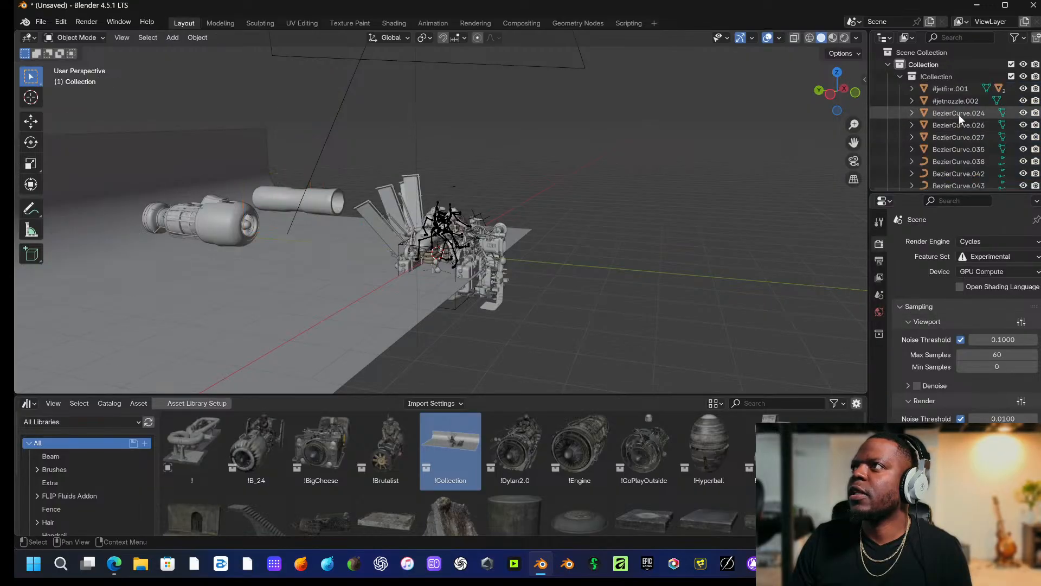
Search the scene's object list for "plane" to locate the curved backdrop, identify it in the scene and clear the search.
left_click(957, 90)
scroll(949, 136, "down", 15)
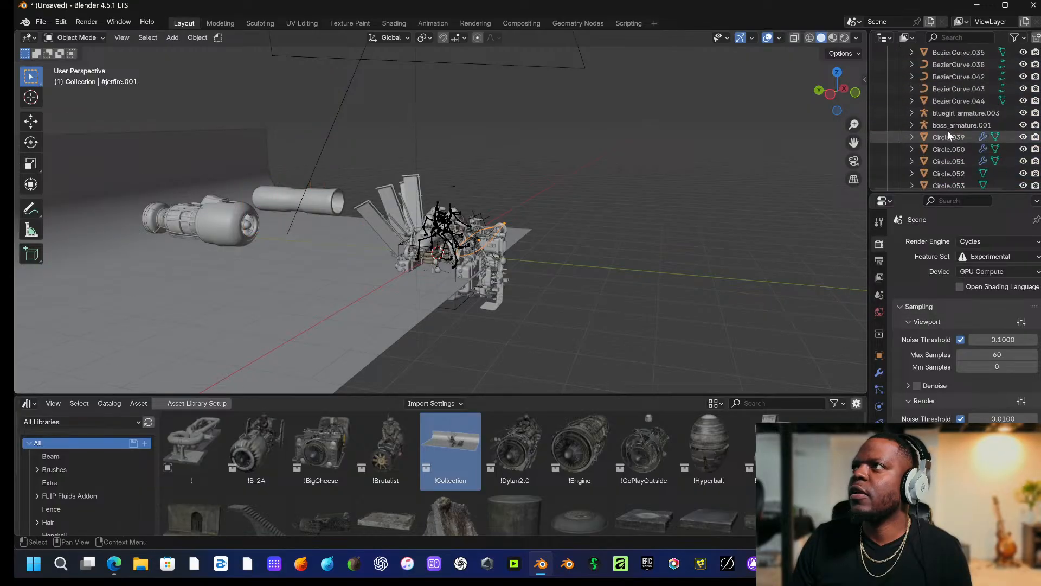
scroll(934, 181, "down", 10)
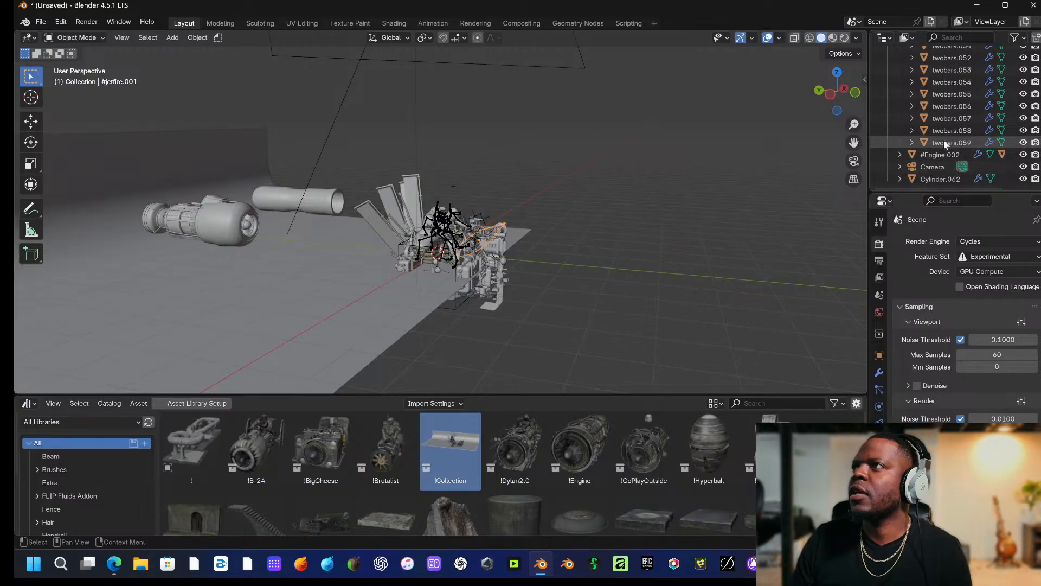
left_click(954, 36)
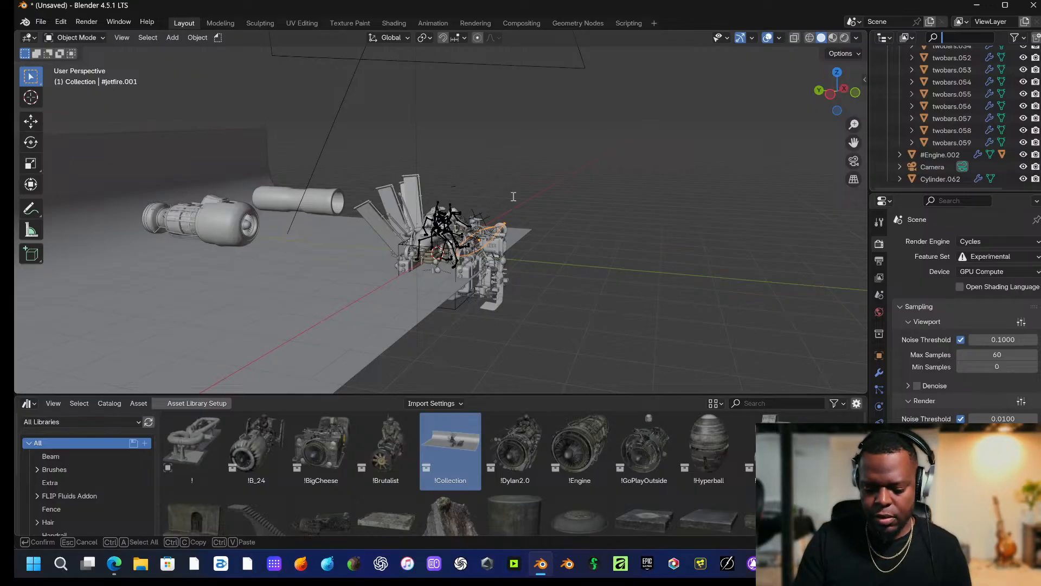
type("pla")
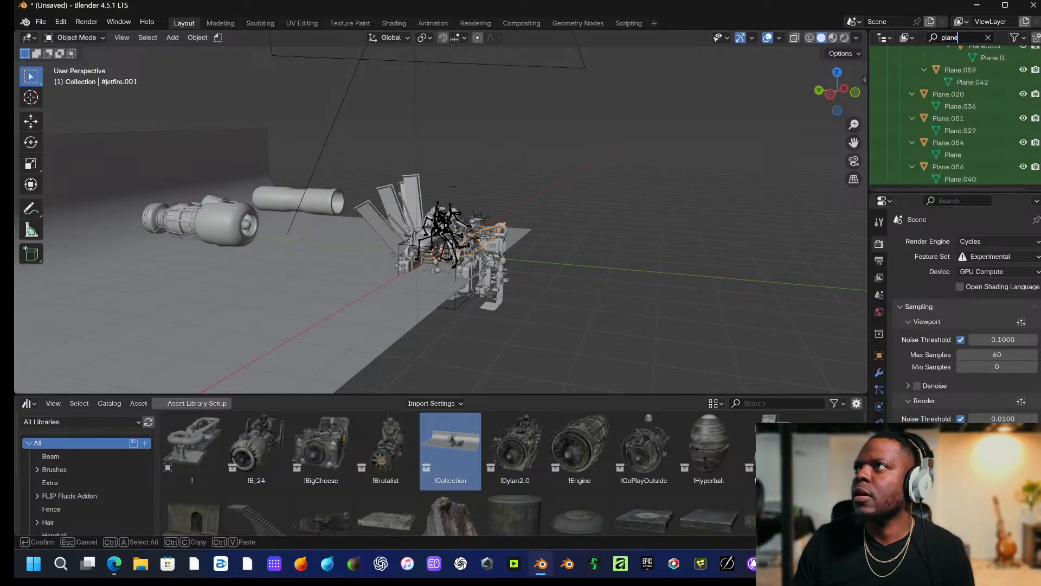
type("ne")
key("Return")
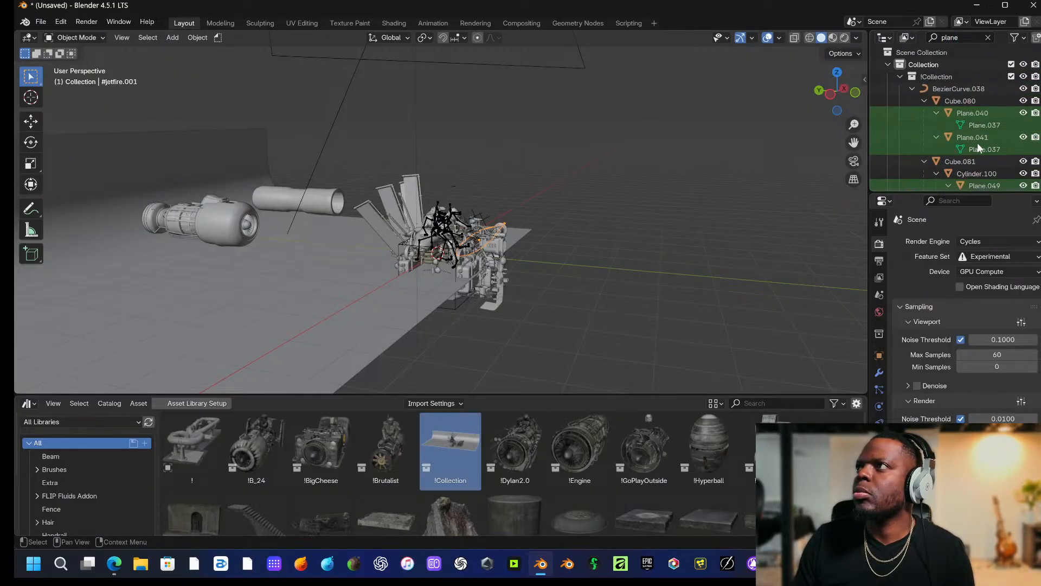
scroll(946, 136, "down", 5)
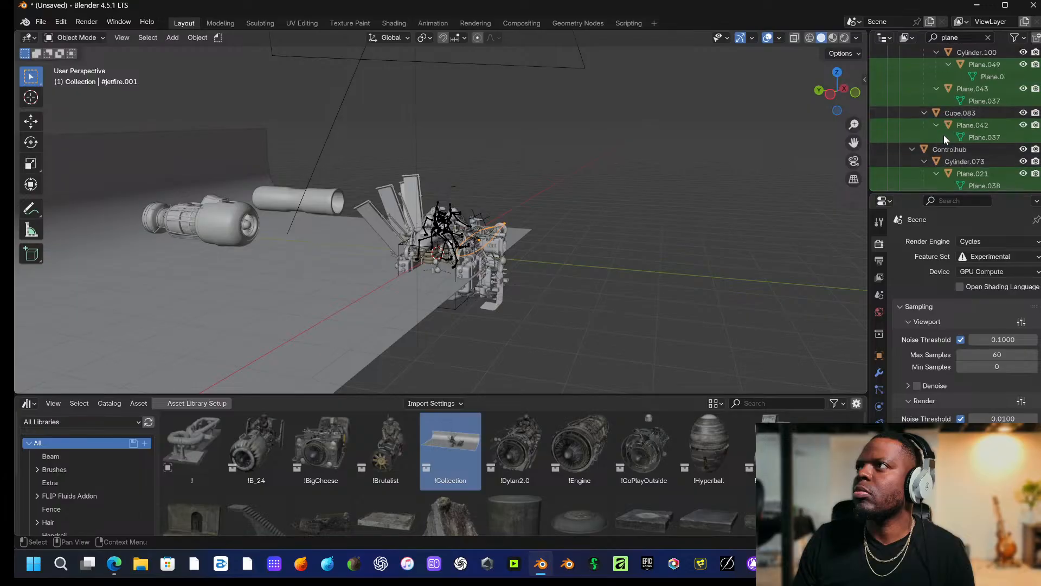
scroll(946, 140, "down", 2)
scroll(944, 140, "down", 5)
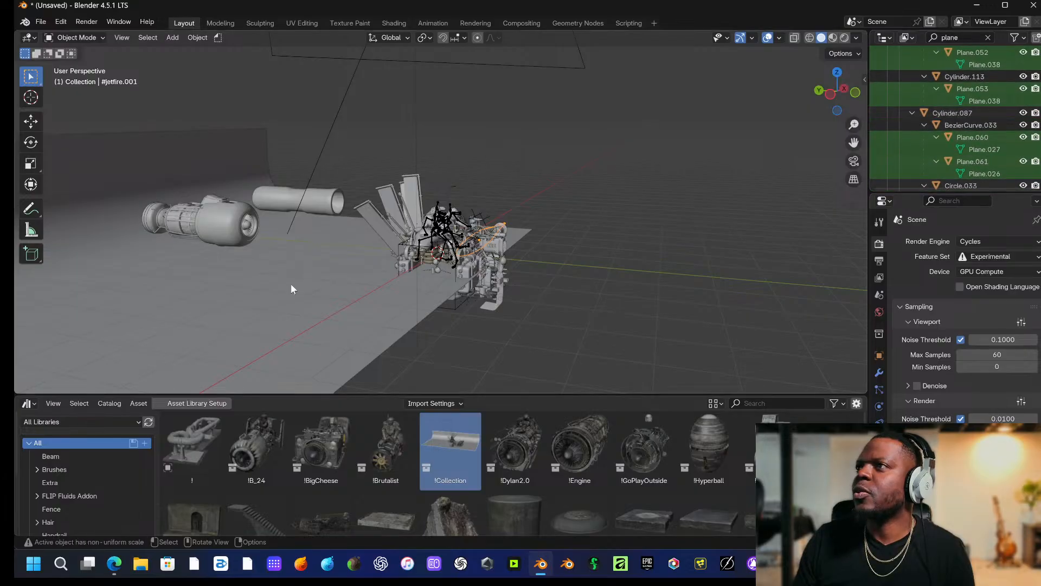
left_click(92, 342)
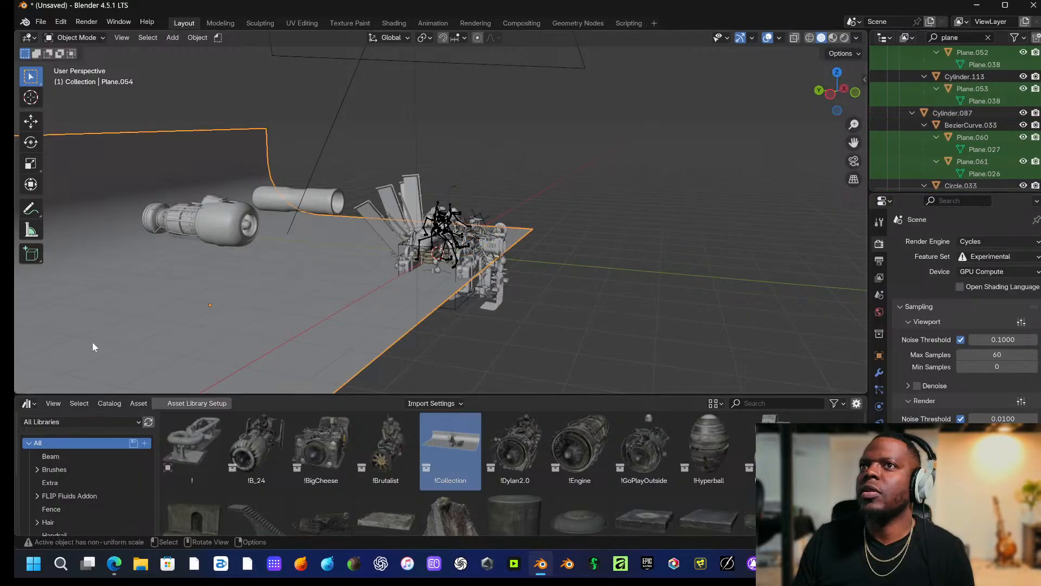
left_click(755, 360)
left_click(987, 37)
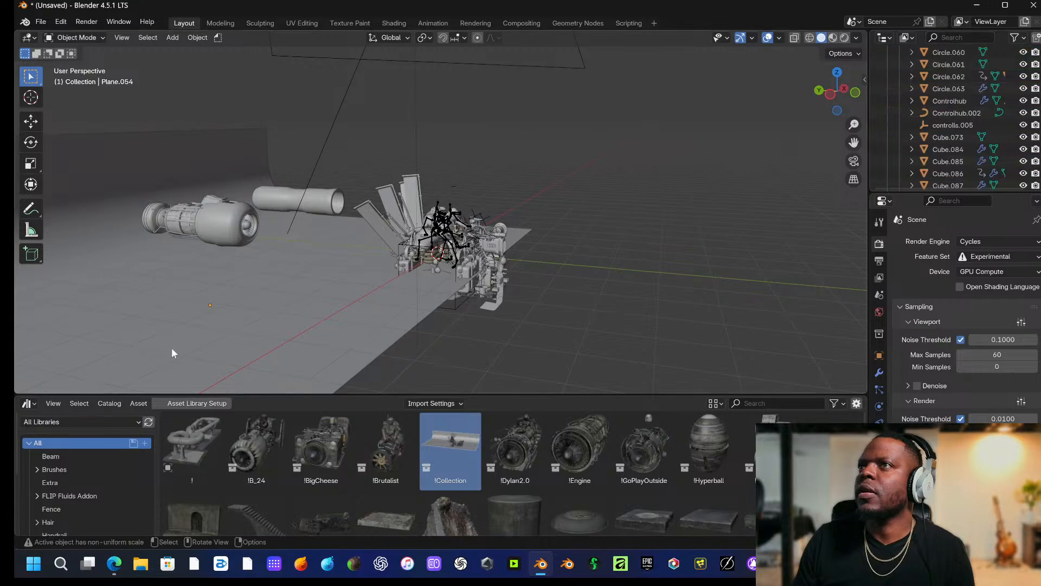
Hide the curved backdrop Plane.054 from the viewport.
left_click(184, 355)
scroll(971, 153, "down", 10)
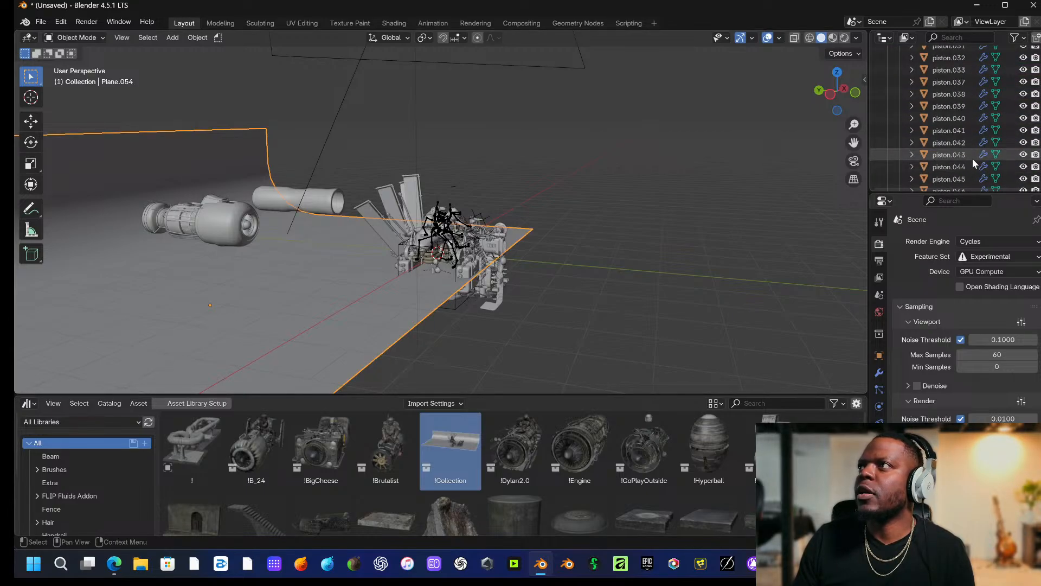
scroll(968, 158, "down", 8)
left_click(1023, 94)
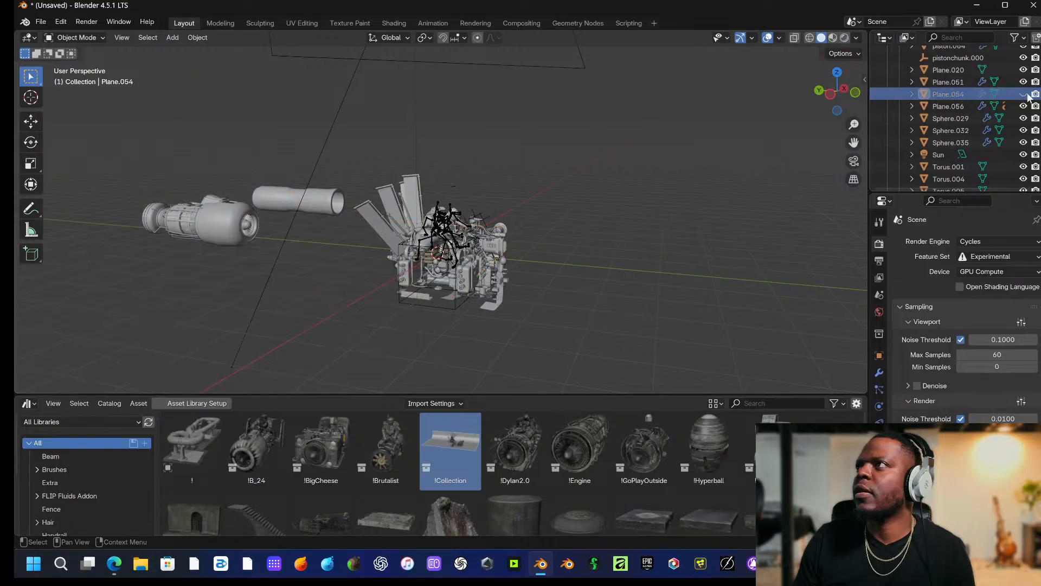
Delete all the remaining visible machine parts, rigs and lights, and unhide the Plane.054 backdrop.
left_click_drag(713, 137, 14, 354)
key("x")
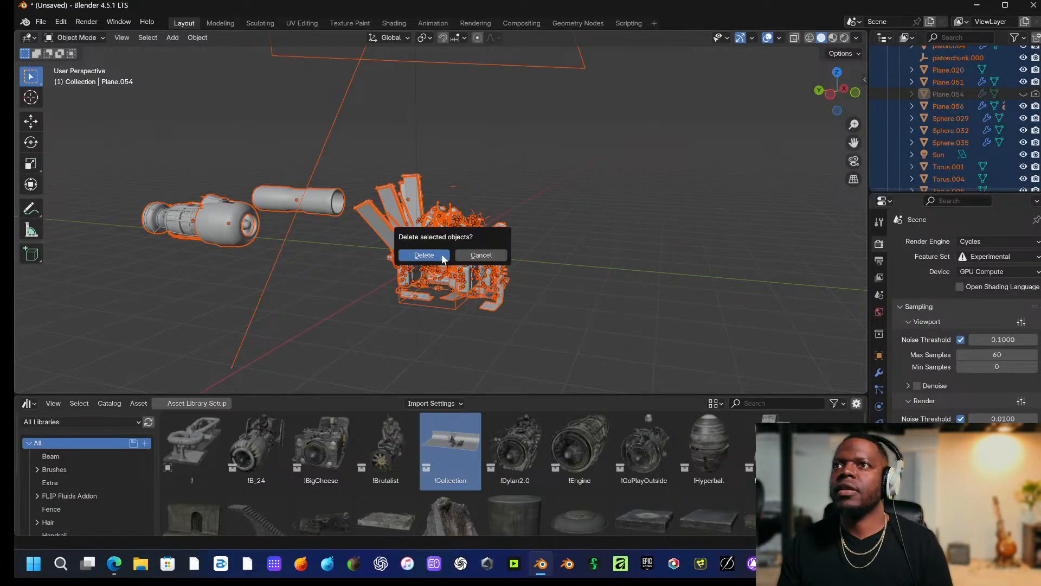
left_click(442, 256)
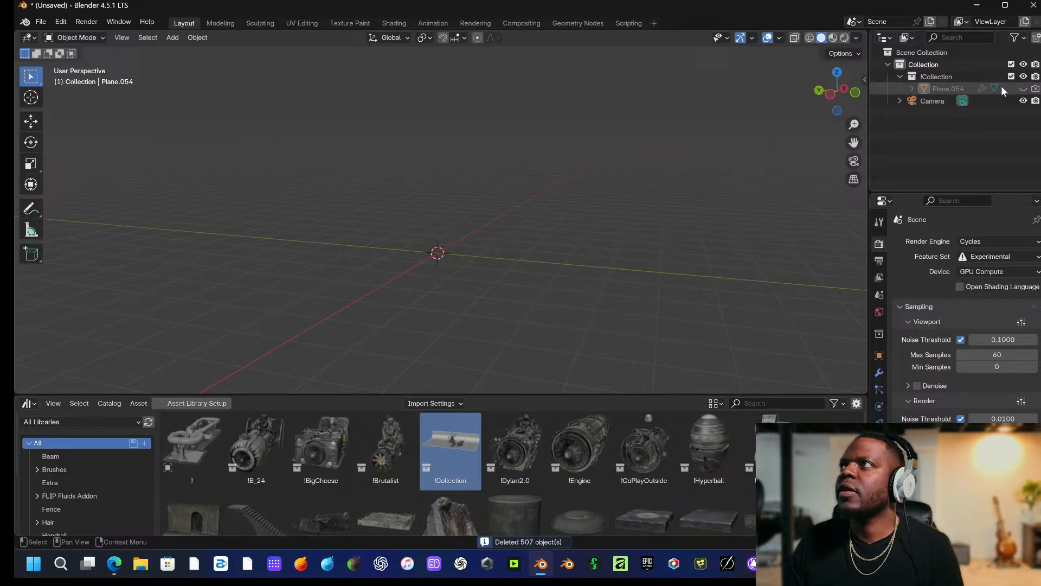
left_click(1023, 88)
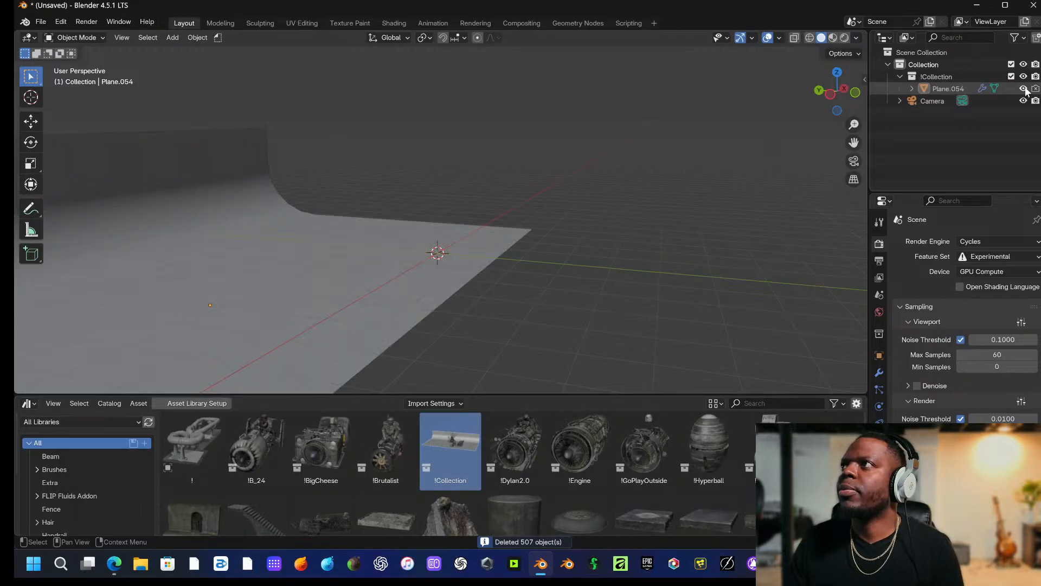
left_click(913, 89)
Move the backdrop along the X axis in camera view so it is centred and spans the full frame width.
middle_click_drag(640, 165, 578, 183)
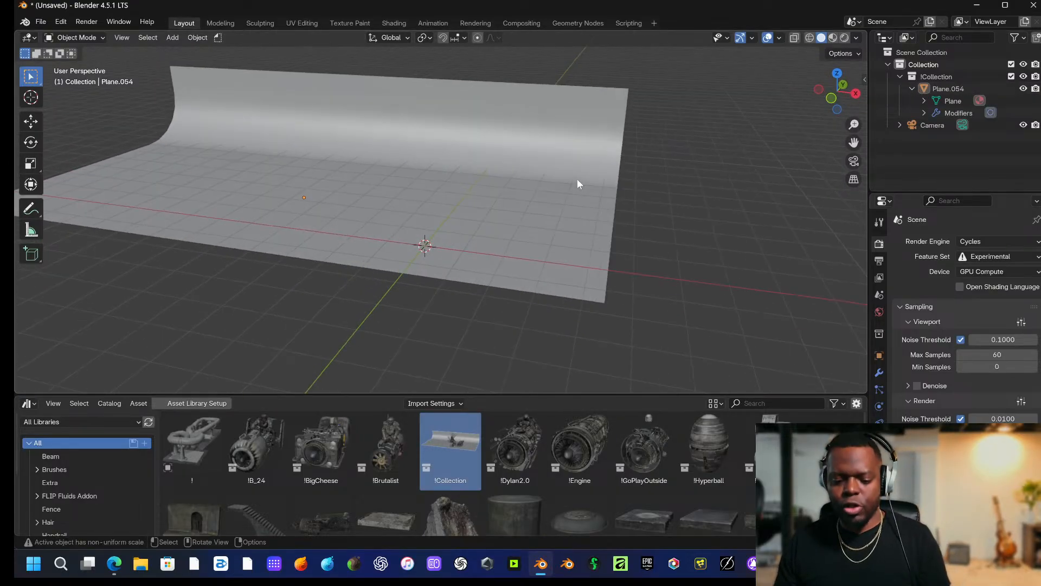
key("KP_0")
left_click(414, 191)
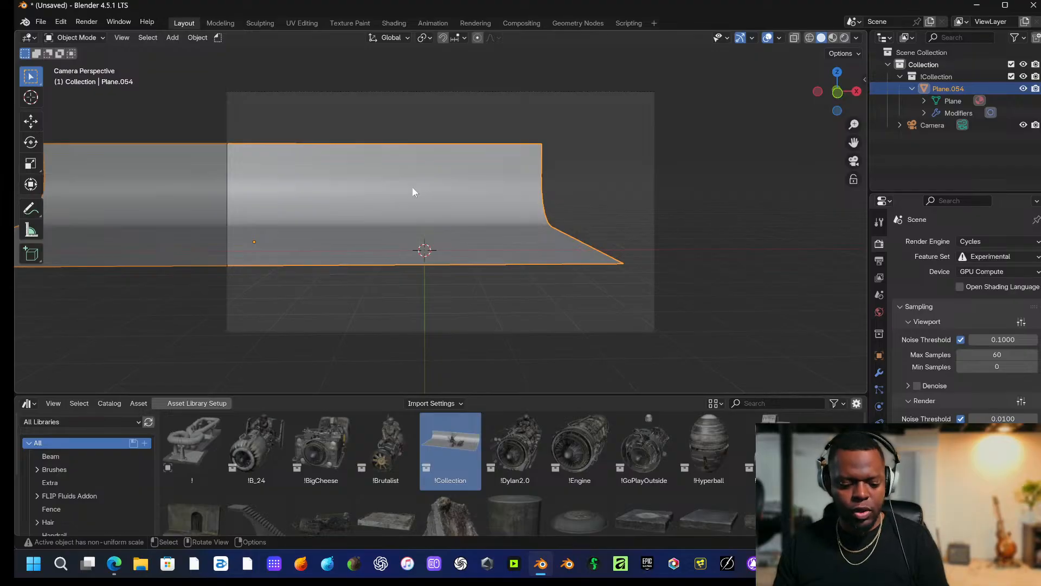
left_click_drag(414, 191, 614, 190)
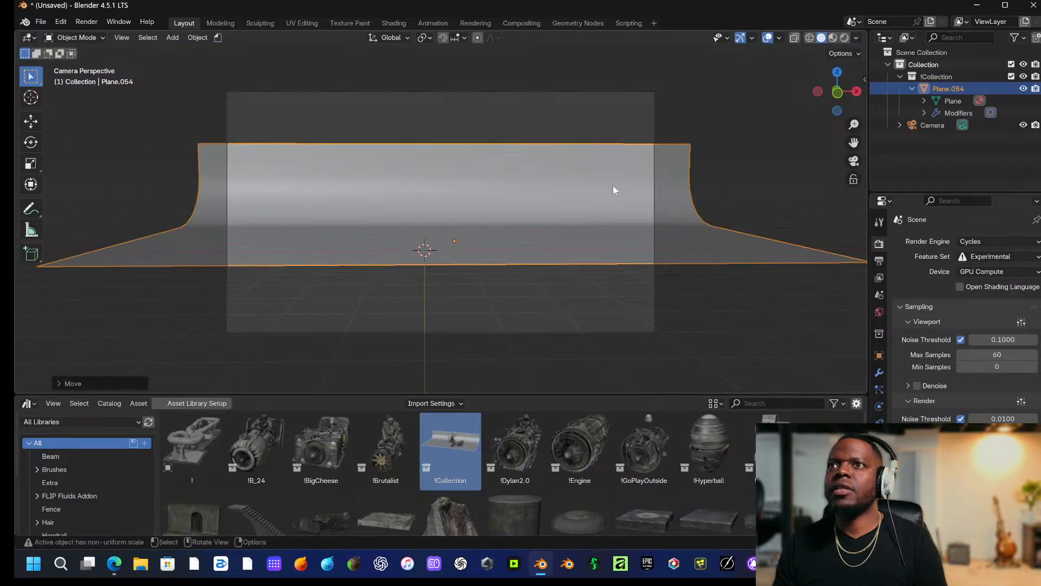
key("g")
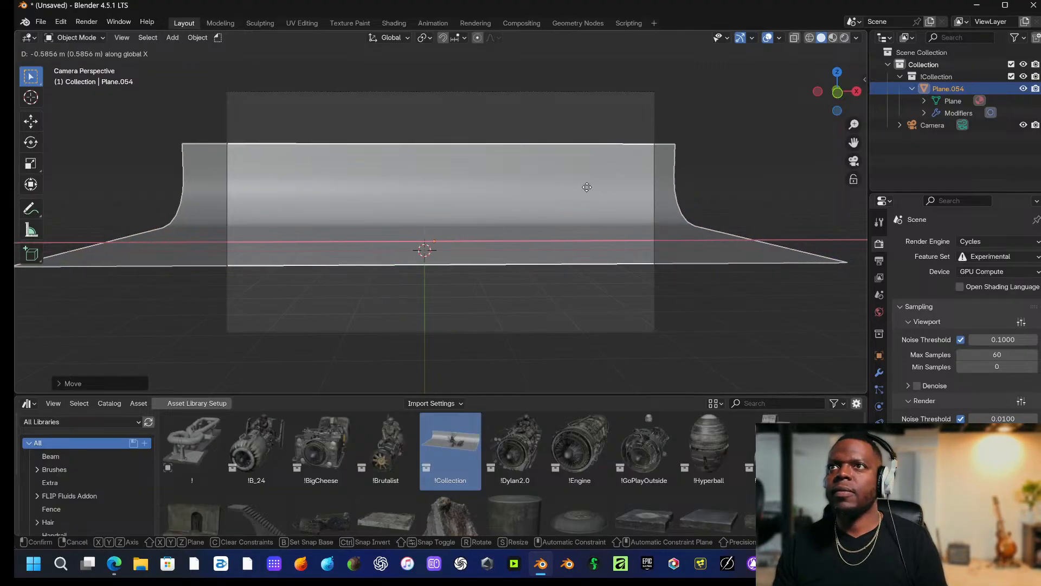
left_click(578, 192)
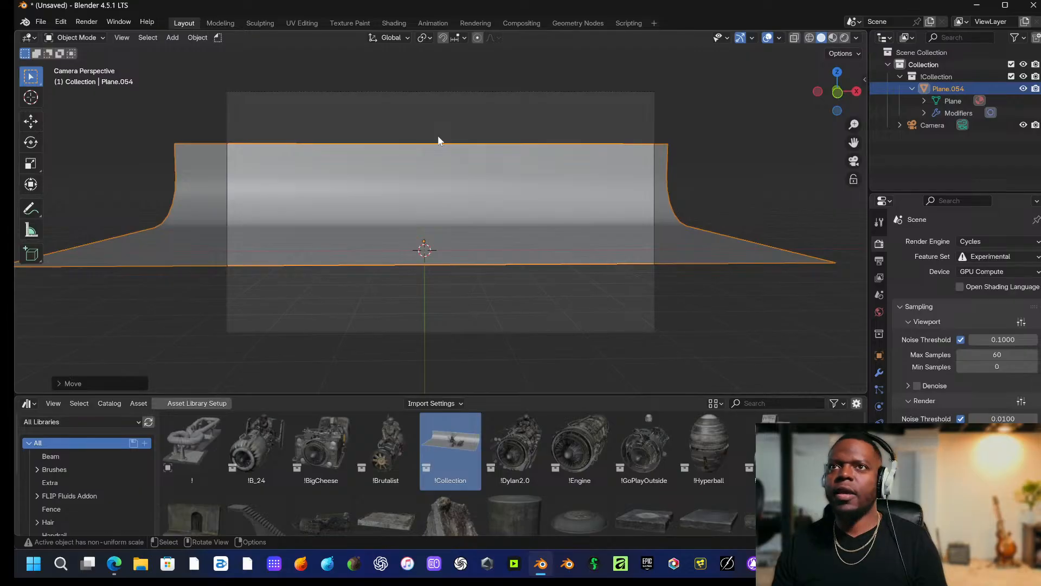
Extrude the backdrop's upper edge upward along the Z axis beyond the camera frame and return to Object Mode.
key("ctrl+Tab")
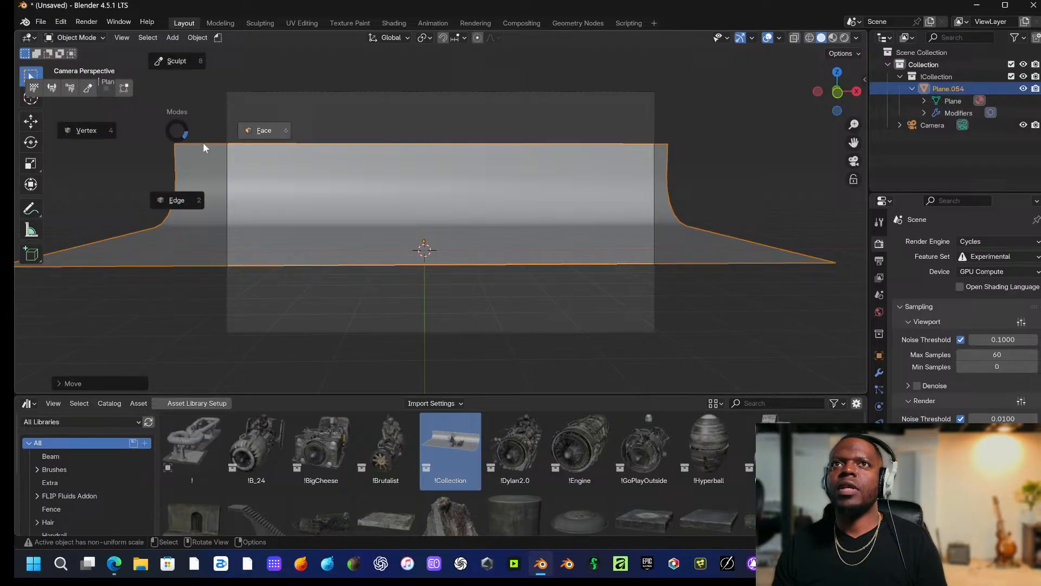
left_click(106, 130)
left_click_drag(156, 126, 737, 156)
key("g")
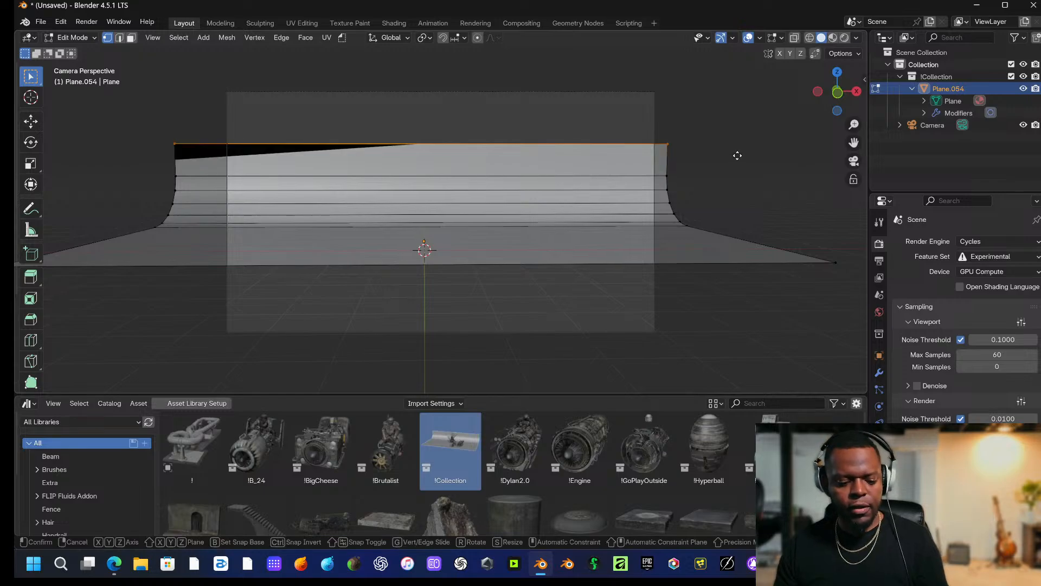
key("z")
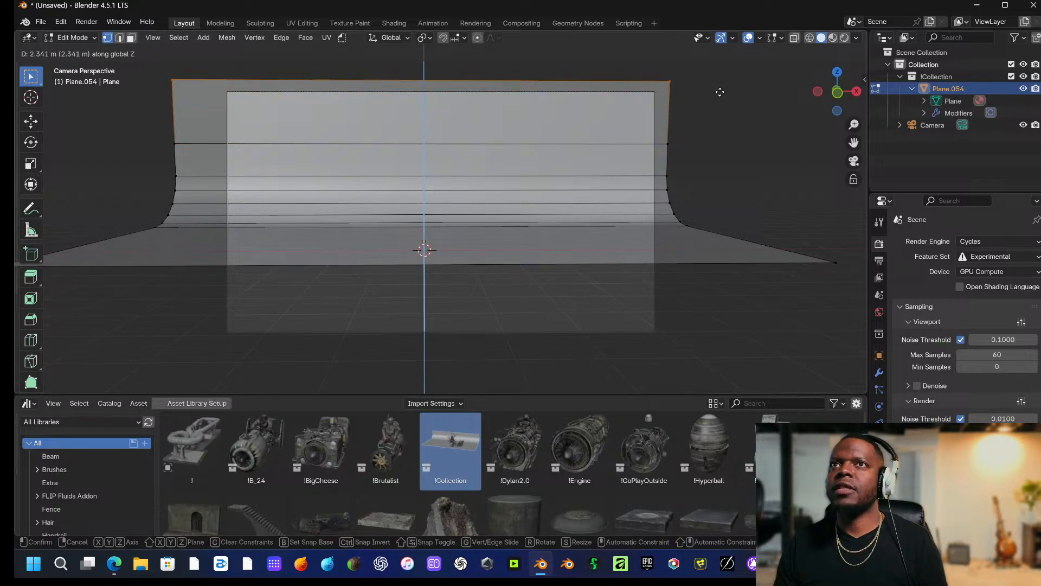
left_click(705, 379)
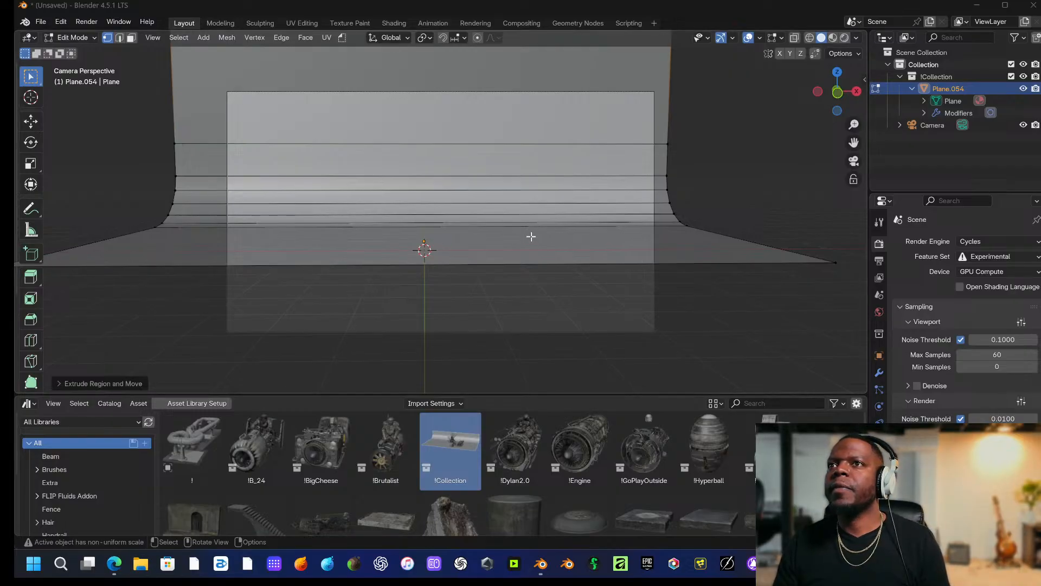
key("ctrl+Tab")
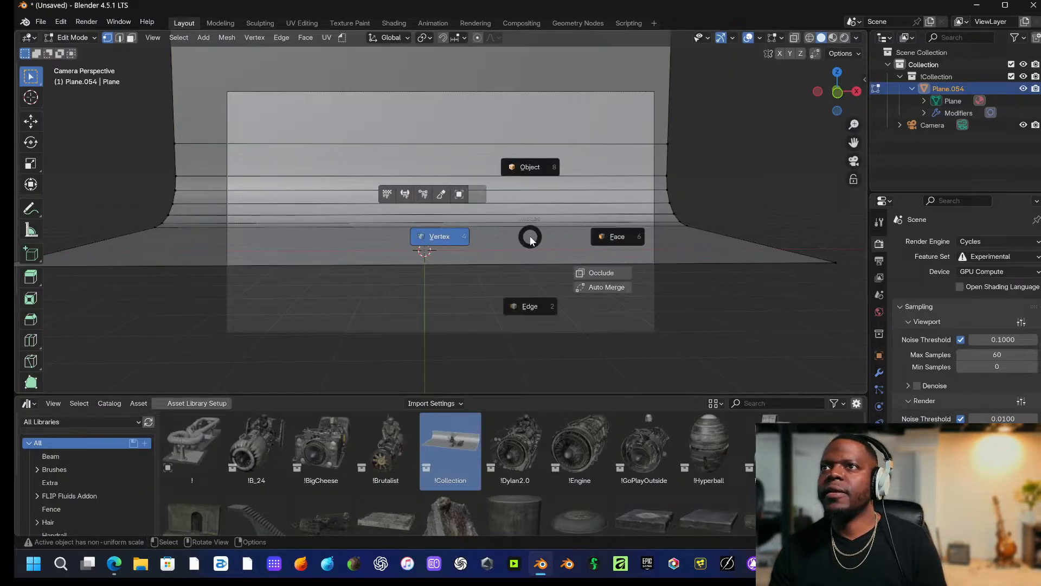
left_click(550, 175)
Remove Material.069 from the backdrop and assign a new default Principled BSDF material.
middle_click_drag(451, 218, 508, 224)
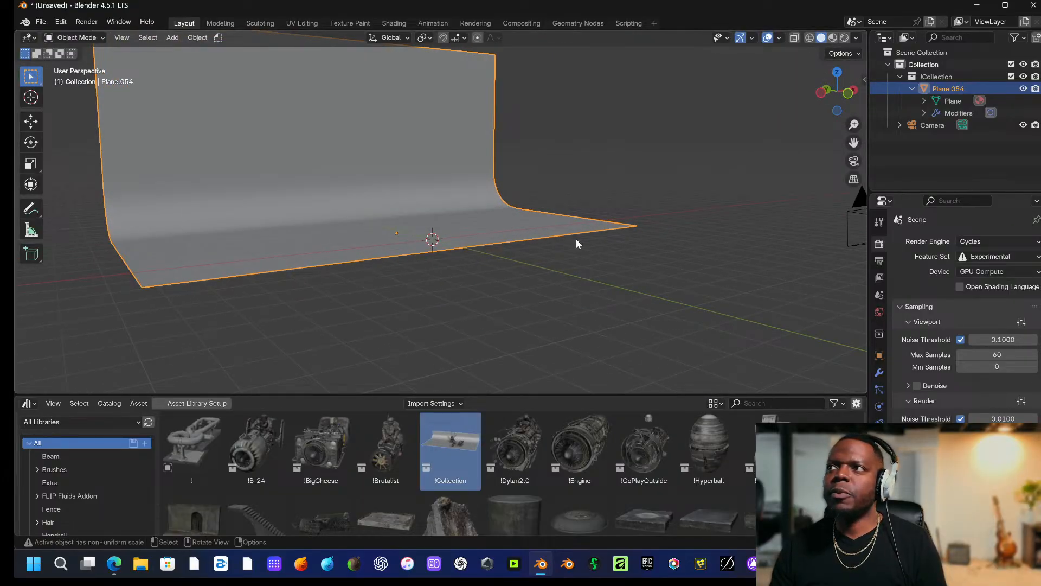
left_click(880, 312)
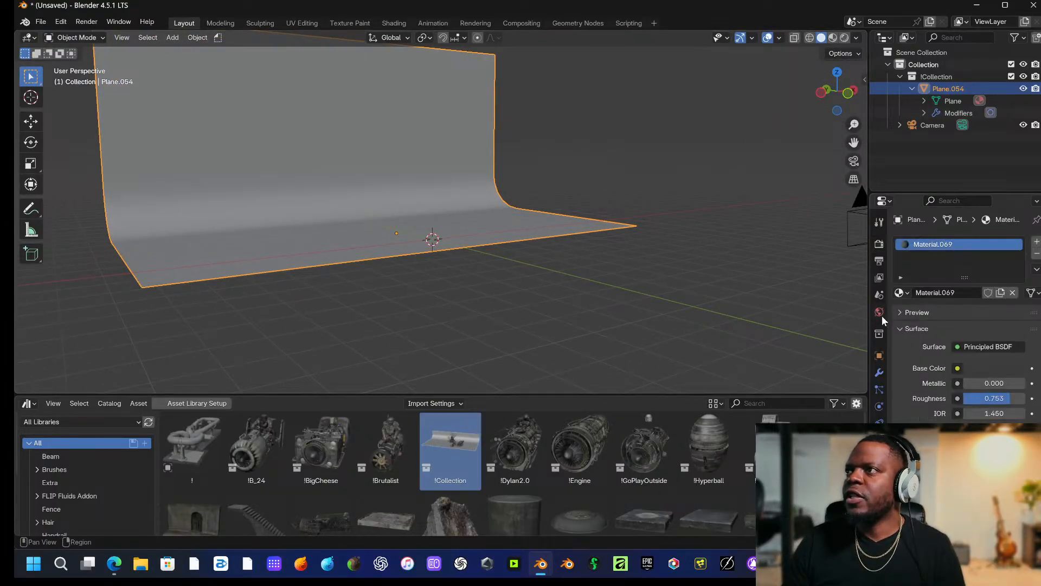
left_click(1037, 256)
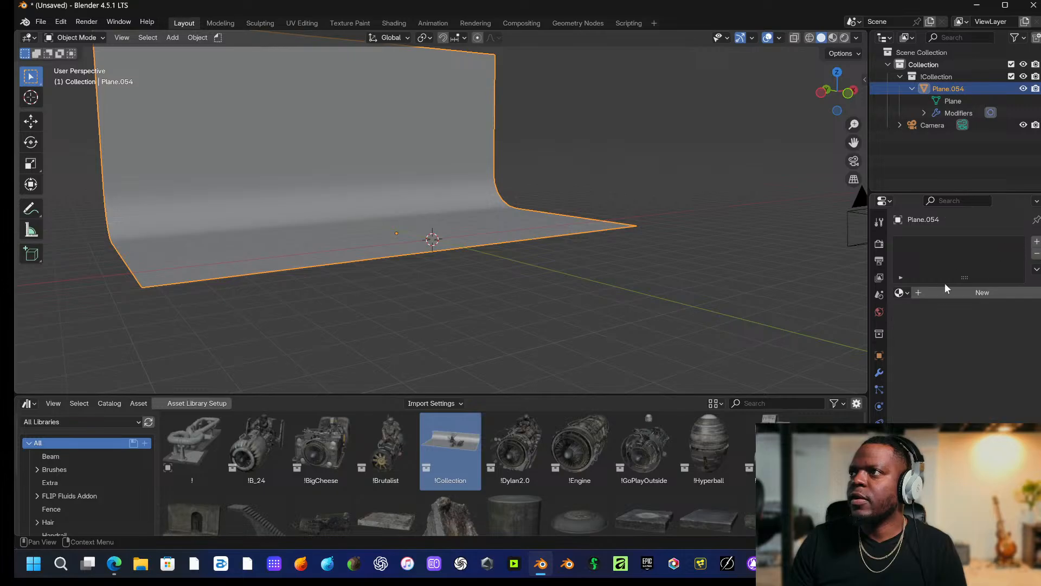
left_click(938, 294)
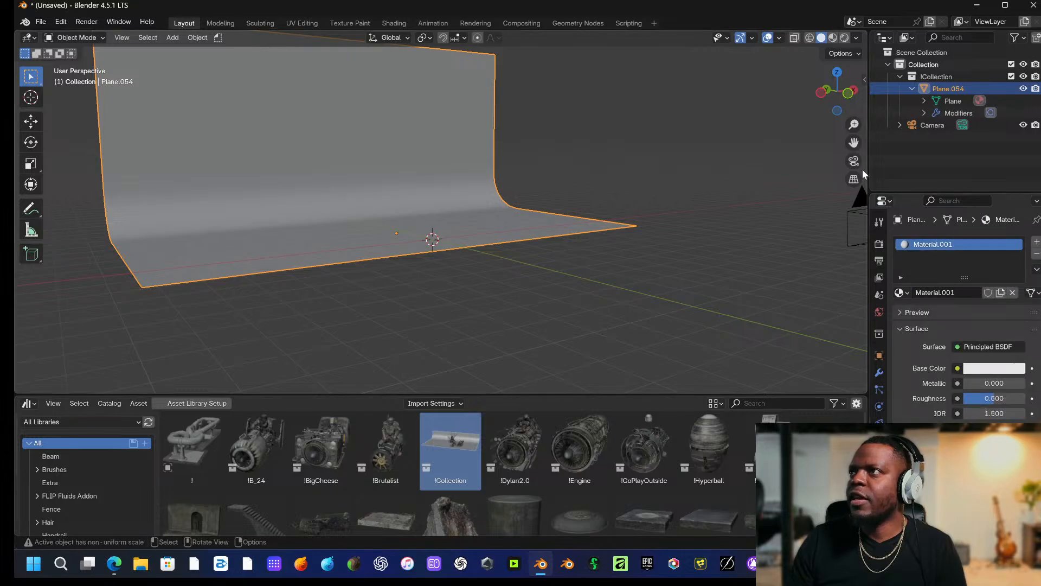
Split the 3D viewport vertically and turn the new narrow area into a Shader Editor.
left_click_drag(865, 32, 732, 76)
left_click(666, 76)
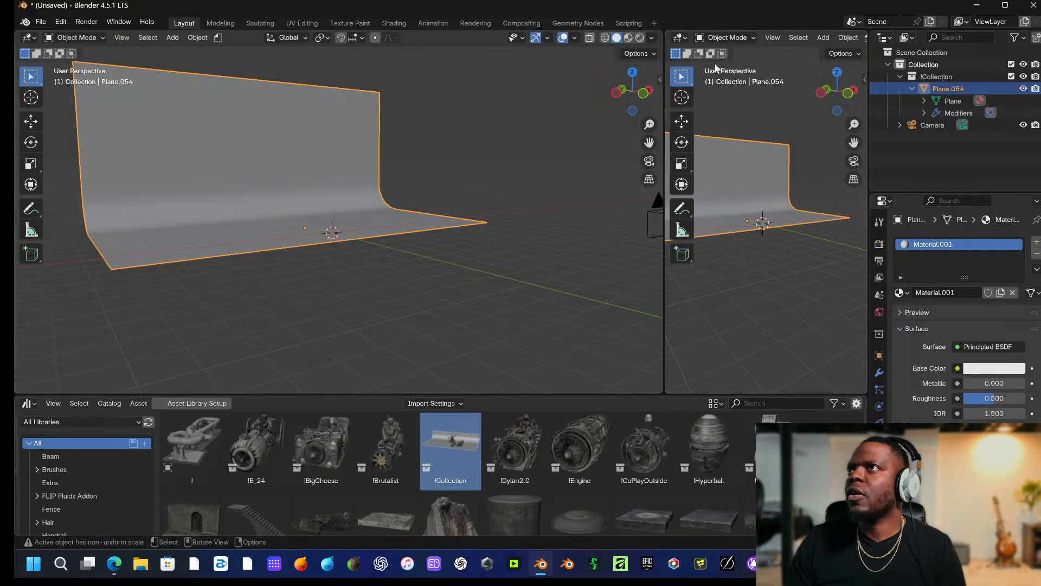
left_click(677, 37)
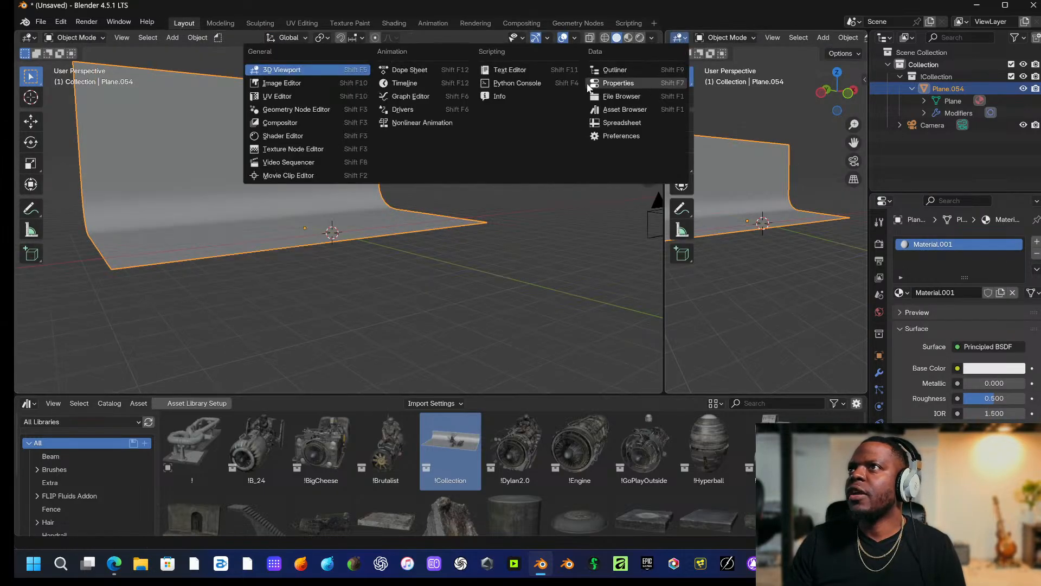
left_click(282, 135)
Add an Image Sequence texture node to the backdrop material and browse to the K:\TV SCENE folder for its files.
middle_click_drag(727, 230, 783, 227)
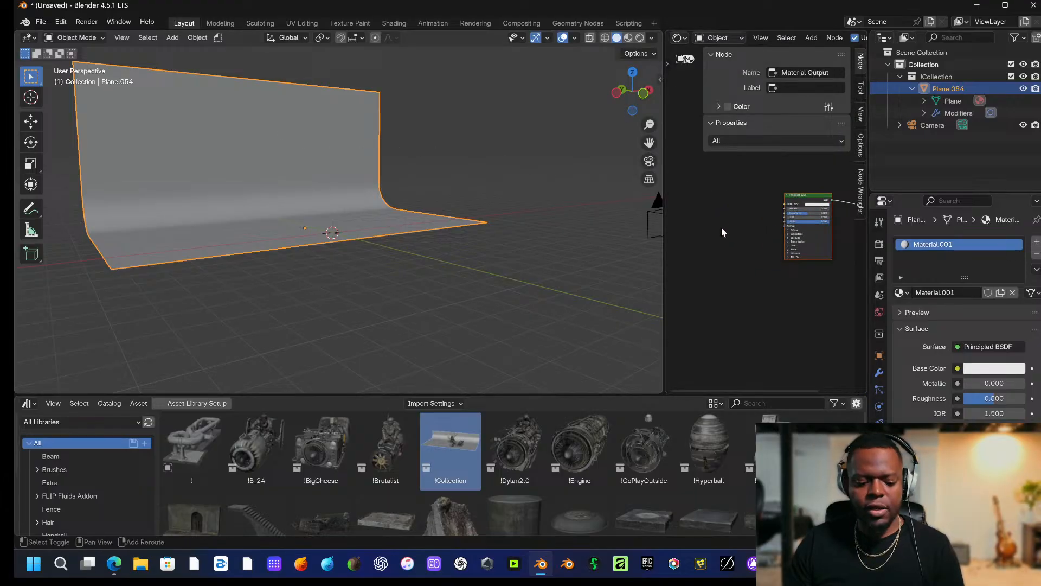
key("shift+a")
mouse_move(684, 310)
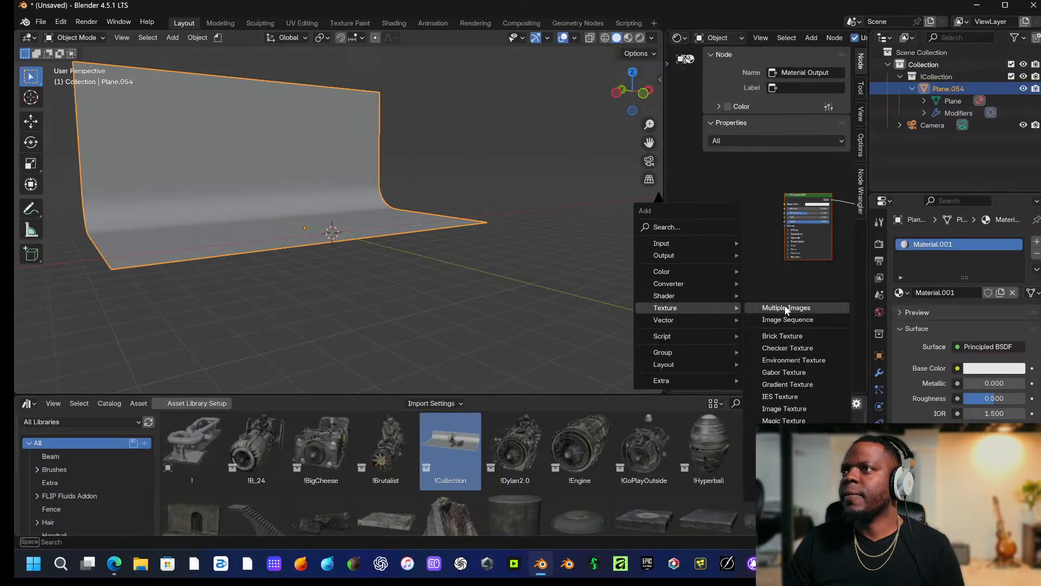
left_click(790, 320)
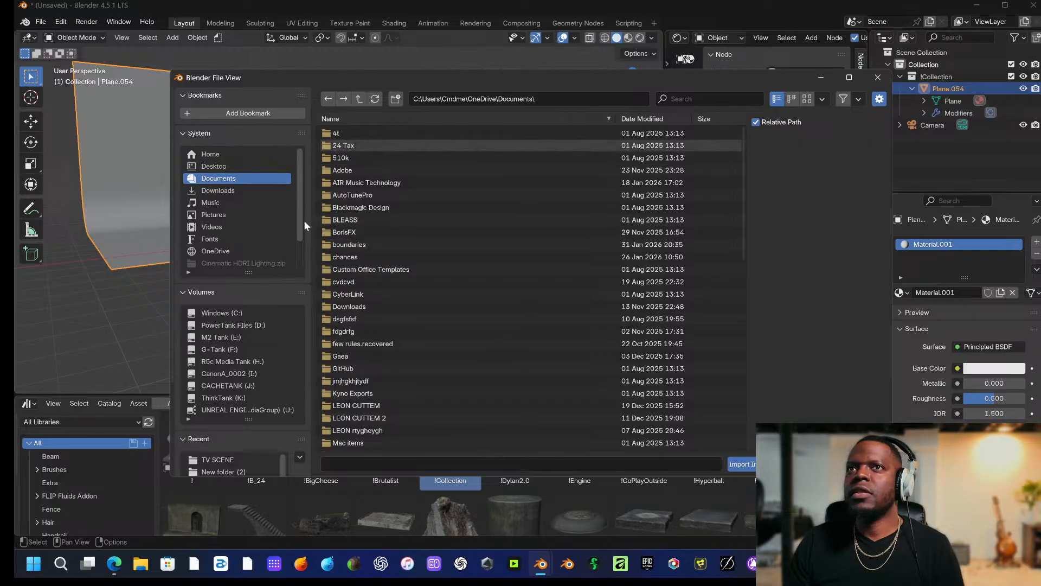
scroll(239, 343, "down", 2)
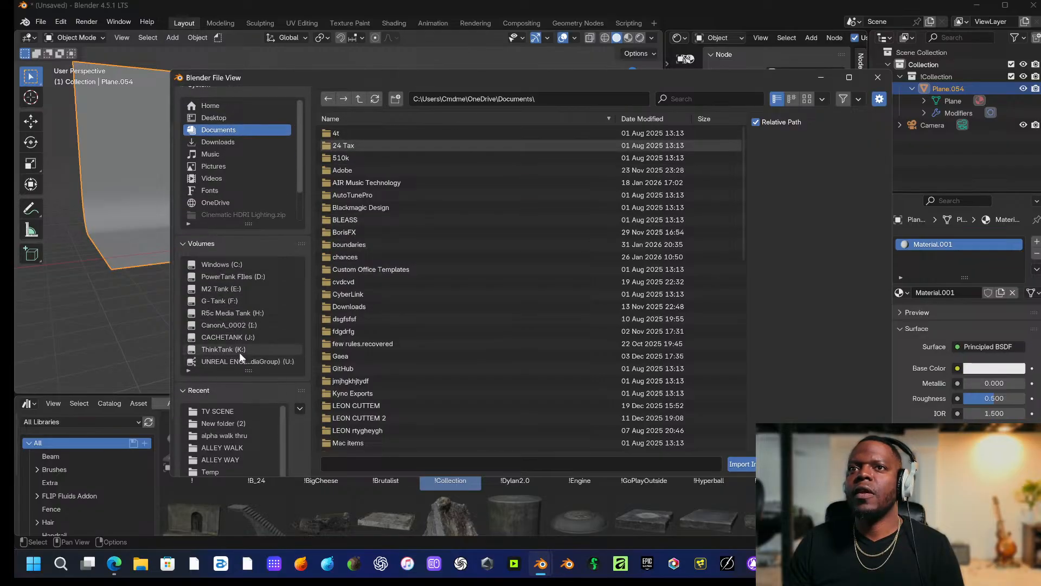
left_click(242, 353)
scroll(360, 238, "down", 8)
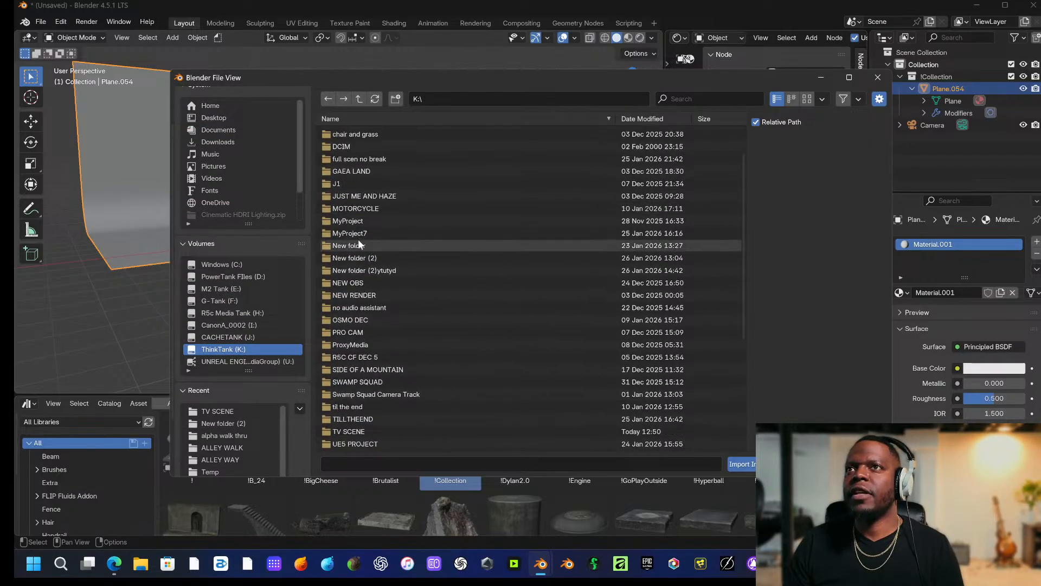
scroll(357, 282, "up", 1)
double_click(348, 269)
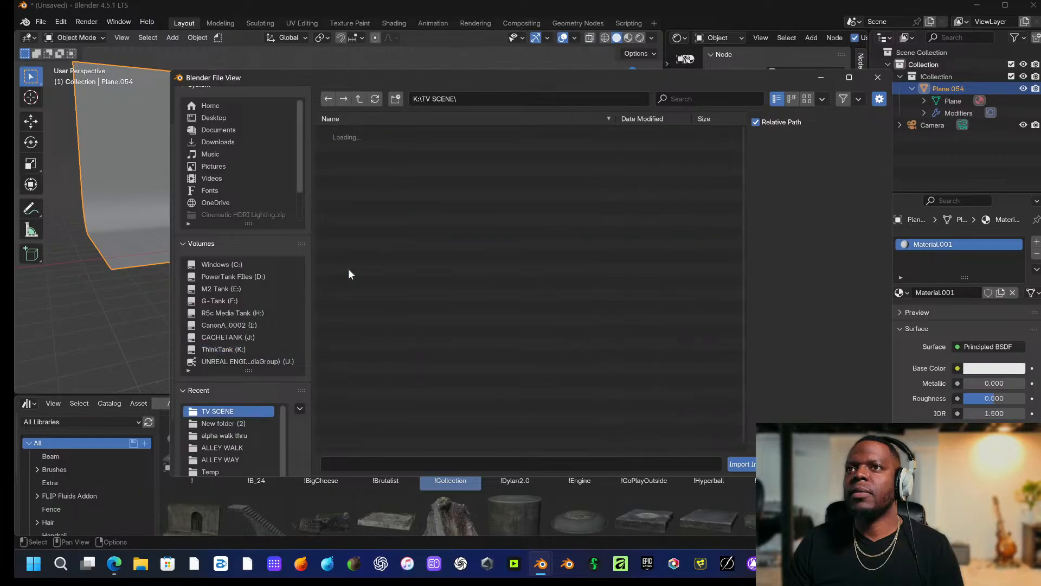
Import all EXR frames from tvscene 00002038.exr to the end of the list and place the node below the Principled BSDF.
left_click(385, 146)
scroll(401, 344, "down", 20)
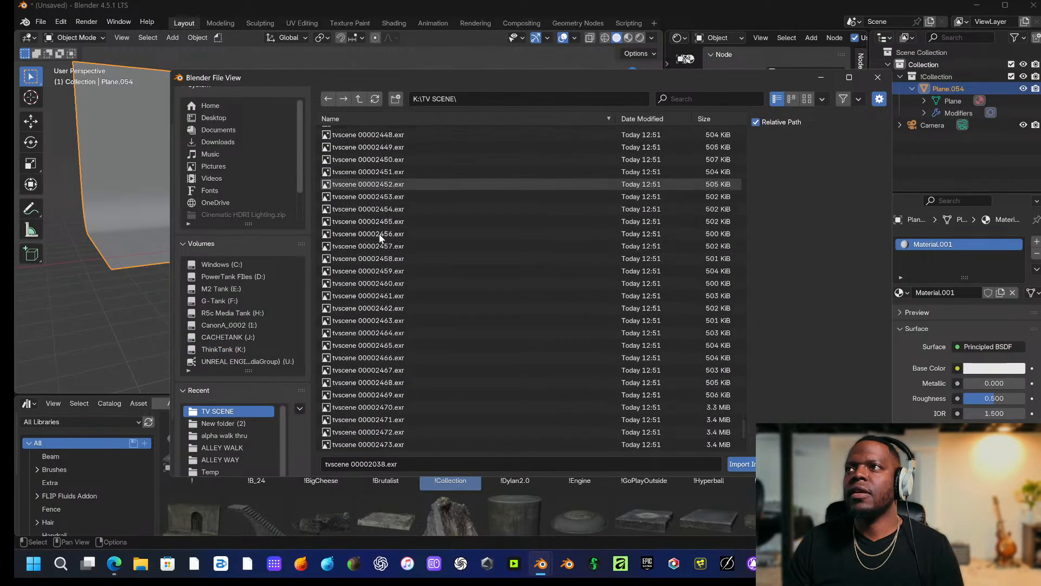
left_click(394, 443, "shift")
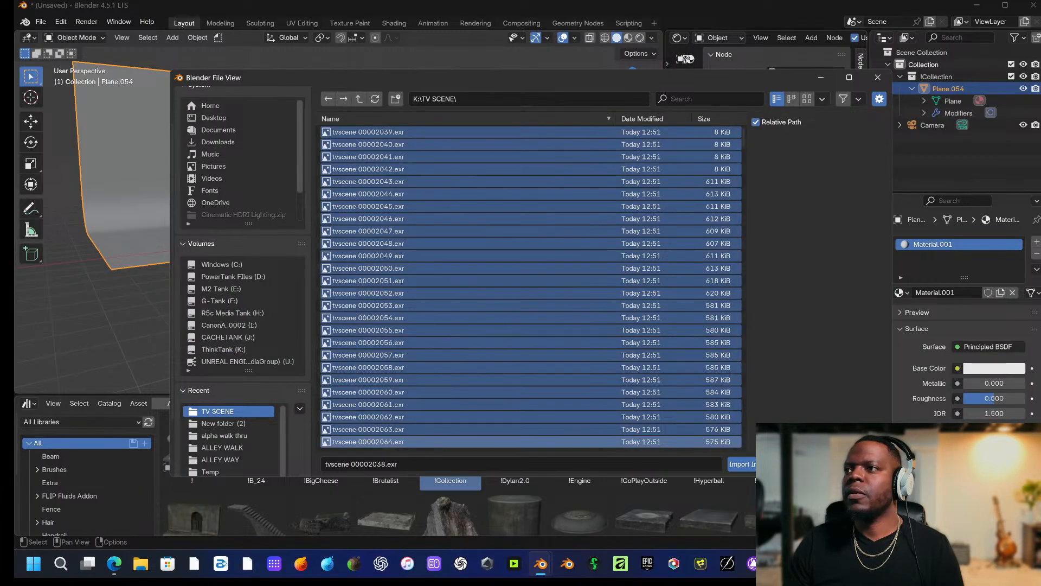
left_click(740, 464)
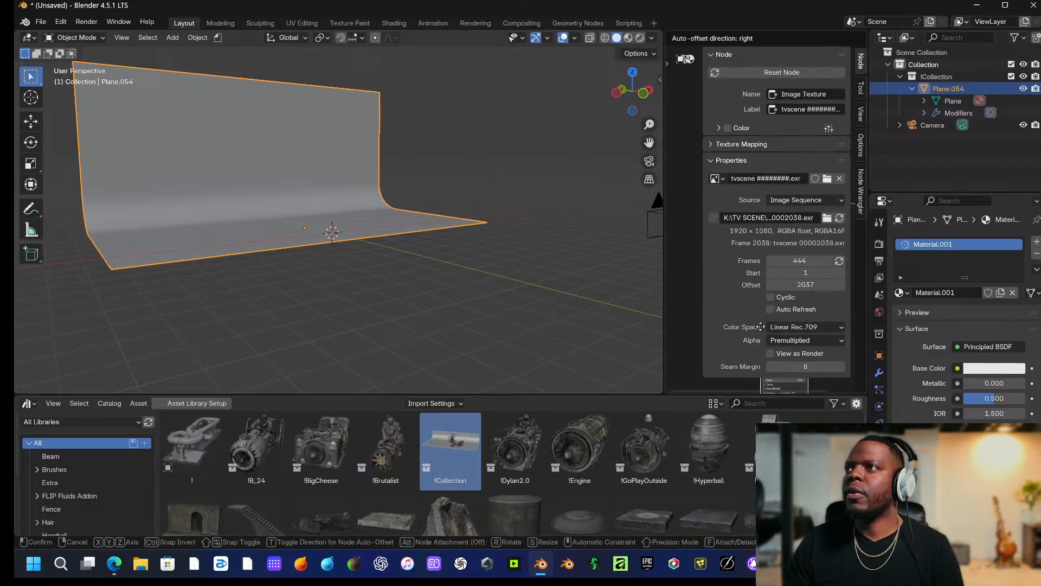
left_click(765, 298)
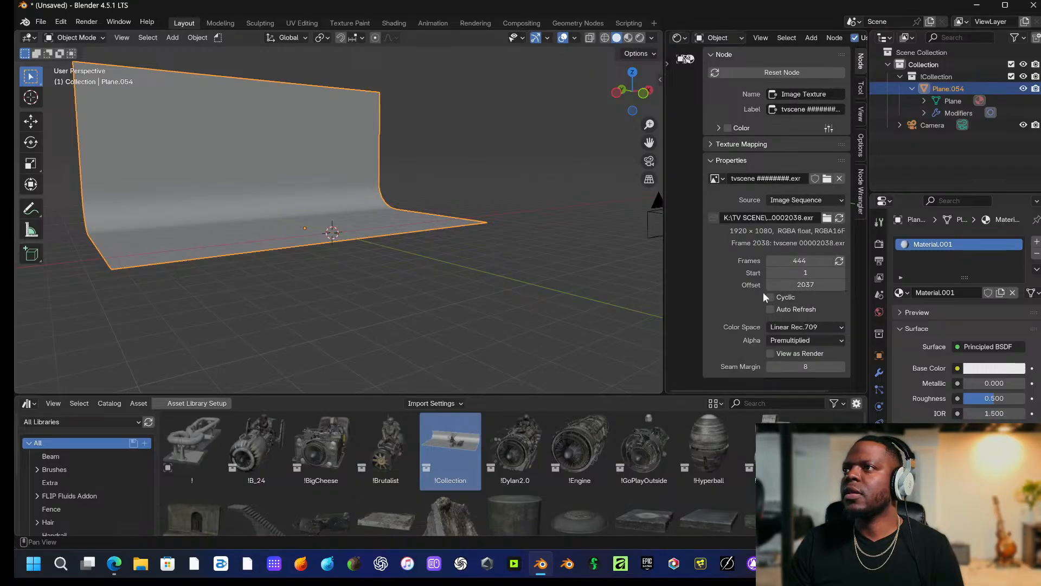
Connect the image sequence's Color output to Base Color and its Alpha output to Alpha on the Principled BSDF.
key("n")
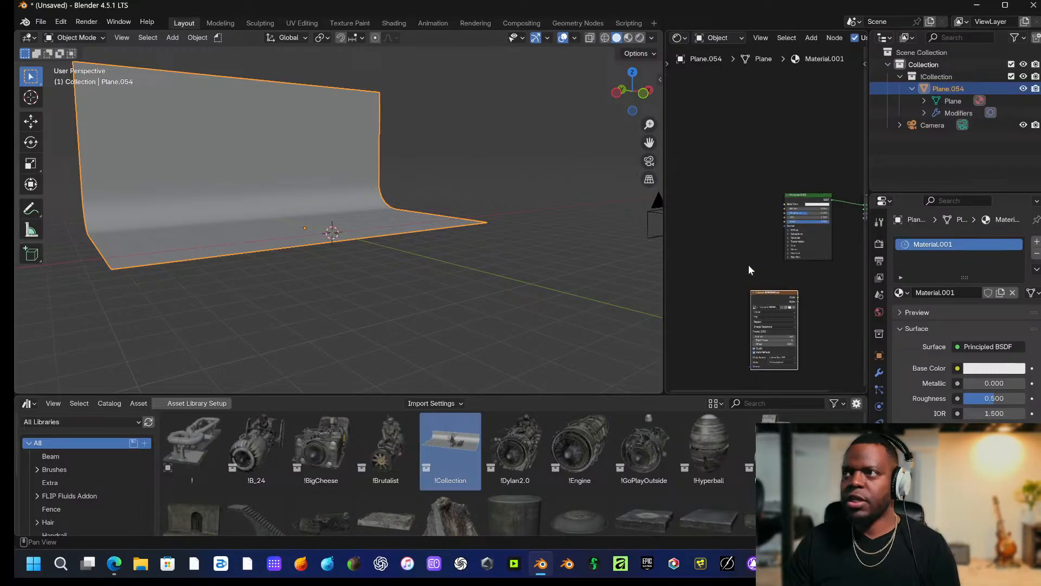
left_click_drag(774, 293, 785, 204)
scroll(760, 161, "up", 6)
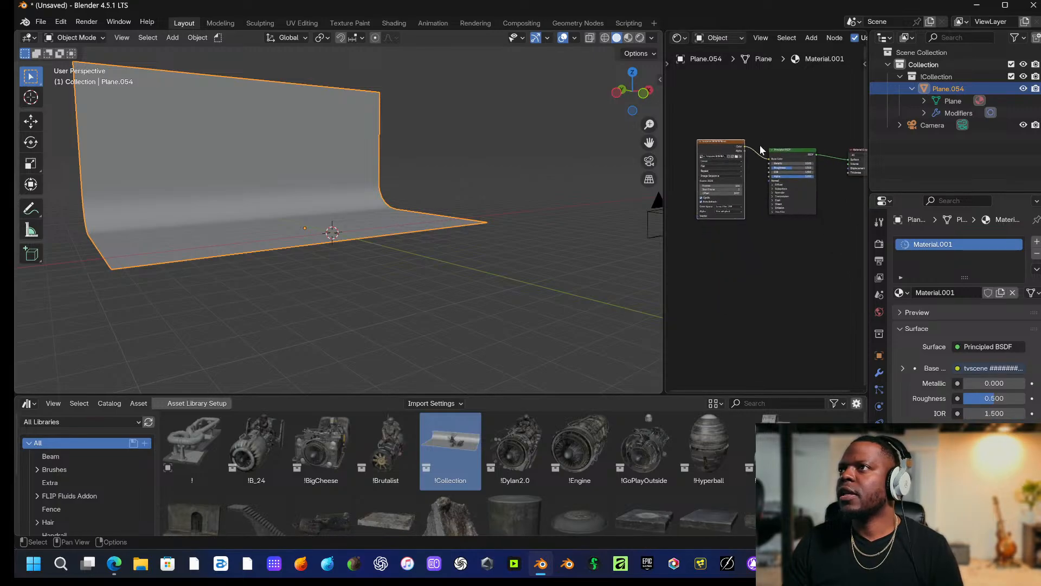
scroll(760, 160, "down", 3)
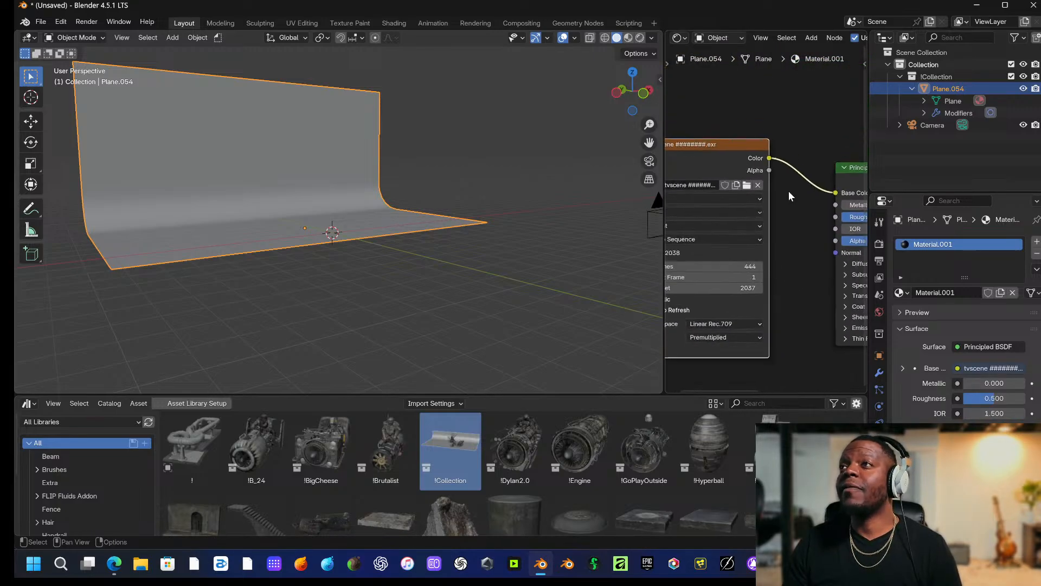
left_click_drag(734, 158, 695, 176)
middle_click_drag(772, 218, 741, 193)
left_click_drag(708, 165, 799, 206)
Expand the Principled BSDF's Emission settings and connect the image sequence's Color output to the Emission Color.
left_click(807, 271)
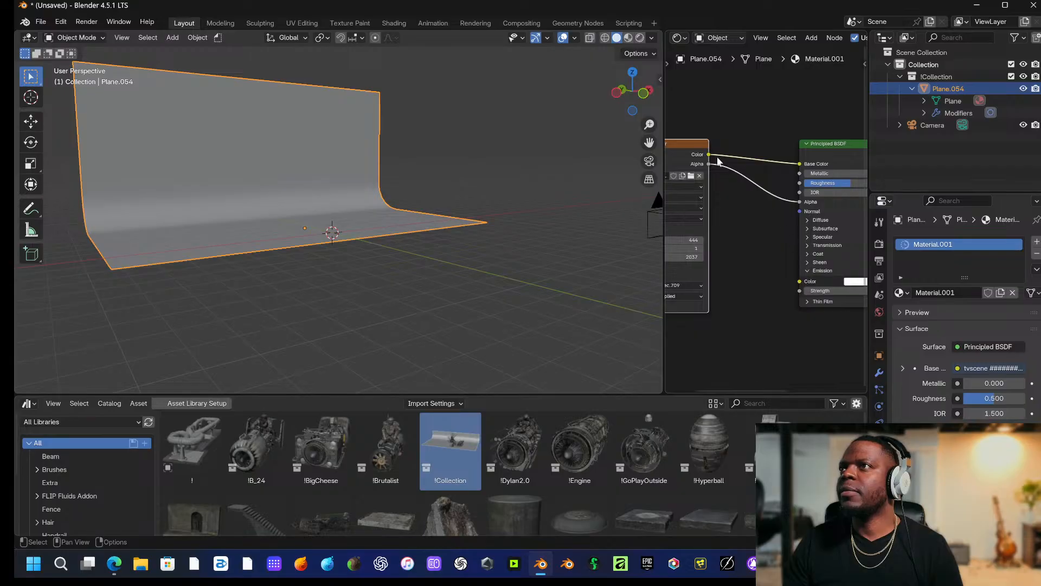
left_click_drag(709, 156, 800, 282)
middle_click_drag(823, 289, 772, 283)
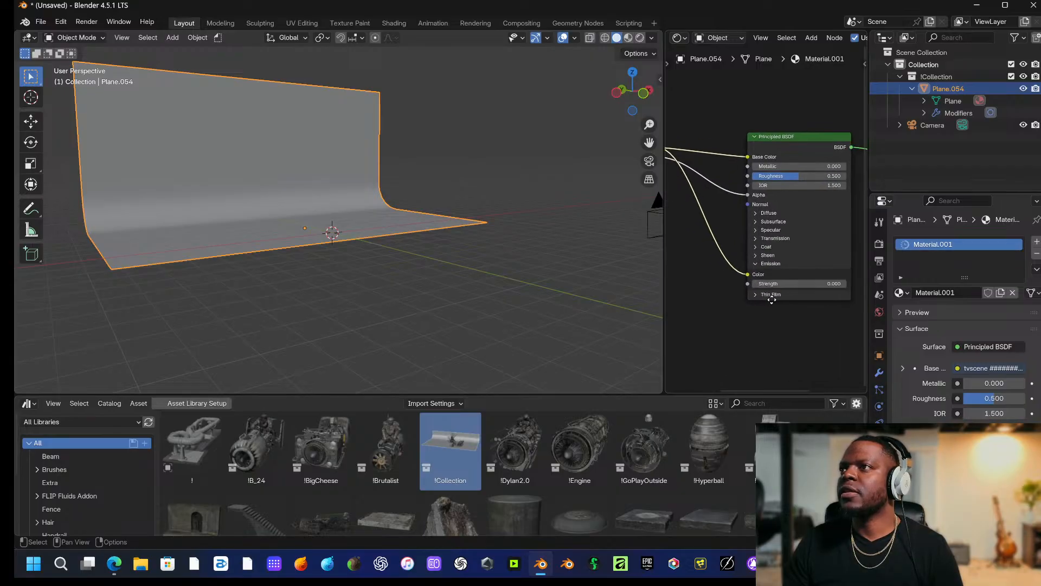
Set the emission strength to 16 and display the viewport in Rendered shading.
left_click_drag(772, 282, 794, 283)
left_click(639, 38)
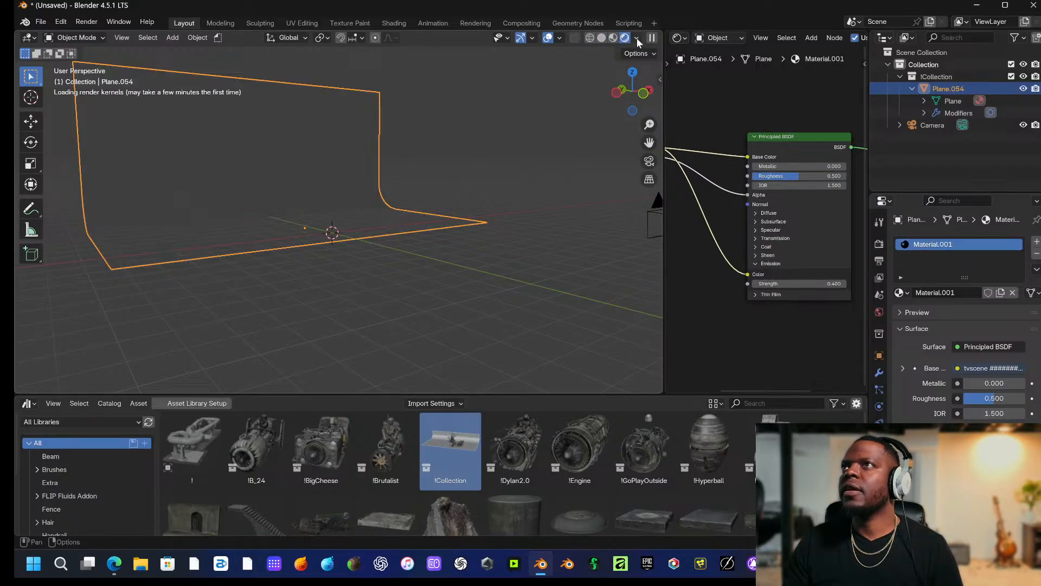
left_click_drag(797, 284, 829, 284)
Replace the Asset Browser with a Timeline and move the playhead to frame 123.
left_click(27, 403)
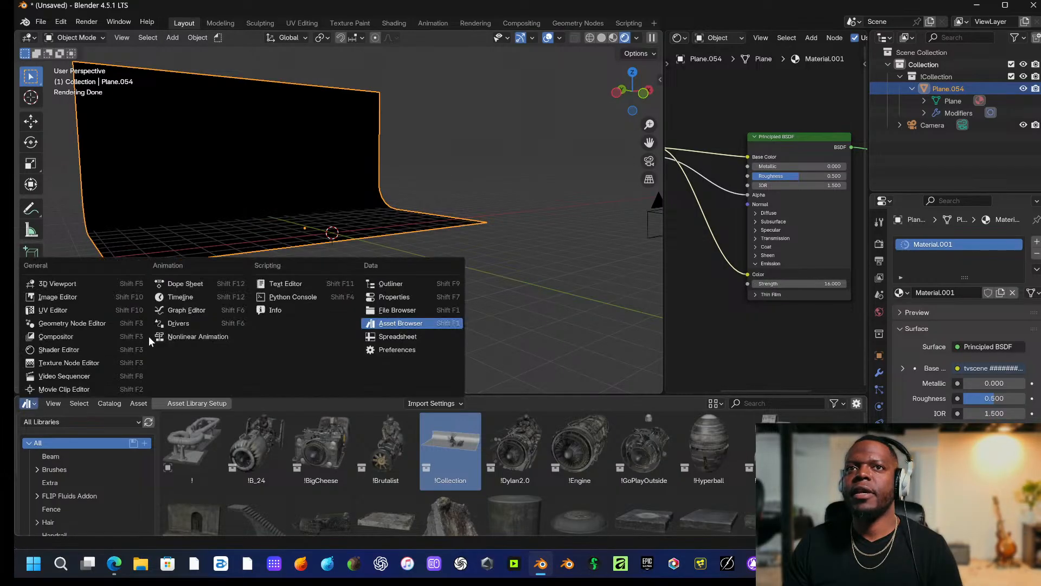
left_click(180, 297)
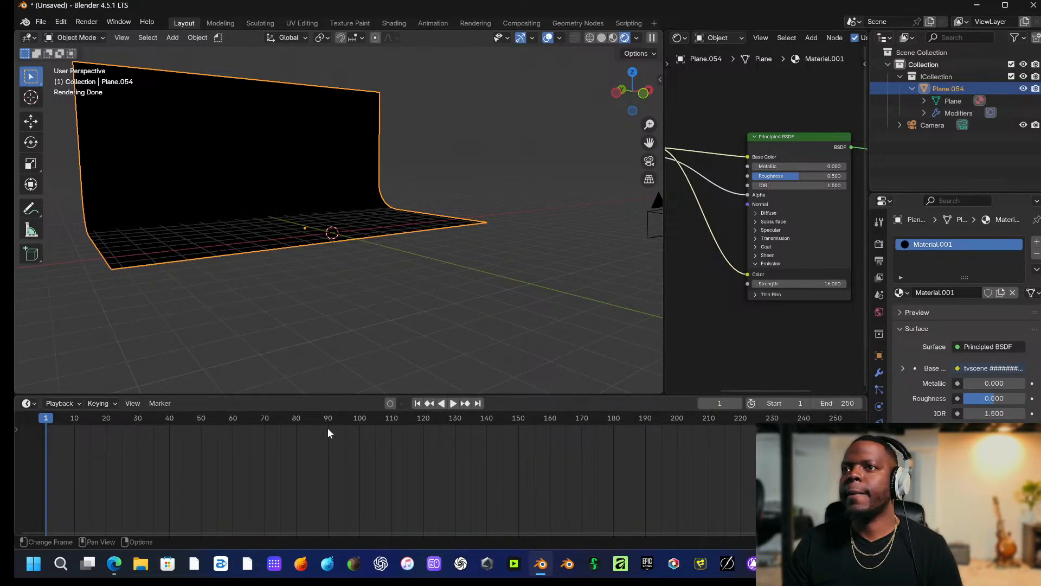
left_click_drag(328, 430, 432, 426)
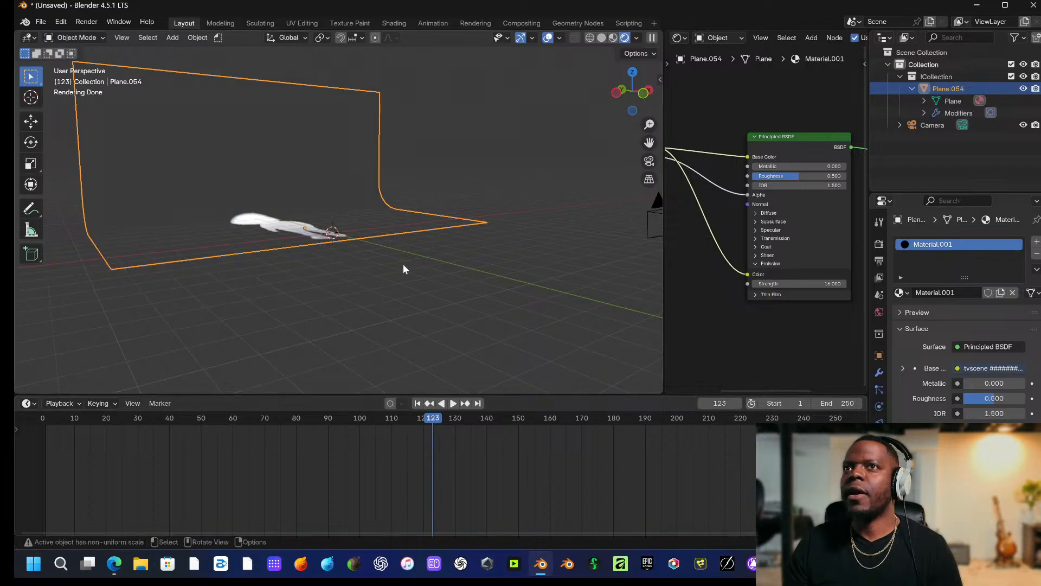
scroll(402, 263, "up", 2)
Set the image sequence node's color space to sRGB.
middle_click_drag(749, 274, 863, 276)
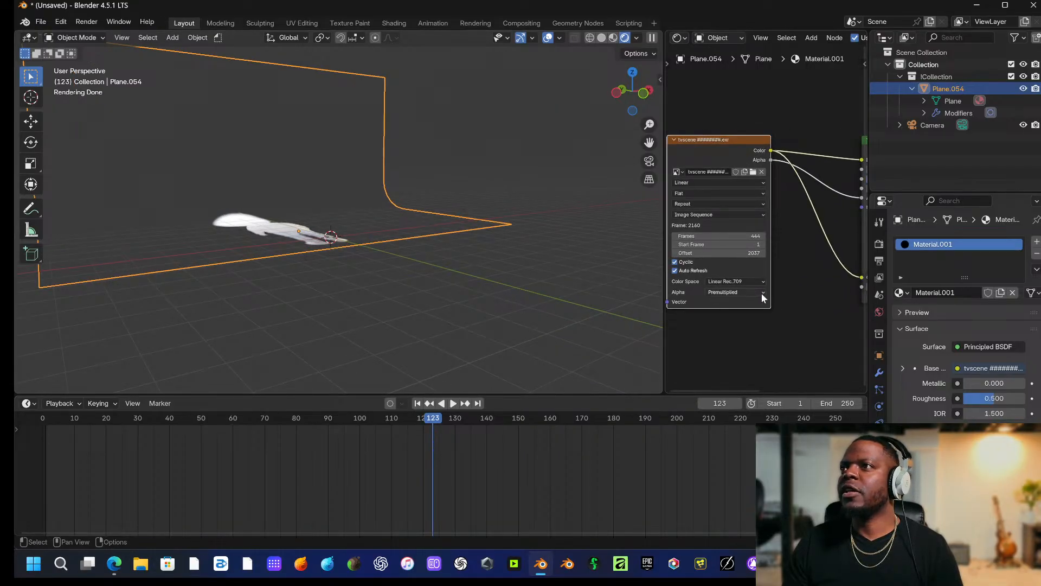
left_click(747, 281)
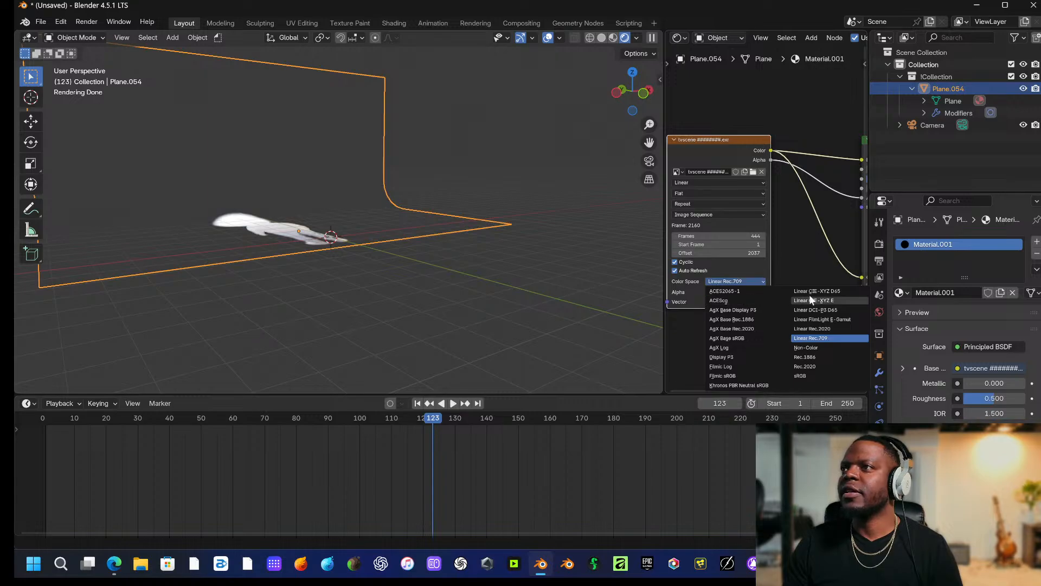
left_click(801, 375)
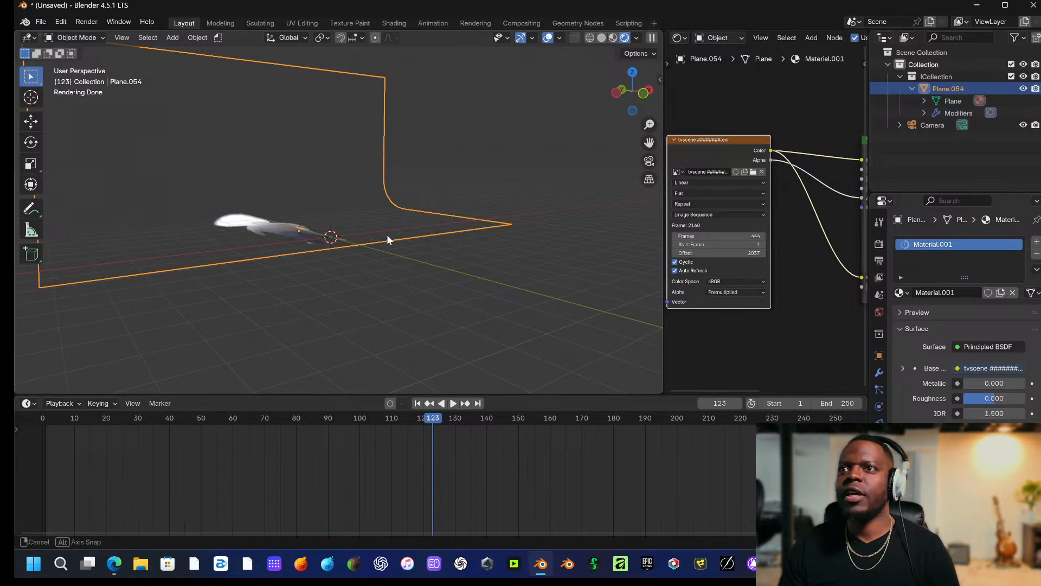
Look through the camera, select it and create a new Compify Camera Project node group from its data properties.
key("KP_0")
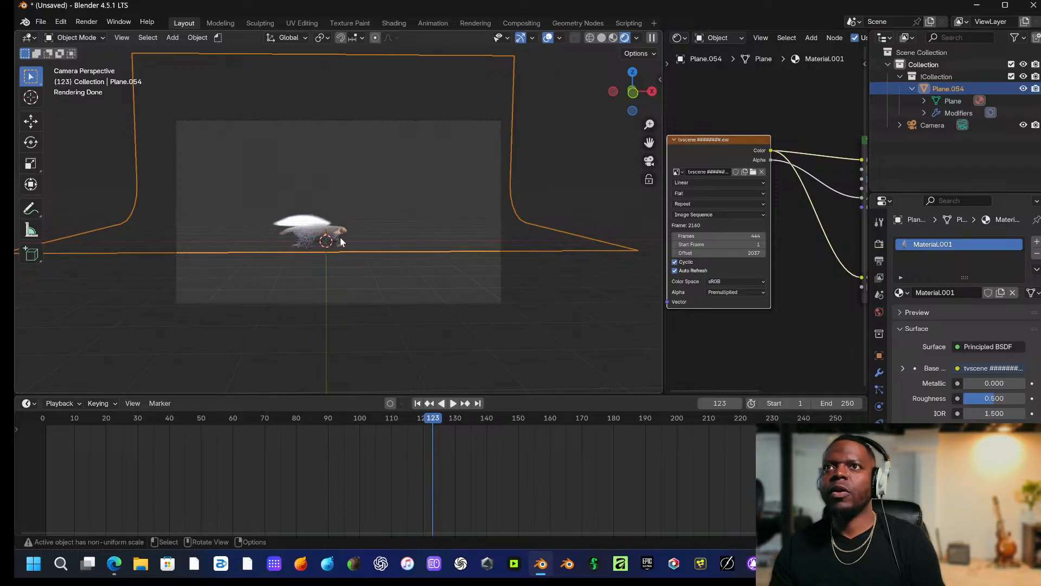
scroll(337, 252, "up", 4)
scroll(338, 256, "down", 5)
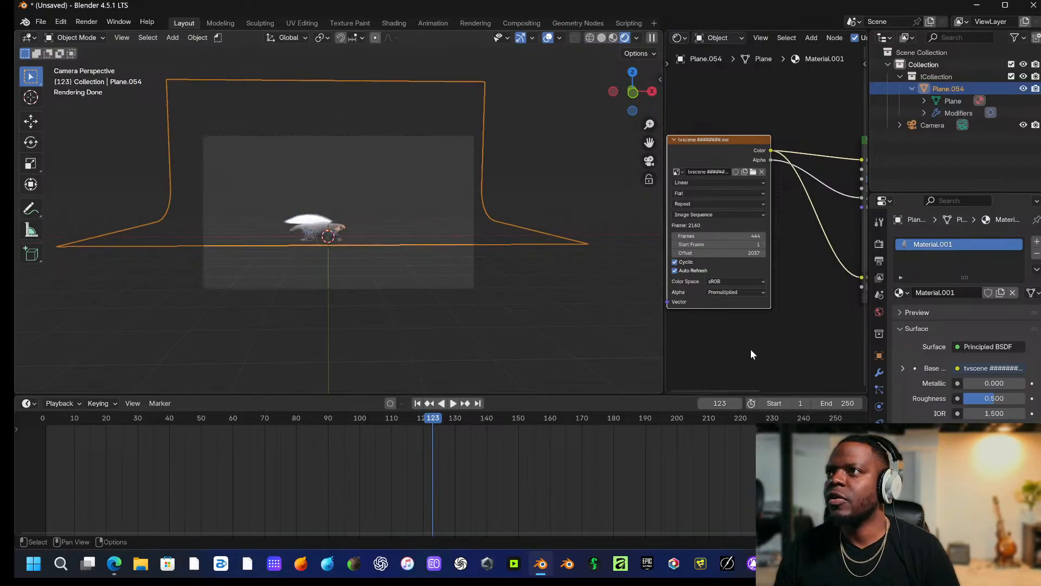
left_click(470, 286)
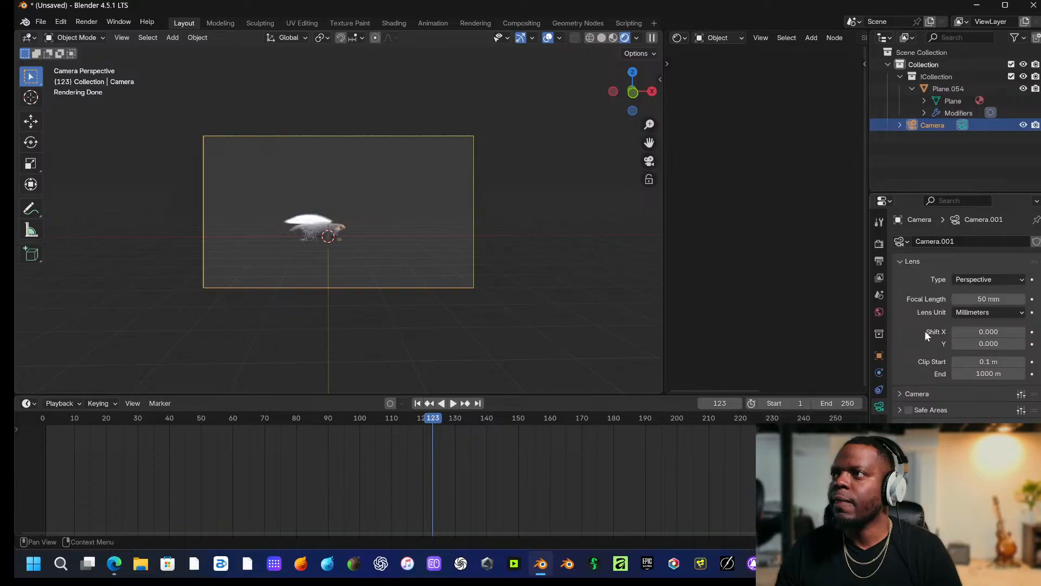
scroll(955, 382, "down", 8)
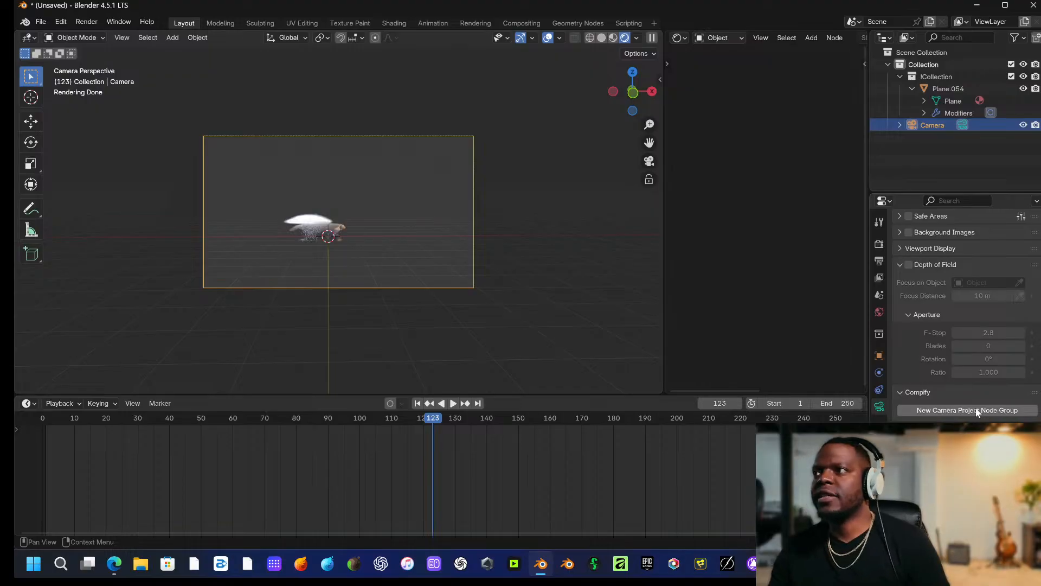
left_click(977, 413)
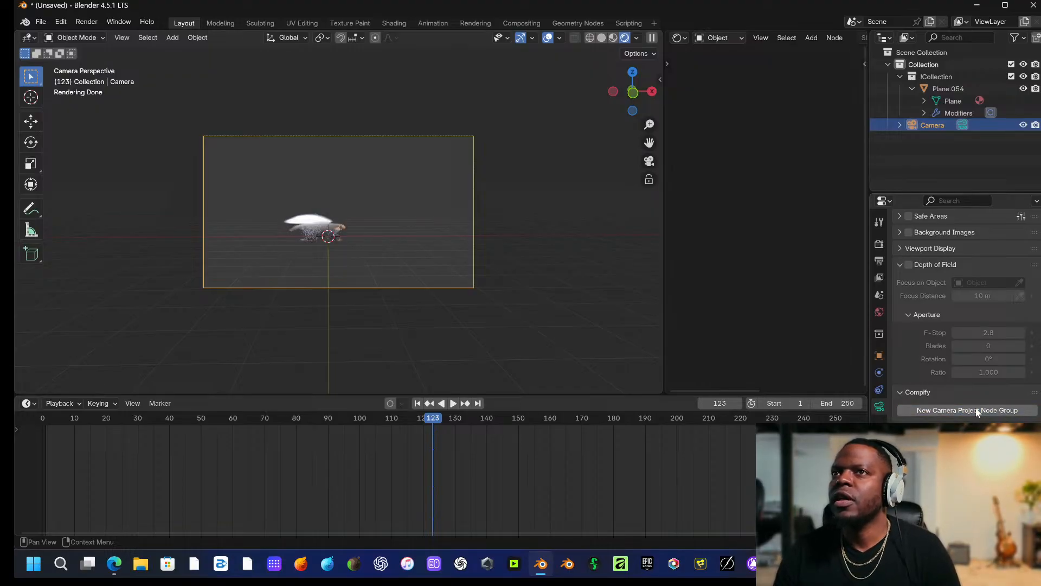
Add the Camera Project node group to the backdrop's material and connect its Vector output to the image sequence's Vector input.
left_click(411, 187)
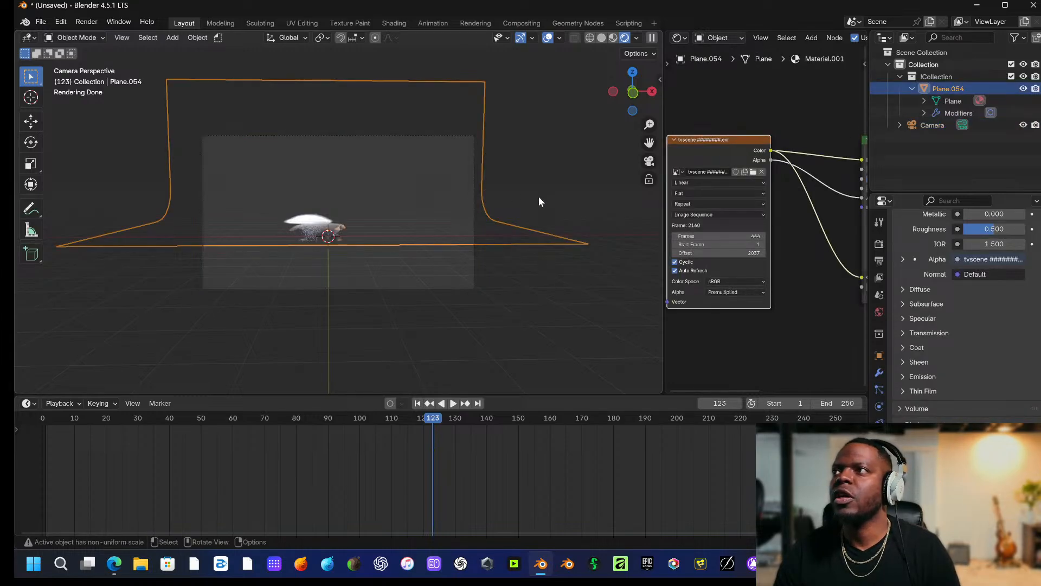
middle_click_drag(724, 299, 838, 307)
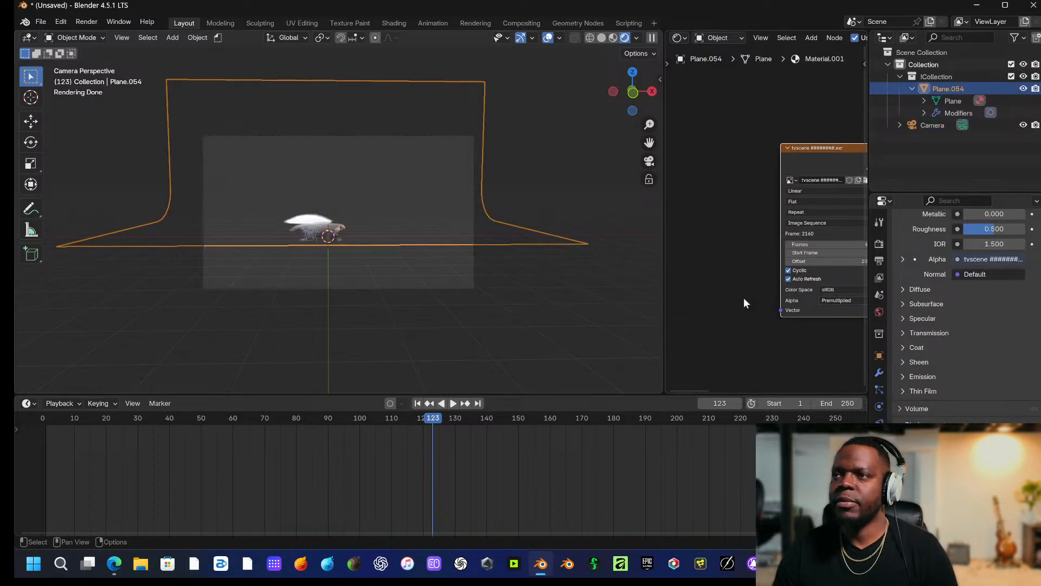
key("shift+a")
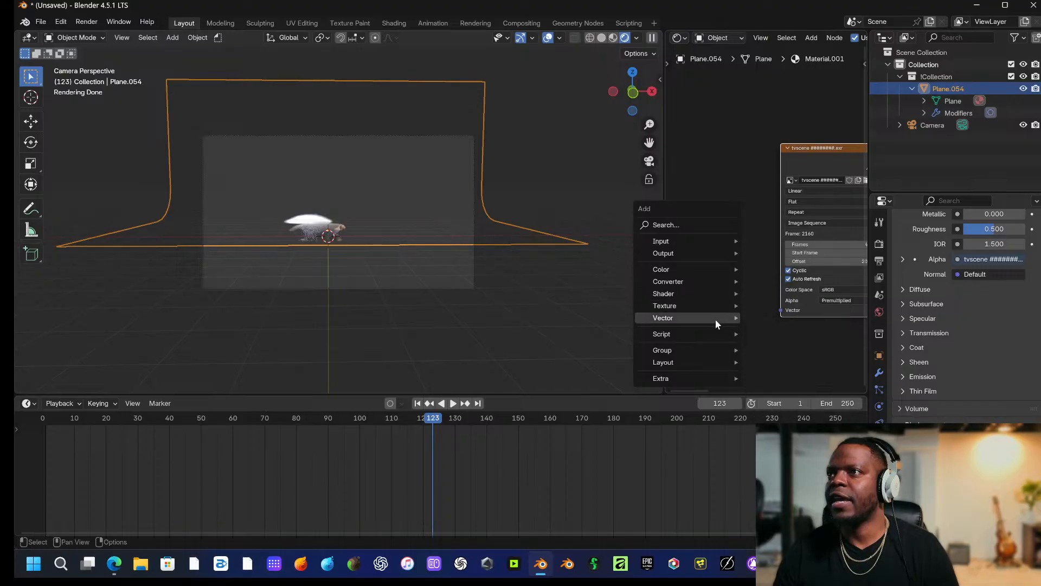
mouse_move(705, 350)
left_click(802, 362)
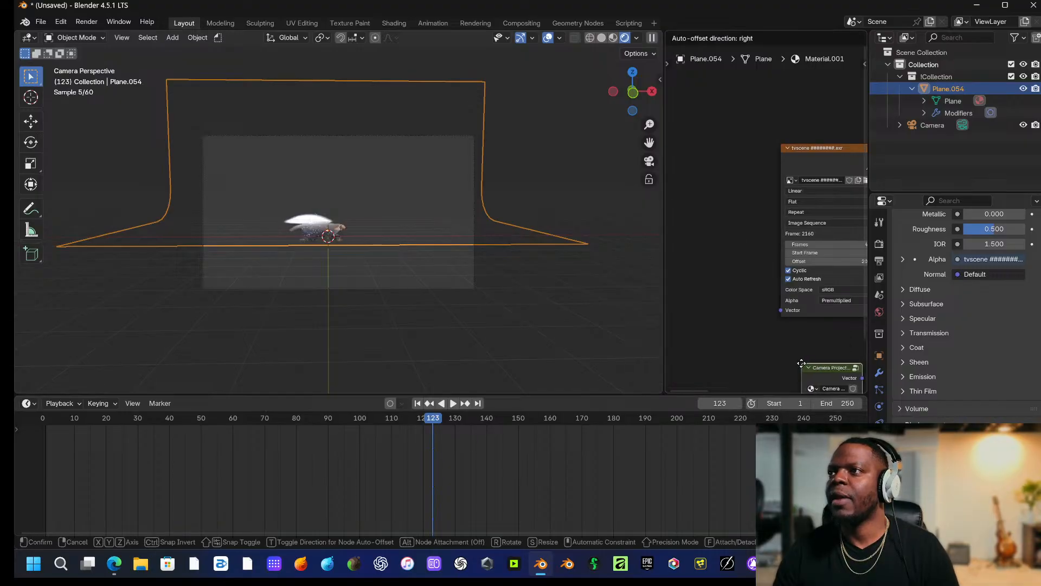
left_click(684, 273)
left_click_drag(744, 290, 781, 310)
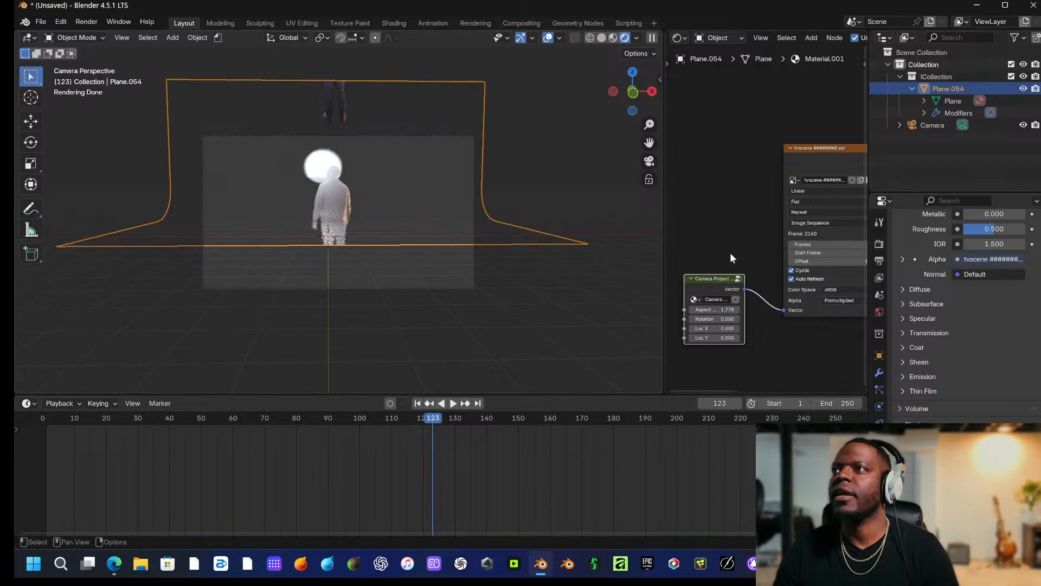
middle_click_drag(767, 242, 687, 253)
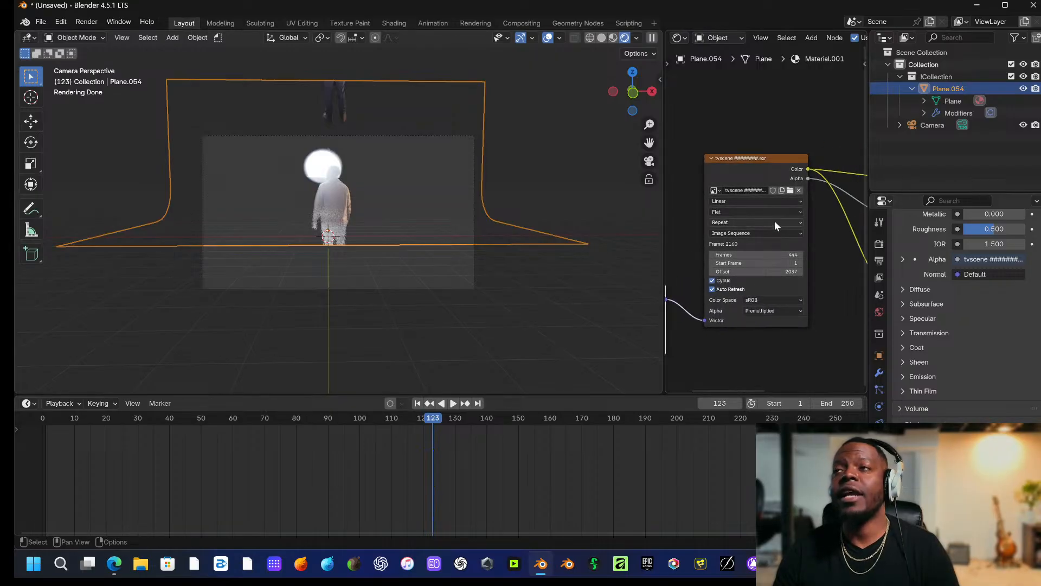
Set the image sequence node's extension mode to Clip and deselect the backdrop.
left_click(773, 221)
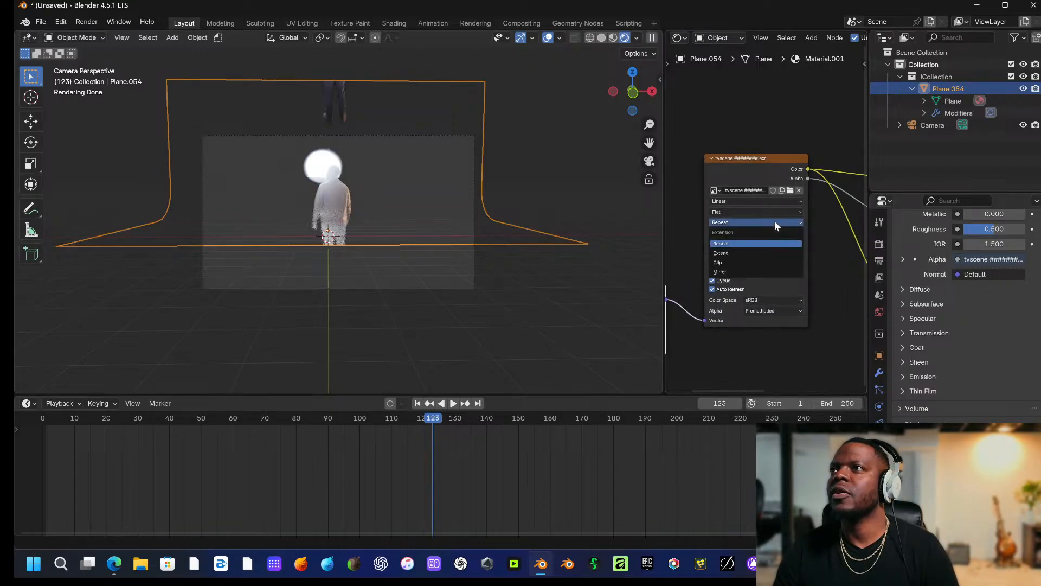
left_click(755, 263)
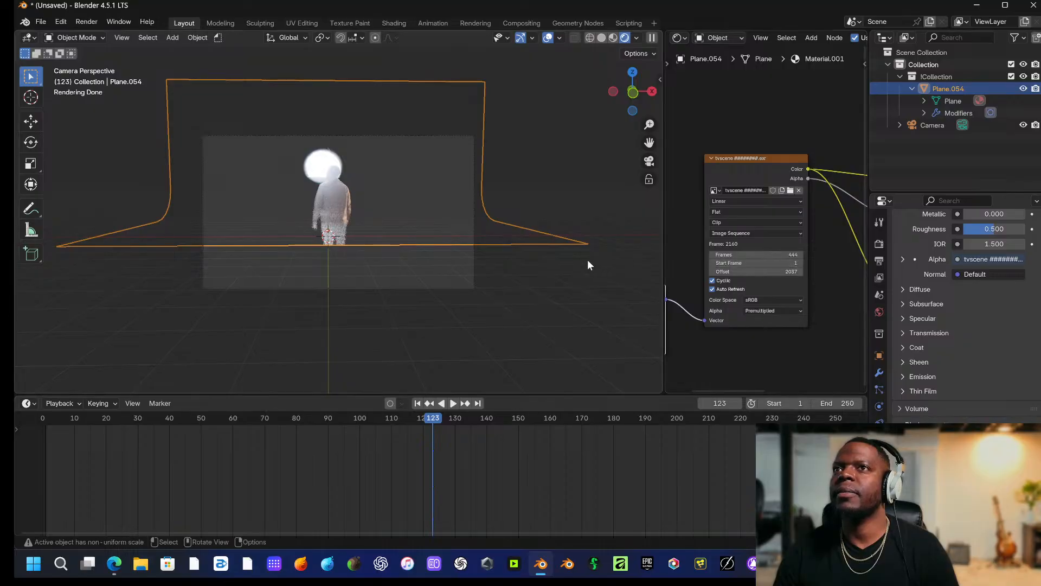
left_click(561, 268)
Set the emission strength of the backdrop's Principled BSDF to 0.8.
middle_click_drag(776, 285, 609, 294)
left_click_drag(840, 317, 785, 317)
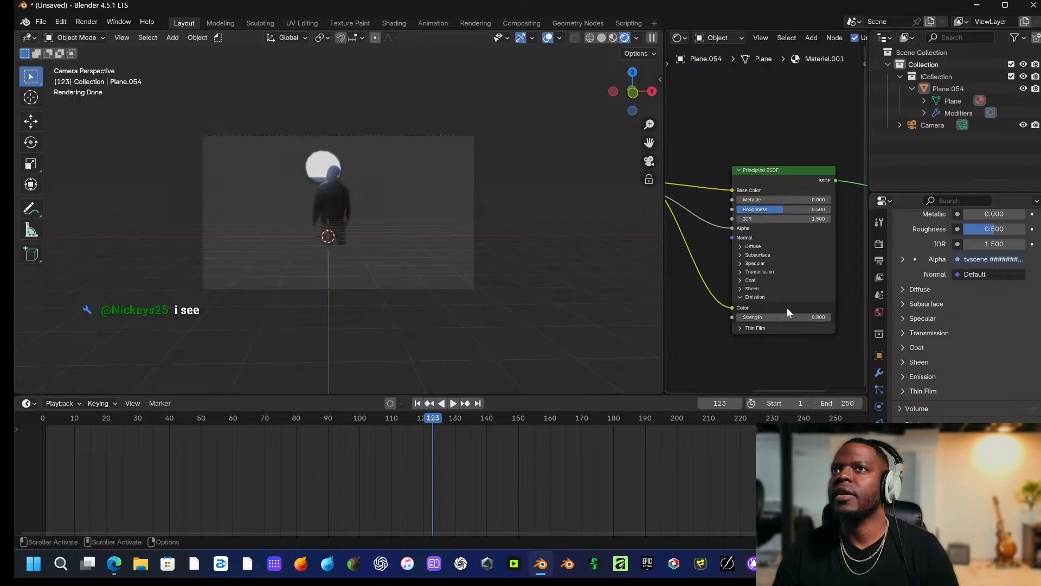
scroll(499, 258, "up", 3)
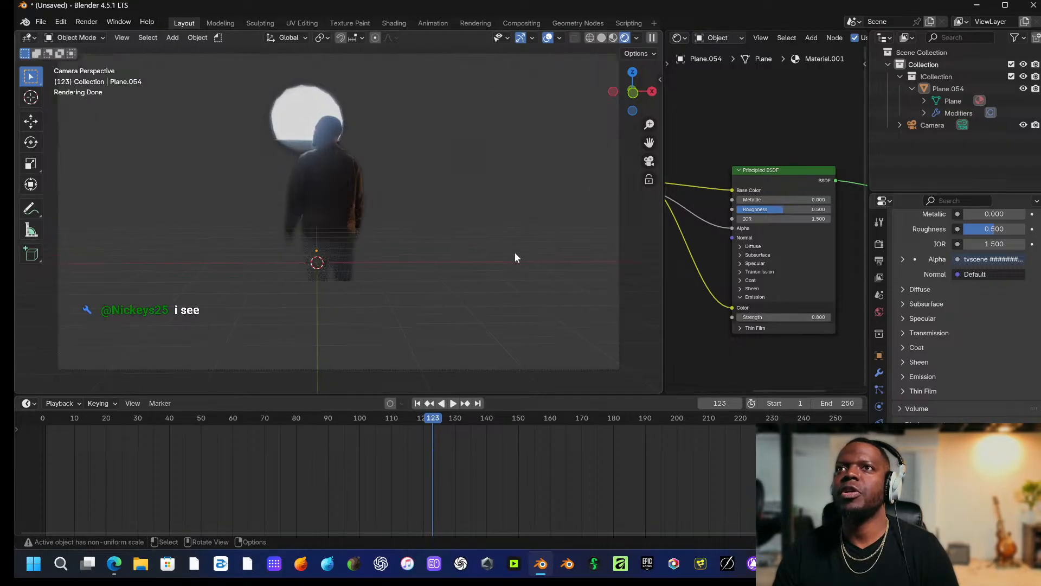
scroll(437, 176, "down", 3)
Raise the backdrop about 1.6 m along the global Z axis.
middle_click_drag(421, 186, 571, 217)
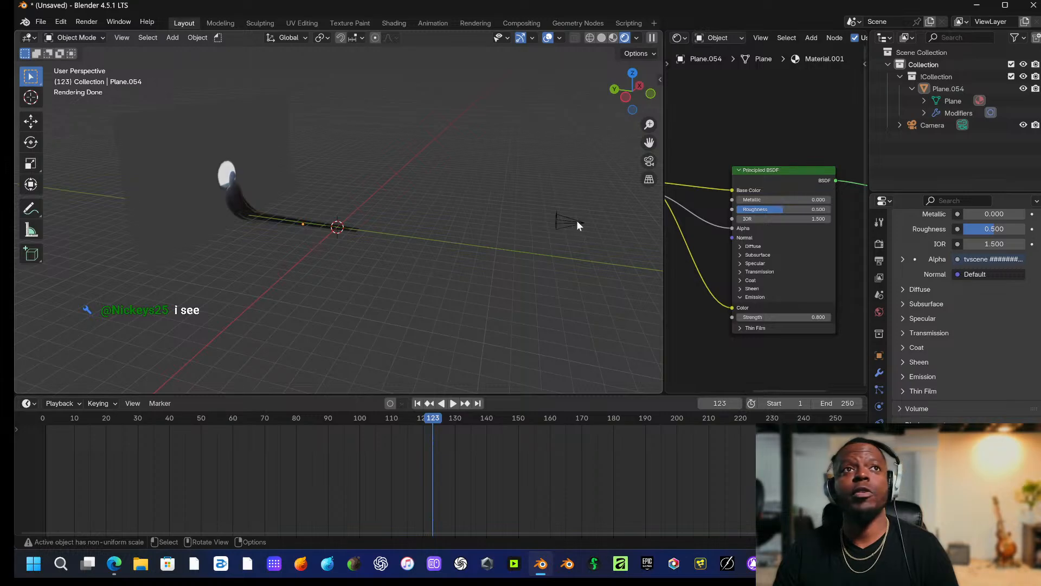
left_click(204, 151)
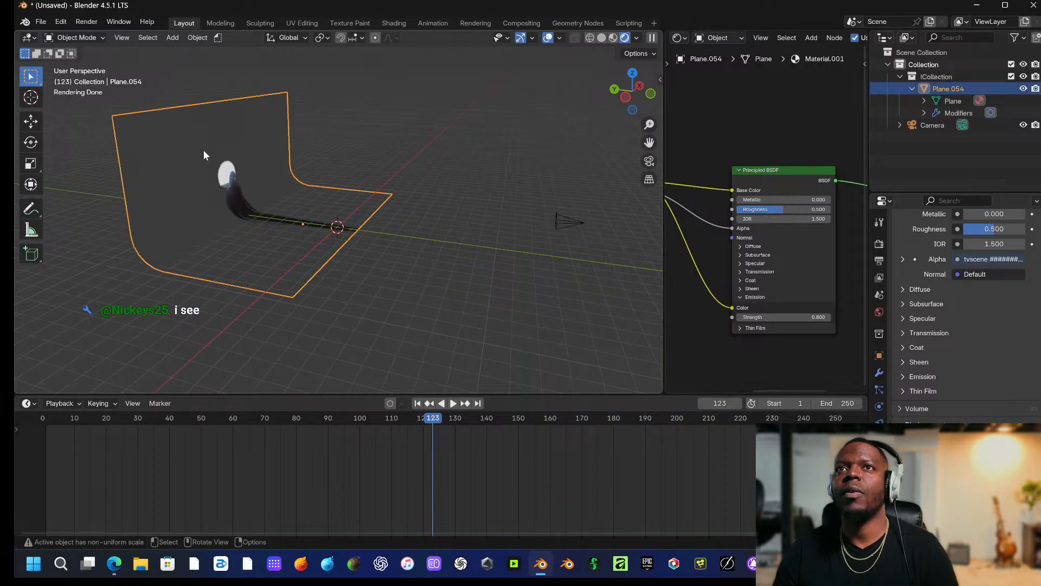
key("g")
key("z")
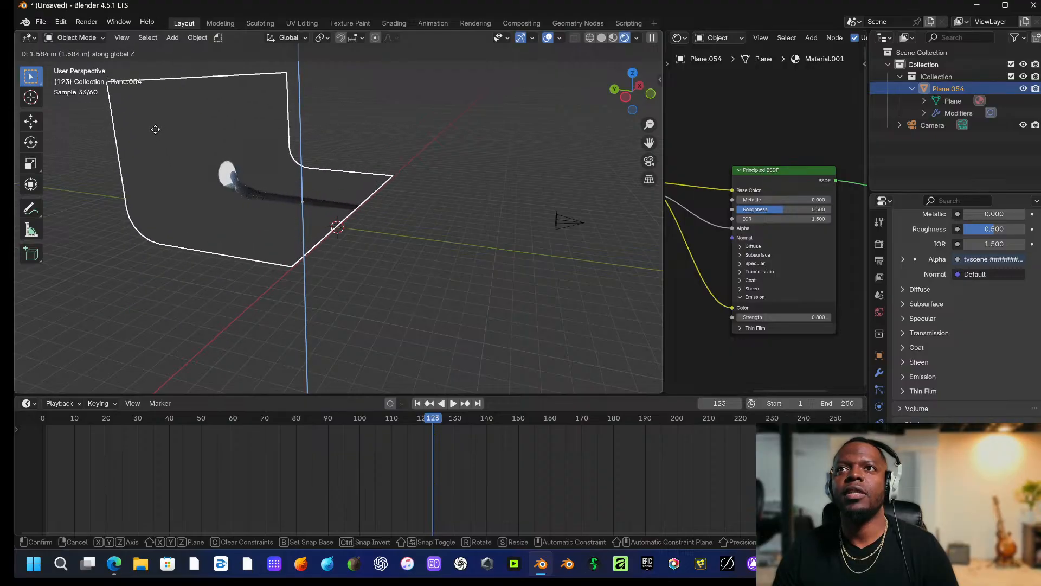
left_click(155, 135)
Look through the camera and raise it about 3.35 m along the global Z axis so the figure's feet are in frame.
left_click(554, 219)
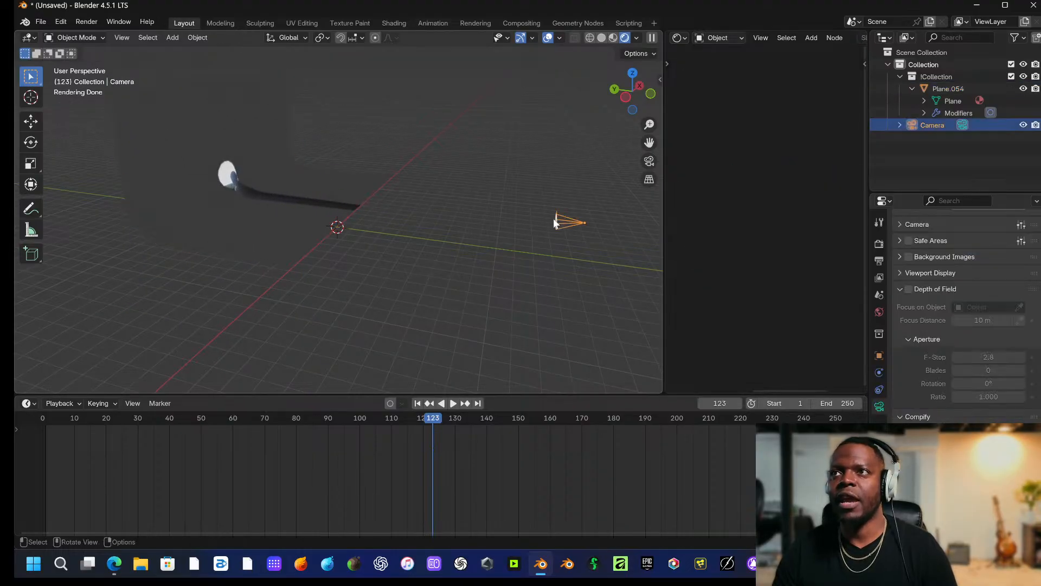
key("KP_0")
scroll(408, 199, "up", 3)
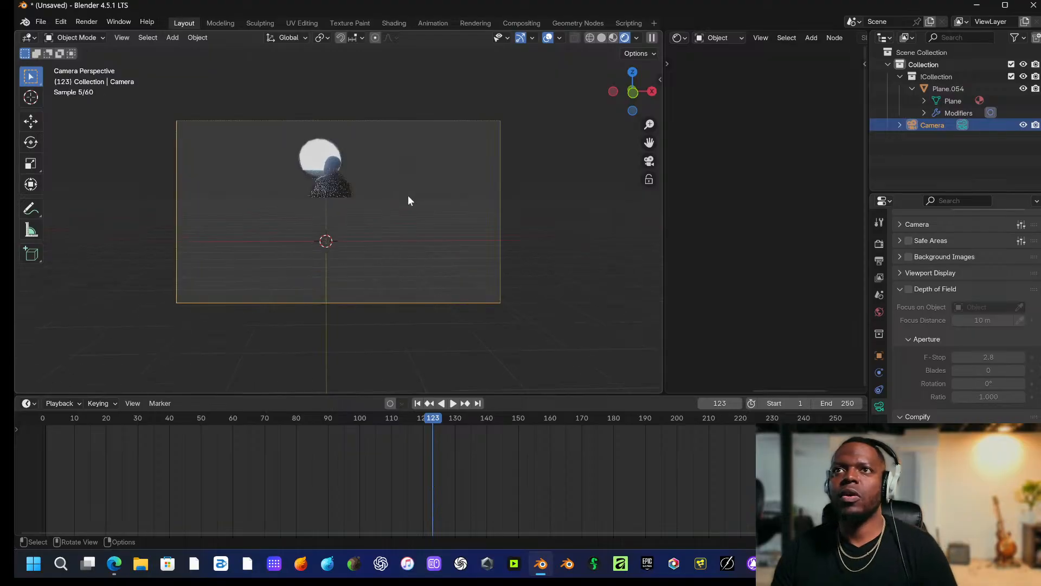
key("g")
key("z")
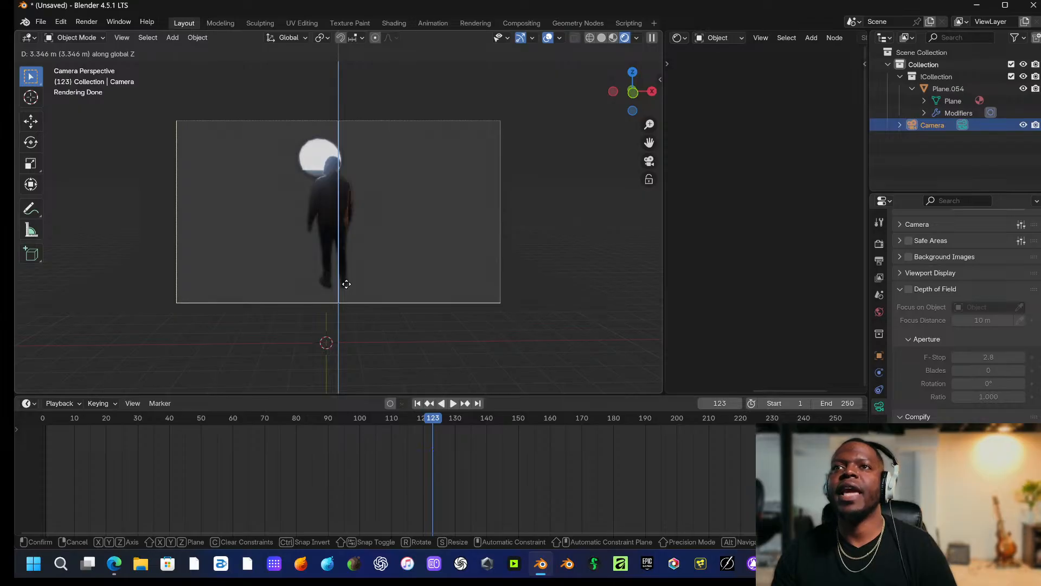
left_click(346, 284)
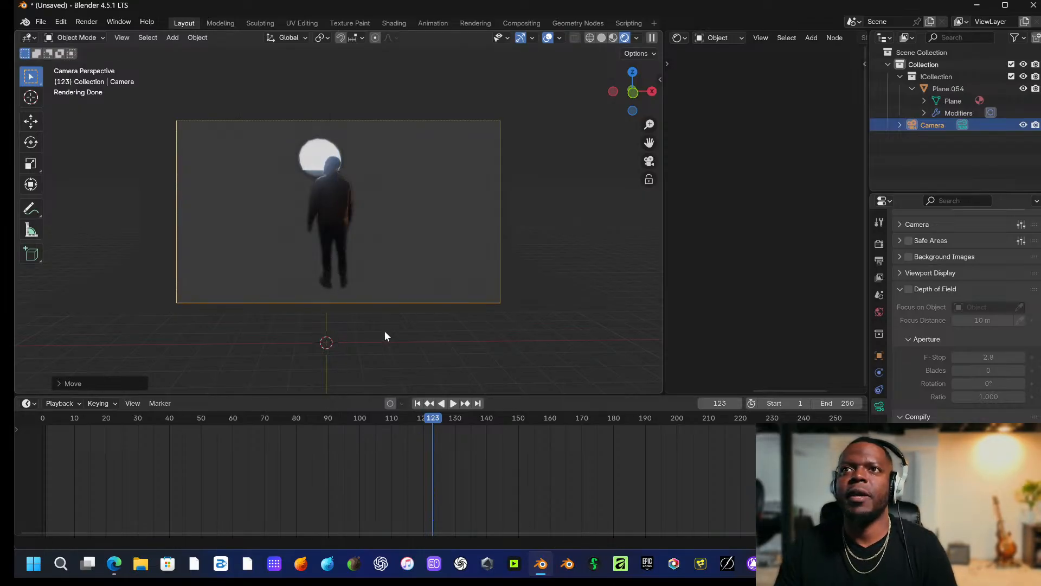
Examine the projected figure and sphere on the backdrop from several angles and through the camera.
middle_click_drag(386, 337, 418, 332)
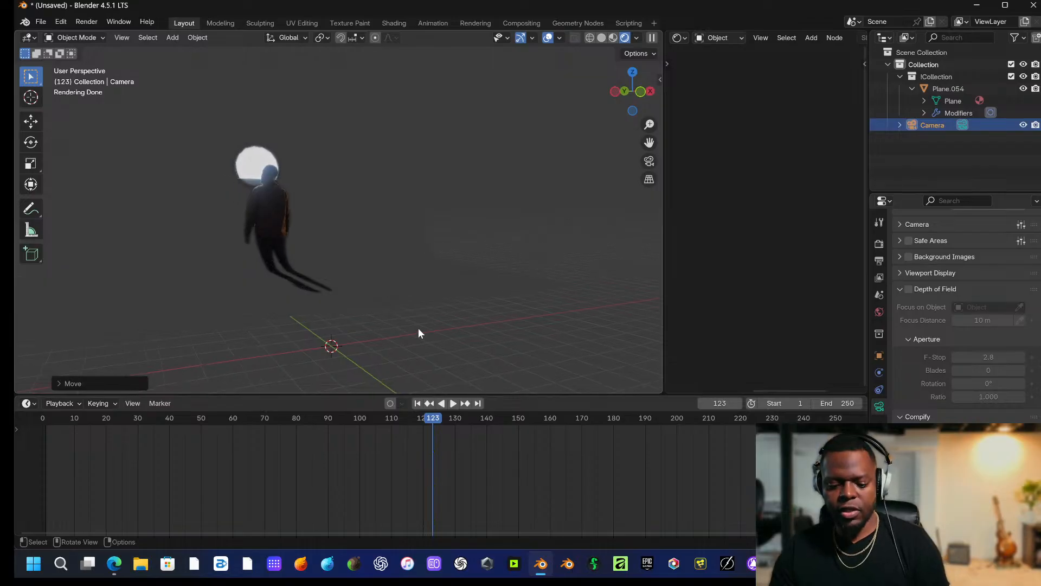
key("KP_0")
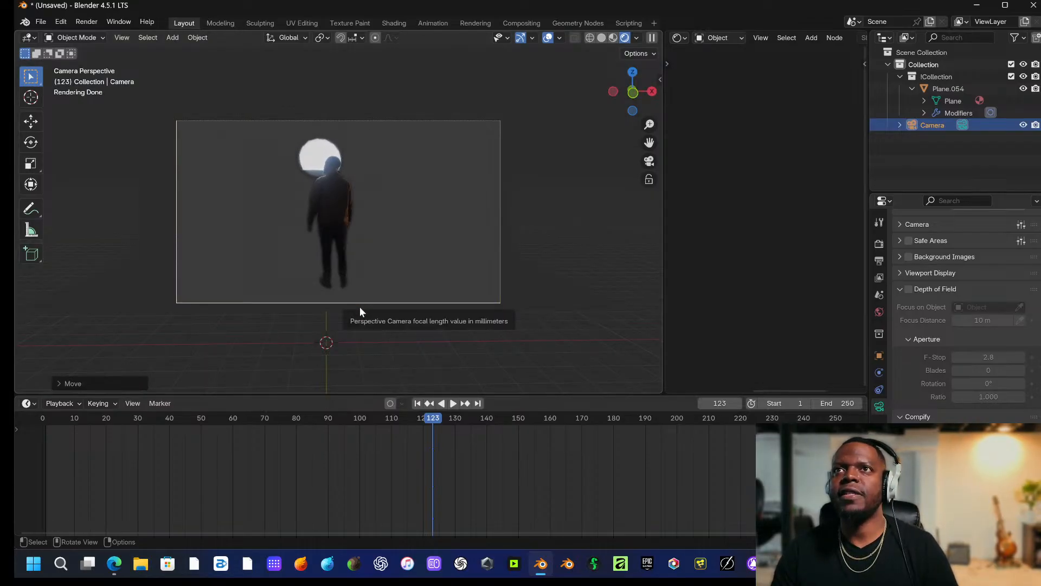
middle_click_drag(359, 307, 574, 83)
scroll(402, 310, "up", 4)
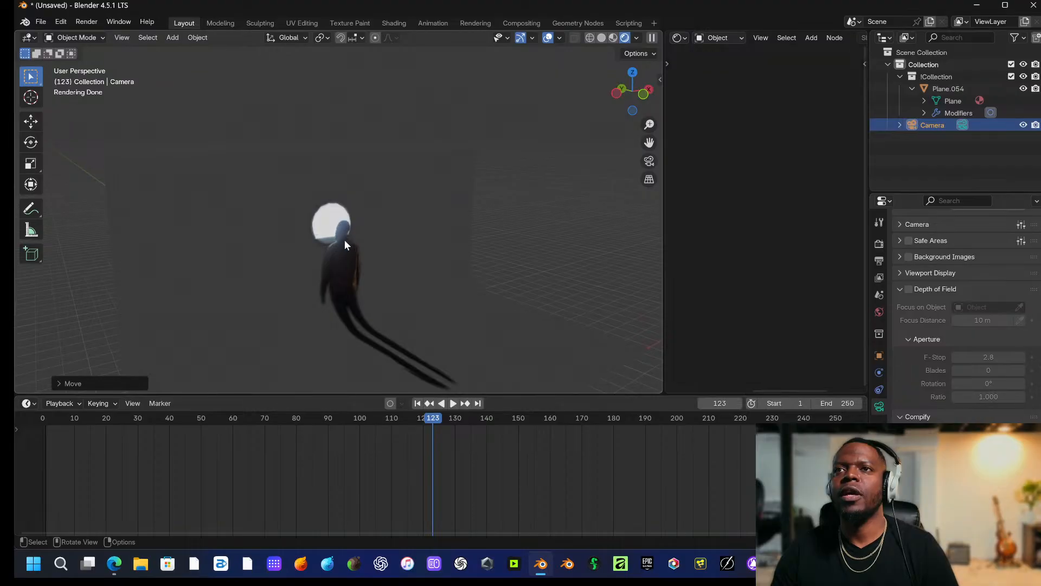
middle_click_drag(345, 244, 404, 239)
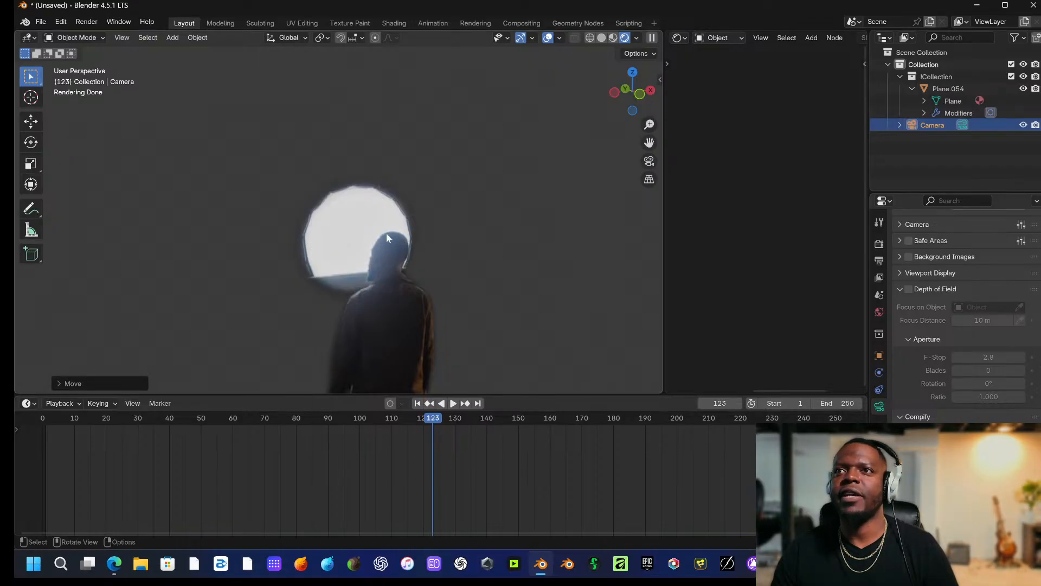
scroll(408, 255, "down", 2)
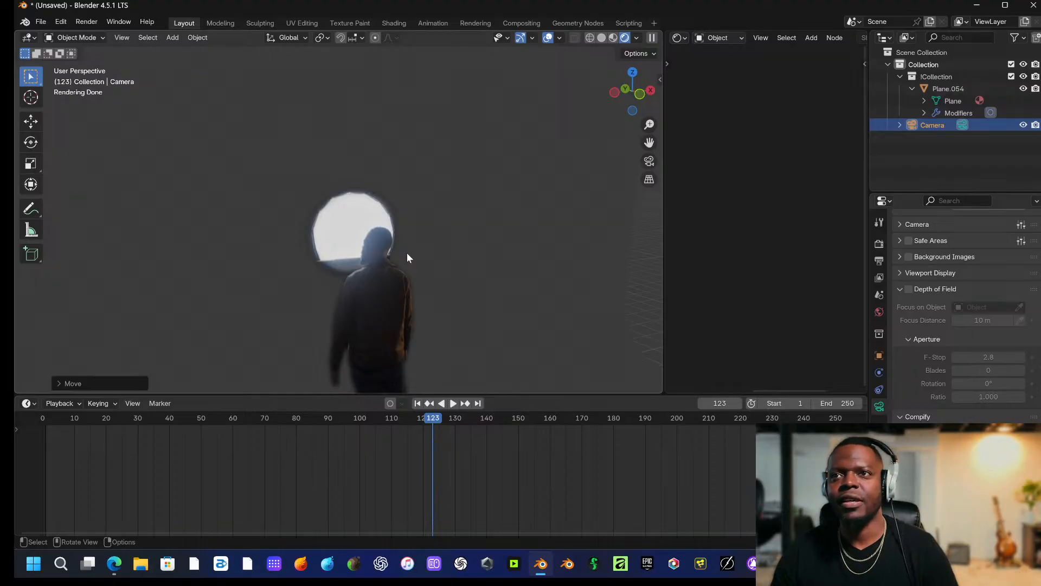
key("KP_0")
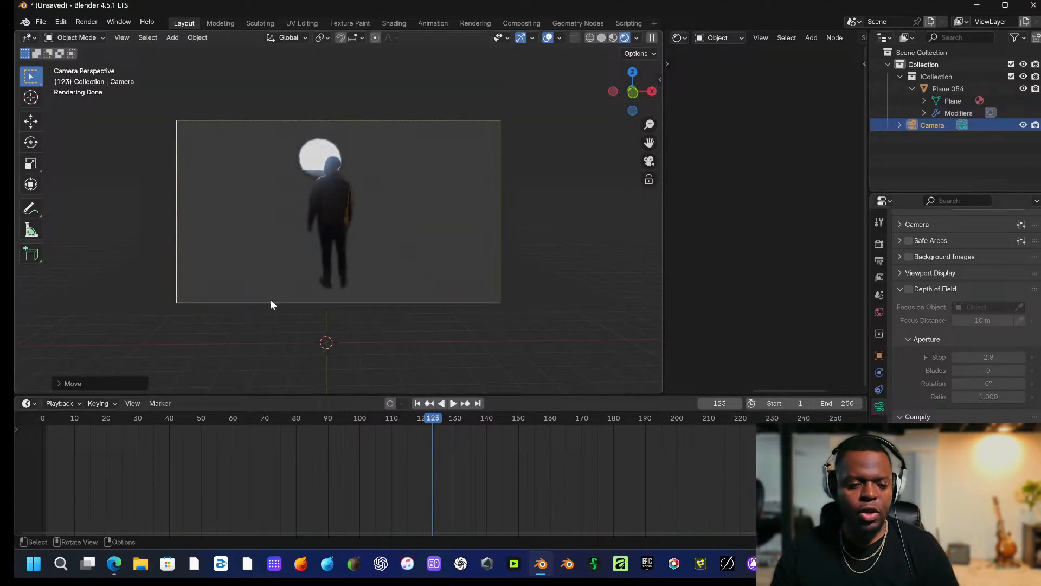
Replace the Timeline with the Asset Browser and open its import method options.
left_click(27, 403)
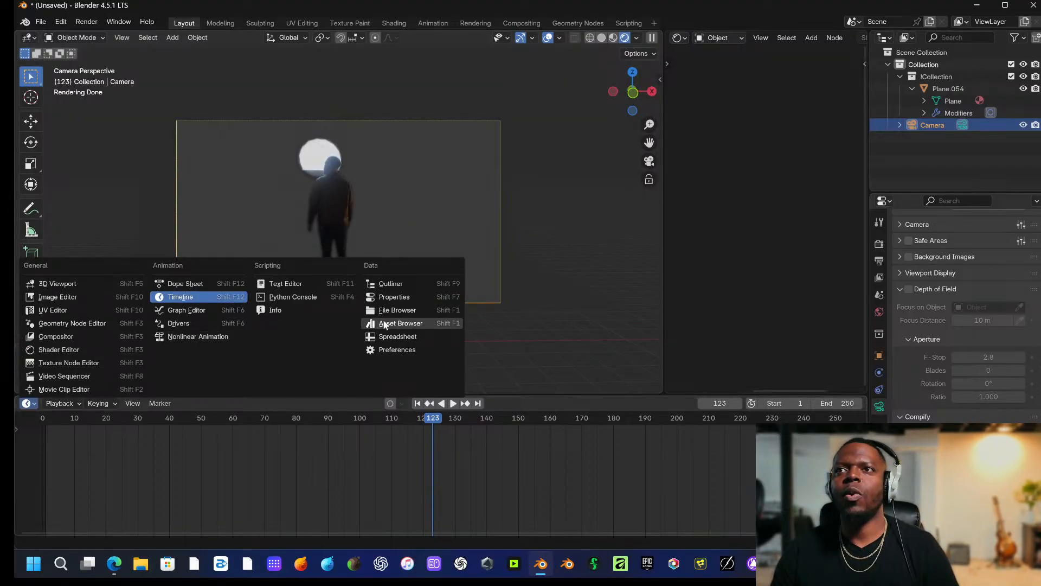
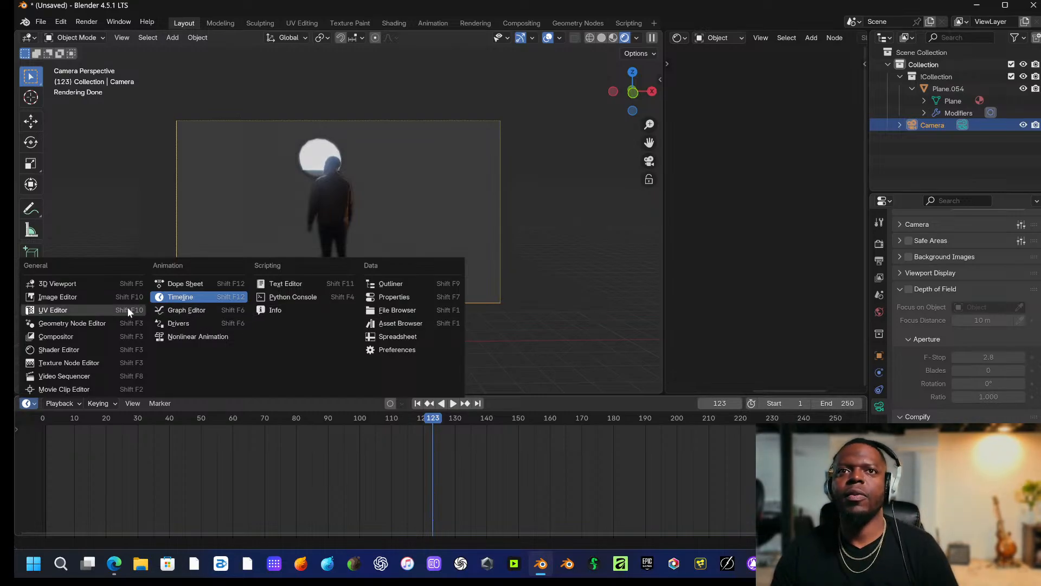
left_click(404, 323)
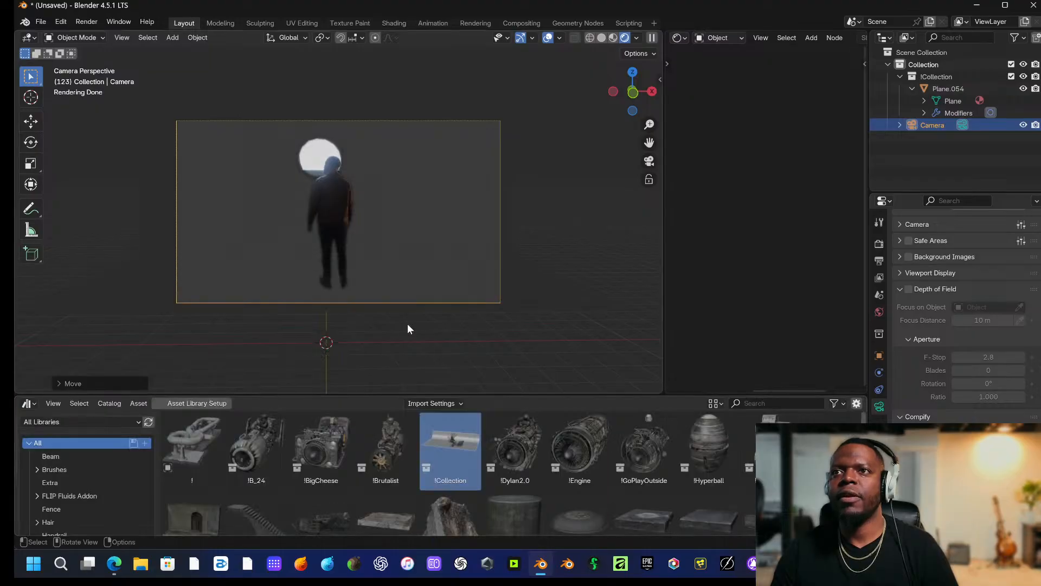
left_click(452, 404)
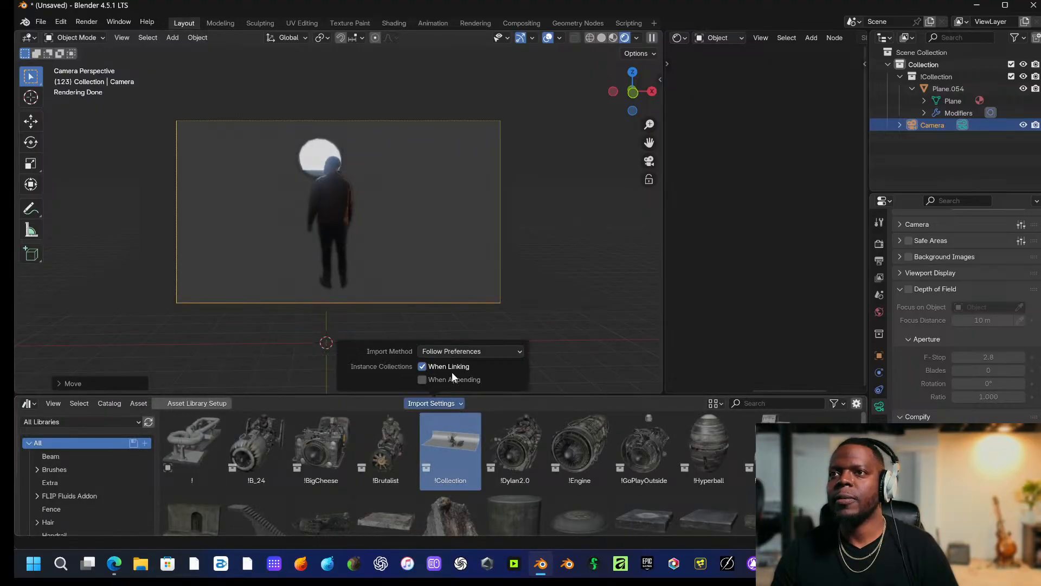
left_click(488, 350)
Search the asset library for "telev" and place Television_01.005 over the figure's glowing sphere.
left_click(761, 404)
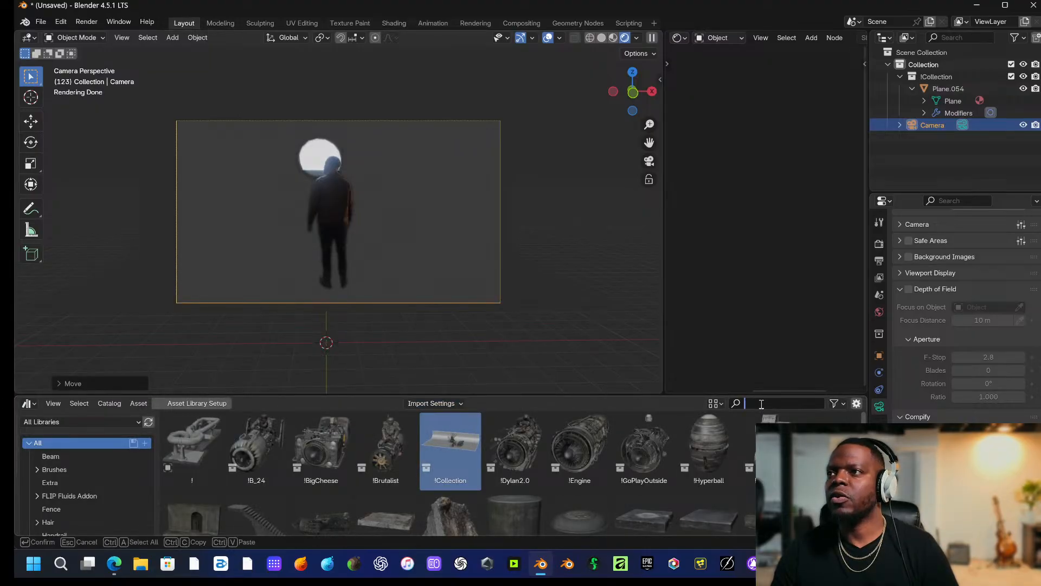
type("telev")
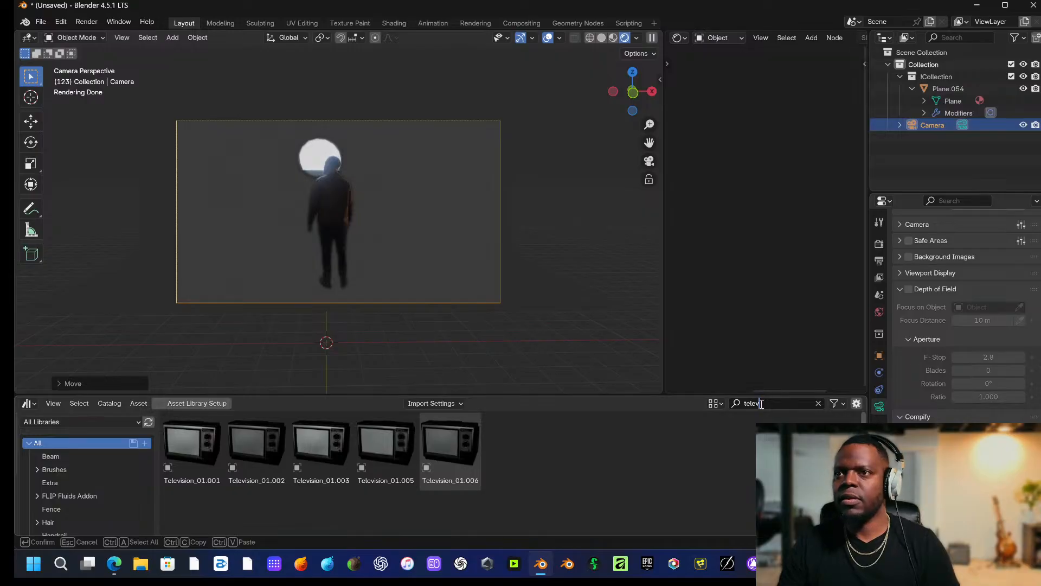
left_click_drag(375, 442, 317, 155)
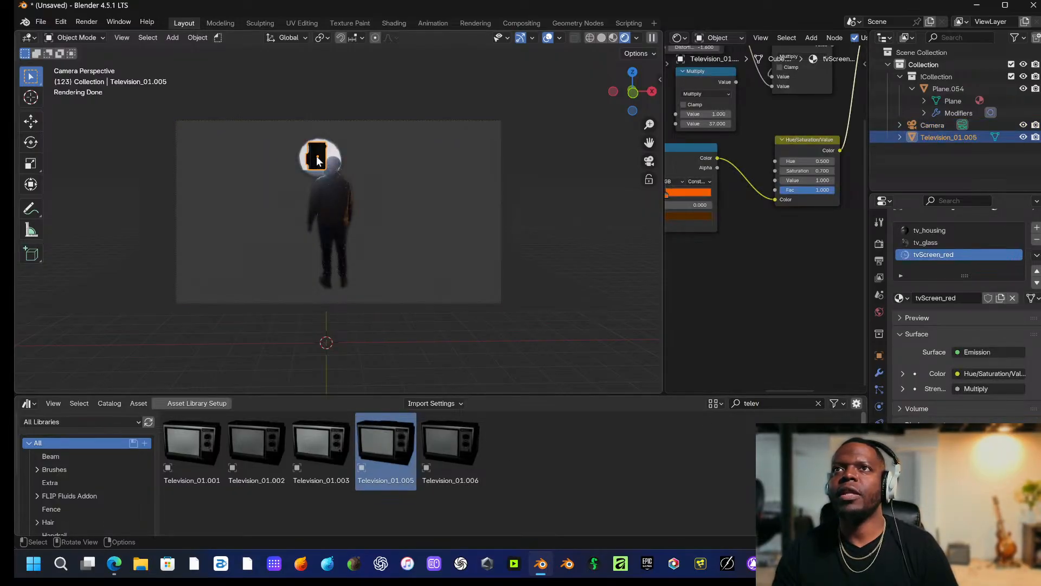
Rotate the television upright around the global X axis and about 264° around Z so its screen faces the camera.
middle_click_drag(317, 155, 308, 198)
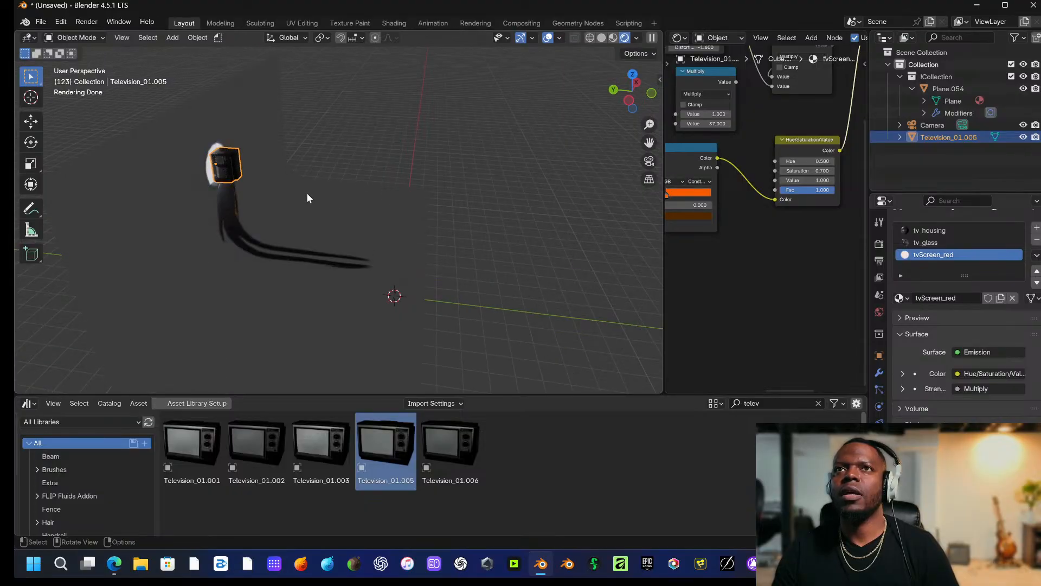
key("r")
key("x")
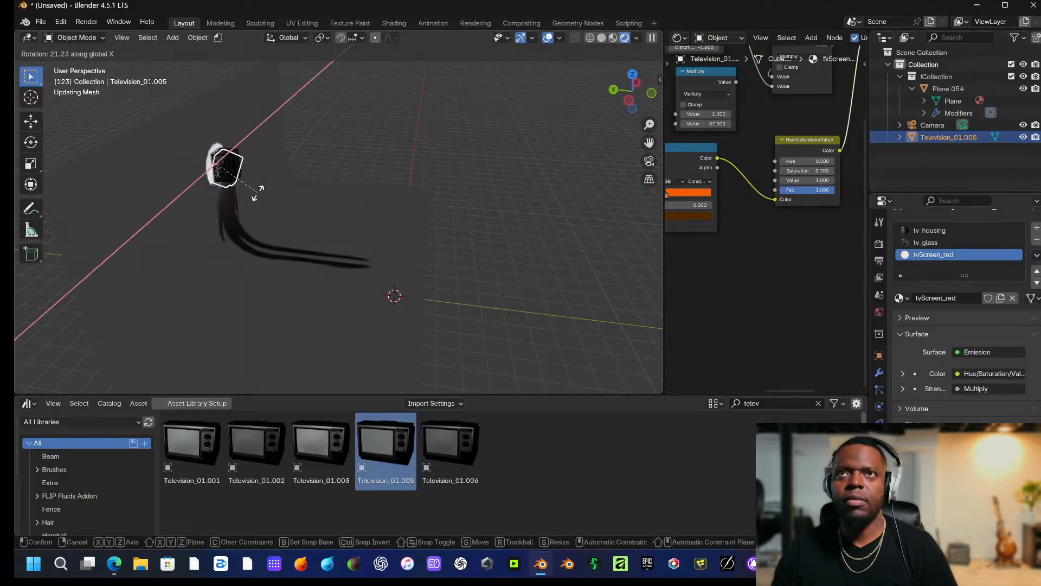
left_click(236, 134)
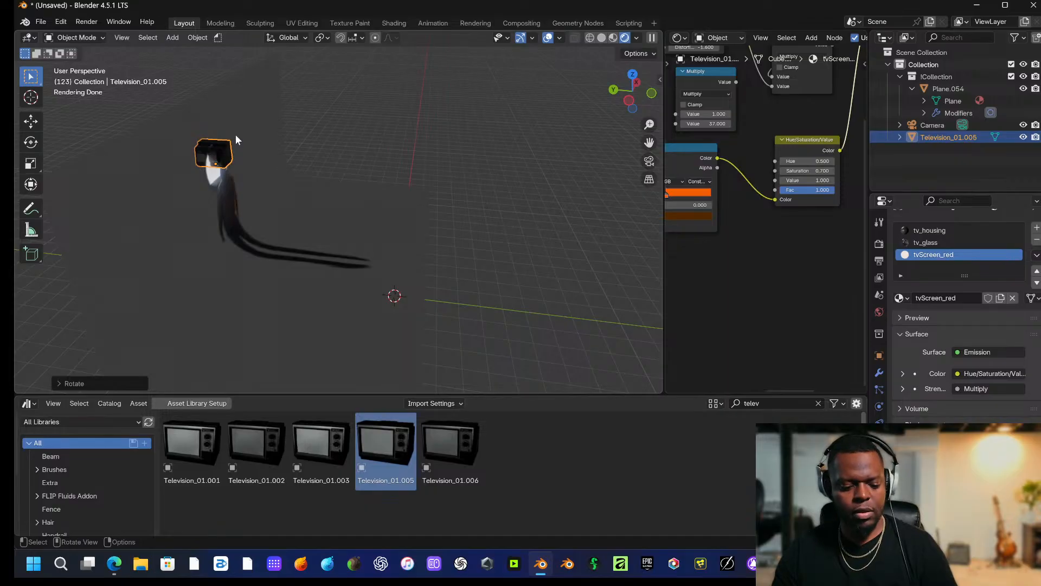
key("r")
key("y")
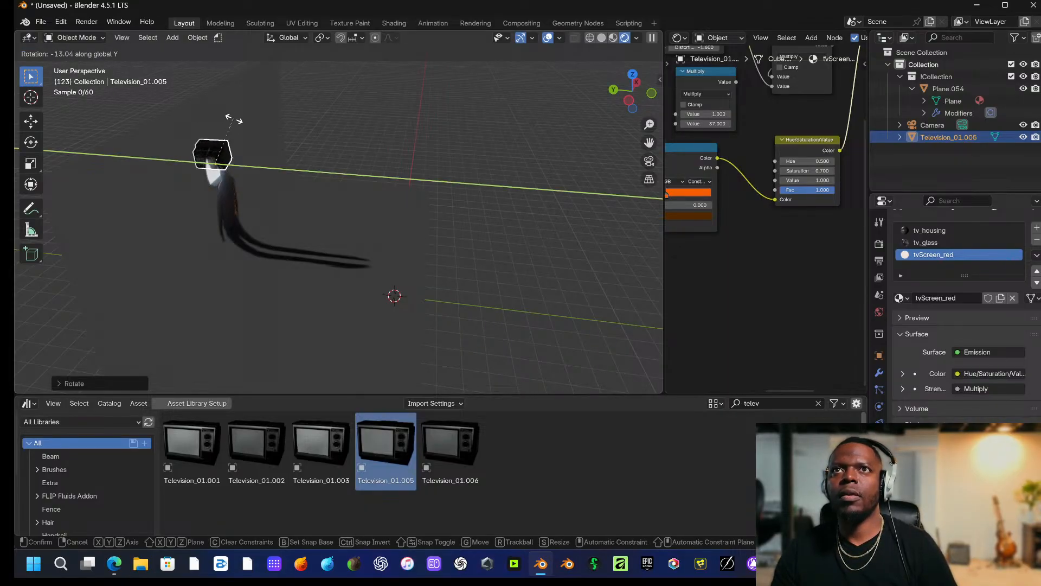
key("z")
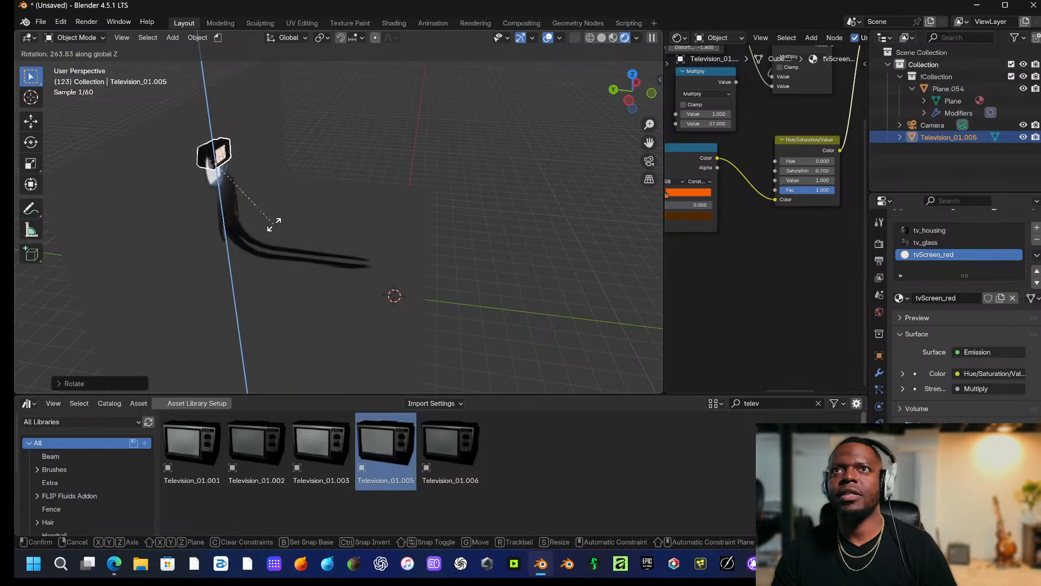
Enlarge the television and move it vertically so that it covers the figure's head and the sphere in the camera view.
key("g")
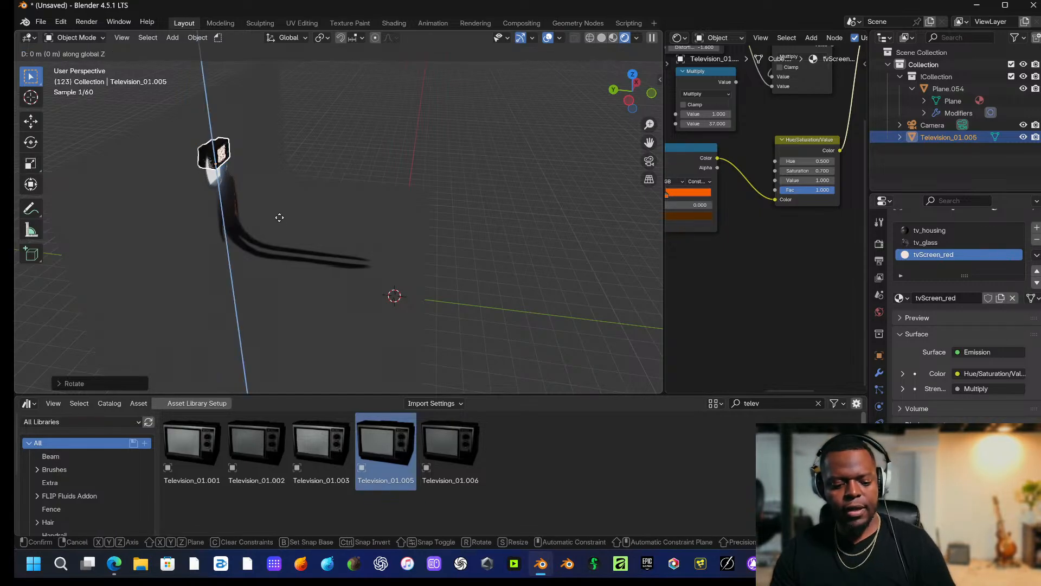
left_click(284, 228)
key("s")
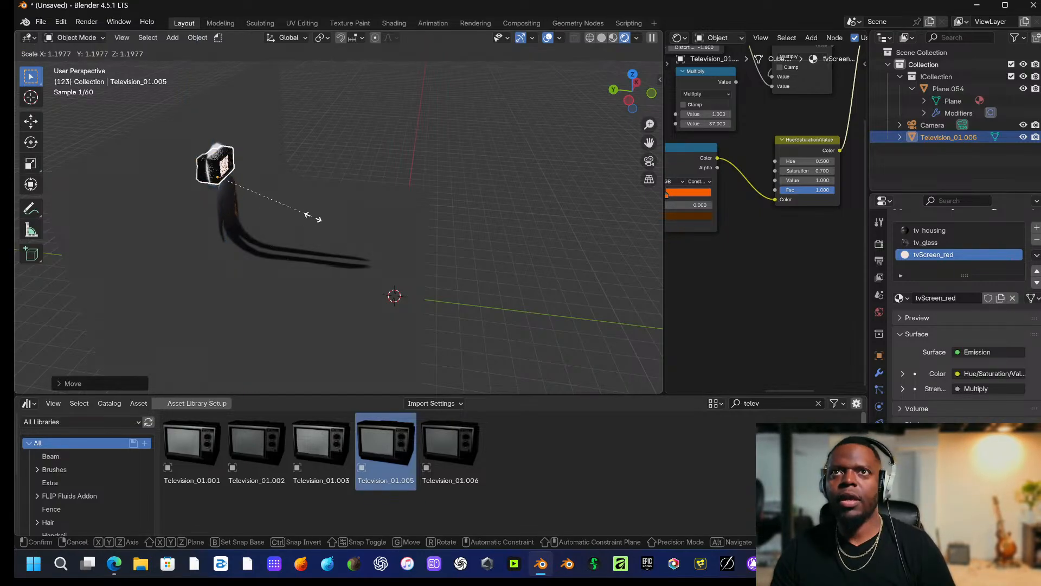
left_click(363, 193)
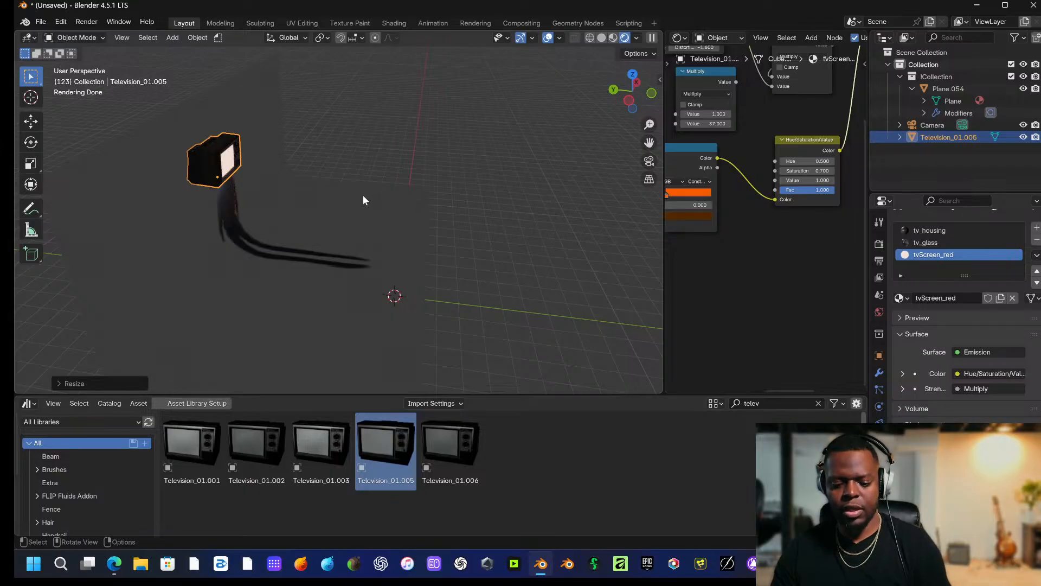
key("KP_0")
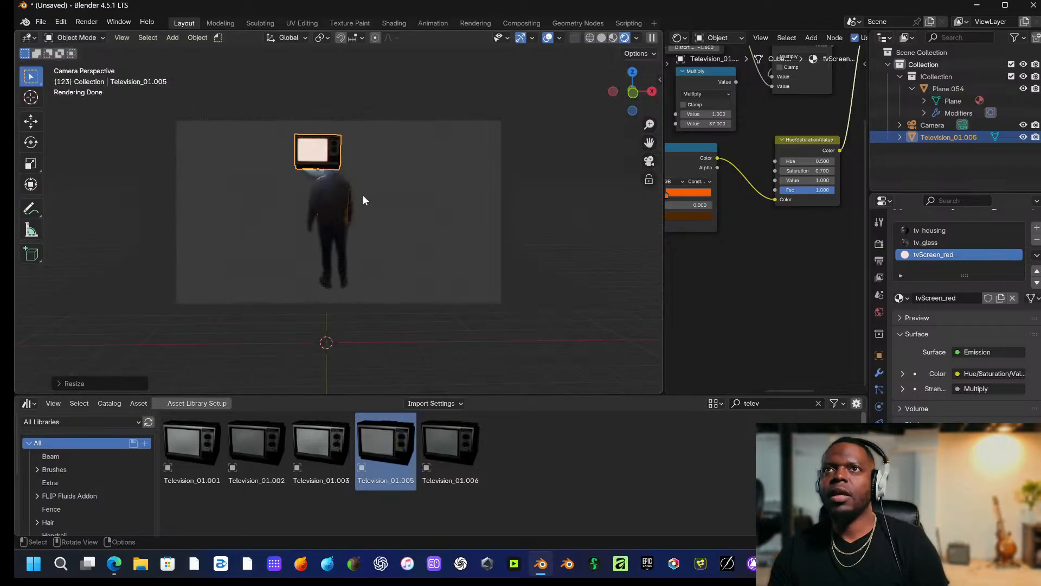
key("g")
key("z")
left_click(322, 162)
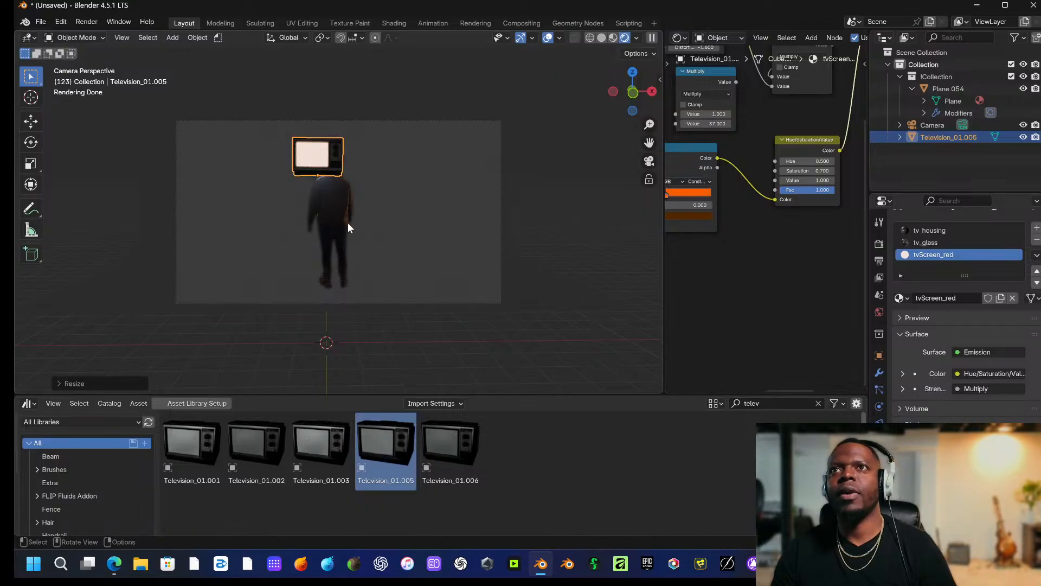
left_click(352, 228)
key("shift+a")
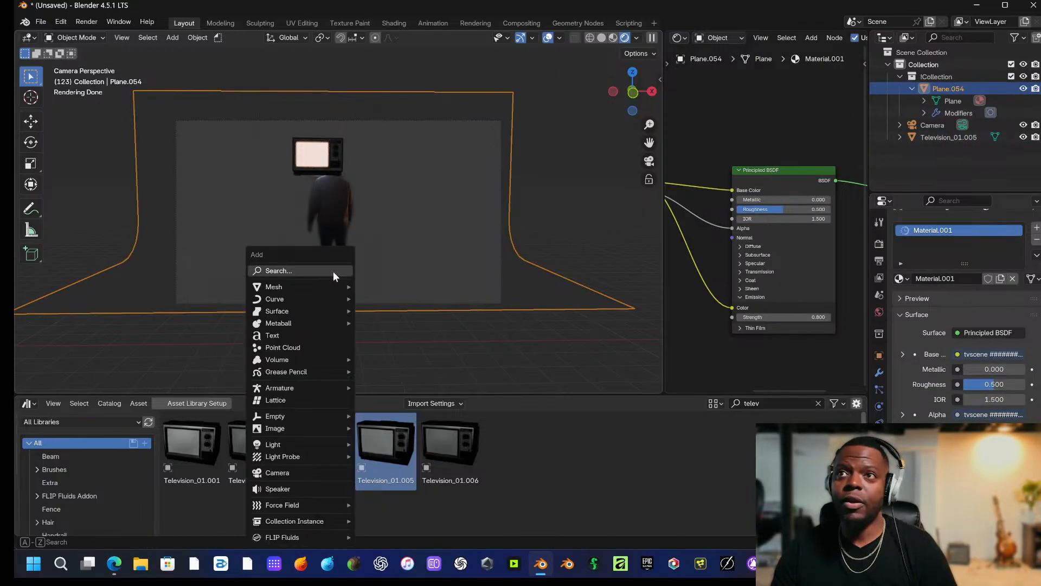
mouse_move(315, 285)
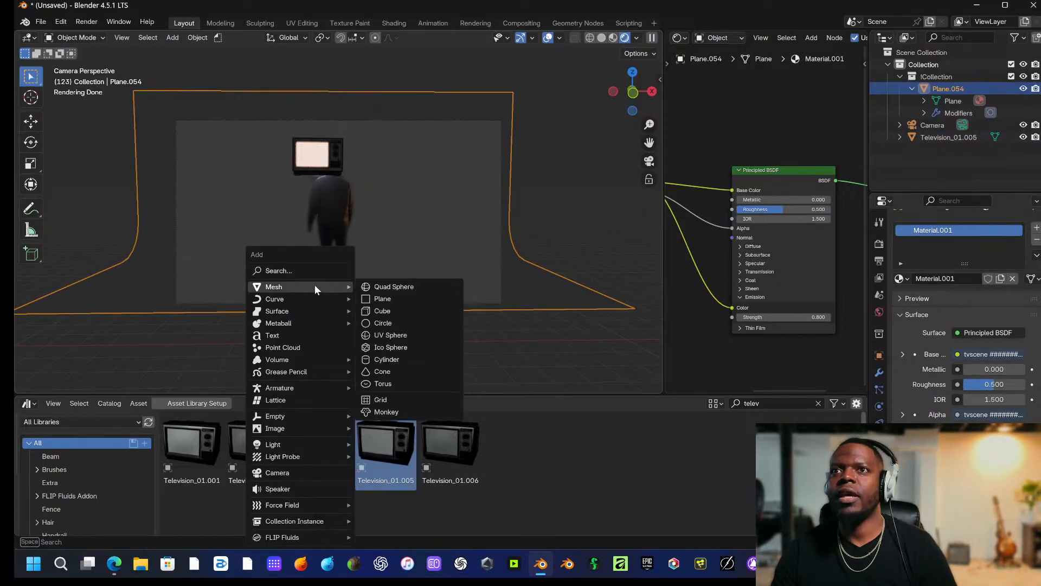
left_click(402, 299)
key("ctrl+z")
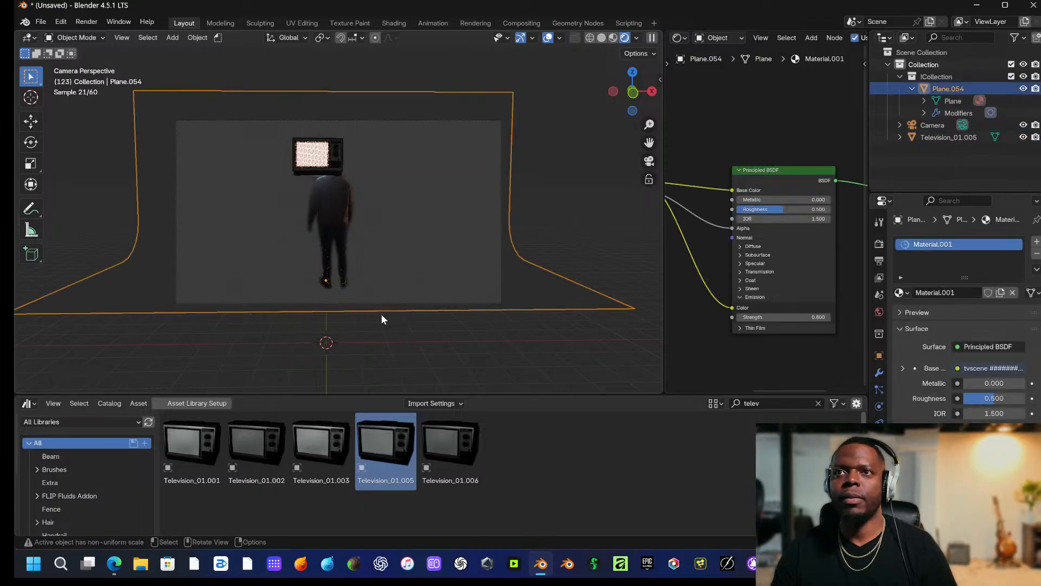
Start importing an image as a mesh plane and open the PERSON LAYER folder inside K:\TV SCENE.
key("shift+a")
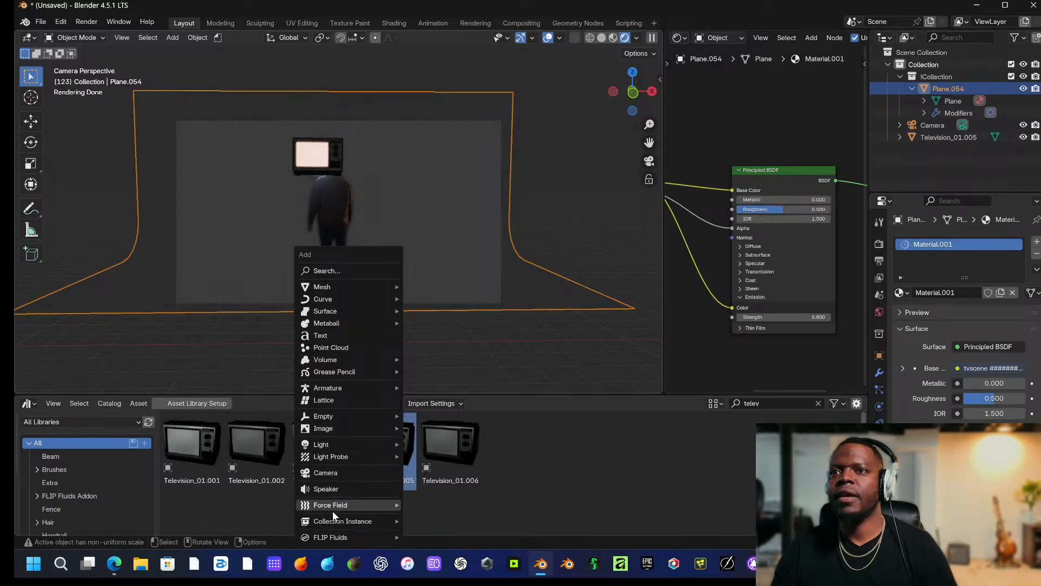
mouse_move(356, 288)
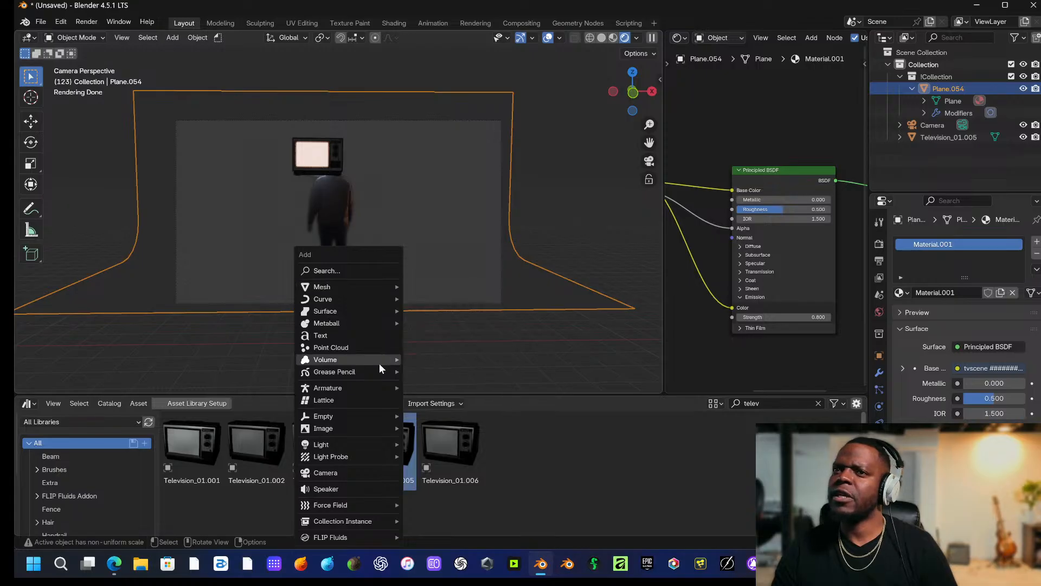
mouse_move(354, 430)
left_click(439, 452)
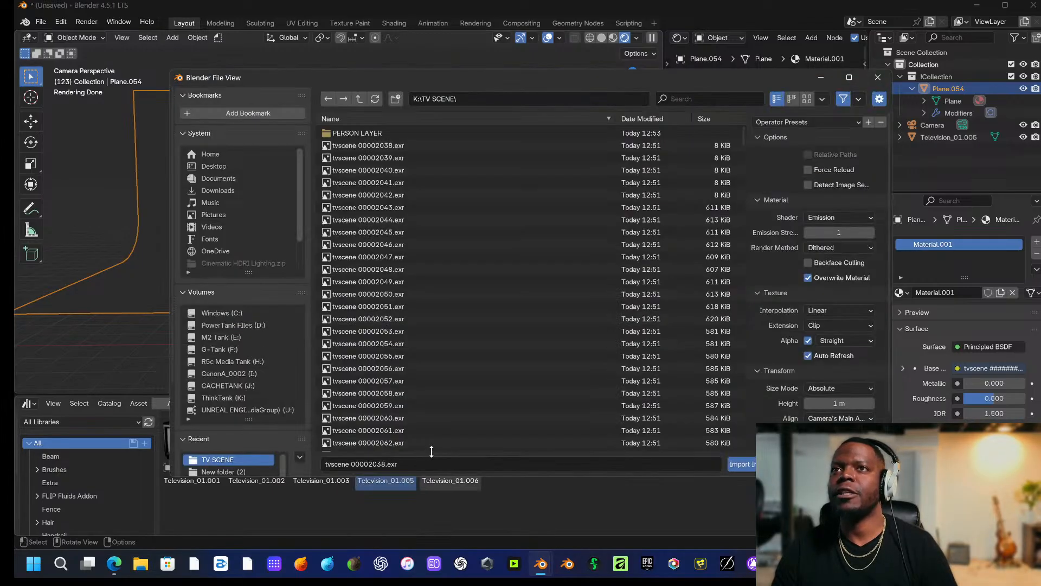
double_click(379, 133)
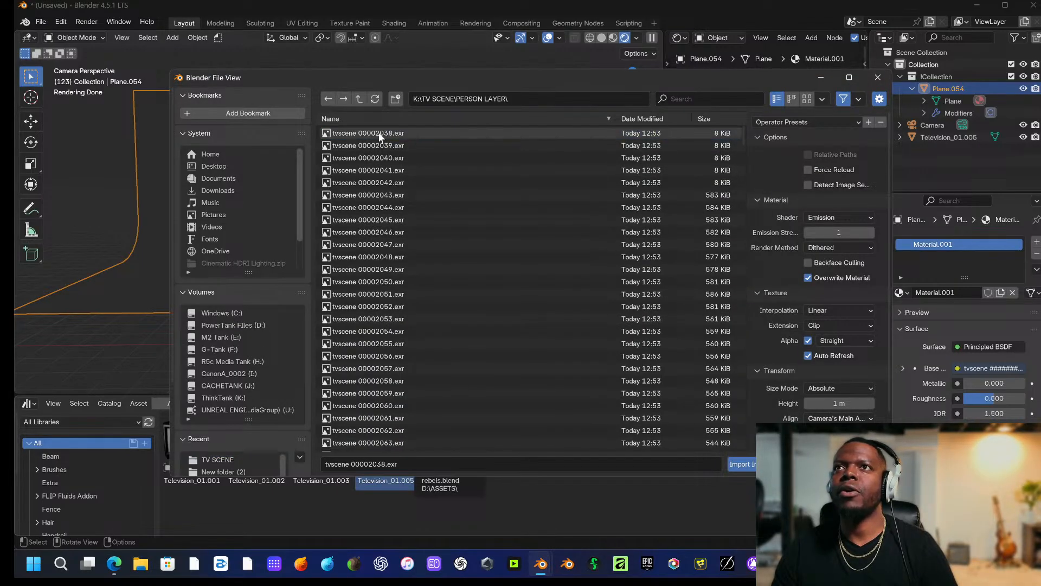
Import tvscene 00002038.exr through 00002481.exr as one image plane with Force Reload and Detect Image Sequences enabled.
left_click(380, 134)
left_click(382, 117)
left_click(382, 117)
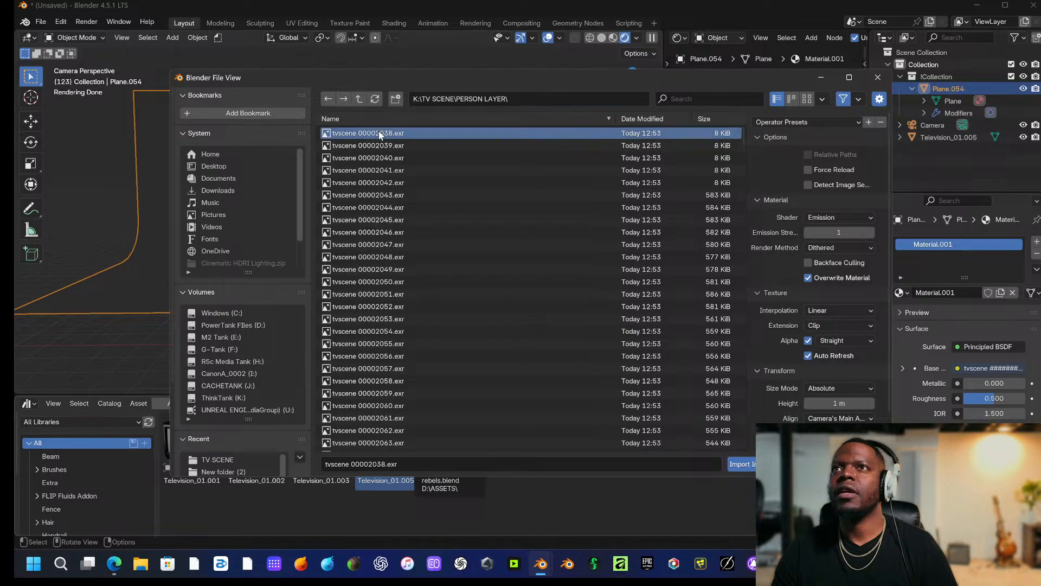
left_click(382, 118)
left_click(382, 117)
scroll(382, 135, "down", 20)
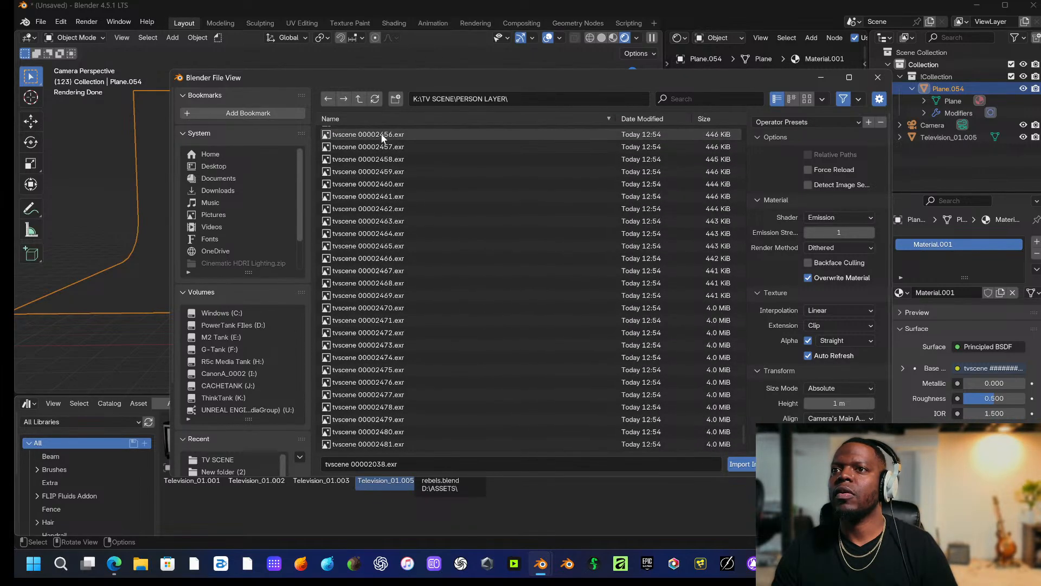
left_click(384, 443, "shift")
scroll(388, 427, "down", 20)
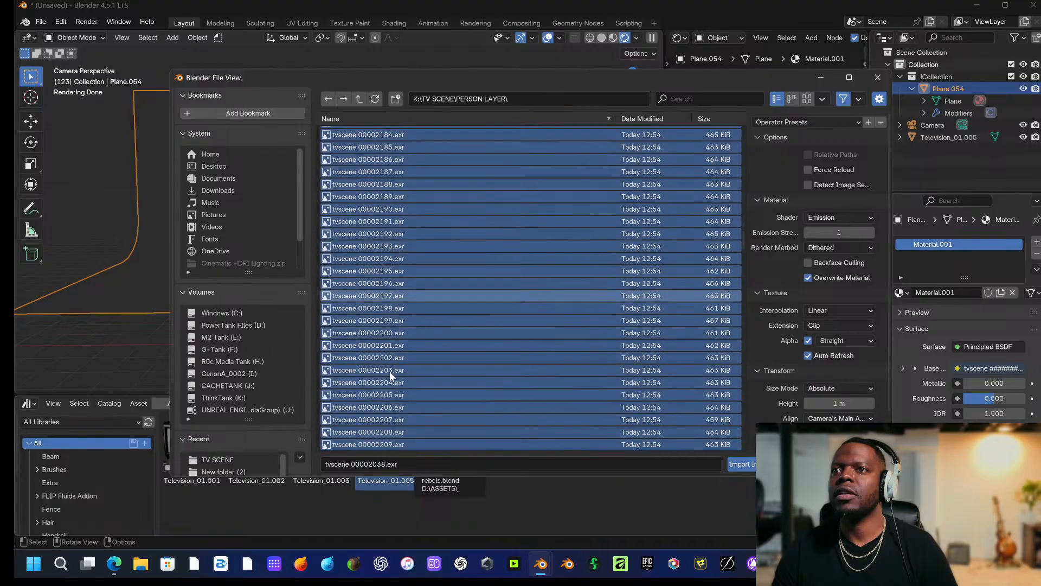
scroll(389, 375, "down", 20)
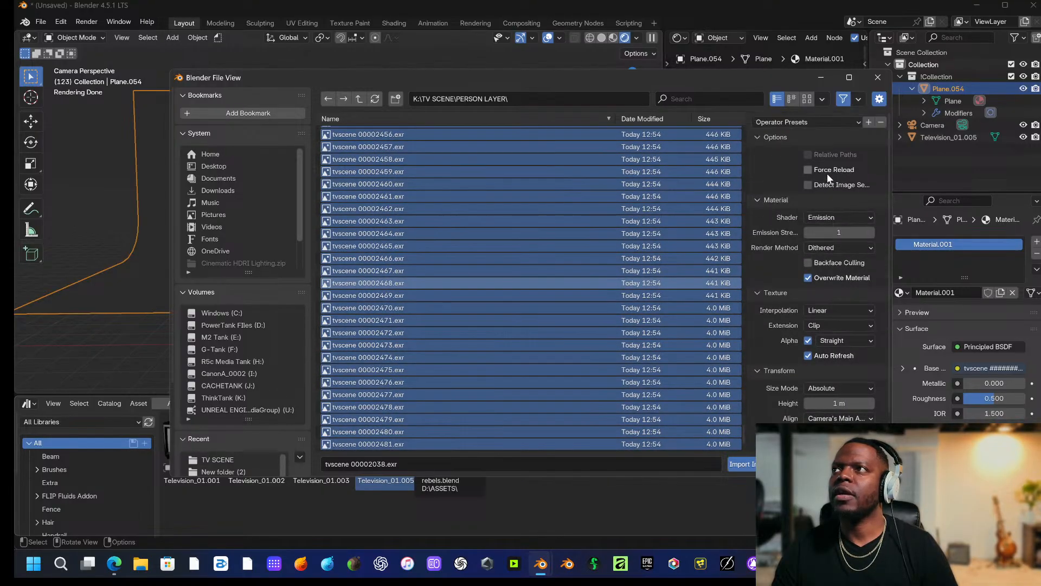
left_click(807, 184)
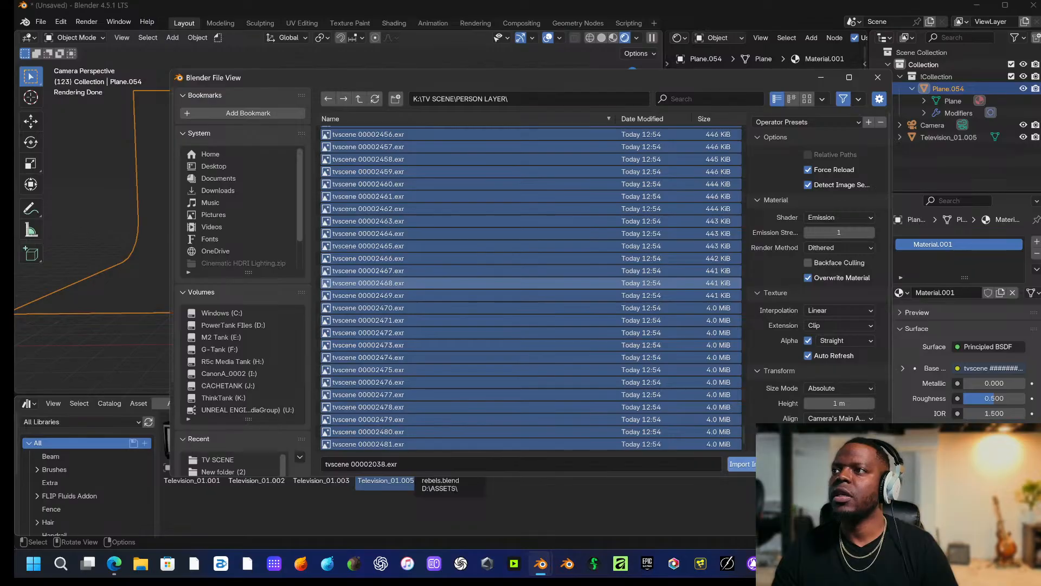
left_click(742, 464)
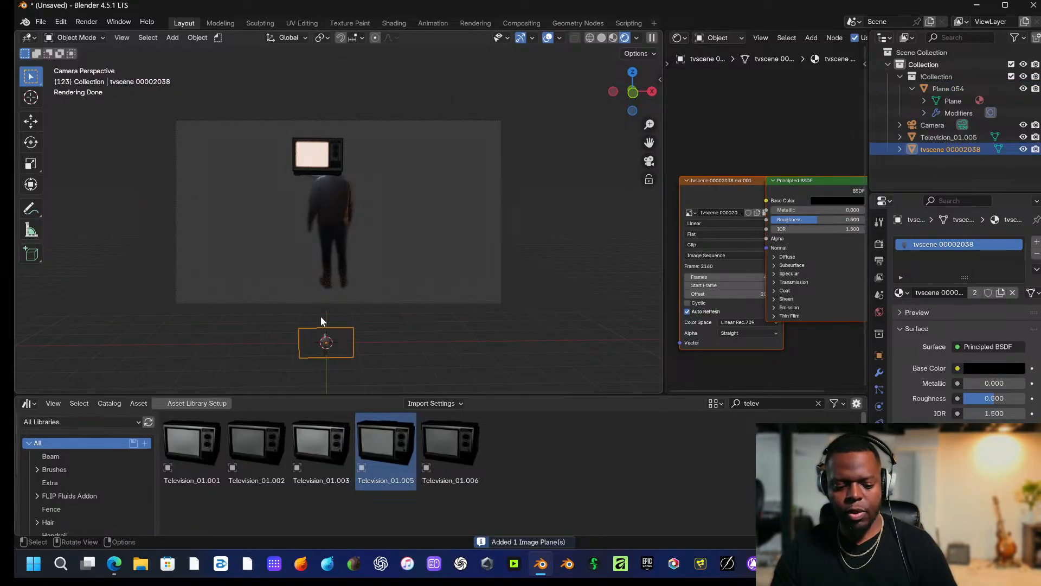
Raise the new person plane along global Z and bring it about 12.7 m toward the camera along negative Y.
key("g")
key("z")
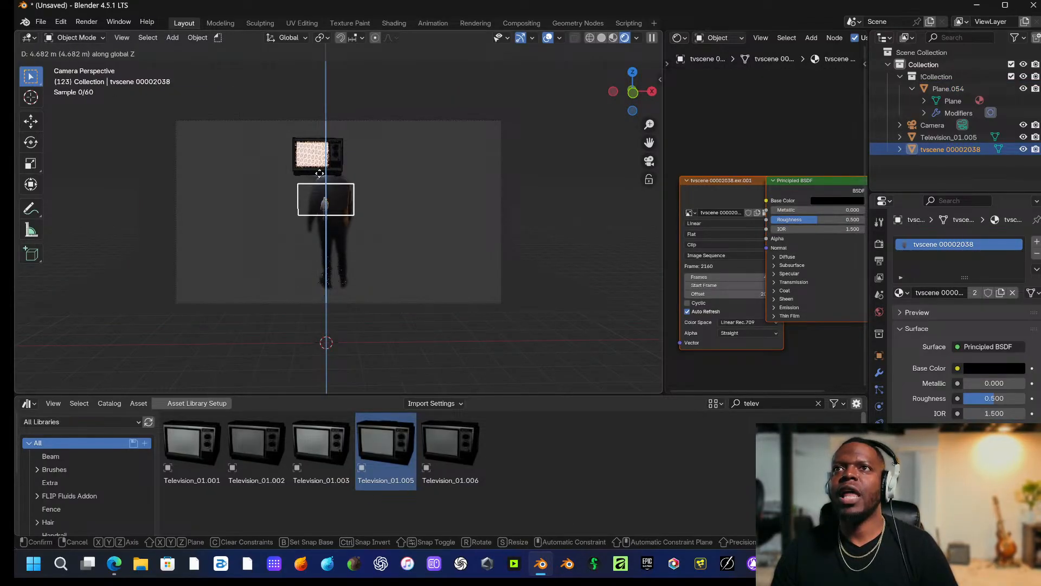
left_click(323, 162)
key("g")
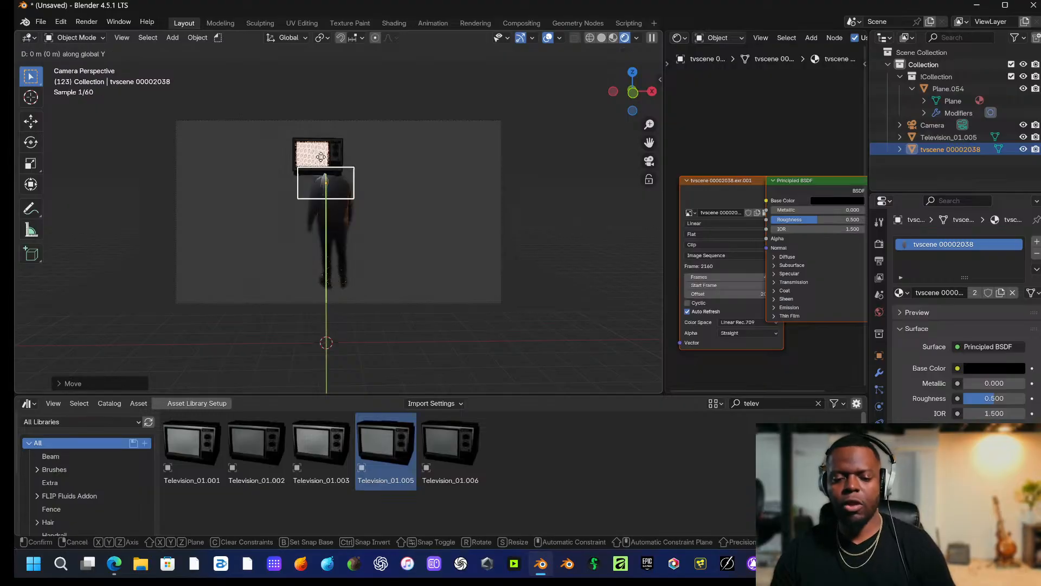
key("y")
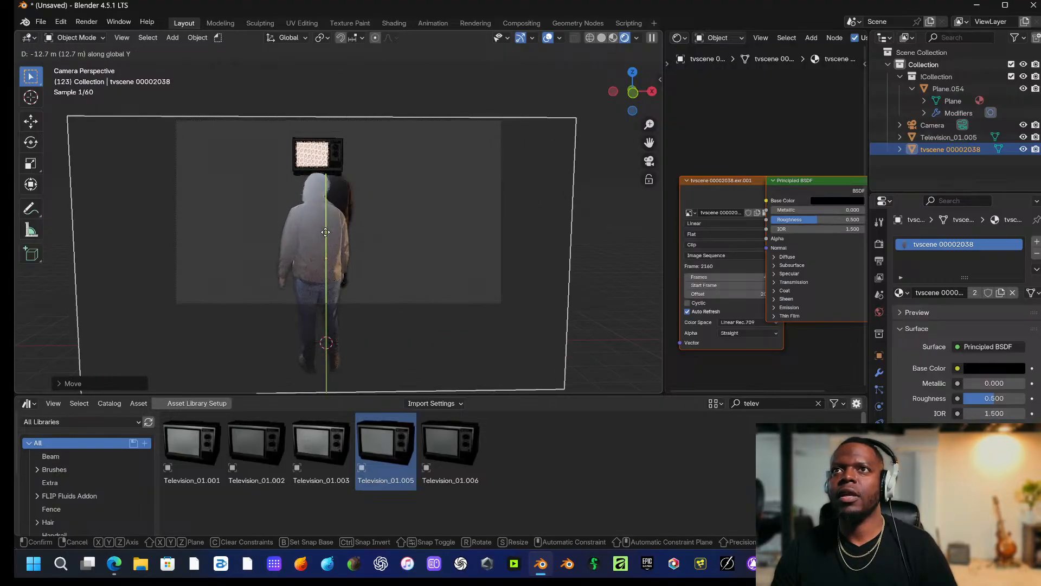
left_click(324, 231)
Raise the person plane slightly along Z and shift it along X to line up with the projected figure.
key("g")
key("z")
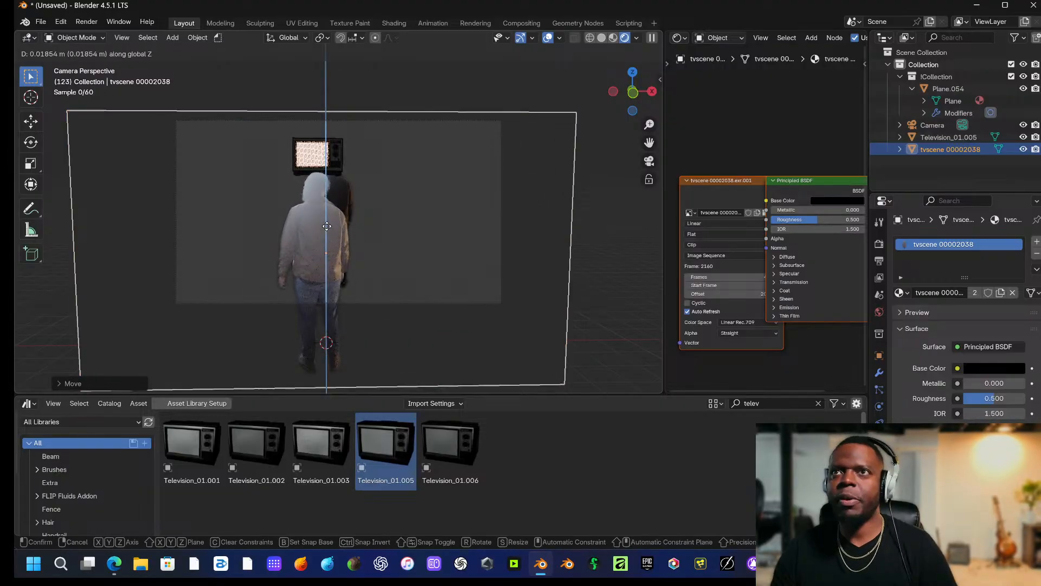
left_click(333, 203)
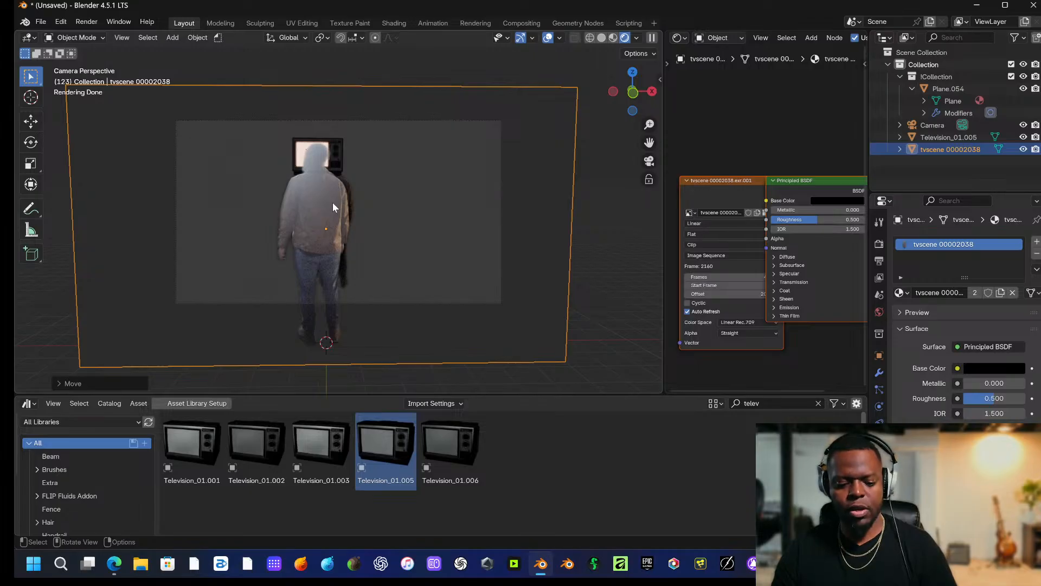
key("g")
key("x")
left_click(346, 201)
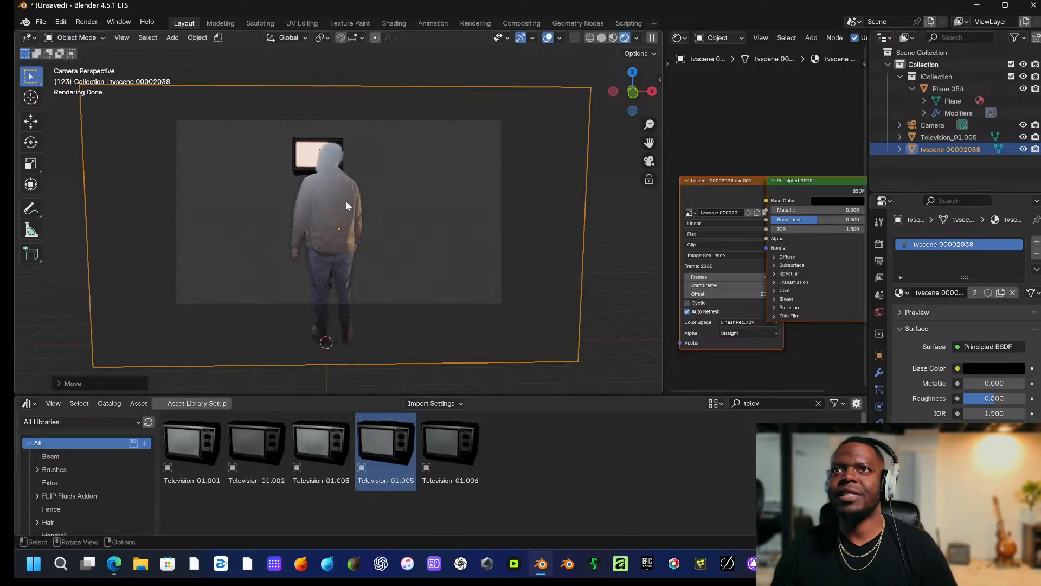
Shrink the person plane, adjust its depth along global Y, and scale it back up by about 1.44.
key("s")
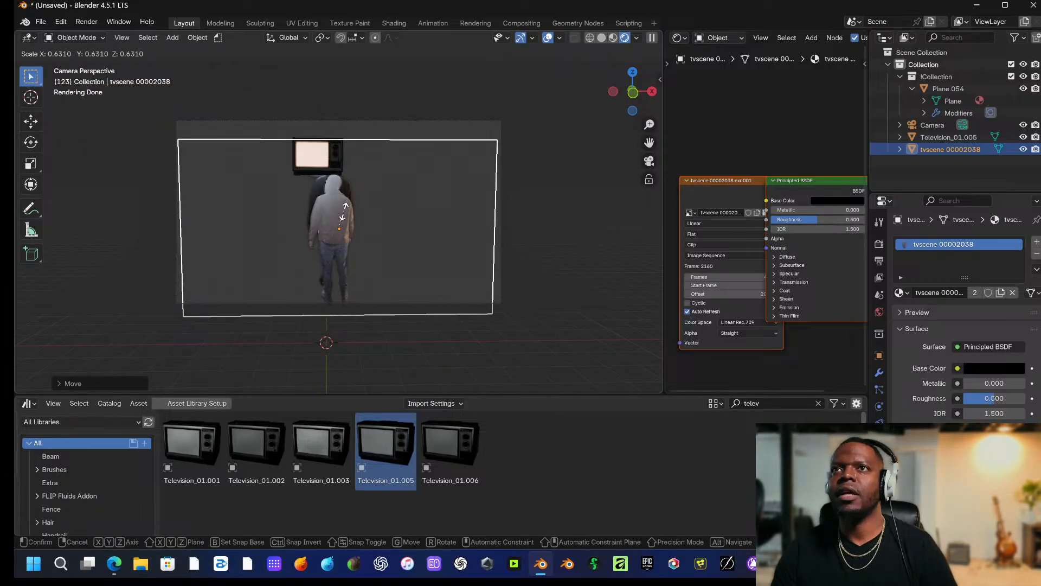
left_click(343, 210)
key("g")
key("y")
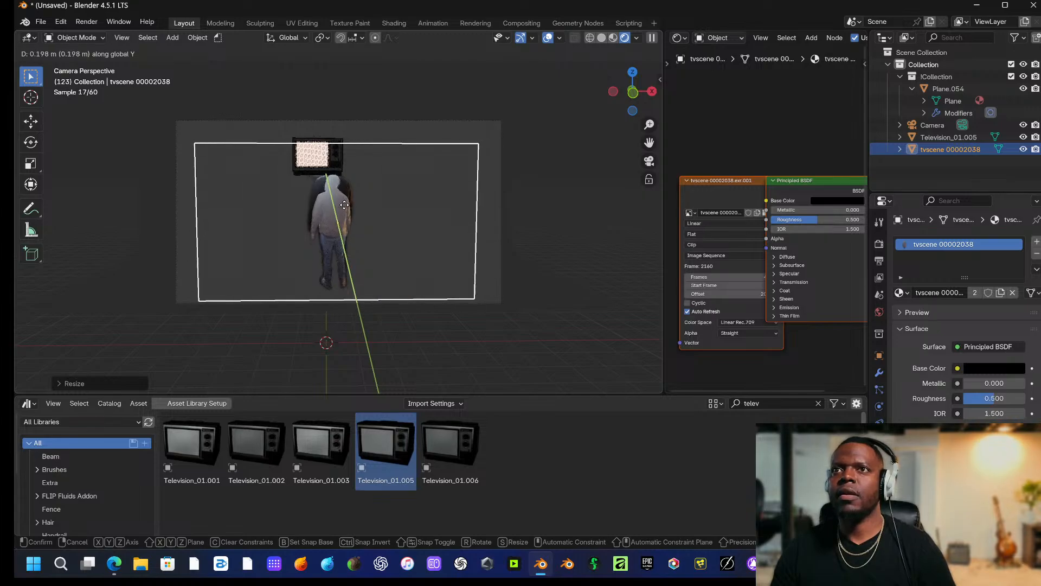
left_click(345, 210)
key("s")
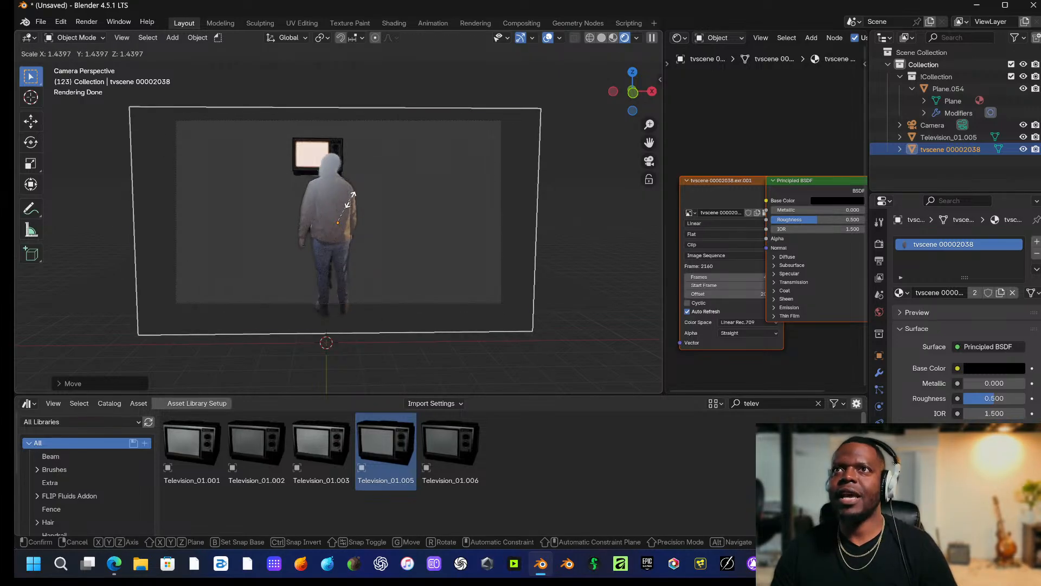
left_click(351, 201)
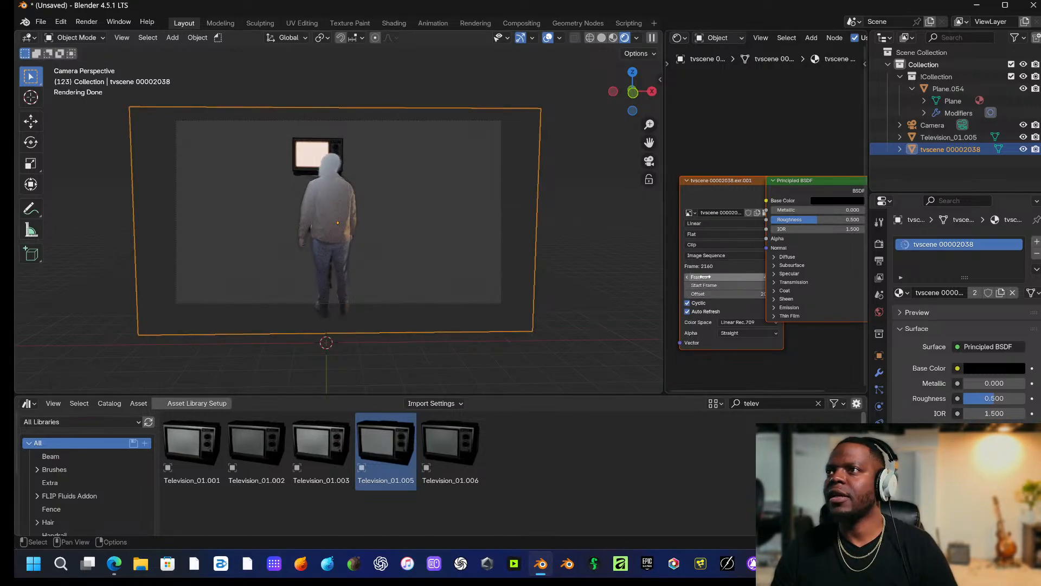
Enable Cyclic on the person plane's image sequence texture and set its color space to sRGB.
middle_click_drag(725, 296, 713, 297)
left_click(736, 325)
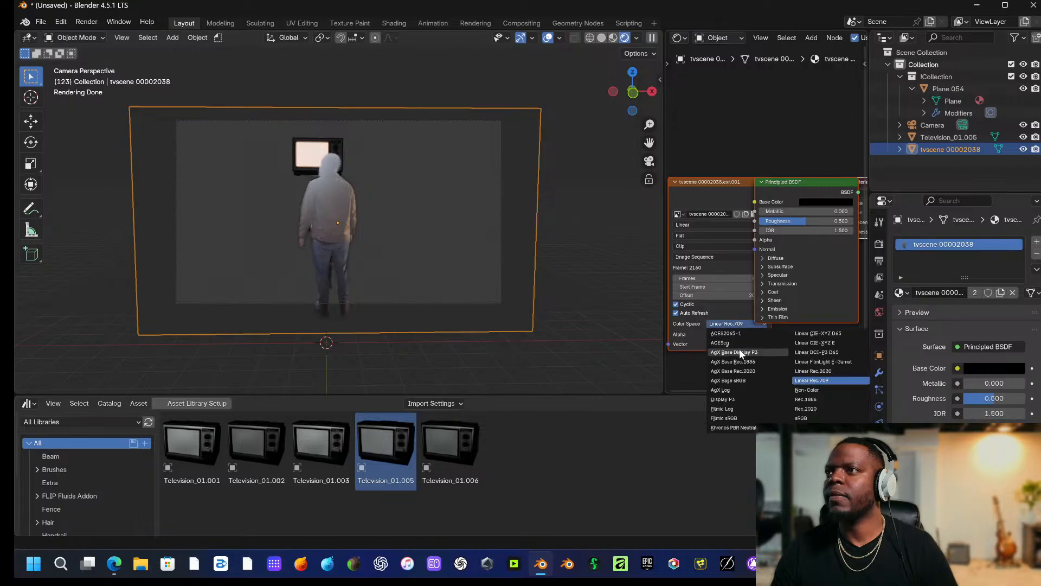
left_click(811, 418)
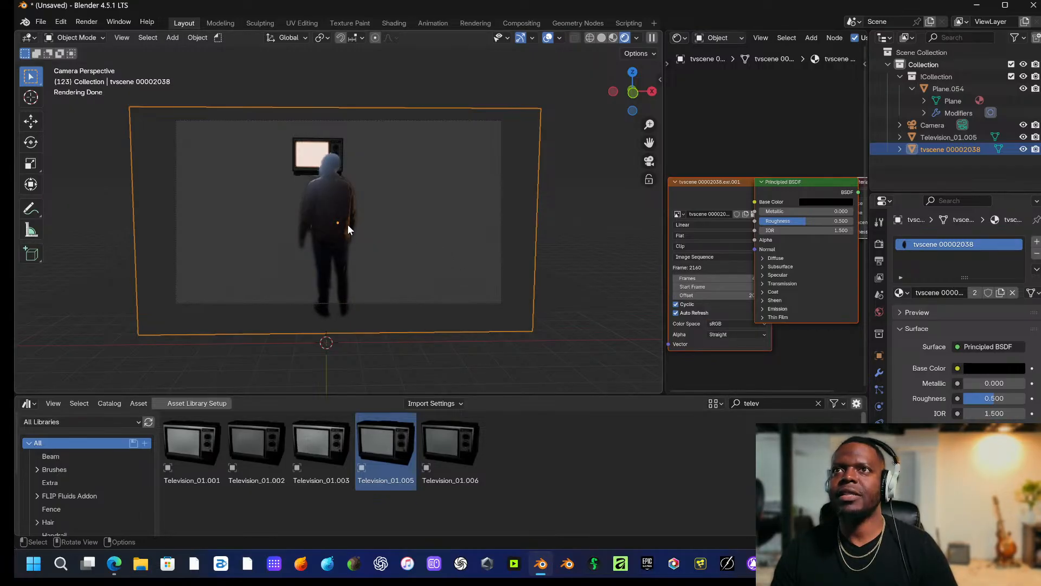
Raise the person plane along global Z and scale it down to roughly the projected figure's size.
key("g")
key("z")
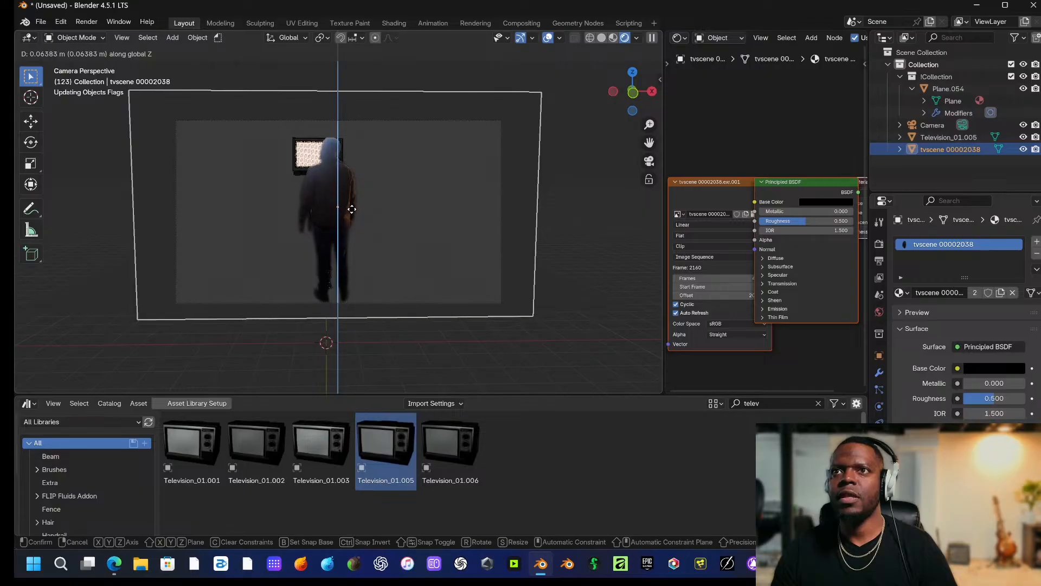
left_click(353, 202)
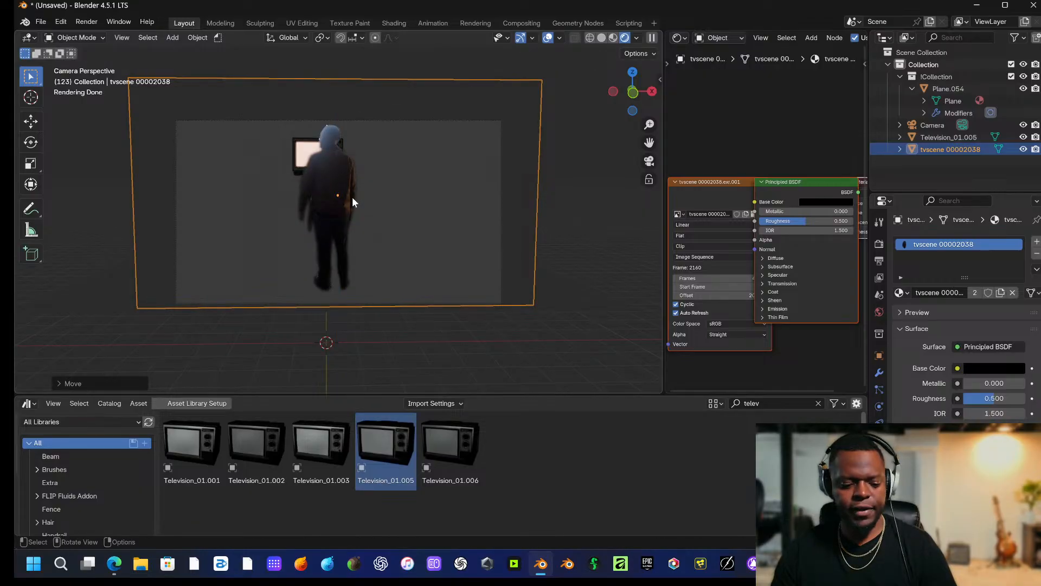
key("s")
left_click(341, 205)
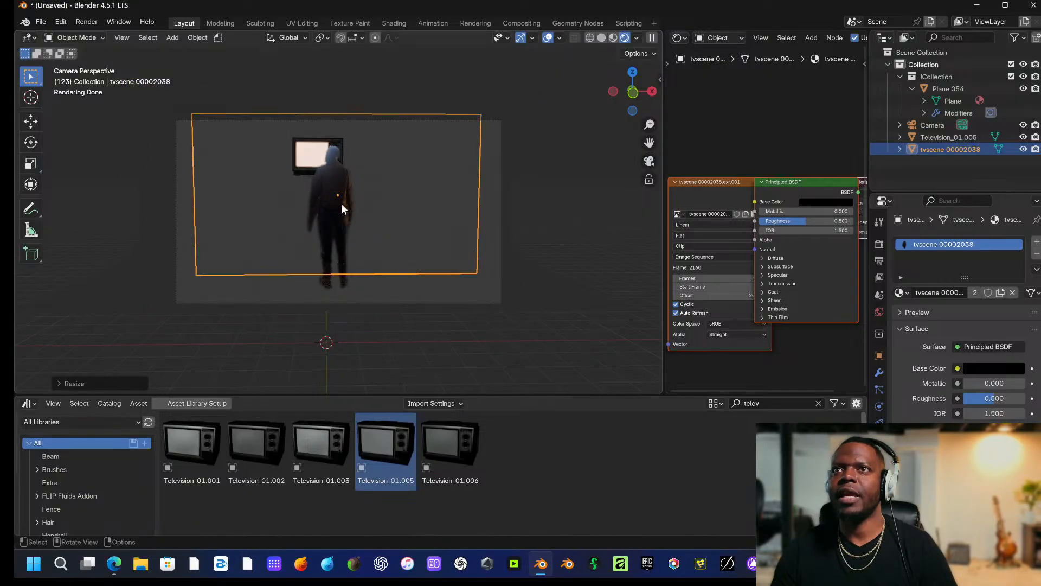
Move the person plane about 0.44 m closer along negative Y, lower it slightly along Z, and scale it to about 0.98.
key("g")
key("y")
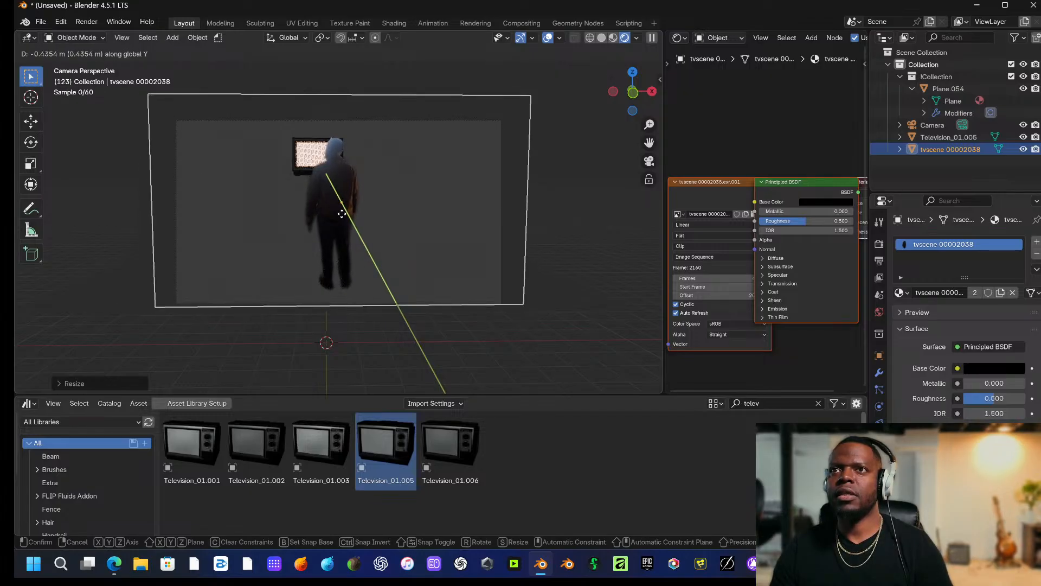
left_click(342, 217)
key("g")
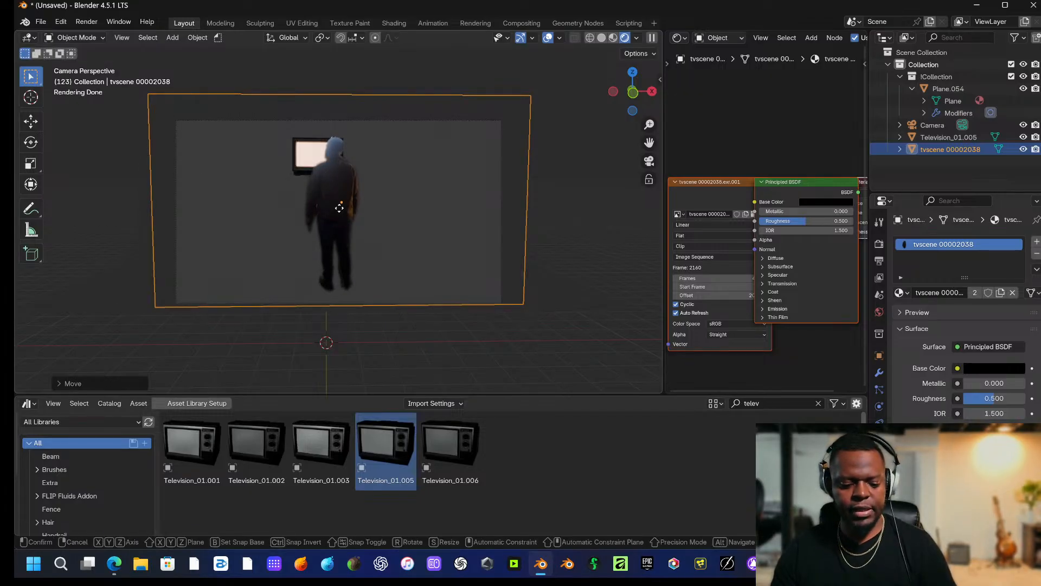
key("z")
left_click(341, 213)
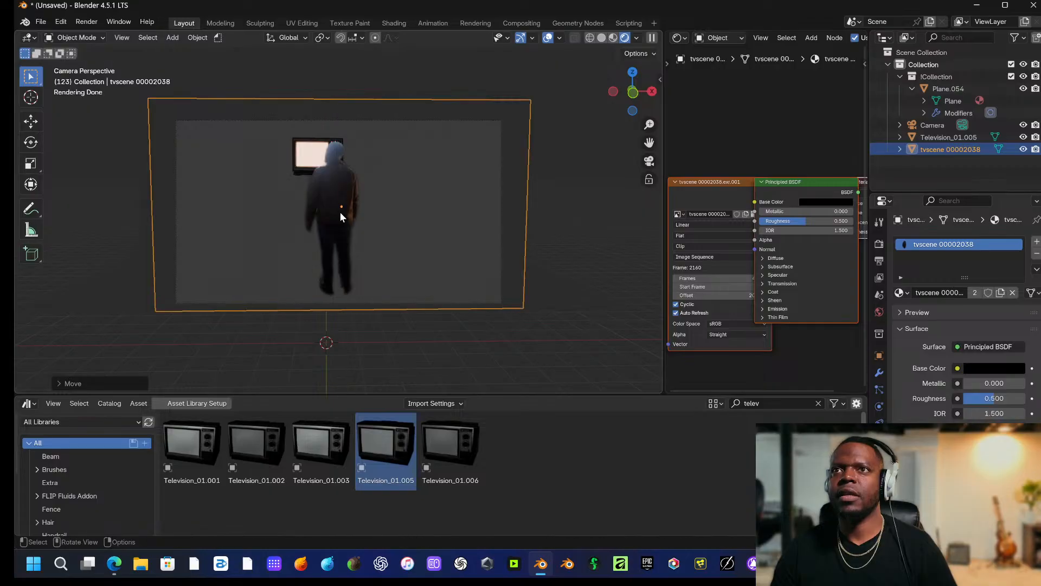
key("s")
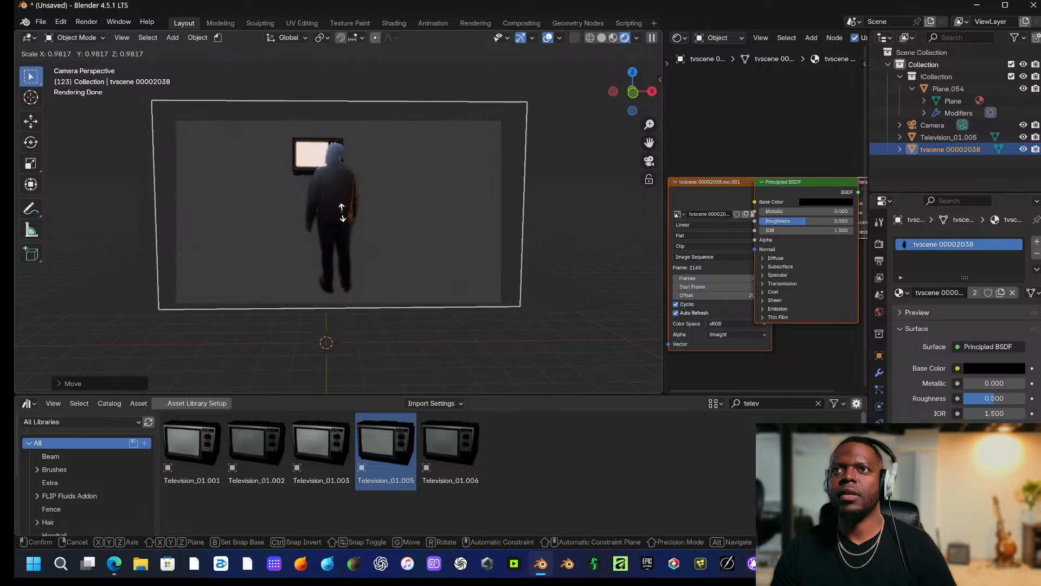
left_click(341, 213)
Deselect the plane and check its alignment with the projected figure by playing the animation, orbiting the scene and returning to camera view.
left_click(587, 233)
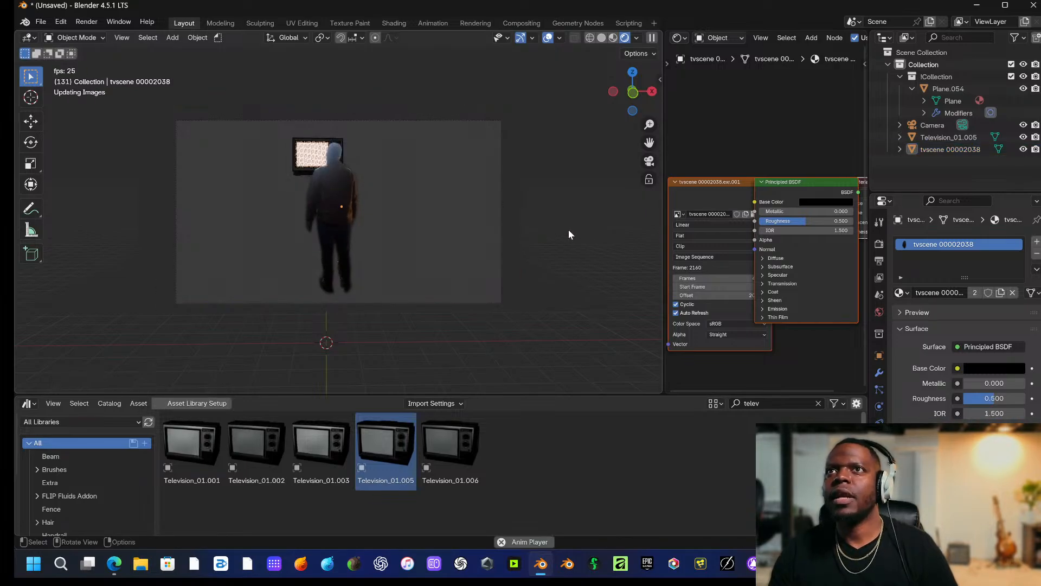
middle_click_drag(350, 193, 334, 244)
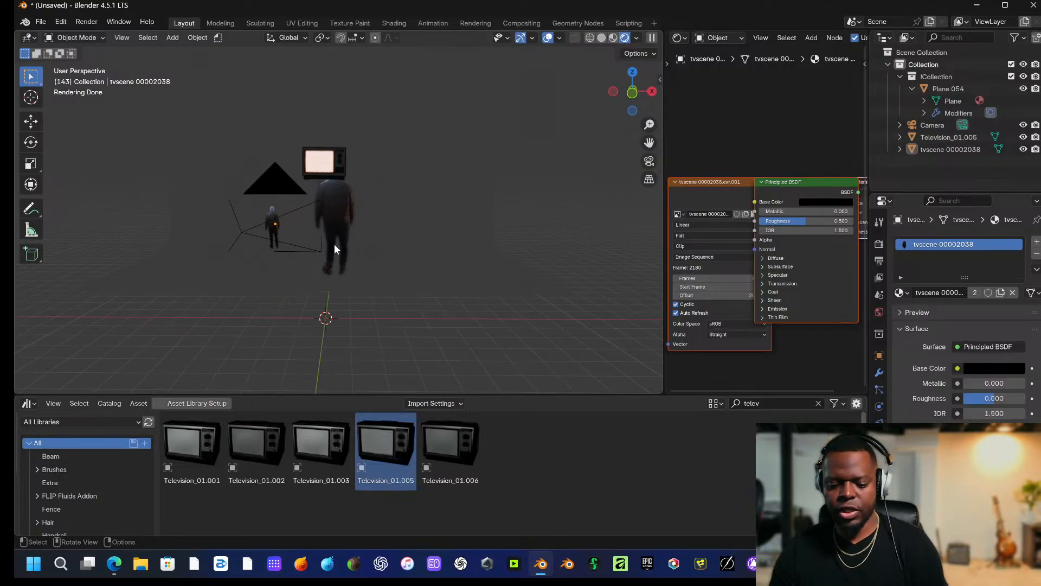
key("KP_0")
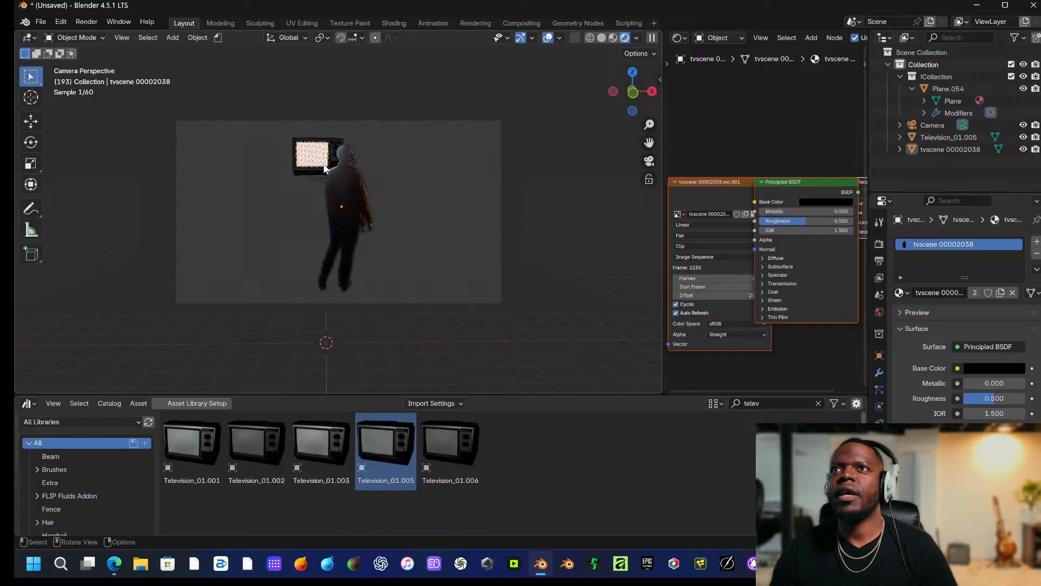
Select the person plane and push it back along positive Y, away from the camera.
middle_click_drag(324, 163, 327, 210)
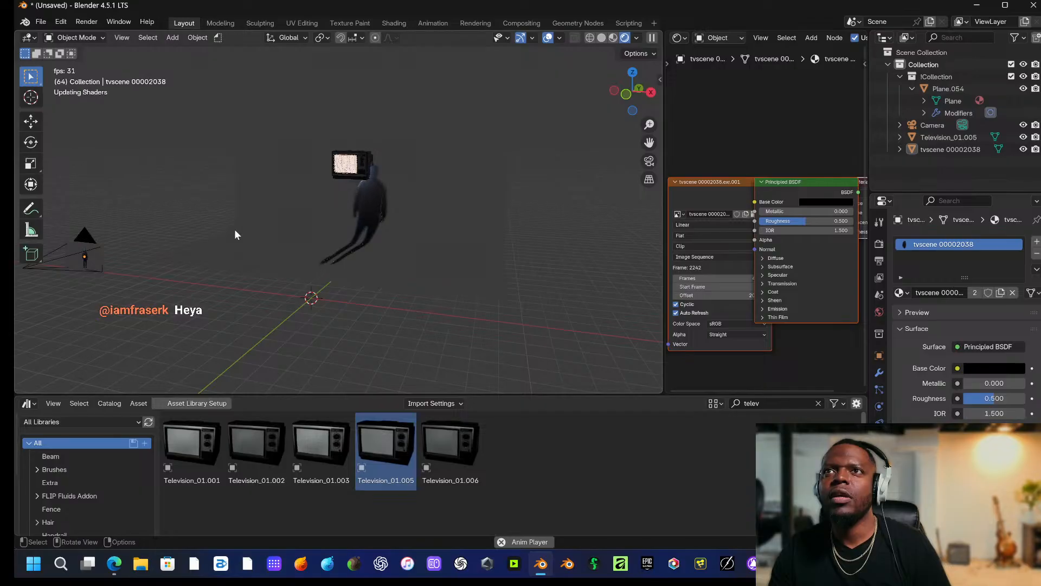
key("space")
key("KP_0")
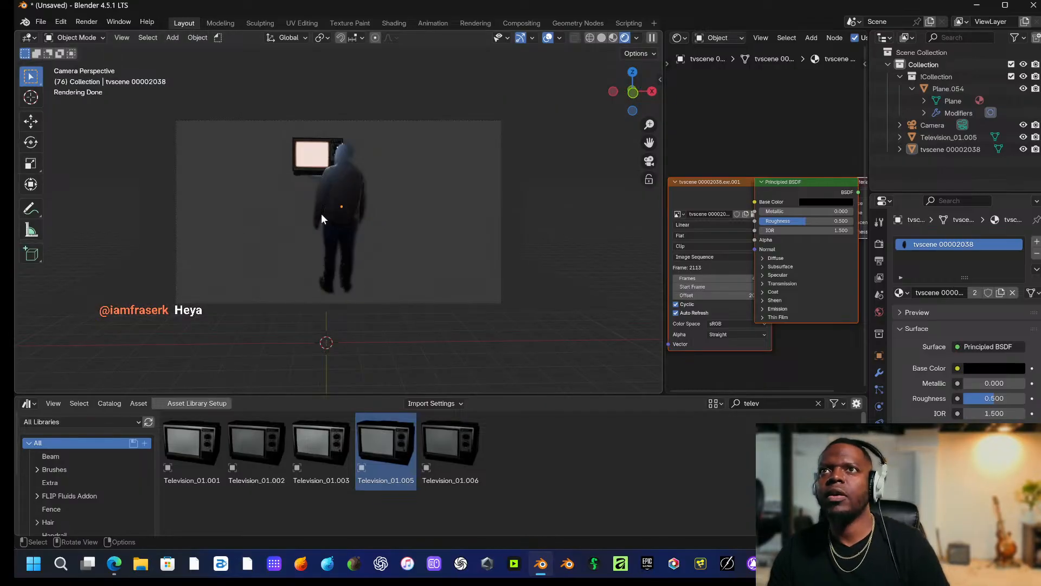
left_click(342, 206)
left_click(346, 207)
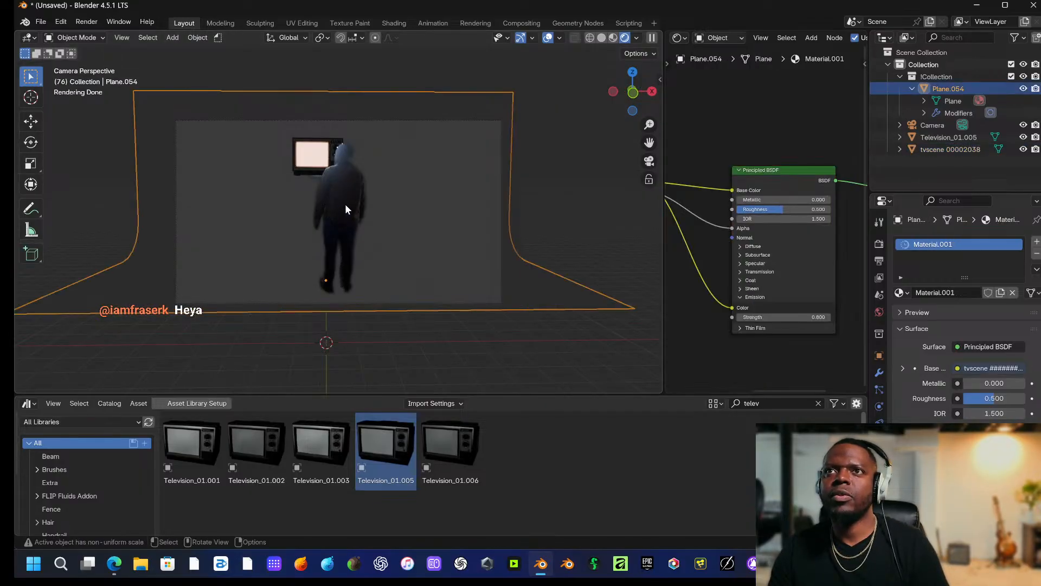
left_click(345, 207)
key("g")
key("y")
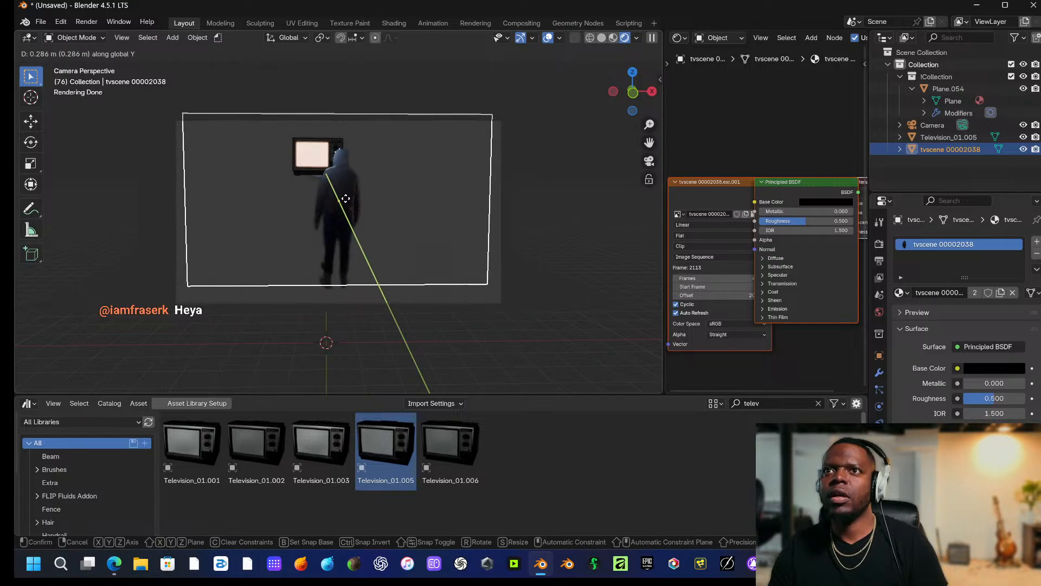
left_click(344, 199)
Scale the person plane up by about 1.06 and lower it along global Z.
key("s")
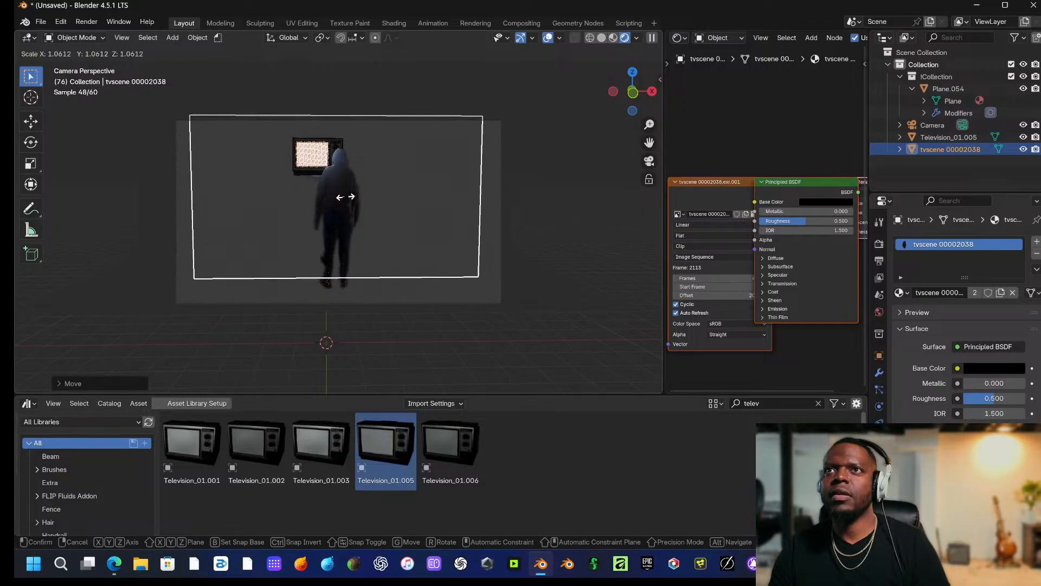
left_click(340, 183)
key("g")
key("z")
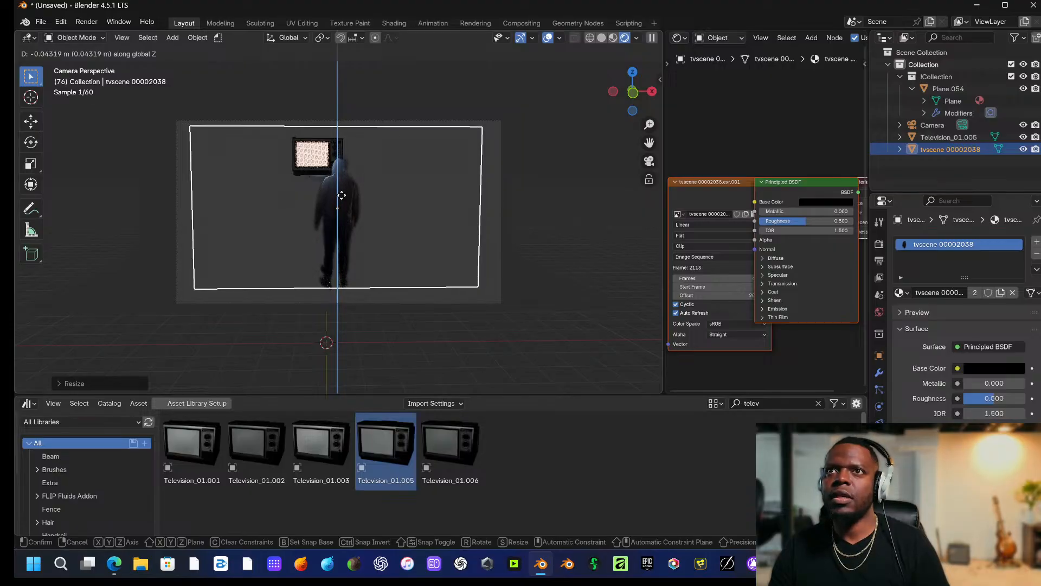
left_click(337, 204)
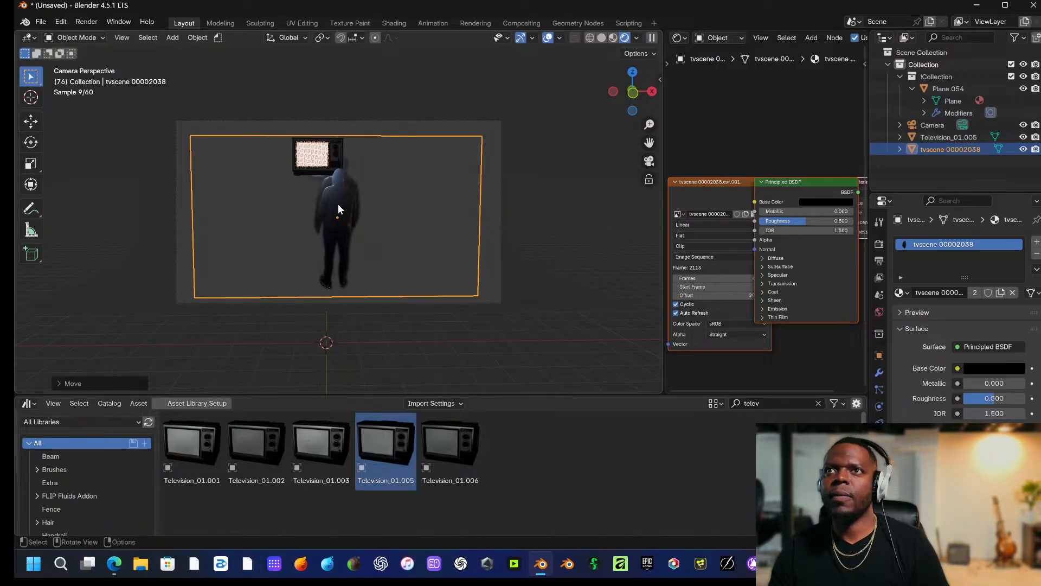
Enlarge the person plane slightly more and raise it a little along global Z.
key("s")
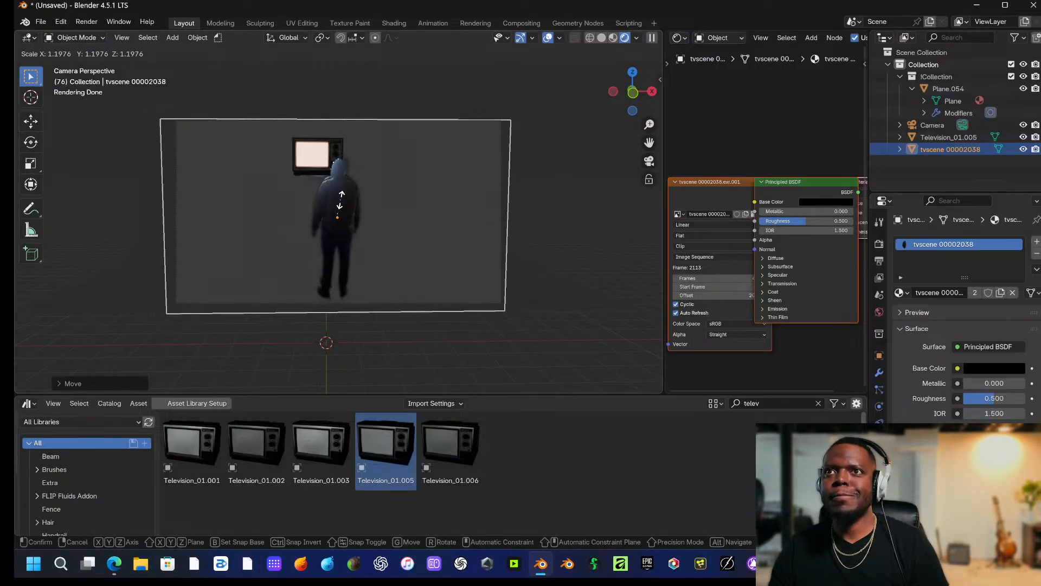
left_click(340, 206)
key("g")
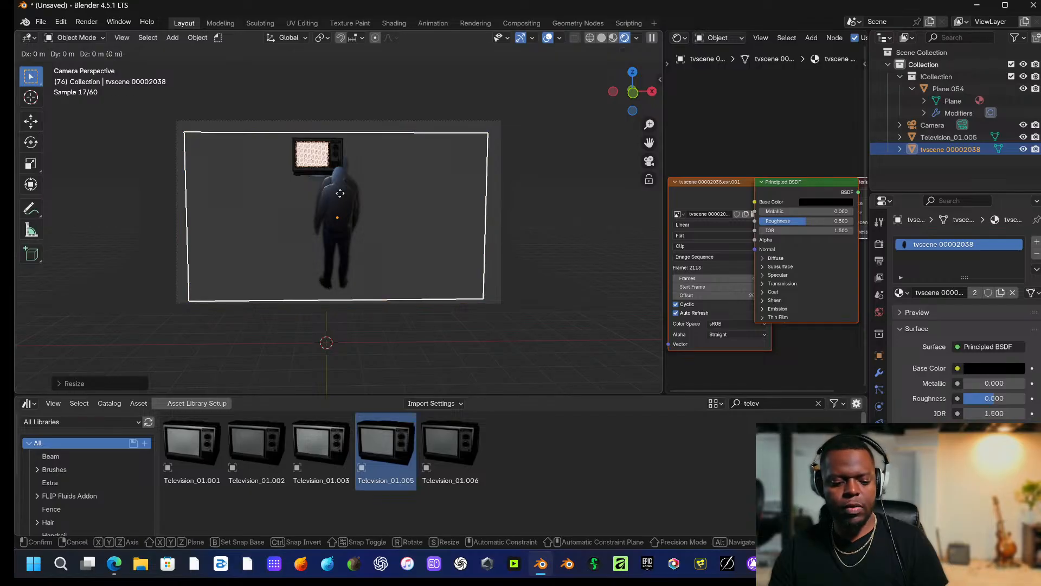
key("z")
left_click(341, 186)
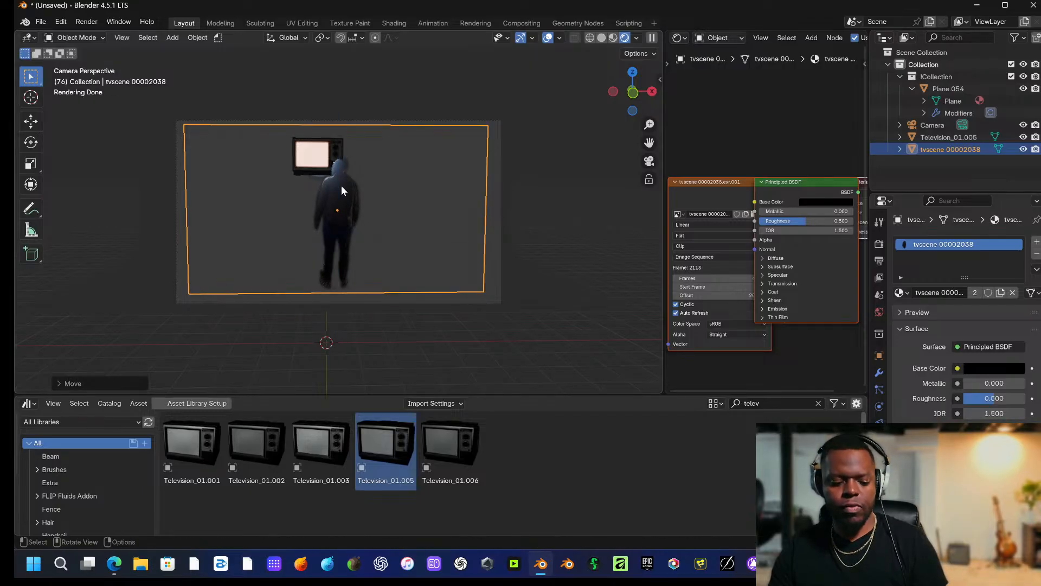
Scale the person plane by about 1.07, lower it very slightly along global Z, and deselect it.
key("s")
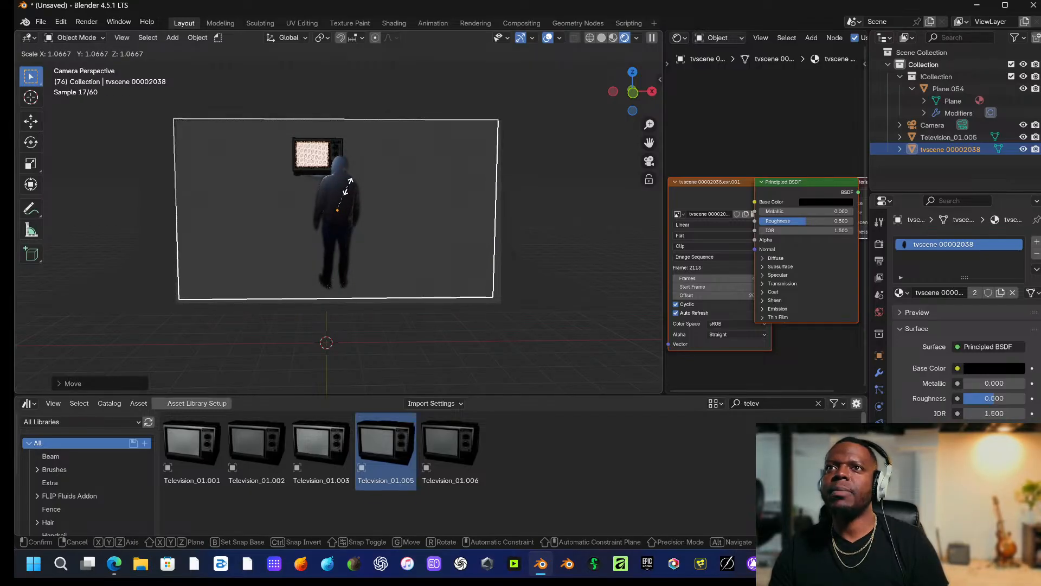
left_click(348, 190)
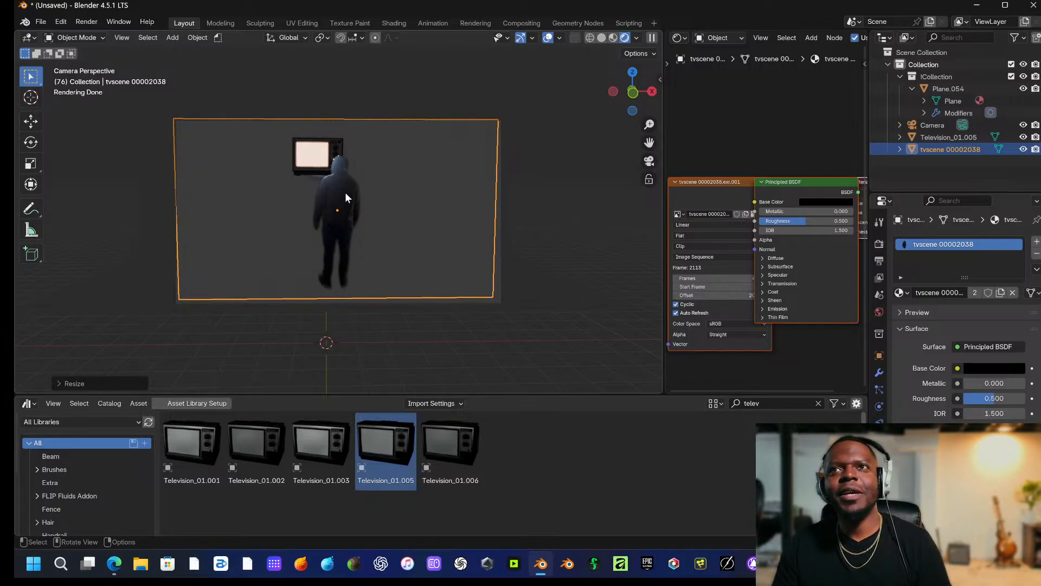
key("g")
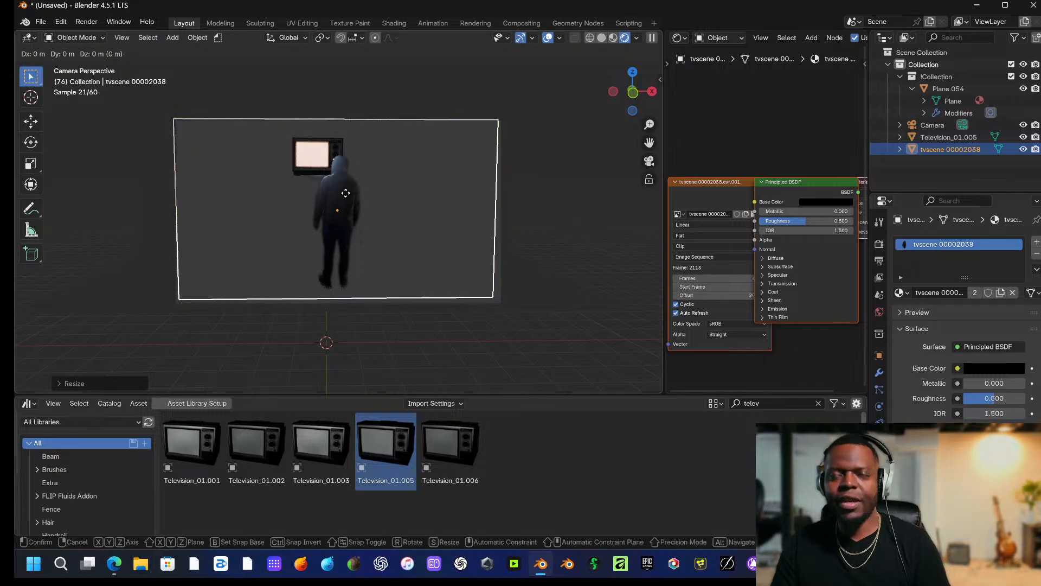
key("z")
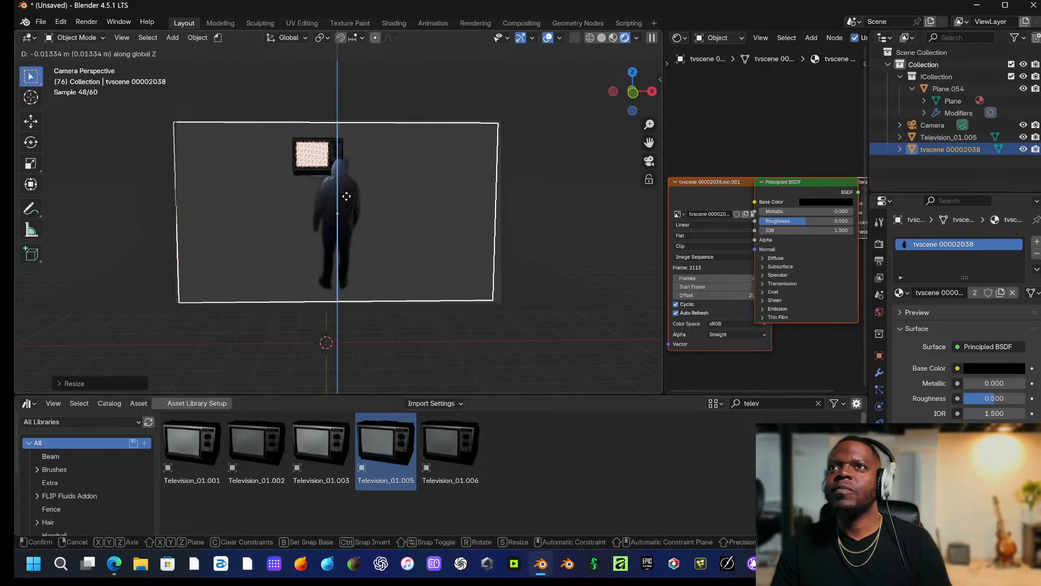
left_click(347, 193)
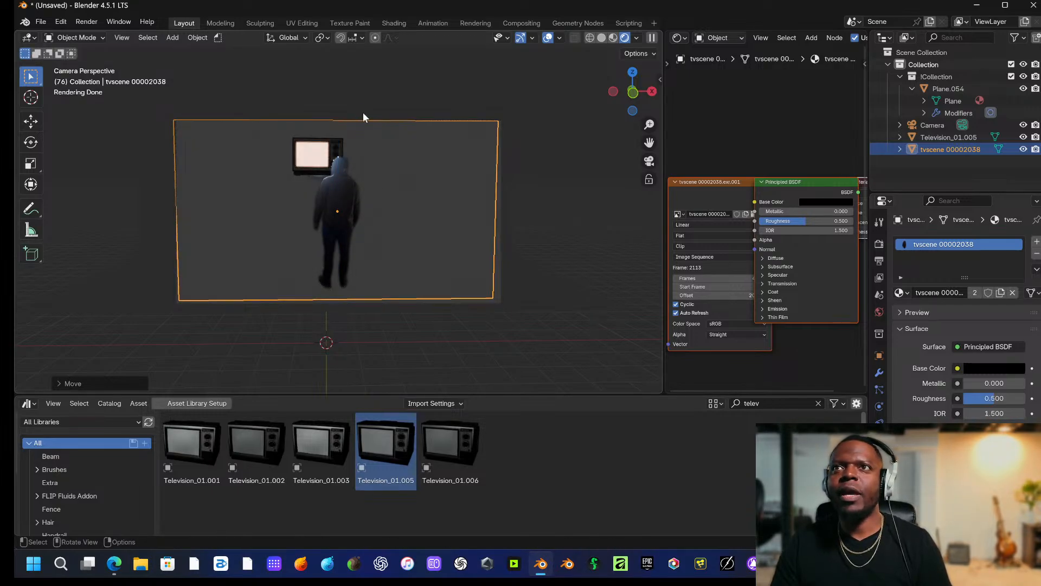
left_click(350, 79)
Scale up the television to make it much larger than the figure's head, checking it in camera view.
left_click(315, 154)
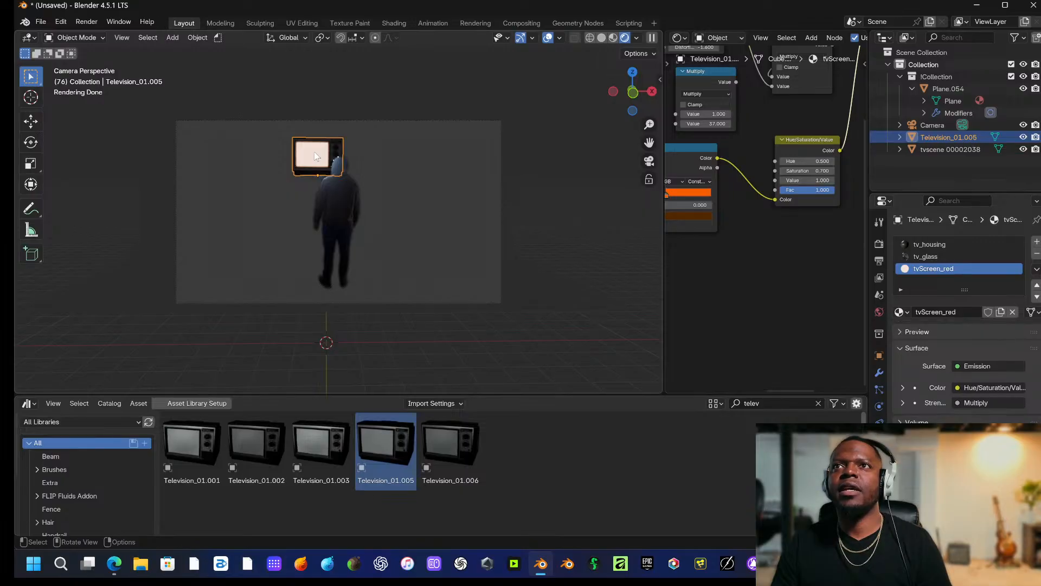
middle_click_drag(316, 158, 421, 174)
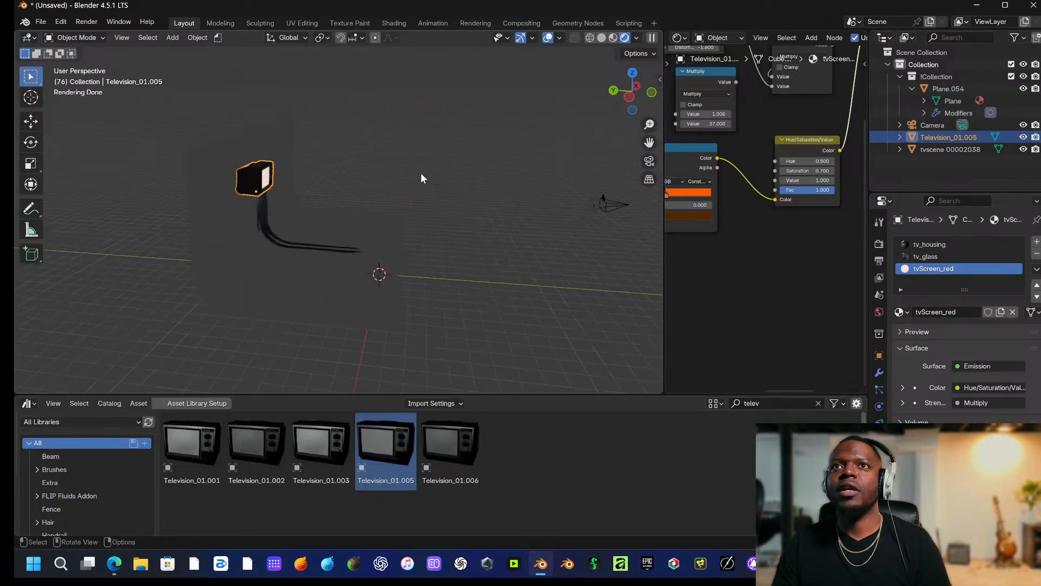
key("s")
left_click(294, 210)
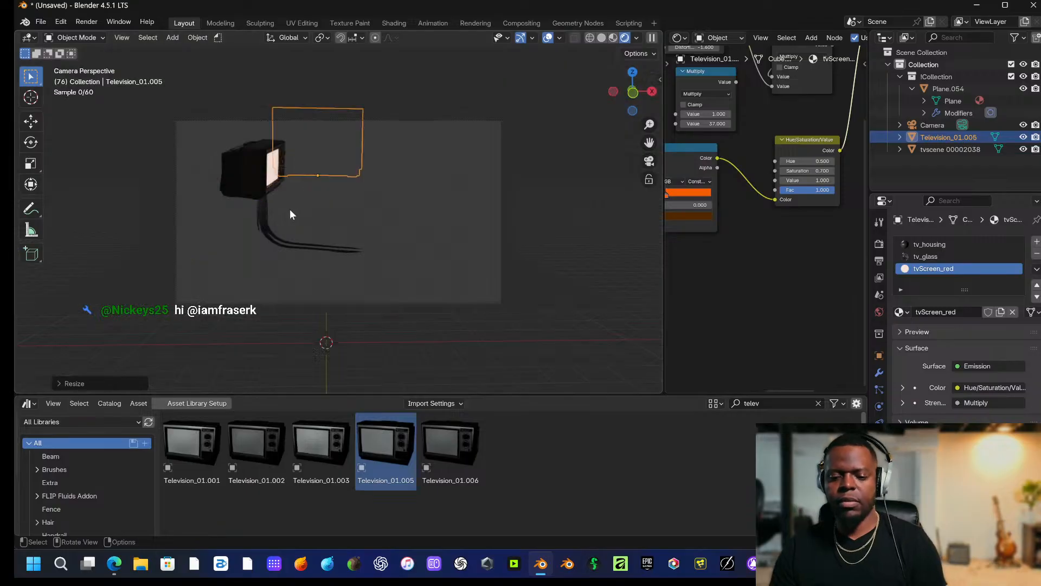
key("KP_0")
left_click(375, 112)
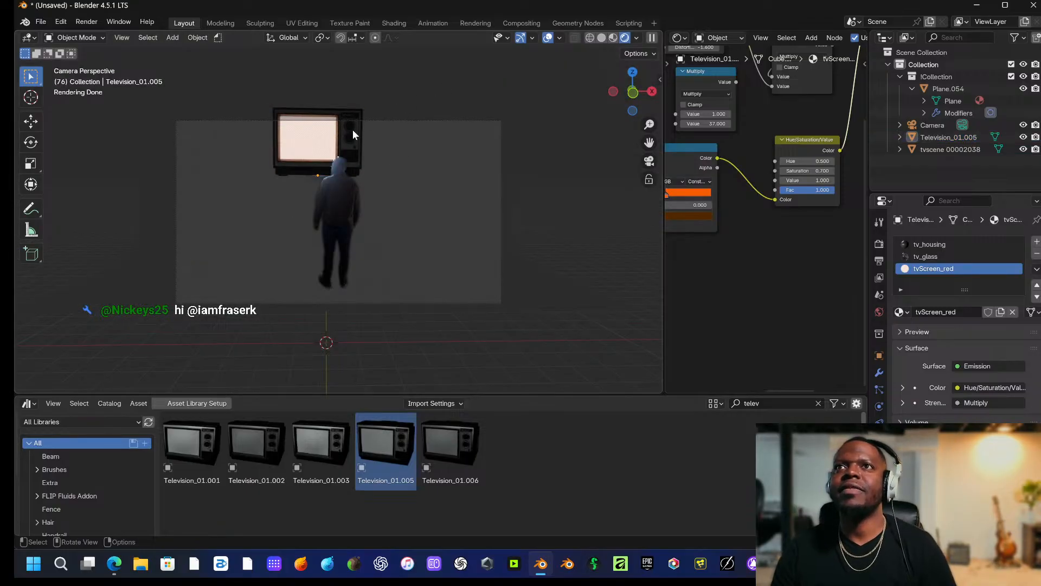
left_click(346, 143)
left_click(346, 143)
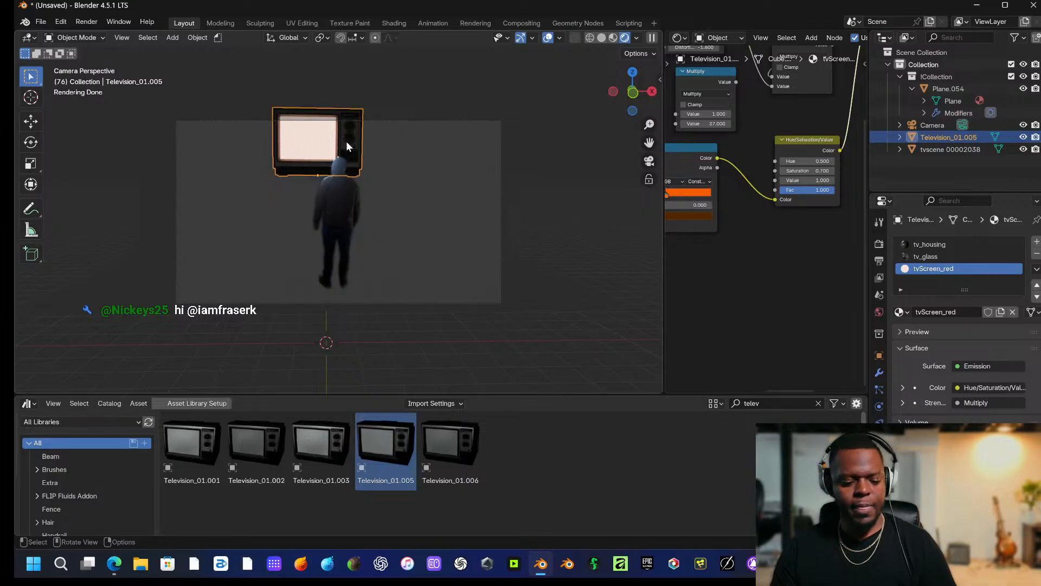
Shift the enlarged television along positive X toward the figure's head and scale it down slightly.
key("g")
key("x")
left_click(356, 142)
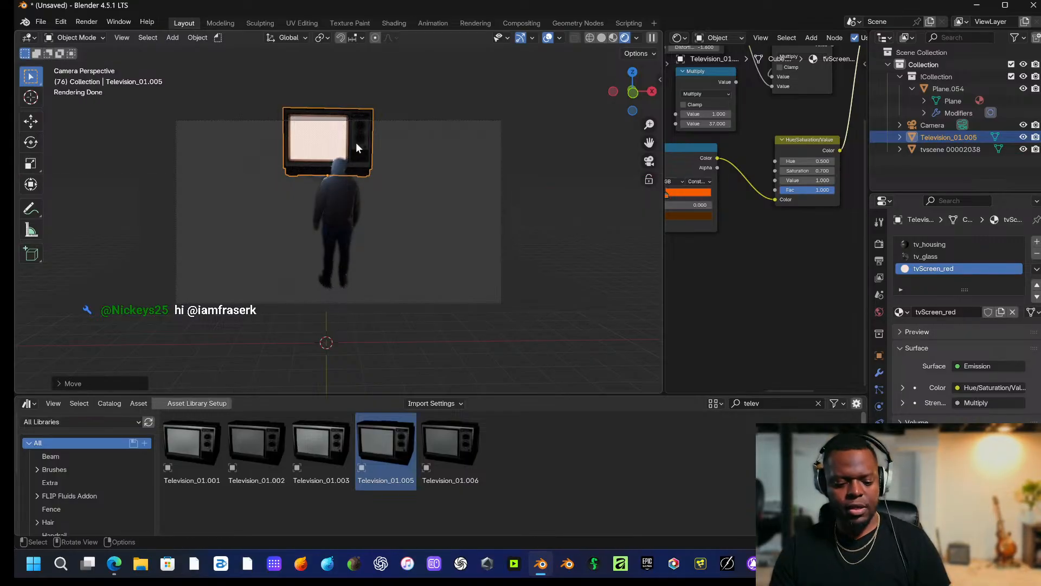
key("s")
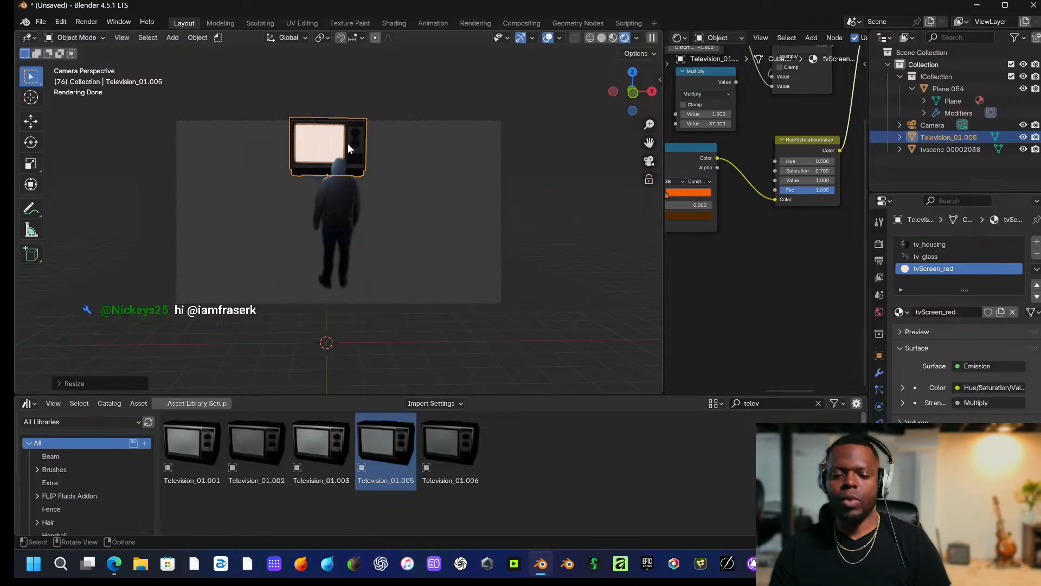
left_click(347, 143)
Lower the television along global Z over the head and shift it slightly further along positive X.
key("g")
key("z")
left_click(349, 152)
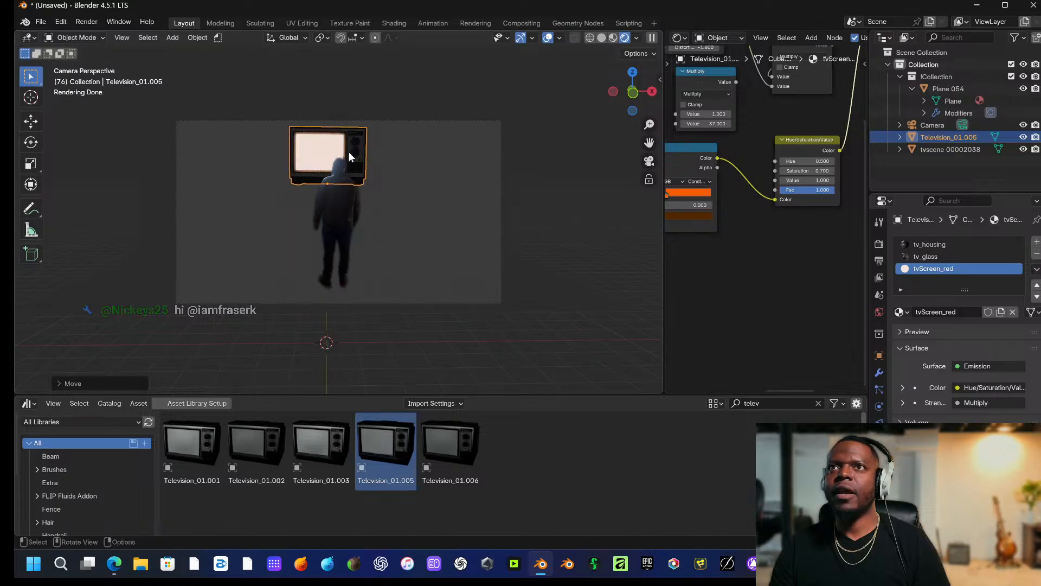
key("g")
key("x")
left_click(357, 154)
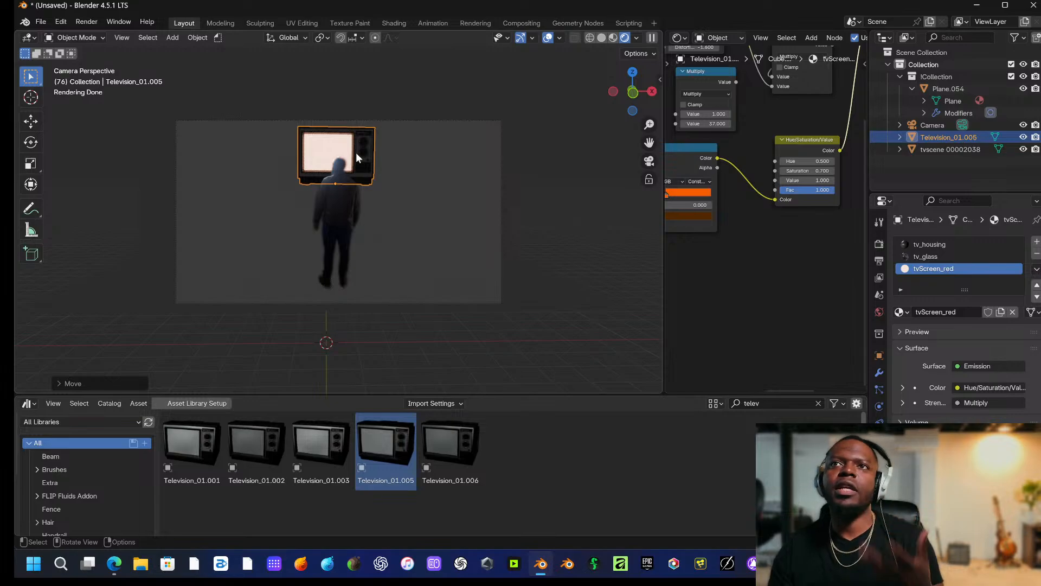
Scale the television to about 0.91 and briefly play the animation to check it against the figure.
key("s")
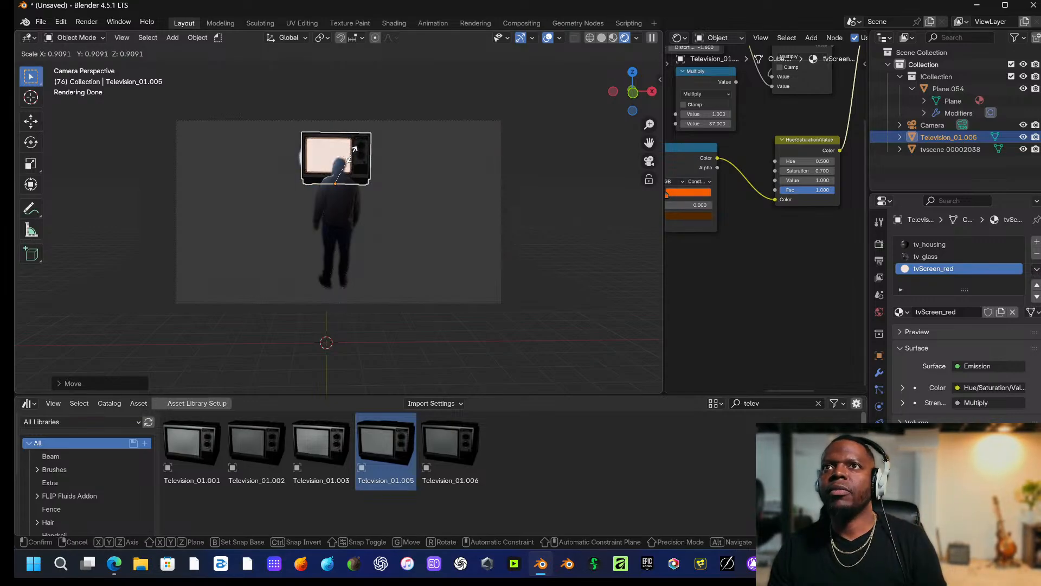
left_click(353, 155)
key("space")
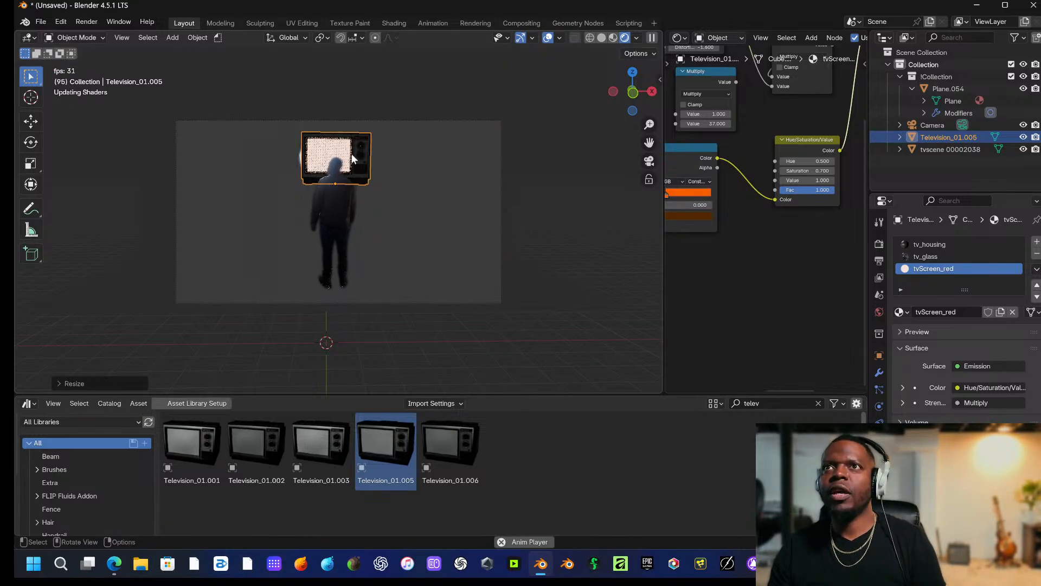
key("space")
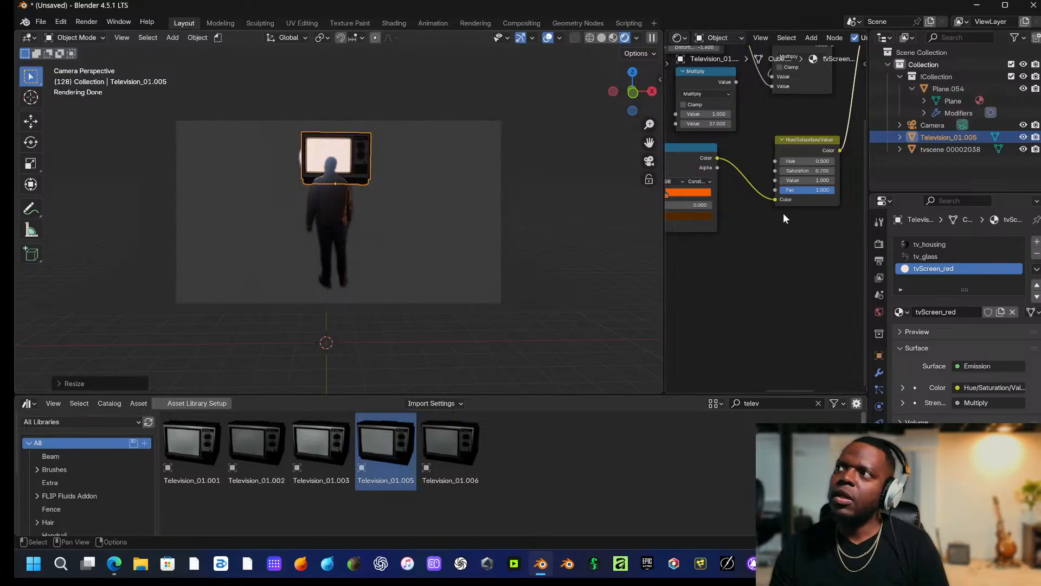
Try EEVEE as the render engine, return to Cycles, and enable viewport Denoise.
left_click(880, 244)
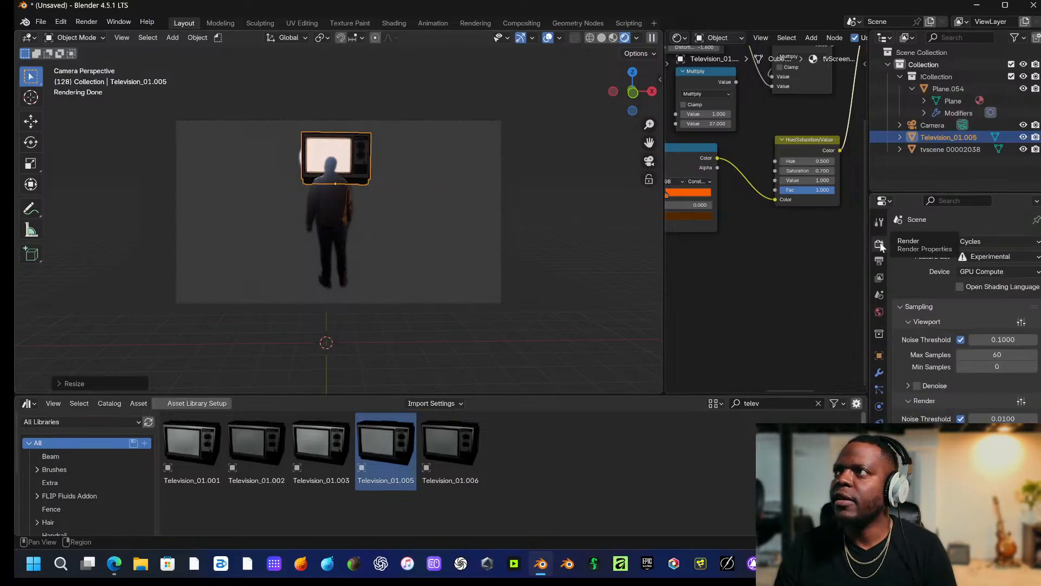
left_click(984, 241)
left_click(974, 252)
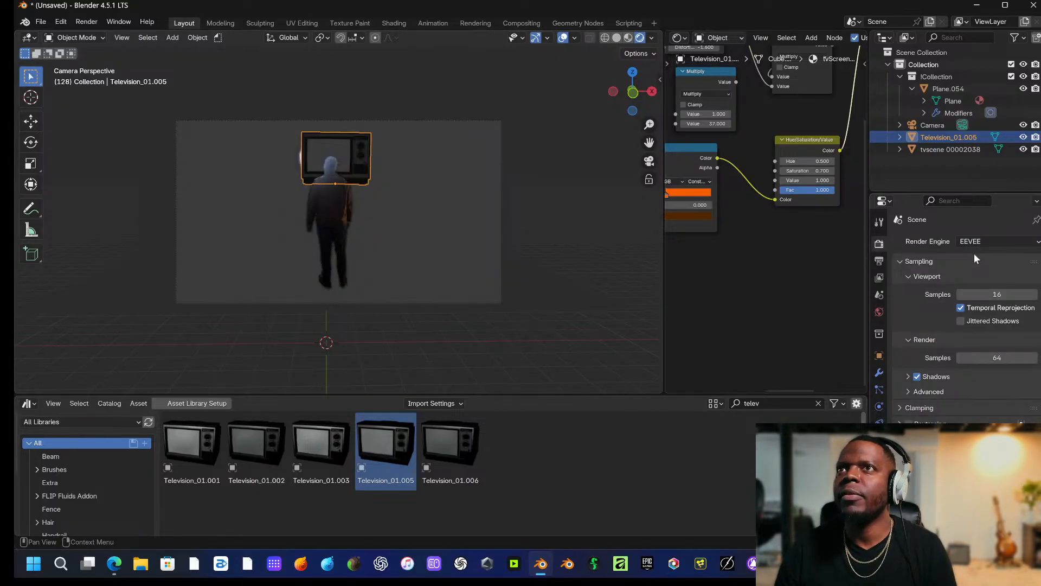
left_click(983, 240)
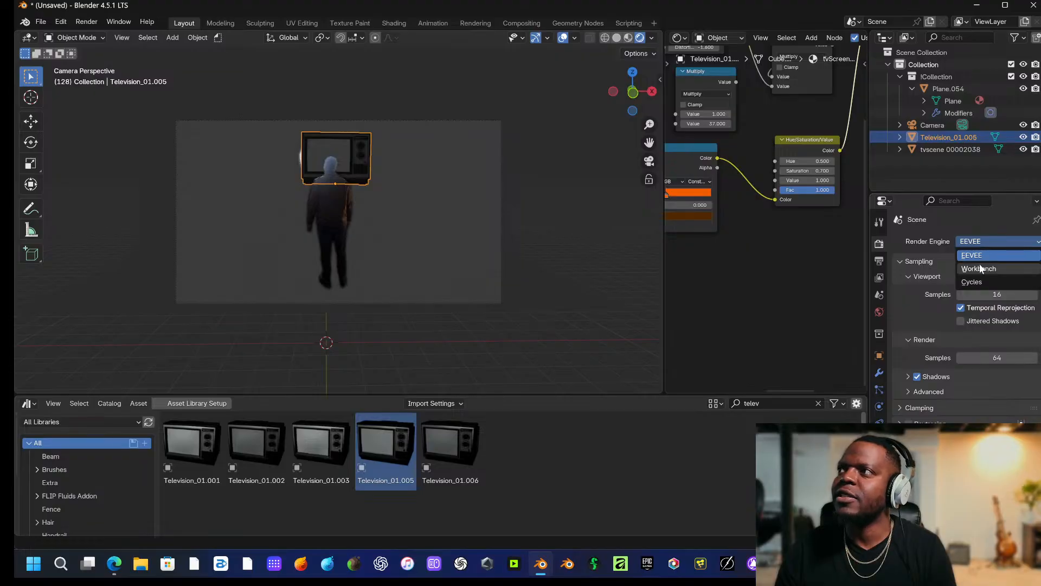
left_click(978, 281)
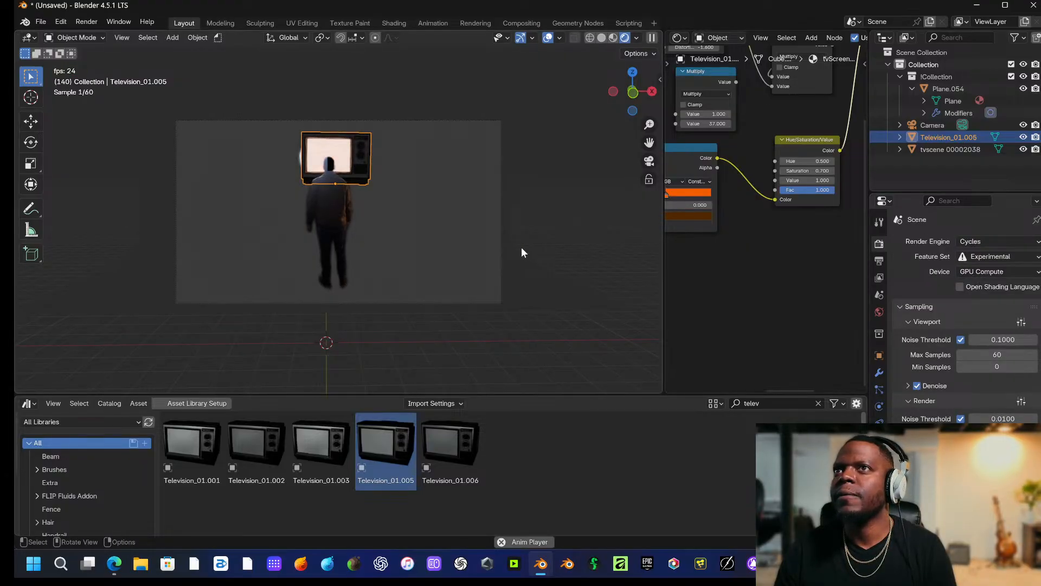
Check the television against the walking figure by orbiting and playing the animation in camera view, and select the person plane.
mouse_move(360, 193)
middle_mouse_down()
mouse_move(431, 201)
mouse_move(356, 193)
middle_mouse_up()
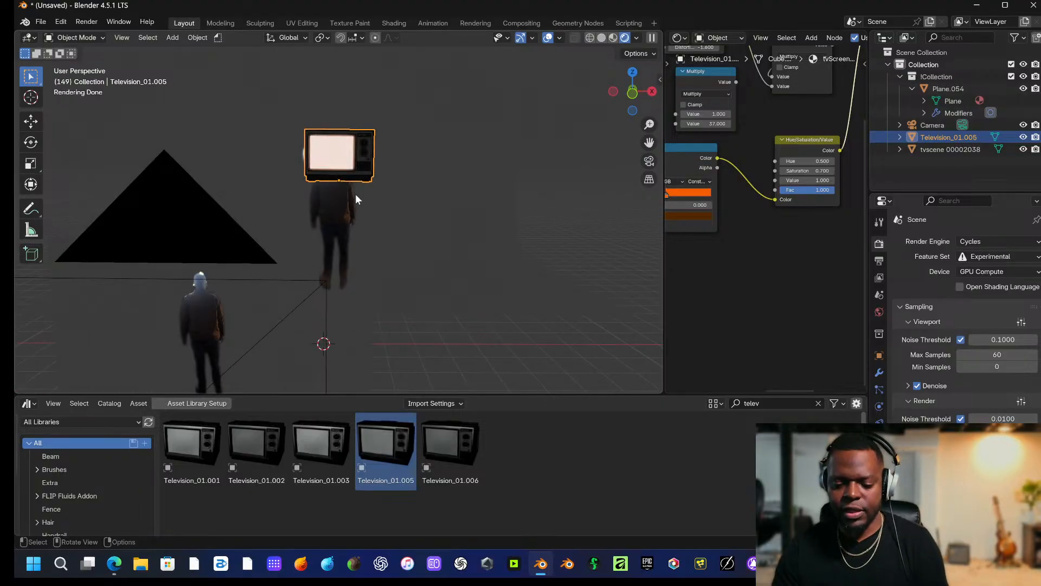
key("KP_0")
key("space")
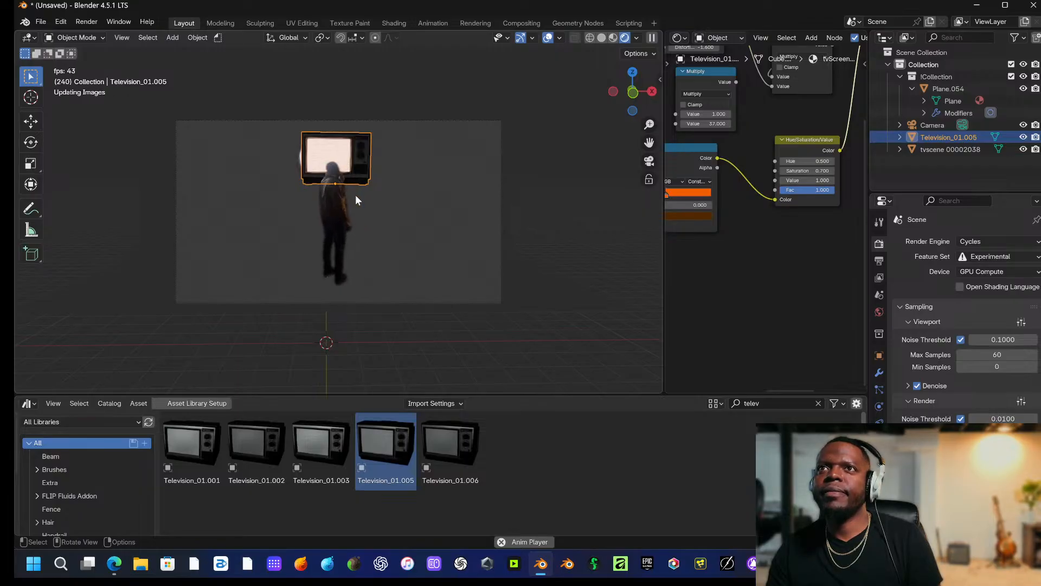
key("space")
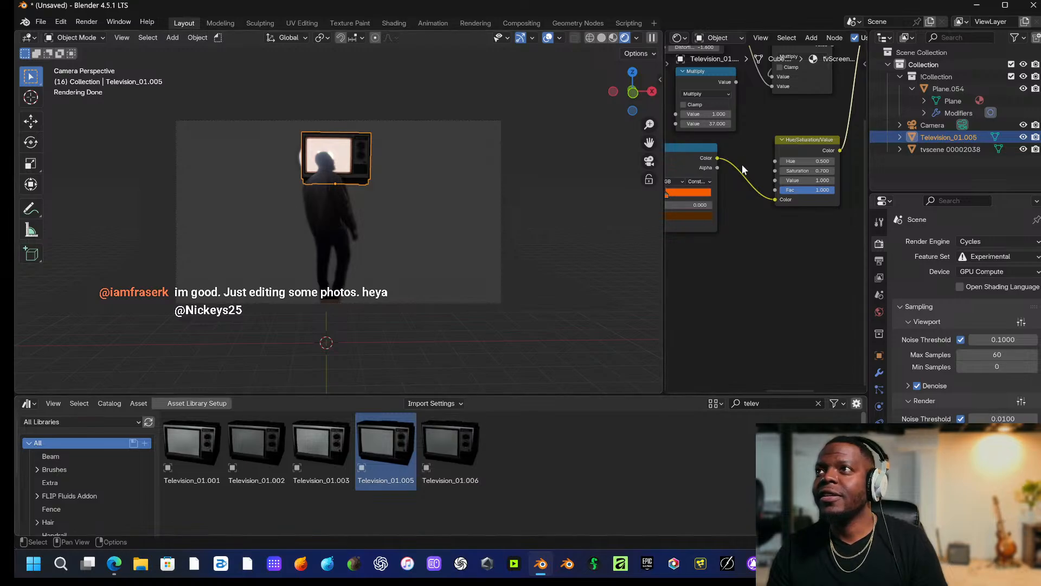
left_click(320, 211)
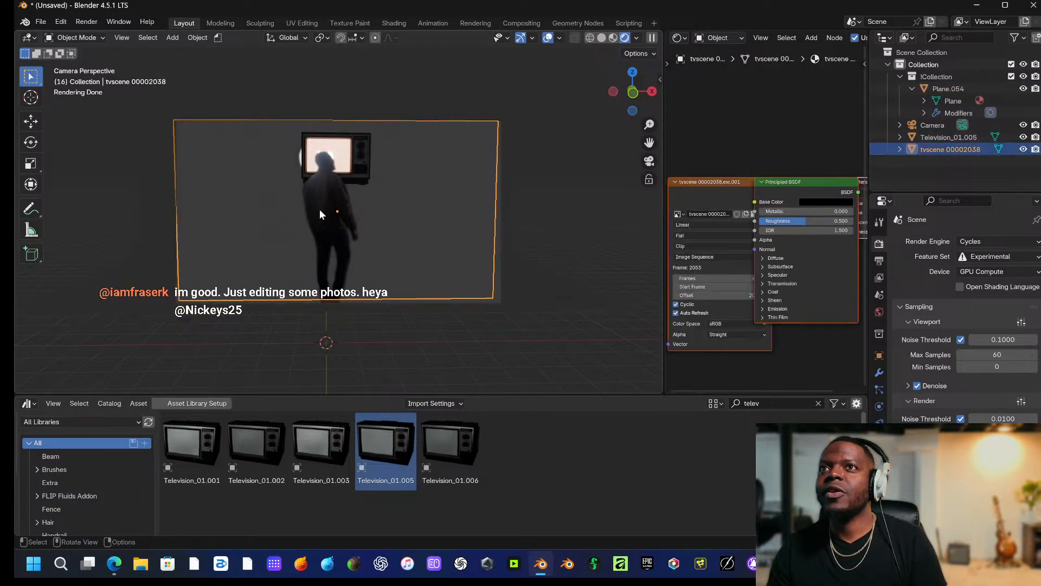
Set the alpha mode of the person plane's EXR image sequence texture to Premultiplied.
middle_click_drag(715, 283, 755, 257)
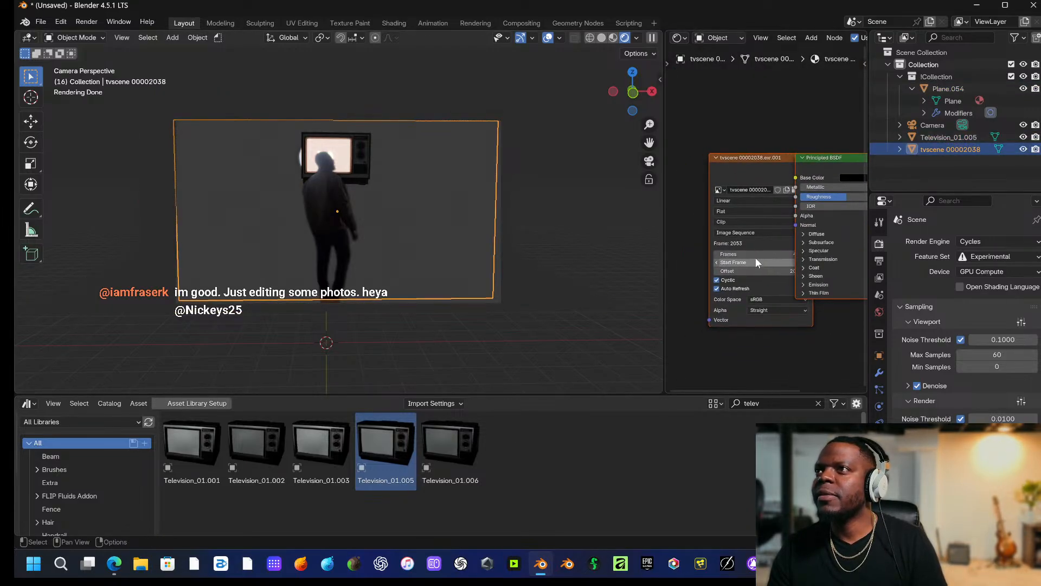
scroll(747, 252, "up", 1)
scroll(746, 250, "up", 2)
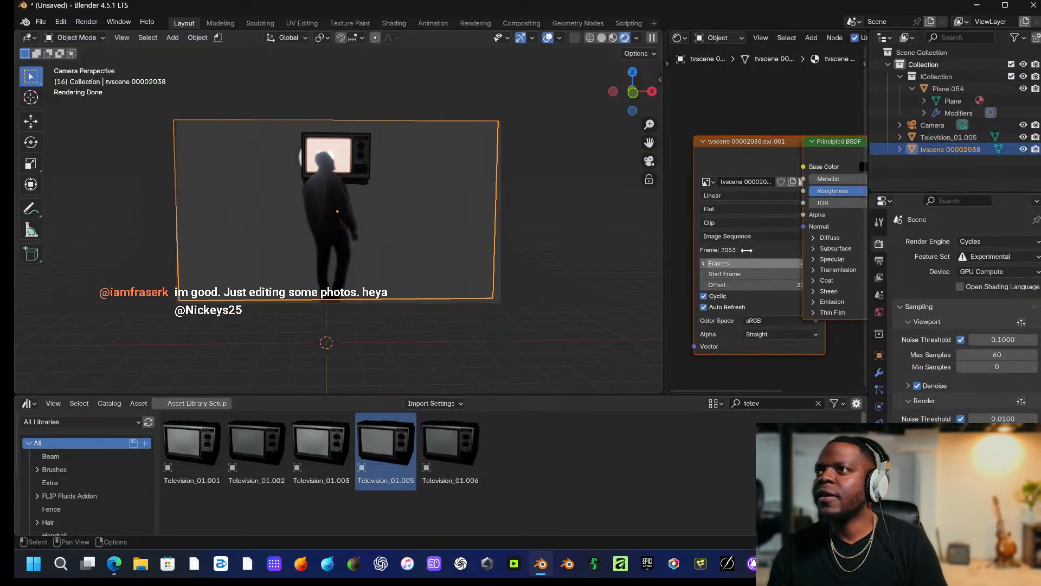
left_click(775, 336)
left_click(779, 362)
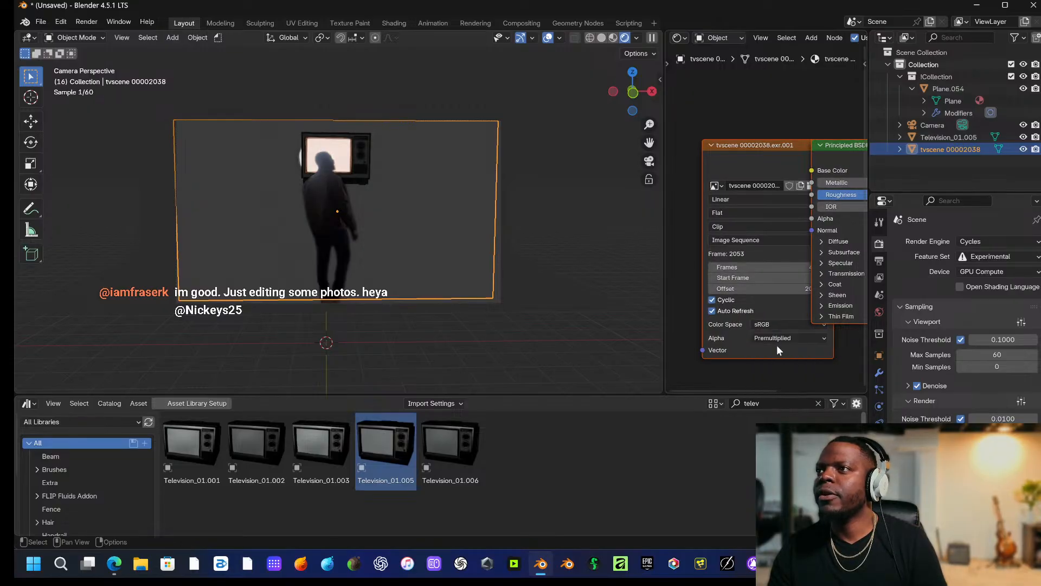
Connect the image texture's Color output to the Principled BSDF's Base Color and briefly play the animation to check the figure.
middle_click_drag(777, 345, 689, 343)
middle_click_drag(717, 164, 797, 177)
left_click_drag(757, 154, 685, 148)
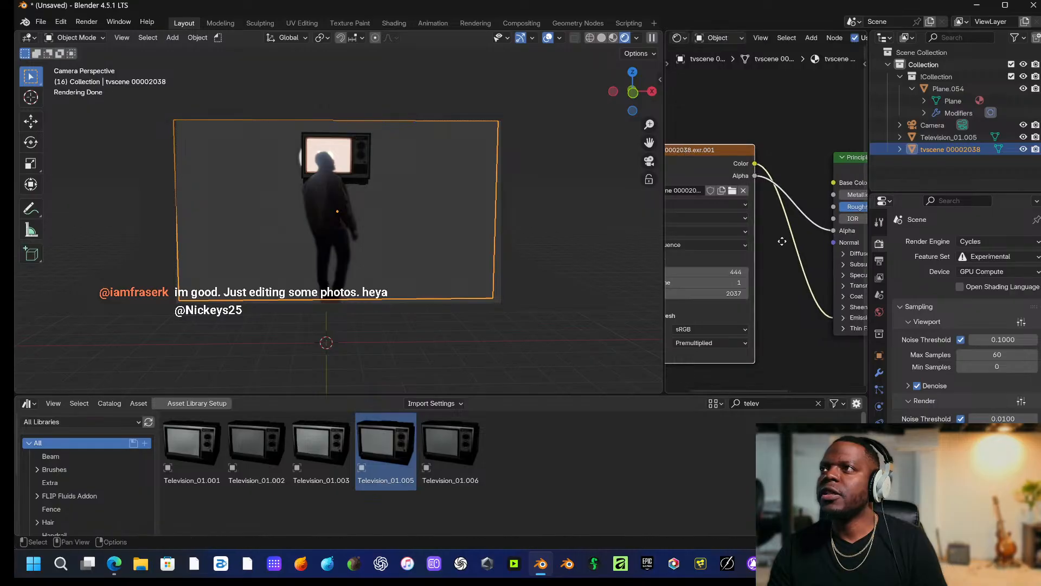
middle_click_drag(786, 238, 699, 217)
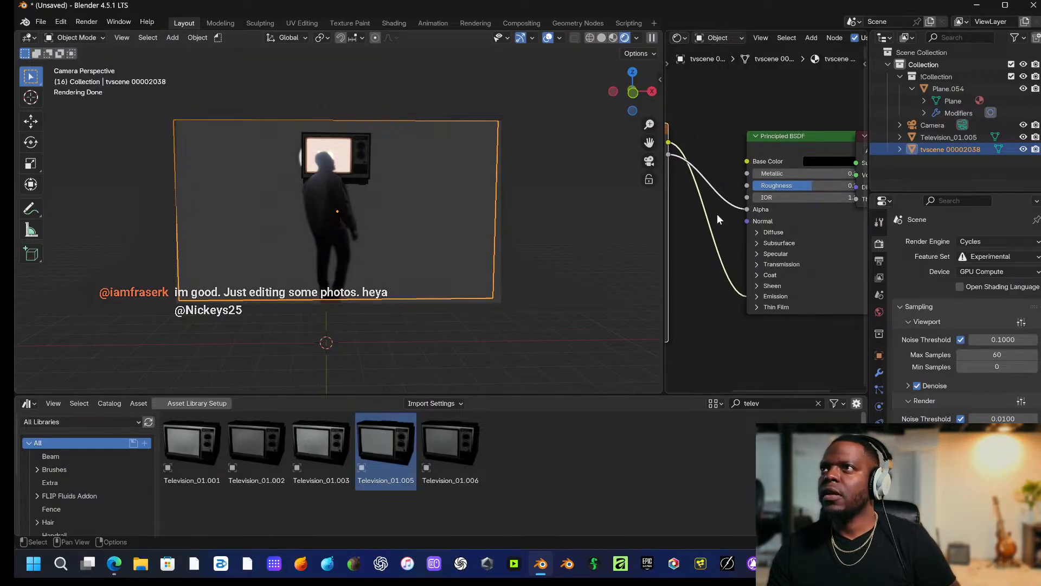
left_click_drag(669, 143, 741, 158)
key("space")
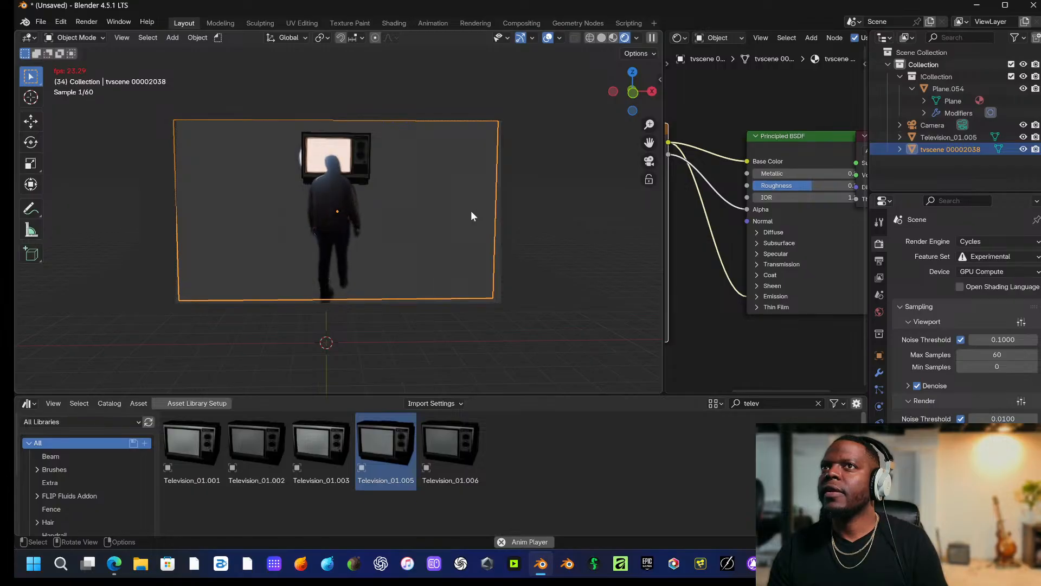
key("space")
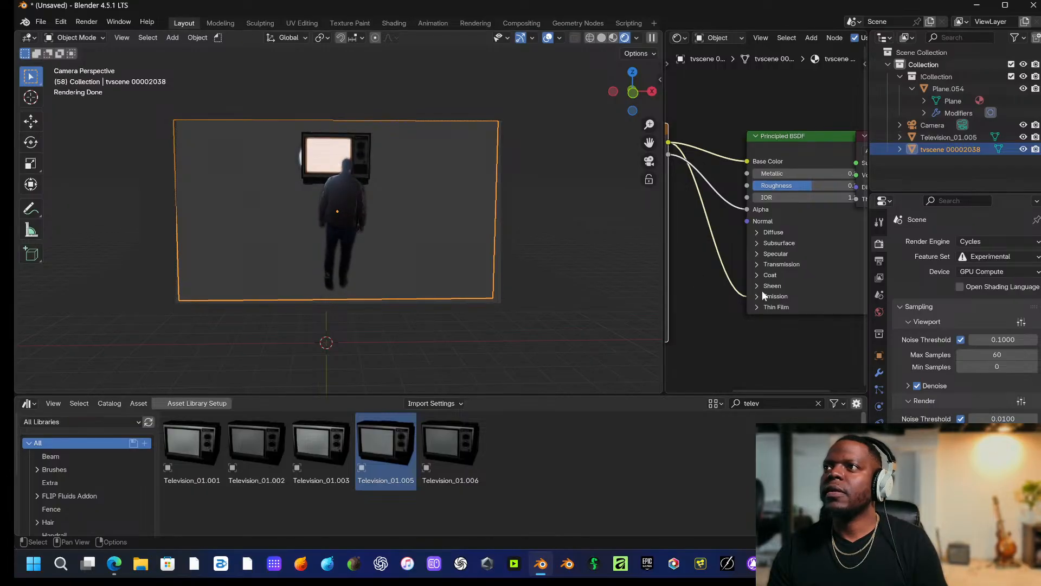
Set the person material's Emission Strength to 2.0 and play the animation to check the figure's brightness.
left_click(760, 296)
scroll(732, 312, "right", 2, "ctrl")
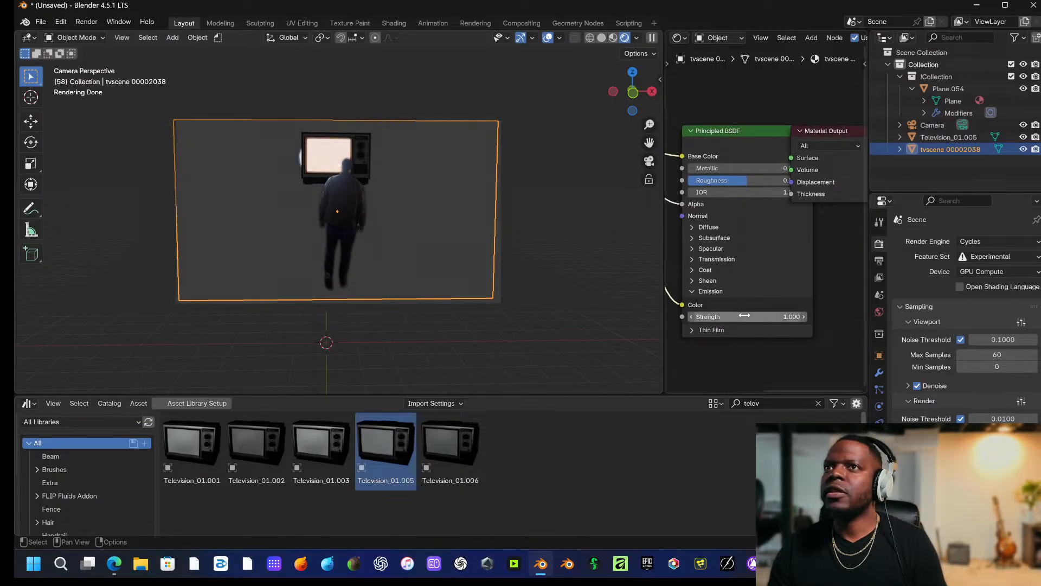
mouse_move(744, 315)
left_mouse_down()
mouse_move(776, 315)
mouse_move(734, 310)
left_mouse_up()
key("space")
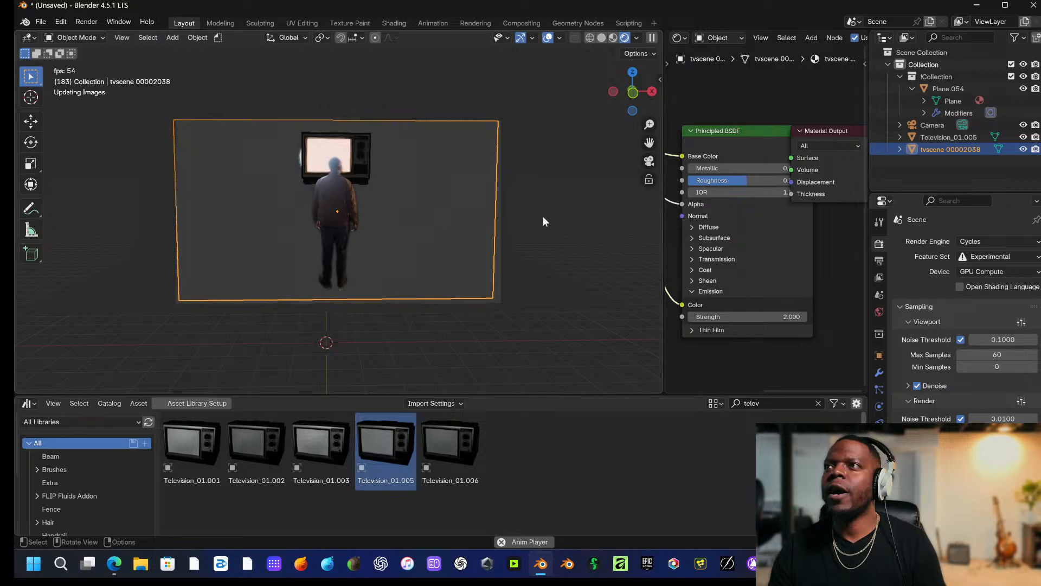
key("space")
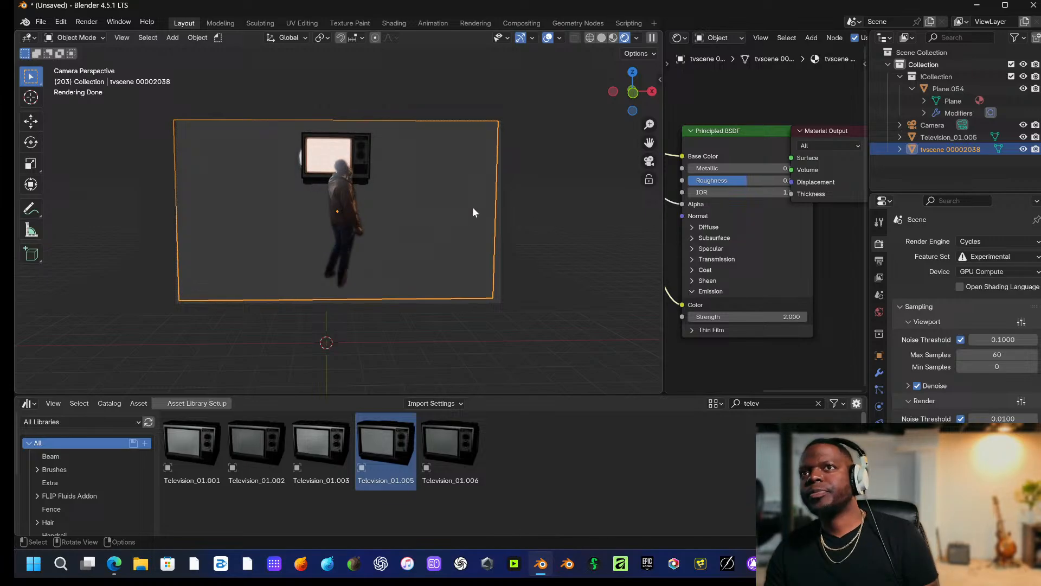
Duplicate the head television to its lower left and place a linked duplicate of that copy to the head television's upper left.
left_click(324, 167)
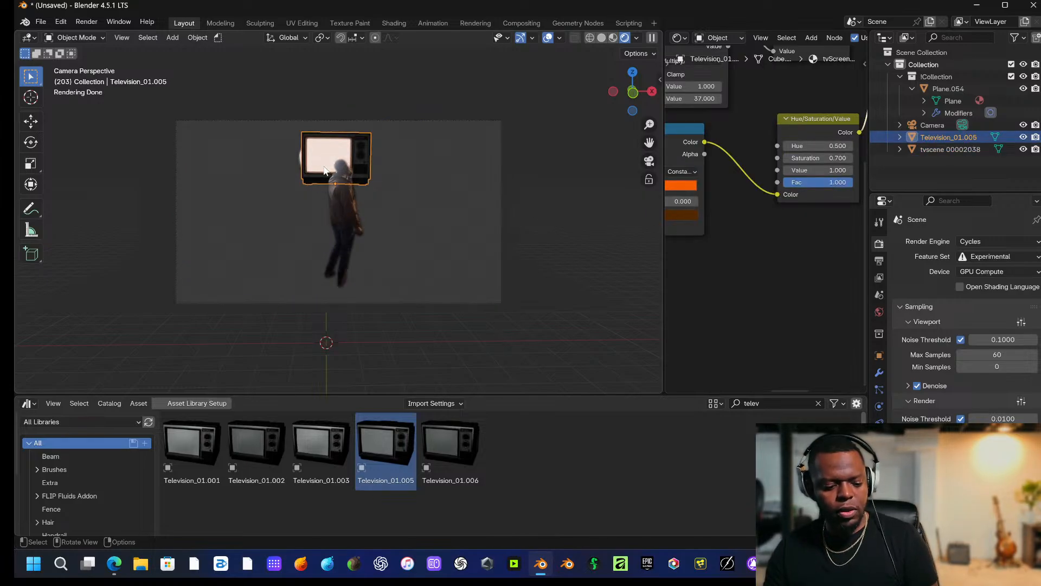
key("shift+d")
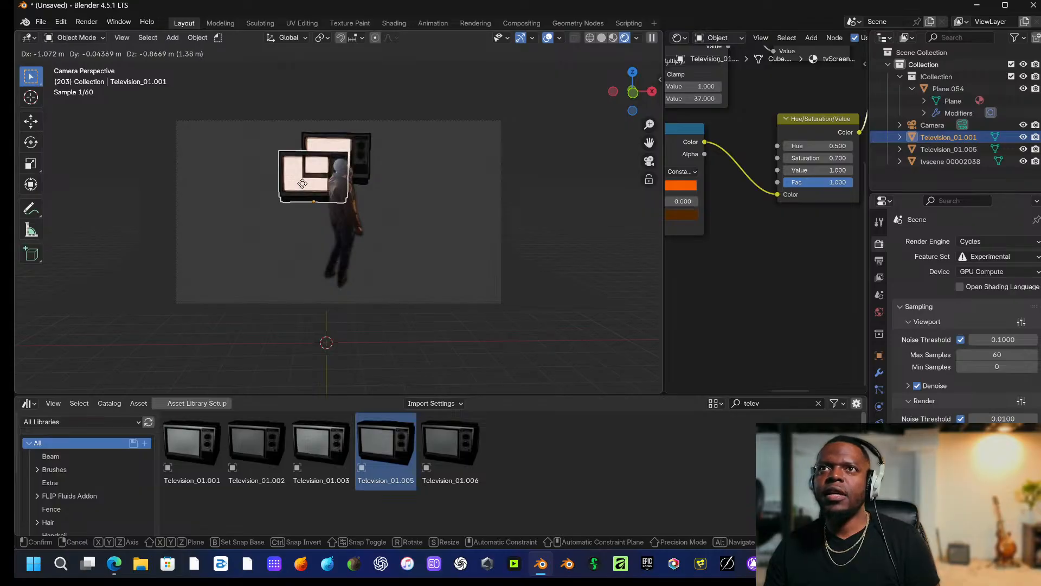
left_click(286, 202)
key("alt+d")
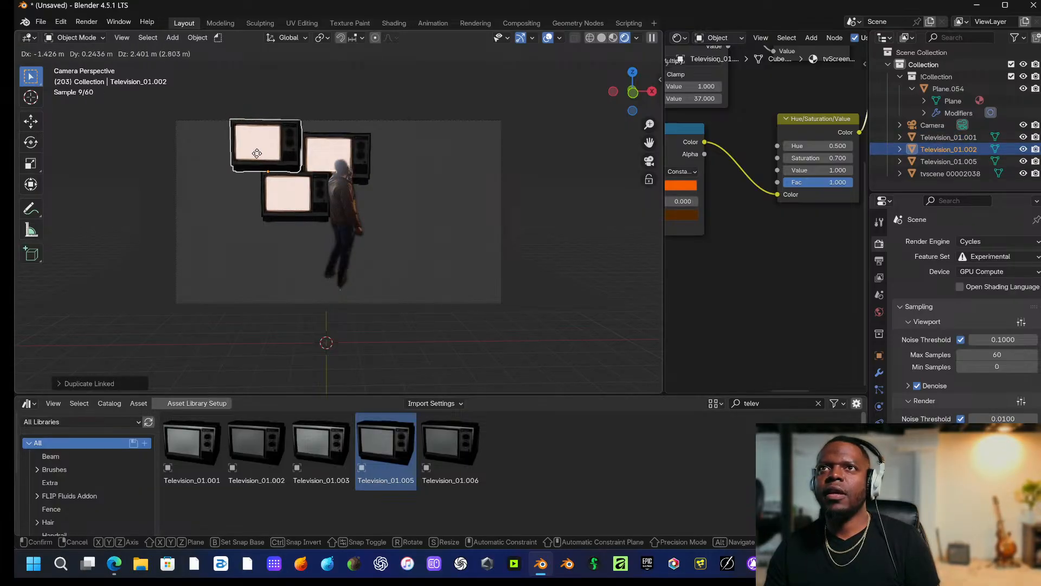
left_click(258, 156)
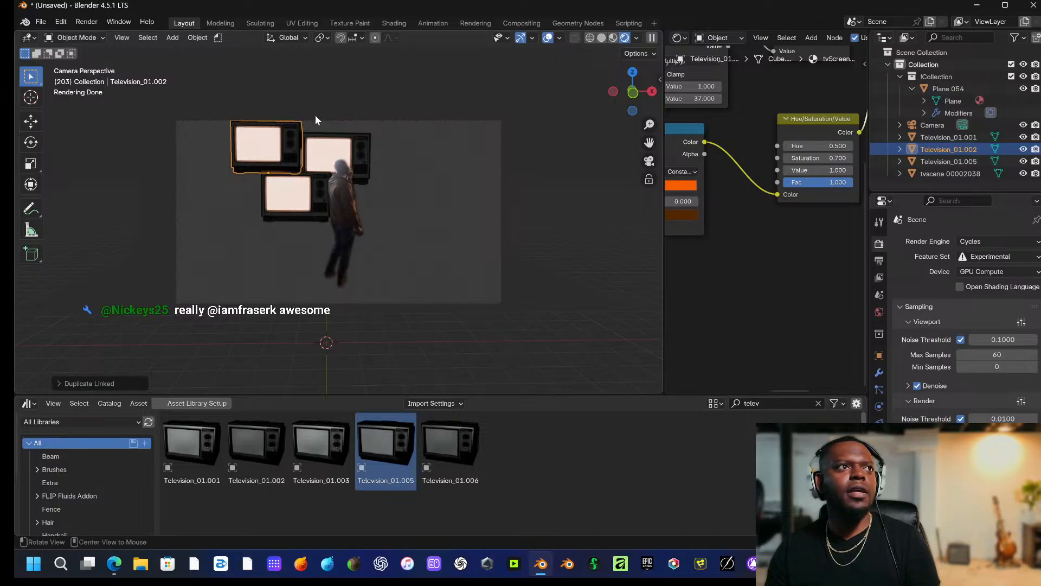
Place four linked television duplicates around the head television: directly above, to the right, at the lower right and at the upper right.
key("alt+d")
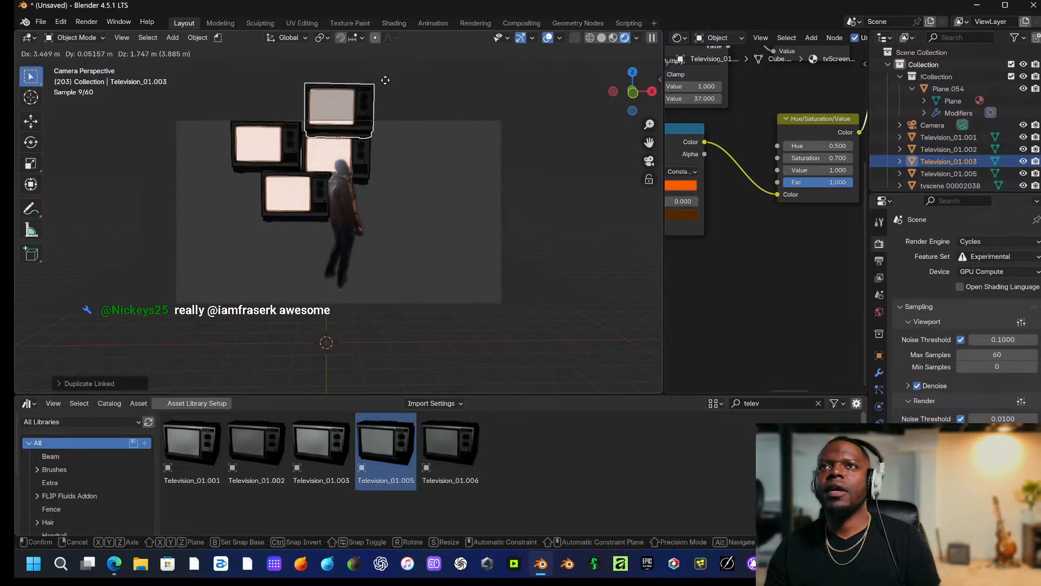
left_click(385, 80)
key("alt+d")
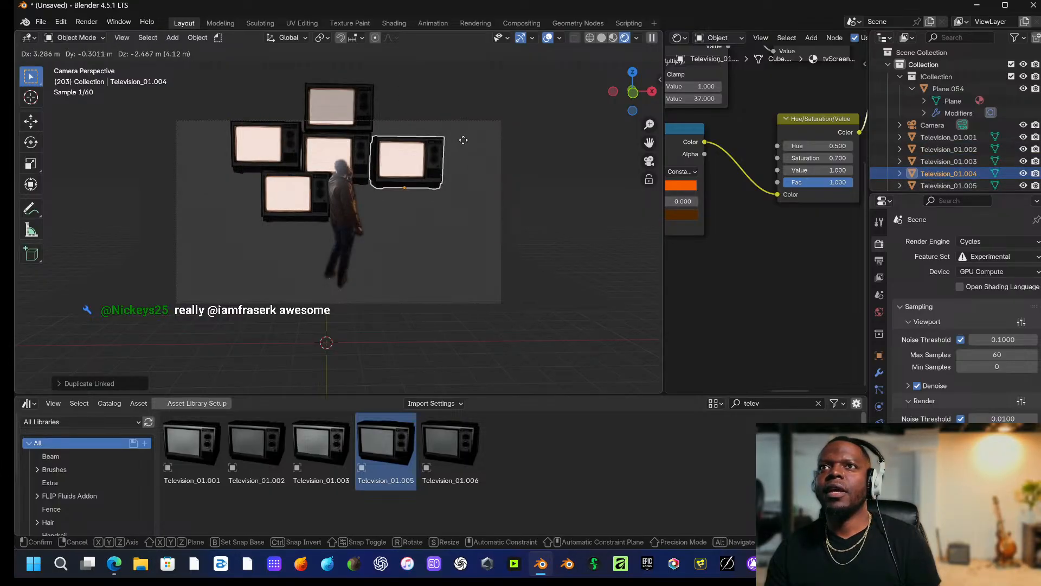
left_click(465, 140)
key("alt+d")
left_click(440, 196)
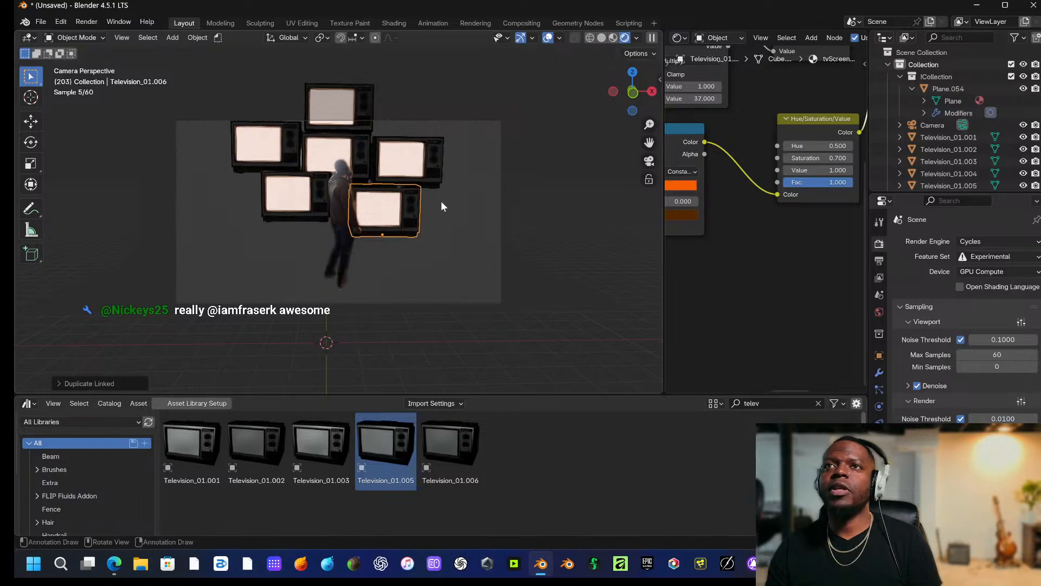
key("alt+d")
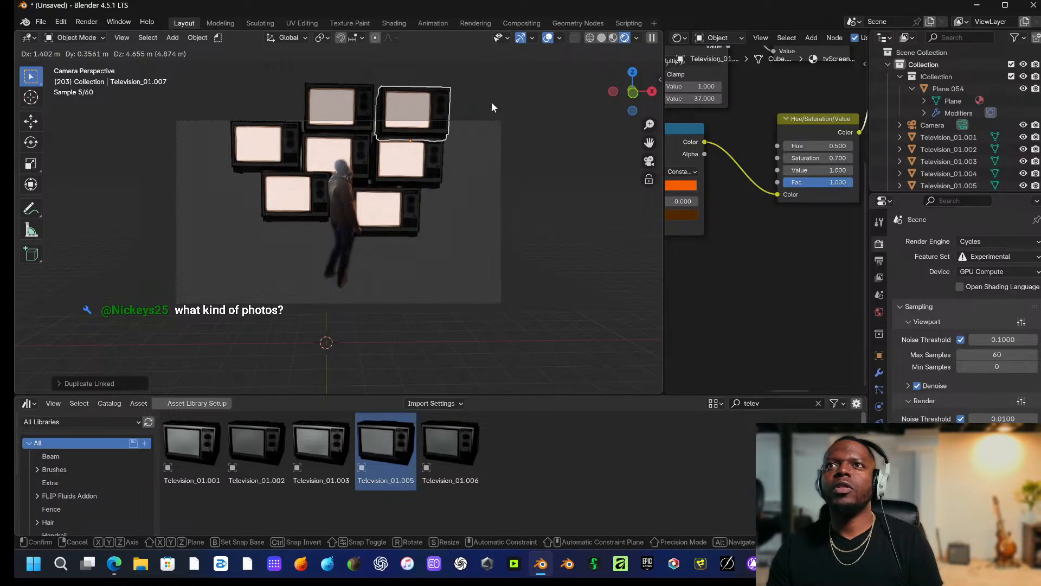
left_click(492, 102)
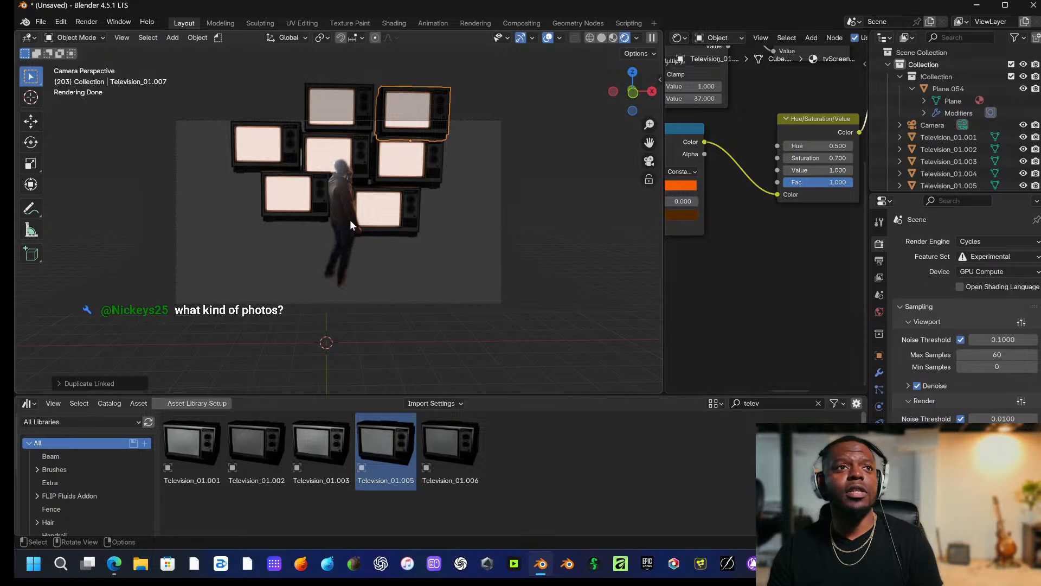
Add three linked television duplicates: one on each side of the figure's legs and one at the outer left of the middle row.
left_click(288, 214)
key("alt+d")
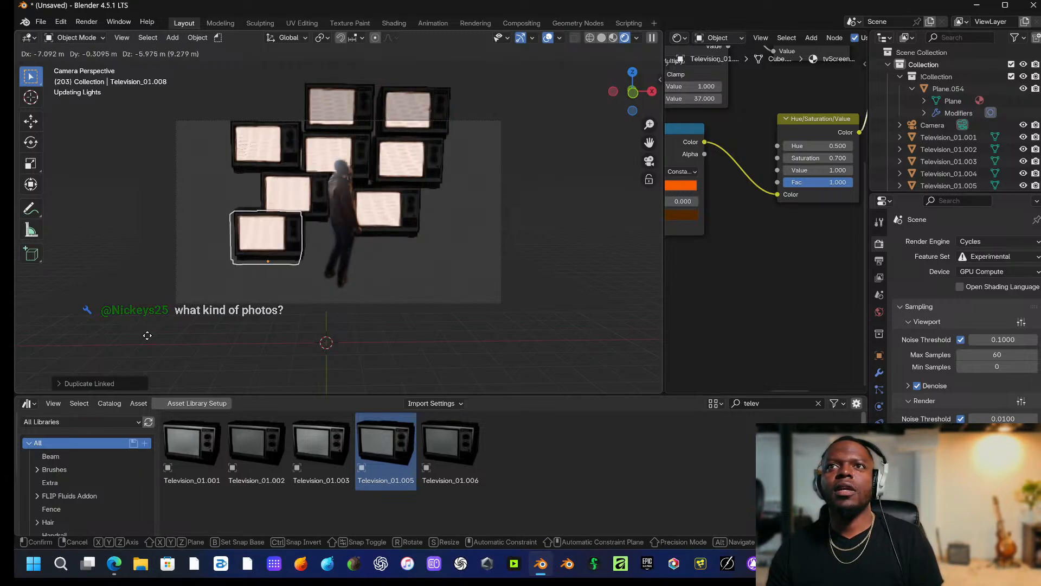
left_click(173, 345)
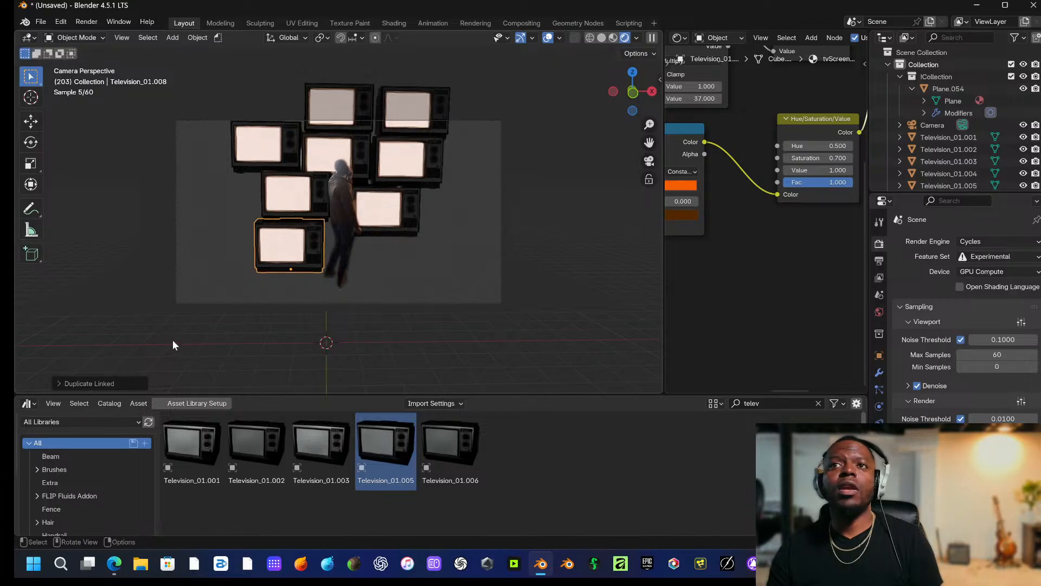
key("alt+d")
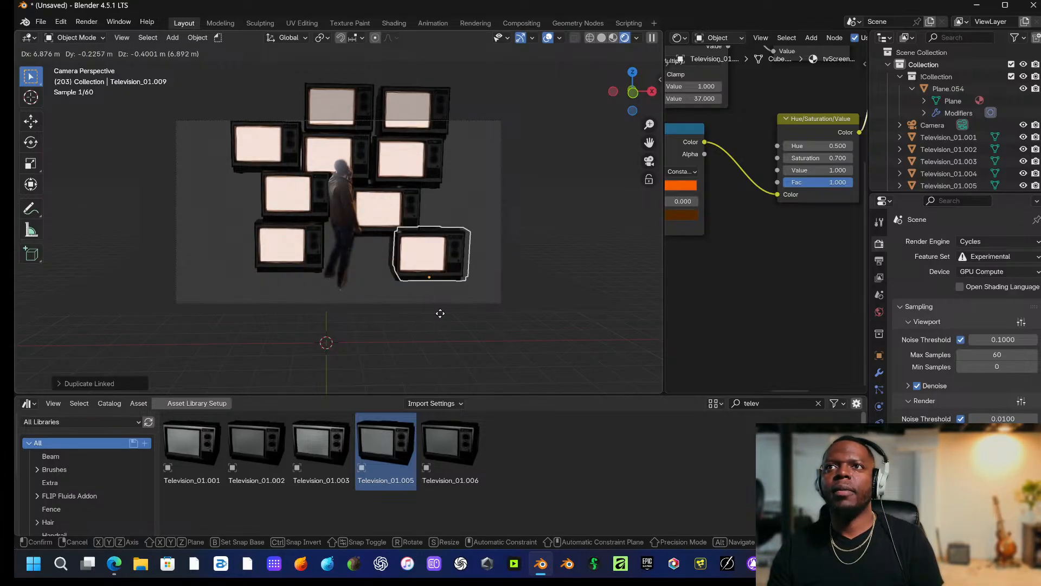
left_click(402, 314)
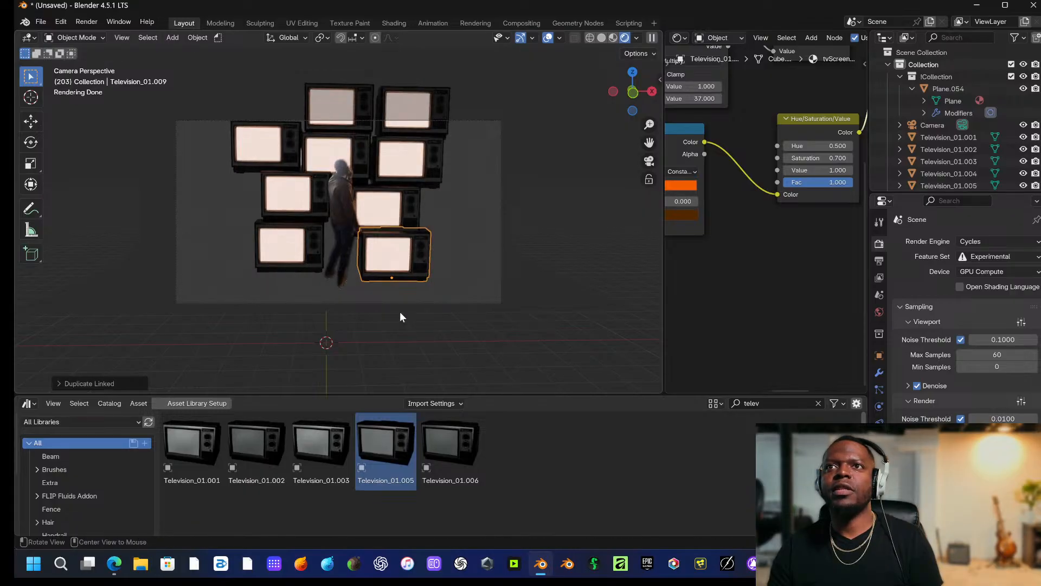
key("alt+d")
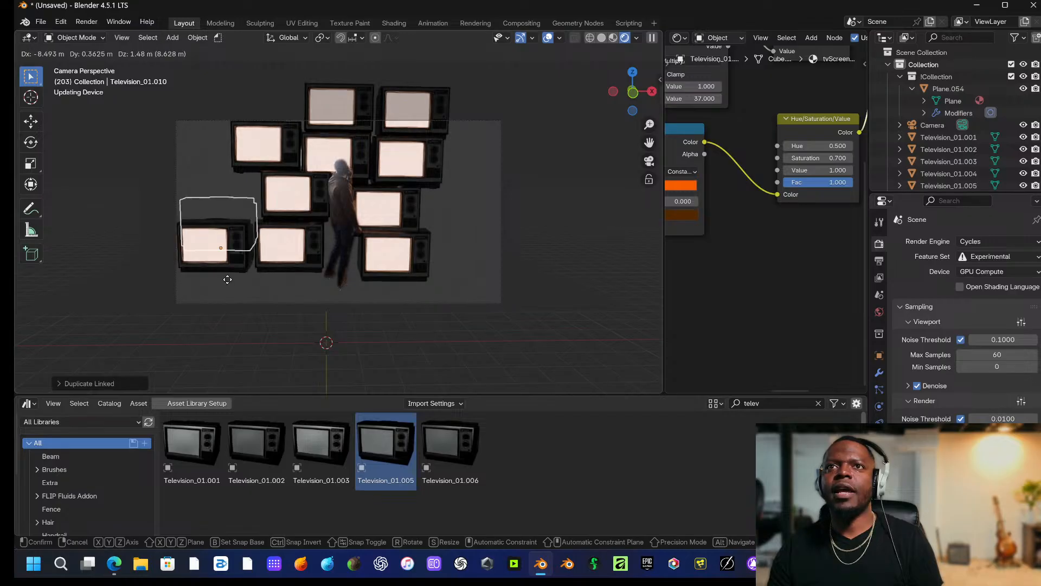
left_click(229, 259)
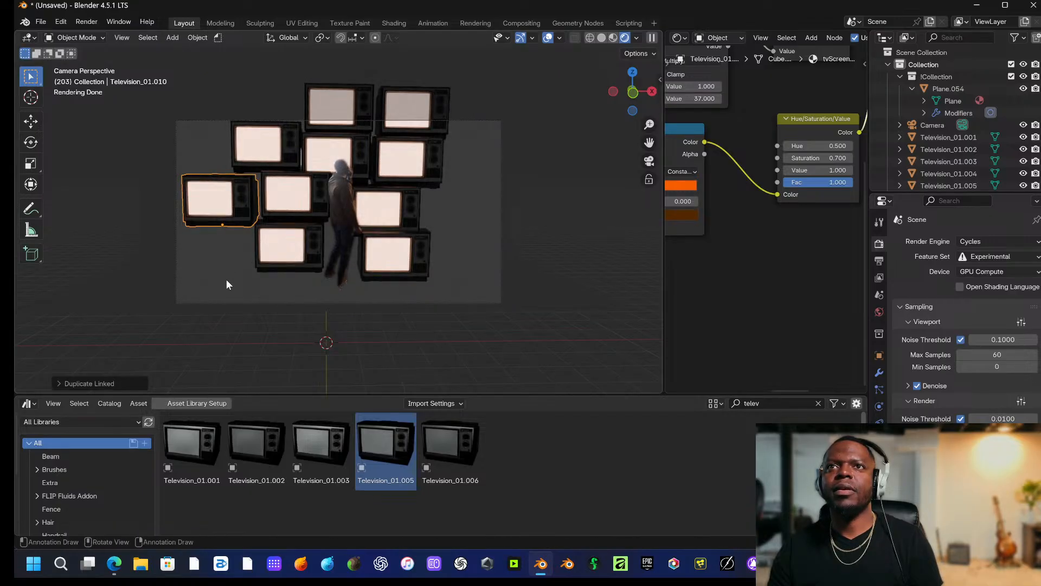
Add linked television duplicates at the lower left and lower right ends of the wall, plus one stacked above the lower right one.
key("alt+d")
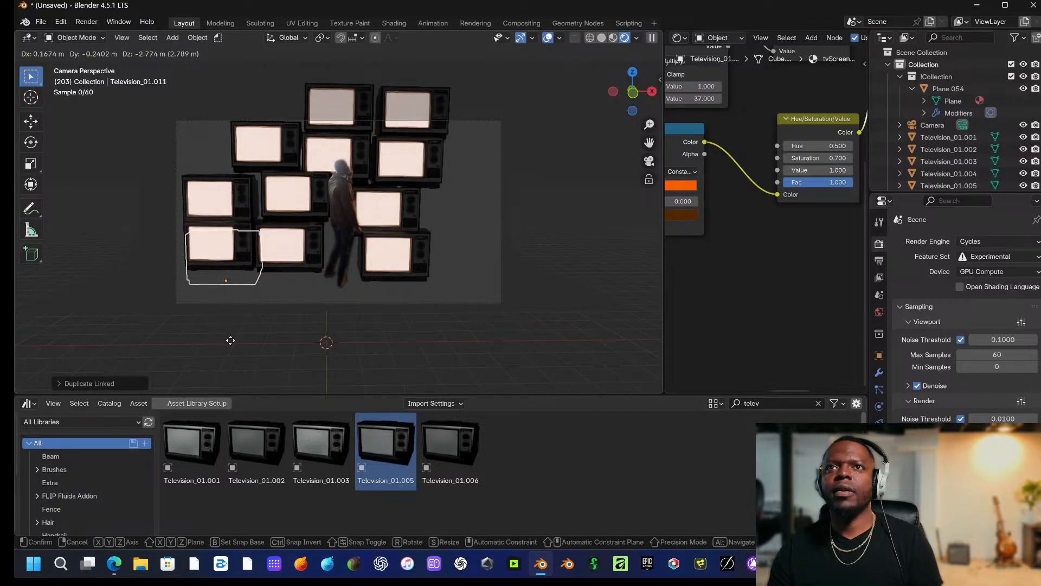
left_click(227, 335)
key("alt+d")
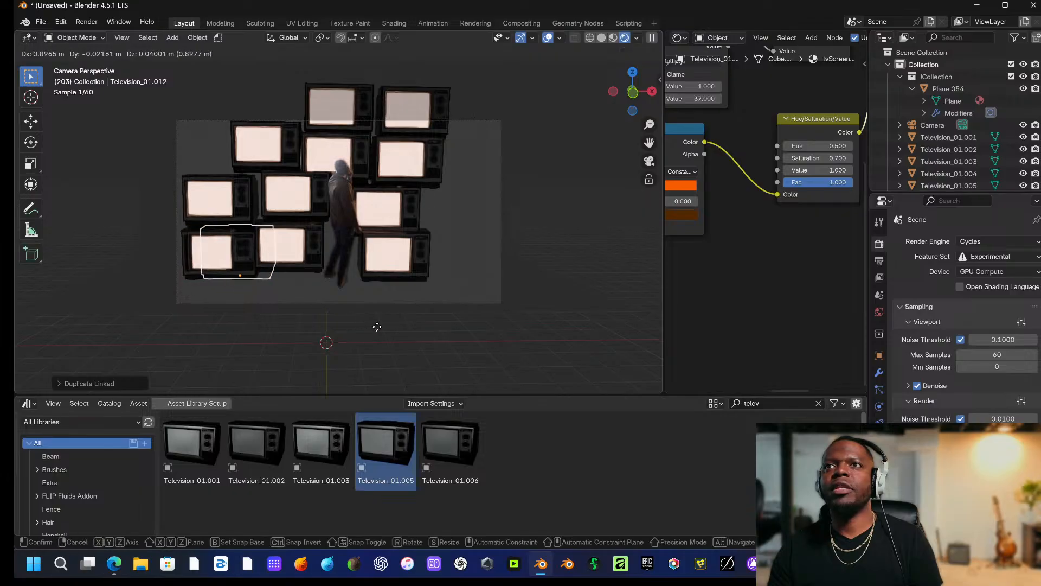
left_click(593, 317)
key("alt+d")
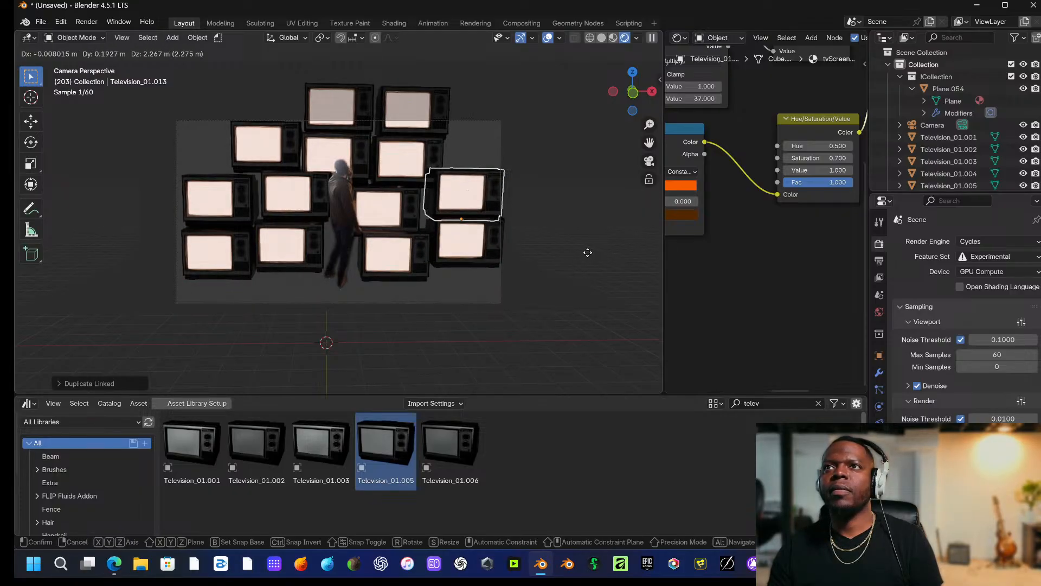
left_click(578, 252)
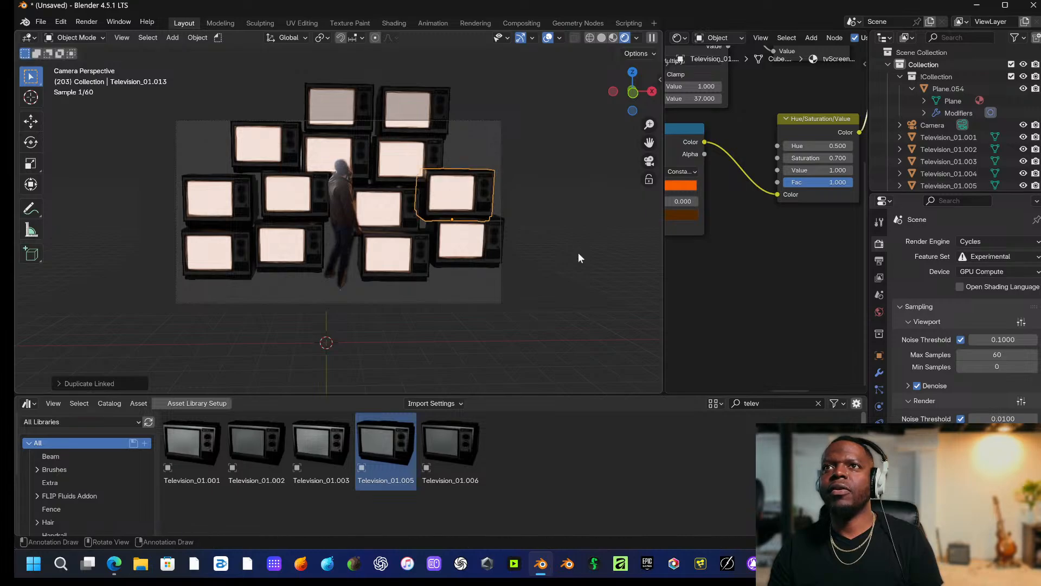
Rotate the television just right of the figure's torso about 4° around global X.
left_click(566, 304)
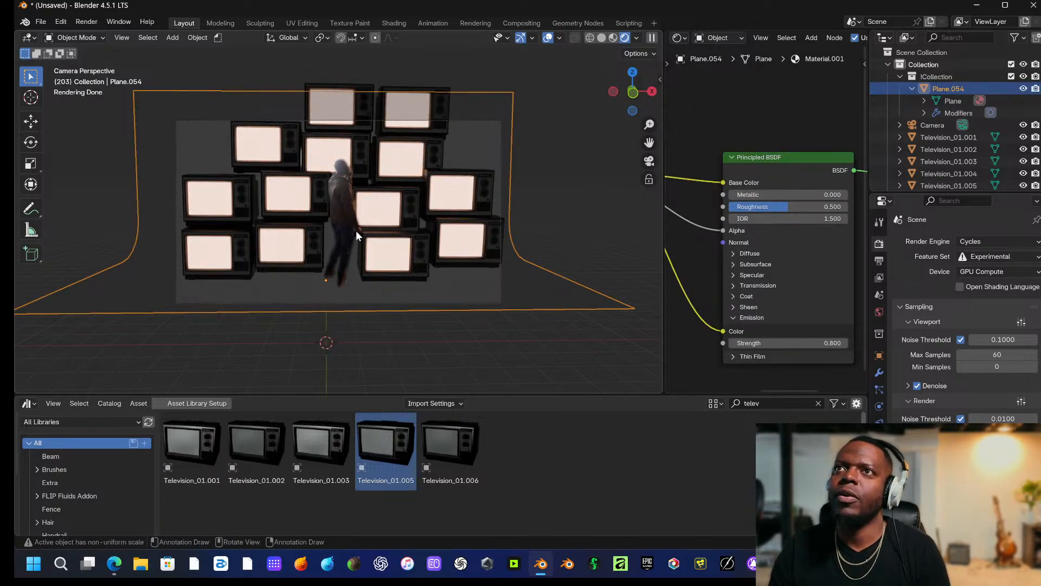
left_click(402, 200)
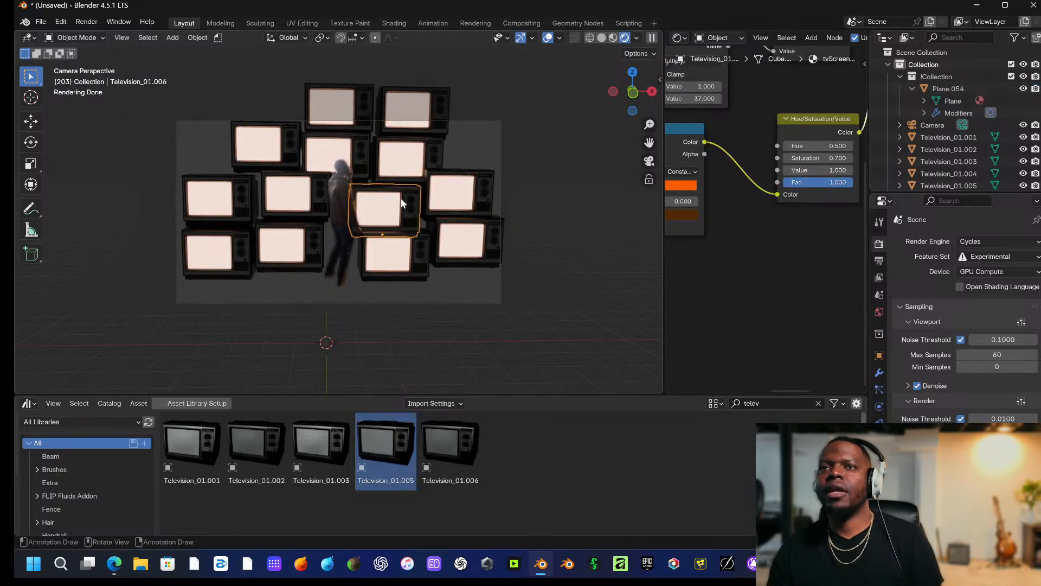
key("r")
key("x")
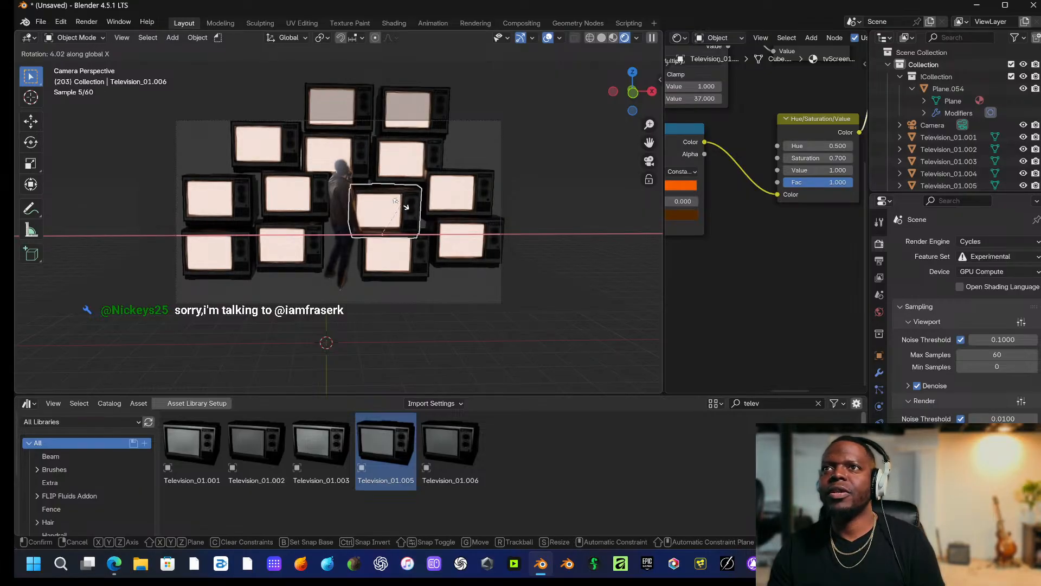
left_click(407, 207)
Rotate the rightmost middle-row television slightly around global Z.
left_click(464, 188)
left_click(462, 187)
key("r")
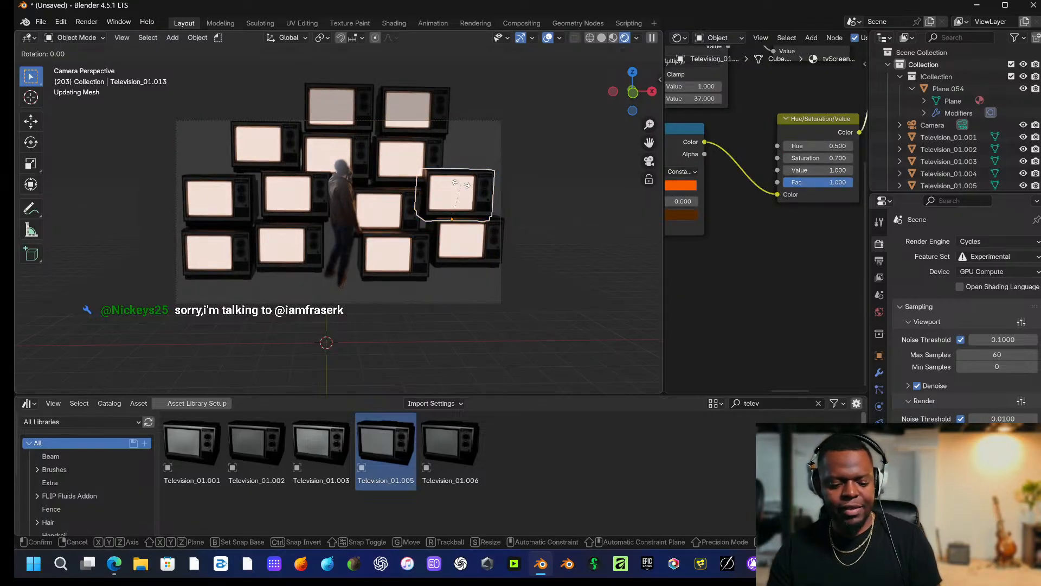
key("z")
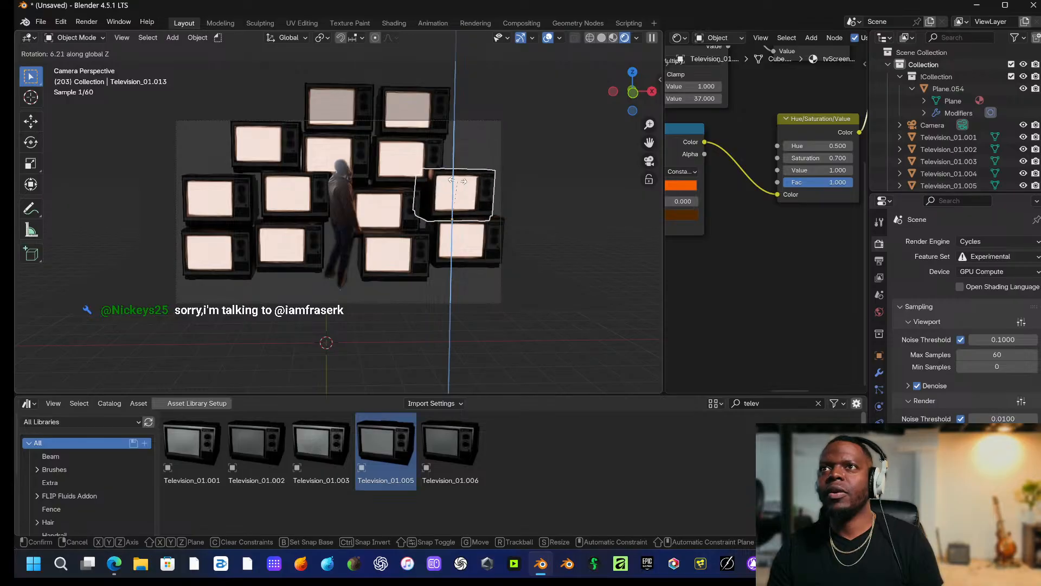
left_click(508, 163)
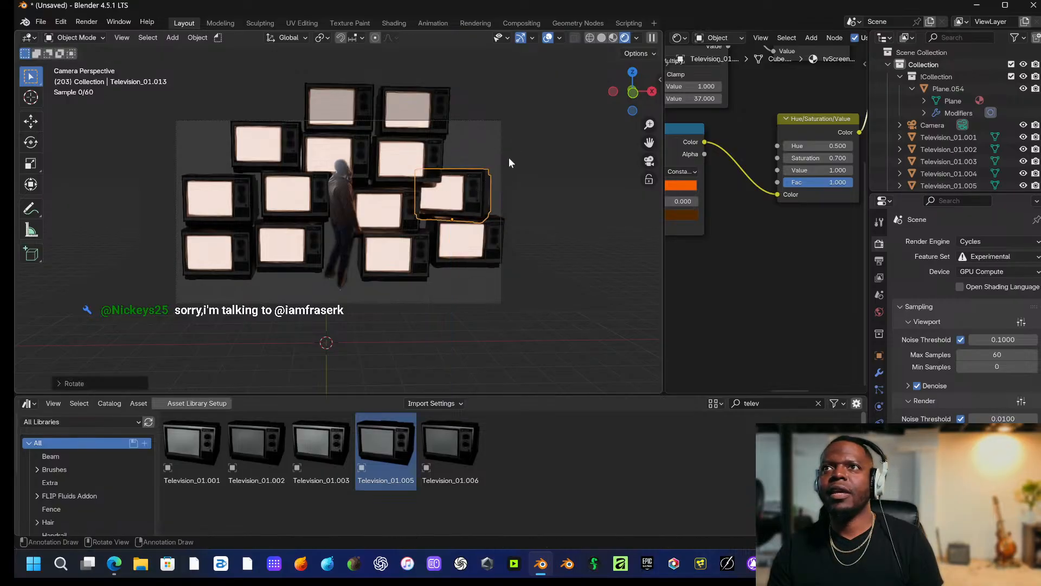
Move the rightmost middle-row television outward along global X, clear of the televisions beside the figure's torso.
key("g")
key("x")
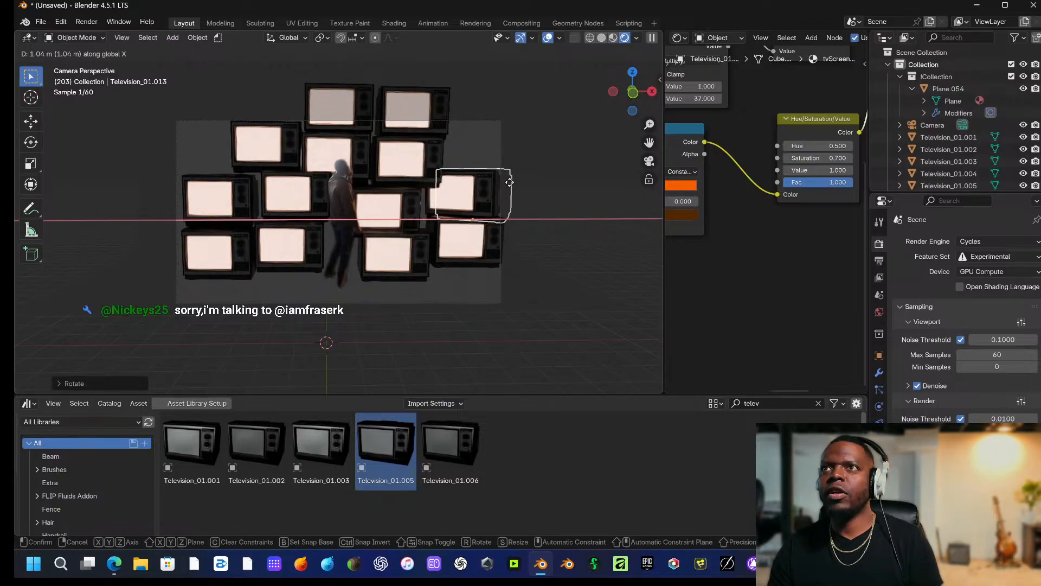
left_click(509, 181)
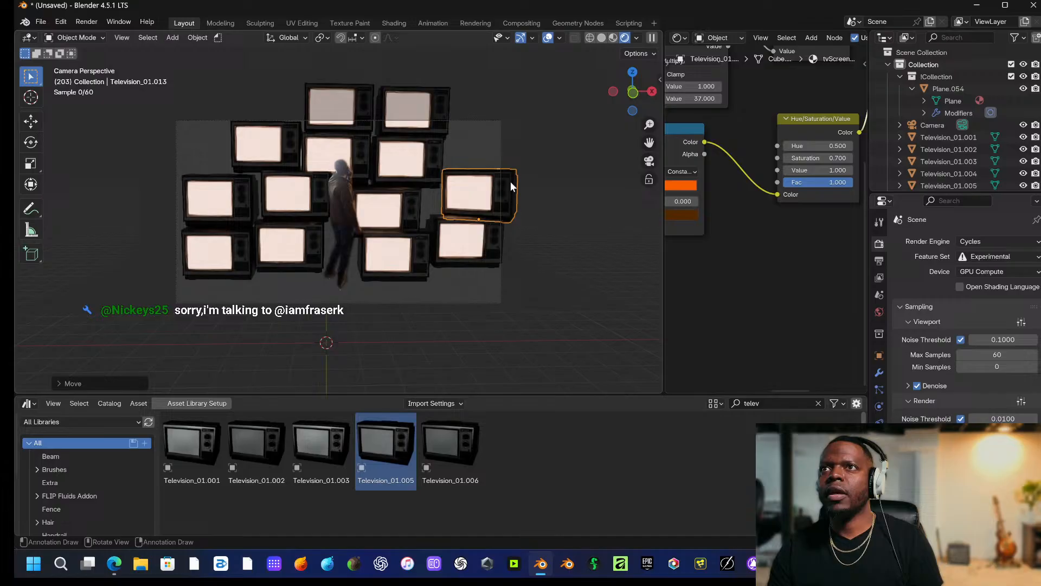
Rotate the television just right of the figure's head slightly around global Z.
left_click(420, 157)
key("r")
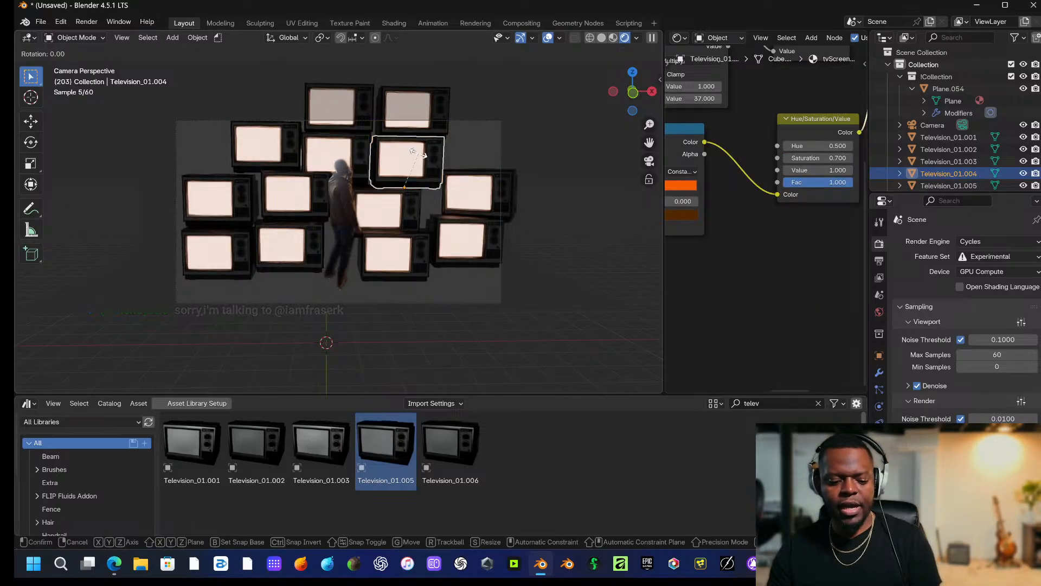
key("z")
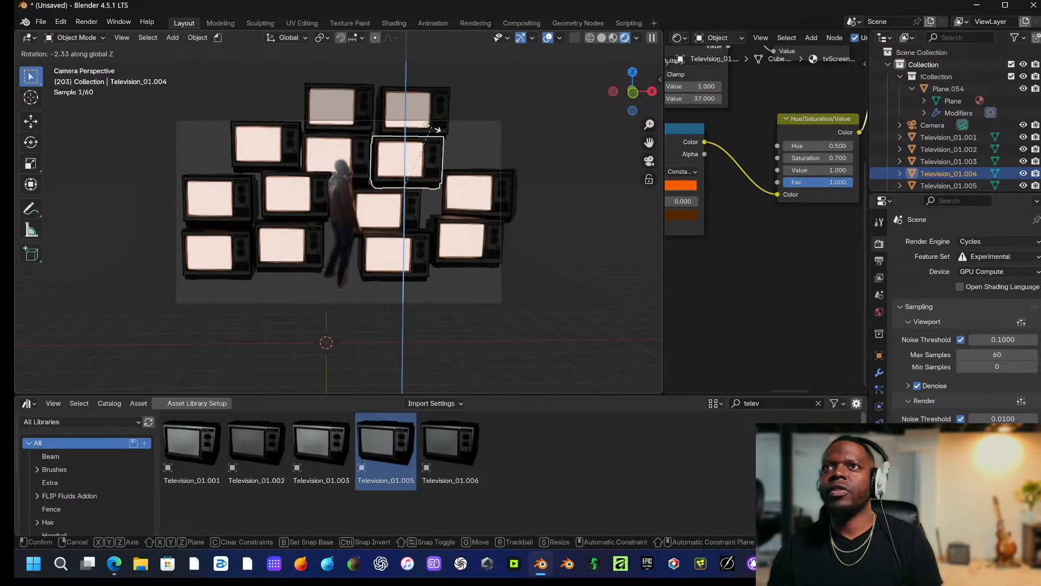
left_click(424, 109)
Rotate the right-hand television of the top row about -22° around global Z.
left_click(425, 109)
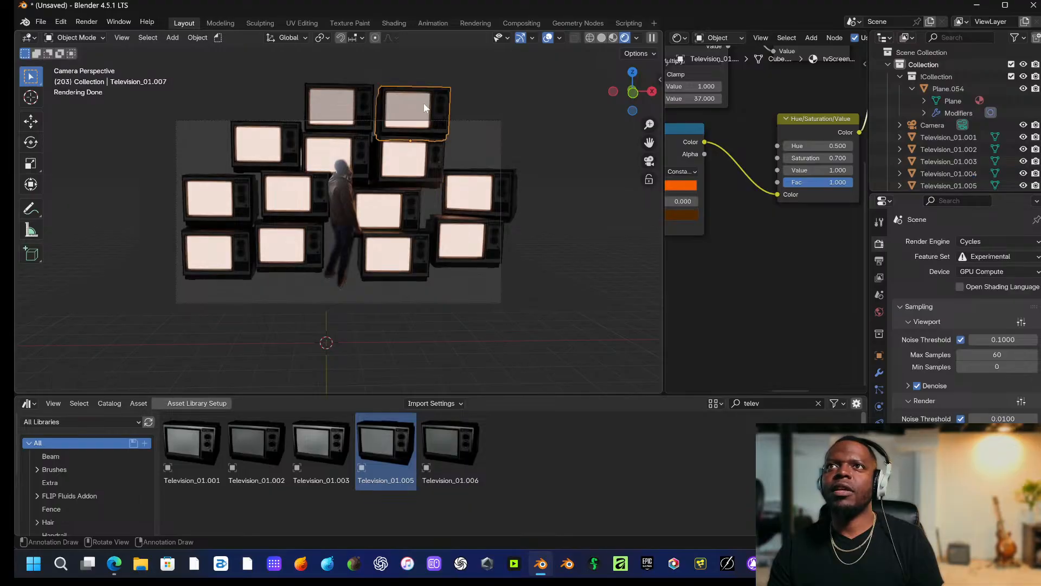
key("r")
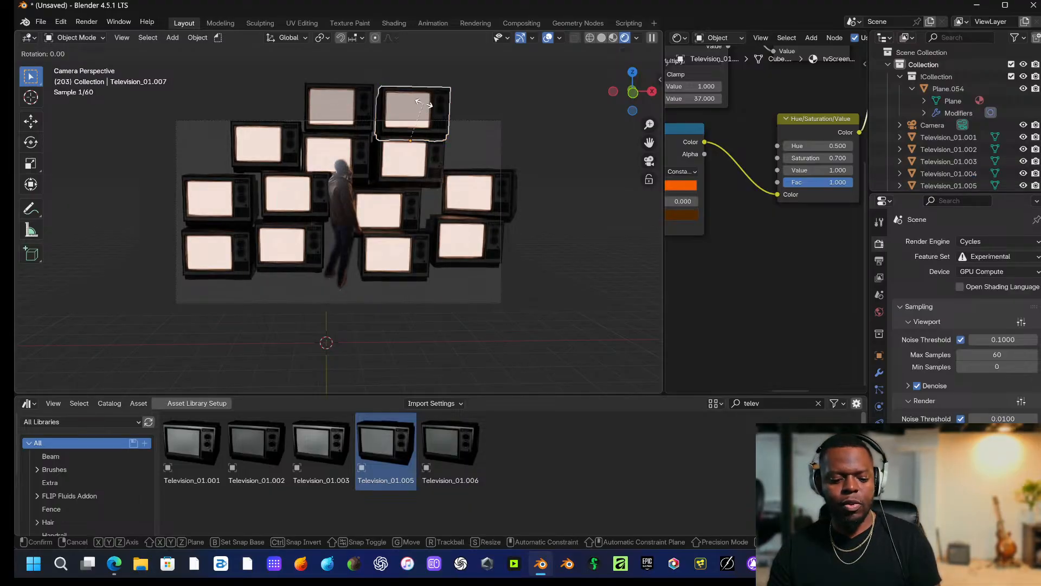
key("z")
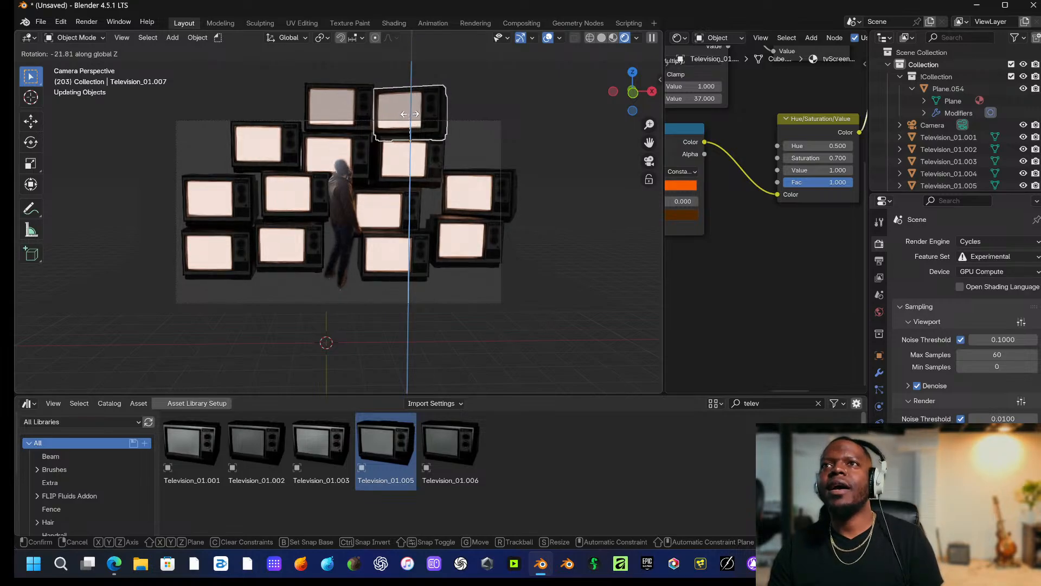
left_click(407, 114)
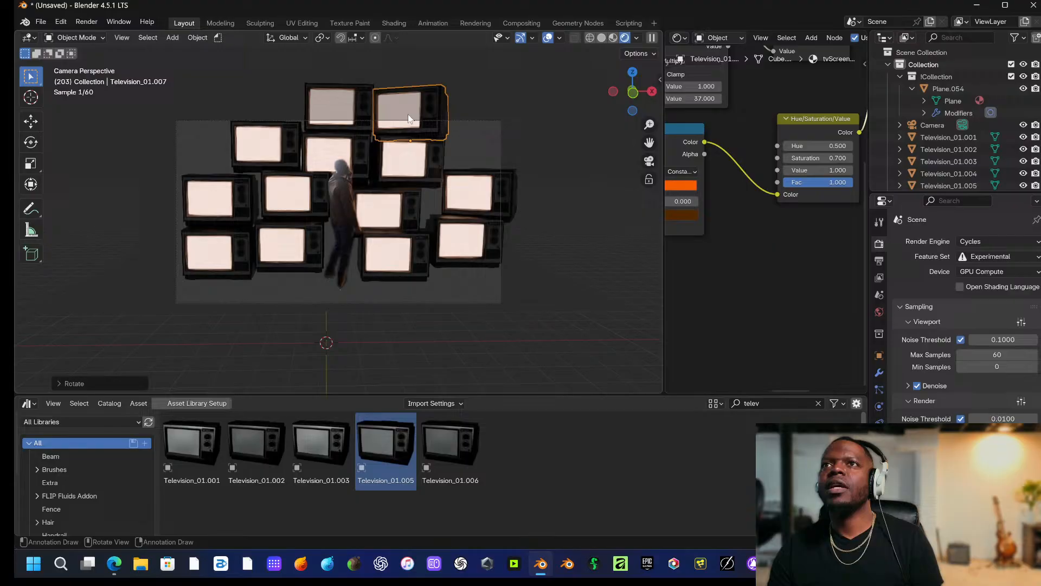
Rotate the upper left television strongly around global Z to face the figure and scale it down to about 0.65.
left_click(277, 152)
key("r")
key("z")
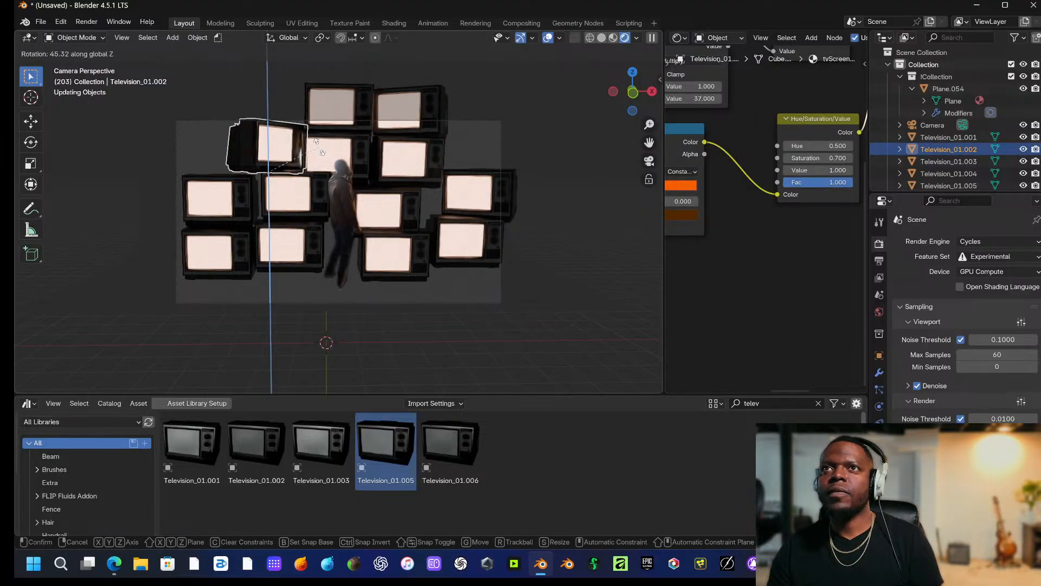
left_click(301, 144)
key("s")
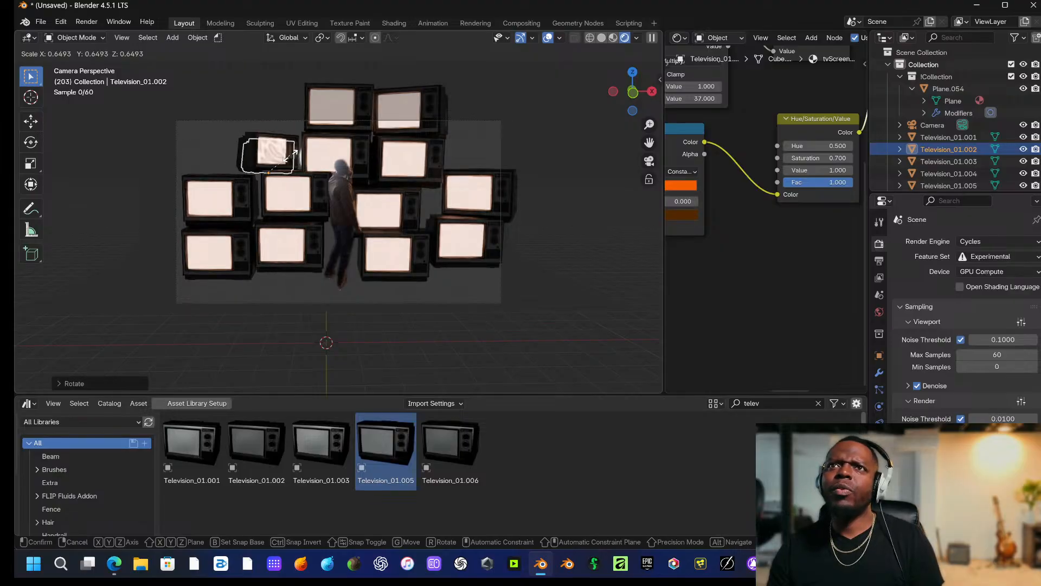
left_click(290, 157)
Scale the left-hand television of the top row down to roughly 60% of its size.
left_click(342, 146)
left_click(343, 146)
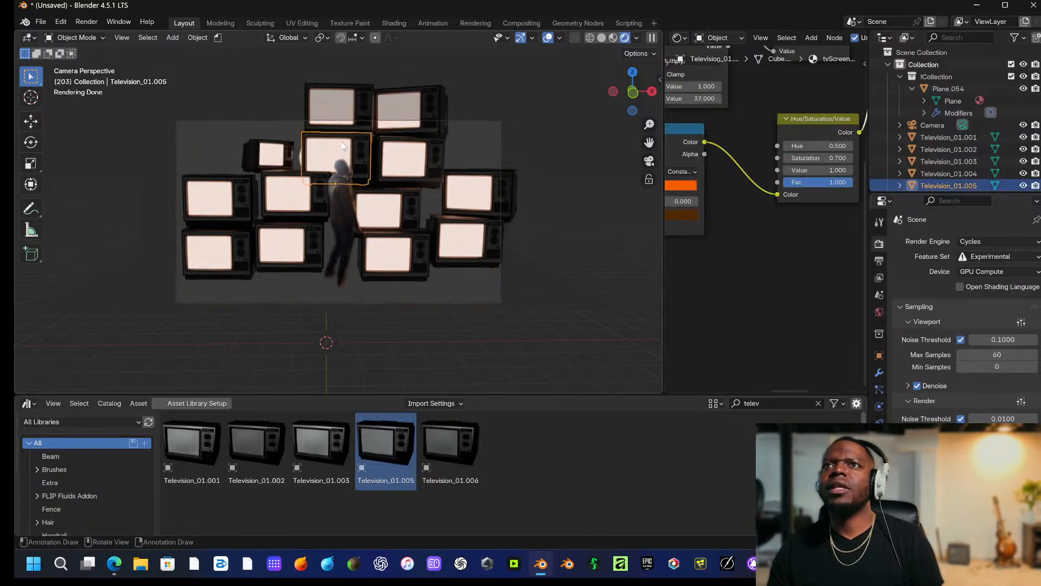
left_click(346, 99)
left_click(346, 99)
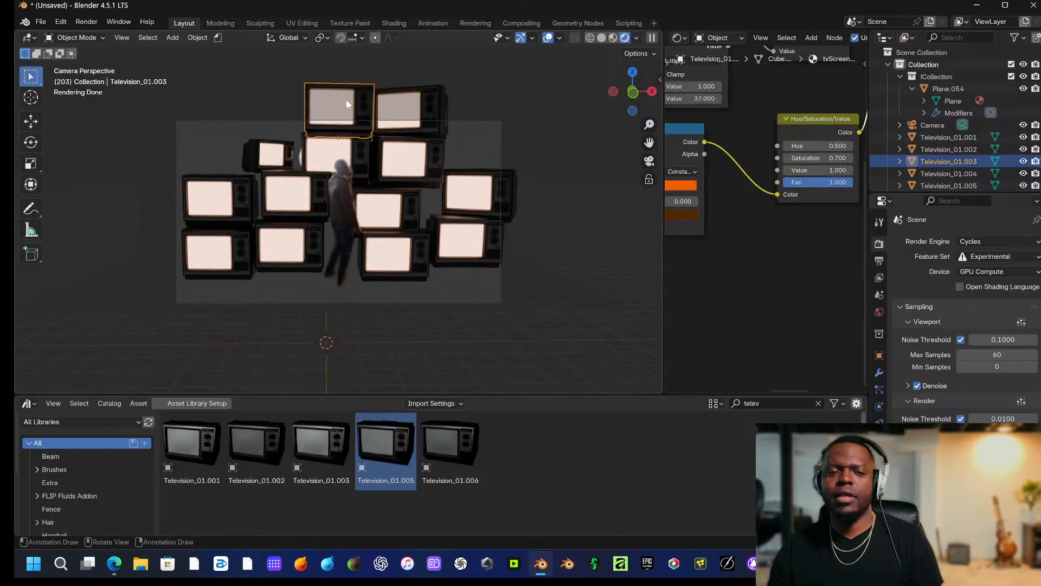
key("s")
left_click(344, 104)
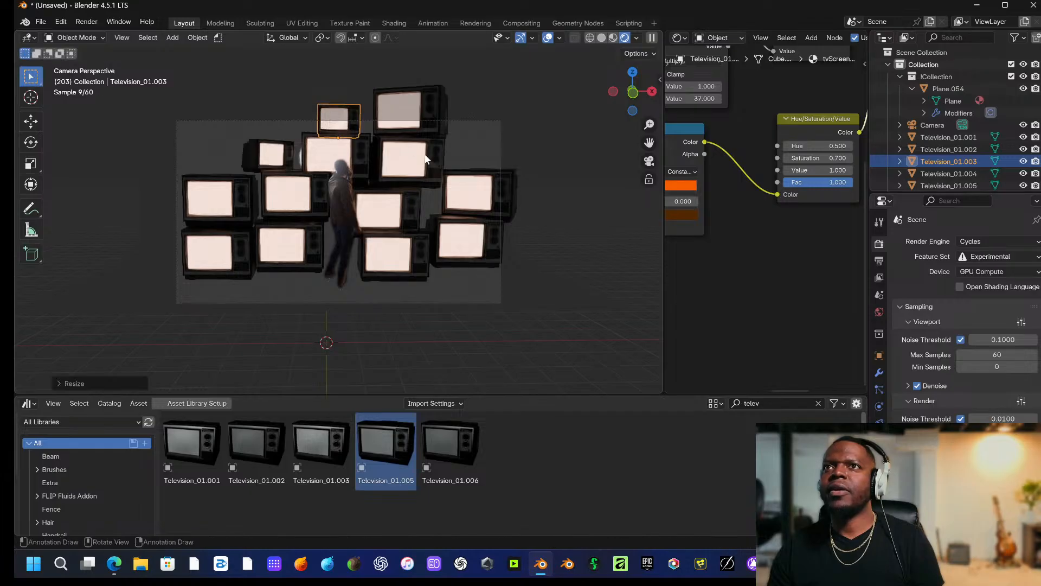
Scale the outermost right and outermost left televisions of the middle row down to roughly two-thirds of their size.
left_click(461, 180)
left_click(461, 180)
key("s")
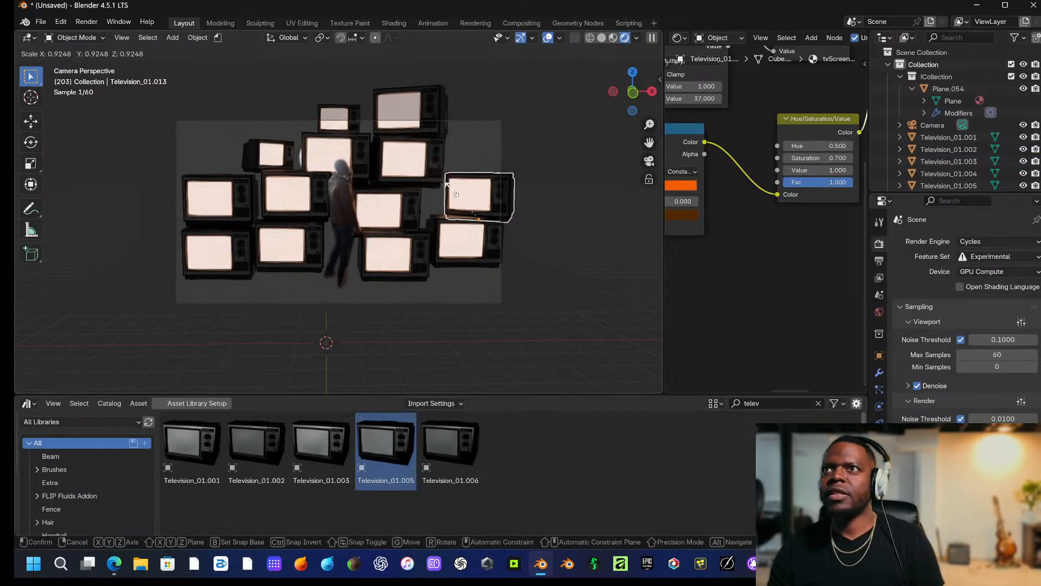
left_click(448, 199)
left_click(239, 198)
left_click(238, 197)
key("s")
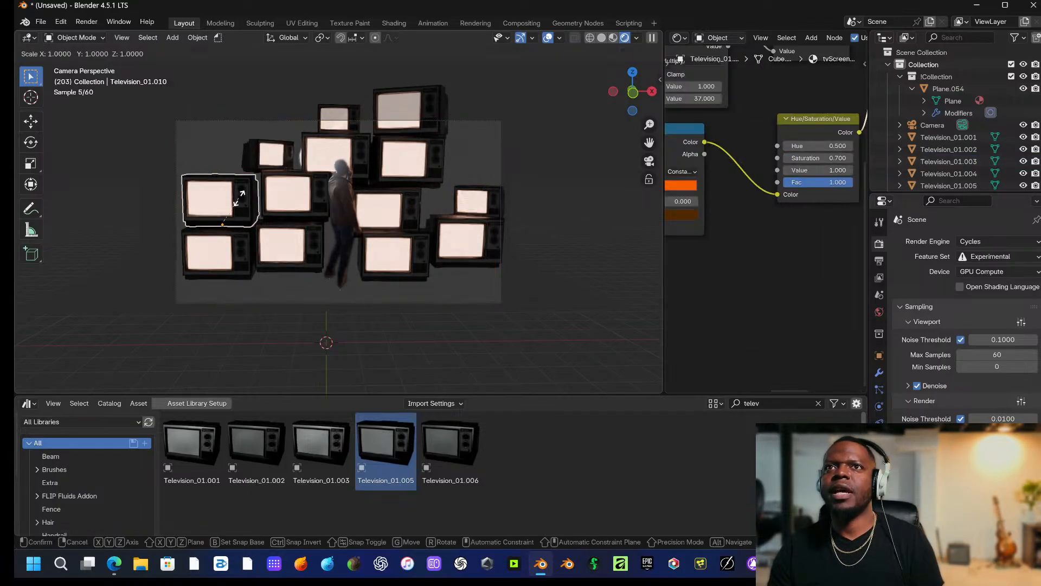
left_click(225, 212)
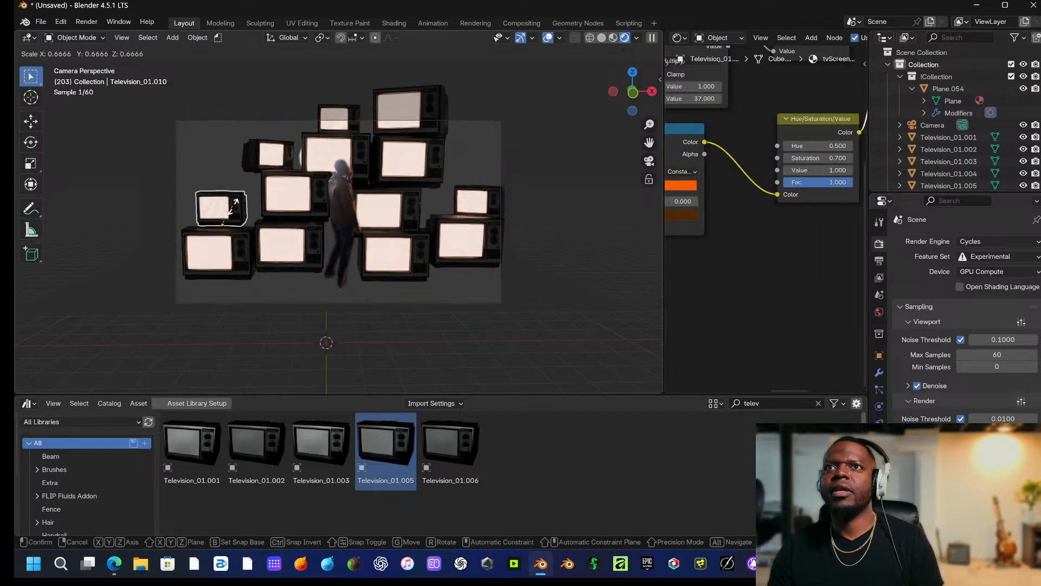
Scale up the television just right of the figure's torso slightly.
left_click(379, 211)
left_click(380, 210)
key("s")
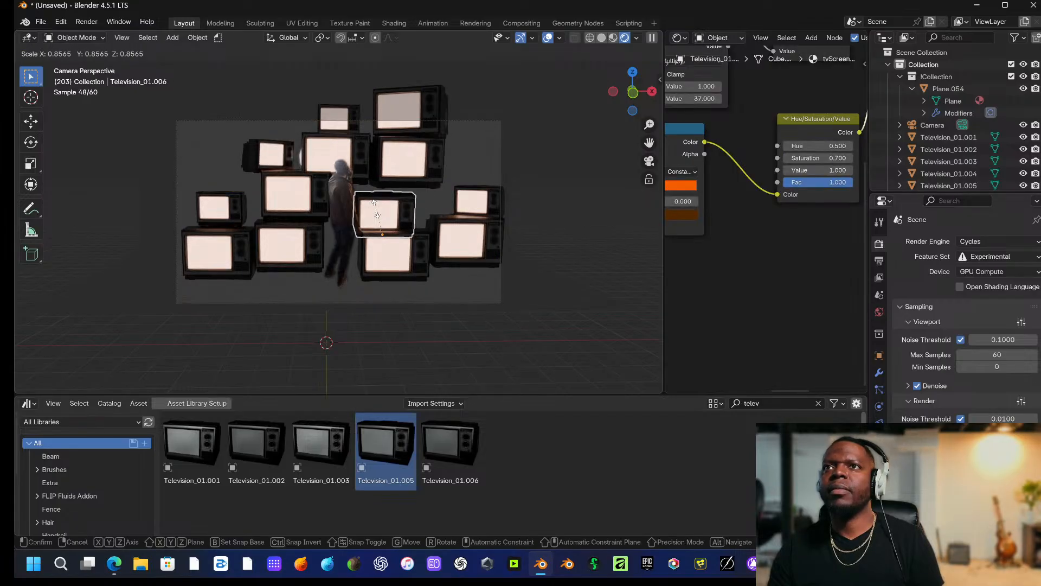
left_click(386, 202)
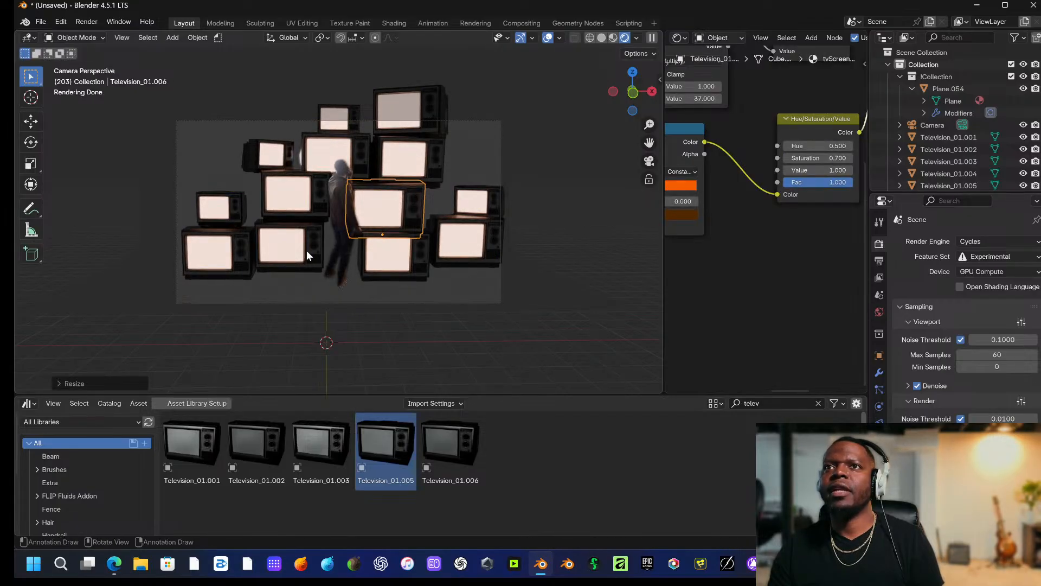
Scale the television just right of the figure's head down to roughly 70% of its size.
left_click(413, 154)
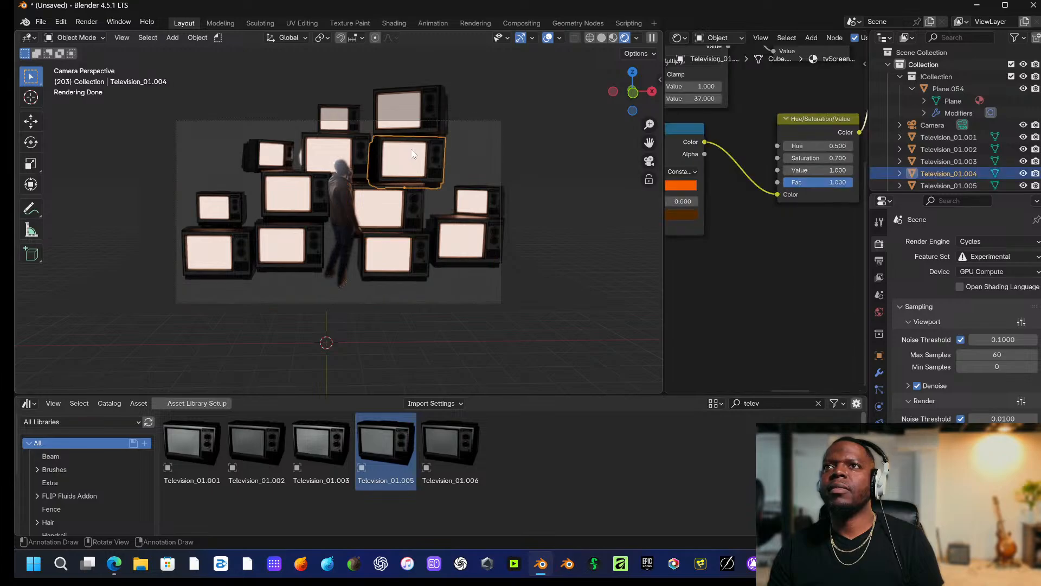
key("s")
left_click(400, 164)
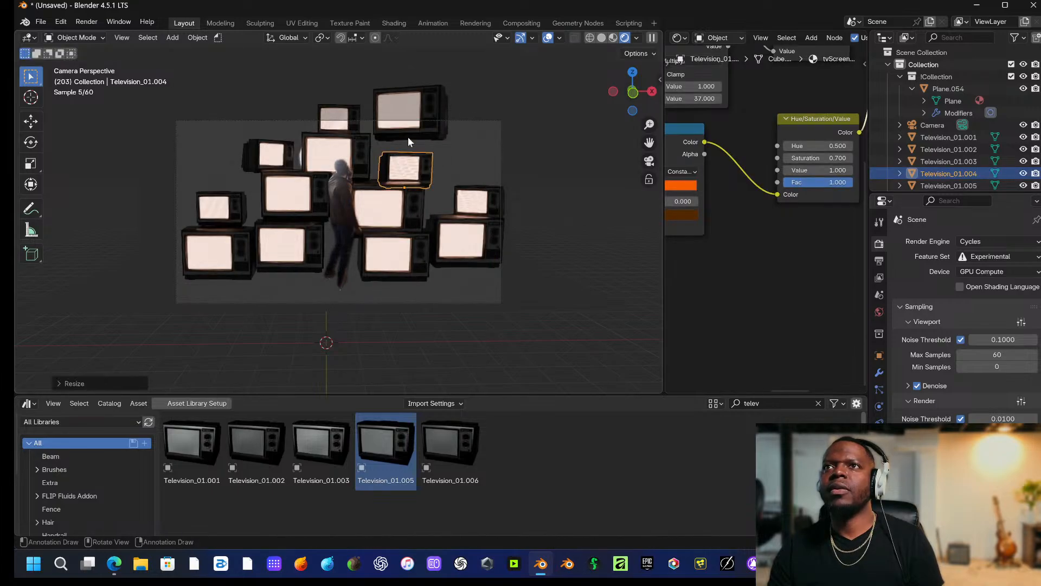
Lower the top right television about 1.9 m along global Z and push it back along global Y behind the shrunken one.
left_click(409, 133)
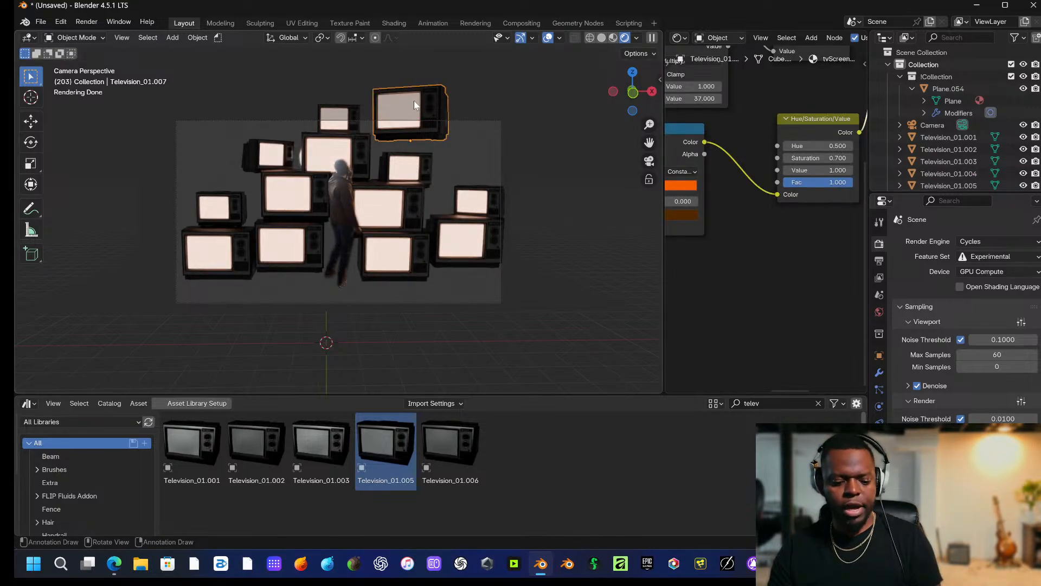
key("g")
key("z")
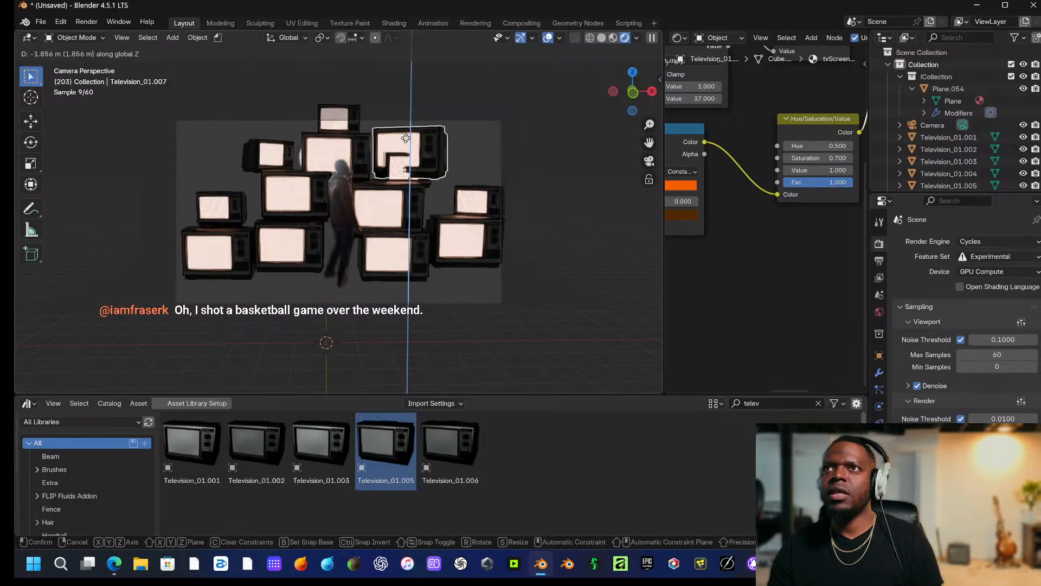
left_click(406, 139)
key("g")
key("y")
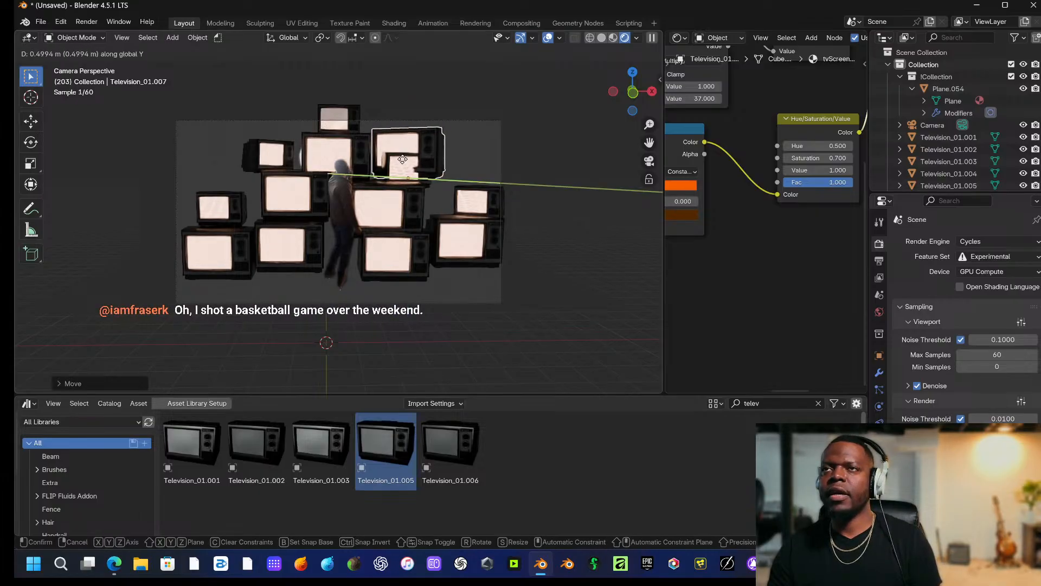
left_click(391, 186)
left_click(450, 148)
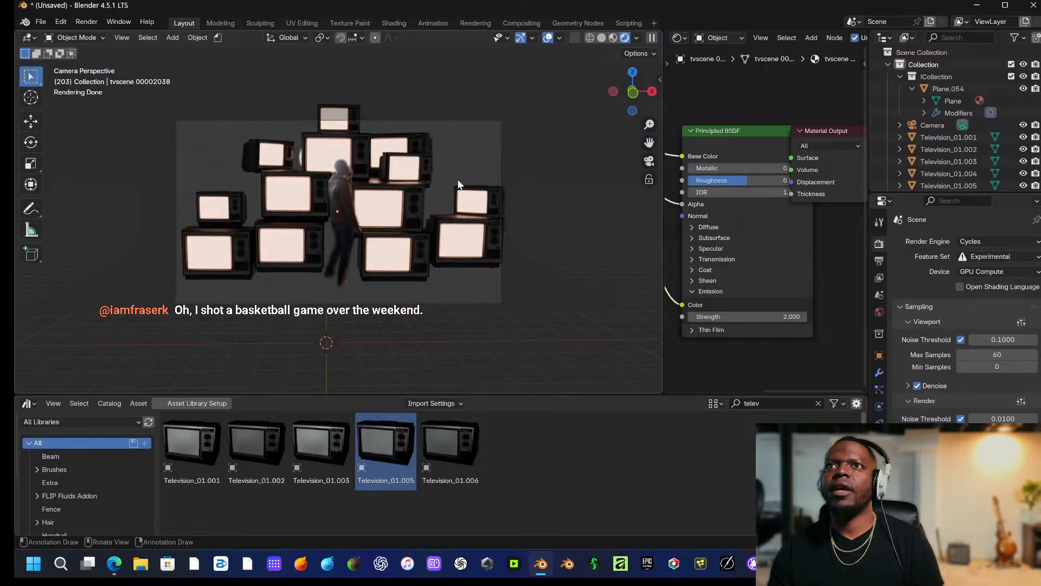
Add a linked duplicate of the small upper left television beside it toward the figure's head, shifting it slightly along global X.
left_click(284, 163)
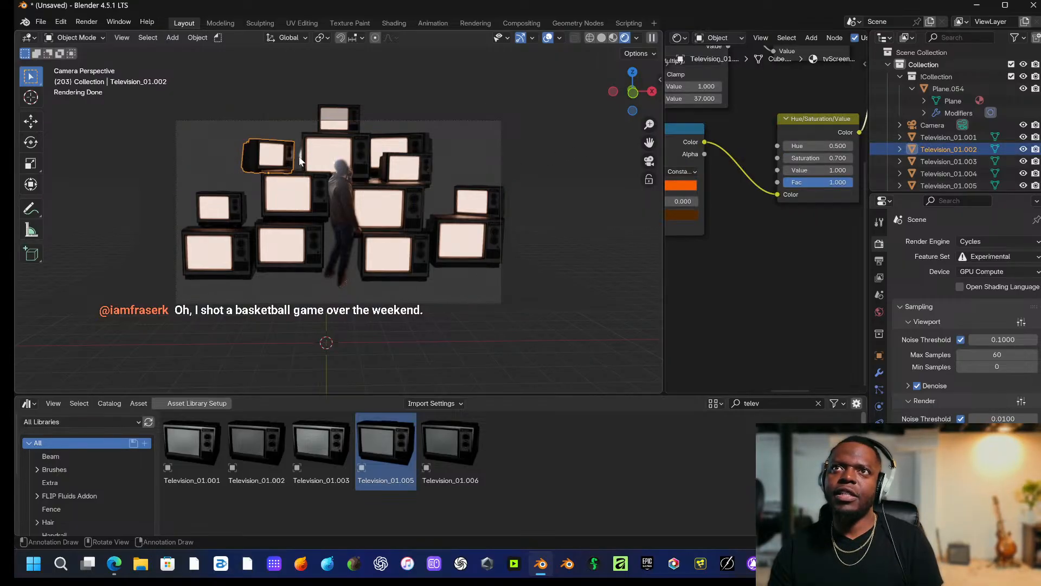
left_click(287, 160)
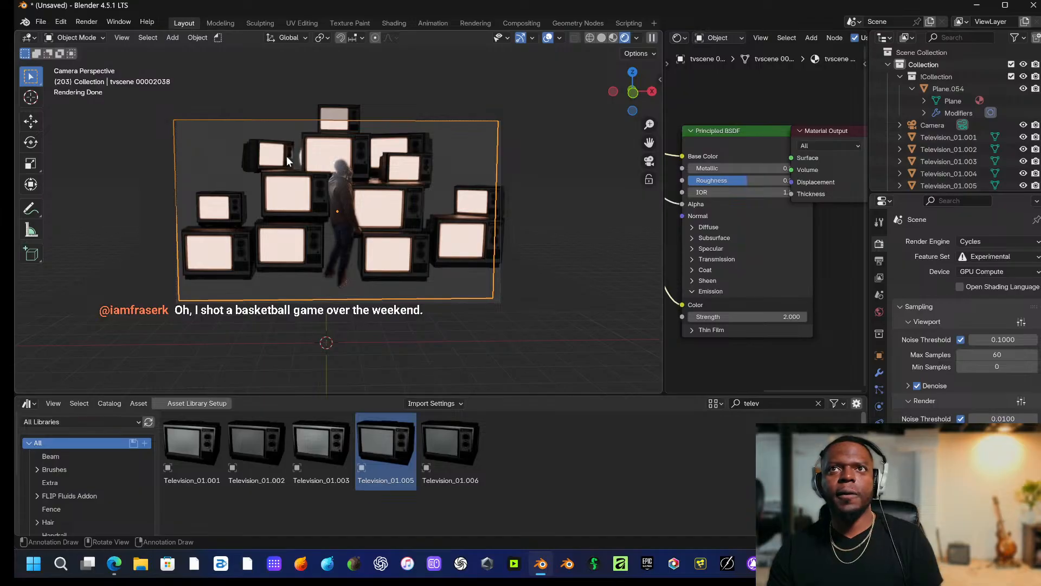
left_click(274, 159)
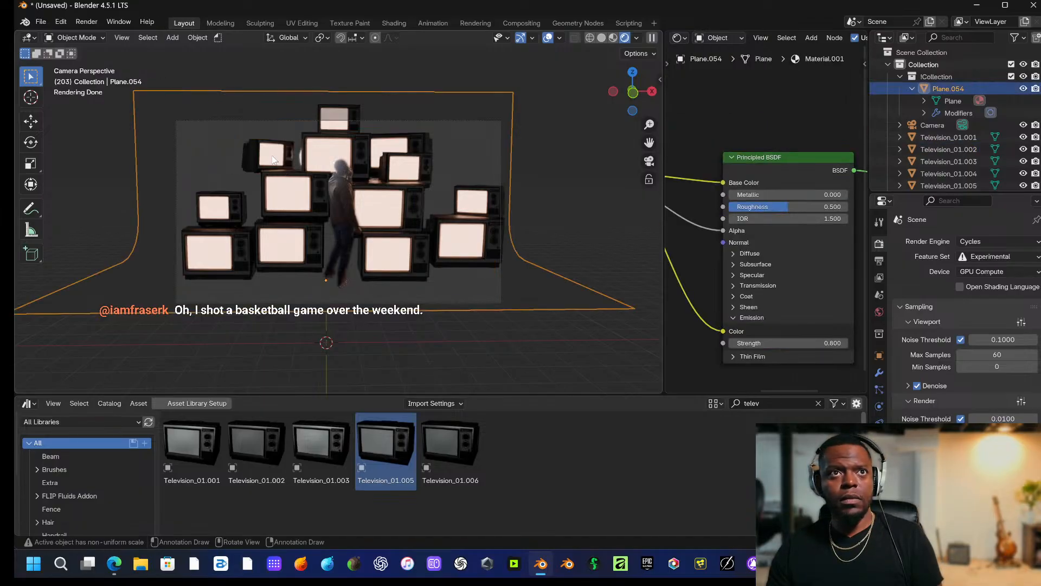
left_click(274, 159)
left_click(274, 159)
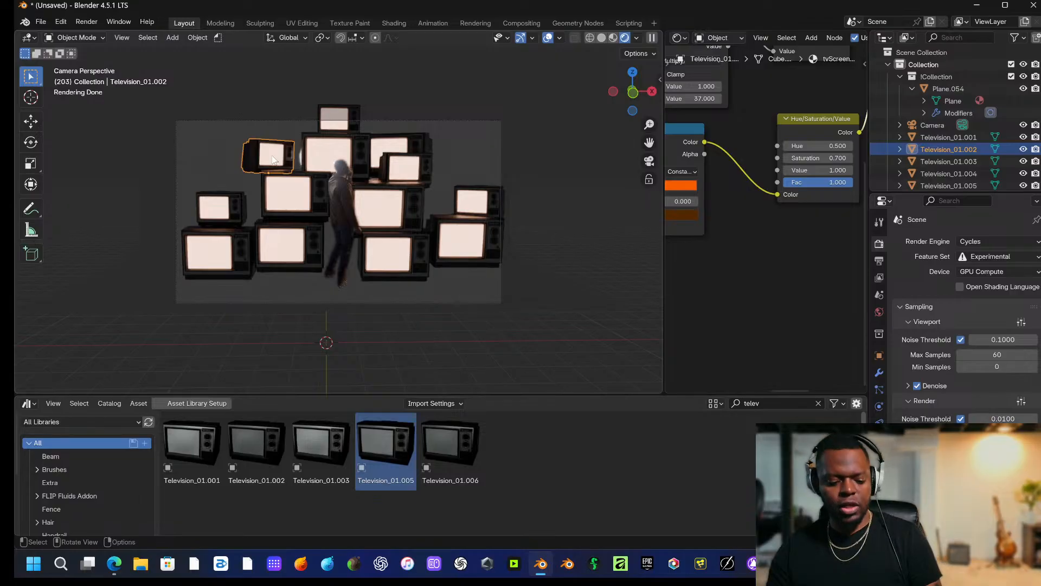
key("shift+d")
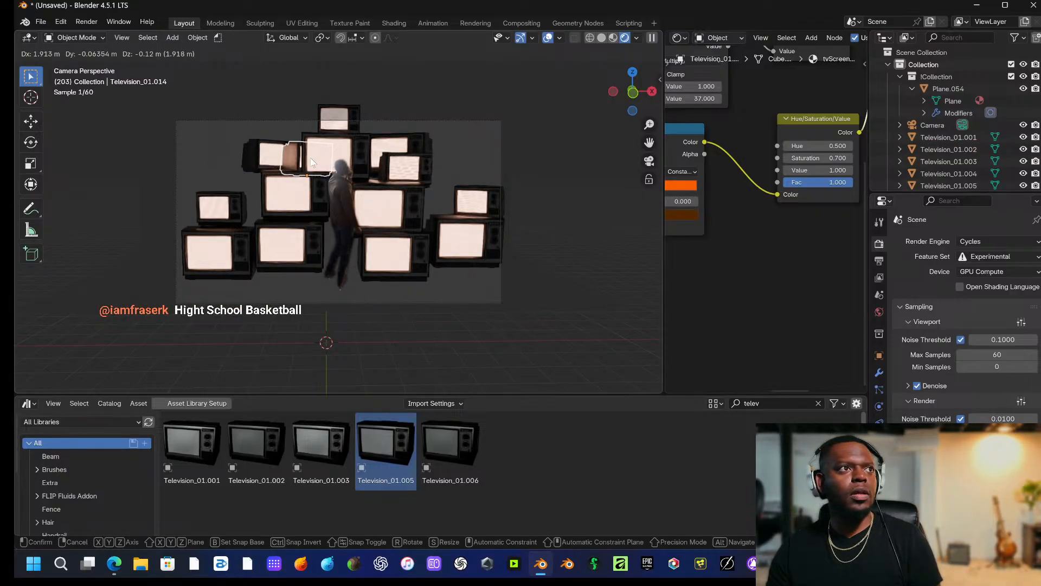
left_click(310, 158)
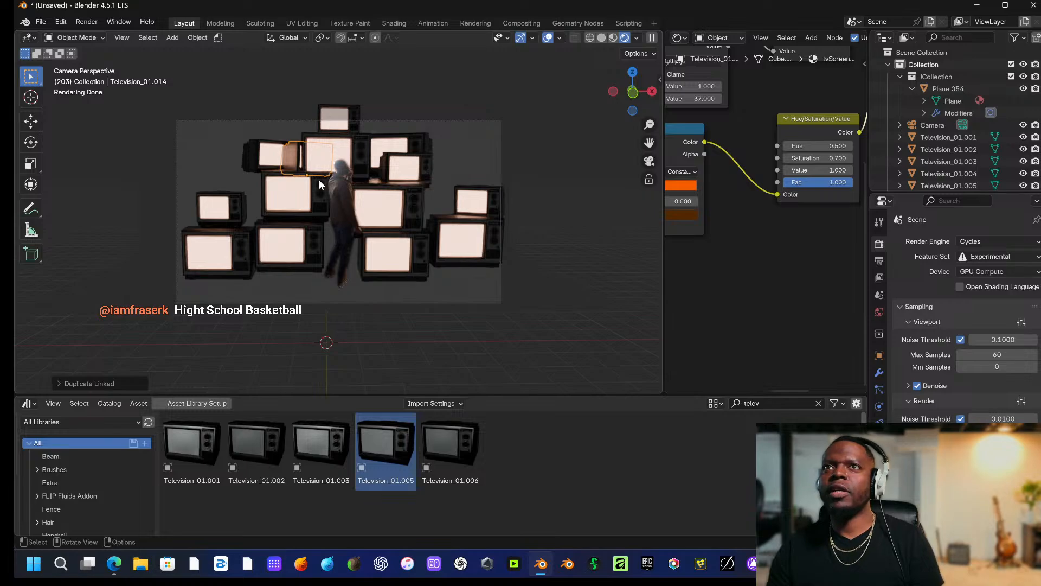
key("g")
key("x")
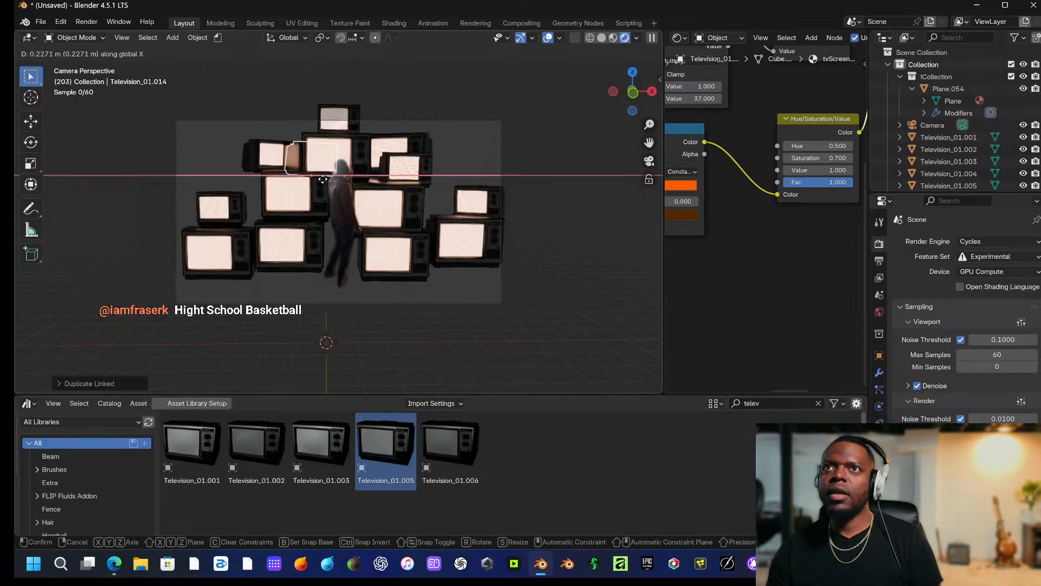
left_click(324, 179)
Delete the linked duplicate placed between the small upper left television and the figure's head.
left_click(461, 101)
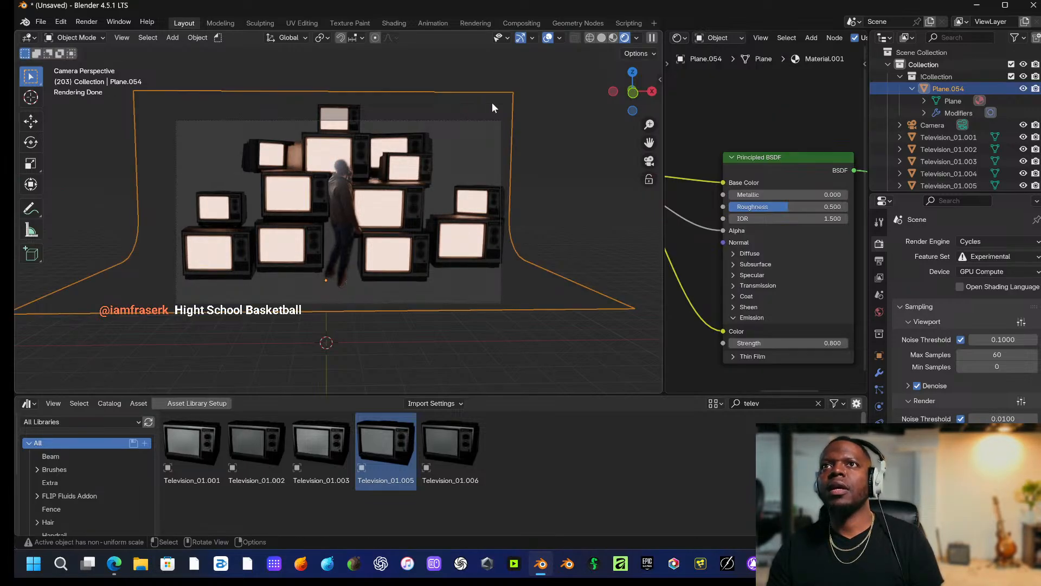
left_click(293, 157)
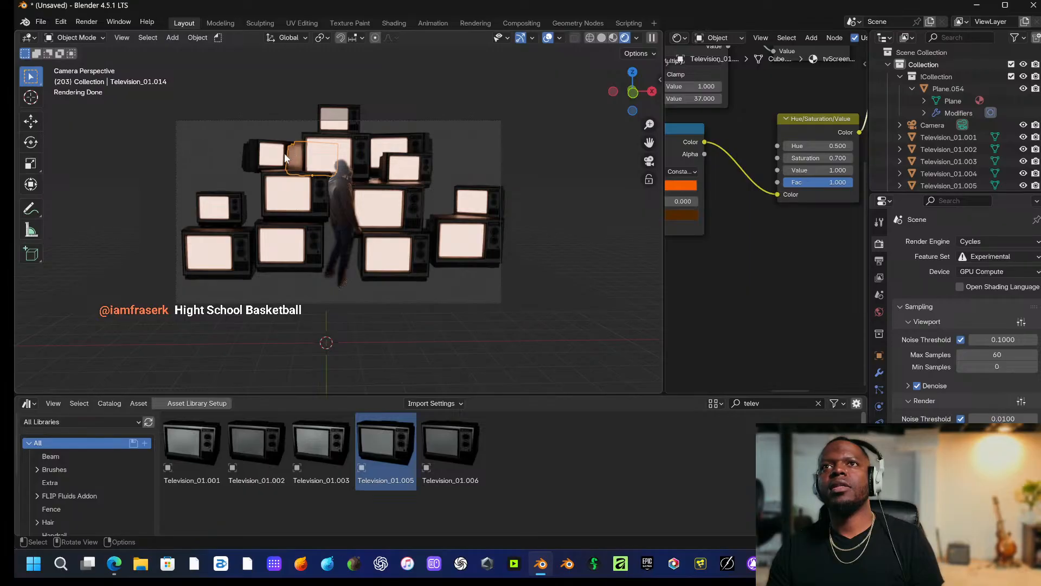
key("x")
left_click(267, 161)
Move the small upper left television about 0.83 m along global X toward the figure's head.
left_click(267, 160)
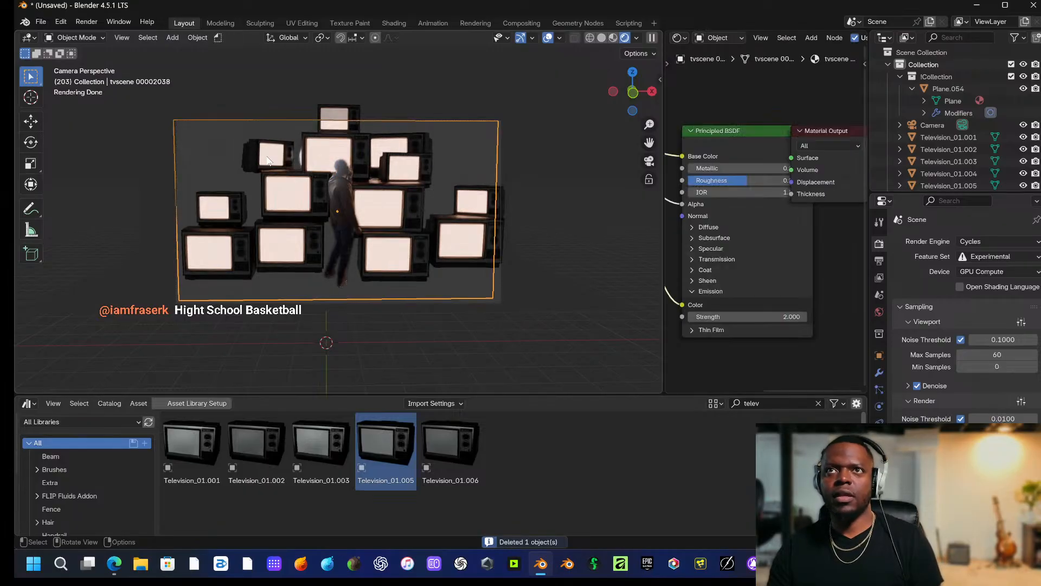
left_click(265, 164)
key("g")
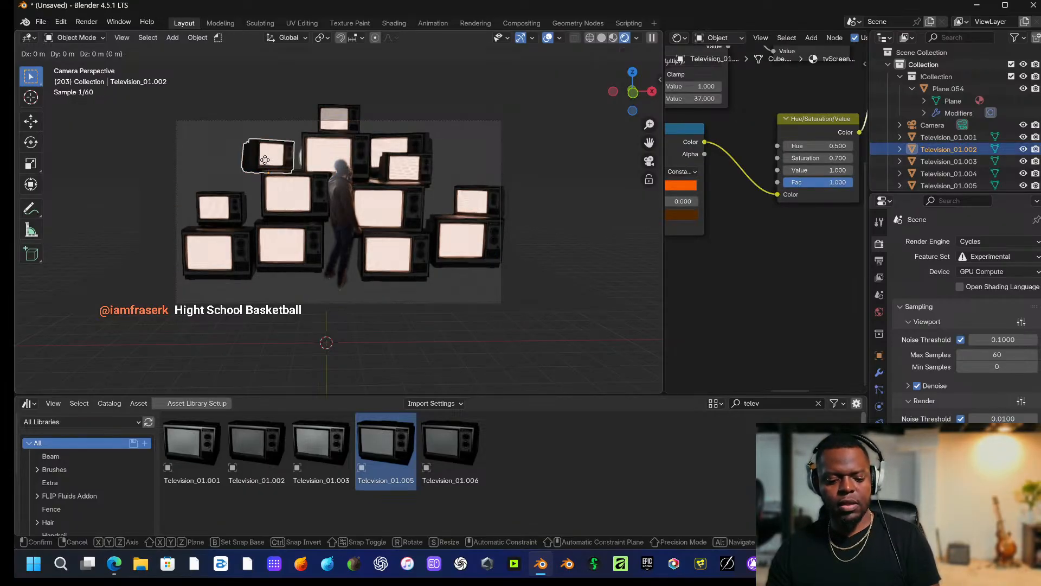
key("x")
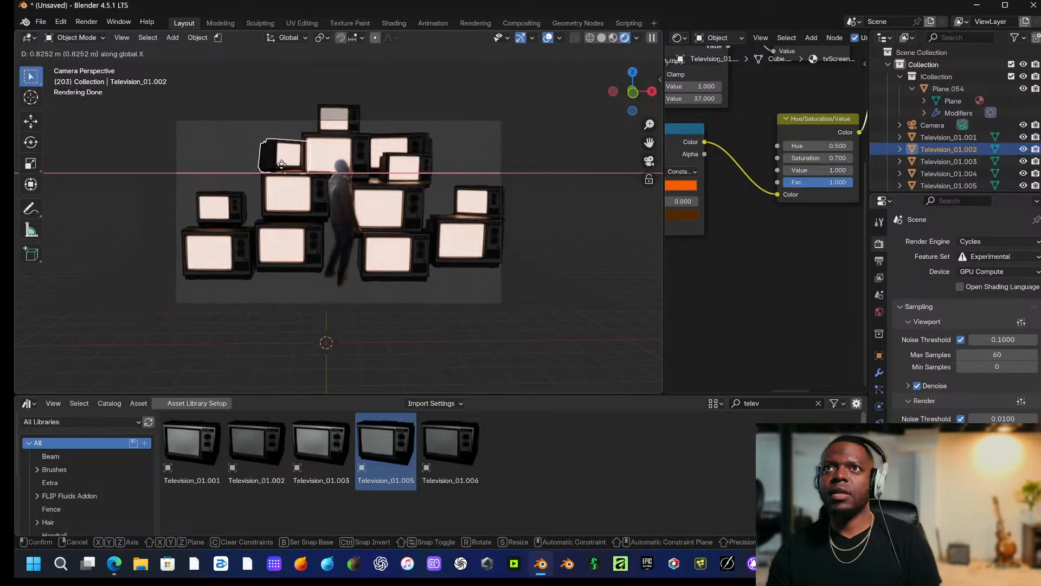
left_click(282, 164)
left_click(302, 119)
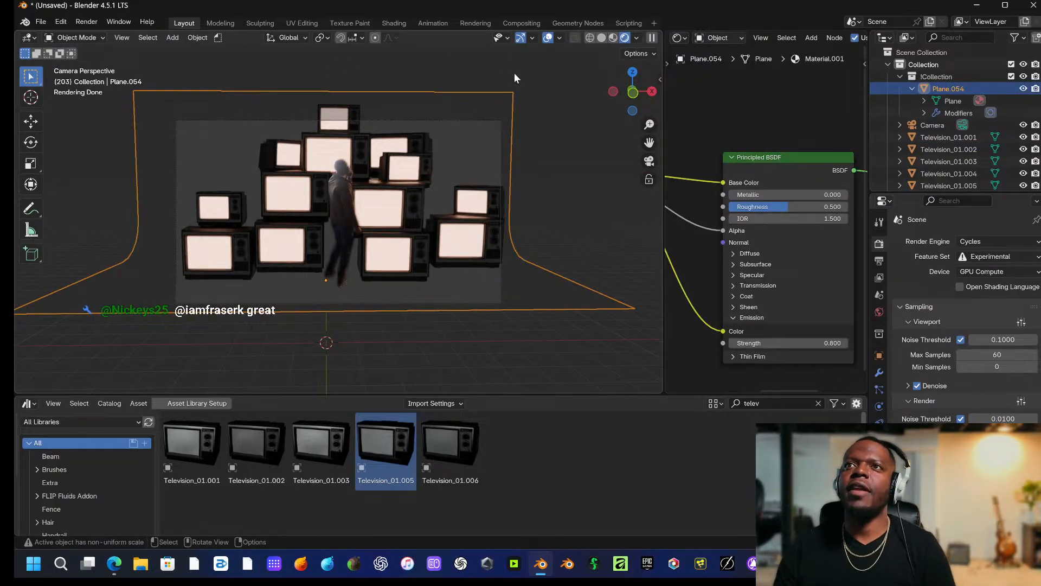
Add a mesh plane as the floor and scale it up to about 11 times its size.
key("shift+a")
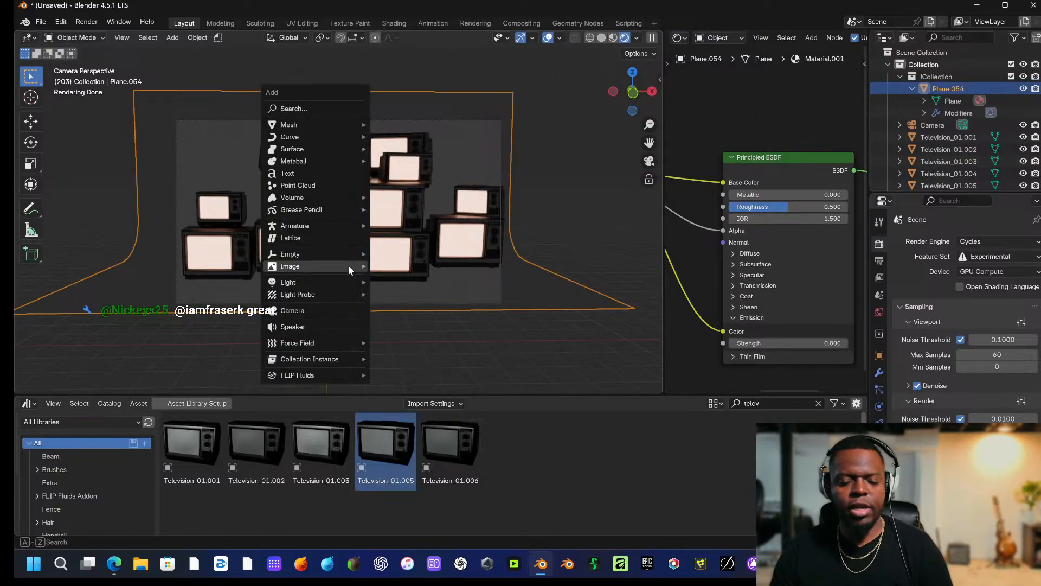
mouse_move(319, 124)
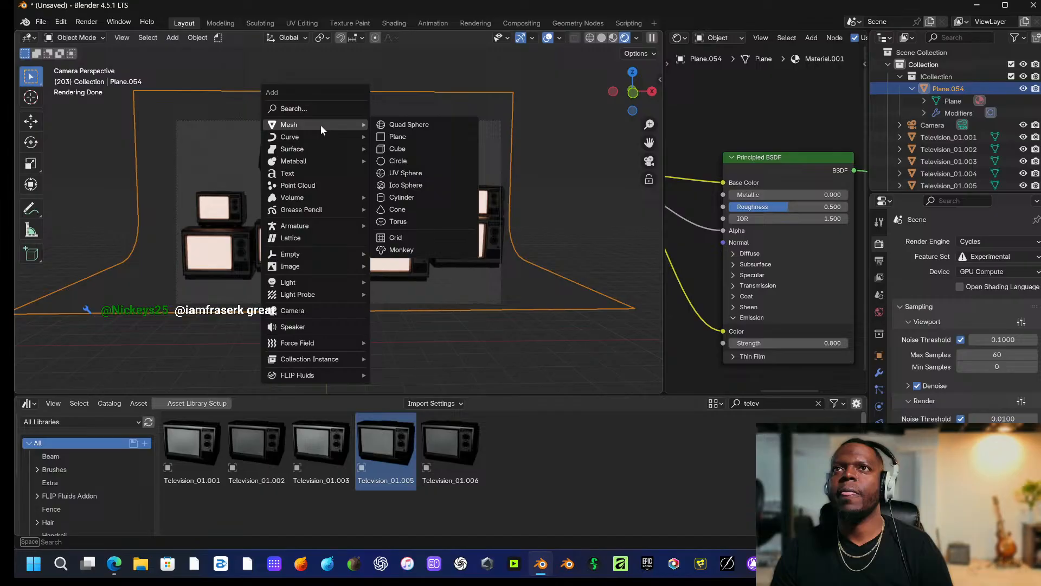
left_click(398, 137)
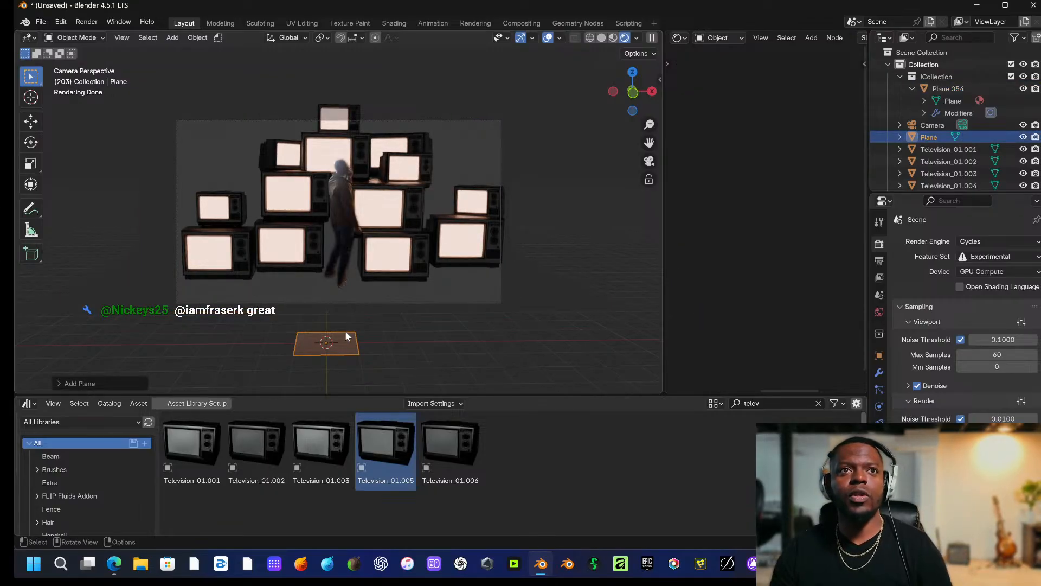
key("s")
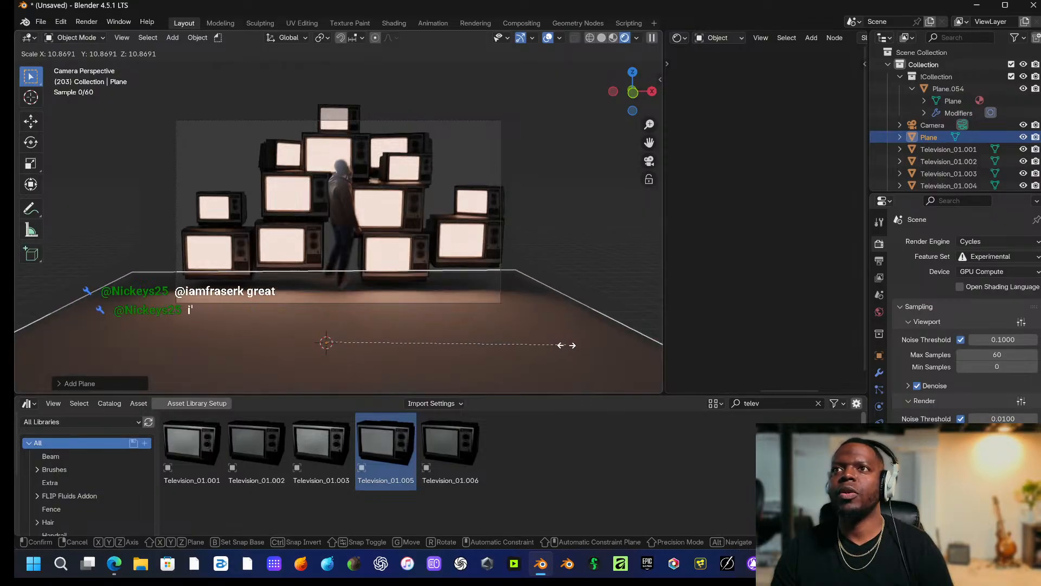
left_click(579, 341)
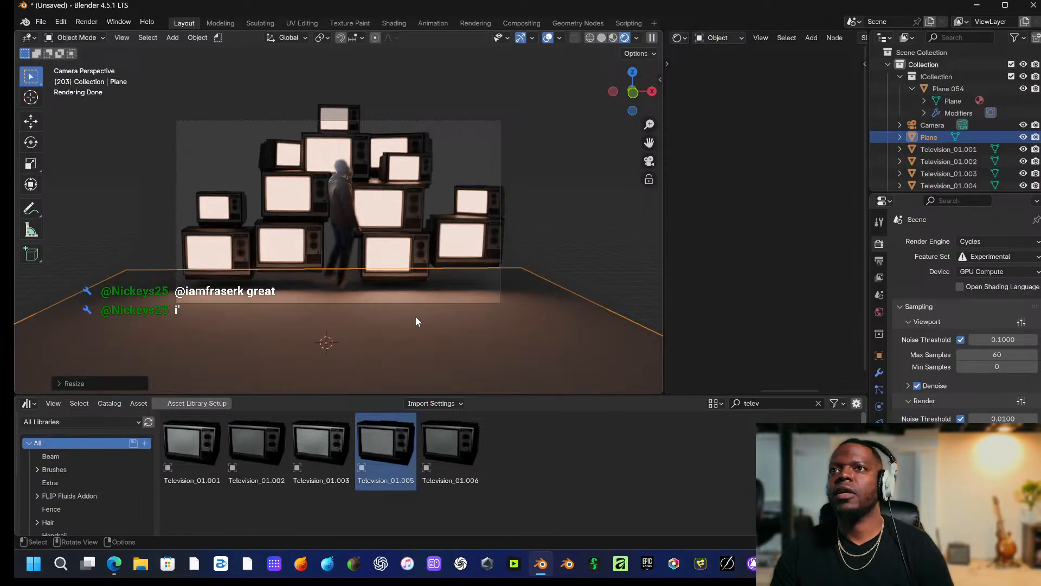
Raise the floor plane about 0.61 m along global Z to meet the bases of the lowest televisions.
key("g")
key("z")
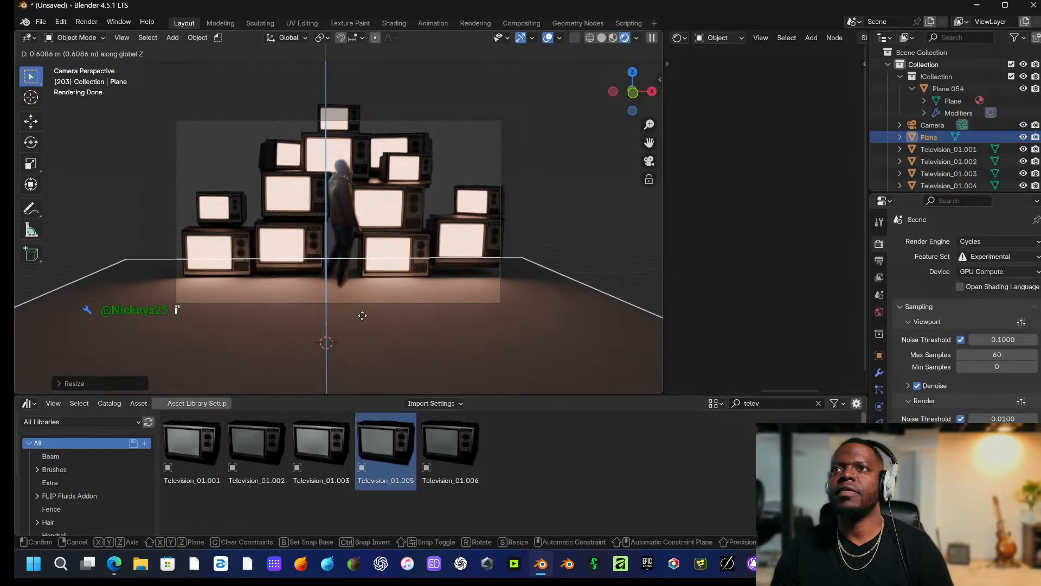
left_click(362, 315)
Lower the large bottom right television about 0.63 m along global Z onto the floor plane.
left_click(480, 261)
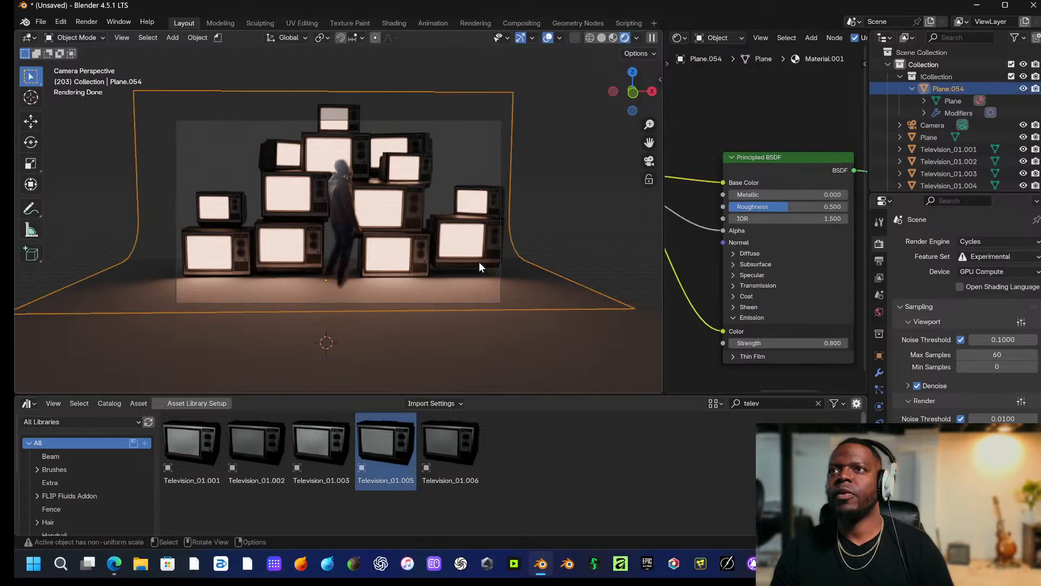
key("g")
key("z")
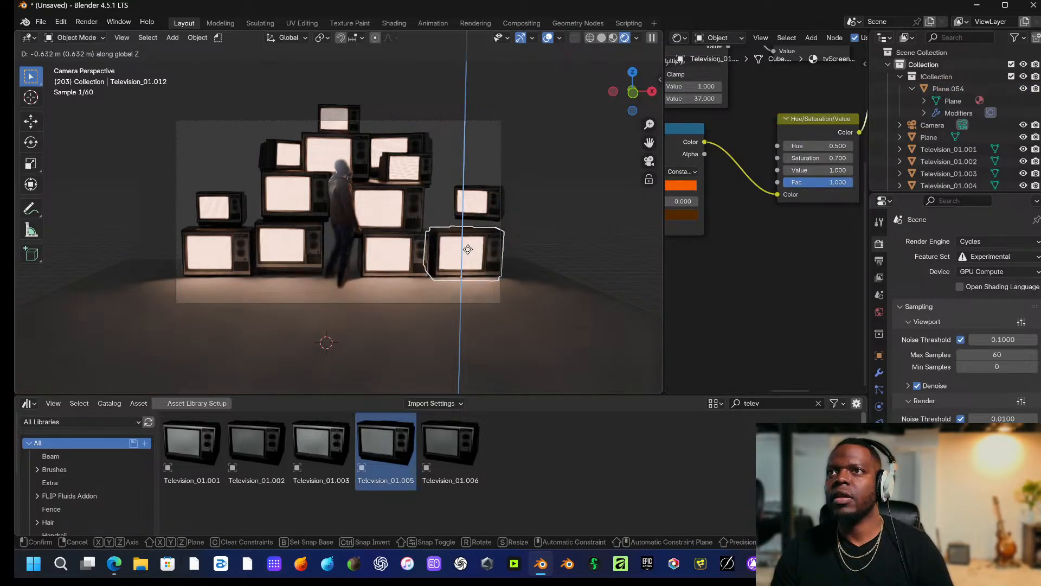
Lower the rightmost bottom television to the floor along Z and turn it slightly about Z so its screen angles outward.
left_click(469, 256)
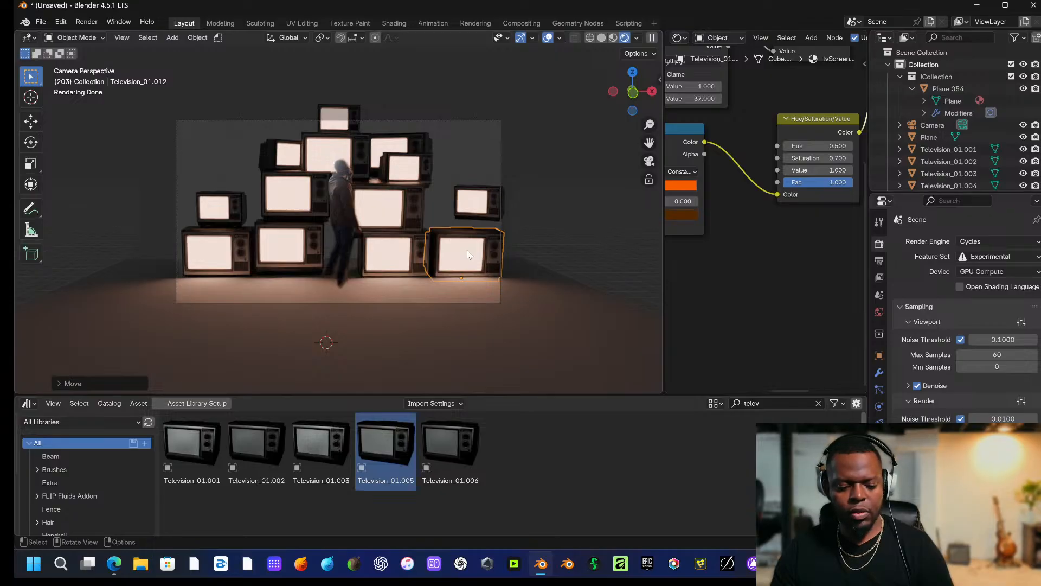
key("r")
key("z")
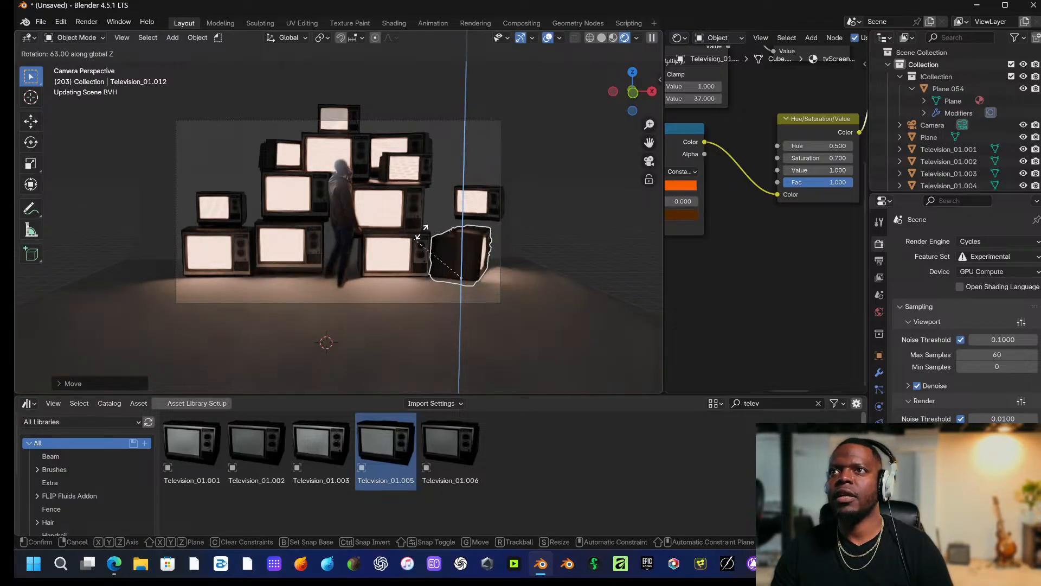
left_click(452, 210)
Lower the small television above the rightmost one along Z until it rests on it, and shift it along X toward the stack.
left_click(472, 204)
key("g")
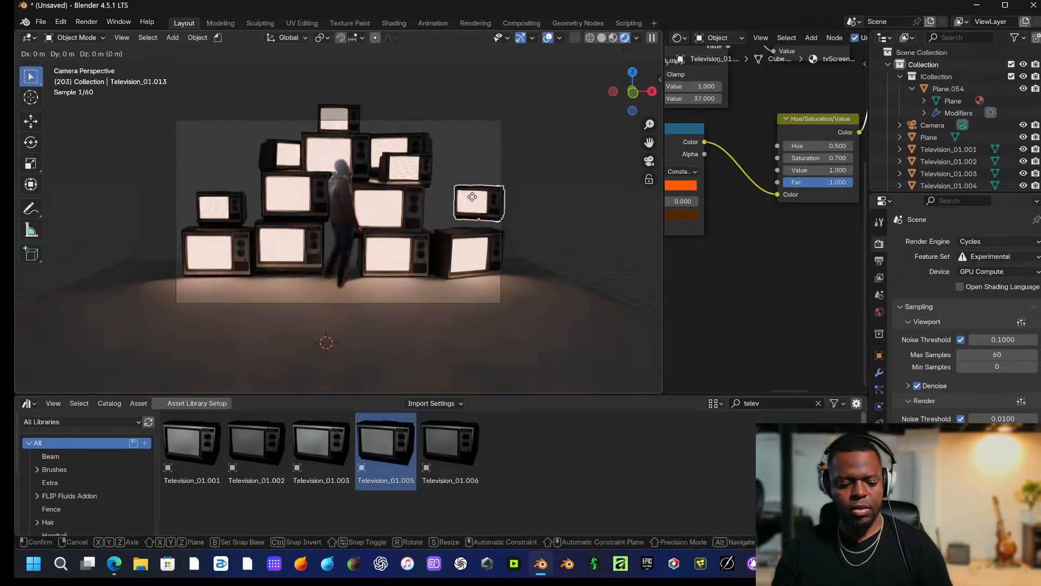
key("z")
left_click(470, 206)
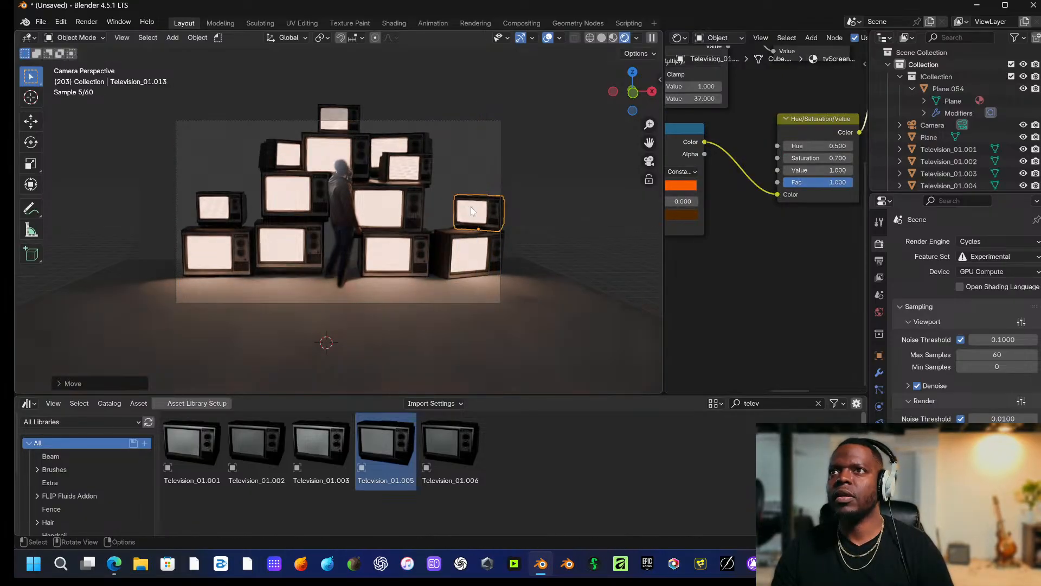
key("g")
key("x")
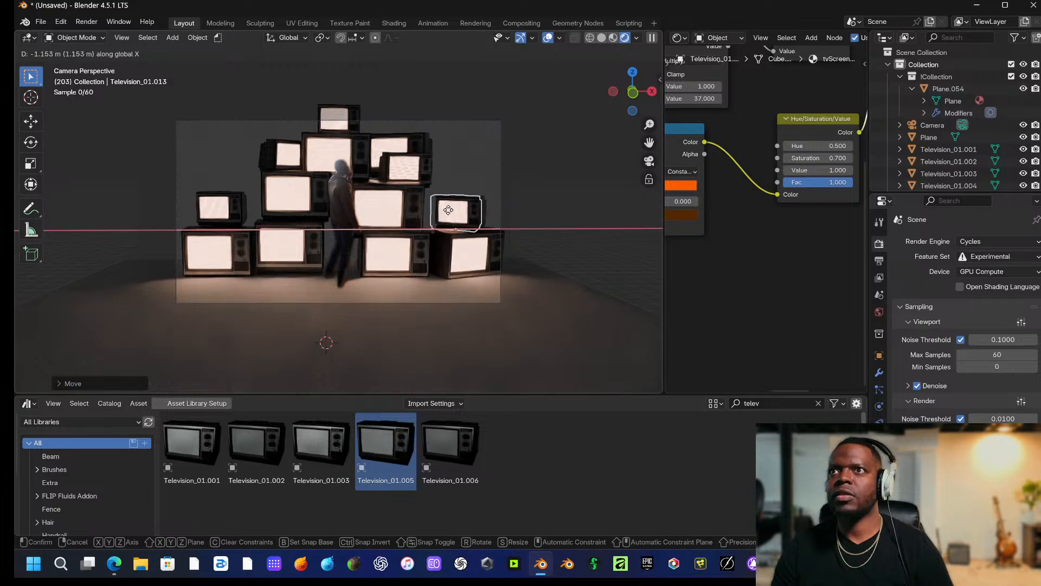
left_click(442, 209)
left_click(497, 218)
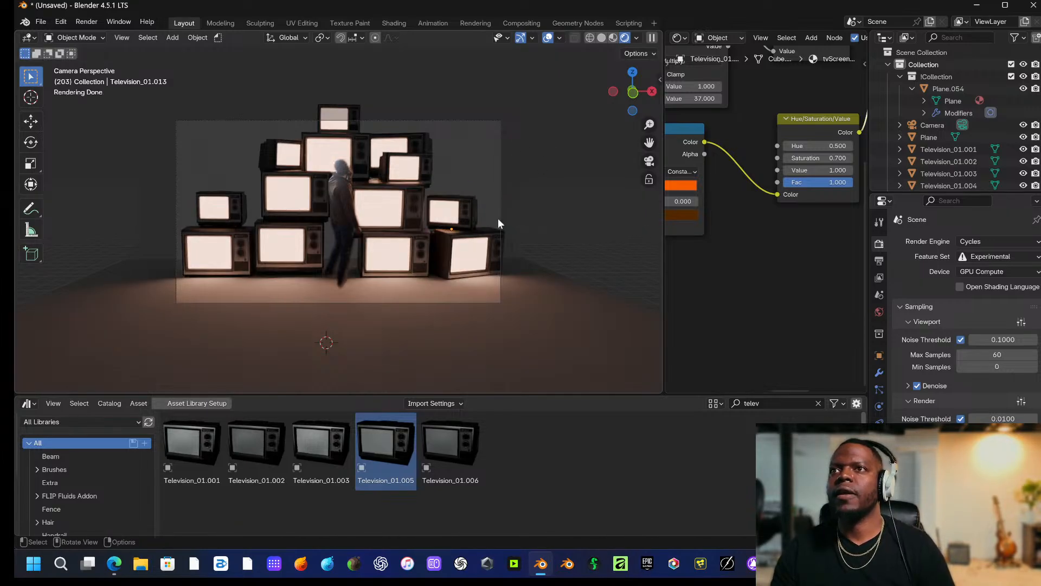
Lower the bottom-row television just left of the walking figure along Z to the floor.
left_click(271, 260)
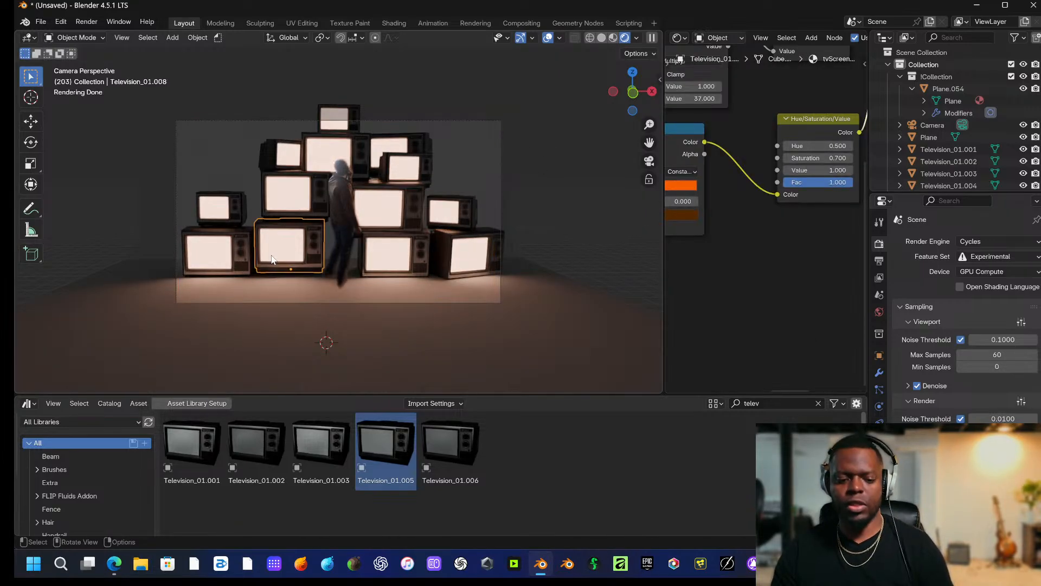
key("g")
key("z")
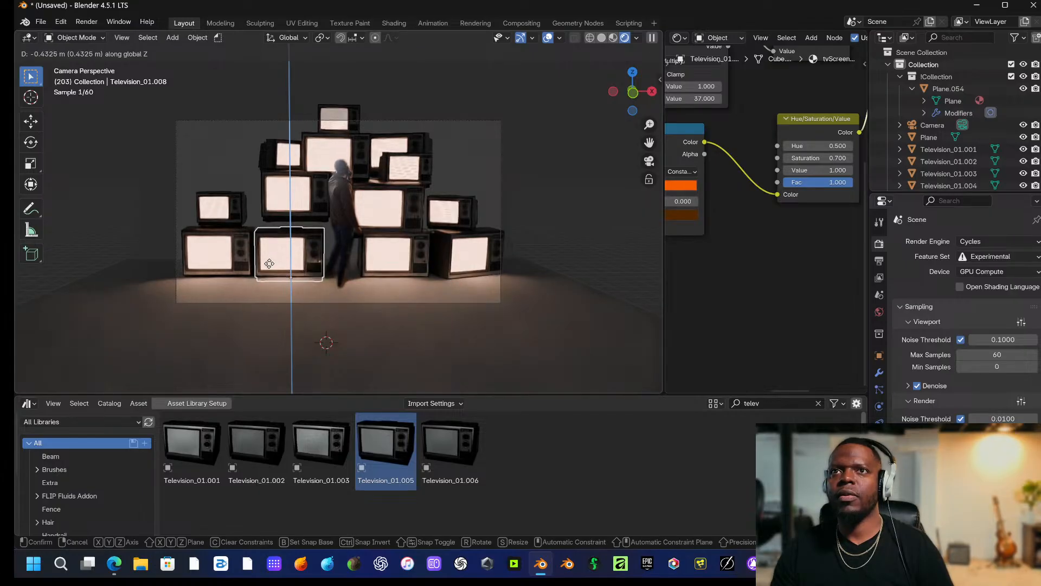
left_click(262, 269)
Lower the leftmost bottom-row television slightly along Z so it sits on the floor.
left_click(190, 272)
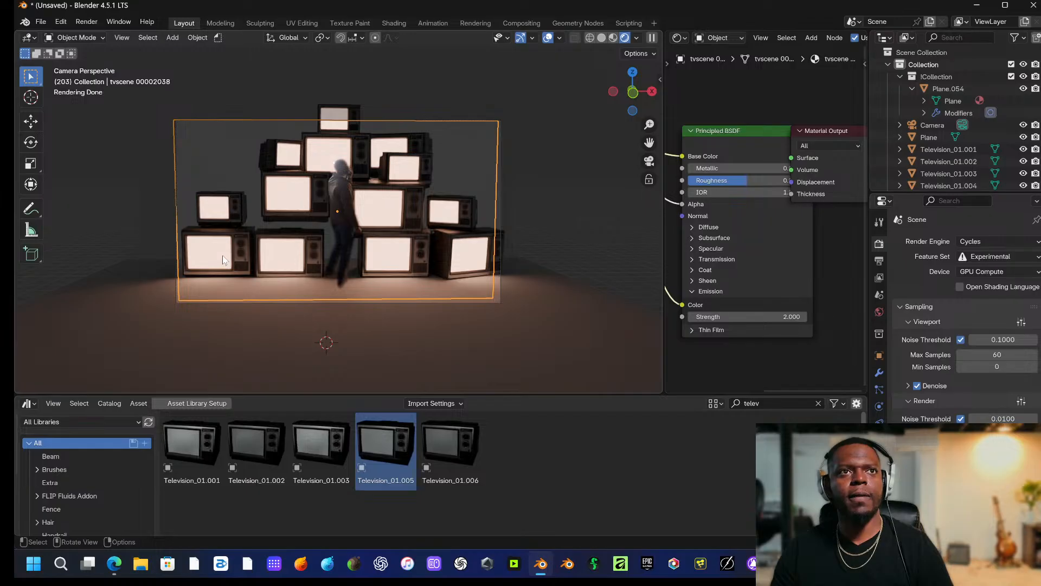
left_click(223, 260)
key("g")
key("z")
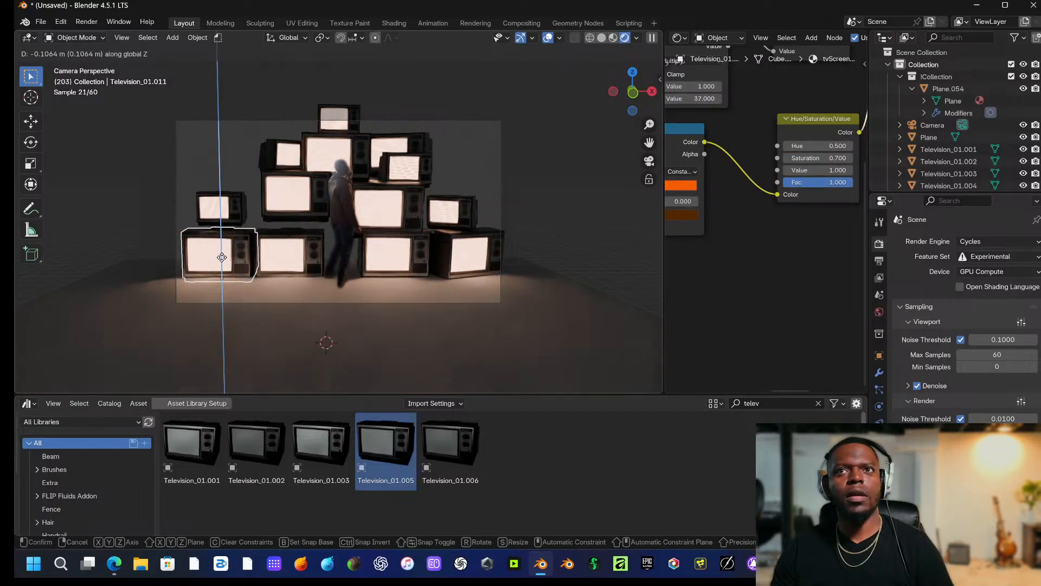
left_click(224, 261)
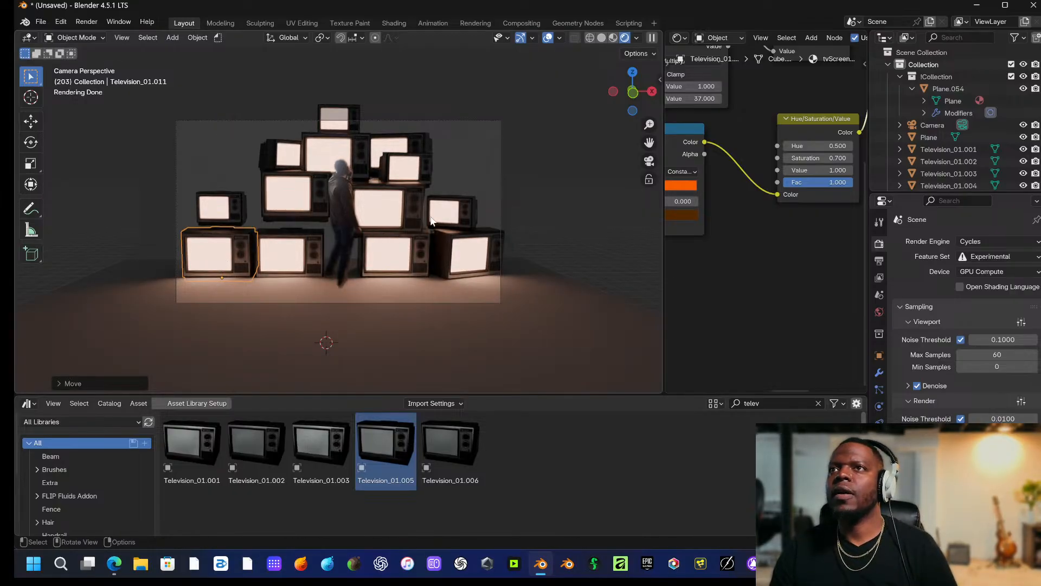
Lower the second-row television left of the figure along Z so it rests on the bottom-row television.
left_click(287, 210)
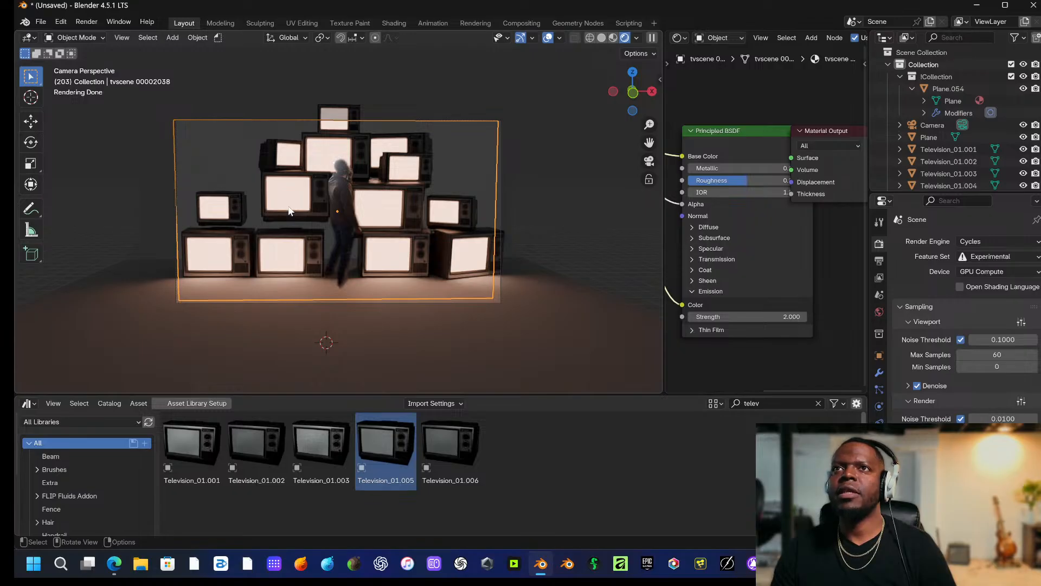
key("g")
key("z")
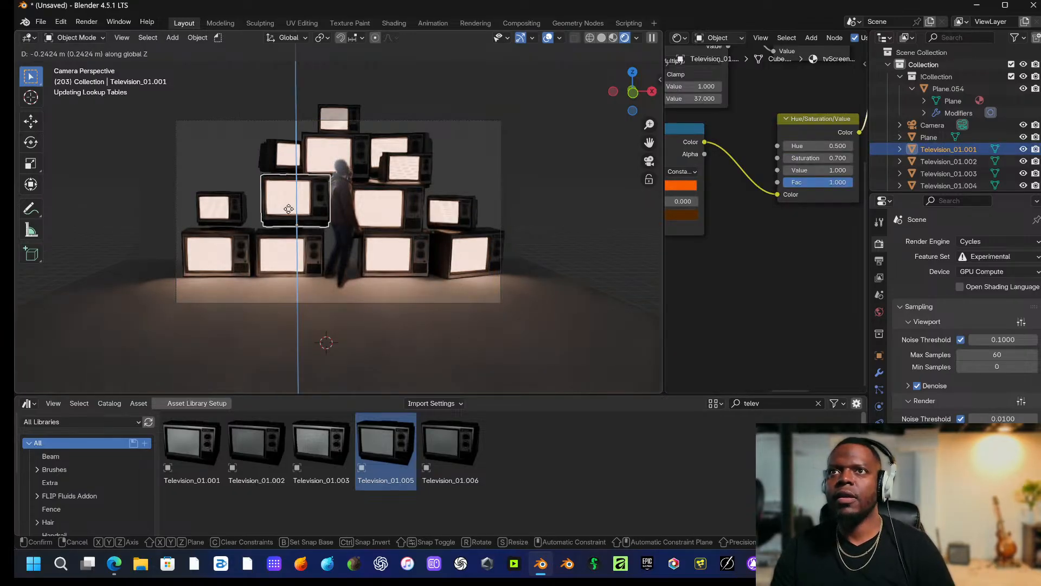
left_click(287, 213)
Lower the small angled television on the third row's left side along Z onto the television beneath it.
left_click(308, 165)
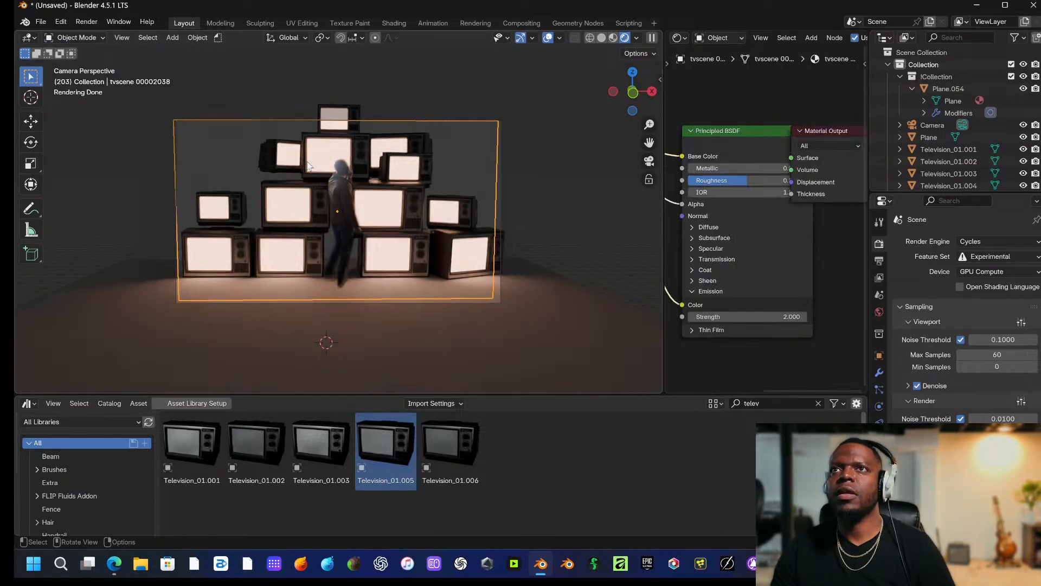
left_click(273, 158)
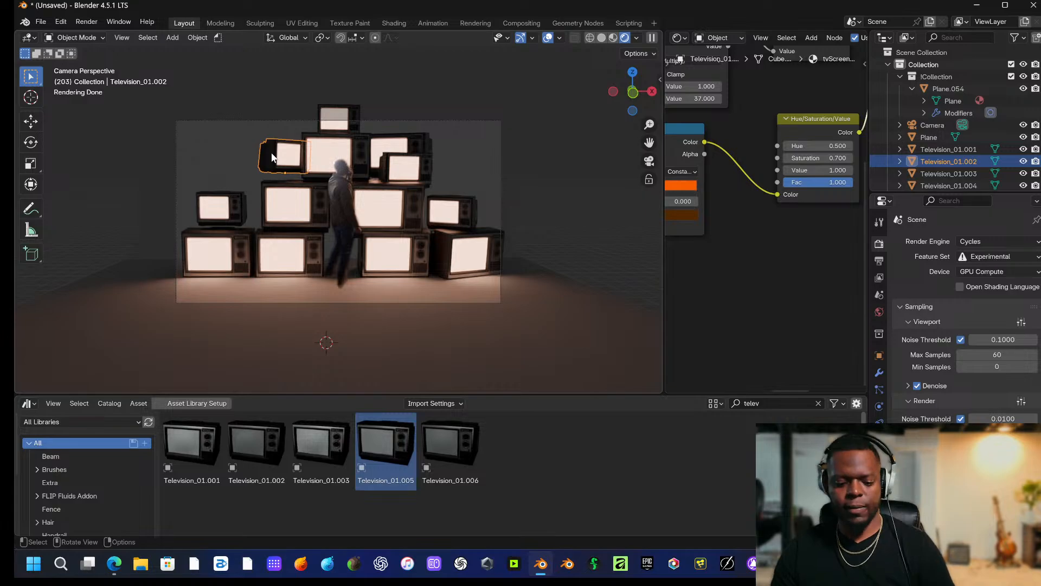
key("g")
key("z")
left_click(270, 166)
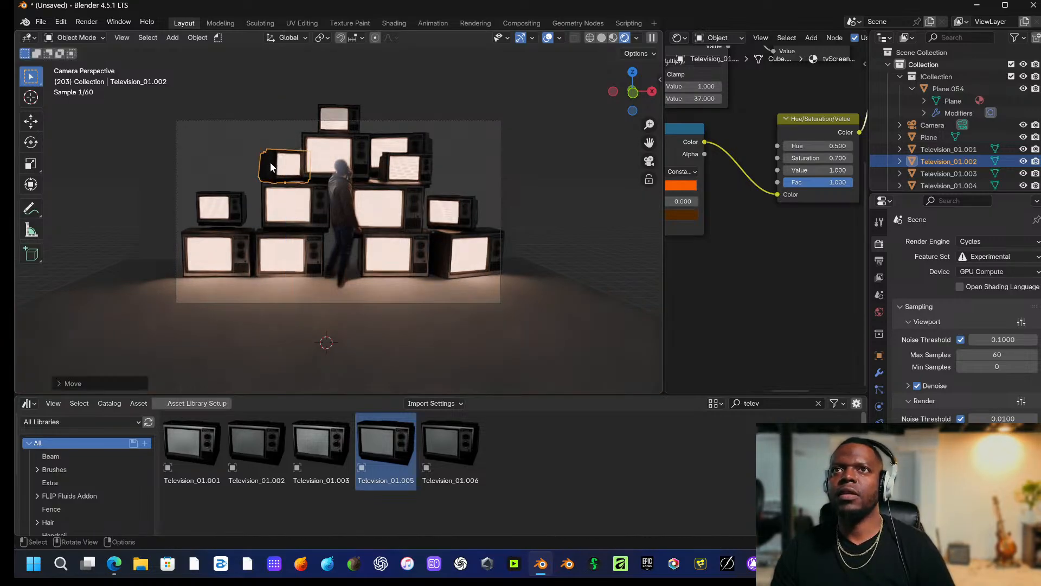
Lower the small far-left television along Z onto the leftmost bottom-row television, then deselect it.
left_click(225, 208)
key("g")
key("z")
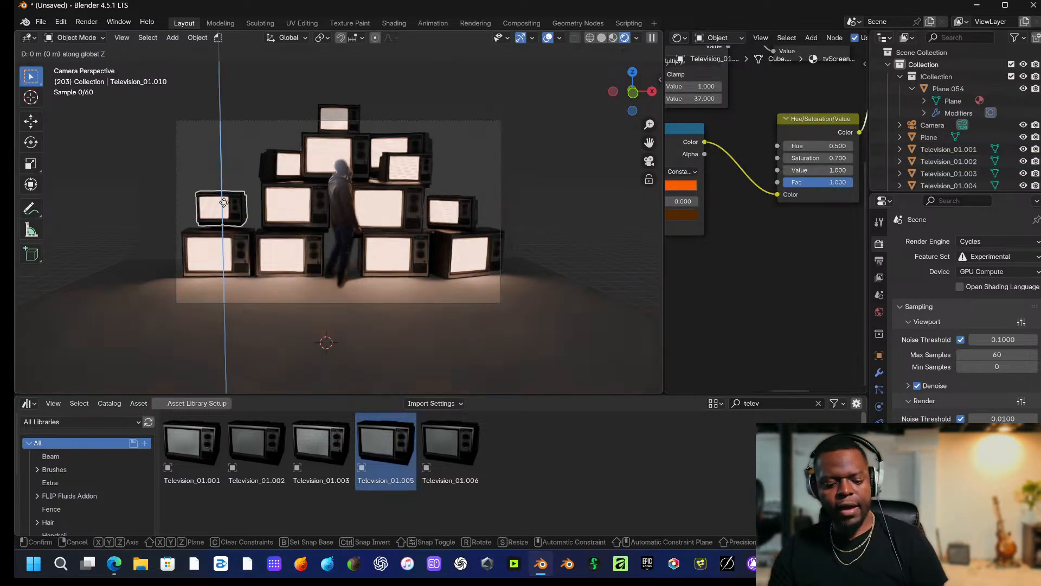
left_click(223, 207)
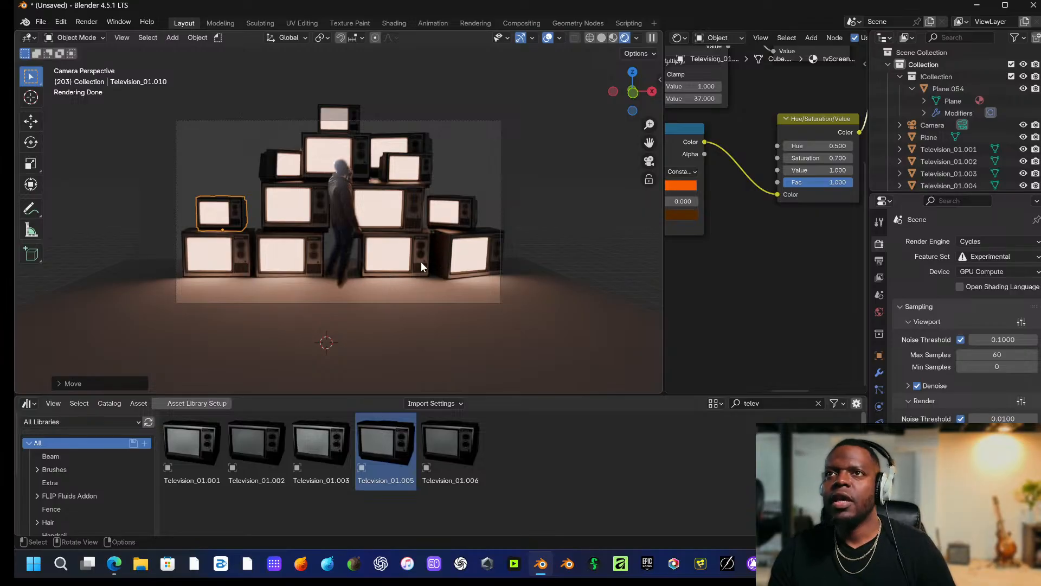
left_click(594, 168)
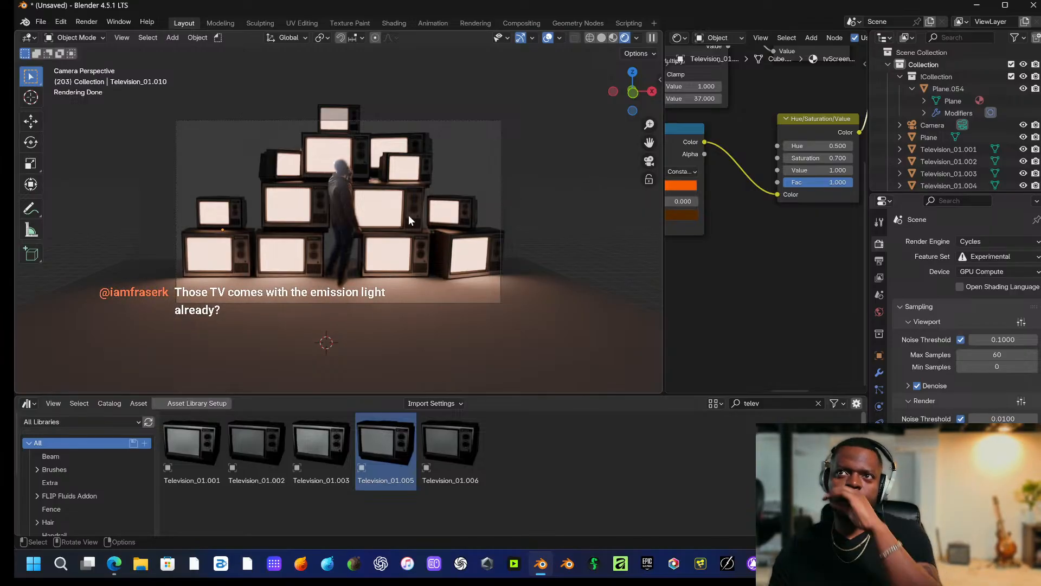
Add a cube and scale it up uniformly until it encloses the televisions, floor and camera, returning to the camera view.
key("shift+a")
mouse_move(408, 215)
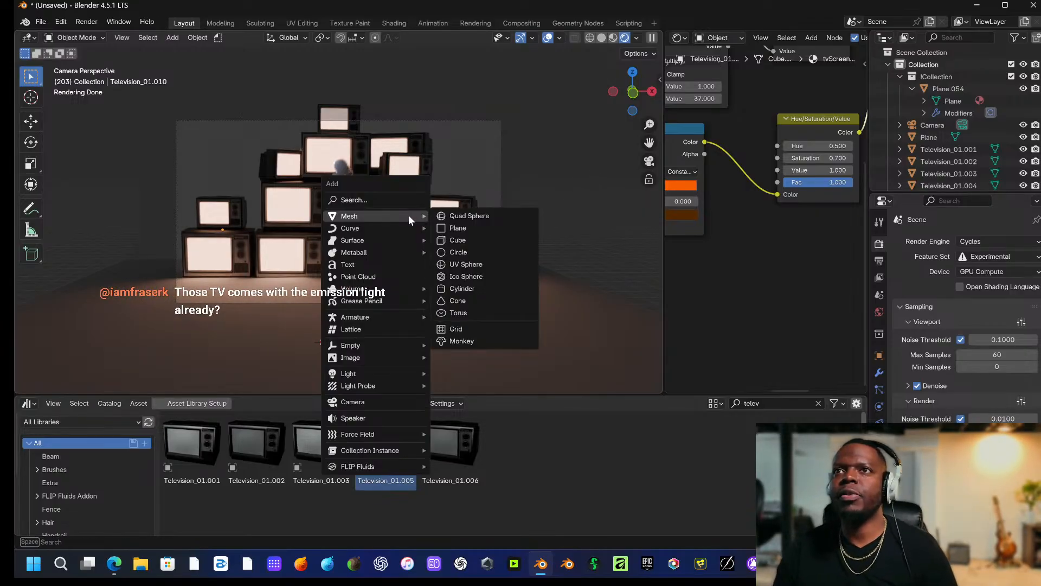
left_click(461, 240)
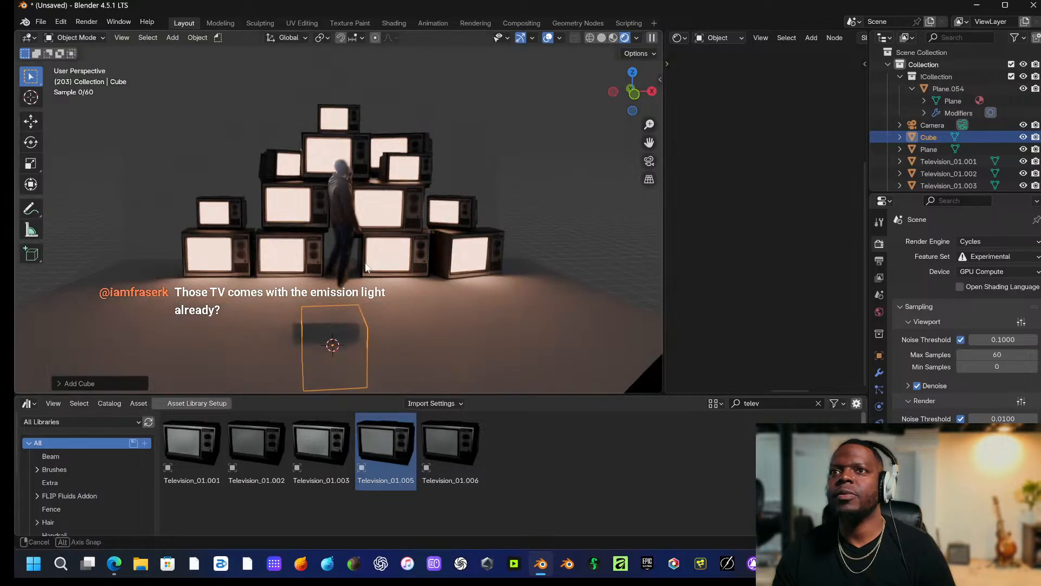
mouse_move(466, 255)
middle_mouse_down()
mouse_move(480, 268)
mouse_move(458, 272)
middle_mouse_up()
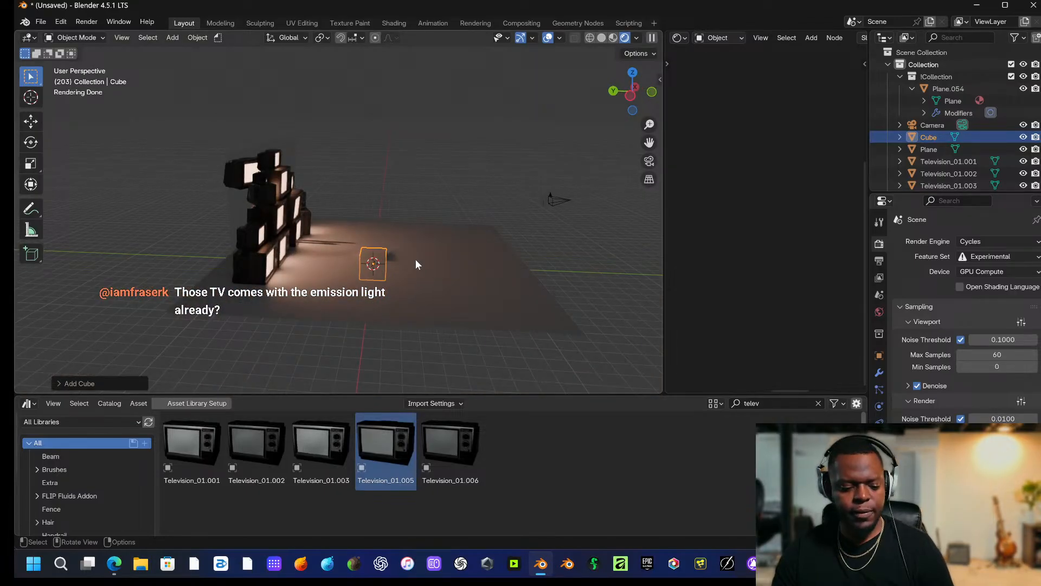
key("s")
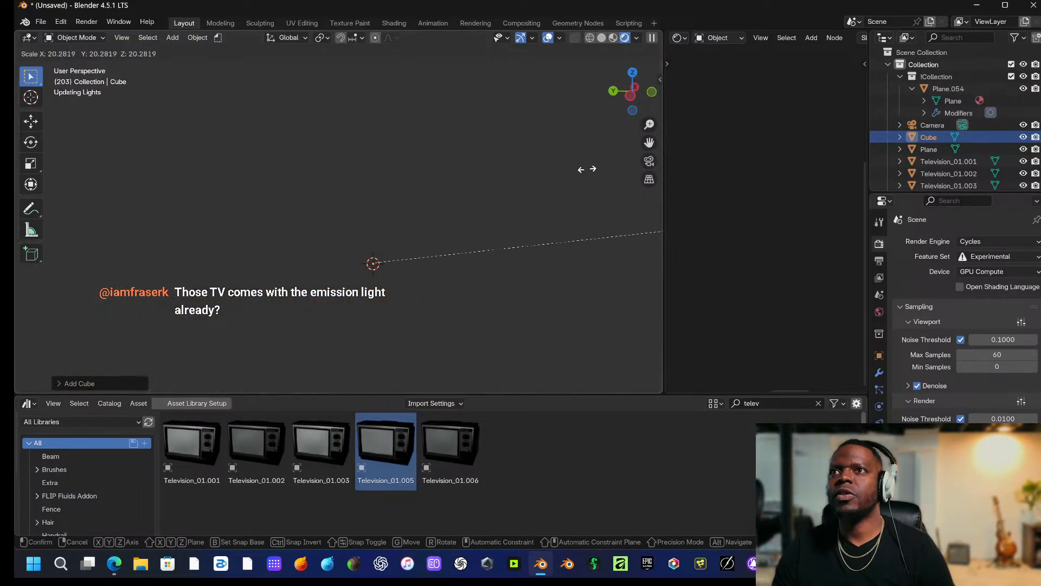
left_click(142, 136)
key("KP_0")
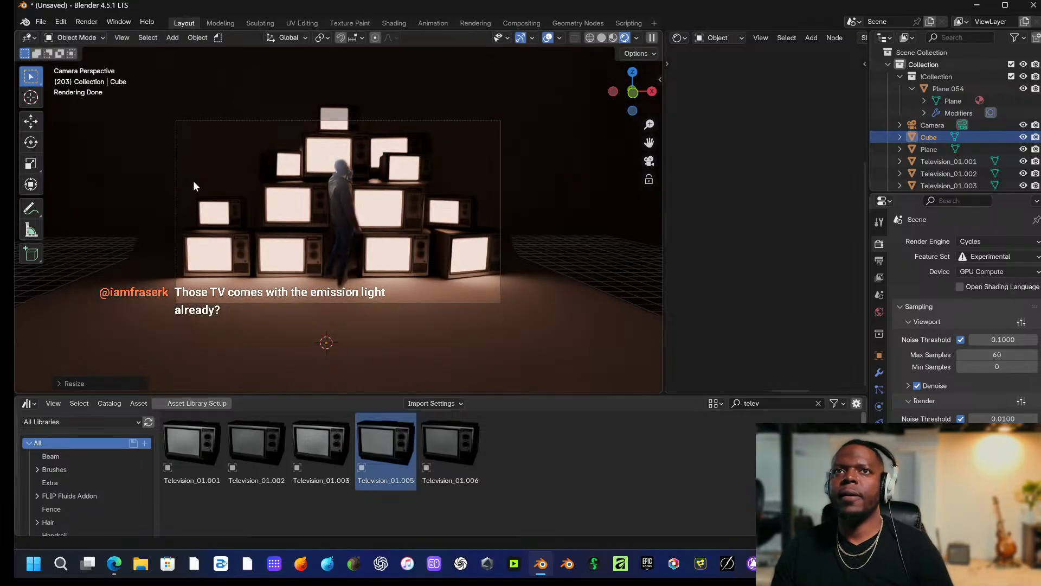
Scale the floor plane up uniformly so it extends far behind and beyond both sides of the television stack.
left_click(154, 308)
left_click(154, 332)
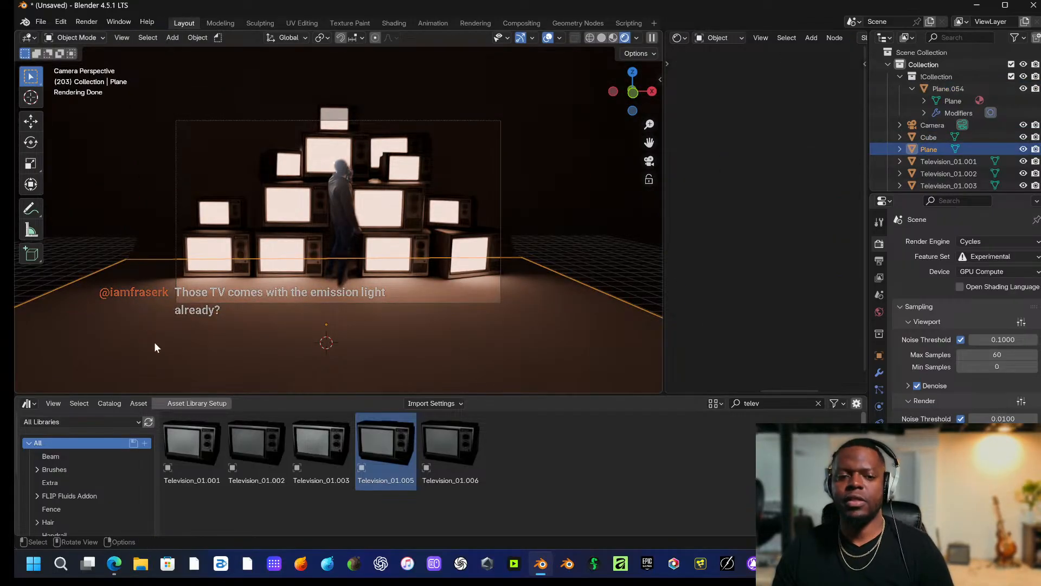
key("s")
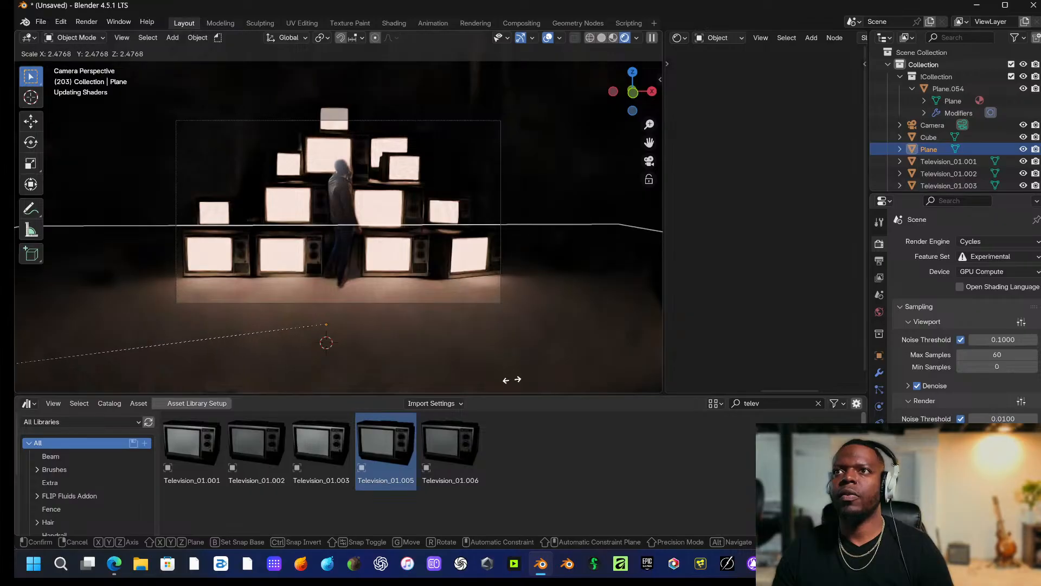
left_click(359, 388)
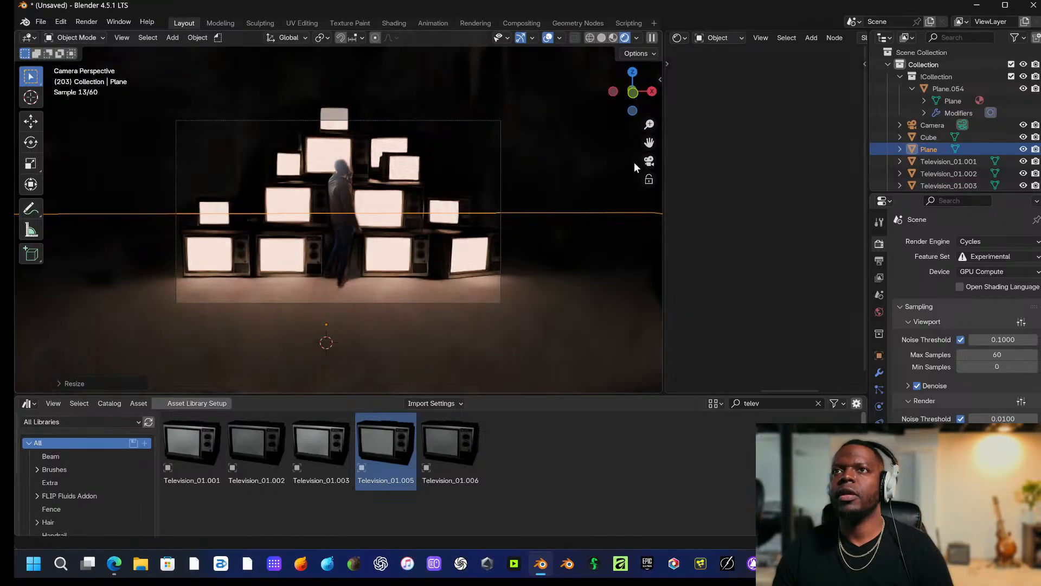
Give the enclosing cube a new material and delete its Principled BSDF node.
left_click(561, 124)
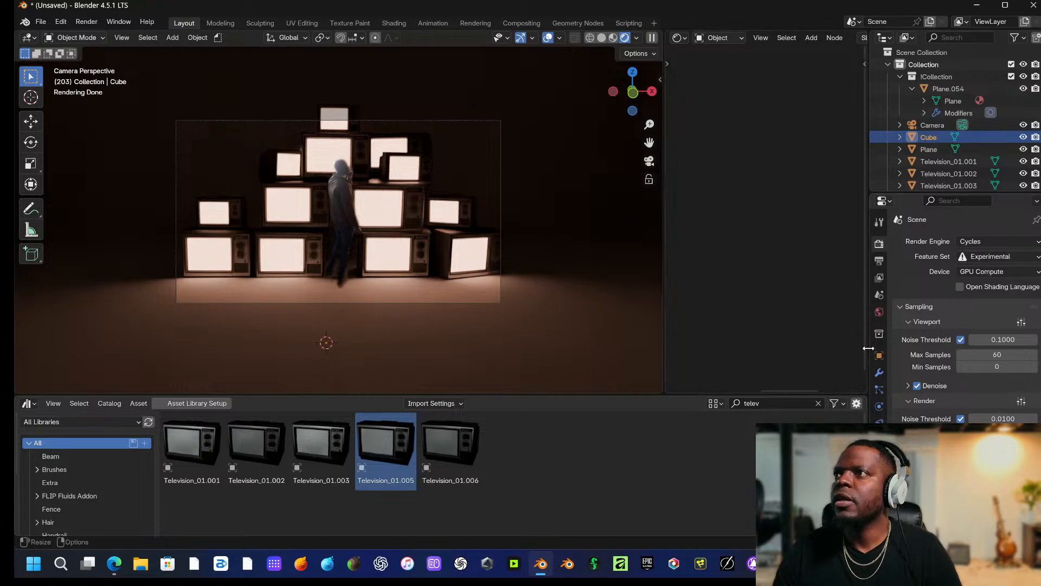
left_click(879, 457)
left_click(961, 293)
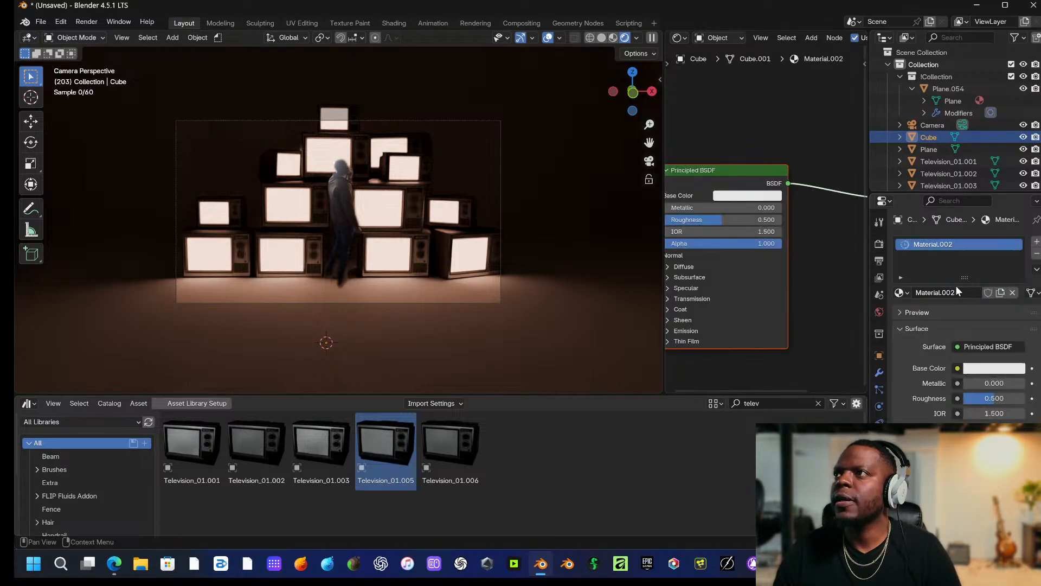
scroll(792, 208, "down", 2)
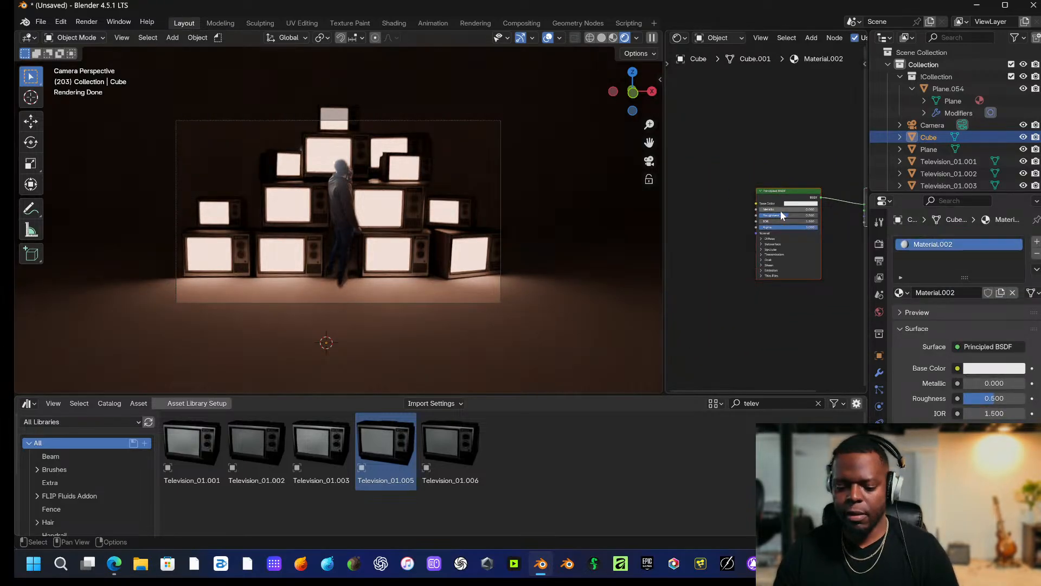
left_click(776, 189)
key("BackSpace")
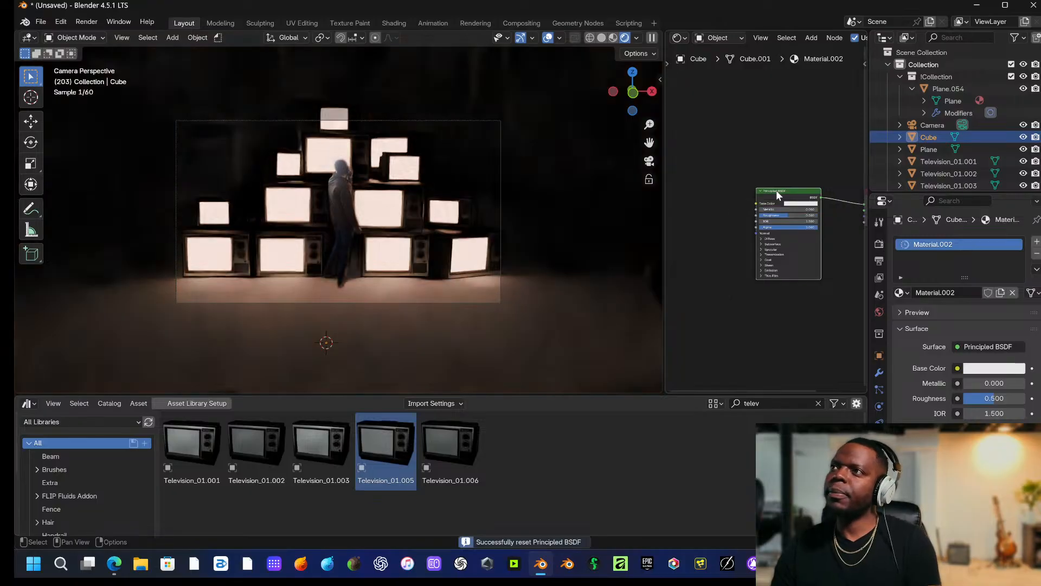
key("x")
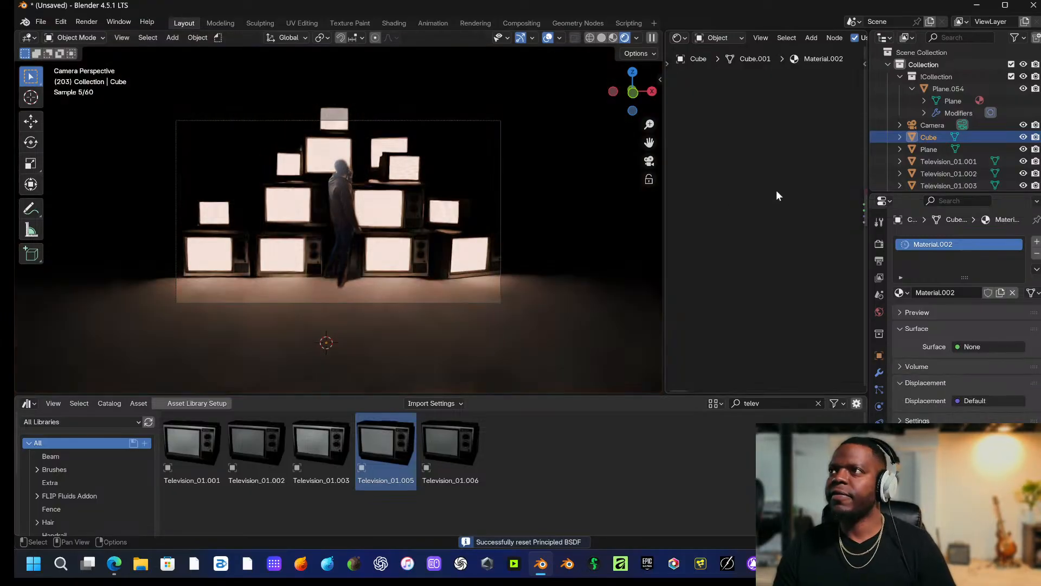
Add a Principled Volume node to the cube's material and connect it to the Volume input of the Material Output.
key("shift+a")
left_click(765, 211)
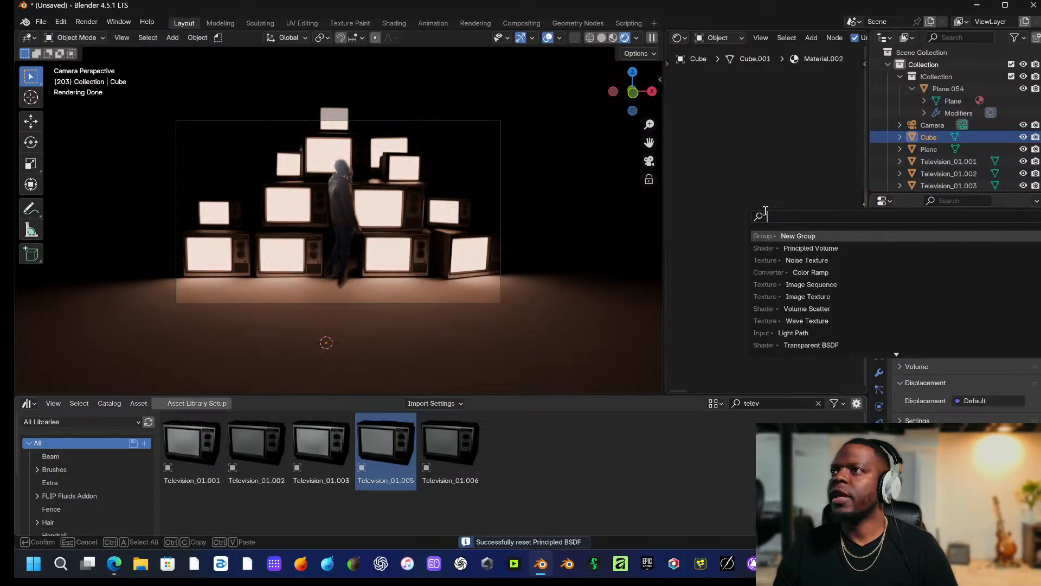
left_click(792, 247)
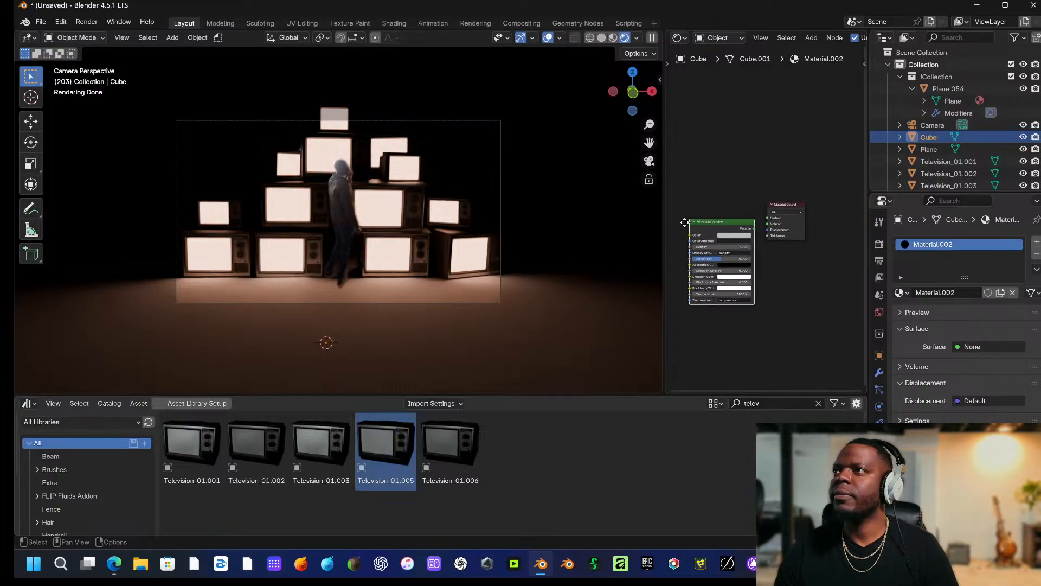
left_click(705, 218)
left_click_drag(724, 221, 688, 238)
Set the Principled Volume node's density to 0.002.
left_click(699, 238)
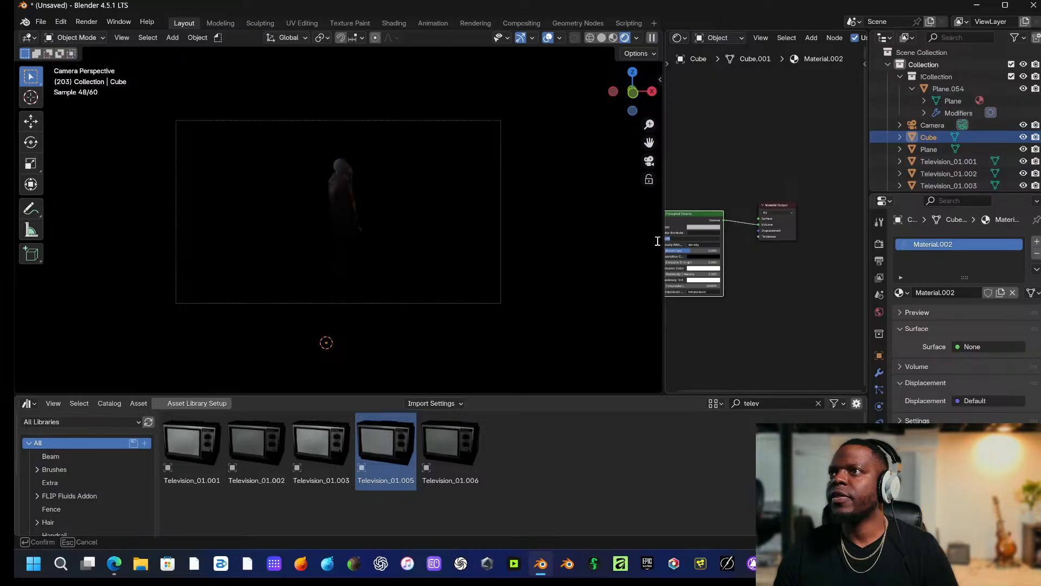
key("BackSpace")
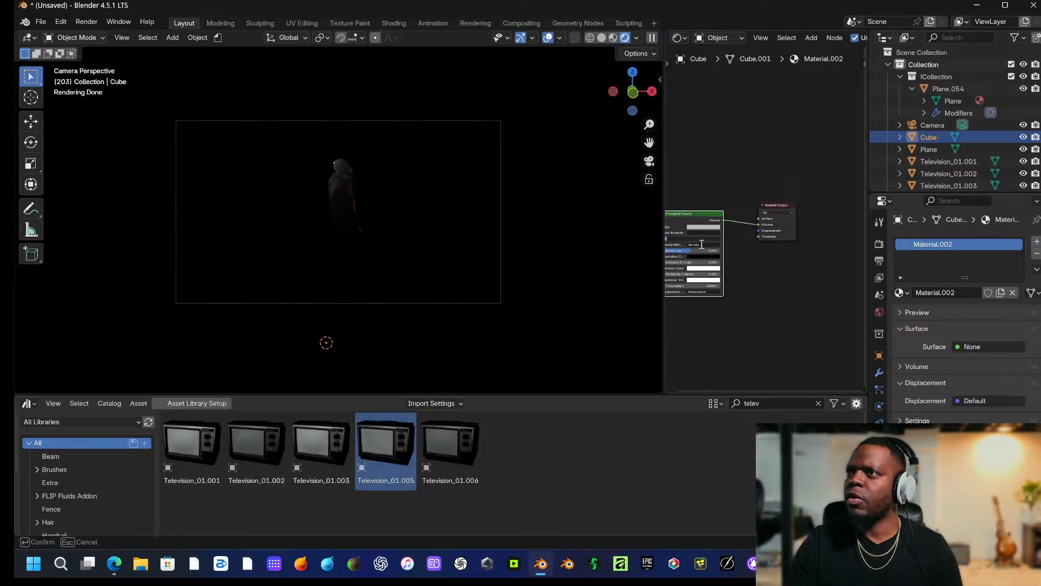
type("0.002")
key("Return")
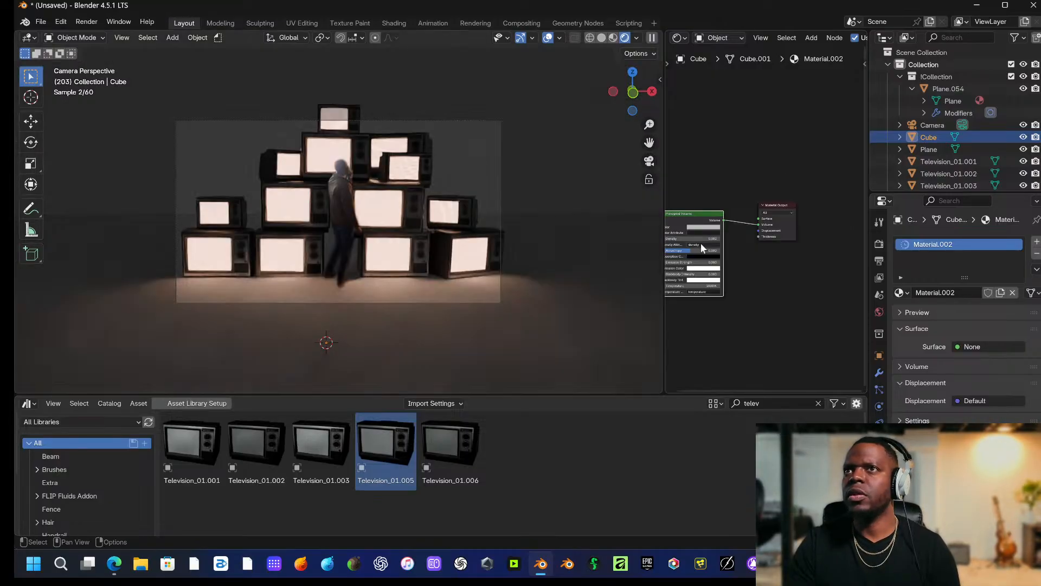
scroll(747, 238, "up", 7)
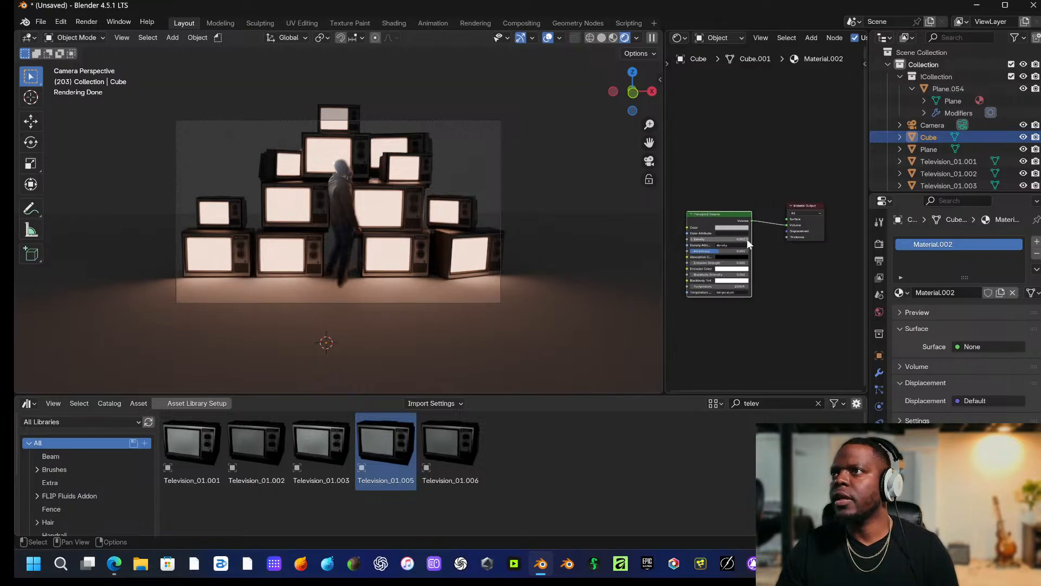
middle_click_drag(744, 250, 892, 238)
left_click(777, 298)
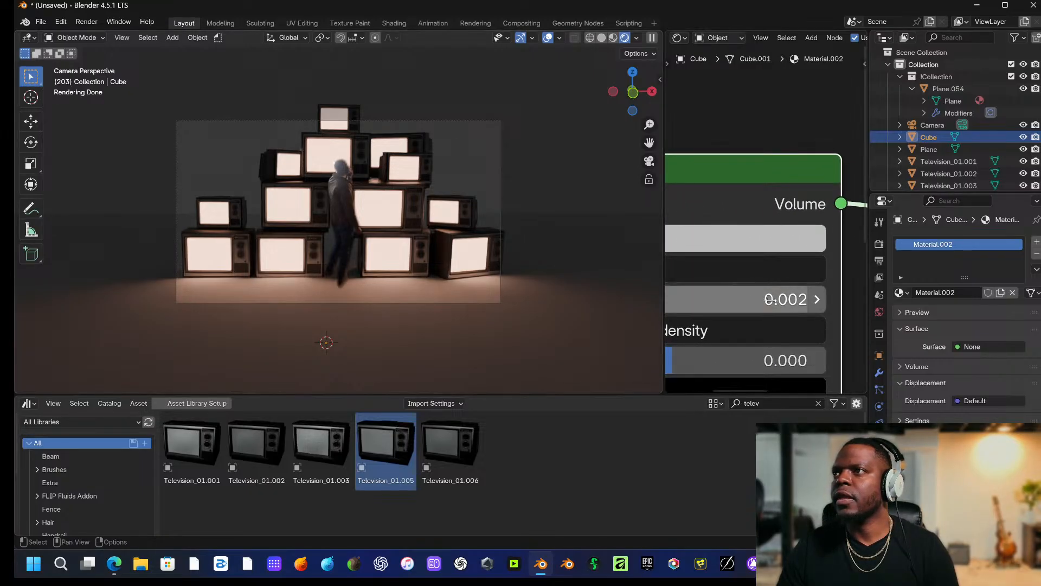
key("BackSpace")
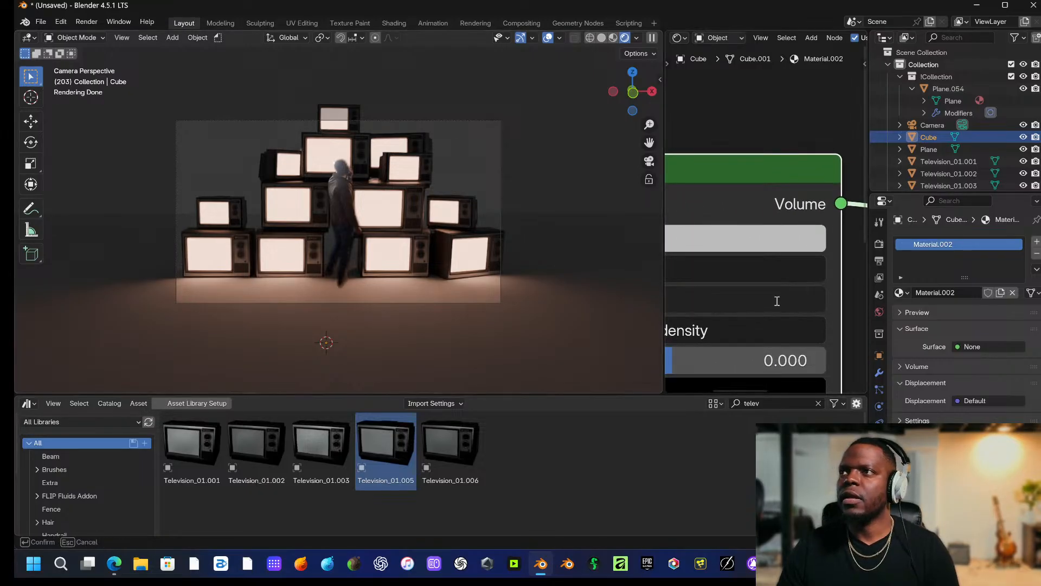
left_click(674, 76)
scroll(705, 117, "down", 10)
scroll(737, 200, "up", 3)
scroll(765, 202, "up", 2)
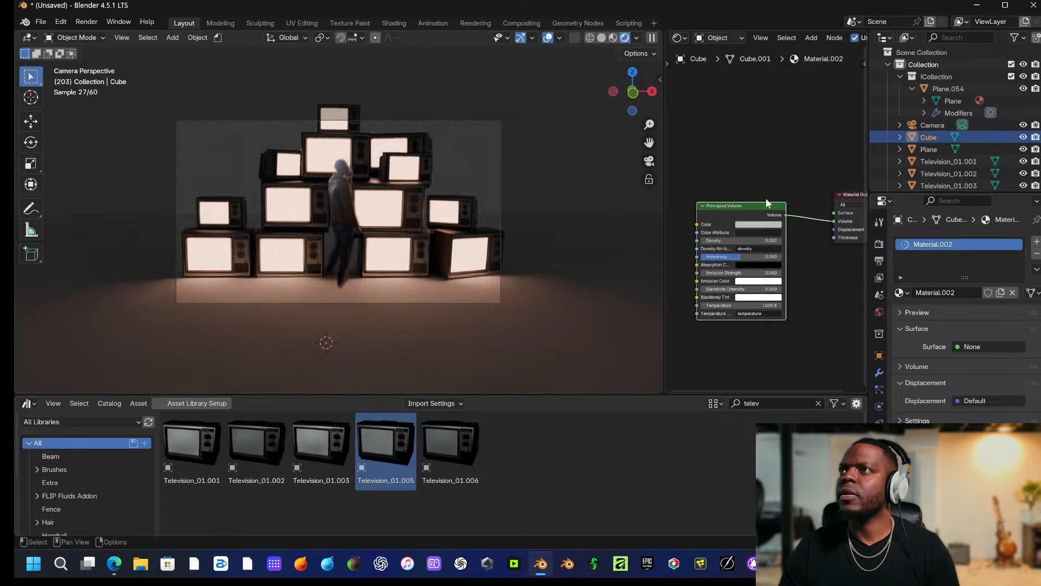
Raise the fog cube's Principled Volume density to 0.02.
left_click(770, 237)
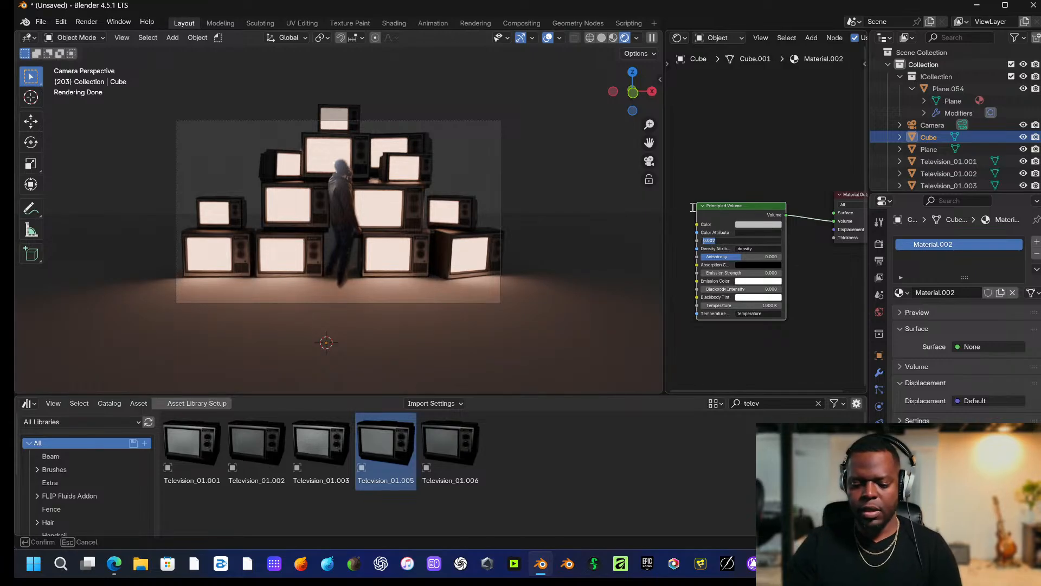
type("0.0")
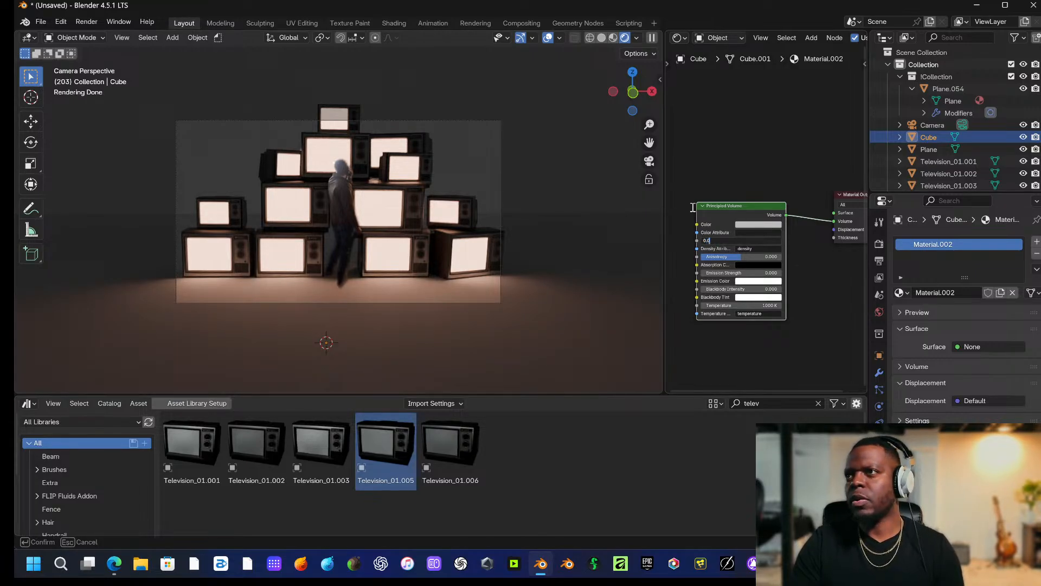
type("2")
key("Return")
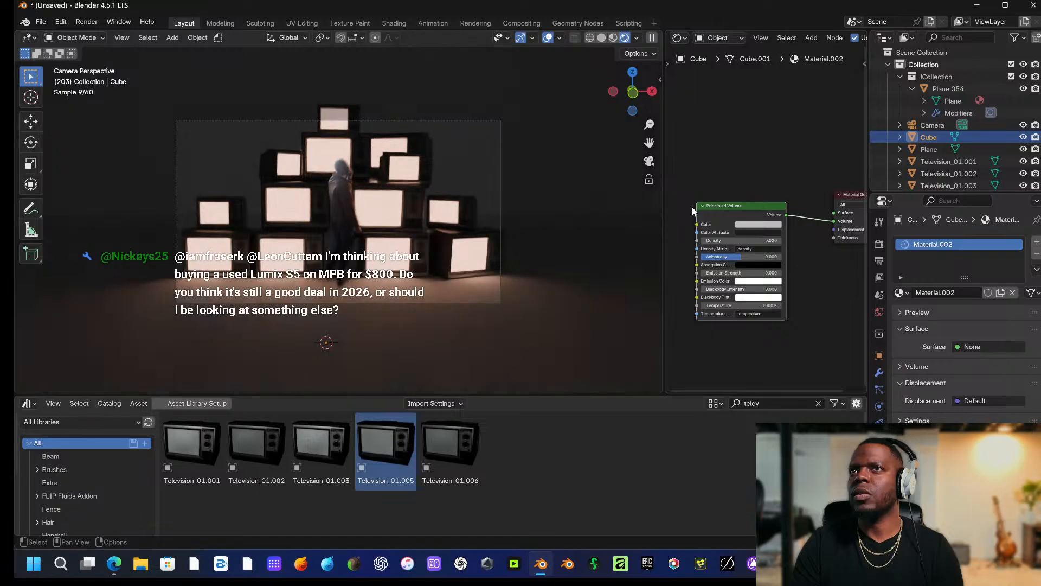
Reset the Principled Volume's density to its default, then bring it down to 0.1.
key("BackSpace")
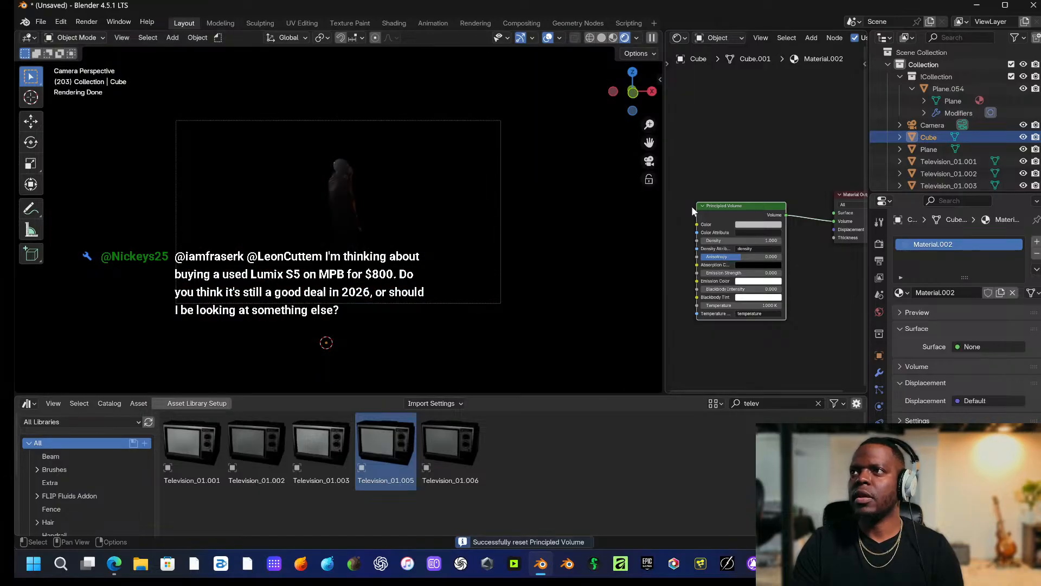
left_click(765, 241)
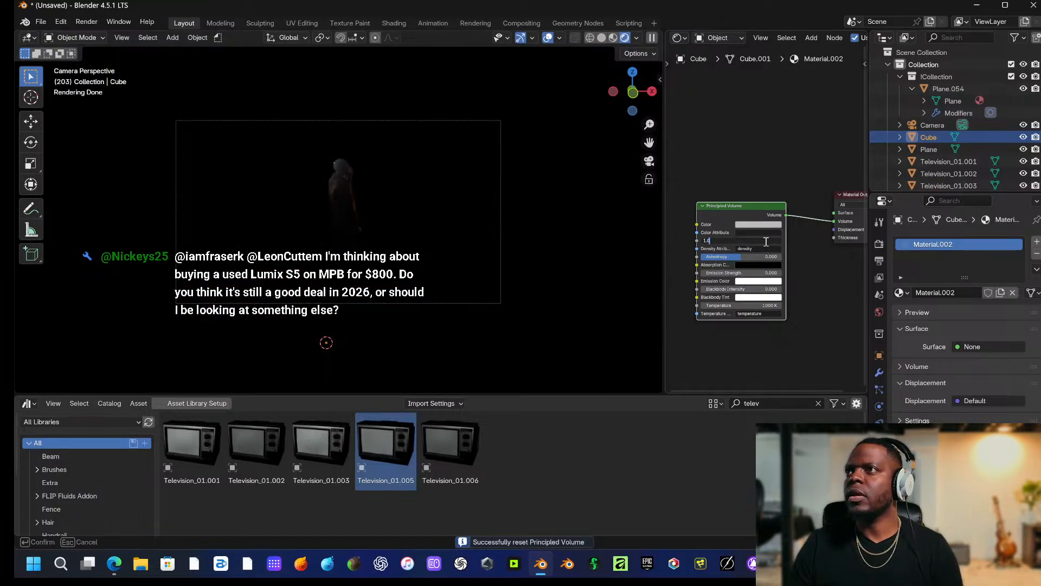
type("0.9")
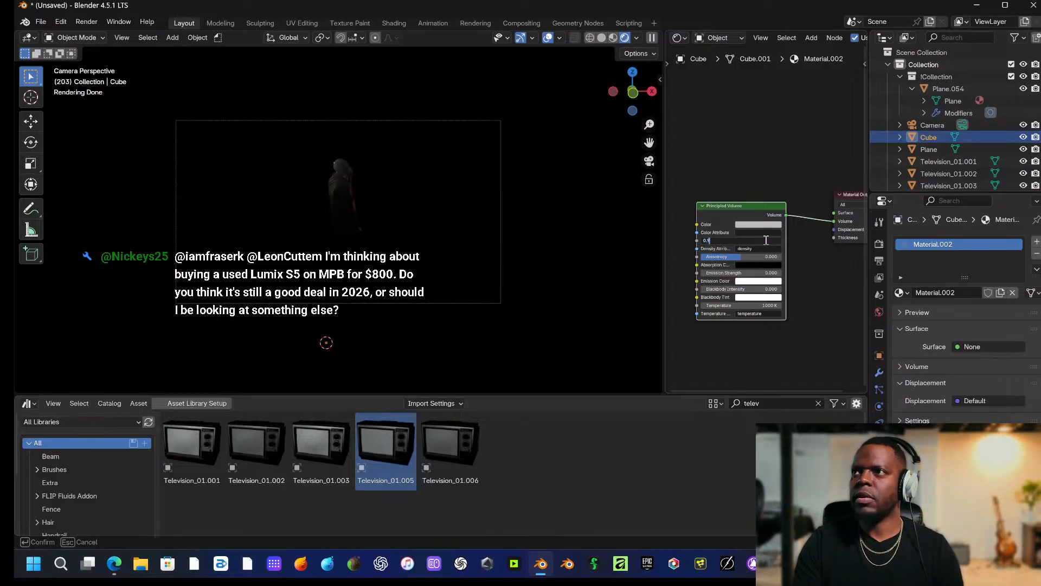
key("Return")
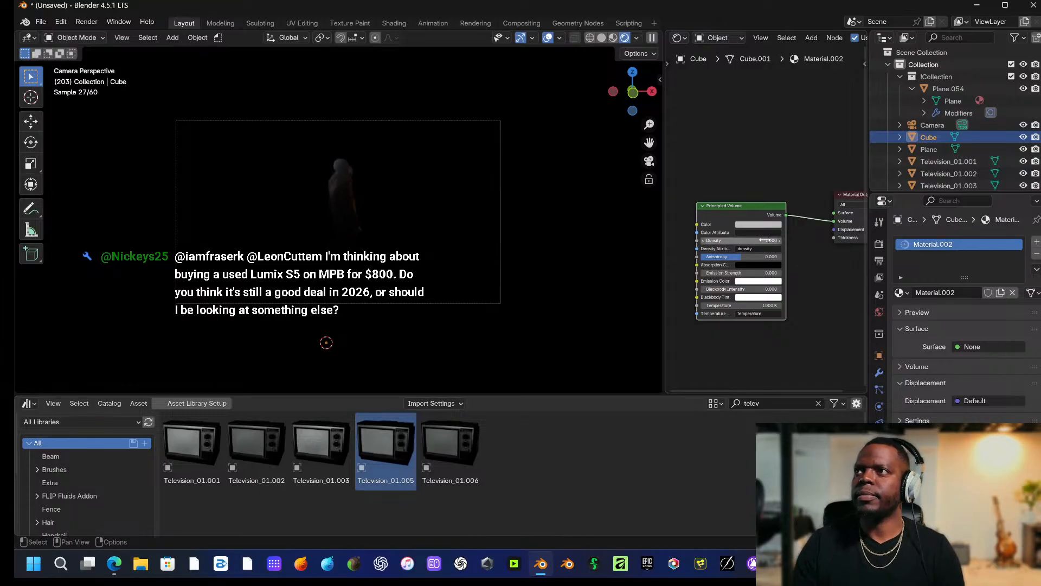
mouse_move(765, 240)
left_mouse_down()
mouse_move(780, 240)
mouse_move(742, 240)
mouse_move(773, 240)
left_mouse_up()
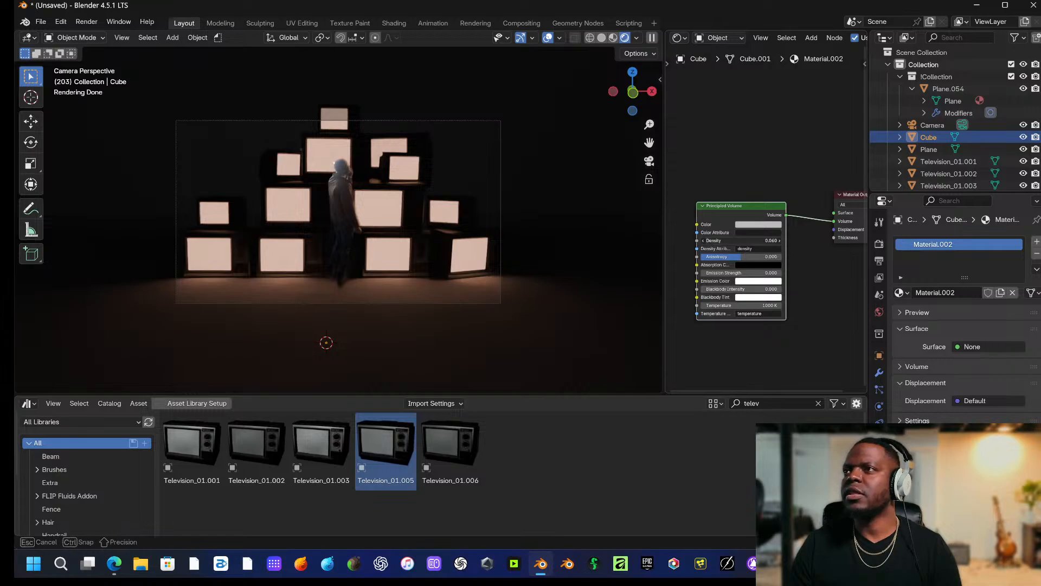
left_click_drag(773, 240, 776, 240)
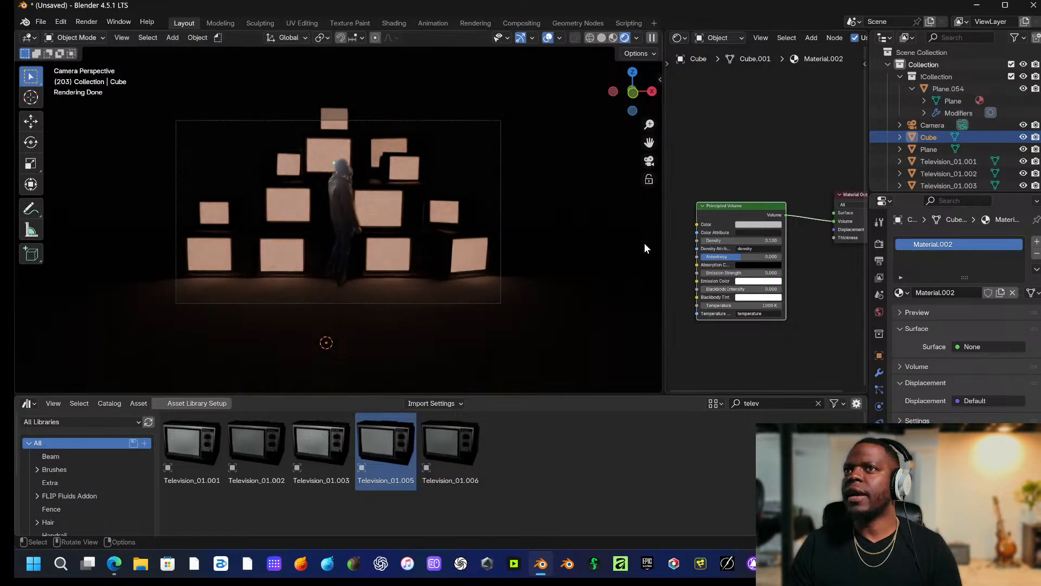
left_click(351, 201)
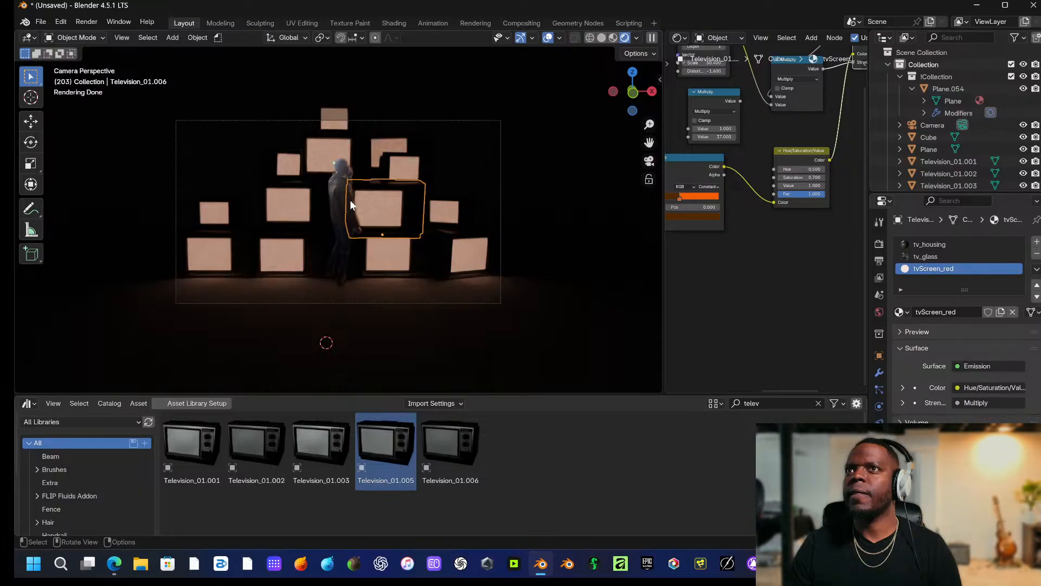
left_click(351, 201)
left_click(350, 201)
left_click(350, 200)
left_click(350, 201)
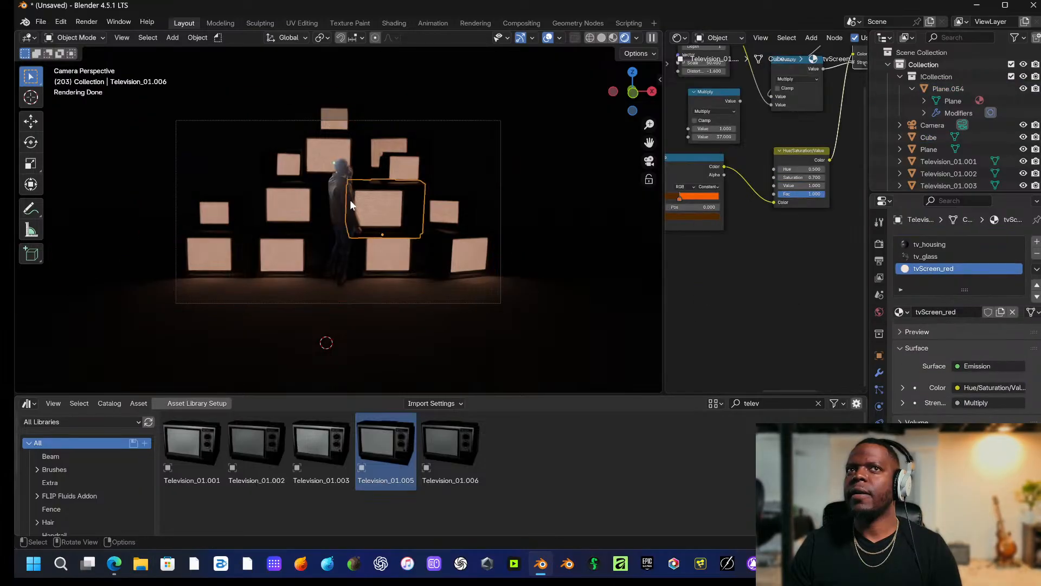
left_click(350, 200)
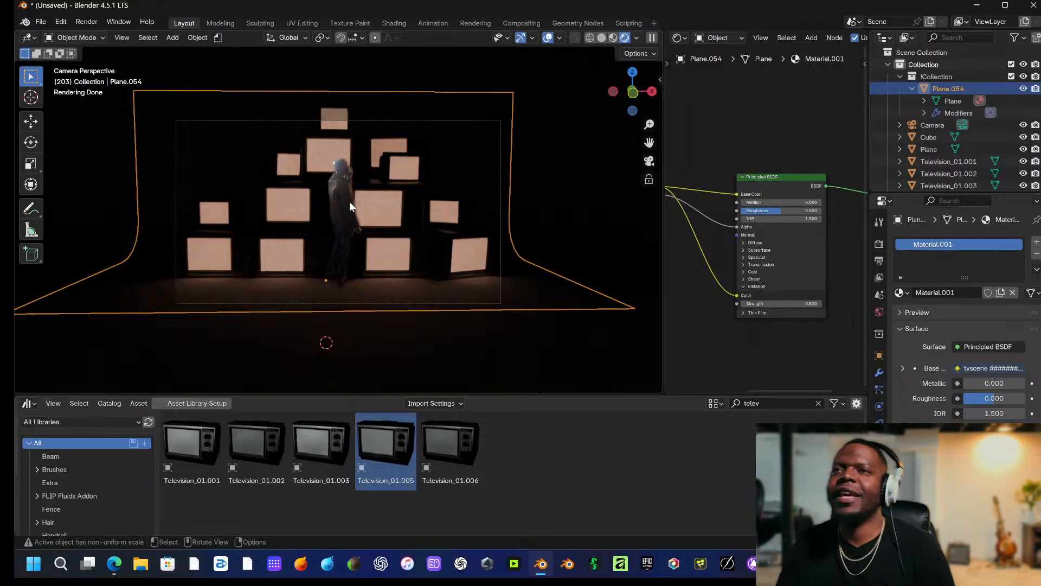
left_click(349, 202)
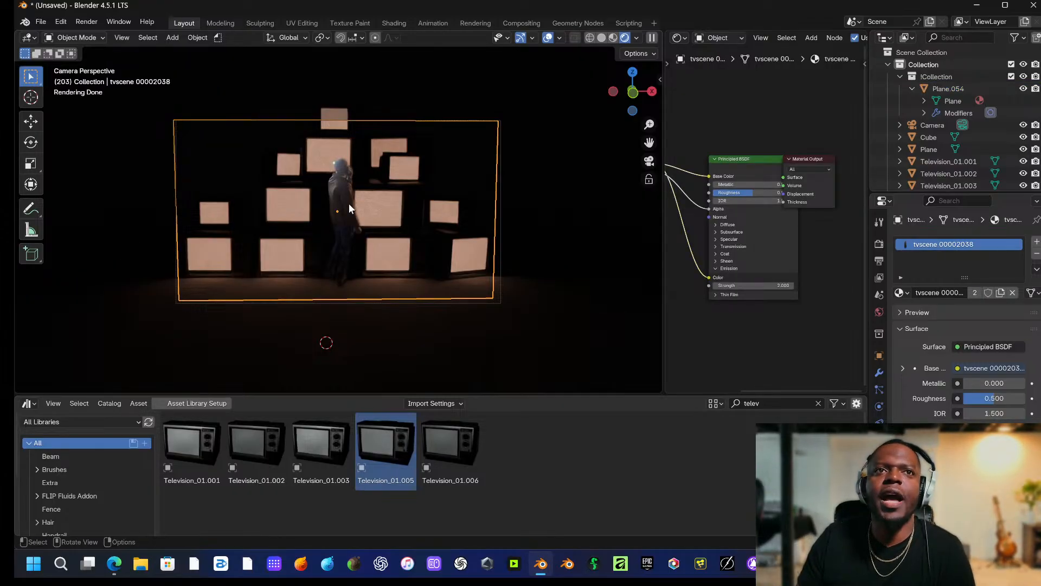
left_click(348, 203)
left_click(348, 203)
left_click(348, 203)
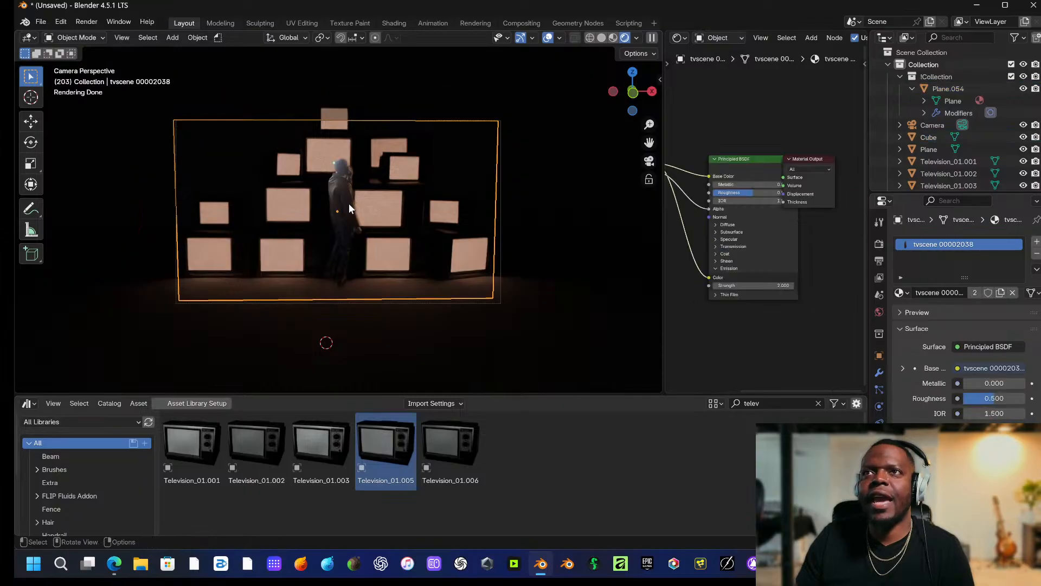
left_click(348, 202)
left_click(348, 203)
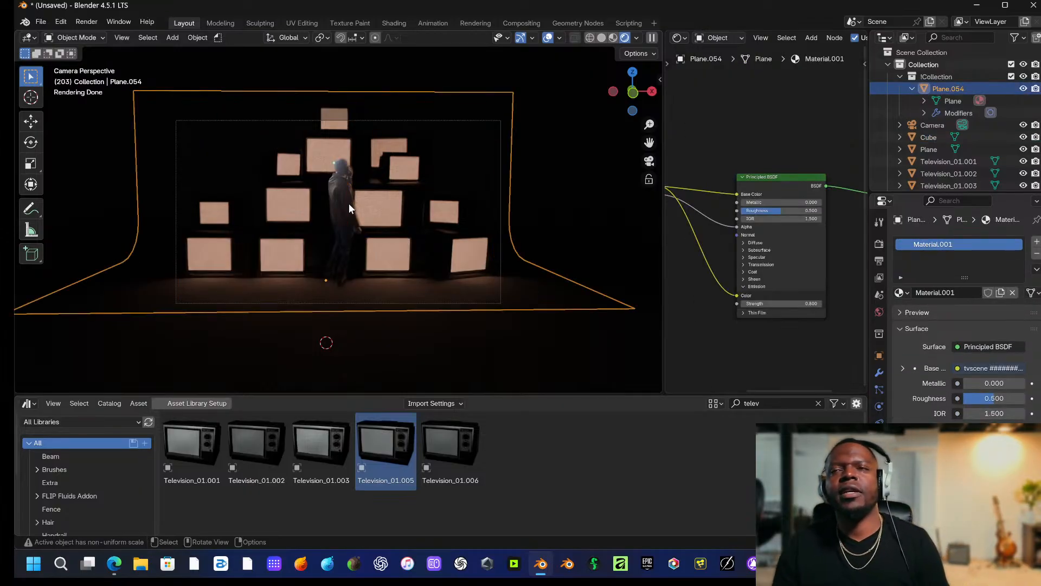
left_click(348, 203)
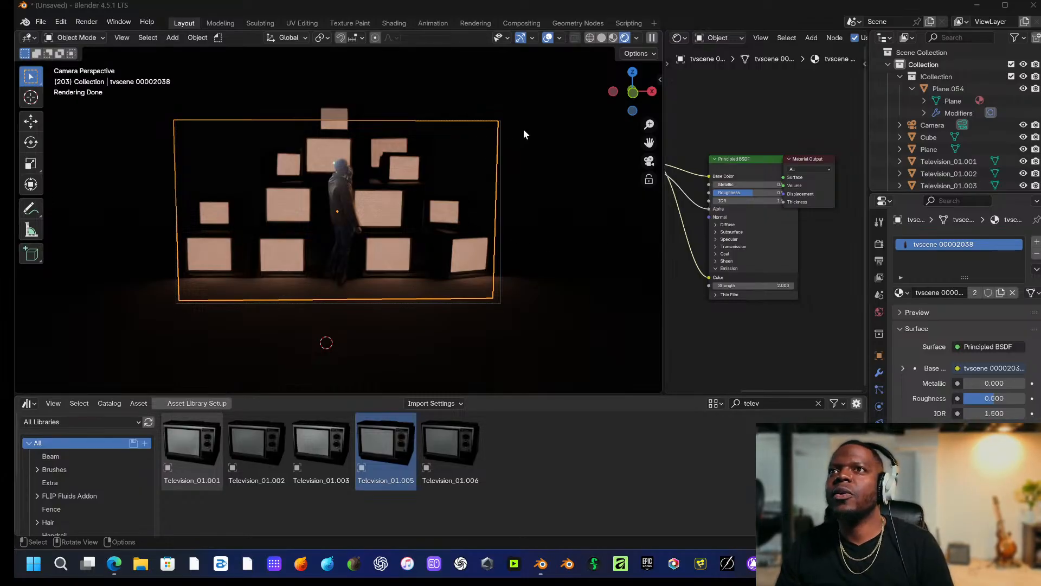
left_click(347, 208)
left_click(347, 208)
left_click(347, 208)
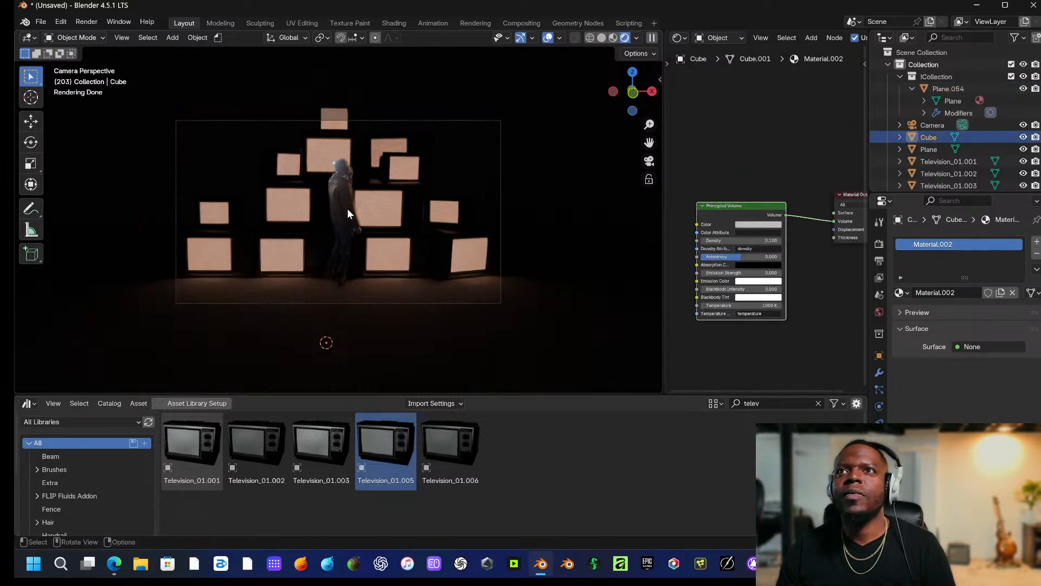
left_click(347, 208)
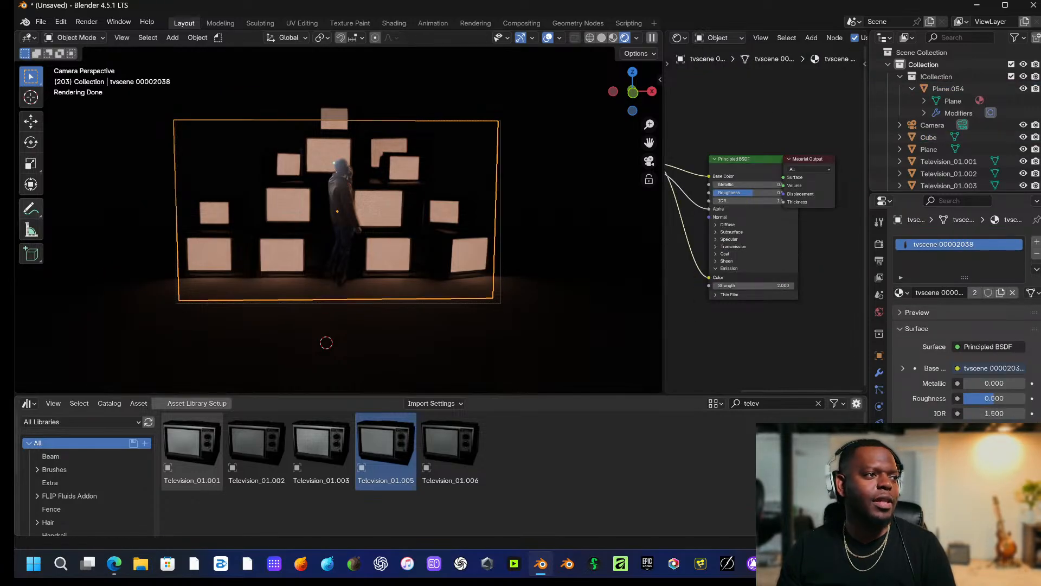
Switch to the Edge browser, bring its window onto this screen and look through the Lumix S5 search results.
key("alt+Tab")
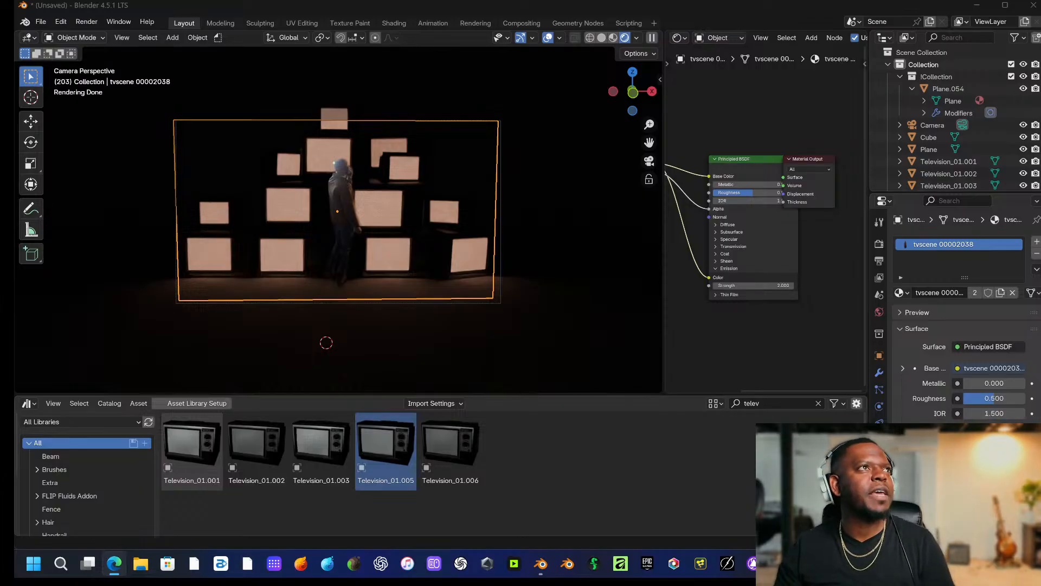
left_click_drag(0, 41, 426, 41)
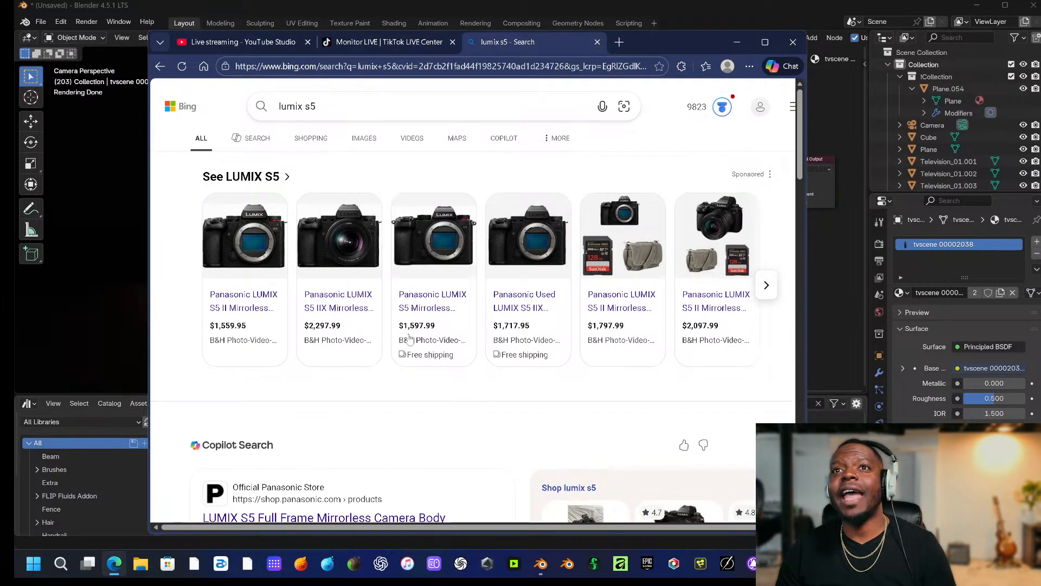
scroll(409, 339, "down", 5)
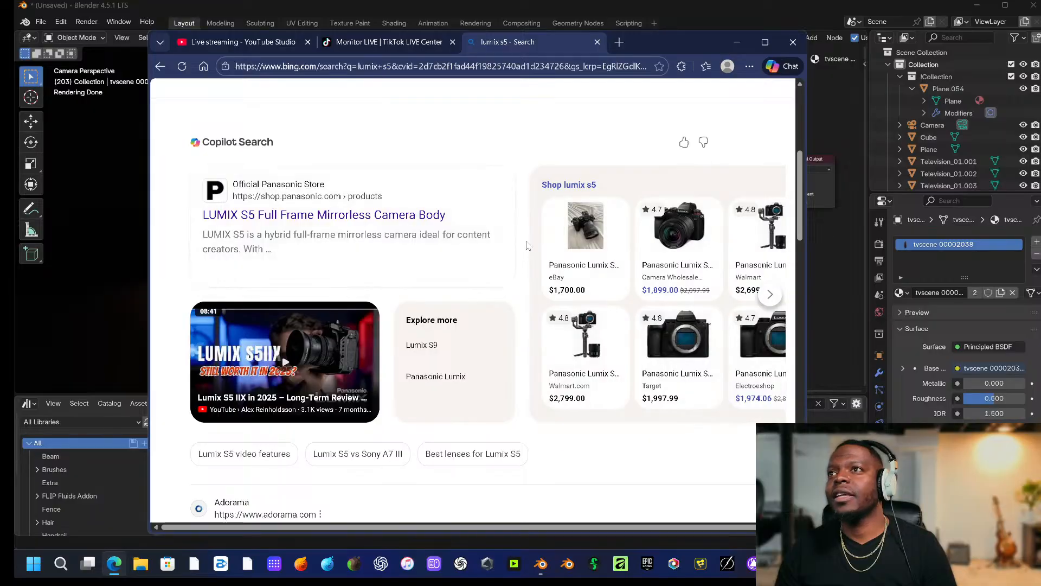
scroll(526, 246, "down", 3)
scroll(426, 250, "up", 8)
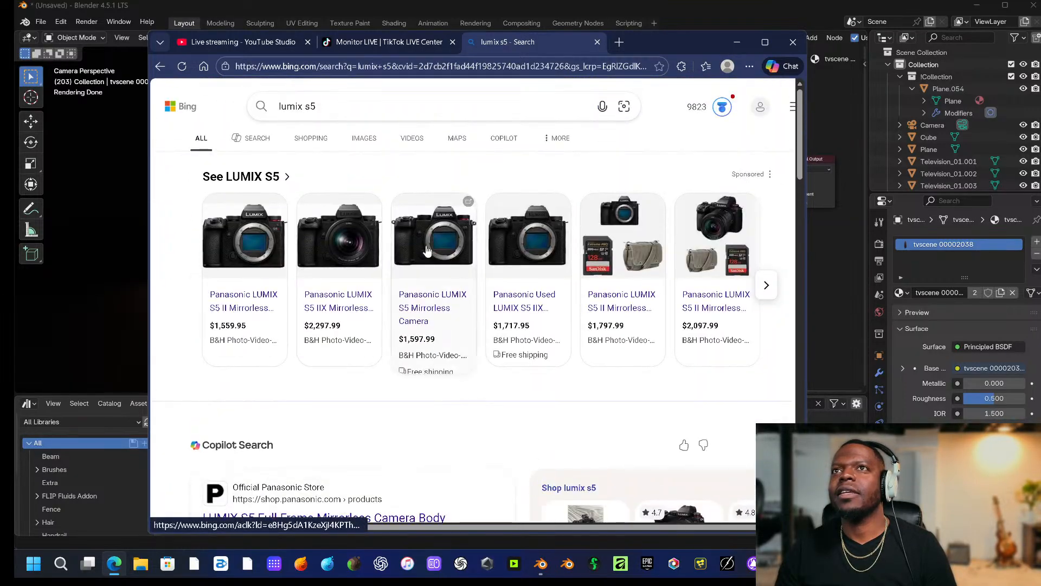
Run the Bing search for "lumix s5" again.
left_click(347, 99)
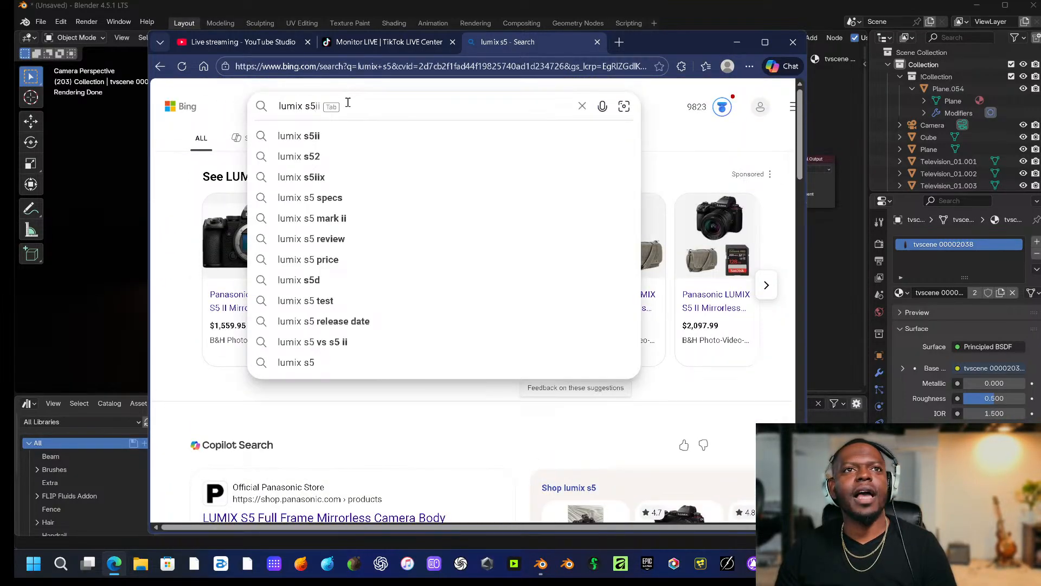
type("ii")
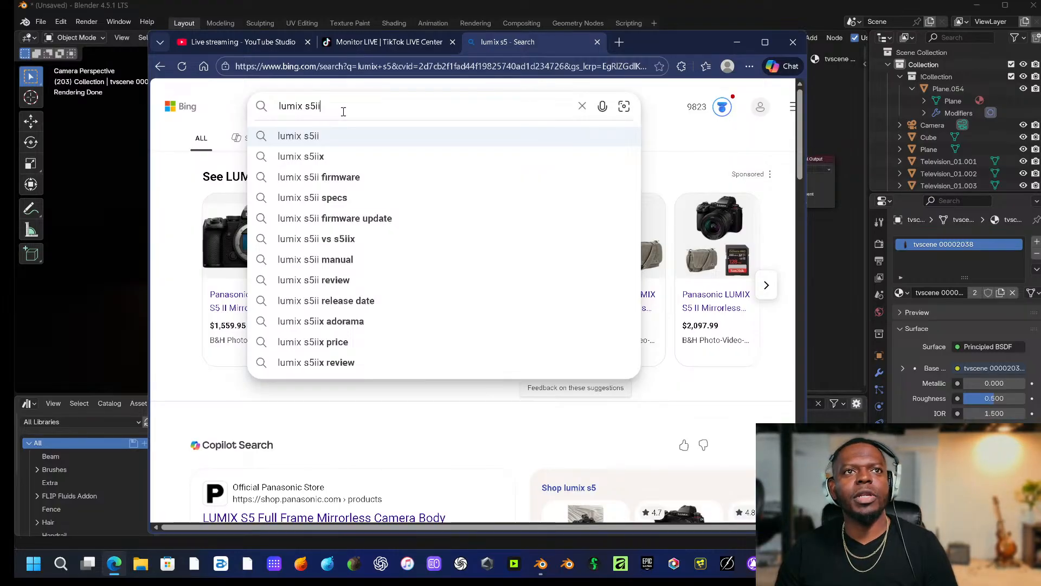
key("BackSpace")
key("BackSpace")
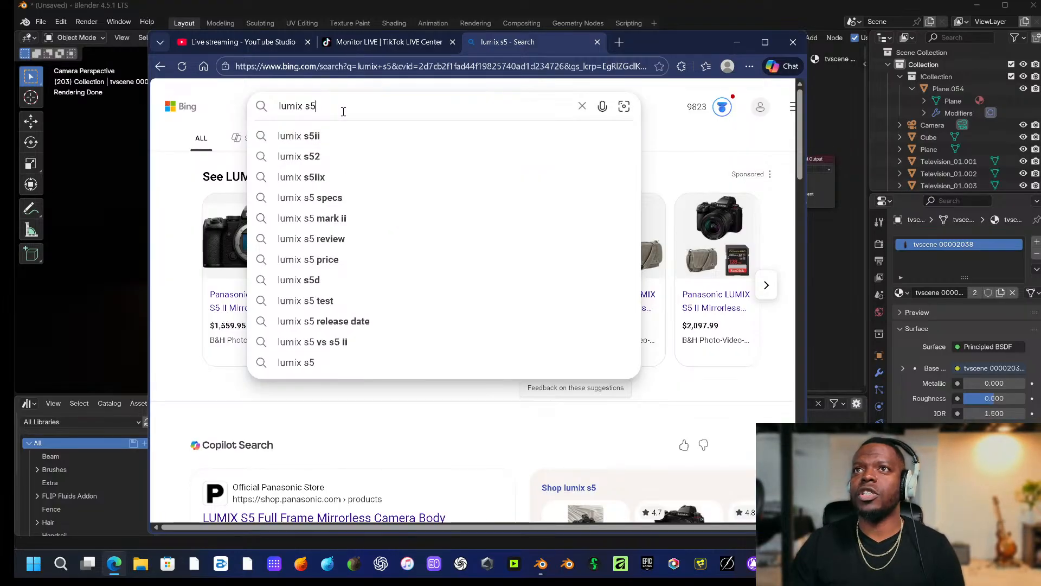
key("Return")
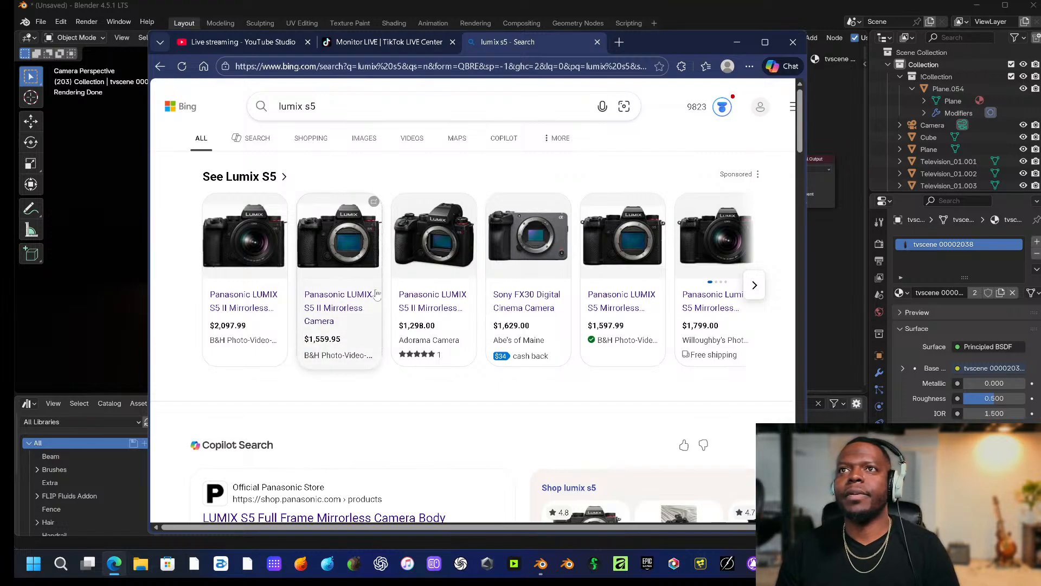
Look through the Bing results for Lumix S5 prices and open B&H Photo Video's "Lumix S5 | Panasonic Lumix DC-S5 Cameras" listing.
scroll(290, 414, "down", 1)
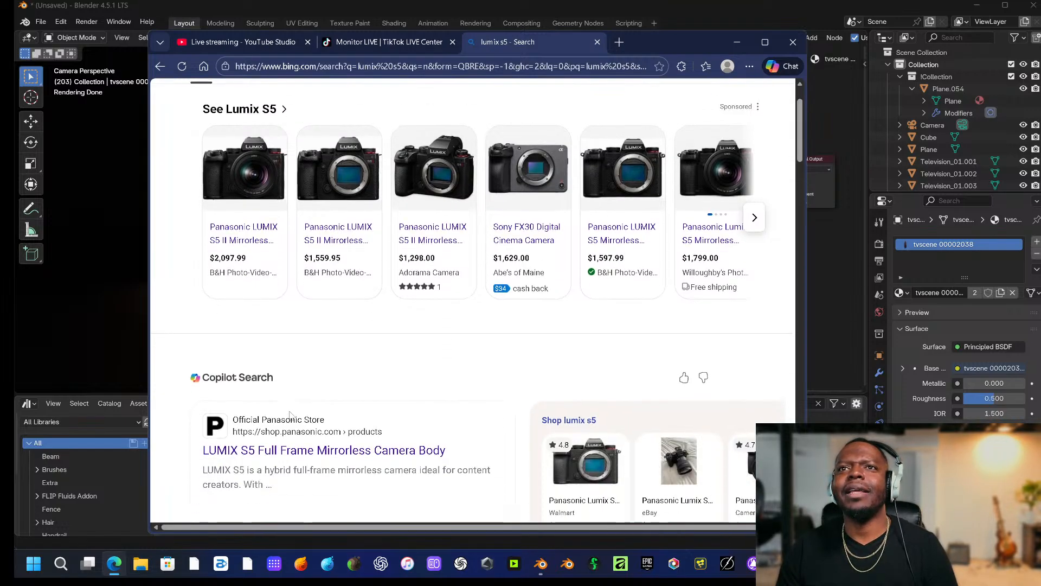
scroll(290, 414, "down", 3)
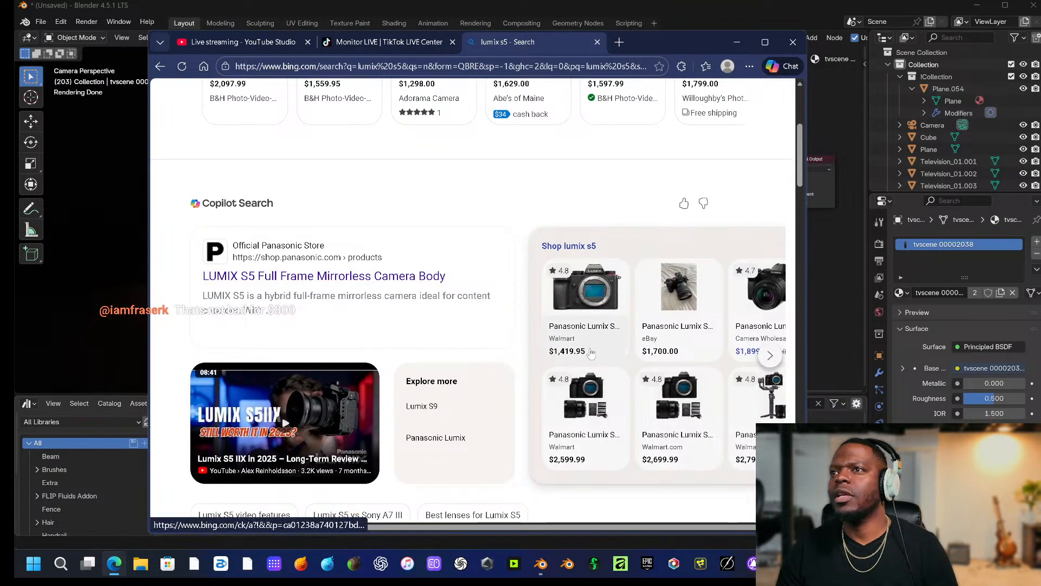
scroll(590, 353, "down", 5)
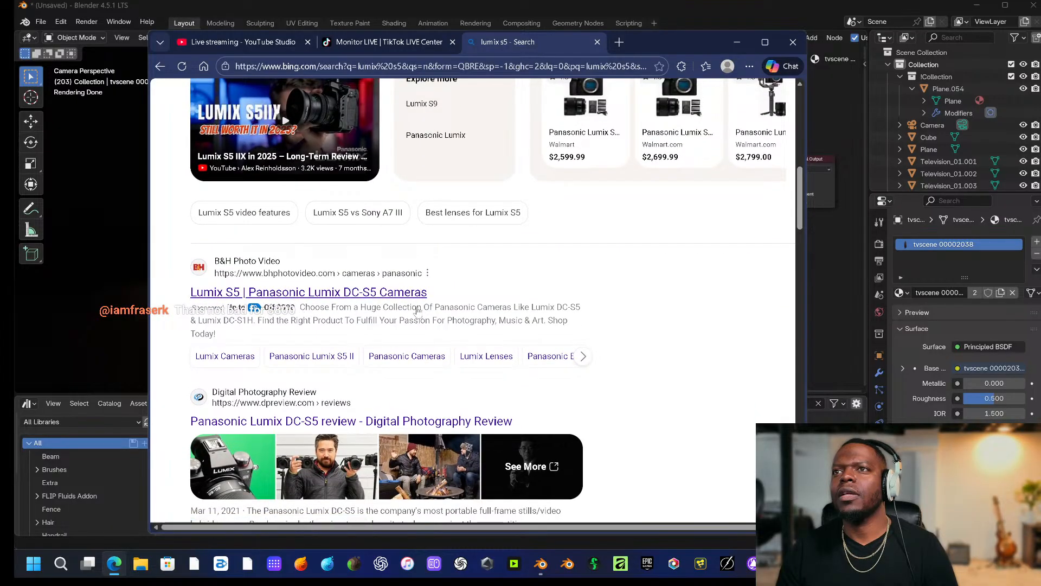
left_click(323, 295)
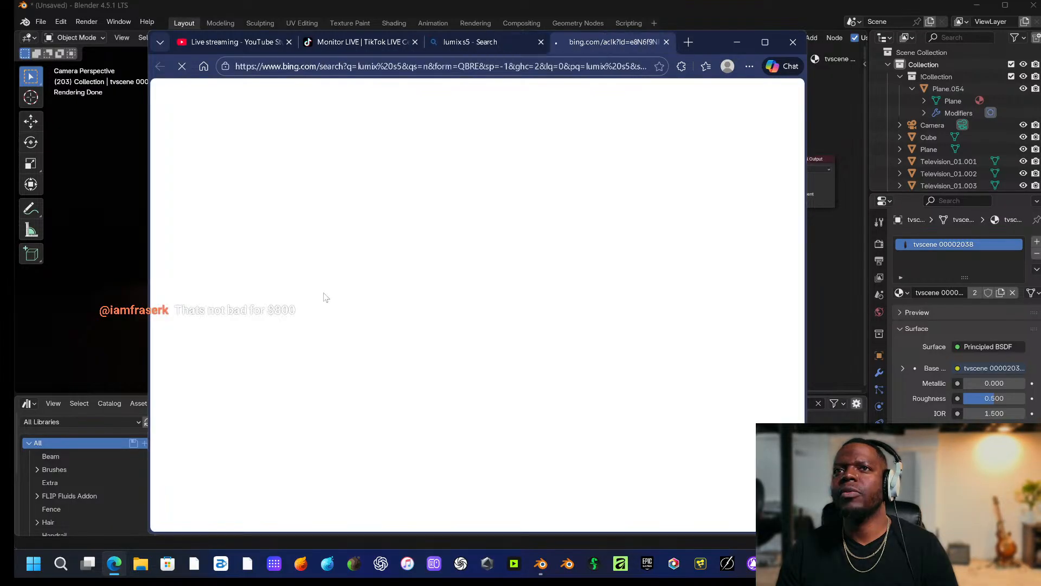
Skim the B&H Photo Video home page and search the store for "lumix s5".
scroll(490, 314, "down", 3)
scroll(490, 315, "down", 9)
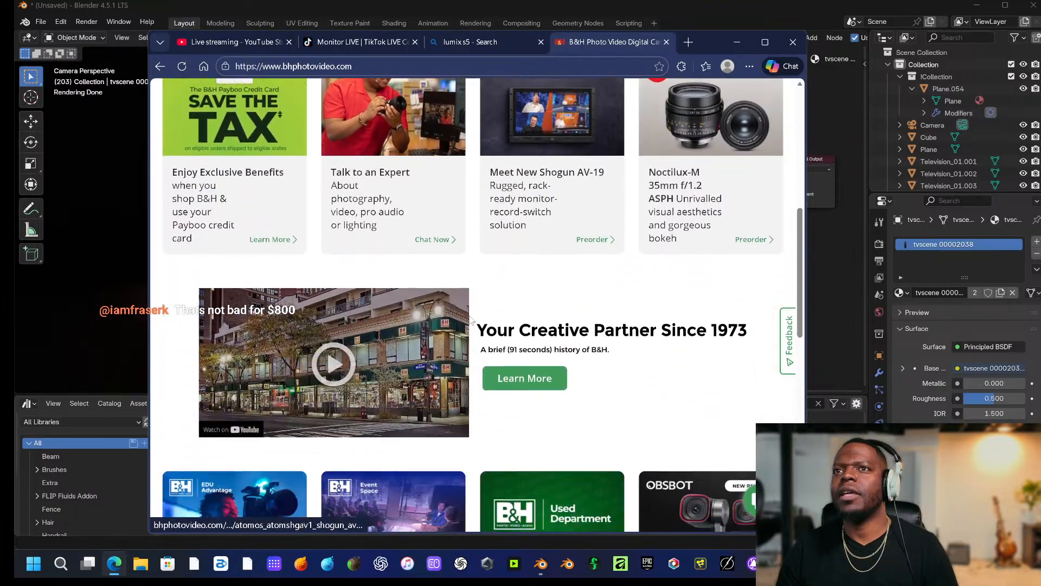
scroll(461, 335, "up", 4)
scroll(460, 330, "up", 5)
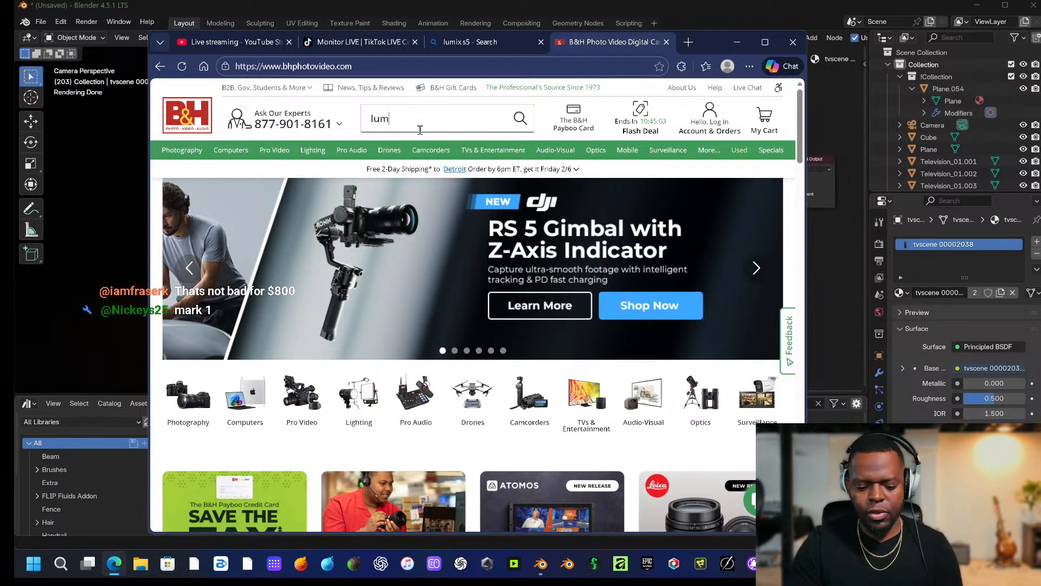
type("lumix s5")
key("Return")
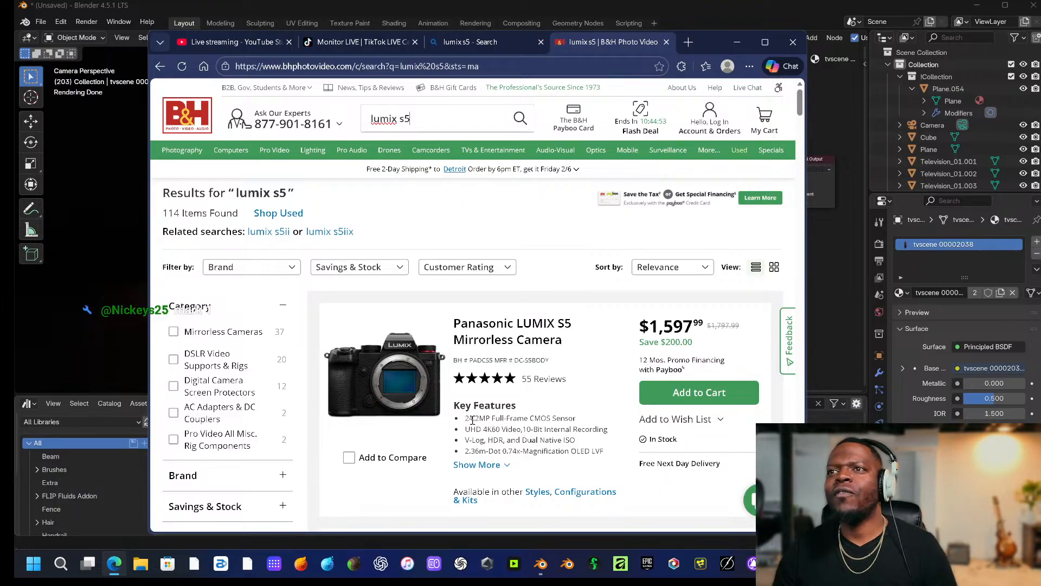
Dismiss the notification request, expand the Panasonic LUMIX S5 Mirrorless Camera's key features and open its full details page.
scroll(540, 418, "down", 1)
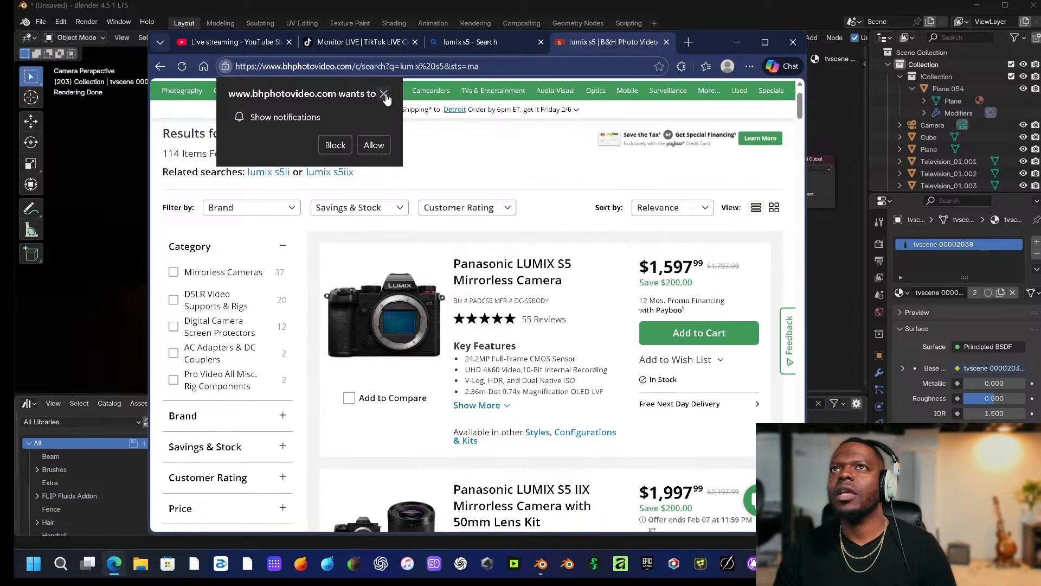
left_click(384, 95)
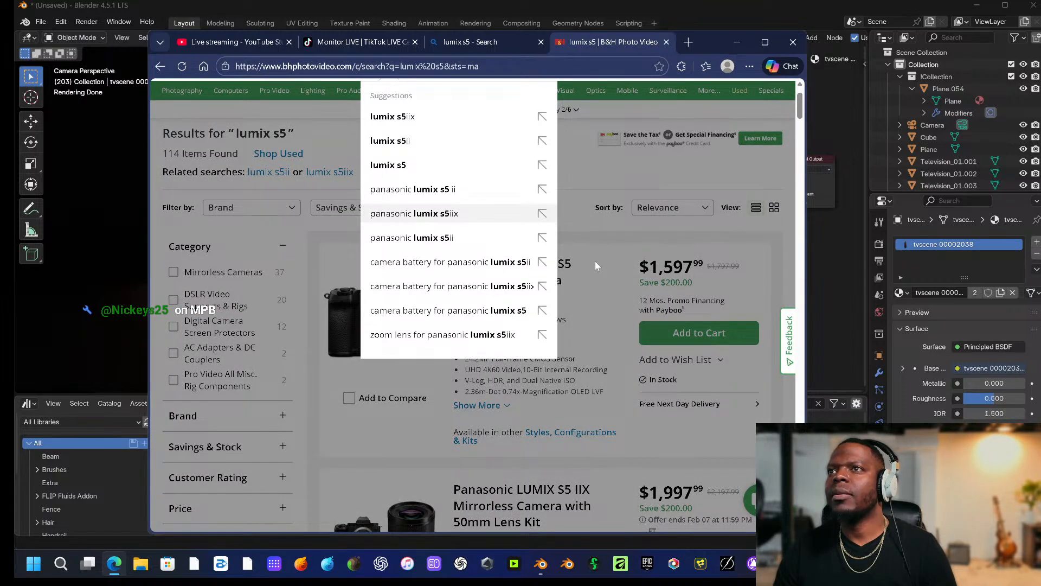
left_click(444, 94)
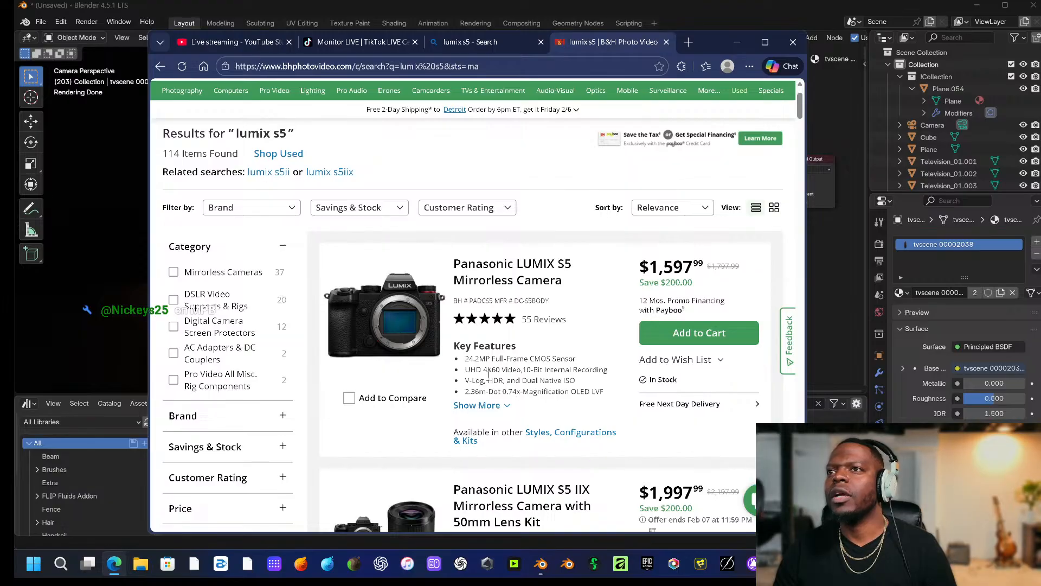
scroll(513, 378, "down", 1)
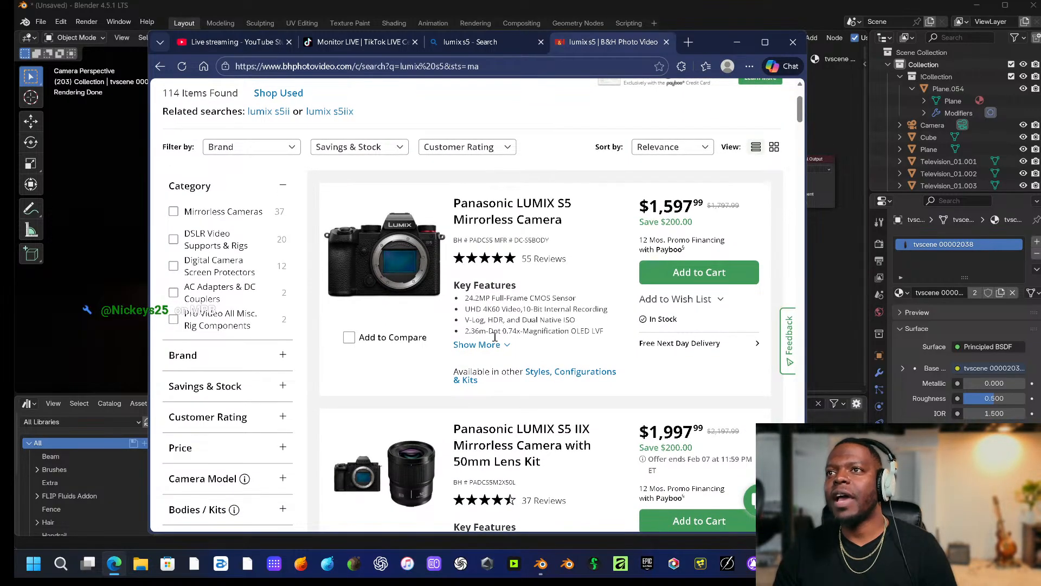
left_click(488, 345)
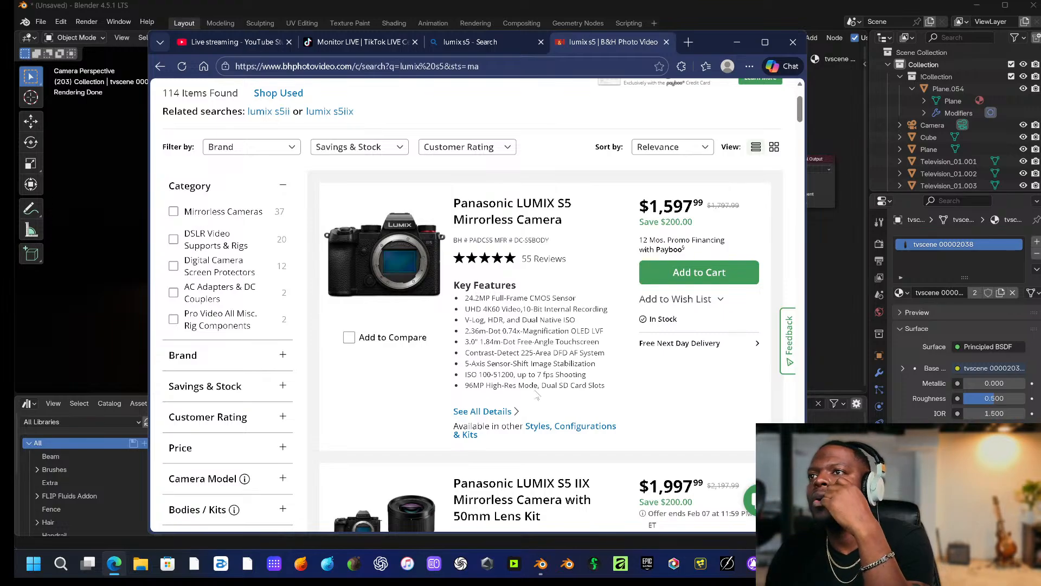
left_click(504, 411)
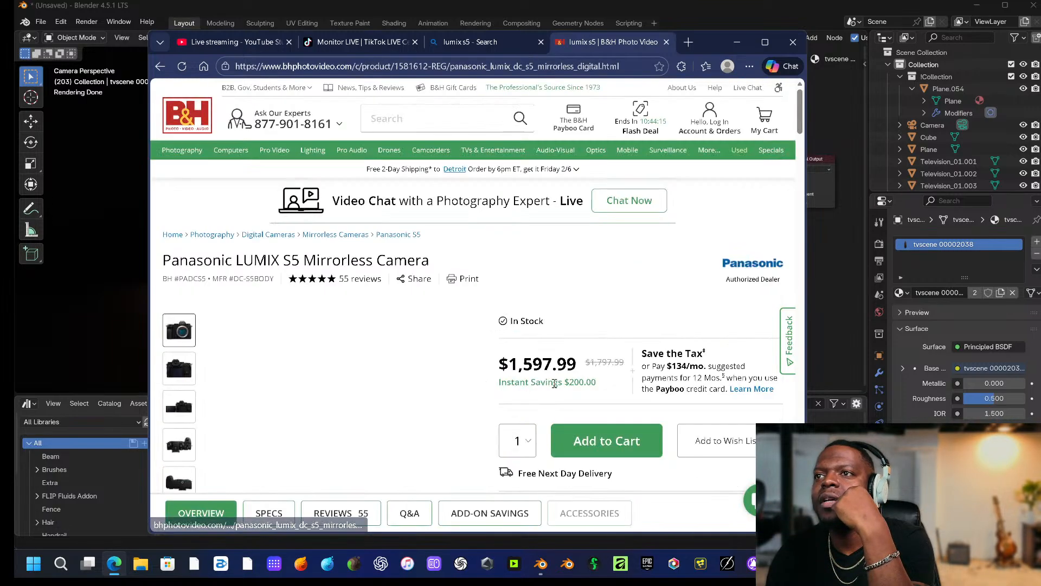
Expand and read the full key features list on the LUMIX S5 product page.
scroll(549, 382, "down", 3)
scroll(549, 382, "down", 3)
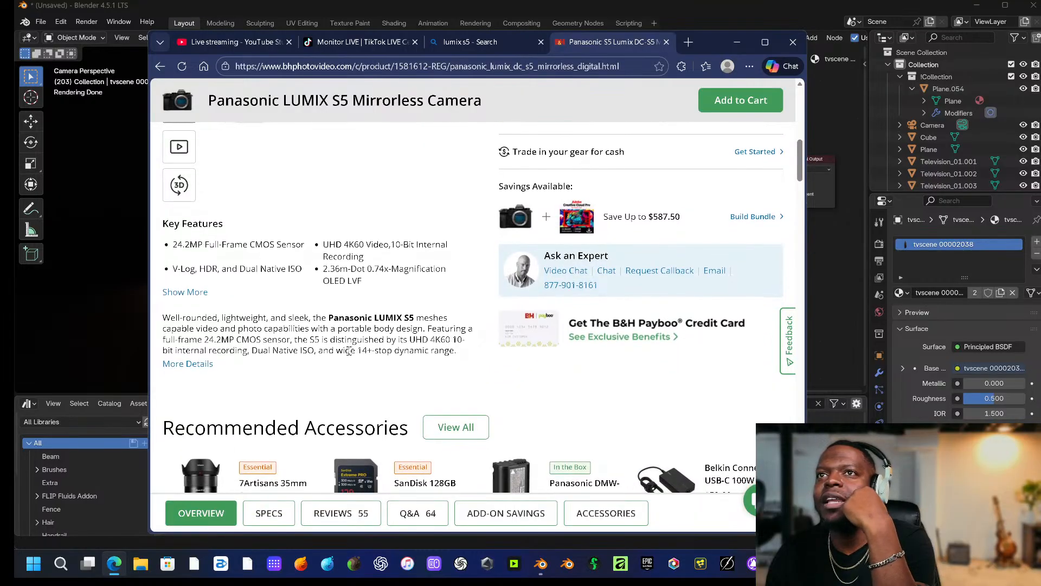
left_click(206, 293)
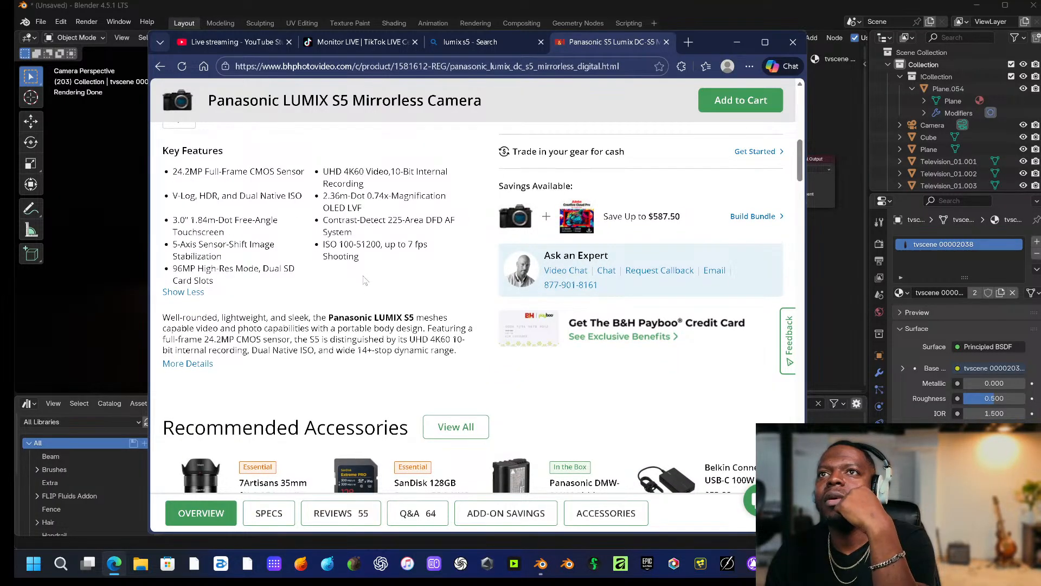
scroll(361, 284, "down", 2)
scroll(347, 299, "up", 3)
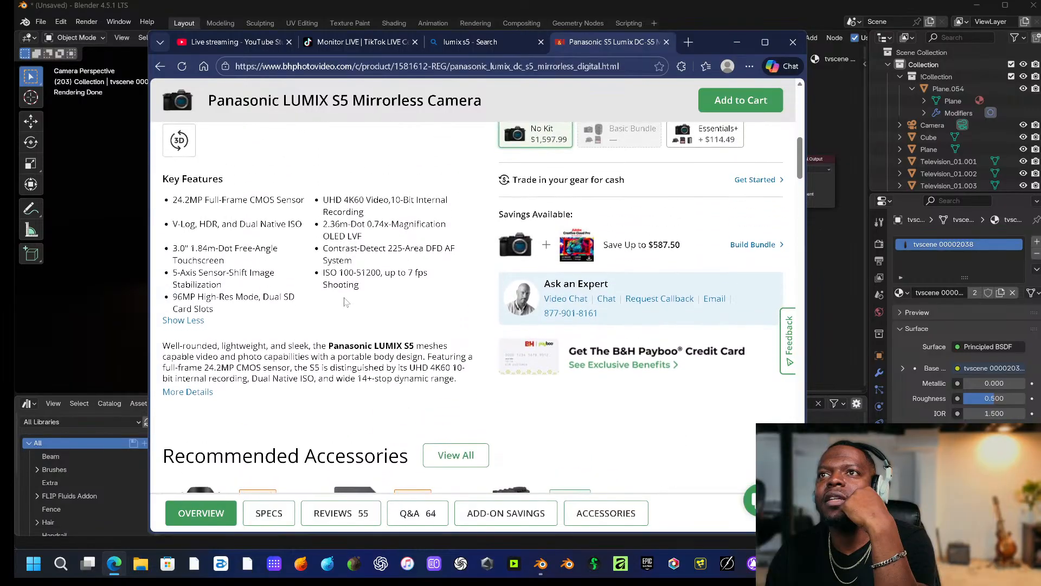
scroll(346, 301, "up", 1)
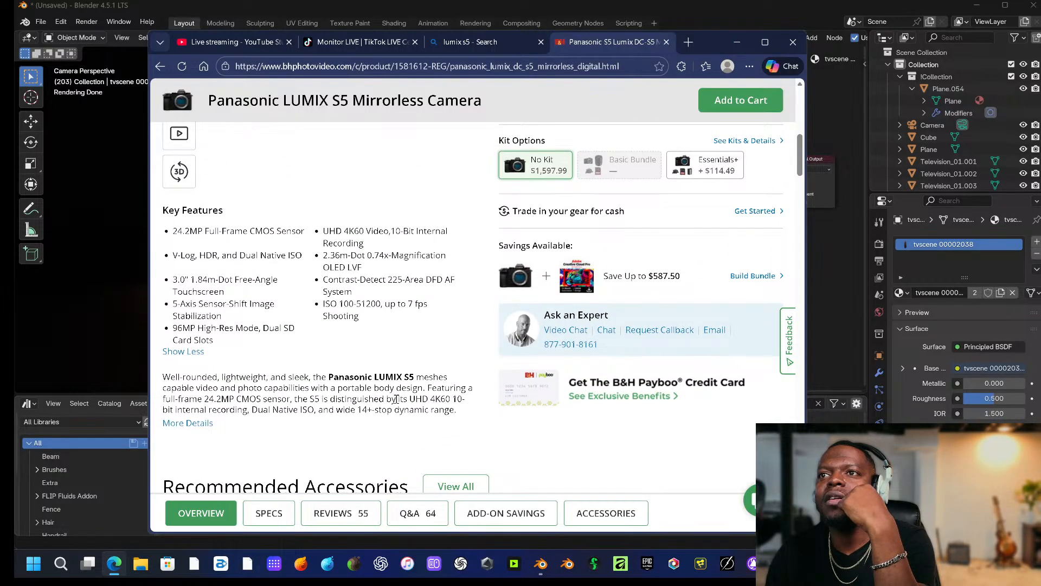
Open the full Panasonic S5 overview and read its sensor, video recording, body design, stabilization and autofocus sections.
left_click(198, 423)
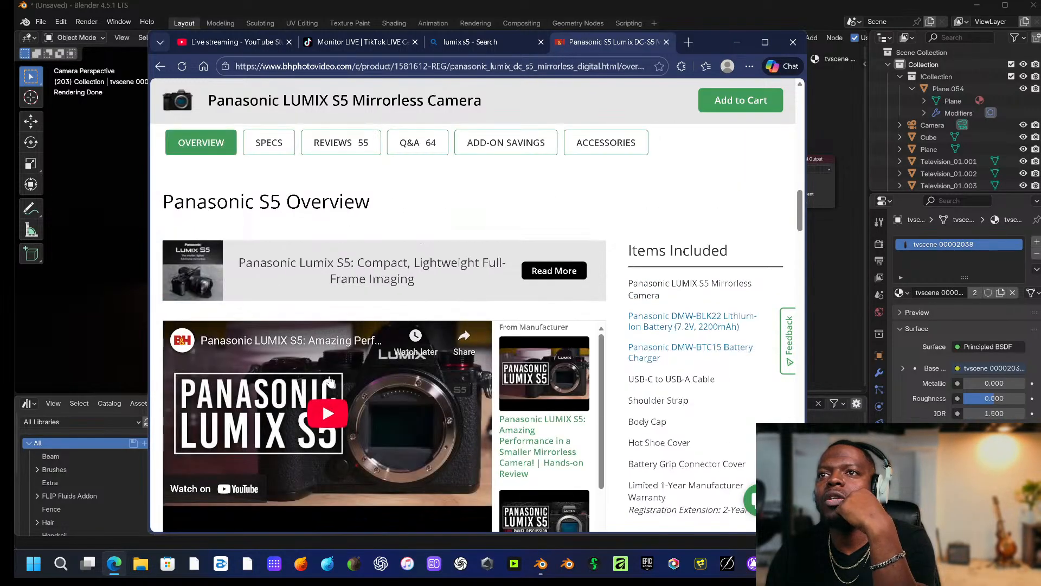
scroll(348, 383, "down", 5)
scroll(347, 383, "down", 3)
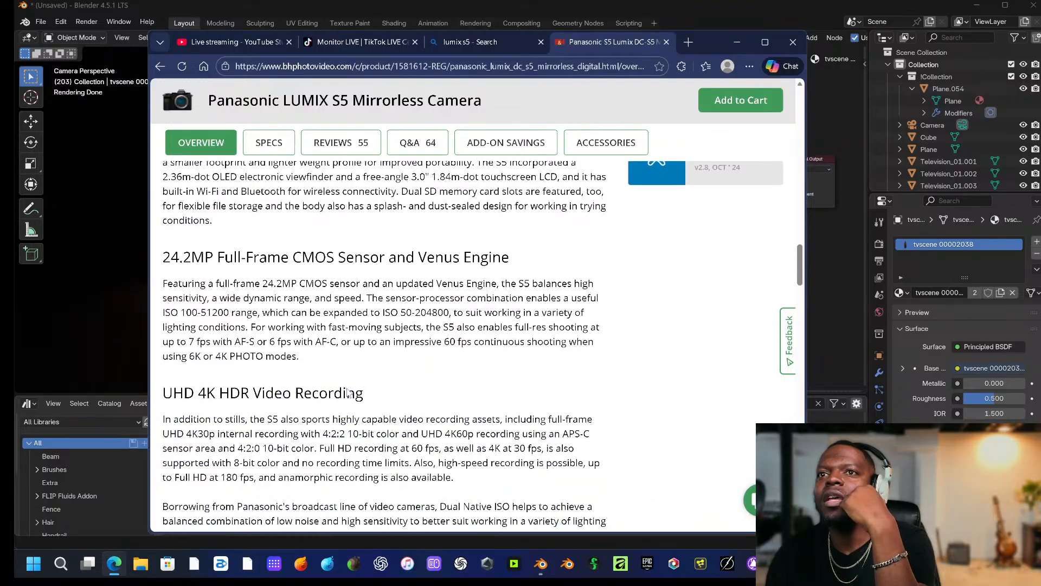
scroll(308, 301, "down", 6)
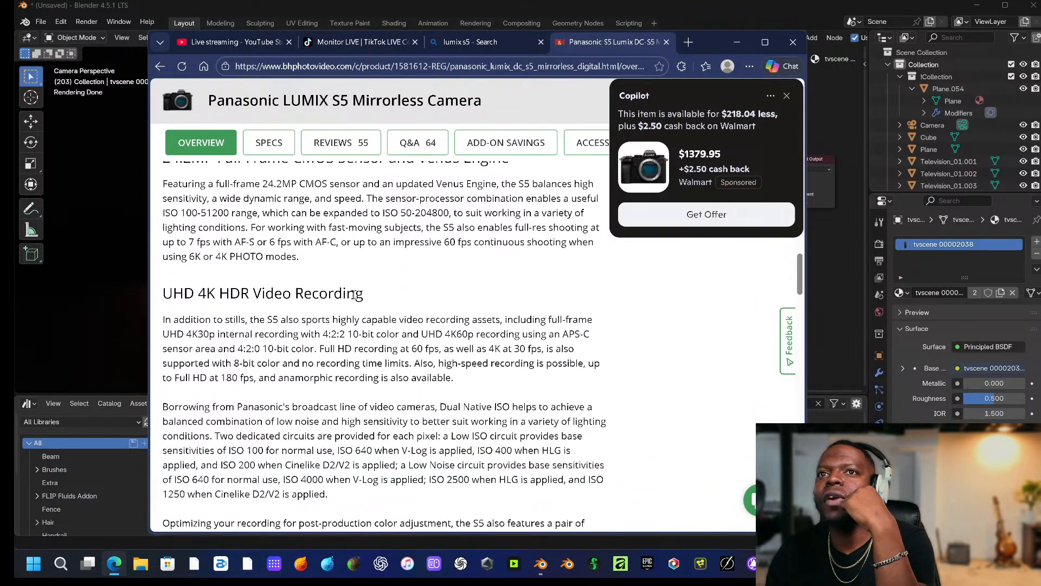
scroll(309, 301, "down", 2)
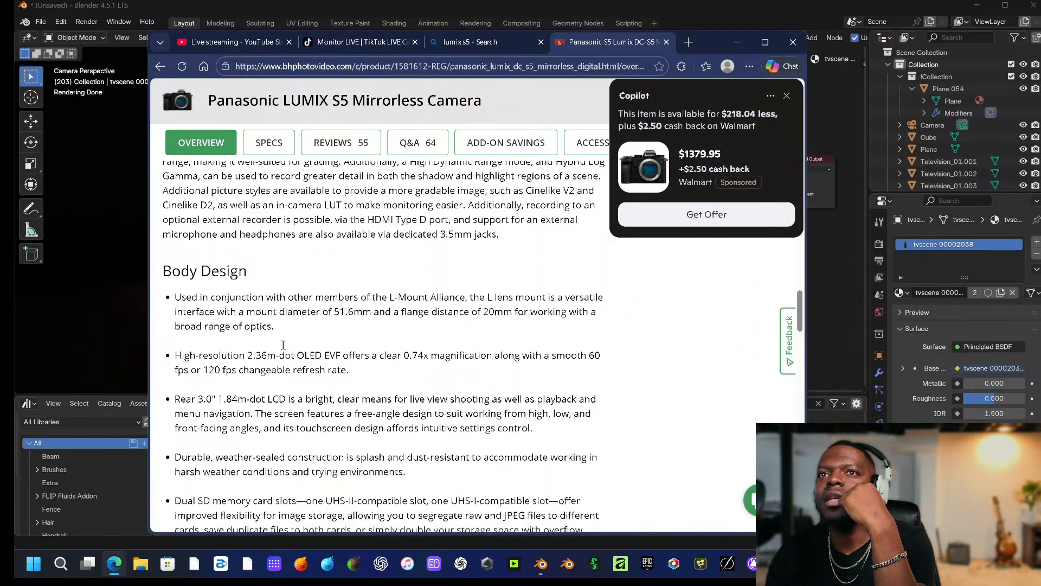
scroll(286, 333, "down", 3)
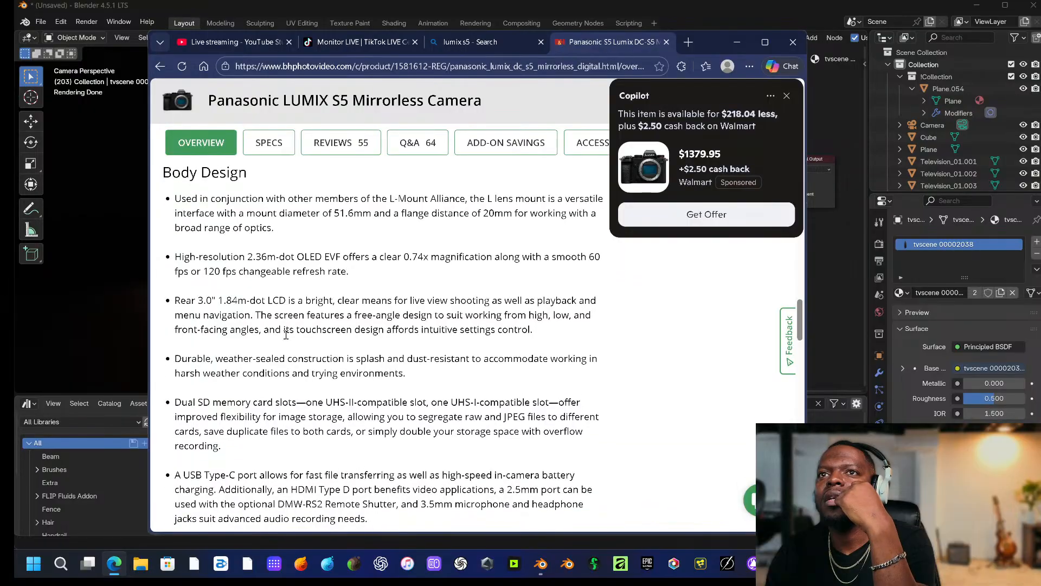
scroll(297, 330, "down", 1)
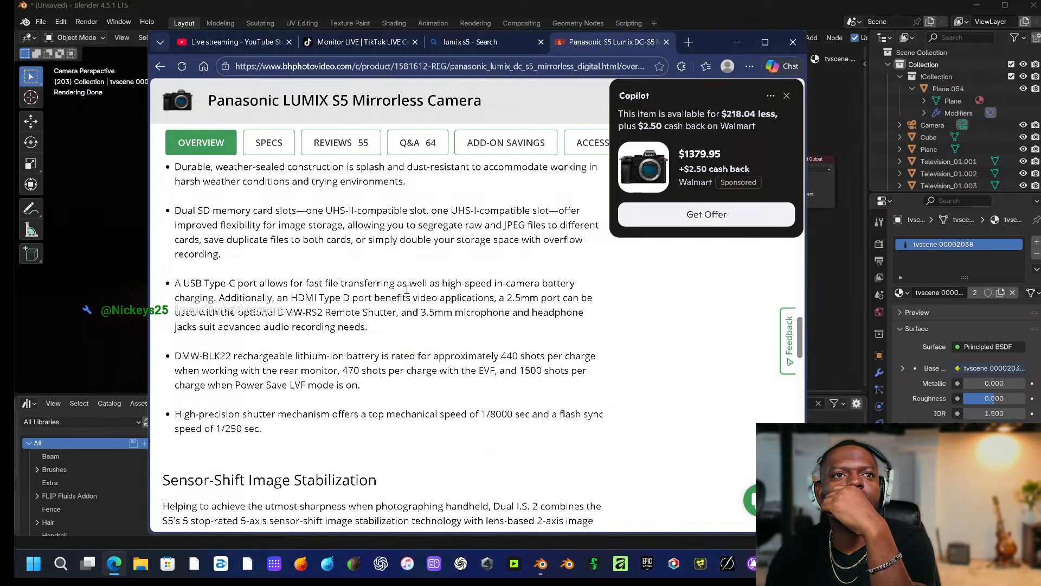
scroll(407, 289, "down", 1)
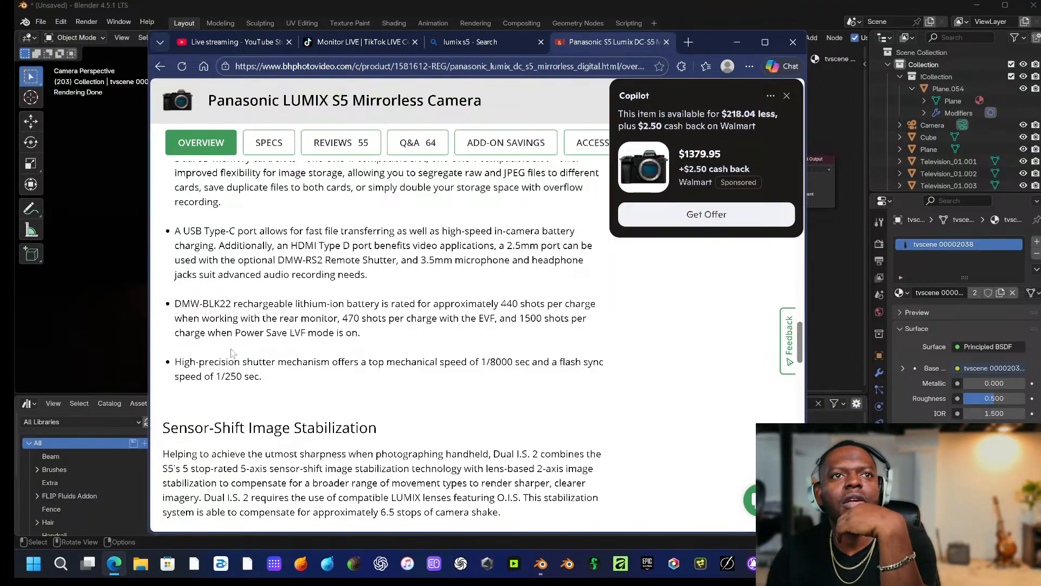
scroll(397, 307, "down", 3)
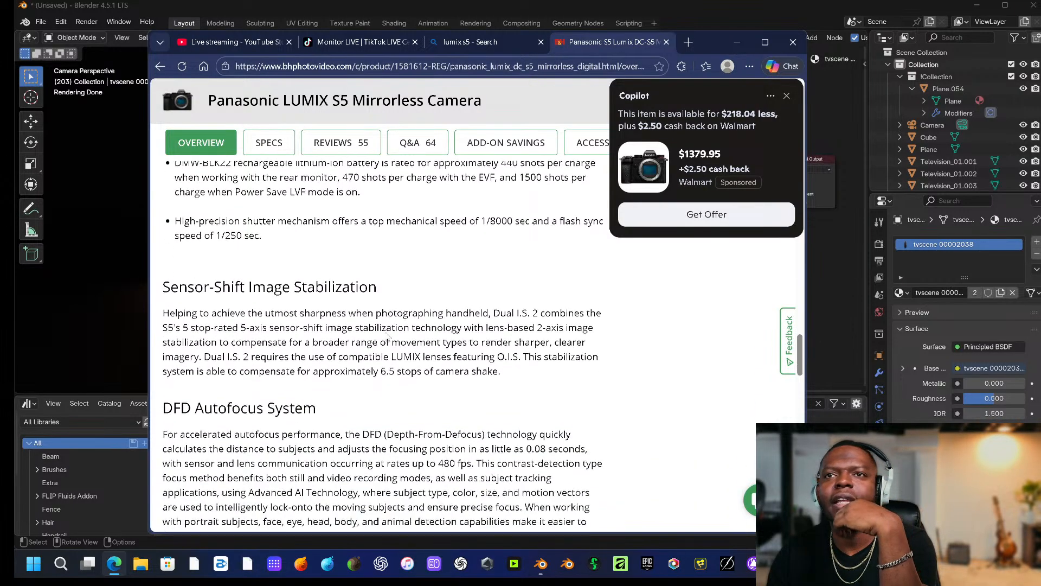
scroll(391, 337, "up", 3)
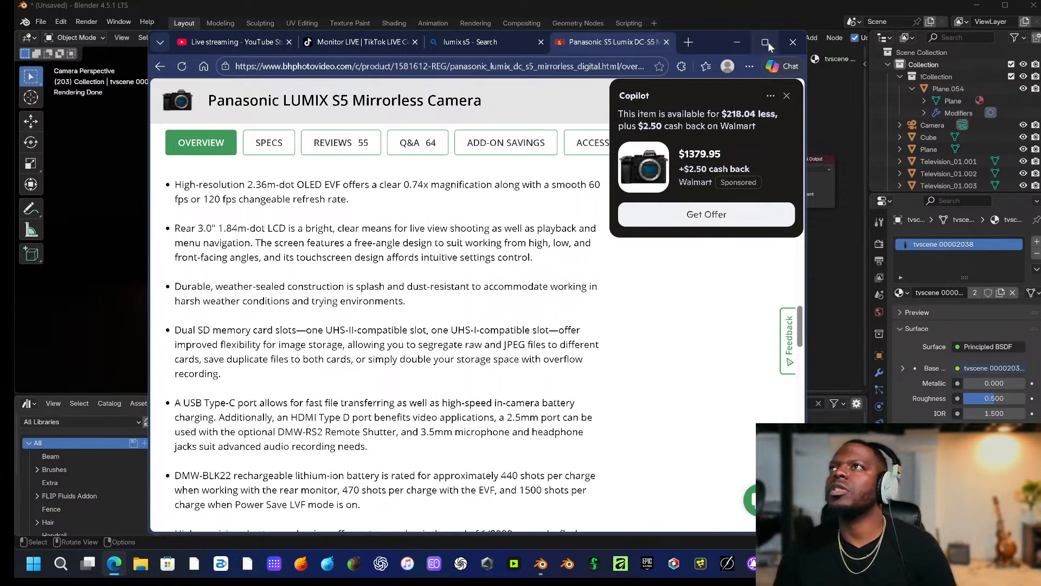
Move the browser off this screen, return to Blender, and rotate the leftmost second-row television about the global Z axis.
left_click_drag(713, 42, 15, 131)
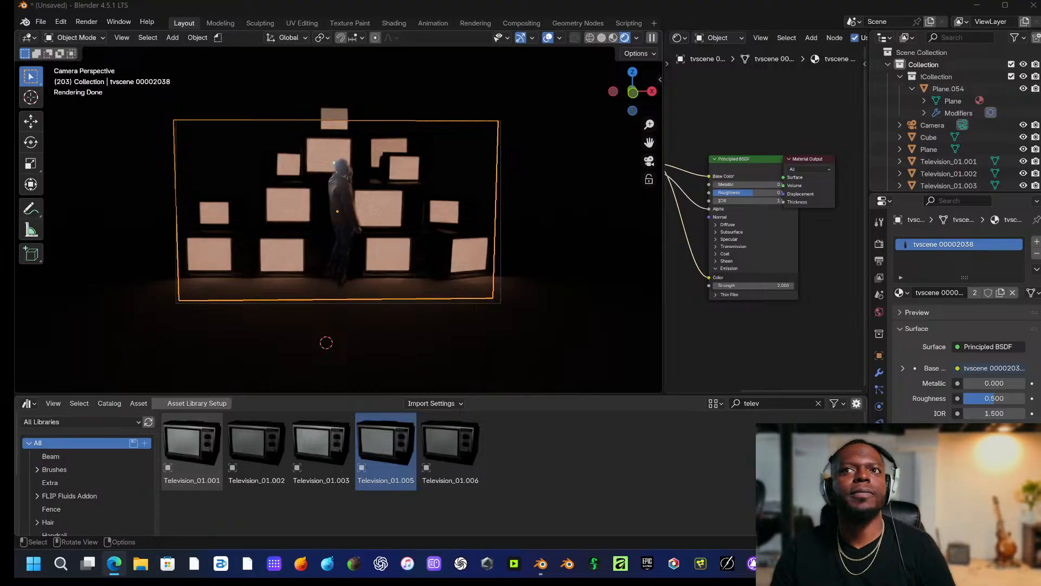
left_click(534, 190)
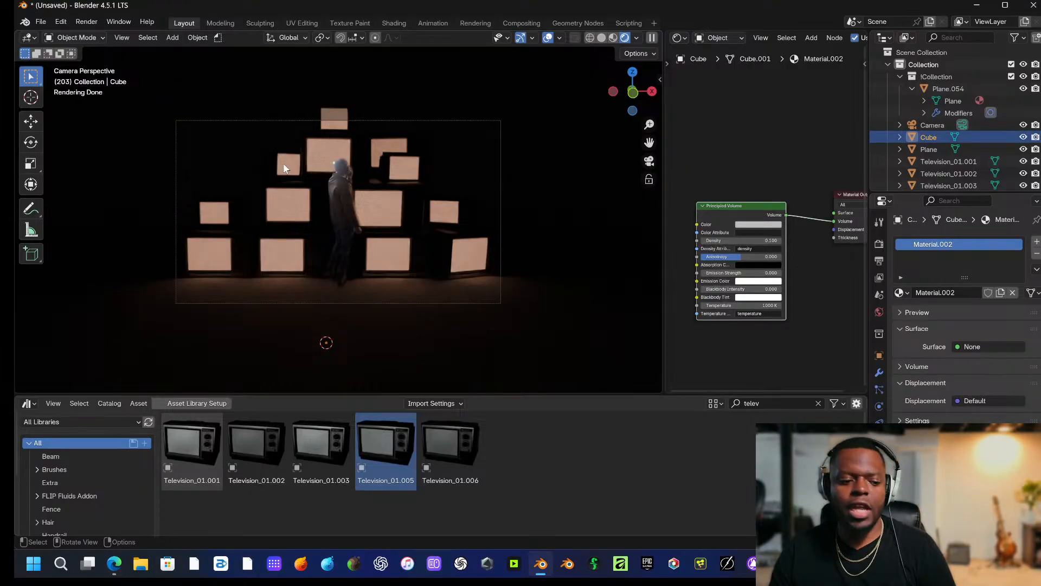
left_click(217, 211)
left_click(217, 210)
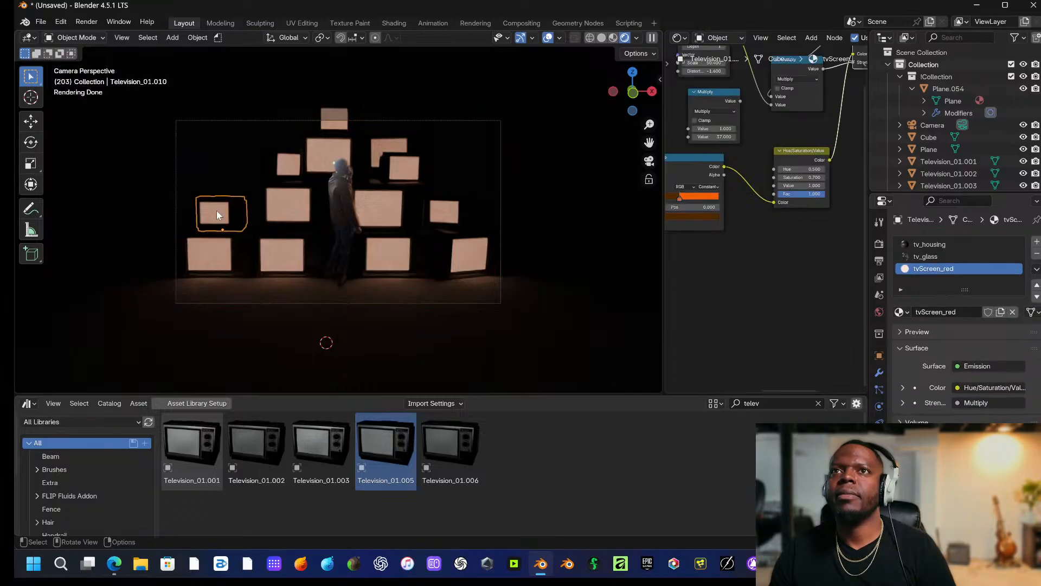
key("r")
key("z")
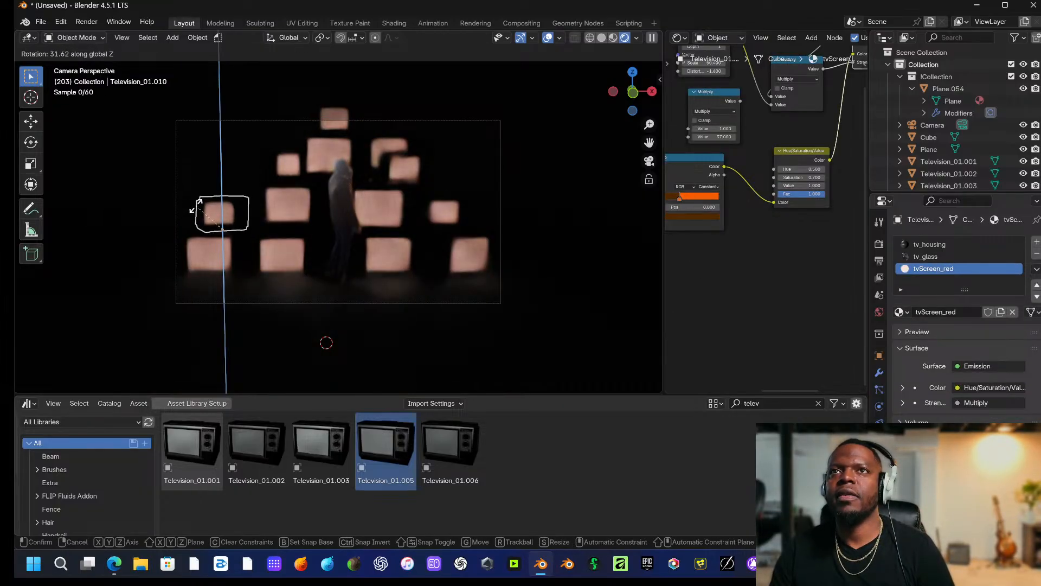
left_click(197, 190)
left_click(379, 108)
left_click(478, 77)
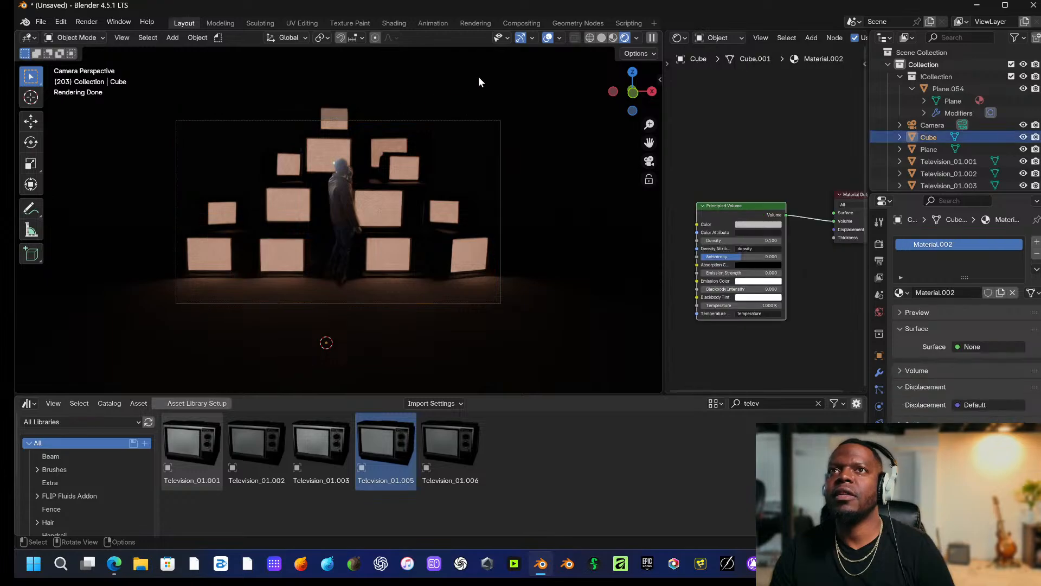
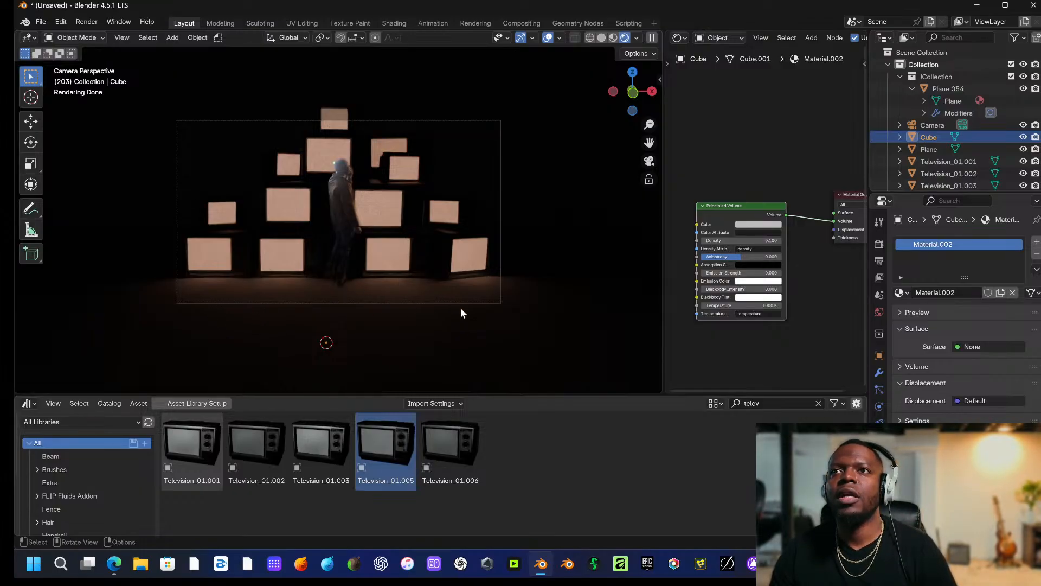
Lower the emission strength of the figure image plane's Principled BSDF material to 0.300.
left_click(346, 199)
left_click(346, 196)
left_click(346, 206)
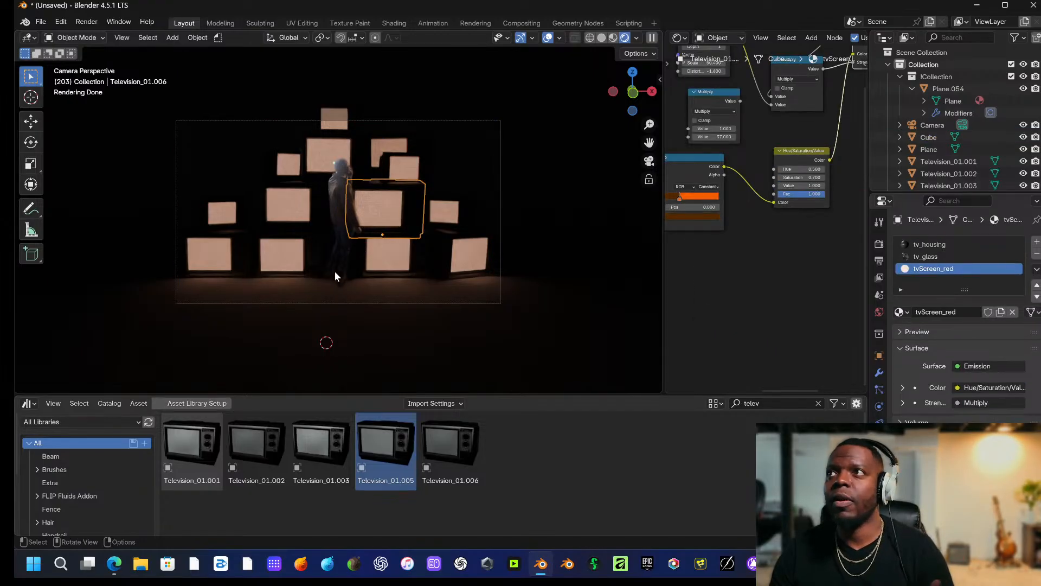
left_click(332, 214)
left_click(336, 215)
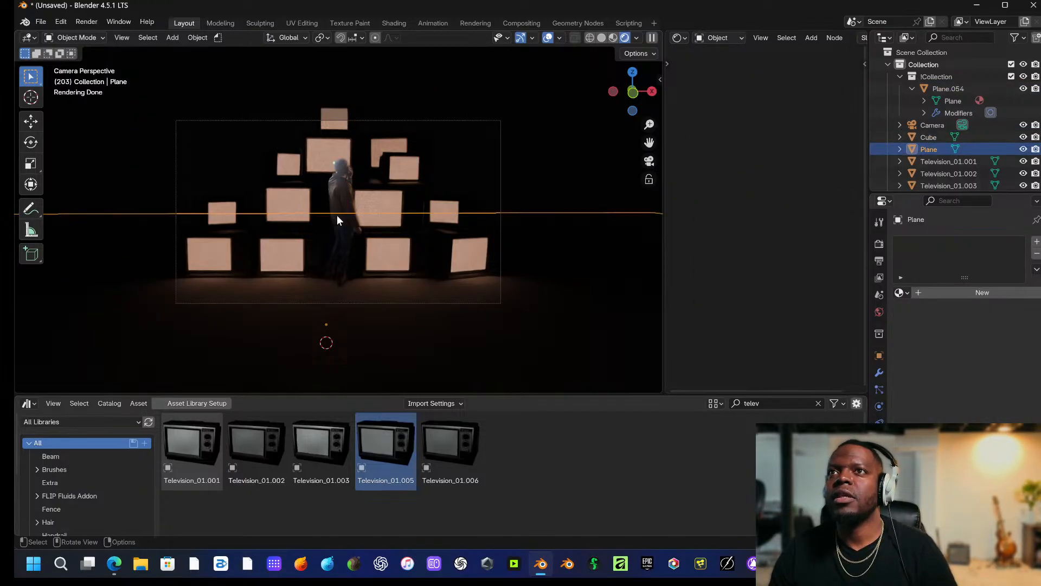
left_click(337, 219)
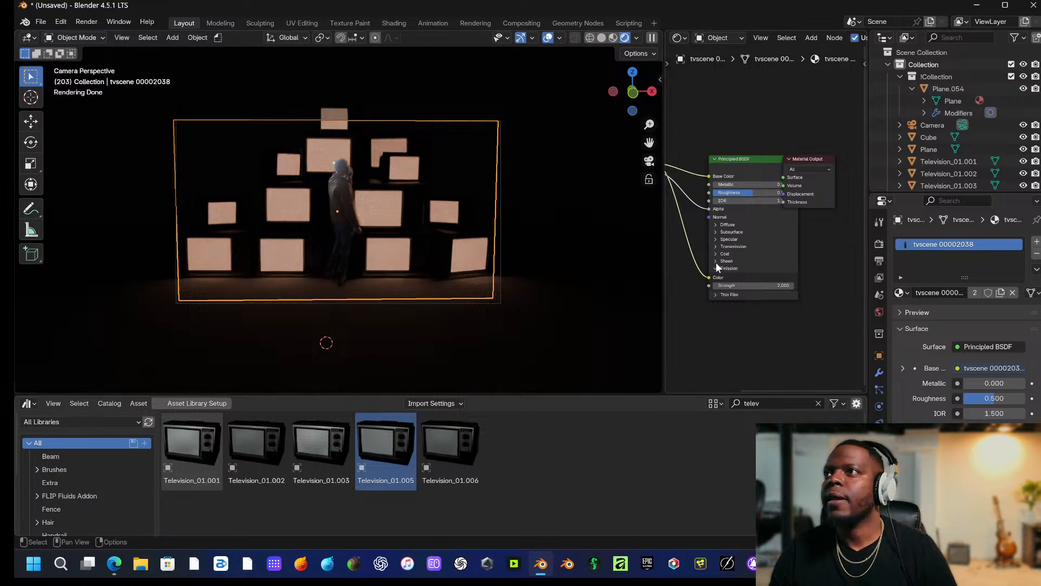
left_click_drag(770, 286, 735, 285)
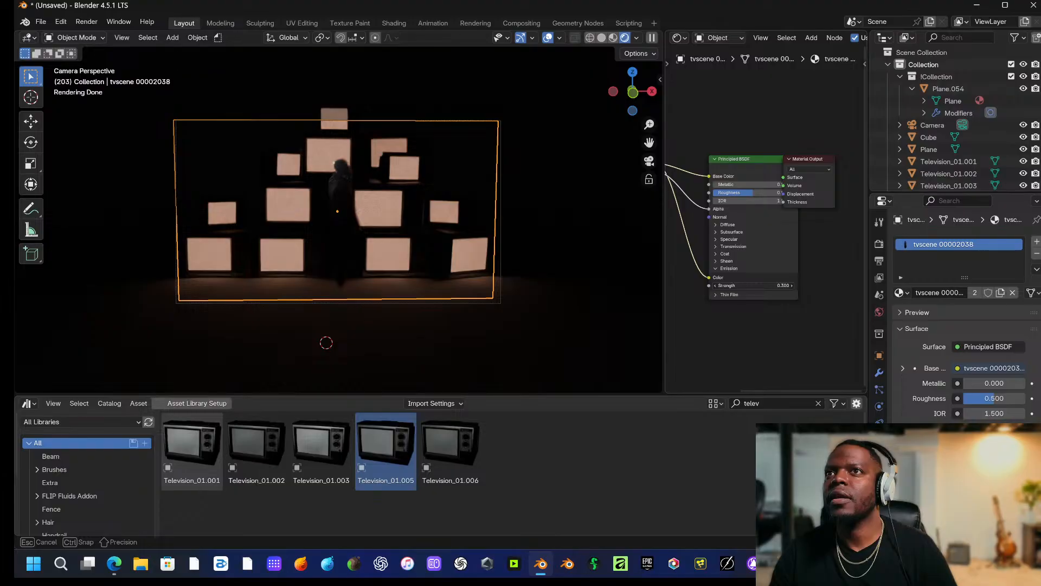
Move the figure plane along Y toward the camera, then shift it about -0.03 m along X to centre it before the televisions.
left_click(340, 221)
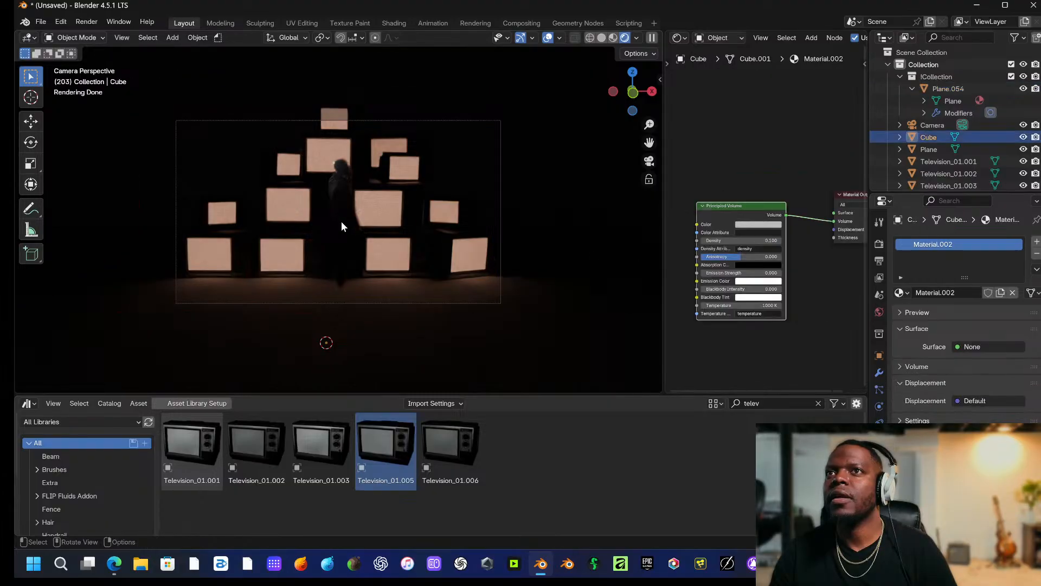
left_click(340, 221)
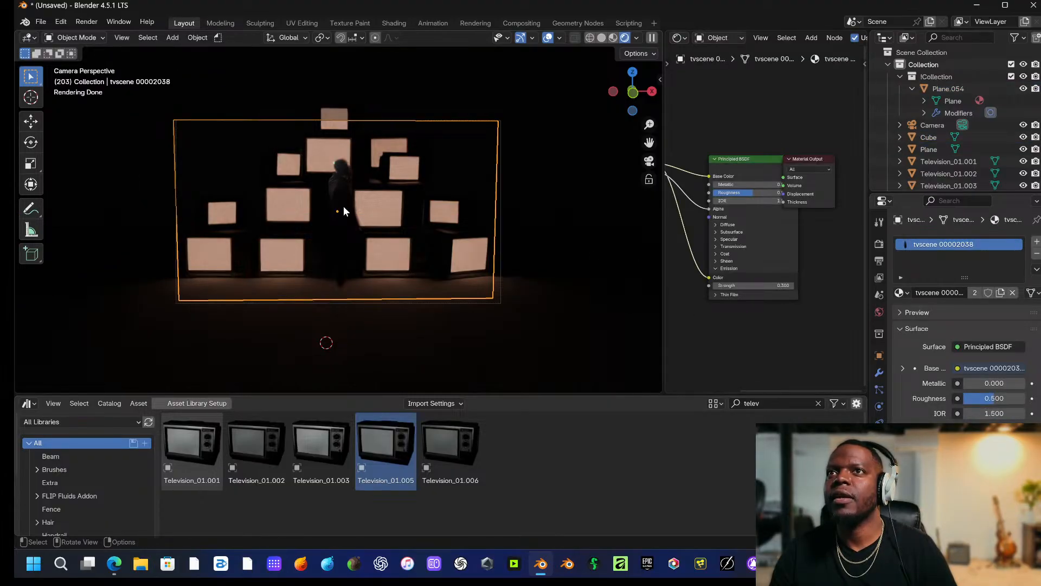
key("g")
key("y")
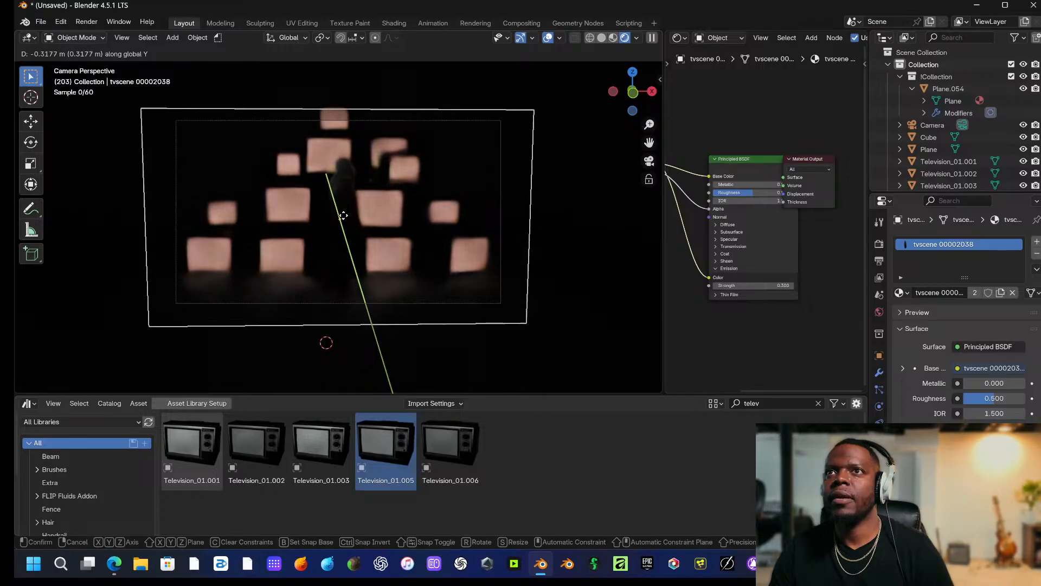
left_click(342, 281)
key("g")
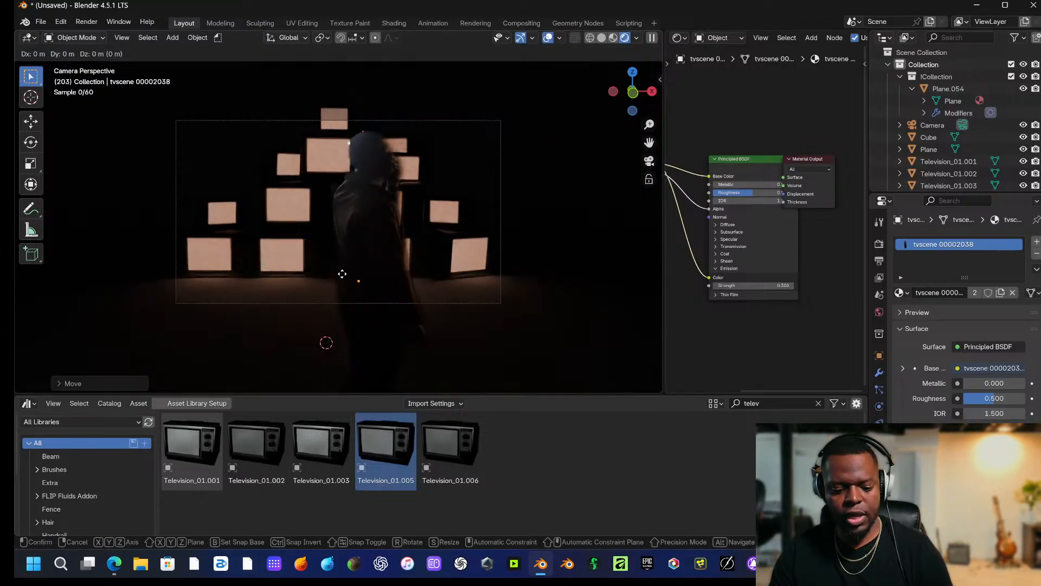
key("x")
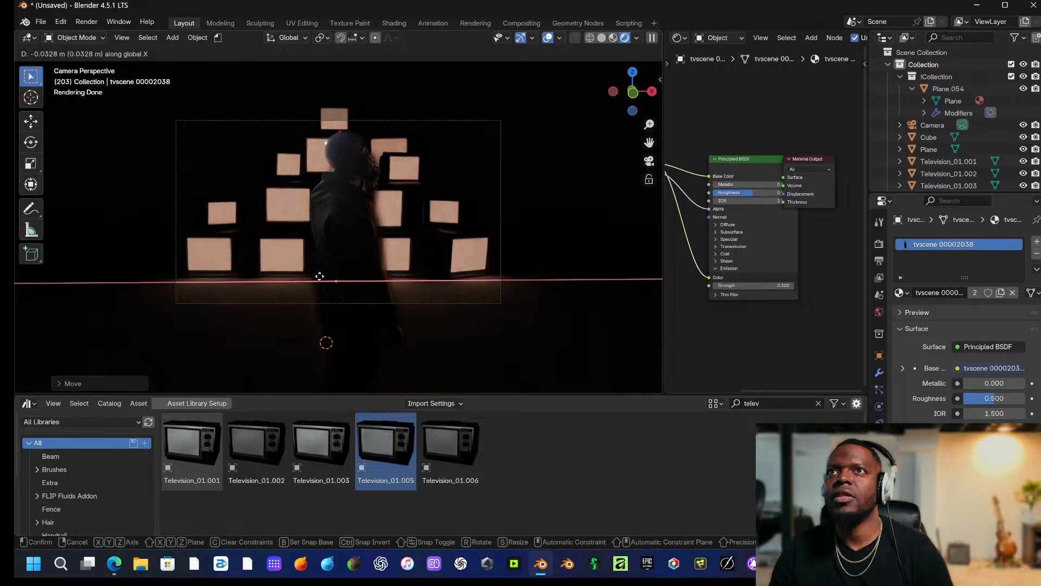
left_click(320, 276)
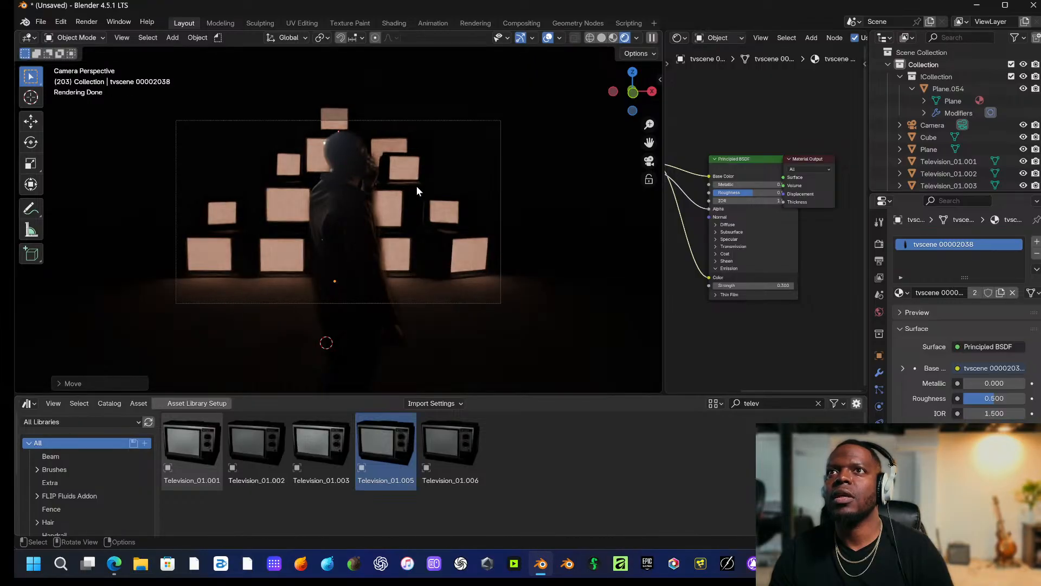
Play and pause the animation at several frames to review the enlarged figure moving in front of the televisions.
key("space")
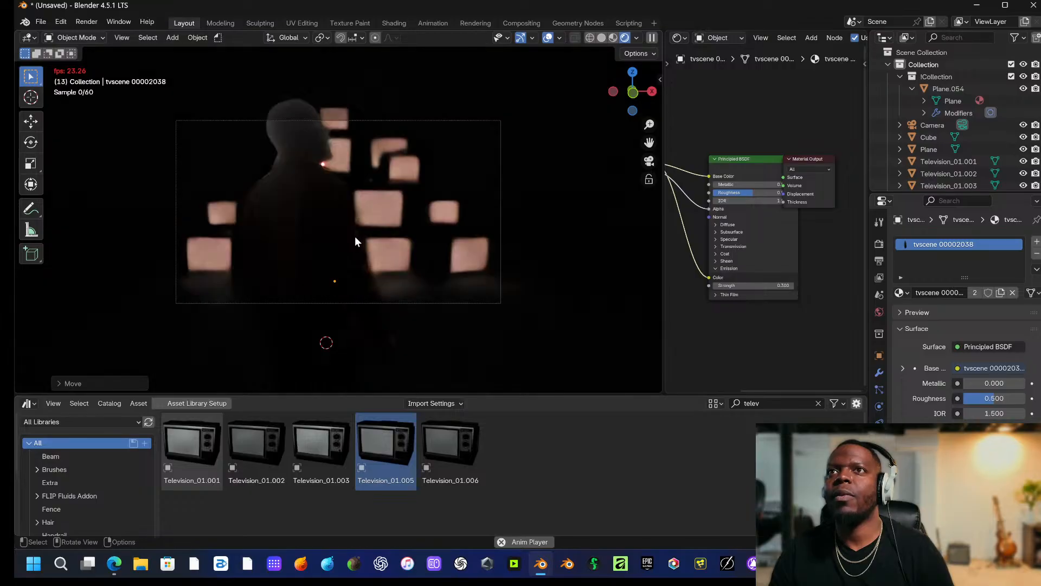
key("space")
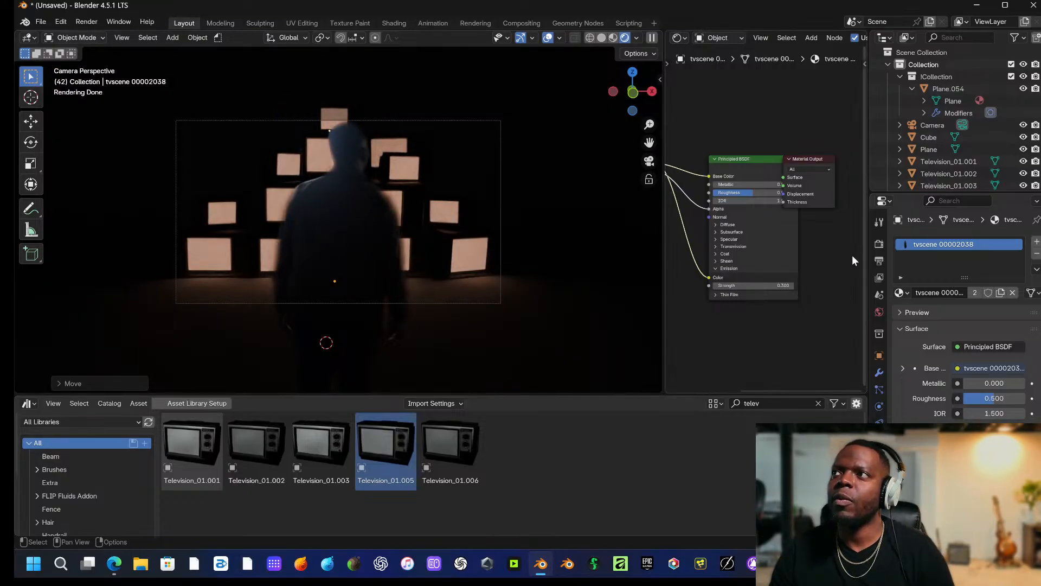
key("space")
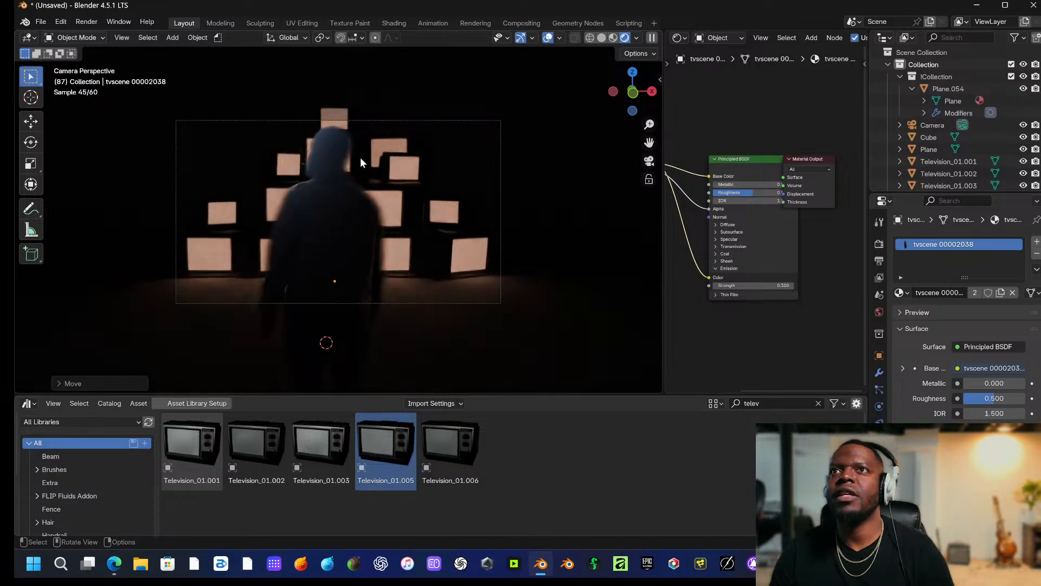
key("space")
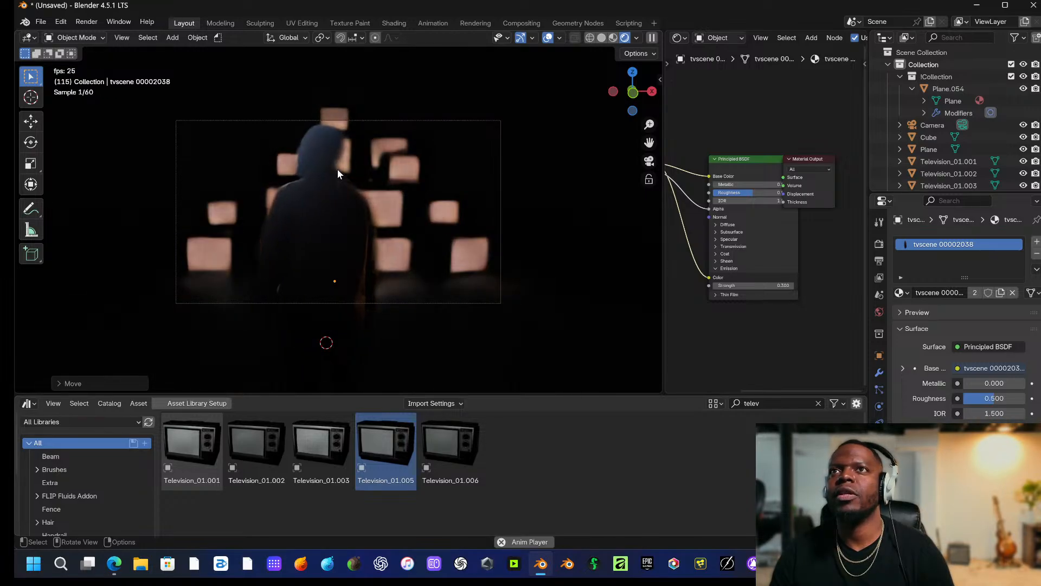
key("space")
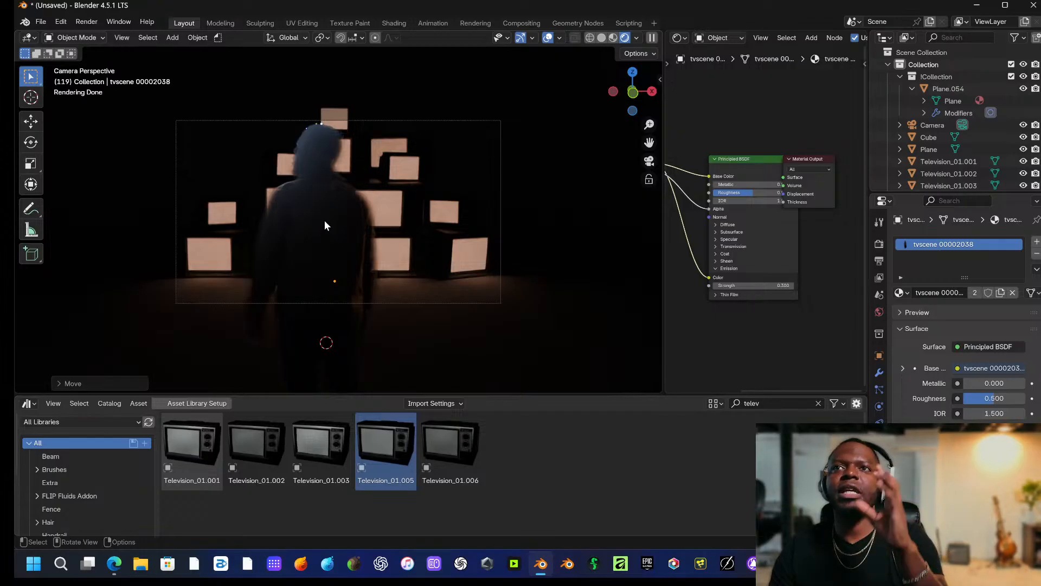
key("space")
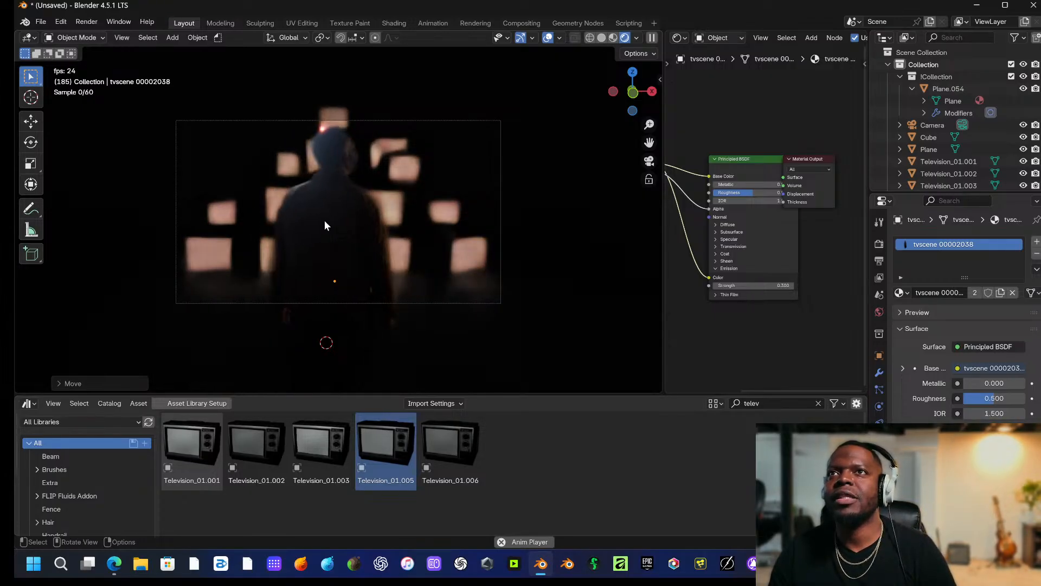
key("space")
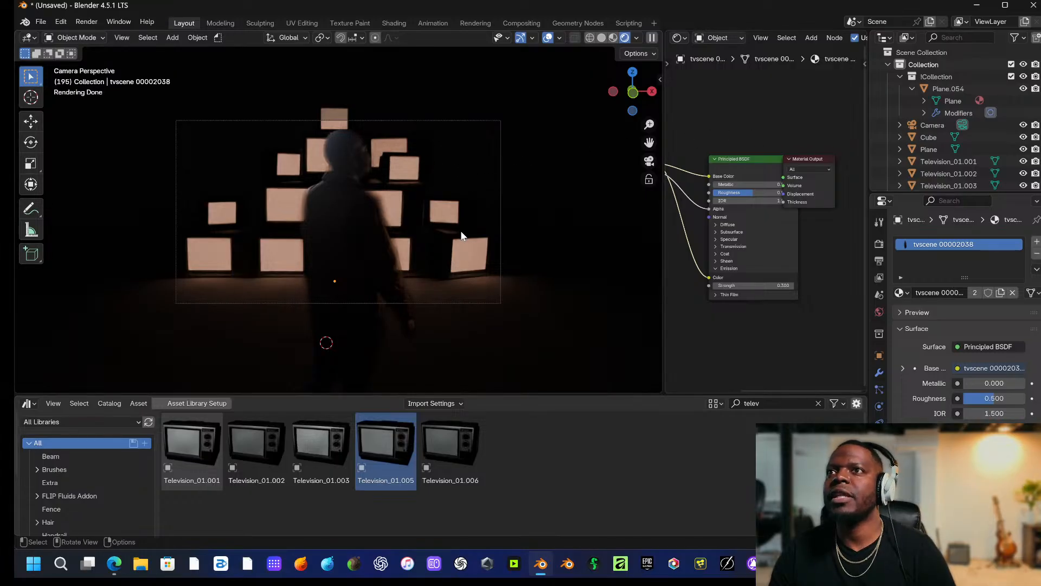
left_click(466, 245)
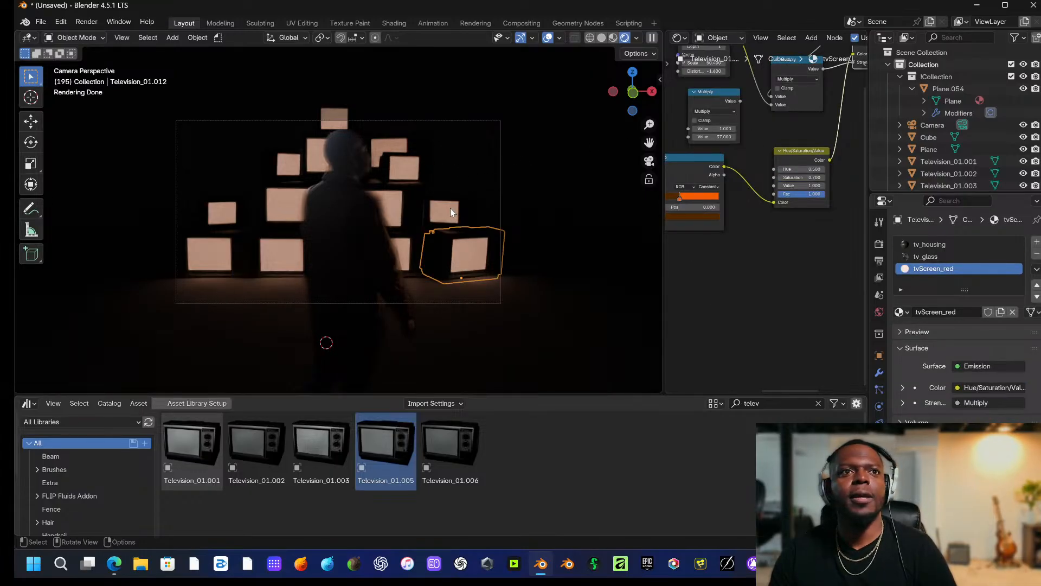
left_click_drag(466, 149, 409, 257)
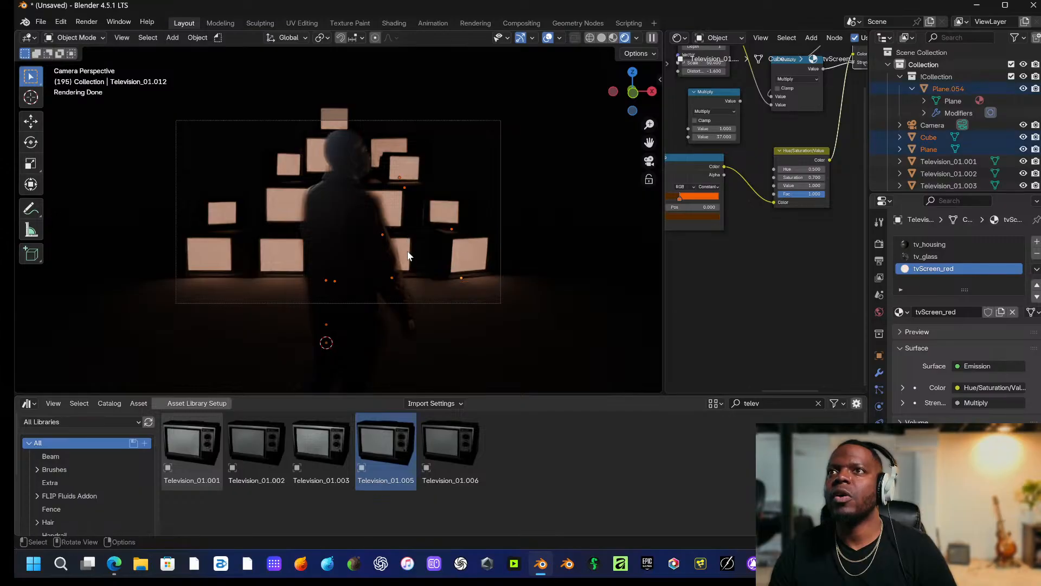
left_click(458, 187)
key("h")
Make linked duplicates of four televisions on the stack's right side and place them about 6.6 m further along X.
middle_click_drag(458, 190, 442, 201)
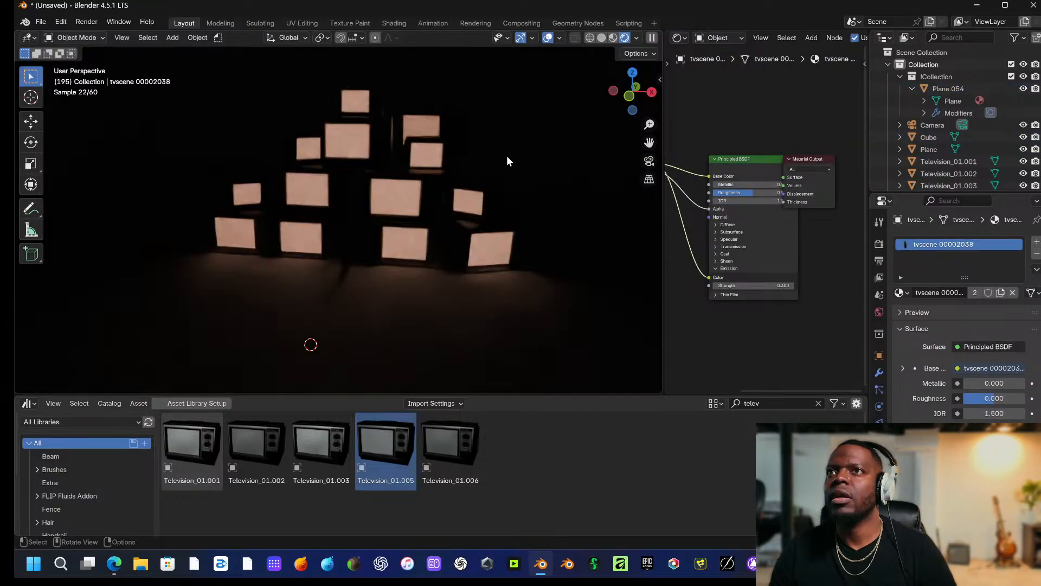
left_click_drag(507, 157, 405, 244)
left_click(469, 209)
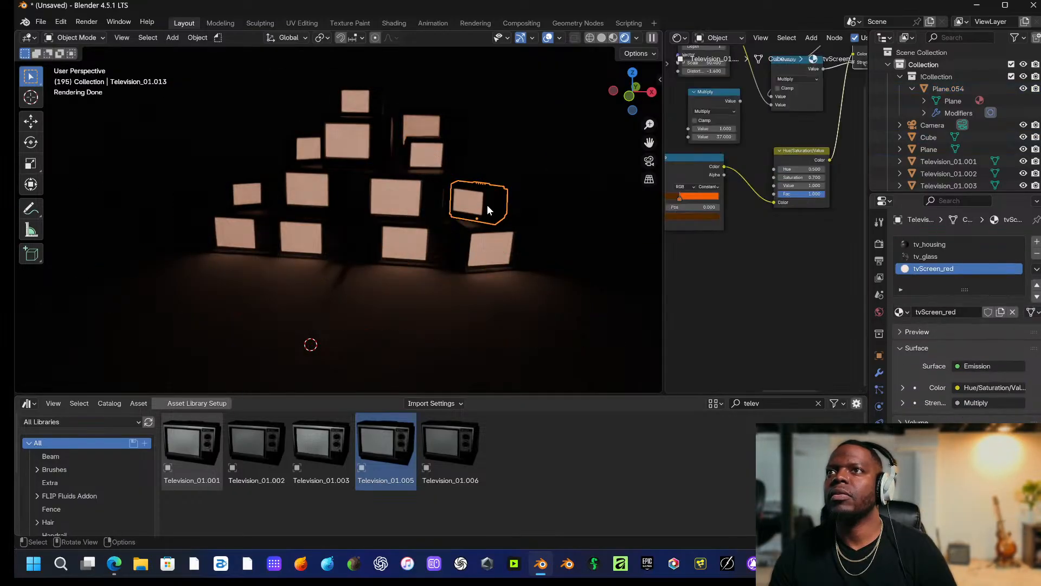
left_click(486, 239, "shift")
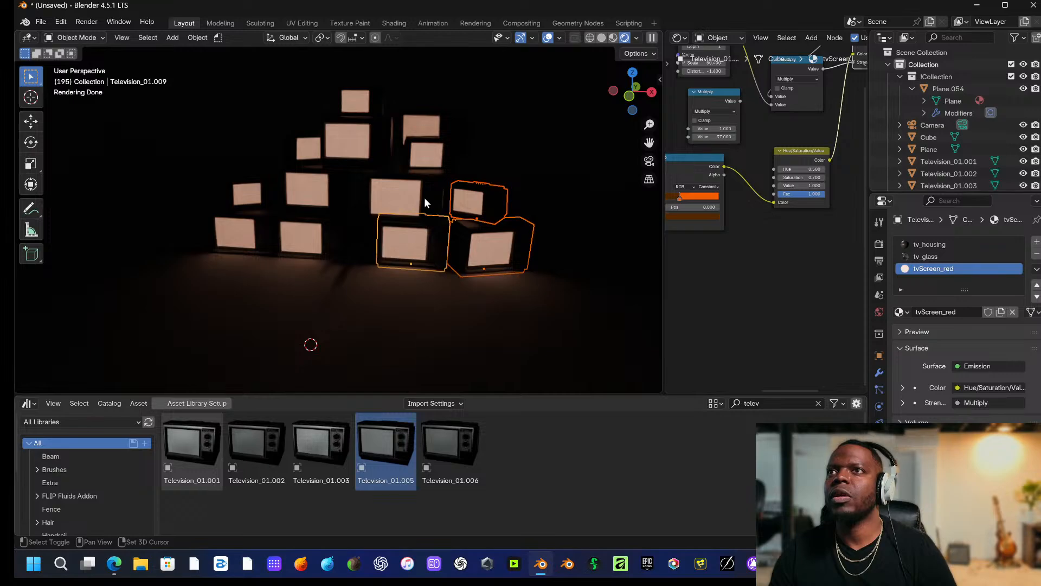
left_click(434, 160, "shift")
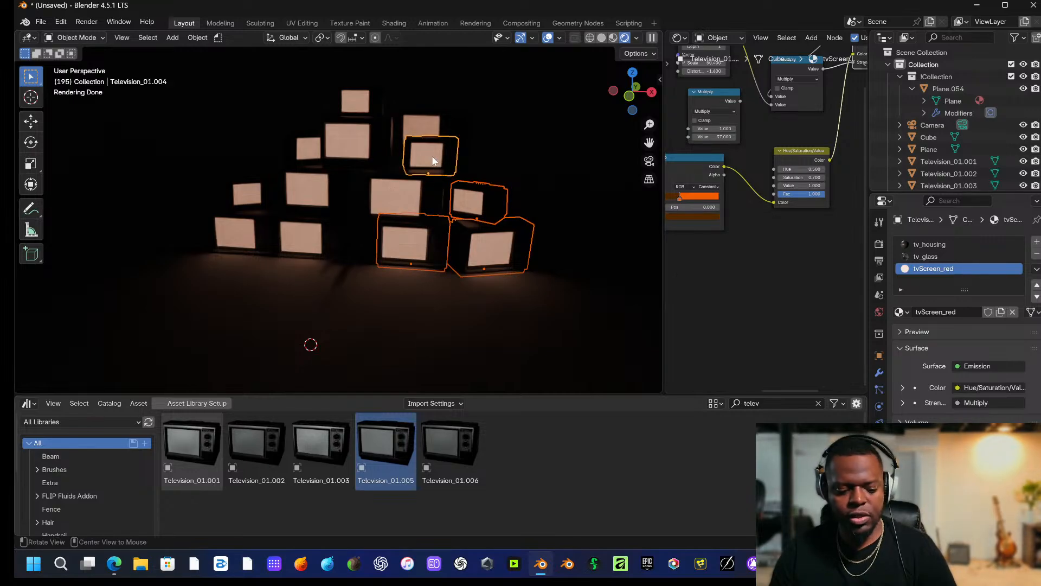
key("shift+d")
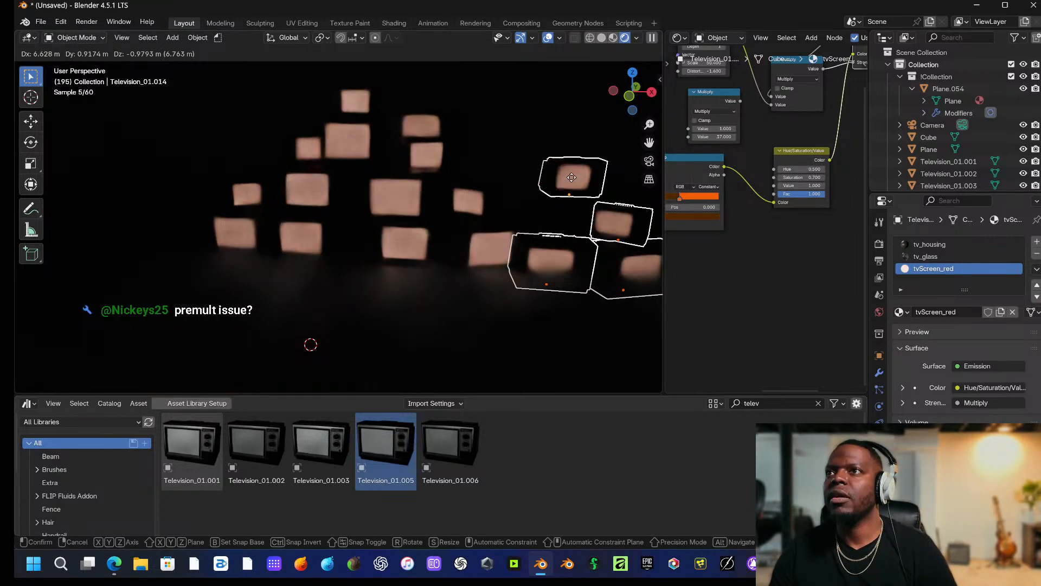
left_click(574, 156)
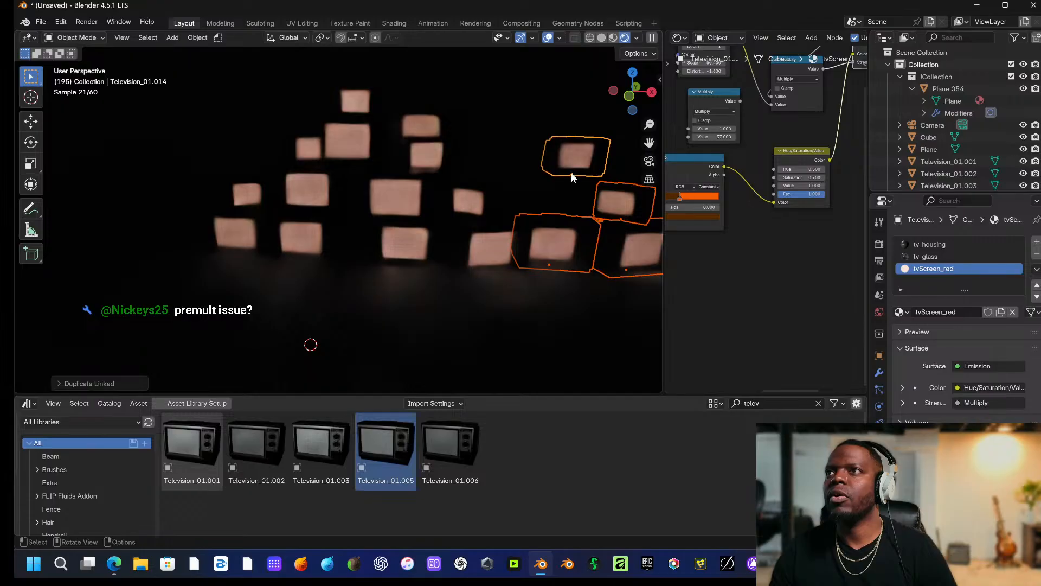
Rotate the four duplicated televisions about the global Z axis and raise them along Z above the right side of the stack.
key("r")
key("z")
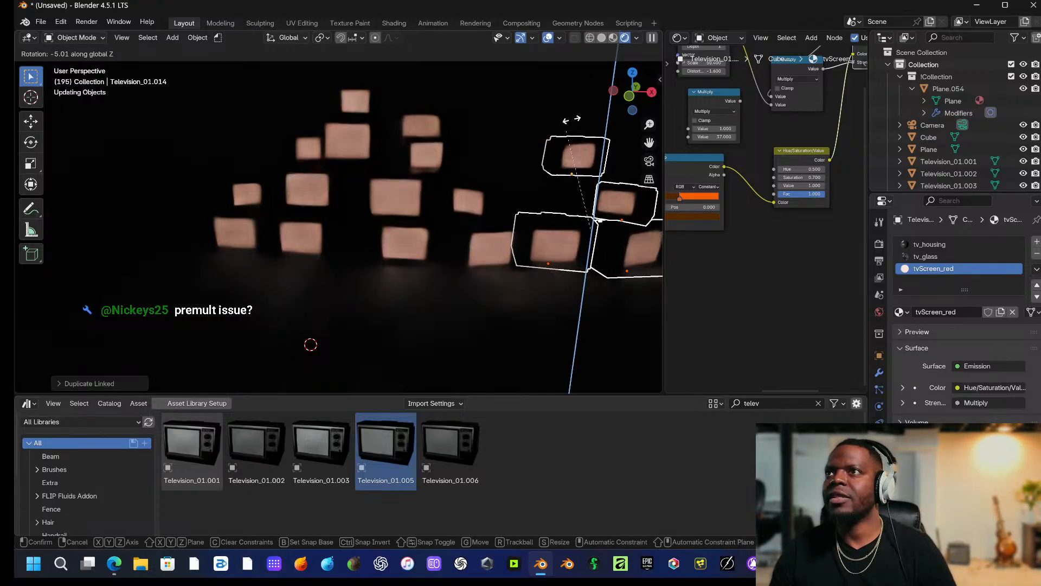
left_click(653, 359)
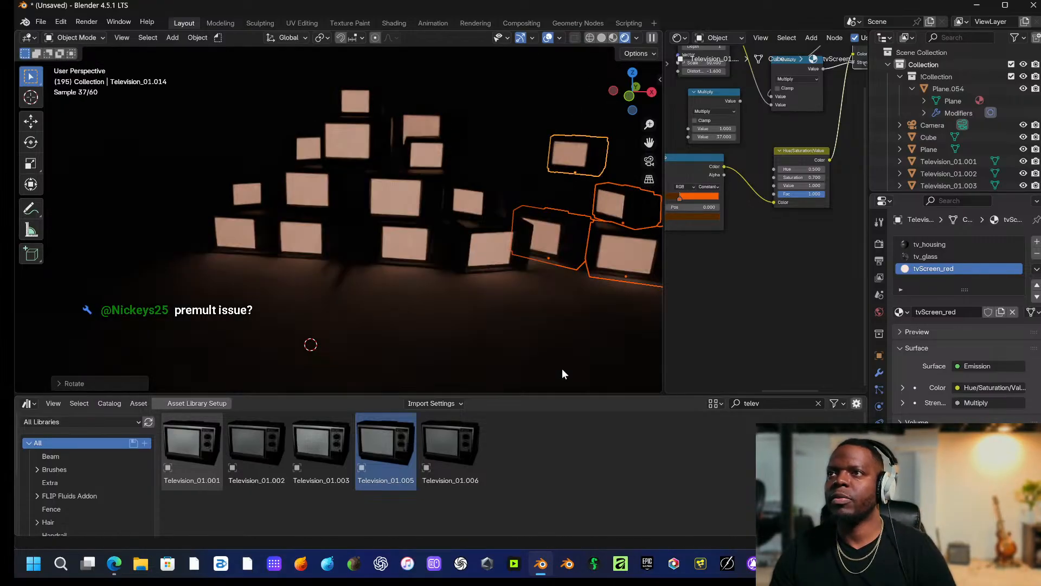
key("KP_0")
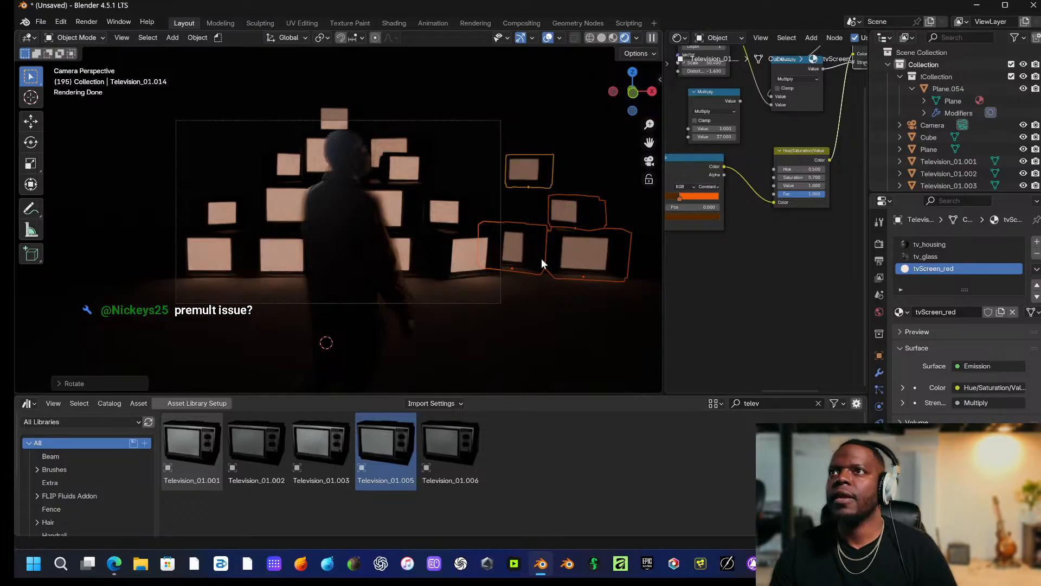
key("g")
key("z")
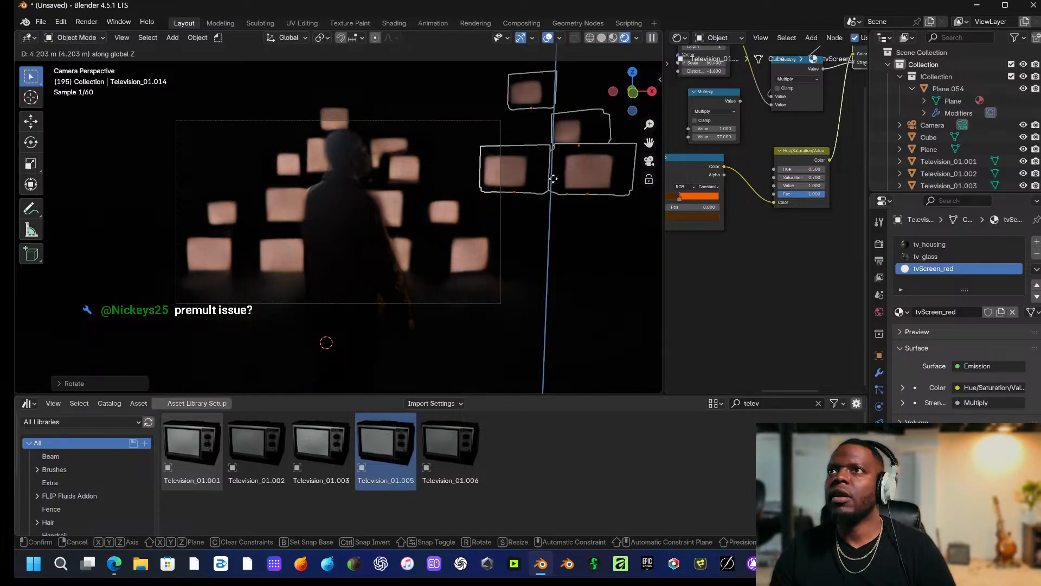
left_click(554, 169)
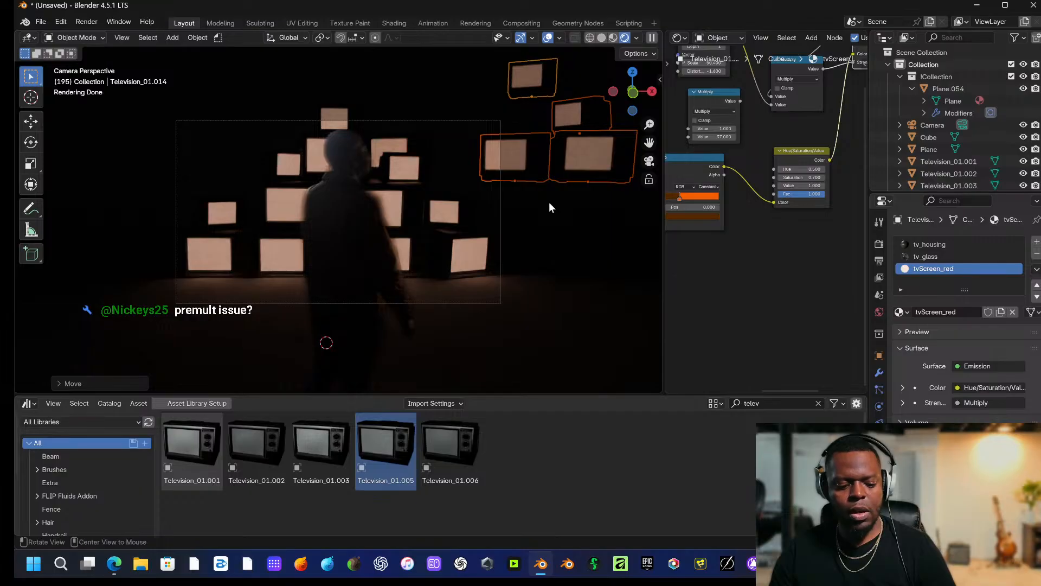
Add two more linked duplicates of the four-television group beneath the raised set, filling the area right of the camera frame.
key("g")
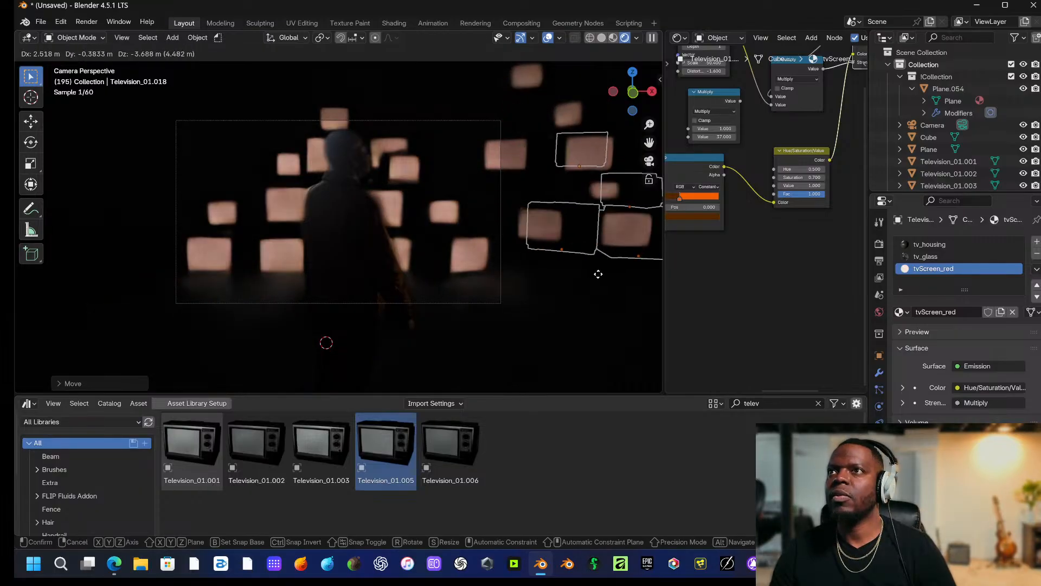
left_click(521, 298)
key("alt+d")
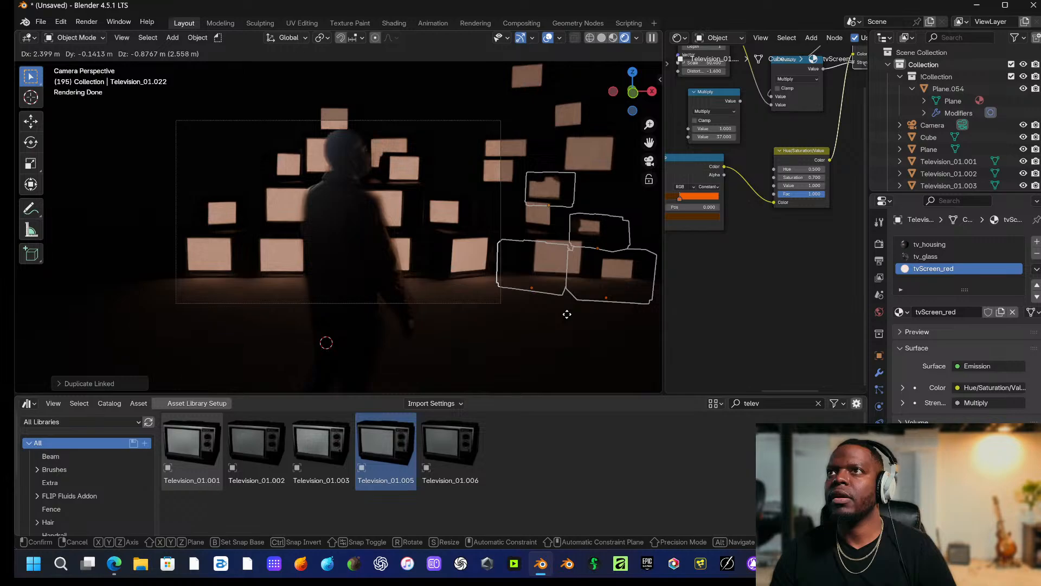
left_click(566, 314)
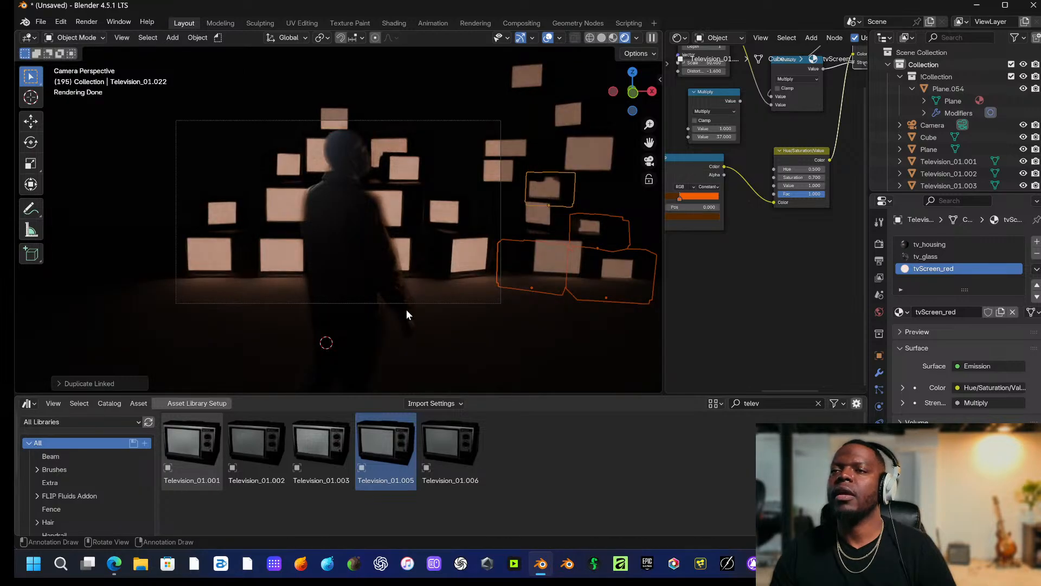
left_click(422, 303)
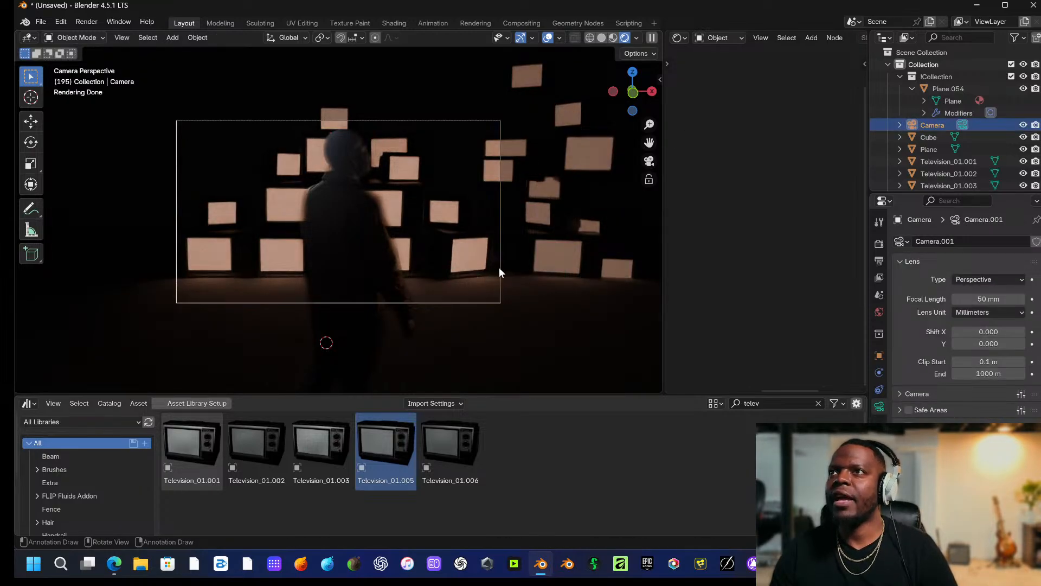
left_click(524, 261)
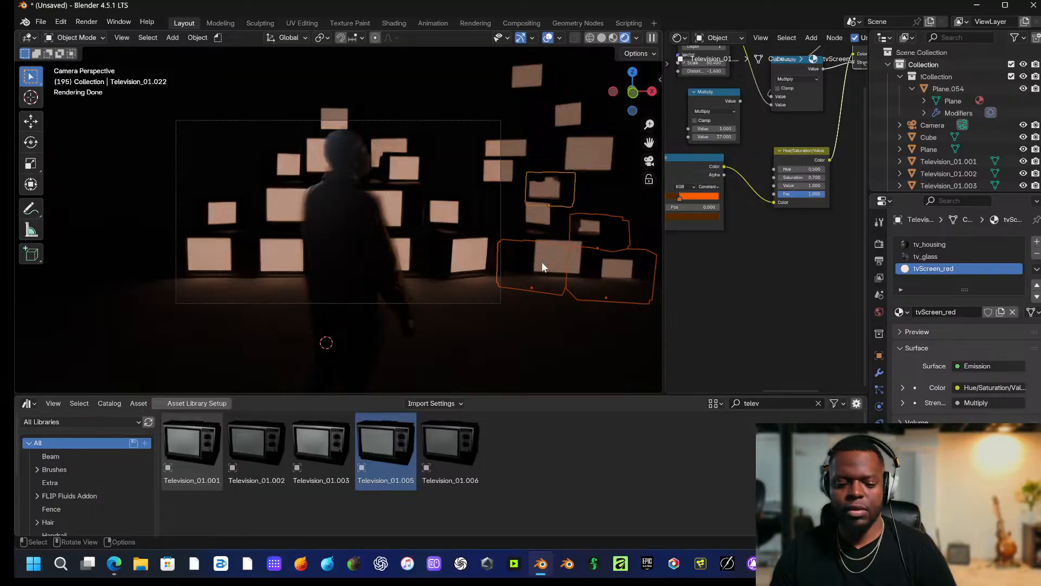
Delete the selected lowest group of four duplicated televisions outside the camera frame, beneath the raised set.
key("x")
left_click(541, 263)
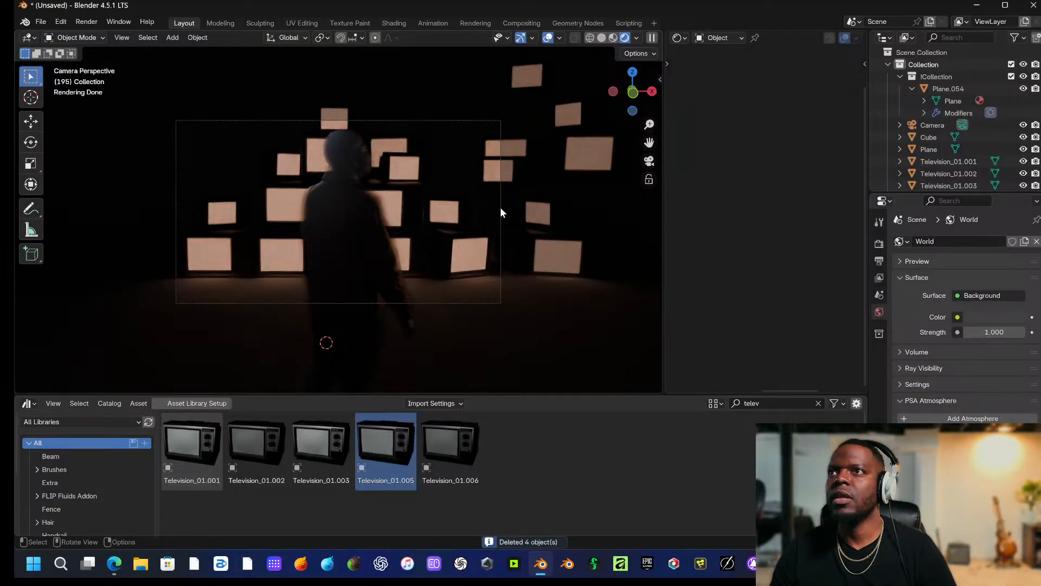
left_click(536, 216)
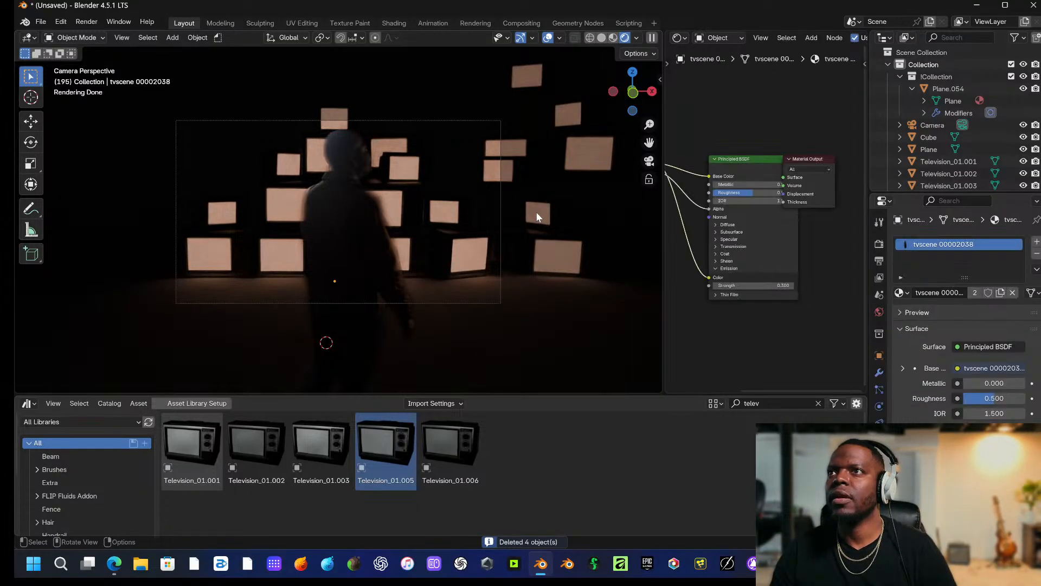
Focus the camera's depth of field on the figure and adjust its F-stop so the televisions behind are softly blurred.
left_click(482, 301)
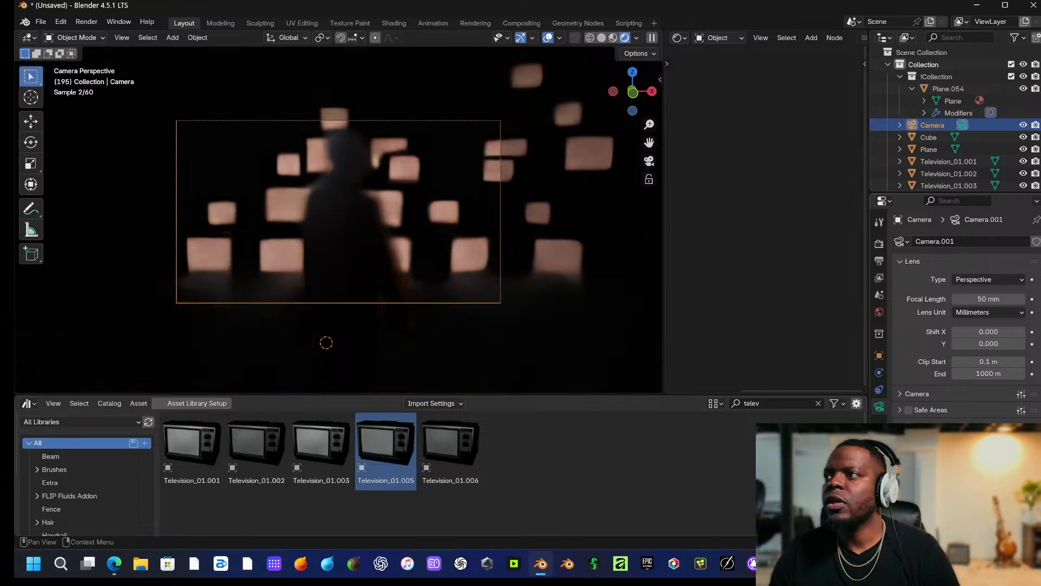
left_click(343, 182)
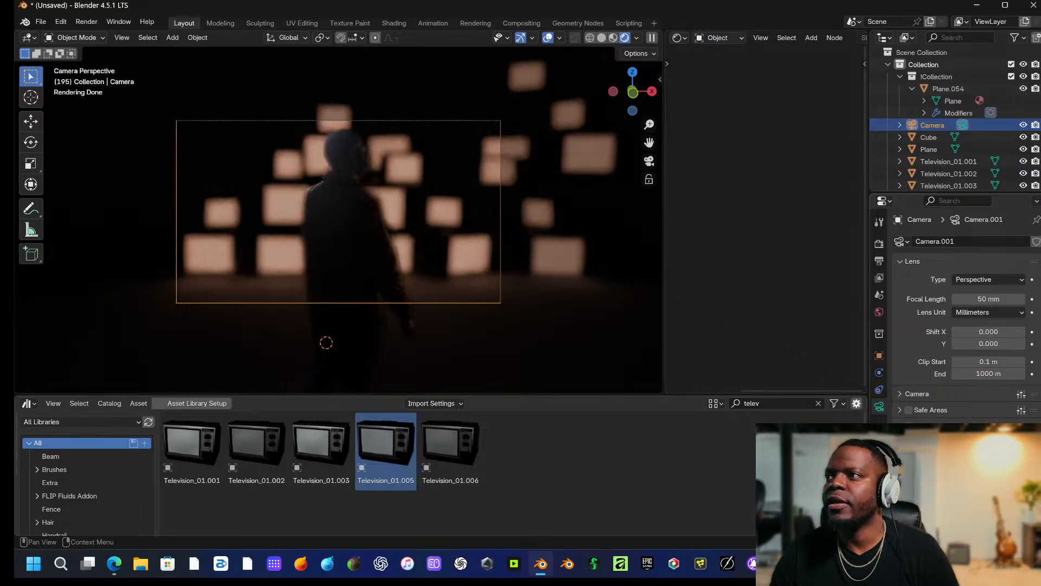
left_click_drag(987, 507, 1011, 507)
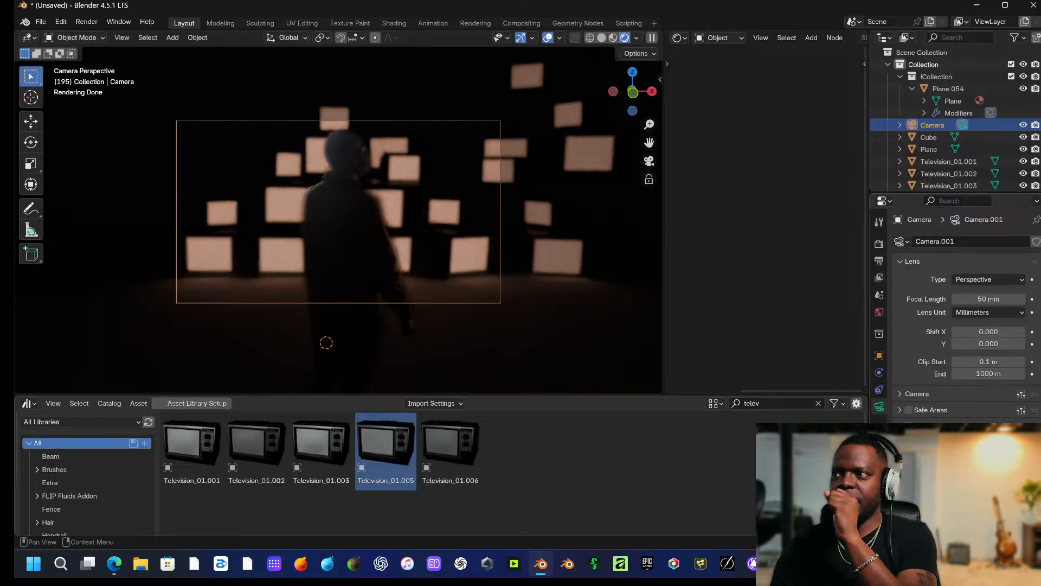
left_click_drag(988, 507, 990, 507)
left_click(987, 523)
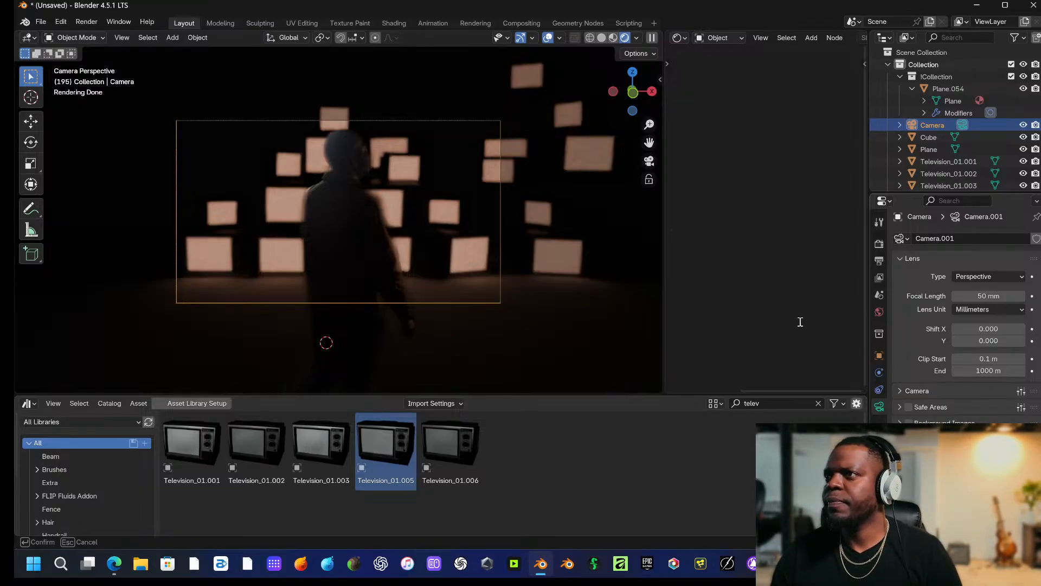
key("Return")
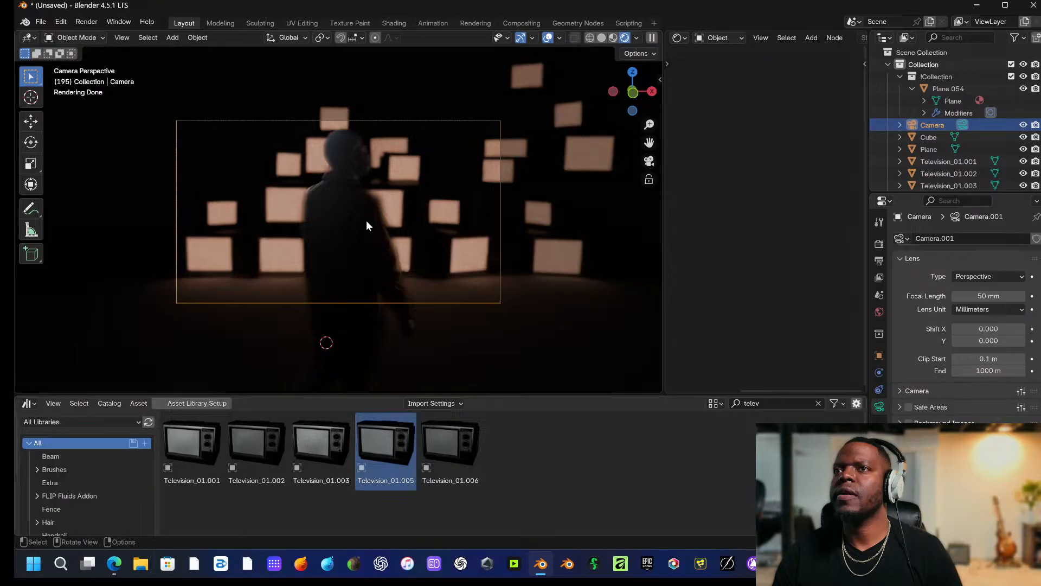
Add a spot light and move it high above and behind the television stack.
scroll(366, 225, "down", 2)
scroll(367, 230, "up", 2)
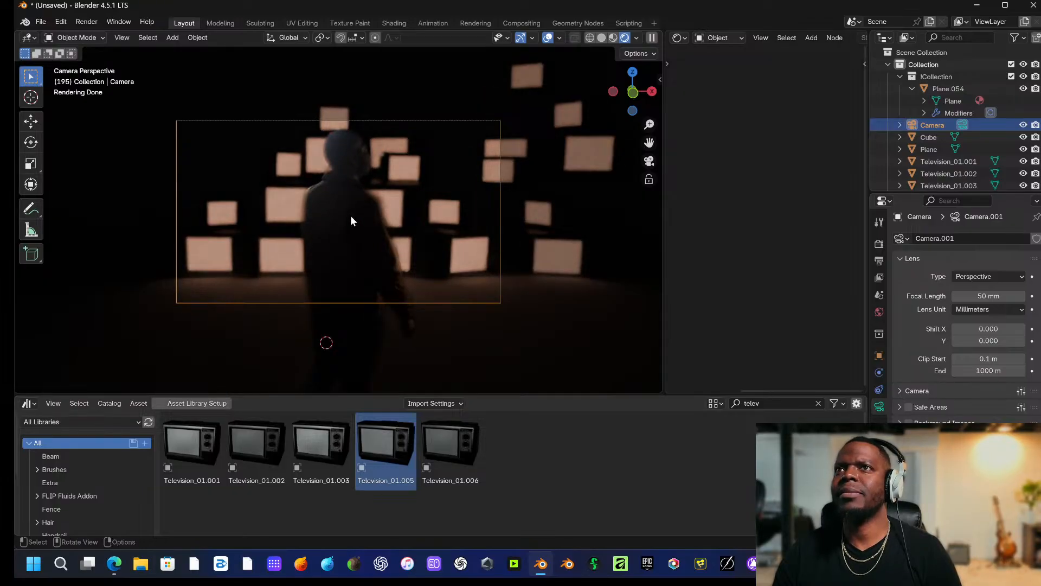
middle_click_drag(350, 216, 335, 184)
key("shift+a")
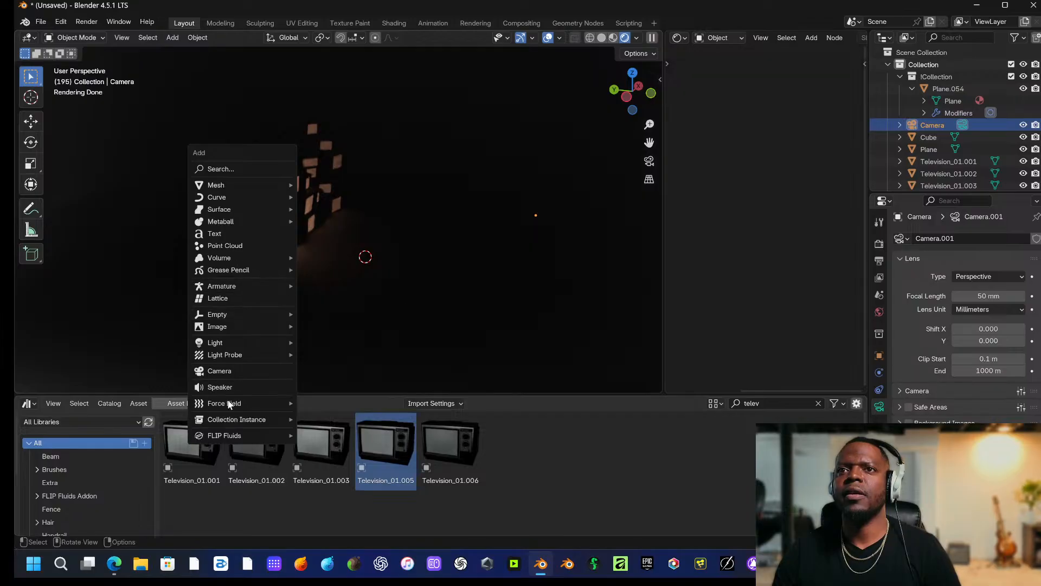
mouse_move(223, 187)
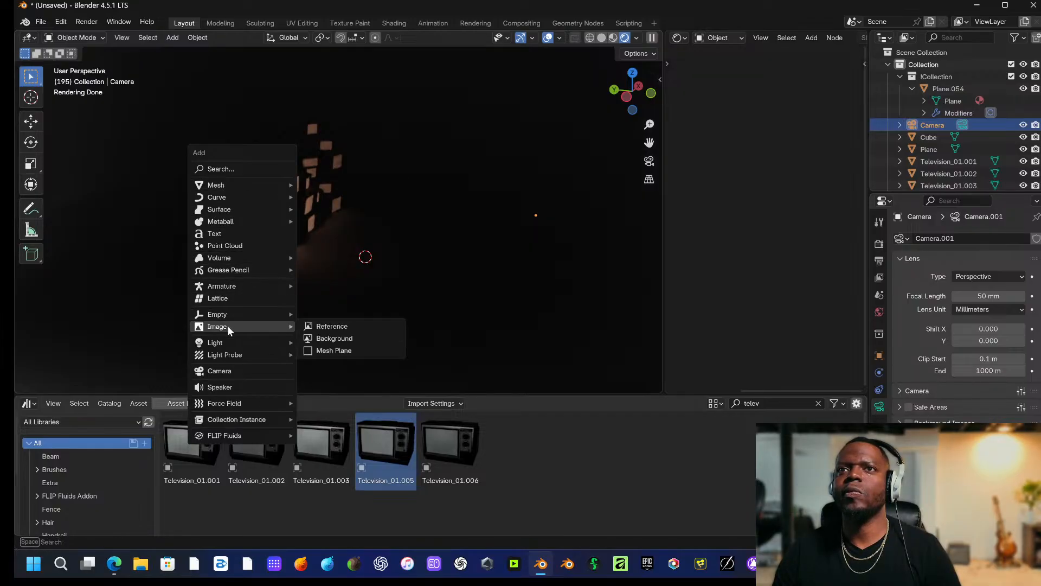
mouse_move(226, 342)
left_click(356, 368)
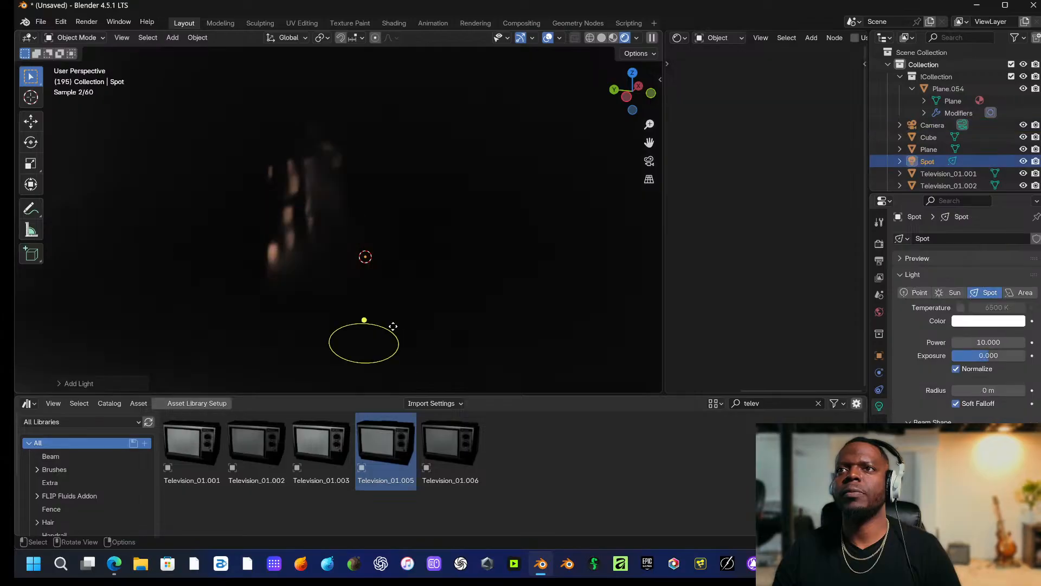
key("g")
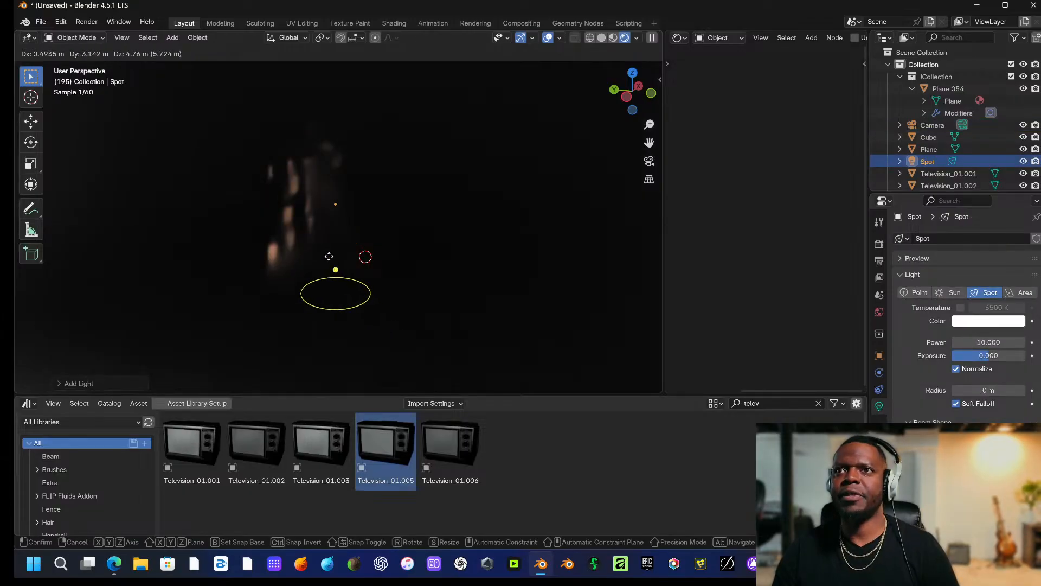
left_click(232, 89)
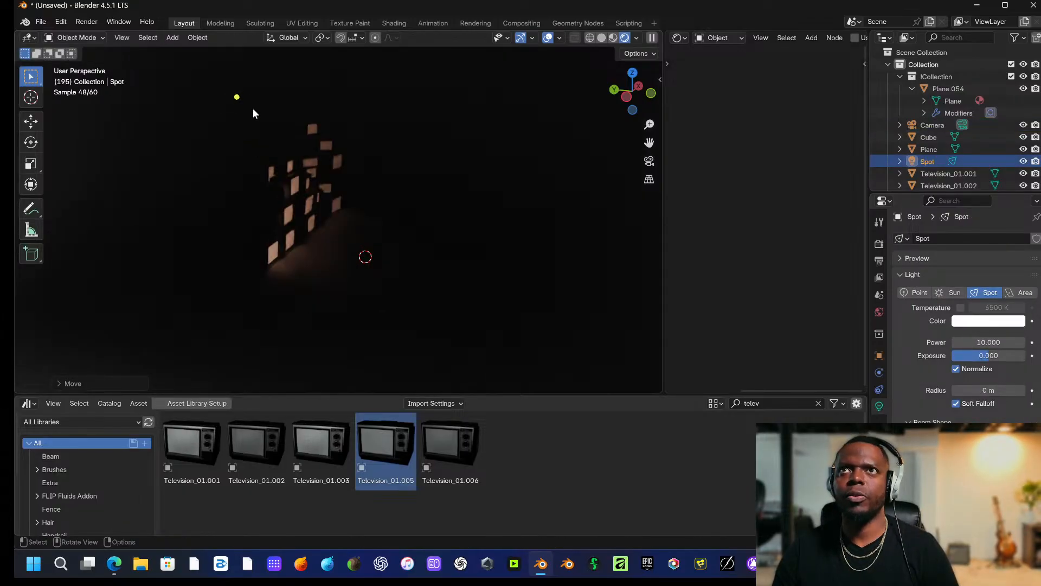
Scale the spot light to about 1.79 and set its power to 94.3 and exposure to 7.914.
middle_click_drag(232, 89, 184, 100)
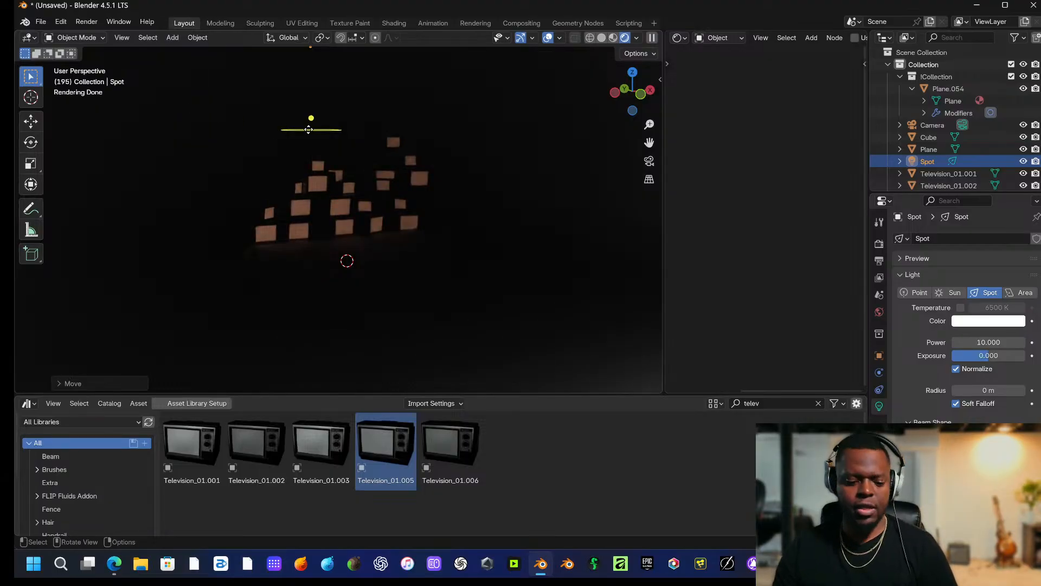
key("s")
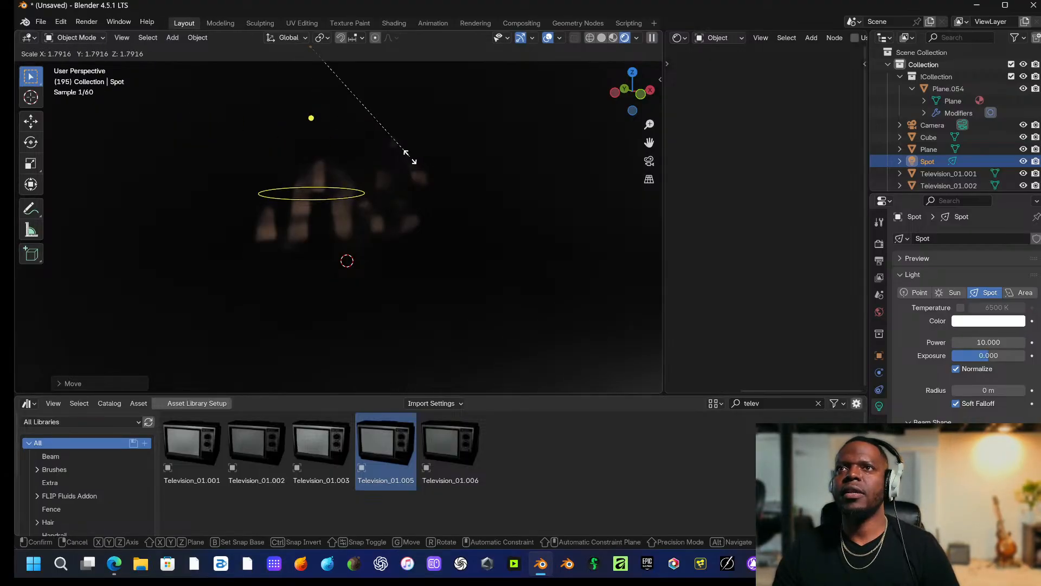
left_click(409, 157)
middle_click_drag(333, 131, 456, 147)
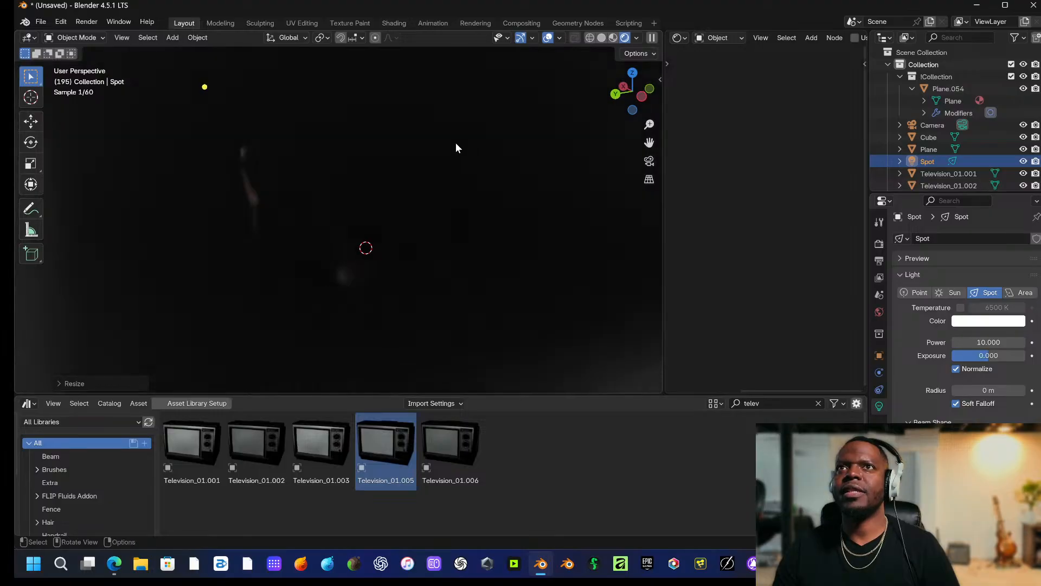
left_click(208, 90)
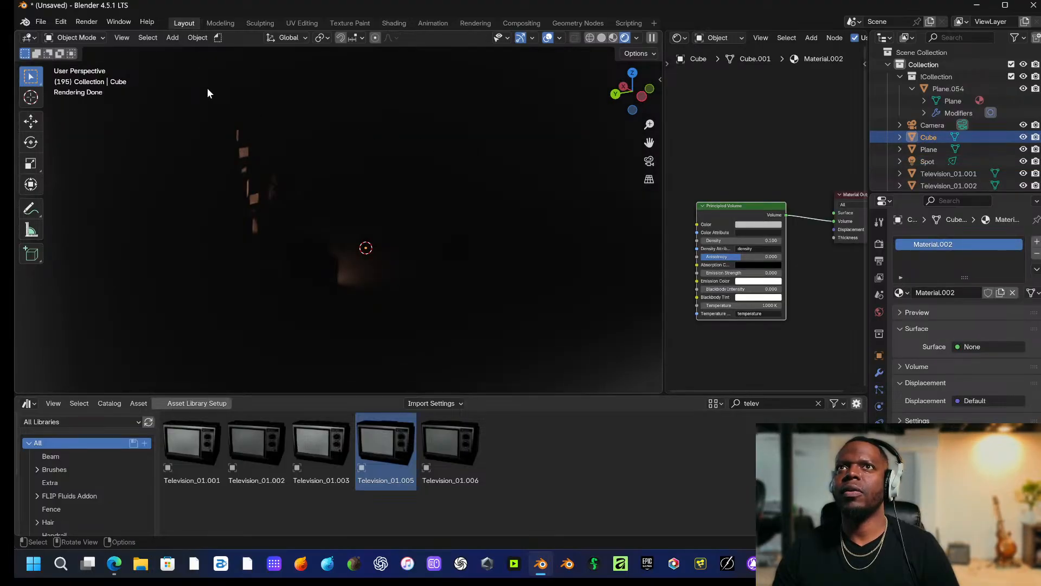
left_click(928, 160)
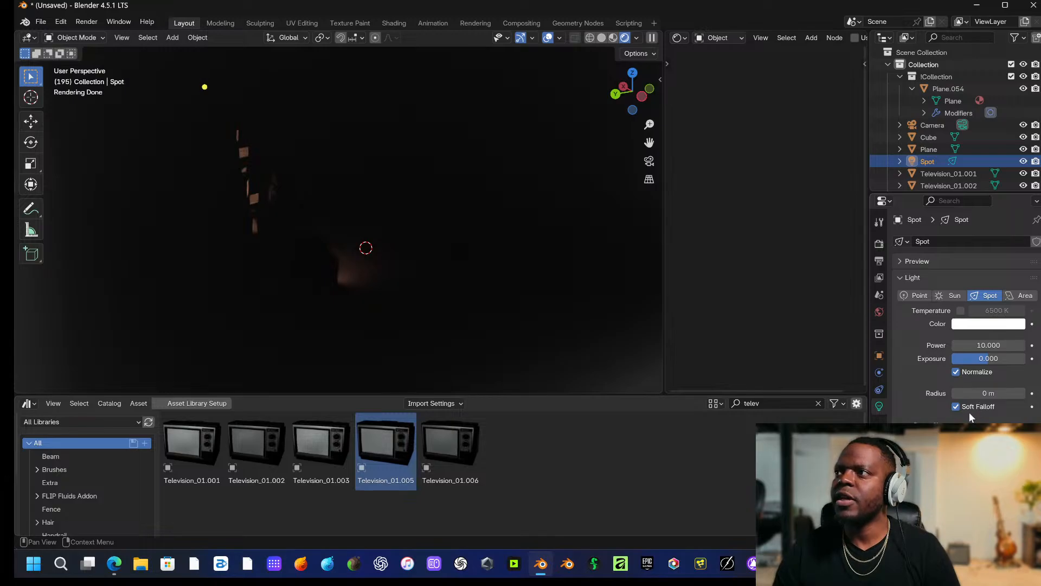
left_click_drag(972, 350, 996, 358)
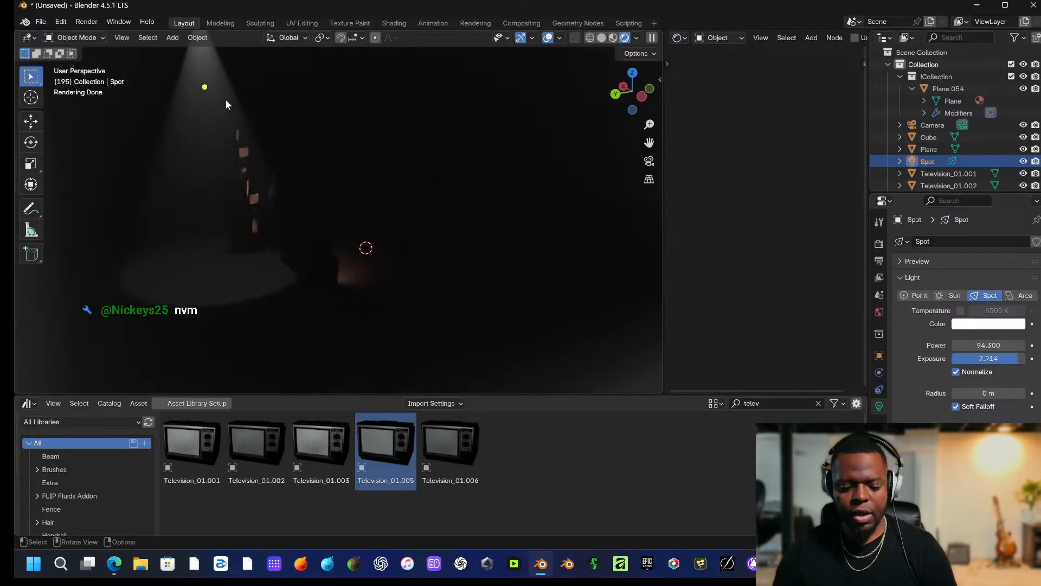
Lower the spot light along Z and rotate it about -36° around global X to shine over the televisions toward the figure.
key("g")
key("z")
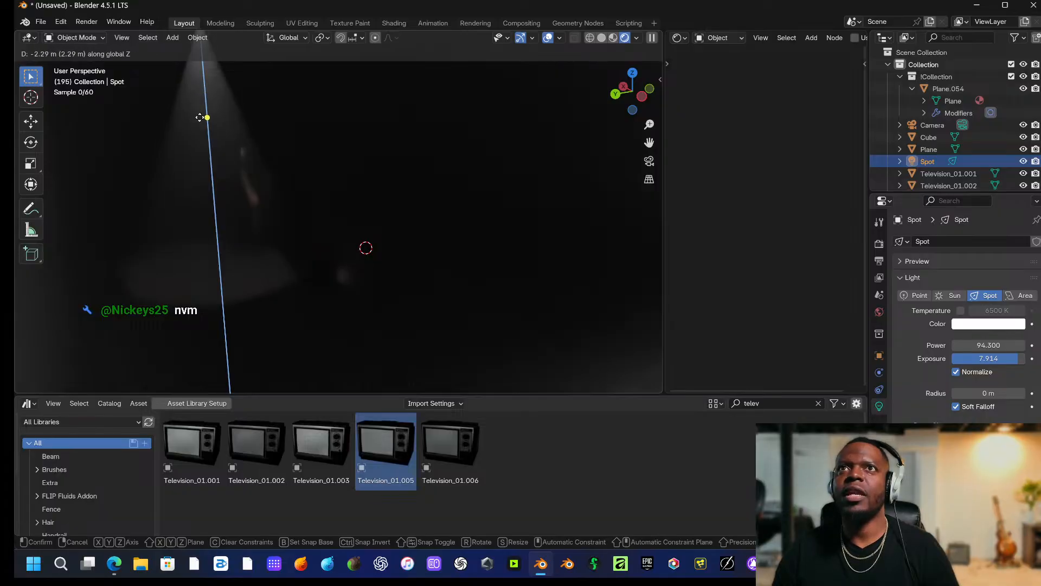
left_click(215, 164)
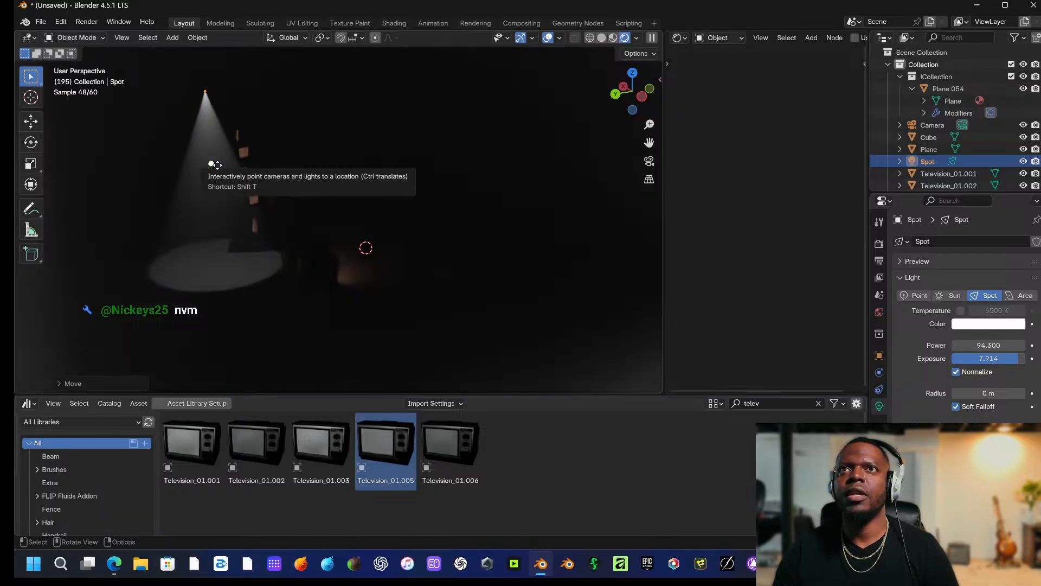
key("r")
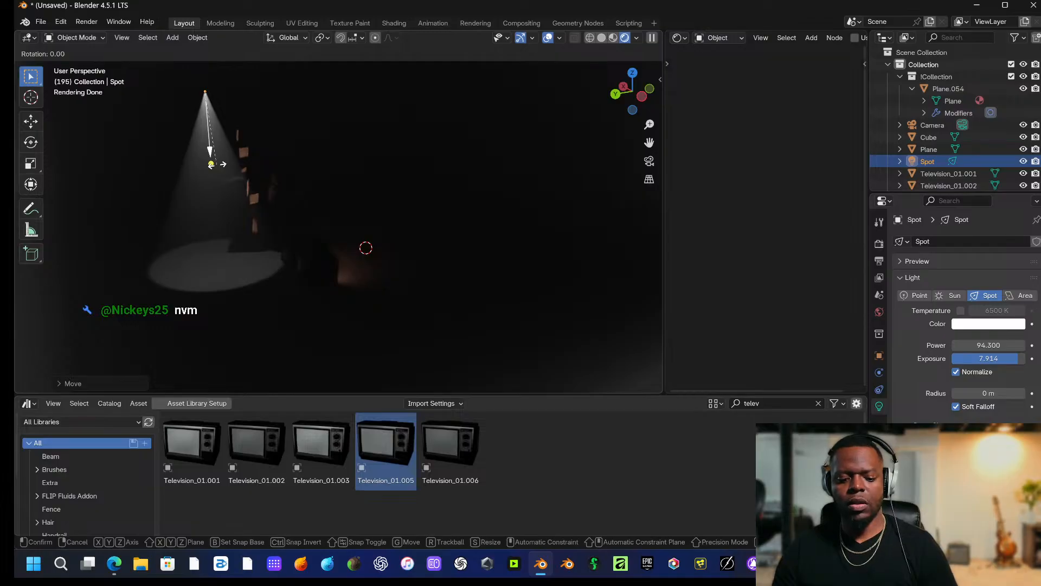
key("x")
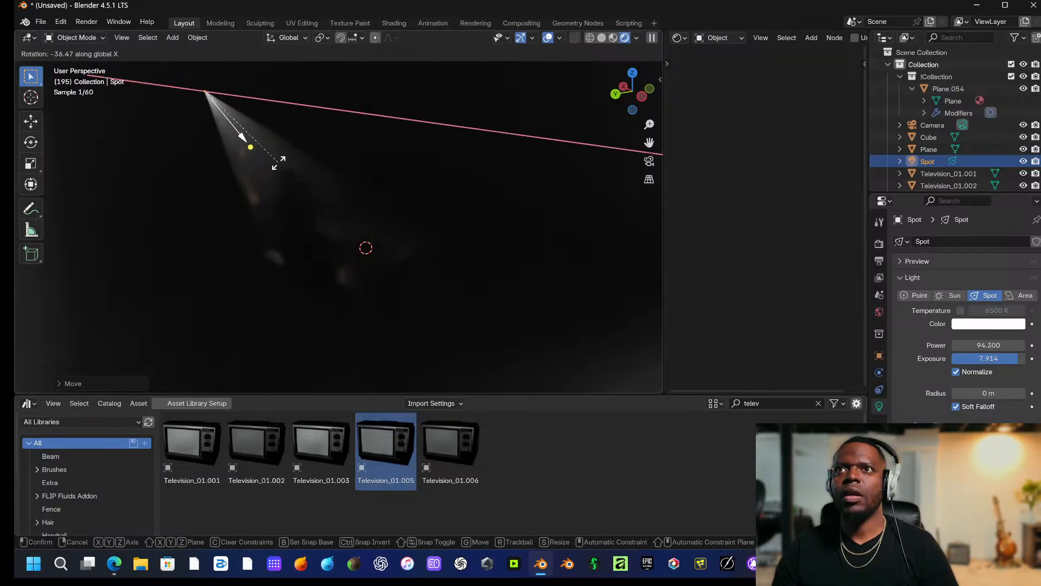
left_click(278, 162)
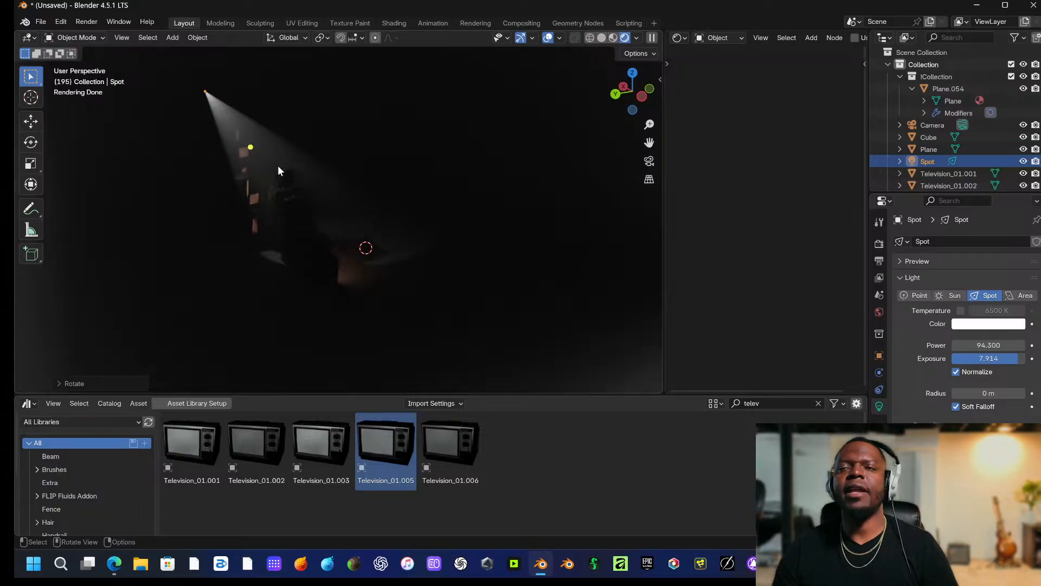
key("KP_0")
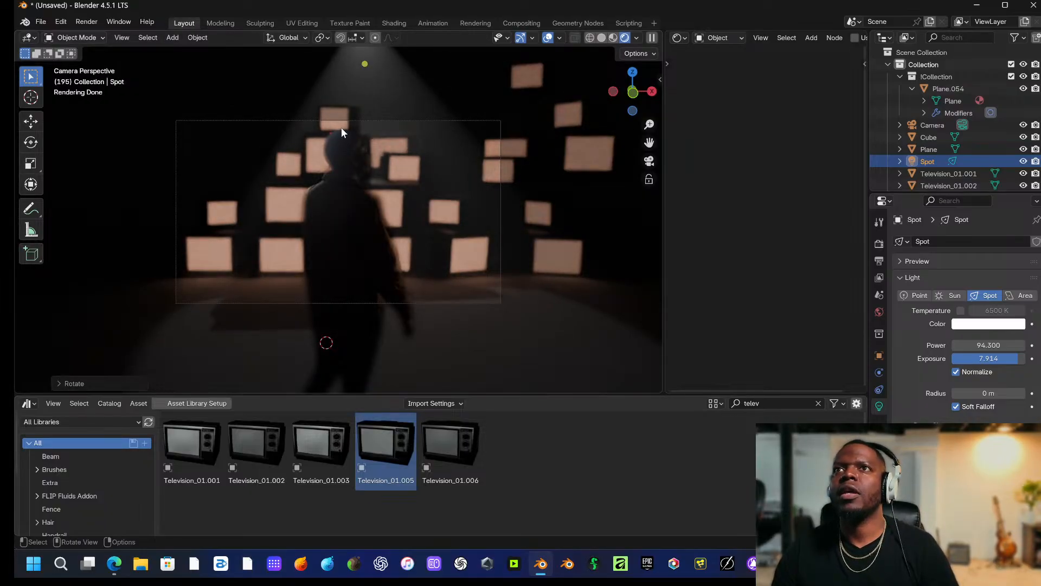
Soften the spot light by enlarging its radius to 4.55 m.
middle_click_drag(340, 128, 430, 155)
scroll(429, 155, "down", 2)
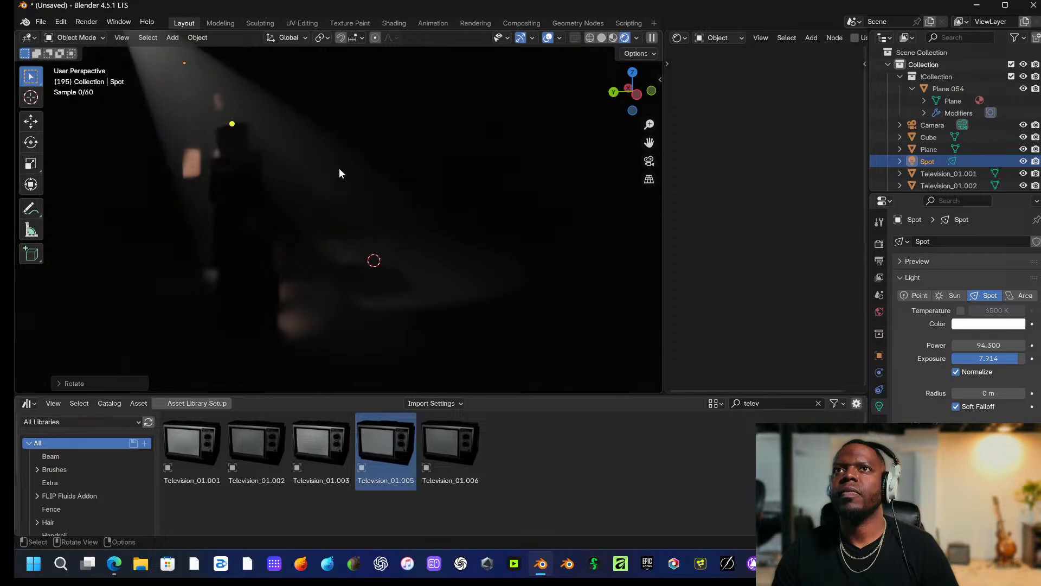
left_click_drag(185, 64, 183, 125)
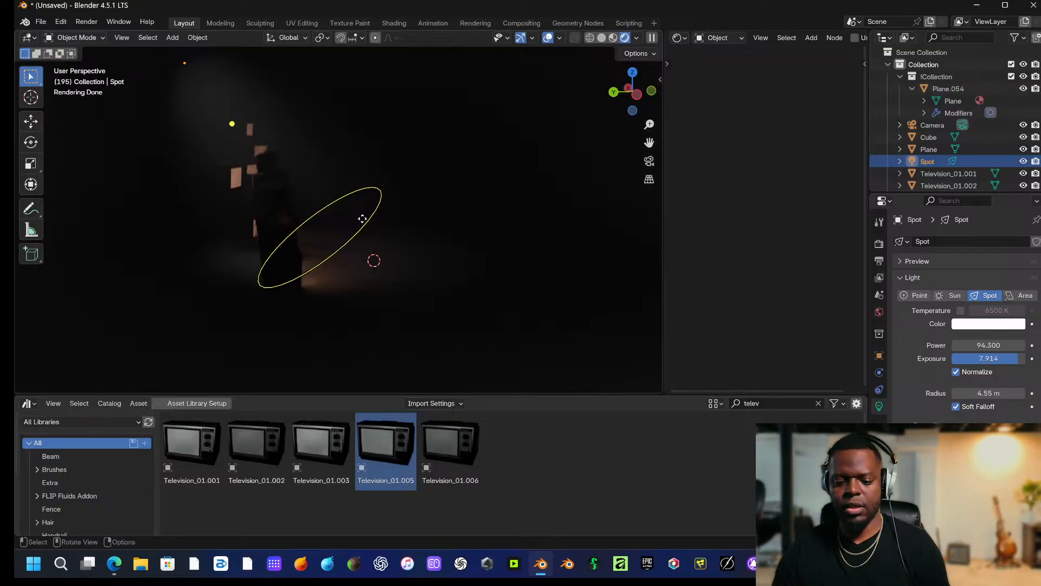
key("KP_0")
key("KP_0")
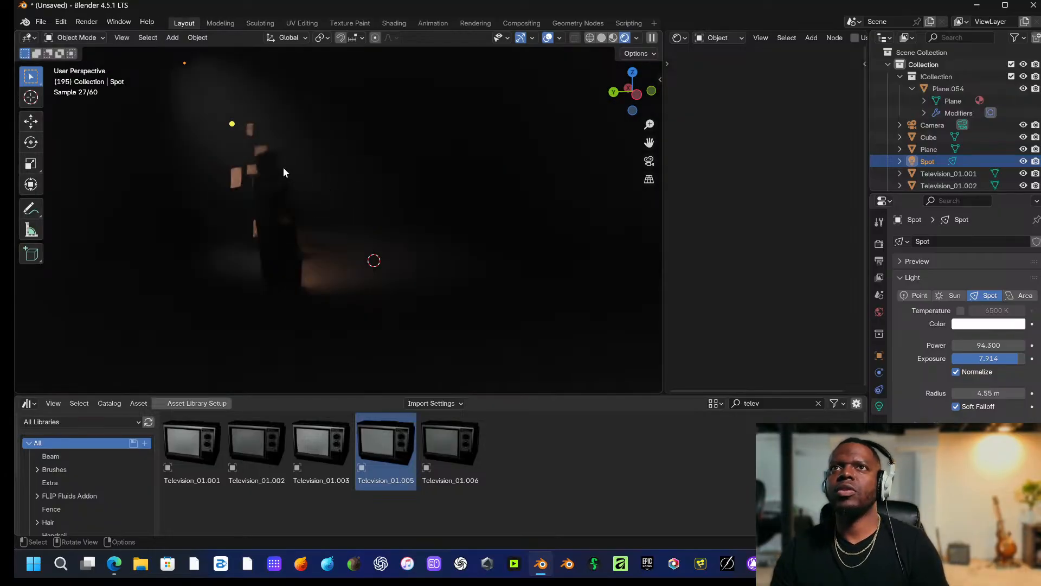
Re-aim the spot light slightly and raise its power to 528.2.
mouse_move(230, 123)
left_mouse_down()
mouse_move(205, 97)
mouse_move(226, 120)
left_mouse_up()
left_click_drag(982, 346, 1008, 346)
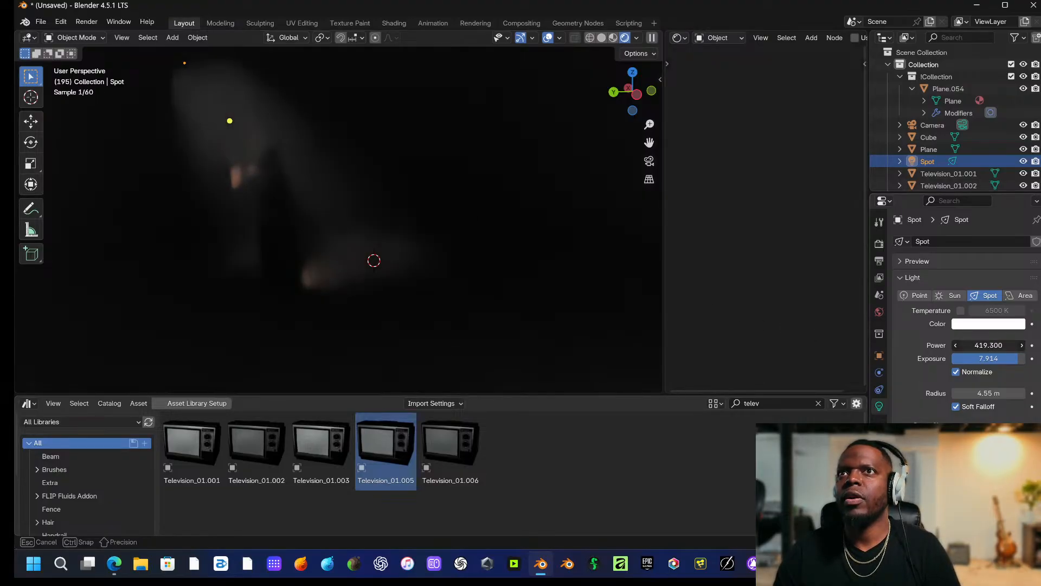
left_click_drag(987, 345, 988, 345)
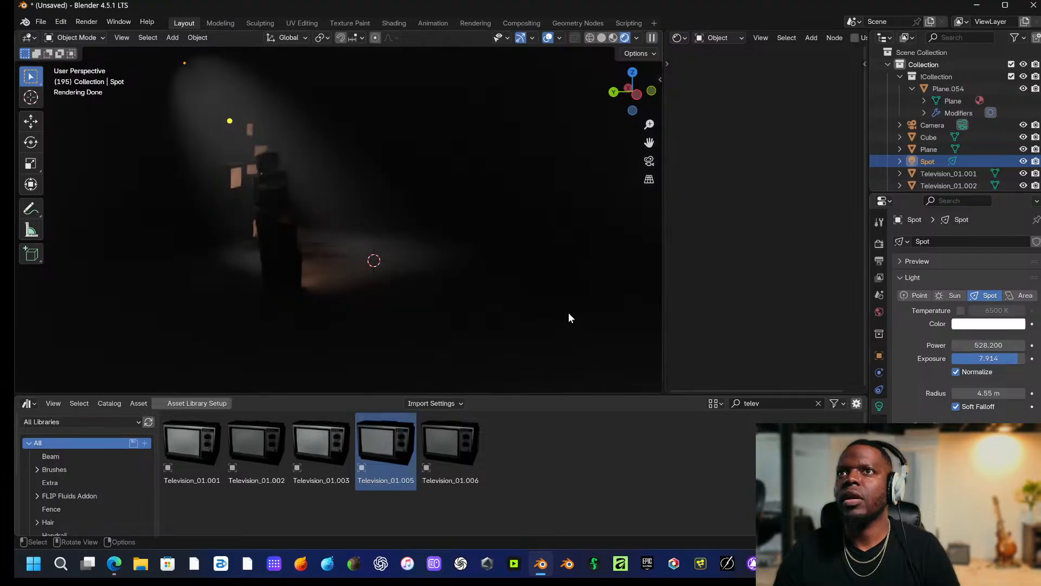
Return to the camera view and reduce the camera's depth-of-field blur so the televisions look sharper.
key("KP_0")
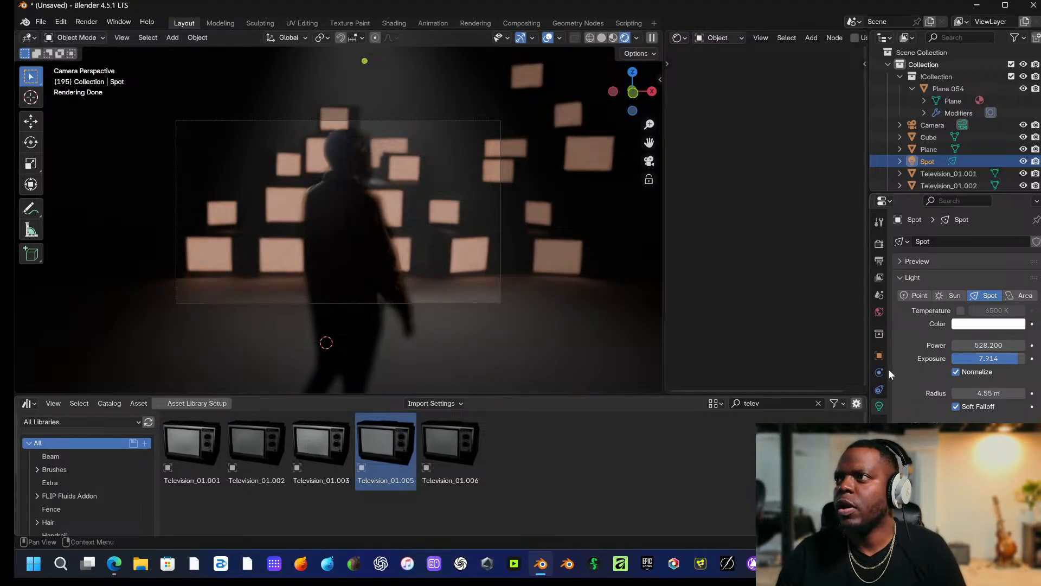
left_click(497, 305)
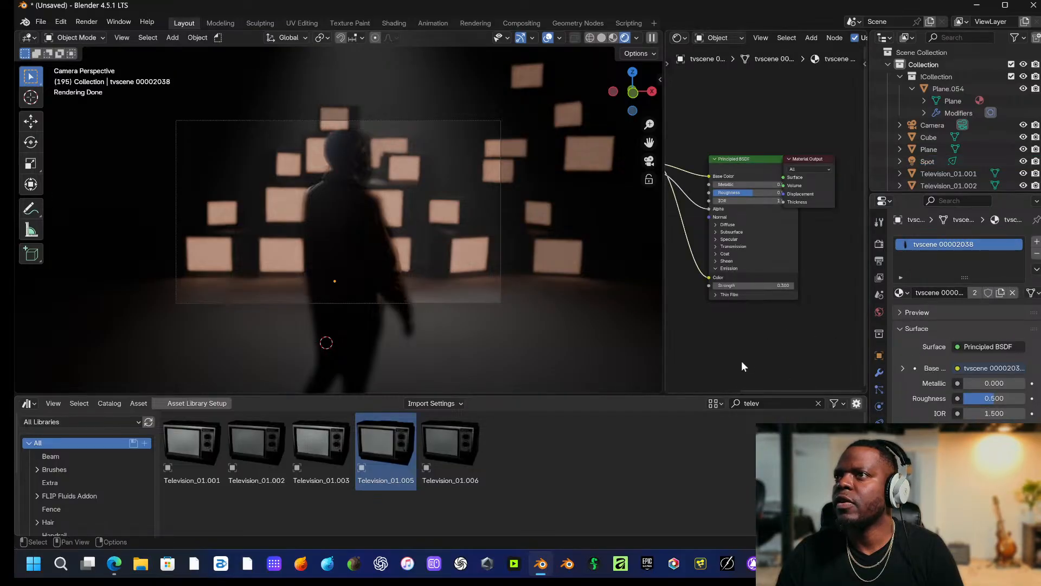
left_click(498, 300)
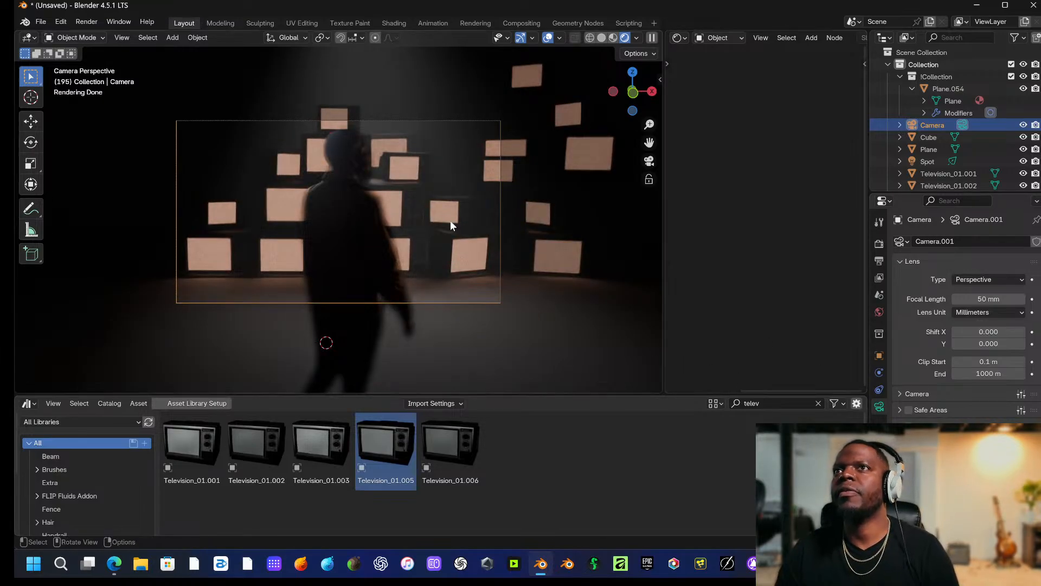
On a central television's tvScreen_red material, move the Color Ramp's bright orange stop to about position 0.284.
left_click(390, 211)
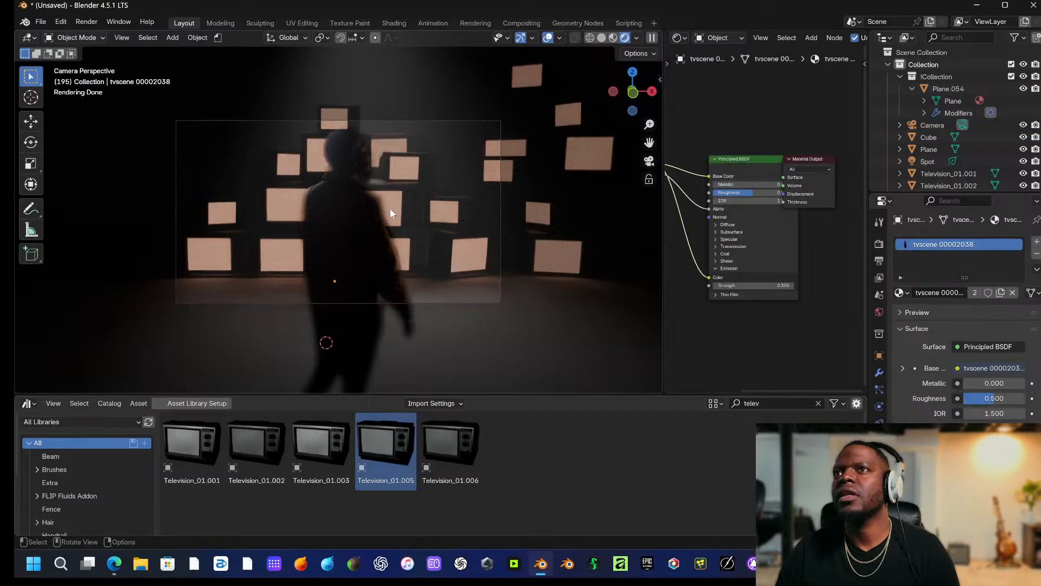
middle_click_drag(695, 264, 792, 313)
mouse_move(766, 240)
left_mouse_down()
mouse_move(791, 243)
mouse_move(780, 242)
left_mouse_up()
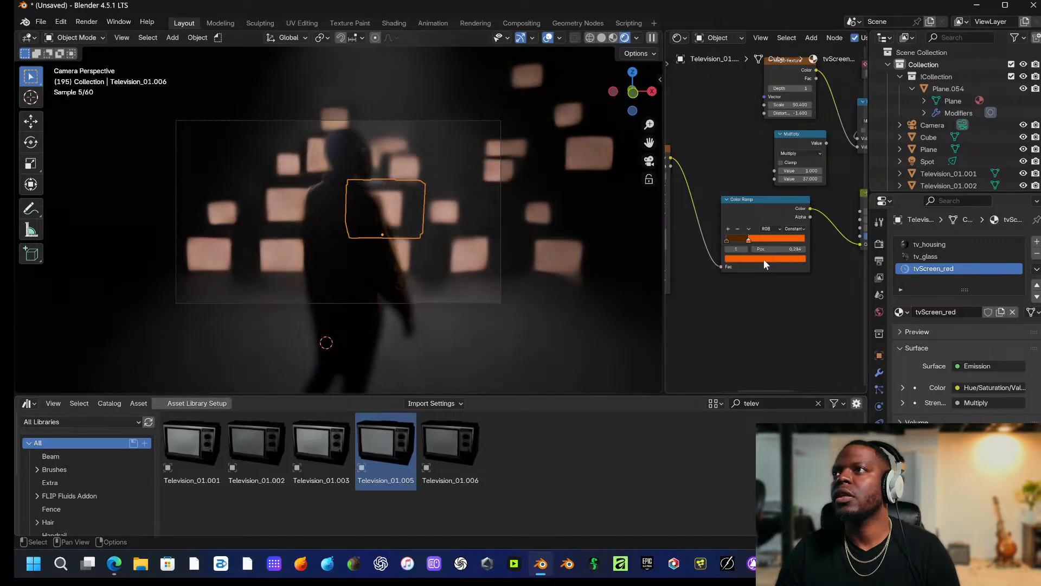
Try to recolor the Color Ramp's bright orange stop to a pale orange.
left_click(765, 262)
left_click(765, 260)
left_click(765, 257)
left_click(765, 256)
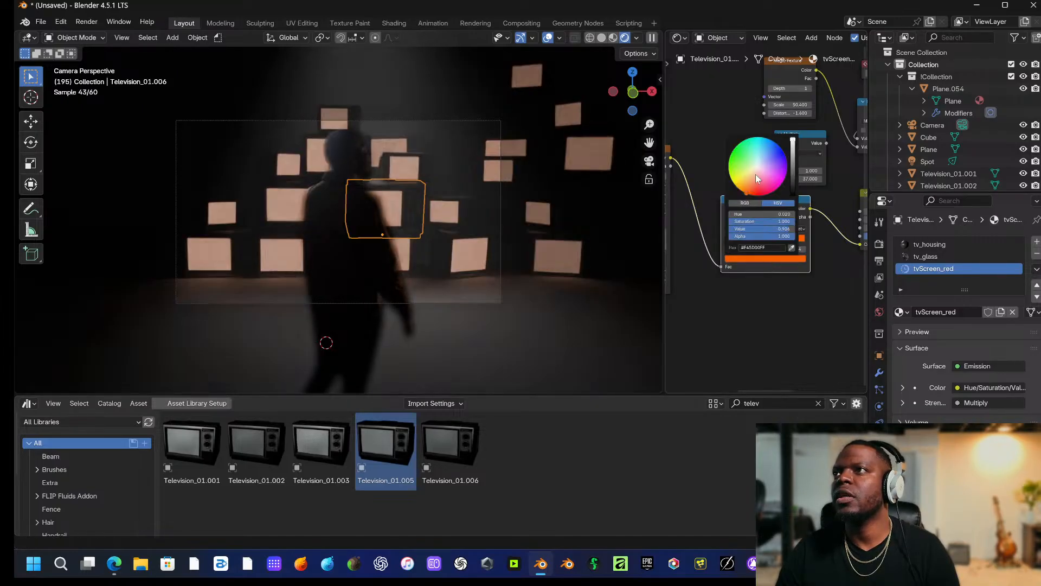
left_click_drag(756, 174, 748, 178)
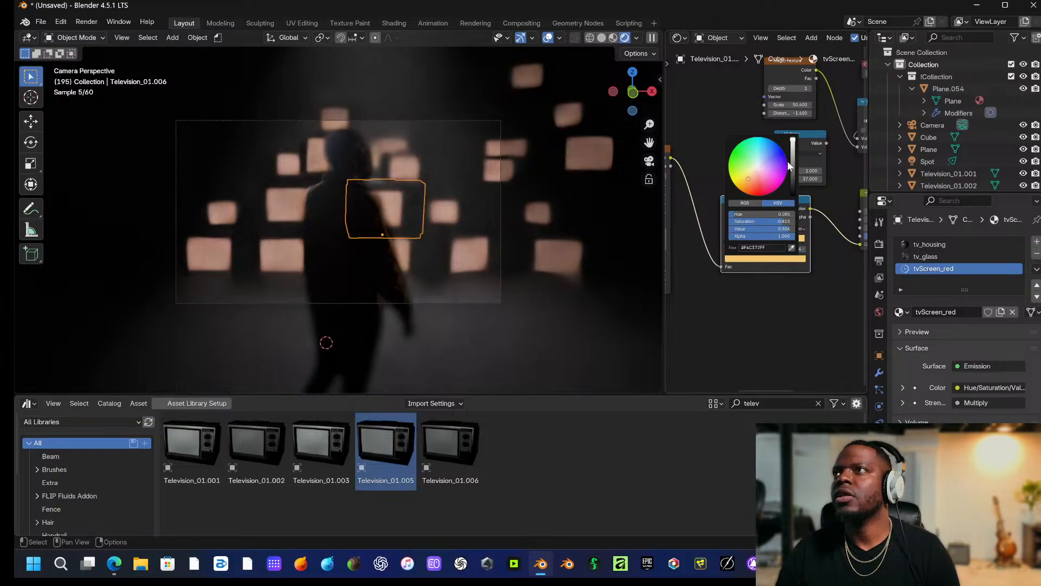
Desaturate the television screens by setting the Hue/Saturation/Value node's saturation to 0.100 and hue to 1.000.
middle_click_drag(782, 285, 676, 326)
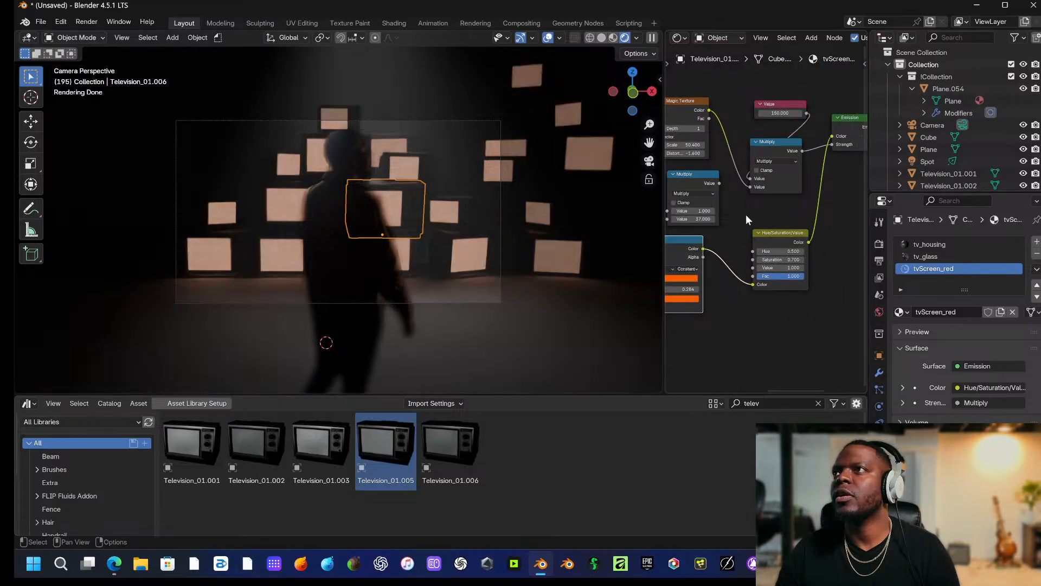
middle_click_drag(747, 219, 730, 229)
left_click_drag(762, 261, 713, 269)
middle_click_drag(803, 291, 874, 281)
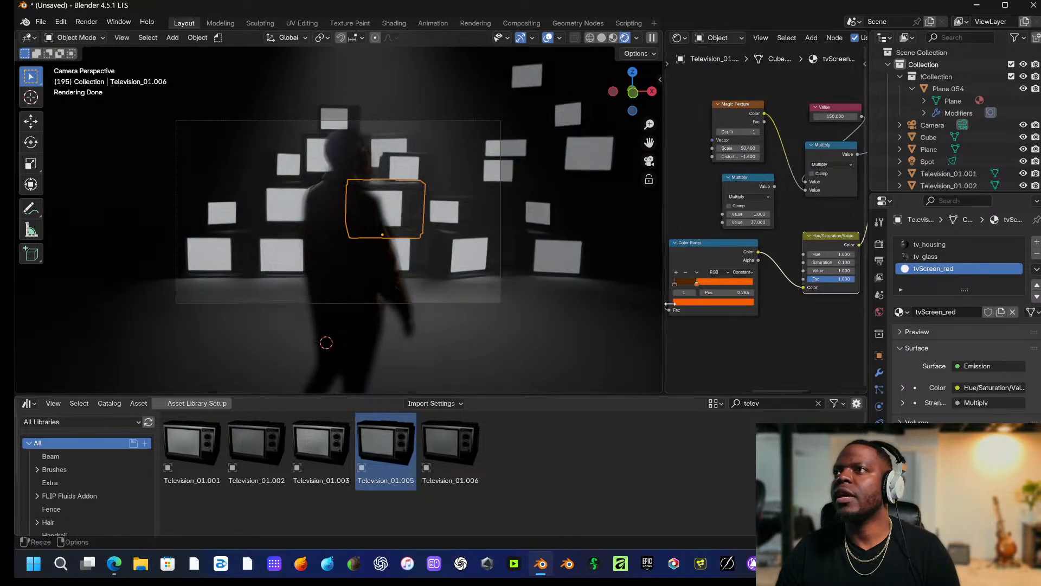
middle_click_drag(727, 313, 896, 302)
middle_click_drag(736, 243, 786, 239)
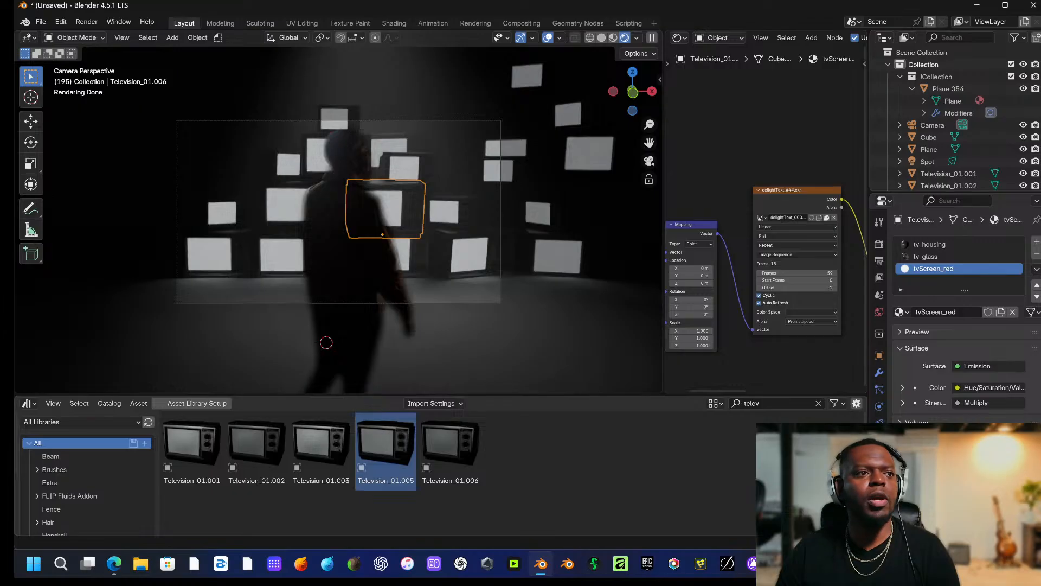
Switch to DaVinci Resolve and open Untitled Project 30, dismissing the gallery stills location notice.
mouse_move(79, 568)
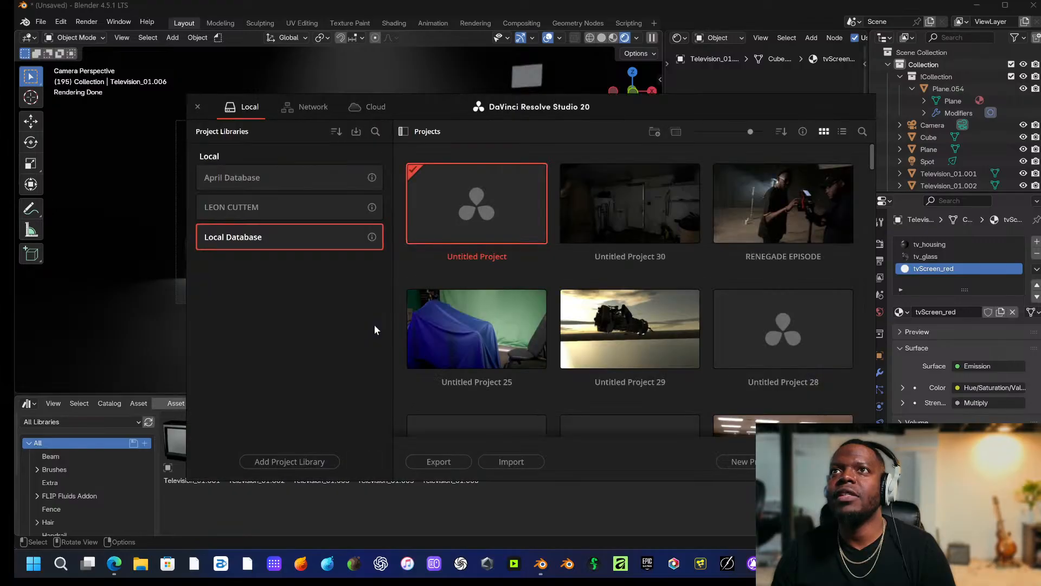
double_click(635, 210)
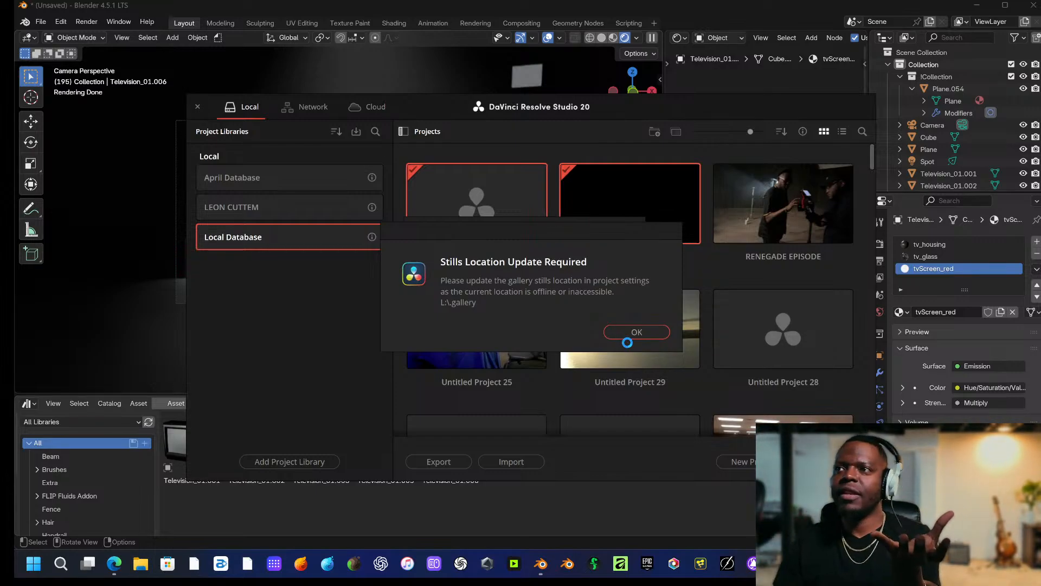
left_click(636, 334)
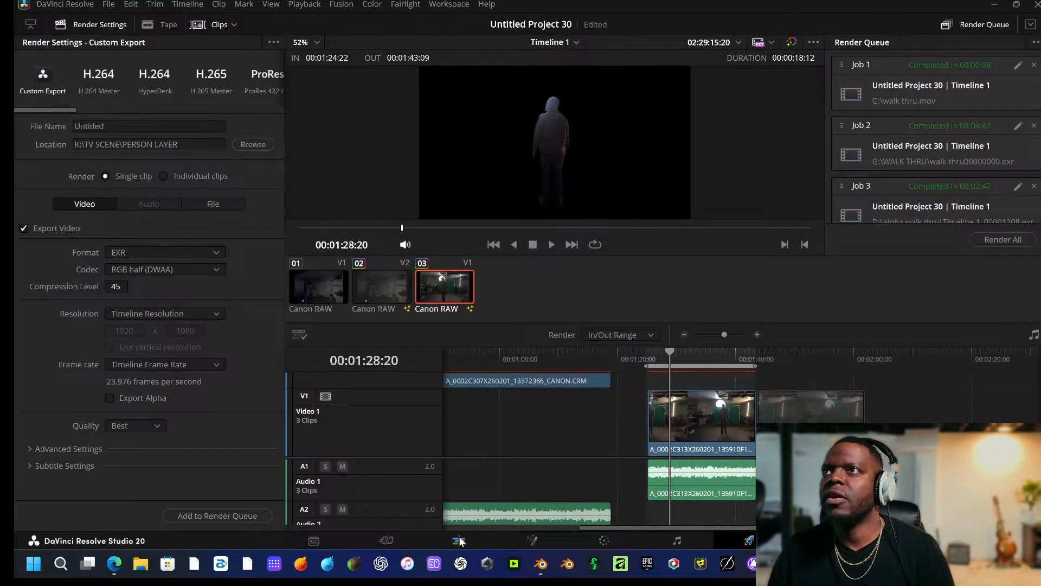
On the Edit page, move the playhead to 01:30:17 and select the Timeline 1 video clip there.
left_click(458, 540)
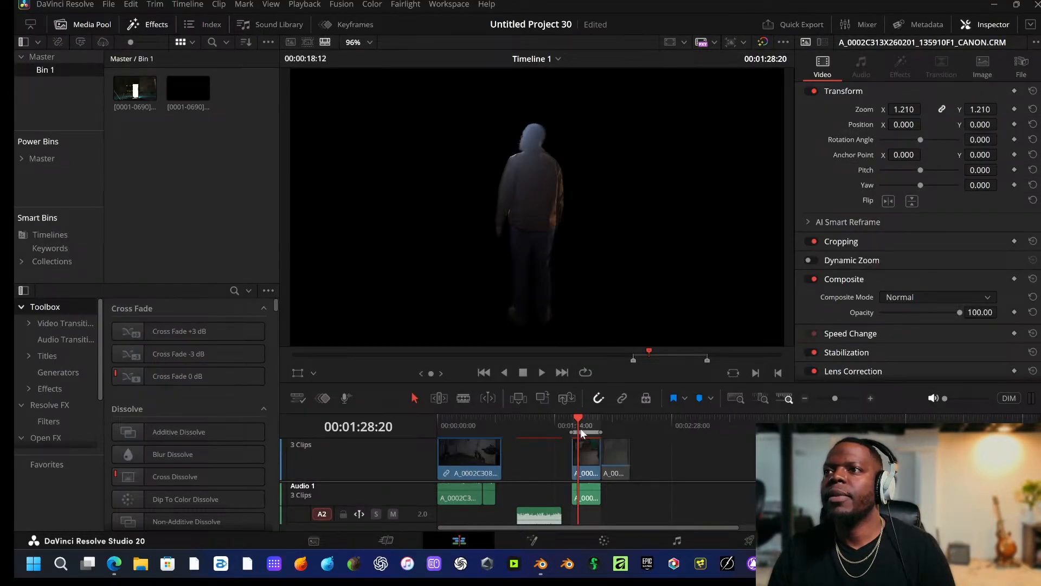
left_click_drag(579, 423, 581, 425)
left_click(580, 476)
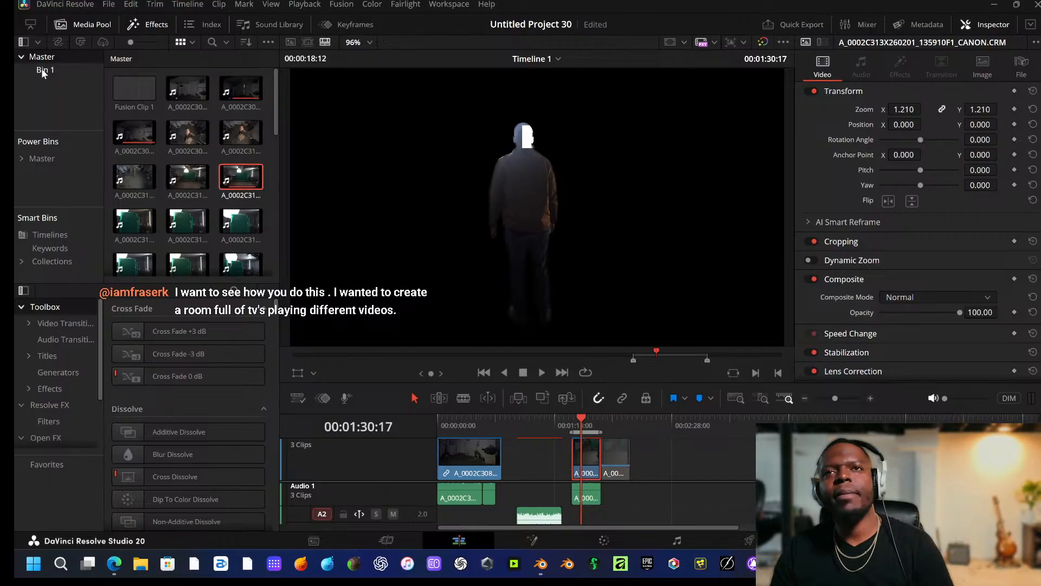
On the Media page, browse the R5c Media Tank (H:) drive for footage usable on the television screens.
left_click(313, 540)
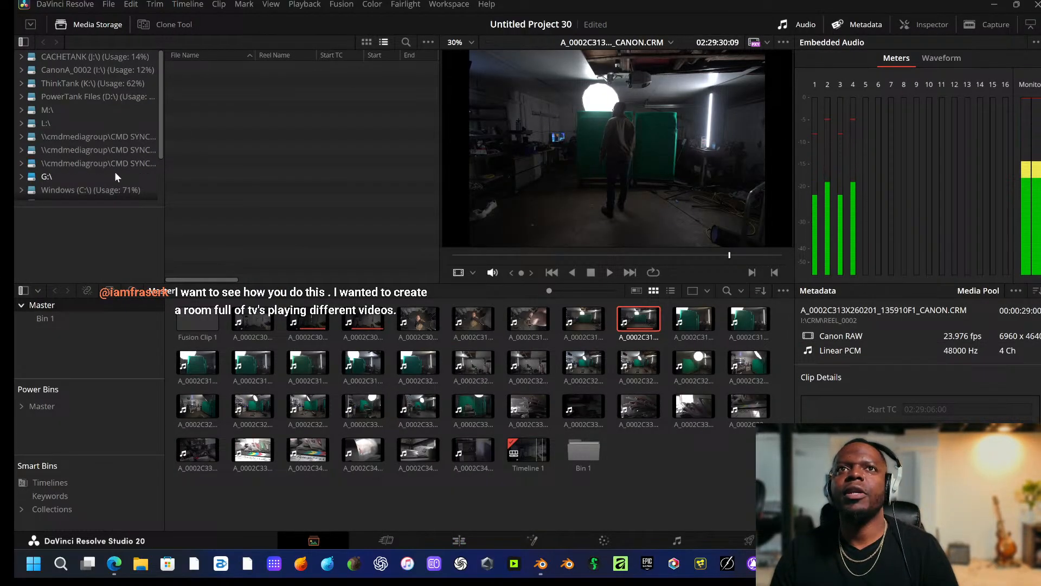
scroll(115, 173, "down", 2)
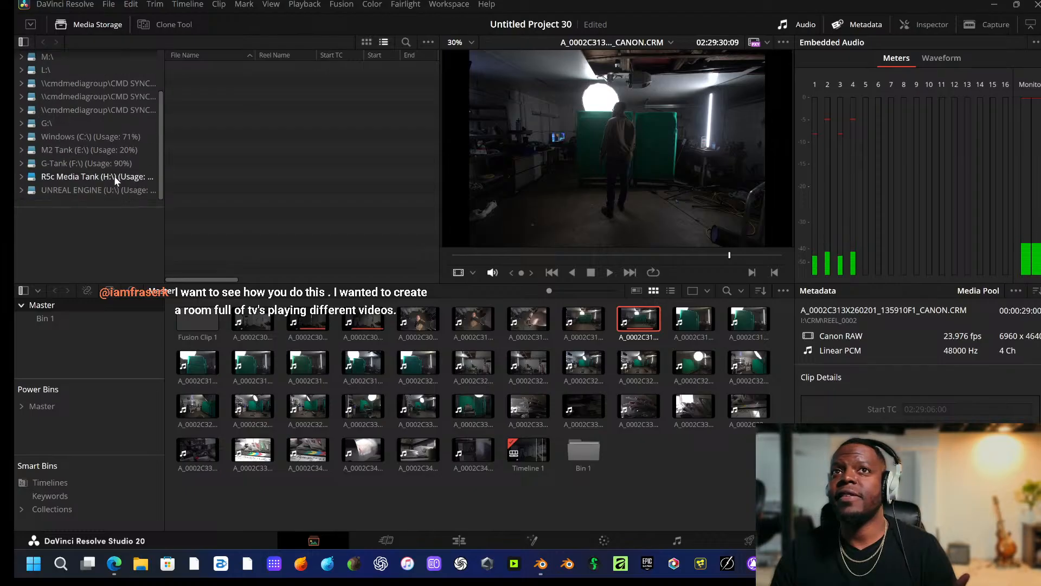
left_click(114, 178)
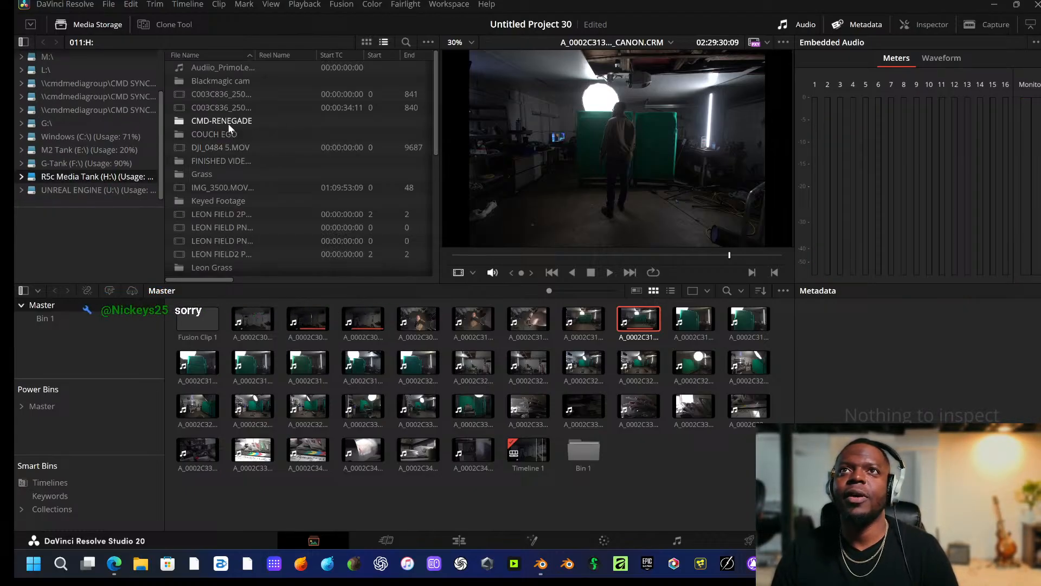
scroll(229, 163, "down", 3)
scroll(230, 170, "down", 3)
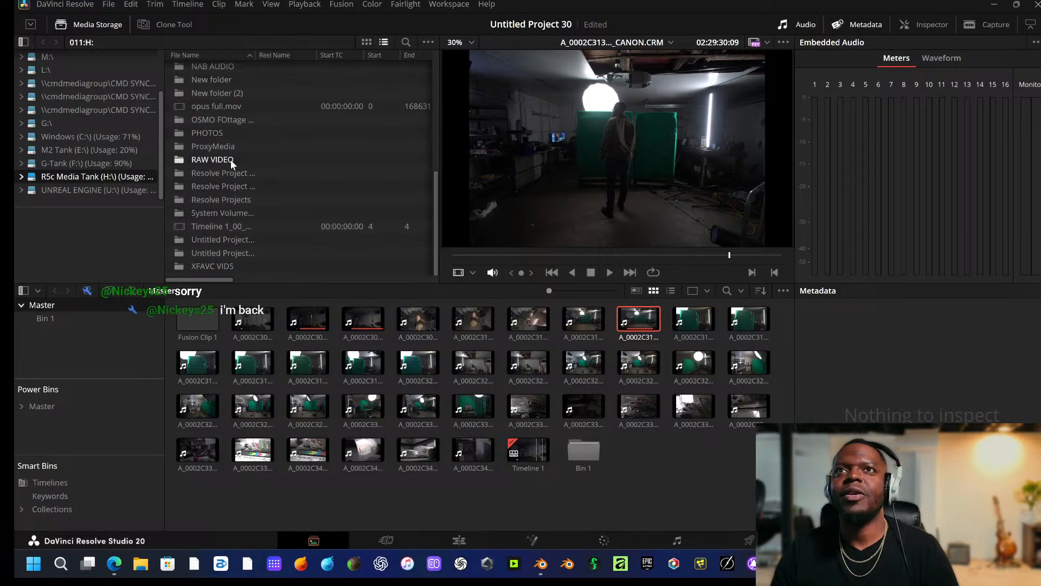
scroll(228, 179, "up", 2)
scroll(227, 184, "down", 2)
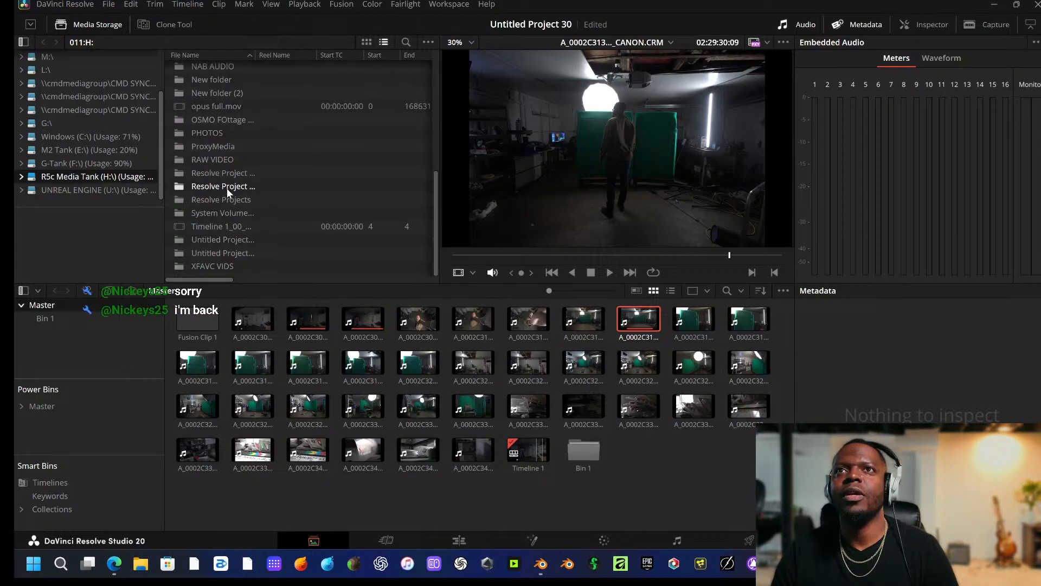
scroll(106, 135, "up", 2)
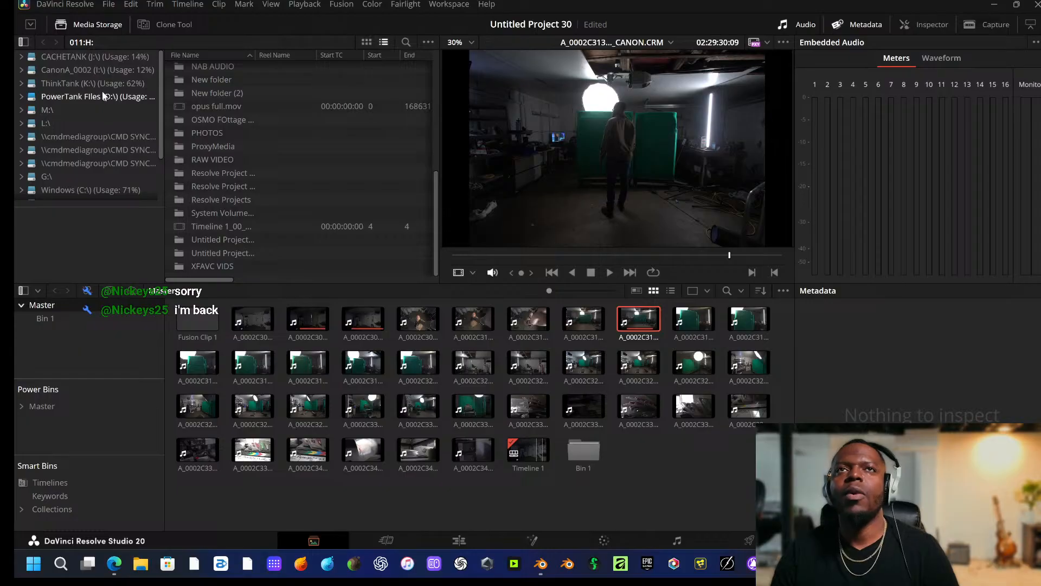
scroll(109, 157, "down", 2)
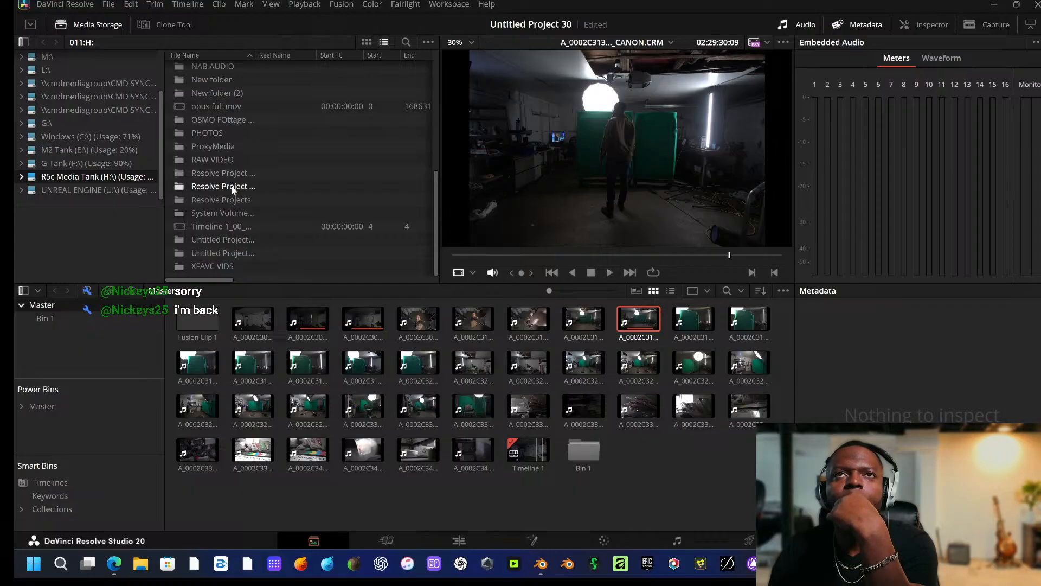
scroll(232, 187, "up", 8)
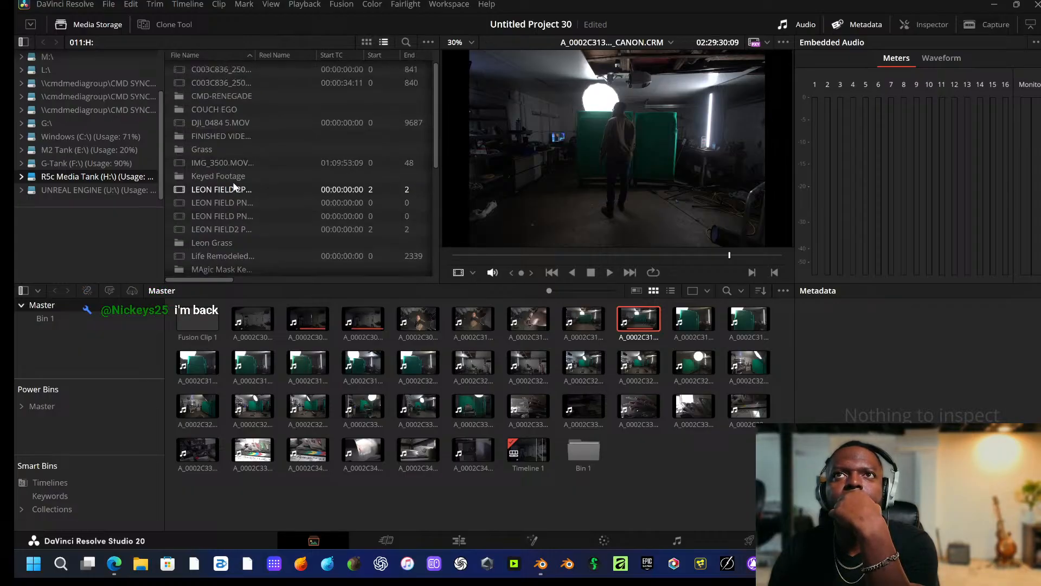
scroll(235, 188, "up", 2)
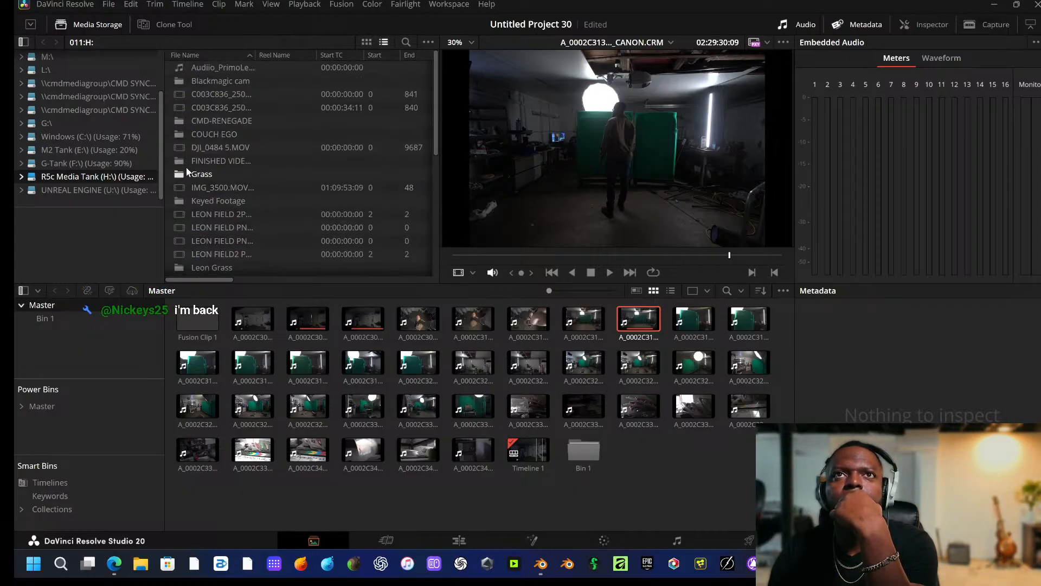
Browse the M2 Tank (E:) drive and preview candidate clips such as Timeline 3 2.mp4, IMG_3532.MOV and TCom_Various0182_1_S.jpg.
left_click(100, 151)
scroll(234, 129, "down", 10)
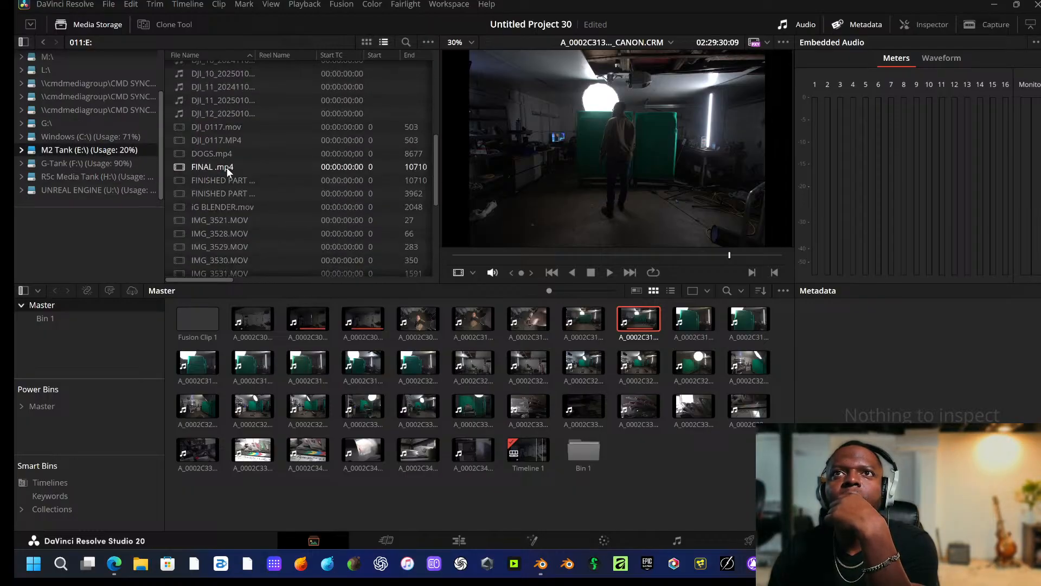
scroll(226, 183, "down", 4)
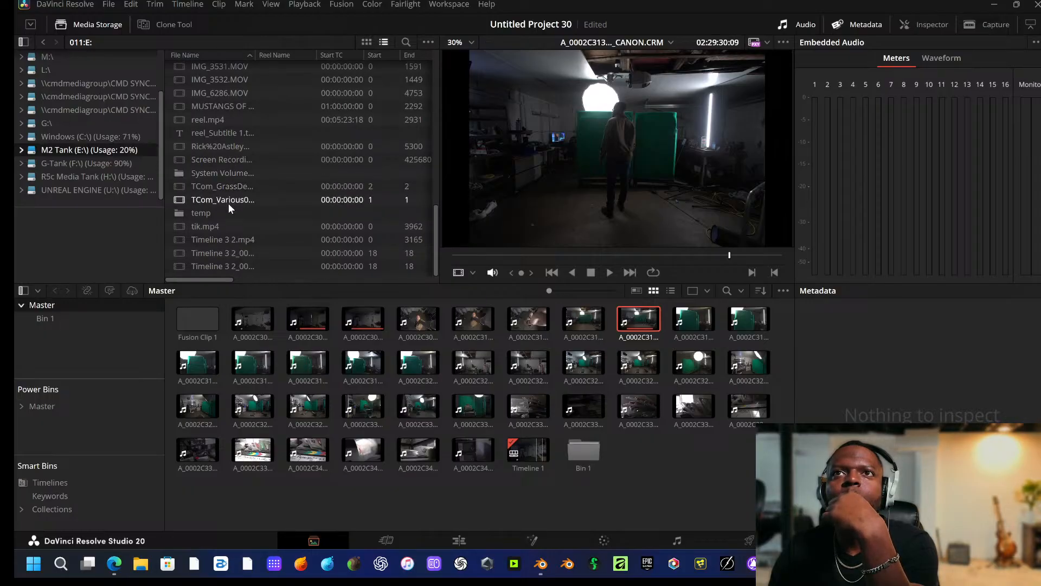
left_click(233, 240)
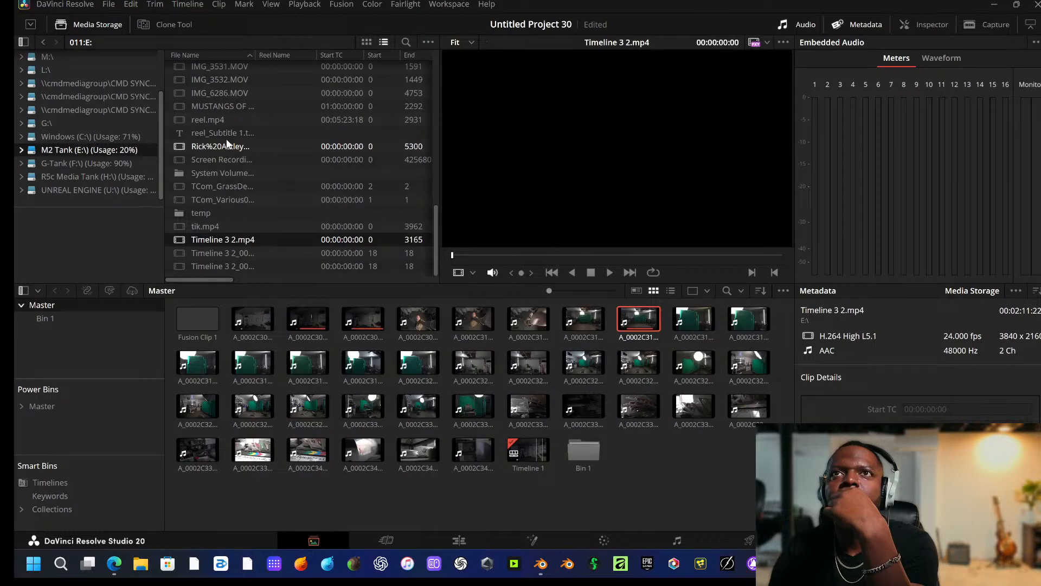
left_click(225, 117)
left_click(238, 106)
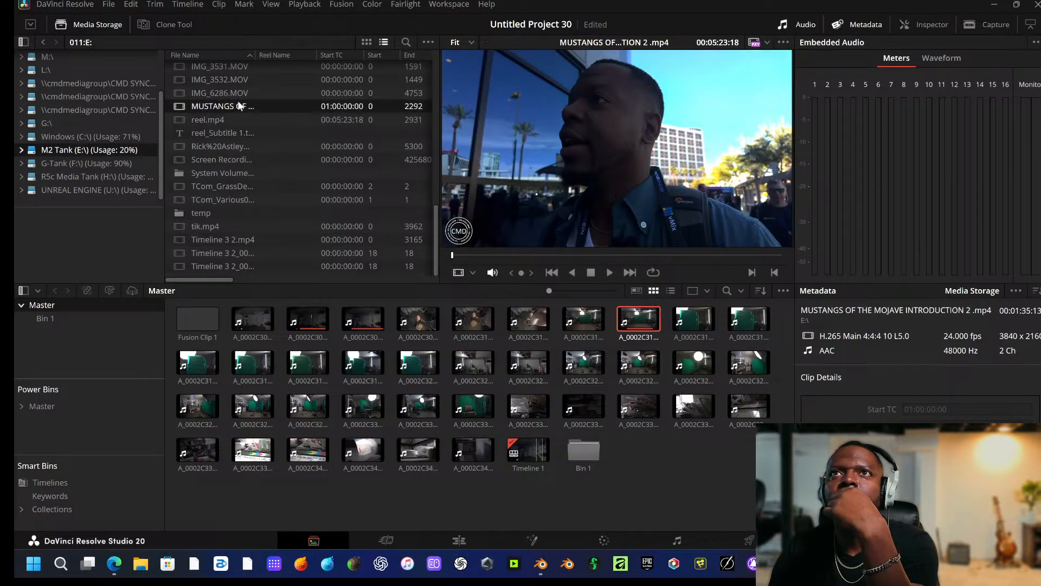
left_click(236, 91)
left_click(236, 80)
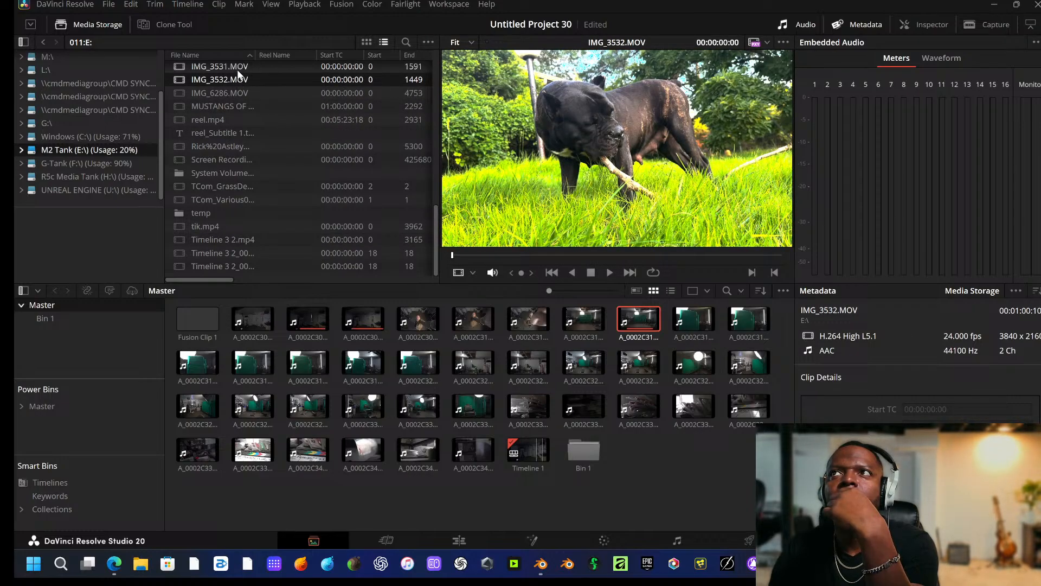
left_click(237, 67)
left_click(252, 200)
scroll(254, 179, "up", 4)
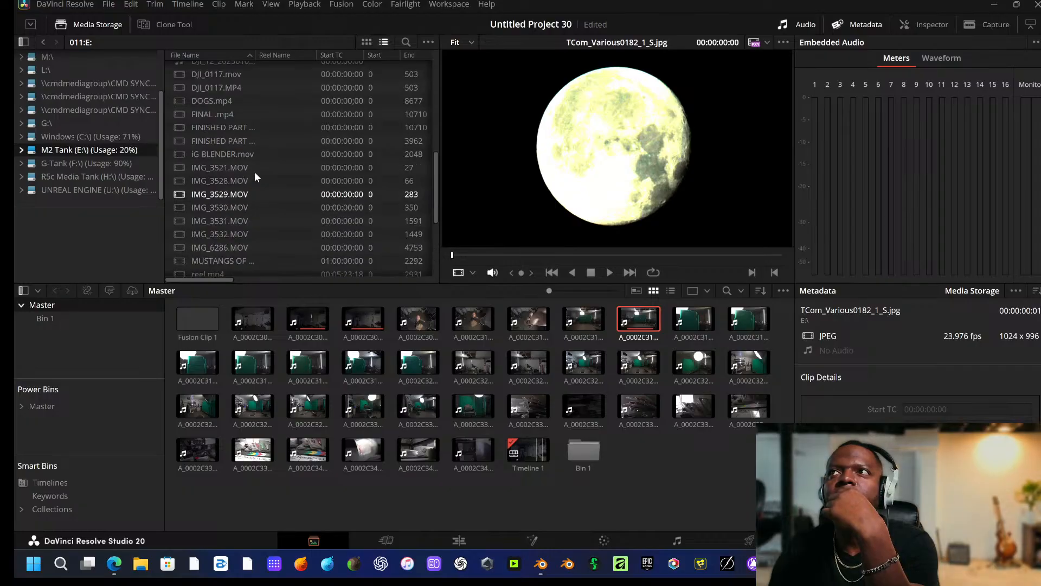
scroll(255, 173, "up", 4)
Preview blender .mp4 by scrubbing to 01:00:14:35, and return to the Edit page.
left_click(249, 107)
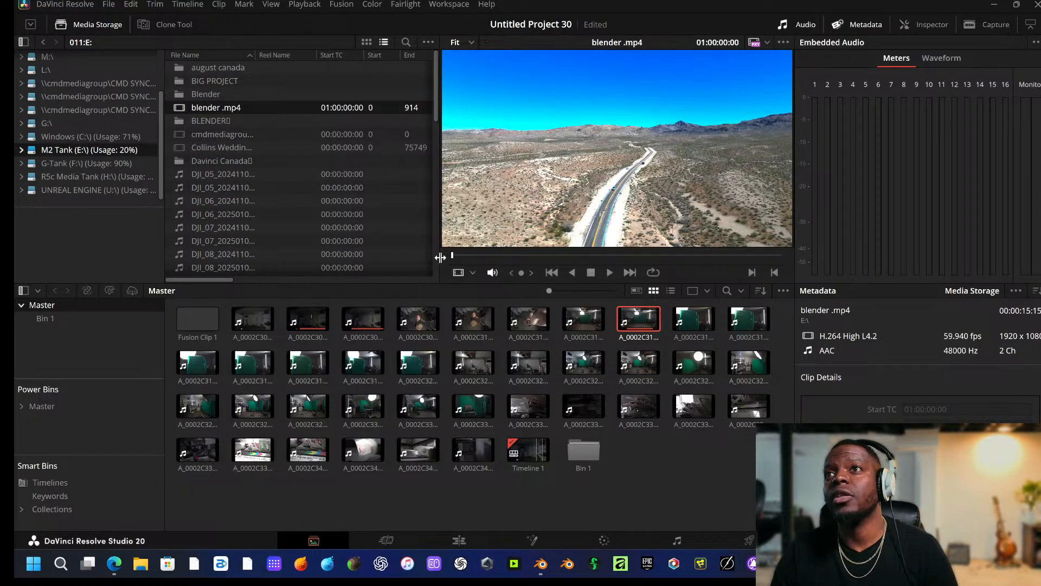
left_click_drag(453, 256, 462, 256)
left_click_drag(514, 259, 768, 269)
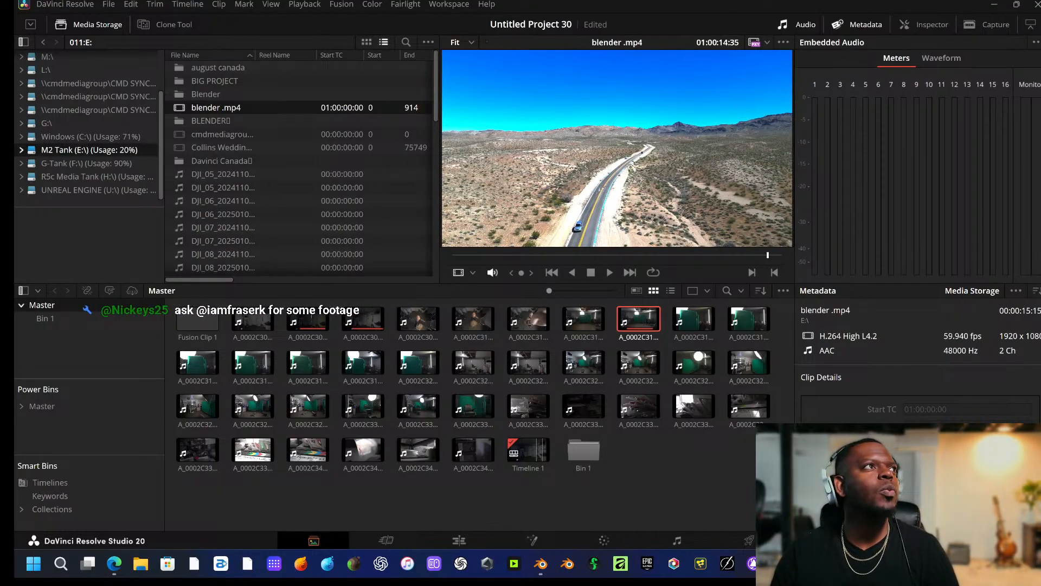
left_click(459, 540)
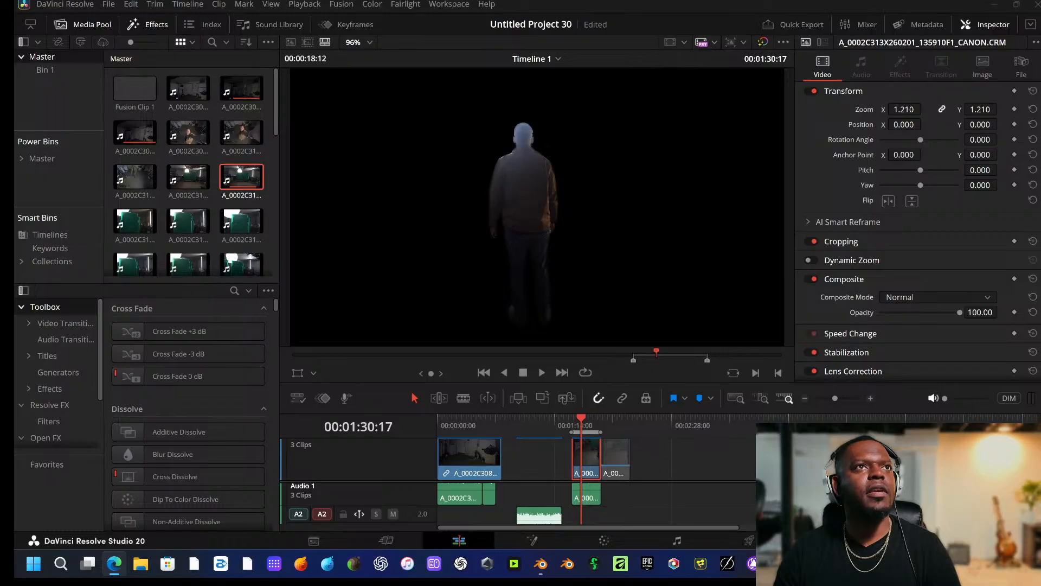
Bring the browser window with the Clippermoddetroit Instagram profile onto this screen and open its TRIBAL Engraved WAHL SENIORS video post.
left_click_drag(14, 103, 732, 31)
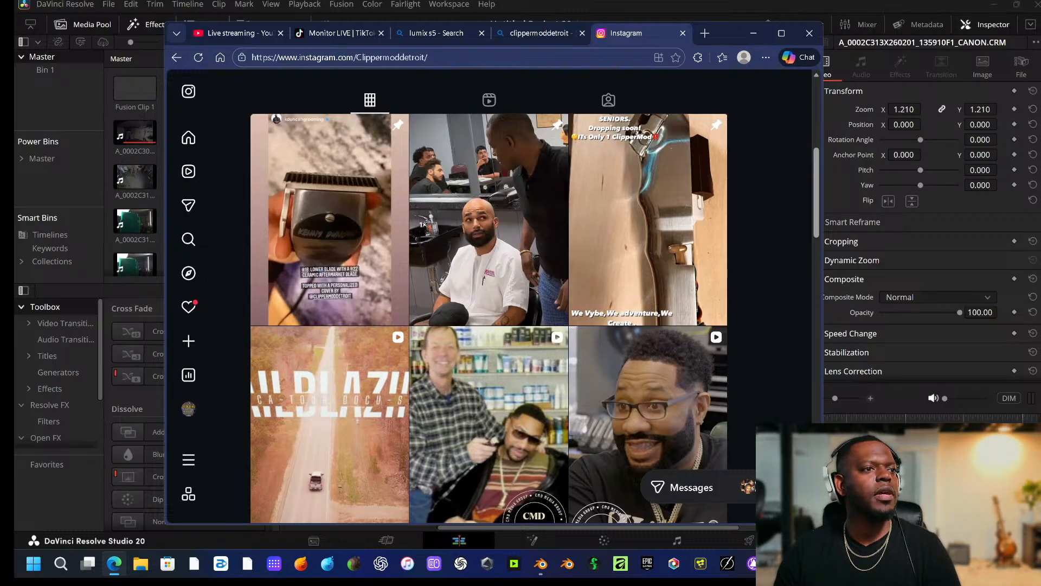
left_click_drag(726, 29, 14, 60)
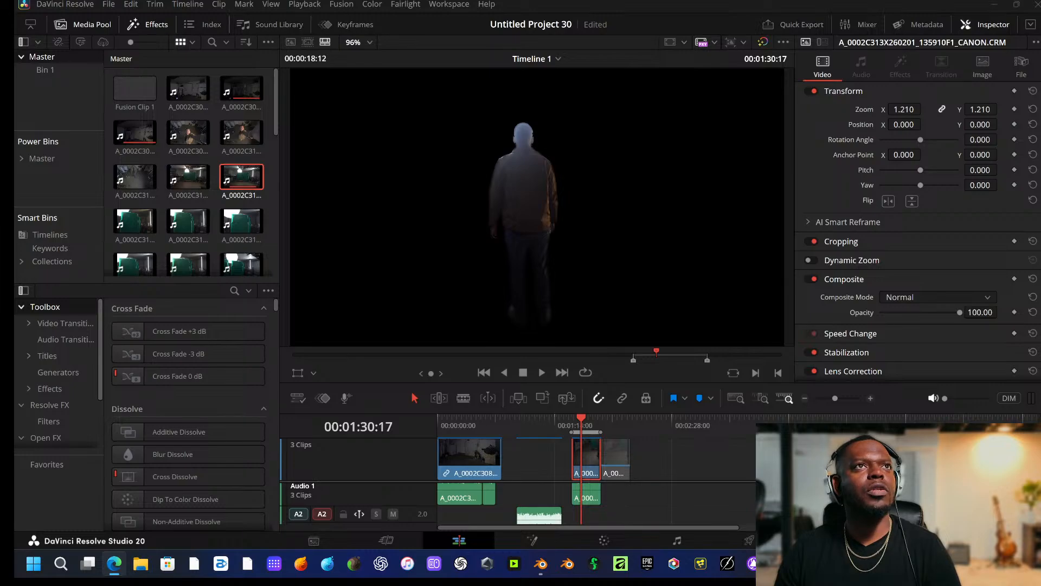
left_click_drag(14, 22, 757, 50)
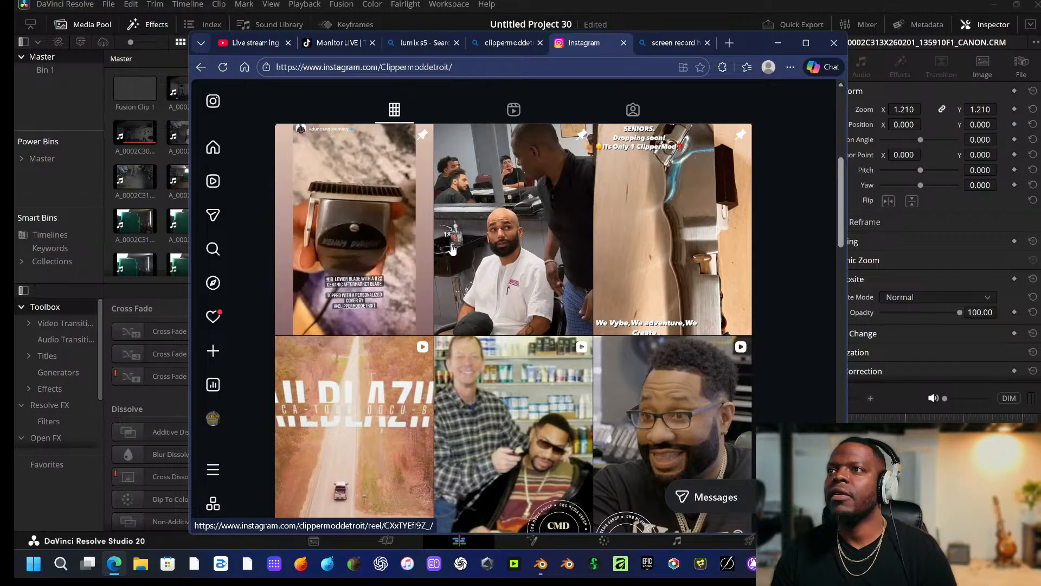
left_click(669, 240)
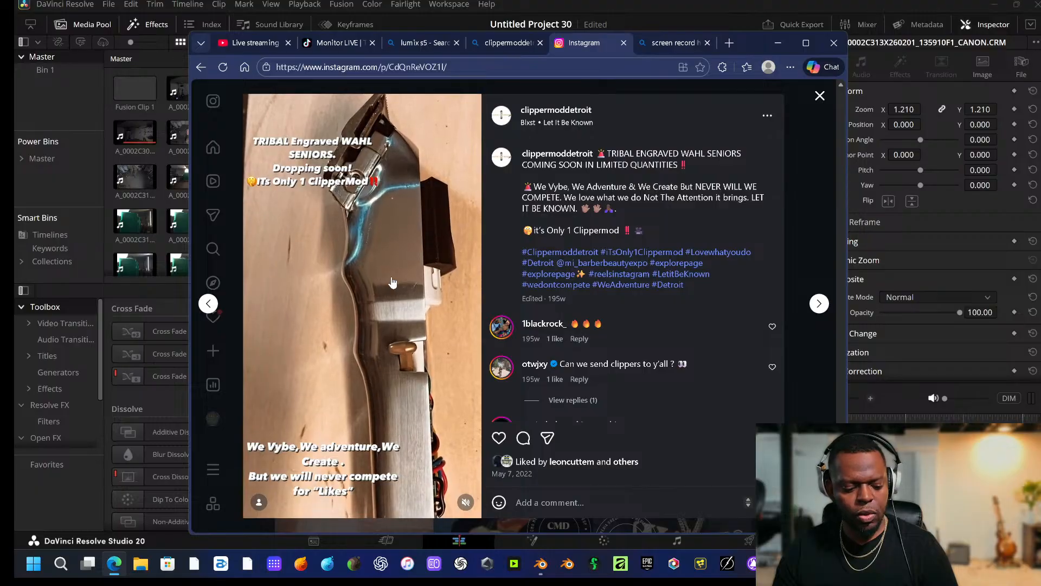
Screen-record the TRIBAL Engraved WAHL SENIORS video with a rectangular Snipping Tool area around it, allowing microphone access, and stop the recording.
key("super+shift+s")
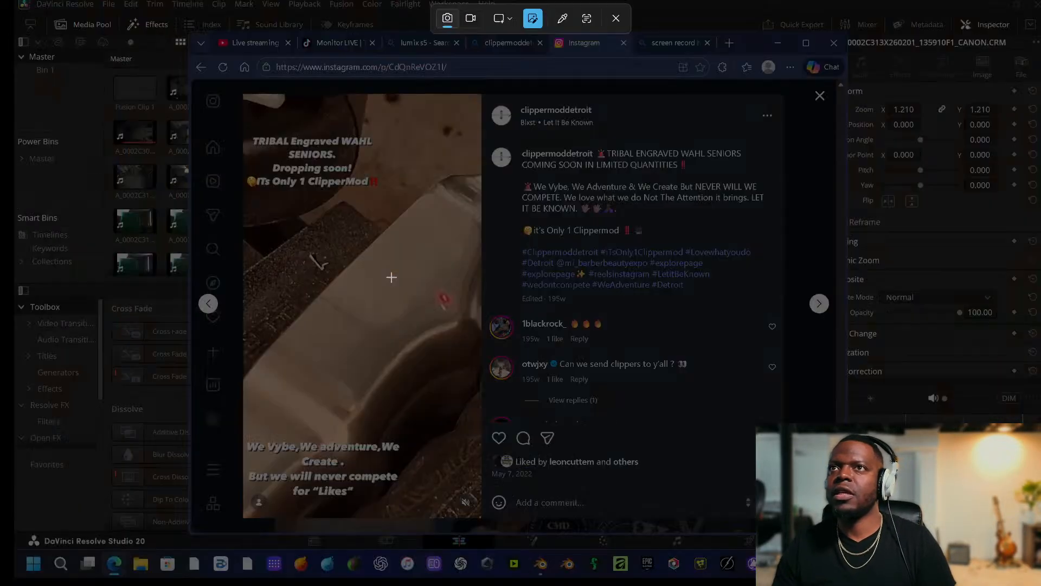
left_click(471, 18)
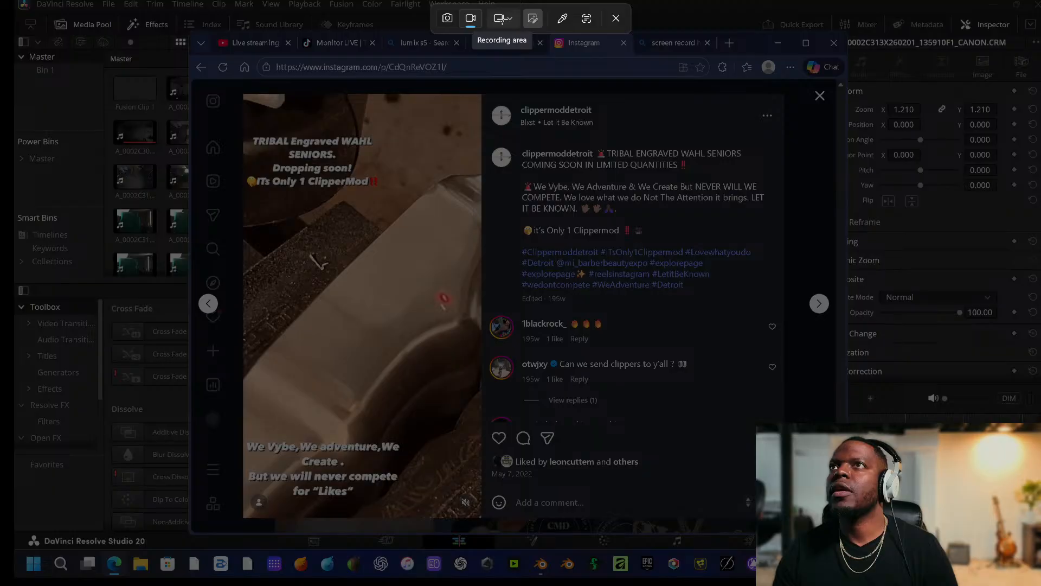
left_click(503, 19)
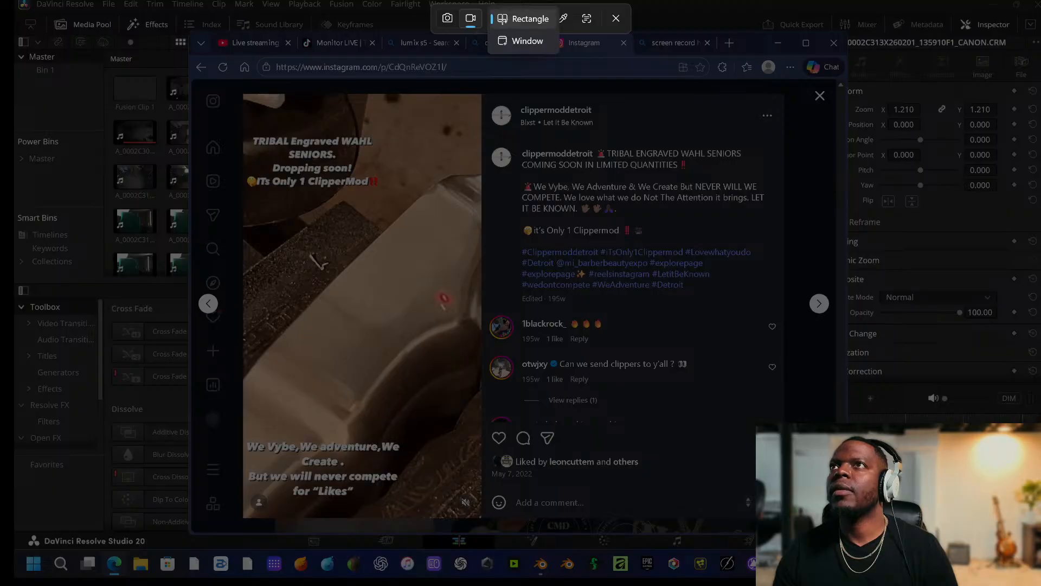
left_click(512, 20)
left_click_drag(485, 93, 239, 516)
left_click(474, 18)
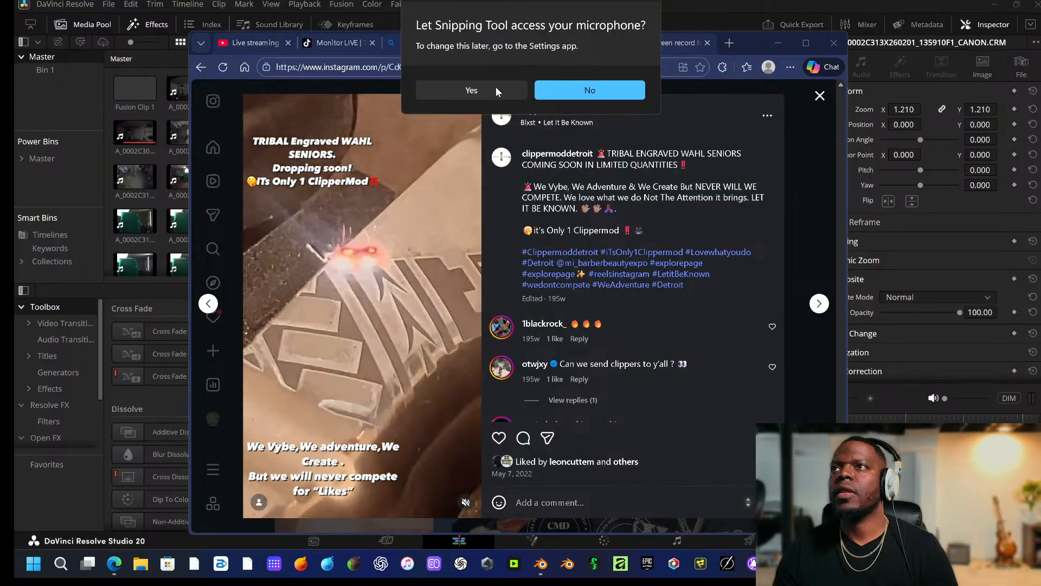
left_click(496, 88)
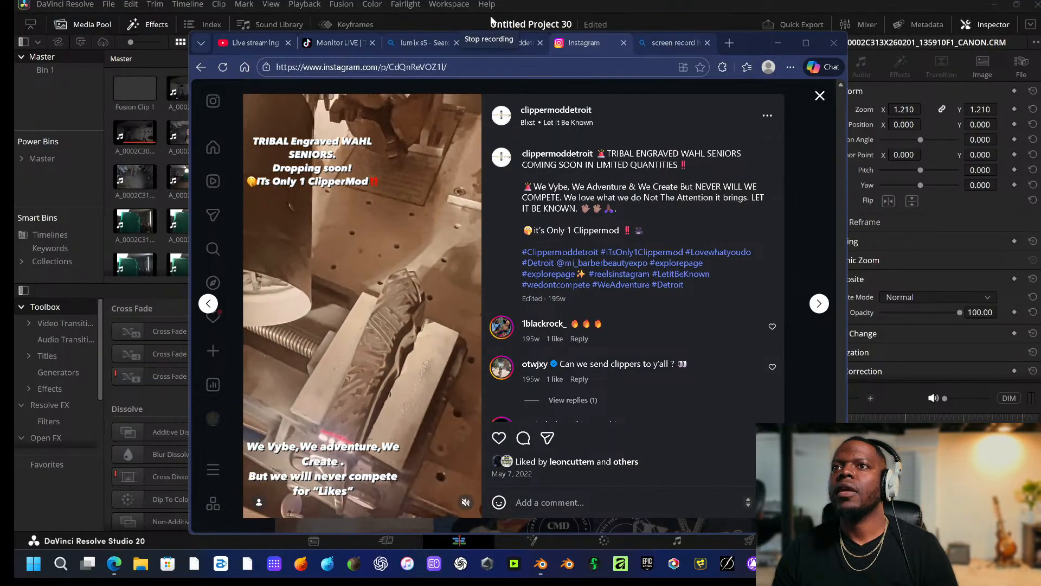
left_click(492, 22)
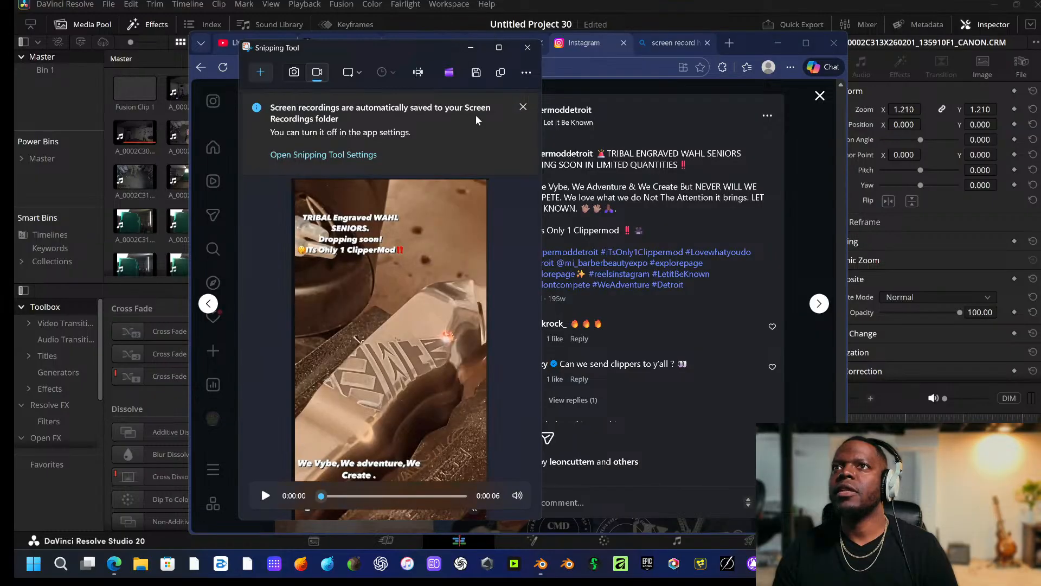
Save the clip as Recording 2026-02-04 132708.mp4 in the Videos library and move the Snipping Tool window out of the way.
left_click(523, 107)
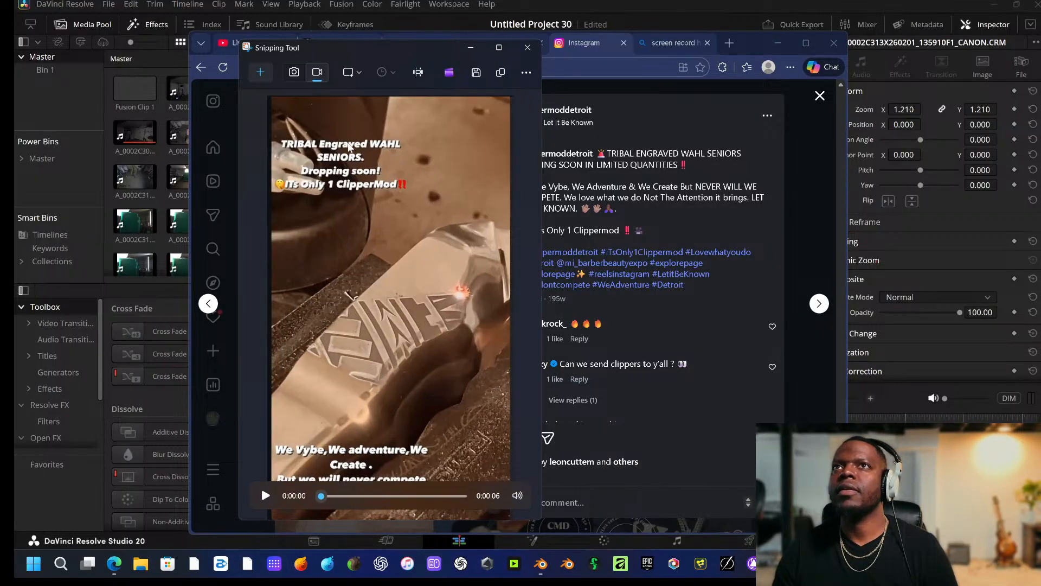
left_click(476, 72)
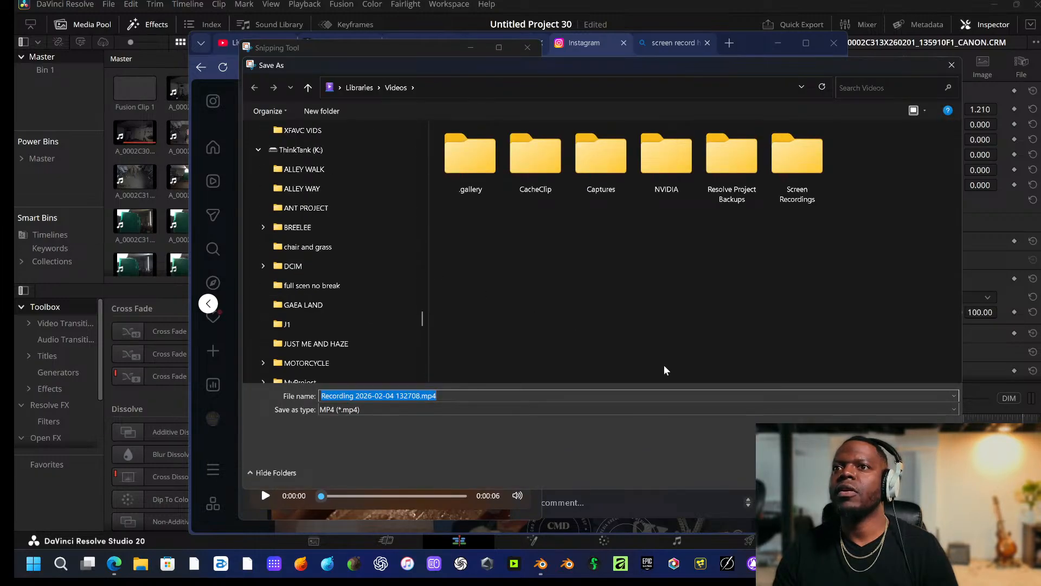
left_click(874, 472)
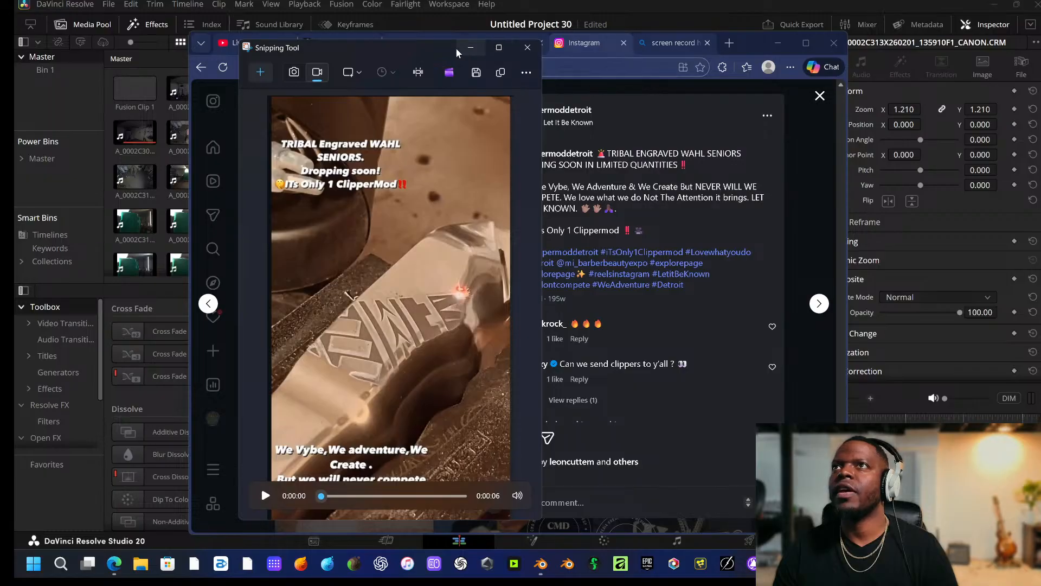
left_click_drag(456, 52, 0, 69)
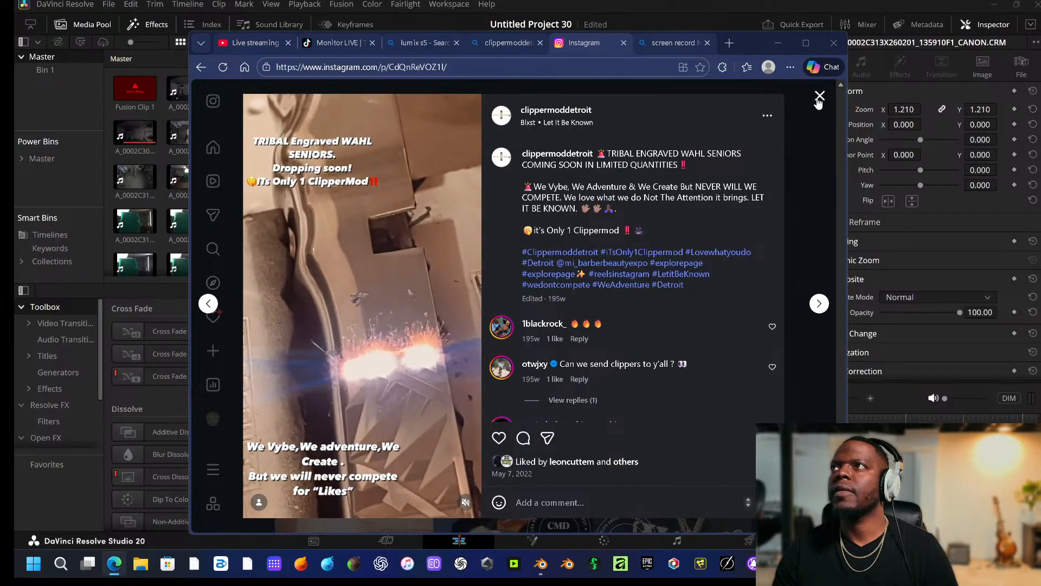
Return to the Clippermoddetroit profile, browse its older posts and open the red FERRARI SPEED IT UP clipper video.
left_click(819, 96)
scroll(433, 316, "down", 10)
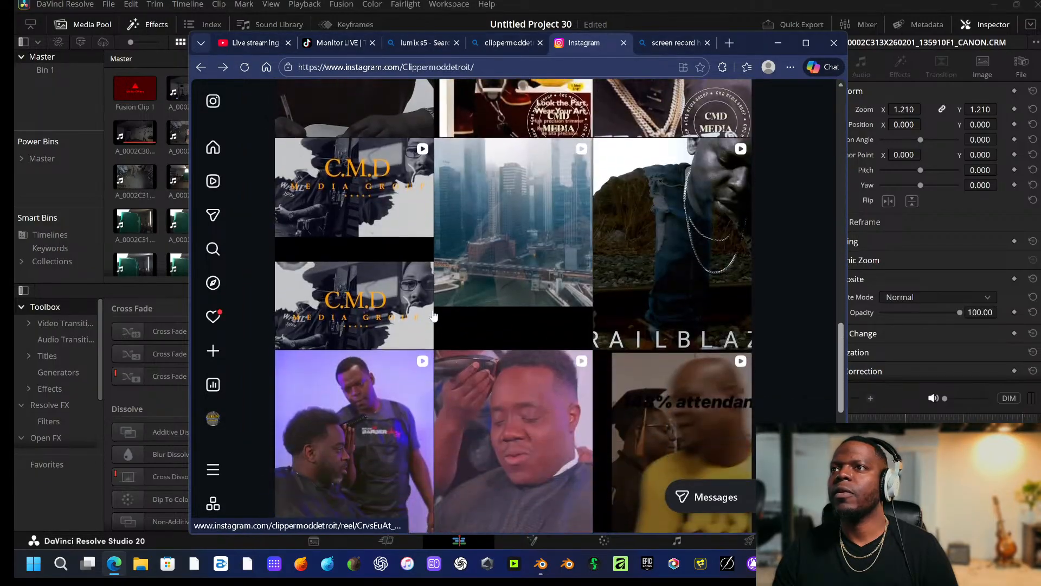
scroll(433, 316, "down", 10)
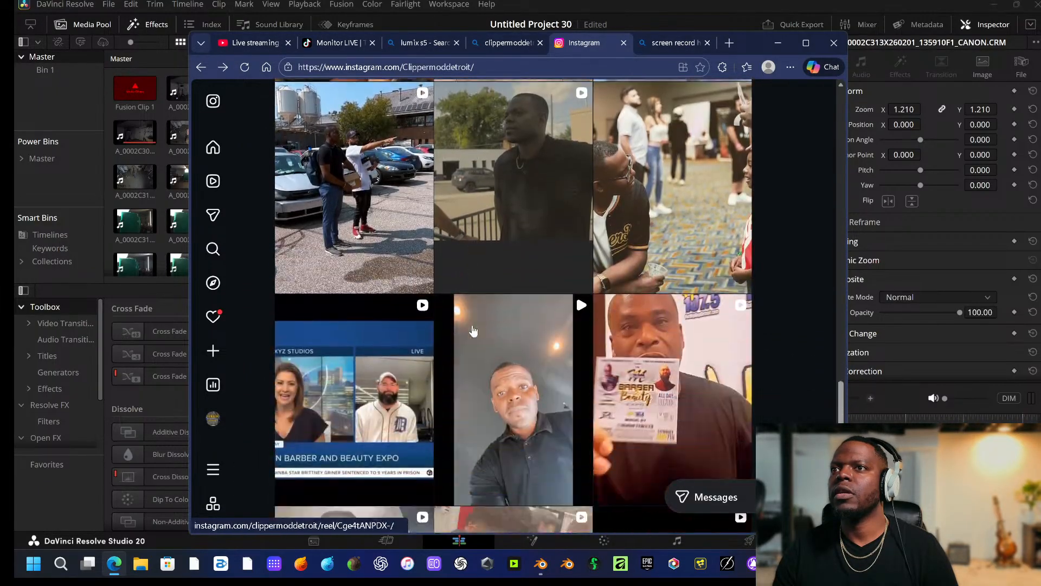
scroll(473, 330, "down", 10)
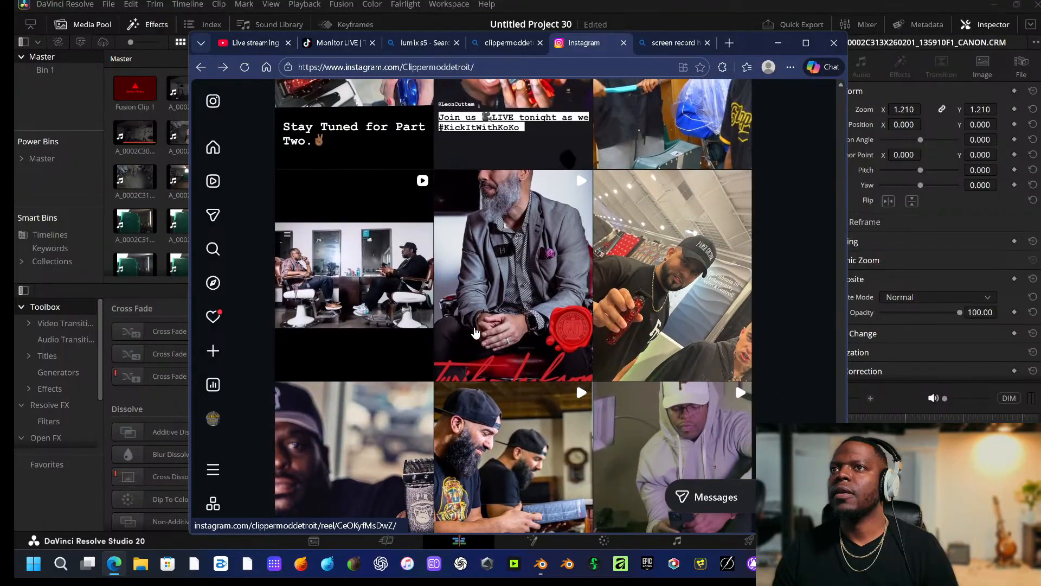
scroll(475, 332, "down", 5)
scroll(546, 316, "up", 3)
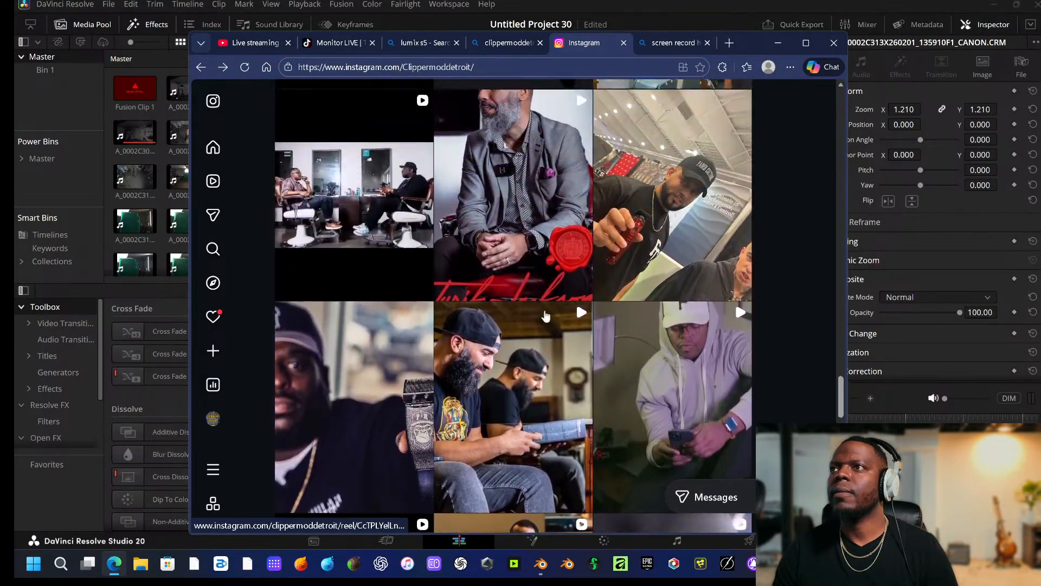
scroll(546, 316, "up", 2)
scroll(596, 325, "down", 6)
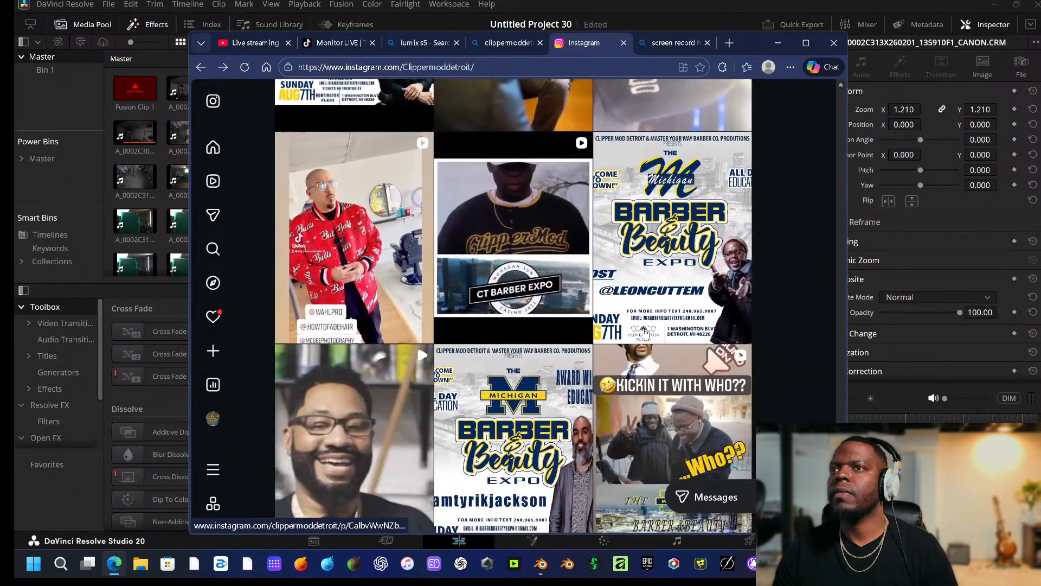
scroll(643, 331, "down", 15)
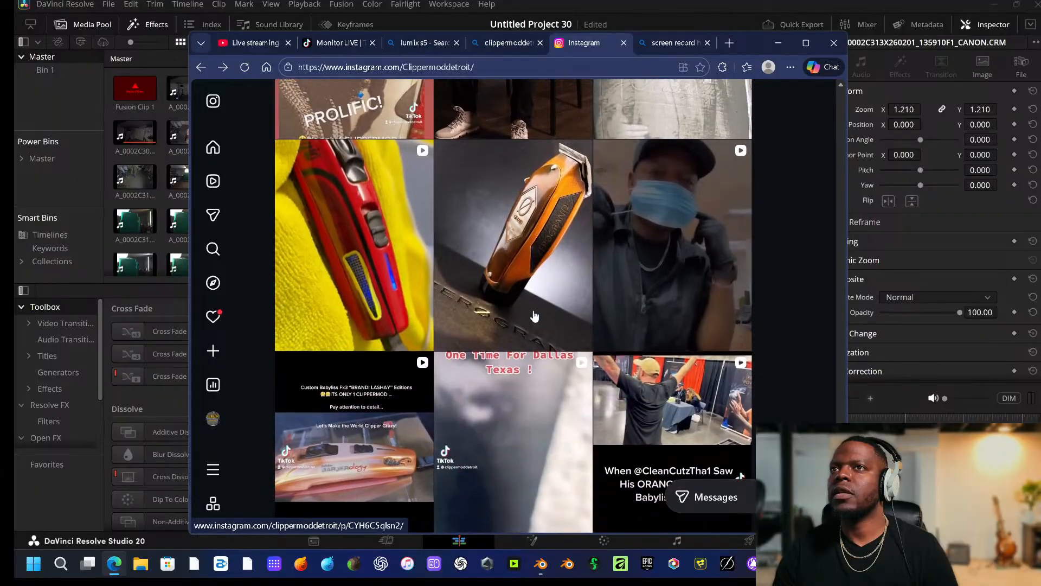
left_click(368, 231)
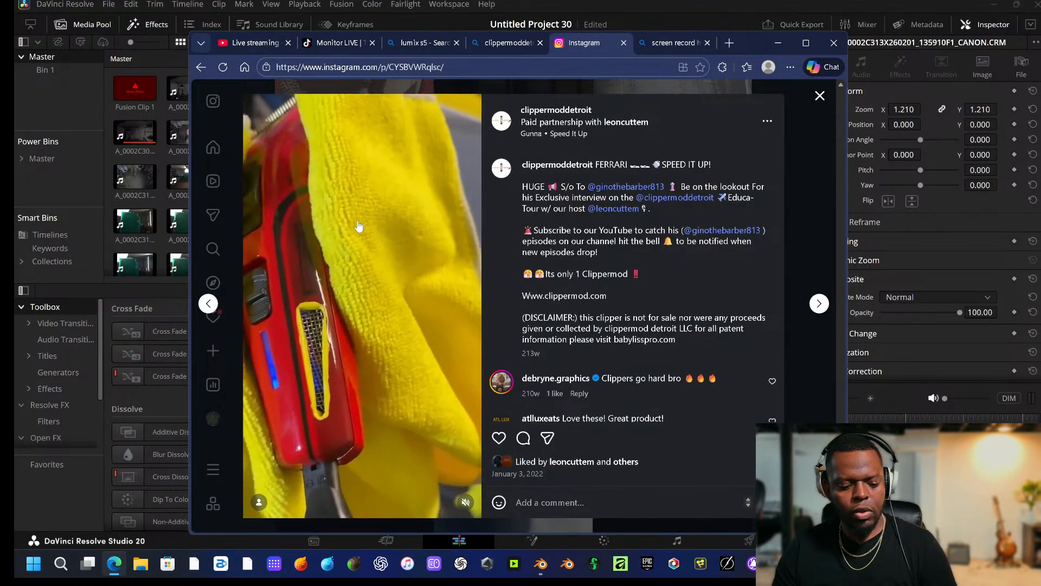
Capture a still screenshot of the FERRARI clipper video's frame.
key("super+shift+s")
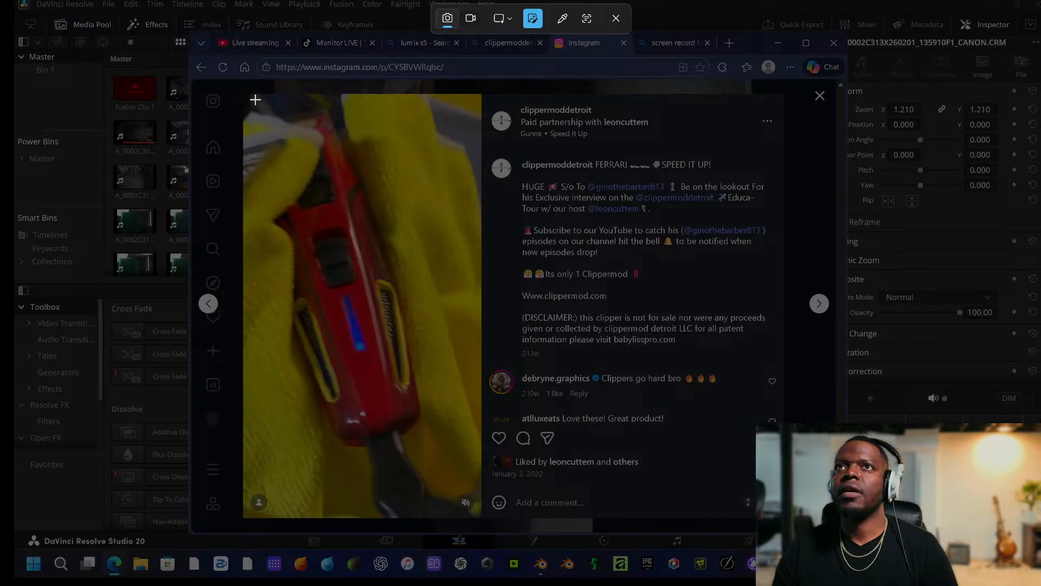
left_click_drag(239, 94, 497, 334)
left_click_drag(472, 476, 482, 490)
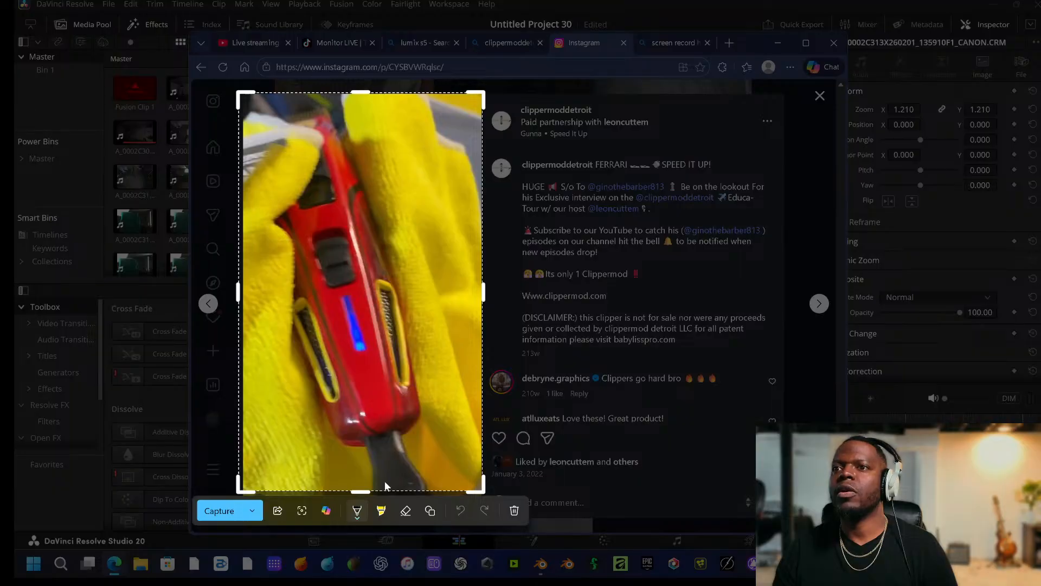
left_click(253, 511)
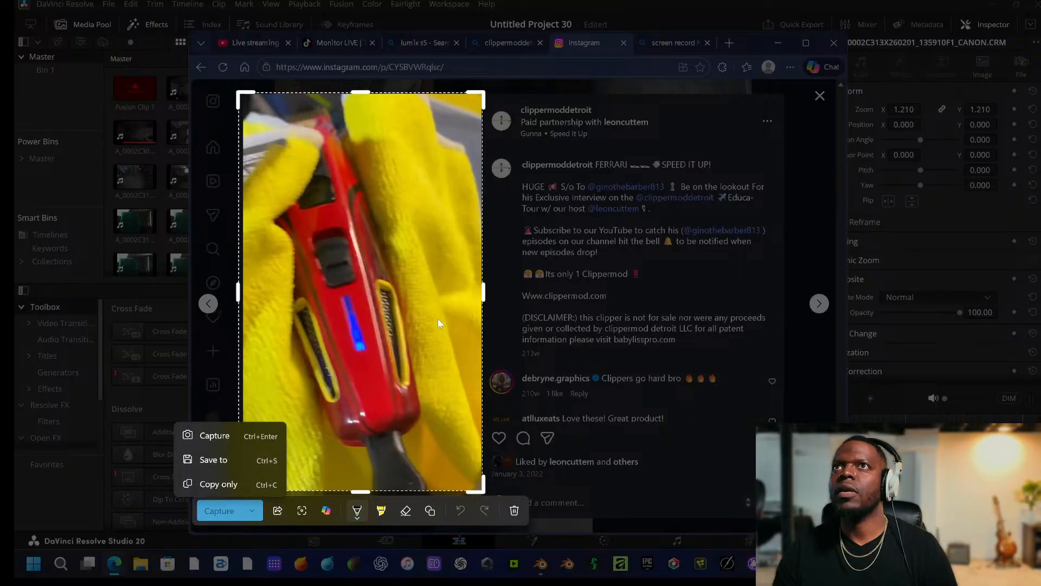
left_click(445, 118)
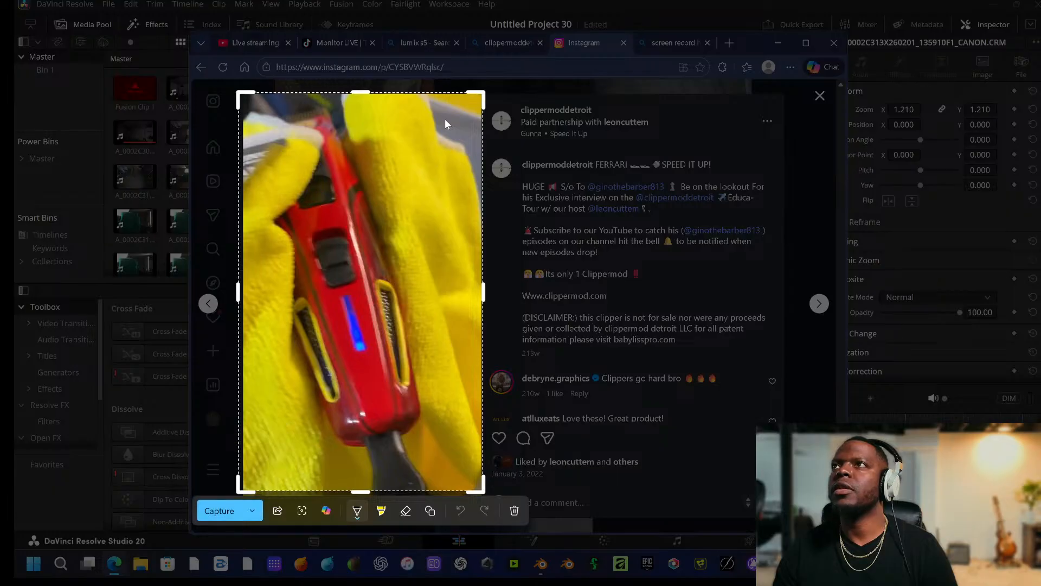
left_click(216, 512)
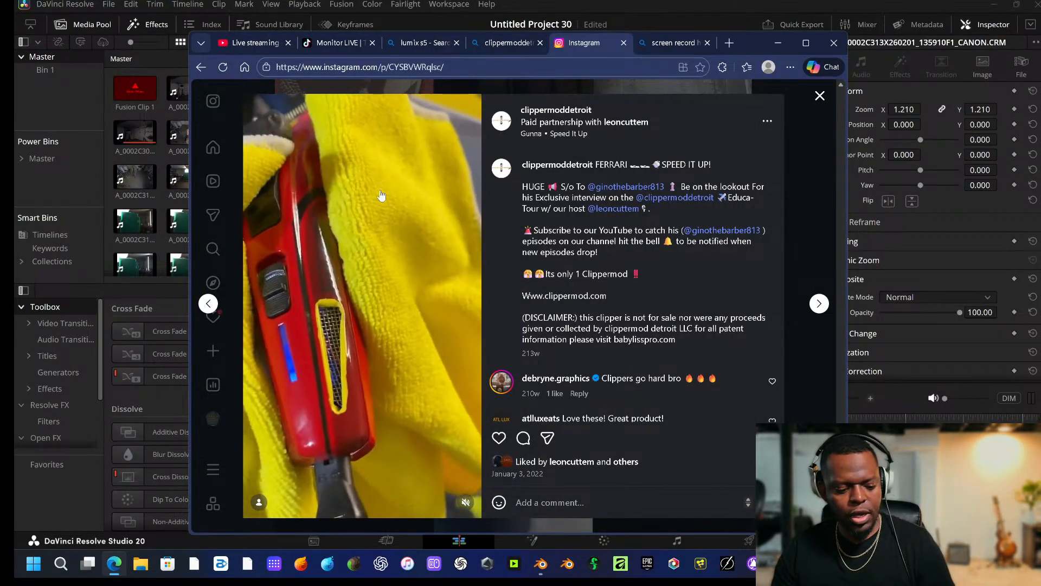
Screen-record a rectangular area over the FERRARI clipper video, pause its playback and stop the recording.
key("super+shift+s")
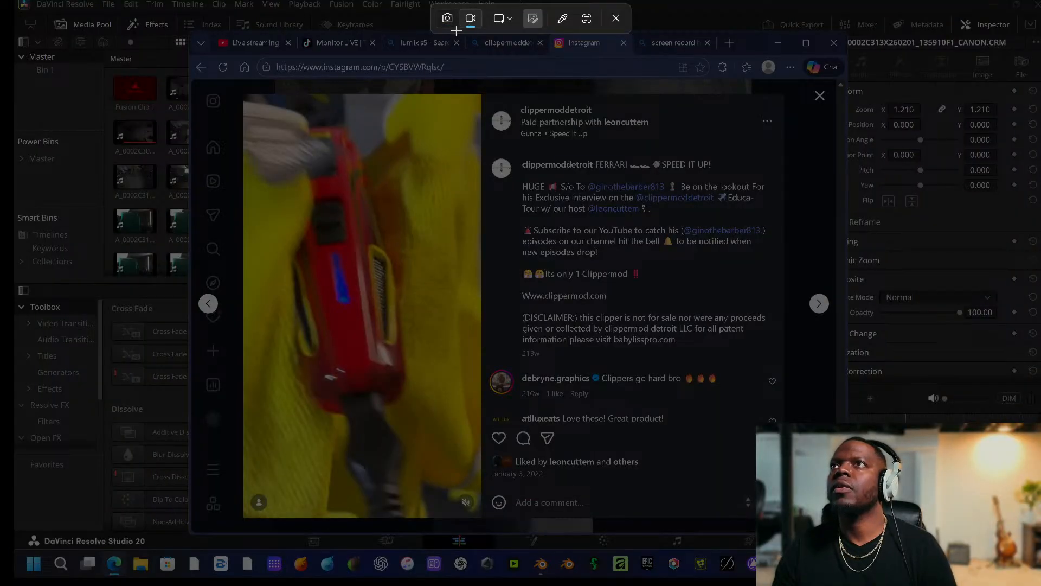
left_click_drag(247, 97, 480, 487)
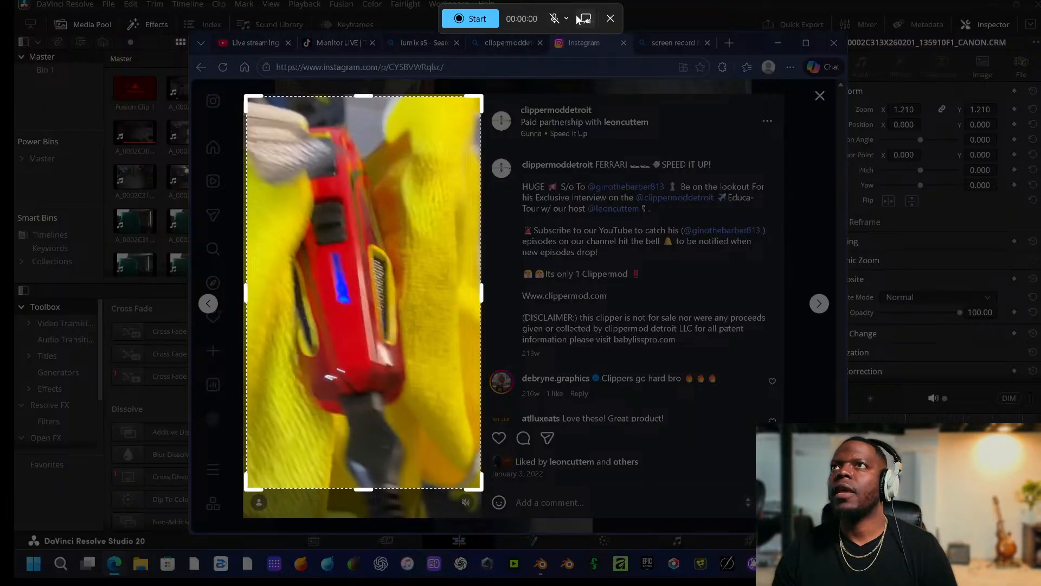
left_click(464, 19)
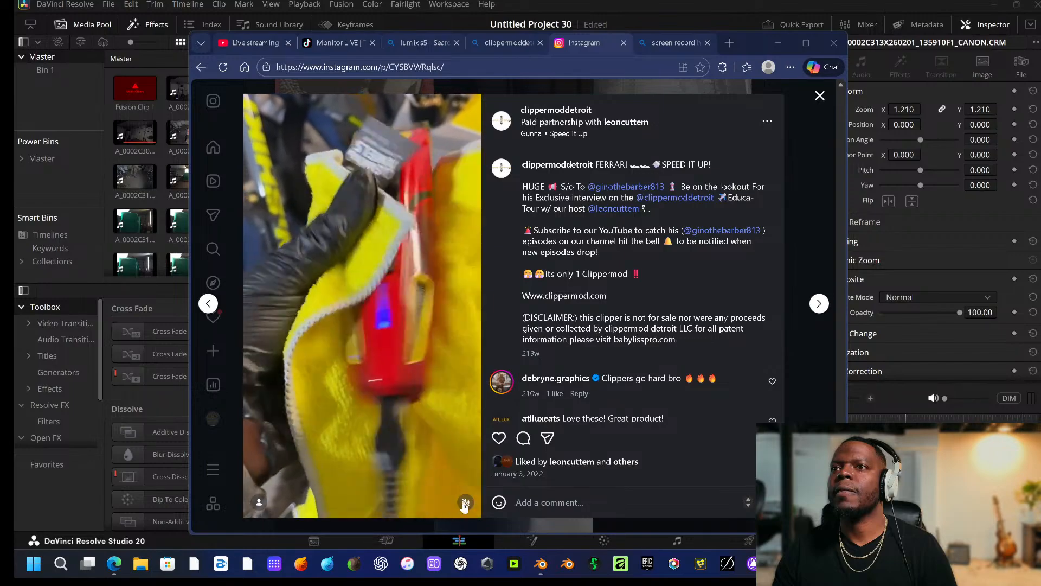
left_click(466, 503)
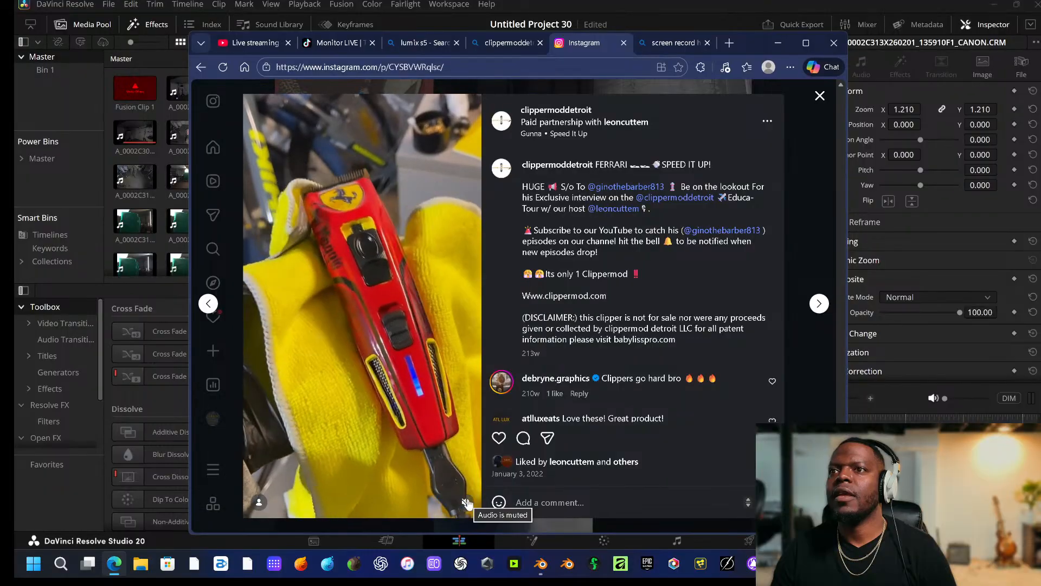
left_click(467, 504)
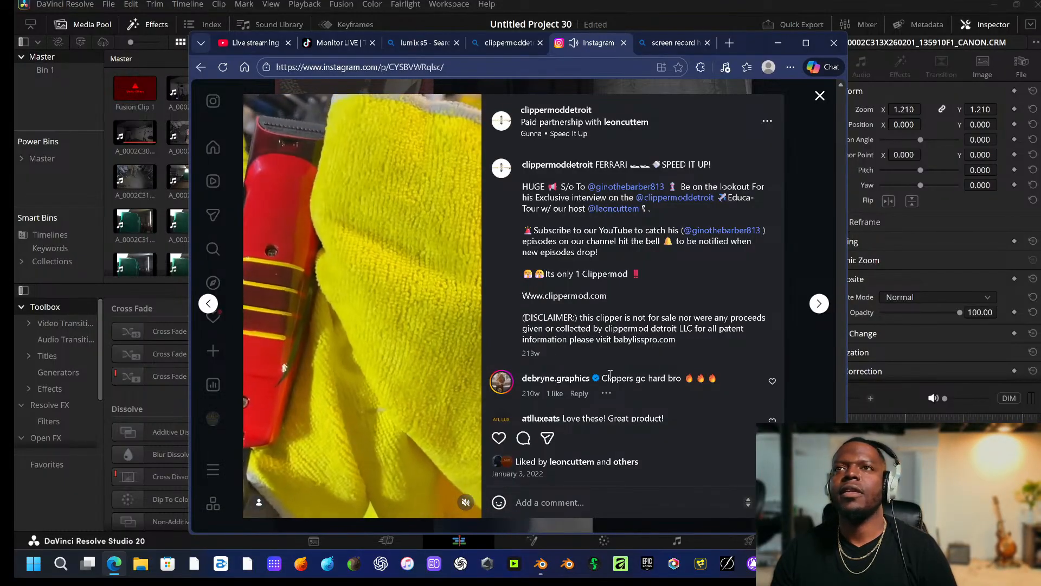
left_click(412, 272)
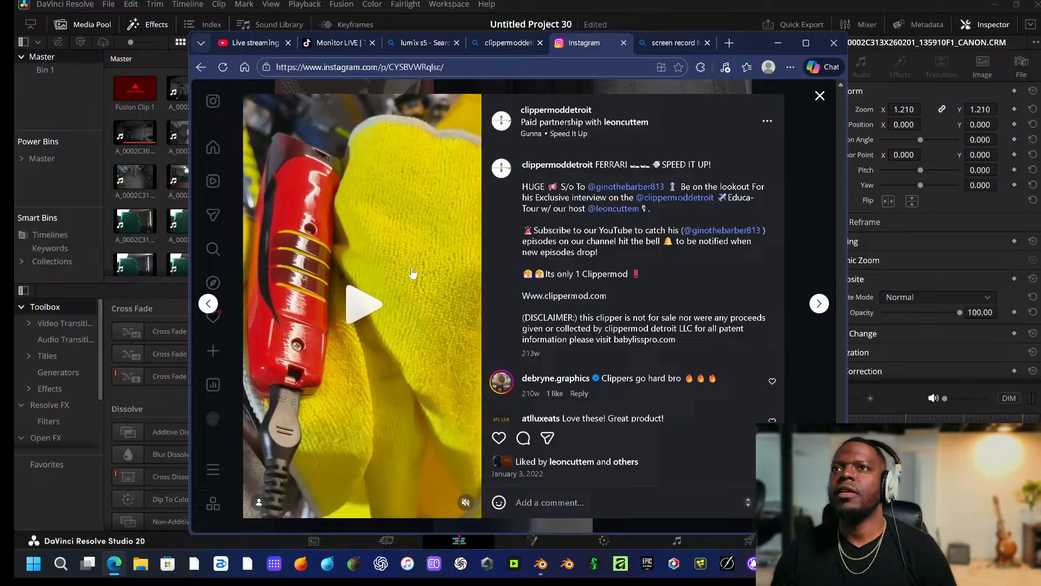
left_click(494, 23)
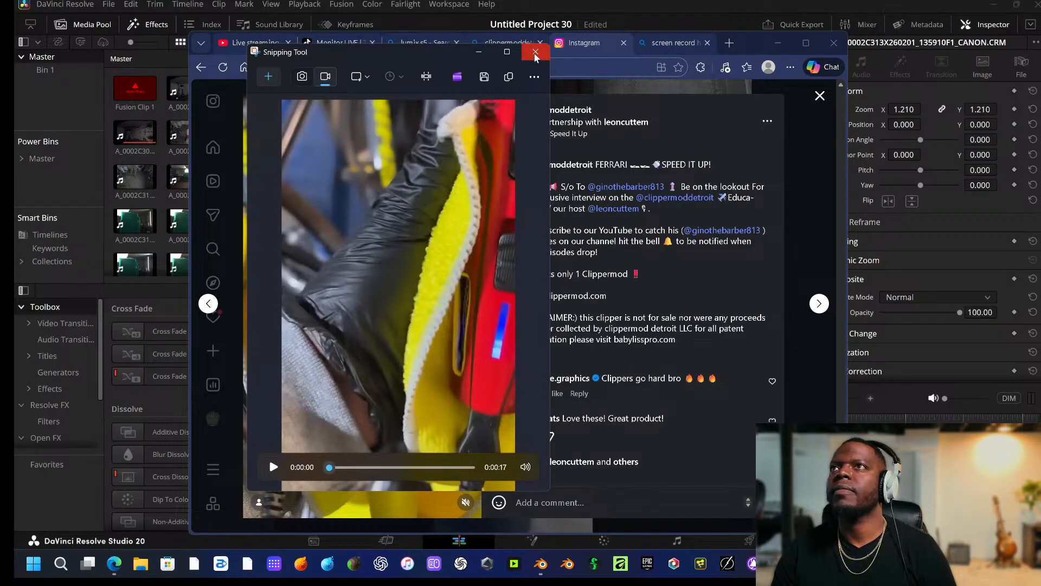
Save the clip as Recording 2026-02-04 132829.mp4 in the Videos library and move the Snipping Tool window off this screen.
key("ctrl+s")
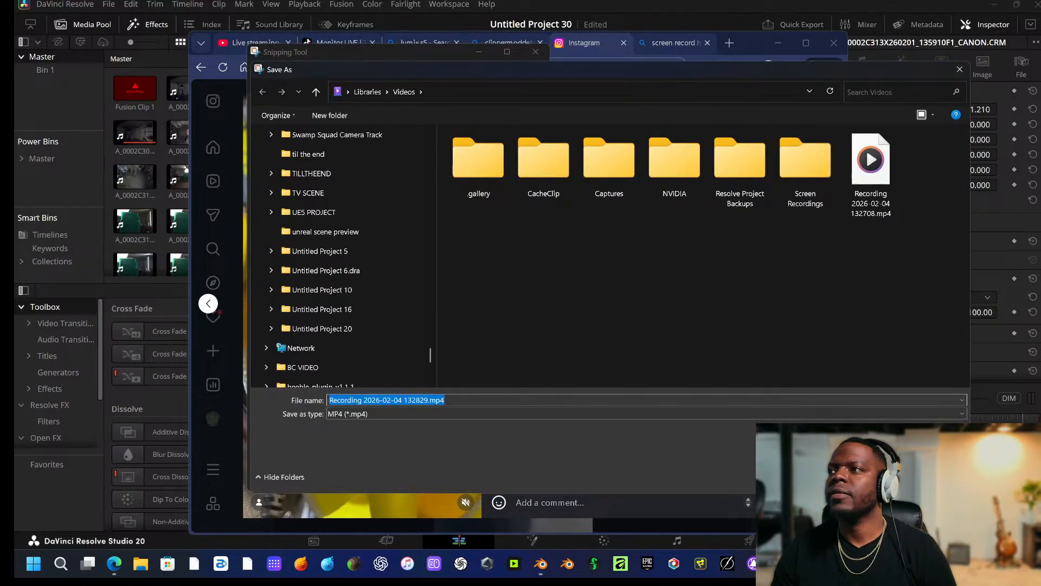
left_click(862, 477)
left_click_drag(440, 54, 1040, 108)
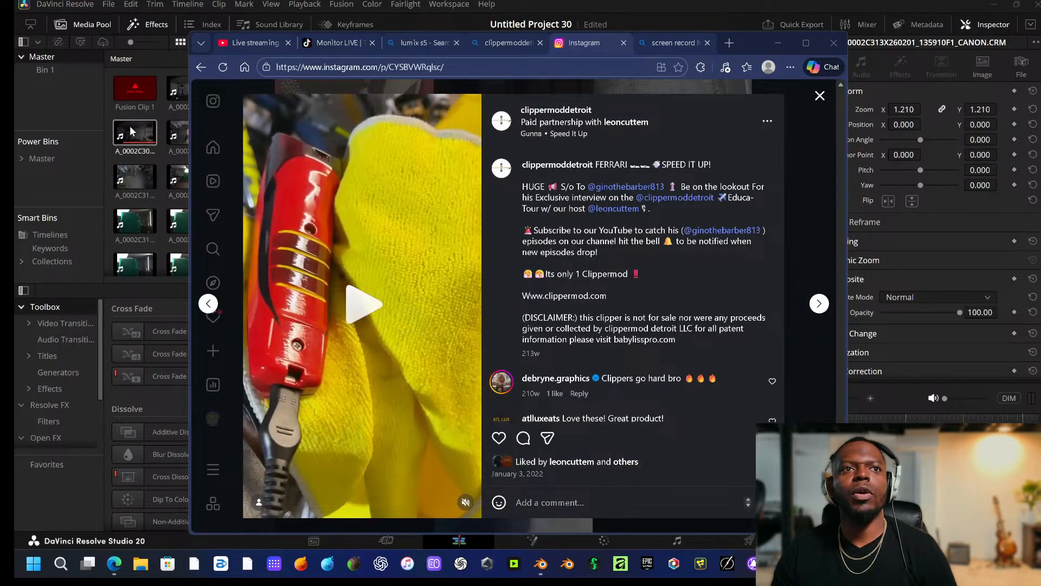
Open the "BRANDI LASHAY" editions clipper video and screen-record about 13 seconds of its clipper footage between the black bands.
left_click(819, 96)
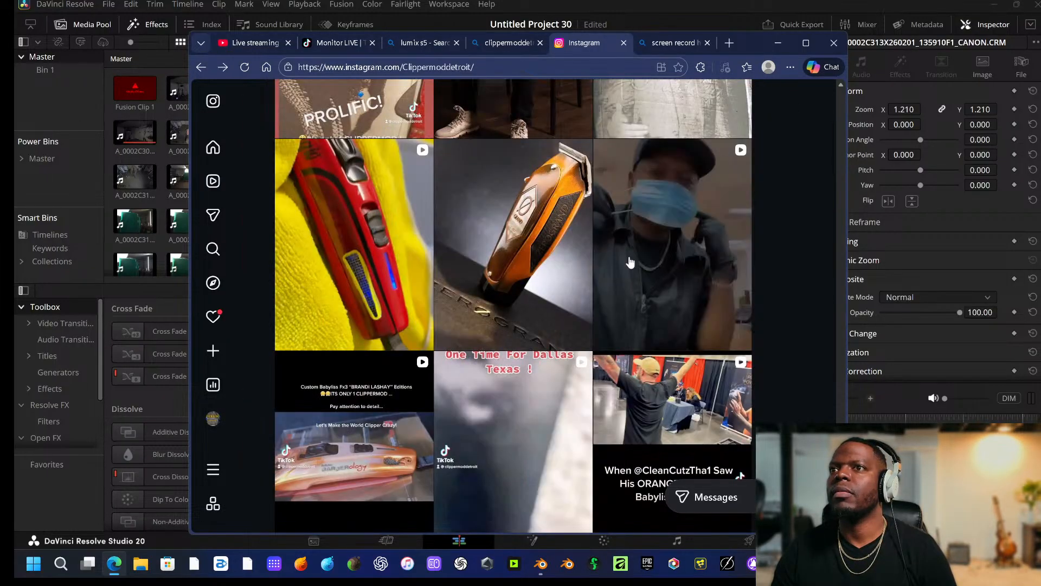
left_click(372, 482)
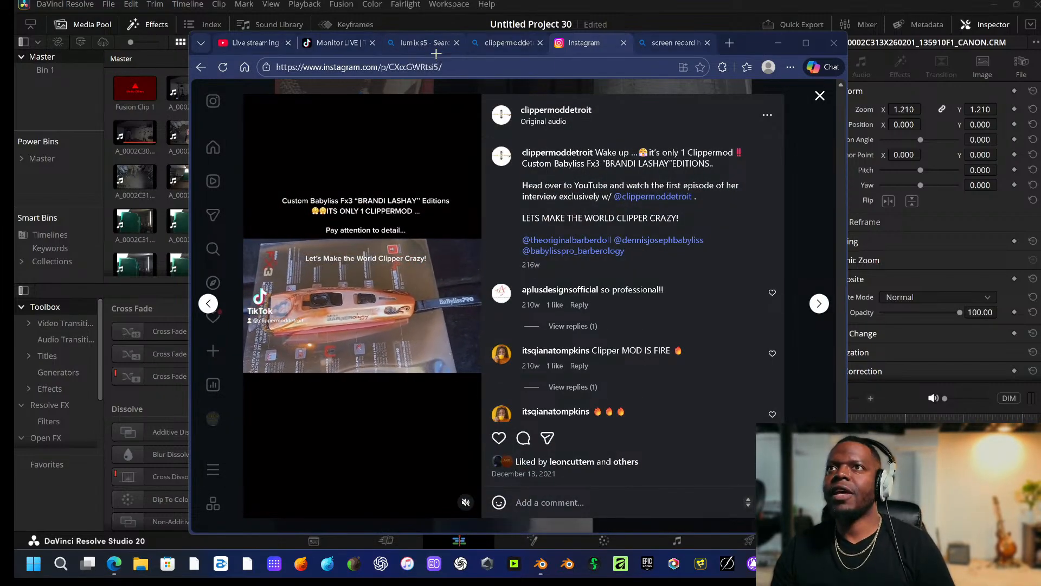
key("super+shift+s")
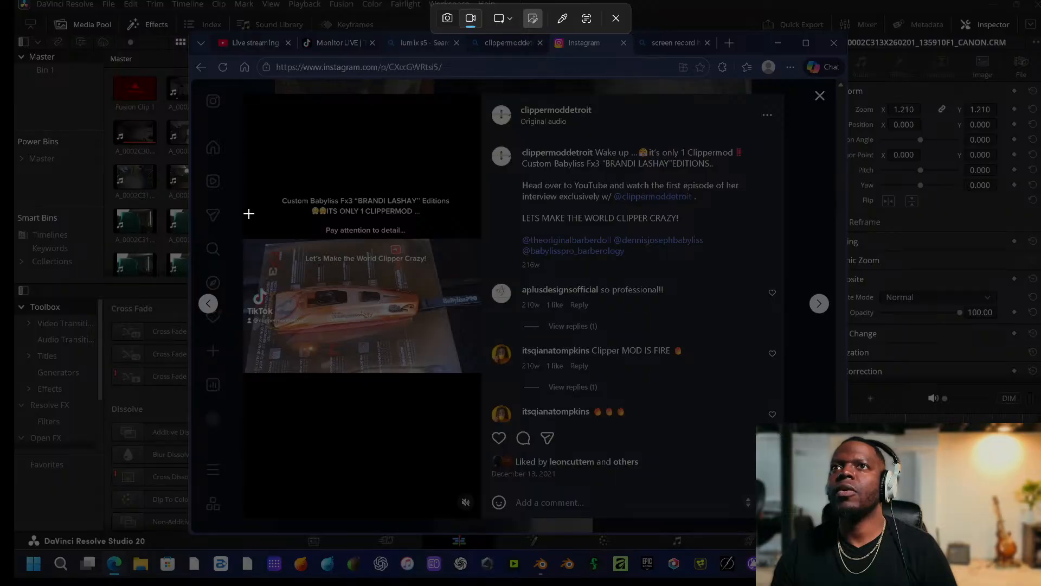
left_click_drag(246, 237, 479, 371)
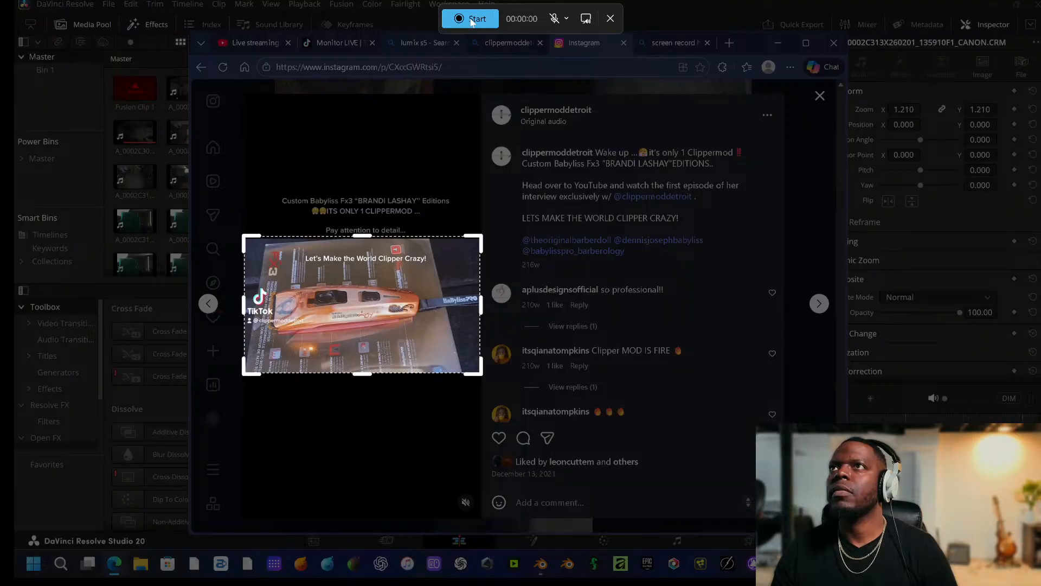
left_click(470, 21)
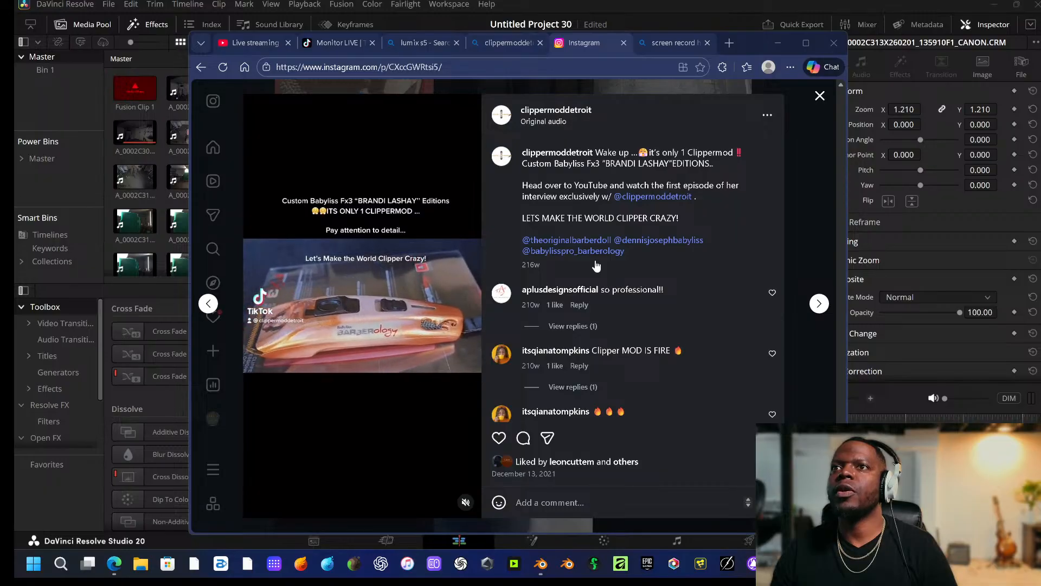
mouse_move(595, 287)
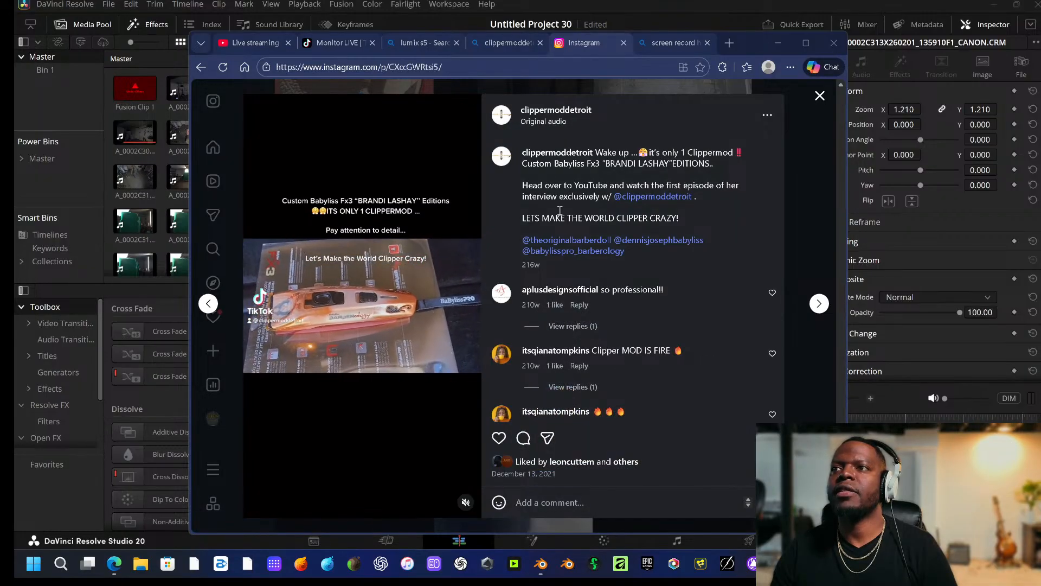
left_click(495, 22)
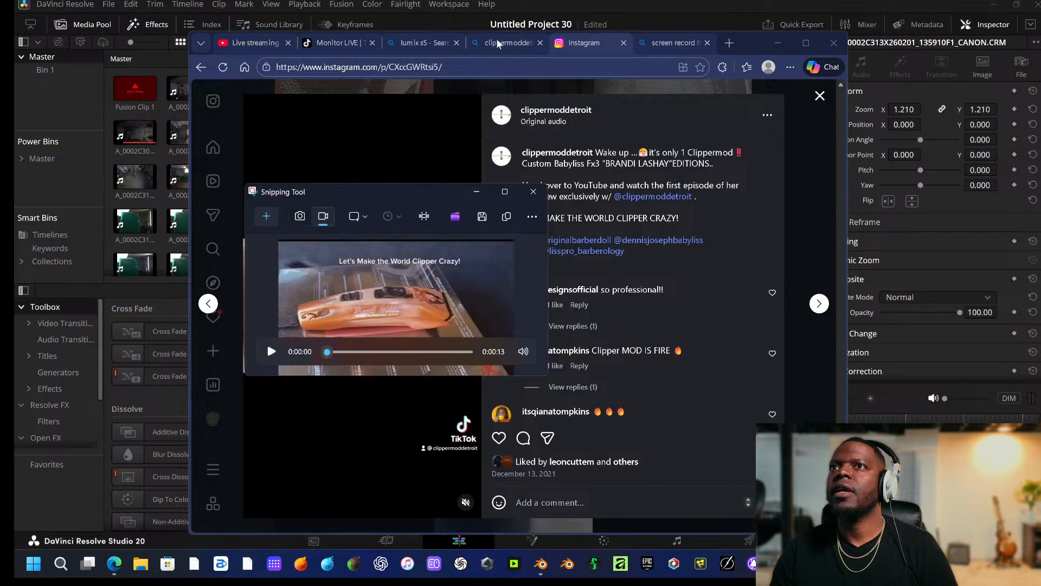
Save the BRANDI LASHAY clip in the Videos library and move the Snipping Tool window off this screen.
left_click(482, 216)
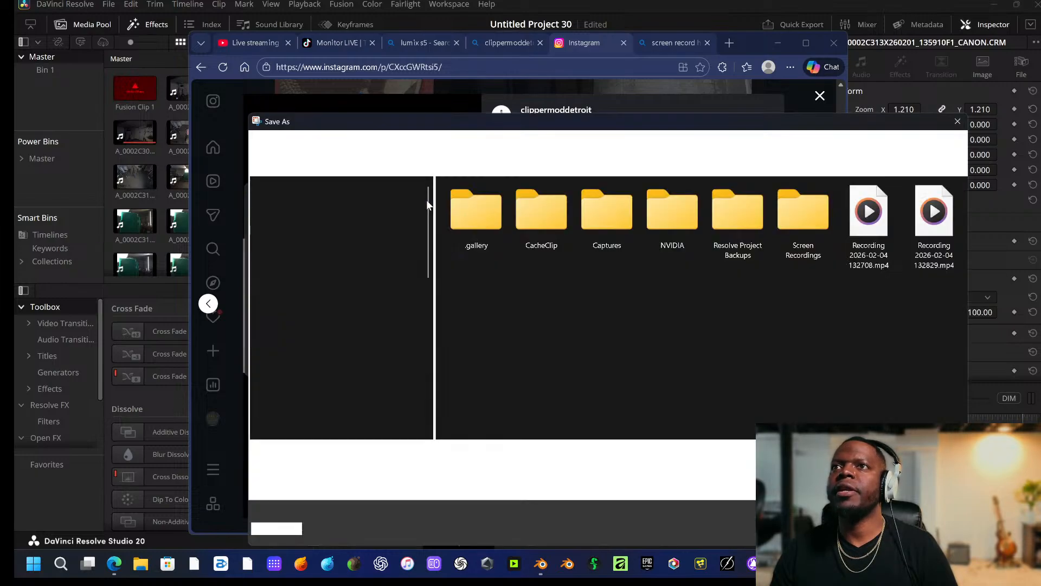
left_click(879, 529)
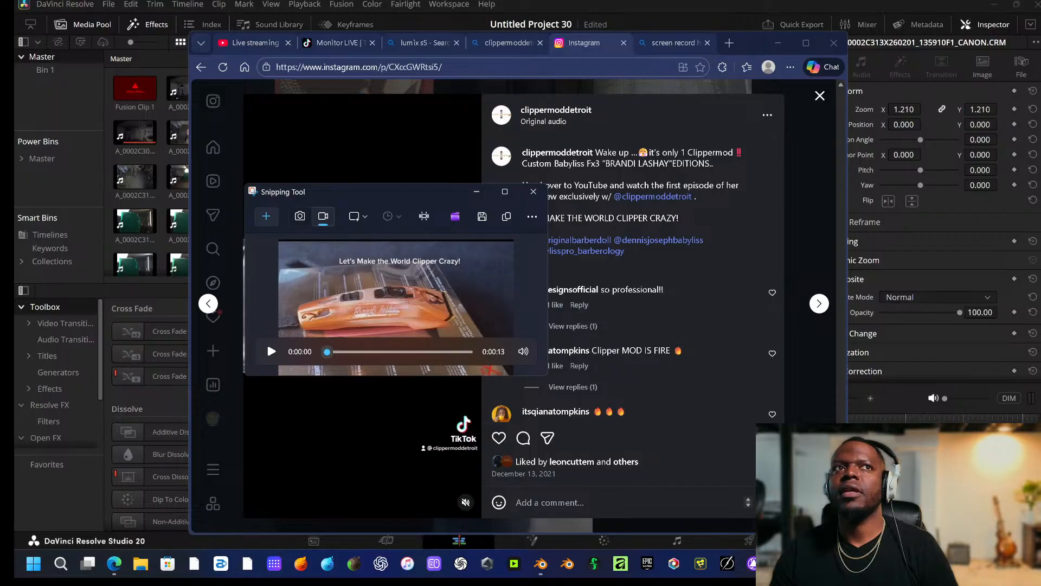
left_click_drag(418, 193, 39, 159)
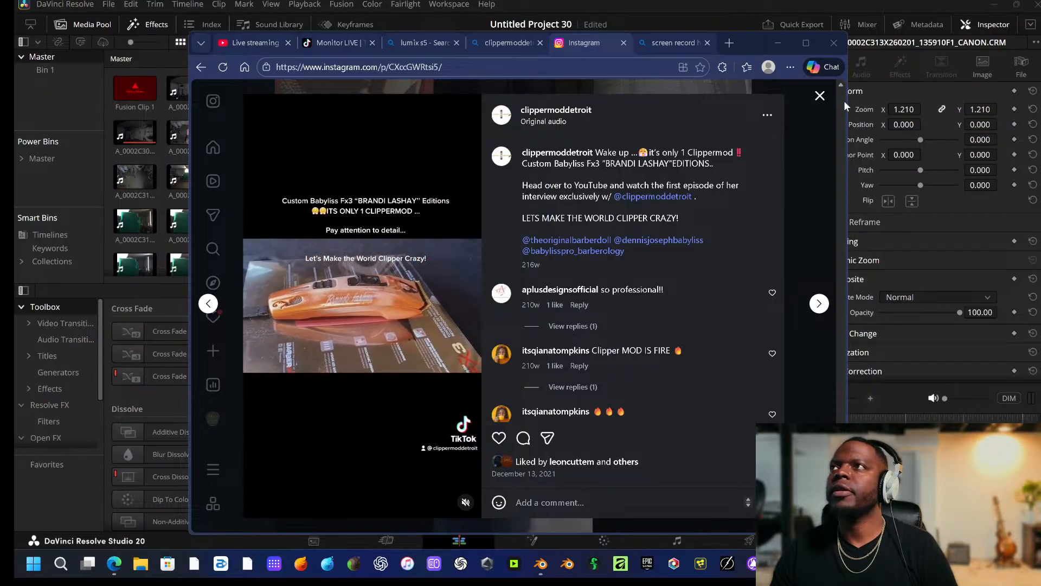
Return to the Clippermoddetroit profile, browse its older posts and open "The #FadeMaster Himself" clipper video.
left_click(820, 96)
scroll(453, 235, "down", 5)
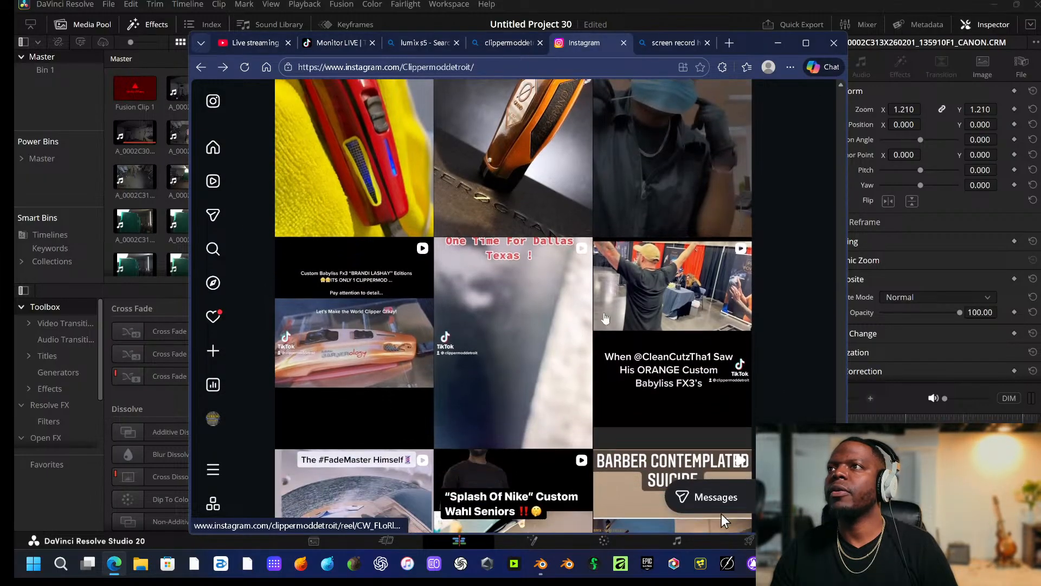
scroll(725, 338, "down", 3)
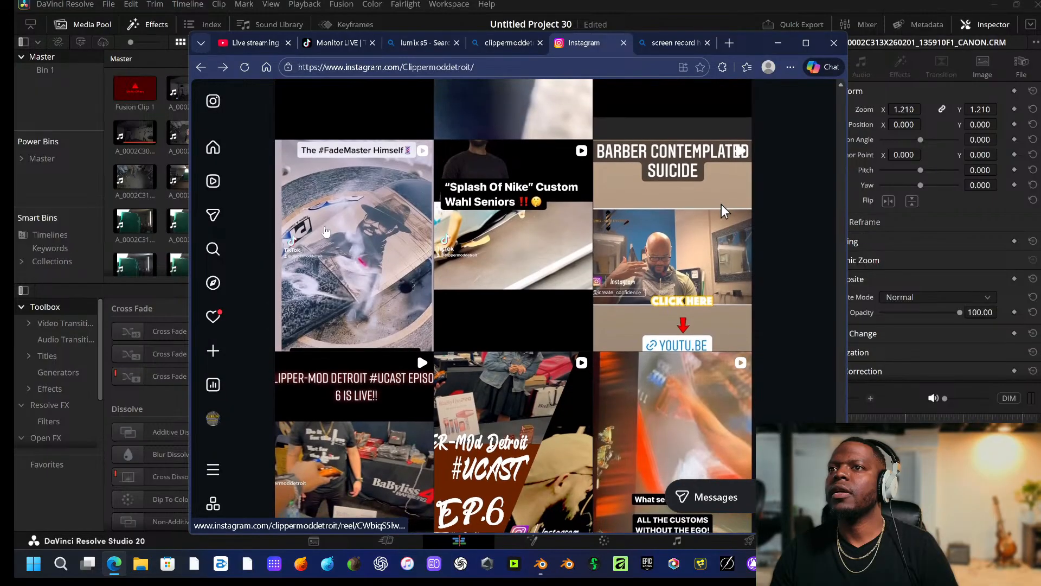
left_click(326, 232)
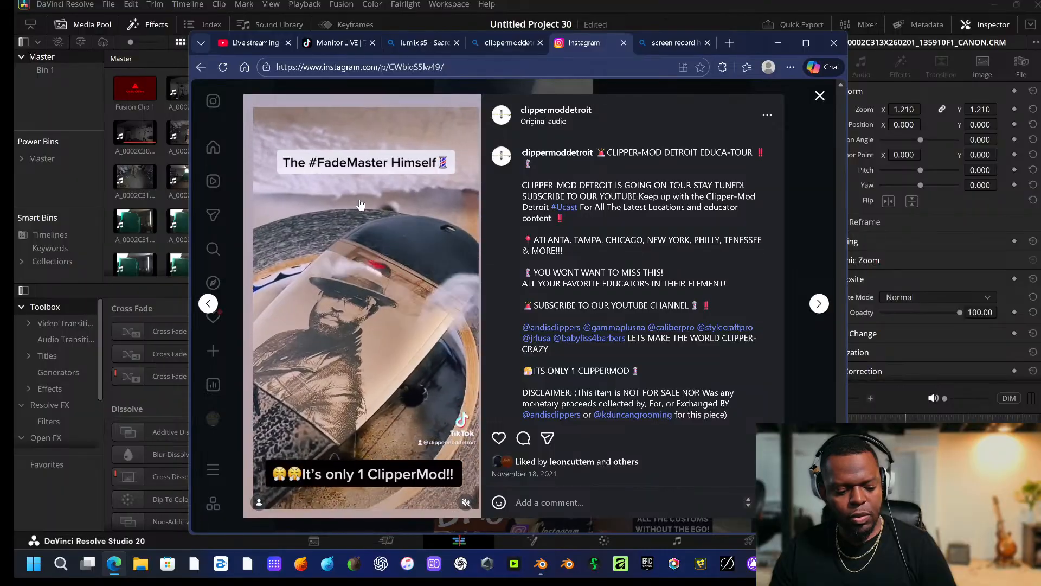
Frame a rectangular video-recording area over the clipper in the FadeMaster video, fitting it between the upper and lower captions.
key("super+shift+s")
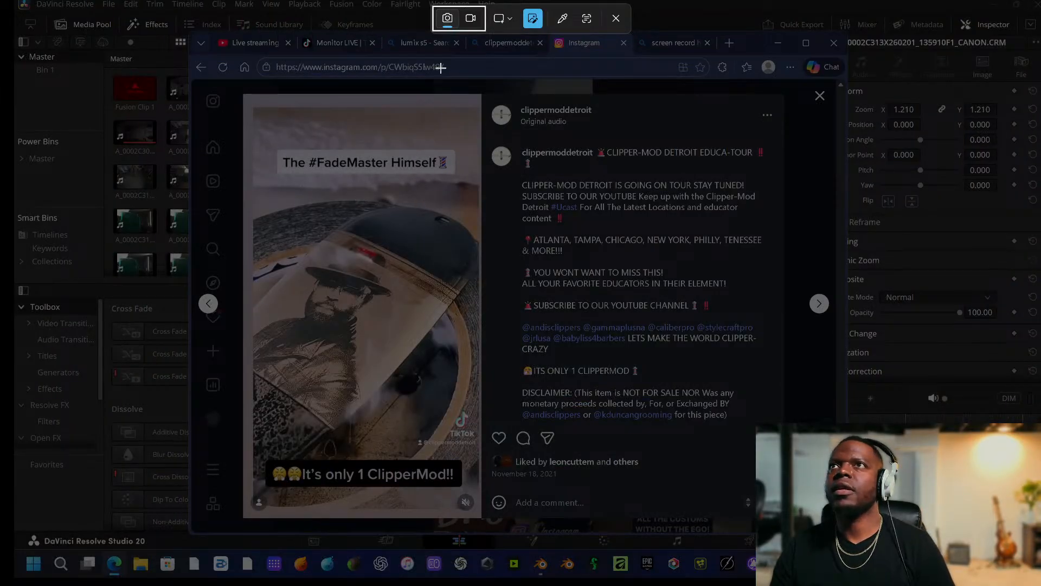
left_click(472, 19)
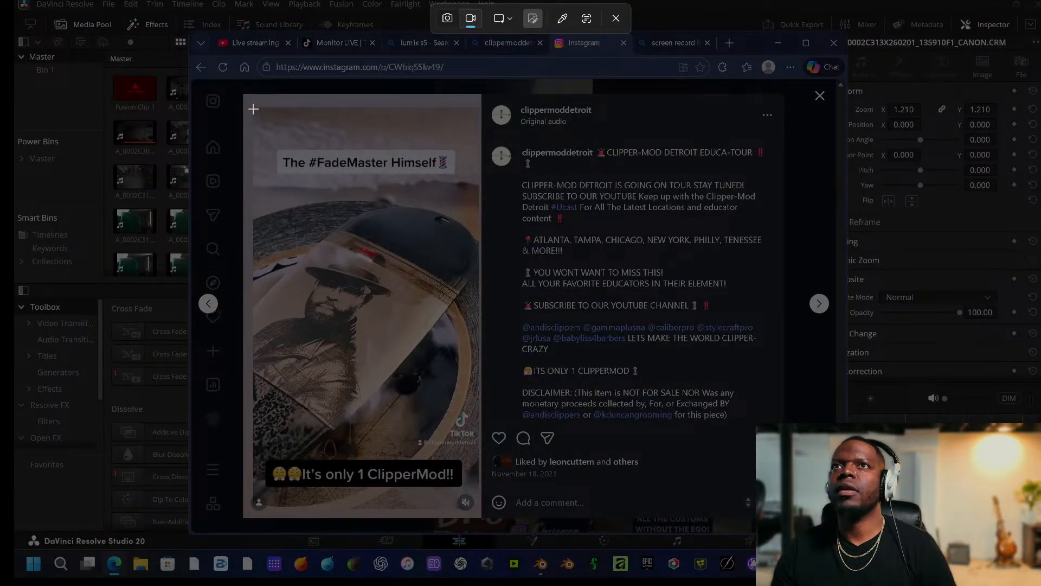
left_click_drag(257, 187, 477, 415)
left_click(482, 18)
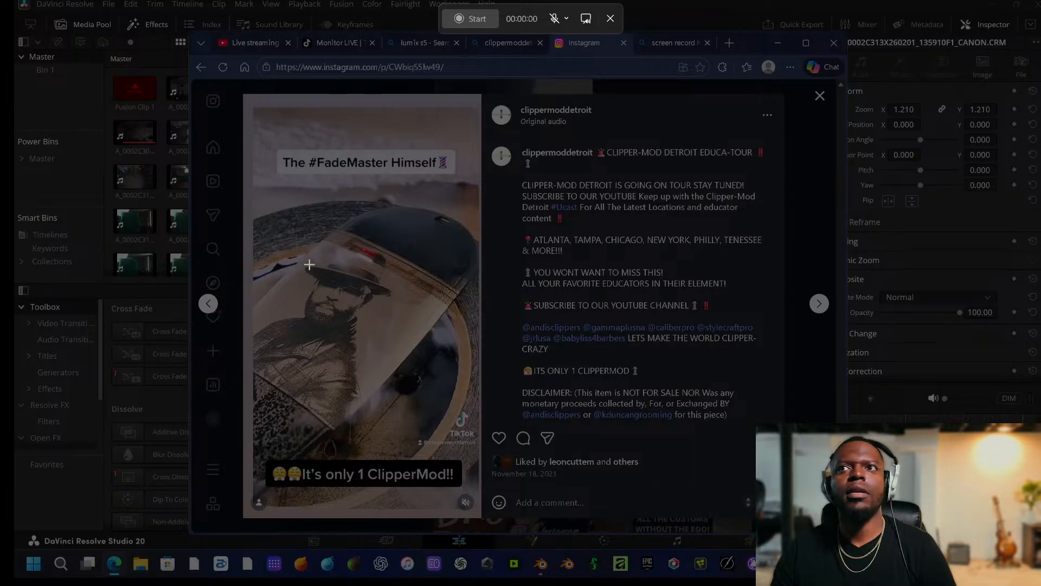
left_click_drag(254, 106, 463, 398)
left_click_drag(268, 179, 274, 245)
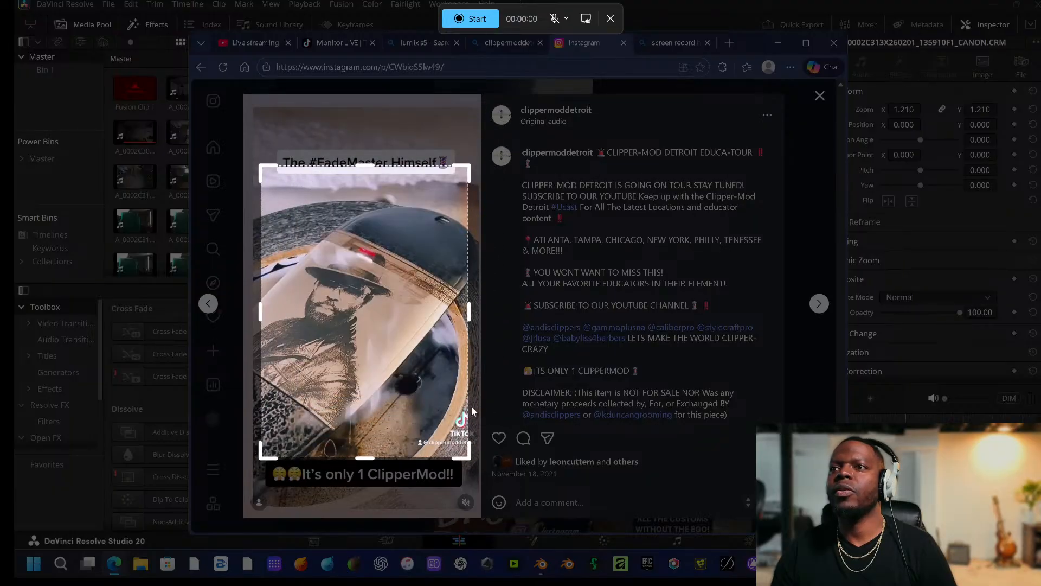
left_click_drag(464, 451, 472, 413)
left_click_drag(419, 315, 424, 326)
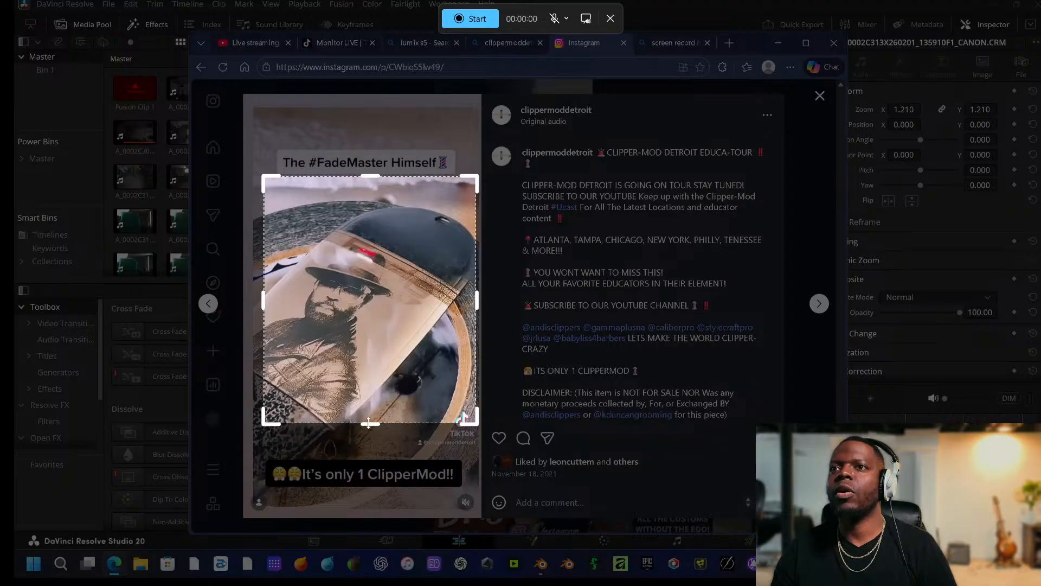
left_click_drag(369, 423, 374, 412)
left_click_drag(398, 350, 390, 353)
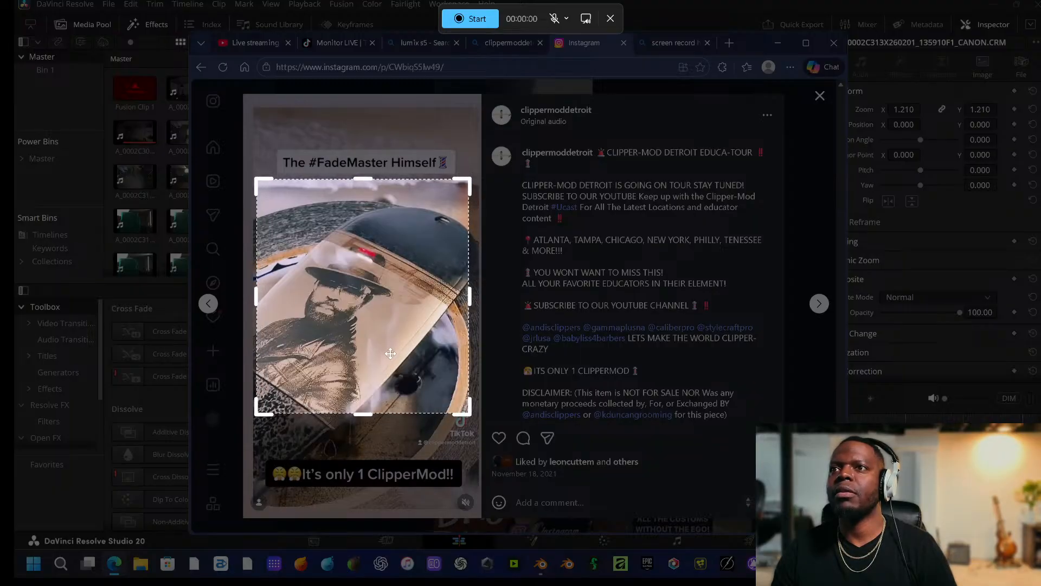
Record about 15 seconds of the framed FadeMaster footage, save the clip and close the Snipping Tool window.
left_click(474, 25)
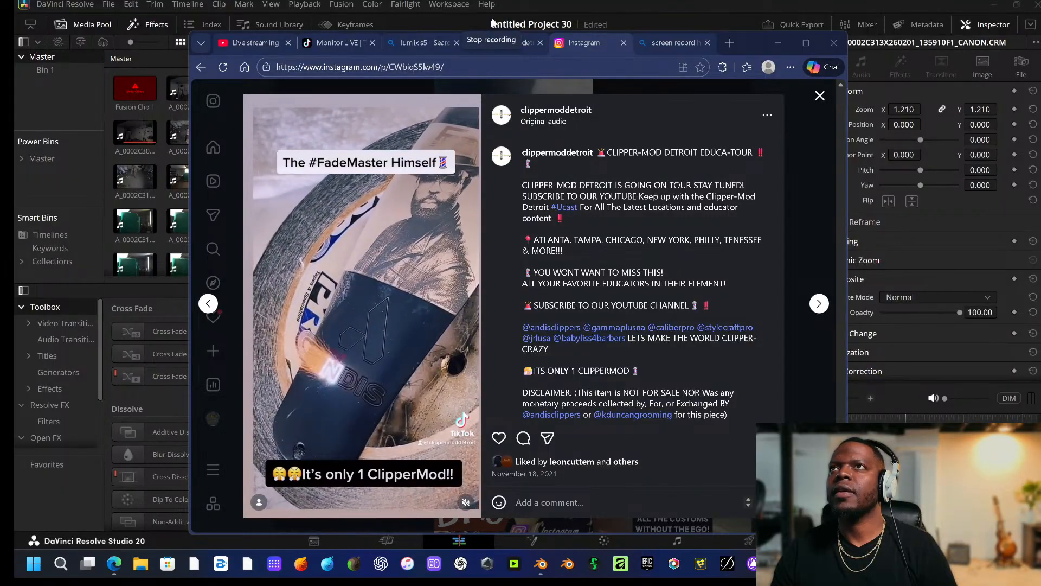
left_click(492, 22)
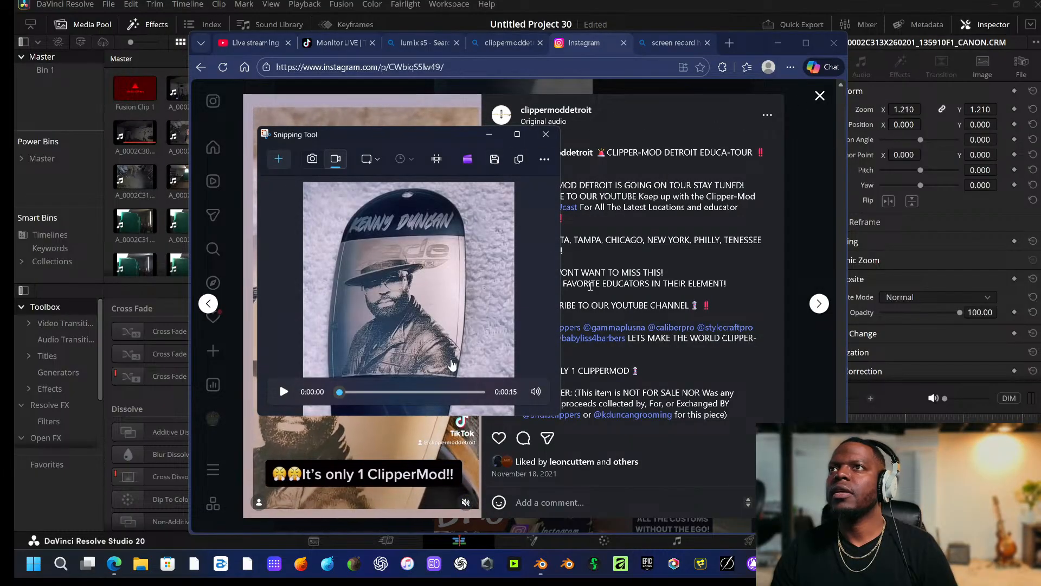
left_click(494, 158)
left_click(884, 528)
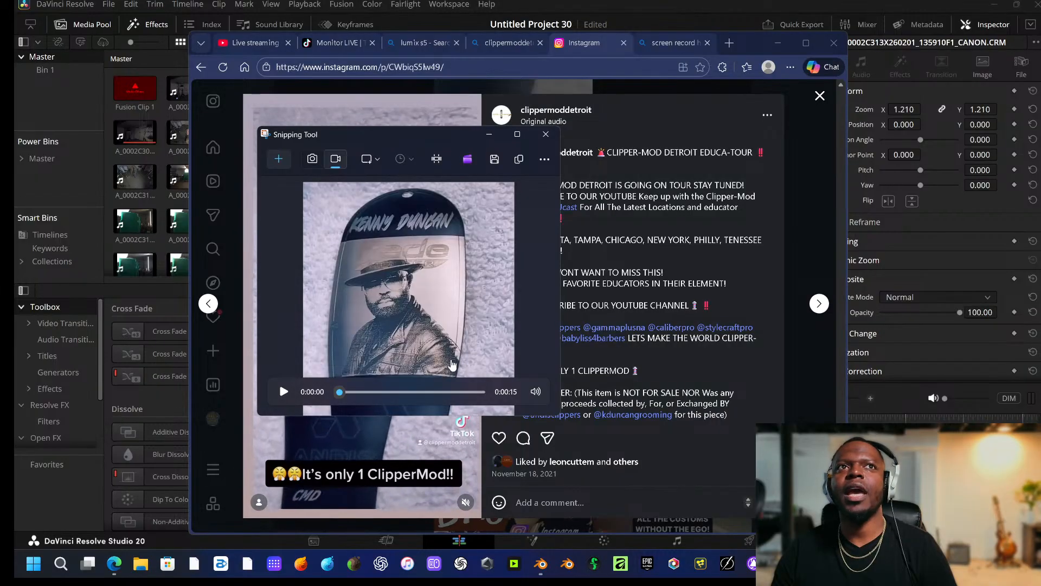
left_click(546, 134)
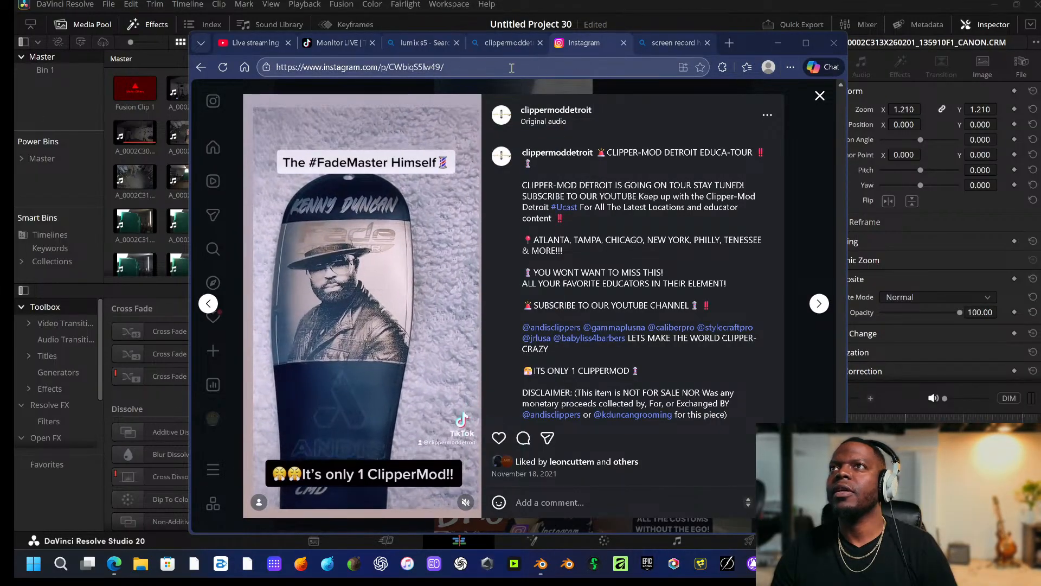
Return to the Clippermoddetroit profile, browse further down and open the barber expo clipper-rating video announcing #UCAST EP.6.
left_click(819, 96)
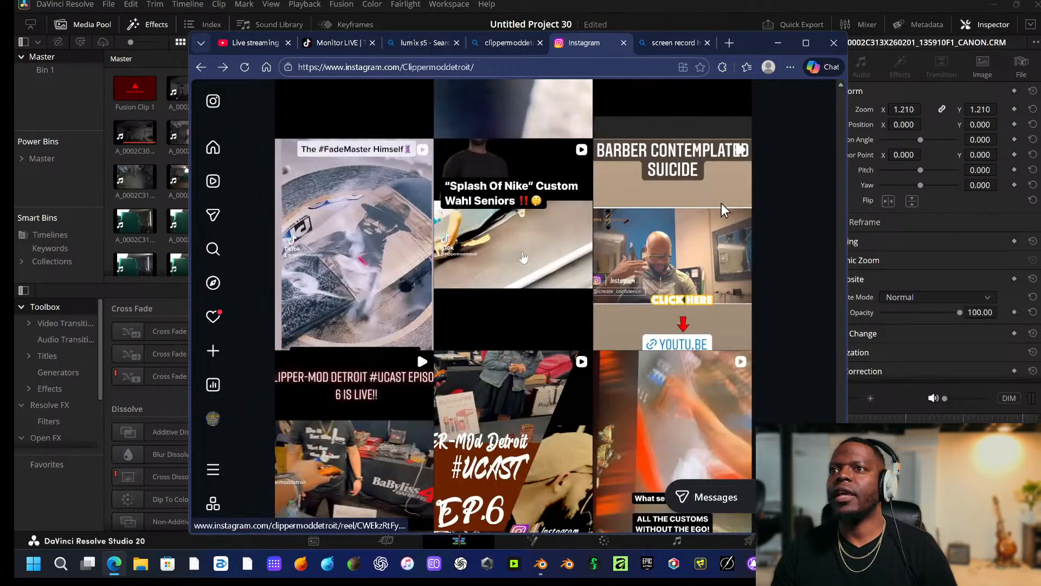
scroll(469, 255, "down", 5)
scroll(469, 254, "up", 2)
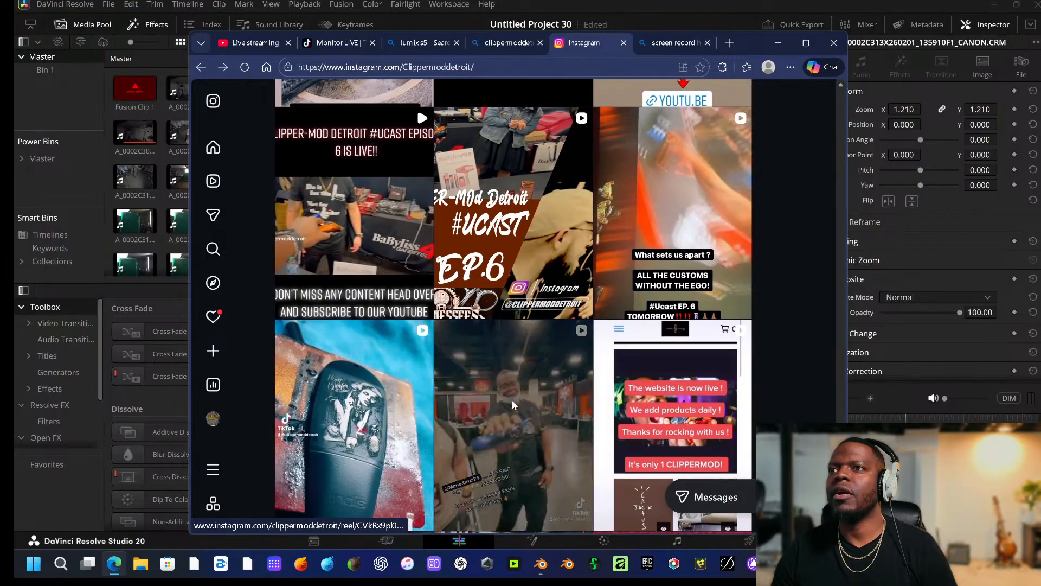
left_click(512, 398)
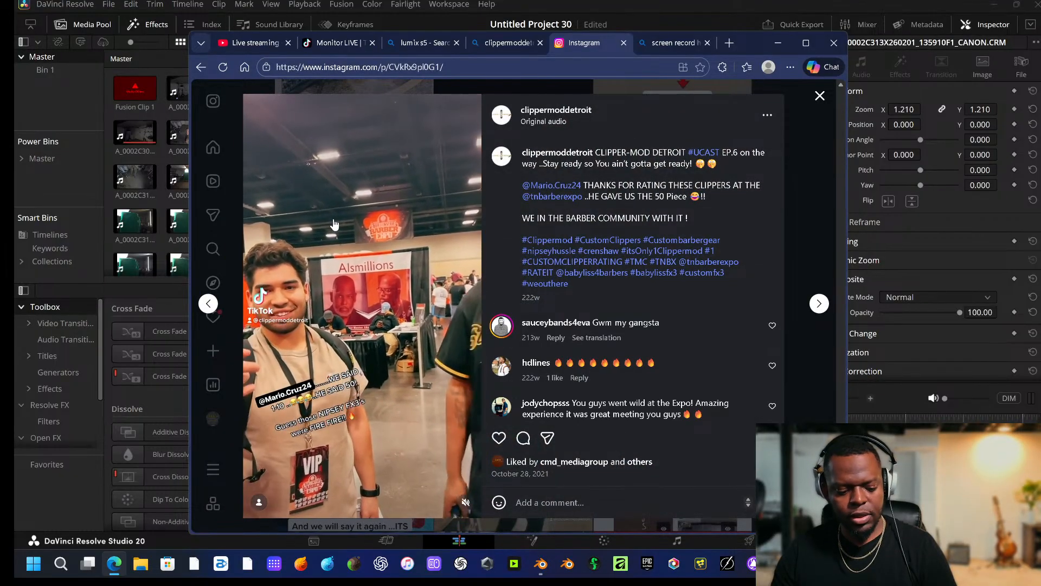
Pause the barber expo video and capture a still screenshot of a rectangular area over its frame.
key("super")
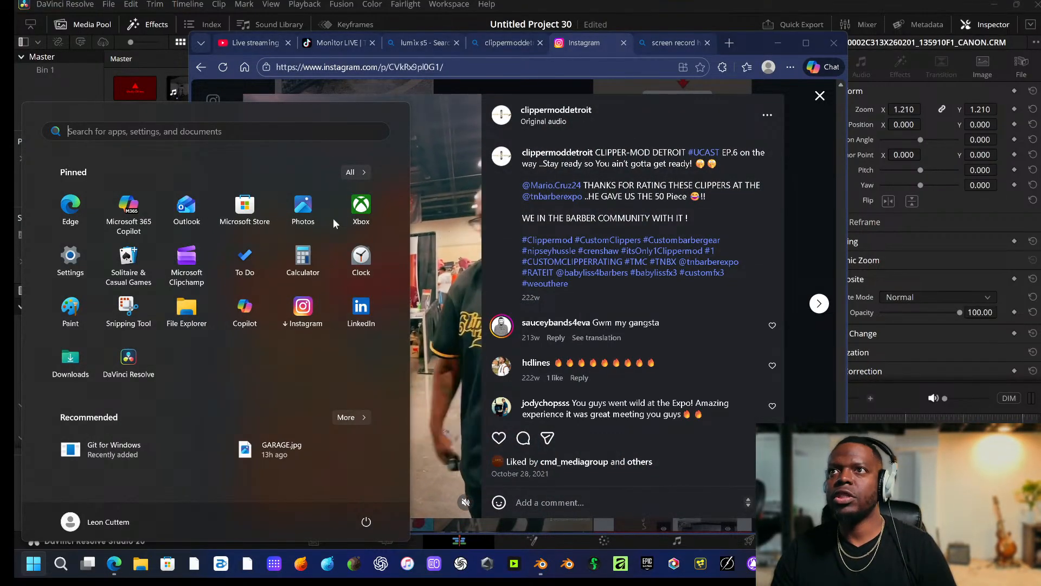
left_click(455, 144)
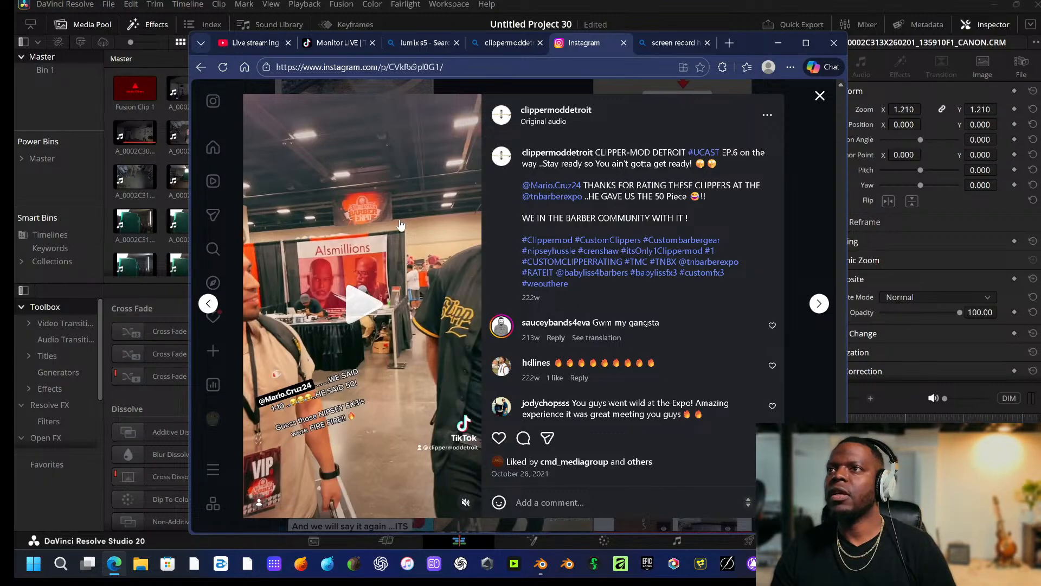
key("super+shift+s")
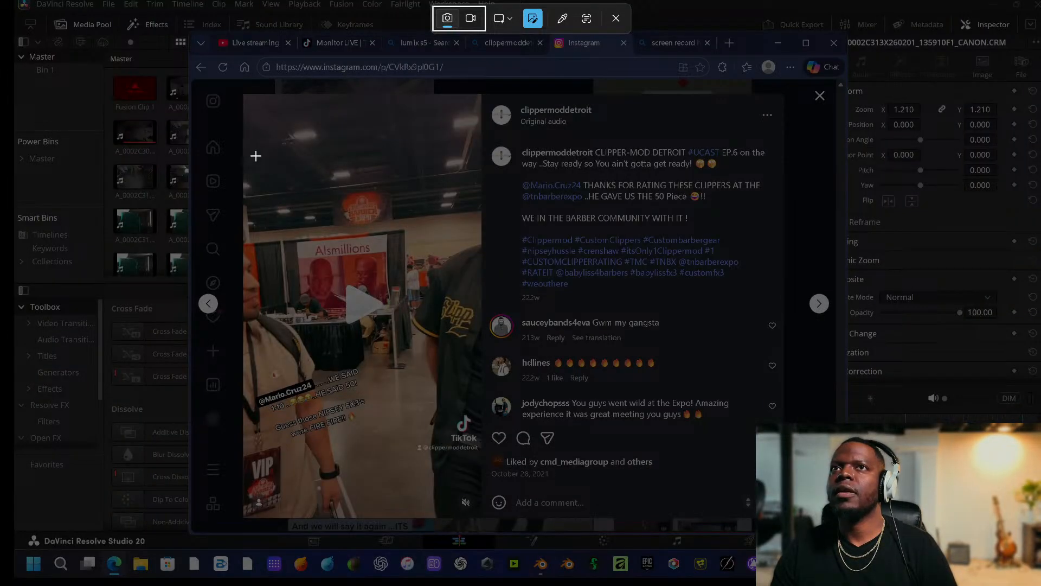
left_click_drag(249, 155, 471, 512)
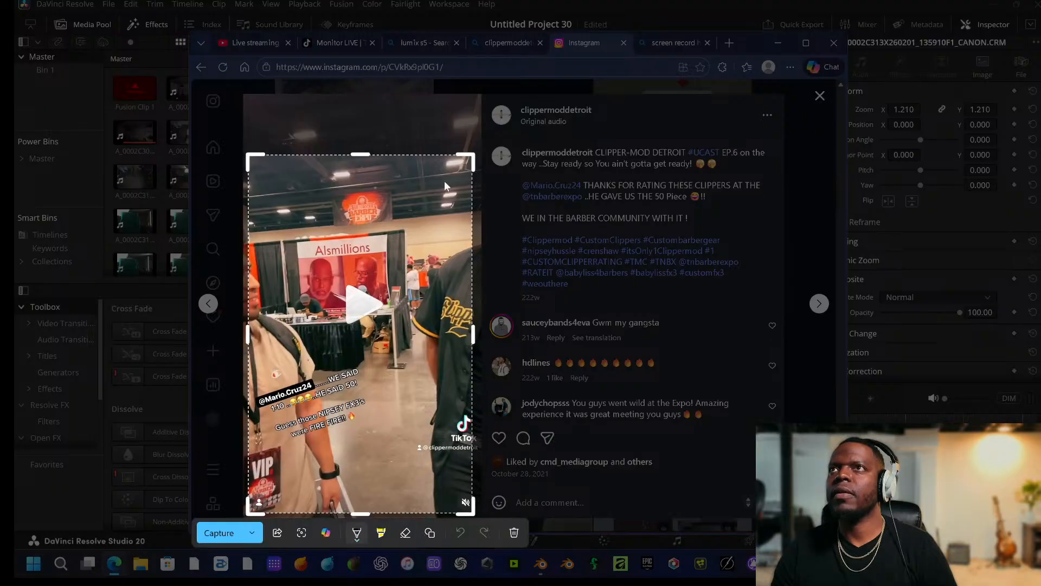
left_click(252, 534)
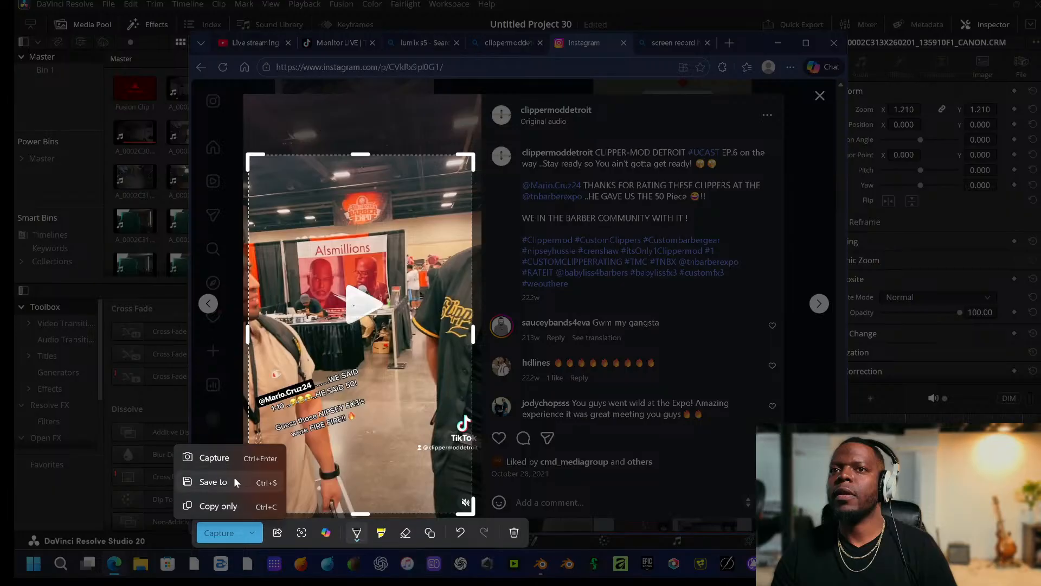
key("Escape")
left_click(228, 534)
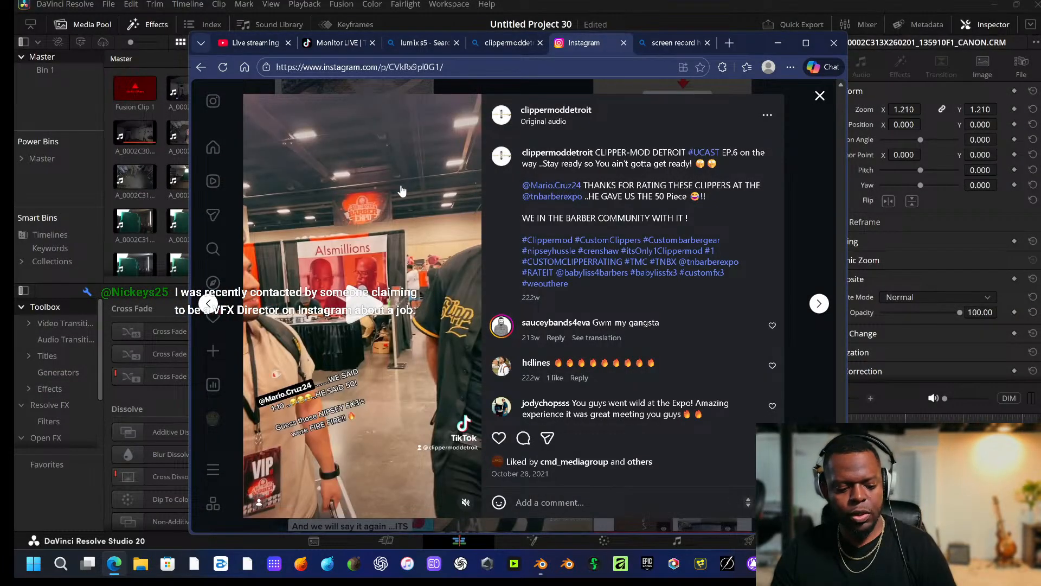
key("super")
key("super")
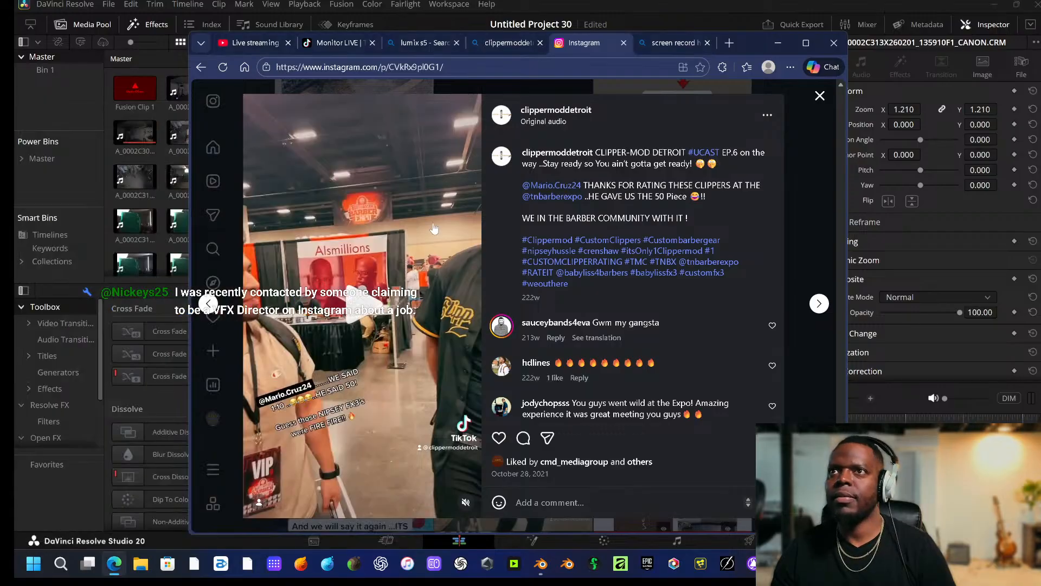
key("super+shift+s")
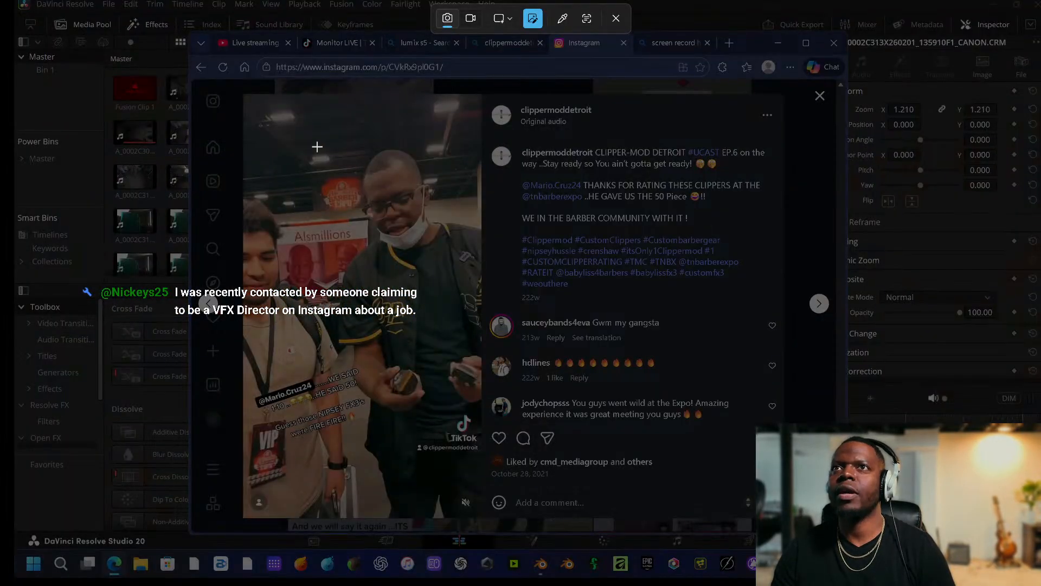
left_click_drag(447, 453, 481, 410)
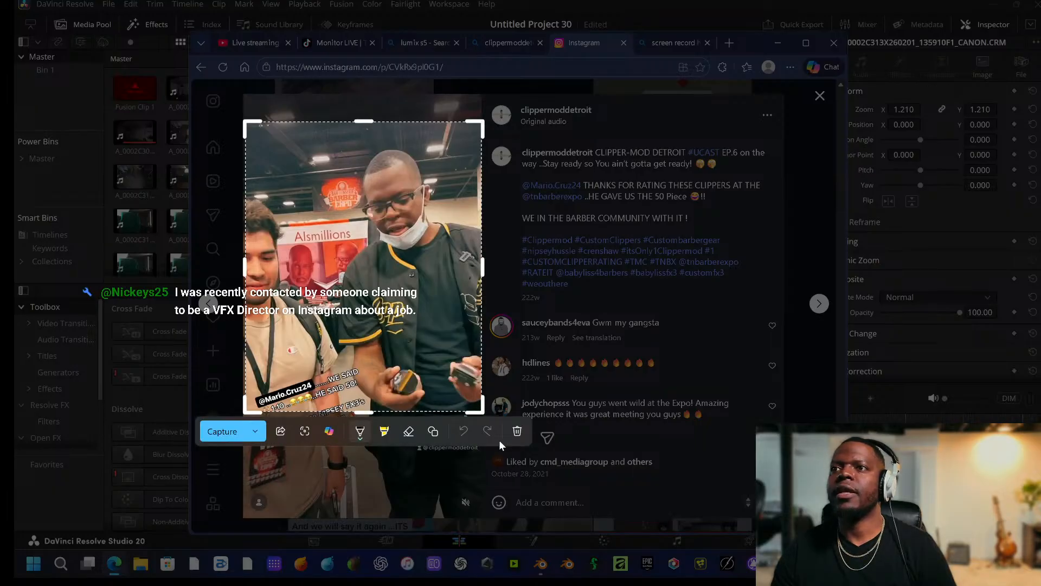
left_click(517, 431)
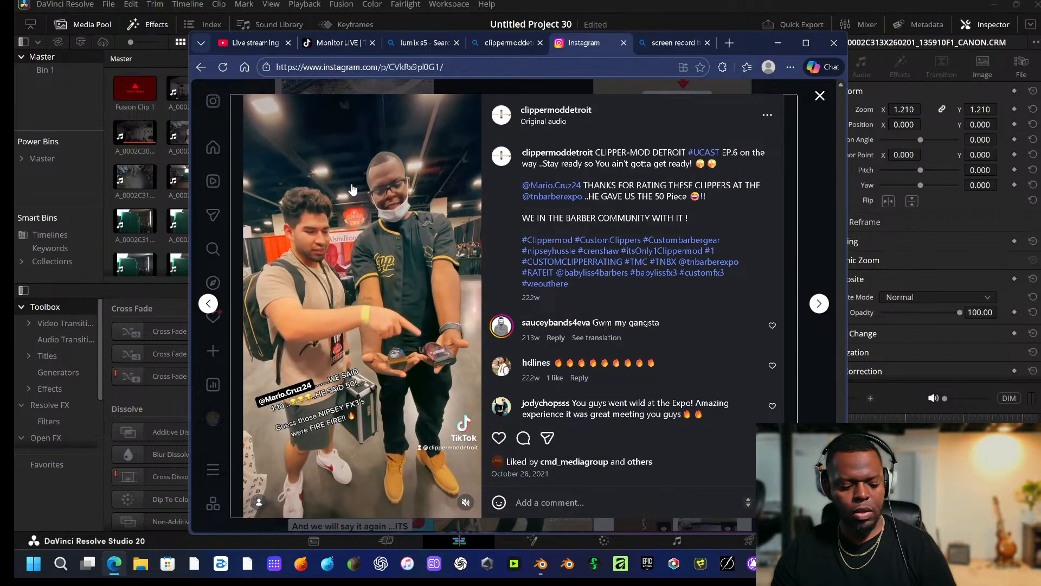
Frame a rectangular video-recording area over the two men in the barber expo video, spanning nearly the full width of the frame.
key("super+shift+s")
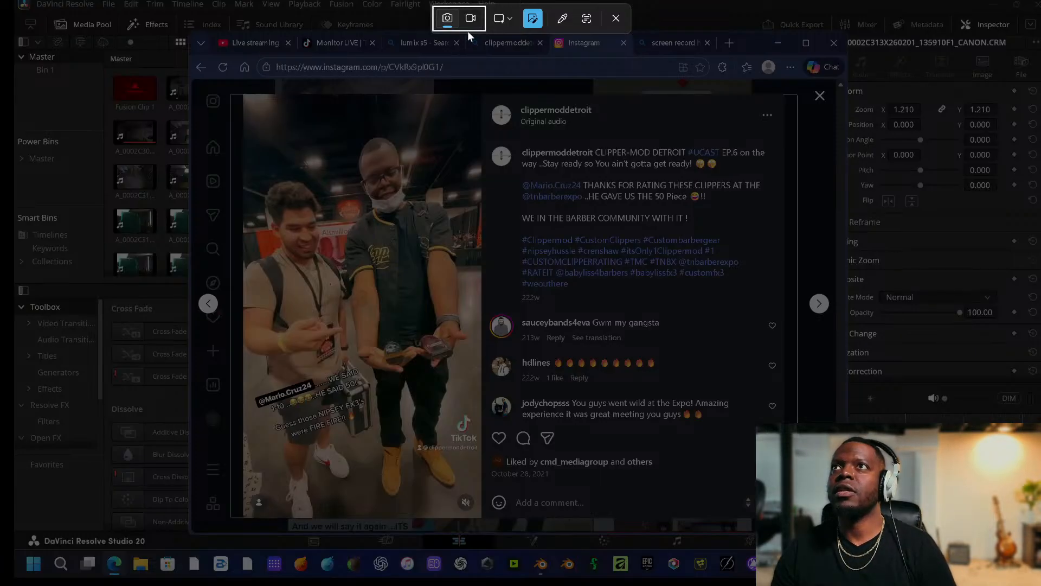
left_click_drag(250, 103, 476, 323)
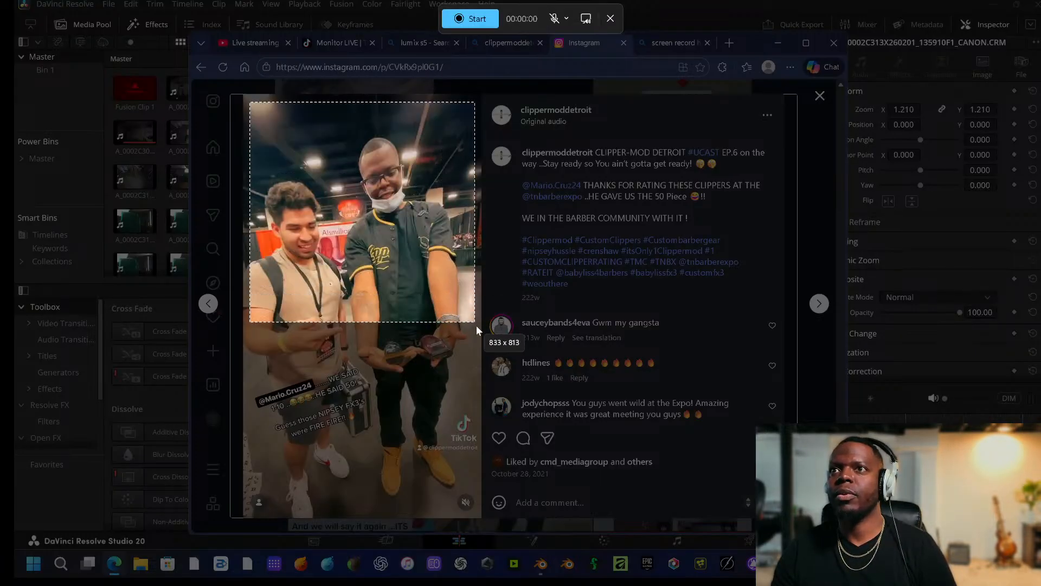
mouse_move(476, 441)
left_mouse_down()
mouse_move(464, 457)
mouse_move(481, 461)
left_mouse_up()
Record about 24 seconds of the framed barber expo footage, save the clip as MP4 and close the Snipping Tool window.
left_click(478, 19)
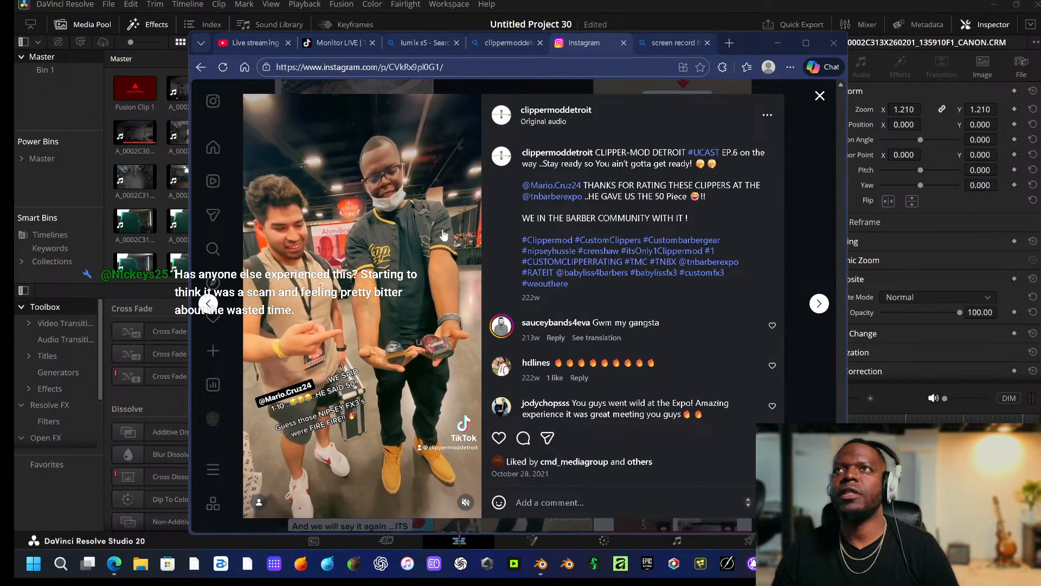
left_click(489, 18)
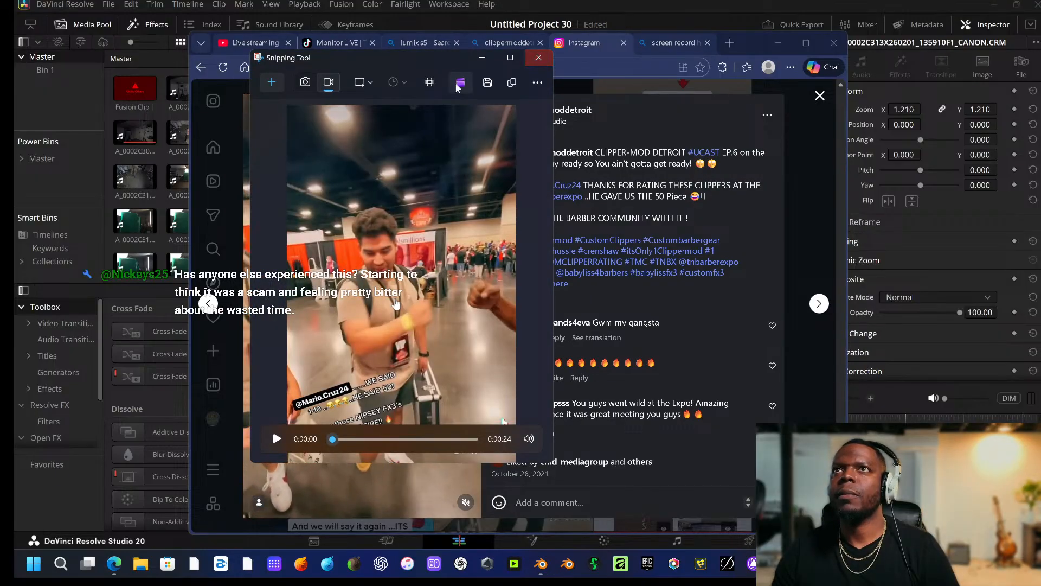
left_click(487, 83)
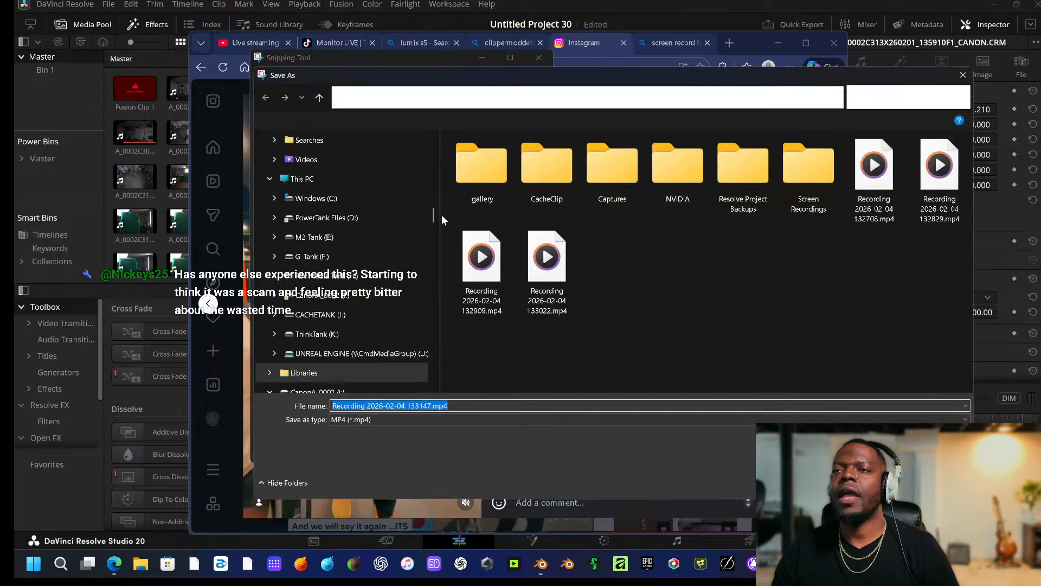
key("Return")
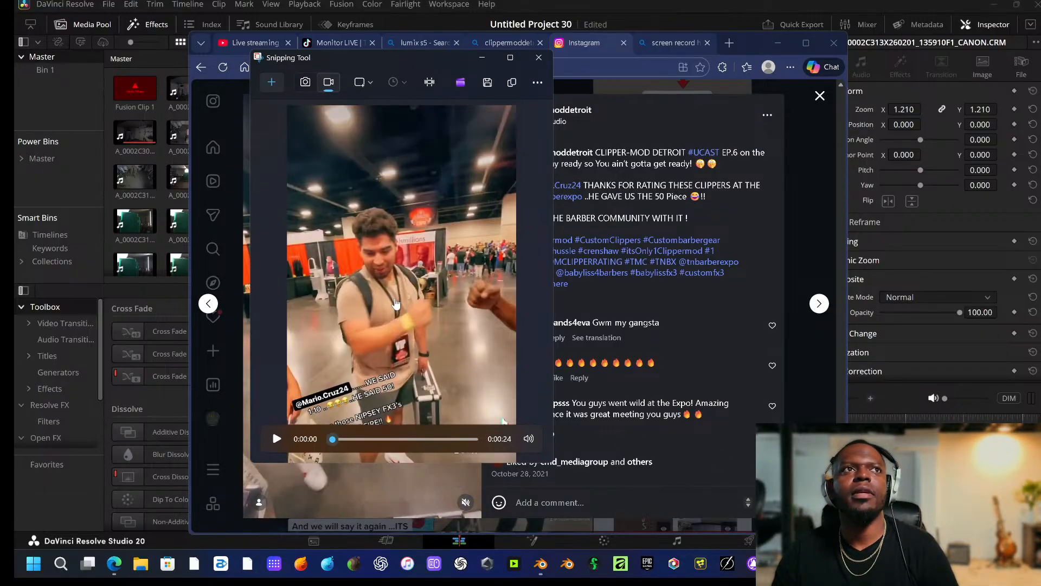
key("alt+F4")
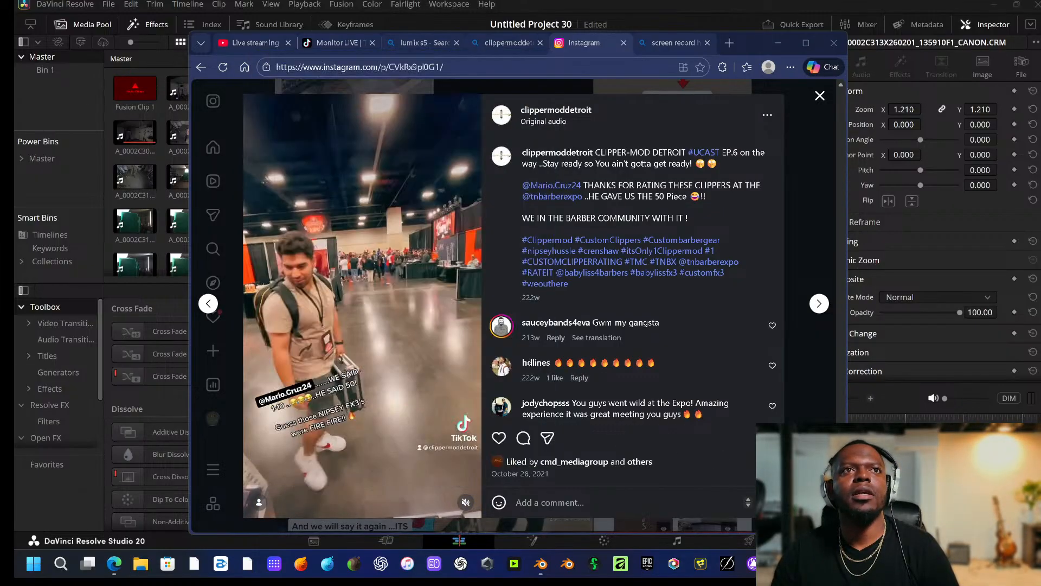
Return to the Clippermoddetroit profile and open the engraved clipper video captioned "And we will say it again ...ITS ONLY 1 Clipper-Mod".
left_click(820, 97)
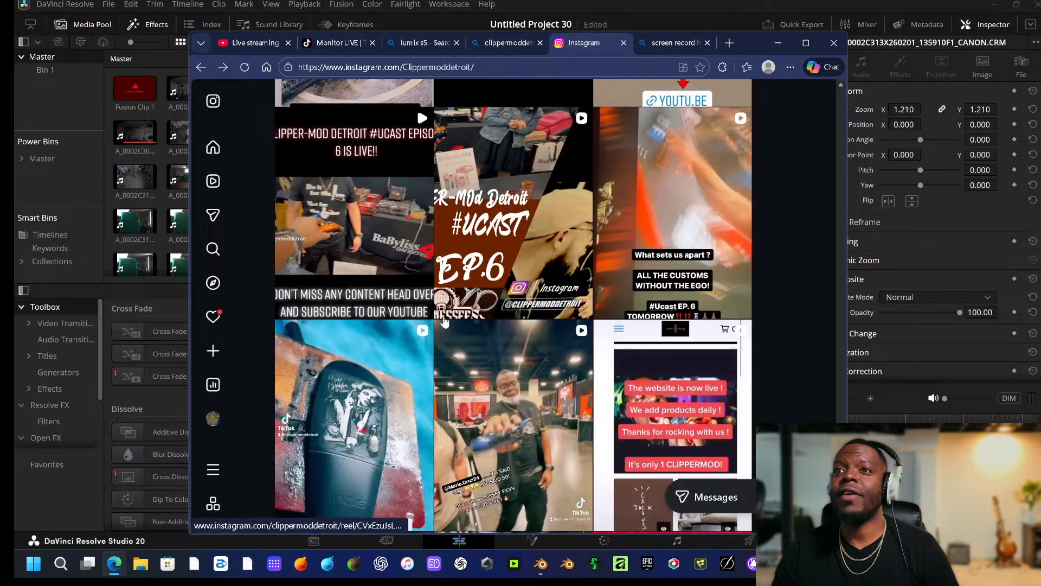
scroll(443, 322, "down", 3)
left_click(396, 234)
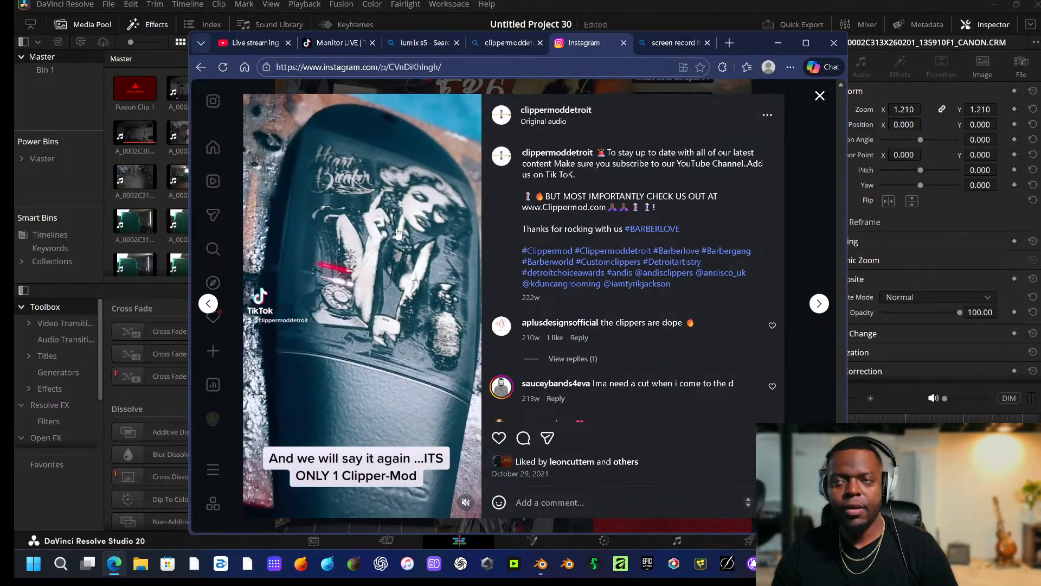
Frame a rectangular video-recording area over the engraved clipper, covering the video's width and ending above the caption.
key("super+shift+s")
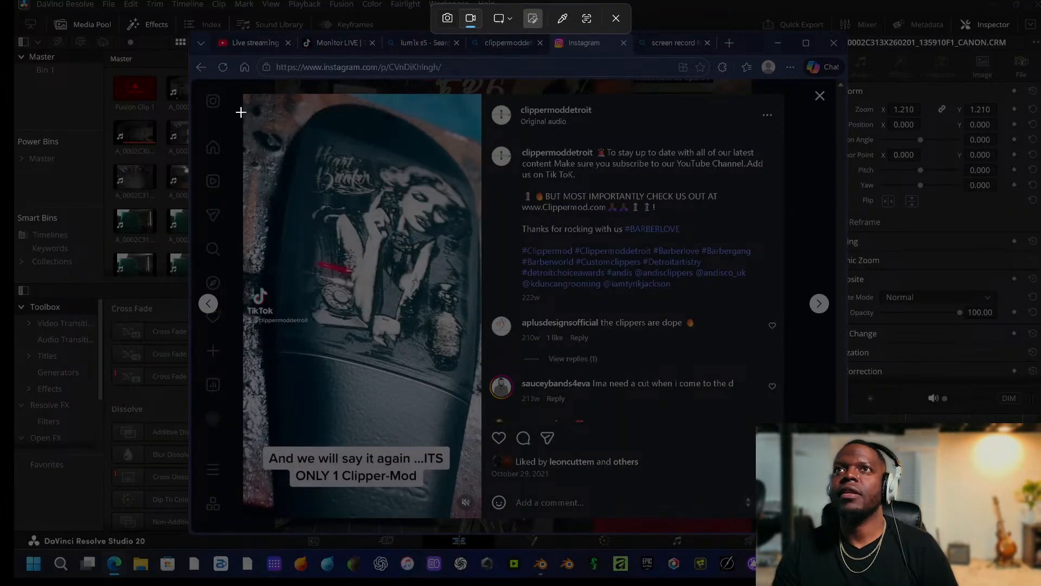
left_click_drag(372, 130, 448, 390)
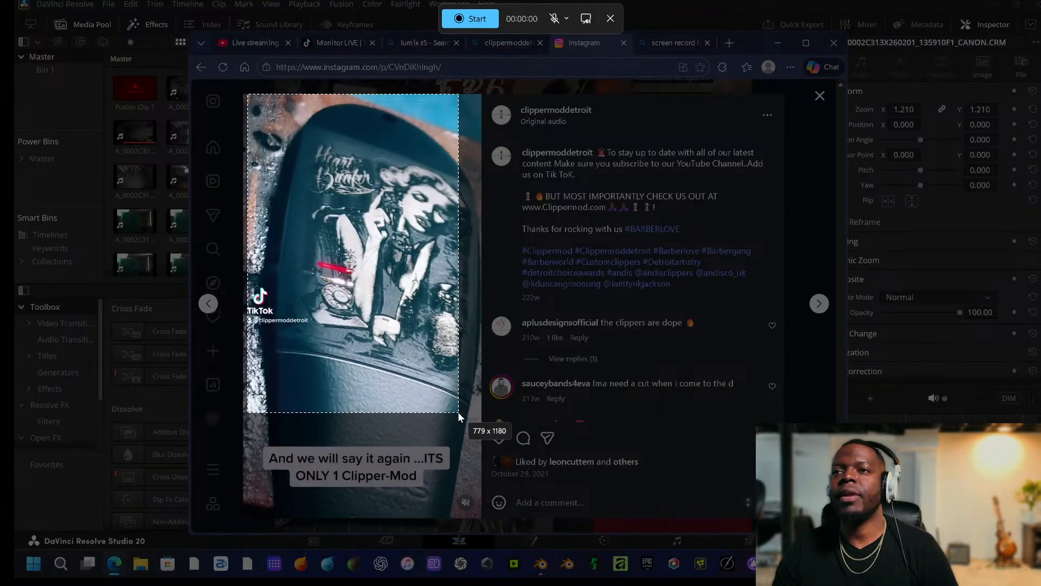
left_click_drag(472, 424, 481, 432)
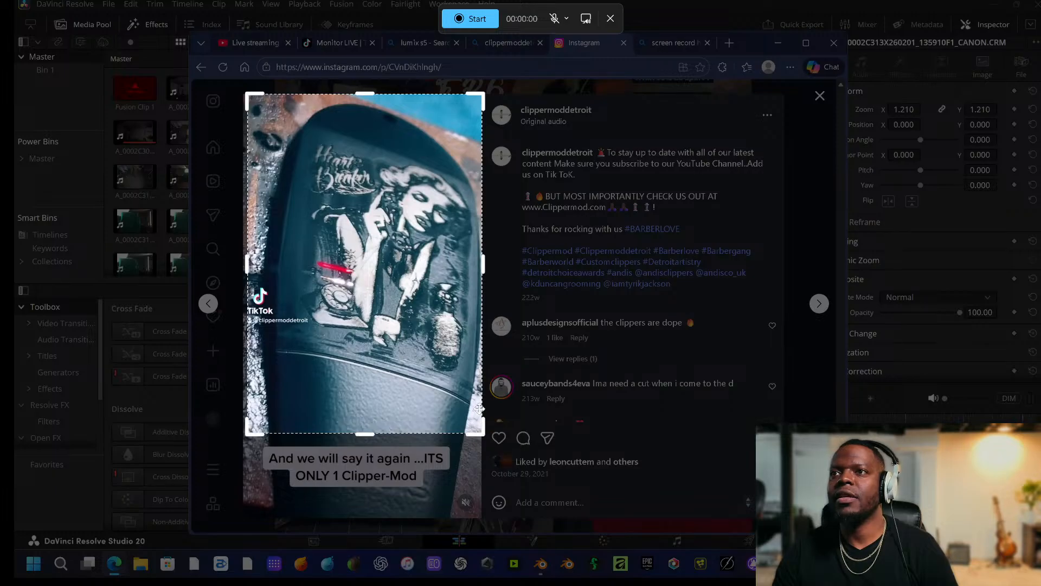
Record about 18 seconds of the engraved clipper footage, save the clip as MP4 and close the Snipping Tool window.
left_click(476, 19)
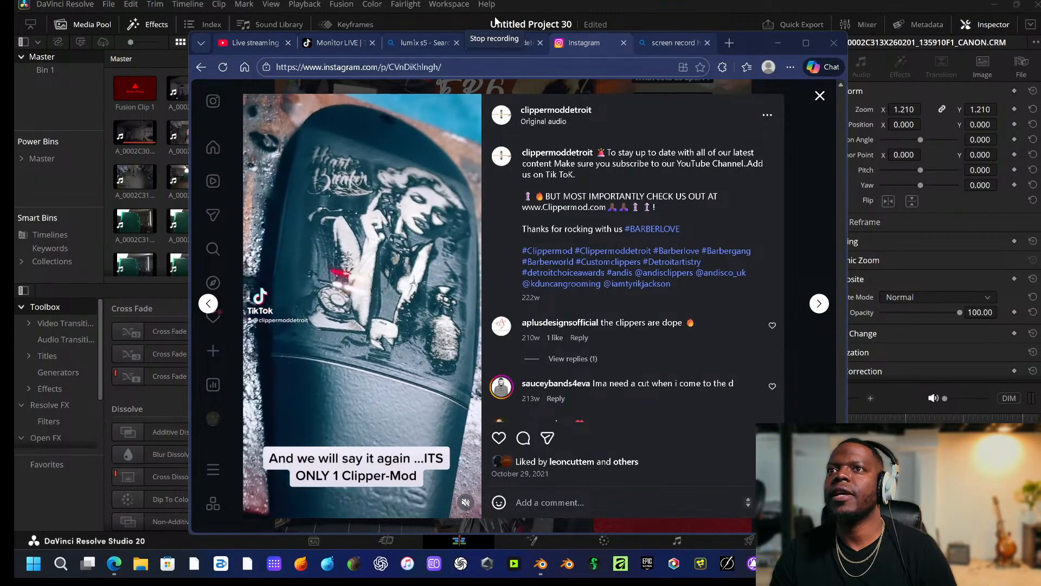
left_click(495, 22)
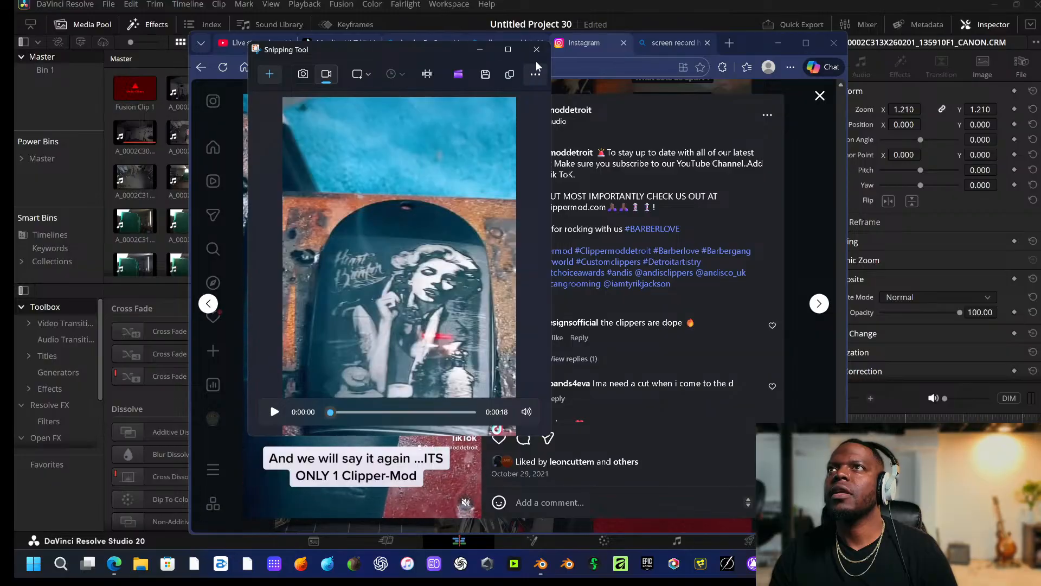
left_click(494, 79)
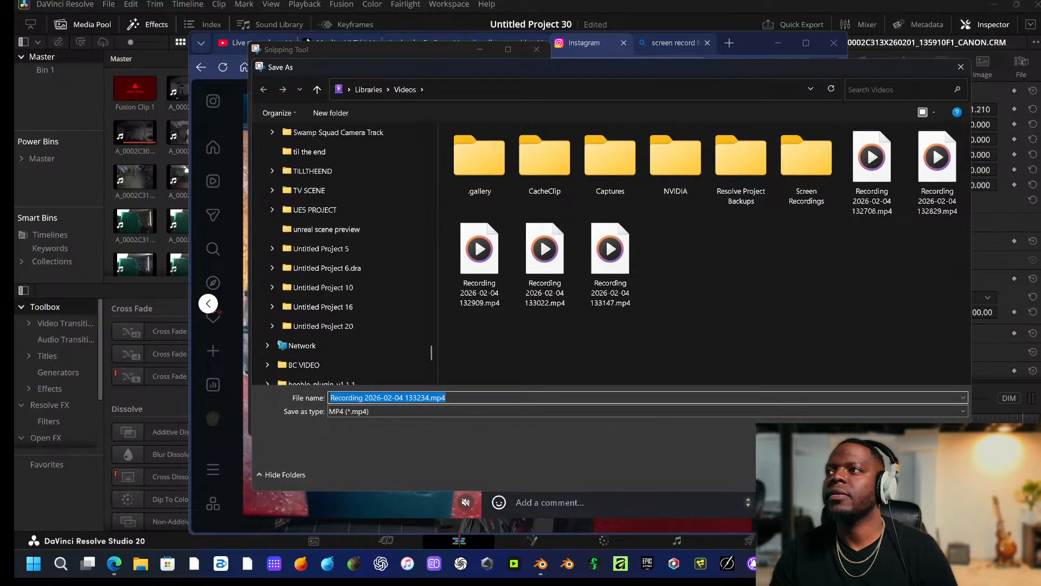
key("Return")
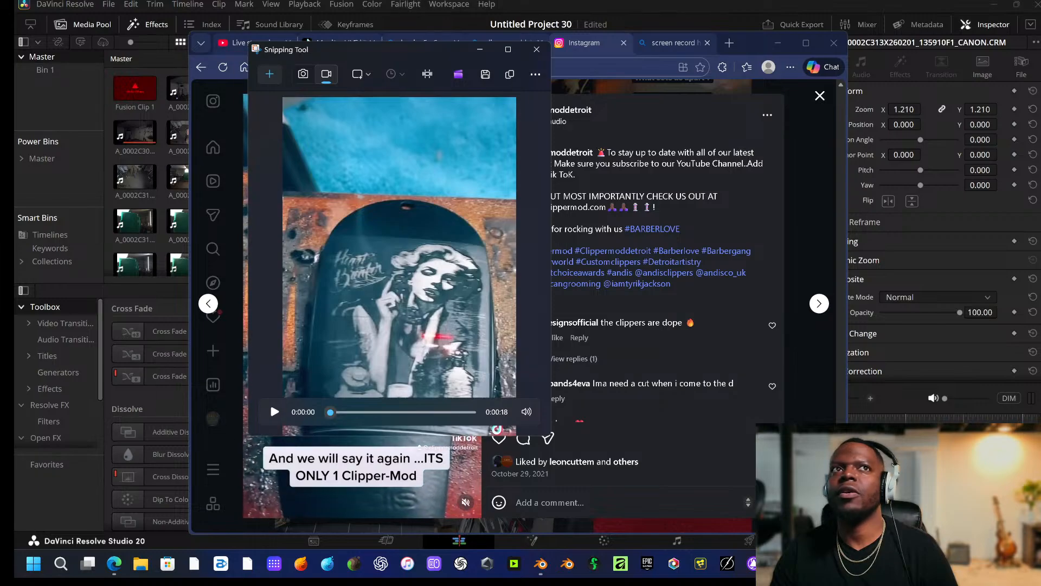
left_click(537, 49)
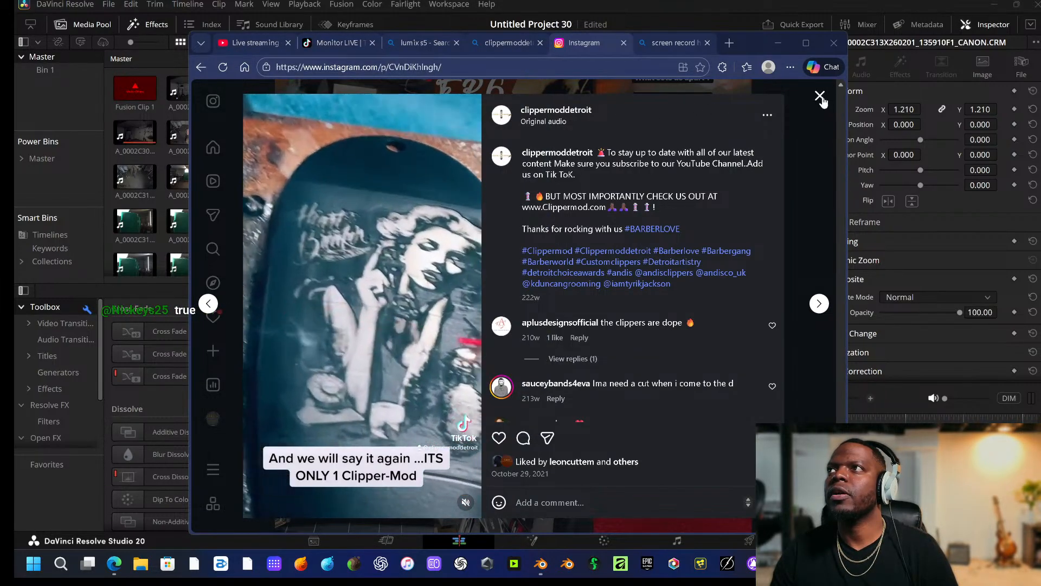
Return to the Clippermoddetroit profile, browse further down and open the video of the display table with BaByliss boxes and custom clipper lids.
left_click(820, 98)
scroll(508, 396, "down", 8)
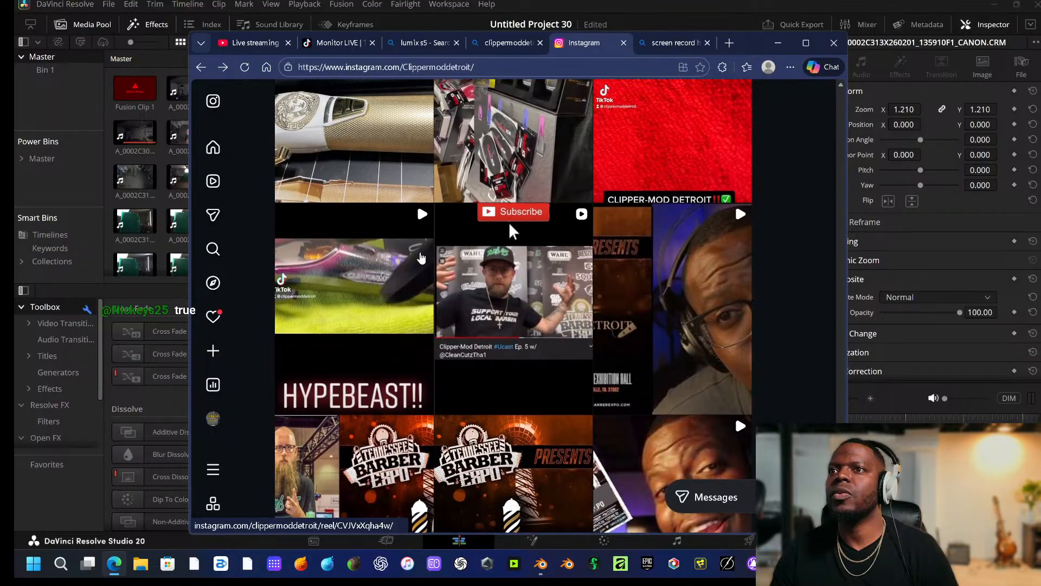
scroll(421, 258, "down", 5)
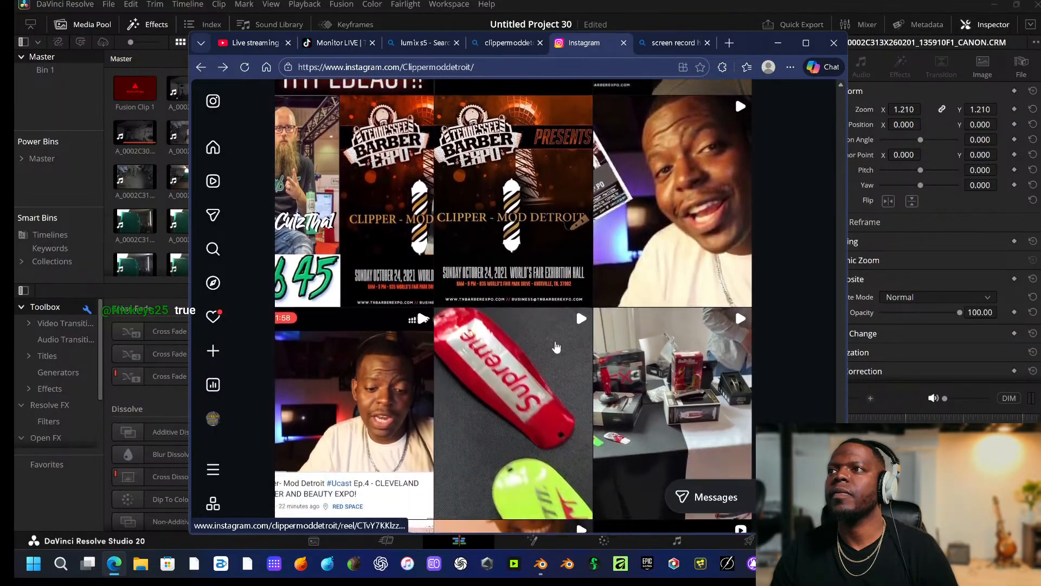
scroll(556, 347, "down", 1)
left_click(675, 337)
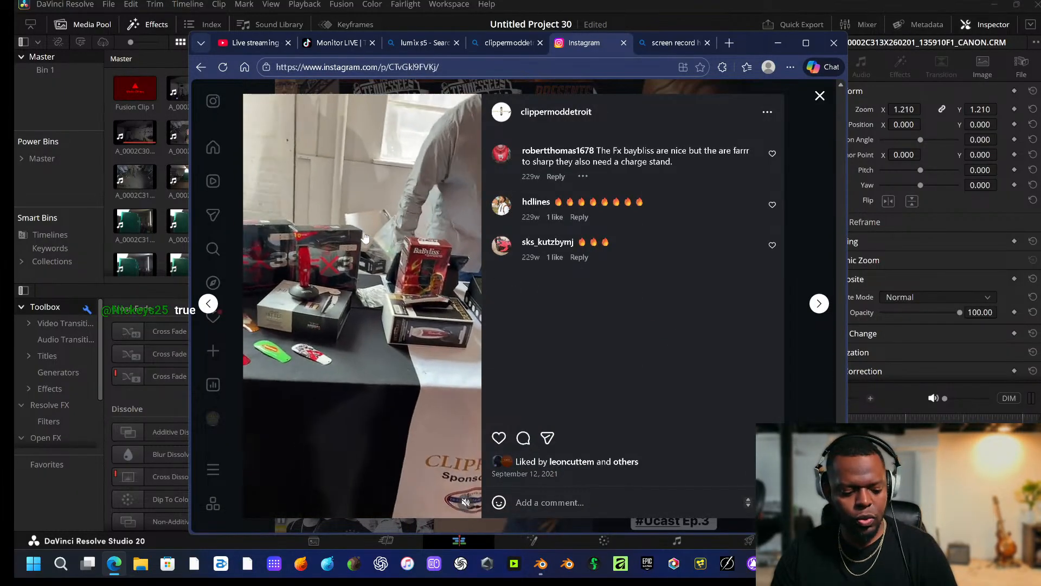
key("super+shift+s")
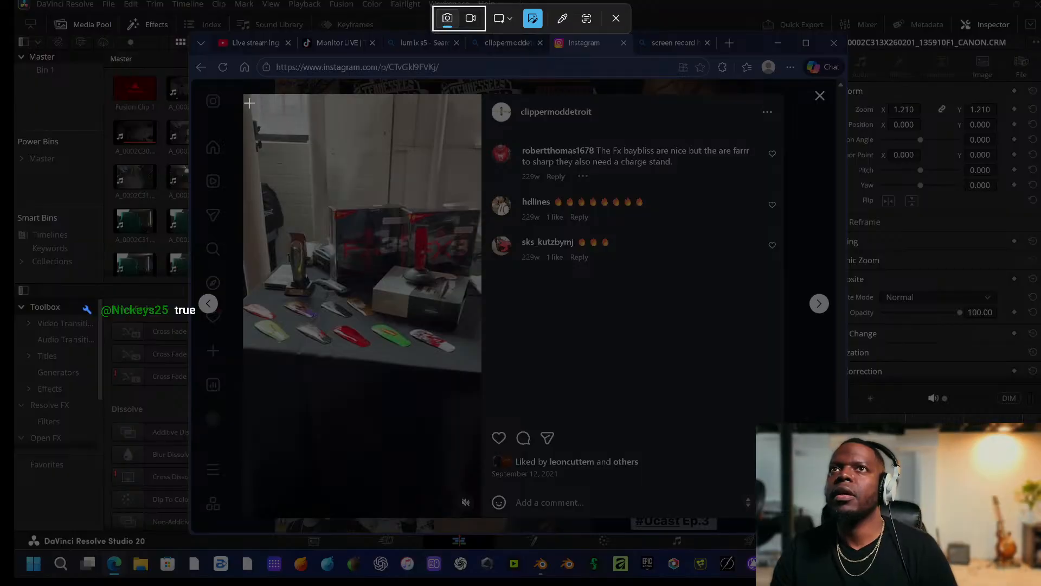
left_click_drag(243, 97, 470, 370)
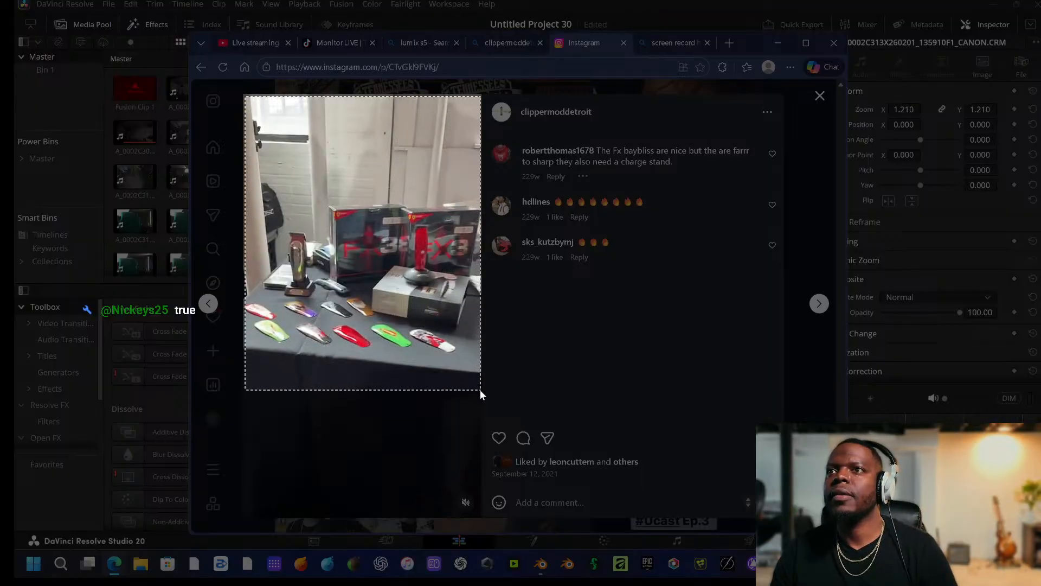
left_click_drag(480, 411, 480, 412)
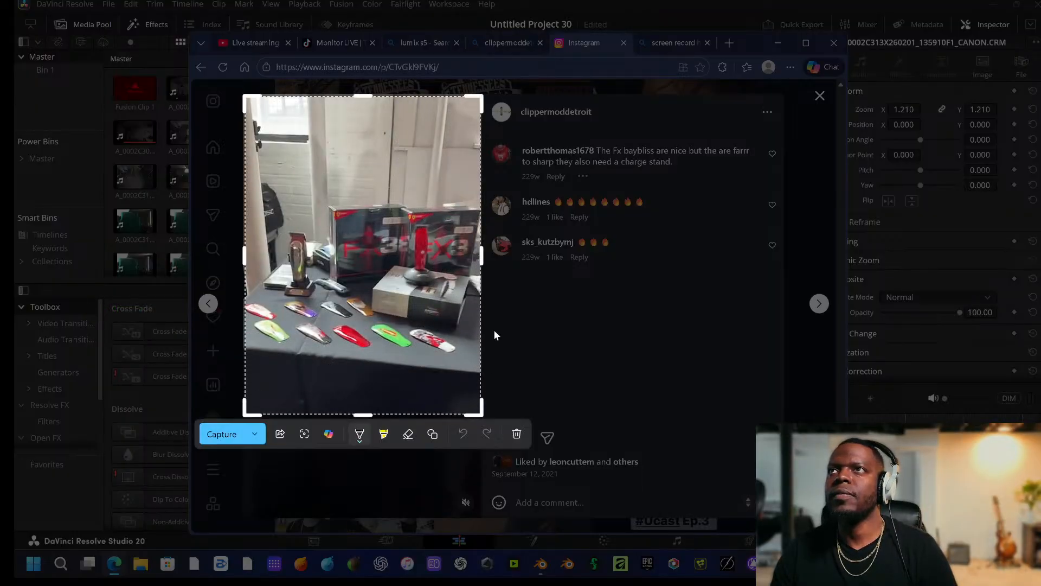
left_click(515, 438)
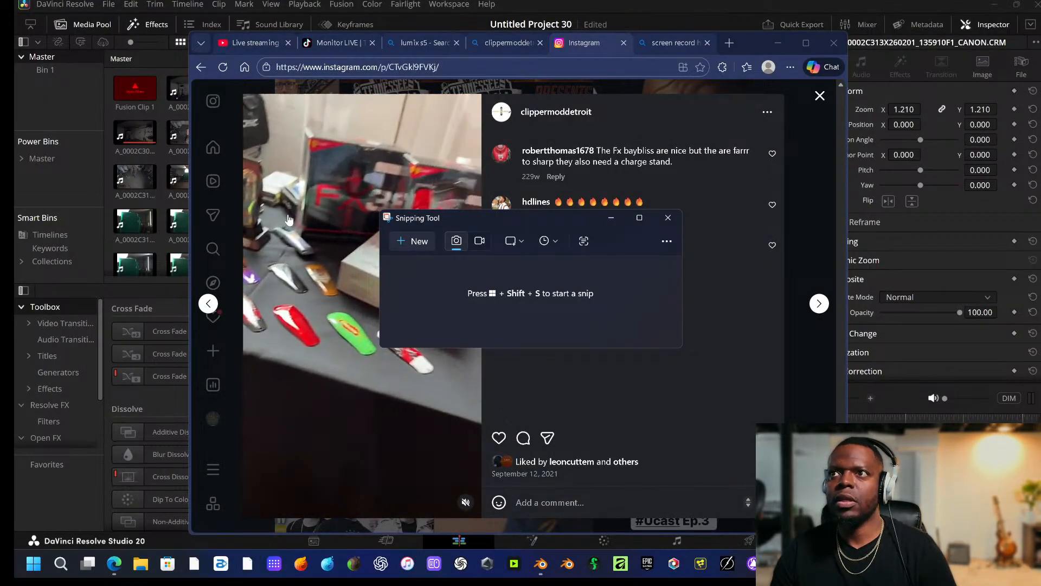
Pause the display table video and frame a video-recording area of about 871 x 1206 pixels over it.
left_click(289, 219)
key("super+shift+s")
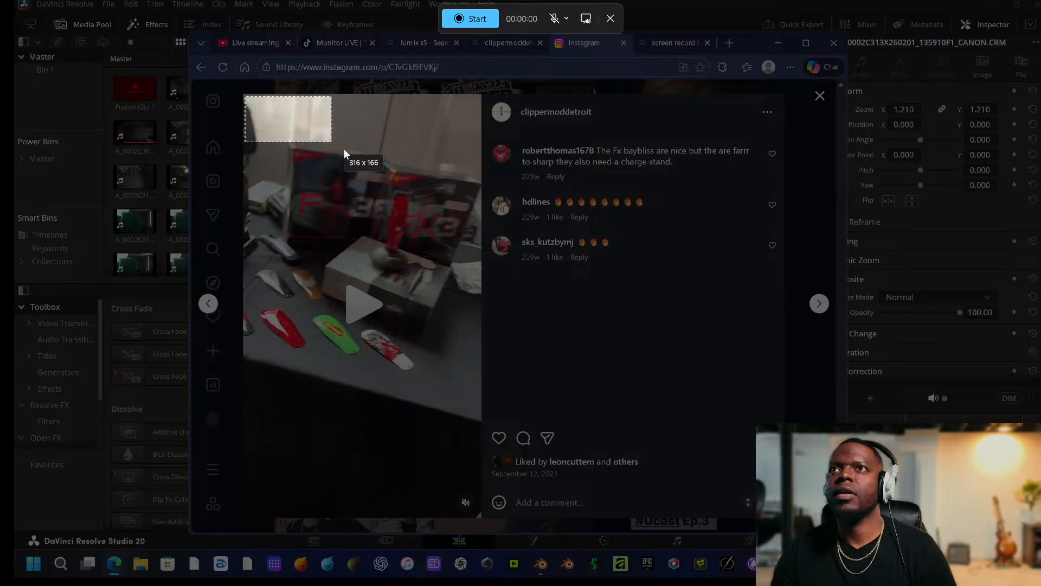
left_click_drag(344, 153, 482, 421)
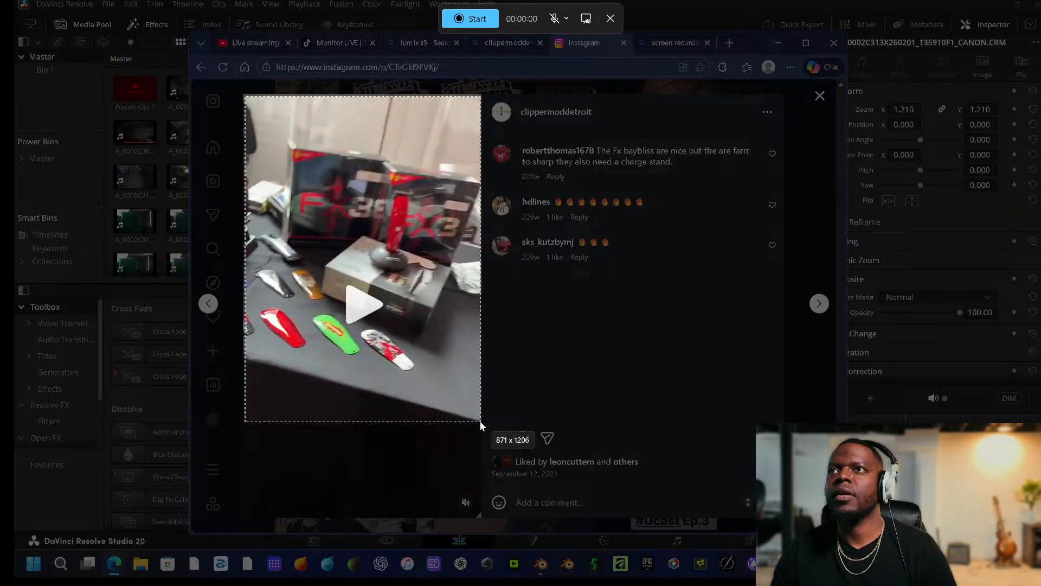
Start recording, resume the display table video, stop after about 17 seconds and save the clip as MP4 in the Videos library.
left_click(477, 18)
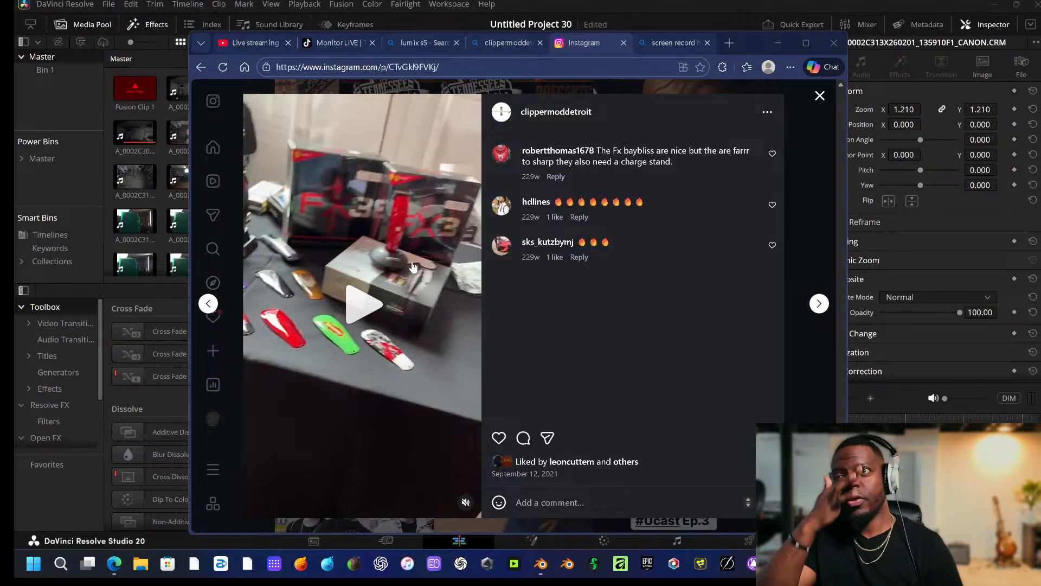
left_click(363, 315)
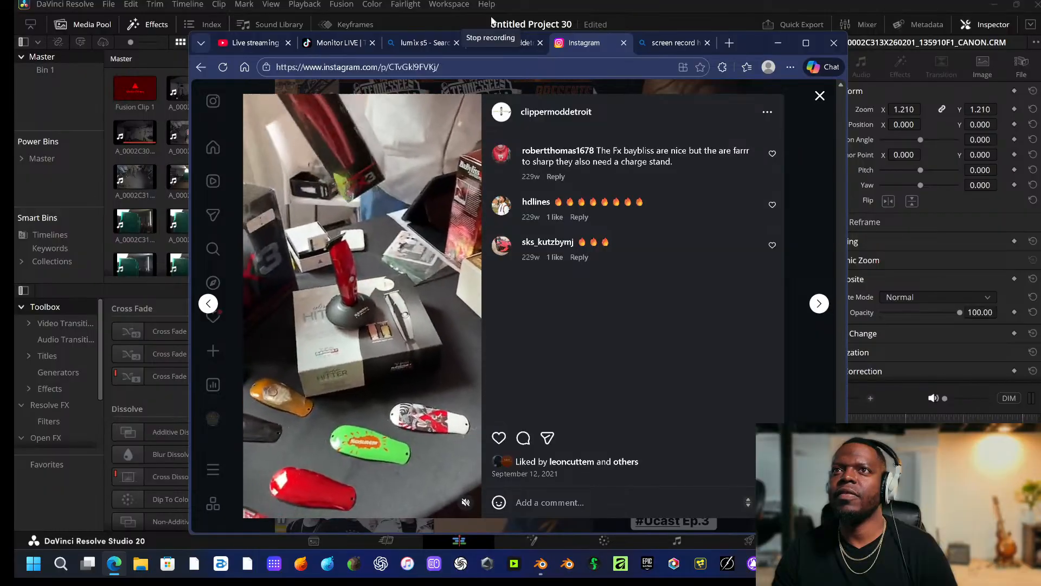
left_click(492, 21)
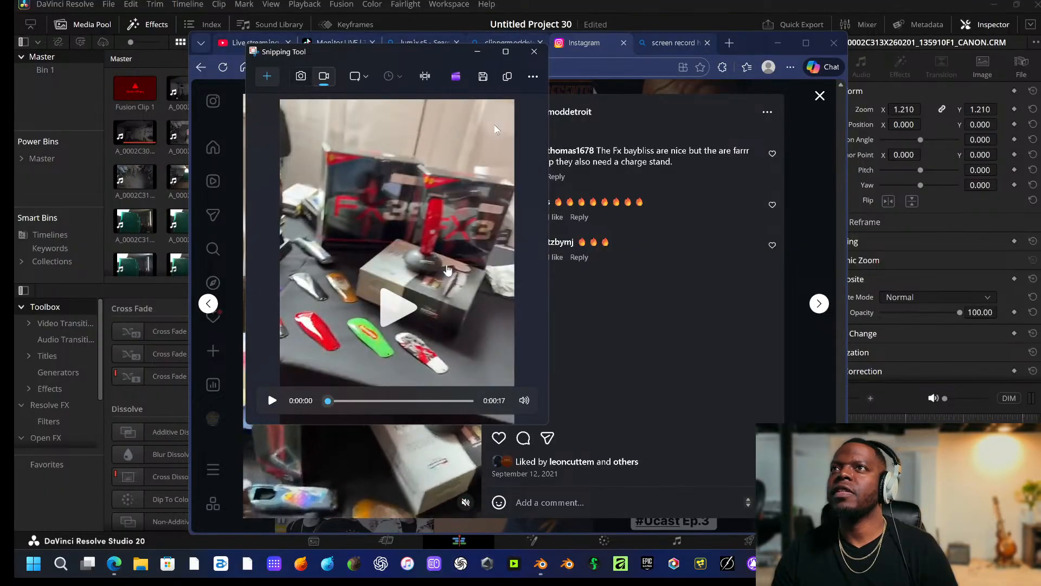
key("ctrl+s")
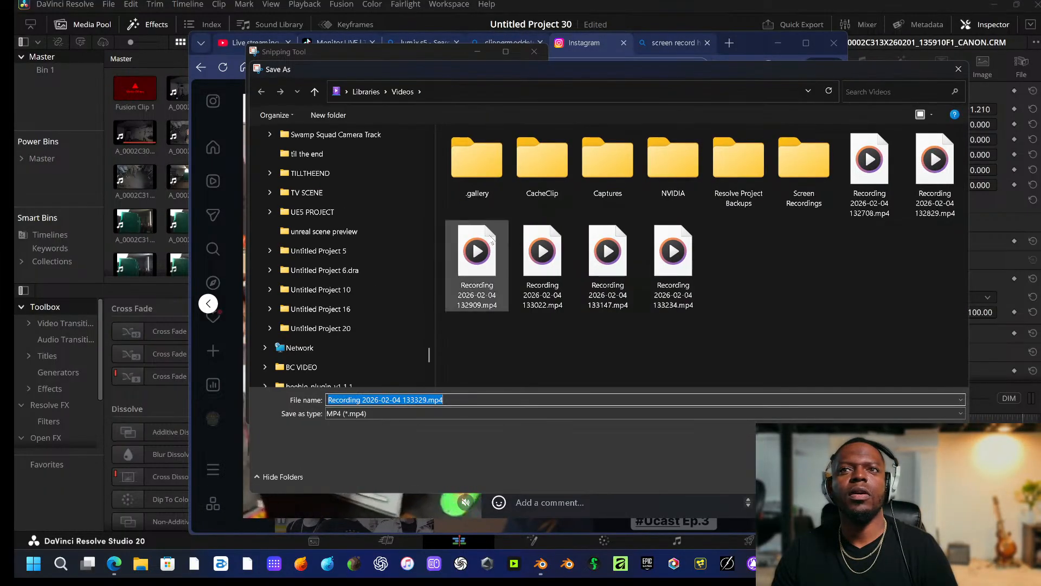
key("Return")
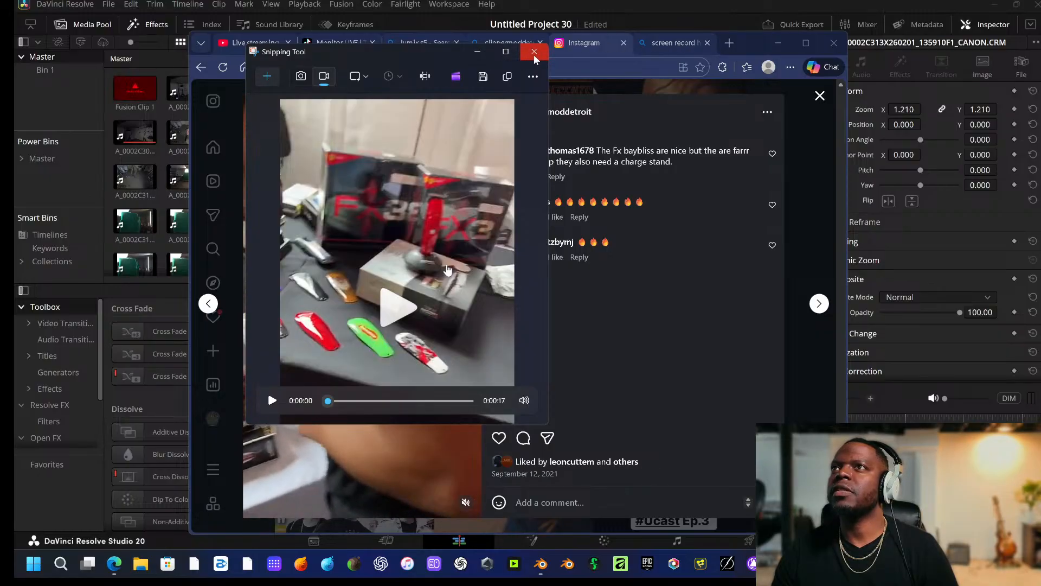
Close the Snipping Tool window and the display table post, and browse the Clippermoddetroit profile grid for more clipper videos.
left_click(486, 53)
left_click(819, 96)
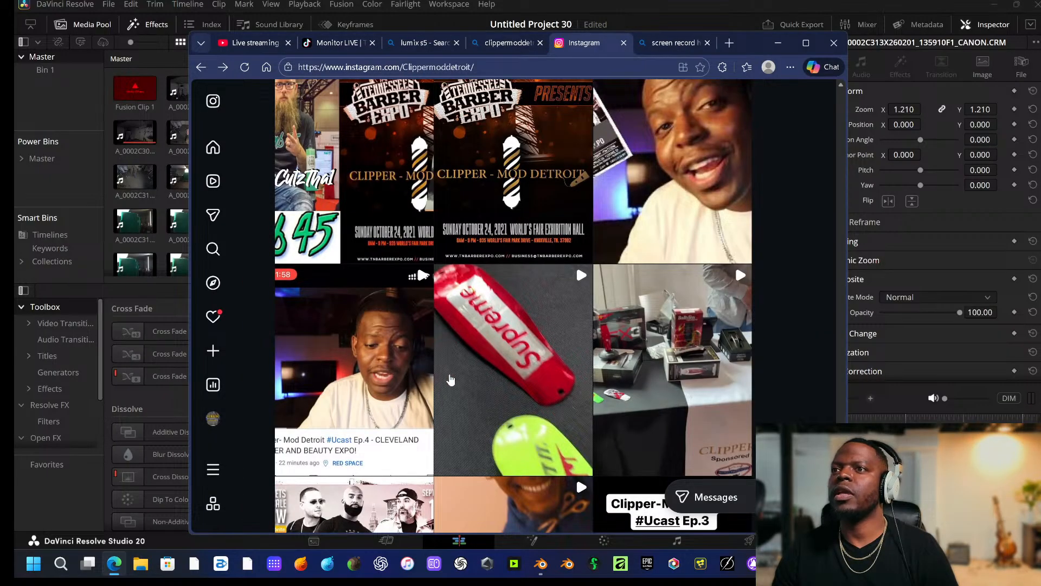
scroll(450, 380, "down", 10)
scroll(530, 369, "up", 5)
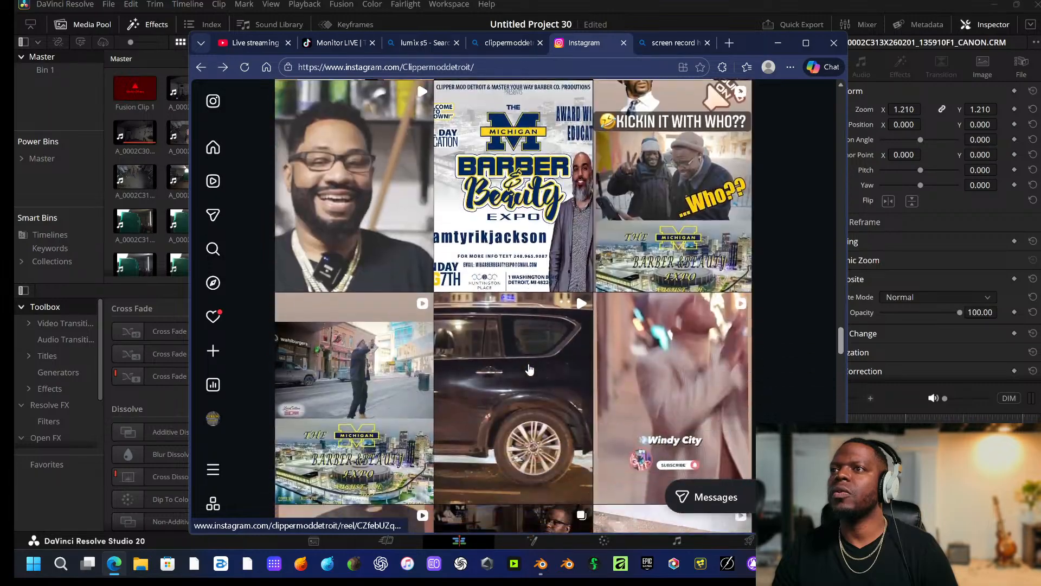
scroll(530, 369, "up", 1)
scroll(488, 358, "down", 1)
scroll(411, 340, "up", 5)
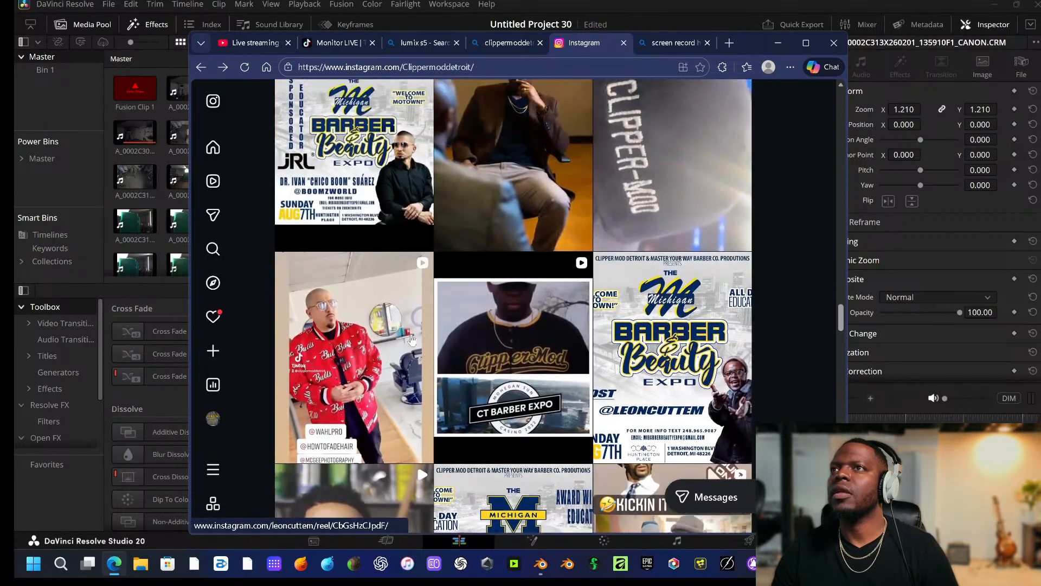
scroll(411, 340, "up", 10)
scroll(485, 345, "down", 2)
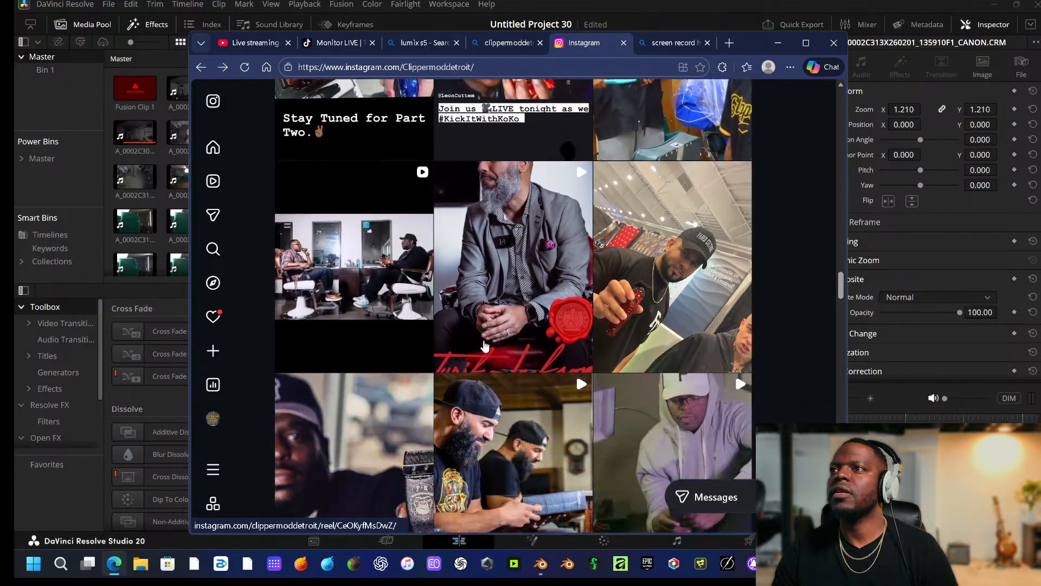
scroll(485, 346, "down", 3)
scroll(487, 347, "up", 5)
scroll(489, 349, "down", 4)
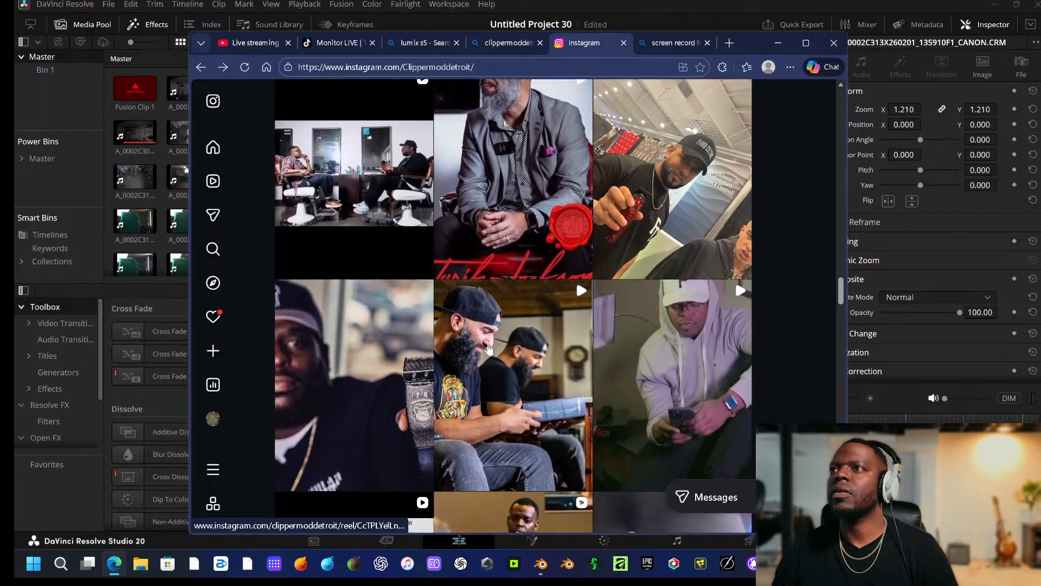
scroll(664, 224, "up", 8)
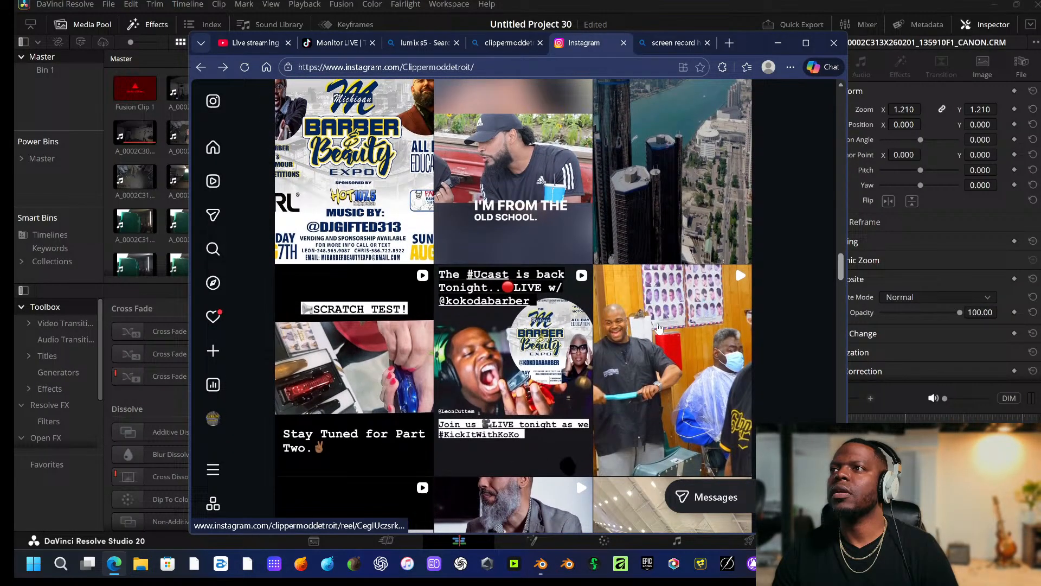
Preview the barbershop video with the man holding a blue comb, close it and open the SCRATCH TEST! video.
left_click(657, 326)
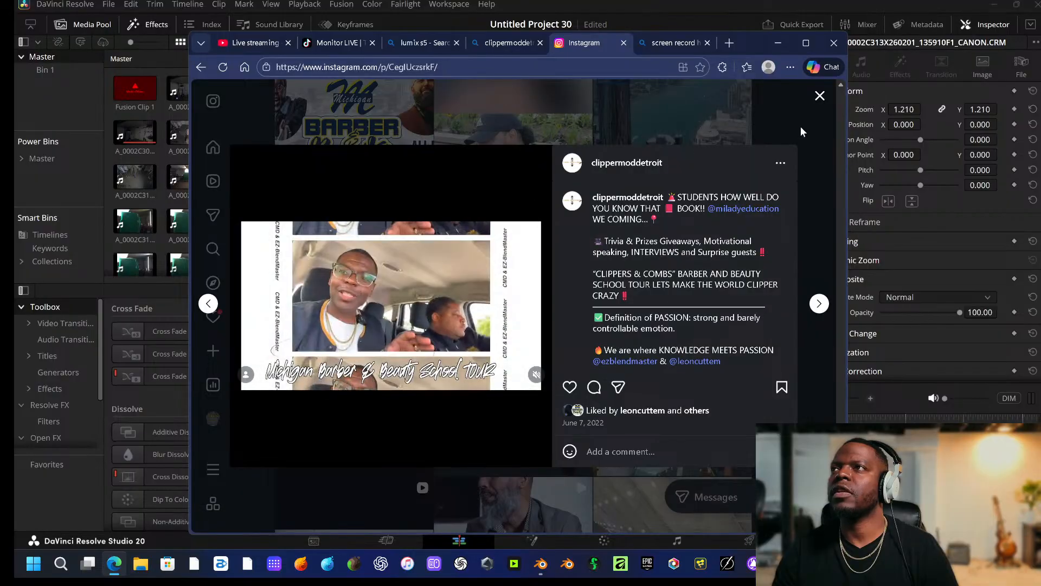
left_click(819, 96)
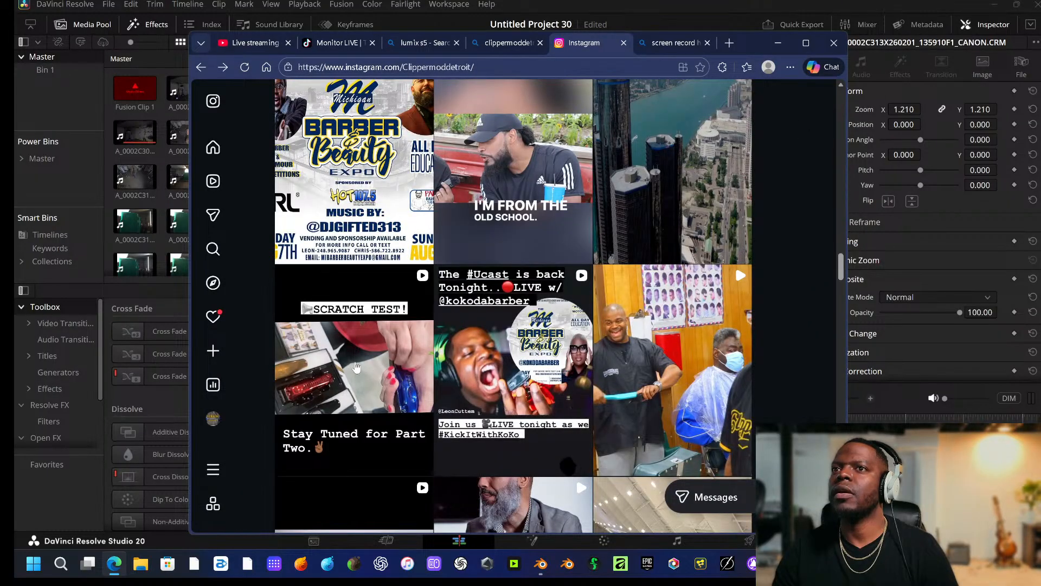
left_click(356, 368)
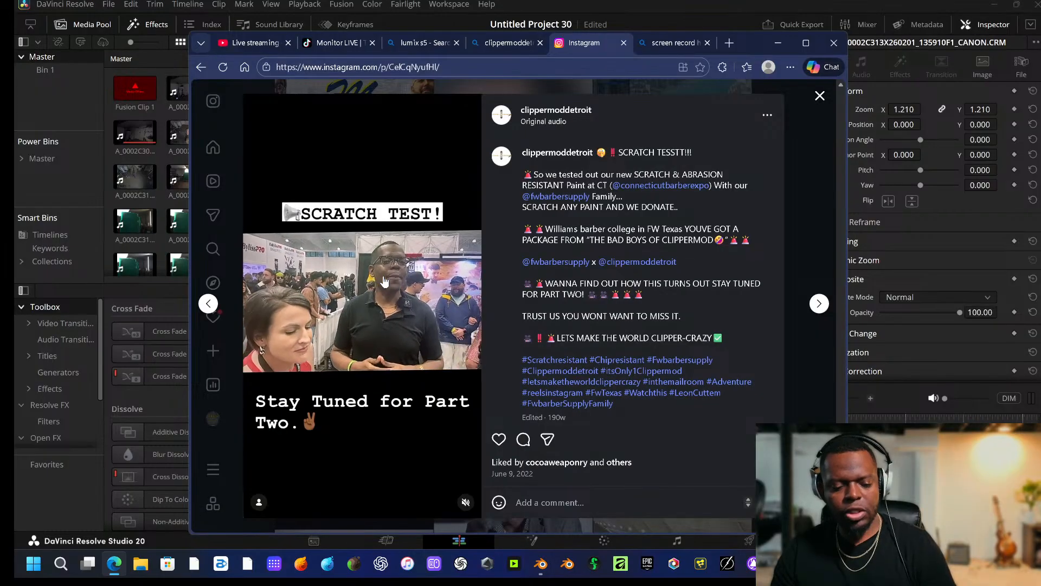
key("super+shift+s")
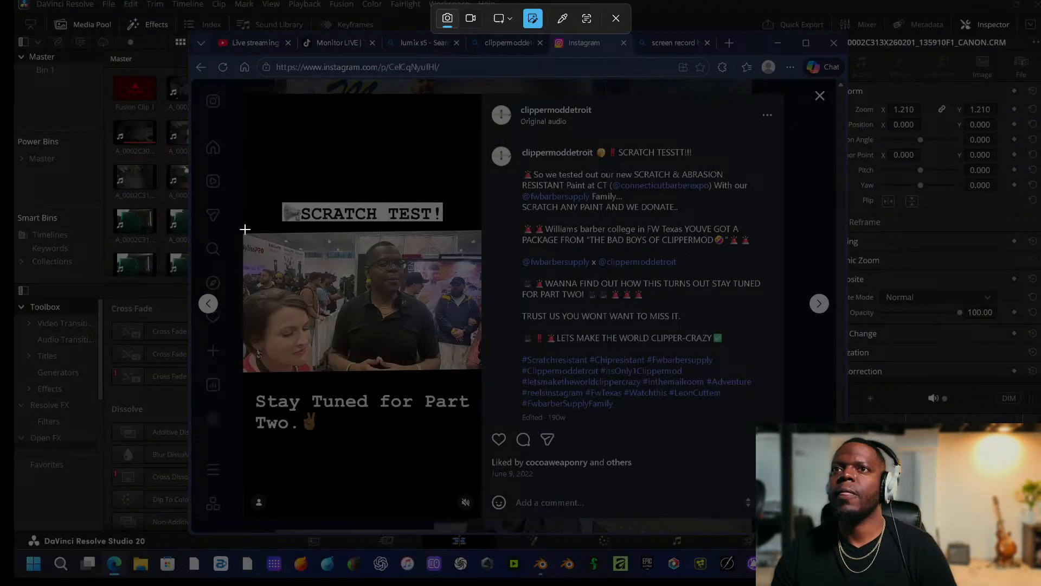
left_click_drag(472, 370, 481, 374)
left_click(516, 394)
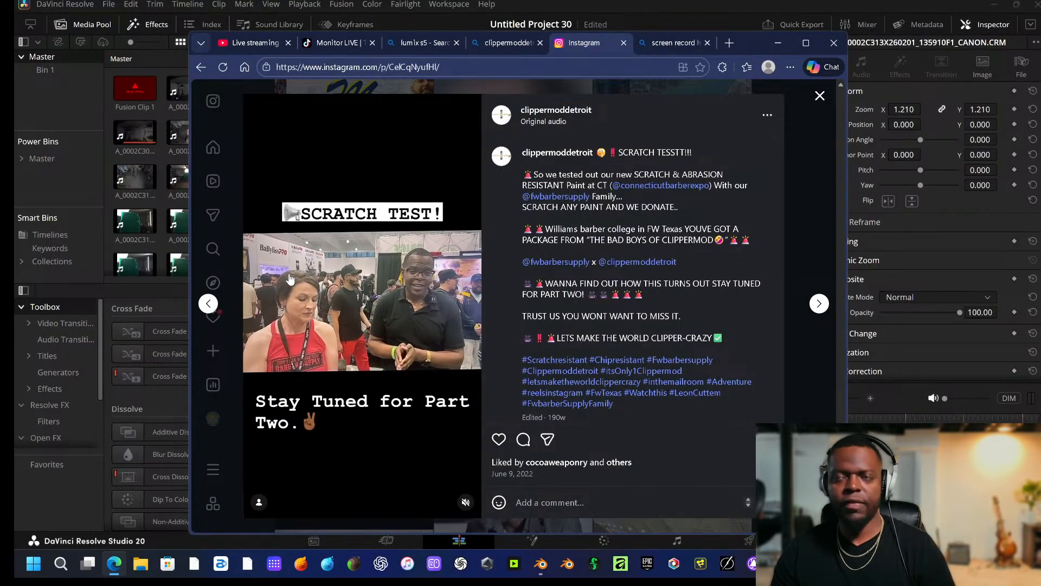
key("super+shift+s")
left_click_drag(242, 231, 481, 380)
left_click(516, 400)
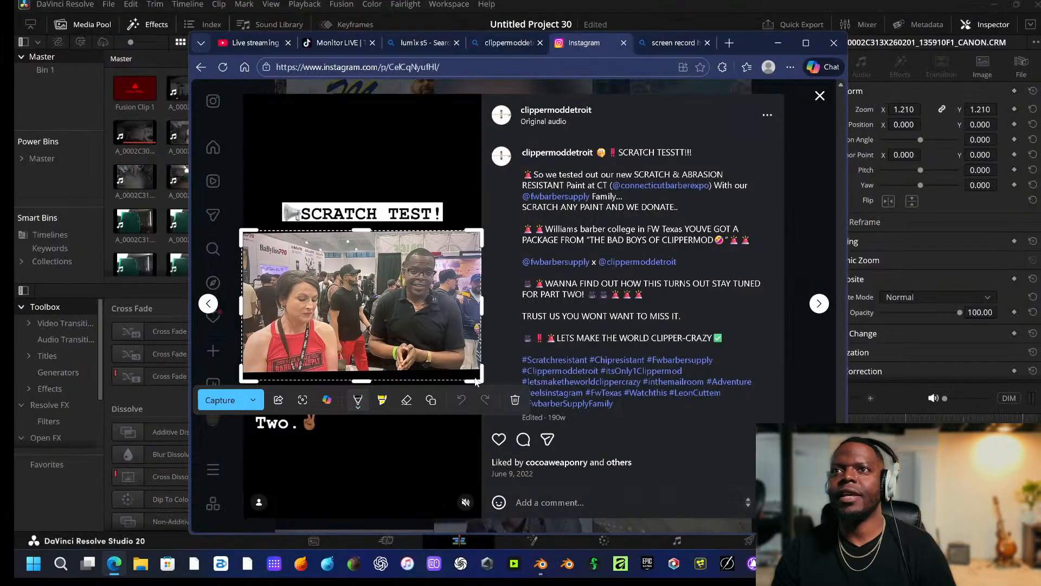
Switch the snip to video recording and frame the landscape footage between the captions of the SCRATCH TEST! video.
key("super+shift+s")
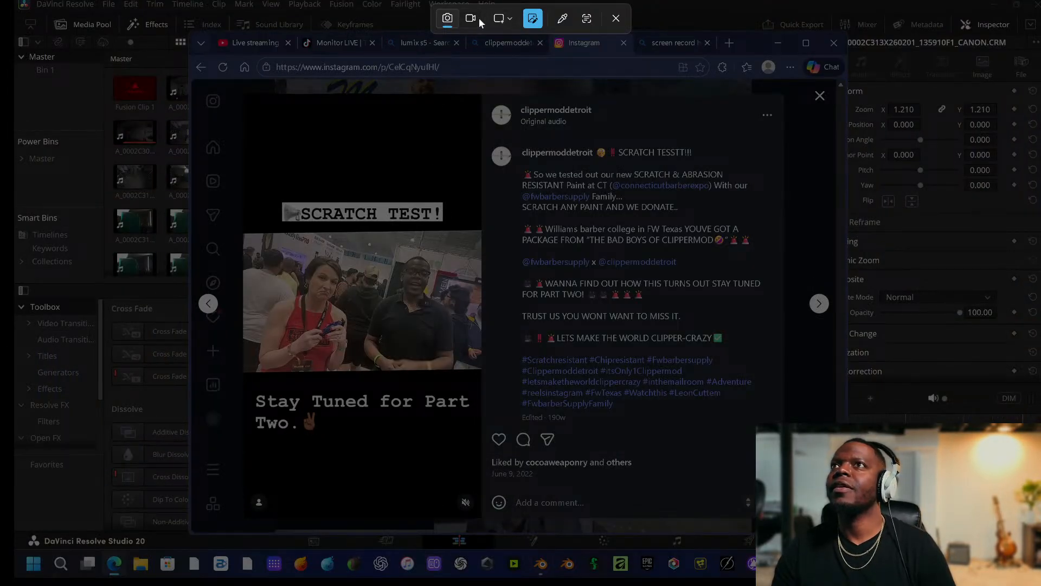
left_click_drag(243, 228, 433, 343)
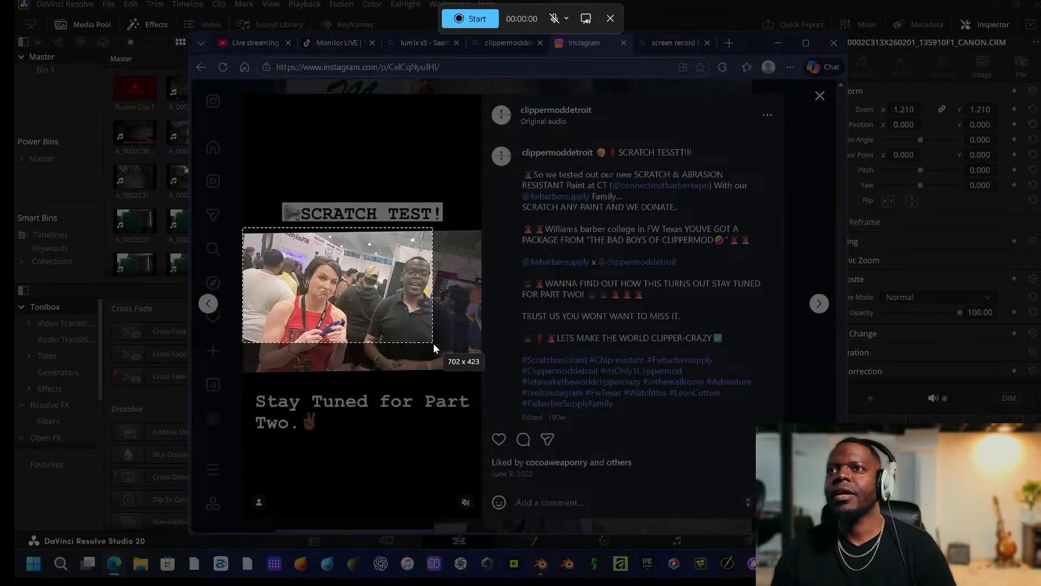
left_click_drag(466, 376, 482, 383)
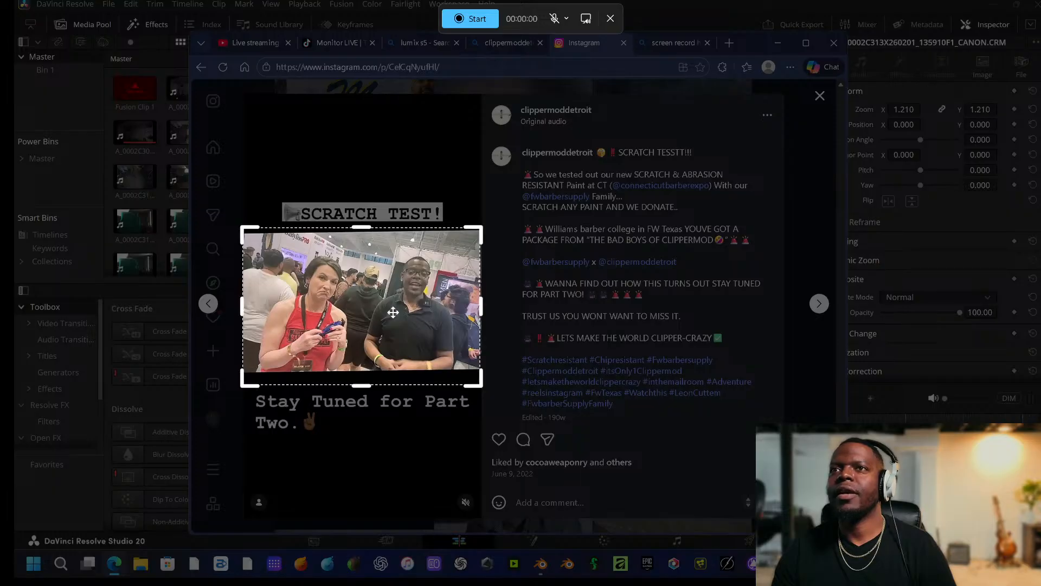
Record about 22 seconds of the SCRATCH TEST! footage, save the clip as MP4 and close the Snipping Tool window.
left_click(491, 19)
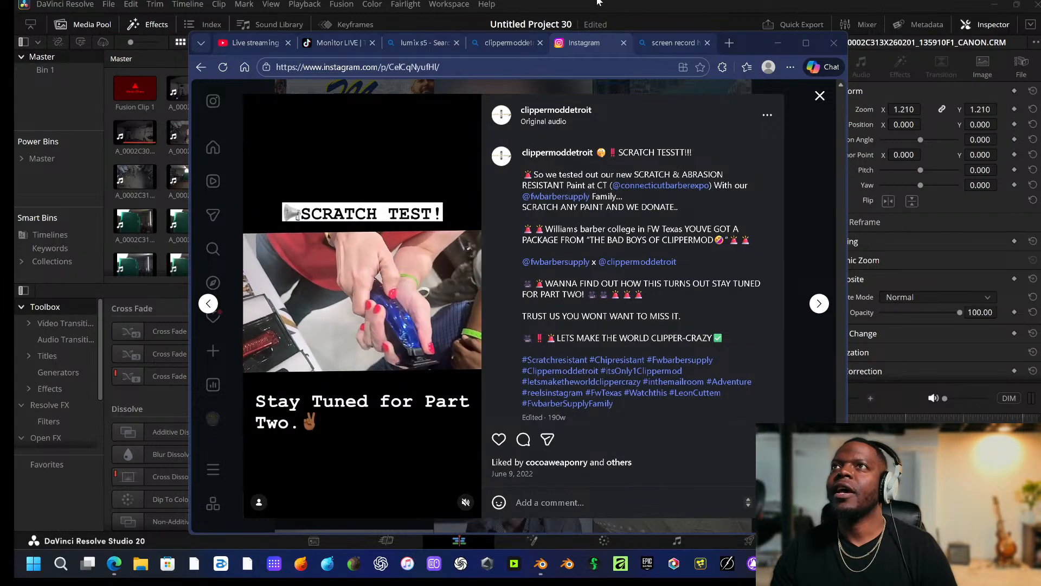
left_click(494, 23)
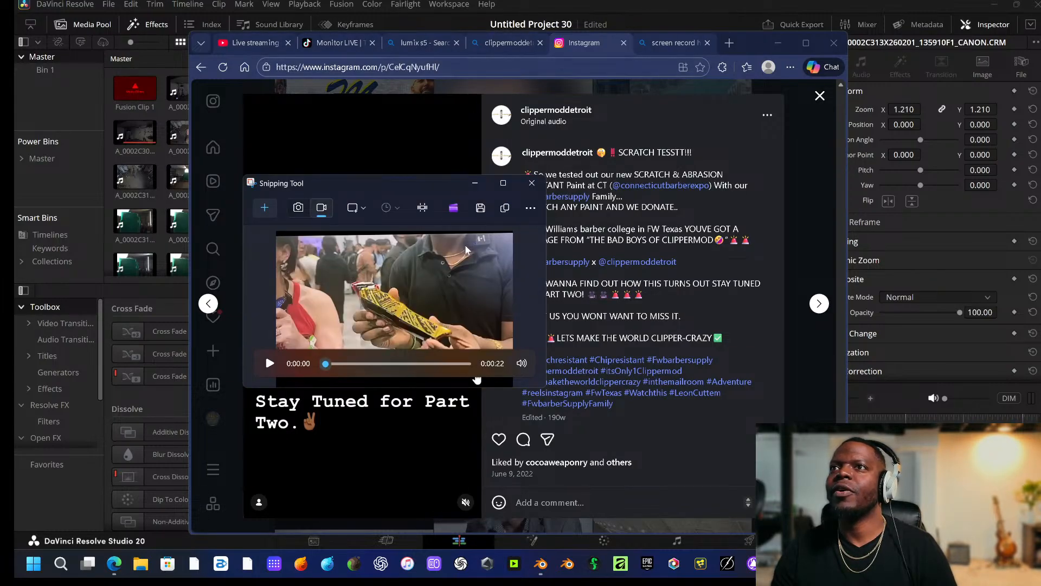
left_click(480, 208)
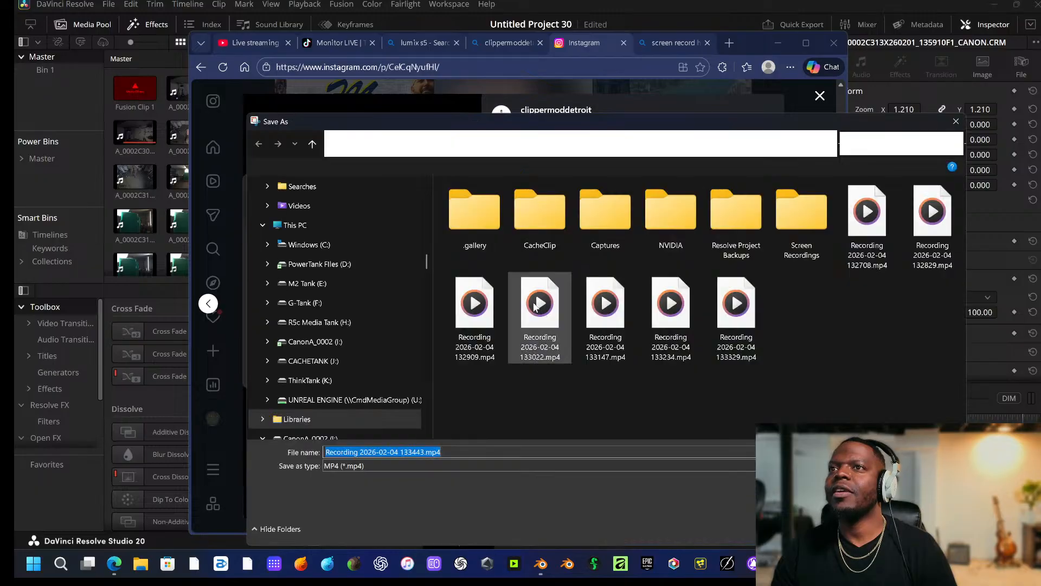
key("Return")
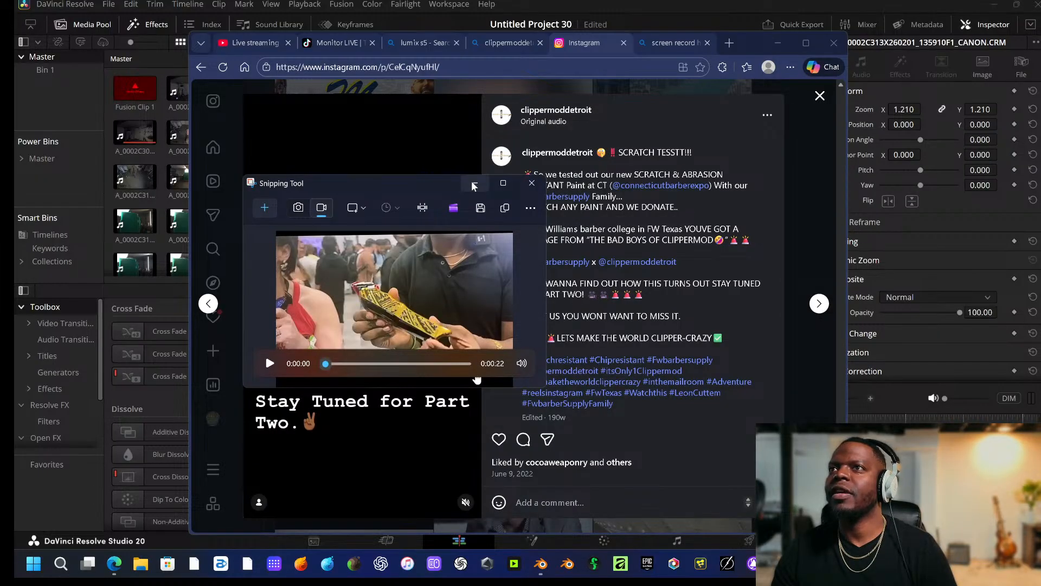
left_click(532, 185)
Return to the Clippermoddetroit profile, browse the grid and open the TRAILBLAZING Educa-Tour Docu-Series video about Cleveland, OH.
left_click(820, 95)
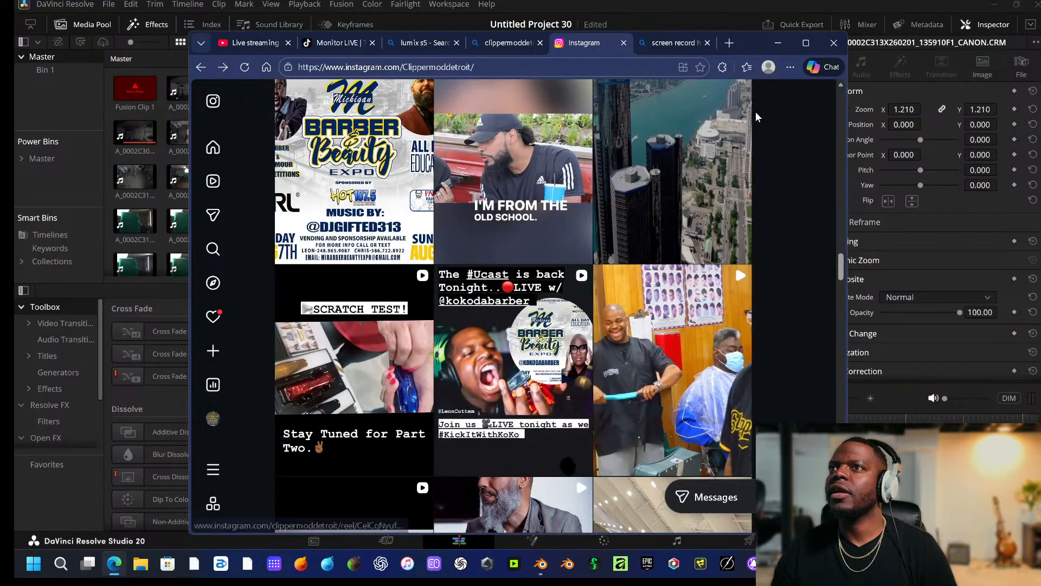
scroll(490, 369, "down", 10)
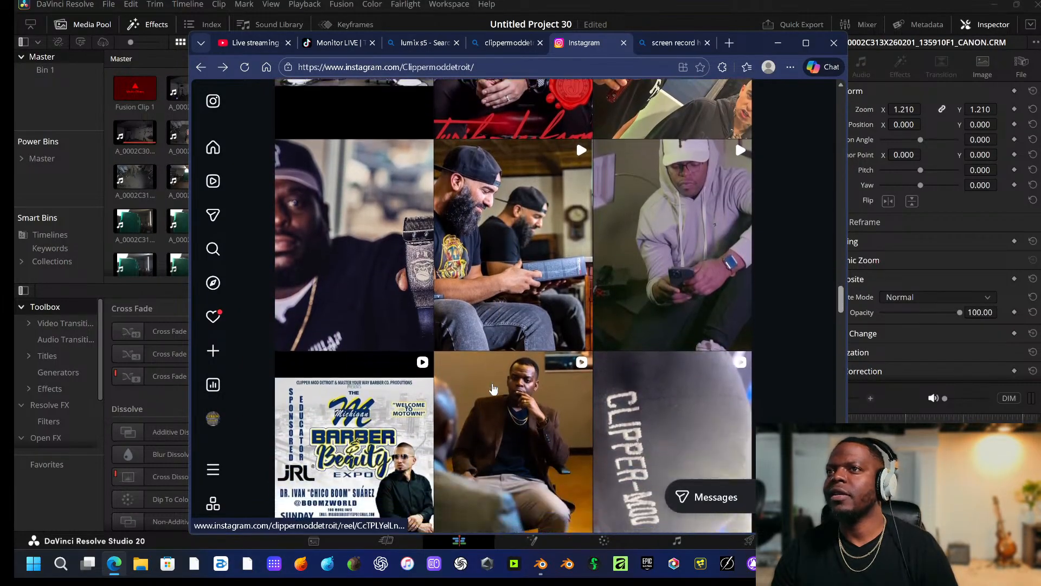
scroll(504, 391, "down", 10)
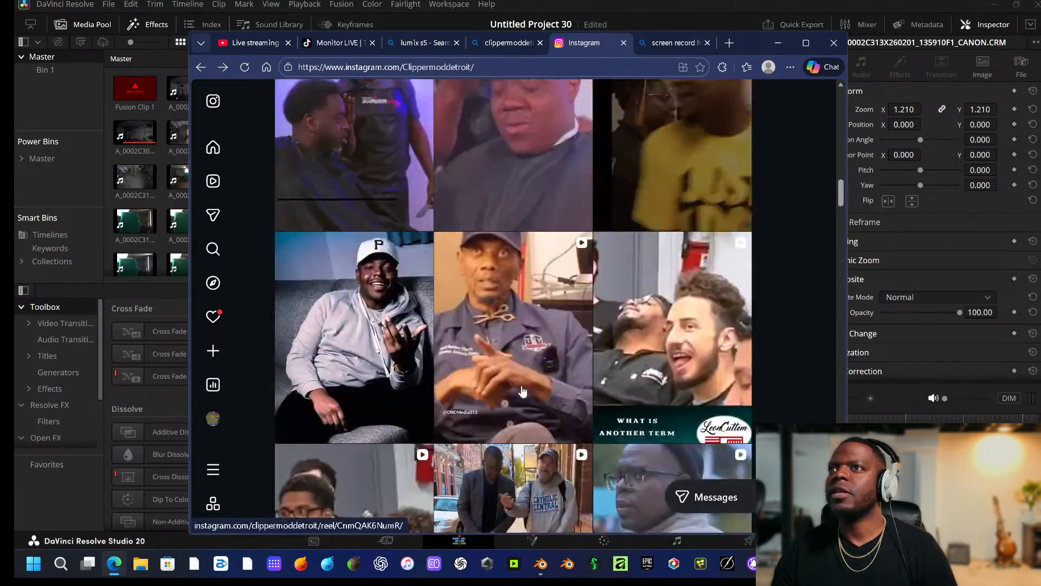
scroll(522, 391, "down", 10)
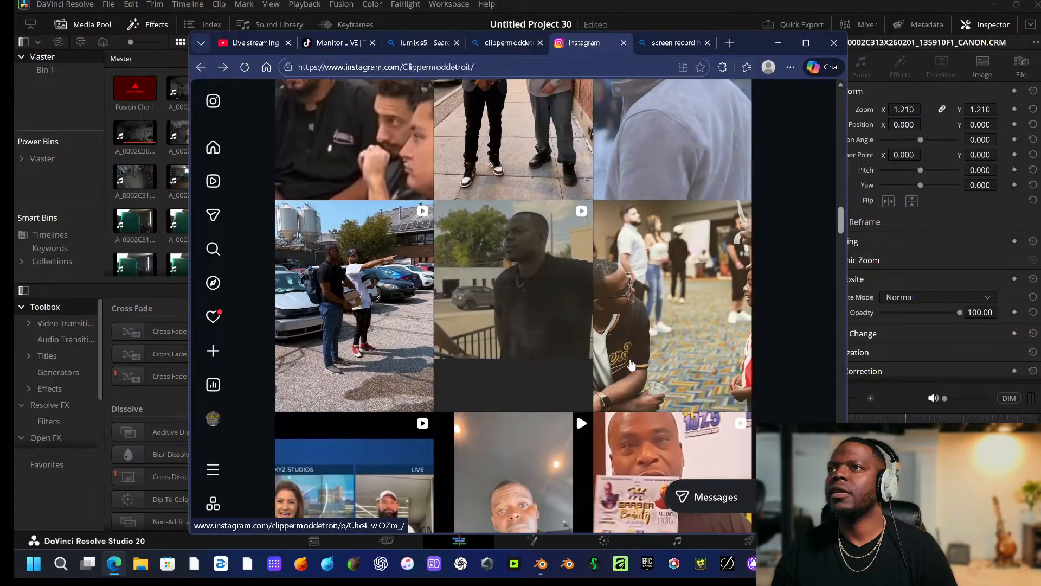
scroll(597, 364, "down", 3)
left_click(361, 139)
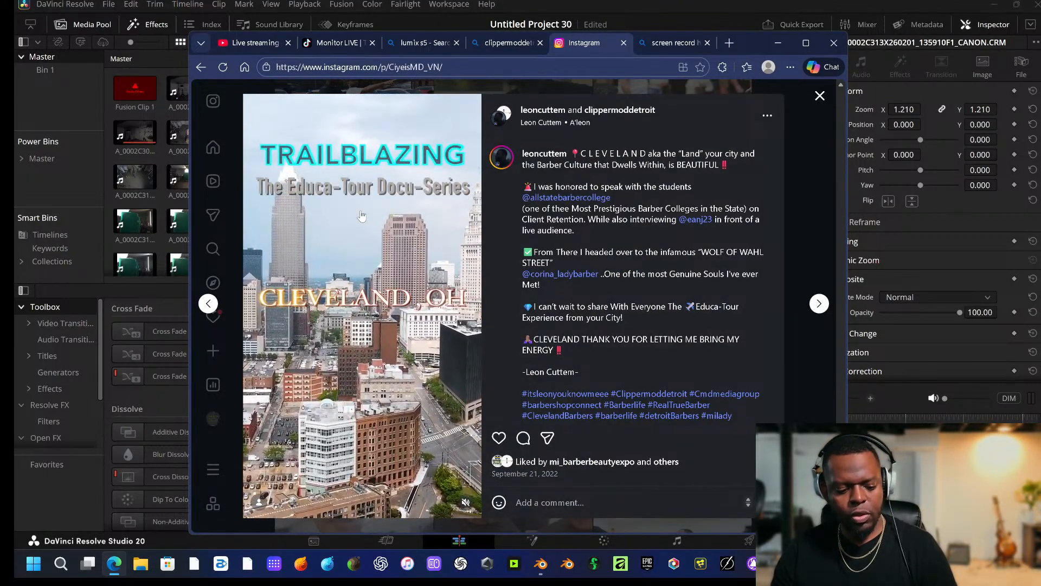
key("super+shift+s")
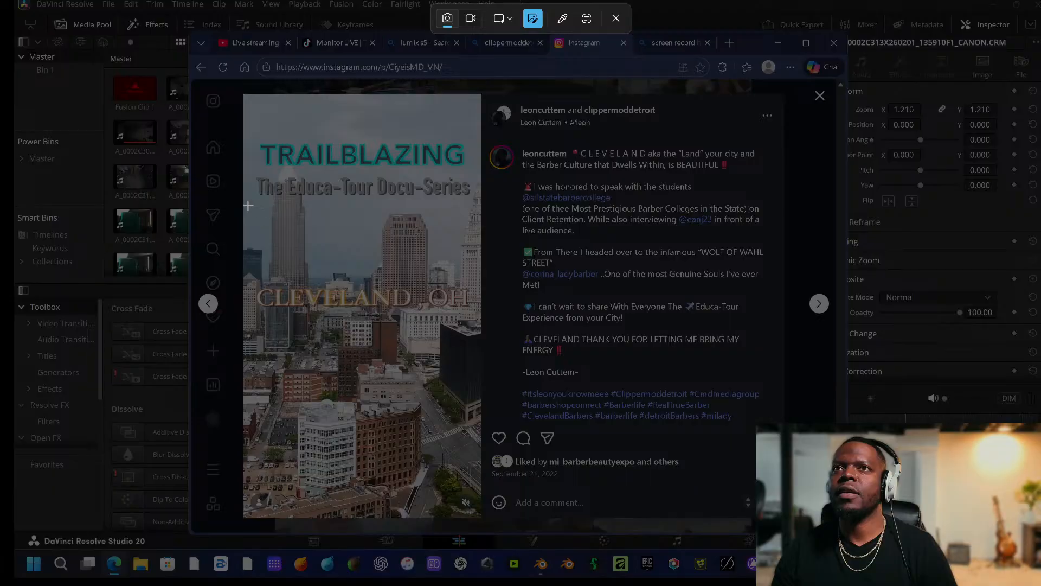
left_click_drag(247, 205, 301, 271)
left_click(428, 290)
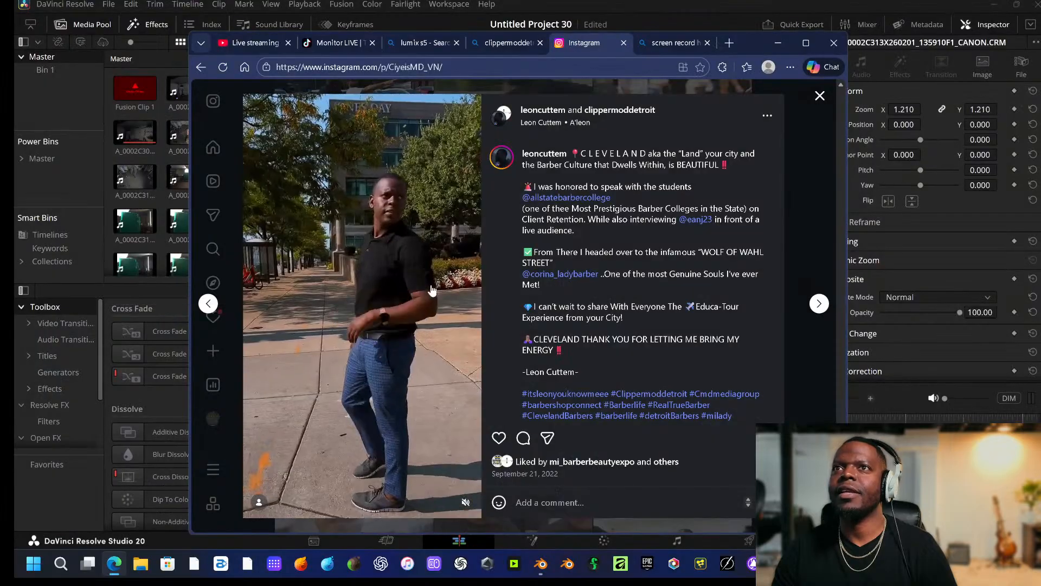
Switch the snip to video recording and frame an area of about 880 x 1456 pixels over the Cleveland video.
key("super+shift+s")
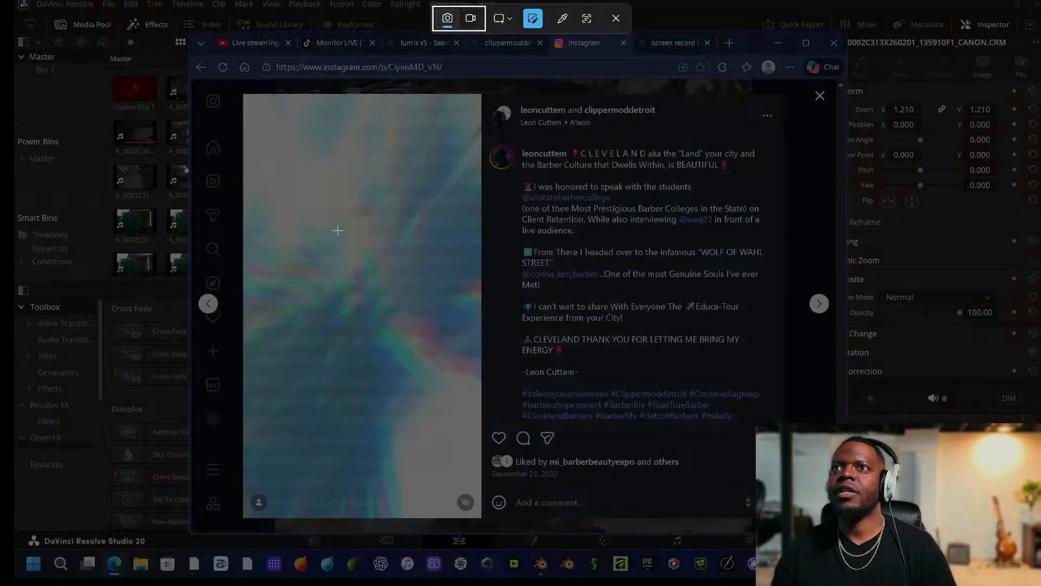
left_click(471, 19)
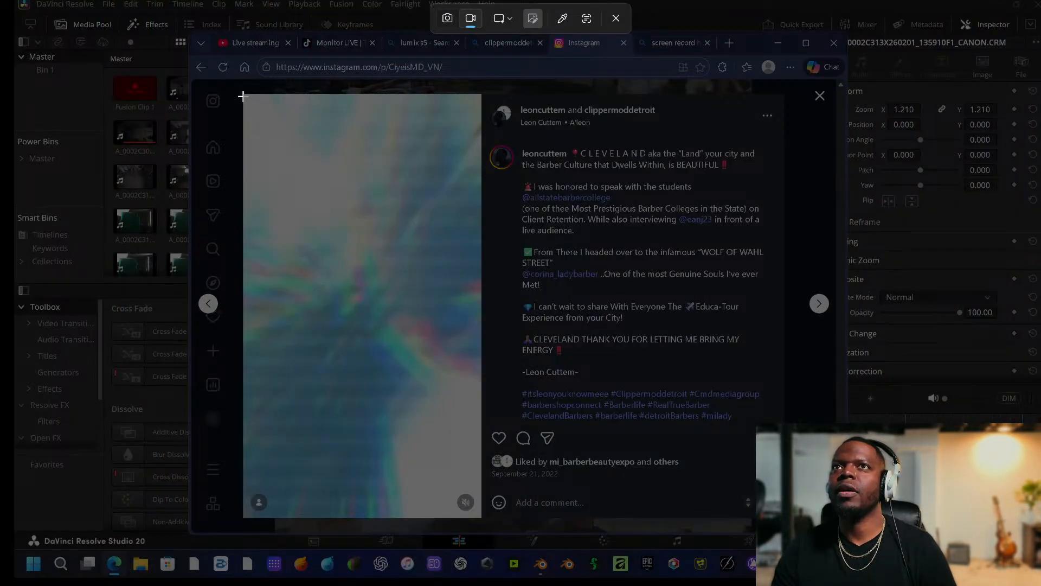
left_click_drag(242, 96, 481, 491)
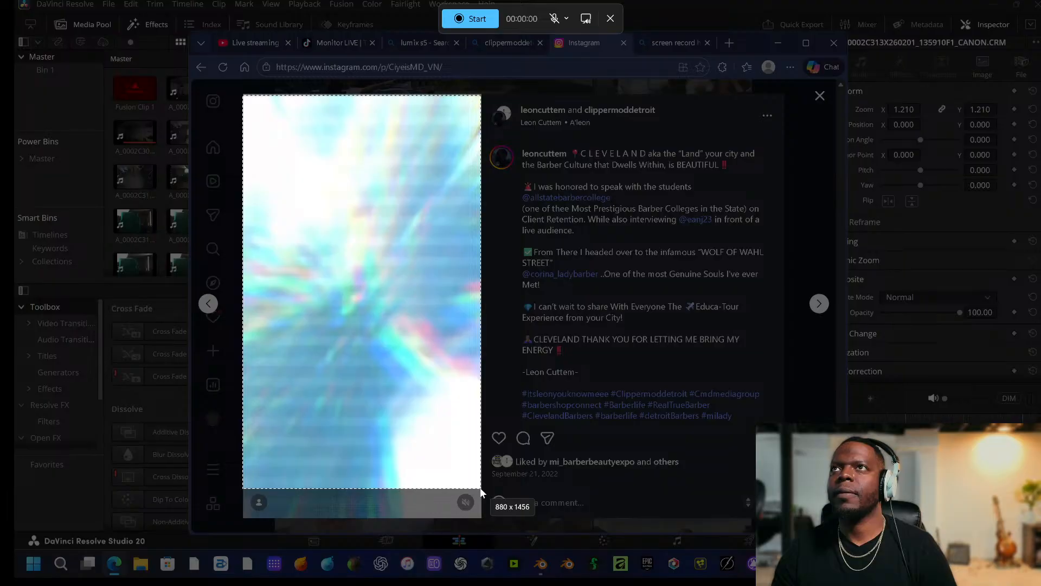
Record about 50 seconds of the Cleveland video, save the clip as MP4 in the Videos library and close the Snipping Tool window.
left_click(464, 19)
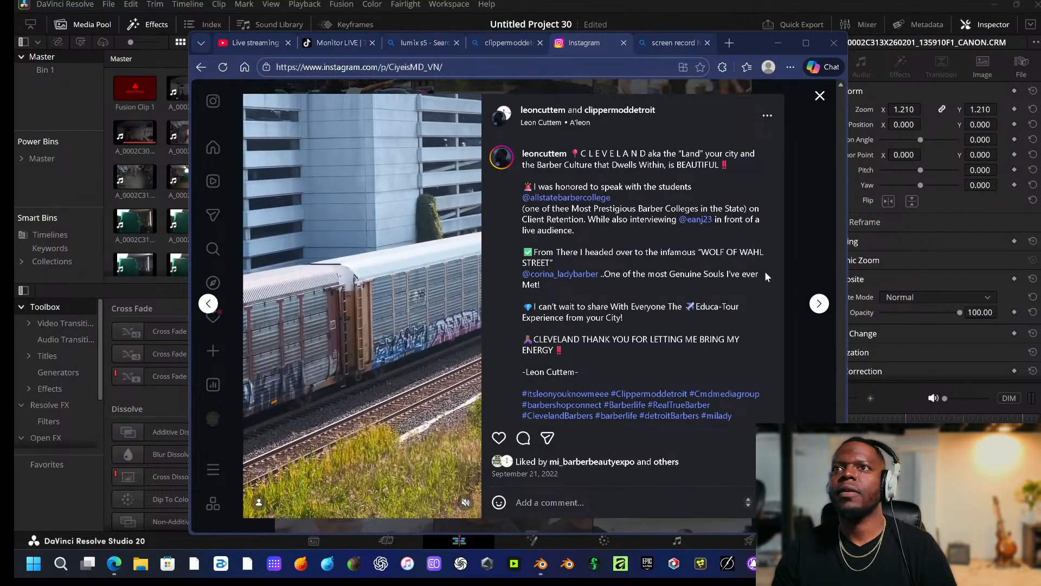
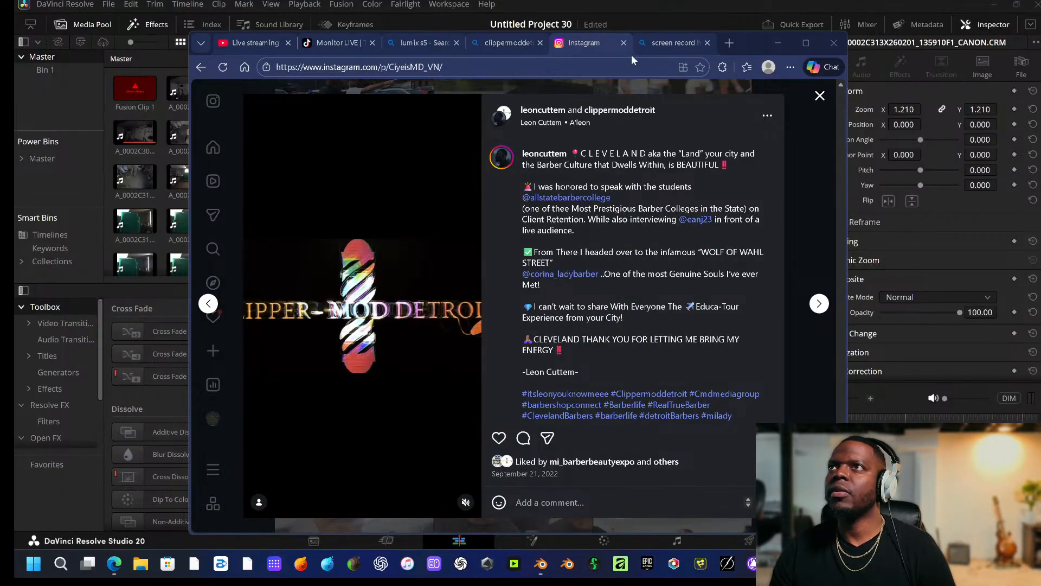
left_click(490, 24)
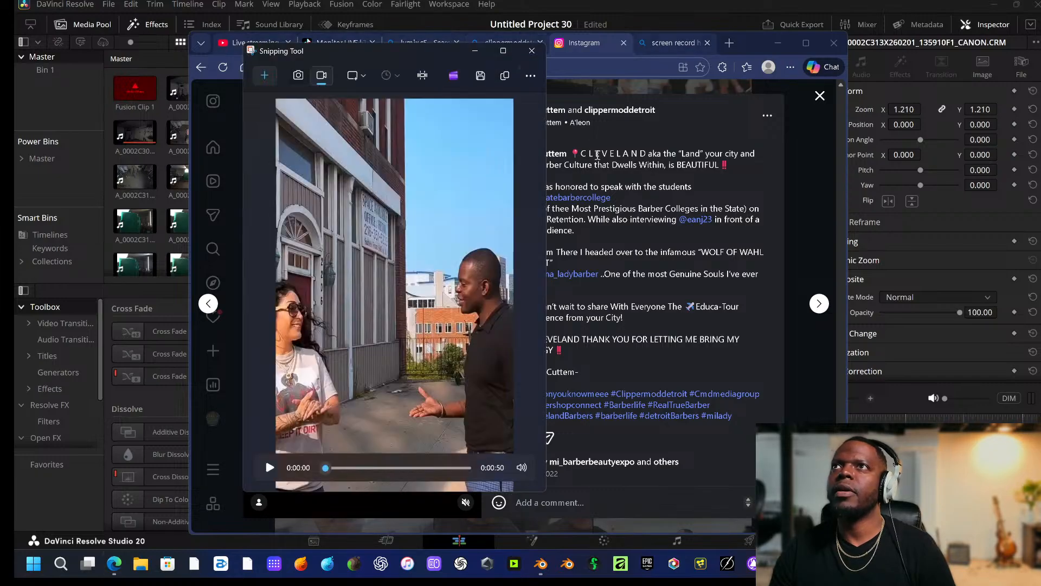
left_click(481, 76)
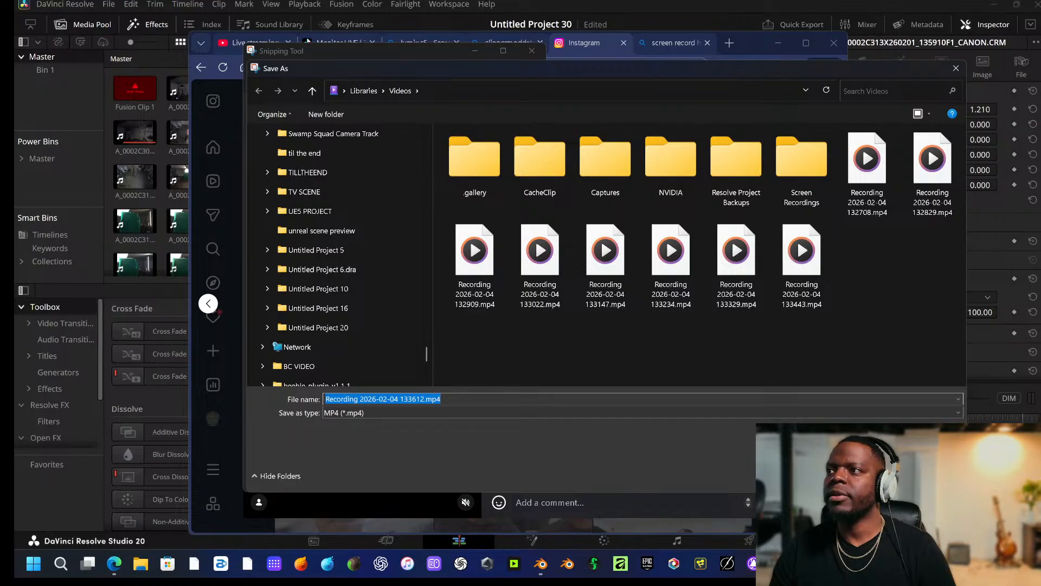
key("Return")
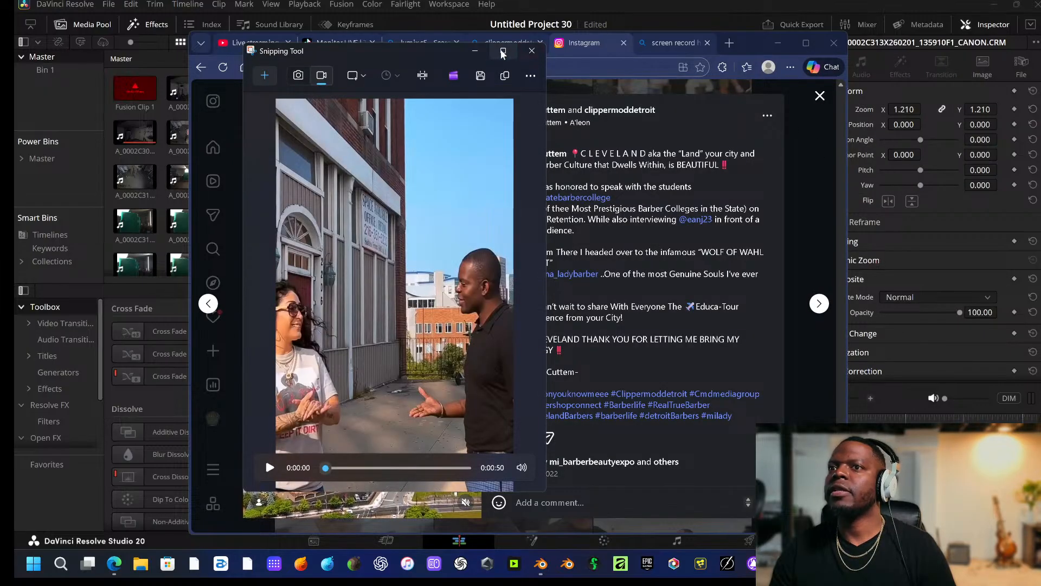
left_click(531, 51)
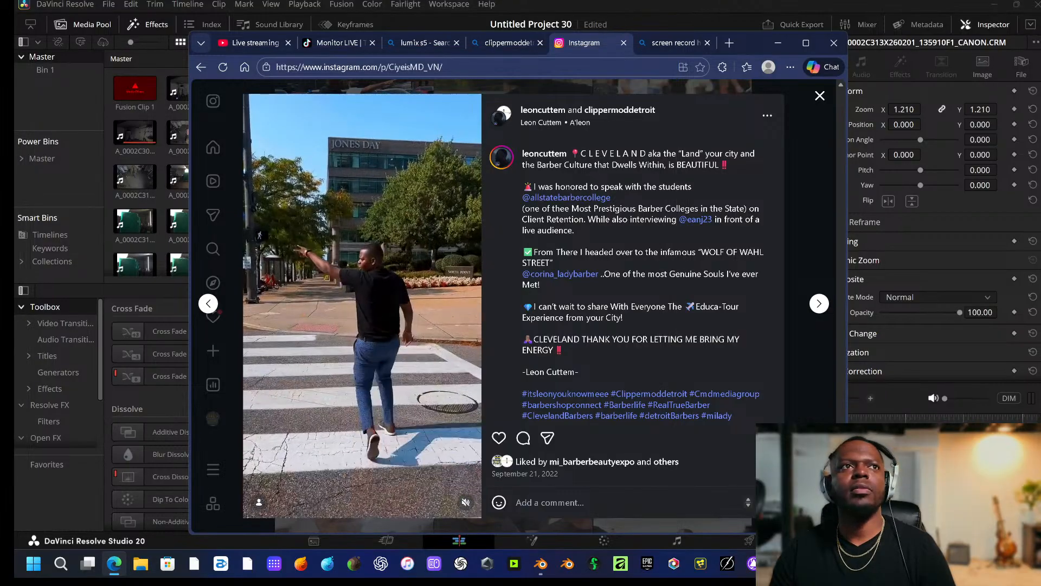
Clear away the browser, the Snipping Tool and DaVinci Resolve to return to the Blender television scene.
left_click(777, 42)
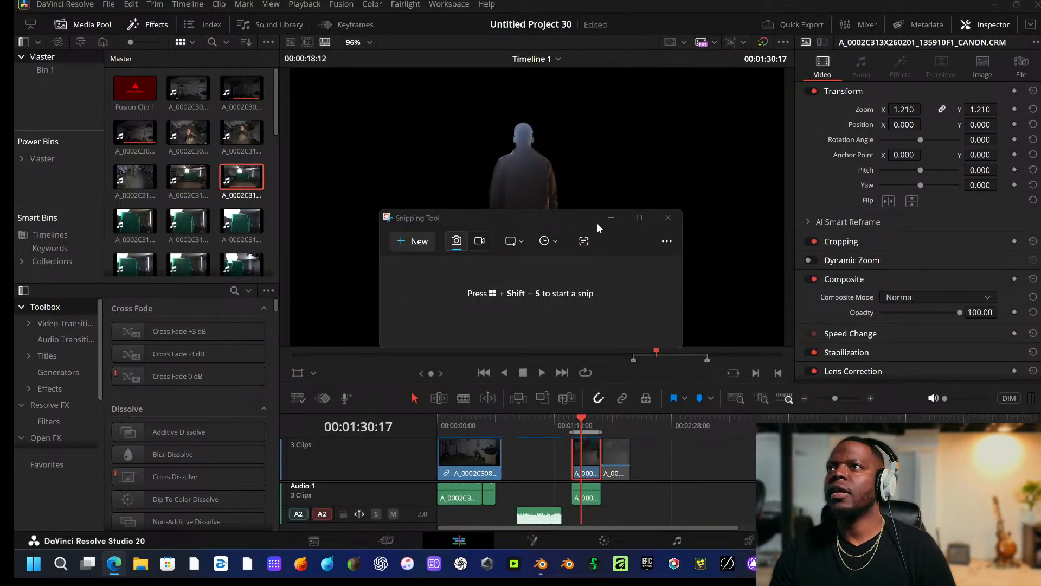
left_click(668, 219)
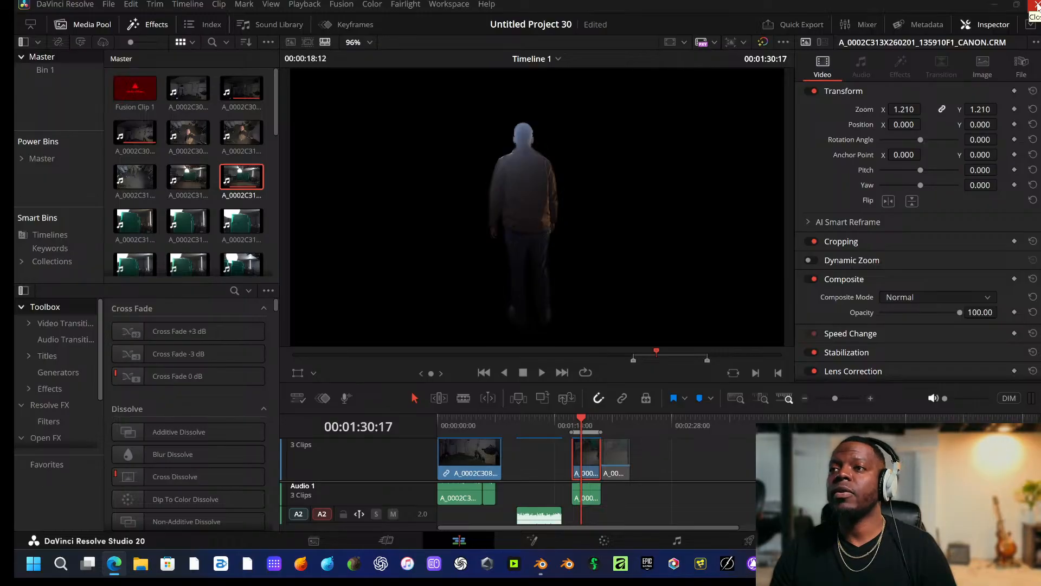
left_click(994, 5)
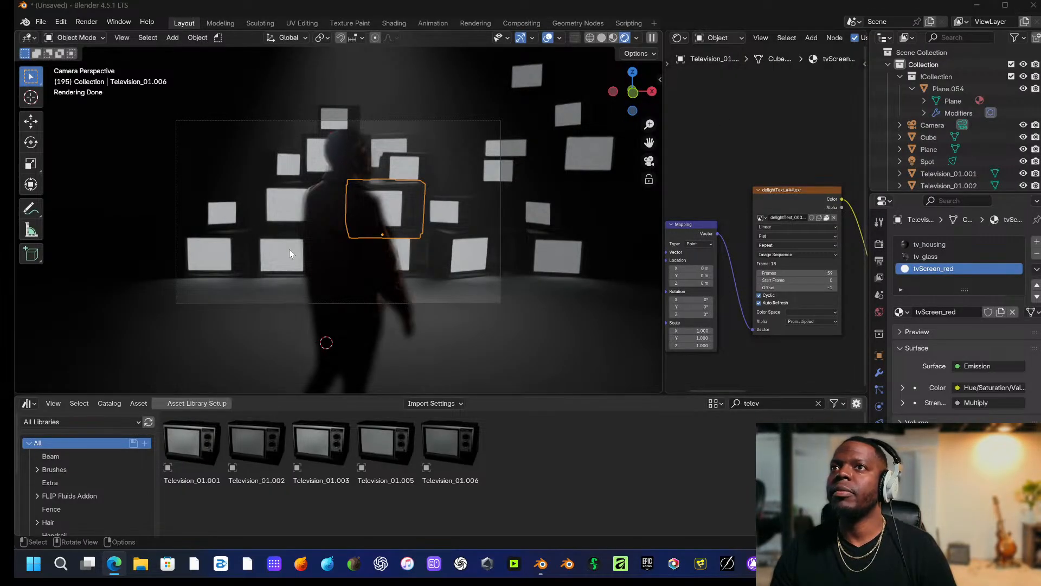
middle_click_drag(750, 185, 746, 169)
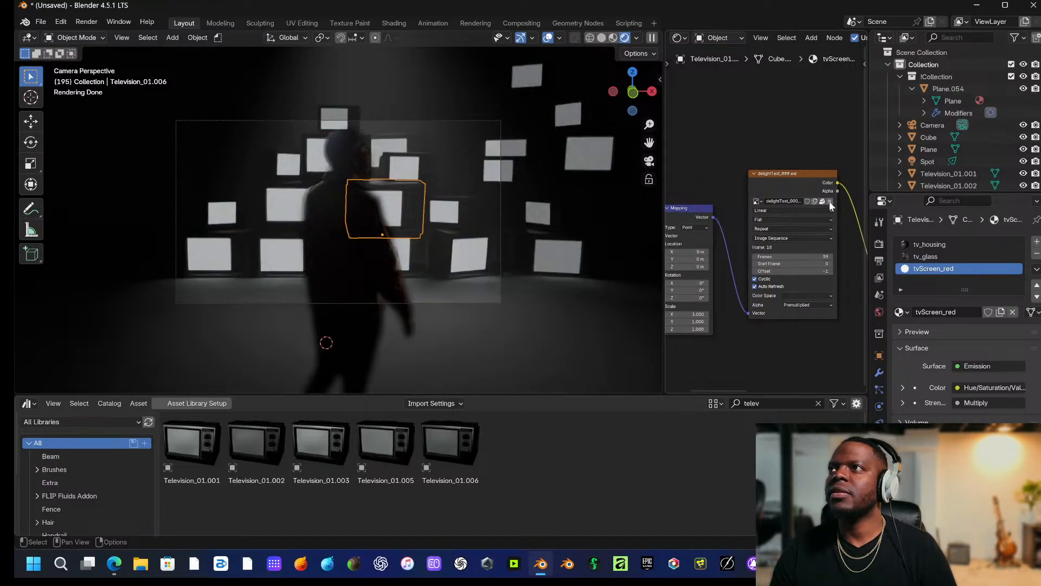
left_click(829, 201)
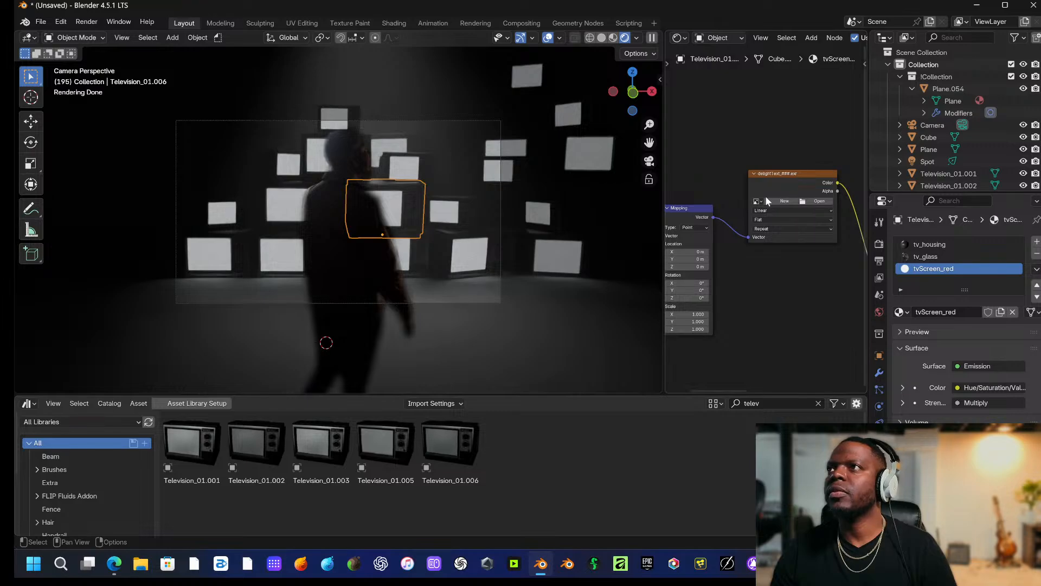
left_click(759, 200)
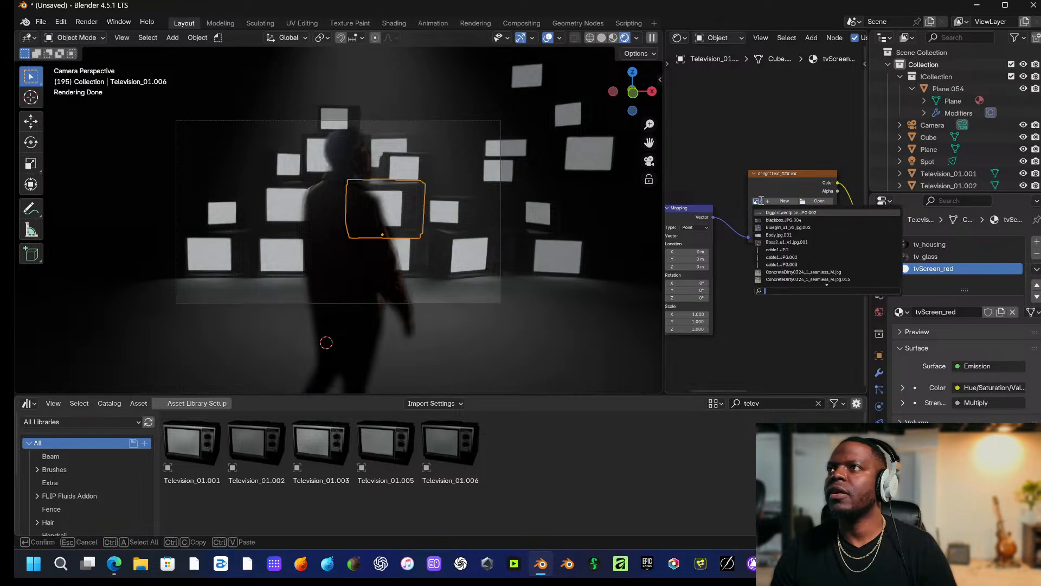
left_click(818, 201)
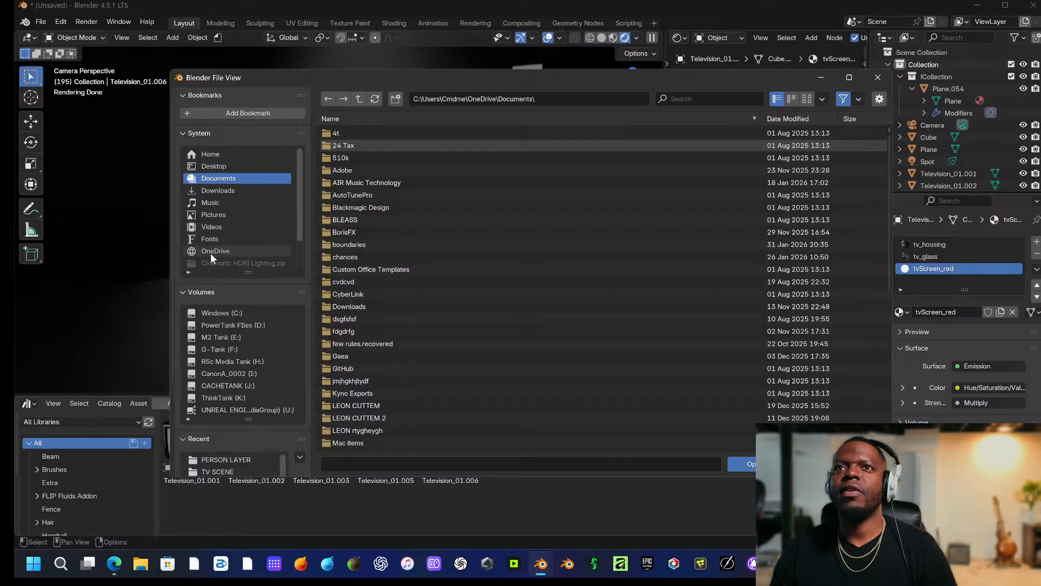
left_click(223, 226)
left_click(390, 207)
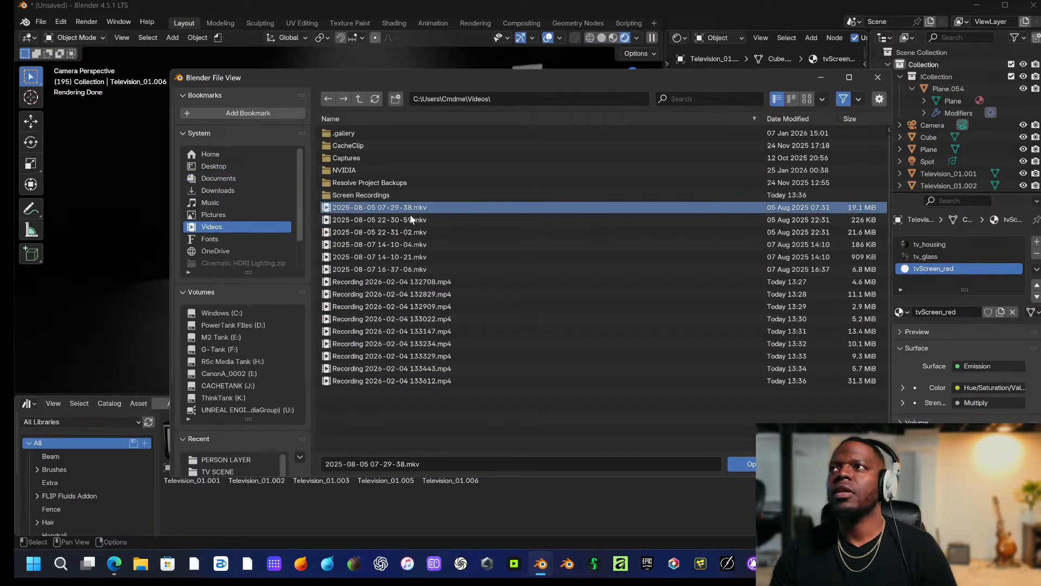
left_click(751, 464)
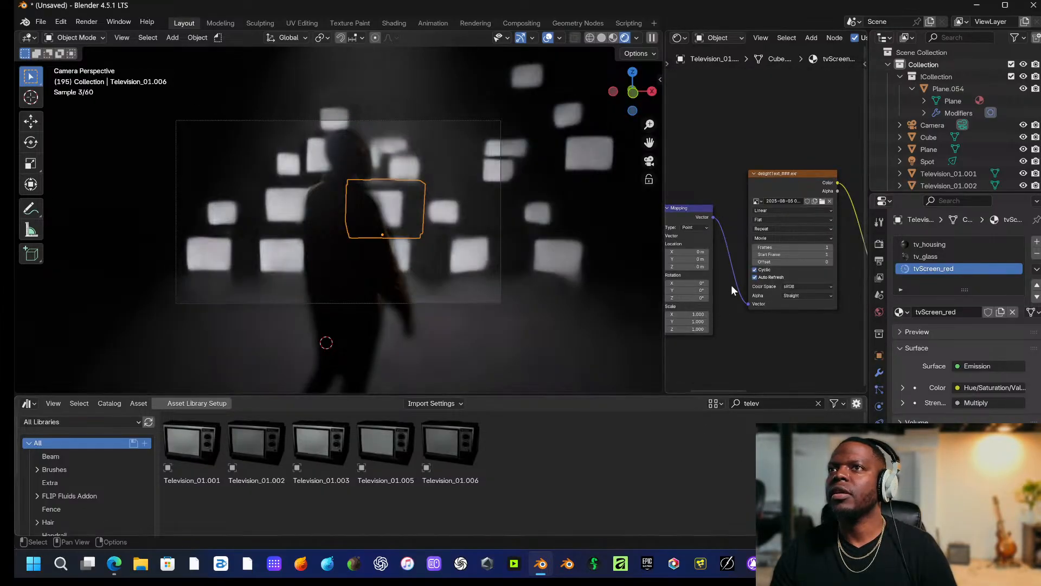
Unlink and move aside the Color Ramp, and connect the image texture's color directly to the Hue/Saturation/Value node's color input.
middle_click_drag(695, 282, 674, 286)
middle_click_drag(751, 293, 672, 301)
left_click_drag(847, 275, 834, 269)
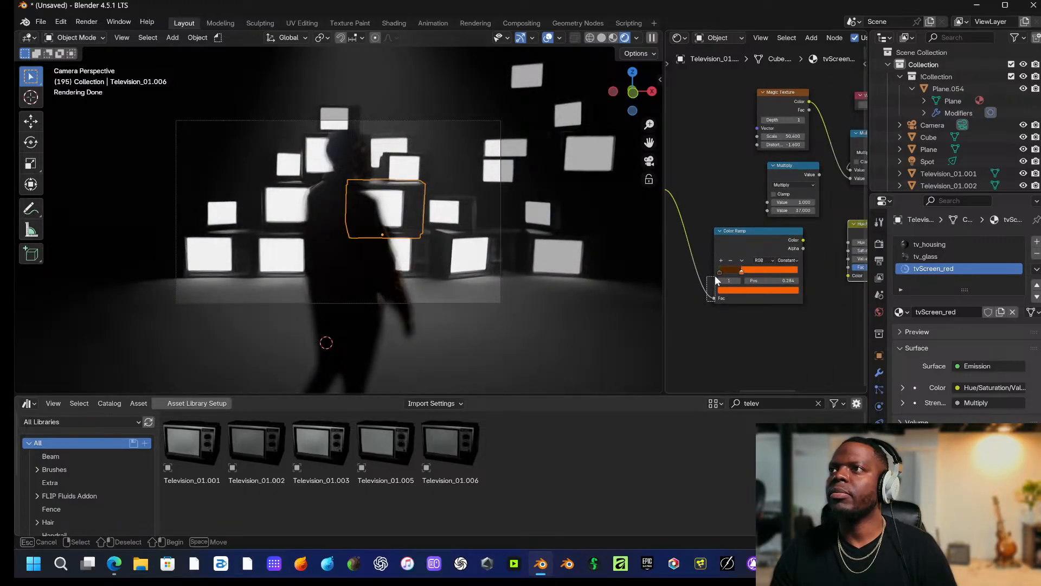
left_click_drag(715, 297, 845, 278)
middle_click_drag(750, 240, 771, 255)
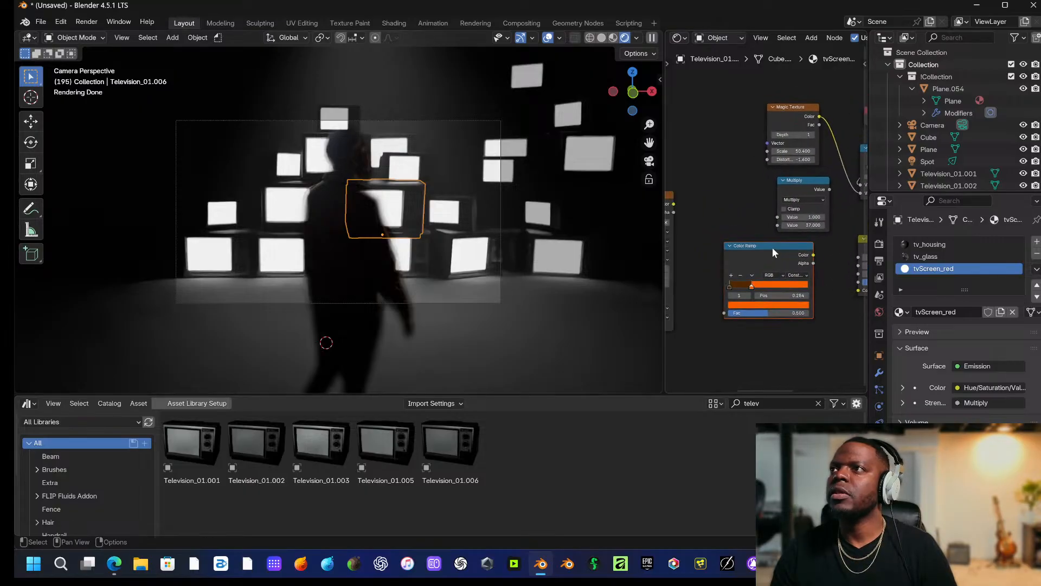
left_click_drag(769, 245, 747, 276)
left_click_drag(674, 204, 697, 216)
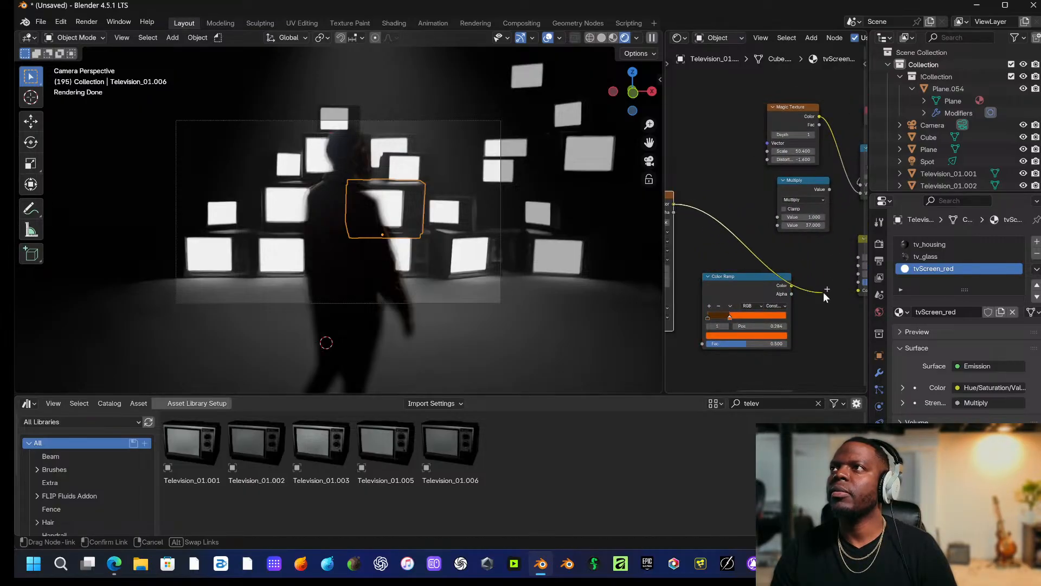
left_click_drag(823, 292, 770, 291)
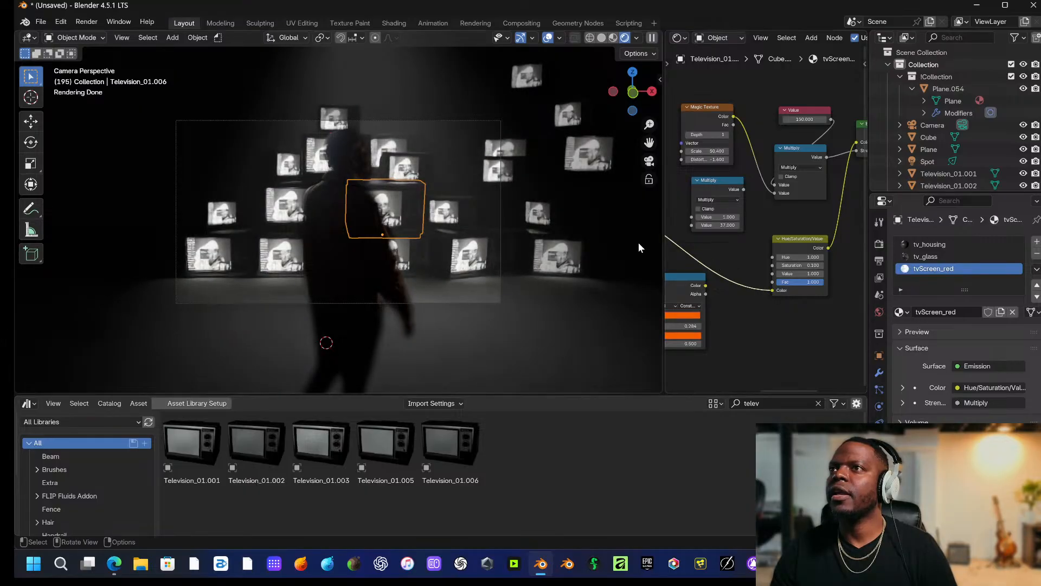
Play the animation briefly to check how the footage runs on the television screens.
scroll(532, 229, "up", 3)
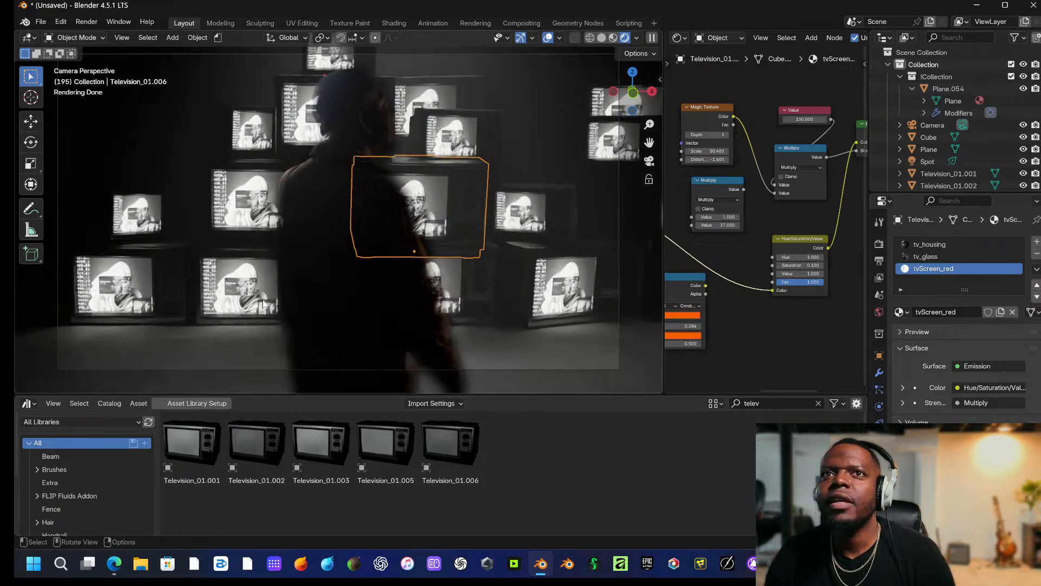
key("space")
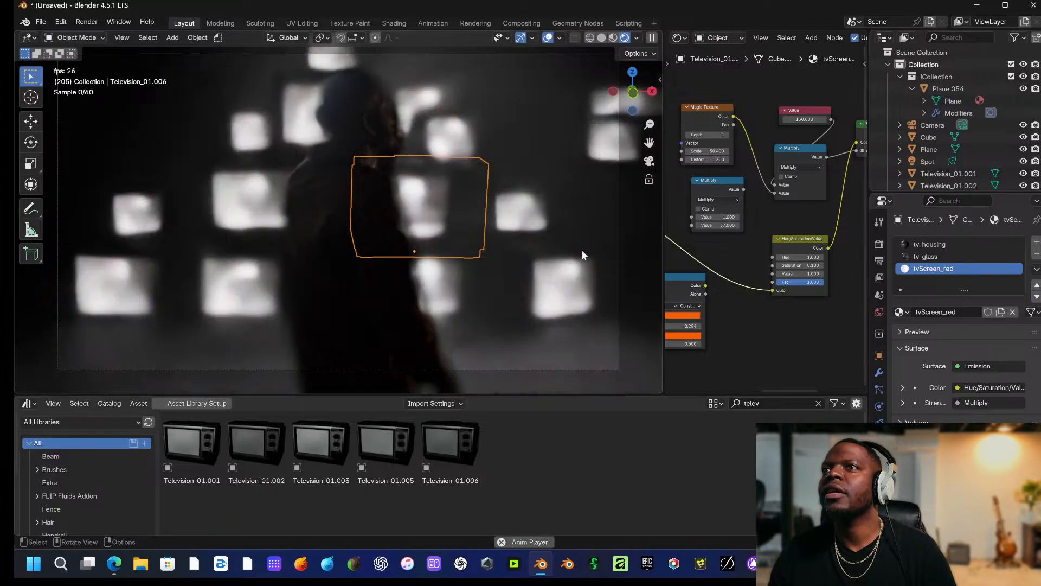
key("space")
Set the image texture node's extension to Clip and its movie frame count to 100.
middle_click_drag(706, 241, 835, 263)
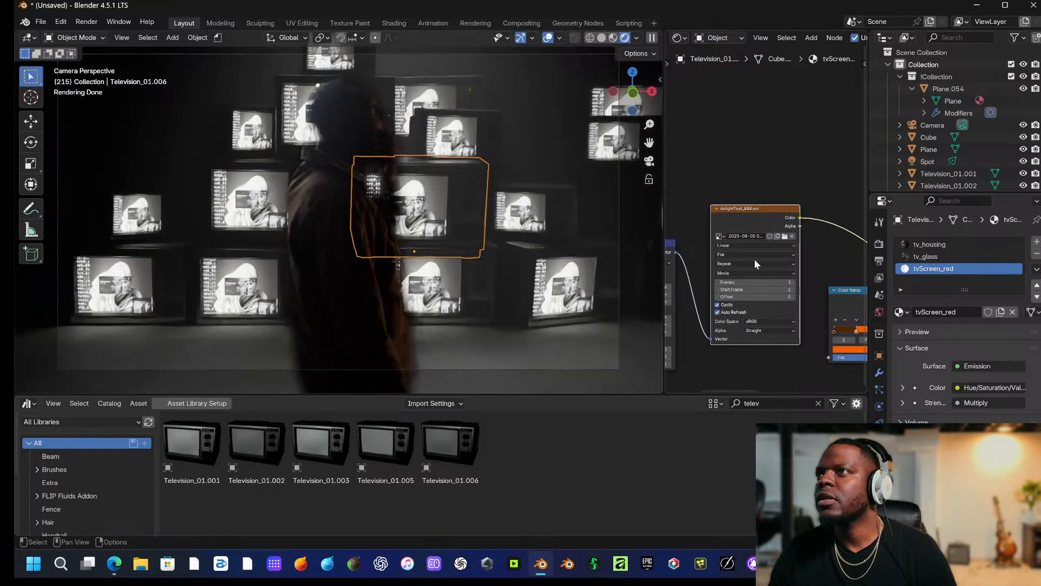
left_click(755, 264)
left_click(736, 297)
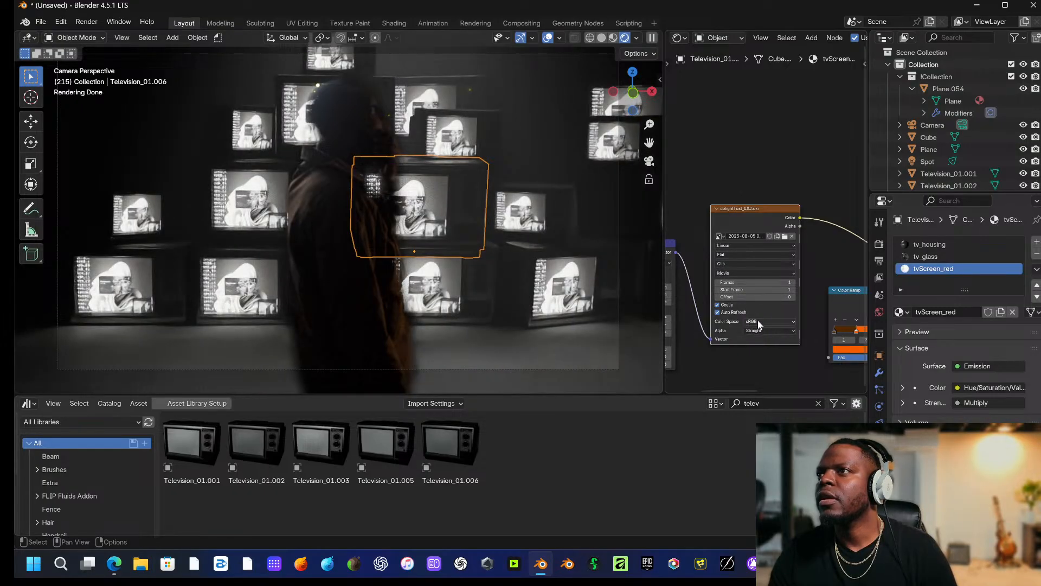
left_click(757, 320)
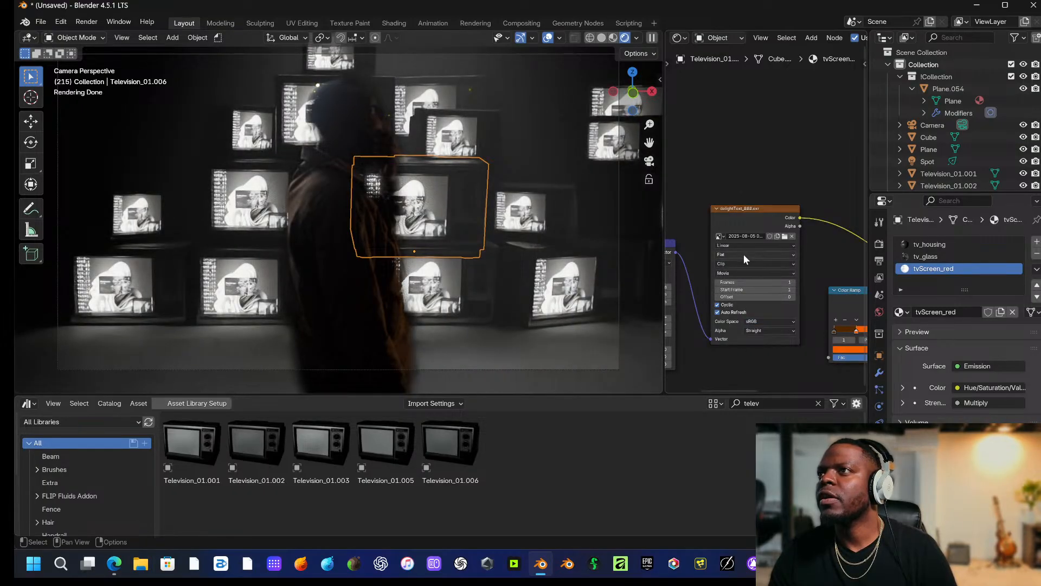
left_click_drag(735, 282, 797, 281)
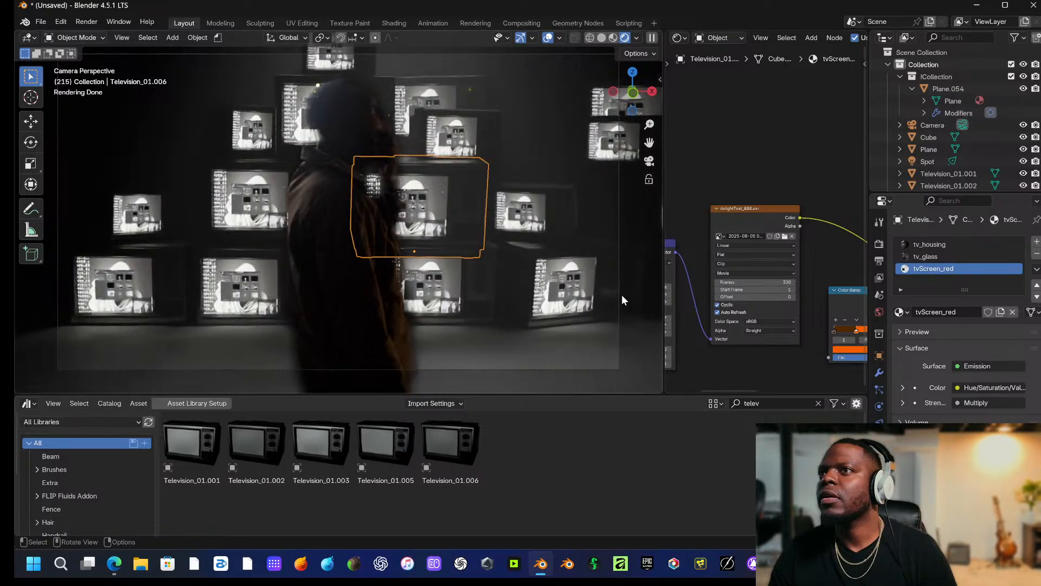
Swap the image texture's movie for Recording 2026-02-04 133612.mp4, the newest clip in the Videos folder.
left_click(791, 236)
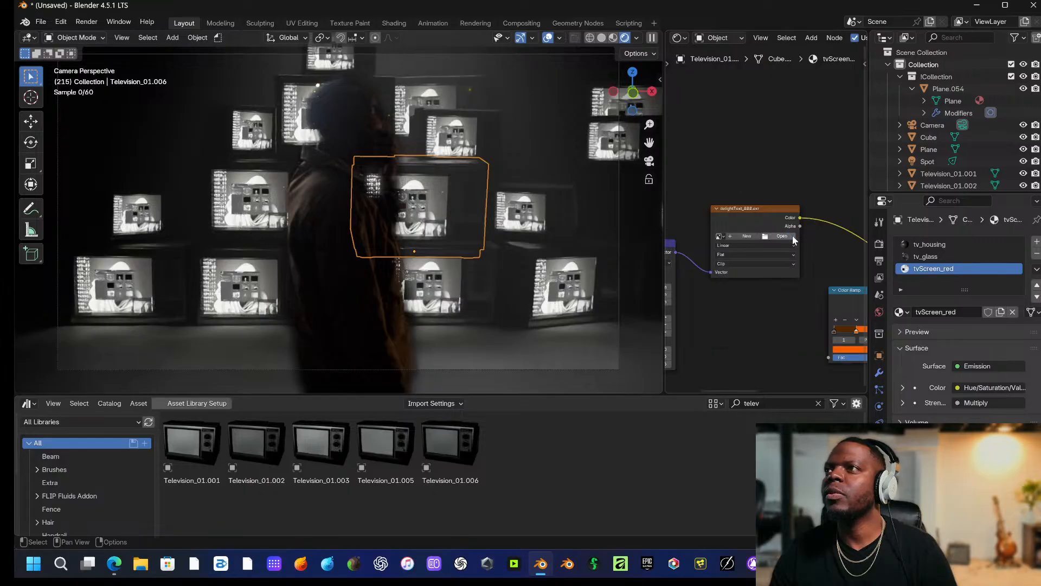
left_click(772, 235)
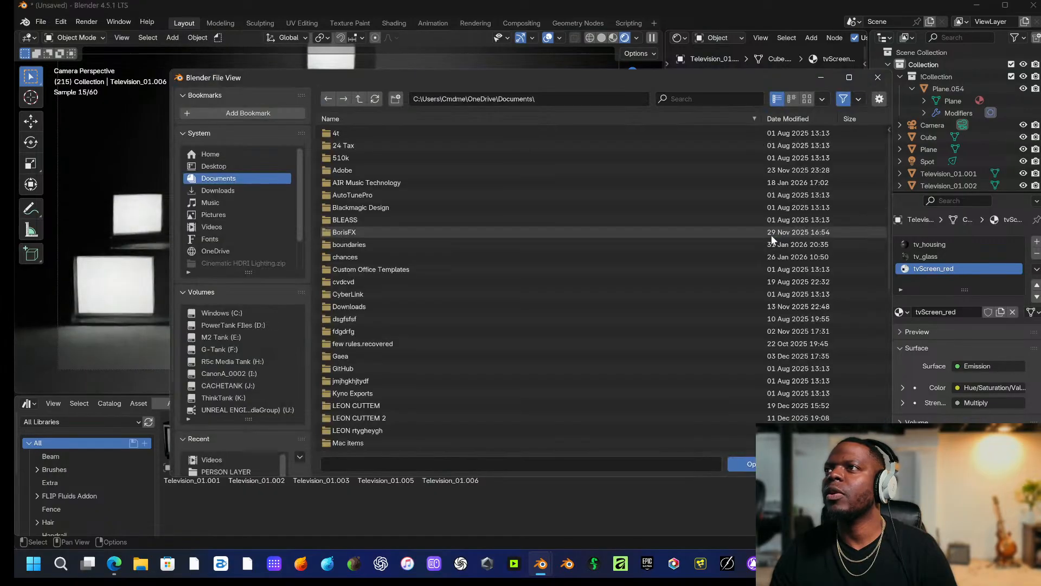
left_click(233, 227)
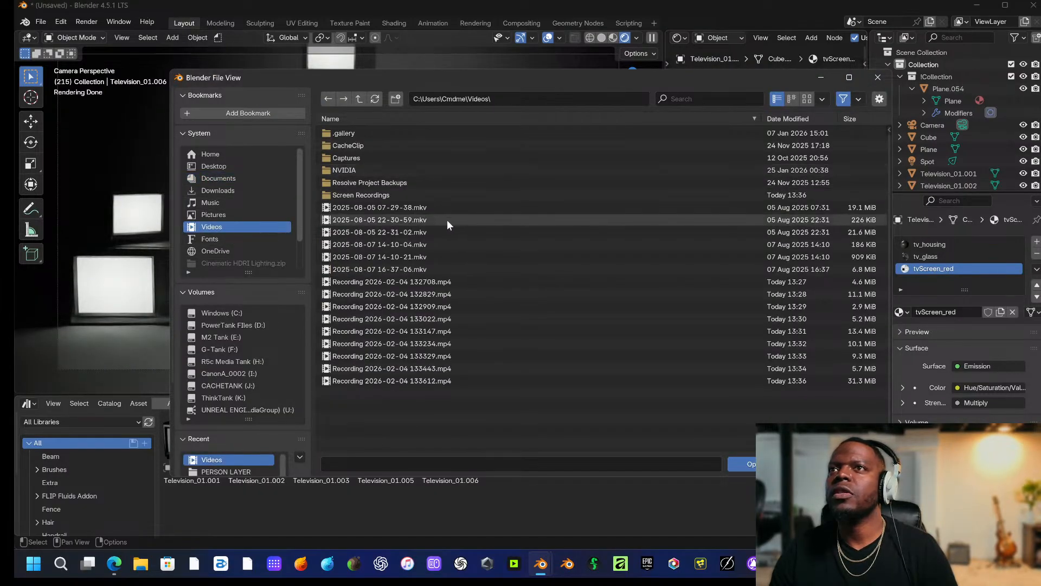
left_click(796, 118)
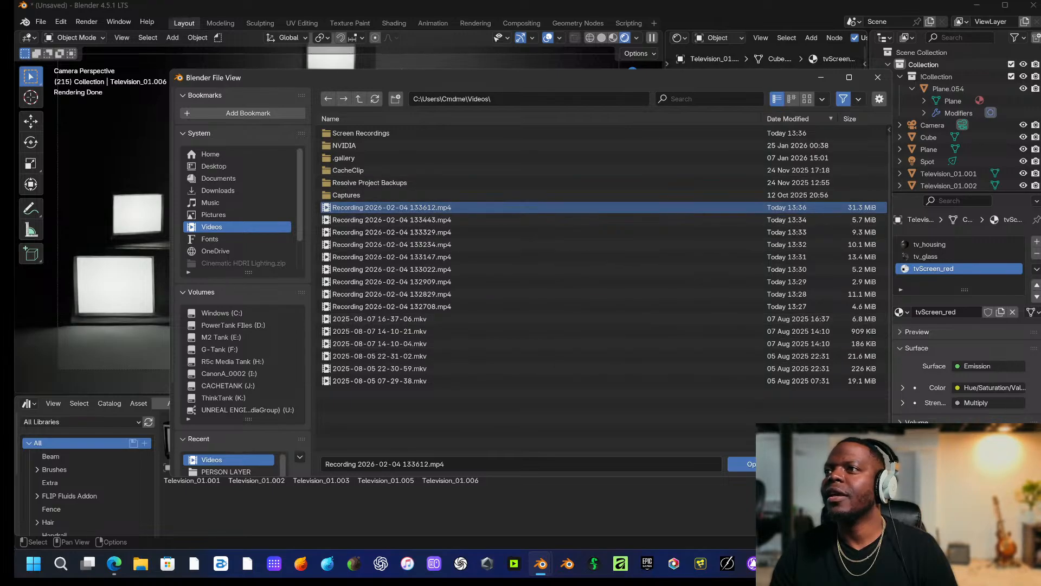
left_click(768, 464)
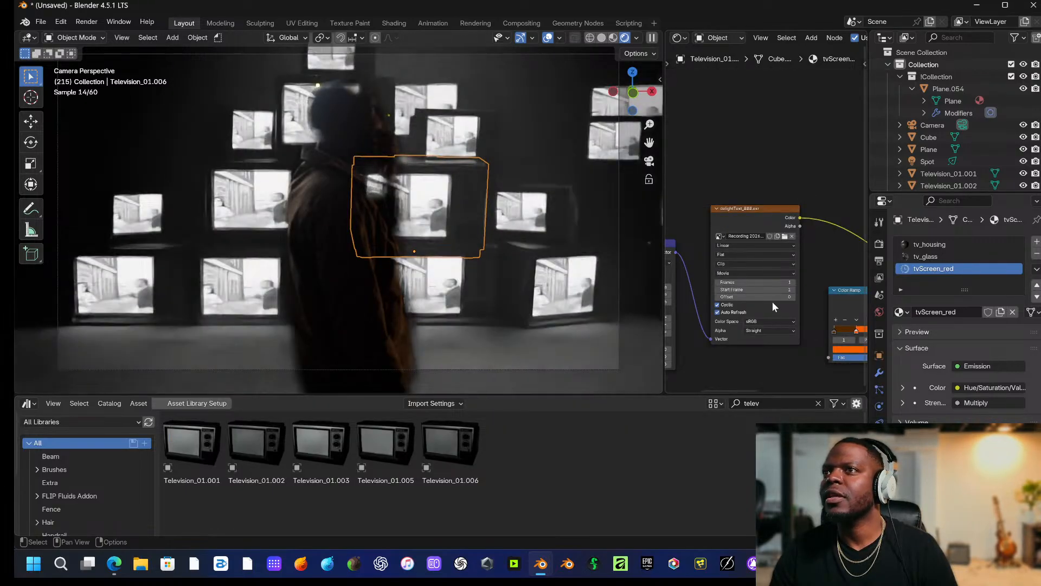
Raise the saturation in the Hue/Saturation/Value node to bring color into the television footage.
middle_click_drag(828, 239, 845, 277)
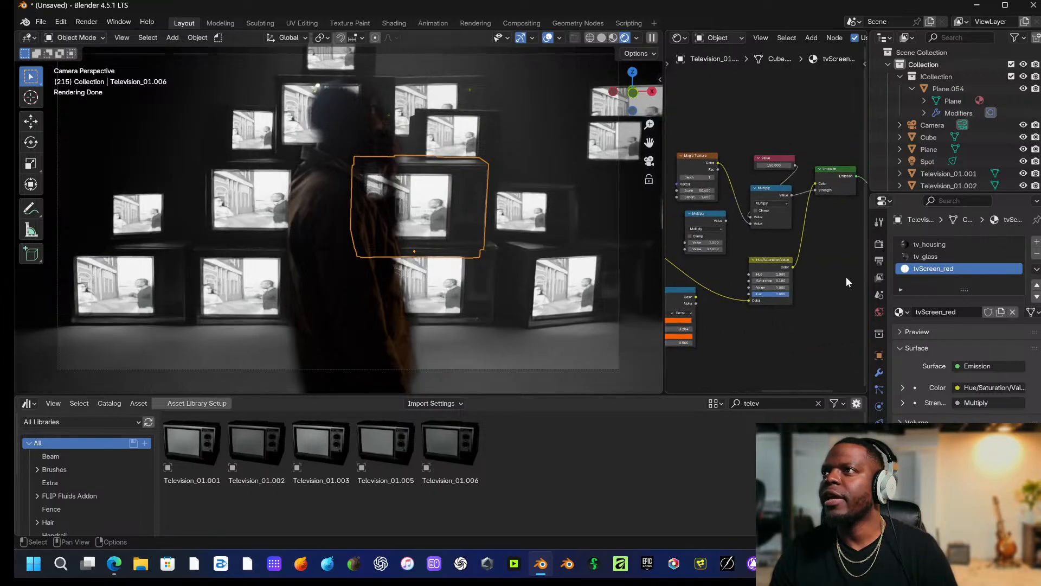
middle_click_drag(752, 323, 810, 304)
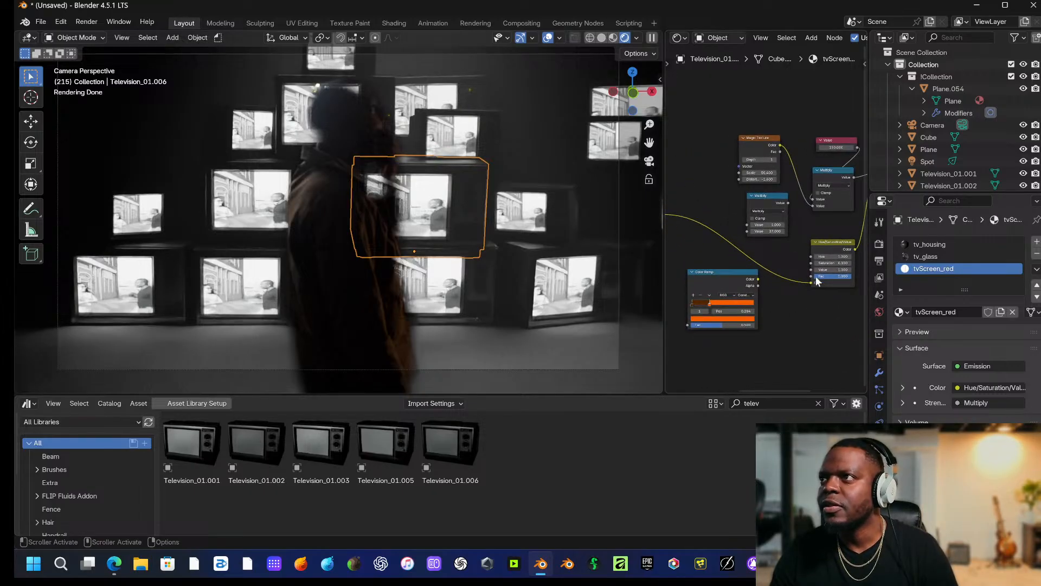
mouse_move(824, 264)
left_mouse_down()
mouse_move(867, 263)
mouse_move(775, 257)
mouse_move(846, 270)
mouse_move(816, 264)
left_mouse_up()
left_click(824, 257)
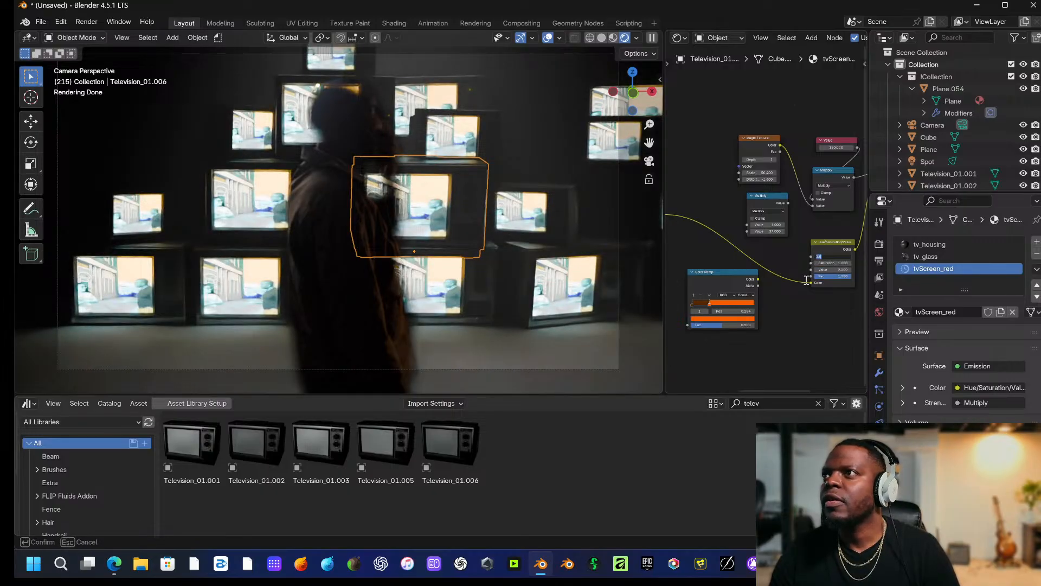
left_click(818, 281)
Route the recording's color through the Color Ramp and link the ramp's output to the Hue/Saturation/Value color input.
left_click_drag(811, 283, 721, 320)
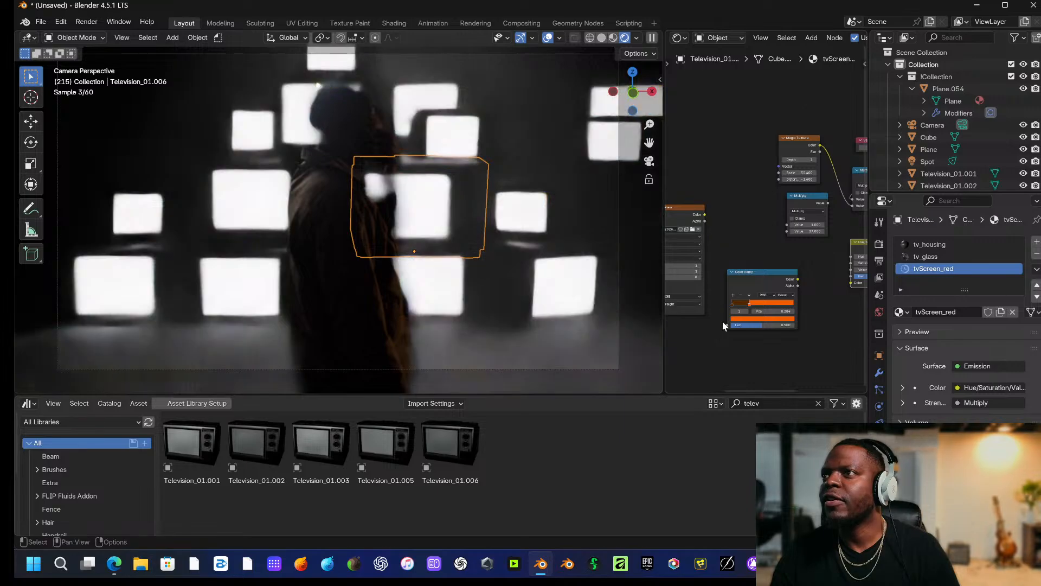
left_click_drag(705, 213, 727, 325)
left_click_drag(798, 280, 851, 282)
left_click(786, 283)
left_click_drag(764, 278, 816, 282)
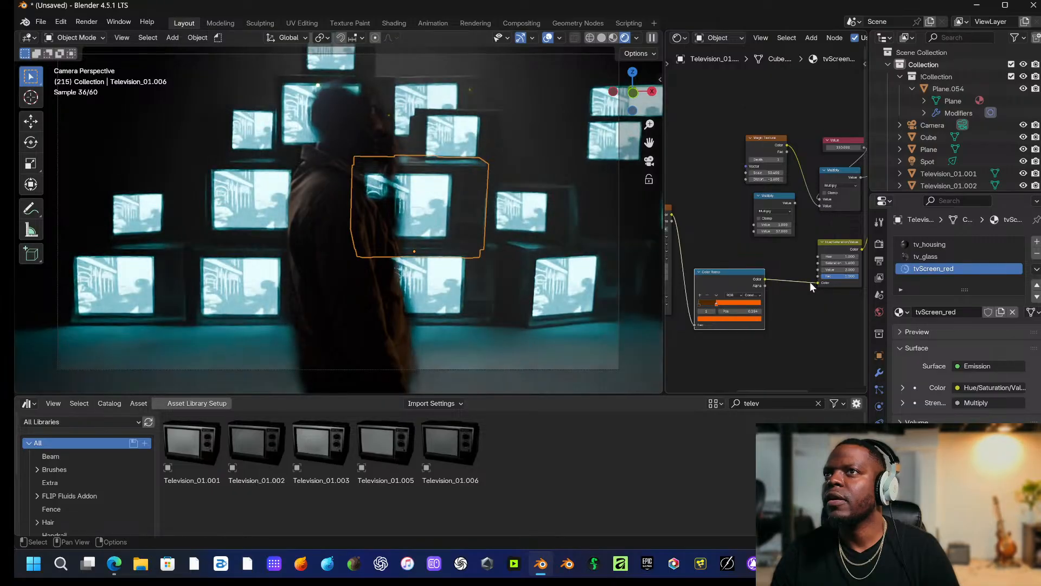
Move the Magic Texture and unlinked Multiply nodes away from the main node chain, and widen the shader editor.
middle_click_drag(809, 281, 708, 311)
scroll(565, 263, "down", 1)
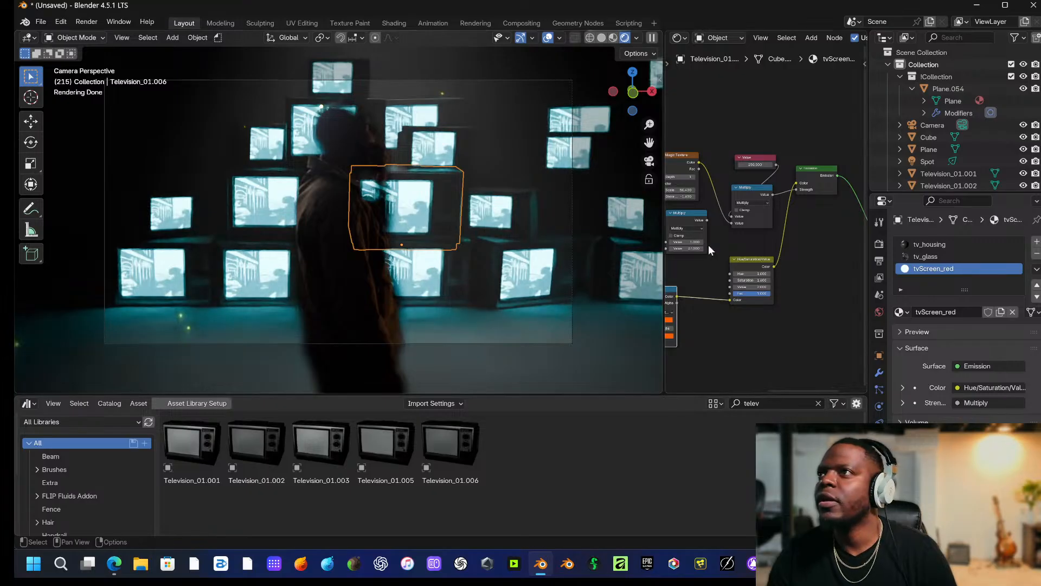
middle_click_drag(771, 245, 818, 209)
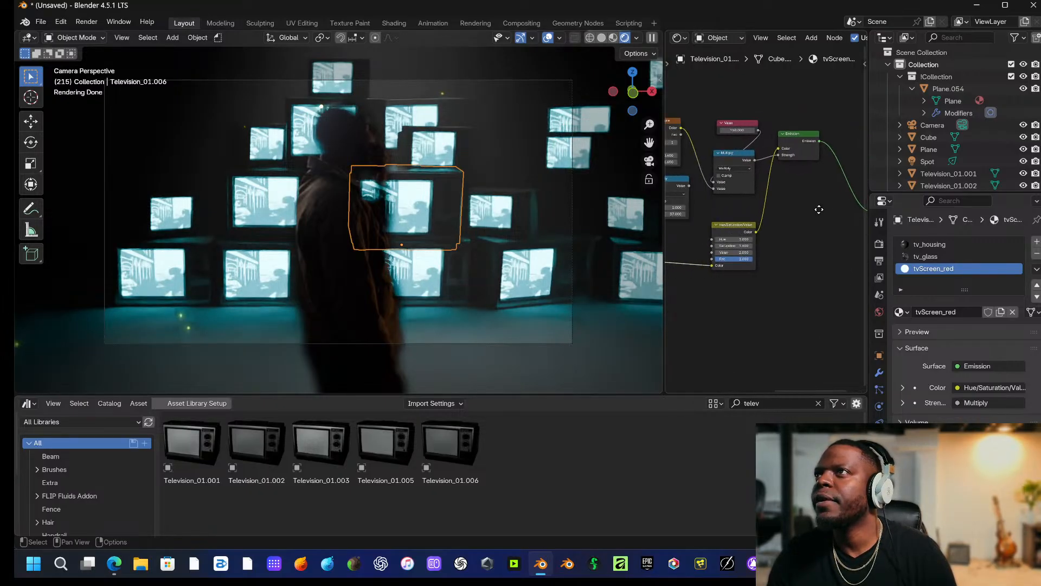
middle_click_drag(737, 149, 794, 183)
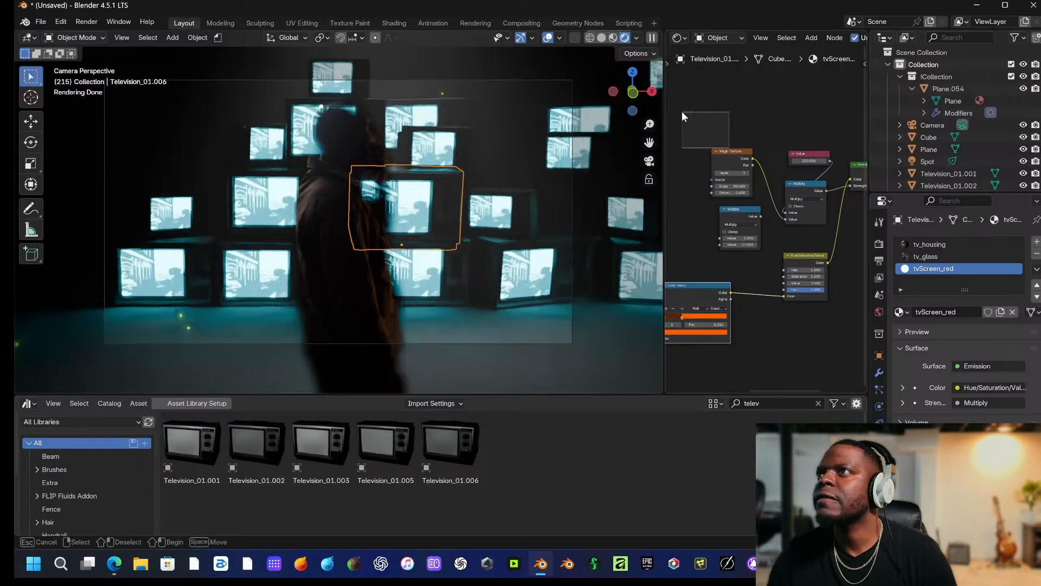
left_click_drag(726, 147, 669, 80)
middle_click_drag(761, 218, 740, 201)
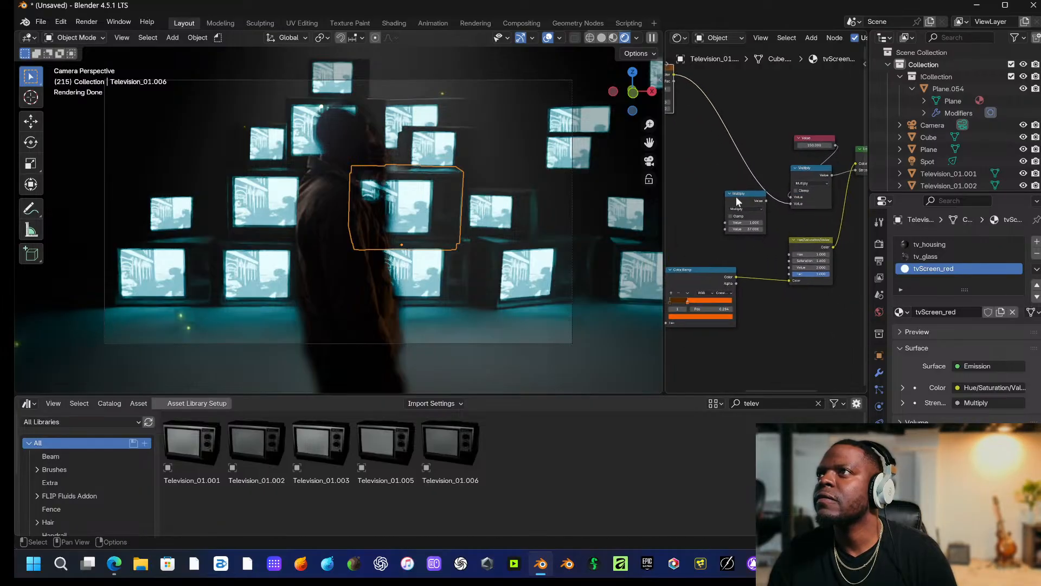
left_click_drag(737, 190, 688, 138)
middle_click_drag(733, 256, 850, 285)
middle_click_drag(761, 234, 836, 248)
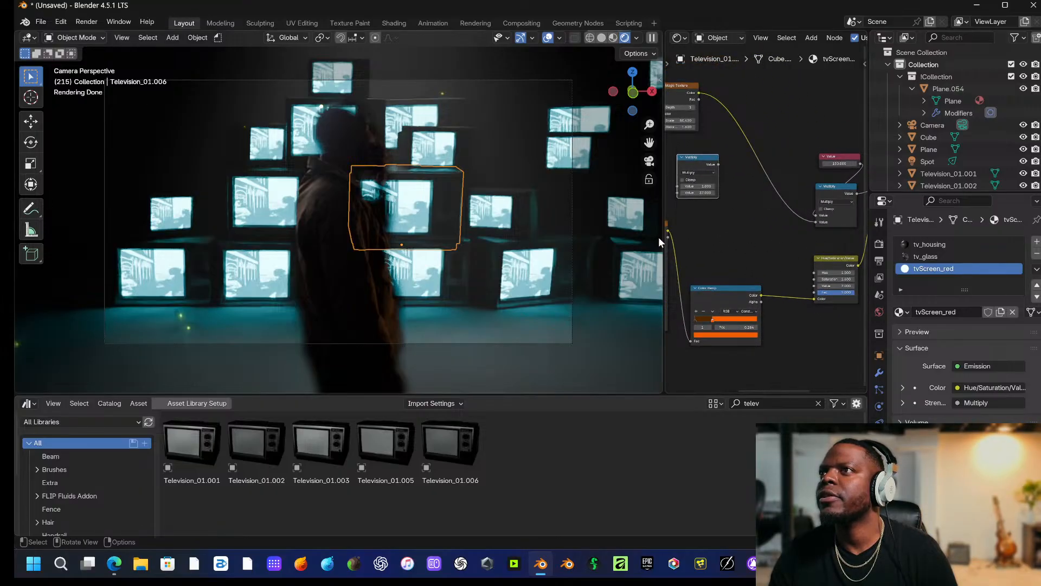
left_click_drag(666, 238, 504, 241)
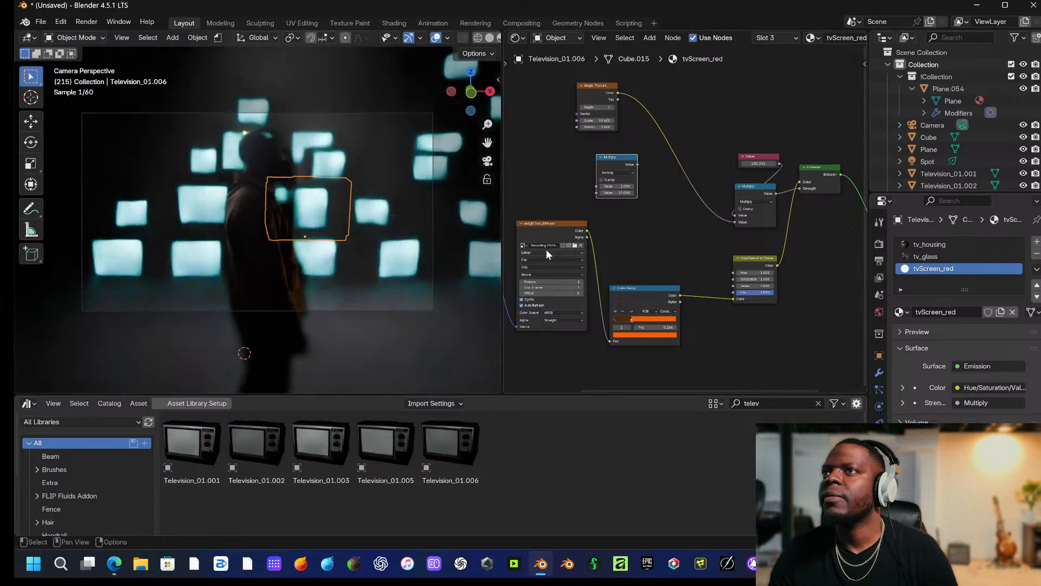
Unlink the Color Ramp and Hue/Saturation/Value nodes and connect the recording's image texture color directly to the Emission color.
scroll(638, 256, "down", 3)
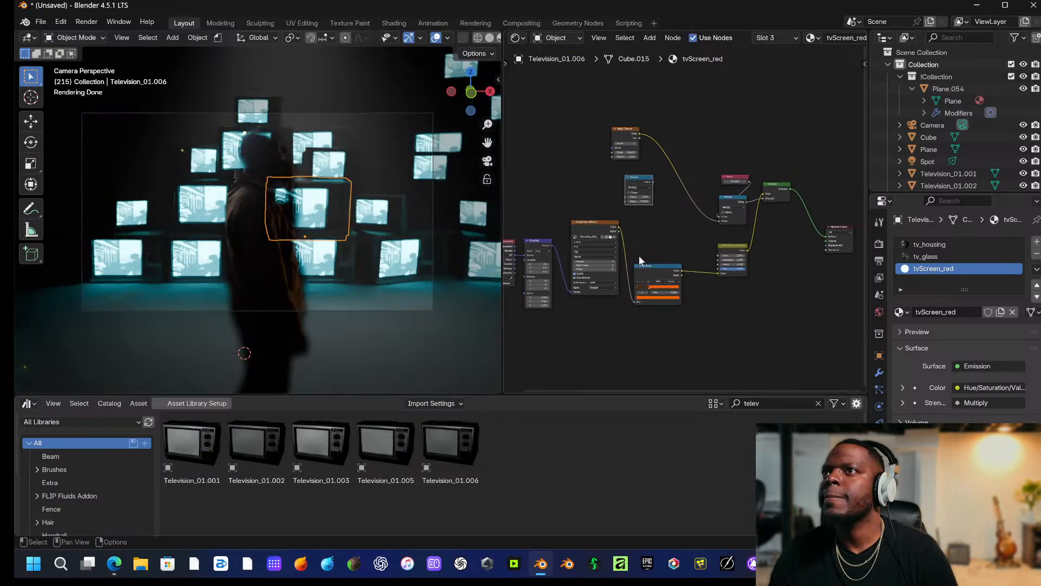
scroll(639, 256, "down", 5)
middle_click_drag(638, 256, 770, 180)
scroll(717, 260, "up", 15)
scroll(724, 271, "down", 2)
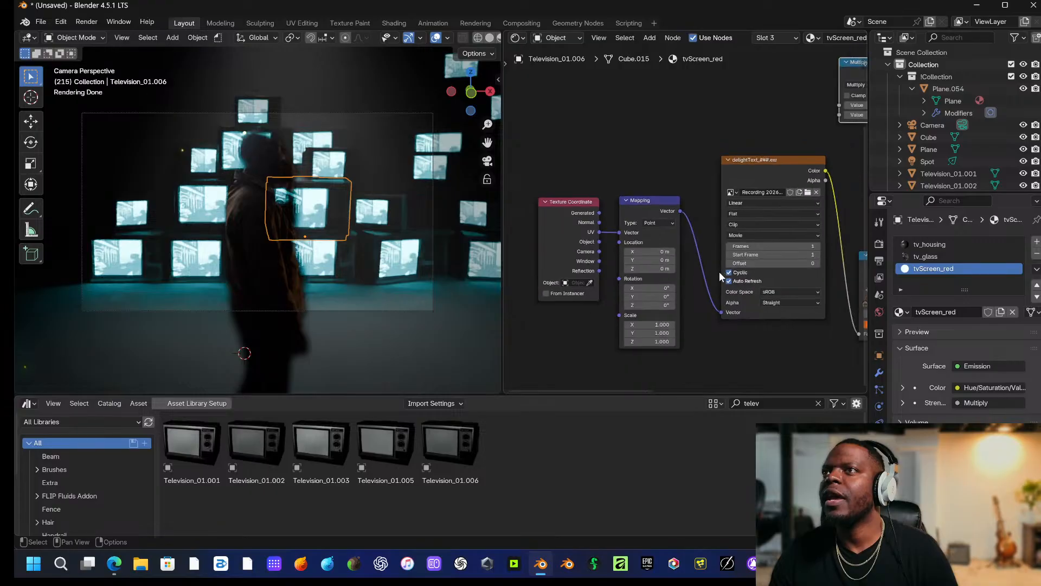
middle_click_drag(751, 267, 581, 311)
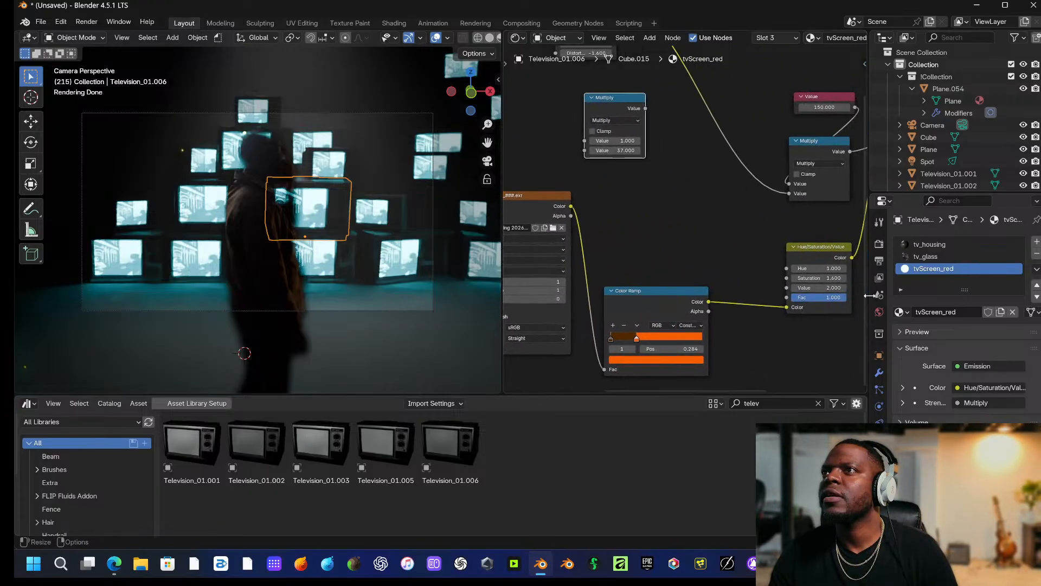
middle_click_drag(829, 248, 688, 242)
left_click_drag(549, 368, 669, 302)
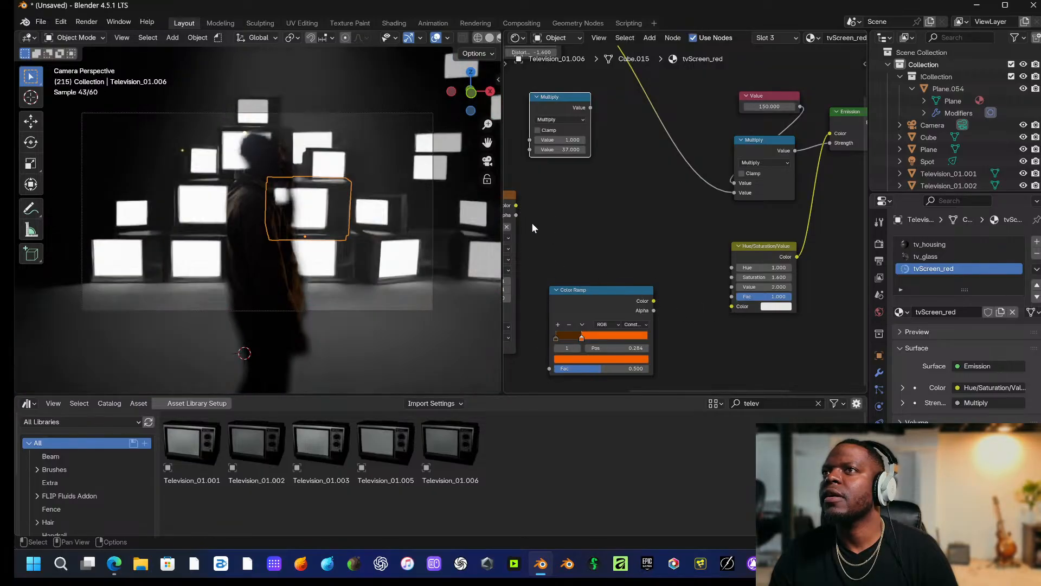
left_click_drag(517, 206, 826, 139)
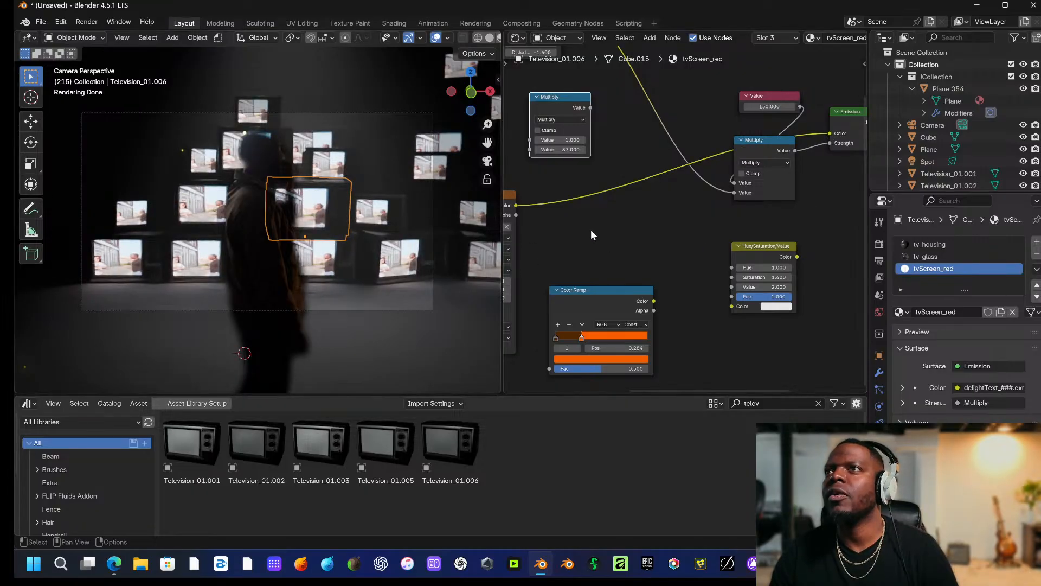
Move the recording's image texture node up beside the unlinked Multiply node and set its frame count to 158.
middle_click_drag(591, 229, 681, 231)
left_click_drag(558, 194, 593, 160)
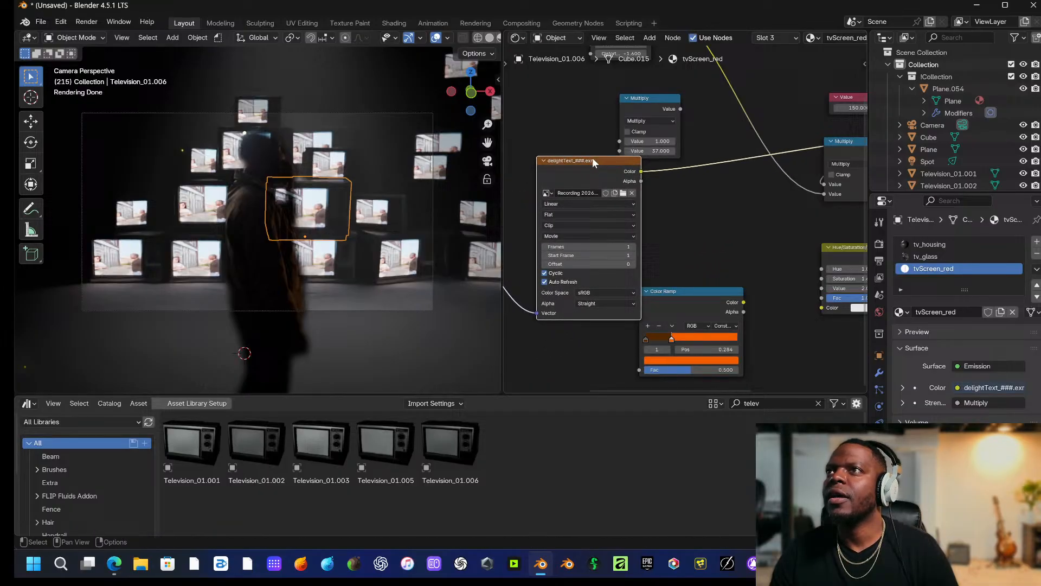
left_click(376, 211)
left_click(301, 211)
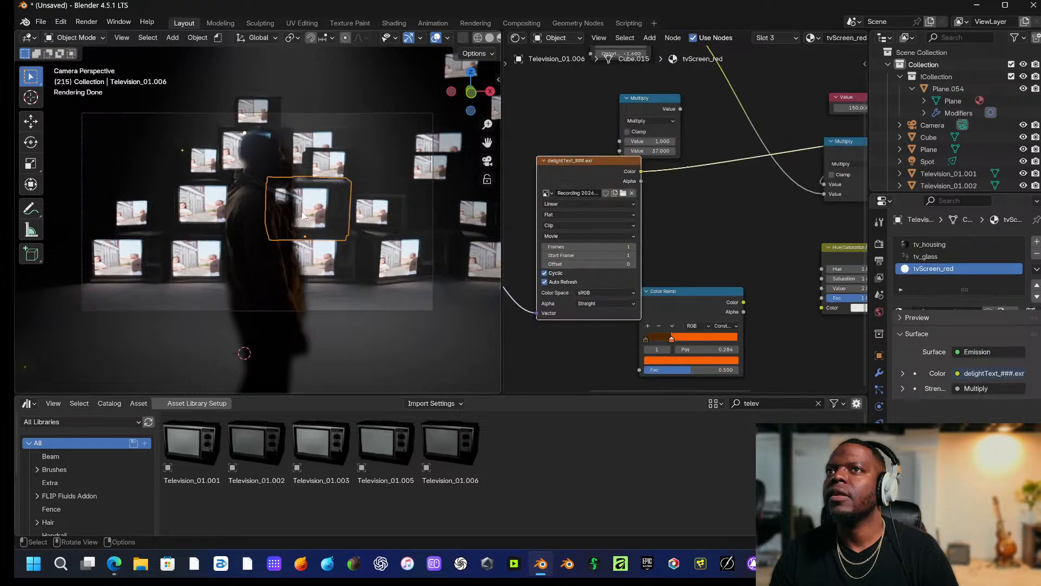
mouse_move(588, 247)
left_mouse_down()
mouse_move(623, 246)
mouse_move(577, 247)
mouse_move(591, 247)
left_mouse_up()
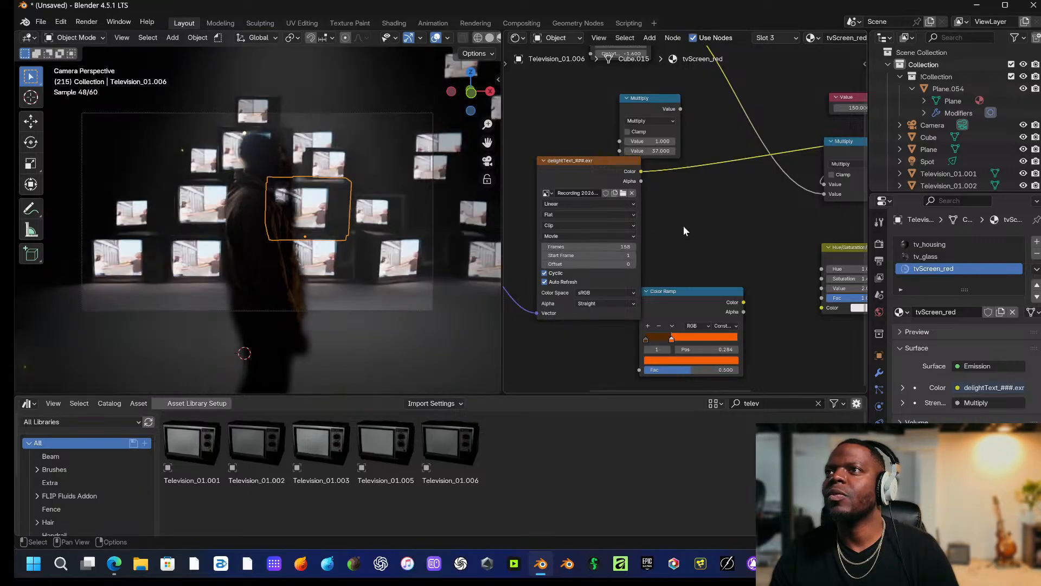
Select the smaller television just behind the figure's back, try unlinking the recording from its image texture, and undo that.
left_click(372, 215)
left_click(372, 215)
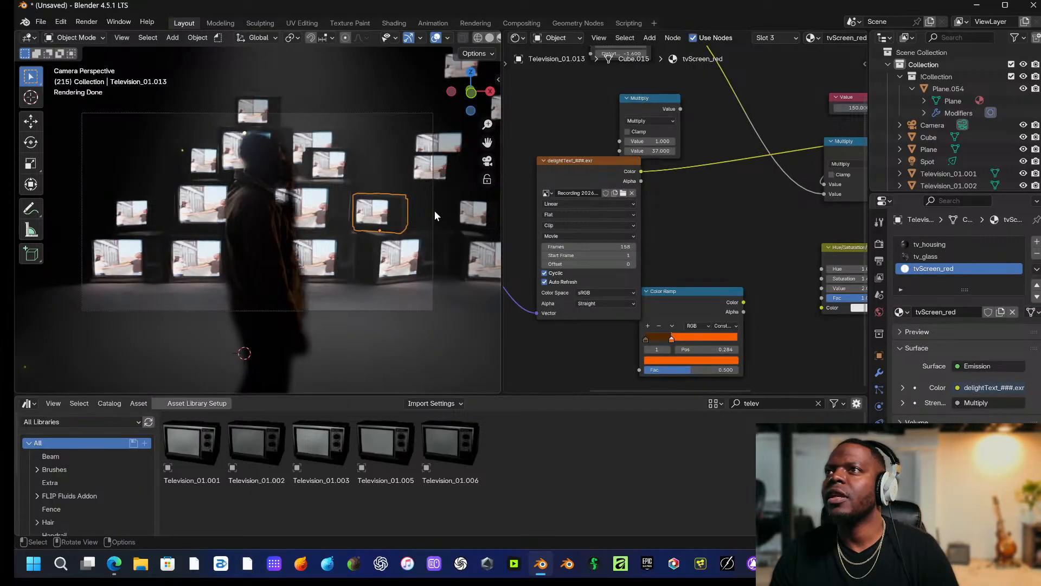
left_click(631, 194)
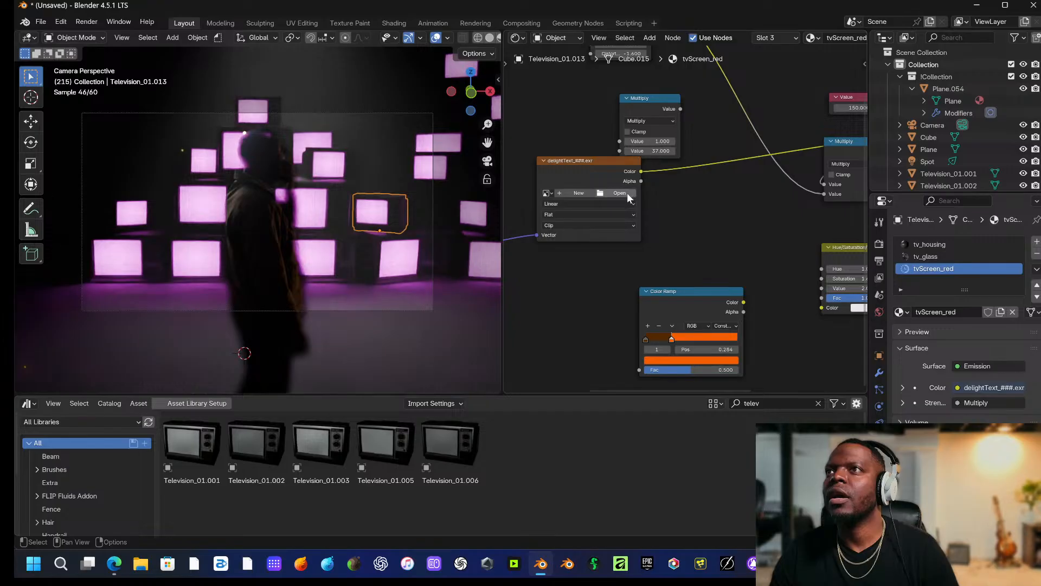
key("ctrl+z")
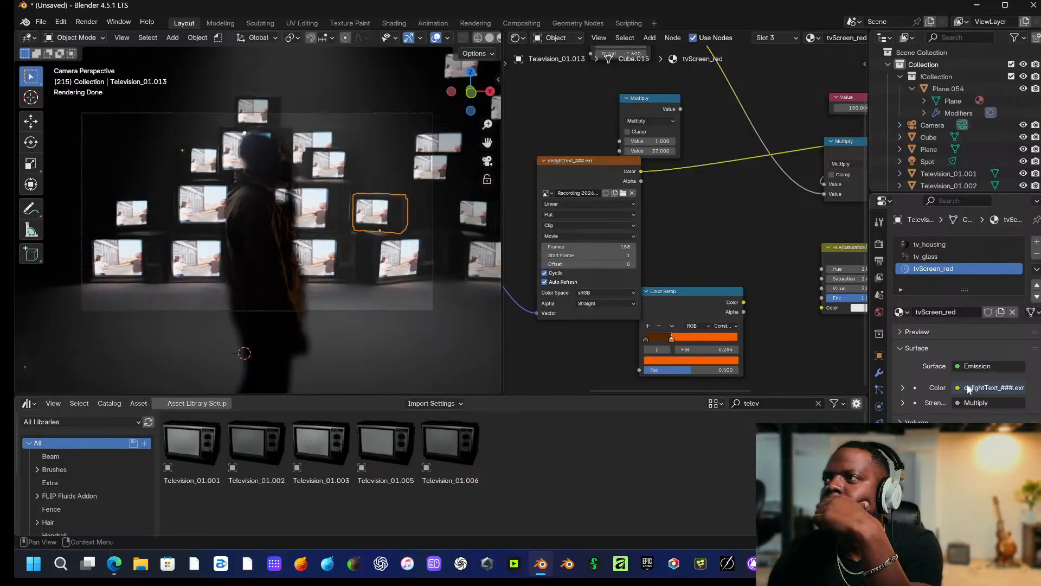
Disconnect the recording's image texture from the Emission color input.
scroll(954, 325, "down", 1)
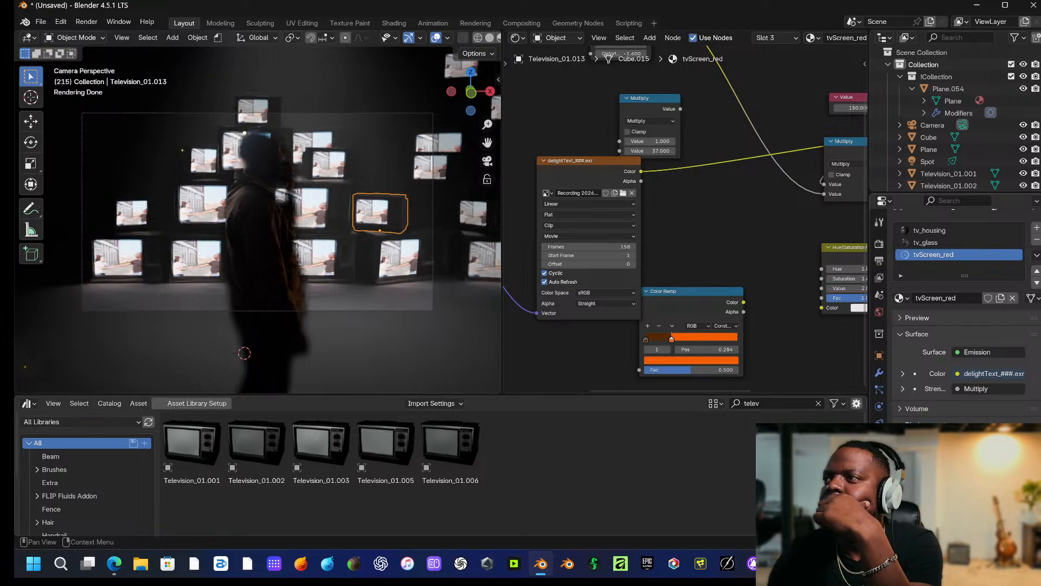
scroll(960, 304, "down", 5)
scroll(960, 304, "up", 8)
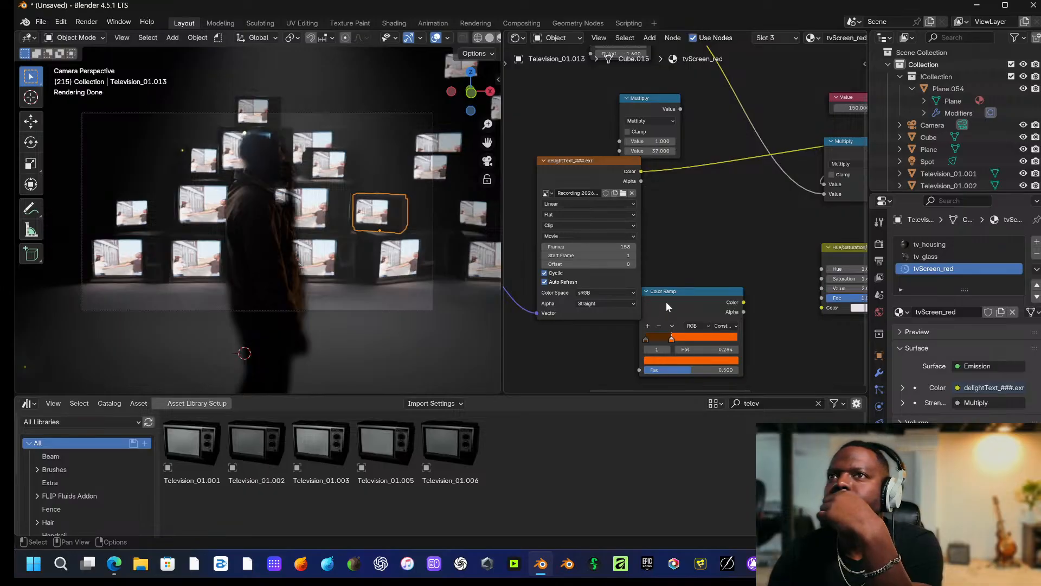
middle_click_drag(747, 207, 827, 220)
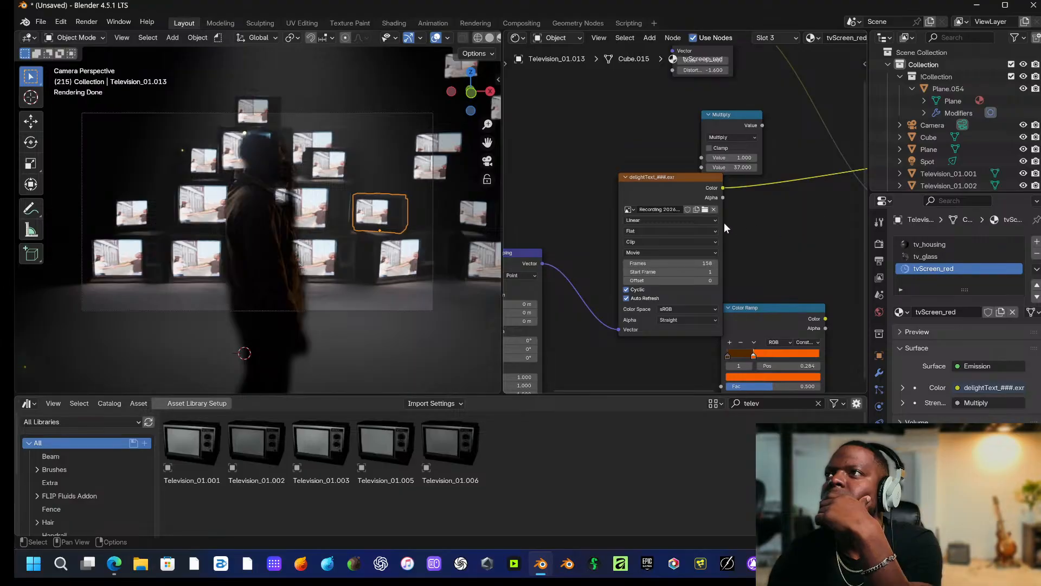
middle_click_drag(724, 223, 731, 242)
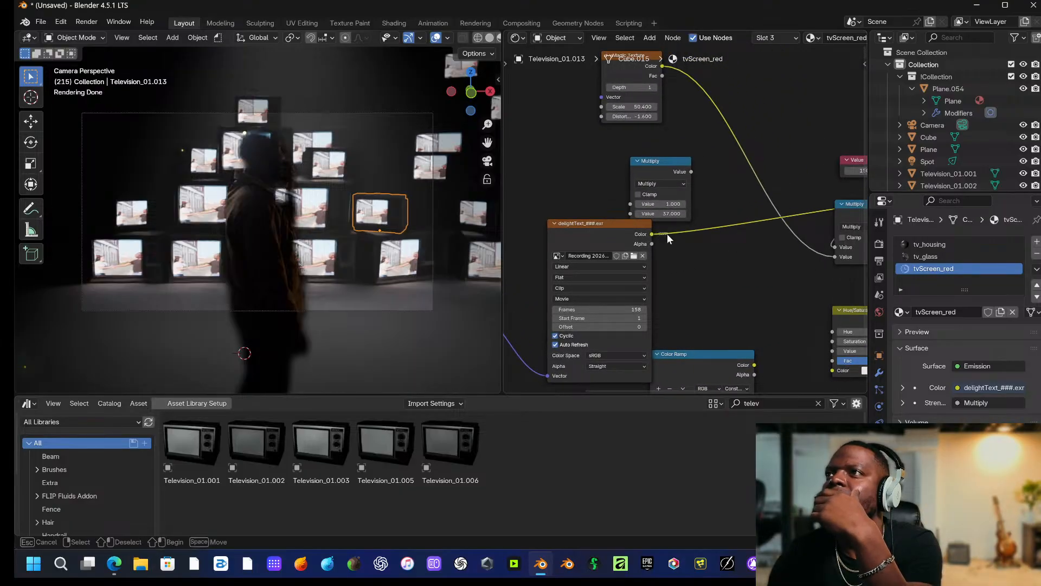
middle_click_drag(853, 206, 724, 230)
left_click_drag(801, 222, 659, 239)
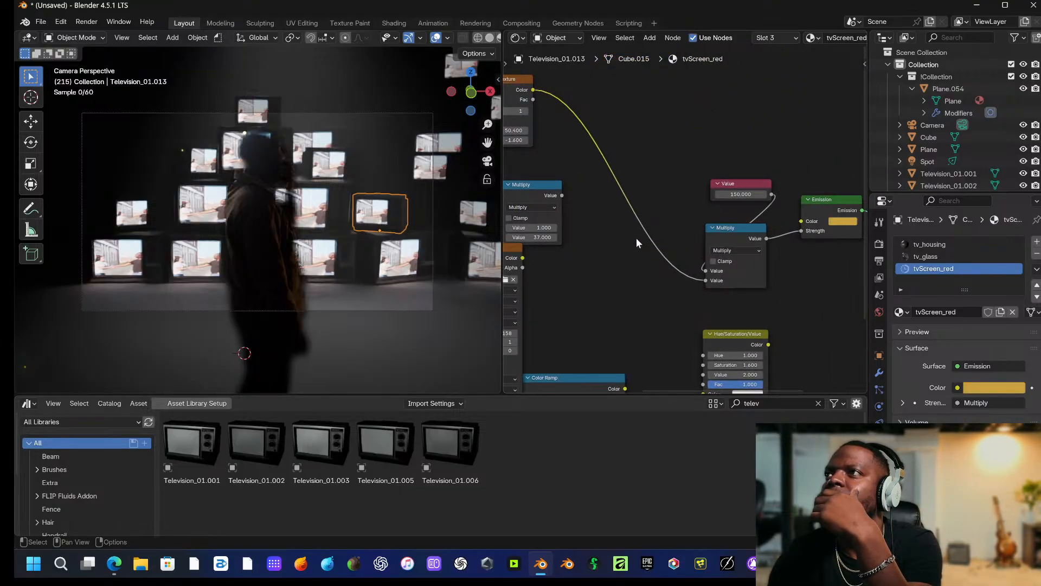
Disconnect the Mapping node from the recording's image texture and move that texture node up out of the chain.
middle_click_drag(597, 250, 766, 233)
middle_click_drag(604, 362, 687, 300)
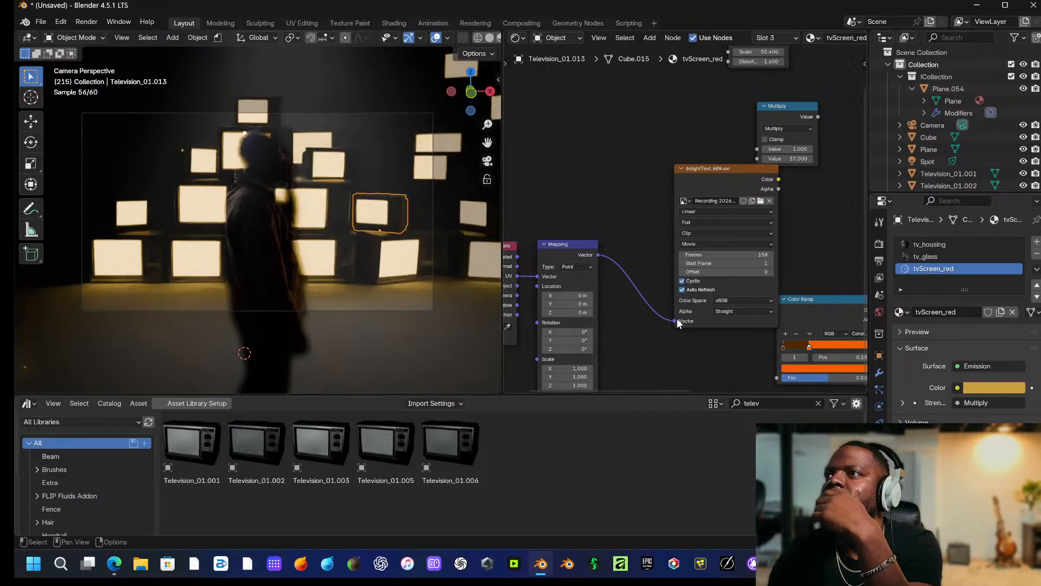
left_click_drag(676, 320, 643, 304)
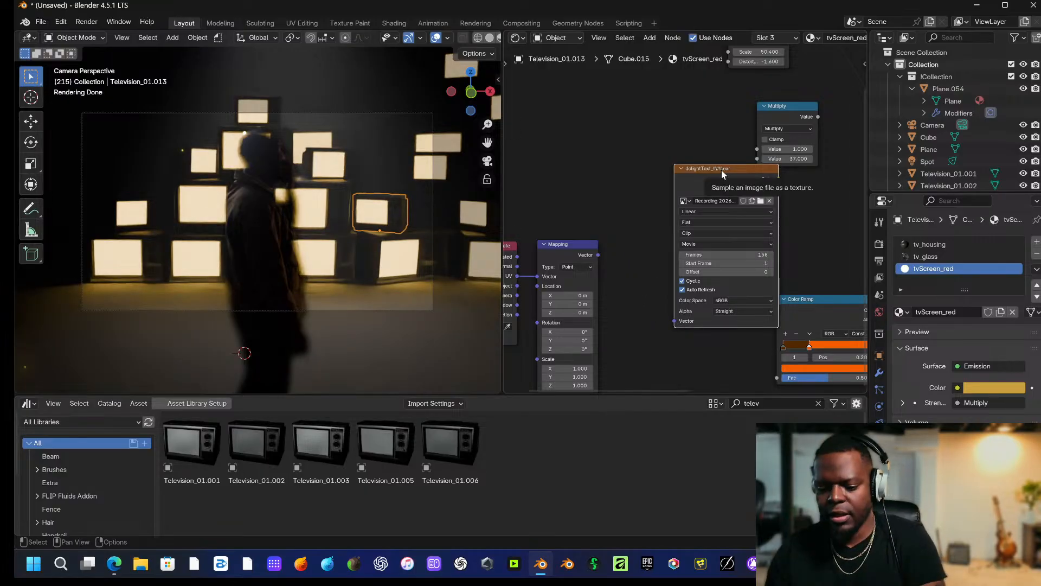
left_click_drag(721, 170, 536, 51)
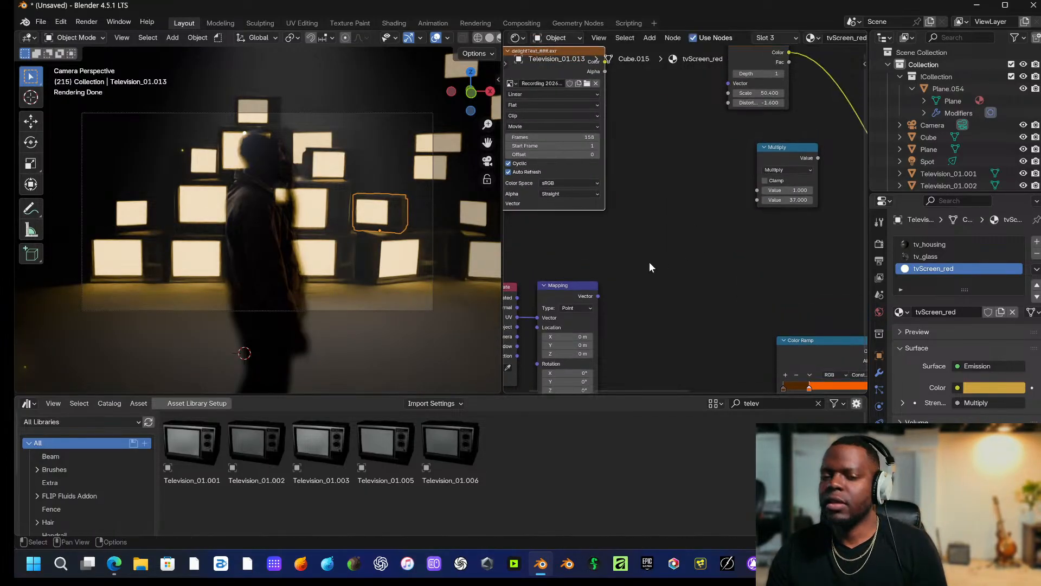
Add a new Image Texture node beside the Mapping node and link the Mapping vector output to its Vector input.
key("shift+a")
left_click(645, 266)
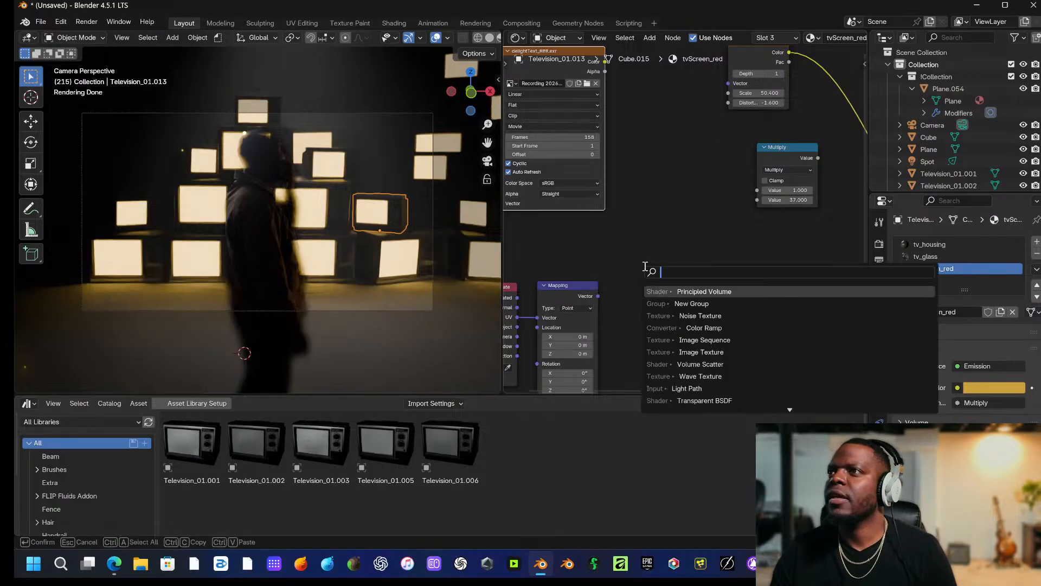
left_click(698, 353)
left_click(665, 247)
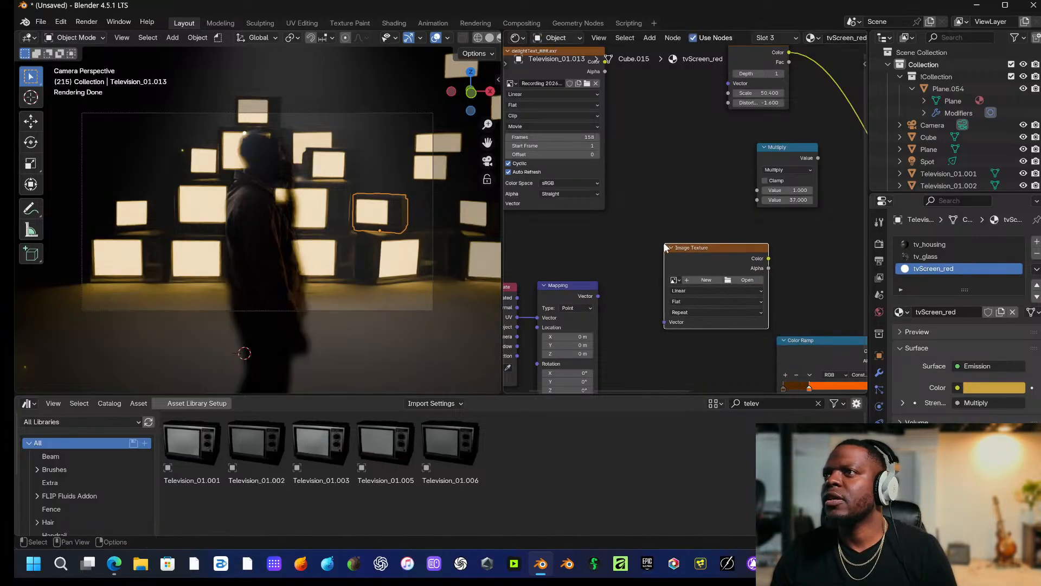
left_click_drag(597, 296, 660, 316)
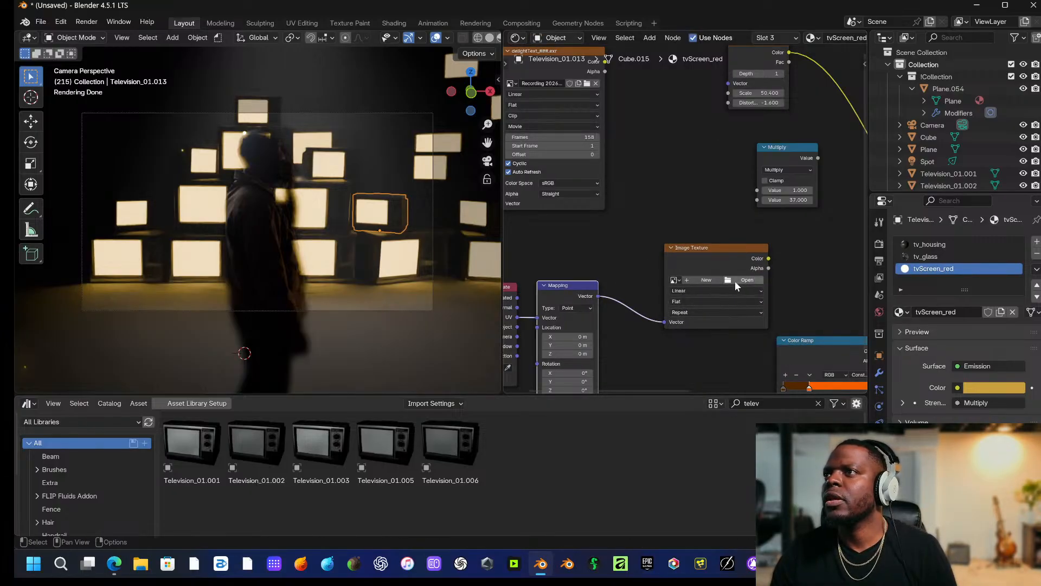
Browse the images already loaded in the file for one to use in the new Image Texture node.
left_click(675, 279)
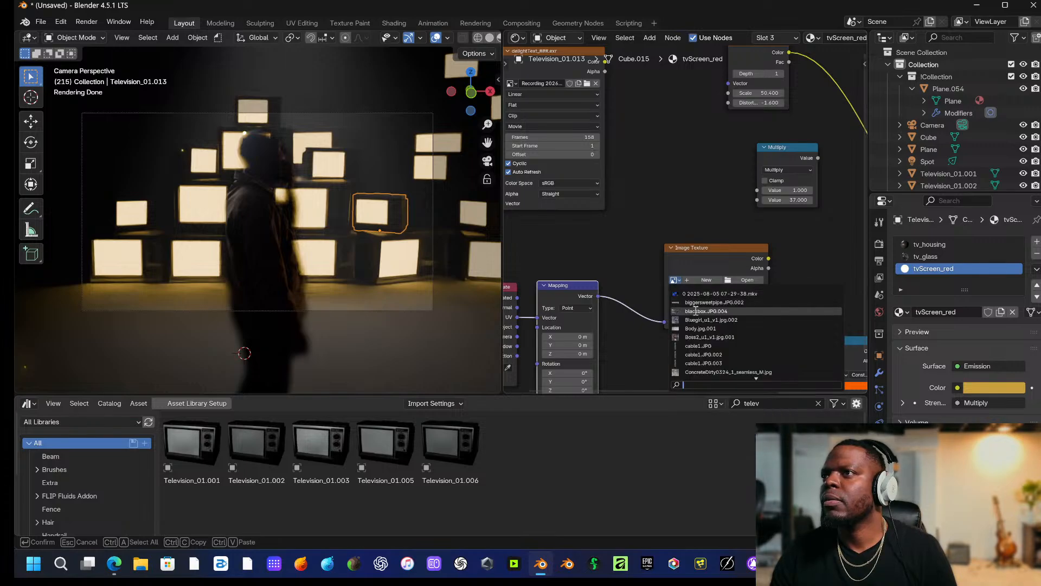
scroll(702, 316, "down", 10)
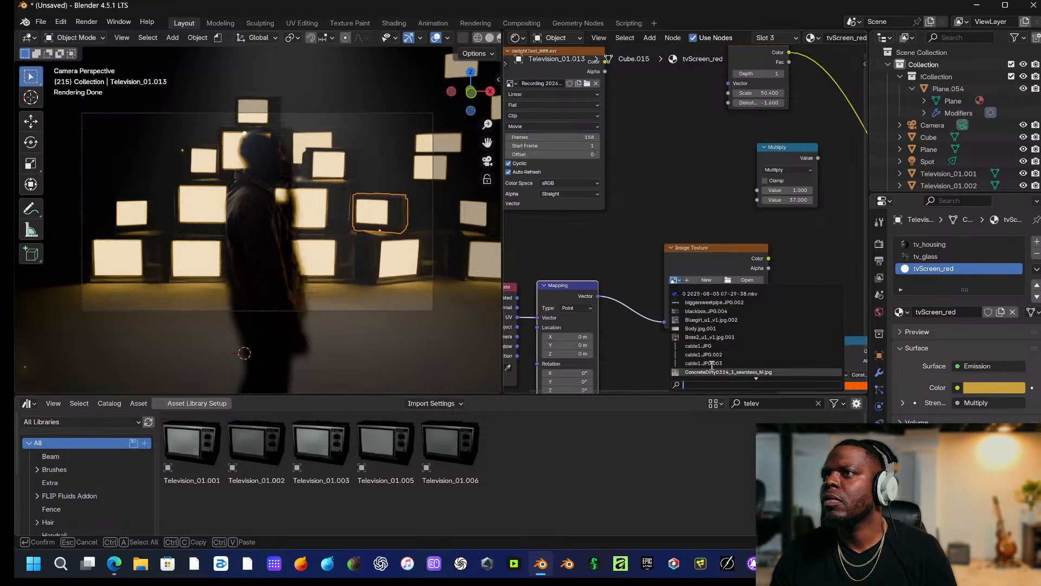
scroll(719, 365, "down", 10)
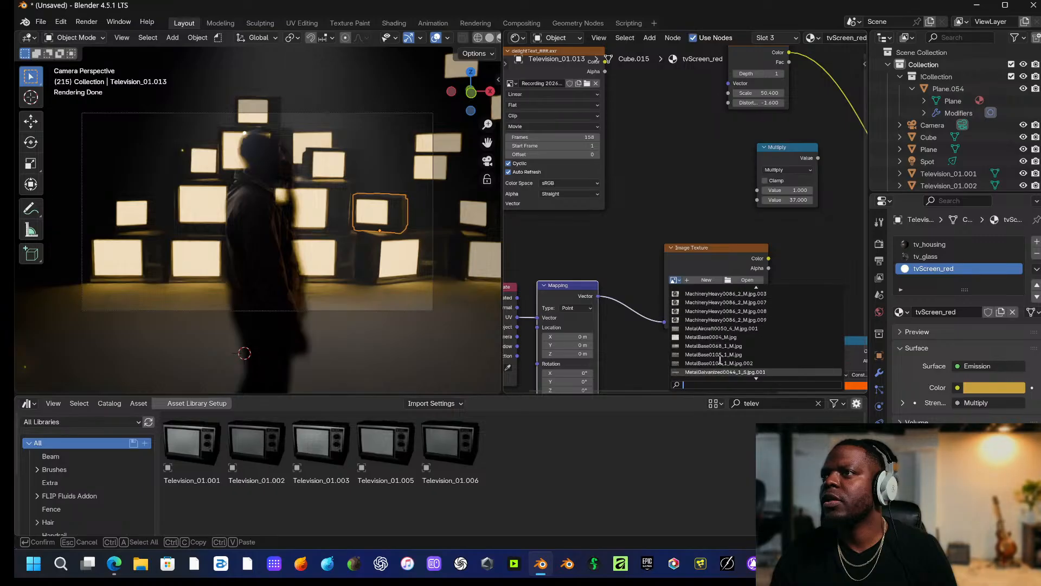
Load Recording 2026-02-04 133022.mp4 from the Videos folder into the empty Image Texture node and enable Cyclic.
scroll(719, 355, "up", 10)
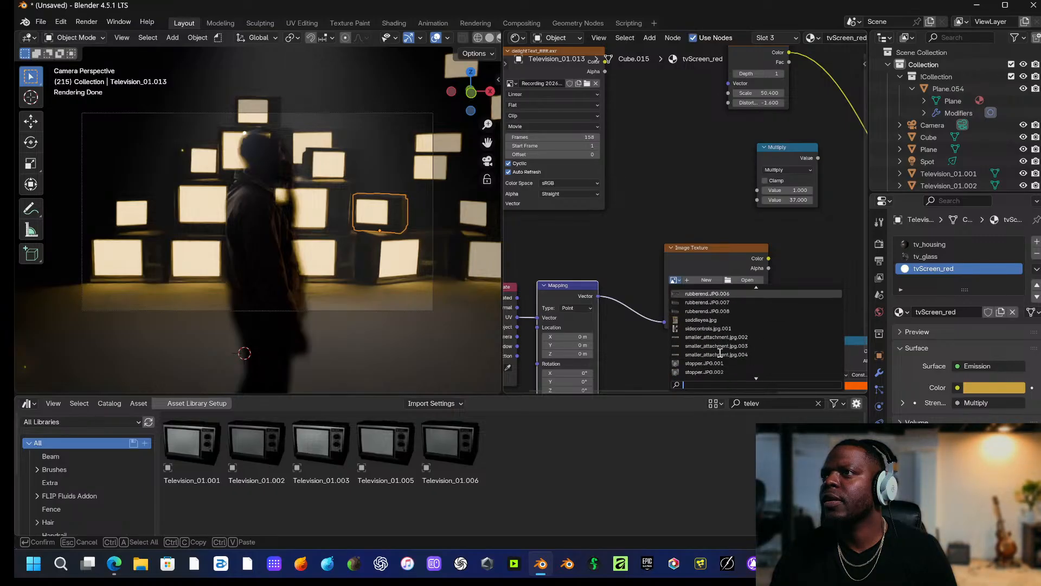
left_click(806, 265)
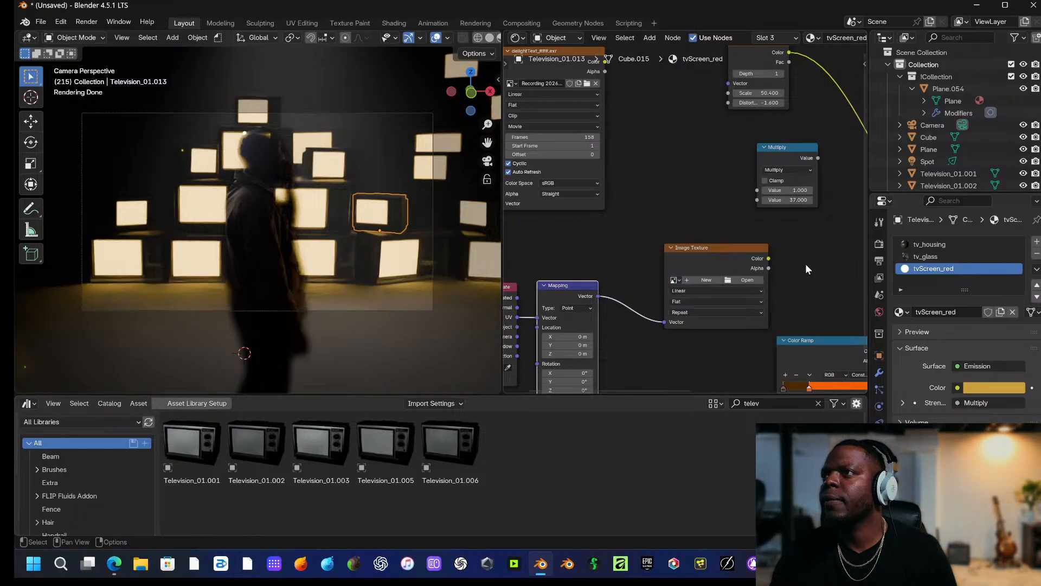
left_click(743, 280)
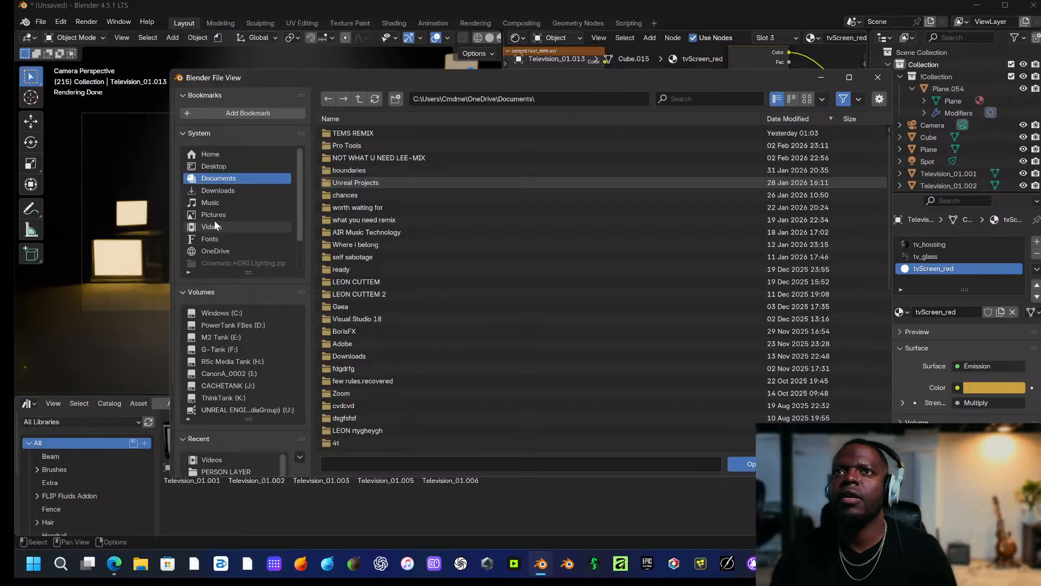
left_click(260, 226)
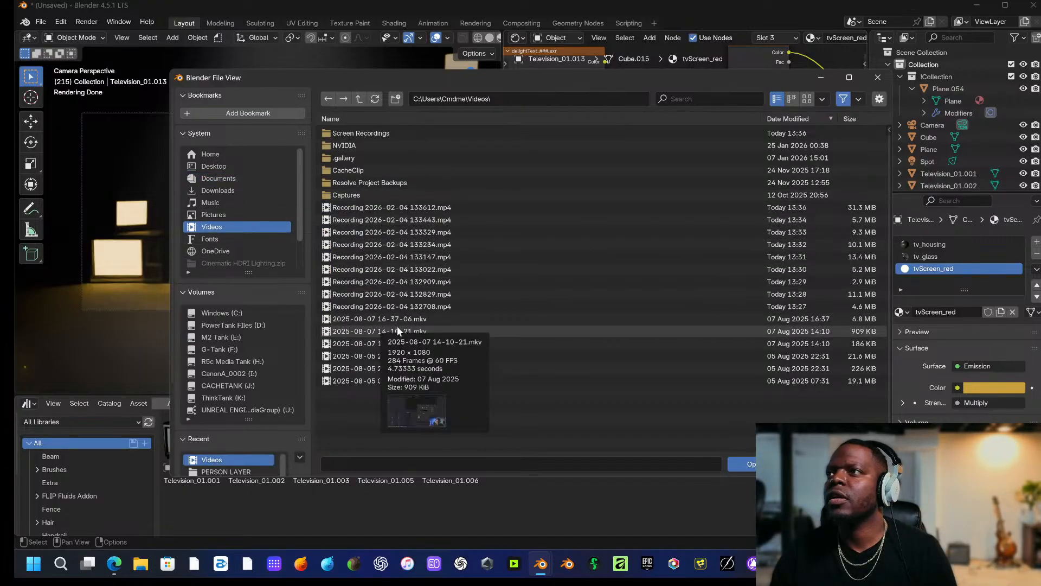
left_click(403, 270)
left_click(743, 463)
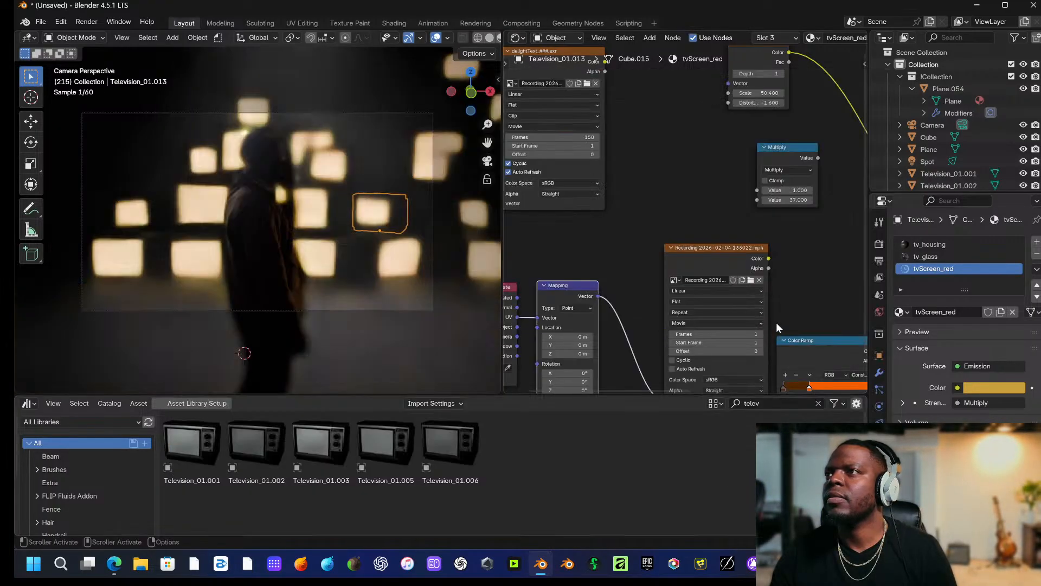
left_click(592, 358)
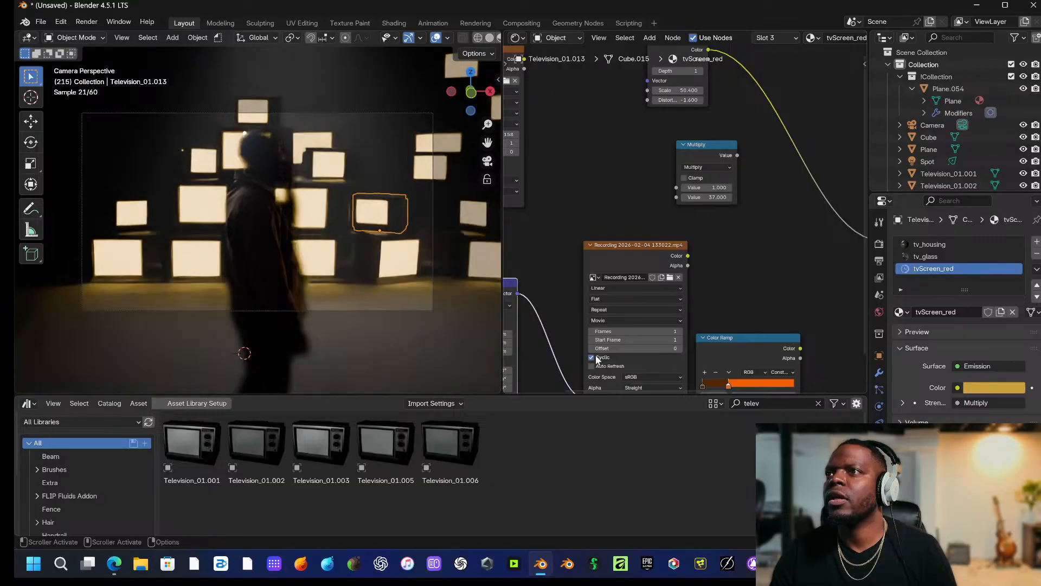
Pick tvscene 00002038 as the Texture Coordinate node's object and link the video texture's Color to the Emission shader's Color.
key("ctrl+t")
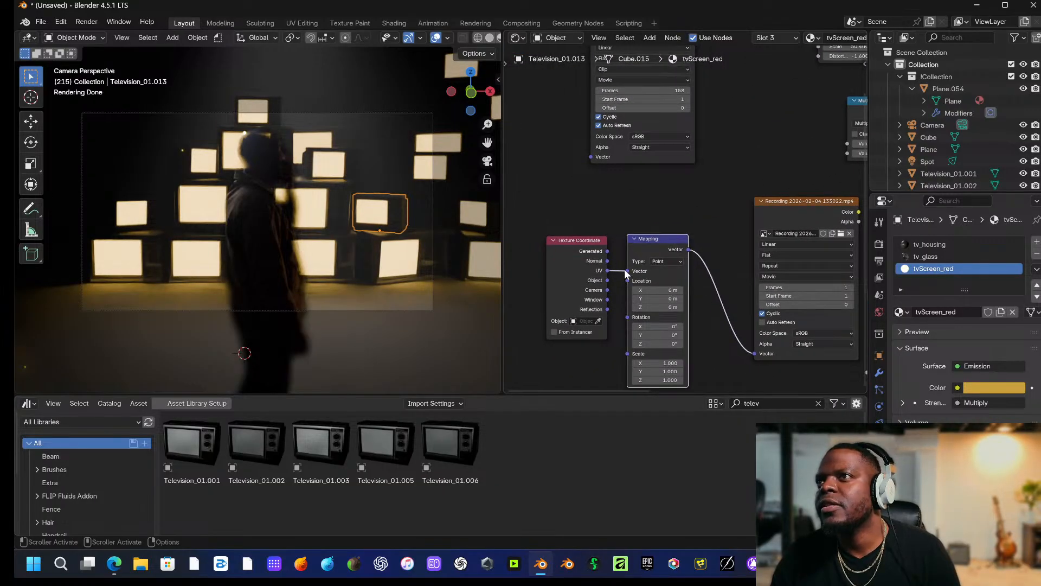
mouse_move(624, 269)
left_mouse_down()
mouse_move(610, 271)
mouse_move(626, 271)
left_mouse_up()
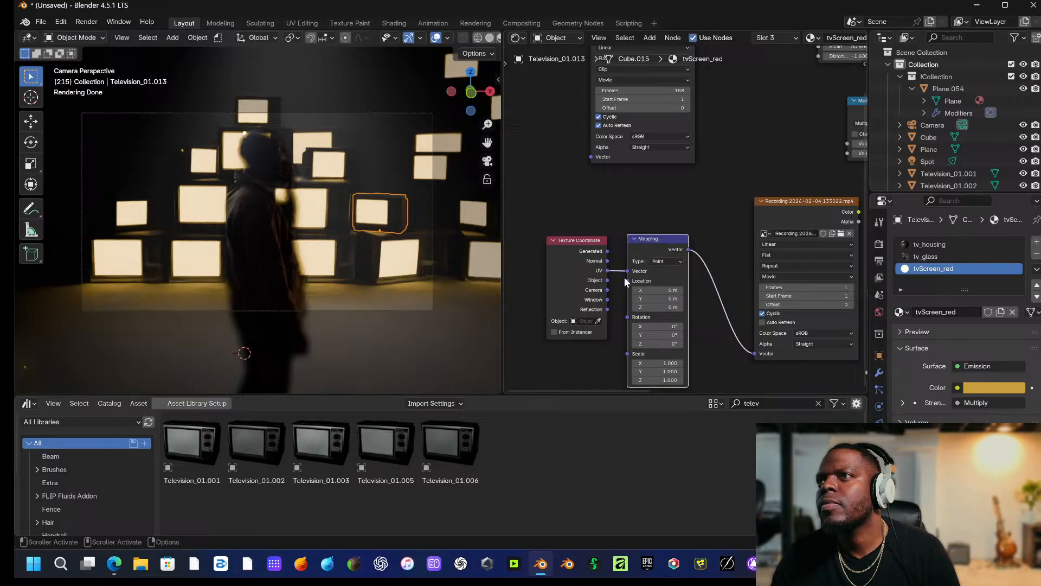
left_click(600, 321)
left_click(389, 213)
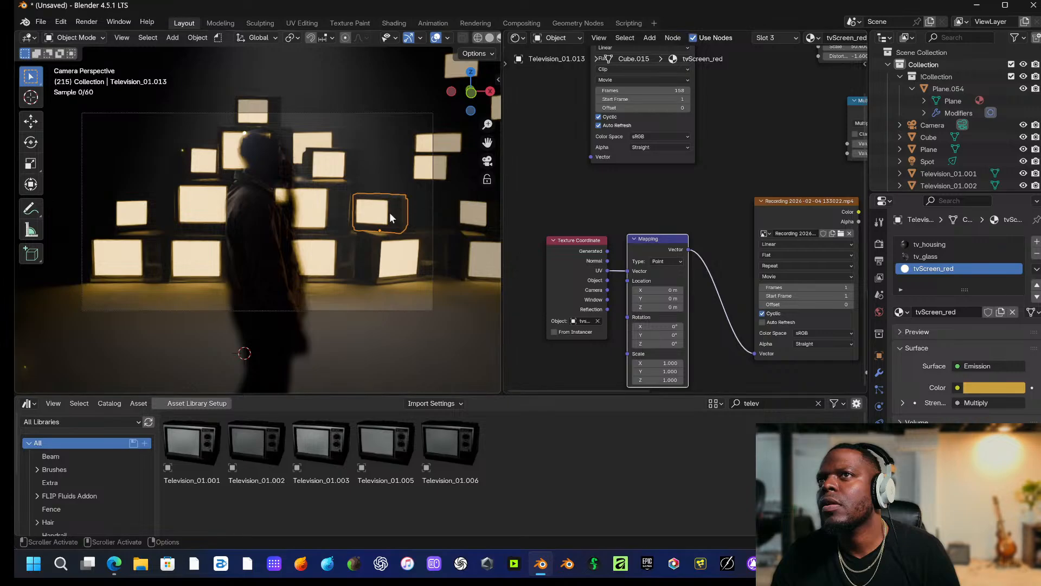
middle_click_drag(736, 245, 564, 268)
left_click_drag(687, 234, 670, 160)
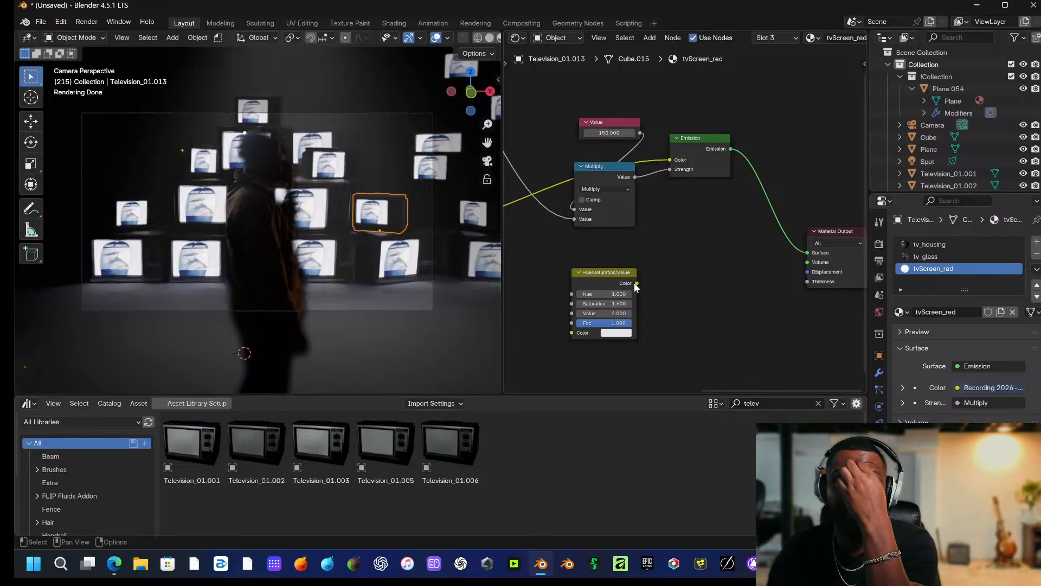
Try other Texture Coordinate outputs in place of UV for the Mapping node's Vector input.
middle_click_drag(672, 310, 835, 198)
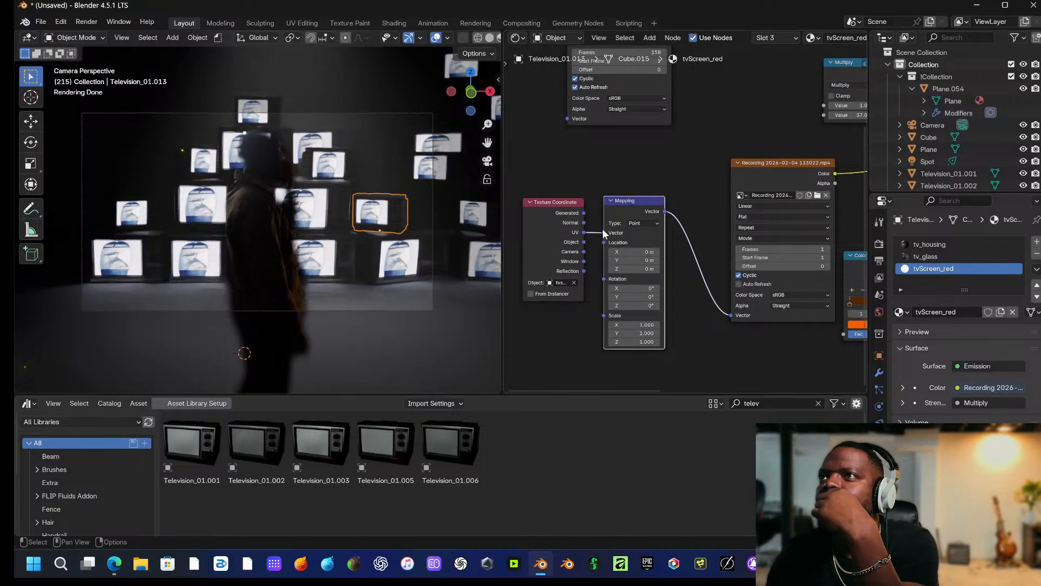
mouse_move(602, 232)
left_mouse_down()
mouse_move(581, 211)
mouse_move(599, 232)
left_mouse_up()
left_click_drag(601, 233, 581, 250)
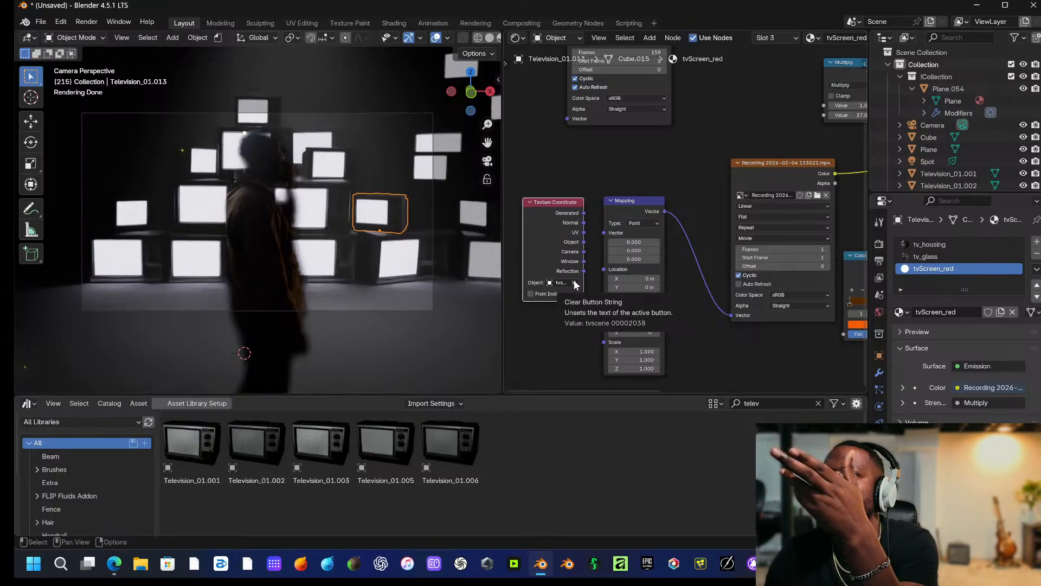
left_click_drag(584, 213, 604, 232)
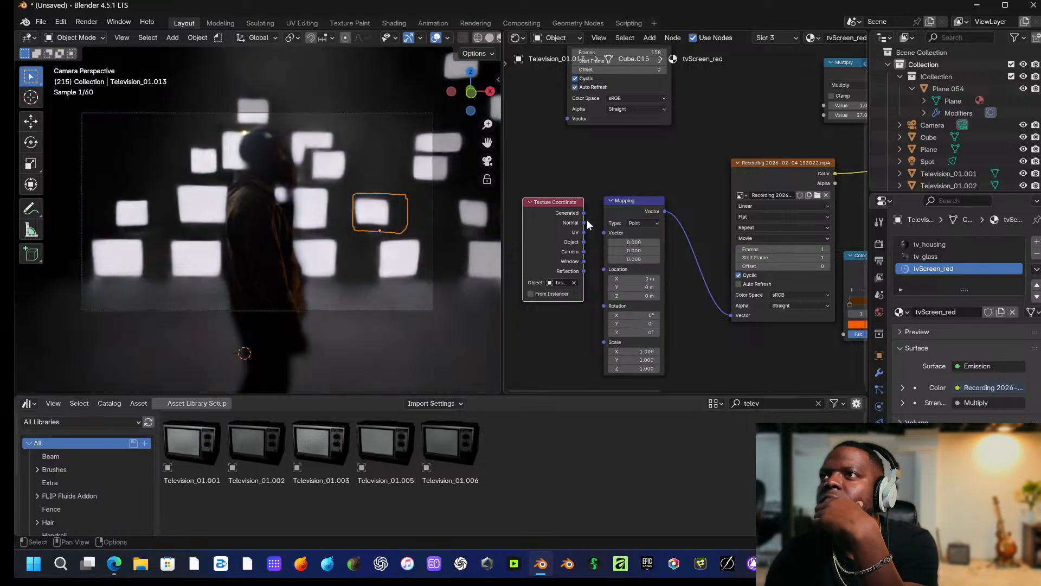
Change the Mapping node's type to Texture in the tvScreen_red material.
left_click(655, 223)
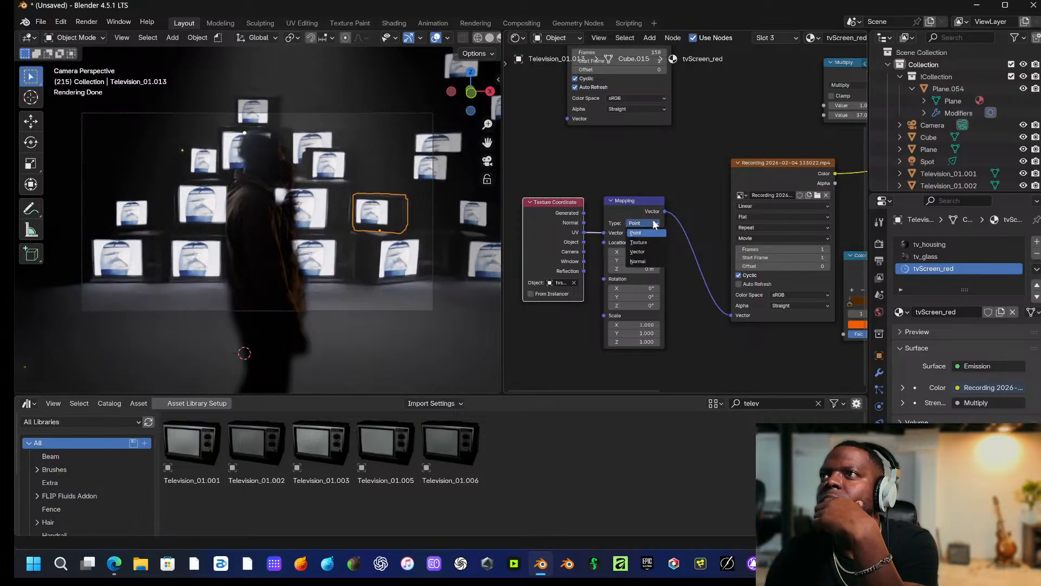
left_click(653, 245)
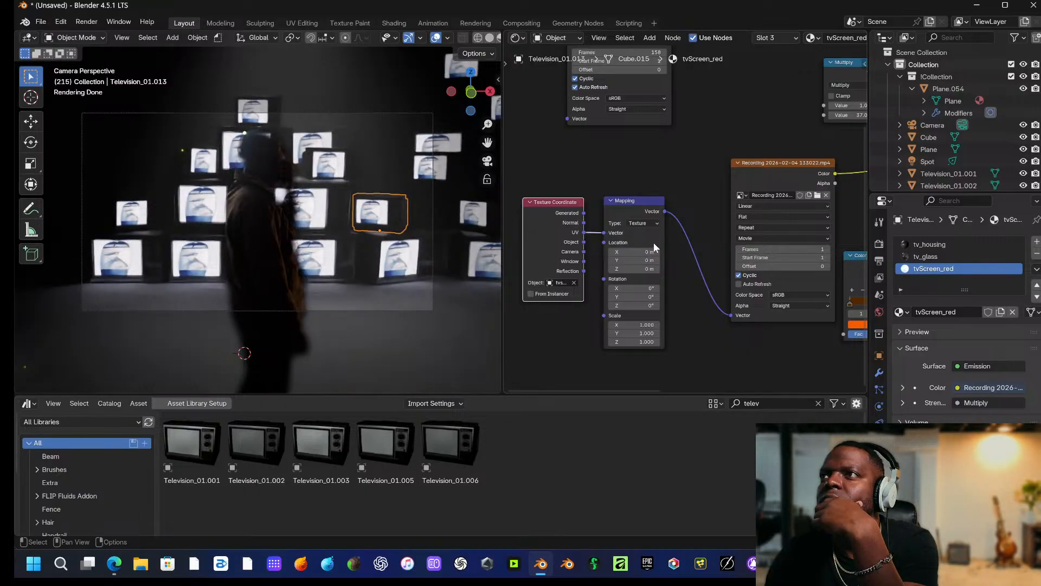
middle_click_drag(691, 210, 675, 244)
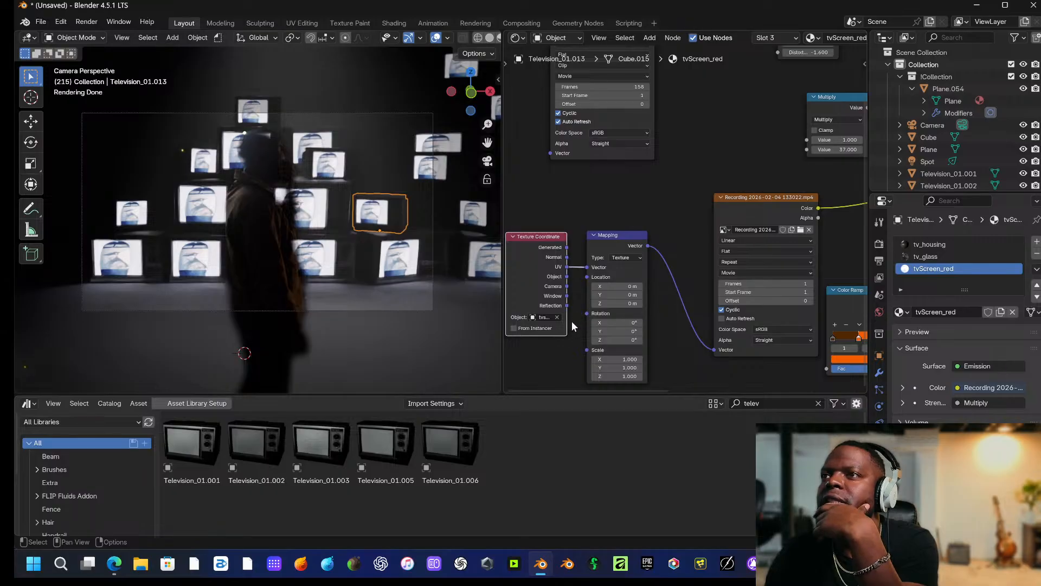
middle_click_drag(849, 347, 743, 325)
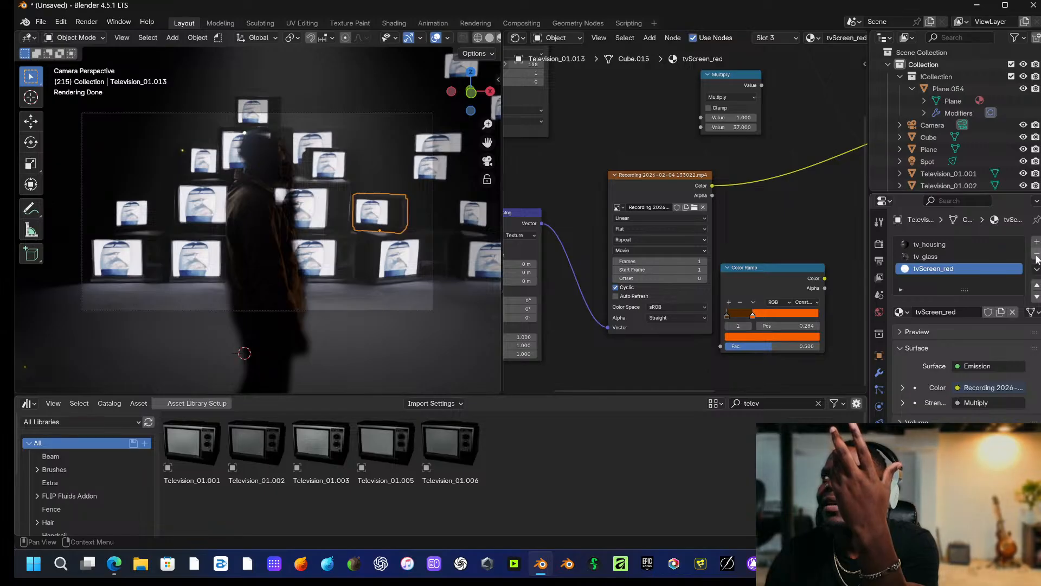
left_click(929, 256)
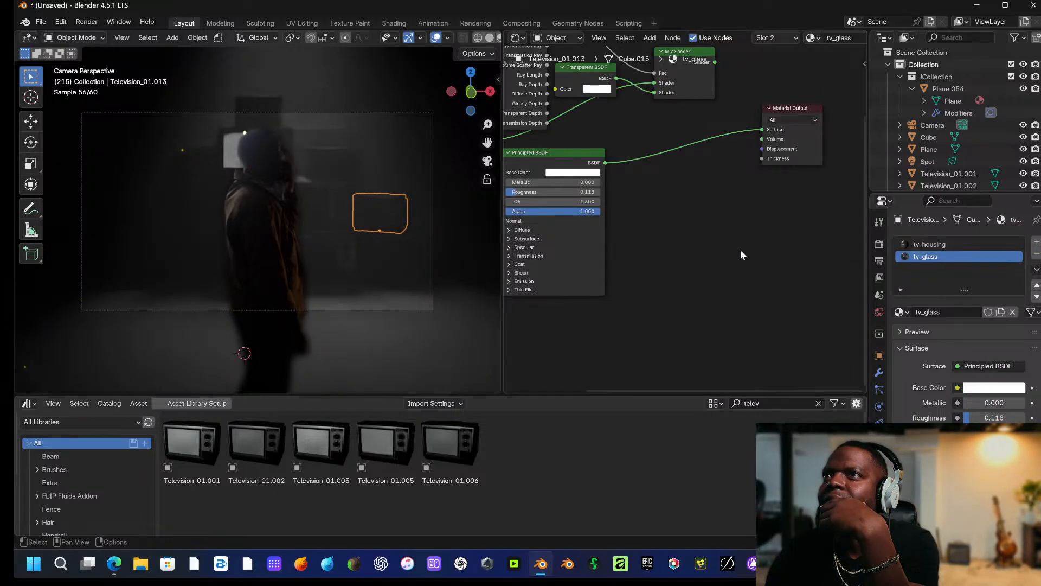
middle_click_drag(404, 208, 382, 190)
left_click(258, 243)
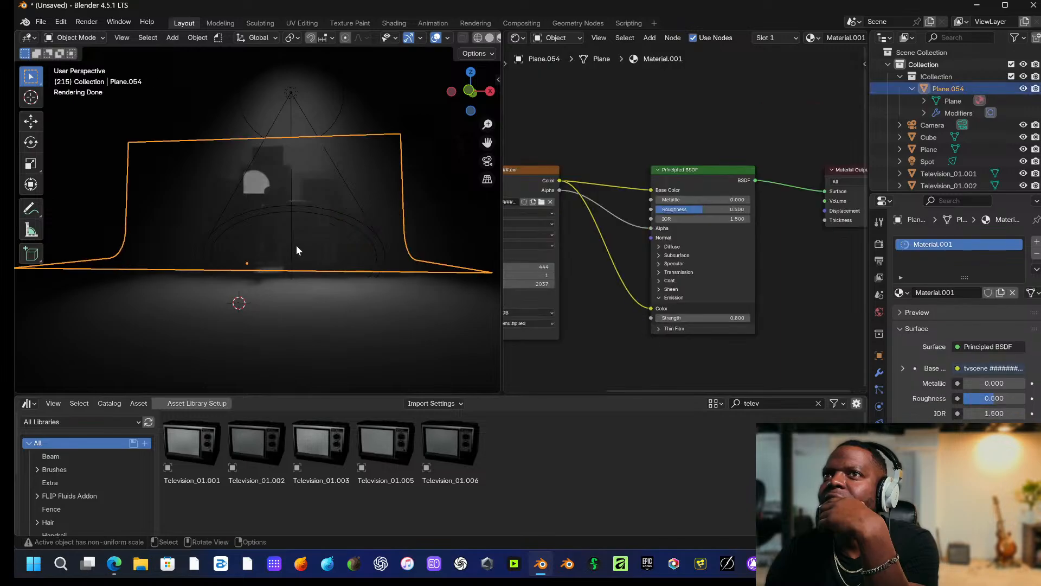
left_click(298, 246)
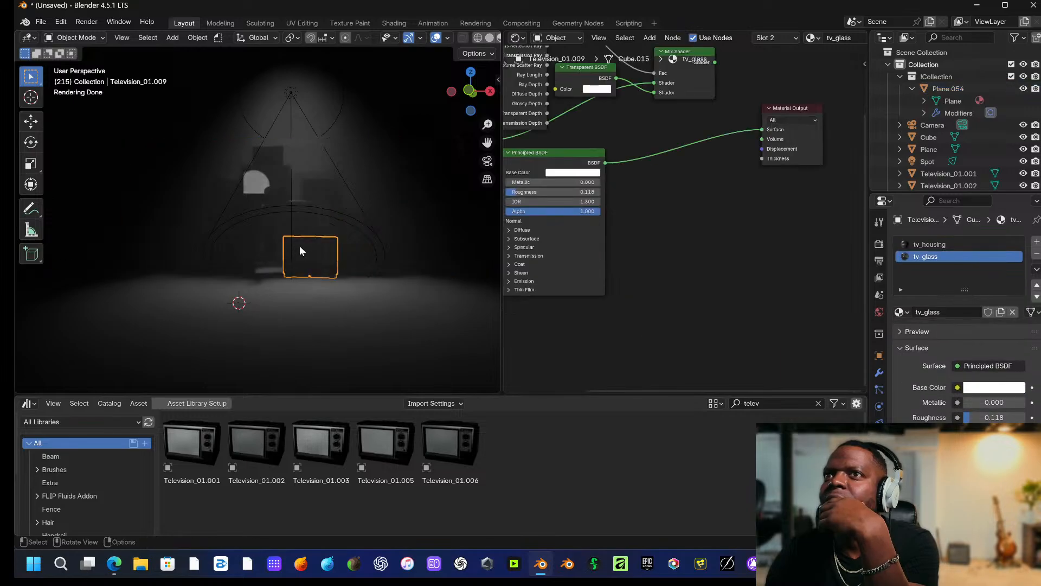
left_click(387, 131)
left_click(256, 177)
left_click(257, 177)
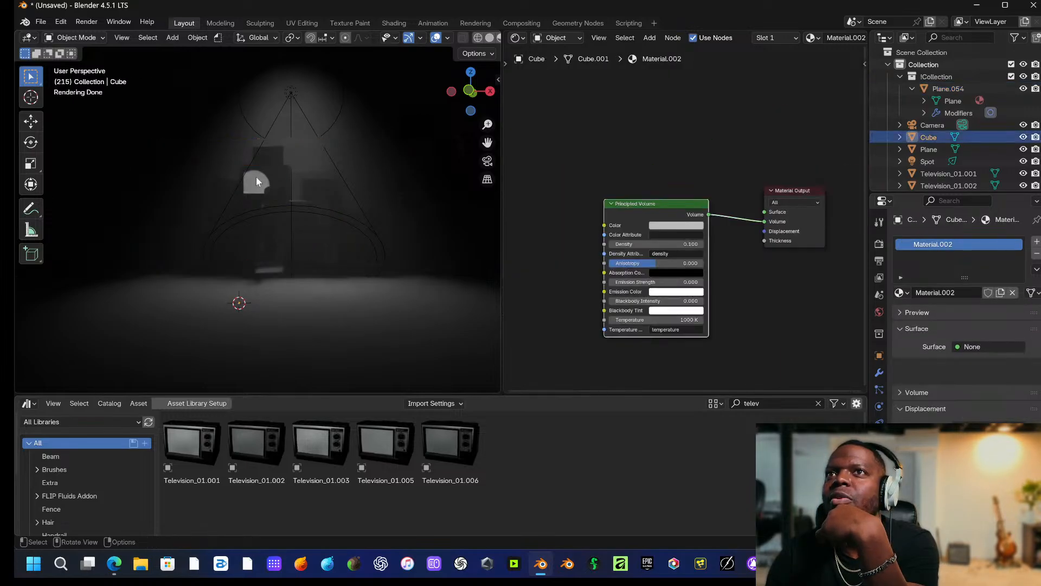
left_click(256, 176)
left_click(256, 176)
left_click(256, 176)
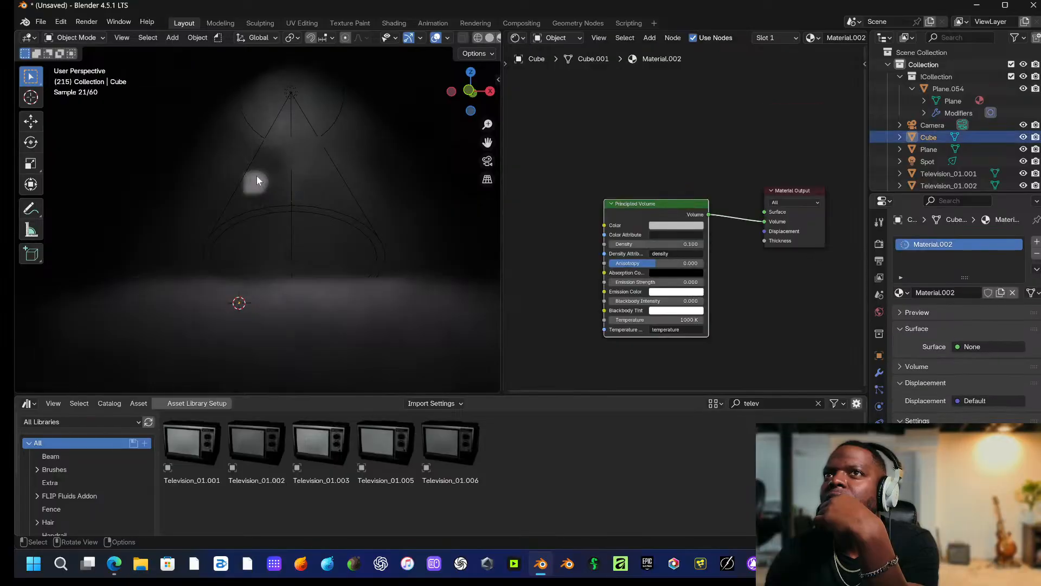
left_click(256, 176)
left_click(256, 176)
left_click(256, 175)
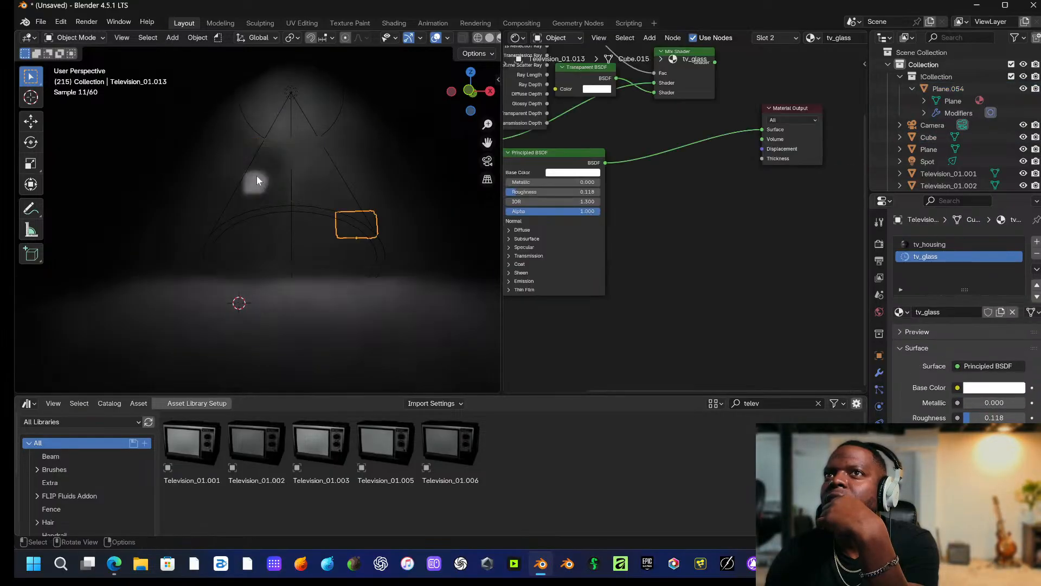
key("ctrl+z")
Add a fourth material slot to Television_01.013 and create a new material in it.
middle_click_drag(380, 141, 383, 152)
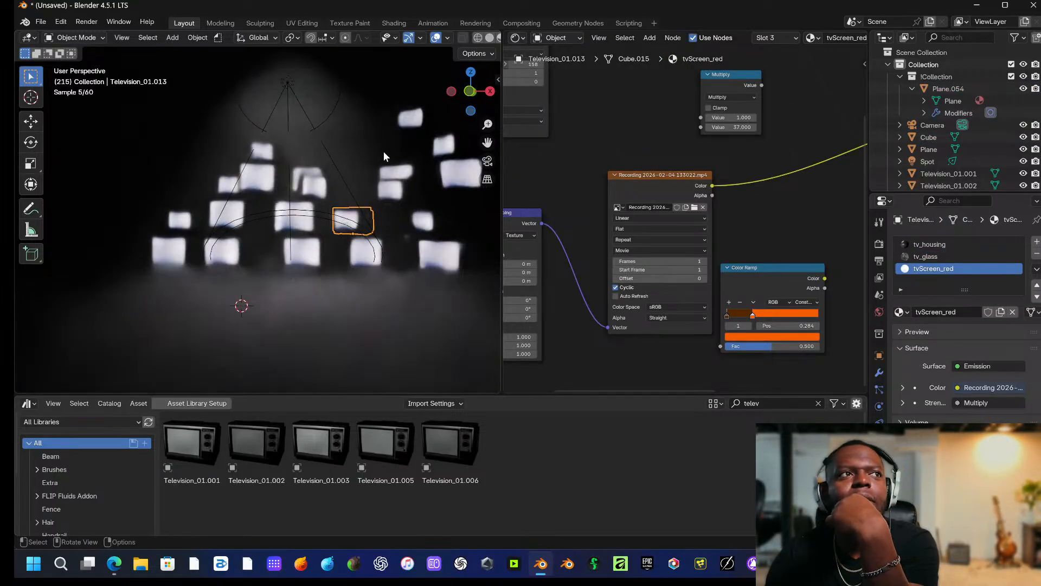
left_click(1036, 242)
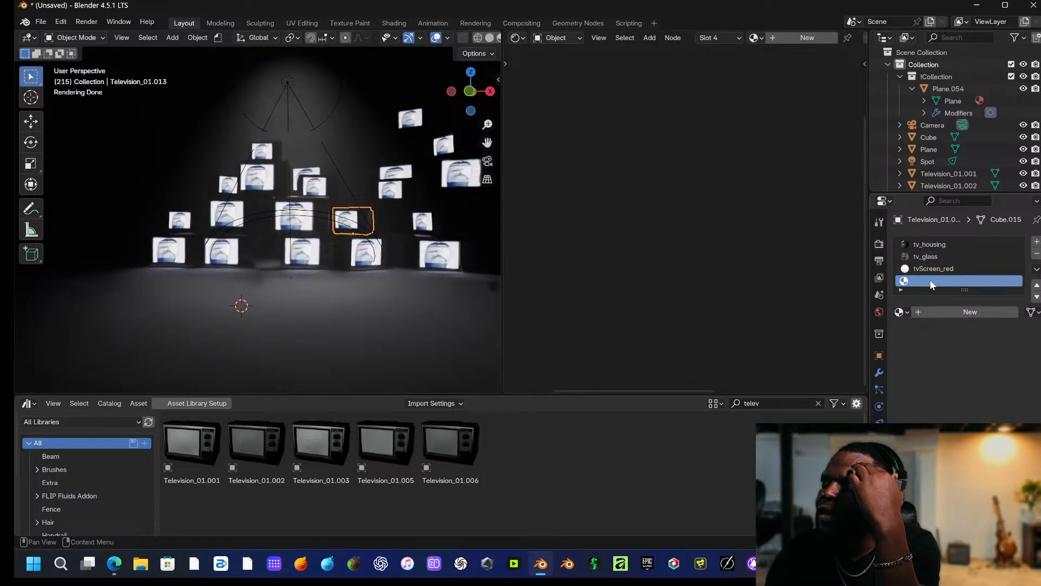
left_click(938, 312)
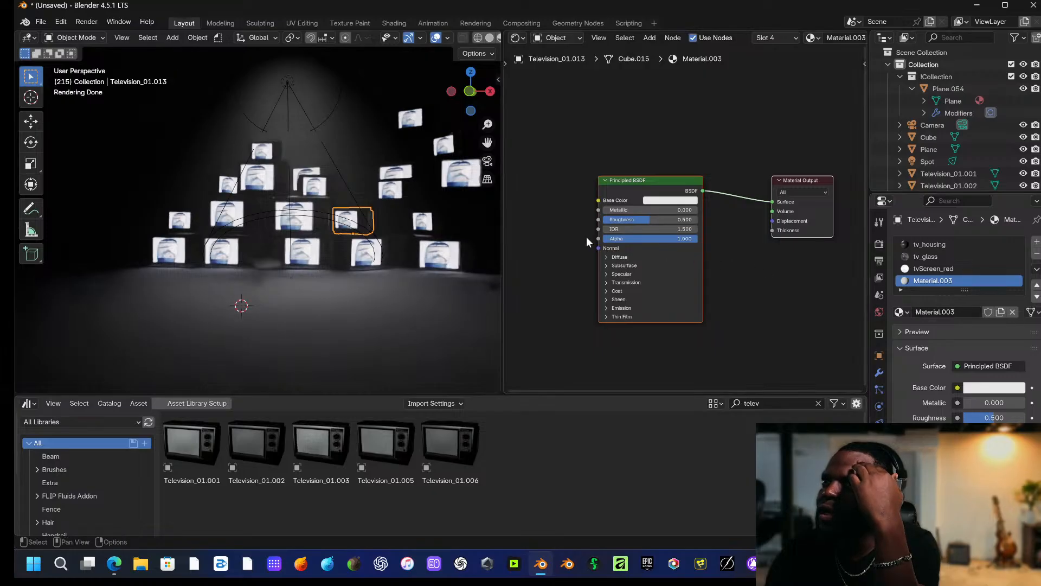
Add an Image Texture node to the new material and link its Color to the Principled BSDF's Base Color.
middle_click_drag(595, 237, 652, 244)
key("shift+a")
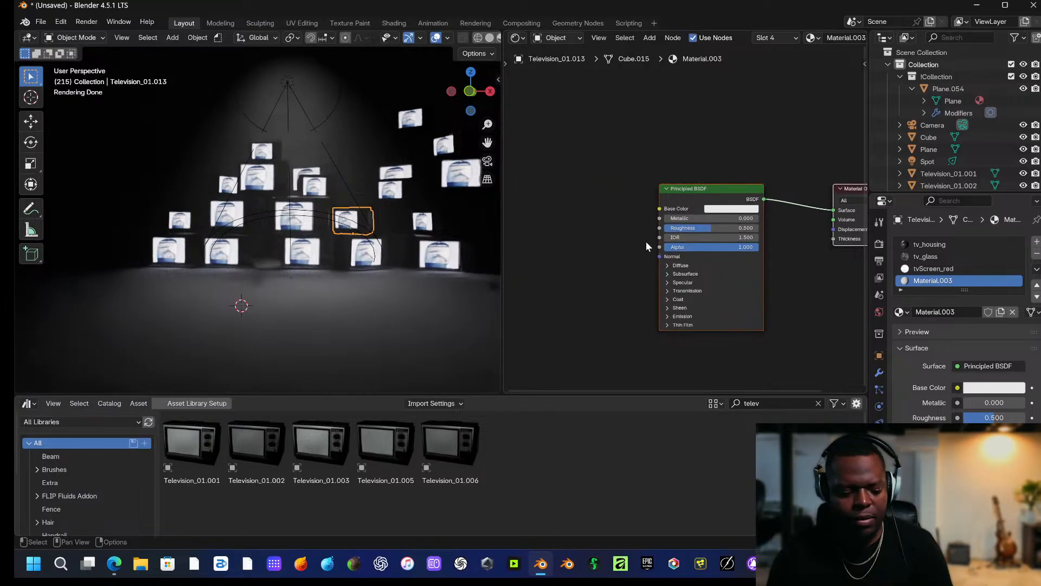
mouse_move(624, 322)
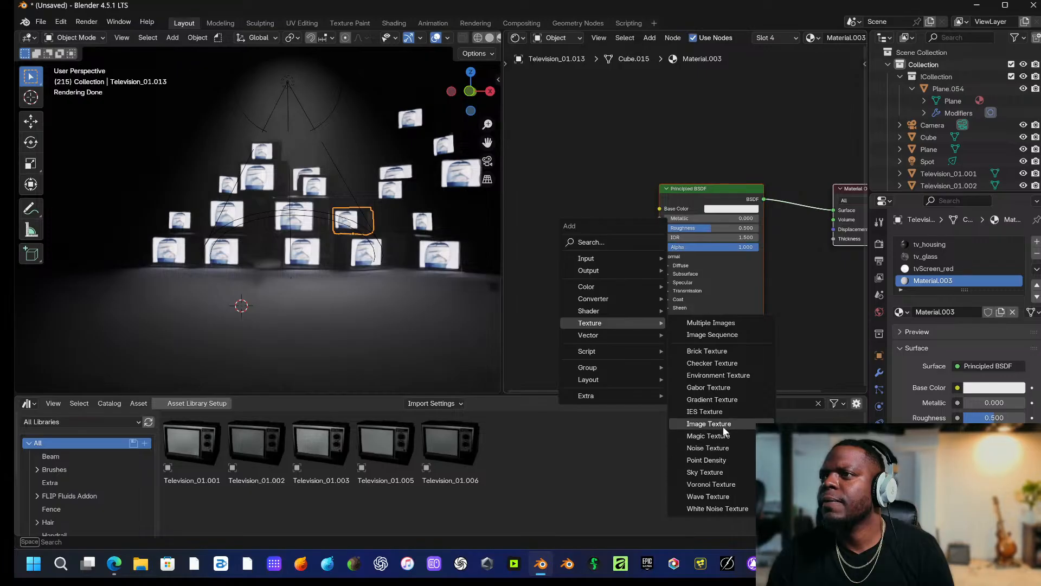
left_click(708, 424)
left_click(536, 208)
left_click_drag(633, 223, 659, 209)
Load Recording 2026-02-04 132708.mp4 from the Videos folder into the Image Texture node and enable Cyclic and Auto Refresh.
left_click(599, 244)
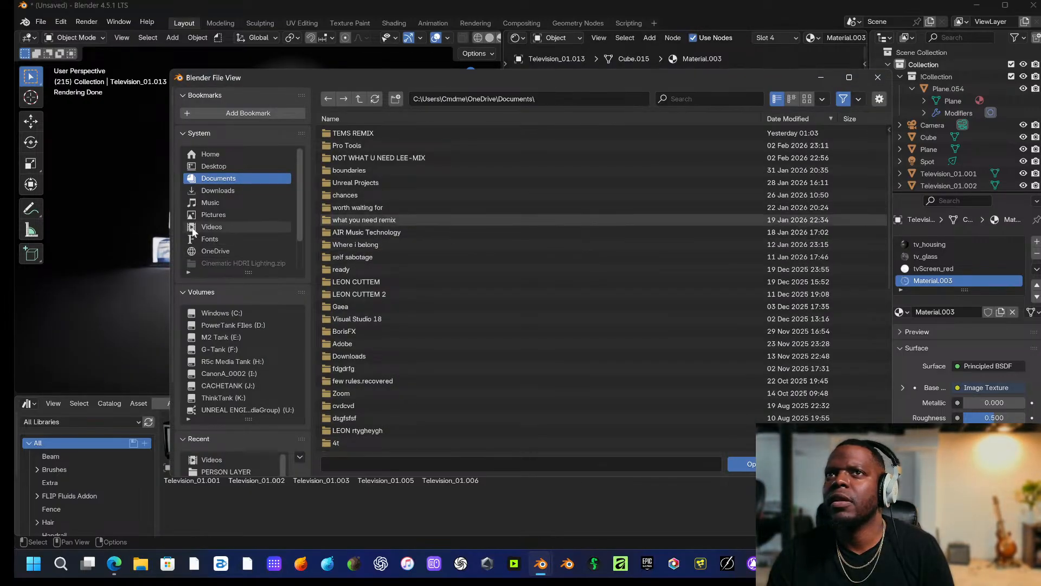
left_click(212, 226)
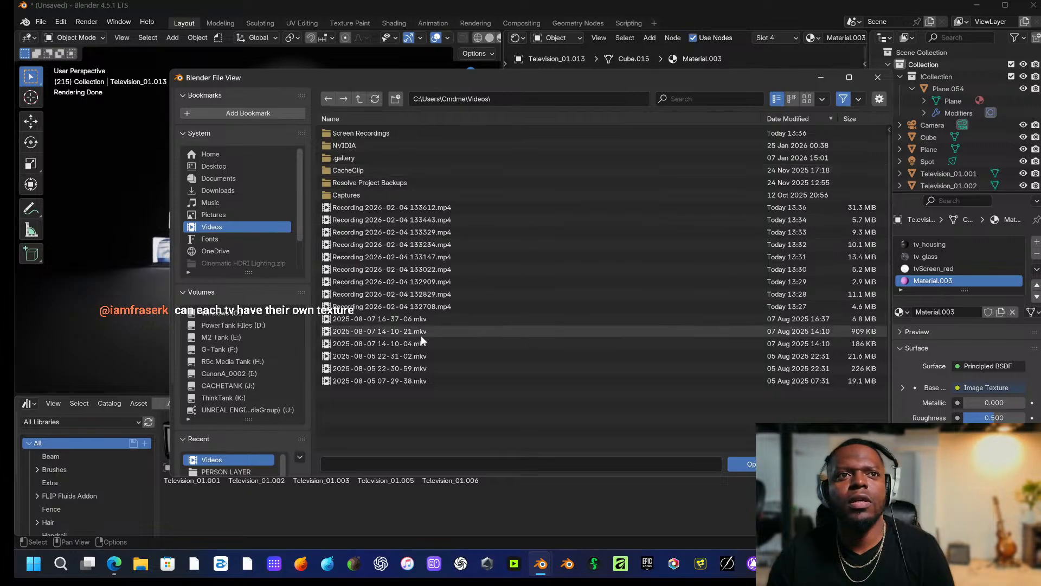
mouse_move(409, 302)
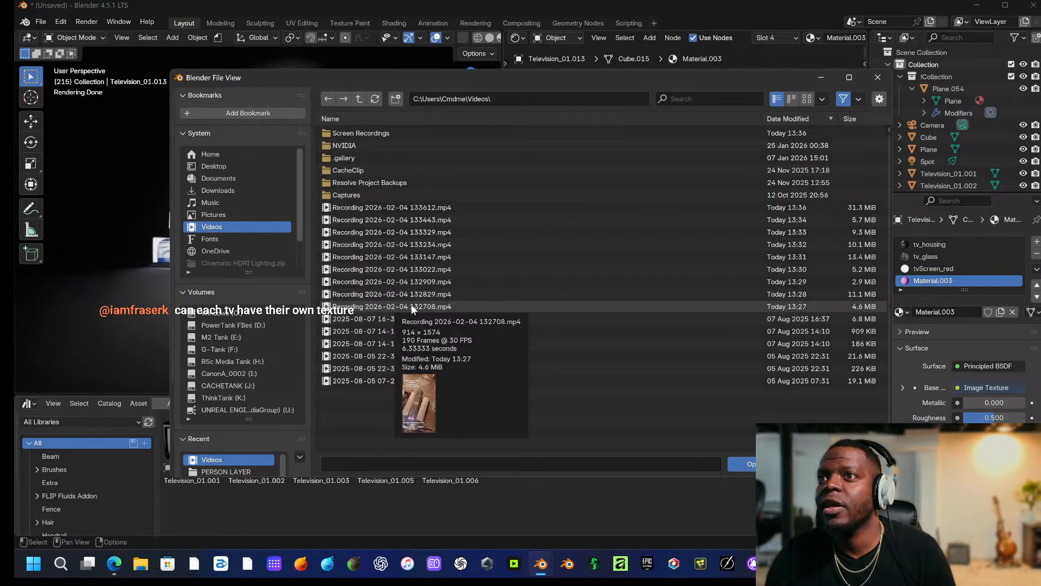
left_click(411, 305)
left_click(743, 463)
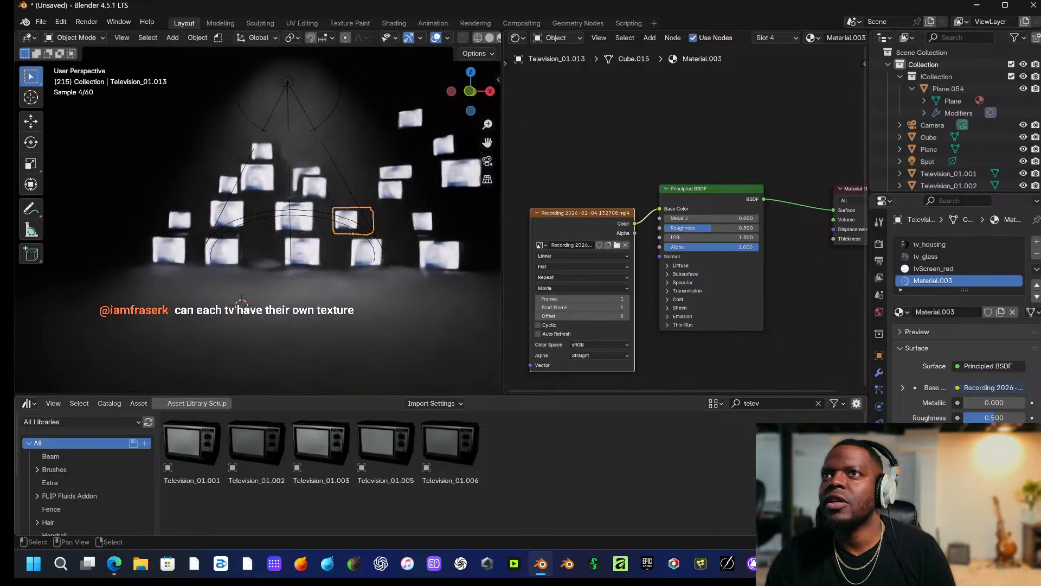
left_click(538, 324)
left_click(538, 334)
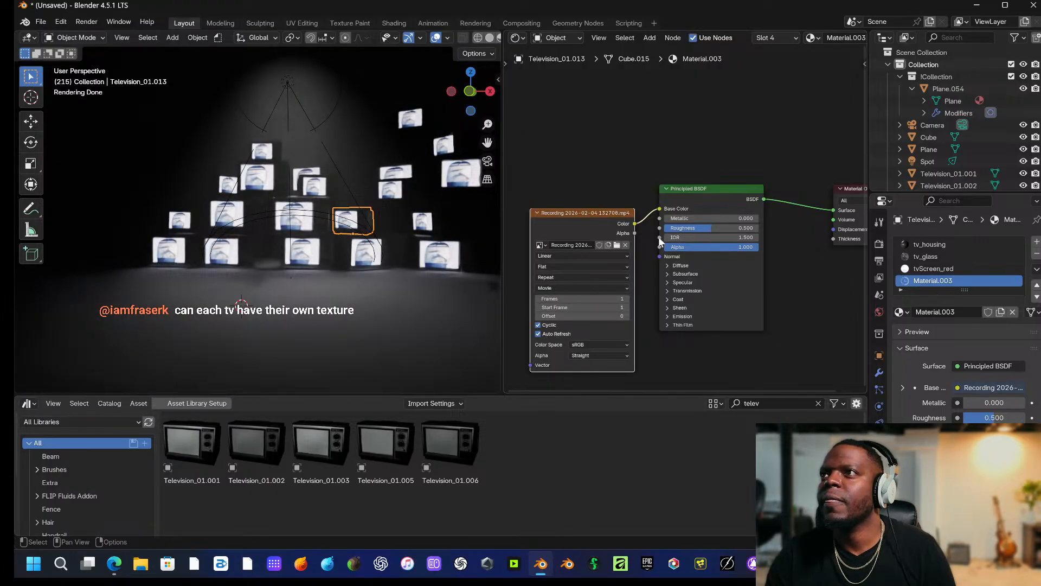
Expand the Principled BSDF's Emission settings and link the video texture's Color to the emission Strength input.
left_click(667, 316)
left_click_drag(634, 224, 660, 327)
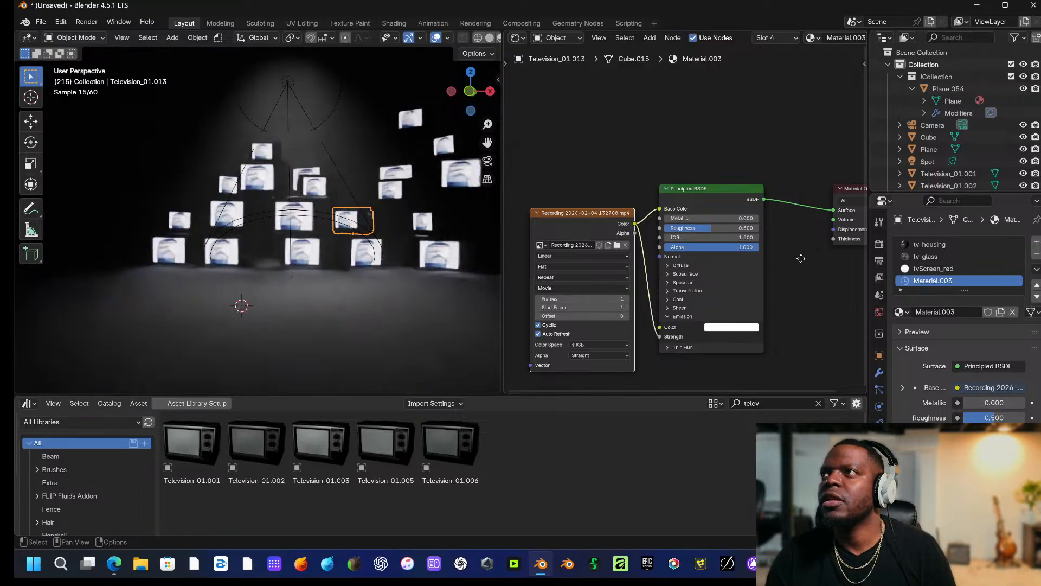
middle_click_drag(797, 257, 676, 274)
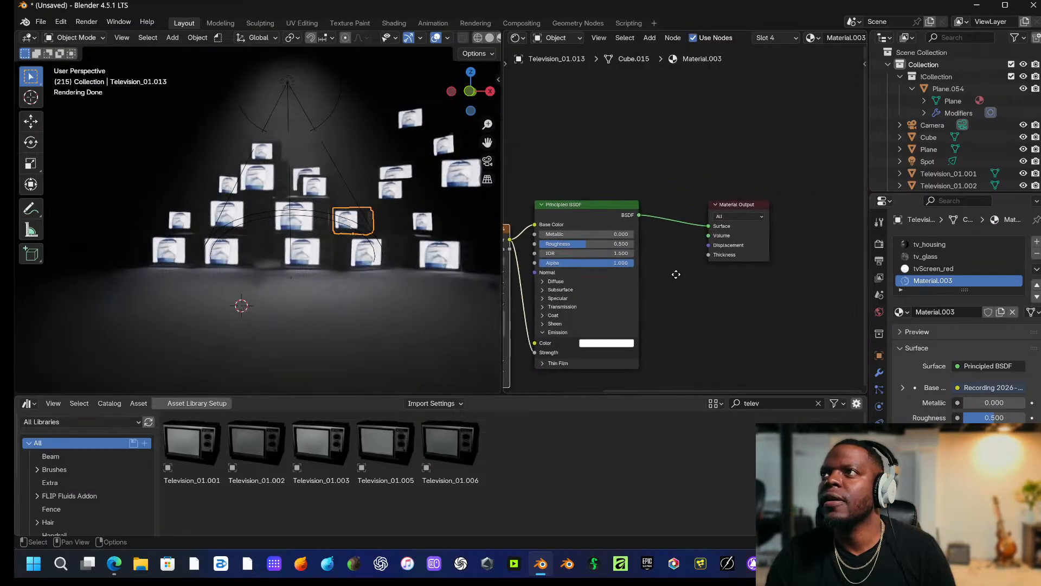
Try removing the tvScreen_red material slot from Television_01.013, leaving Material.003 as its screen material, and undo the removal.
left_click(928, 267)
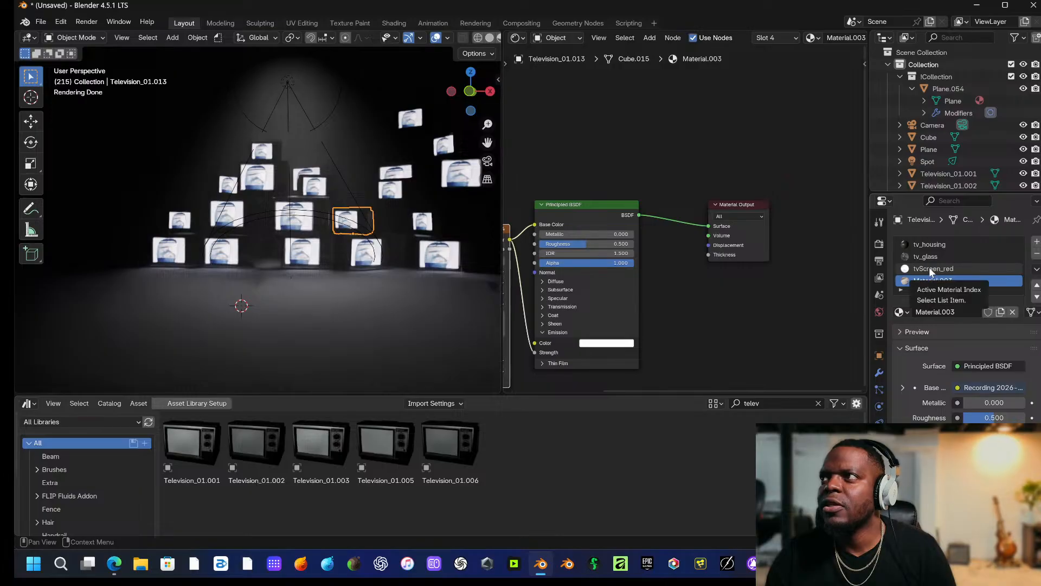
left_click(932, 280)
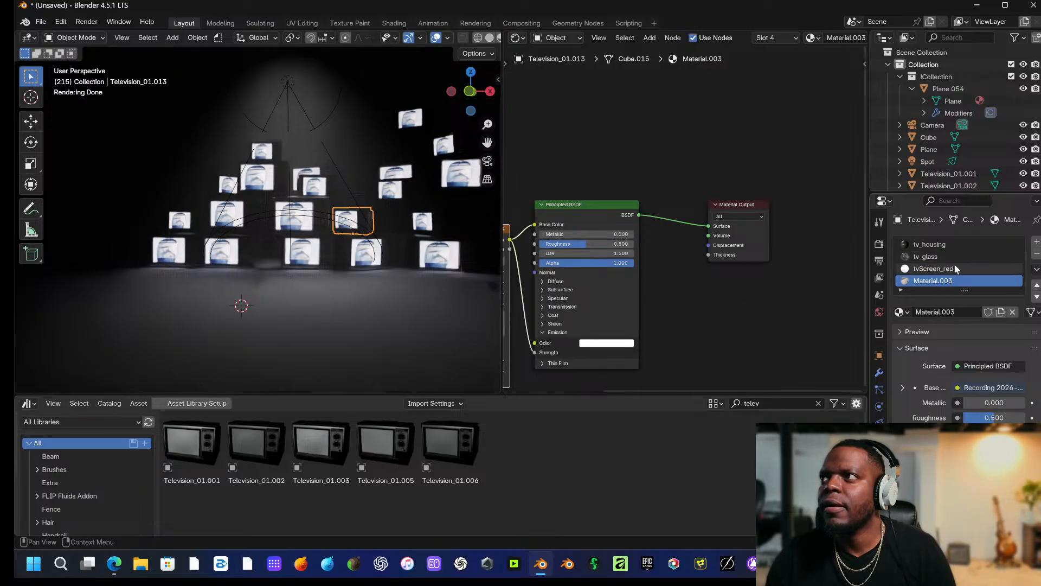
left_click(960, 268)
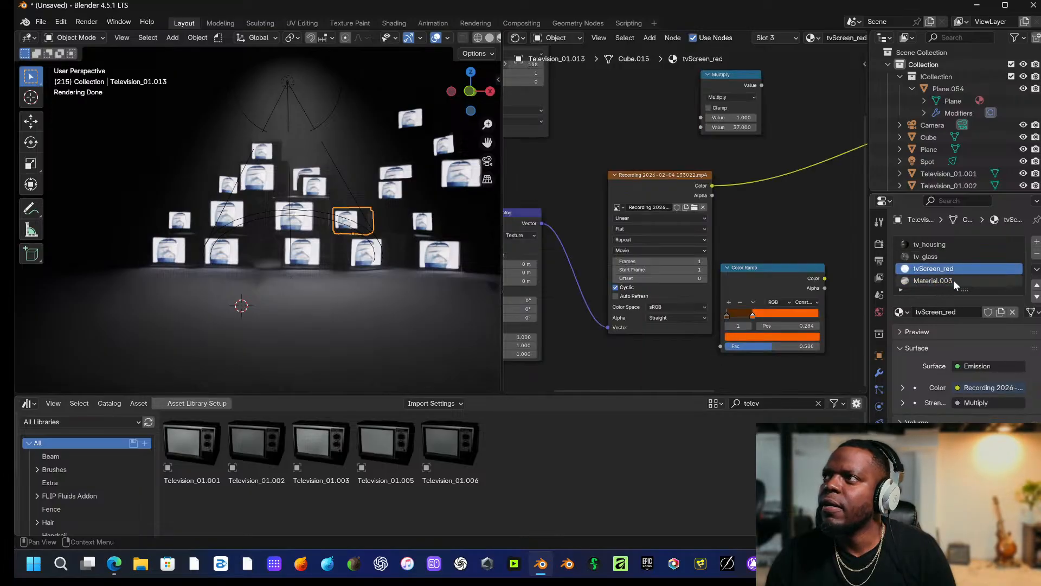
left_click(916, 281)
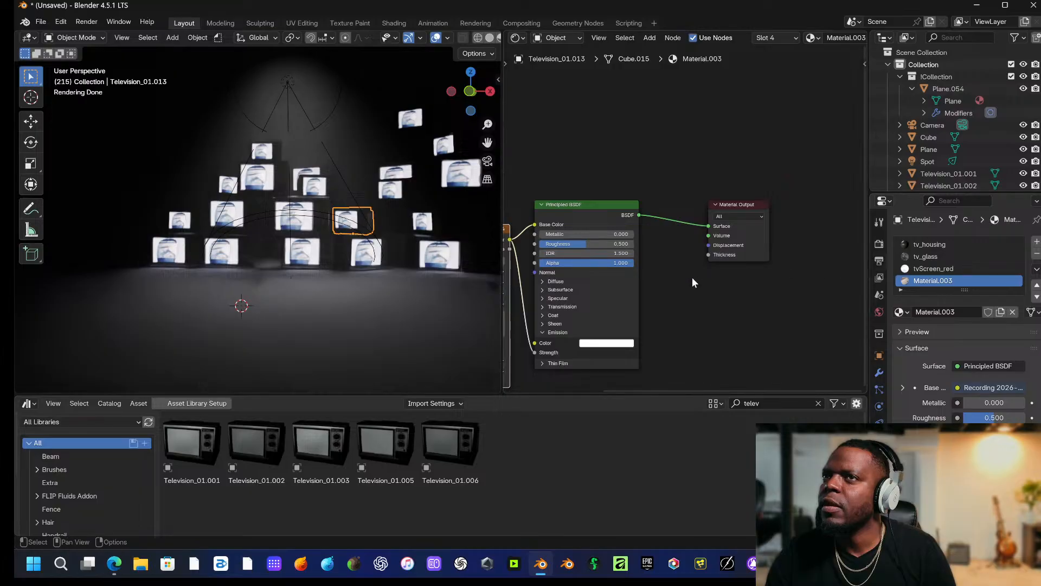
middle_click_drag(660, 288, 690, 288)
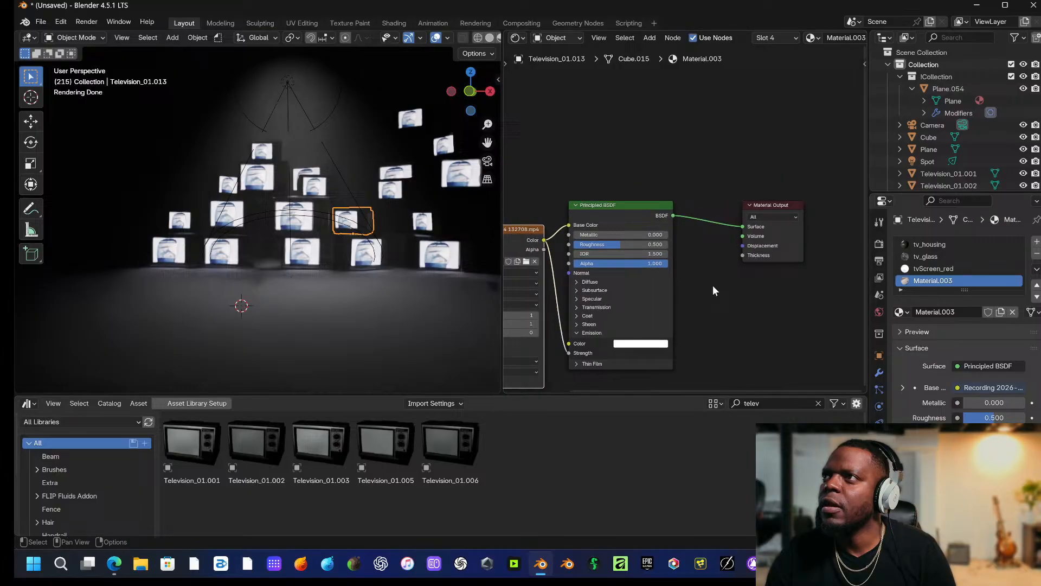
left_click(946, 269)
right_click(947, 270)
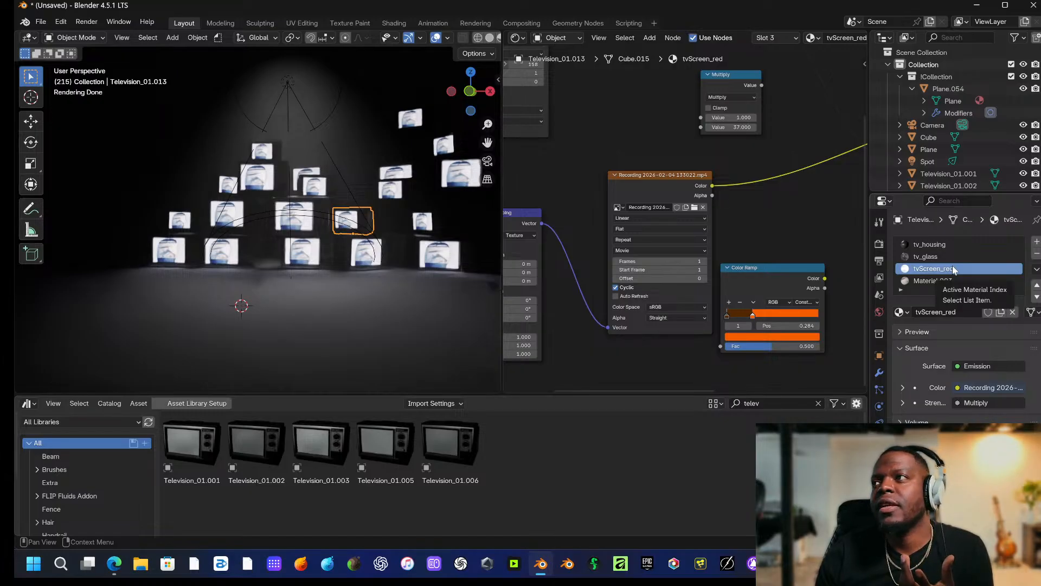
left_click(1036, 253)
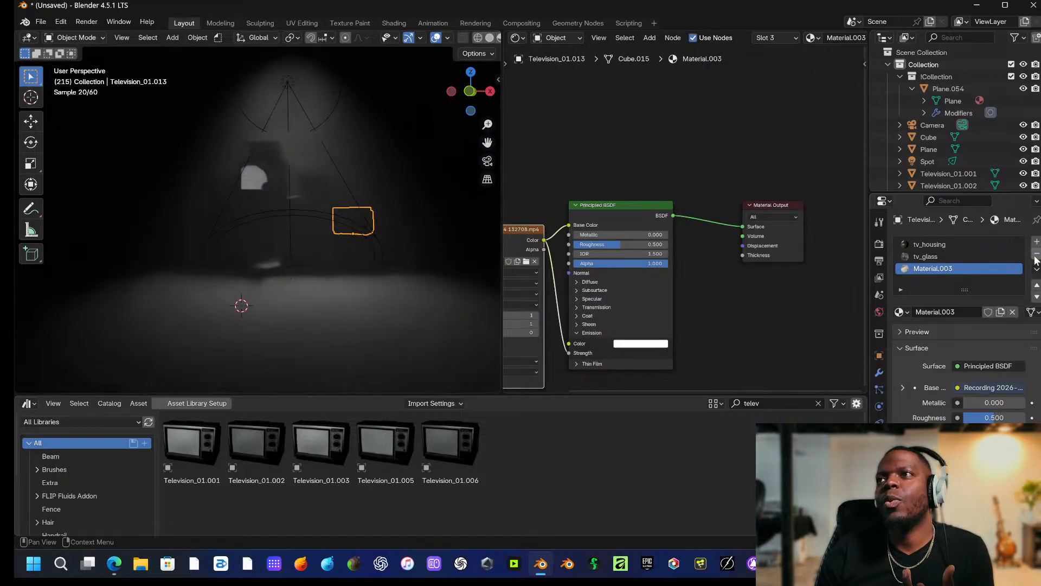
key("ctrl+z")
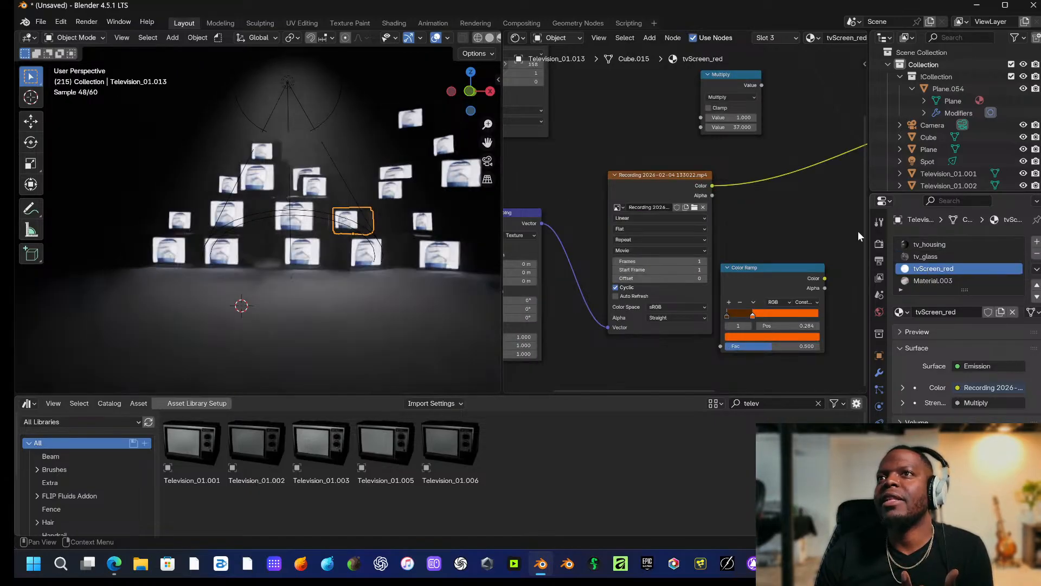
Switch the viewport to solid shading with the whole television stack in view.
middle_click_drag(235, 134, 268, 215)
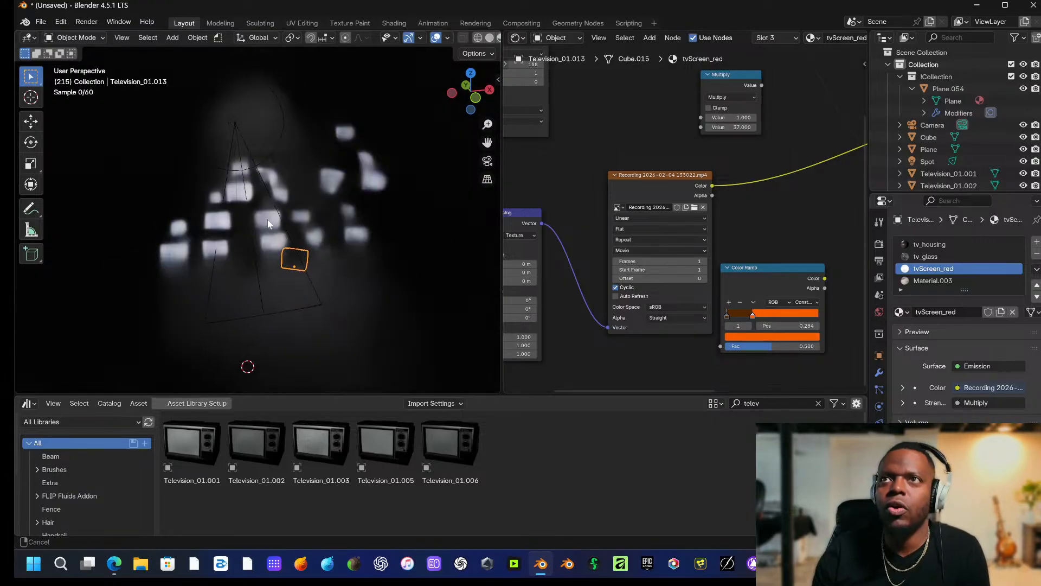
scroll(277, 205, "up", 1)
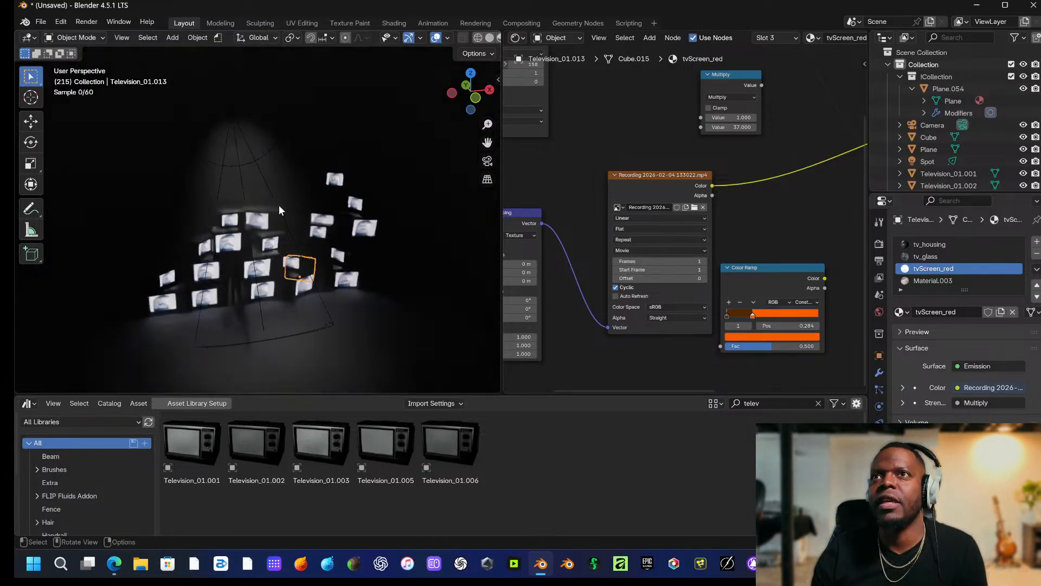
left_click(489, 38)
mouse_move(414, 109)
middle_mouse_down()
mouse_move(366, 195)
mouse_move(261, 232)
mouse_move(266, 223)
mouse_move(258, 240)
mouse_move(291, 231)
mouse_move(234, 209)
middle_mouse_up()
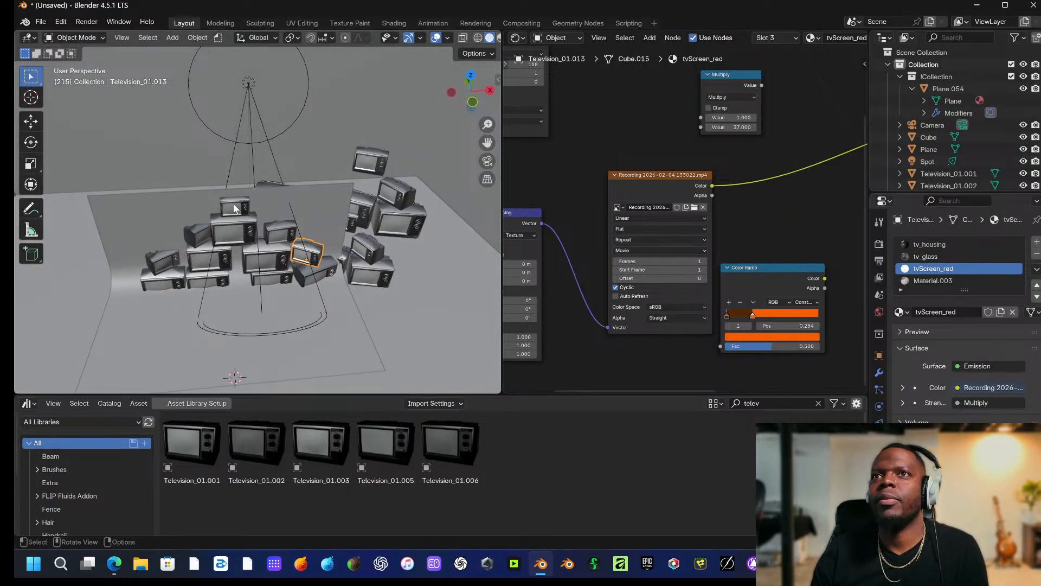
left_click(197, 234, "shift")
left_click(162, 261, "shift")
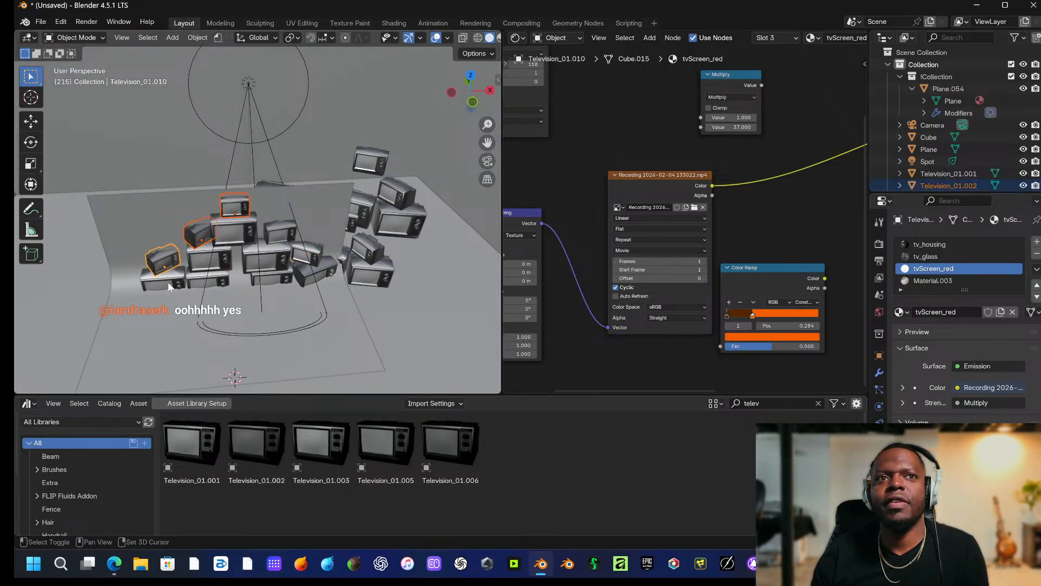
left_click(263, 258, "shift")
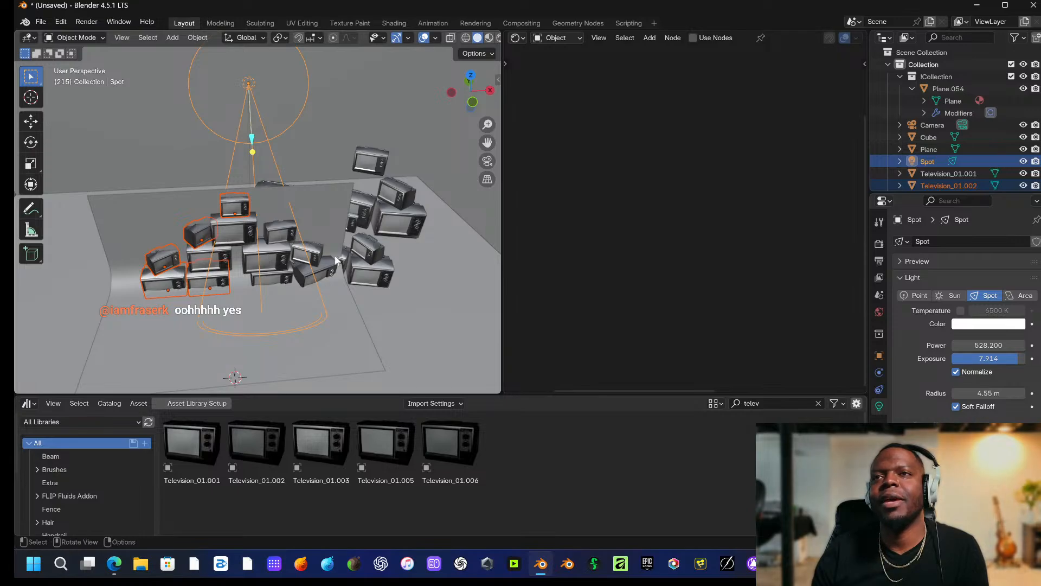
left_click(411, 203)
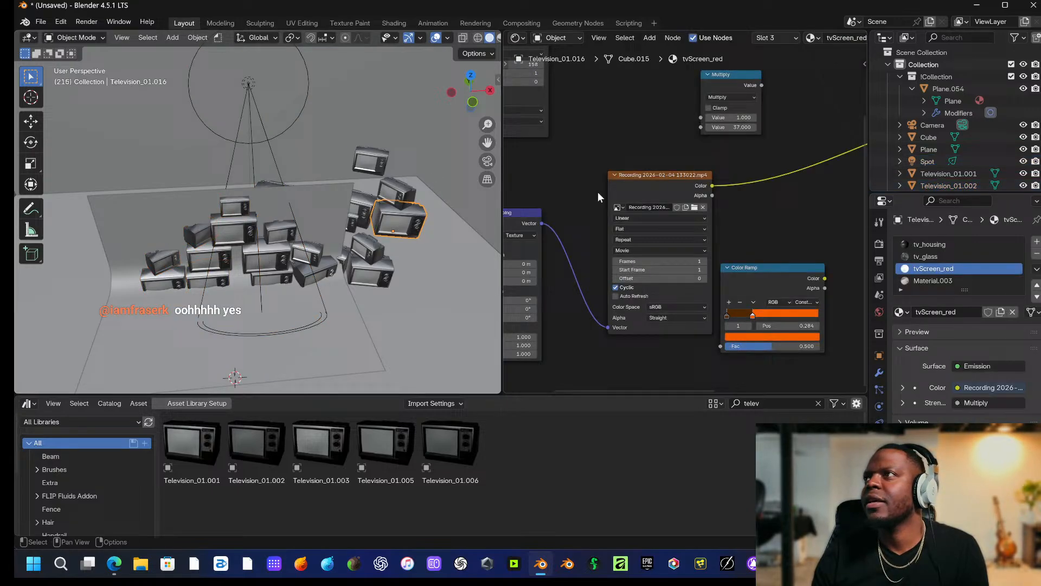
Select all television objects from Television_01.001 through tvscene 00002038 and delete them from the scene.
left_click(933, 172)
scroll(933, 179, "down", 5)
scroll(931, 184, "down", 3)
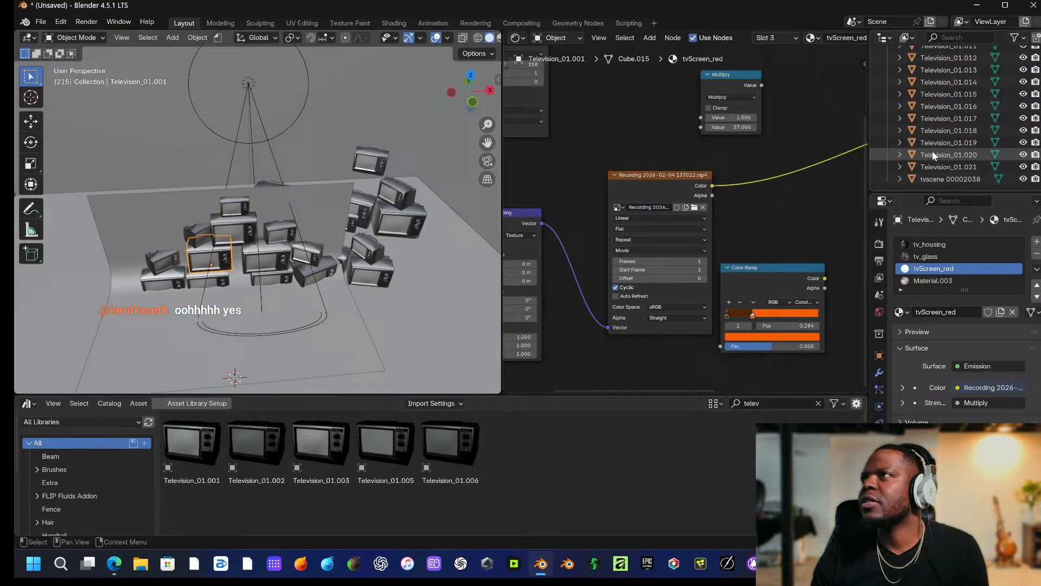
left_click(938, 179, "shift")
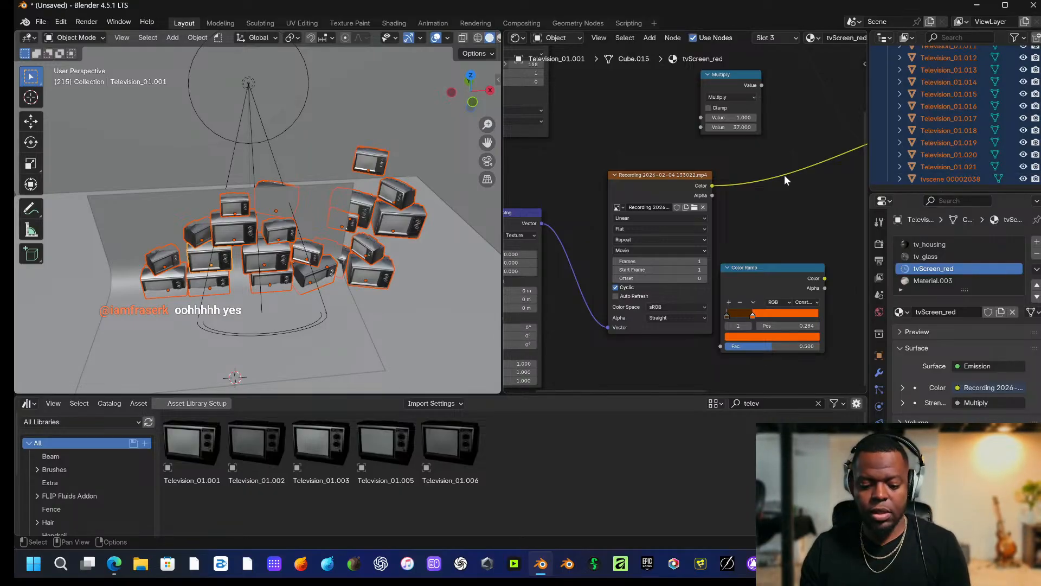
key("Delete")
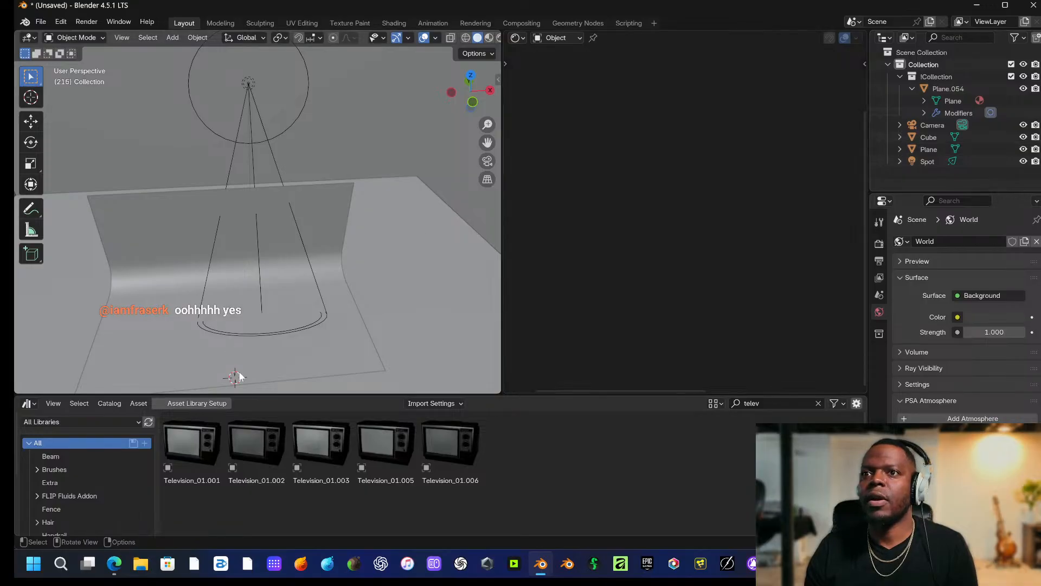
Place the Television_01.001 asset in the upper middle of the camera view.
left_click_drag(195, 456, 159, 310)
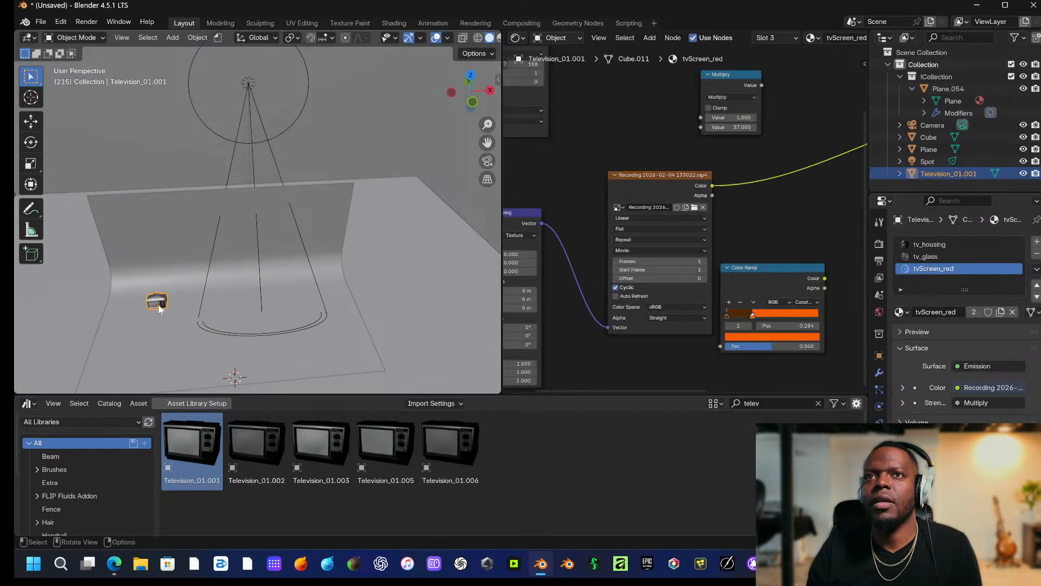
key("ctrl+z")
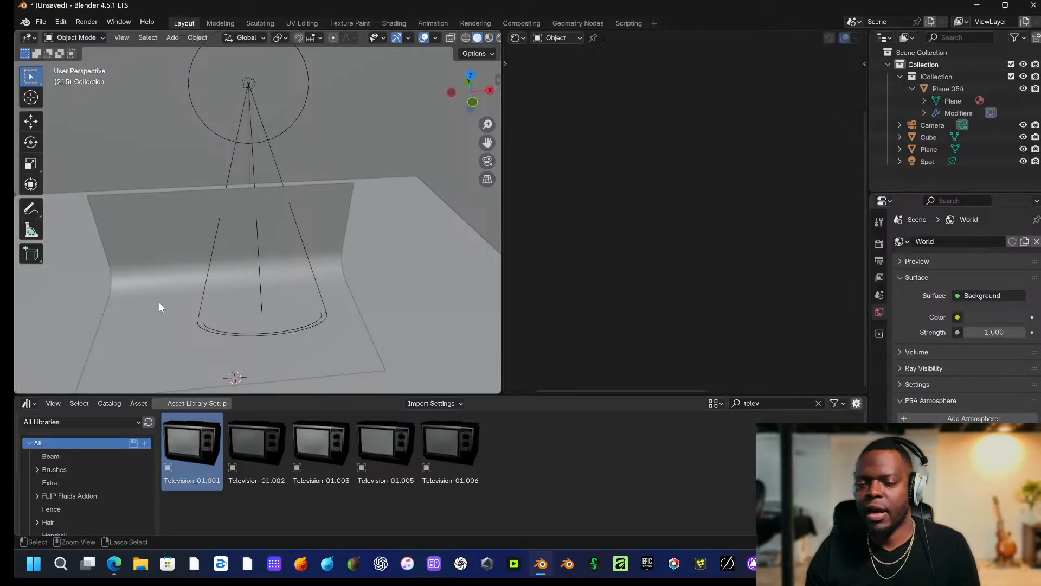
key("KP_0")
left_click_drag(192, 442, 273, 155)
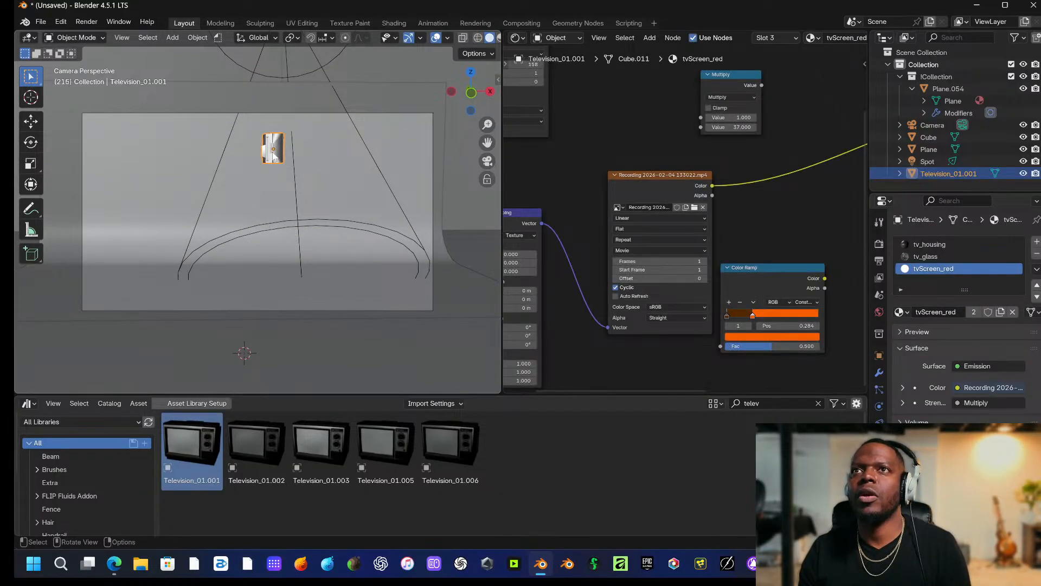
Rotate the television about the global X and Z axes to turn its screen towards the camera.
key("r")
key("x")
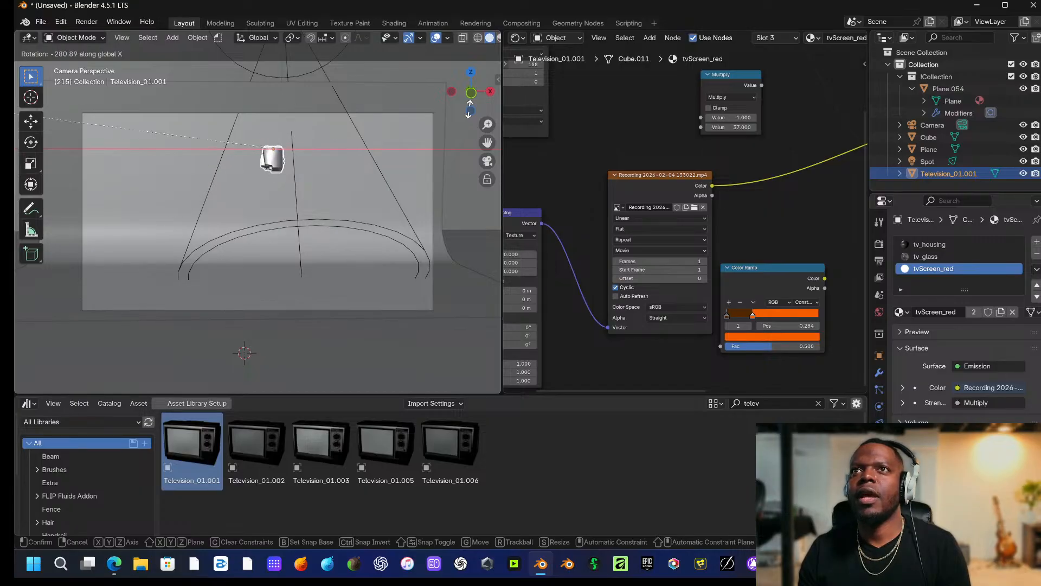
left_click(215, 123)
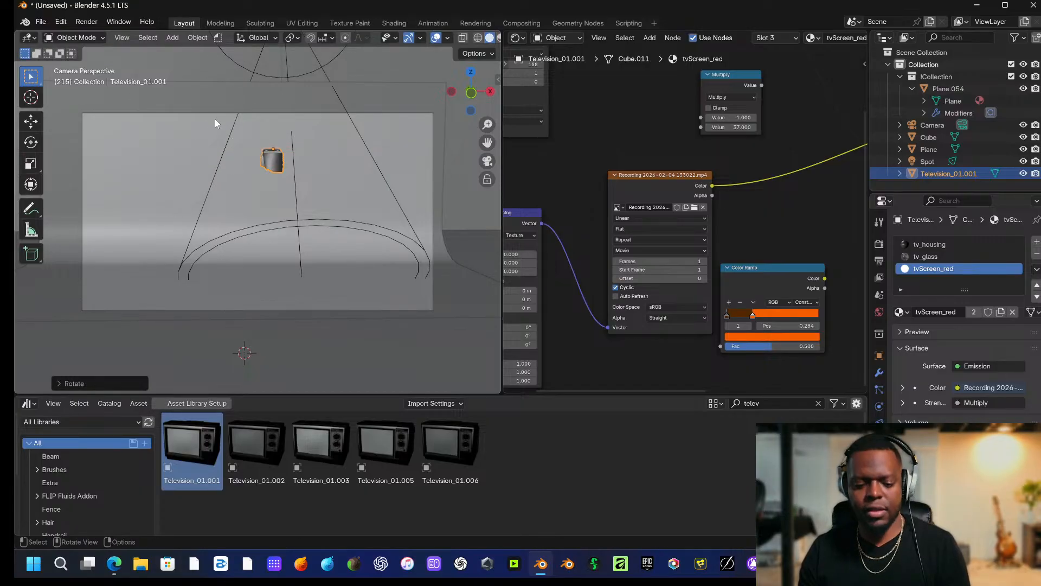
key("r")
key("z")
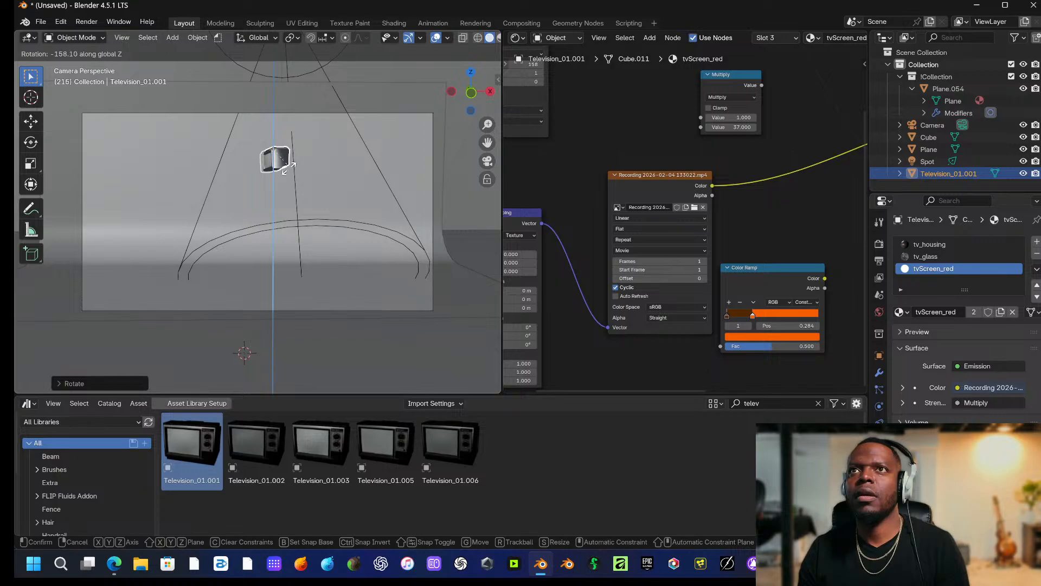
left_click(266, 172)
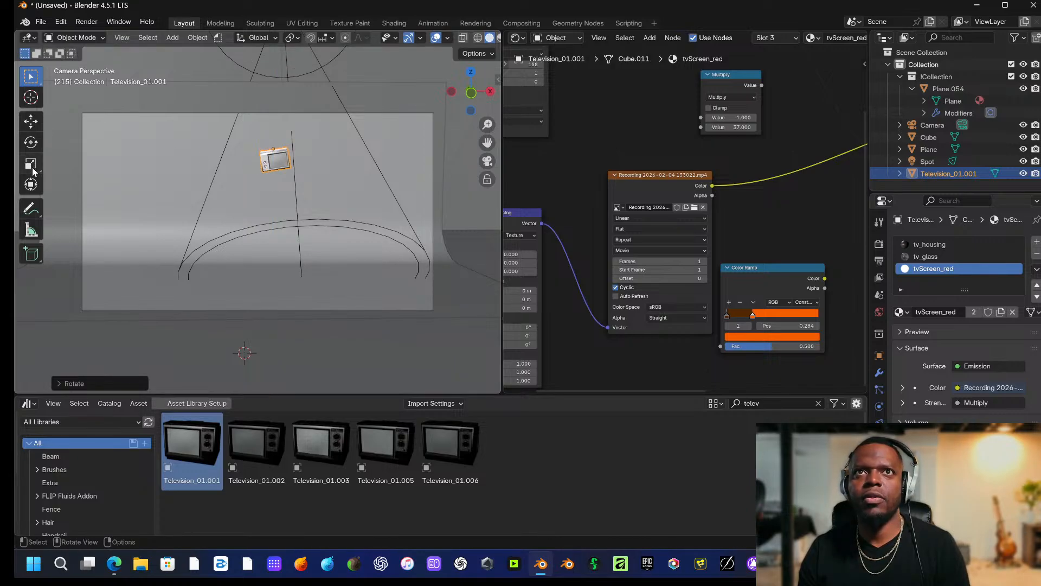
Enlarge the television with the Transform tool, lower it along Z and adjust its rotation so it faces the camera upright.
left_click(31, 184)
left_click_drag(242, 117, 185, 210)
key("KP_0")
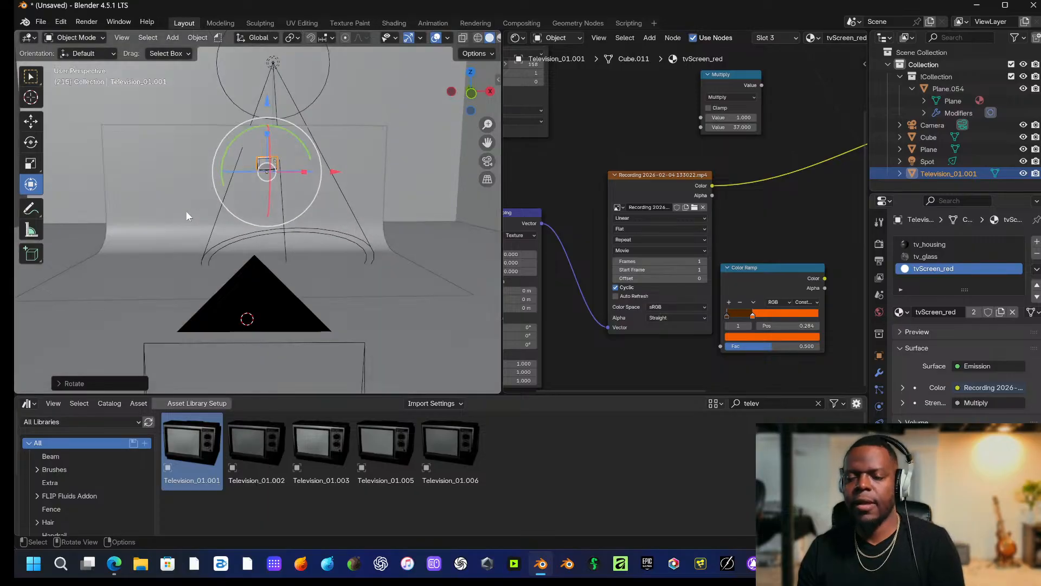
key("KP_0")
left_click_drag(288, 194, 359, 211)
key("g")
key("z")
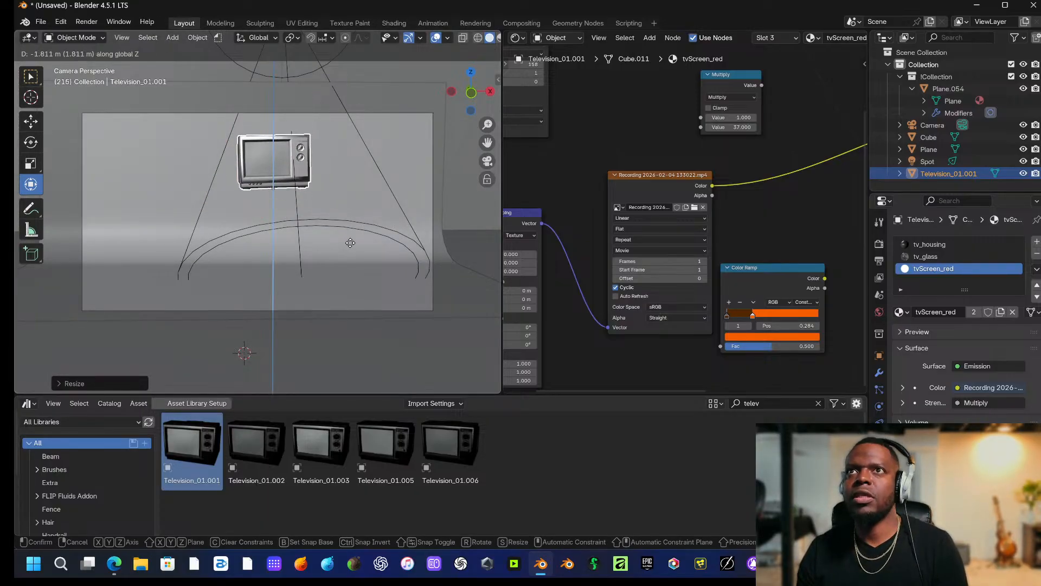
left_click(352, 223)
left_click_drag(312, 155, 313, 154)
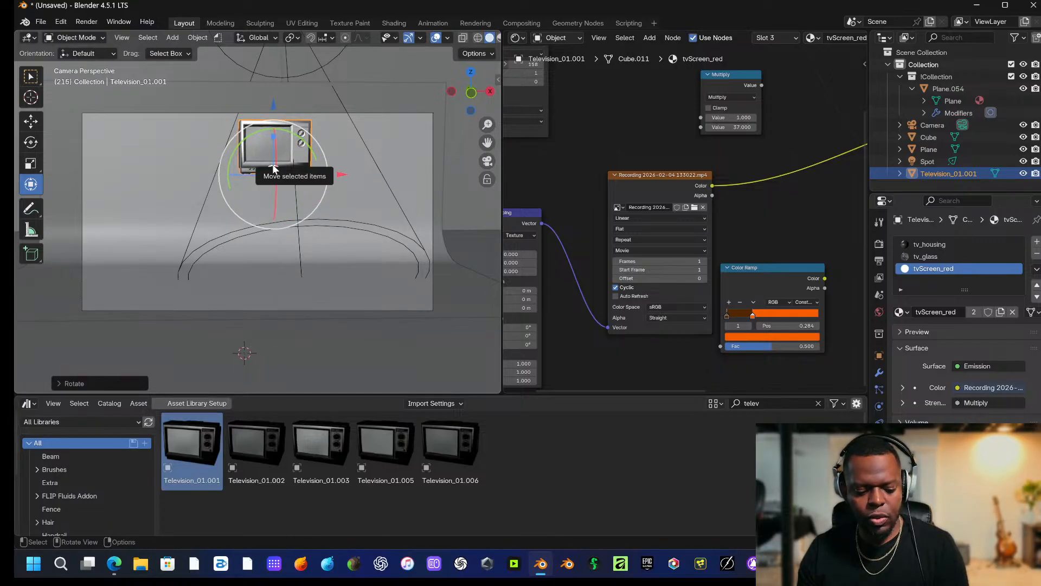
Copy and paste the television and move the duplicate along X to the left of the original.
key("ctrl+c")
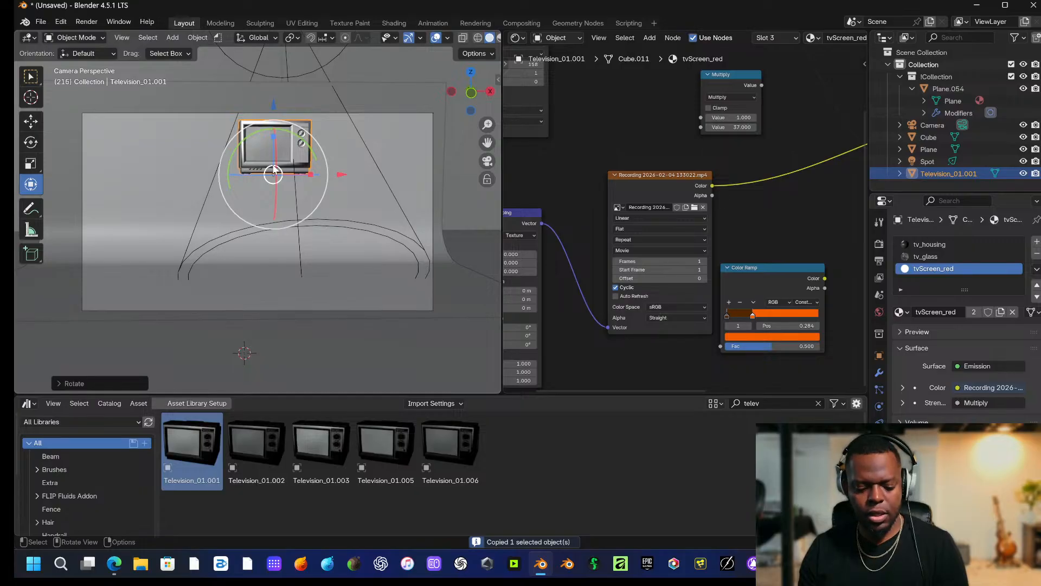
key("ctrl+v")
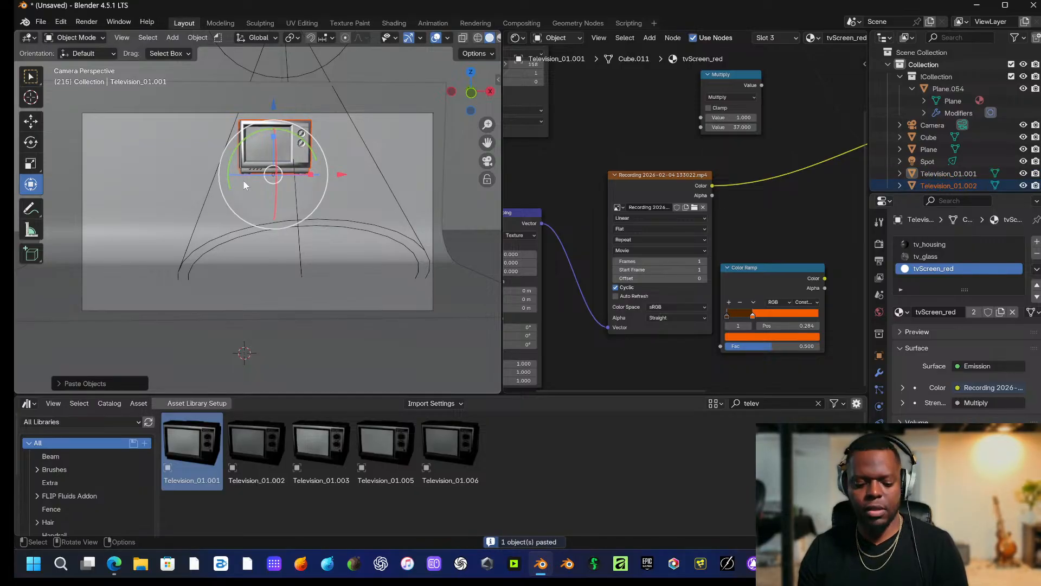
key("ctrl+c")
key("ctrl+v")
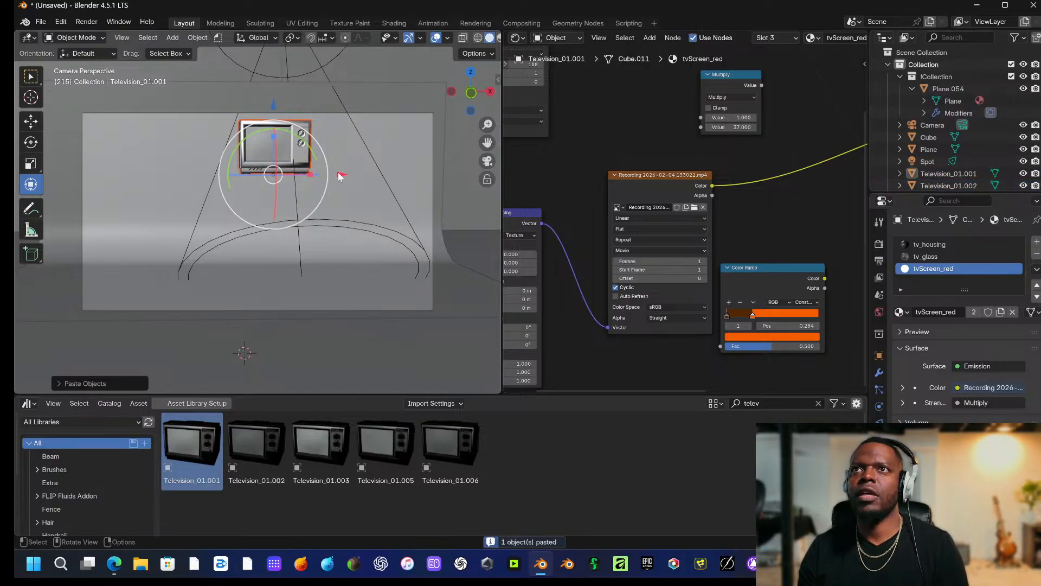
left_click_drag(341, 174, 233, 173)
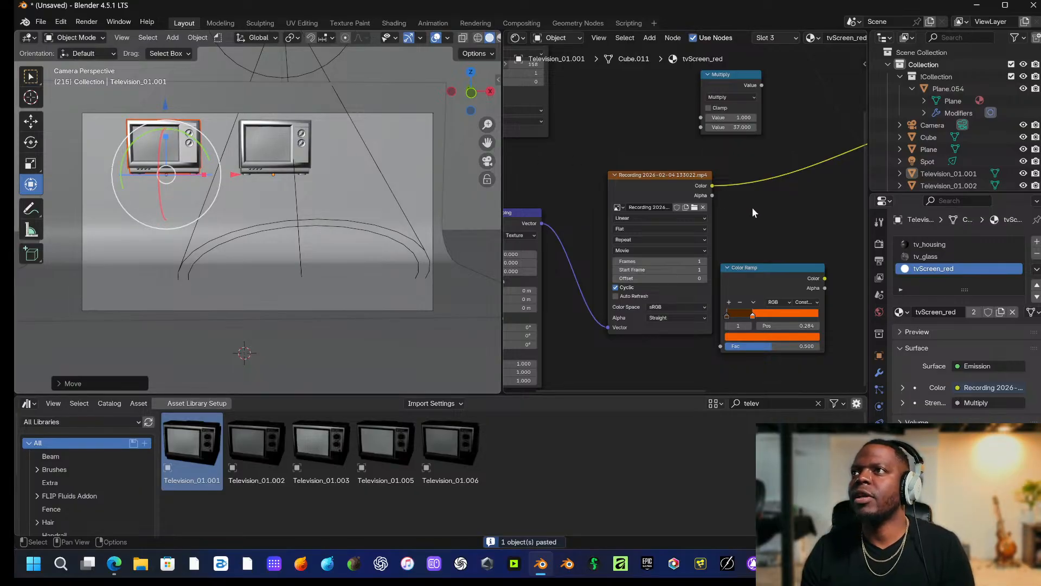
Switch the viewport to Material Preview shading and select the Cube volume surrounding the televisions.
left_click(285, 146)
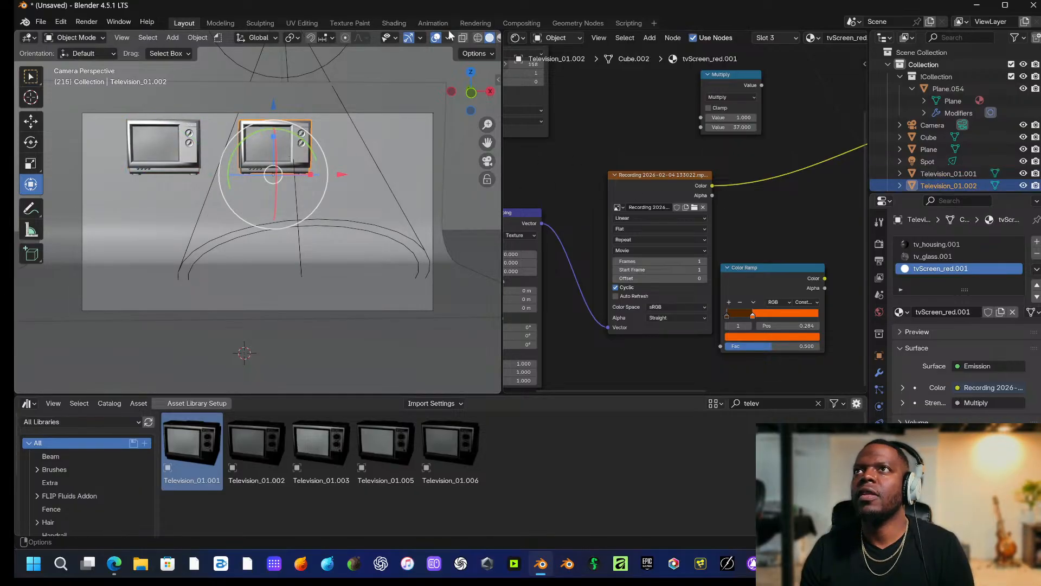
scroll(400, 34, "down", 2)
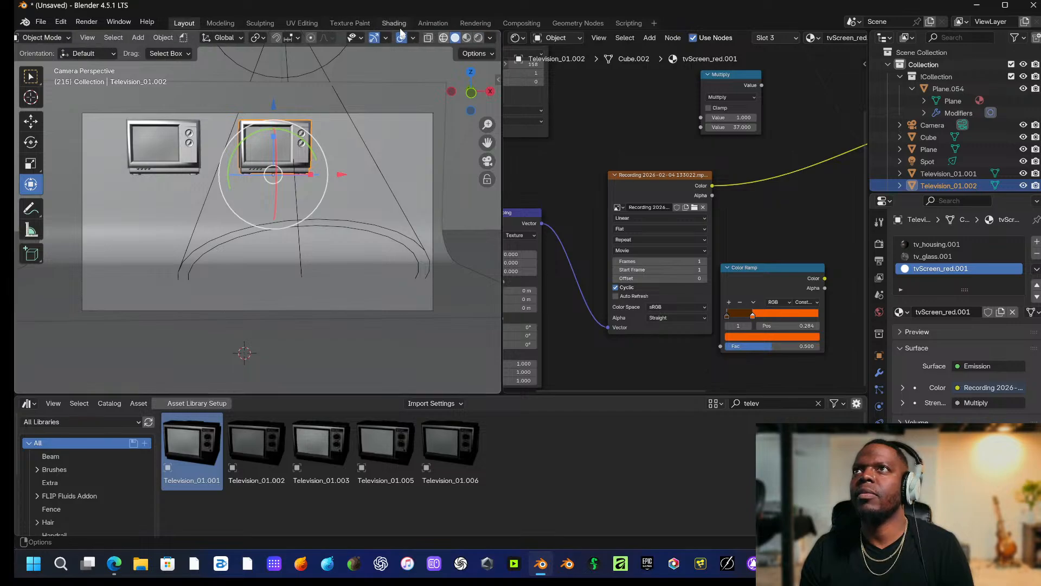
left_click(466, 38)
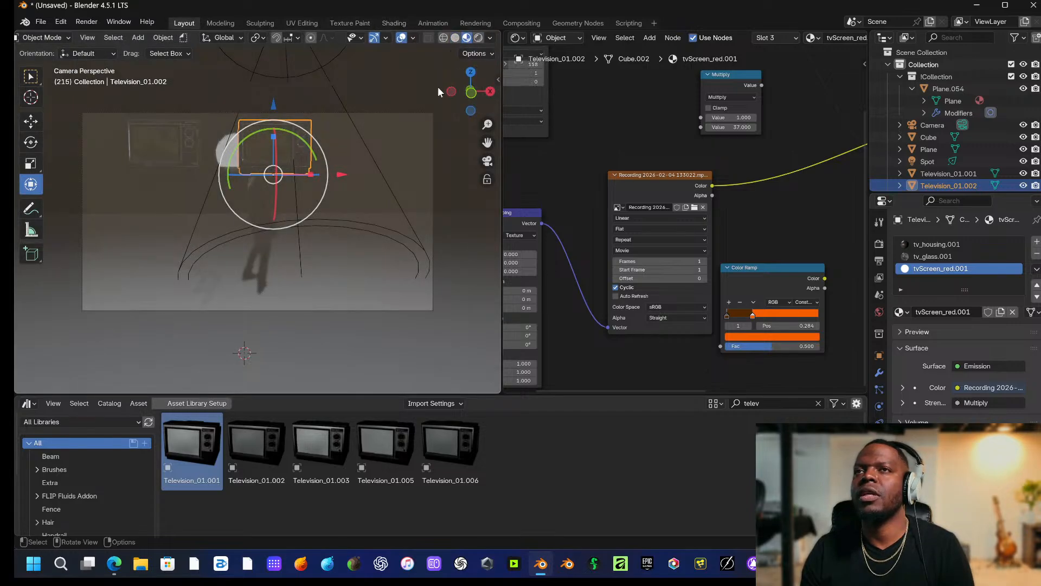
left_click(299, 145)
left_click(419, 77)
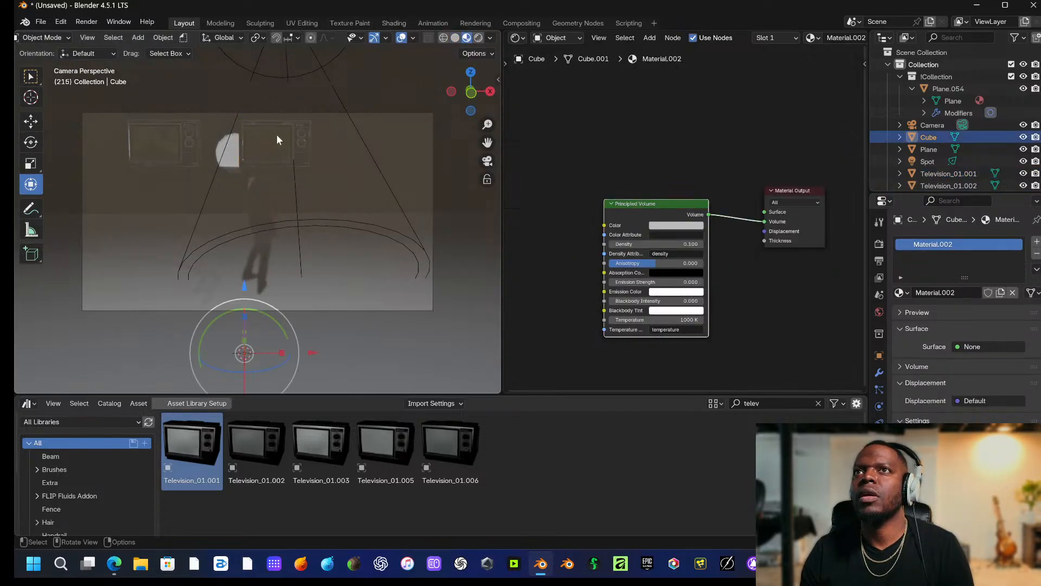
Select Television_01.001 and switch the tvScreen_red image texture to Recording 2026-02-04 132708.mp4 with Auto Refresh enabled.
left_click(274, 135)
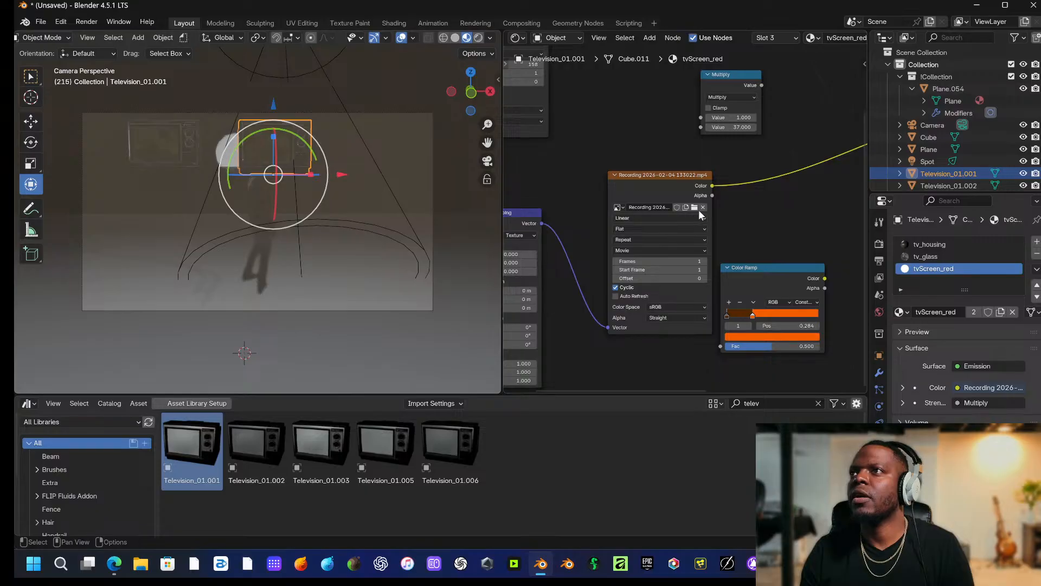
left_click(618, 206)
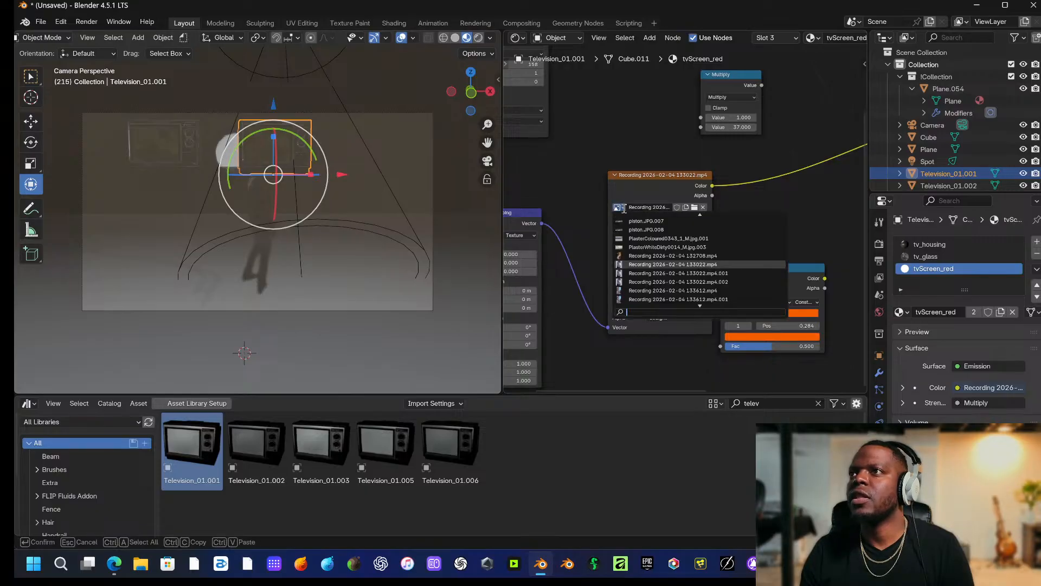
left_click(649, 256)
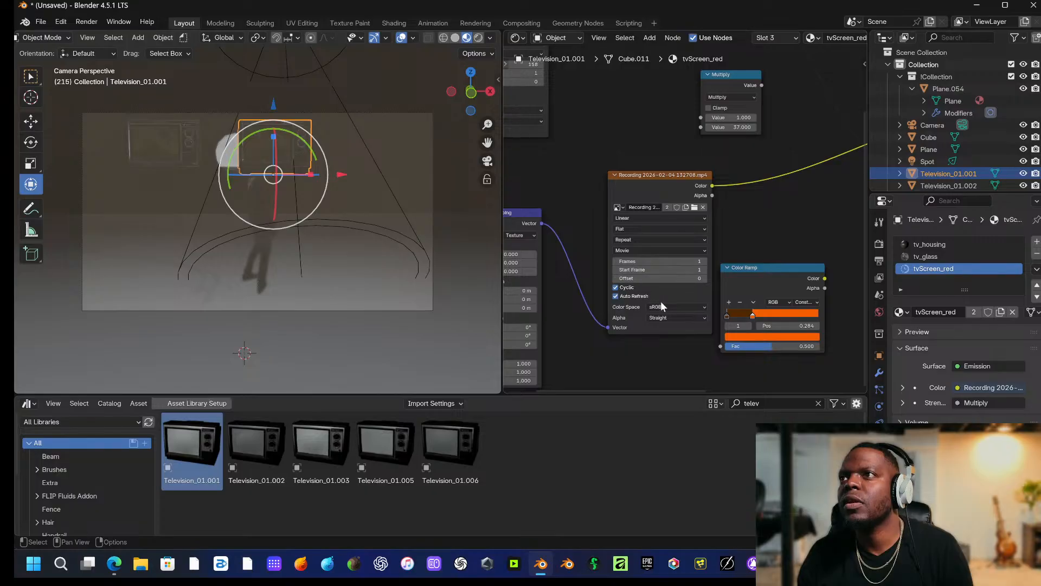
middle_click_drag(744, 229, 722, 236)
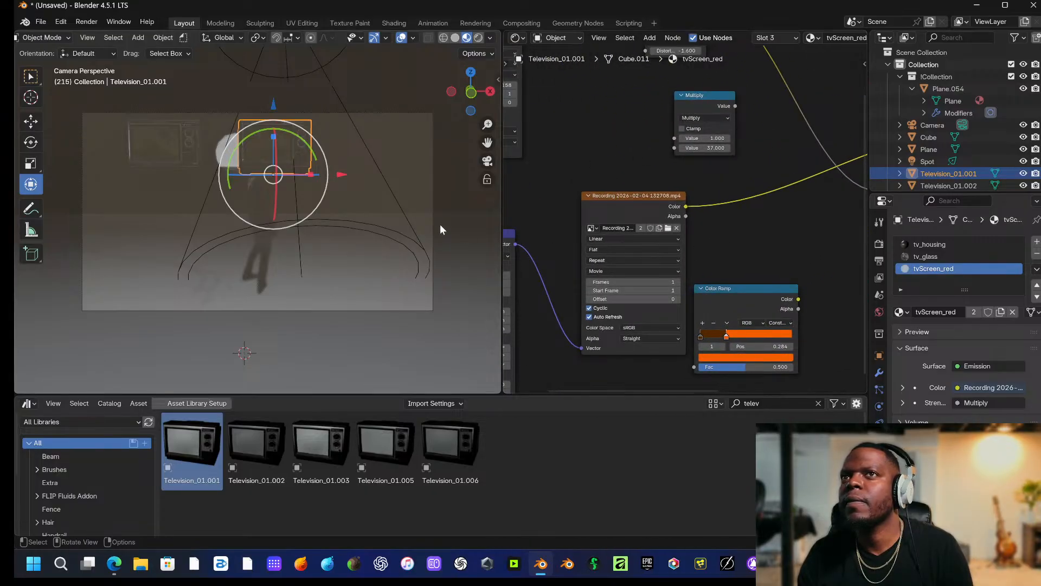
Undo the switch of selection to Television_01.002 and move the Color Ramp node farther from the video texture.
left_click(419, 112)
left_click(262, 140)
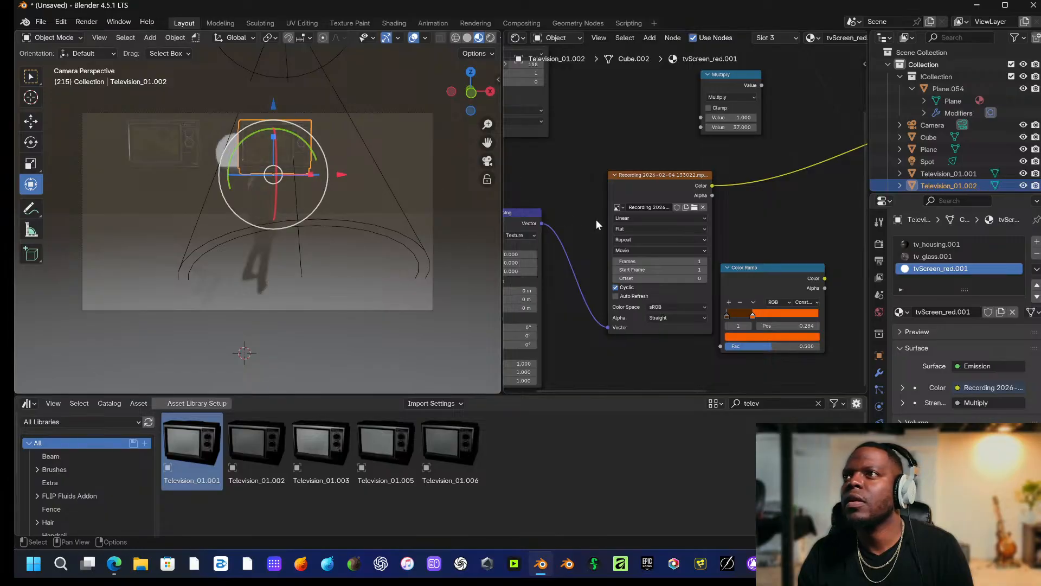
key("ctrl+z")
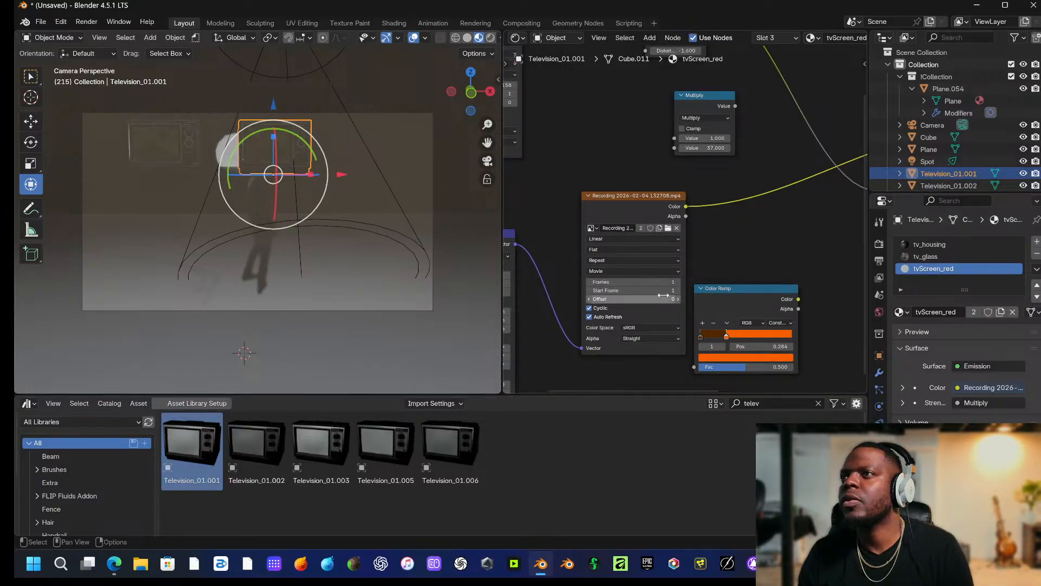
middle_click_drag(724, 256, 689, 251)
left_click_drag(698, 281, 737, 276)
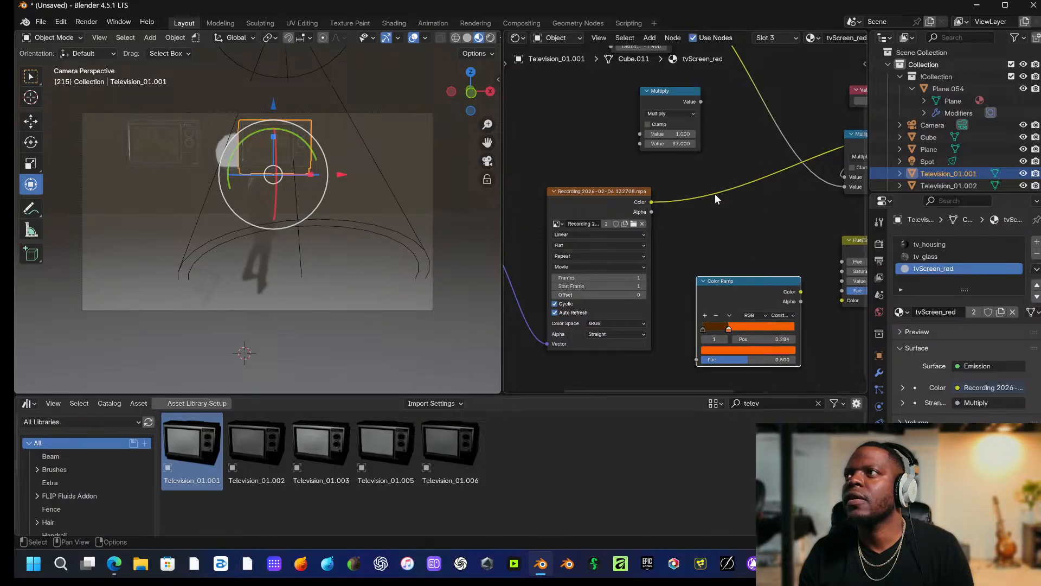
Unlink the current clip from the image texture and load Recording 2026-02-04 133022.mp4 from the Videos folder.
double_click(944, 269)
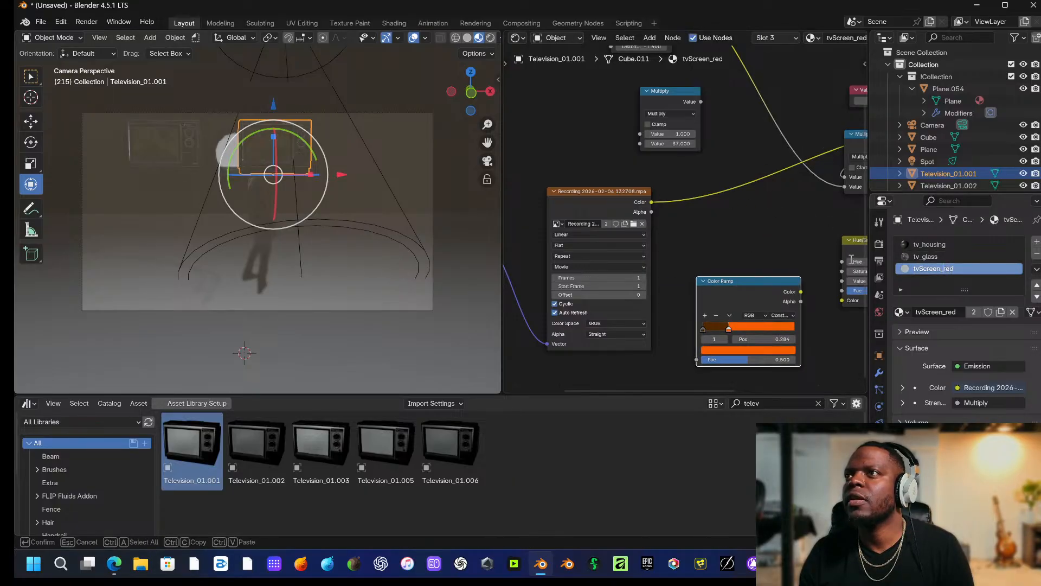
left_click(641, 223)
left_click(642, 223)
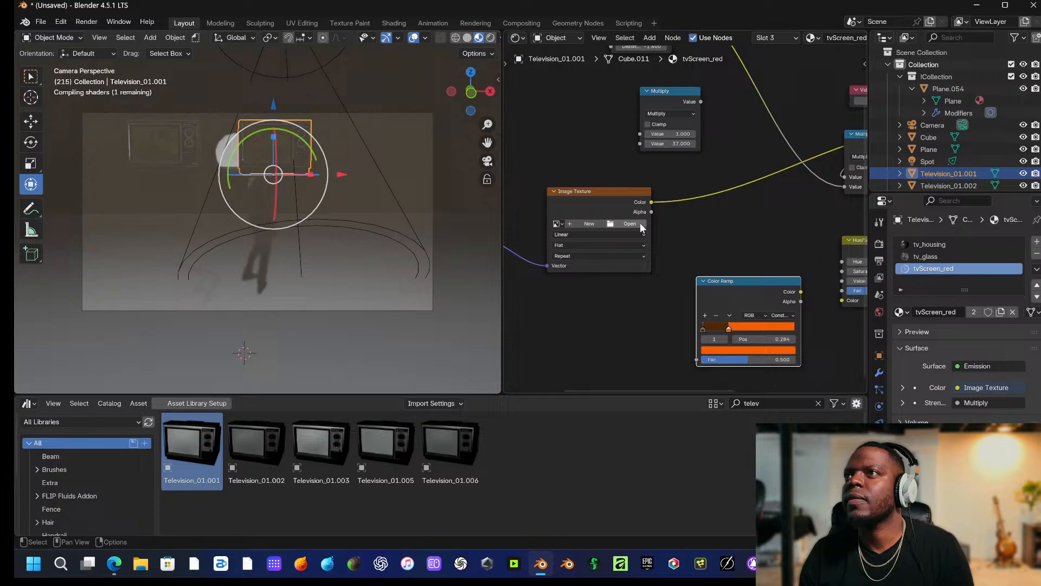
left_click(610, 224)
scroll(226, 390, "down", 1)
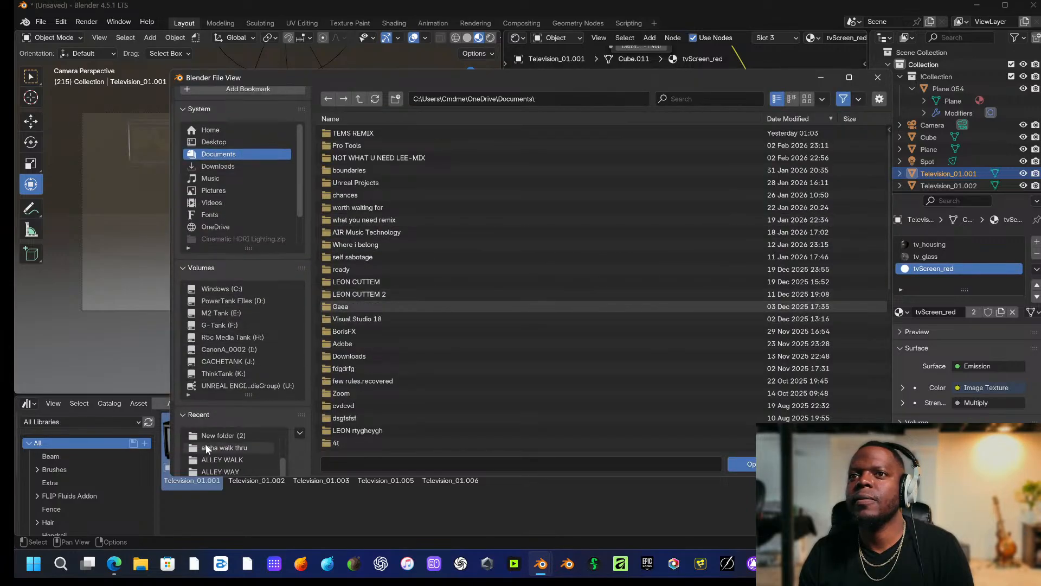
scroll(214, 429, "up", 1)
left_click(248, 231)
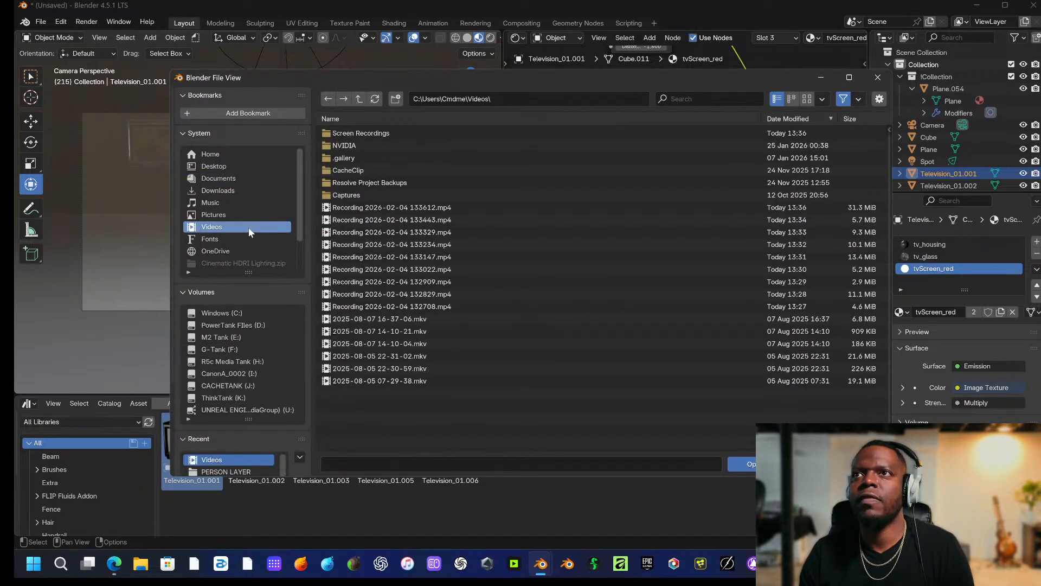
left_click(432, 268)
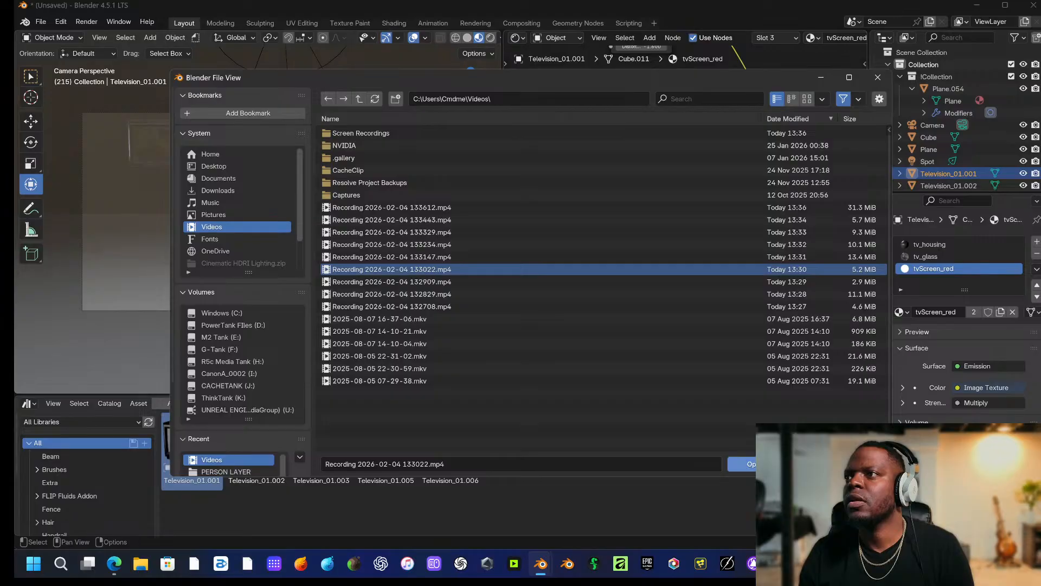
left_click(750, 463)
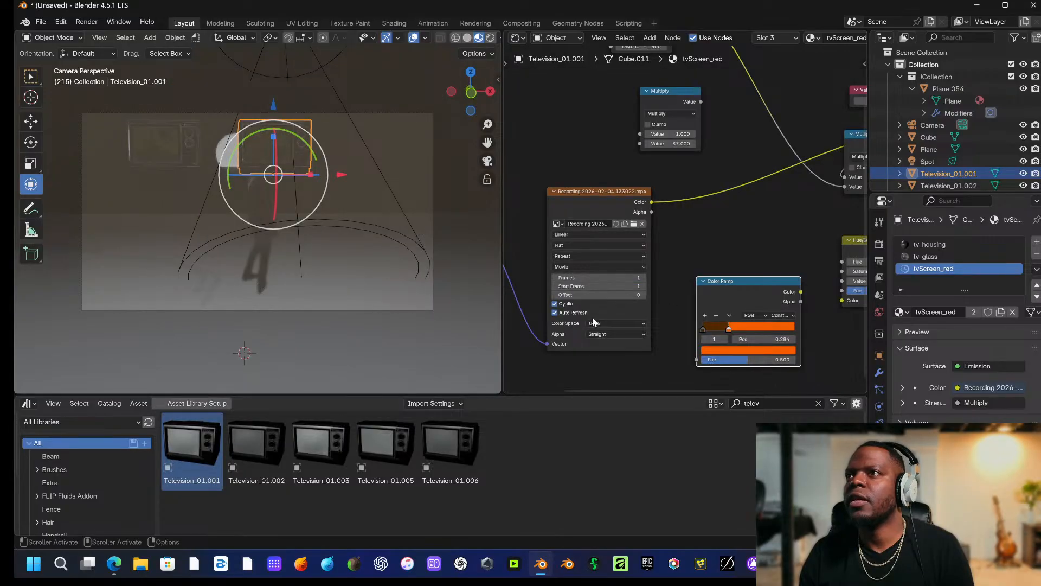
Raise the Value node driving the emission strength to 161.5 and briefly play the animation.
middle_click_drag(713, 226, 544, 282)
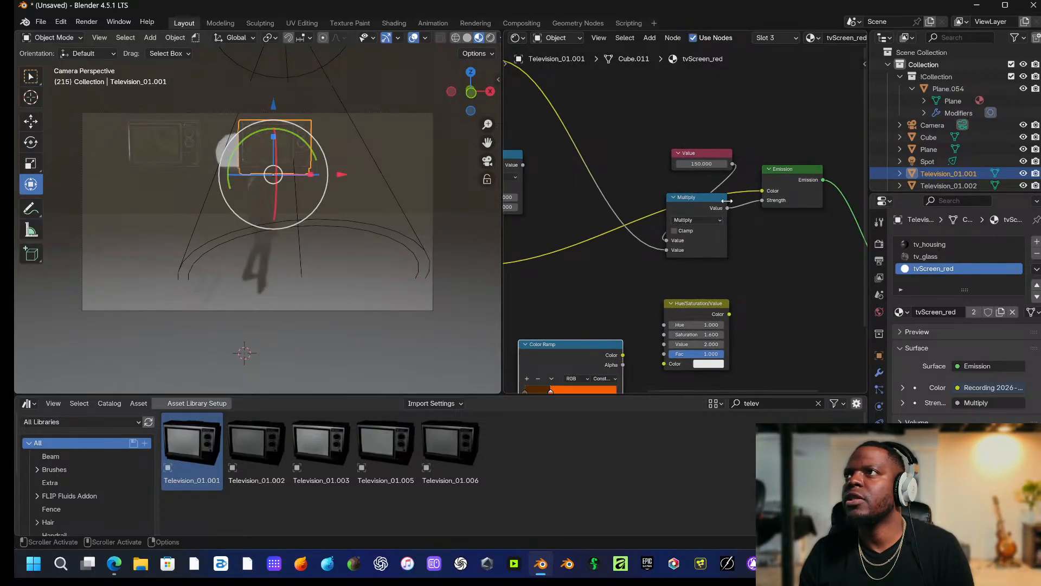
left_click_drag(698, 161, 716, 162)
key("space")
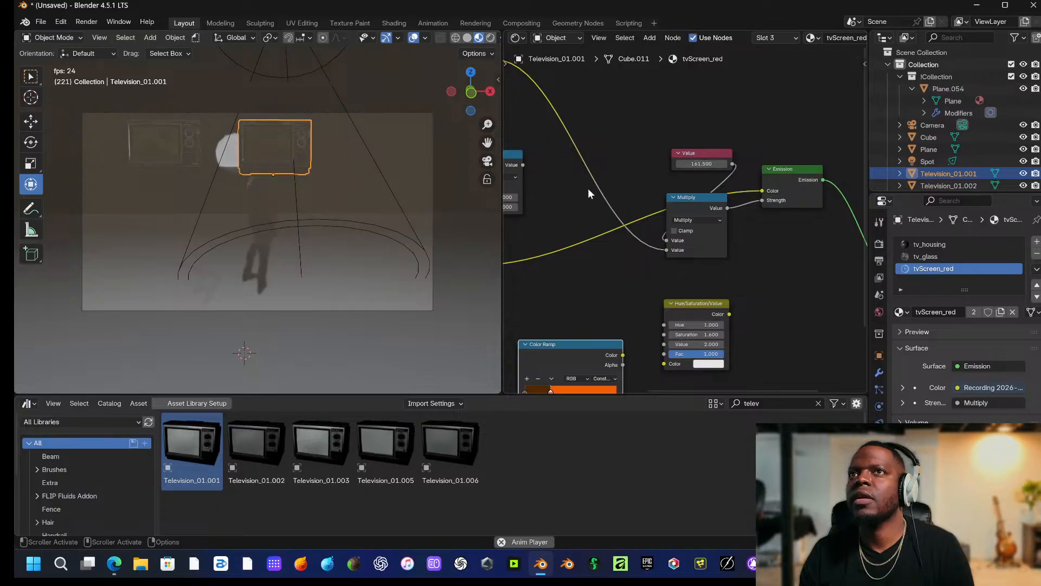
key("space")
Check the televisions in Rendered shading, return to the camera view and reduce the emission strength's Value node to 48.3.
middle_click_drag(336, 163, 390, 136)
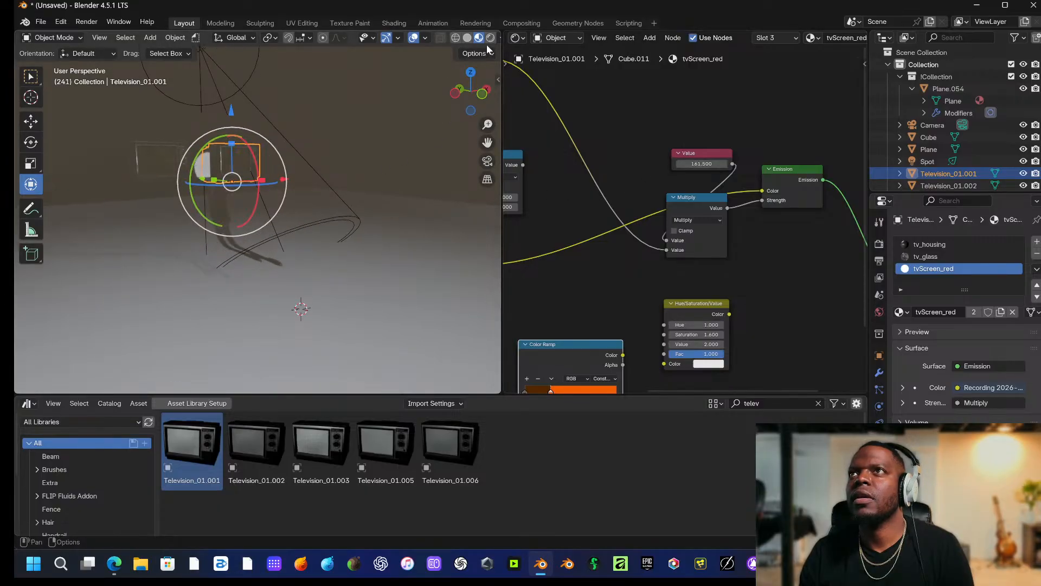
left_click(490, 37)
middle_click_drag(399, 195, 334, 192)
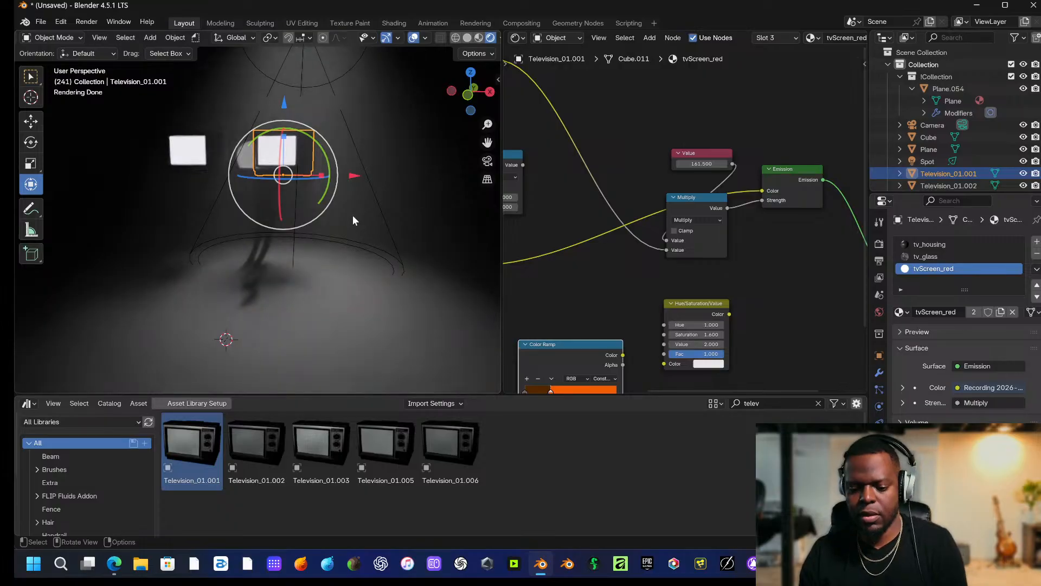
key("KP_0")
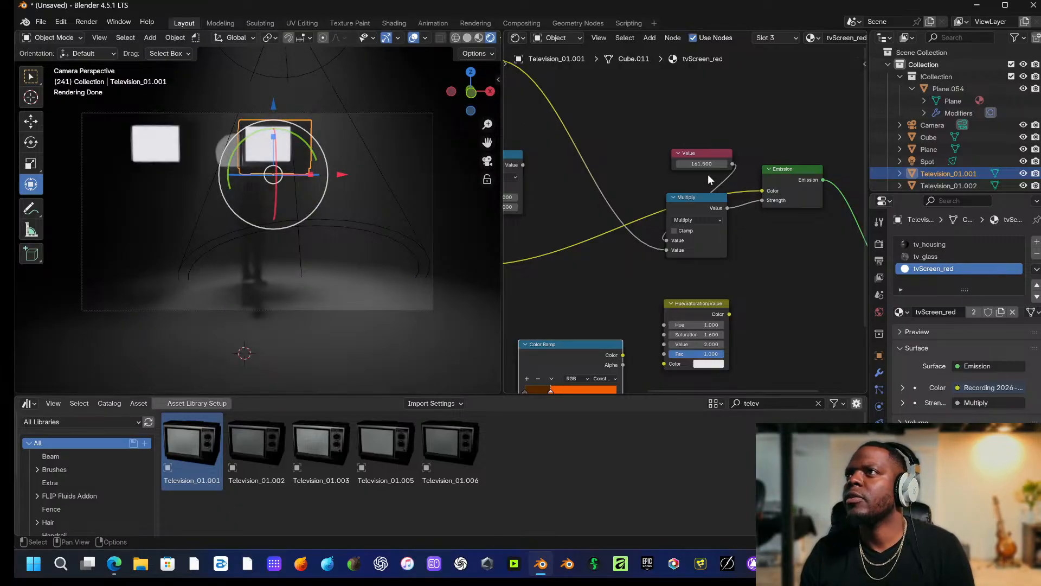
mouse_move(701, 164)
left_mouse_down()
mouse_move(689, 164)
mouse_move(710, 163)
left_mouse_up()
Set the video texture's frame count to 387, testing the screen with a short animation playback.
middle_click_drag(712, 273, 848, 184)
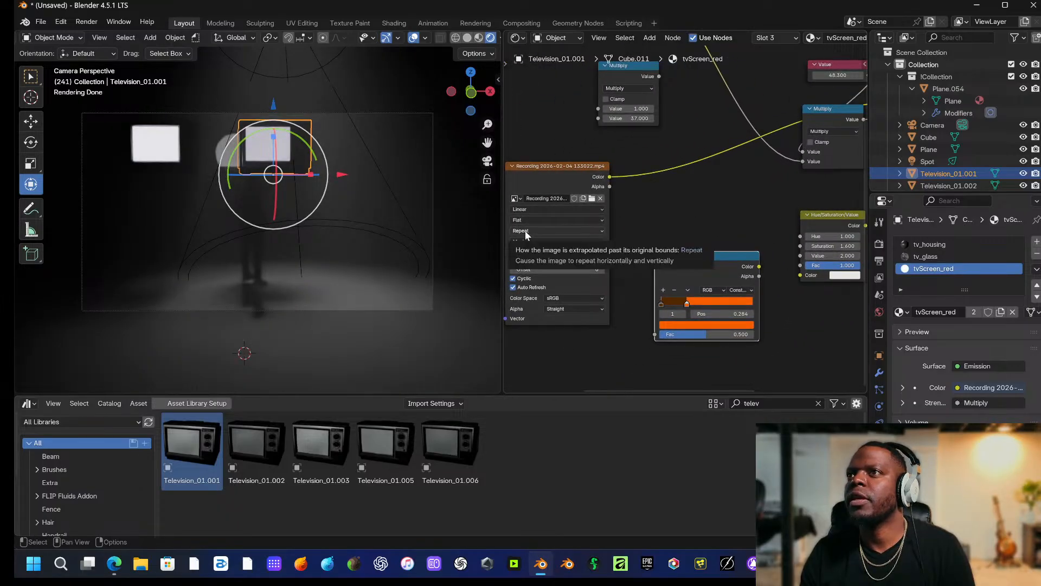
left_click_drag(535, 253, 640, 254)
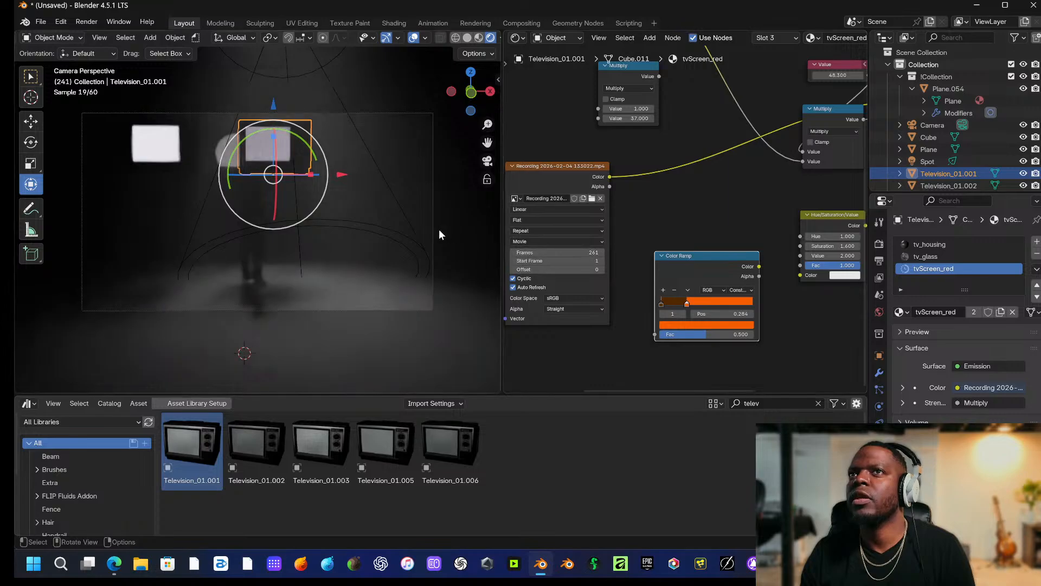
key("space")
key("space")
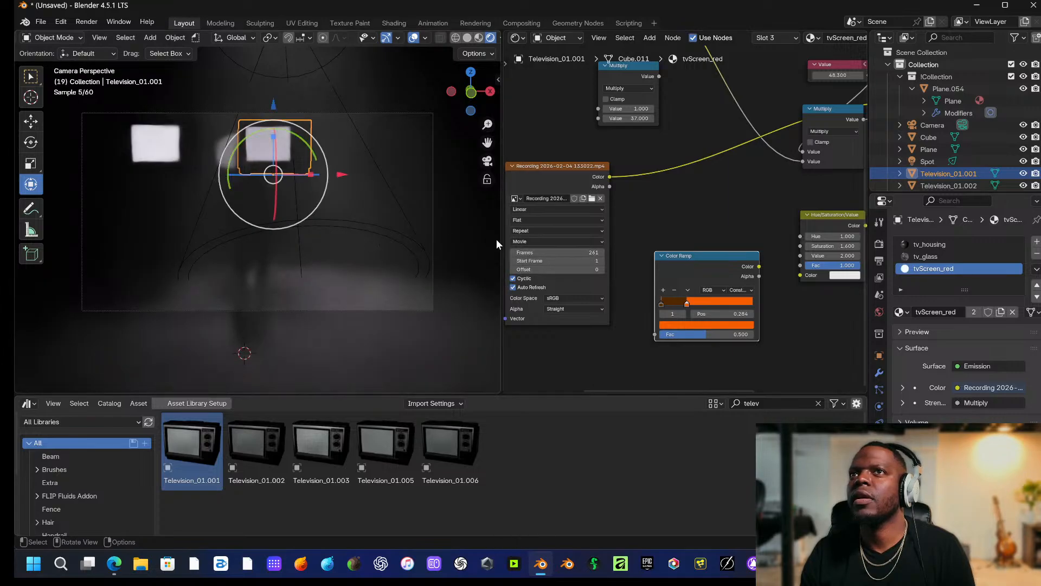
left_click_drag(543, 253, 760, 254)
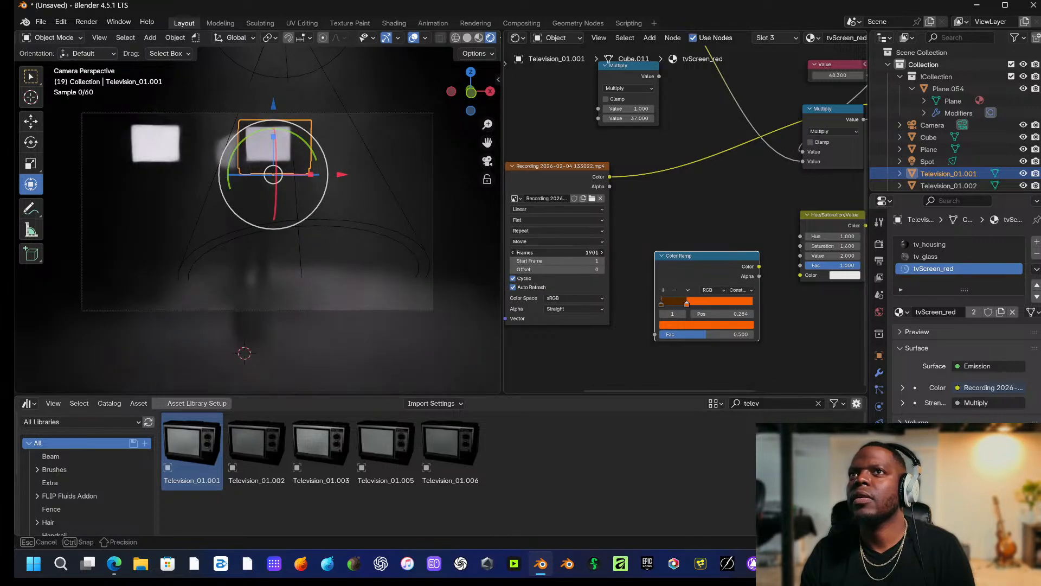
left_click_drag(596, 254, 591, 208)
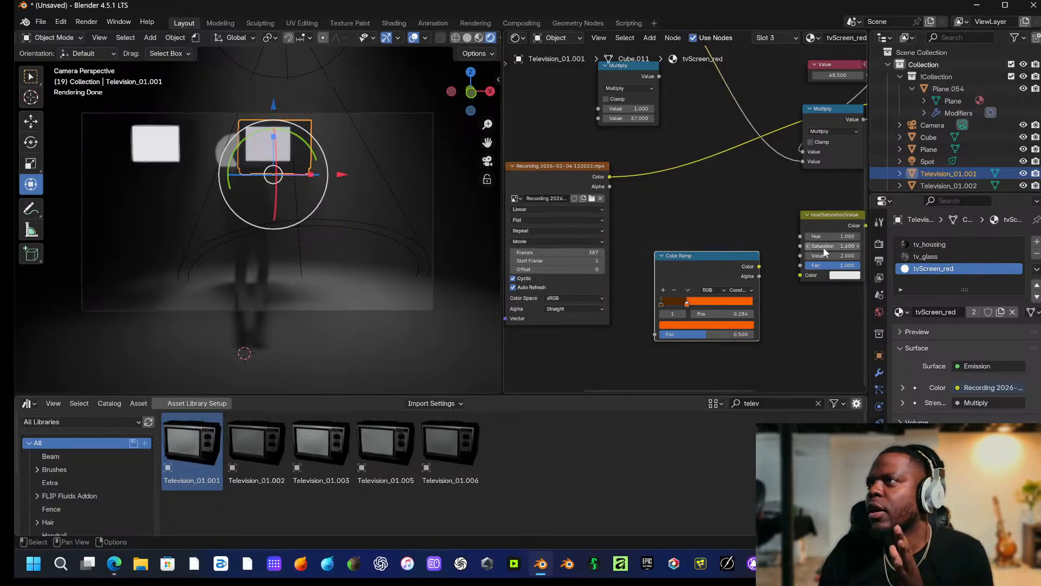
Disconnect the video texture from the Emission color and set the Mapping node's type to Point.
middle_click_drag(704, 169, 652, 203)
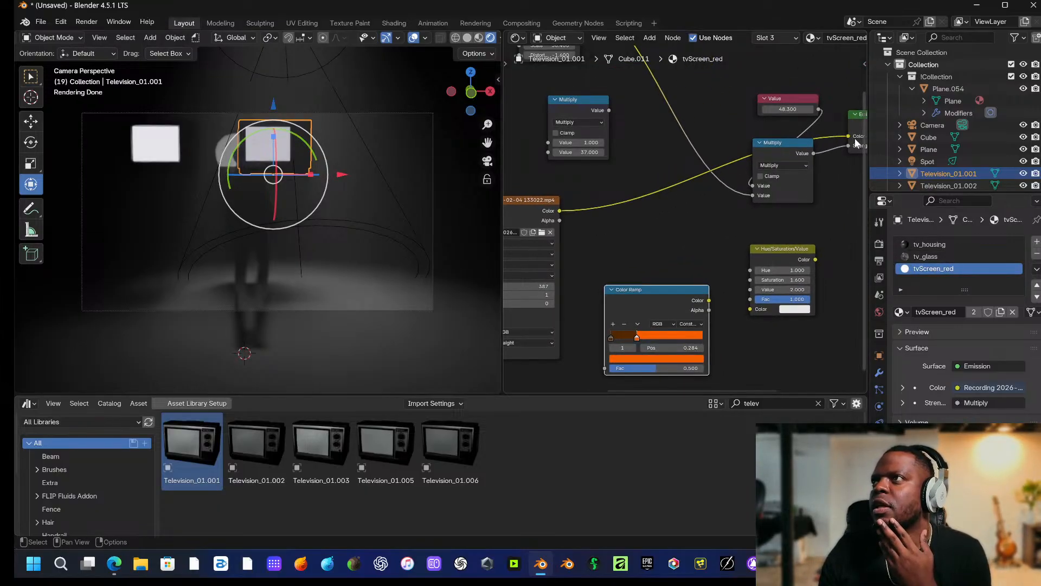
left_click_drag(850, 136, 740, 151)
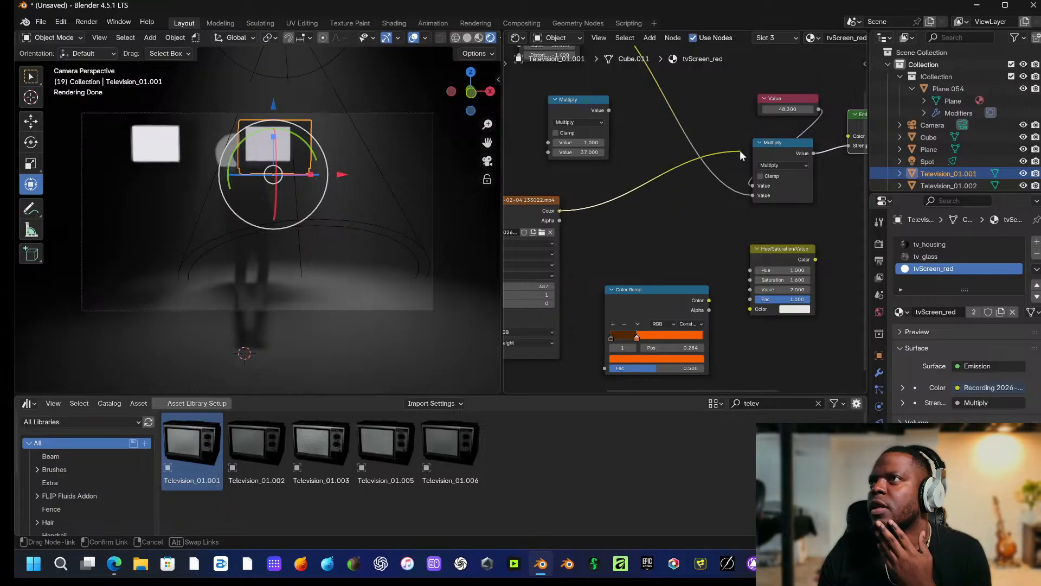
left_click_drag(661, 197, 659, 197)
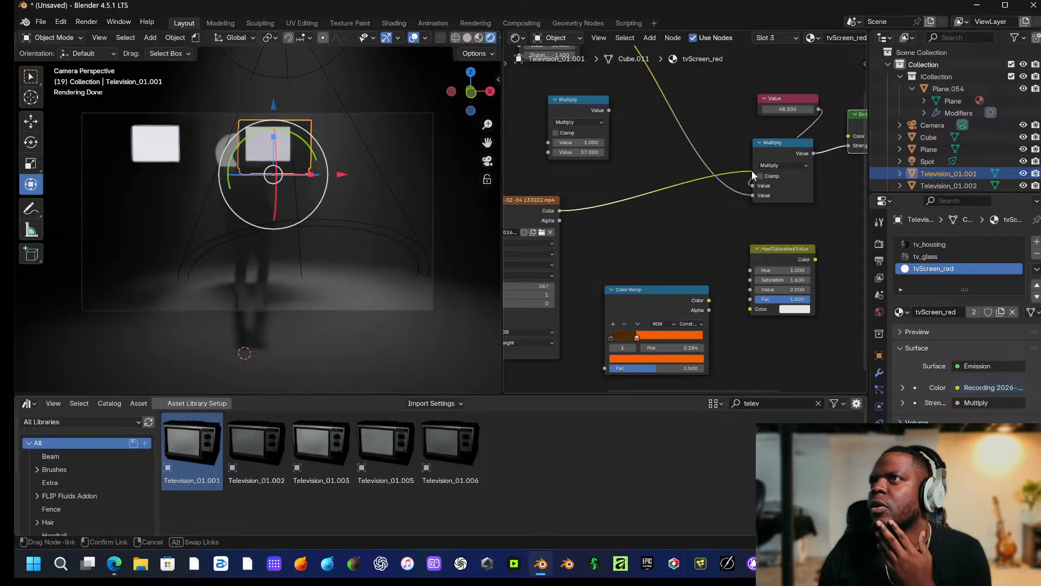
middle_click_drag(655, 201, 633, 241)
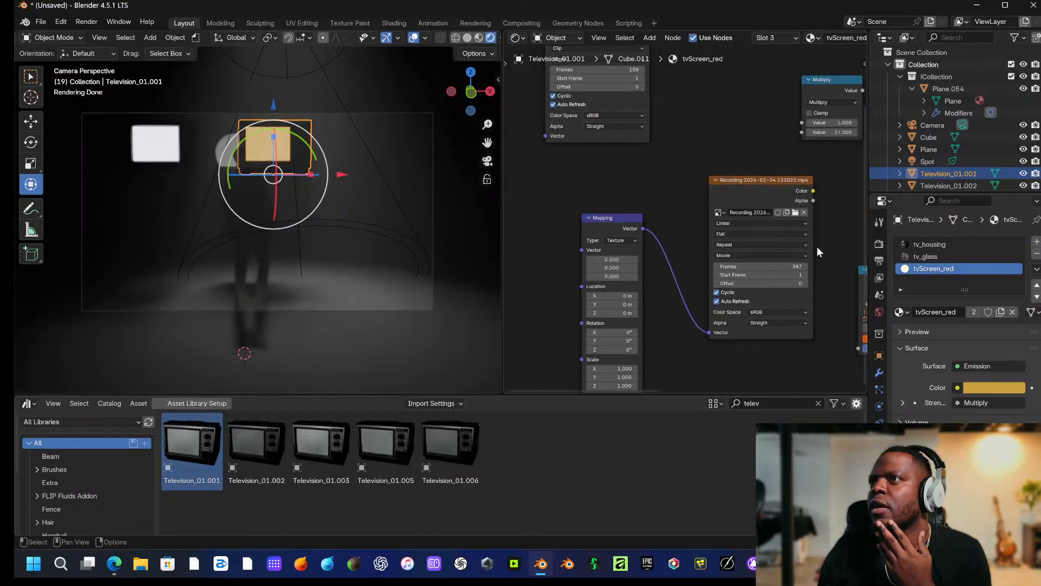
left_click(632, 240)
left_click(627, 259)
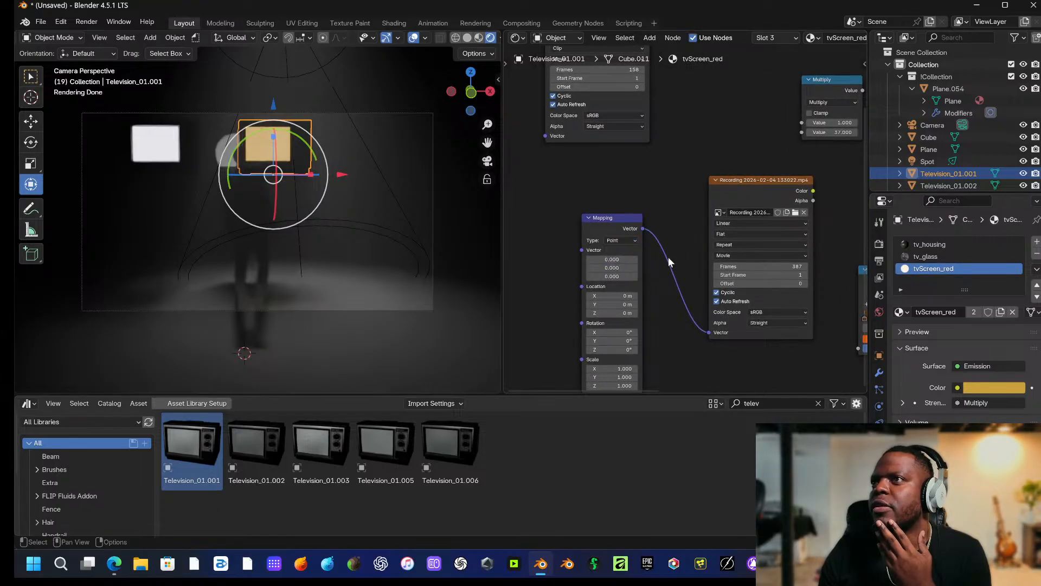
Reconnect the video texture's color to the Emission color and set the texture's alpha mode to Premultiplied.
middle_click_drag(671, 262, 542, 267)
middle_click_drag(691, 221, 640, 233)
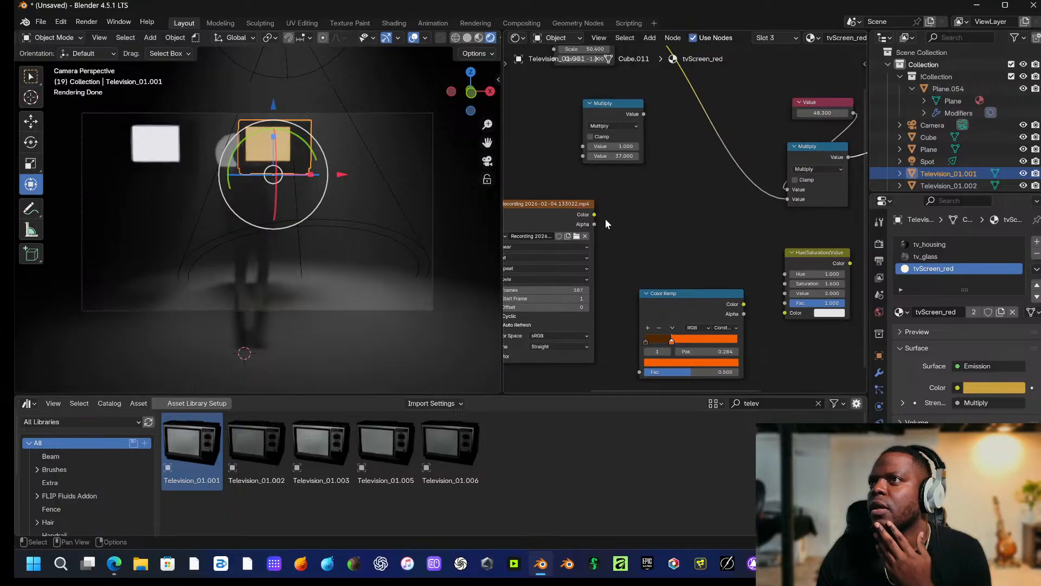
left_click_drag(594, 217, 732, 146)
middle_click_drag(609, 274, 801, 217)
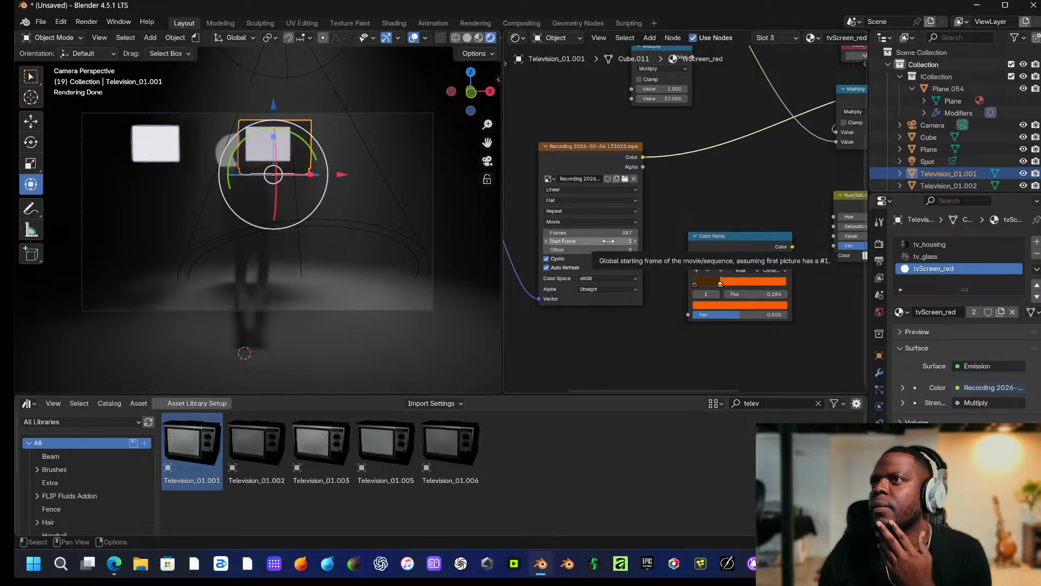
left_click(606, 289)
left_click(603, 307)
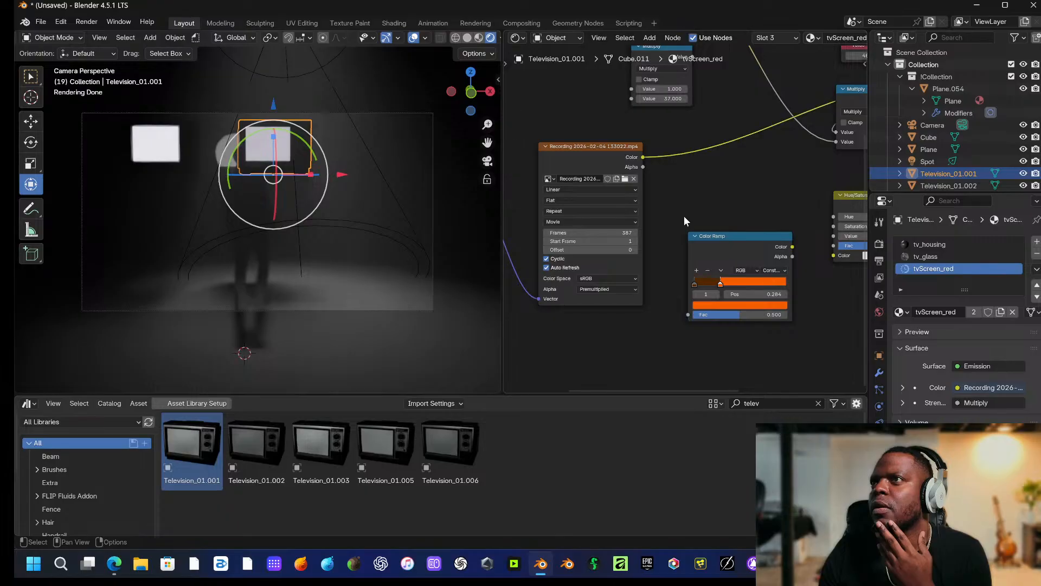
Unlink the tvScreen_red material from the third material slot of Television_01.001.
middle_click_drag(705, 200, 667, 212)
double_click(934, 269)
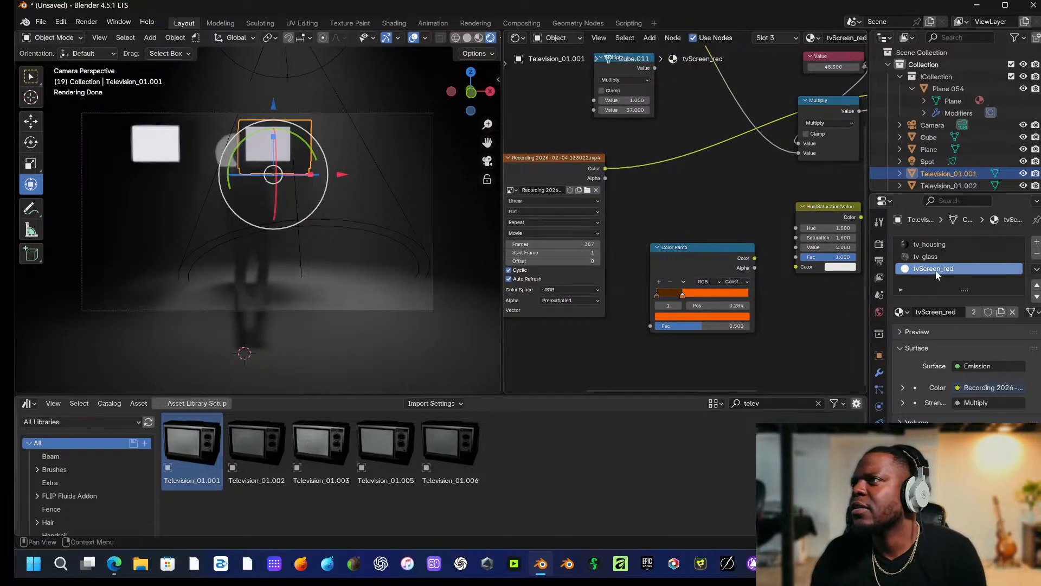
left_click(1016, 314)
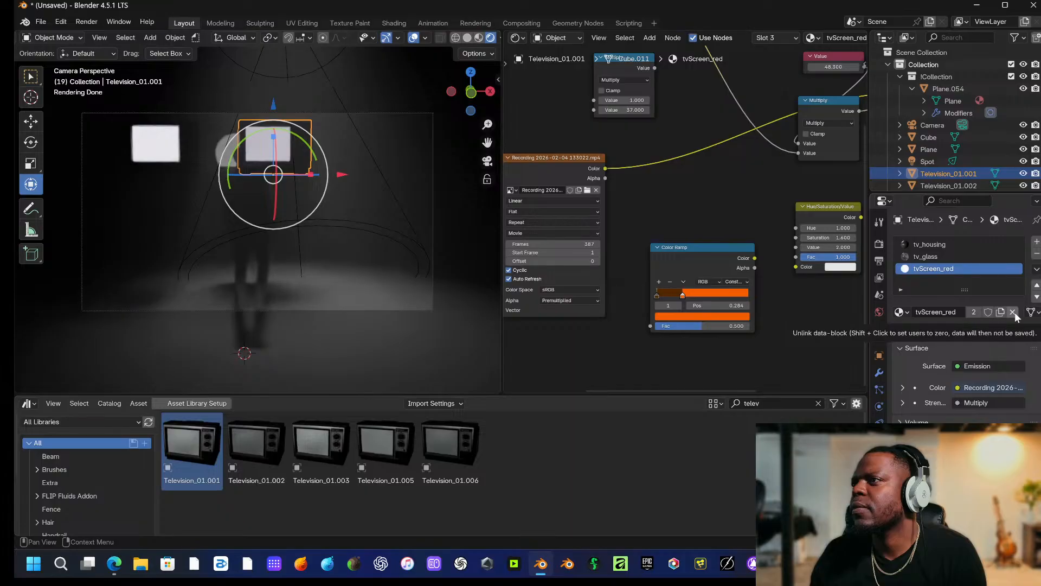
left_click(1013, 312)
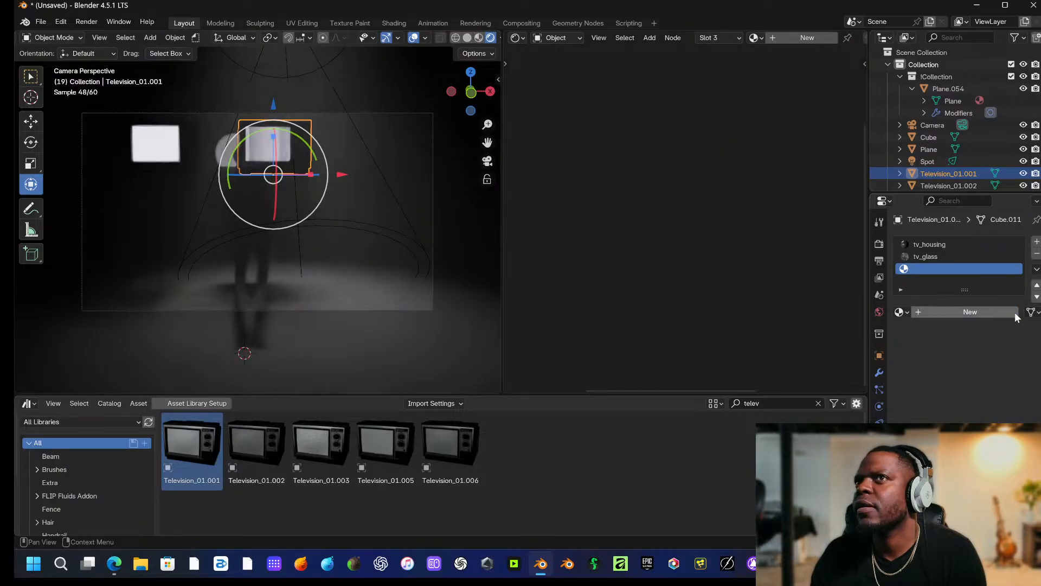
scroll(479, 208, "down", 1)
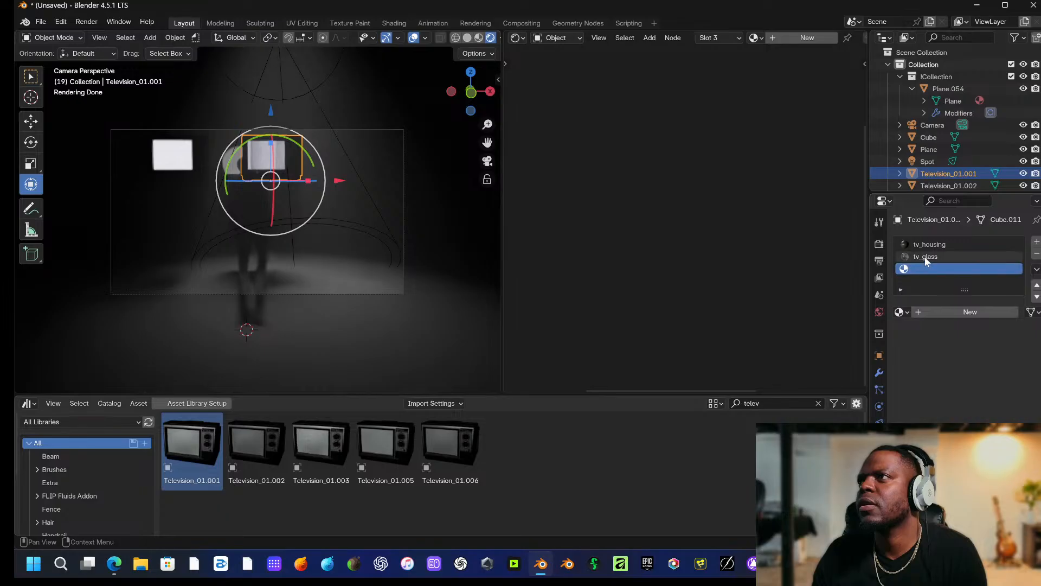
Create a new material in the third slot of Television_01.001 and connect a new Image Texture's color to its Base Color.
left_click(961, 311)
middle_click_drag(583, 247, 645, 245)
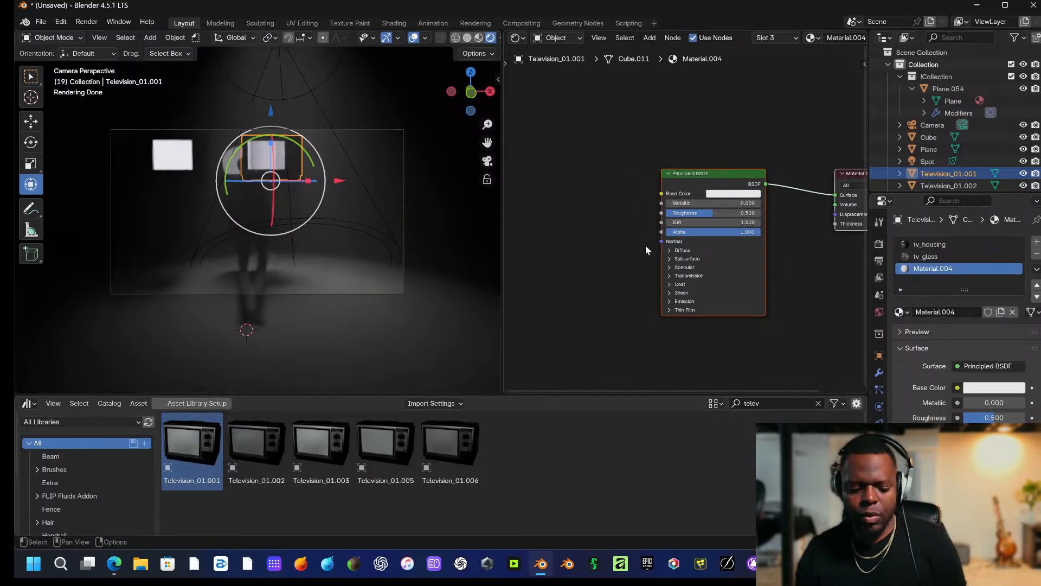
key("shift+a")
mouse_move(655, 184)
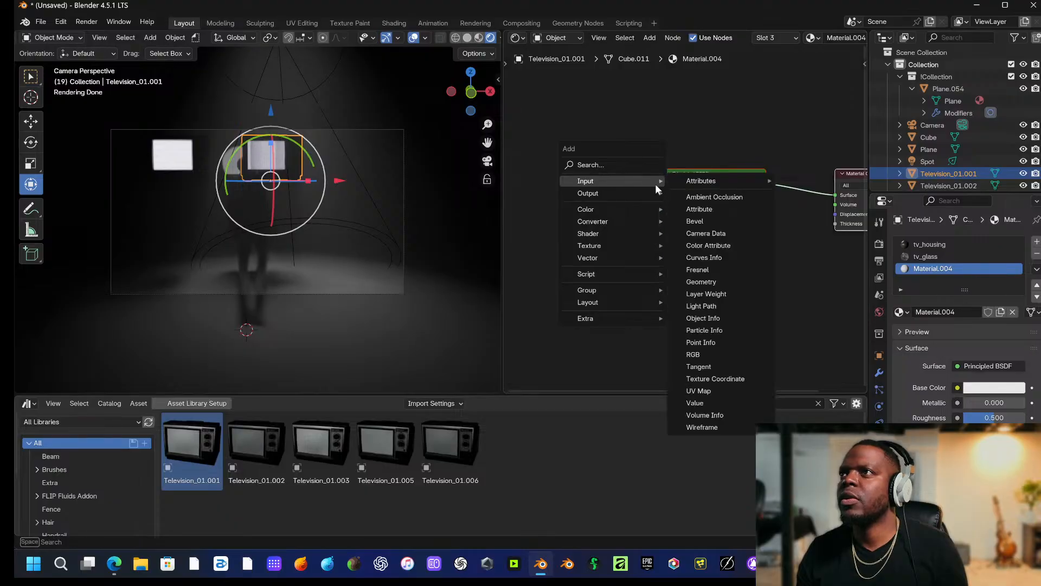
mouse_move(639, 241)
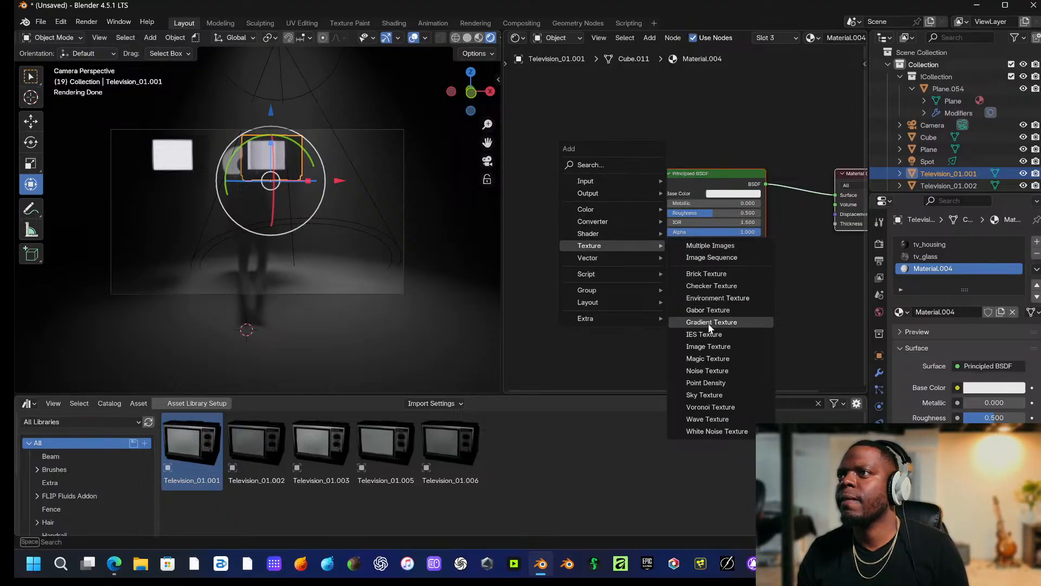
left_click(708, 346)
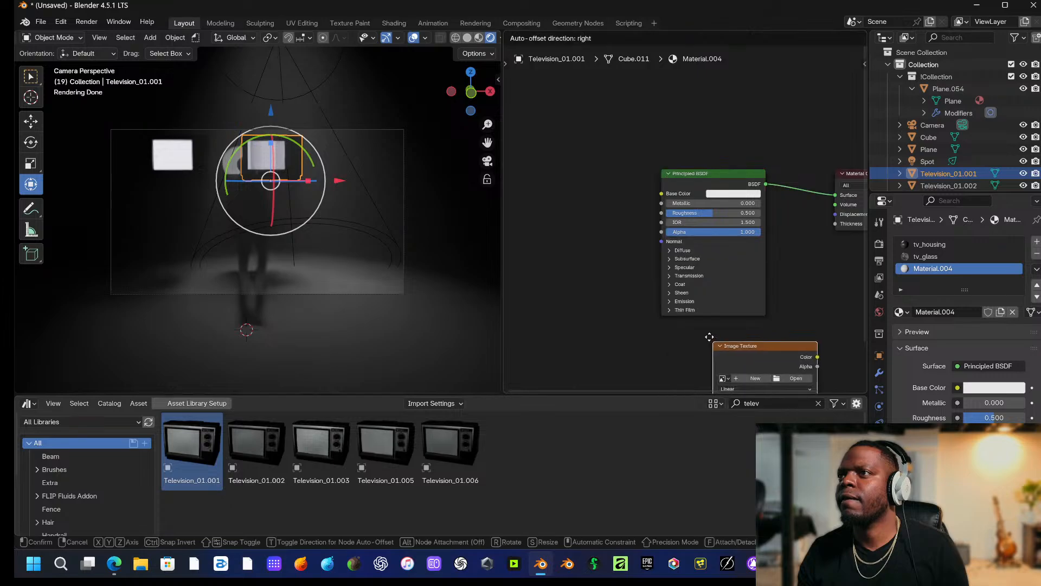
left_click(537, 197)
left_click_drag(645, 216, 662, 193)
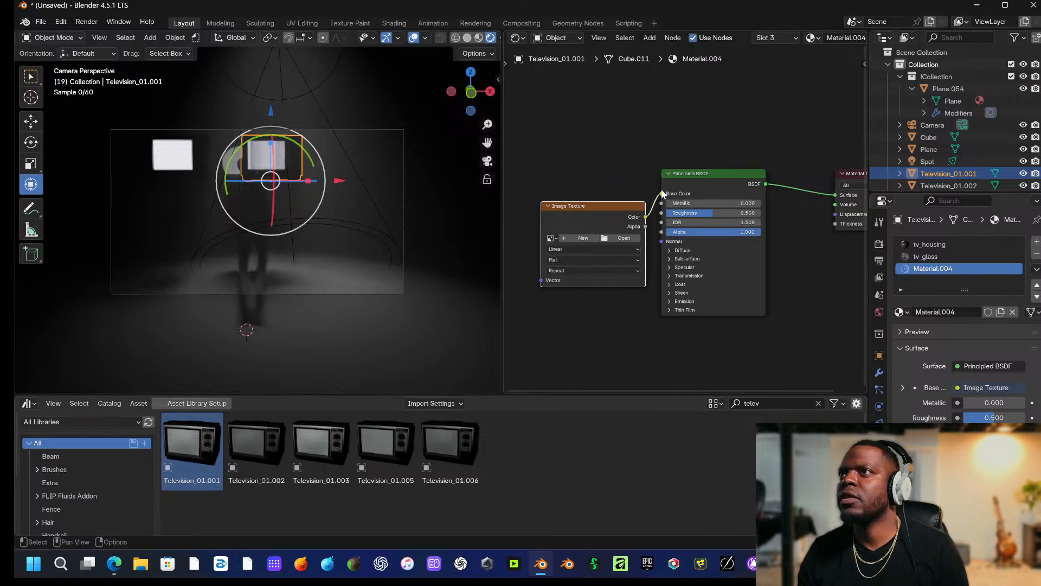
Load Recording 2026-02-04 133234.mp4 from the Videos folder into the Image Texture of Television_01.001's new material.
left_click(621, 238)
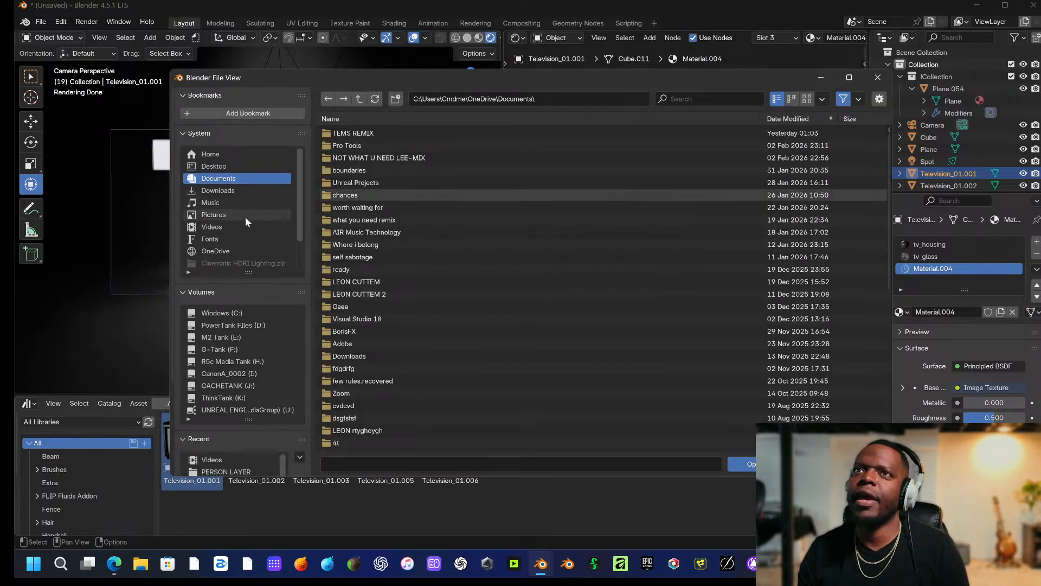
left_click(229, 227)
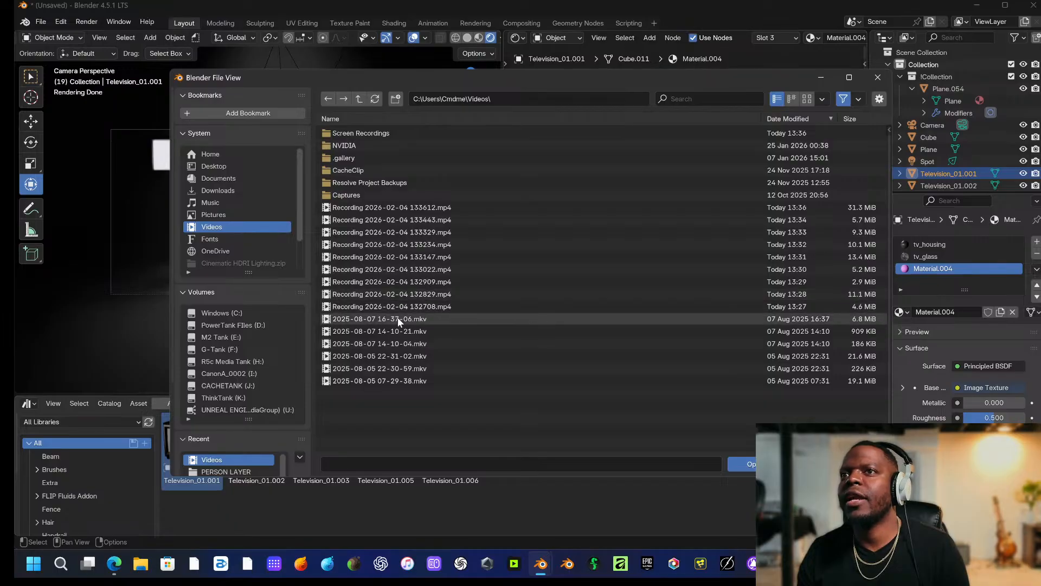
left_click(395, 244)
left_click(744, 464)
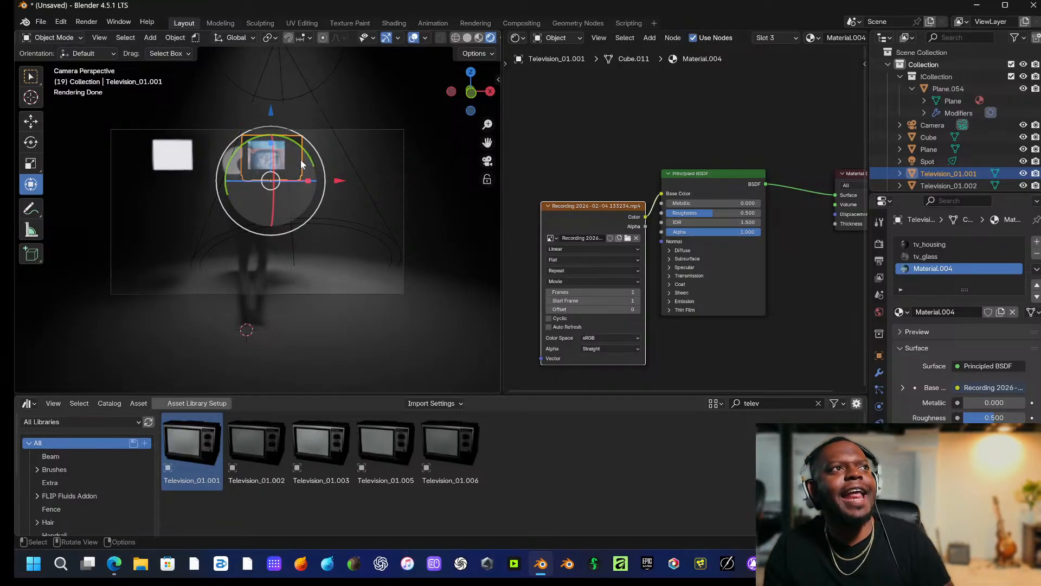
Select Television_01.003, the television with the plain white screen.
left_click(173, 145)
left_click(172, 148)
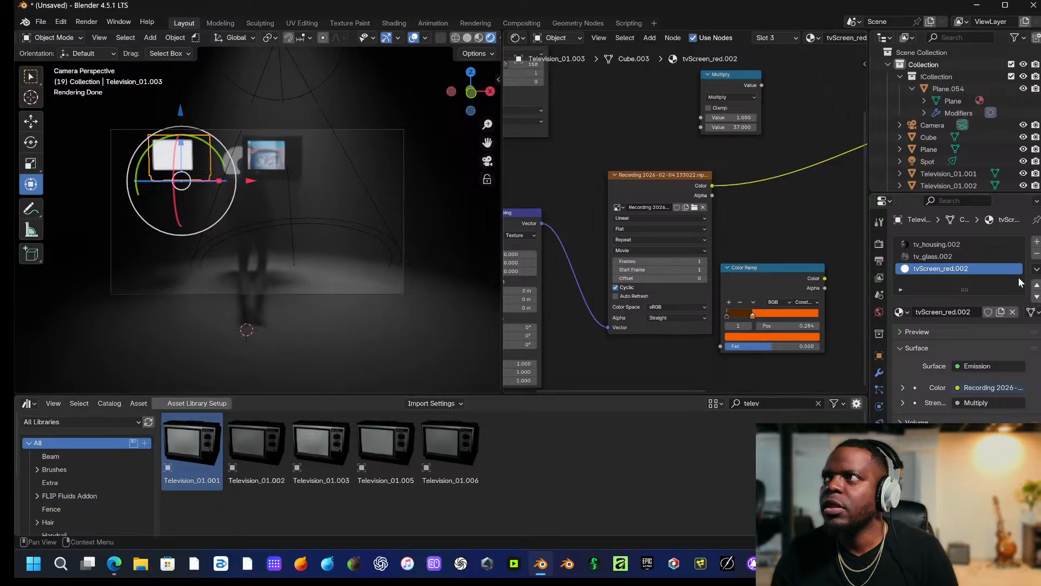
Remove Television_01.003's tvScreen_red.002 slot and add a new third slot with a new material.
left_click(976, 256)
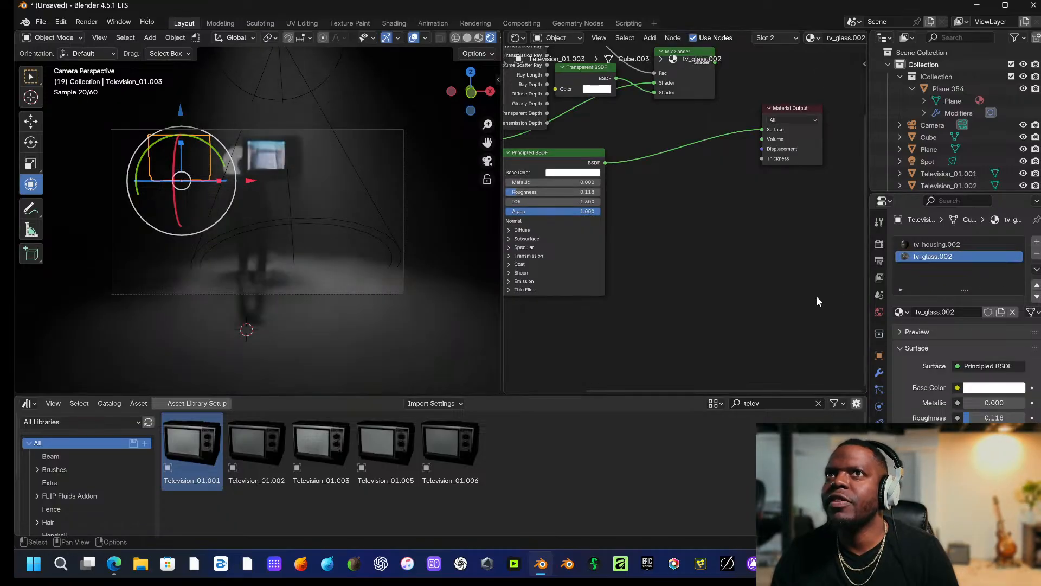
left_click(1036, 242)
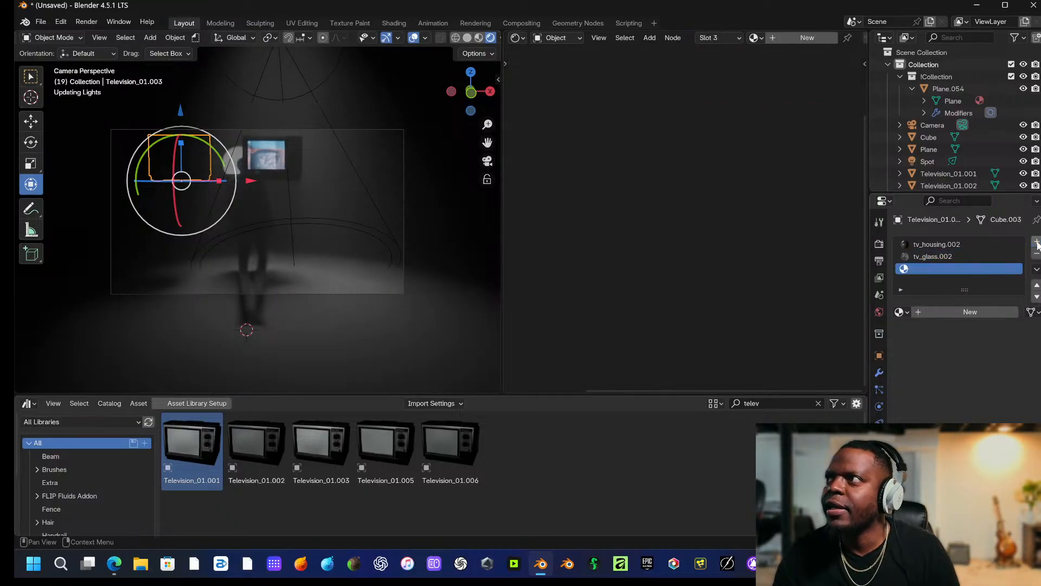
left_click(978, 312)
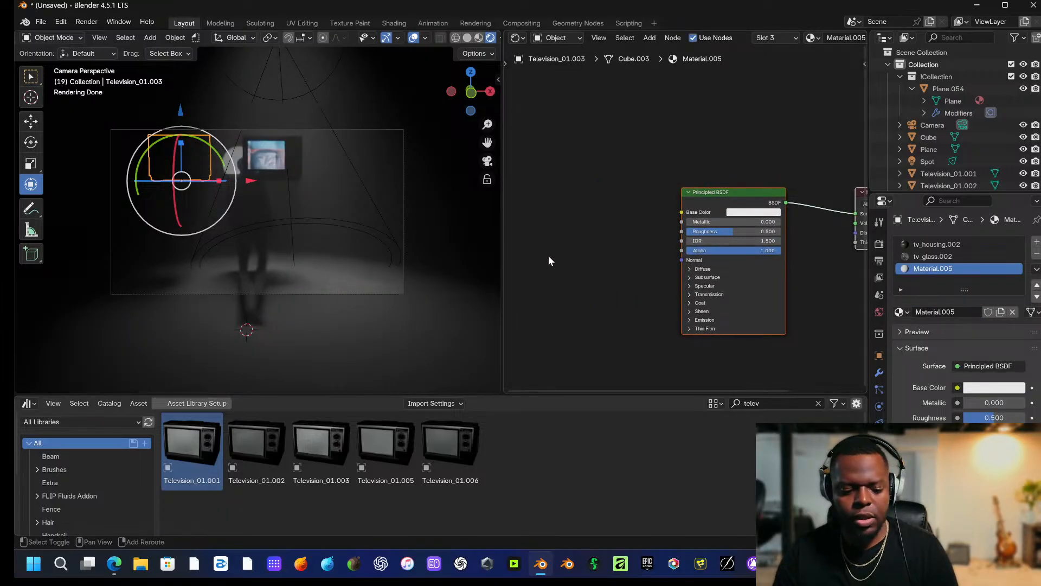
Add an Image Texture to Television_01.003's new material and connect its color to the Base Color.
key("shift+a")
mouse_move(547, 256)
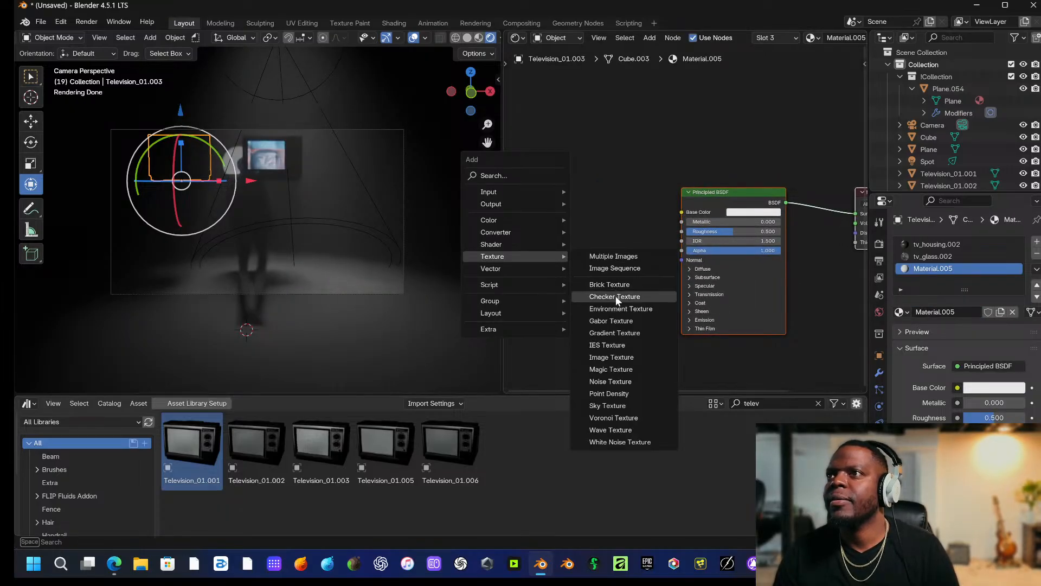
left_click(621, 357)
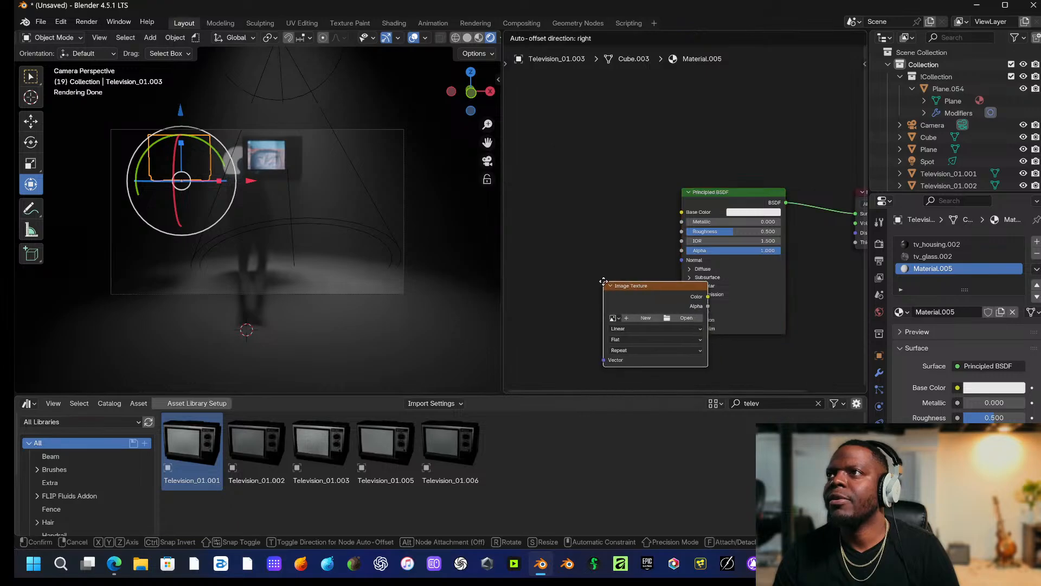
left_click(540, 222)
left_click_drag(646, 234, 682, 212)
Load Recording 2026-02-04 133234.mp4 from the Videos folder into Television_01.003's new Image Texture.
left_click(627, 255)
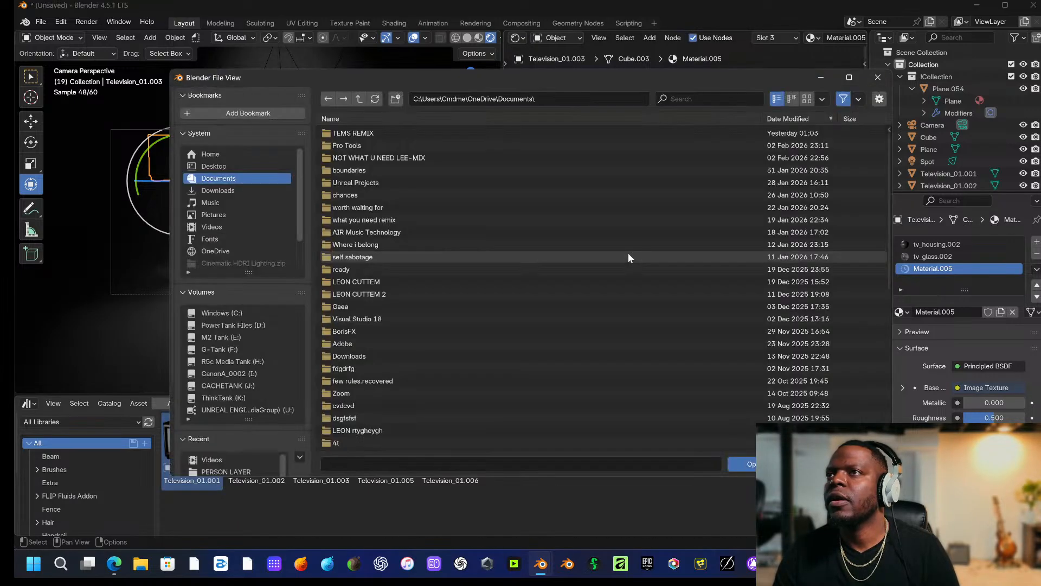
left_click(215, 227)
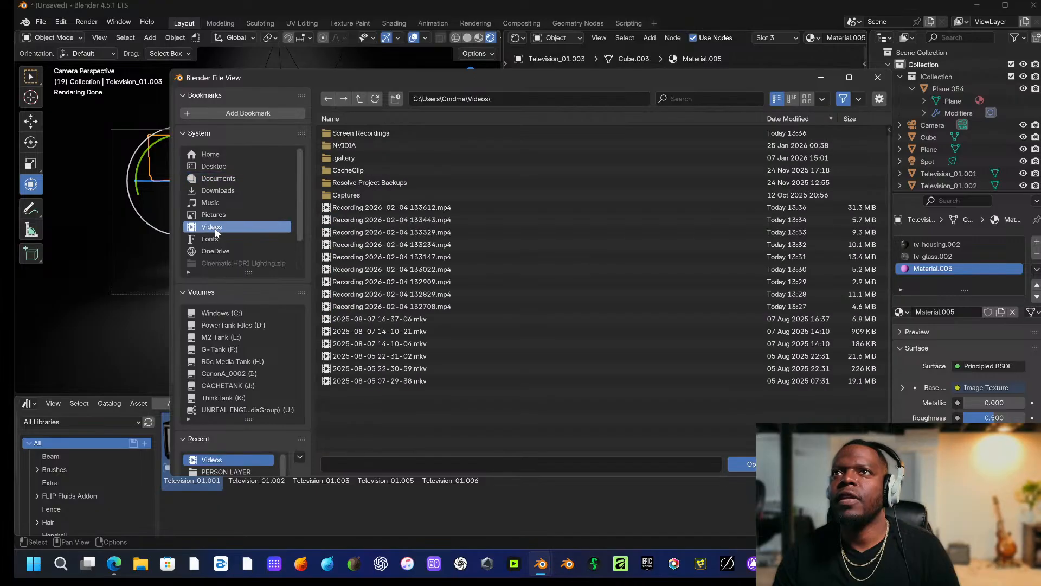
left_click(401, 246)
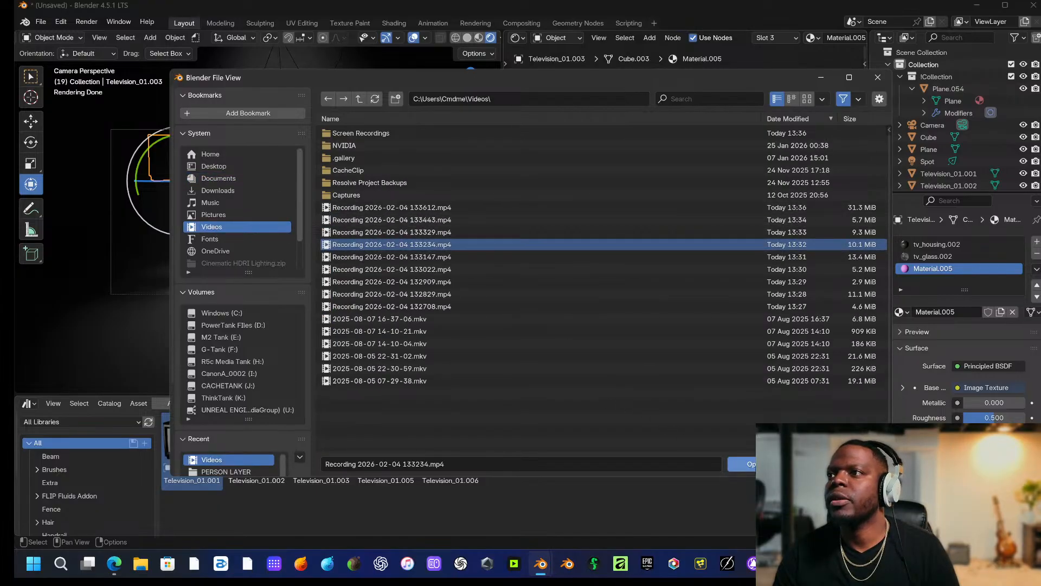
left_click(743, 464)
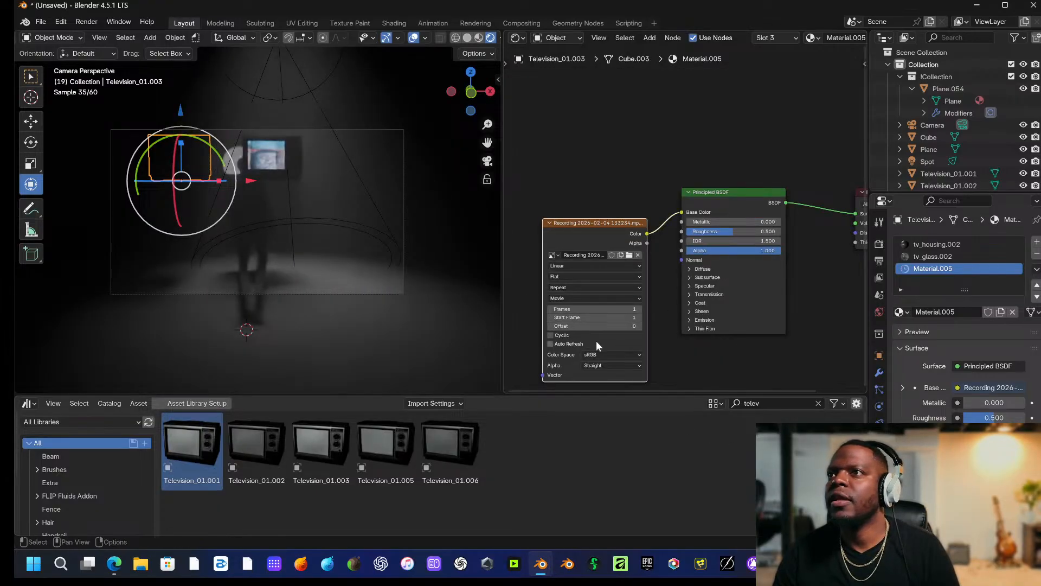
Enable Cyclic and Auto Refresh on the video texture and set its frame count to 305.
left_click(555, 335)
left_click(553, 344)
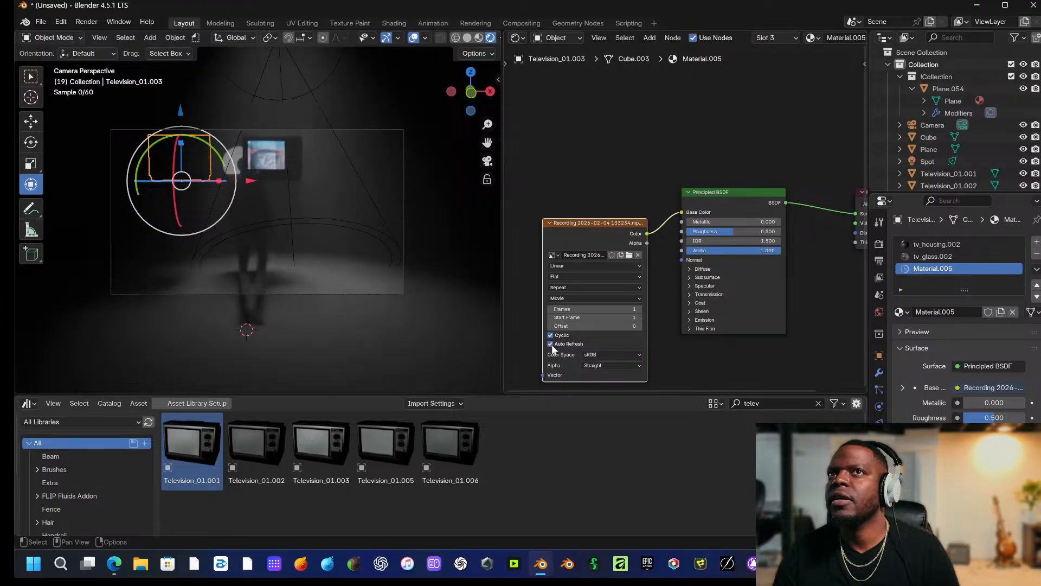
left_click(620, 306)
type("305")
key("Return")
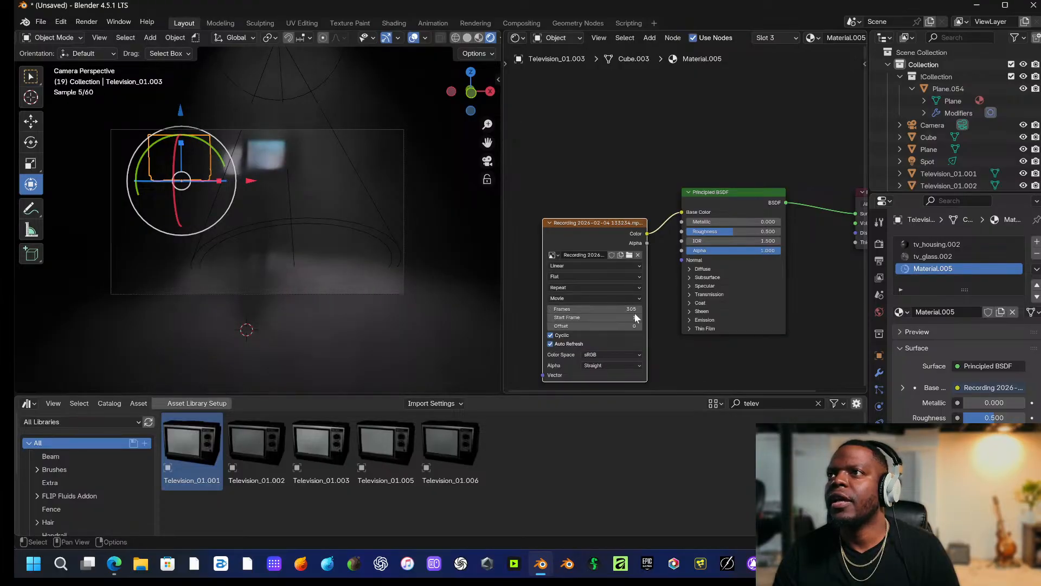
Connect the video texture's color to the Principled BSDF's Emission color as well, and move the texture node farther away from the shader.
middle_click_drag(775, 347, 657, 364)
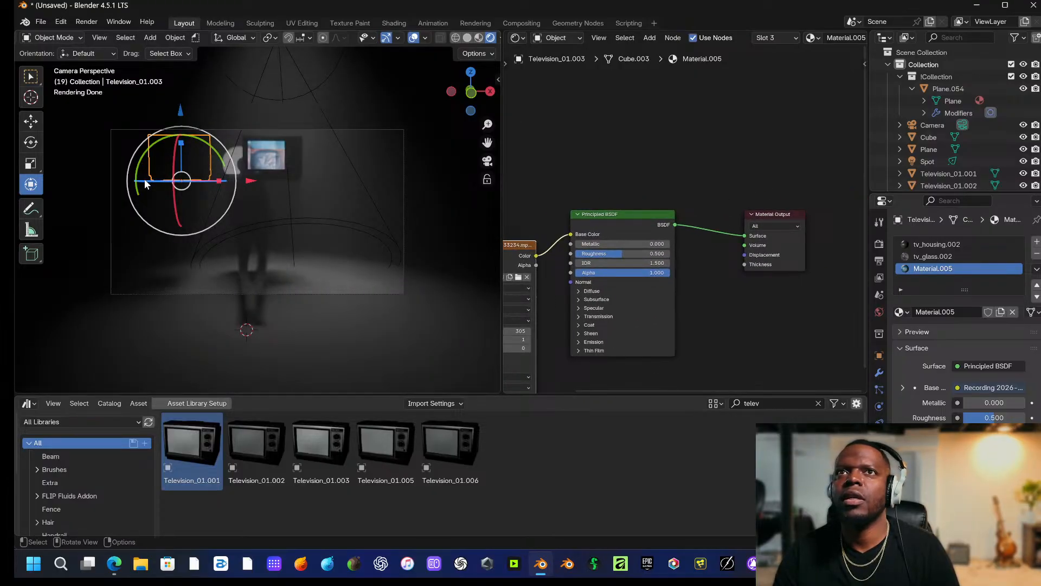
left_click(579, 342)
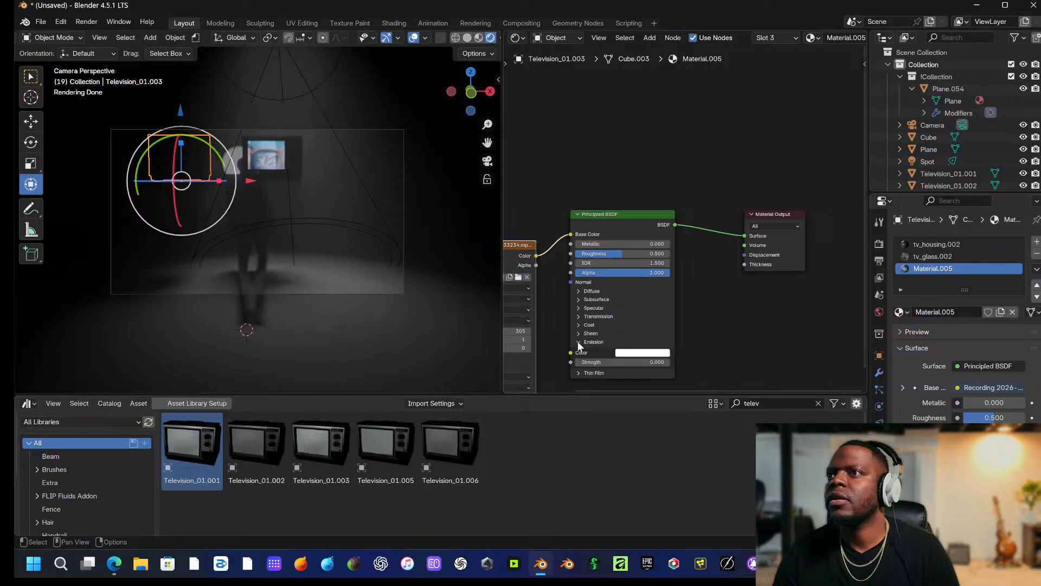
left_click_drag(538, 260, 560, 318)
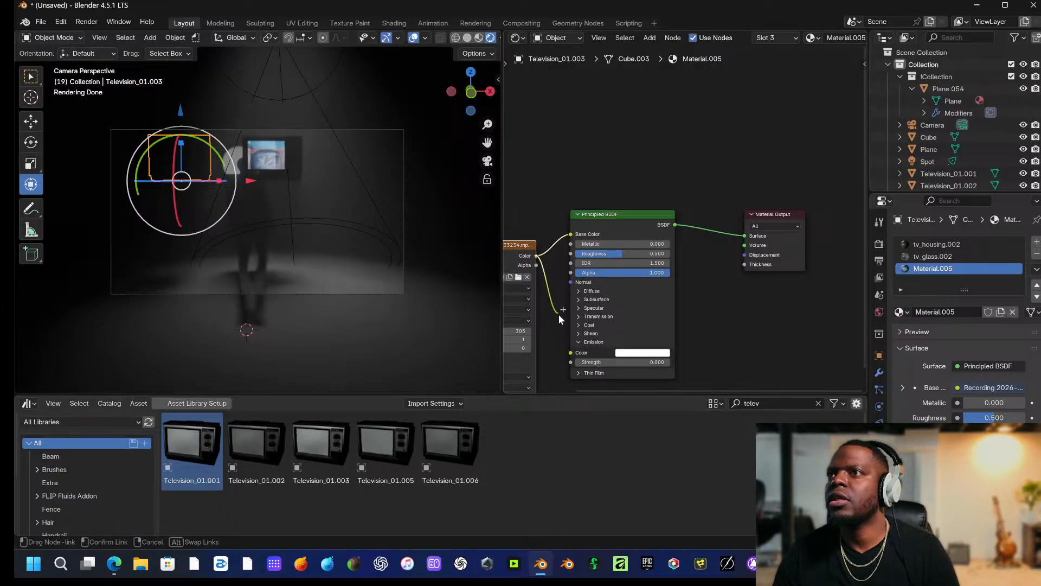
left_click_drag(572, 354, 573, 356)
middle_click_drag(557, 310, 661, 295)
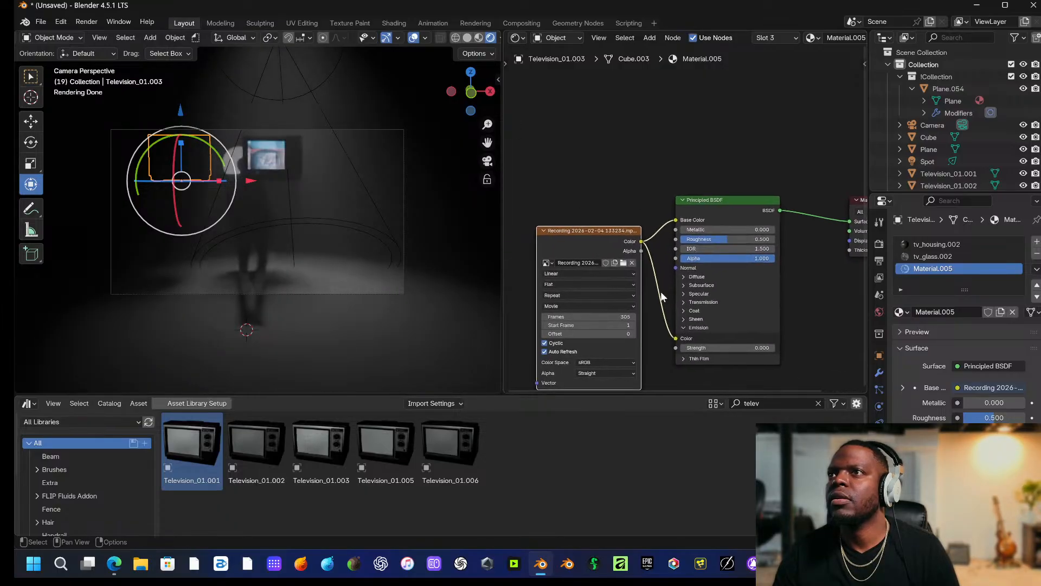
left_click_drag(606, 232, 563, 205)
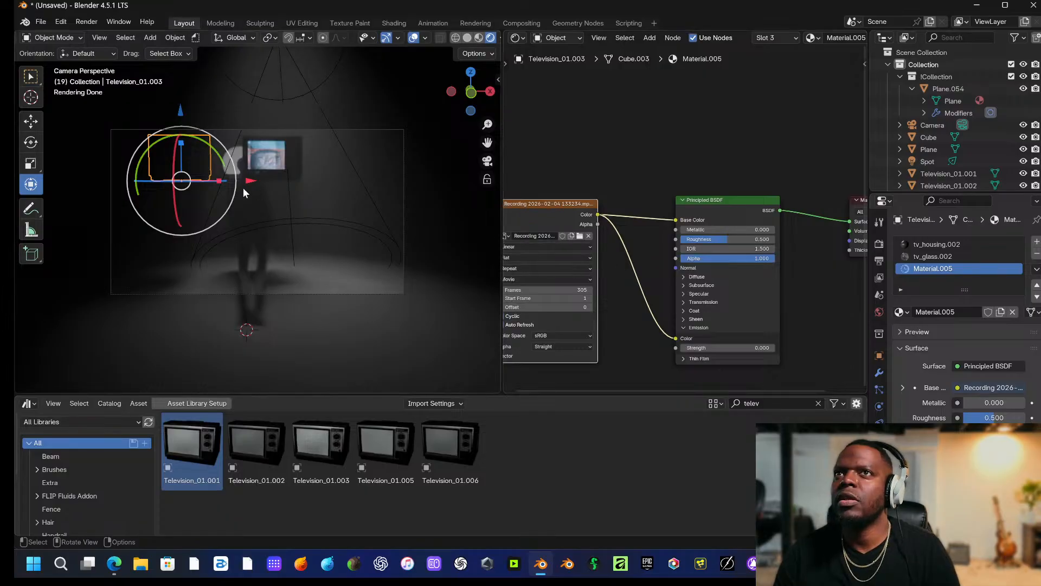
Set the Emission strength of the Principled BSDF to 25.9.
middle_click_drag(245, 193, 253, 222)
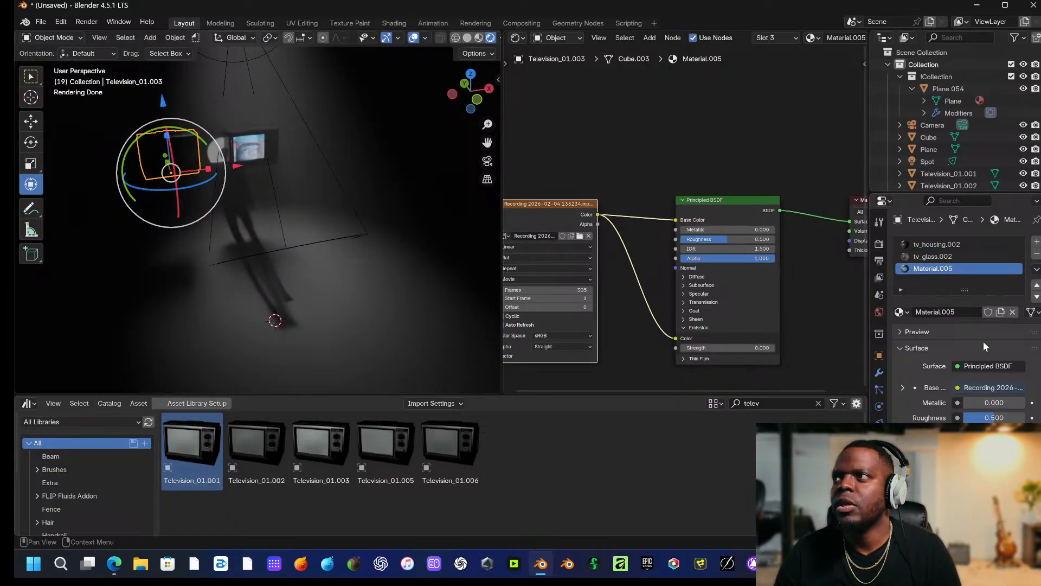
middle_click_drag(714, 281, 767, 272)
mouse_move(762, 337)
left_mouse_down()
mouse_move(802, 337)
mouse_move(758, 340)
left_mouse_up()
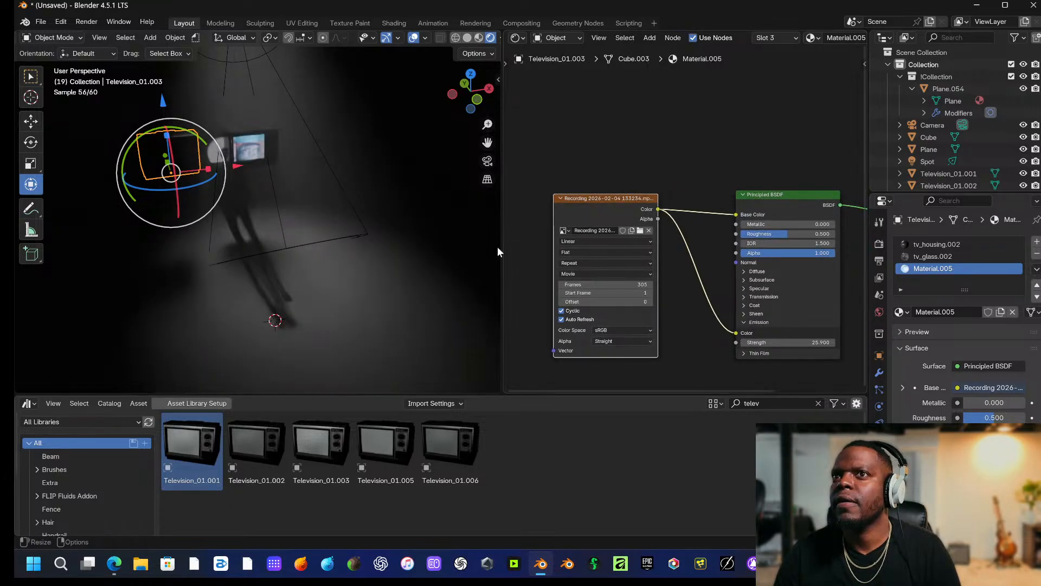
Play the animation briefly to check Television_01.003's screen, returning to the camera view.
key("space")
middle_click_drag(359, 270, 343, 227)
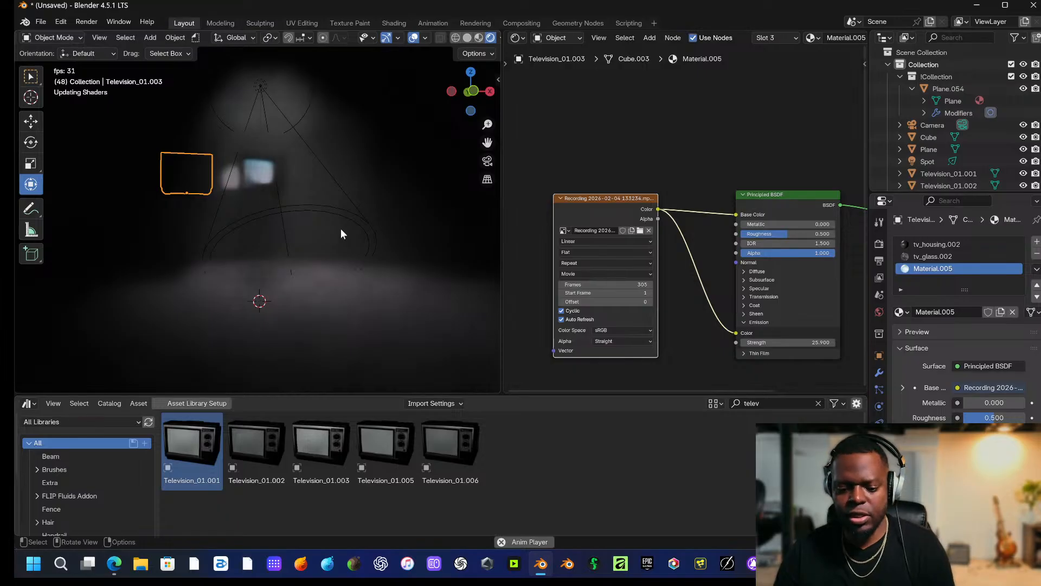
key("KP_0")
key("space")
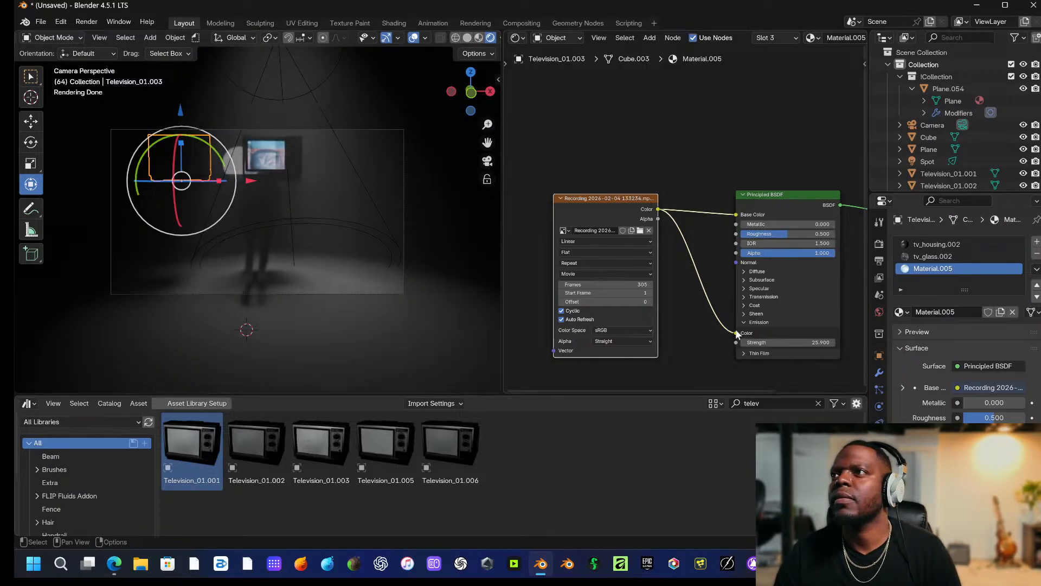
Disconnect the video texture from both the Emission color and the Base Color.
left_click_drag(735, 332, 702, 287)
left_click_drag(736, 215, 675, 216)
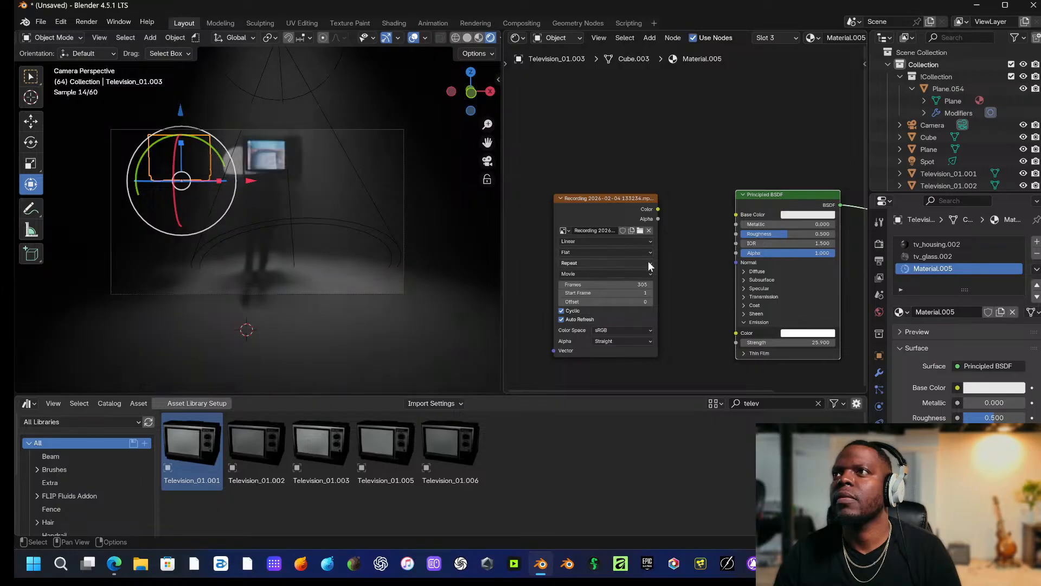
Undo all the material changes on Television_01.003 back to its original tvScreen_red.002 slot.
key("ctrl+z")
key("ctrl+z")
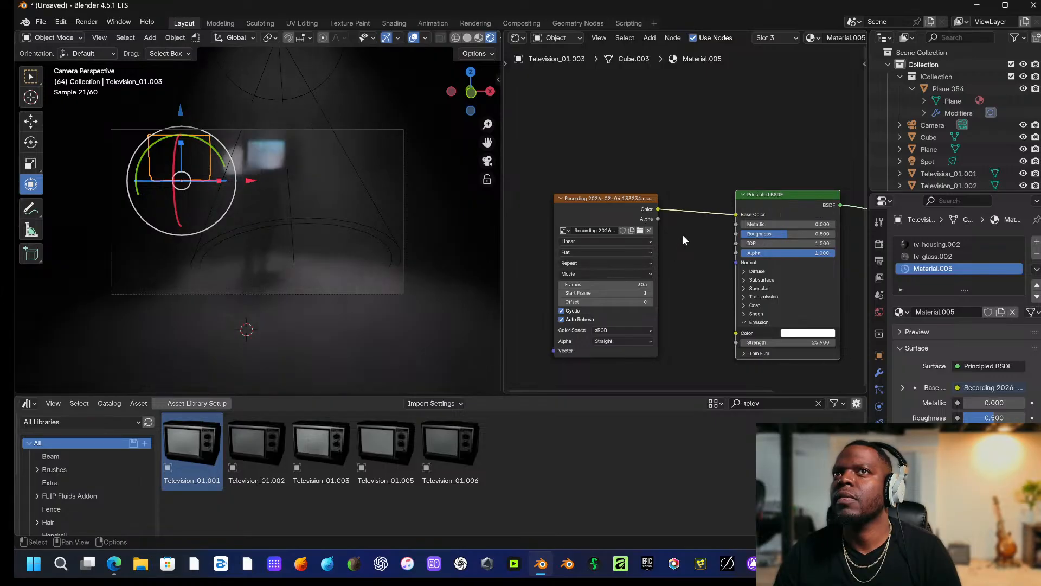
key("ctrl+z")
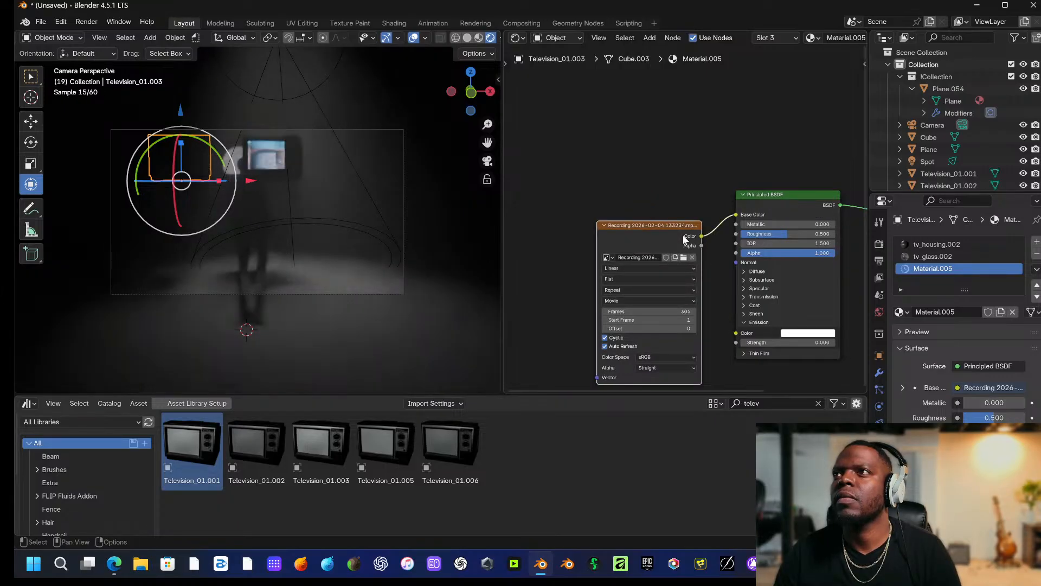
key("ctrl+z")
key("ctrl+z")
key("ctrl+z")
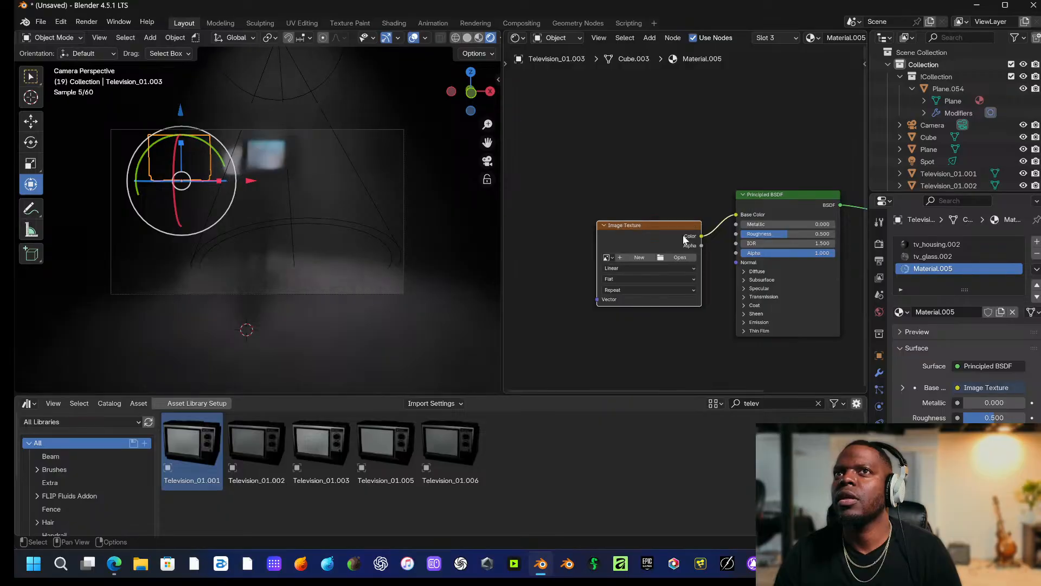
key("ctrl+z")
key("ctrl+z")
key("ctrl+z")
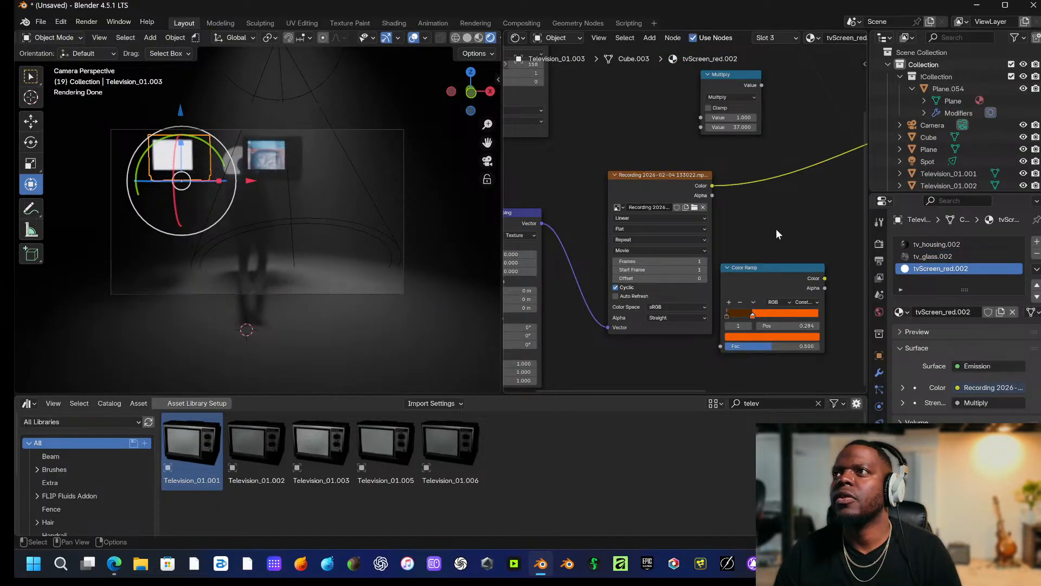
Set the Mapping node's type to Point in Television_01.003's tvScreen_red.002 material.
middle_click_drag(776, 228, 713, 227)
left_click(562, 242)
left_click(569, 258)
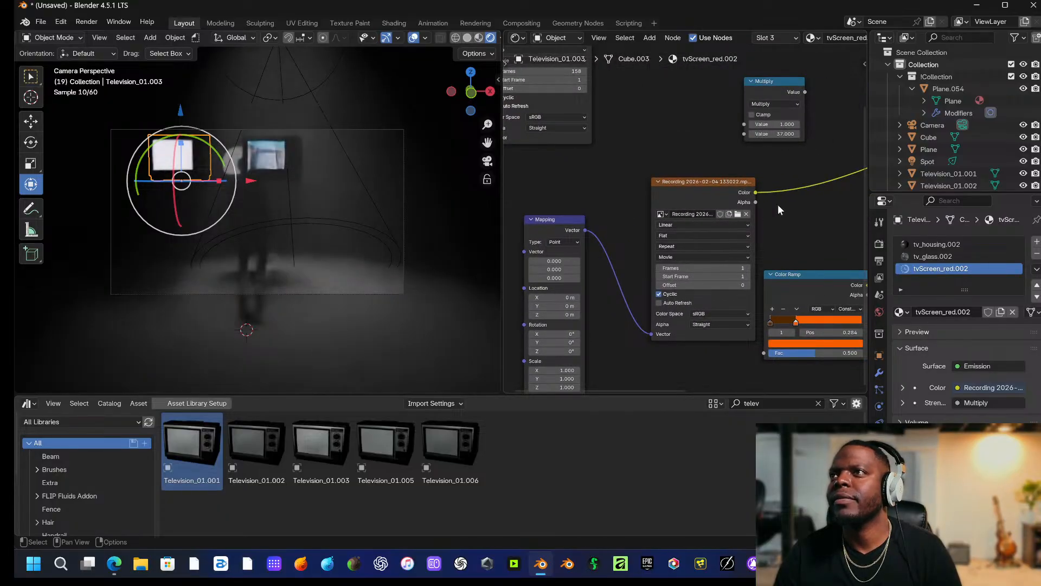
middle_click_drag(777, 204, 699, 229)
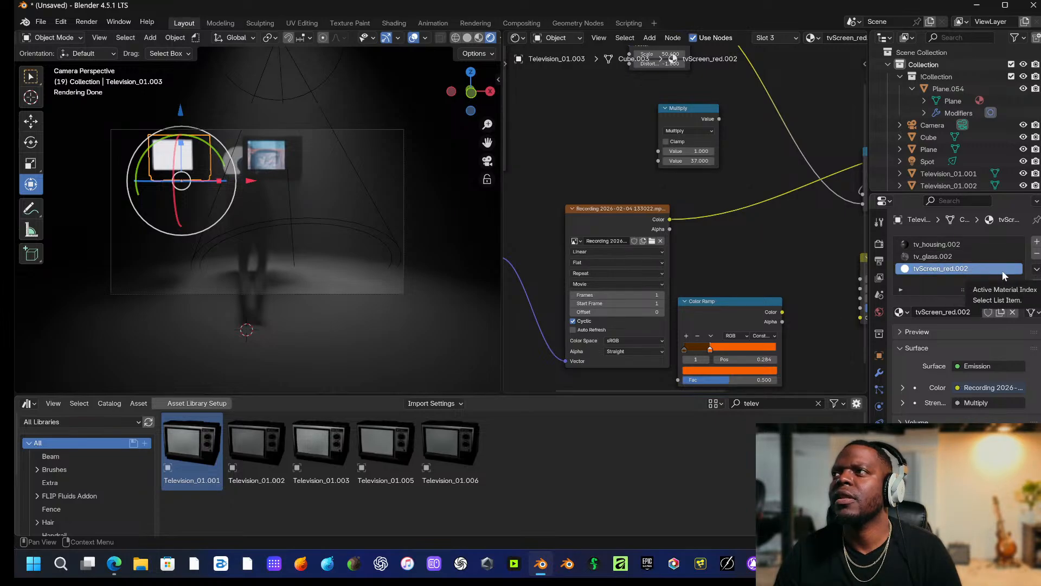
left_click(1013, 311)
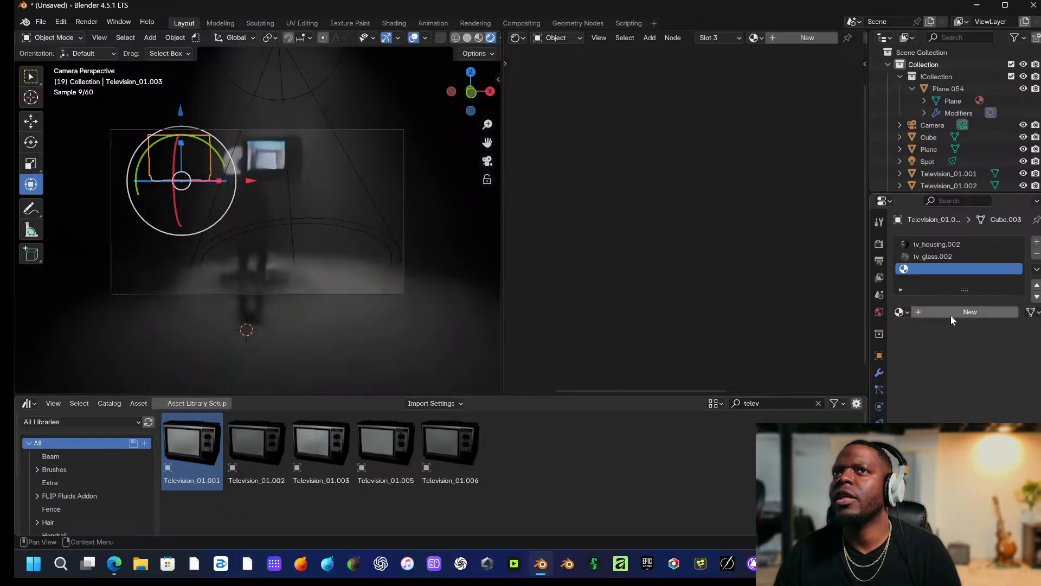
key("ctrl+z")
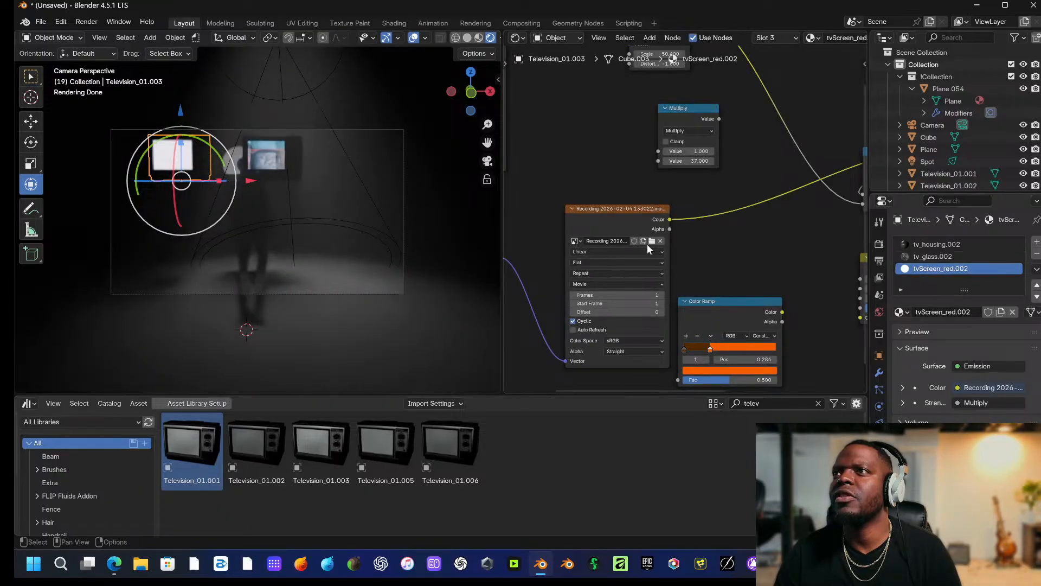
Replace the screen texture's video with Recording 2026-02-04 133329.mp4 at 487 frames, enable Auto Refresh, and preview the animation.
left_click(660, 241)
left_click(662, 243)
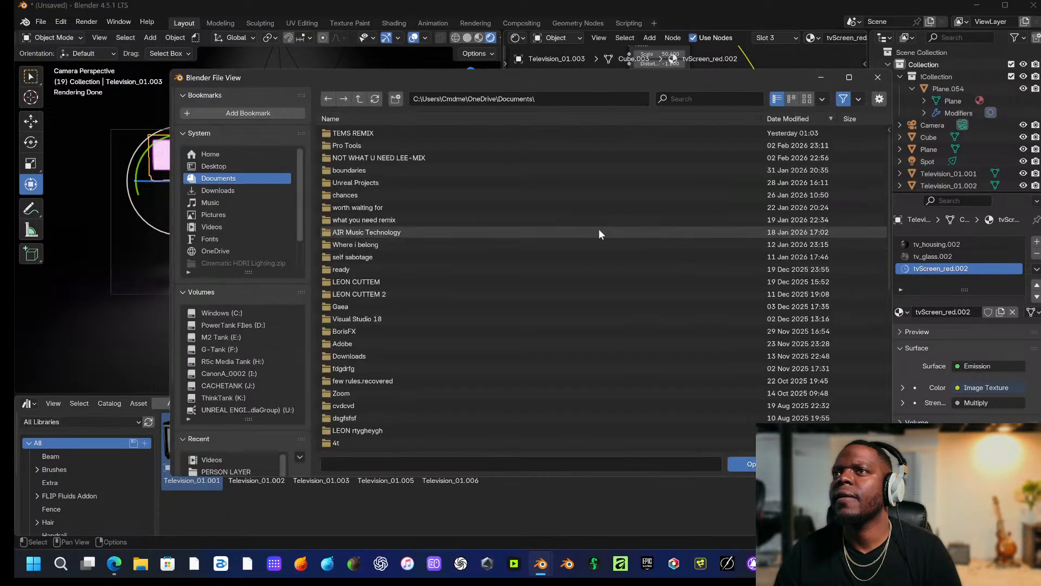
left_click(239, 227)
left_click(374, 232)
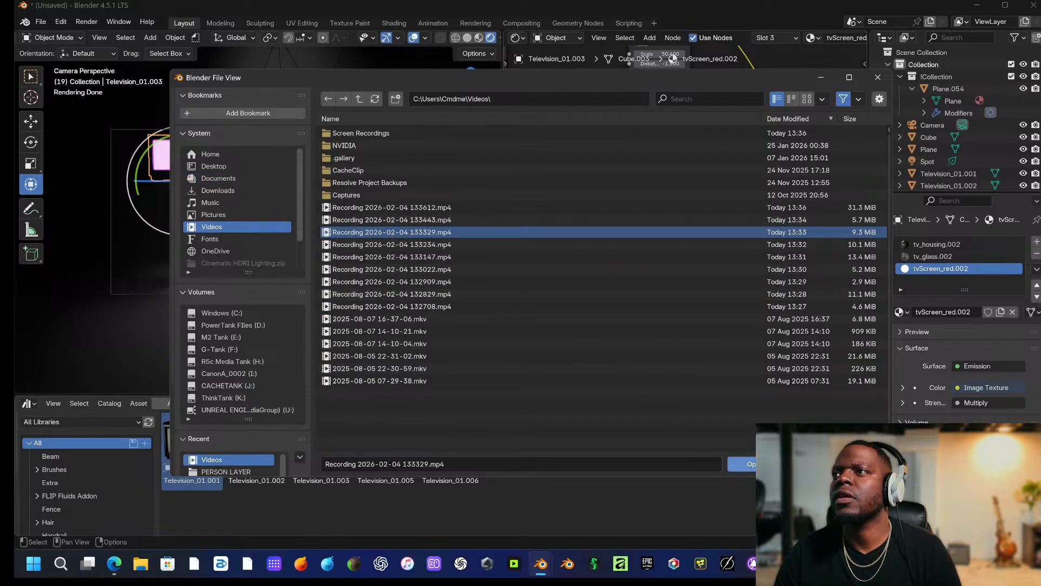
left_click(741, 464)
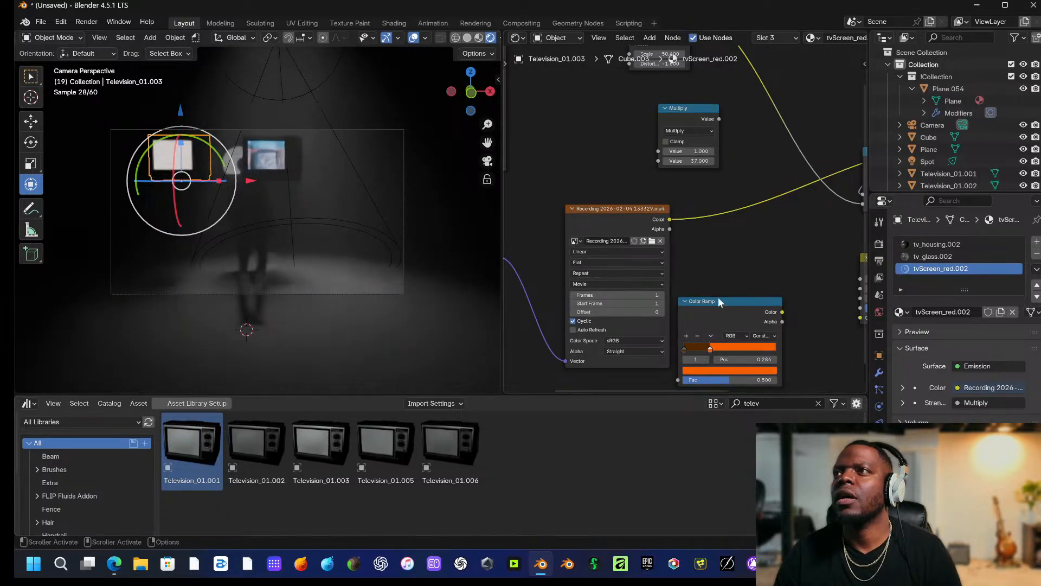
middle_click_drag(728, 252, 690, 260)
left_click(533, 339)
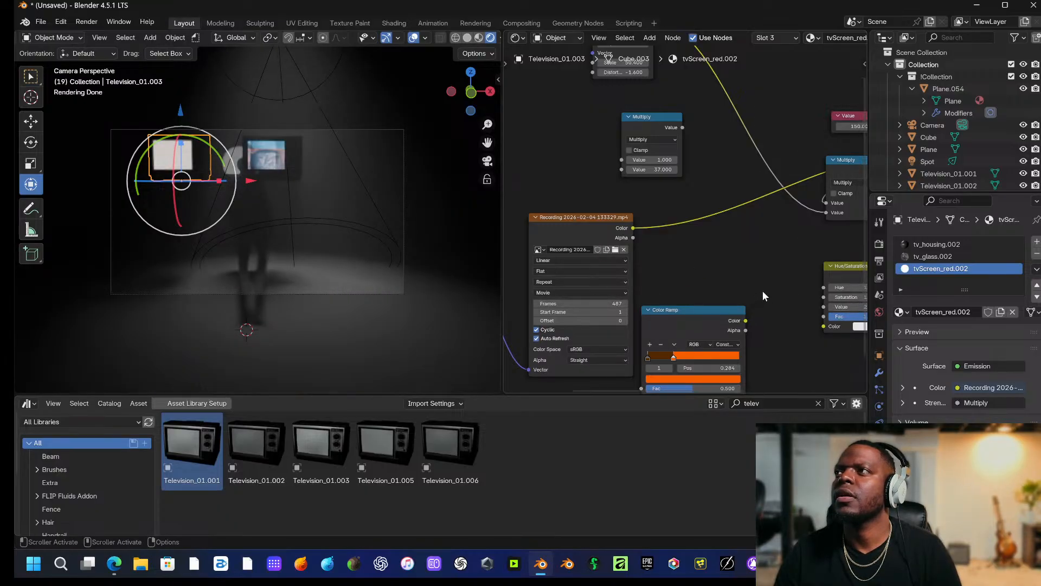
key("space")
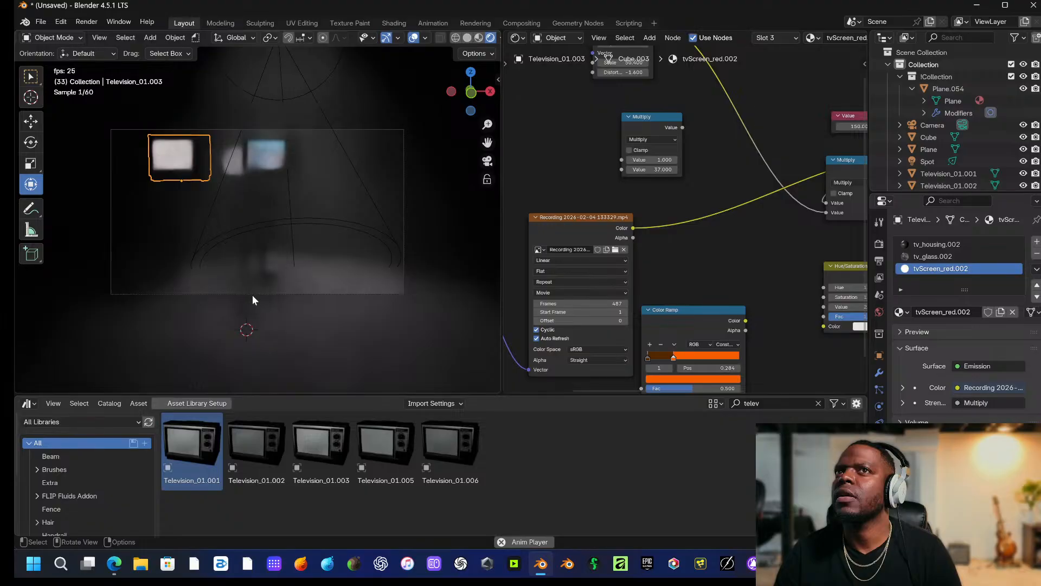
key("space")
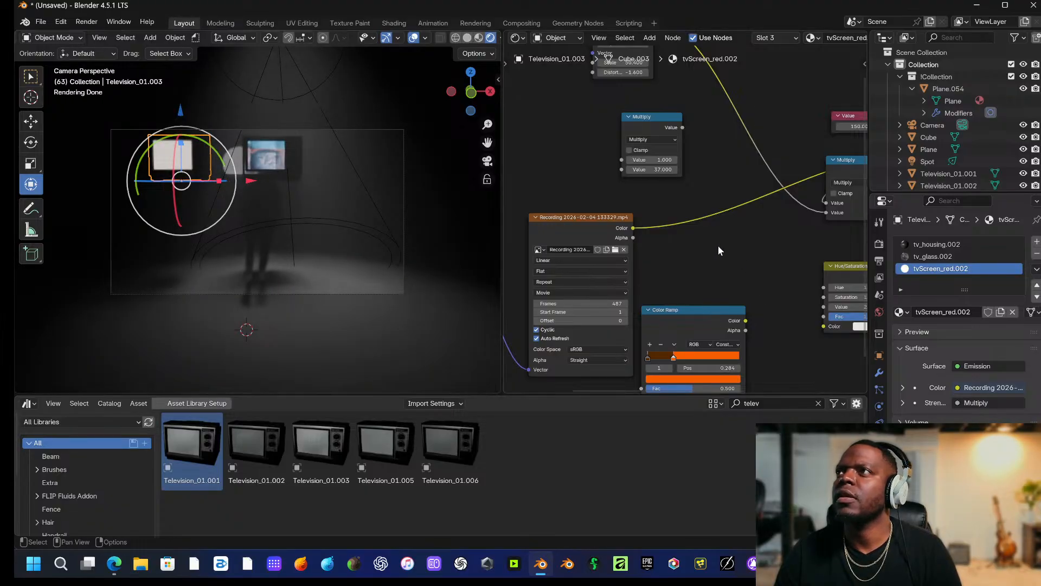
Lower the Value node feeding the emission strength multiplier to 40.4.
middle_click_drag(777, 203, 704, 237)
left_click_drag(785, 158, 732, 159)
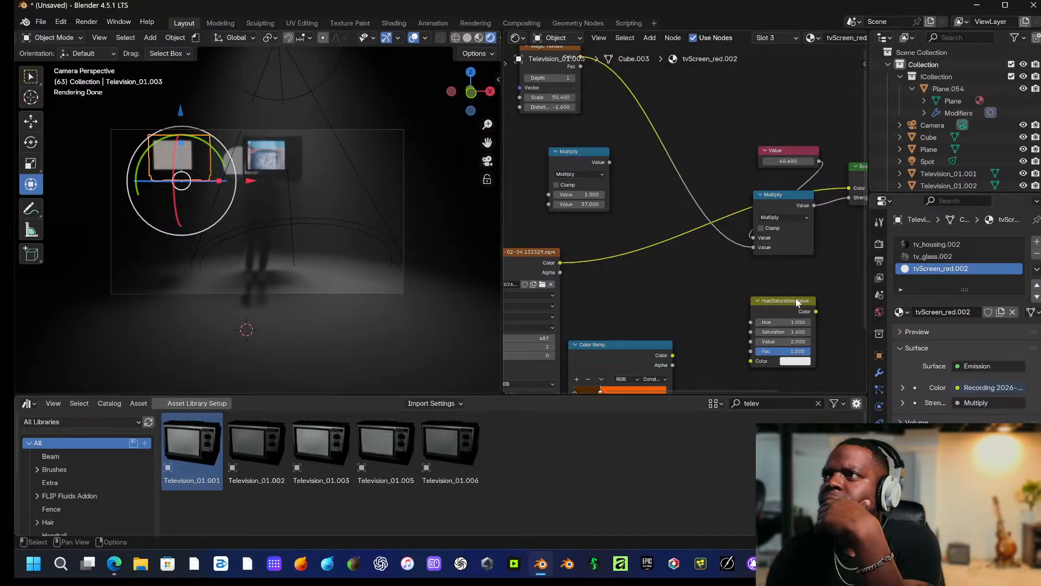
middle_click_drag(766, 293, 716, 282)
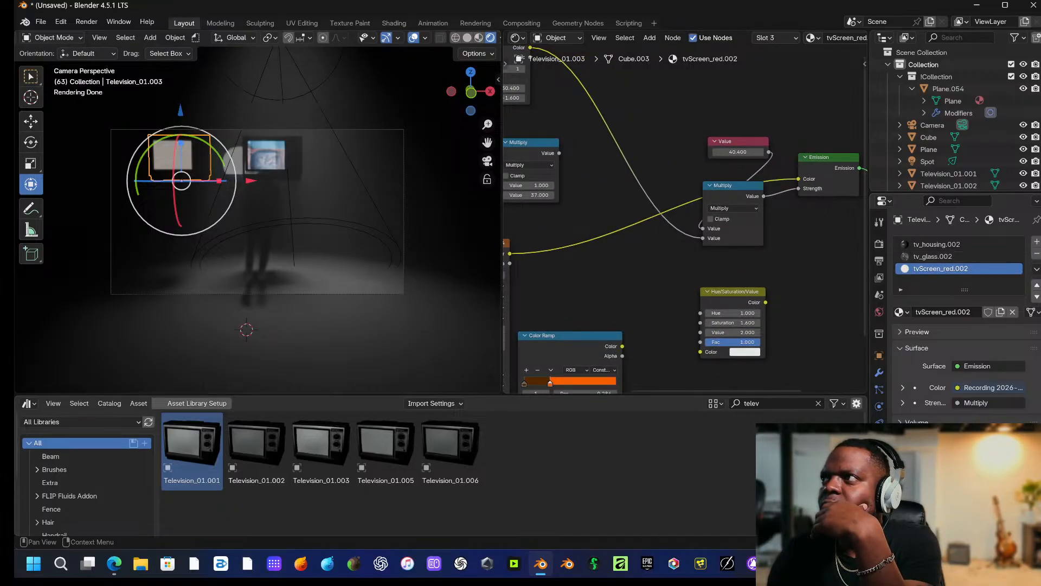
Remove Television_01.003's tvScreen_red.002 material slot and create a new material in the empty slot that takes its place.
left_click(1036, 242)
left_click(989, 270)
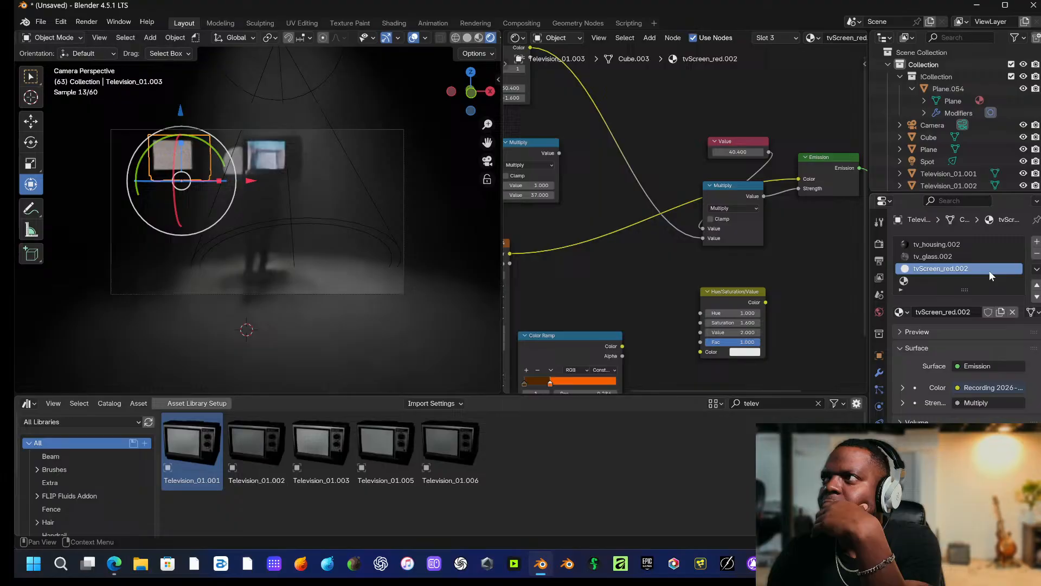
left_click(1036, 256)
left_click(954, 313)
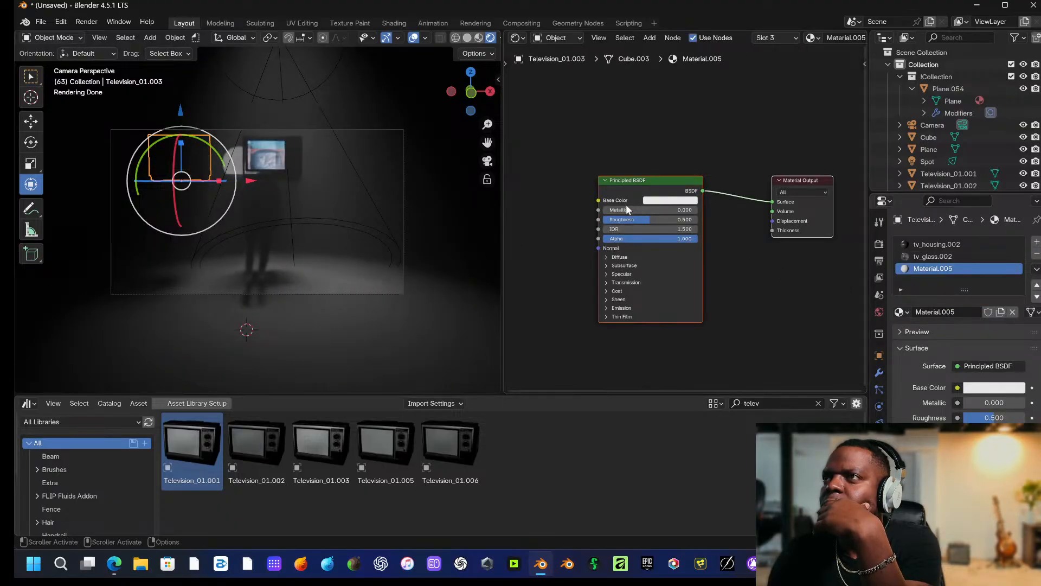
Add an Image Texture node to the new material and connect its Color to the Principled BSDF's Base Color.
middle_click_drag(564, 231, 648, 229)
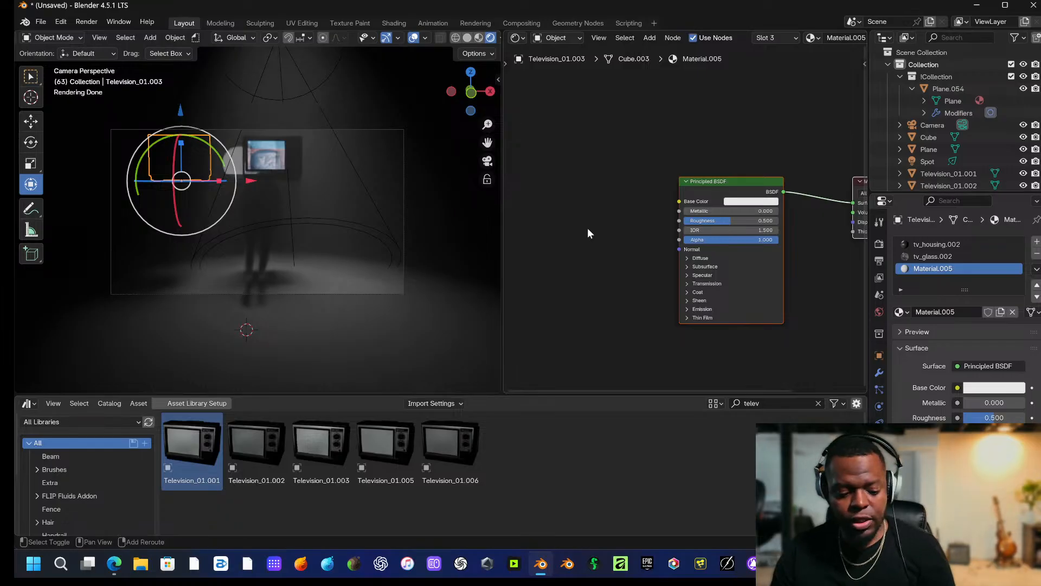
key("shift+a")
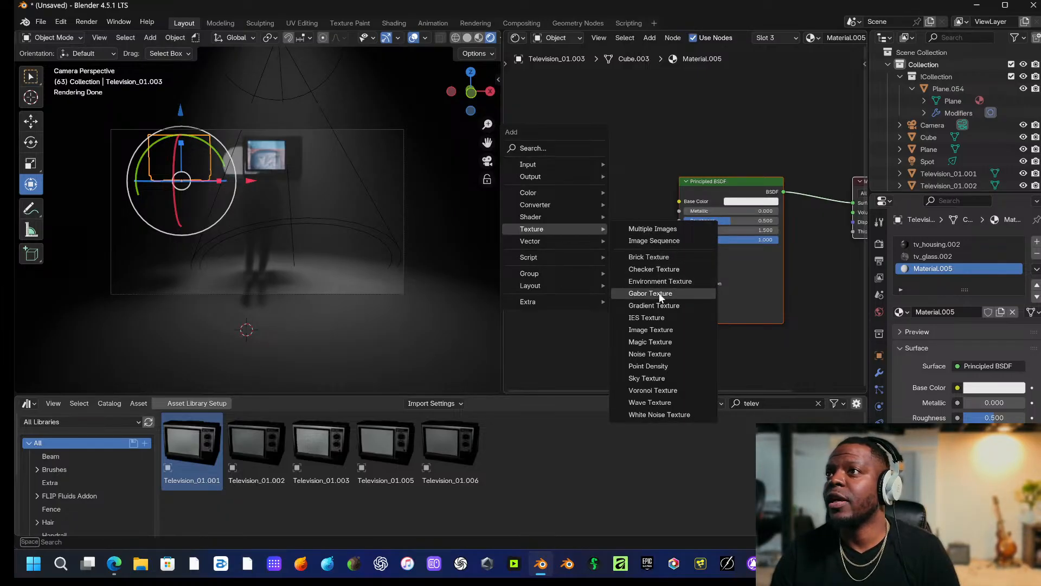
left_click(665, 330)
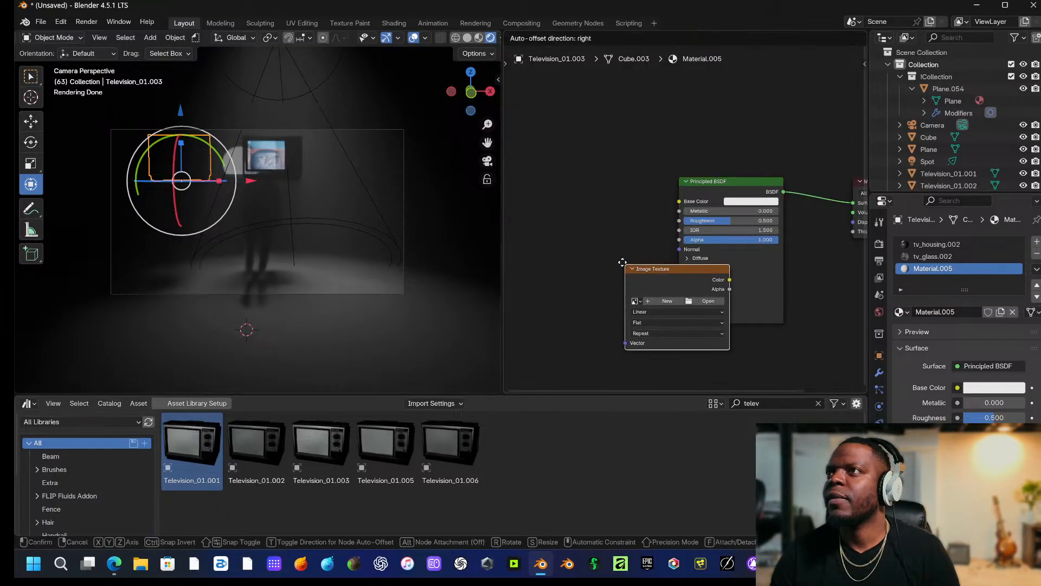
left_click(591, 215)
left_click_drag(648, 225, 682, 201)
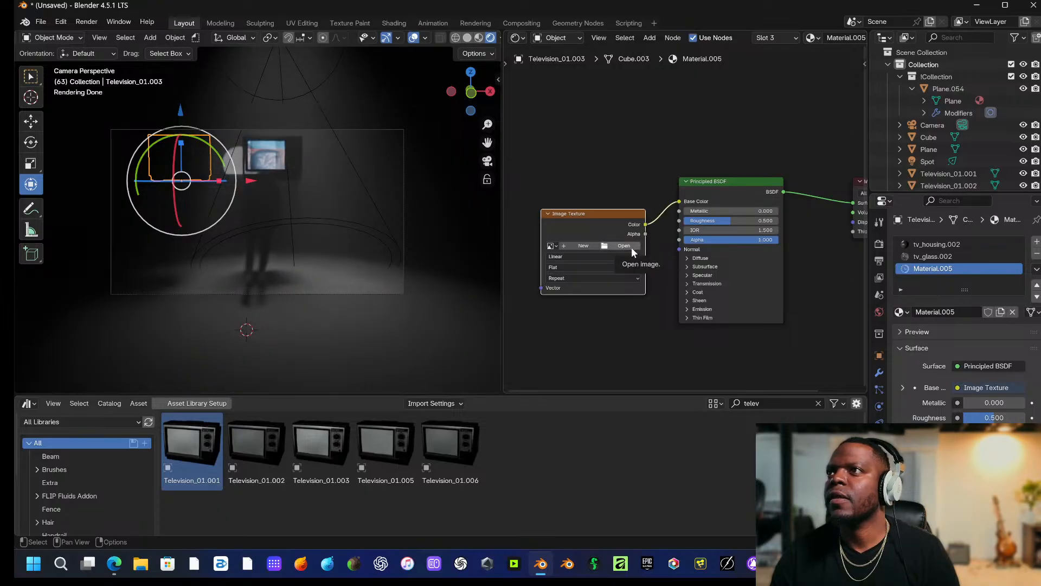
Load Recording 2026-02-04 133234.mp4 from the Videos folder into the Image Texture node and move the node away from the shader.
left_click(631, 248)
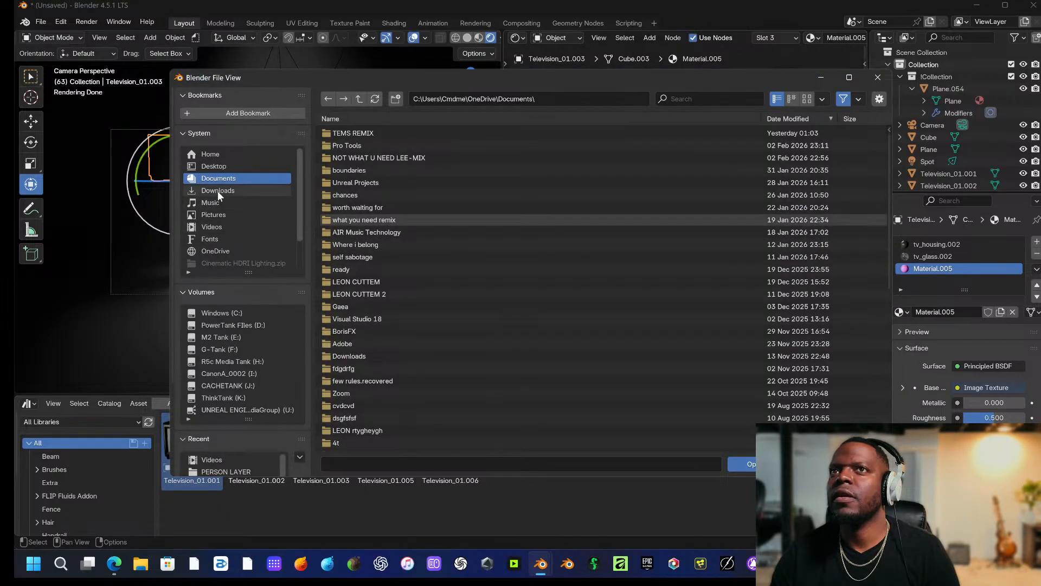
left_click(213, 227)
left_click(412, 244)
left_click(747, 463)
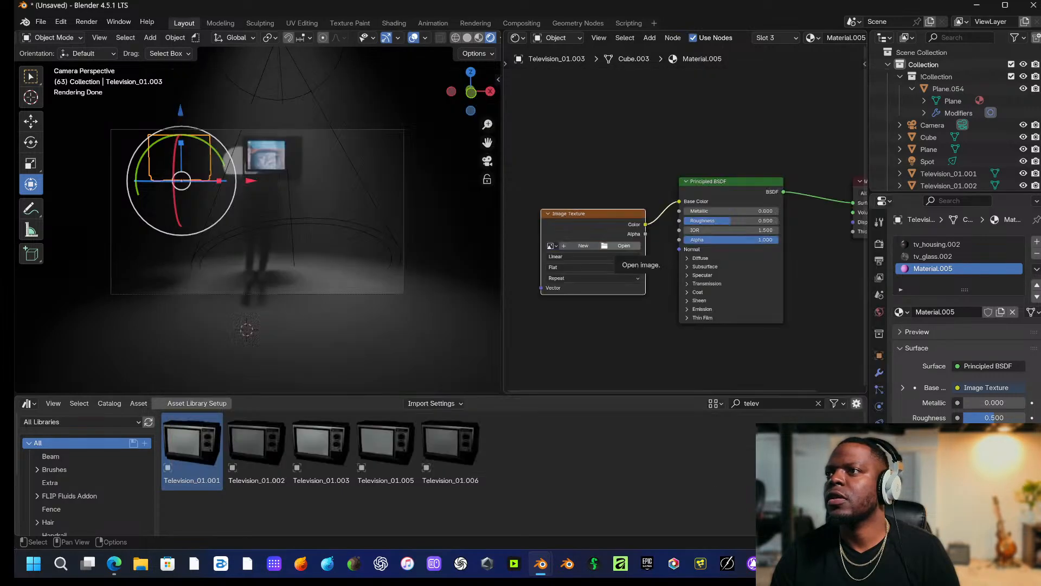
left_click_drag(591, 214, 548, 198)
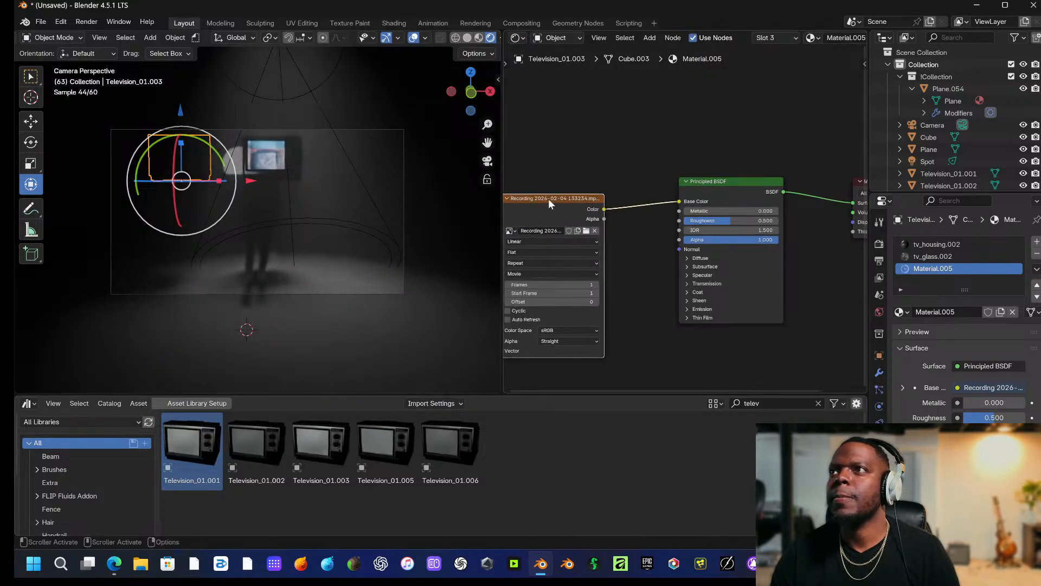
Feed the video texture's Color into both Emission Color and Base Color, with Emission Strength at 314.7.
left_click(688, 308)
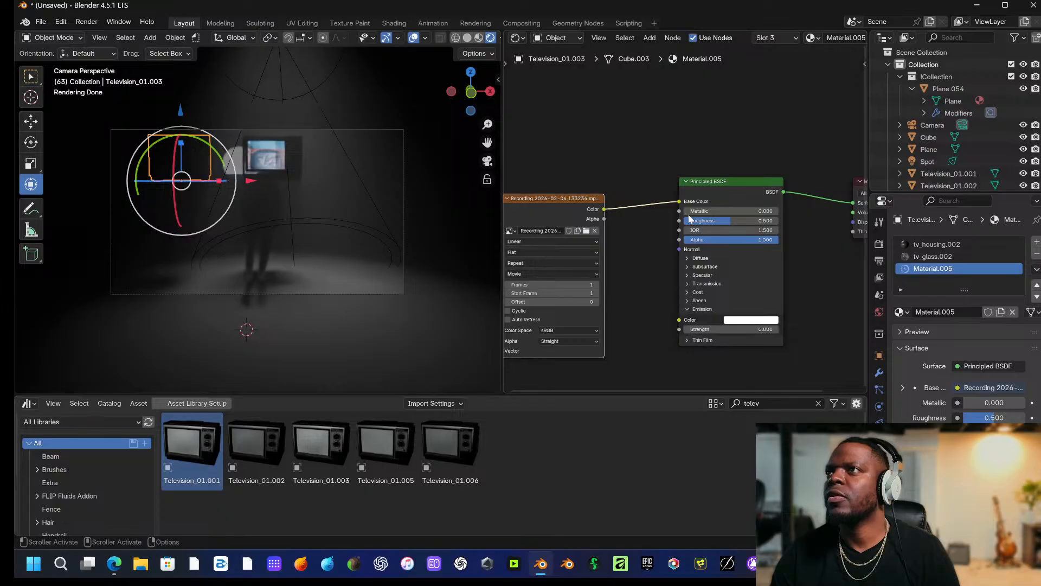
left_click_drag(679, 201, 656, 204)
left_click_drag(684, 307, 781, 329)
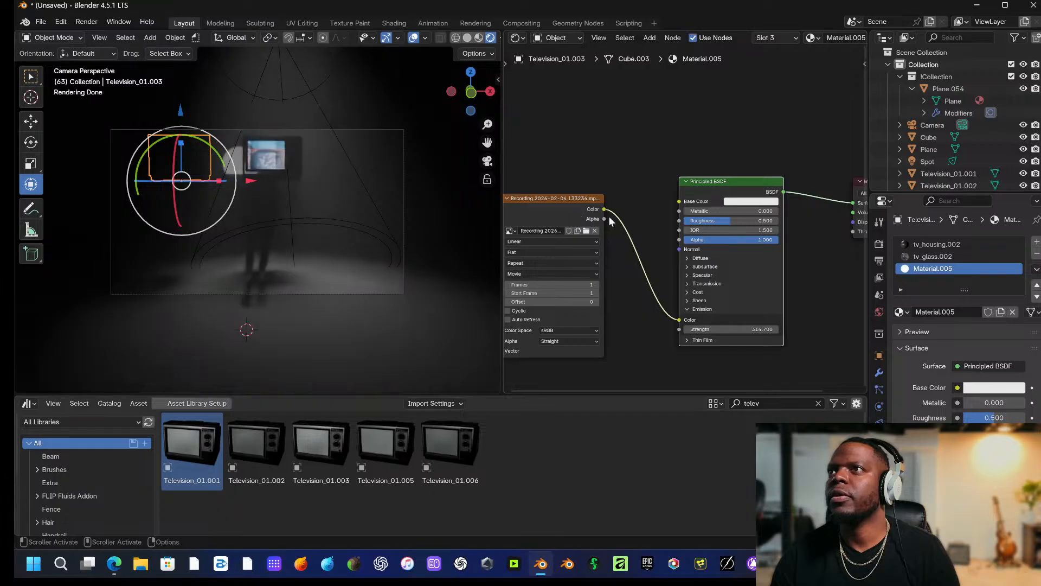
left_click_drag(605, 210, 679, 202)
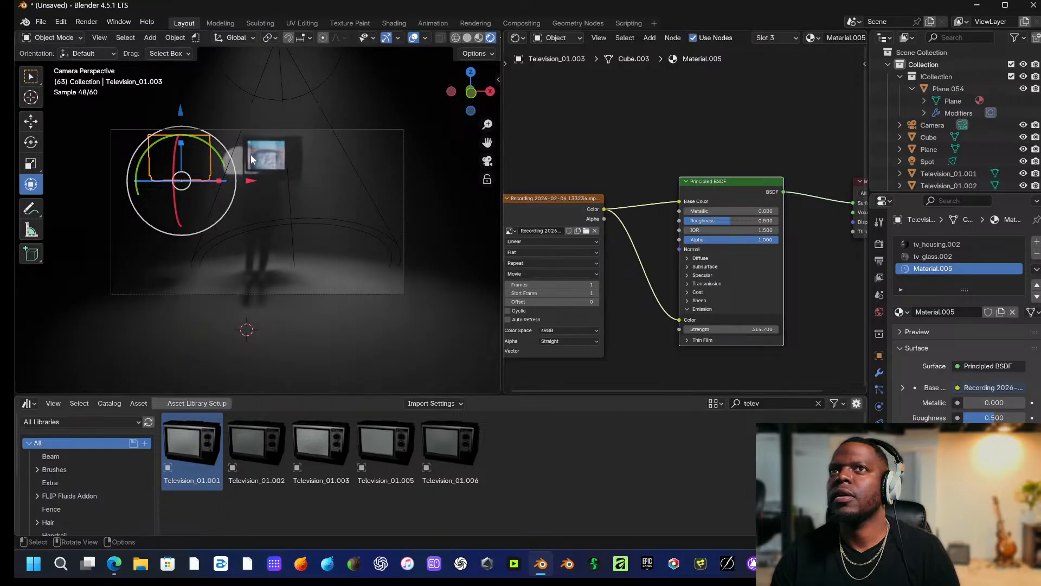
Set the video texture to 592 frames with Cyclic and Auto Refresh enabled and its alpha mode set to Premultiplied.
left_click_drag(530, 283, 535, 284)
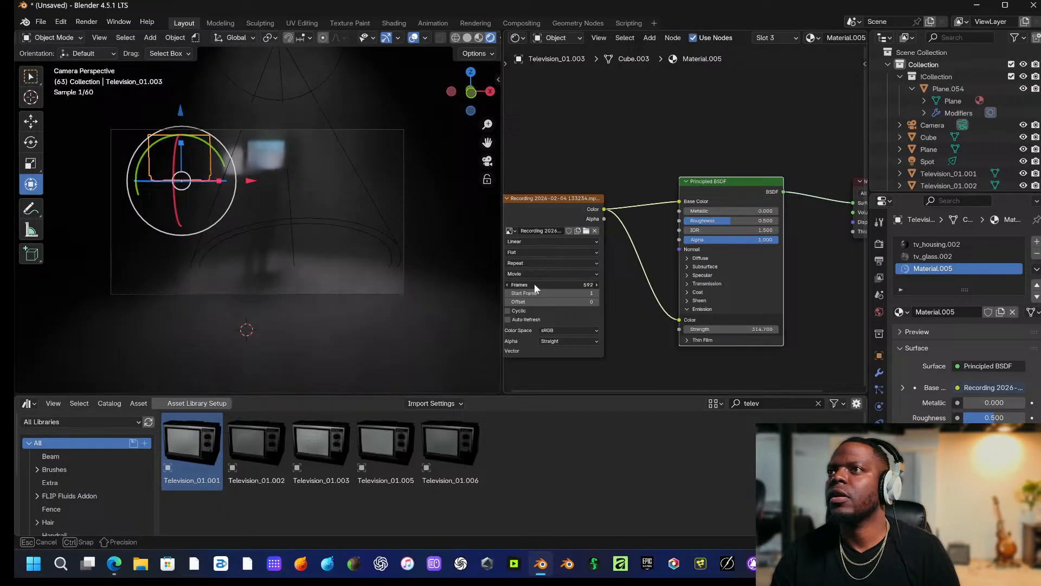
left_click(509, 312)
left_click(508, 319)
left_click(585, 341)
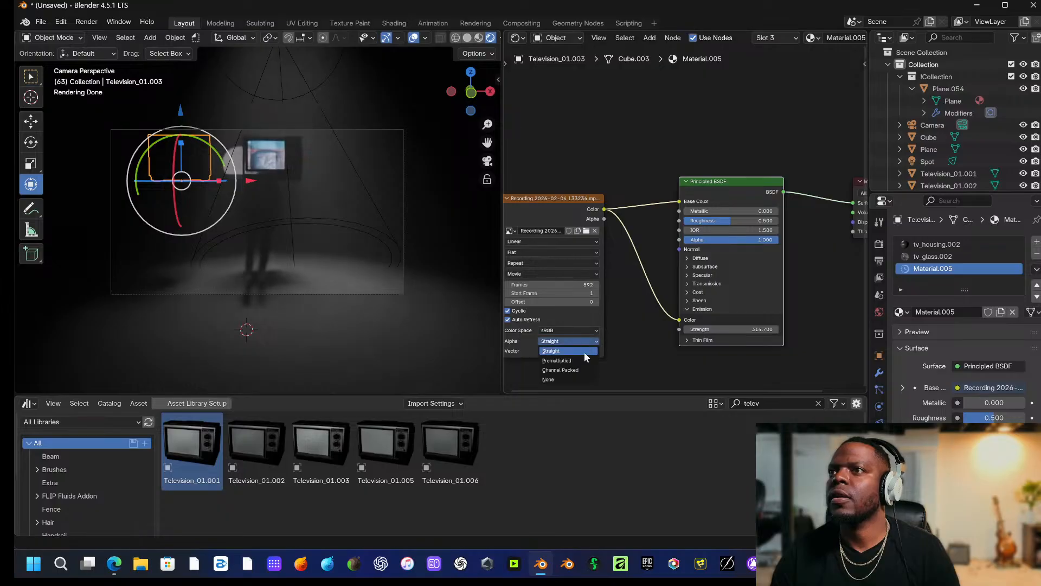
left_click(578, 360)
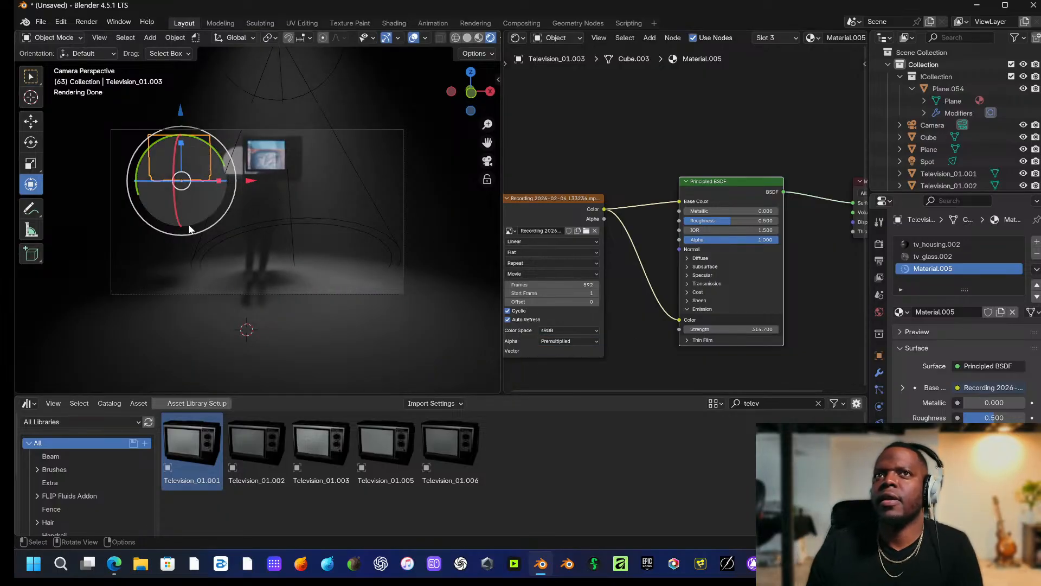
Check the shader's link to the Material Output and lower the Emission Strength to 275.2.
middle_click_drag(725, 226, 643, 239)
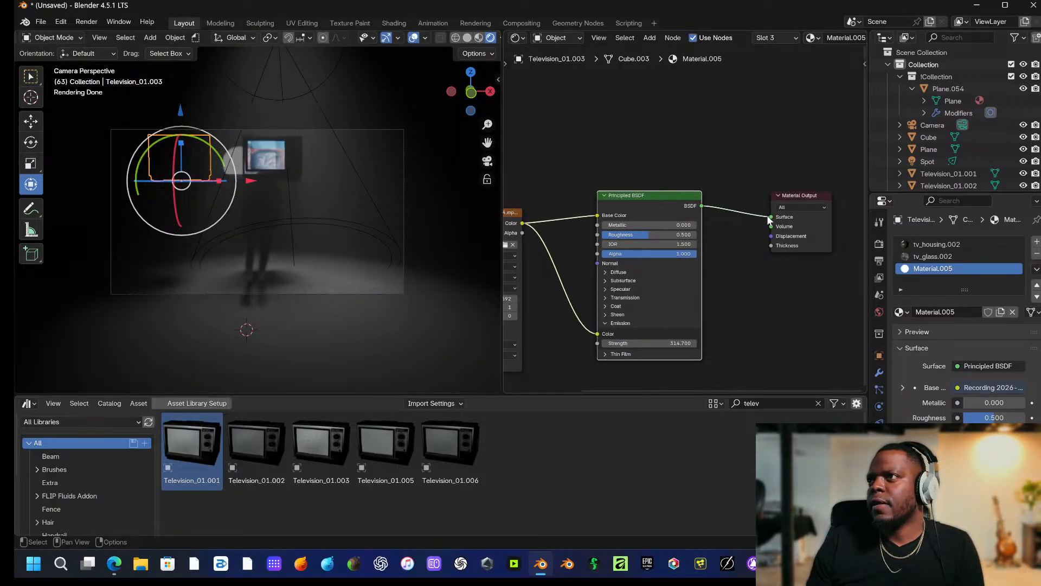
left_click(790, 207)
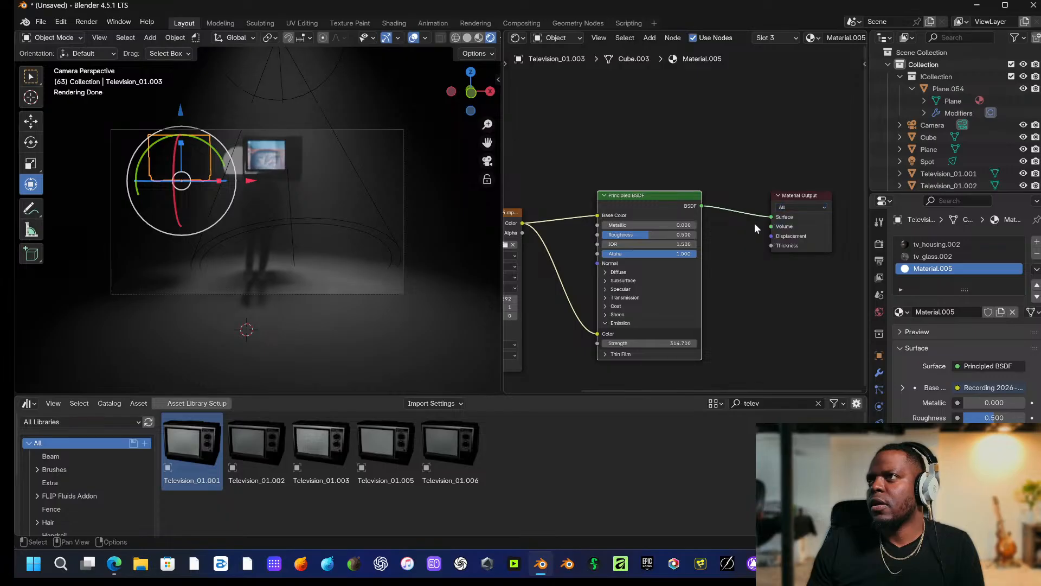
mouse_move(770, 217)
left_mouse_down()
mouse_move(703, 207)
mouse_move(770, 217)
left_mouse_up()
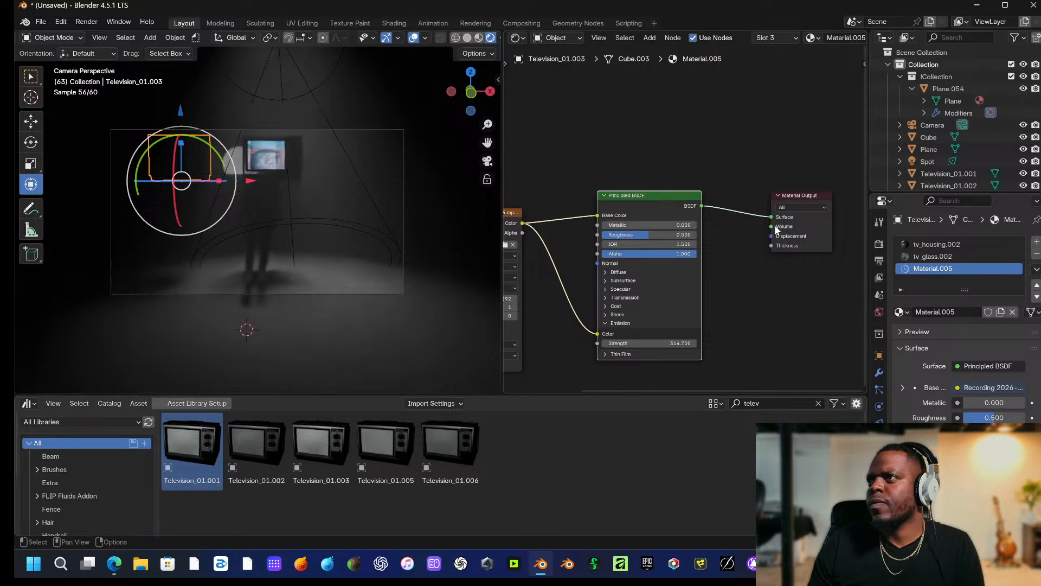
scroll(959, 352, "down", 5)
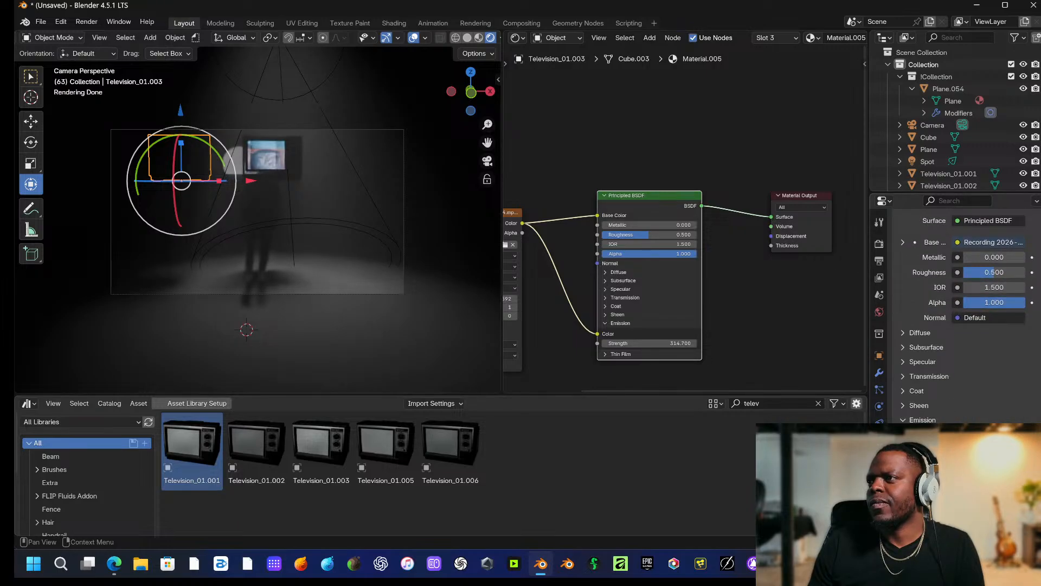
left_click_drag(994, 450, 987, 449)
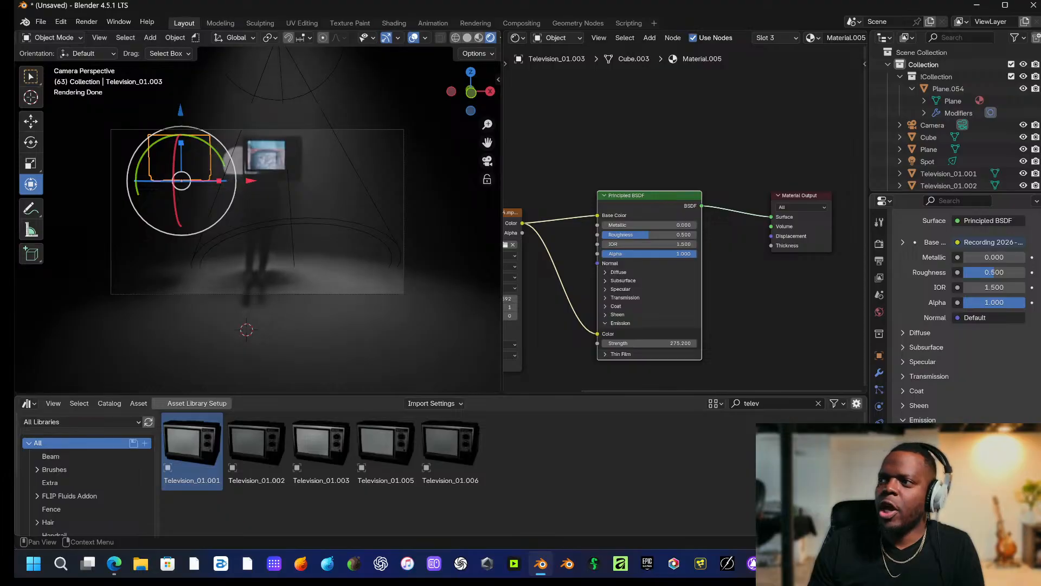
scroll(987, 450, "down", 6)
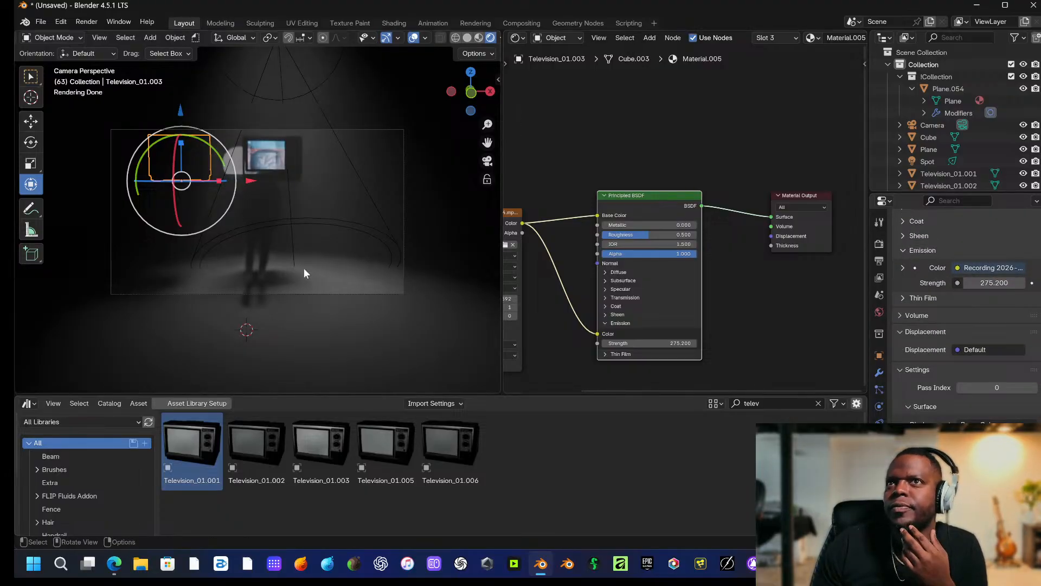
Move Television_01.003 closer to the camera along the Y axis and shift it slightly along X toward the standing figure.
left_click_drag(181, 143, 183, 142)
key("g")
key("y")
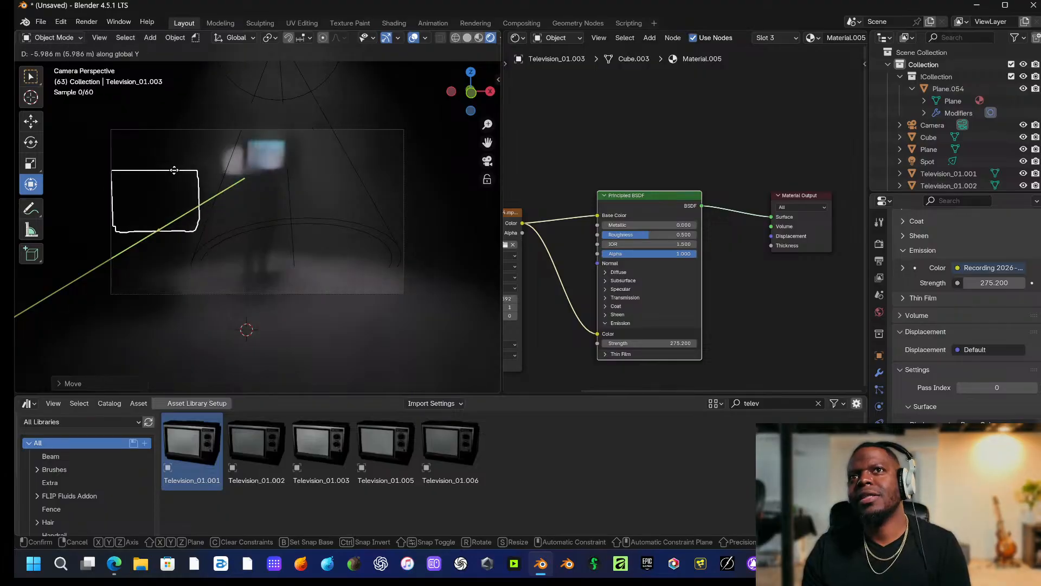
left_click(172, 212)
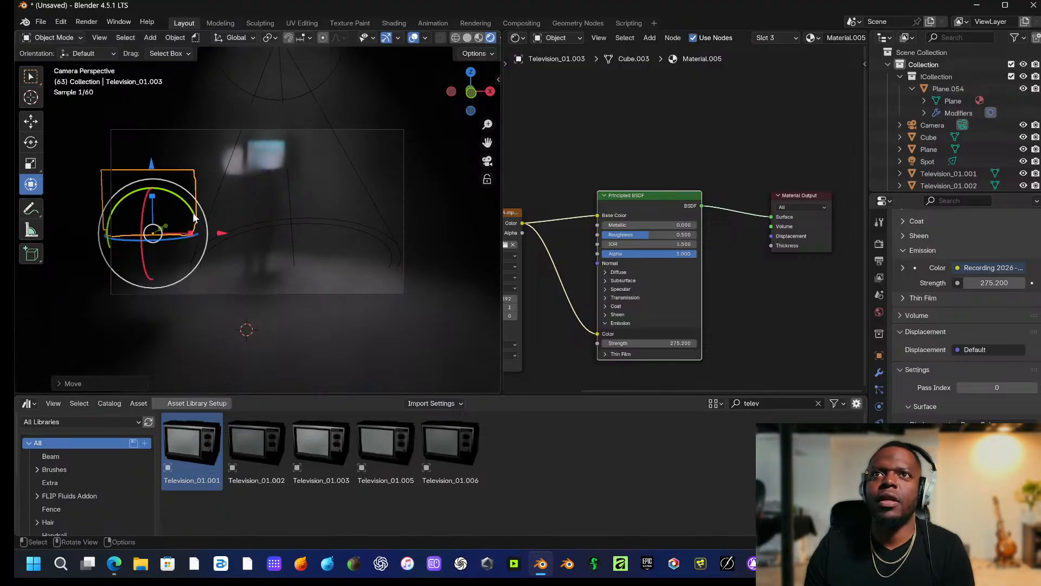
mouse_move(226, 235)
left_mouse_down()
mouse_move(284, 238)
mouse_move(245, 230)
left_mouse_up()
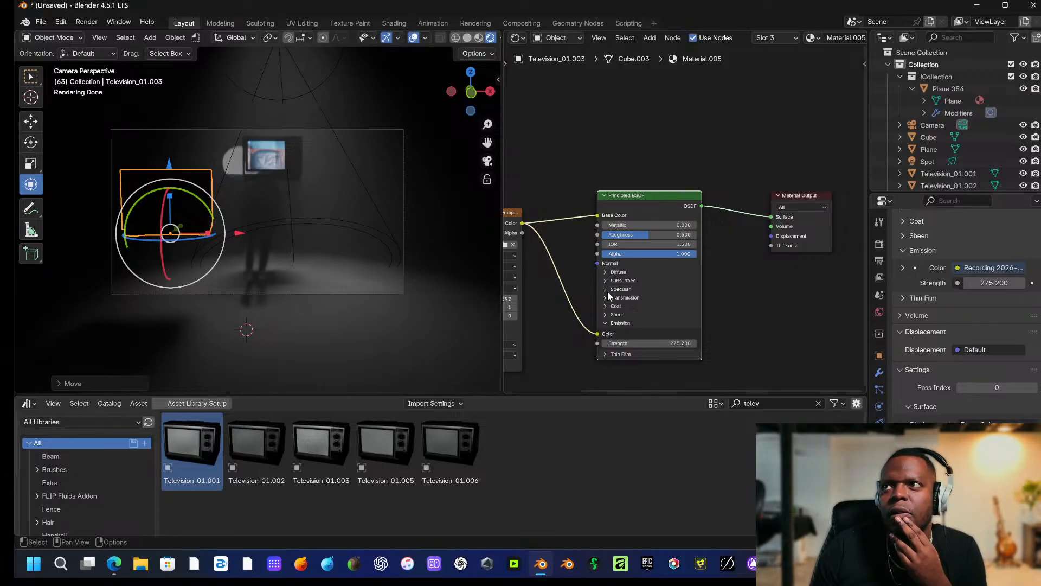
Review the Material.005 node setup and delete Television_01.003 from the scene.
middle_click_drag(635, 292, 705, 270)
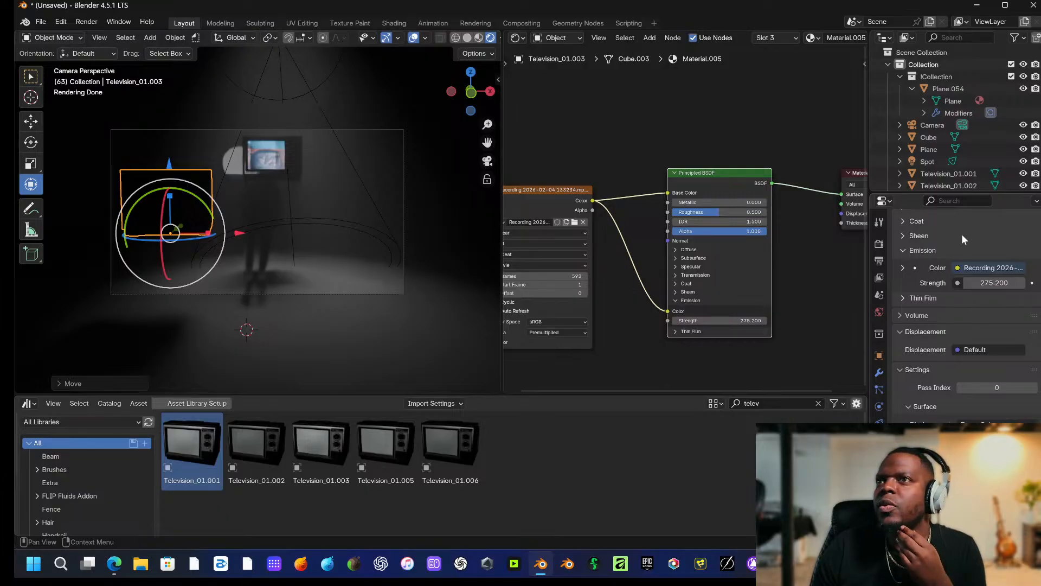
middle_click_drag(618, 315, 656, 311)
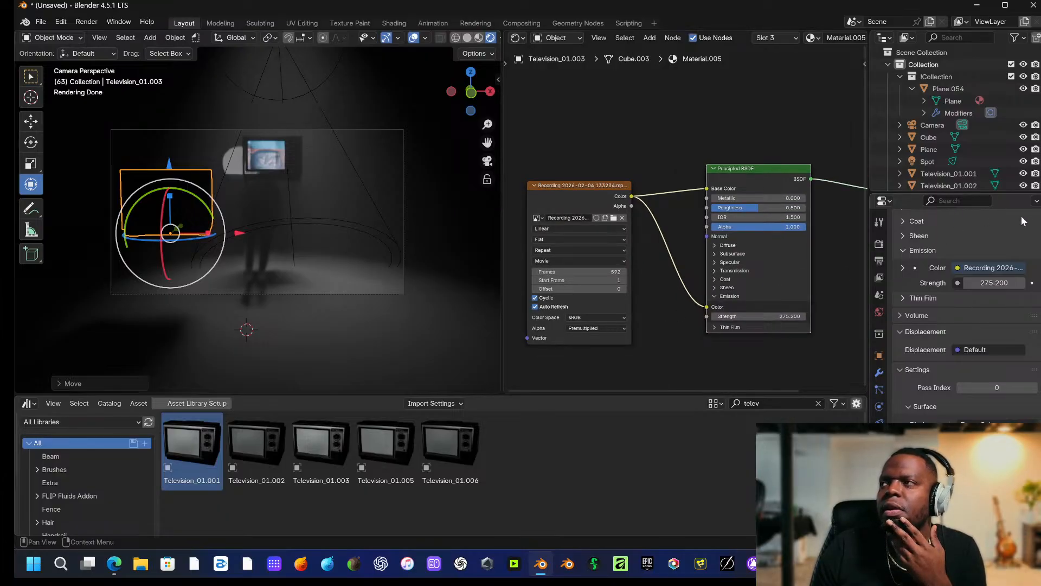
left_click(1036, 201)
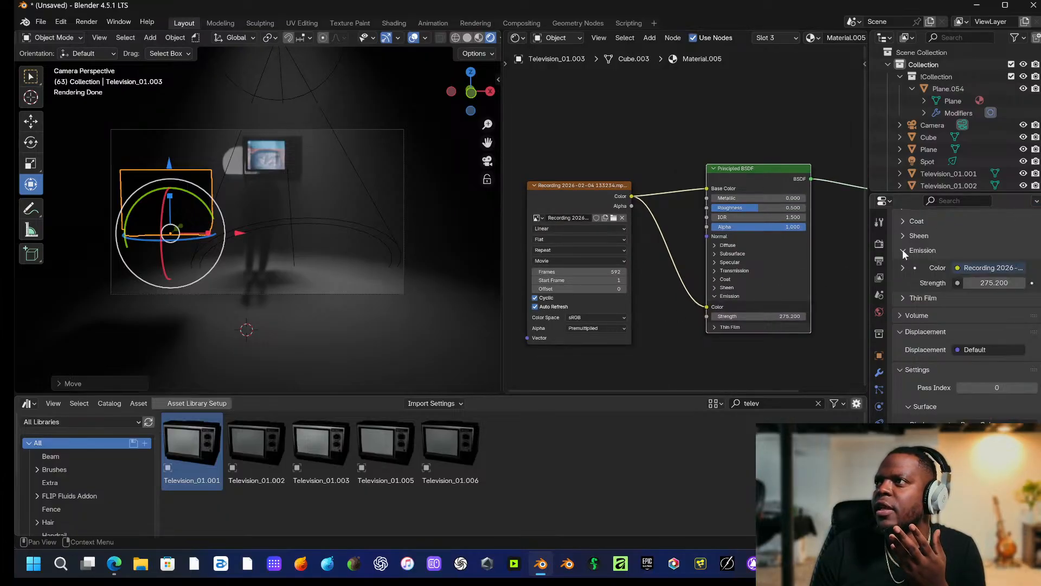
left_click(287, 162)
left_click(188, 211)
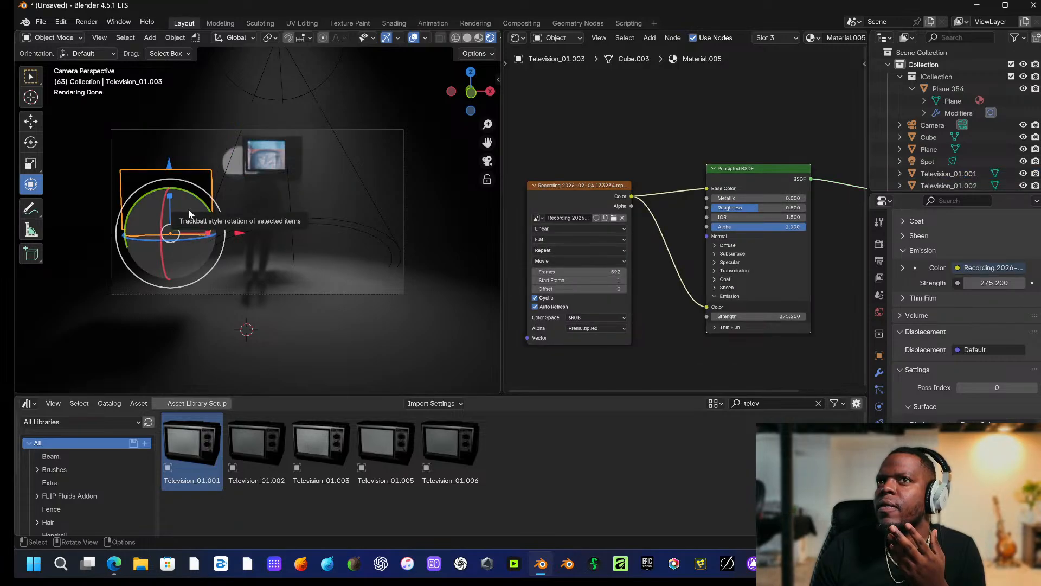
key("x")
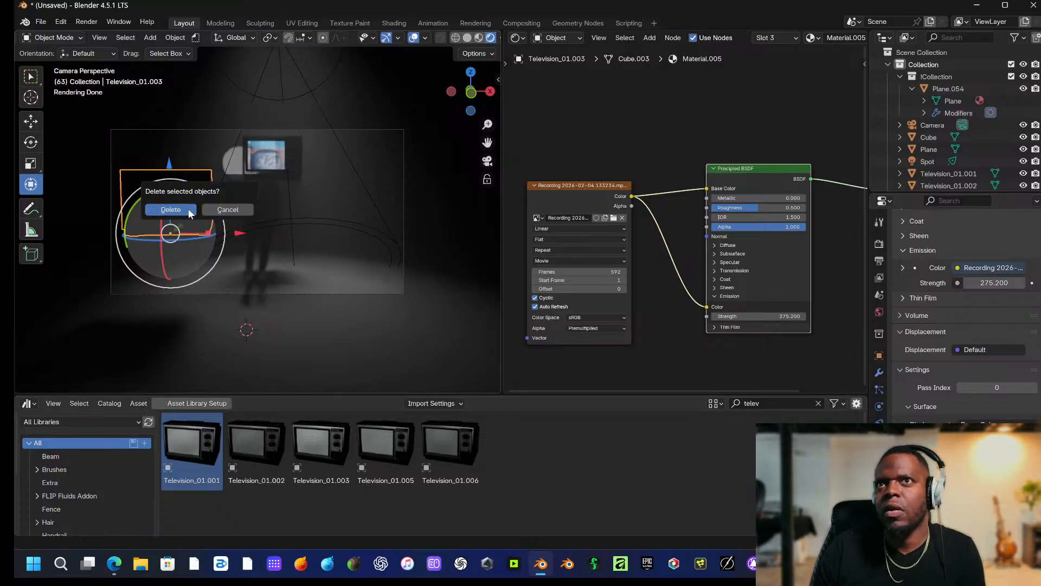
left_click(187, 209)
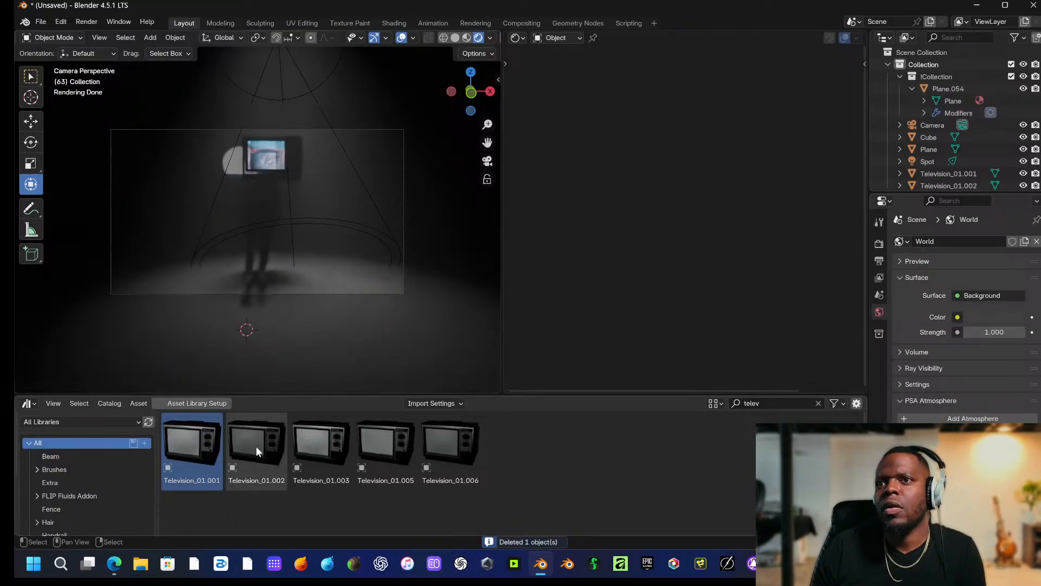
Place a Television_01.002 asset copy on the floor in front of the standing figure and scale it up to a large foreground size.
left_click_drag(256, 446, 206, 288)
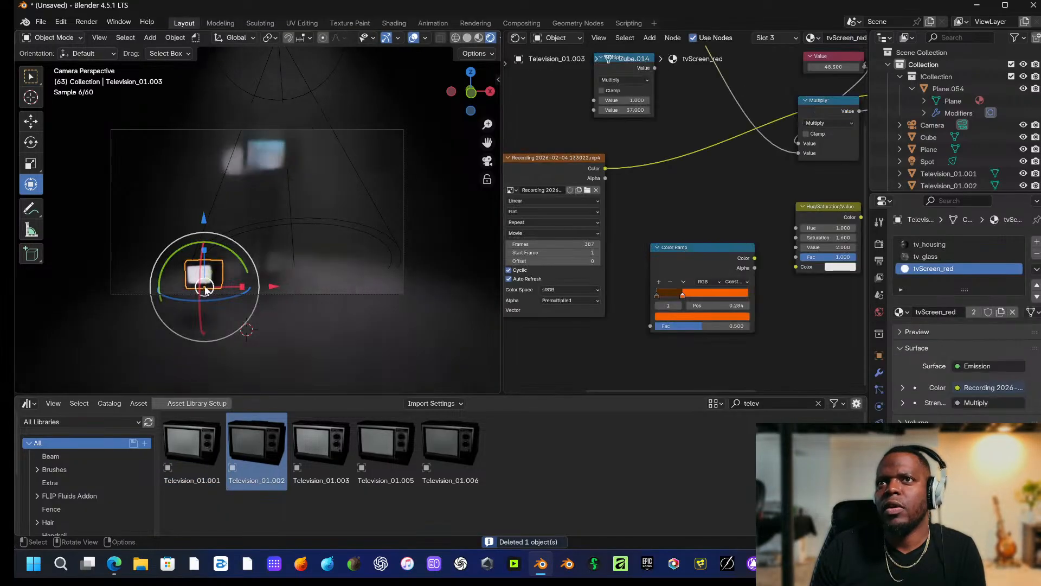
key("s")
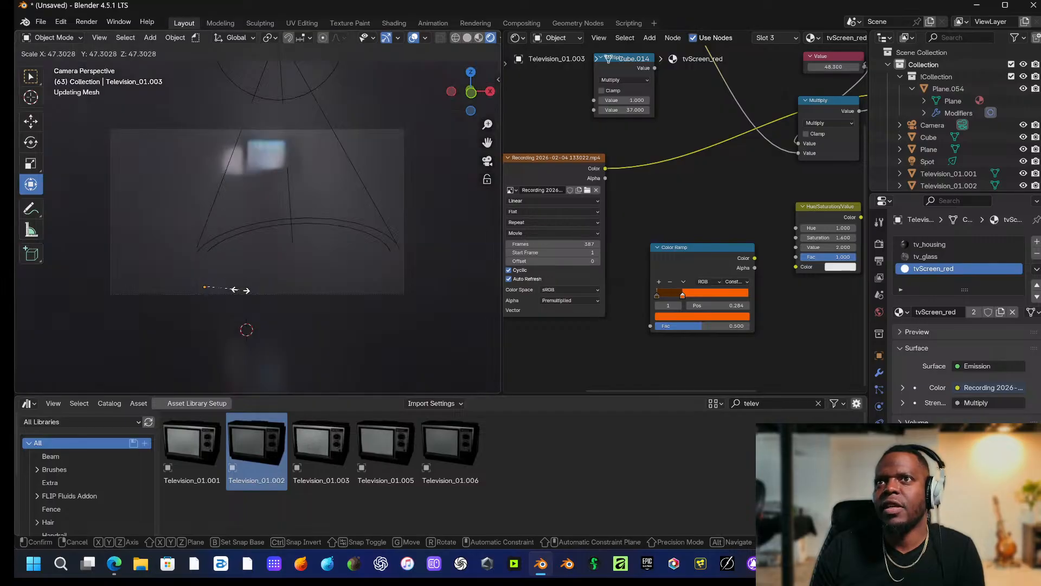
left_click(203, 282)
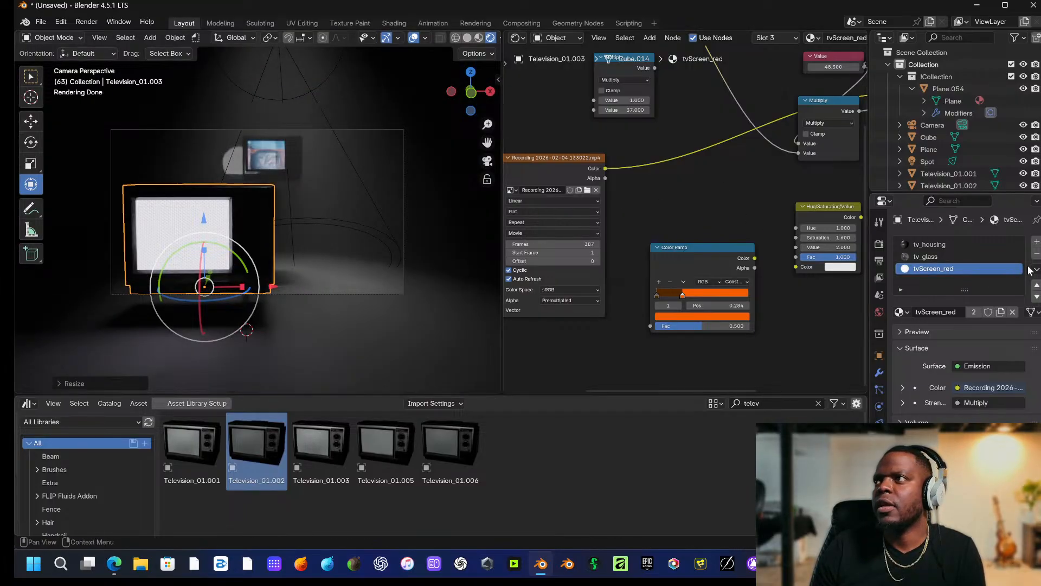
Remove the tvScreen_red slot from the new television and add a slot with a new material in its place.
left_click(1037, 253)
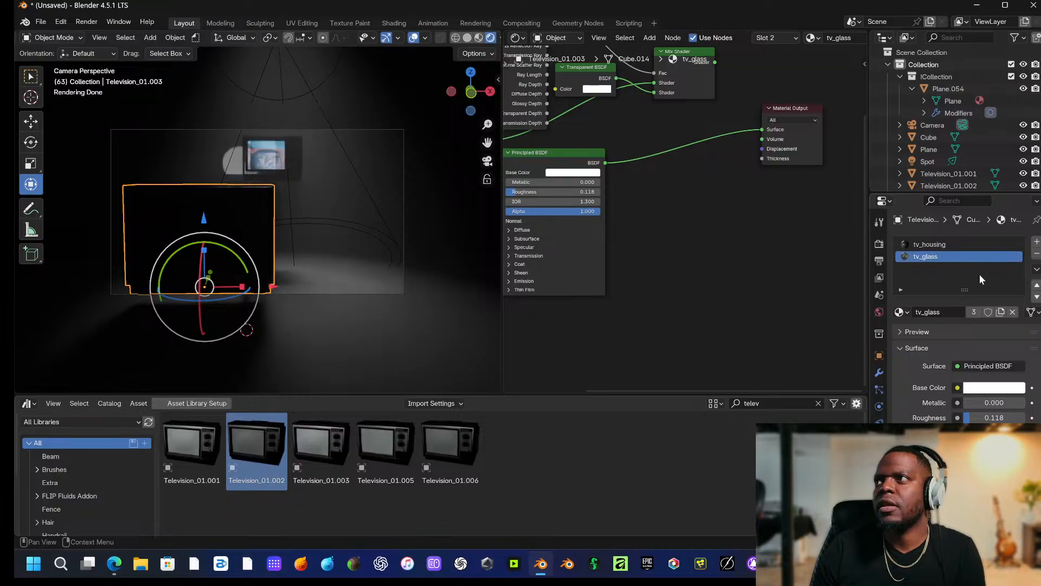
left_click(1036, 241)
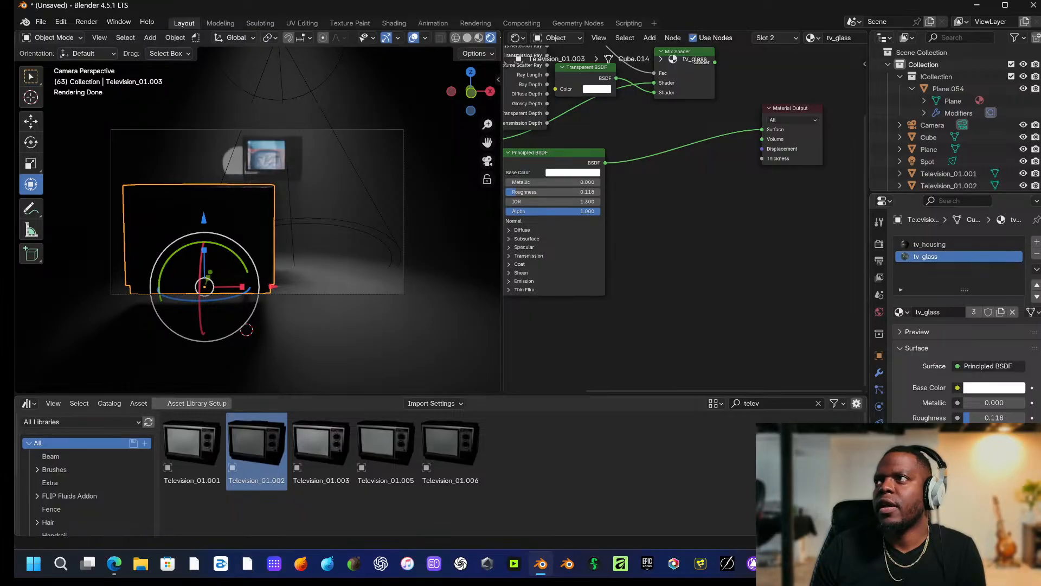
left_click(944, 309)
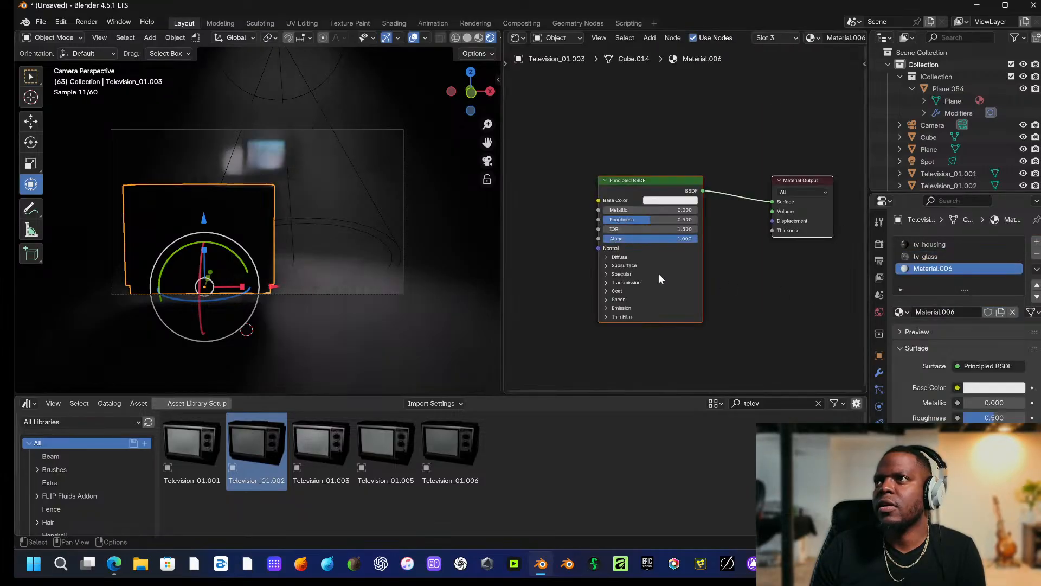
Add an Image Texture linked to the new material's Base Color and load Recording 2026-02-04 133443.mp4 into it.
key("shift+a")
mouse_move(525, 265)
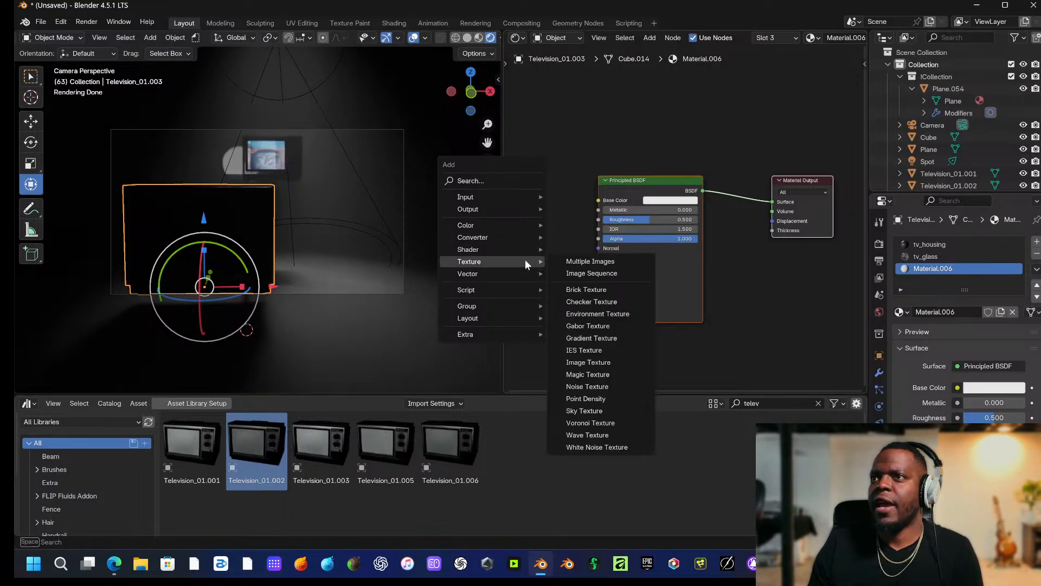
left_click(590, 361)
left_click(497, 220)
left_click_drag(601, 234, 656, 200)
left_click(579, 256)
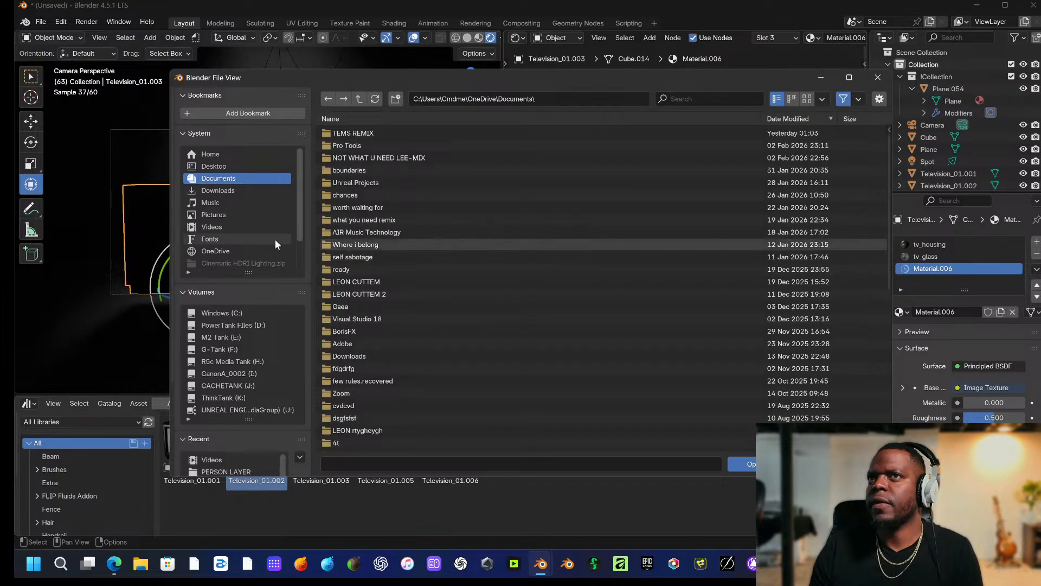
left_click(222, 227)
left_click(369, 219)
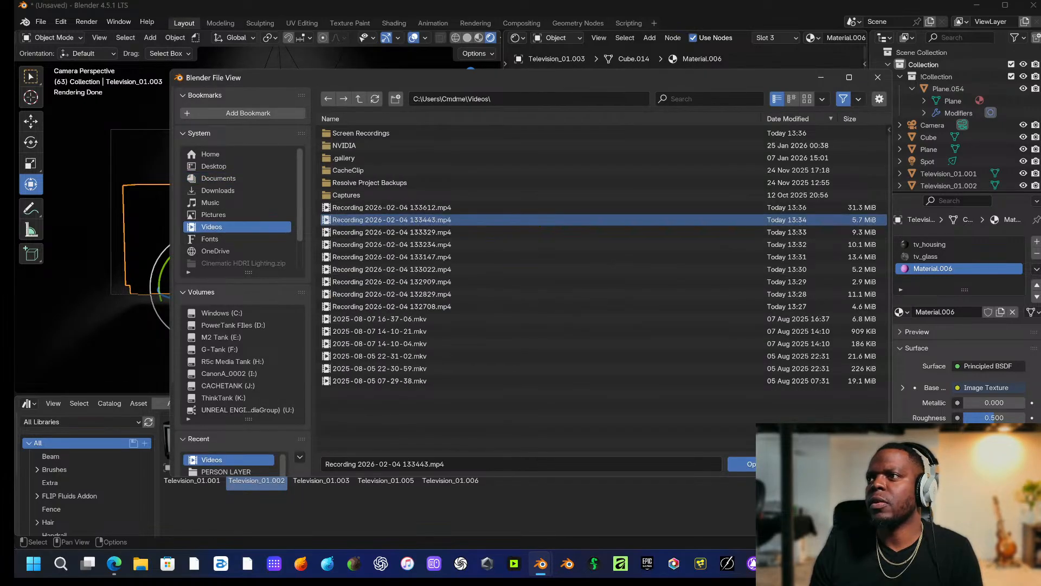
left_click(748, 464)
Set the video to 552 frames with Cyclic and Auto Refresh, and feed its Color into Emission Color with Strength 52.5.
middle_click_drag(594, 264, 617, 254)
left_click(527, 336)
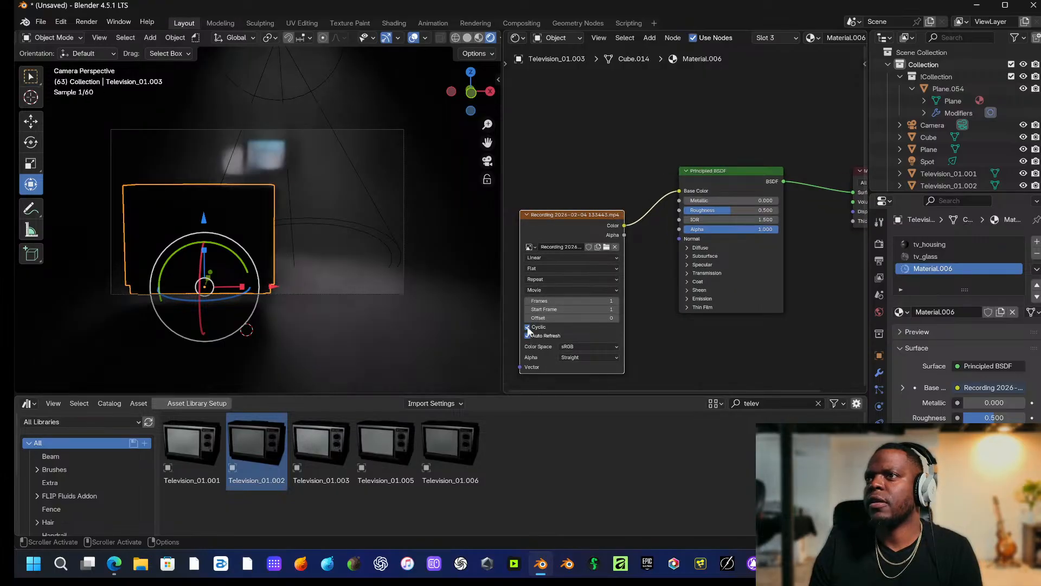
left_click(687, 299)
left_click_drag(702, 319, 742, 319)
left_click_drag(624, 225, 748, 319)
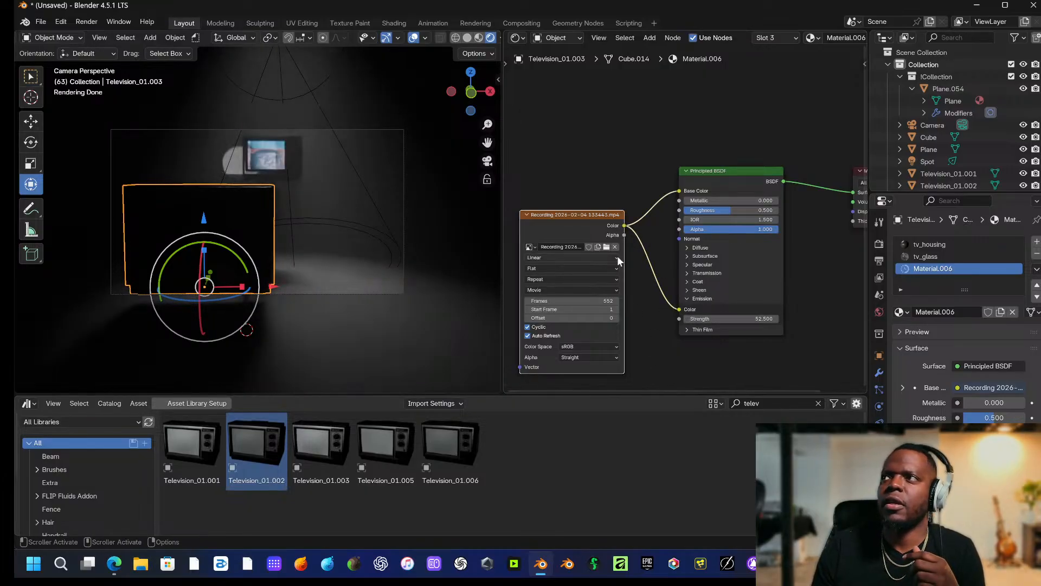
Undo the video texture, emission and new material edits until only the tv_housing and tv_glass slots are left.
key("ctrl+z")
key("ctrl+z")
key("ctrl+z")
key("ctrl+z")
key("ctrl+z")
key("ctrl+z")
key("ctrl+z")
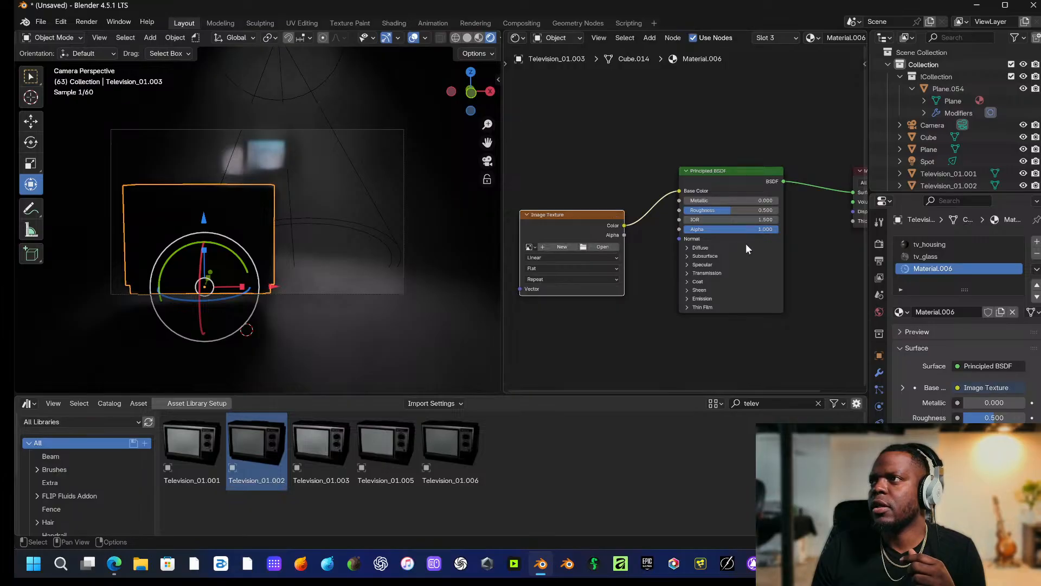
key("ctrl+z")
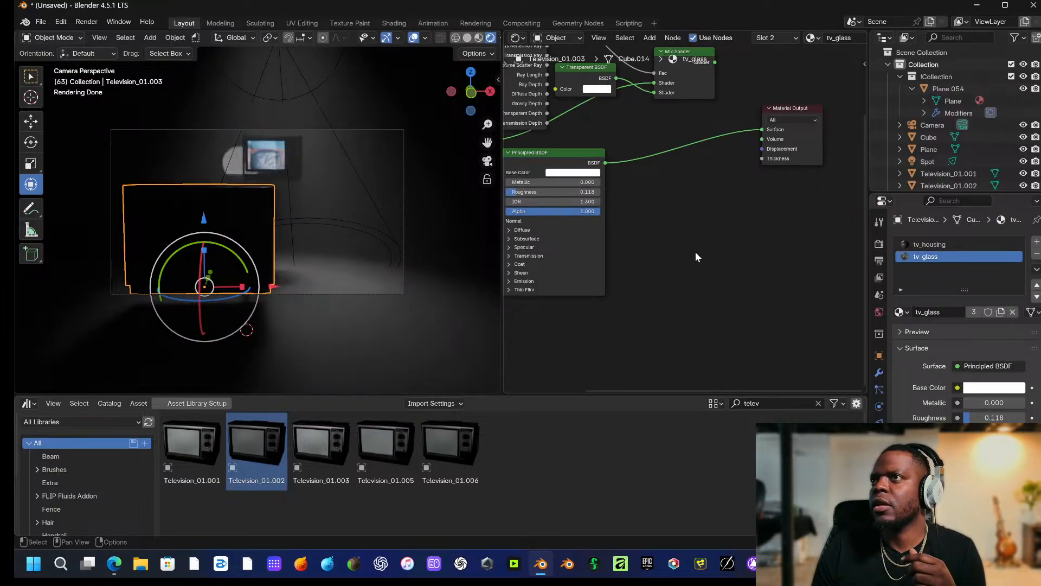
Move the Glass BSDF aside in tv_glass, link a new Image Texture to the Principled Base Color, and cancel choosing a file.
middle_click_drag(615, 210, 782, 284)
middle_click_drag(697, 224, 703, 255)
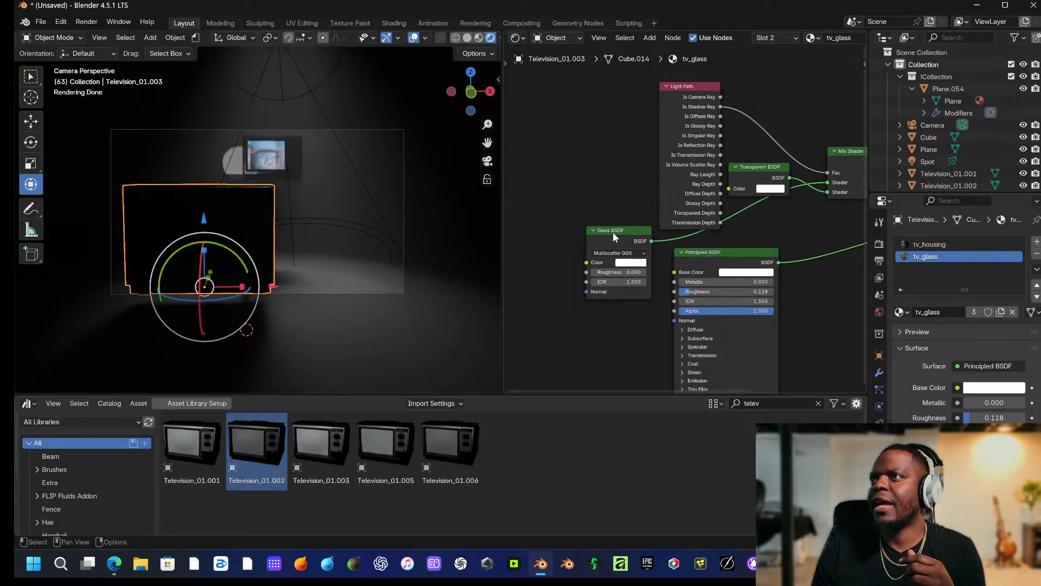
left_click_drag(614, 237, 567, 123)
key("shift+a")
mouse_move(546, 292)
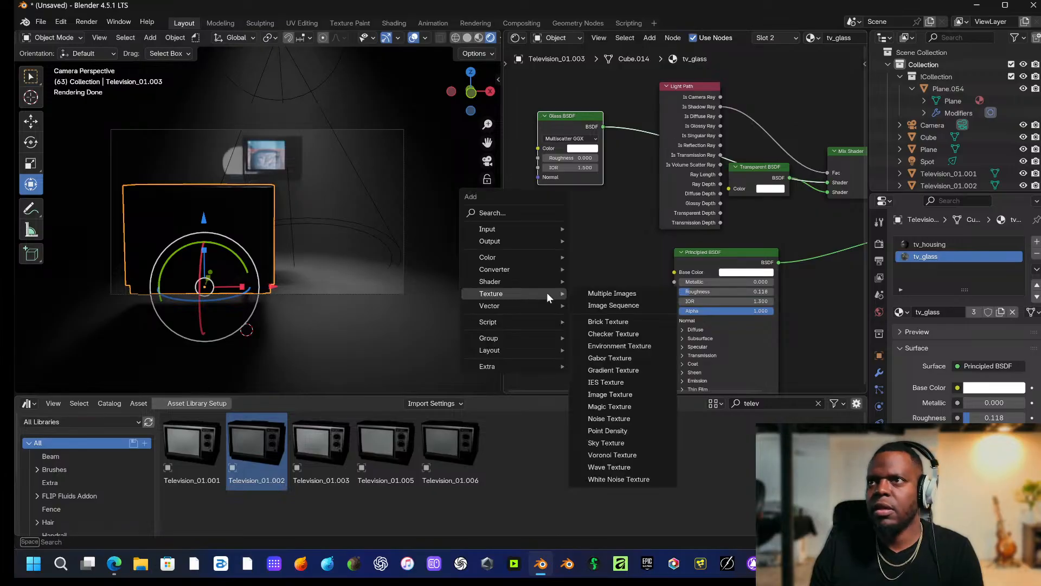
left_click(617, 396)
left_click(626, 293)
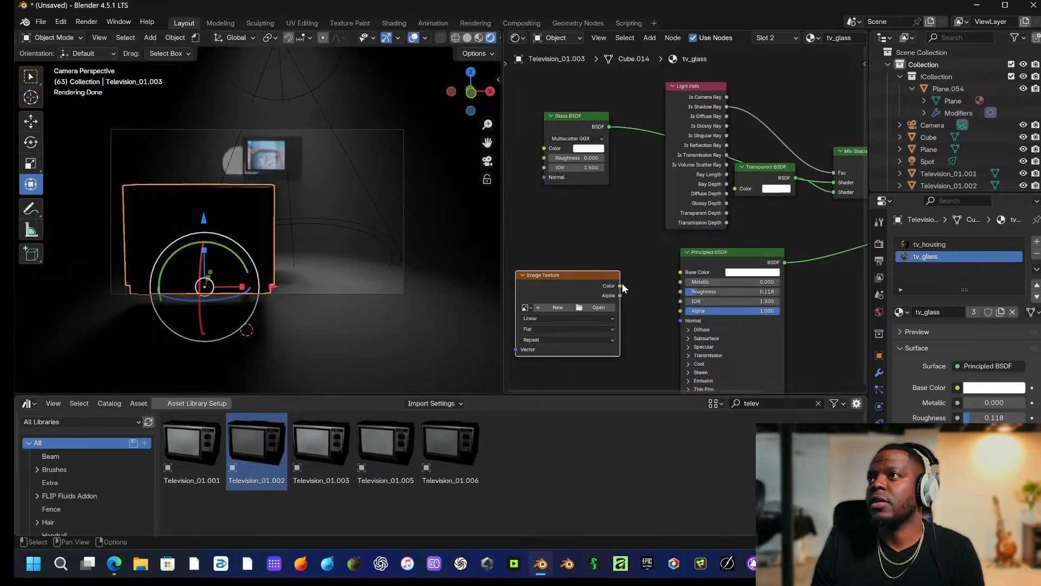
left_click_drag(619, 286, 680, 272)
left_click(599, 308)
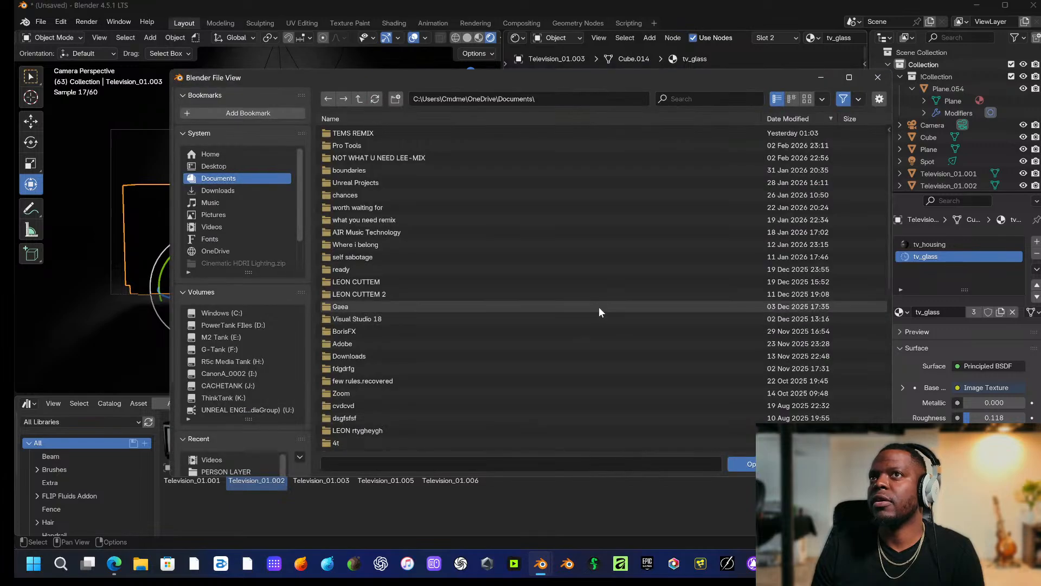
key("Escape")
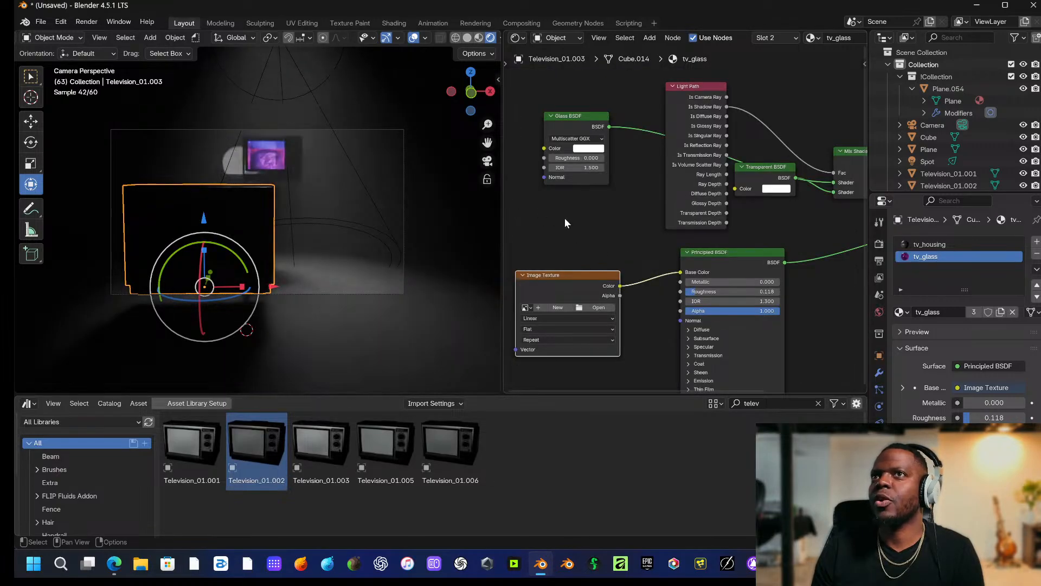
Undo the tv_glass edits, the slot removal and the new television's placement until the earlier television with Material.005 is restored.
key("ctrl+z")
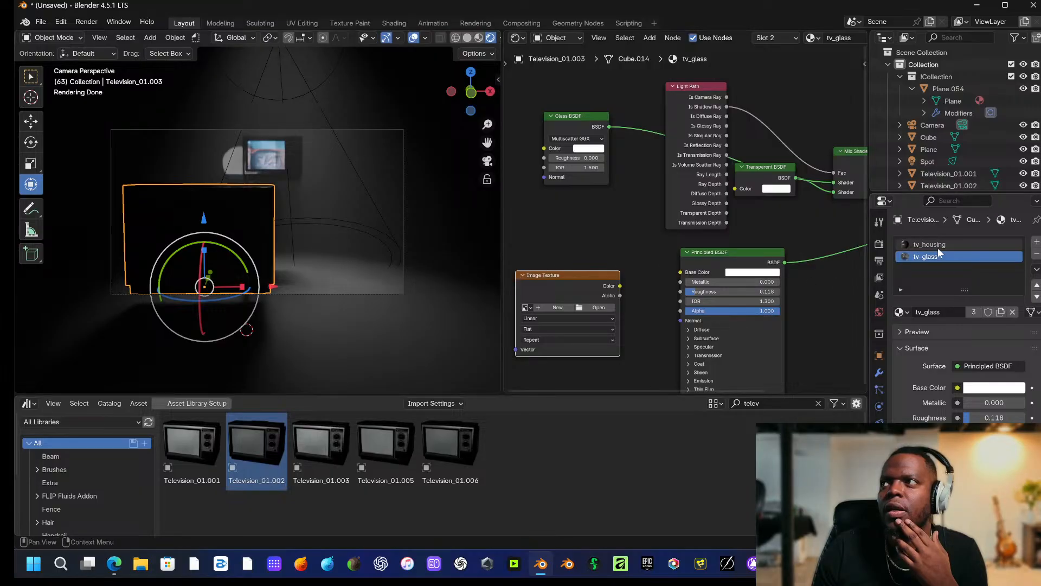
left_click(932, 266)
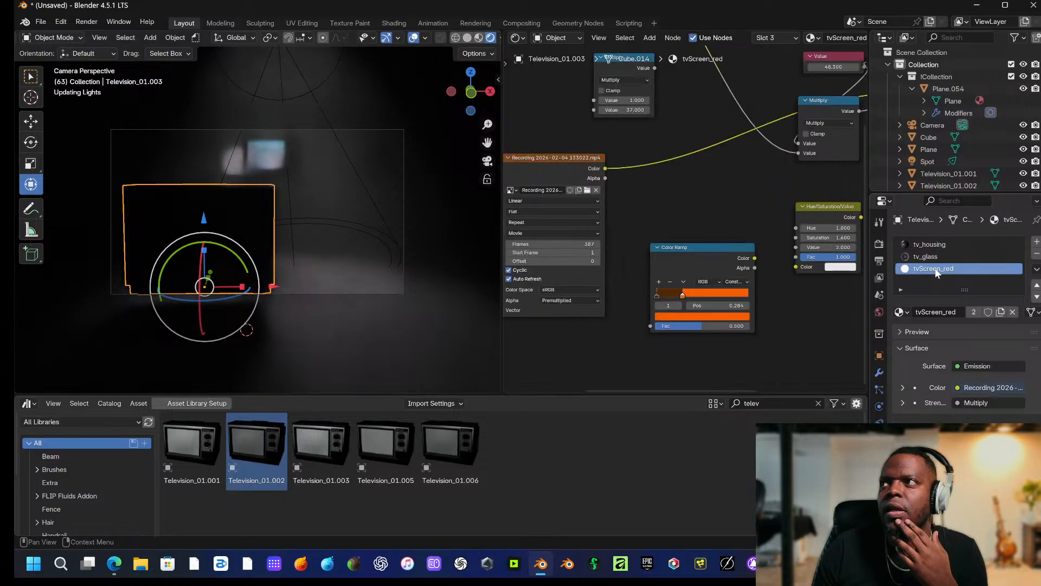
key("ctrl+z")
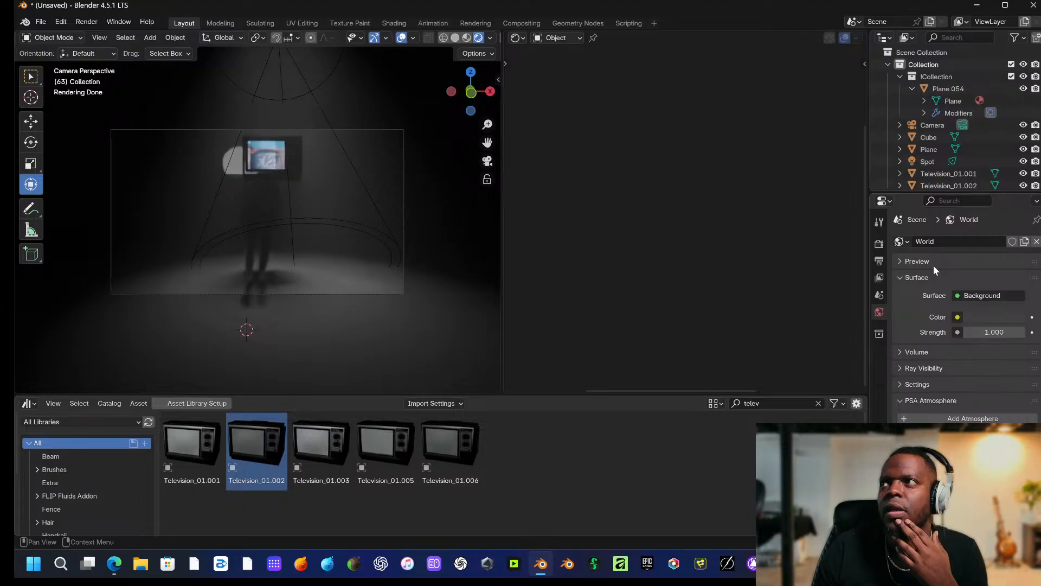
key("ctrl+shift+z")
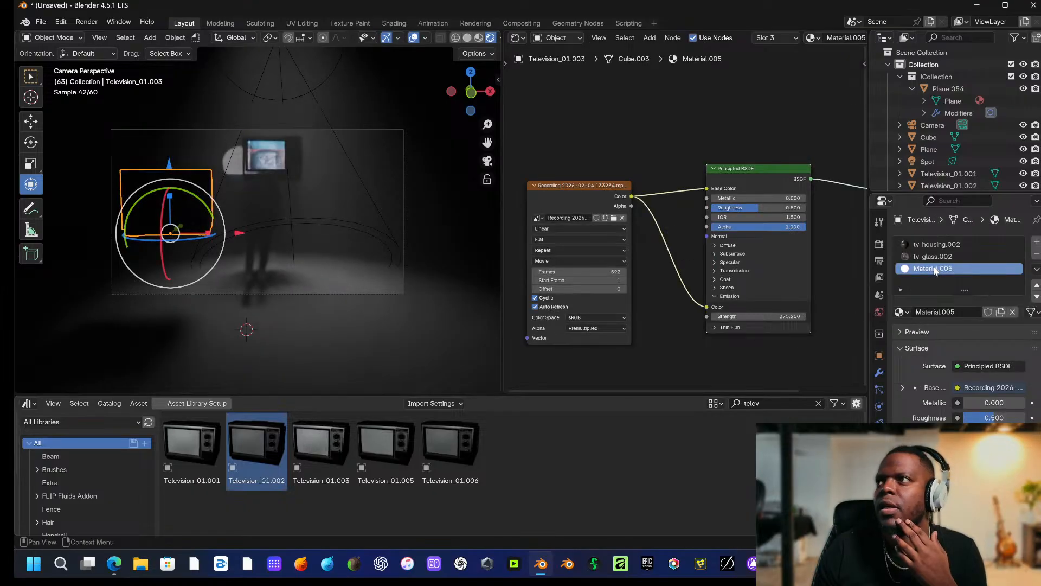
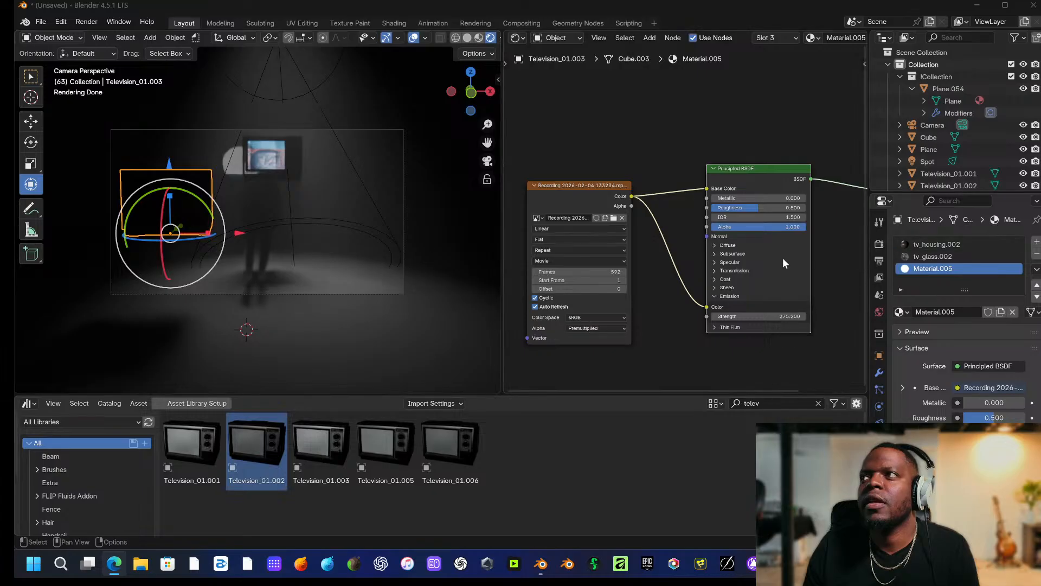
Delete the television that uses Material.005 from the scene.
key("x")
left_click(167, 210)
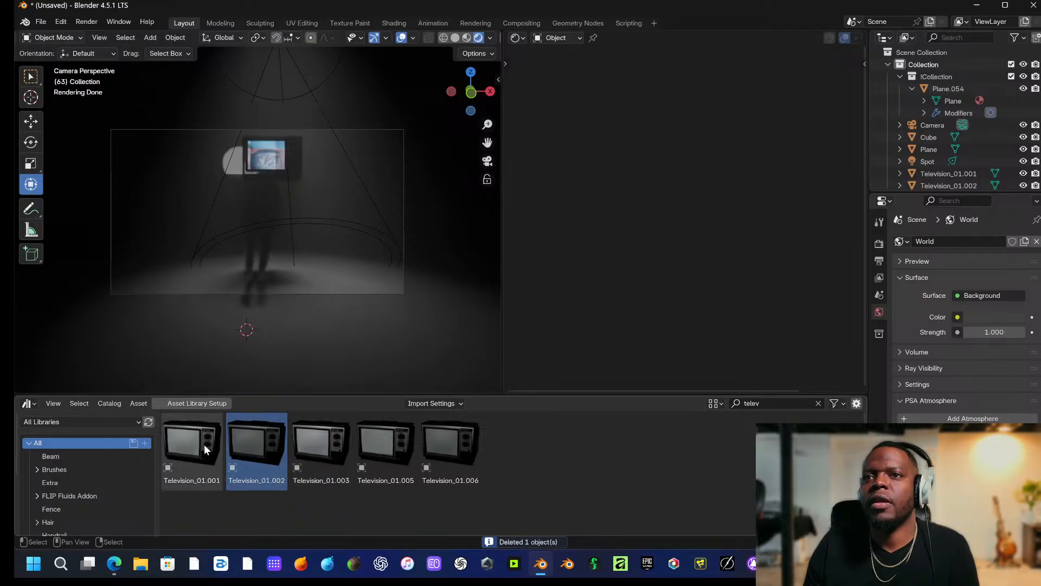
Place a Television_01.001 asset copy on the floor, rotate it, and check its tv_glass and Material.004 slots.
left_click_drag(204, 444, 342, 349)
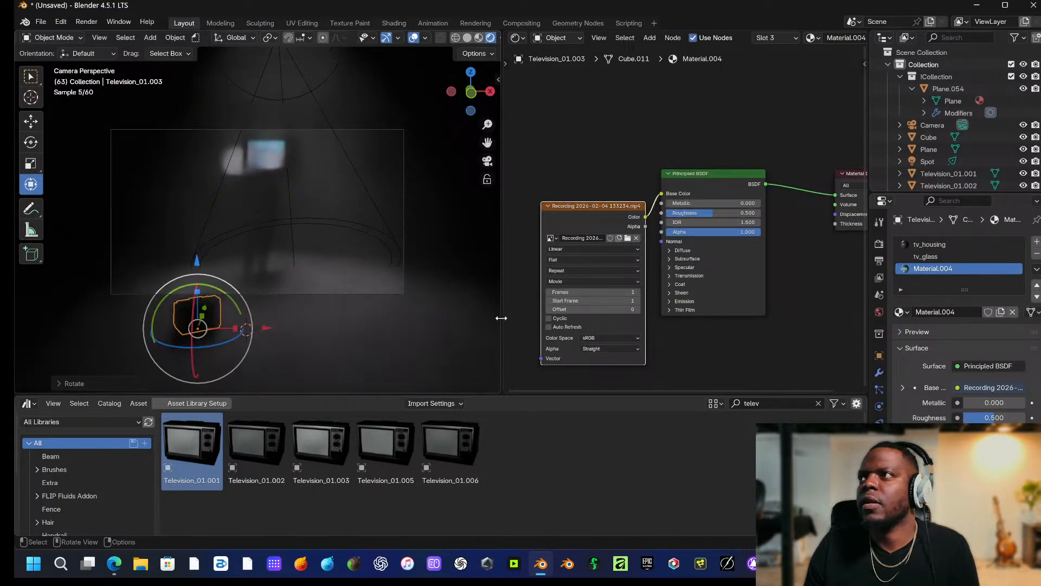
left_click(938, 252)
left_click(939, 269)
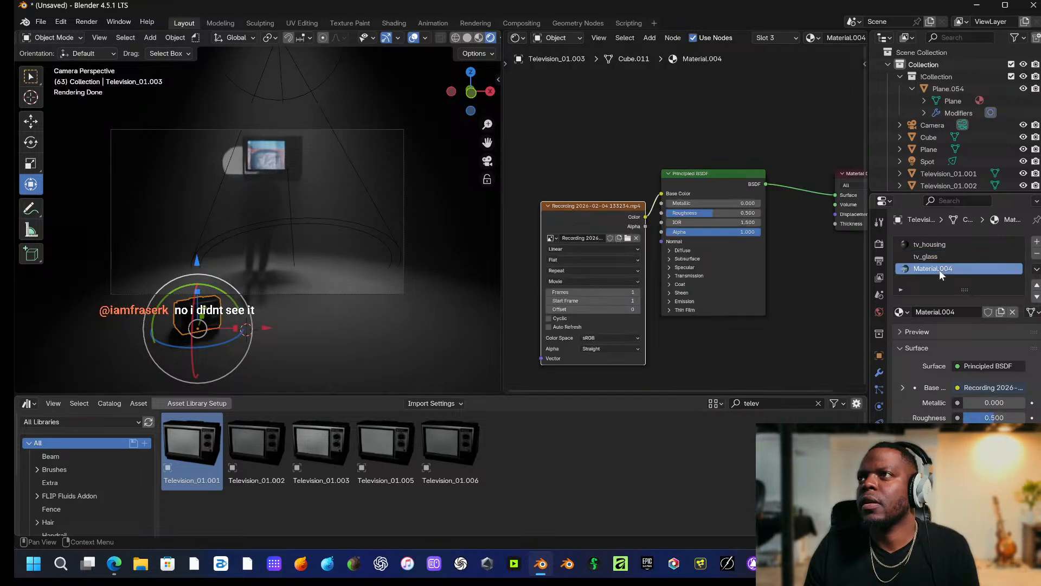
Undo the slot selections and the placement of the new television copy.
key("ctrl+z")
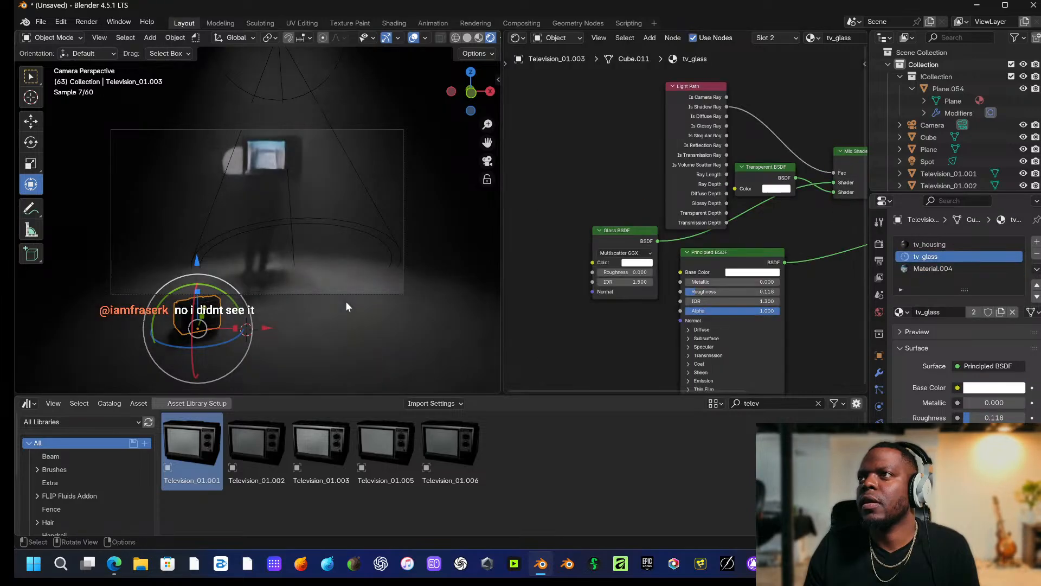
key("ctrl+shift+z")
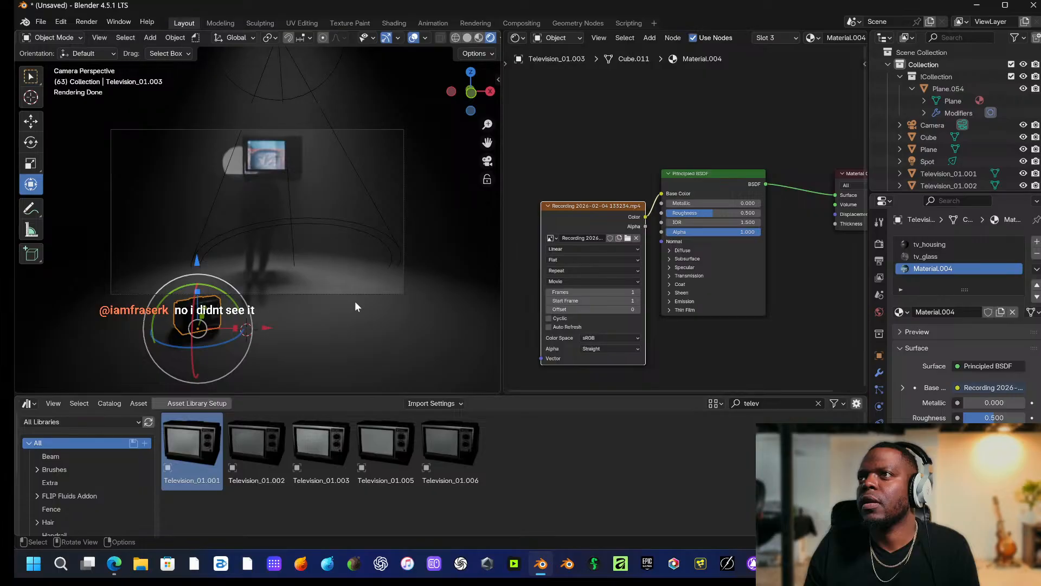
key("ctrl+z")
key("ctrl+z")
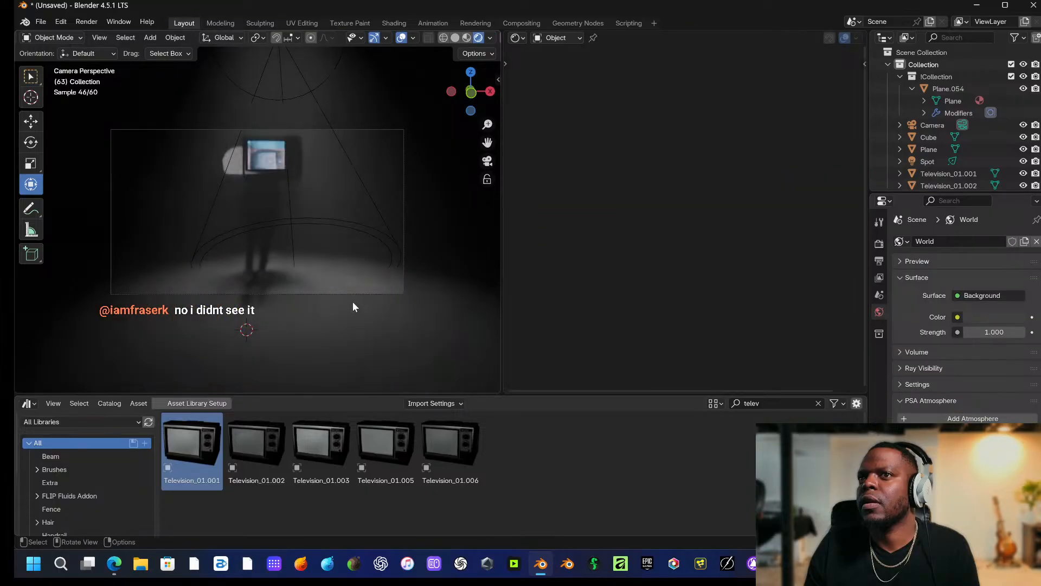
Place a Television_01.006 asset copy on the floor in front of the figure and scale it up.
left_click_drag(450, 444, 293, 326)
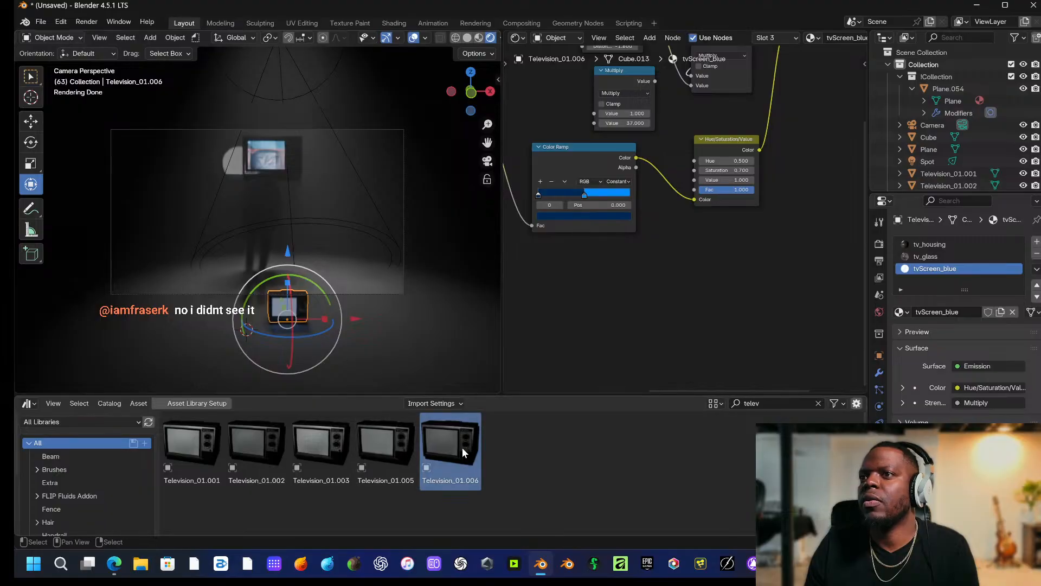
key("s")
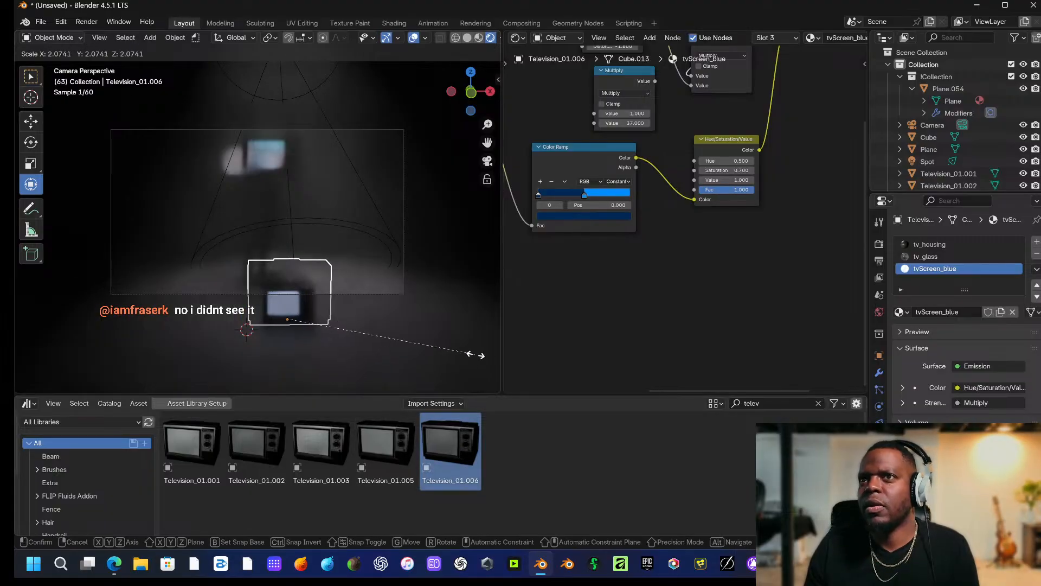
left_click(50, 351)
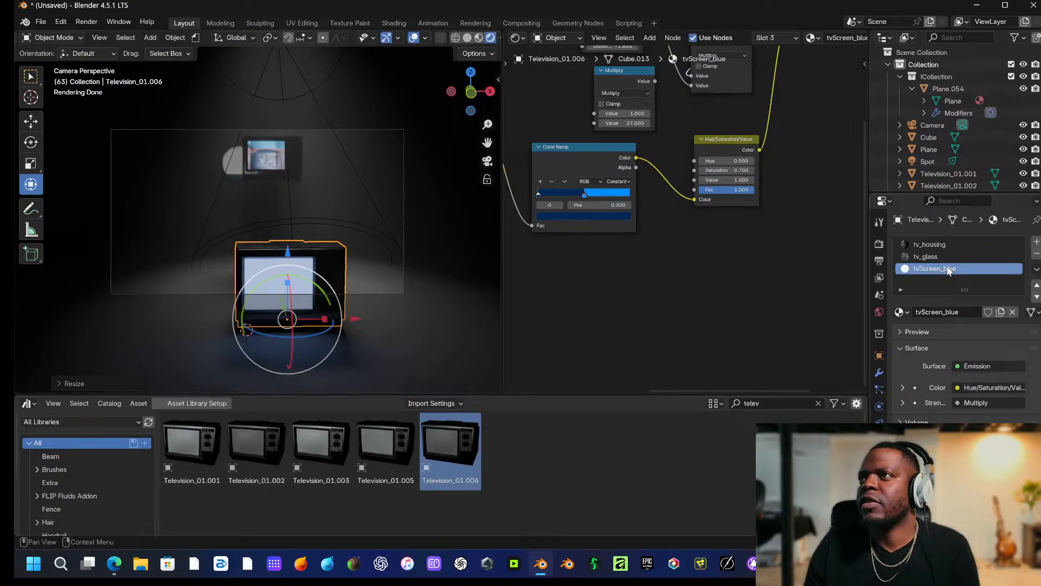
Set the image of the new television's tvScreen_blue texture node to Recording 2026-02-04 133234.mp4.
middle_click_drag(574, 259, 839, 346)
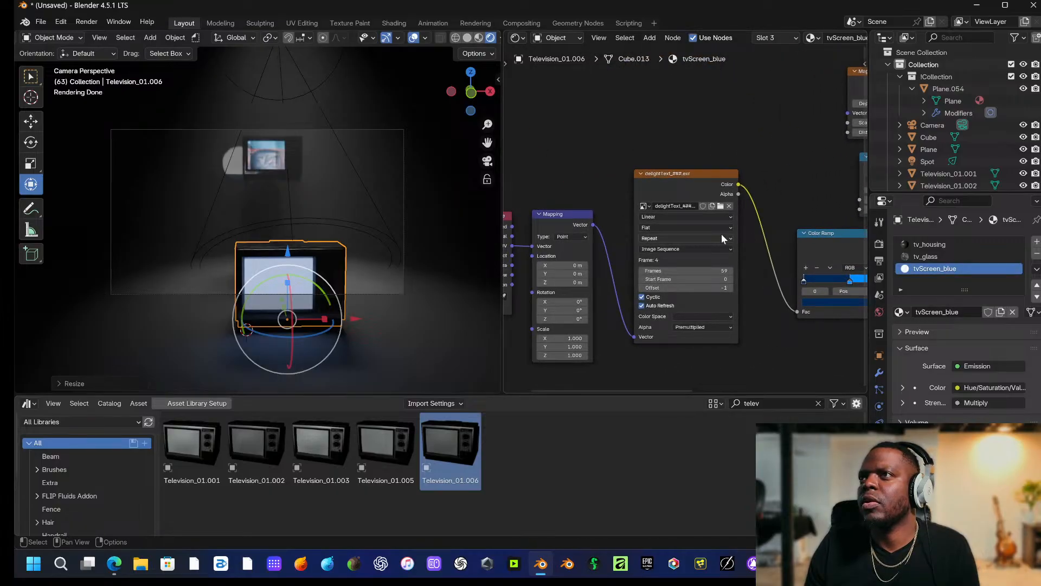
left_click(645, 206)
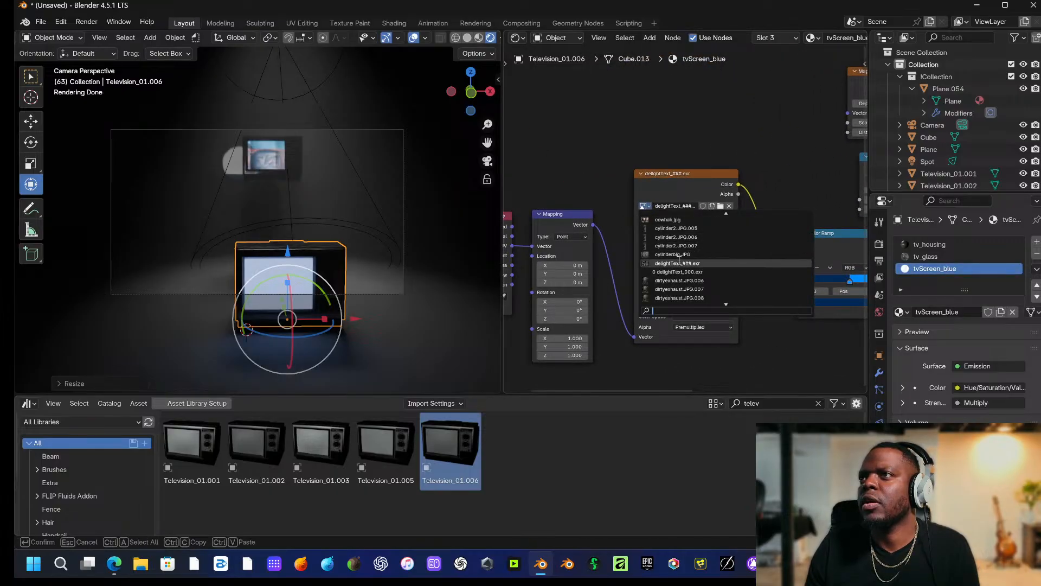
scroll(675, 271, "up", 10)
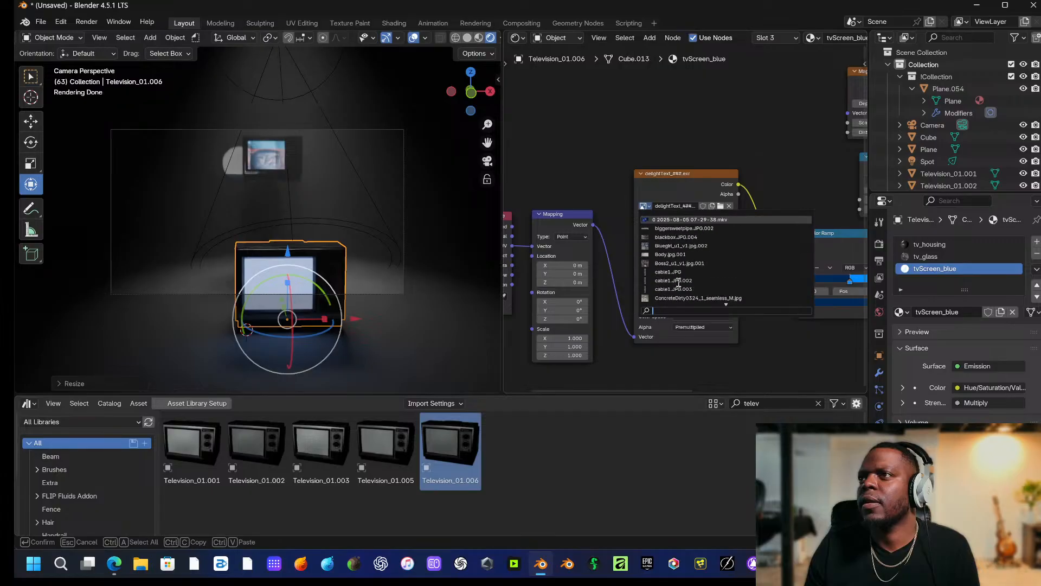
scroll(684, 260, "down", 15)
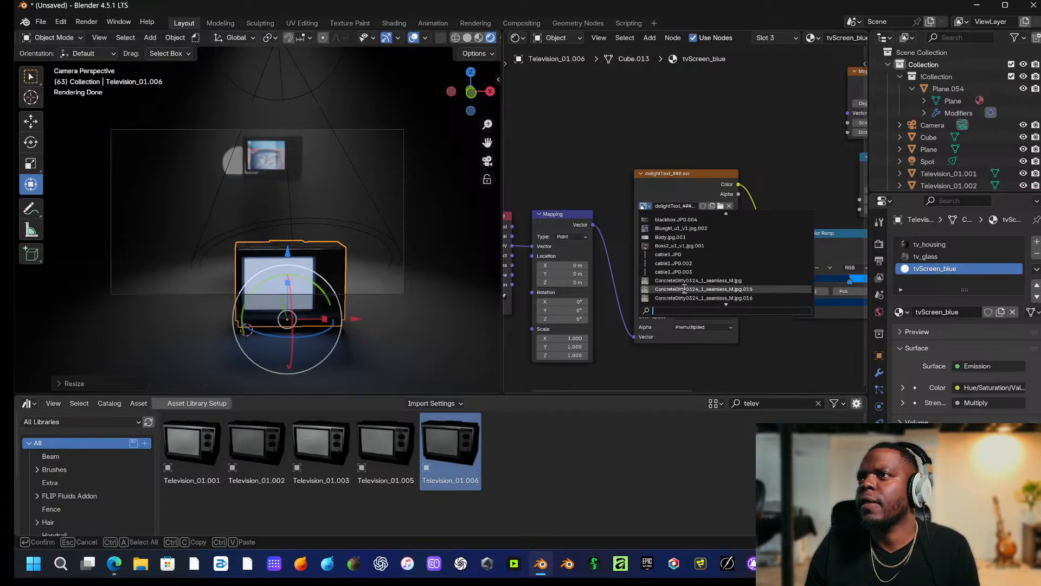
type("record")
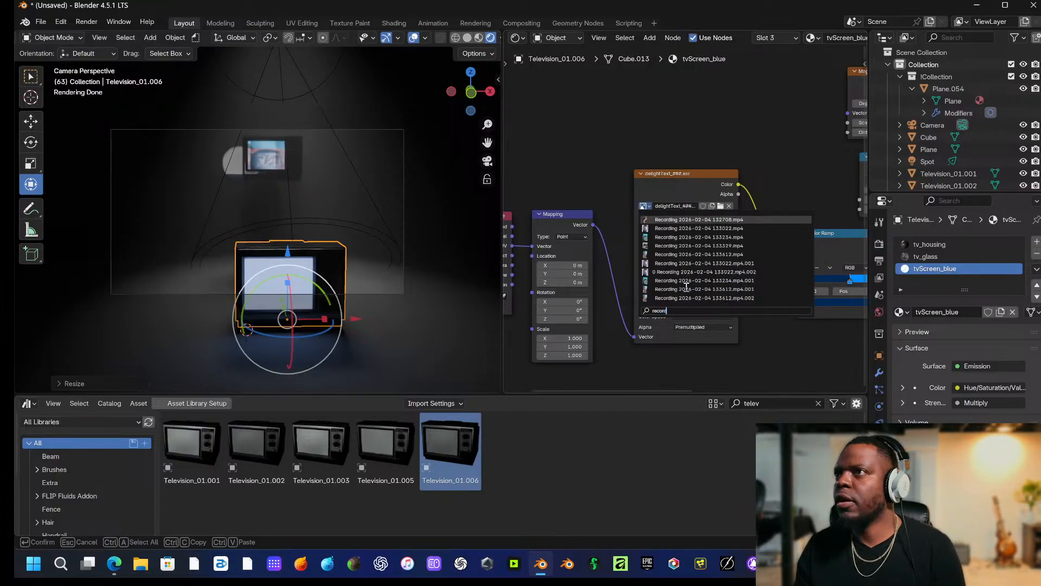
left_click(681, 234)
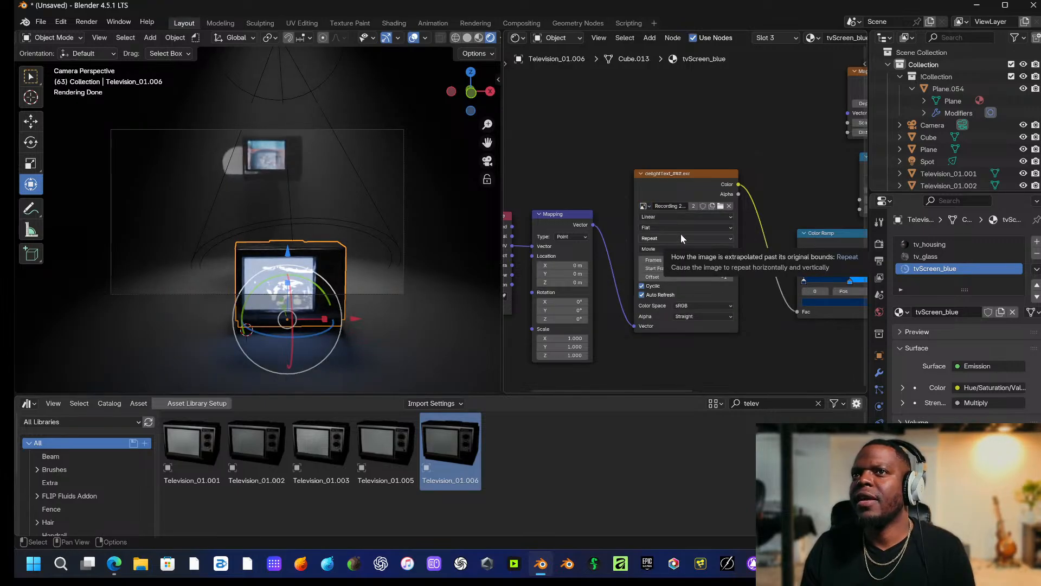
Connect the movie texture's Color output directly to the Emission Color input, bypassing the Color Ramp and Hue/Saturation/Value nodes.
middle_click_drag(780, 301, 692, 341)
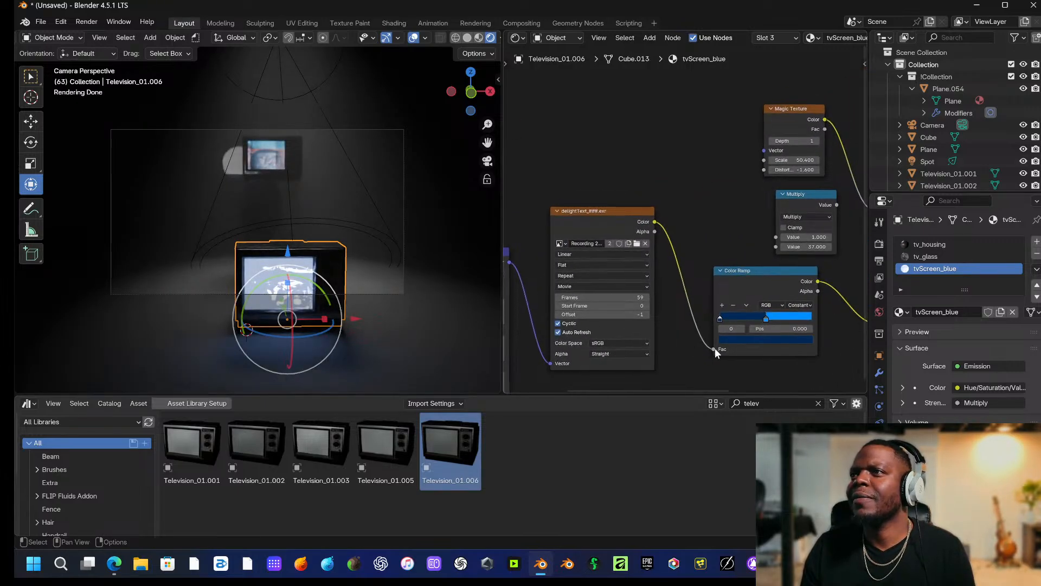
left_click_drag(708, 350, 699, 221)
mouse_move(797, 167)
left_mouse_down()
mouse_move(889, 216)
mouse_move(750, 205)
mouse_move(804, 150)
left_mouse_up()
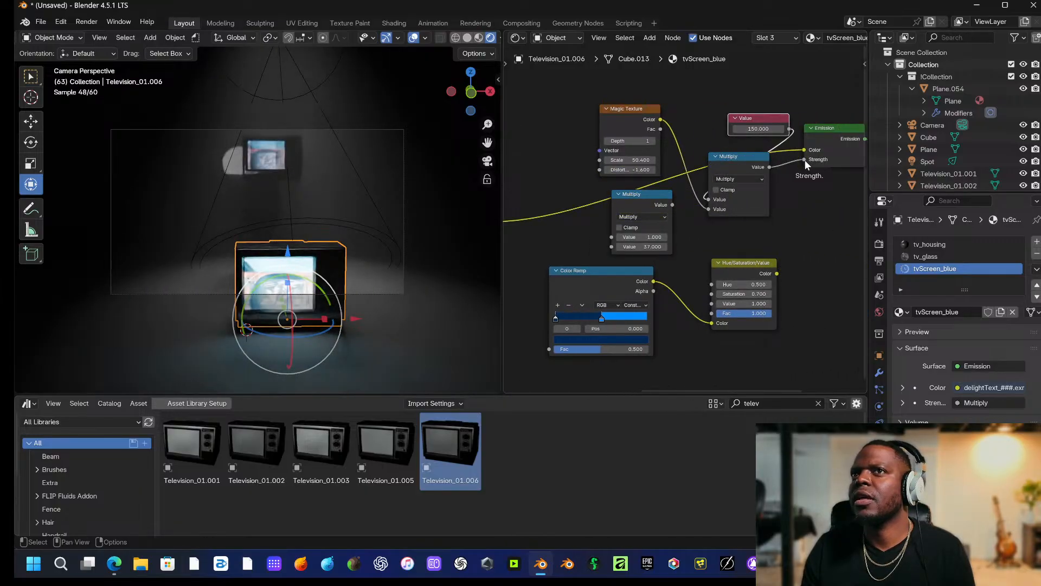
Set the tvScreen_blue texture node's movie to Recording 2026-02-04 133329.mp4.
middle_click_drag(664, 237, 804, 202)
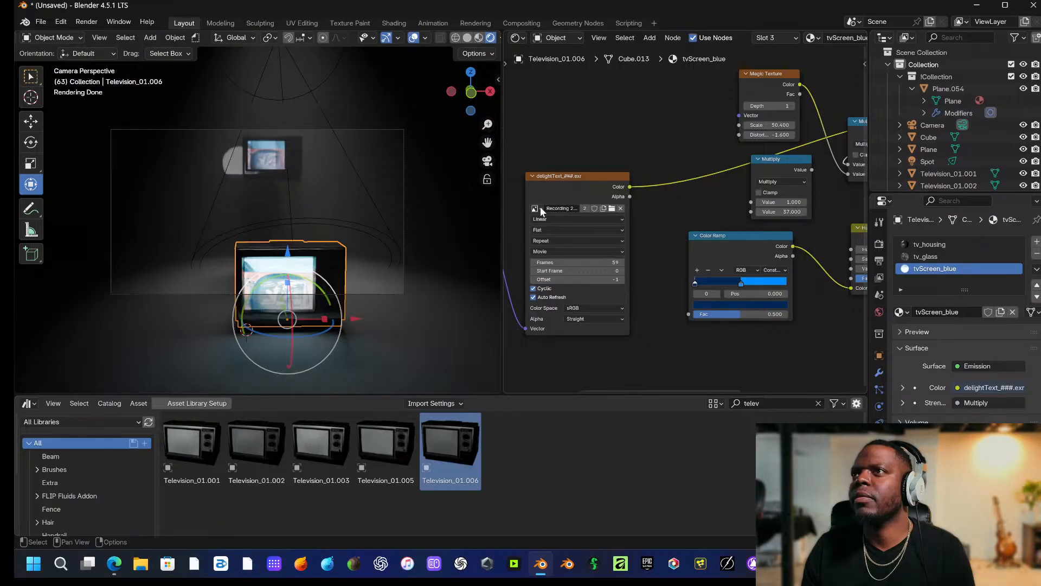
left_click(536, 209)
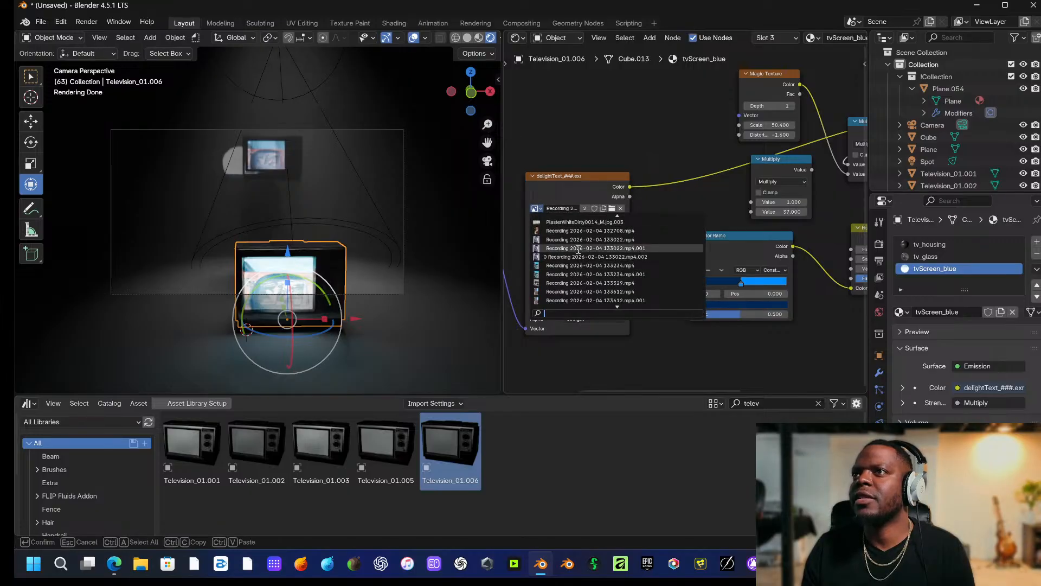
left_click(576, 282)
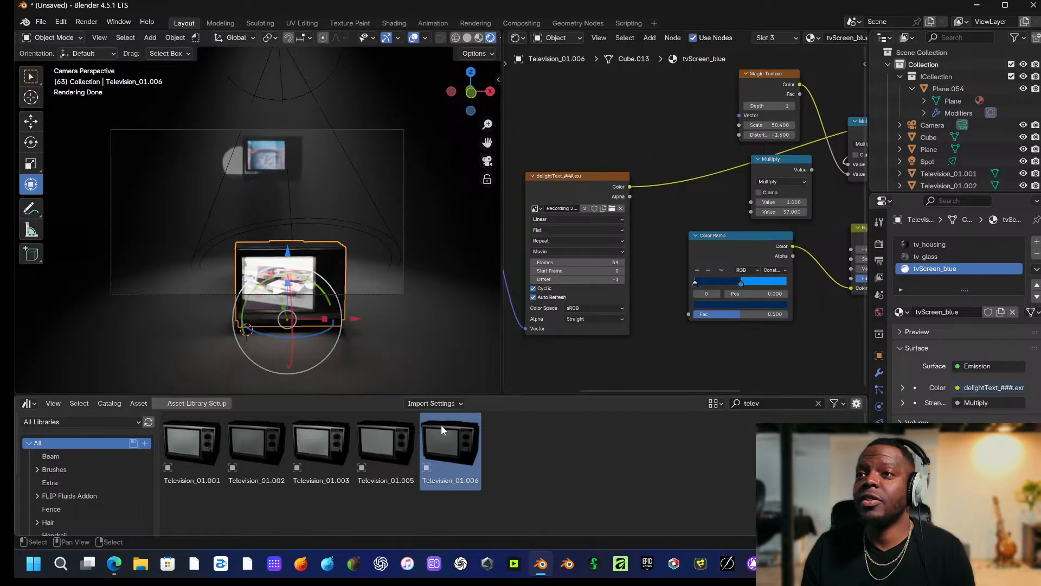
left_click(443, 404)
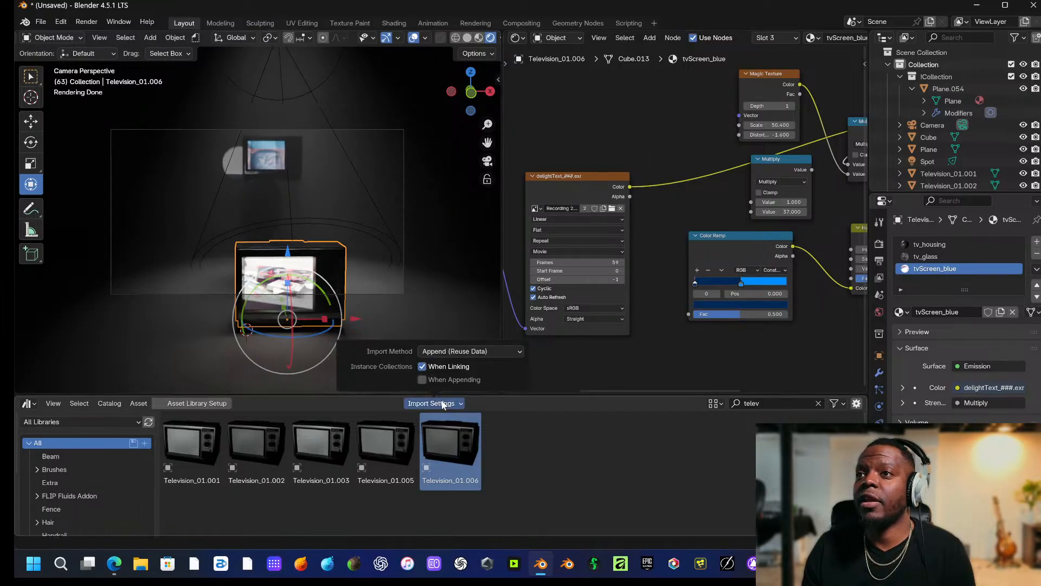
left_click(588, 445)
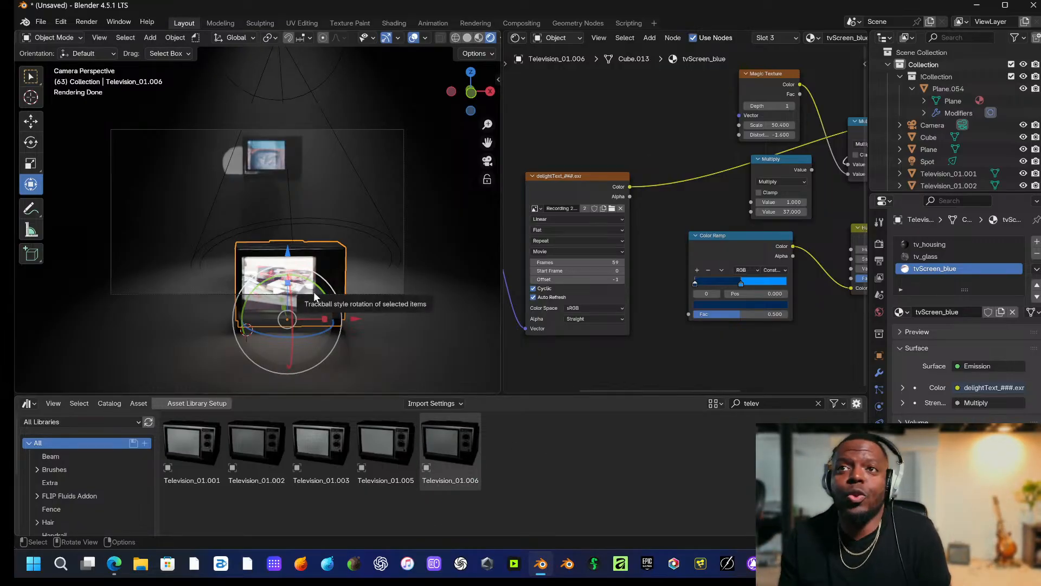
Move the Television_01.006 copy back along Y and sideways along X so it stands beside the figure.
key("g")
key("y")
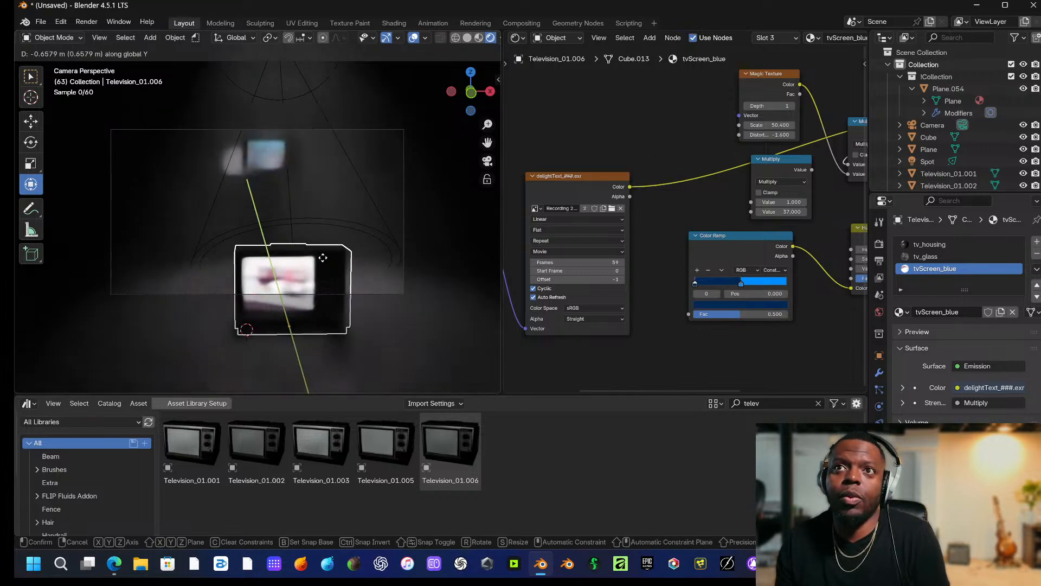
left_click(296, 187)
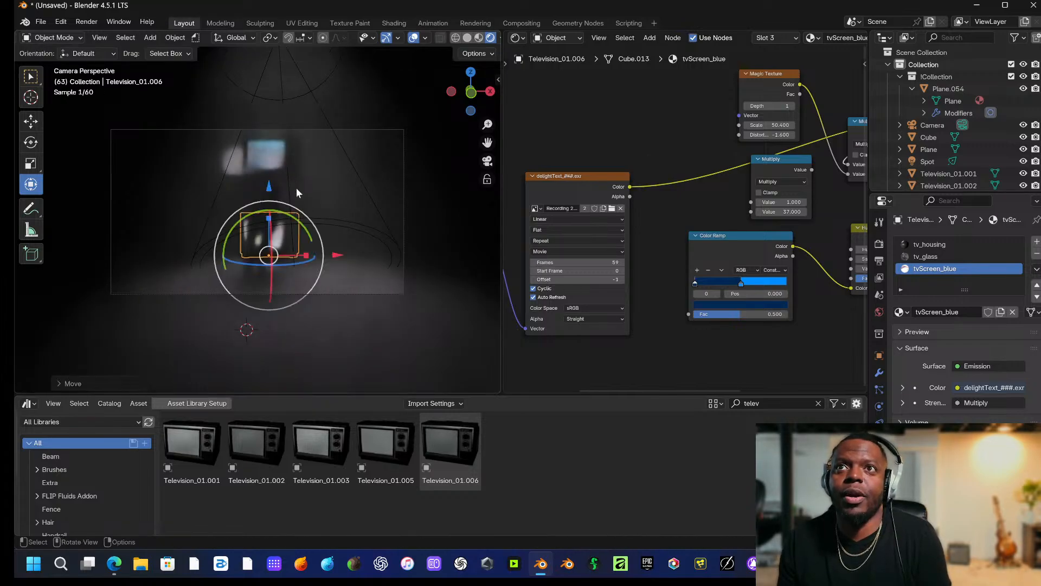
key("g")
key("x")
left_click(356, 193)
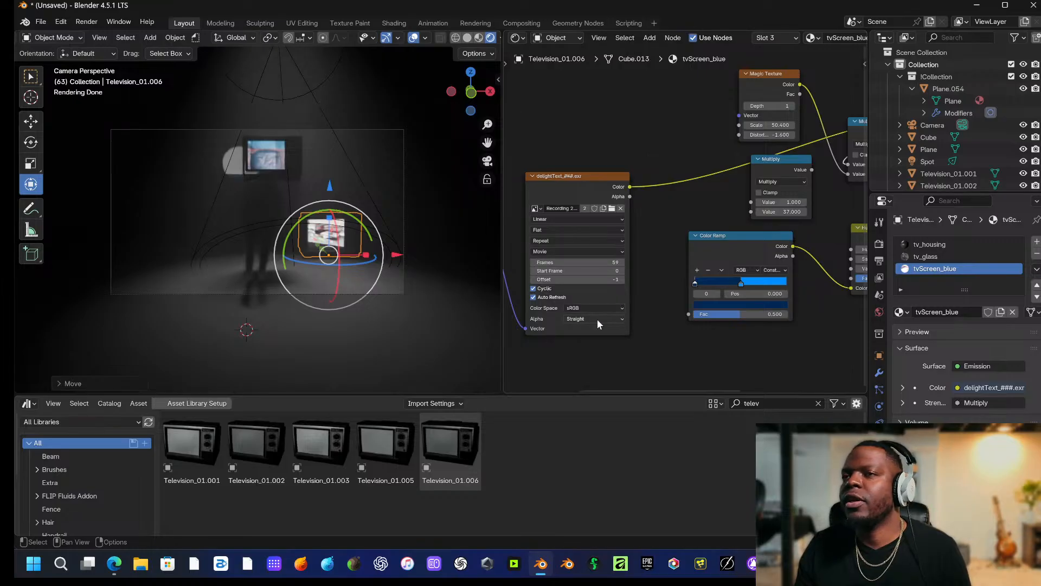
Copy and paste the television beside the figure and raise the pasted copy above the original.
key("ctrl+c")
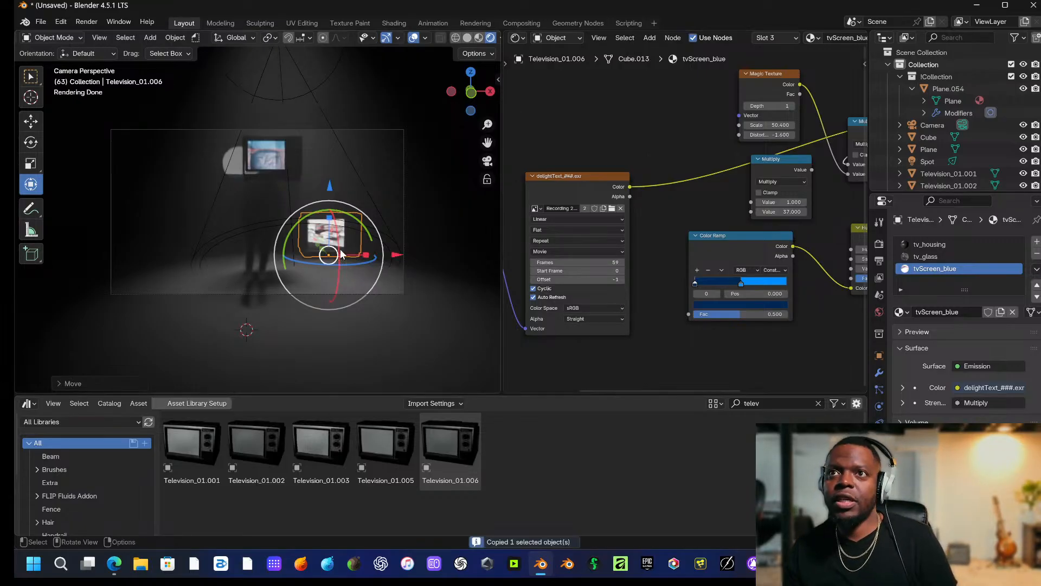
key("ctrl+v")
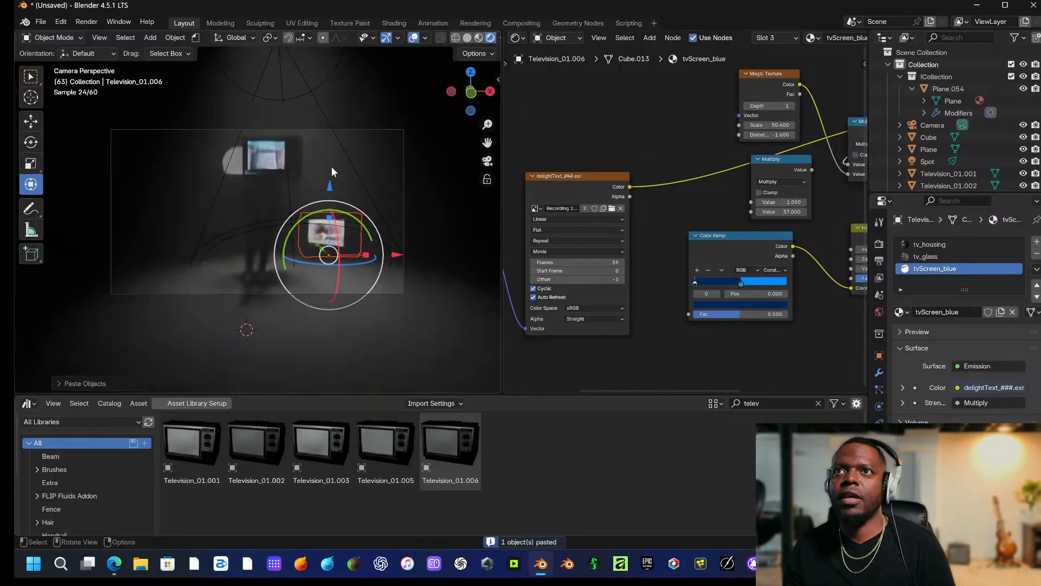
left_click_drag(330, 187, 330, 136)
Assign Recording 2026-02-04 133612.mp4.001 as the movie in the displayed tvScreen_blue texture node.
left_click(541, 209)
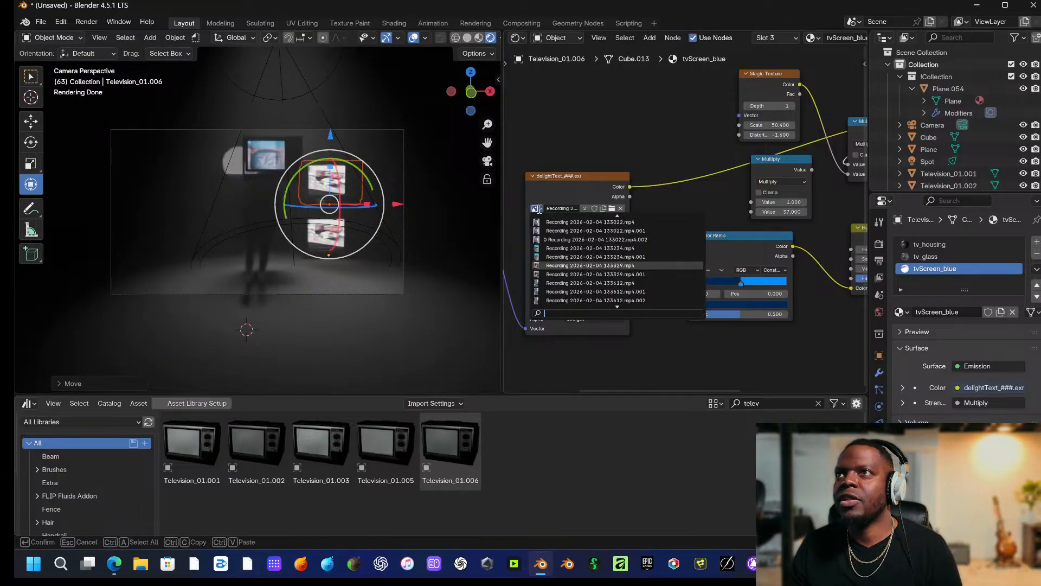
scroll(557, 296, "down", 2)
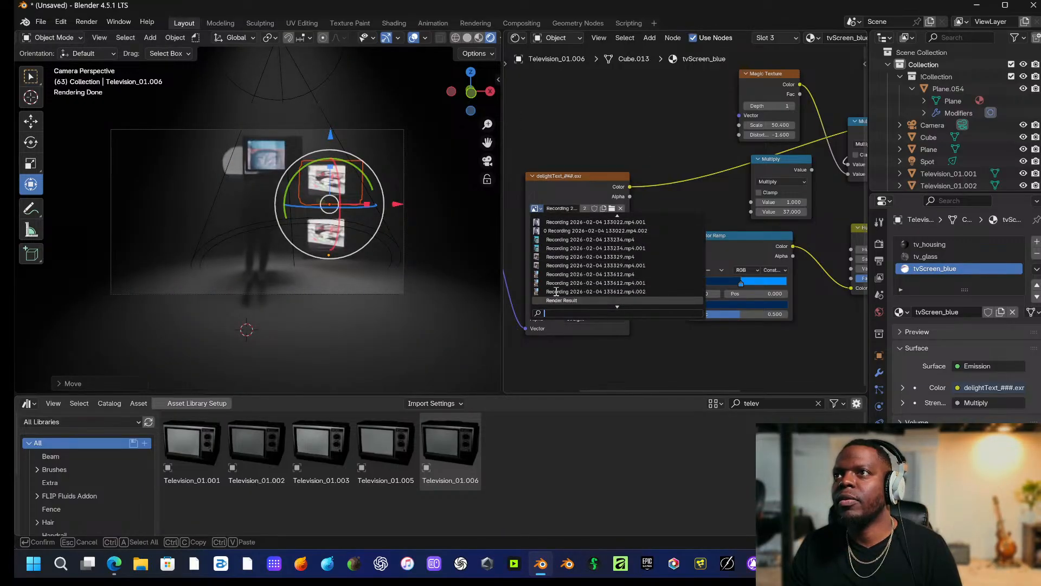
left_click(559, 283)
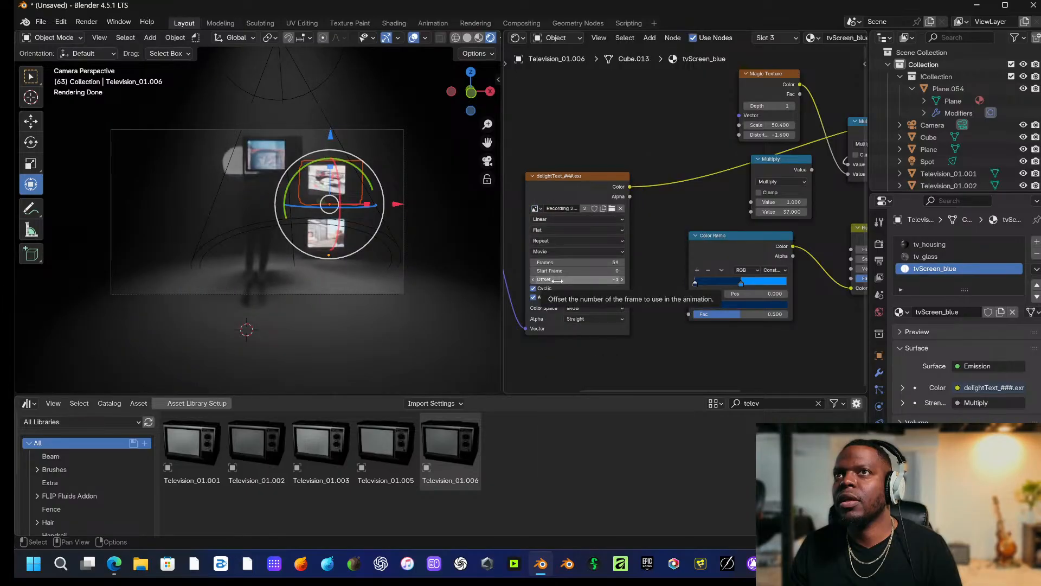
Play the animation briefly to check whether the videos run on the television screens.
scroll(408, 252, "up", 4)
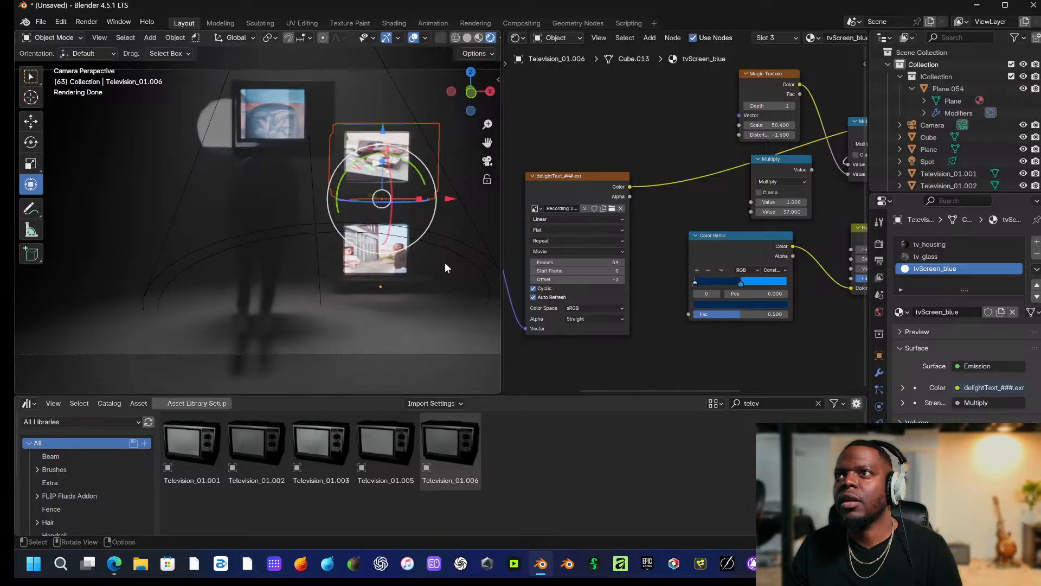
left_click(421, 103)
key("space")
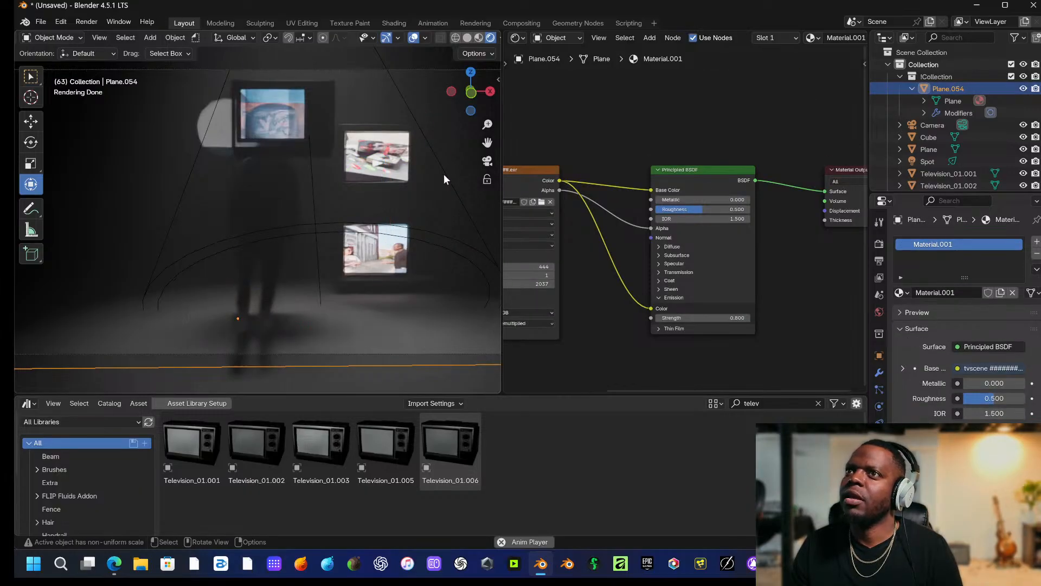
key("space")
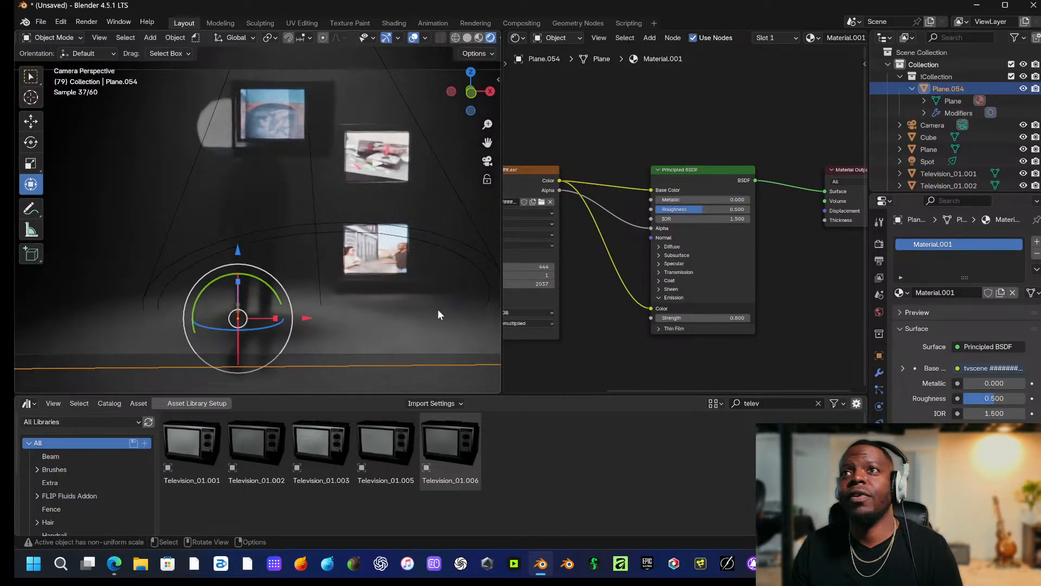
key("space")
key("space")
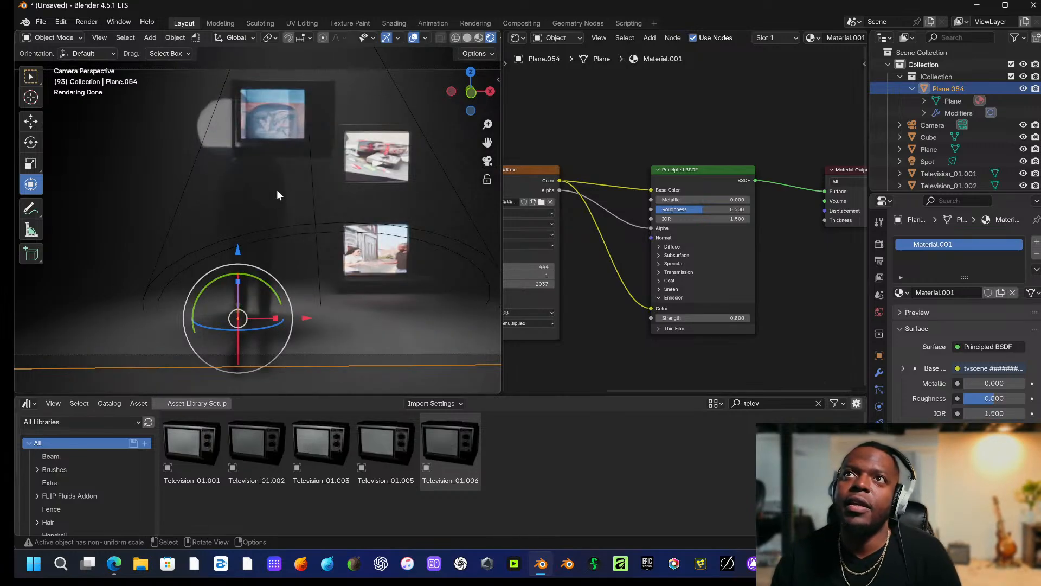
Try repositioning the television at the figure's head, shifting Television_01.002 along X in the camera view.
left_click(274, 130)
mouse_move(346, 163)
left_mouse_down()
mouse_move(277, 156)
mouse_move(340, 150)
left_mouse_up()
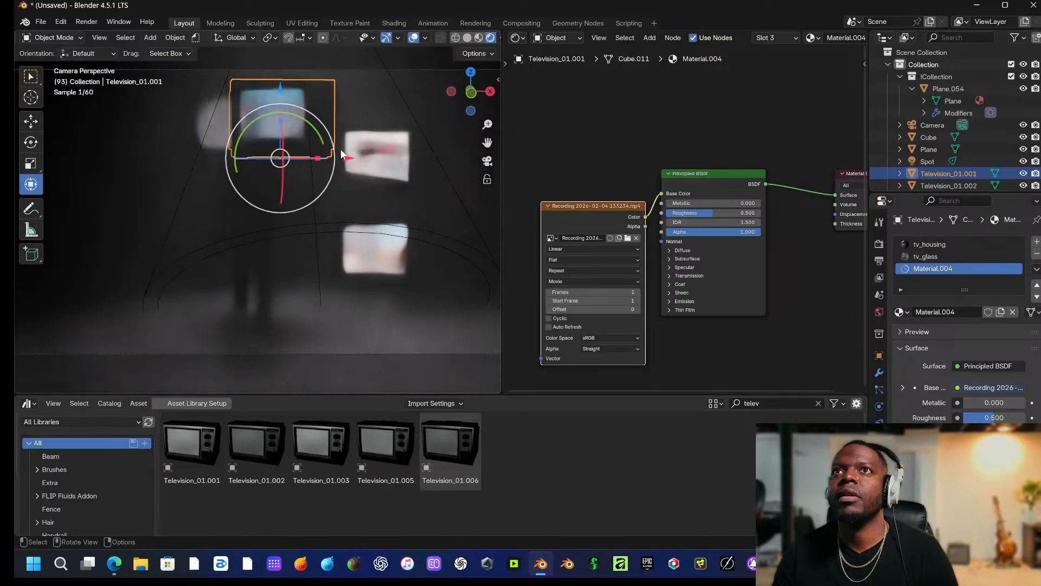
middle_click_drag(297, 132, 378, 158)
scroll(276, 177, "down", 1)
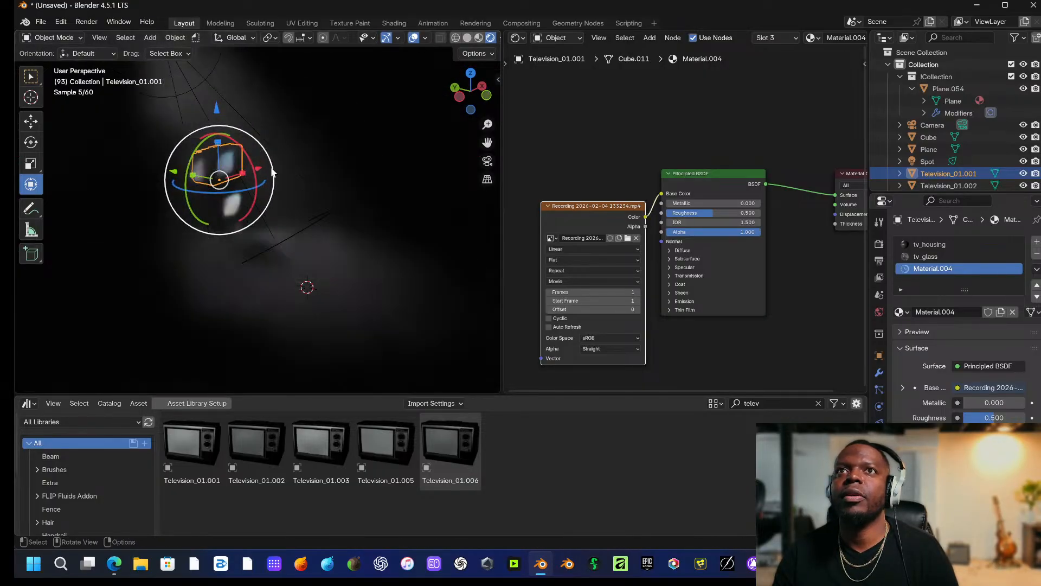
scroll(275, 177, "up", 5)
middle_click_drag(275, 177, 402, 217, "shift")
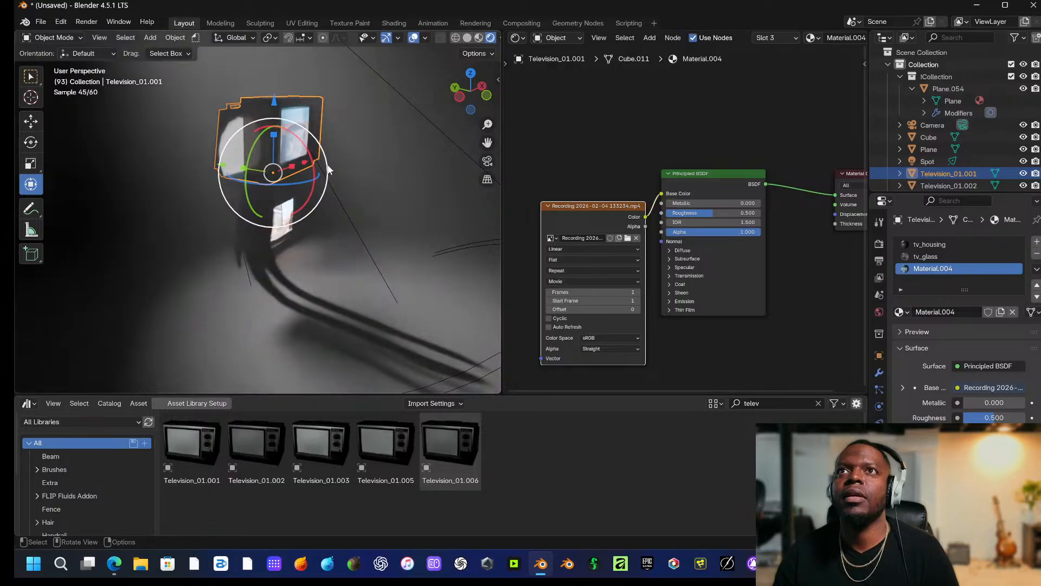
left_click_drag(304, 161, 286, 182)
left_click(310, 147)
key("KP_0")
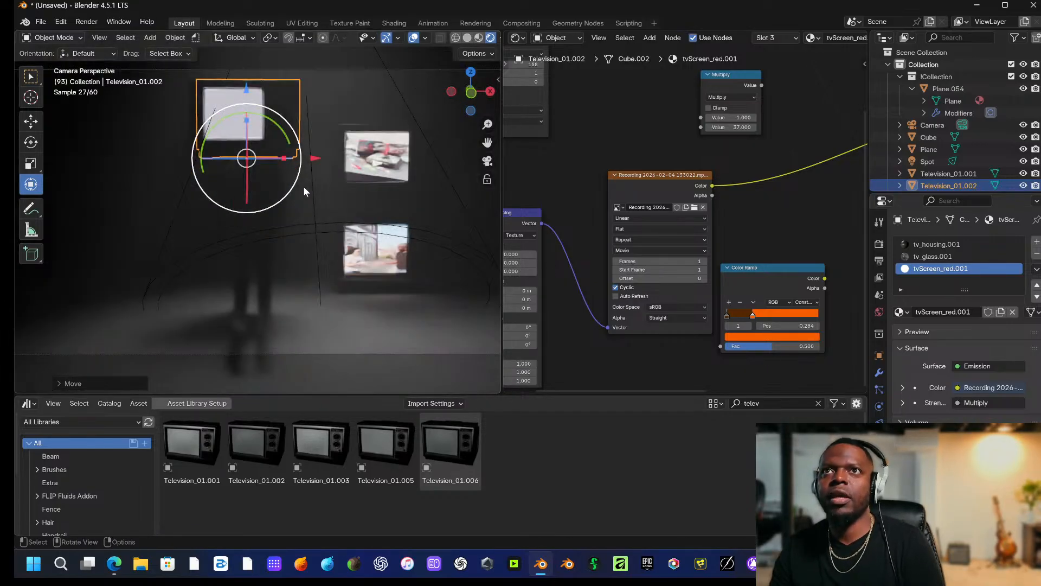
left_click_drag(286, 159, 309, 174)
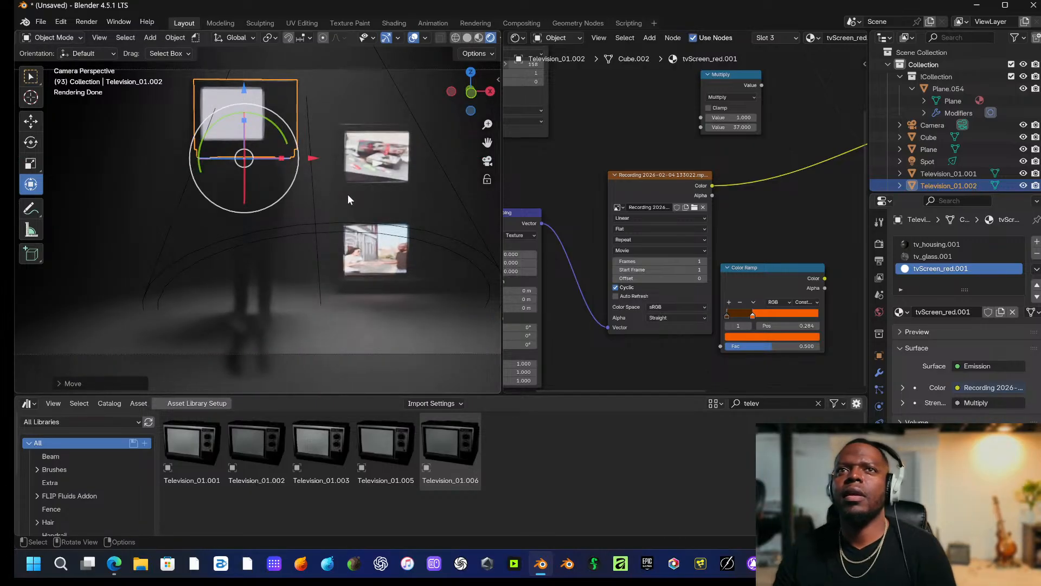
Select Television_01.001 together with Television_01.002 and shift both along negative X, away from the two televisions beside the figure.
left_click(330, 184)
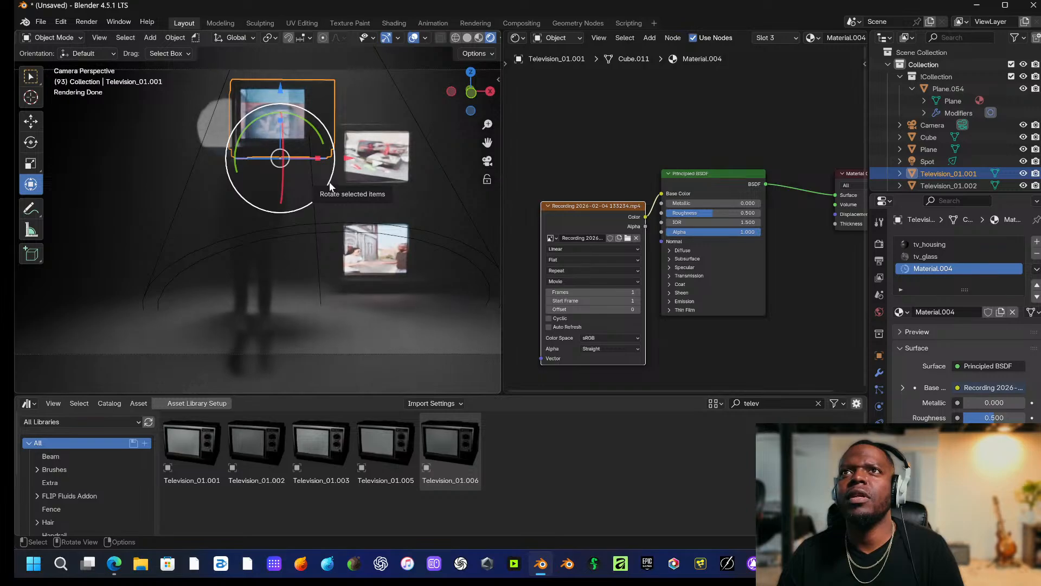
middle_click_drag(369, 178, 279, 70)
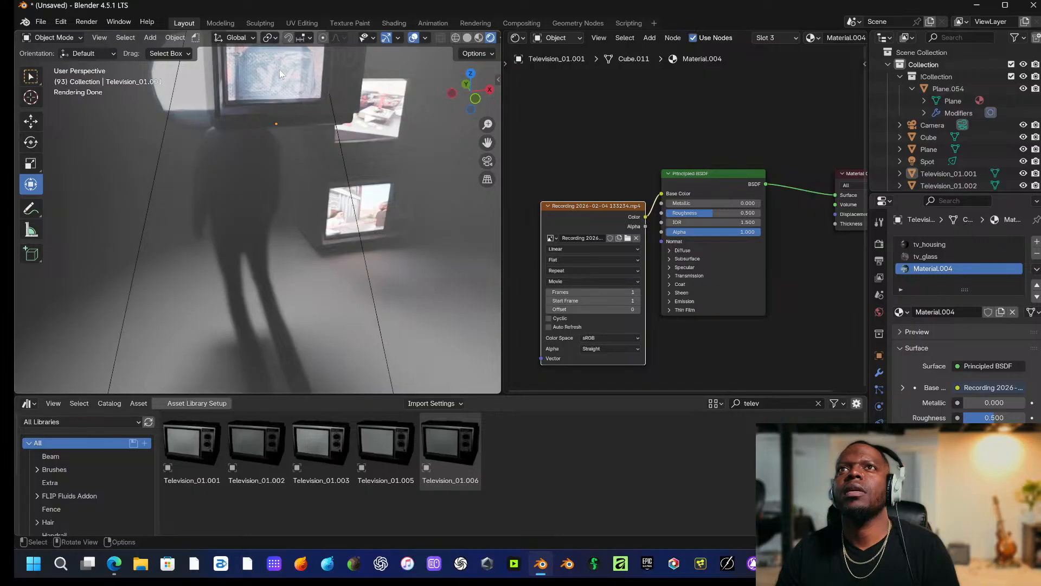
scroll(278, 69, "down", 4)
left_click(268, 143, "shift")
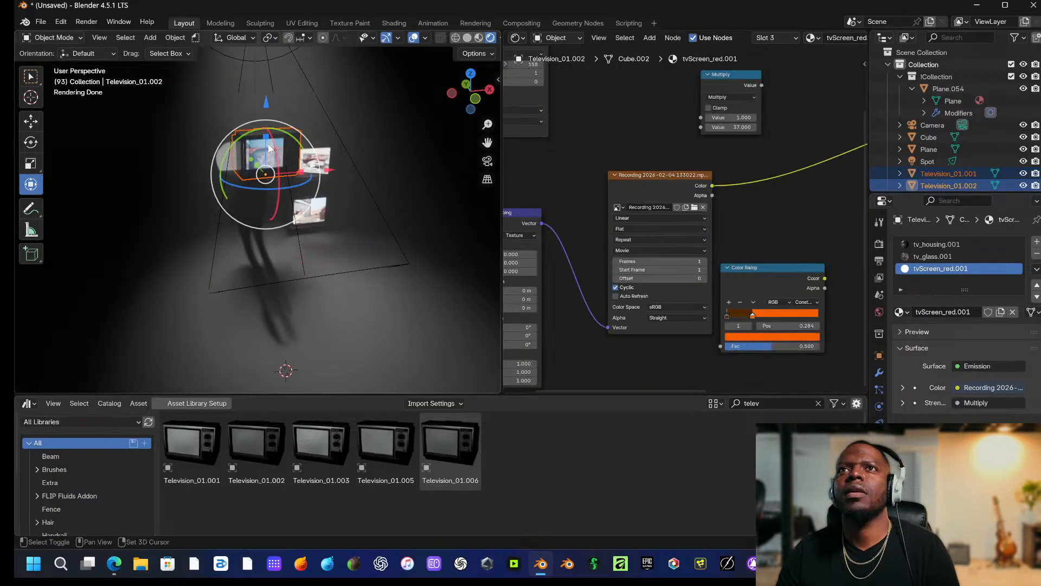
left_click_drag(327, 170, 296, 175)
key("KP_0")
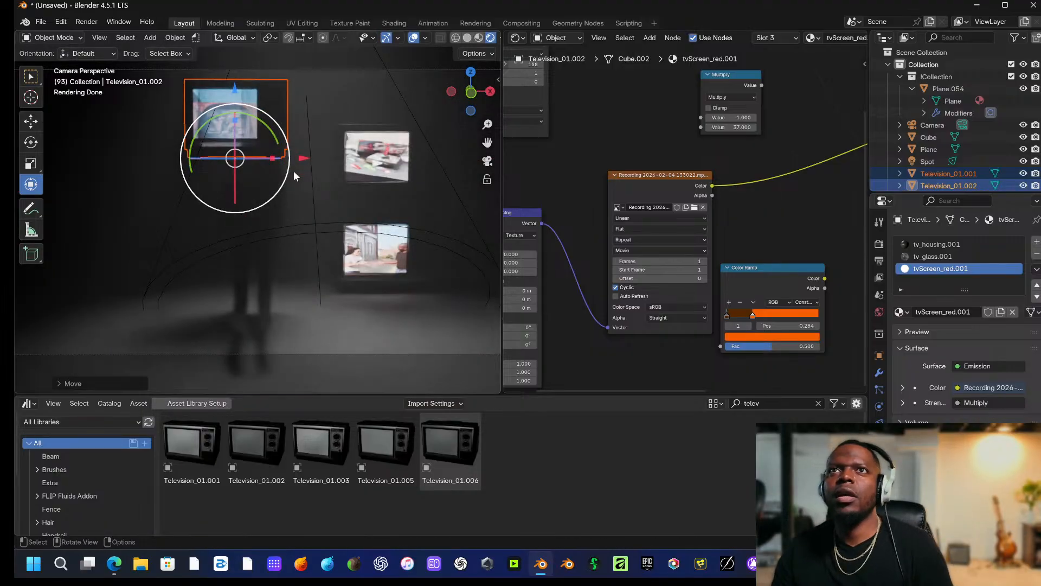
Move Television_01.003 along negative X, closer to the figure and out of line with the television below it.
left_click(371, 161)
left_click(370, 162)
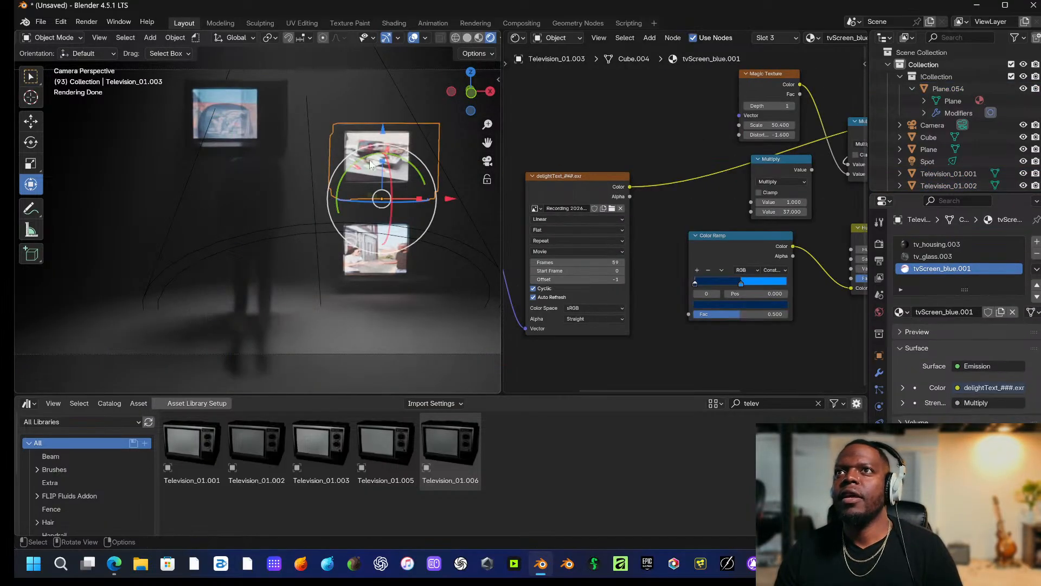
left_click_drag(453, 202, 418, 228)
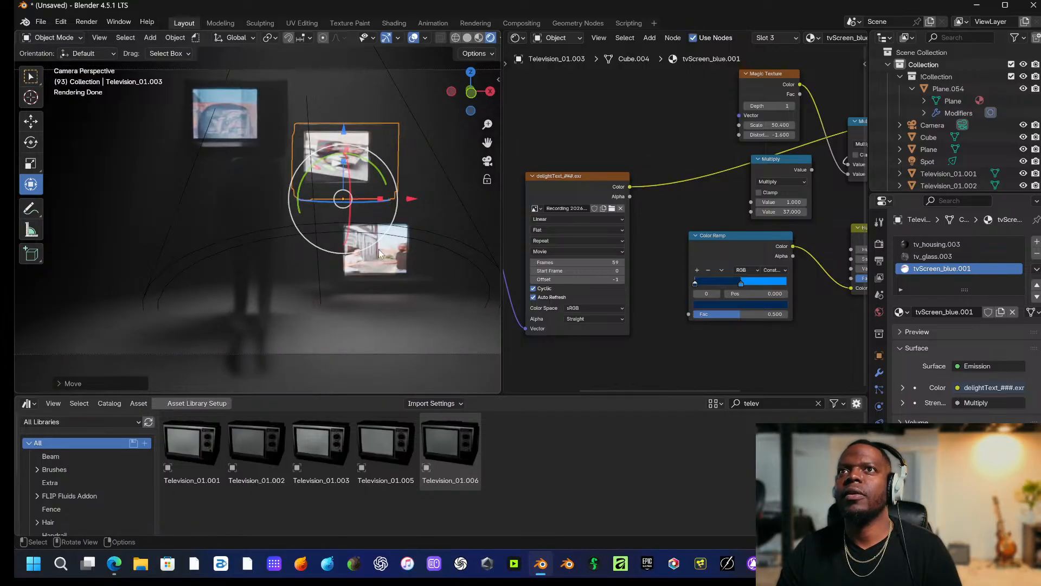
Move Television_01.001 along Y, away from the camera and behind Television_01.002.
left_click(228, 133)
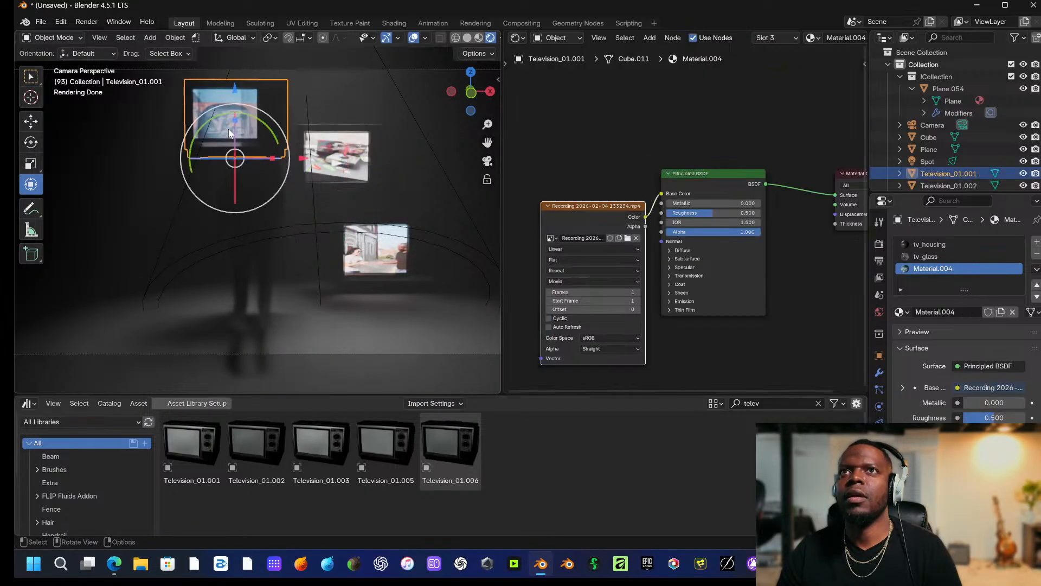
middle_click_drag(228, 132, 371, 145)
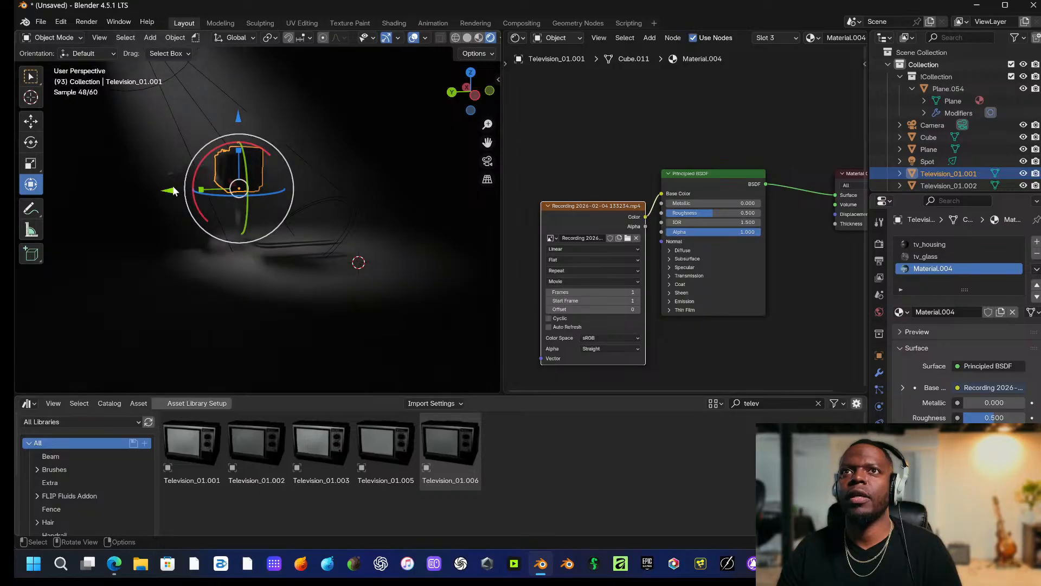
left_click_drag(169, 186, 103, 191)
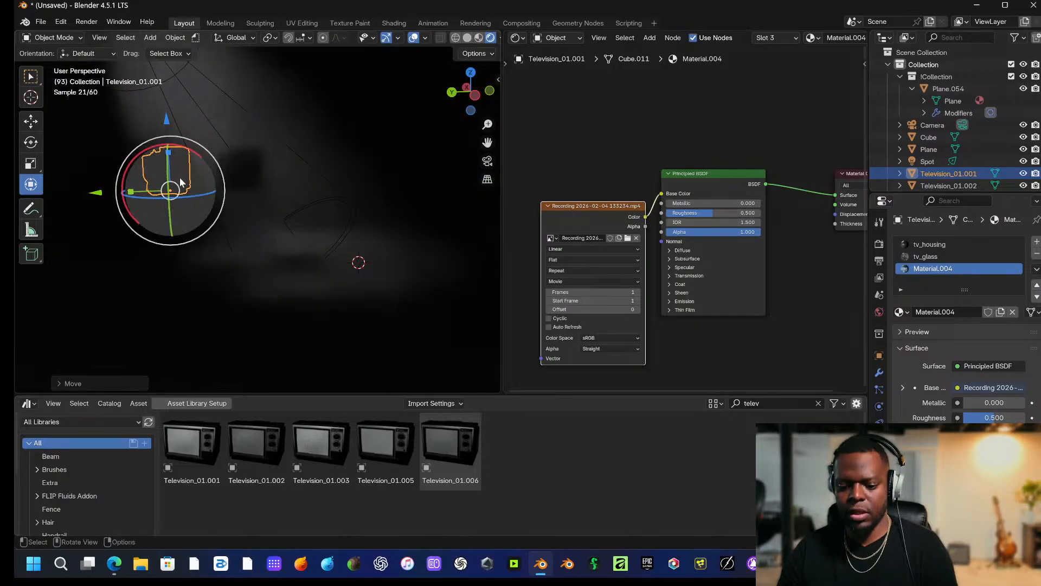
key("KP_0")
Switch the viewport to Material Preview and examine the floor plane, volume cube and figure plane from a distance.
middle_click_drag(281, 184, 282, 191)
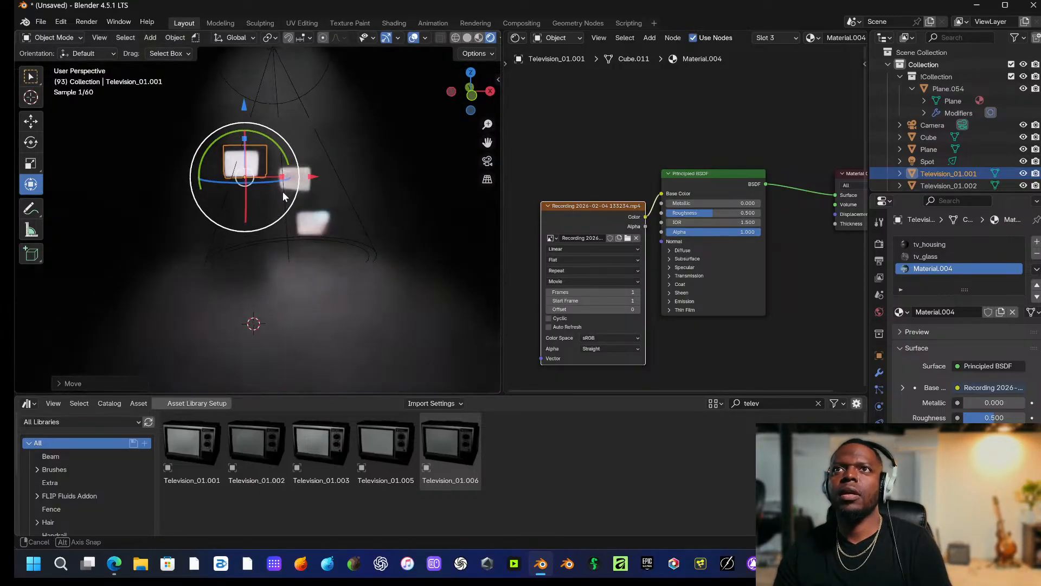
scroll(282, 193, "down", 3)
left_click(479, 37)
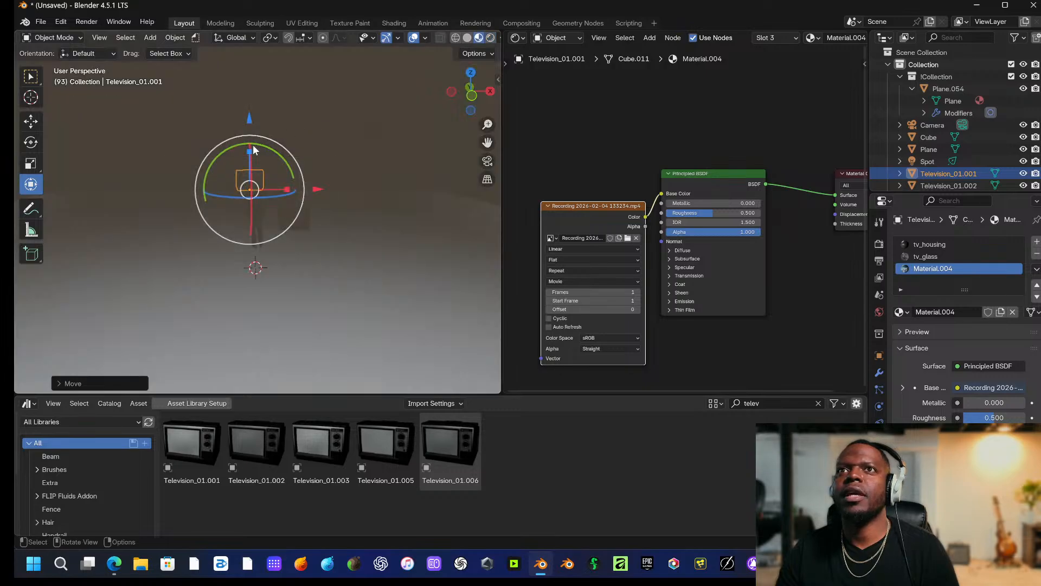
mouse_move(253, 144)
middle_mouse_down()
mouse_move(418, 158)
mouse_move(312, 195)
mouse_move(455, 158)
mouse_move(402, 183)
mouse_move(275, 178)
mouse_move(258, 163)
middle_mouse_up()
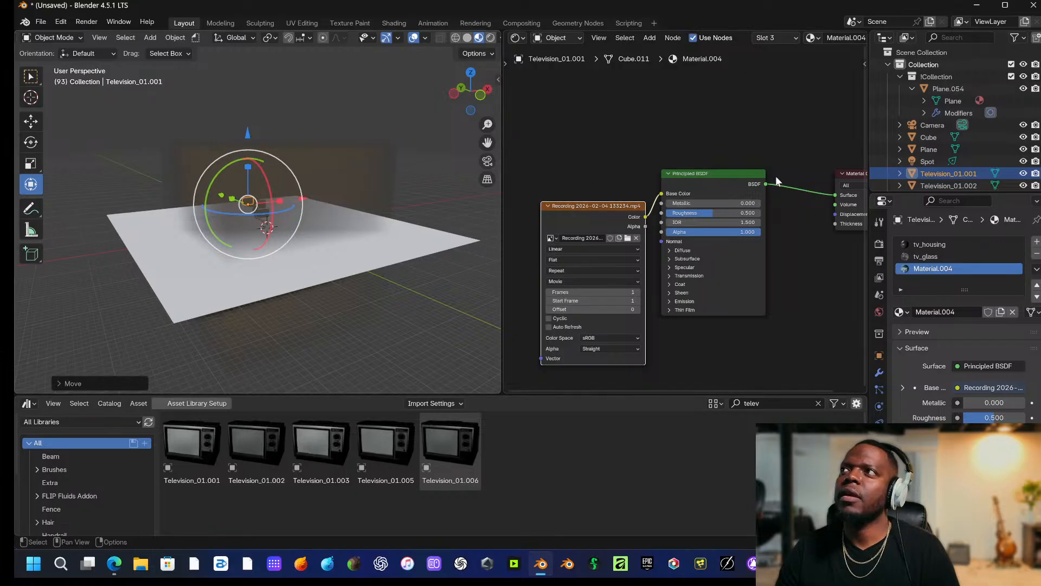
left_click(940, 148)
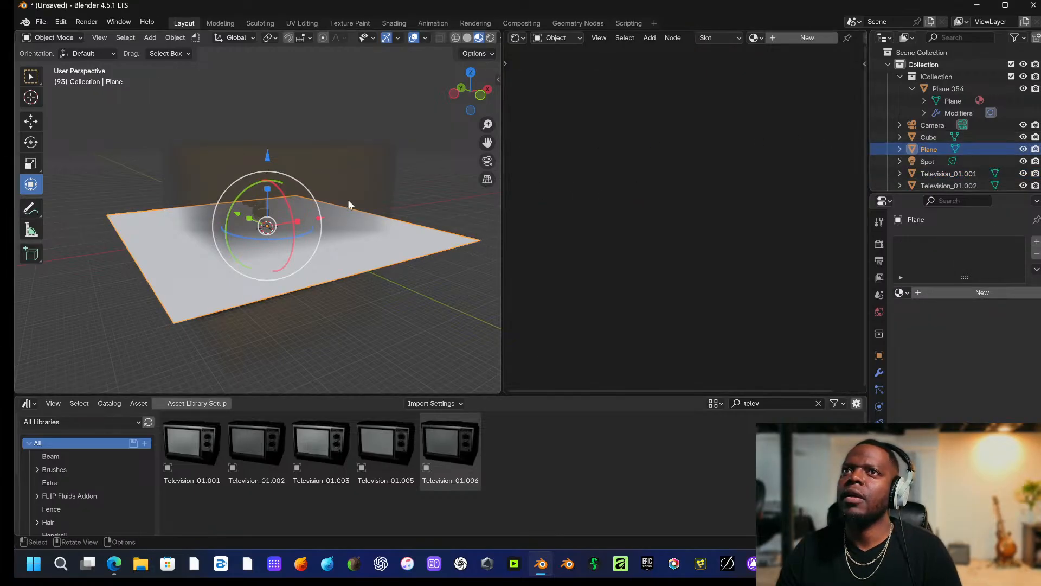
middle_click_drag(348, 205, 260, 213)
middle_click_drag(259, 214, 334, 218)
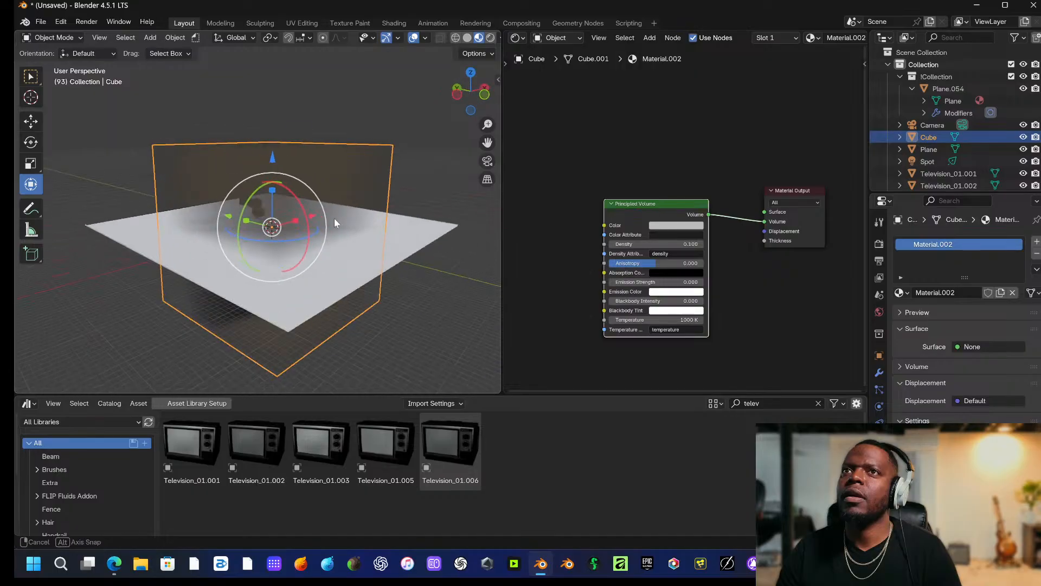
left_click(258, 215)
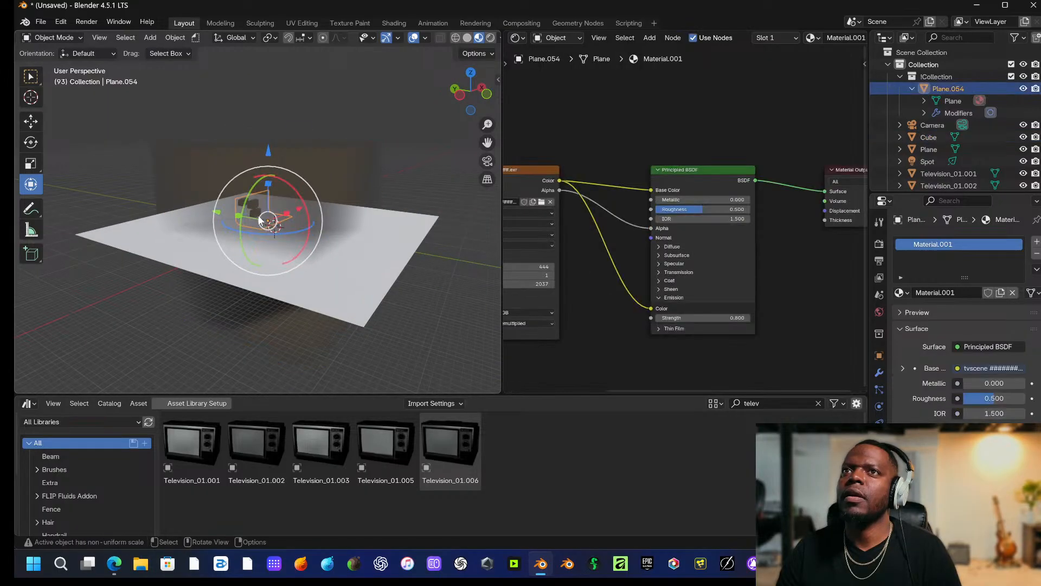
left_click(259, 214)
left_click(258, 215)
left_click(259, 217)
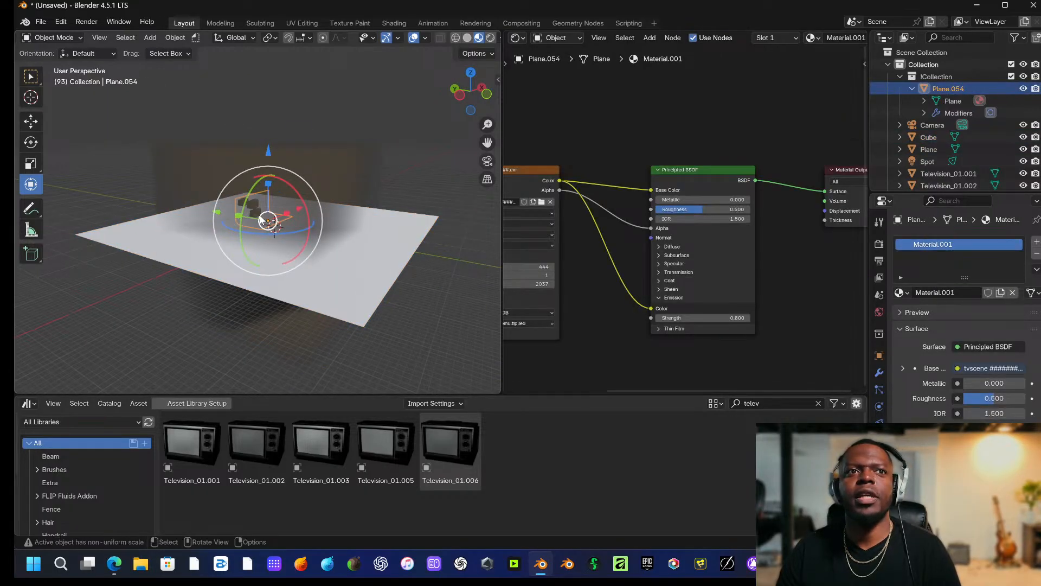
Try moving Television_01.002 along Y away from the figure and undo the move.
scroll(259, 213, "up", 10)
middle_click_drag(271, 216, 253, 171)
left_click(239, 148)
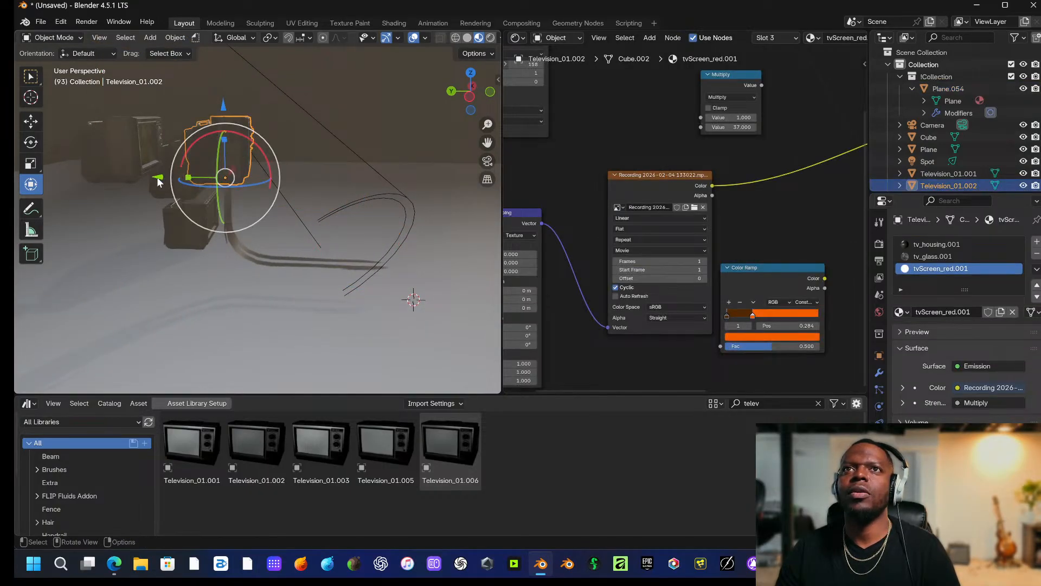
left_click_drag(158, 177, 110, 176)
key("ctrl+z")
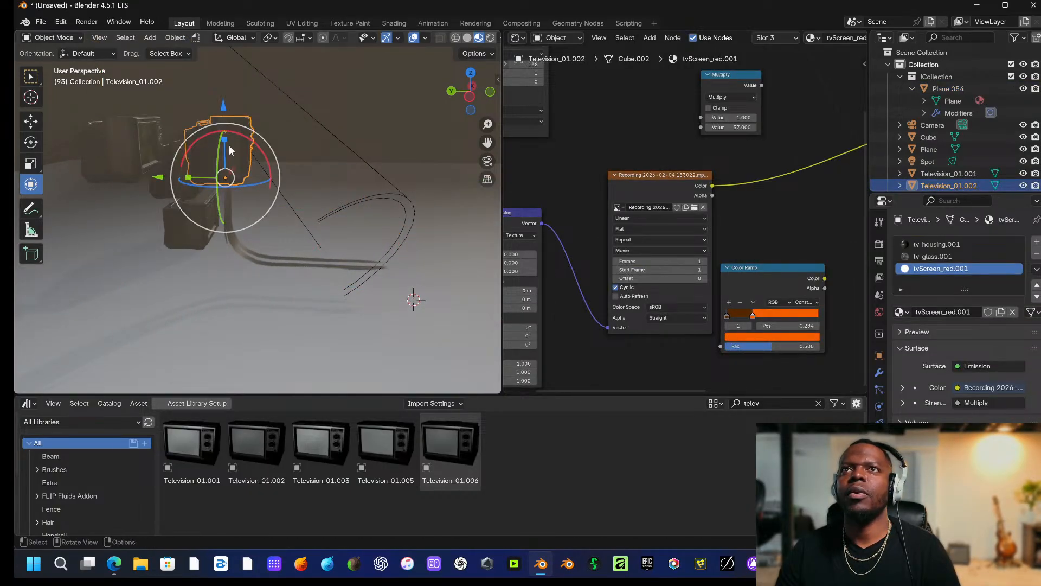
mouse_move(228, 145)
middle_mouse_down()
mouse_move(38, 149)
mouse_move(242, 141)
middle_mouse_up()
left_click(250, 142, "shift")
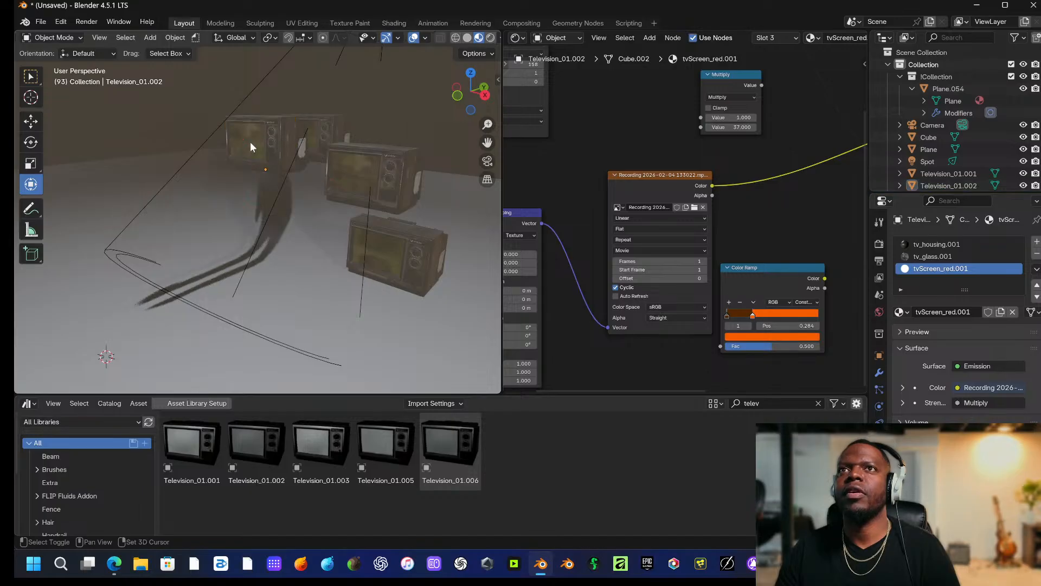
left_click(250, 143, "shift")
left_click(250, 142, "shift")
left_click(251, 141, "shift")
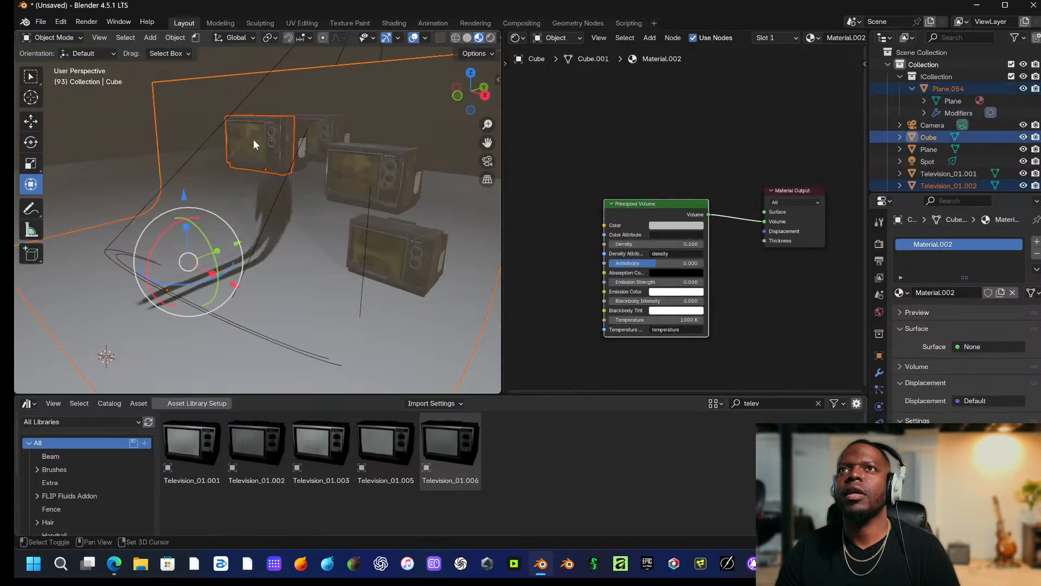
left_click(316, 66, "shift")
left_click(303, 67, "shift")
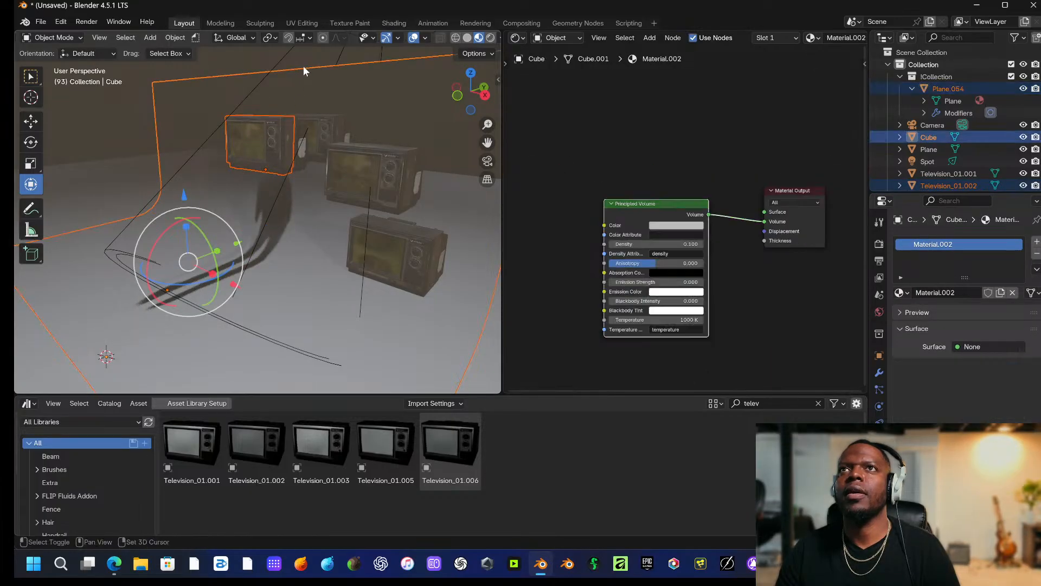
left_click(288, 67, "shift")
middle_click_drag(281, 77, 230, 161)
left_click(229, 161, "shift")
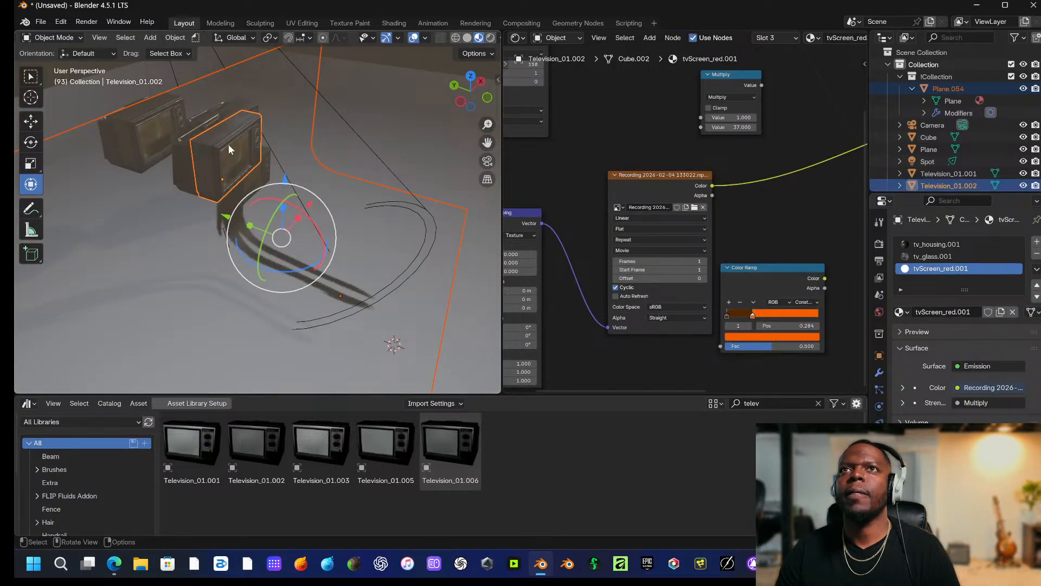
Select only Television_01.002 among the overlapping objects, then shift it slightly back along Y and sideways along negative X.
left_click(263, 107)
left_click(228, 156)
left_click(237, 152, "shift")
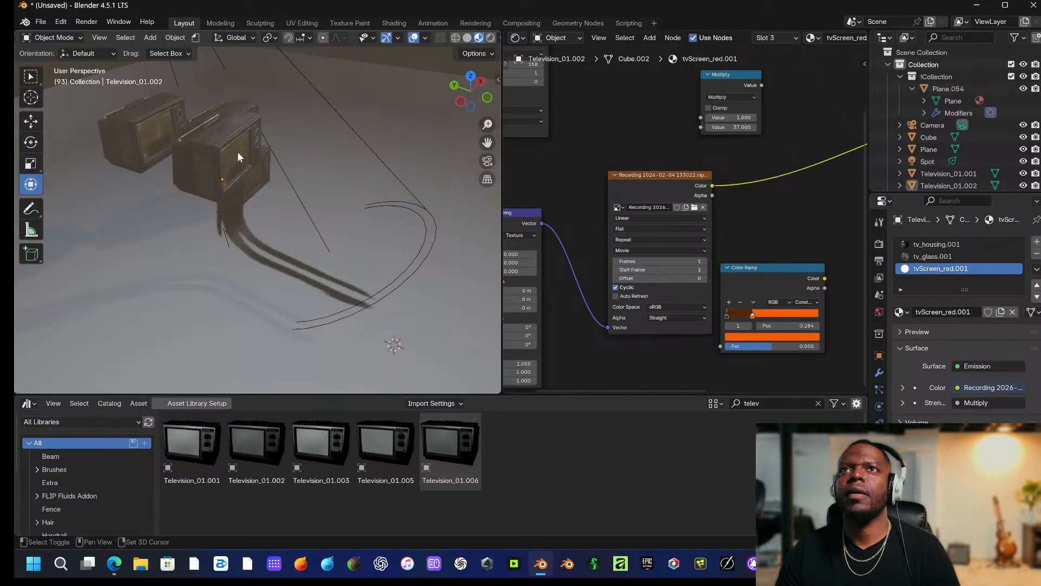
left_click(237, 152, "shift")
left_click(238, 152, "shift")
left_click(238, 152)
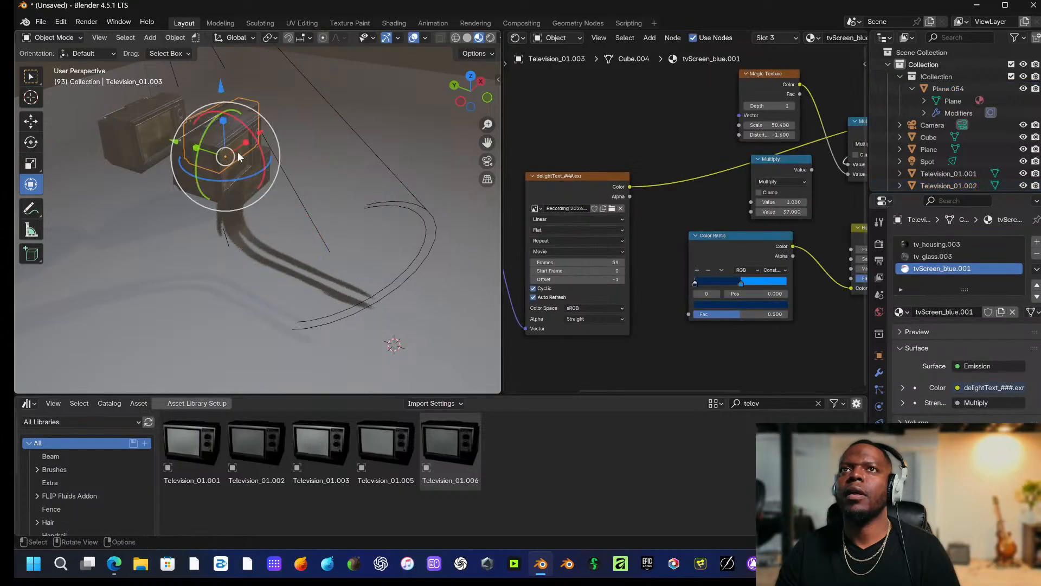
left_click(238, 152)
left_click(237, 151)
left_click(237, 152)
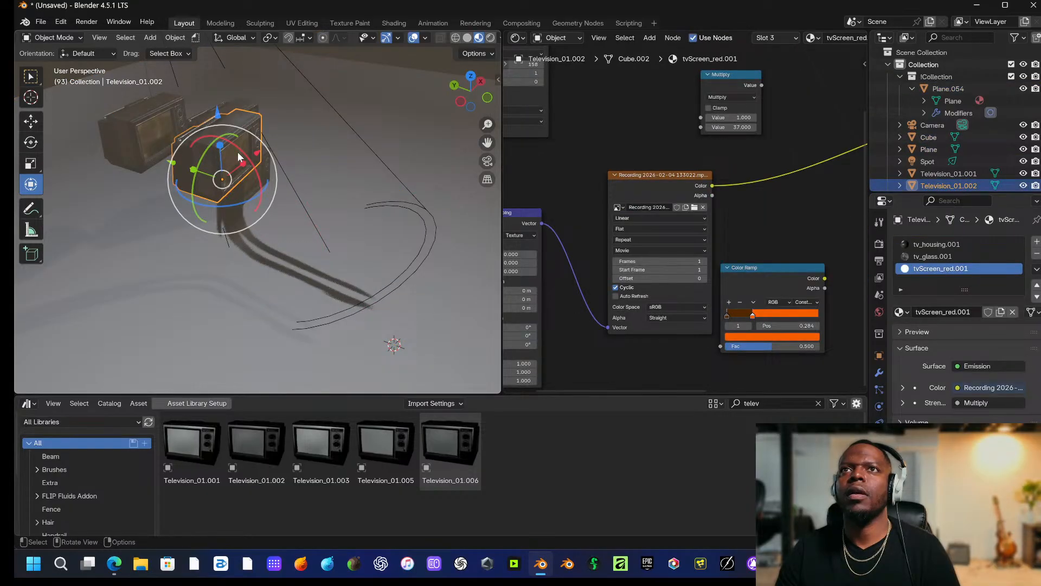
mouse_move(172, 162)
left_mouse_down()
mouse_move(142, 157)
mouse_move(177, 160)
left_mouse_up()
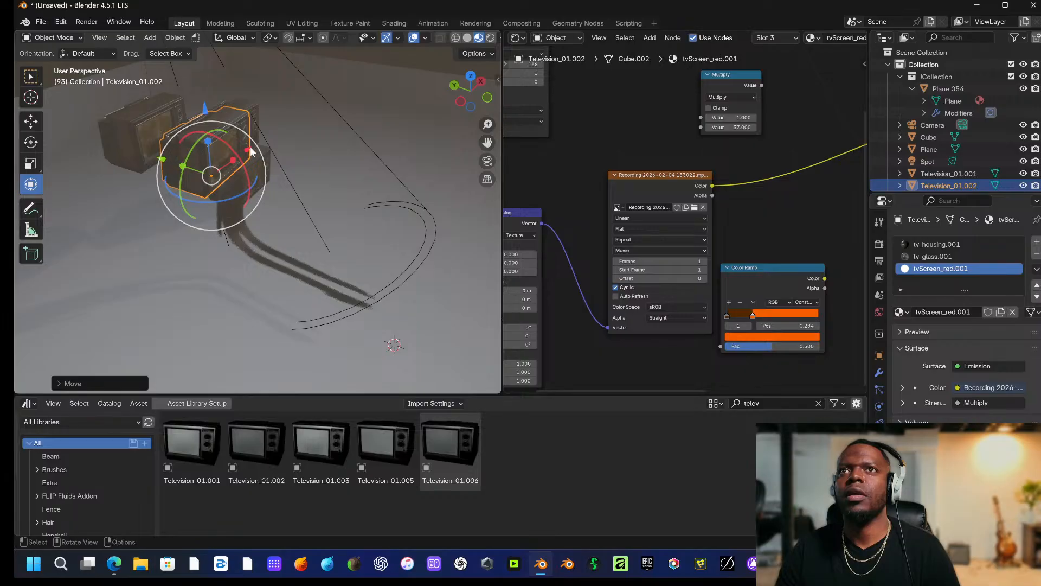
left_click_drag(247, 149, 230, 162)
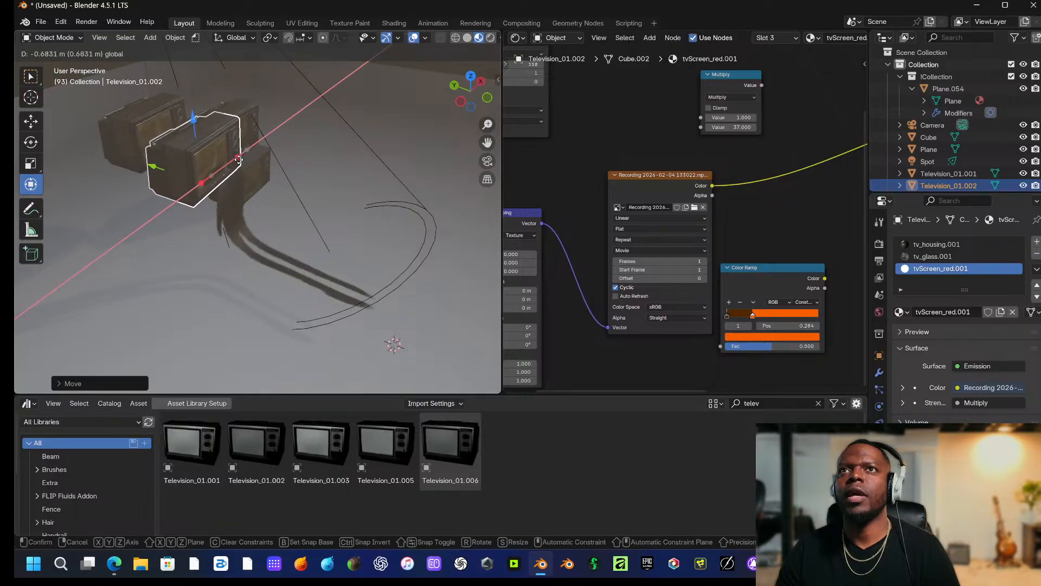
Switch the viewport to Solid shading and slide Television_01.002 further along negative X.
middle_click_drag(230, 162, 350, 54)
left_click(467, 38)
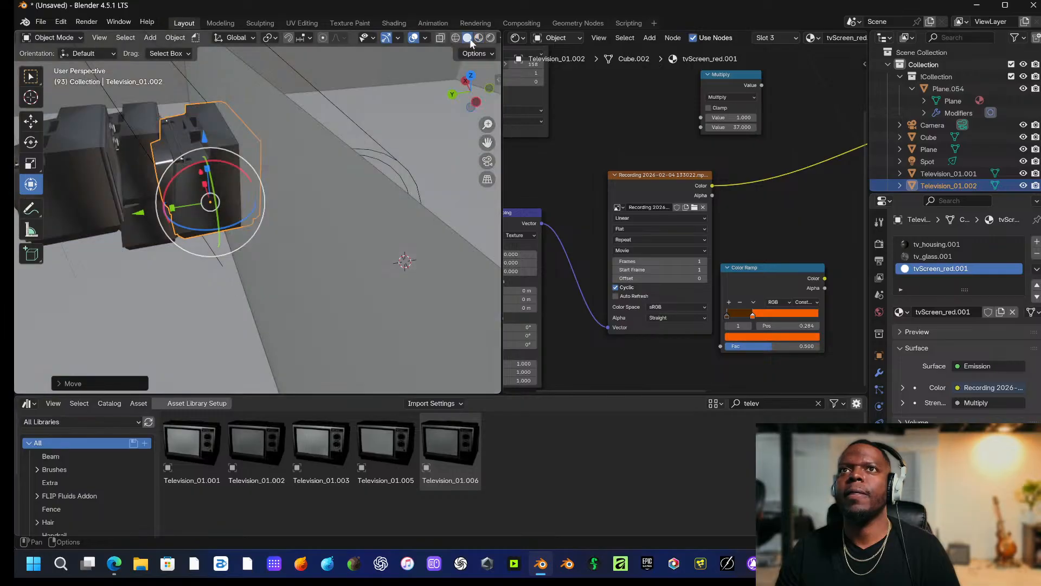
mouse_move(296, 126)
middle_mouse_down()
mouse_move(215, 132)
mouse_move(225, 143)
middle_mouse_up()
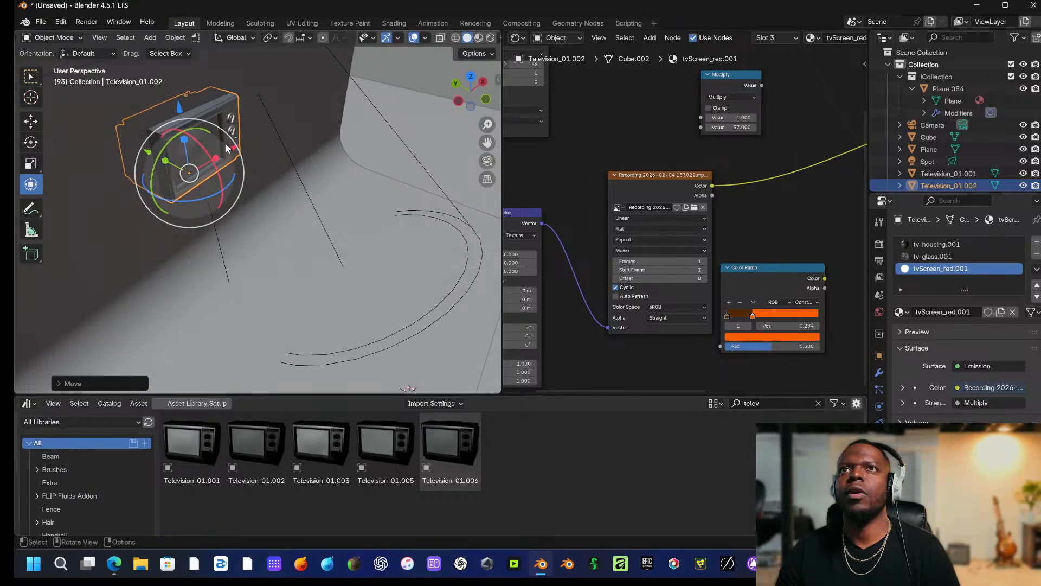
left_click_drag(228, 145, 166, 173)
Bring the televisions sunk behind the curved backdrop forward along Y, including Television_01.003.
middle_click_drag(166, 172, 224, 145)
middle_click_drag(139, 129, 99, 179)
left_click(100, 145)
left_click_drag(80, 192, 170, 176)
left_click(180, 143)
left_click(179, 144)
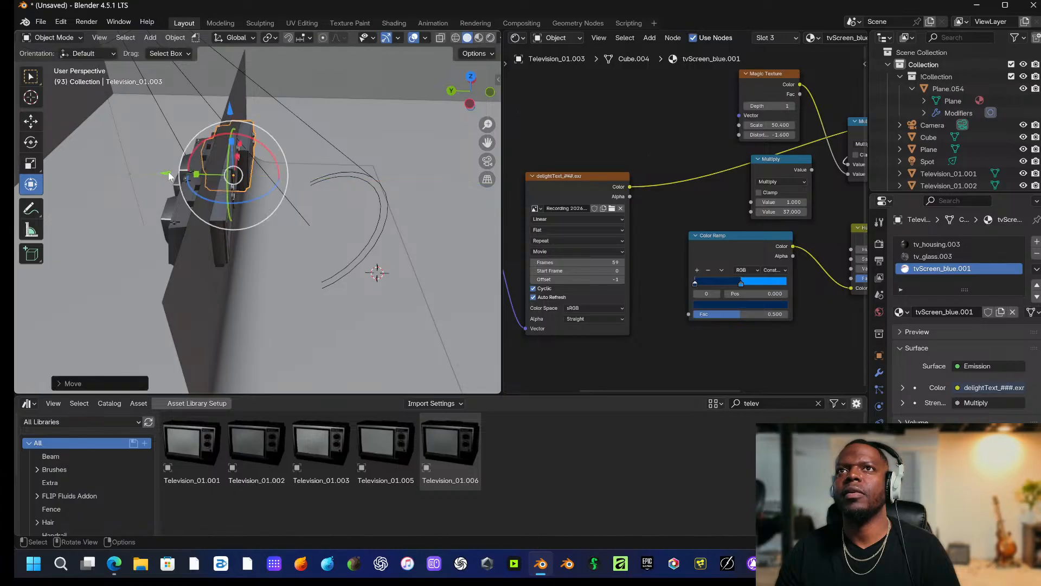
Raise Television_01.002 along Z above the neighbouring televisions.
middle_click_drag(169, 175, 95, 148)
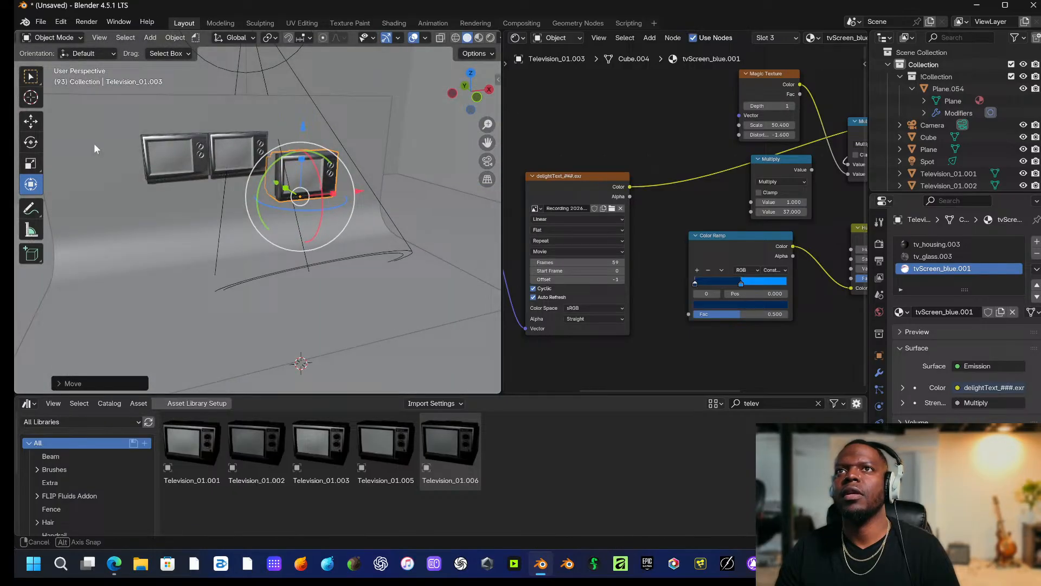
left_click(171, 135)
left_click_drag(173, 110, 171, 89)
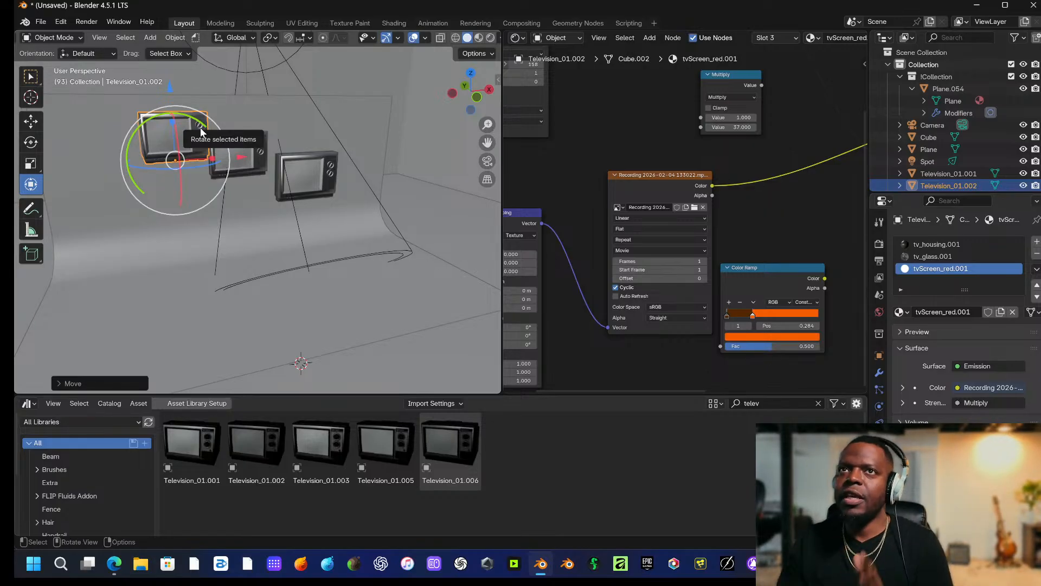
left_click(614, 300)
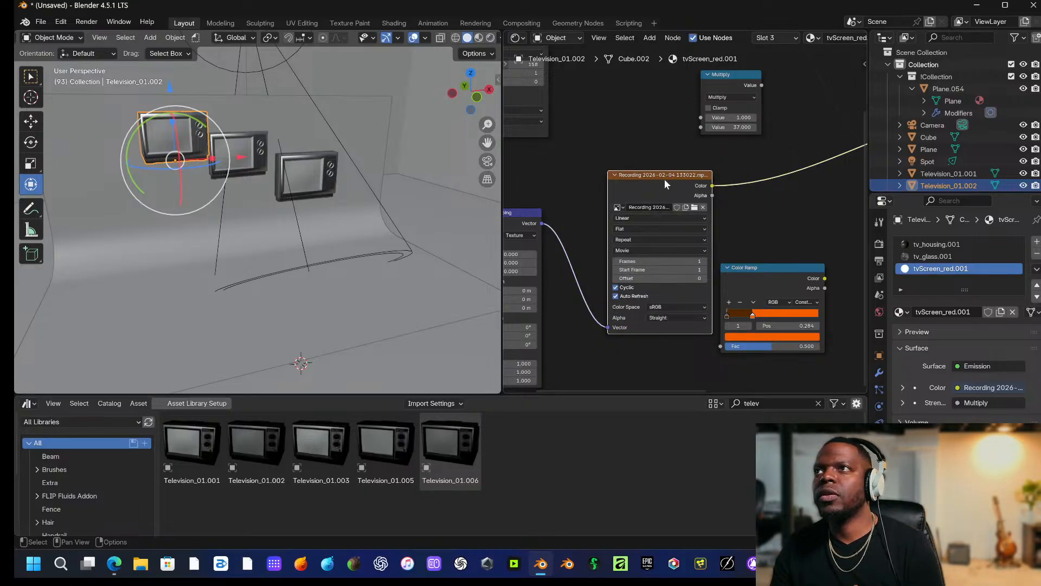
middle_click_drag(725, 216, 555, 292)
left_click_drag(590, 347, 601, 334)
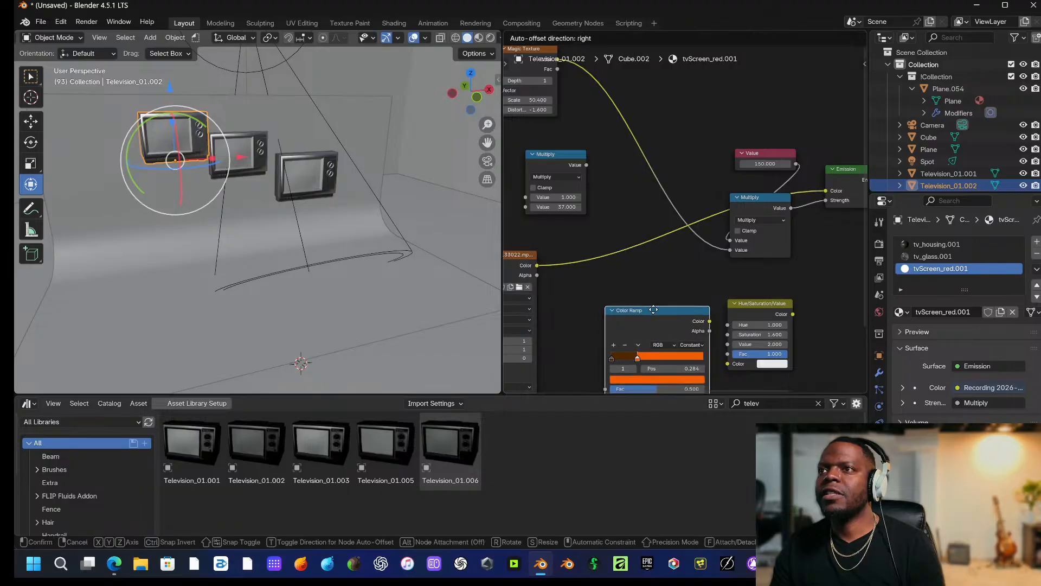
middle_click_drag(851, 179, 721, 199)
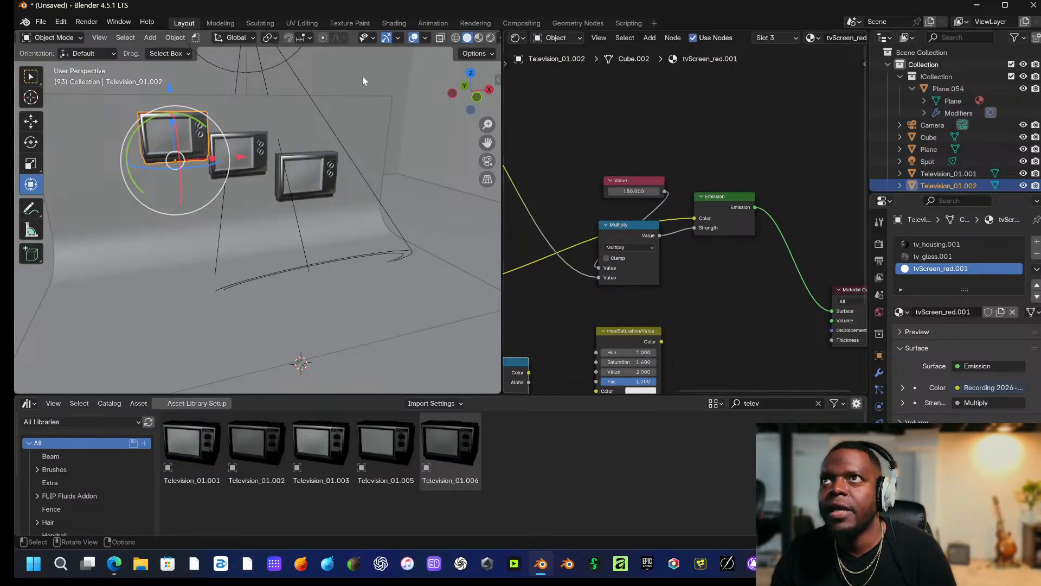
Switch the viewport to Rendered shading to preview the television screens.
left_click(491, 38)
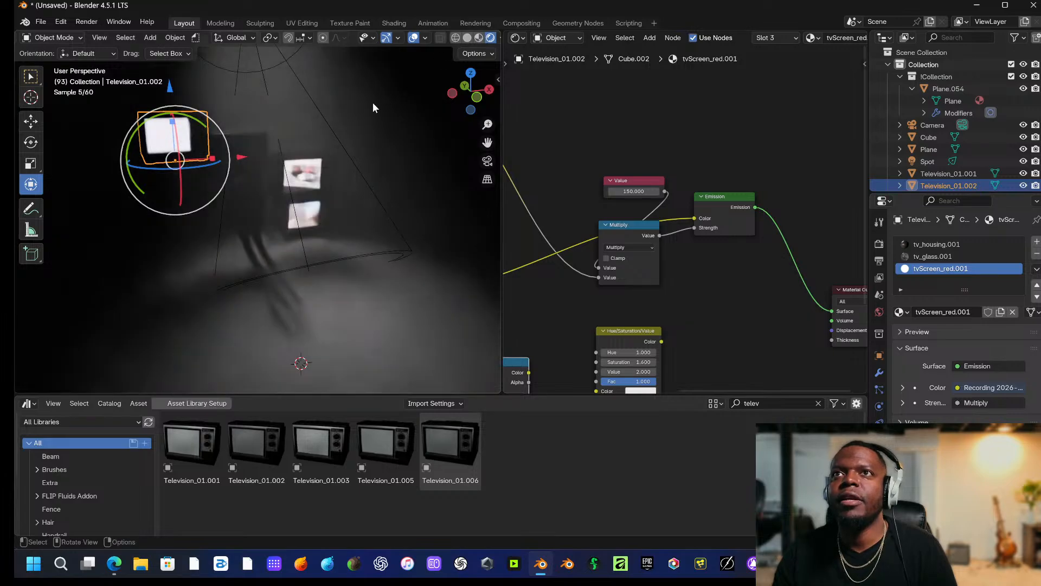
scroll(336, 202, "up", 5)
scroll(336, 201, "down", 3)
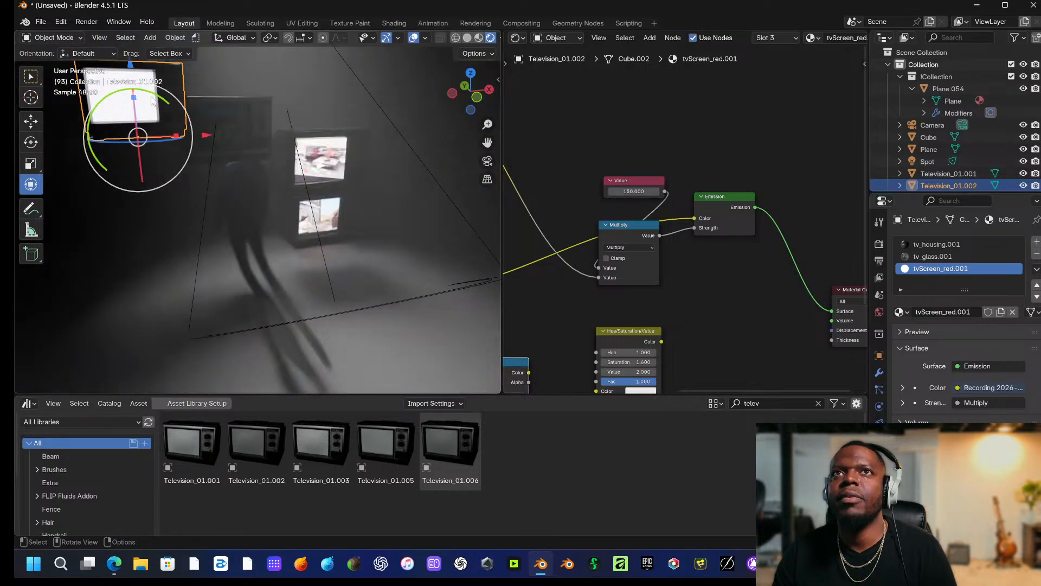
Set the emission strength of Television_01.001's Material.004 to 5.300 and link its movie texture color to the emission color.
left_click(226, 123)
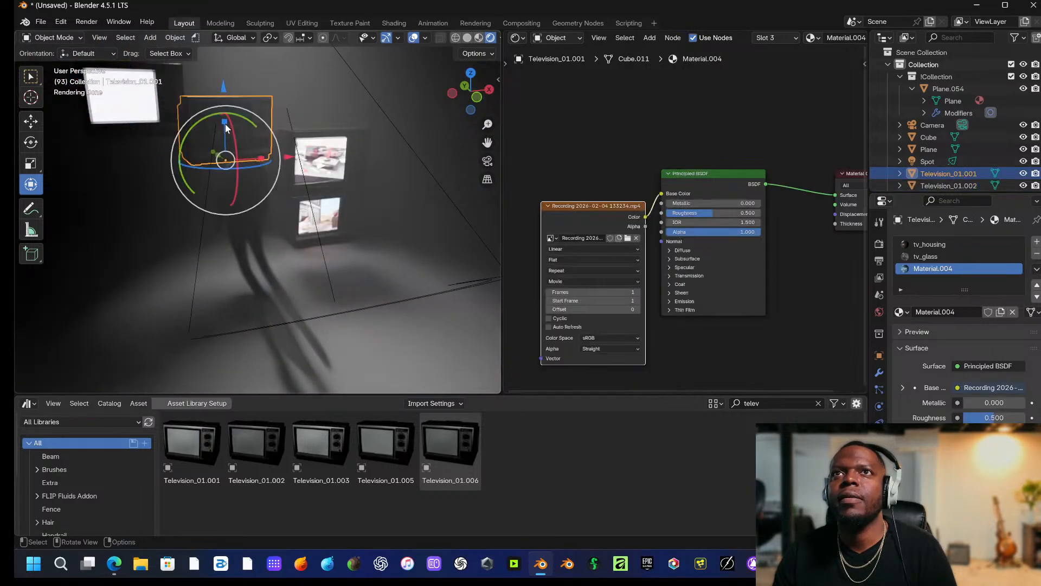
left_click(204, 120)
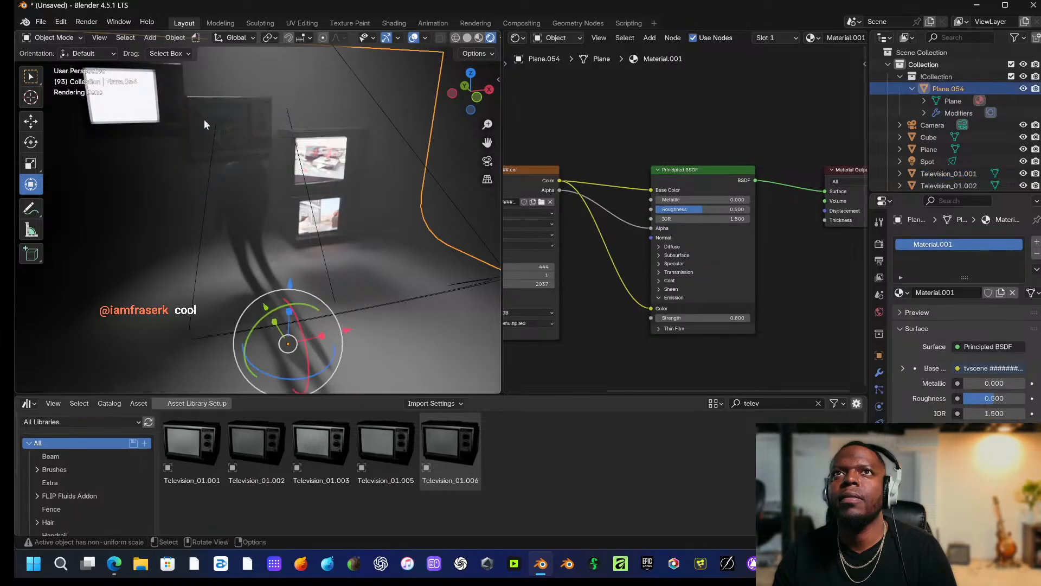
left_click(131, 110)
left_click(130, 110)
left_click(131, 110)
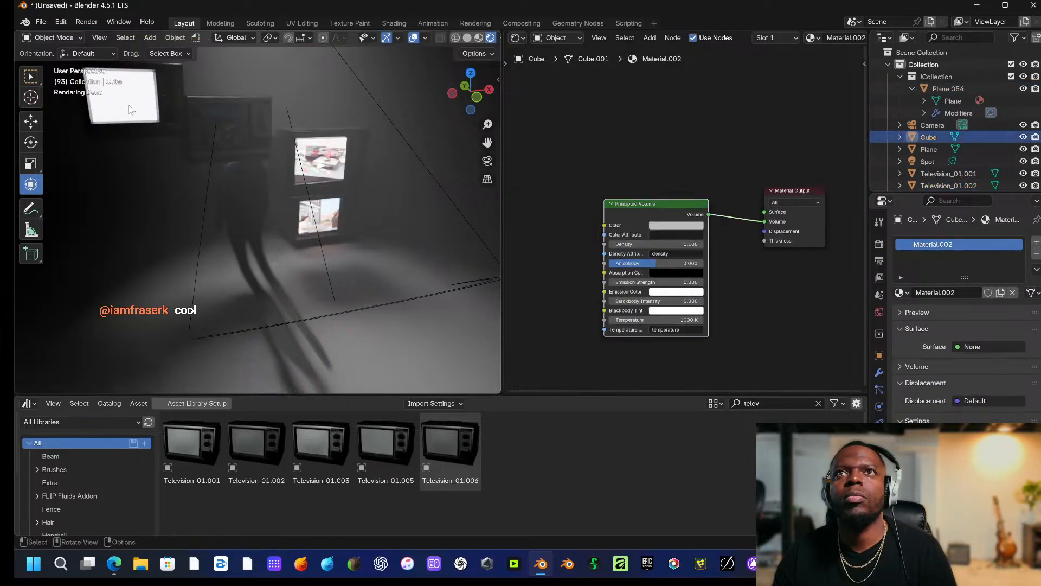
left_click(226, 122)
left_click(226, 123)
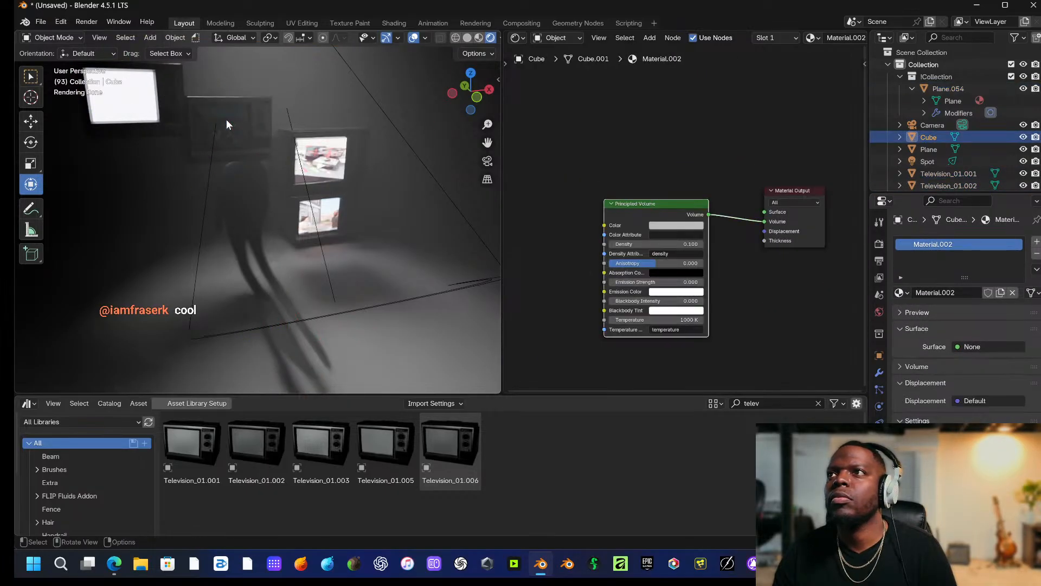
left_click(226, 123)
middle_click_drag(542, 162, 469, 168)
left_click(600, 307)
left_click_drag(623, 328, 652, 328)
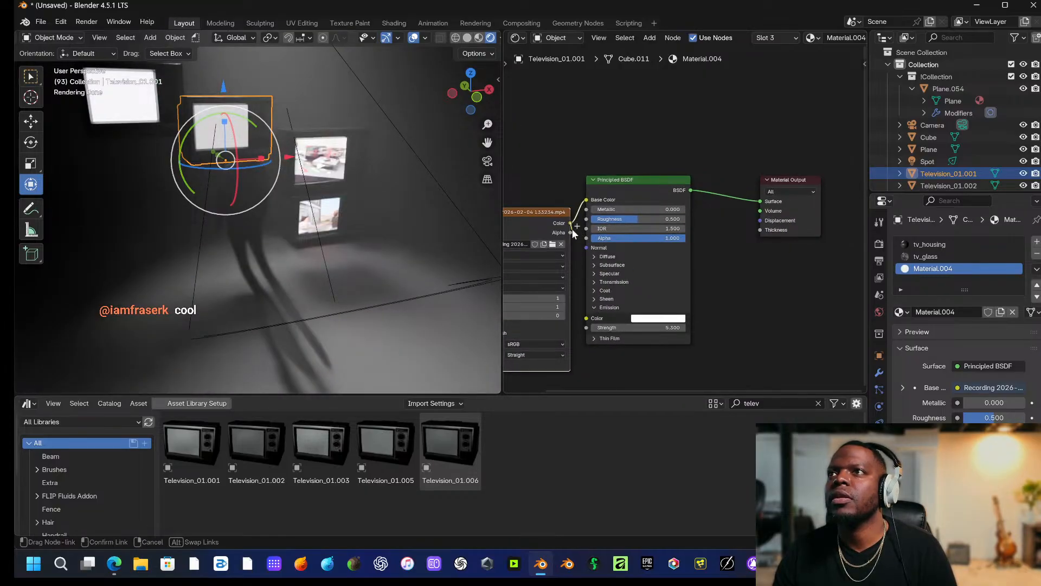
left_click_drag(570, 223, 588, 318)
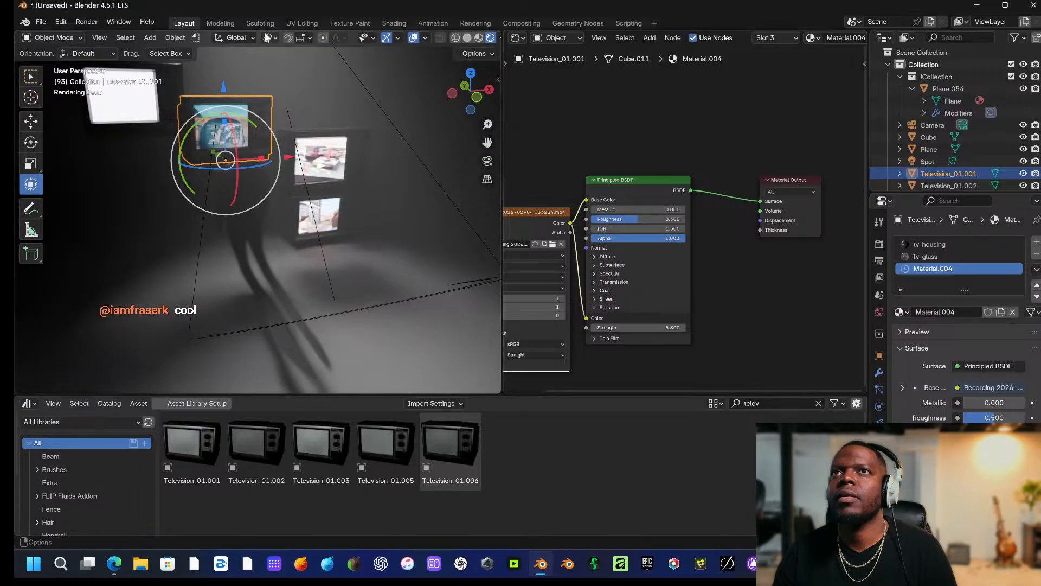
Replace the screen movie of Television_01.002 with Recording 2026-02-04 133022.mp4 in its image texture node.
mouse_move(349, 213)
middle_mouse_down()
mouse_move(307, 207)
mouse_move(346, 211)
middle_mouse_up()
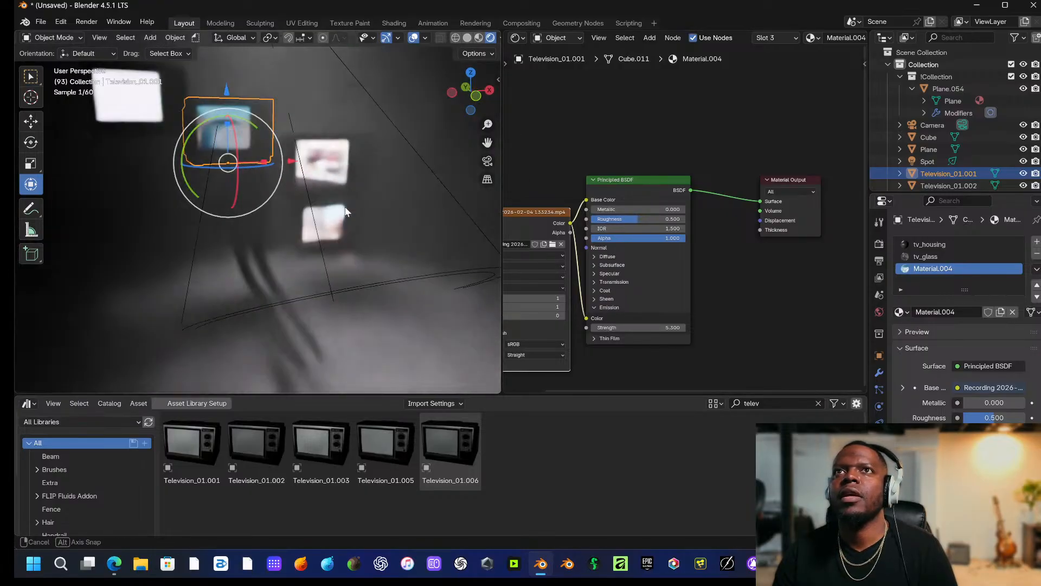
left_click(161, 118)
left_click(159, 114)
left_click(156, 108)
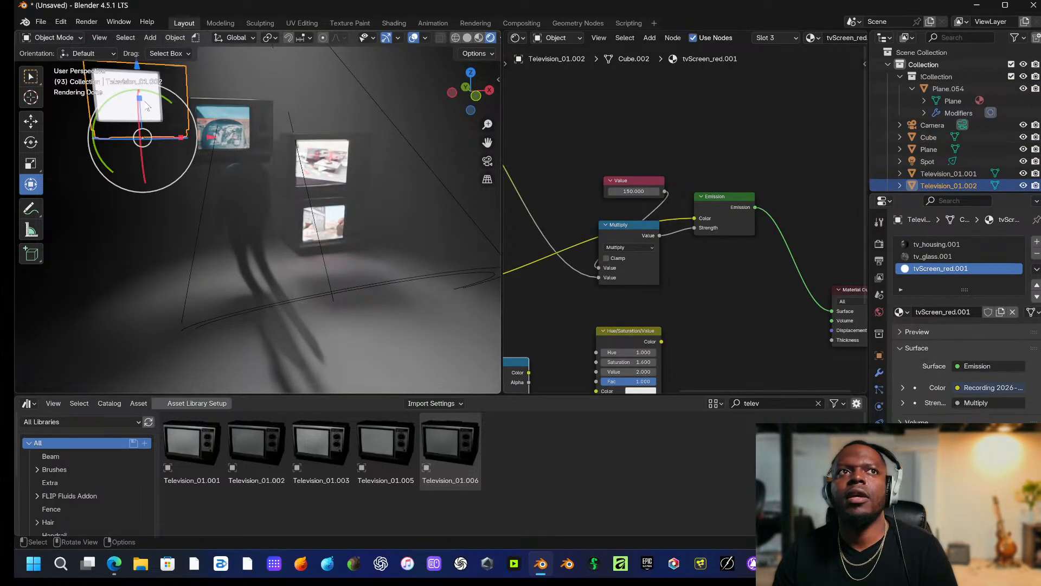
scroll(714, 277, "down", 5)
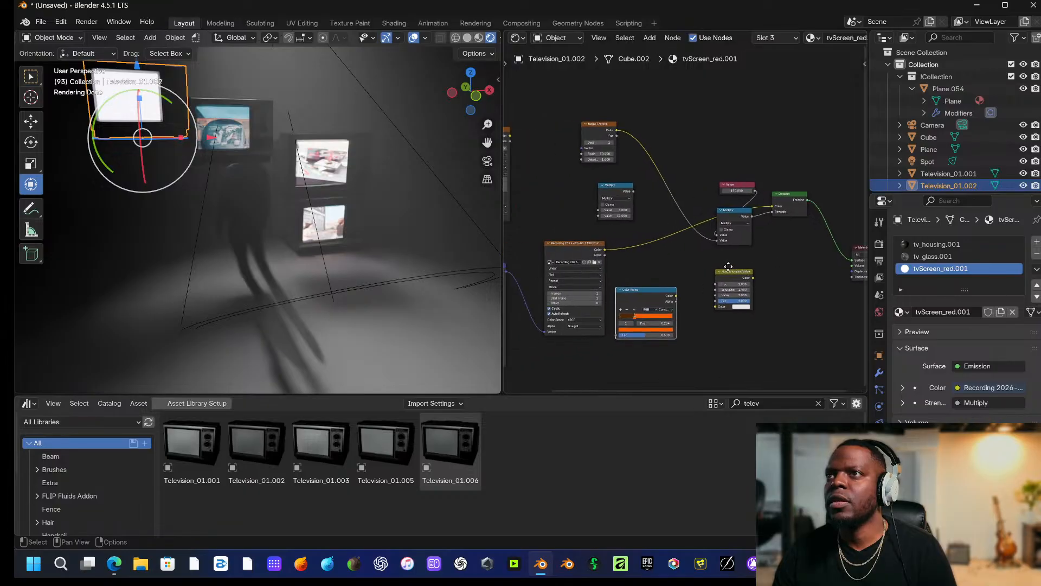
scroll(642, 265, "up", 3)
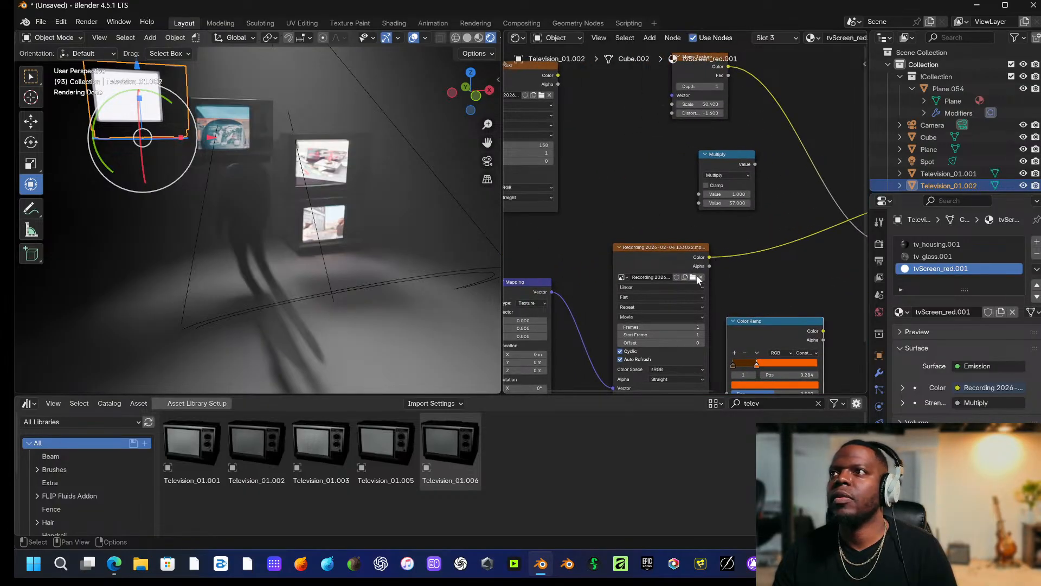
left_click(701, 277)
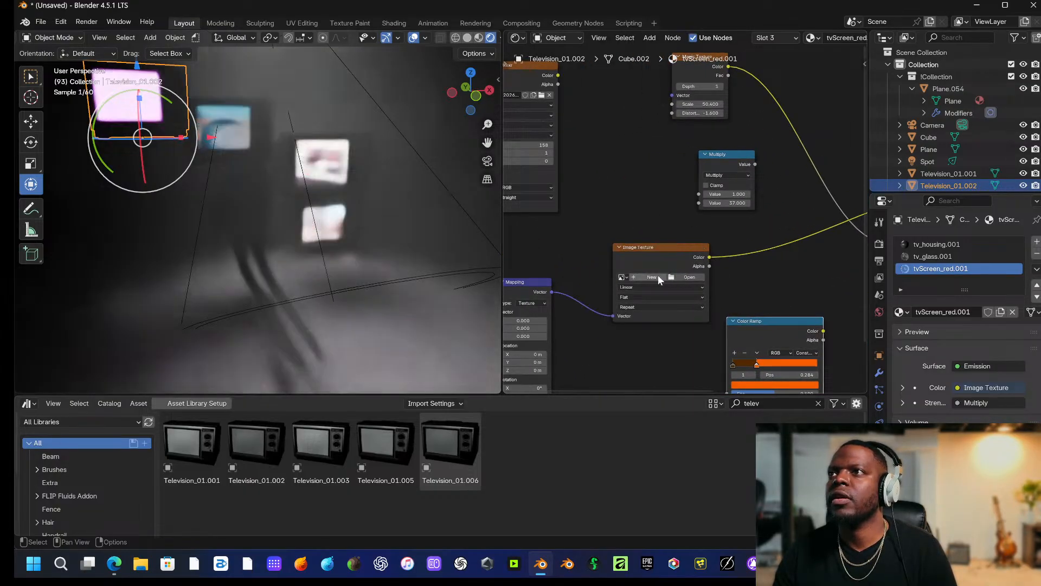
left_click(622, 276)
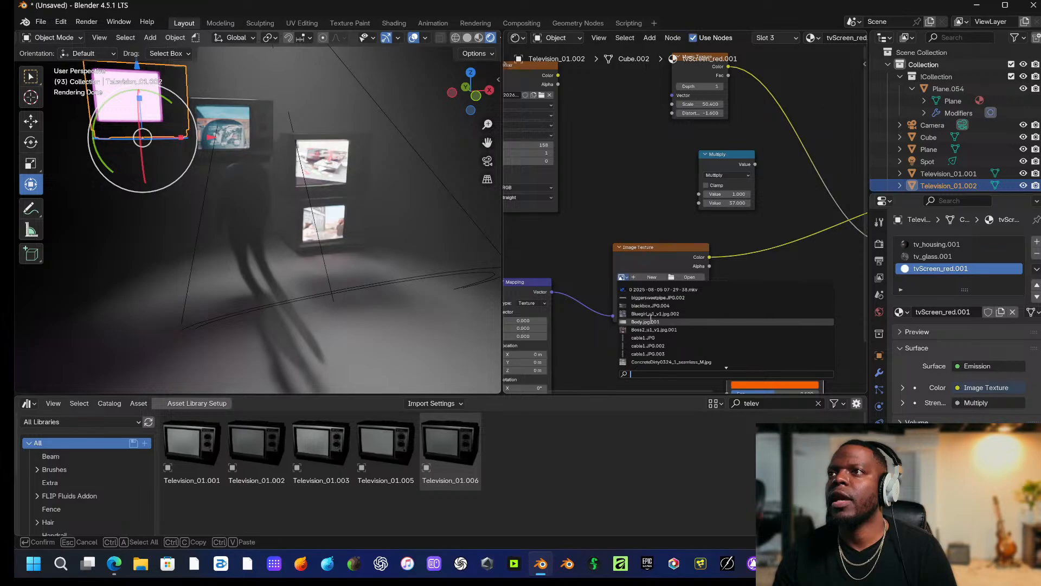
scroll(653, 353, "down", 7)
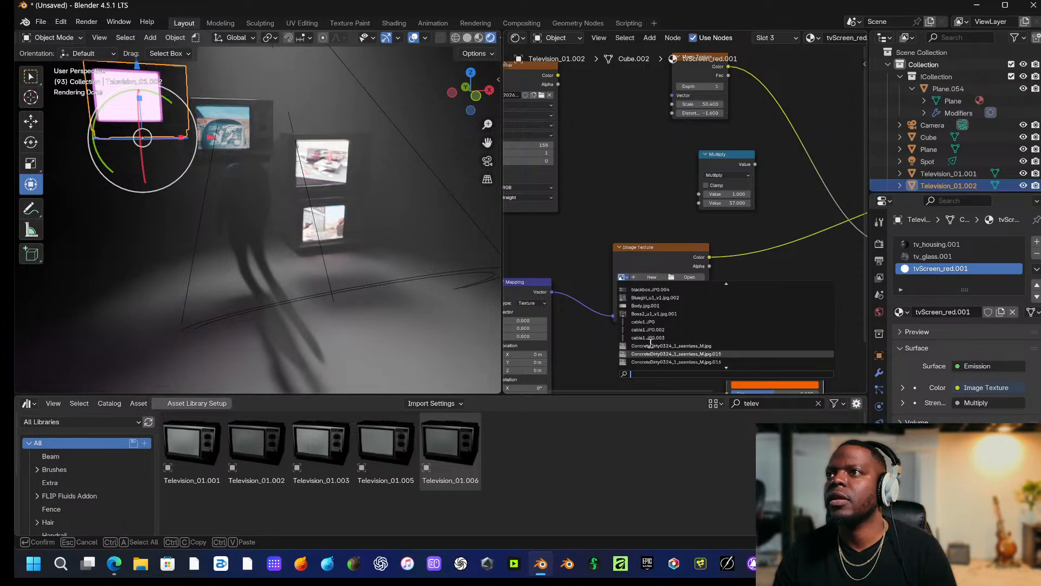
type("rec")
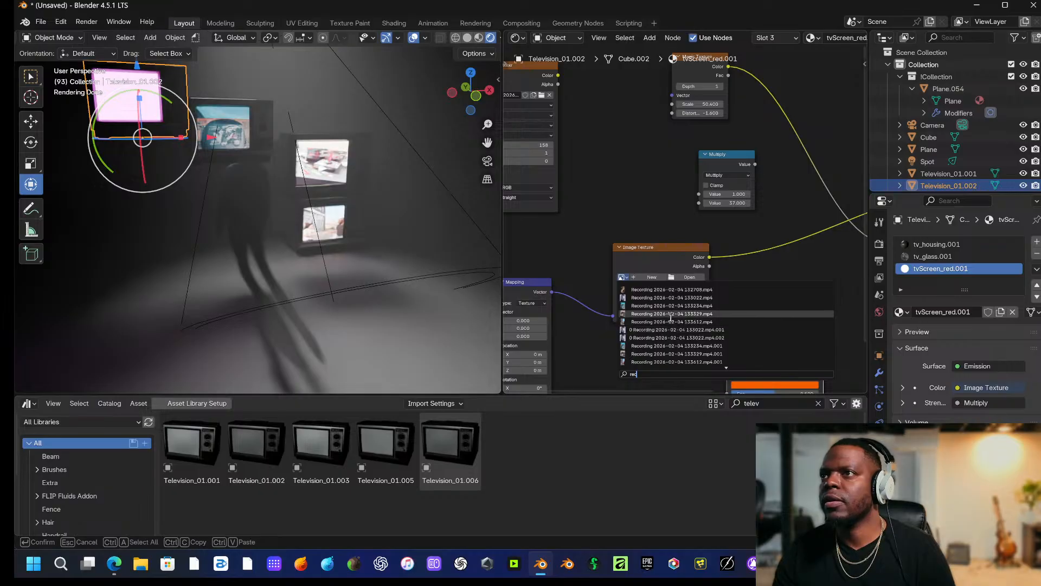
mouse_move(671, 315)
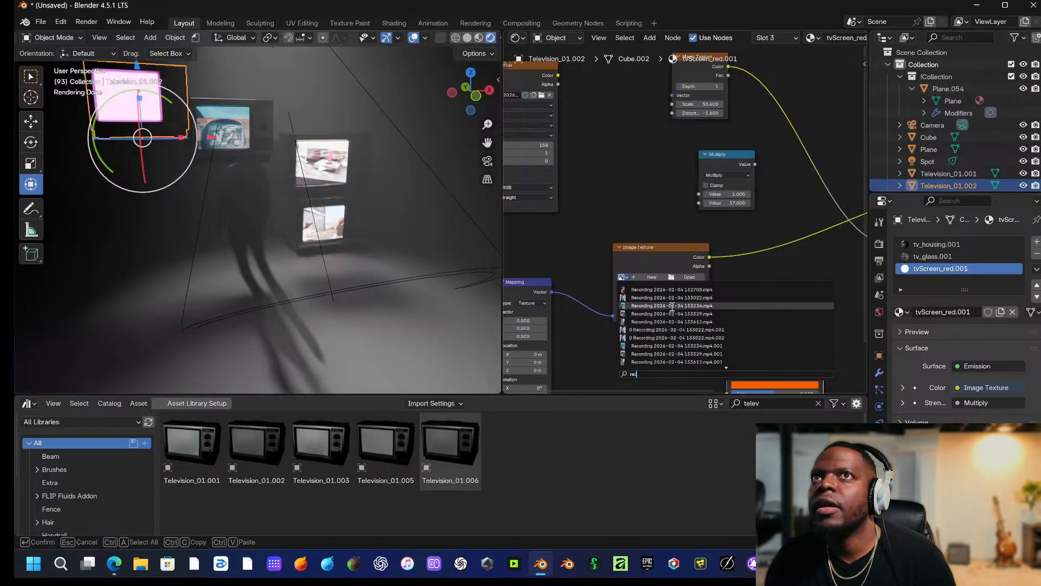
left_click(672, 298)
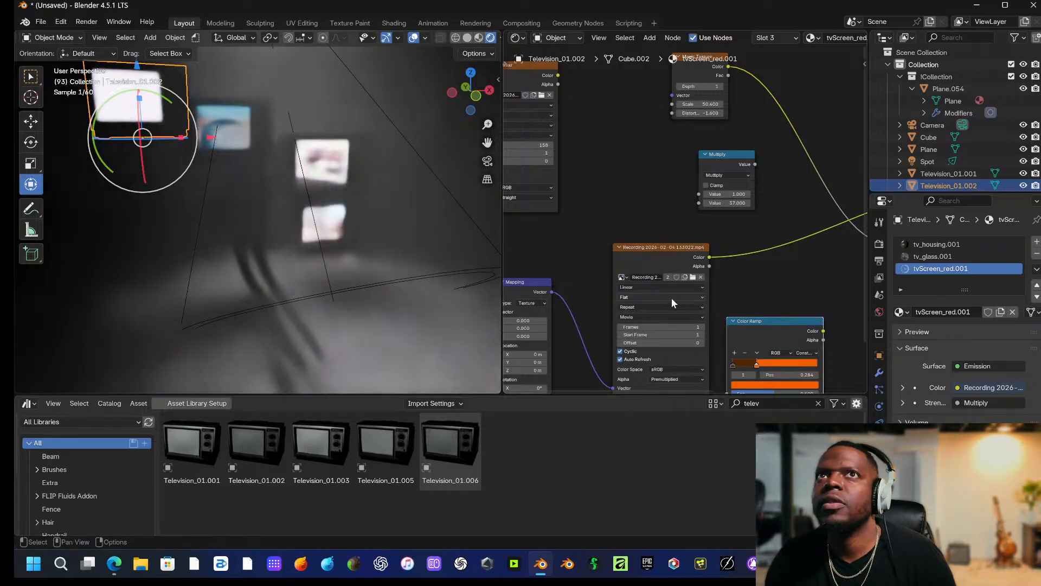
Set the movie texture of Television_01.002 to 797 frames with start frame 291.
middle_click_drag(769, 278, 672, 308)
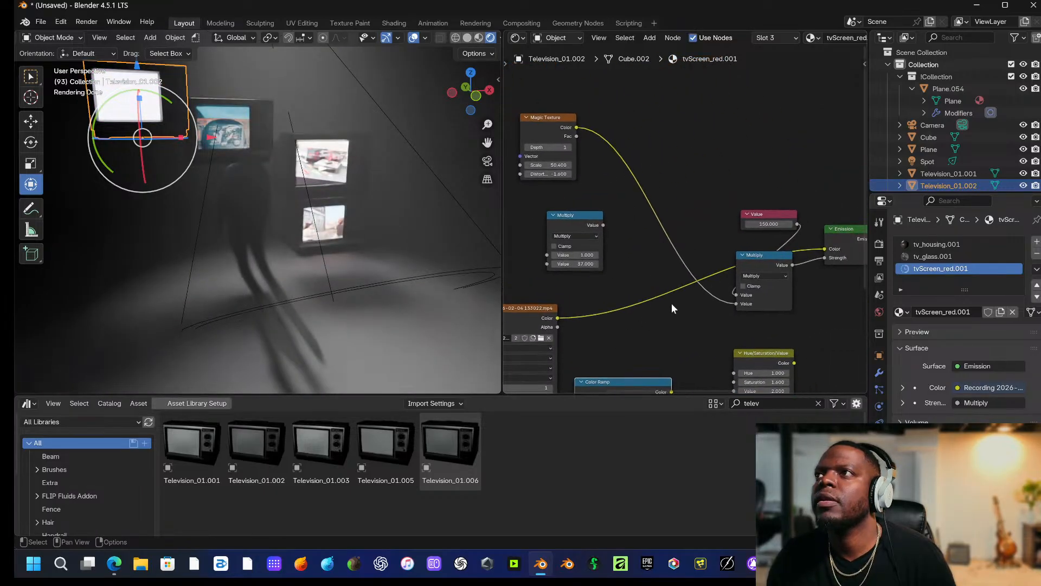
middle_click_drag(815, 255, 525, 161)
middle_click_drag(561, 239, 662, 188)
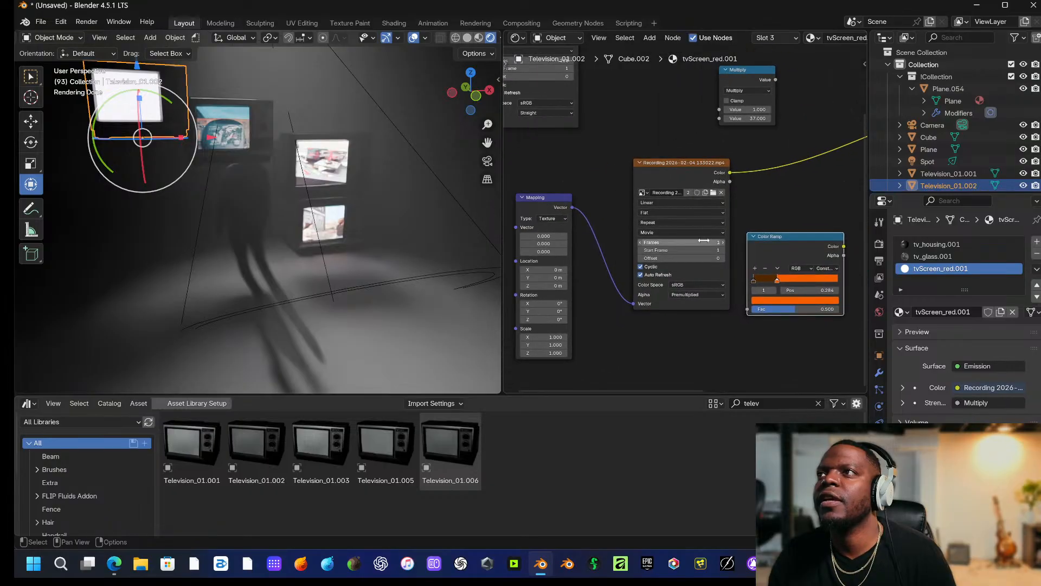
left_click_drag(701, 243, 857, 242)
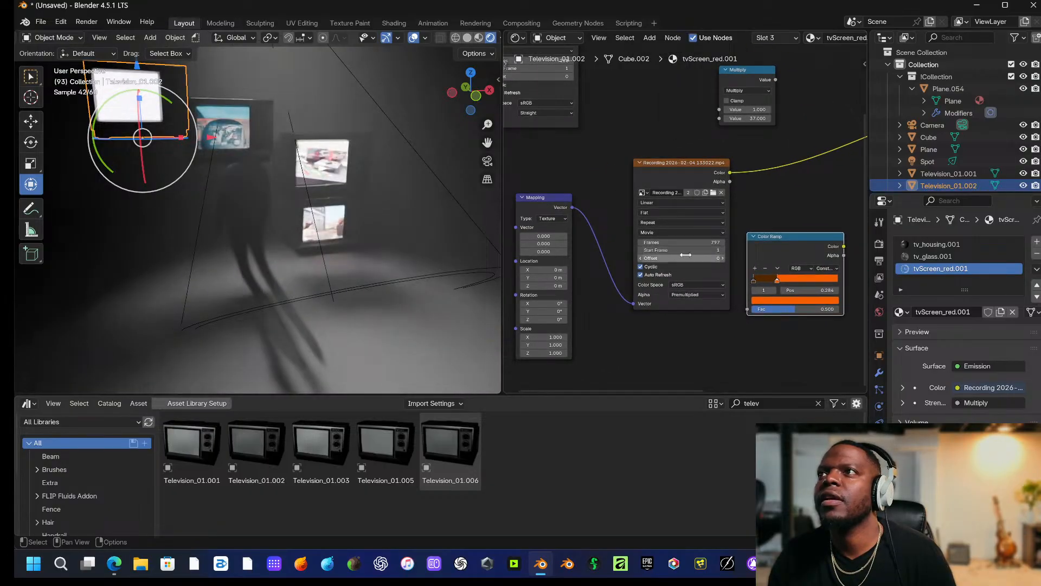
left_click_drag(680, 250, 716, 250)
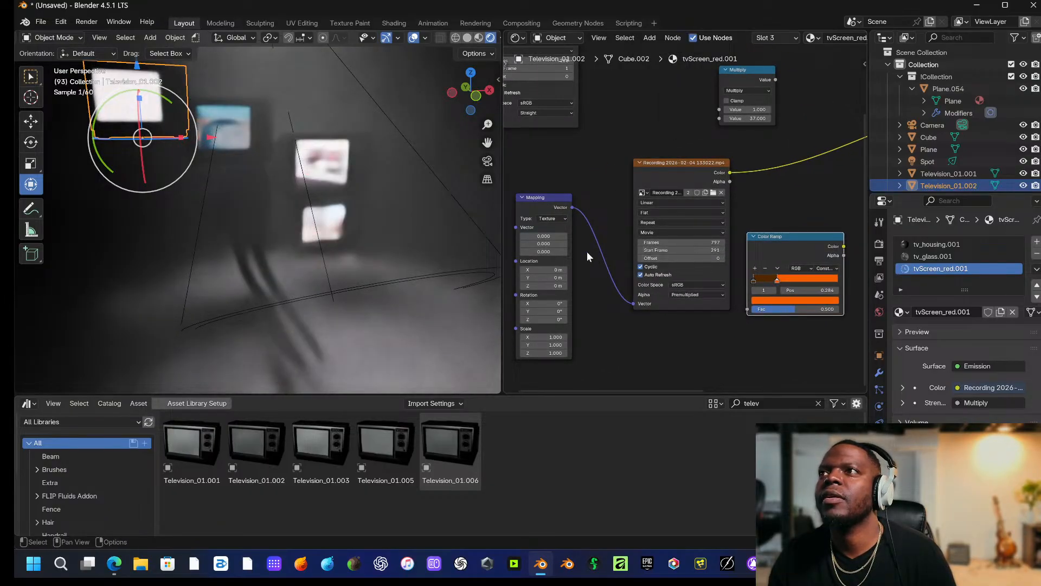
Delete the overexposed television Television_01.002.
left_click(159, 113)
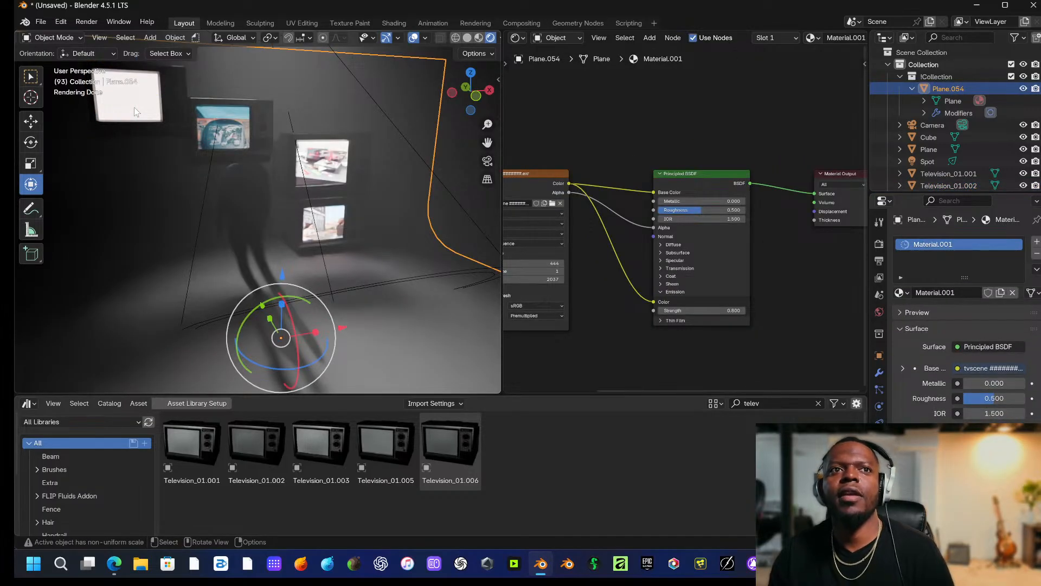
left_click(135, 111)
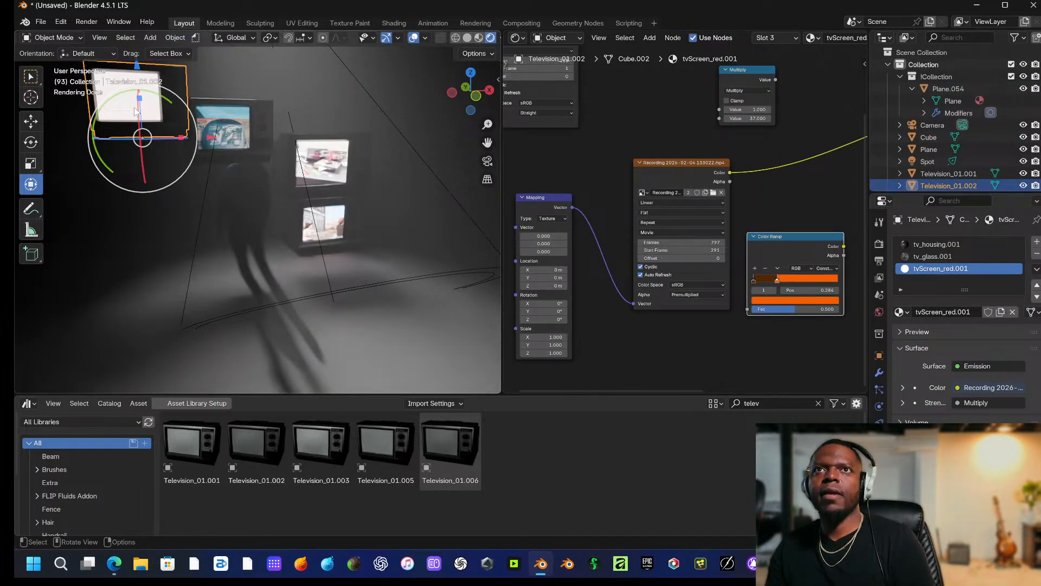
key("x")
left_click(135, 108)
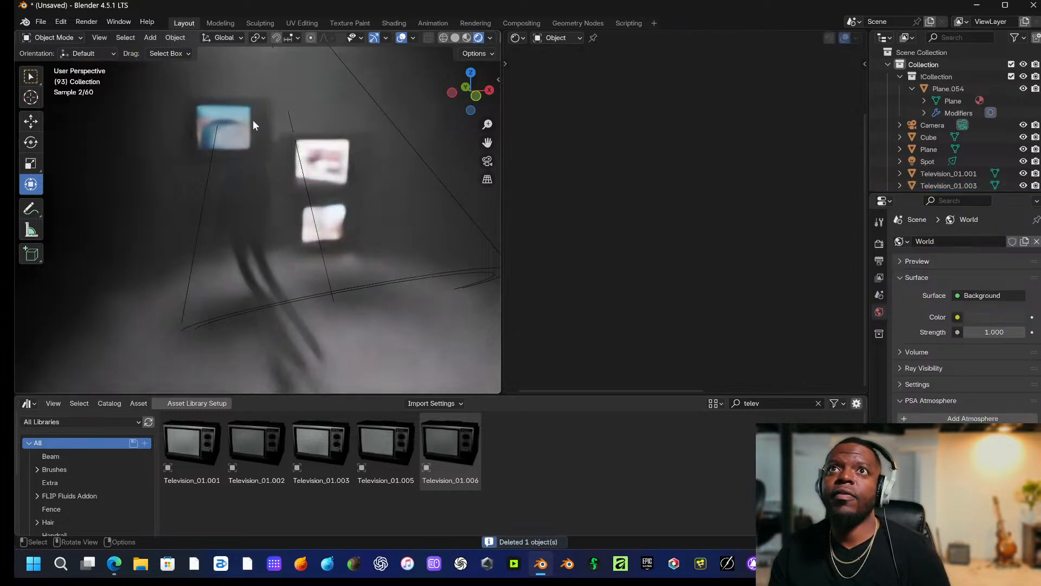
Copy and paste Television_01.001, and slide the copy along negative X beside the original.
left_click(221, 126)
left_click(221, 125)
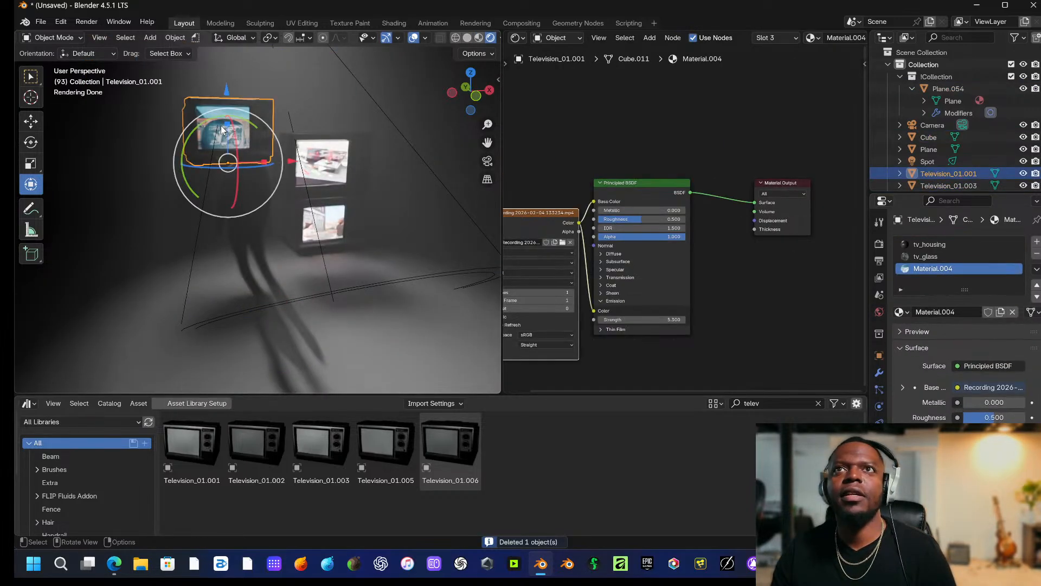
key("ctrl+c")
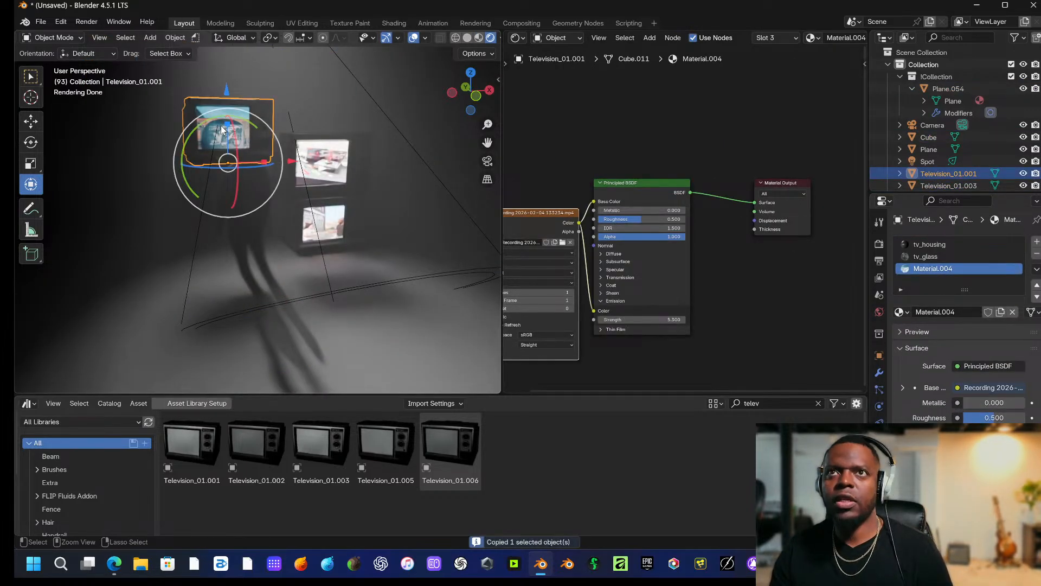
key("ctrl+v")
left_click_drag(293, 163, 212, 164)
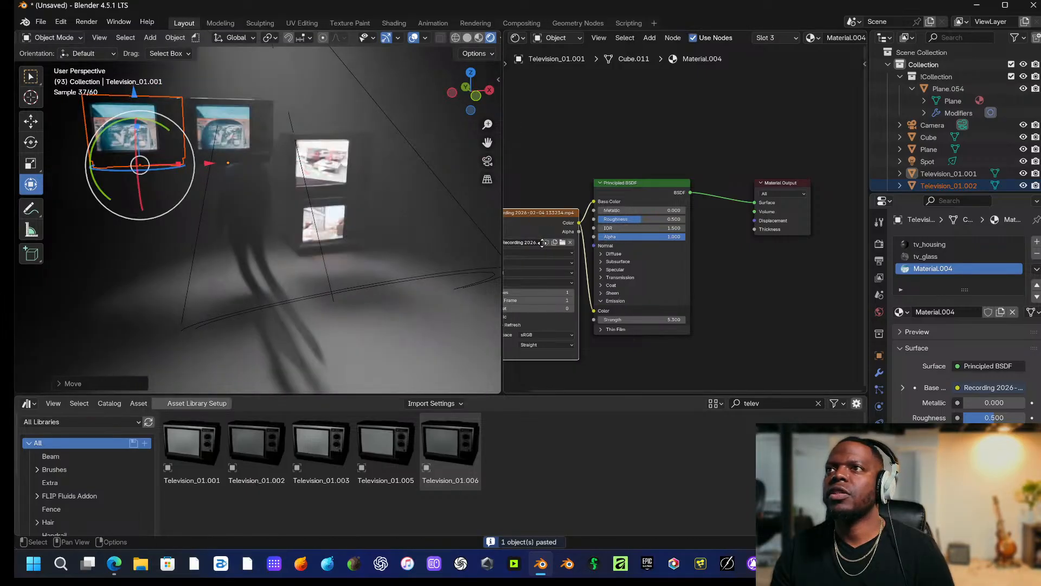
middle_click_drag(508, 248, 574, 255)
left_click(560, 252)
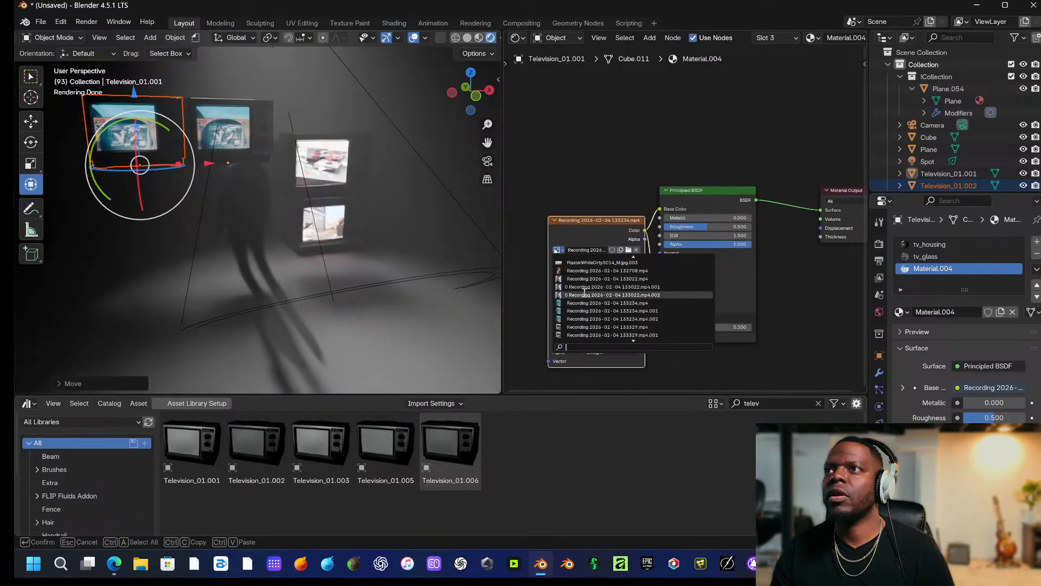
scroll(588, 326, "down", 3)
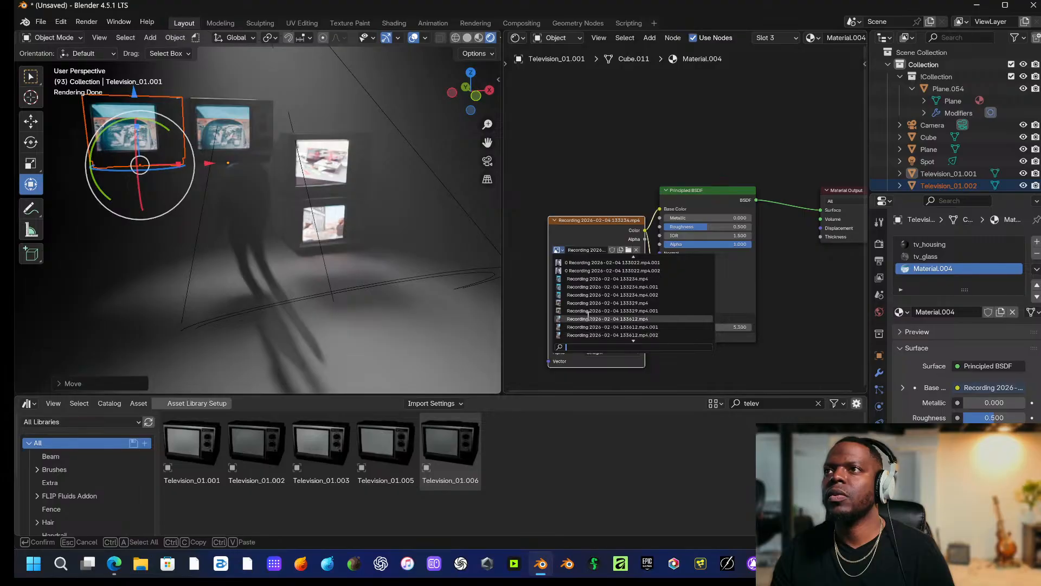
left_click(587, 263)
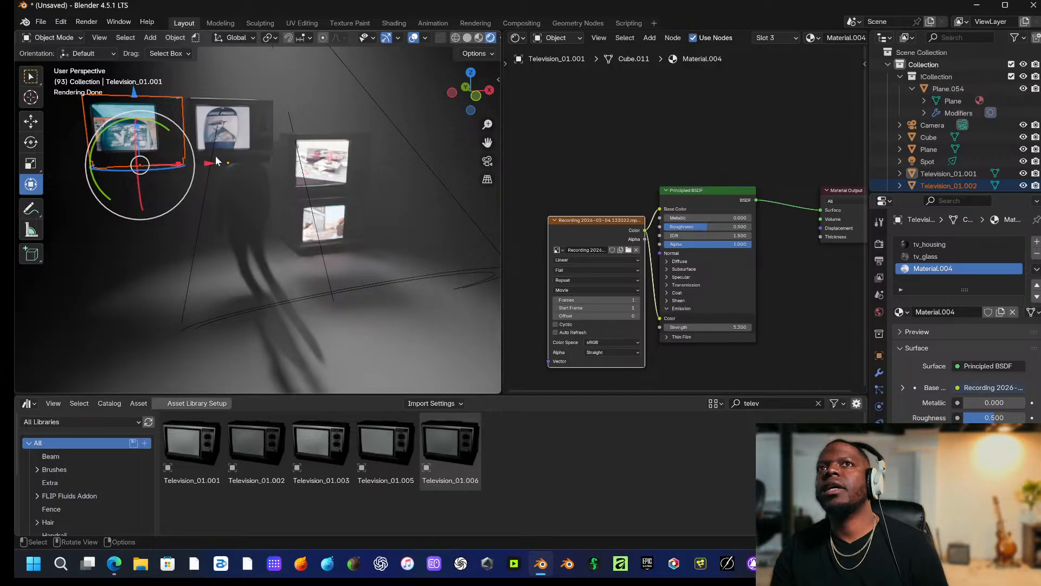
left_click_drag(207, 169, 200, 166)
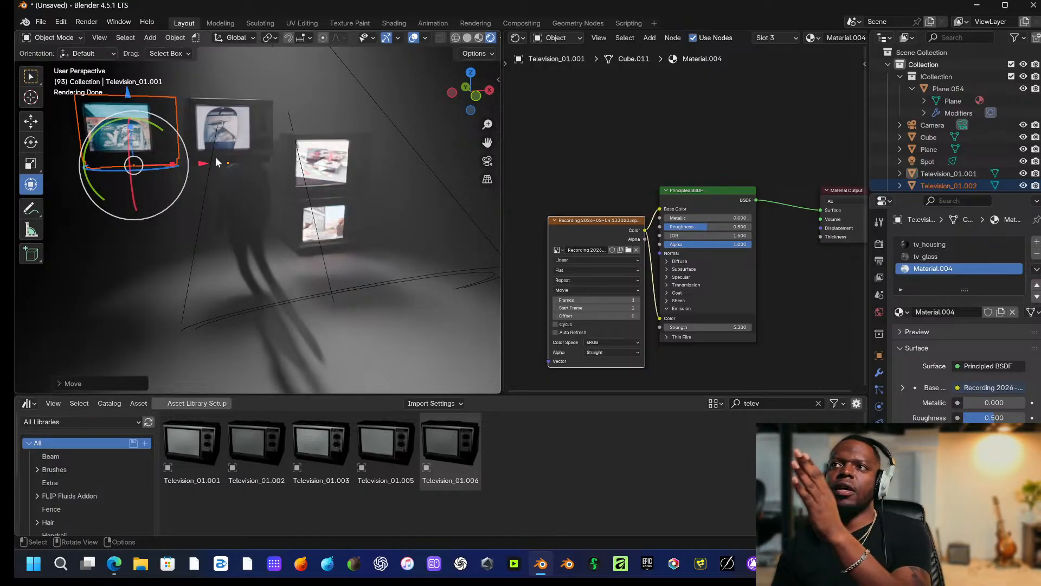
left_click(556, 332)
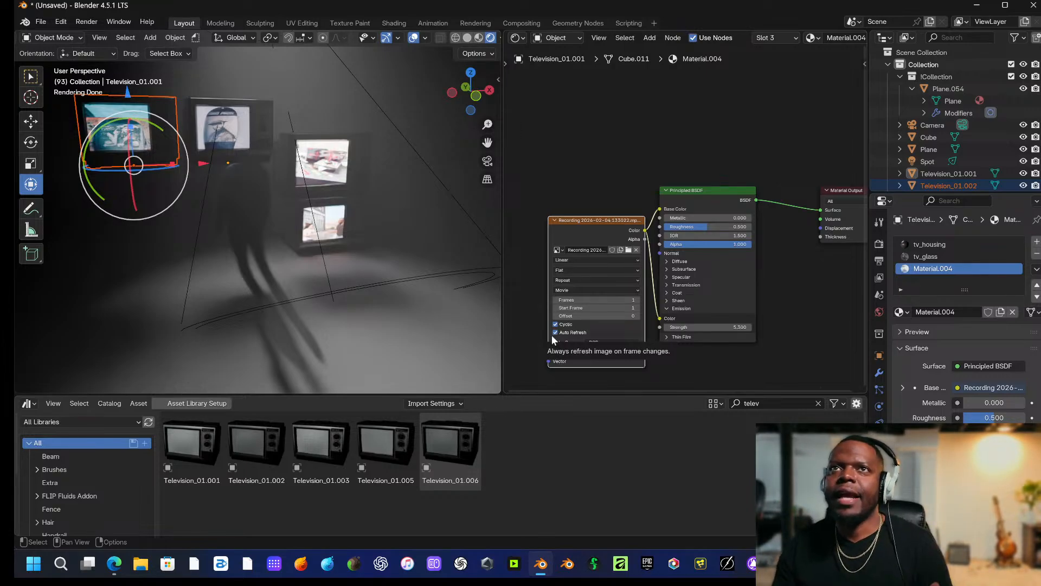
Move the selected television copy along X to the far side of the stacked televisions and raise it to the upper television's height.
left_click_drag(128, 101, 137, 191)
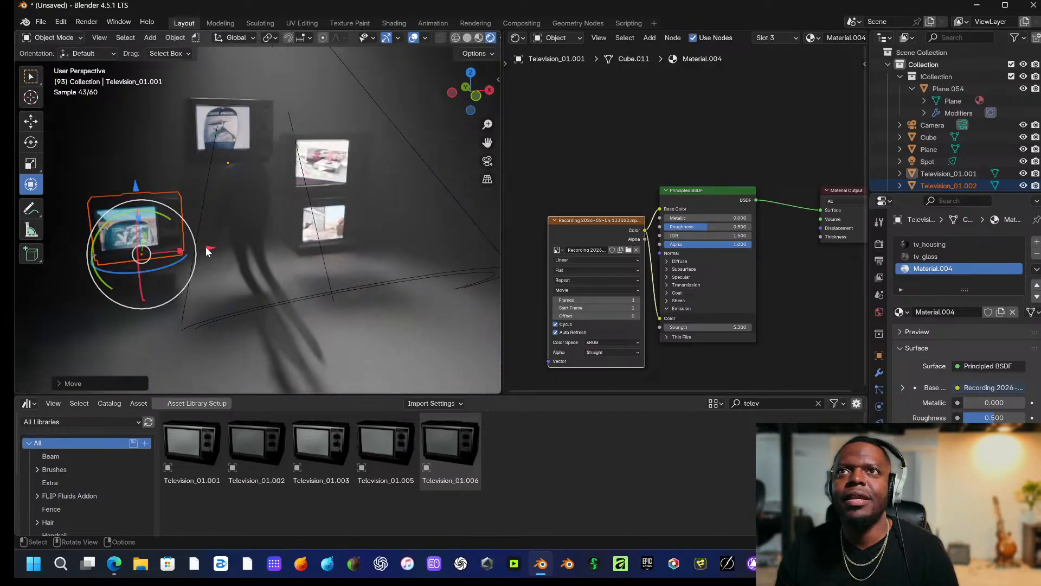
left_click_drag(211, 248, 321, 242)
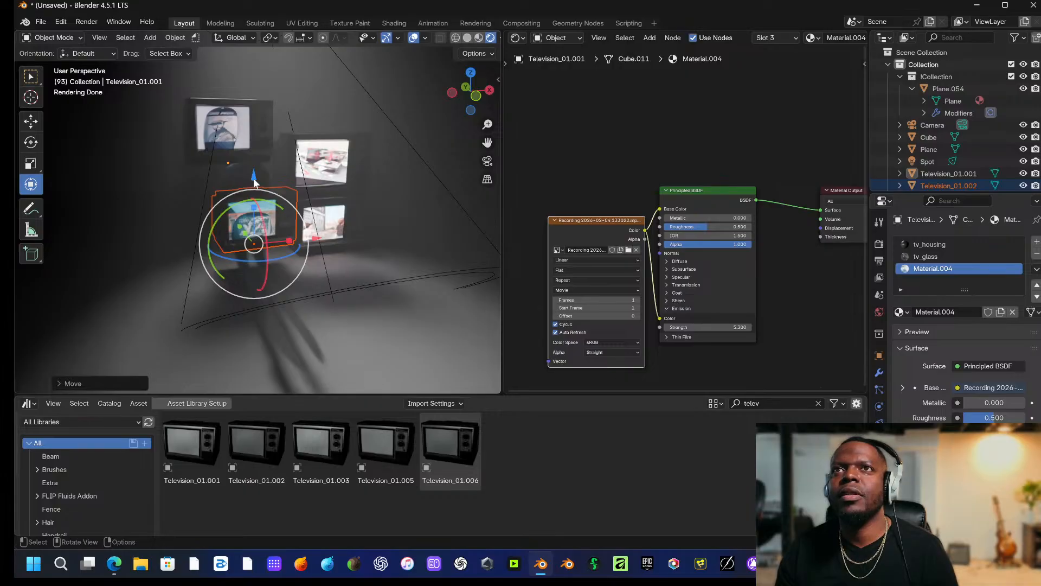
left_click_drag(254, 183, 254, 196)
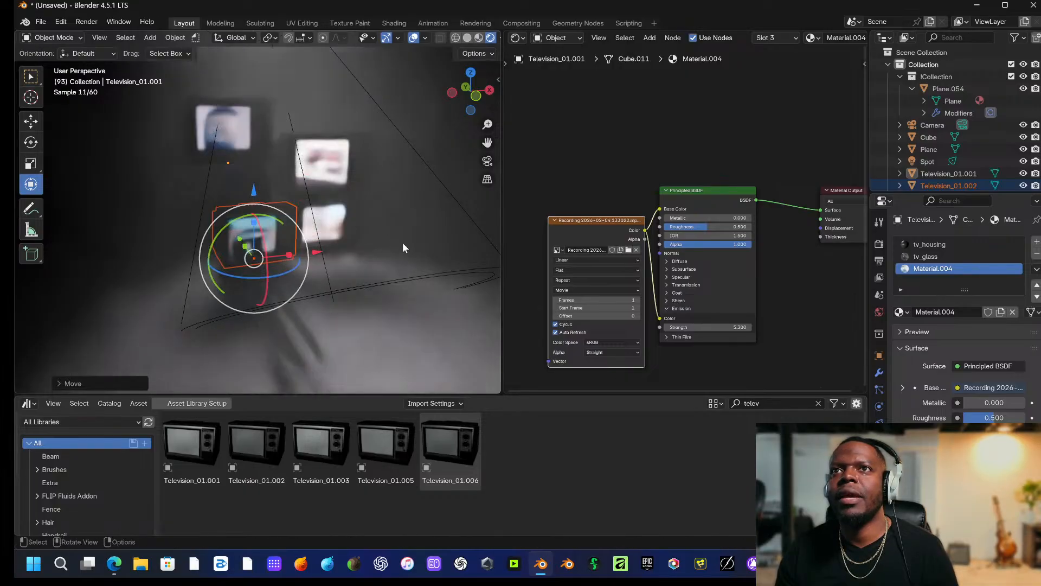
middle_click_drag(376, 236, 318, 235)
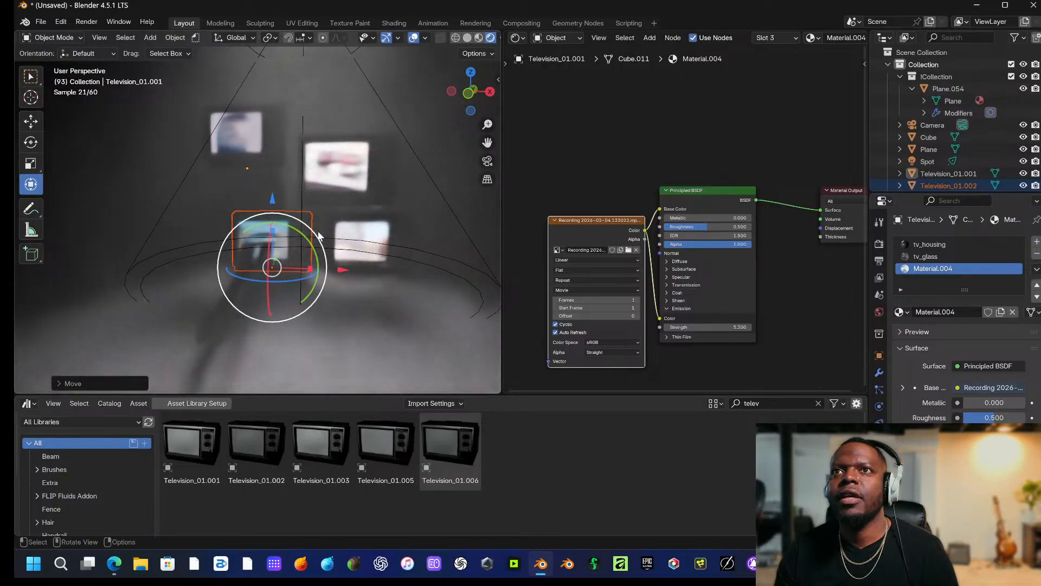
key("g")
key("x")
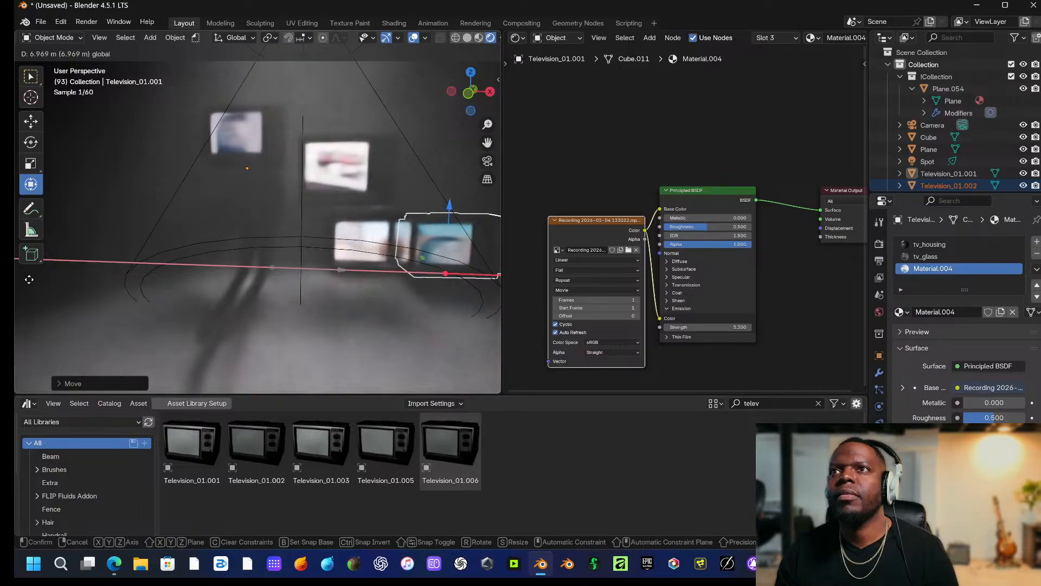
left_click(452, 219)
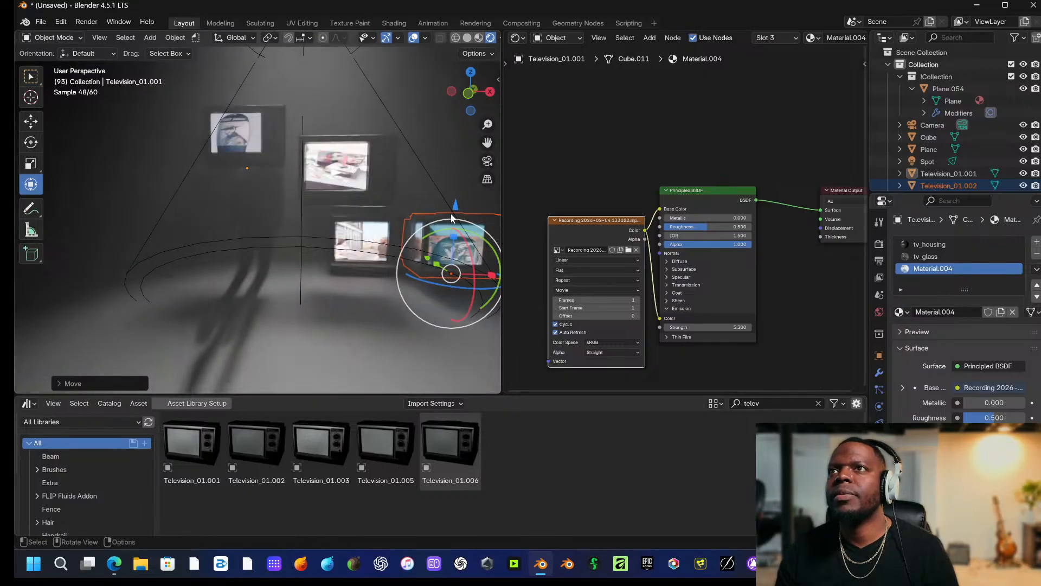
key("g")
key("z")
left_click(458, 144)
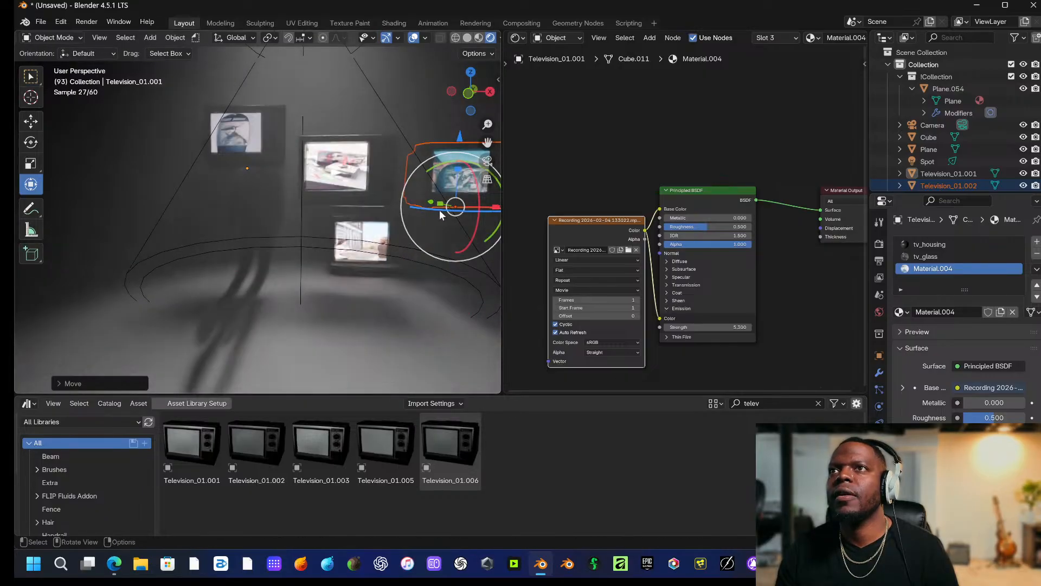
Rotate the television copy about Z to face forward and slide it along X beside the upper television of the stacked pair.
key("r")
key("z")
left_click(308, 208)
scroll(307, 209, "down", 2)
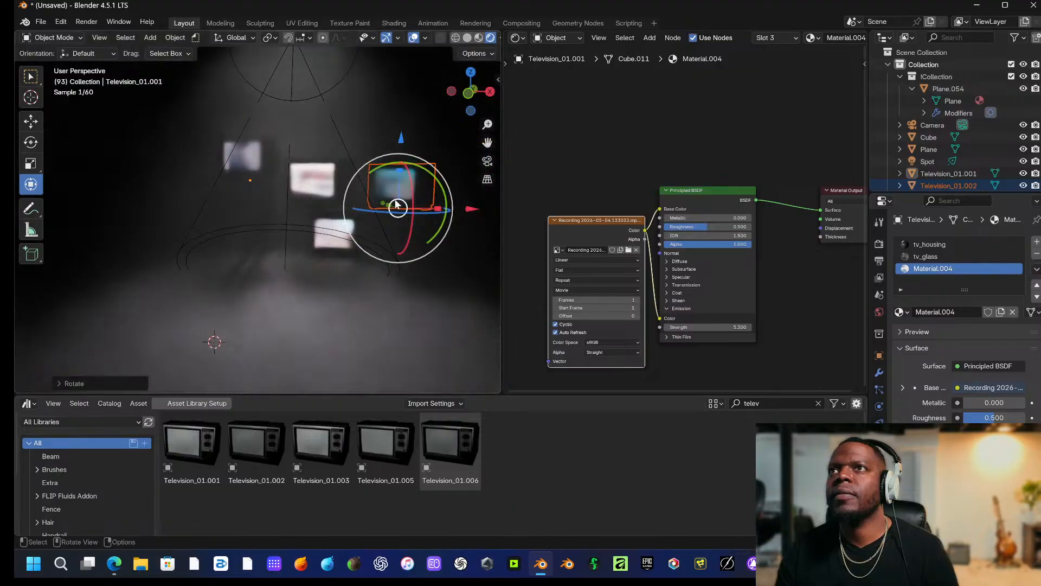
key("g")
key("x")
left_click(446, 210)
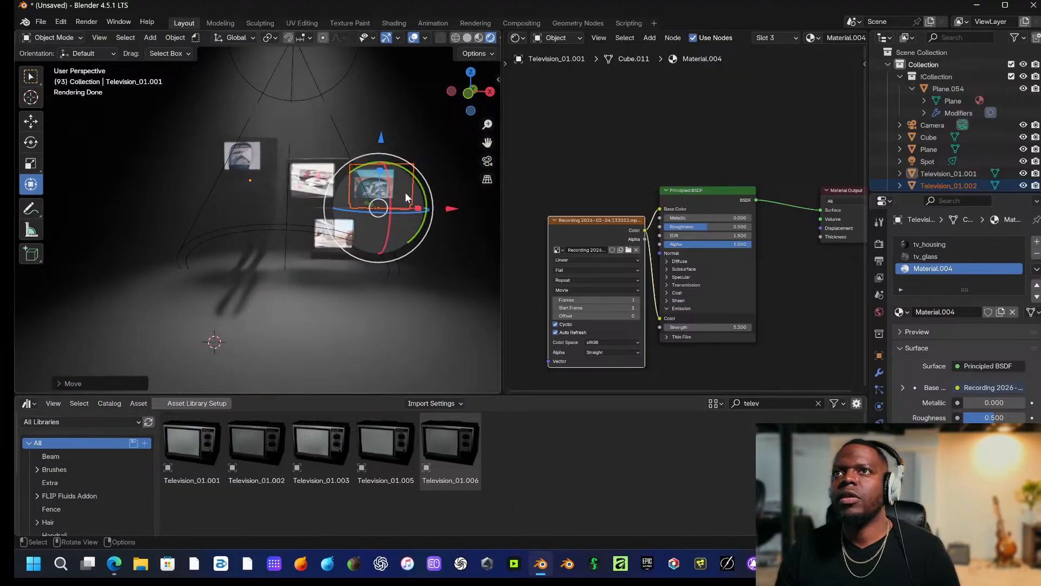
Copy and paste Television_01.001, move the copy lower and along negative X, and scale it up.
left_click(235, 161)
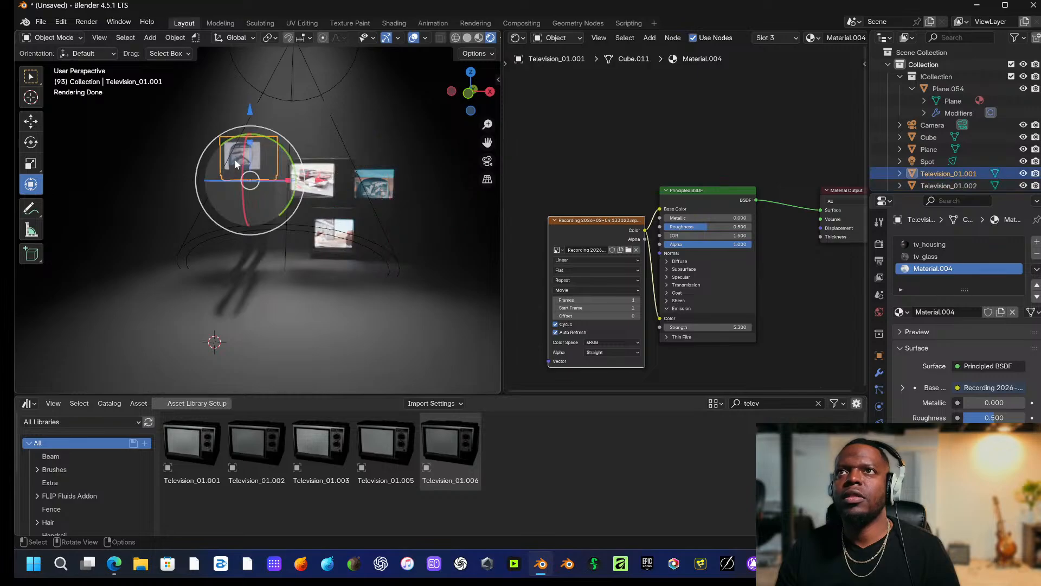
key("ctrl+v")
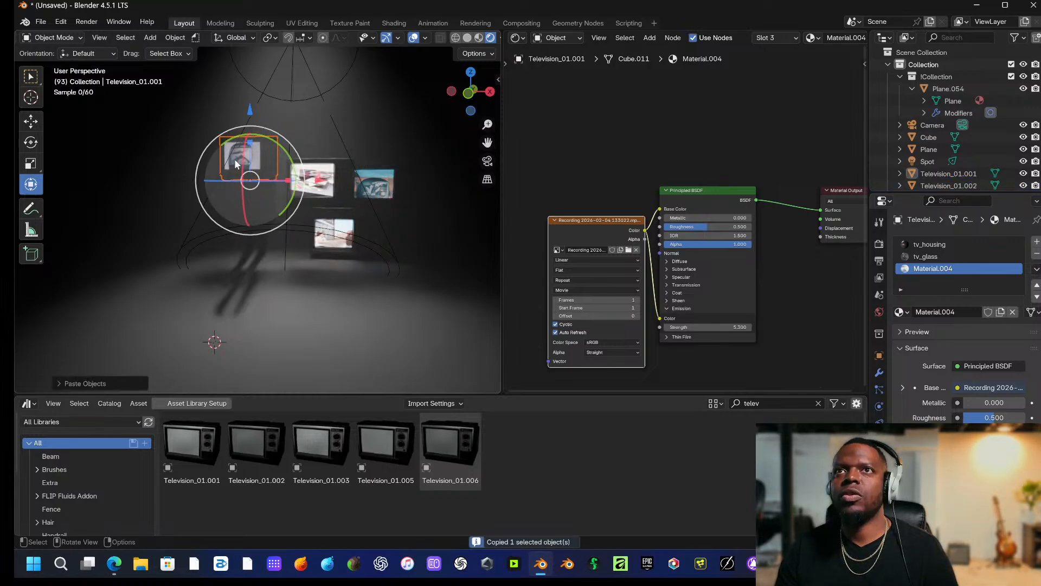
key("g")
key("z")
left_click_drag(252, 161, 252, 178)
left_click_drag(310, 247, 267, 249)
key("s")
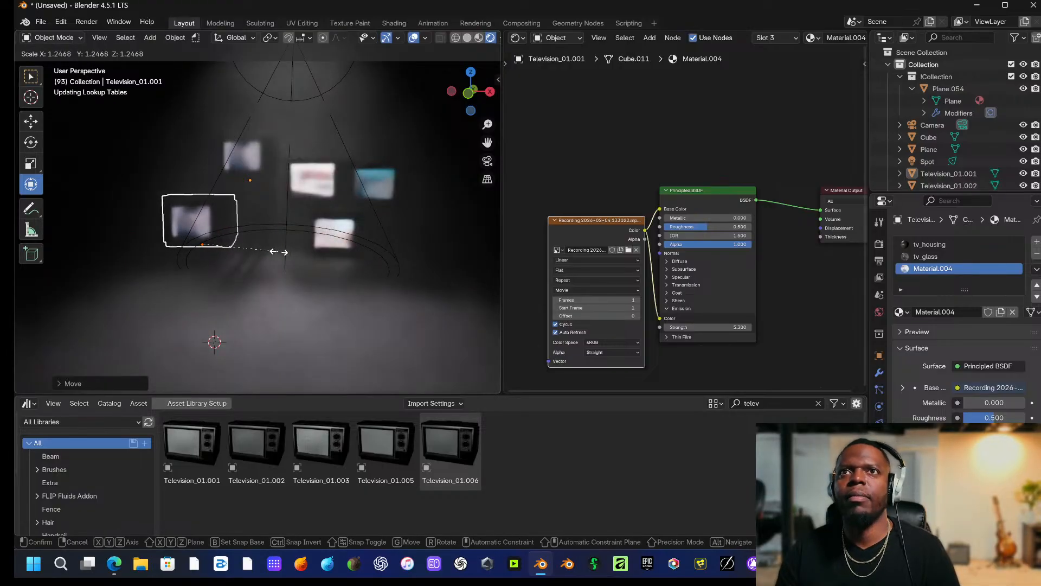
left_click(269, 251)
left_click_drag(204, 187, 210, 201)
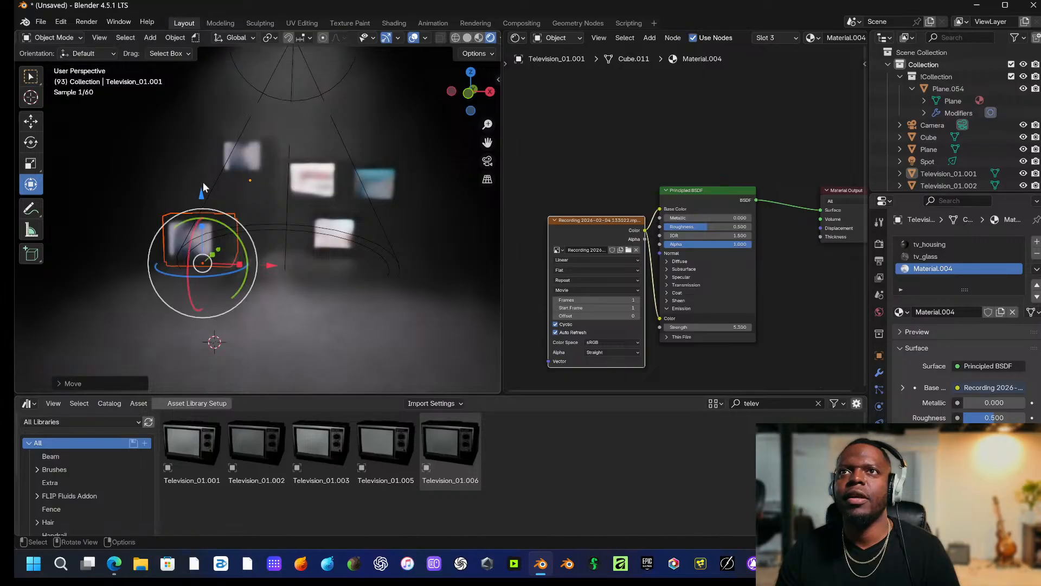
Assign the Recording 2026-02-04 132708.mp4 movie to the screen material Material.007 of Television_01.004.
left_click(192, 170)
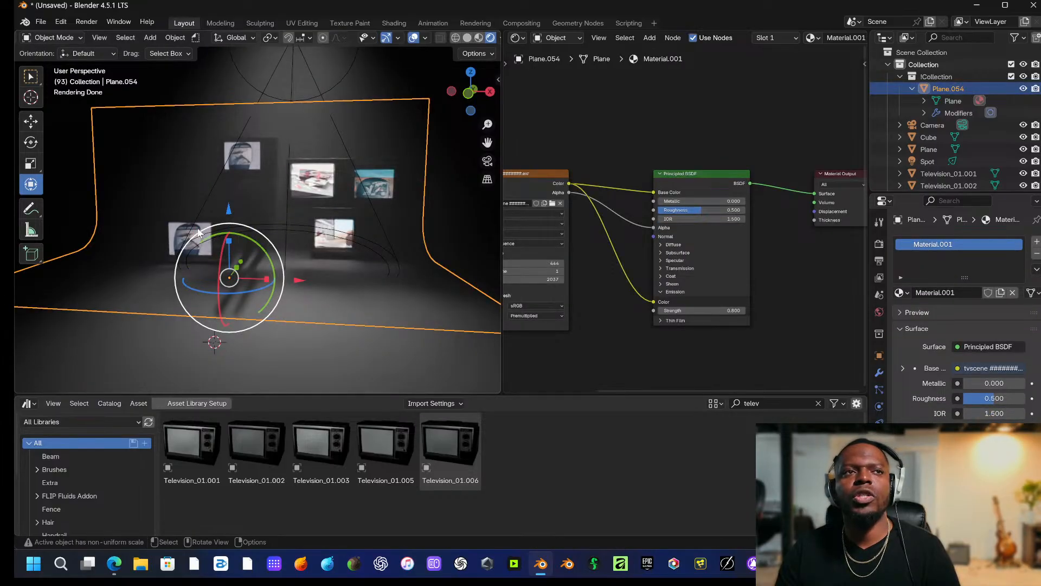
left_click(194, 206)
left_click(187, 242)
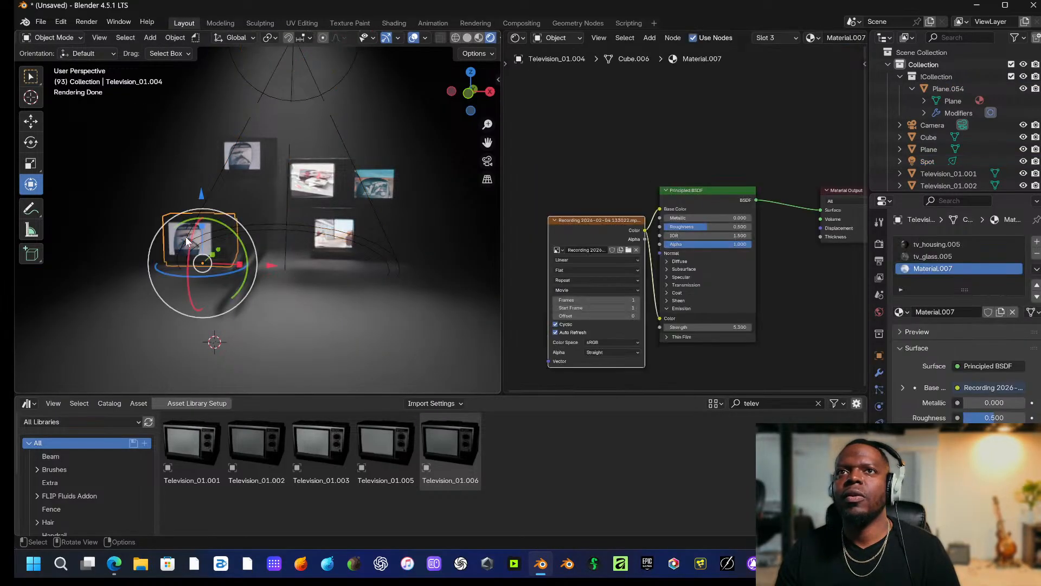
left_click(559, 249)
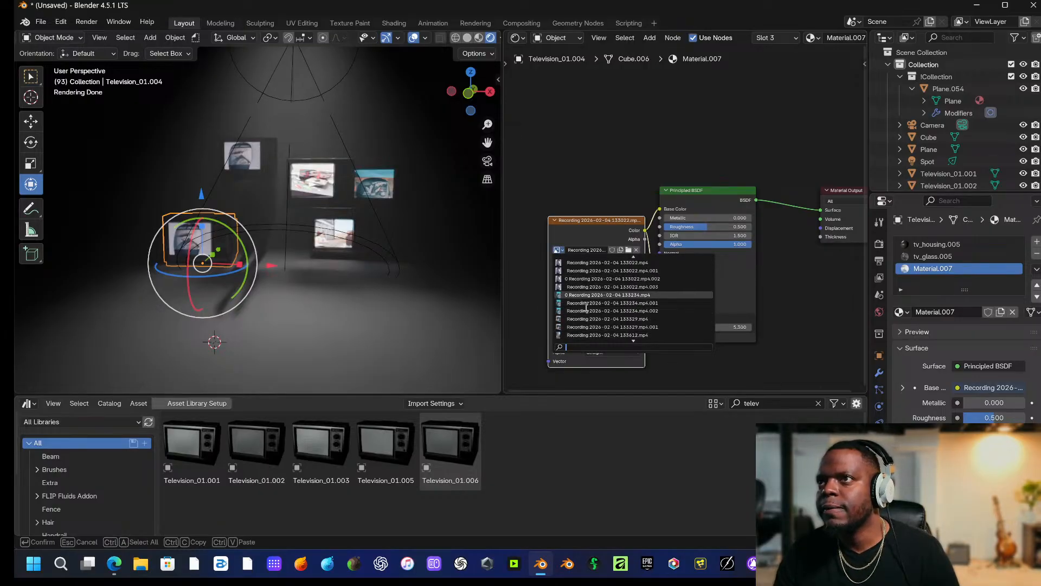
scroll(589, 288, "up", 1)
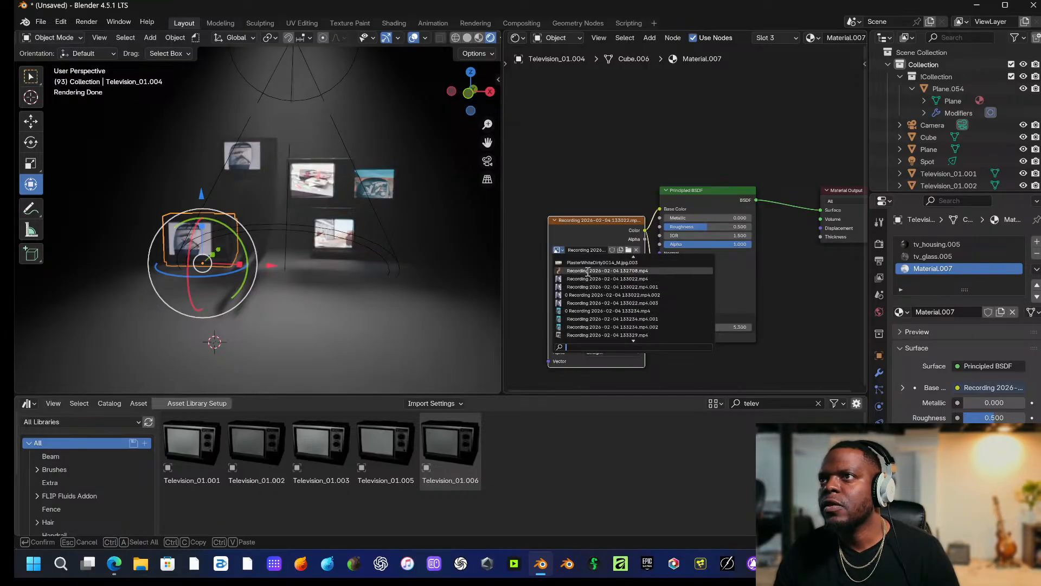
left_click(587, 270)
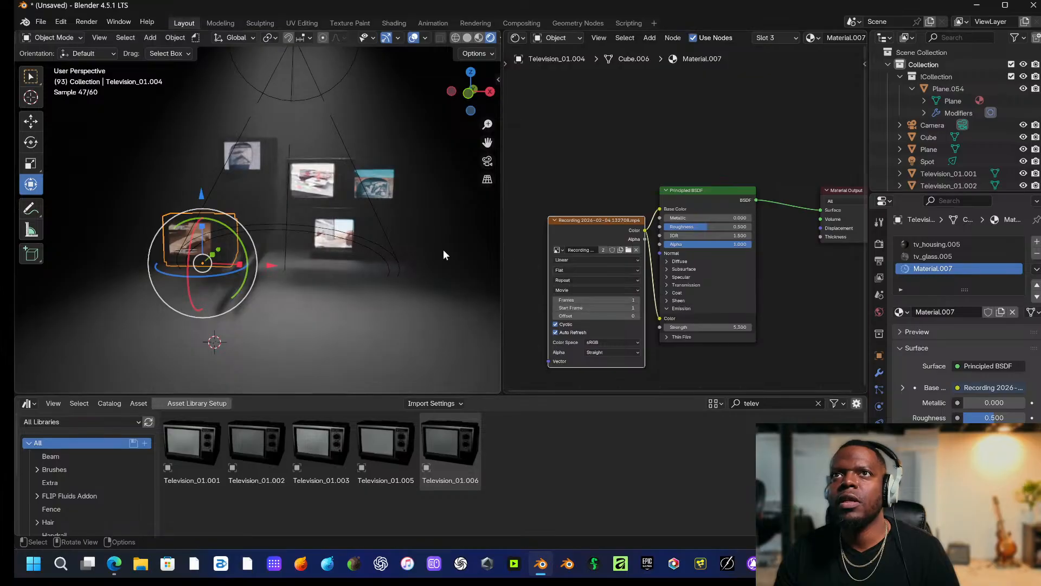
Advance the animation briefly, and set the offset of the tvscene image sequence on Plane.054 to 2006.
left_click(348, 111)
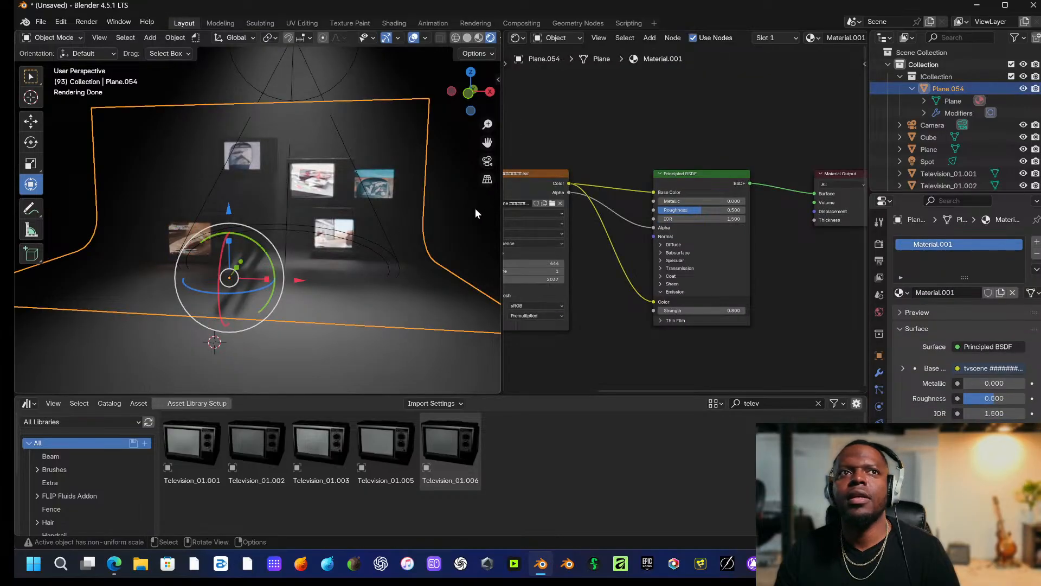
key("space")
key("space")
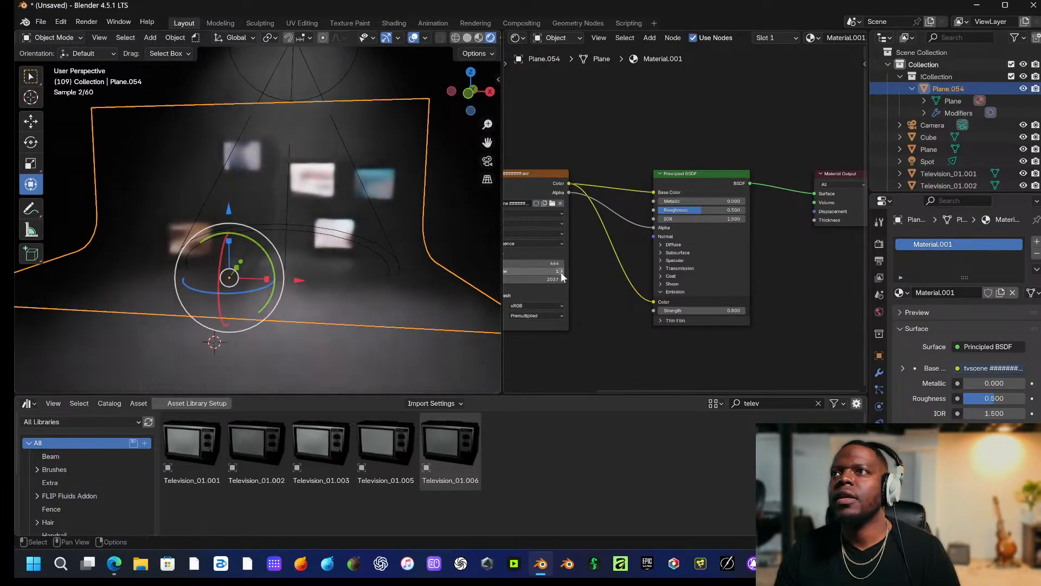
middle_click_drag(564, 272, 645, 280)
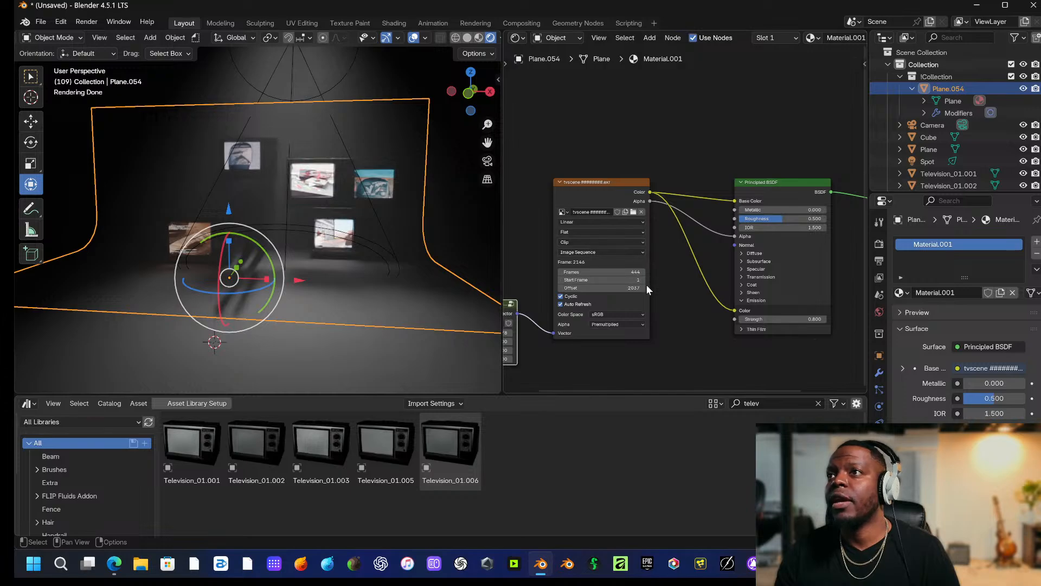
left_click_drag(615, 289, 603, 289)
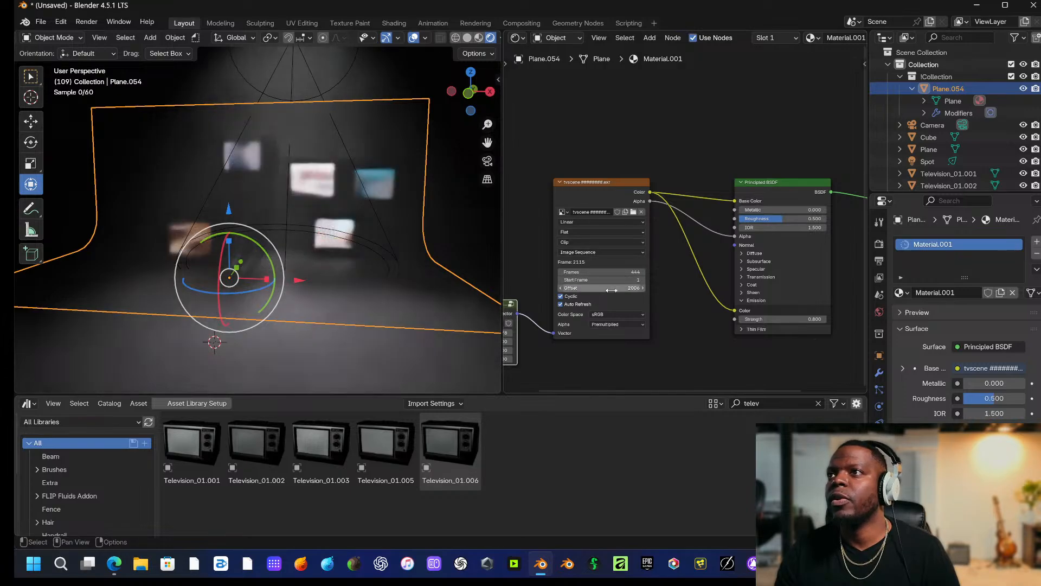
left_click(614, 290)
key("Return")
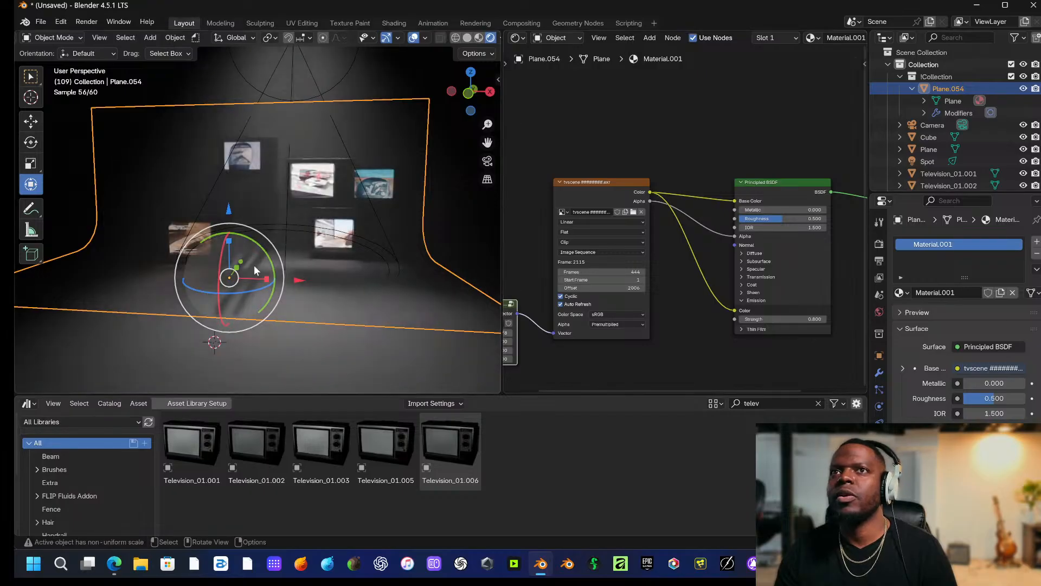
Set the movie texture of Television_01.004 to 672 frames with start frame 41 and Premultiplied alpha.
left_click(195, 242)
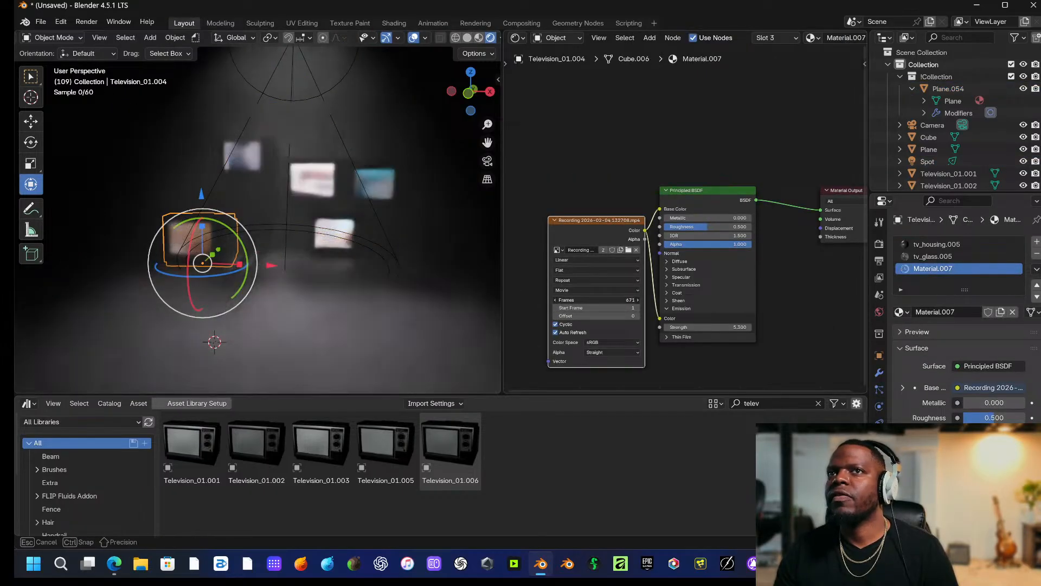
left_click_drag(597, 308, 618, 309)
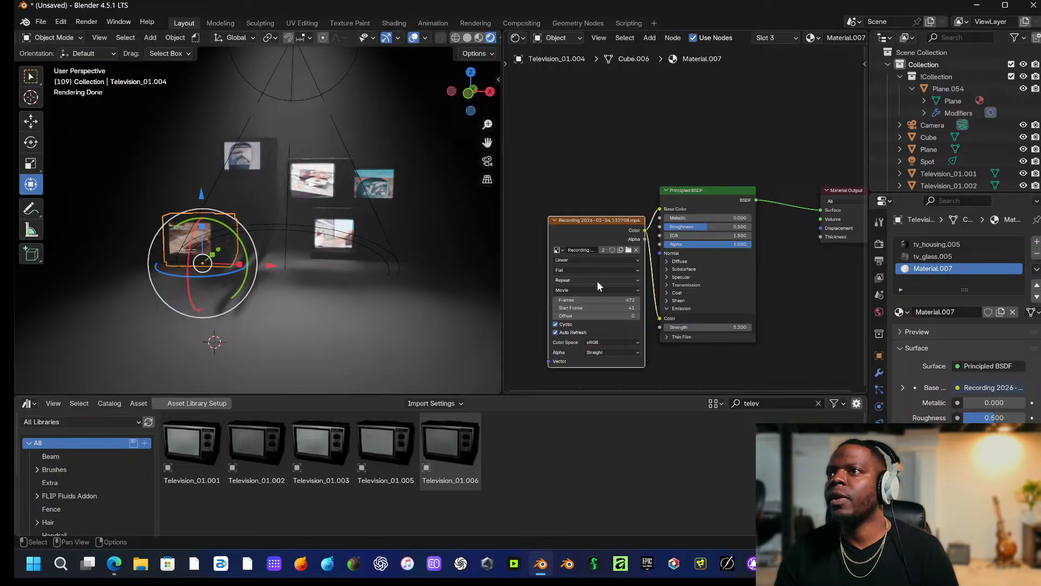
left_click(616, 353)
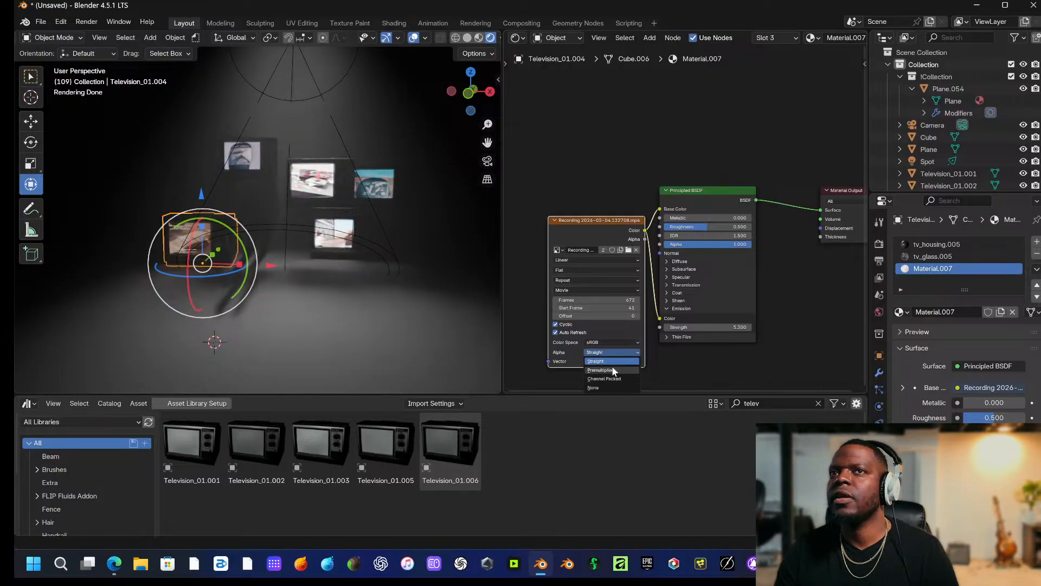
left_click(611, 370)
Play back the animation to check the television screens, compare solid, wireframe and rendered shading, and select the backdrop Plane.054.
key("space")
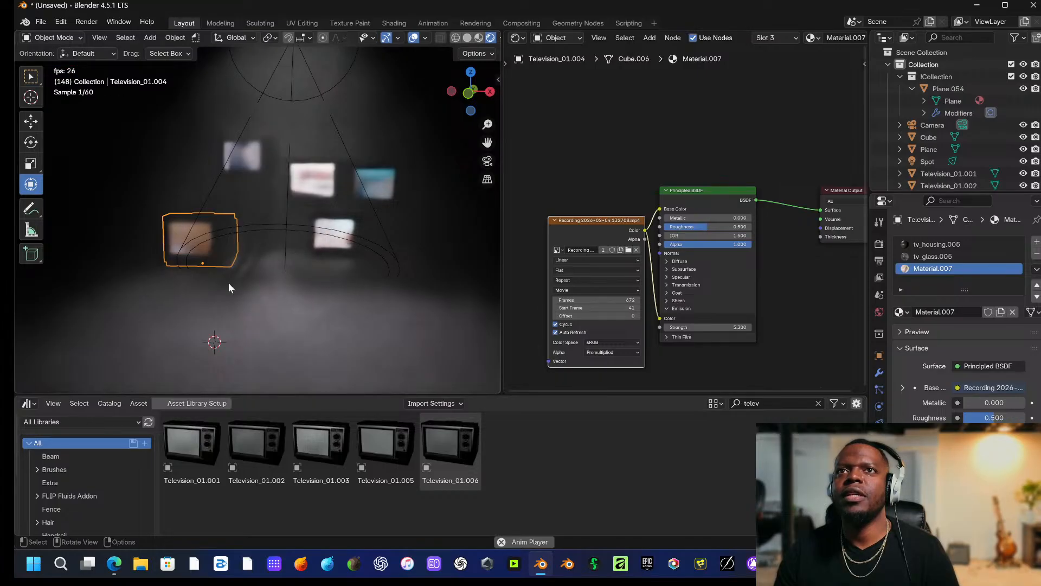
key("space")
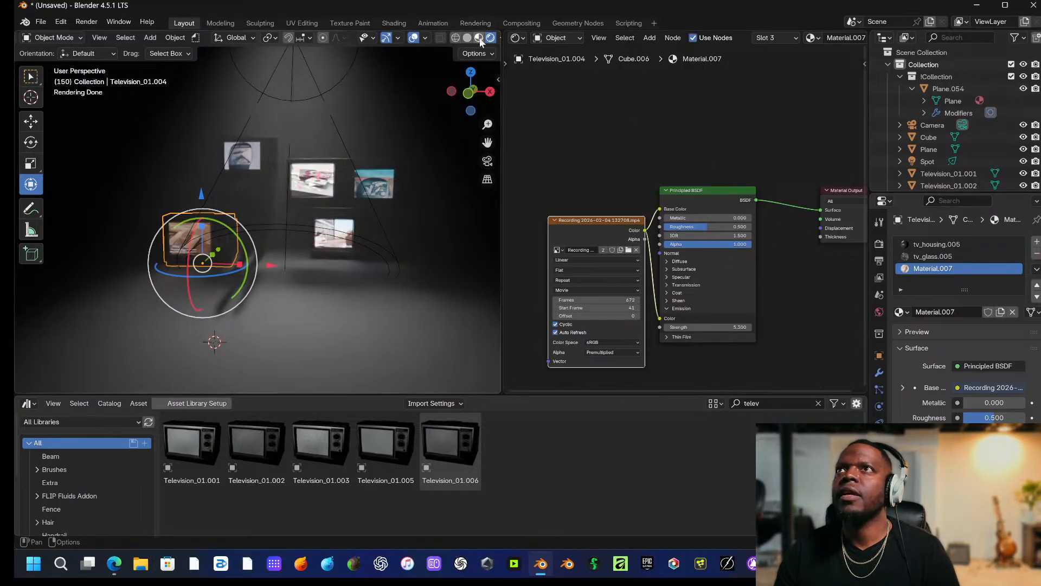
left_click(477, 38)
left_click(466, 37)
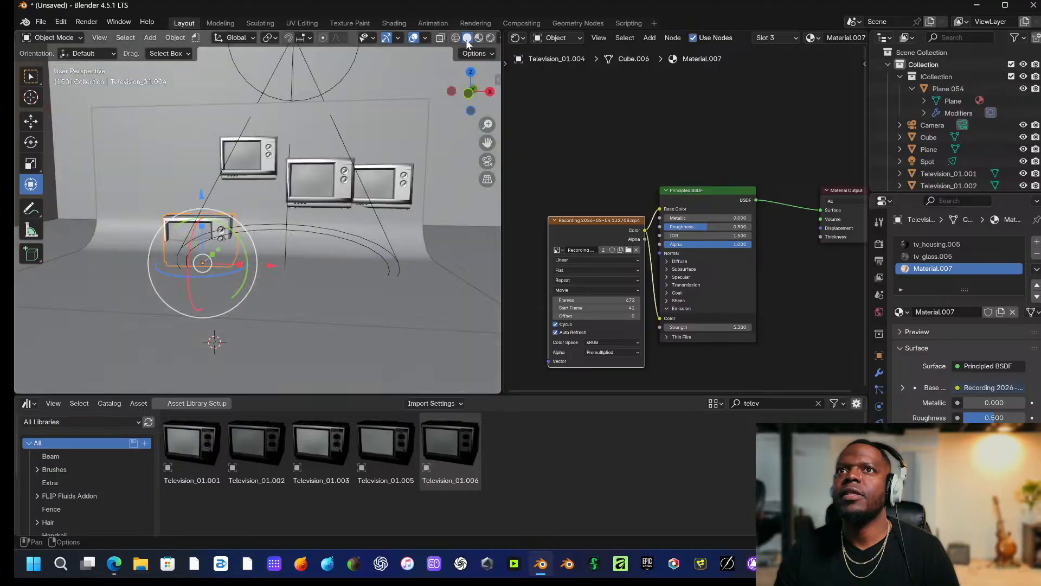
left_click(456, 37)
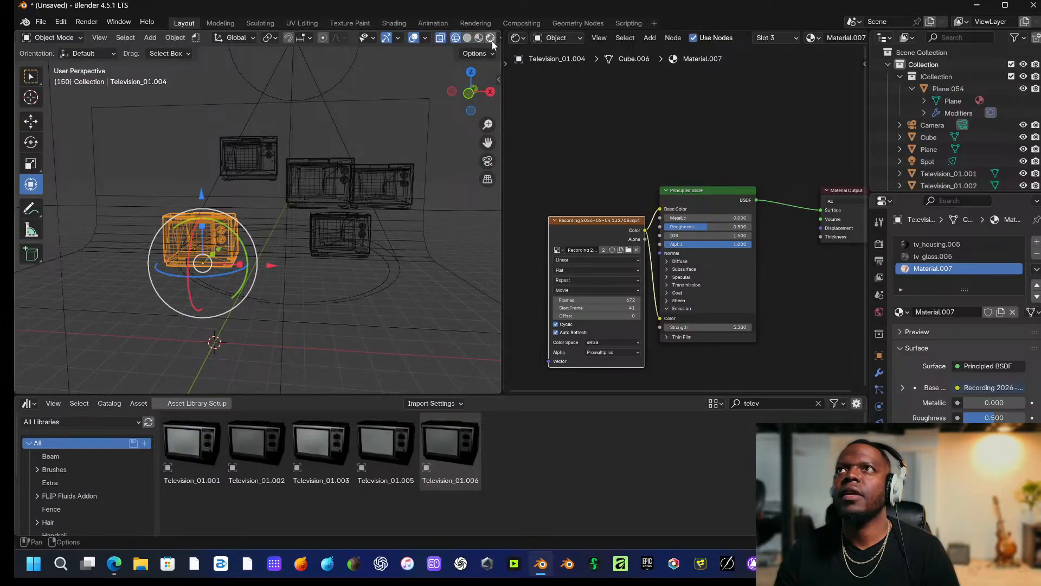
left_click(492, 38)
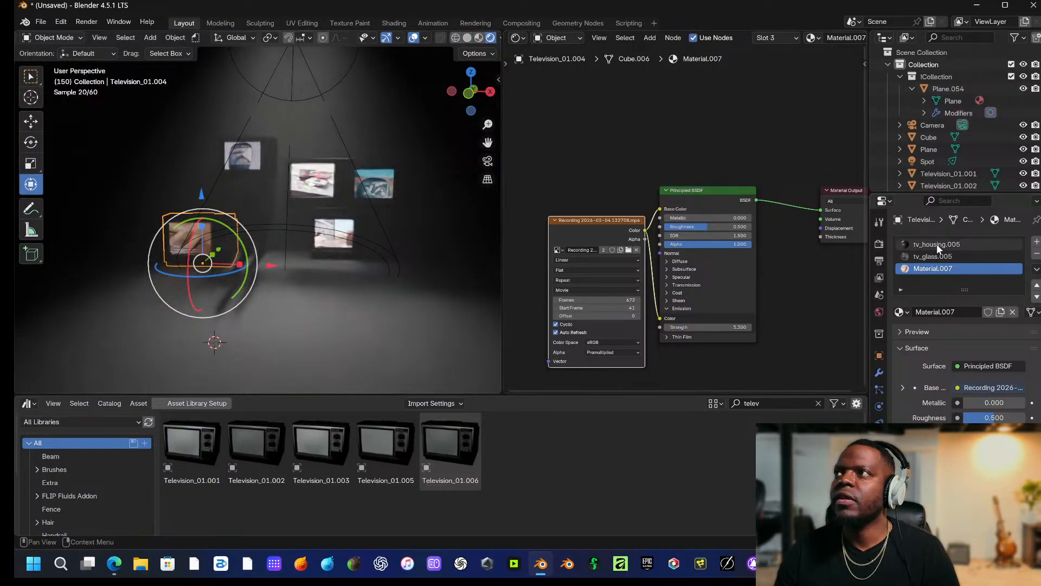
key("space")
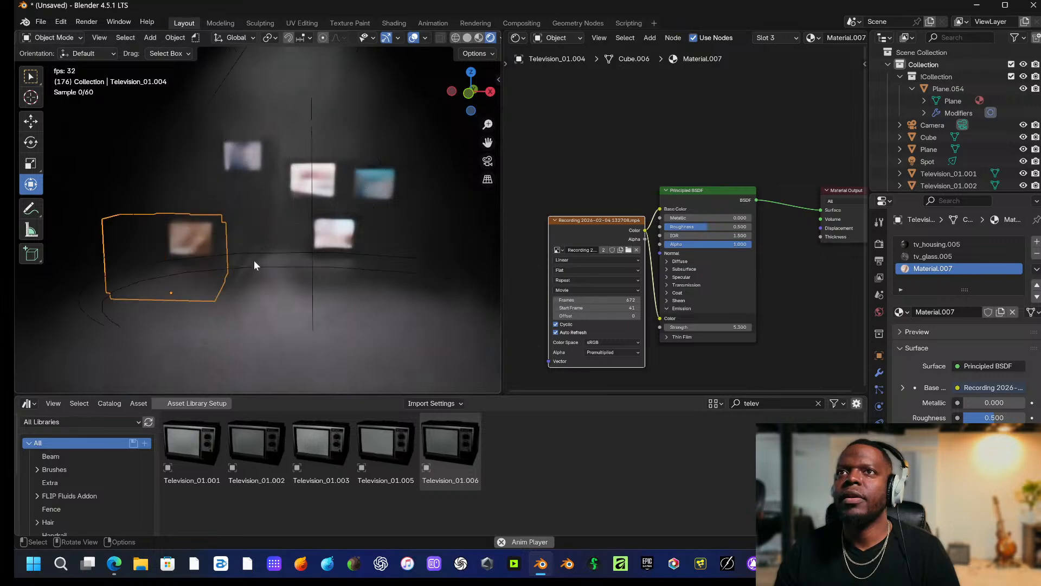
scroll(254, 261, "up", 4)
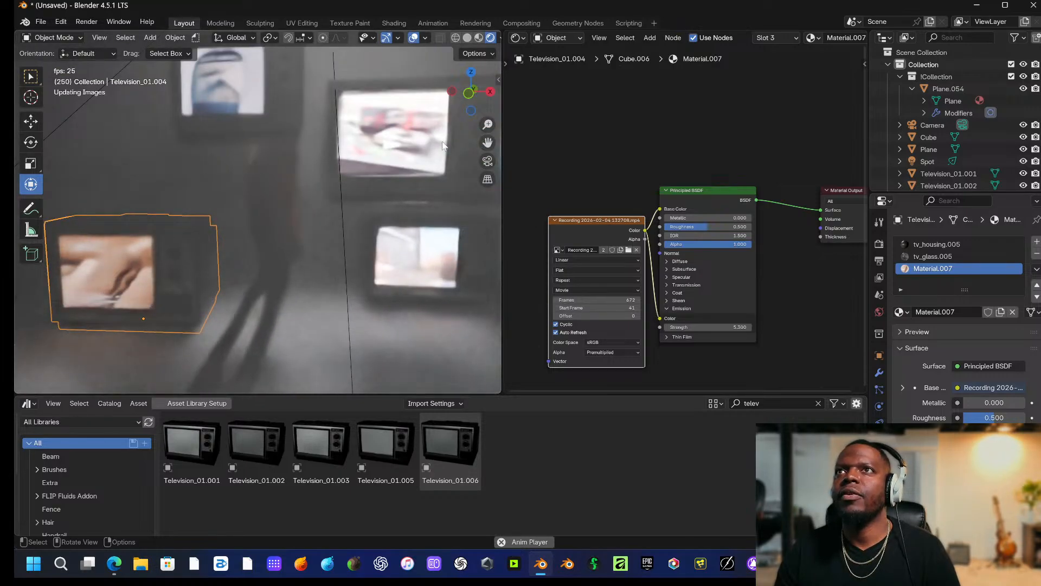
key("space")
scroll(418, 135, "down", 5)
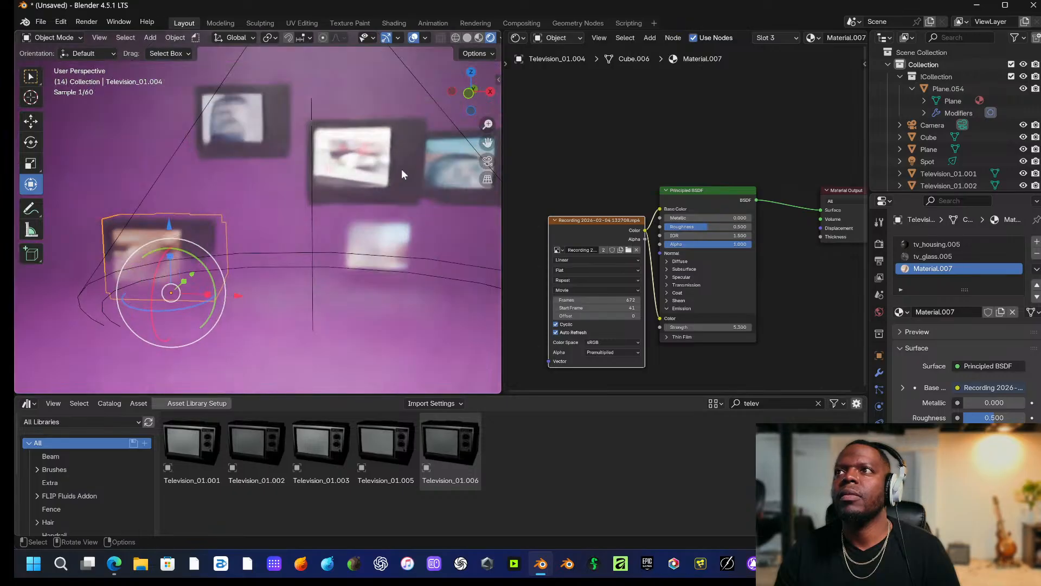
left_click(343, 266)
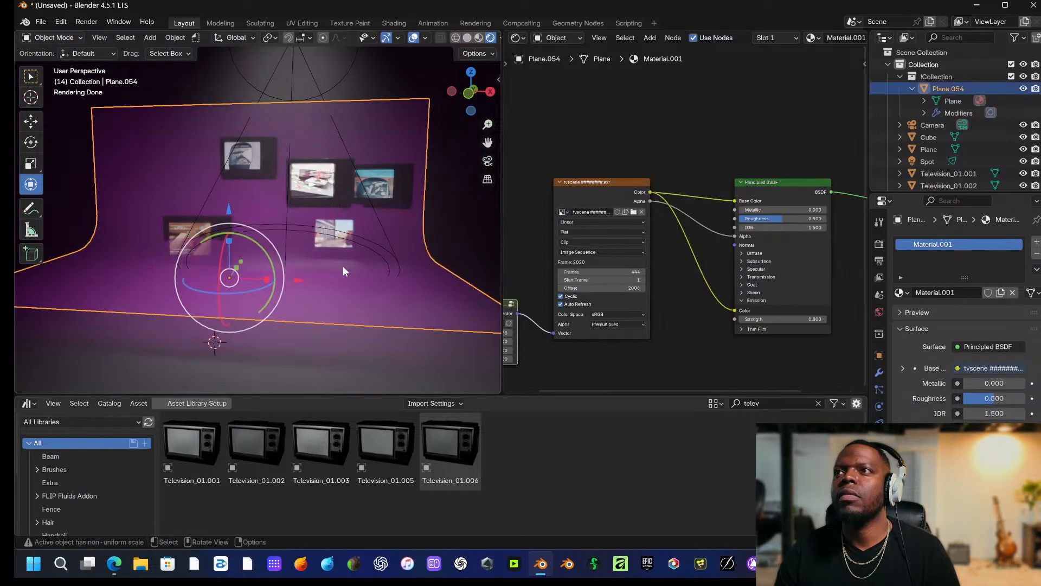
Undo the backdrop selection and the last start frame and alpha changes on Television_01.004's movie texture, and play back the animation.
key("ctrl+z")
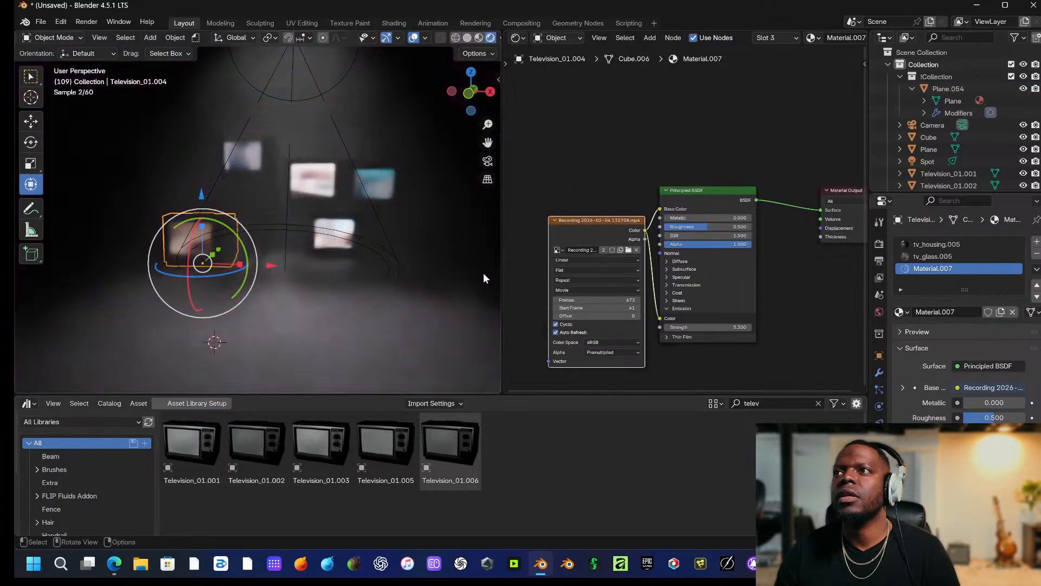
left_click(398, 301)
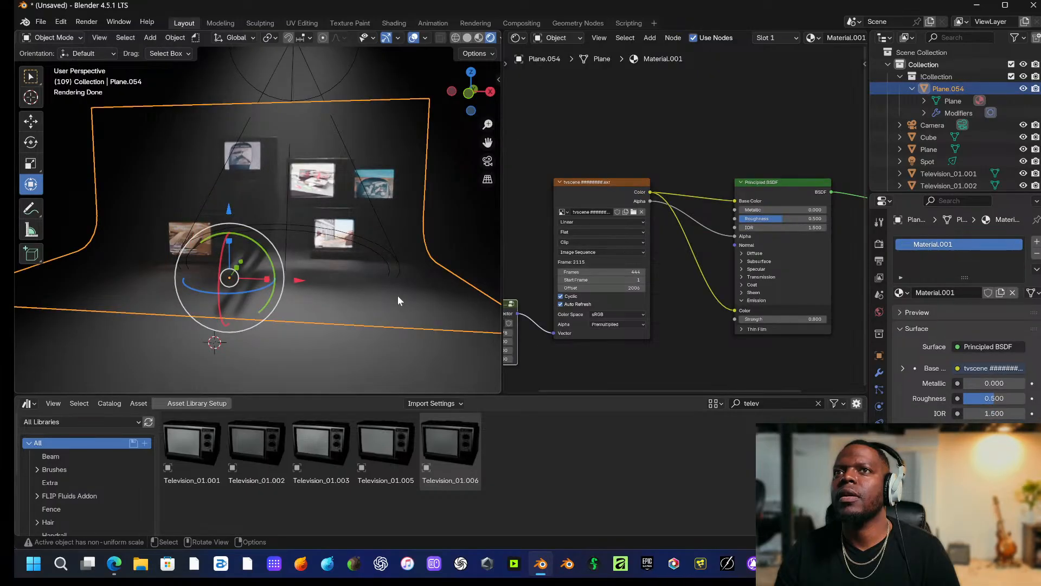
key("ctrl+z")
key("space")
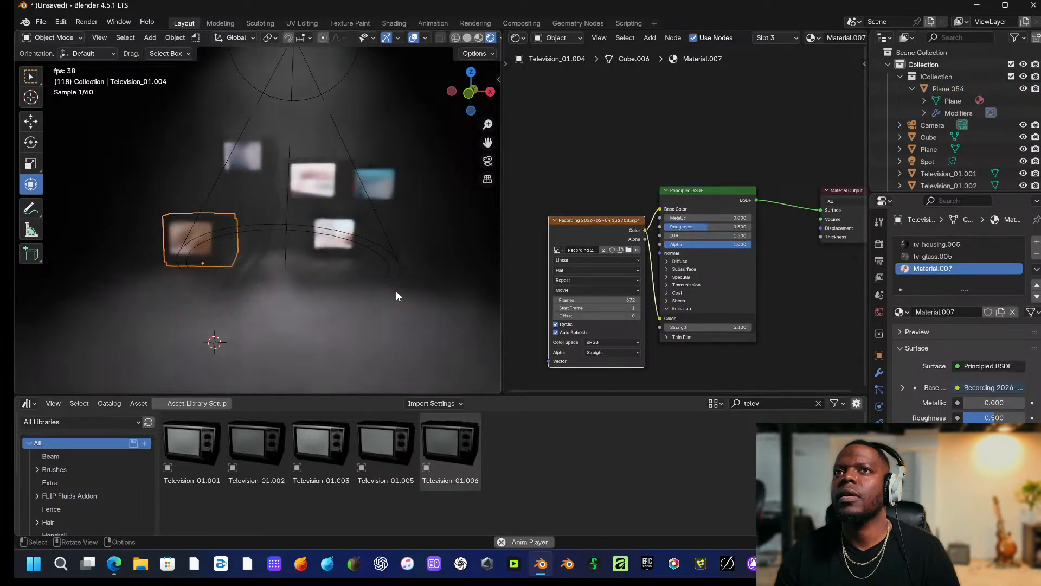
scroll(391, 294, "up", 2)
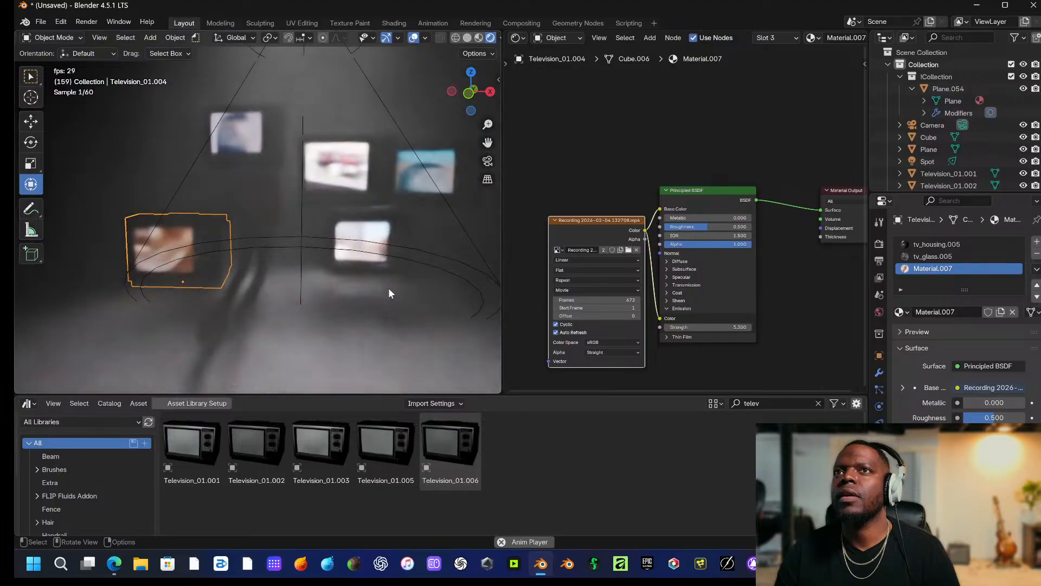
key("space")
Replace the asset browser with the timeline, set the scene's end frame to 690, and play the animation to check the screens.
left_click(28, 404)
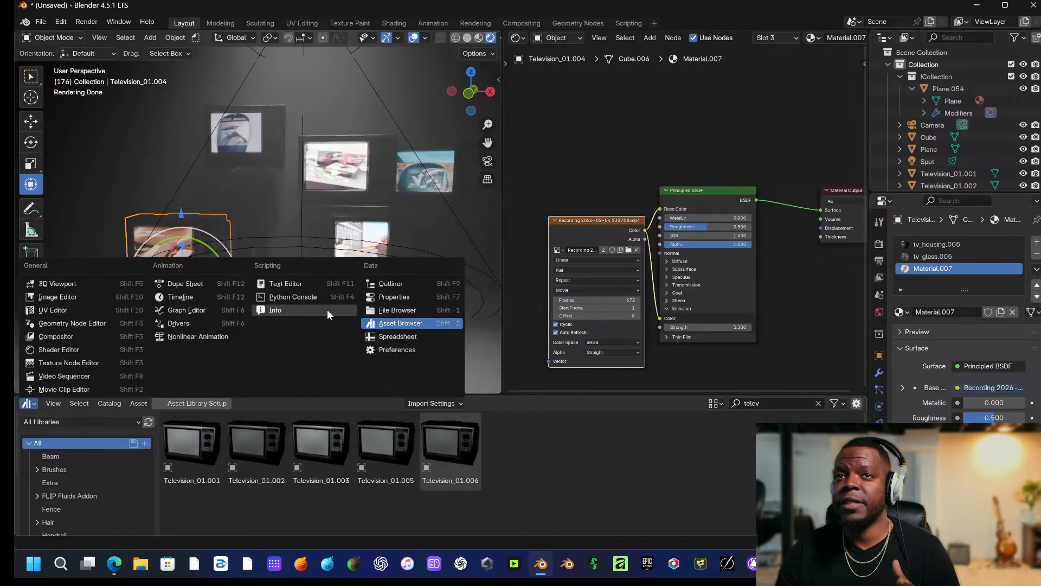
left_click(163, 297)
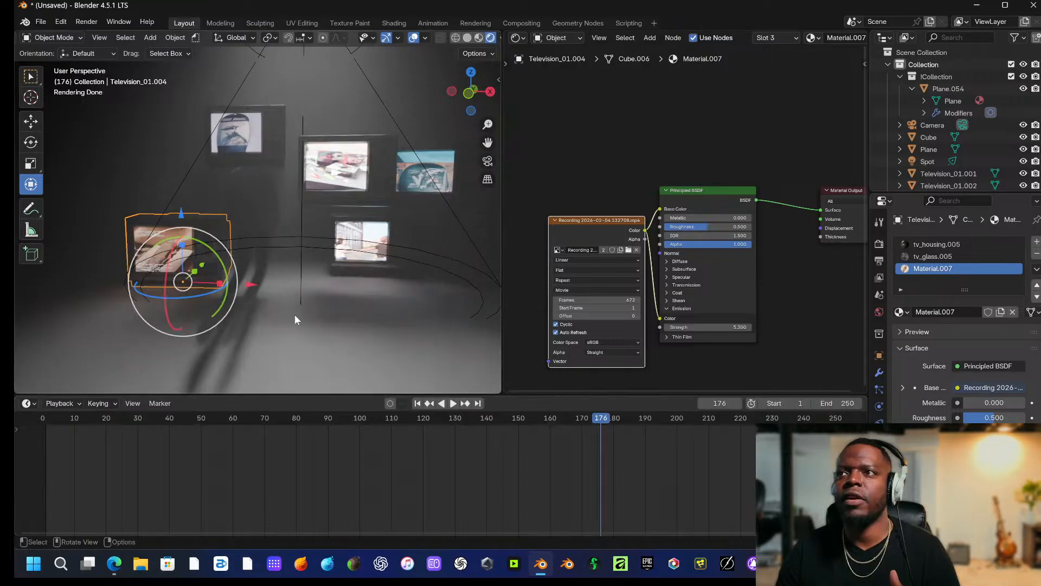
left_click(847, 403)
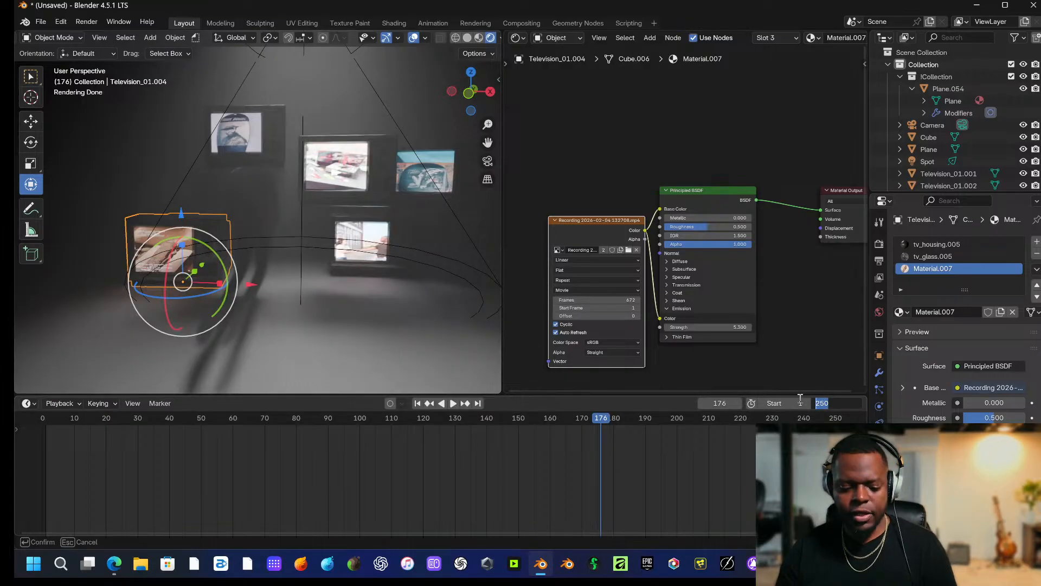
key("Return")
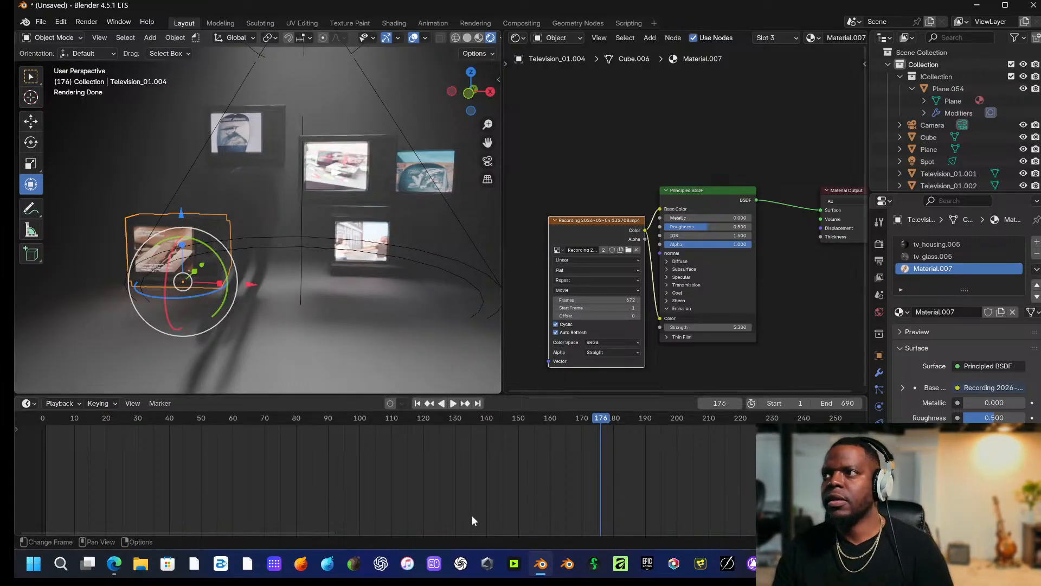
key("space")
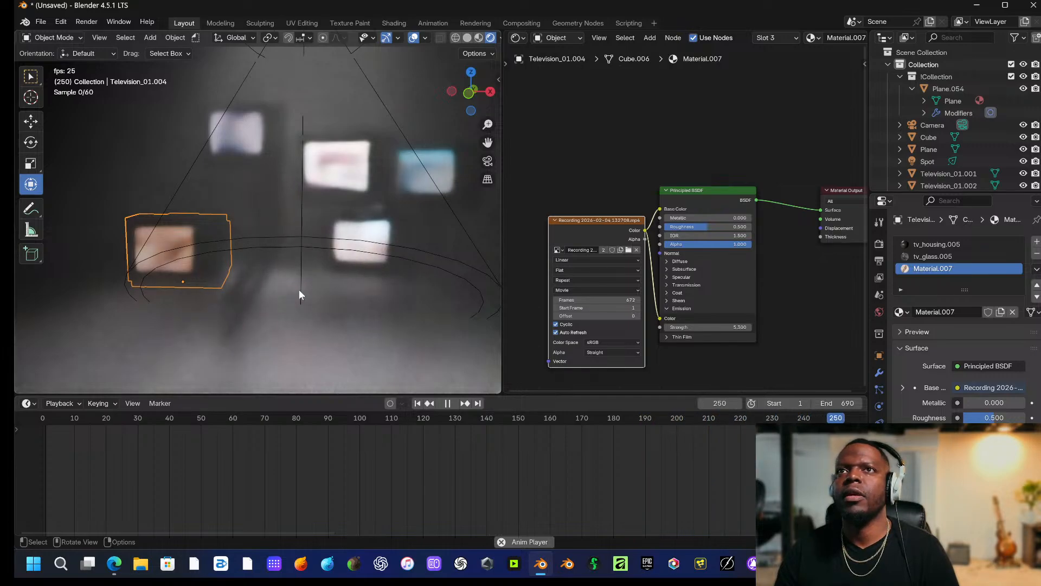
key("space")
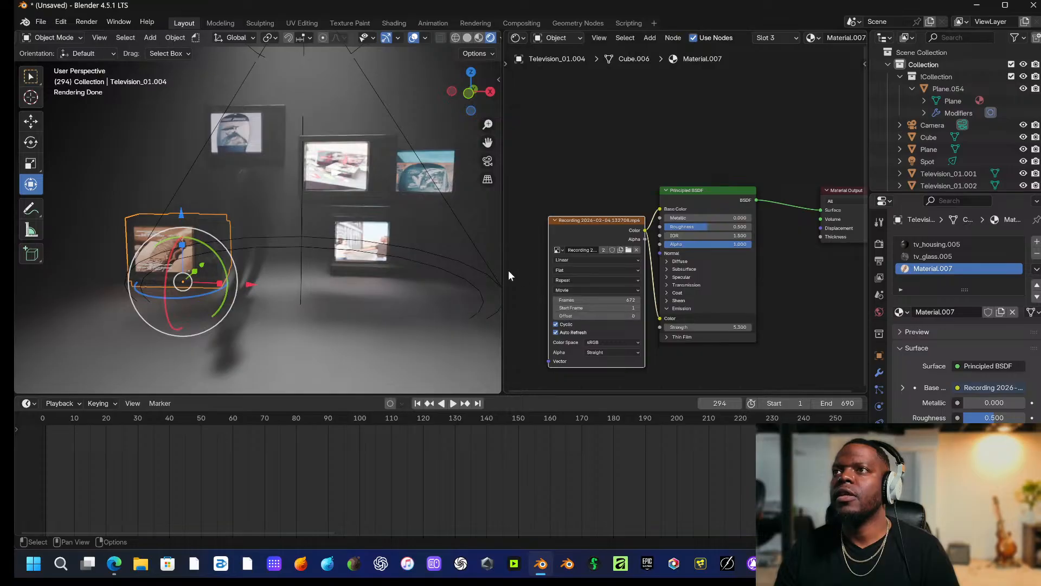
Adjust the movie texture offset on the screen of Television_01.006, and edit the offset on Television_01.003.
left_click(383, 242)
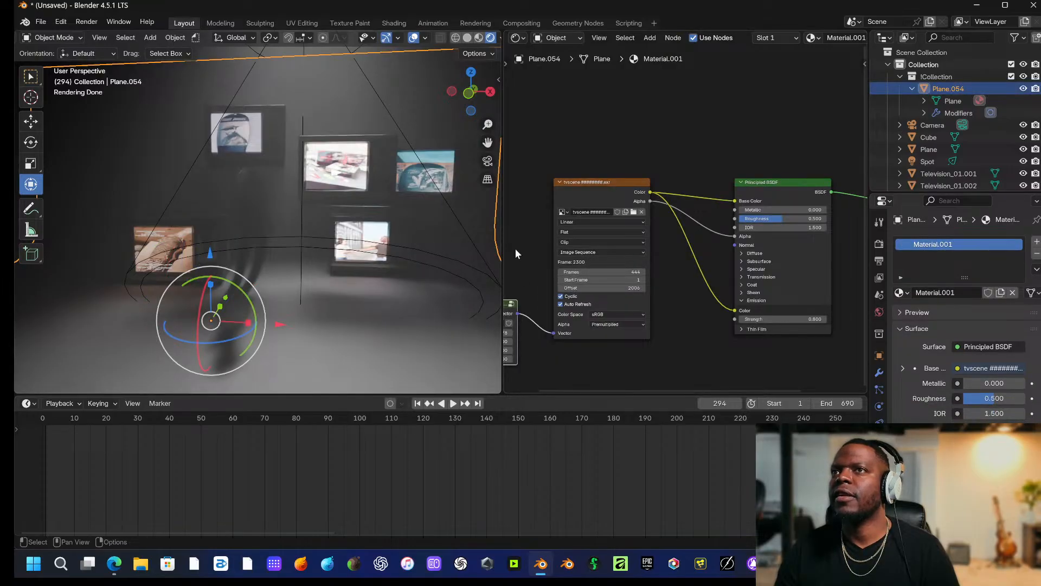
left_click(378, 241)
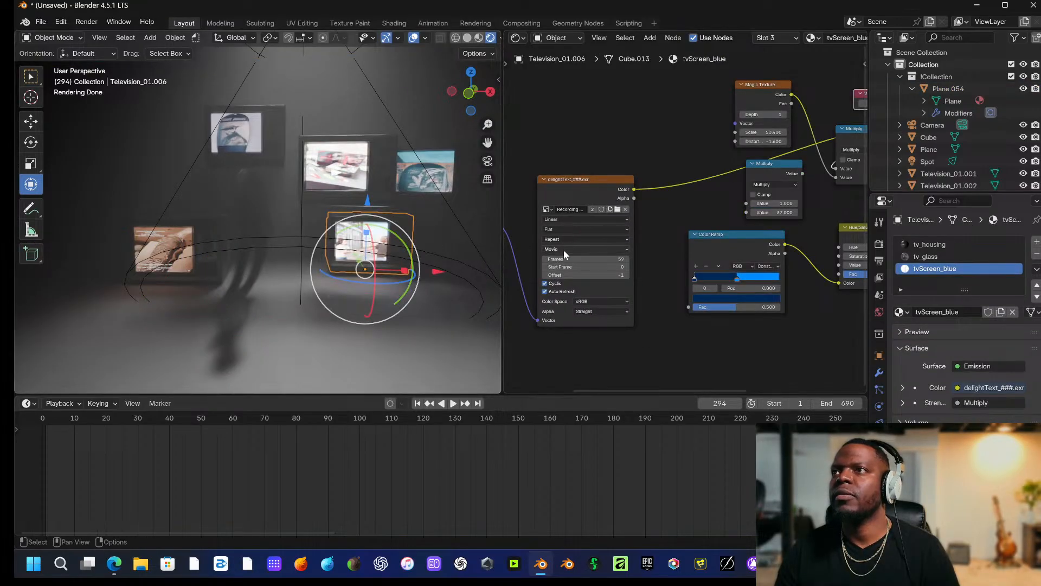
left_click(627, 275)
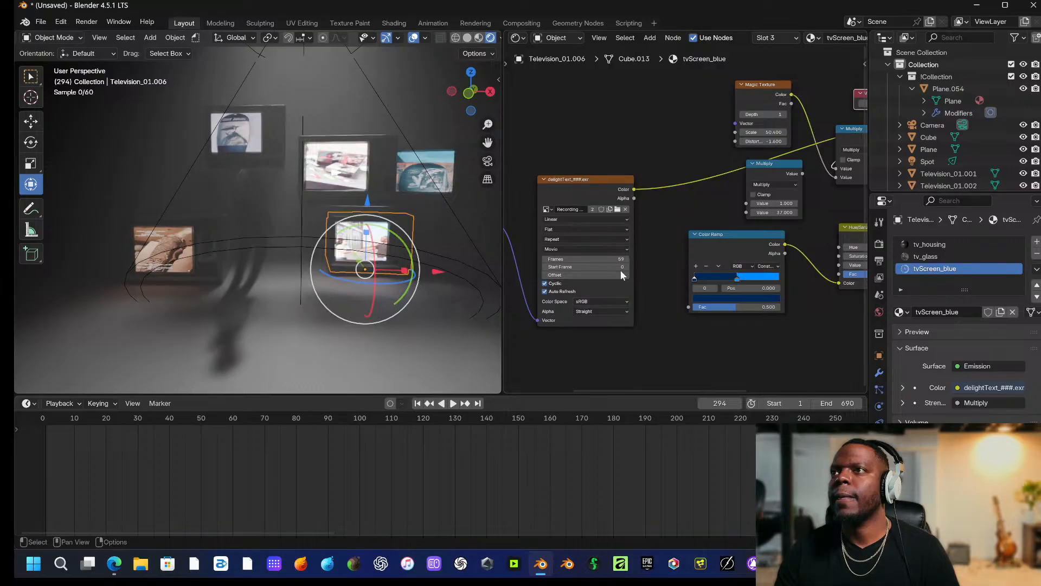
left_click_drag(573, 256, 592, 275)
left_click(336, 165)
left_click(579, 275)
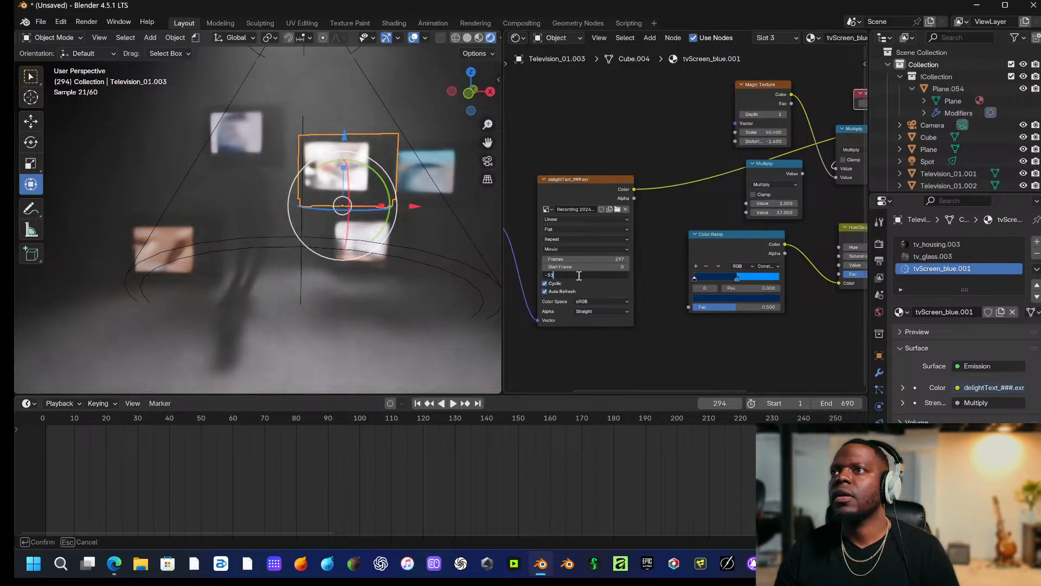
key("Return")
Enable Cyclic and Auto Refresh with 461 frames on Television_01.002's movie texture, and play back the animation.
left_click(439, 171)
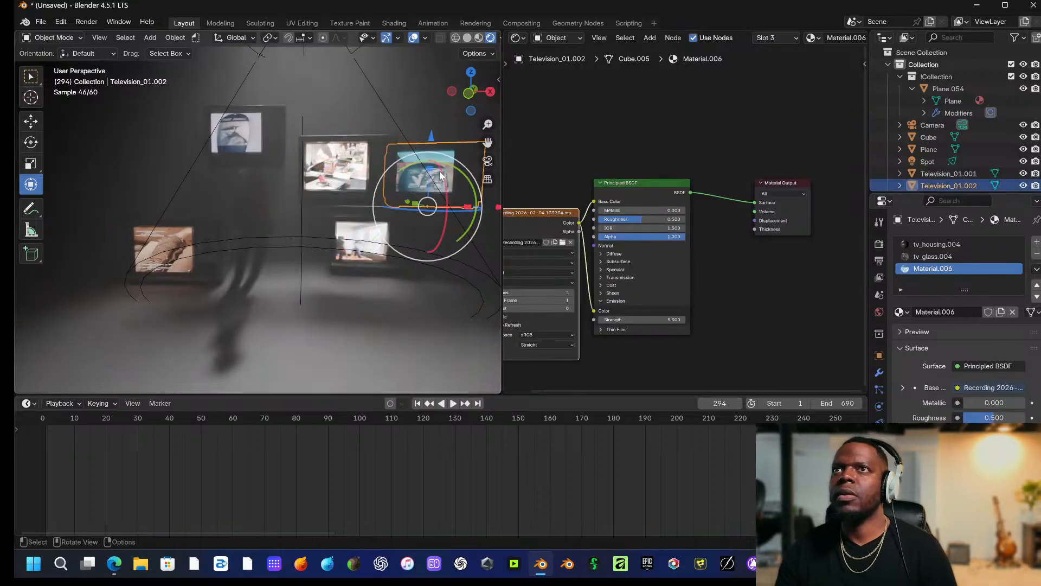
middle_click_drag(569, 268, 614, 270)
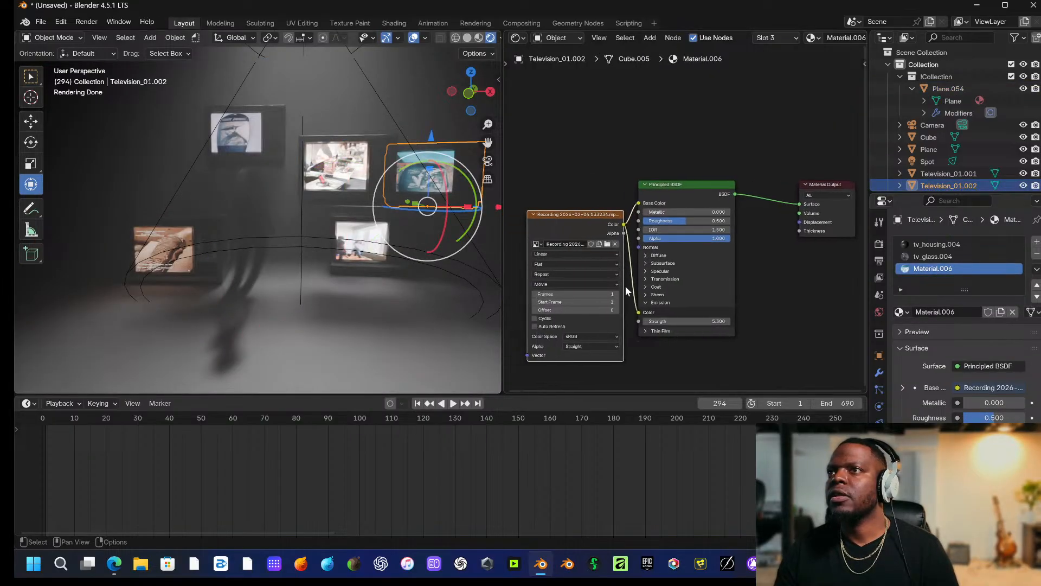
left_click(534, 319)
left_click(534, 325)
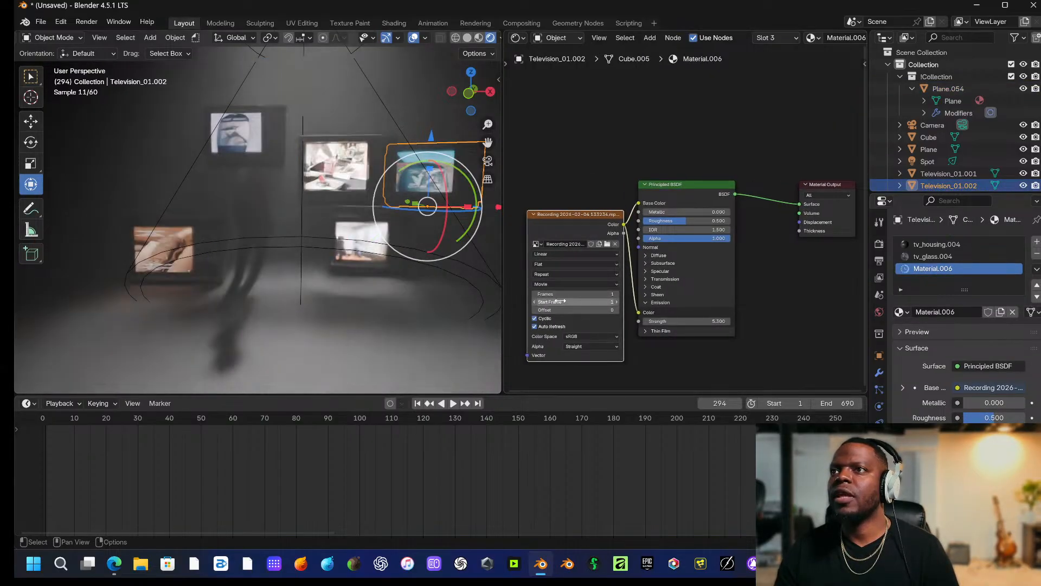
left_click_drag(576, 294, 781, 294)
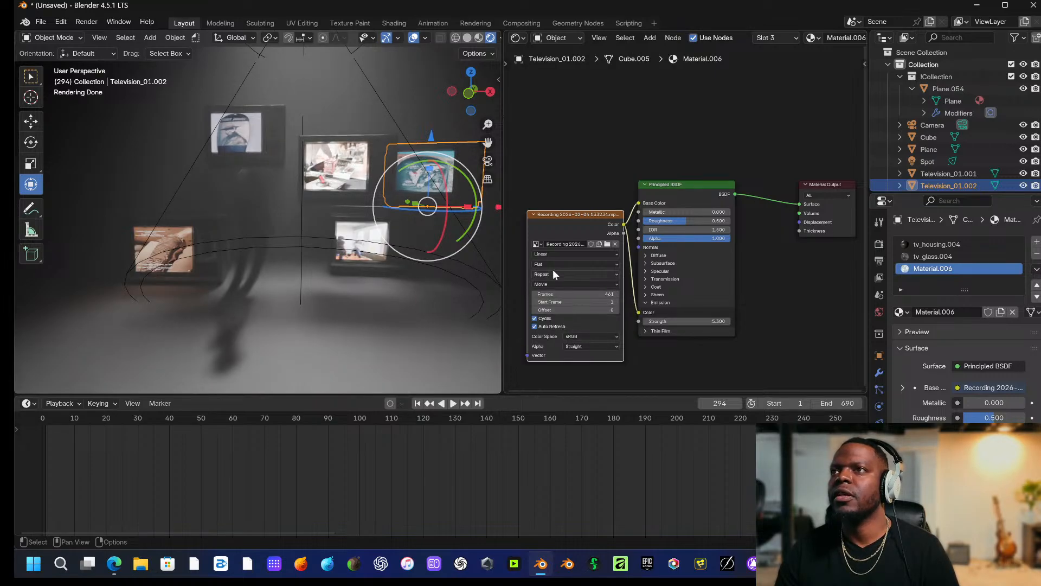
key("space")
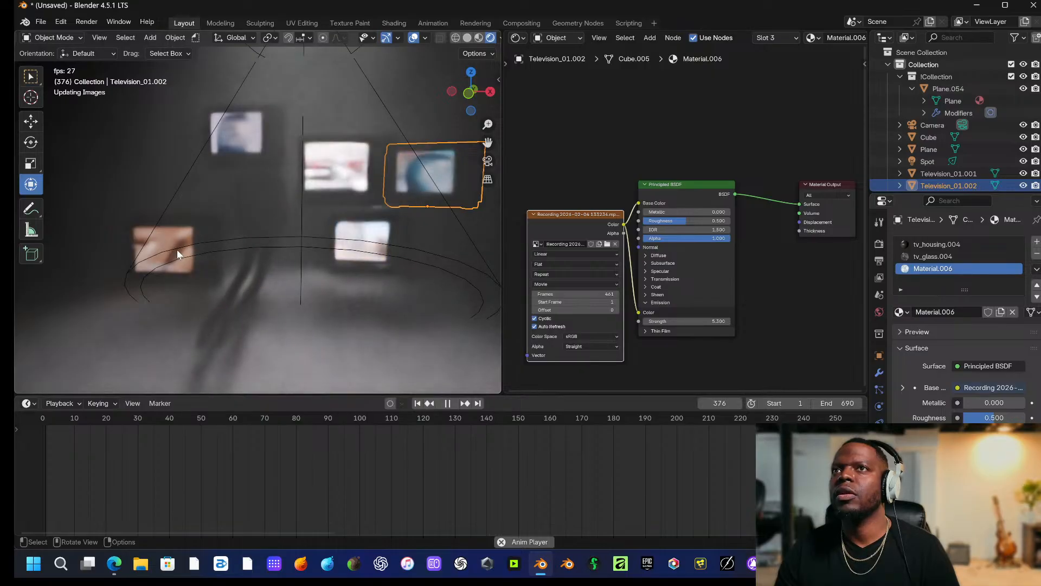
key("space")
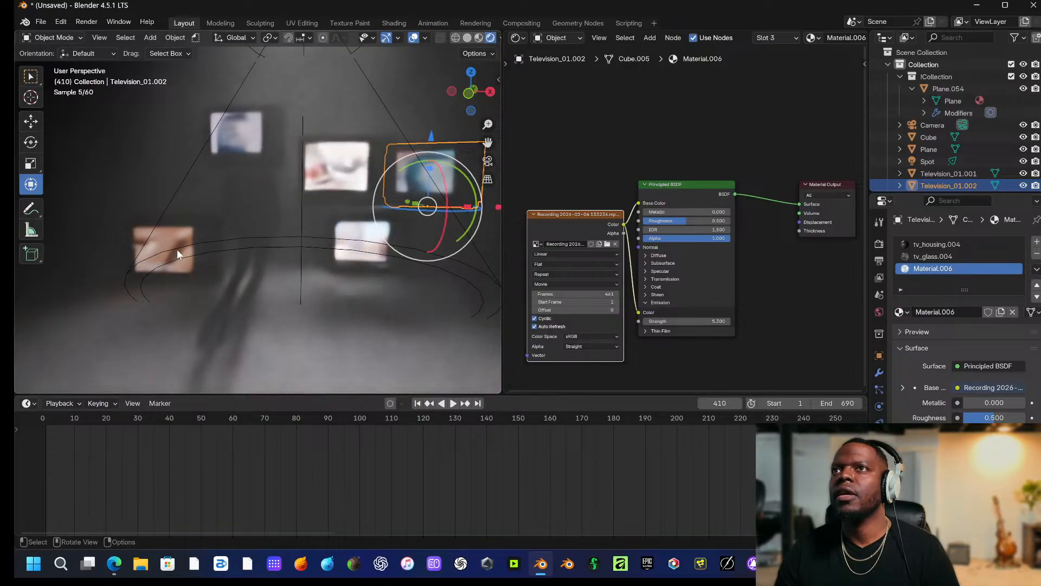
Set the movie texture of Television_01.004 to 712 frames and play back the animation.
left_click(172, 249)
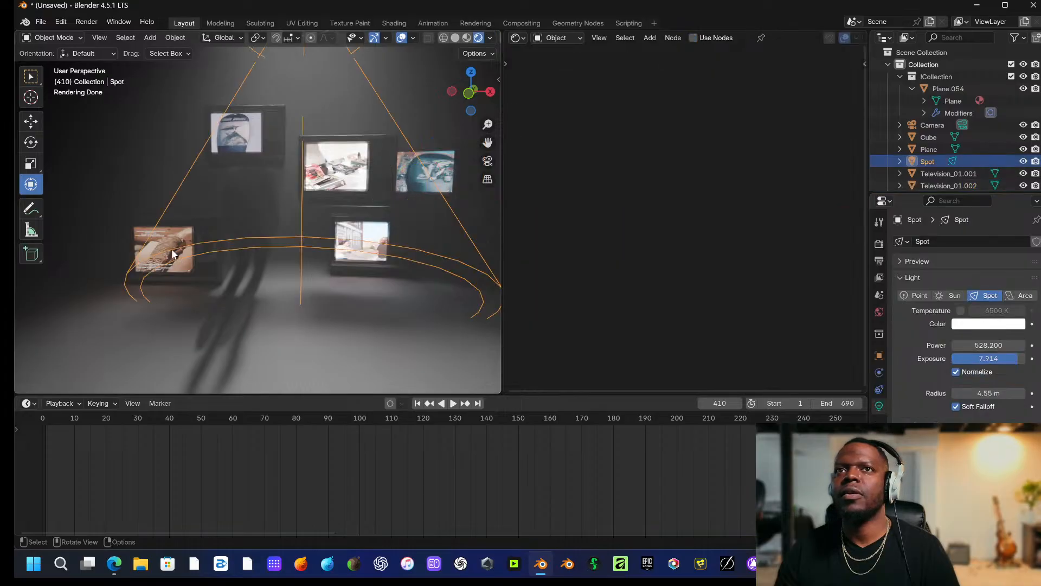
left_click(171, 248)
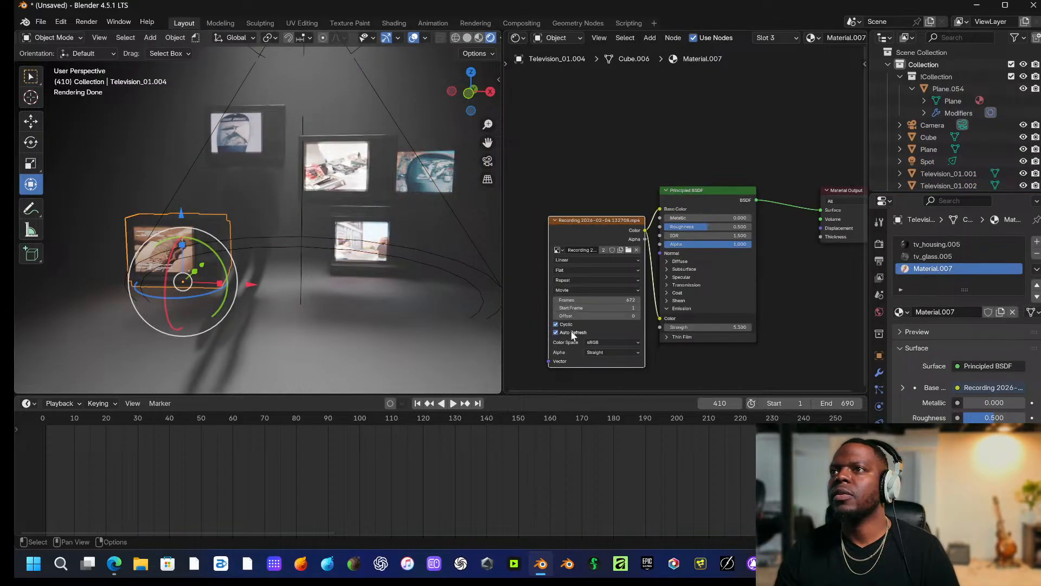
left_click_drag(597, 300, 623, 300)
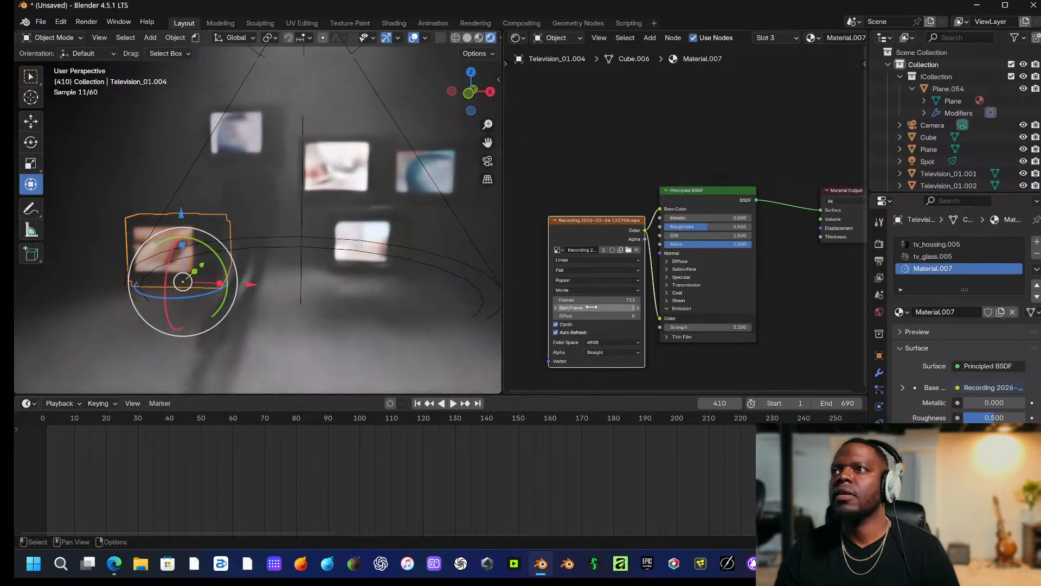
key("space")
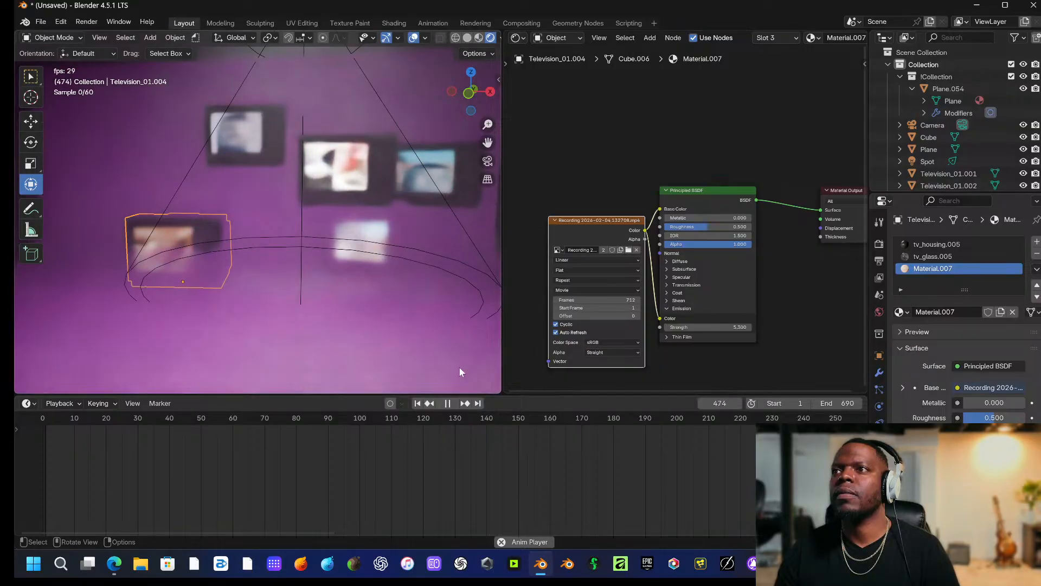
key("space")
scroll(408, 318, "down", 3)
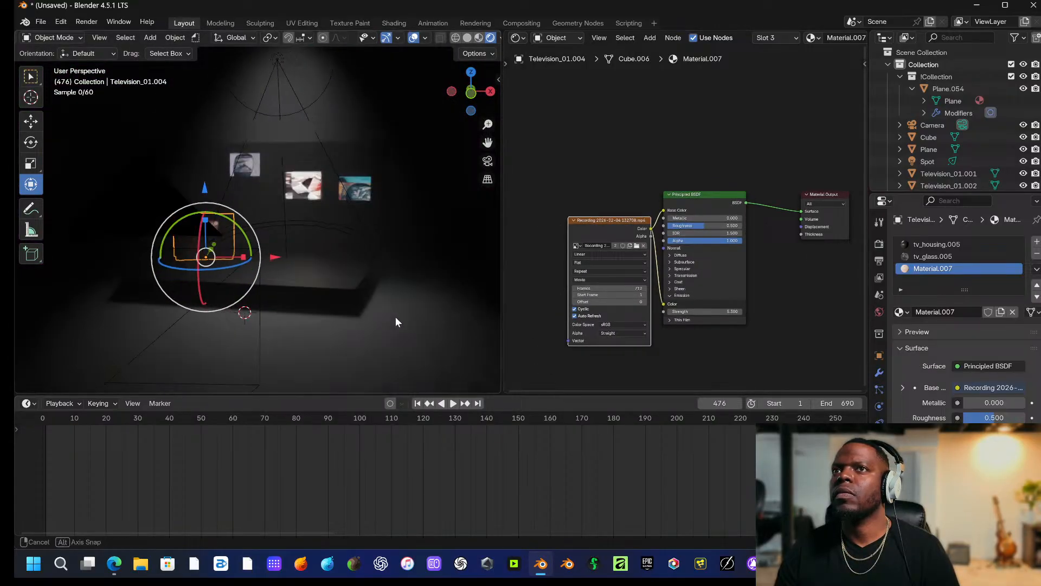
Select the backdrop Plane.054, try and undo an emission strength change, and pick tvscene ########.exr again for its image sequence.
left_click(327, 278)
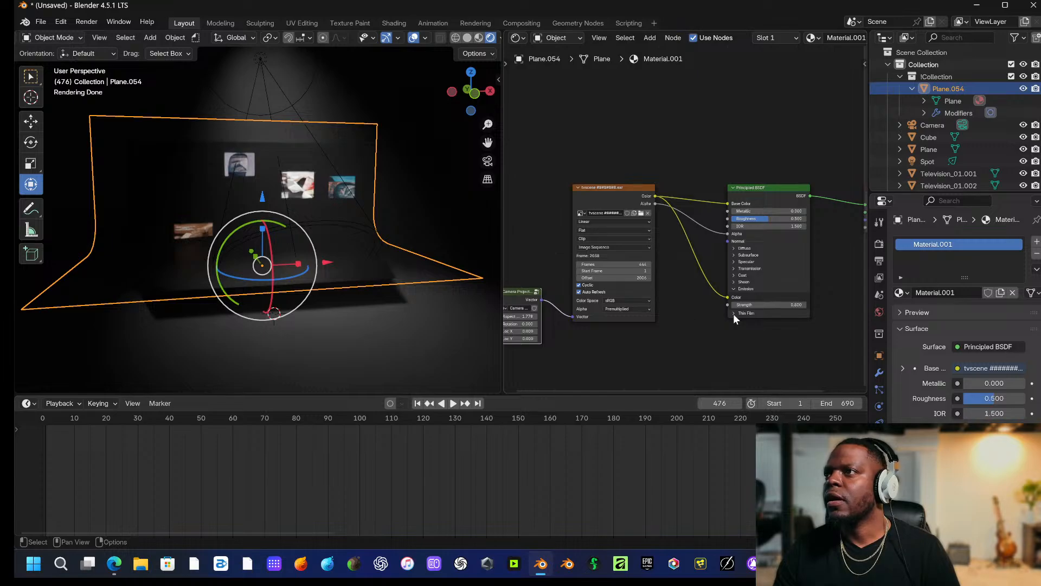
mouse_move(768, 304)
left_mouse_down()
mouse_move(800, 304)
mouse_move(777, 305)
left_mouse_up()
key("ctrl+z")
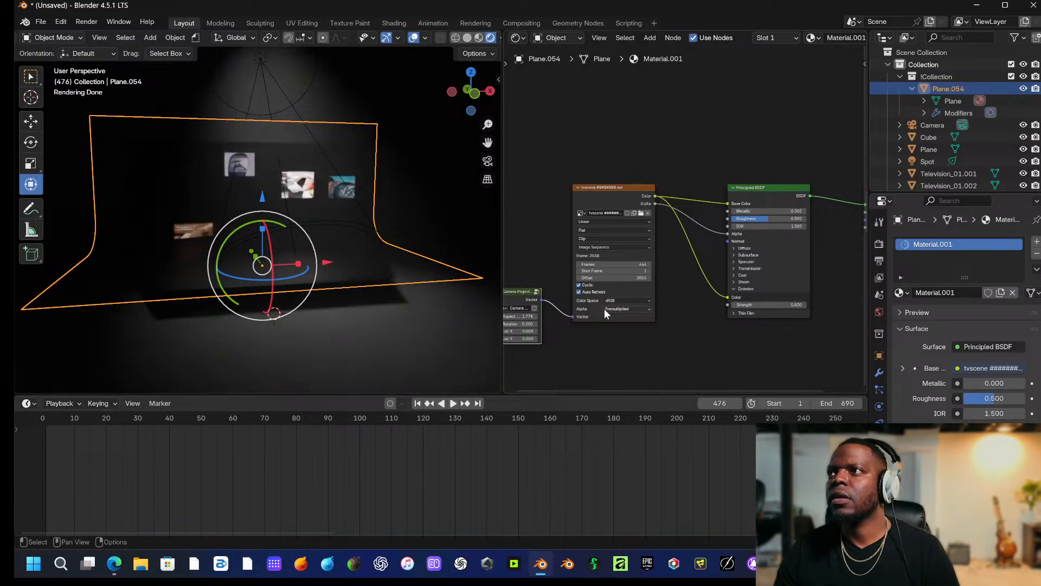
left_click(618, 265)
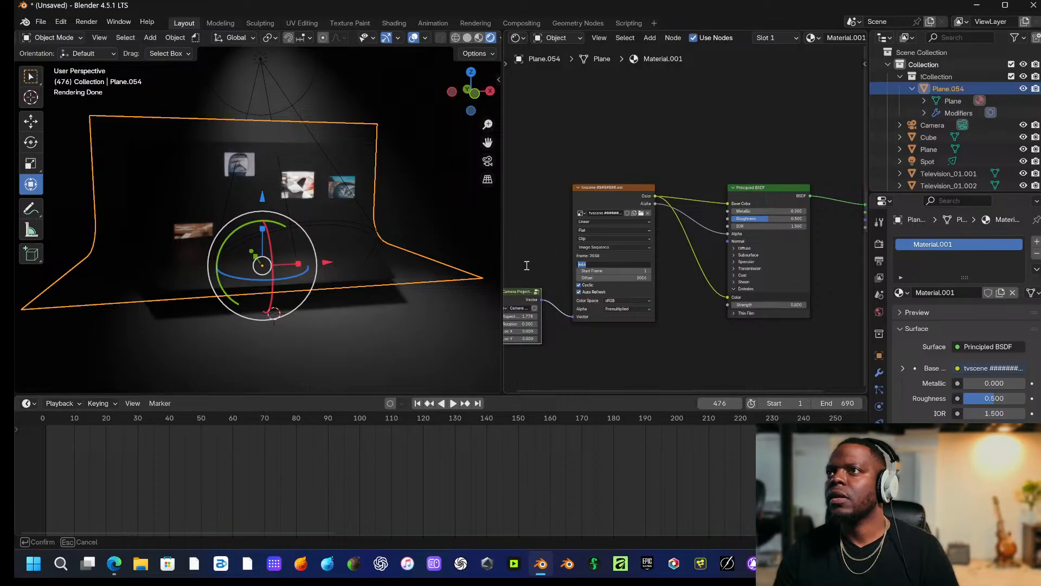
key("Return")
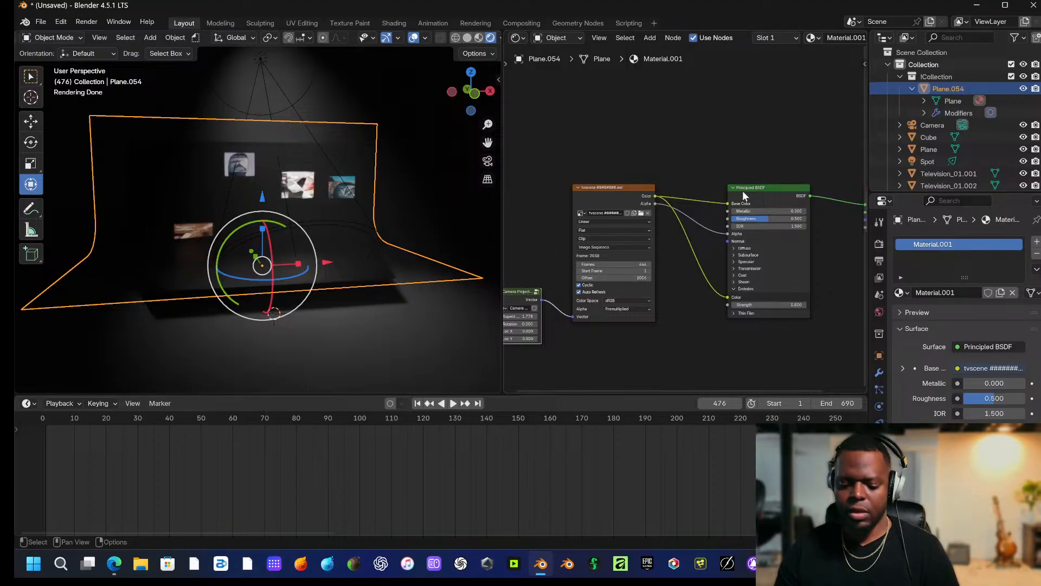
key("n")
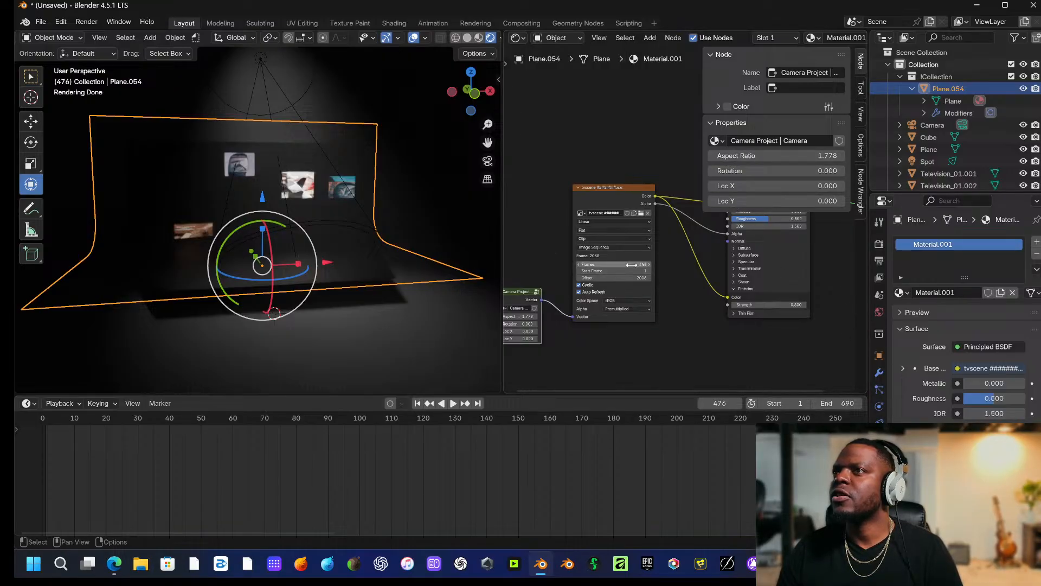
left_click(581, 213)
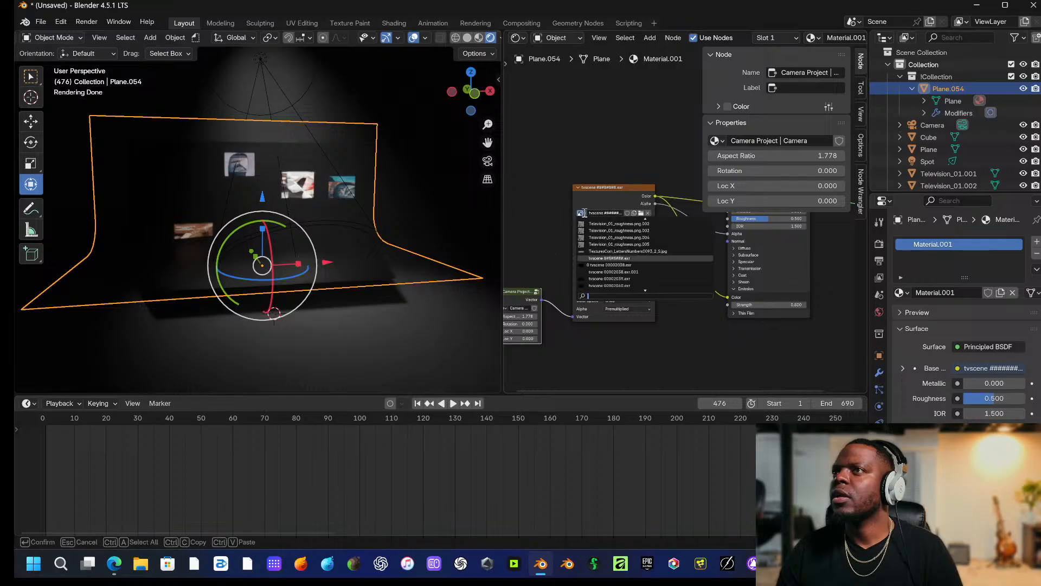
left_click(622, 258)
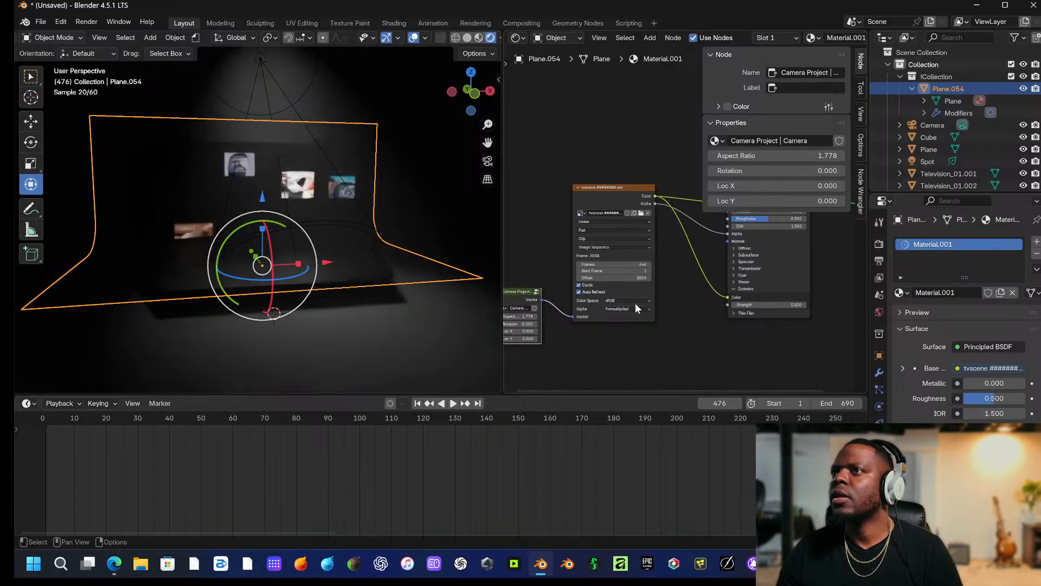
Look through the scene camera and play back the animation to check the backdrop and television screens.
key("KP_0")
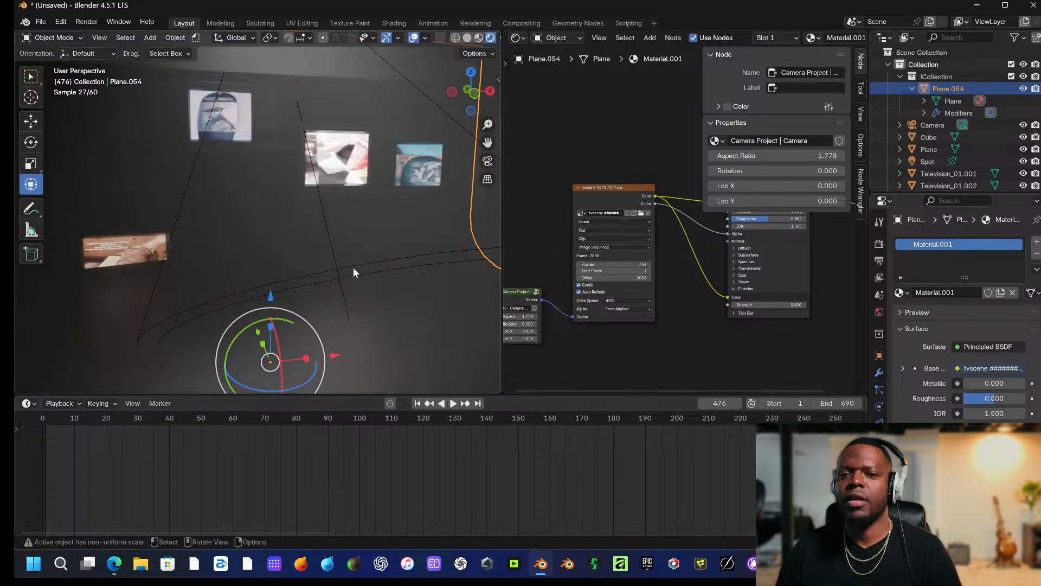
key("space")
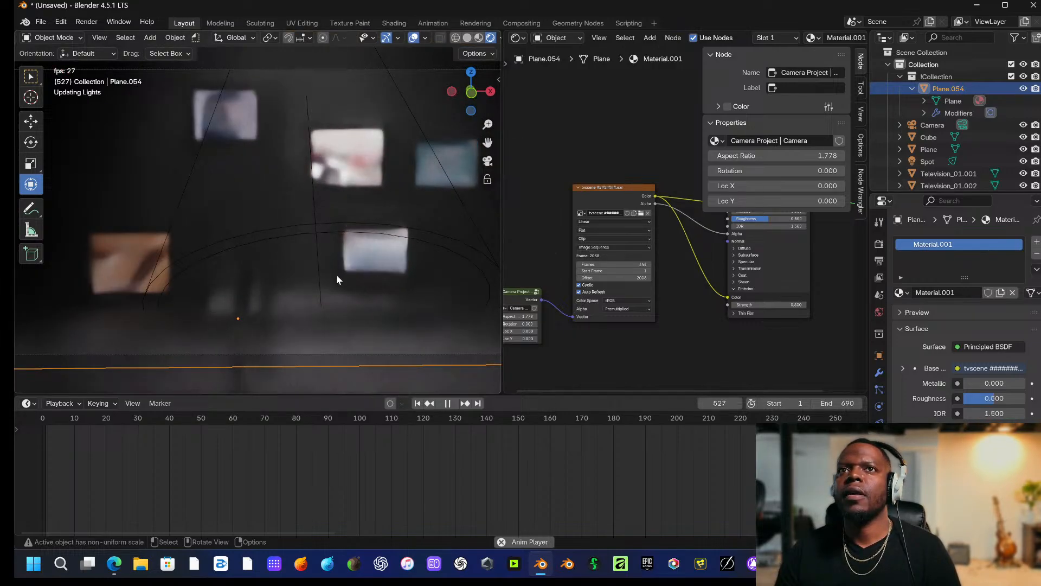
key("space")
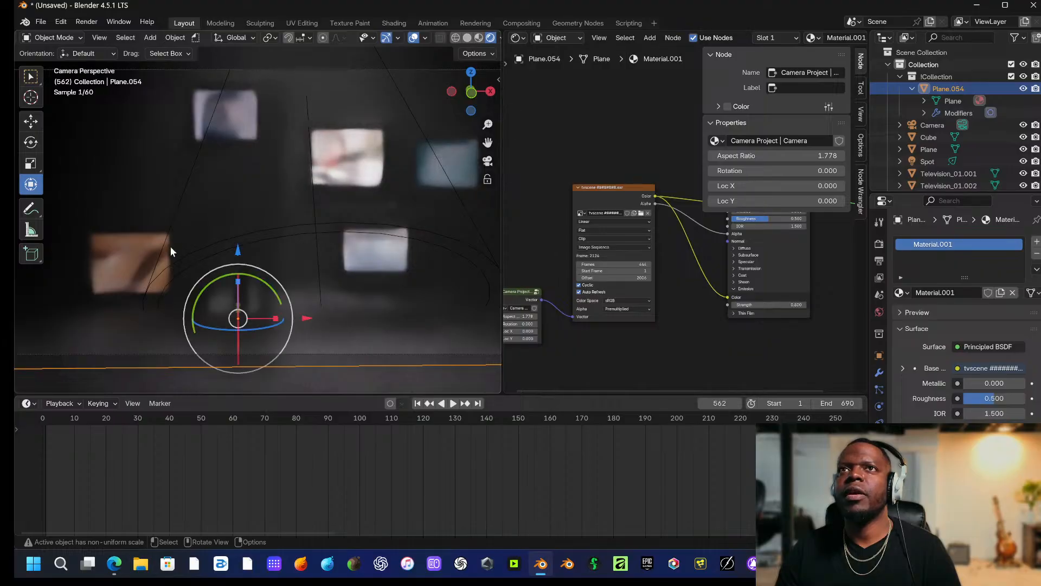
Match the frame count of Television_01.004's movie texture to its clip length of 190 frames, and play back the animation briefly.
left_click(139, 263)
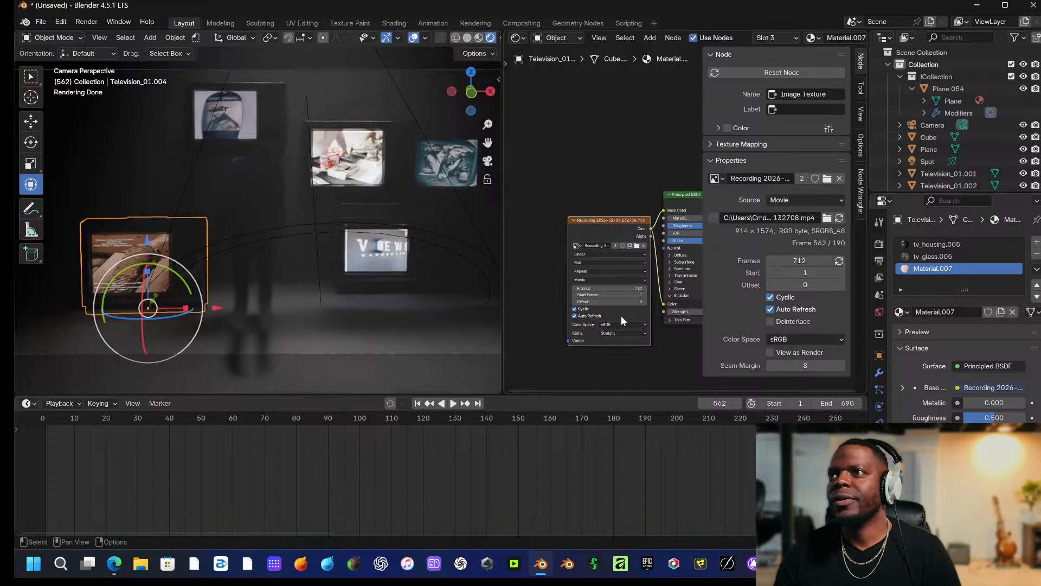
left_click(839, 260)
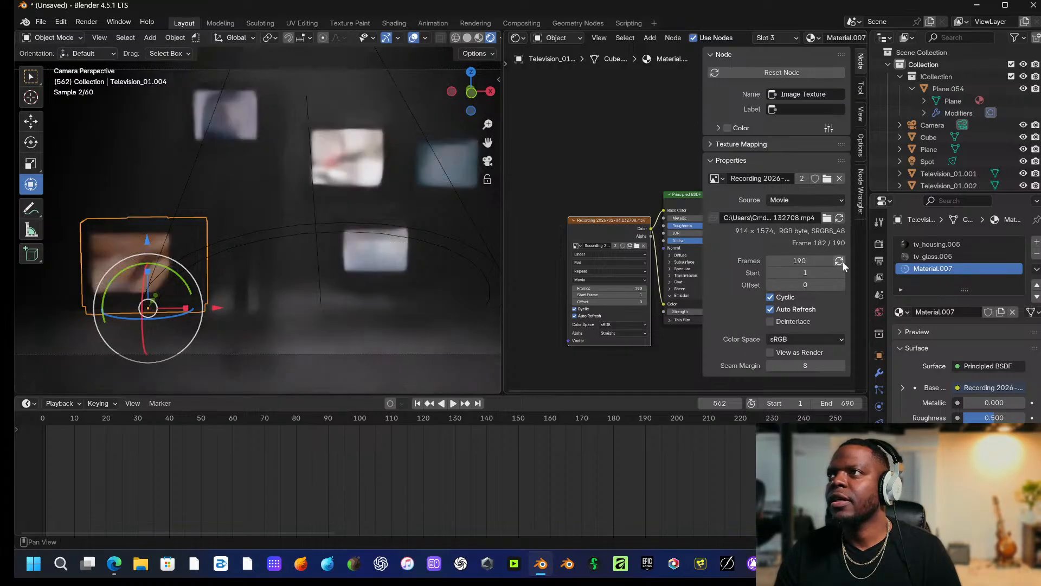
key("space")
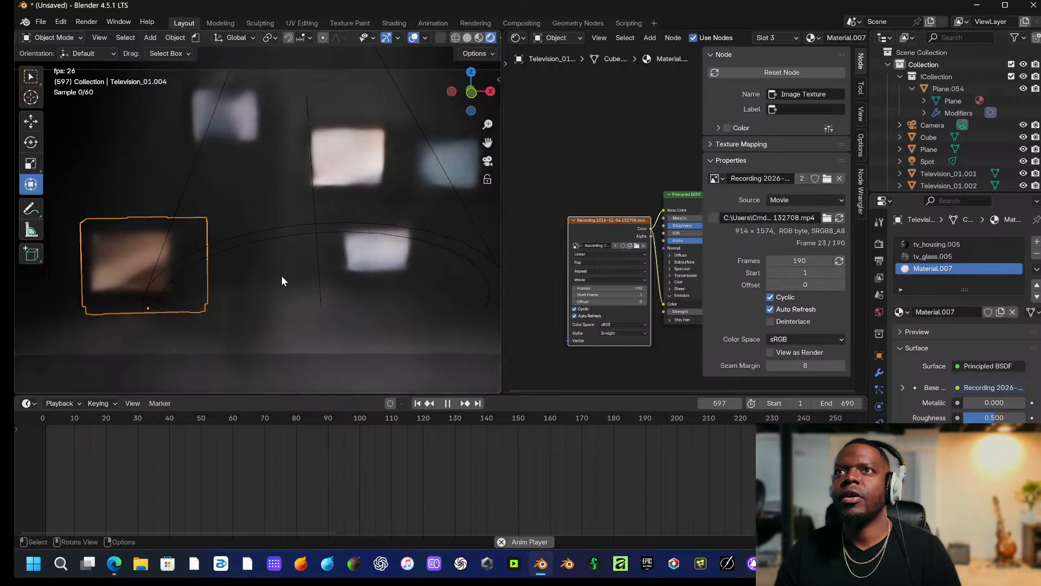
key("space")
Match the frame count of Television_01.006's delightText_###.exr movie texture to its clip length, 1519 frames.
left_click(371, 258)
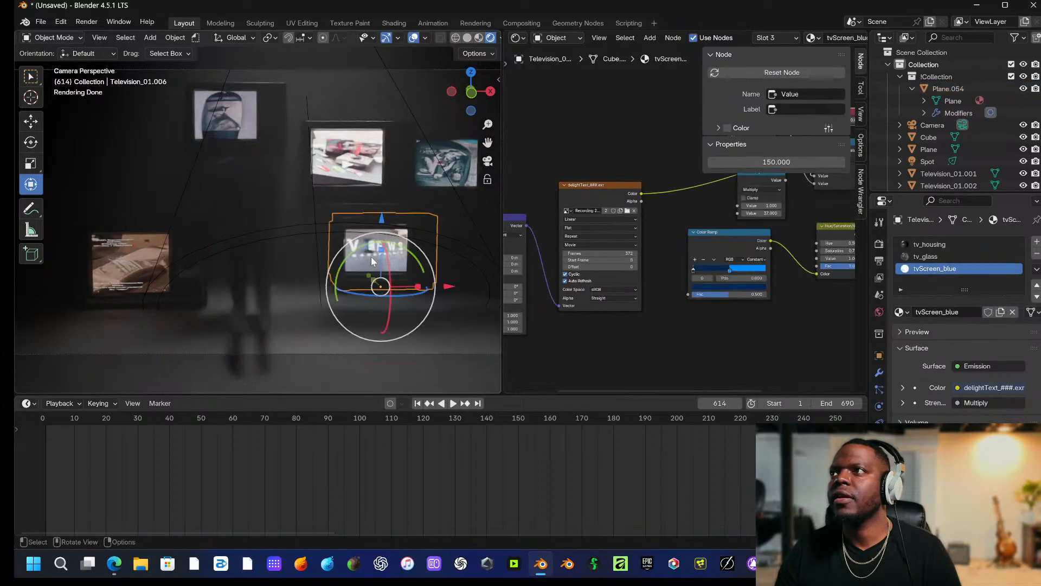
left_click(861, 195)
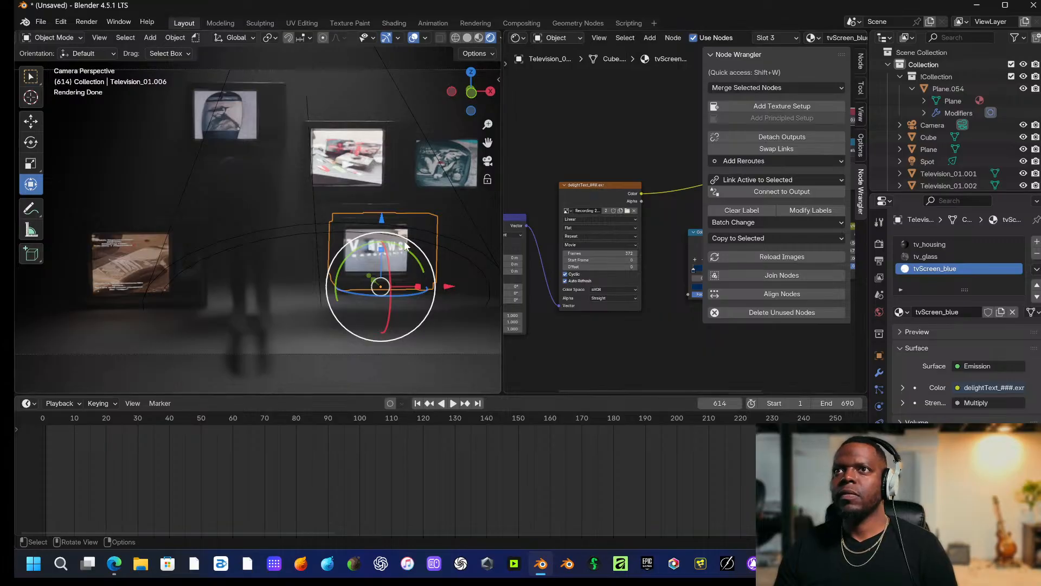
left_click(609, 185)
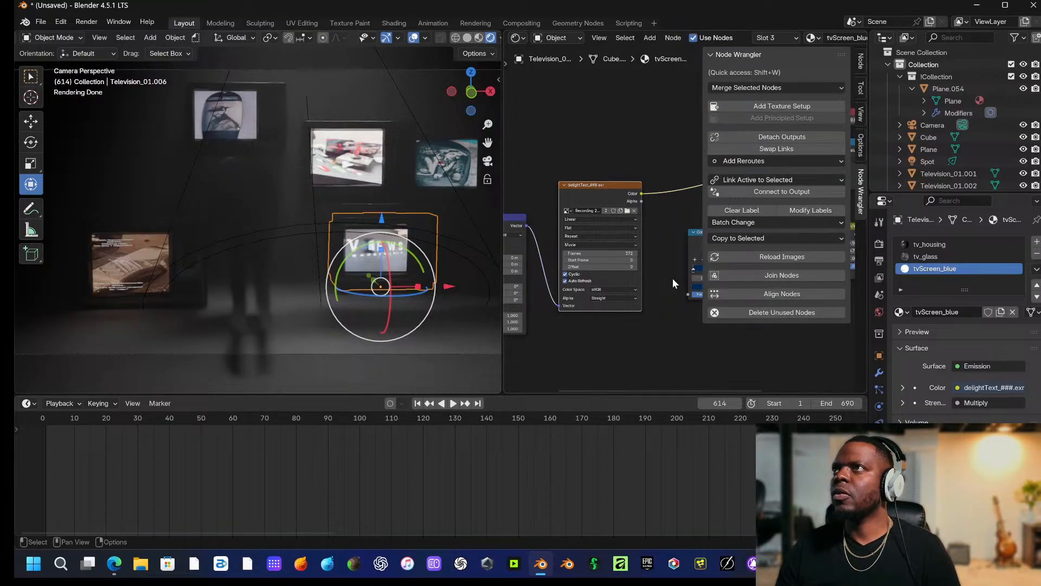
left_click(860, 62)
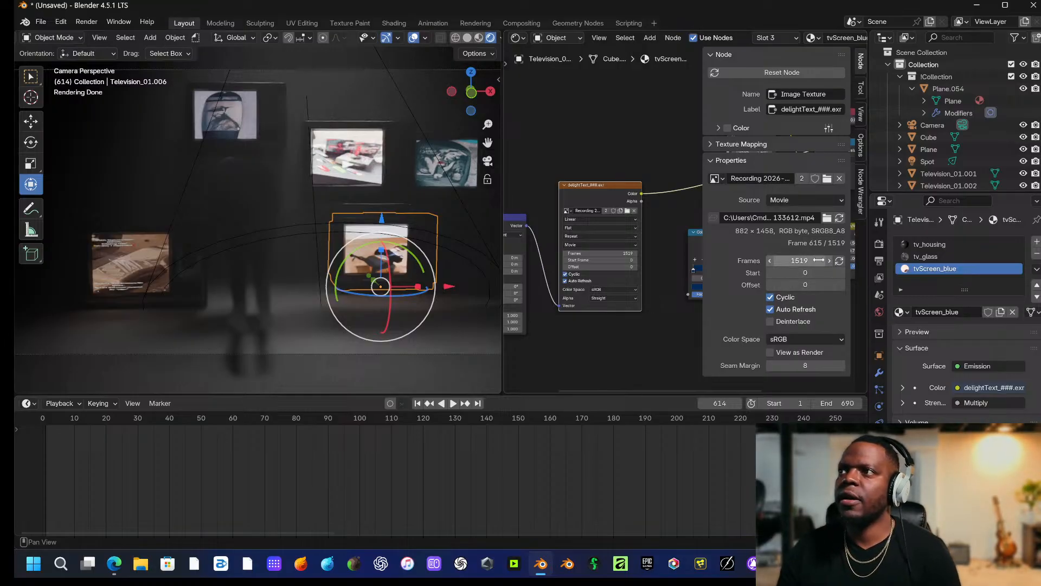
Select Television_01.003 and the delightText_###.exr image texture node in its tvScreen_blue.001 material to access the movie's frame settings.
left_click(364, 155)
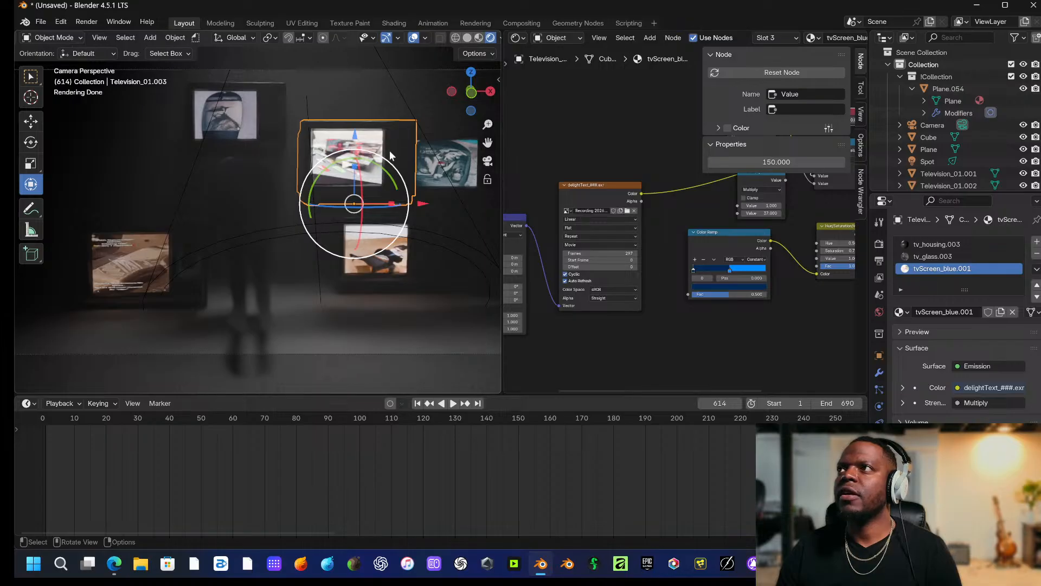
left_click(860, 200)
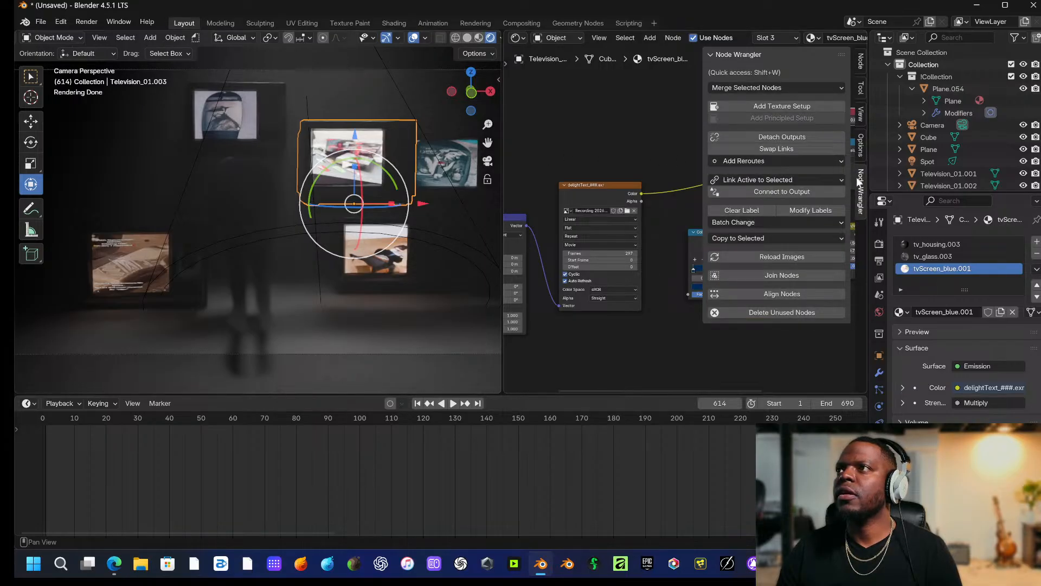
left_click(861, 63)
left_click(861, 88)
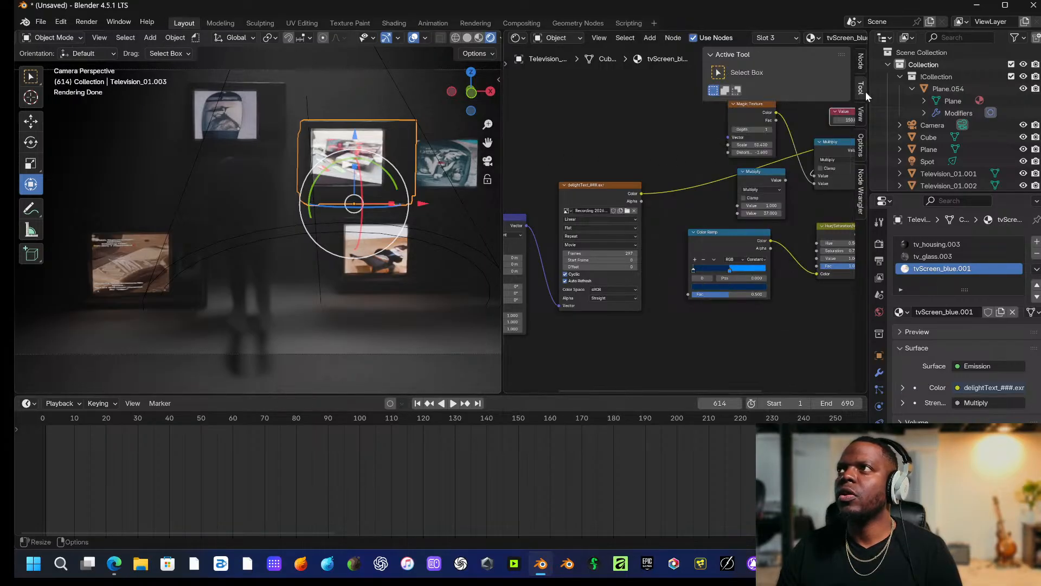
left_click(861, 115)
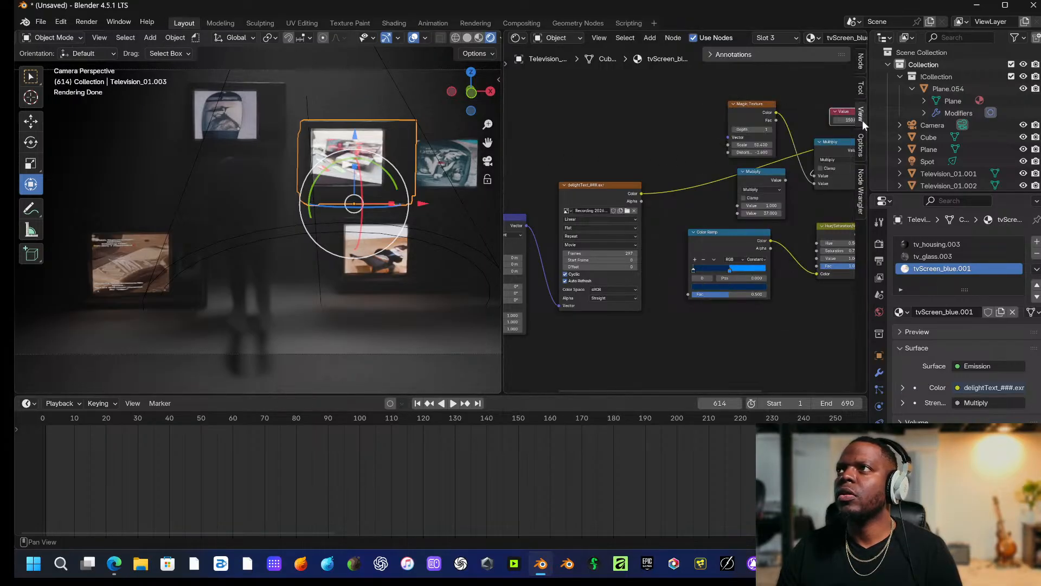
left_click(591, 188)
left_click(861, 186)
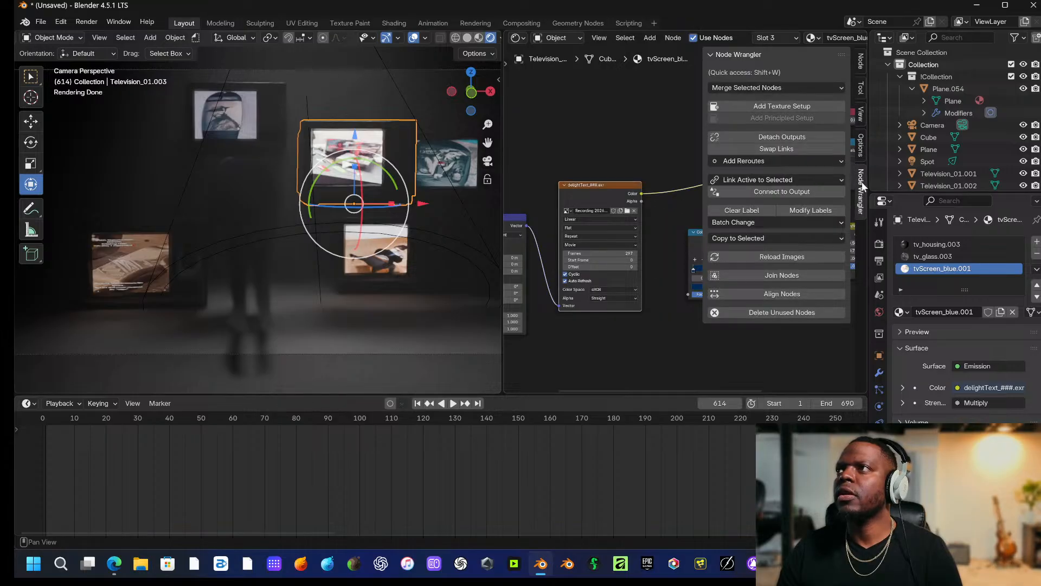
Match the movie texture frame counts to their clip lengths on the screens of Television_01.003 and Television_01.002.
left_click(861, 64)
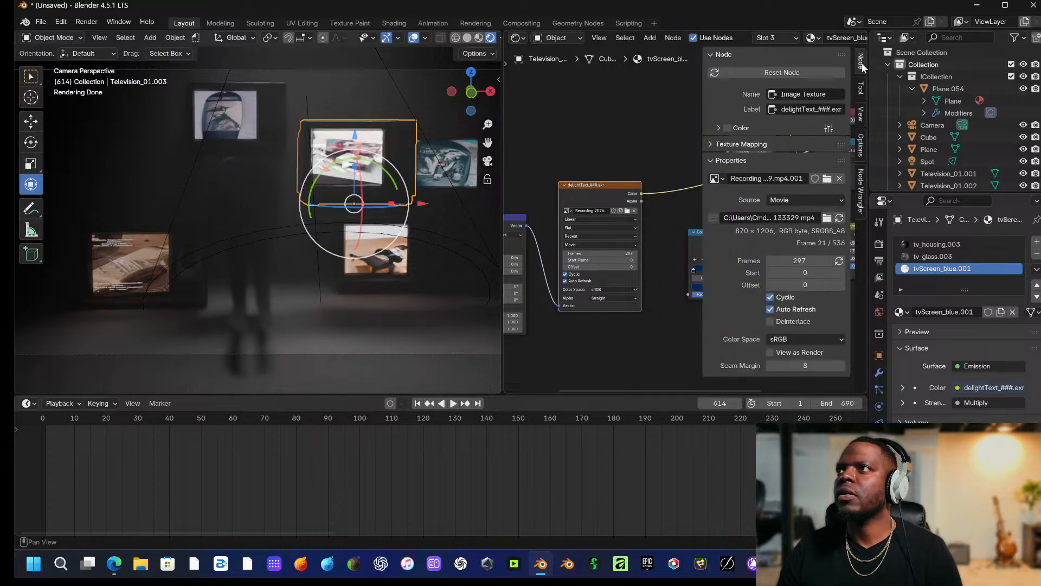
left_click(839, 261)
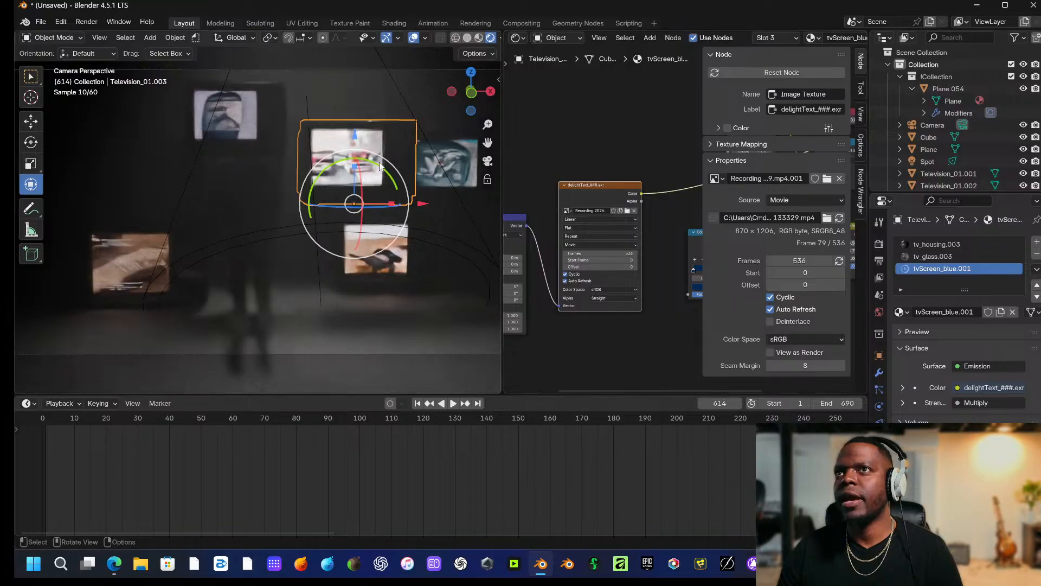
left_click(443, 163)
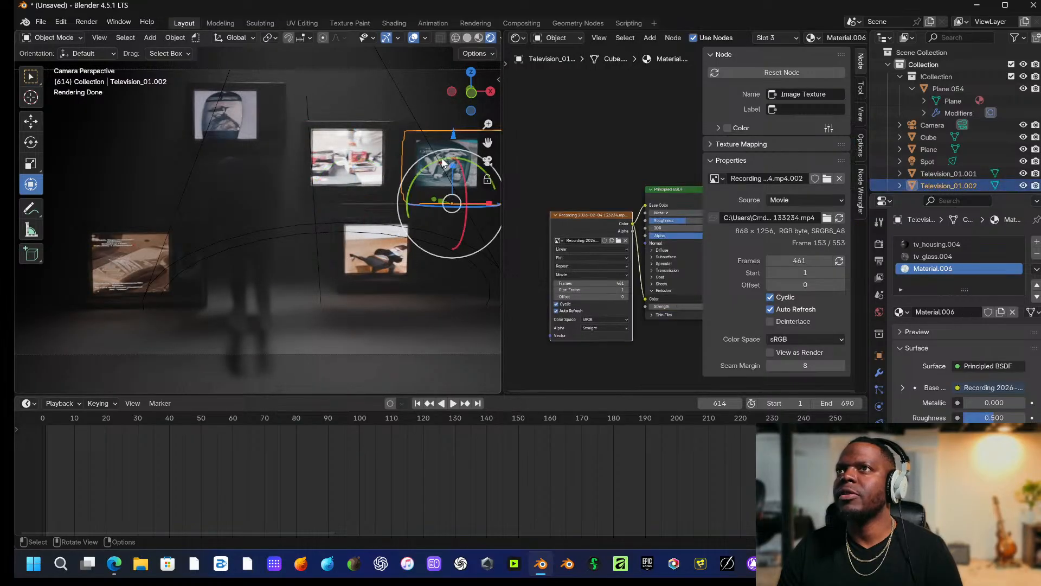
left_click(443, 163)
left_click(443, 163)
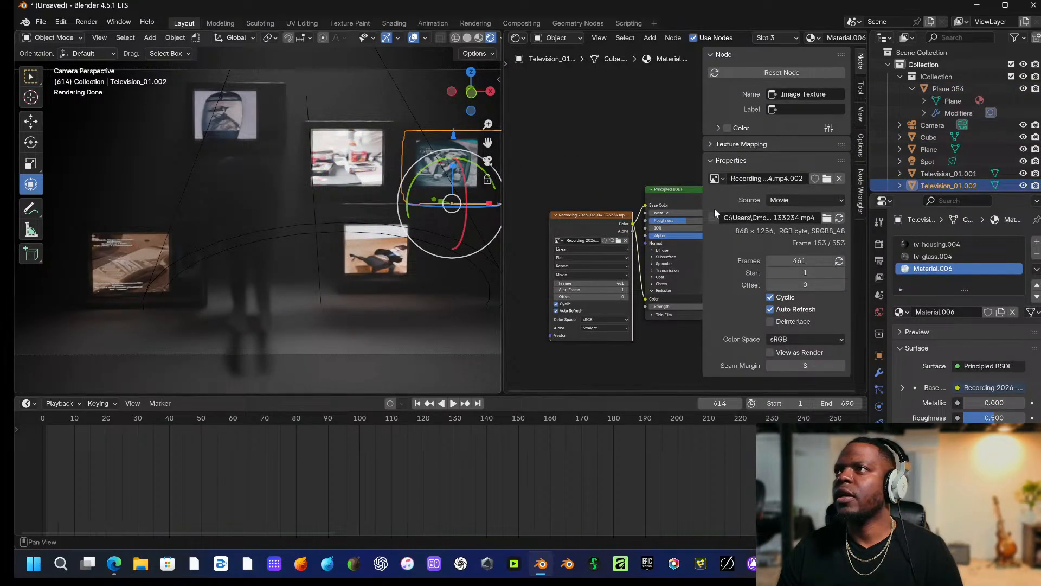
left_click(839, 260)
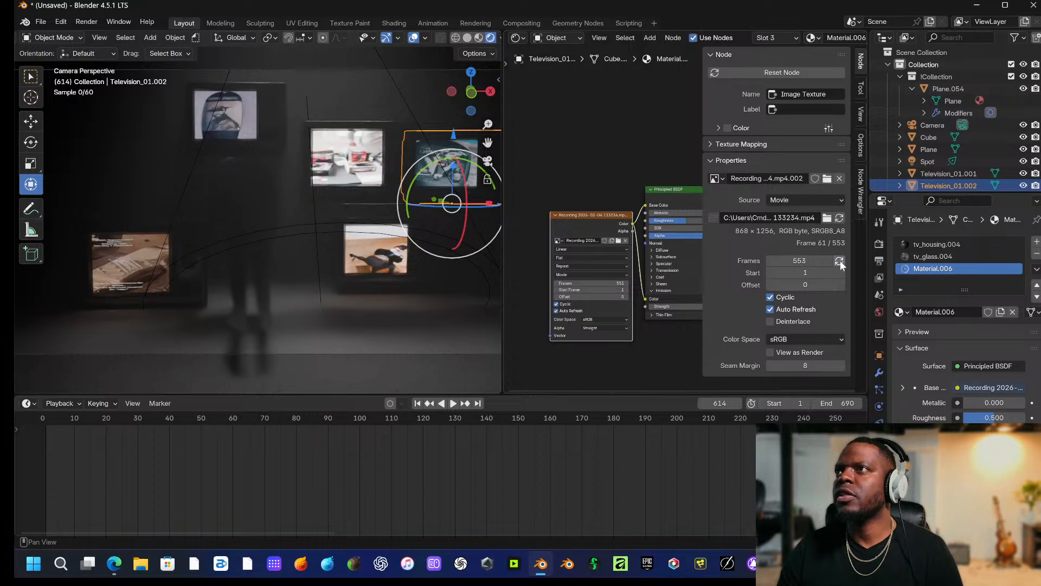
Match the movie texture's frame count to its clip length on the screen of Television_01.001.
left_click(213, 111)
left_click(212, 109)
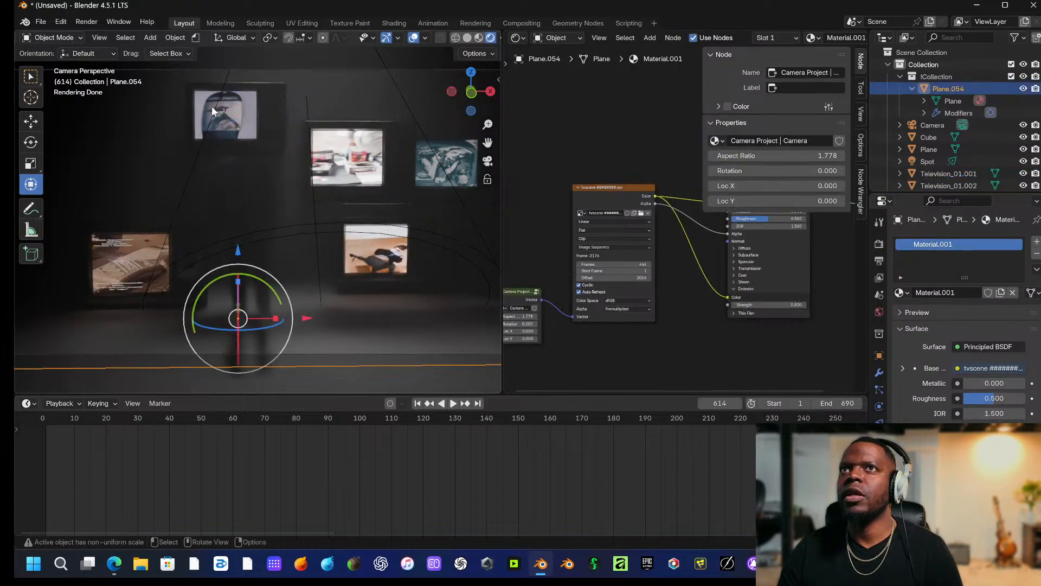
left_click(212, 108)
left_click(212, 108)
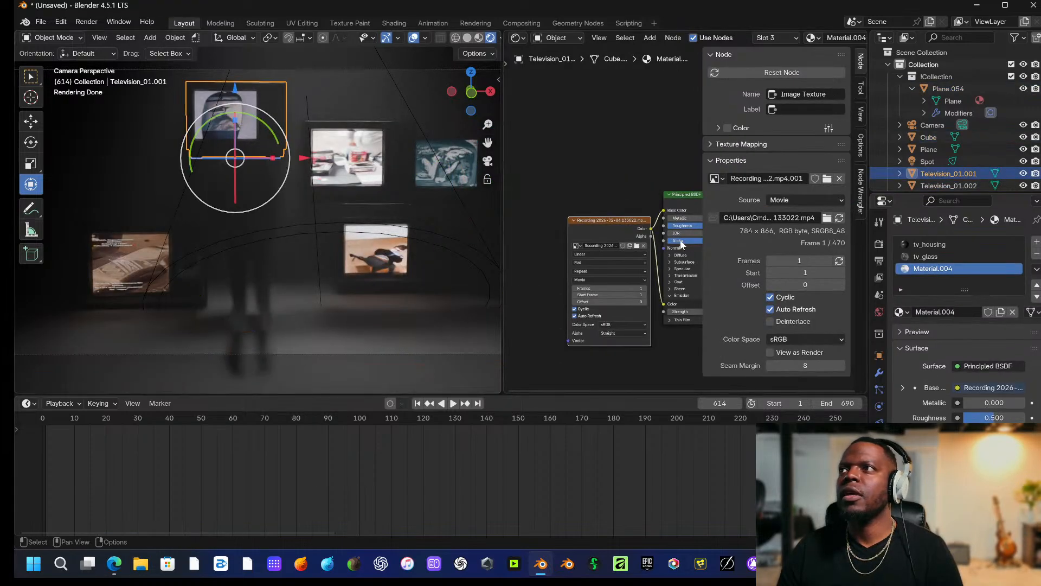
left_click(839, 261)
Match the movie texture's frame count to its clip length on the screen of Television_01.004.
left_click(132, 266)
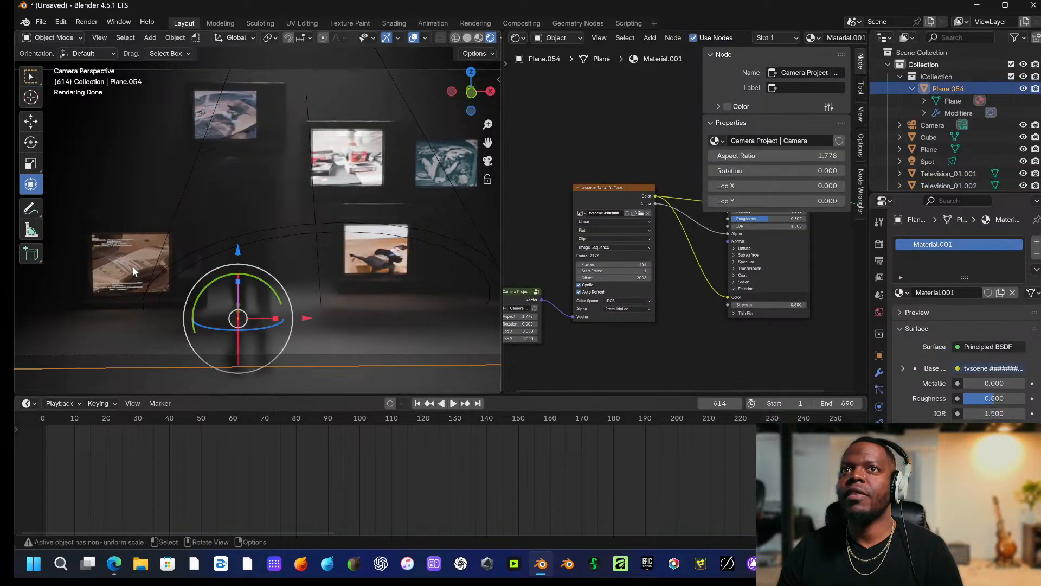
left_click(132, 266)
left_click(840, 261)
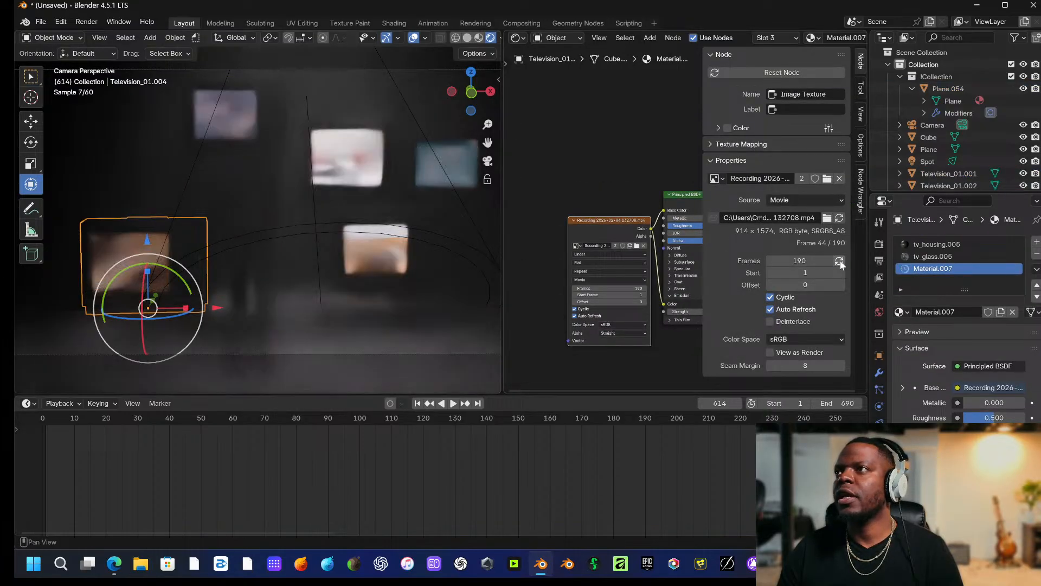
Play the animation past the end of the range to check that the television screens keep playing.
key("space")
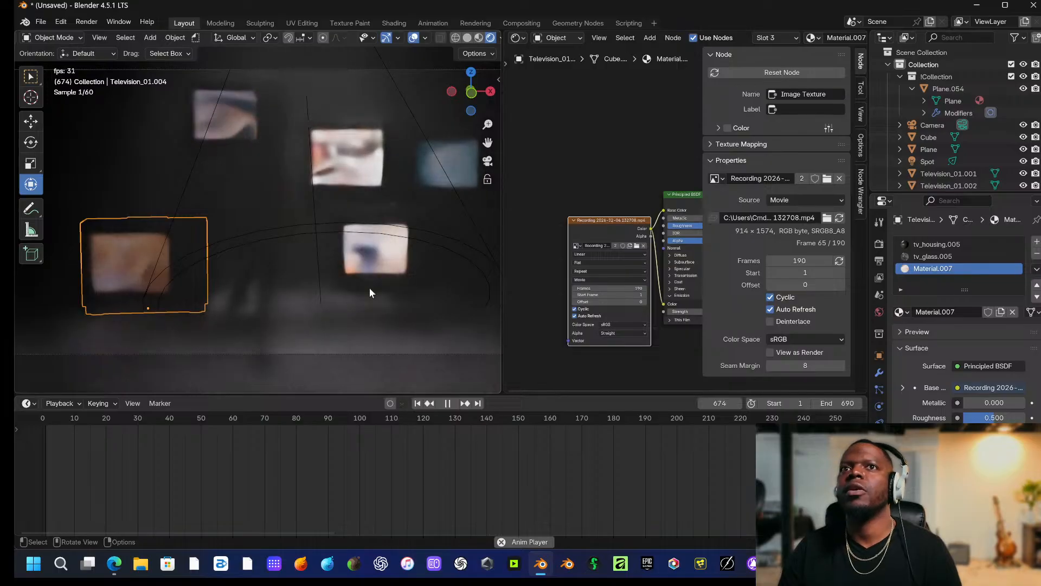
key("space")
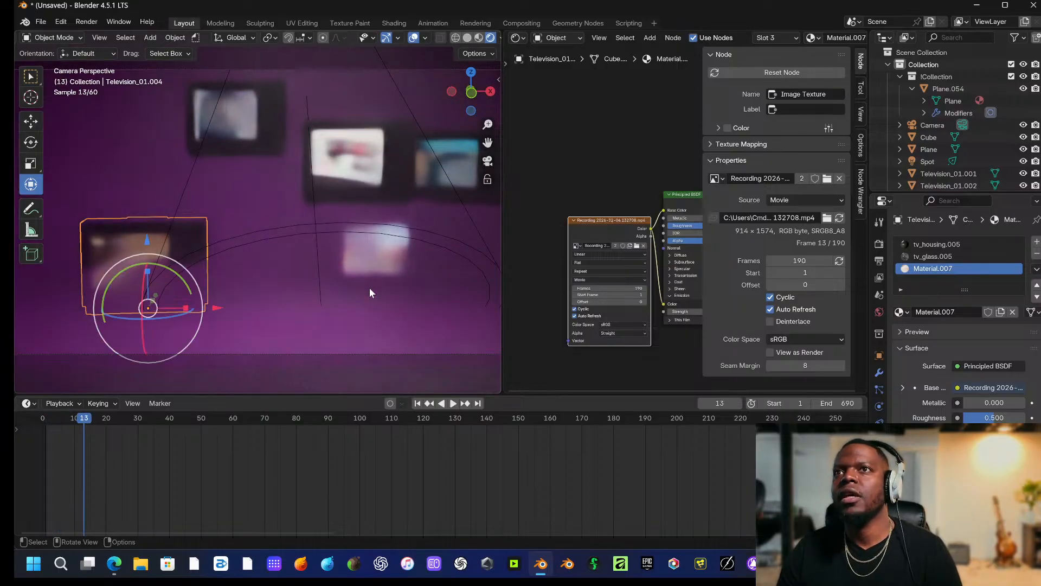
scroll(372, 294, "down", 4)
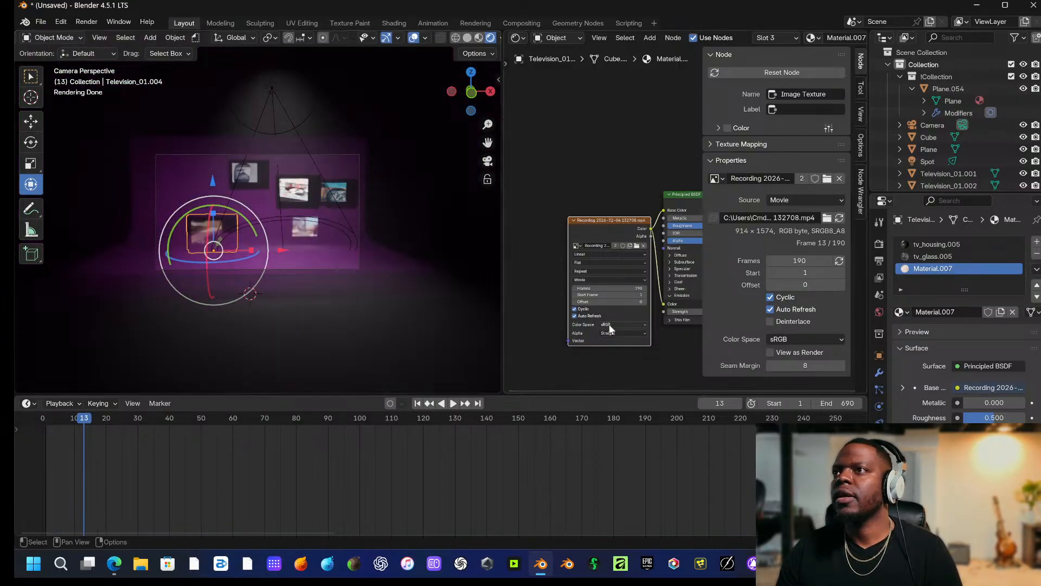
Select the curved backdrop plane and show the properties of its tvscene image sequence texture node.
left_click(359, 269)
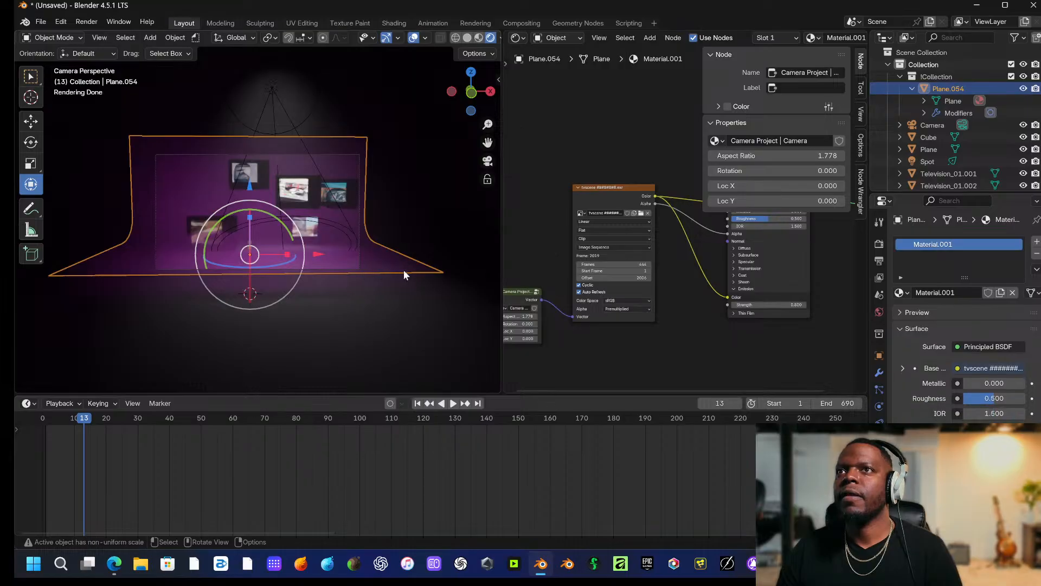
scroll(623, 304, "up", 1)
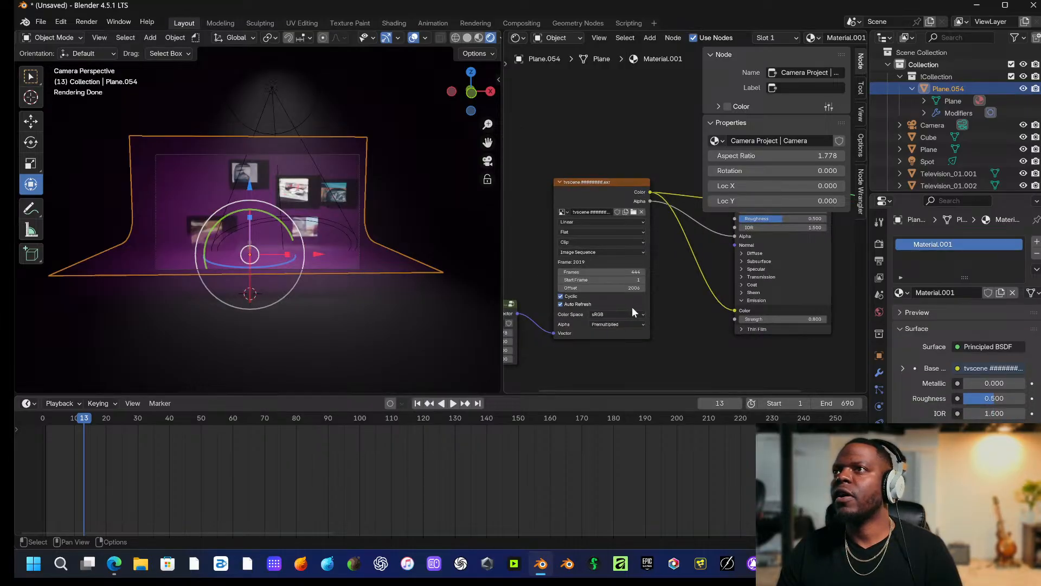
left_click(861, 111)
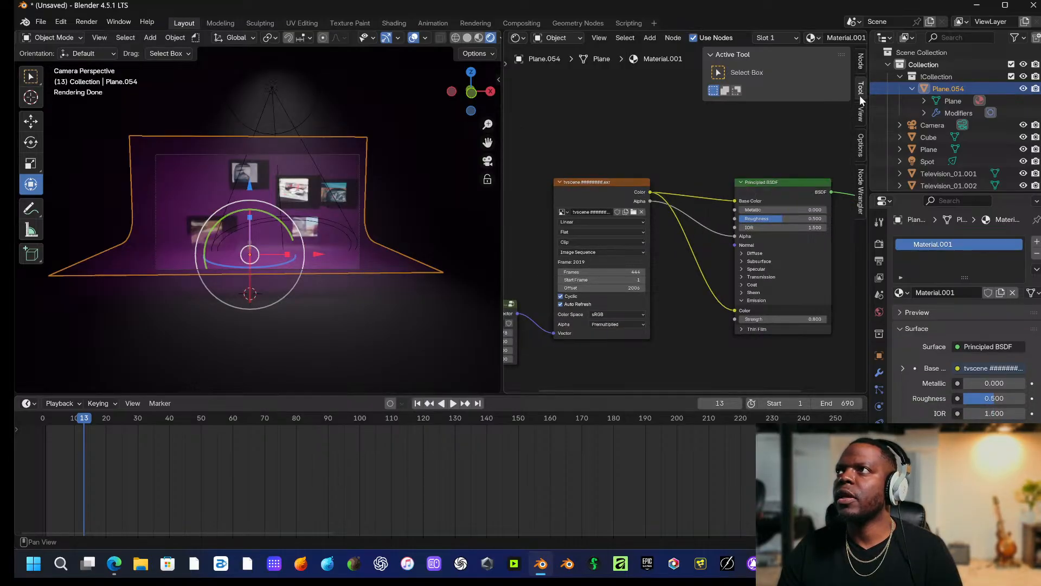
left_click(863, 140)
left_click(863, 178)
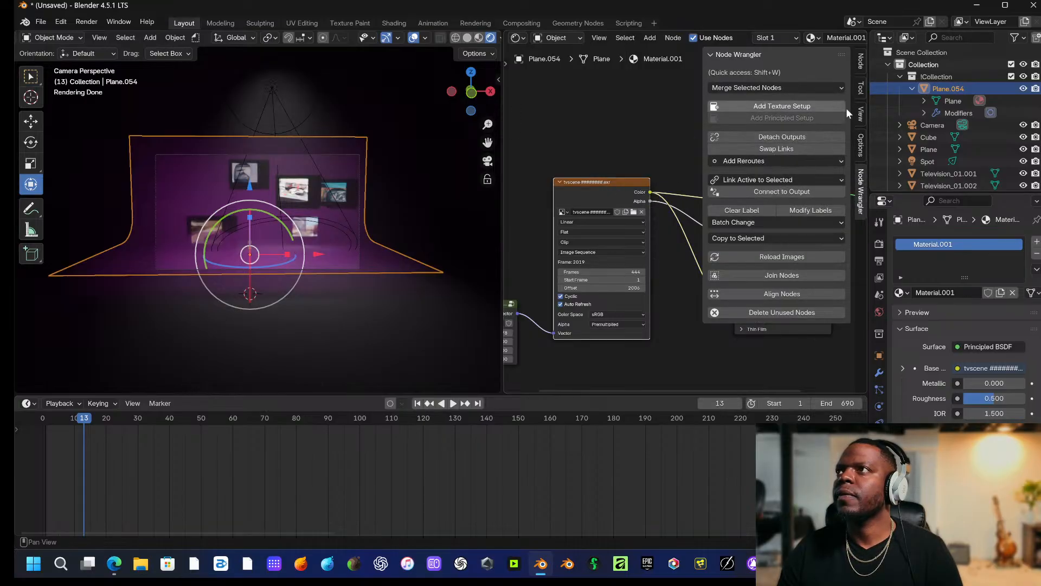
left_click(862, 84)
left_click(862, 68)
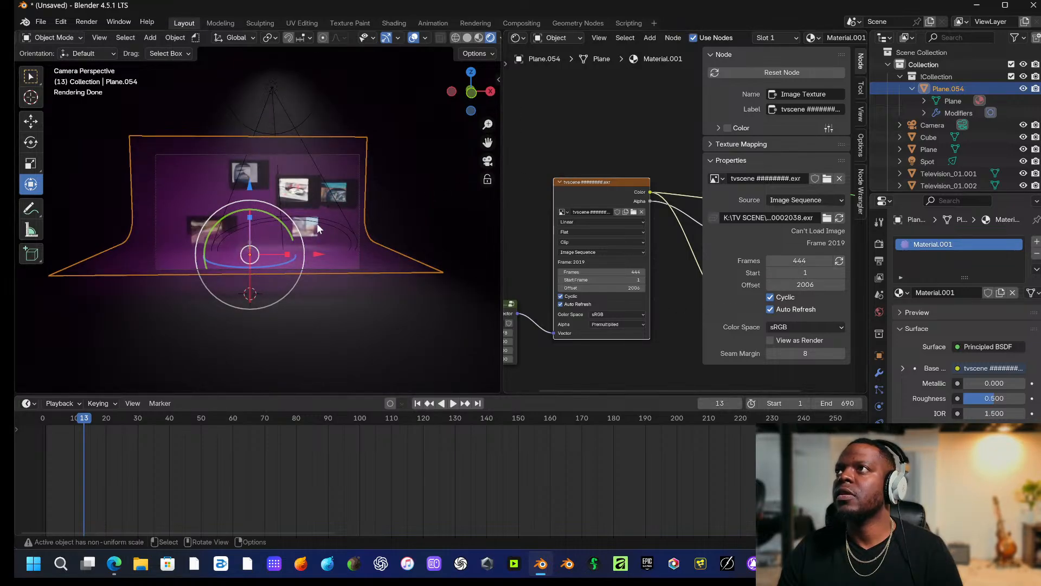
Select the floor plane, play the animation briefly and place the playhead on frame 39.
left_click(283, 311)
key("space")
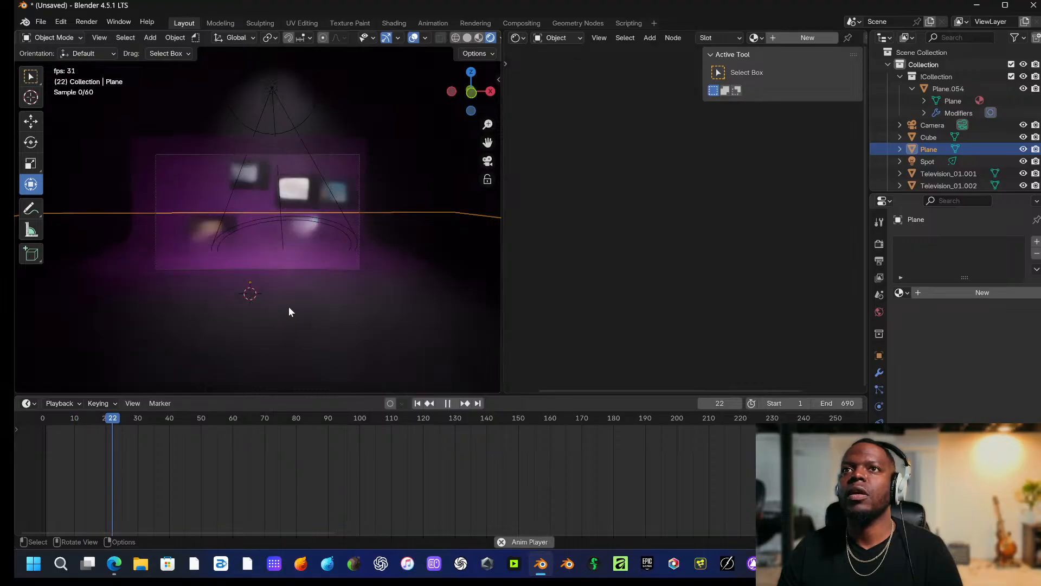
mouse_move(173, 421)
left_mouse_down()
mouse_move(59, 428)
mouse_move(192, 429)
mouse_move(167, 431)
left_mouse_up()
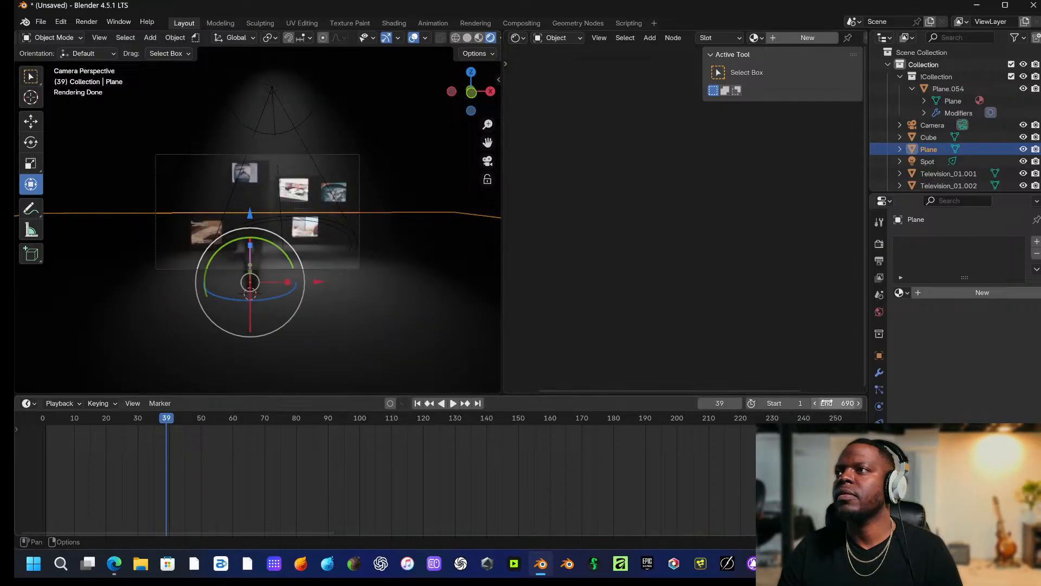
Set the scene's end frame to 444 to match the frame count of the backdrop's image sequence.
left_click_drag(831, 402, 854, 402)
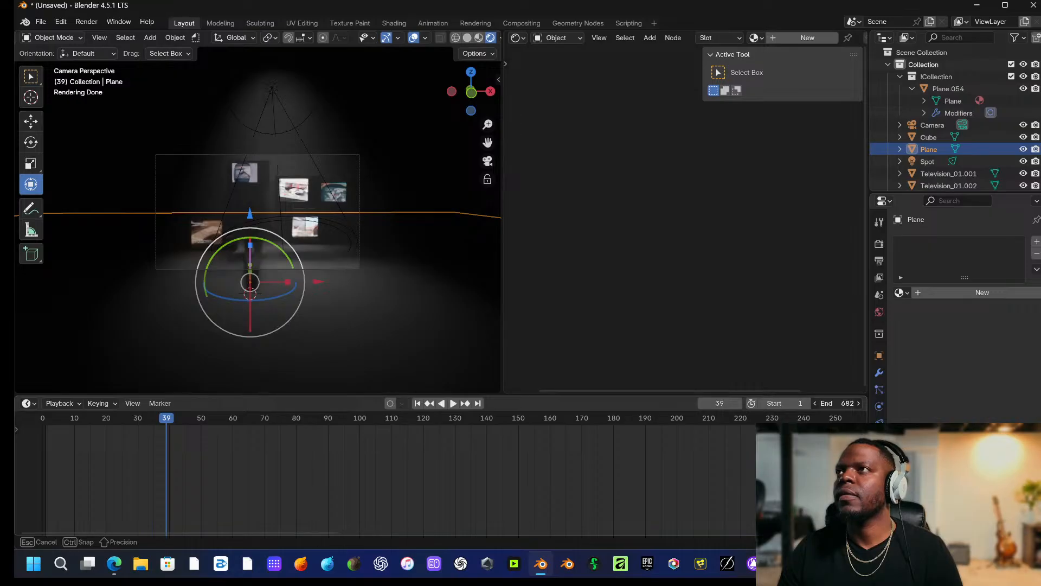
left_click_drag(834, 403, 834, 397)
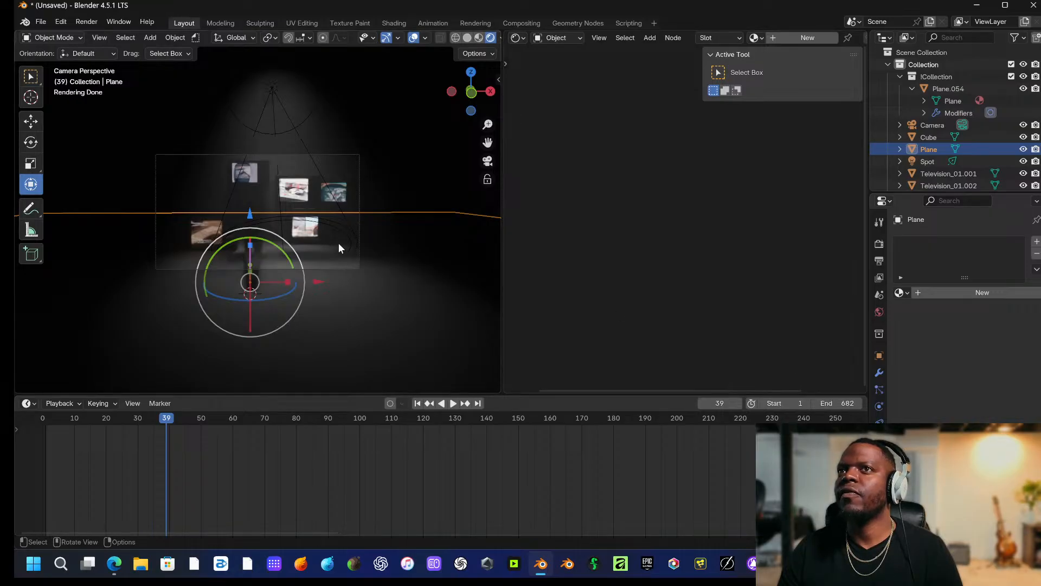
left_click(339, 248)
left_click(854, 403)
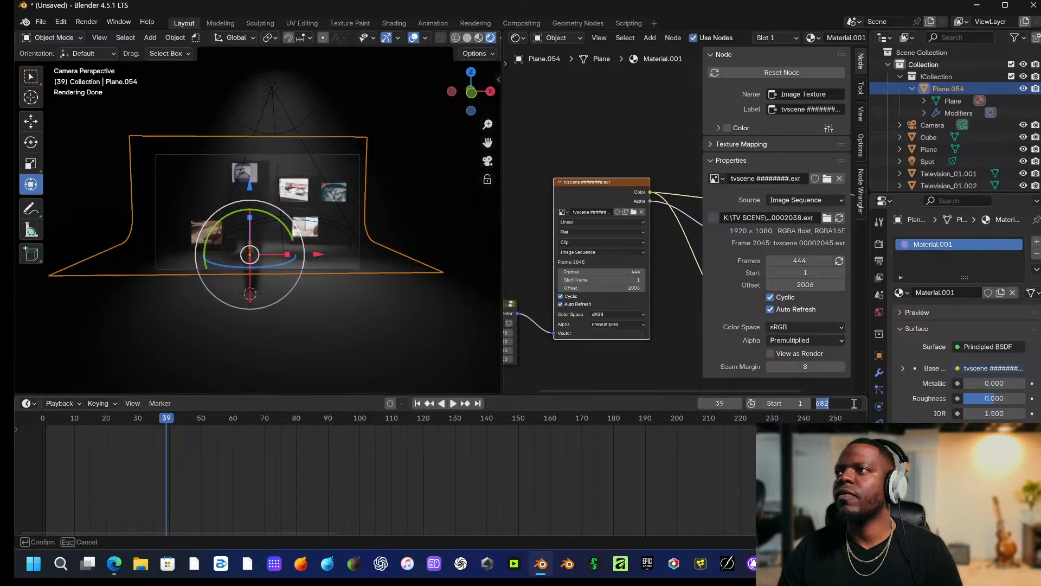
type("444")
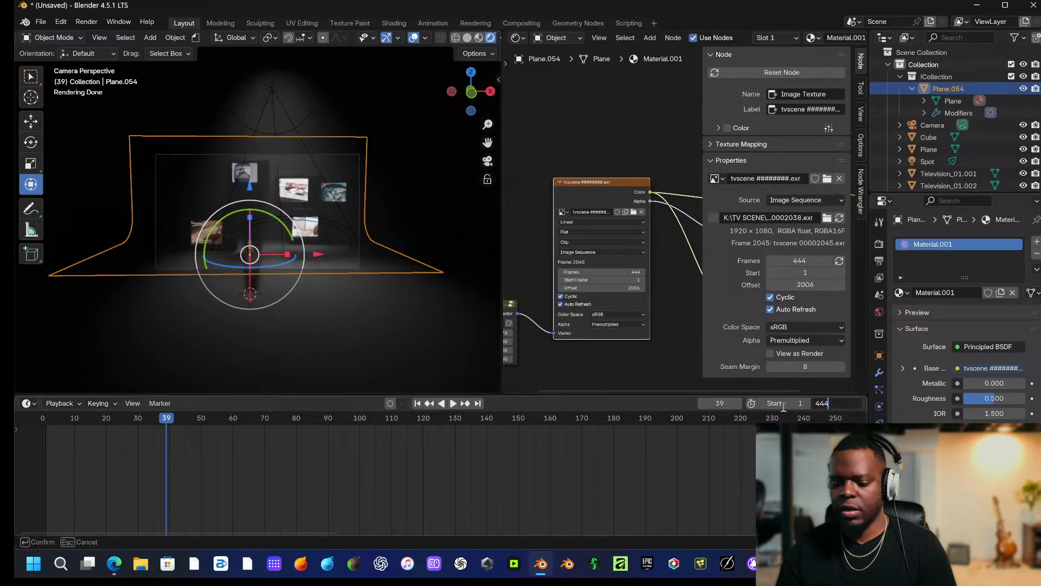
key("Return")
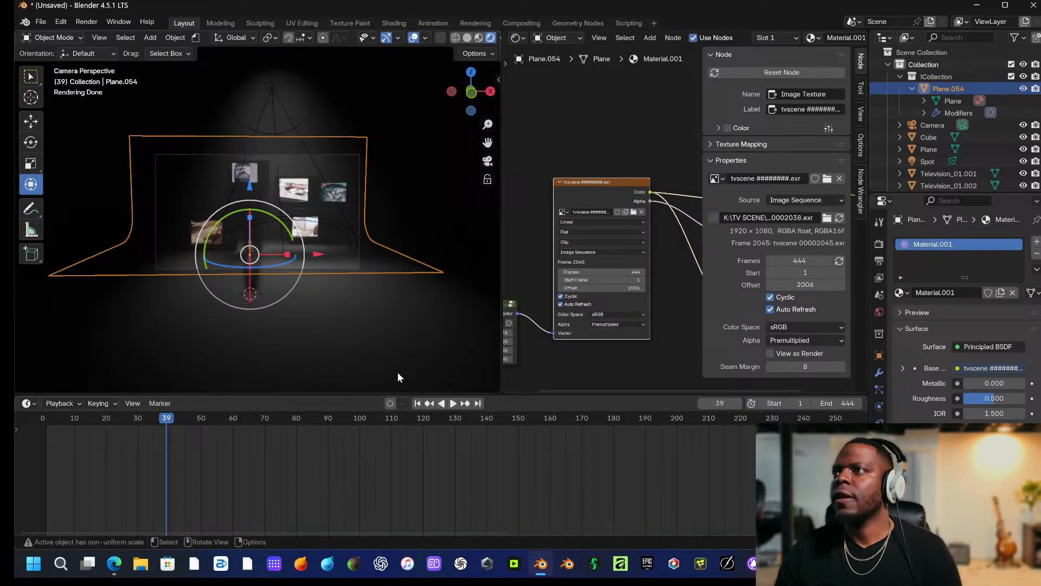
Play the animation through the camera and stop at frame 435 to review the television wall.
key("space")
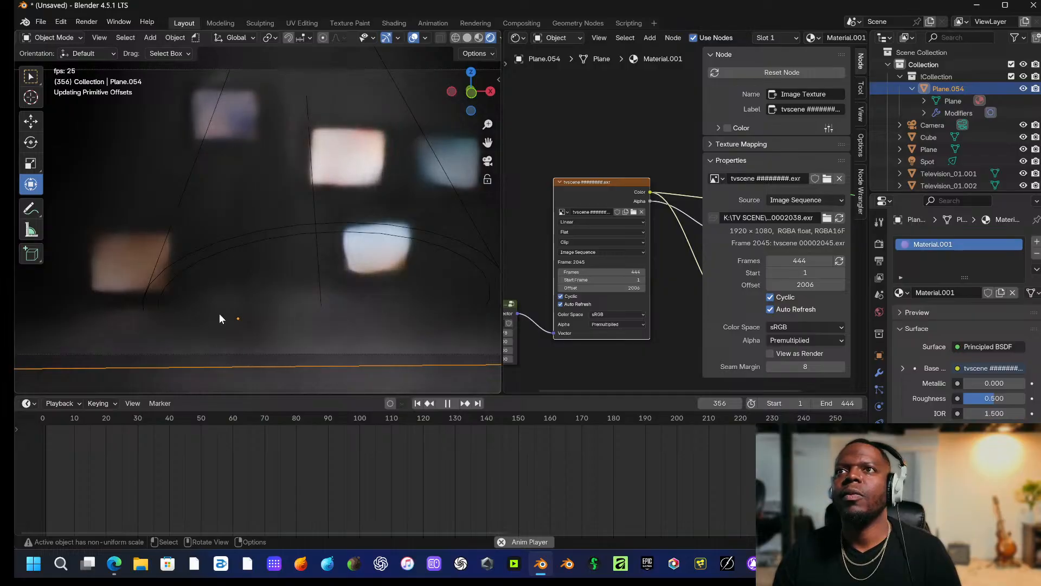
key("space")
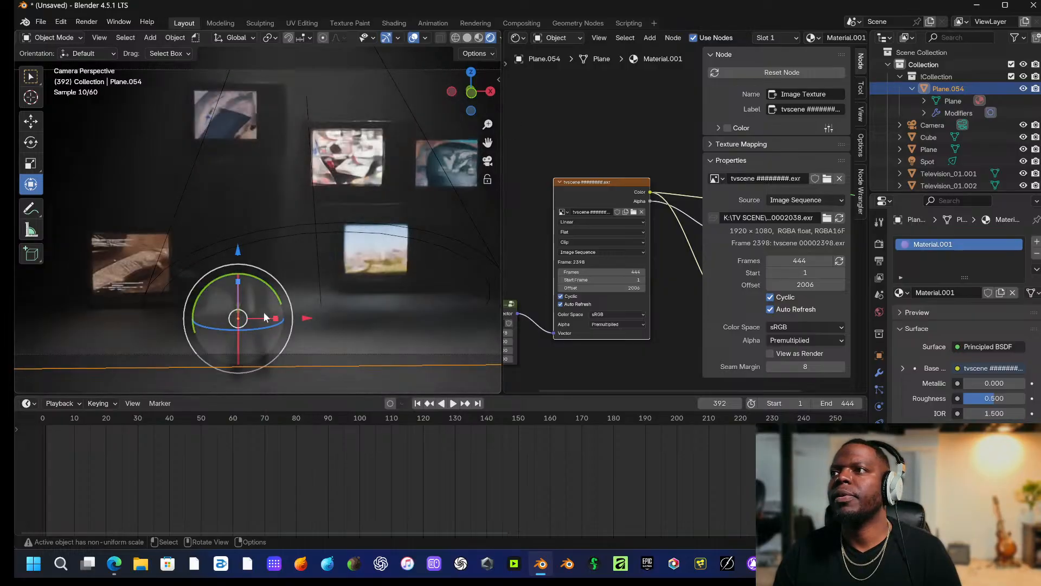
key("space")
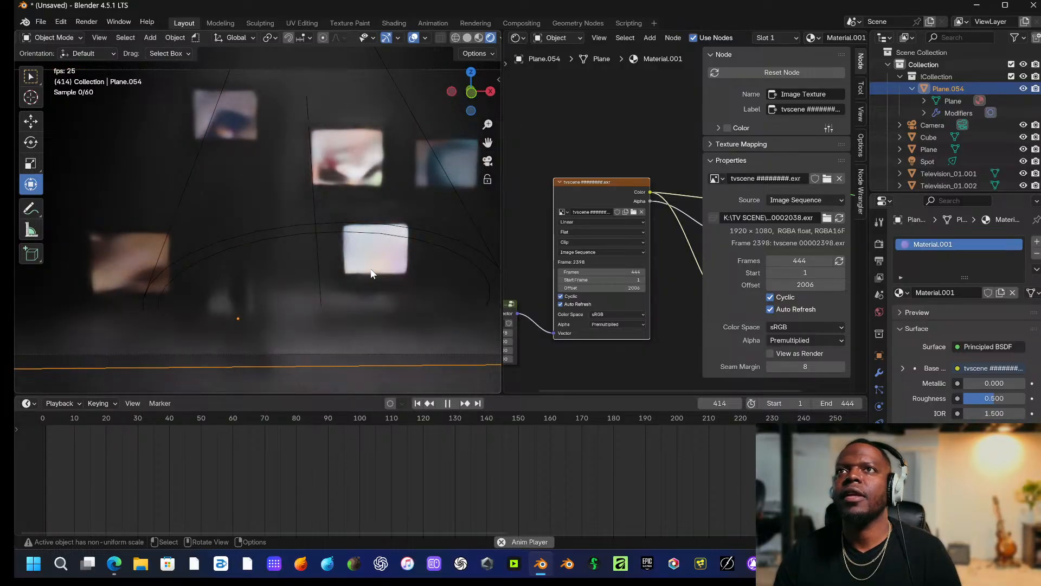
key("space")
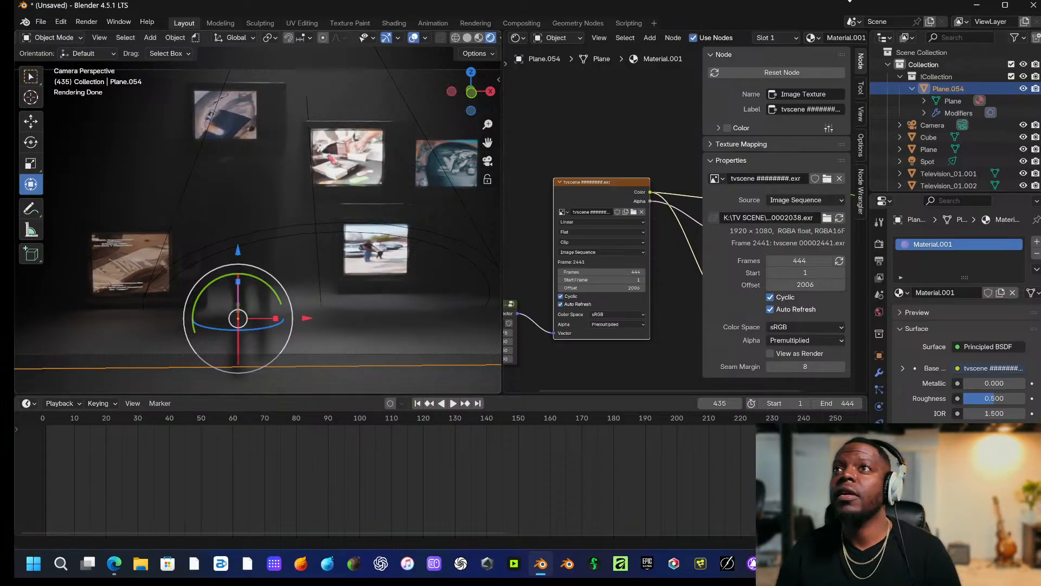
Move the upper middle television, Television_01.003, straight up the wall level with the upper-left television.
left_click(379, 250)
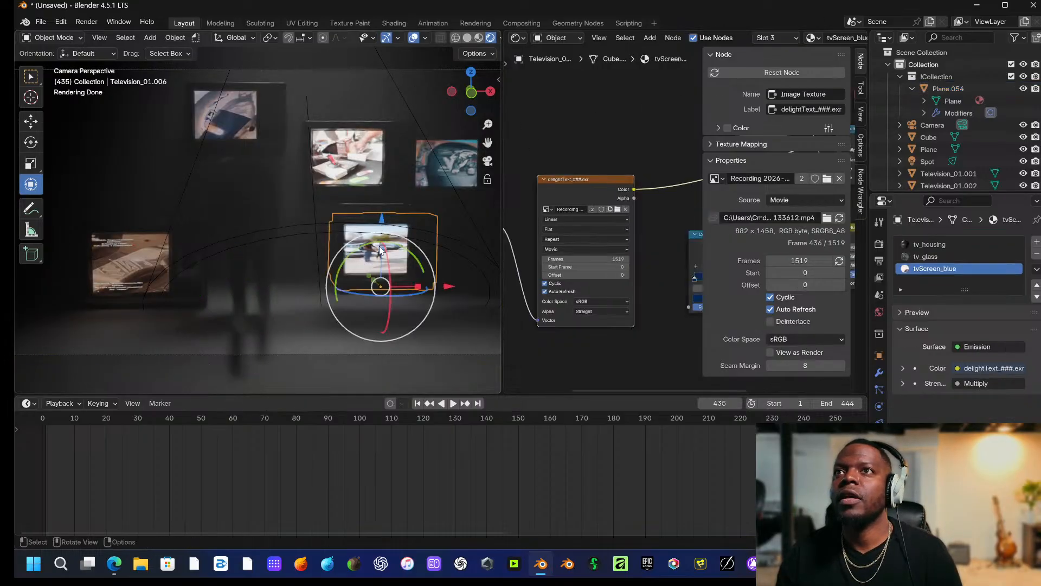
left_click(364, 158)
left_click(359, 155)
left_click(353, 152)
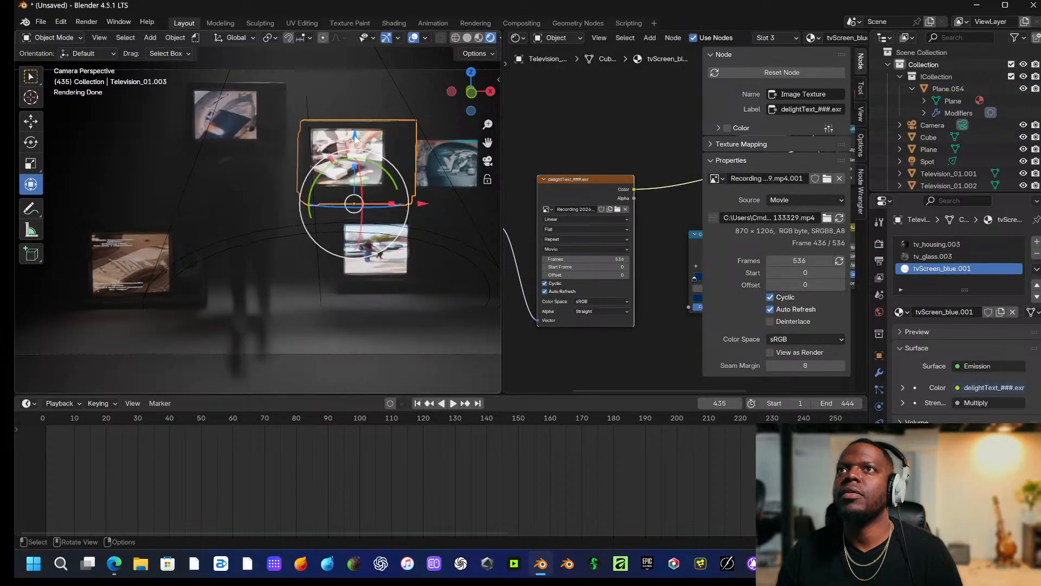
left_click_drag(354, 136, 354, 86)
Scale up the lower television, Television_01.006, and lower it slightly on the wall.
left_click(392, 262)
left_click(393, 262)
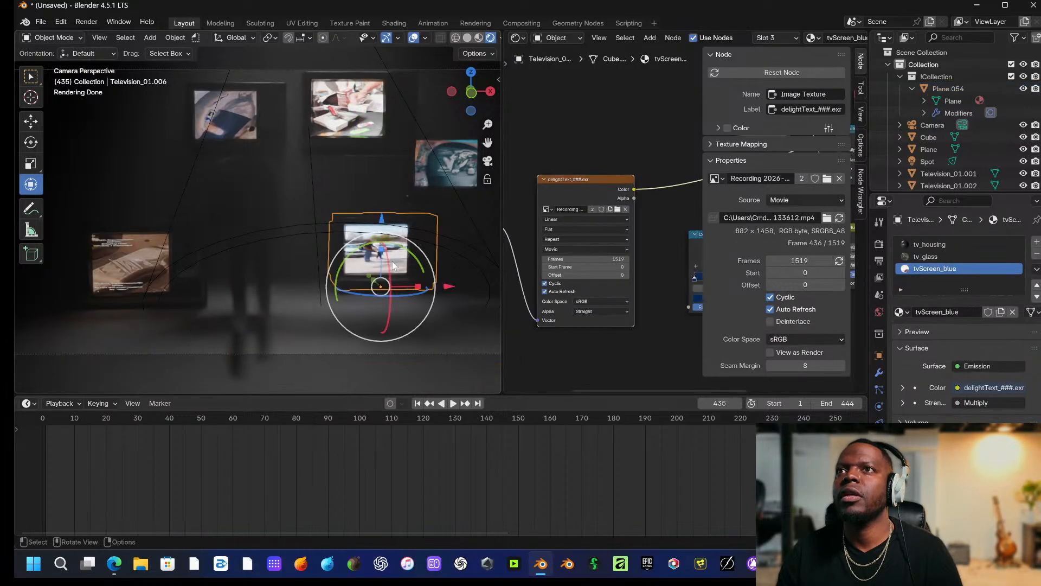
key("s")
left_click(382, 226)
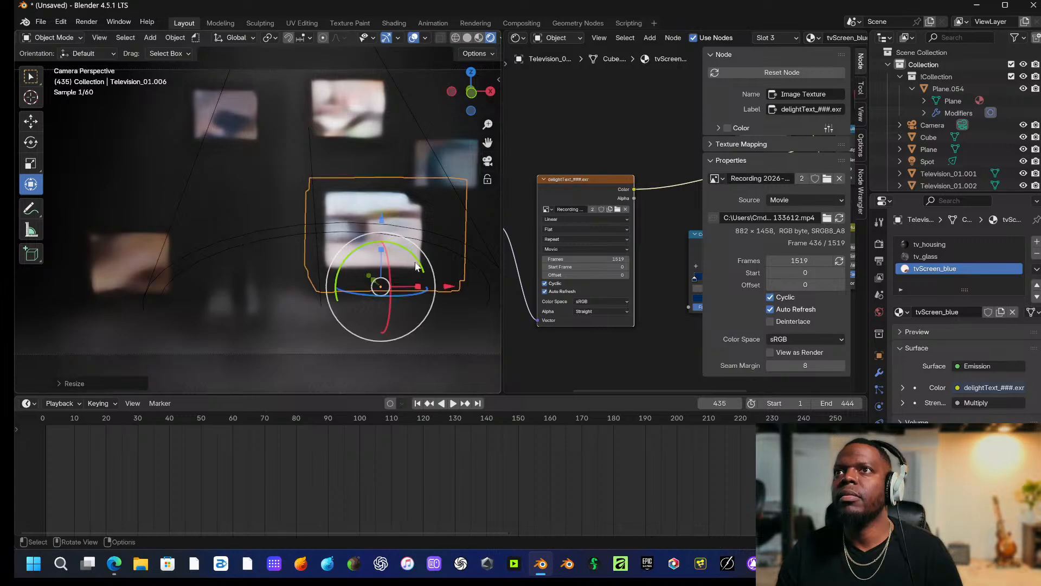
mouse_move(382, 226)
left_mouse_down()
mouse_move(379, 243)
mouse_move(380, 229)
left_mouse_up()
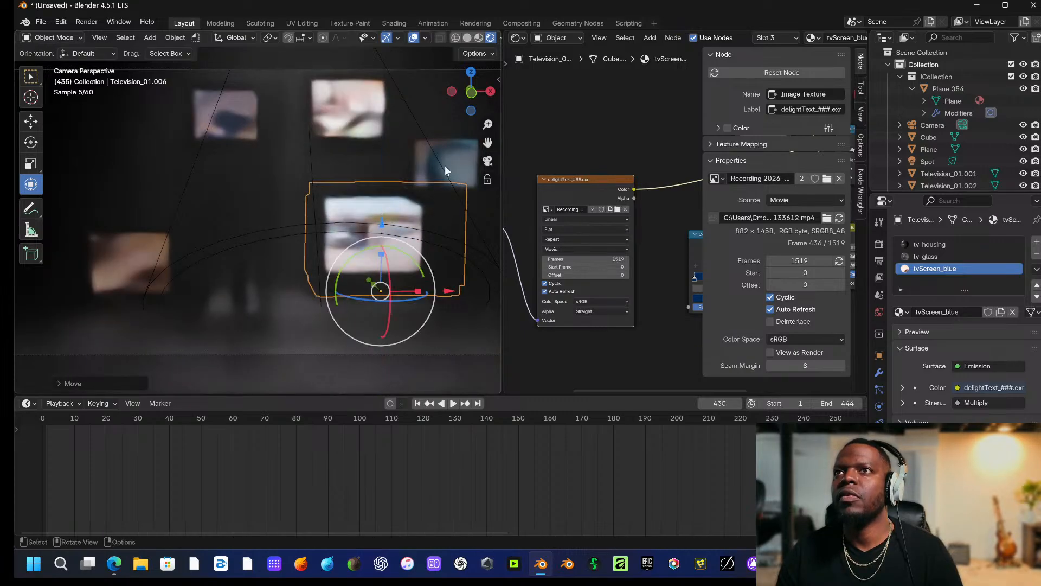
Raise the far-right television, Television_01.002, slightly and rotate it a little.
left_click(458, 152)
mouse_move(458, 148)
left_mouse_down()
mouse_move(456, 117)
mouse_move(457, 130)
left_mouse_up()
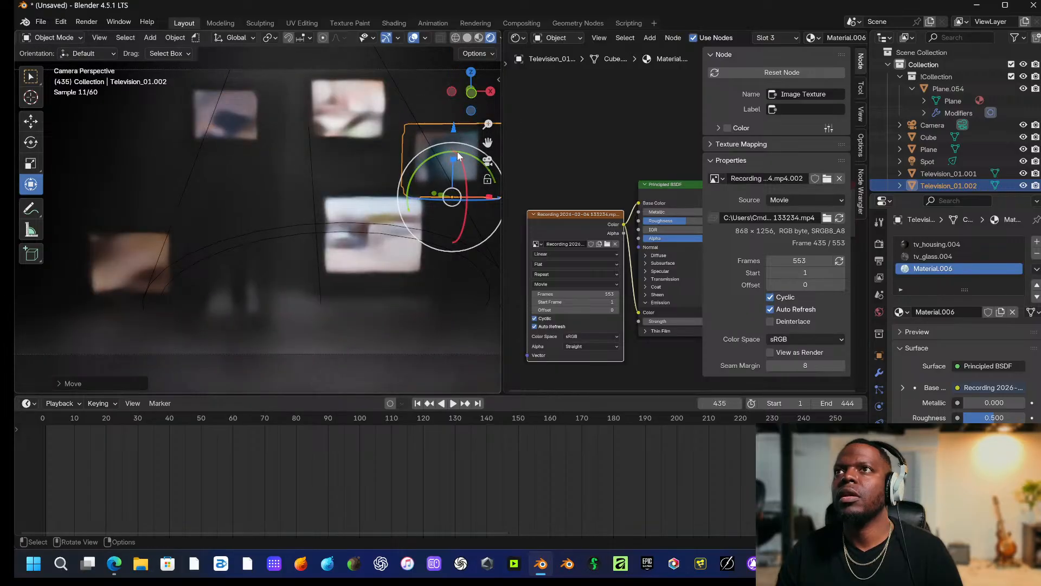
left_click_drag(438, 206, 438, 188)
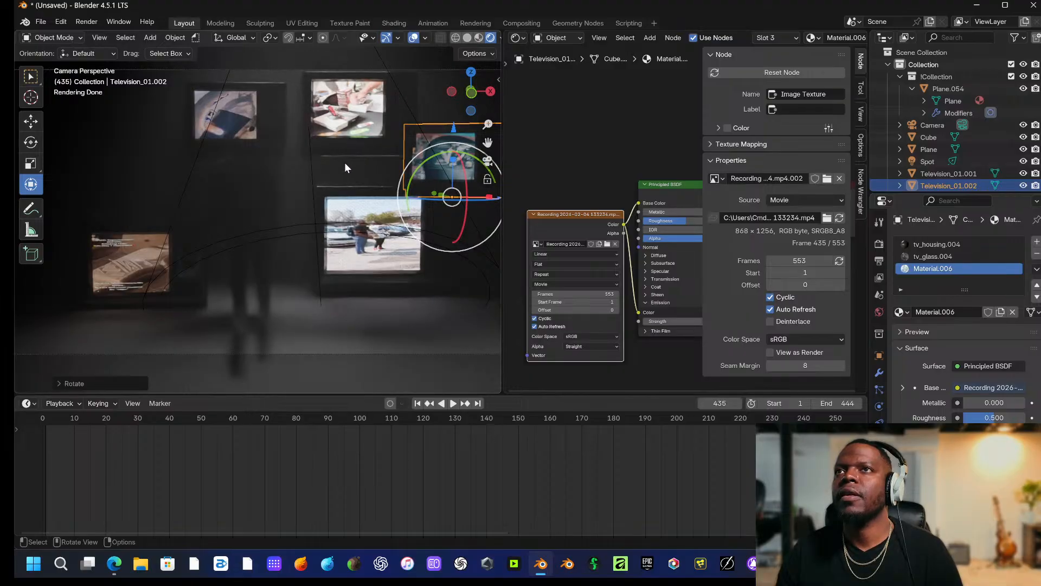
Move the upper middle television, Television_01.003, along the X axis toward the upper-left television.
left_click(366, 140)
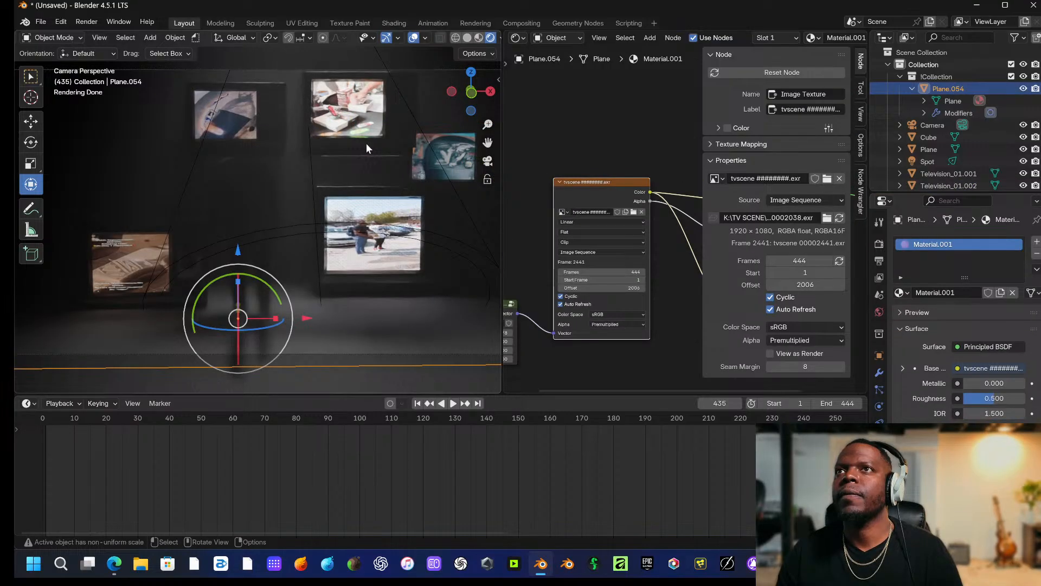
left_click(366, 143)
left_click(367, 144)
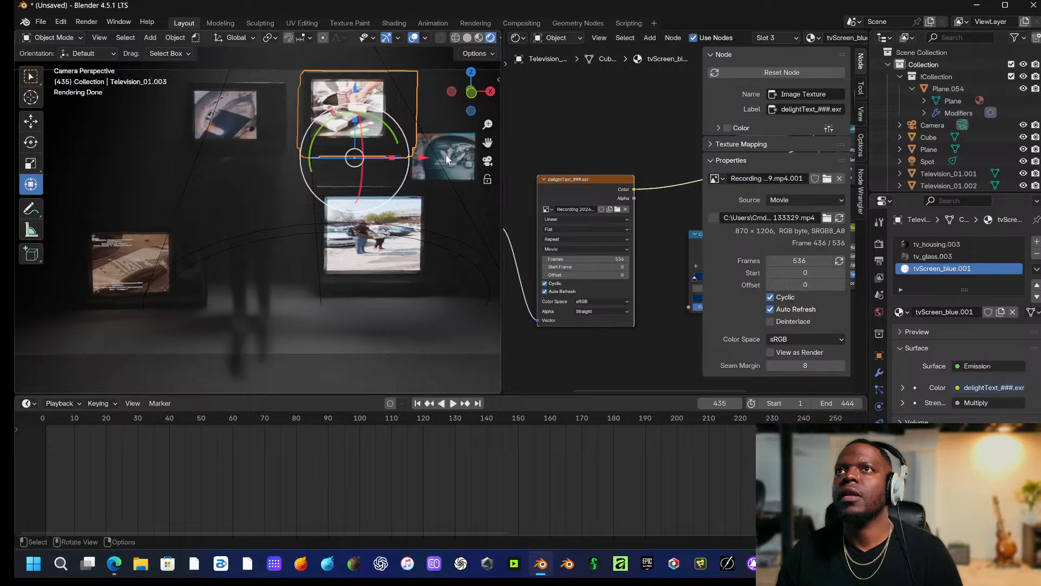
left_click_drag(427, 155, 394, 155)
left_click(378, 202)
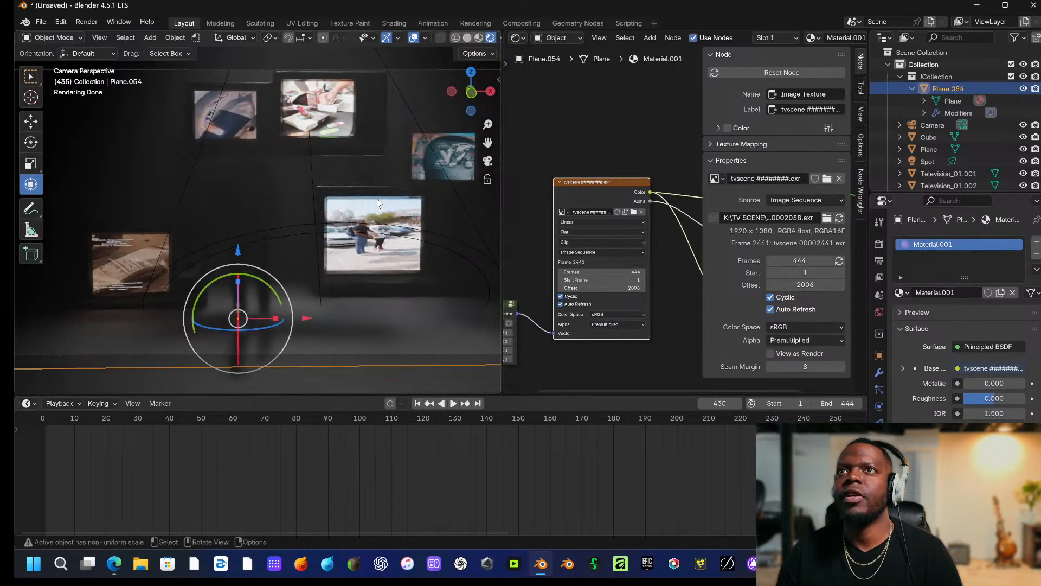
left_click(378, 196)
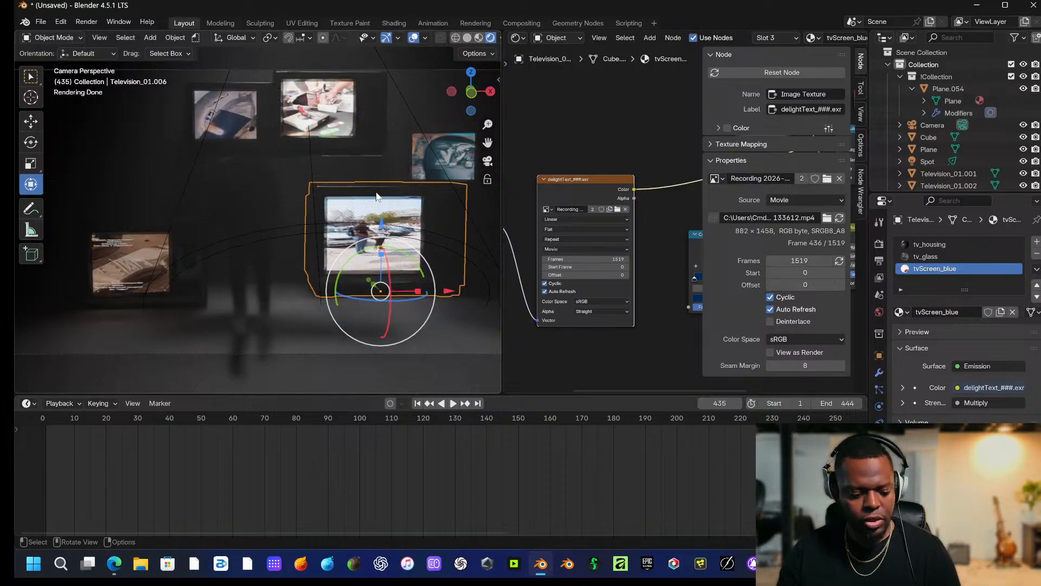
Duplicate the lower-left television, Television_01.004, then shift the copy along X toward the wall's middle and raise it.
left_click(171, 225)
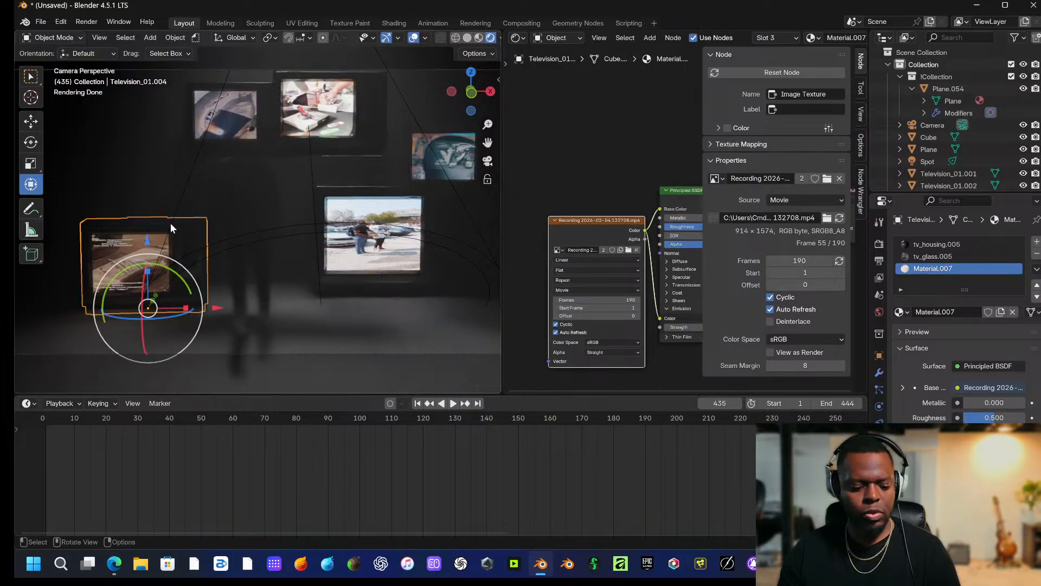
key("ctrl+c")
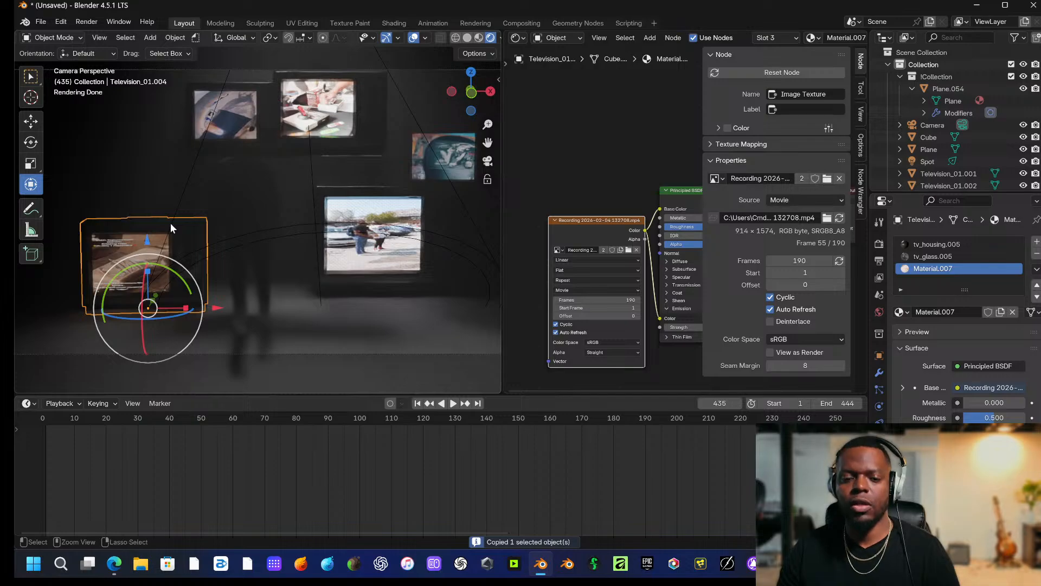
key("ctrl+v")
key("g")
key("x")
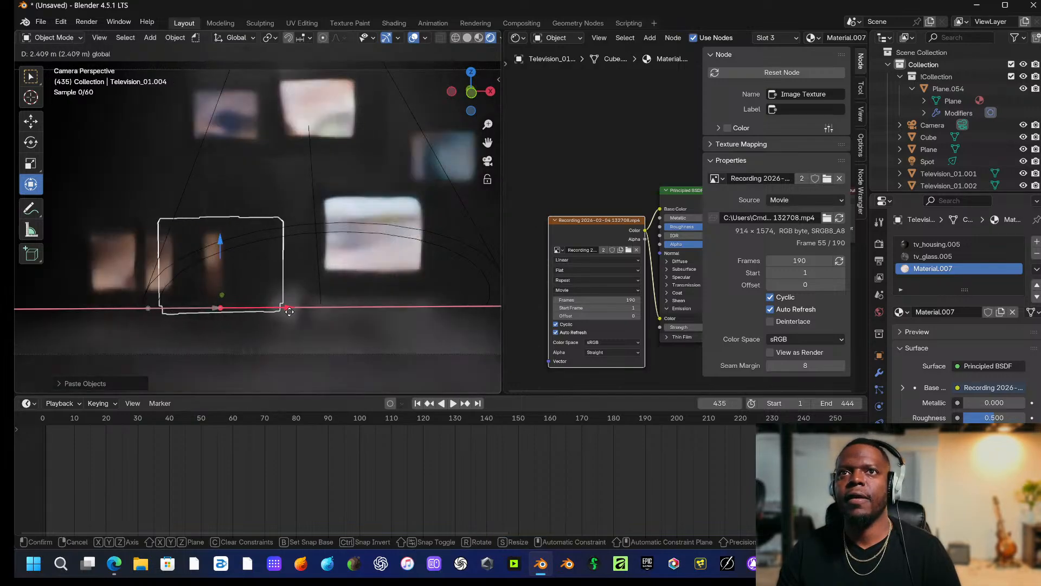
left_click(320, 313)
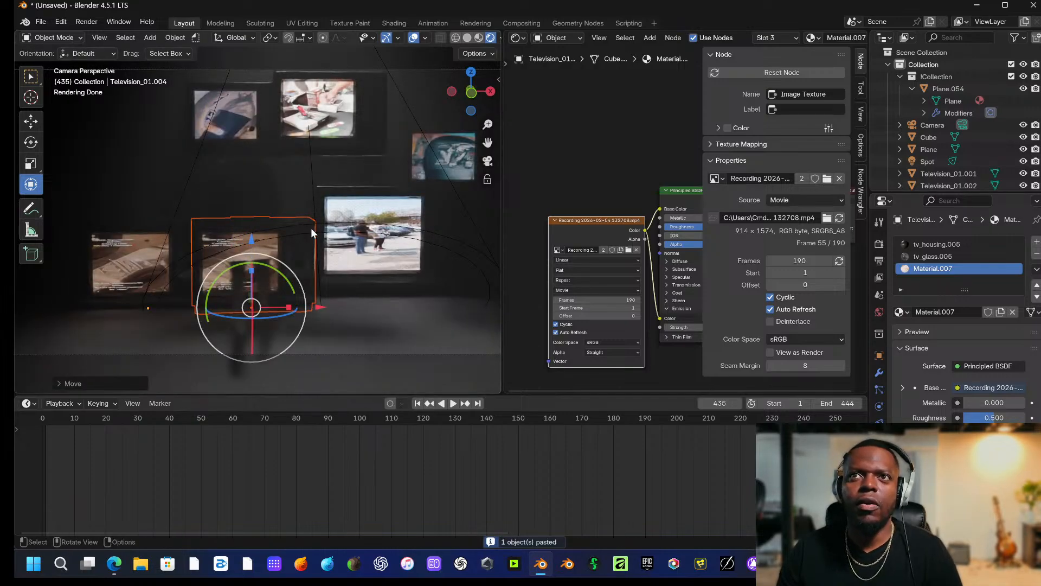
left_click_drag(248, 235, 255, 177)
Shift the lower television, Television_01.006, right along X, and move the copied television, Television_01.005, right and down level with the lower-left television.
left_click(382, 201)
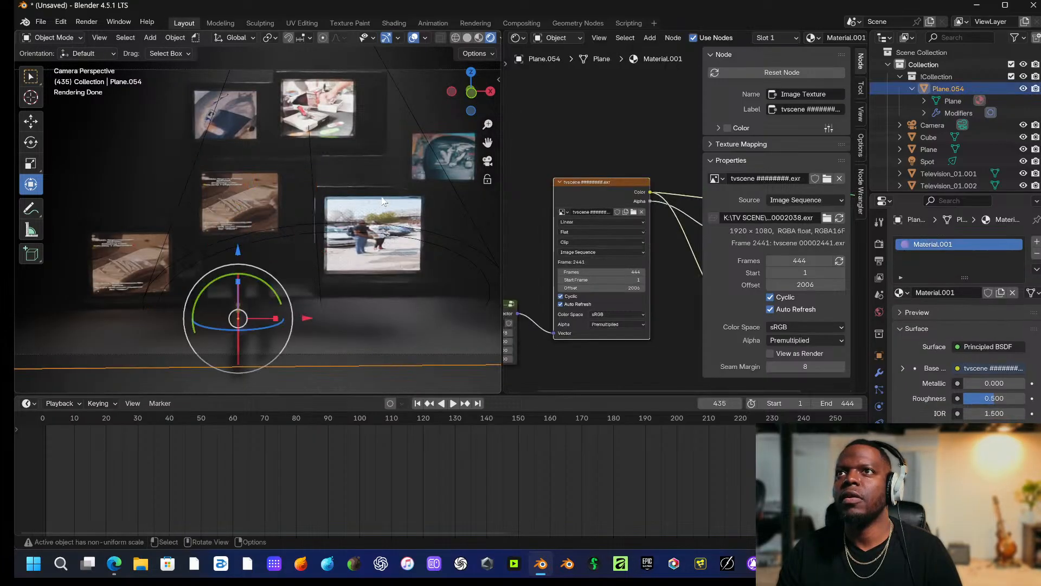
left_click_drag(449, 292, 492, 292)
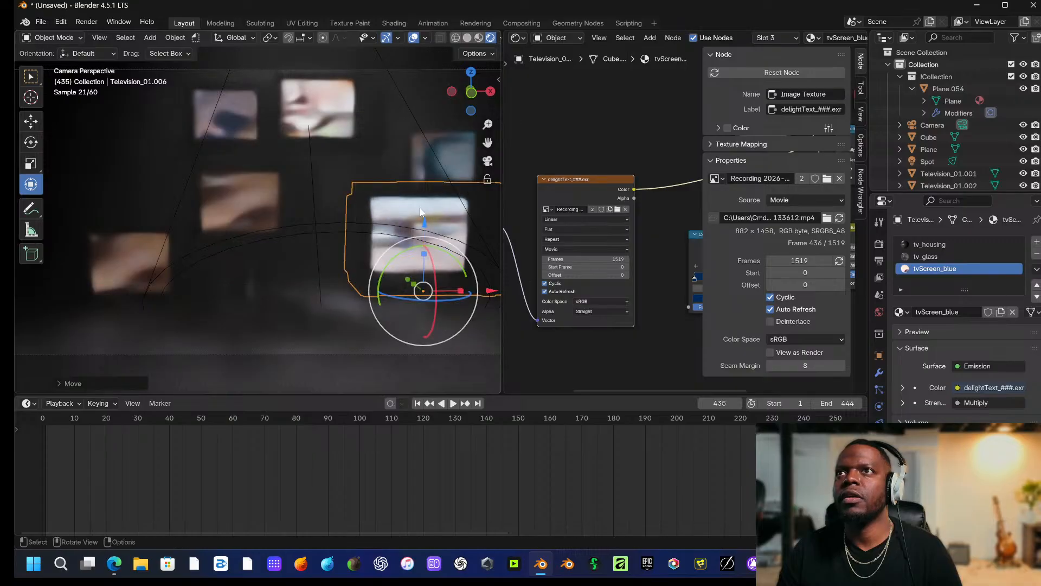
left_click(302, 201)
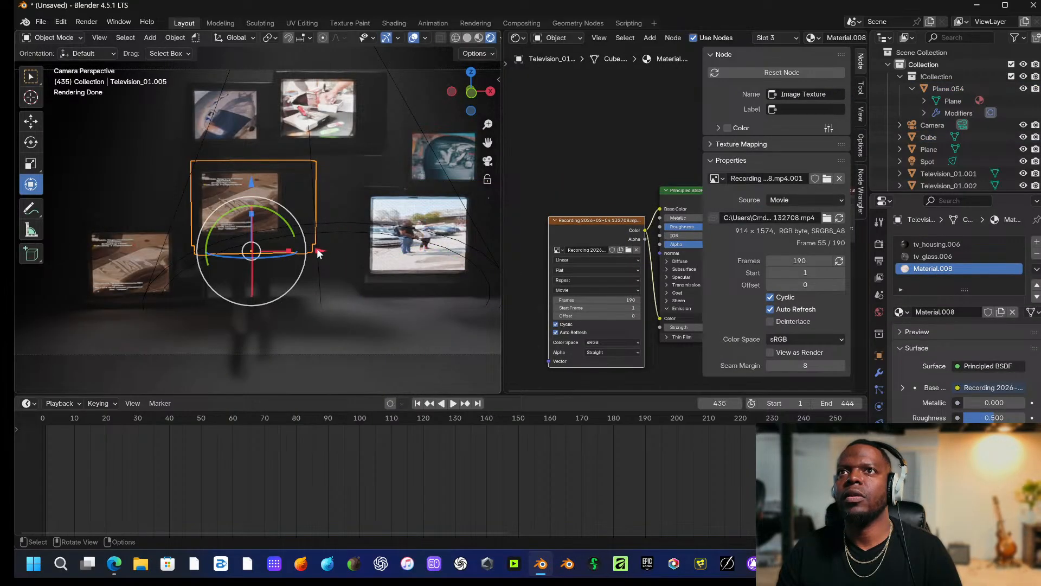
left_click_drag(318, 253, 351, 253)
left_click_drag(286, 180, 289, 230)
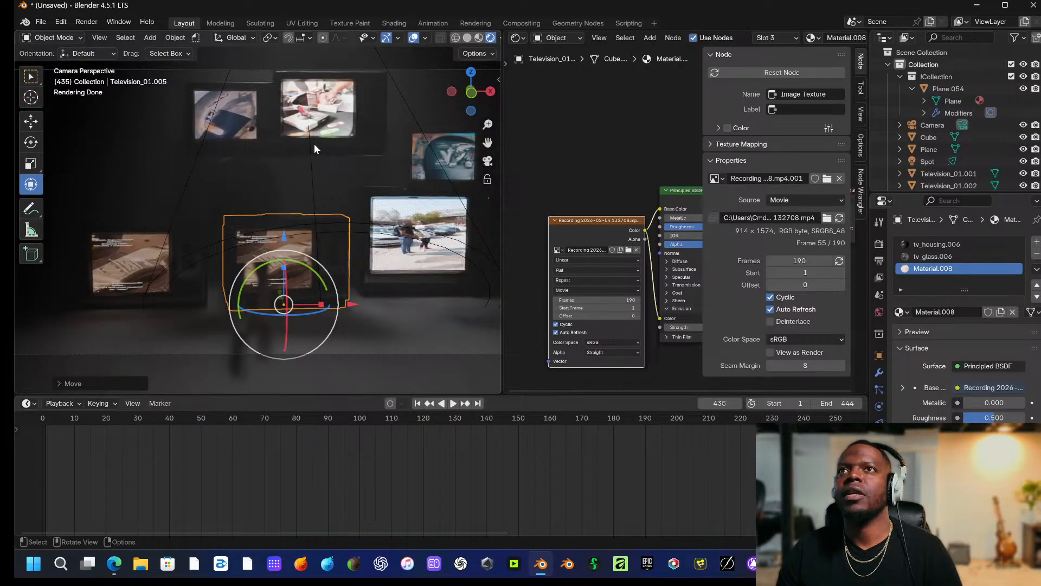
Scale up Television_01.003, lower it on the wall and move it slightly right, just above the lower row.
left_click(343, 146)
key("s")
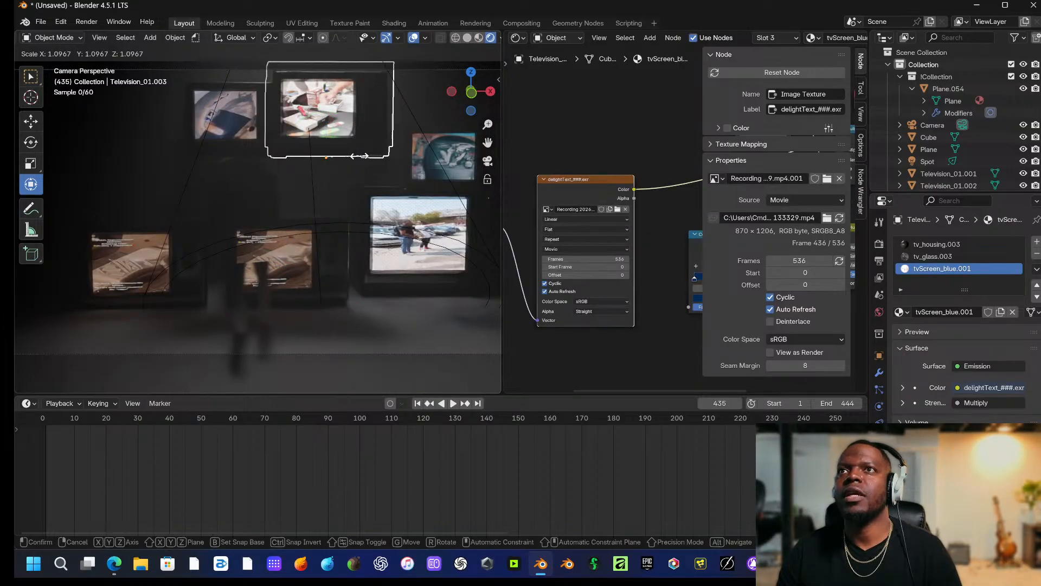
left_click(363, 155)
left_click_drag(327, 90, 326, 153)
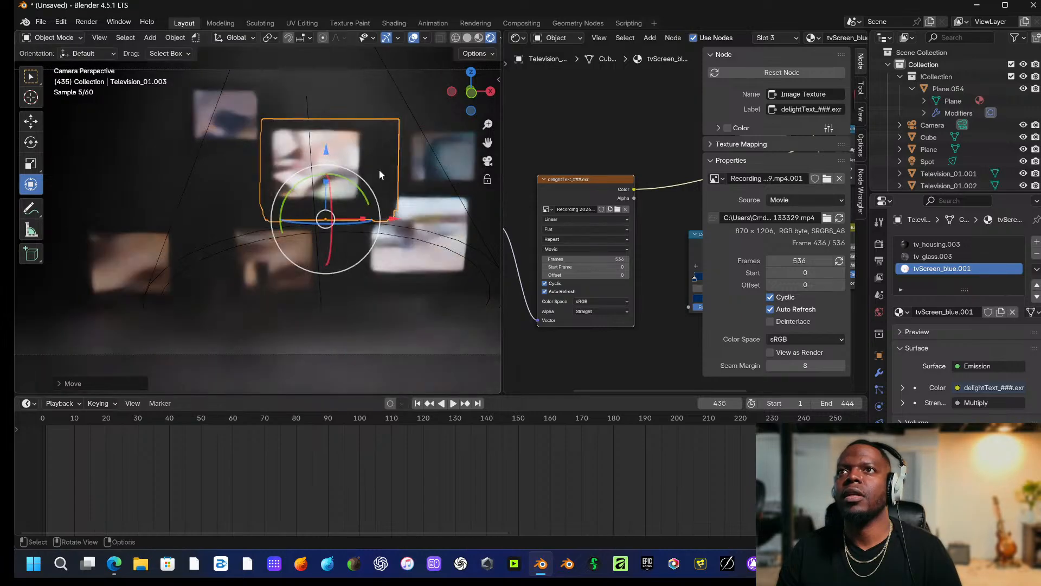
mouse_move(391, 221)
left_mouse_down()
mouse_move(374, 222)
mouse_move(411, 224)
left_mouse_up()
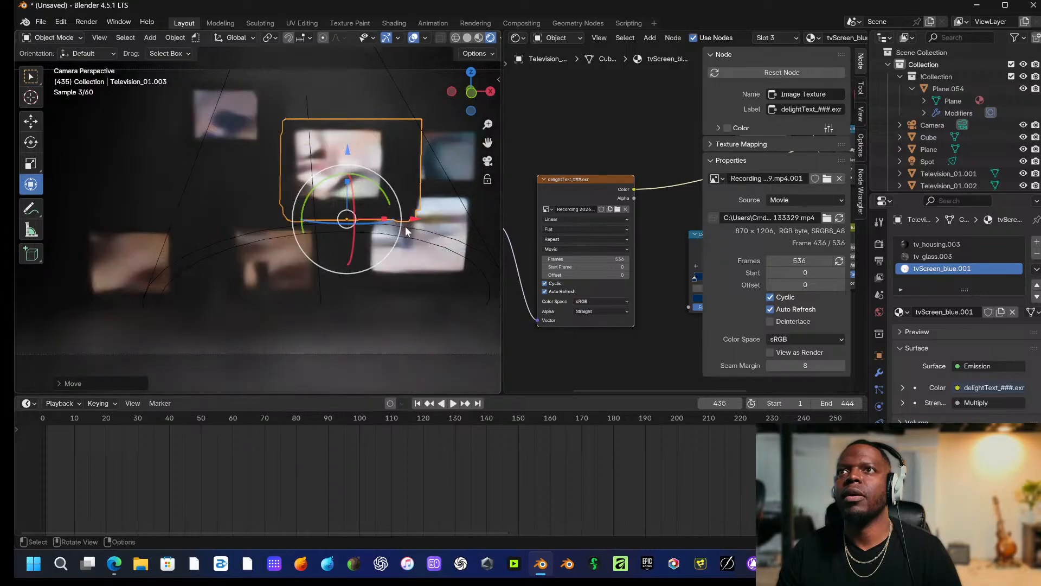
Scale up the lower-right television, Television_01.006.
left_click(428, 251)
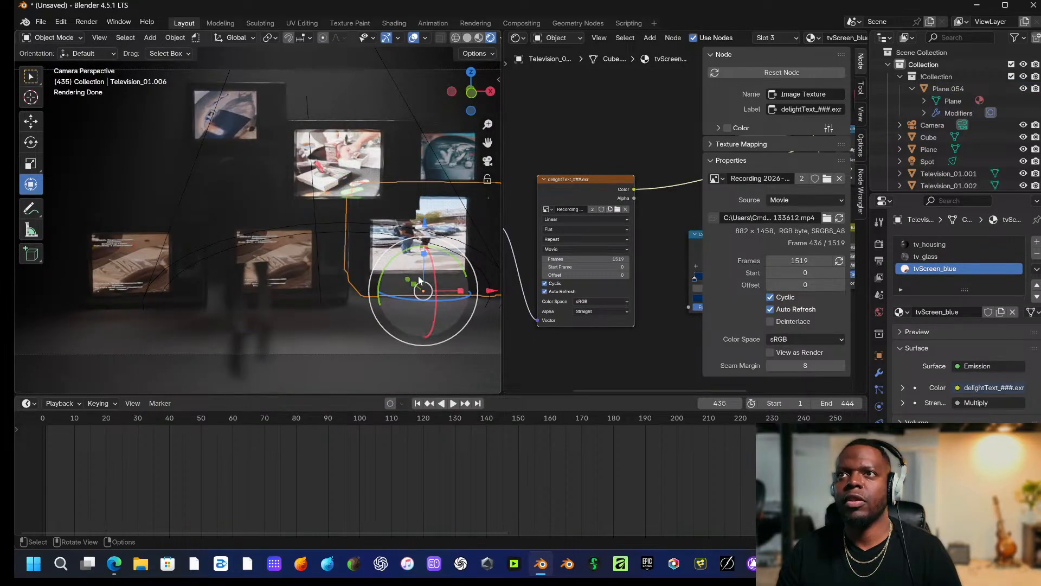
left_click_drag(412, 283, 420, 308)
left_click(333, 115)
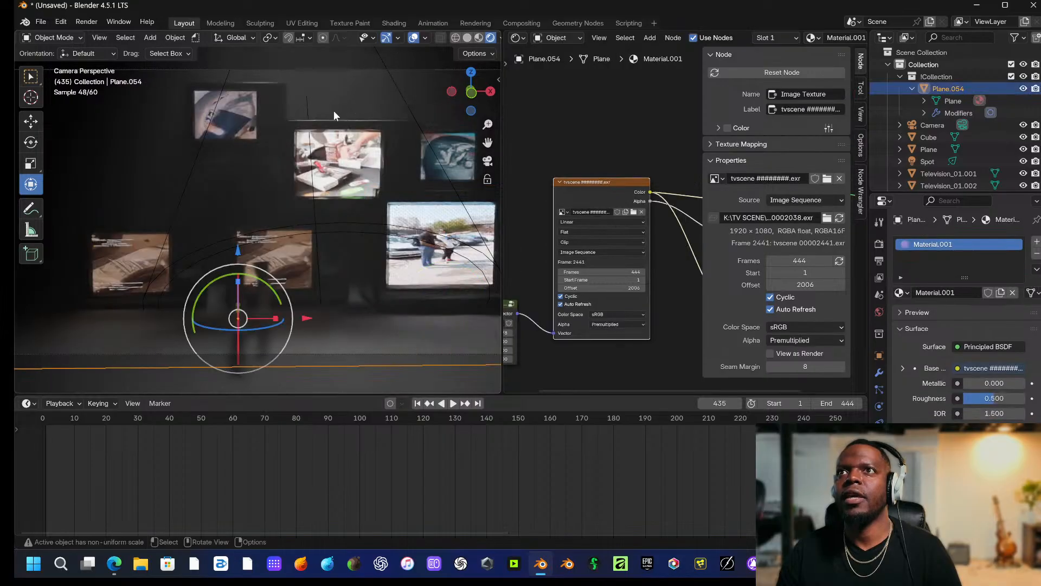
Scale up the upper-left television, Television_01.001, and reposition it just above and left of Television_01.003.
left_click(253, 111)
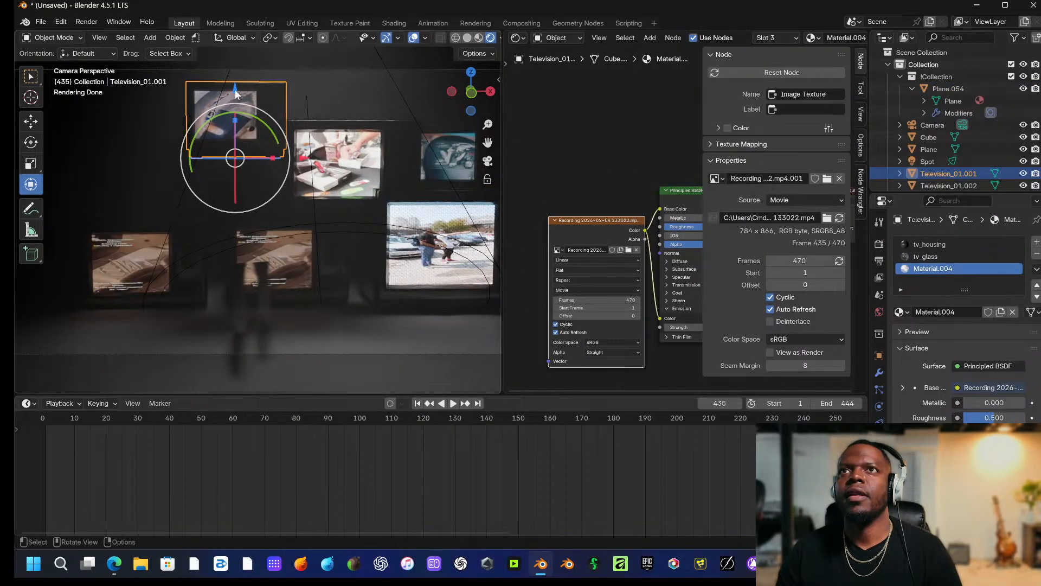
left_click_drag(238, 99, 240, 63)
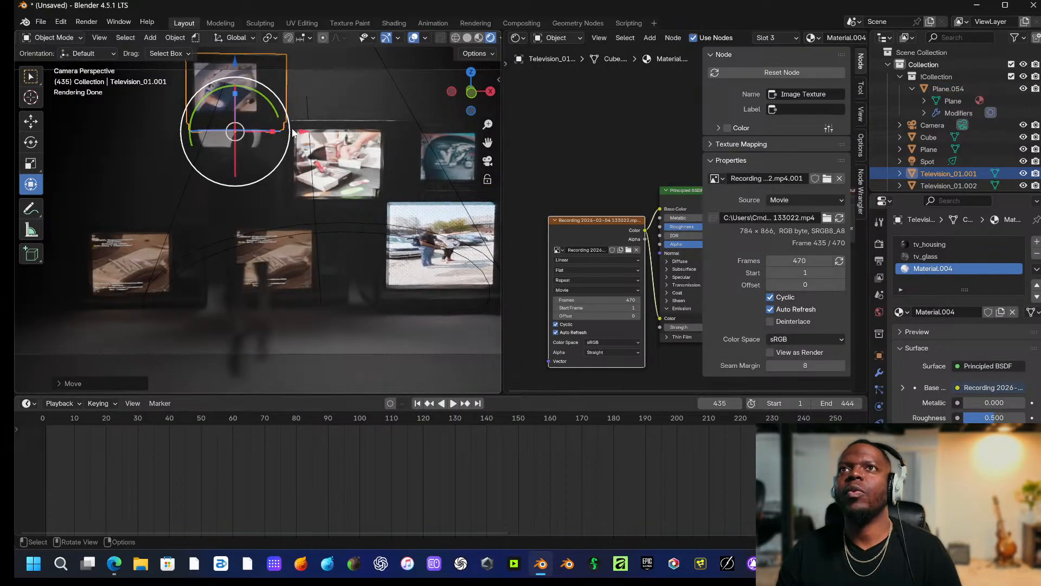
mouse_move(304, 135)
left_mouse_down()
mouse_move(330, 135)
mouse_move(317, 136)
left_mouse_up()
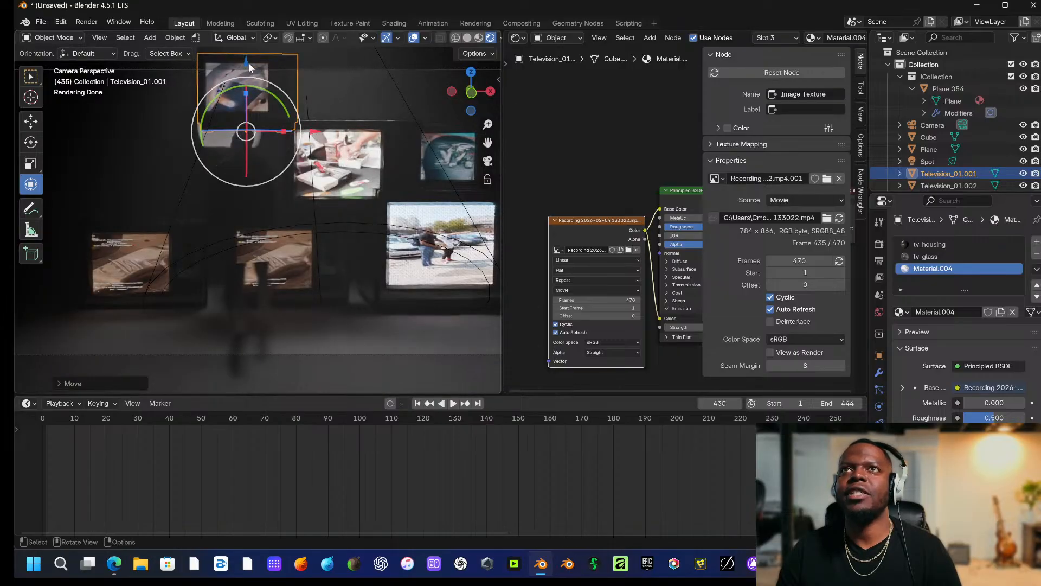
left_click_drag(248, 63, 251, 100)
key("s")
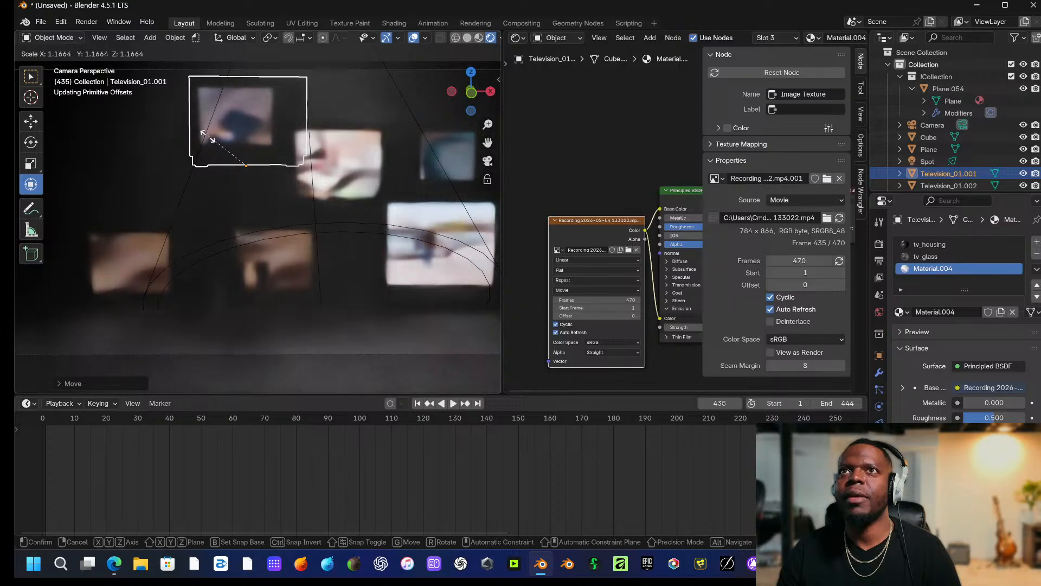
left_click(208, 138)
left_click_drag(314, 166, 302, 168)
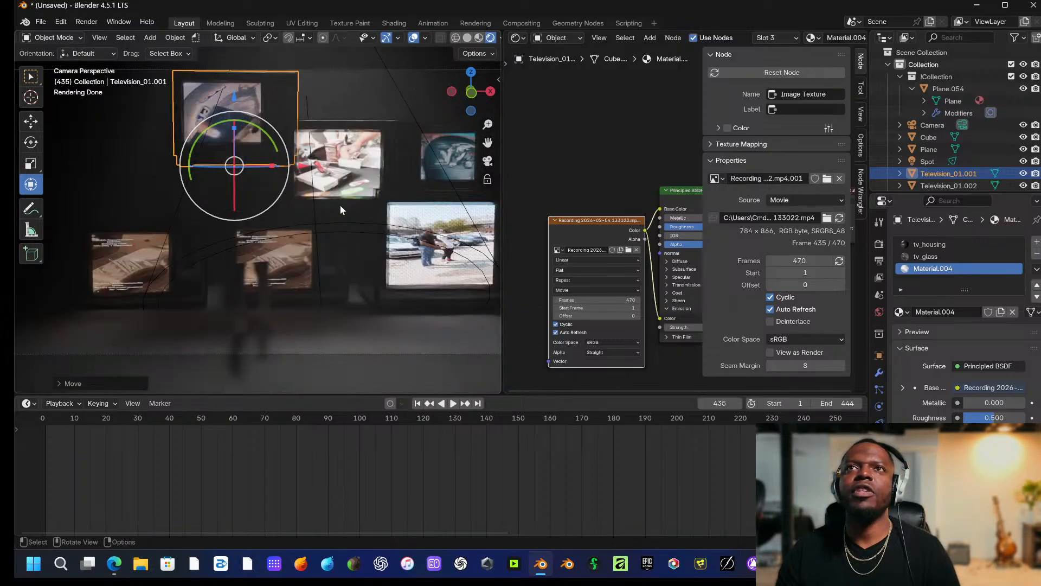
Raise the power of the spotlight above the television wall to 1185.
left_click(265, 267)
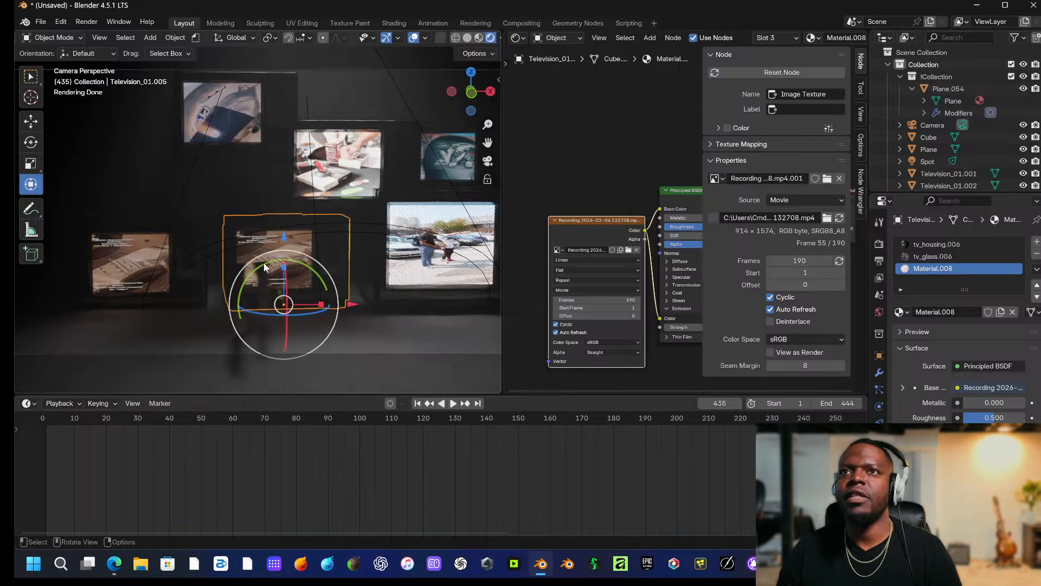
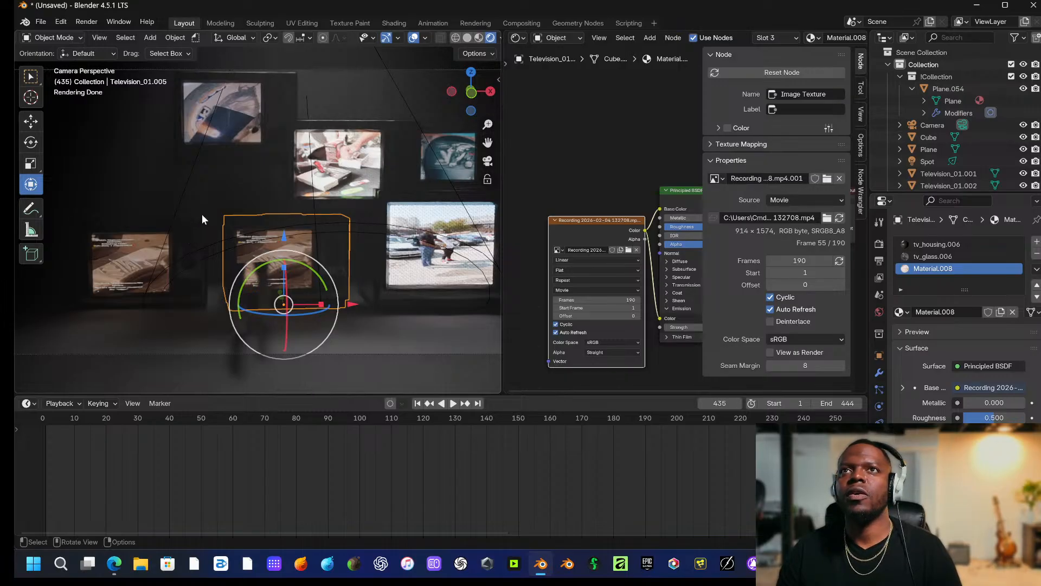
scroll(338, 239, "down", 5)
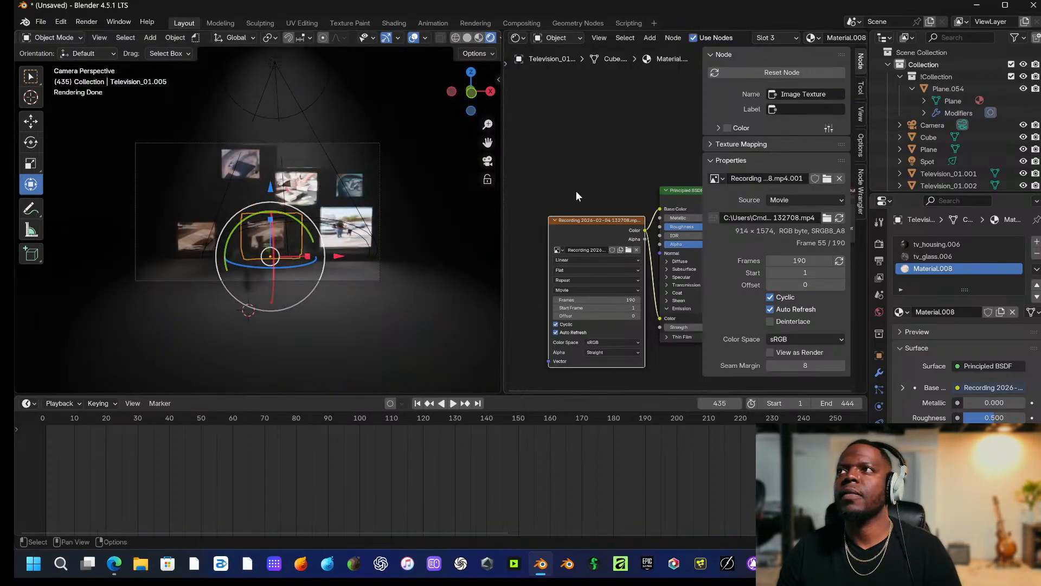
middle_click_drag(431, 198, 405, 228)
scroll(402, 229, "up", 5)
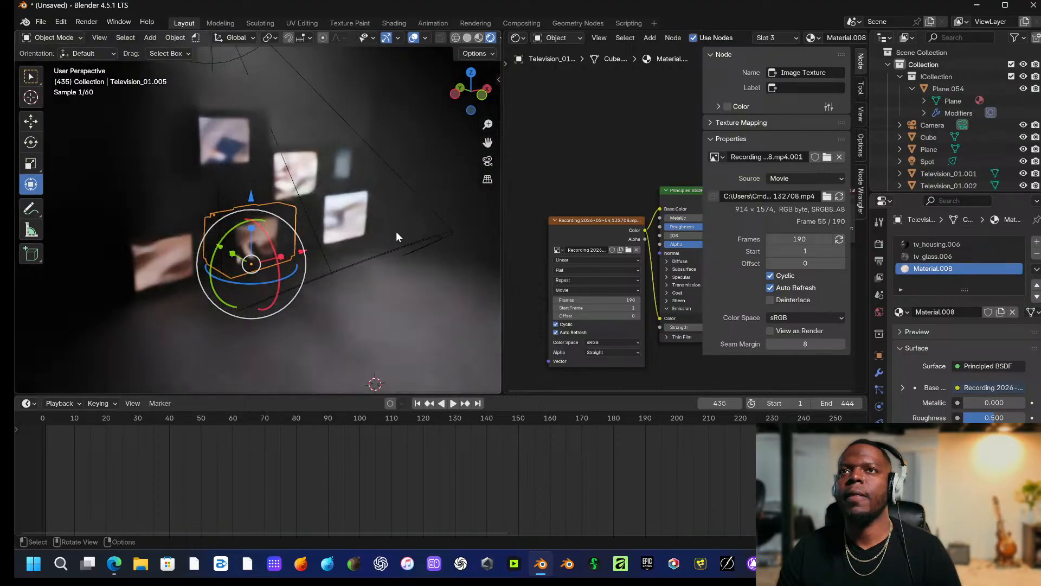
scroll(394, 226, "down", 5)
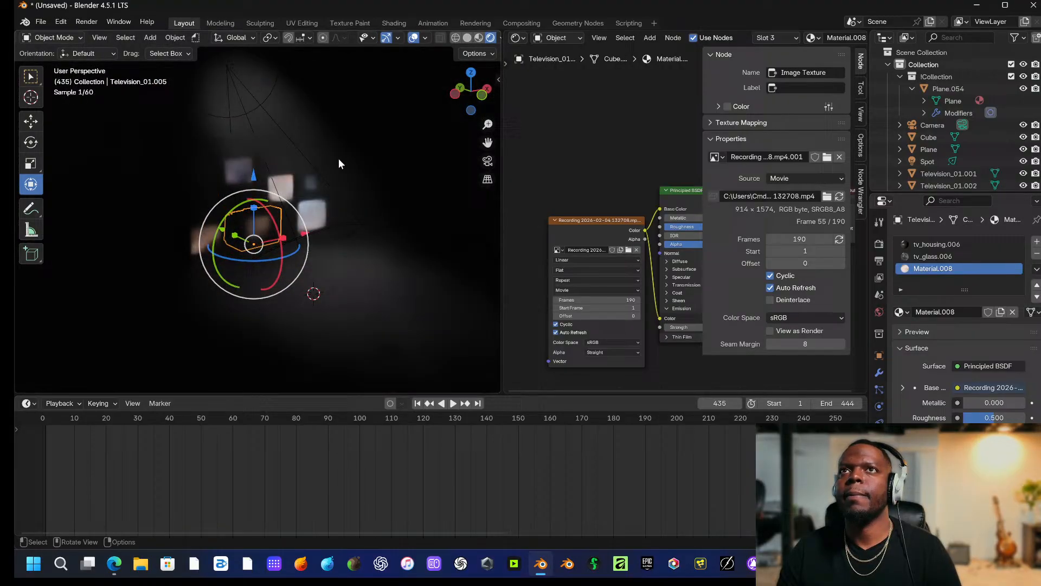
left_click(228, 65)
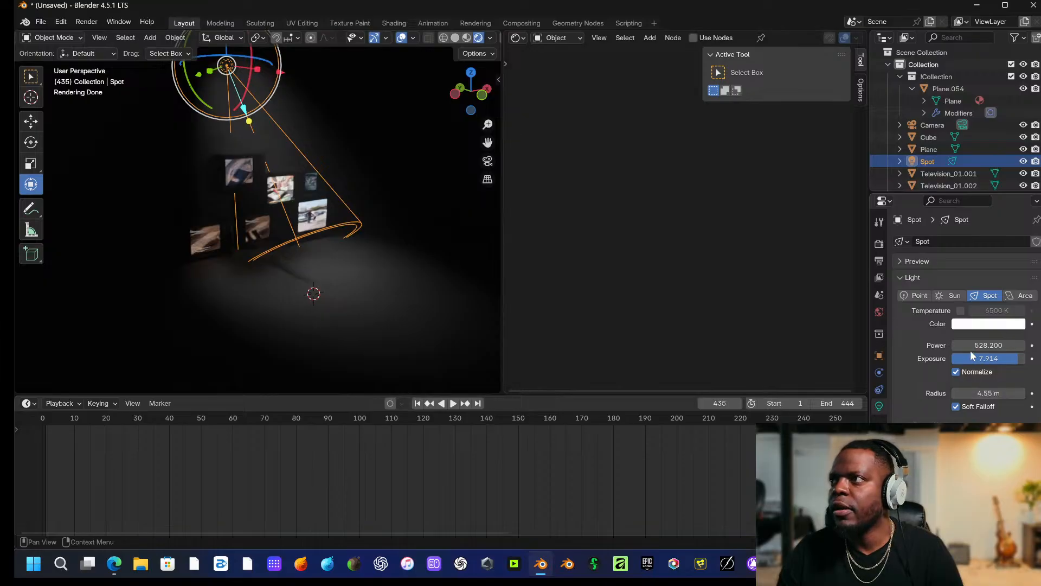
left_click_drag(971, 347, 1017, 347)
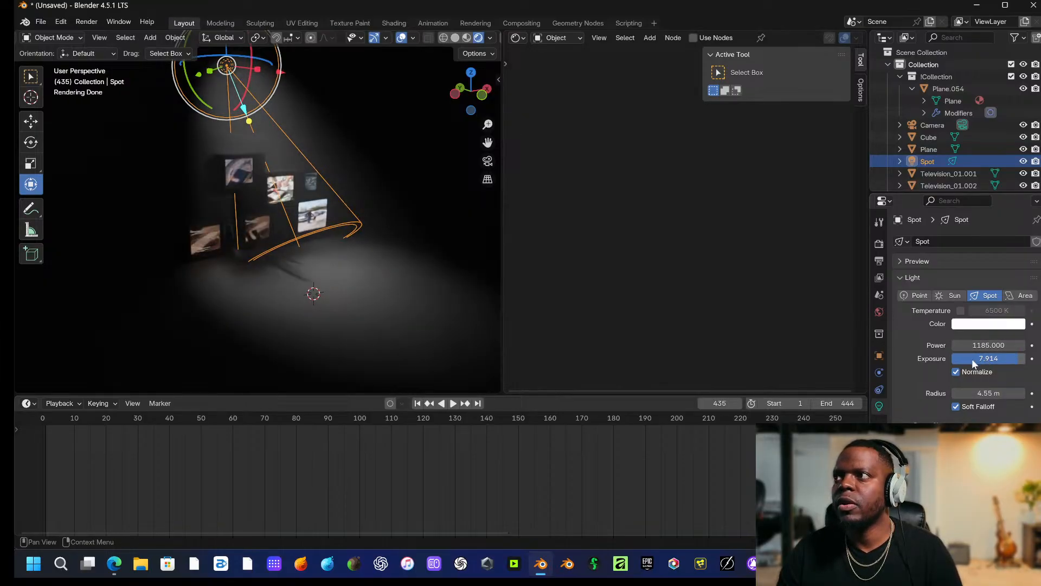
Check the lighting through the camera and reduce the spotlight's power to 895.4 and its exposure to 7.338.
key("KP_0")
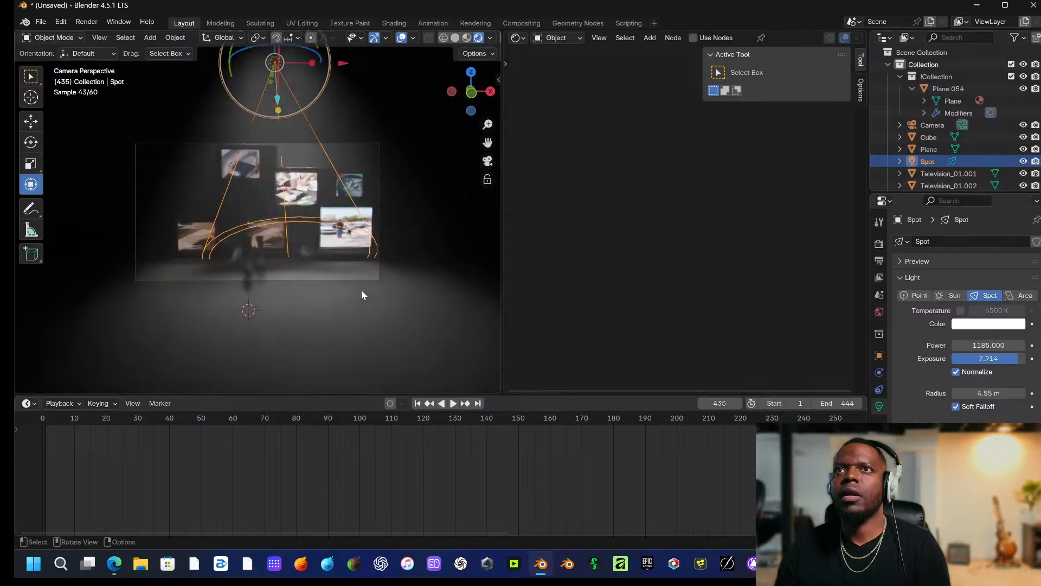
scroll(362, 294, "up", 3)
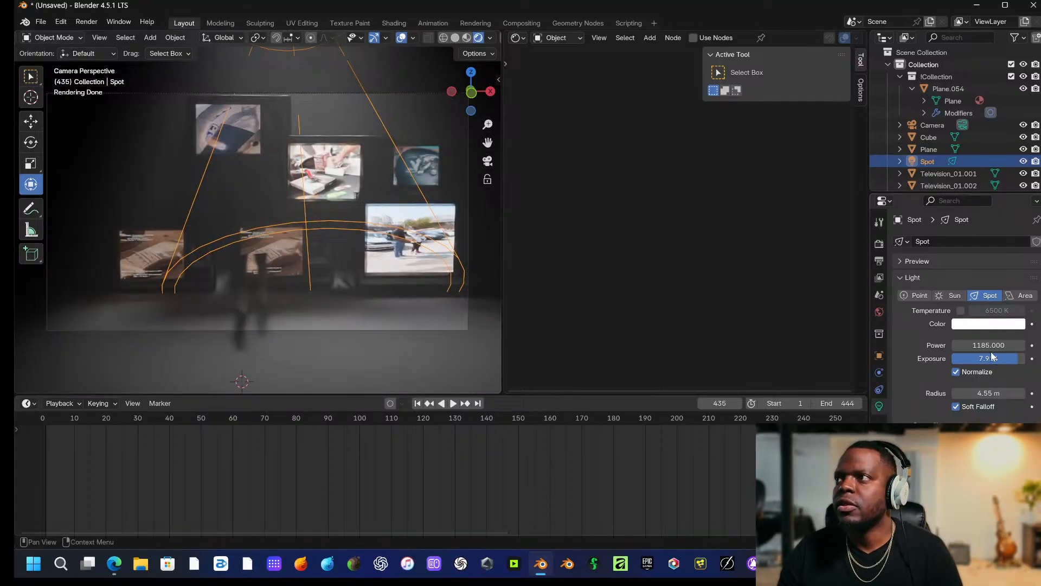
left_click_drag(993, 345, 1017, 363)
scroll(298, 249, "down", 3)
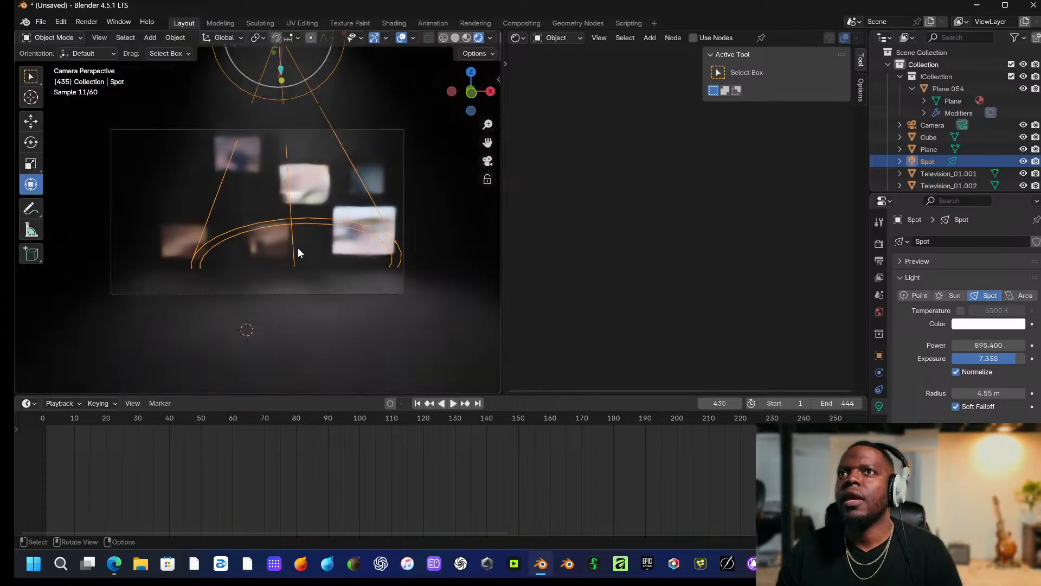
key("KP_0")
key("KP_0")
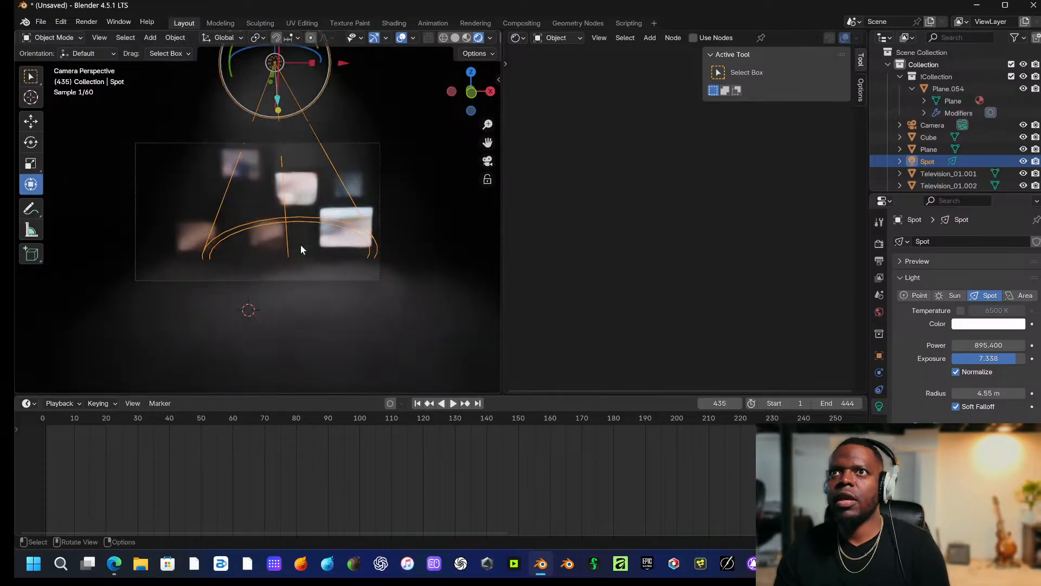
Start adding an image mesh plane from the PERSON LAYER folder and sort its EXR files by name in ascending order.
key("shift+a")
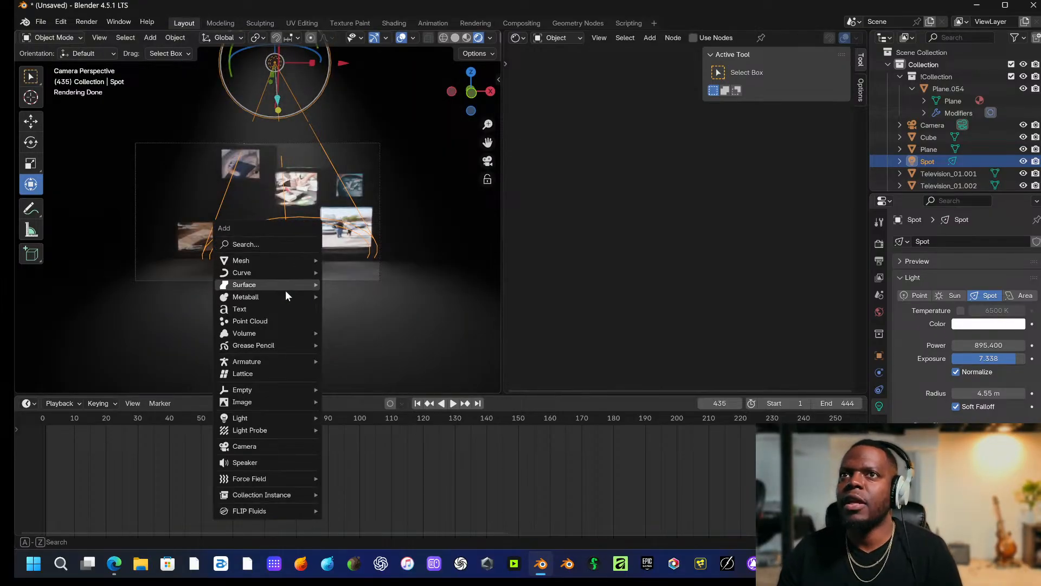
mouse_move(272, 401)
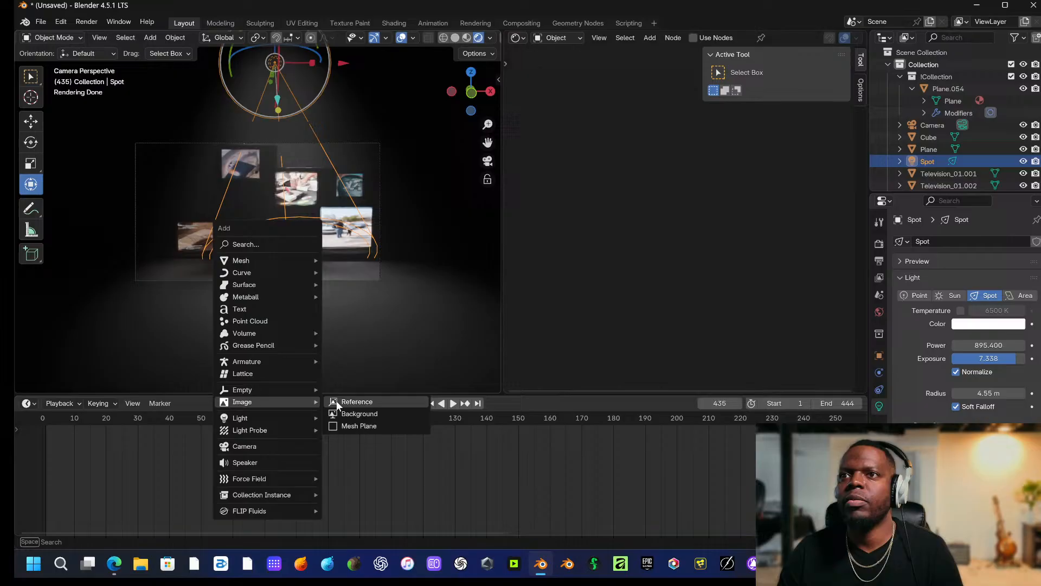
left_click(367, 423)
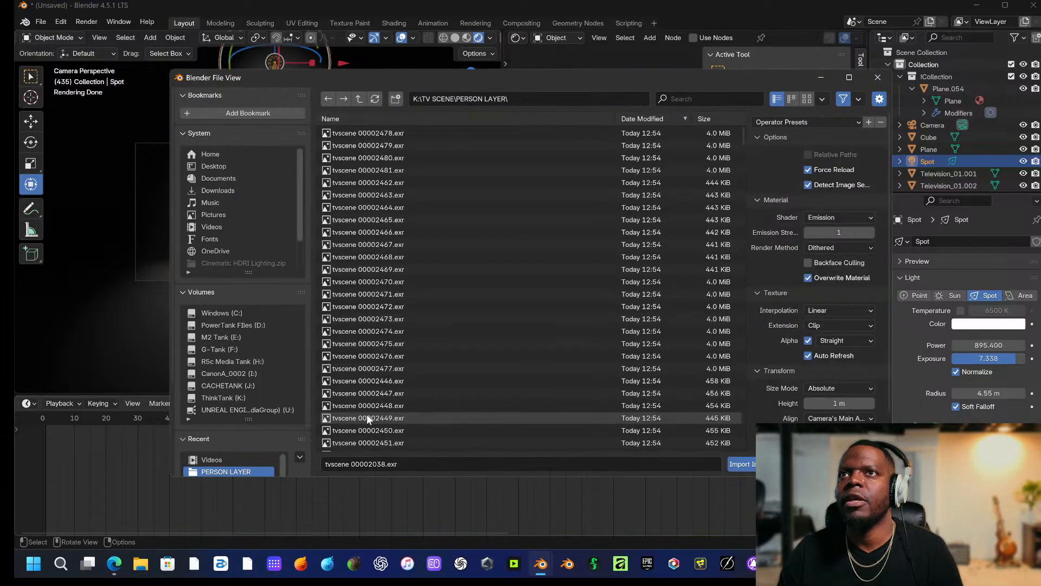
left_click(382, 132)
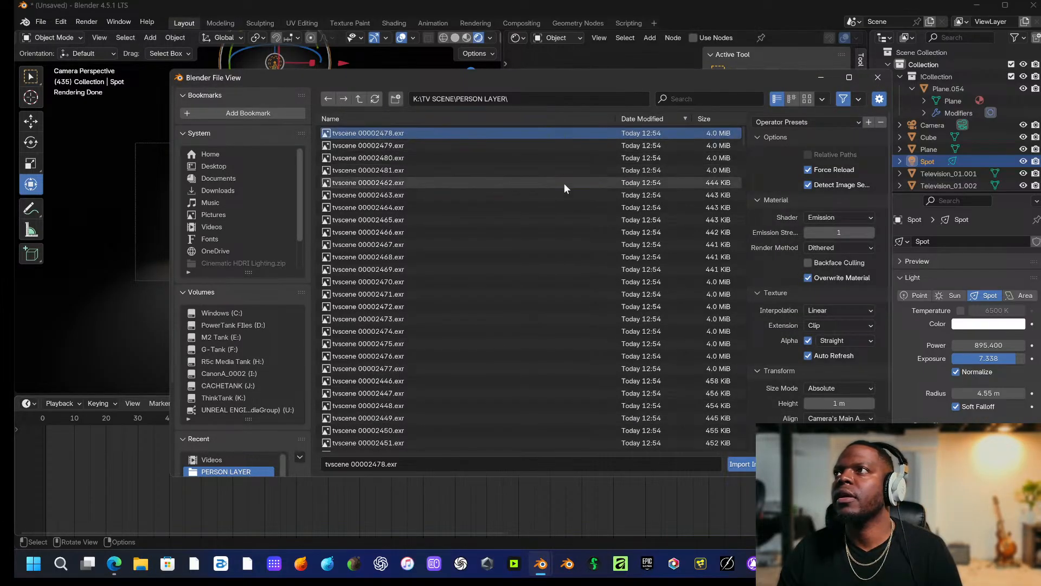
scroll(583, 255, "down", 5)
scroll(584, 255, "down", 15)
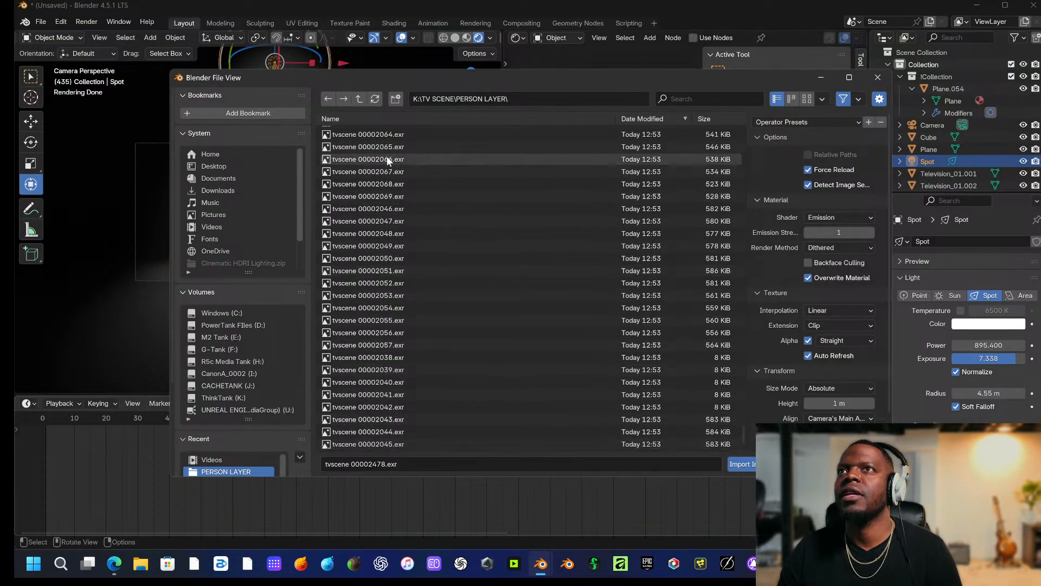
left_click(340, 118)
scroll(384, 146, "up", 2)
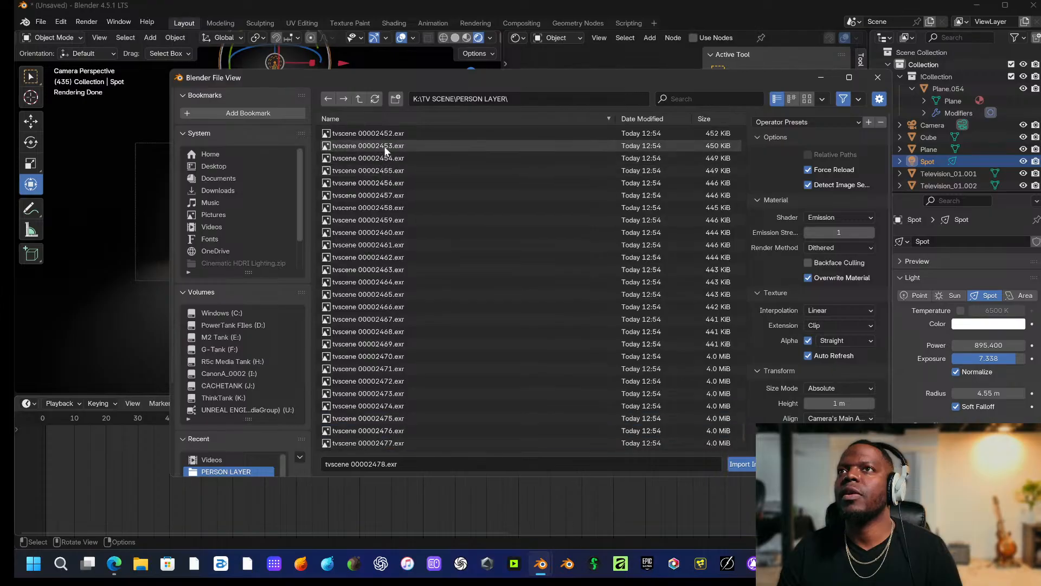
scroll(390, 143, "up", 20)
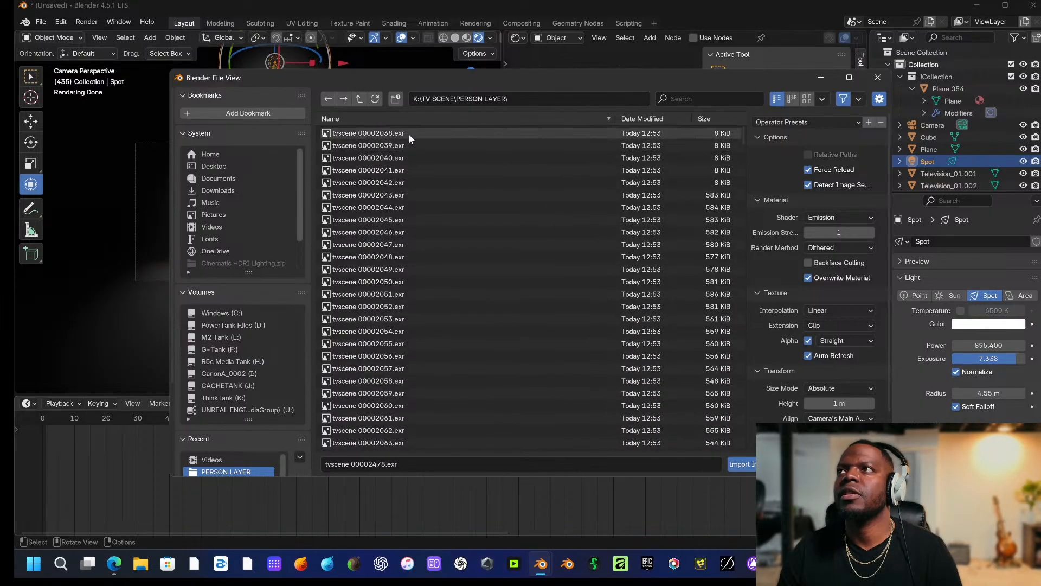
Import the full image sequence from tvscene 00002038.exr to tvscene 00002481.exr as one mesh plane.
left_click(405, 133)
scroll(423, 161, "down", 20)
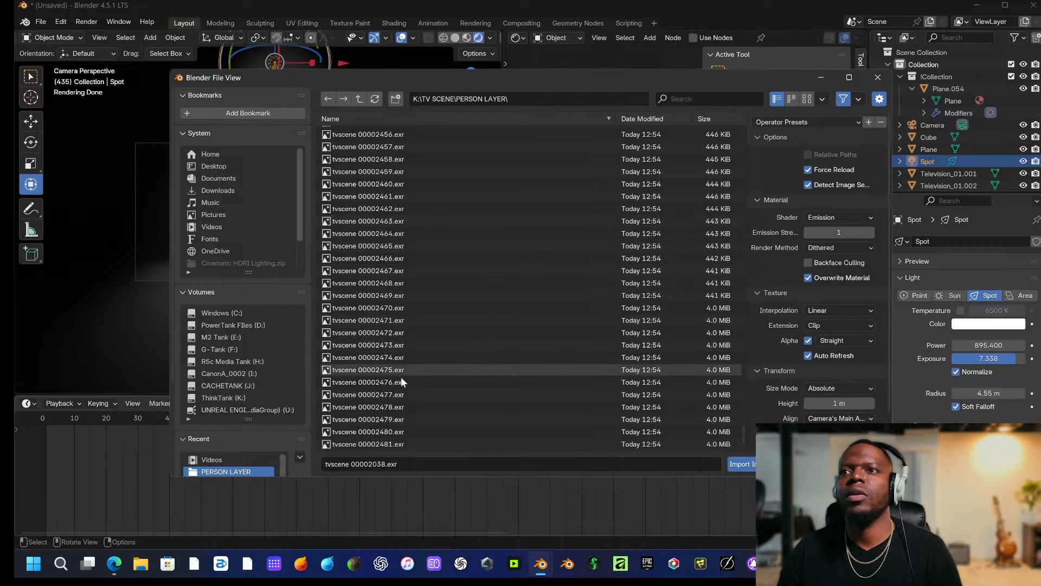
left_click(411, 444, "shift")
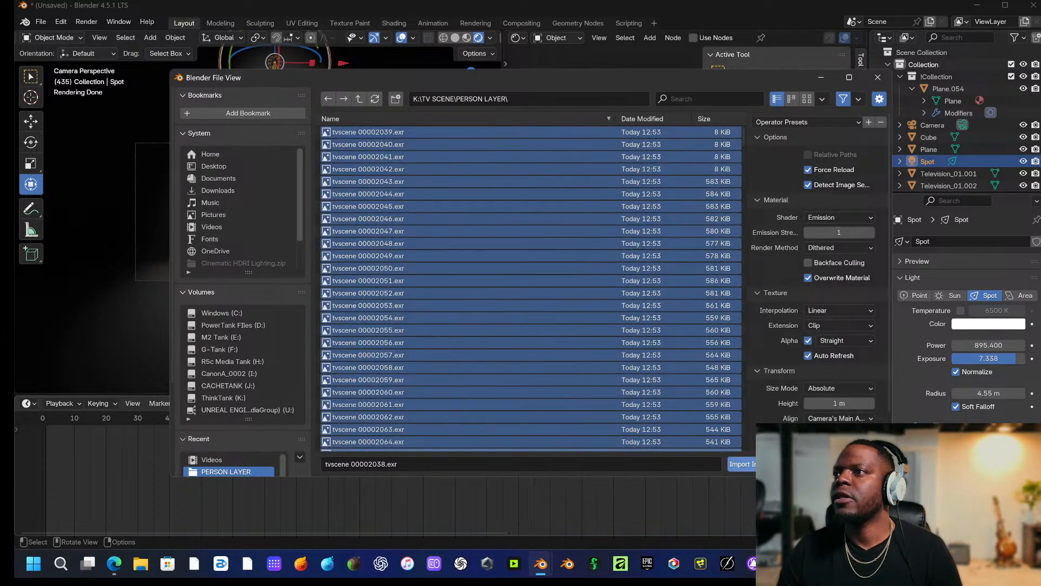
left_click(766, 464)
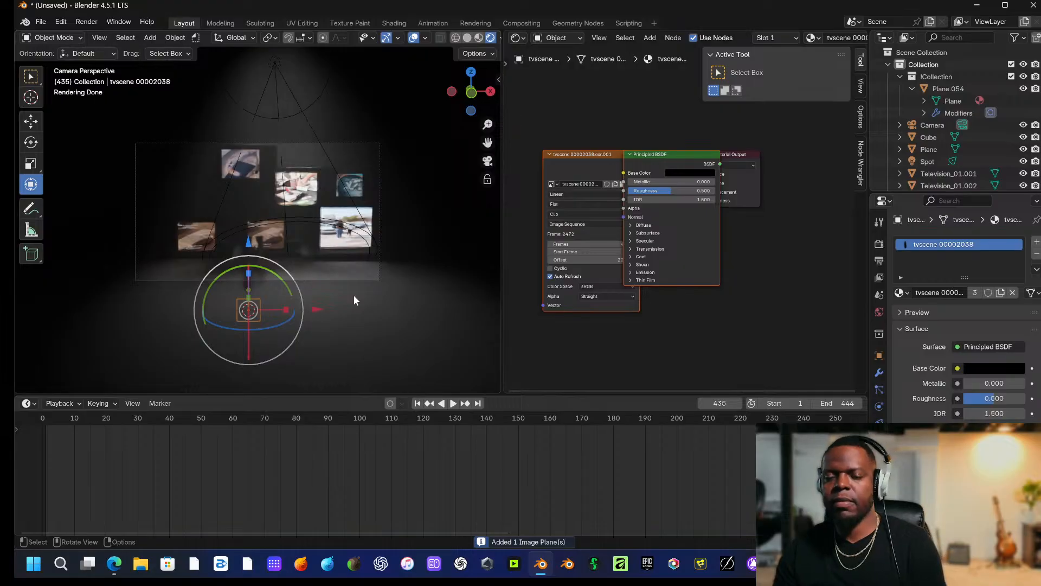
Raise the new person plane vertically and scale it up uniformly to about 5.4 times its size.
key("g")
key("z")
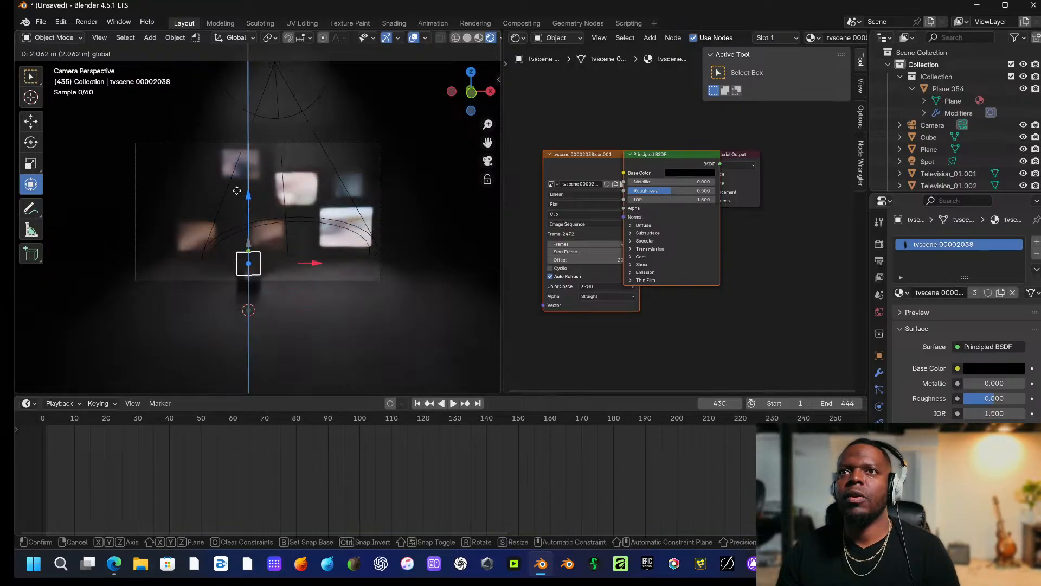
left_click(234, 167)
key("s")
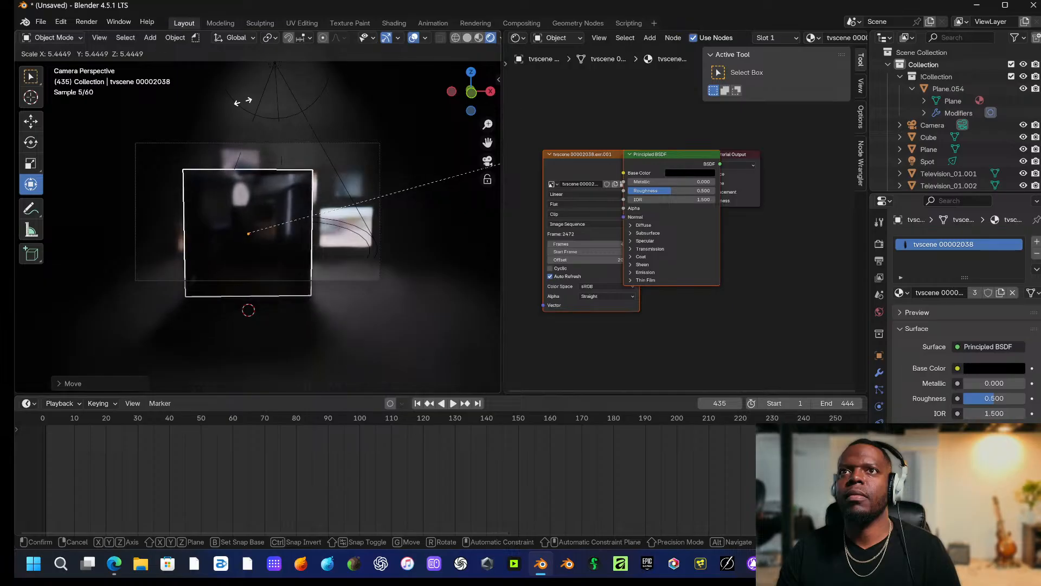
left_click(240, 121)
Preview the person sequence around frame 57 and enable Cyclic on its image texture.
key("space")
left_click_drag(106, 421, 223, 426)
key("space")
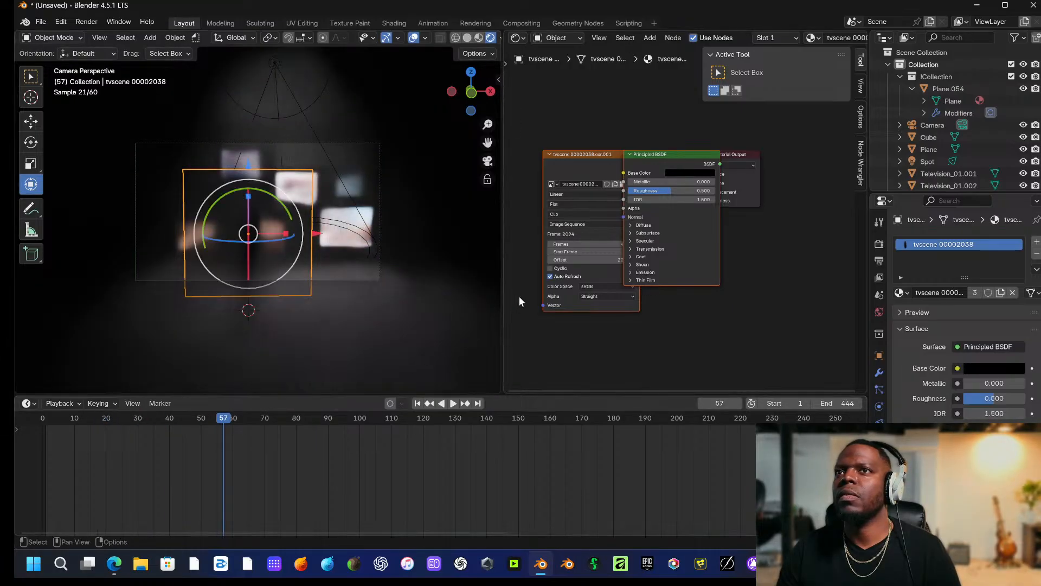
left_click(549, 268)
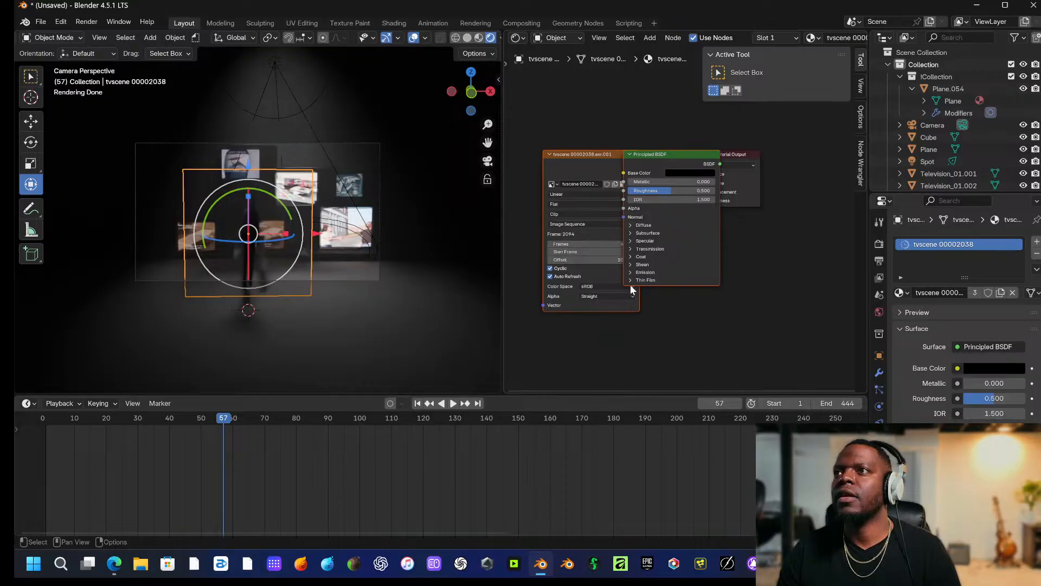
Show the node properties of the person plane's image texture to check its sequence settings.
left_click(863, 152)
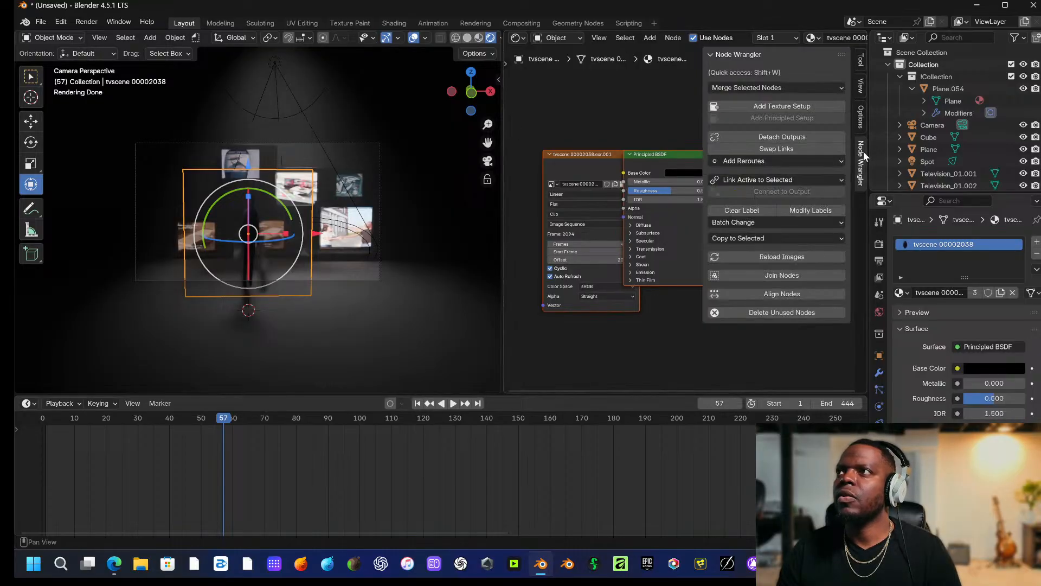
left_click(860, 79)
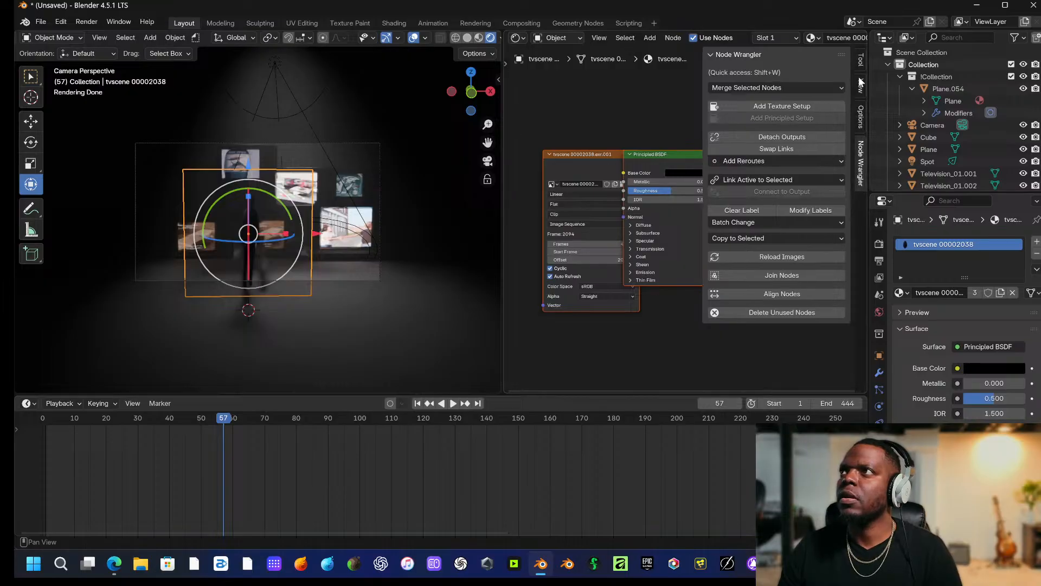
left_click(862, 64)
left_click(580, 160)
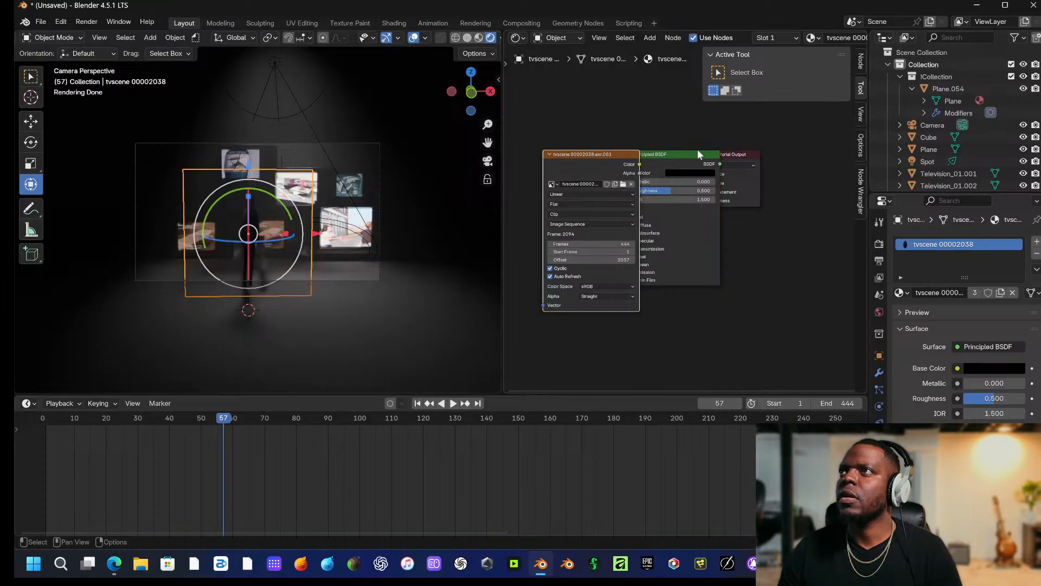
left_click(860, 64)
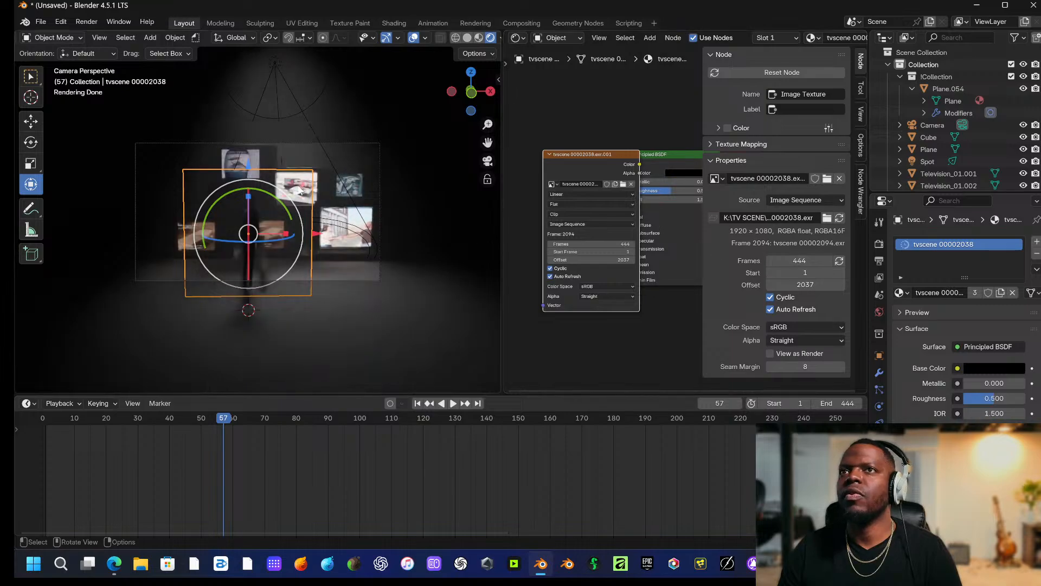
Scale the person plane up about 1.9 times and play the animation to frame 115 to check the figure.
scroll(288, 245, "up", 3)
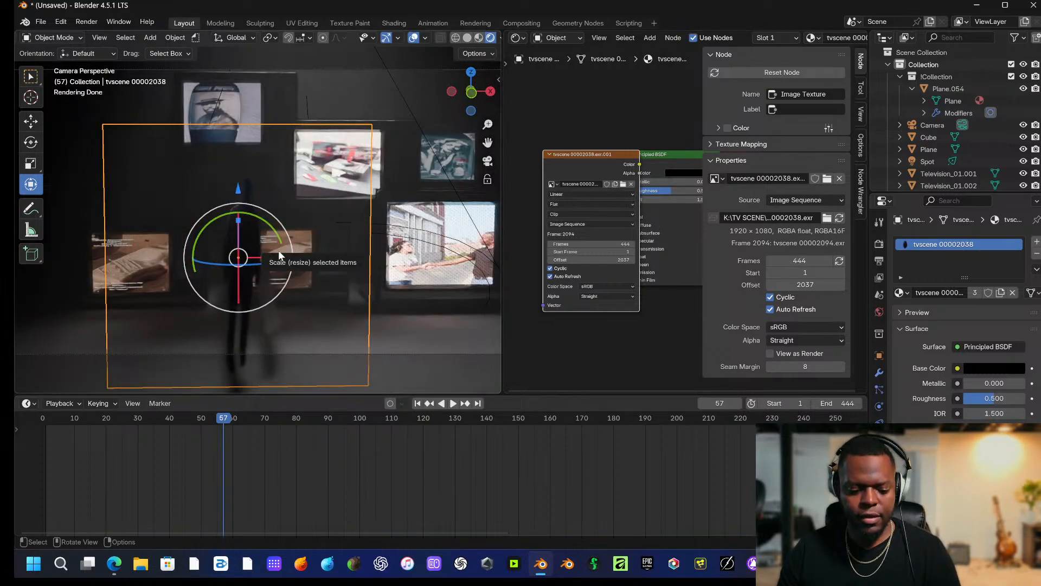
key("s")
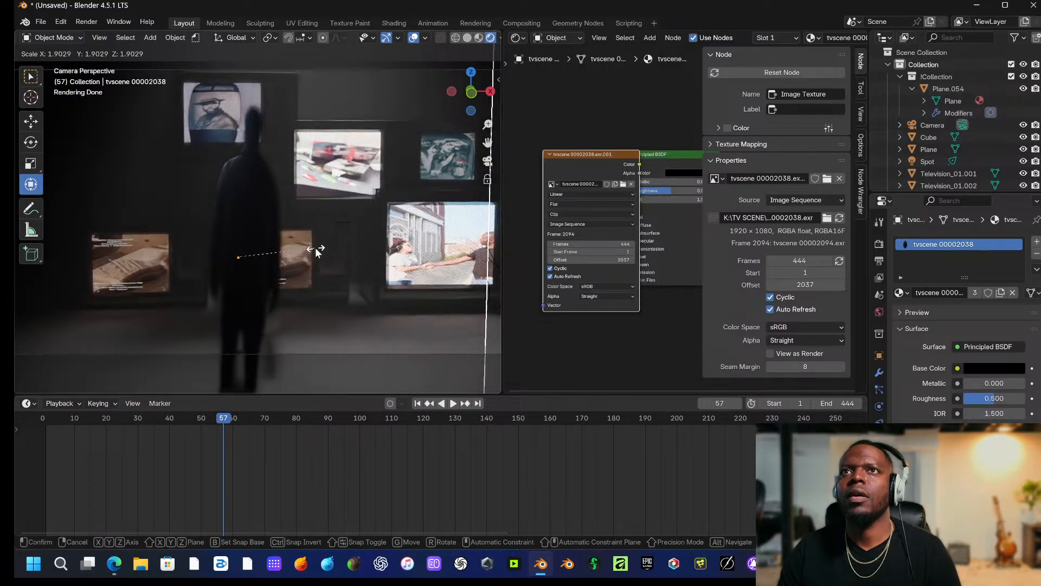
left_click(316, 251)
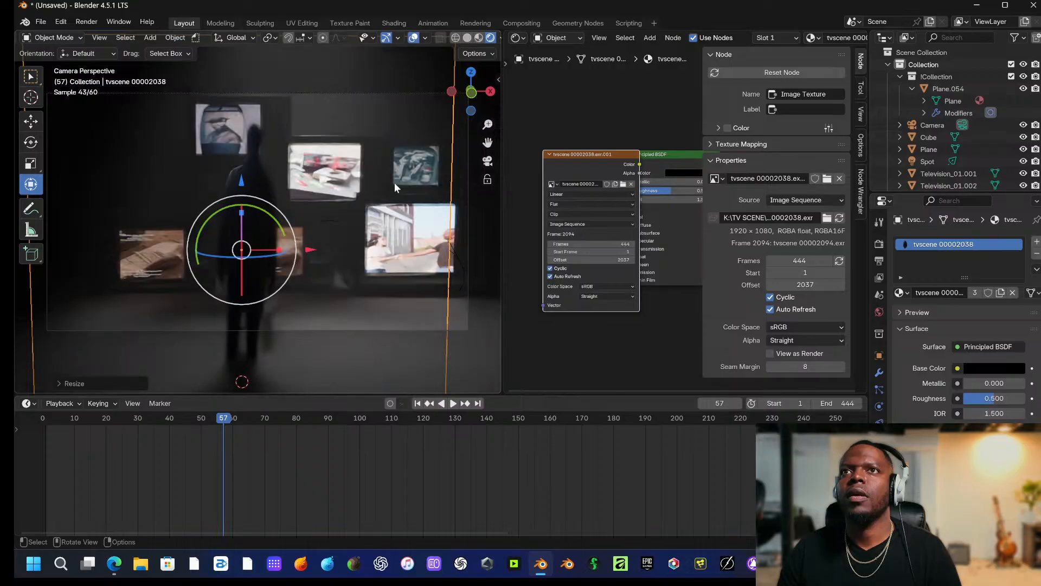
key("space")
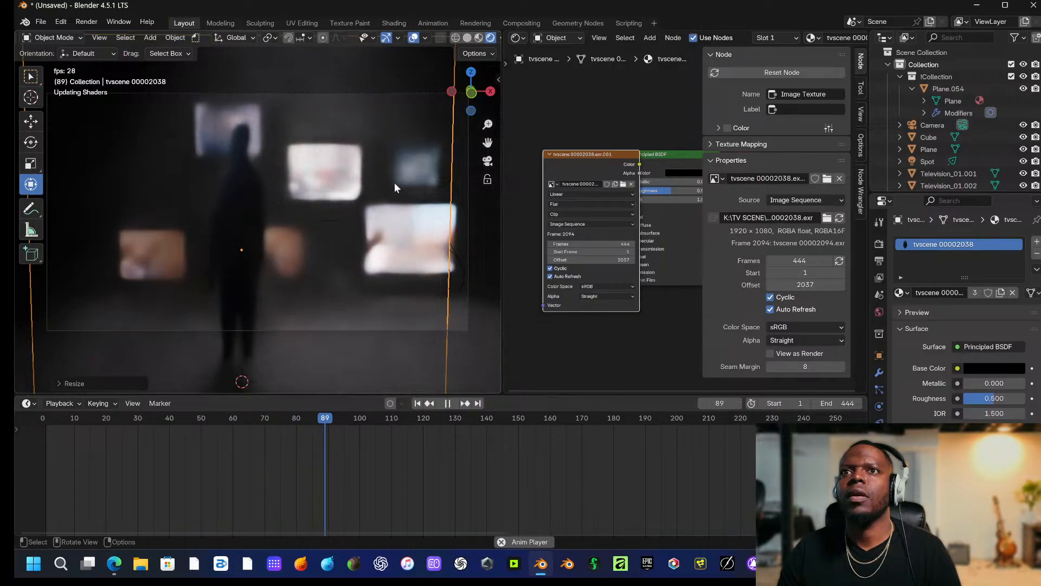
key("space")
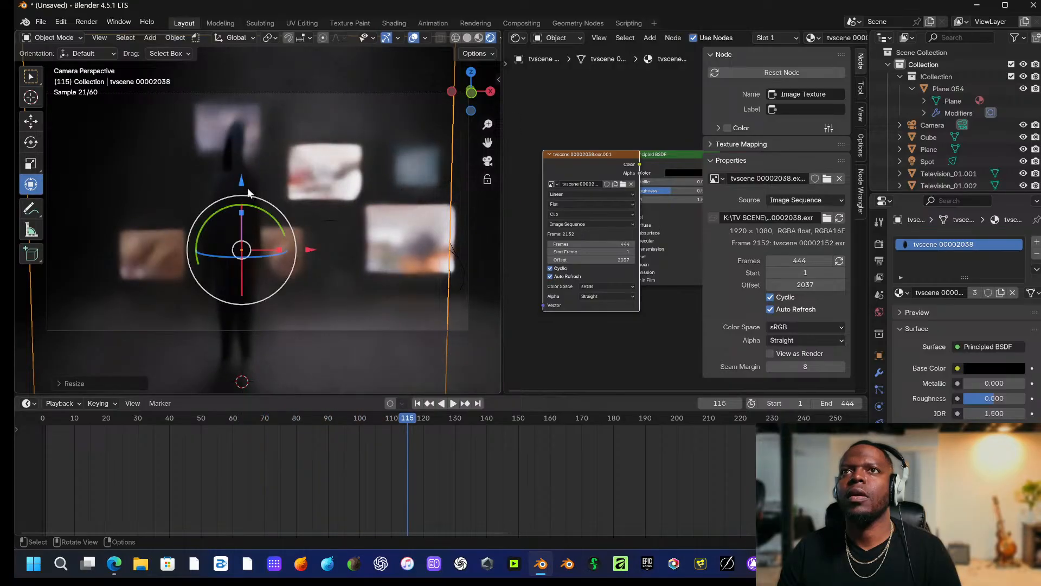
Raise the person plane and scale it down slightly so the figure's feet stay within the camera frame.
left_click_drag(243, 187, 247, 130)
key("s")
left_click(241, 167)
key("s")
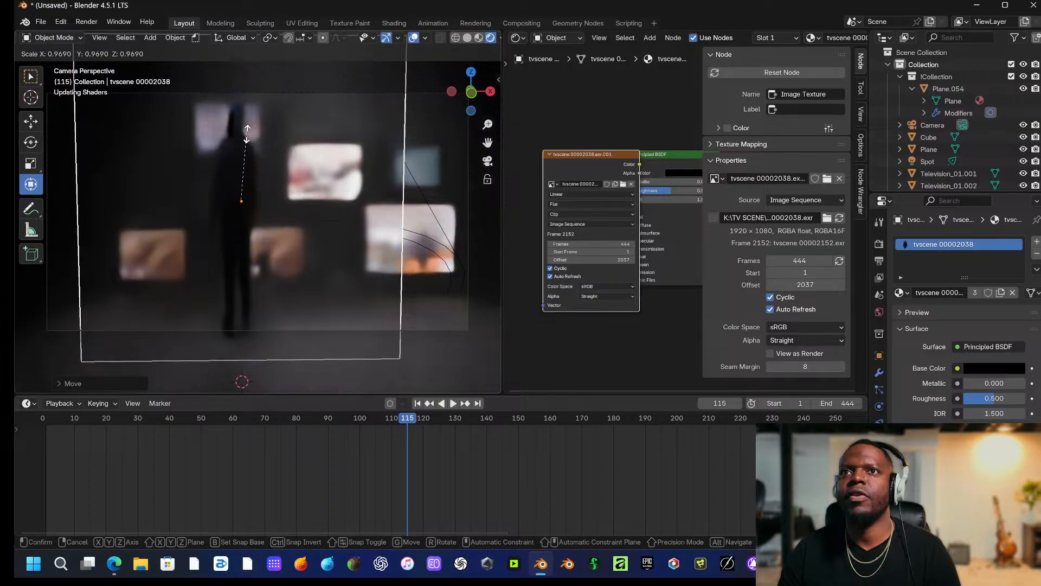
left_click(247, 150)
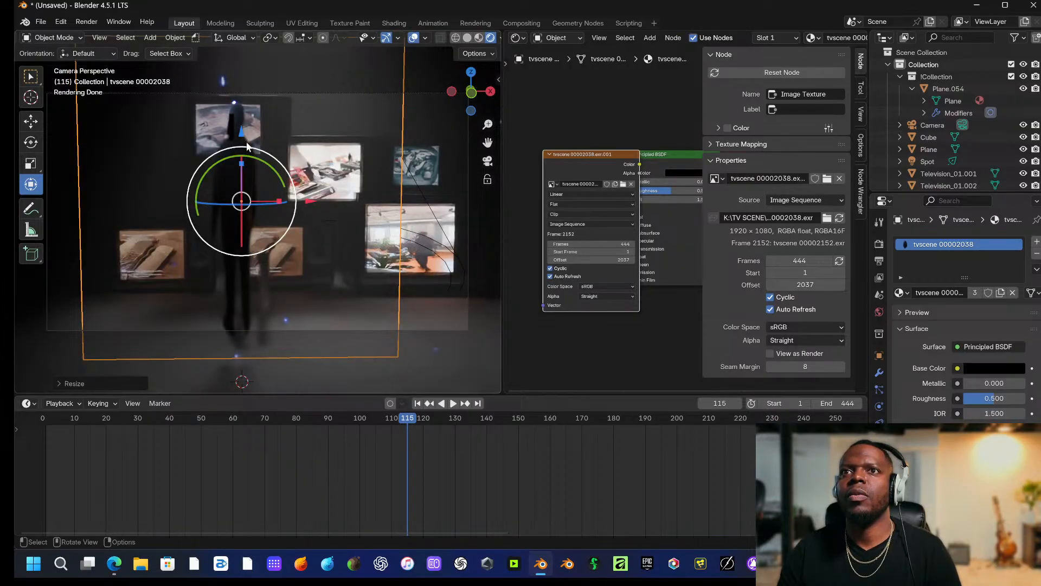
Shift the person plane slightly along positive X and play the animation to frame 222 to check the figure's placement.
left_click_drag(308, 202, 331, 197)
key("s")
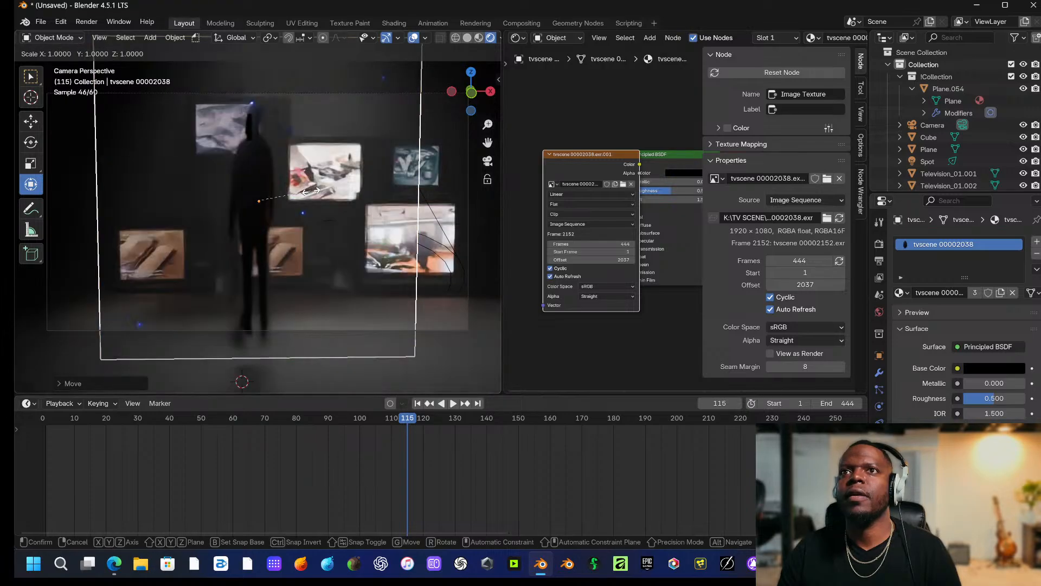
left_click(310, 190)
key("space")
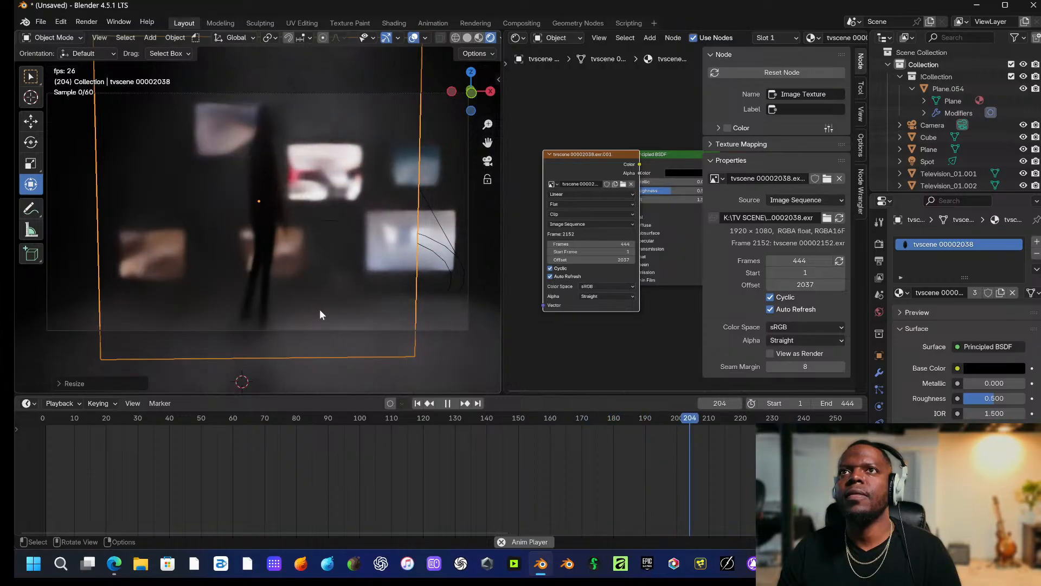
key("space")
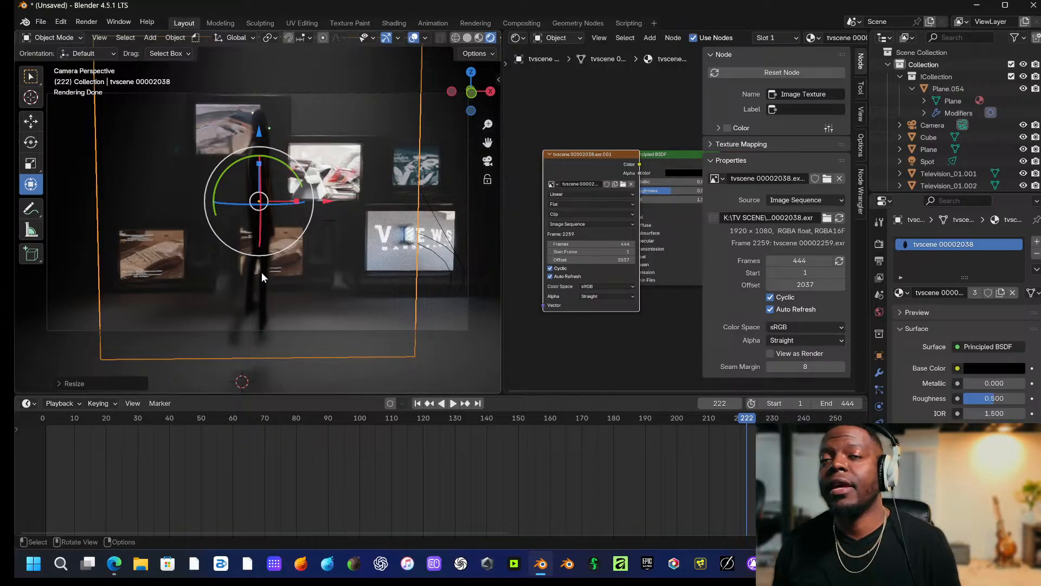
Lower the person plane along Z toward the floor and return to the camera view.
middle_click_drag(261, 272, 317, 271)
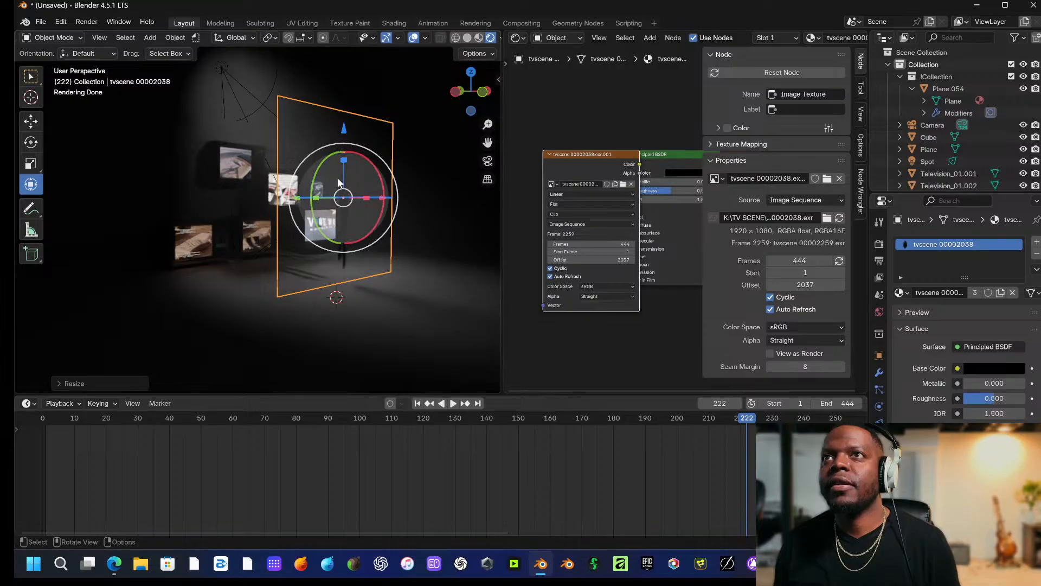
left_click_drag(343, 130, 344, 173)
key("KP_0")
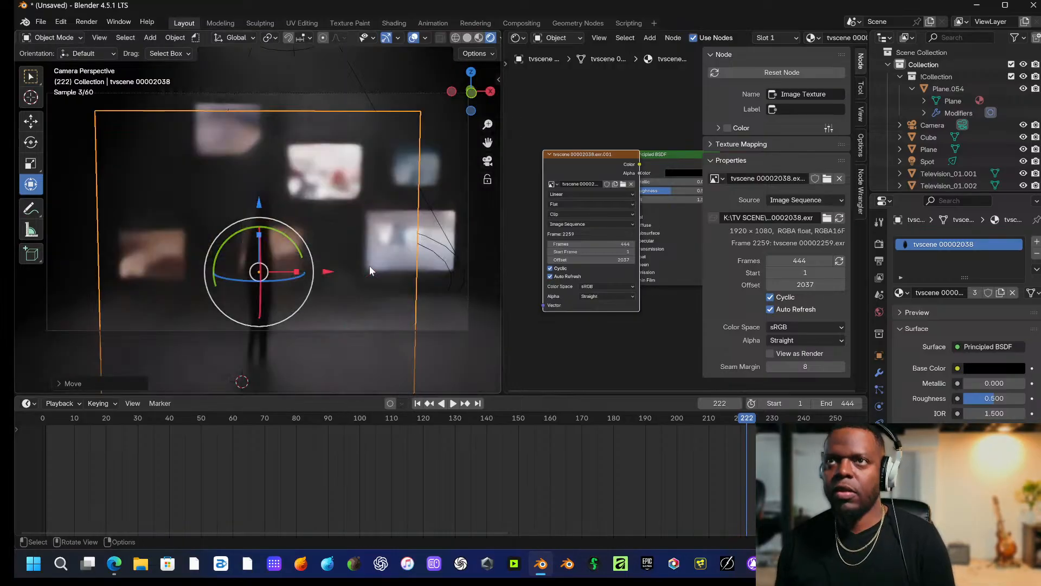
Push the person plane back along Y toward the television wall, then raise it slightly along Z.
key("g")
key("y")
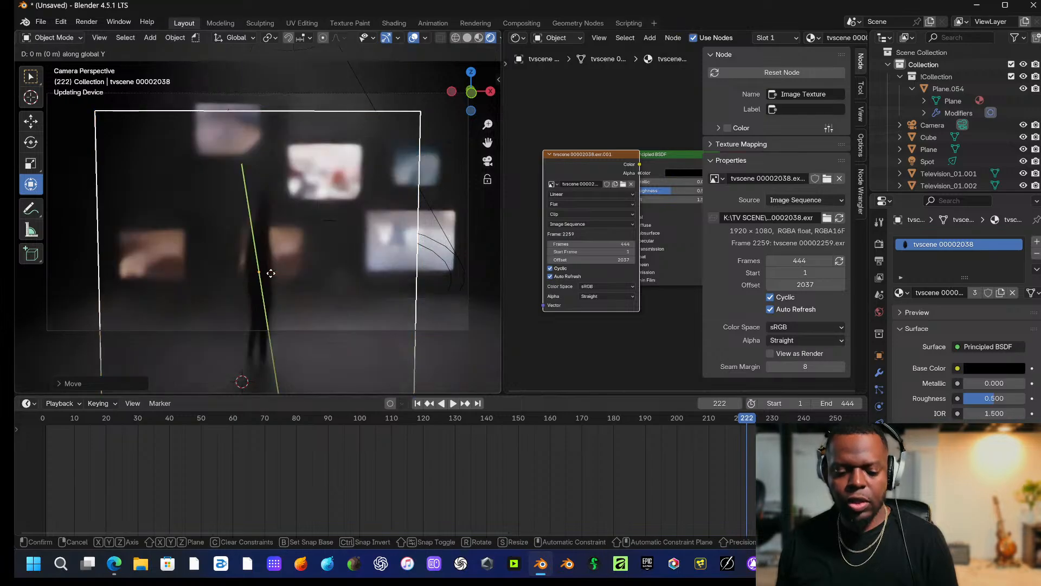
left_click(269, 258)
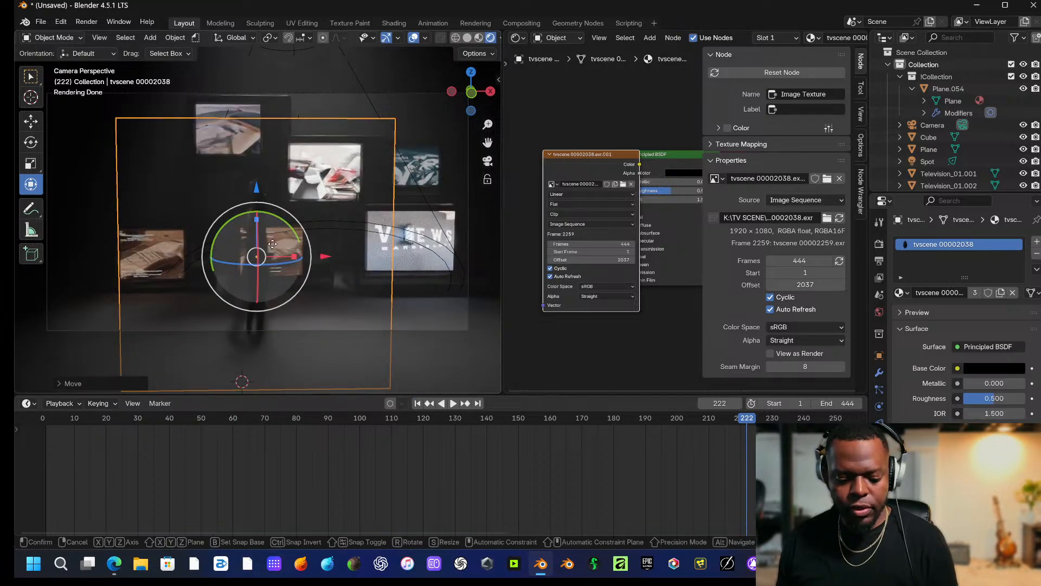
key("g")
key("y")
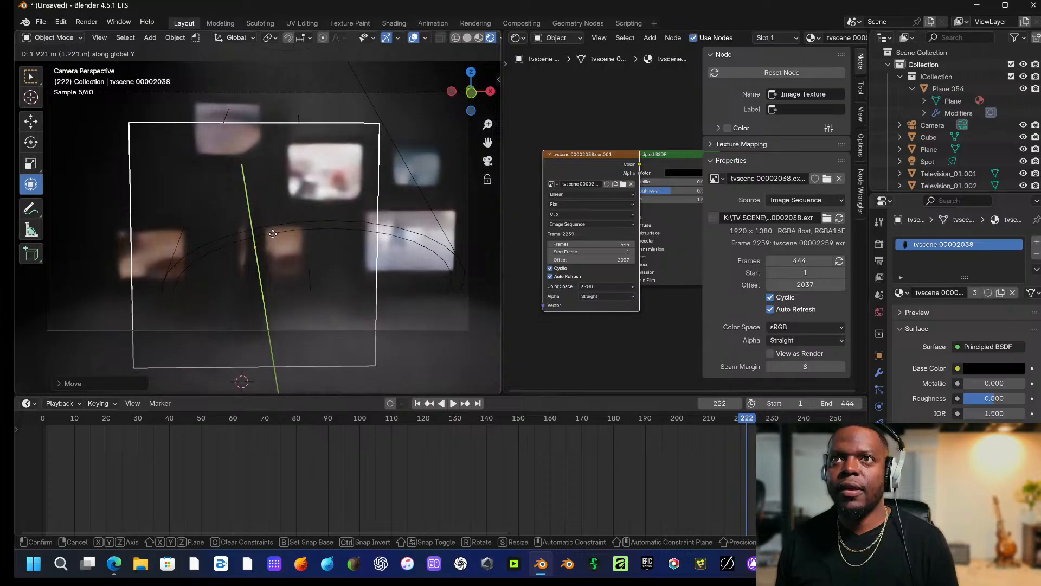
left_click(272, 230)
left_click_drag(259, 186, 257, 177)
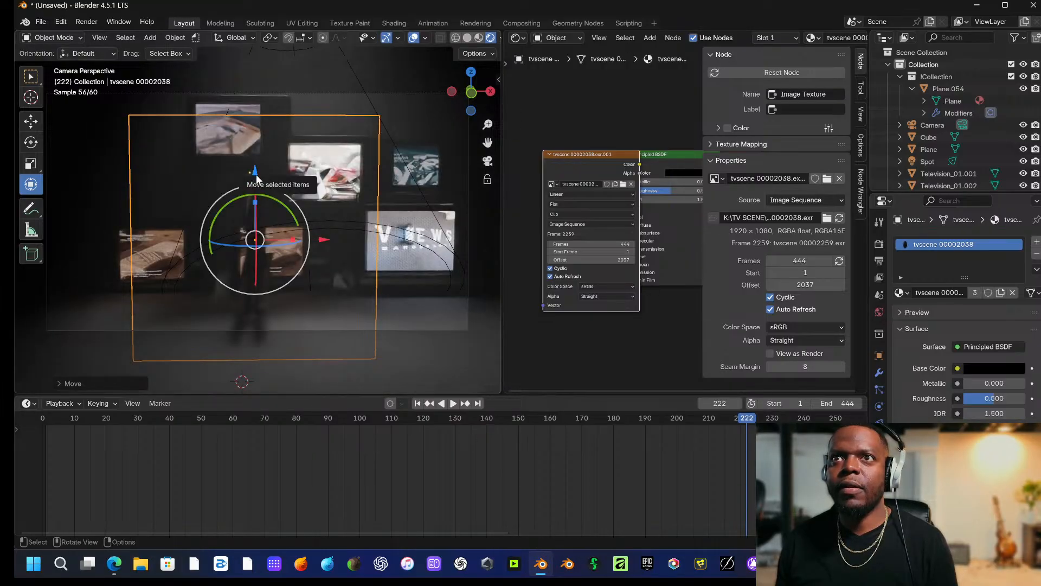
scroll(316, 267, "up", 3)
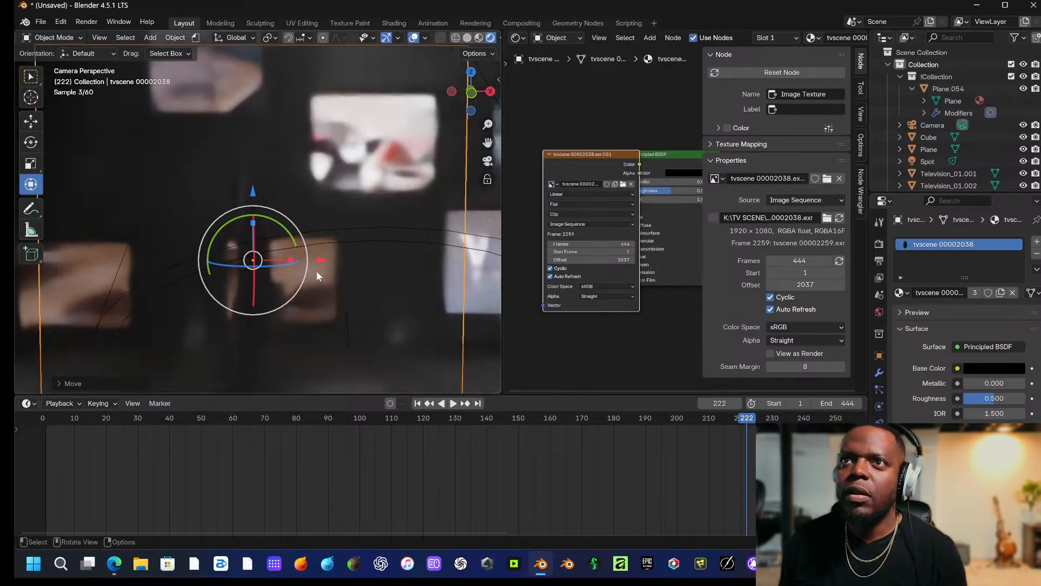
Move the person plane toward the camera along negative Y, then shift it about 0.14 m along negative X.
middle_click_drag(318, 287, 315, 248, "shift")
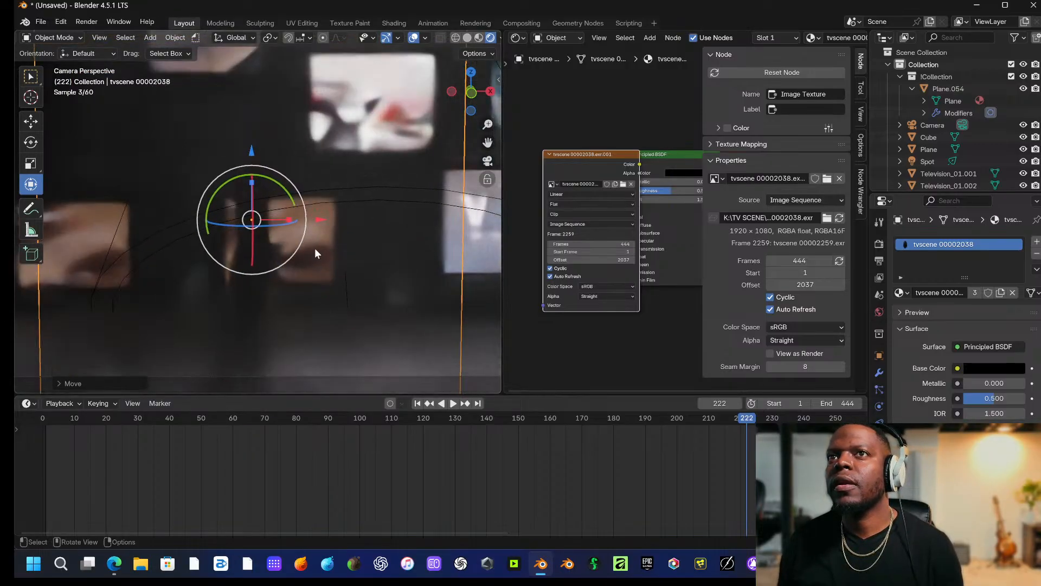
middle_click_drag(637, 272, 619, 277)
left_click(627, 277)
left_click_drag(635, 296, 674, 296)
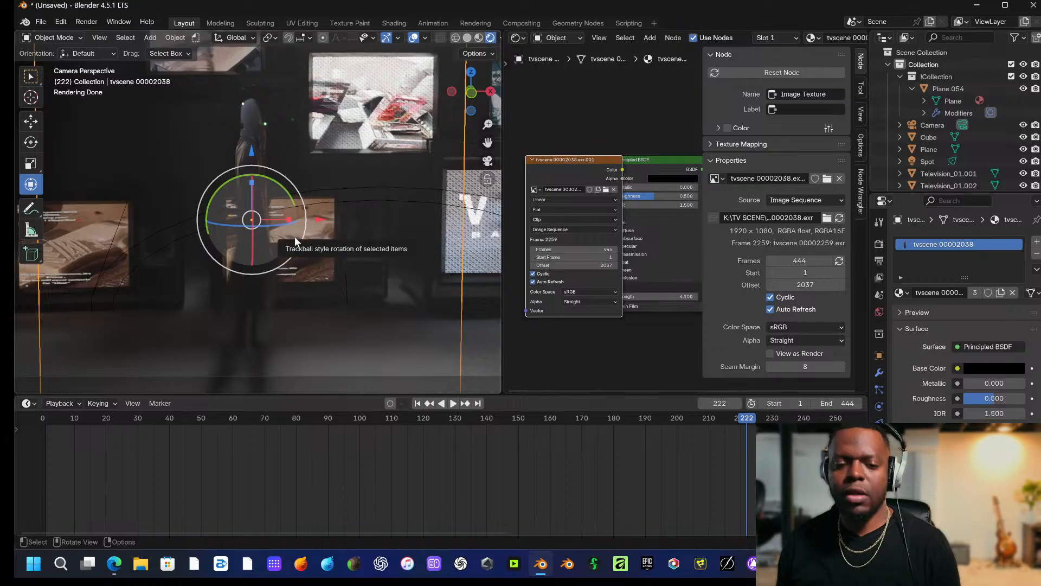
key("g")
key("y")
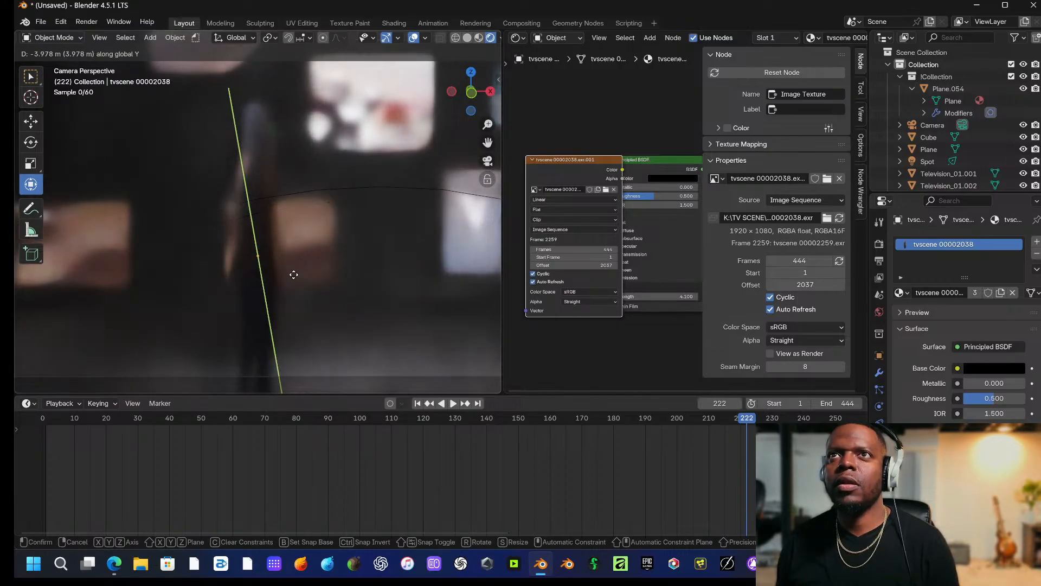
left_click(295, 286)
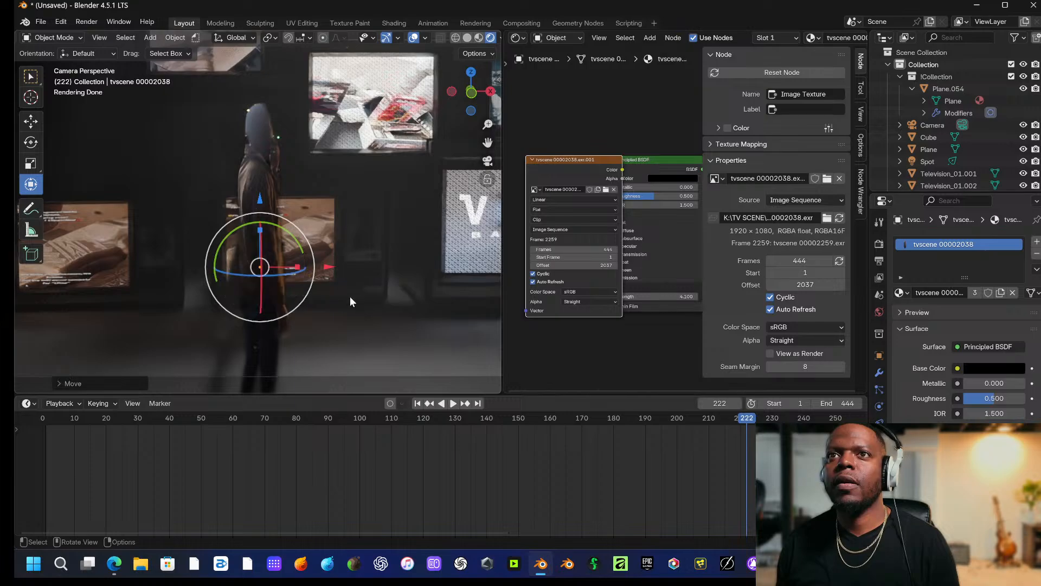
left_click_drag(325, 265, 319, 265)
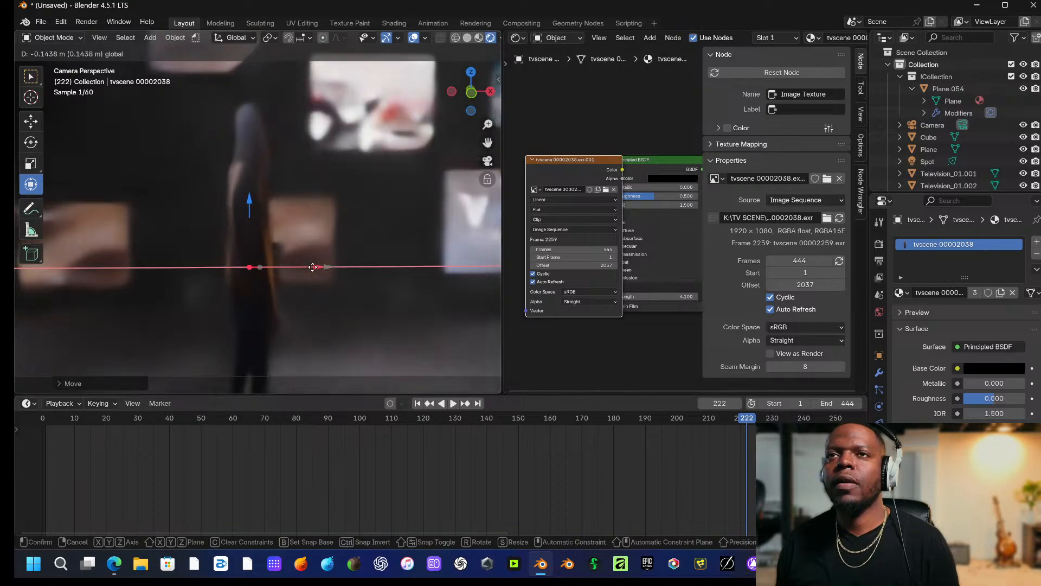
left_click(312, 267)
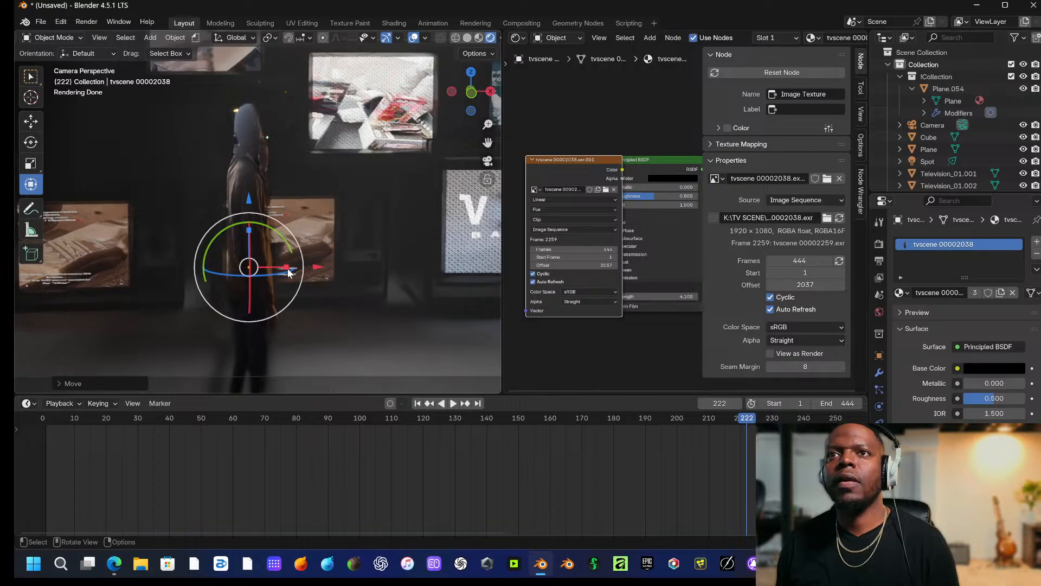
Widen the person plane slightly along X and raise it along Z.
left_click_drag(289, 273, 290, 268)
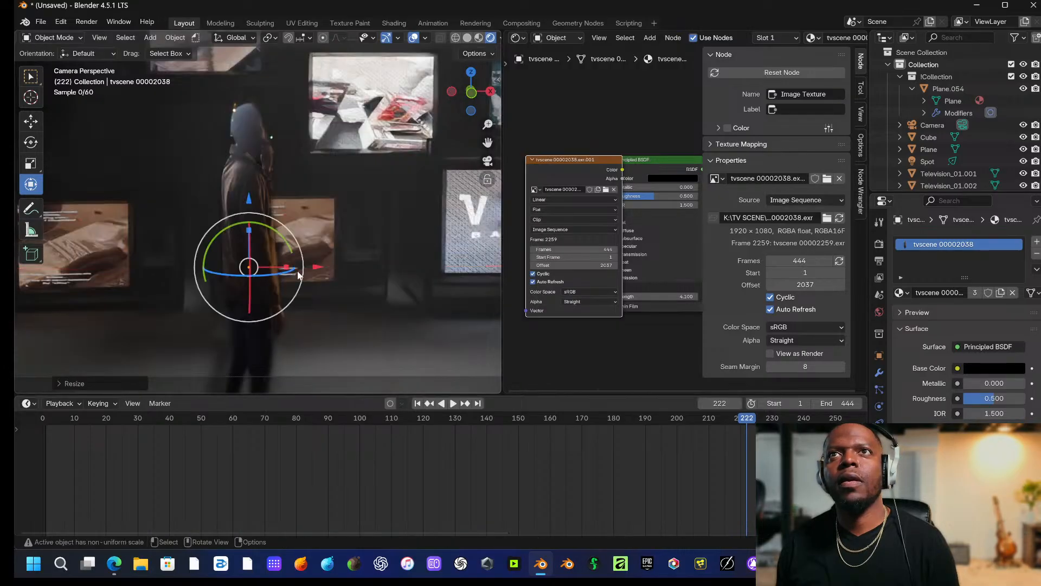
left_click_drag(252, 200, 254, 184)
scroll(268, 195, "up", 1)
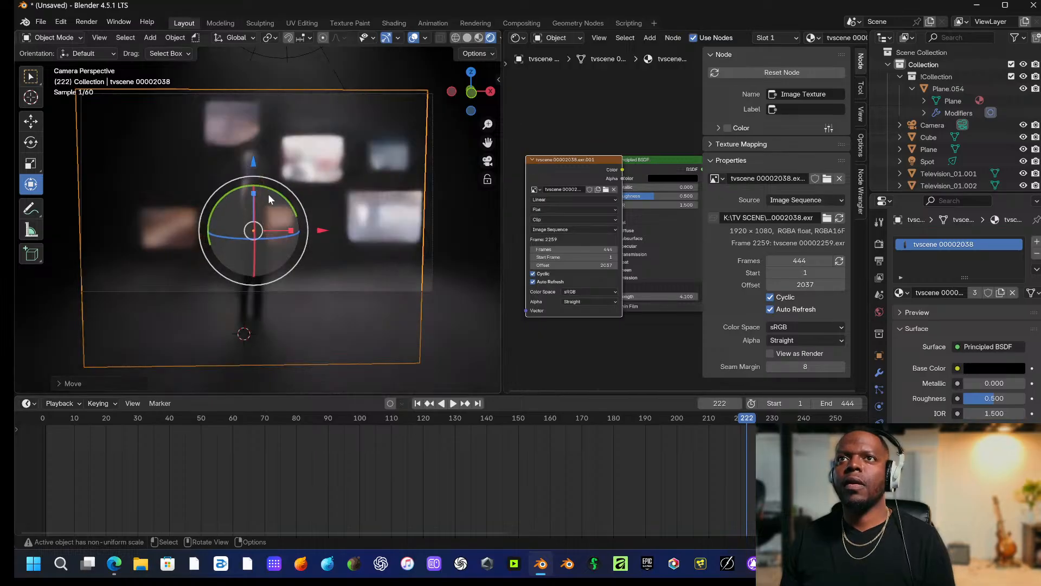
key("KP_0")
key("KP_0")
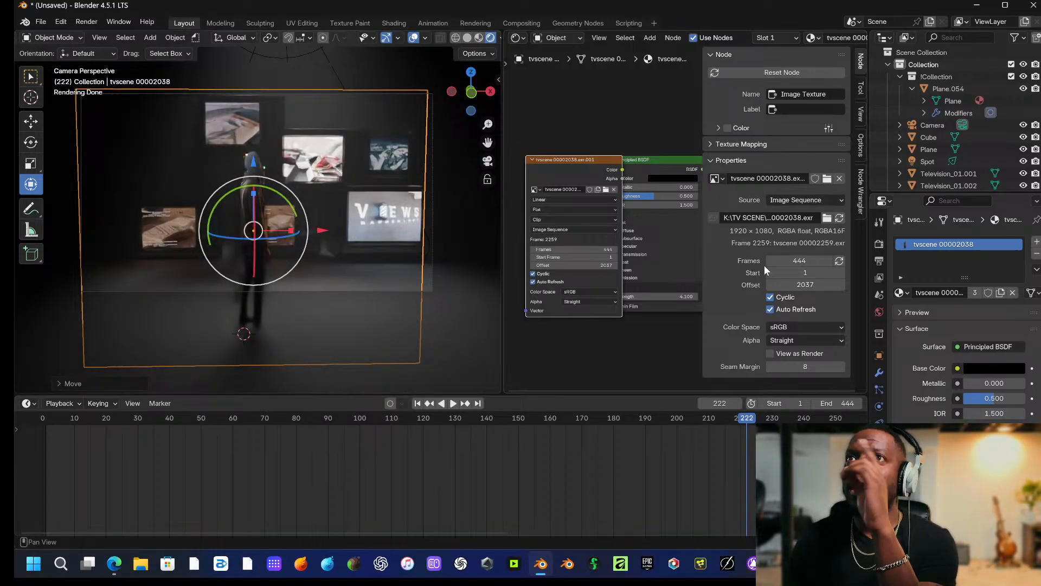
Try a 24 mm focal length on the camera, then undo the change.
left_click(431, 292)
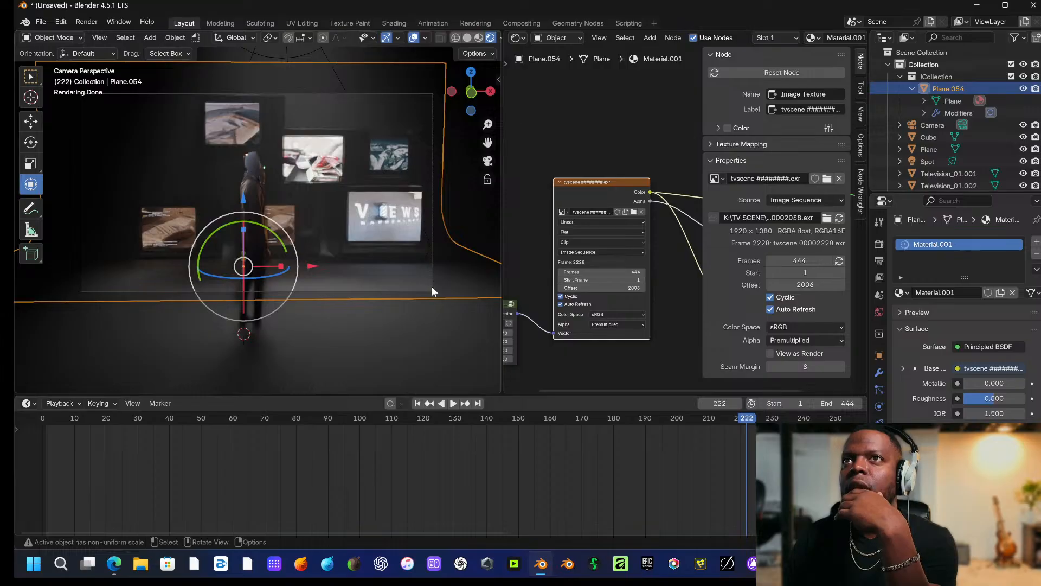
left_click(432, 288)
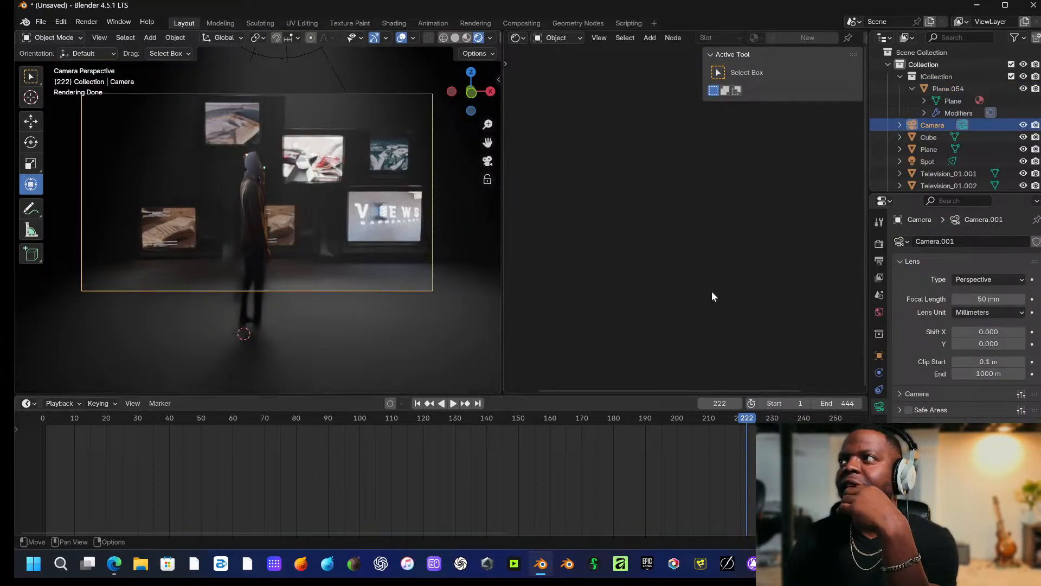
left_click(1013, 298)
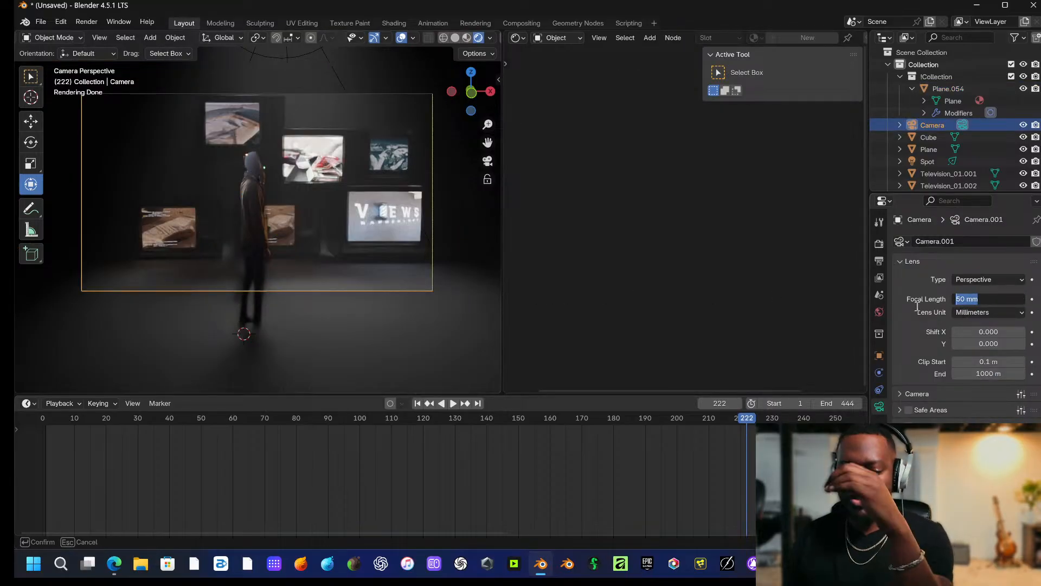
key("Return")
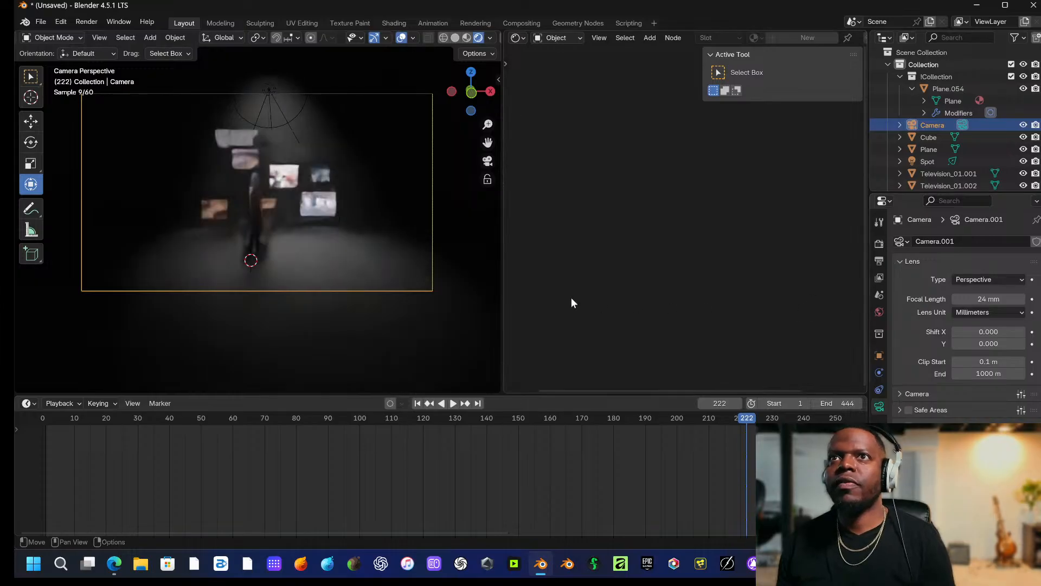
left_click(259, 222)
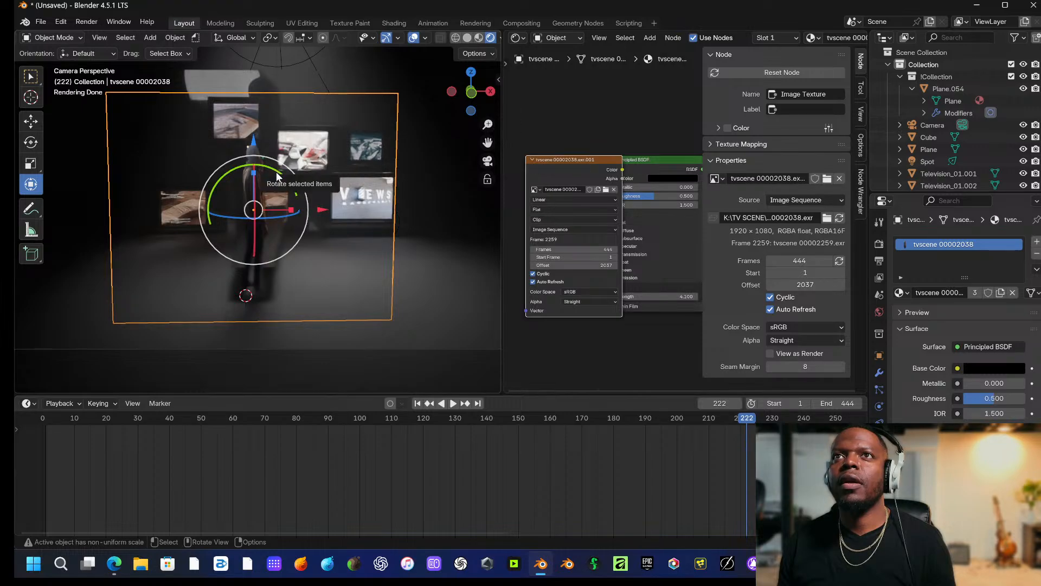
scroll(272, 180, "down", 3)
scroll(275, 193, "up", 2)
key("ctrl+z")
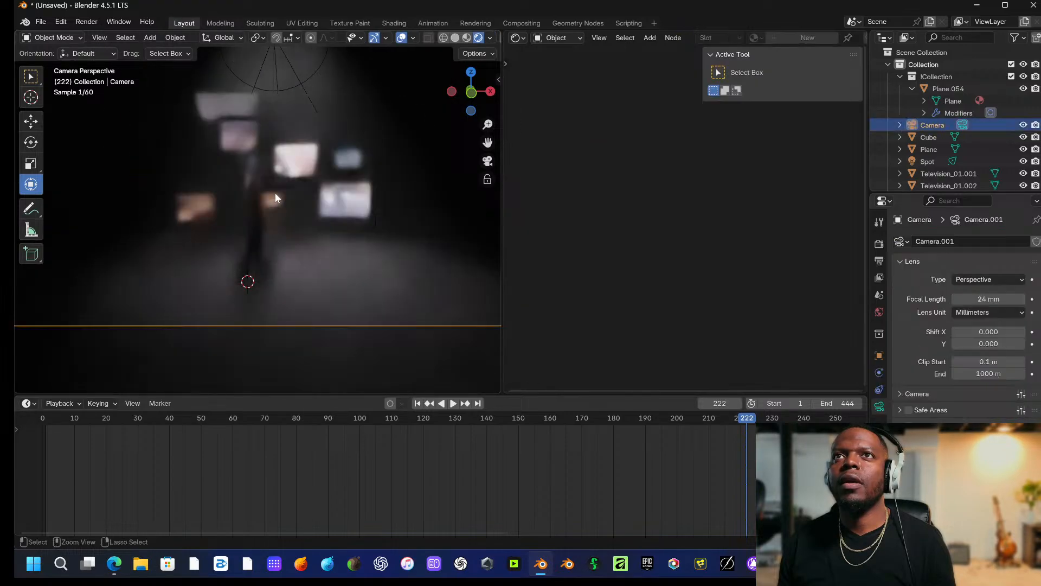
key("ctrl+z")
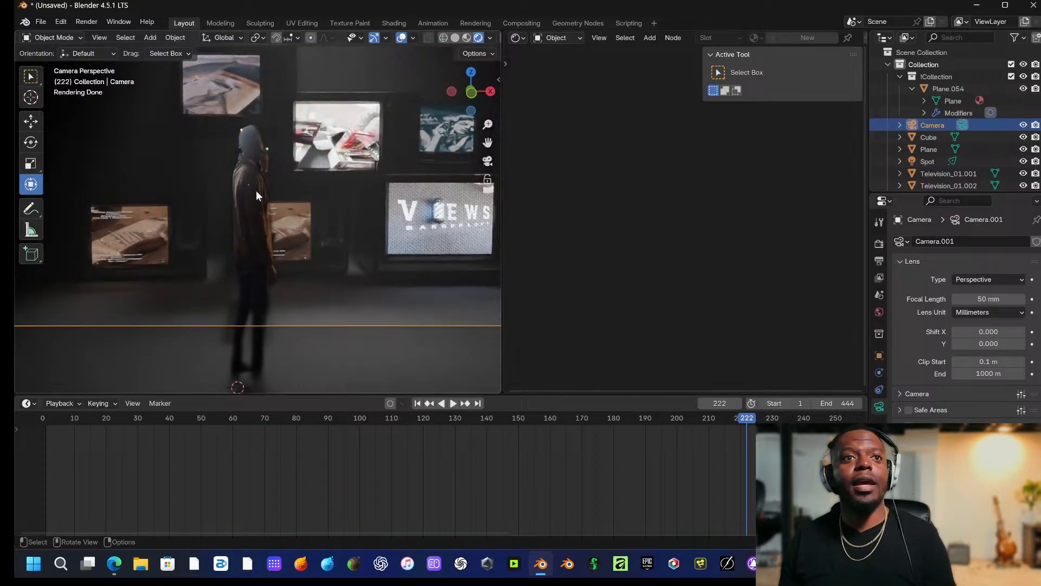
Raise the person plane along Z to lift the figure's feet closer to the camera frame.
scroll(256, 190, "down", 1)
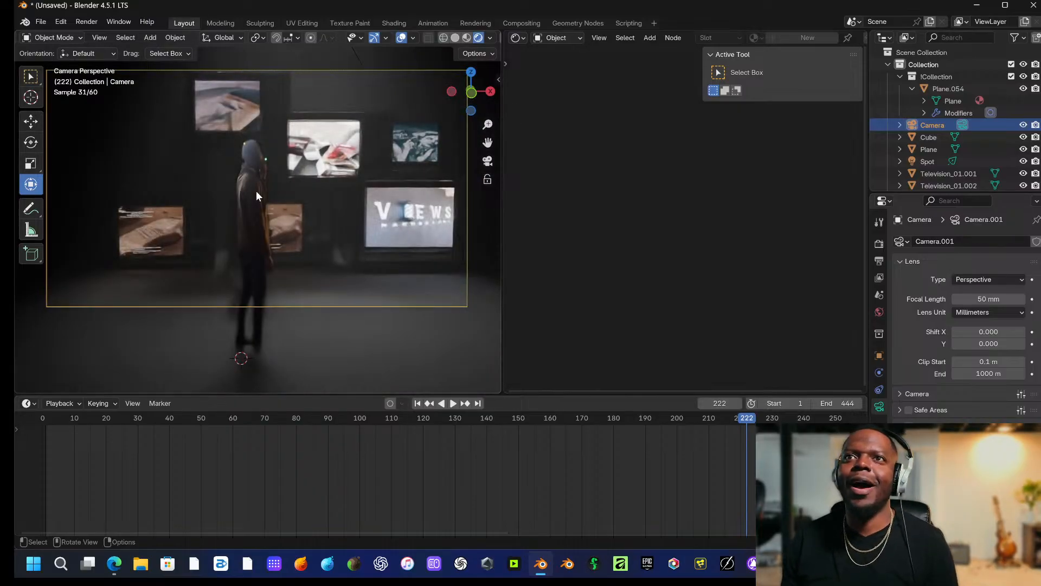
left_click(256, 191)
left_click_drag(257, 175, 254, 139)
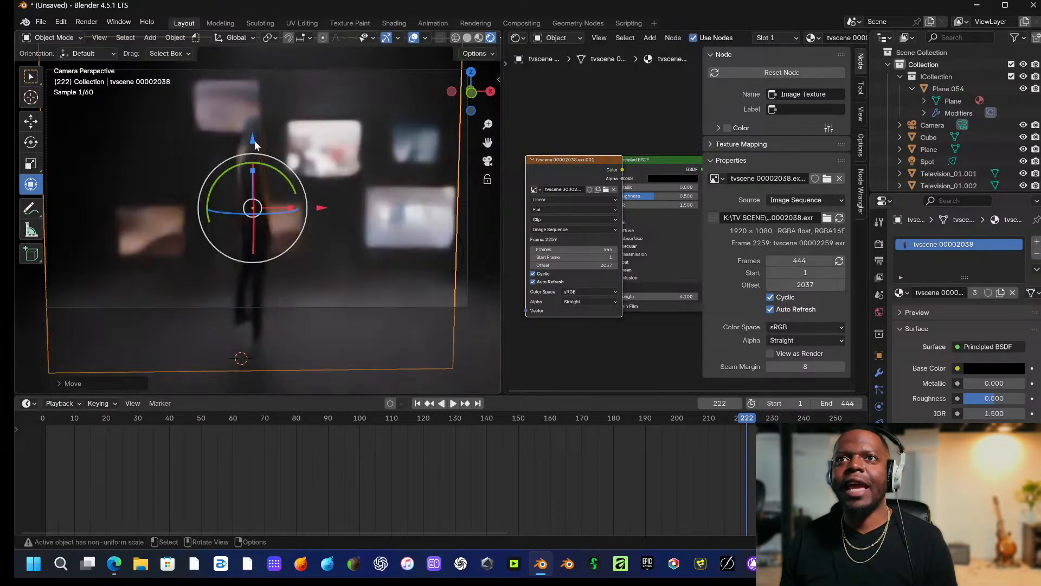
Tilt the floor plane slightly about the X axis and raise it a little along Z.
left_click(335, 340)
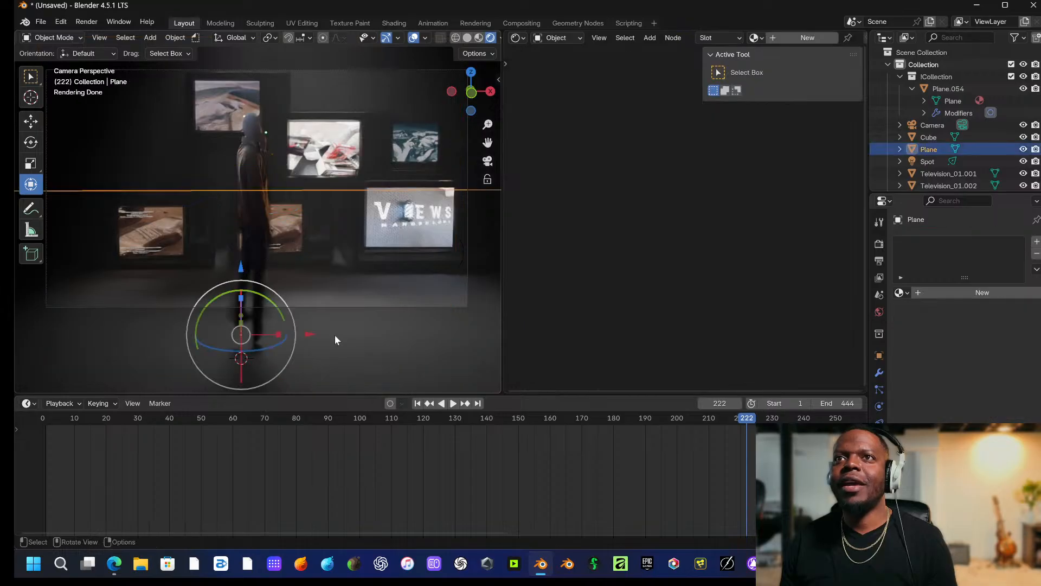
mouse_move(242, 379)
left_mouse_down()
mouse_move(237, 360)
mouse_move(242, 379)
left_mouse_up()
left_click_drag(242, 271, 241, 262)
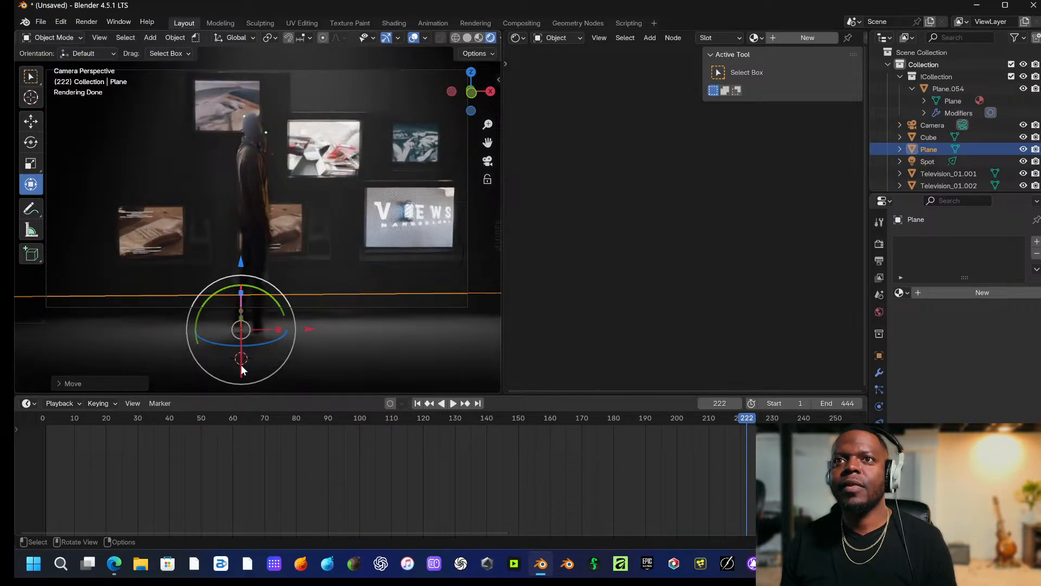
left_click_drag(241, 366, 238, 377)
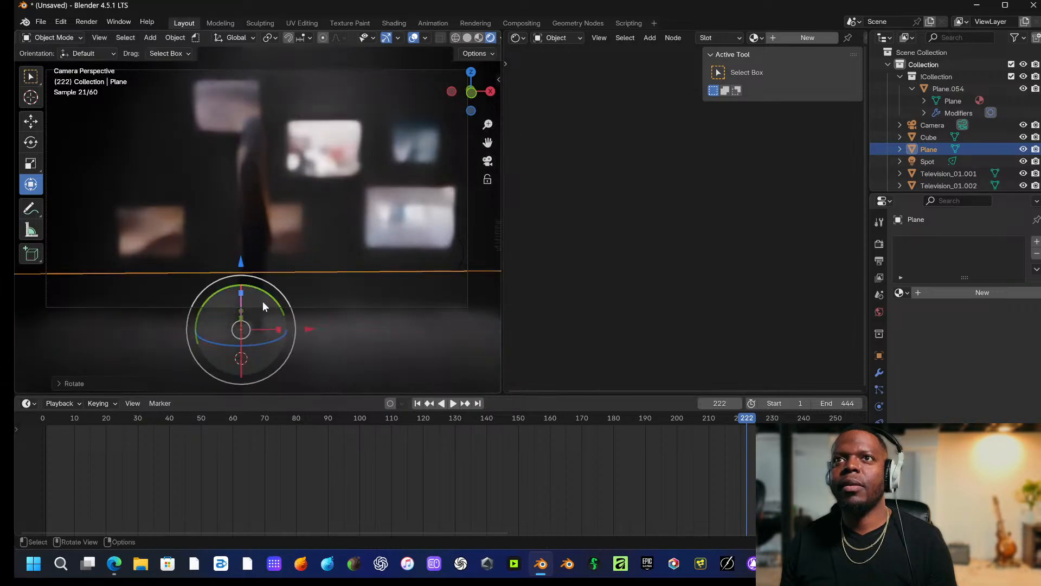
Walk the camera back from the television wall and reframe it so the figure's feet fit inside the frame.
left_click(303, 307)
key("shift+grave")
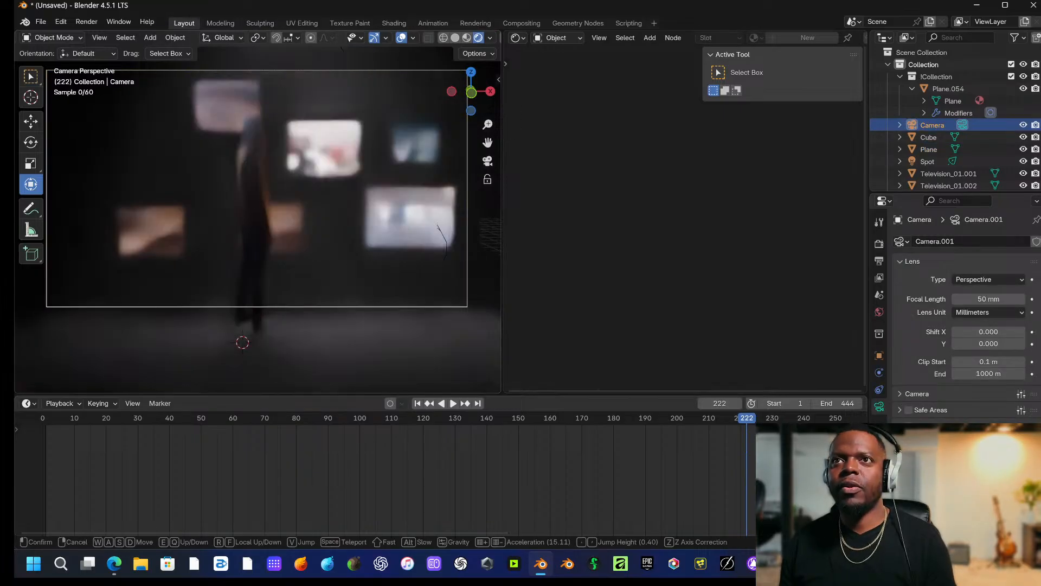
key("s")
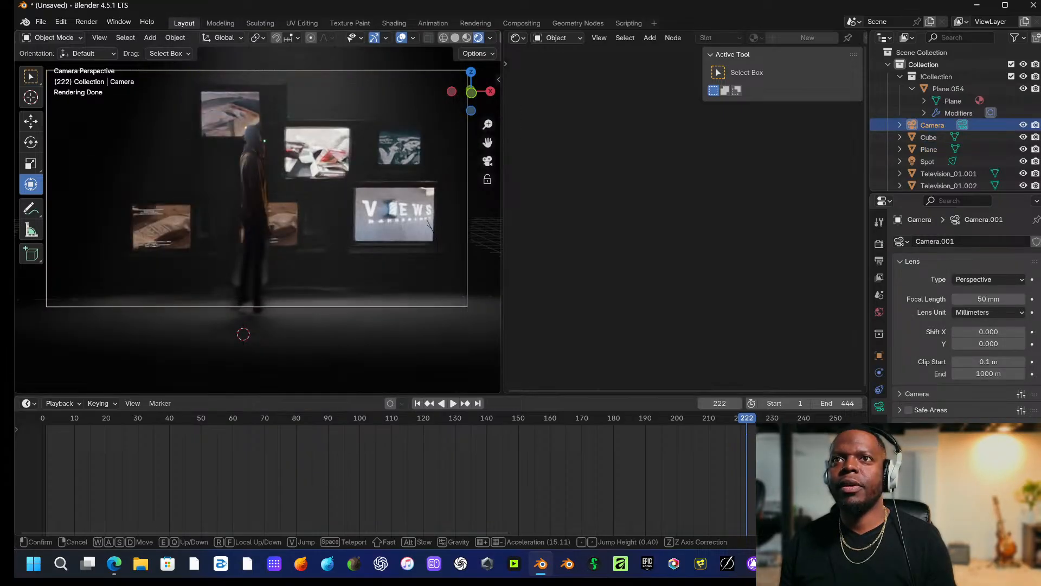
left_click(307, 287)
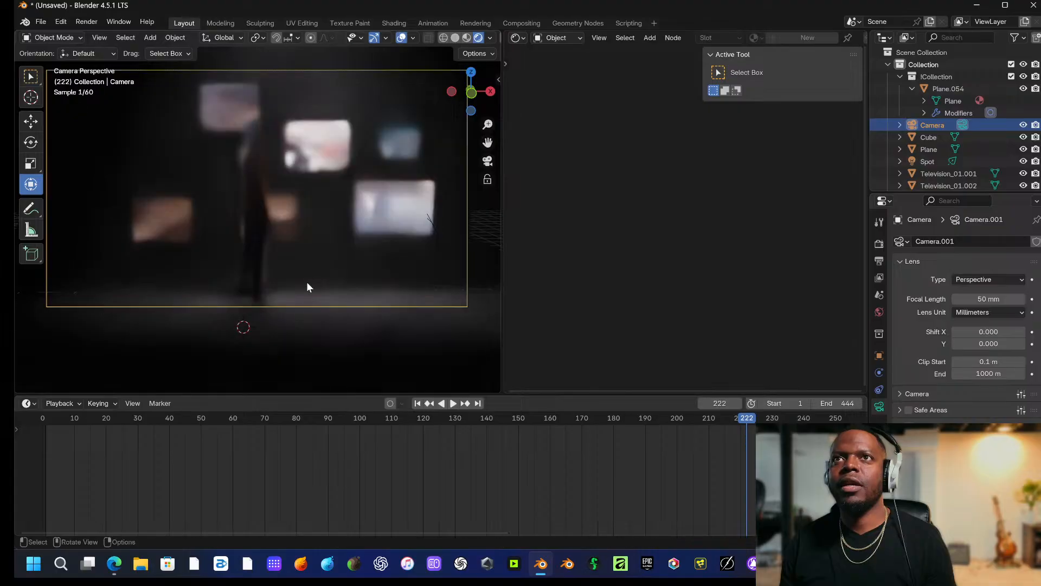
Scale the person plane up in two passes, the first by about 1.29, and shift it slightly along negative X.
left_click(258, 213)
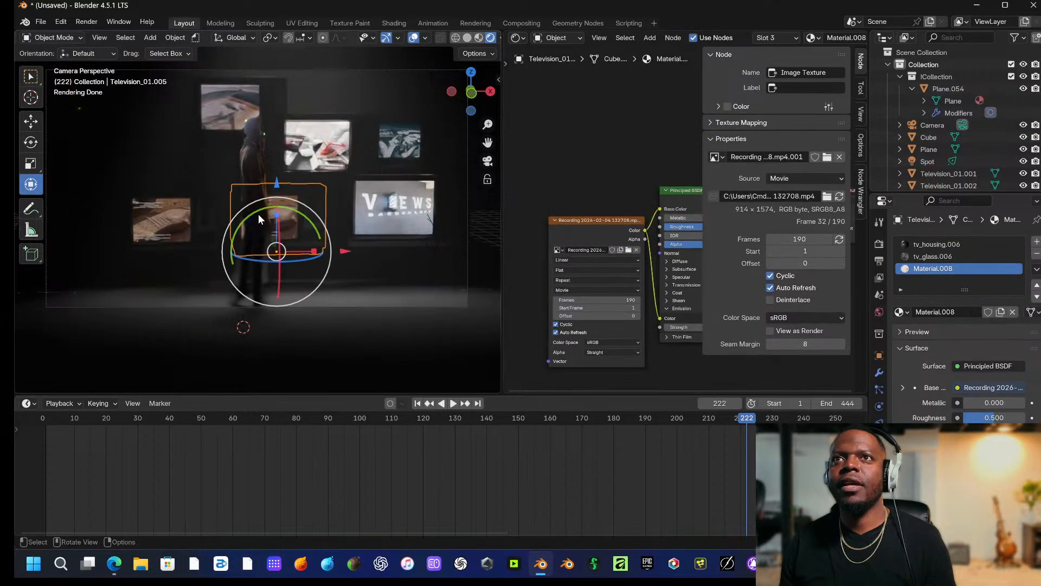
left_click(248, 167)
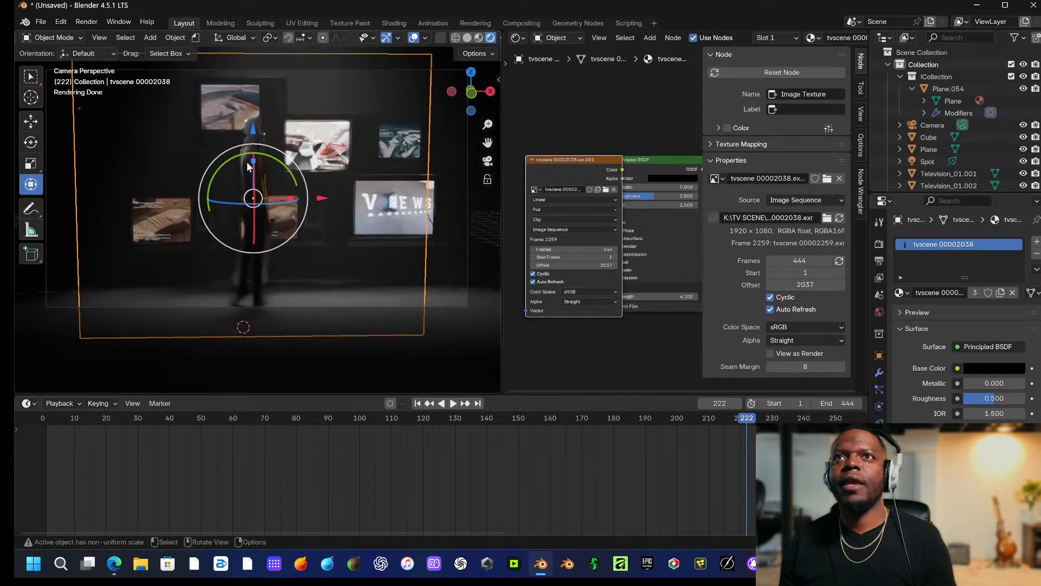
key("s")
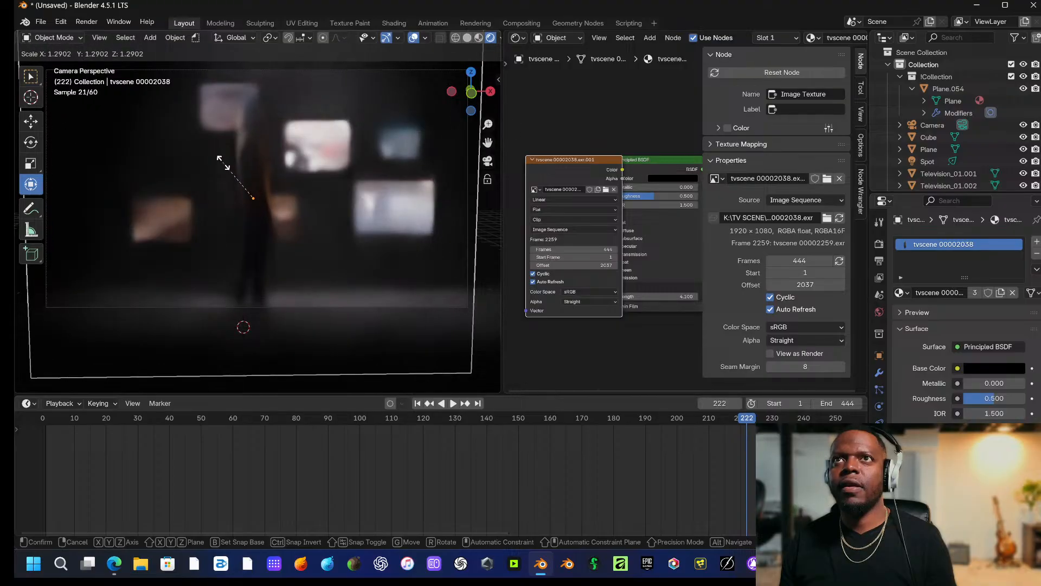
left_click(222, 163)
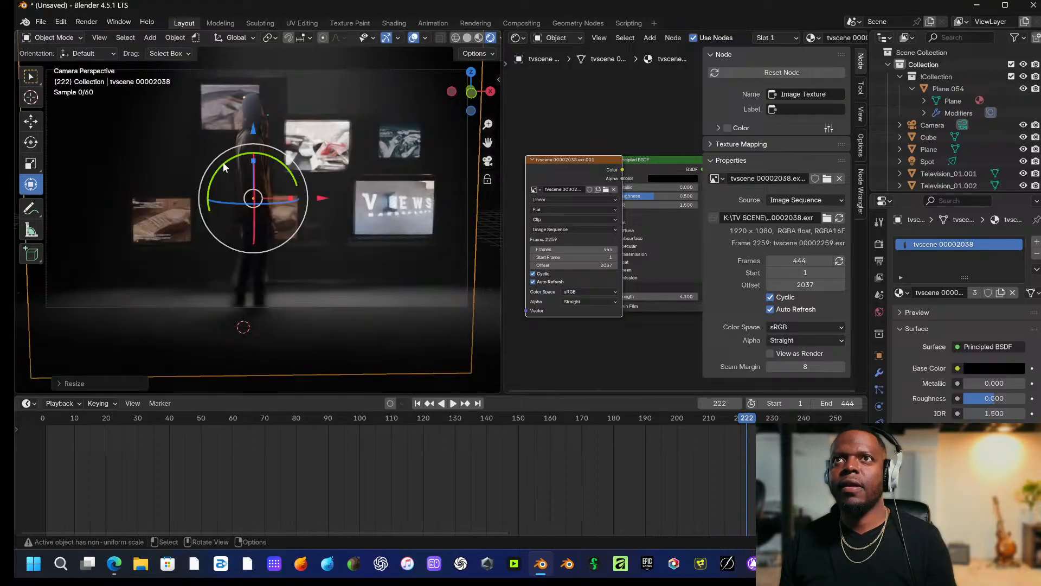
key("s")
left_click(288, 215)
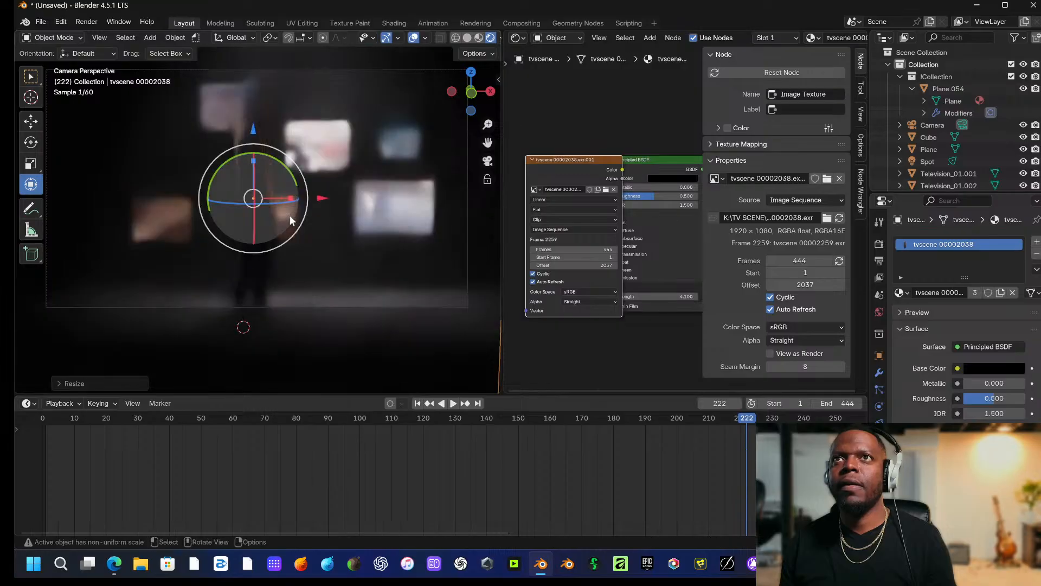
left_click_drag(319, 198, 297, 199)
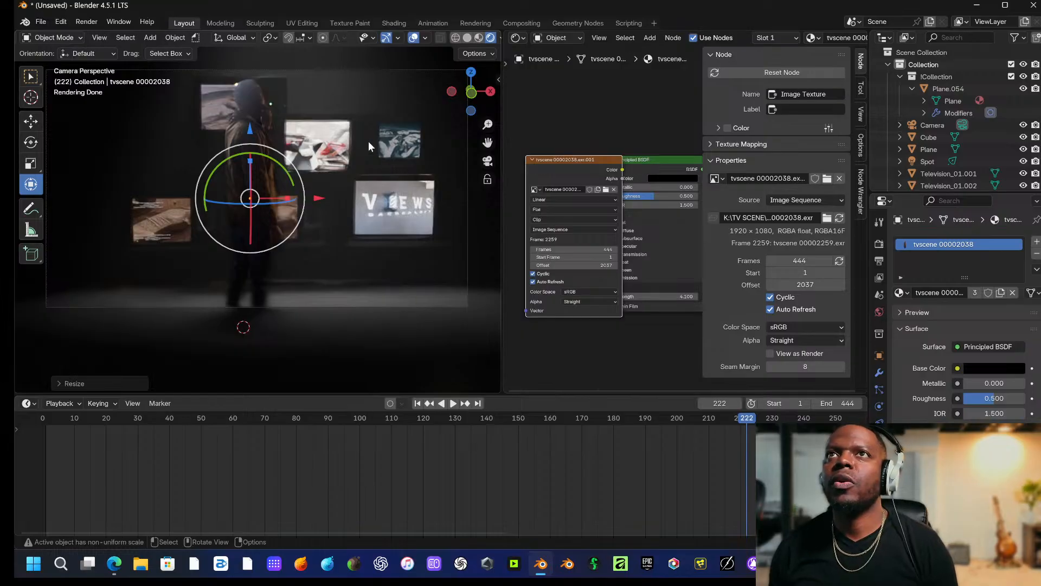
Play the animation on to frame 261 to check the enlarged figure against the televisions.
scroll(345, 137, "down", 1)
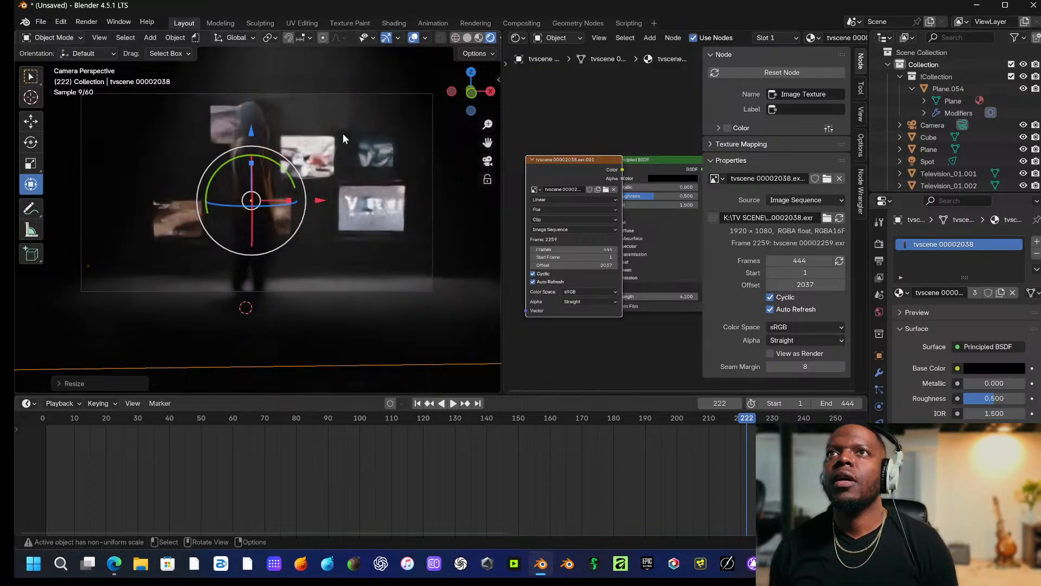
key("space")
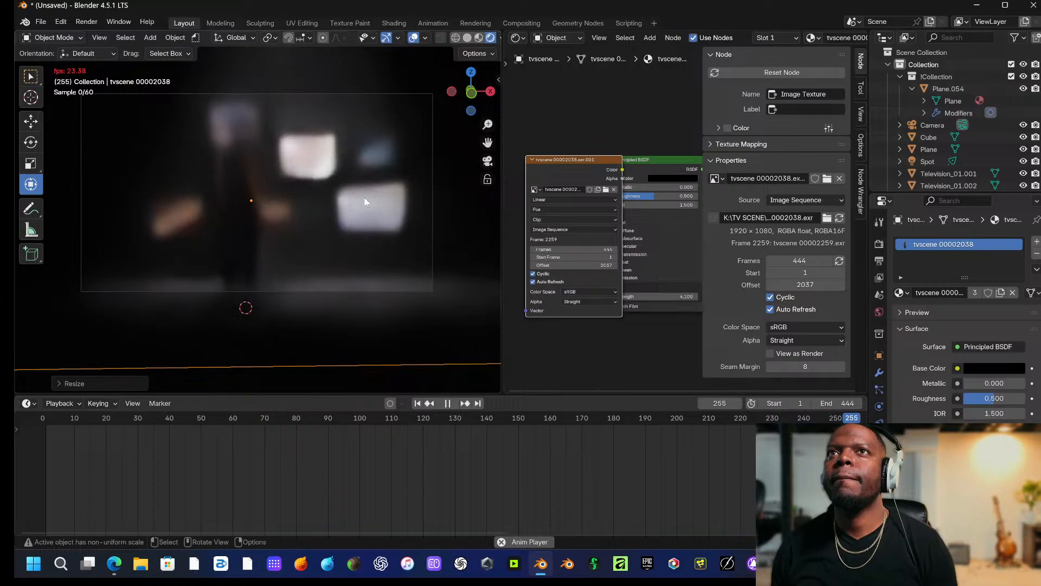
key("space")
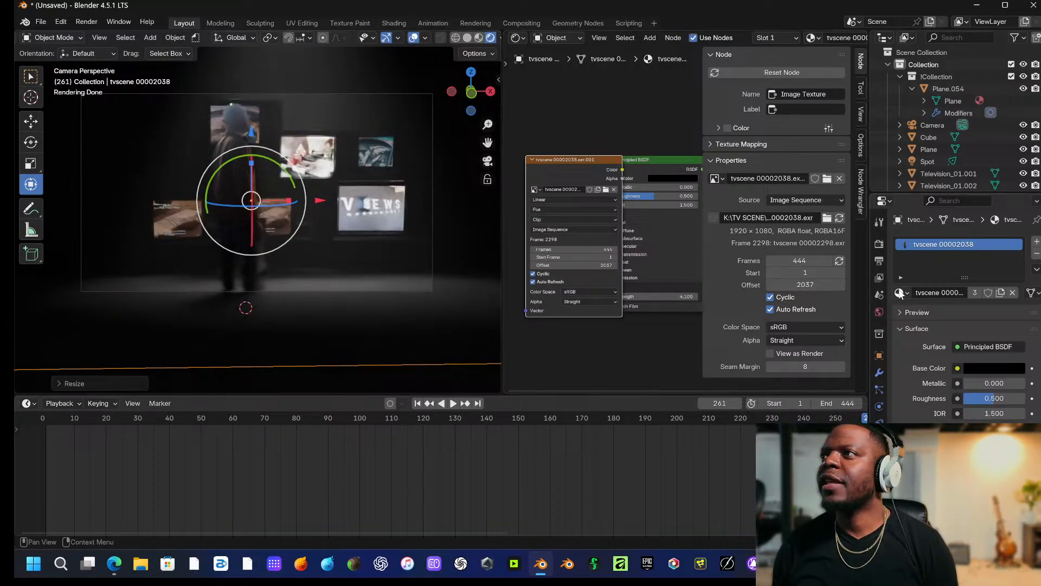
Turn off viewport denoising in the render settings and shift the person plane slightly along positive X.
left_click(879, 244)
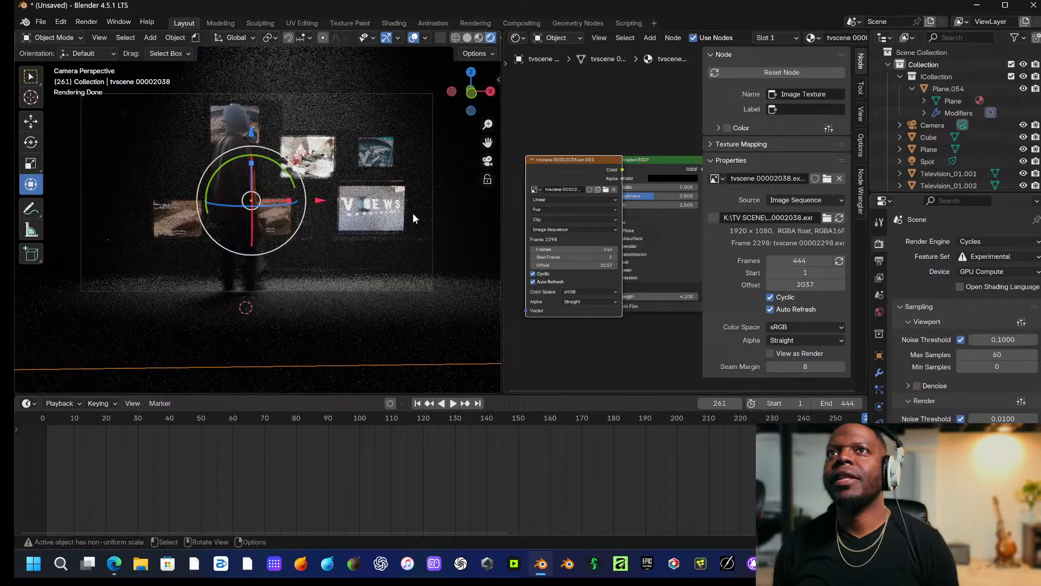
left_click_drag(320, 200, 327, 200)
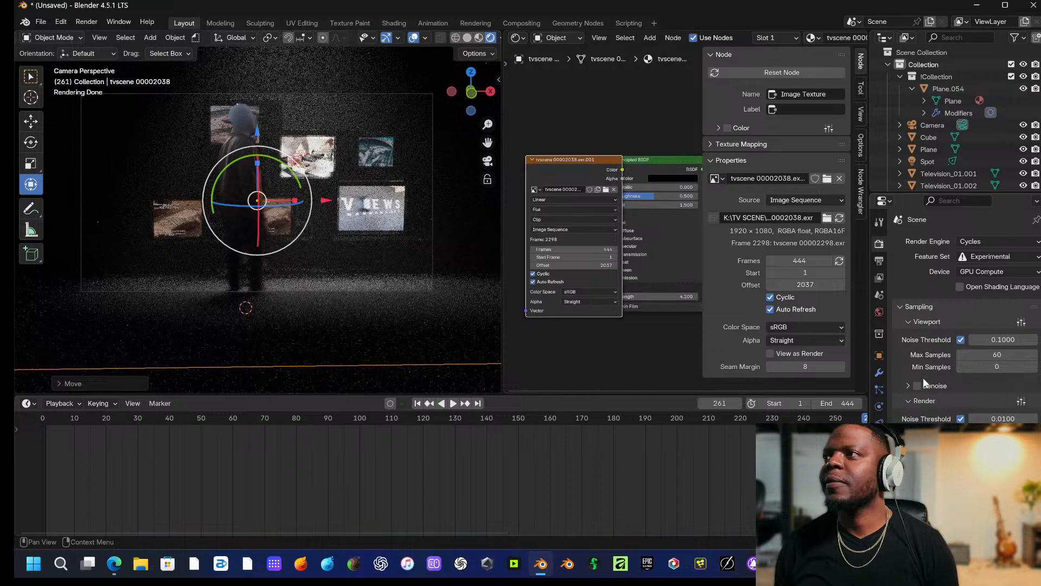
Turn viewport denoising back on in the render settings and set its denoiser to OptiX.
left_click(908, 386)
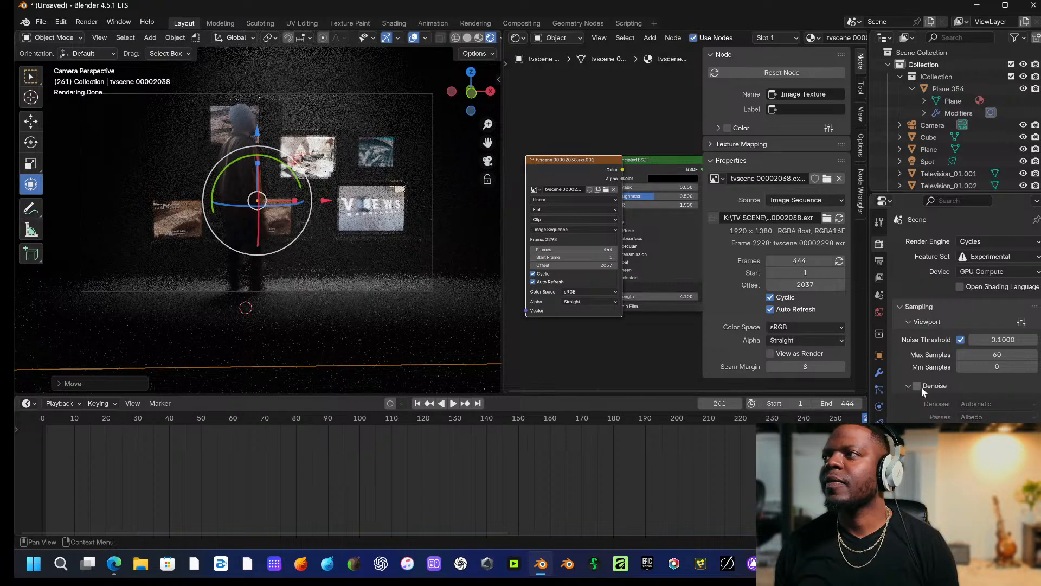
left_click(917, 385)
left_click(980, 404)
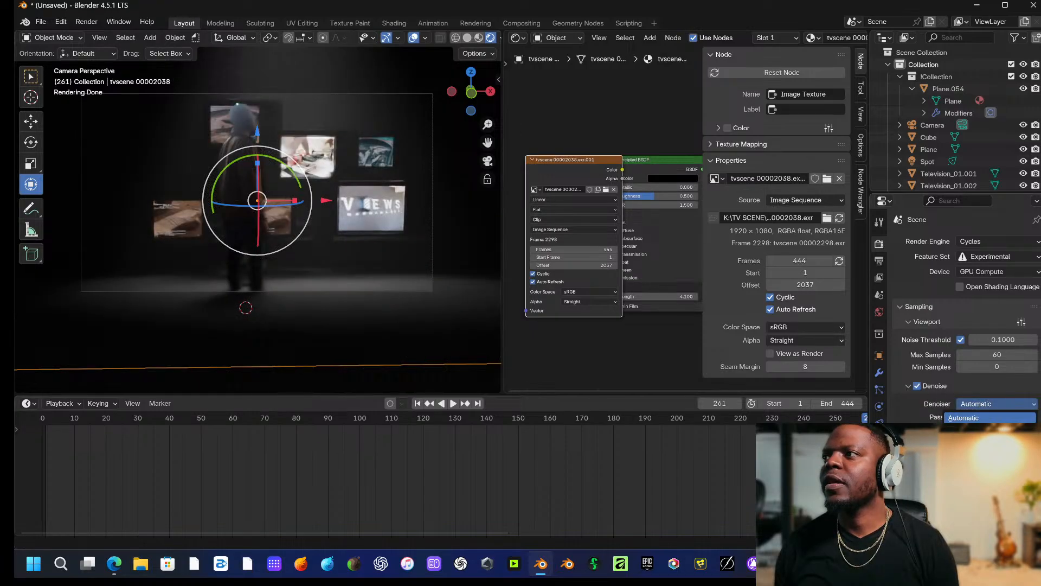
left_click(981, 431)
Play the animation on to frame 345 to examine how the OptiX denoising handles the figure and televisions.
key("space")
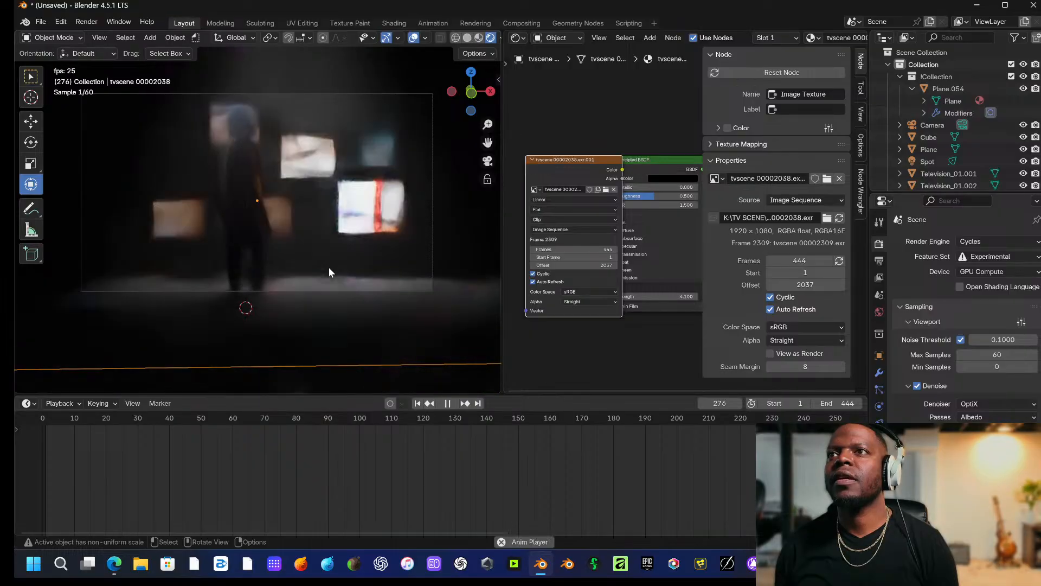
key("space")
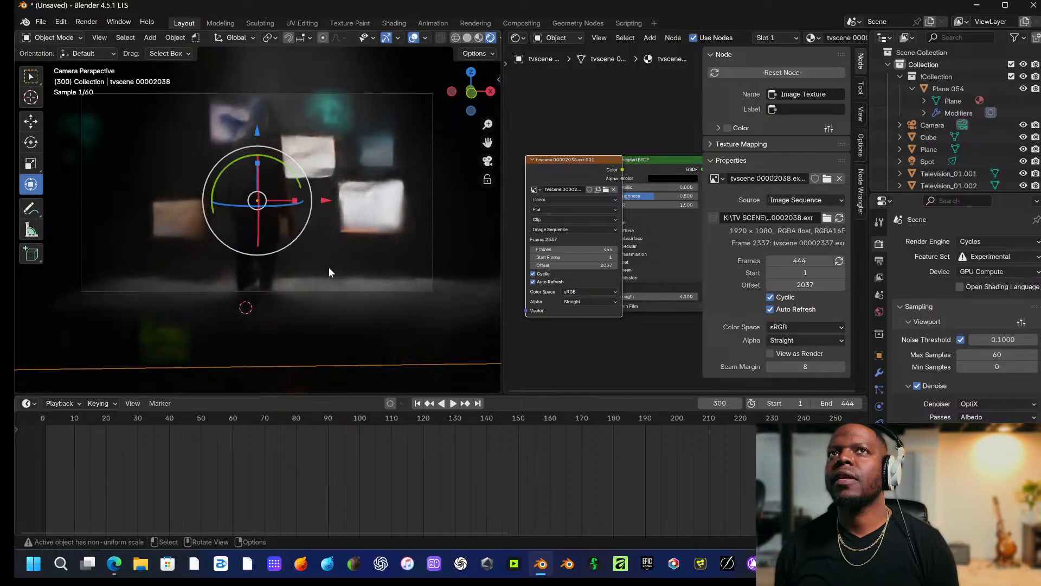
key("space")
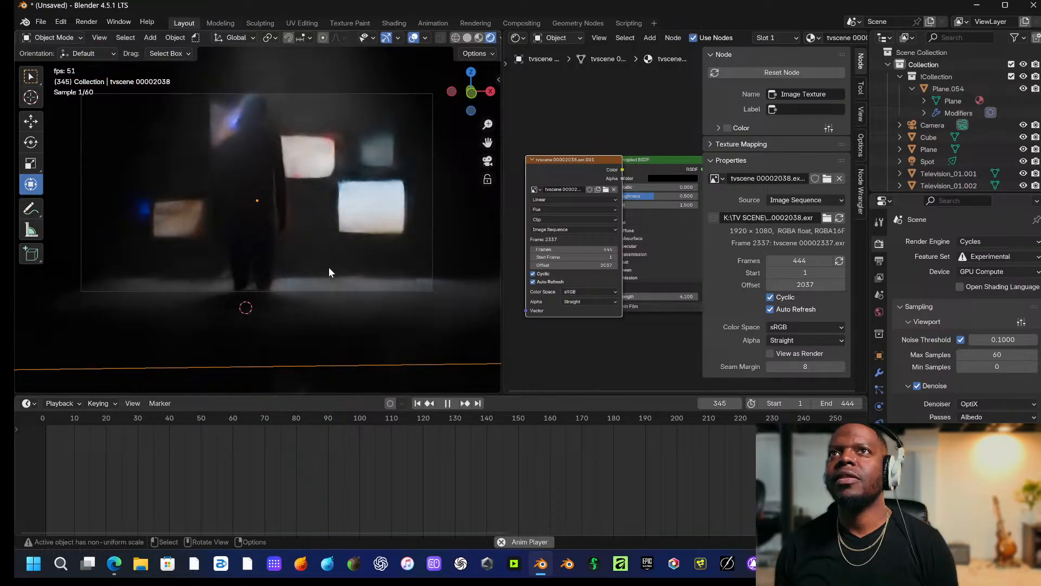
key("space")
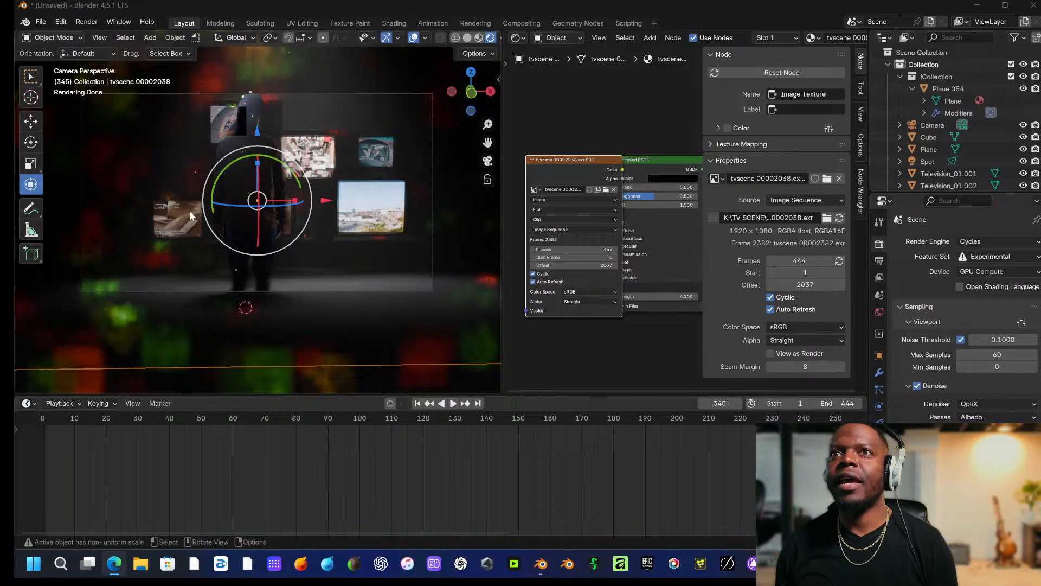
Set the viewport denoiser to OpenImageDenoise with Albedo and Normal passes, and play the animation on to frame 384.
left_click(975, 417)
left_click(977, 454)
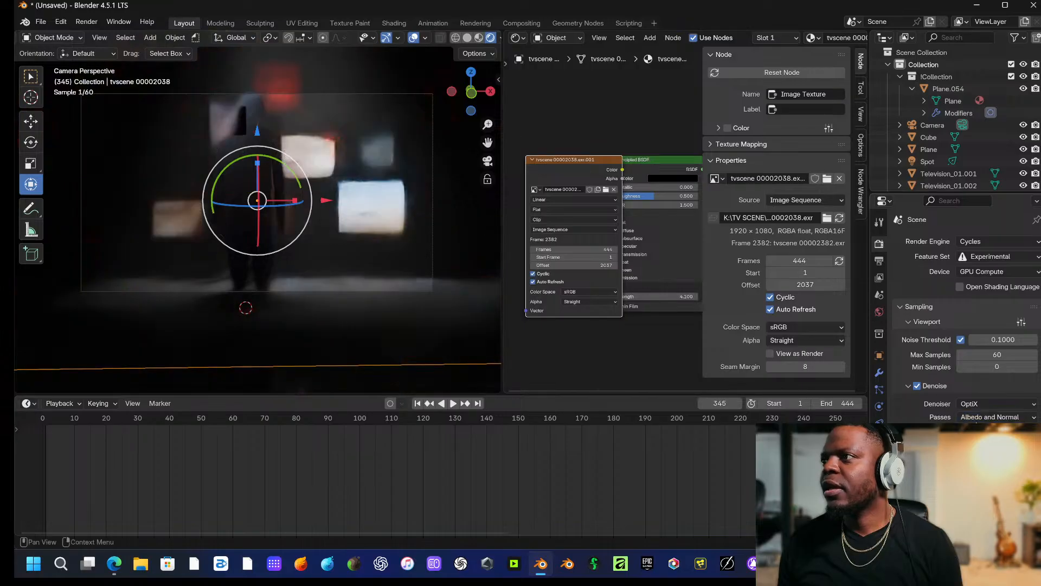
left_click(977, 404)
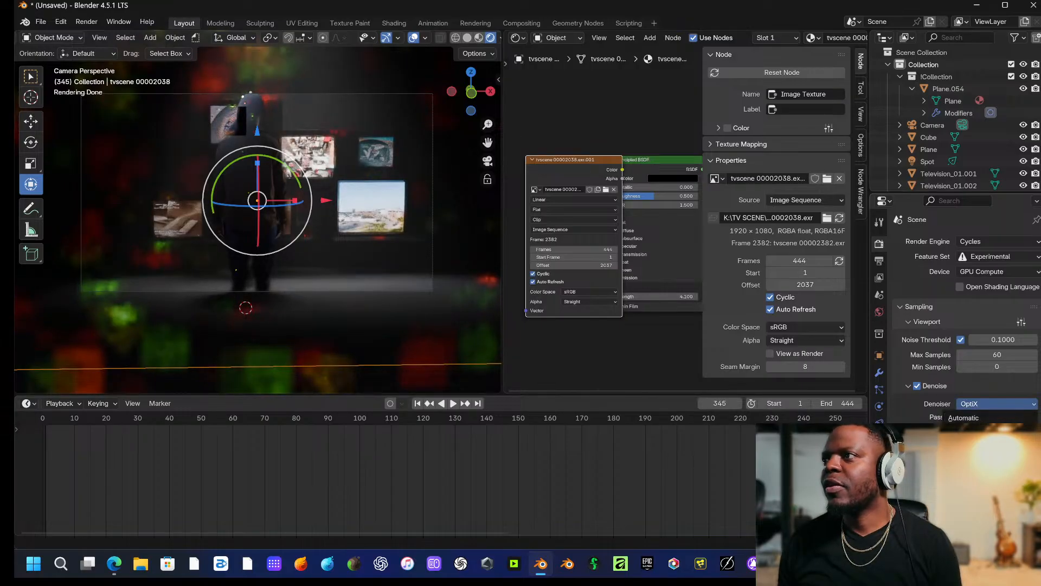
left_click(976, 441)
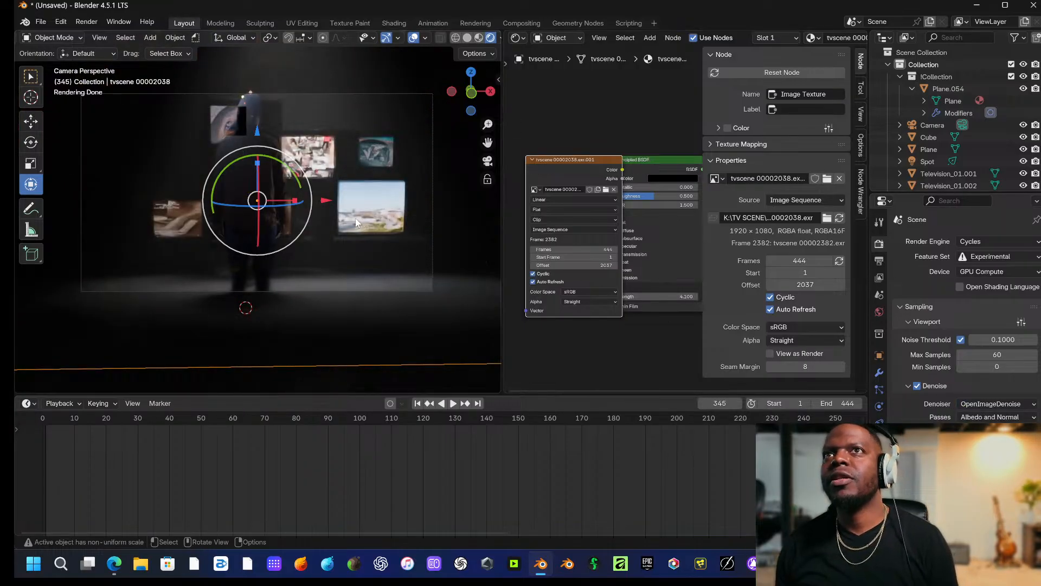
key("space")
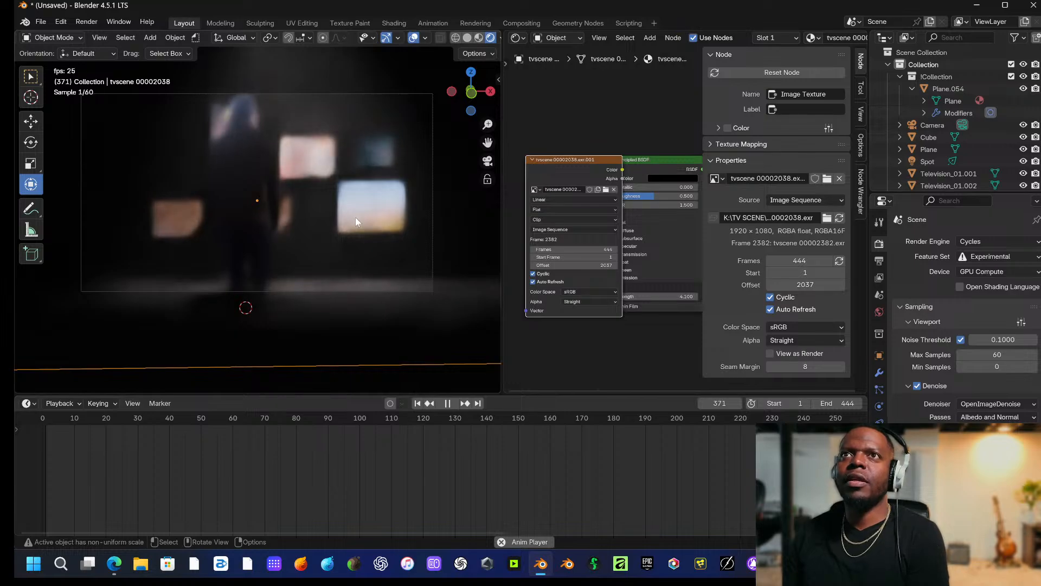
key("space")
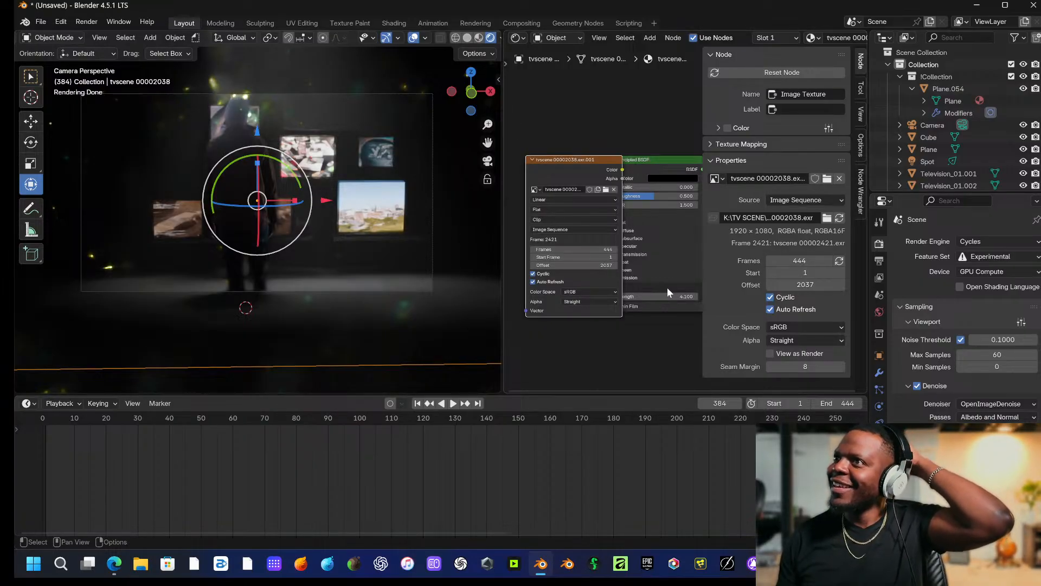
Turn off viewport denoising and play the animation on to frame 408 to compare the noise.
left_click(917, 386)
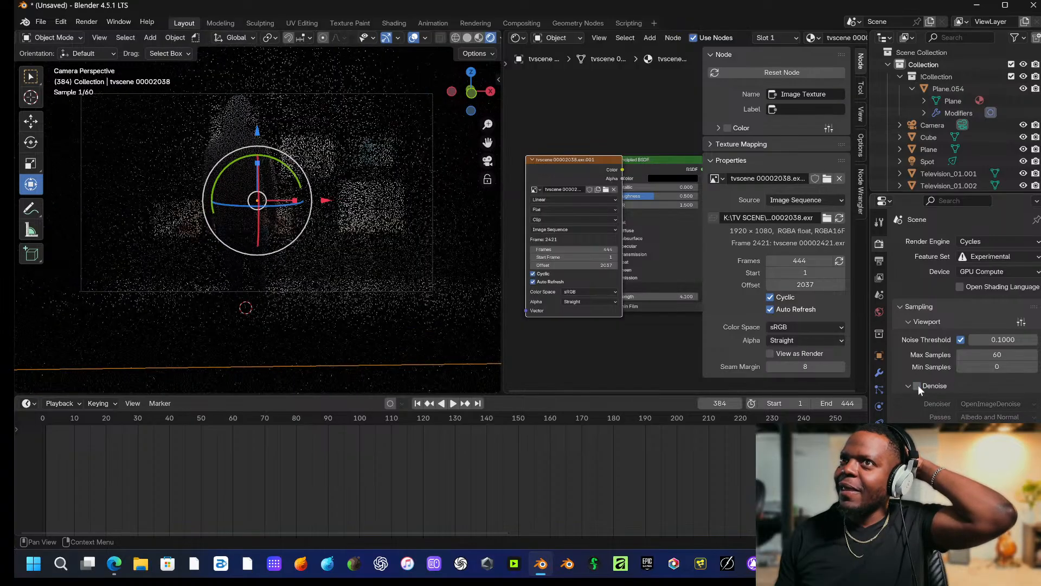
key("space")
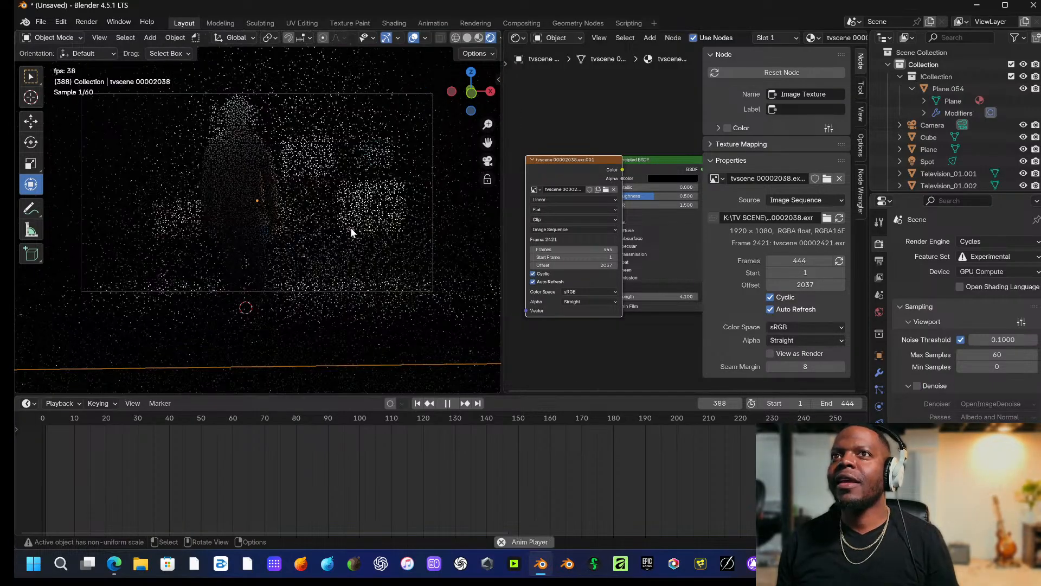
key("space")
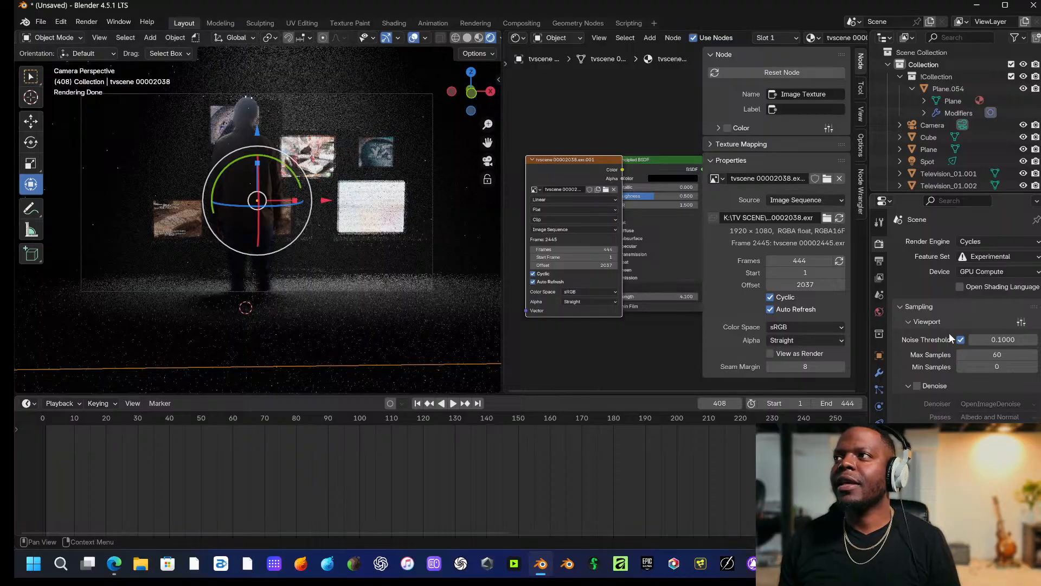
Apply the Preview preset to the viewport sampling and turn on viewport denoising with the OpenImageDenoise denoiser.
left_click(1021, 322)
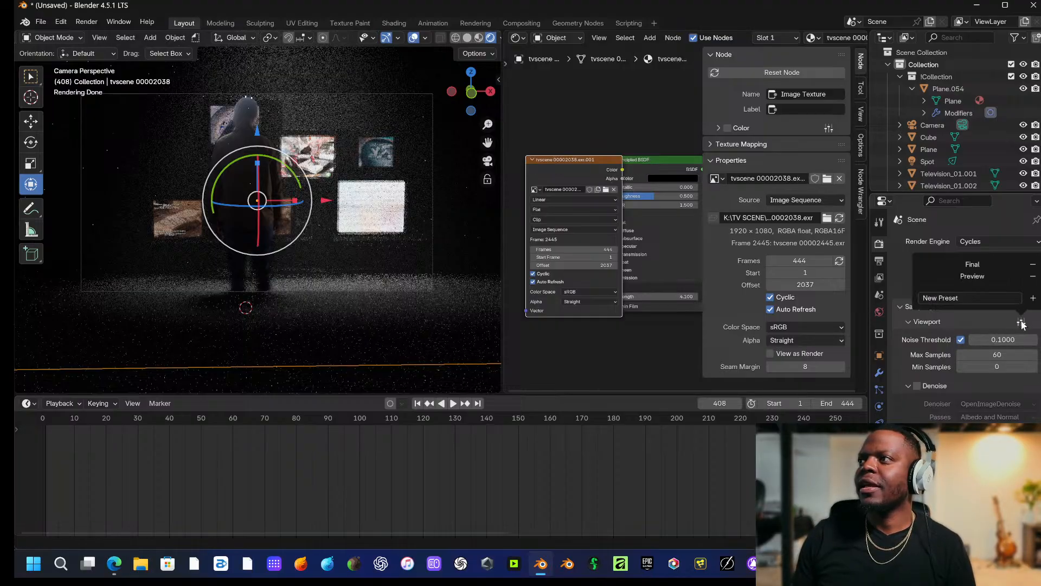
left_click(975, 278)
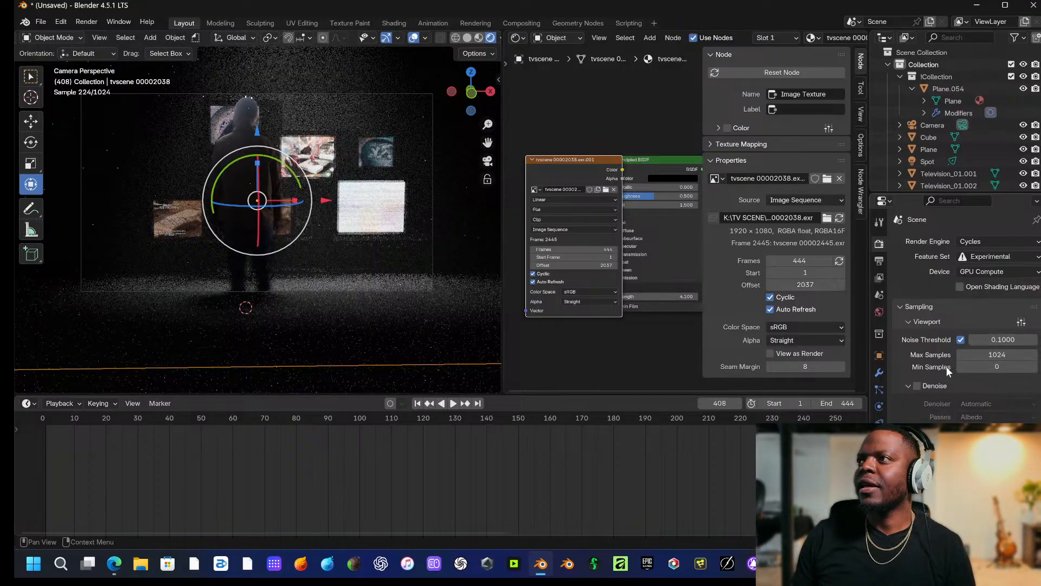
left_click(917, 385)
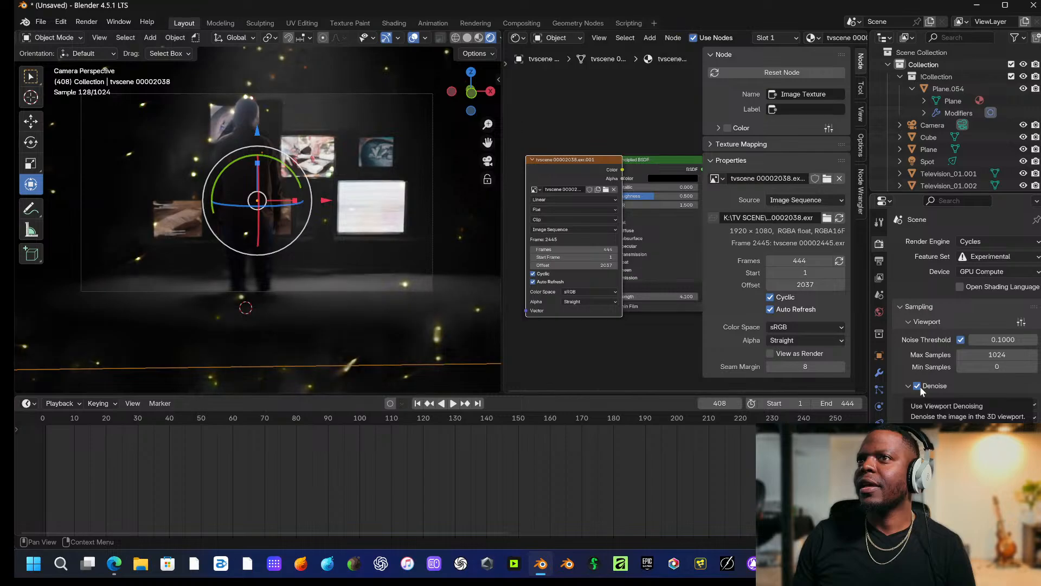
left_click(964, 404)
left_click(971, 421)
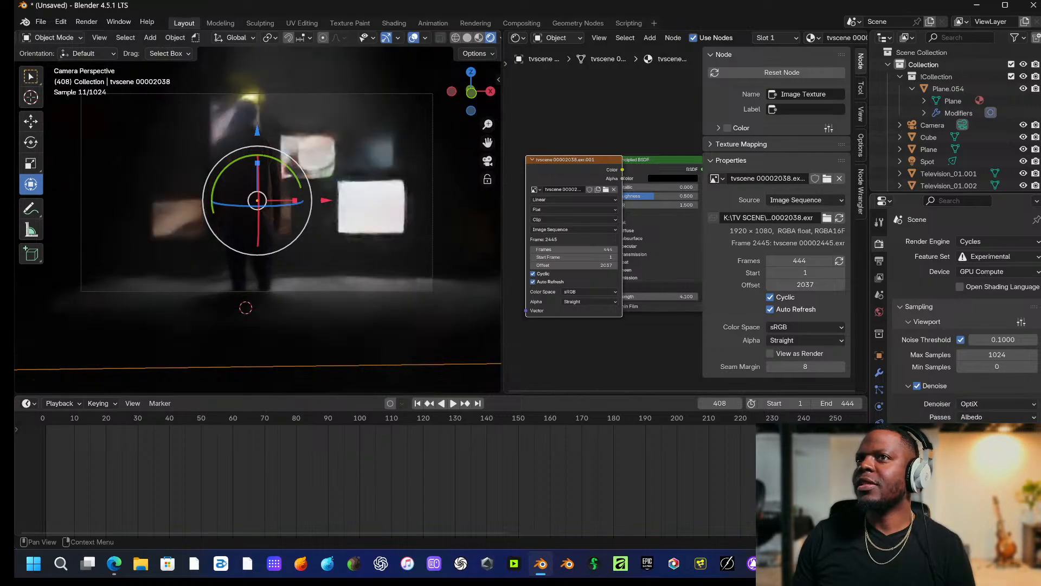
left_click(985, 405)
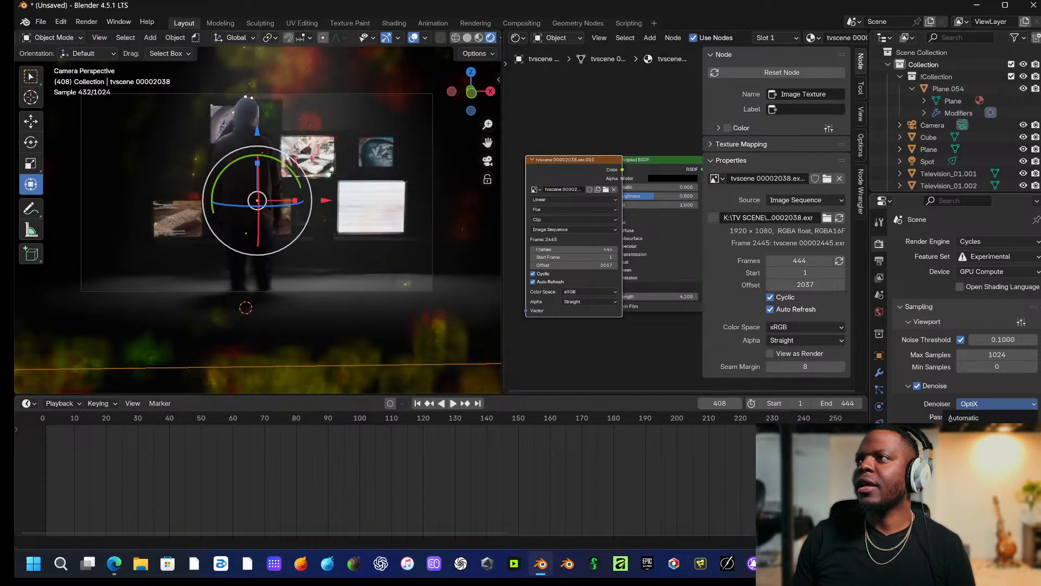
left_click(981, 391)
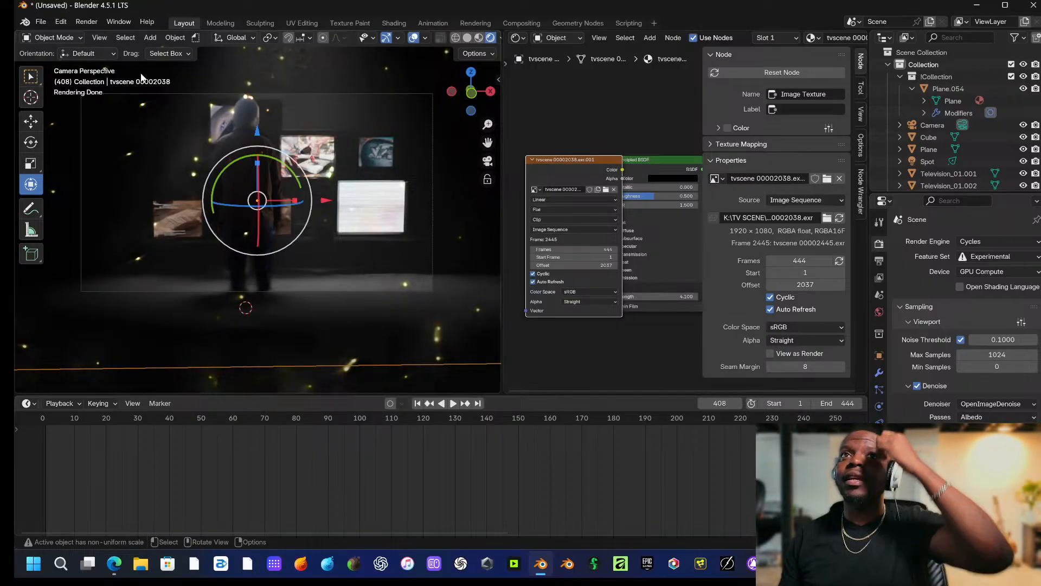
Play the animation around to frame 6, and reload the backdrop plane's image sequence and match its frame count.
key("space")
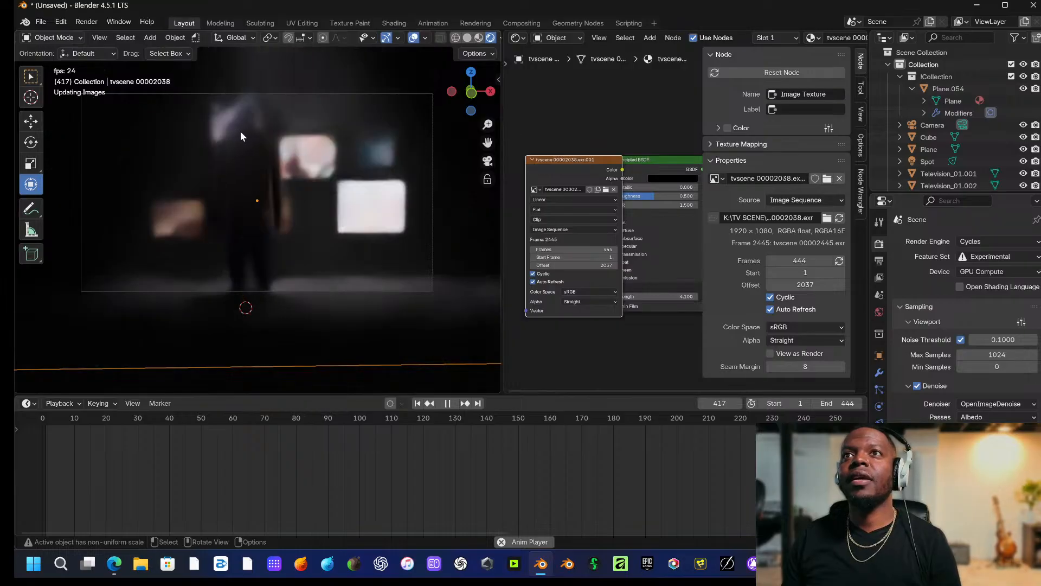
key("space")
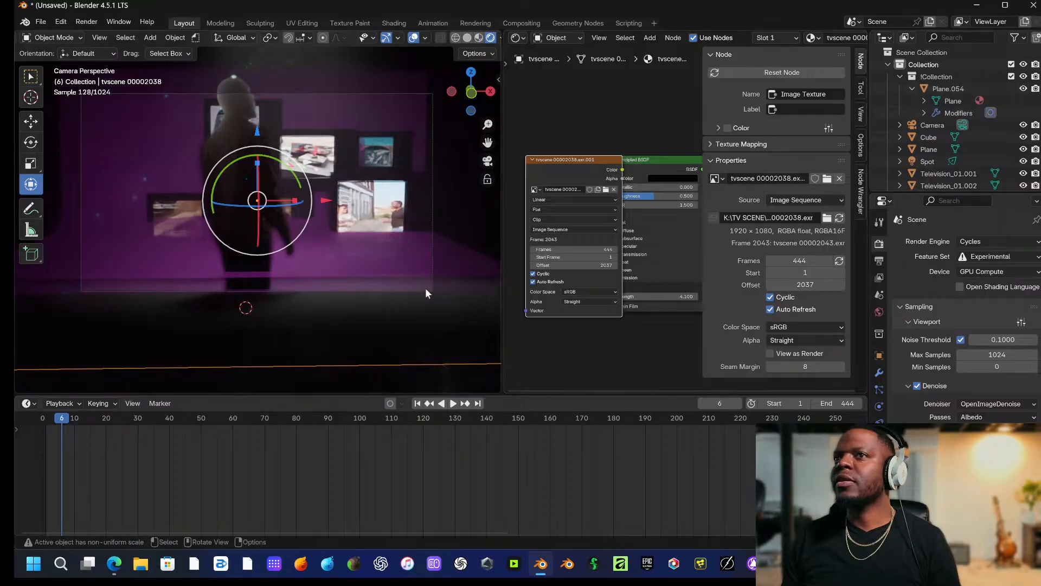
left_click(386, 255)
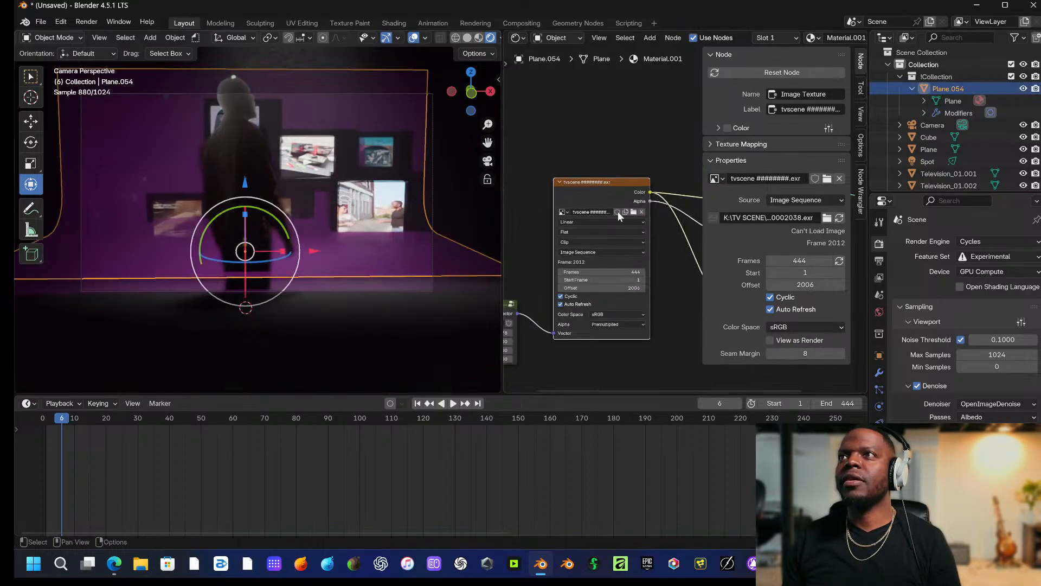
left_click(840, 261)
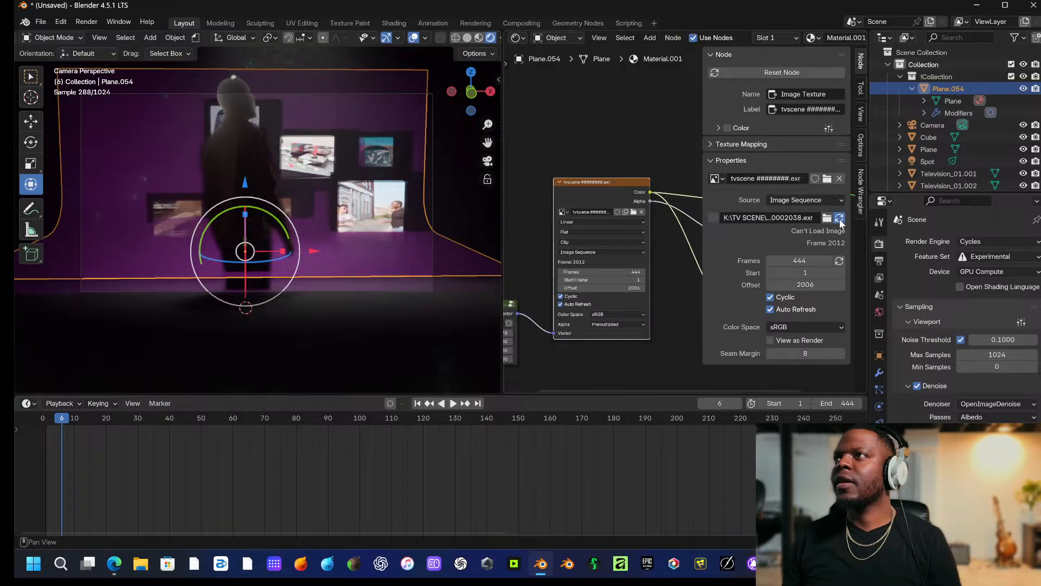
left_click(840, 218)
left_click(840, 261)
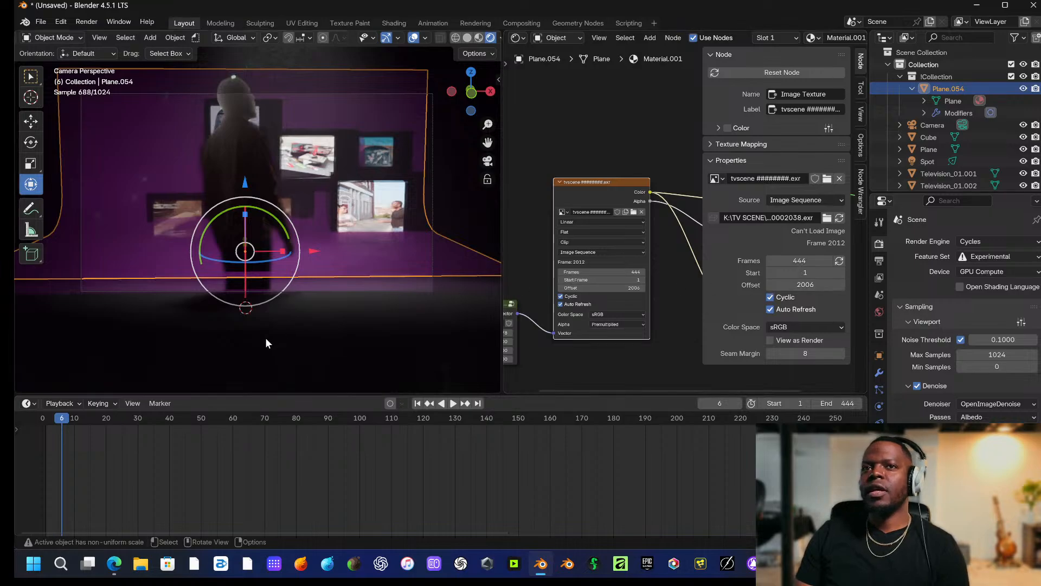
Cycle the selection through the overlapping objects at the figure to look for the person plane.
left_click(233, 167)
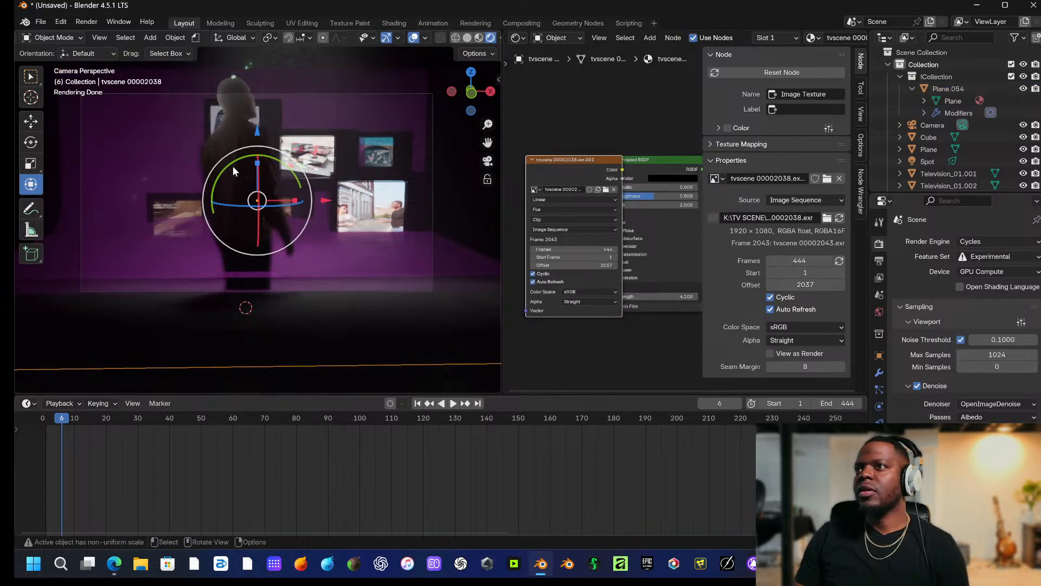
left_click(233, 168)
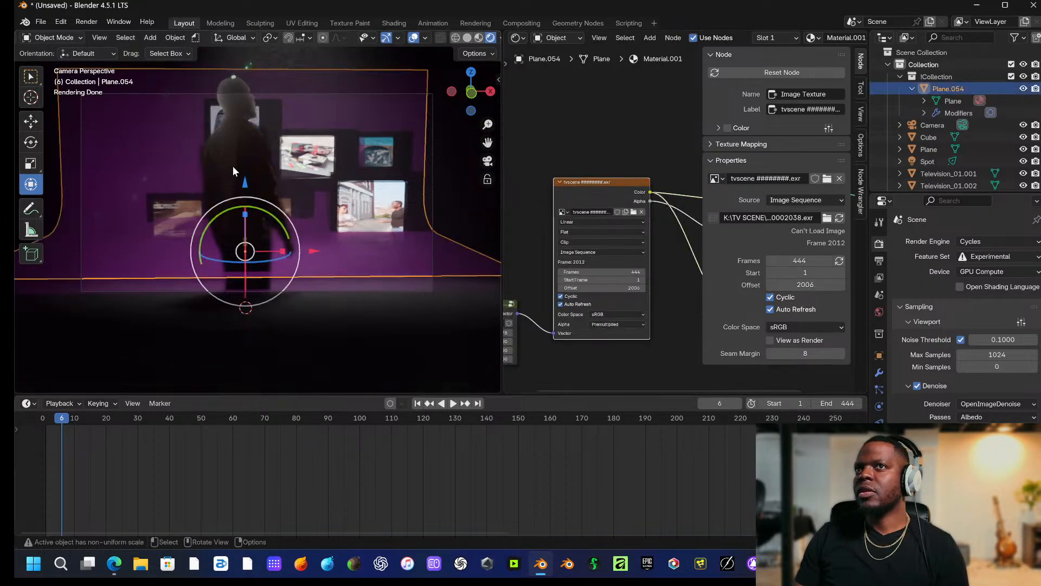
left_click(233, 167)
left_click(234, 167)
left_click(234, 170)
left_click(233, 171)
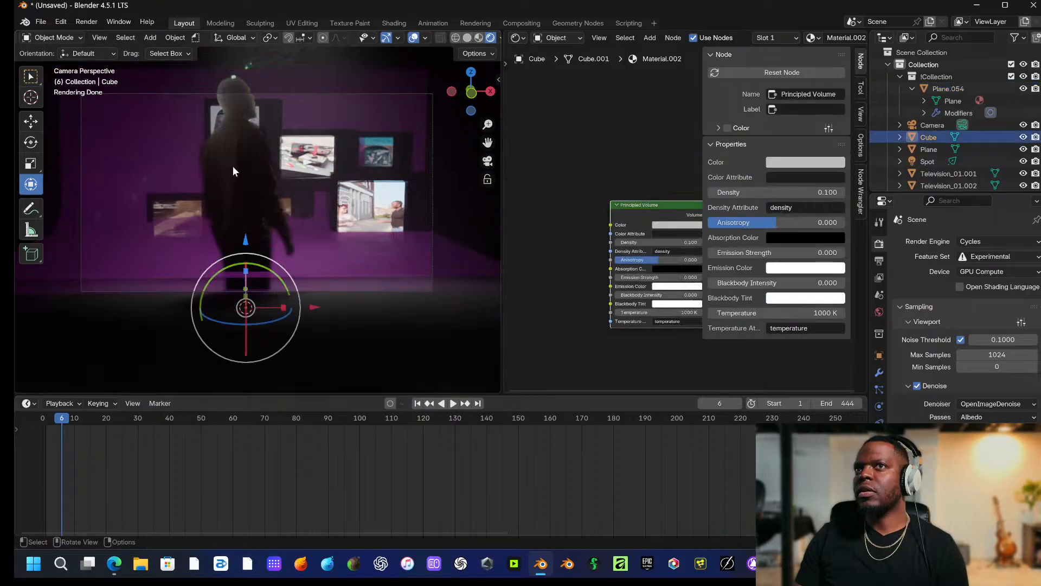
left_click(233, 170)
left_click(235, 174)
left_click(237, 185)
left_click(237, 185)
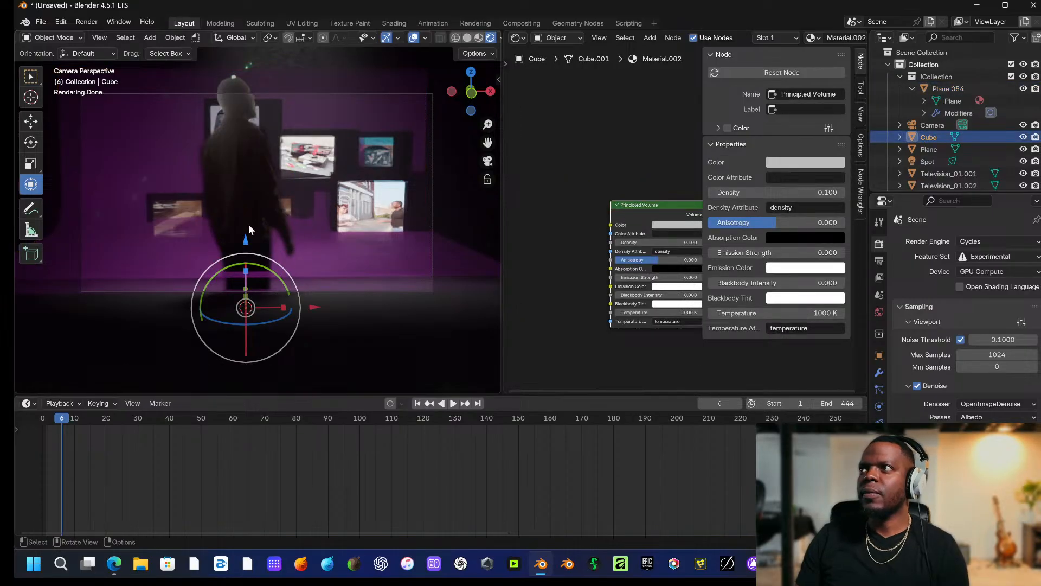
Select the person plane and examine the offset of its image-sequence texture.
left_click(921, 152)
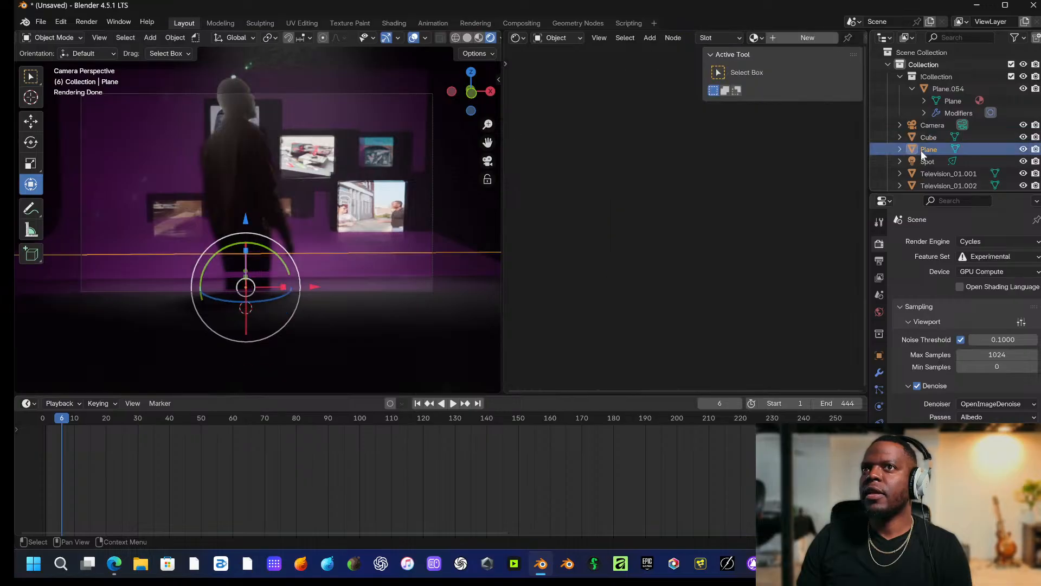
scroll(360, 187, "down", 2)
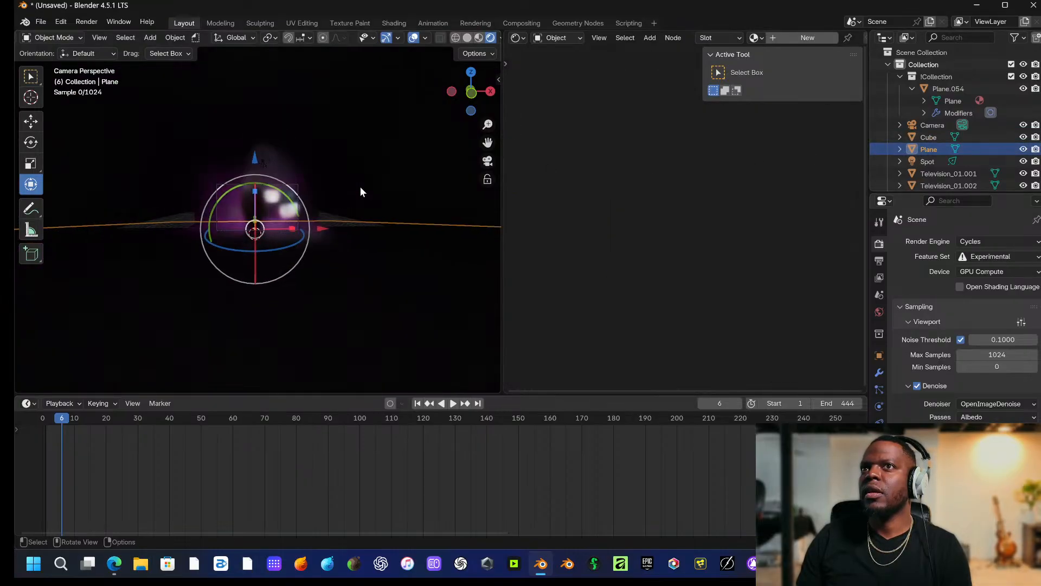
scroll(359, 187, "up", 3)
left_click(280, 187)
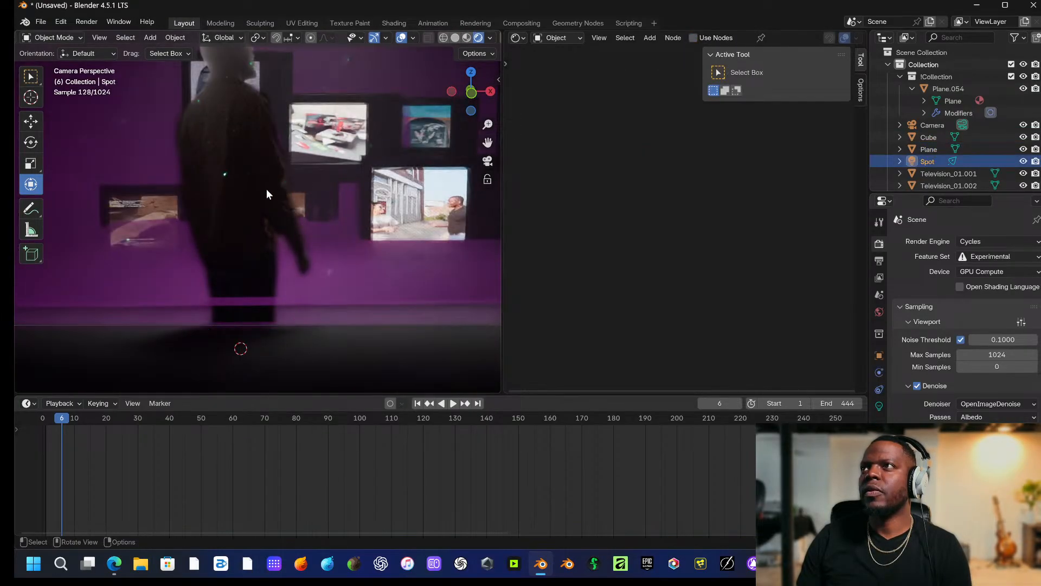
left_click(266, 194)
scroll(267, 194, "down", 3)
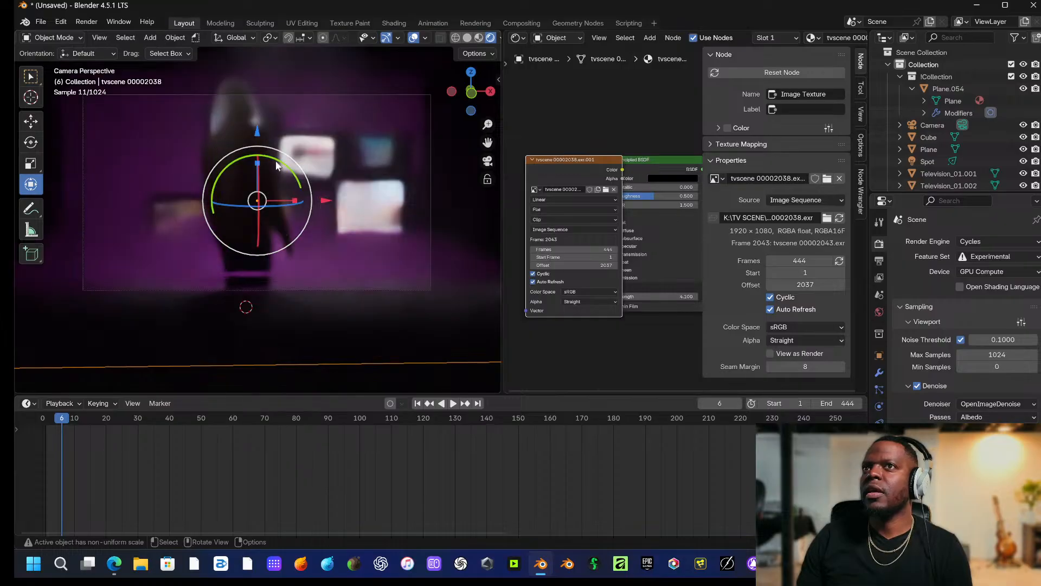
scroll(275, 164, "down", 3)
scroll(267, 156, "up", 2)
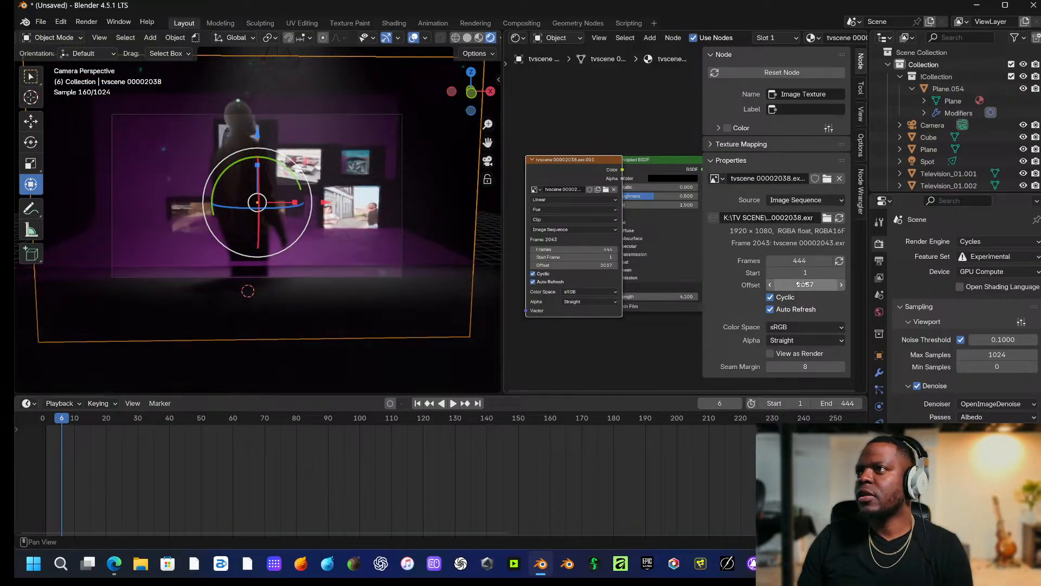
Set the backdrop plane's image-sequence offset to 2037 and play the animation to check that it matches the person plane.
left_click(388, 248)
left_click(805, 283)
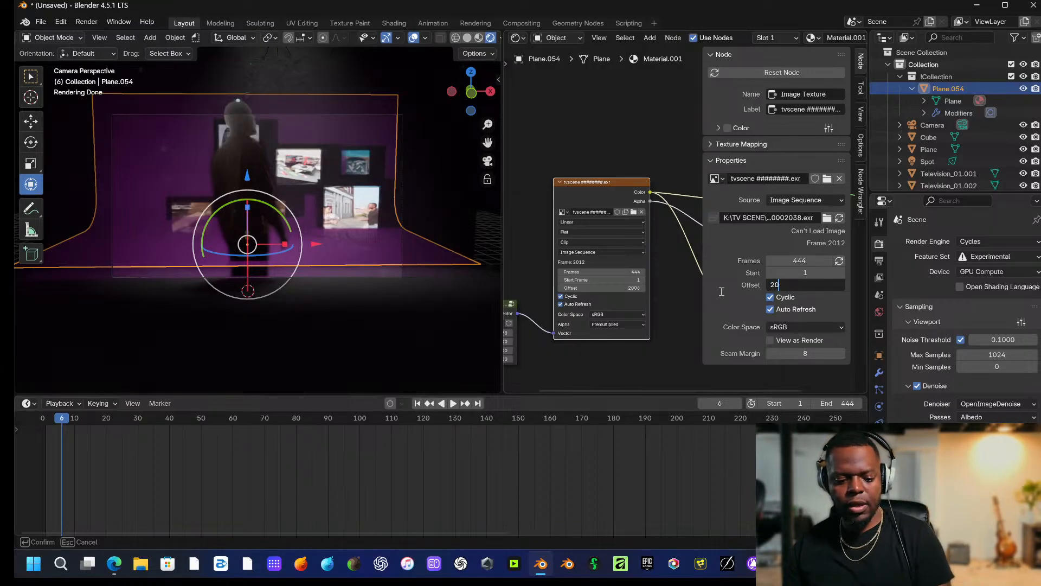
key("Return")
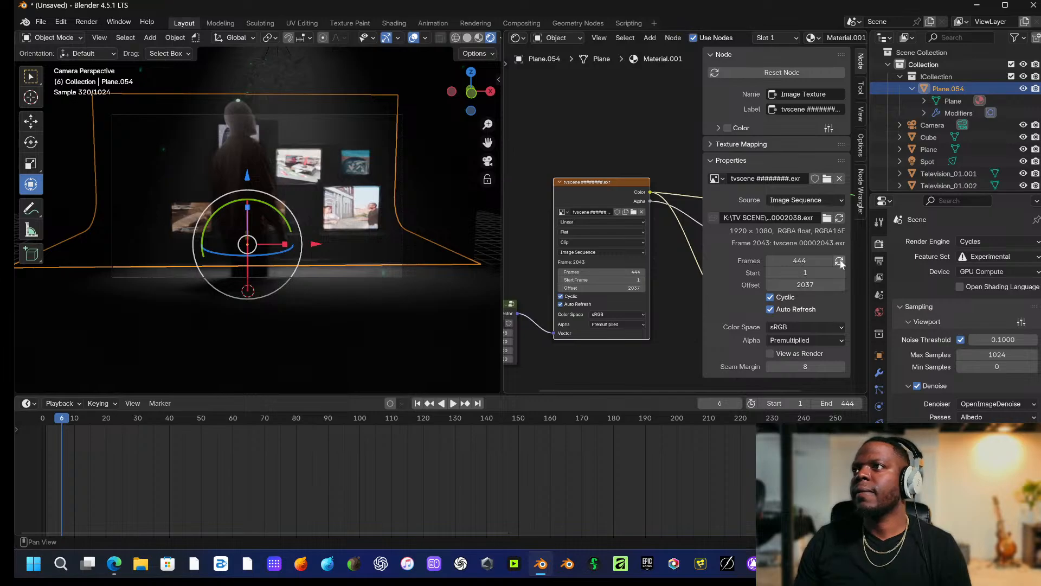
key("space")
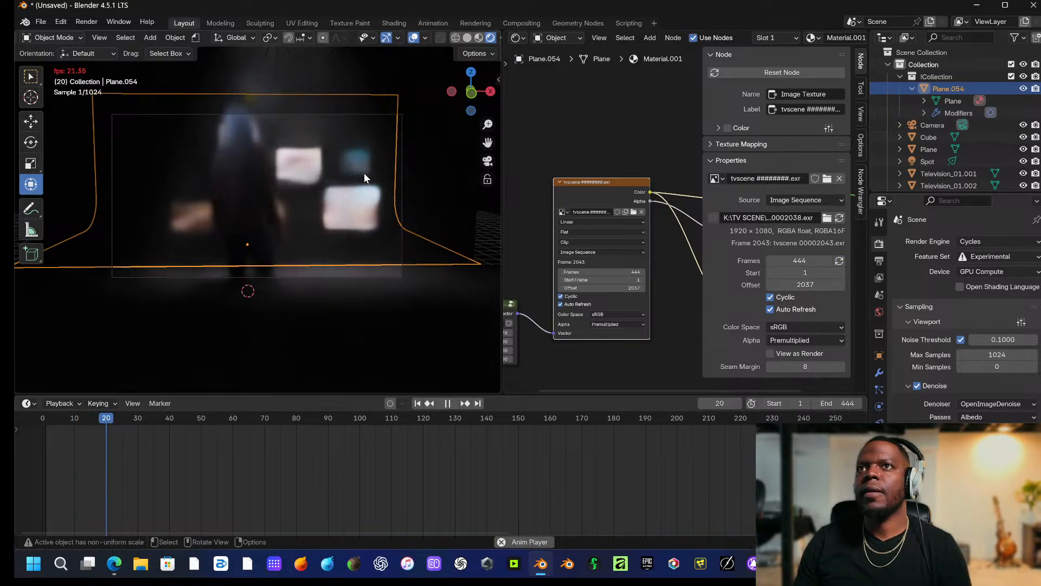
scroll(350, 167, "up", 2)
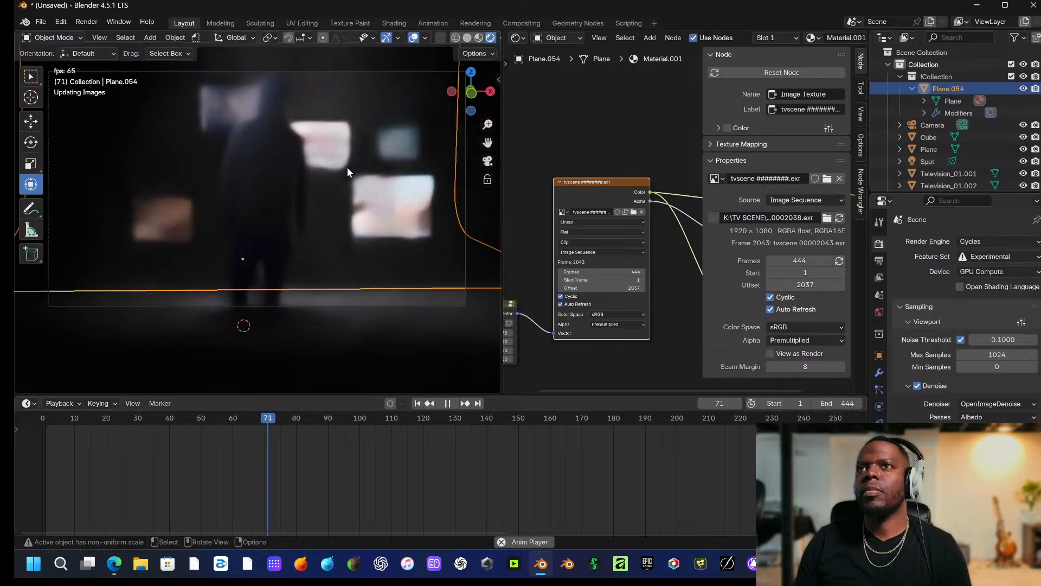
key("space")
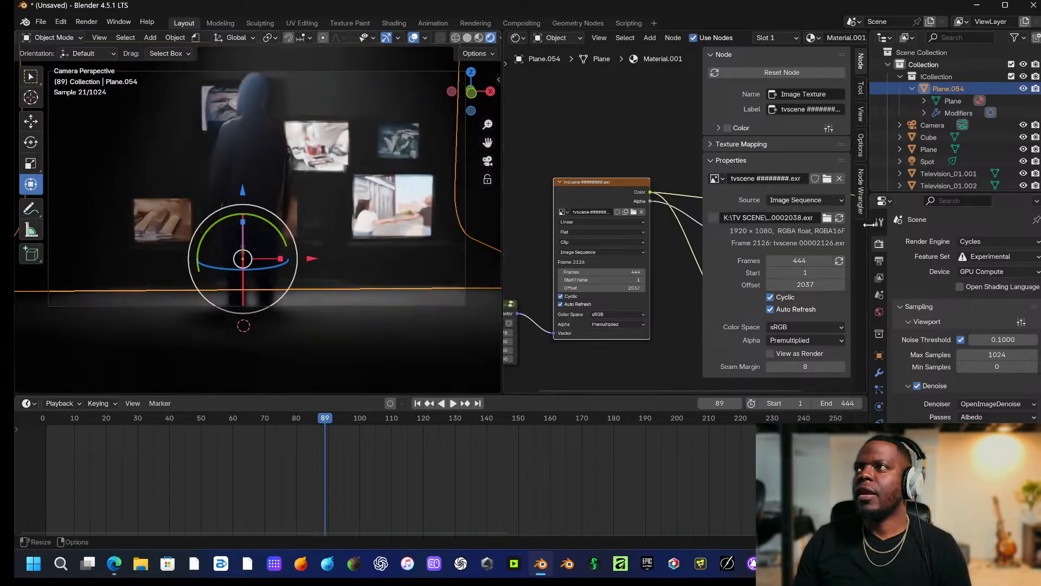
Switch the render engine to EEVEE and play the animation in stretches to judge the scene's look and playback speed.
left_click(968, 241)
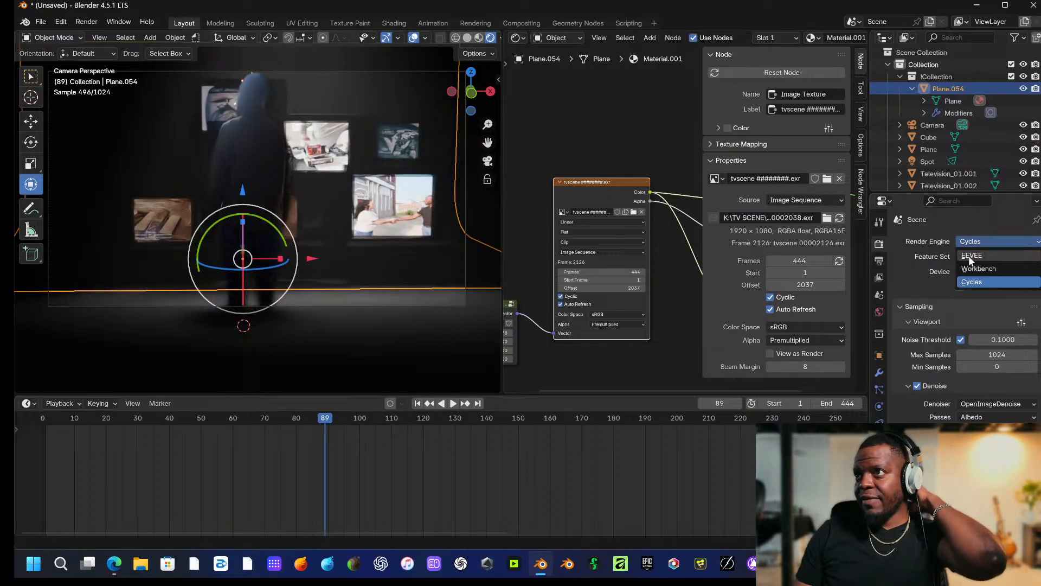
left_click(968, 256)
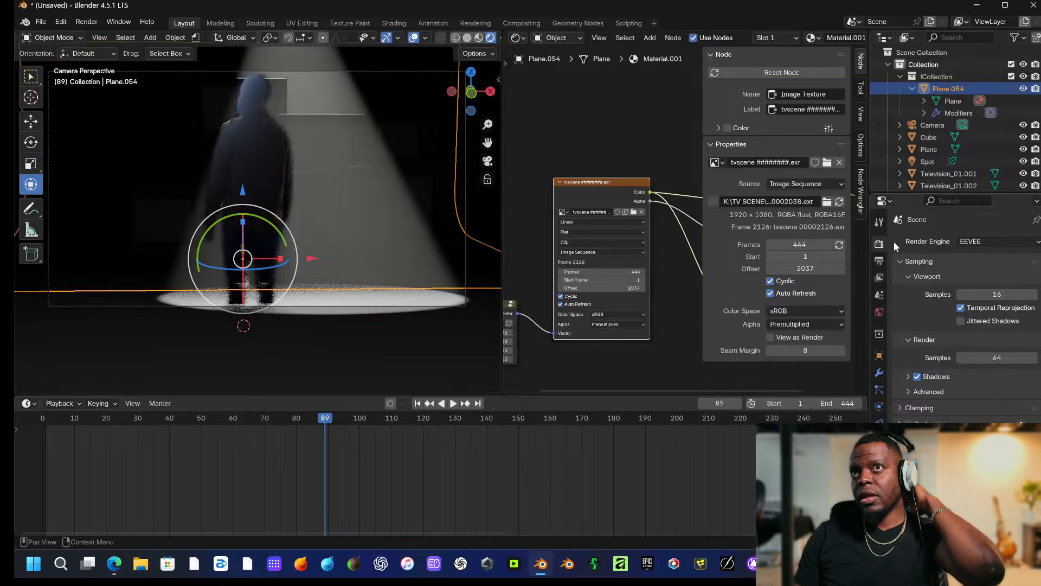
key("space")
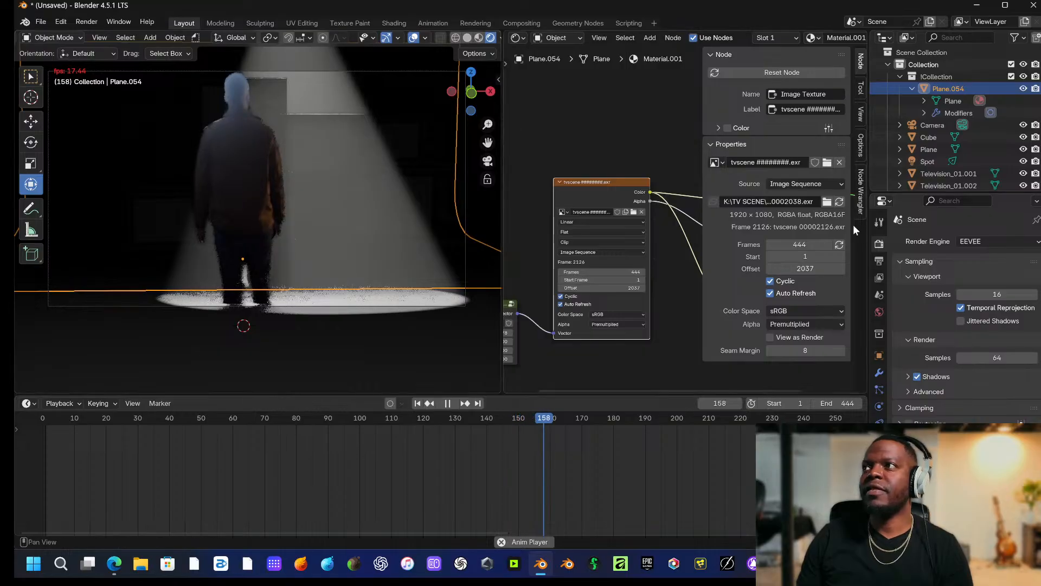
key("space")
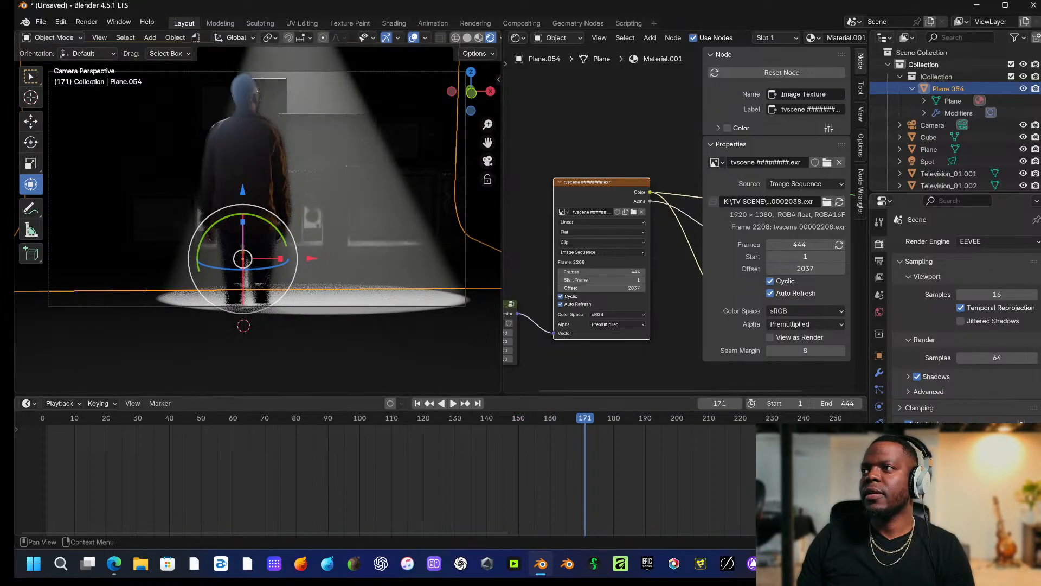
key("space")
key("space")
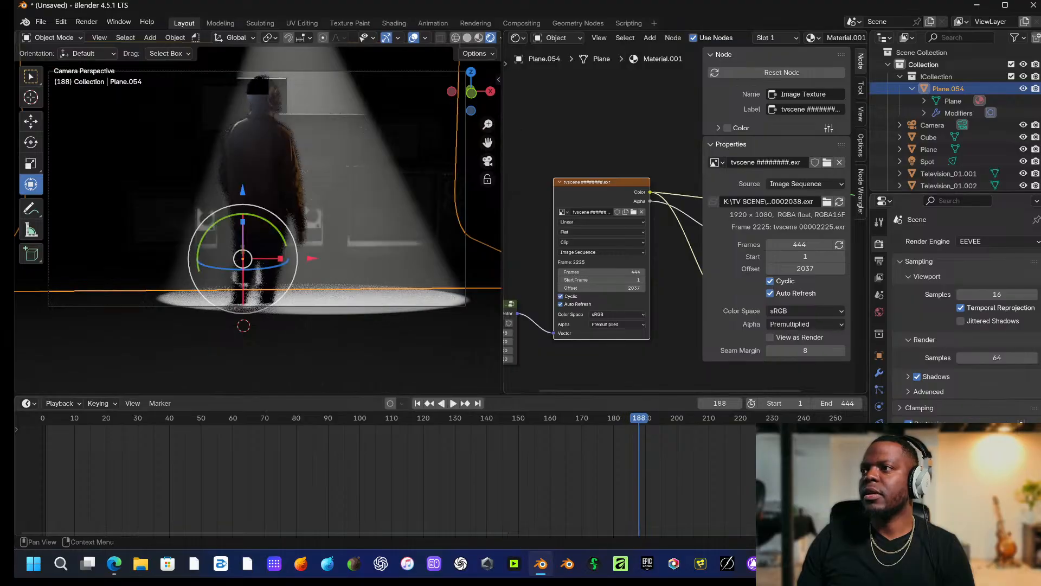
key("space")
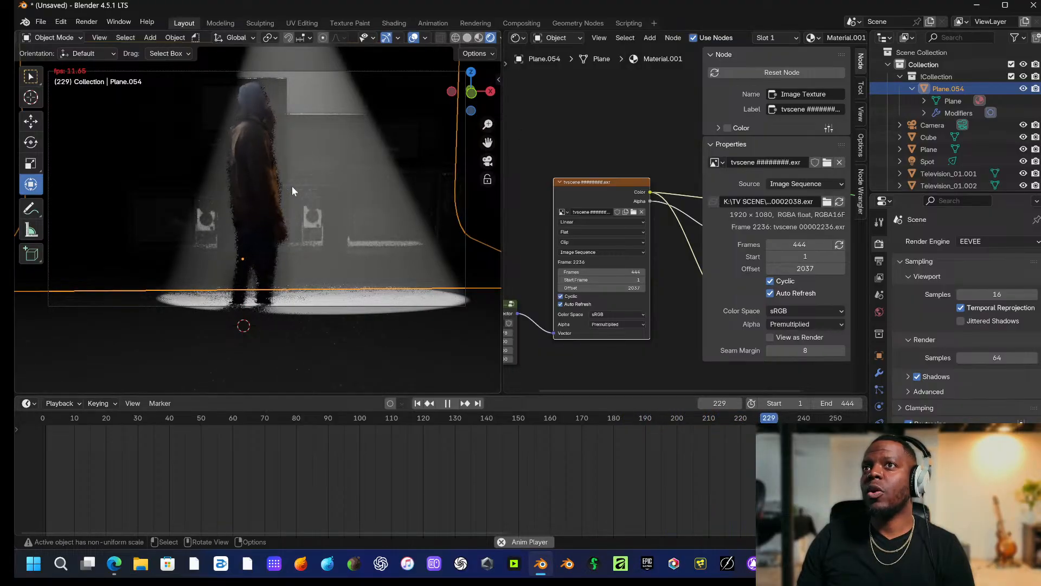
key("space")
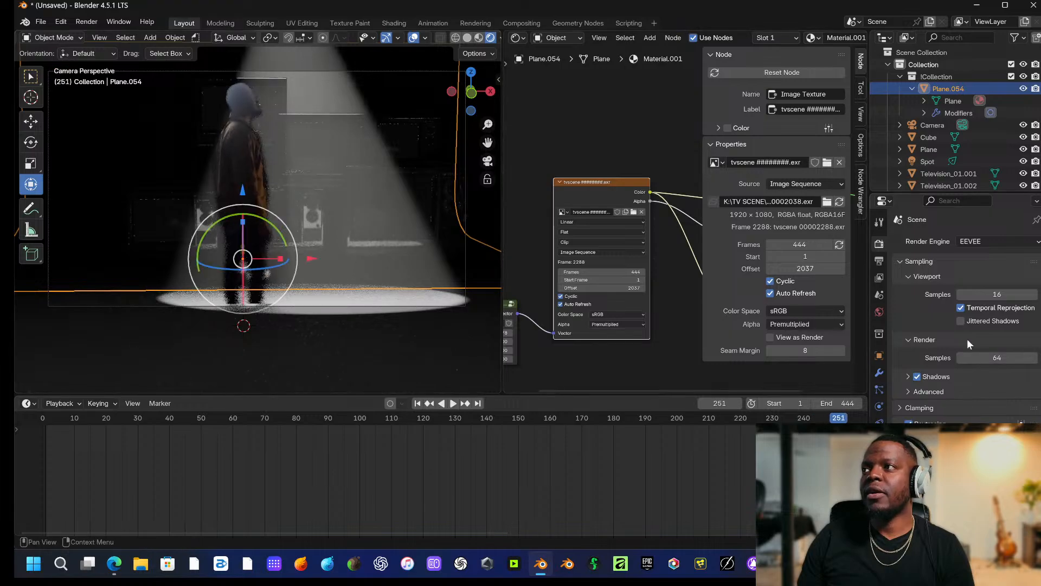
Enable jittered shadows for the viewport and review the remaining EEVEE render settings while the animation plays.
key("space")
key("space")
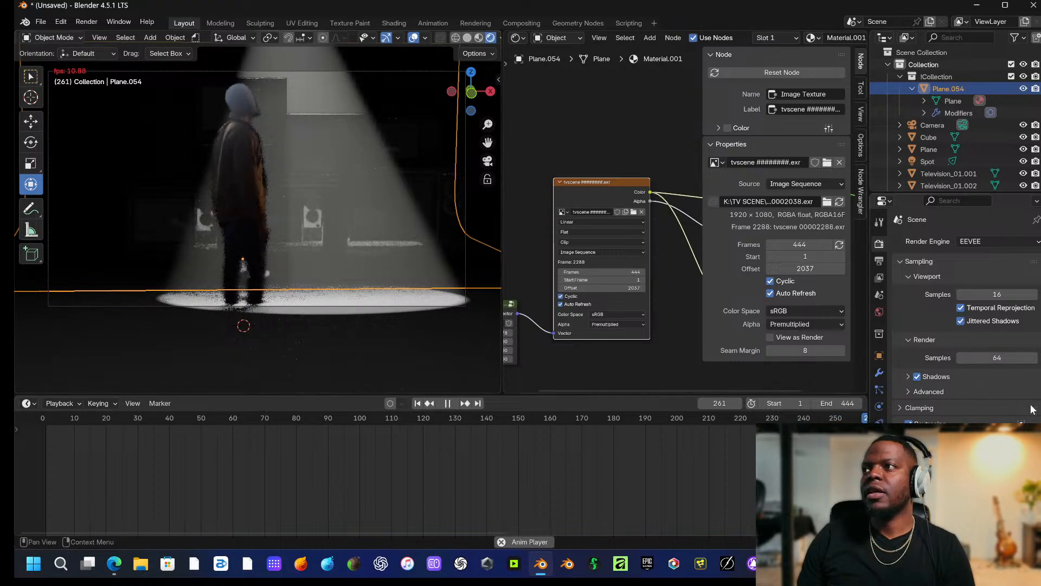
scroll(962, 324, "down", 3)
scroll(965, 314, "down", 2)
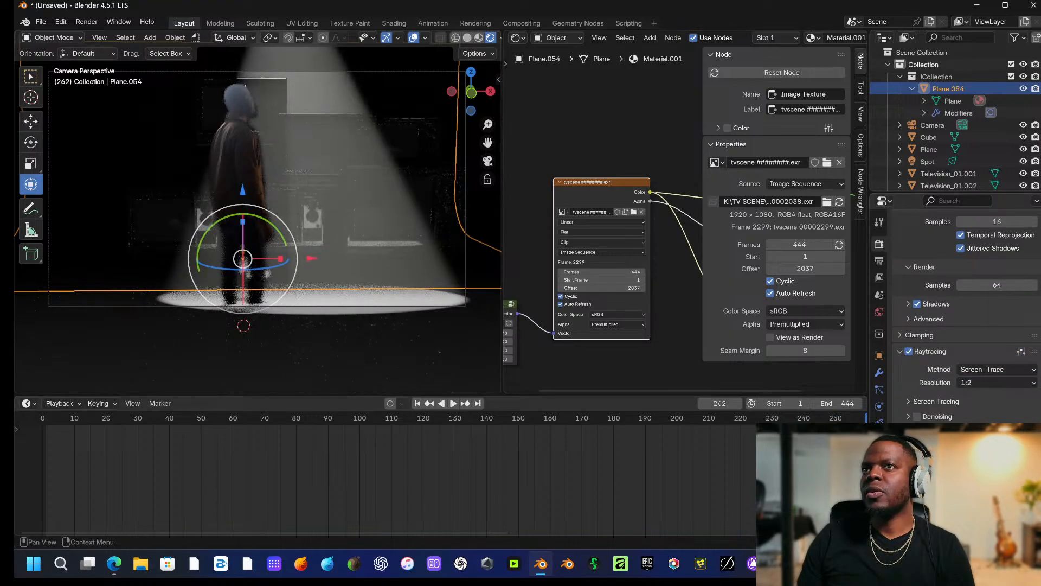
key("space")
scroll(965, 325, "down", 3)
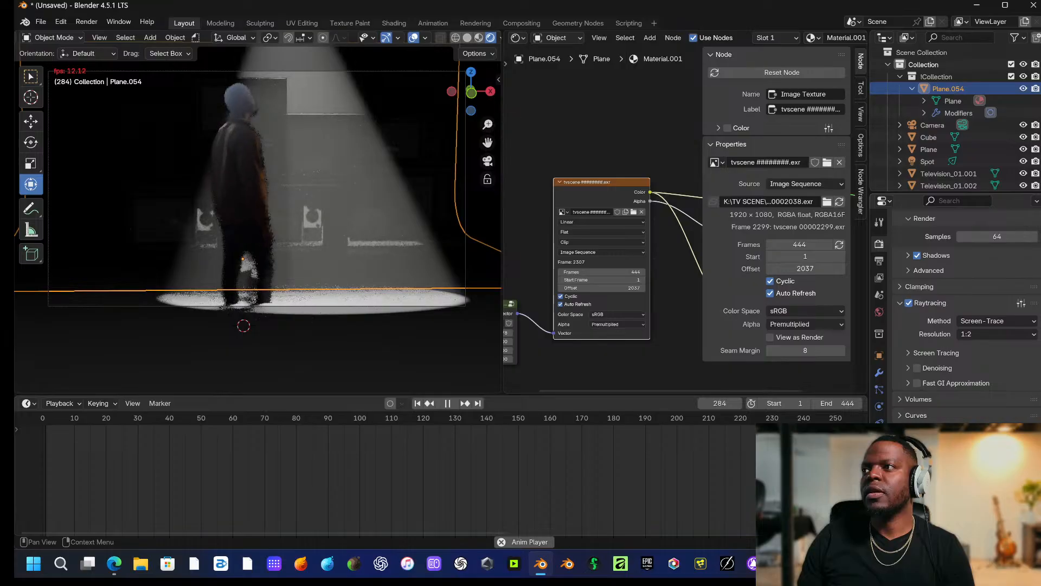
scroll(965, 325, "down", 3)
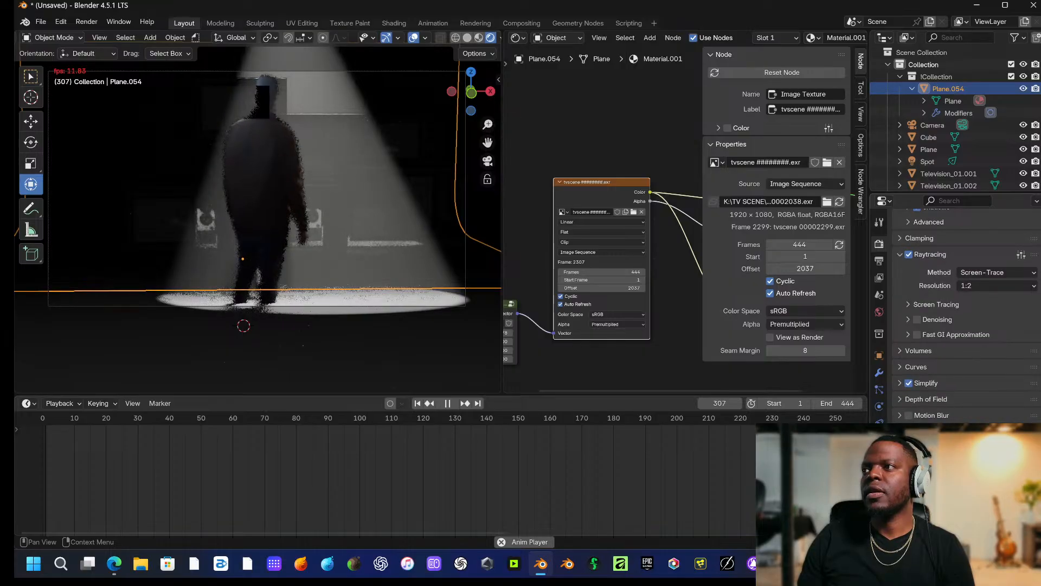
scroll(965, 325, "down", 4)
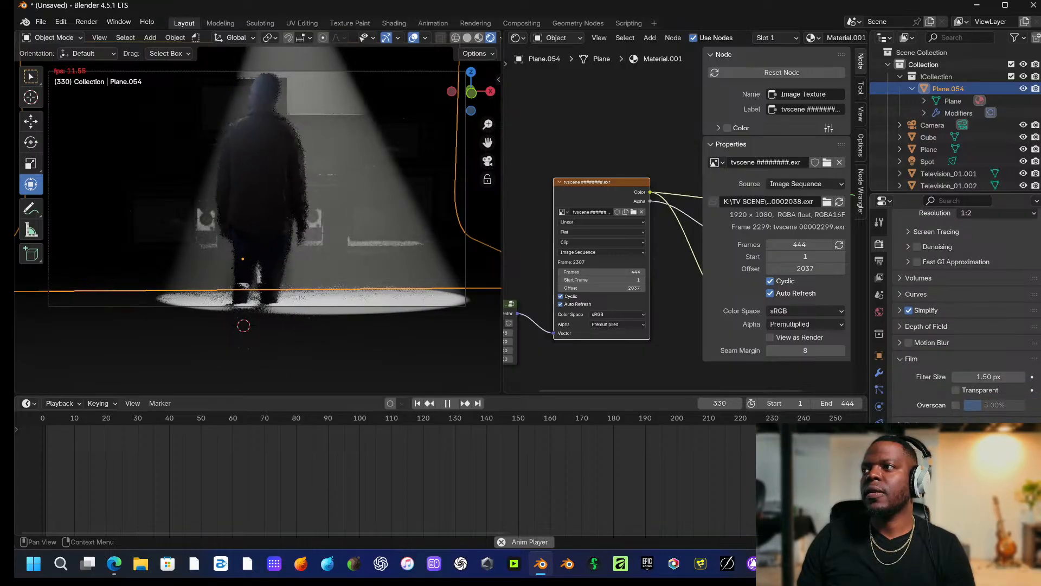
scroll(965, 326, "up", 5)
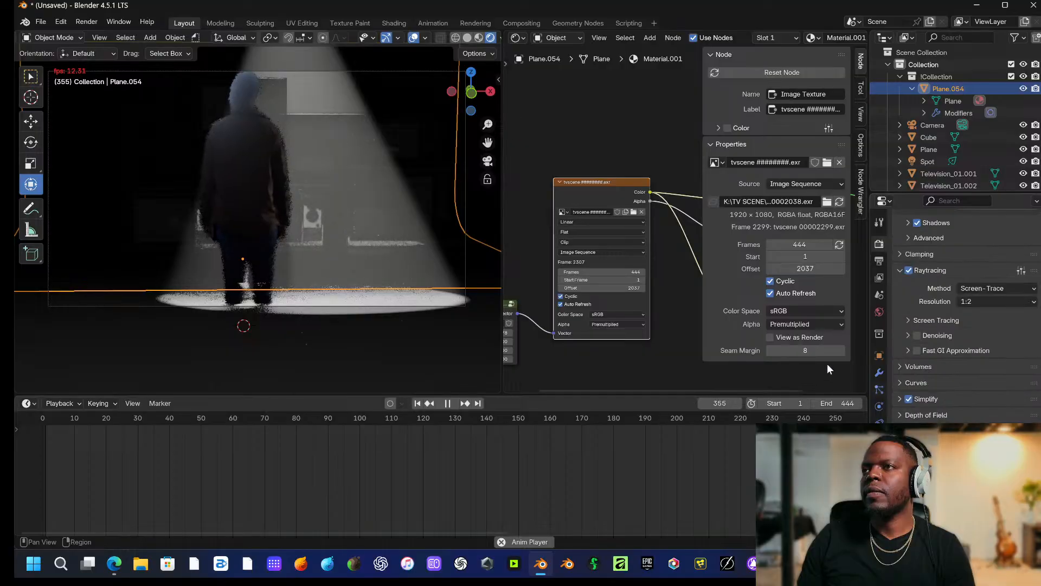
key("space")
Try the EEVEE target on the person plane's Material Output node, and inspect the material of the television behind the figure.
left_click(330, 176)
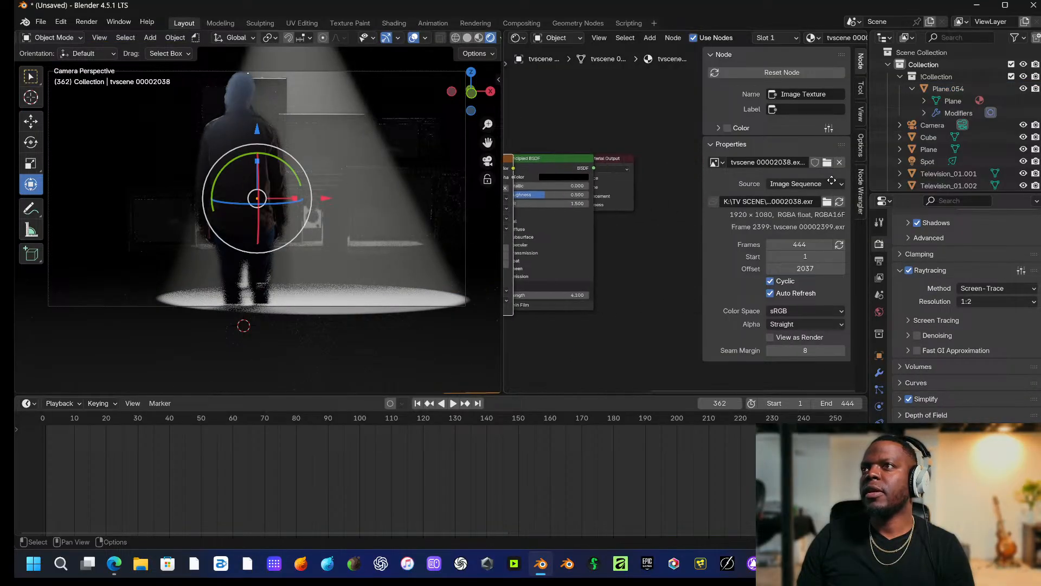
left_click(611, 201)
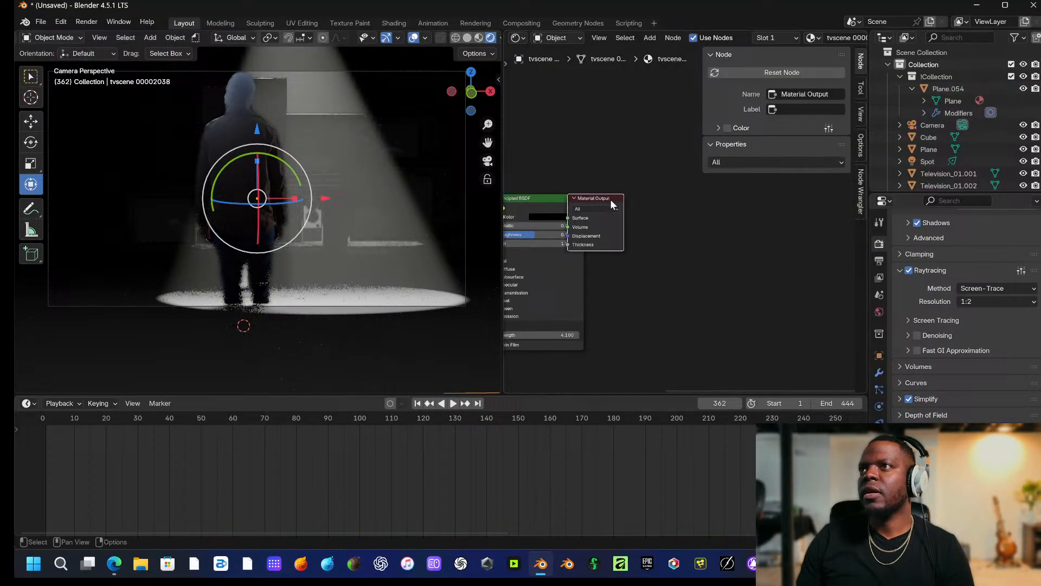
left_click_drag(611, 201, 673, 202)
left_click(657, 209)
left_click(660, 238)
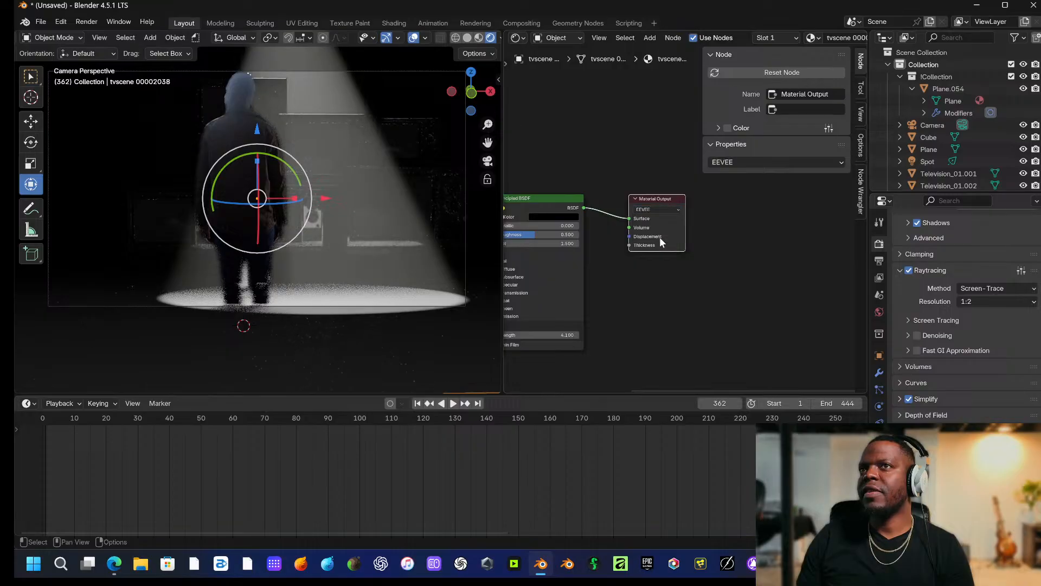
left_click(759, 225)
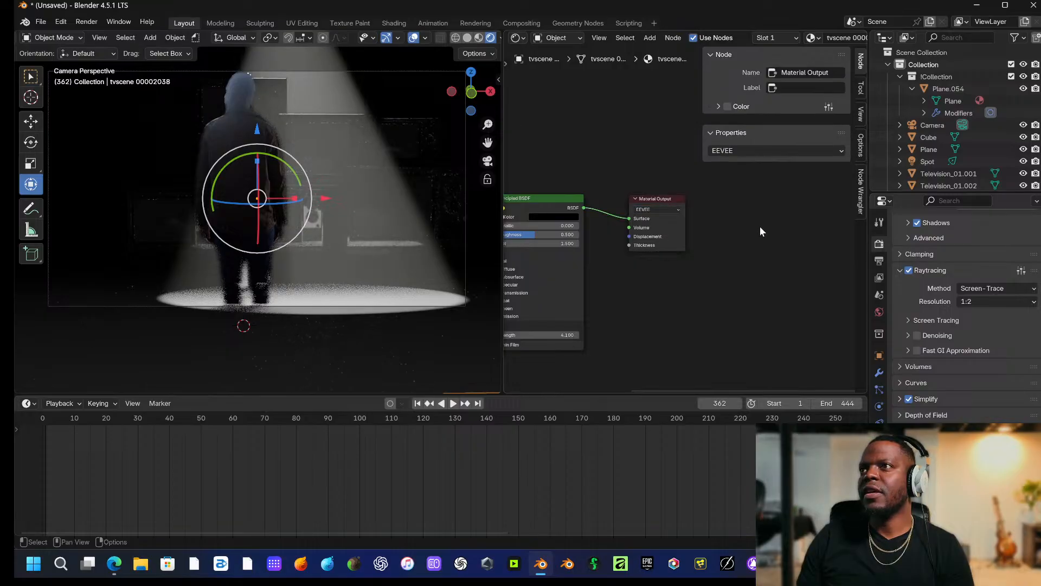
left_click(330, 160)
middle_click_drag(679, 219, 445, 225)
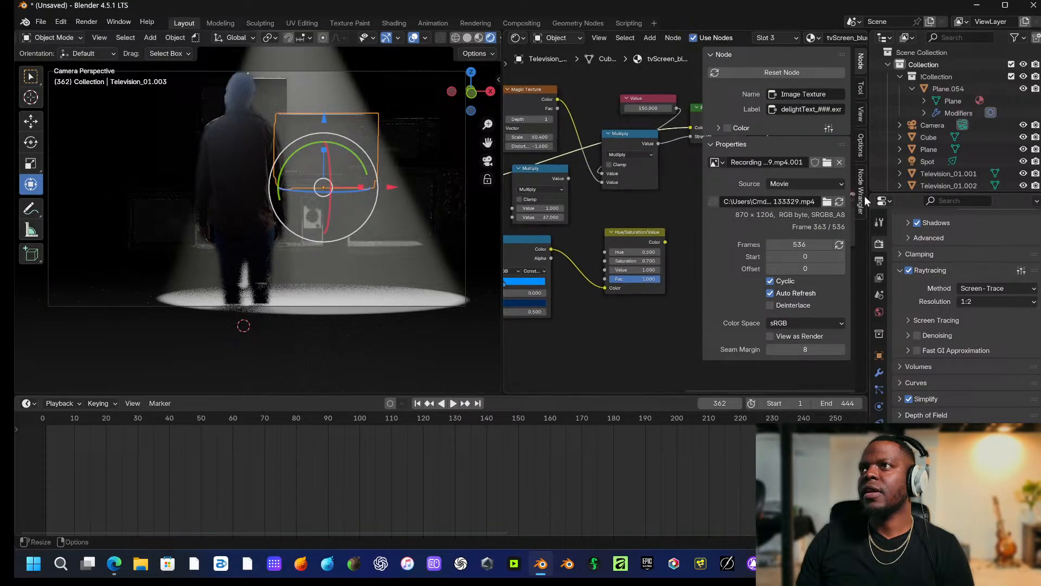
left_click(430, 177)
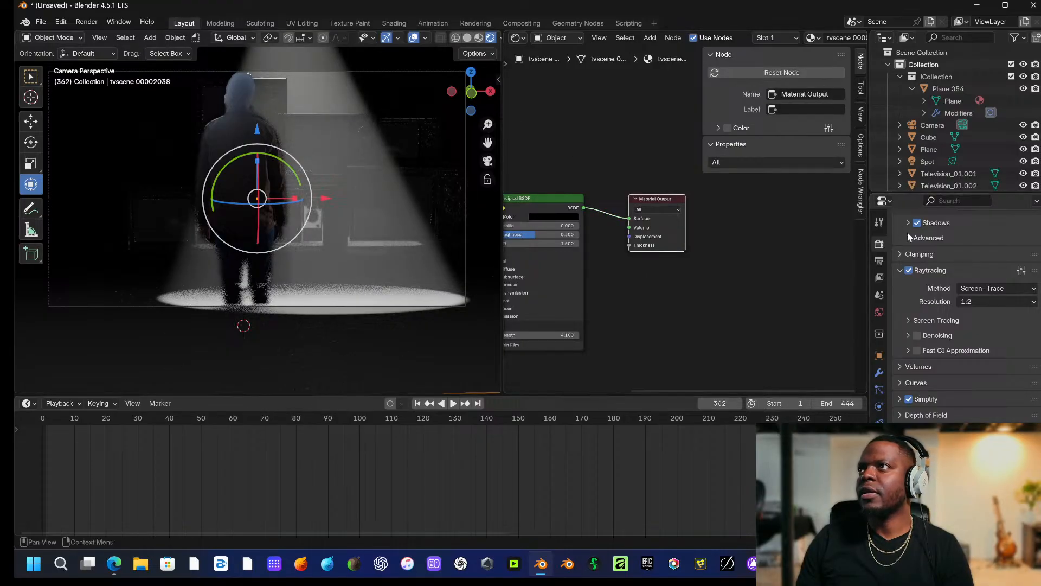
Switch the render engine back to Cycles.
scroll(962, 303, "up", 7)
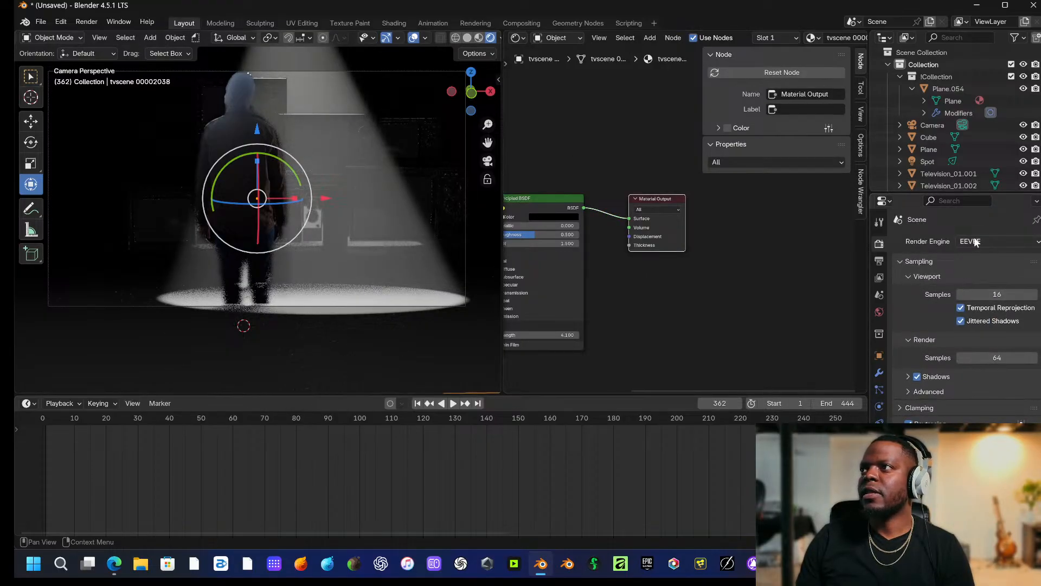
left_click(976, 241)
left_click(971, 283)
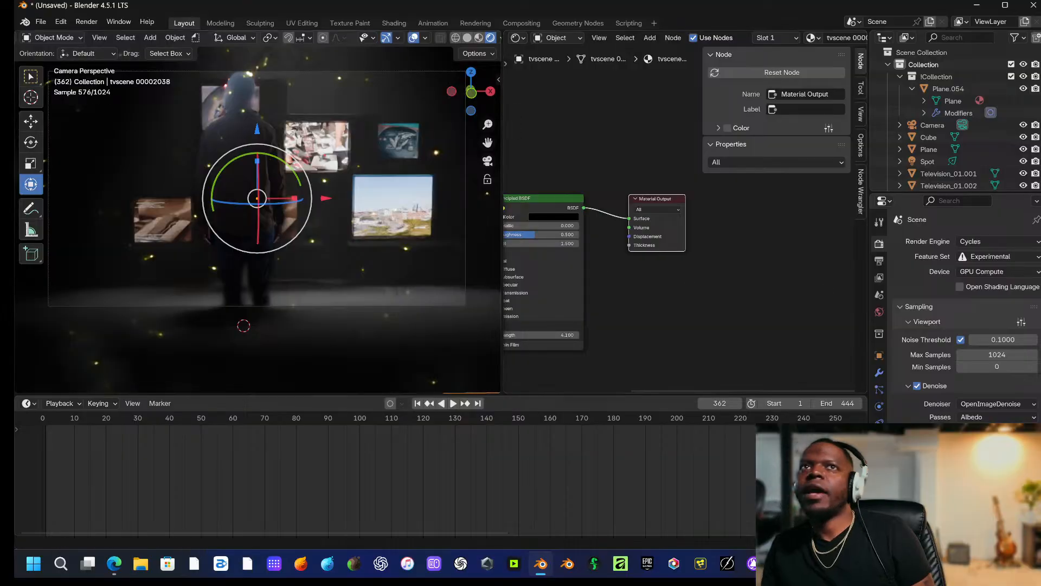
Save the scene to the Desktop as "TV SCENE .blend".
left_click(48, 21)
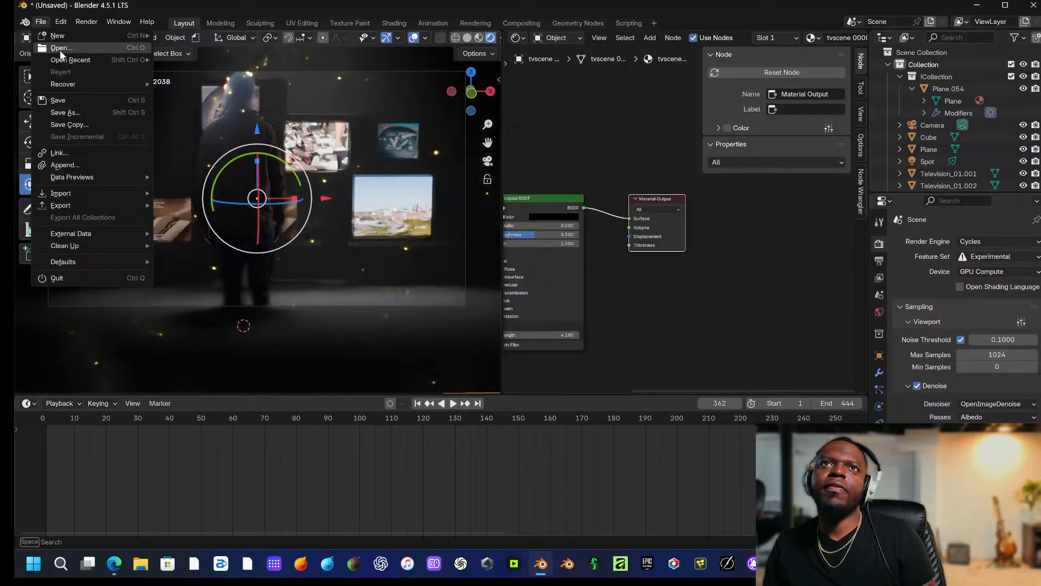
left_click(77, 110)
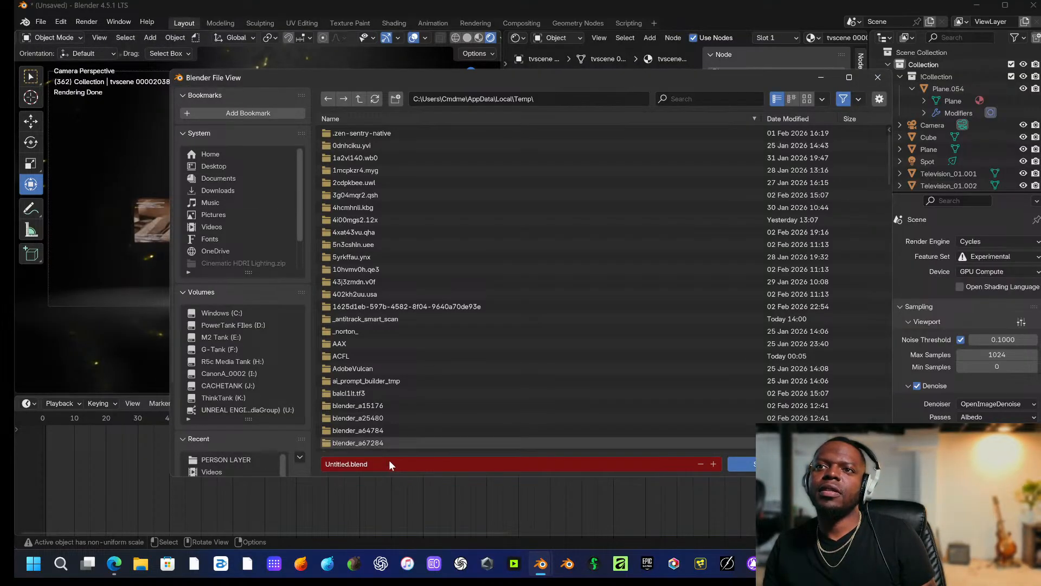
type("TV SCENE")
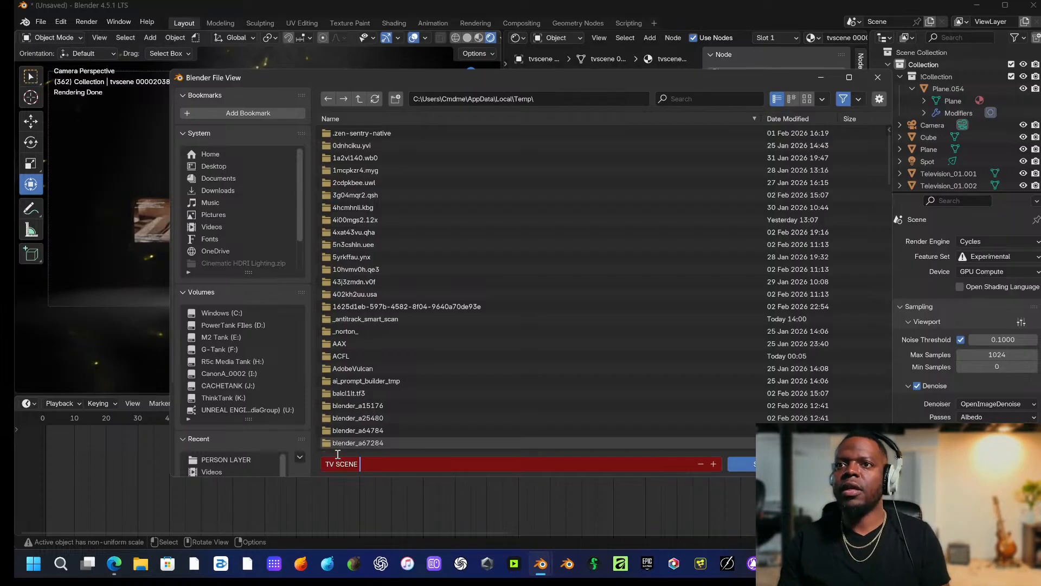
left_click(223, 167)
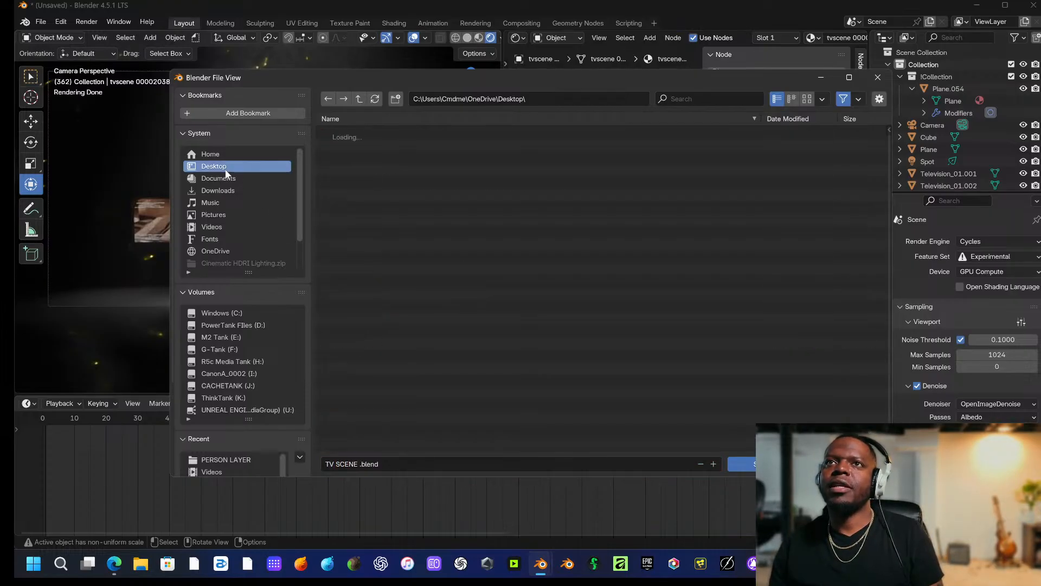
key("Return")
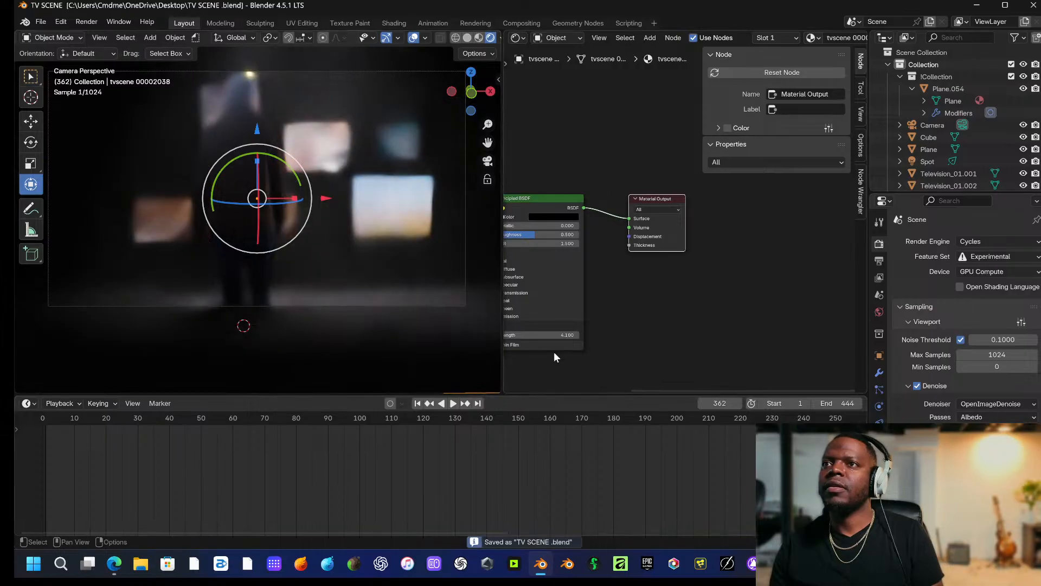
Close and relaunch Blender, reopen the recent file "TV SCENE .blend", and set the viewport shading to Material Preview.
left_click(1028, 5)
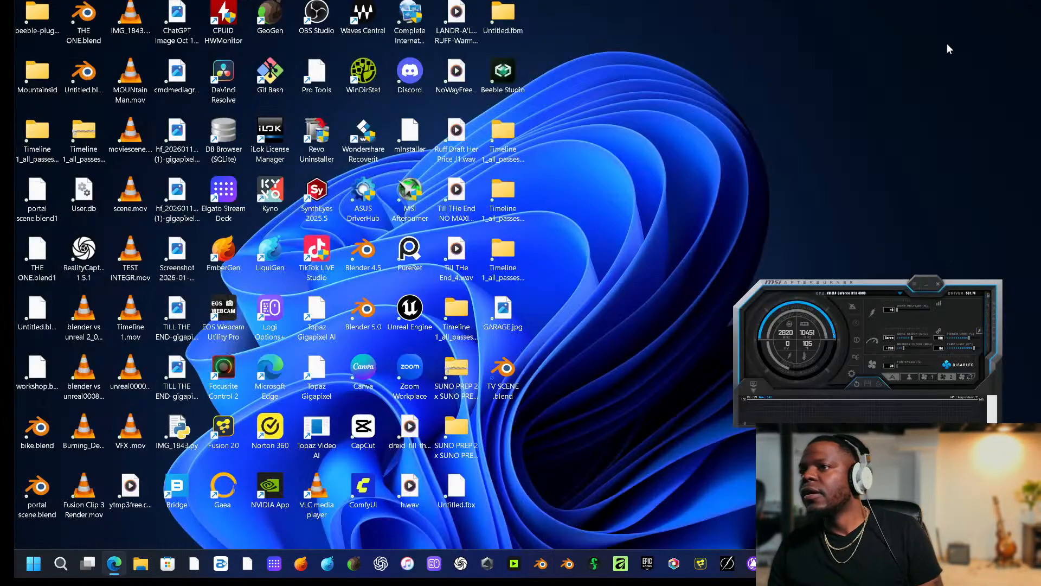
left_click(542, 565)
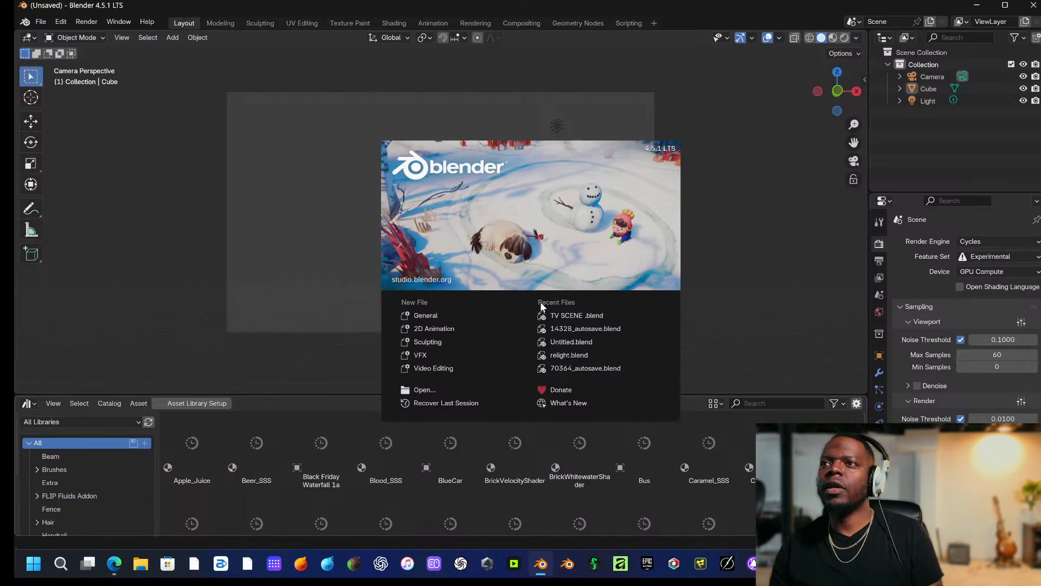
left_click(564, 318)
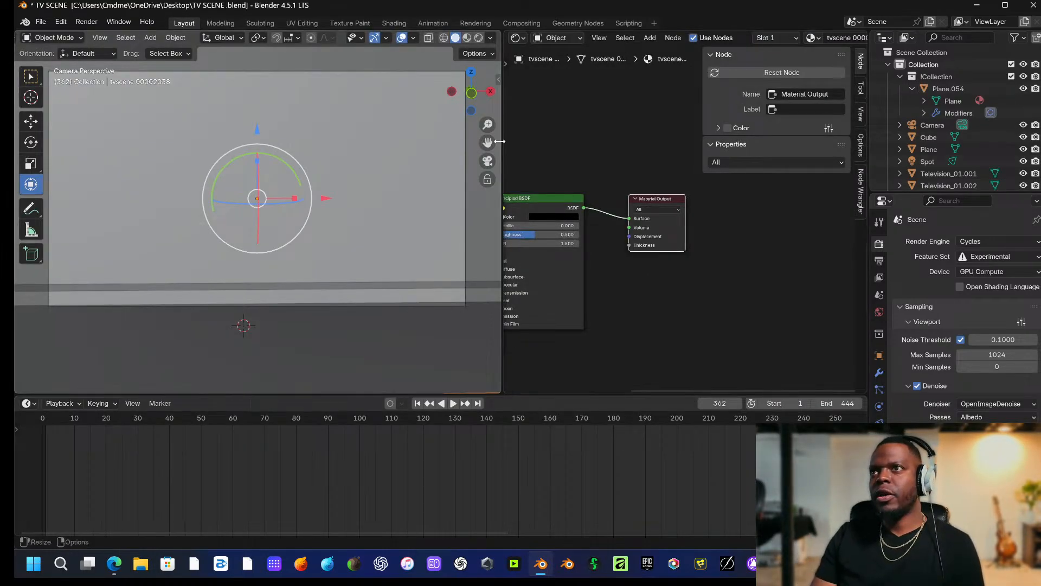
left_click(478, 38)
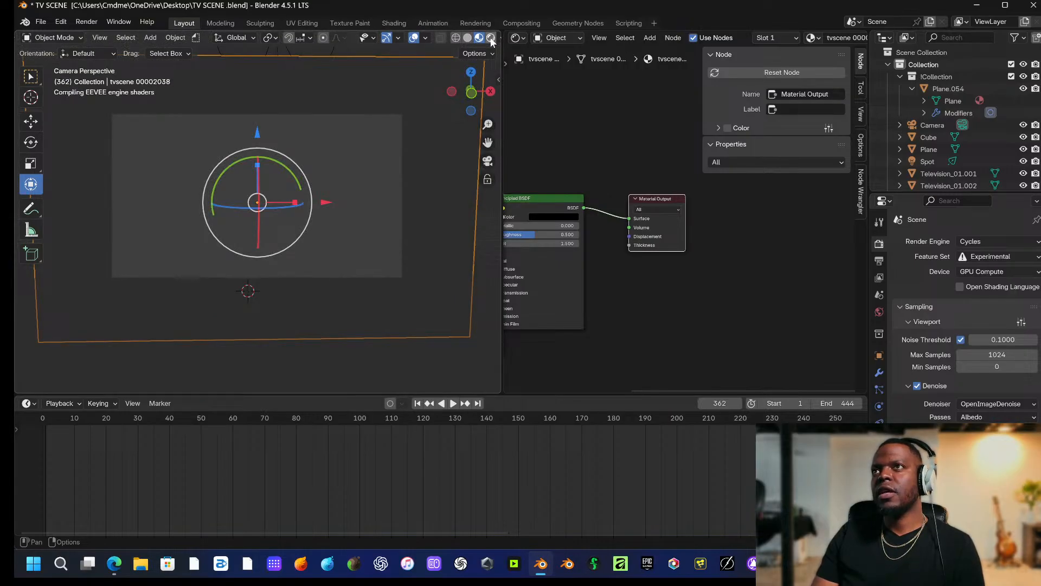
Set the viewport shading to Rendered to preview the television scene in Cycles.
left_click(491, 39)
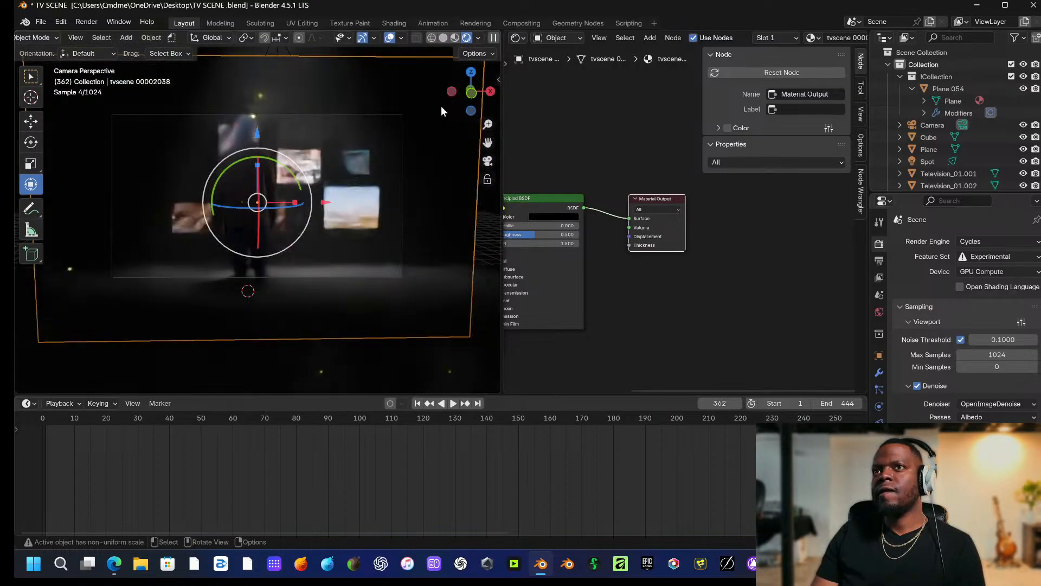
scroll(420, 139, "down", 2)
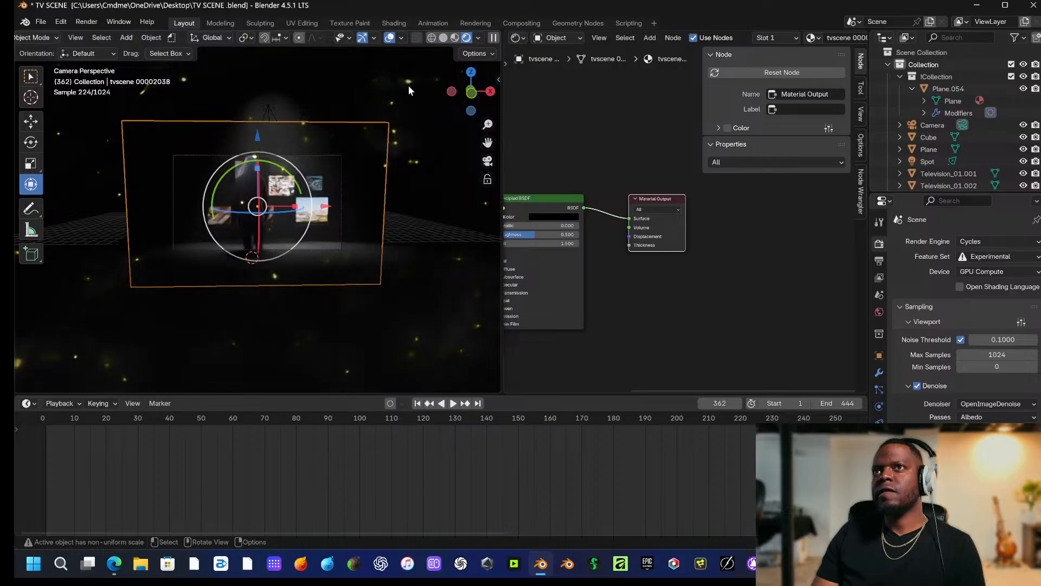
Select all the objects in the television scene and copy them.
left_click_drag(408, 86, 60, 347)
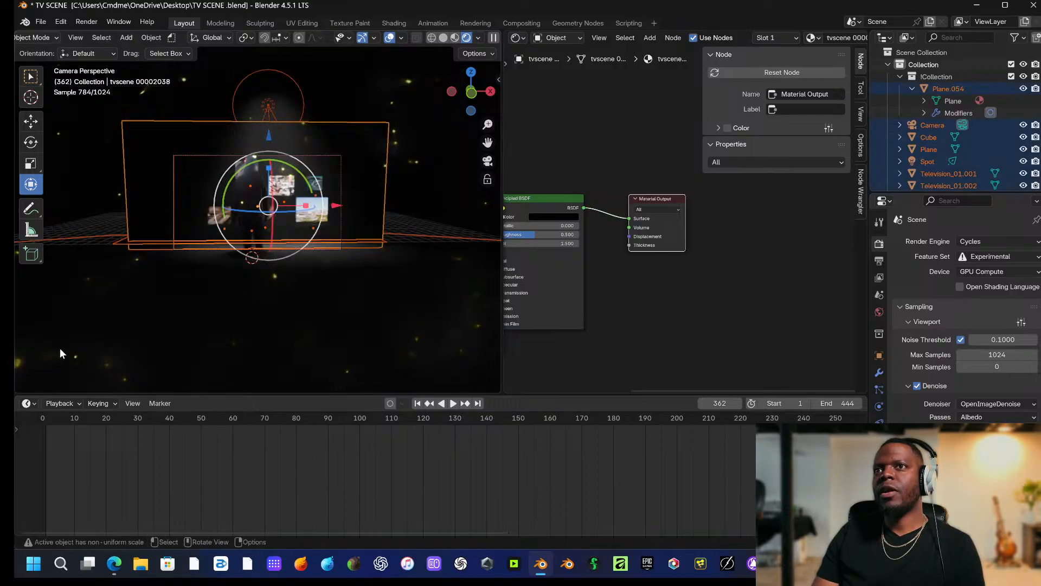
scroll(912, 96, "down", 3)
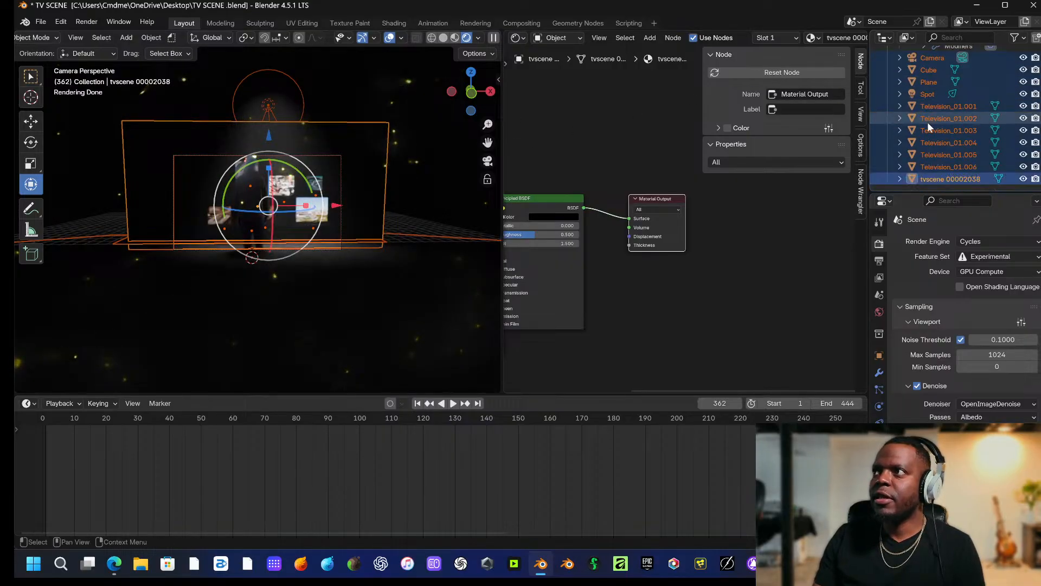
right_click(346, 152)
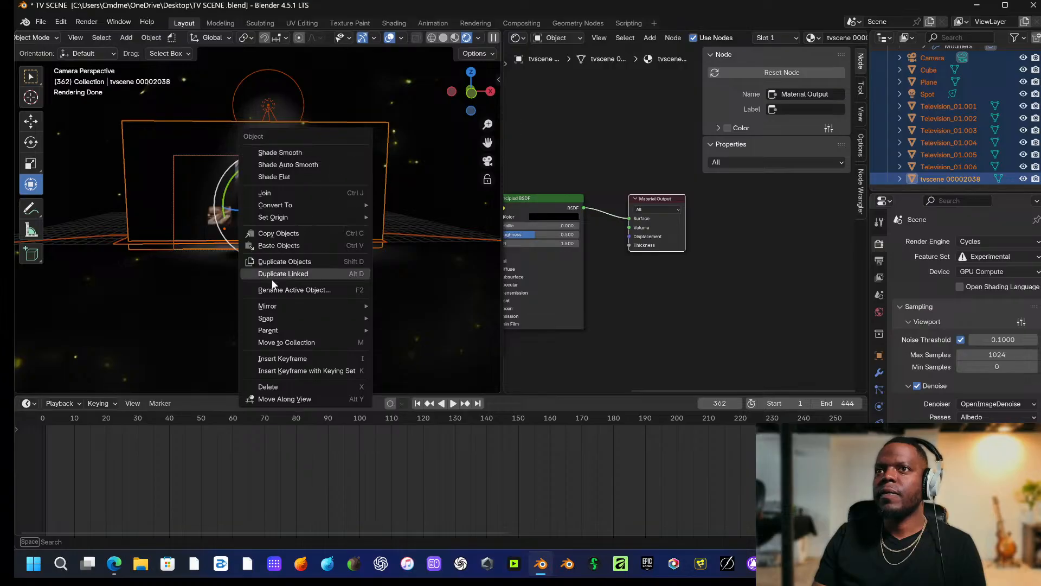
left_click(291, 233)
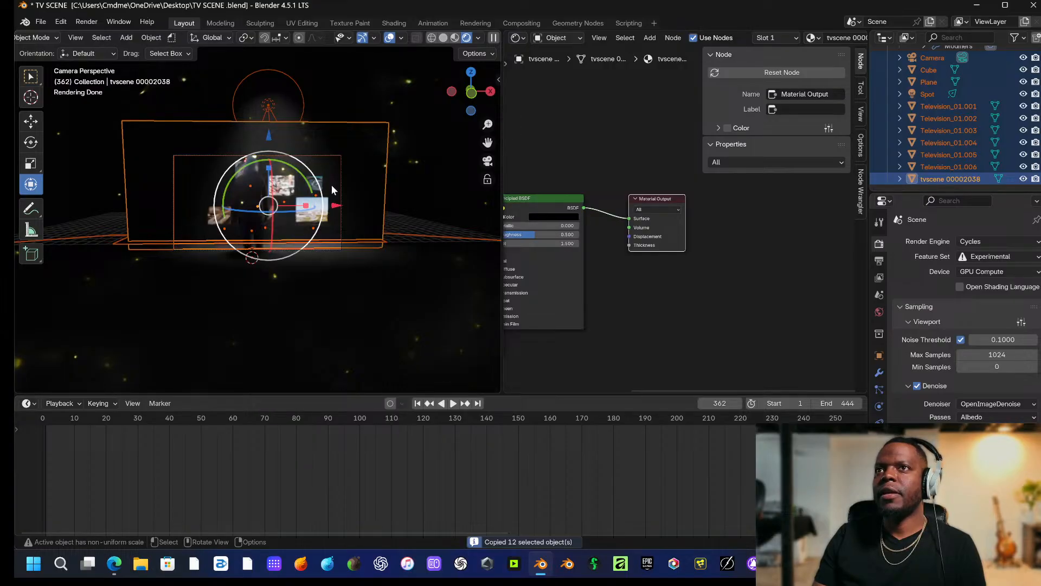
right_click(359, 162)
left_click(358, 165)
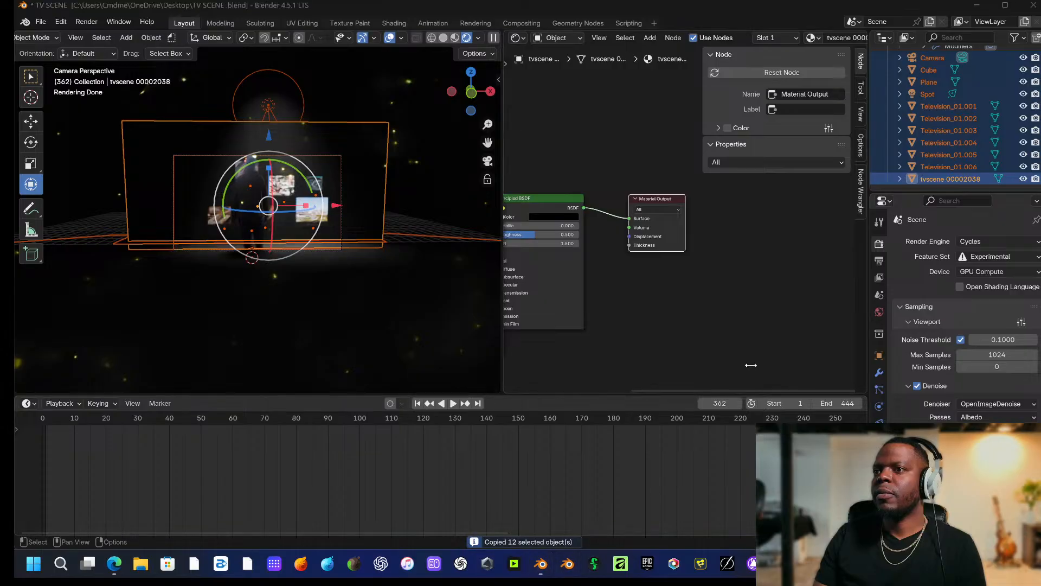
Switch to Blender 5.0, paste the copied objects into a new General file, and view them through the camera.
left_click(567, 564)
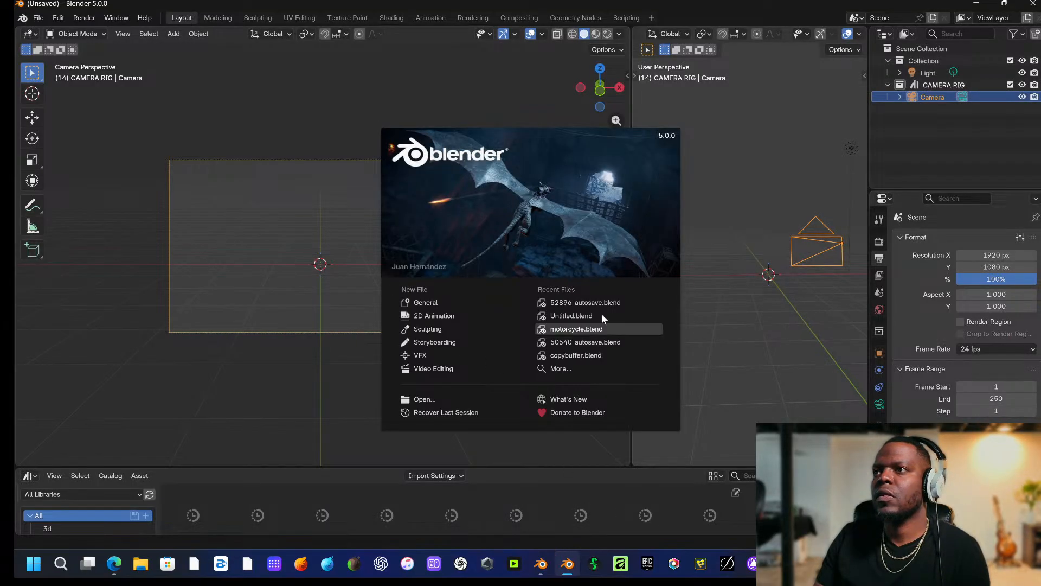
left_click(435, 302)
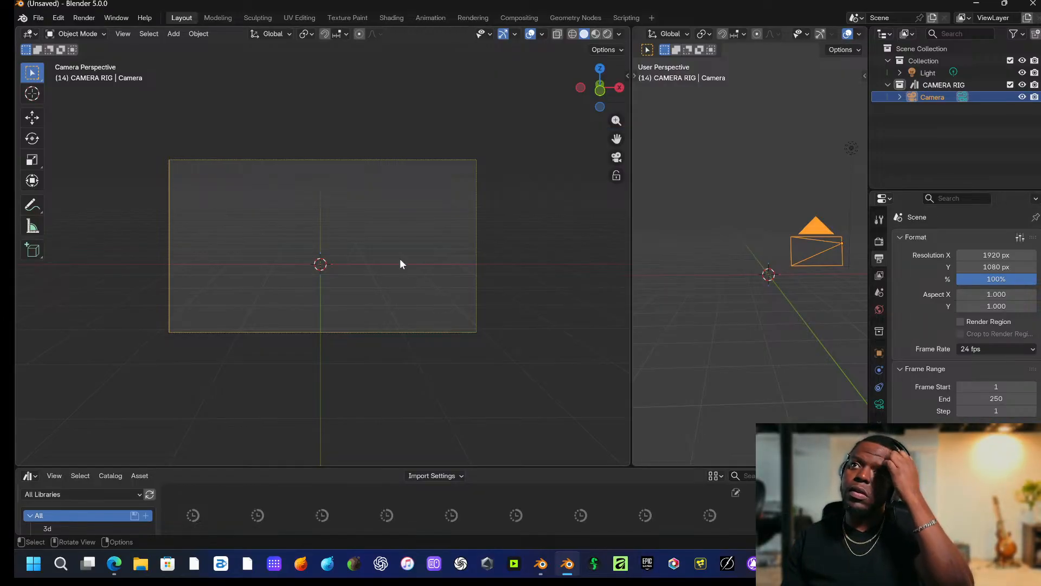
right_click(333, 216)
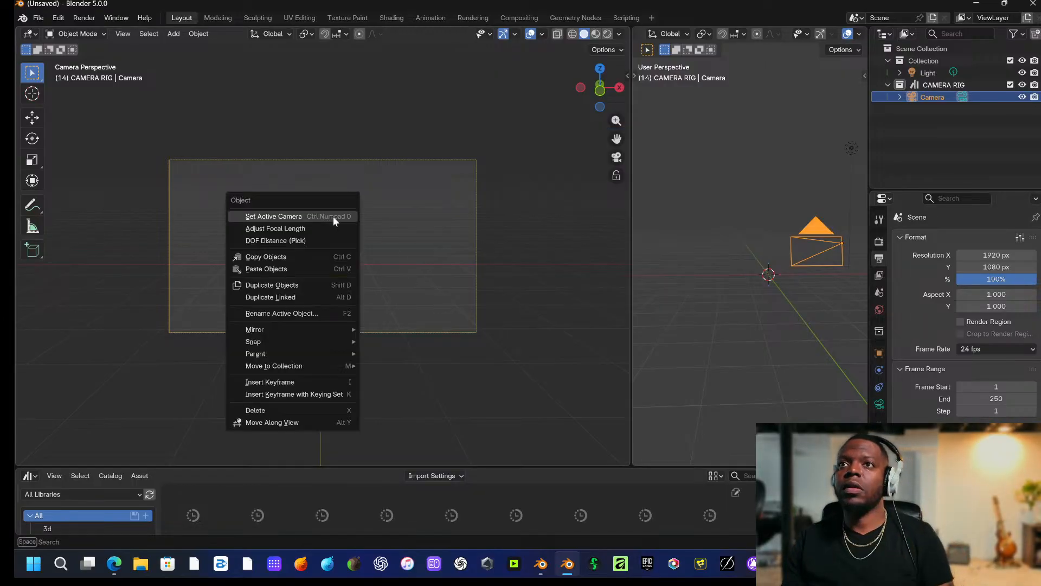
left_click(318, 269)
scroll(338, 248, "down", 2)
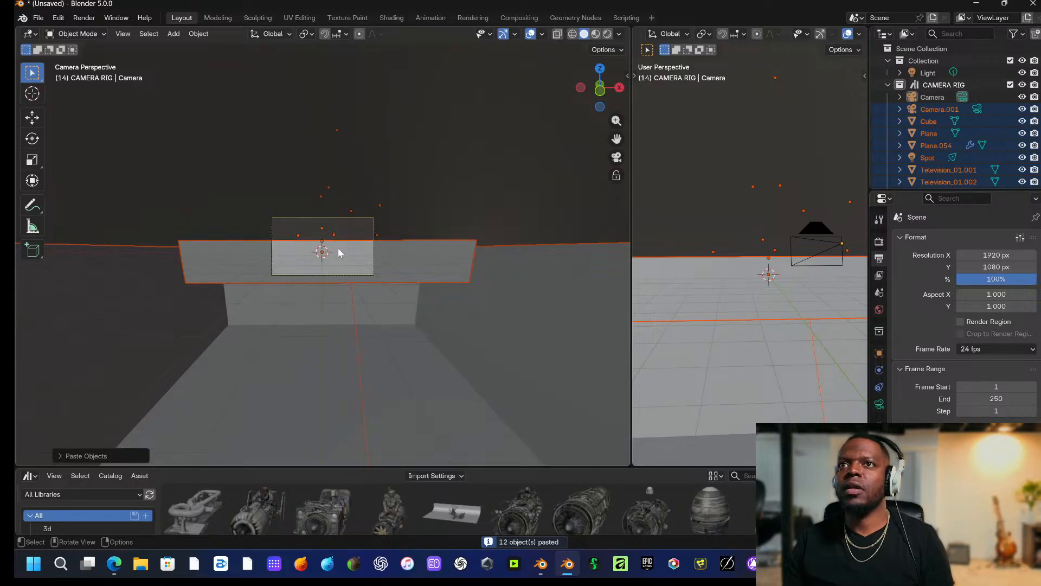
middle_click_drag(338, 248, 440, 255)
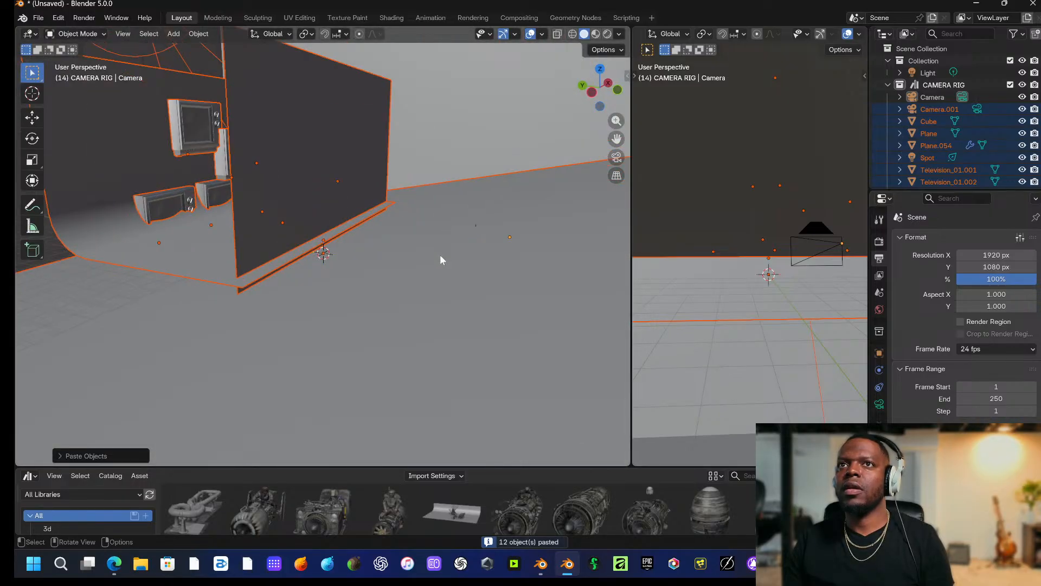
key("KP_0")
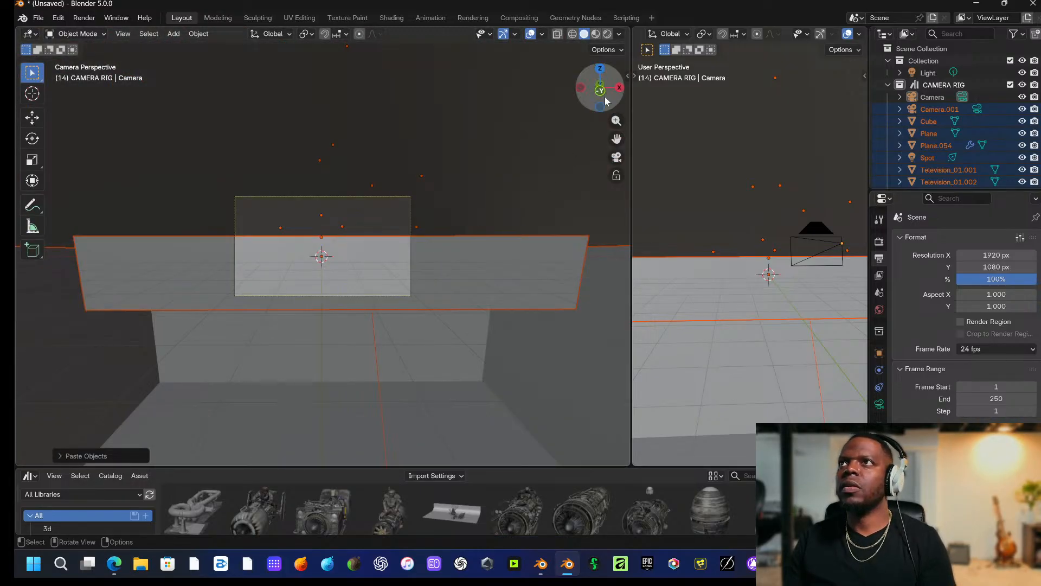
Set the viewport's clip end distance to 546654 m.
left_click(627, 75)
left_click(623, 124)
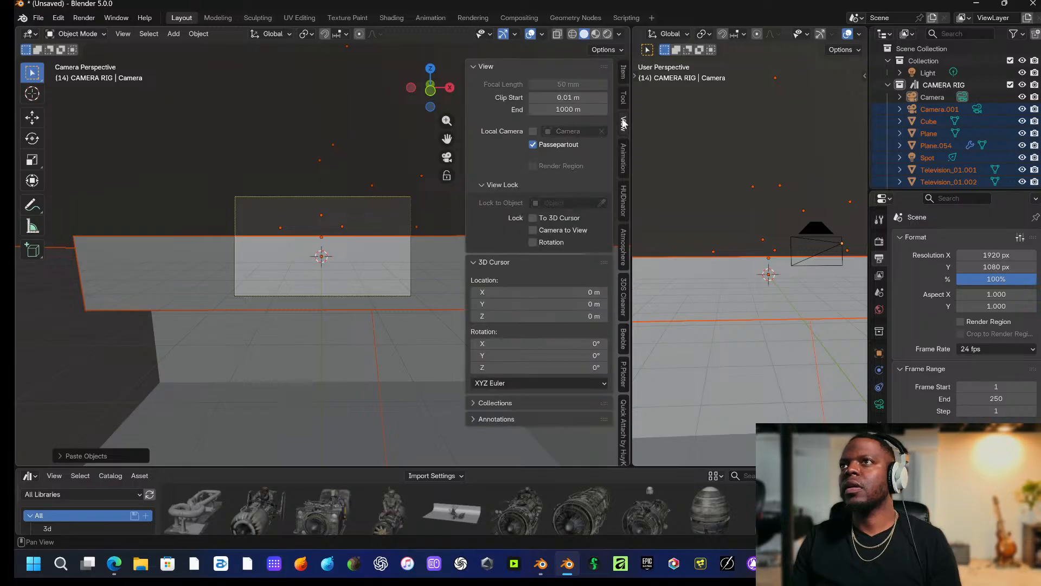
left_click_drag(567, 108, 580, 109)
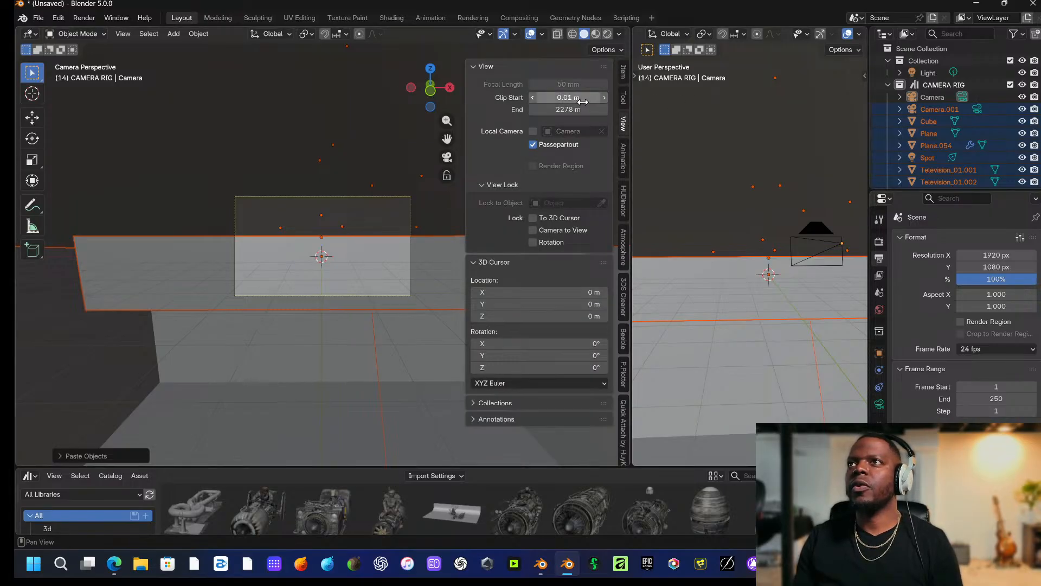
left_click(566, 109)
type("546654")
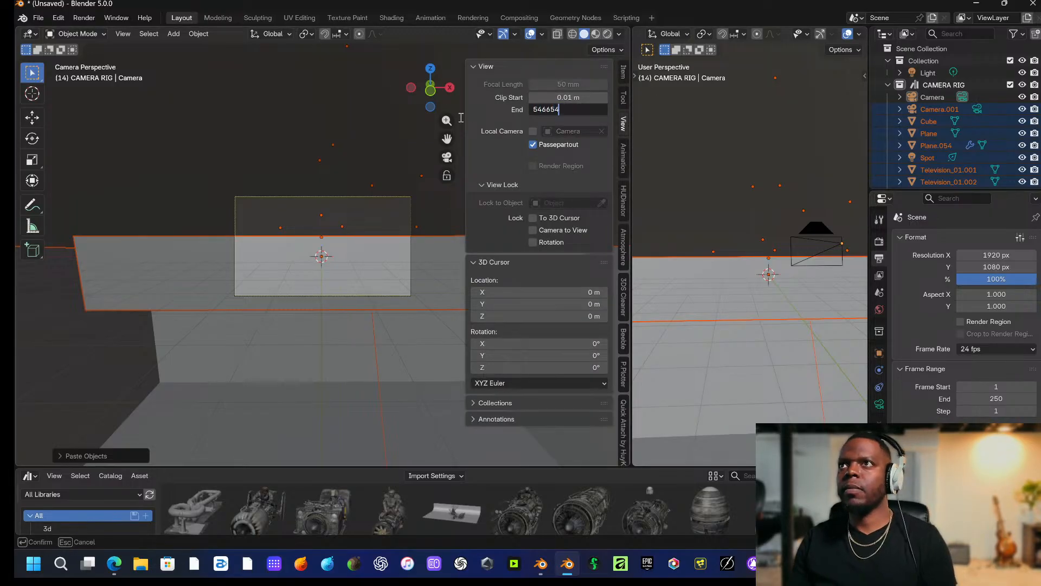
key("Return")
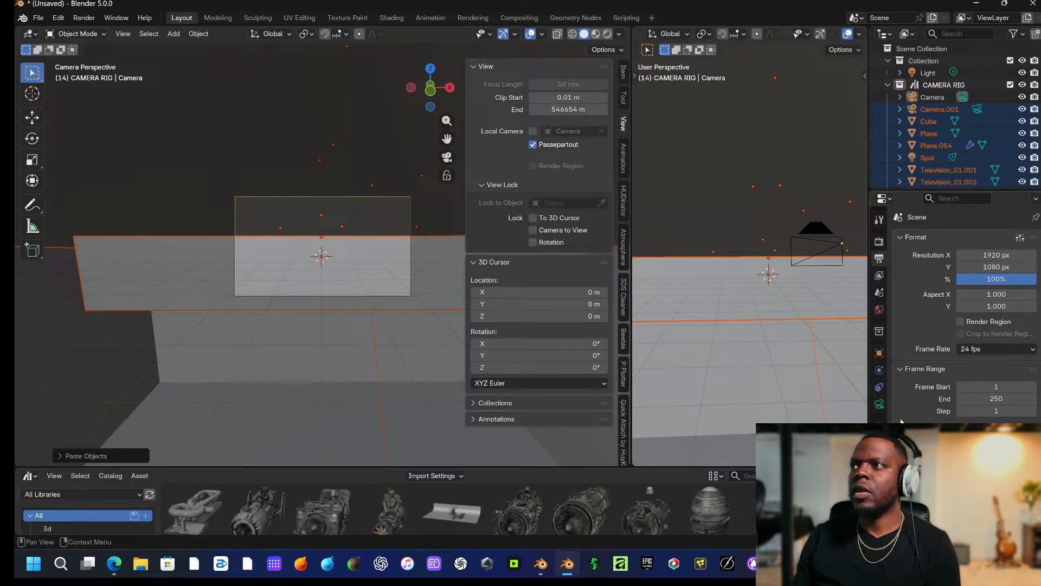
Set the clip end of Camera.001 to 56645656 m.
left_click(879, 405)
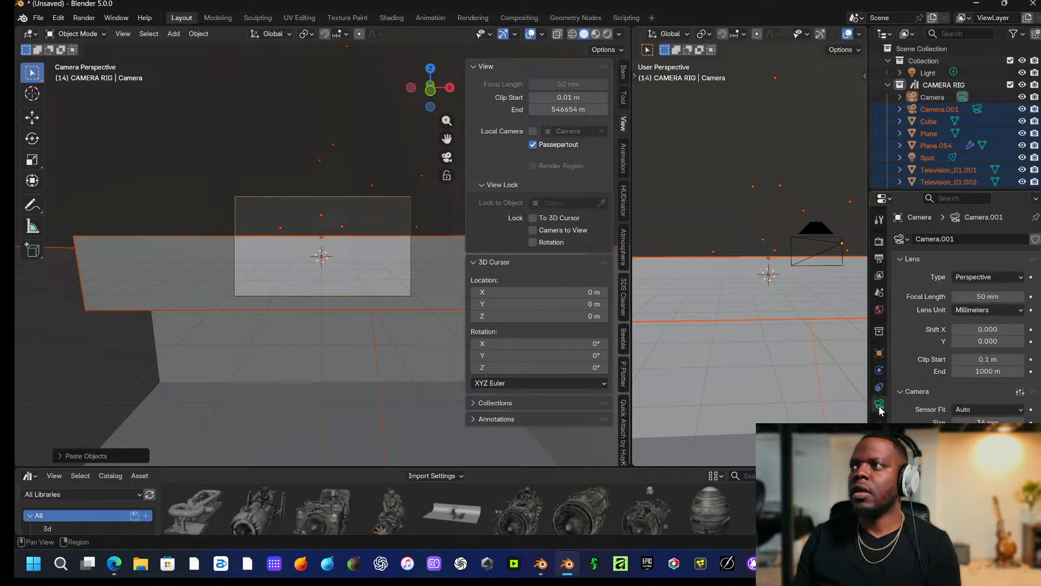
left_click(985, 372)
type("56645656")
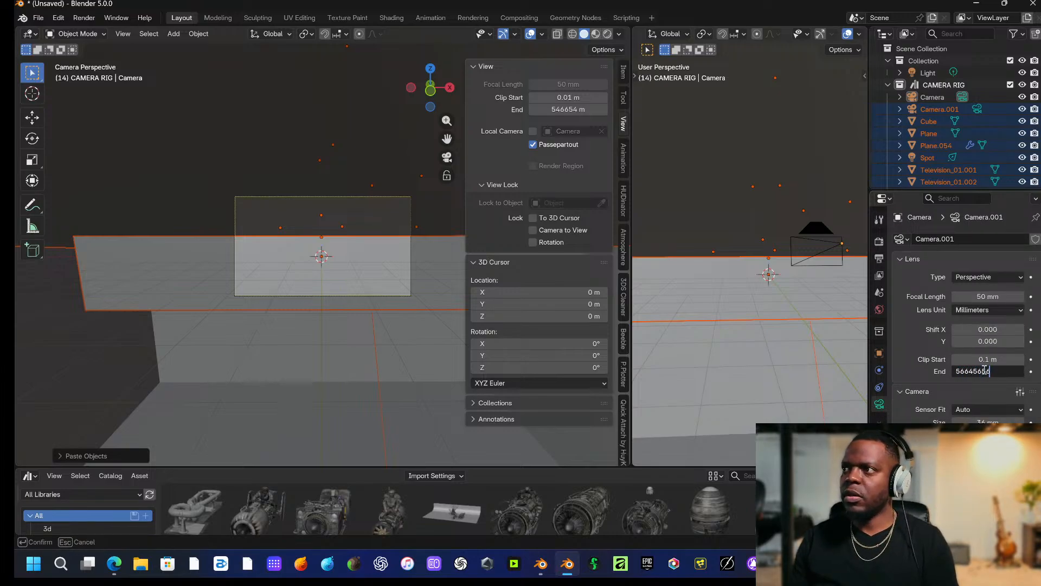
key("Return")
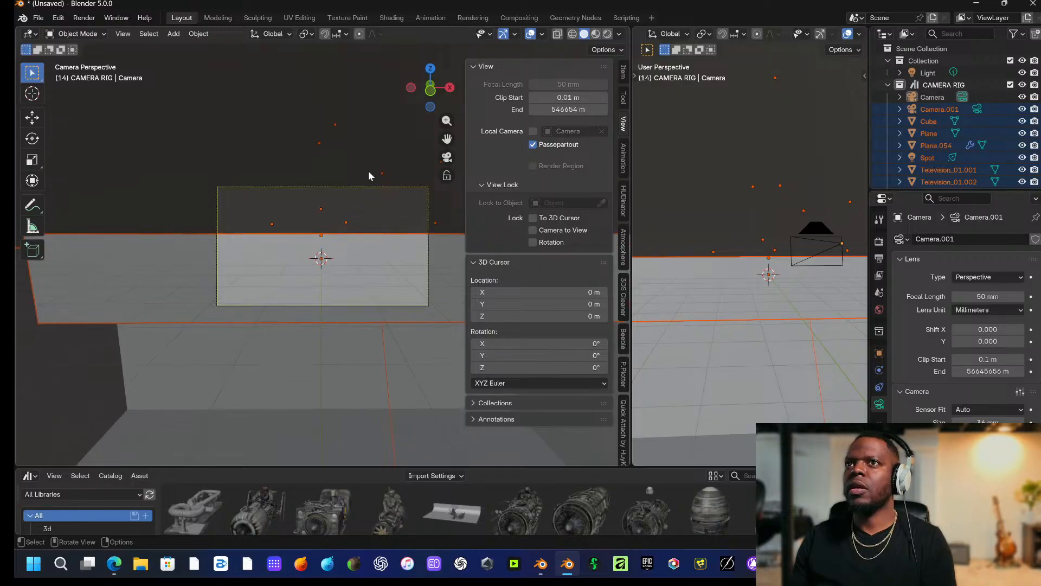
Set the viewport shading to Rendered and change the render engine to EEVEE.
left_click(607, 33)
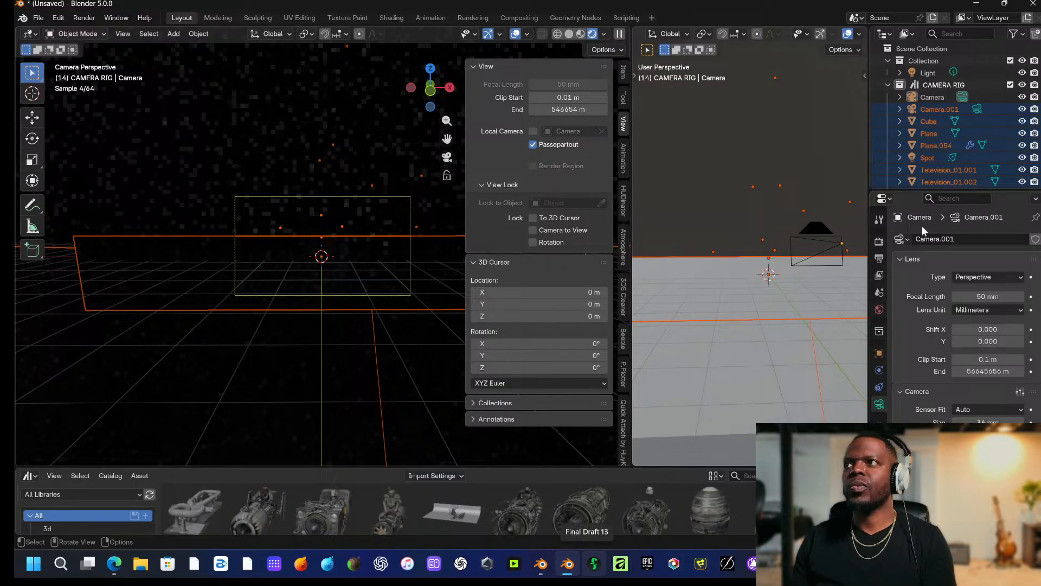
scroll(323, 250, "up", 2)
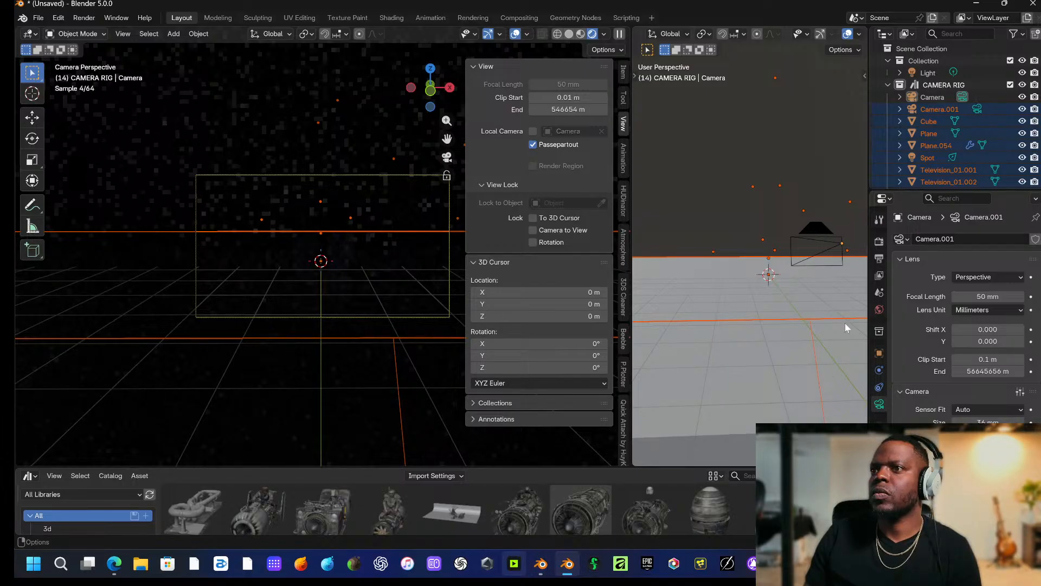
left_click(879, 239)
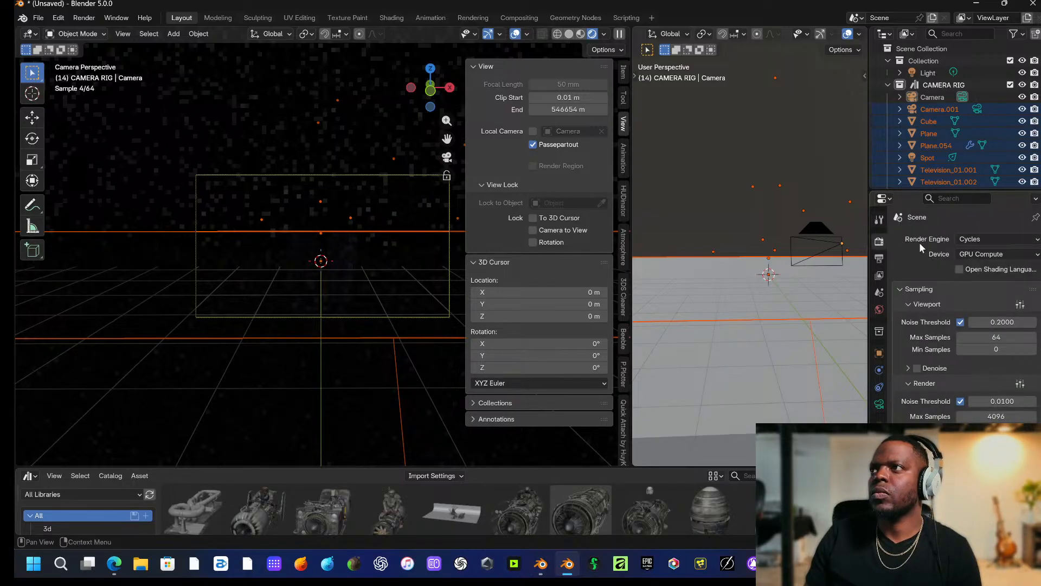
left_click(971, 239)
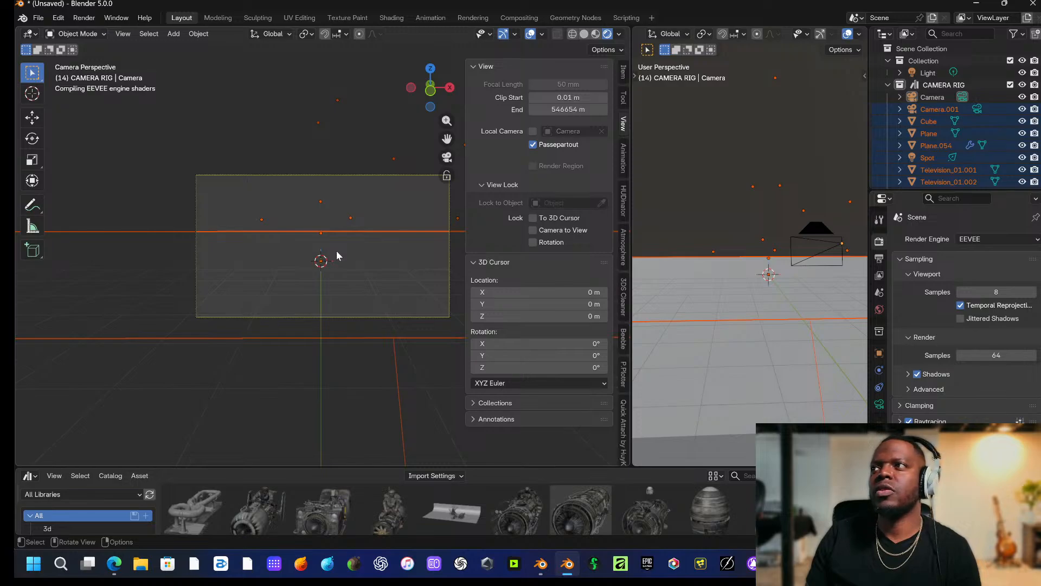
scroll(336, 254, "up", 3)
scroll(336, 251, "down", 4)
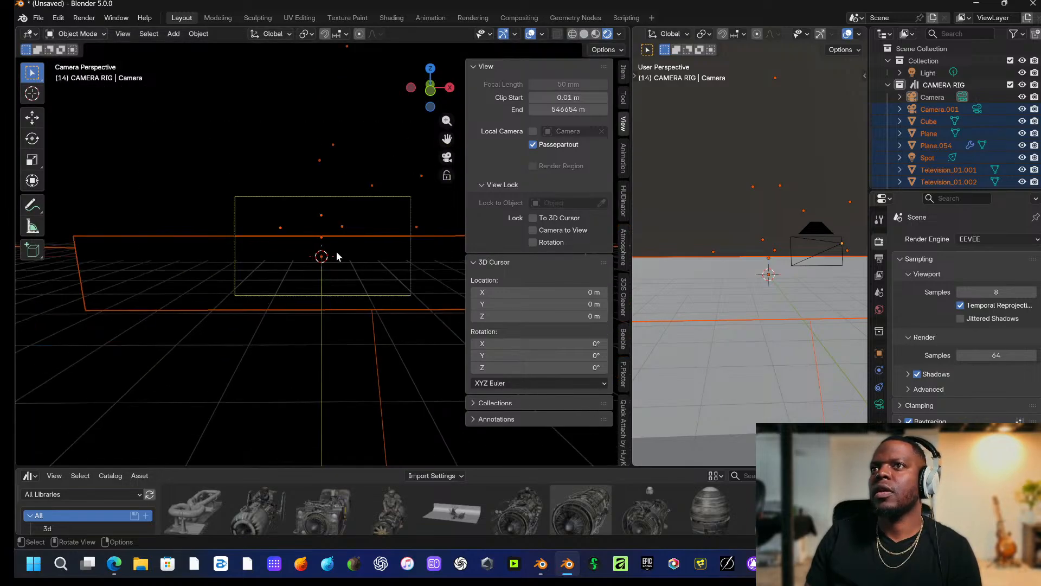
Examine the pasted scene from outside and through the camera, and check its objects in the outliner.
middle_click_drag(336, 251, 400, 279)
scroll(414, 267, "down", 6)
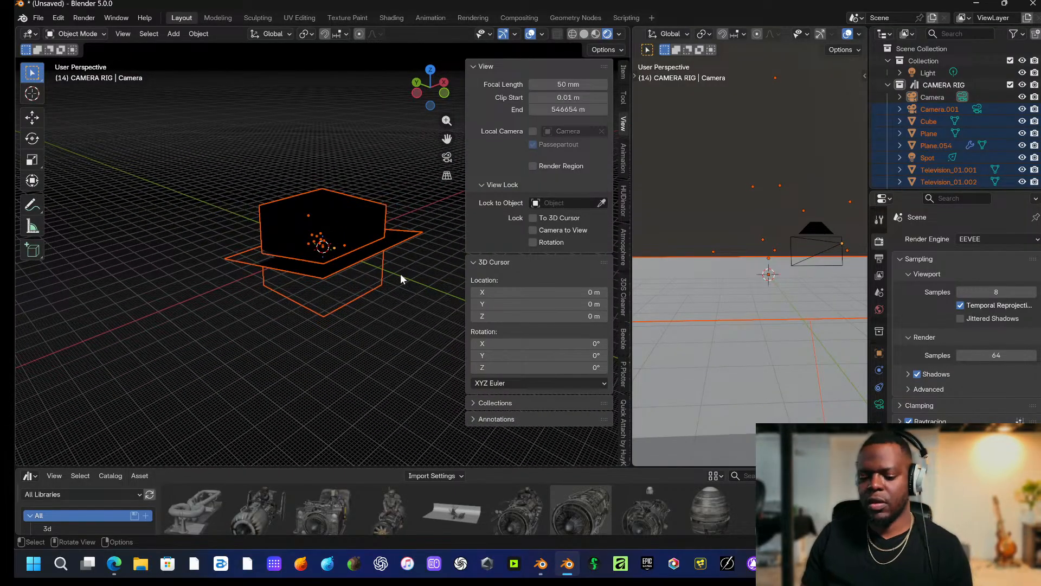
key("KP_0")
scroll(384, 259, "up", 3)
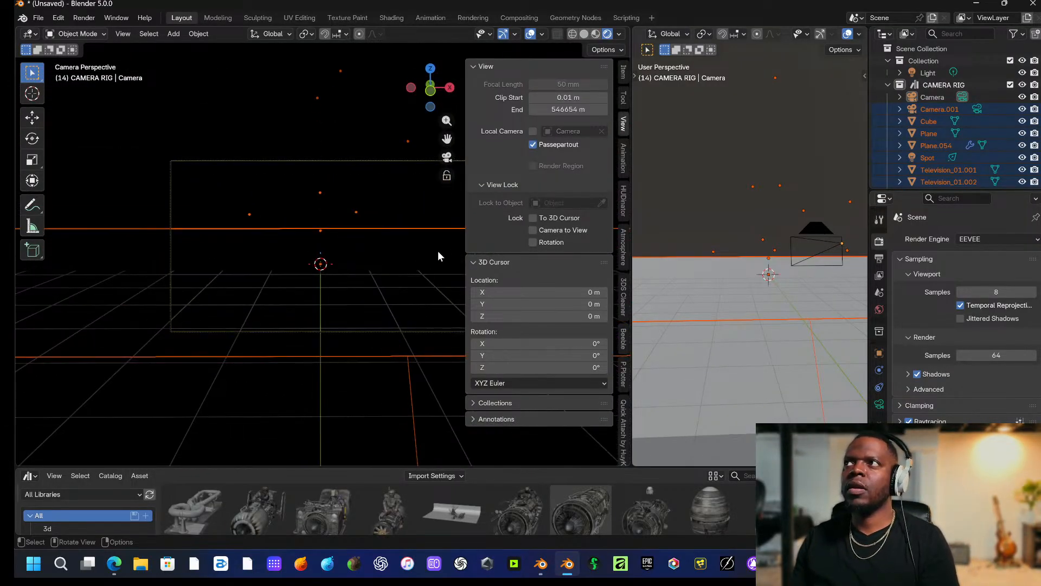
scroll(916, 177, "down", 2)
scroll(917, 177, "down", 3)
scroll(909, 255, "down", 1)
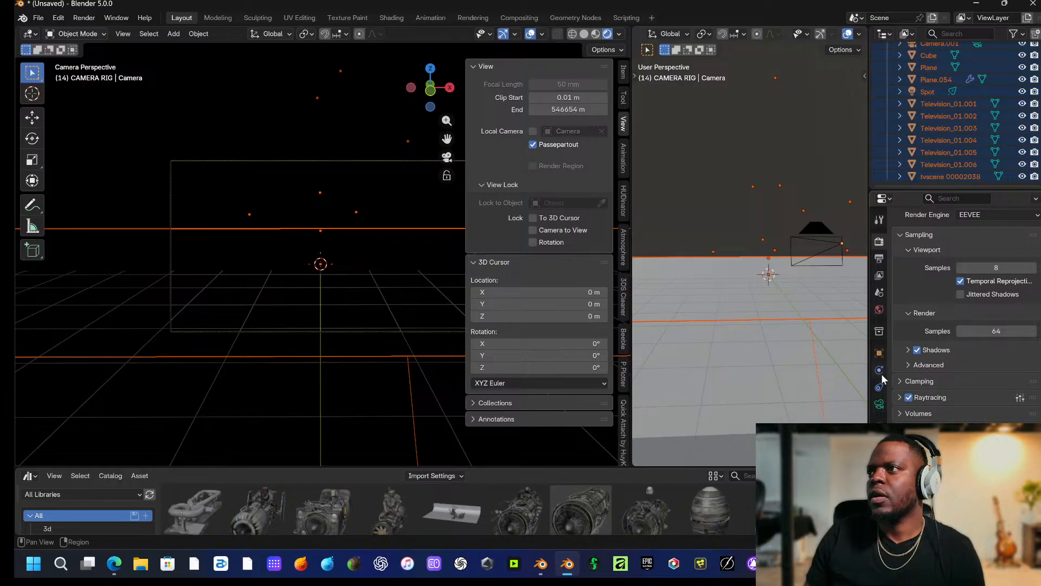
Switch the render engine back to Cycles and play the animation in the camera view.
left_click(983, 216)
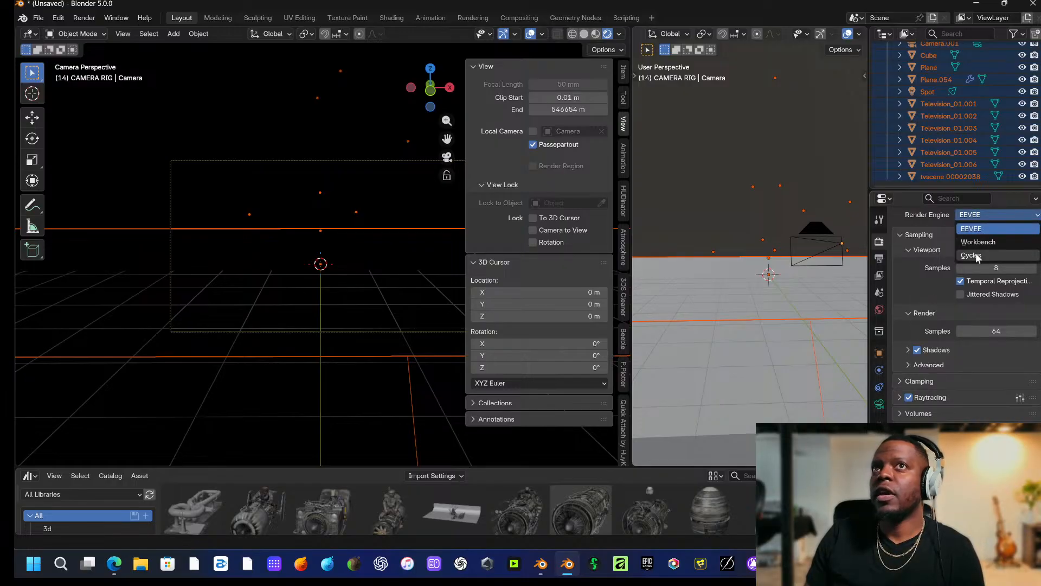
left_click(954, 250)
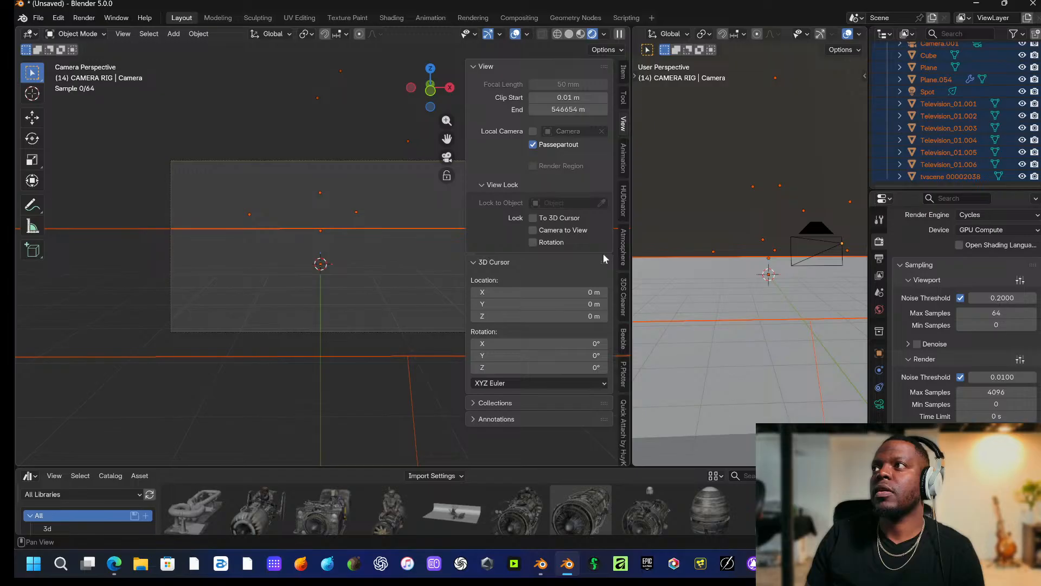
scroll(365, 216, "down", 2)
key("space")
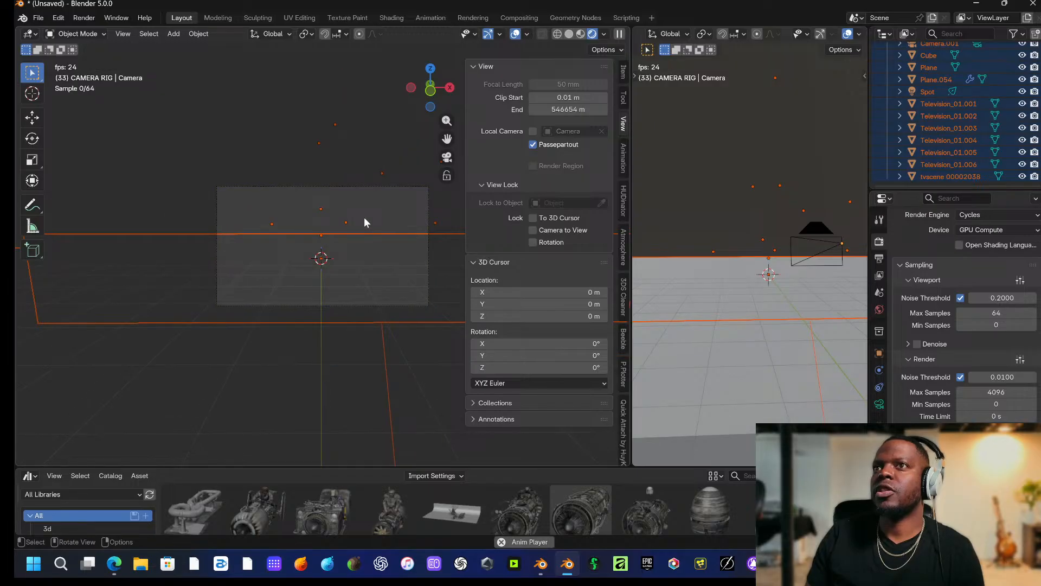
Close Blender 5.0 without saving the pasted test scene.
left_click(1033, 3)
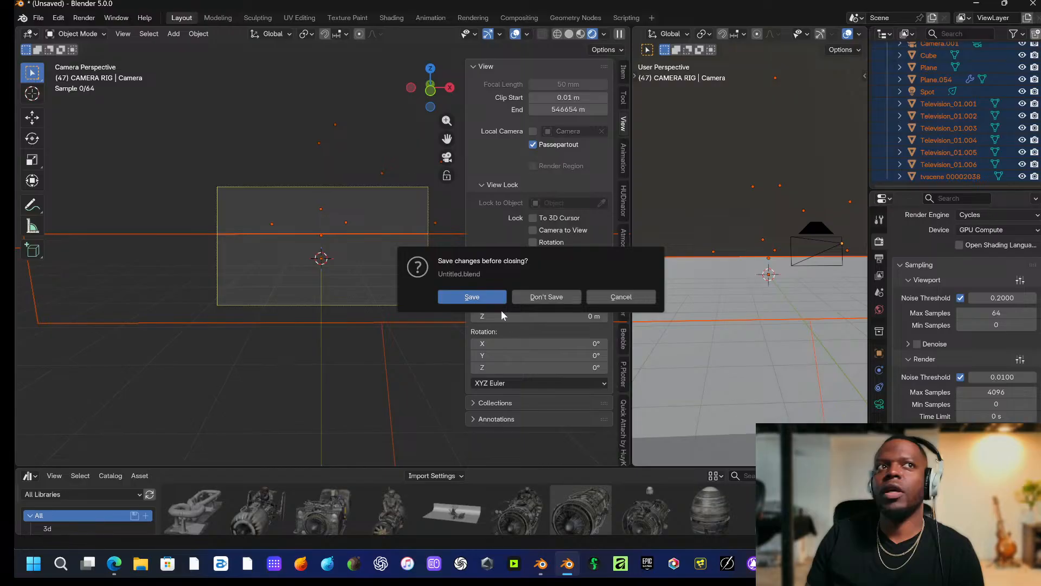
left_click(548, 297)
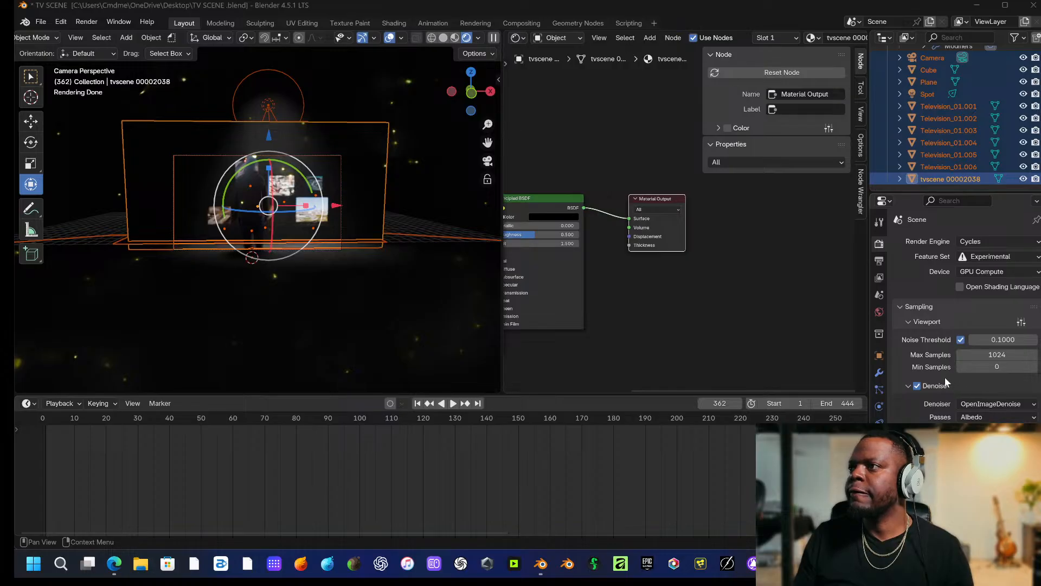
Turn off viewport denoising in the Cycles settings of the "TV SCENE .blend" file.
left_click(917, 386)
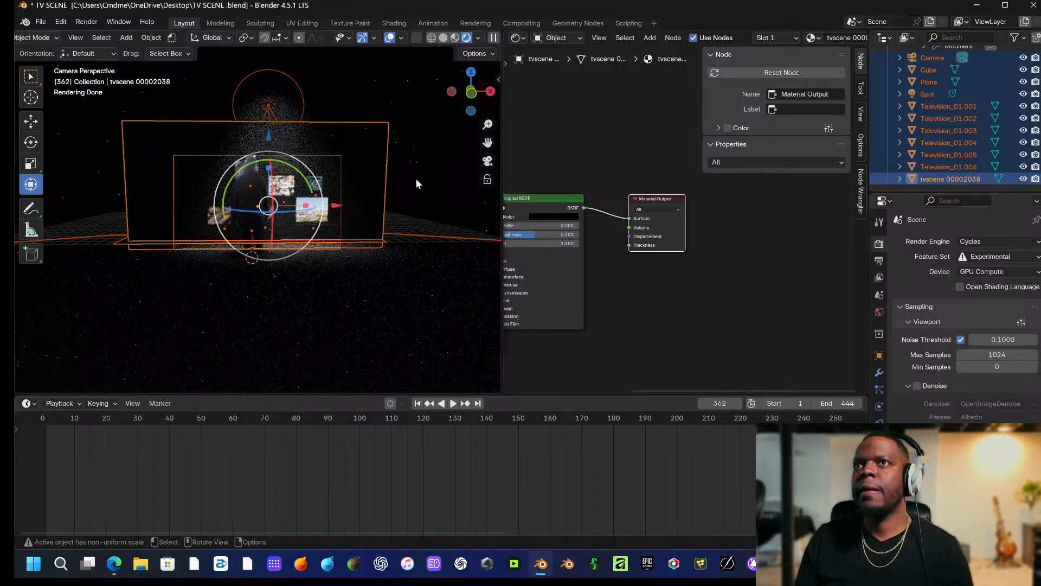
scroll(415, 179, "up", 2)
scroll(414, 179, "down", 1)
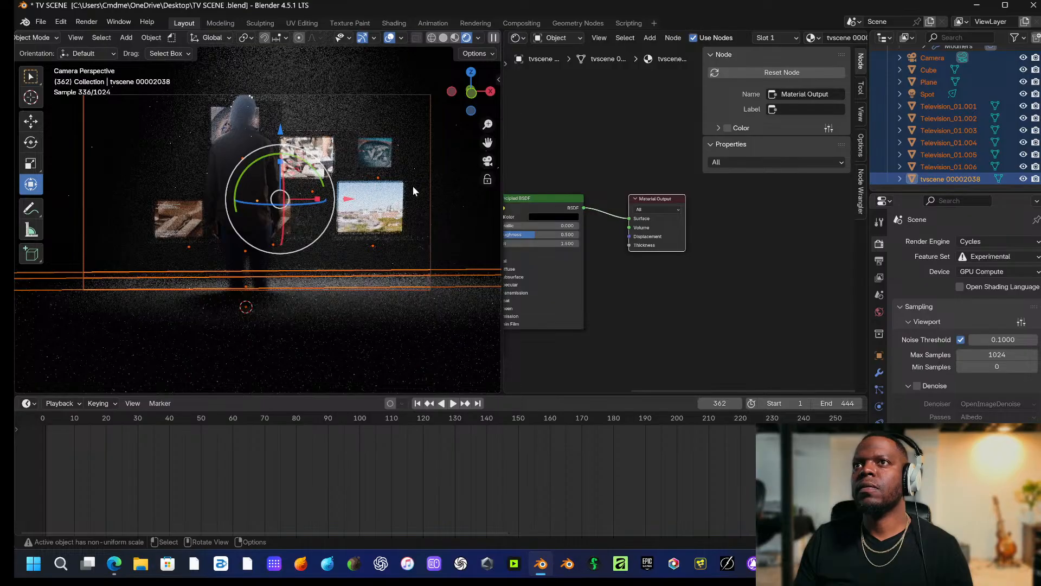
Select the hooded figure's image plane, arrange its image texture node beside the Principled BSDF, and expand the shader's Emission settings.
scroll(404, 191, "up", 1)
left_click(220, 139)
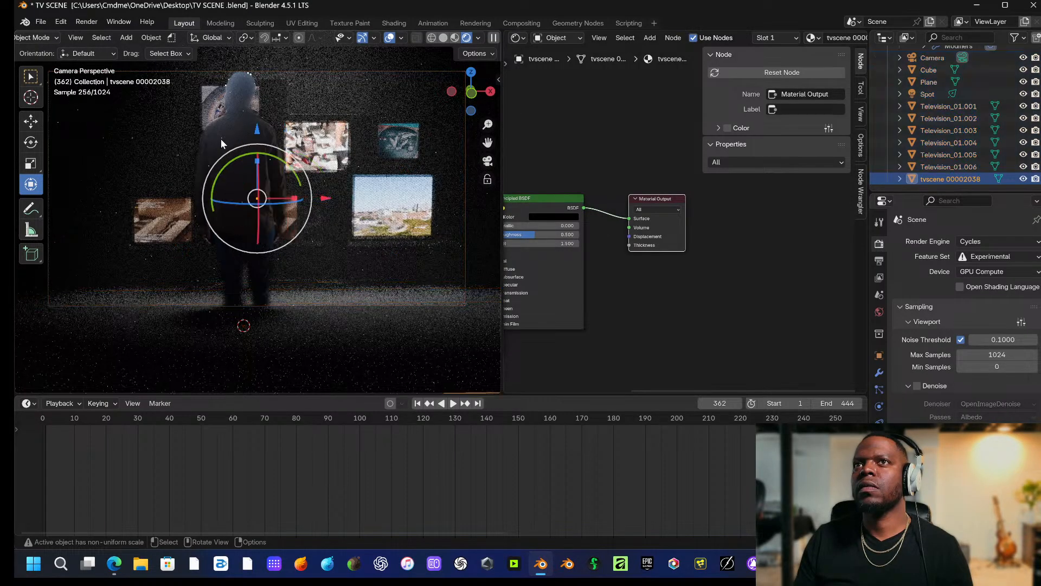
left_click(220, 138)
left_click(220, 138)
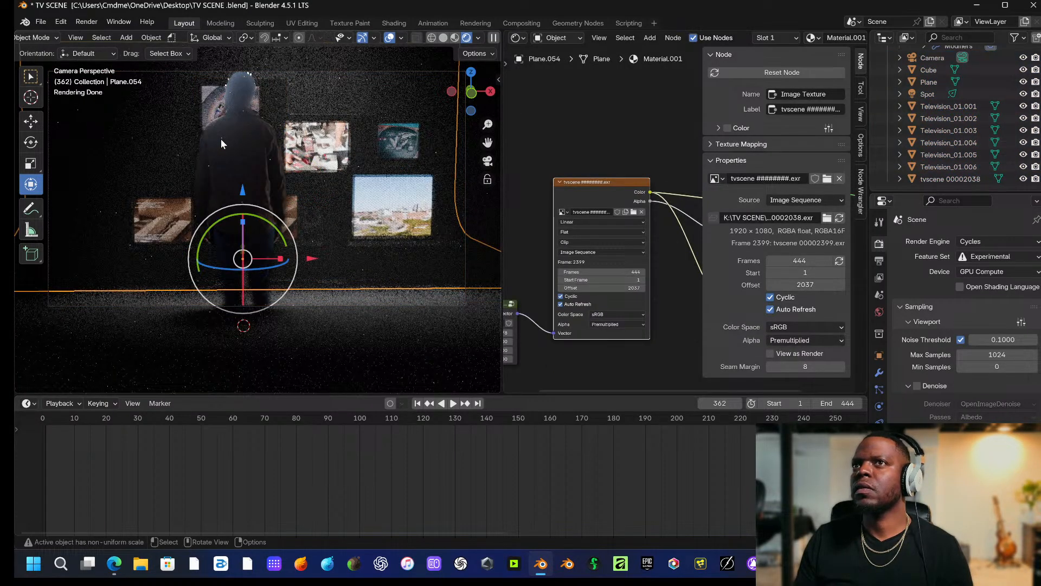
left_click(220, 139)
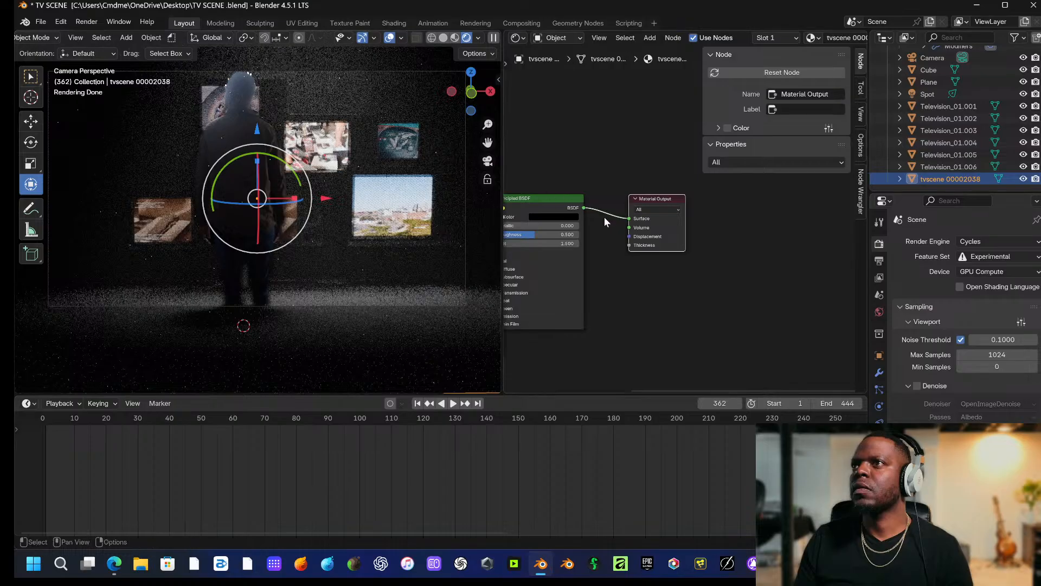
middle_click_drag(730, 227, 795, 233)
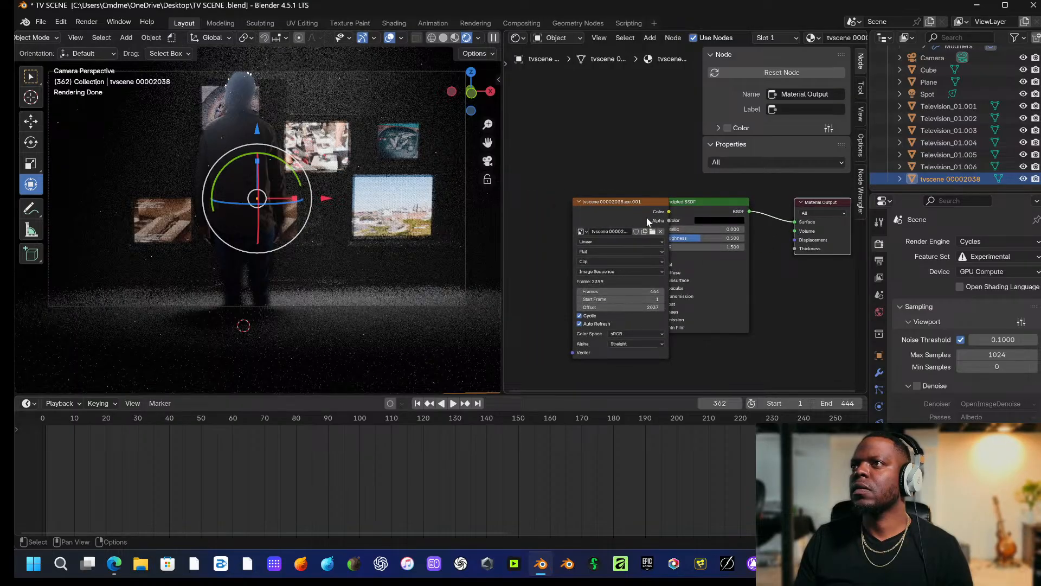
left_click_drag(639, 211, 579, 203)
left_click(661, 319)
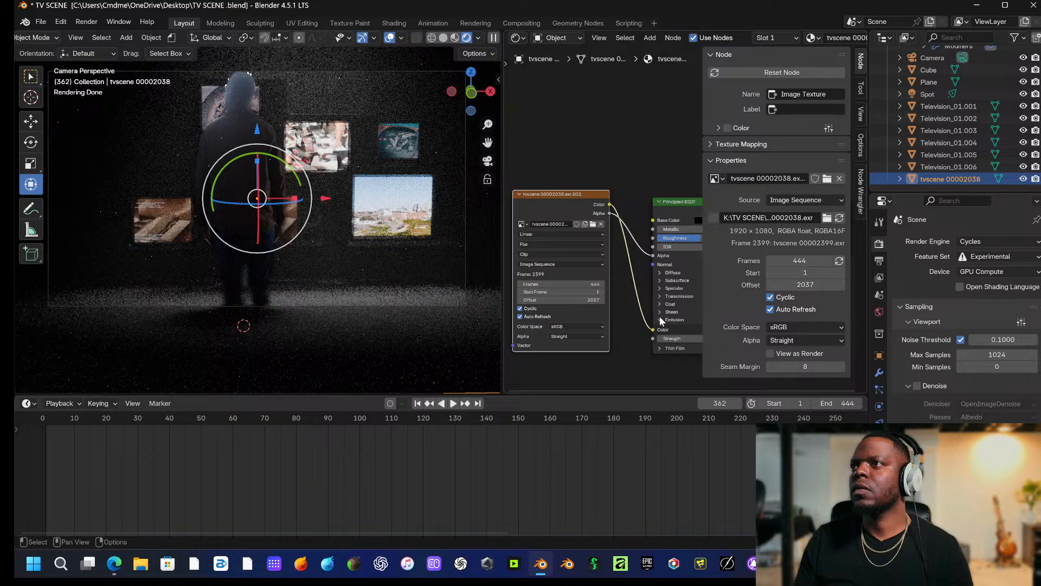
Connect the figure's image texture Color output to Base Color and lower the Principled BSDF's emission strength.
middle_click_drag(660, 316, 573, 328)
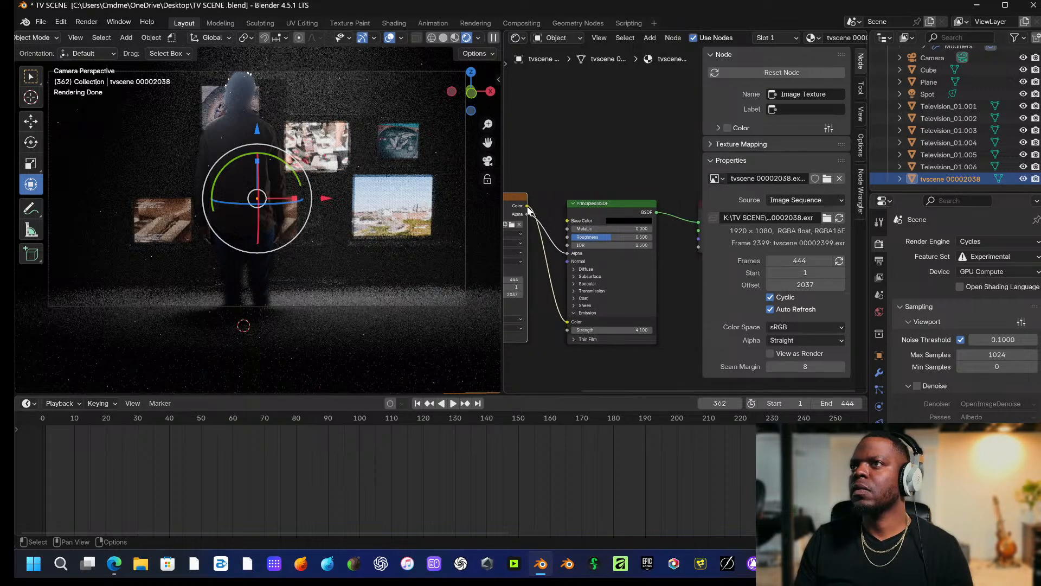
left_click_drag(528, 210, 567, 220)
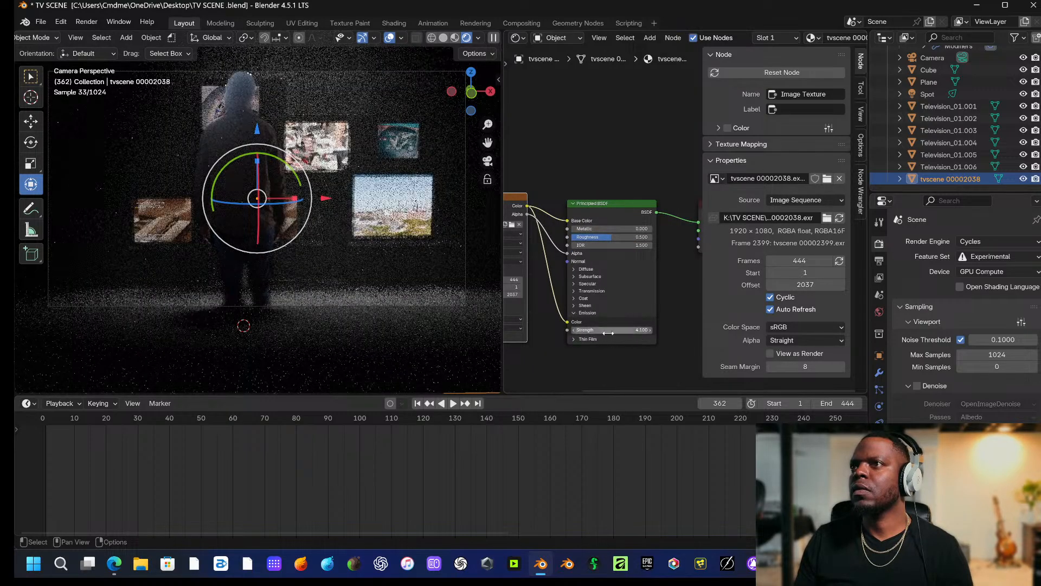
left_click_drag(608, 332, 563, 332)
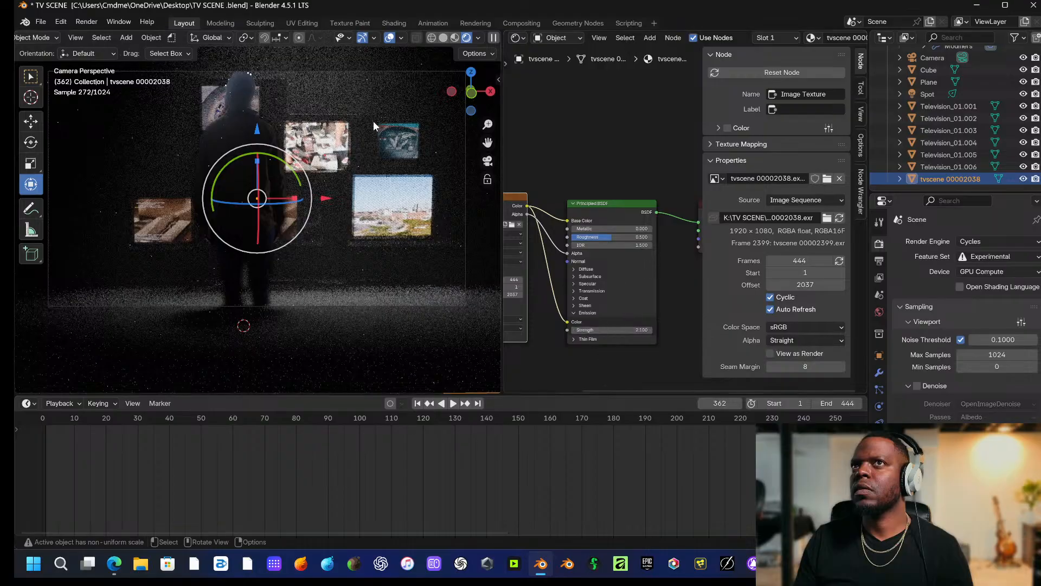
Raise Television_01.001 behind the figure's head along Z and scale it up.
left_click(274, 82)
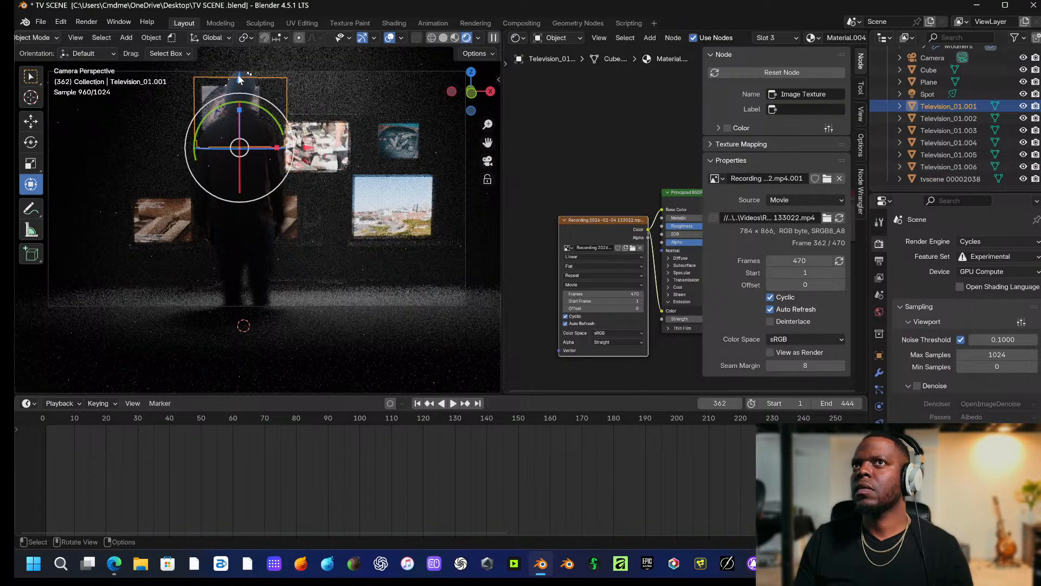
left_click_drag(239, 79, 239, 67)
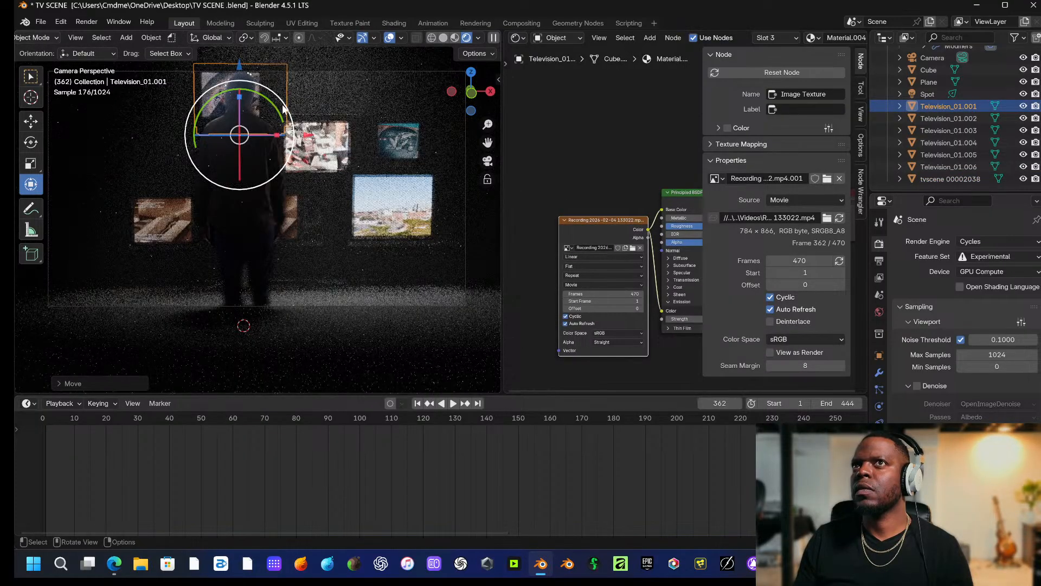
left_click_drag(283, 109, 302, 131)
left_click(477, 246)
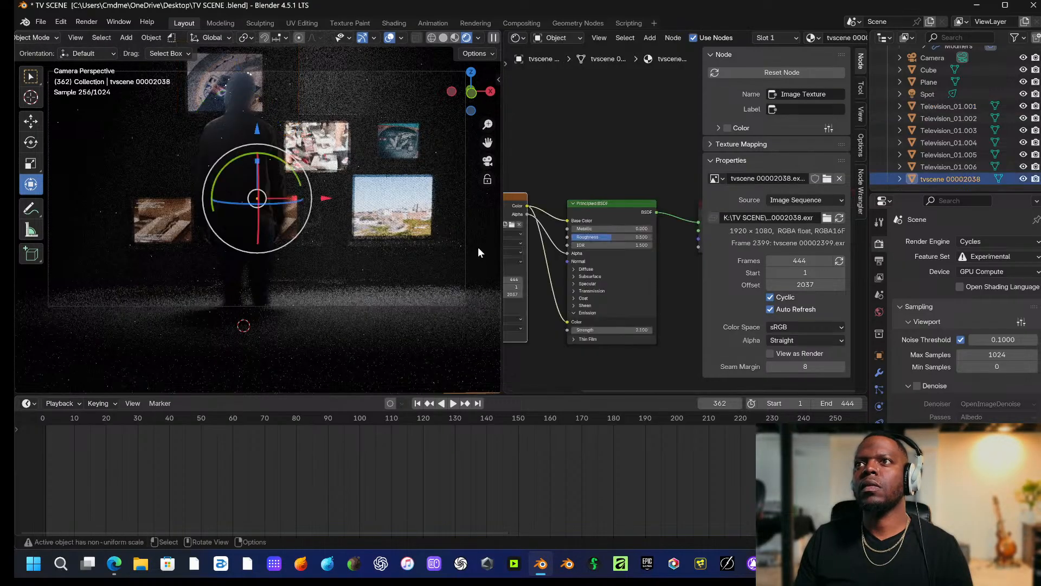
Move Television_01.003, just right of the figure, about -0.97 m along Y toward the camera.
left_click(314, 130)
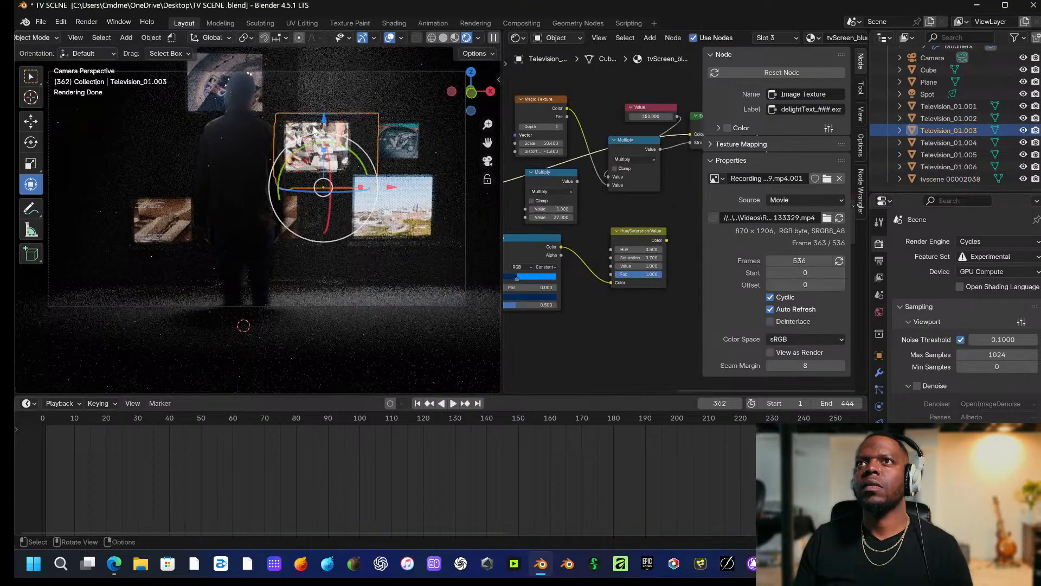
key("g")
key("y")
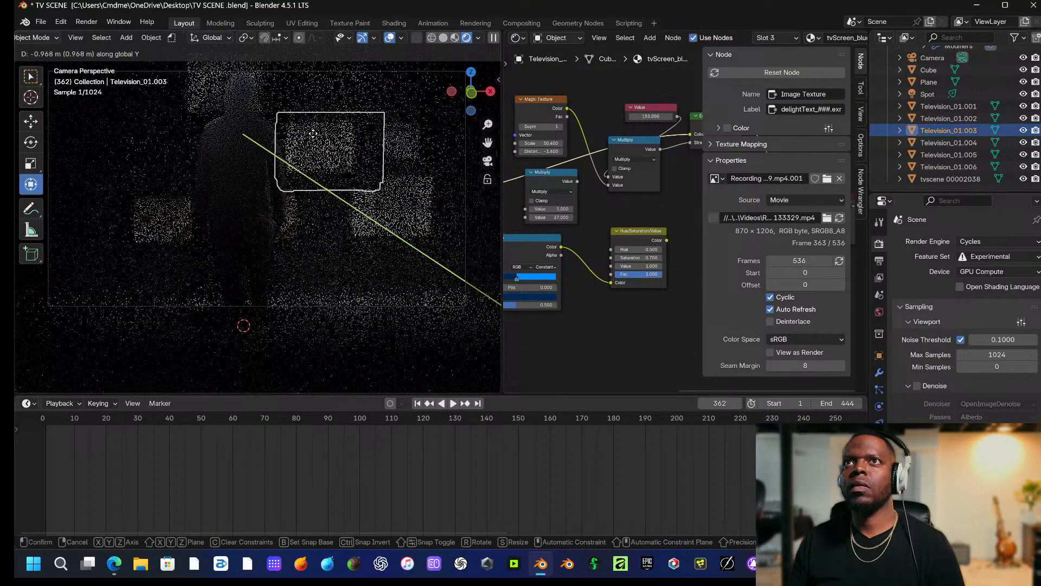
left_click(428, 158)
left_click(455, 174)
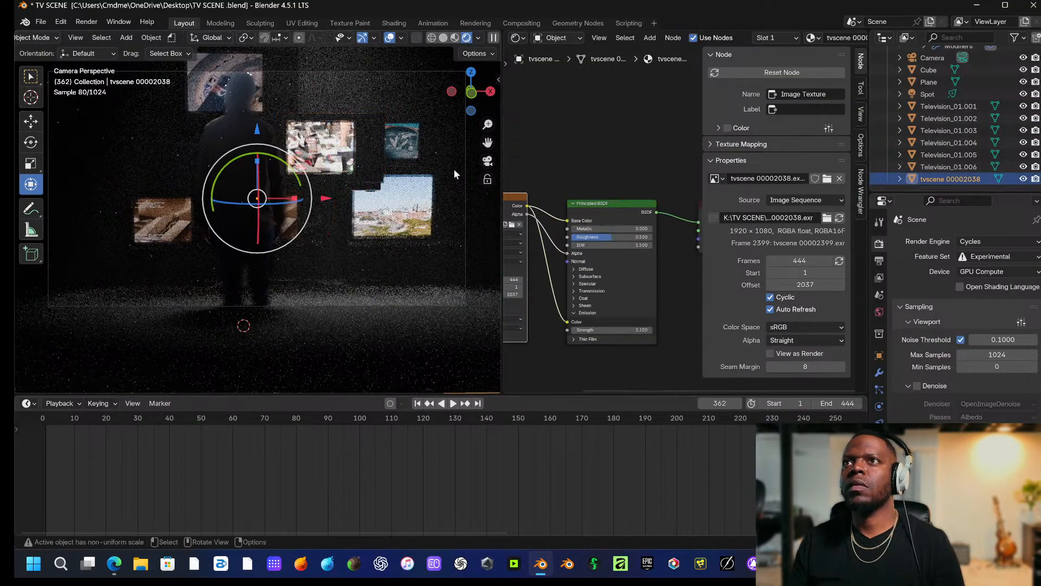
Move Television_01.006, showing the city skyline, about -1.27 m along Y toward the camera.
left_click(396, 208)
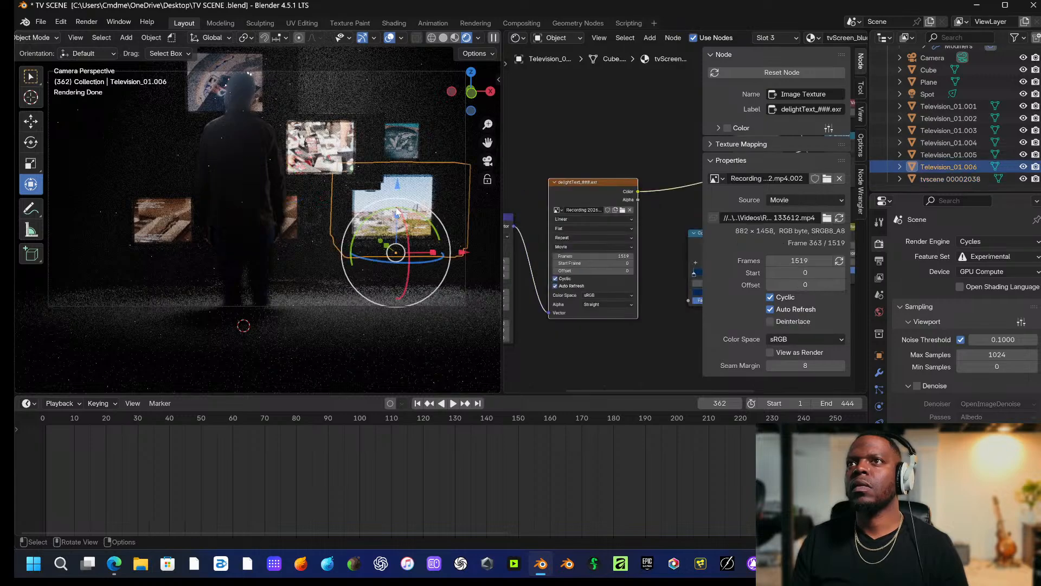
key("g")
key("y")
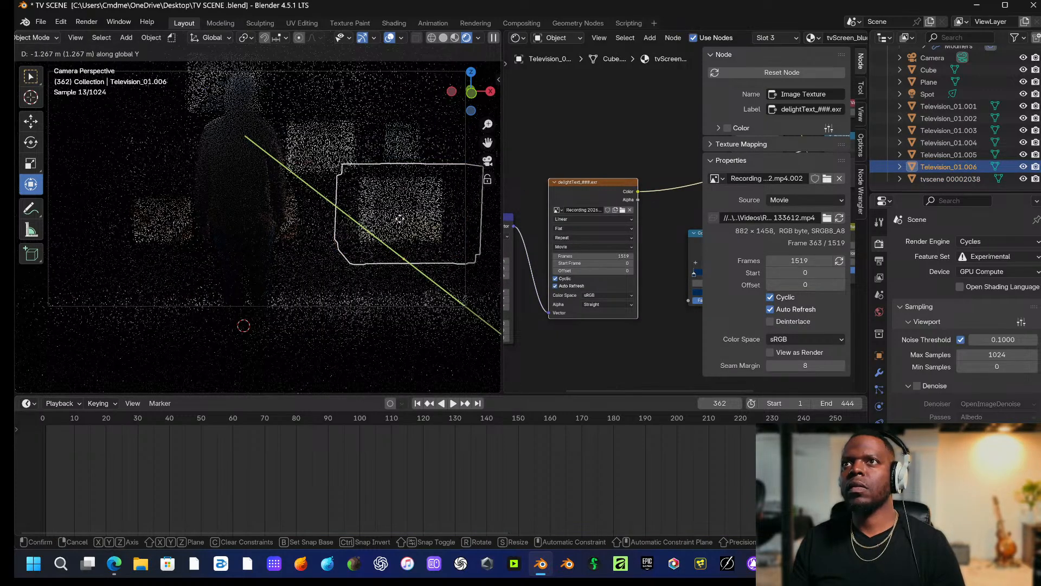
left_click(428, 247)
left_click(414, 134)
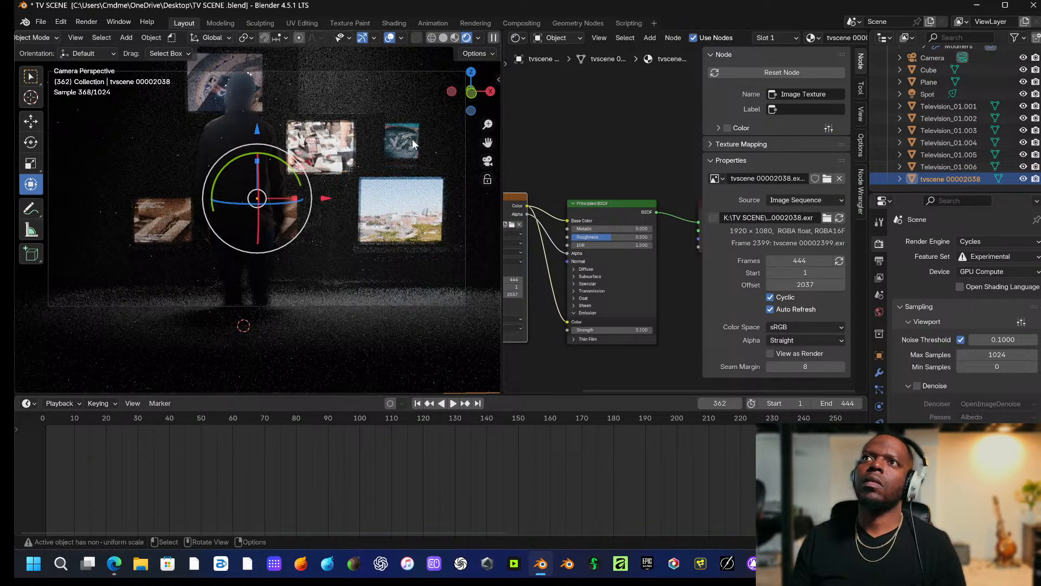
Move Television_01.002, above the skyline television, about 0.81 m along X and enlarge it slightly.
left_click(413, 142)
key("g")
key("x")
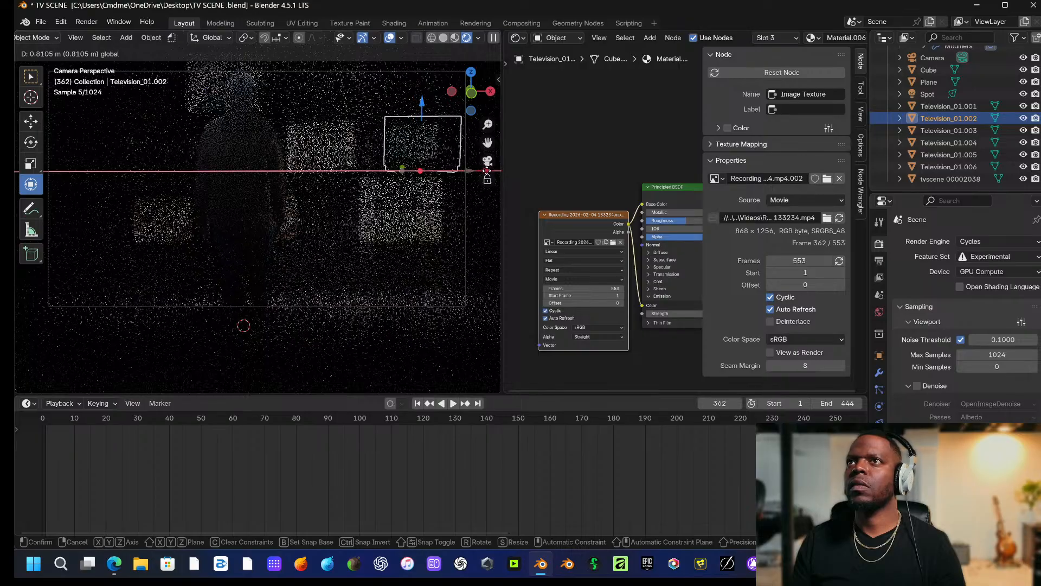
left_click(486, 171)
key("s")
left_click(487, 171)
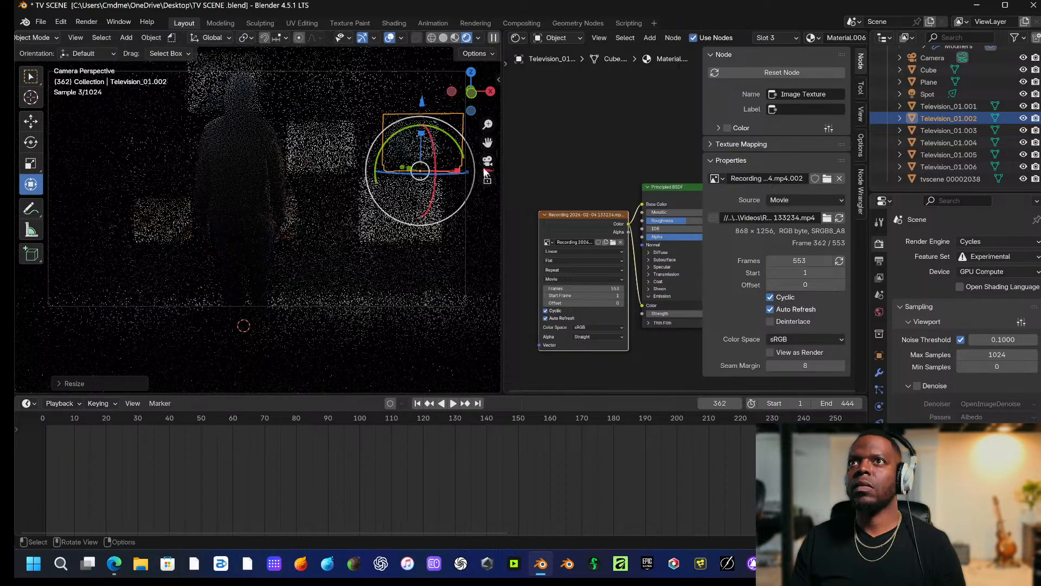
Scale Television_01.002 up further by a factor of about 1.09.
left_click(367, 85)
left_click(424, 149)
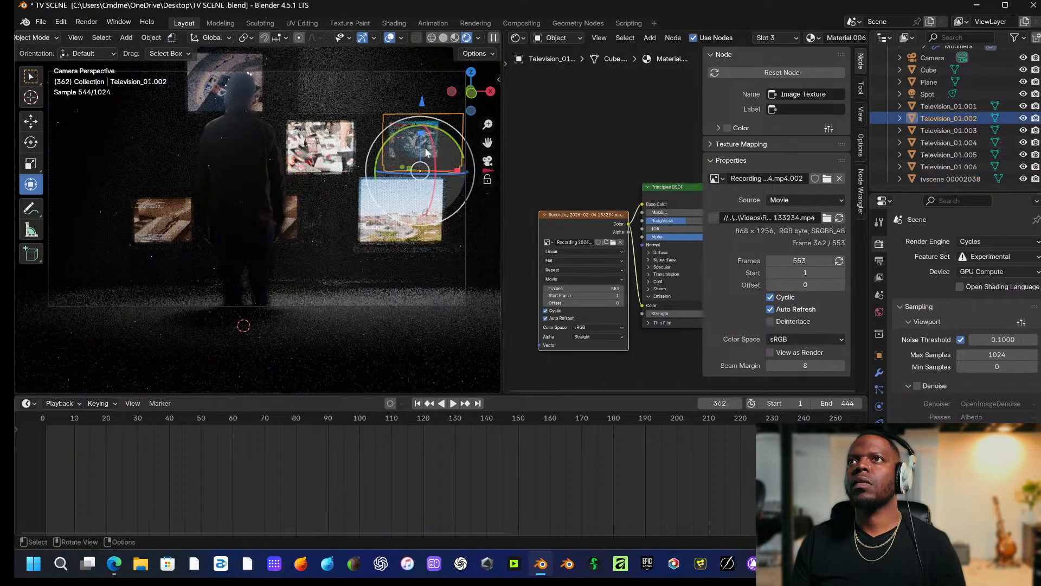
key("s")
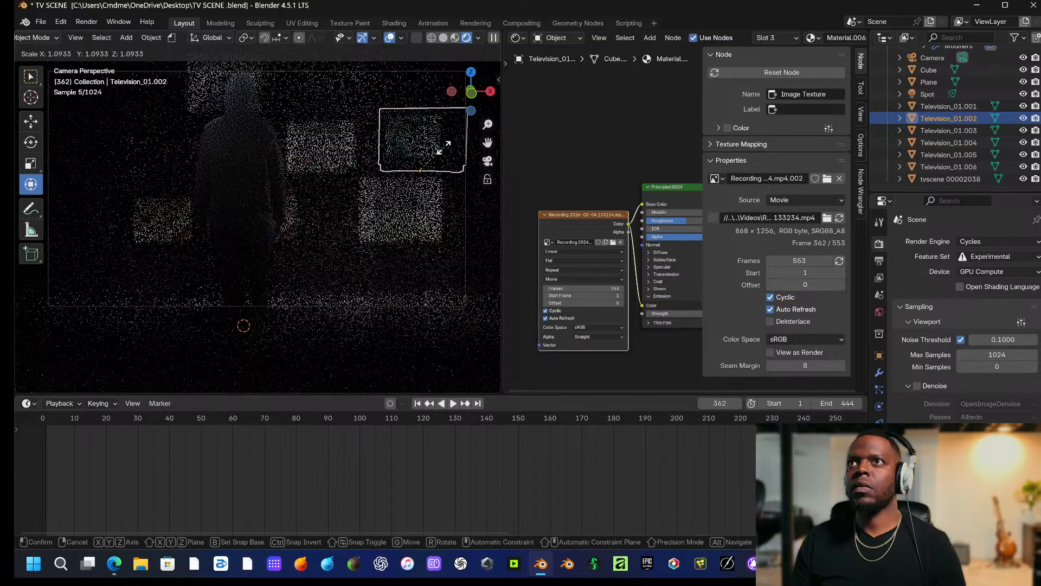
left_click(442, 147)
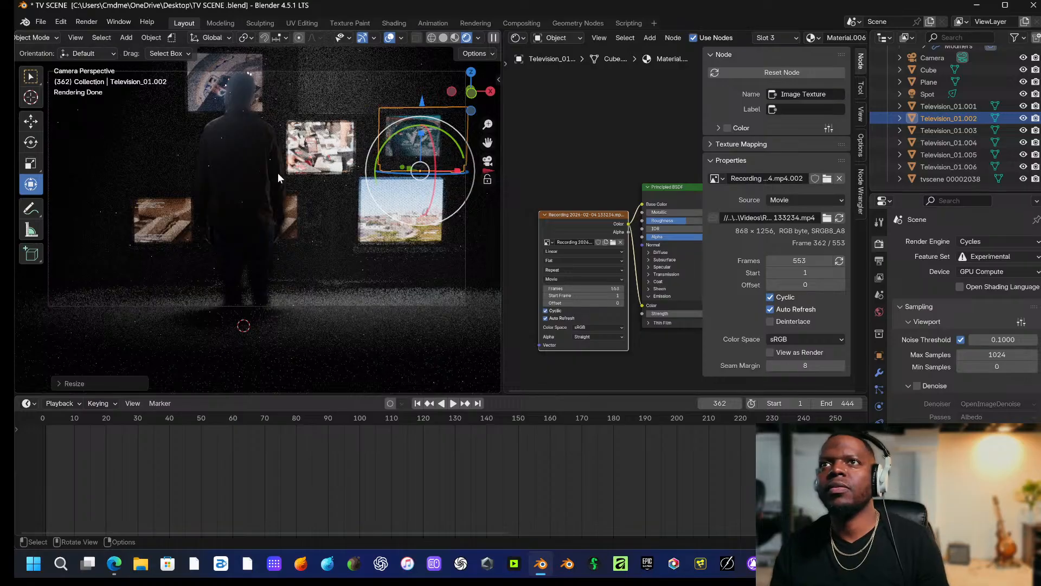
left_click(392, 302)
left_click(392, 303)
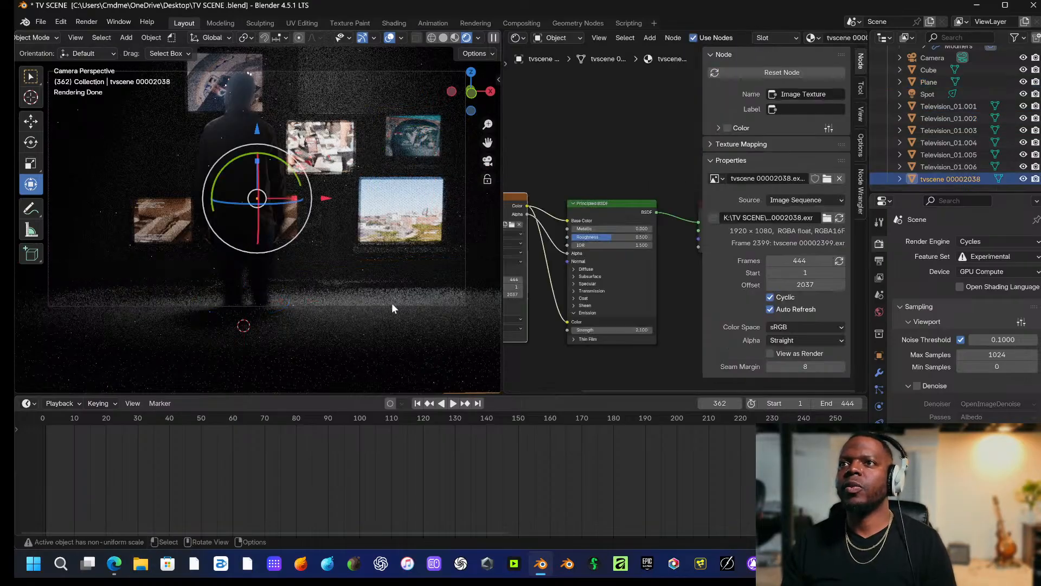
left_click(464, 225)
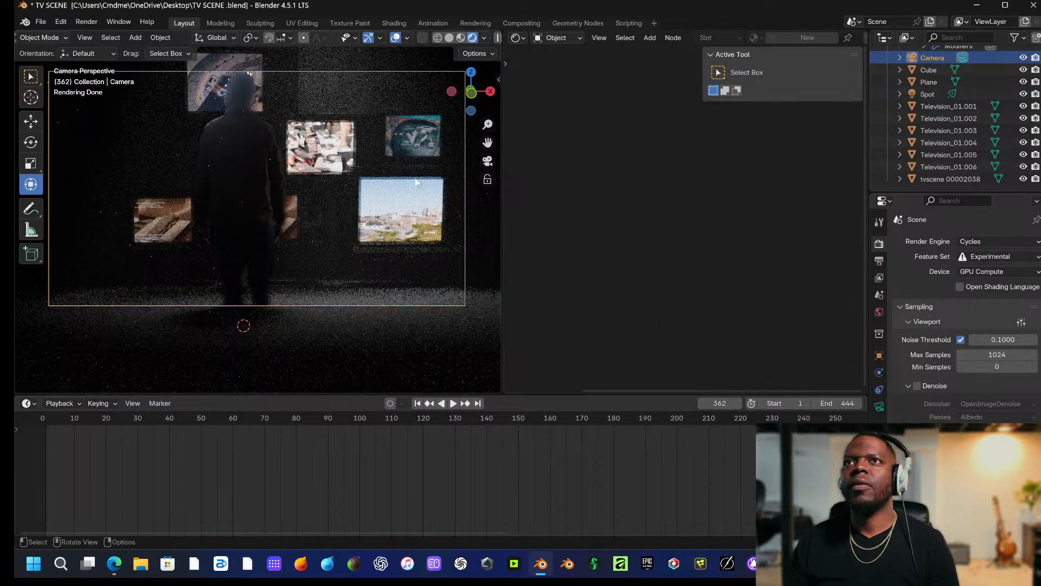
Duplicate Television_01.001 by copying and pasting it, and move the copy along negative X to the figure's left side.
left_click(259, 76)
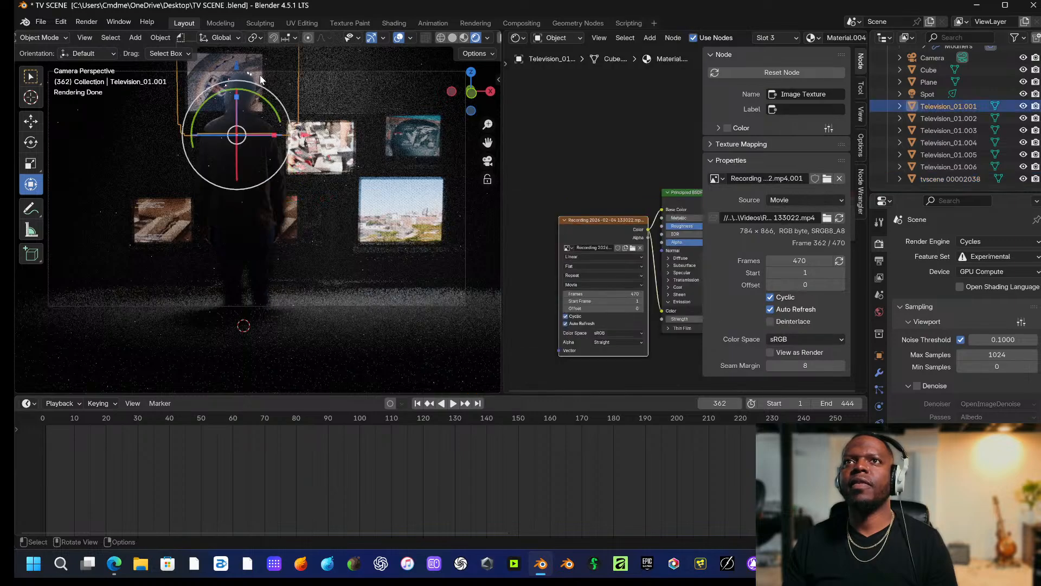
key("ctrl+c")
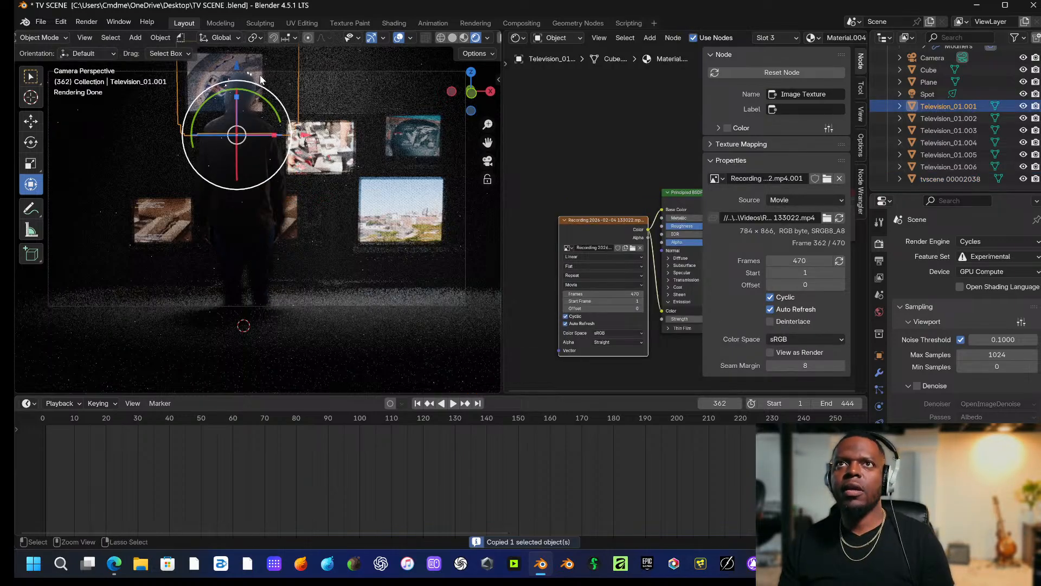
mouse_move(238, 69)
left_mouse_down()
mouse_move(221, 134)
mouse_move(230, 82)
left_mouse_up()
key("ctrl+z")
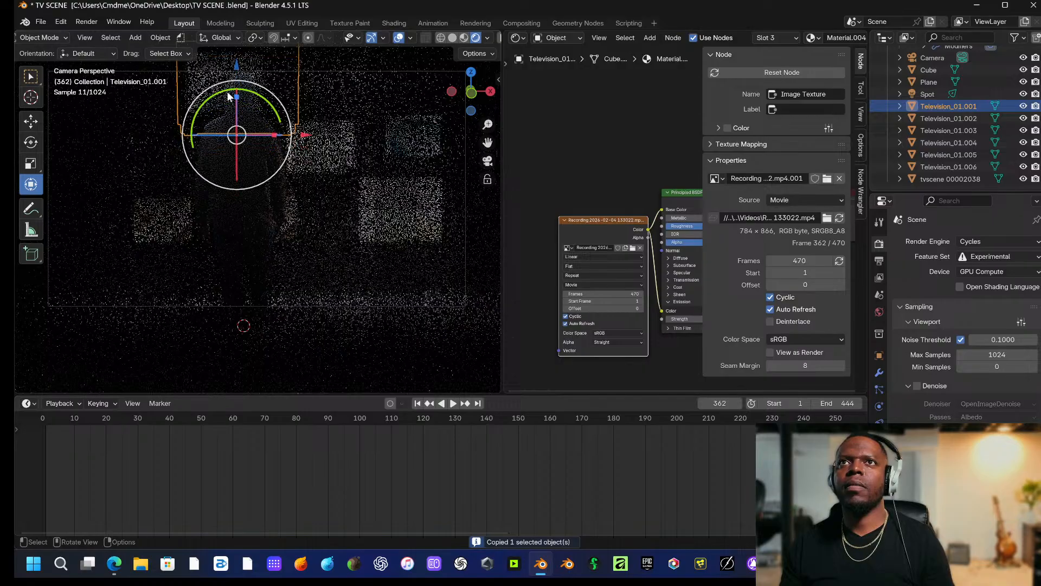
key("ctrl+c")
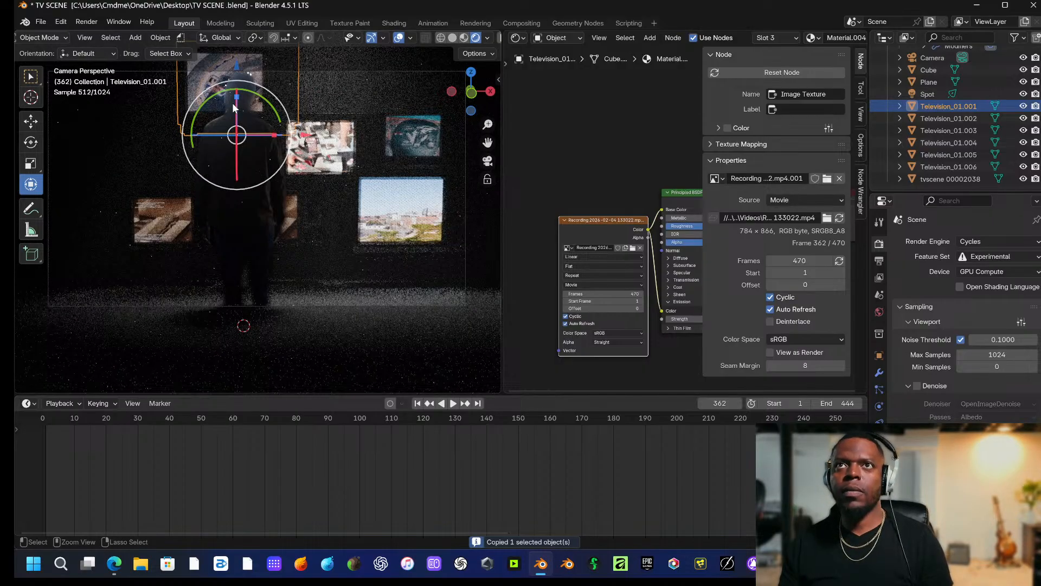
key("ctrl+v")
key("g")
key("x")
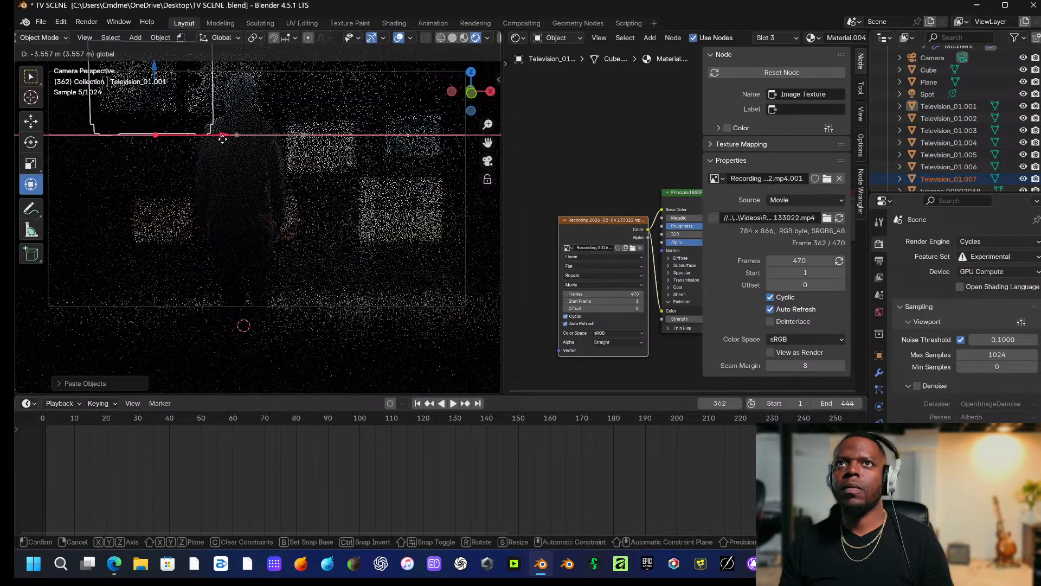
left_click(197, 146)
Lower the duplicated television along Z to just above the brown-screen television and shift it about 1.81 m along X toward the figure.
key("g")
key("z")
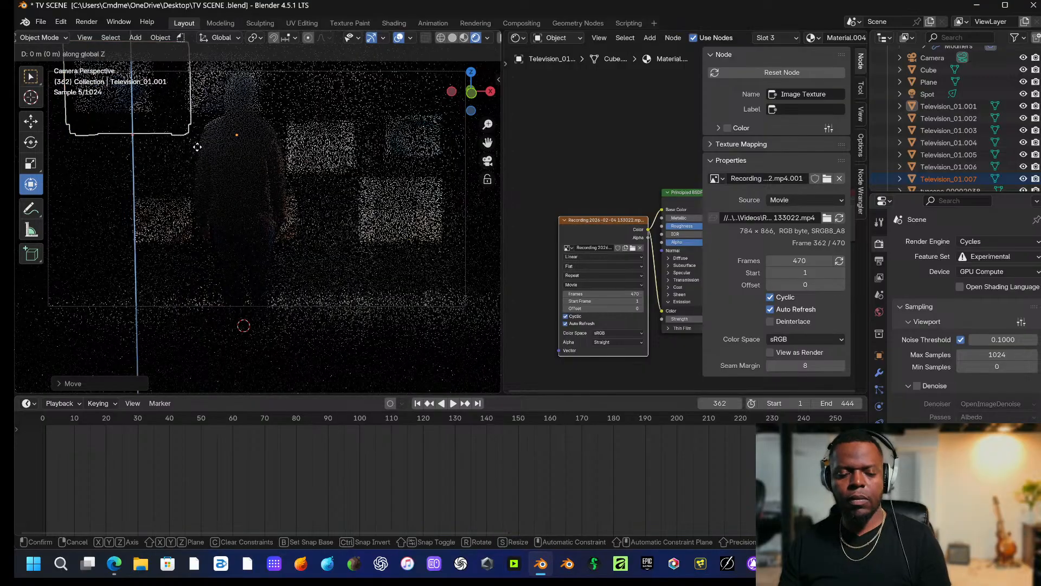
left_click(201, 214)
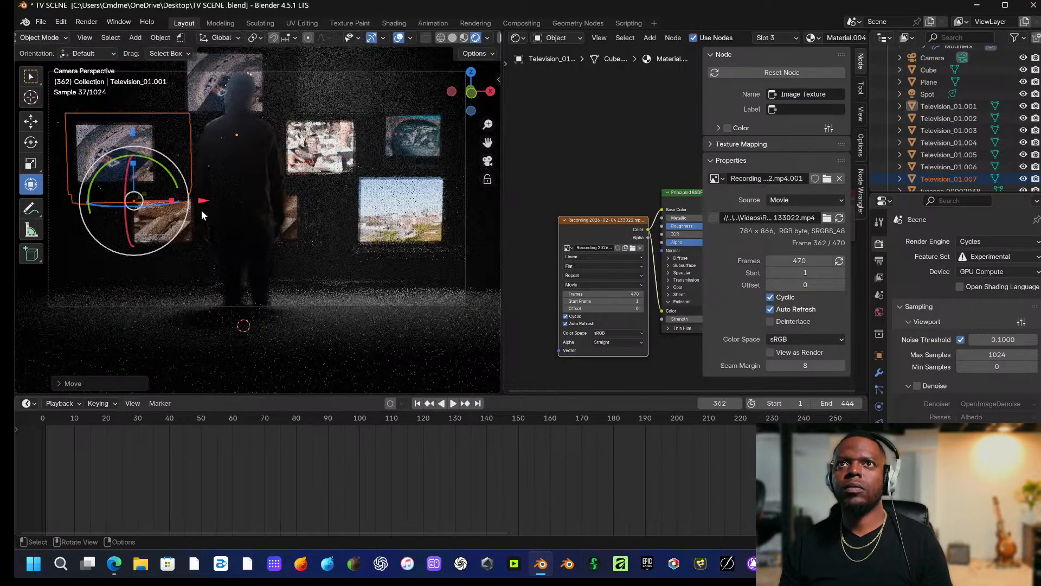
key("g")
key("x")
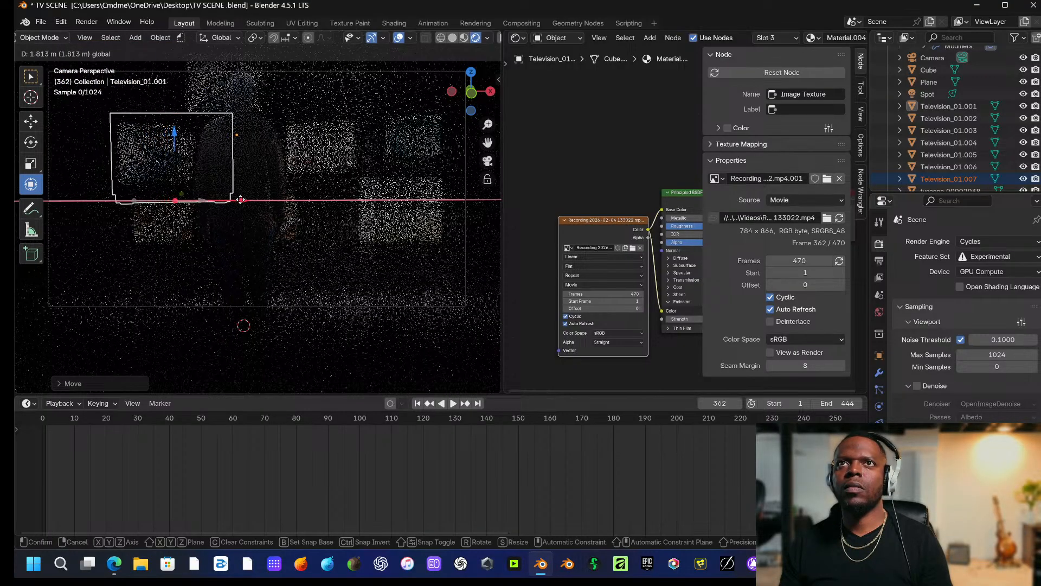
left_click(240, 200)
left_click(263, 184)
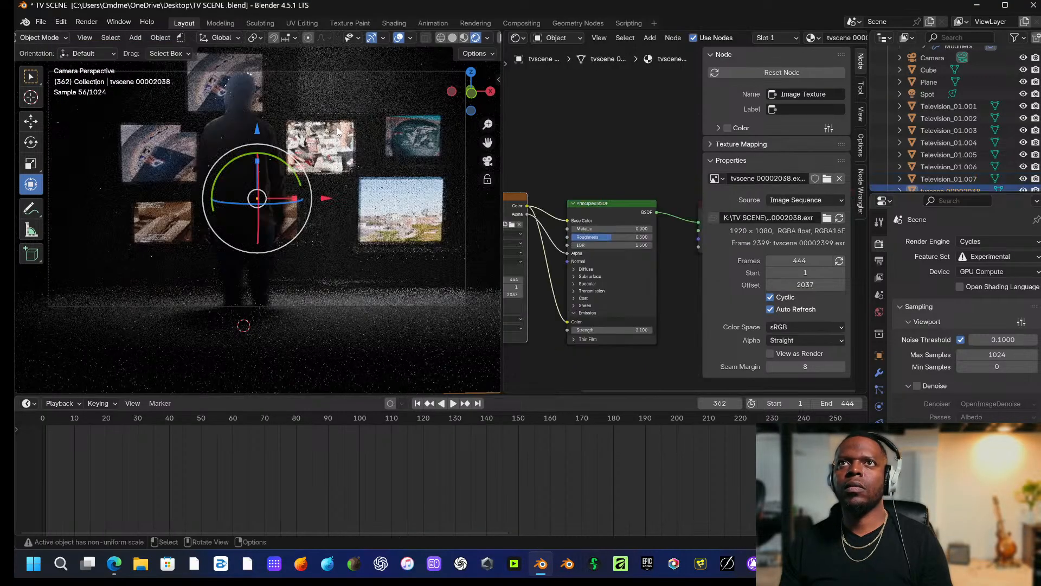
Move Television_01.007 about 1.63 m along negative Y, bringing it closer to the camera.
left_click(155, 141)
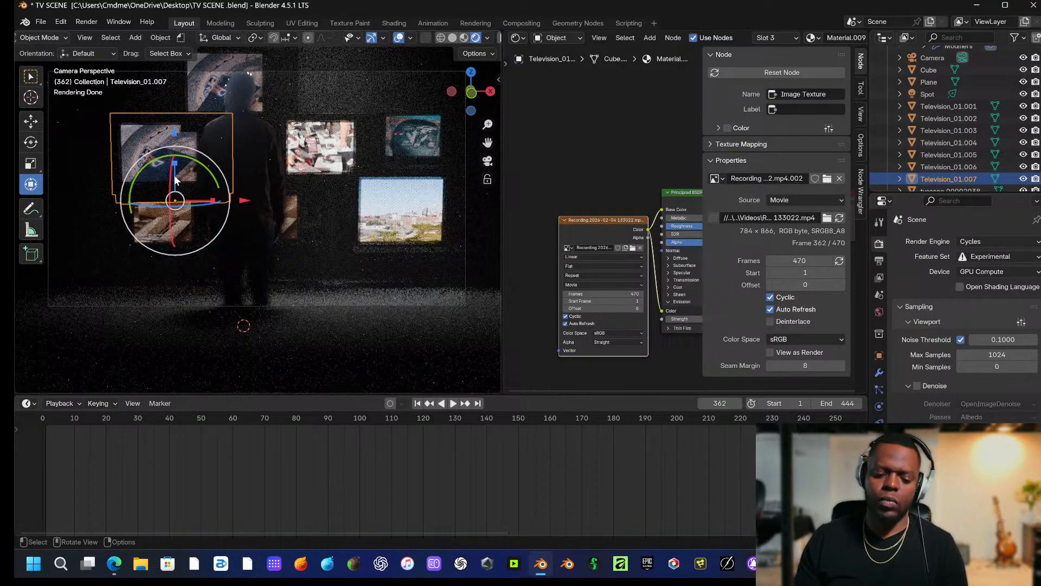
key("g")
key("y")
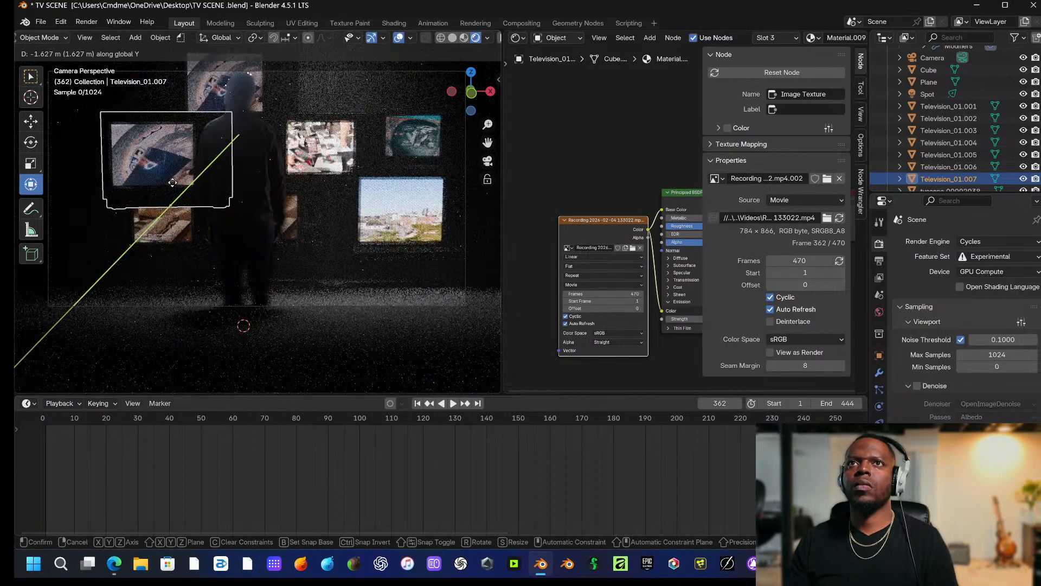
left_click(173, 181)
Select the figure plane and enable the custom node color on its Image Texture node.
left_click(332, 153)
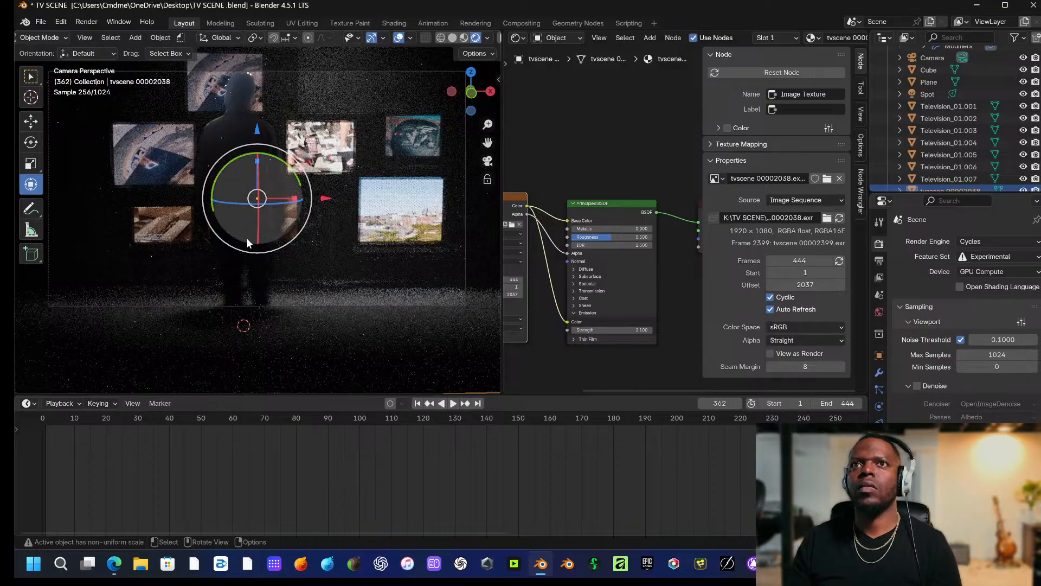
left_click(338, 181)
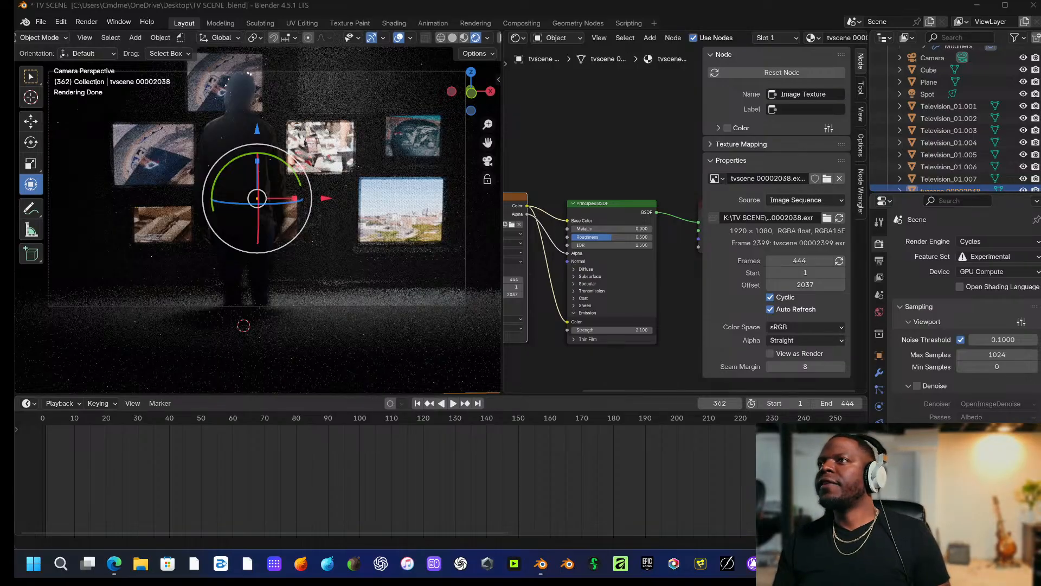
left_click(609, 153)
key("n")
key("n")
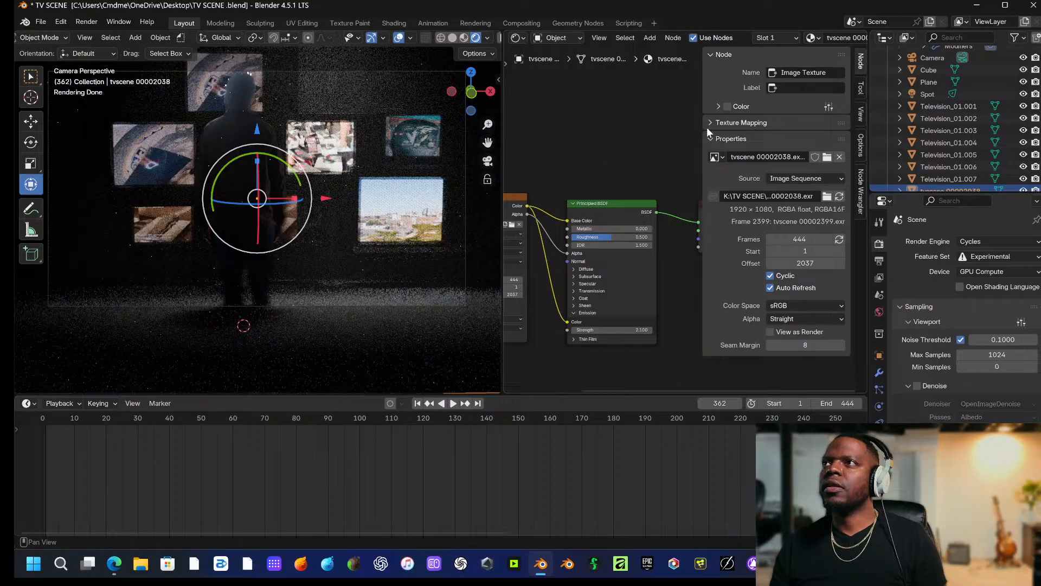
left_click(728, 107)
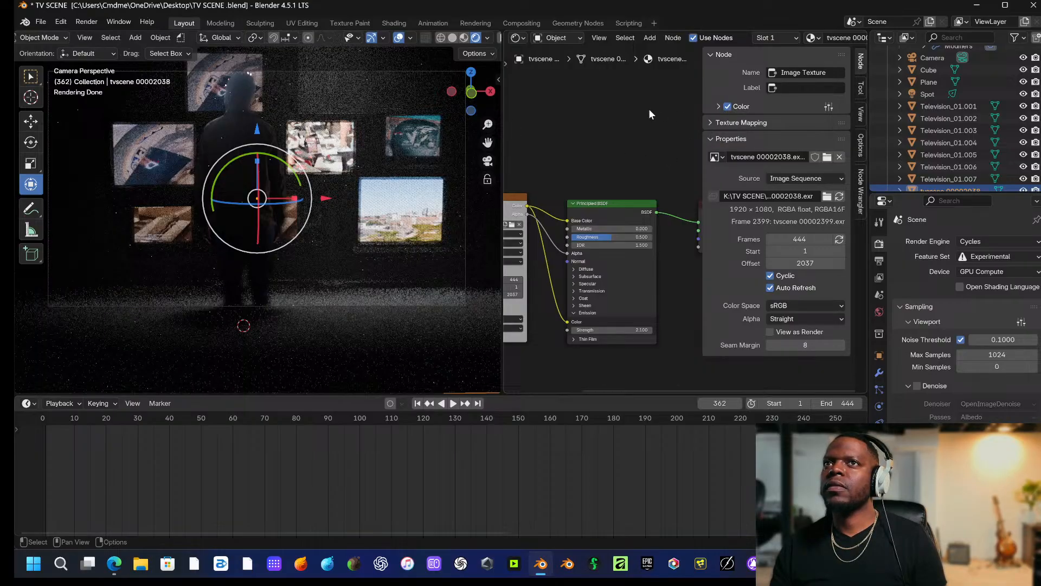
key("n")
key("n")
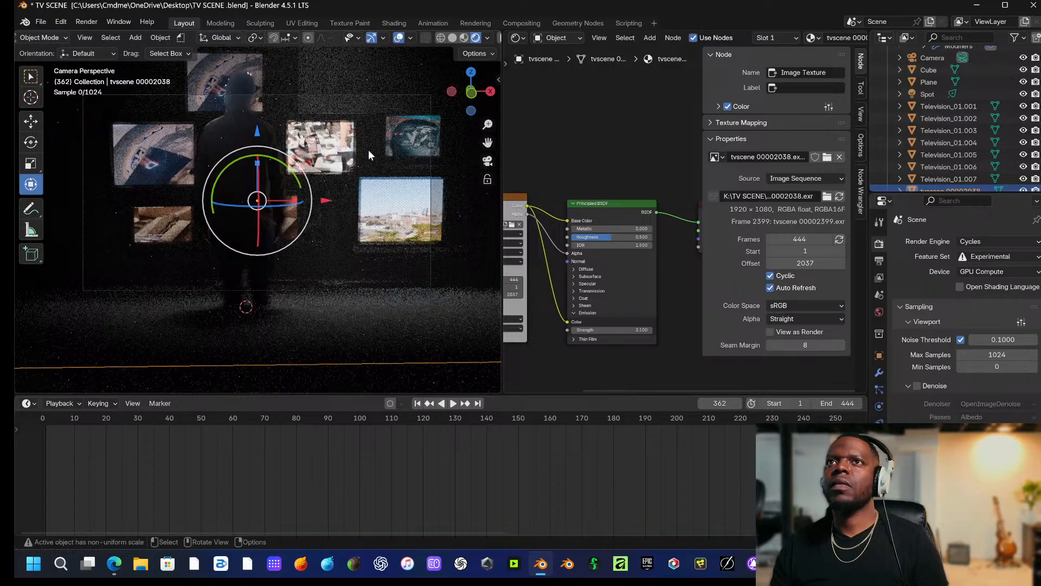
Try a 16 mm focal length on the scene camera, view the wider framing, and undo the change.
scroll(350, 265, "up", 1)
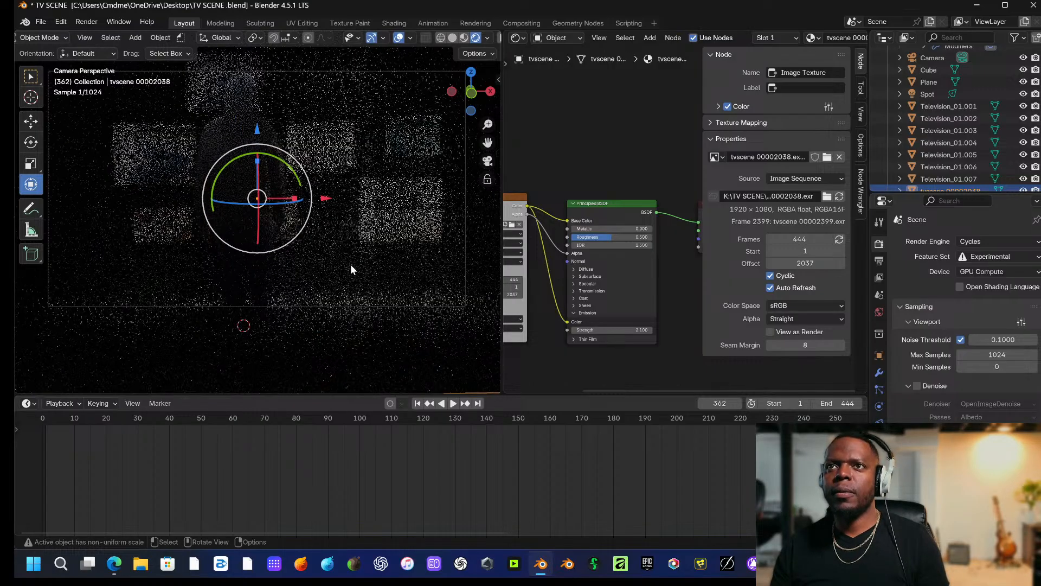
scroll(350, 266, "down", 1)
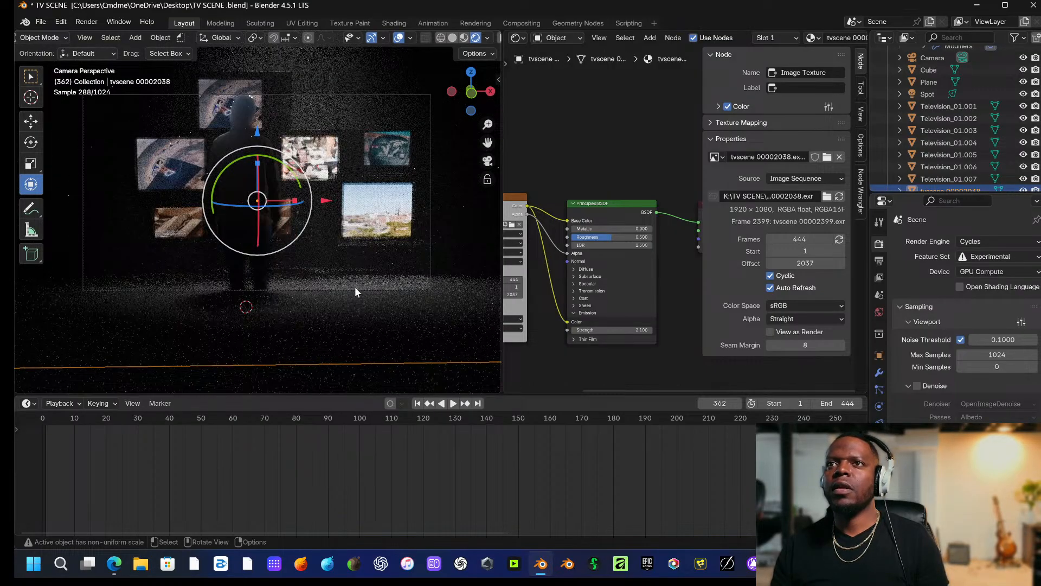
left_click(355, 288)
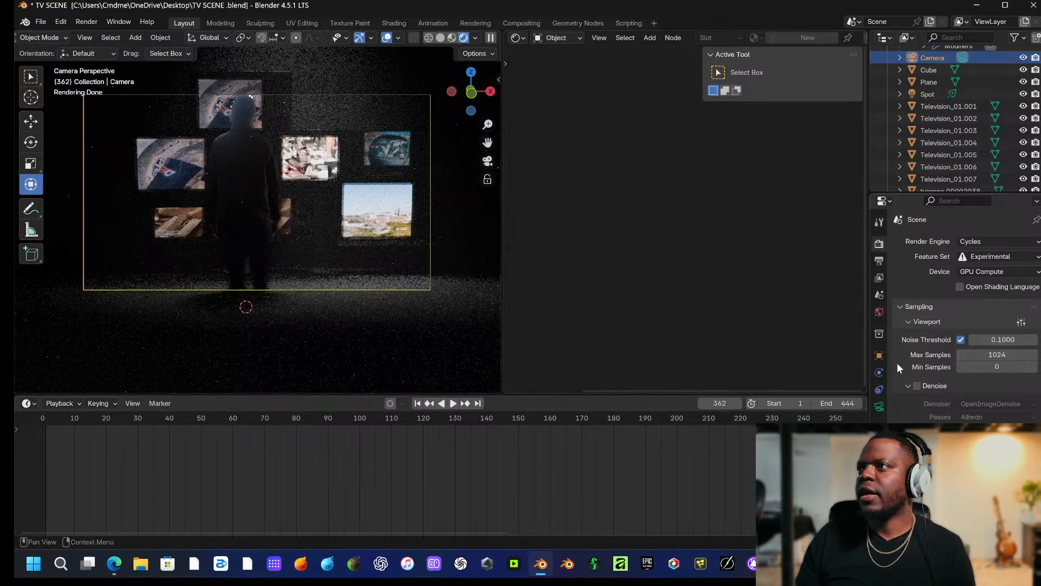
left_click(879, 407)
left_click(981, 298)
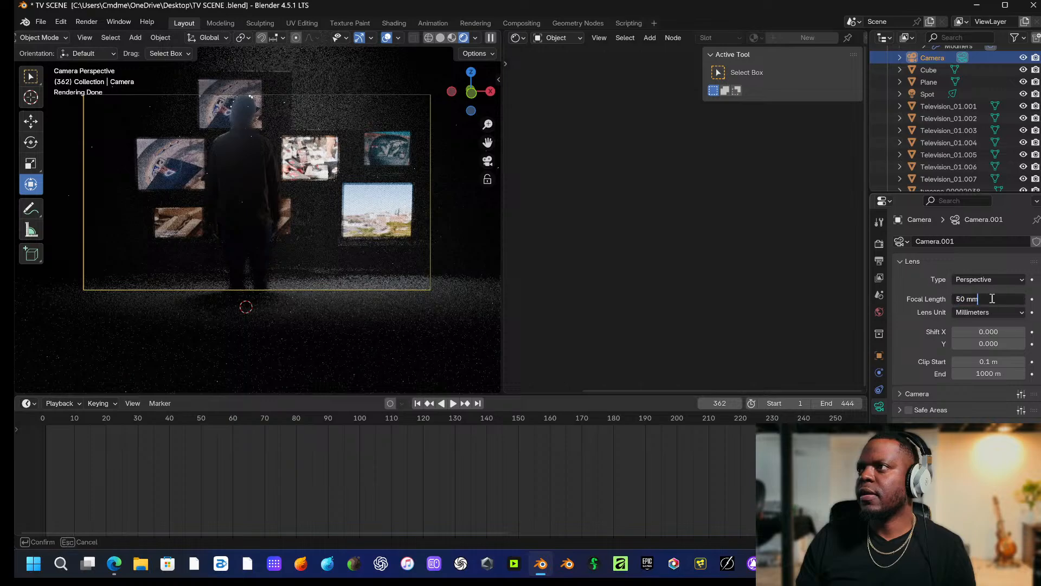
type("16")
key("Return")
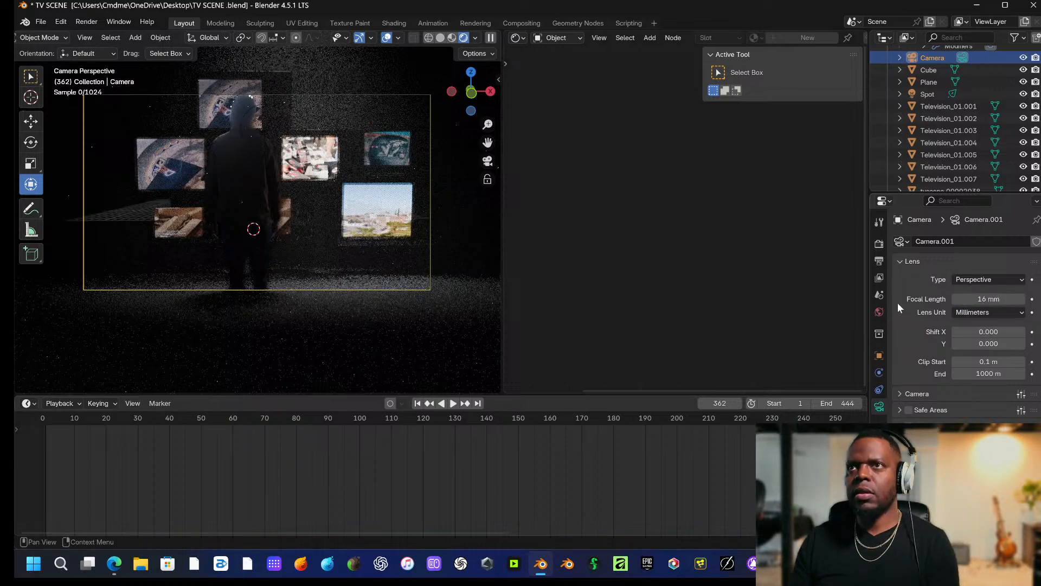
scroll(255, 210, "up", 5)
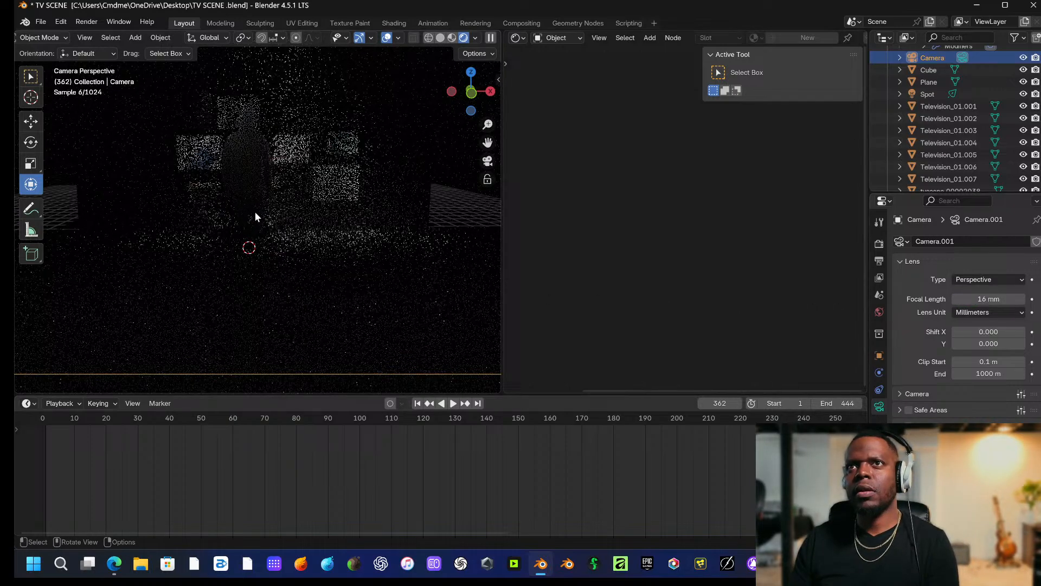
scroll(255, 215, "down", 2)
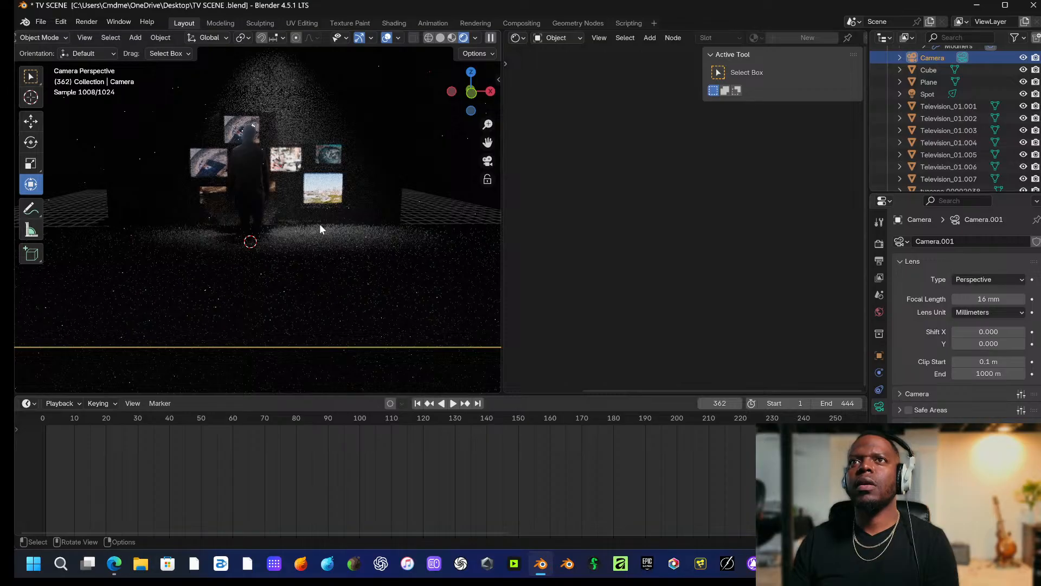
scroll(320, 225, "down", 3)
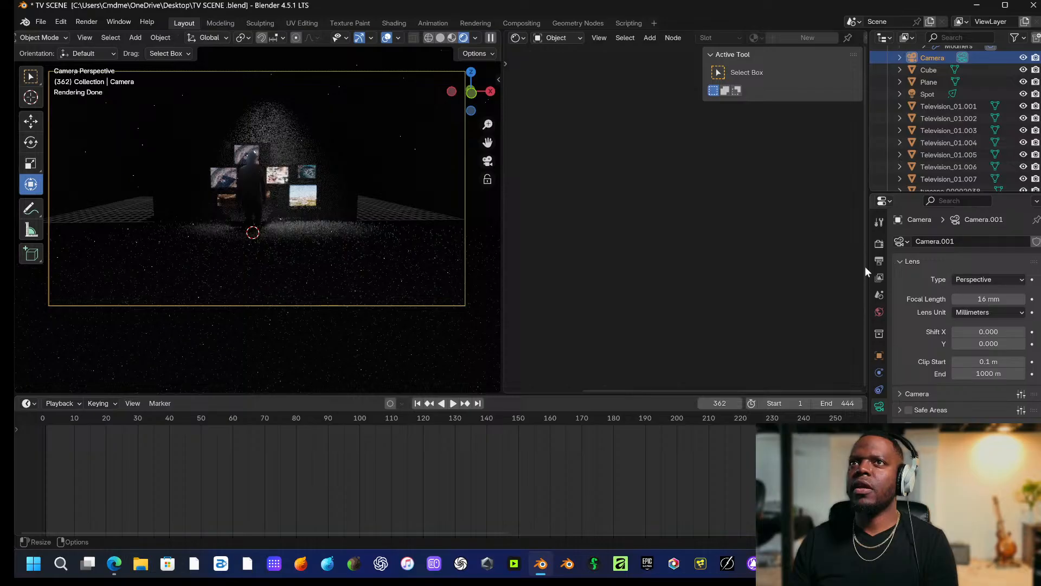
key("ctrl+z")
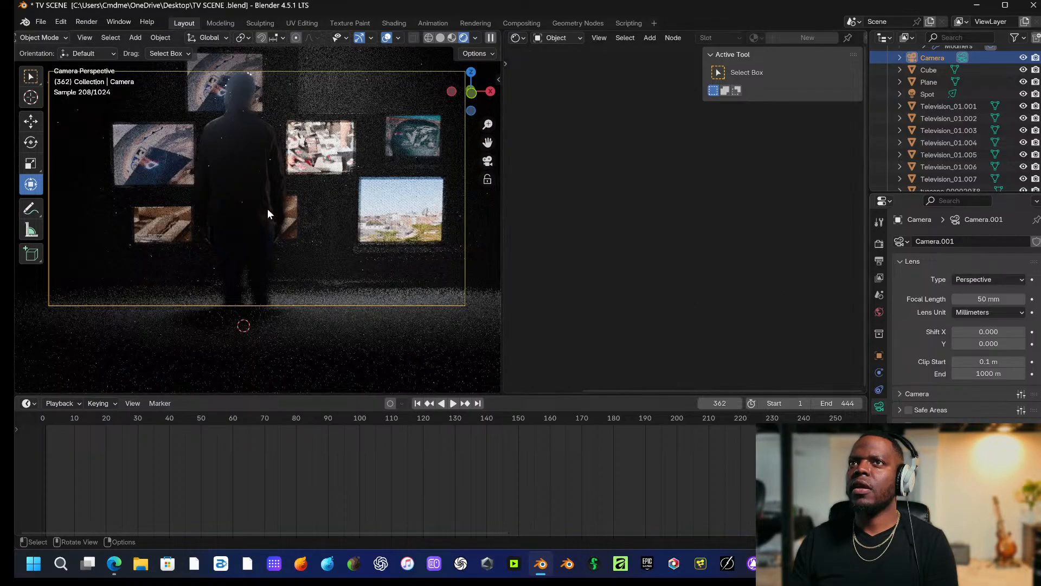
Scale the figure plane by a factor of about 0.75, and try raising it along Z before undoing that move.
left_click(246, 164)
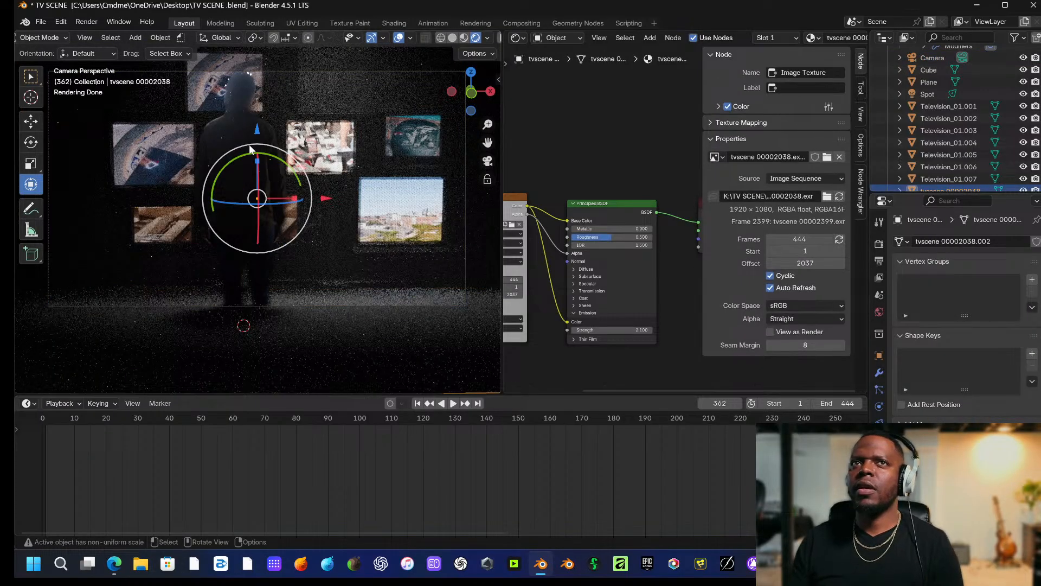
key("s")
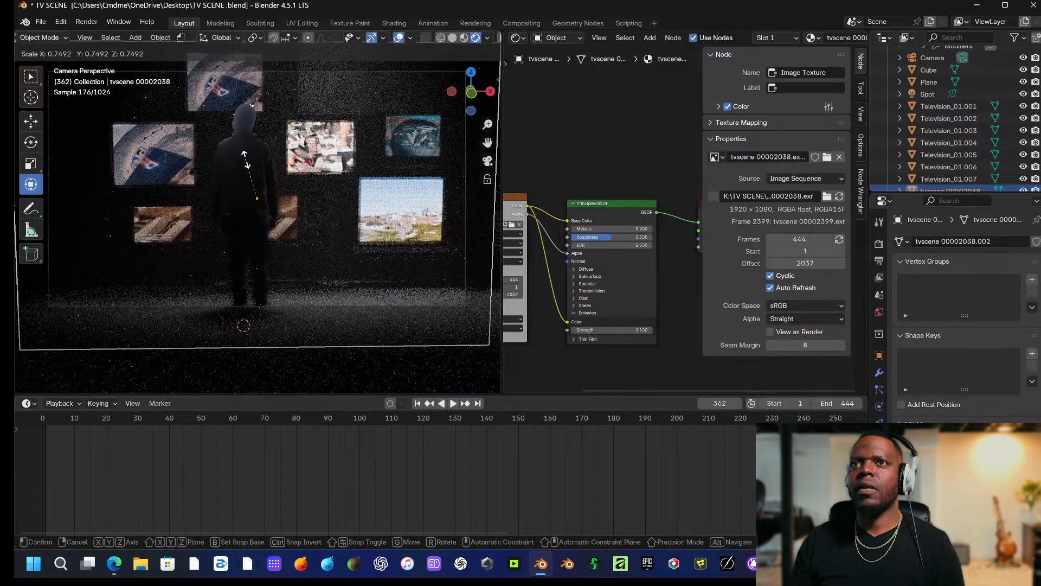
left_click(246, 159)
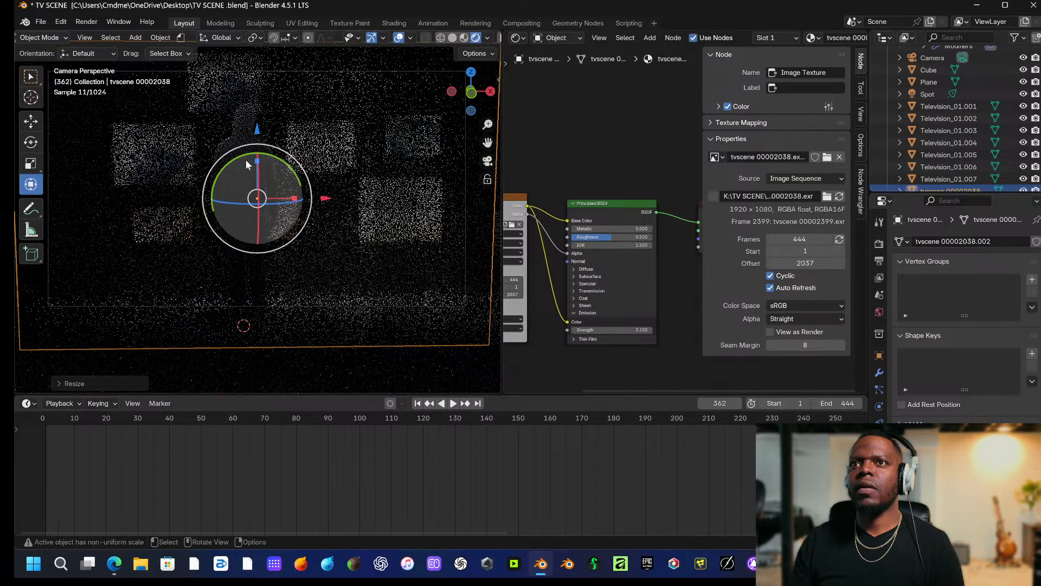
left_click_drag(253, 120, 264, 99)
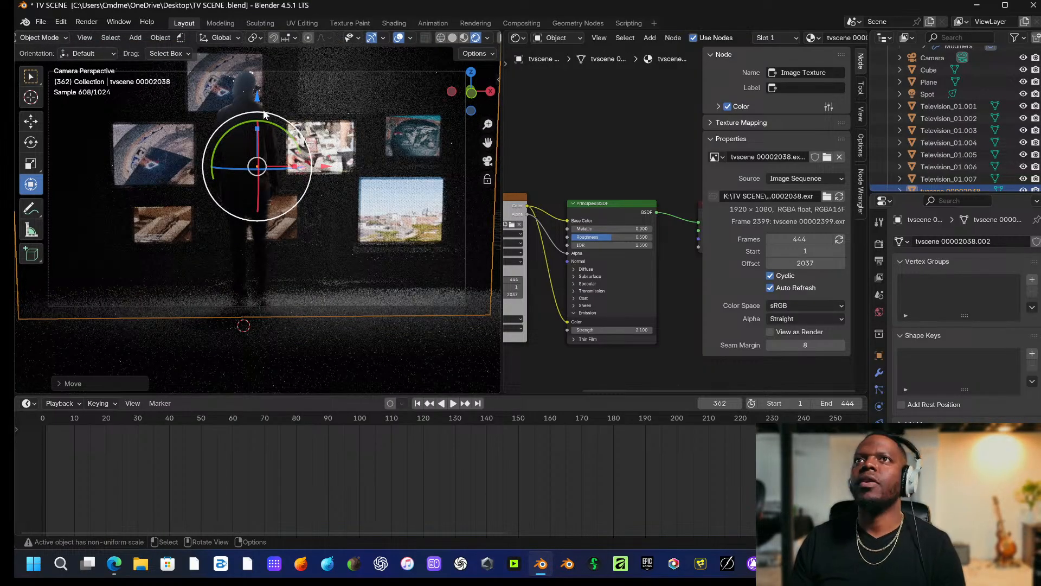
key("ctrl+z")
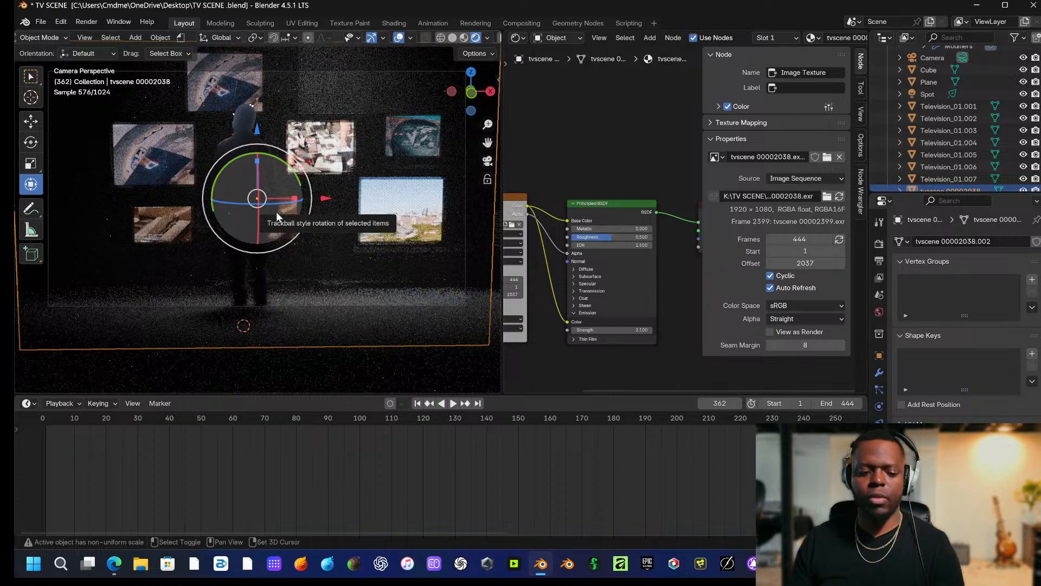
Pull the camera back slightly with walk navigation and lower the figure plane a little along Z.
key("shift+grave")
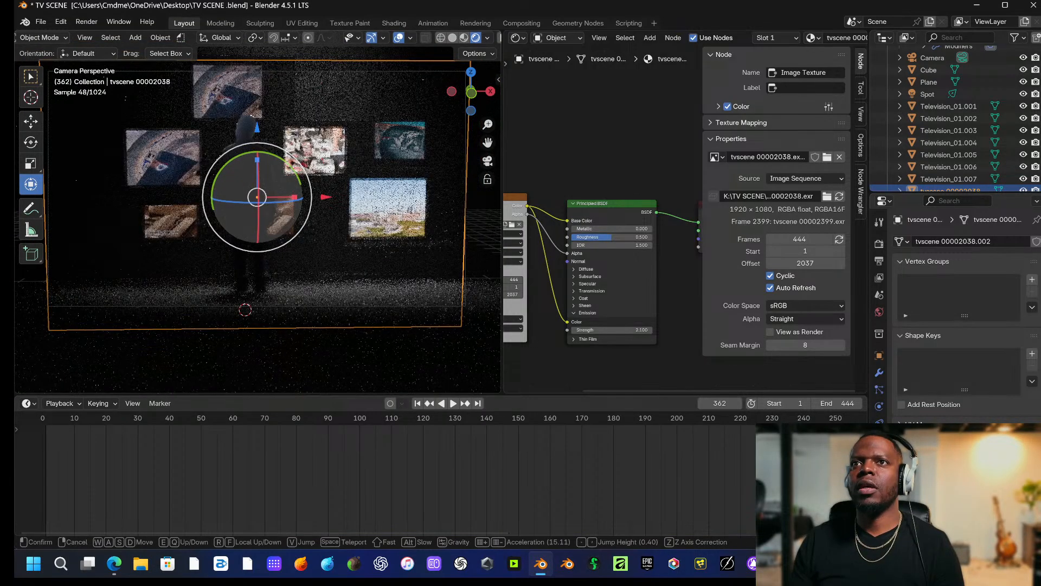
key("Escape")
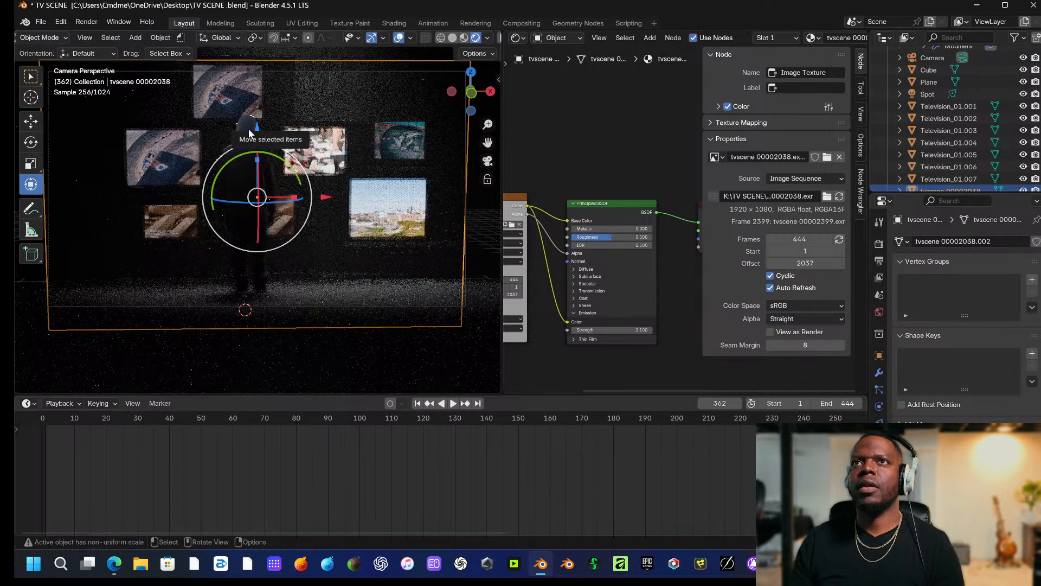
left_click_drag(259, 132, 262, 151)
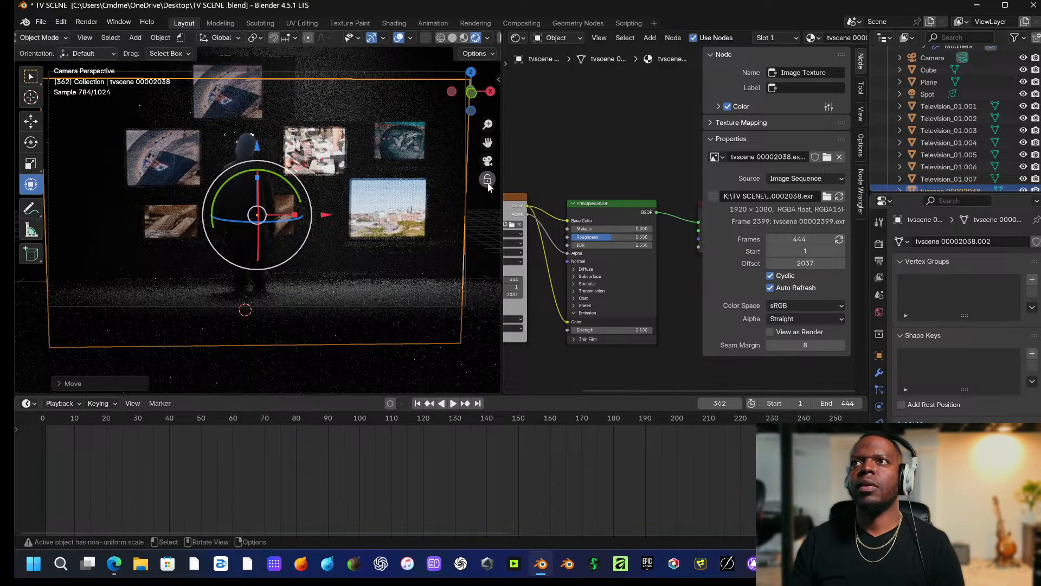
left_click(484, 217)
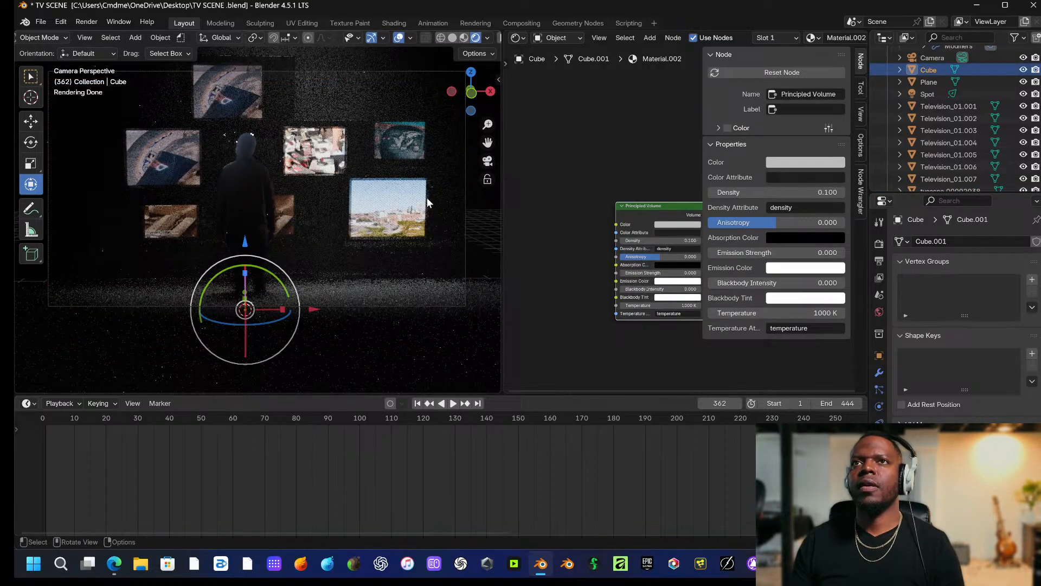
scroll(428, 197, "down", 1)
left_click(258, 155)
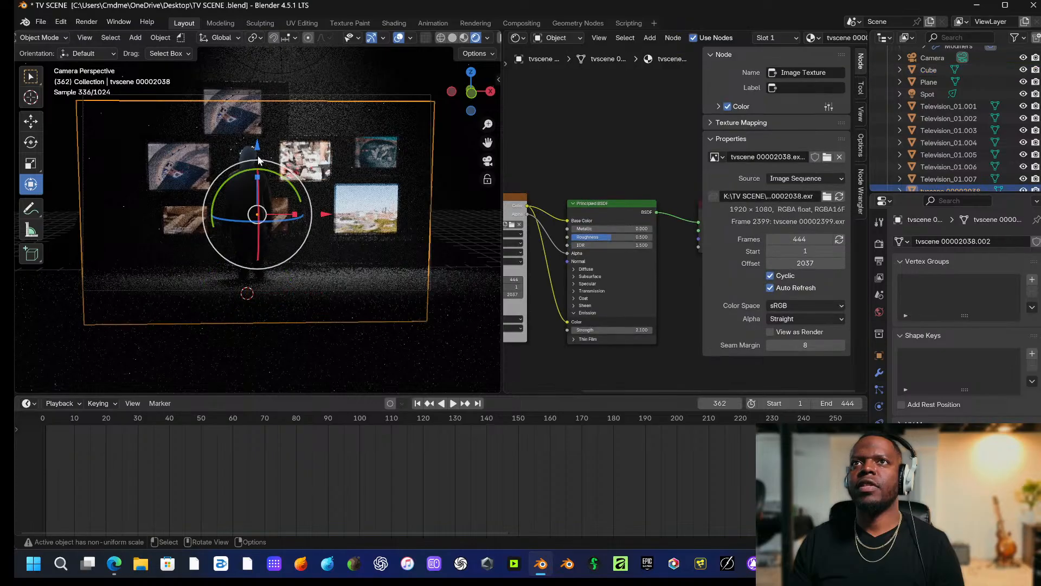
left_click(314, 163)
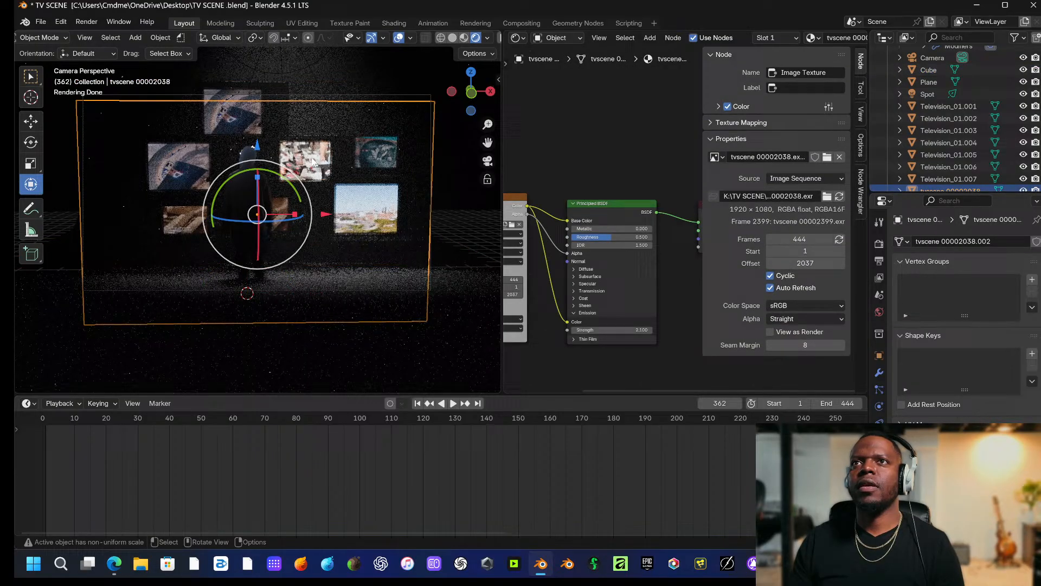
Duplicate Television_01.007 by copying and pasting it, and move the copy along X to behind the figure.
left_click(174, 160)
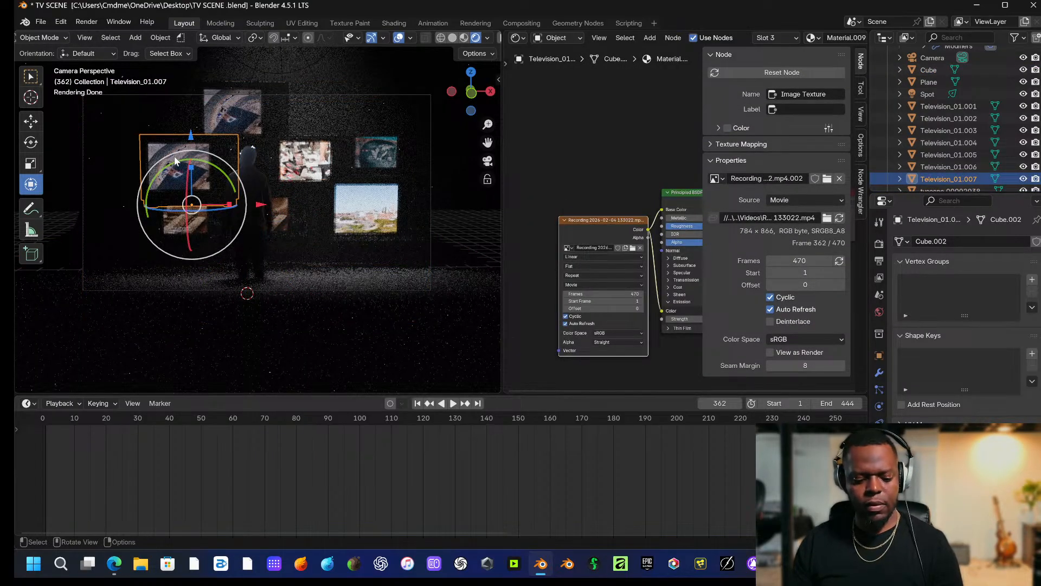
key("ctrl+c")
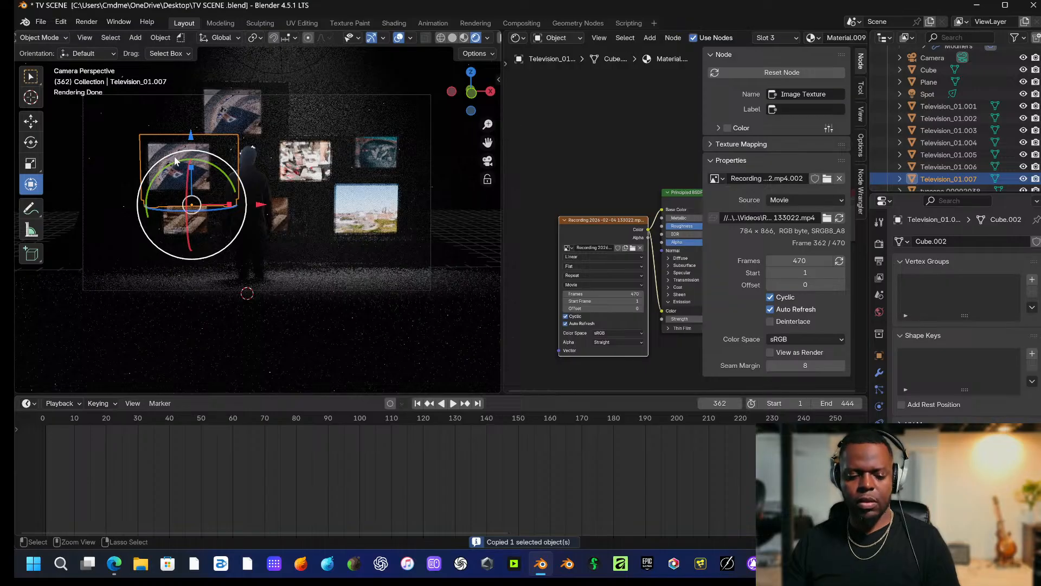
key("ctrl+v")
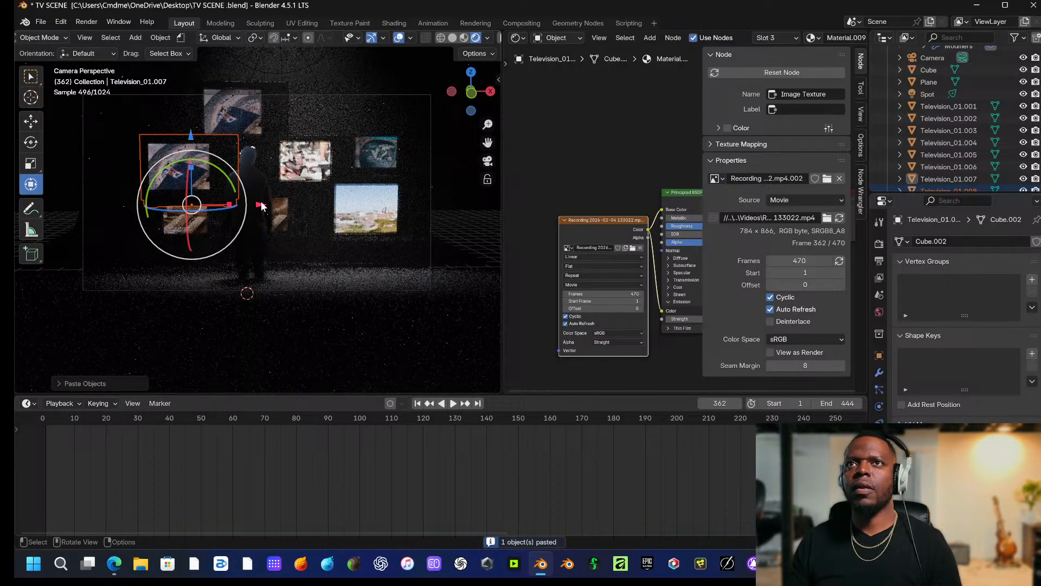
left_click_drag(261, 206, 313, 209)
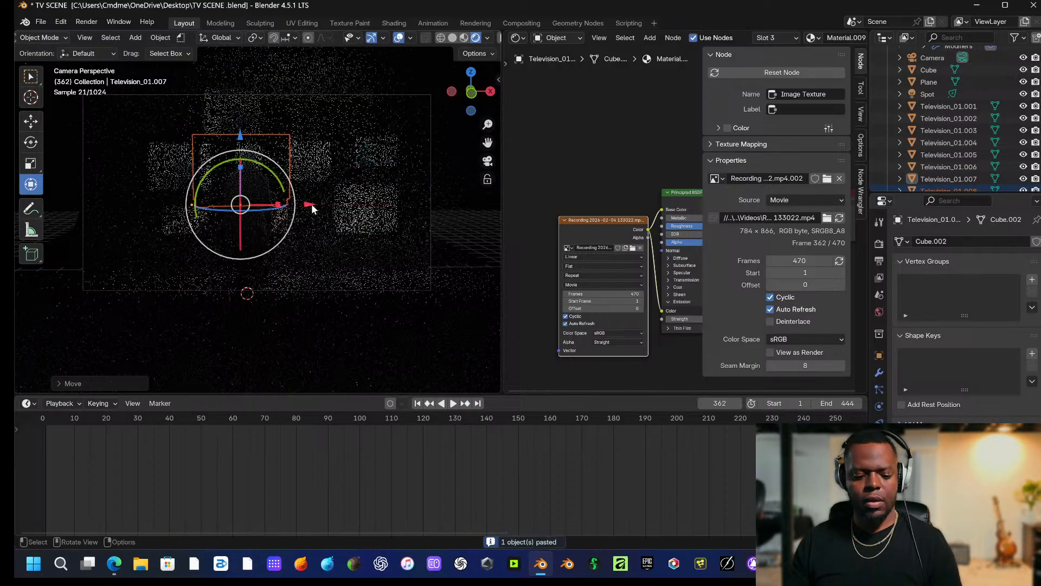
Scale the pasted television down and raise it along Z to the figure's head height.
key("s")
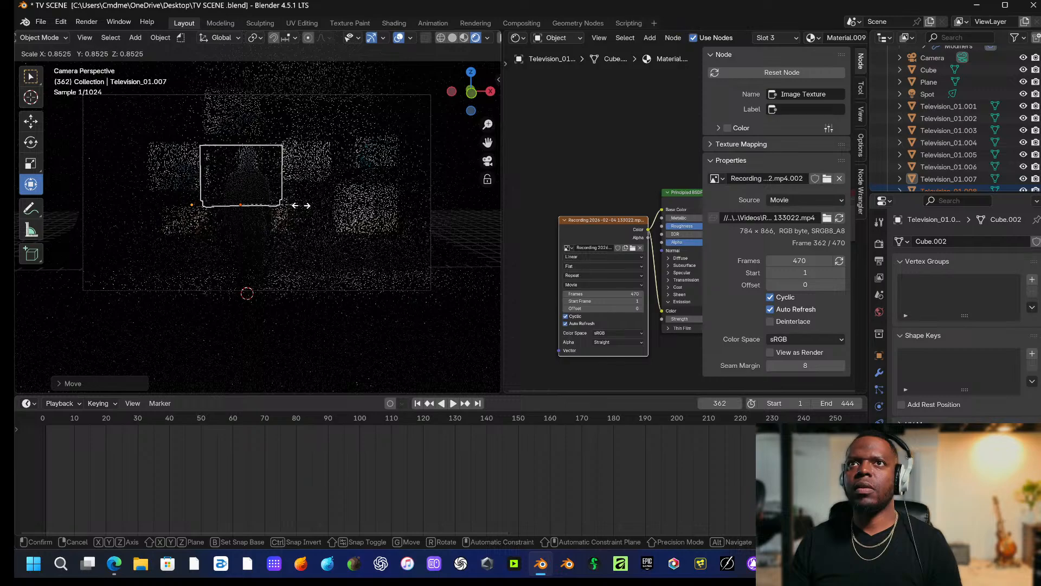
left_click(295, 205)
left_click_drag(241, 135, 239, 116)
Move the pasted television about 3.7 m along negative Y toward the camera.
scroll(266, 152, "up", 2)
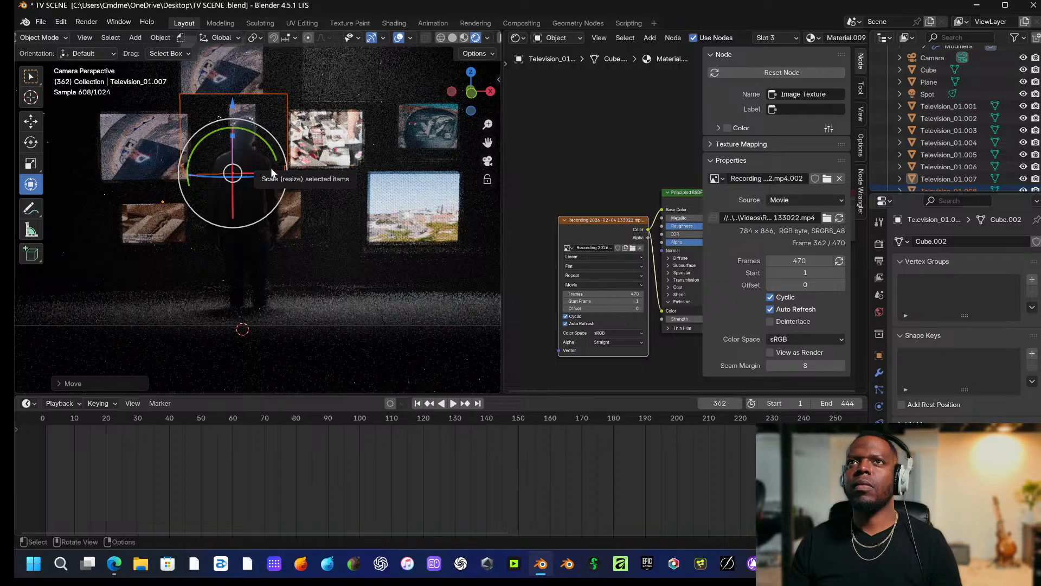
key("g")
key("y")
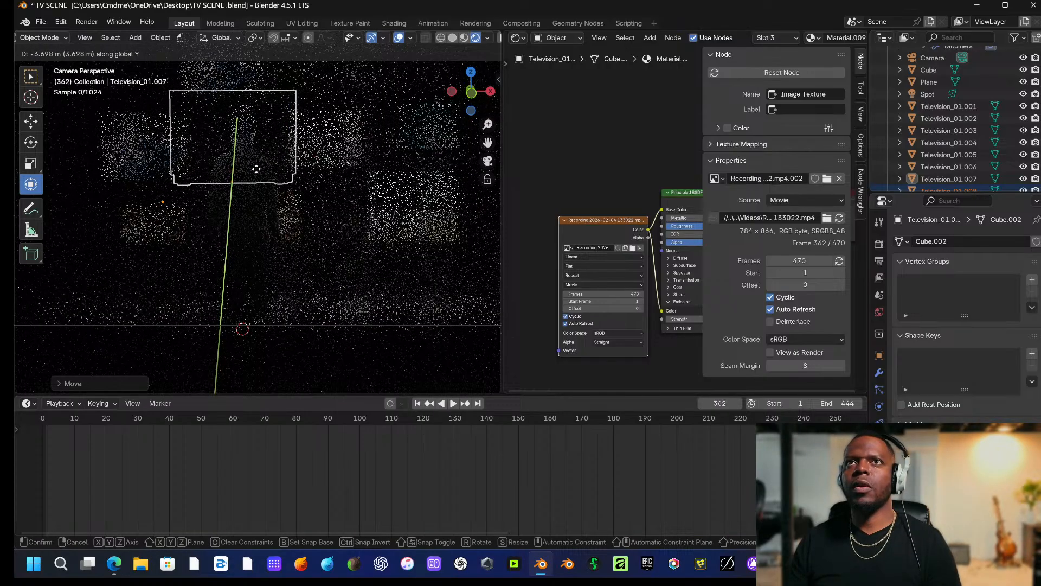
left_click(256, 169)
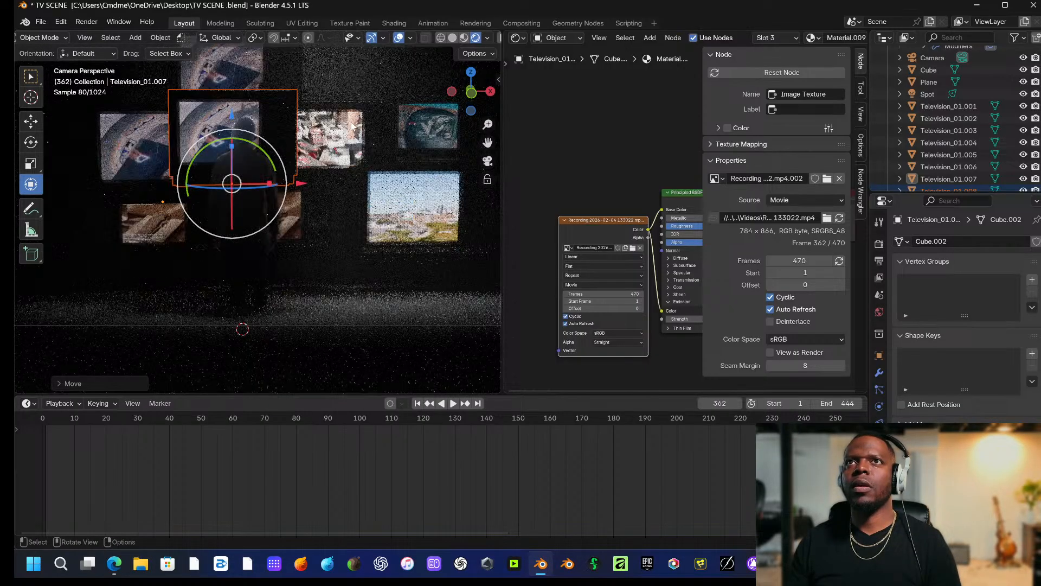
Shift Television_01.007, Television_01.002 and Television_01.003 along positive X to adjust their spacing on the wall.
left_click_drag(300, 184, 312, 185)
left_click(393, 185)
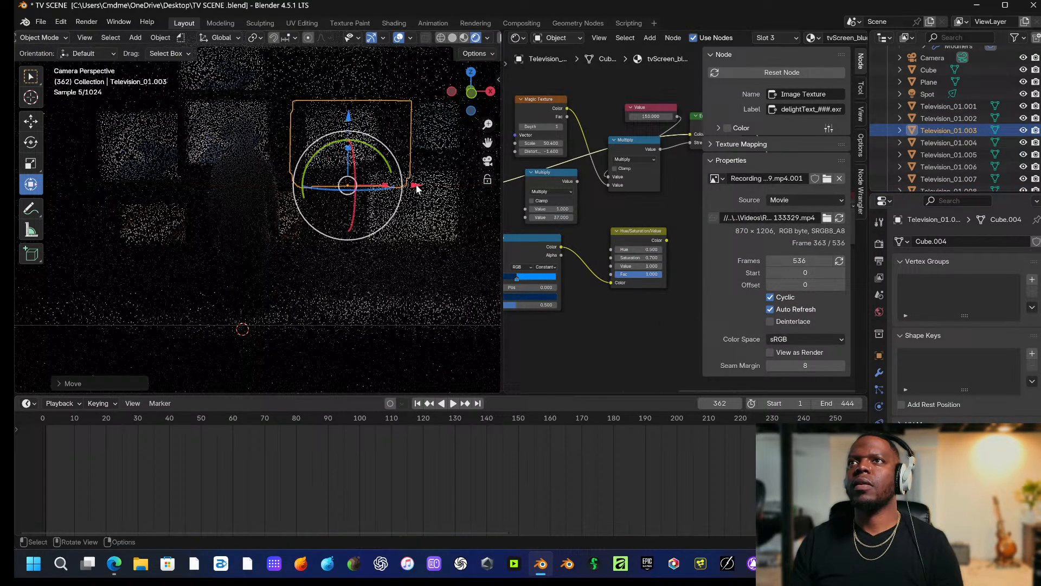
left_click(432, 127)
scroll(472, 165, "down", 1)
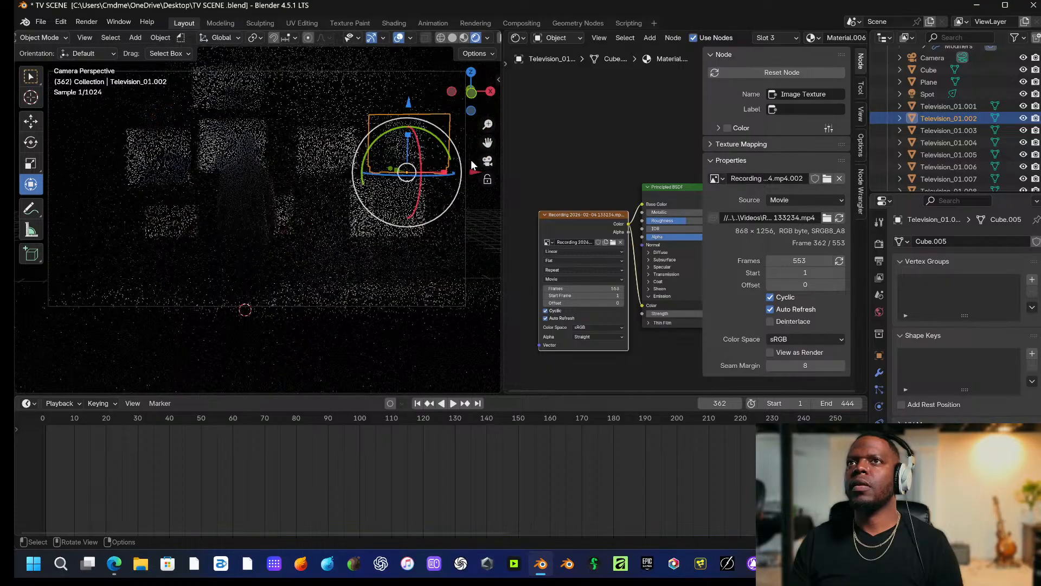
left_click_drag(474, 174, 493, 174)
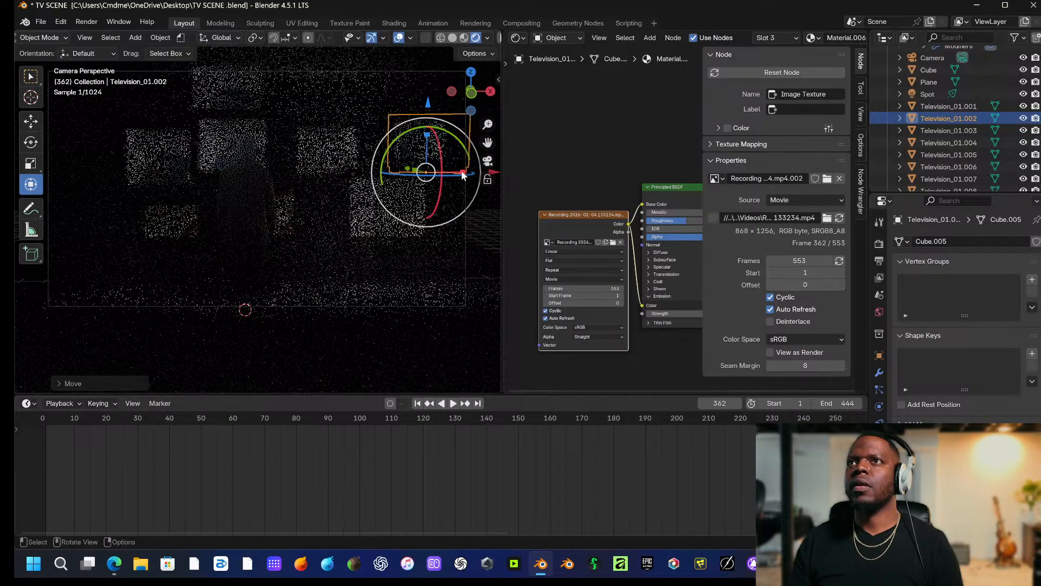
left_click(349, 157)
left_click_drag(400, 189, 405, 189)
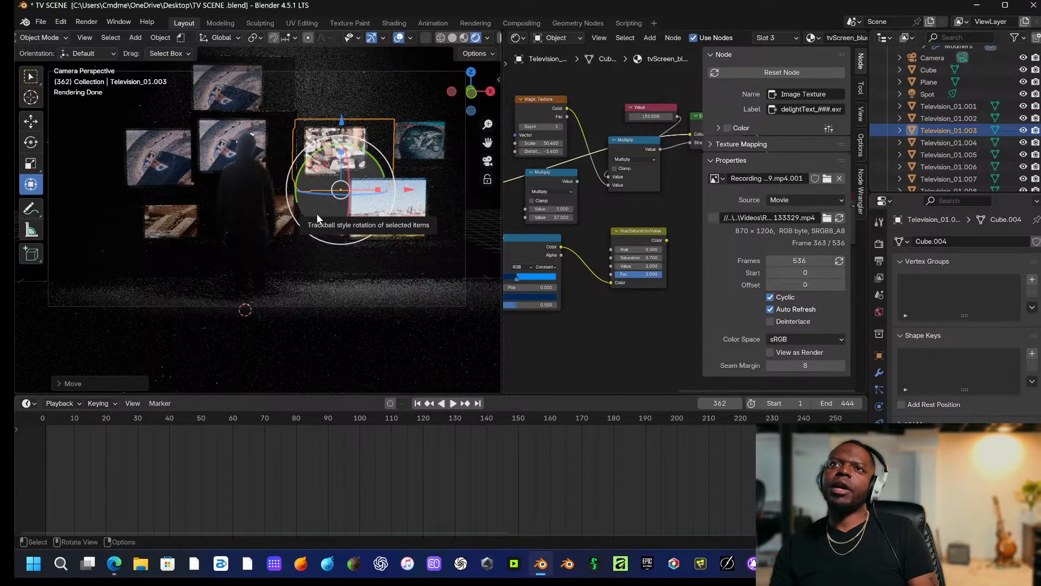
Raise the spot light along Z above the volume cube and move it back along positive Y.
middle_click_drag(200, 213, 217, 174)
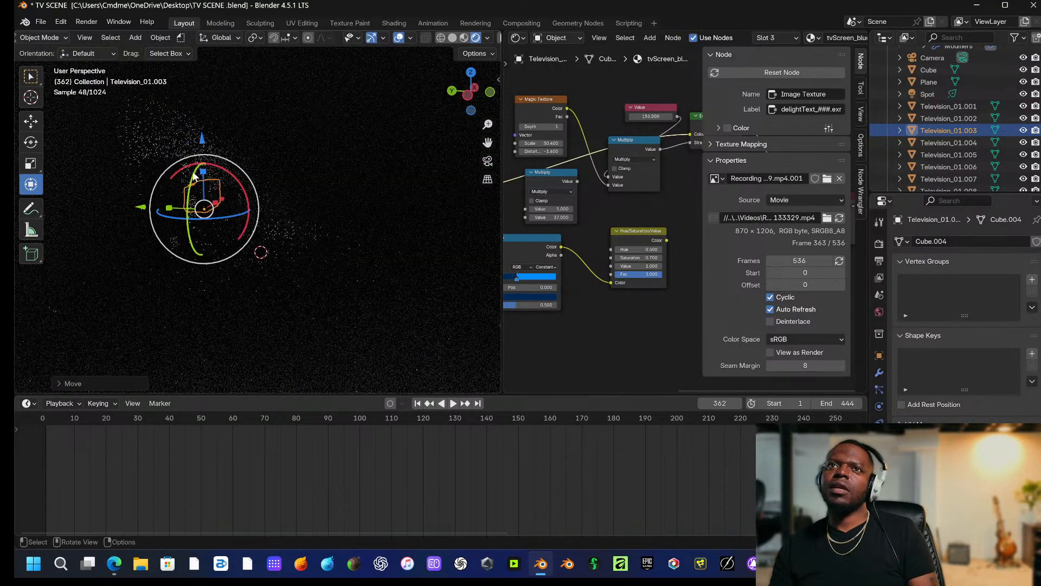
left_click(134, 102)
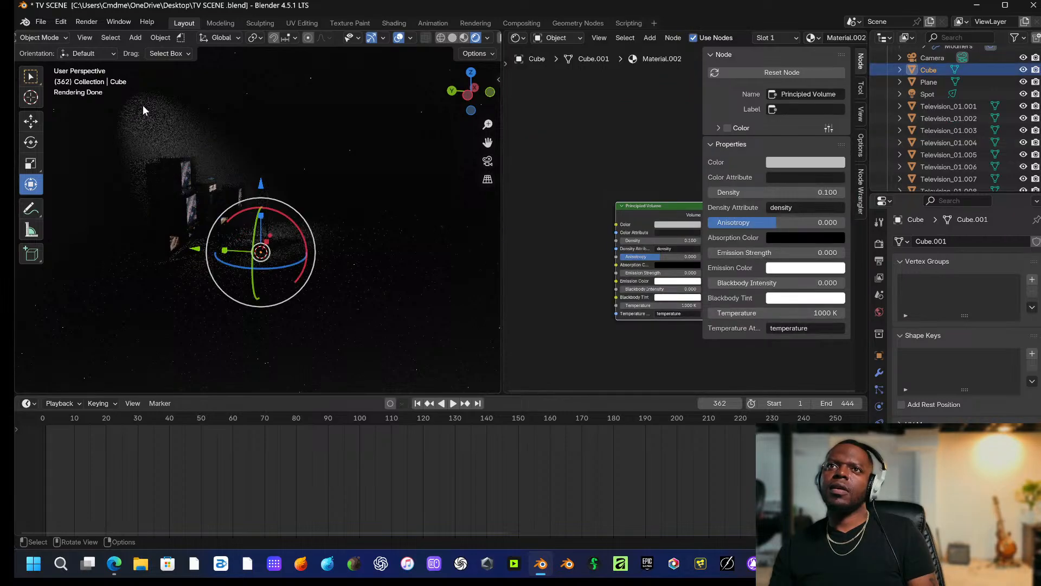
middle_click_drag(143, 109, 187, 153)
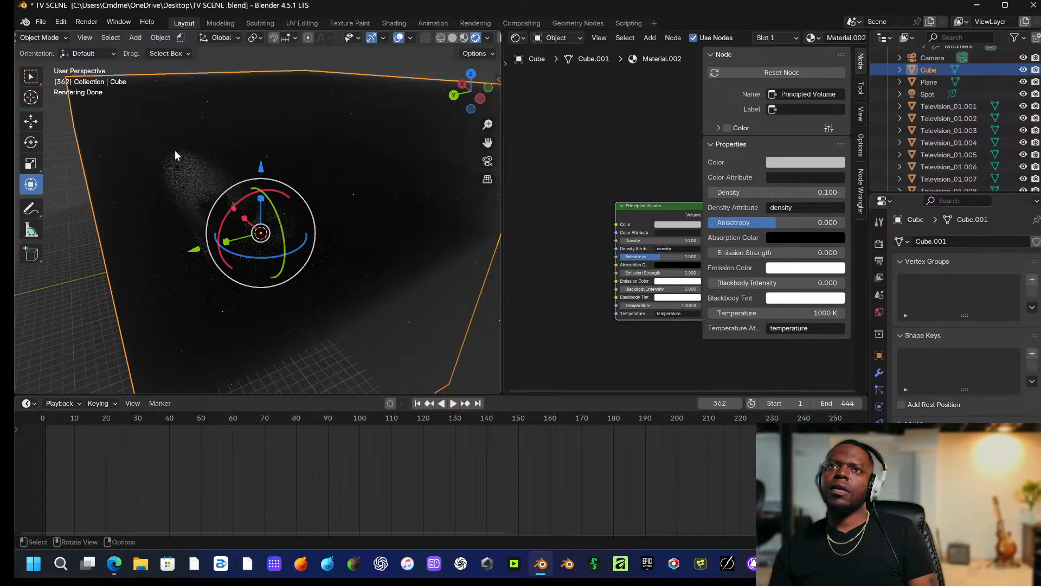
left_click(174, 157)
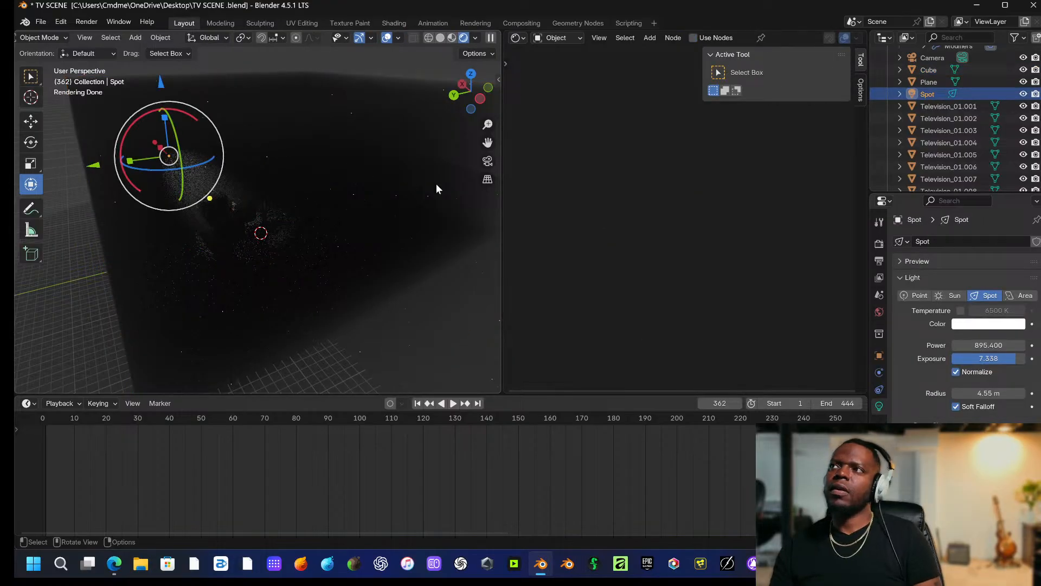
left_click_drag(160, 86, 113, 307)
key("ctrl+z")
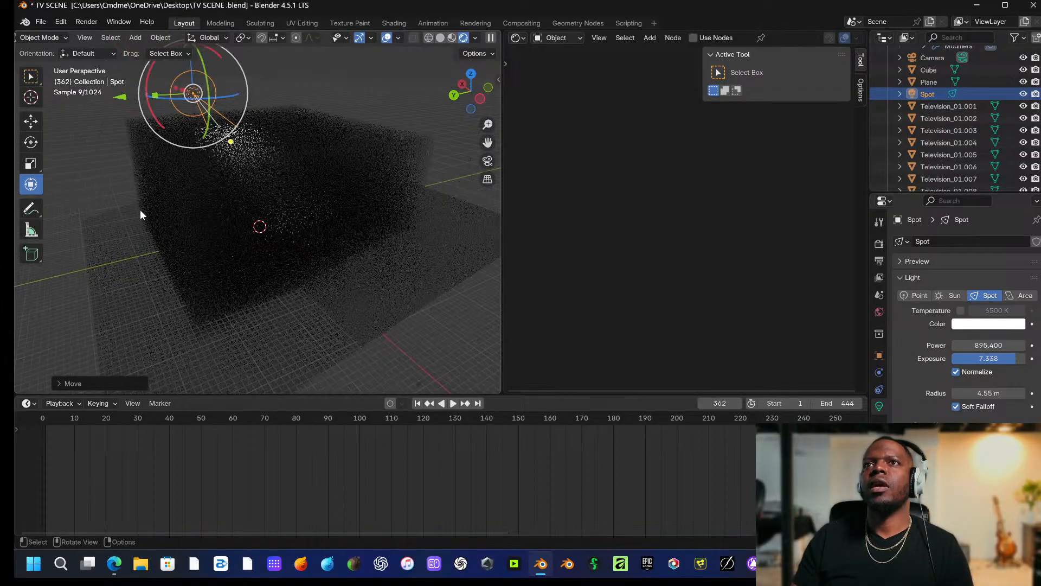
left_click_drag(118, 103, 63, 105)
Set the spot light's power to 1665.6 and tint its color pale cyan, #E1FFFA.
left_click_drag(989, 346, 1015, 346)
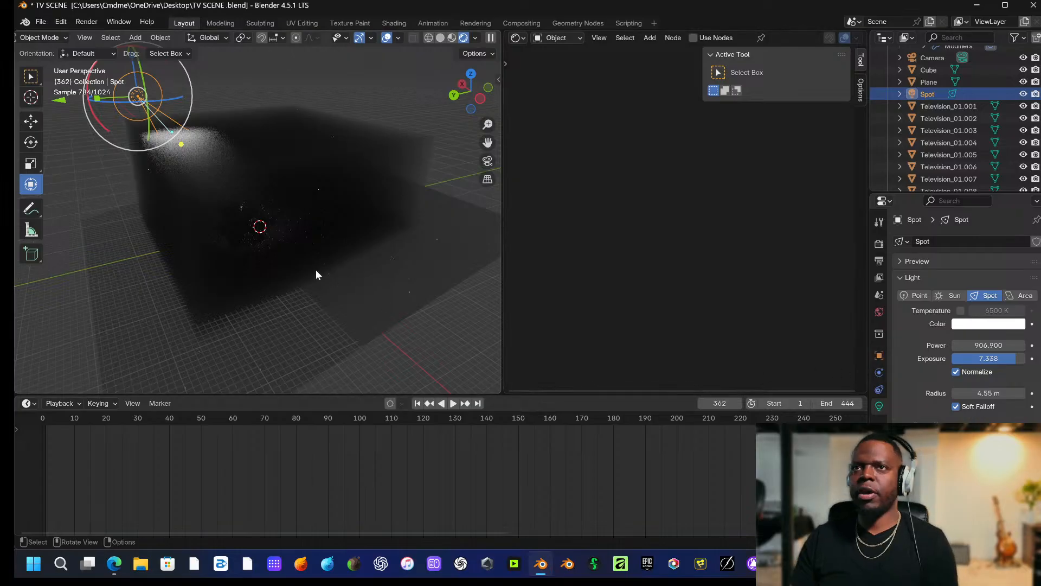
key("KP_0")
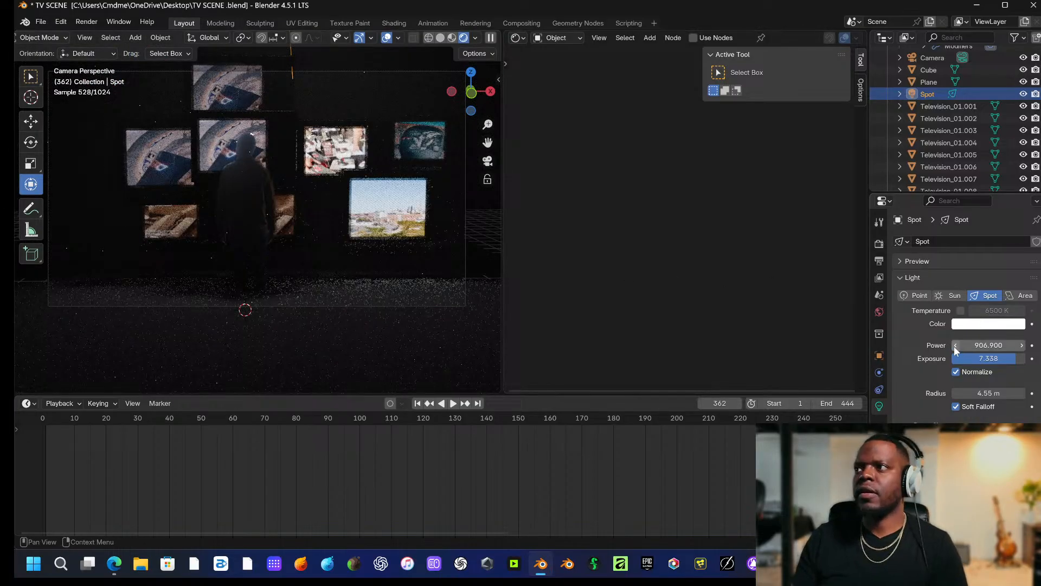
left_click_drag(988, 344, 938, 345)
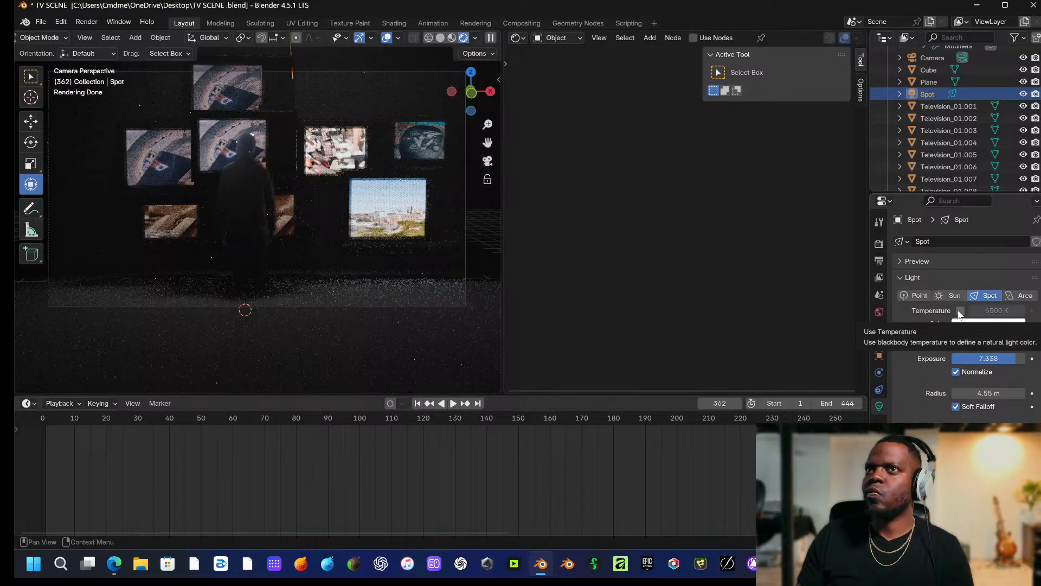
left_click(1010, 324)
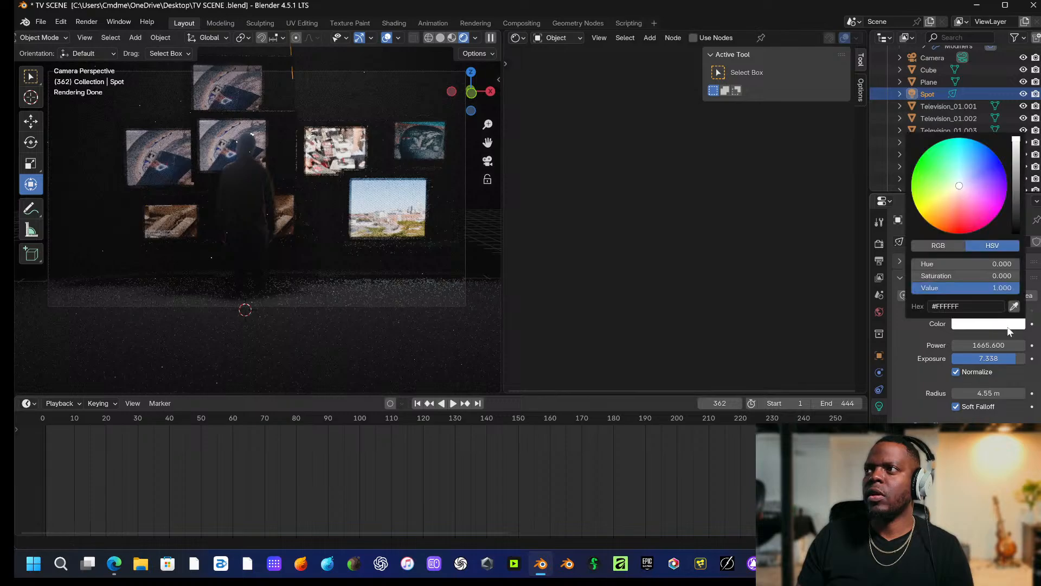
left_click_drag(967, 222, 959, 182)
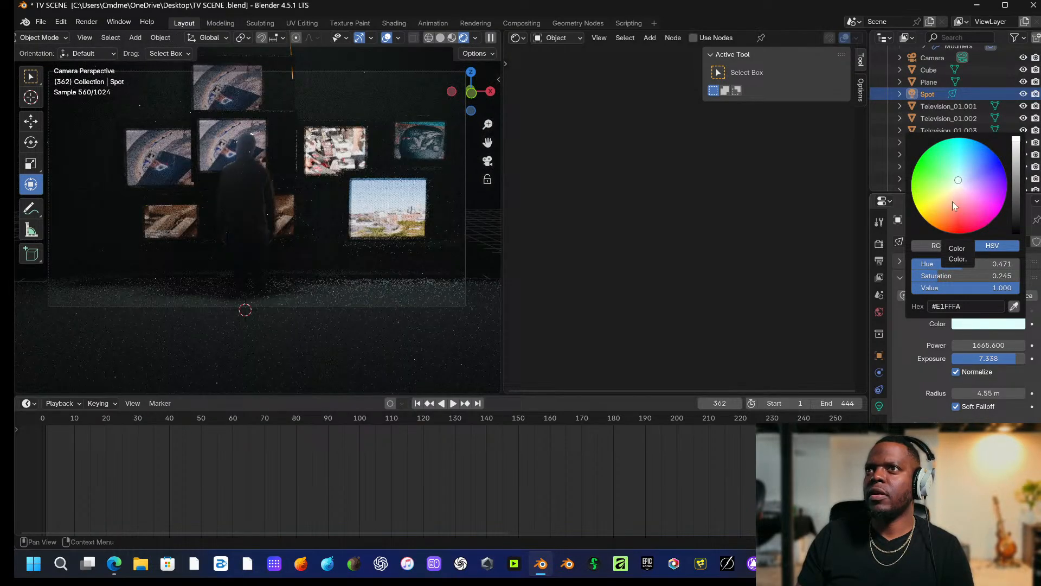
Lower the spot light along Z behind the televisions and set its exposure to 10.
middle_click_drag(135, 225, 268, 235)
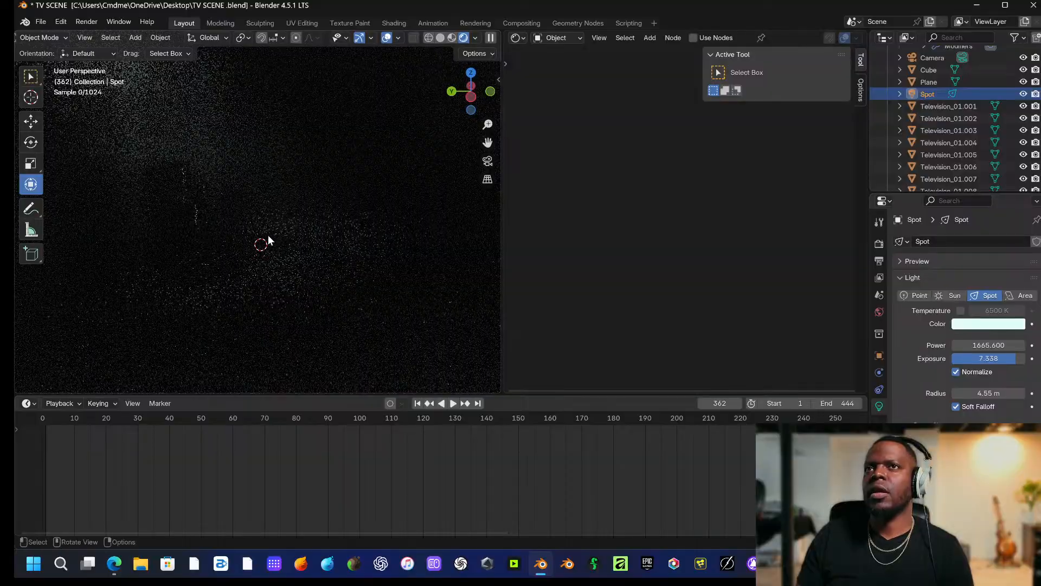
scroll(268, 235, "down", 8)
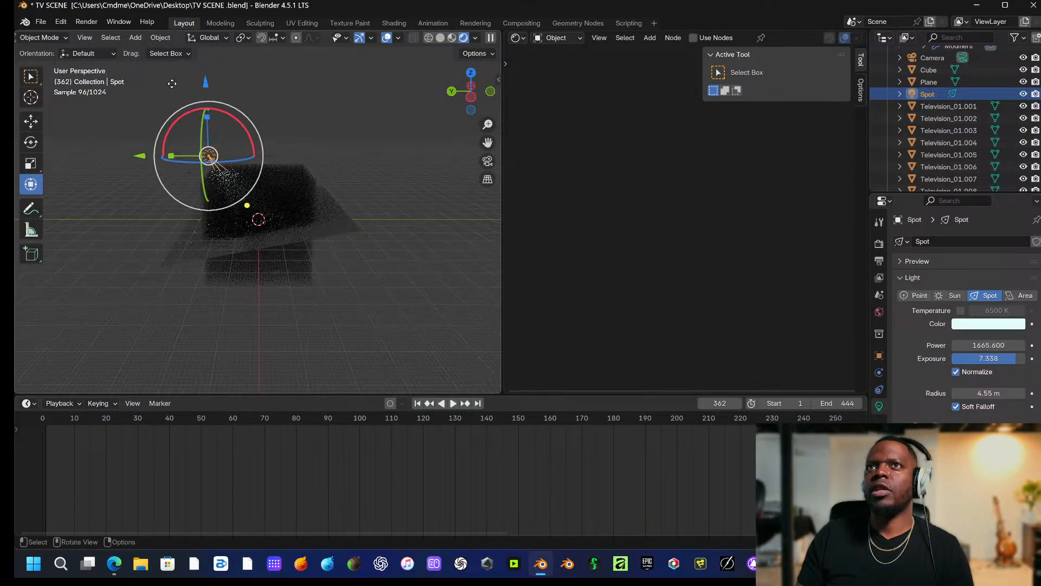
left_click_drag(203, 88, 168, 202)
left_click_drag(206, 129, 206, 137)
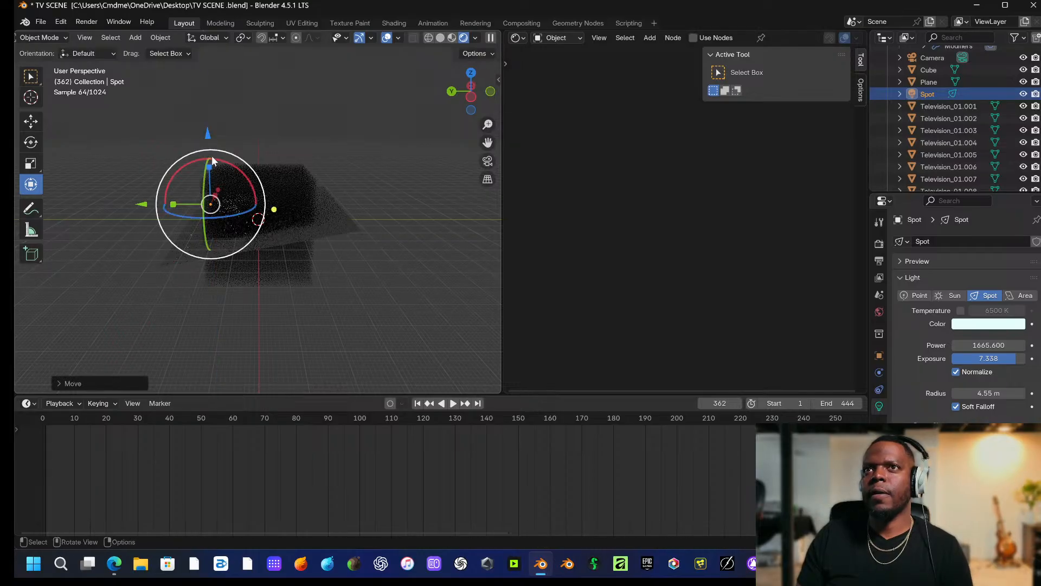
key("KP_0")
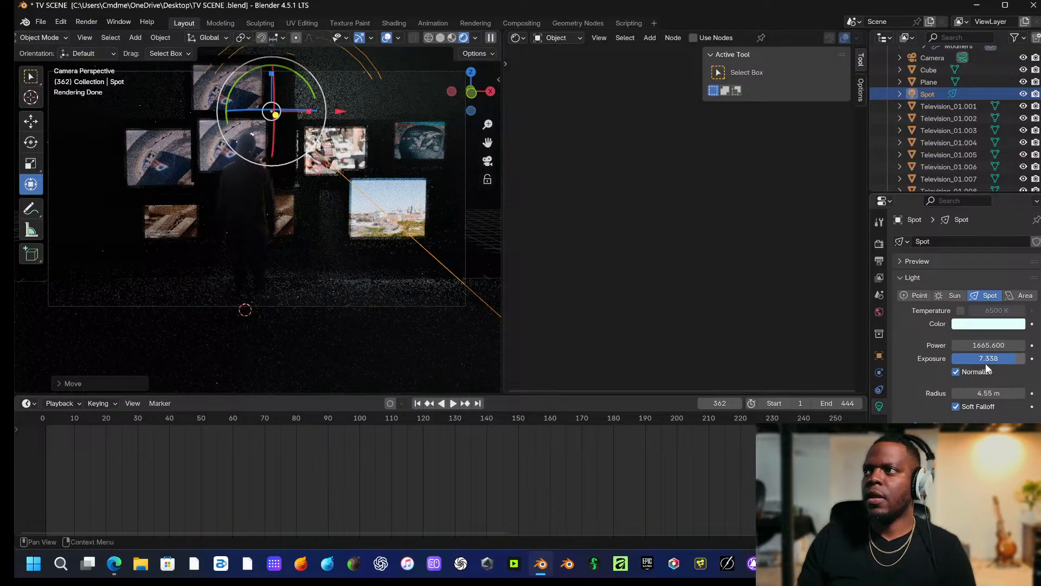
left_click_drag(985, 360, 1019, 360)
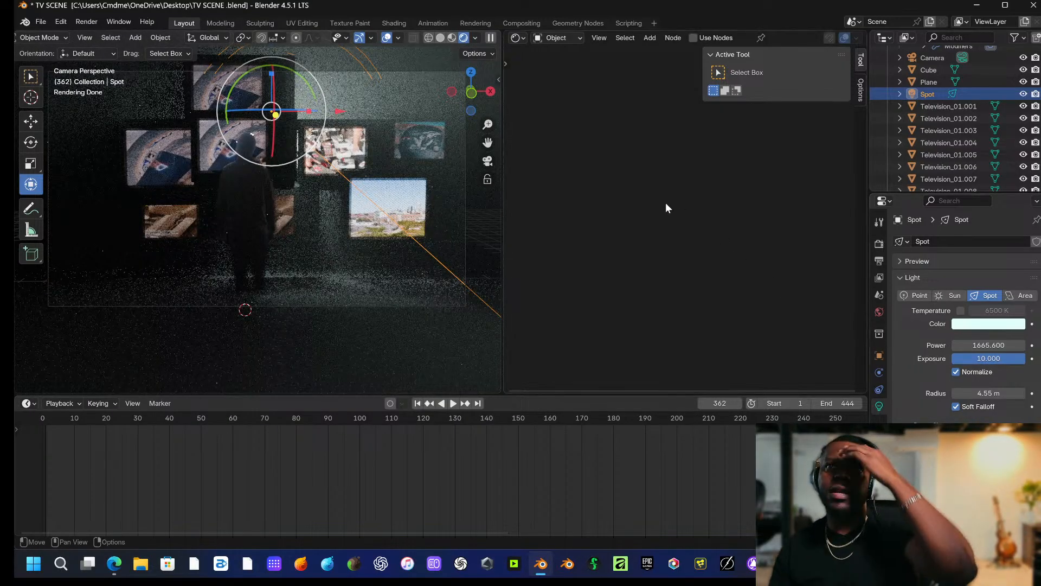
Move the figure plane more than 2.4 m along negative Y toward the camera and raise it along Z.
left_click(254, 230)
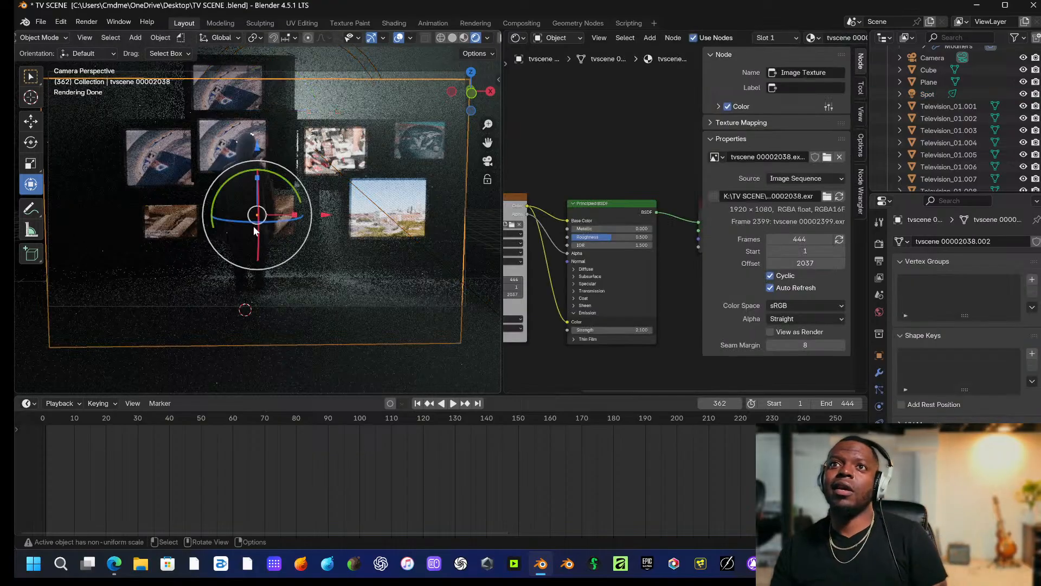
key("g")
key("y")
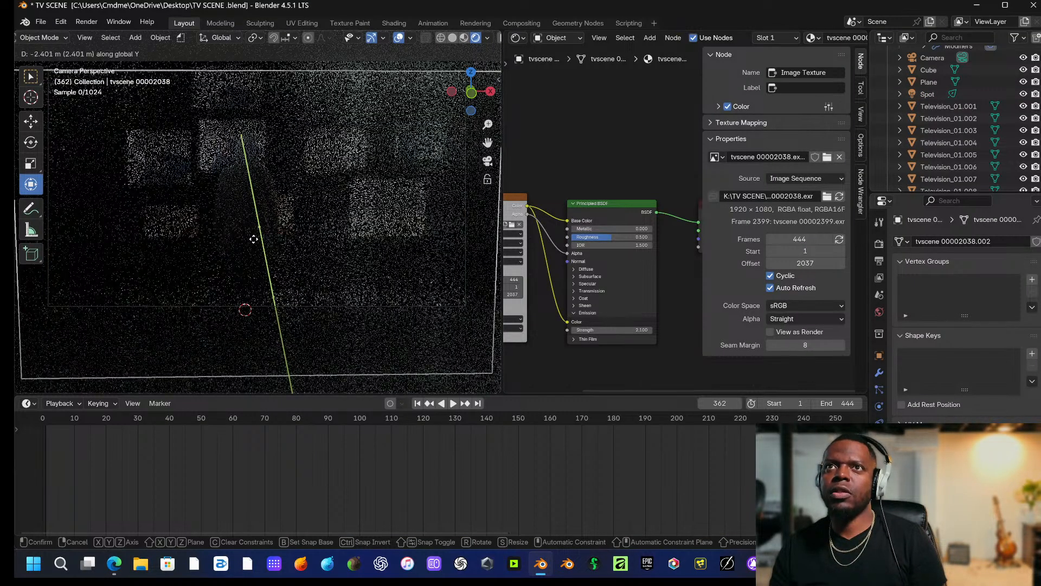
left_click(253, 257)
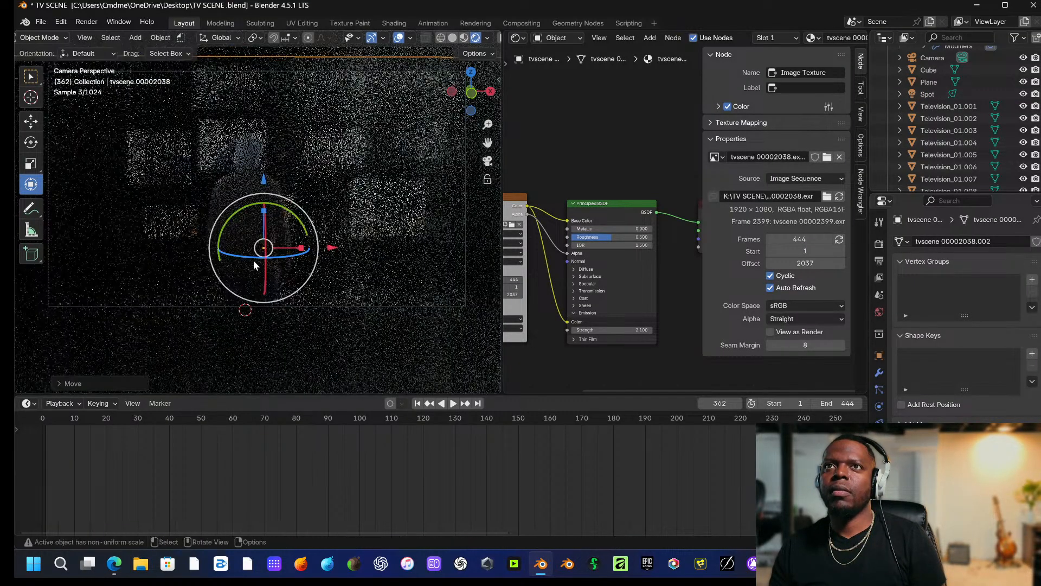
left_click_drag(265, 188, 272, 122)
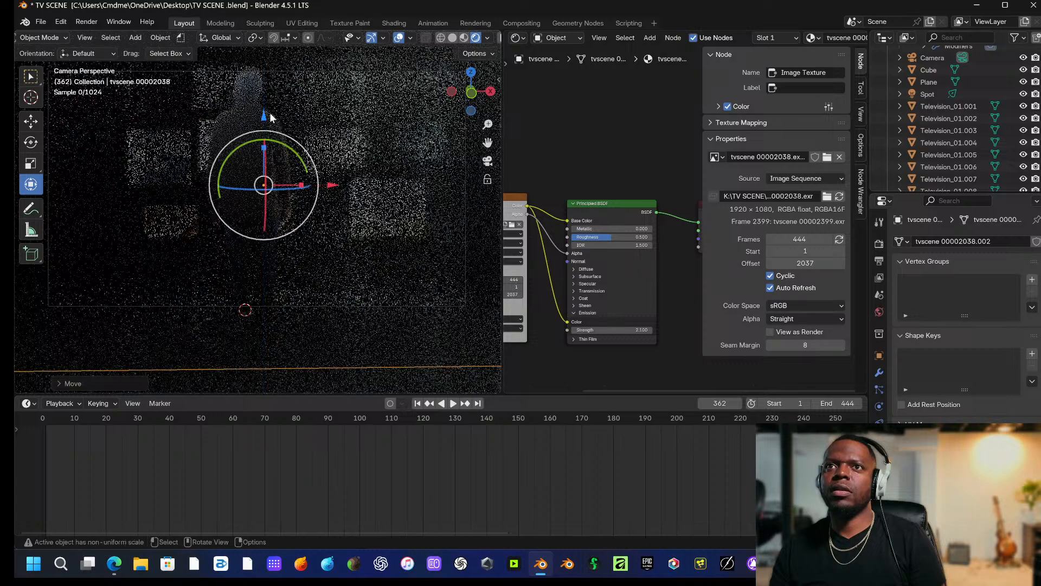
Scale the figure plane to about 0.6 and move it more than 6 m further along negative Y.
key("s")
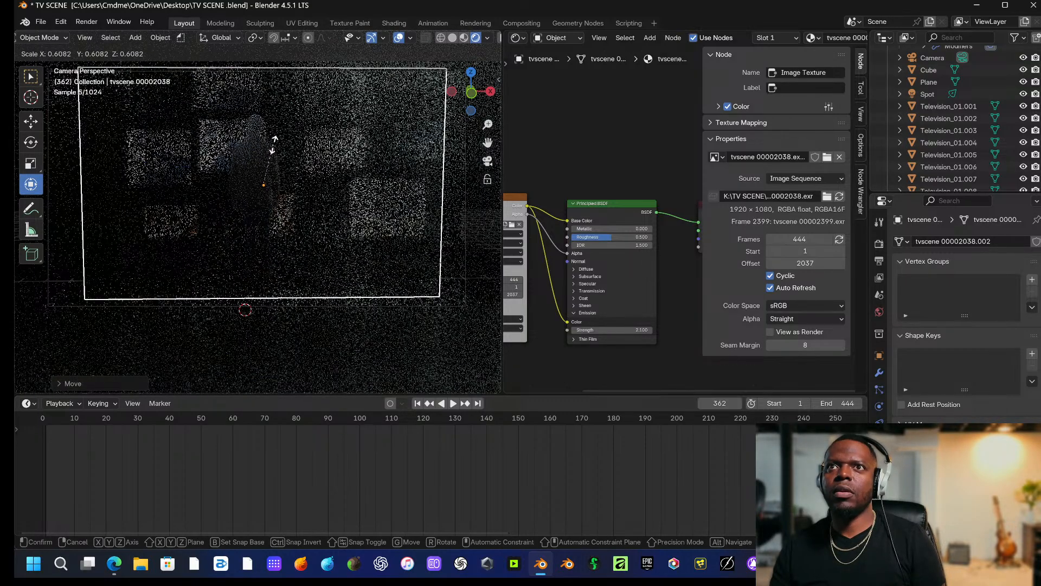
left_click(278, 138)
key("g")
key("y")
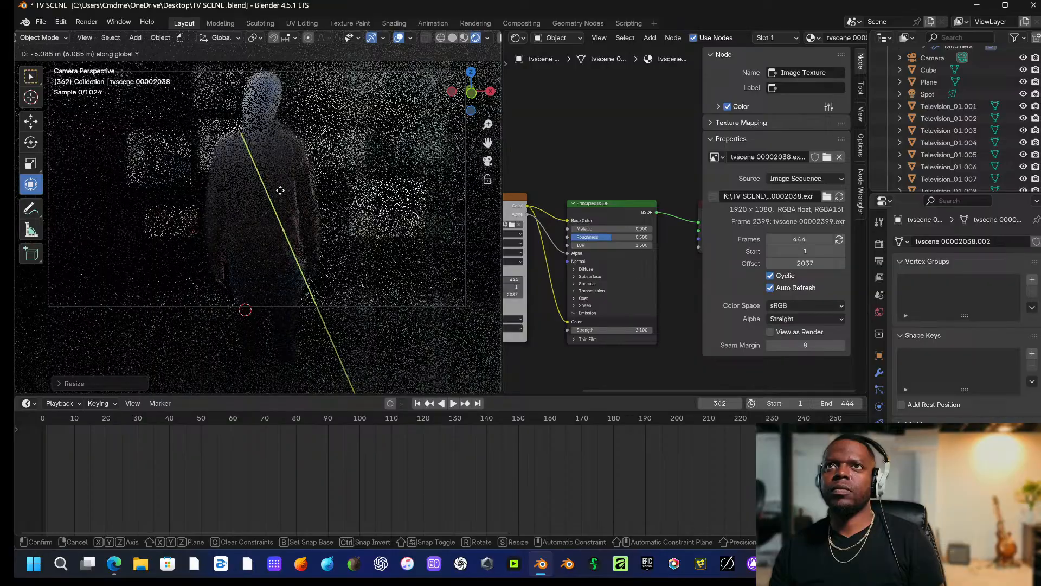
left_click(281, 209)
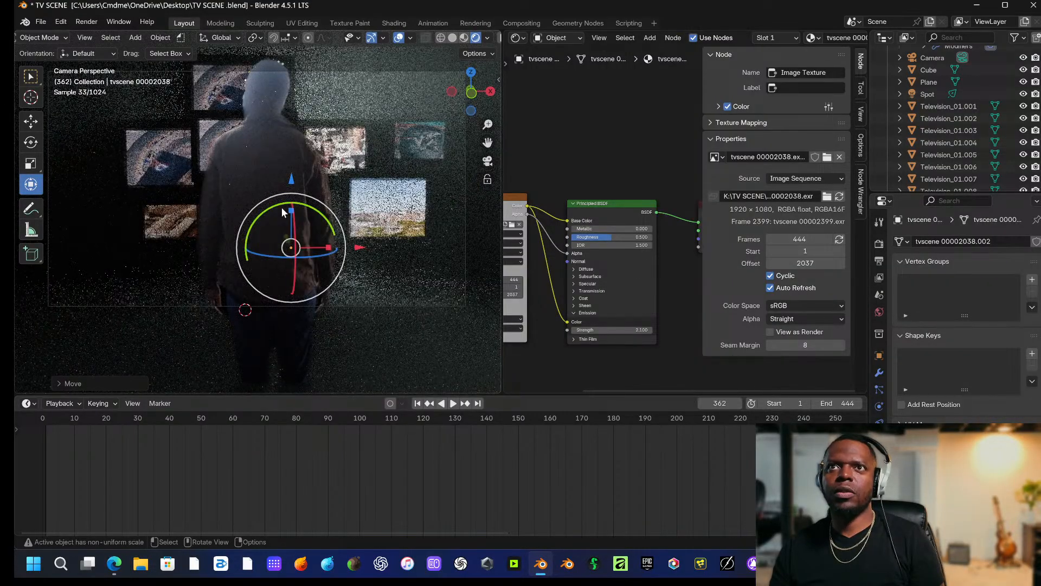
Scale the figure plane down to about 0.3 and move it about 1.9 m along negative Y.
key("s")
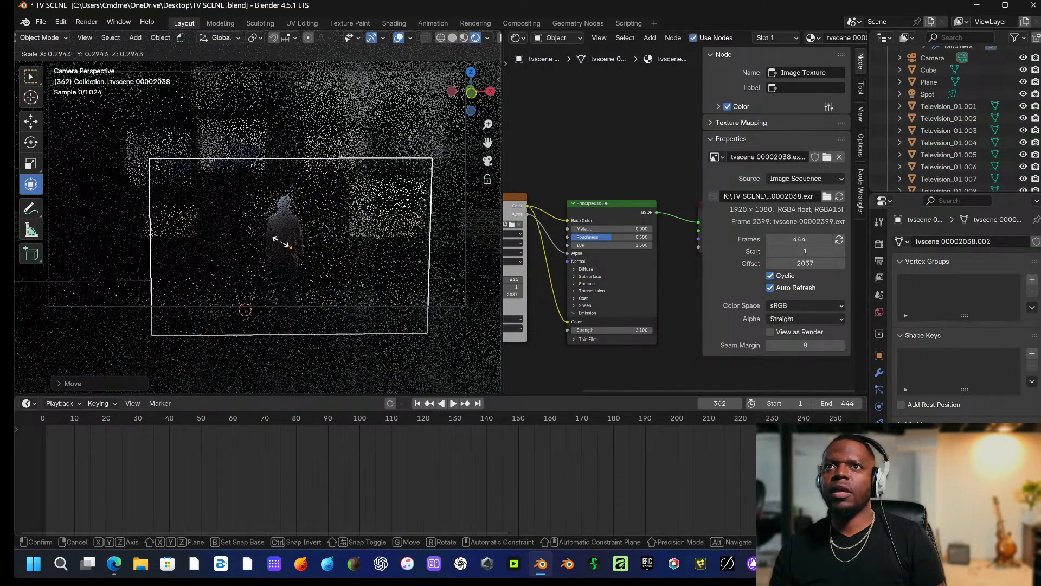
left_click(284, 244)
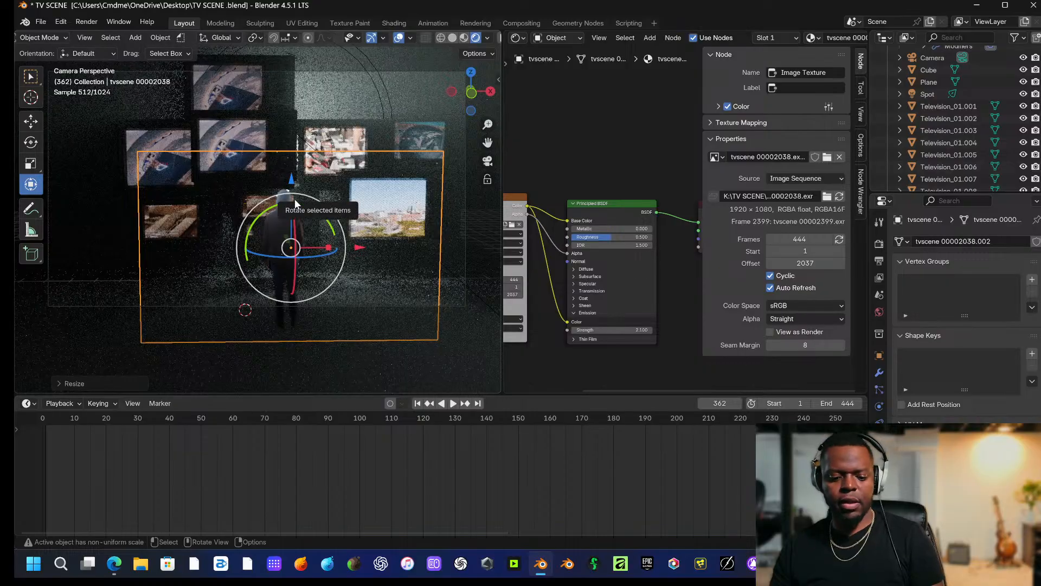
key("g")
key("y")
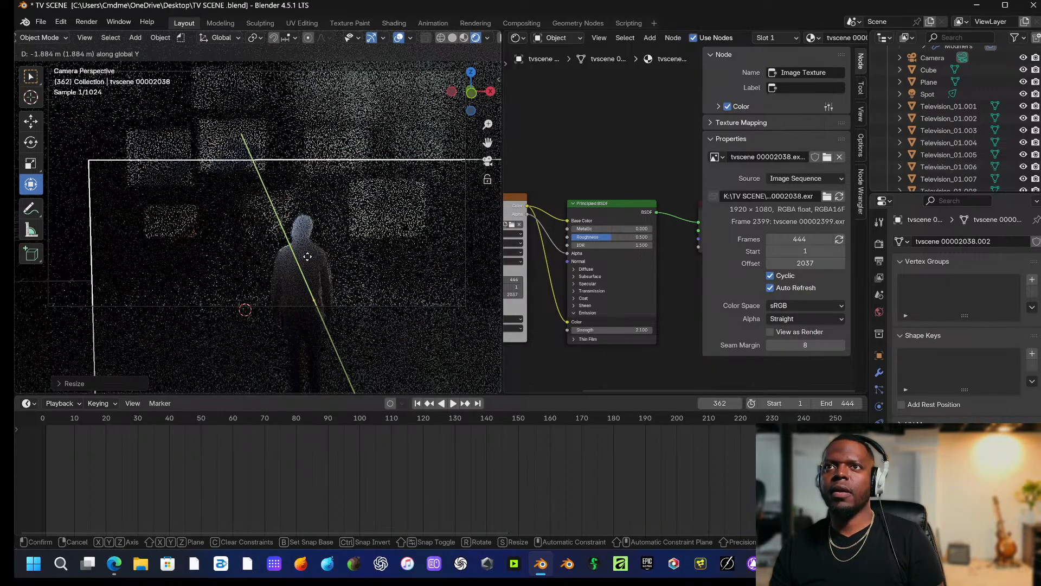
left_click(312, 244)
Raise the figure plane about 0.59 m along Z and shift it about 0.43 m along negative X.
key("g")
key("y")
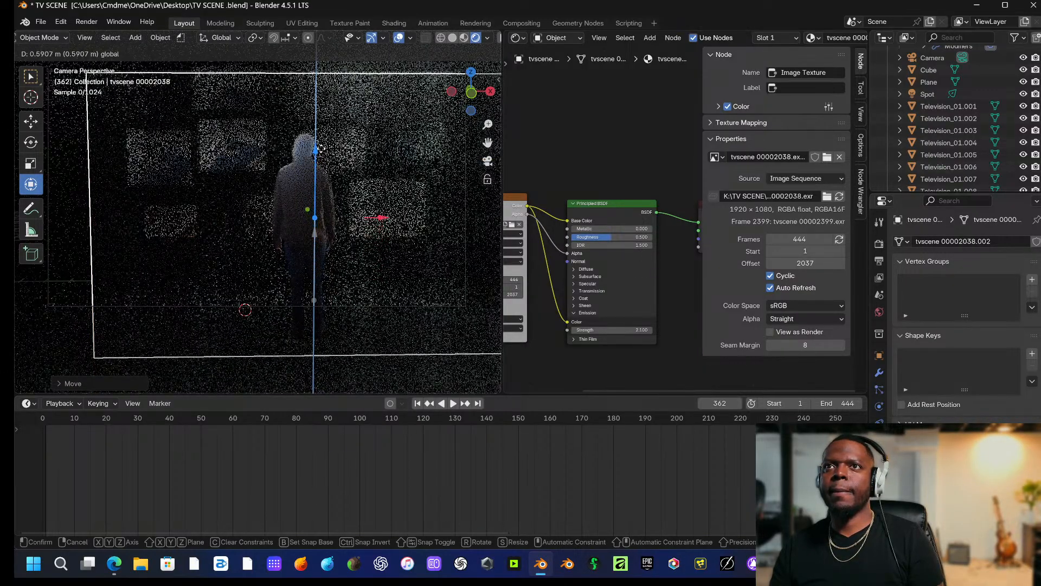
left_click(382, 218)
key("g")
key("x")
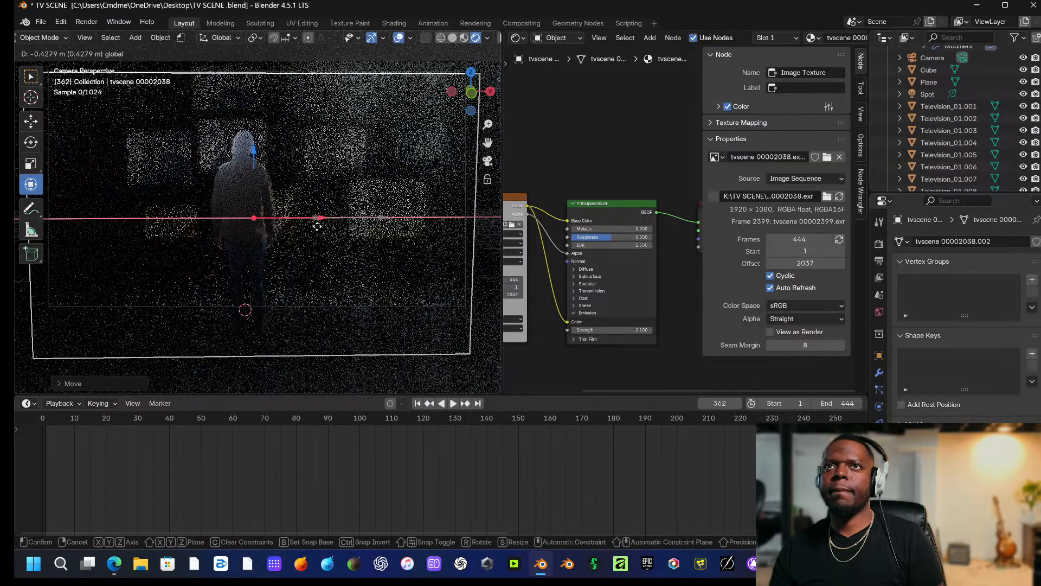
left_click(316, 227)
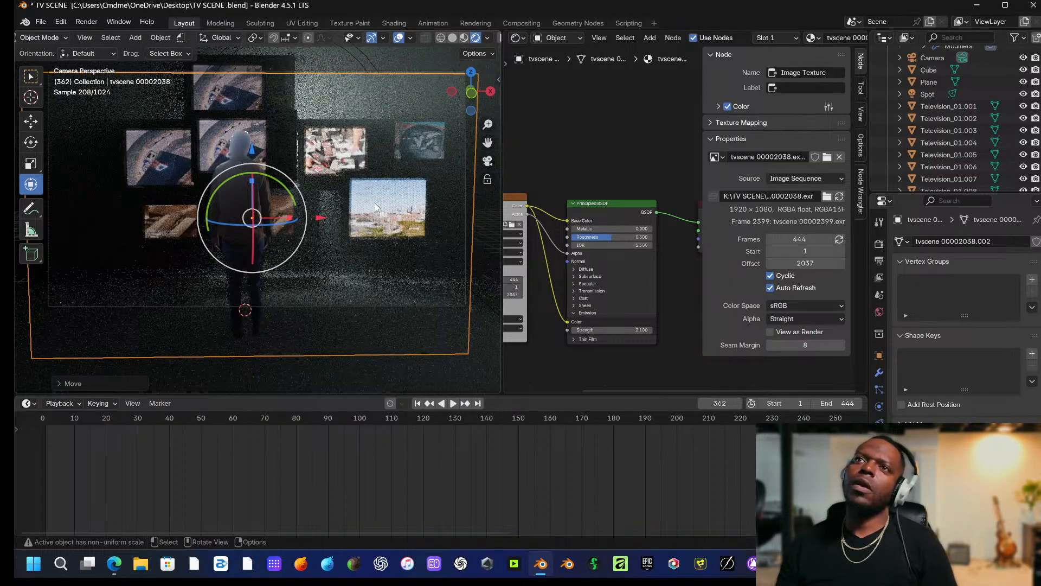
Change the spot light's color from pale cyan to neutral white.
left_click(385, 62)
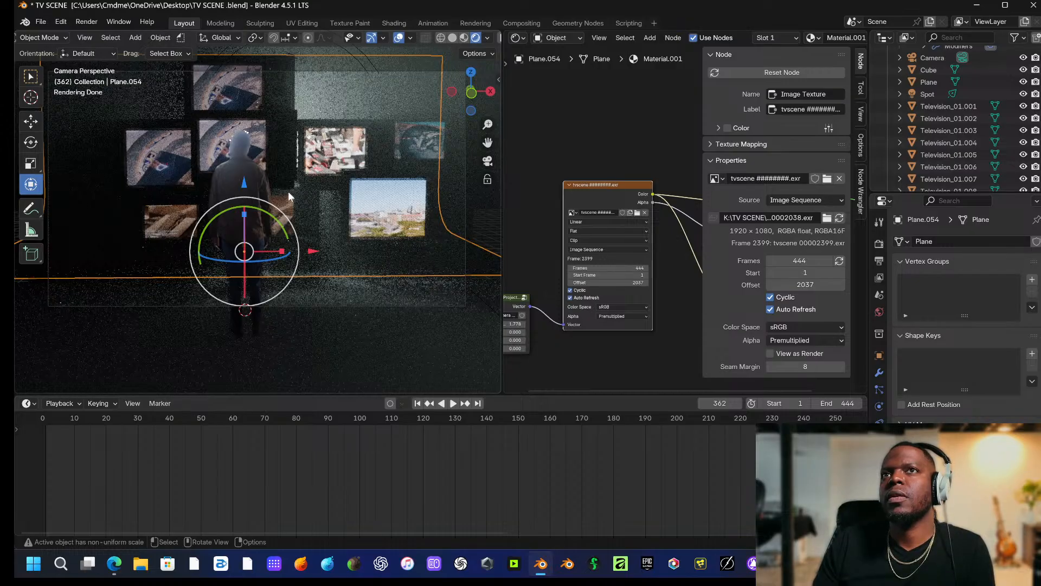
middle_click_drag(294, 188, 421, 209)
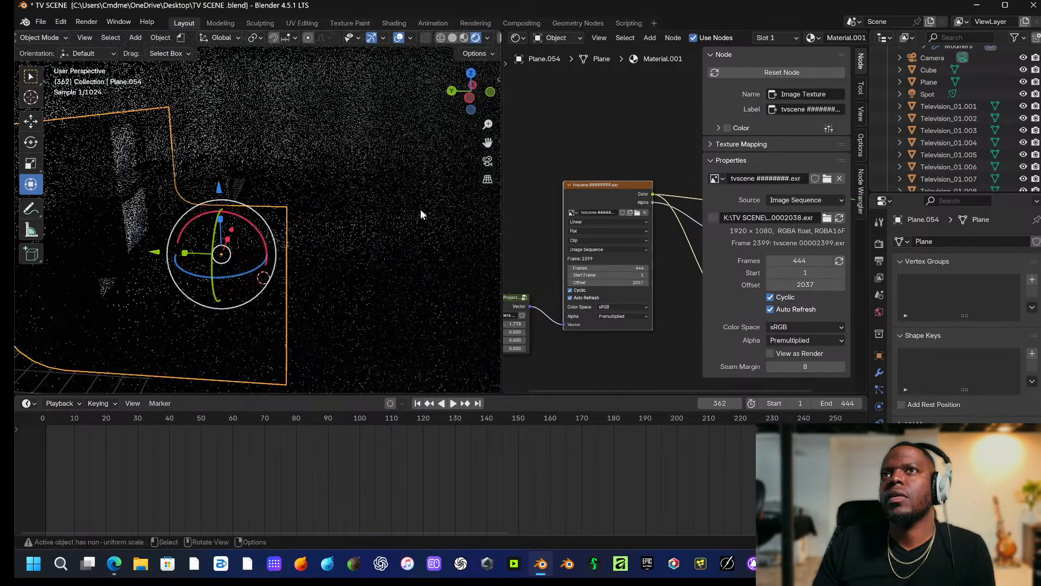
left_click(68, 151)
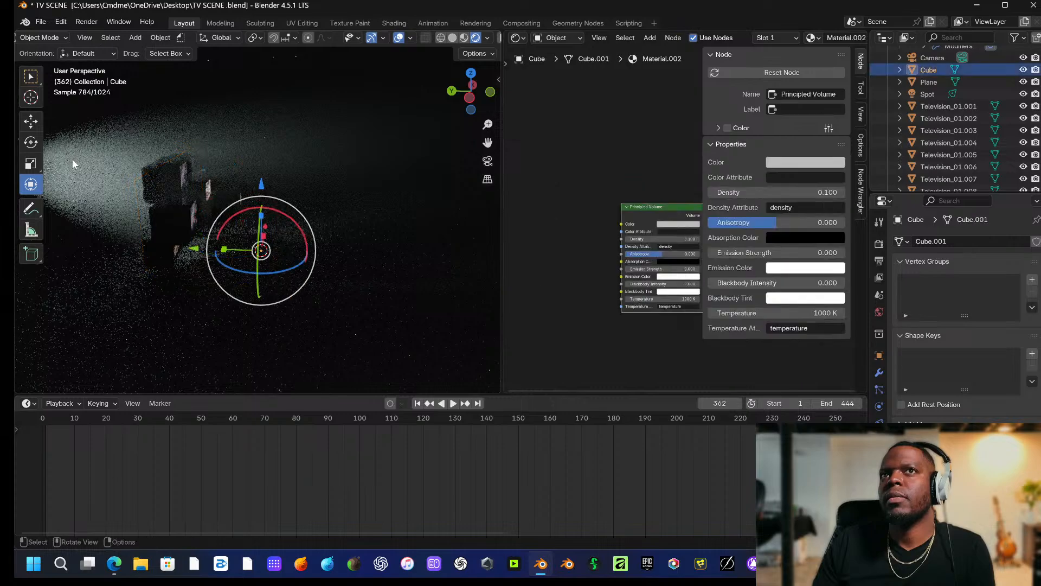
left_click(139, 190)
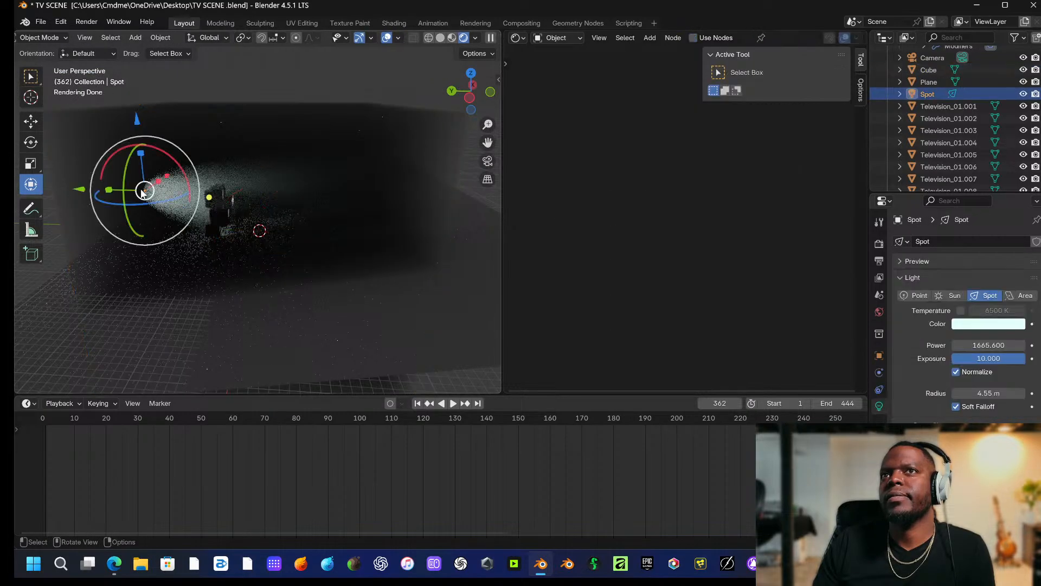
left_click(985, 325)
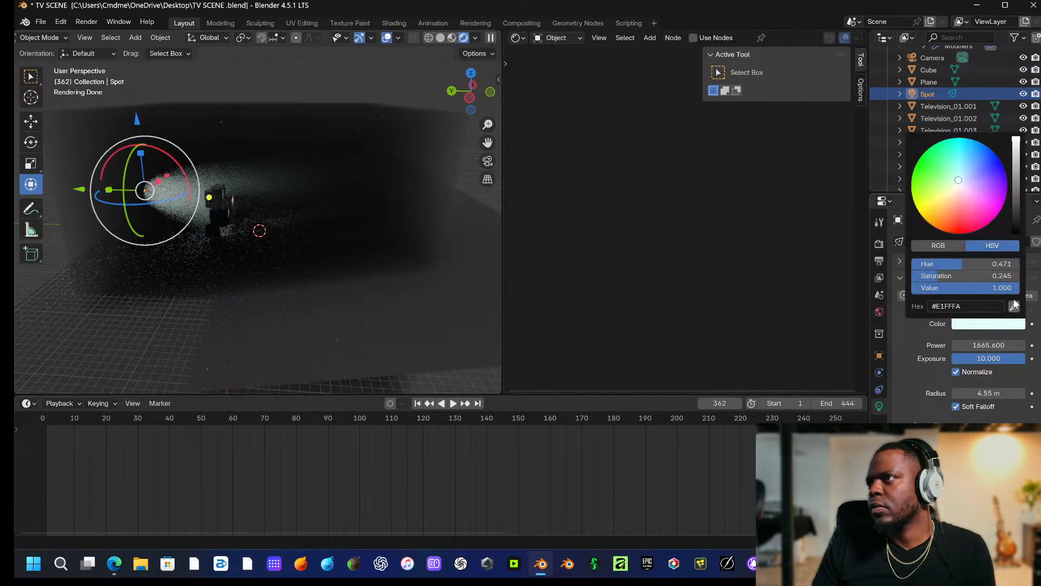
left_click_drag(958, 181, 954, 184)
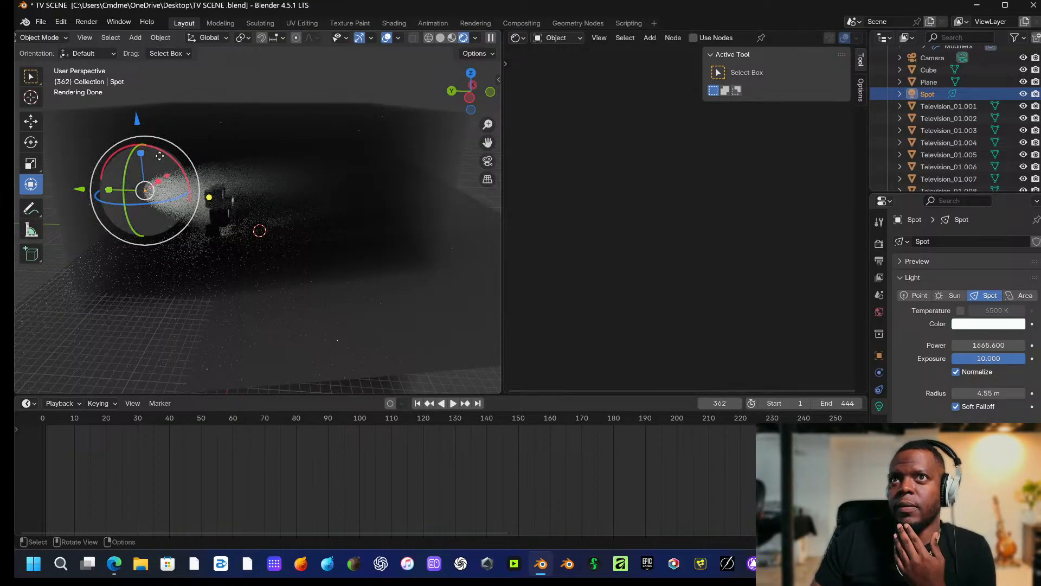
Tilt the spot light downward about 7° around the X axis, shift it along Y, and return to the camera view.
key("r")
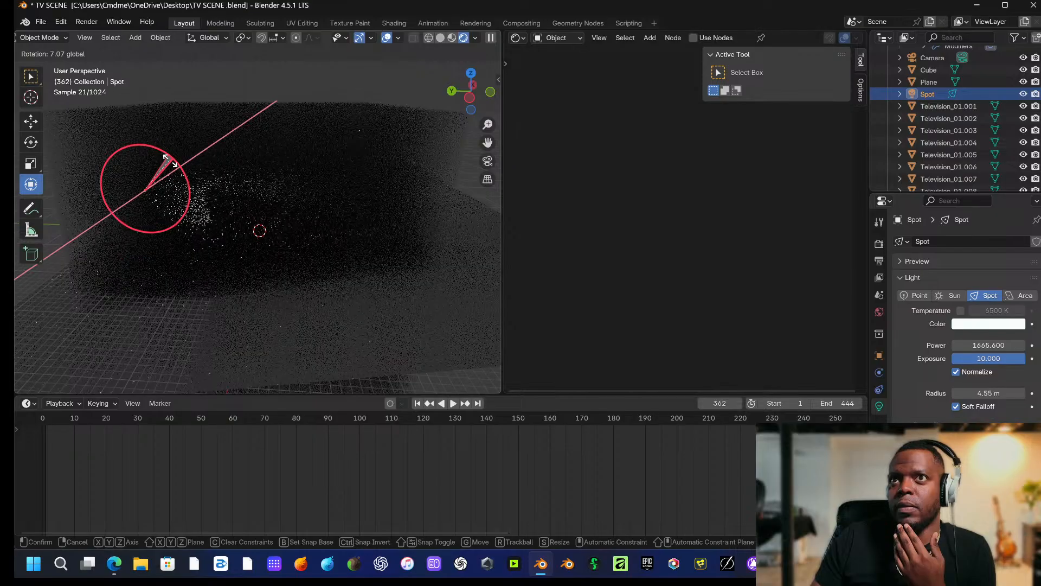
left_click(171, 161)
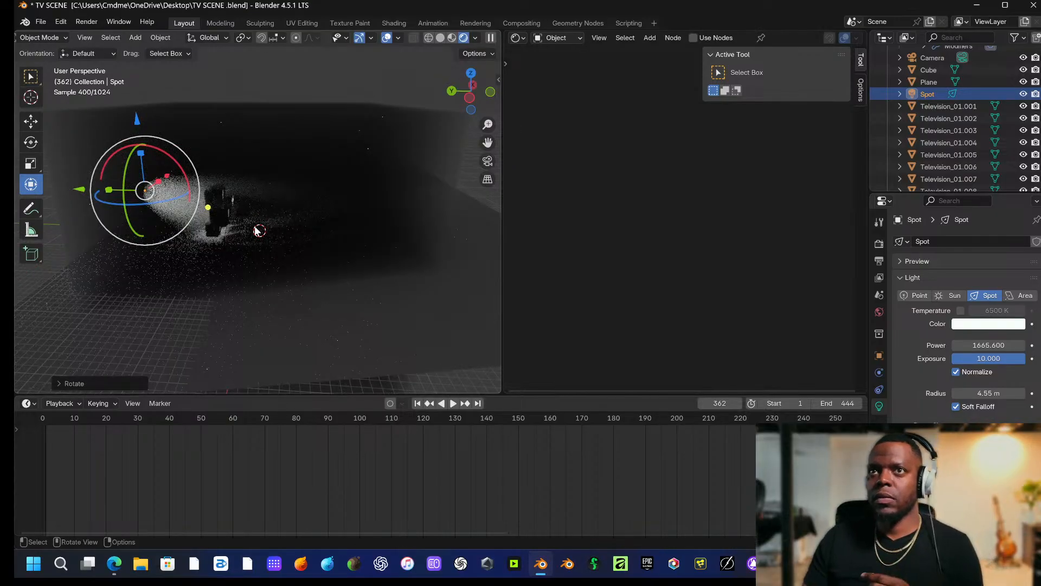
left_click(87, 198)
key("KP_0")
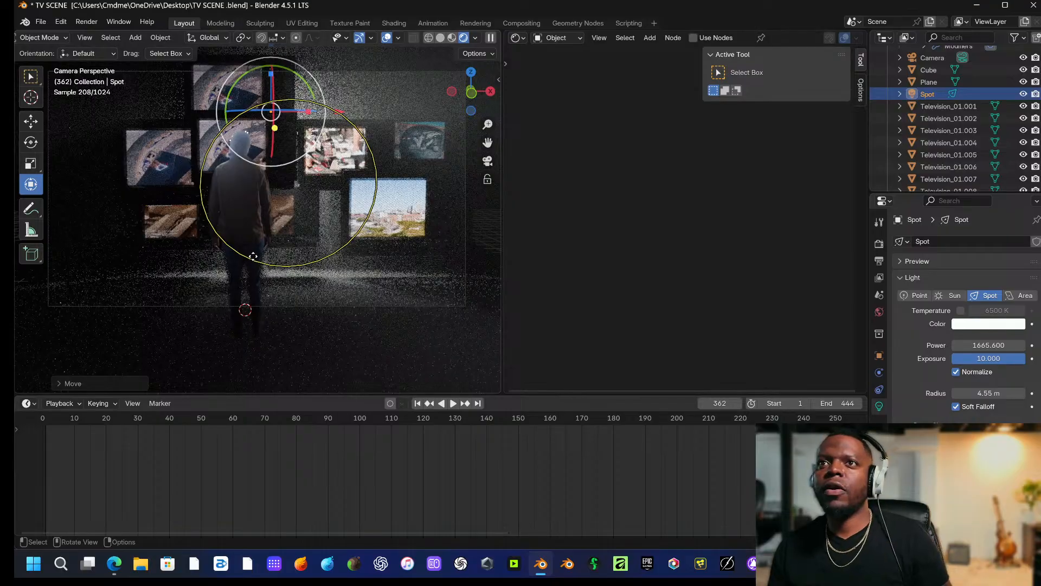
Lower Television_01.005, just beside the figure's waist, along Z on the television wall.
left_click(306, 244)
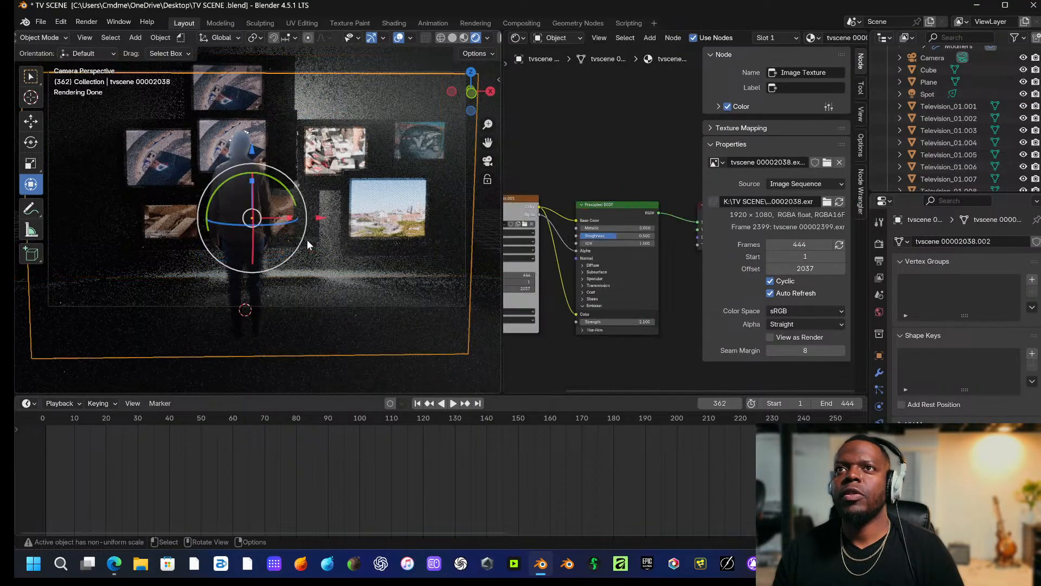
left_click(306, 231)
left_click(305, 227)
left_click(305, 225)
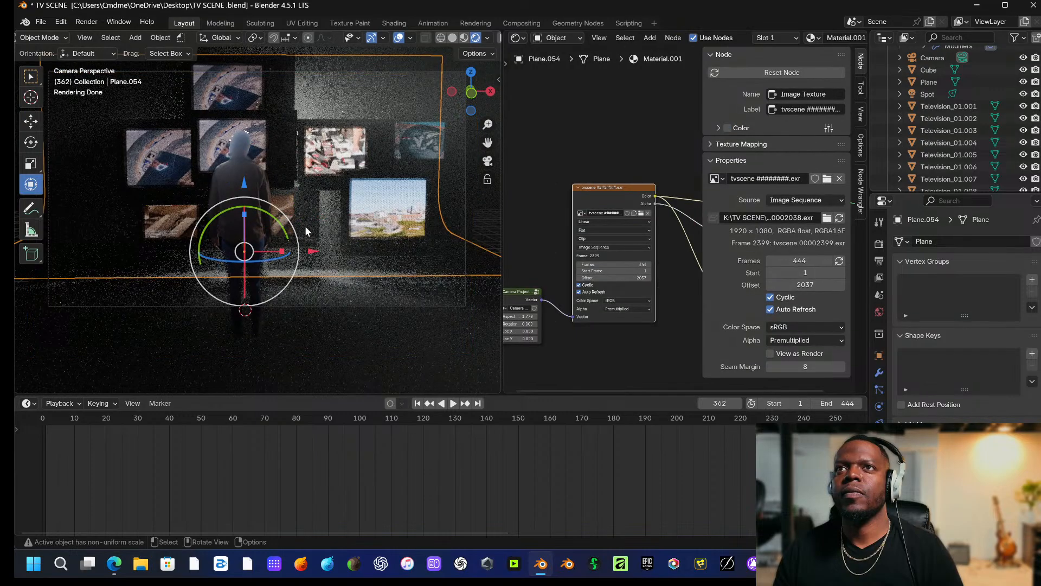
left_click(305, 226)
left_click(303, 221)
left_click(303, 220)
left_click(303, 220)
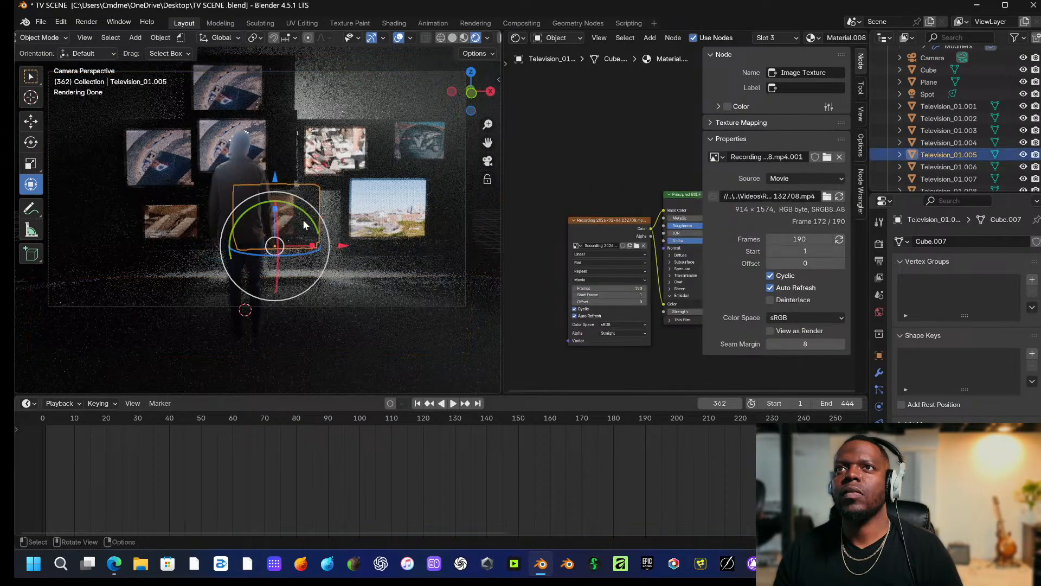
left_click_drag(275, 177, 270, 204)
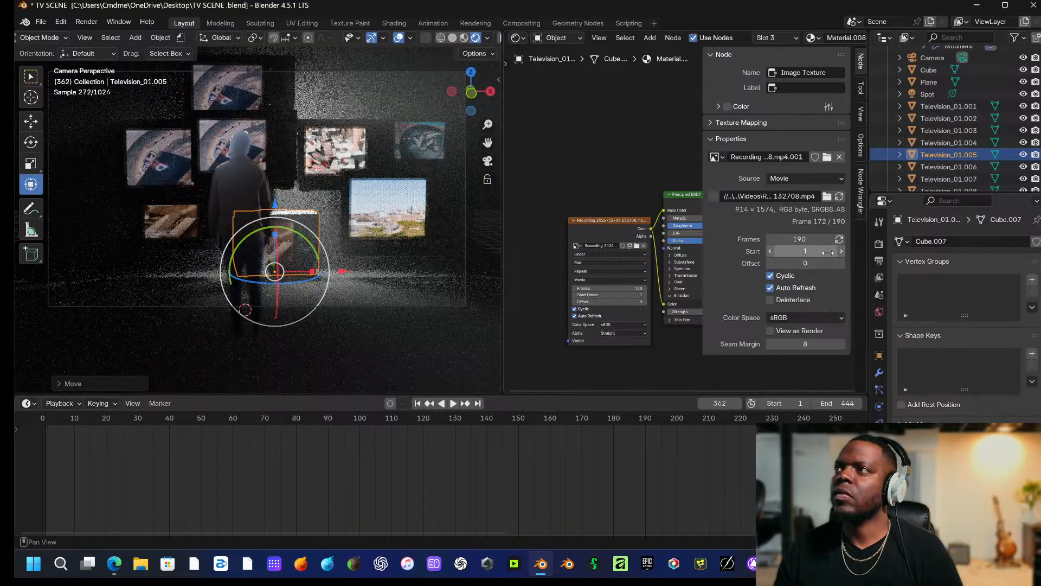
left_click(878, 245)
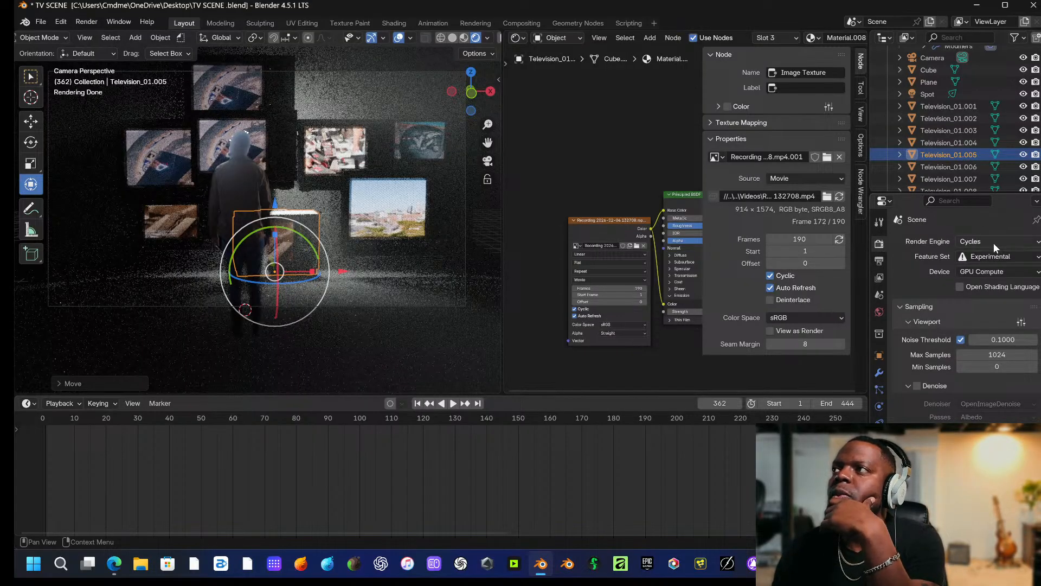
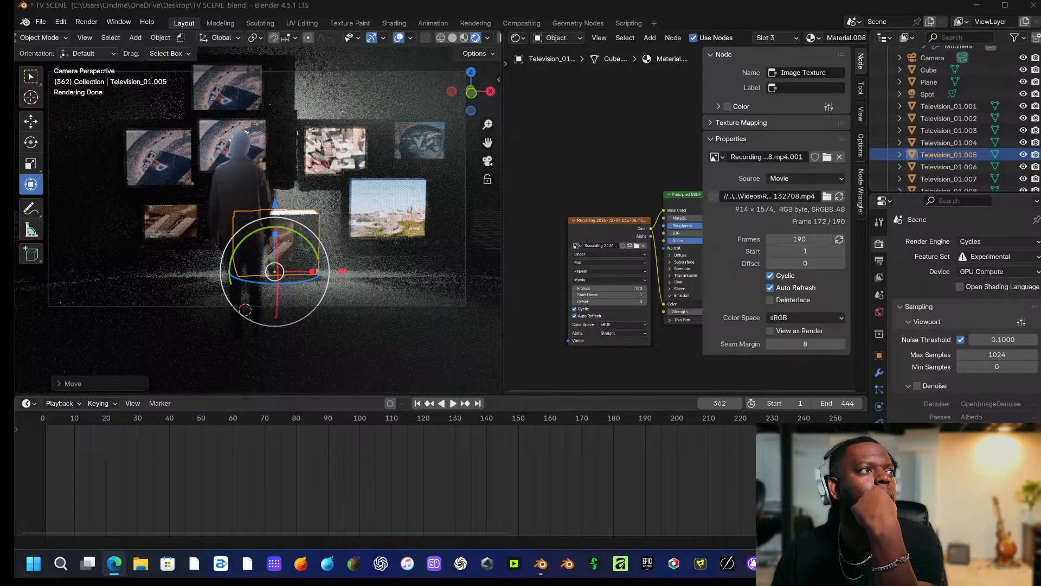
left_click(489, 232)
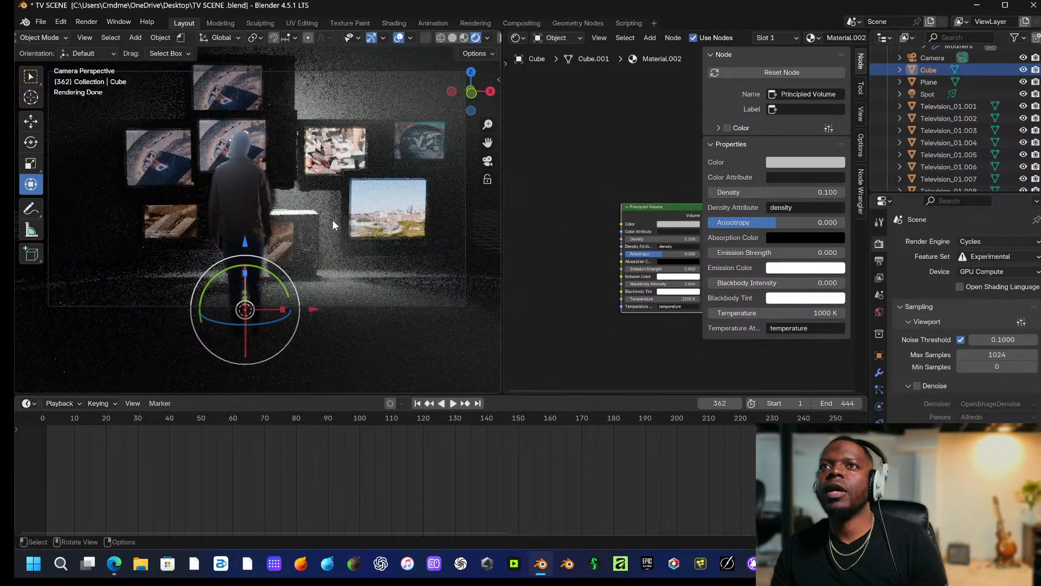
Lower Television_01.006 with the city skyline footage along Z and shift it slightly along negative X.
left_click(356, 226)
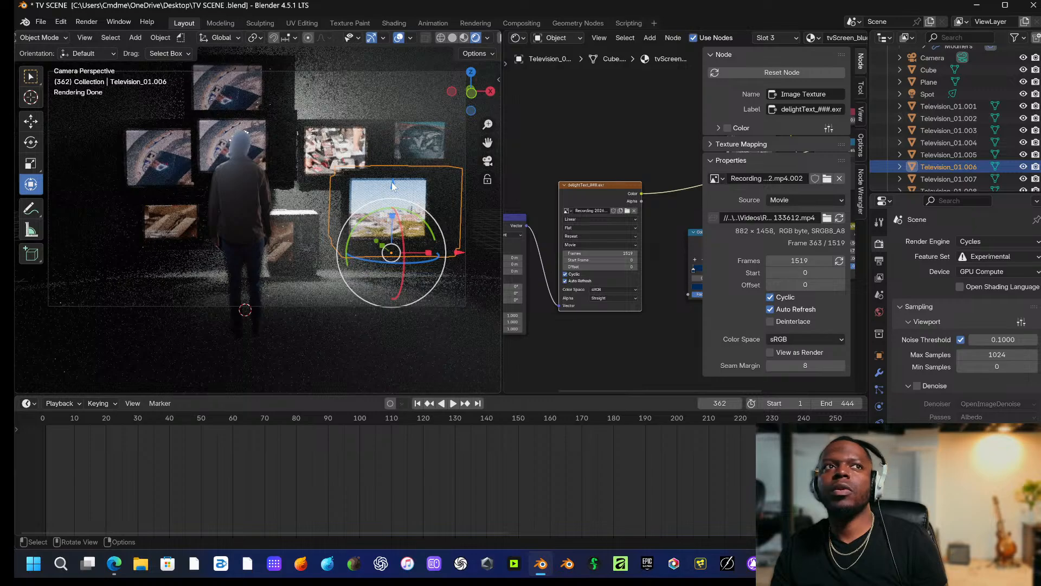
left_click_drag(392, 183, 391, 217)
left_click_drag(459, 284, 449, 286)
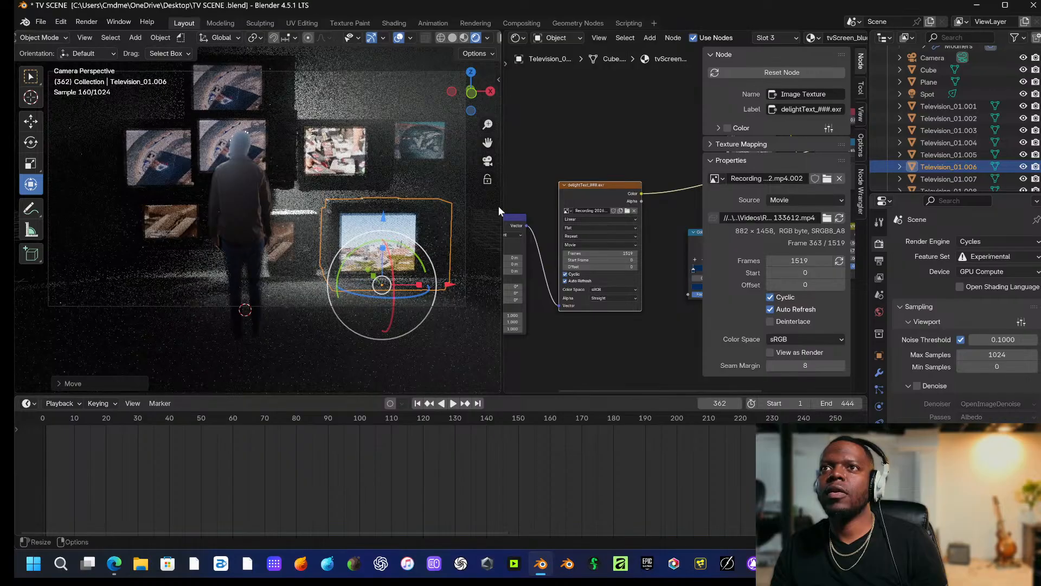
left_click(478, 216)
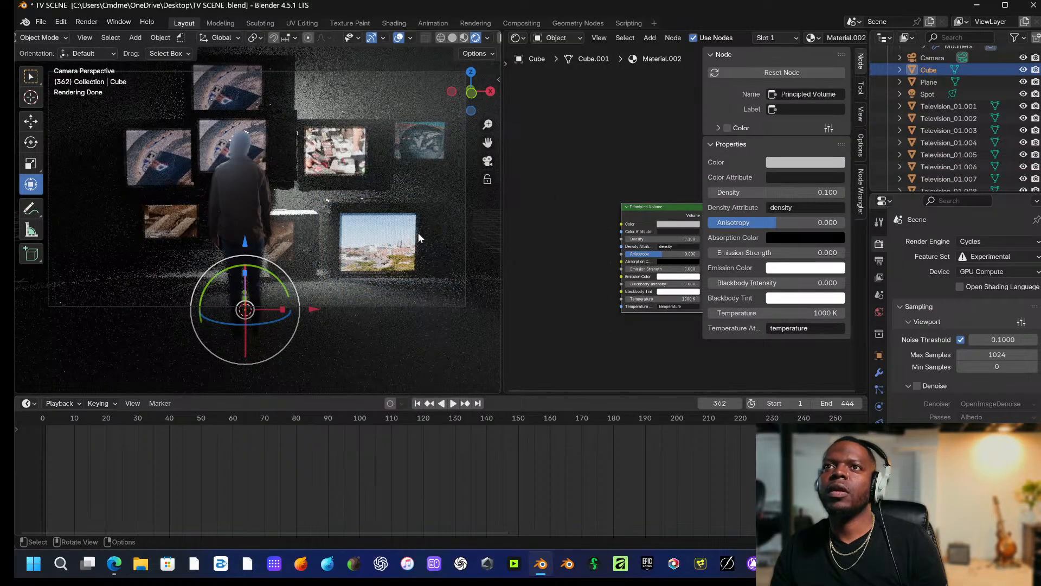
Lower the small television at the wall's lower-left corner along Z, level with the other bottom-row screens.
left_click(186, 232)
left_click(186, 231)
left_click(189, 216)
left_click(190, 216)
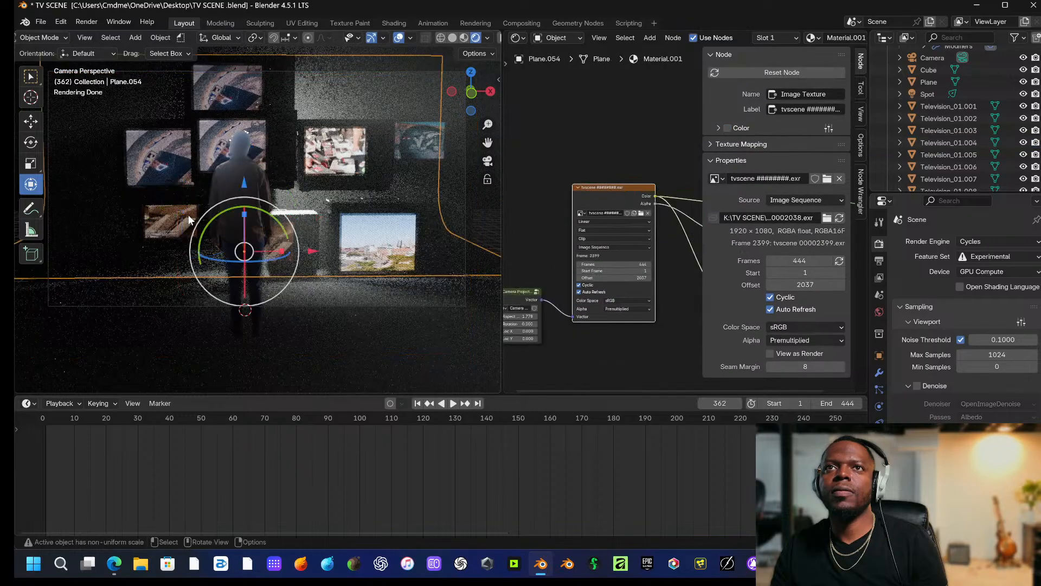
left_click(188, 216)
left_click(188, 216)
left_click(188, 216)
left_click(188, 216)
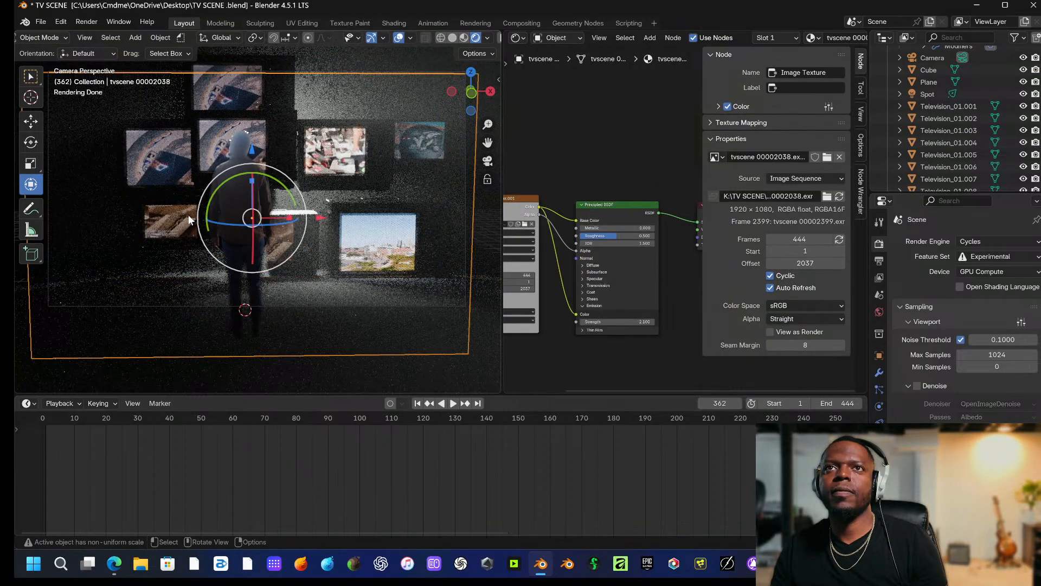
left_click(188, 213)
left_click_drag(179, 177, 176, 213)
left_click(480, 211)
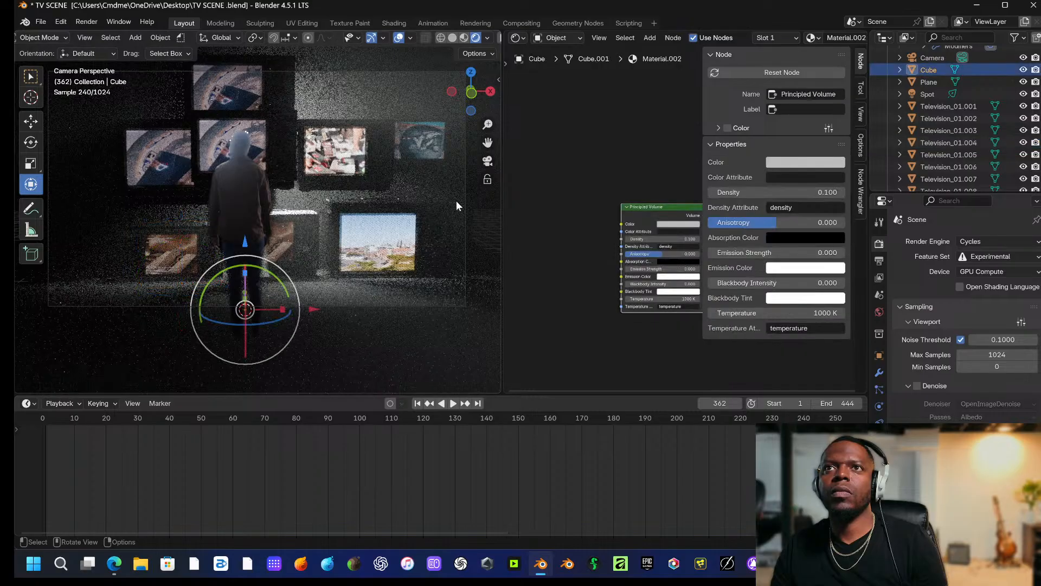
Lower Television_01.007 along Z and shift it along negative X, away from the figure.
left_click(128, 166)
left_click(131, 167)
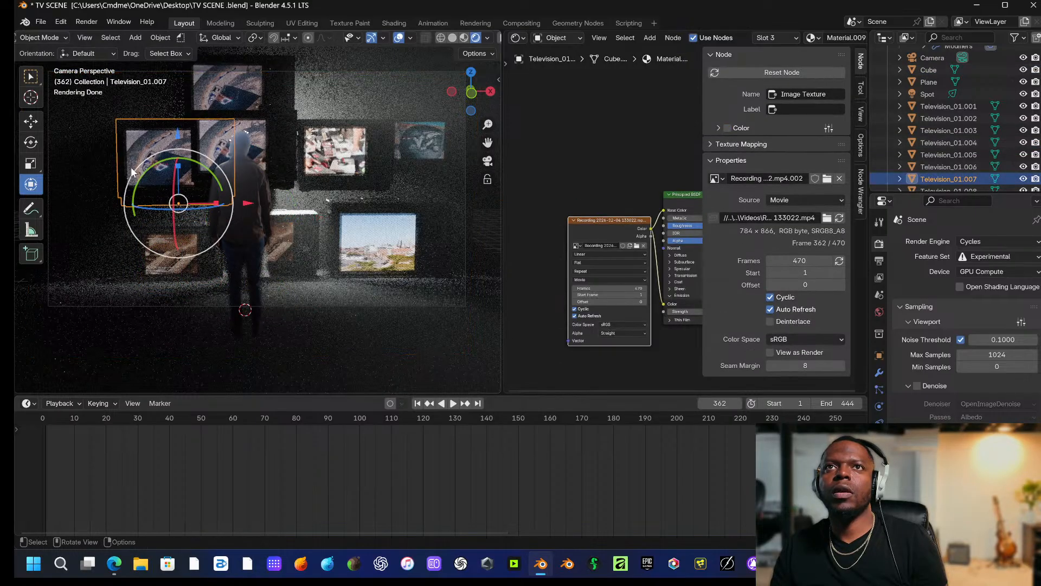
left_click_drag(179, 142, 179, 169)
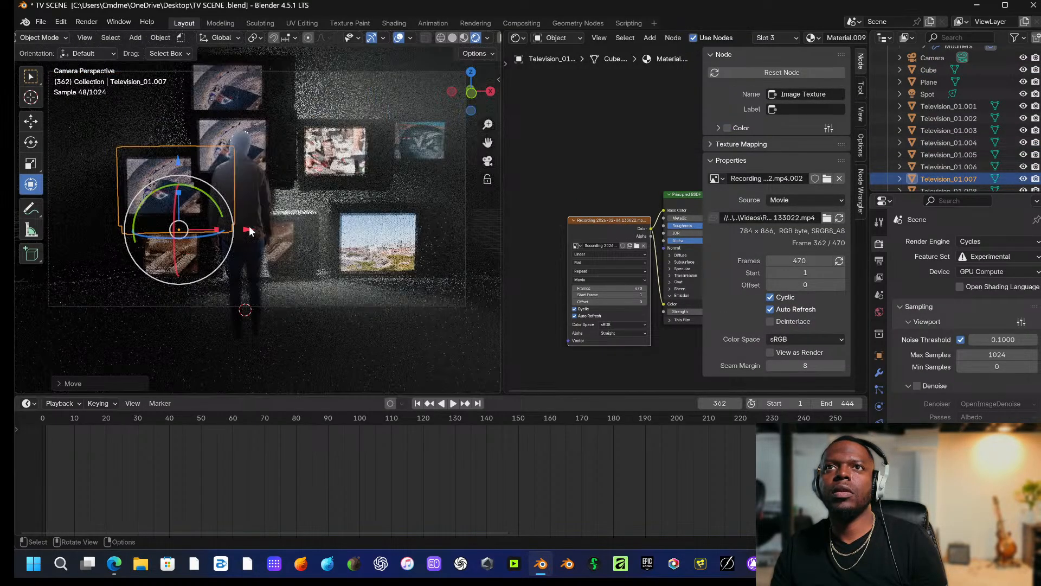
left_click_drag(247, 231, 218, 230)
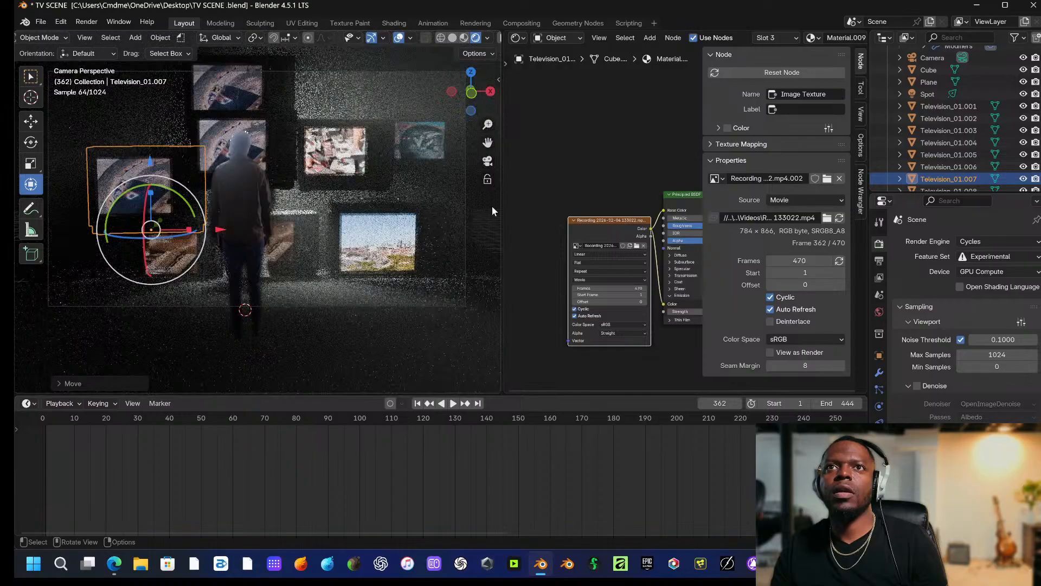
Lower Television_01.003 along Z toward the city skyline television.
left_click(345, 160)
left_click(345, 160)
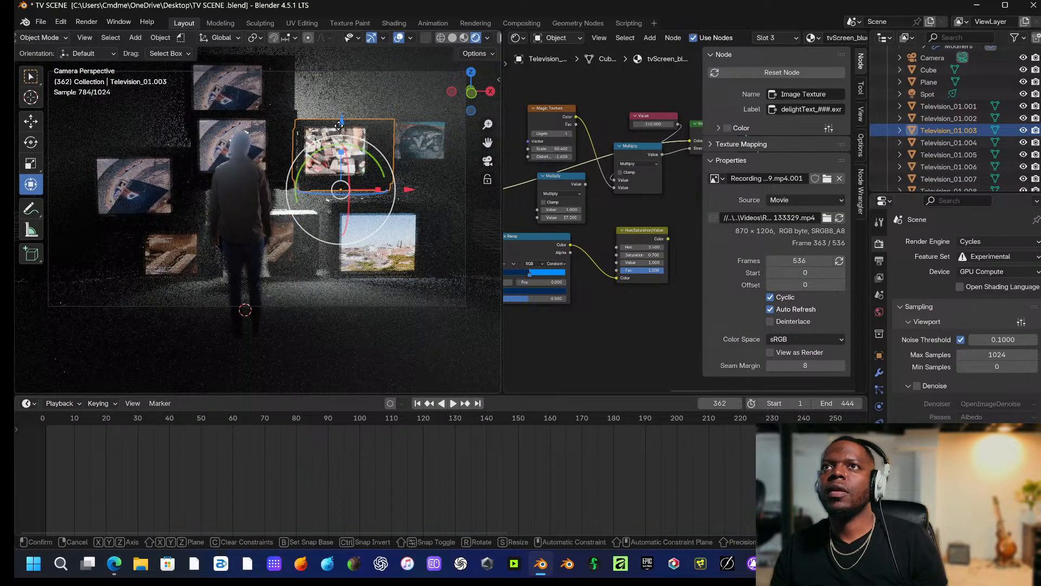
left_click_drag(341, 128, 340, 162)
Raise Television_01.002 along Z and move it along negative X until it sits directly above Television_01.003.
left_click(423, 136)
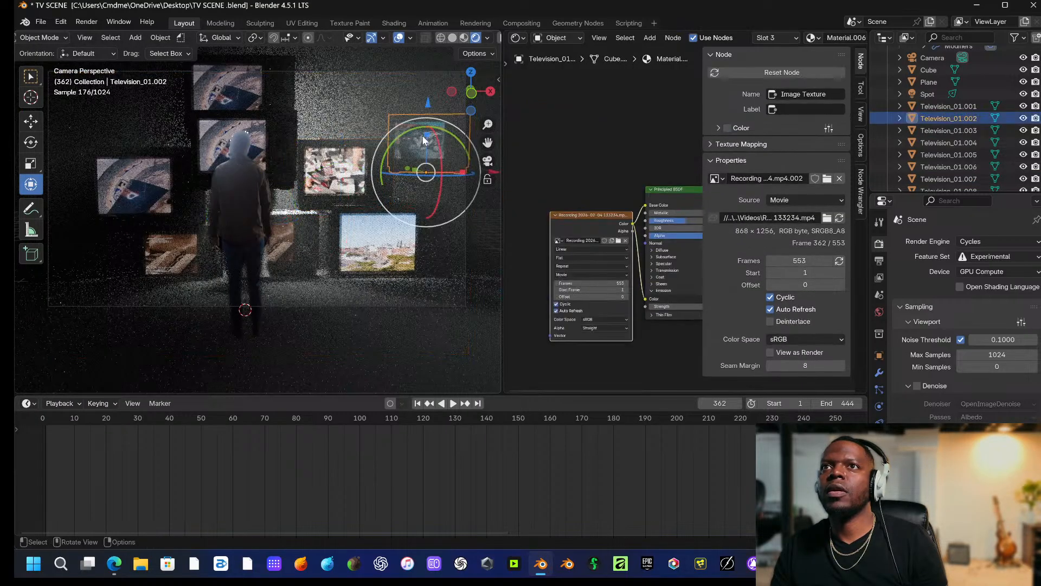
left_click_drag(426, 130, 426, 100)
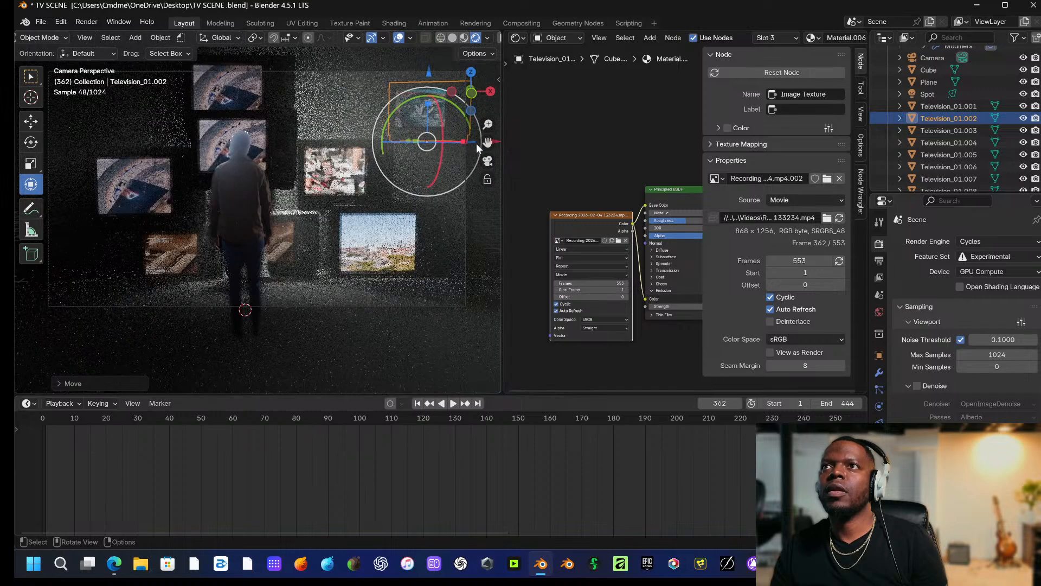
left_click_drag(499, 140, 418, 131)
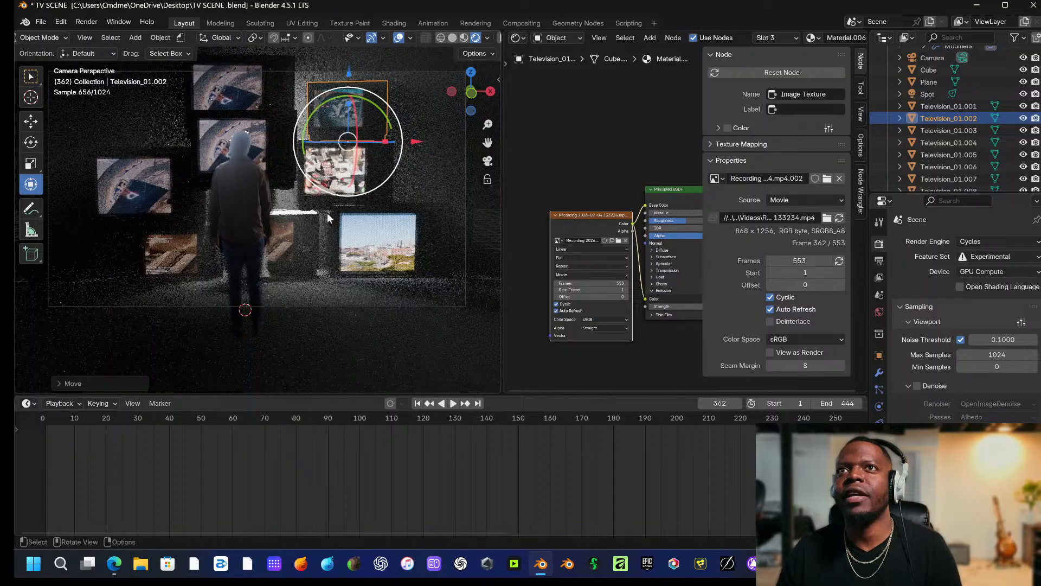
Lower Television_01.008 behind the figure along Z and scale it down to about 0.91.
left_click(271, 165)
left_click(275, 161)
left_click(280, 157)
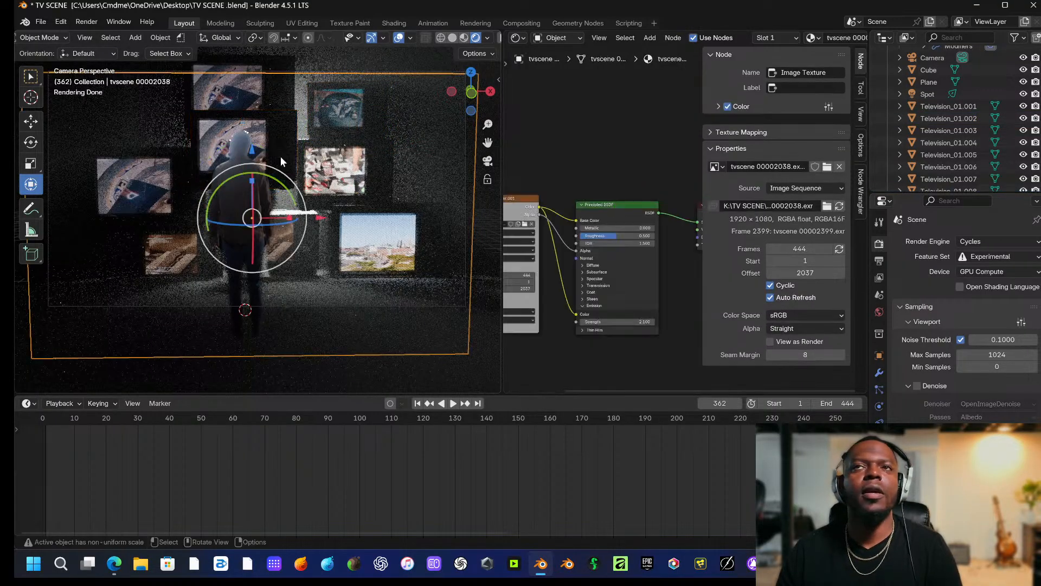
left_click(281, 154)
left_click_drag(243, 119, 245, 147)
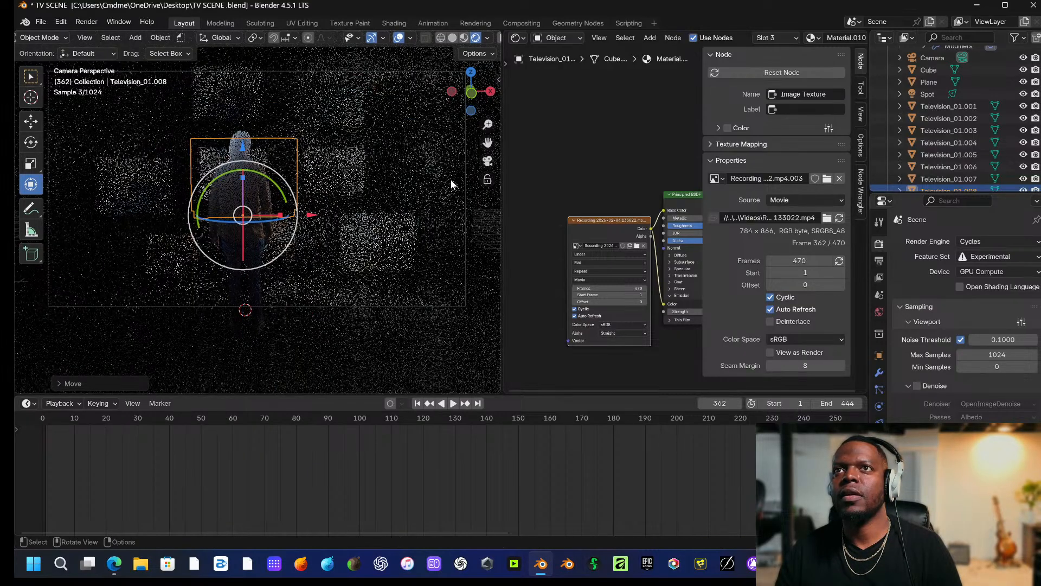
left_click(232, 158)
left_click(242, 169)
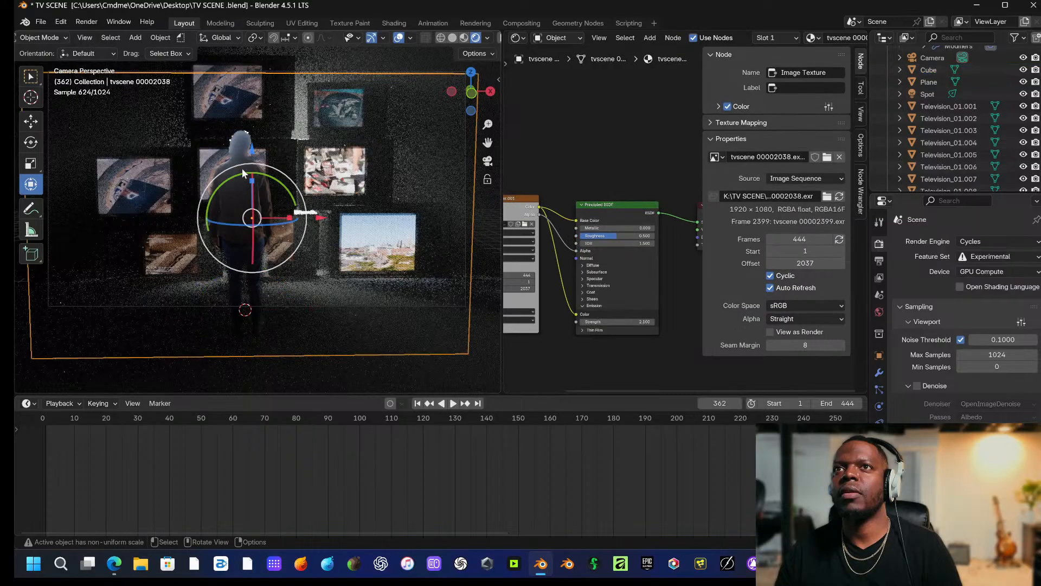
key("s")
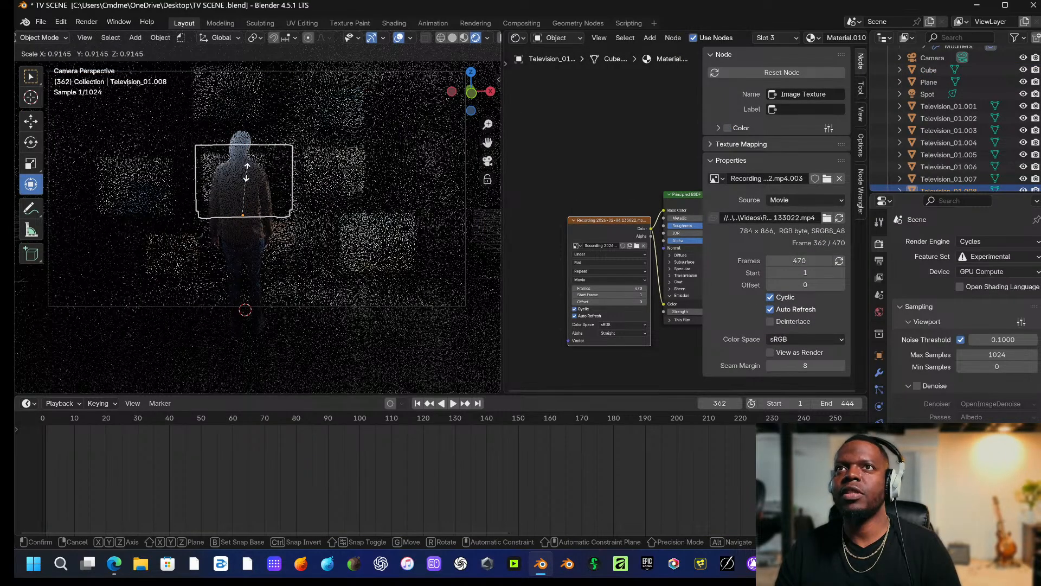
left_click(247, 169)
Lower Television_01.001 slightly along Z and shift it along positive X, centering it above the figure's head.
left_click(234, 99)
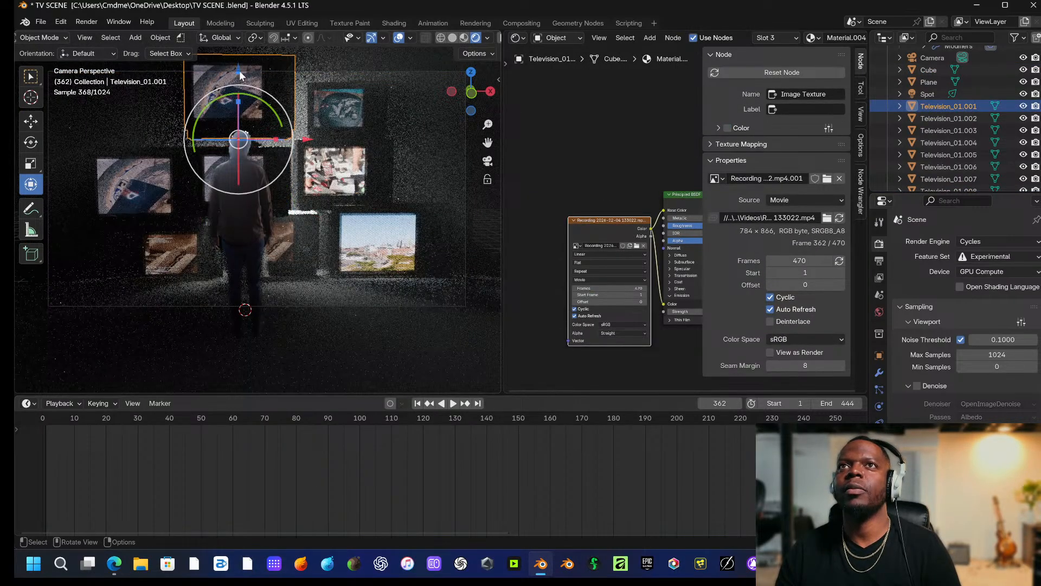
left_click_drag(239, 70, 239, 82)
left_click_drag(318, 159, 333, 159)
left_click(466, 215)
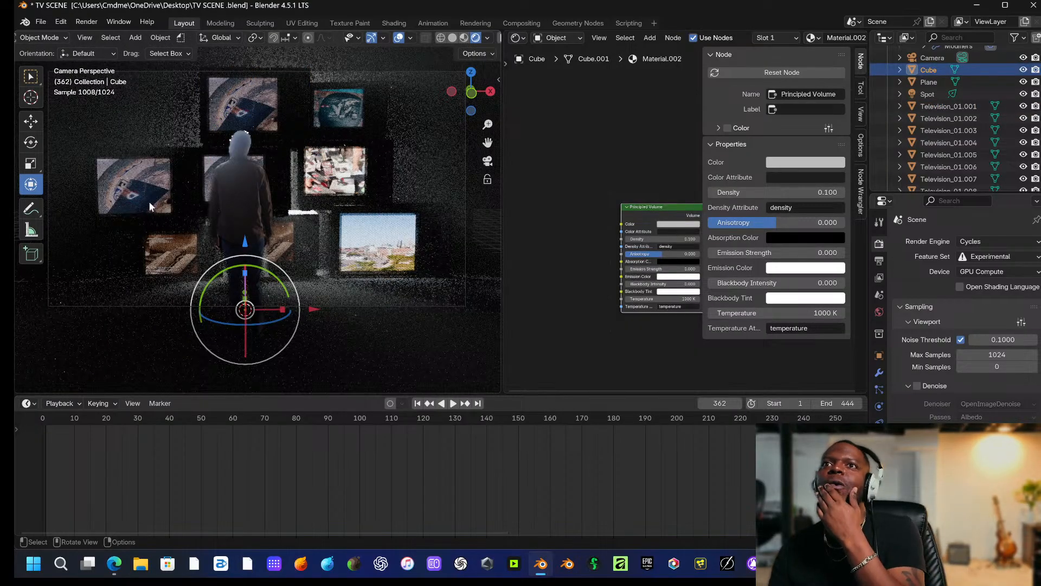
Move Television_01.005, partly hidden behind the figure's lower body, about 0.93 m along negative Y.
left_click(281, 230)
left_click(283, 232)
left_click(287, 231)
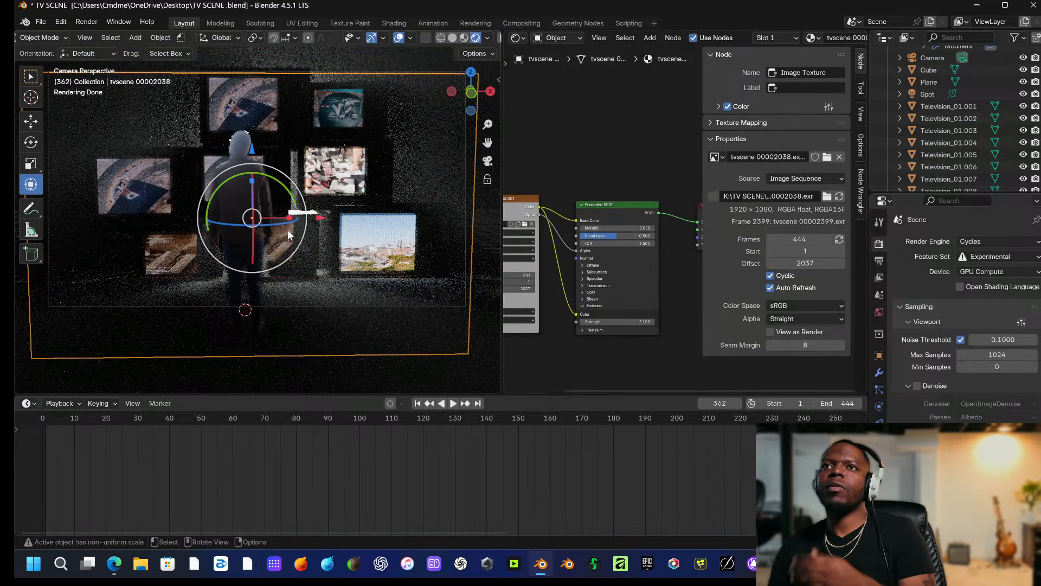
left_click(288, 230)
left_click(288, 230)
key("g")
key("y")
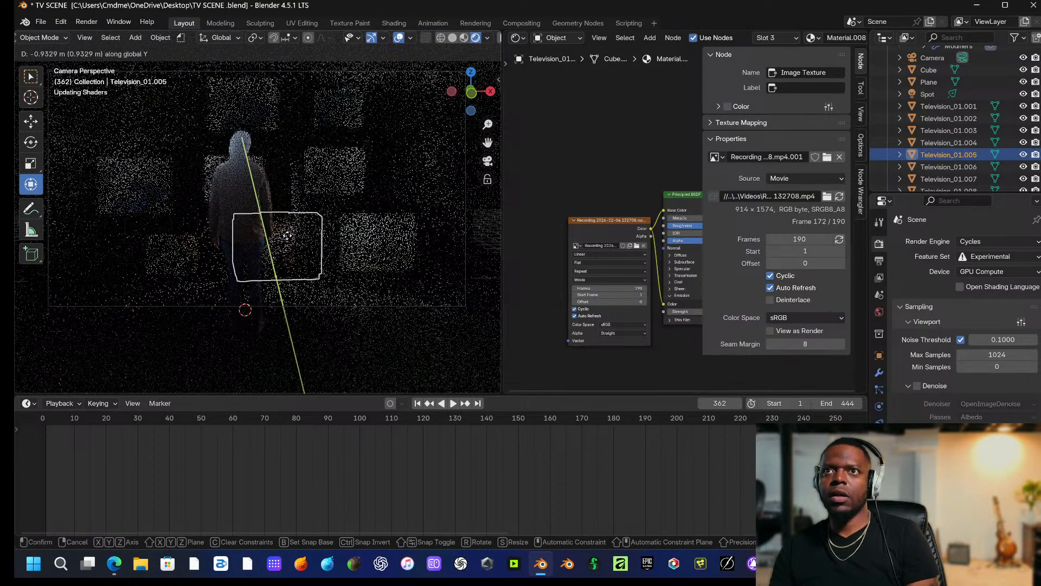
left_click(289, 235)
left_click(483, 218)
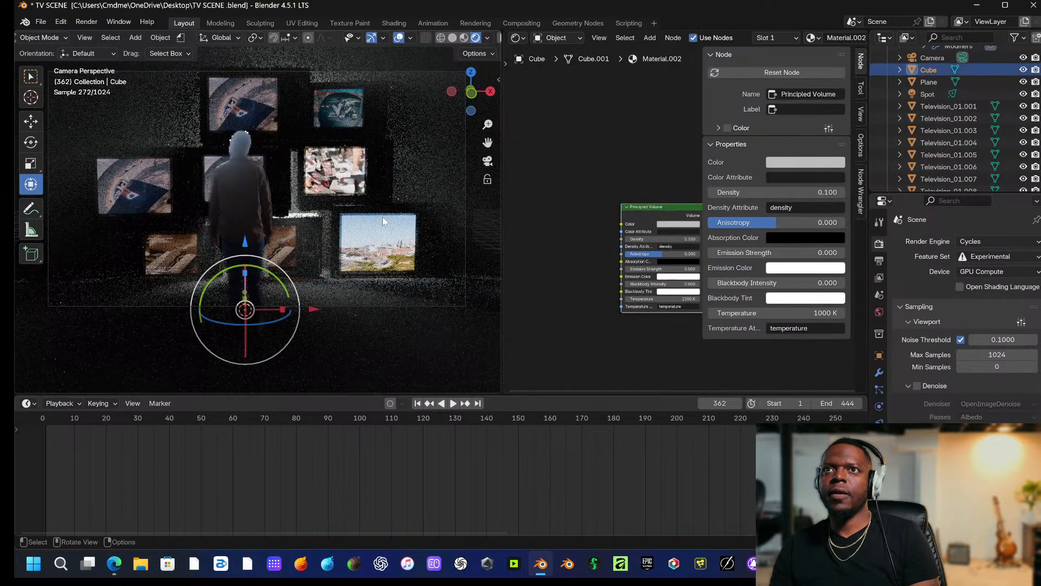
Lower Television_01.008 behind the figure slightly along Z.
left_click(287, 206)
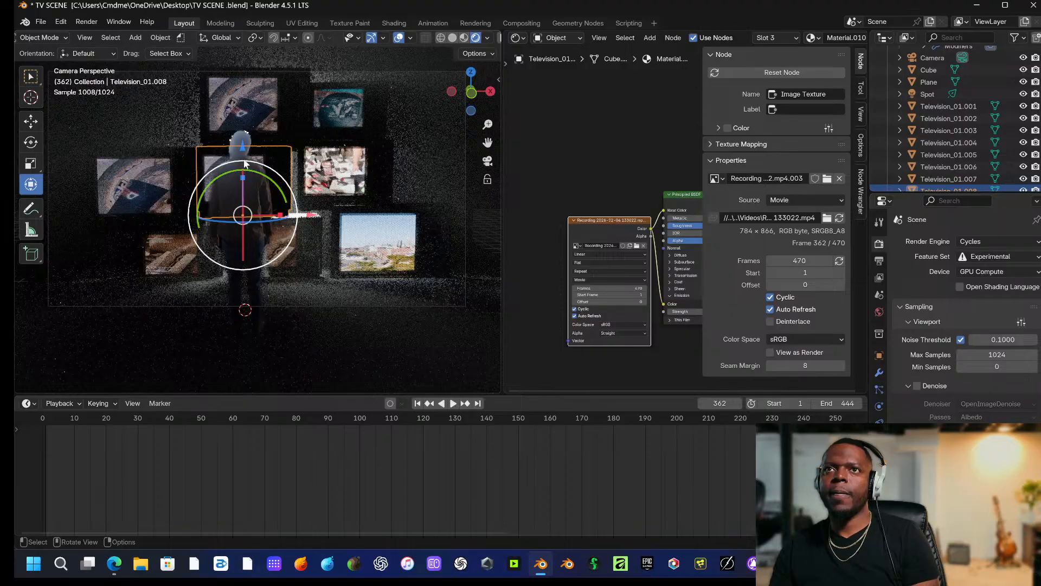
left_click_drag(242, 150, 242, 153)
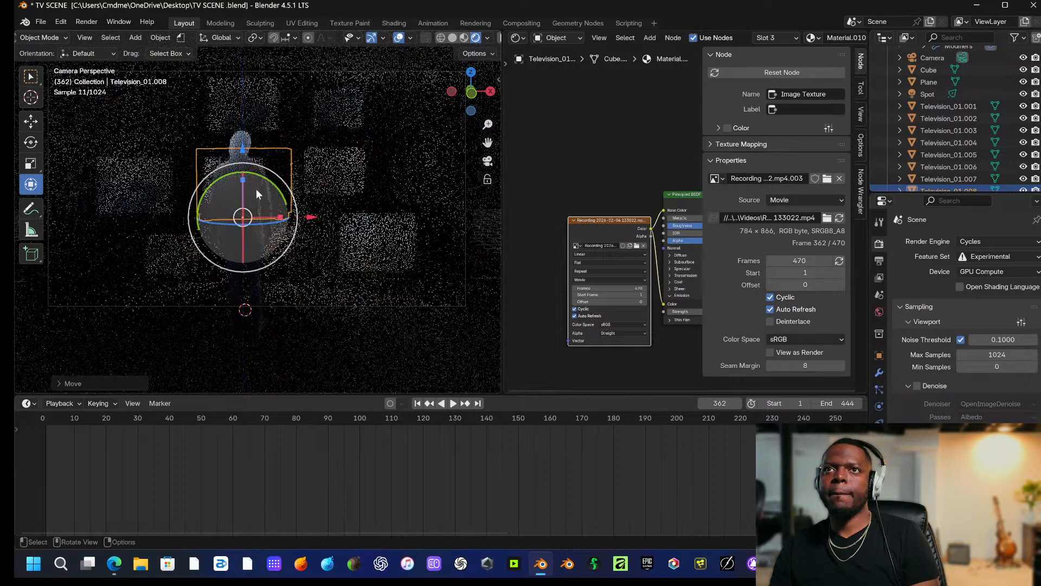
left_click(485, 220)
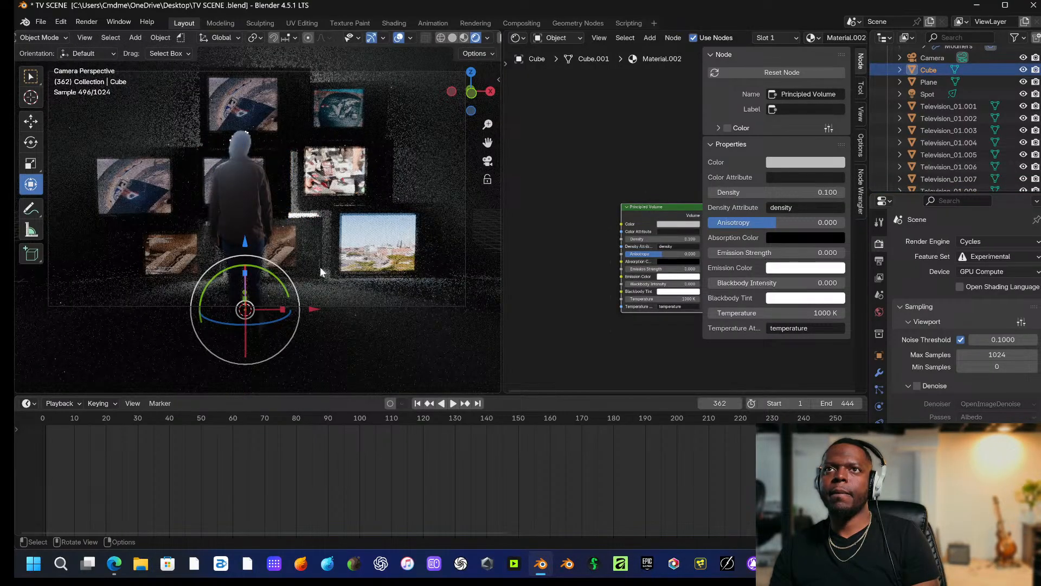
Shift Television_01.008 slightly along positive X behind the figure's shoulders and rotate it slightly.
left_click(265, 185)
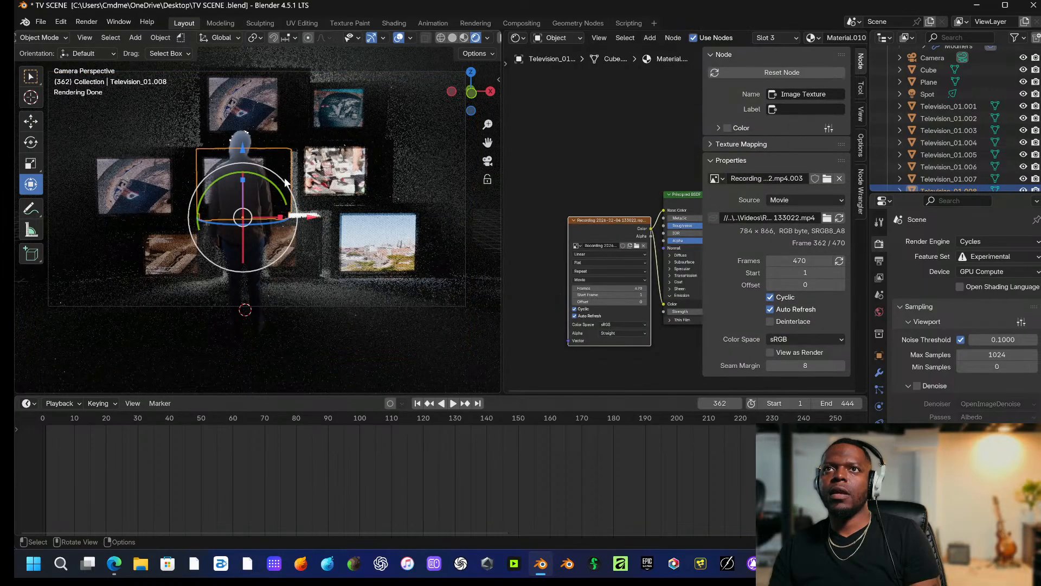
left_click_drag(317, 218, 286, 225)
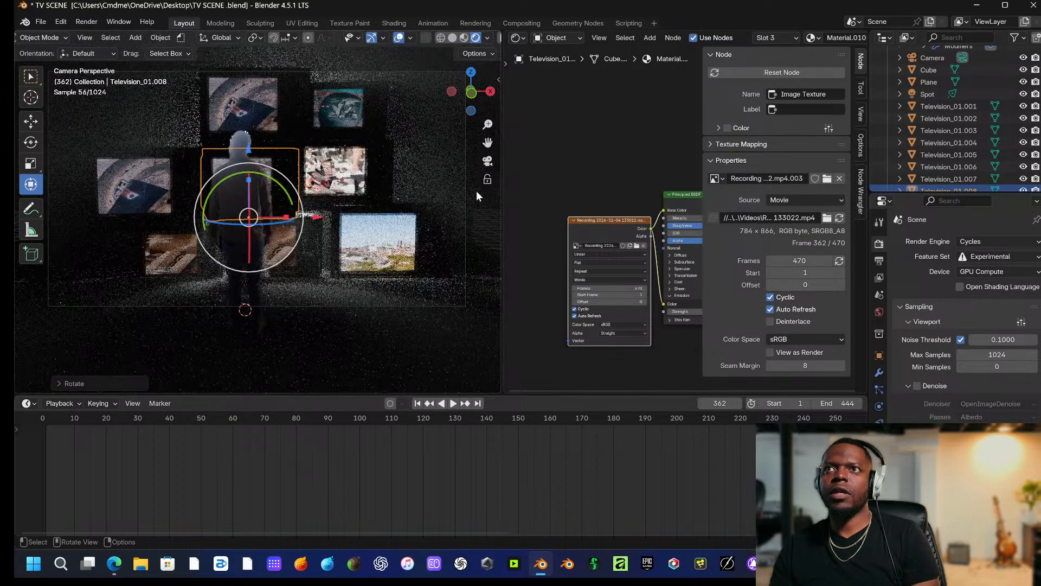
left_click(477, 190)
Move Television_01.007 along negative X, away from the figure, and scale it down to about 0.85.
left_click(132, 180)
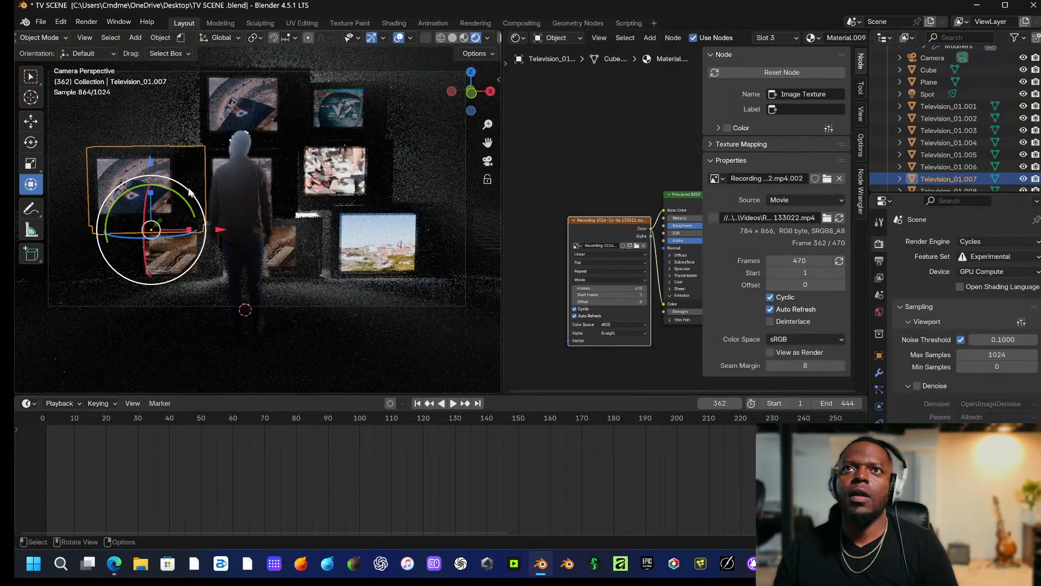
left_click_drag(222, 223, 196, 233)
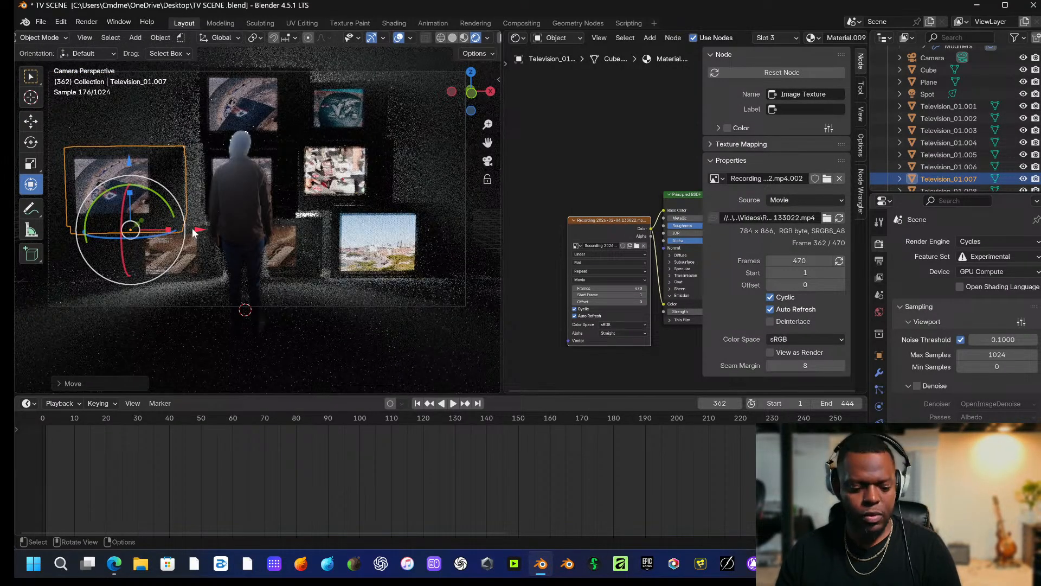
key("s")
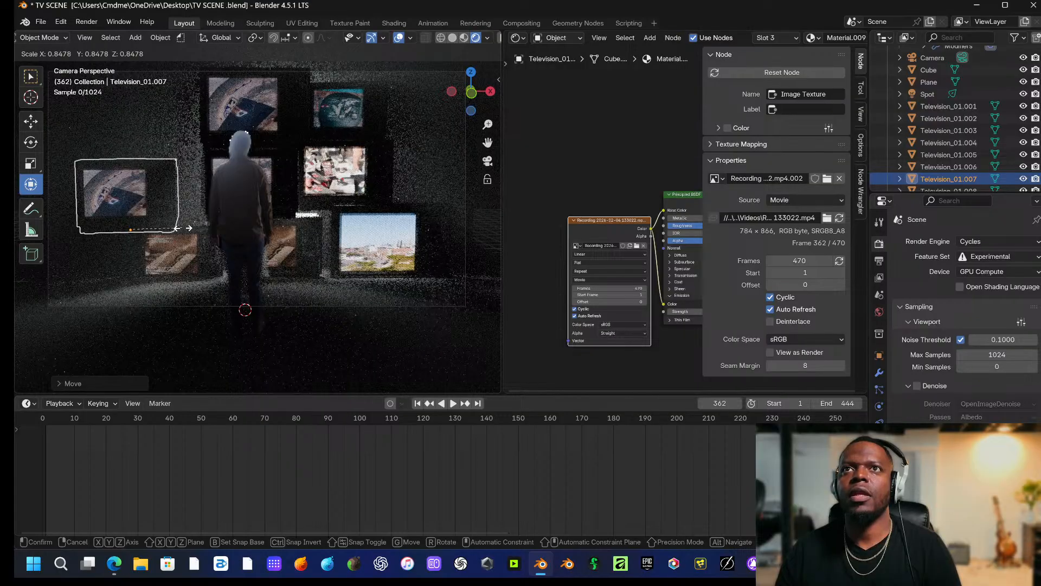
left_click(183, 229)
Duplicate Television_01.004 and move the copy along negative X until it sits beside the original below Television_01.007.
left_click(190, 250)
left_click(189, 250)
left_click(189, 250)
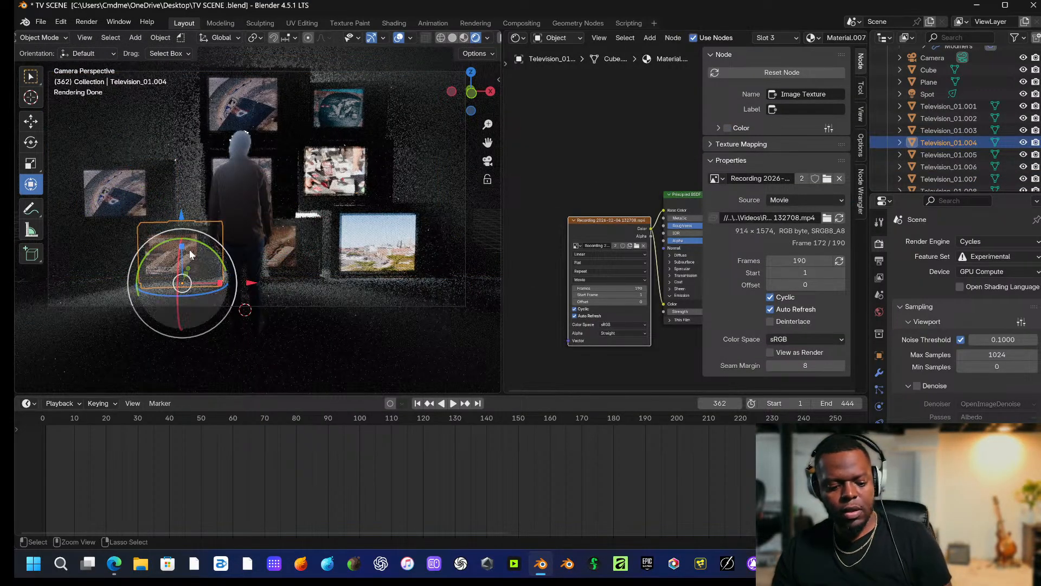
key("ctrl+c")
key("ctrl+v")
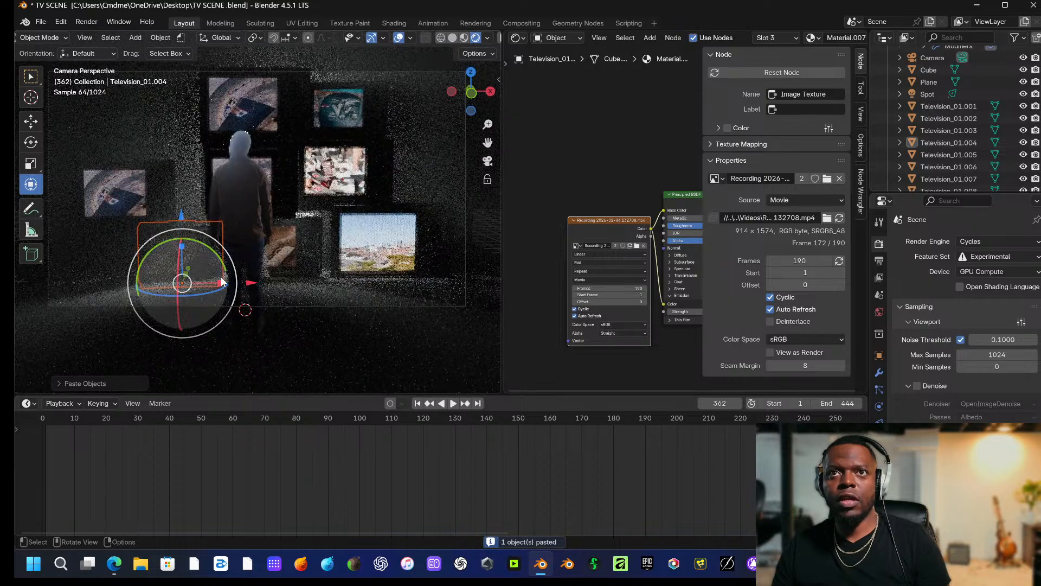
key("g")
key("x")
left_click_drag(180, 284, 166, 284)
left_click_drag(71, 298, 90, 303)
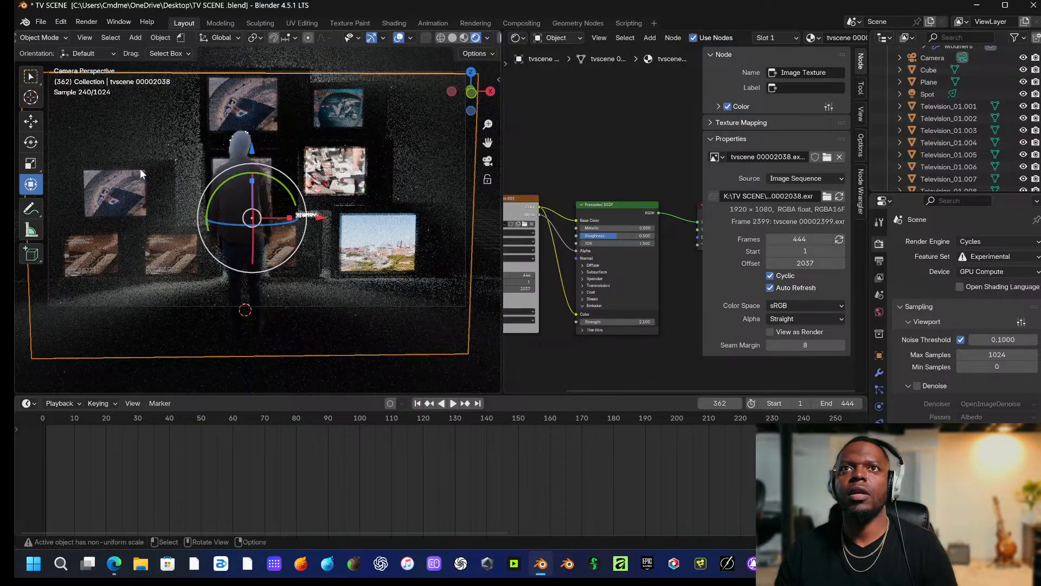
Raise Television_01.001 along Z and move it along negative X, from above the figure's head to above Television_01.007.
left_click(218, 119)
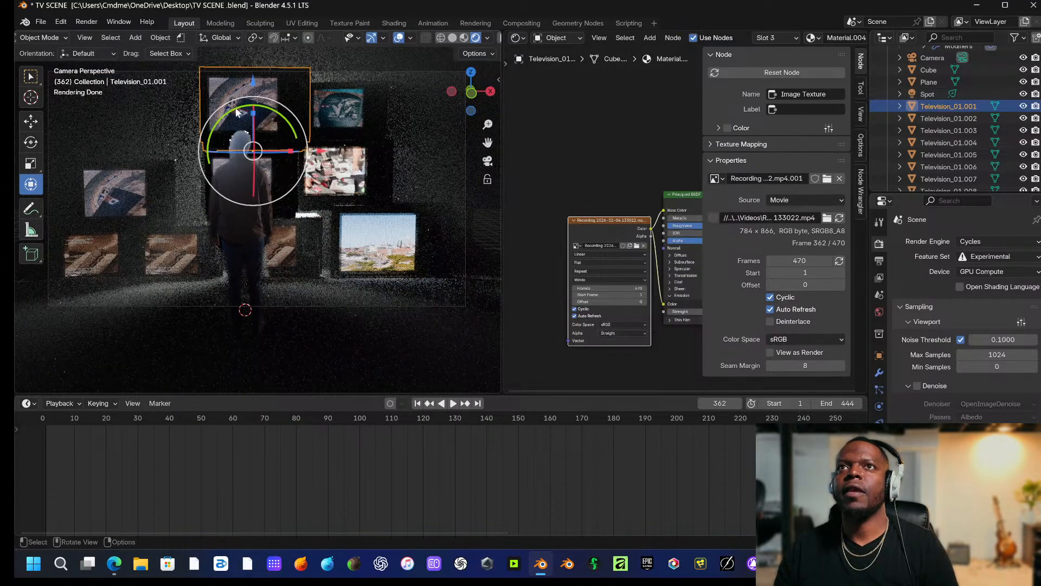
mouse_move(253, 85)
left_mouse_down()
mouse_move(249, 61)
mouse_move(245, 71)
left_mouse_up()
left_click_drag(321, 138, 241, 139)
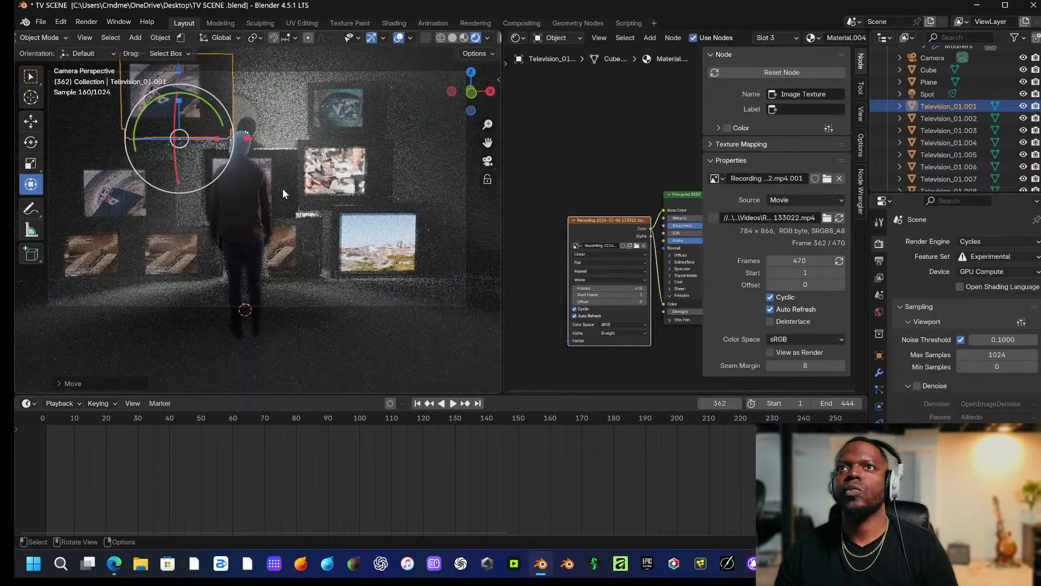
key("g")
key("z")
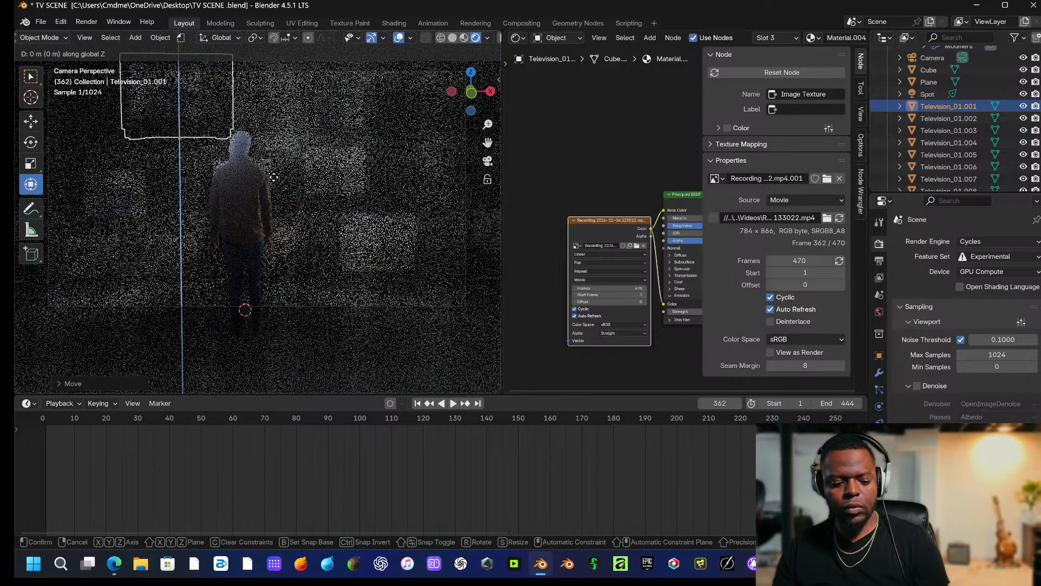
Lower the upper-left television (Television_01.001) along the Z axis.
left_click(275, 190)
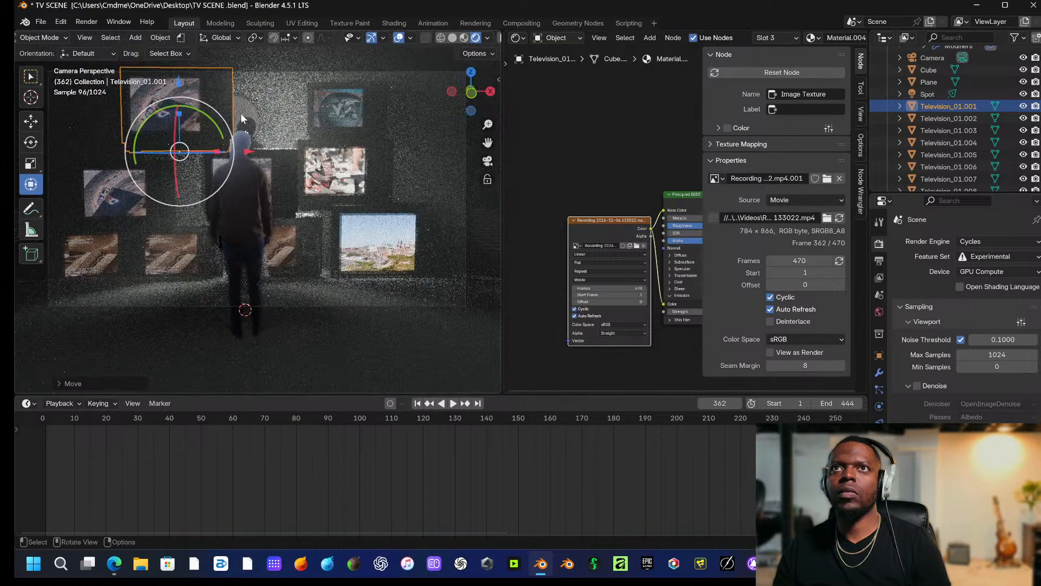
left_click(328, 106)
left_click(328, 106)
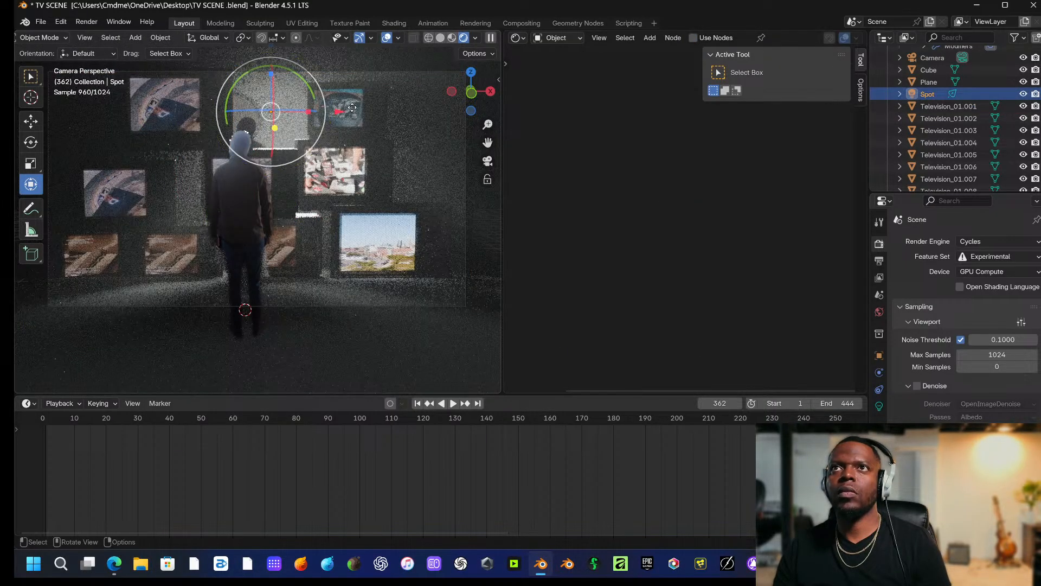
Duplicate the upper-right television (Television_01.002), place the copy to its left above the figure's head, slightly lower, and rotate it.
left_click(352, 108)
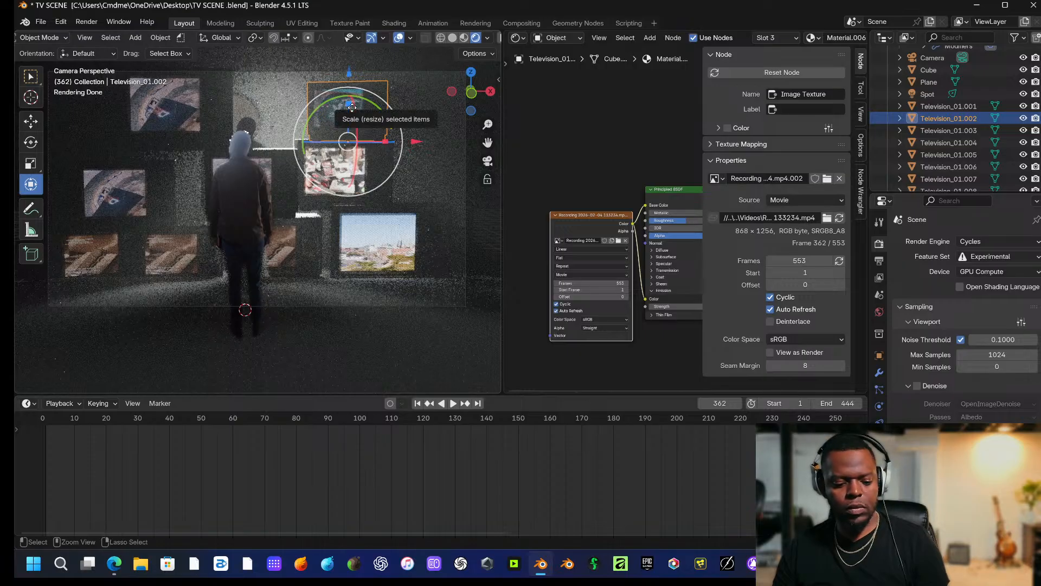
key("ctrl+c")
key("ctrl+v")
left_click_drag(425, 138, 334, 149)
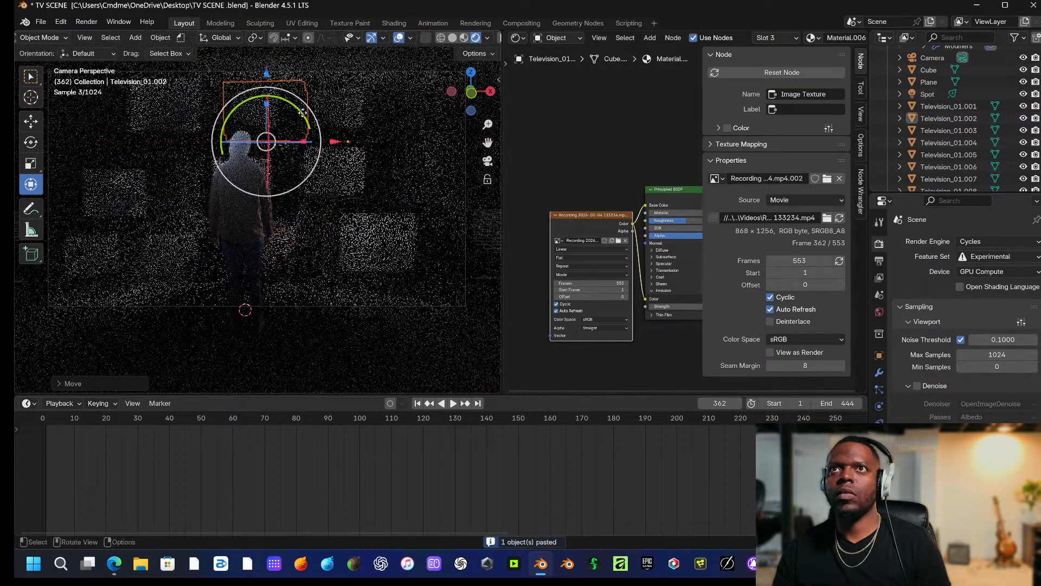
left_click_drag(266, 74, 264, 85)
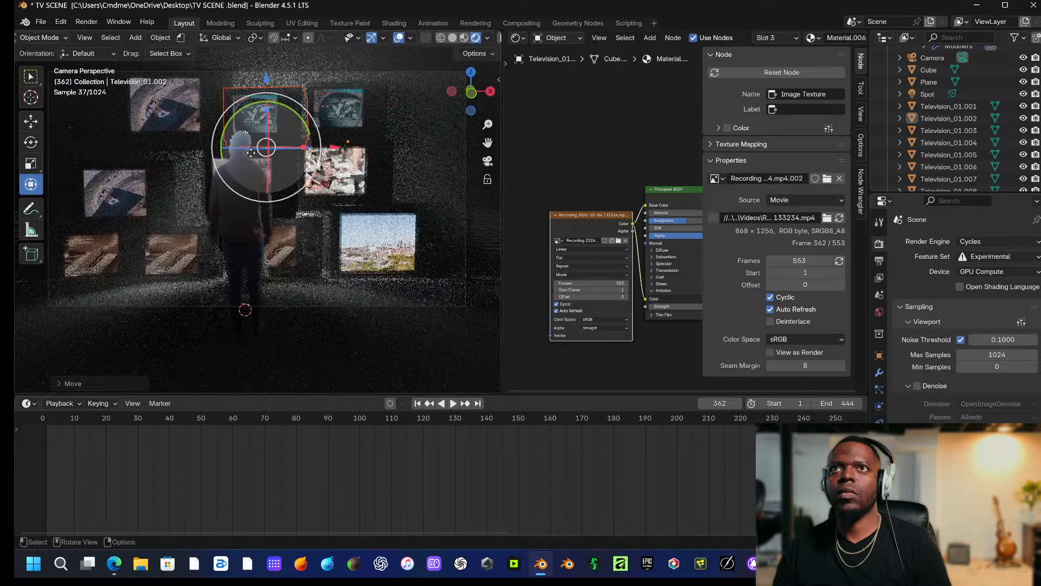
left_click_drag(242, 148, 250, 158)
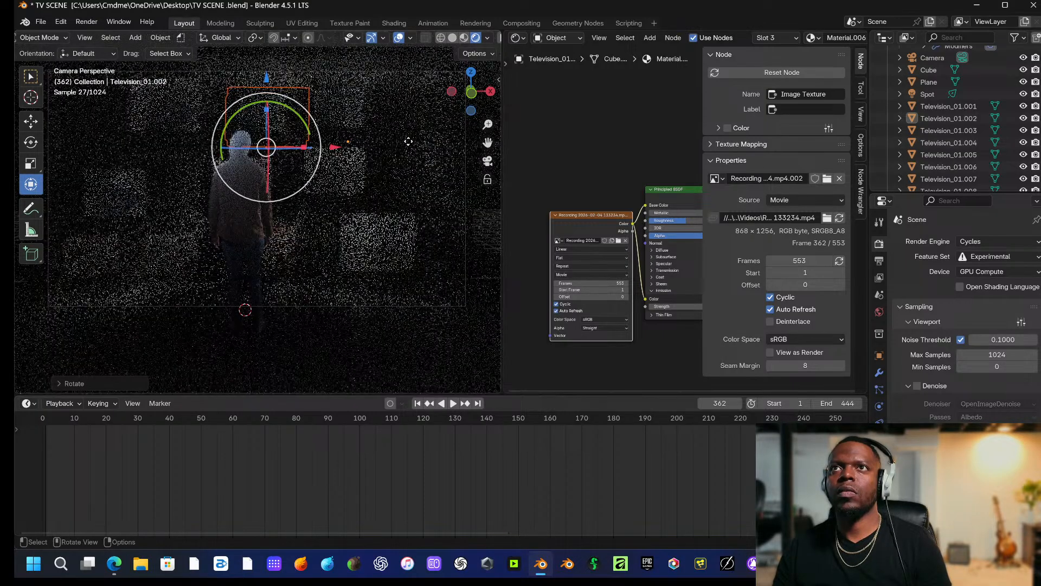
Lower the duplicated television above the figure's head slightly along the Z axis.
left_click(269, 117)
left_click(269, 117)
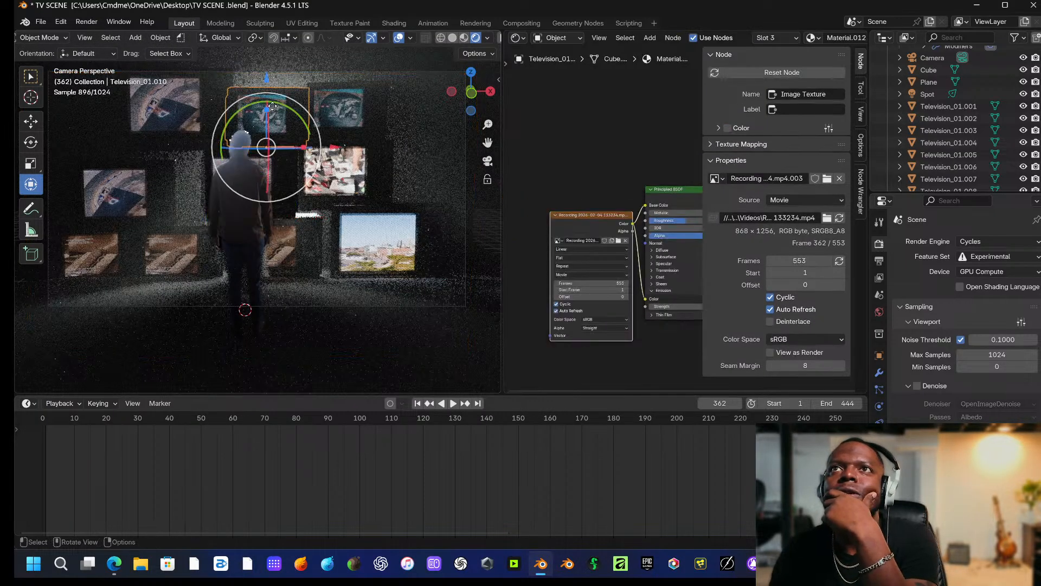
left_click_drag(271, 84, 268, 87)
left_click(496, 192)
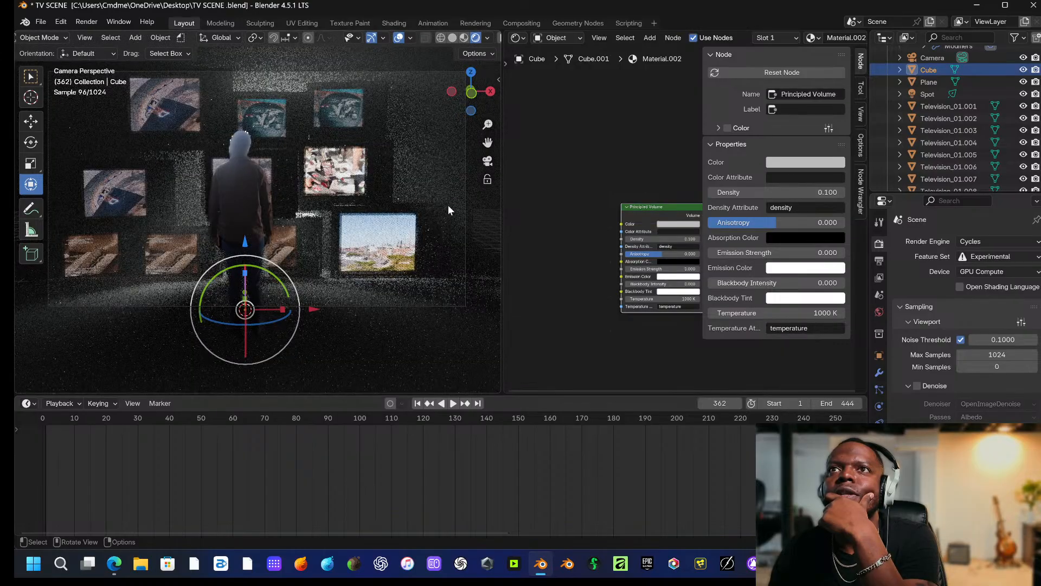
Rotate Television_01.004, the bottom-row television just left of the figure, and scale it down.
left_click(149, 183)
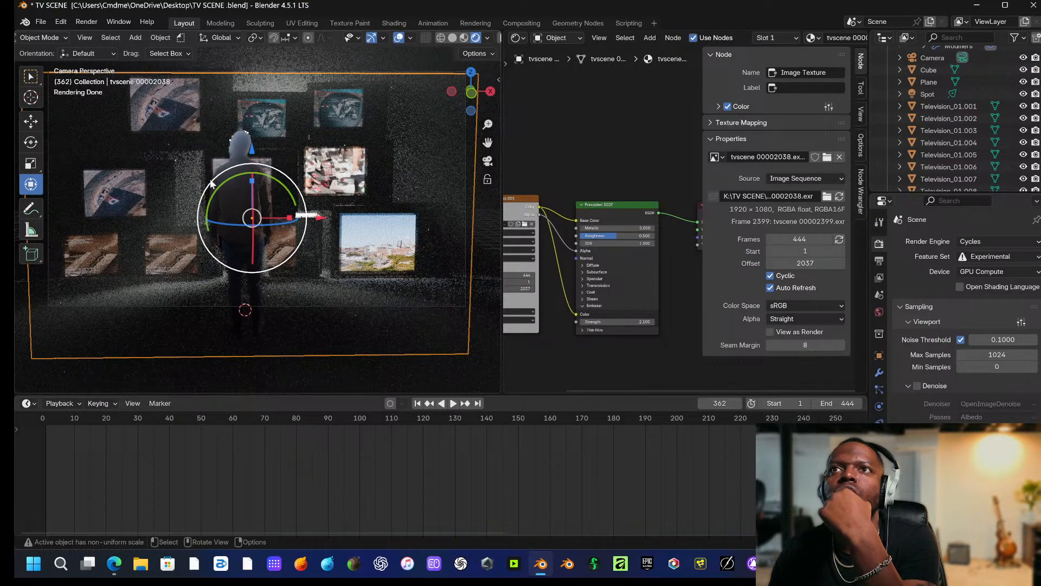
left_click(190, 257)
left_click(190, 257)
left_click(190, 257)
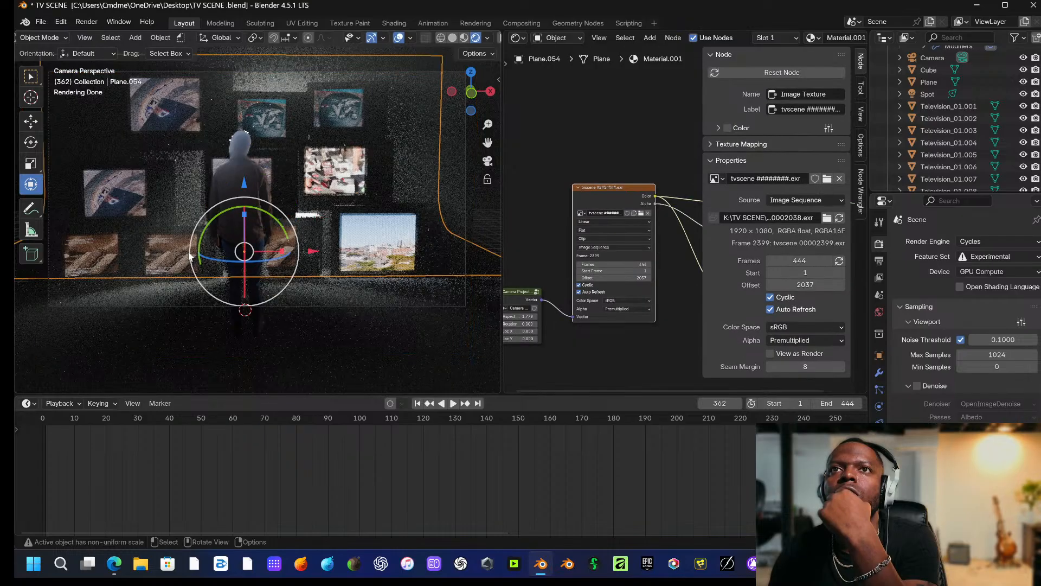
left_click(189, 257)
left_click(186, 253)
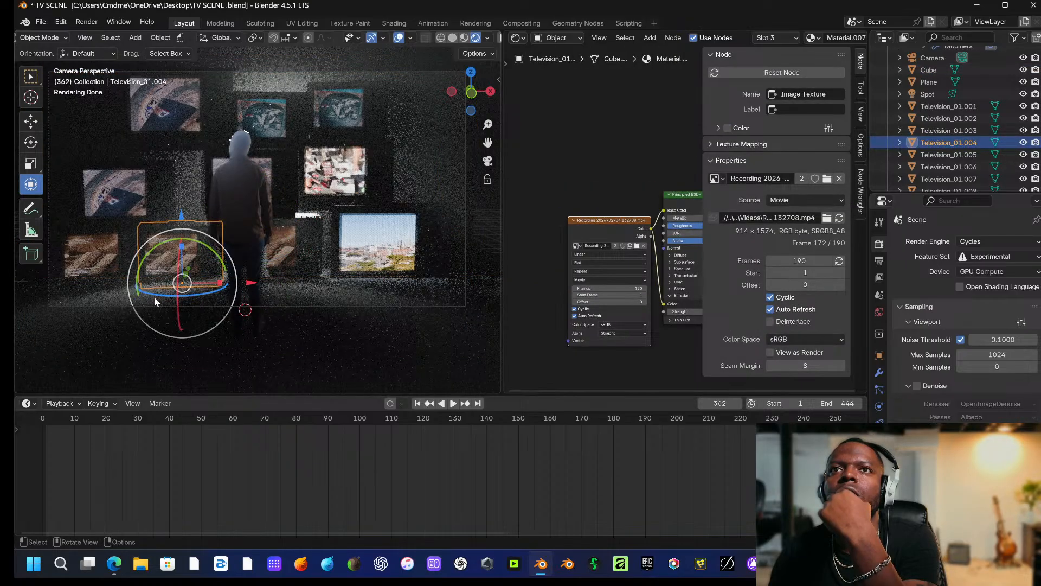
left_click_drag(158, 293, 139, 259)
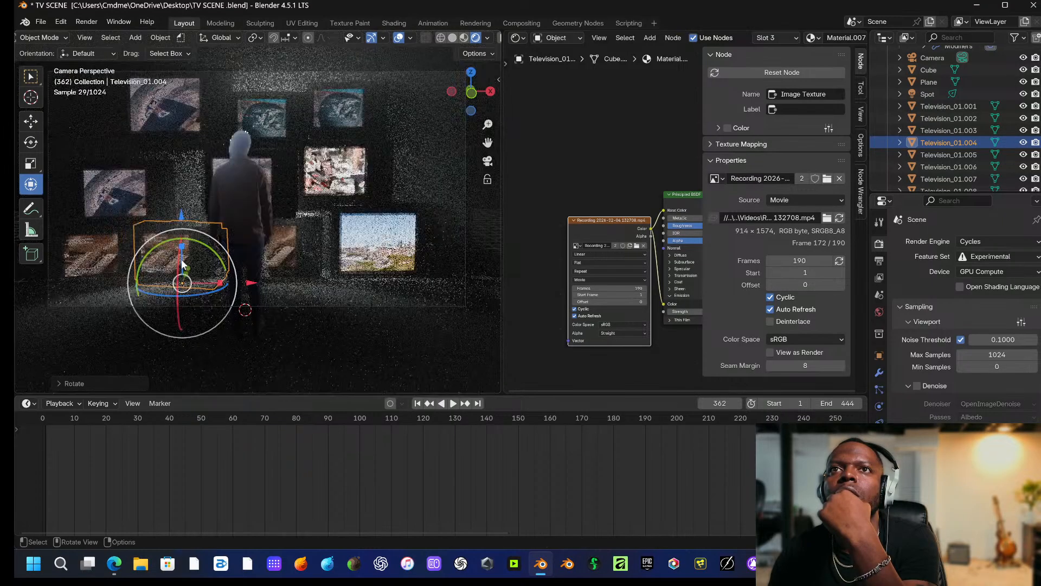
key("s")
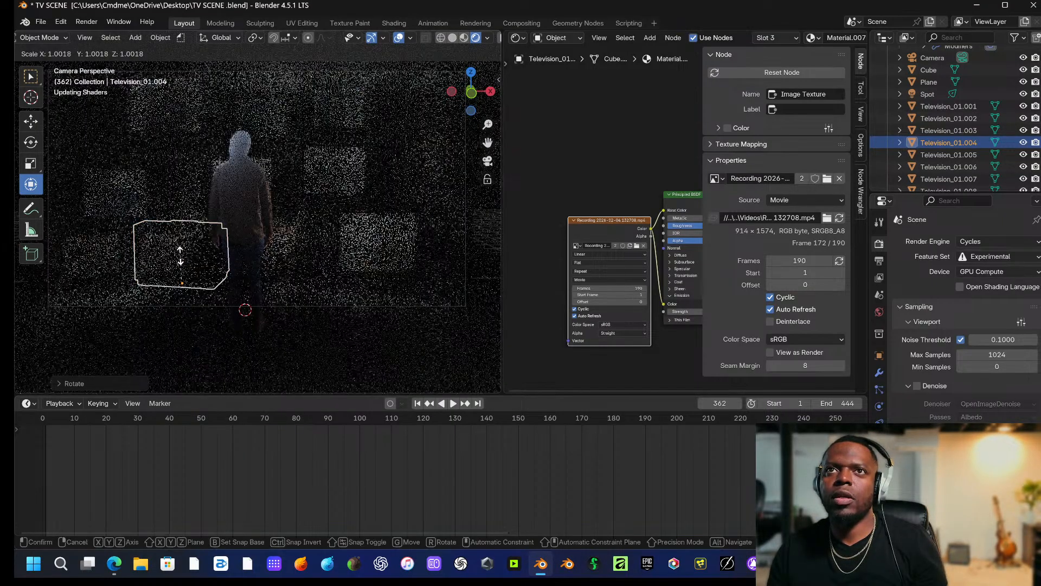
left_click(175, 268)
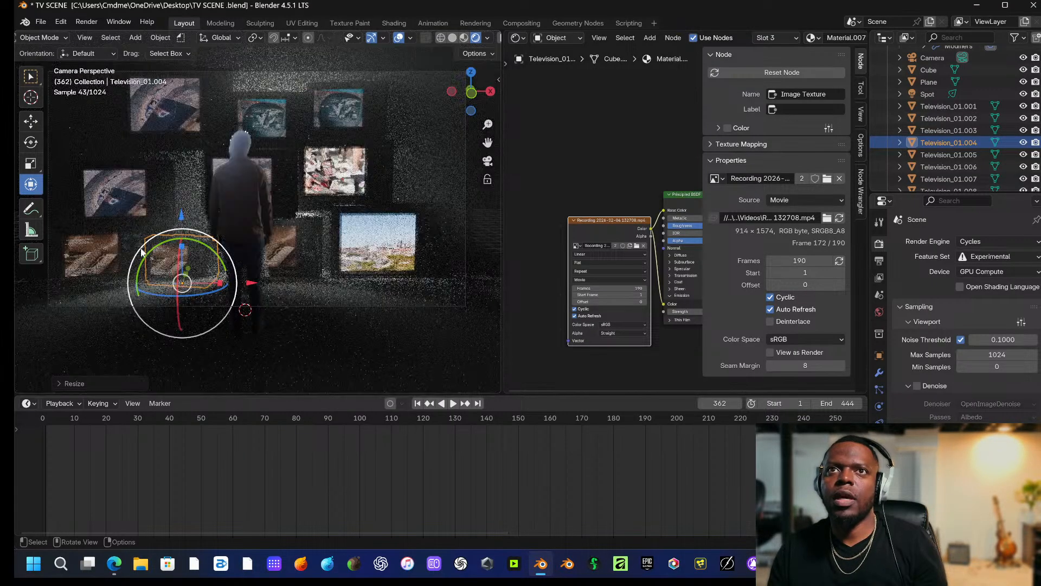
left_click(188, 193)
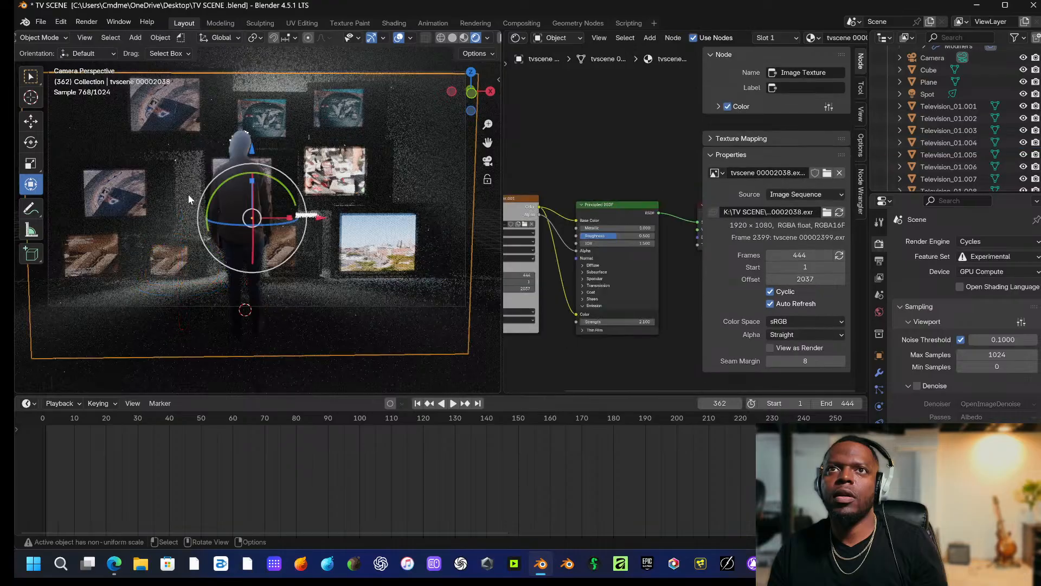
Lower Television_01.007, the middle-row television at the far left, slightly along the Z axis.
left_click(158, 193)
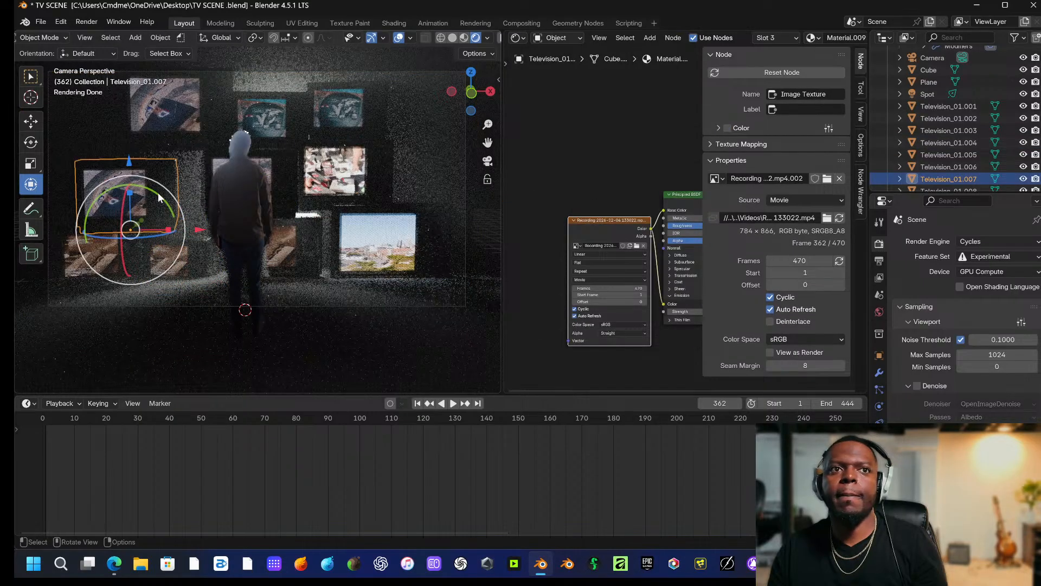
key("g")
key("z")
left_click(128, 168)
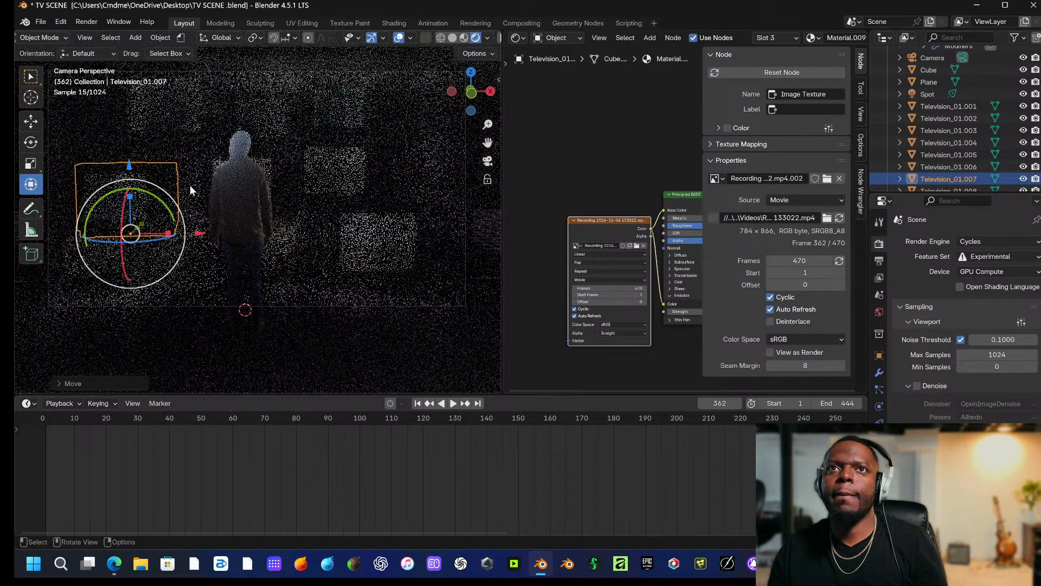
left_click(191, 185)
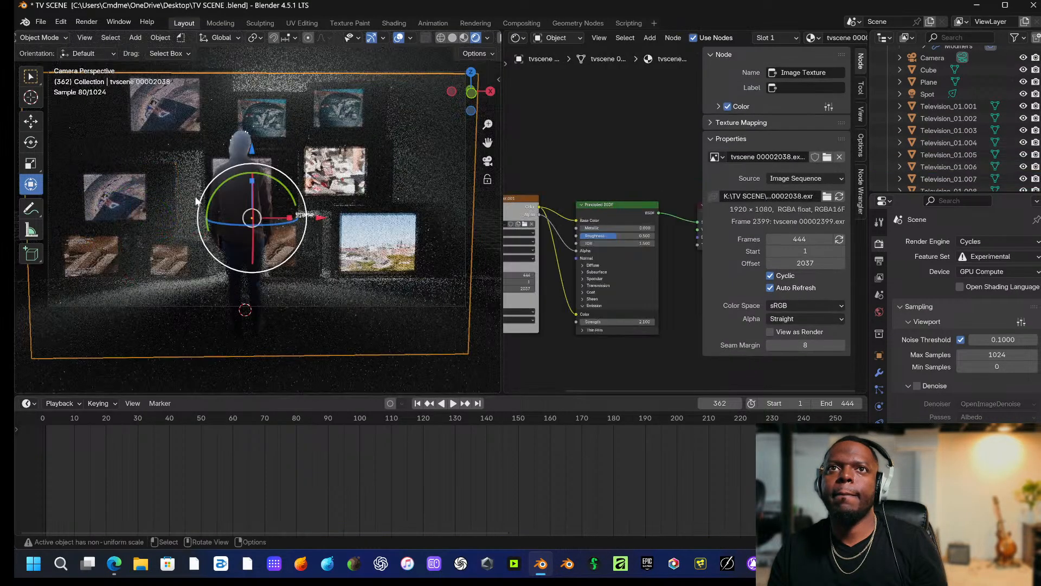
Raise Television_01.004, the small bottom-row television left of the figure, slightly along the Z axis.
left_click(193, 247)
left_click(193, 247)
left_click(193, 248)
left_click(193, 247)
left_click(193, 248)
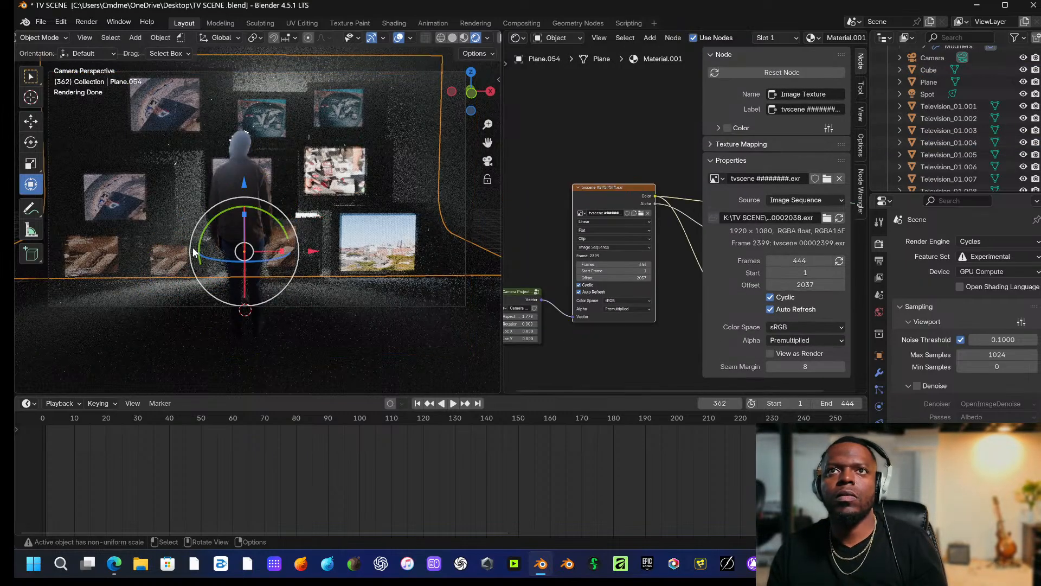
key("g")
key("z")
left_click(183, 211)
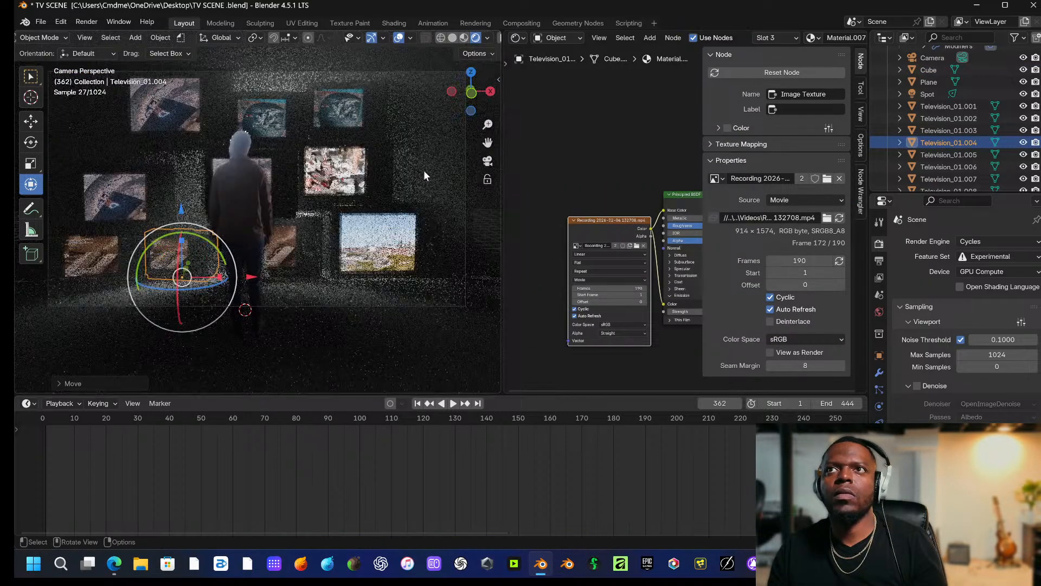
left_click(429, 170)
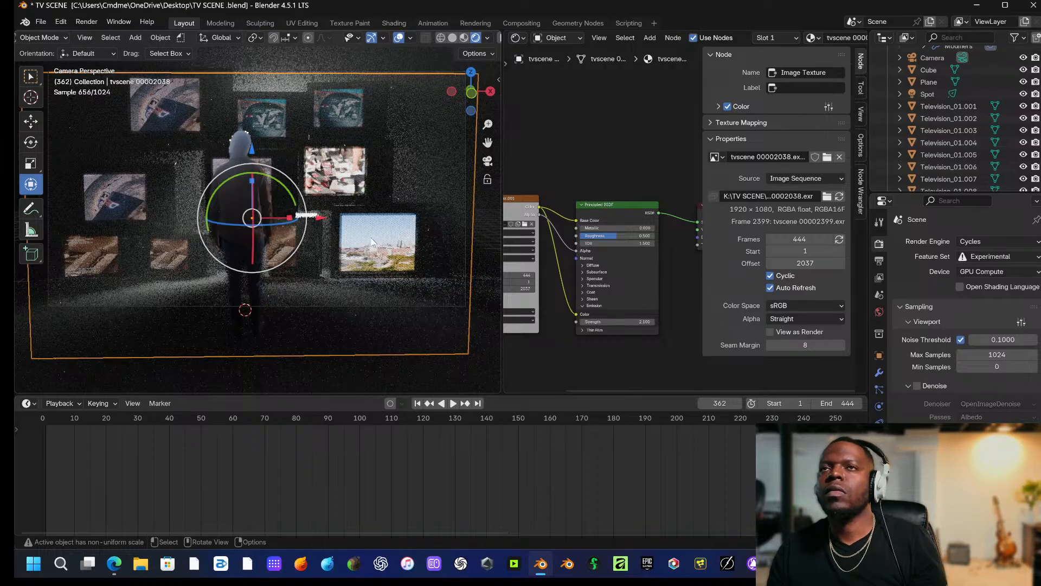
Move Television_01.008, the television behind the figure, to the left along the X axis so its screen clears the body.
left_click(212, 175)
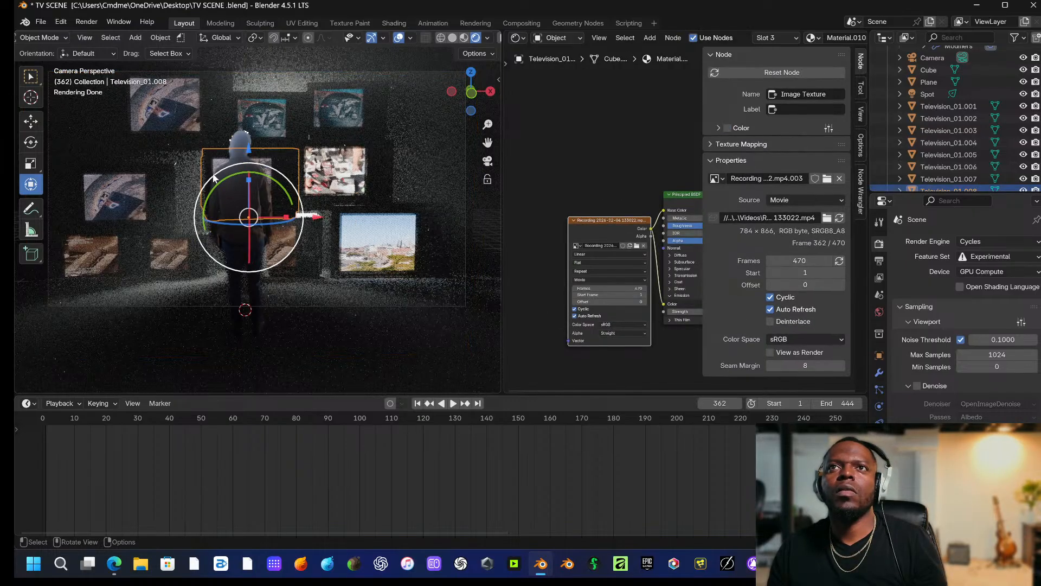
key("g")
key("x")
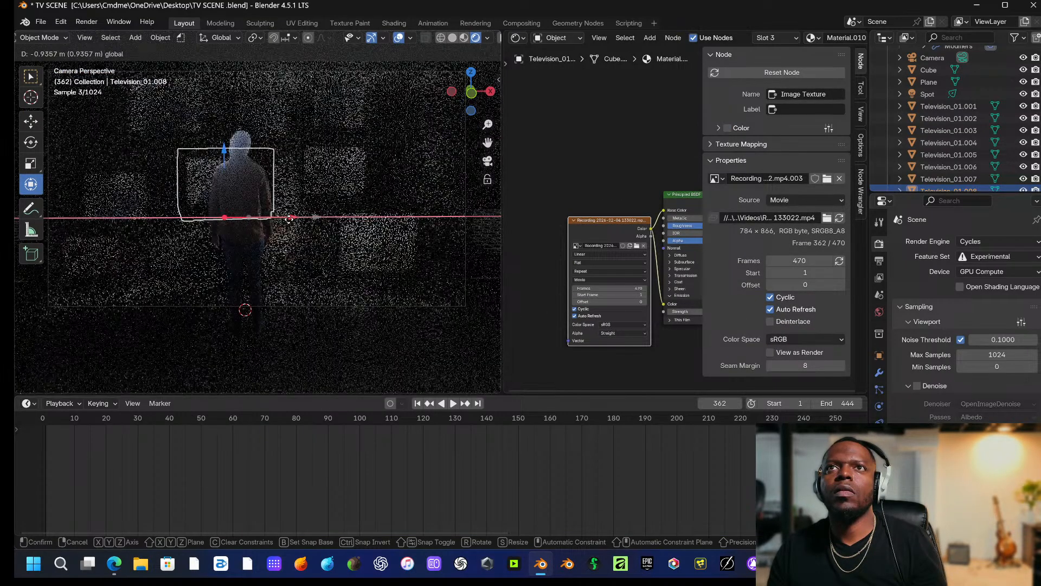
left_click(289, 219)
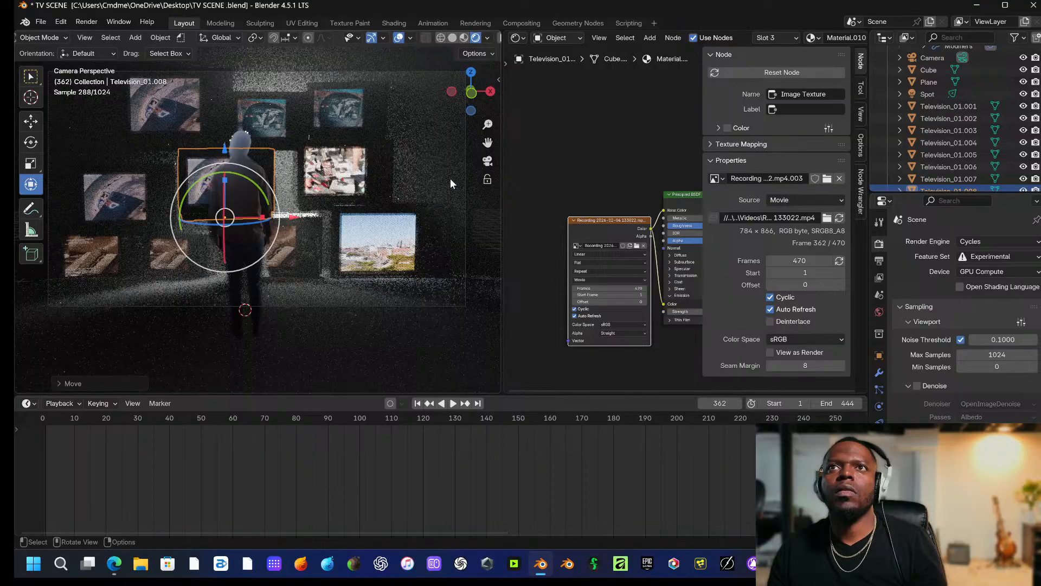
left_click(347, 173)
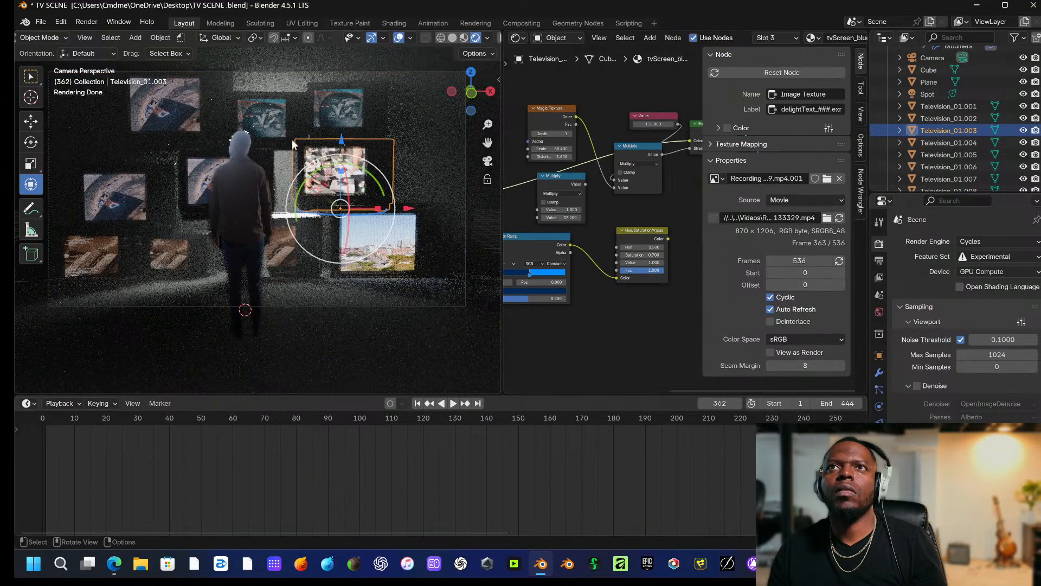
left_click(271, 129)
left_click(203, 189)
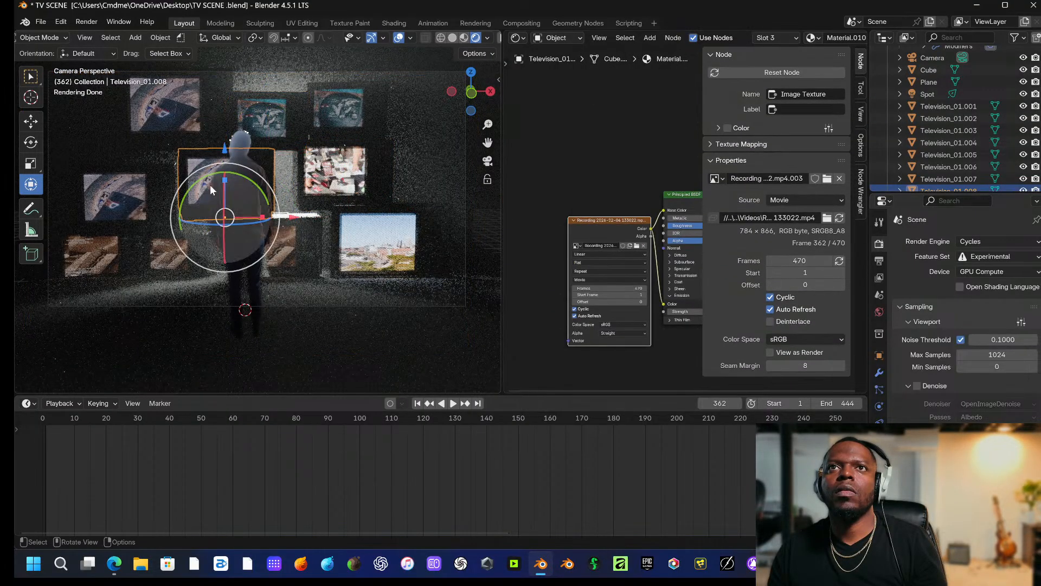
left_click_drag(293, 217, 268, 218)
Duplicate the television above the figure's head and place the copy lower, just right of the figure's torso.
left_click(273, 128)
left_click(273, 131)
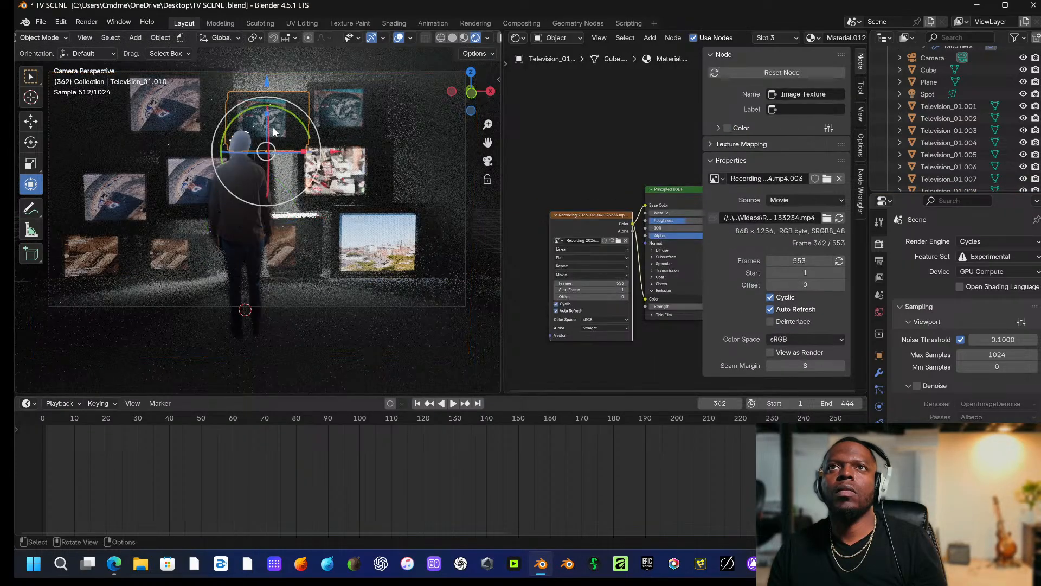
key("ctrl+c")
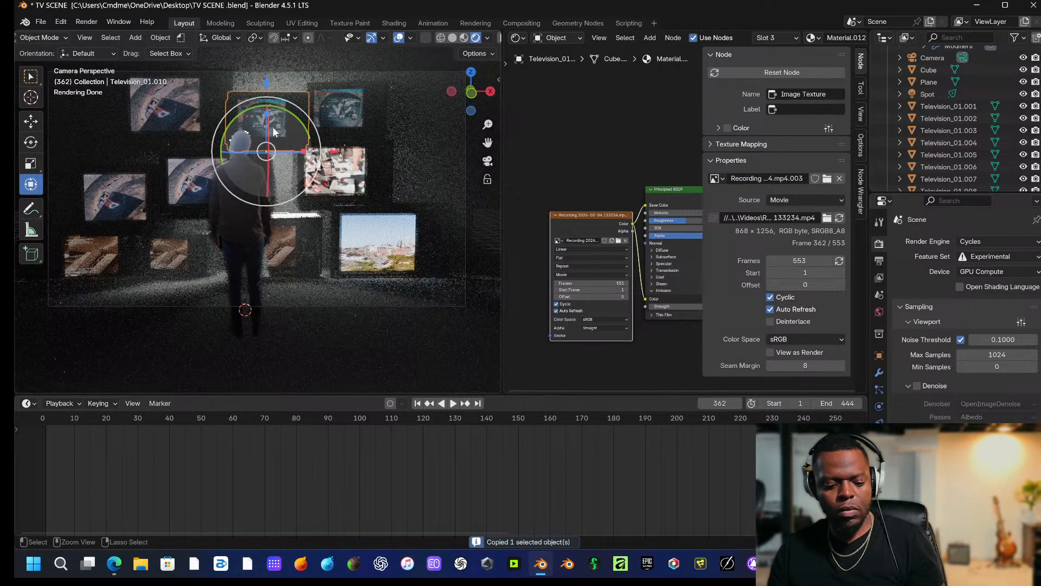
key("ctrl+v")
left_click_drag(263, 97, 270, 146)
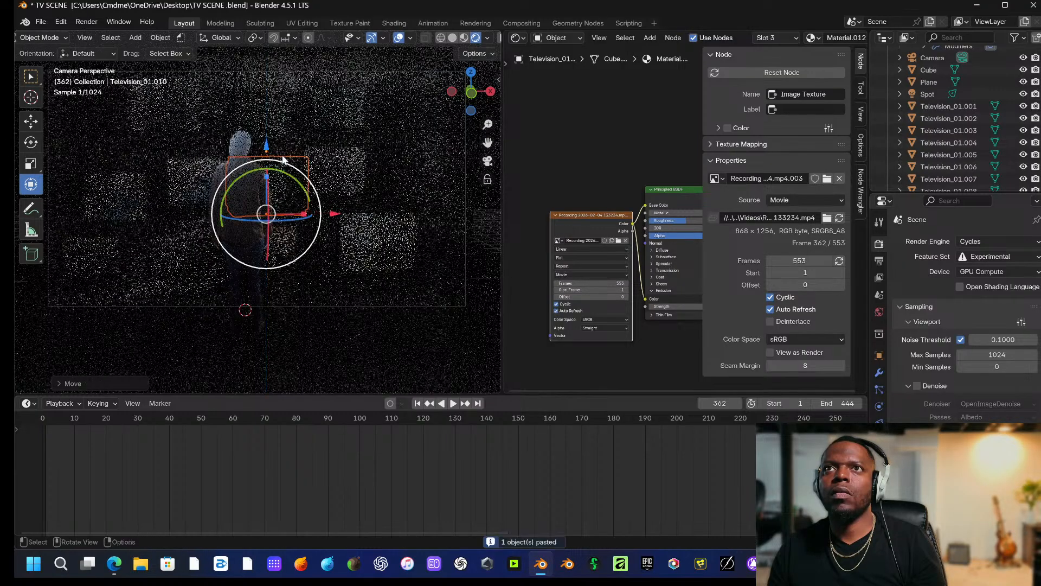
left_click_drag(337, 218, 359, 220)
left_click(438, 164)
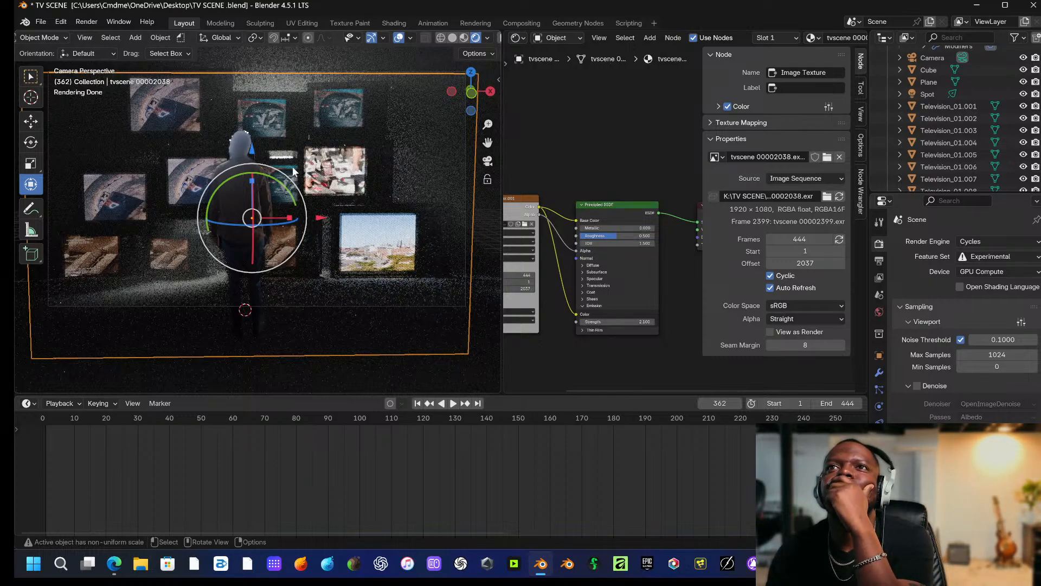
Move Television_01.003, the middle-row television right of the figure, further right along the X axis.
left_click(350, 190)
left_click_drag(410, 212, 440, 211)
left_click(473, 175)
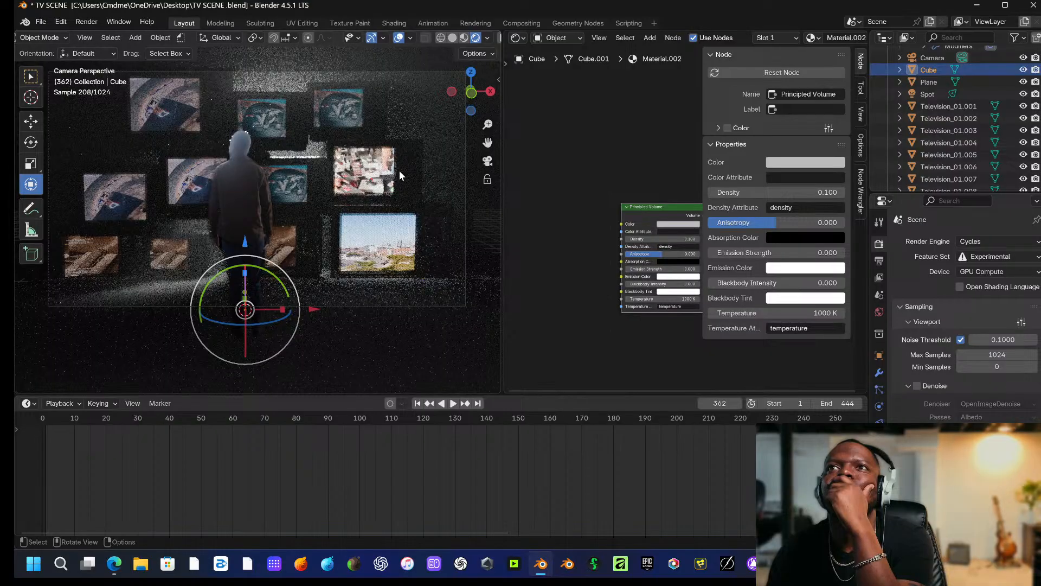
Move the upper-right television (Television_01.002) further right along the X axis.
scroll(220, 131, "down", 1)
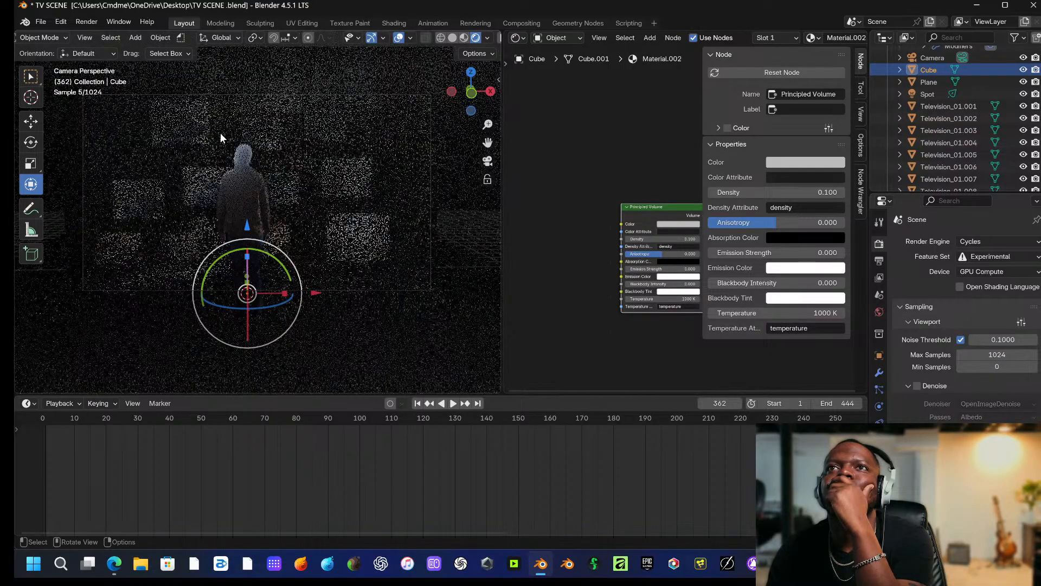
left_click(247, 135)
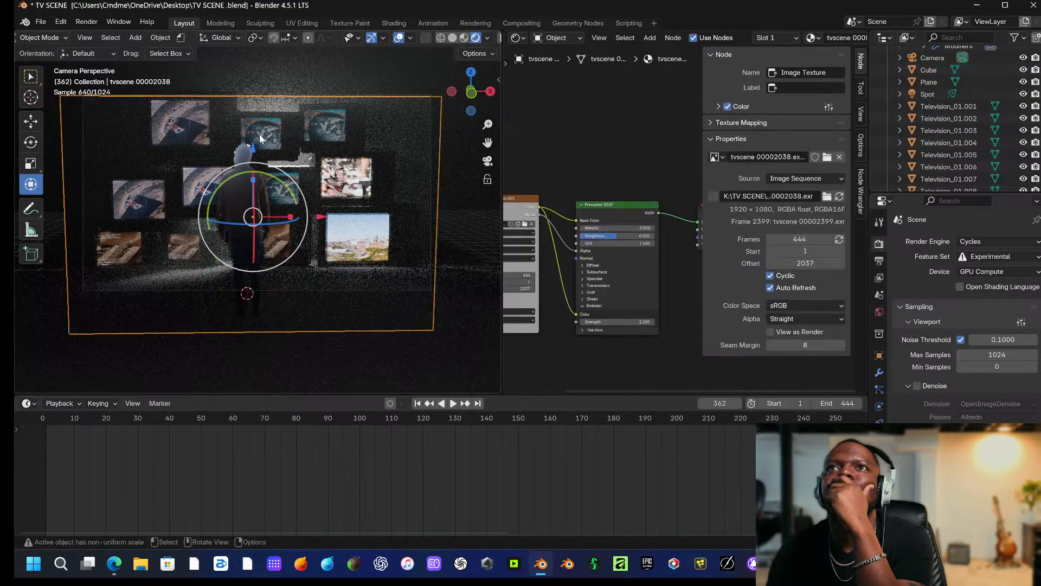
left_click(248, 134)
left_click(329, 128)
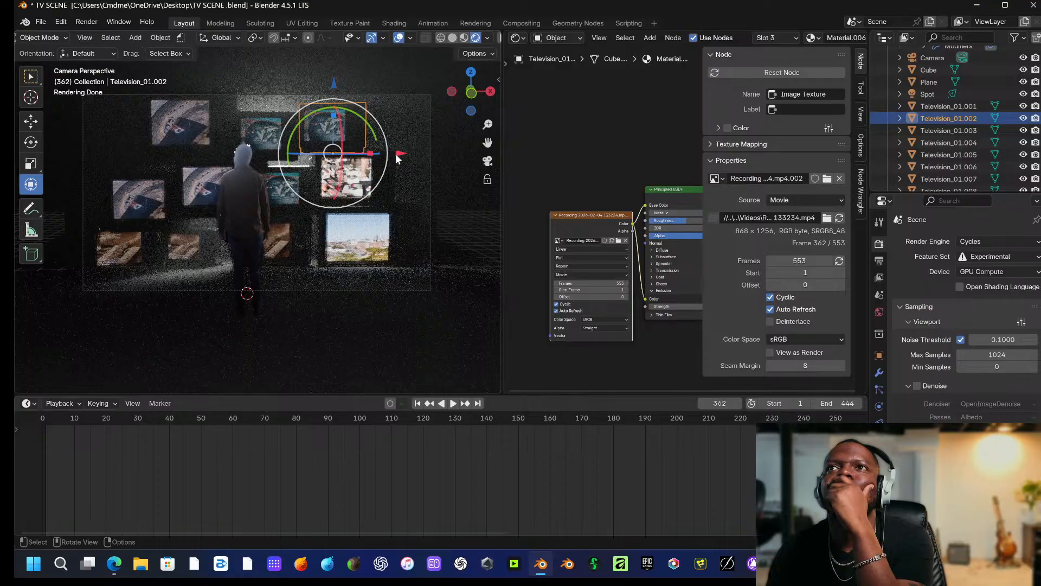
left_click_drag(401, 153, 417, 157)
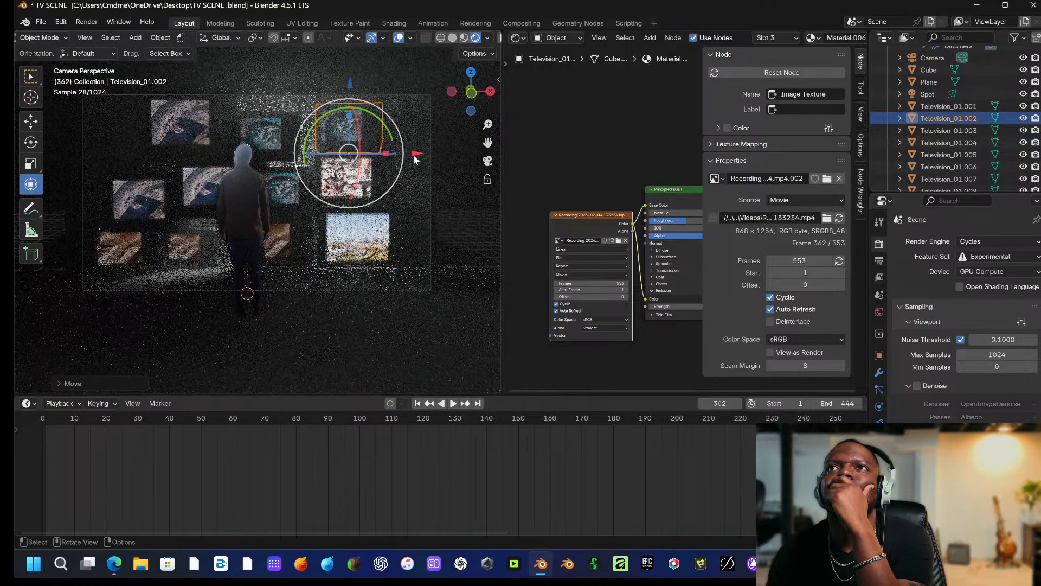
Scale up Television_01.002, the upper-right television on the wall, and deselect it.
key("s")
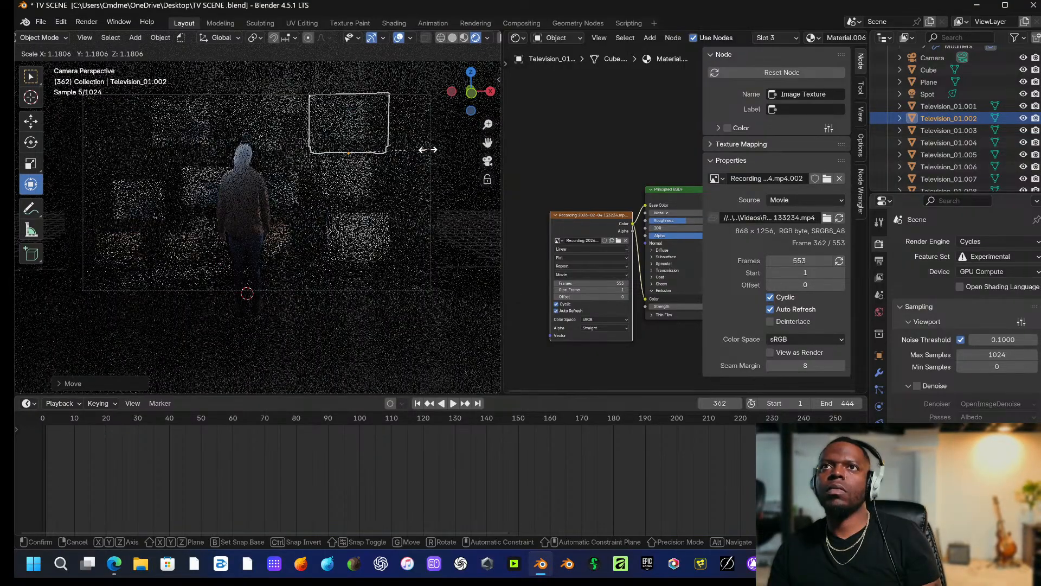
left_click(439, 147)
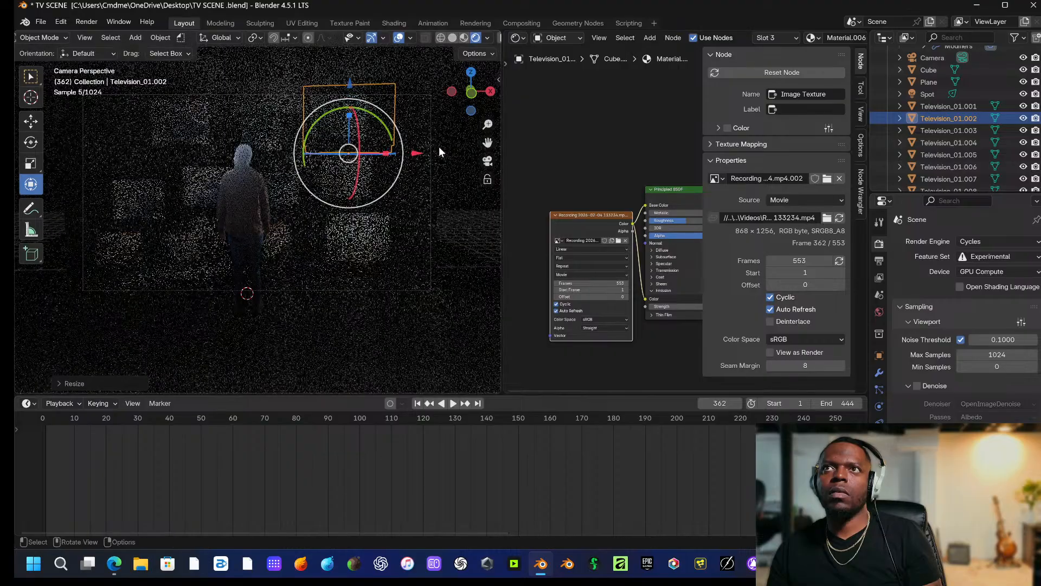
left_click(465, 162)
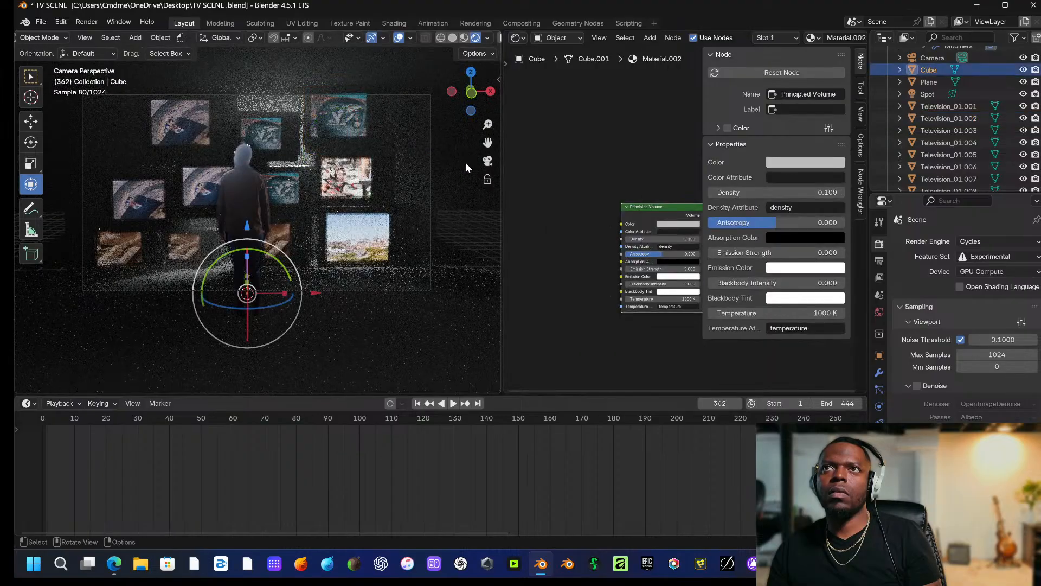
Move Television_01.010, the television above the figure's head, slightly right along the X axis.
left_click(298, 135)
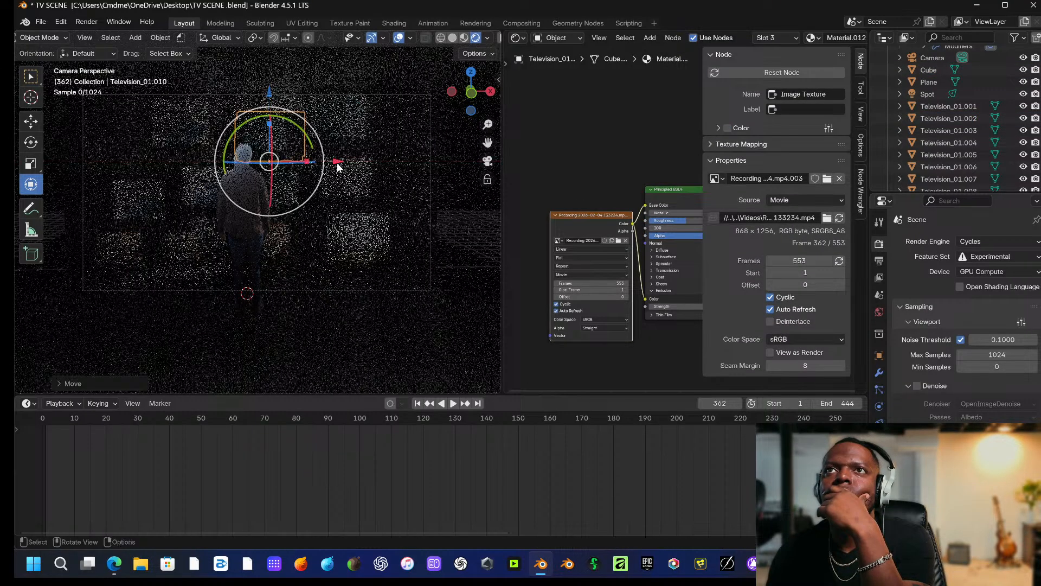
left_click(442, 188)
left_click(298, 142)
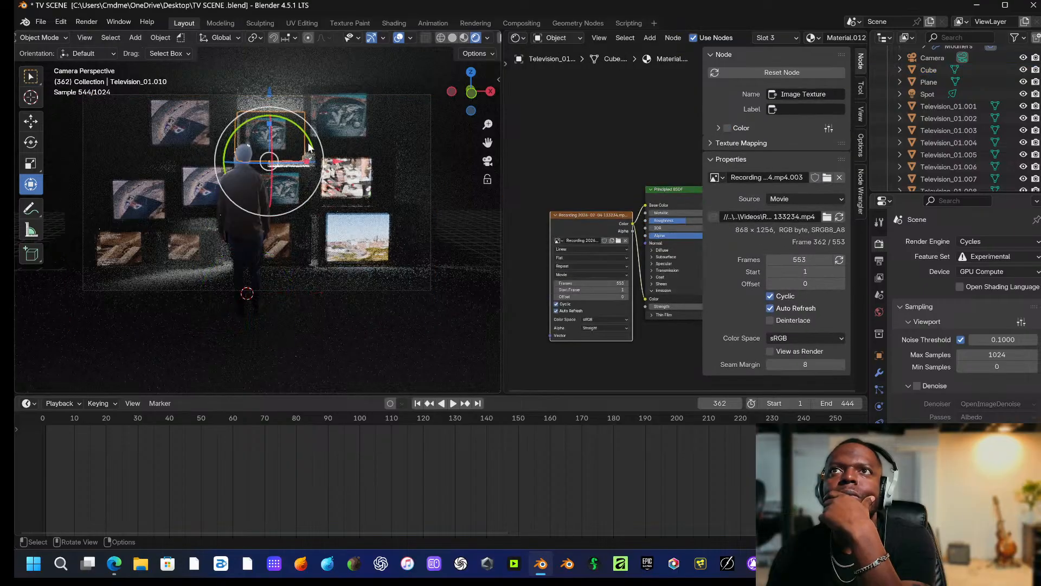
key("g")
key("x")
key("Escape")
left_click(447, 165)
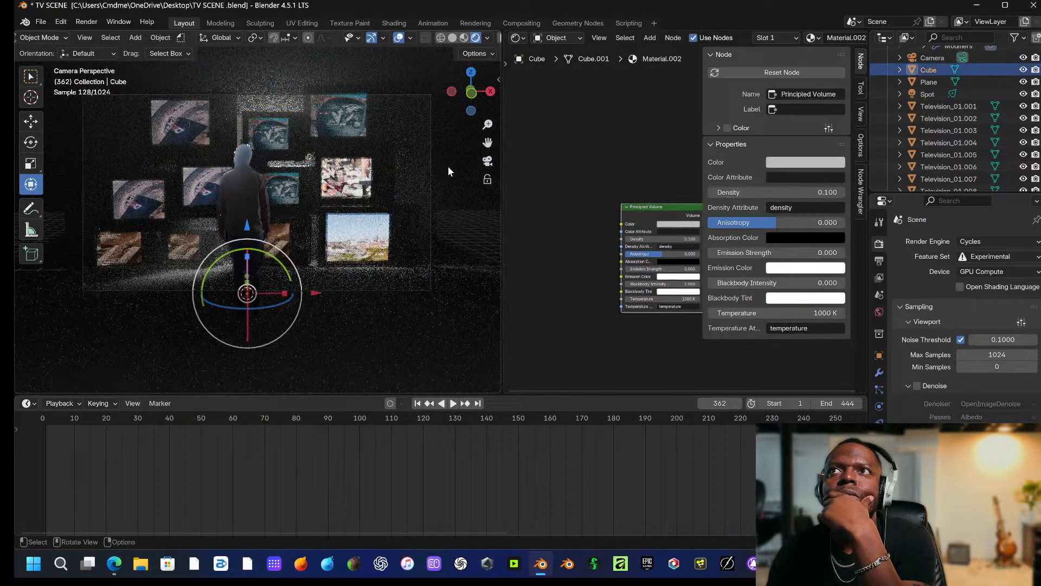
Slightly enlarge Television_01.010, the television above the figure's head.
left_click(282, 135)
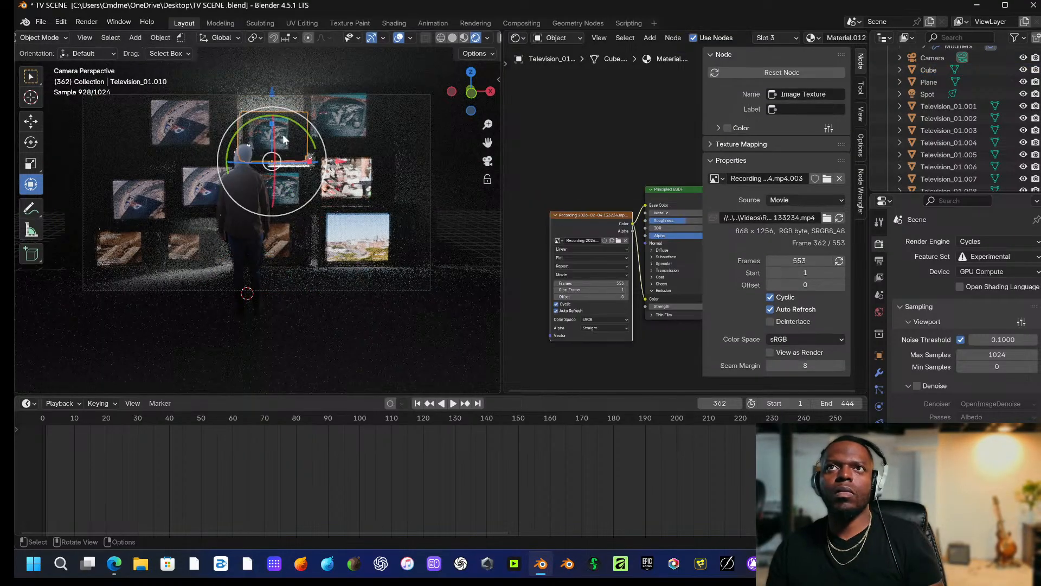
key("s")
key("Escape")
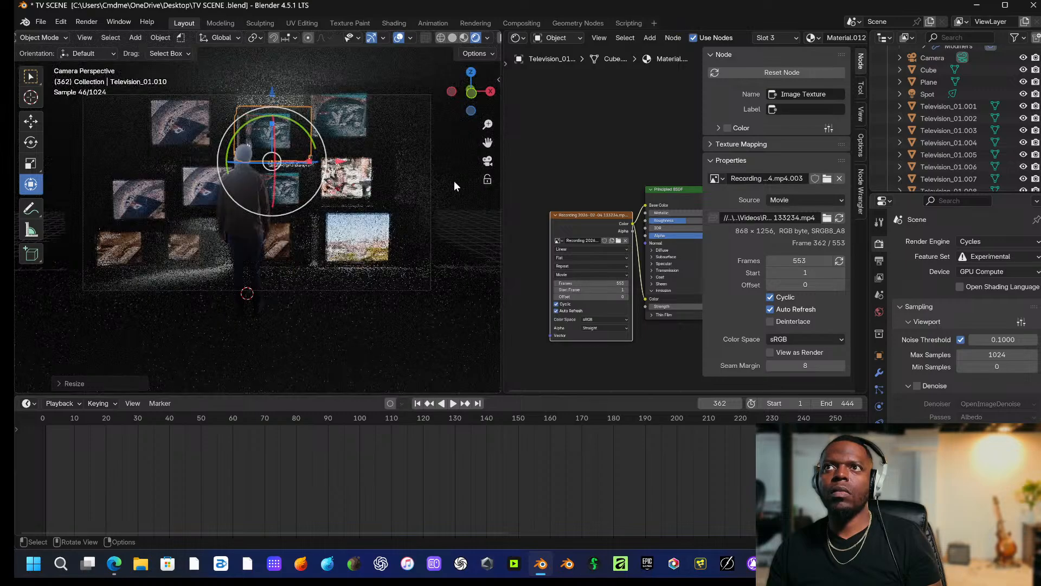
left_click(454, 181)
Lower Television_01.010 along the Z axis toward the figure's head and scale it down slightly.
left_click(265, 140)
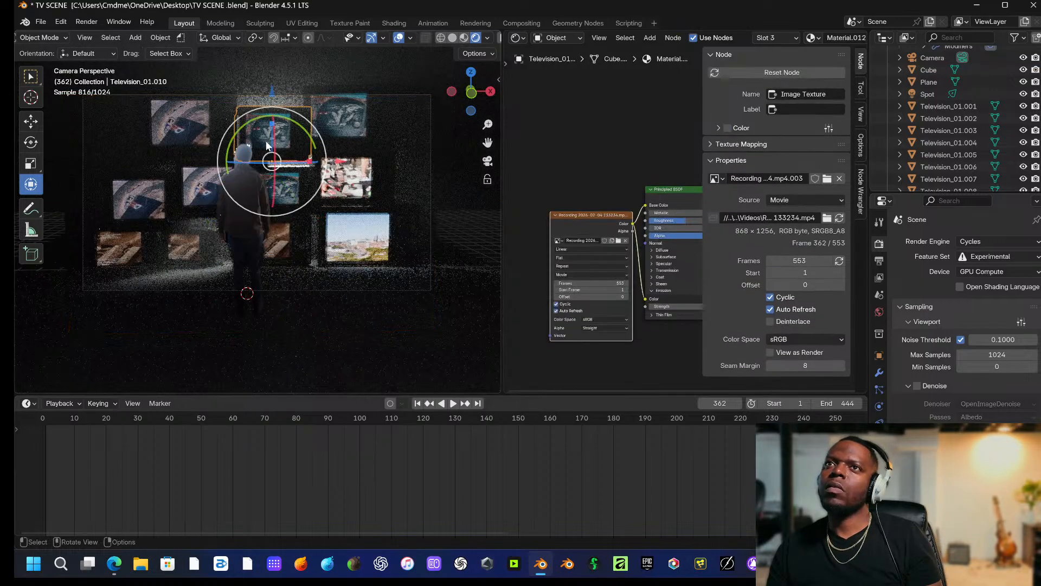
key("g")
key("z")
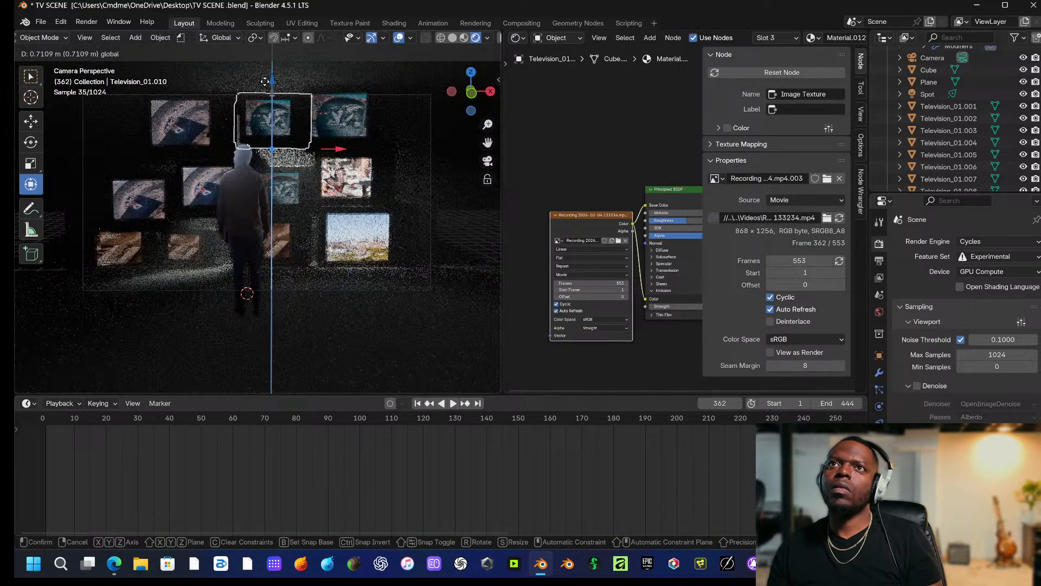
key("Escape")
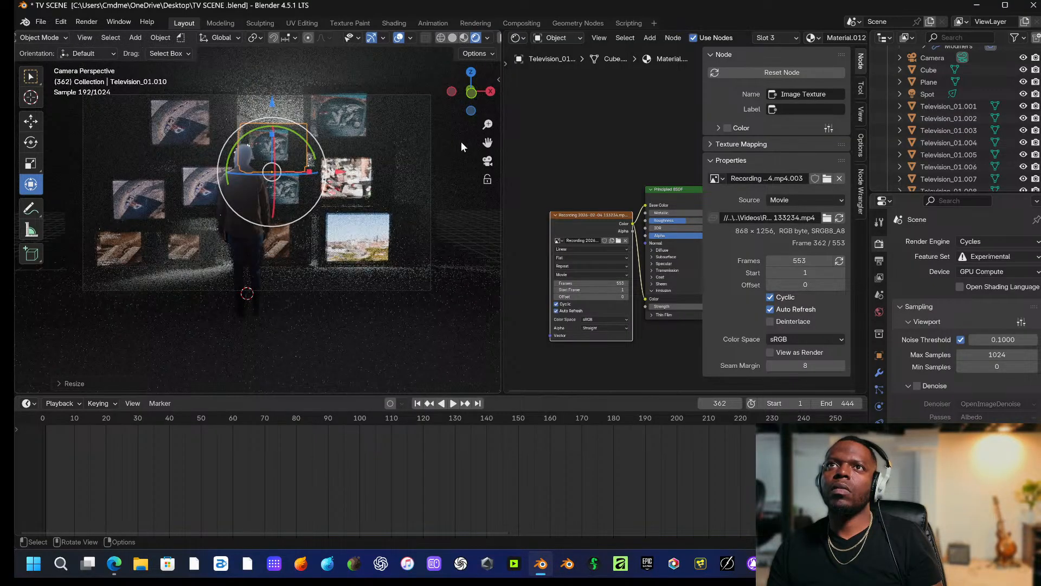
left_click(275, 132)
left_click(273, 132)
left_click(272, 133)
Move Television_01.001, the upper-left television, slightly right along the X axis toward the figure.
left_click(223, 116)
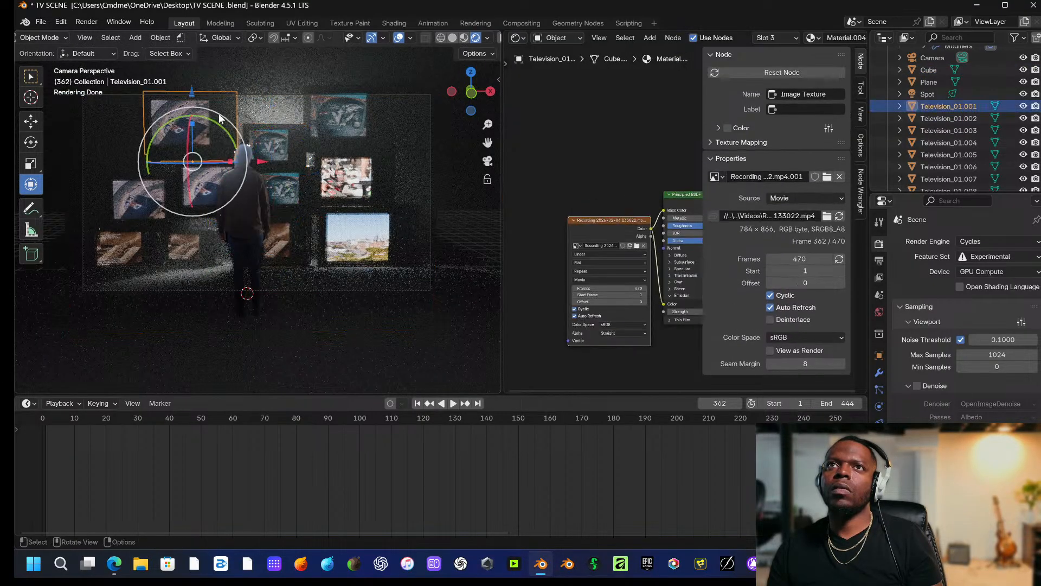
left_click_drag(259, 161, 268, 161)
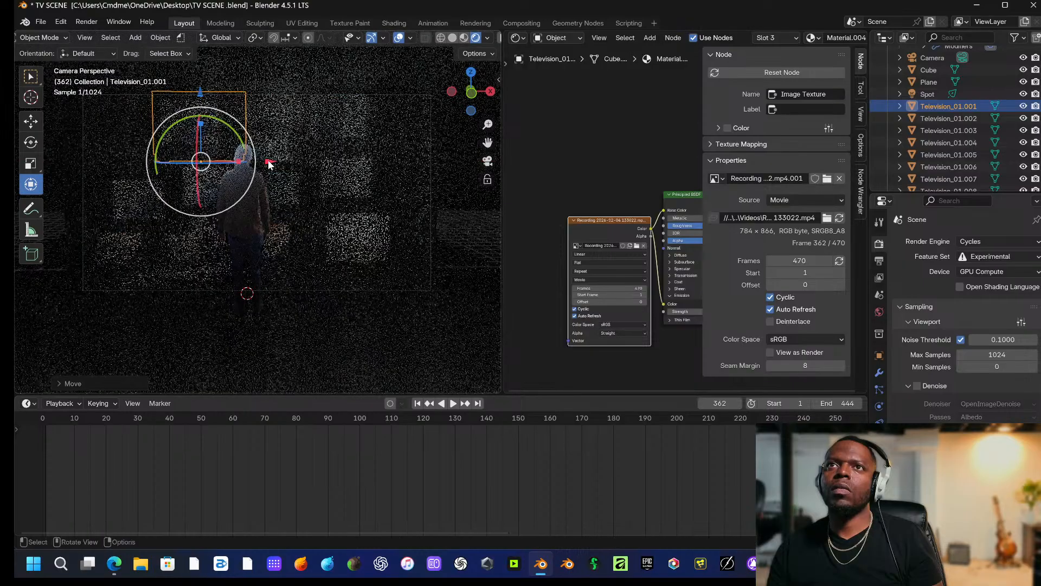
left_click(271, 105)
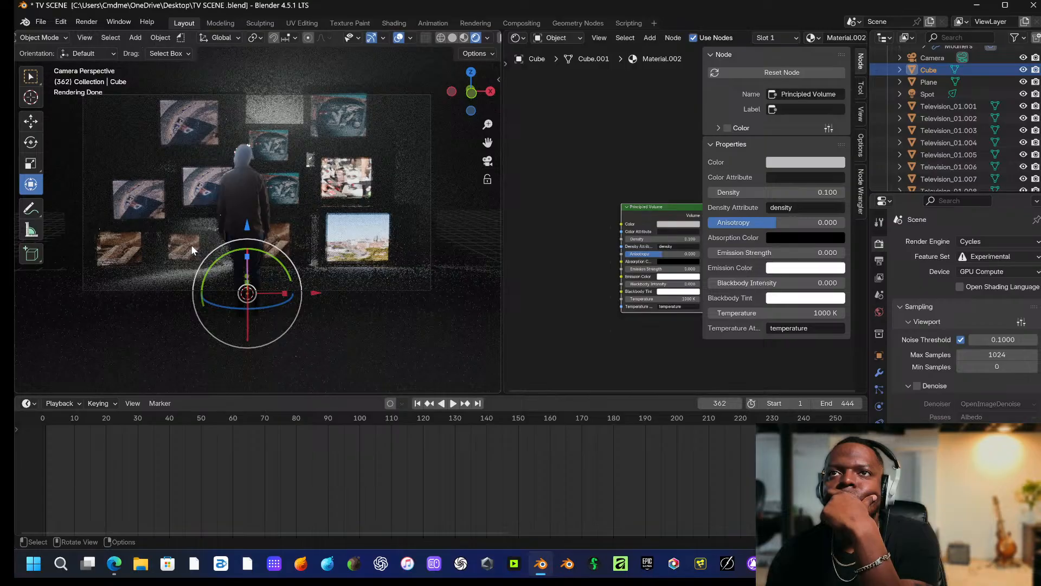
Select Television_01.006, the lower-right television, and adjust the Value node that drives its screen emission strength.
left_click(350, 246)
left_click(349, 245)
left_click(349, 245)
left_click(350, 245)
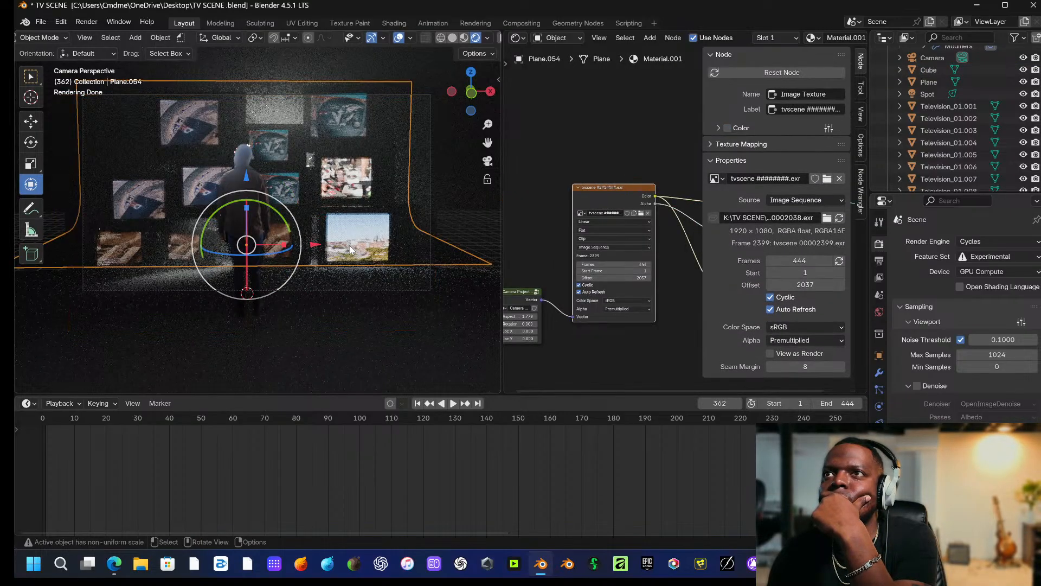
left_click(349, 245)
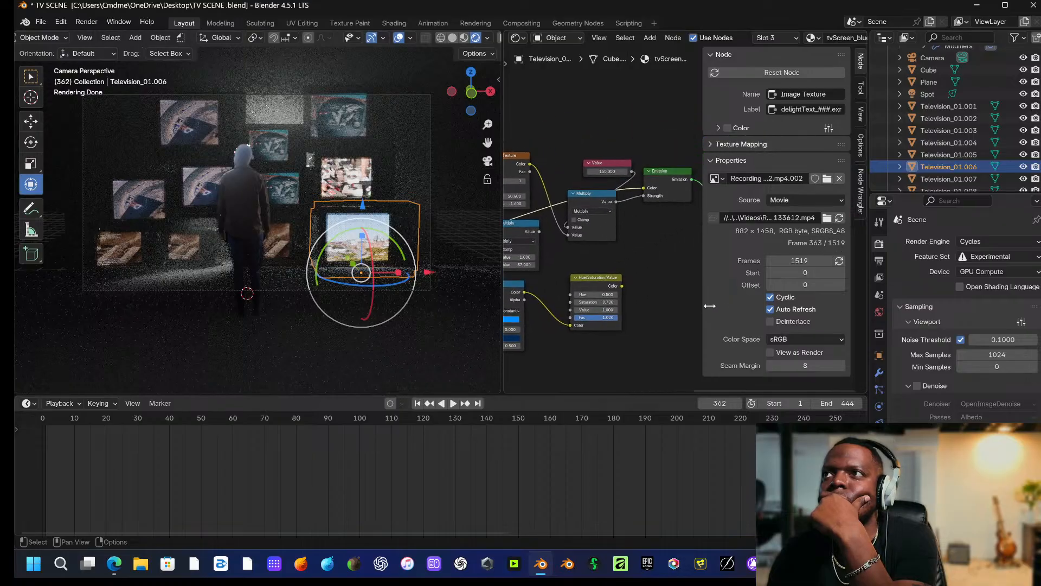
mouse_move(602, 171)
left_mouse_down()
mouse_move(629, 171)
mouse_move(588, 170)
left_mouse_up()
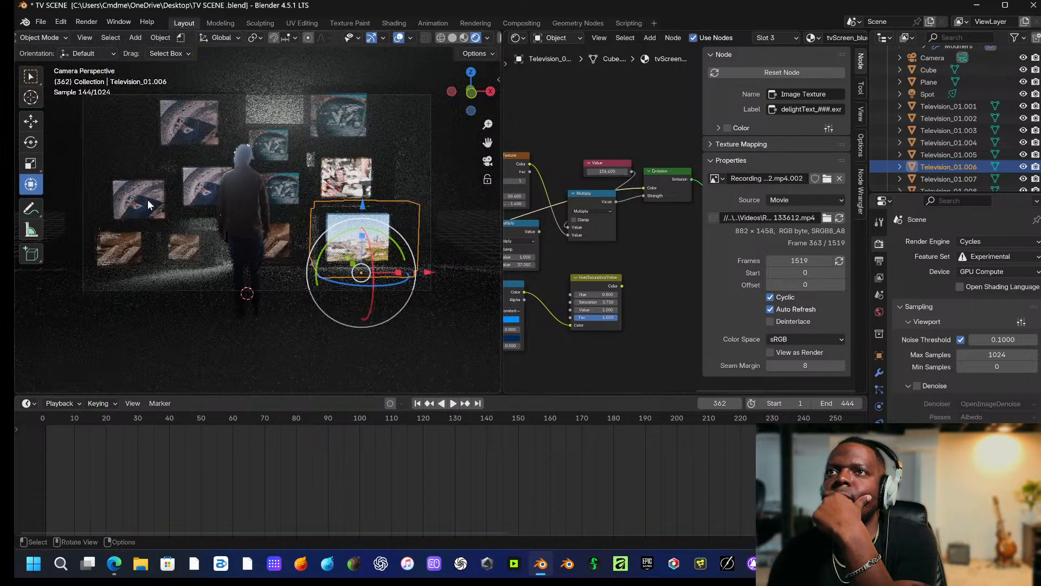
Move the spot light about 15.6 m along the Y axis away from the televisions and return to the camera view.
left_click(232, 207)
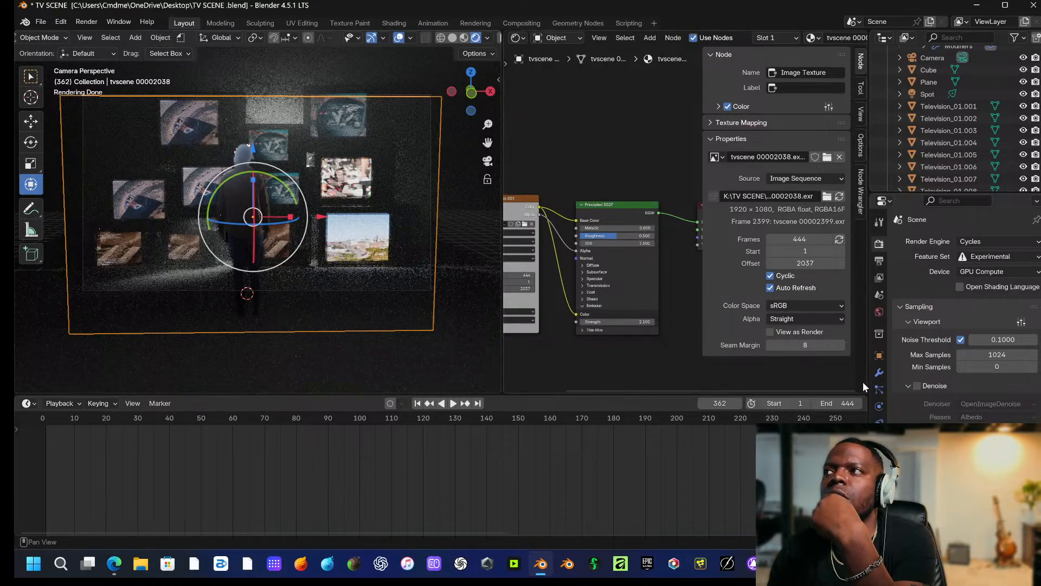
middle_click_drag(202, 186, 304, 189)
scroll(195, 210, "down", 5)
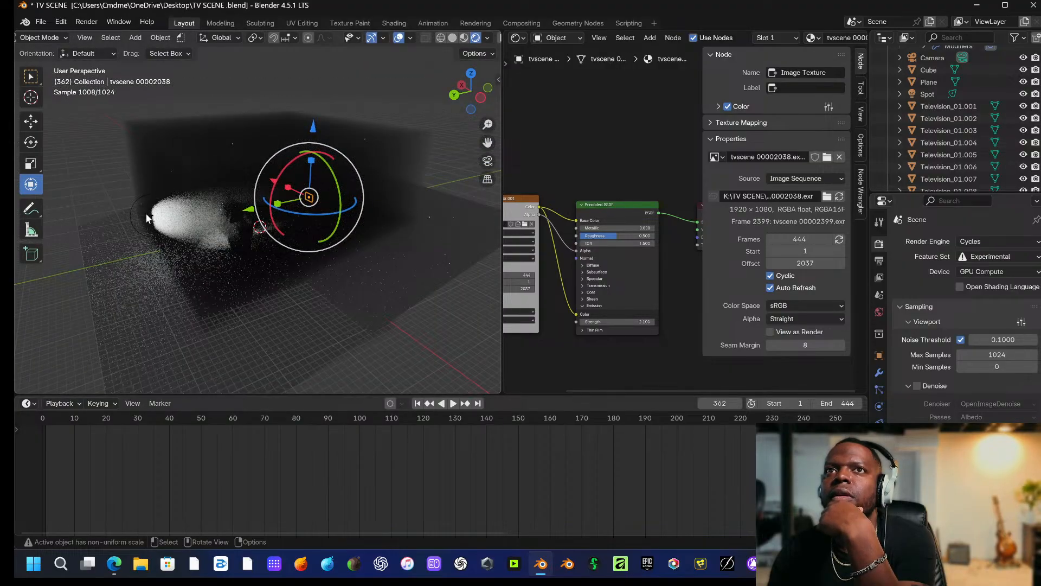
left_click(147, 218)
key("g")
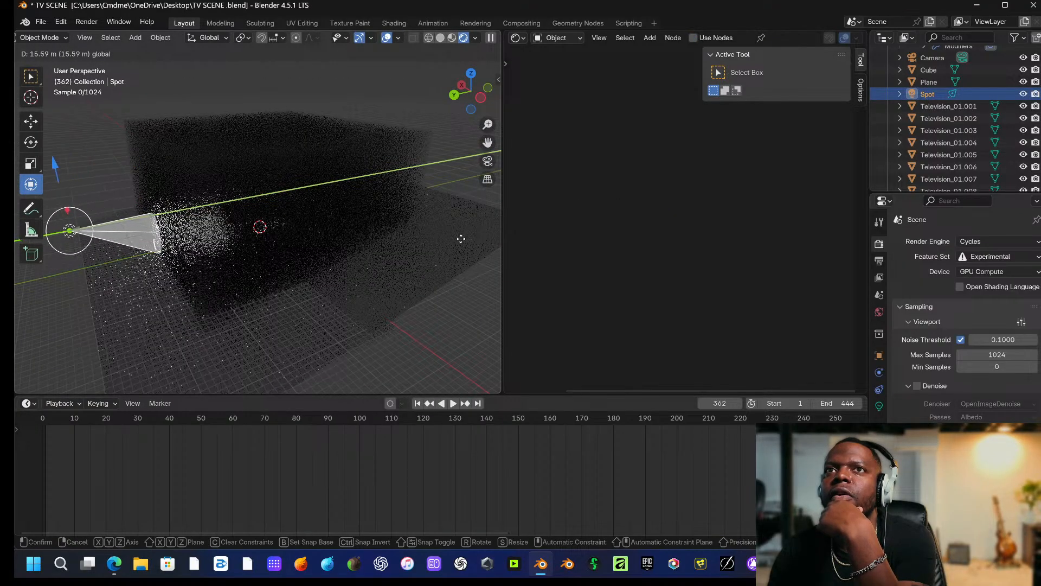
left_click(461, 238)
left_click(451, 238)
key("KP_0")
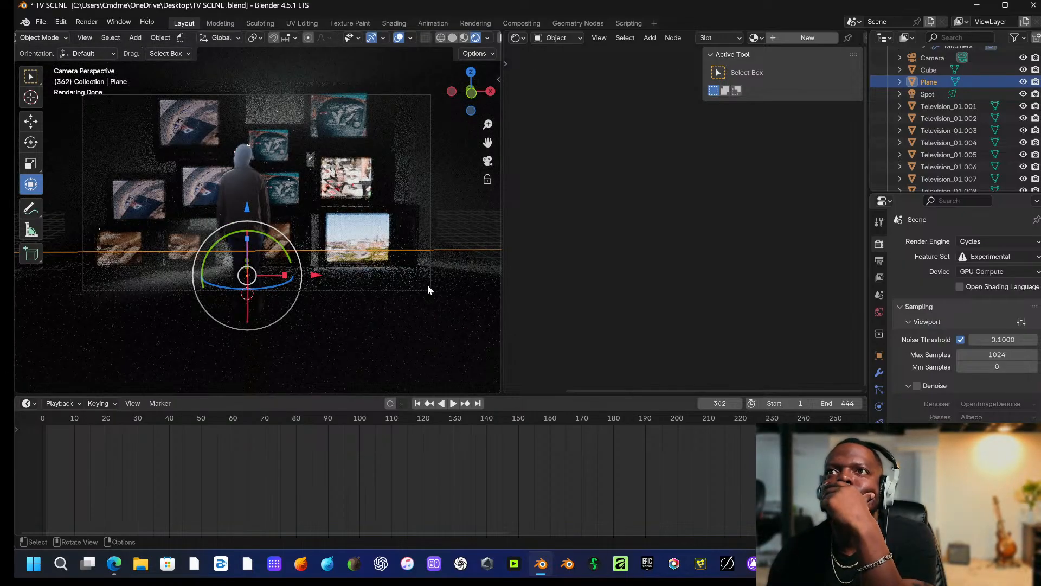
Add a point light, move it along the Y axis toward the spot light, and lower it slightly.
middle_click_drag(316, 243, 345, 258)
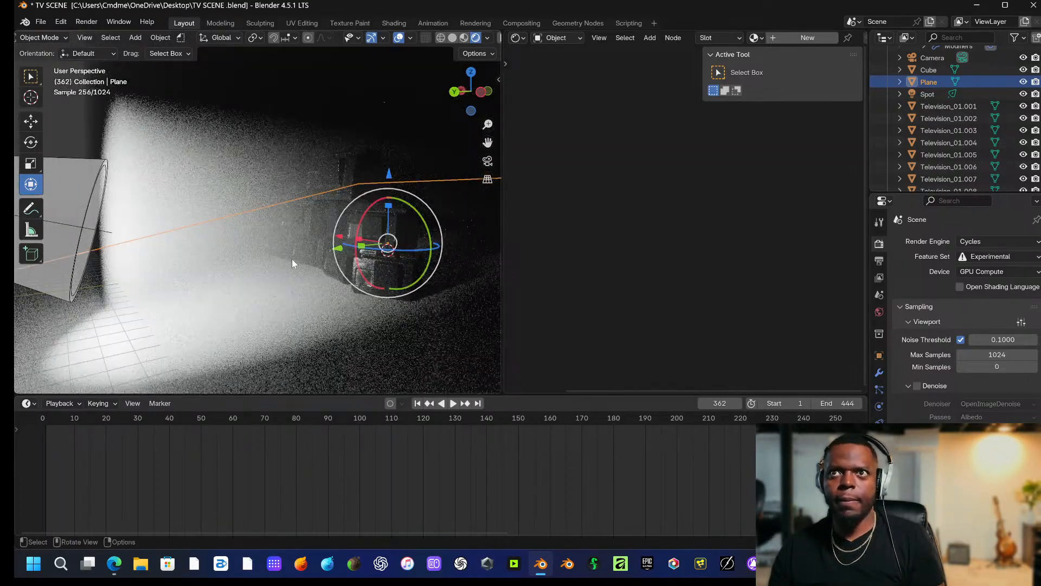
key("shift+a")
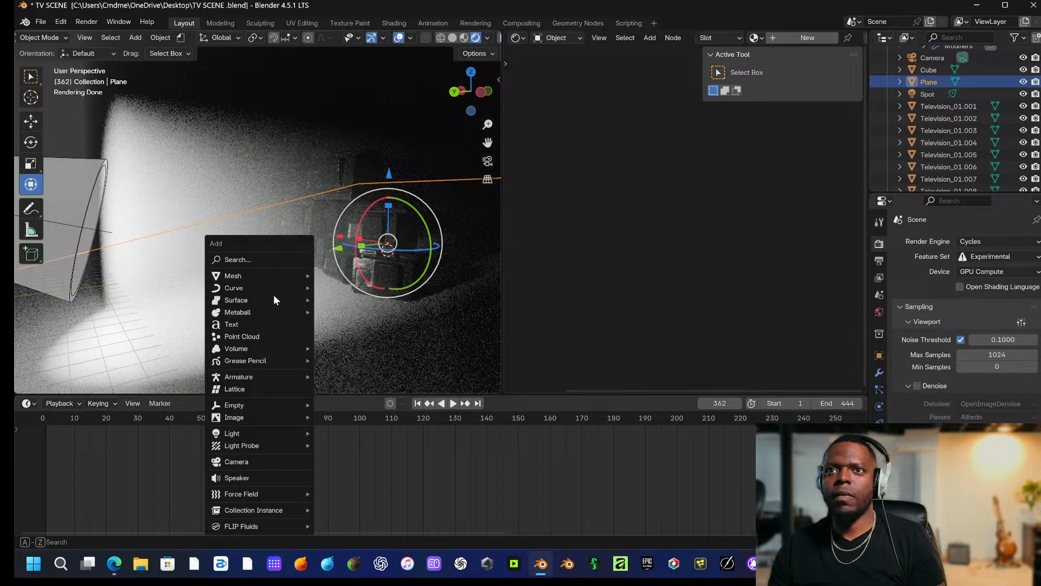
mouse_move(270, 435)
left_click(332, 433)
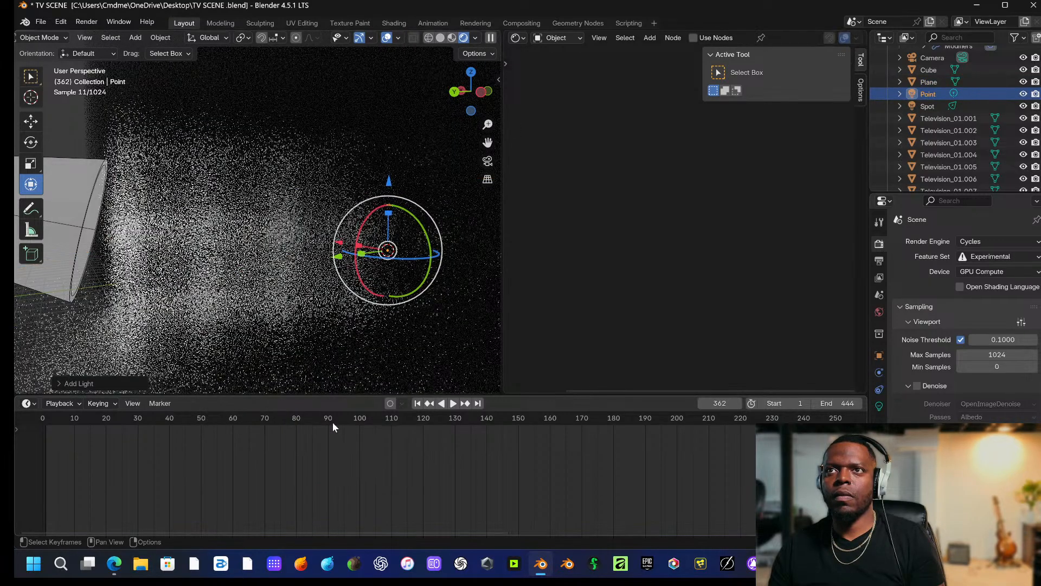
left_click_drag(337, 258, 249, 291)
left_click_drag(297, 197, 298, 204)
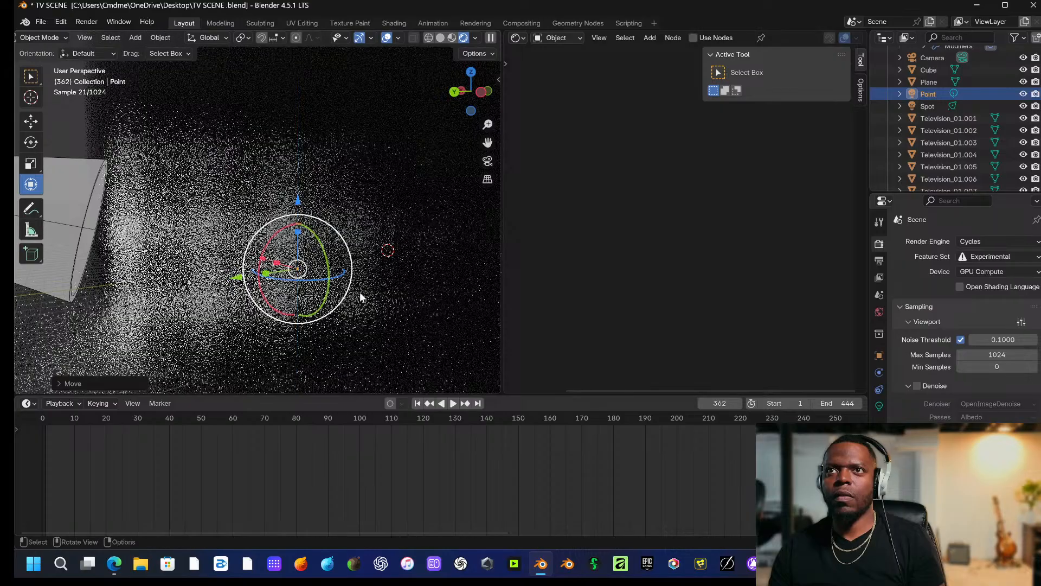
Set the point light's color to light blue in its light properties.
left_click(879, 406)
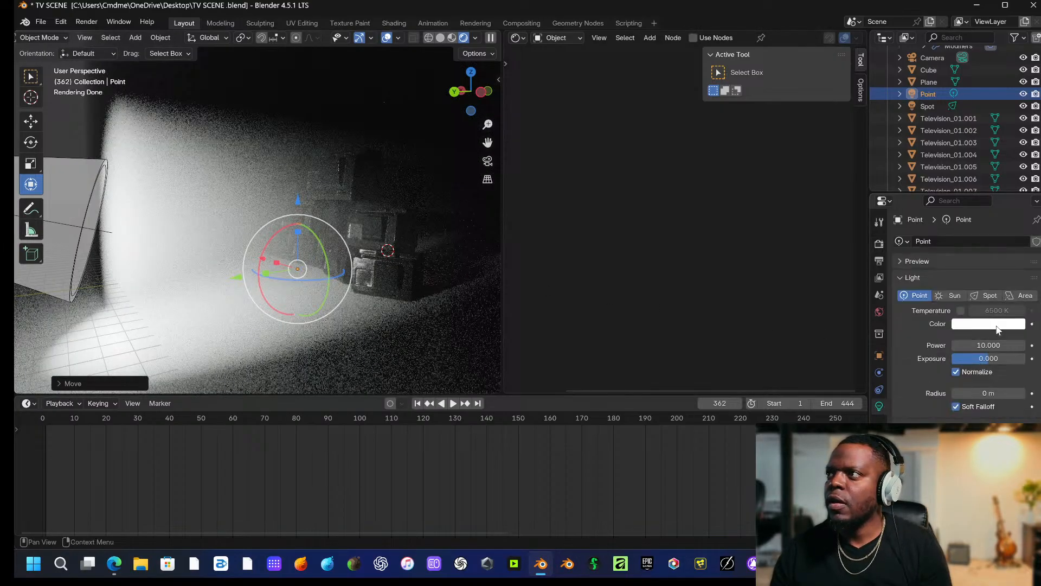
left_click(997, 325)
left_click(968, 173)
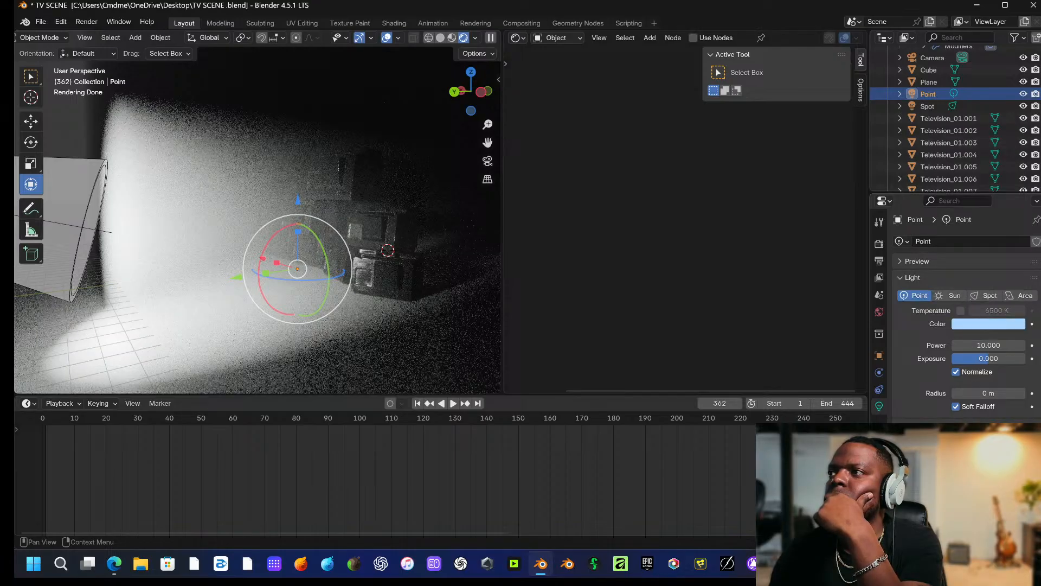
scroll(966, 325, "down", 2)
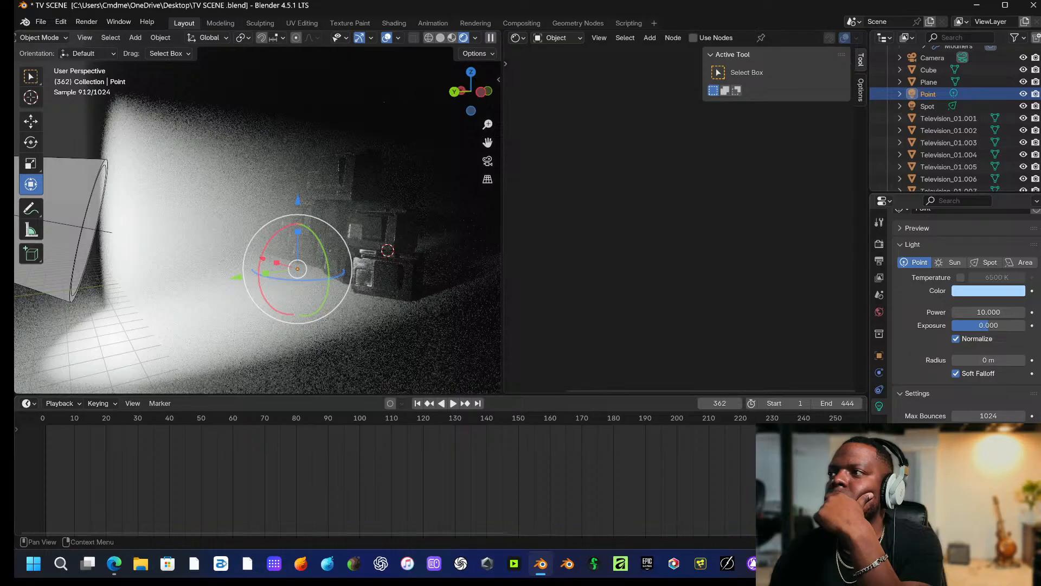
Enable shader nodes for the point light, give its Emission node a light blue color and raise the strength.
left_click(693, 37)
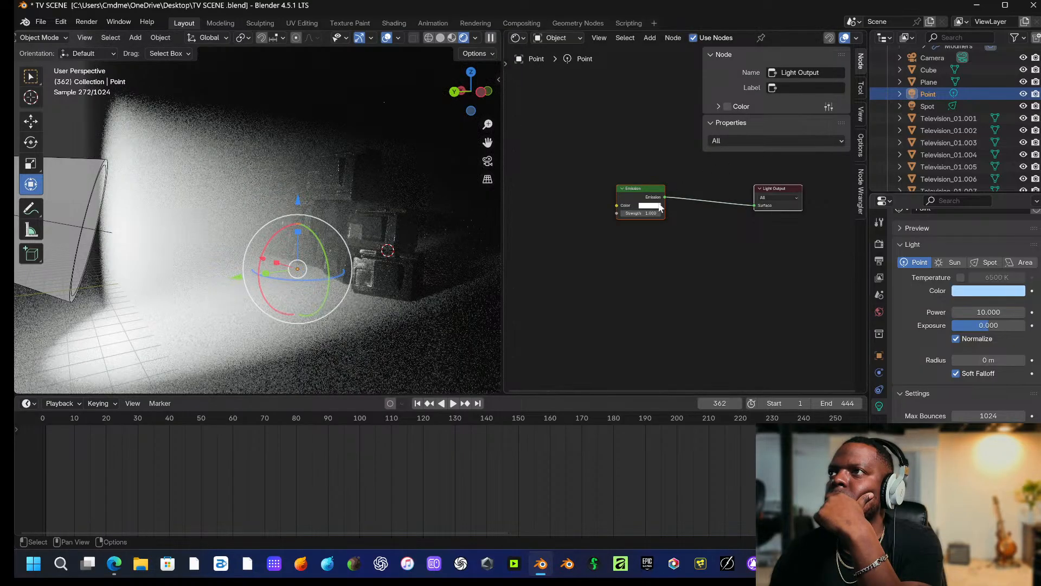
left_click(650, 207)
left_click(683, 131)
left_click_drag(641, 213, 648, 214)
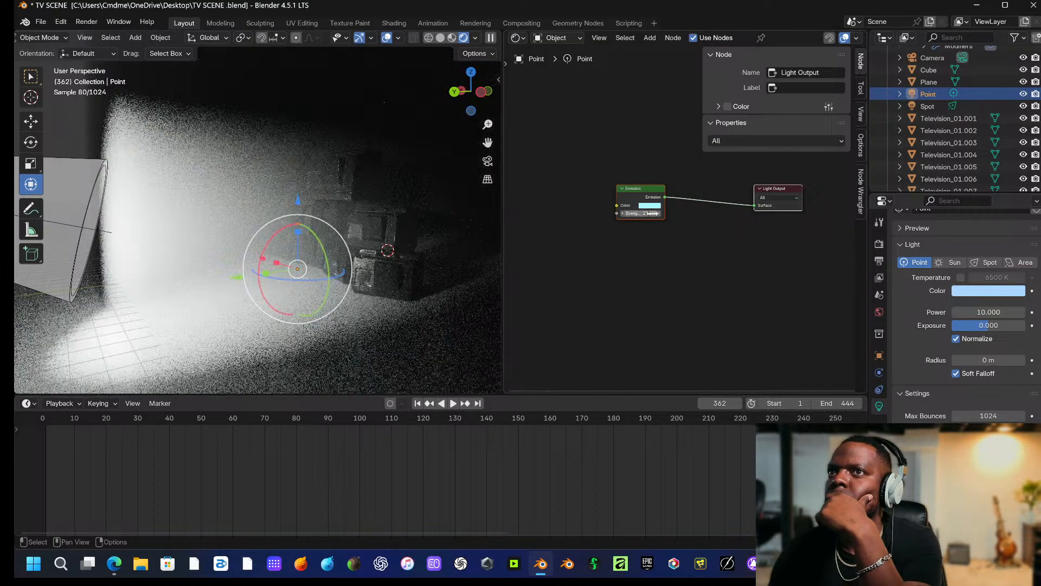
In the camera view, move the point light slightly left along the X axis and raise its emission strength above 500.
key("KP_0")
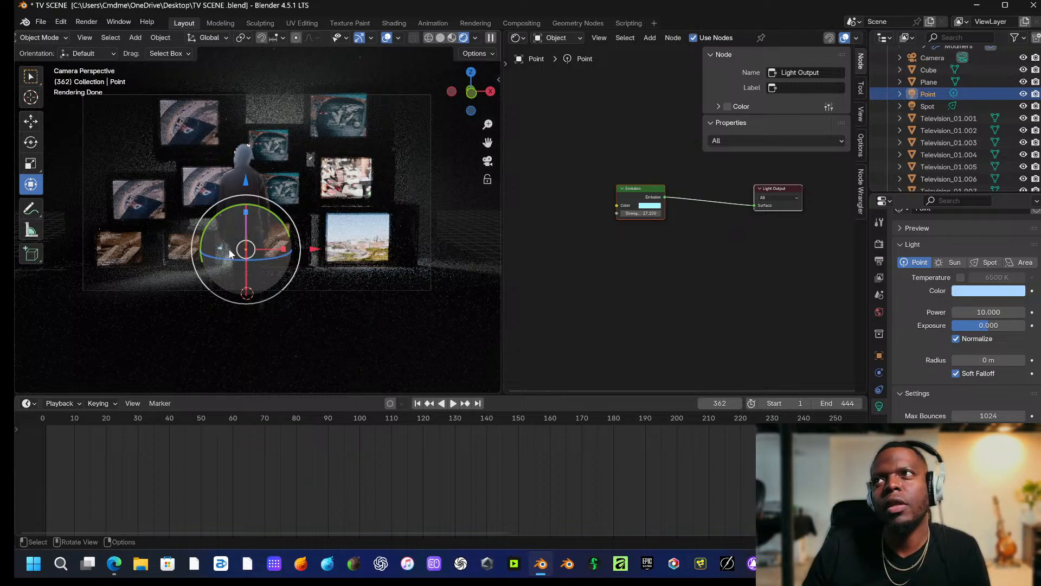
mouse_move(320, 249)
left_mouse_down()
mouse_move(340, 252)
mouse_move(305, 249)
left_mouse_up()
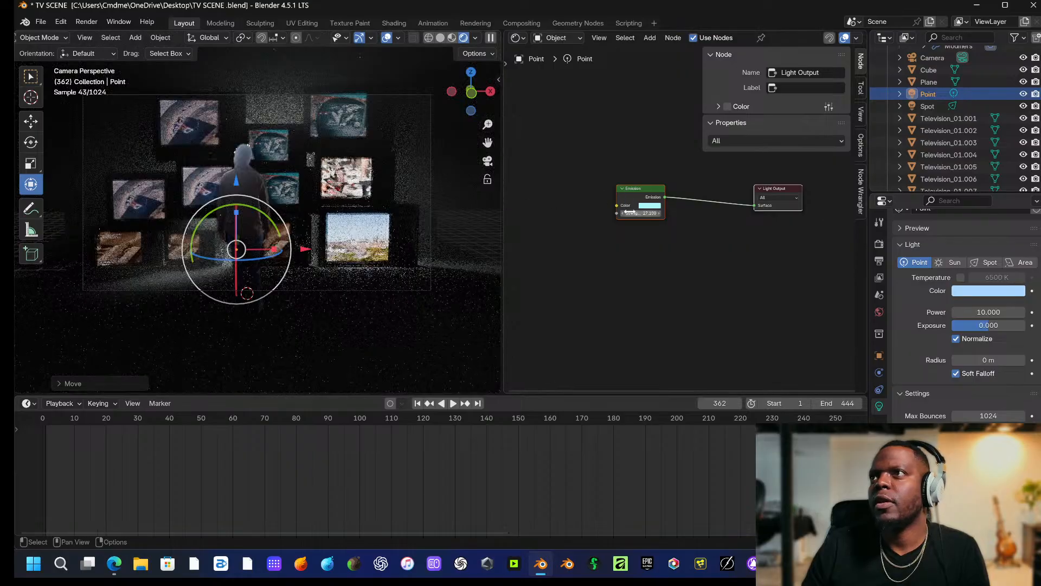
left_click_drag(642, 213, 667, 213)
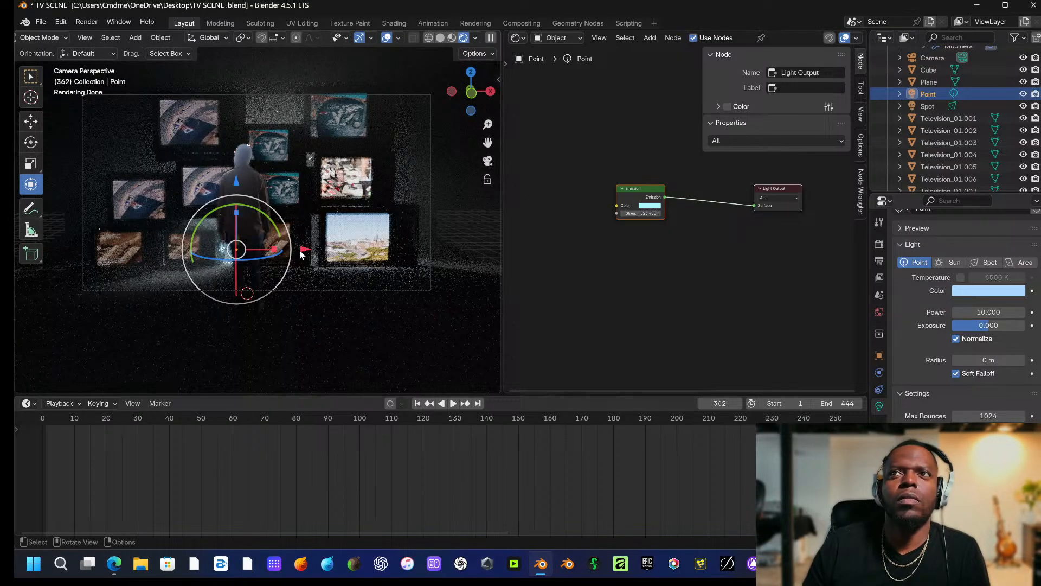
Move the point light right along the X axis, away from the figure, and bring it toward the camera along Y.
left_click_drag(304, 250, 358, 251)
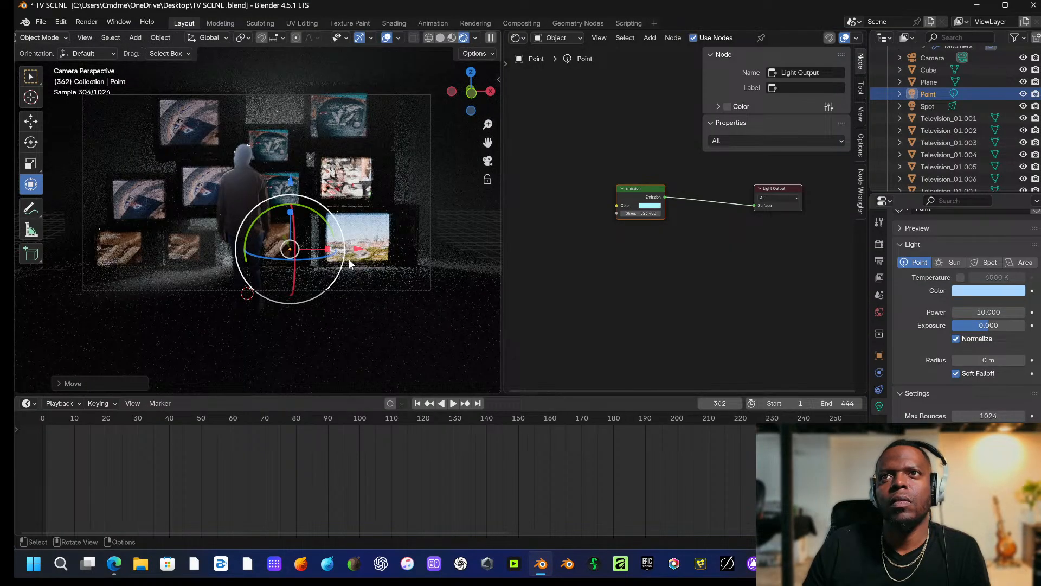
key("g")
key("y")
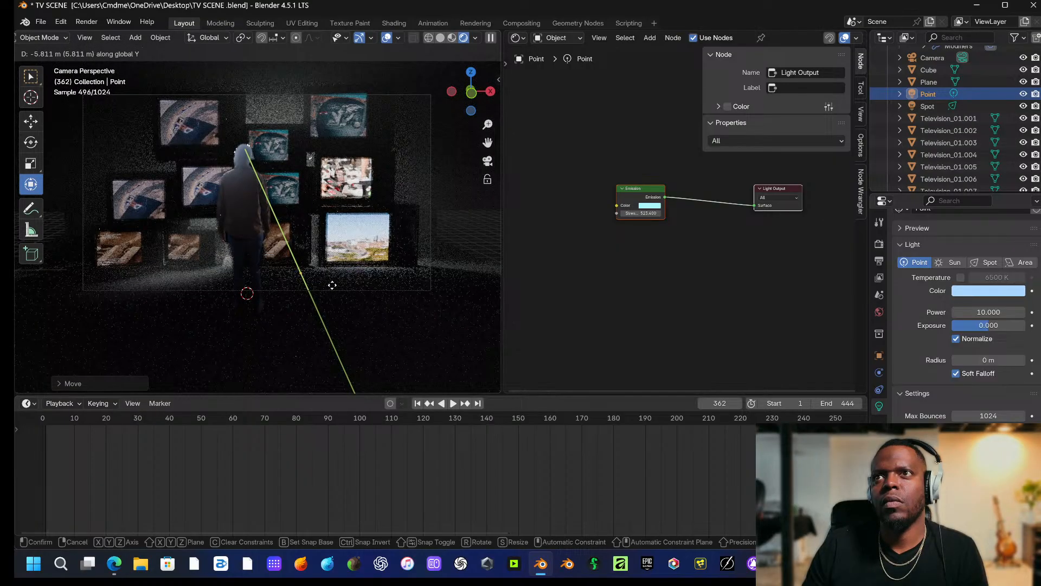
left_click(349, 344)
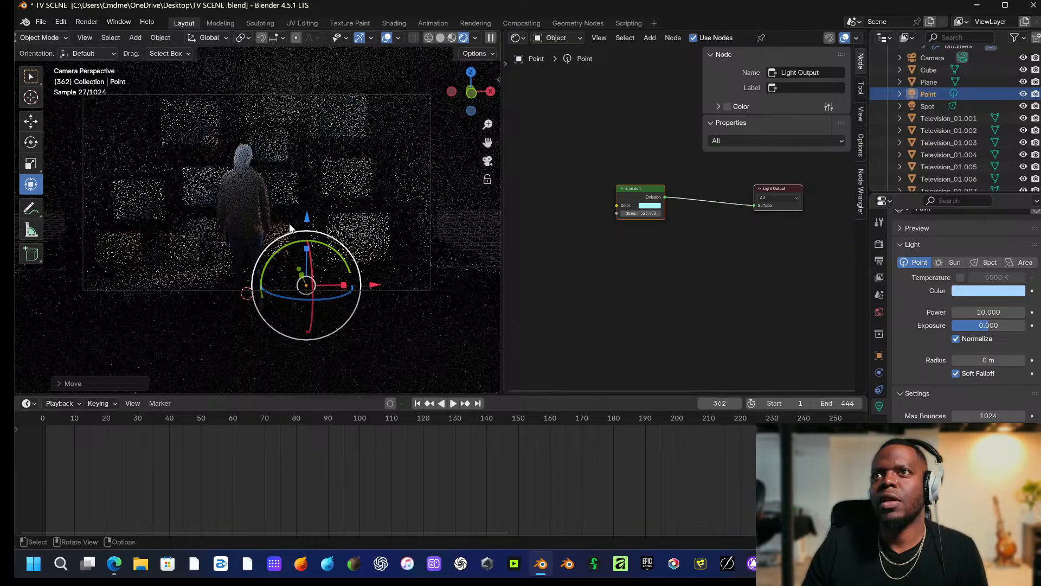
Raise the point light slightly and move it back toward the televisions along the Y axis by about 3.8 m.
left_click_drag(308, 217, 308, 196)
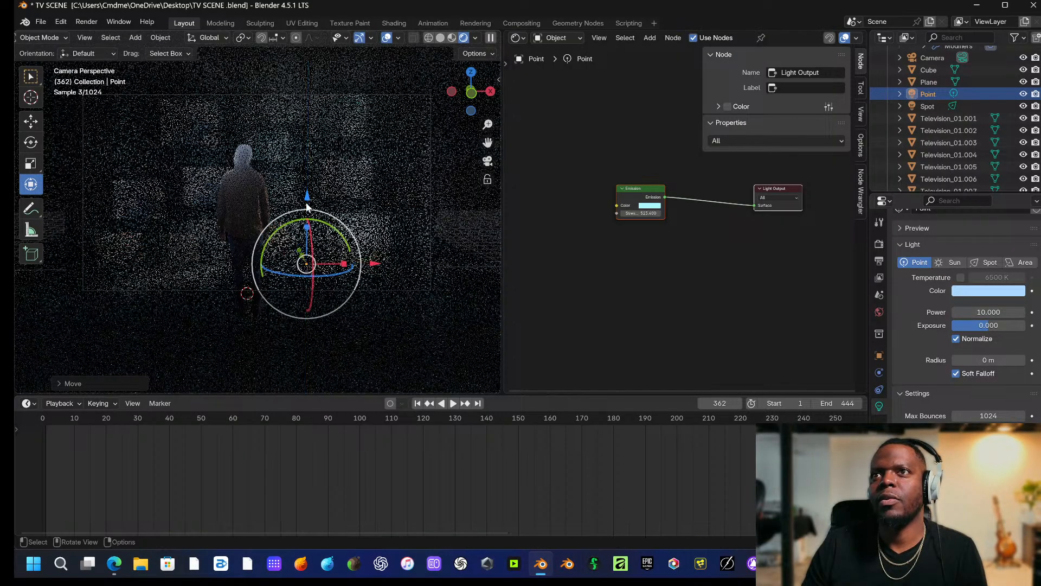
key("g")
key("y")
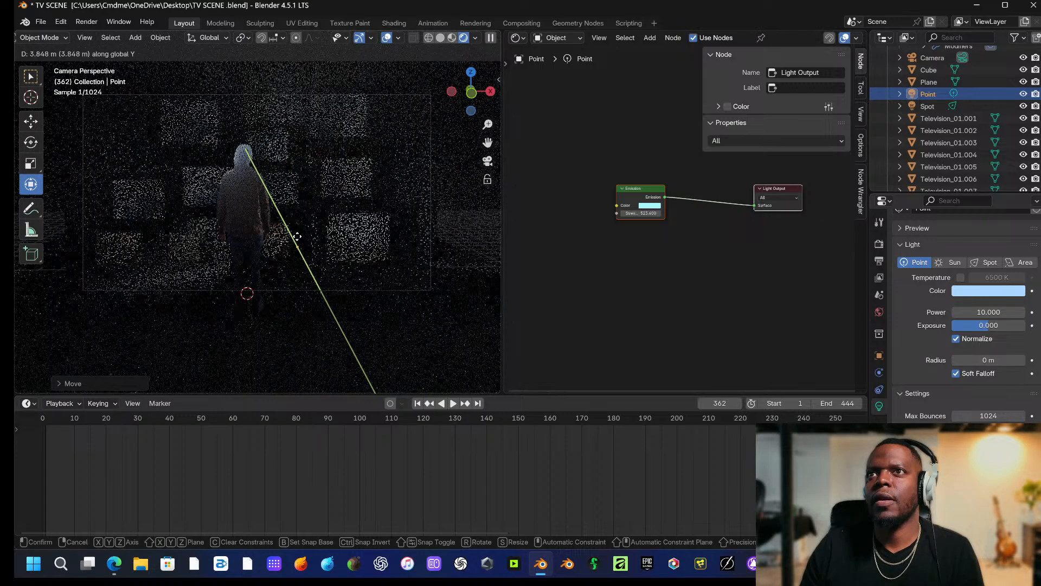
left_click(296, 237)
Move the point light left along X to sit behind the figure and set its power to 2.700.
left_click_drag(357, 248, 290, 244)
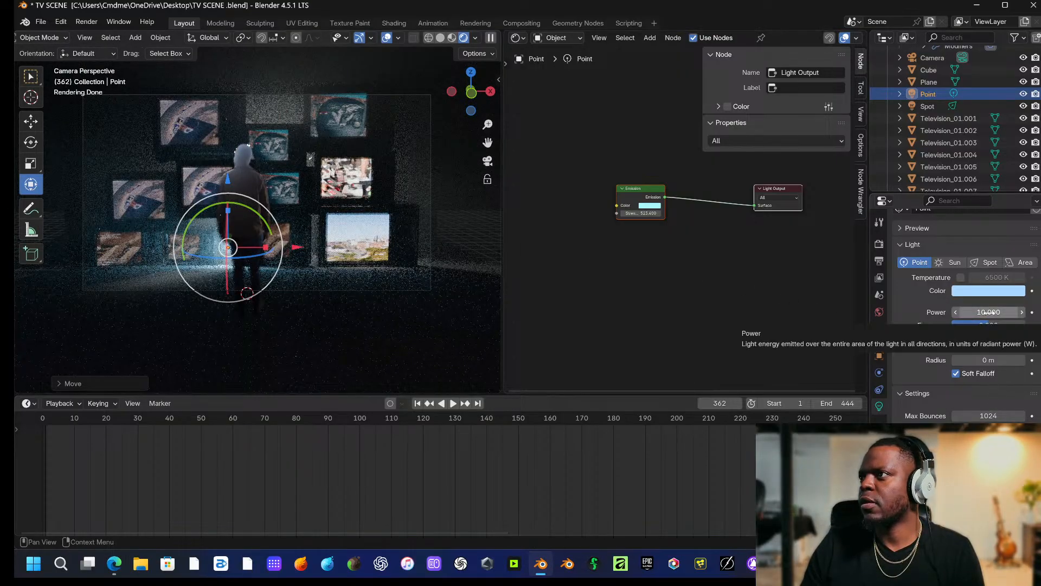
mouse_move(987, 311)
left_mouse_down()
mouse_move(974, 312)
mouse_move(987, 311)
left_mouse_up()
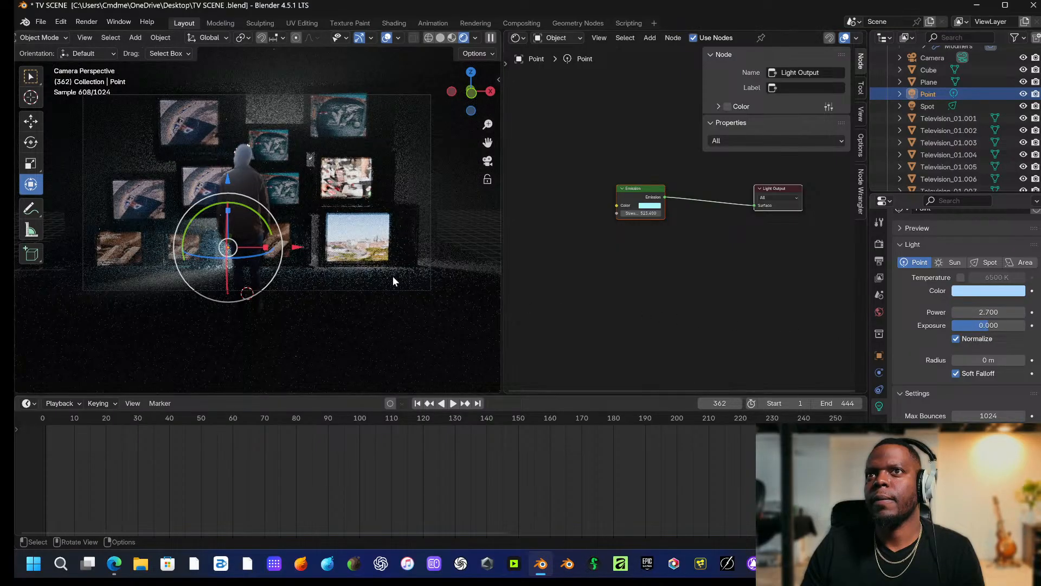
left_click(466, 220)
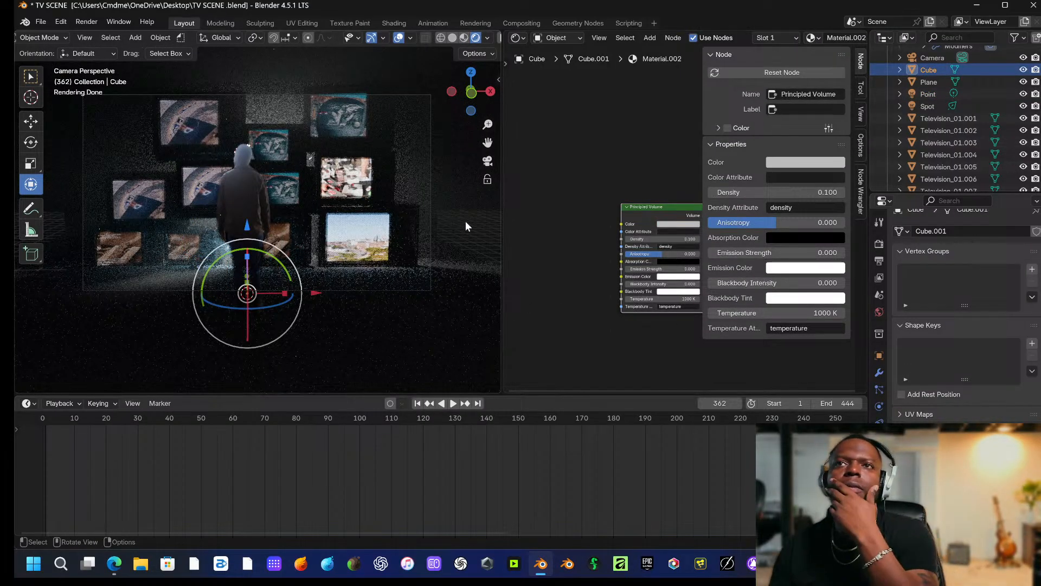
Move Television_01.004, the small set low beside the figure, slightly toward the camera along the Y axis.
left_click(198, 243)
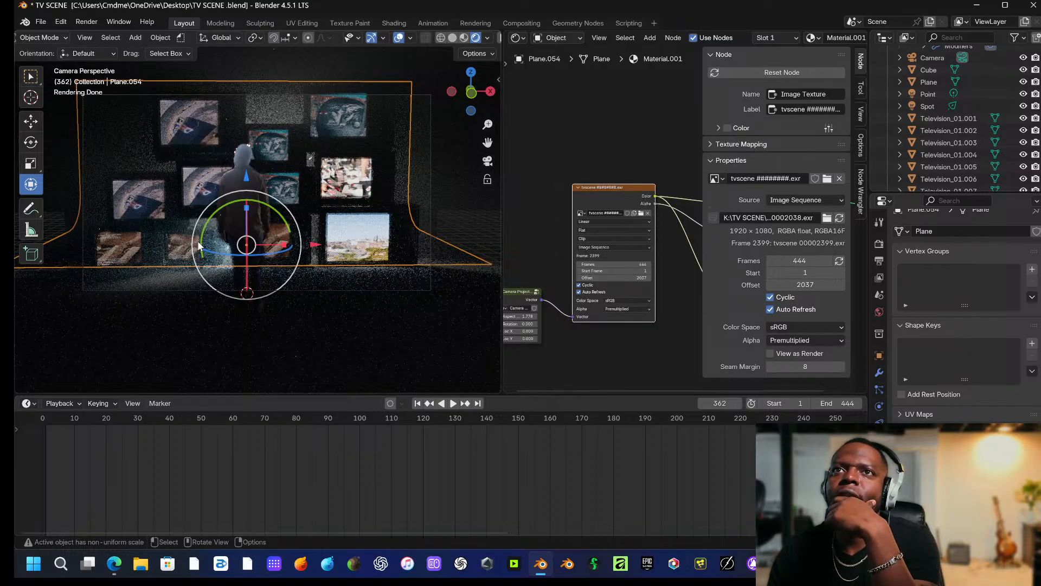
left_click(198, 242)
left_click(199, 243)
left_click(198, 242)
left_click(198, 242)
left_click(199, 242)
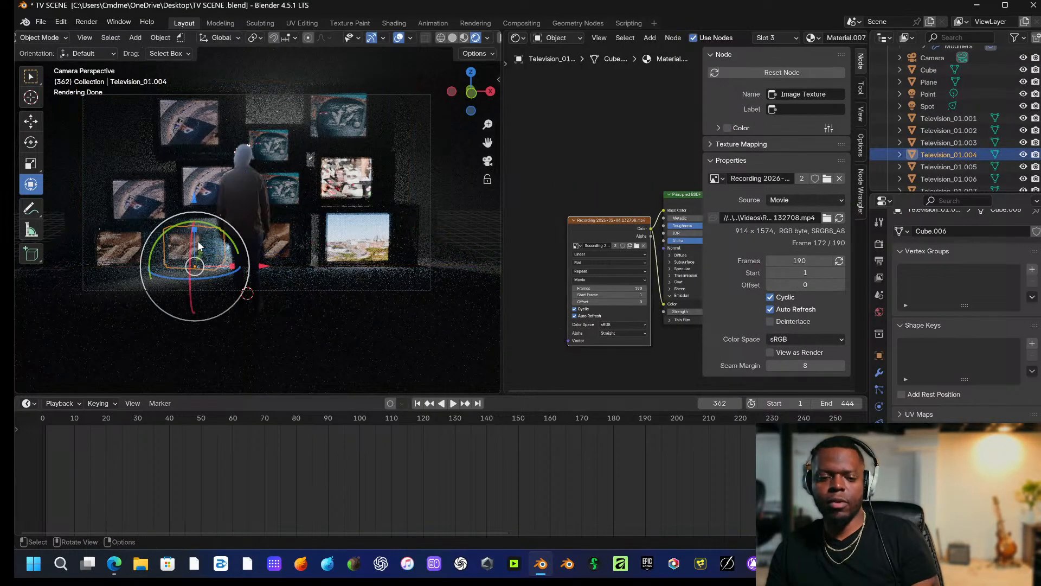
left_click_drag(197, 240, 195, 245)
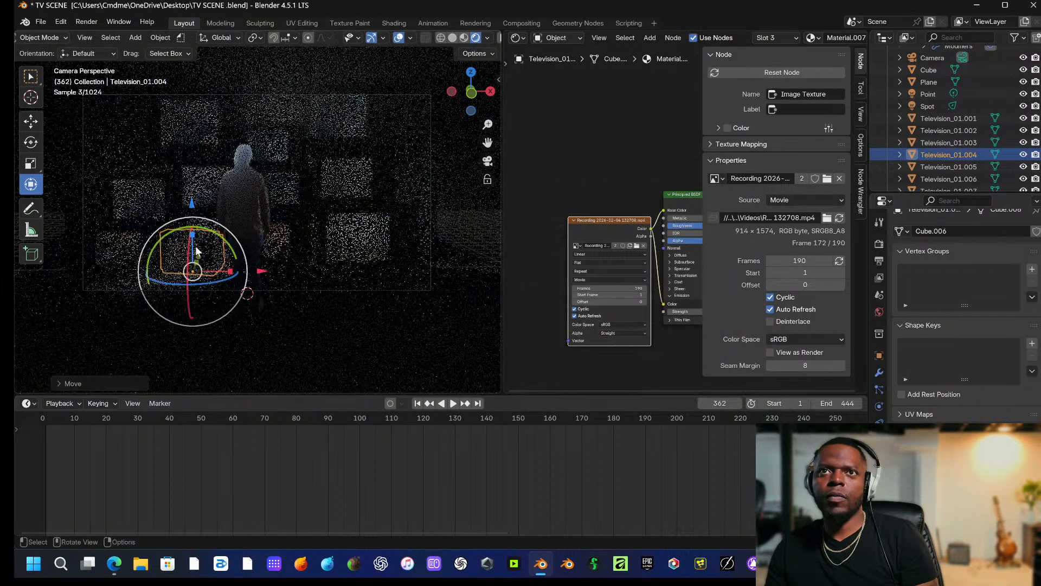
left_click(221, 245)
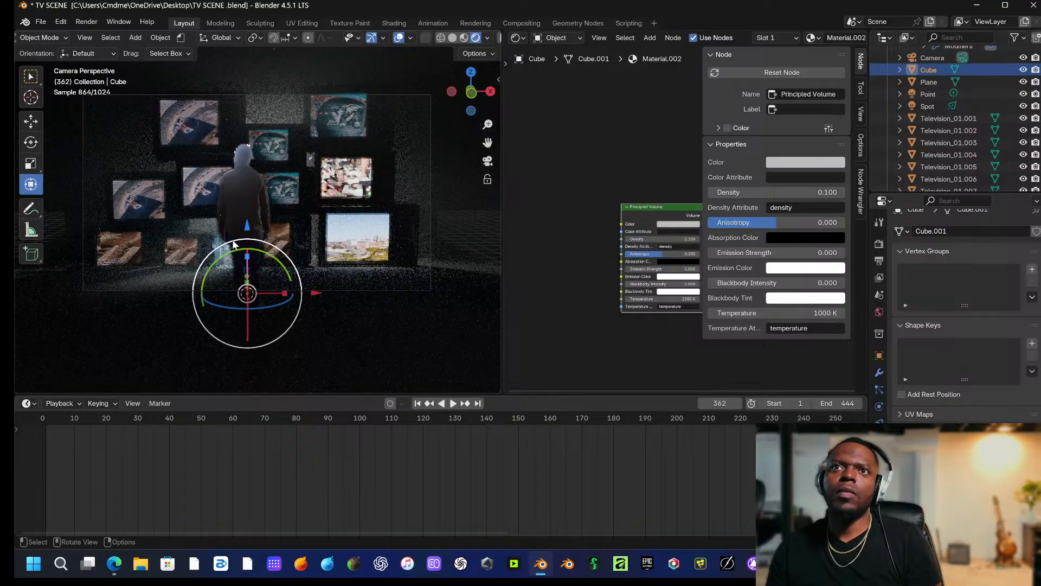
Rotate Television_01.008, the middle-row set just left of the figure, about its vertical axis.
left_click(204, 250)
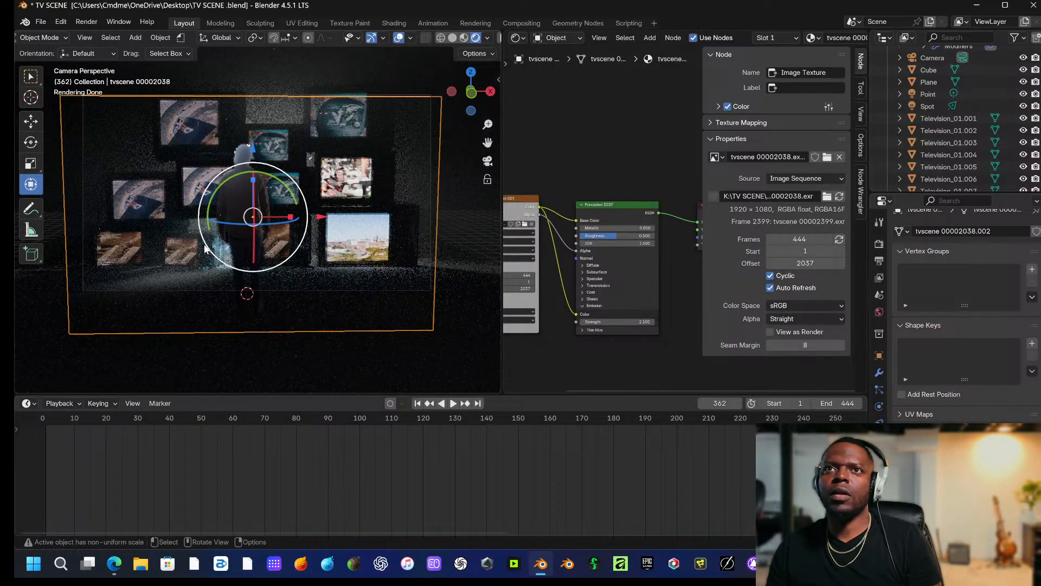
left_click(204, 195)
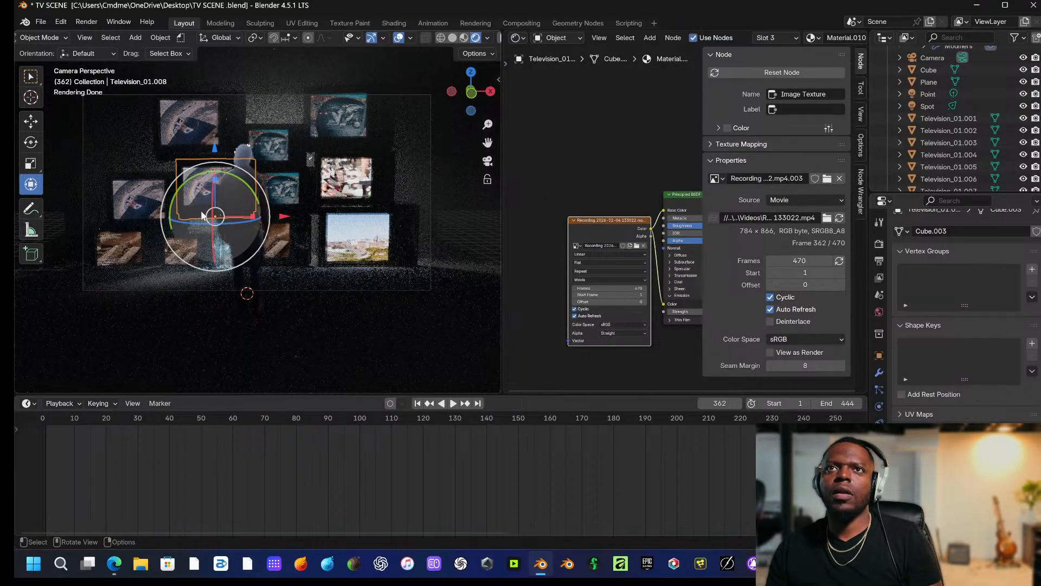
left_click_drag(202, 215, 124, 199)
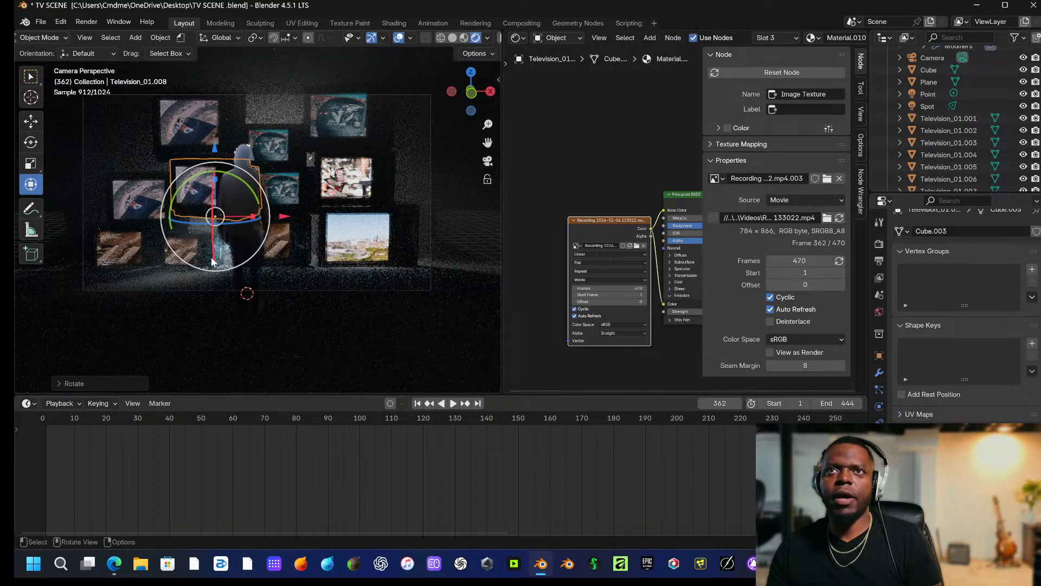
Move Television_01.007, the far-left middle-row set, outward along the X axis by about 1.2 m.
left_click(118, 189)
left_click(119, 189)
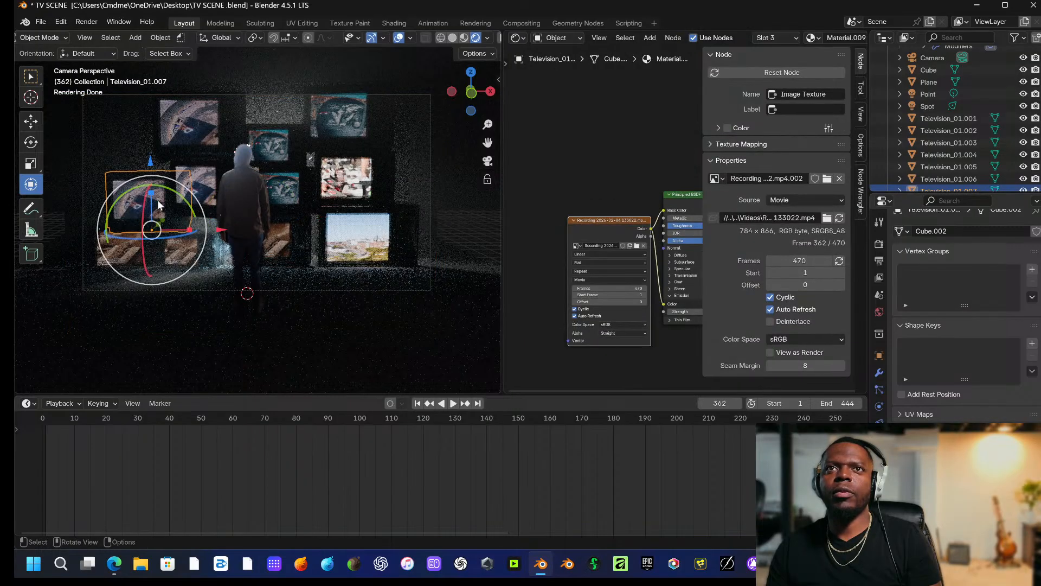
key("g")
key("x")
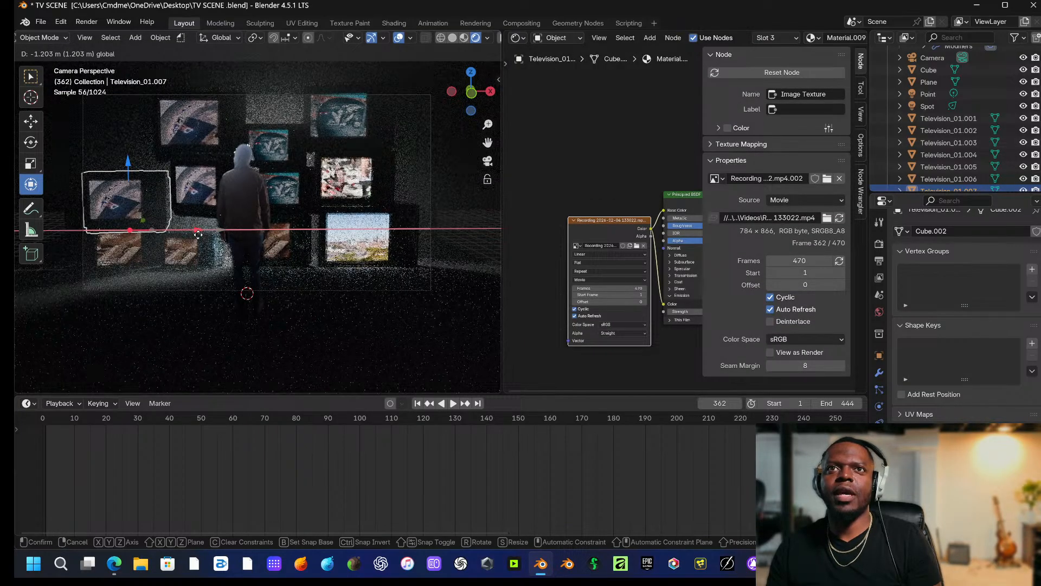
left_click(198, 234)
left_click(181, 261)
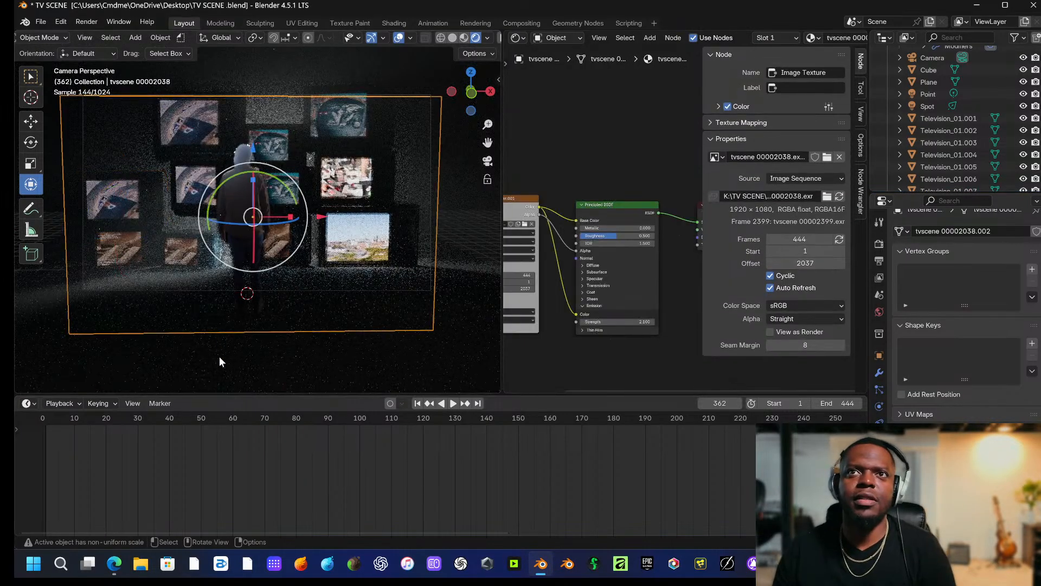
Bring Television_01.009, the far-left bottom-row set, toward the camera along the Y axis.
left_click(138, 242)
left_click(139, 242)
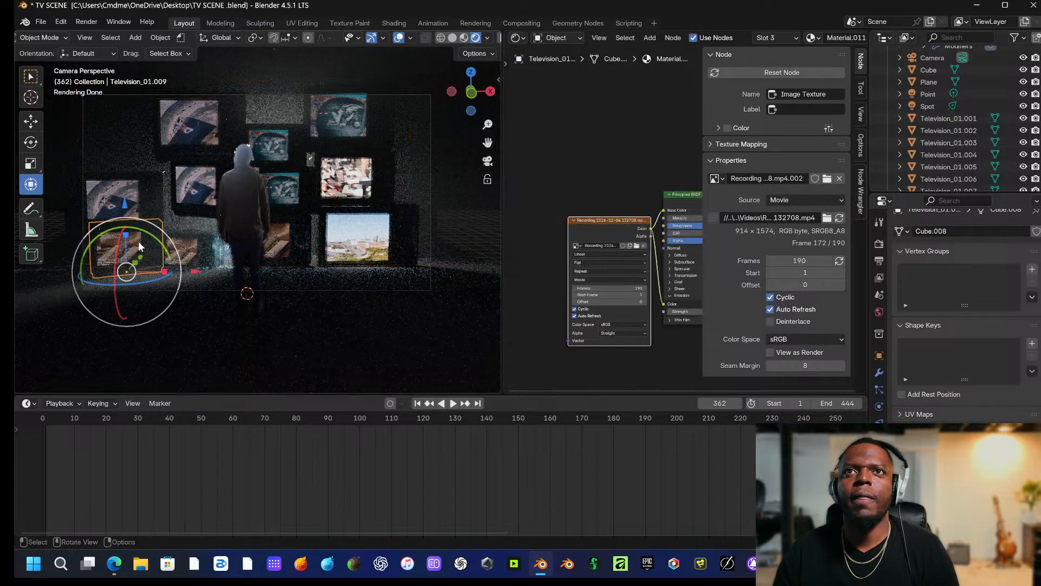
left_click(138, 242)
left_click(138, 242)
left_click(138, 242)
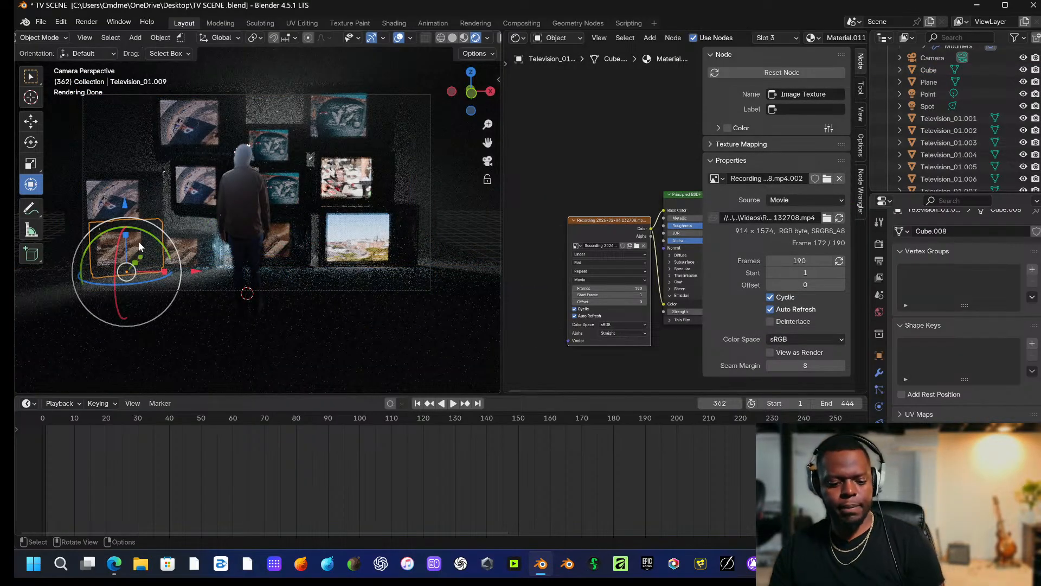
key("g")
key("y")
left_click(139, 258)
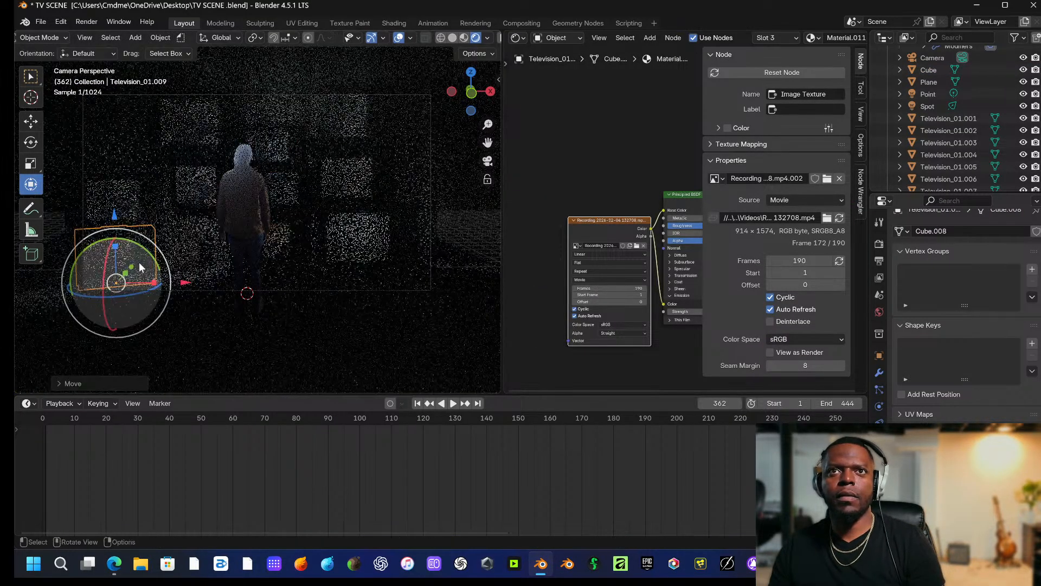
left_click(214, 301)
Raise Television_01.009 along the Z axis and bring it a little closer to the camera along Y.
left_click(124, 251)
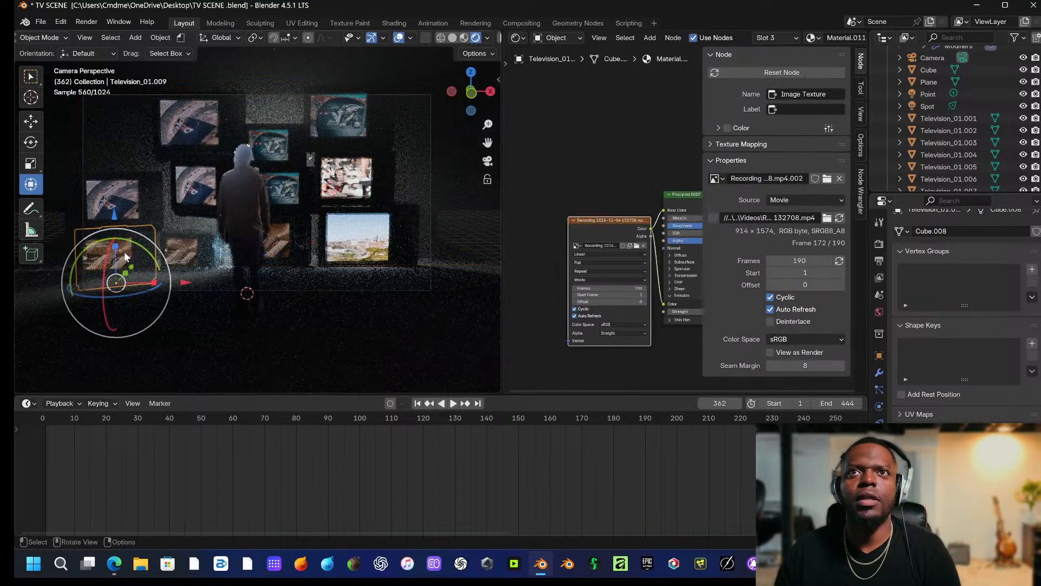
key("g")
key("z")
left_click(132, 236)
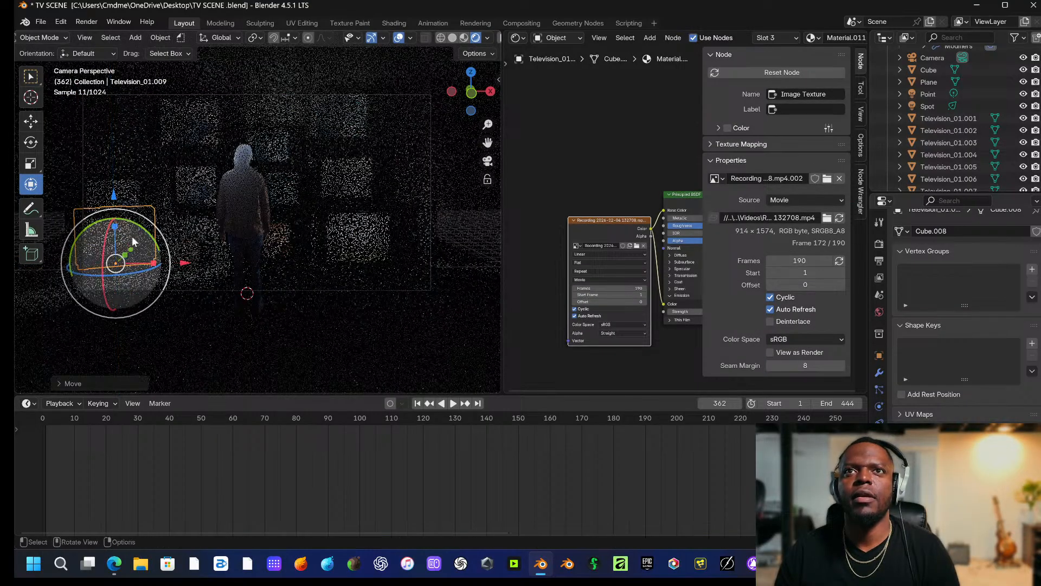
key("g")
key("y")
left_click(139, 269)
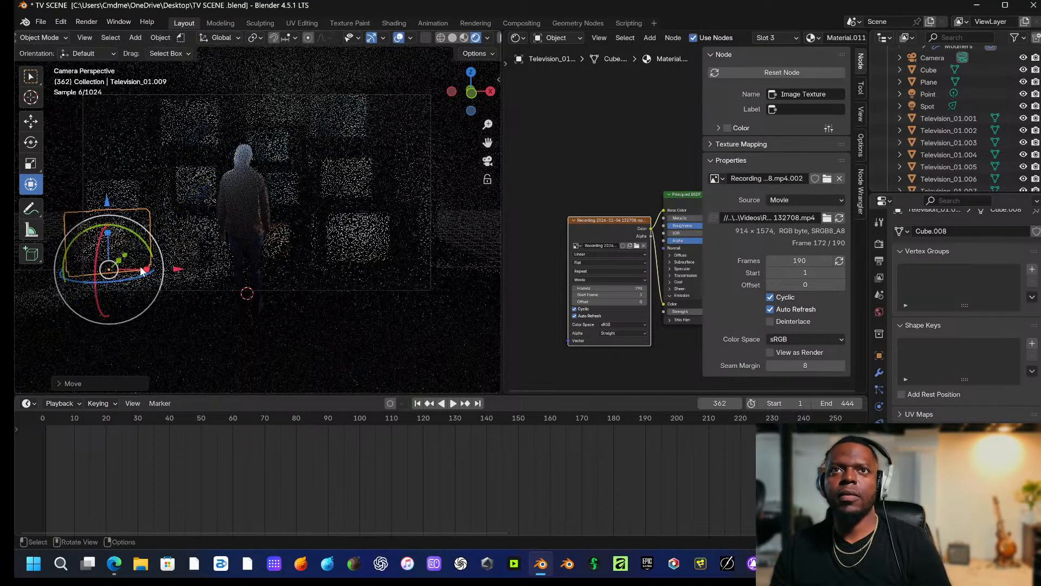
left_click(204, 298)
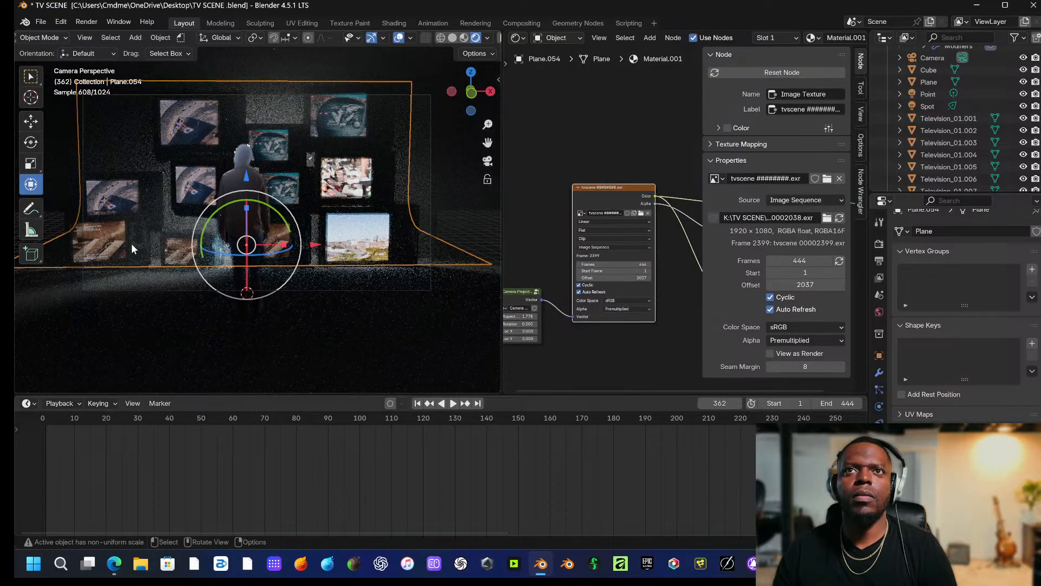
Rotate Television_01.009 slightly and fine-tune its height along the Z axis beneath the television above it.
left_click(127, 236)
key("g")
key("z")
left_click_drag(106, 181, 107, 195)
left_click(206, 289)
left_click(129, 228)
left_click(129, 229)
left_click_drag(150, 250, 151, 254)
left_click_drag(107, 197, 106, 205)
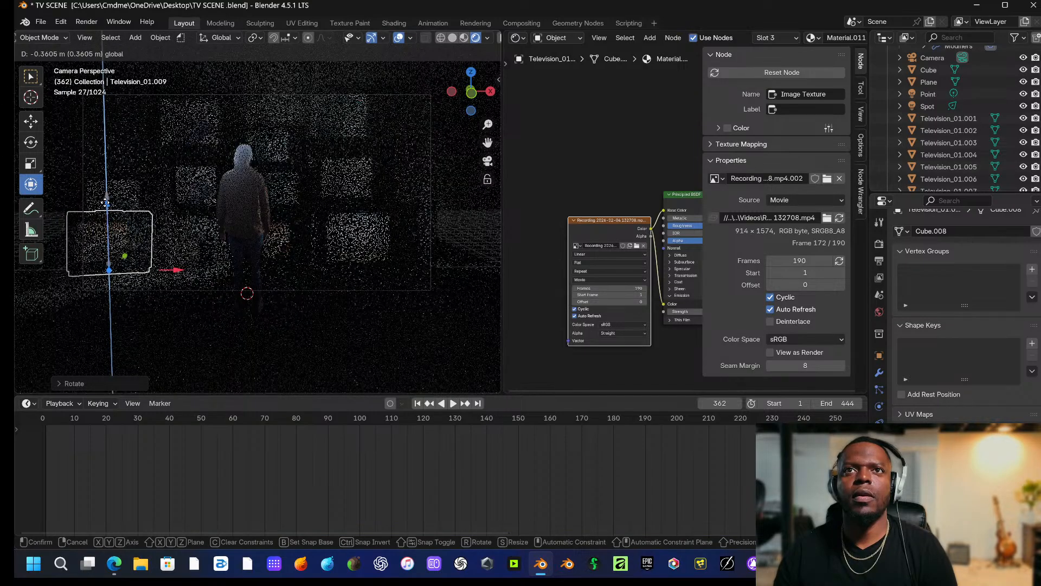
left_click(124, 151)
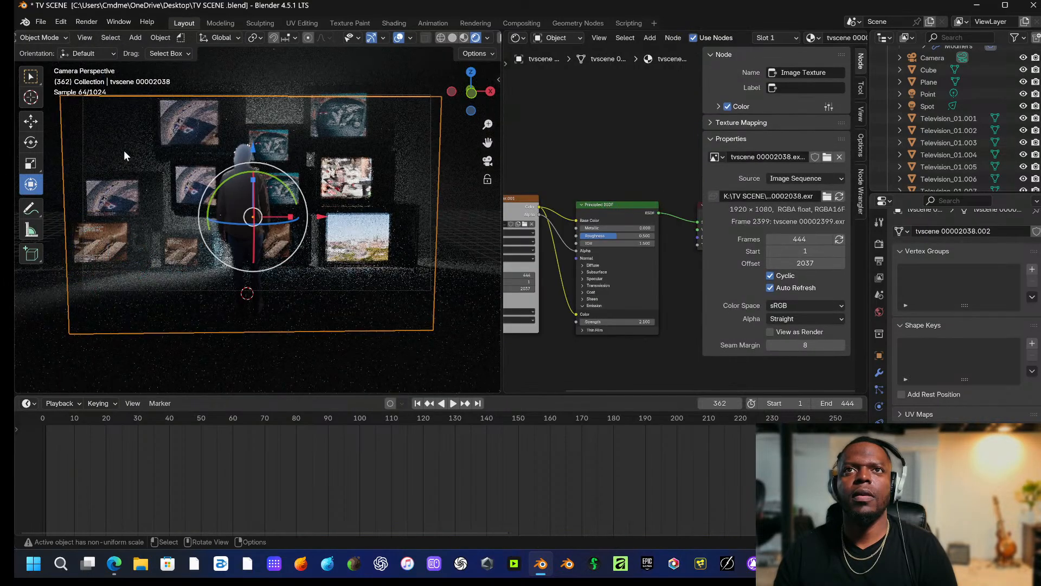
Raise Television_01.007 above the bottom-row set and rotate it slightly.
left_click(145, 200)
left_click_drag(125, 162, 126, 144)
left_click_drag(141, 204, 105, 223)
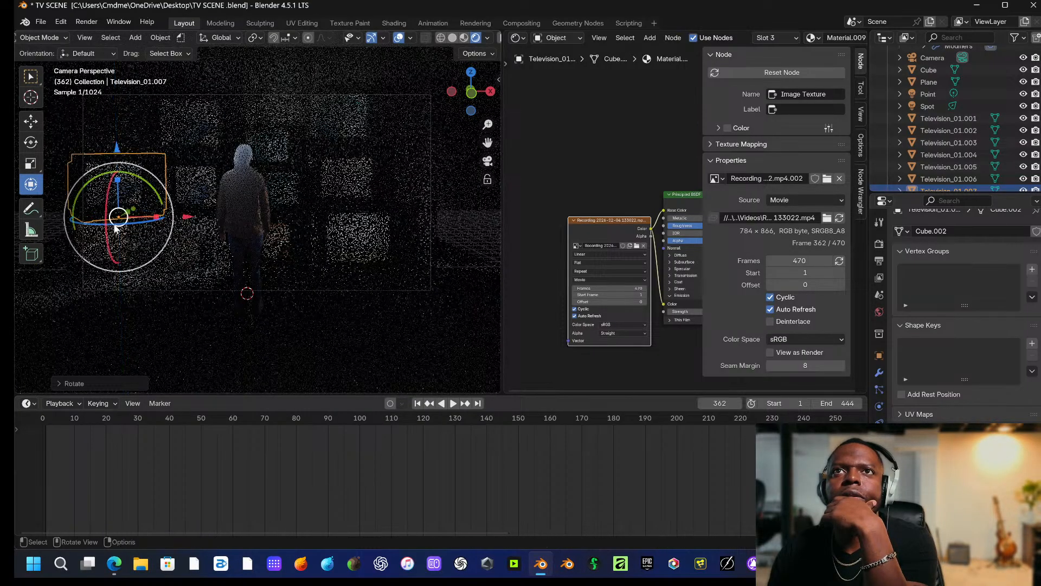
left_click(206, 272)
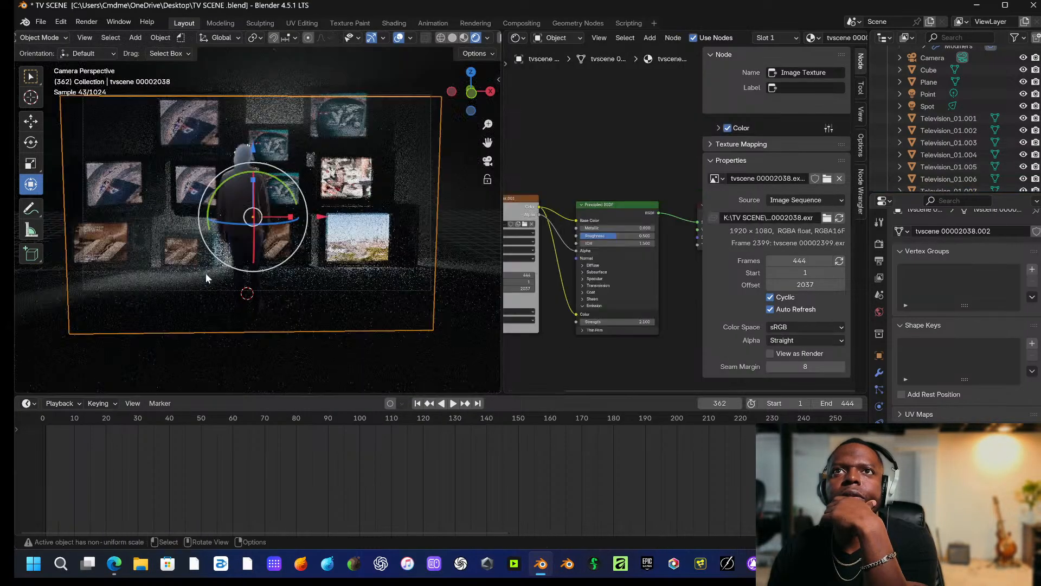
From a side view of the television stack, shift Television_01.007 and rotate it to a new angle.
left_click(123, 204)
middle_click_drag(123, 205, 226, 217)
scroll(265, 242, "up", 6)
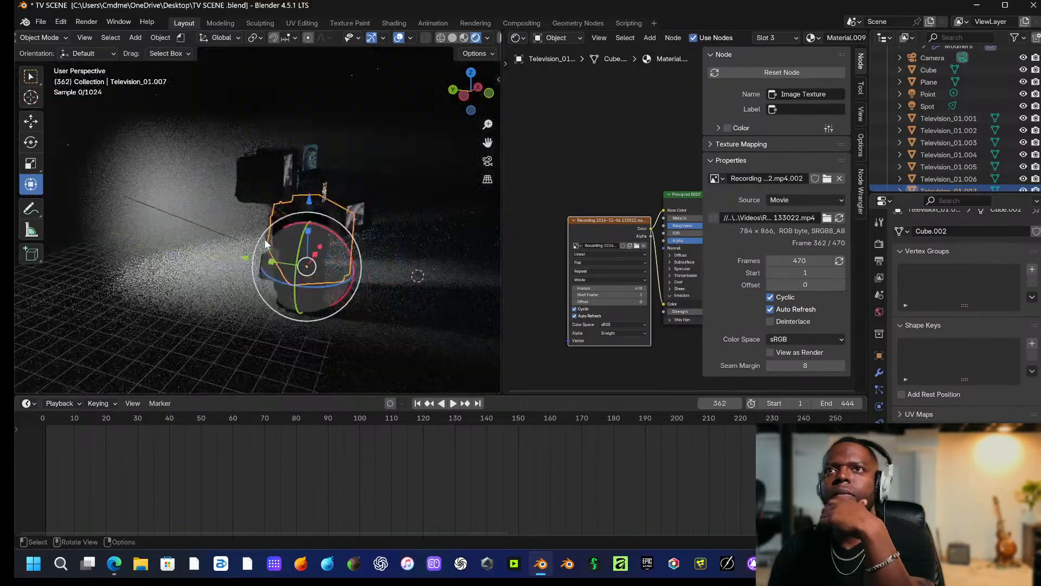
middle_click_drag(291, 275, 211, 243, "shift")
left_click_drag(212, 242, 238, 247)
left_click_drag(295, 269, 275, 260)
middle_click_drag(275, 260, 109, 281)
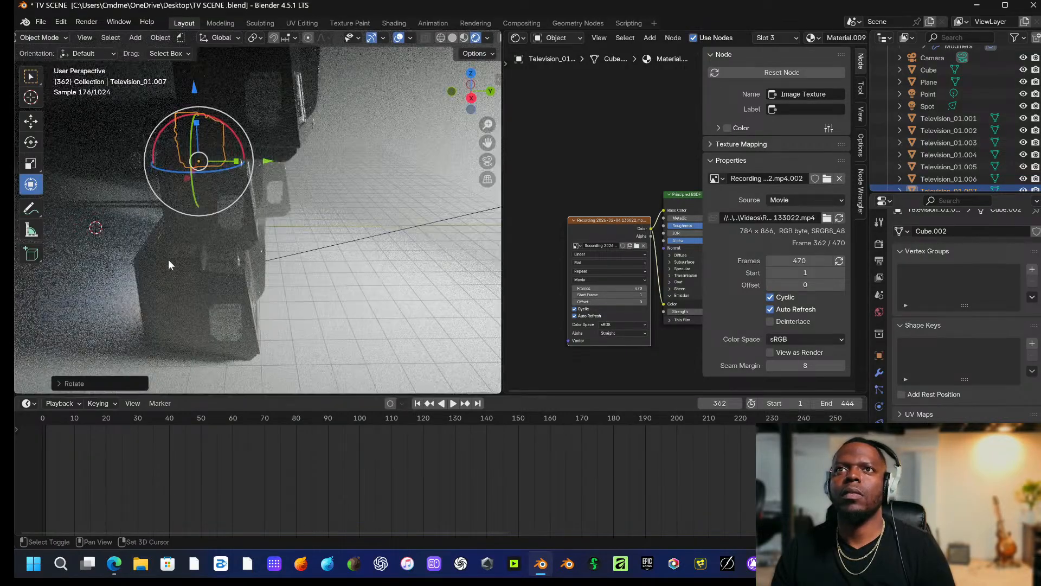
middle_click_drag(168, 260, 246, 273, "shift")
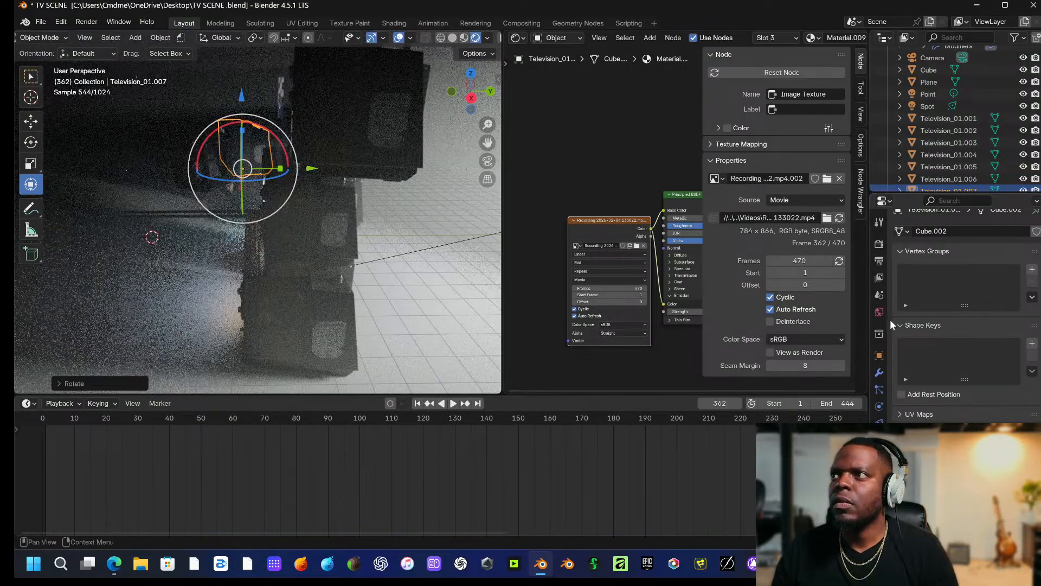
Rotate Television_01.003, the middle set in the right-hand stack, about its vertical axis and shift it slightly along X.
middle_click_drag(311, 230, 339, 232)
left_click(335, 236)
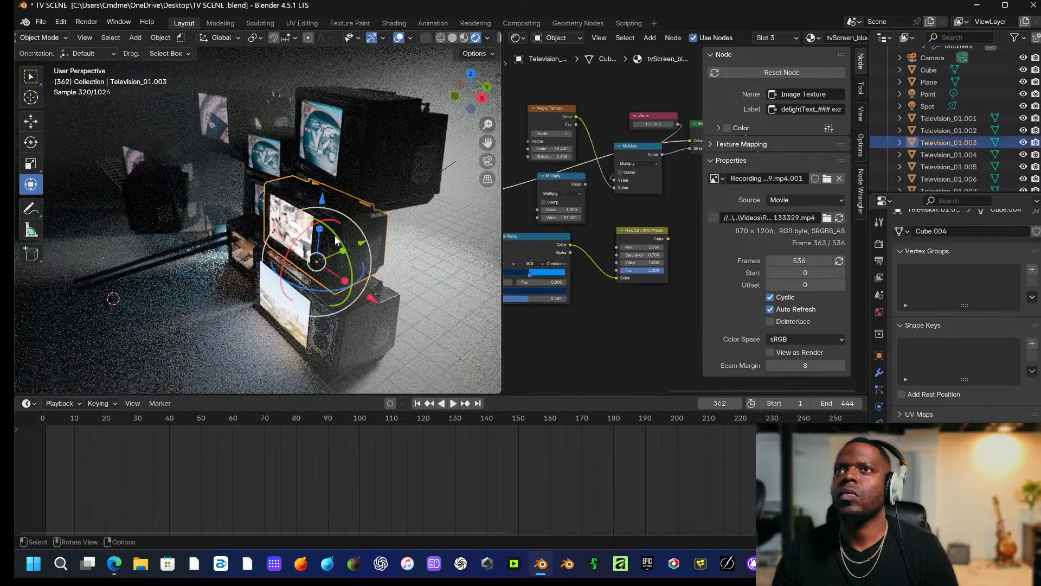
left_click_drag(345, 280, 333, 310)
left_click_drag(397, 316, 387, 309)
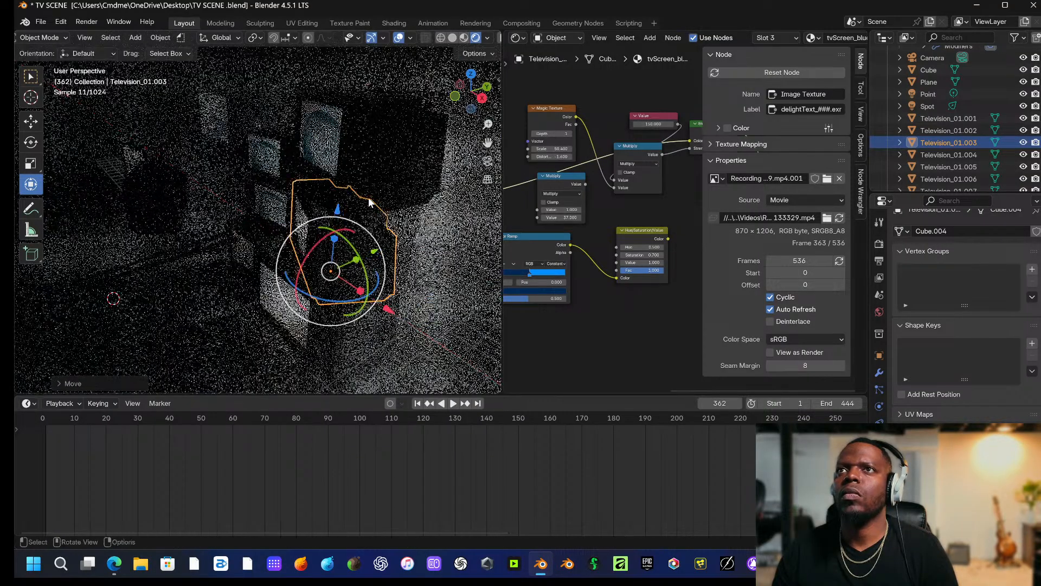
Rotate Television_01.002, the top set in the right-hand stack, slightly about its vertical axis.
left_click(369, 197)
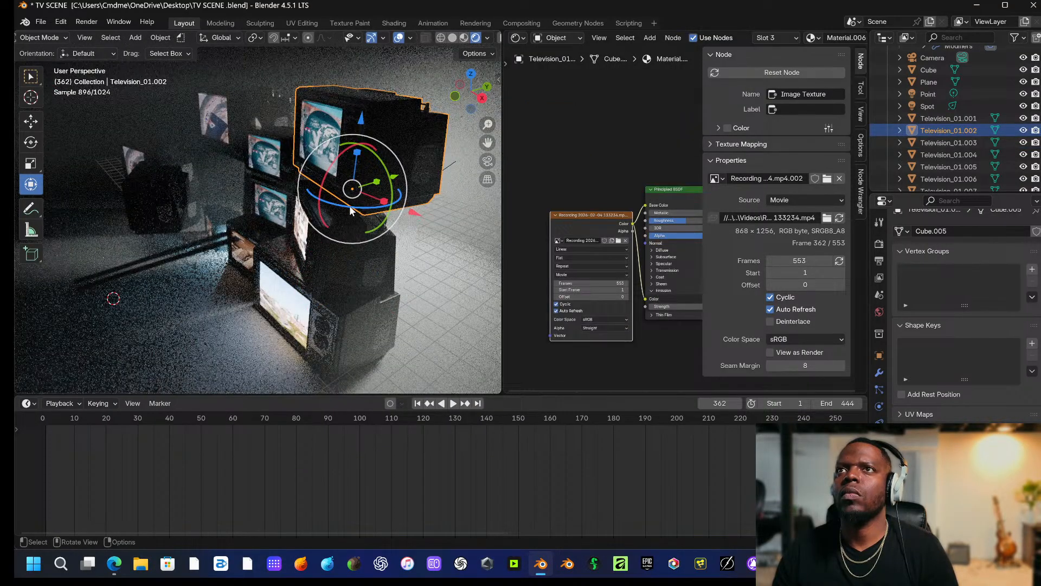
left_click_drag(350, 207, 360, 210)
middle_click_drag(361, 211, 454, 214)
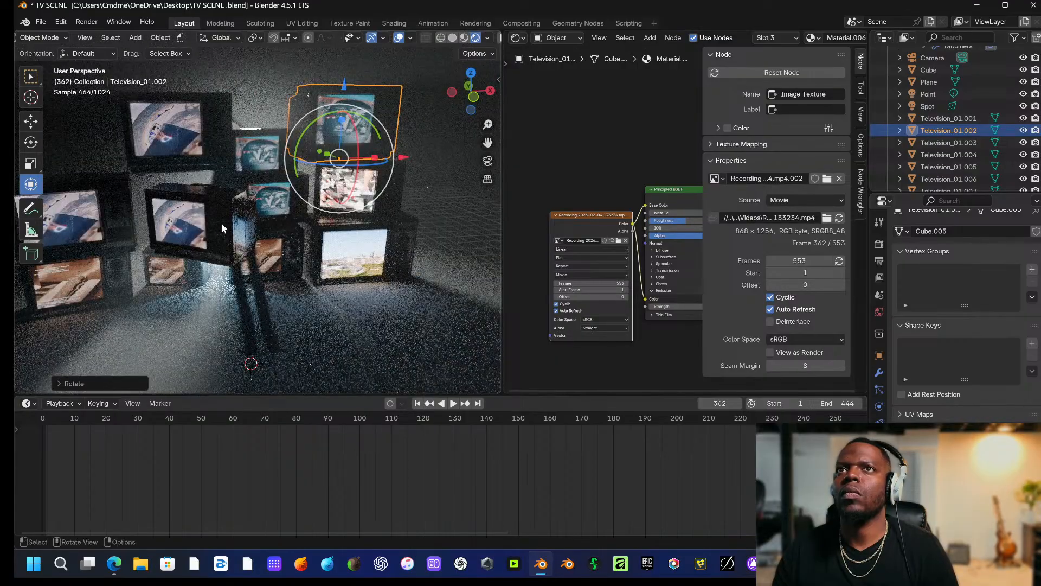
Move Television_01.008 back along the Y axis so it sits in line with the surrounding televisions.
left_click(221, 222)
middle_click_drag(222, 223, 304, 249)
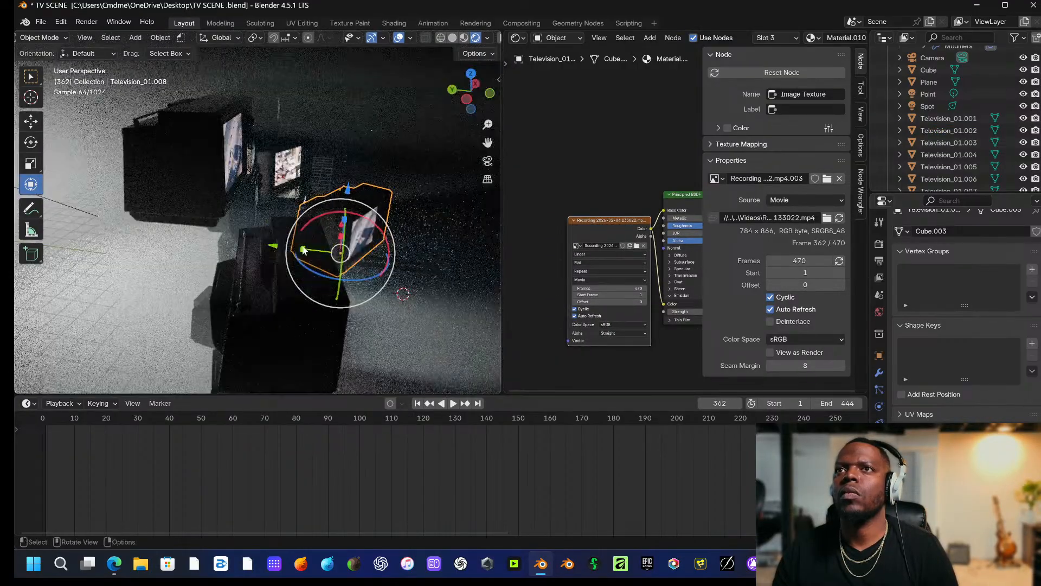
left_click_drag(274, 248, 174, 240)
middle_click_drag(262, 239, 224, 237)
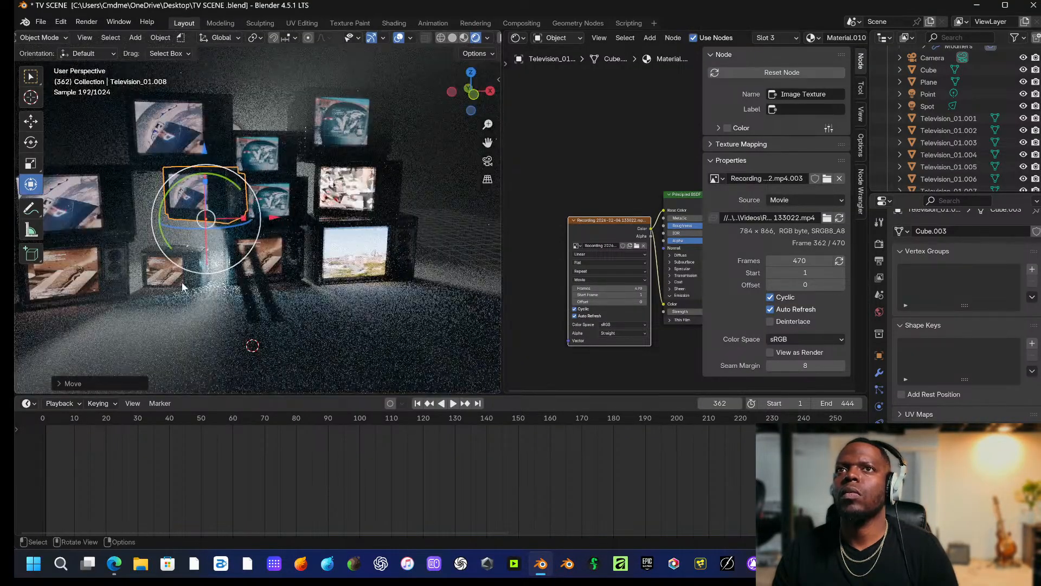
Raise Television_01.011 along Z above the television over it, and shift it slightly along X.
left_click(266, 209)
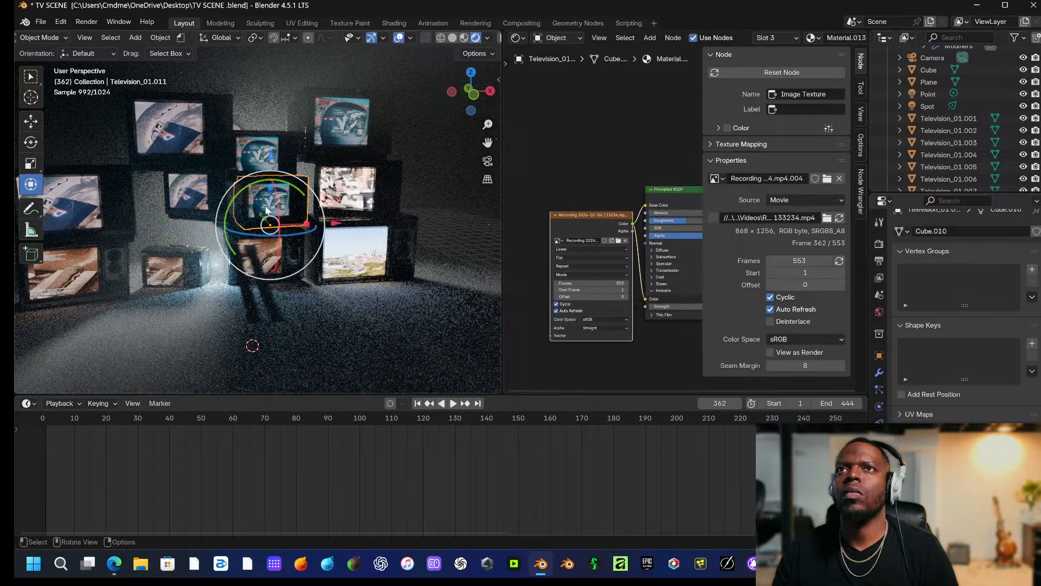
left_click_drag(269, 172, 264, 64)
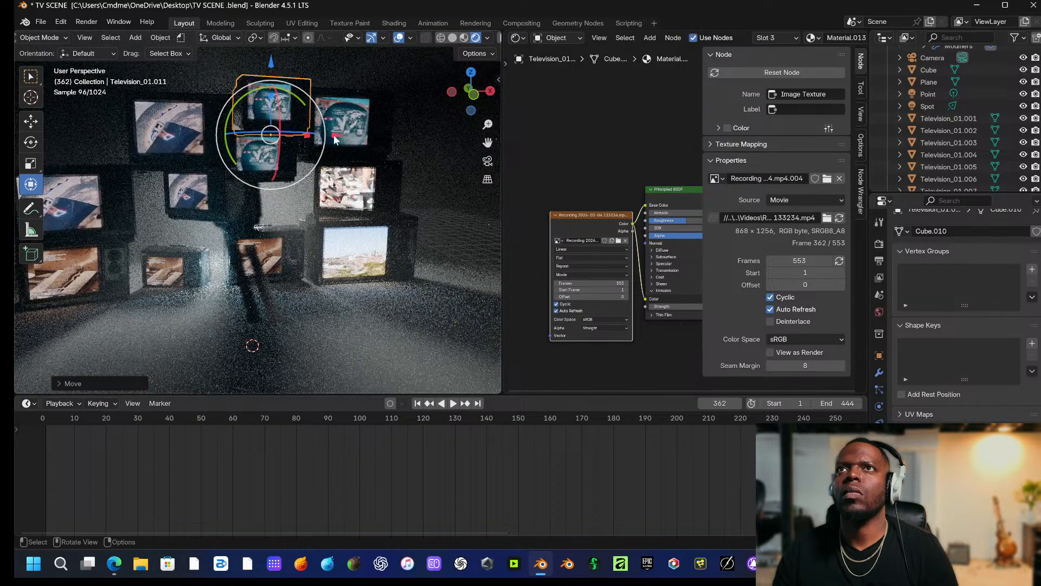
left_click_drag(334, 135, 313, 134)
Select Television_01.005 and review the television arrangement through the scene camera.
left_click(332, 192)
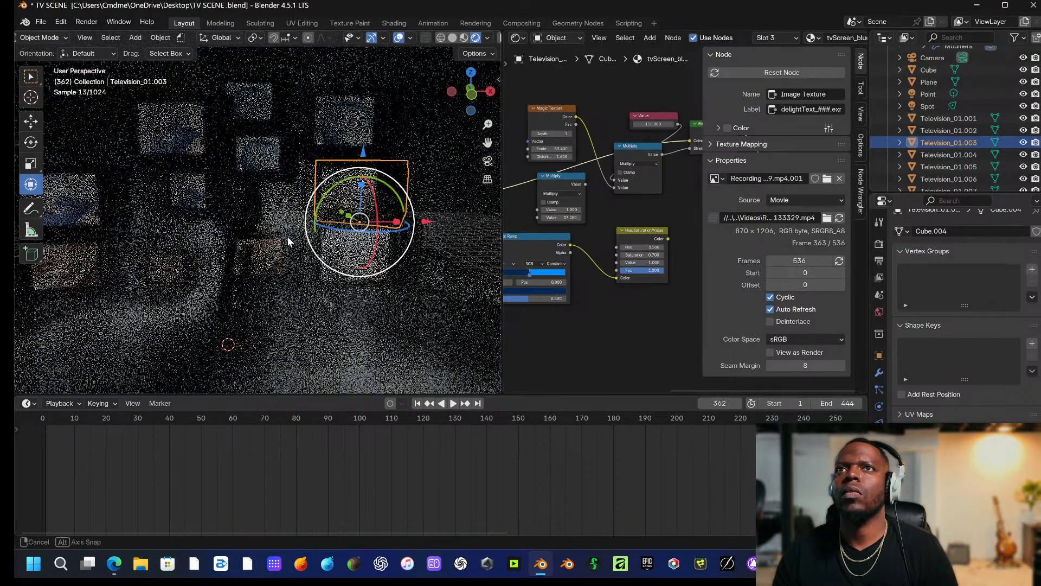
left_click(285, 245)
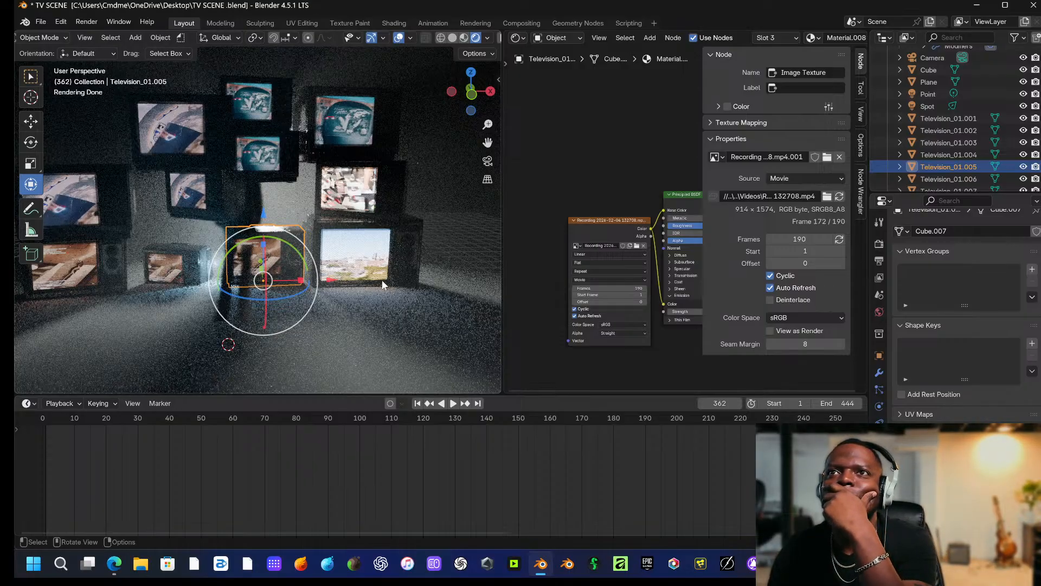
middle_click_drag(382, 279, 333, 274)
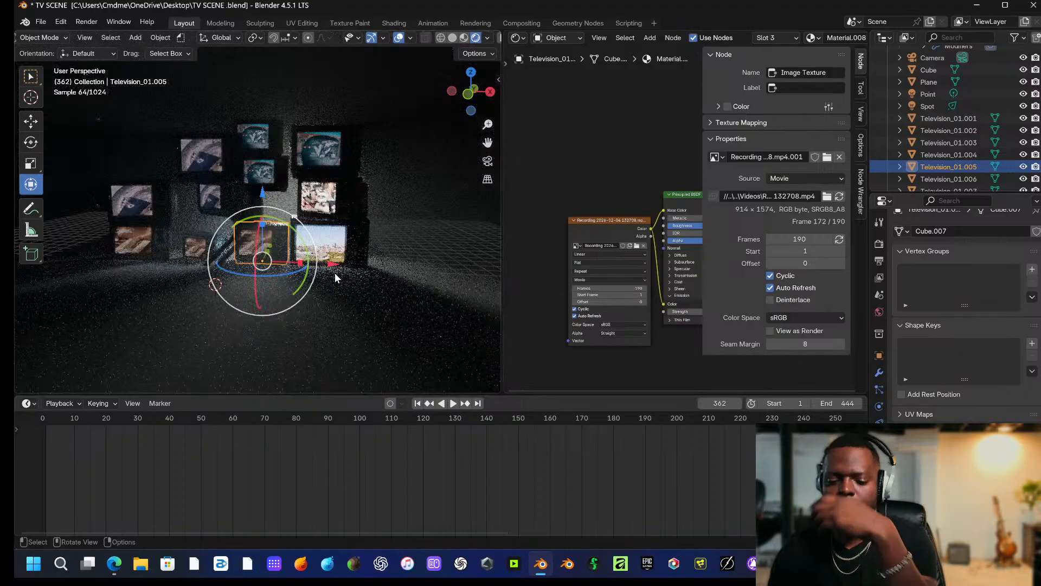
key("KP_0")
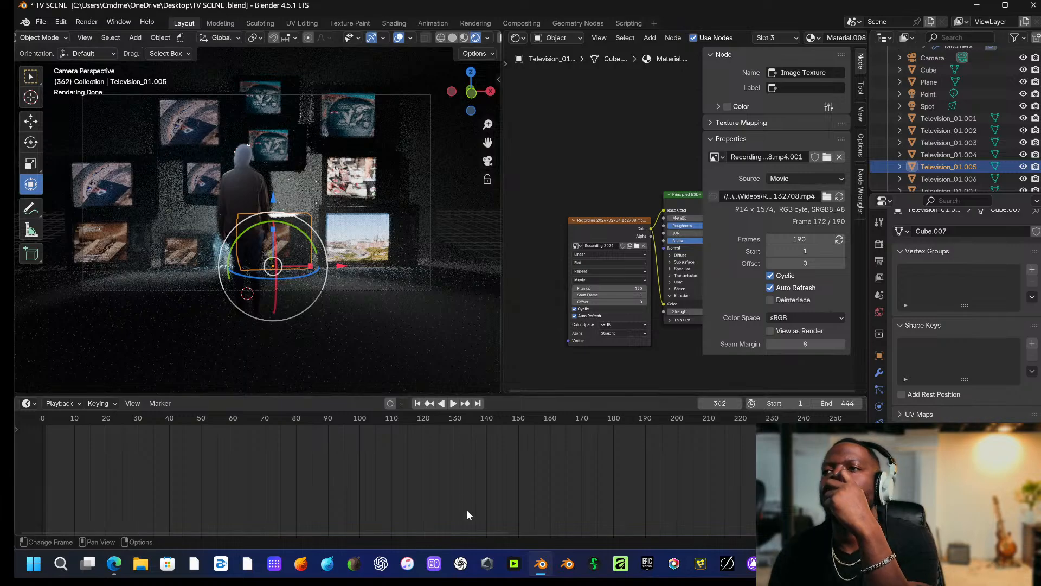
Switch to the Epic Games Launcher and look through its Unreal Engine library.
mouse_move(118, 565)
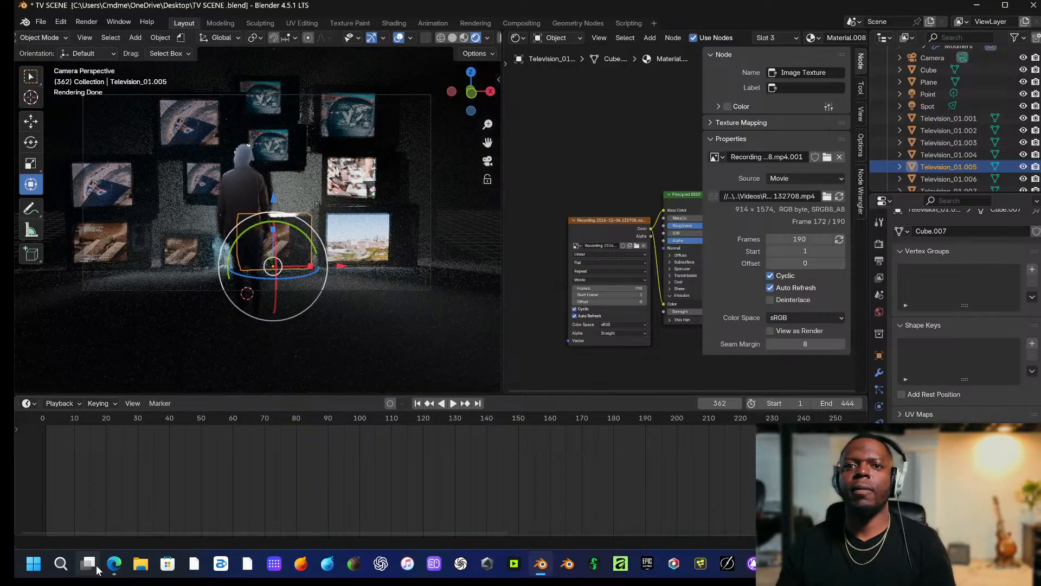
left_click(60, 564)
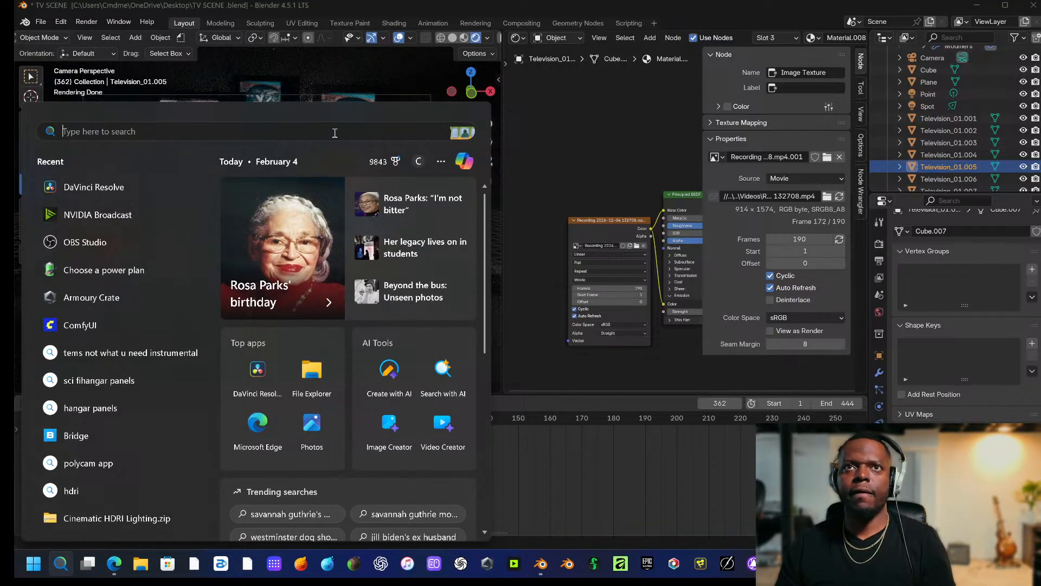
left_click(510, 146)
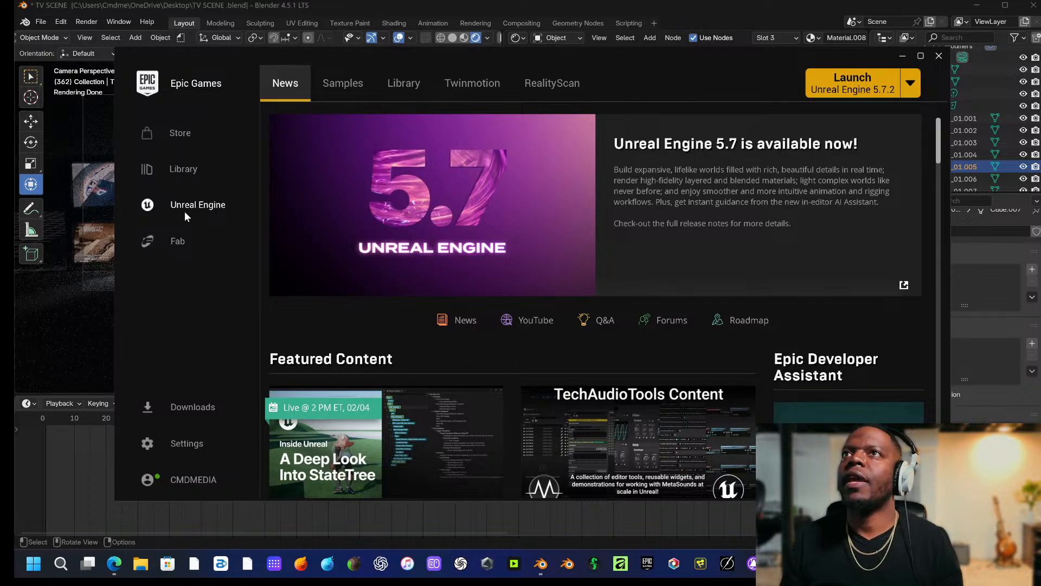
left_click(398, 86)
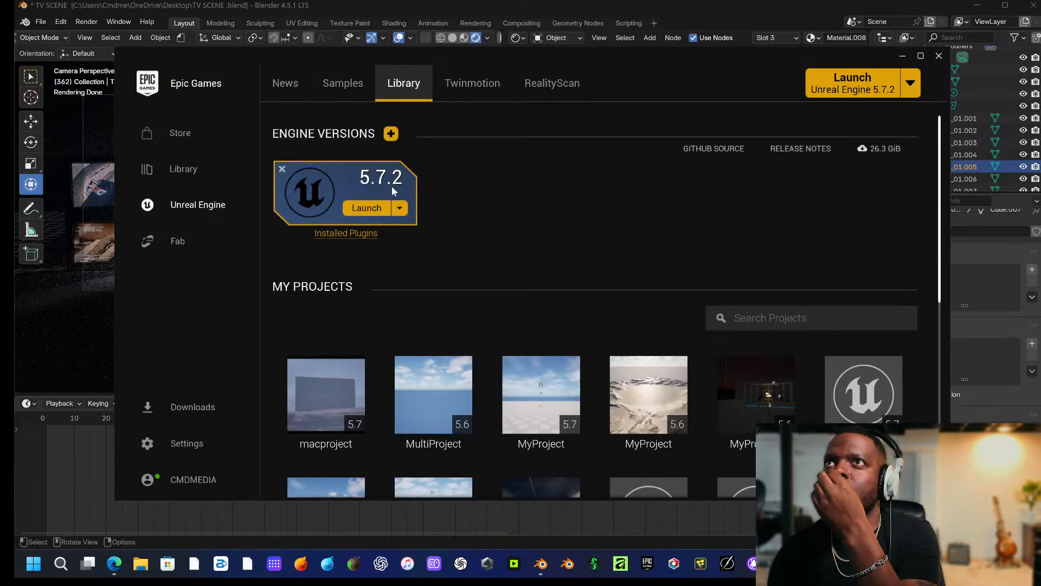
left_click(179, 170)
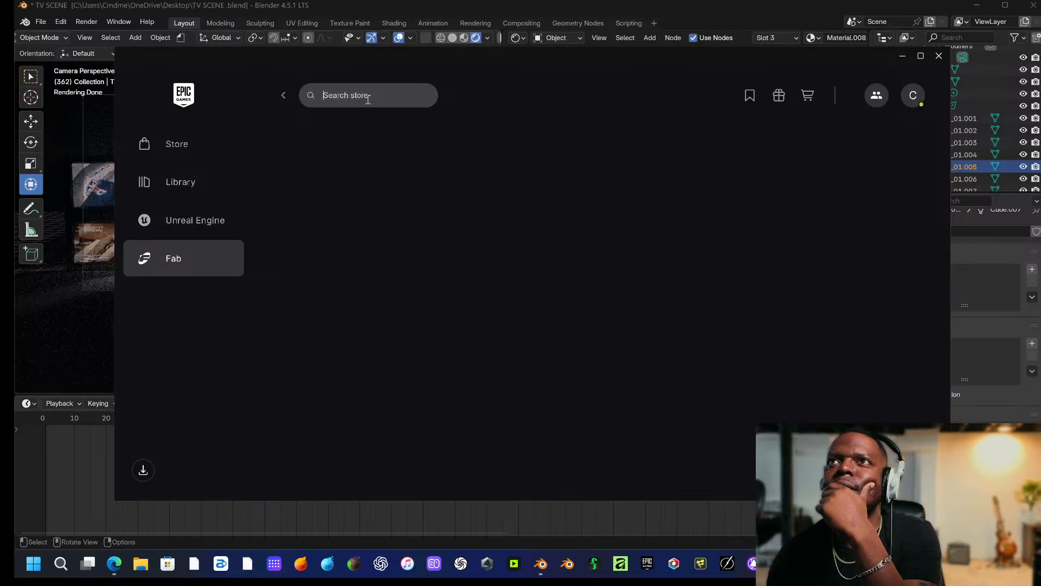
Search the Epic Games store for "hand model" and filter the results to free items.
type("d ")
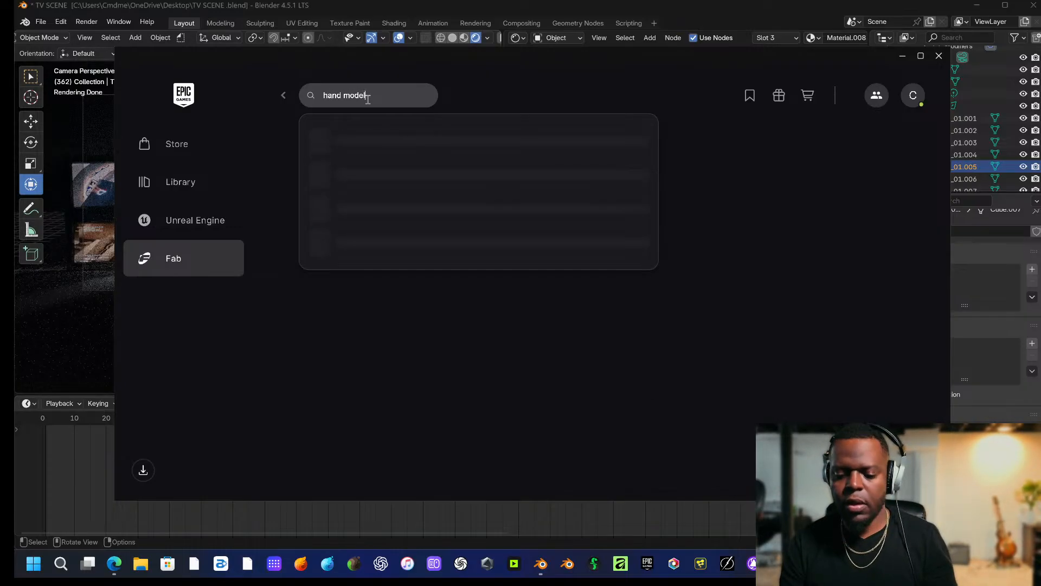
type("model")
key("Return")
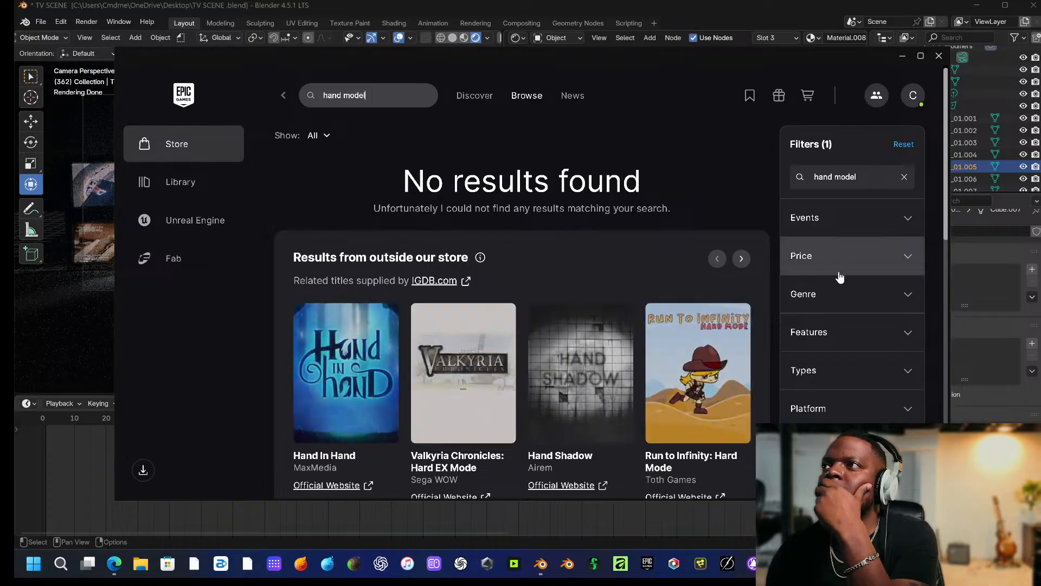
left_click(855, 255)
left_click(815, 299)
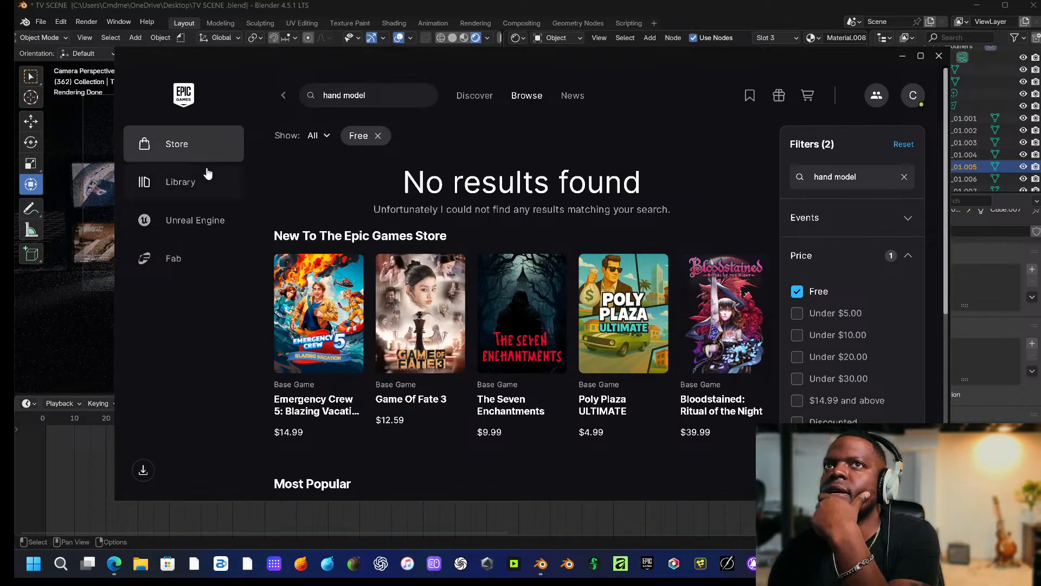
Search Fab for "hand model" and open the 3D hand model collection for character design.
left_click(173, 262)
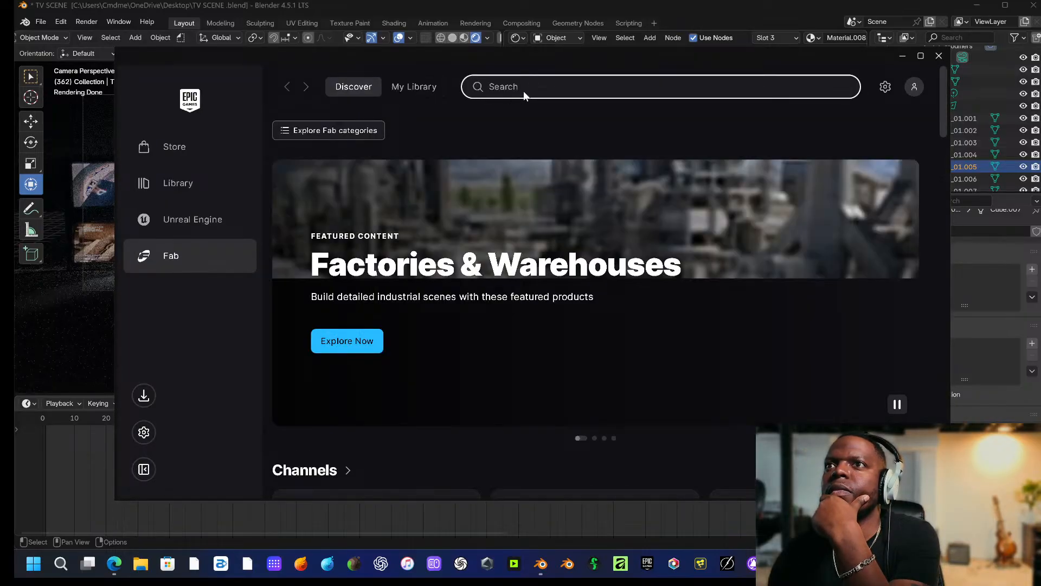
type("hand")
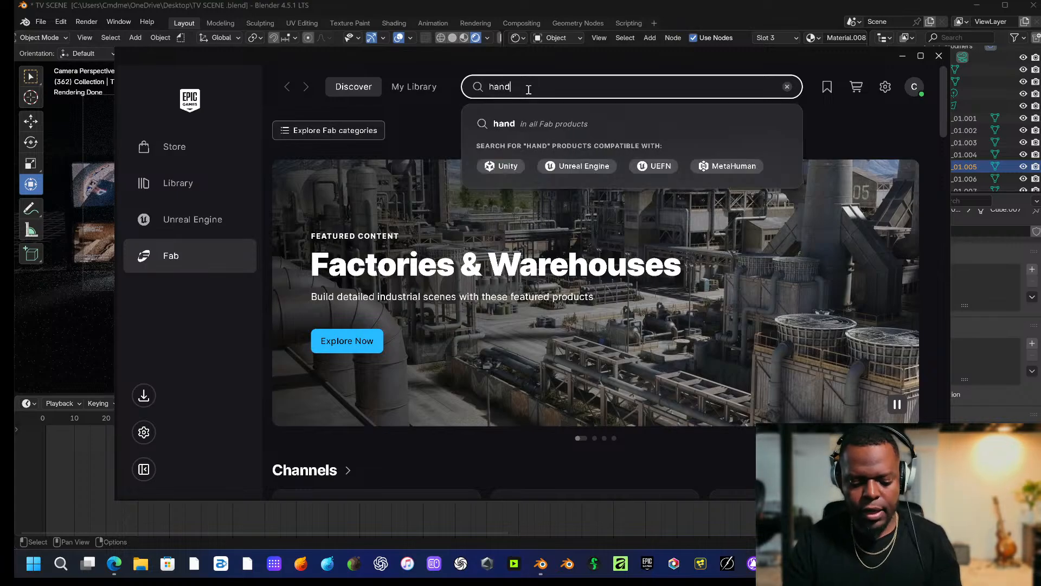
type(" model")
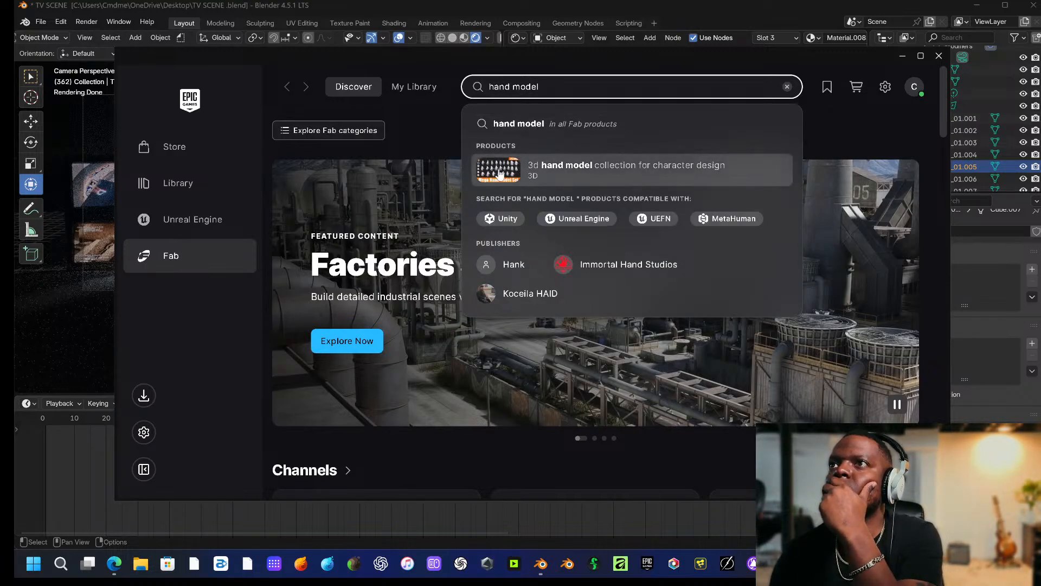
left_click(556, 170)
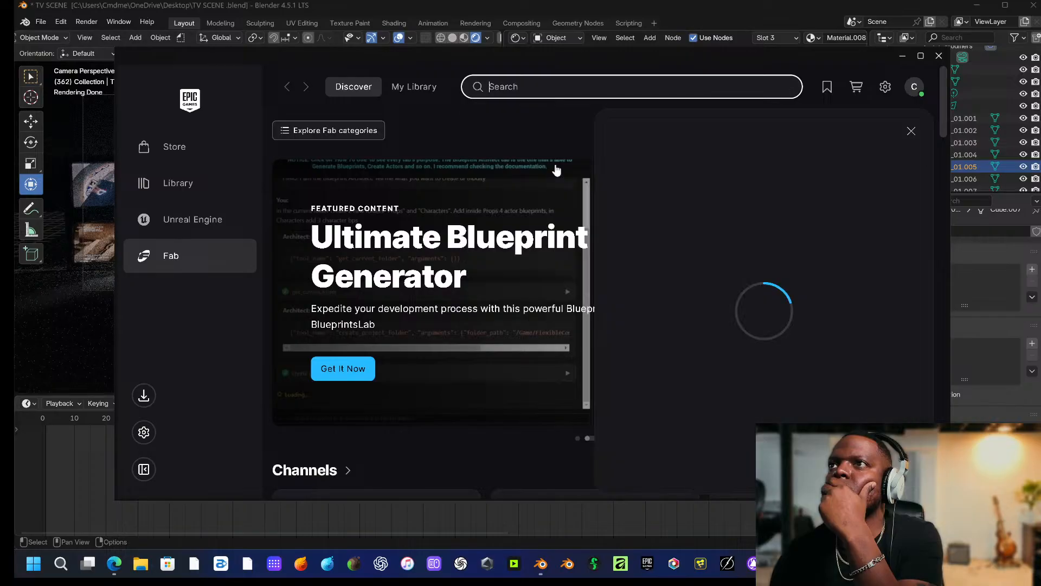
Examine the hand model collection's details and browse through its preview images.
scroll(774, 272, "down", 10)
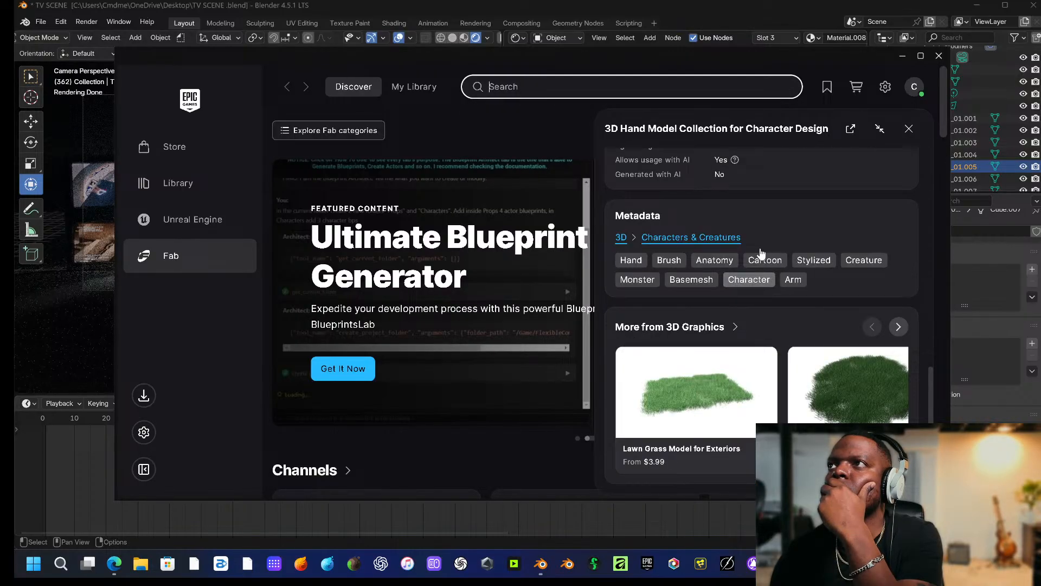
scroll(761, 253, "up", 10)
left_click(910, 242)
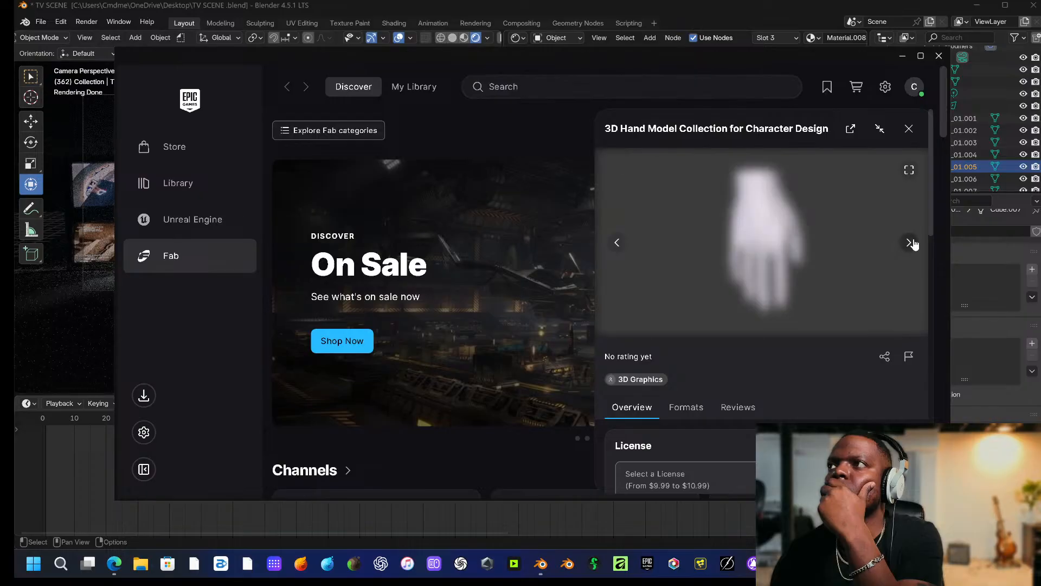
left_click(910, 242)
left_click(910, 242)
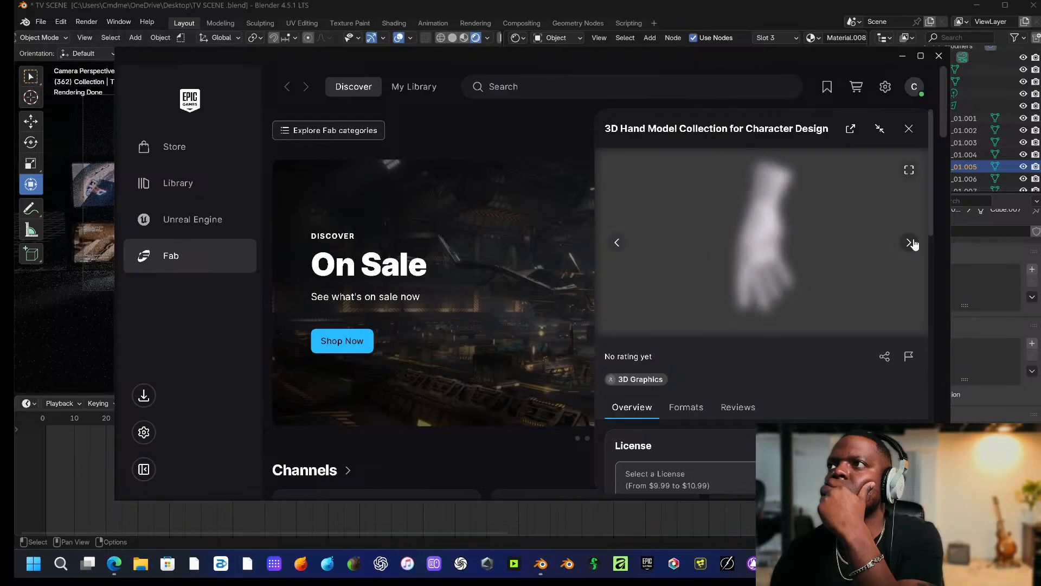
left_click(910, 242)
left_click(910, 243)
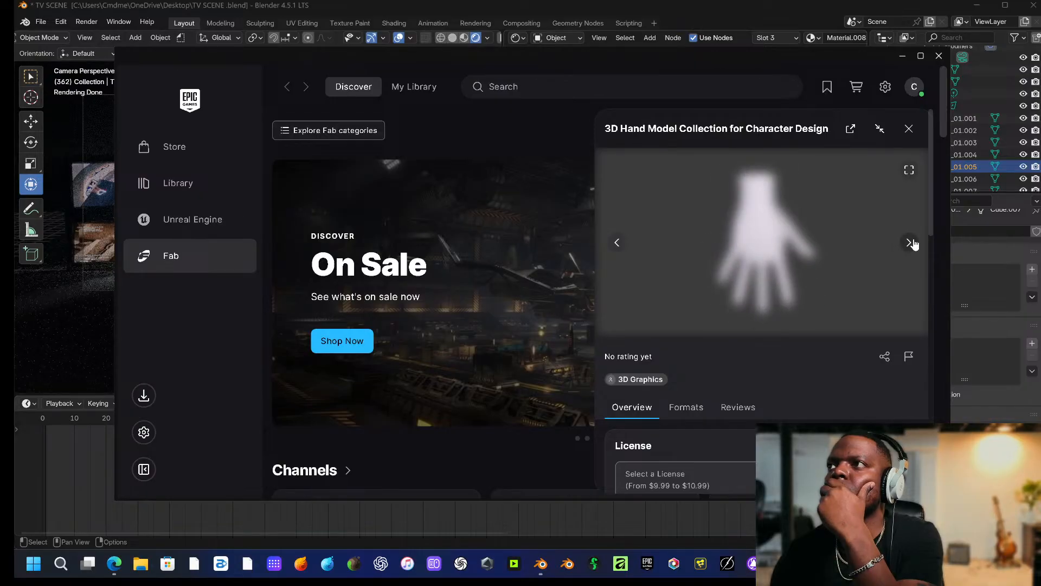
left_click(910, 242)
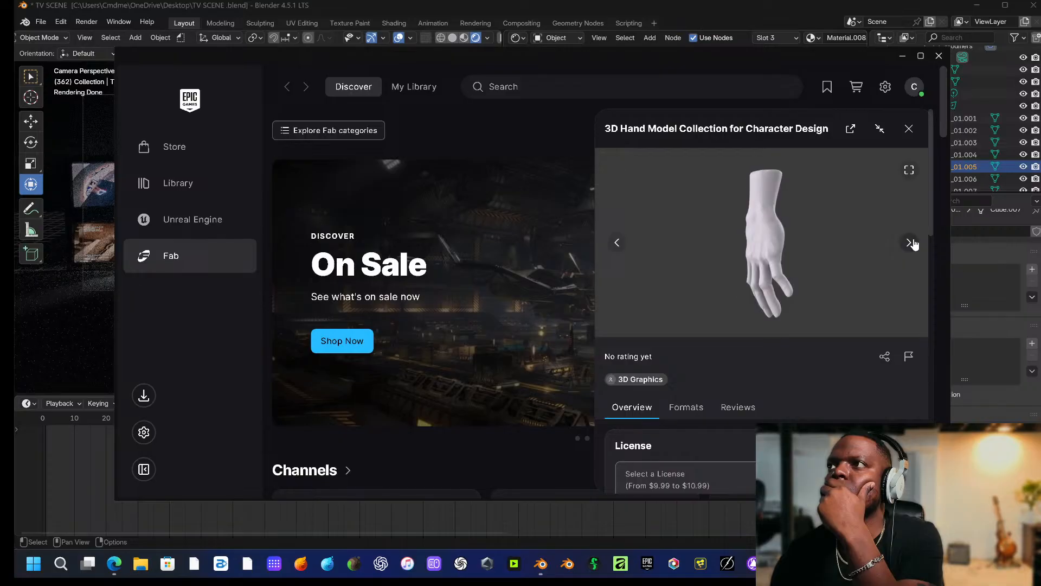
left_click(910, 242)
left_click(910, 242)
left_click(909, 242)
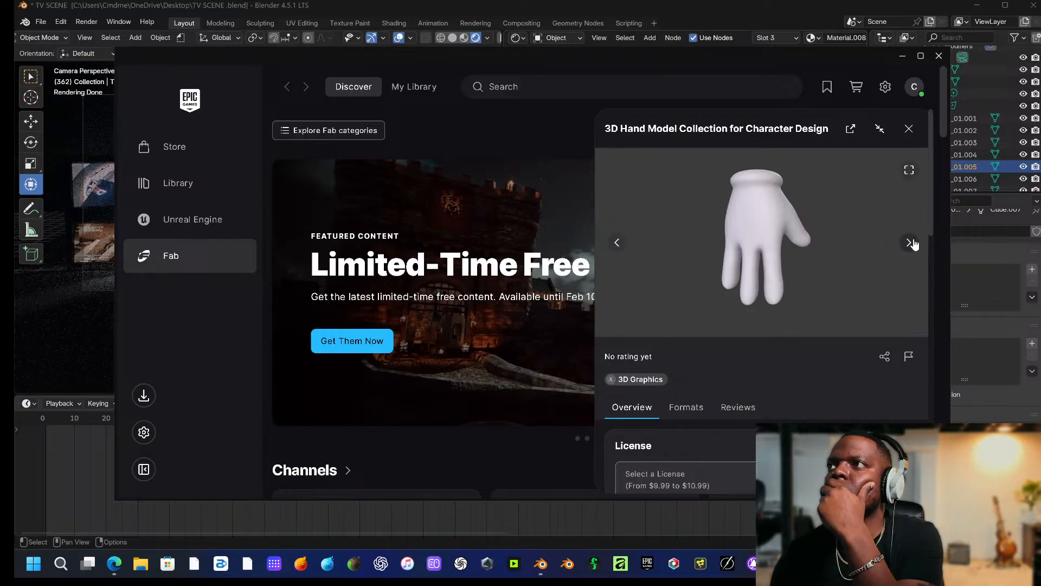
left_click(910, 242)
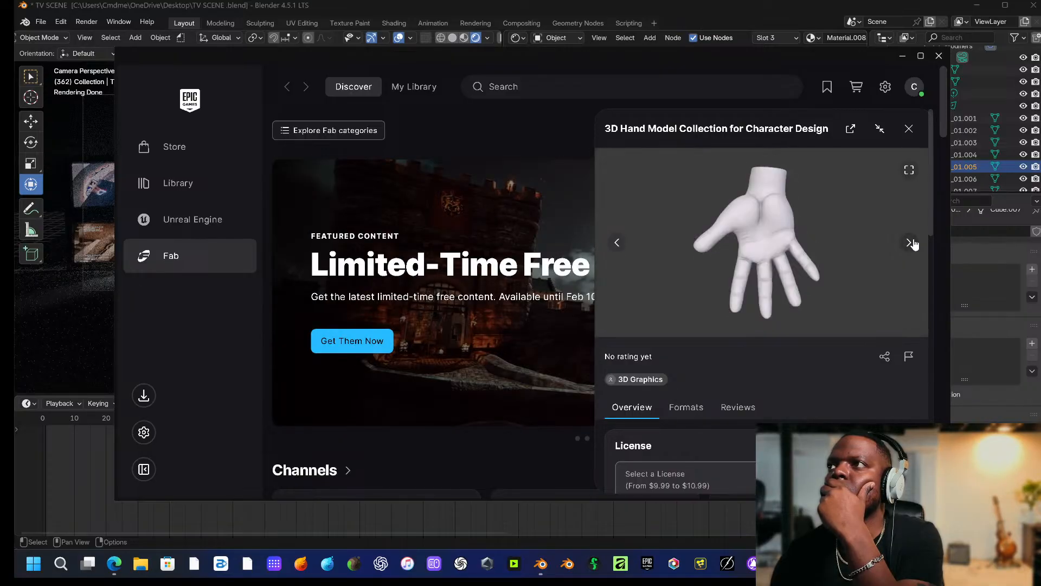
left_click(911, 242)
left_click(910, 242)
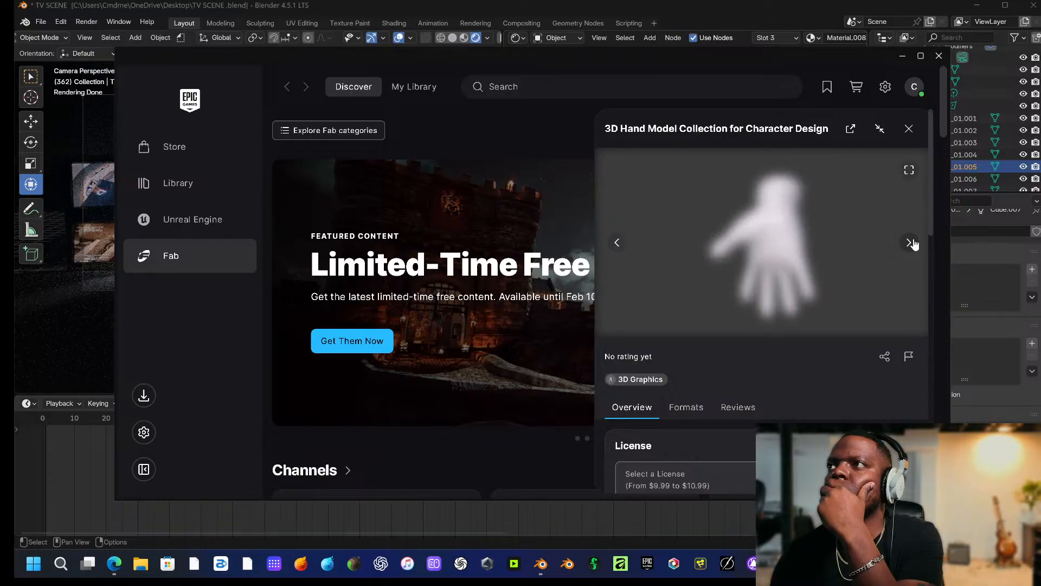
left_click(911, 243)
left_click(911, 243)
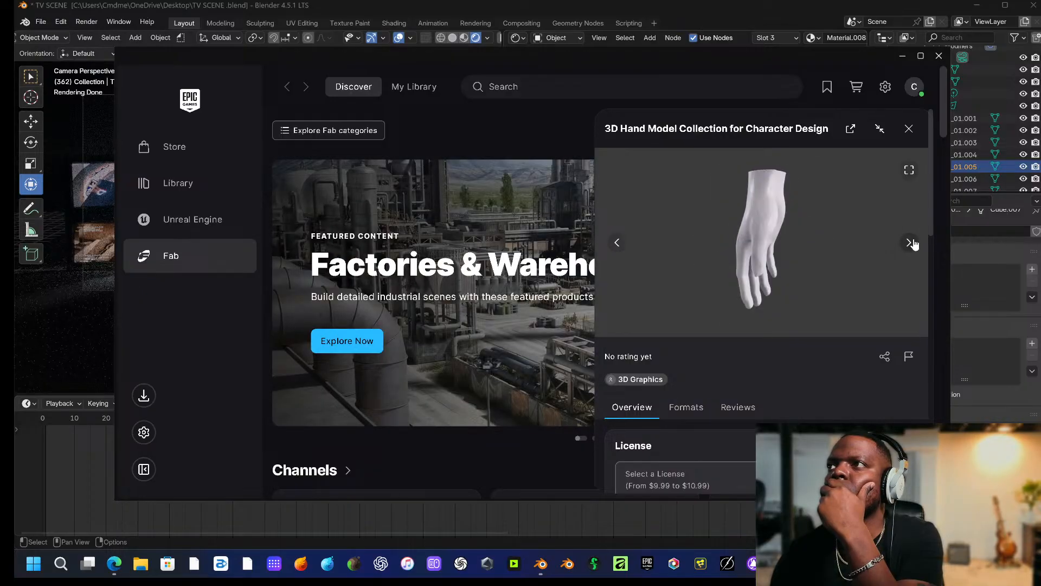
left_click(911, 242)
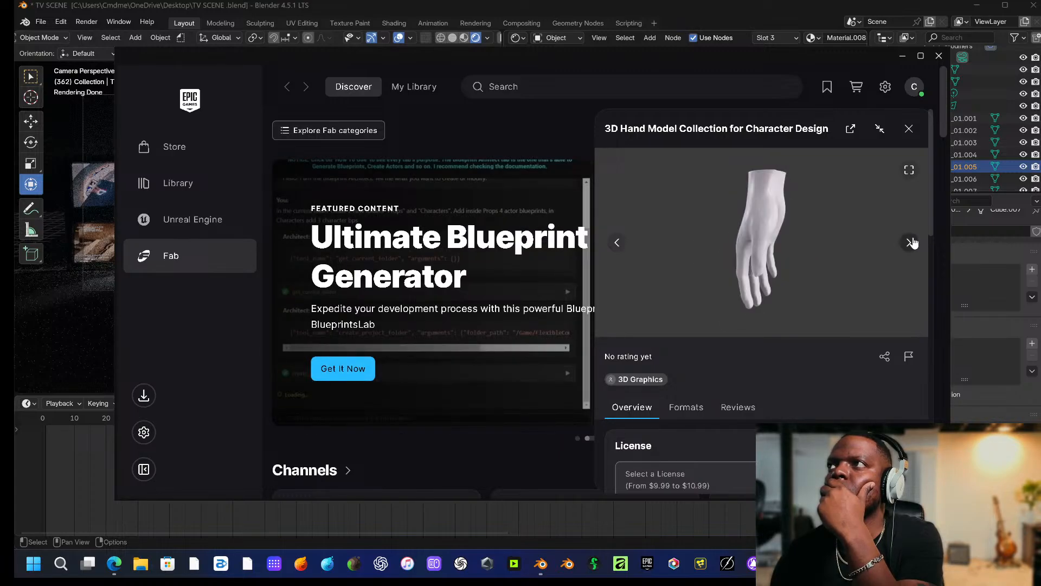
Close the collection's listing, search Fab for "hand" and look through the results.
left_click(909, 129)
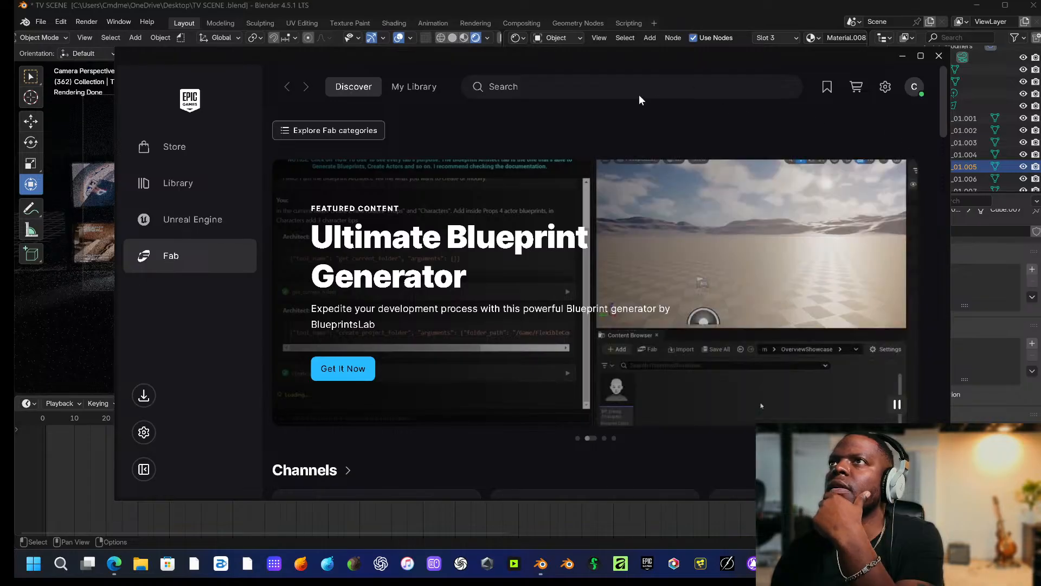
left_click(633, 89)
type("hand")
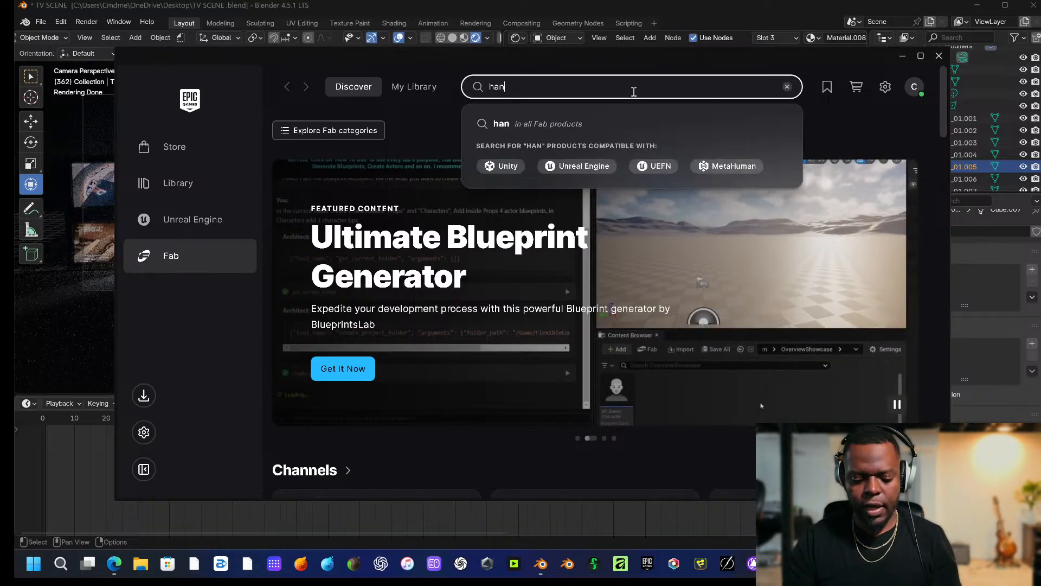
key("Return")
scroll(607, 274, "down", 3)
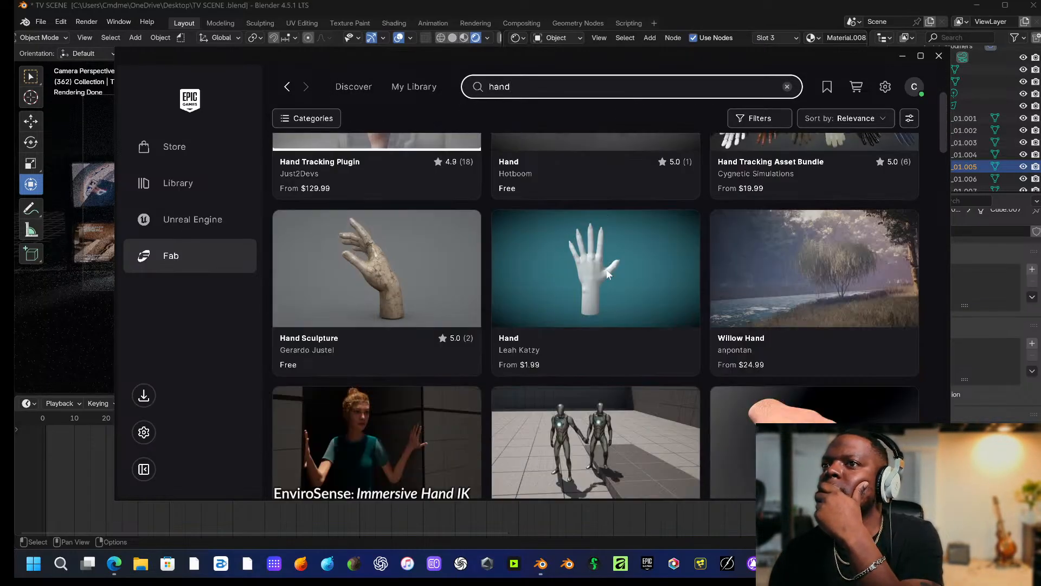
Look through the Fab search results for "hand" for a suitable realistic hand model, comparing poses and prices.
scroll(607, 273, "down", 8)
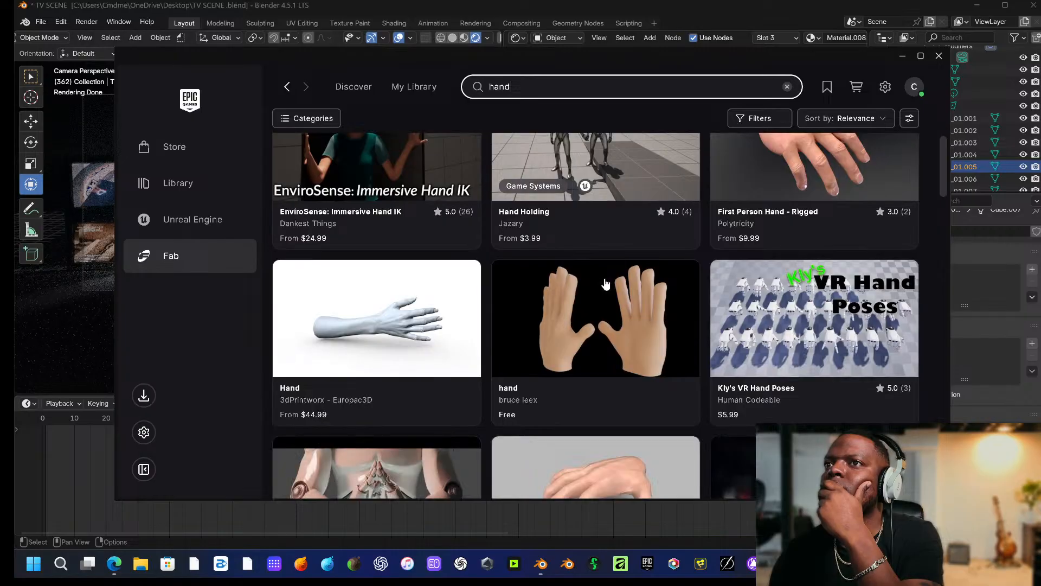
scroll(607, 287, "down", 4)
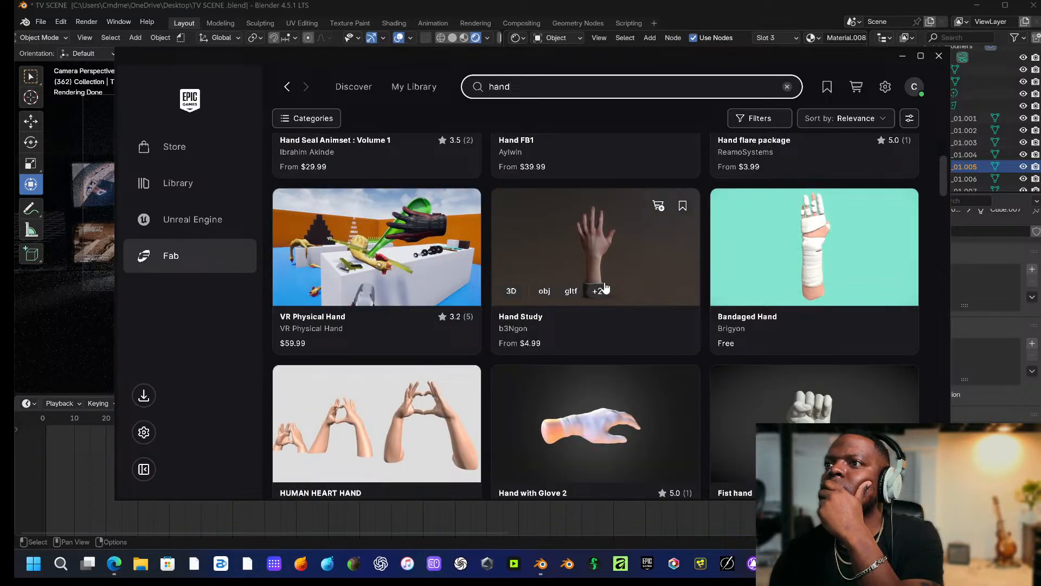
scroll(605, 288, "down", 2)
scroll(605, 288, "down", 8)
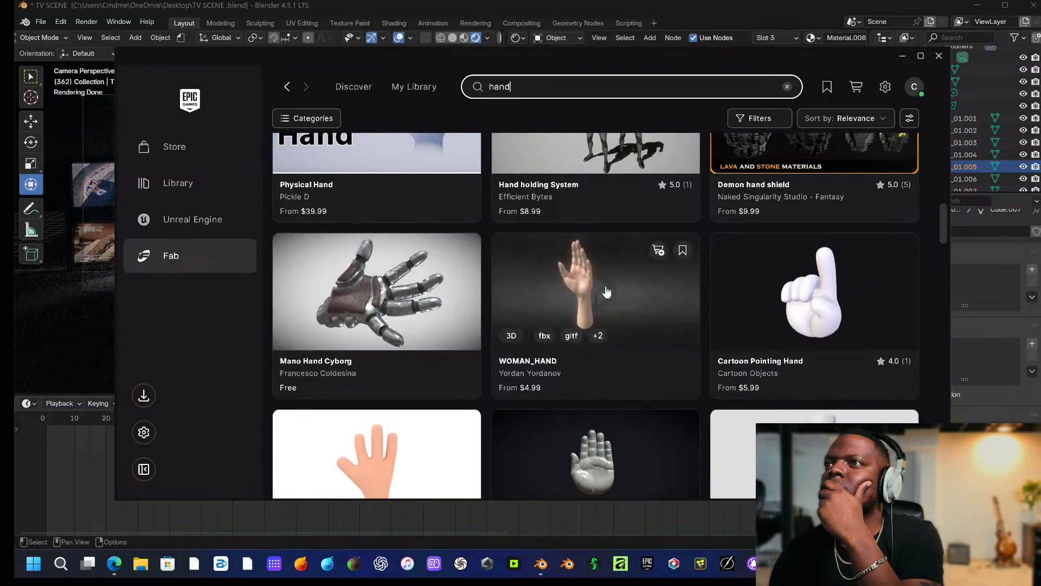
scroll(606, 293, "down", 11)
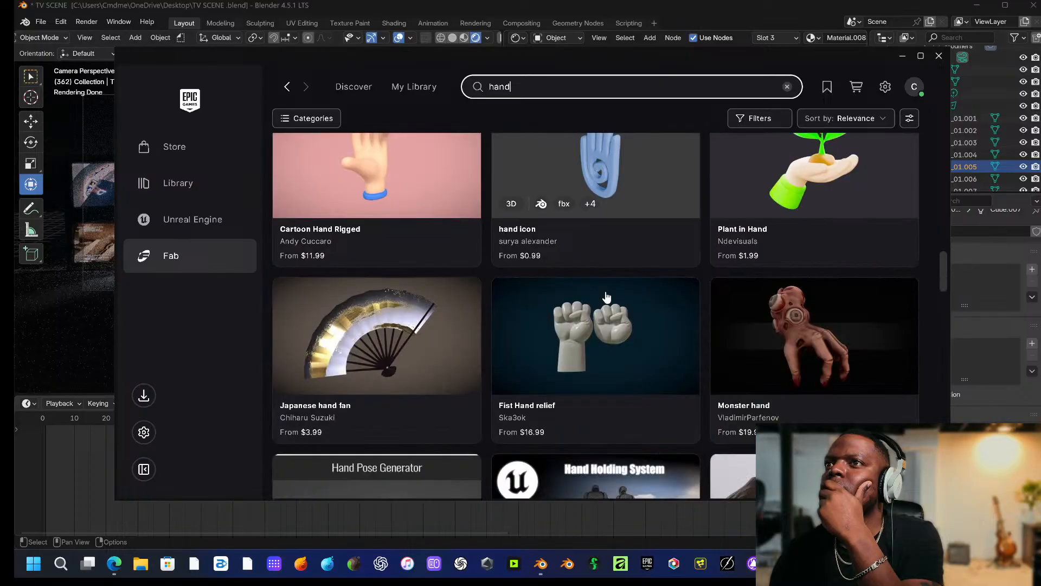
scroll(606, 299, "down", 4)
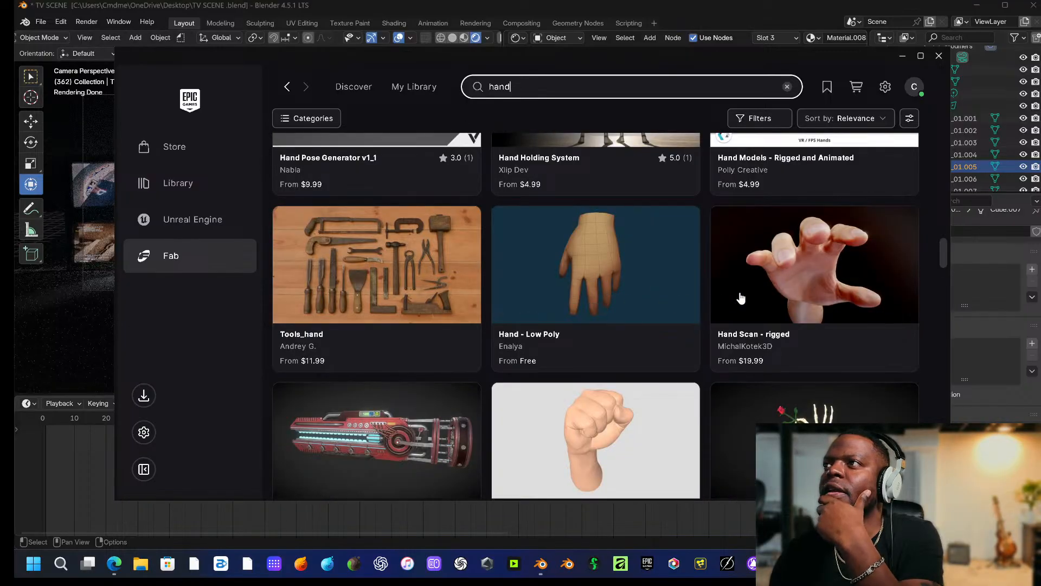
scroll(705, 292, "down", 9)
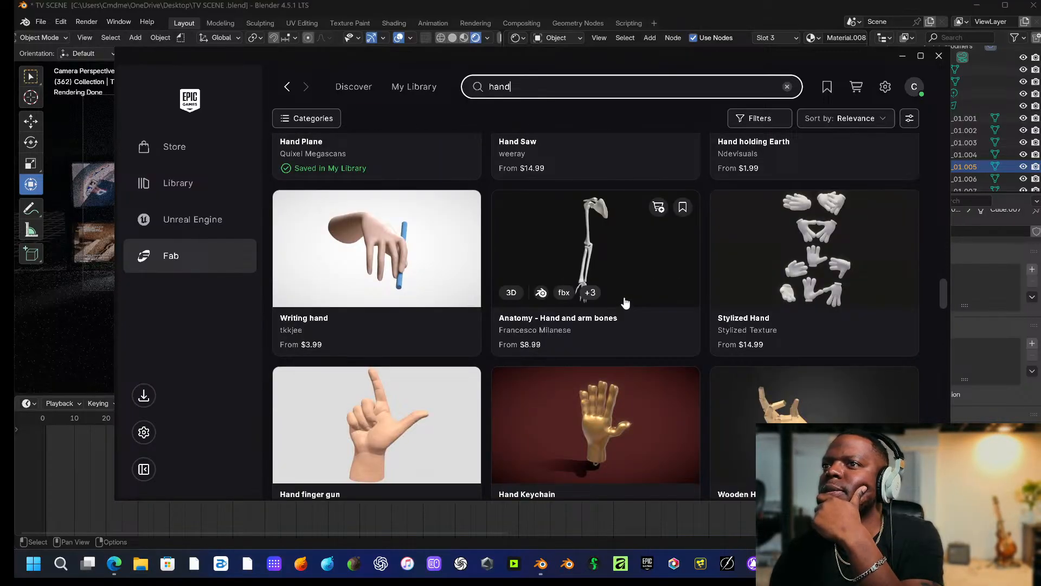
scroll(626, 302, "down", 6)
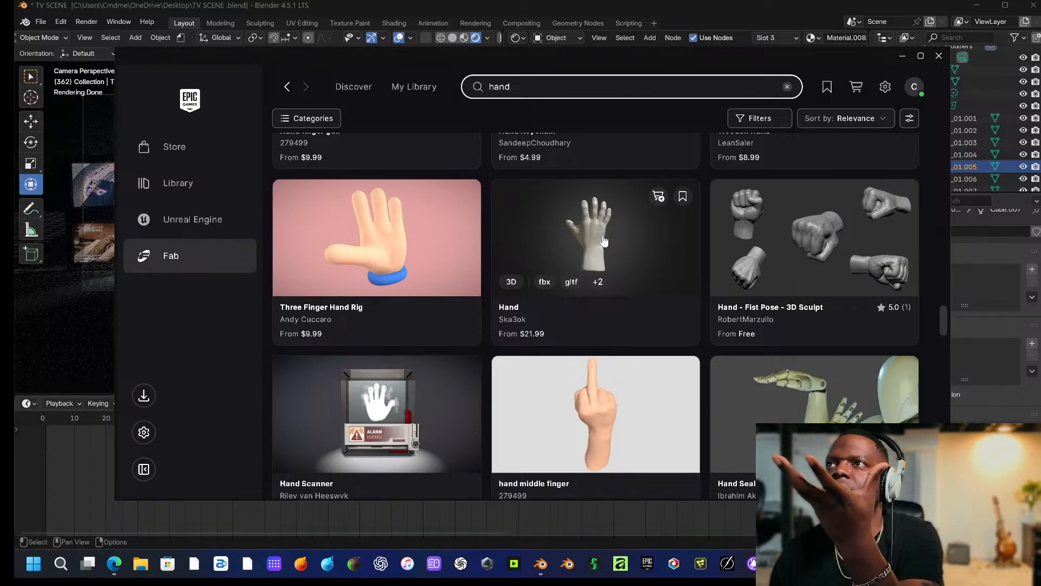
scroll(607, 241, "down", 4)
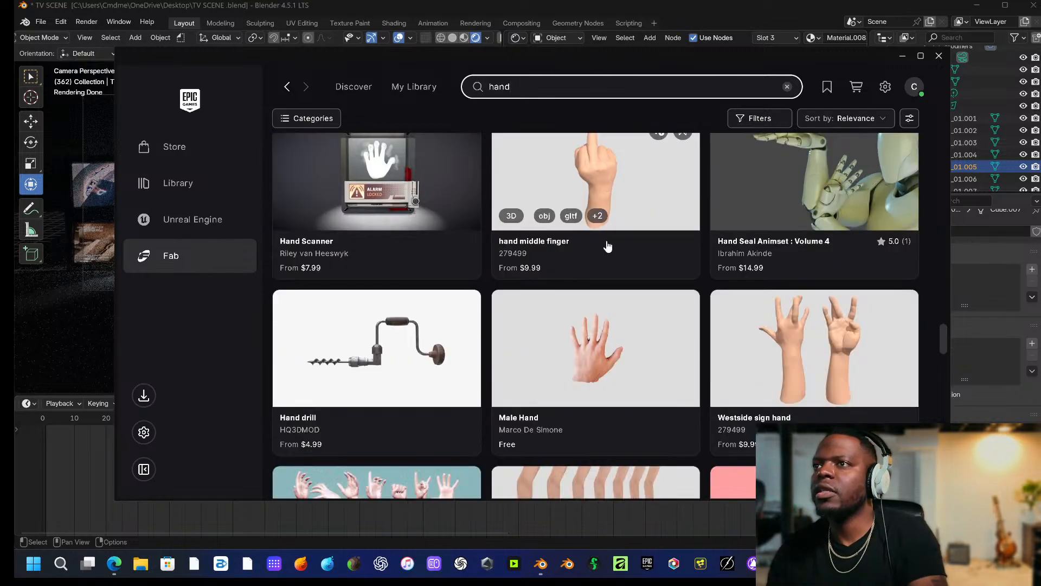
scroll(613, 254, "down", 7)
scroll(624, 279, "down", 6)
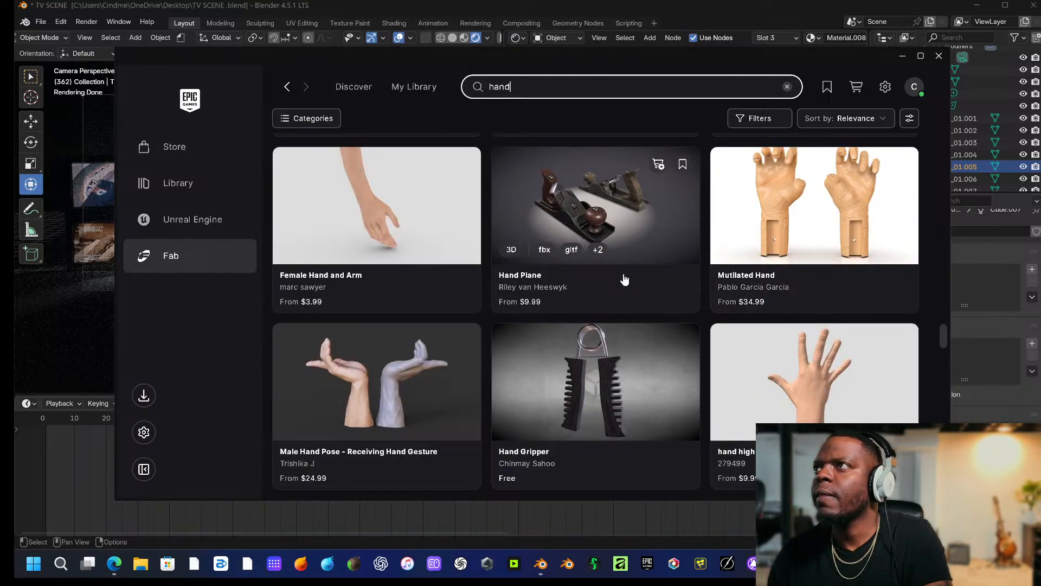
scroll(624, 279, "down", 3)
scroll(623, 279, "up", 2)
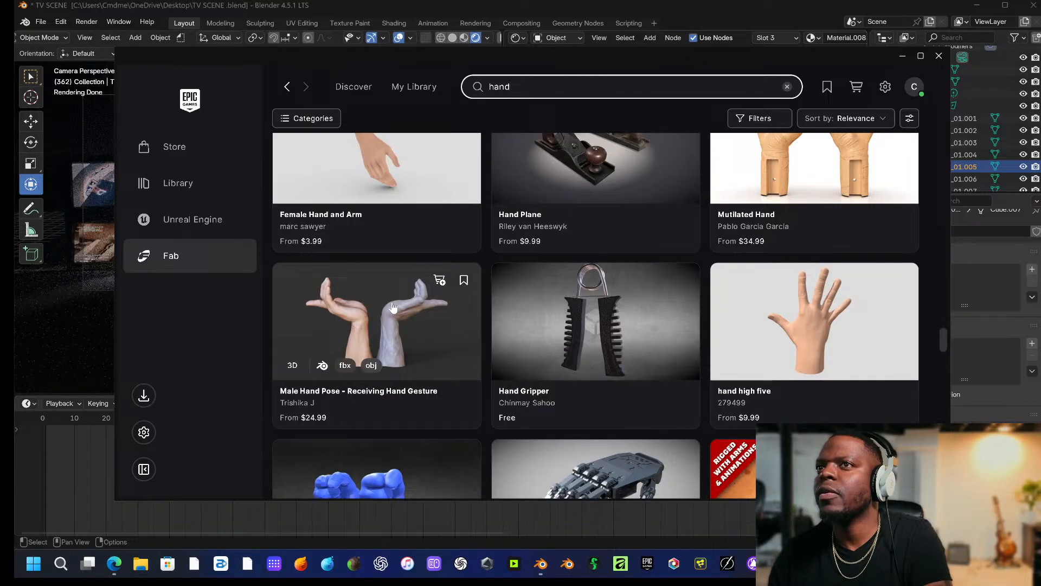
scroll(394, 307, "down", 10)
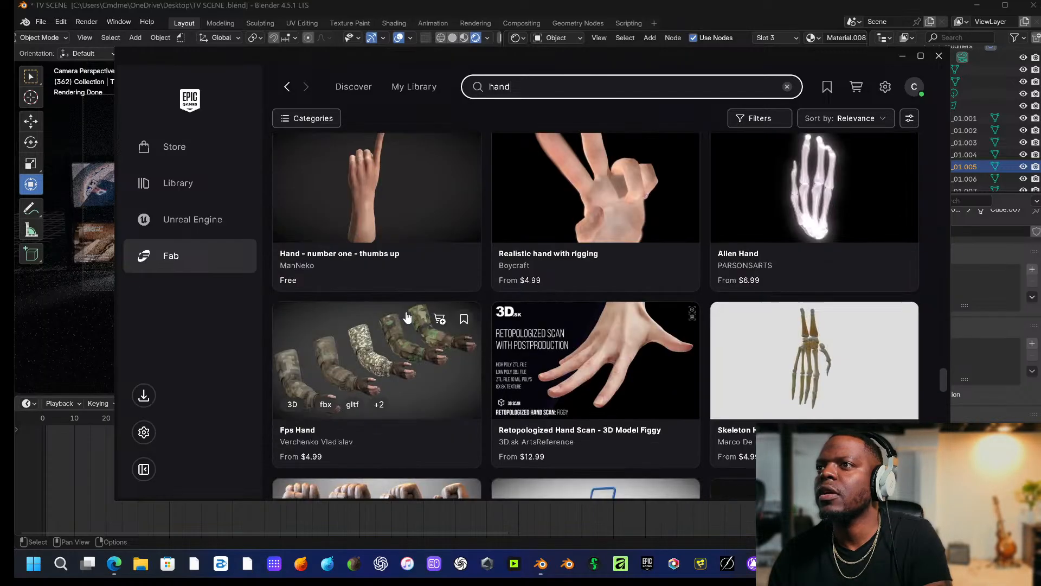
scroll(414, 310, "down", 5)
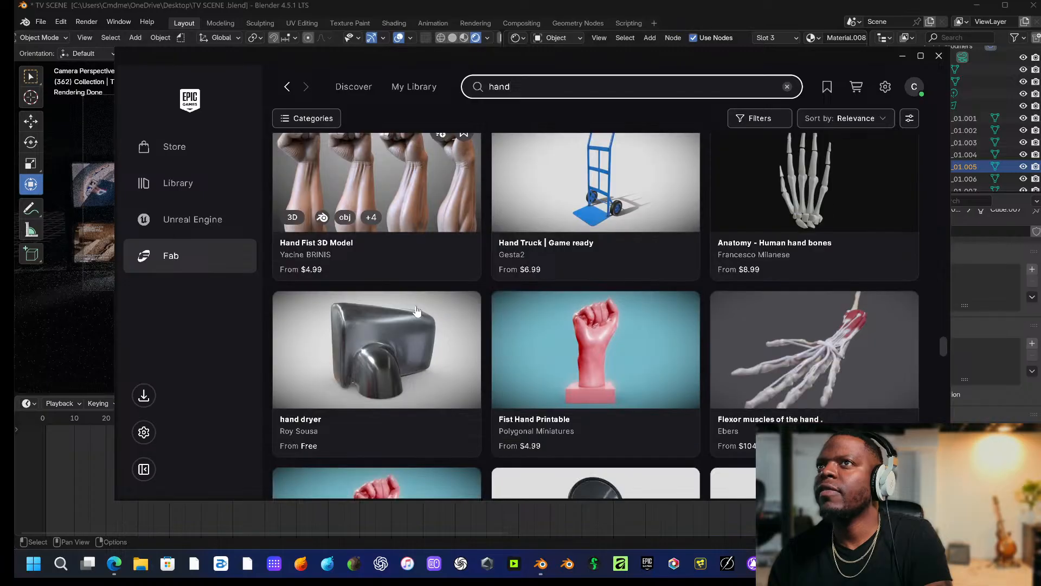
scroll(418, 312, "down", 6)
scroll(418, 312, "down", 5)
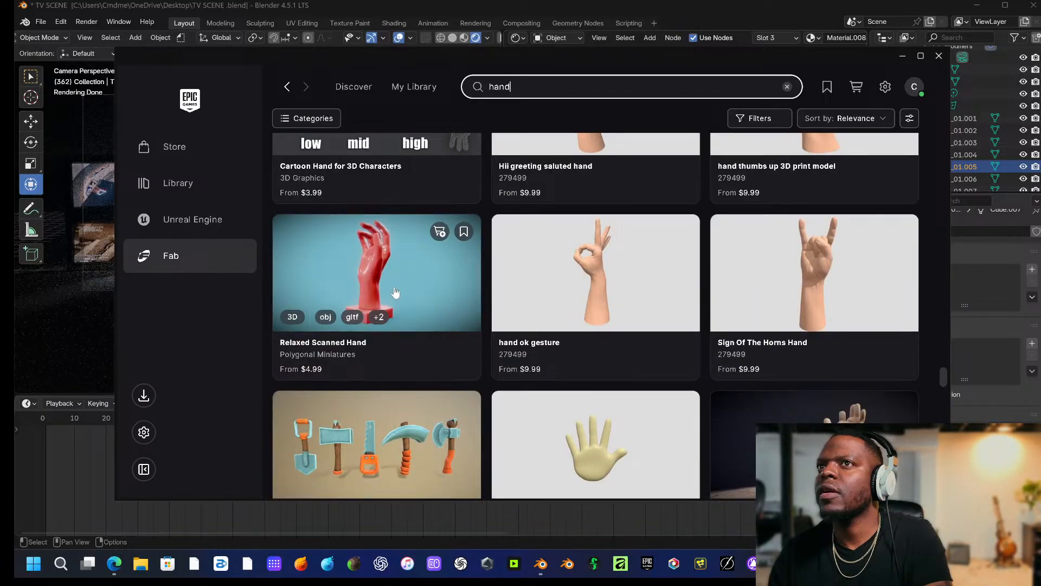
scroll(396, 293, "down", 5)
scroll(412, 298, "down", 3)
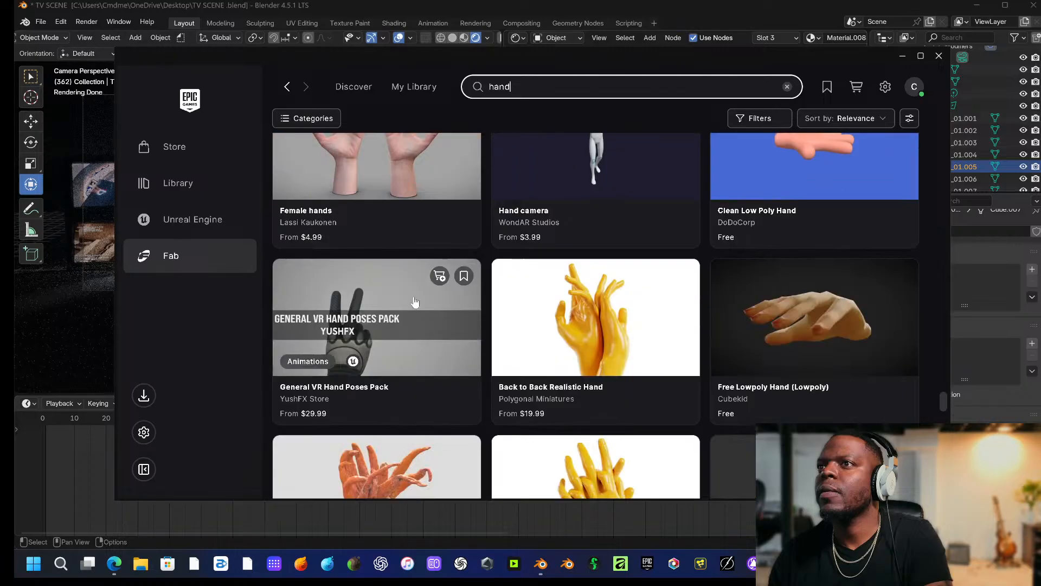
scroll(421, 306, "down", 4)
scroll(422, 307, "down", 3)
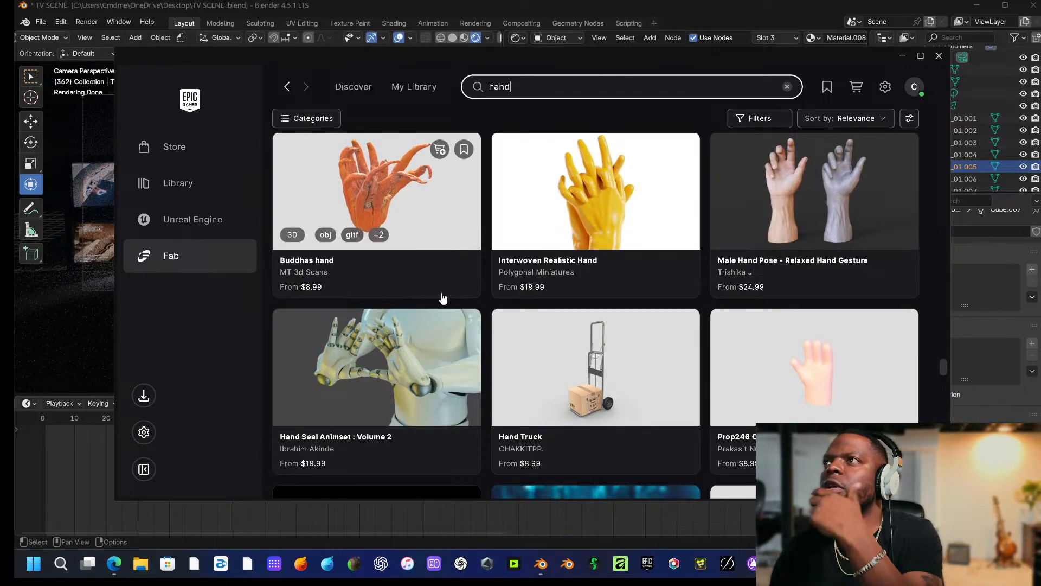
scroll(666, 285, "down", 5)
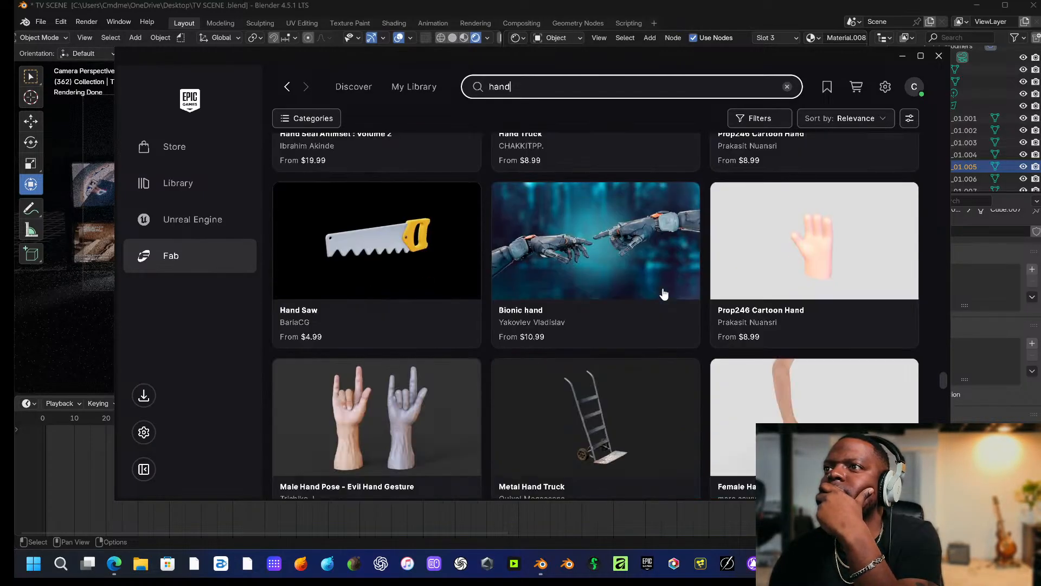
scroll(681, 304, "down", 5)
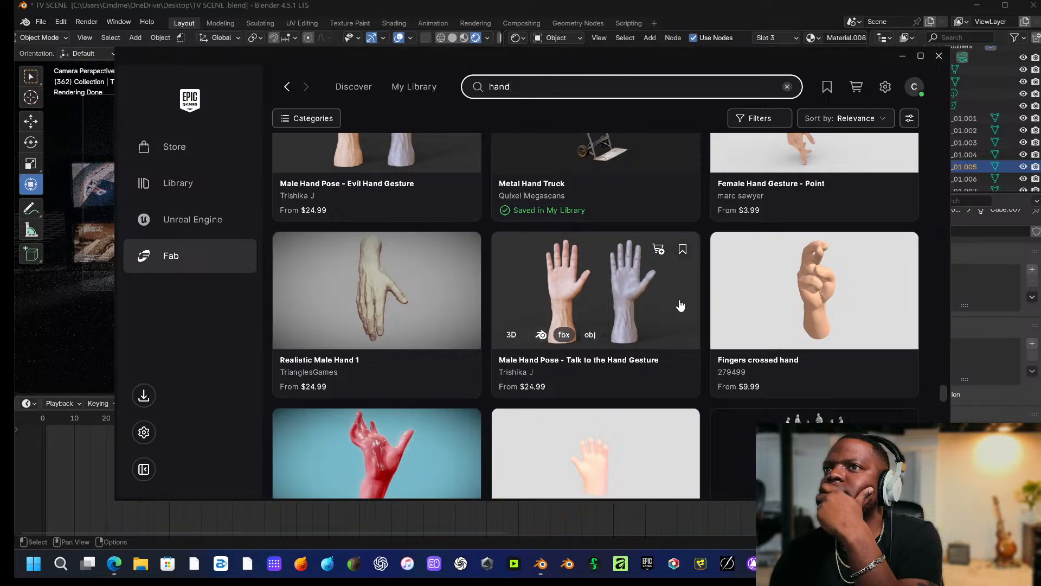
scroll(681, 305, "down", 3)
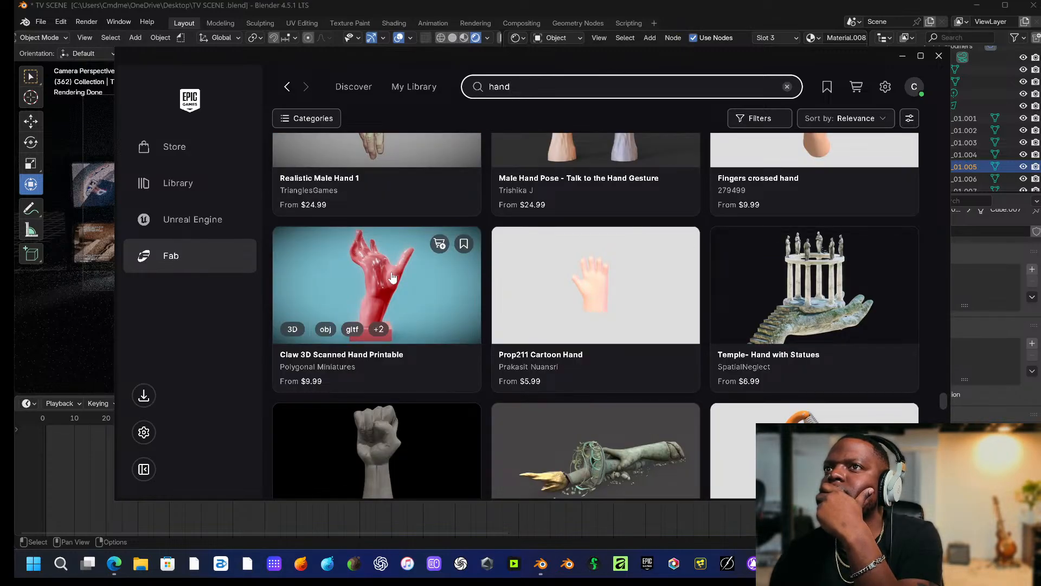
scroll(596, 296, "down", 3)
scroll(597, 296, "down", 4)
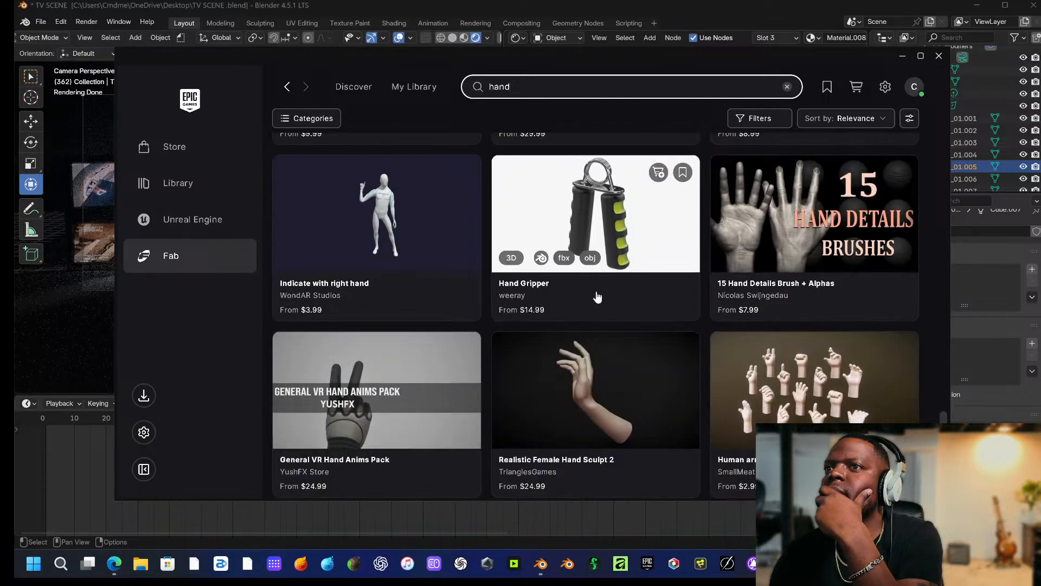
scroll(786, 263, "down", 5)
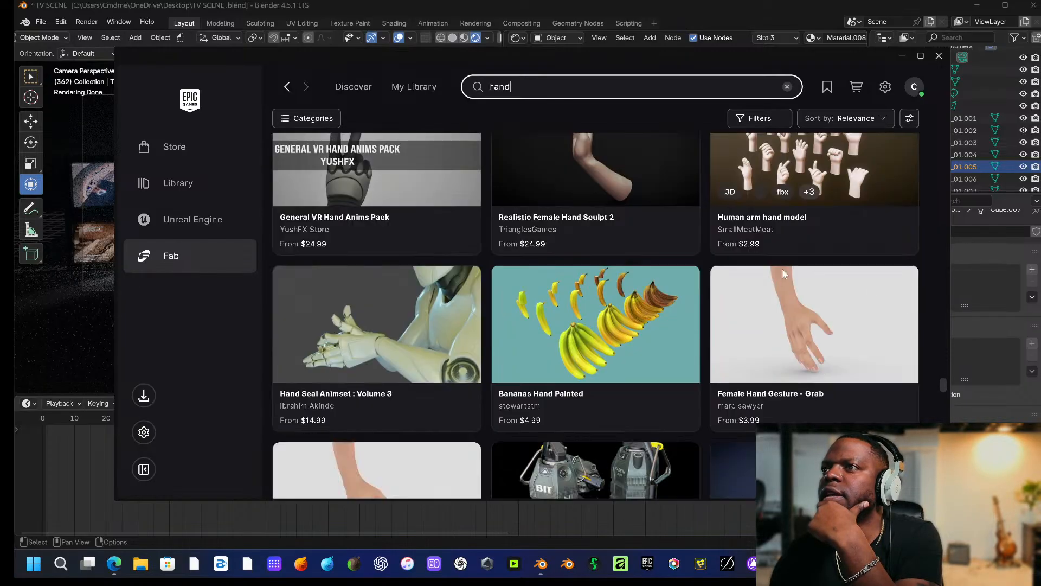
scroll(599, 285, "down", 3)
scroll(678, 290, "down", 2)
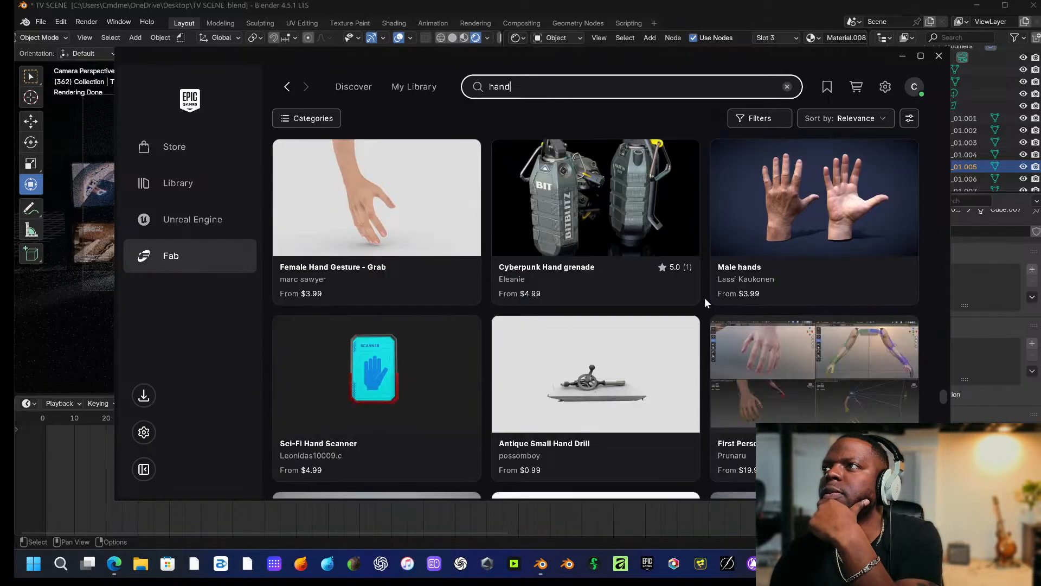
scroll(770, 239, "down", 5)
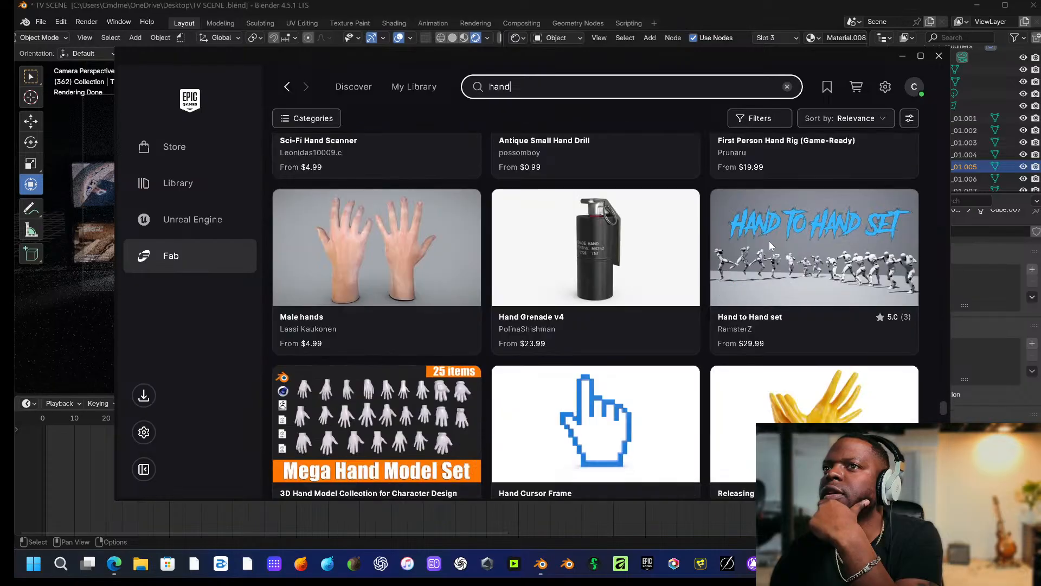
scroll(768, 241, "up", 5)
scroll(732, 269, "down", 6)
scroll(583, 292, "down", 4)
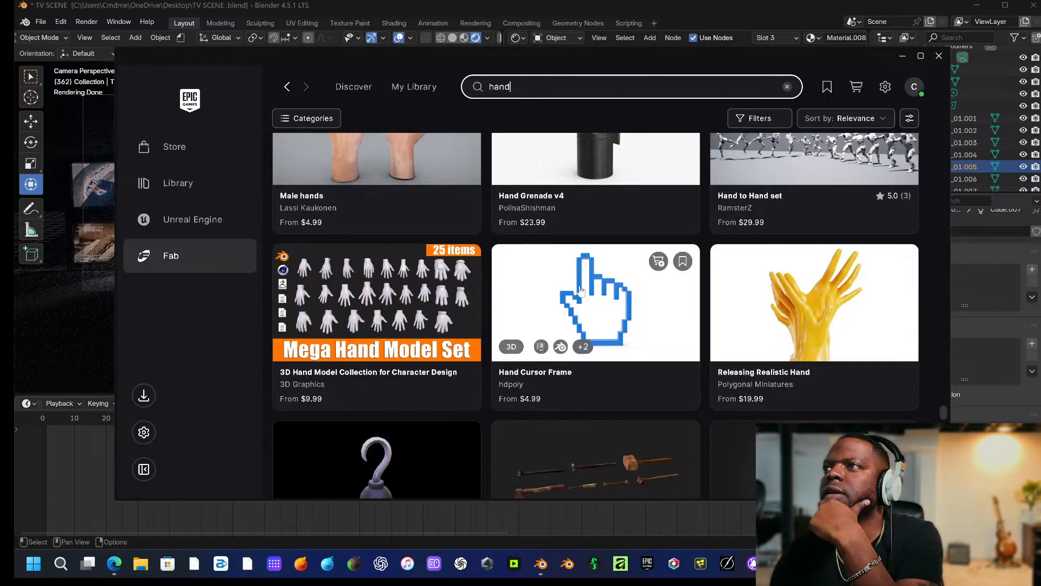
scroll(581, 291, "up", 3)
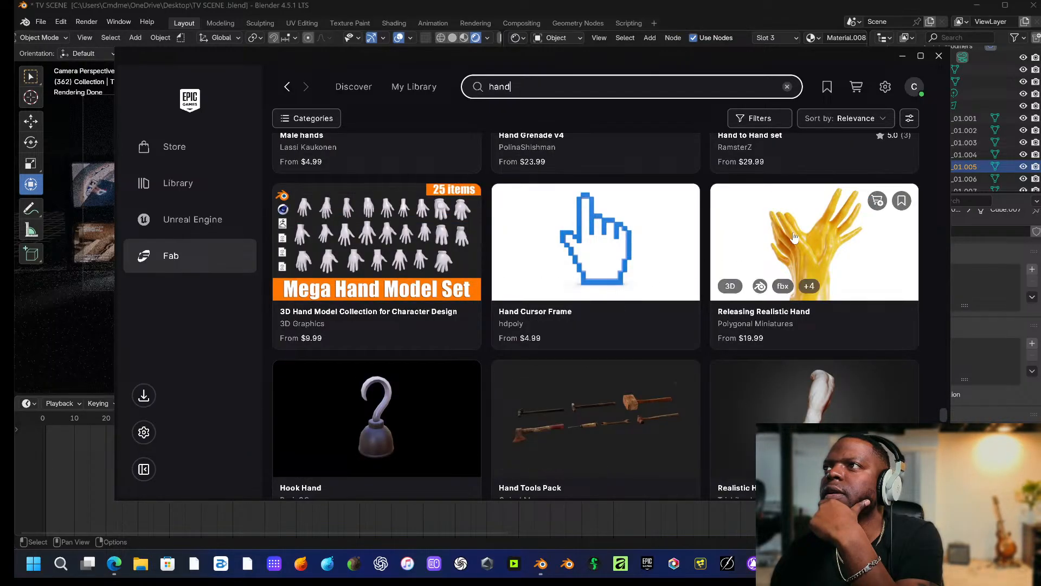
scroll(793, 239, "down", 6)
scroll(577, 280, "down", 5)
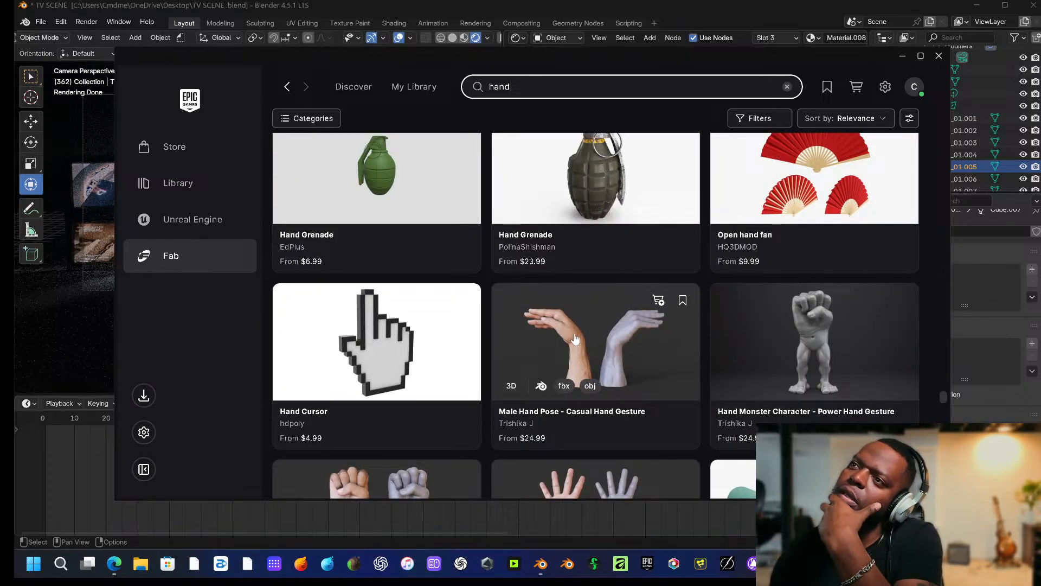
scroll(575, 338, "down", 4)
scroll(600, 296, "up", 3)
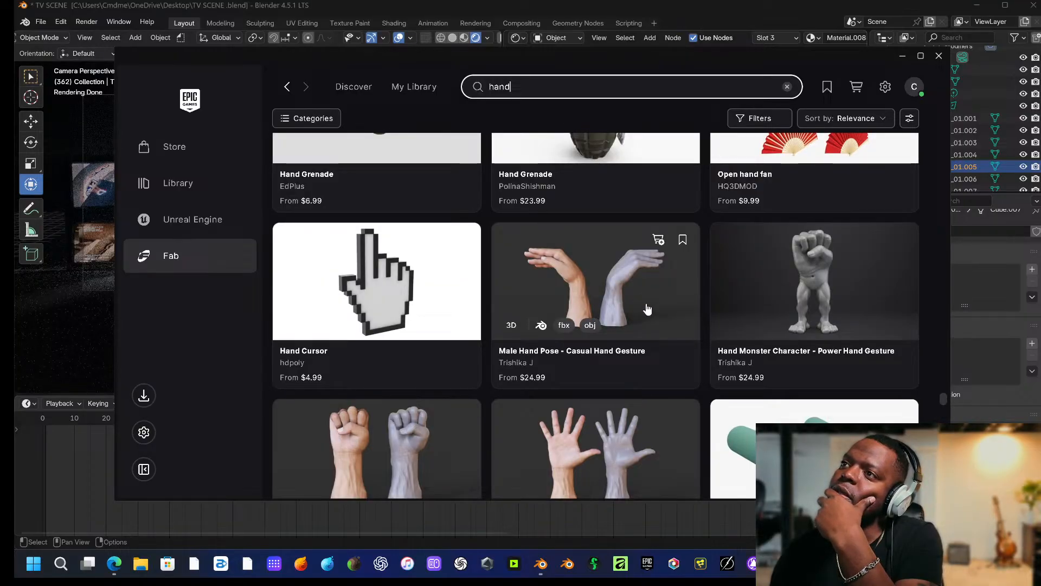
scroll(646, 312, "down", 5)
scroll(645, 320, "down", 4)
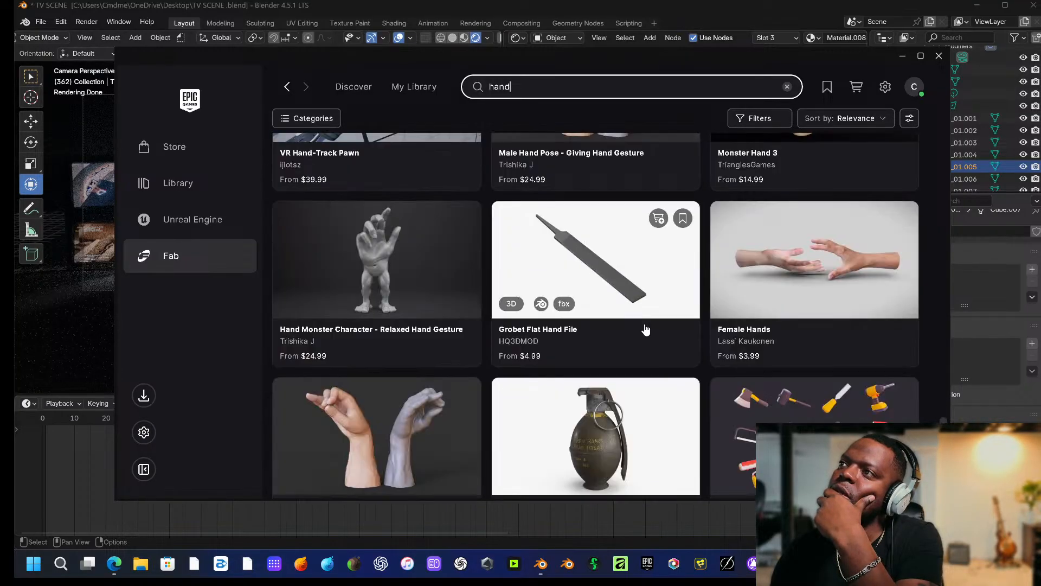
Filter the "hand" results by price to only show free products.
left_click(757, 120)
left_click(793, 245)
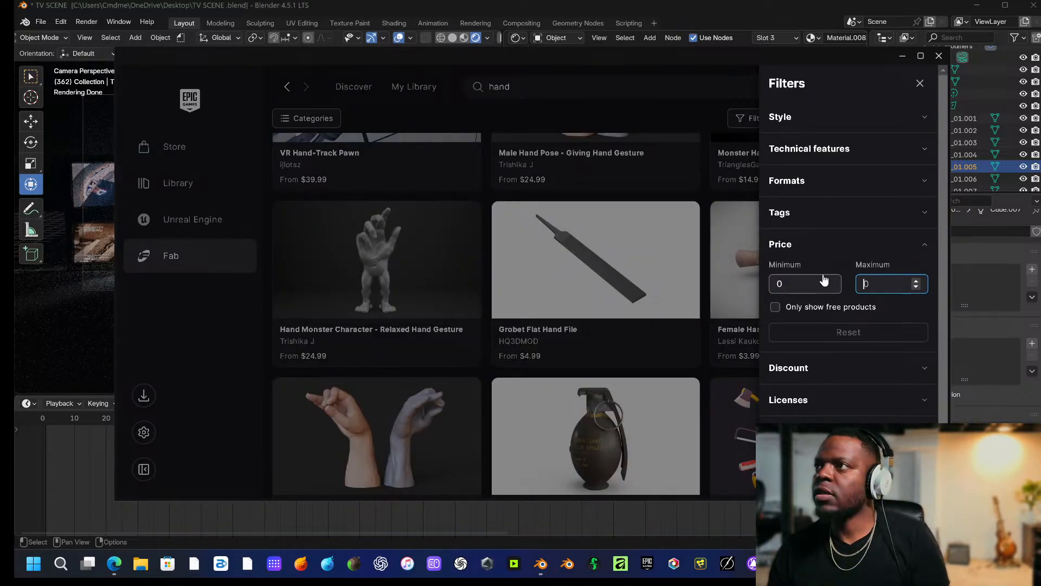
left_click(775, 307)
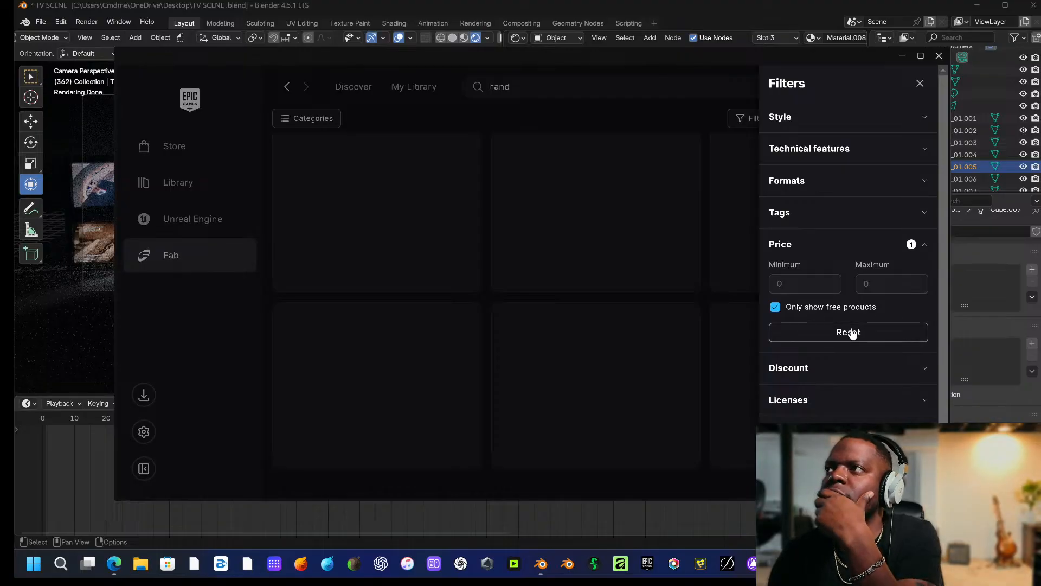
left_click(611, 111)
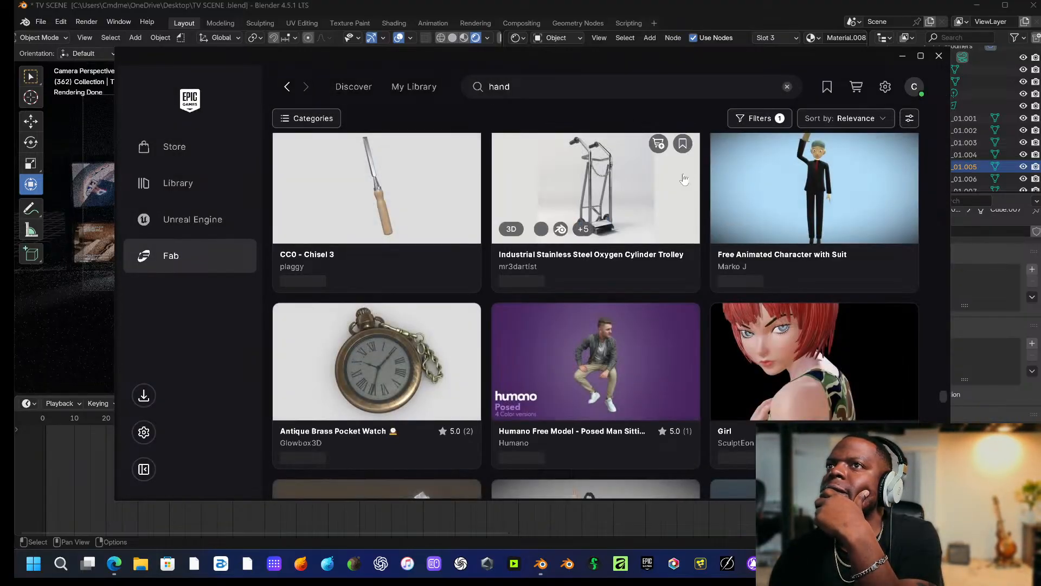
Skim the free products and rerun the "hand" search in all Fab products with the free filter kept.
scroll(628, 194, "down", 12)
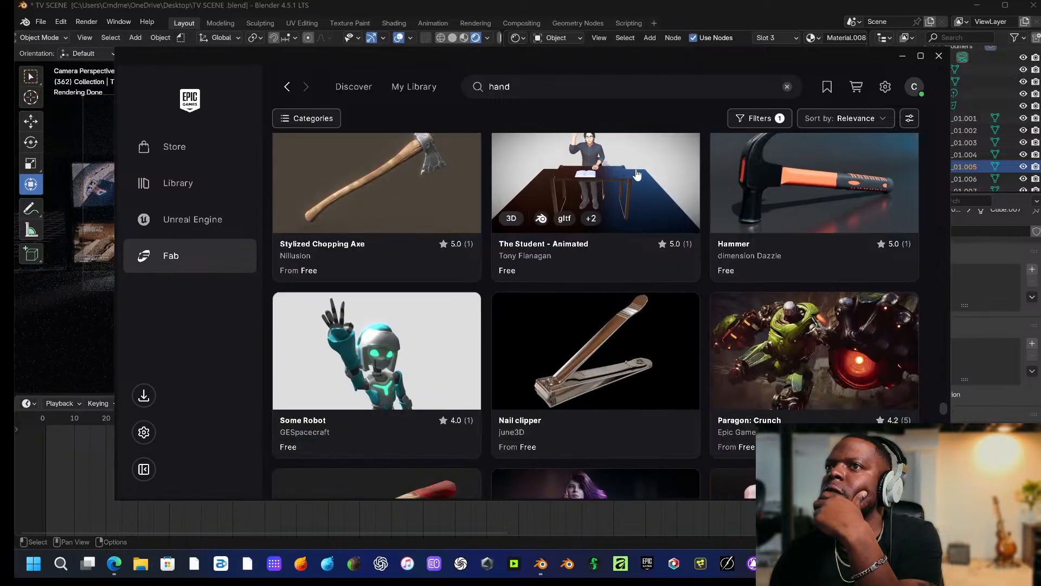
scroll(628, 194, "down", 10)
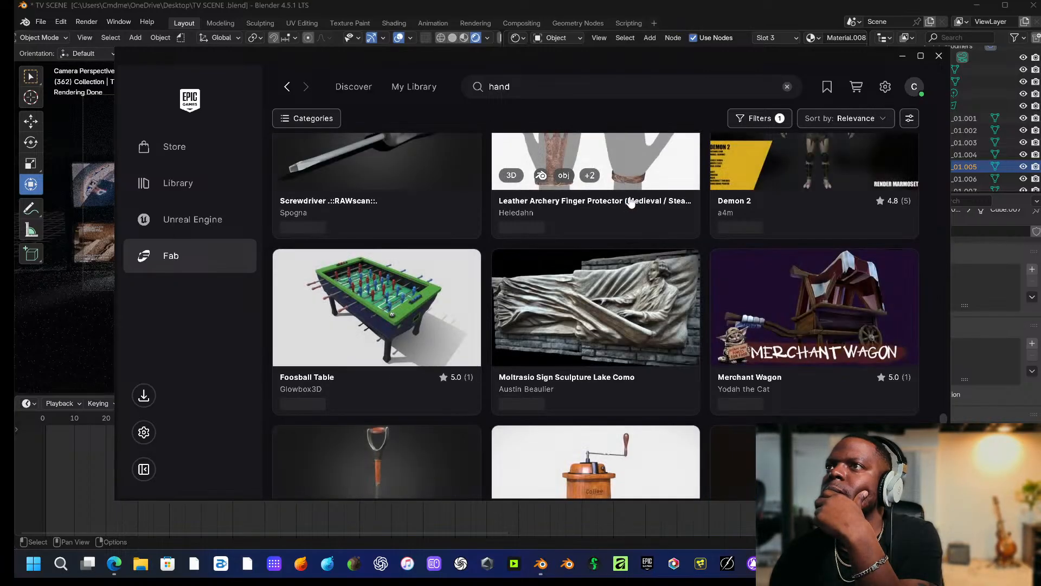
scroll(628, 206, "up", 10)
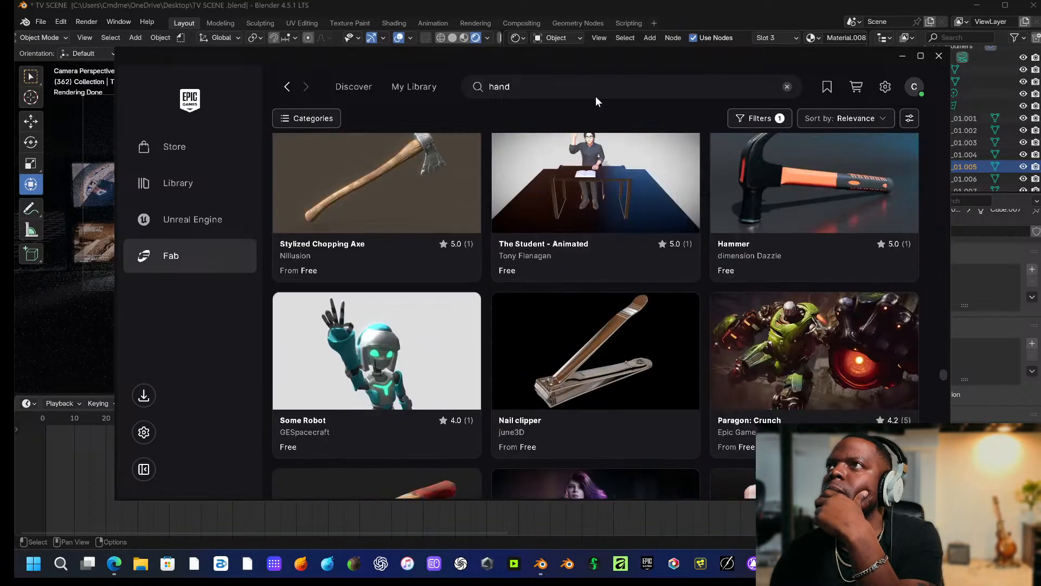
left_click(592, 86)
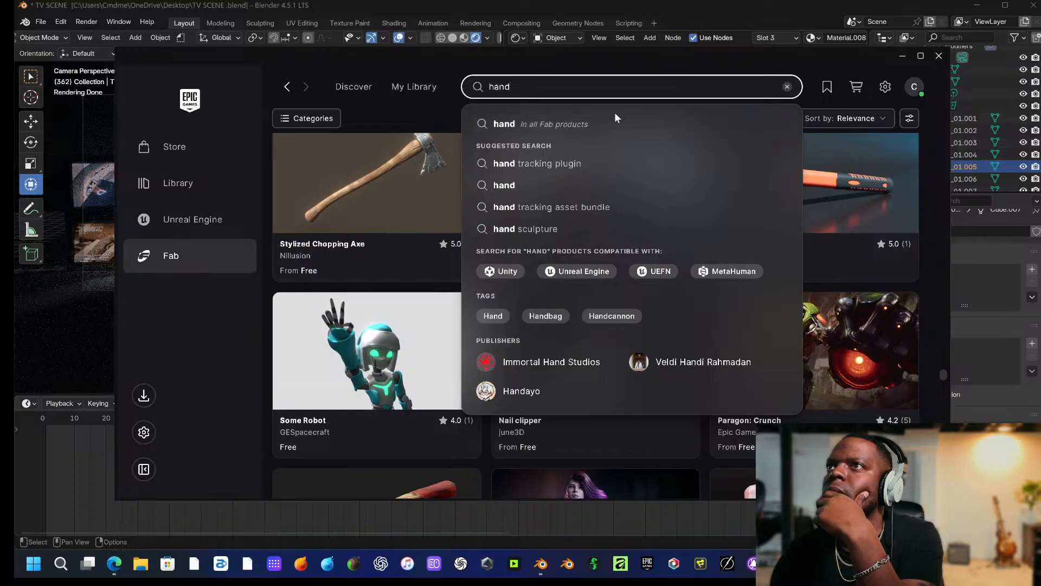
left_click(545, 124)
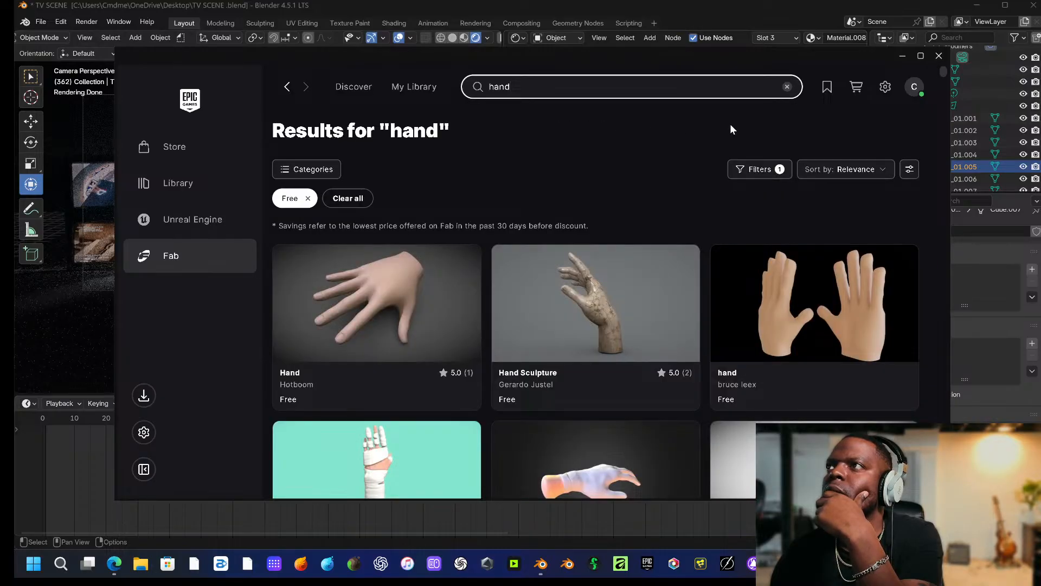
Browse the free "hand" results and compare the models for a suitable realistic hand.
scroll(548, 263, "down", 5)
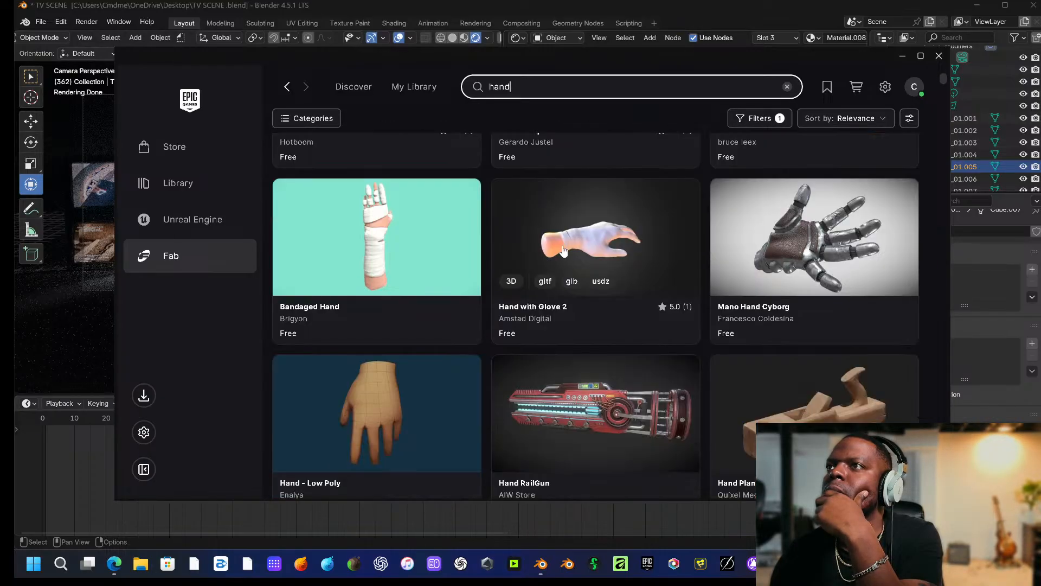
scroll(600, 249, "up", 5)
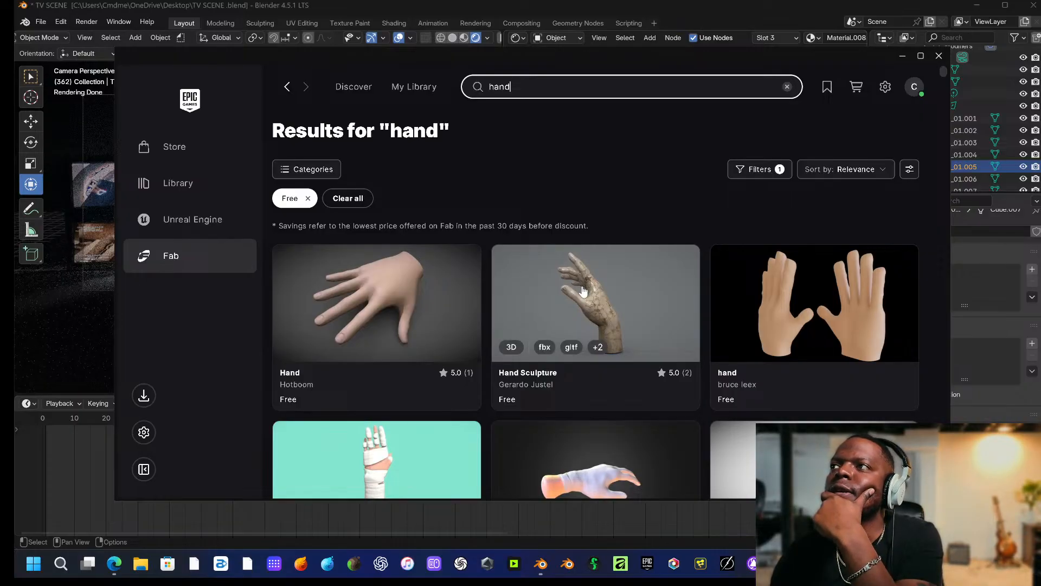
scroll(583, 291, "down", 10)
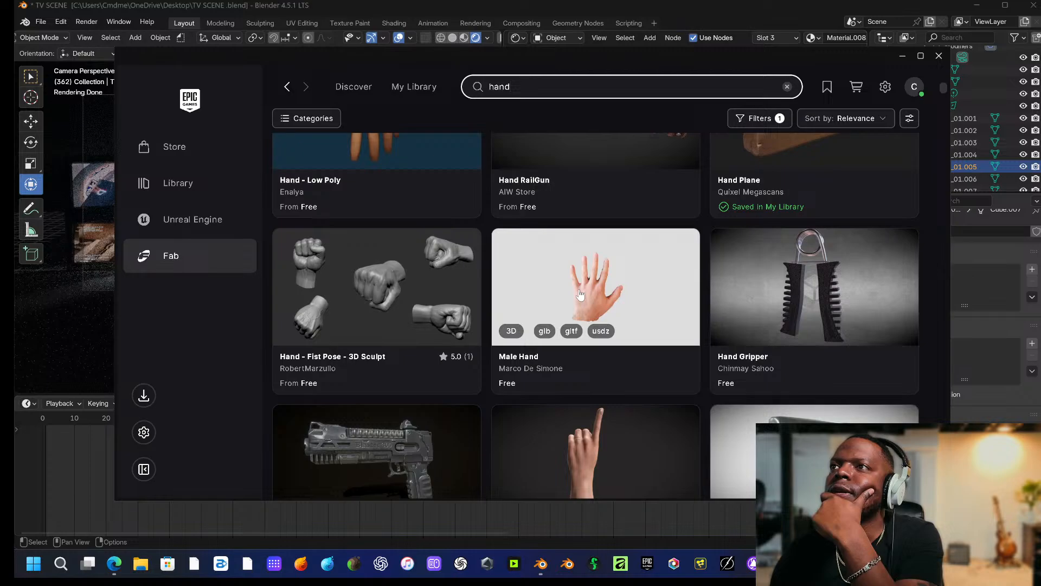
scroll(579, 294, "down", 6)
scroll(587, 281, "down", 6)
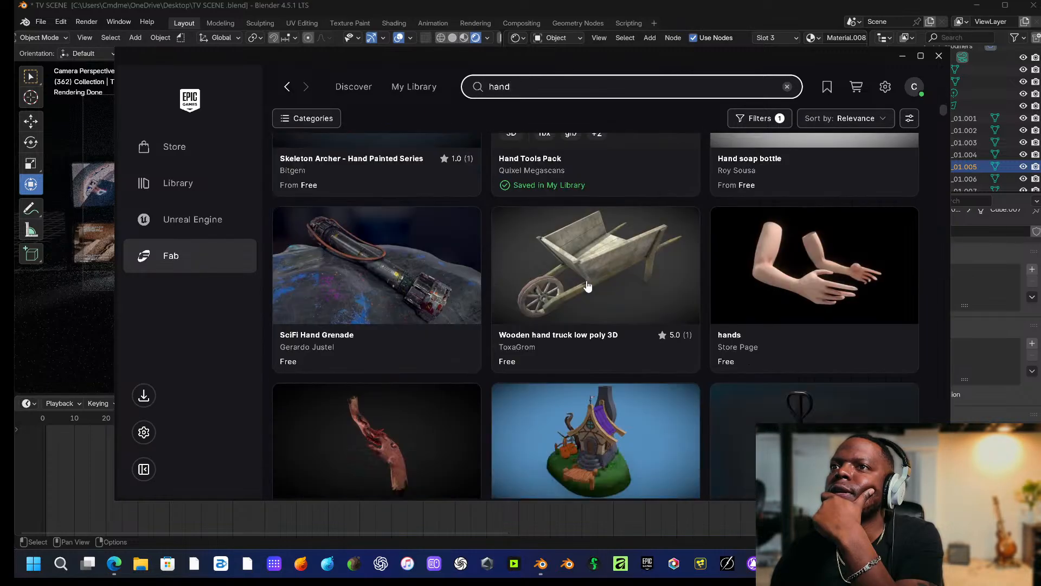
scroll(592, 293, "up", 20)
Open the Hand Sculpture listing and inspect its preview images and its 3D model from several angles.
left_click(603, 283)
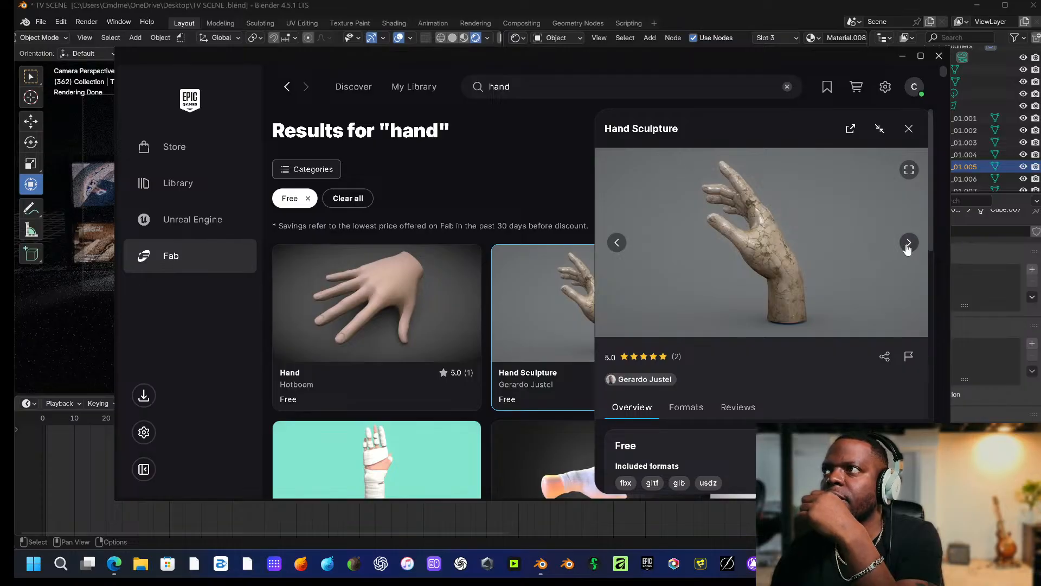
left_click(908, 242)
left_click(908, 242)
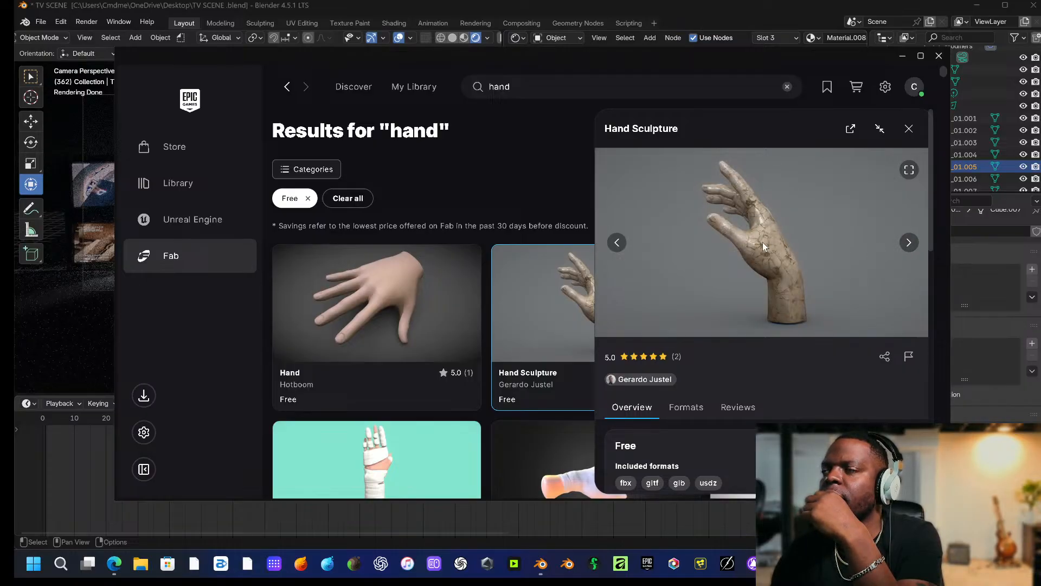
left_click(908, 242)
left_click(761, 244)
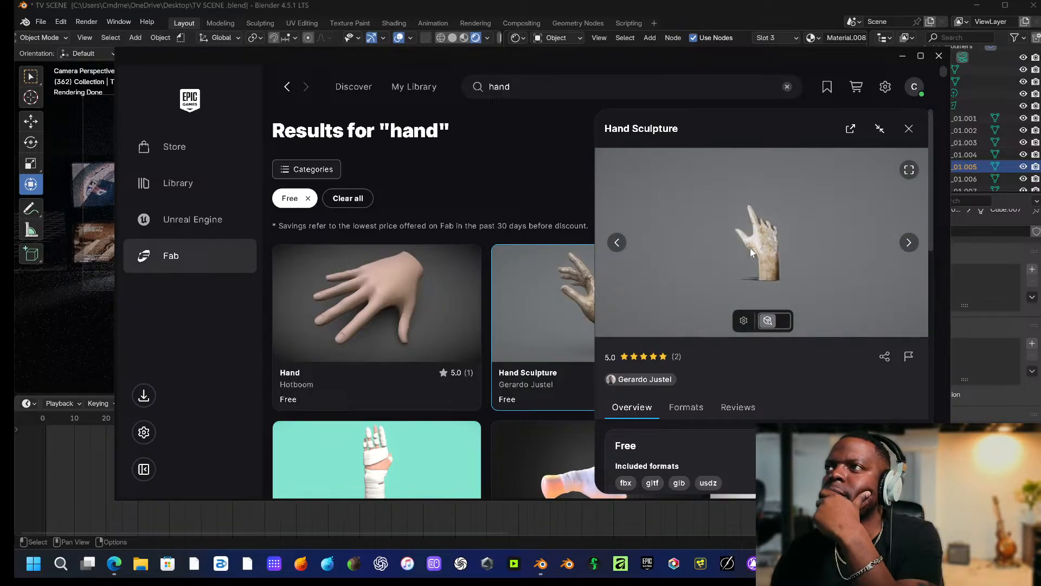
left_click_drag(791, 244, 775, 154)
left_click_drag(812, 250, 744, 256)
left_click_drag(848, 251, 788, 333)
Add the free Hand Sculpture to the library, review its file formats and close the listing.
scroll(724, 409, "down", 5)
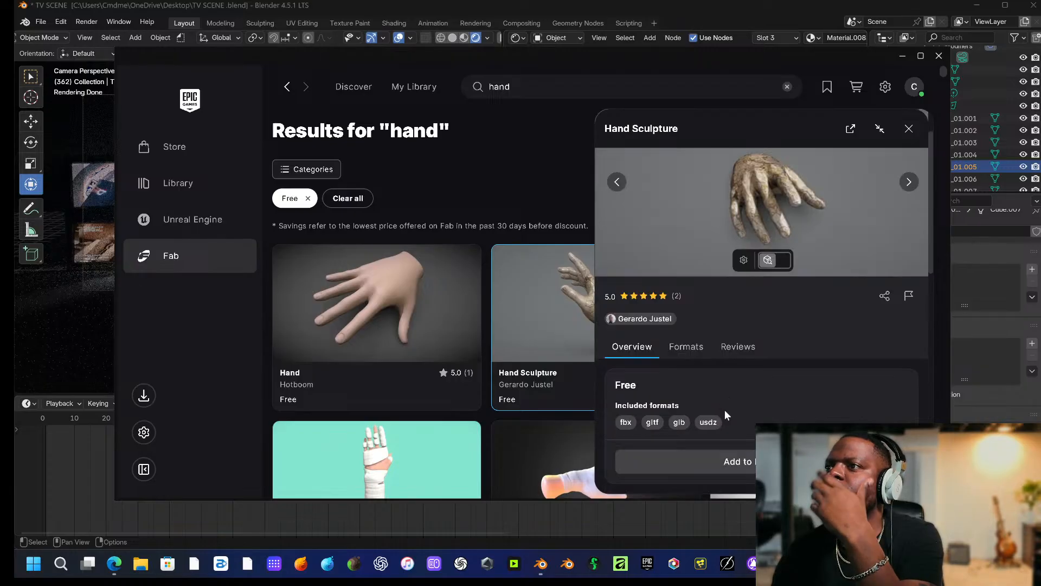
left_click(688, 279)
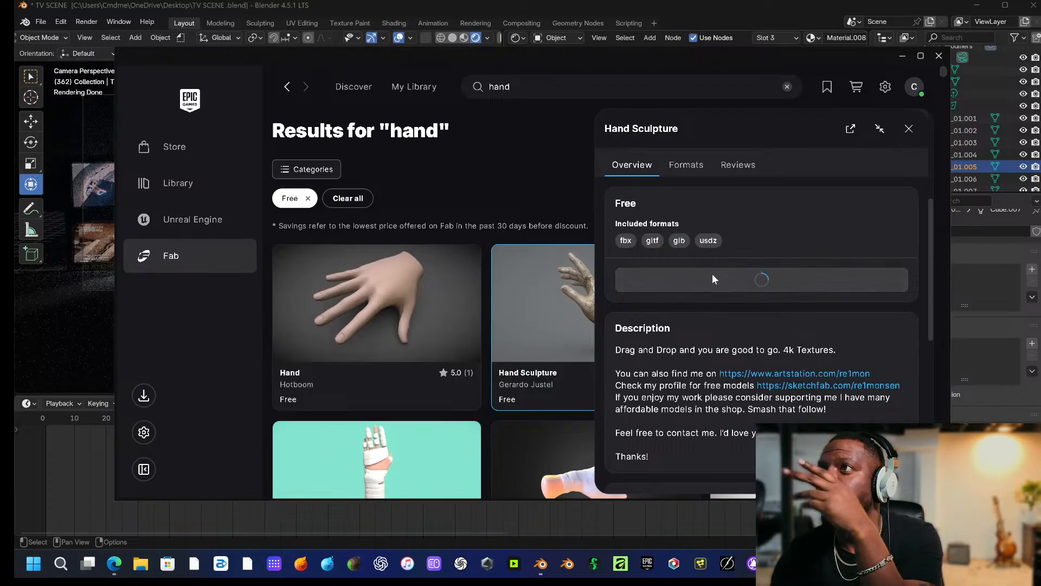
left_click(684, 370)
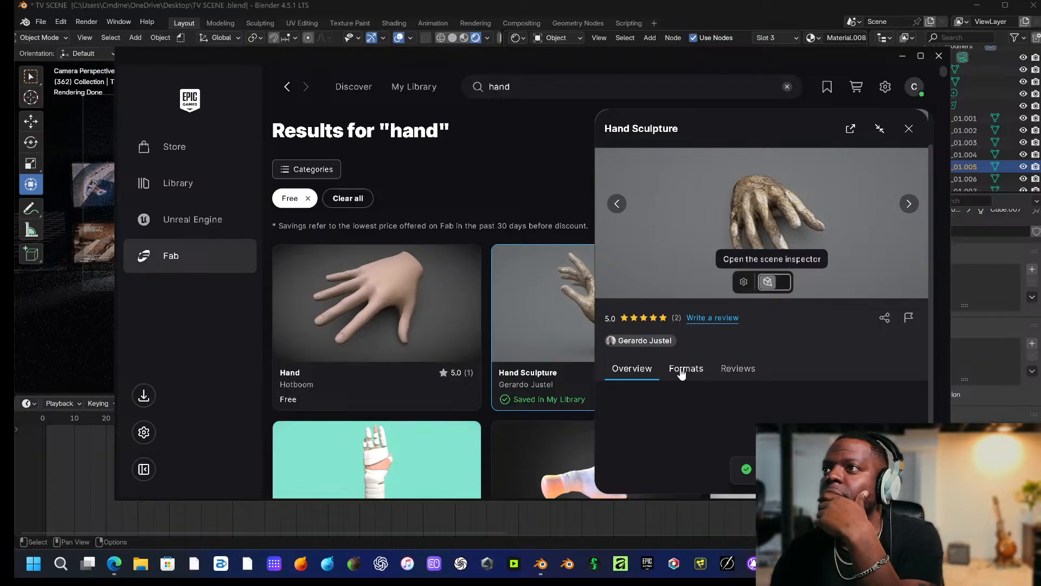
left_click(776, 406)
scroll(776, 408, "down", 5)
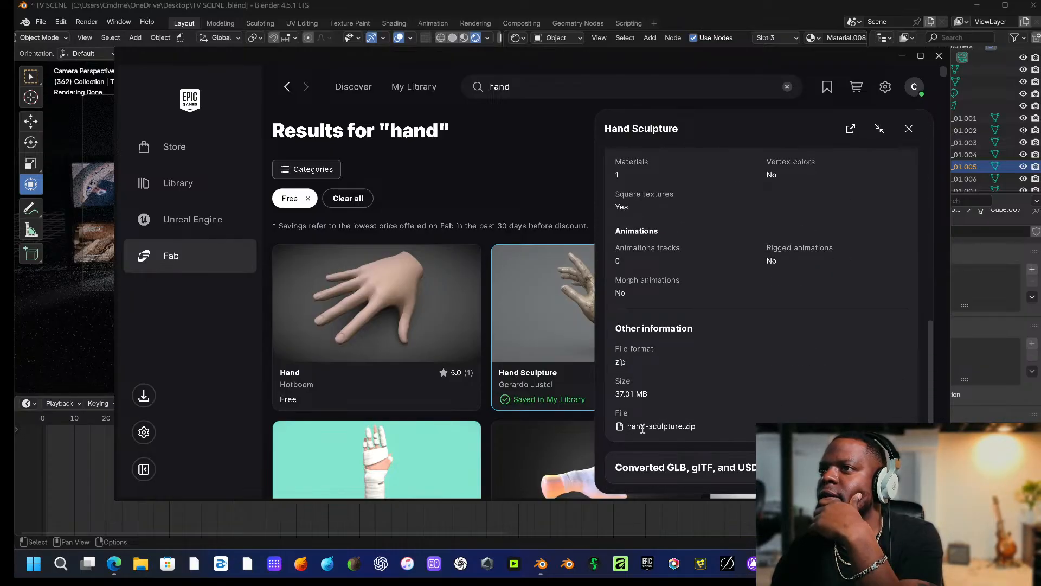
scroll(744, 369, "down", 3)
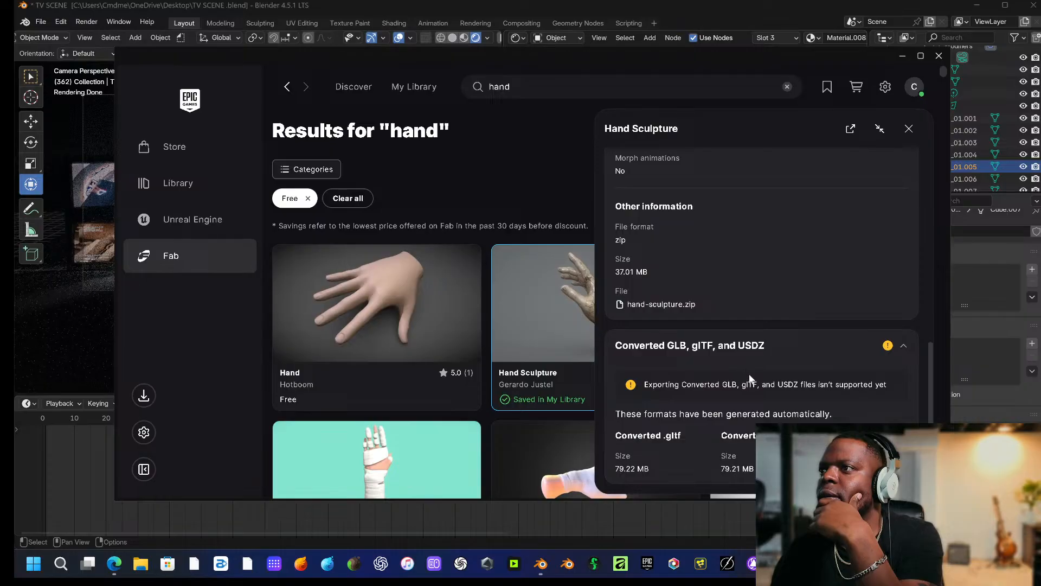
scroll(750, 378, "up", 10)
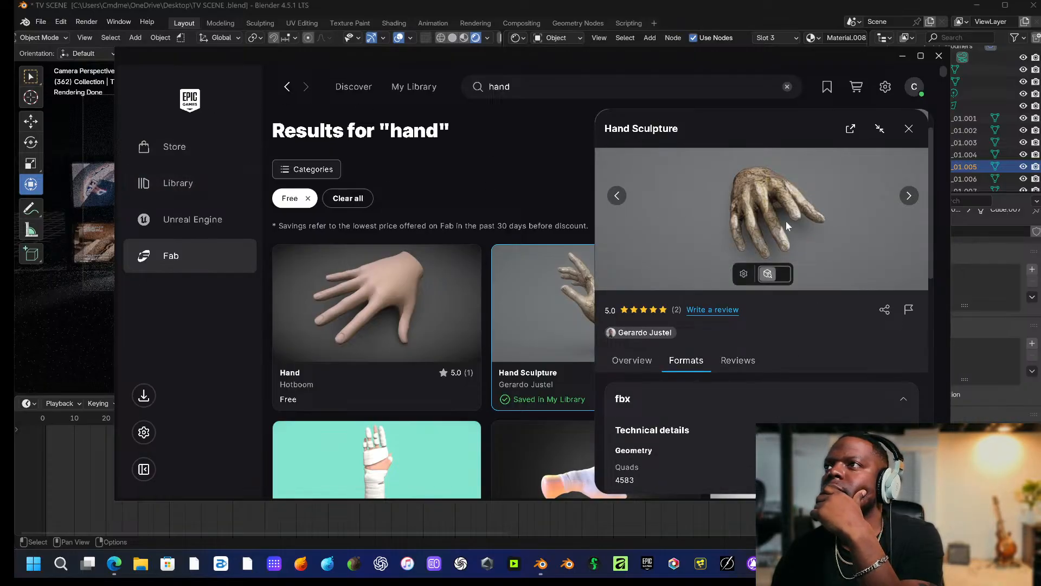
left_click(909, 129)
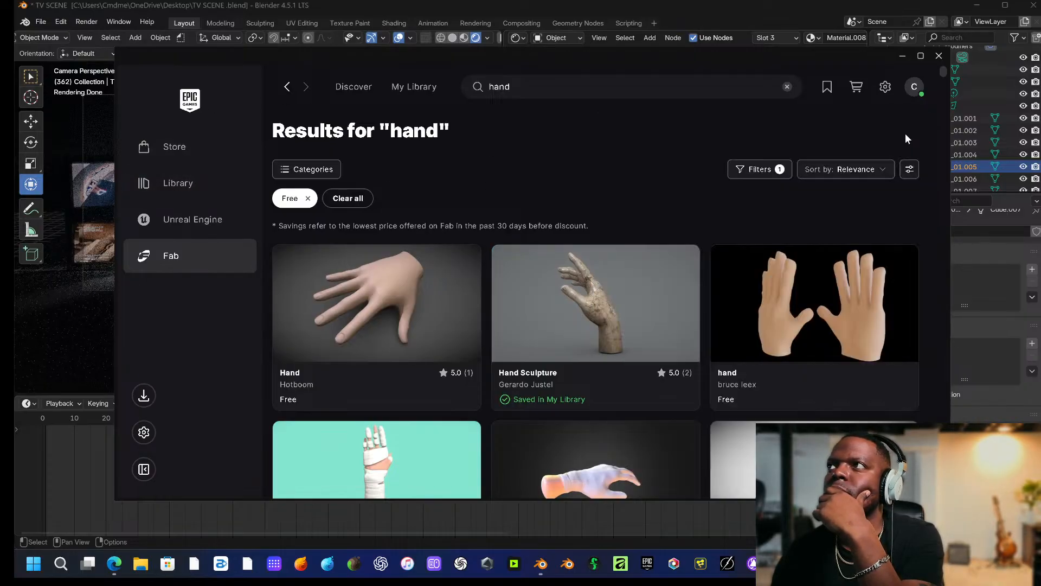
Check the Epic Games launcher's library and latest download activity for the Hand Sculpture.
left_click(196, 184)
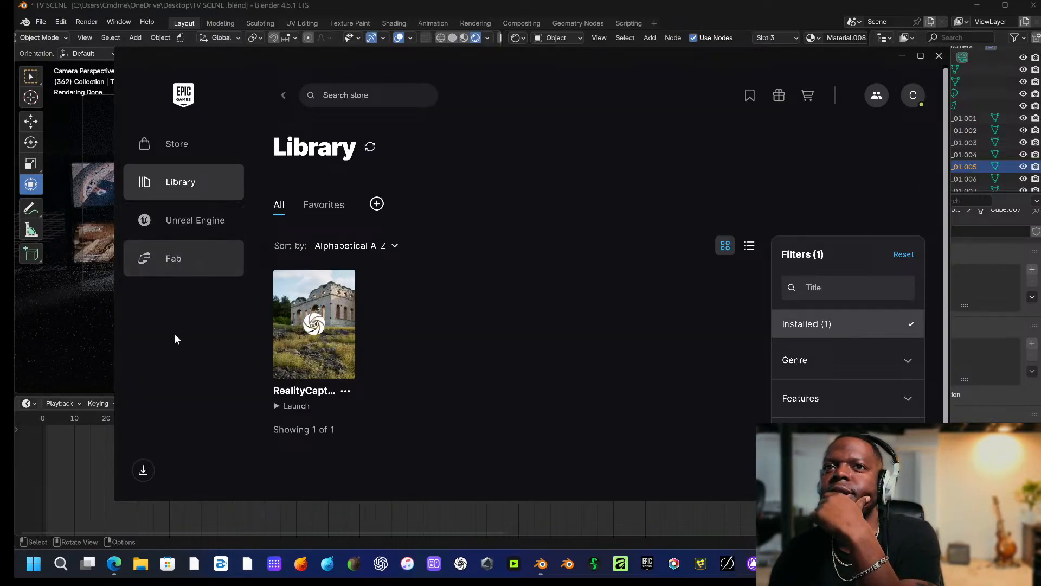
left_click(145, 470)
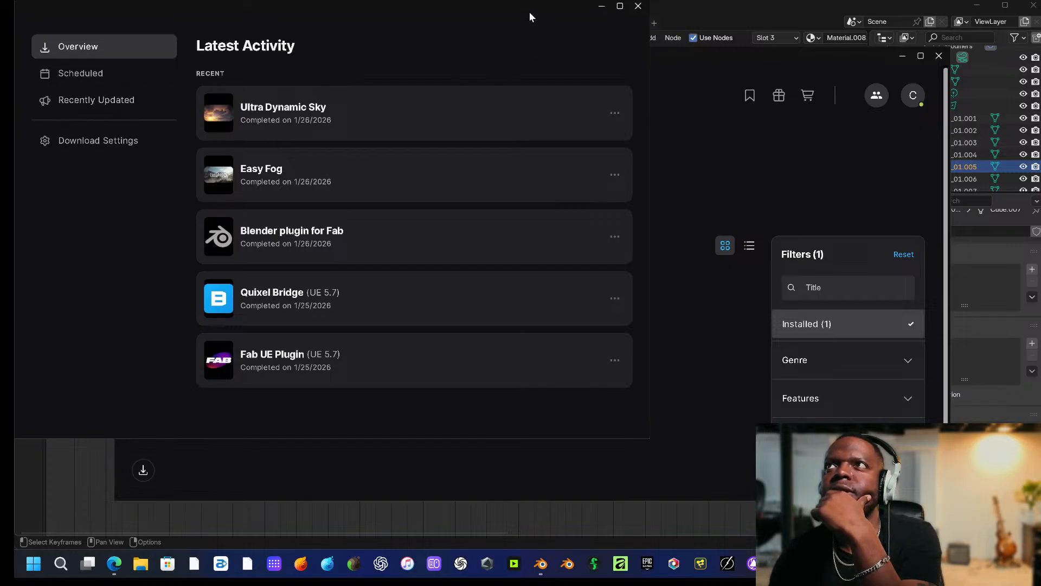
left_click(637, 7)
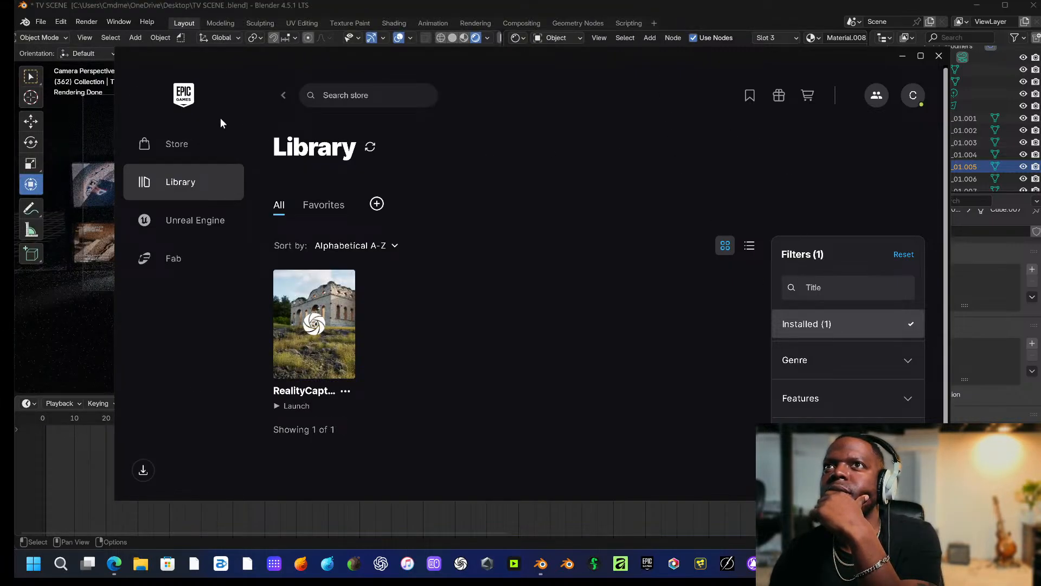
left_click(901, 56)
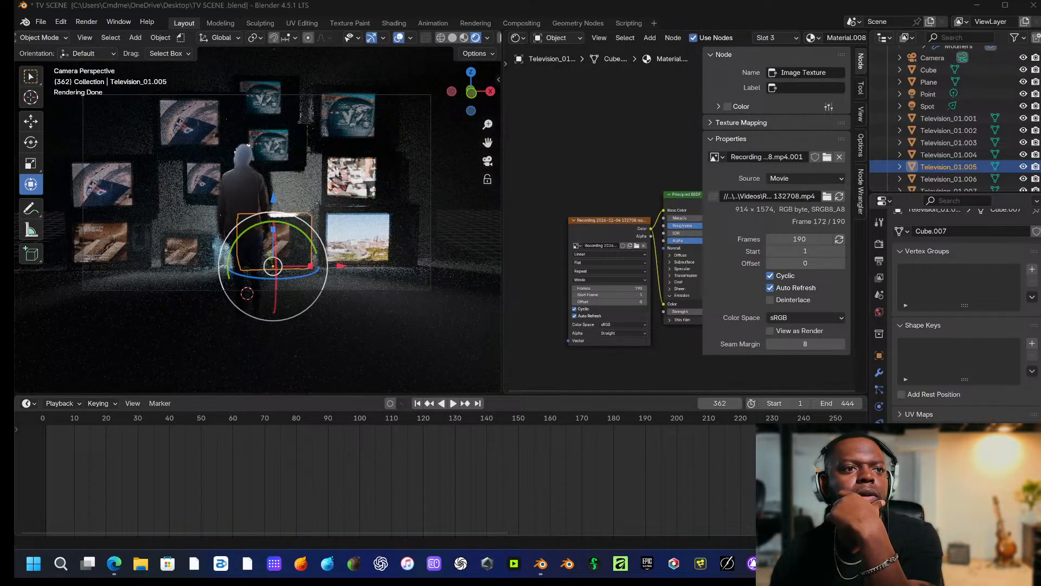
left_click(807, 564)
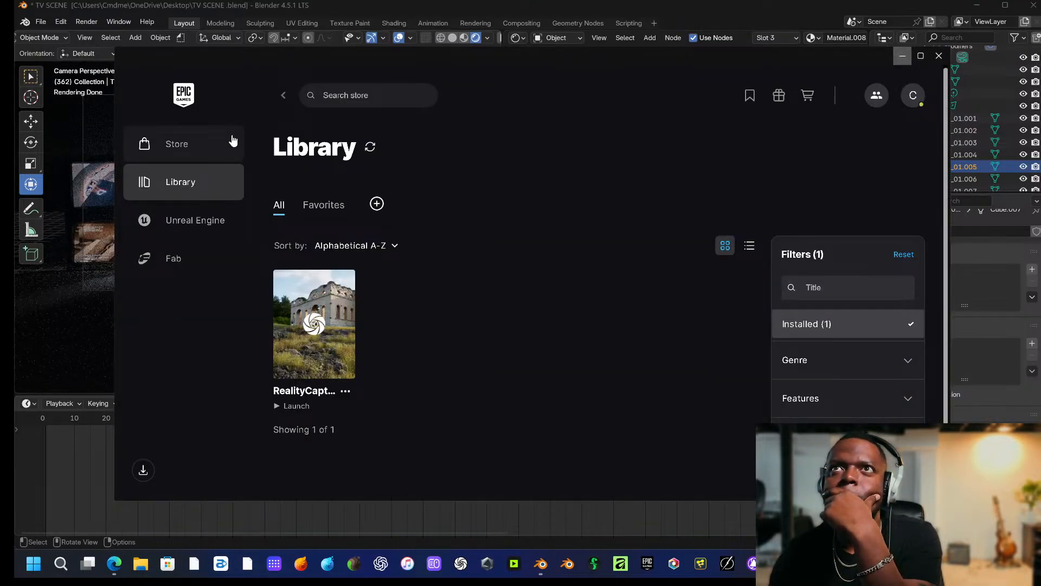
scroll(401, 106, "down", 2)
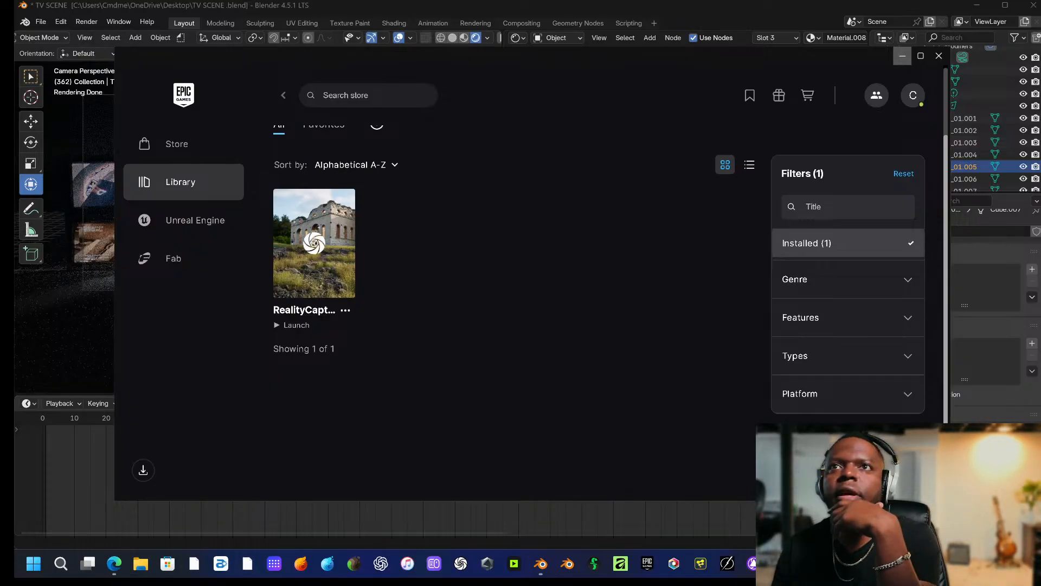
left_click(191, 154)
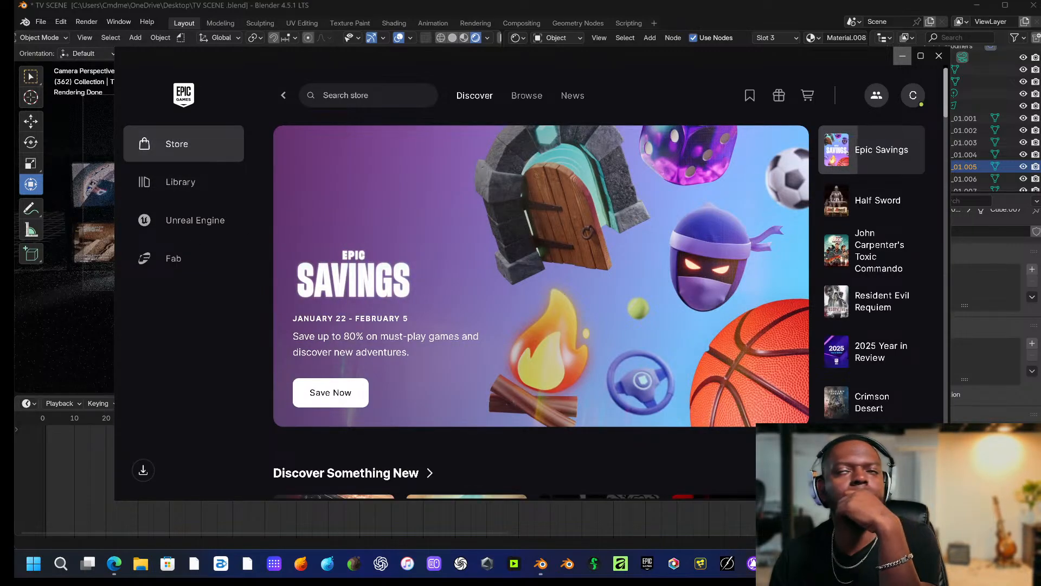
left_click(200, 183)
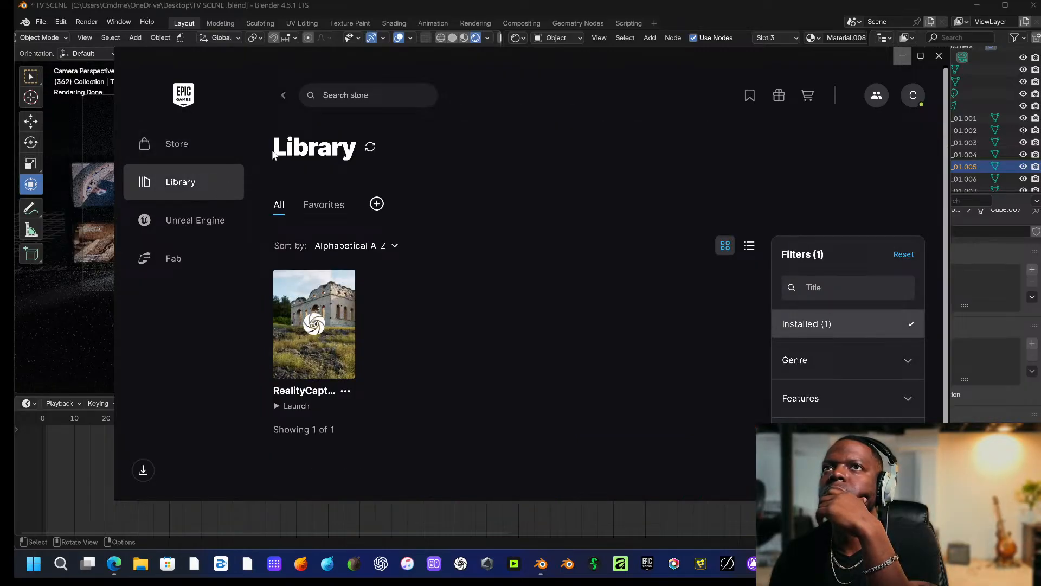
Open My Library in Fab and download the Hand Sculpture.
left_click(174, 258)
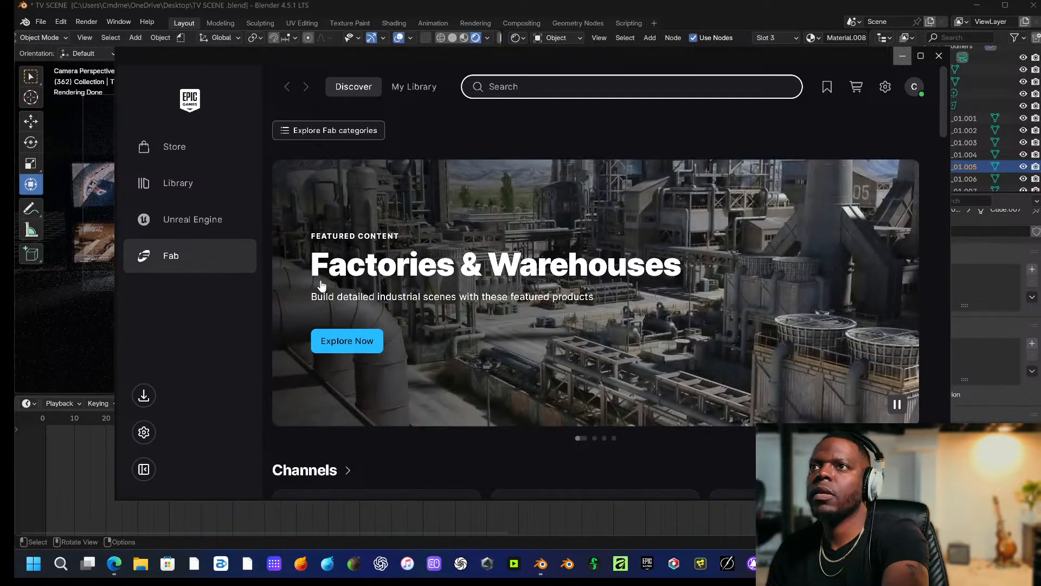
left_click(414, 96)
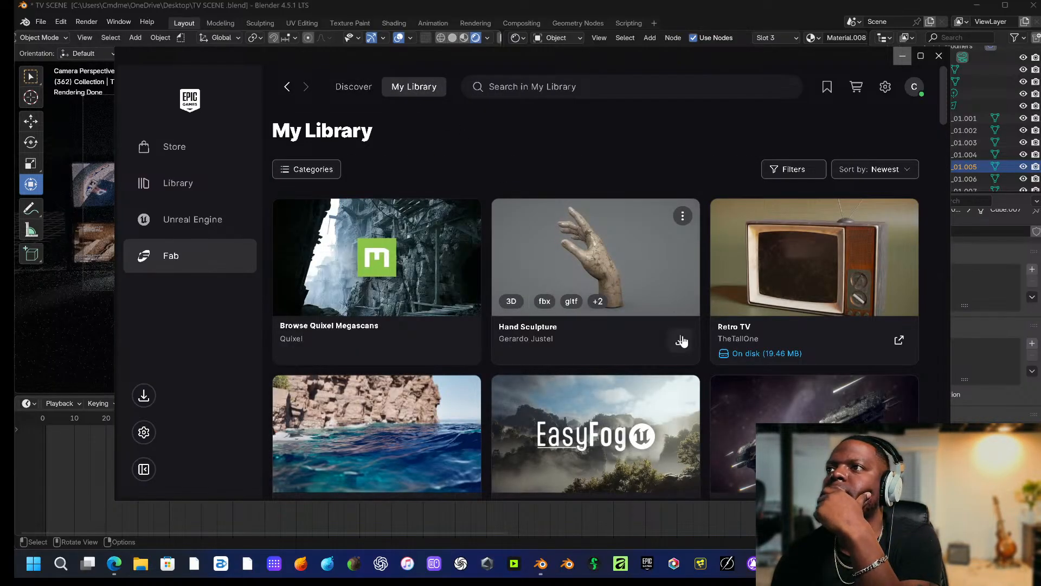
left_click(680, 343)
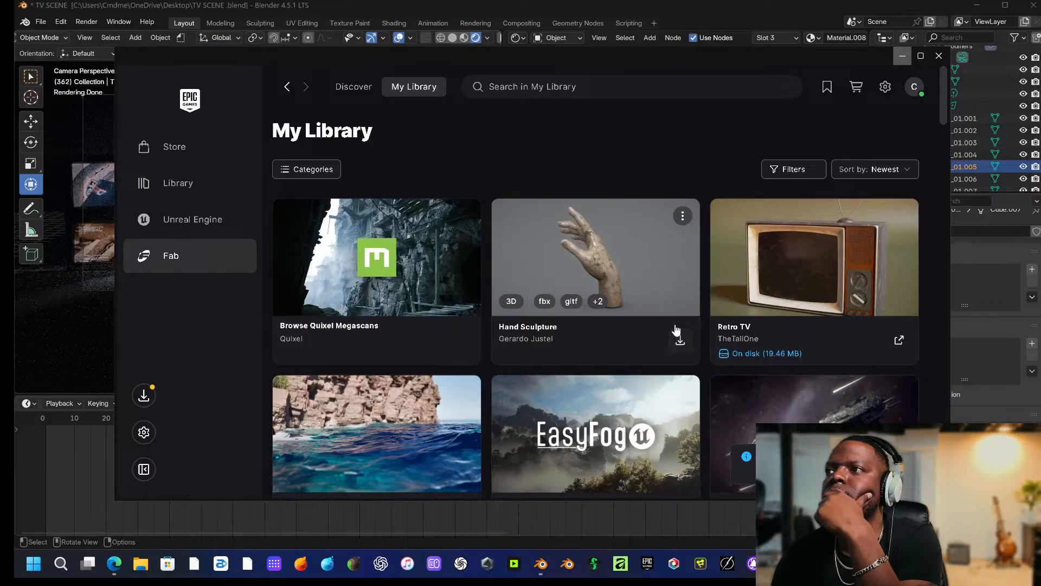
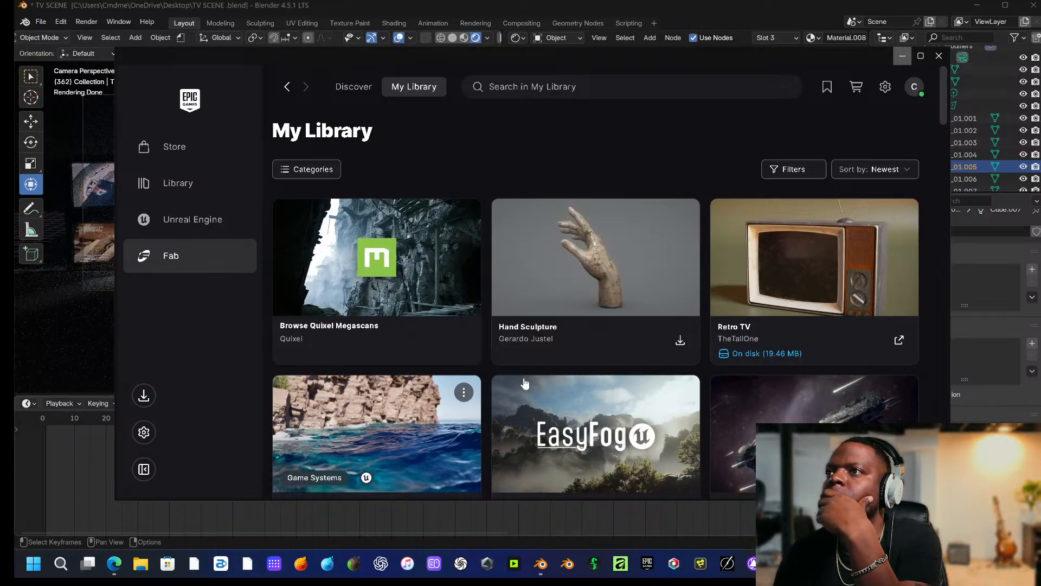
Export the Hand Sculpture product from its options in My Library.
left_click_drag(542, 309, 540, 303)
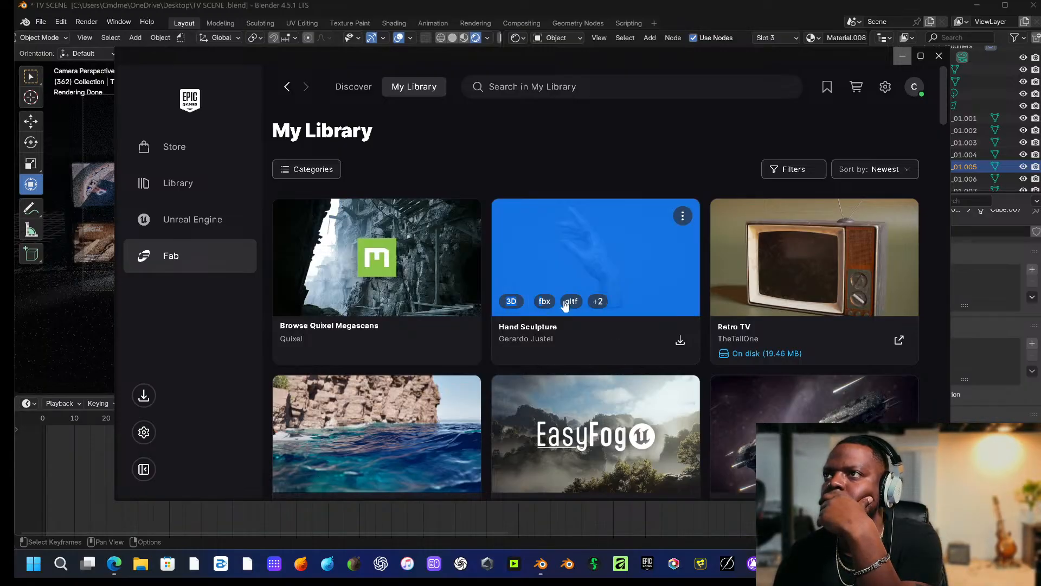
left_click(682, 216)
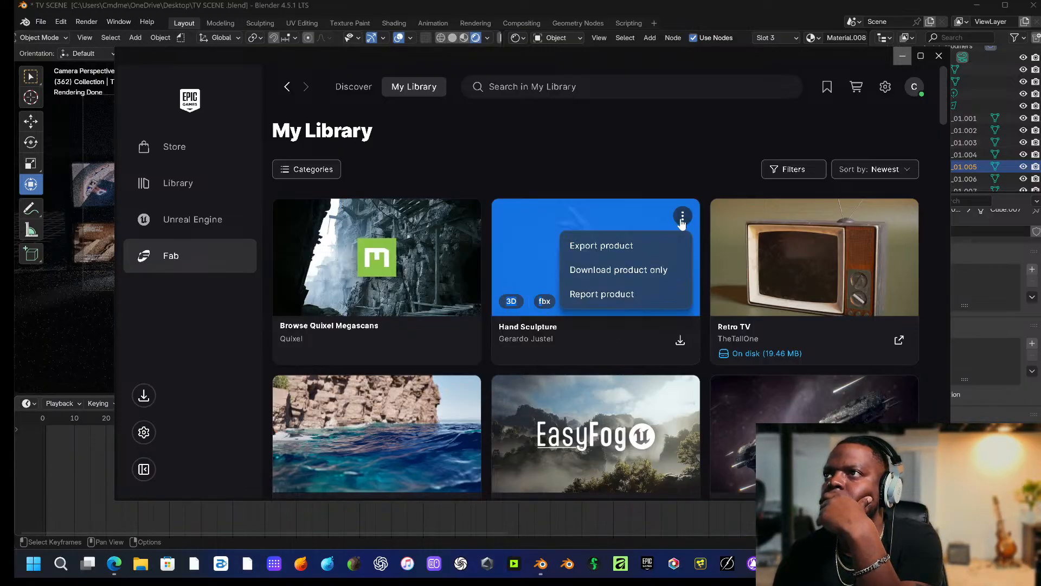
left_click(618, 253)
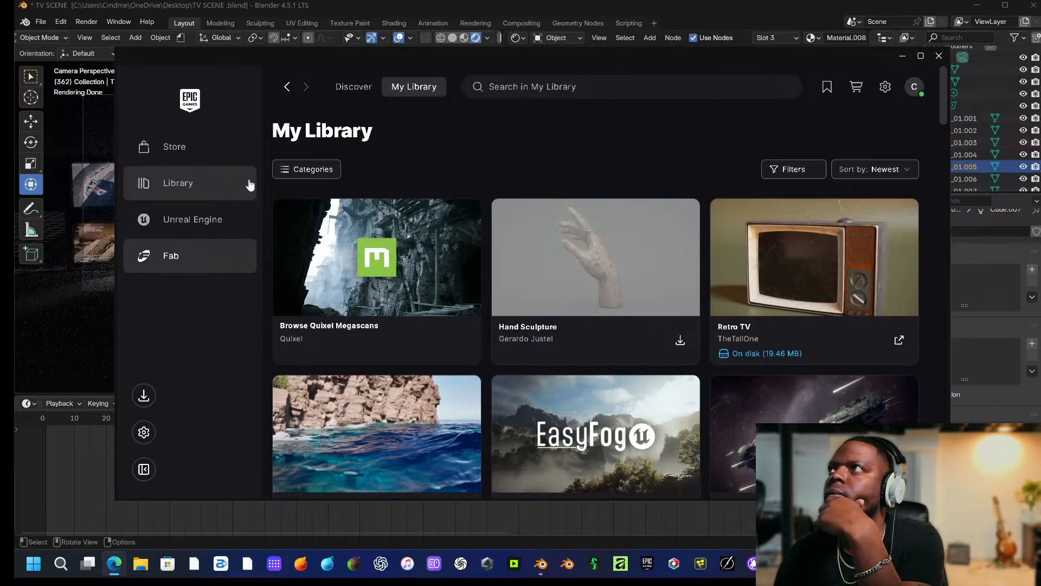
Check the launcher's latest download activity and the options offered for the Hand Sculpture download.
left_click(177, 184)
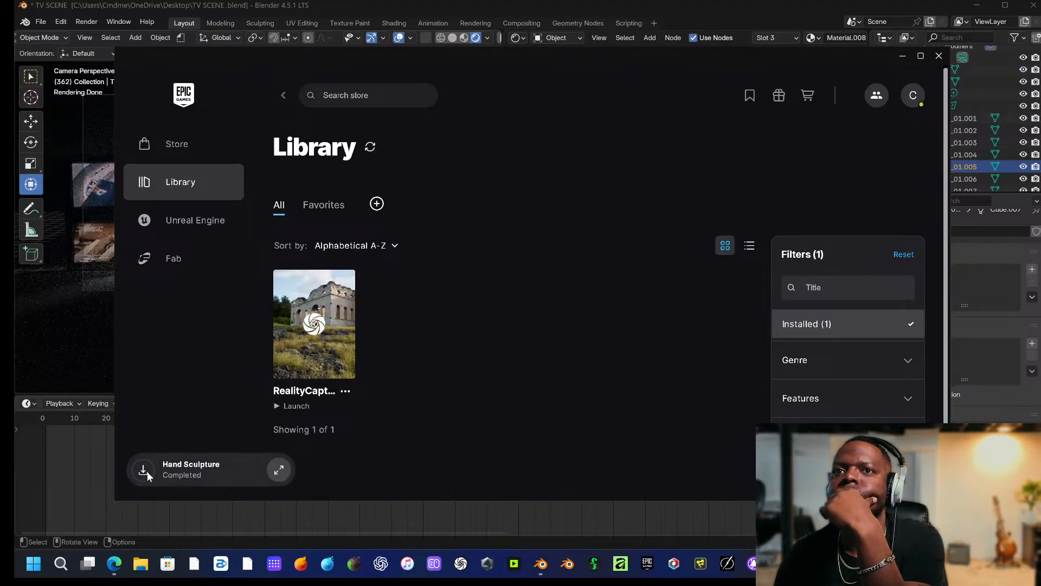
left_click(145, 471)
left_click(614, 112)
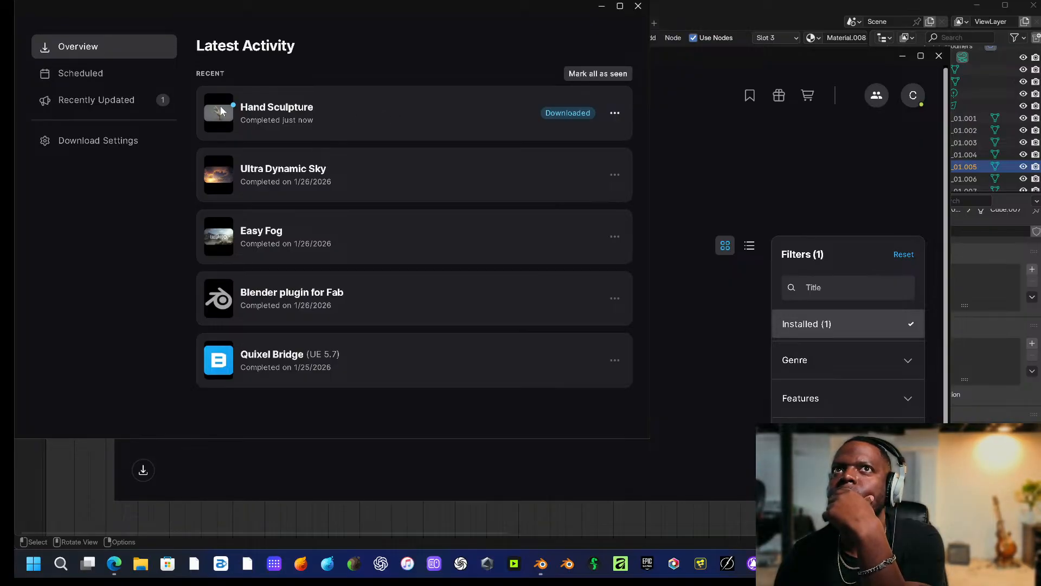
left_click(614, 114)
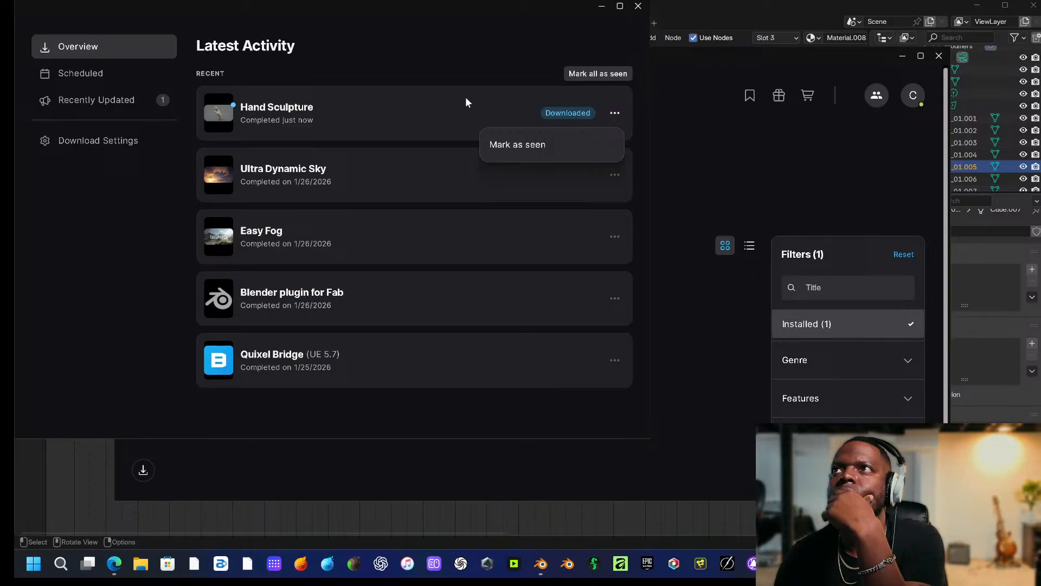
left_click(702, 154)
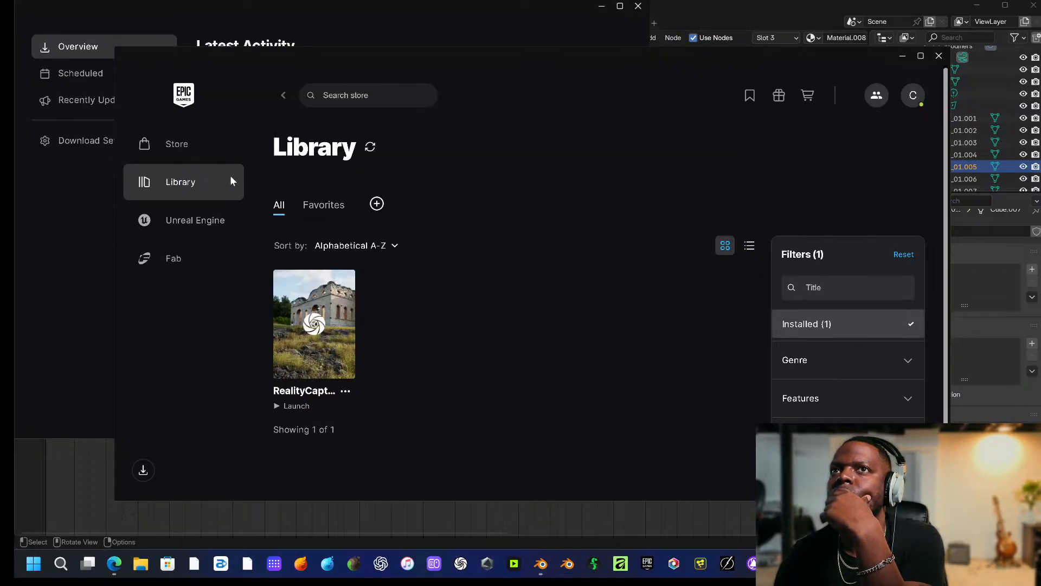
Open the Hand Sculpture's file location from its options in Fab's My Library.
left_click(182, 259)
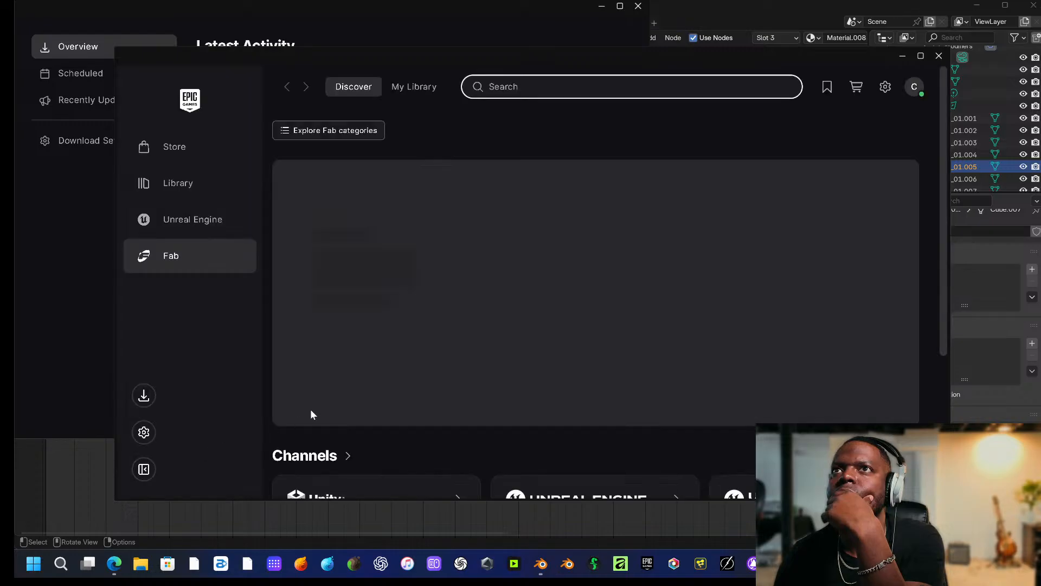
scroll(433, 387, "down", 9)
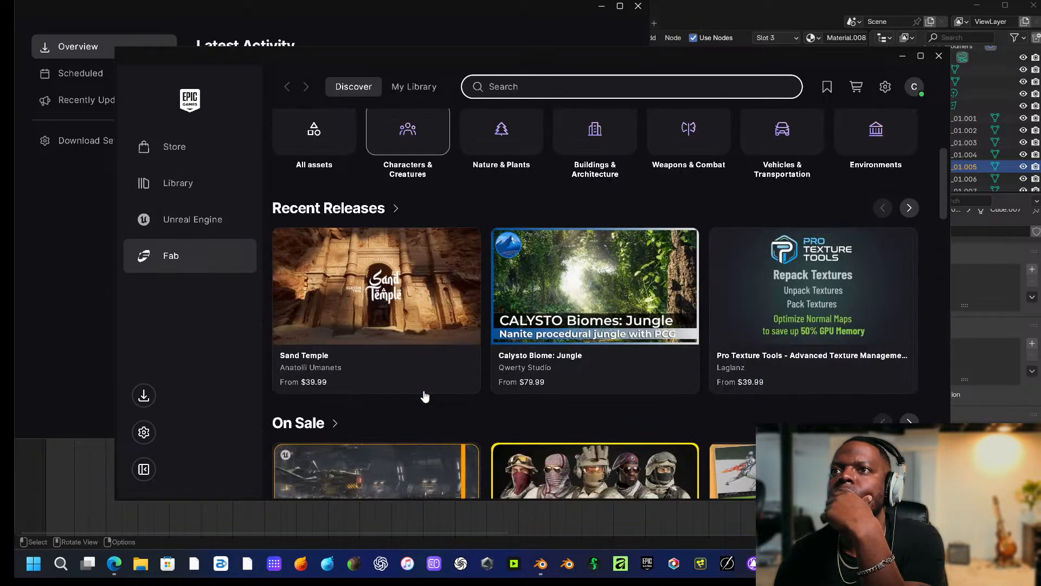
scroll(424, 397, "down", 5)
scroll(424, 396, "up", 6)
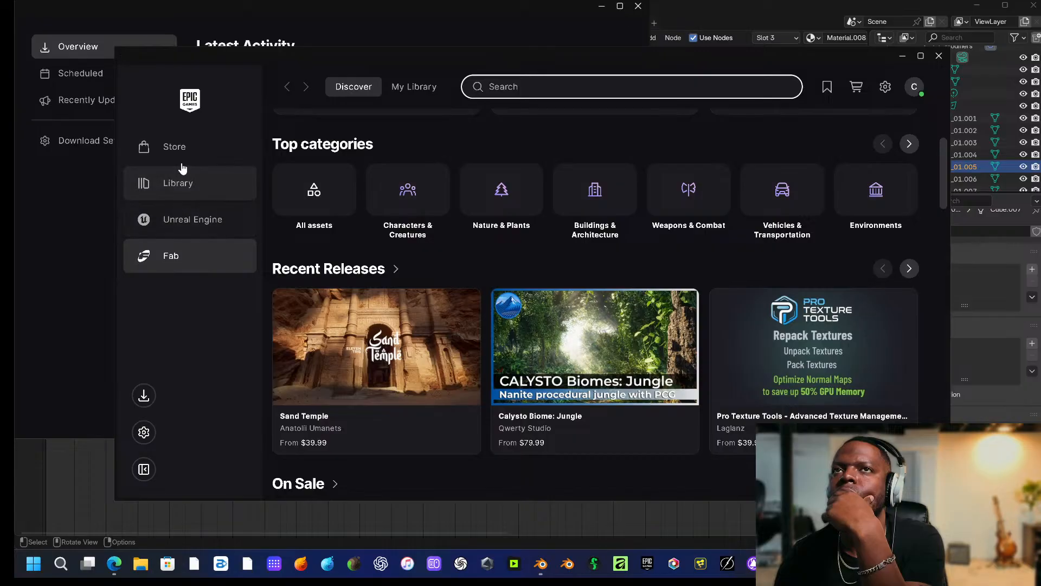
left_click(416, 86)
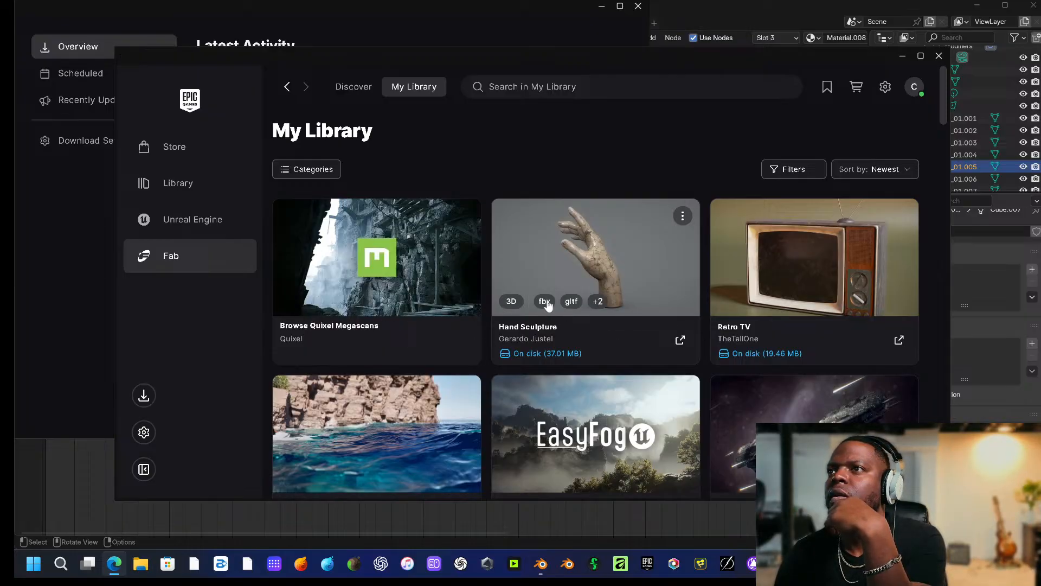
left_click(683, 216)
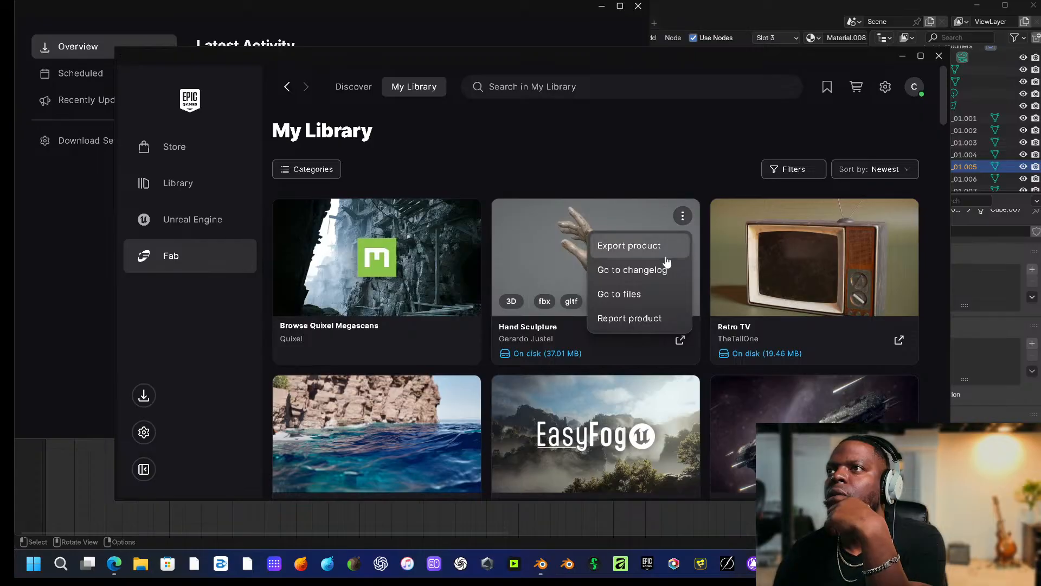
left_click(648, 293)
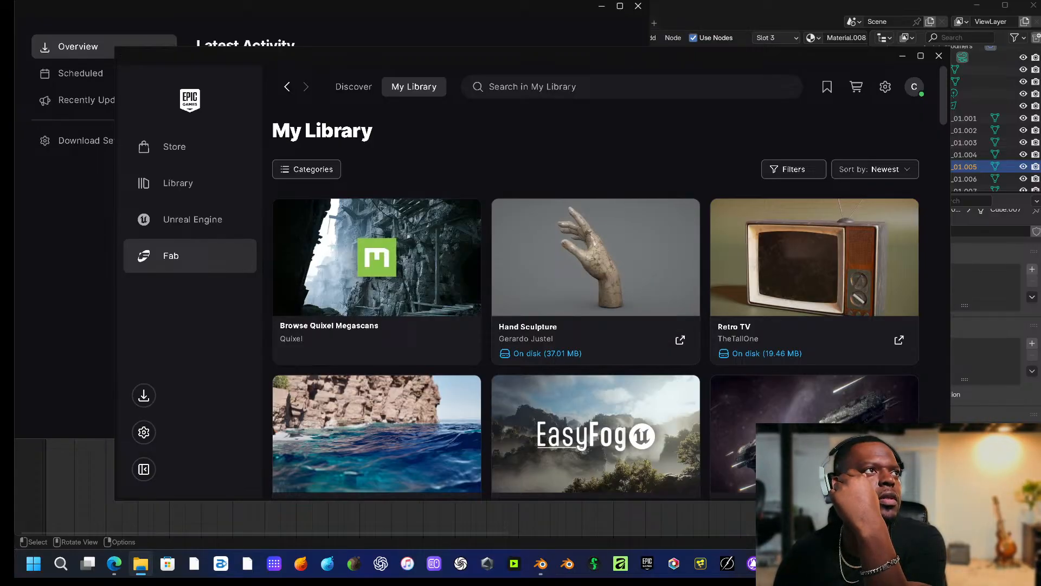
Close the launcher windows, switch to Blender and import hand_low.fbx into the TV scene with the default FBX options.
left_click(939, 55)
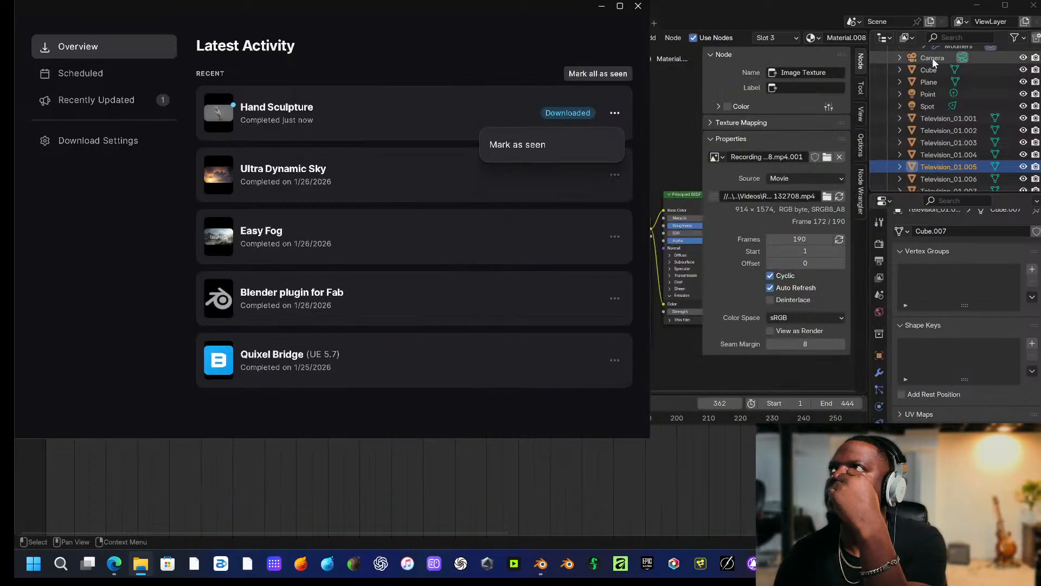
left_click(637, 6)
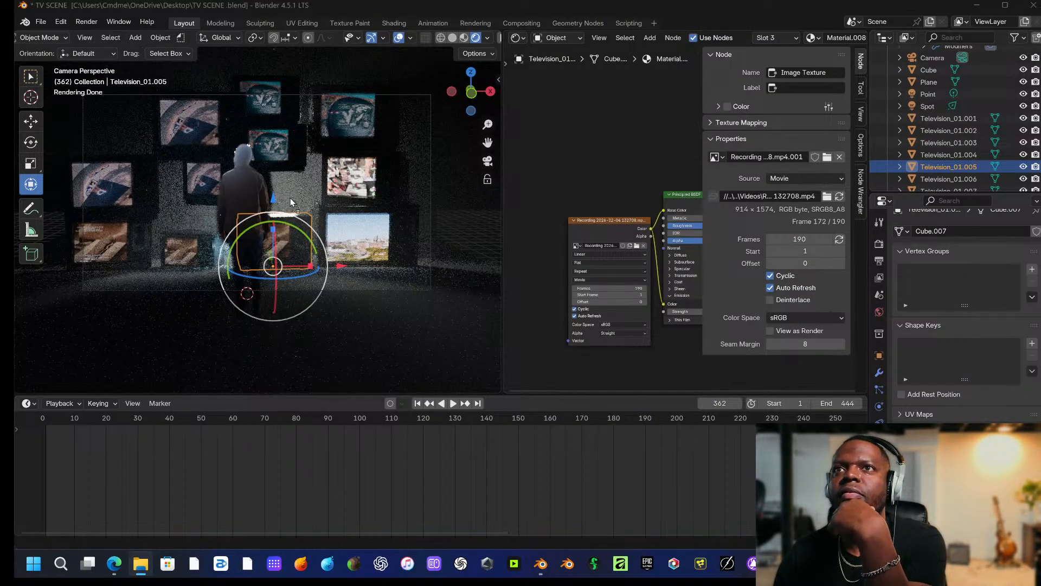
left_click_drag(290, 198, 440, 262)
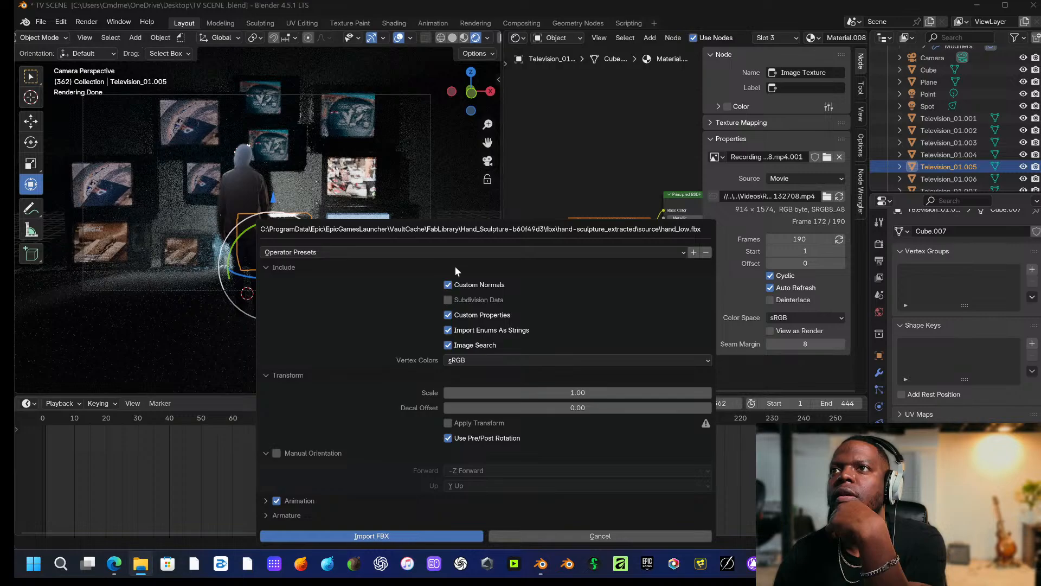
left_click(421, 537)
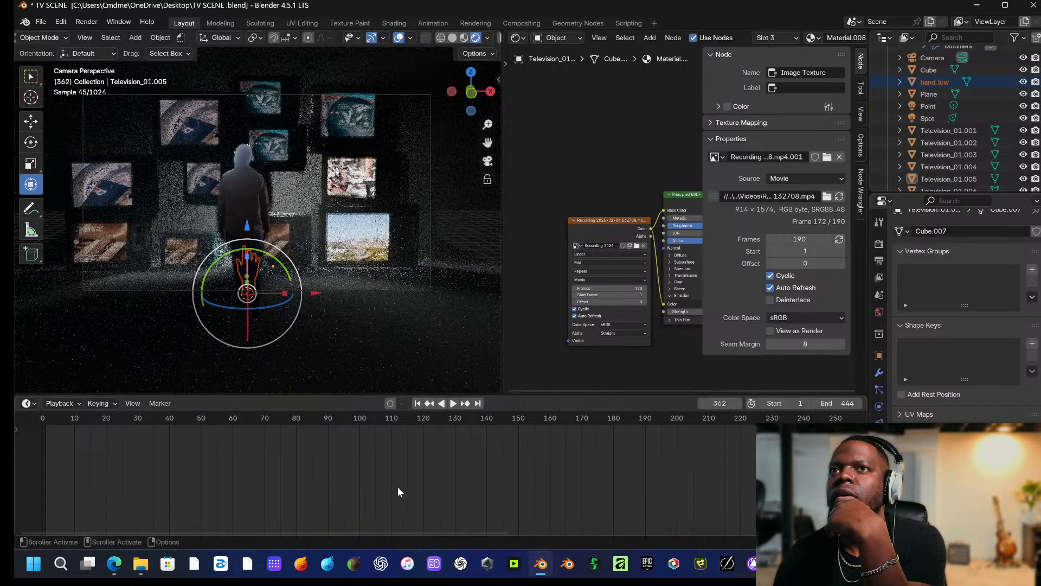
left_click(317, 289)
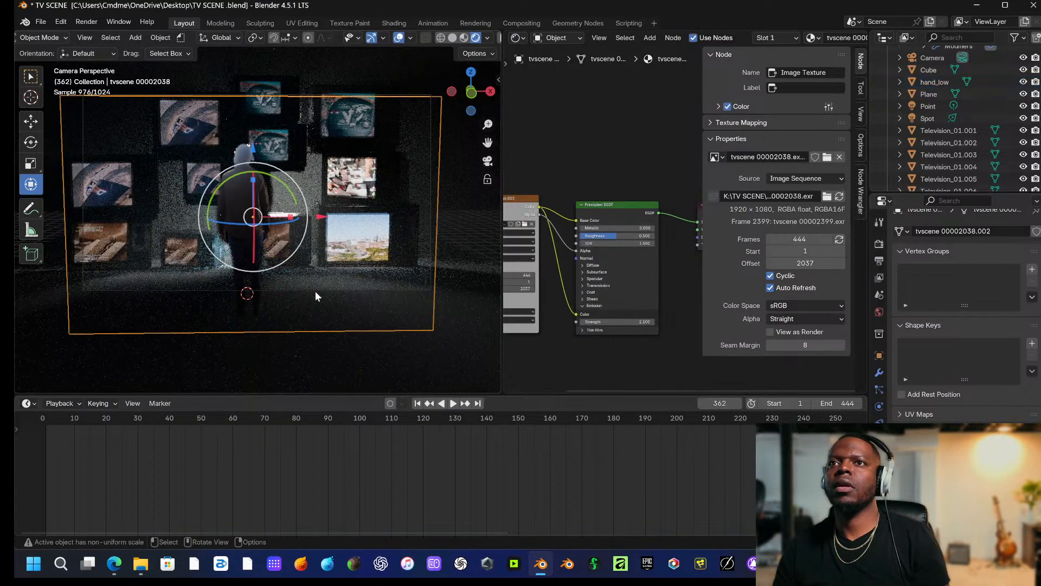
left_click(255, 301)
left_click(254, 296)
left_click(254, 296)
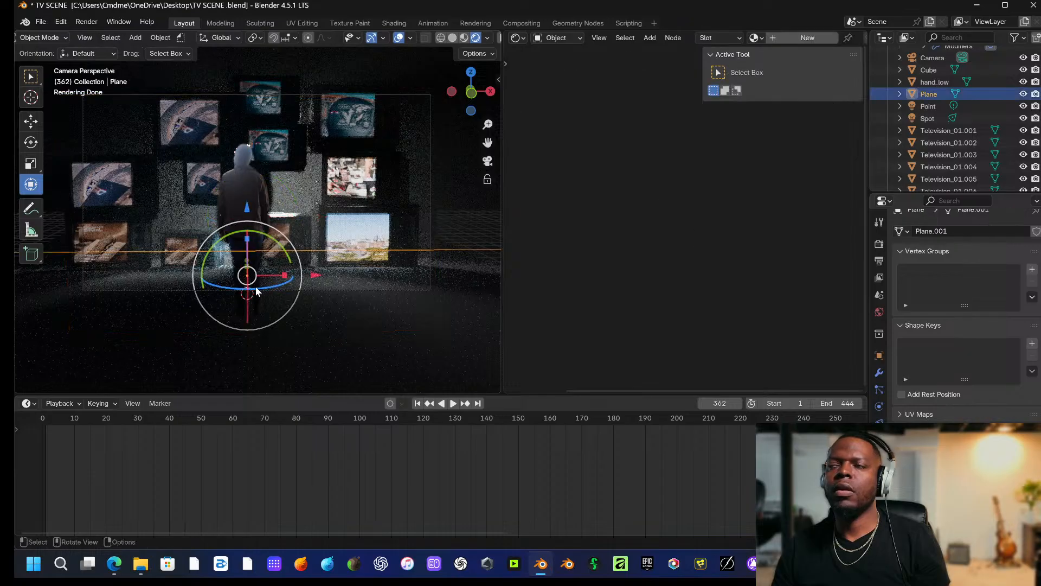
left_click(257, 288)
Filter the outliner for "hand" to select hand_low, and place it on the figure's right side, enlarged to about the figure's height.
scroll(946, 130, "up", 3)
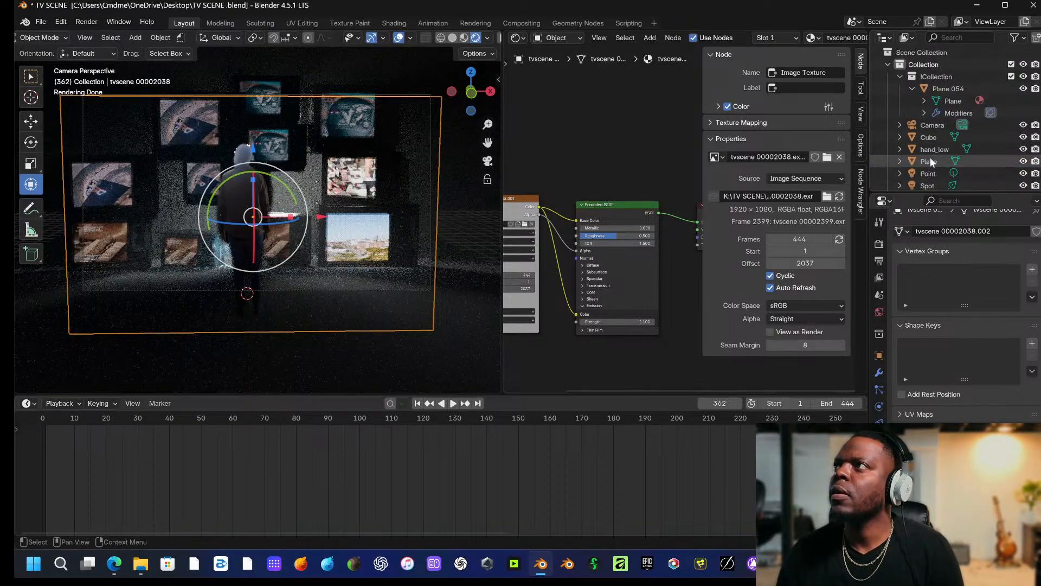
scroll(955, 110, "down", 5)
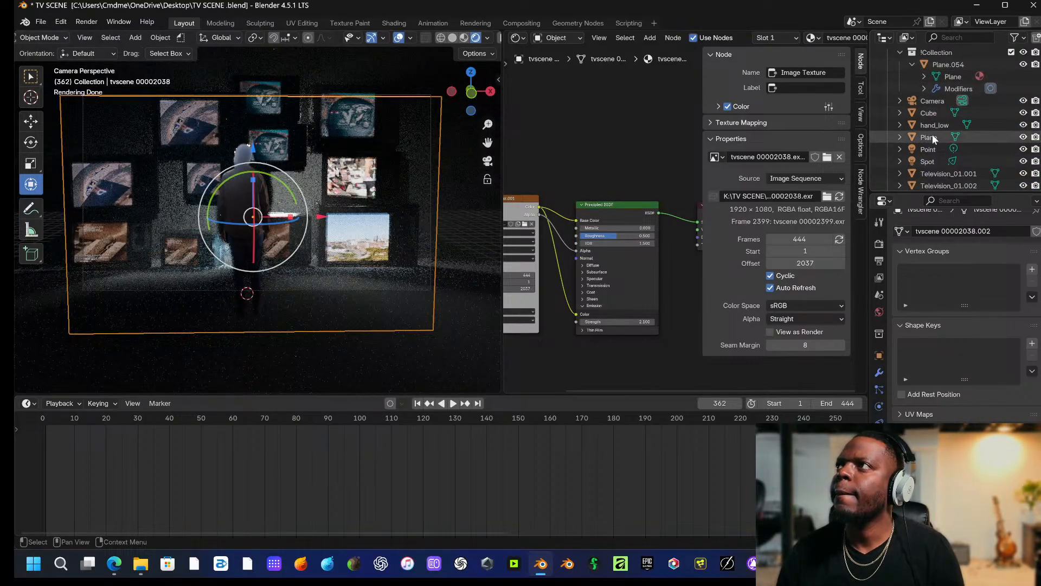
left_click(980, 38)
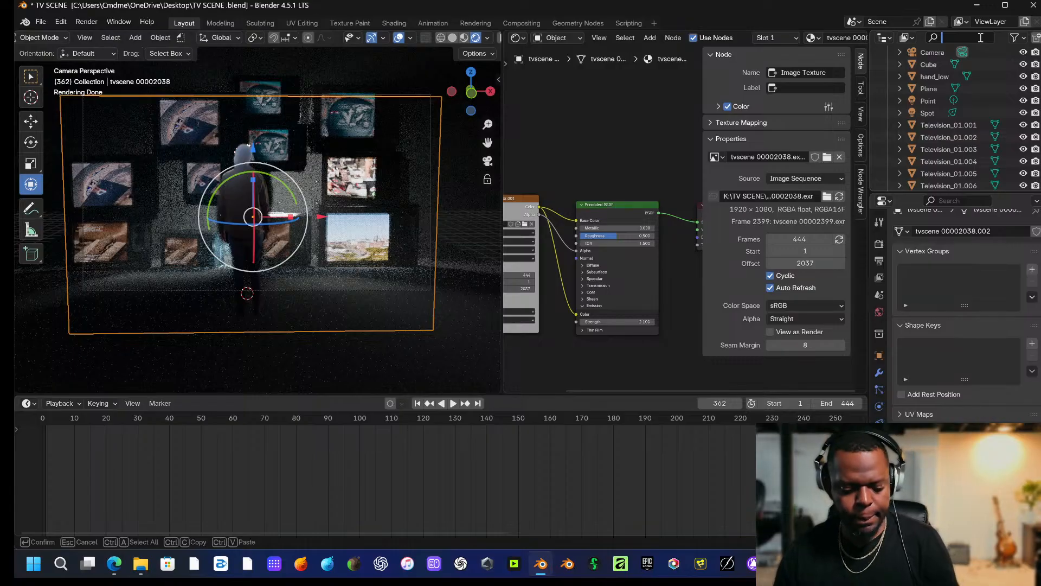
type("hand")
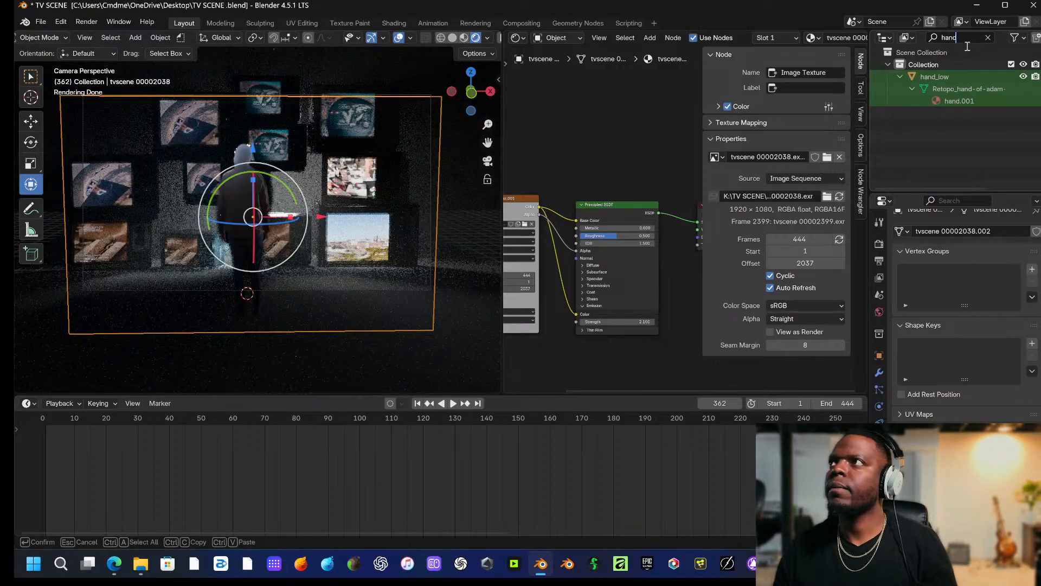
key("Return")
left_click(934, 76)
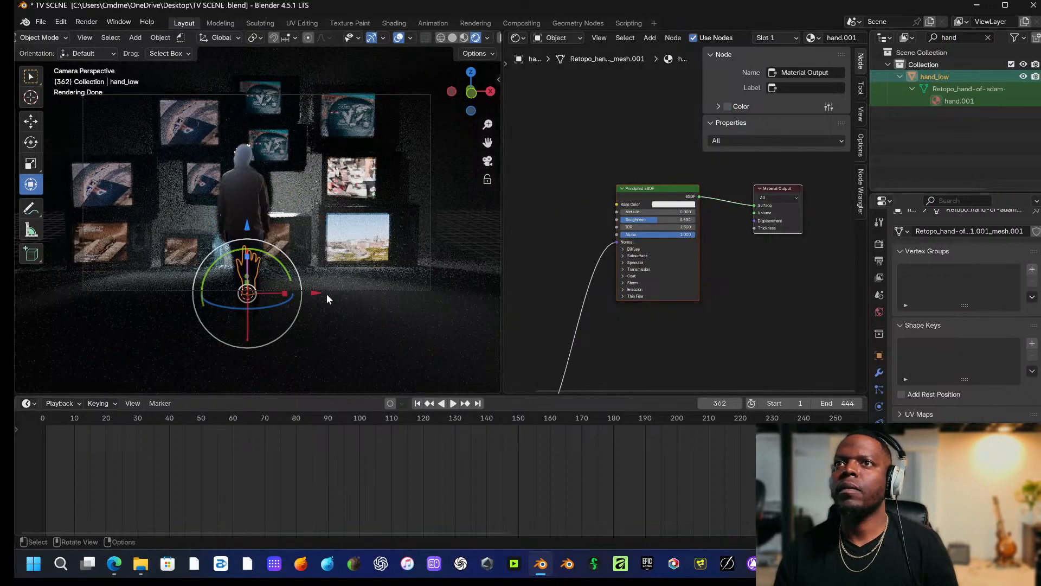
left_click_drag(311, 291, 374, 293)
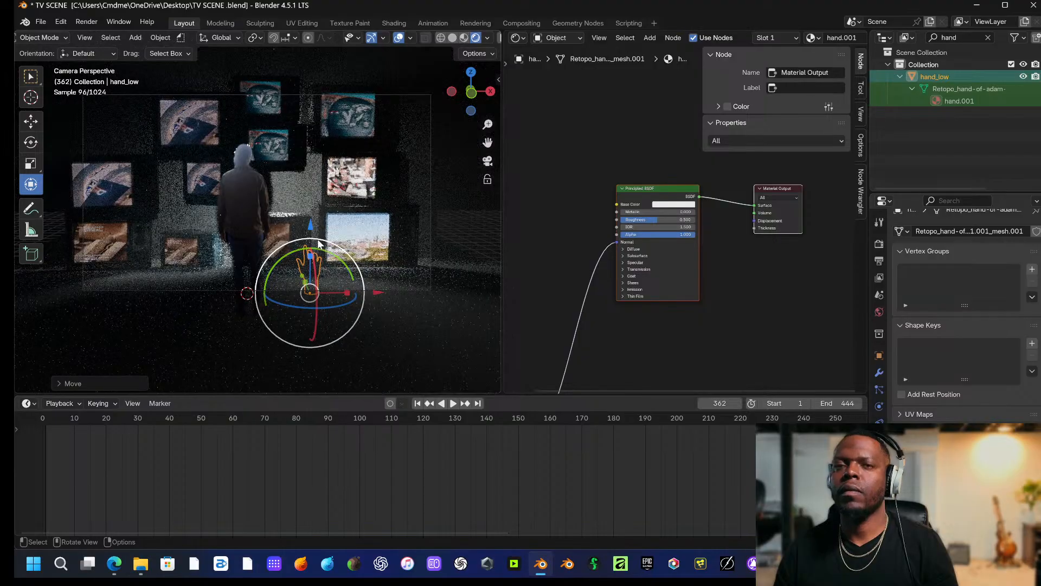
left_click_drag(332, 251, 428, 218)
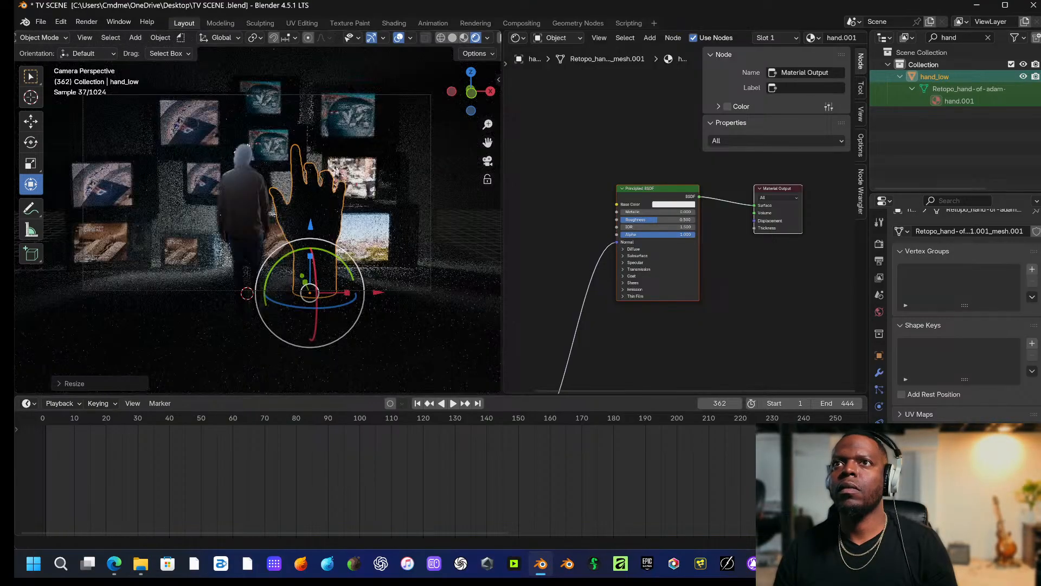
Rotate the hand so it lies flat with the fingers pointing toward the camera, and raise it to the figure's upper-body height.
left_click_drag(317, 302, 122, 174)
left_click_drag(321, 224, 320, 156)
mouse_move(318, 252)
left_mouse_down()
mouse_move(304, 262)
mouse_move(328, 257)
left_mouse_up()
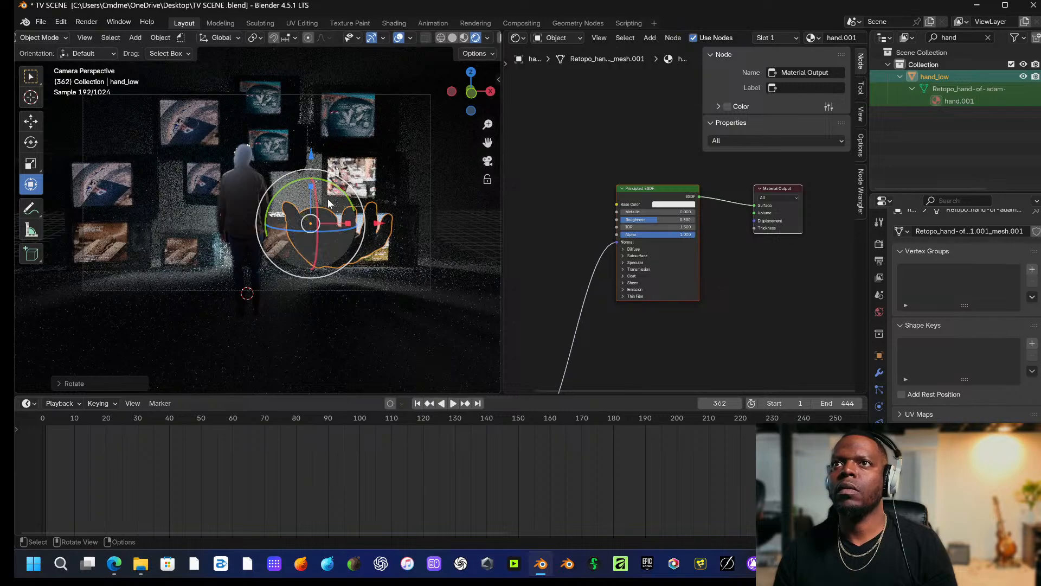
left_click_drag(309, 155, 308, 122)
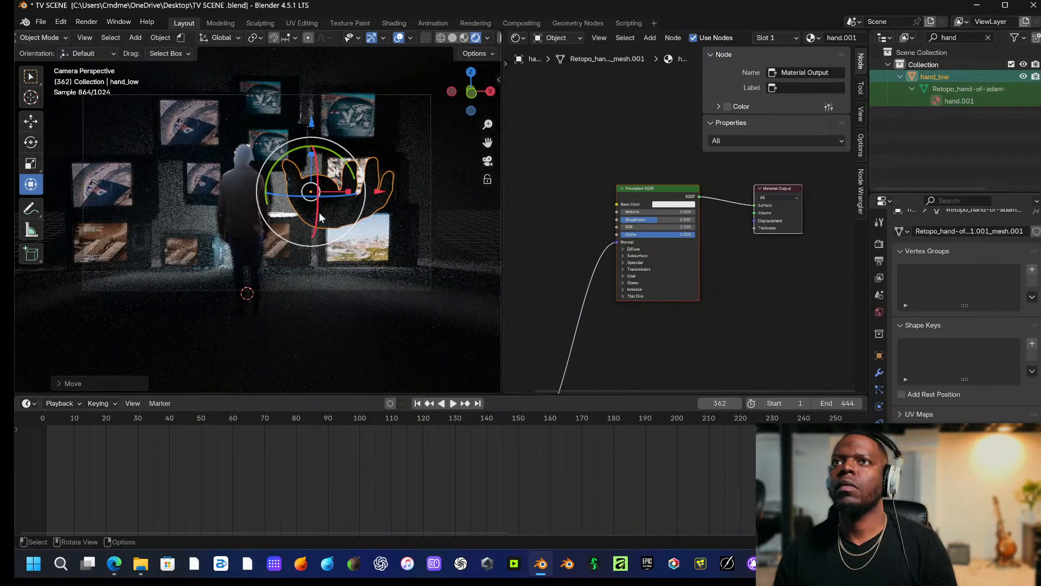
left_click_drag(319, 212, 353, 221)
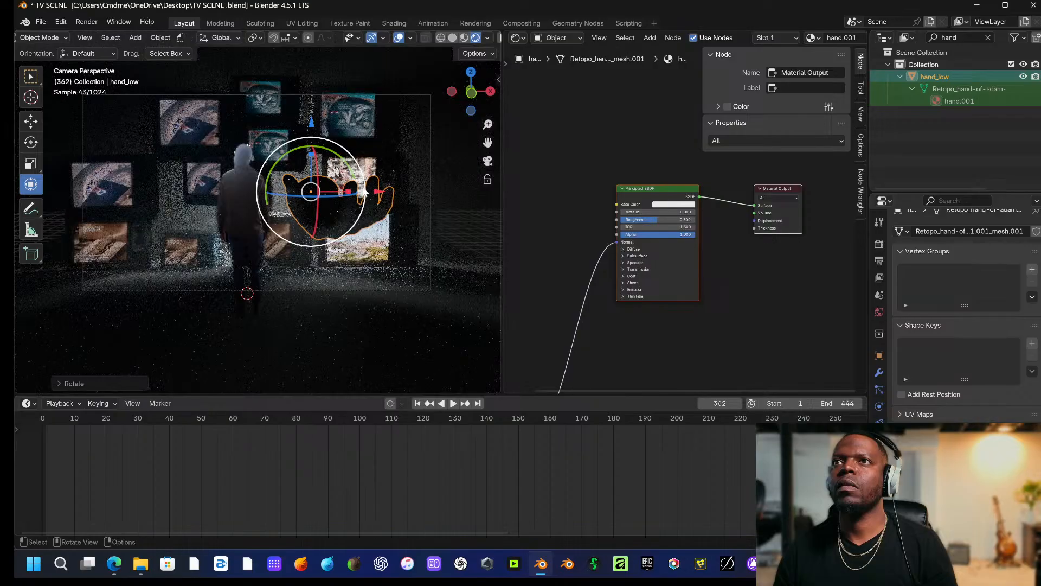
Move the lower centre television behind the figure to the far left end of the bottom row.
middle_click_drag(351, 216, 379, 204)
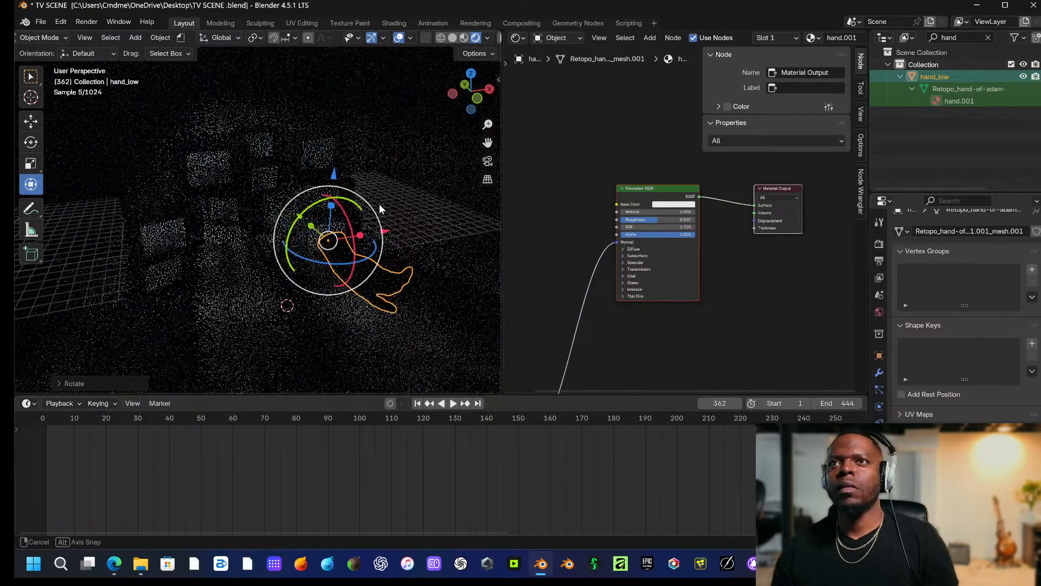
middle_click_drag(256, 179, 297, 183)
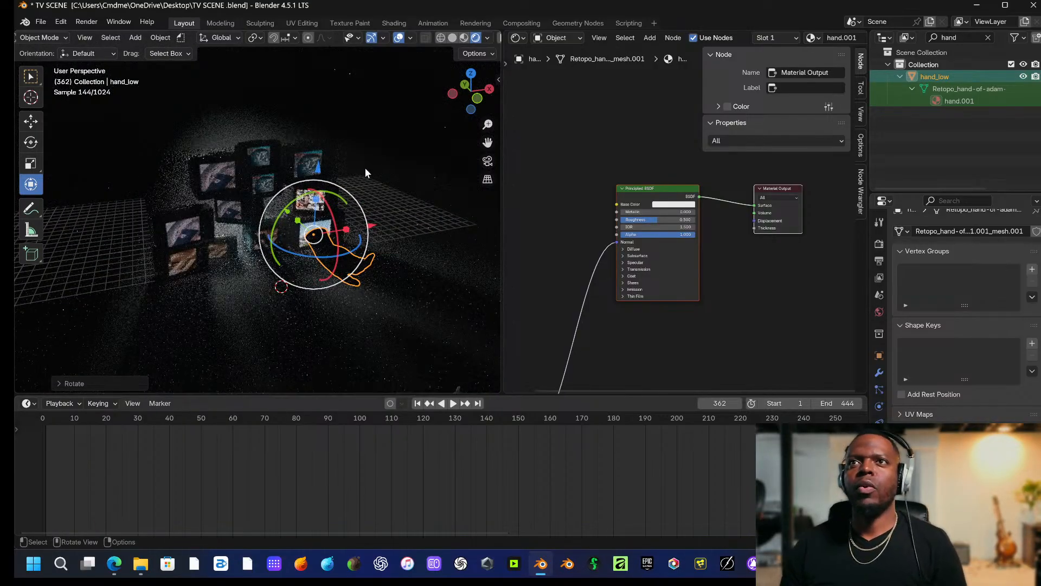
left_click(272, 244)
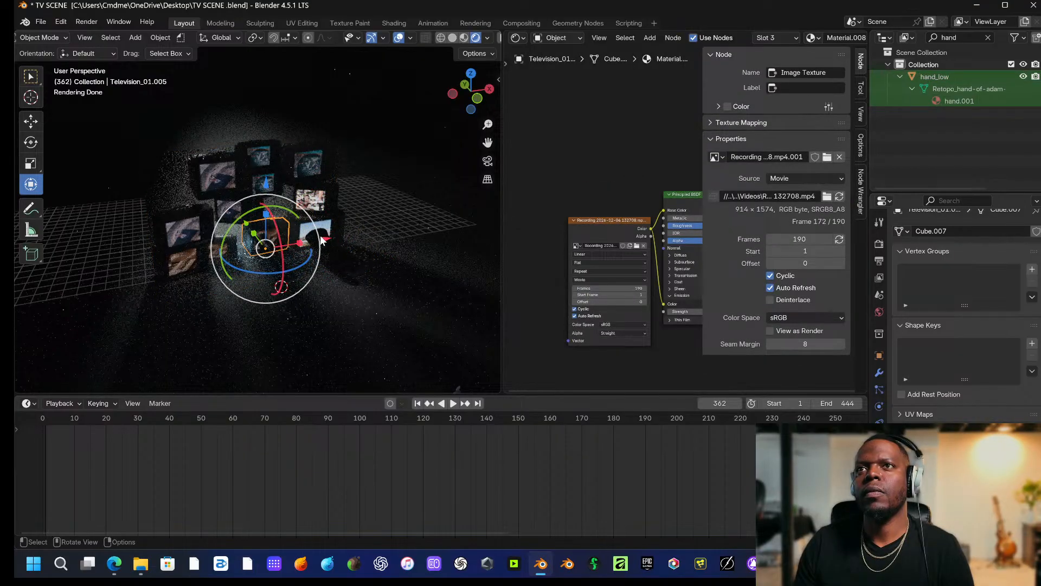
left_click_drag(321, 239, 201, 259)
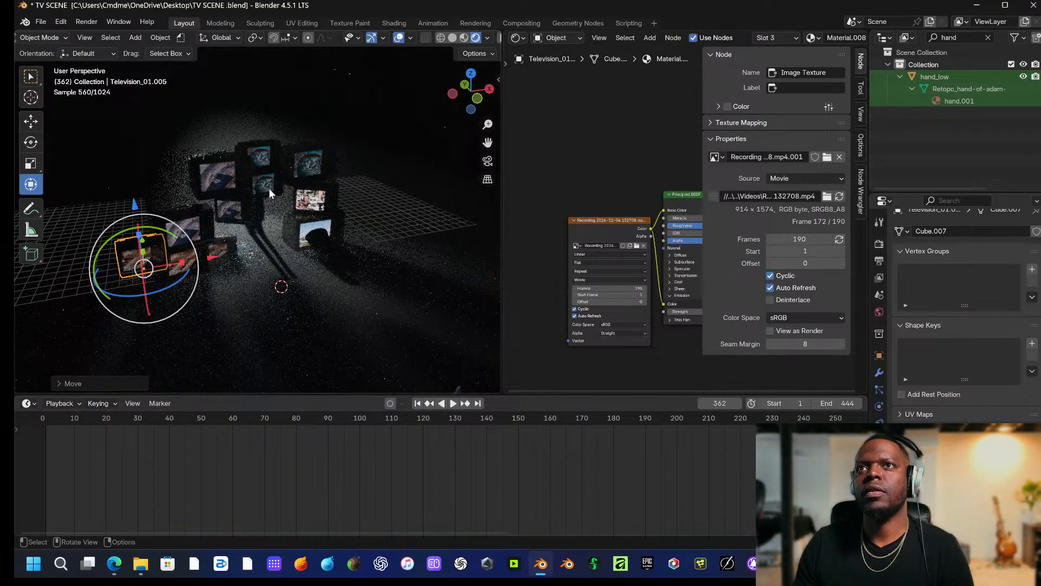
Select the four upper televisions together and raise them well above the remaining screens.
left_click_drag(196, 144, 327, 180)
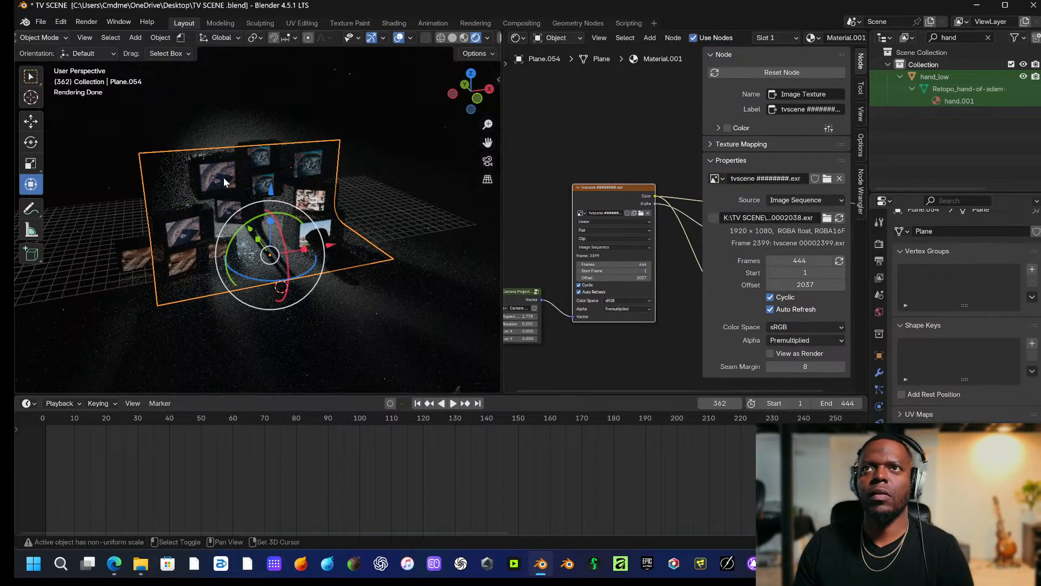
left_click(239, 168)
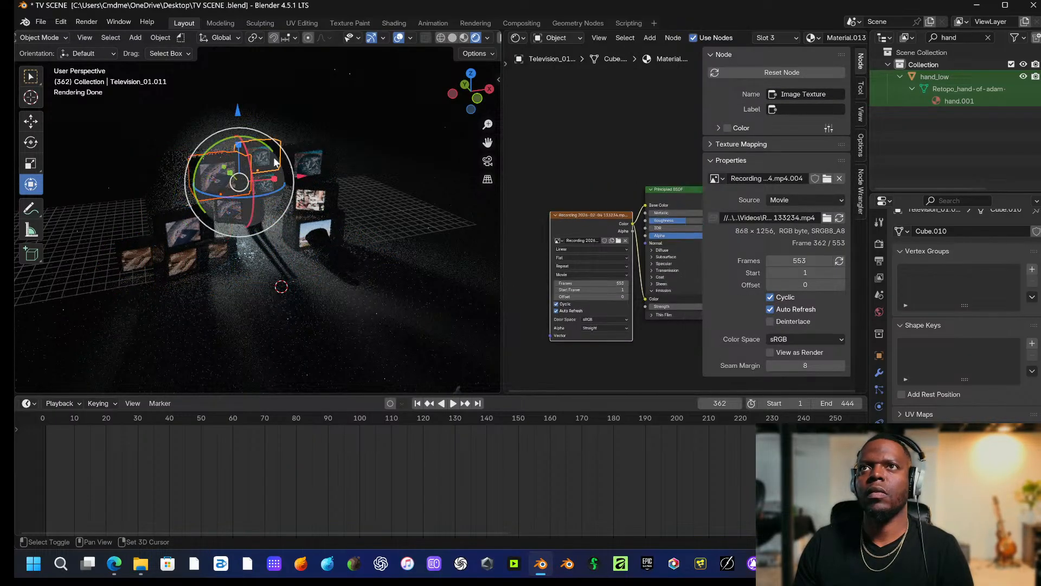
left_click(309, 164, "shift")
left_click(269, 187, "shift")
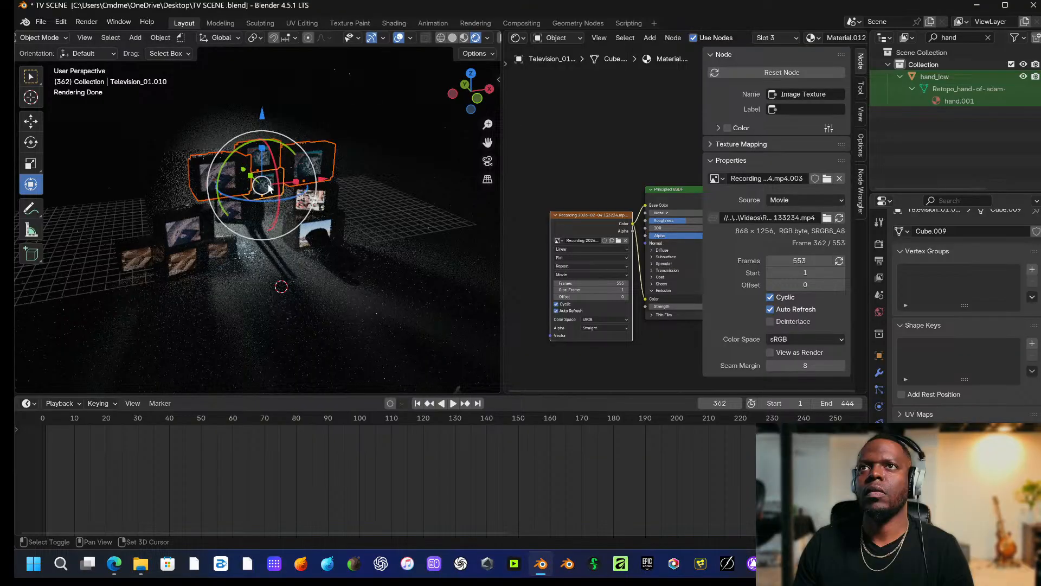
left_click_drag(263, 142, 262, 91)
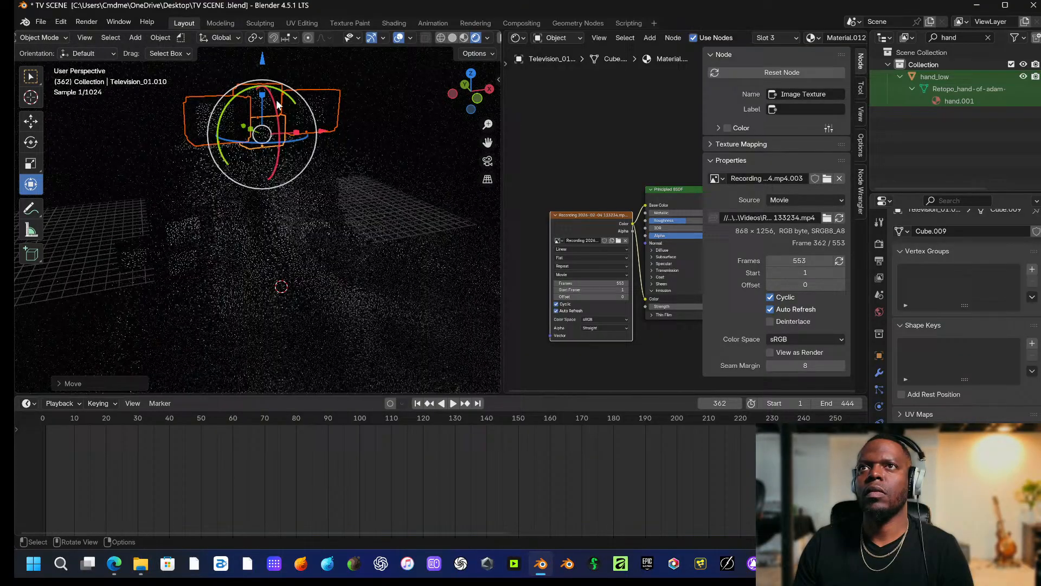
Raise the hand sculpture and shift it left into the gap between the upper and lower televisions.
left_click(338, 260)
left_click(338, 261)
left_click(335, 256)
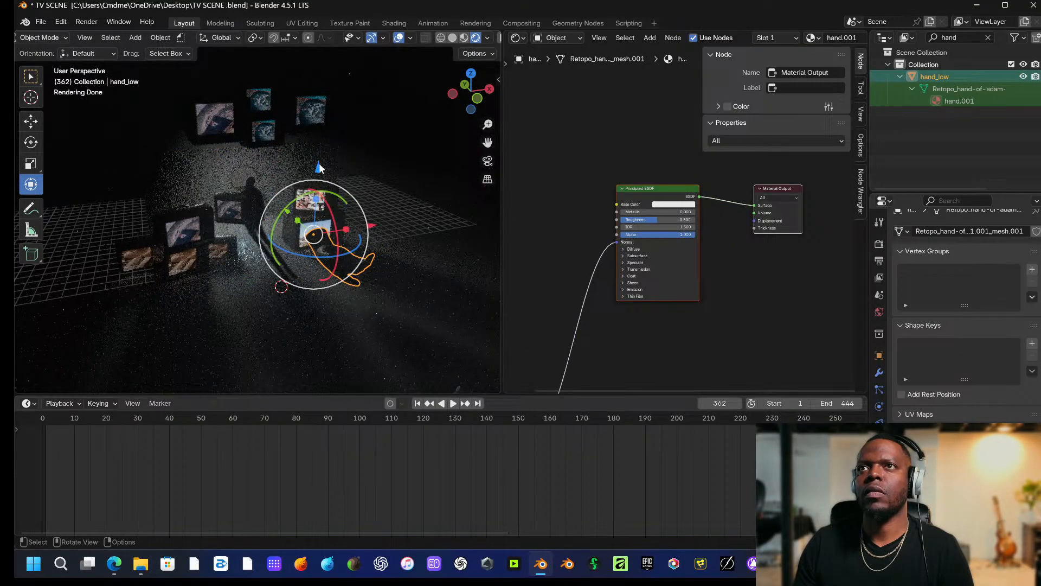
left_click_drag(319, 167, 321, 123)
left_click_drag(372, 183, 304, 183)
left_click_drag(252, 120, 251, 110)
Enlarge the hand and push it back toward the televisions above the figure, checking its placement through the camera.
key("s")
left_click(296, 200)
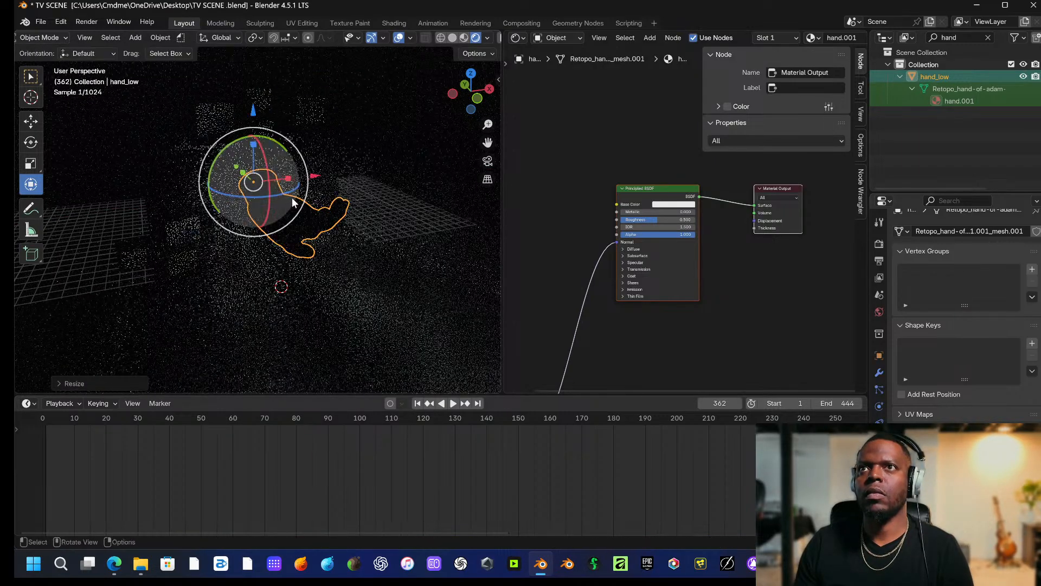
left_click_drag(235, 167, 213, 144)
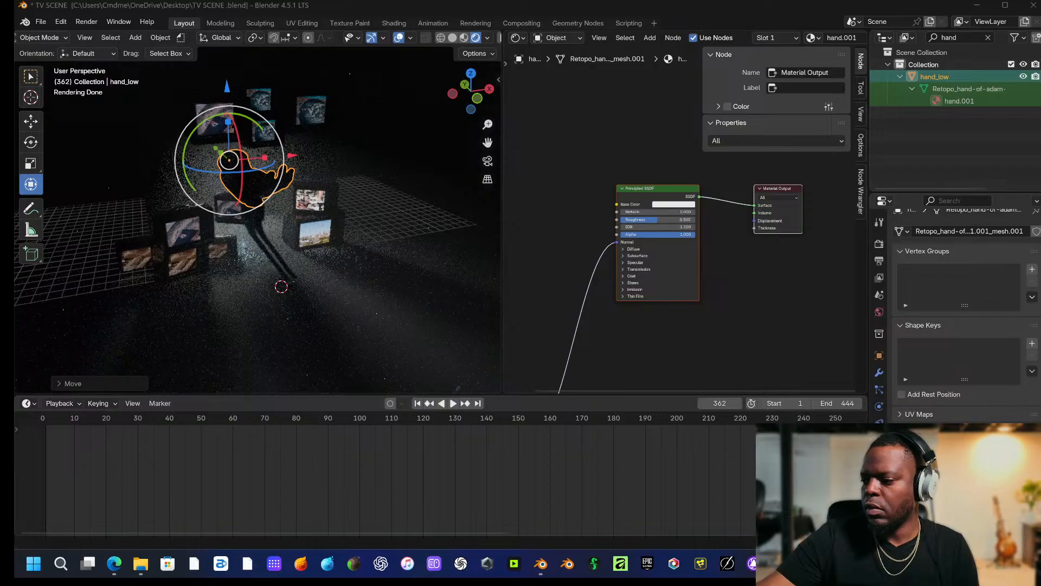
middle_click_drag(210, 225, 322, 251)
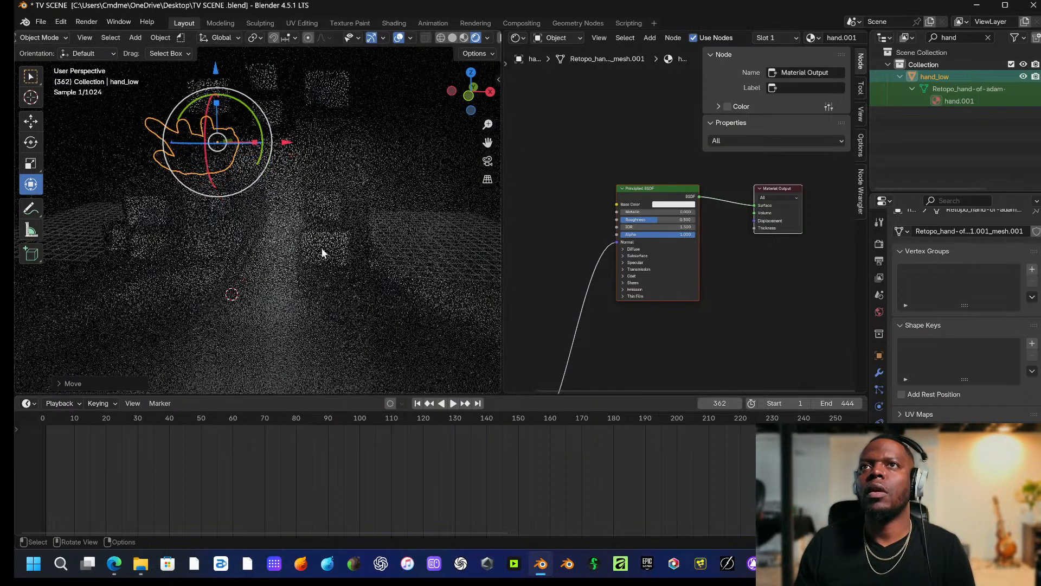
key("KP_0")
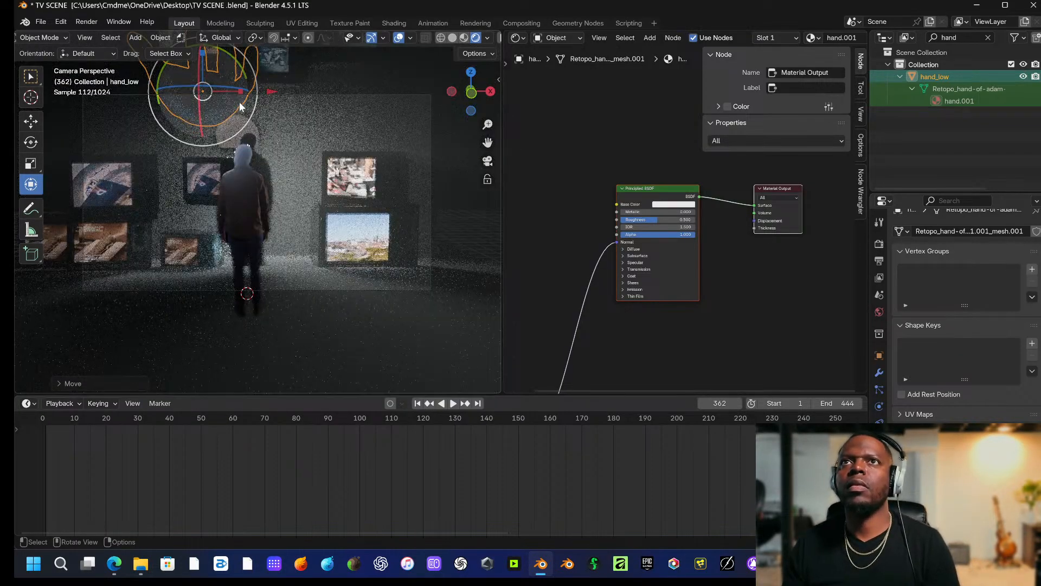
Move the hand right until it sits over the standing figure, then rotate it and scale it up slightly.
left_click_drag(271, 93, 311, 93)
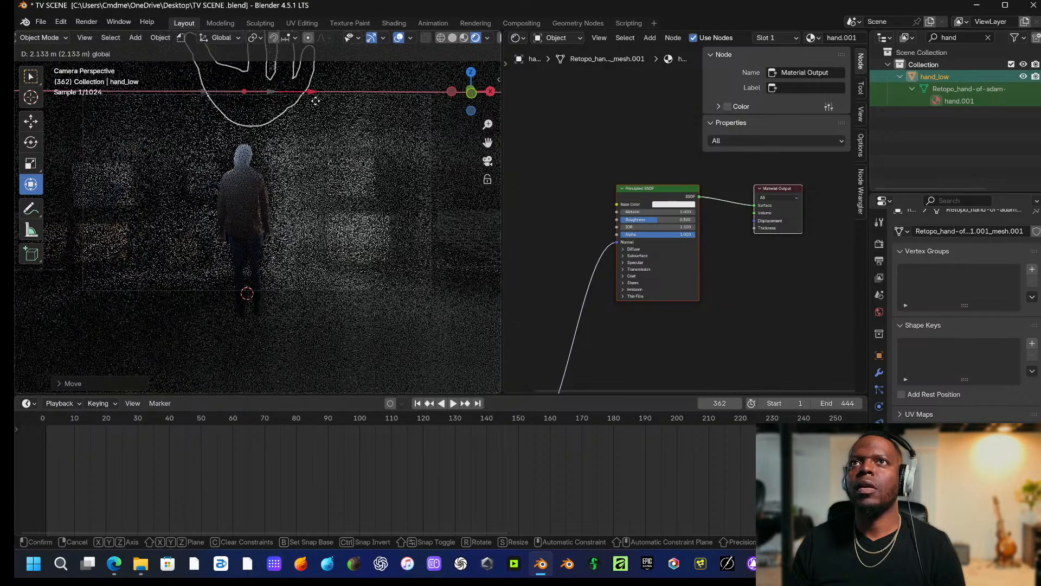
left_click_drag(245, 117, 252, 118)
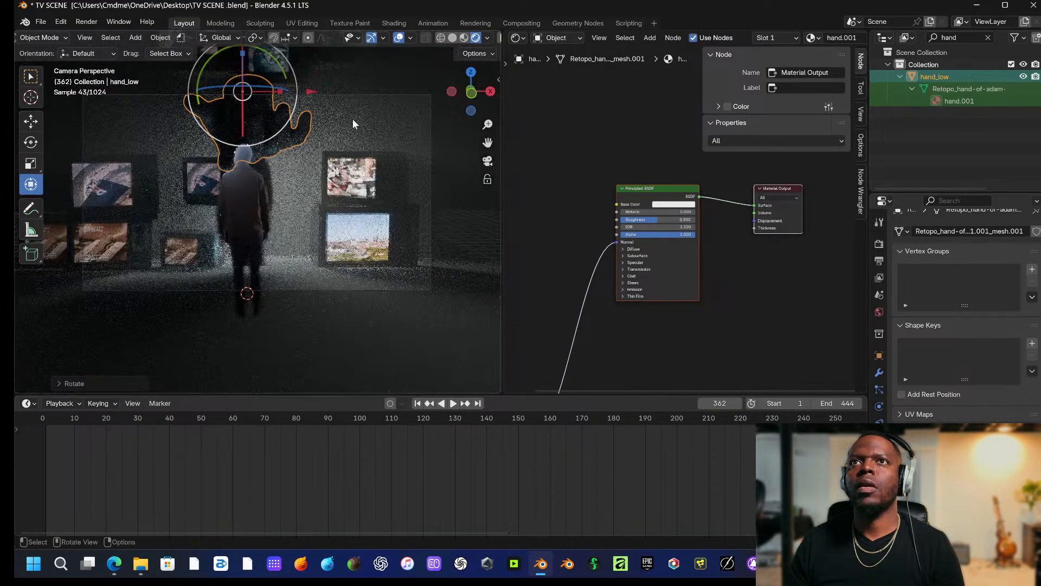
key("s")
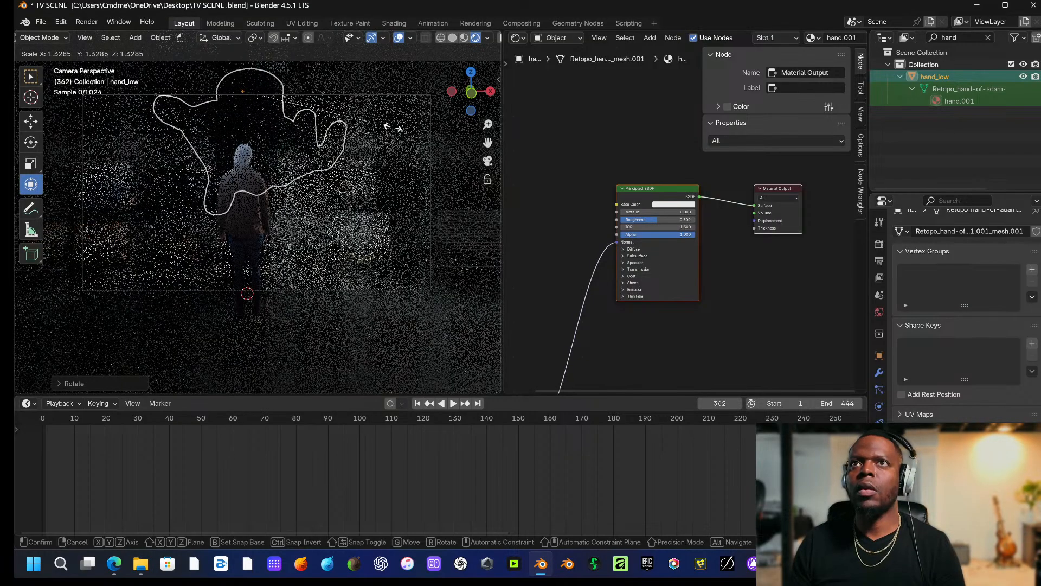
left_click(368, 129)
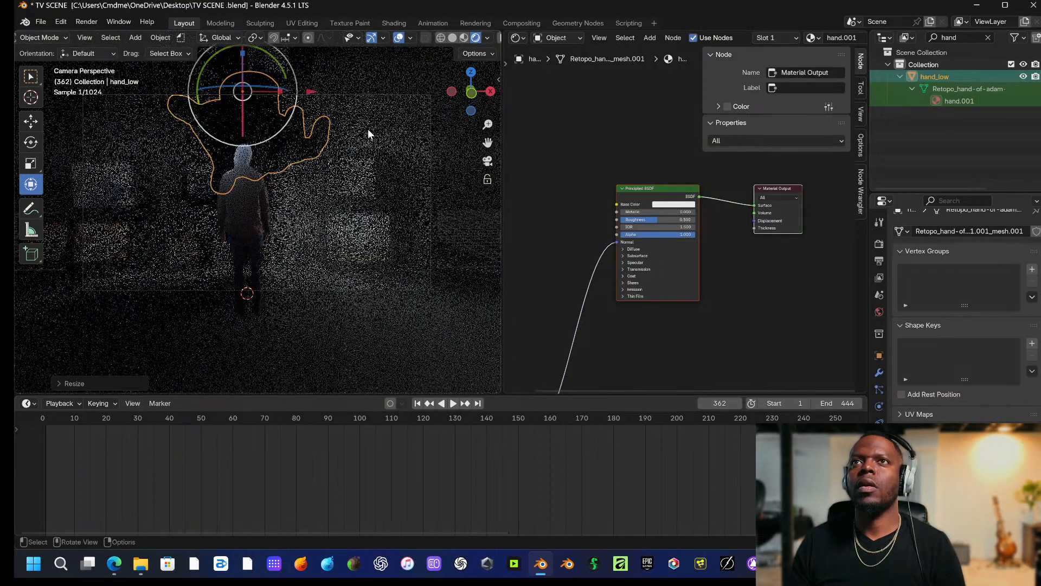
Select the spot light behind the room and raise it, undoing the extra adjustment made after the lift.
middle_click_drag(367, 128, 244, 168)
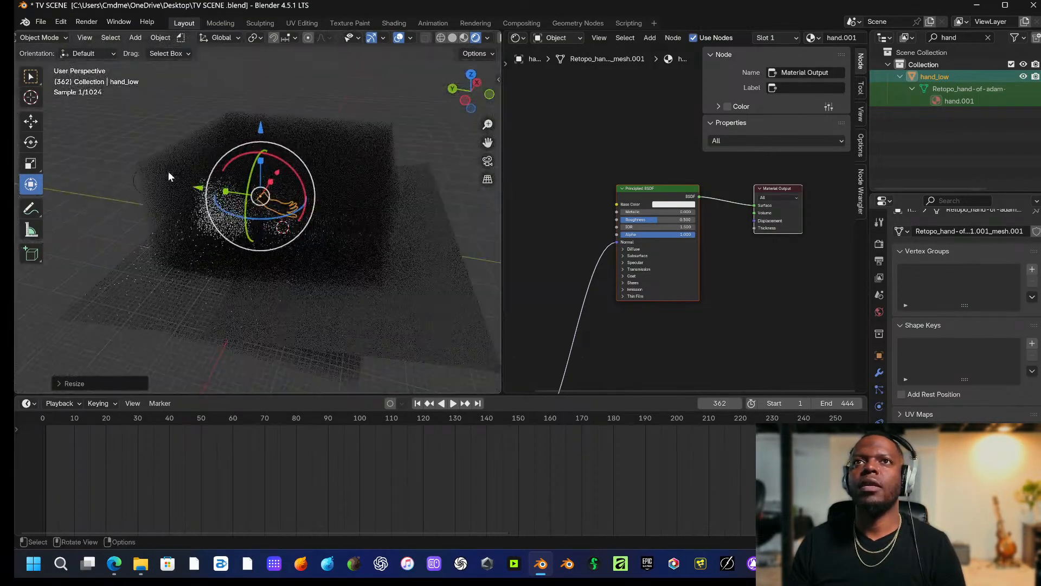
left_click(121, 217)
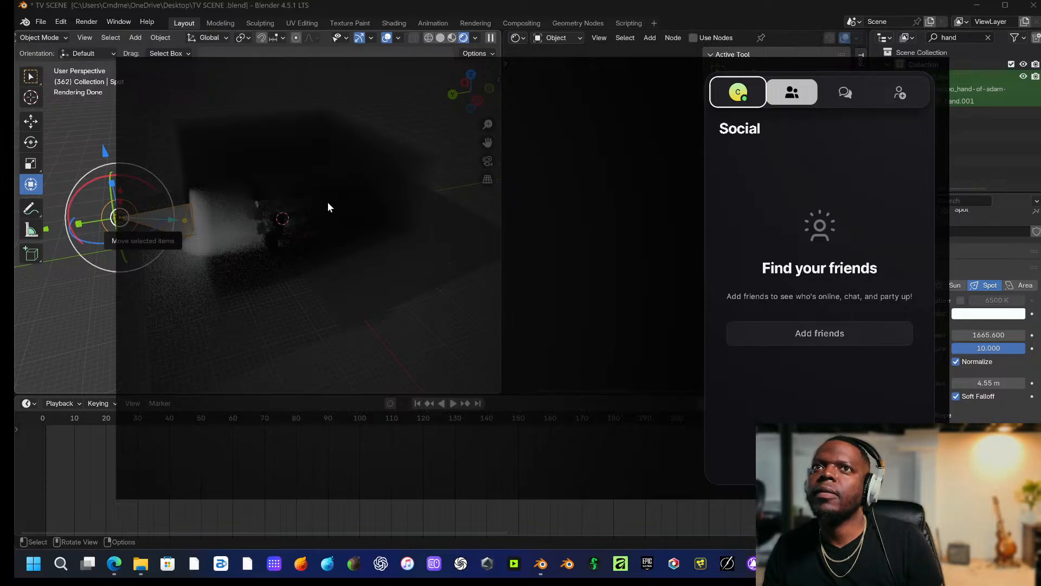
left_click(327, 204)
left_click_drag(105, 152, 111, 90)
left_click_drag(159, 160, 190, 165)
key("ctrl+z")
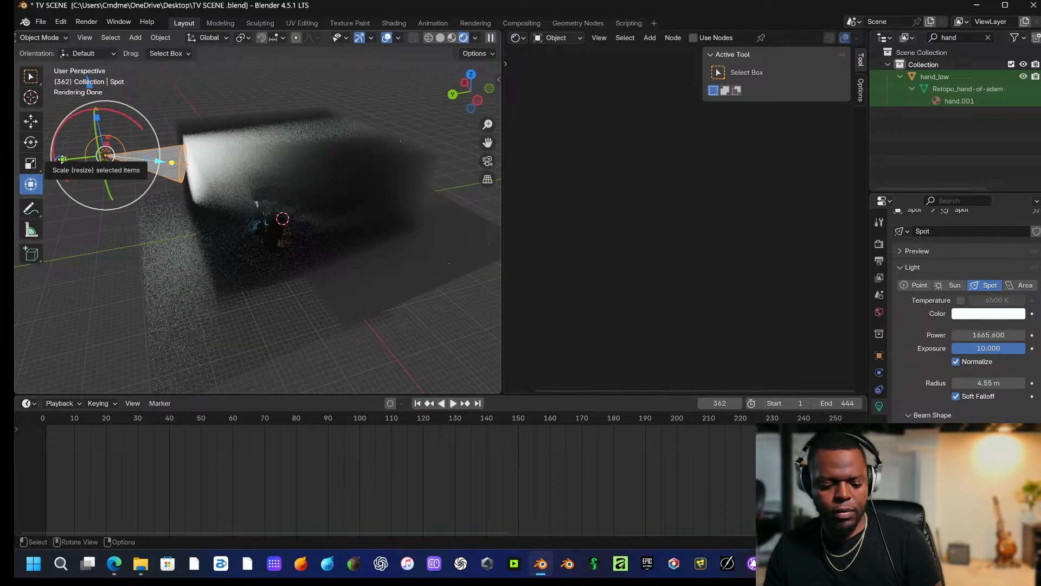
Move the spot light up to the volume box, raise it further and tilt its beam downward, checking the lighting through the camera.
left_click_drag(63, 159, 131, 161)
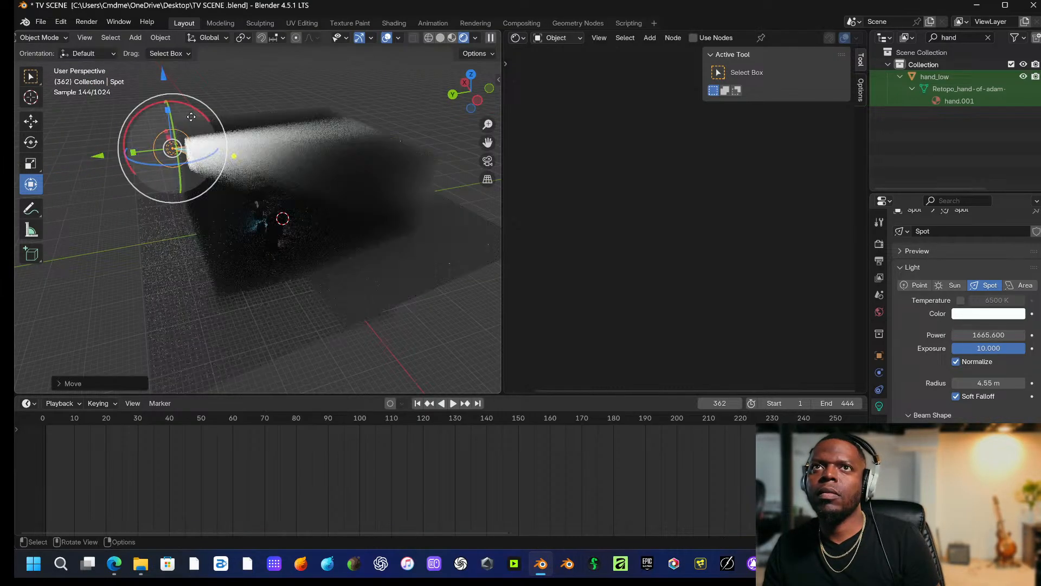
left_click_drag(203, 116, 222, 125)
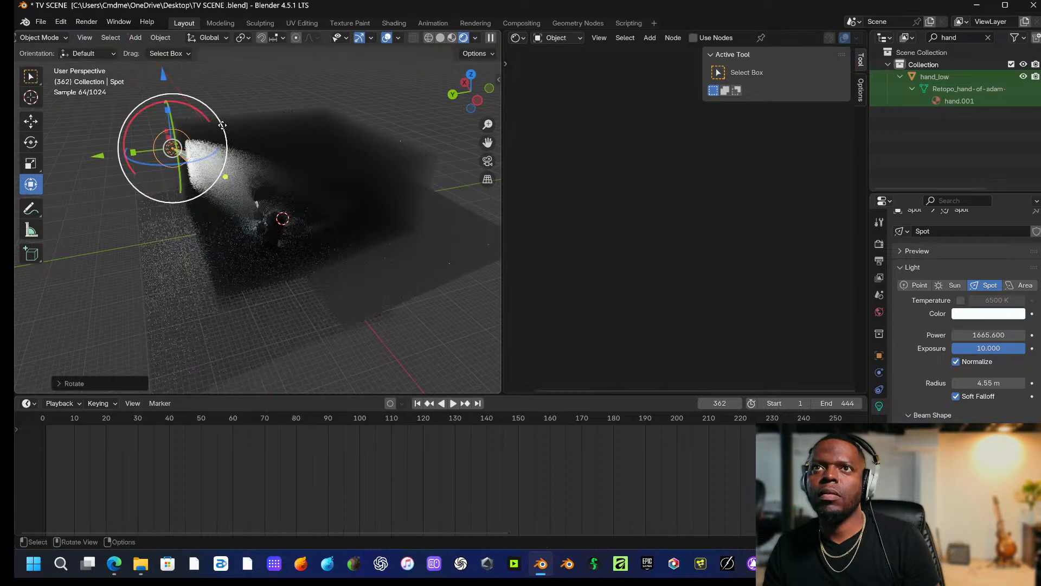
left_click_drag(164, 76, 166, 55)
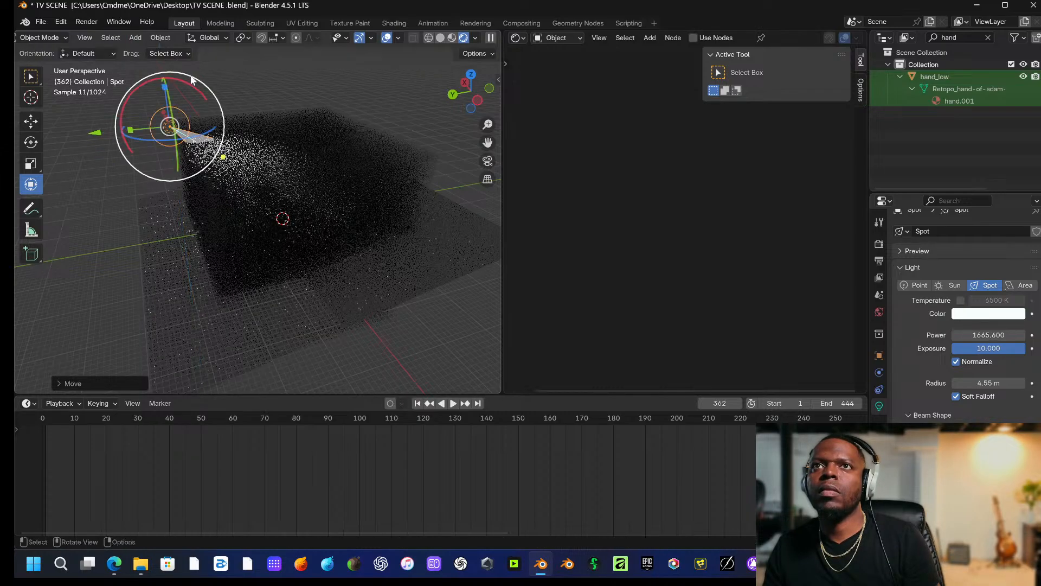
left_click_drag(202, 94, 212, 112)
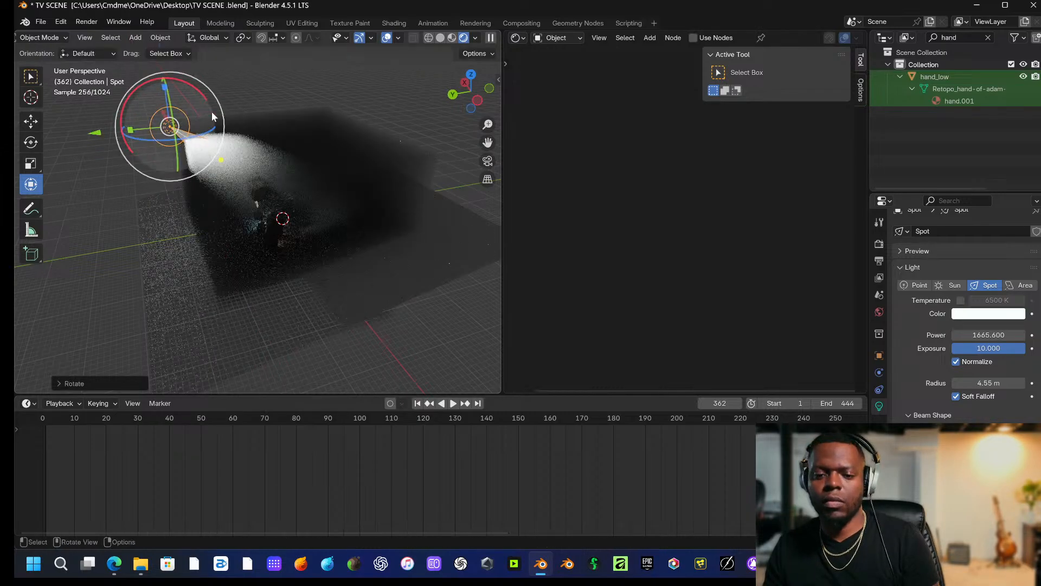
key("KP_0")
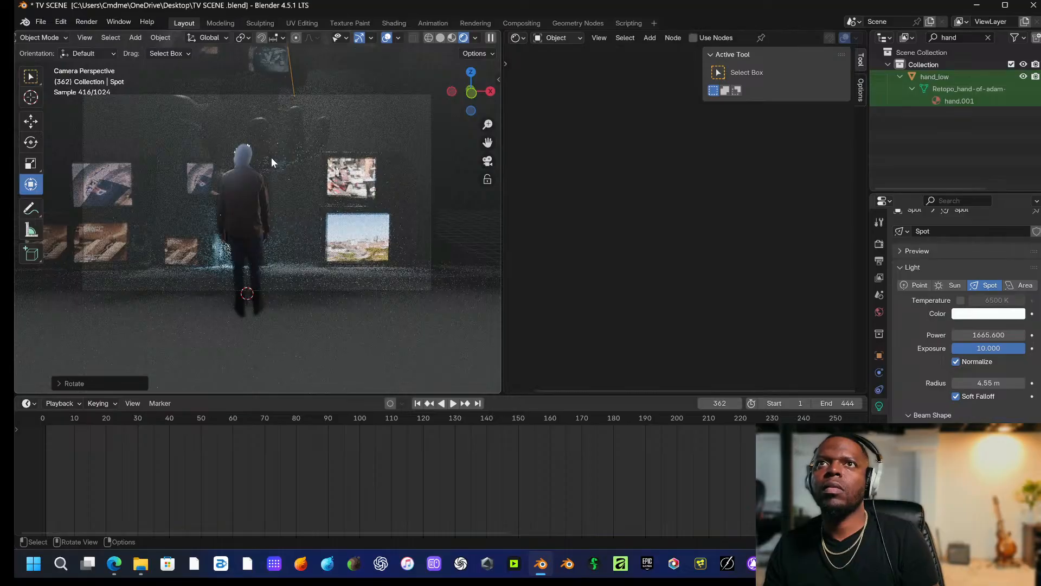
Shift the hand to the right and rotate it so its fingers reach left above the figure.
left_click(280, 147)
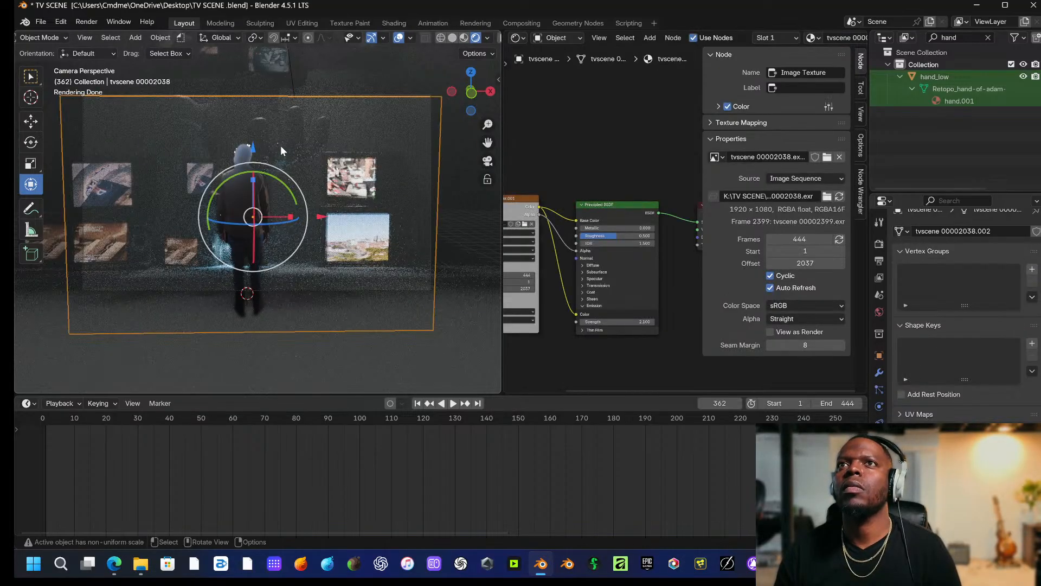
left_click_drag(310, 93, 349, 92)
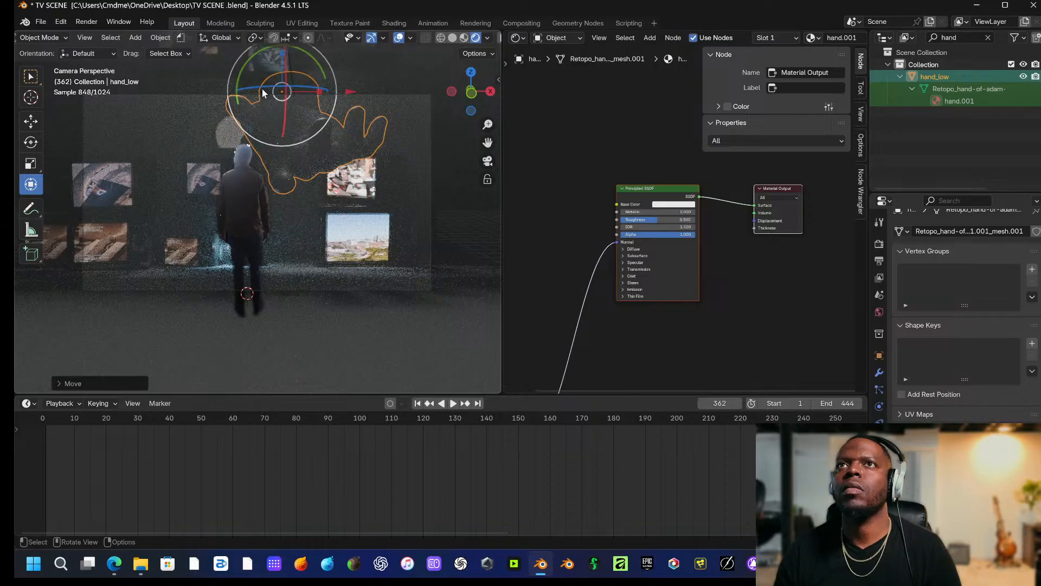
left_click_drag(260, 88, 203, 109)
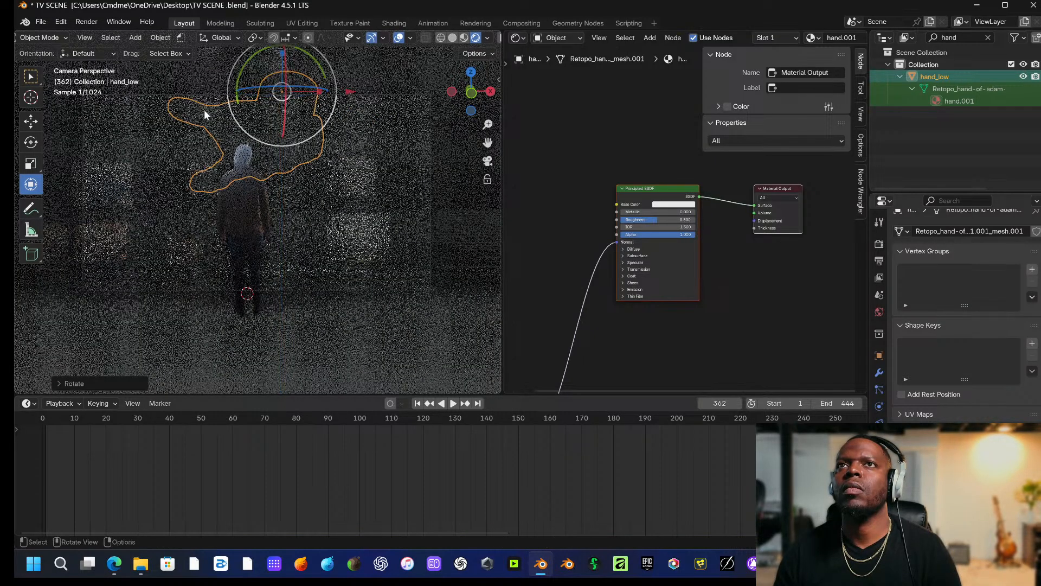
left_click(453, 172)
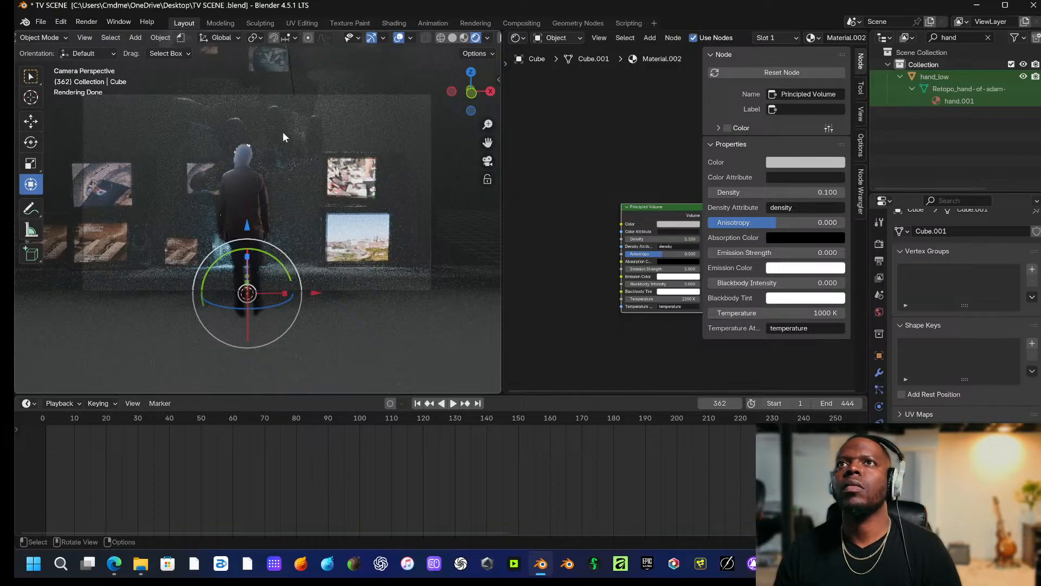
Raise the television behind the figure about 4.7 m and shift it right so it sits above the figure's head.
left_click(198, 166)
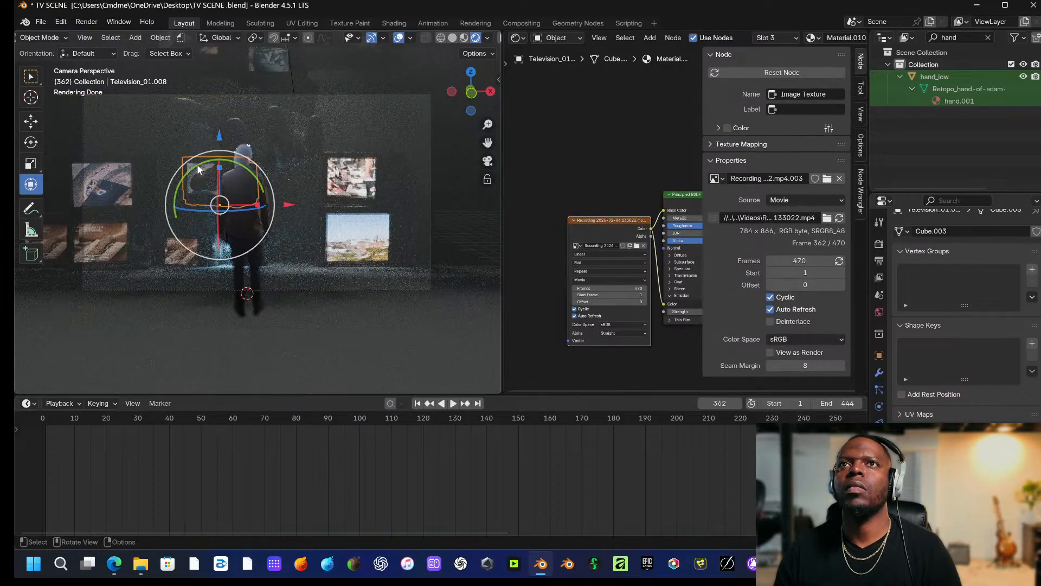
key("g")
key("z")
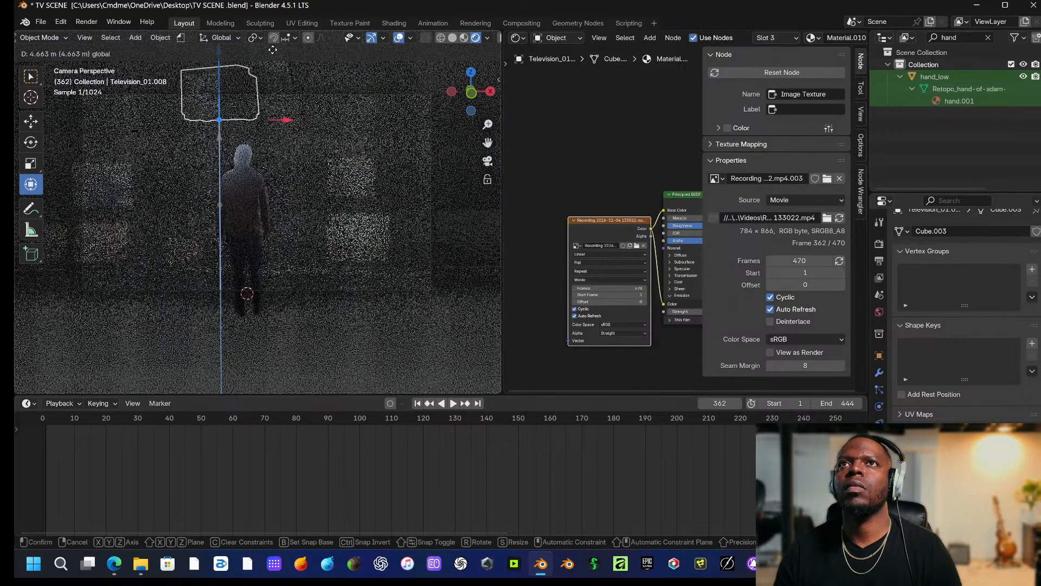
left_click_drag(272, 50, 273, 50)
left_click_drag(284, 119, 320, 127)
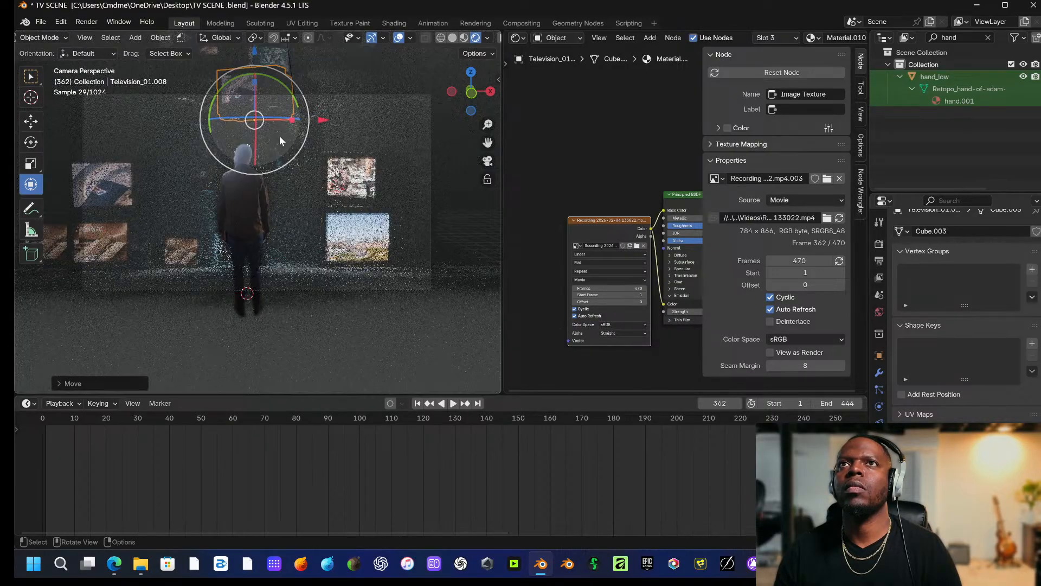
Lower the hand slightly and enlarge it so it spreads out behind the figure.
left_click(278, 135)
left_click(279, 133)
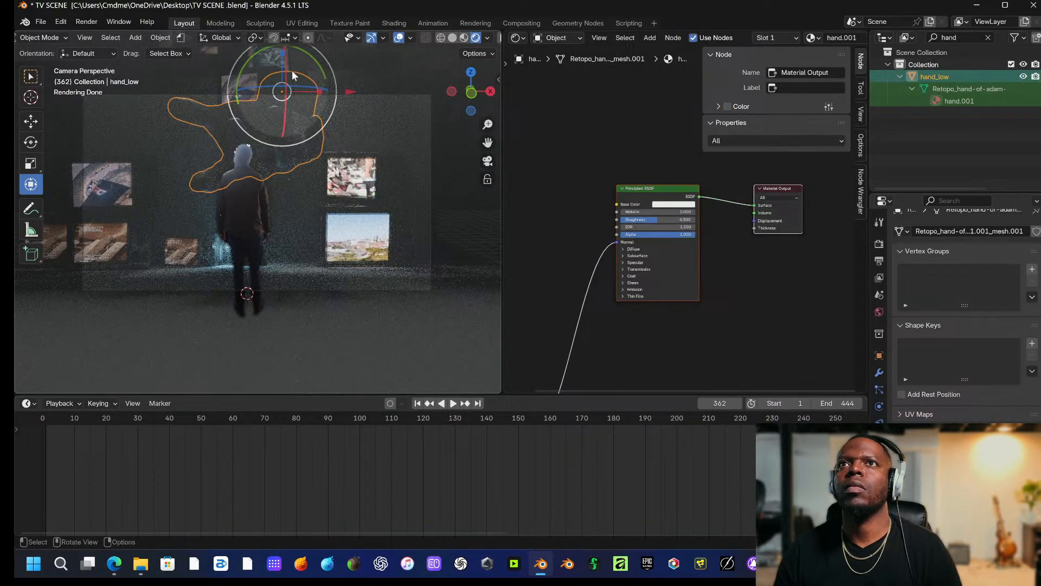
scroll(291, 71, "down", 3)
key("g")
key("z")
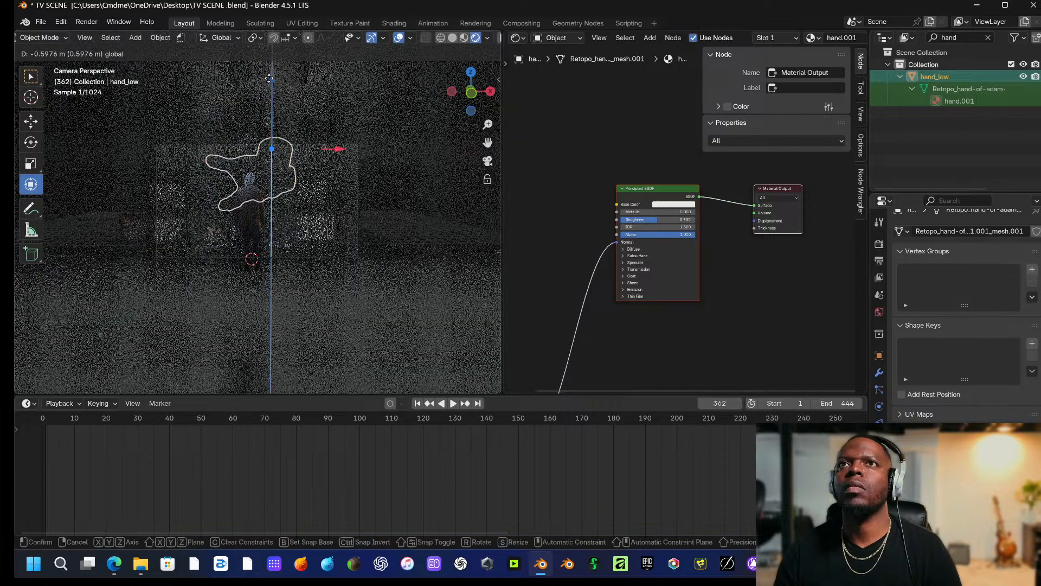
left_click(269, 79)
key("s")
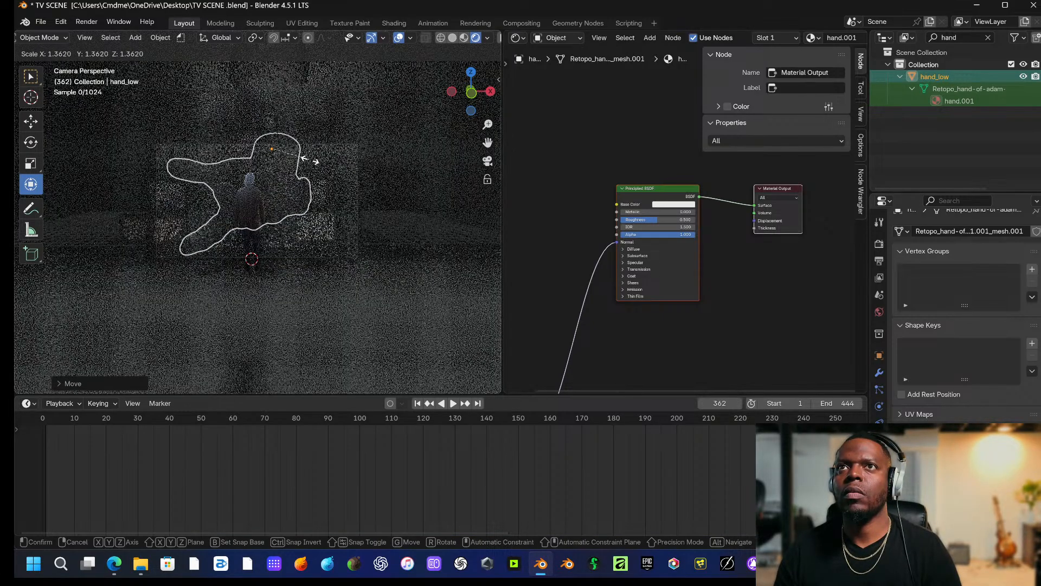
left_click(311, 162)
scroll(276, 162, "up", 3)
scroll(276, 163, "down", 1)
left_click(418, 171)
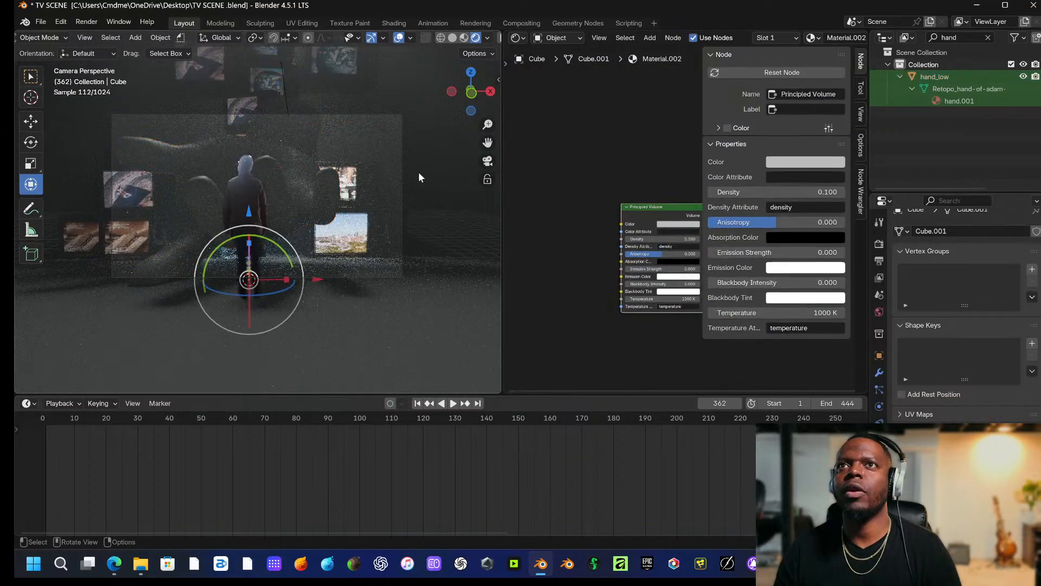
Select the television above the figure's head, lower it and scale it up.
left_click(239, 108)
left_click(239, 108)
left_click(239, 108)
left_click(239, 107)
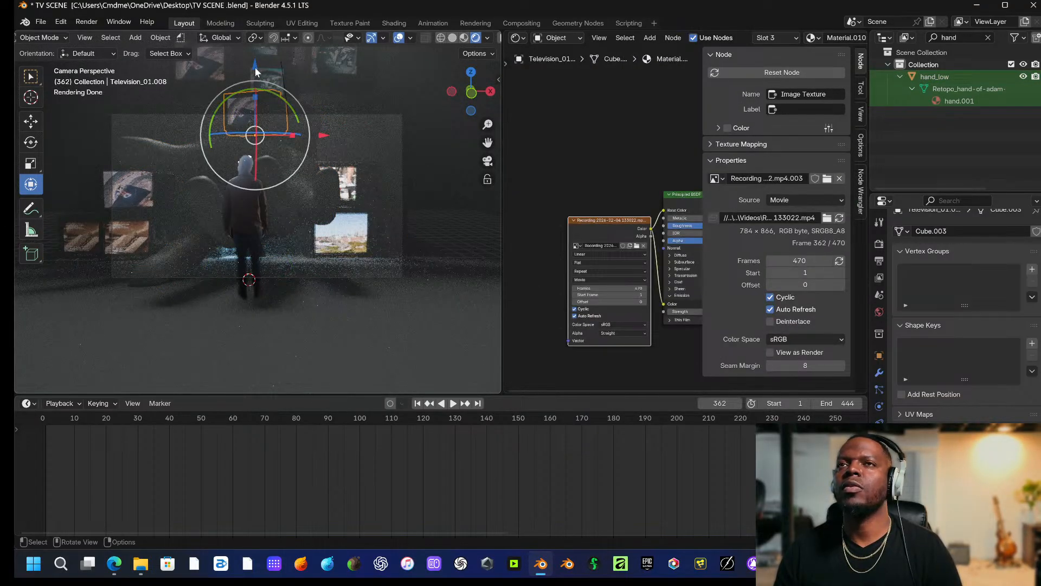
left_click_drag(256, 70, 256, 113)
key("s")
left_click(341, 130)
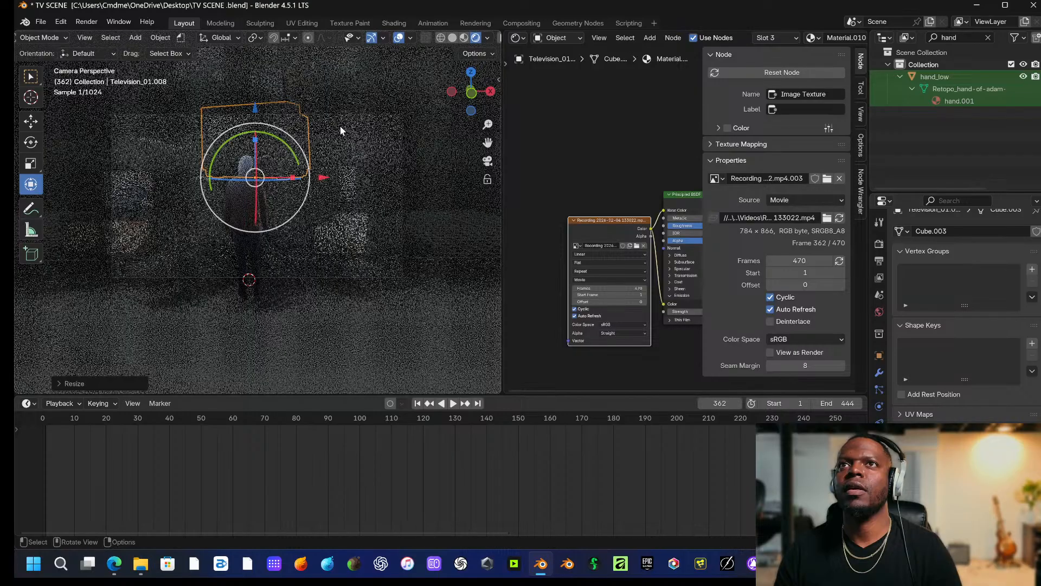
Rotate the enlarged television slightly and pull it along the Y axis toward the camera, in front of the hand.
left_click_drag(235, 176, 244, 182)
key("g")
key("y")
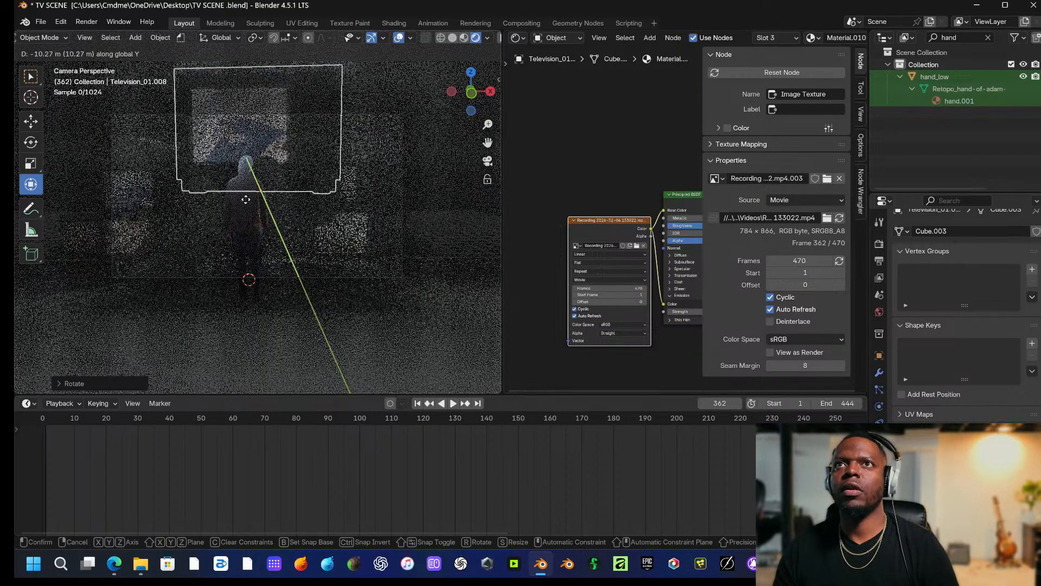
left_click(246, 198)
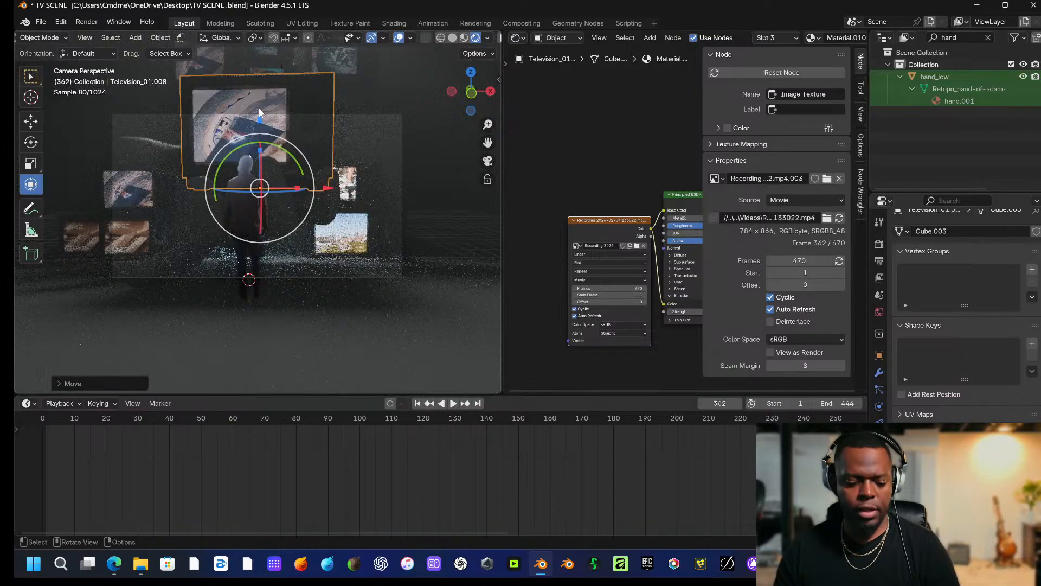
Scale the large television to about 0.8, shift it left along the X axis beside the figure's head and turn it slightly.
key("s")
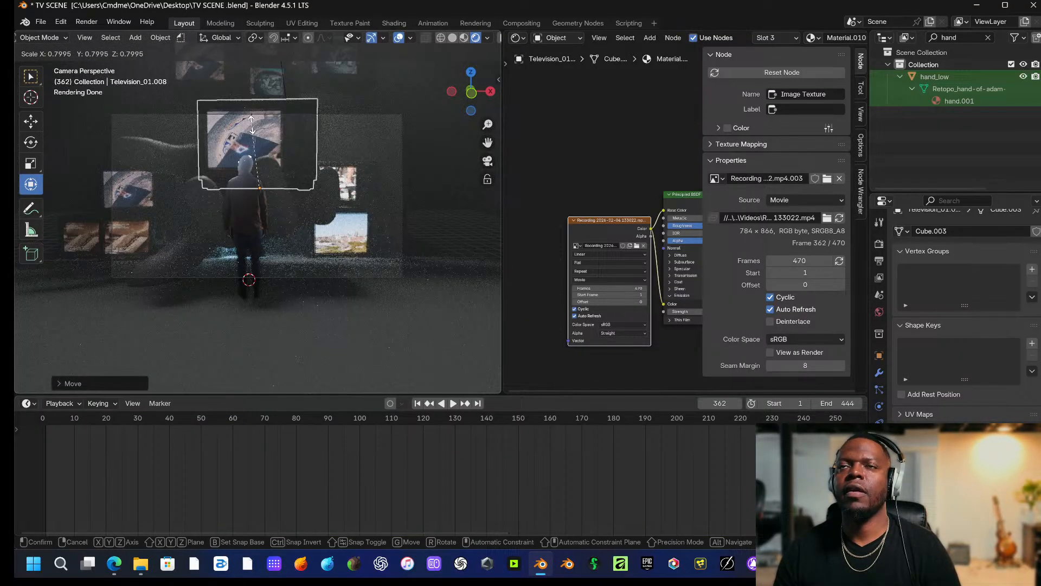
left_click(252, 125)
key("g")
key("x")
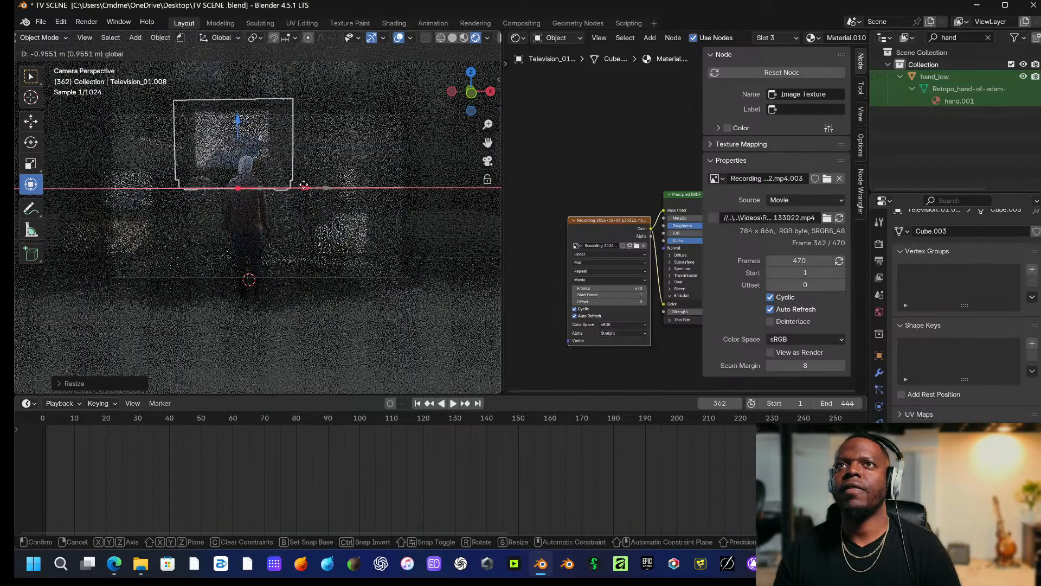
left_click(281, 178)
left_click_drag(171, 191, 193, 191)
left_click(404, 152)
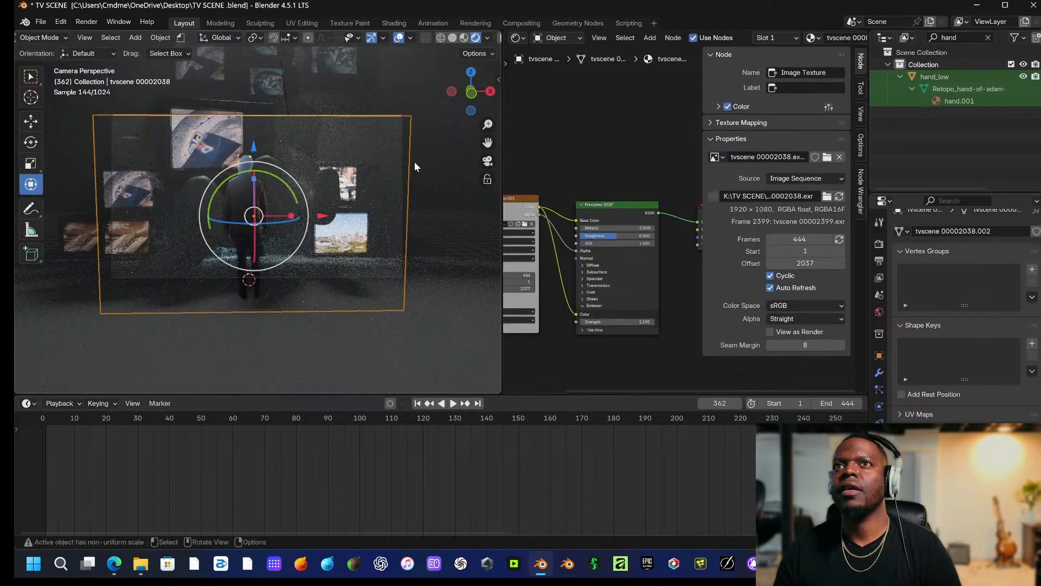
left_click(442, 174)
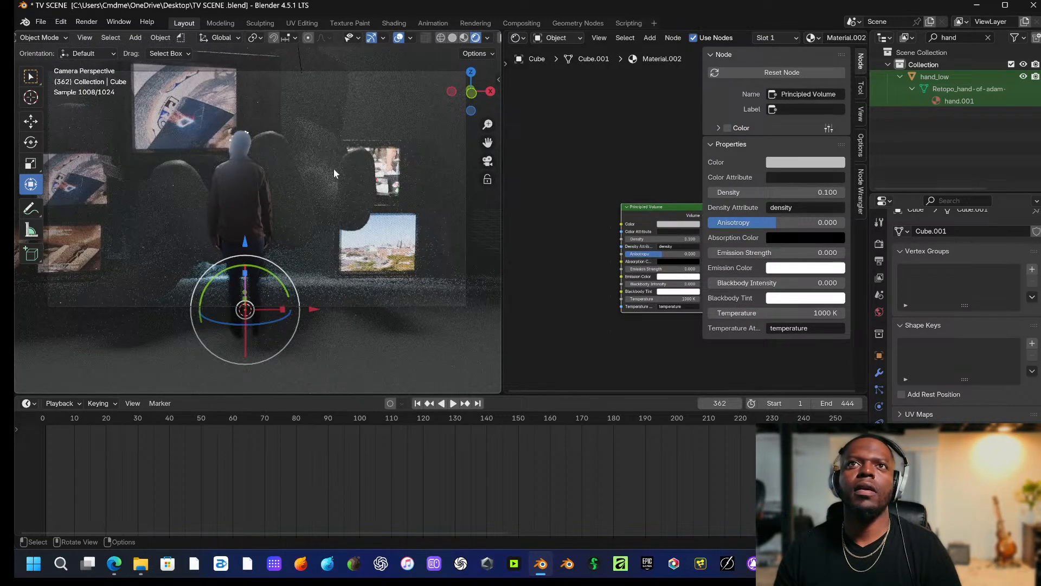
Select the hand, lower it slightly, adjust its tilt and scale it down behind the figure.
left_click(293, 188)
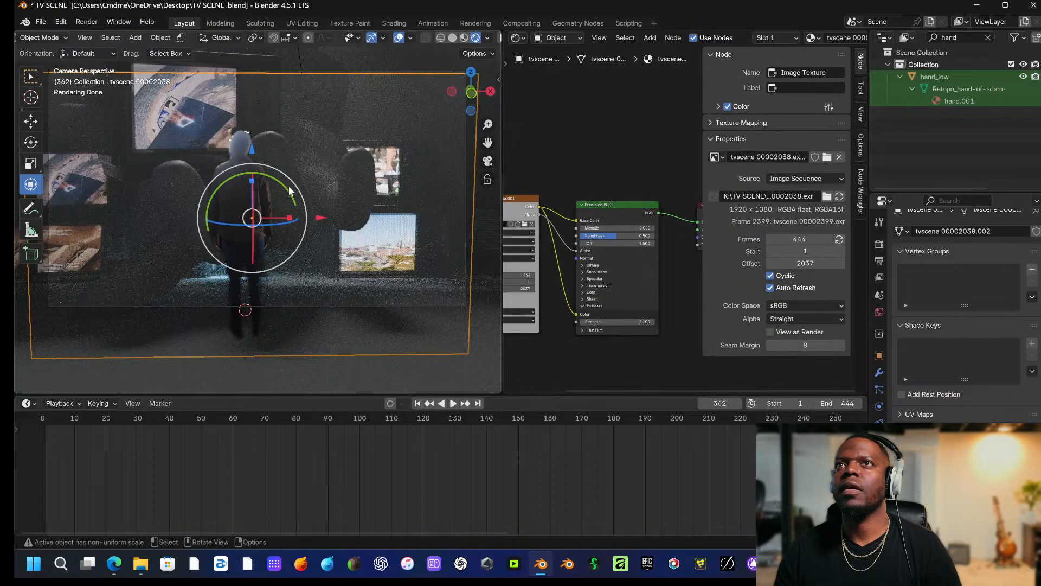
left_click(307, 151)
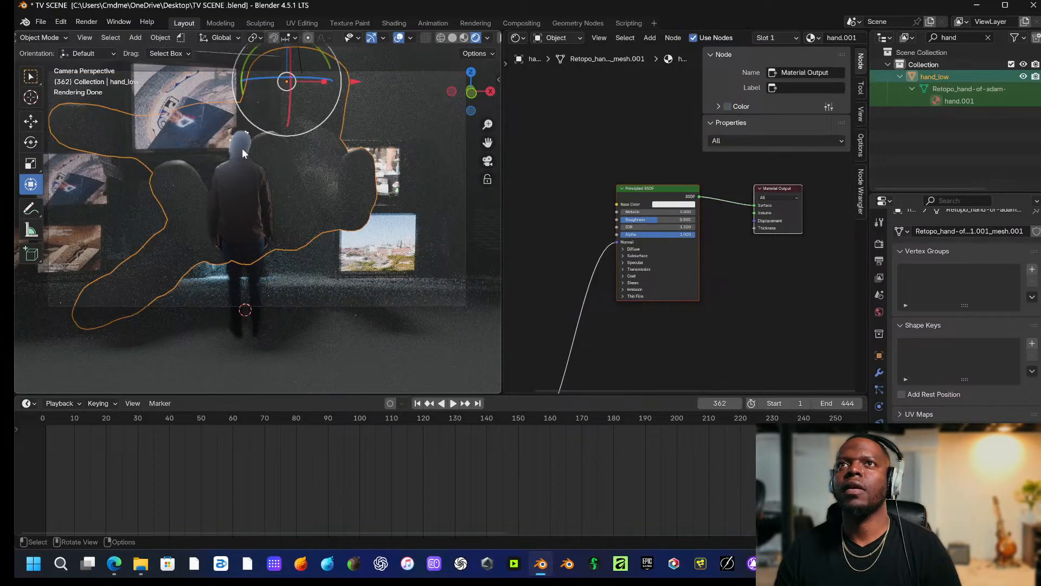
left_click_drag(286, 90, 285, 94)
left_click_drag(290, 131, 291, 125)
key("s")
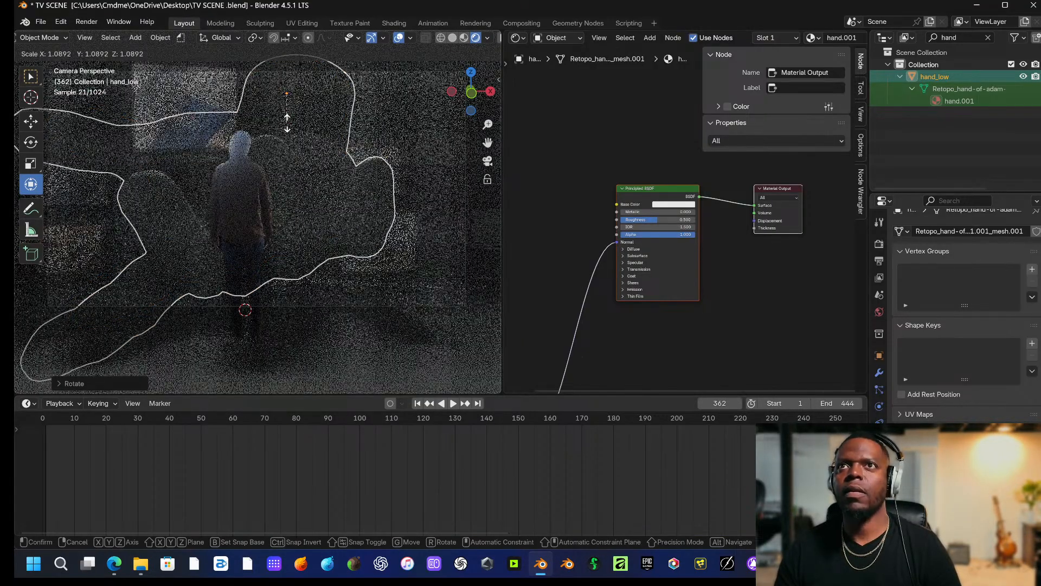
left_click(288, 106)
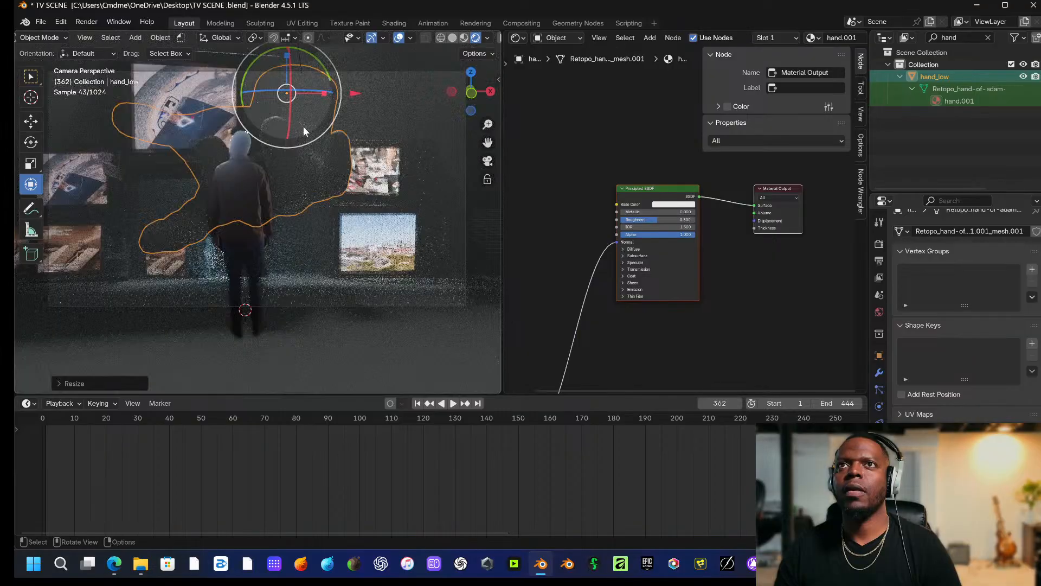
Shift the hand sculpture slightly left along the X axis behind the figure.
left_click_drag(353, 96, 326, 94)
left_click(401, 116)
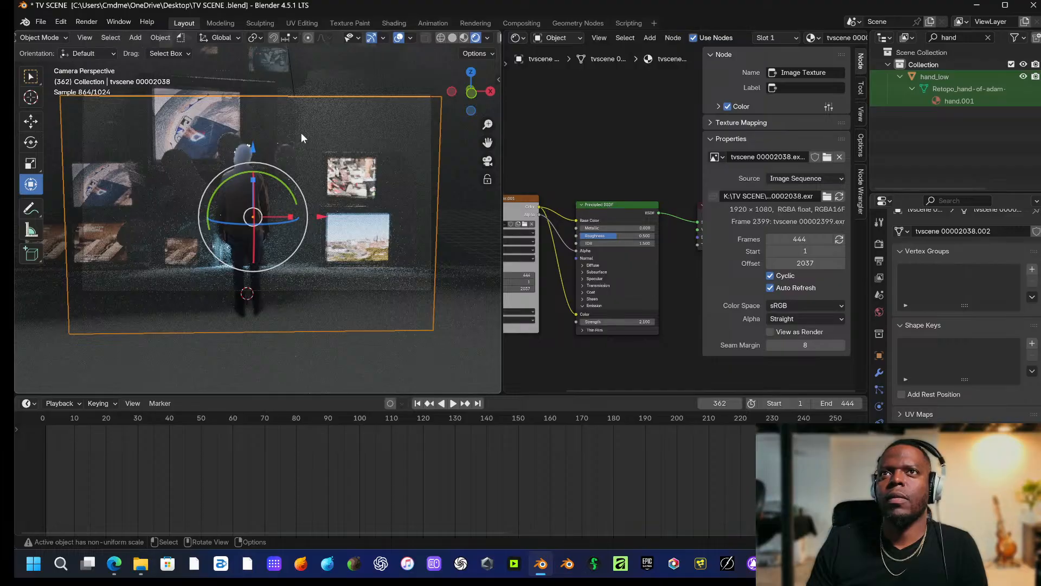
left_click(302, 133)
left_click(303, 135)
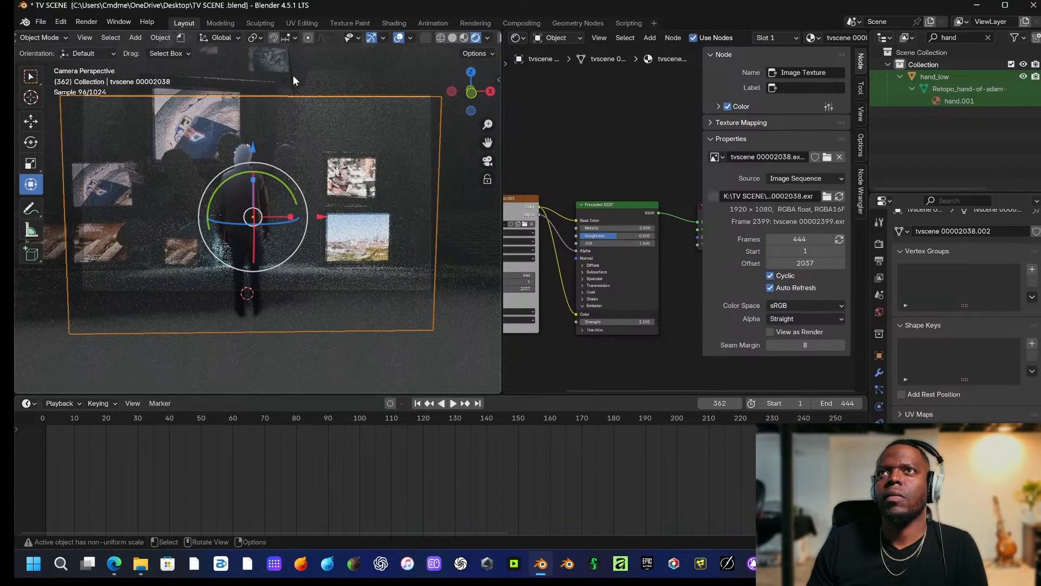
Select the three televisions above the figure together, move them right along the X axis and lower them along Z beside the large television.
scroll(293, 76, "down", 1)
middle_click_drag(295, 83, 297, 158, "shift")
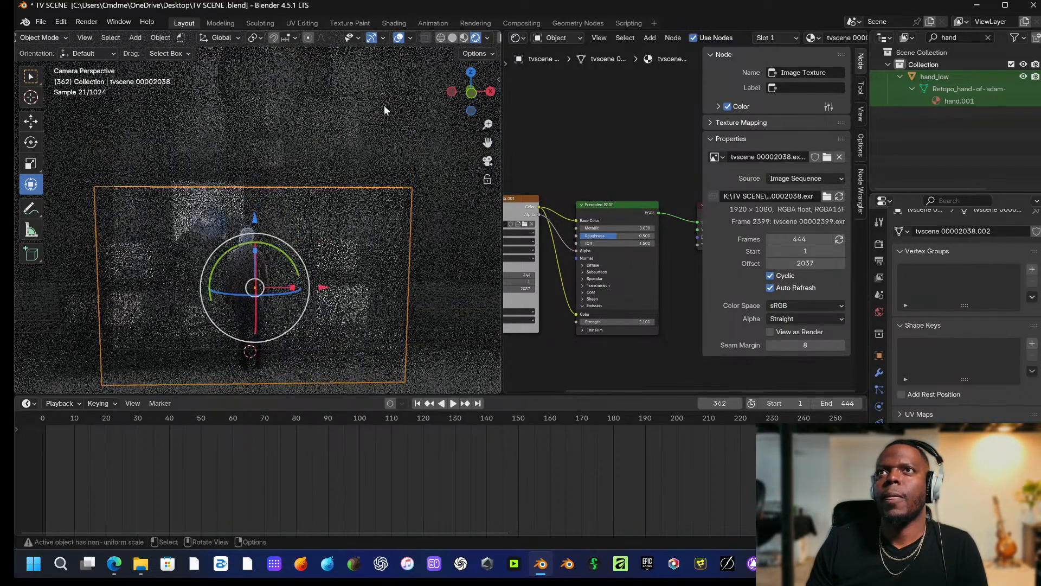
left_click(327, 121)
left_click(244, 108, "shift")
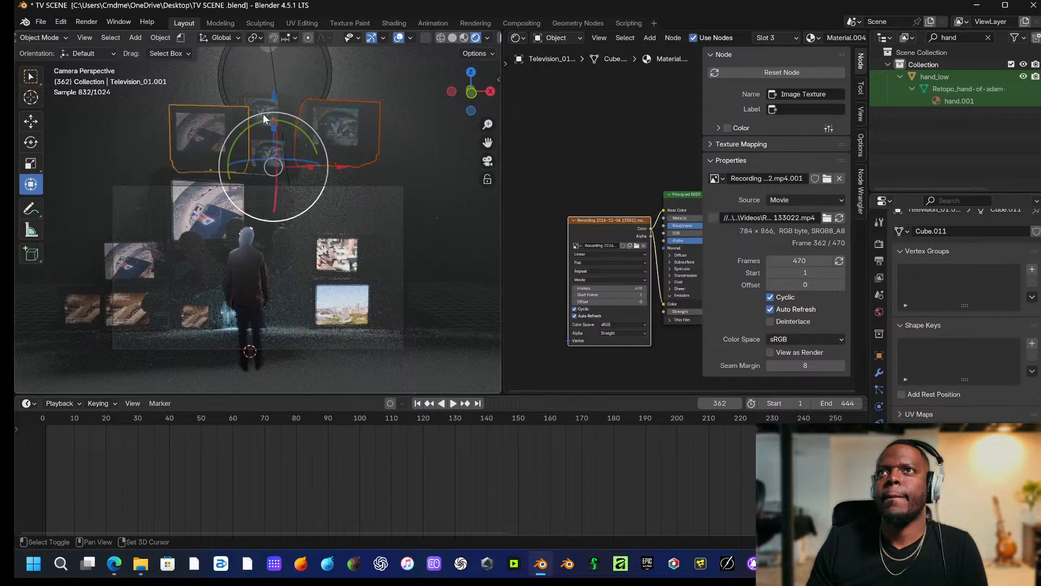
left_click(264, 115, "shift")
left_click_drag(341, 164, 379, 165)
left_click_drag(312, 93, 313, 163)
scroll(392, 179, "up", 3)
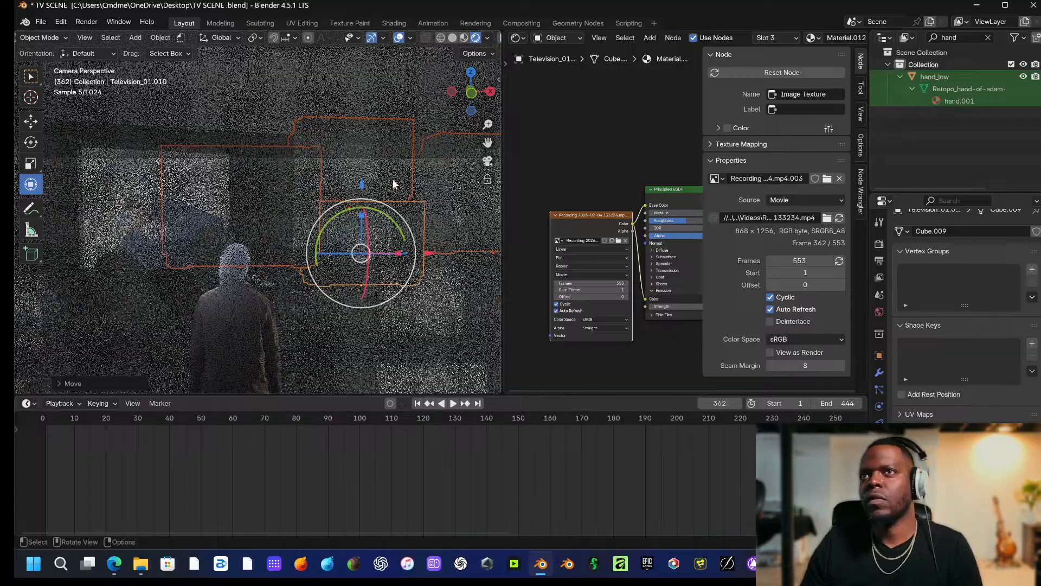
scroll(393, 179, "down", 1)
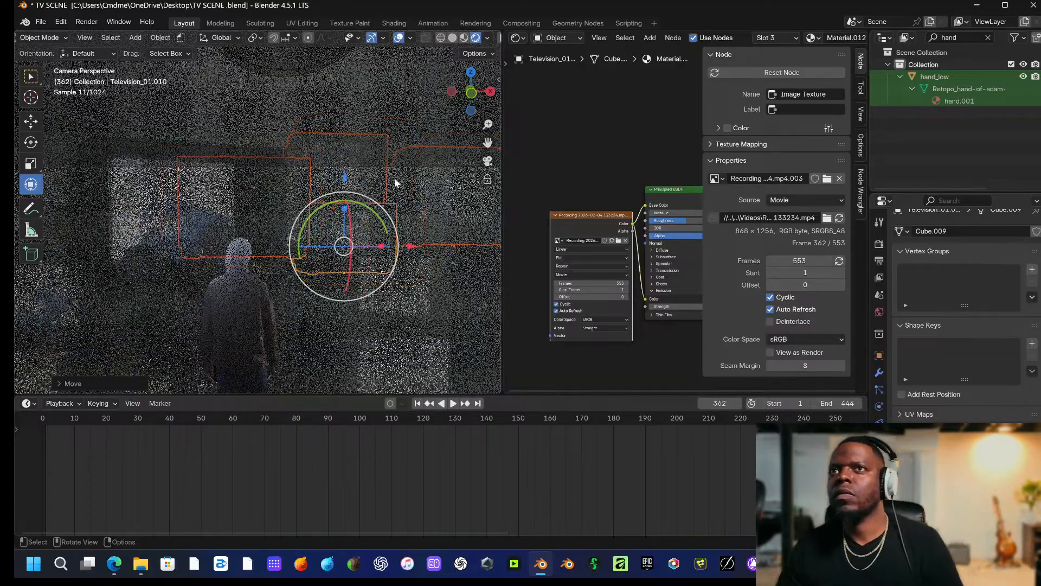
scroll(326, 255, "down", 1)
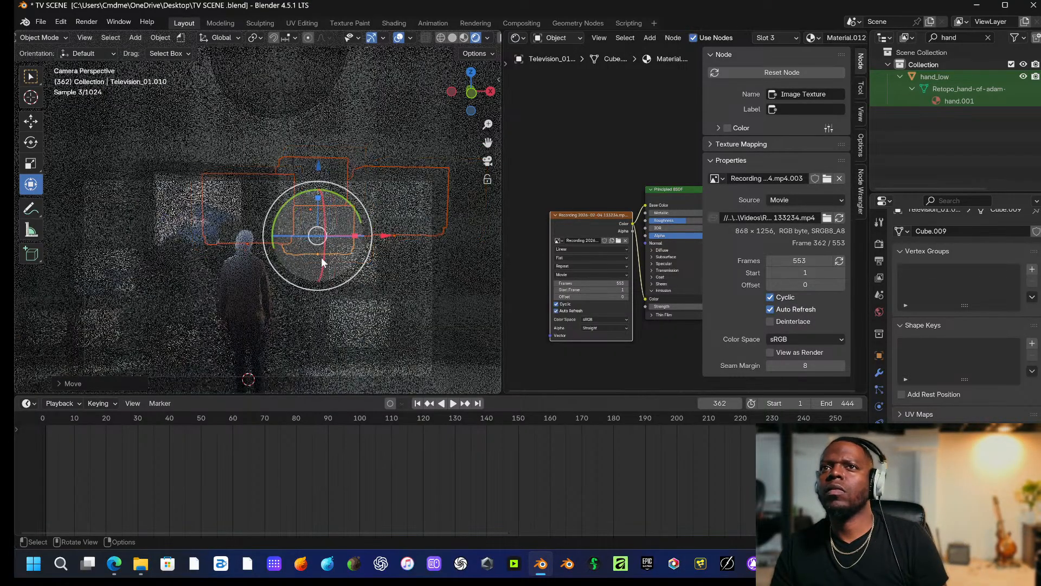
Select the spot light above the figure, rotate it about the Z axis and lower it along global Z.
left_click(287, 269)
left_click(288, 269)
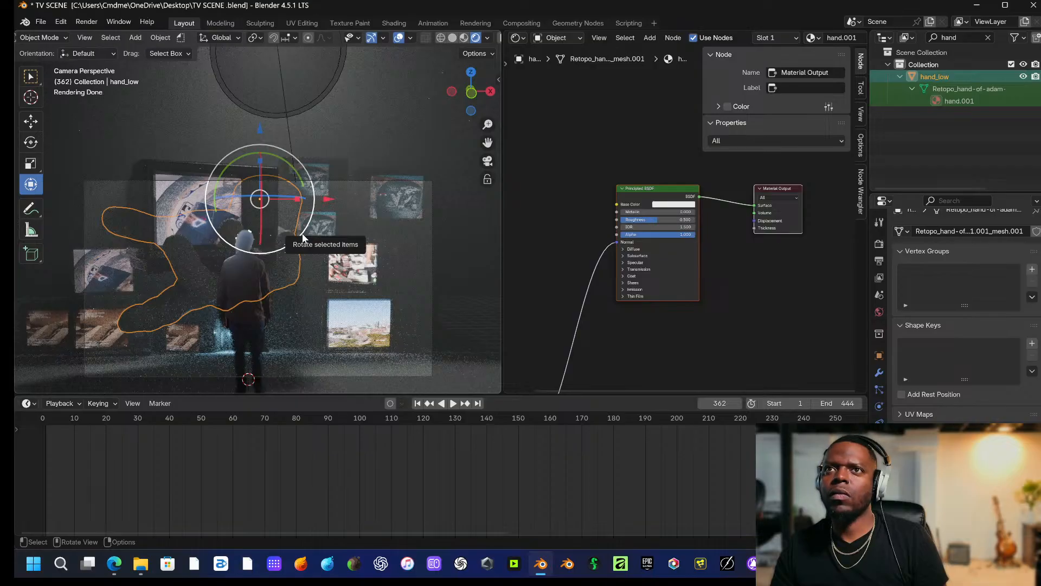
left_click(283, 85)
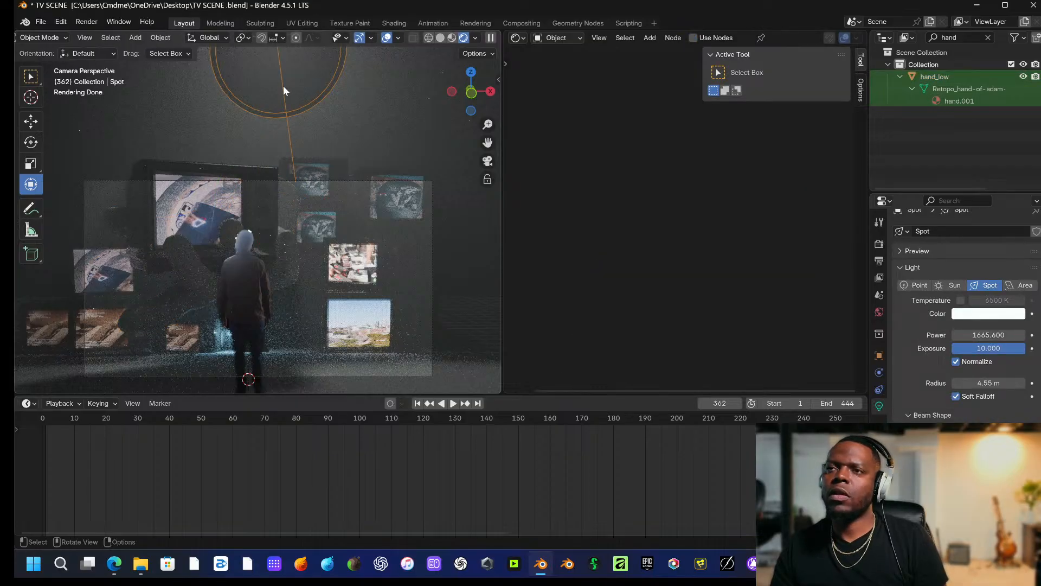
key("r")
key("z")
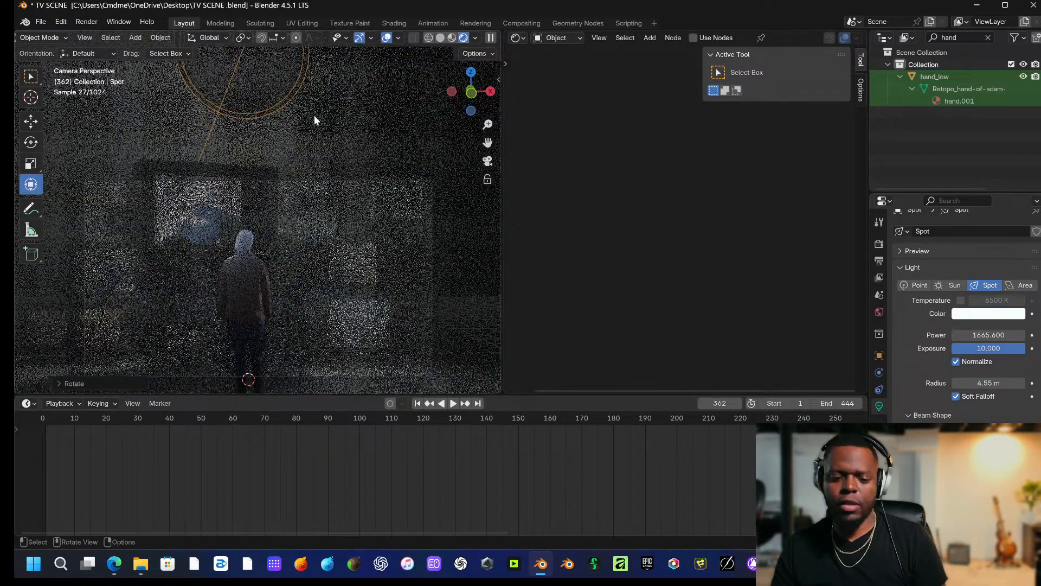
left_click(314, 115)
key("g")
key("z")
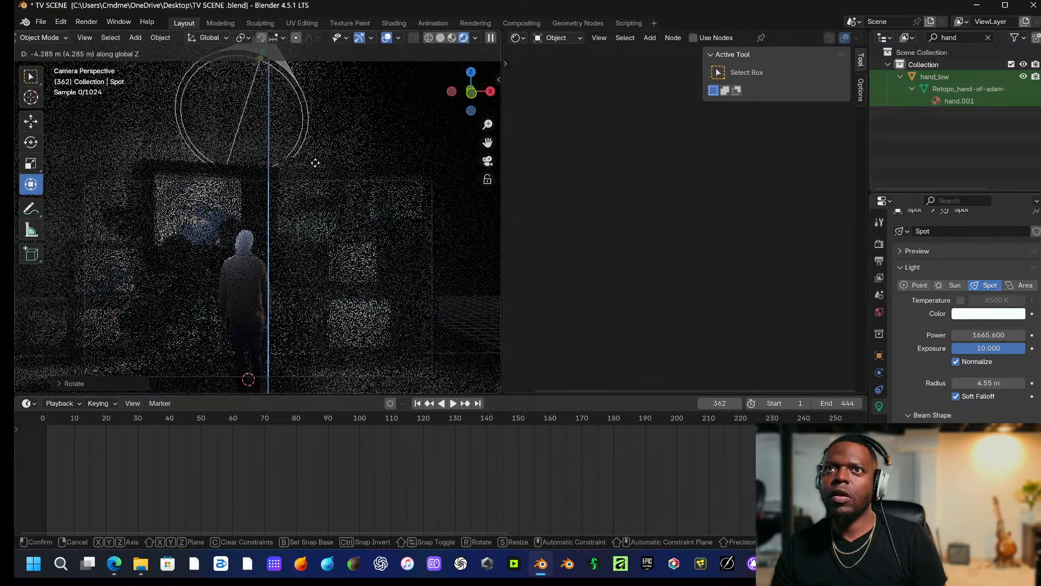
left_click(315, 154)
Rotate the spot light by about -24° around the global Y axis.
key("r")
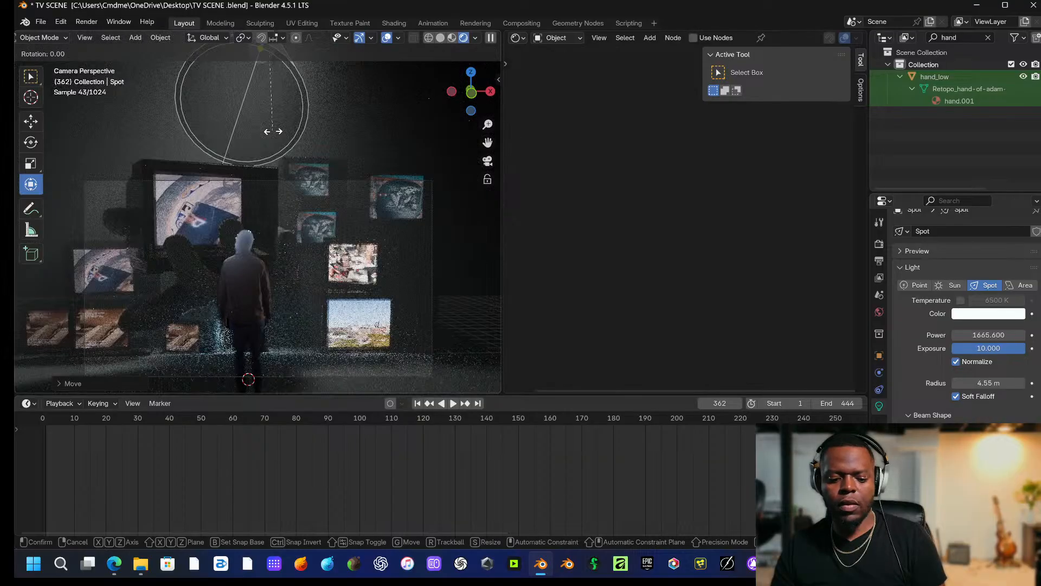
key("y")
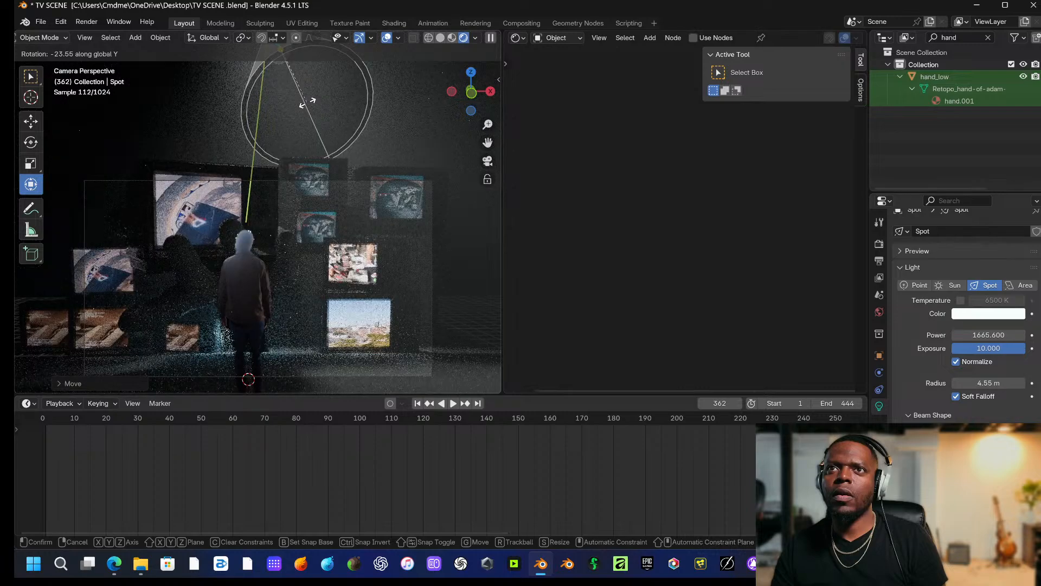
left_click(307, 102)
Select the figure's image plane and lower the emission strength of its Principled BSDF material to darken the figure.
left_click(239, 274)
left_click(238, 275)
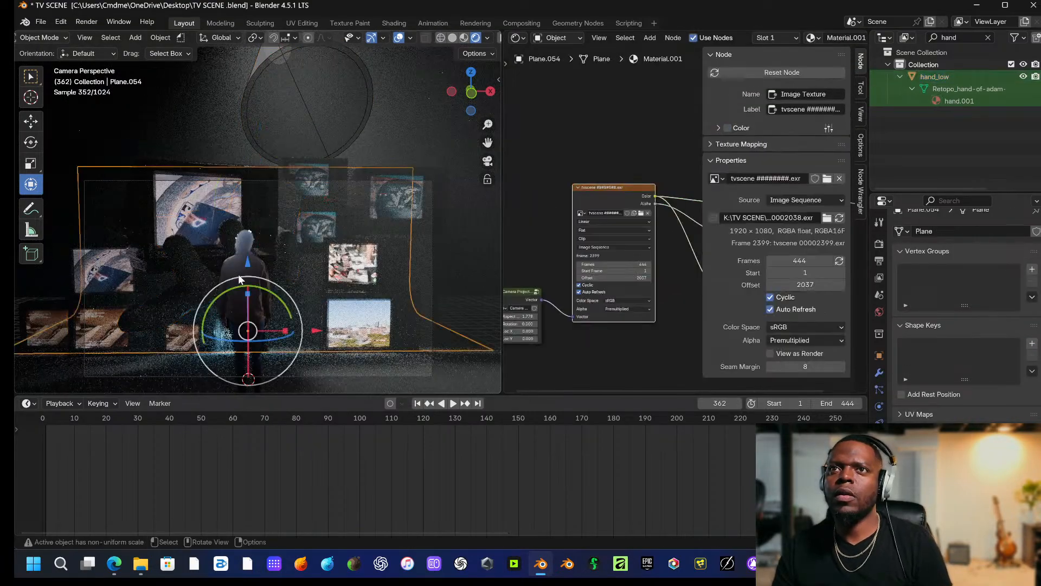
left_click(239, 274)
left_click(238, 275)
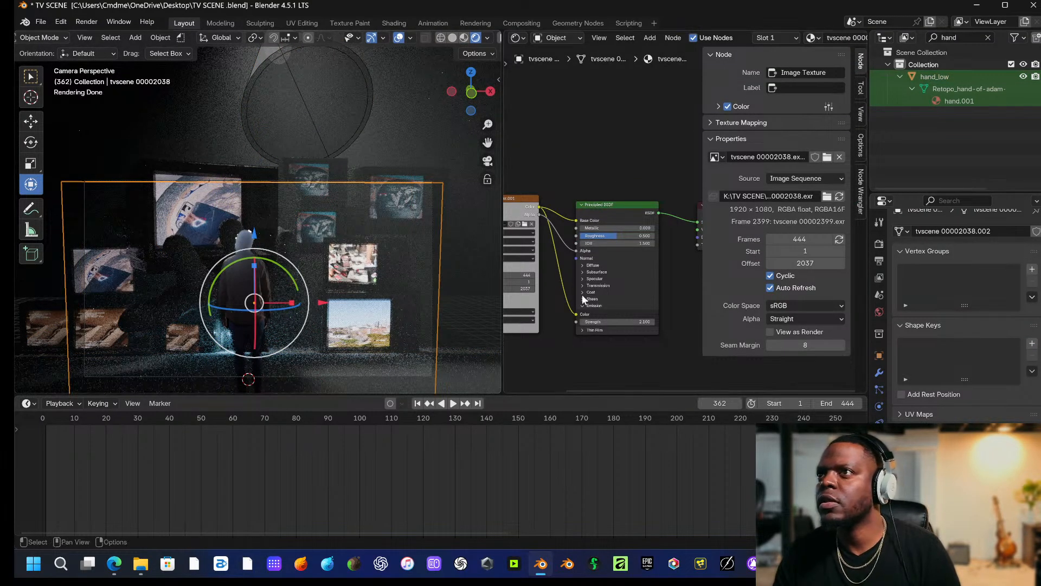
left_click_drag(614, 322, 579, 322)
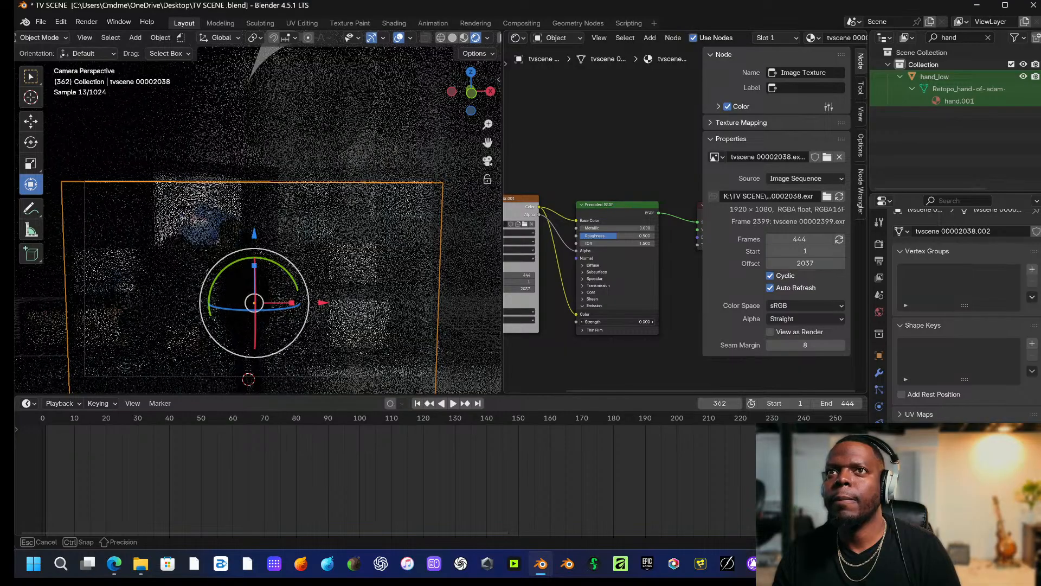
left_click(421, 149)
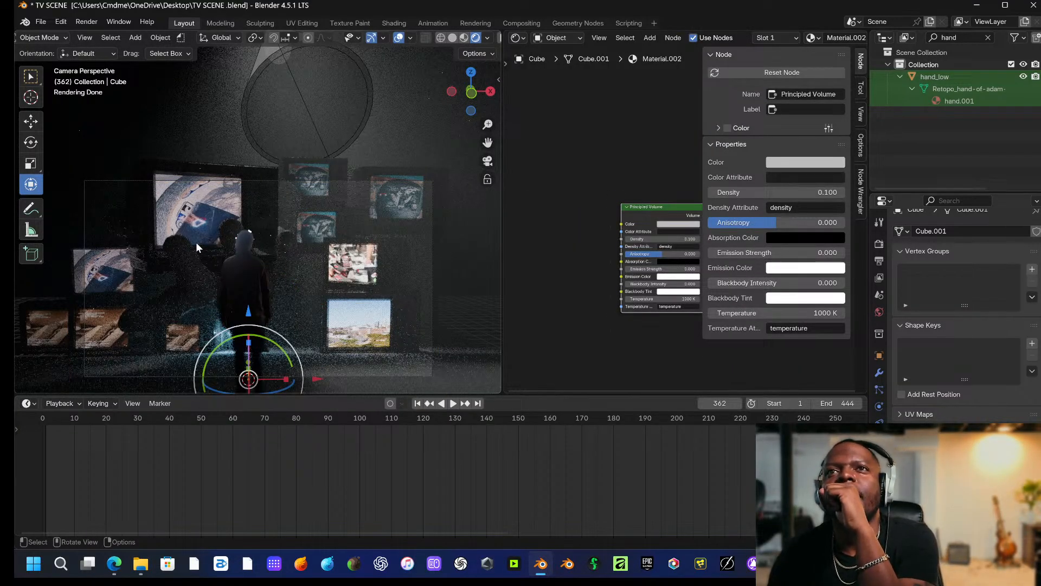
Select the spot light from an angled view outside the camera and shrink its inner cone circle to soften the beam edge.
left_click(204, 275)
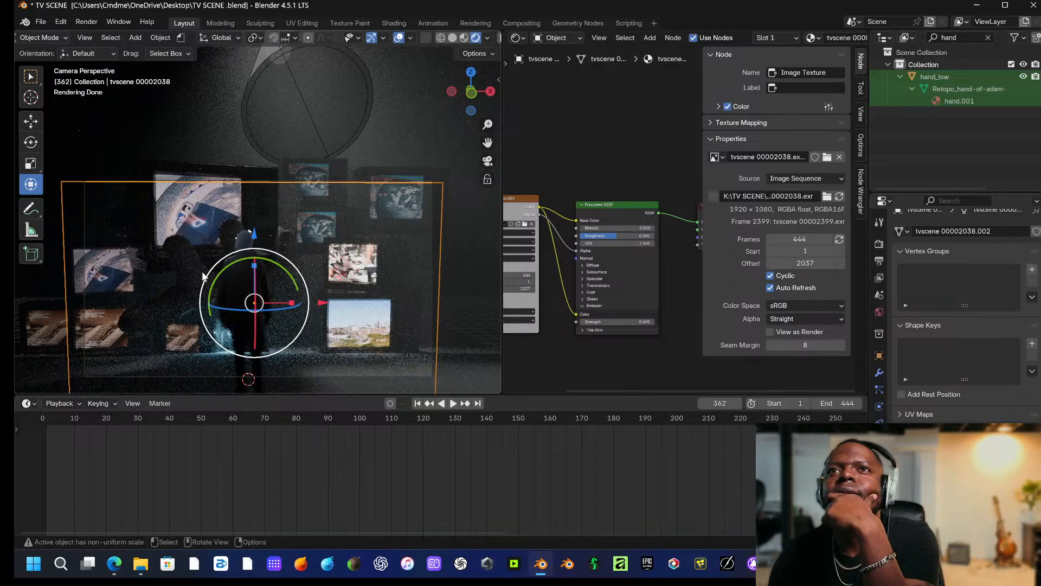
left_click(203, 274)
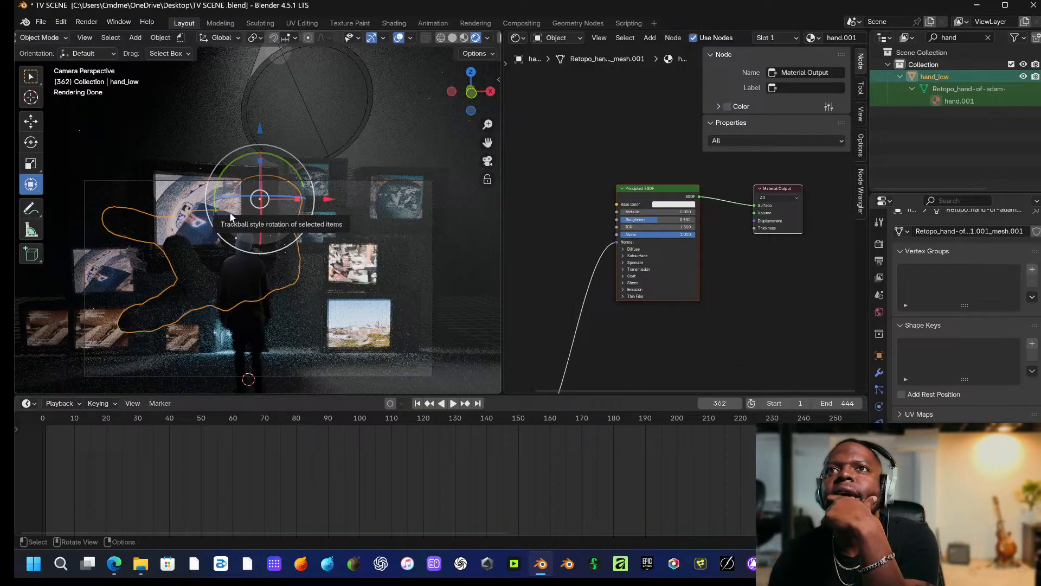
middle_click_drag(246, 171, 265, 77)
left_click(271, 68)
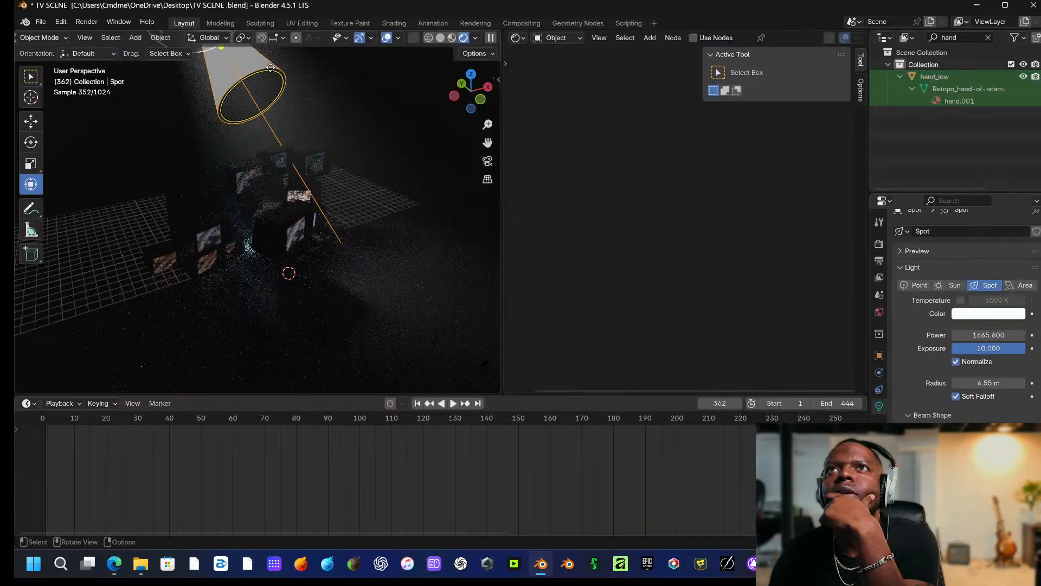
left_click_drag(270, 67, 253, 81)
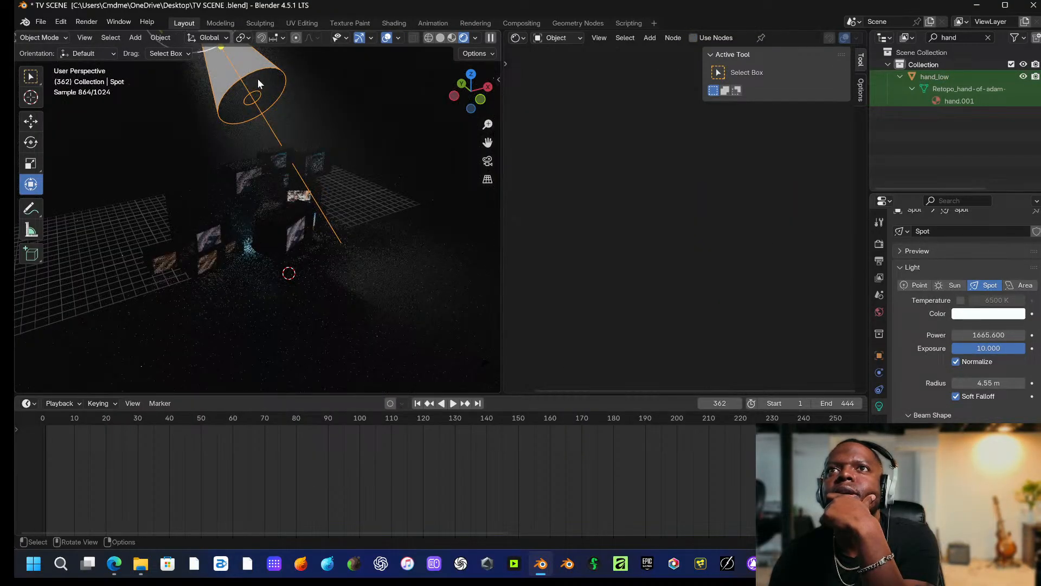
left_click(256, 72)
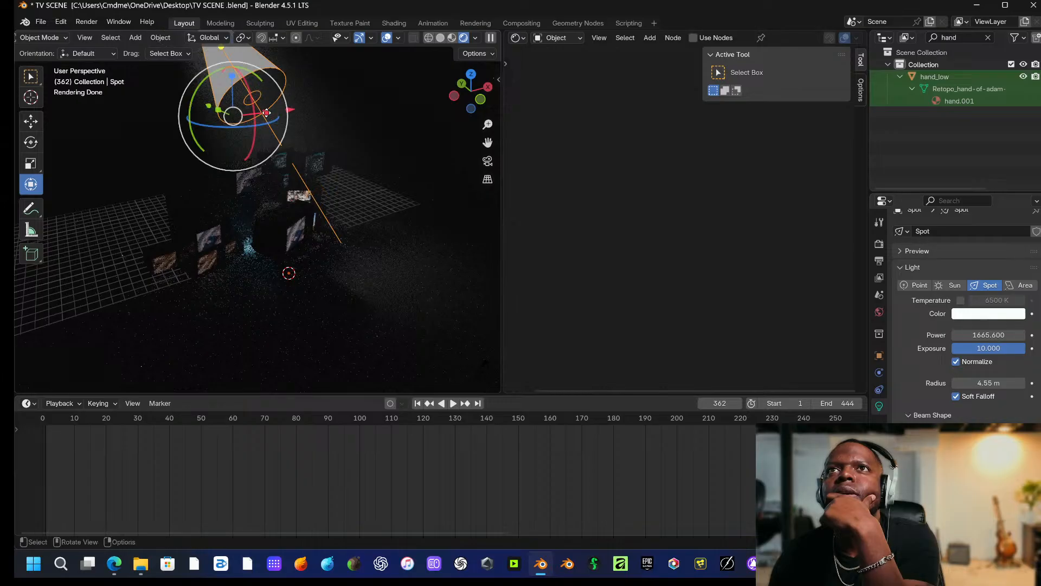
Examine the spot light's position and beam direction relative to the volume cube and the televisions from several angles.
scroll(245, 106, "down", 2)
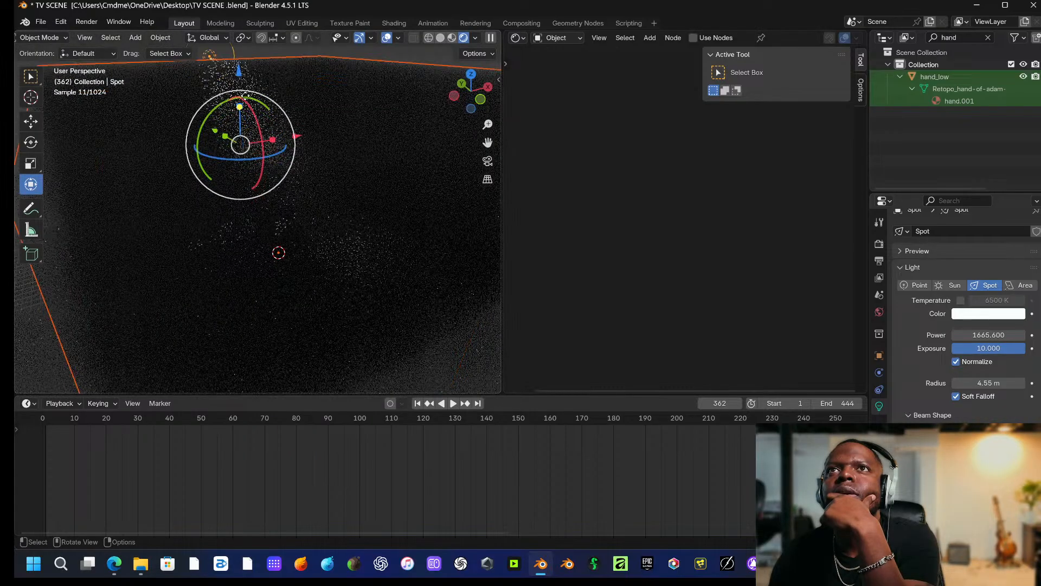
middle_click_drag(248, 128, 249, 130)
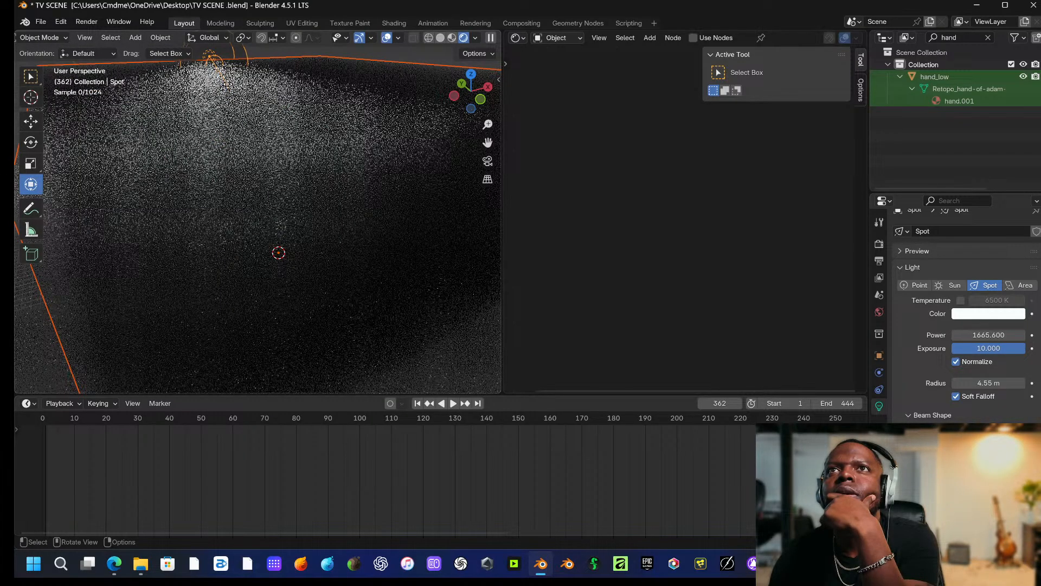
left_click_drag(226, 84, 237, 98)
left_click_drag(207, 57, 285, 147)
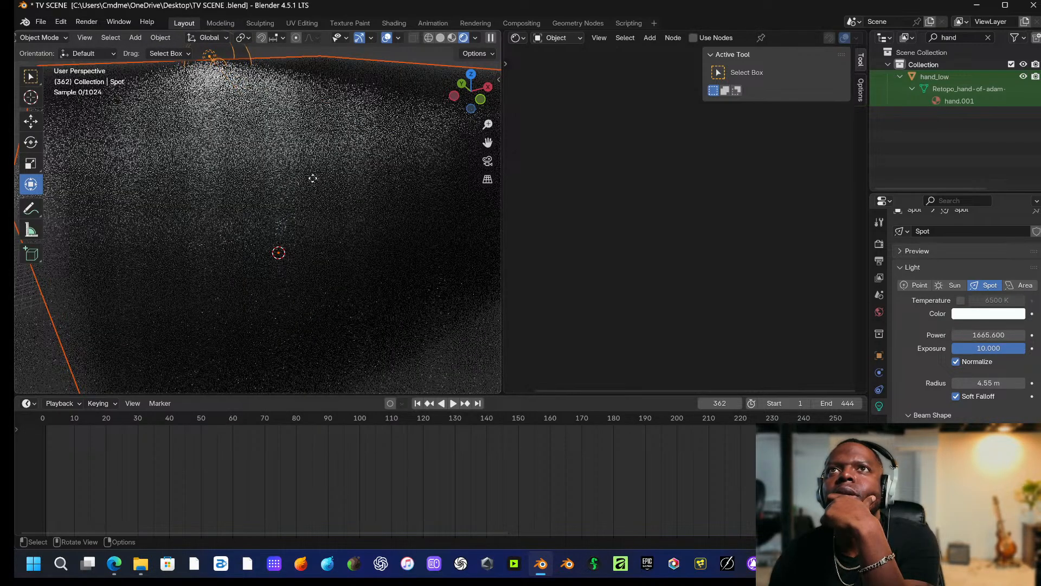
left_click_drag(349, 214, 355, 378)
scroll(340, 277, "down", 4)
middle_click_drag(338, 260, 423, 255)
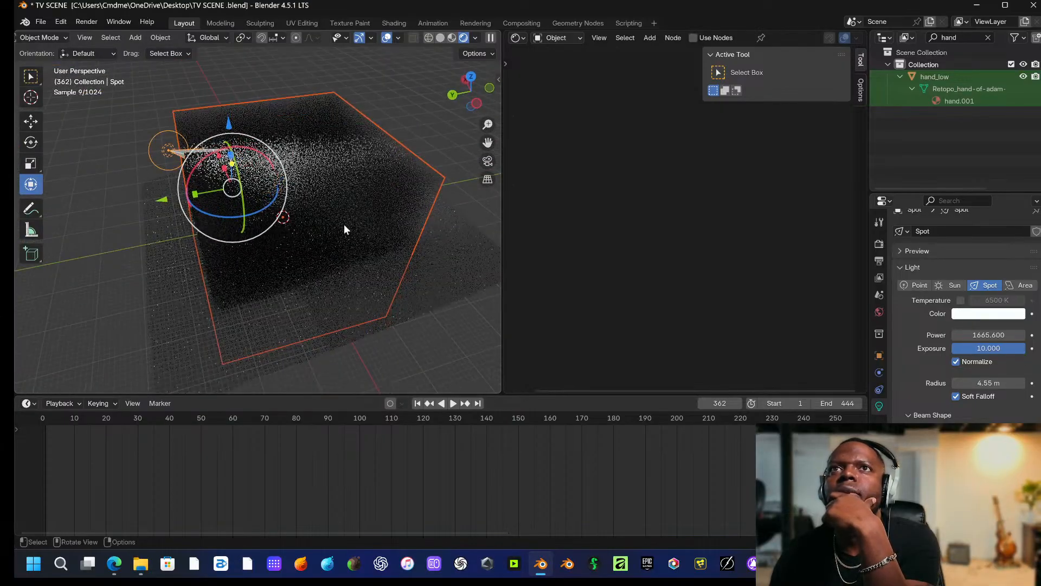
scroll(172, 151, "up", 4)
middle_click_drag(172, 151, 128, 120)
scroll(202, 177, "up", 5)
scroll(217, 175, "up", 4)
scroll(224, 173, "up", 4)
scroll(142, 116, "down", 4)
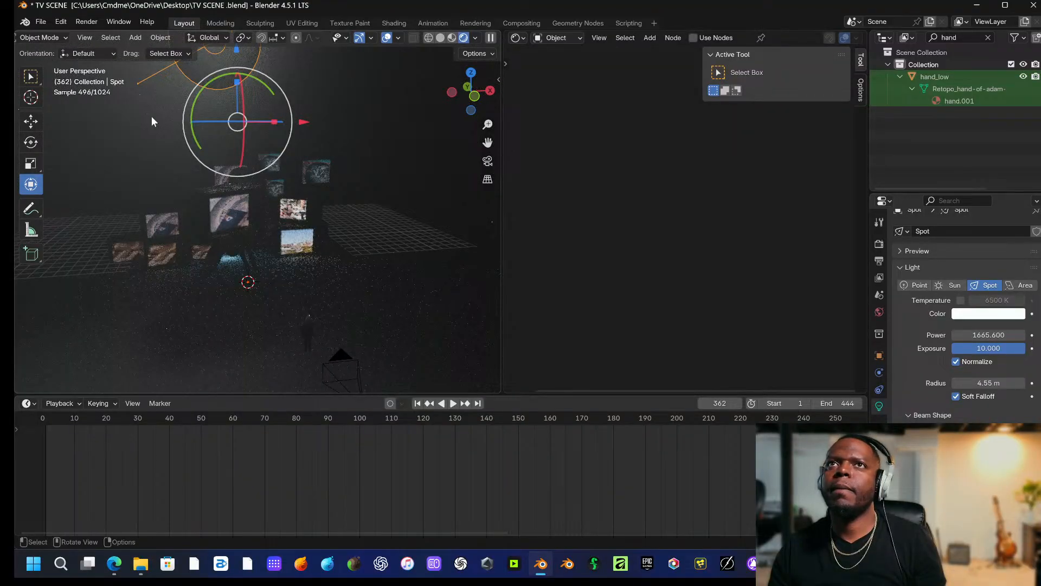
Reduce the spot light's radius to 0 m and rotate it to aim the beam down at the televisions.
left_click(254, 61)
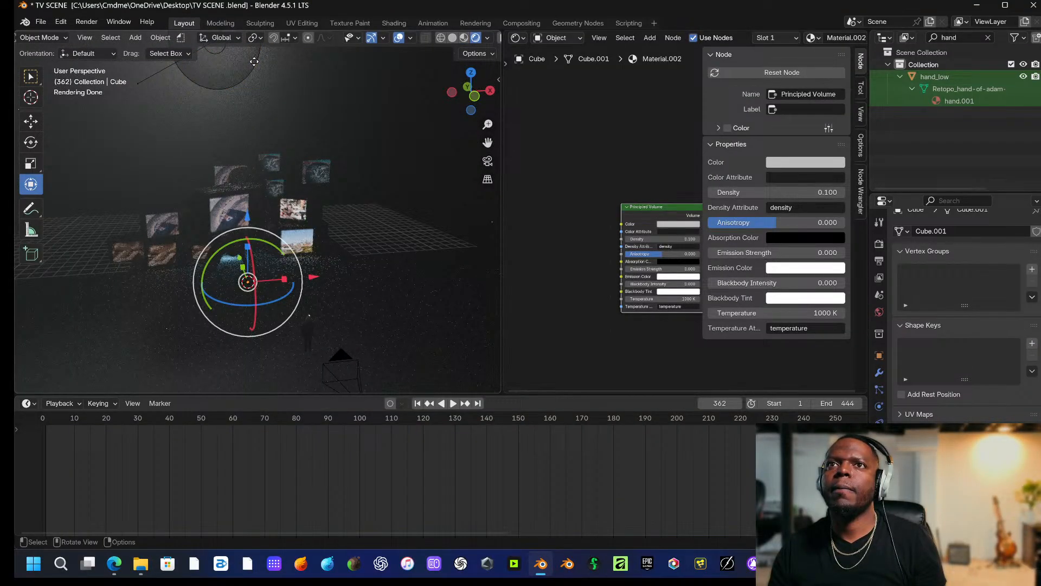
middle_click_drag(242, 61, 198, 86)
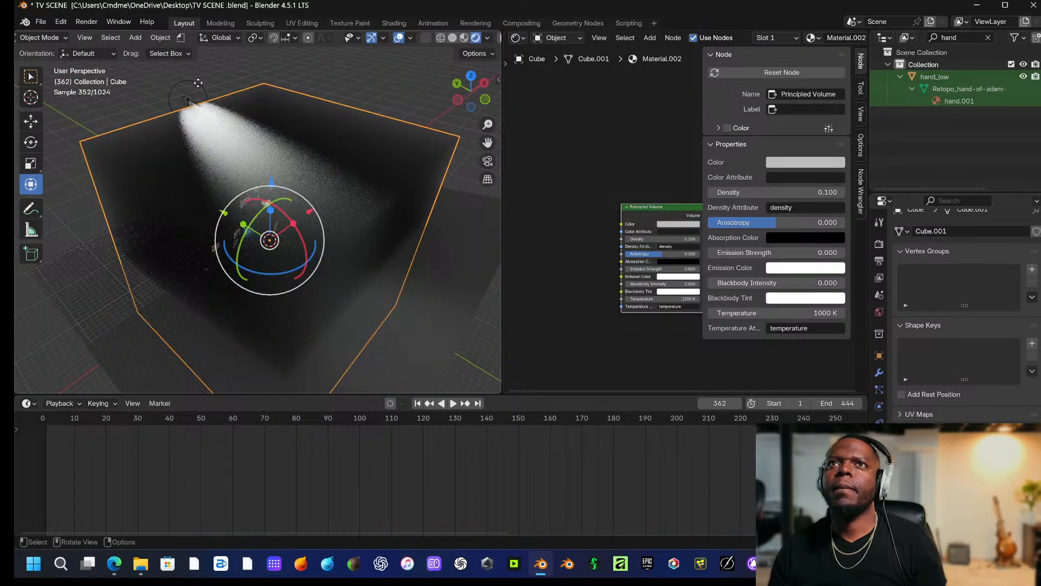
left_click(198, 83)
left_click_drag(197, 83, 180, 118)
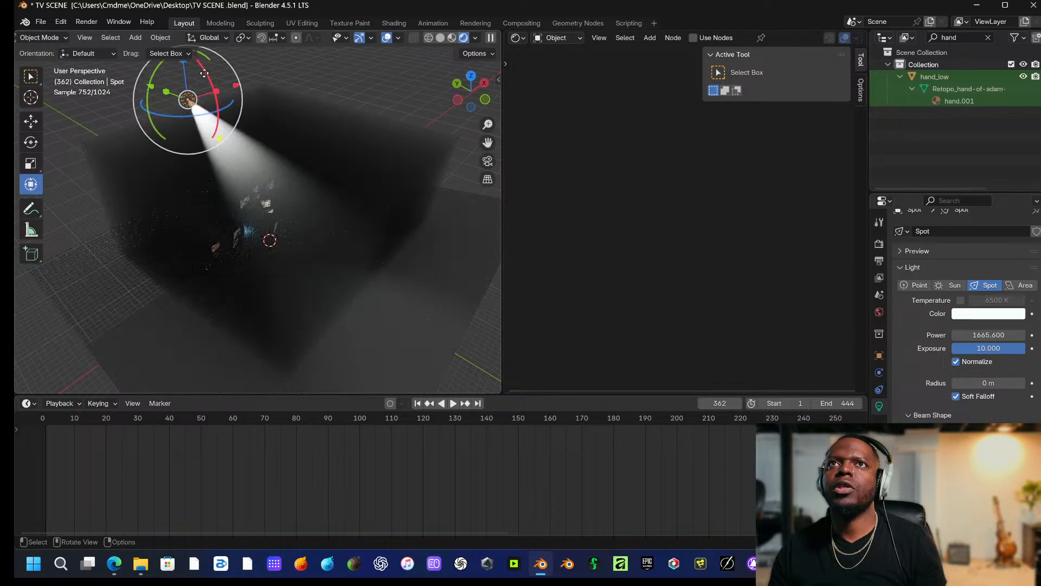
mouse_move(206, 76)
left_mouse_down()
mouse_move(210, 88)
mouse_move(188, 101)
mouse_move(221, 82)
left_mouse_up()
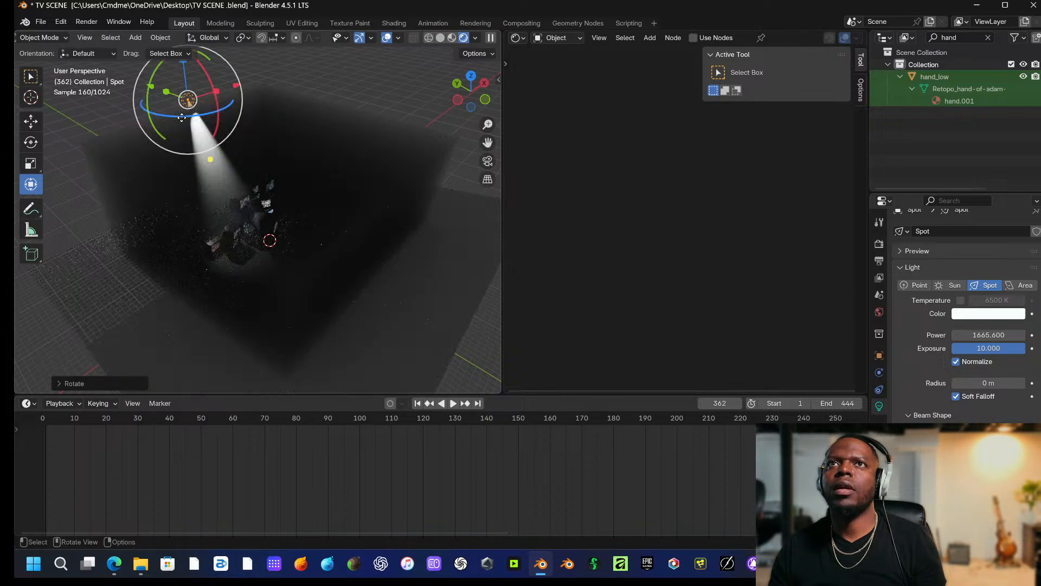
left_click_drag(194, 116, 187, 116)
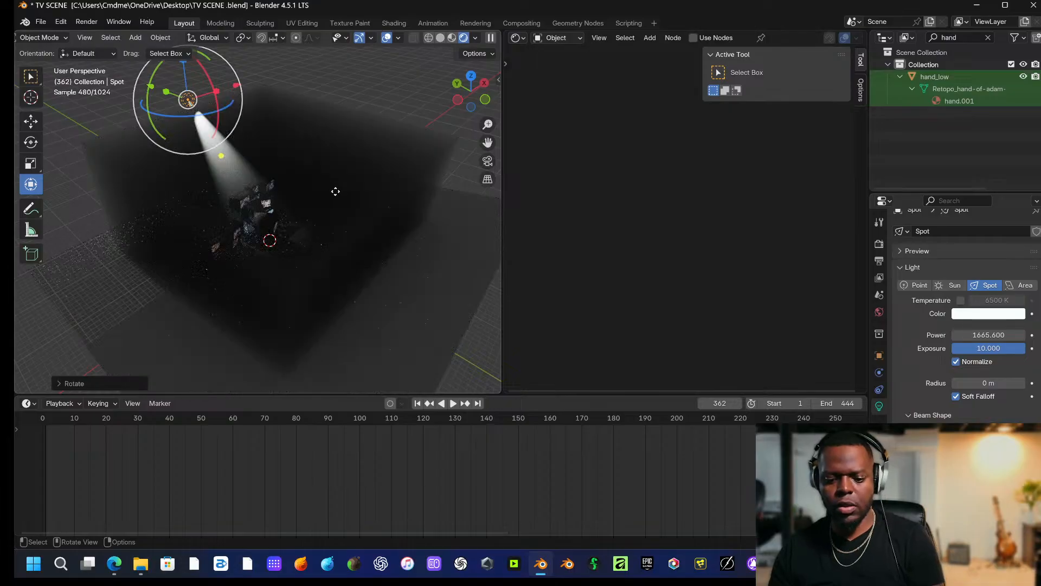
Return to the camera view and move the large television left along the X axis, away from the figure's head.
key("KP_0")
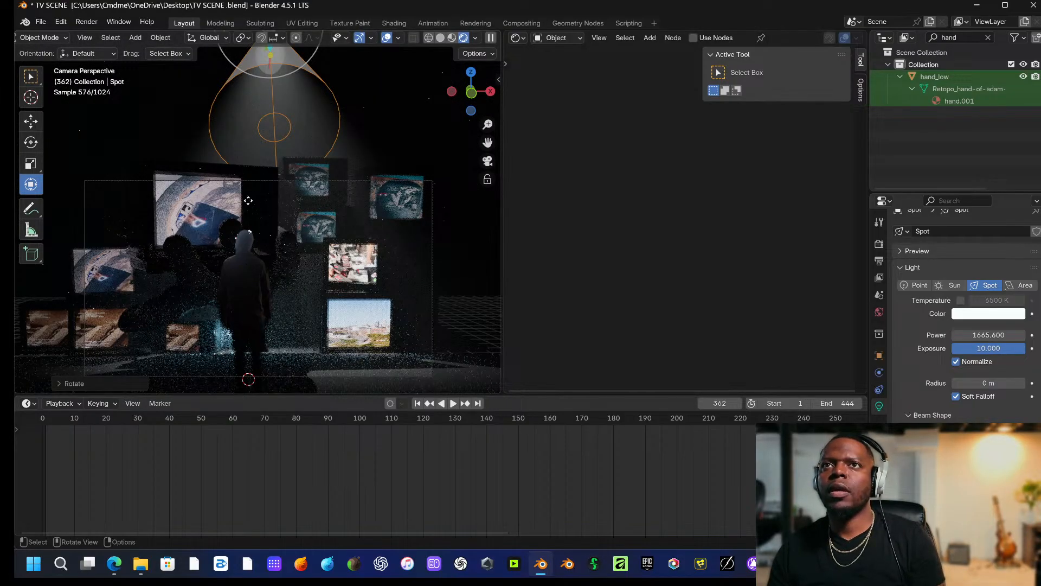
left_click(248, 201)
left_click_drag(269, 271, 175, 272)
Select the hand, raise it above the figure's head into the spot beam, rotate it slightly and move it about 1.2 m right along X.
left_click(260, 228)
left_click(261, 228)
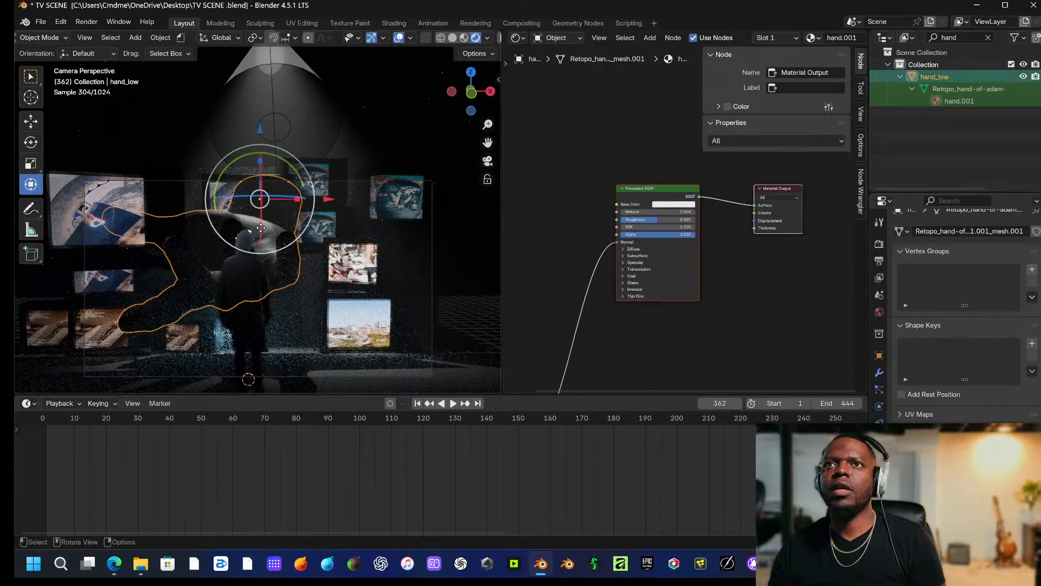
left_click_drag(271, 158, 274, 72)
mouse_move(260, 182)
left_mouse_down()
mouse_move(281, 165)
mouse_move(236, 181)
mouse_move(256, 179)
left_mouse_up()
left_click_drag(323, 143, 350, 142)
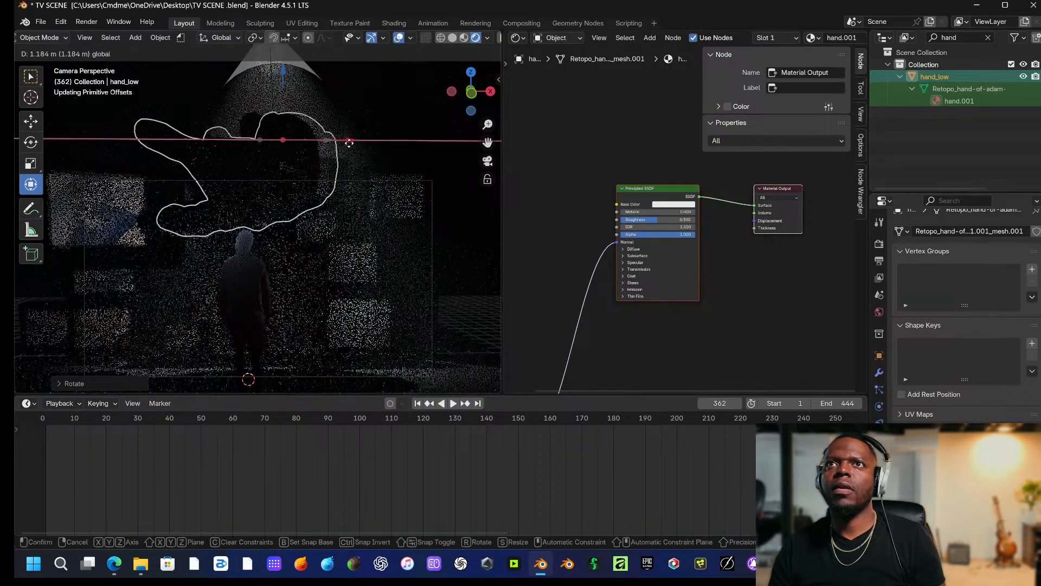
Move the hand freely up above the figure's head, into the cone of the spot light.
key("Escape")
key("g")
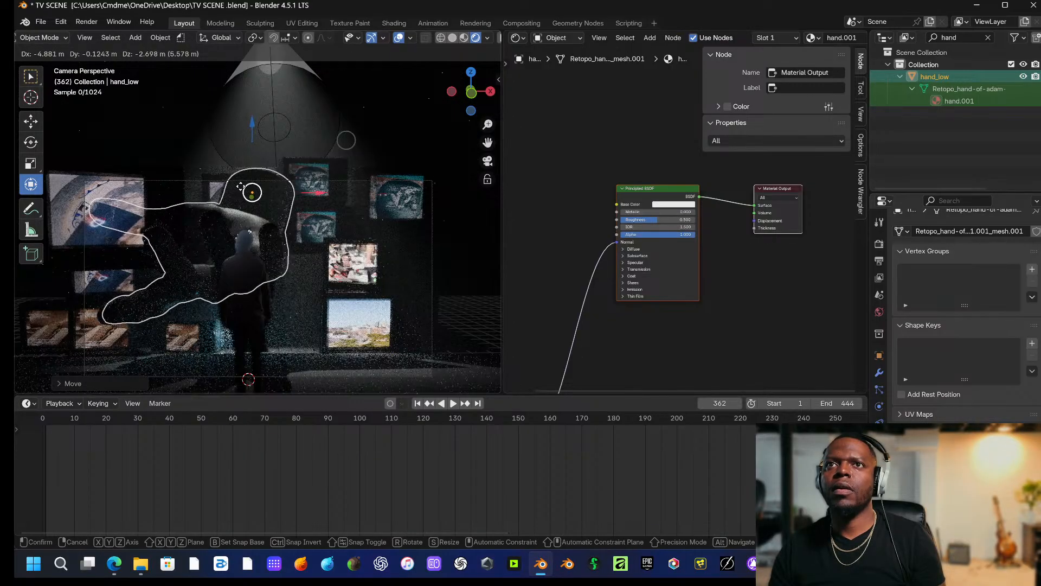
left_click(278, 97)
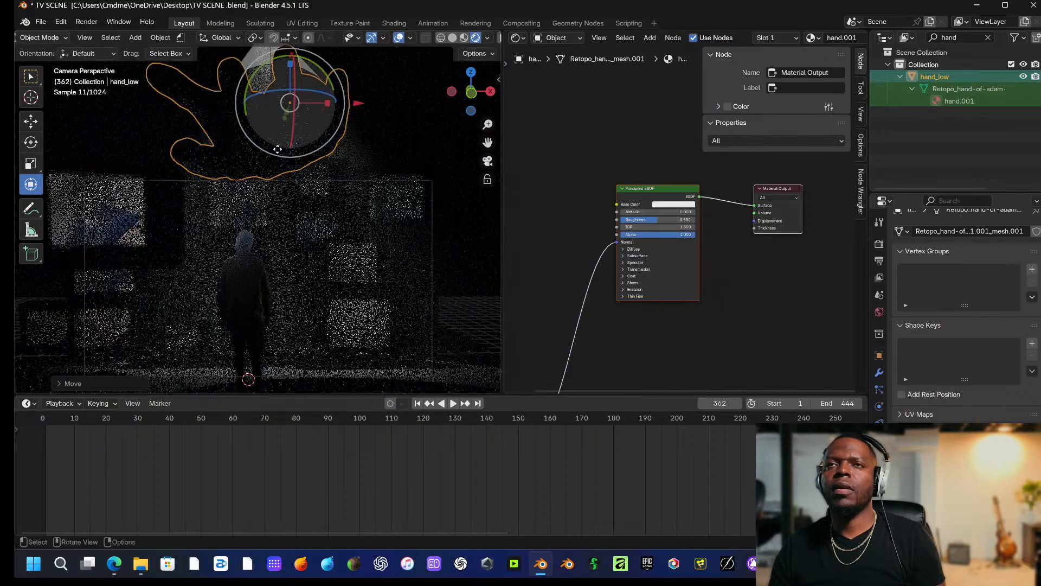
Fly the camera back to a wider framing that takes in the hand, the televisions and the small figure.
key("shift+grave")
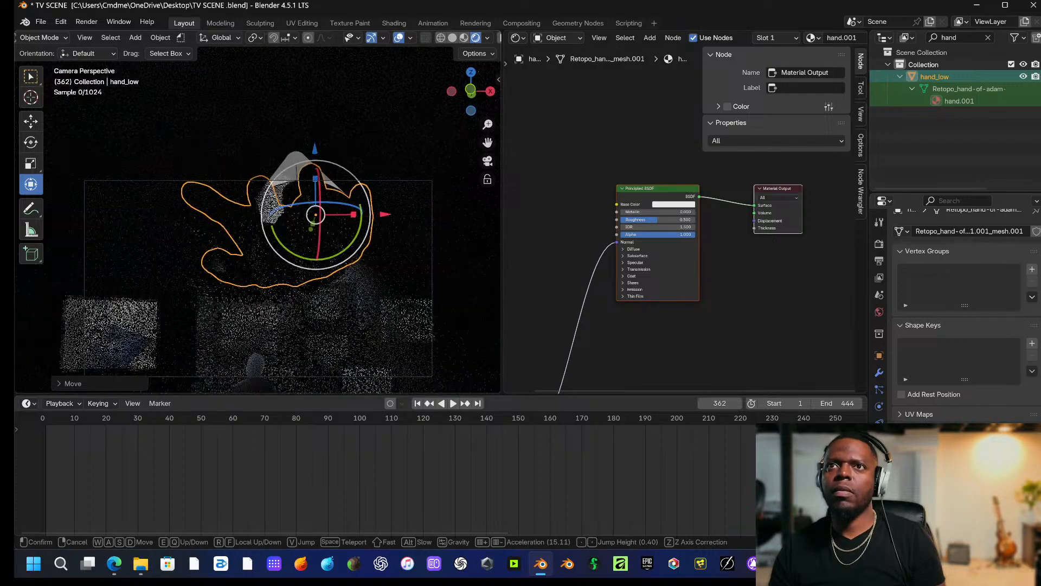
key("w")
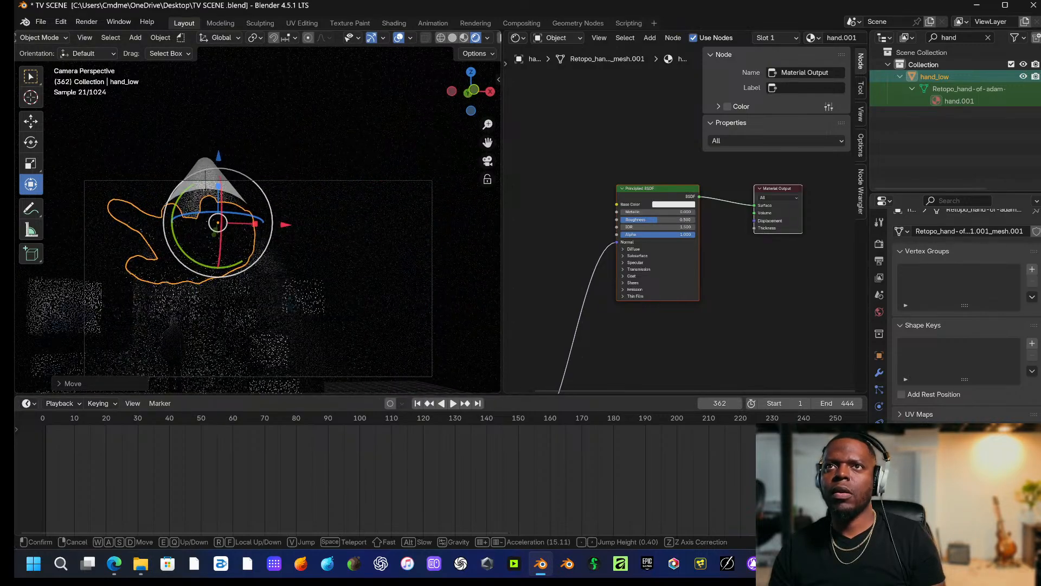
key("s")
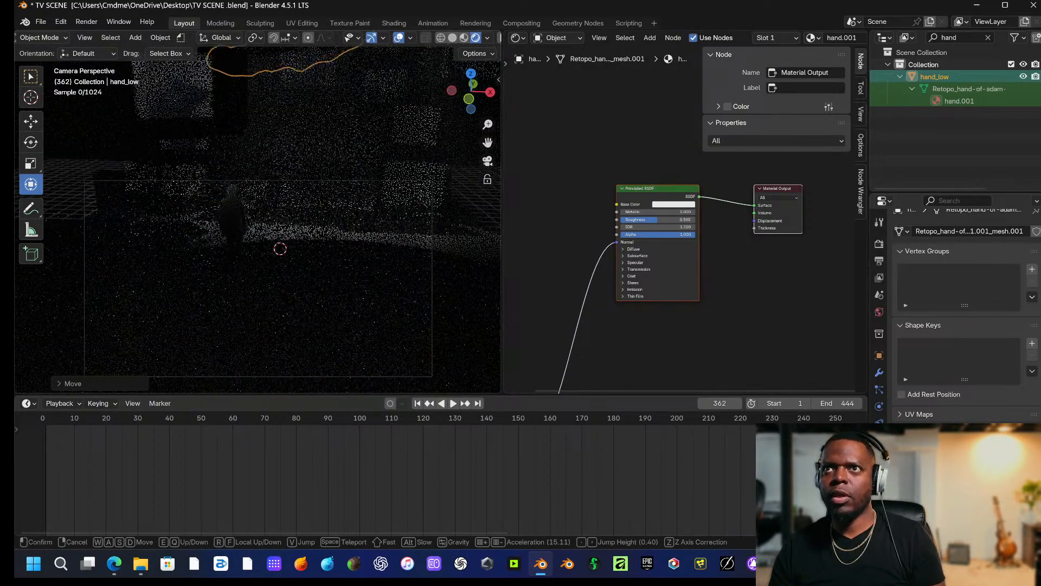
key("s")
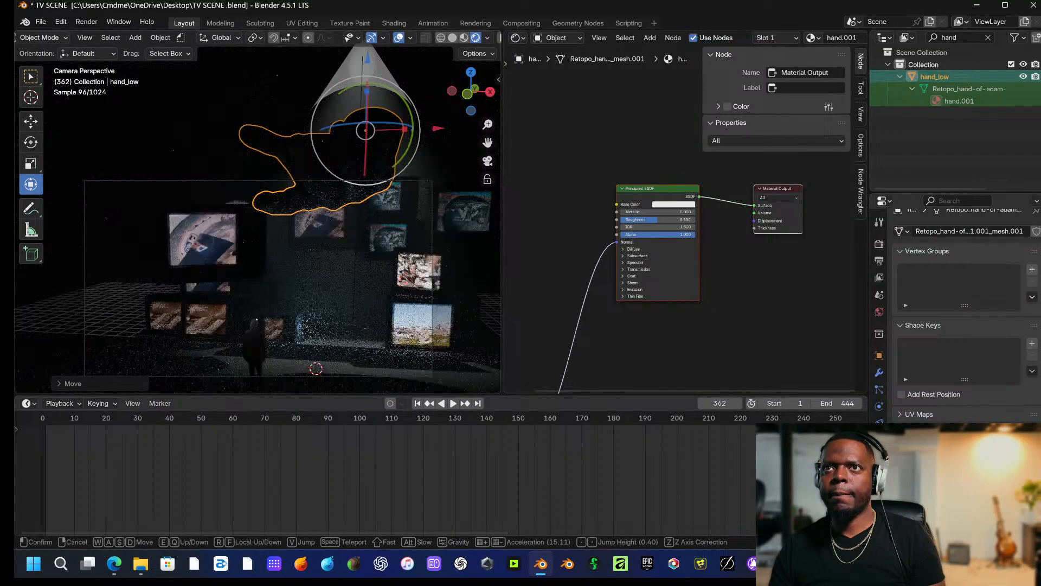
left_click(336, 145)
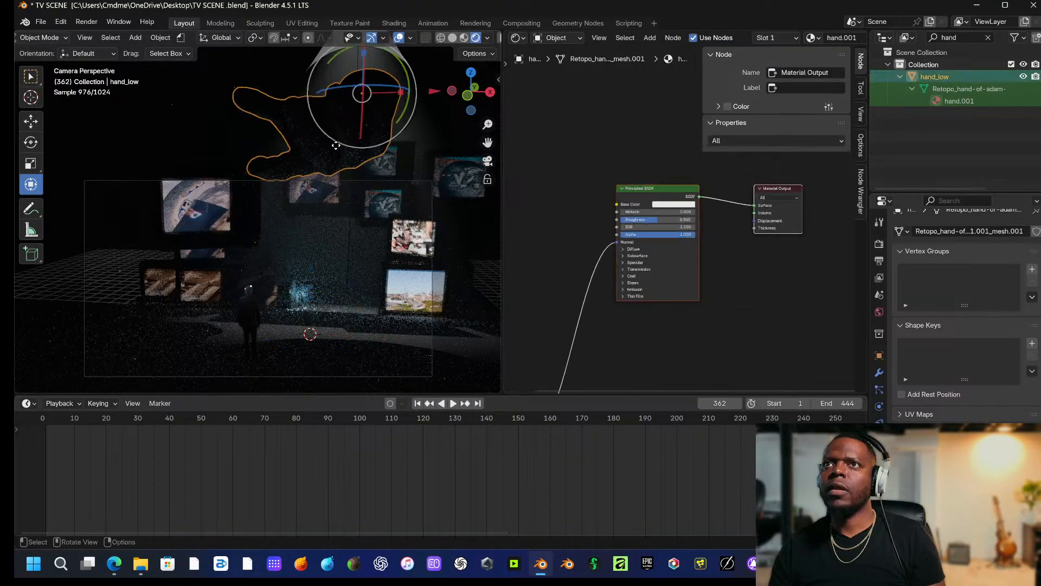
Move the hand about 15 m back along the Y axis, toward the televisions.
key("g")
key("y")
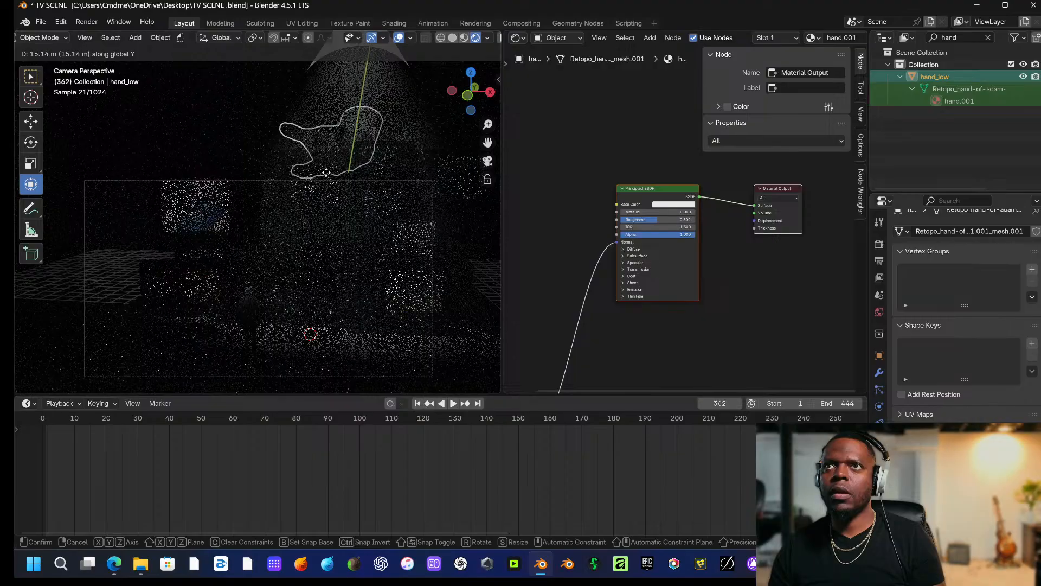
left_click(326, 173)
Move the television below the hand left along X and raise it above the large television.
left_click(320, 196)
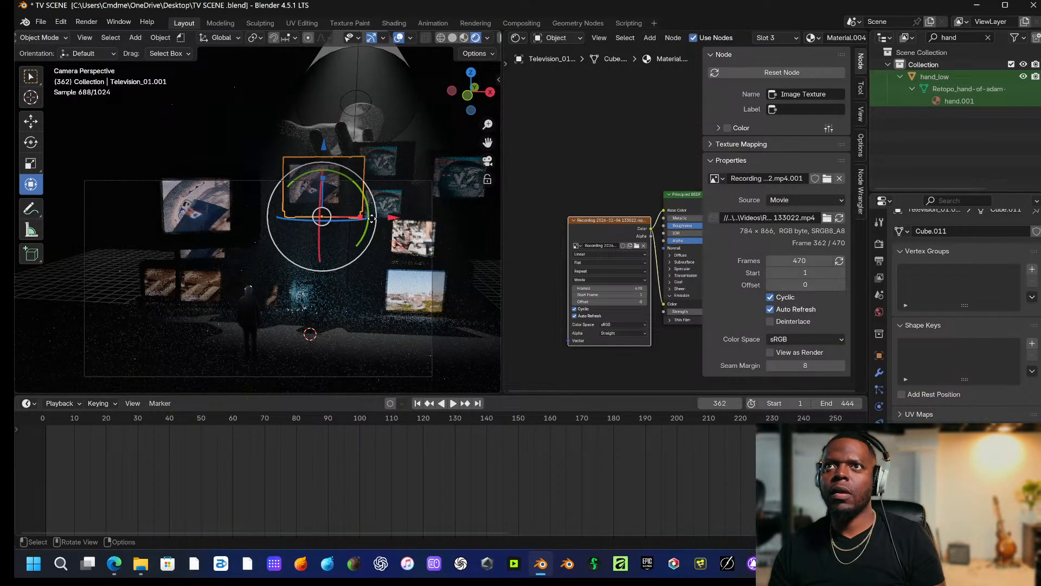
left_click_drag(372, 218, 329, 211)
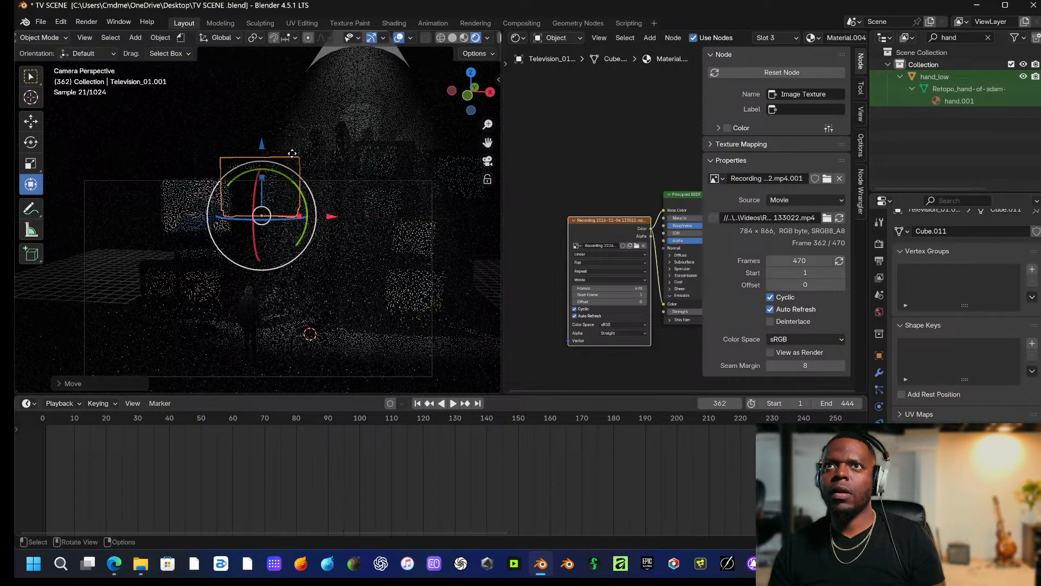
left_click_drag(263, 147, 263, 116)
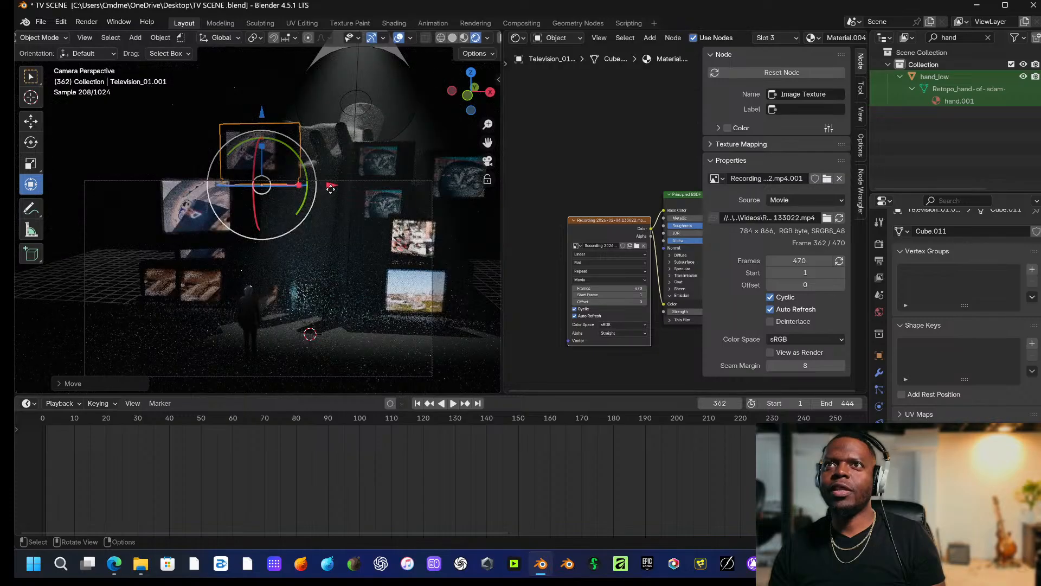
left_click_drag(329, 185, 321, 188)
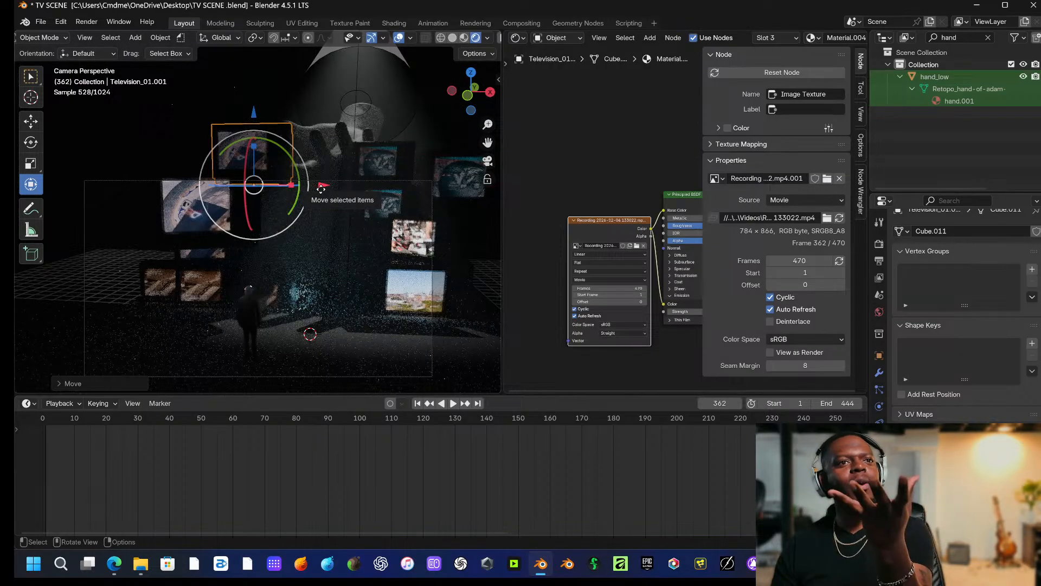
Move the upper television beside the hand about 2.5 m right along X, clear of the fingers.
left_click(343, 147)
left_click(394, 172)
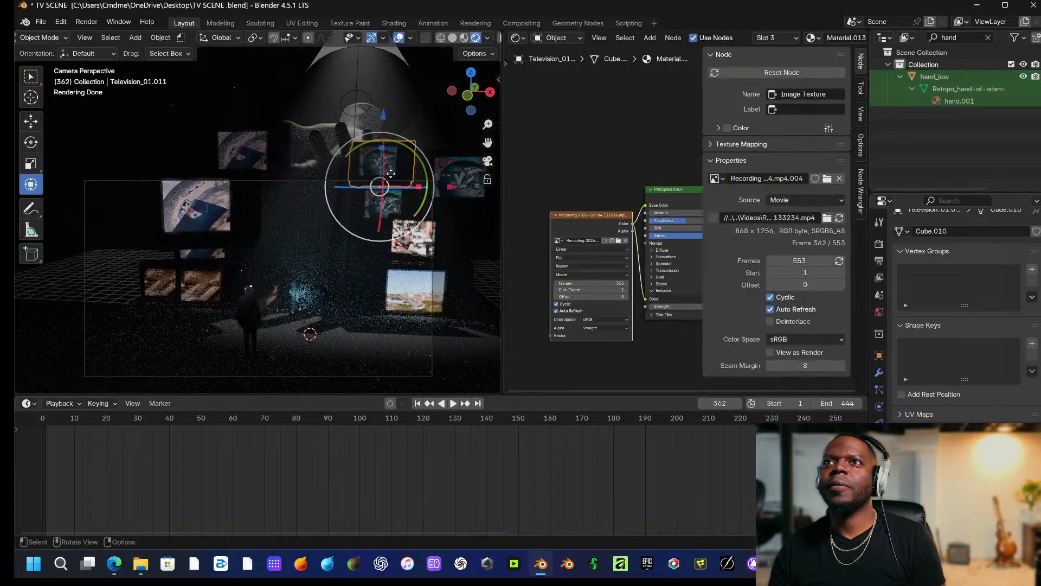
left_click(395, 171)
left_click(395, 172)
left_click_drag(453, 191, 488, 190)
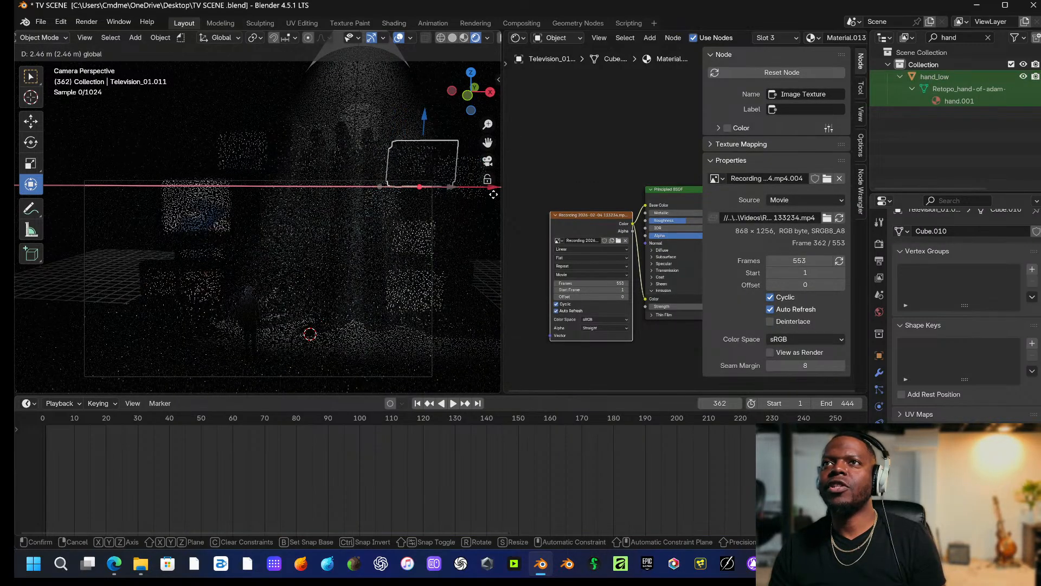
Select the hand, shift it slightly along Y and lower it along Z under the spot light.
left_click(340, 129)
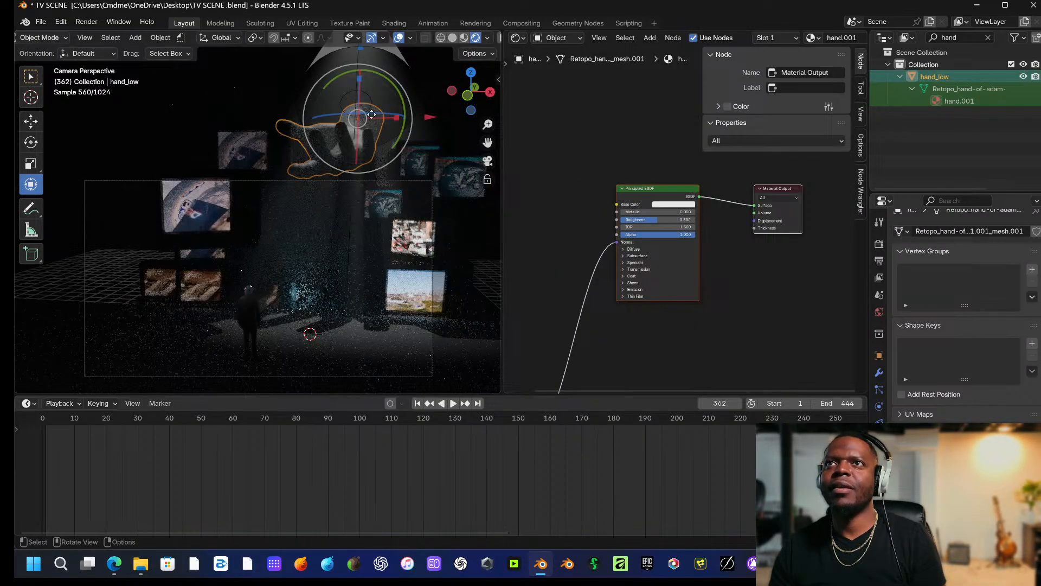
key("g")
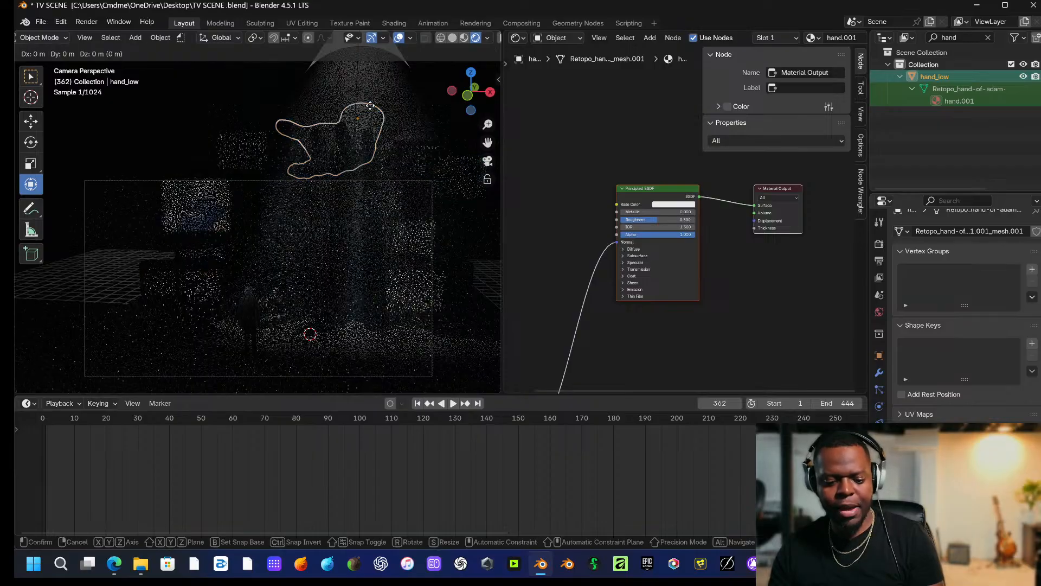
key("y")
left_click(373, 100)
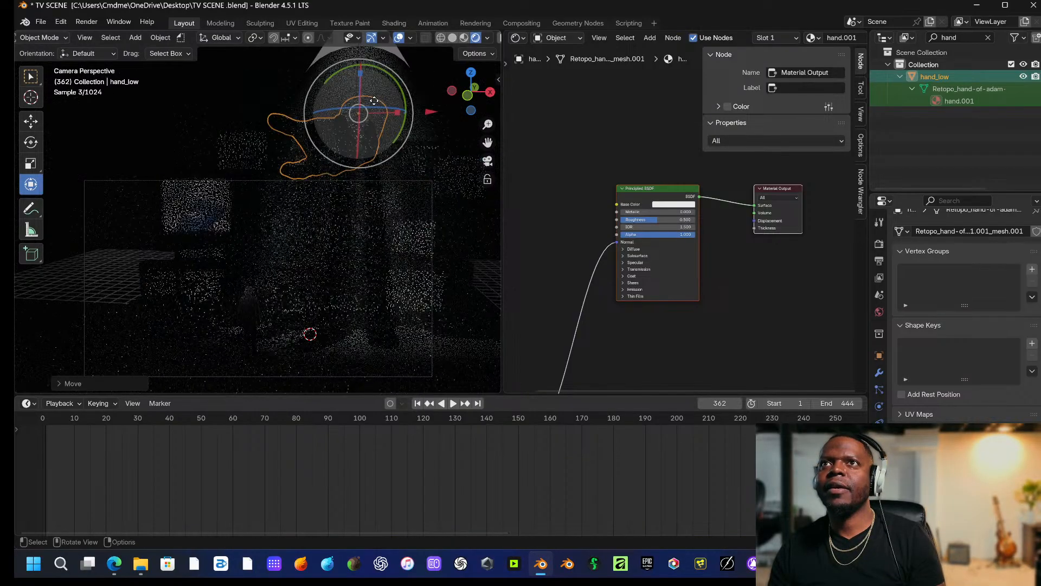
key("g")
key("z")
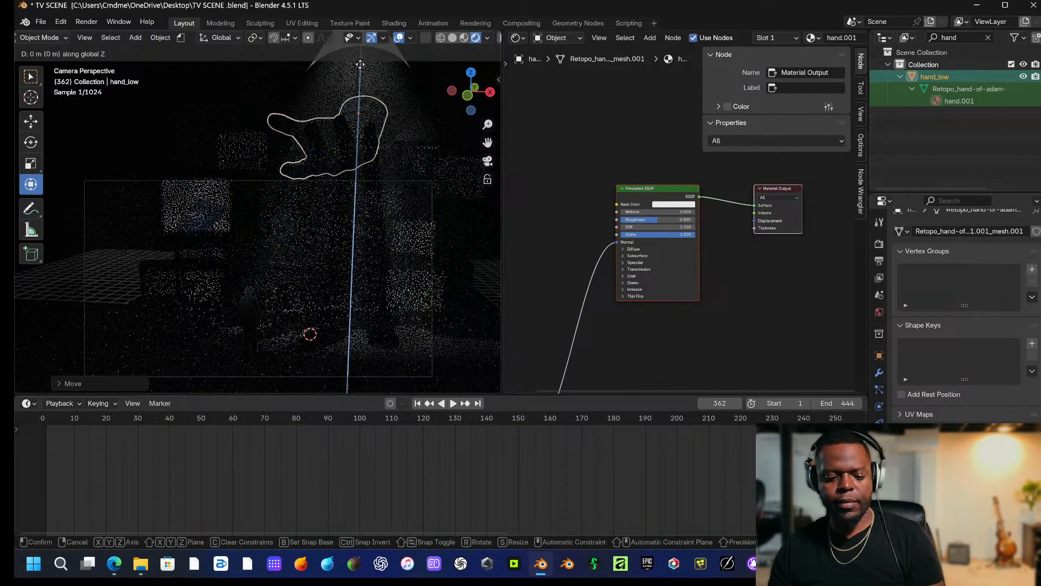
left_click(365, 104)
Lower the hand further in the light beam and bring it closer to the camera, between the two groups of televisions.
left_click(433, 105)
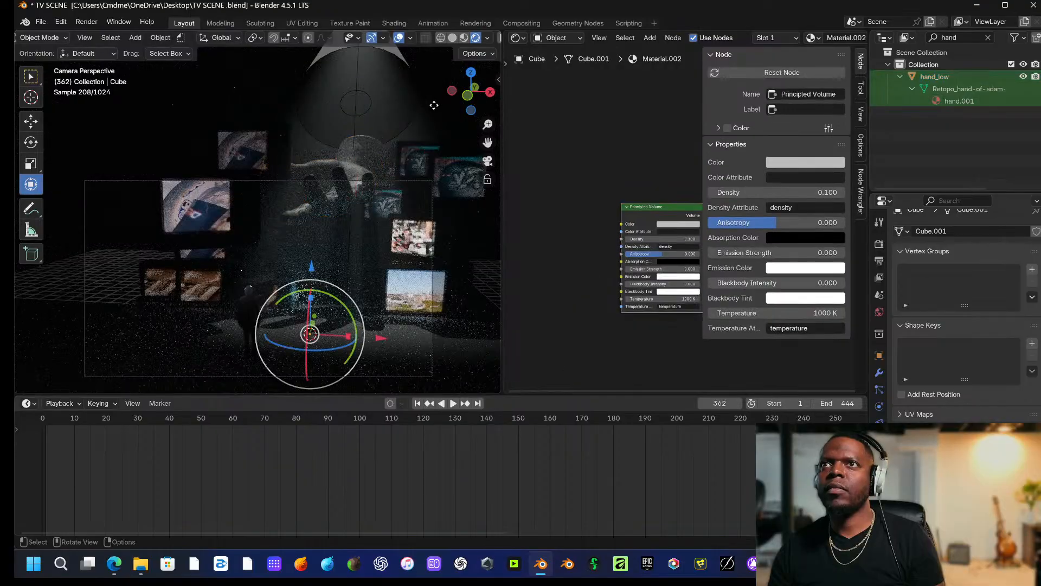
left_click(332, 202)
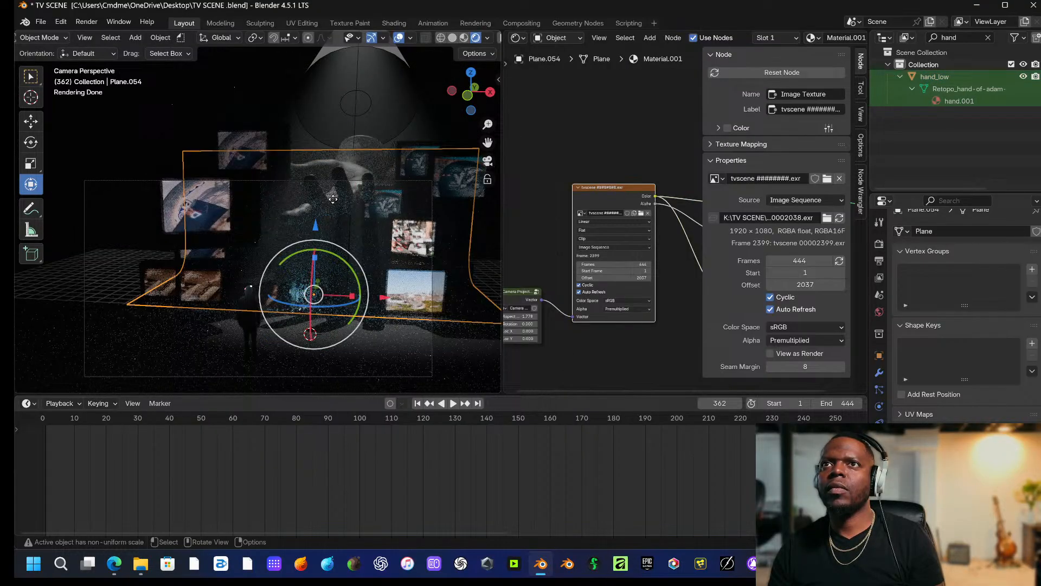
left_click(335, 189)
left_click_drag(364, 94, 357, 111)
left_click(387, 178)
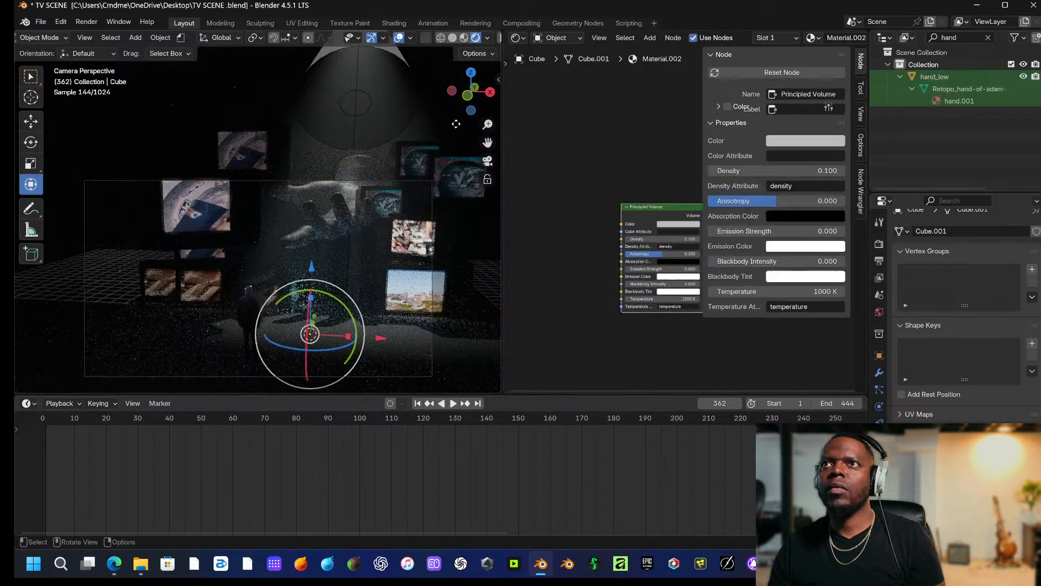
left_click(340, 208)
left_click(340, 208)
left_click(340, 207)
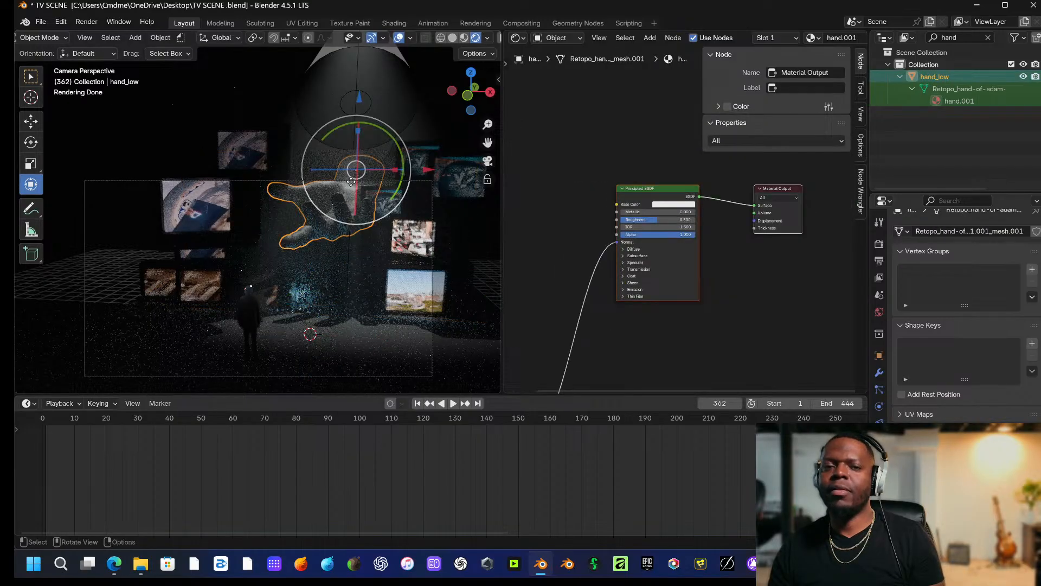
mouse_move(351, 181)
left_mouse_down()
mouse_move(340, 201)
mouse_move(347, 171)
left_mouse_up()
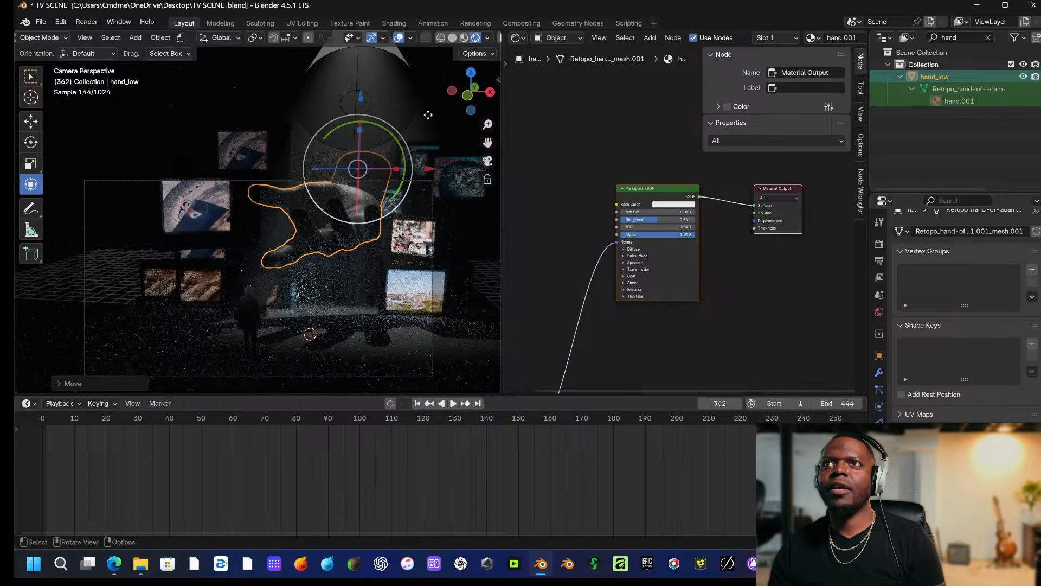
left_click(392, 210)
scroll(383, 258, "down", 1)
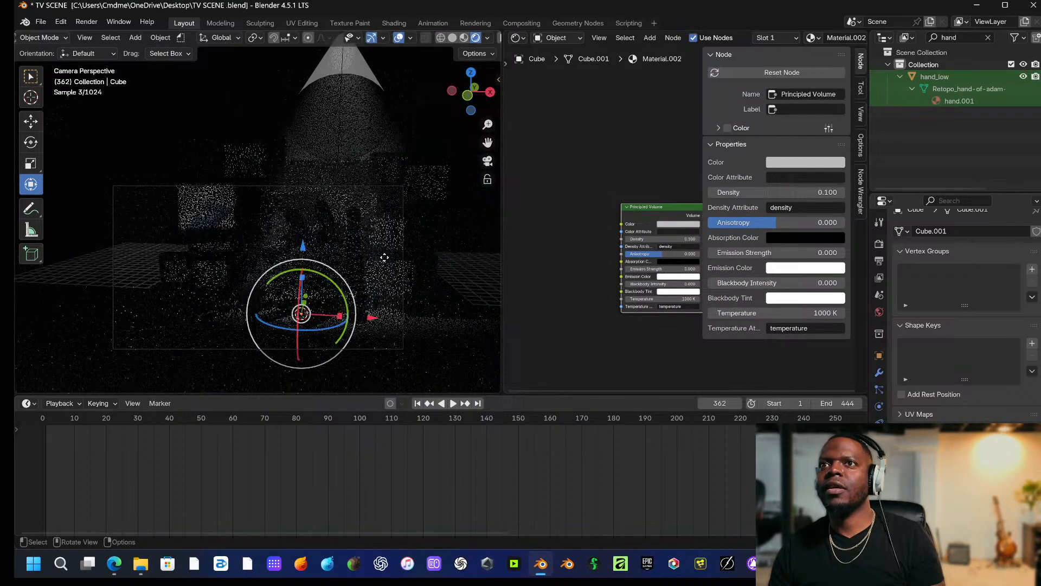
scroll(384, 258, "up", 1)
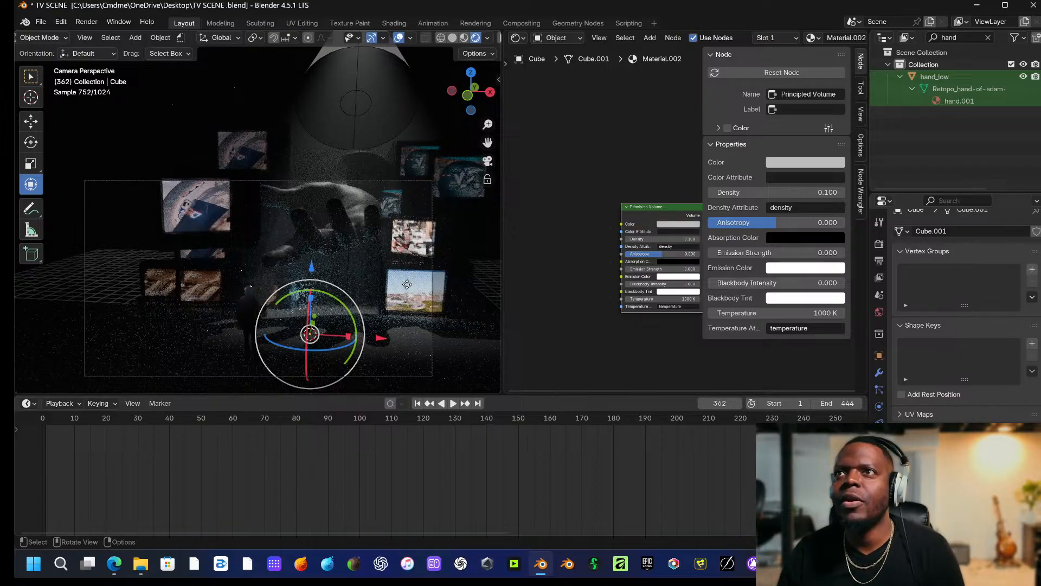
Widen the 3D viewport and move the upper right television left along X until it sits above the hand.
left_click(421, 154)
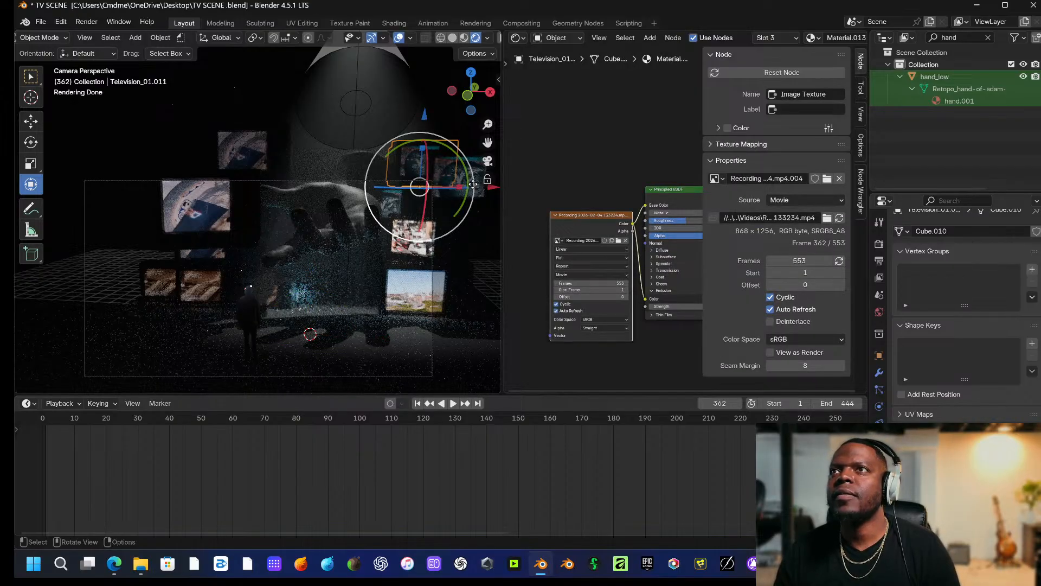
left_click_drag(494, 188, 714, 204)
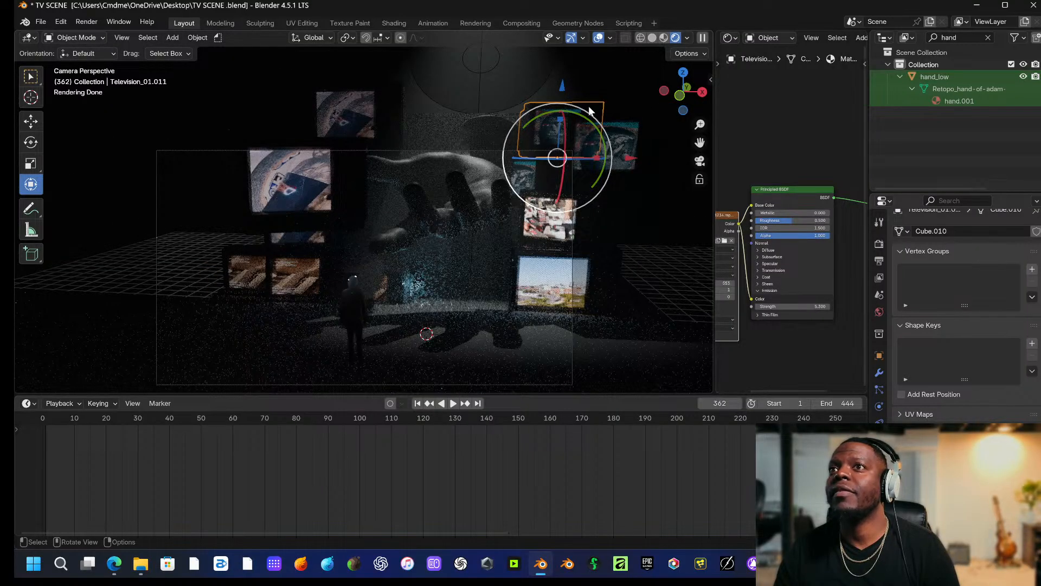
left_click_drag(629, 158, 559, 155)
left_click(624, 252)
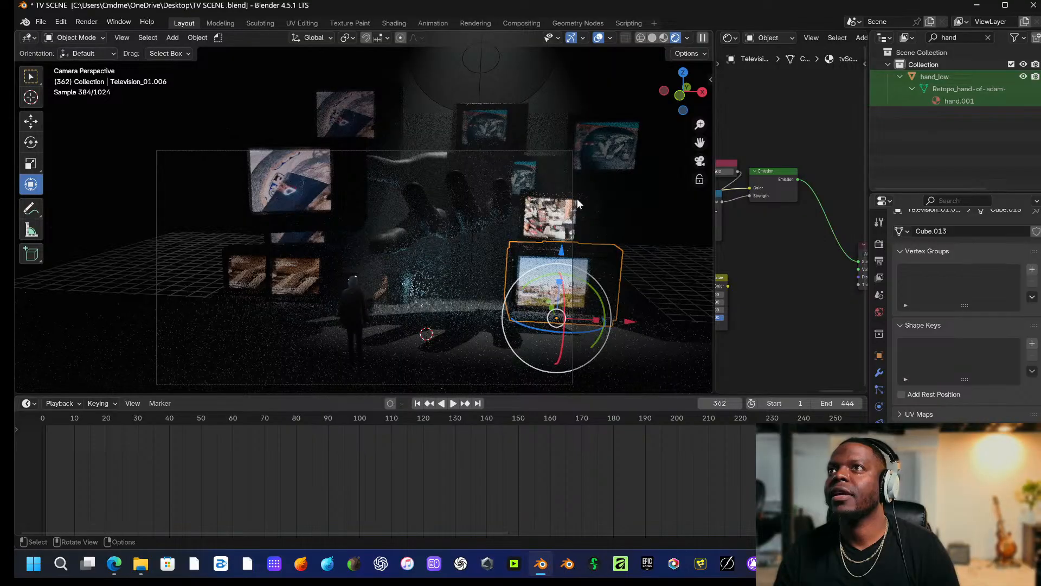
left_click(510, 122)
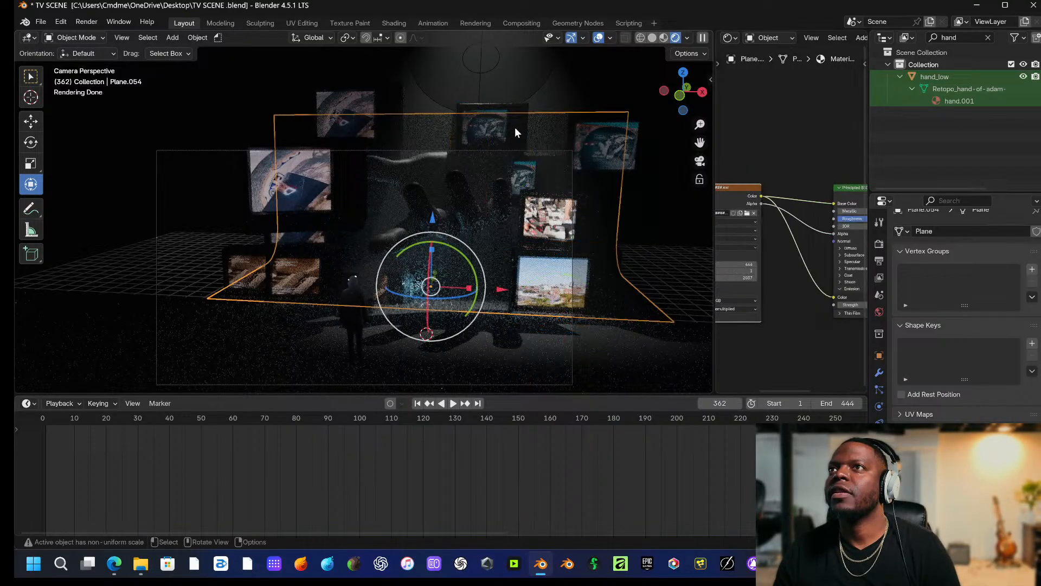
left_click(515, 127)
left_click_drag(558, 159, 508, 150)
Move the far-right television left along X and down to floor level, between the figure and the bright lower television.
left_click(614, 158)
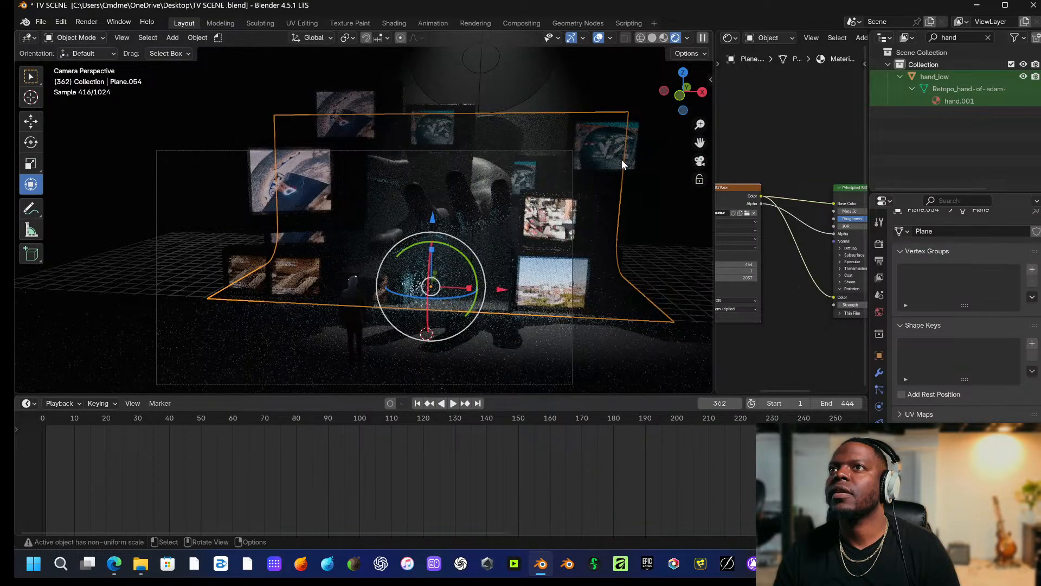
left_click(622, 159)
left_click_drag(670, 187, 567, 186)
left_click_drag(513, 119, 525, 273)
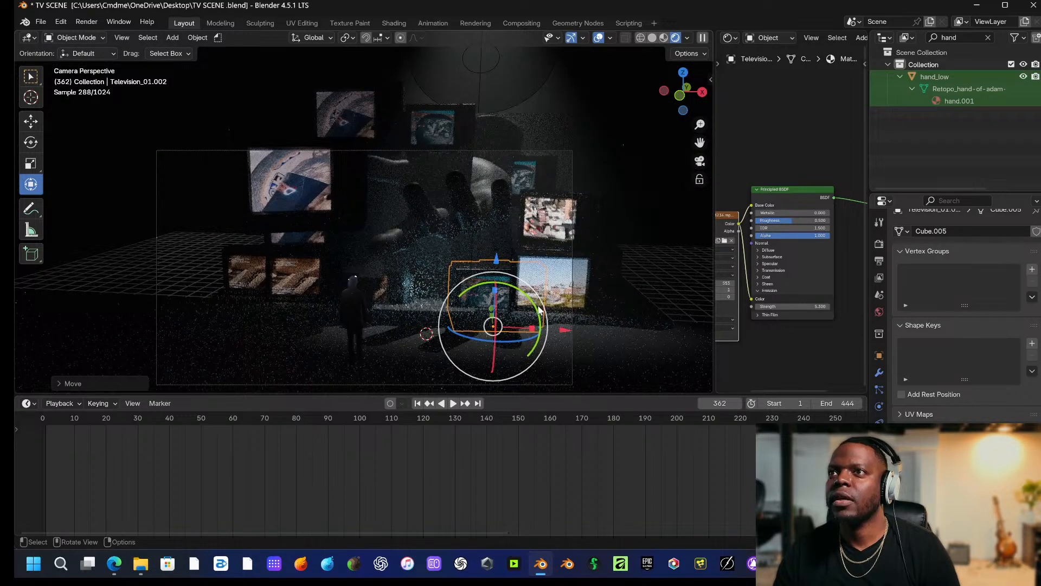
left_click_drag(570, 330, 534, 319)
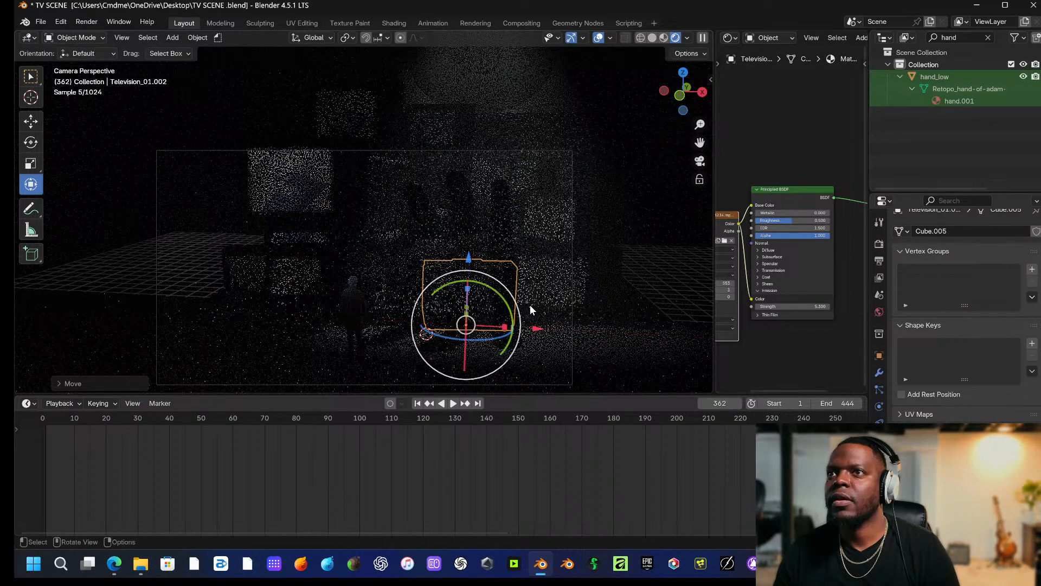
Scale the lowered television down slightly and raise it along Z, just off the floor.
key("s")
left_click(523, 278)
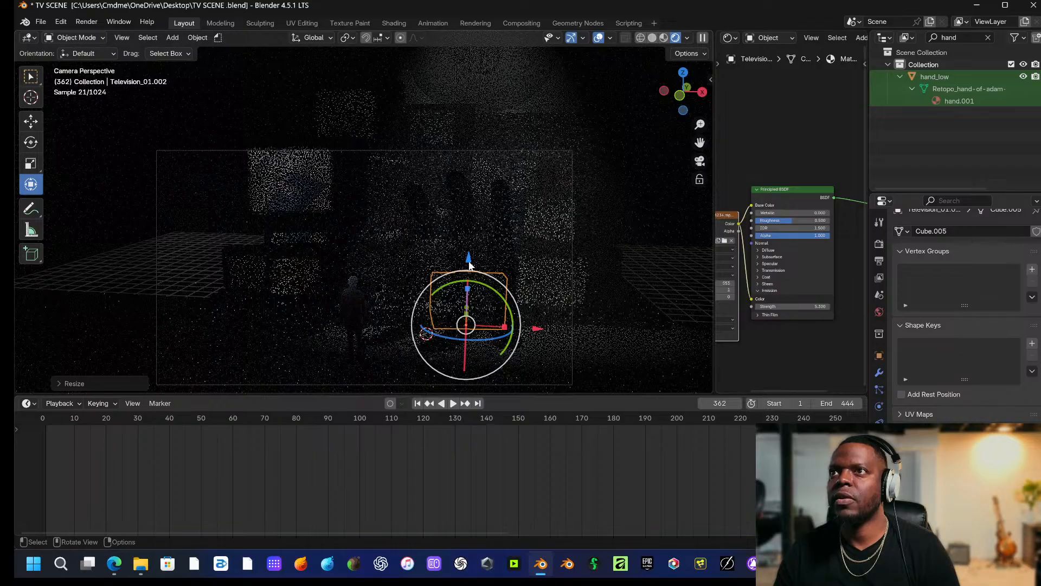
left_click_drag(470, 264, 470, 239)
left_click(591, 276)
left_click(463, 287)
left_click(652, 240)
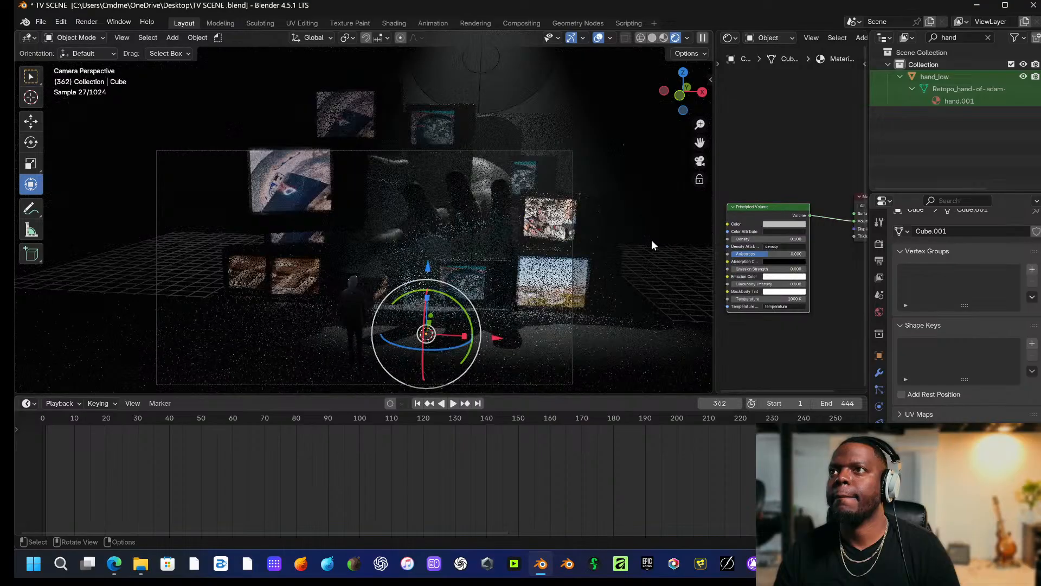
Lower the large left television along Z to the floor, and raise the smaller one behind it while shifting it right along X.
left_click(310, 193)
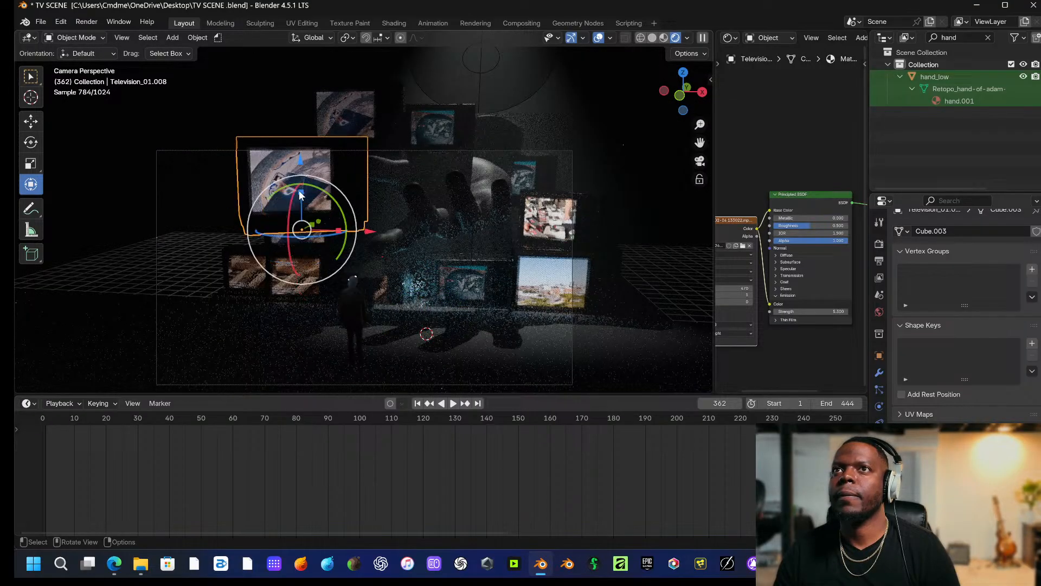
left_click_drag(301, 170, 294, 270)
left_click(297, 227)
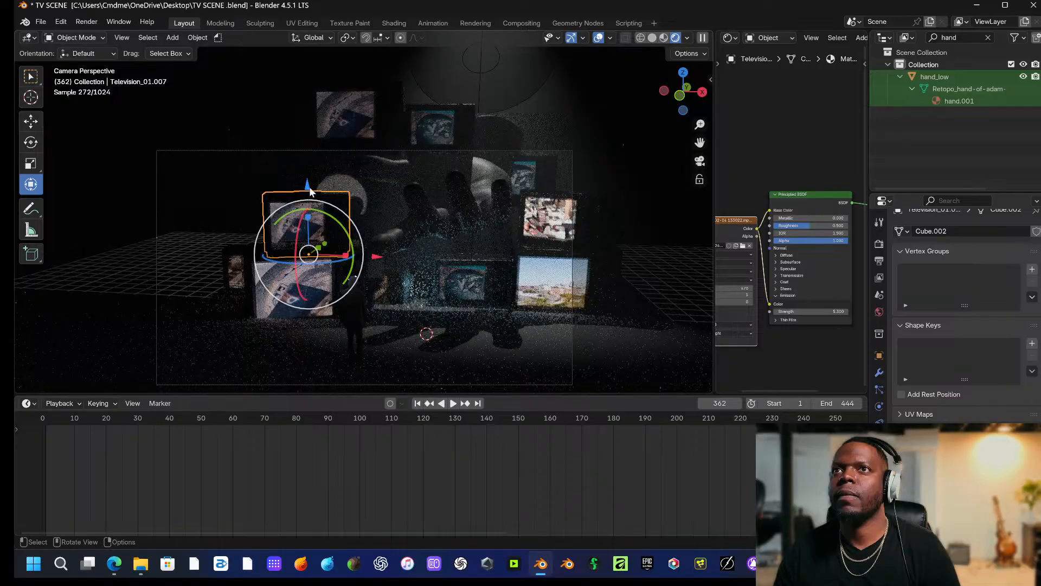
left_click_drag(310, 191, 311, 153)
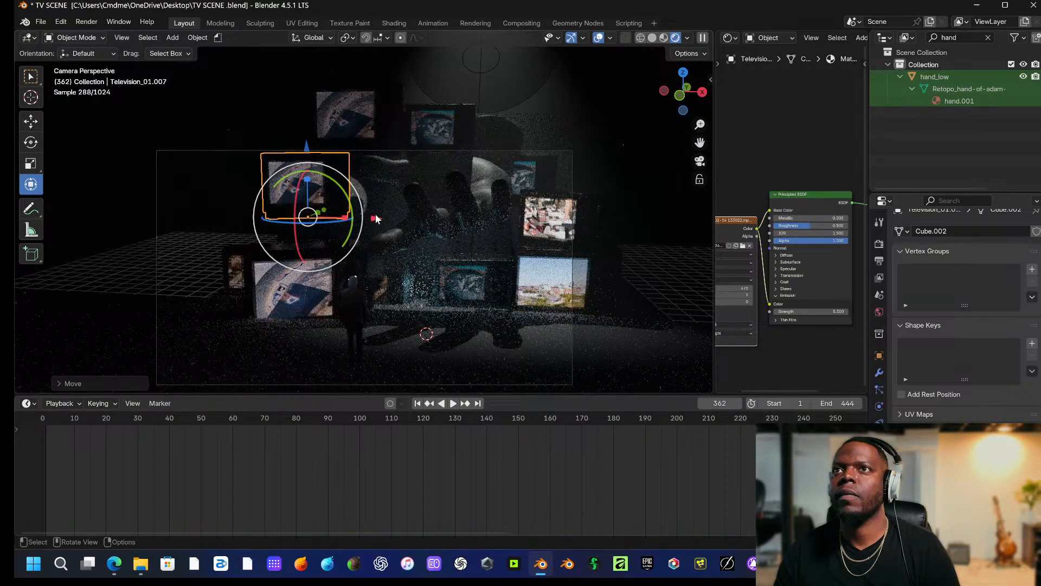
left_click_drag(376, 219, 397, 218)
Raise the large left television, scale it down, and move it back along Y and left along X, above the lower-left pair.
left_click(283, 305)
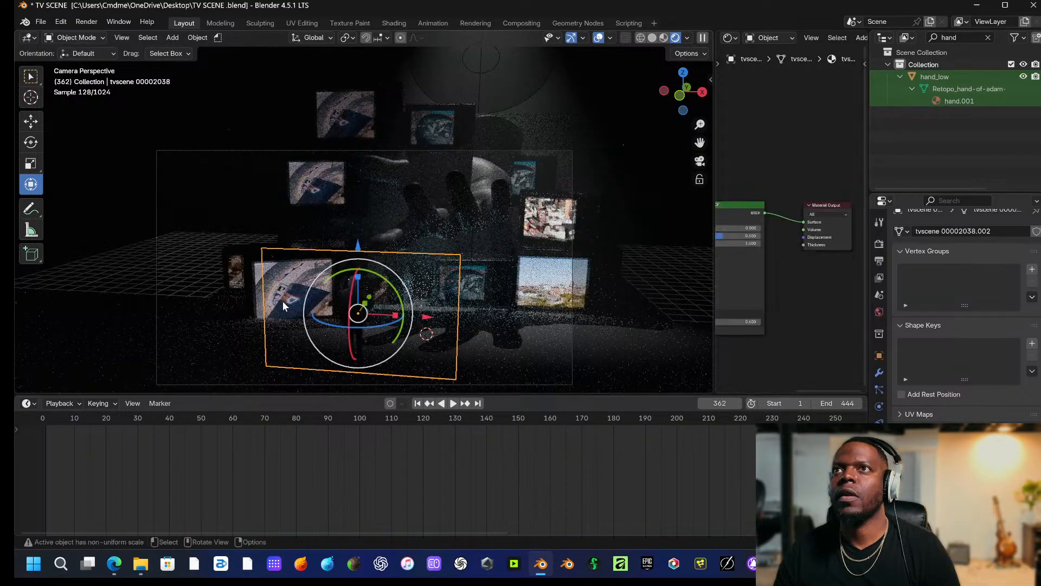
left_click(249, 302)
left_click(249, 301)
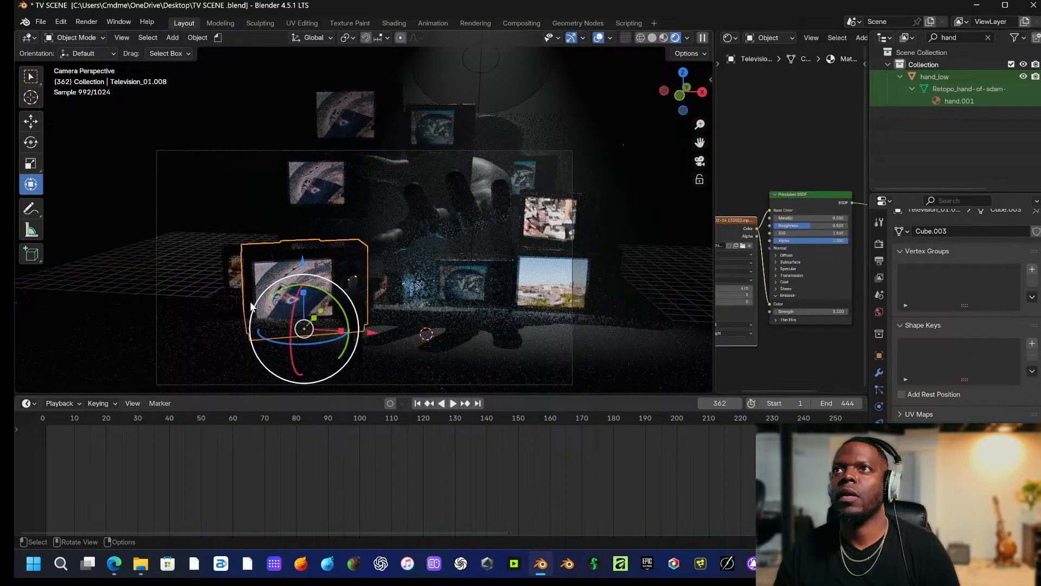
left_click_drag(302, 261, 297, 211)
key("s")
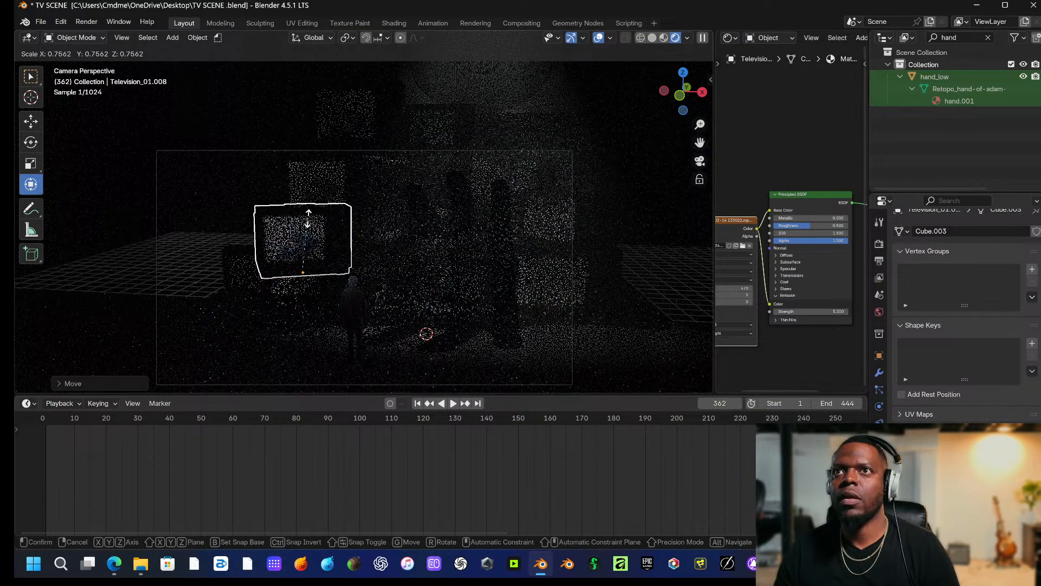
left_click(308, 220)
left_click_drag(317, 260, 345, 234)
left_click_drag(392, 262, 333, 251)
left_click(205, 311)
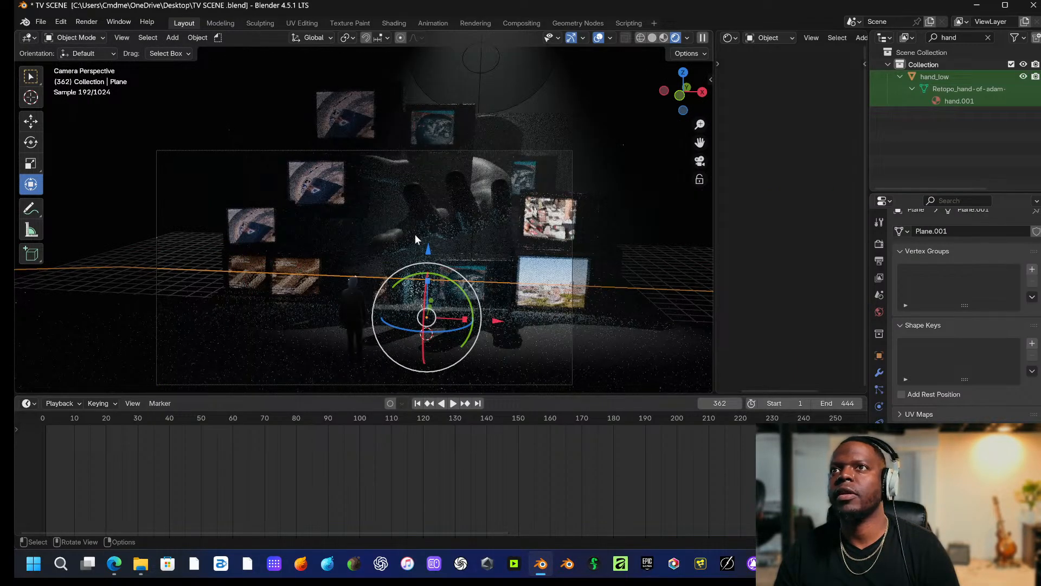
Move the television above the hand right along X and down along Z, beside the small television over the bright right-hand screens.
left_click(453, 140)
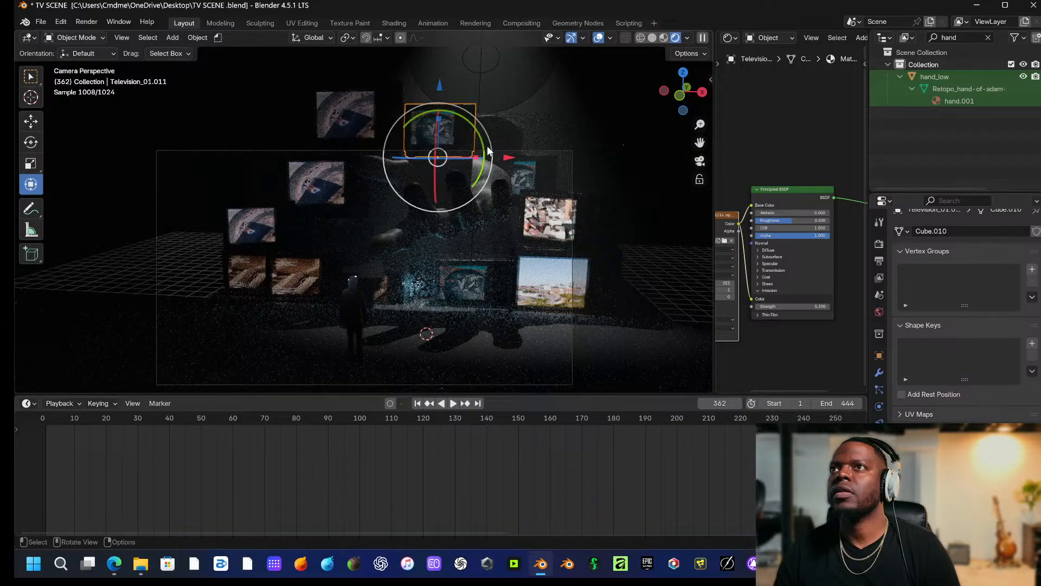
left_click_drag(504, 158, 628, 180)
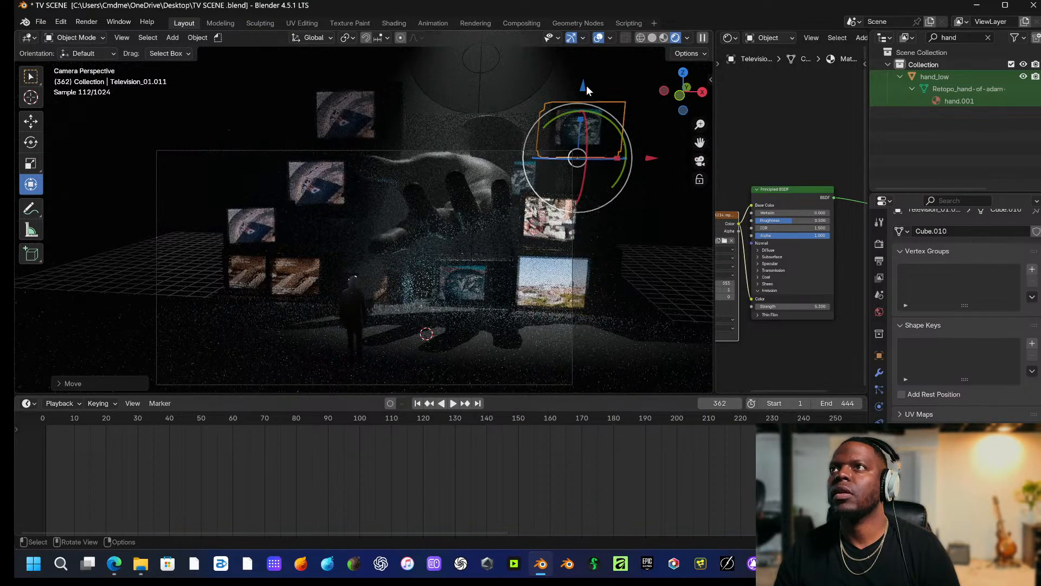
left_click_drag(587, 86, 582, 135)
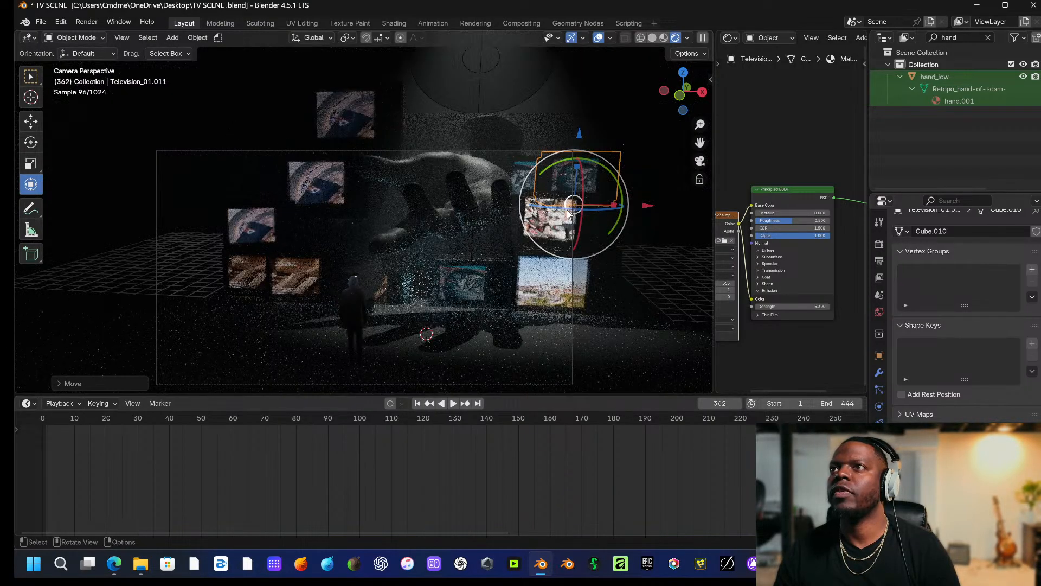
mouse_move(572, 205)
left_mouse_down()
mouse_move(550, 207)
mouse_move(569, 210)
left_mouse_up()
Try to narrow the relocated upper-right television by scaling it along X.
key("s")
key("x")
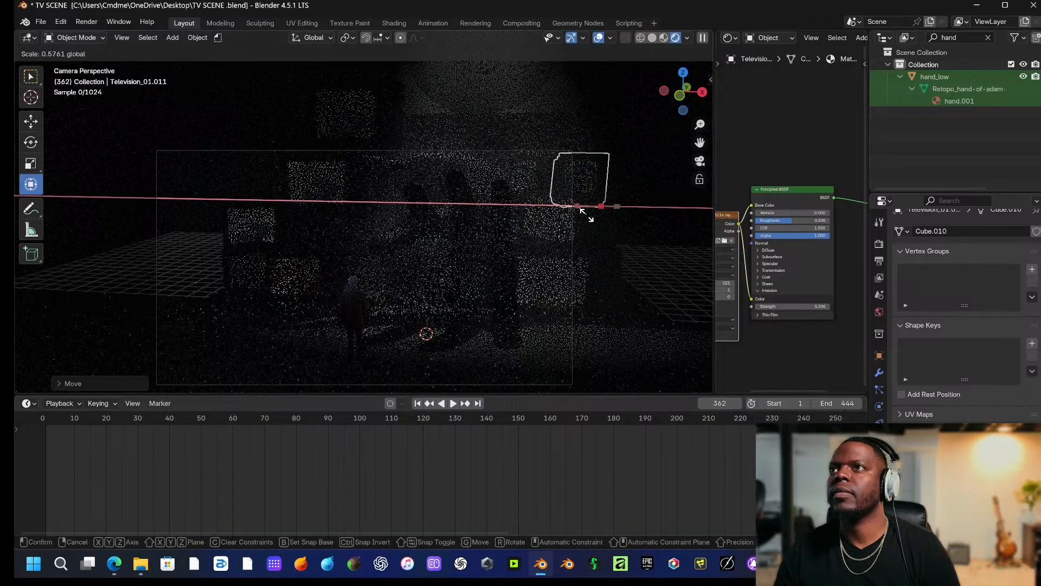
left_click(598, 214)
key("ctrl+z")
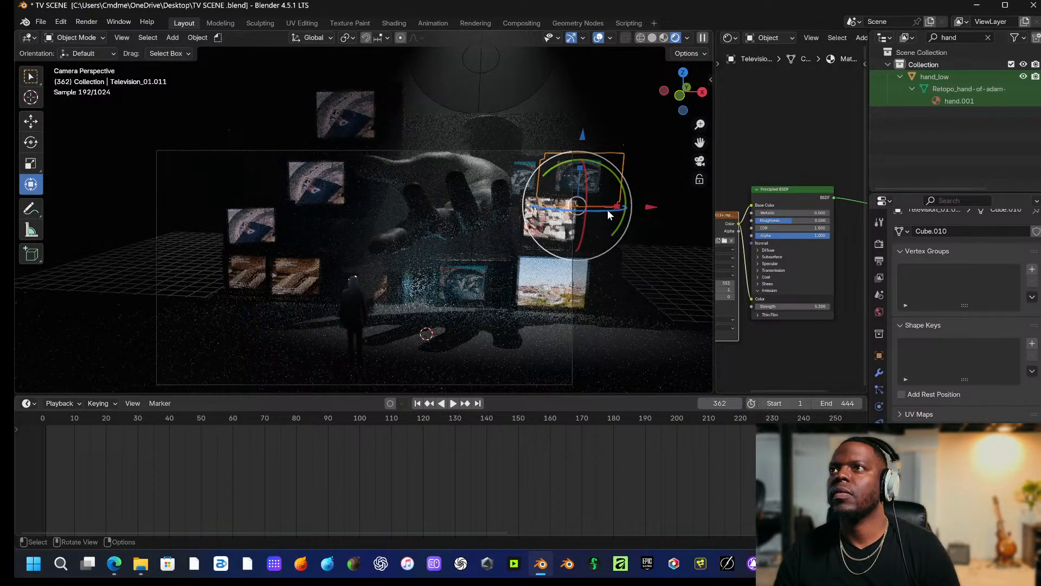
key("s")
key("x")
left_click(598, 214)
key("ctrl+z")
Rotate the relocated upper-right television slightly about Z.
left_click_drag(603, 212, 585, 218)
left_click(647, 255)
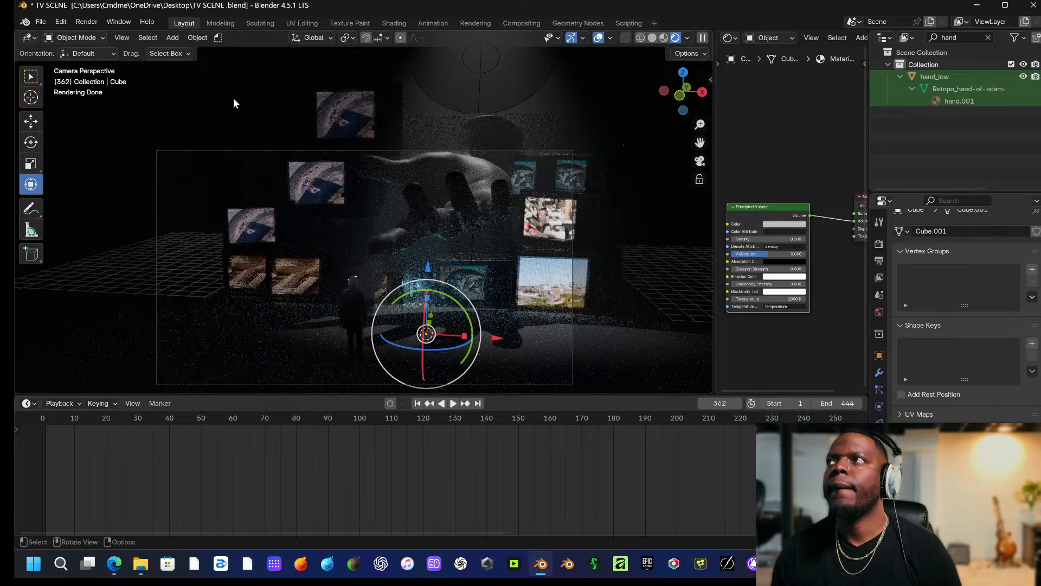
Clear the outliner search filter and scale the volume cube up uniformly by about 1.3.
left_click(987, 37)
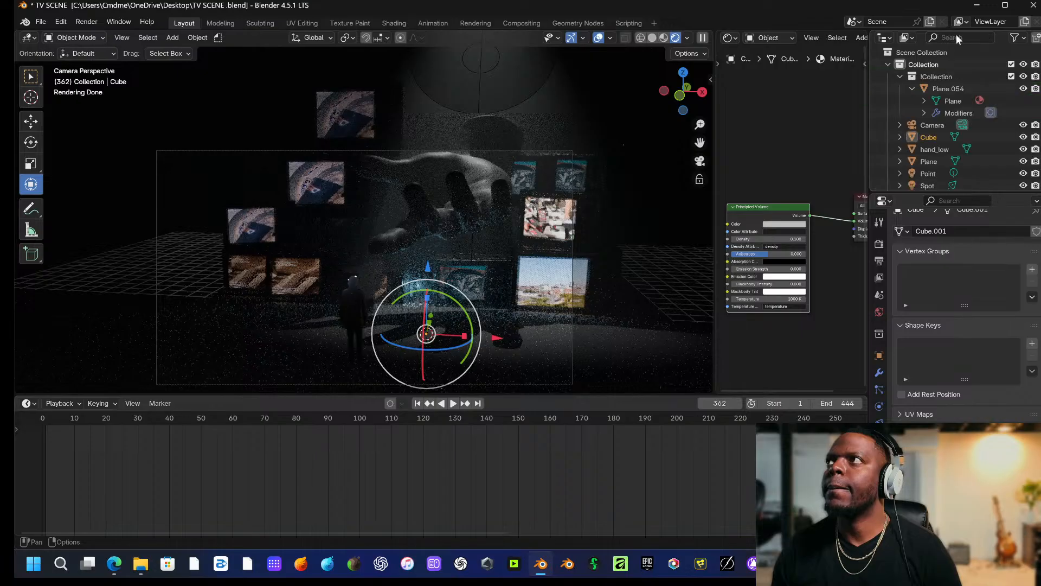
key("KP_Decimal")
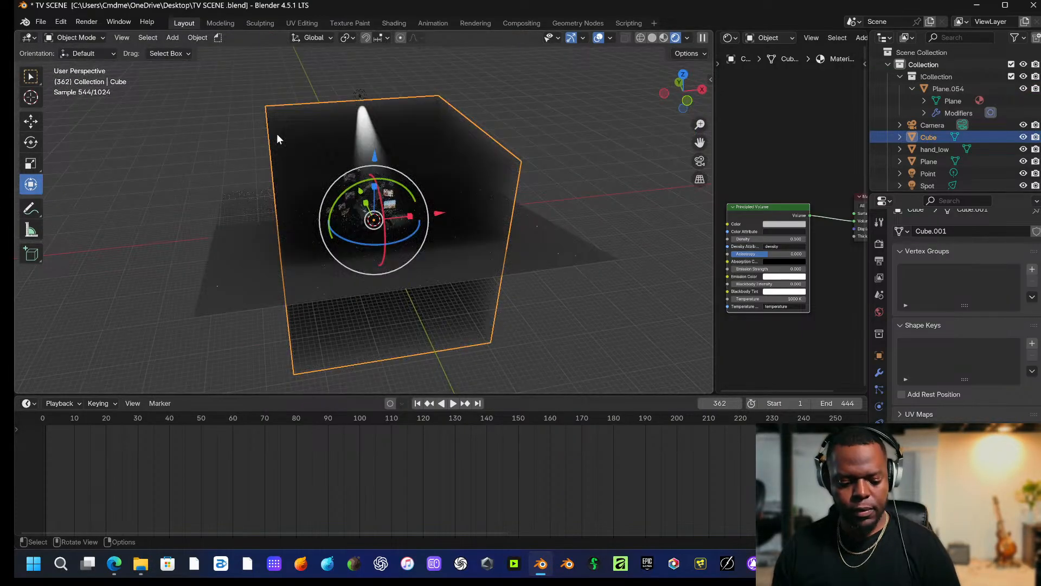
key("s")
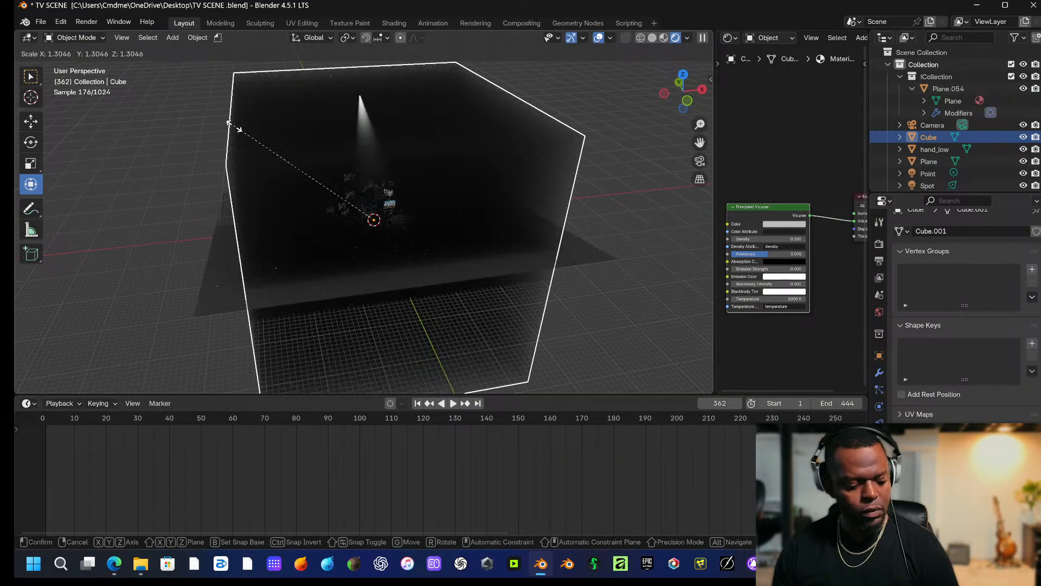
left_click(233, 124)
key("KP_0")
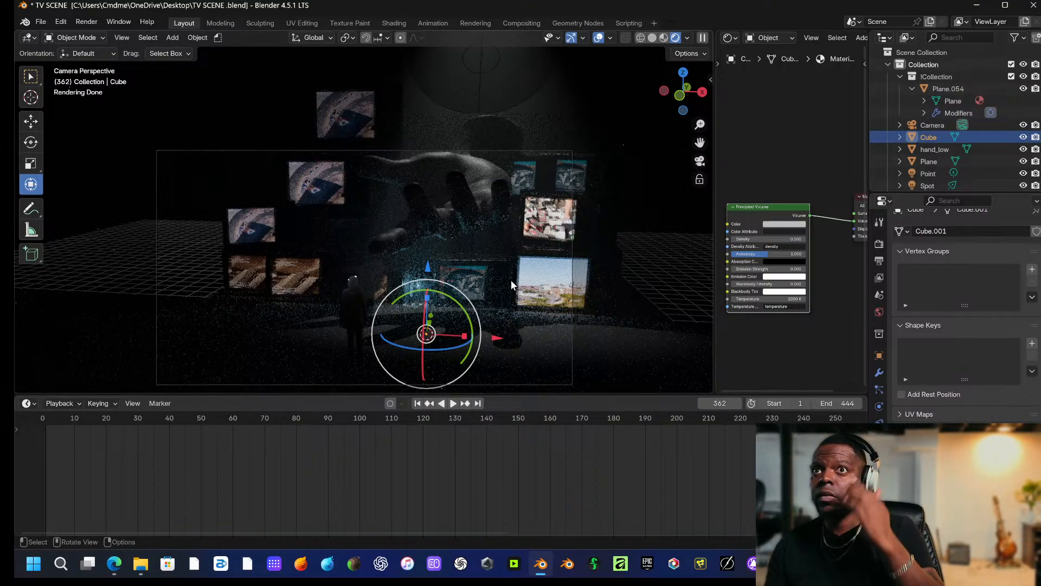
Move the inner television of the lower-left pair right along X until it sits directly behind the standing figure's head.
left_click(294, 263)
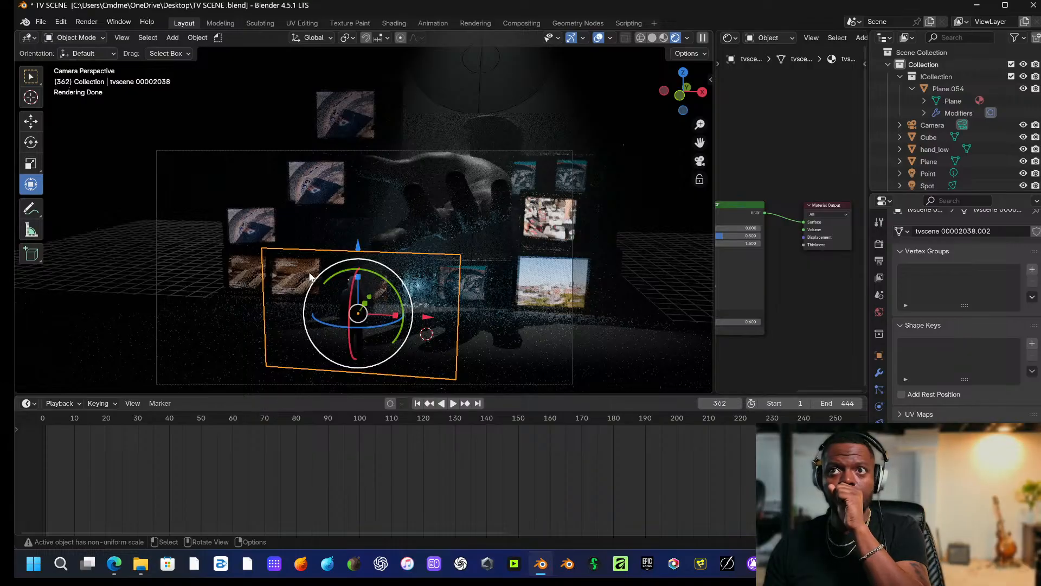
left_click(308, 272)
left_click(309, 271)
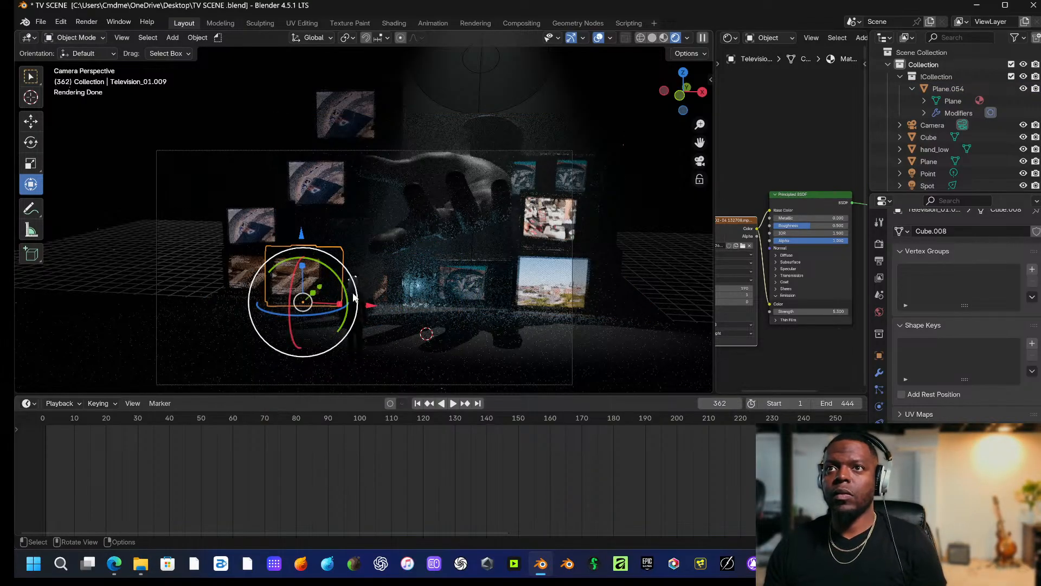
key("g")
key("x")
left_click(400, 310)
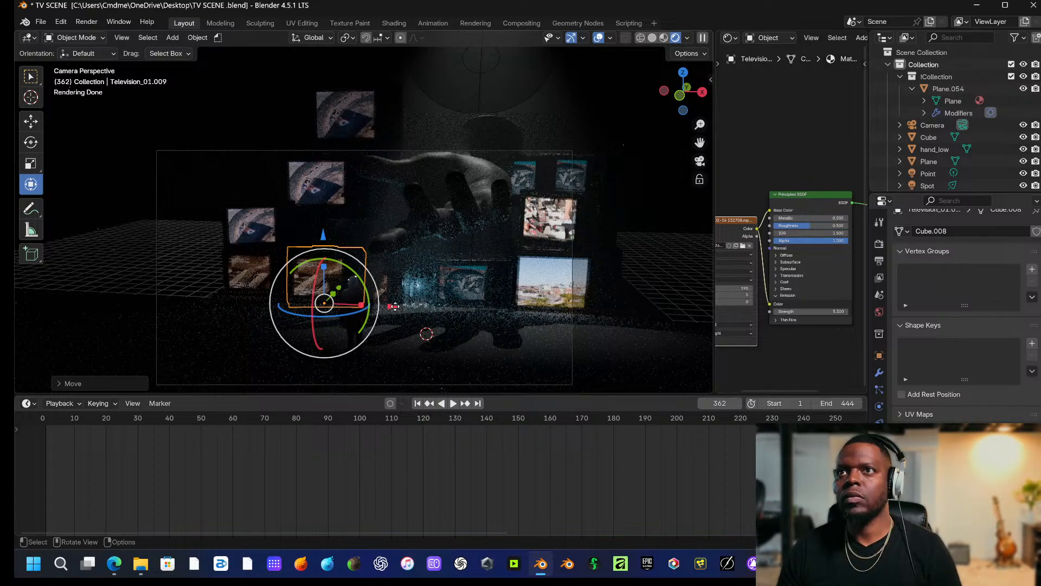
key("g")
key("x")
left_click(420, 316)
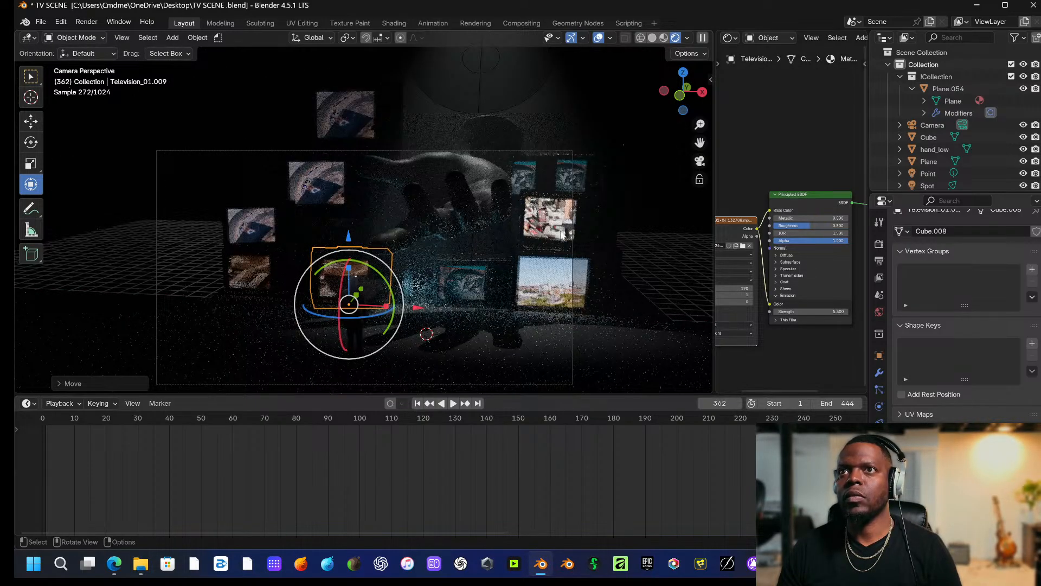
key("s")
left_click(571, 232)
left_click(587, 196)
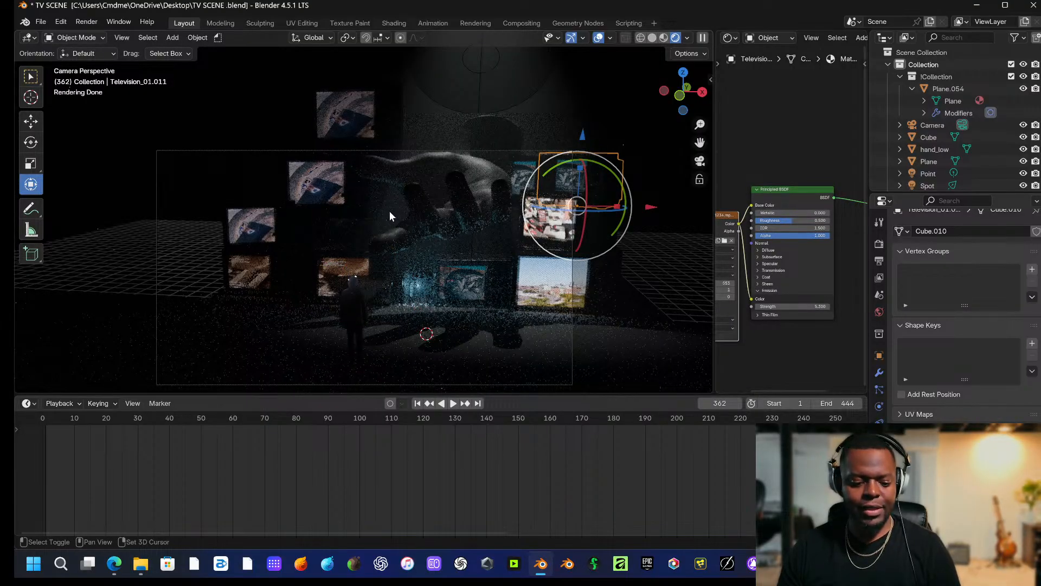
middle_click_drag(389, 216, 402, 223)
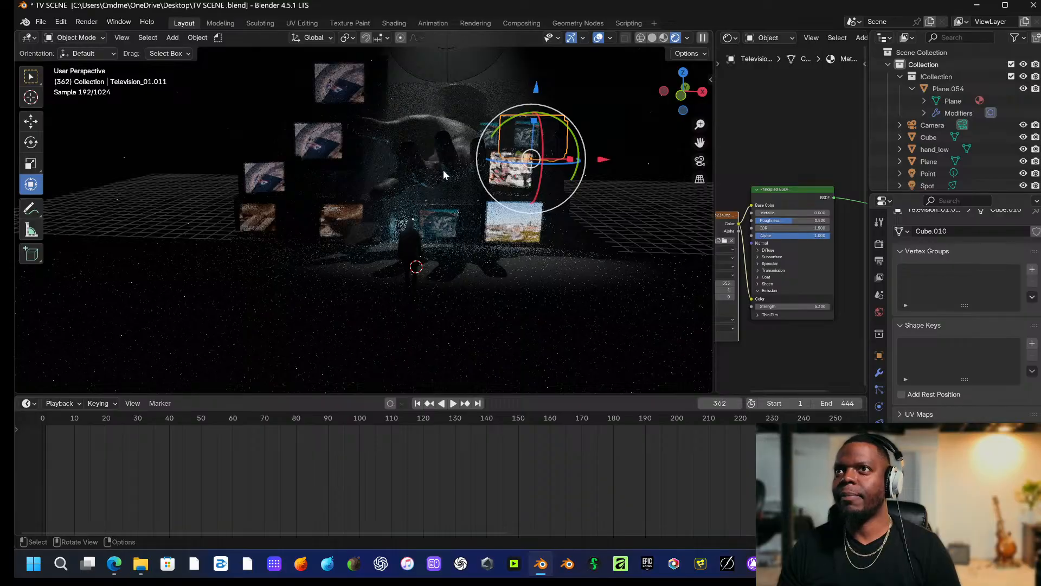
middle_click_drag(465, 175, 341, 184)
scroll(405, 138, "up", 3)
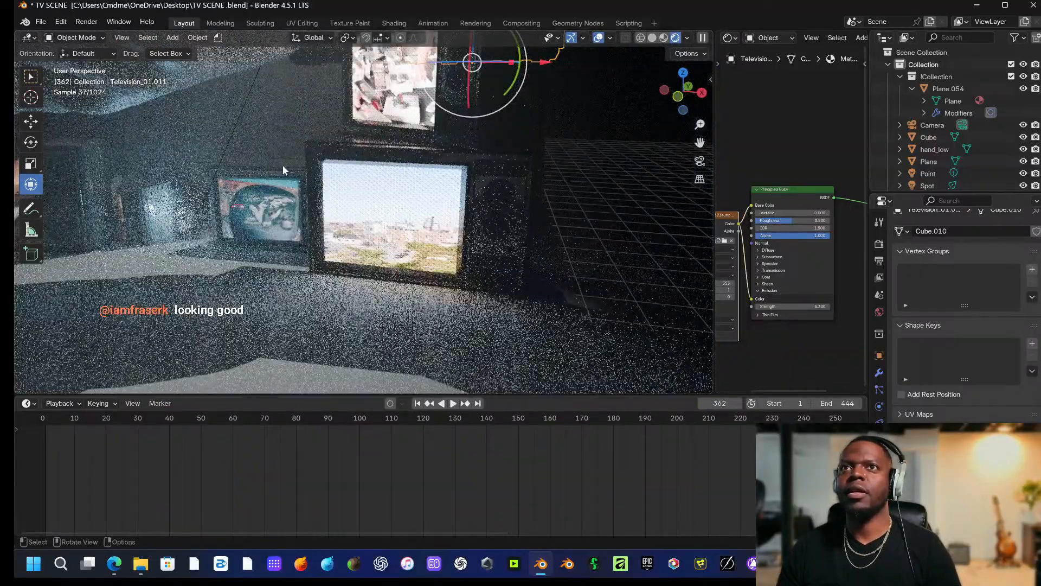
key("KP_0")
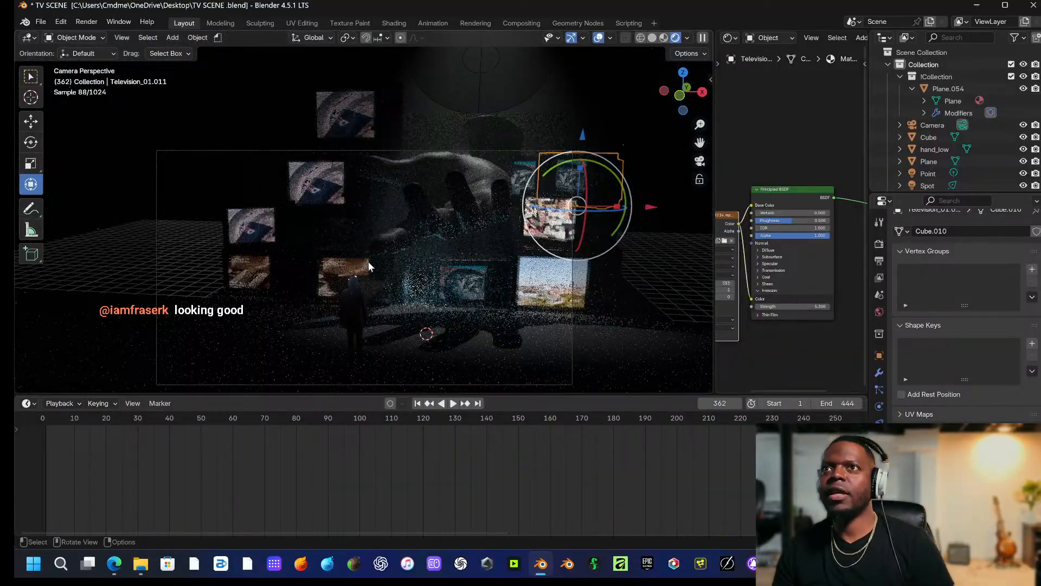
Add a point light and set its color to a warm orange, #FFBF76.
key("shift+a")
mouse_move(448, 262)
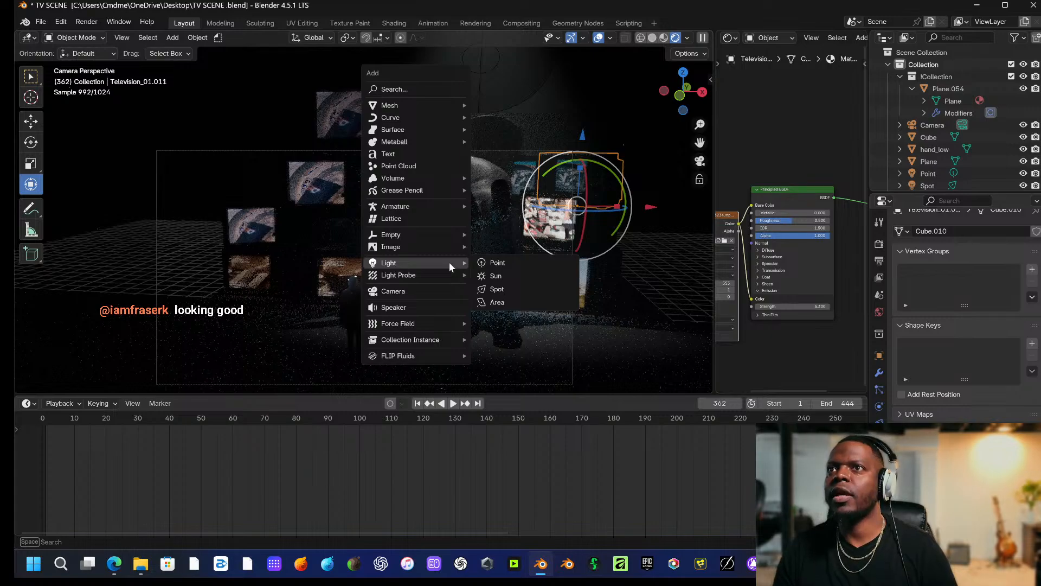
left_click(498, 262)
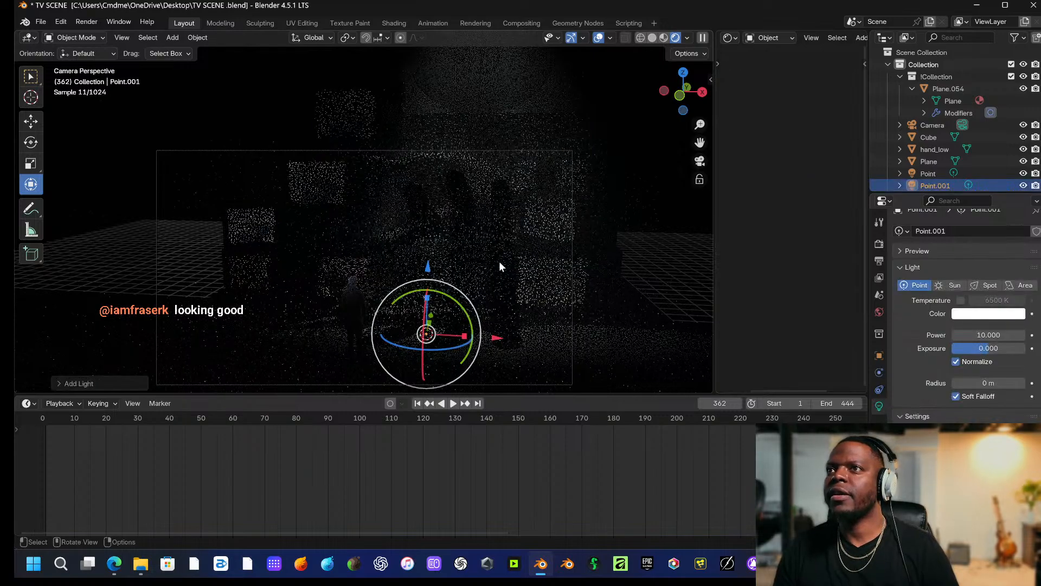
left_click(963, 314)
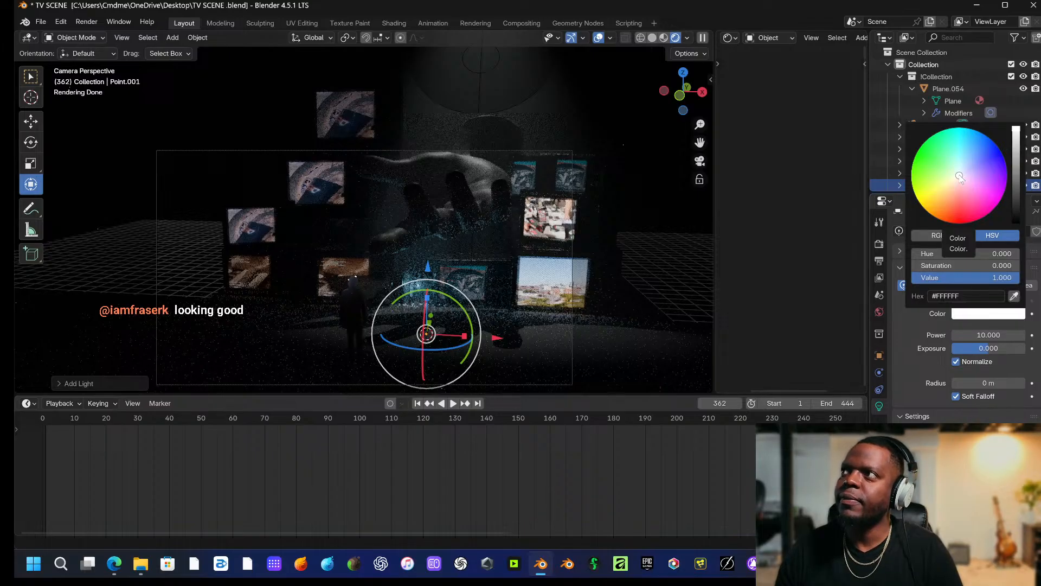
left_click_drag(960, 177, 945, 197)
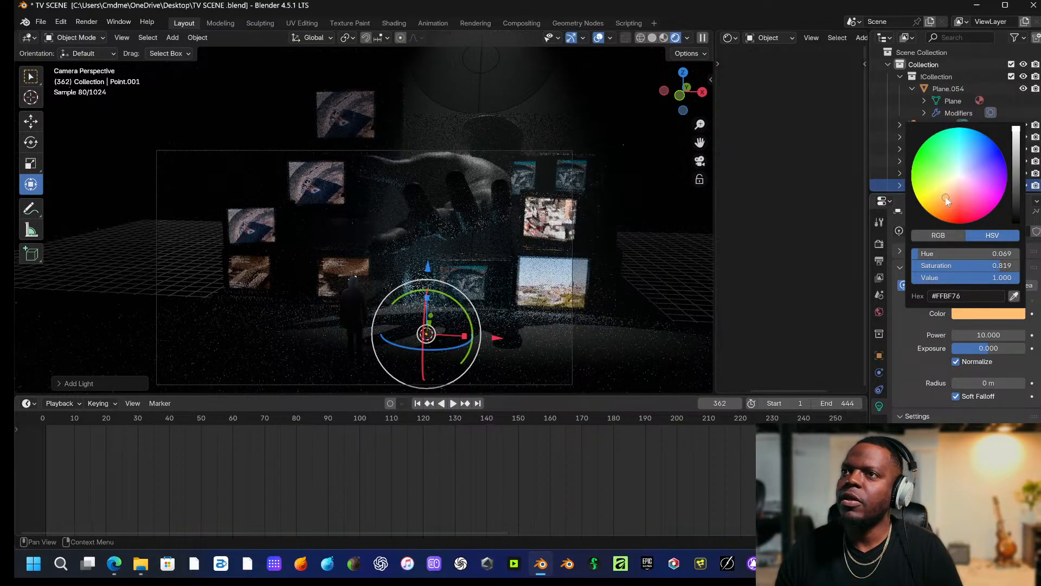
Place the point light just below the hand's fingers, beside the right televisions, and set its power to 49.6 and exposure to 2.374.
left_click_drag(428, 271, 429, 186)
left_click_drag(491, 253, 561, 254)
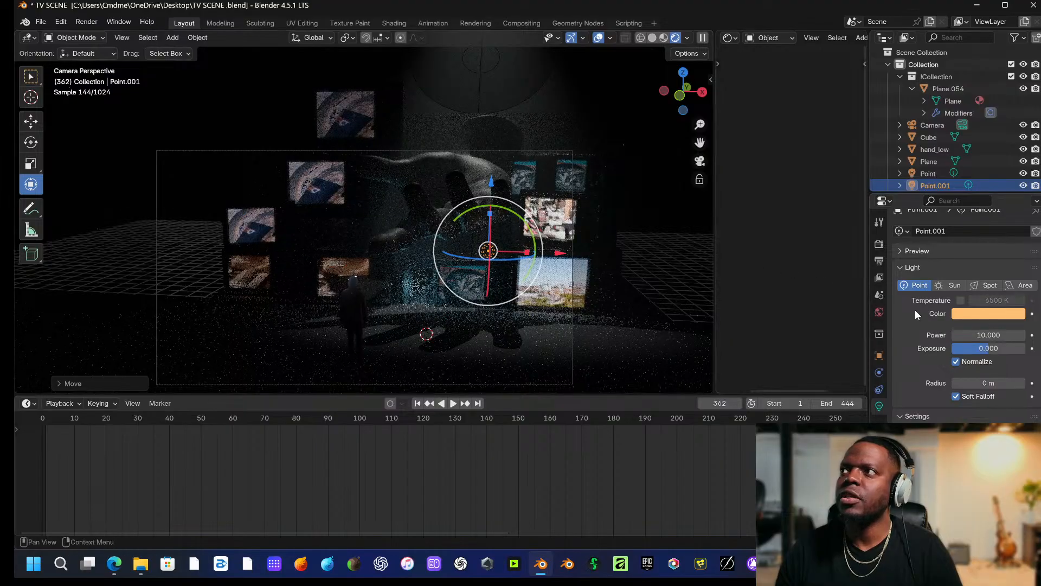
mouse_move(982, 335)
left_mouse_down()
mouse_move(1003, 335)
mouse_move(989, 335)
left_mouse_up()
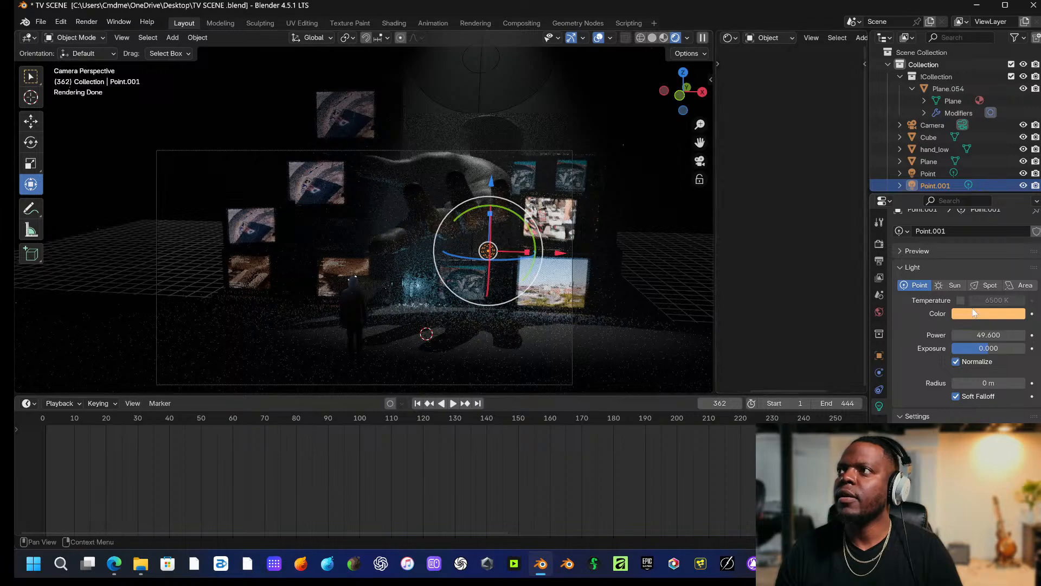
left_click_drag(988, 347, 998, 347)
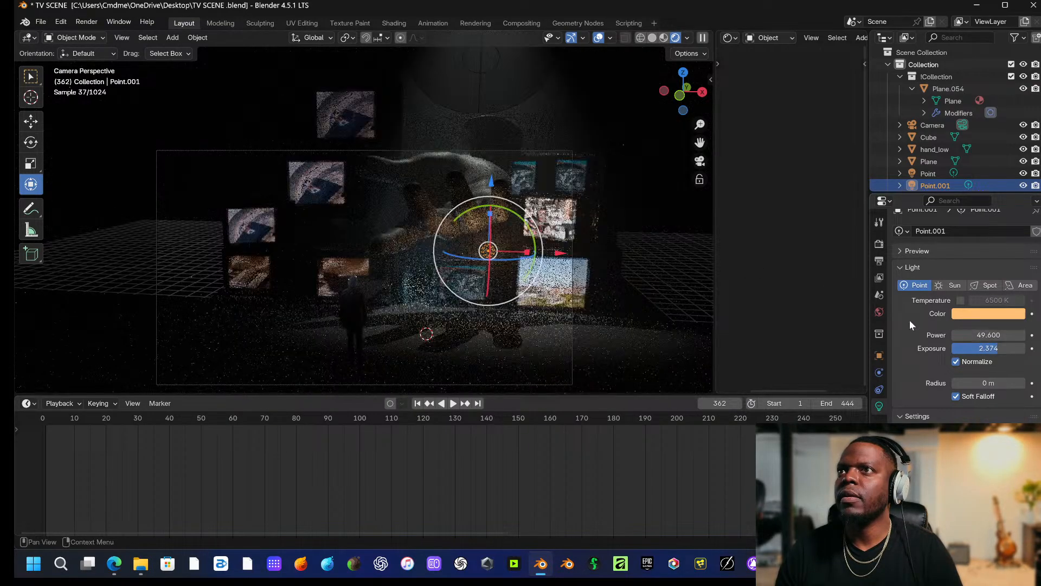
Move the warm point light back along Y, away from the camera and behind the hand's fingers.
key("g")
key("y")
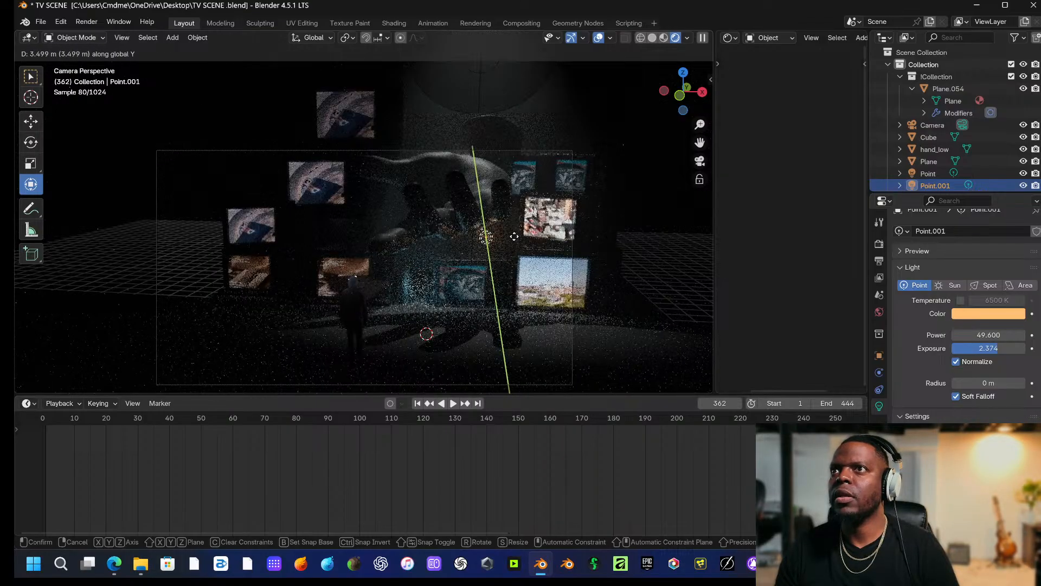
left_click(514, 232)
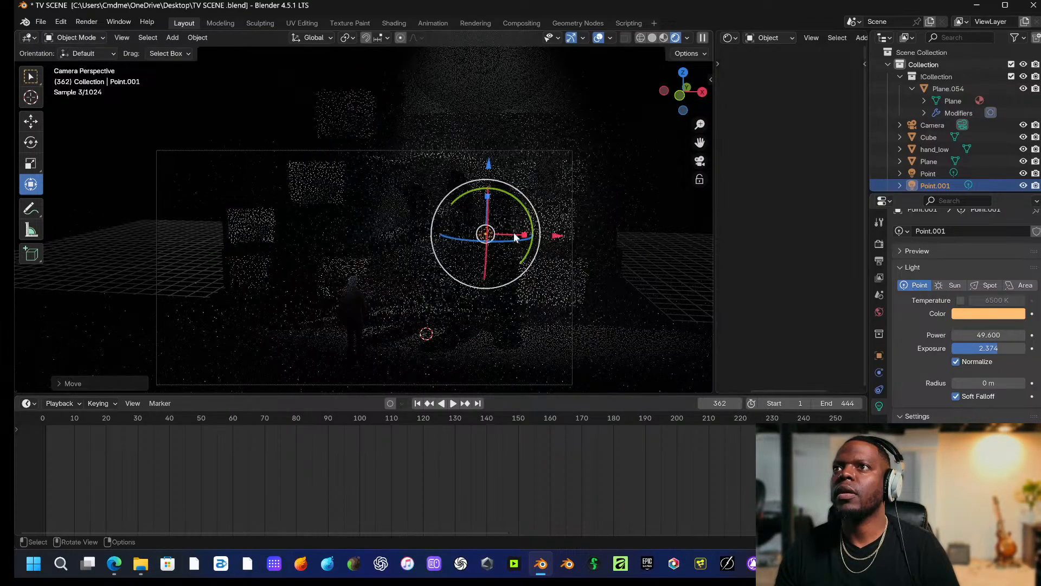
left_click(639, 235)
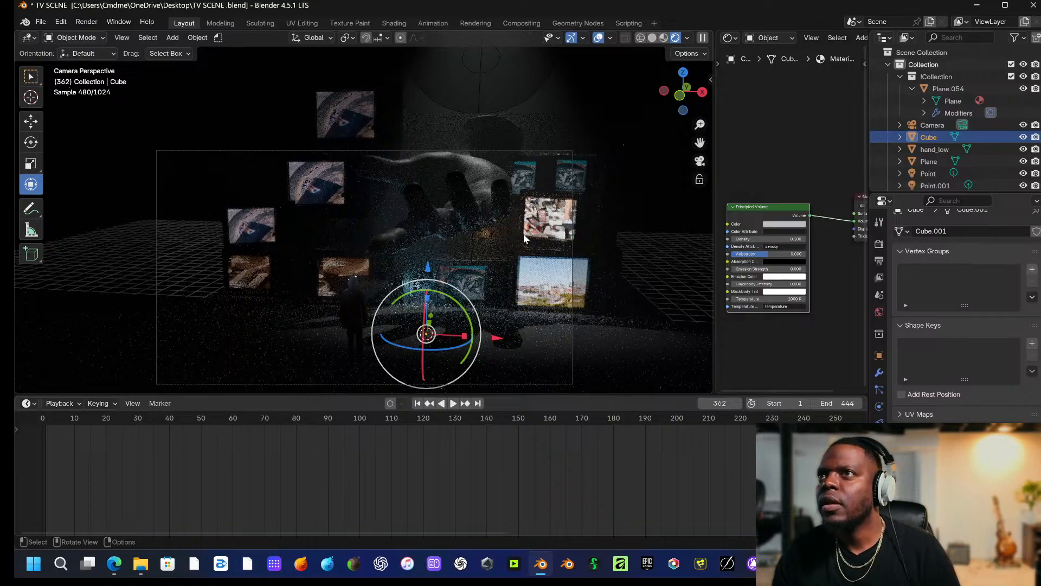
Raise the warm point light slightly along Z so it sits a little higher behind the hand's fingers.
left_click(488, 232)
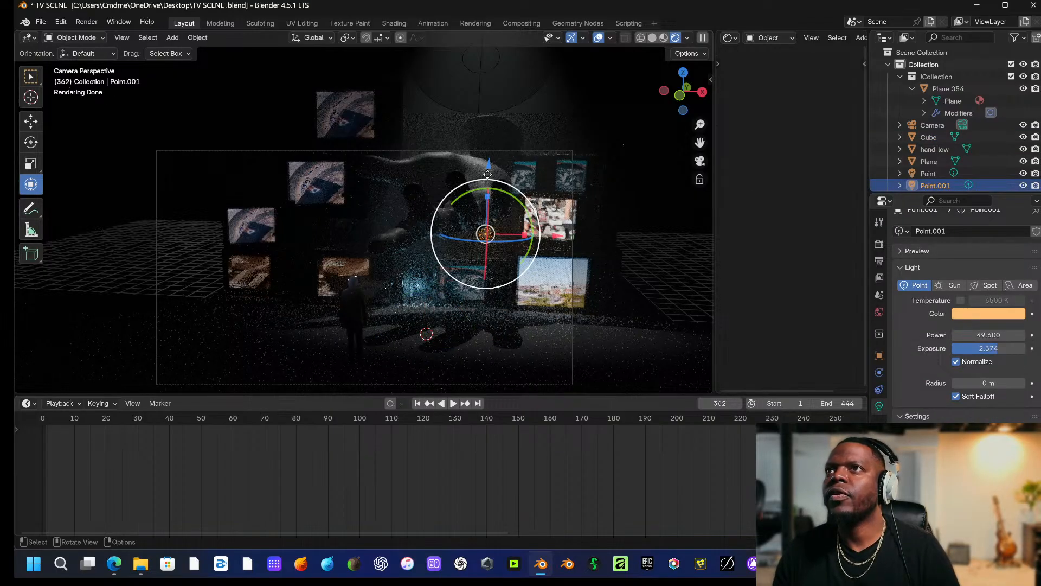
left_click_drag(489, 164, 488, 155)
left_click(623, 254)
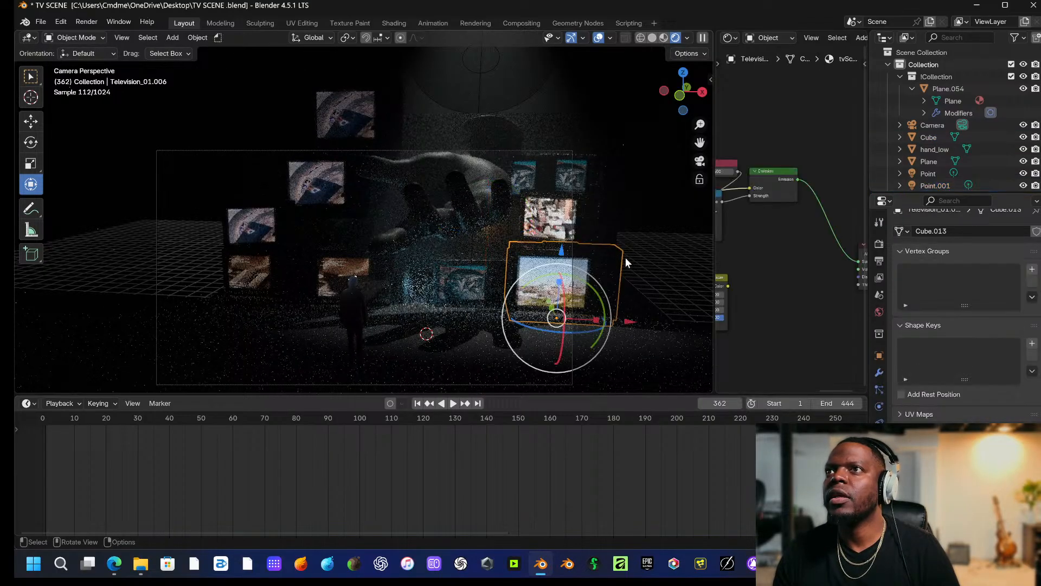
left_click(486, 227)
left_click(486, 228)
left_click_drag(490, 163, 492, 159)
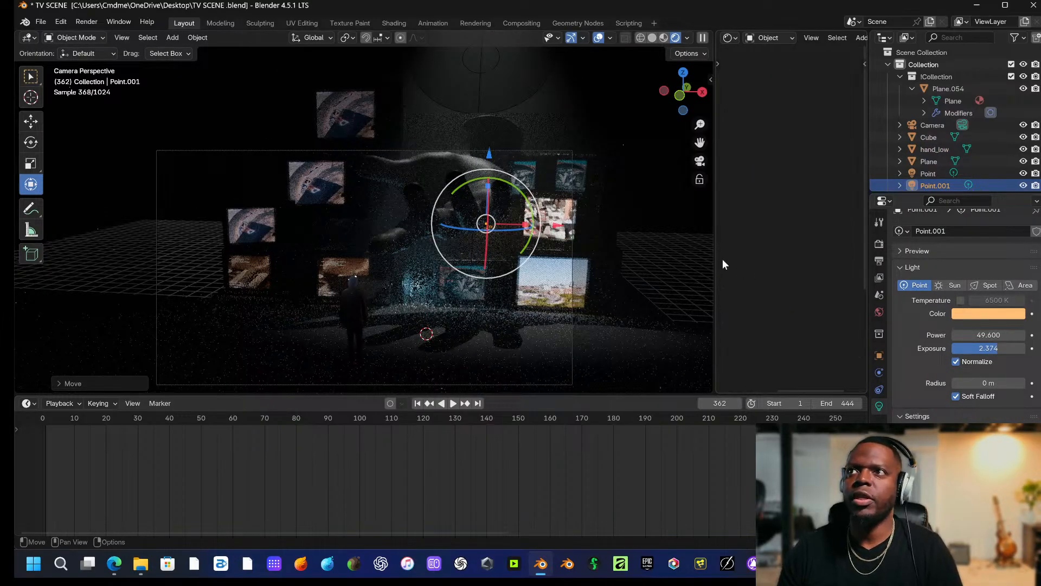
left_click(658, 193)
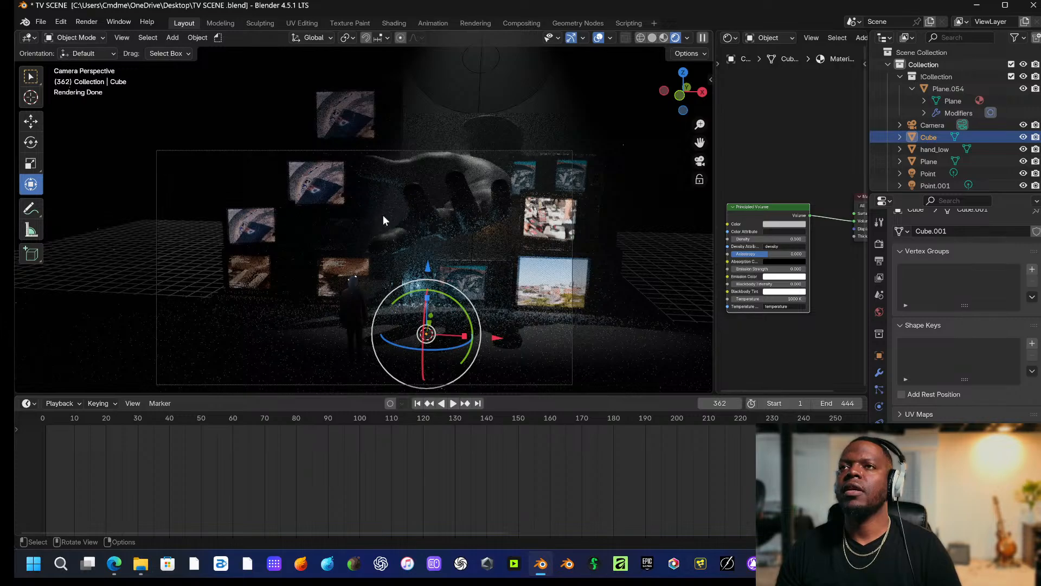
Increase the power of the overhead spotlight above the hand to 2687.6.
left_click(478, 70)
left_click(478, 70)
left_click(479, 70)
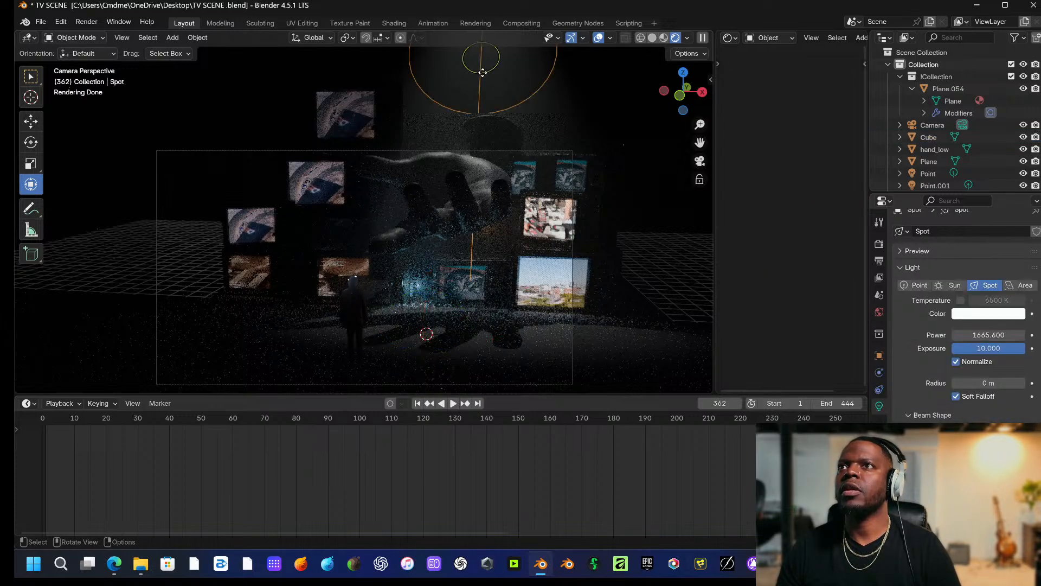
left_click_drag(997, 335, 1033, 334)
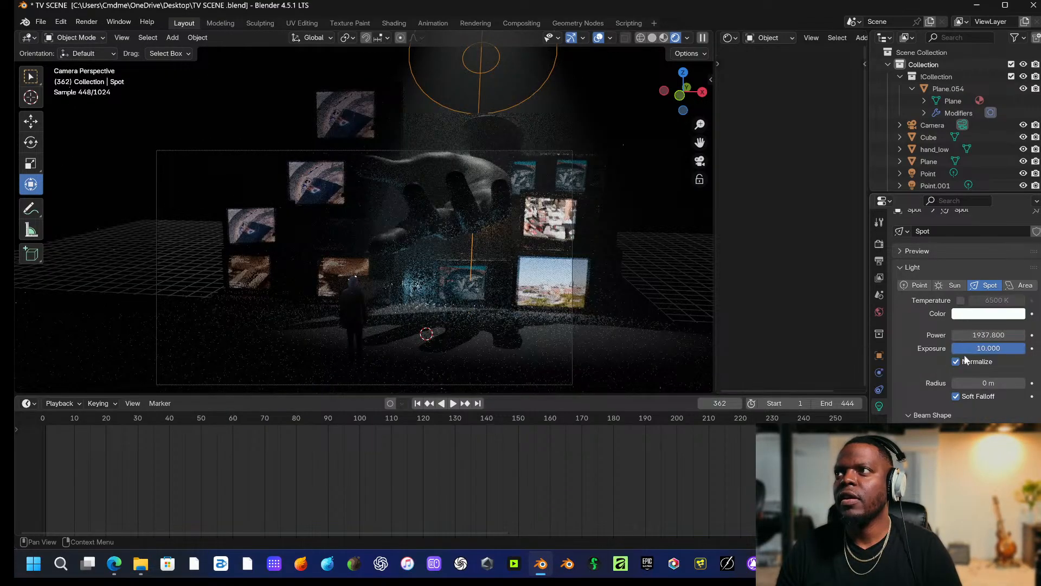
left_click_drag(988, 335, 1012, 334)
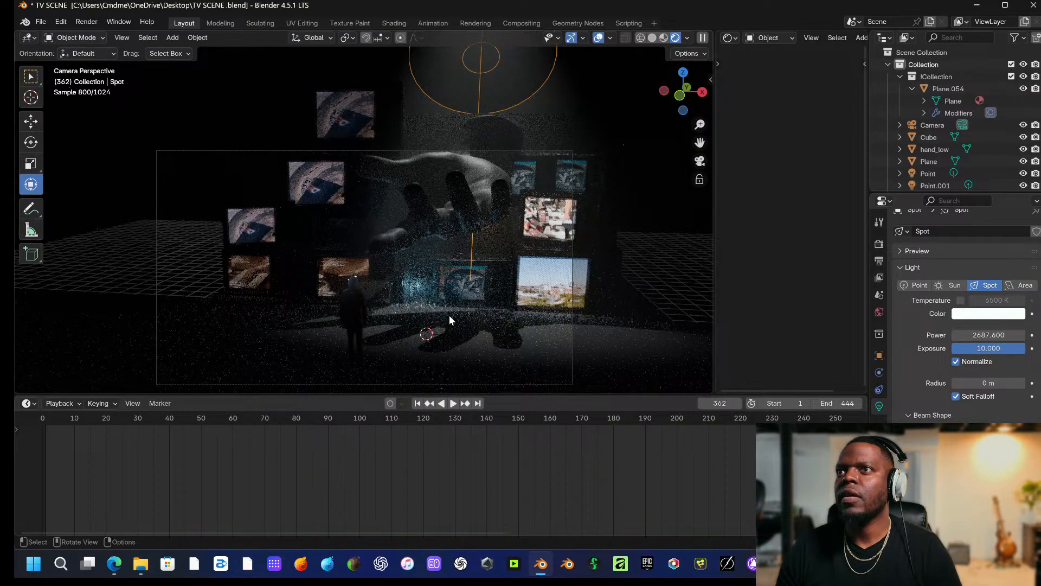
Move the warm point light along X to the gap between the left televisions and the hand's fingers, and raise it slightly along Z.
left_click(488, 227)
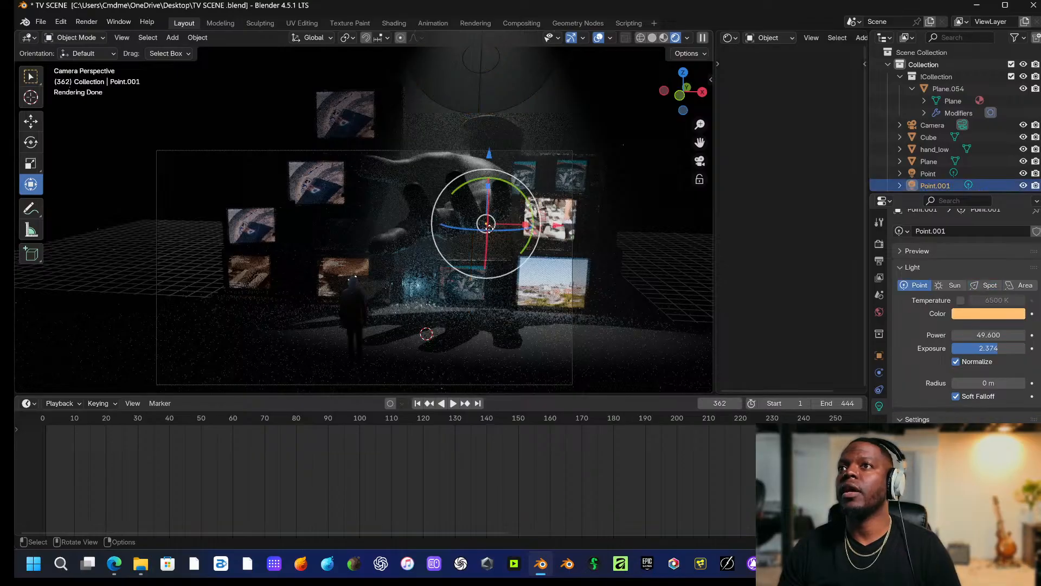
left_click(489, 229)
left_click(489, 228)
left_click(489, 228)
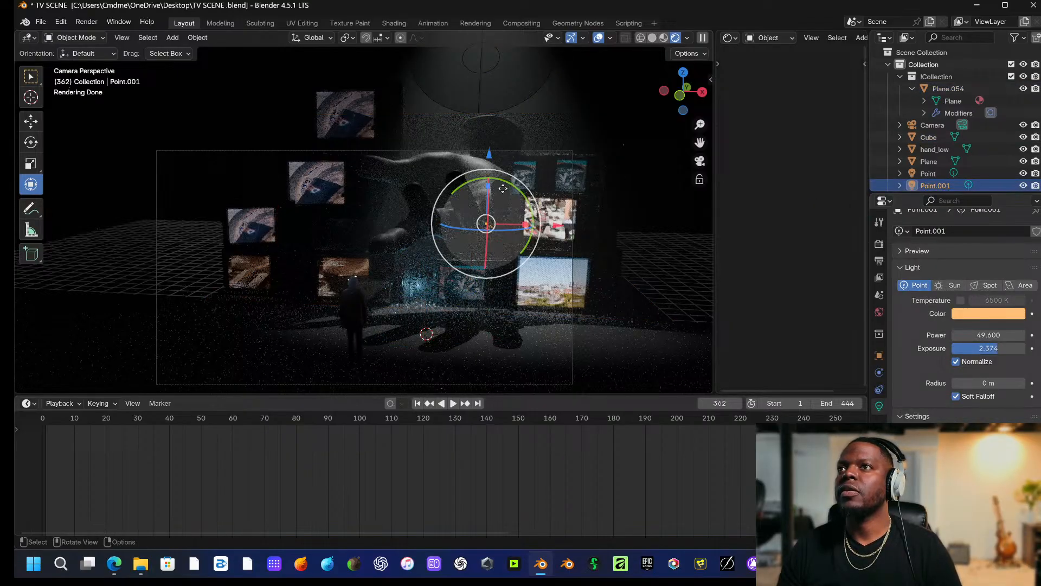
left_click_drag(560, 231, 466, 226)
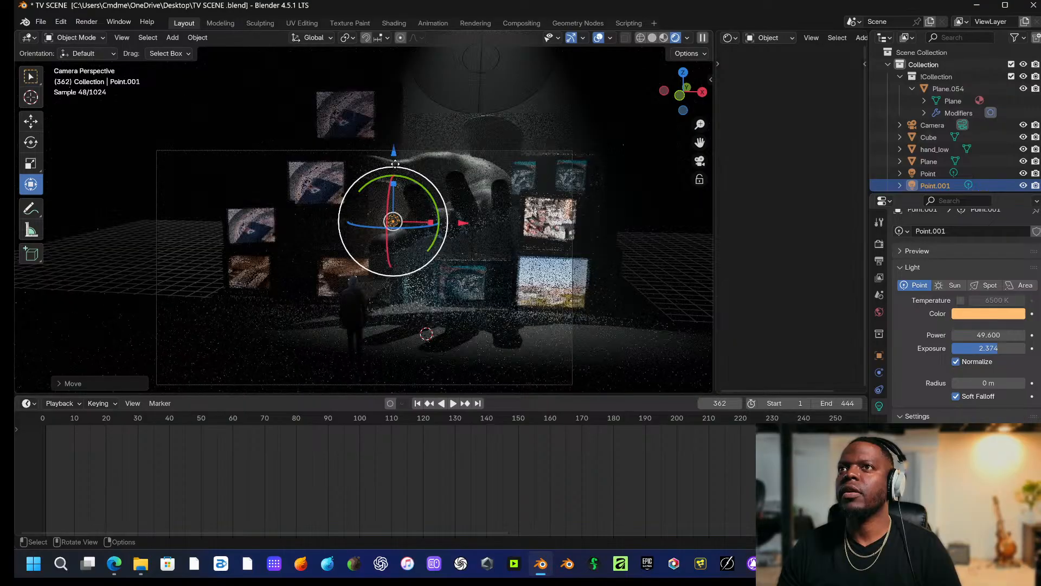
left_click_drag(394, 165, 393, 143)
left_click(592, 301)
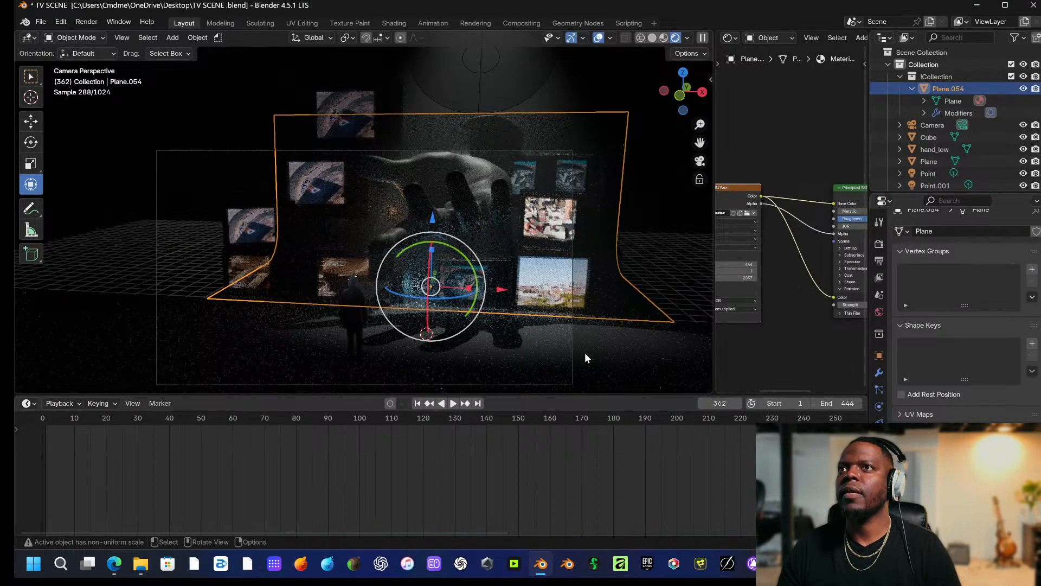
Move the floor plane back along Y, away from the camera.
left_click(588, 368)
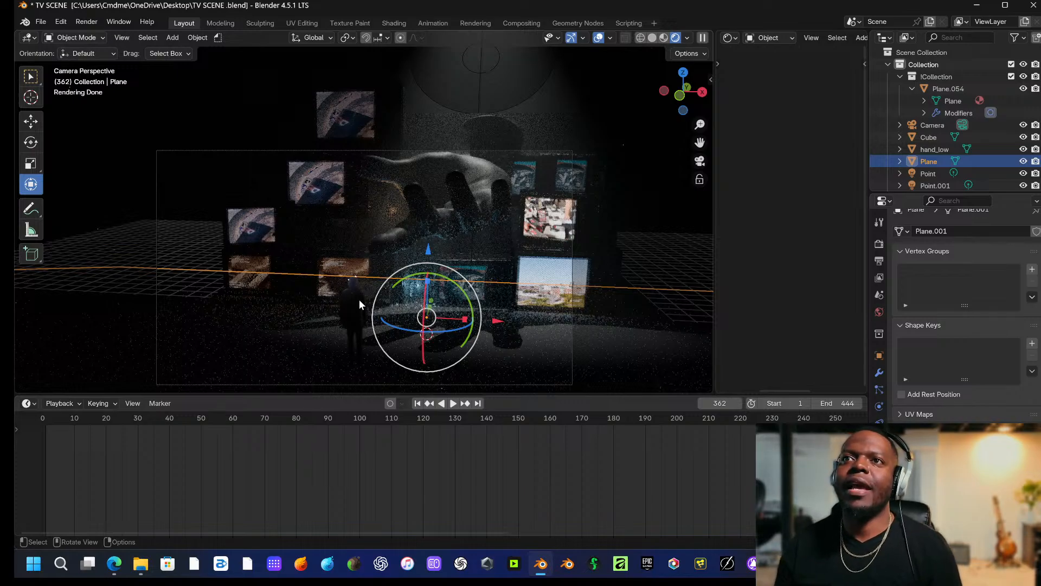
left_click(217, 321)
left_click(217, 321)
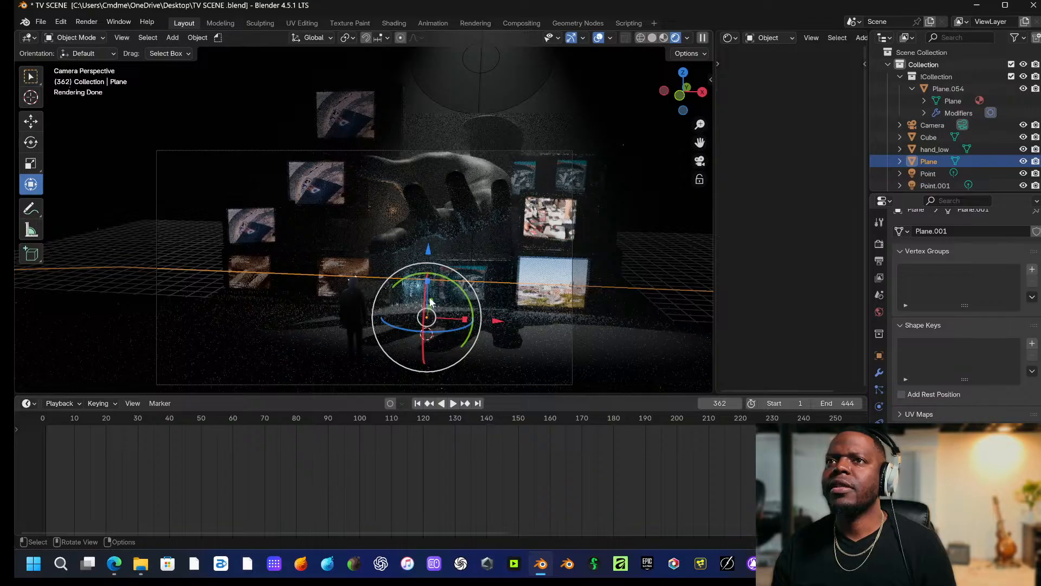
key("g")
key("y")
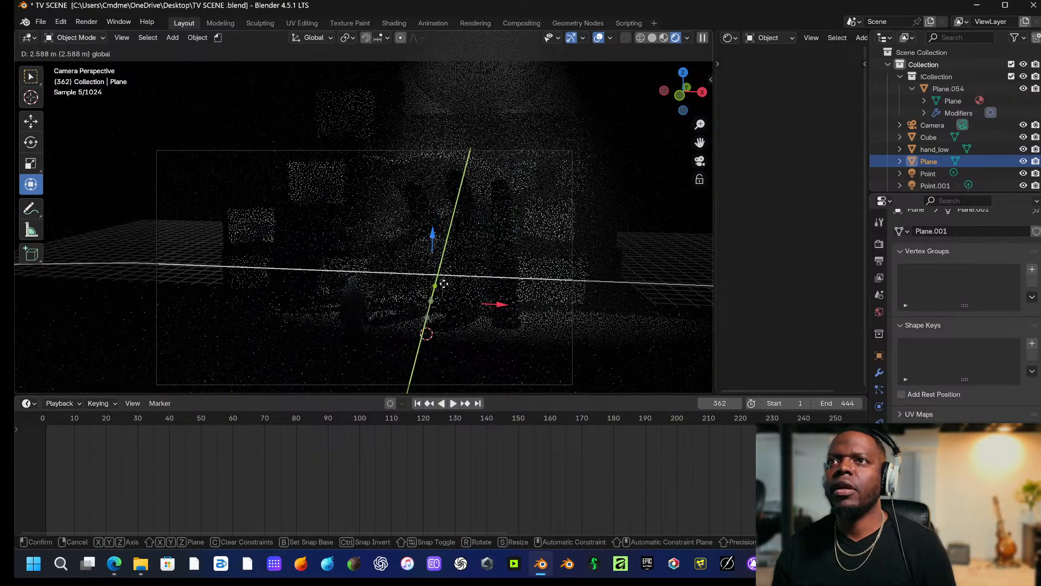
Shift the ground plane about 2.59 m along the Y axis and adjust its tilt about X and its height.
left_click(441, 278)
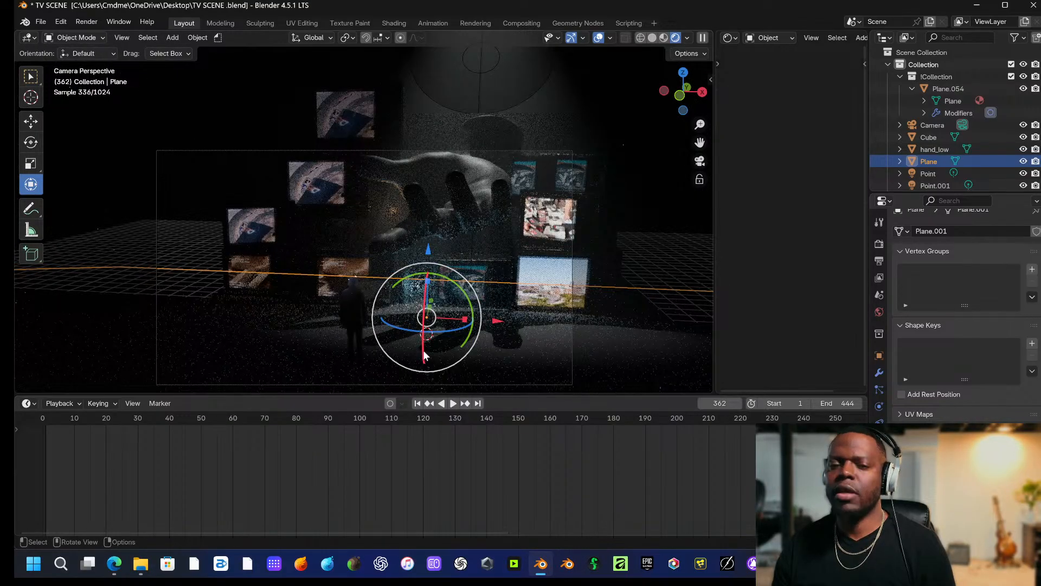
left_click_drag(424, 352, 429, 357)
key("Return")
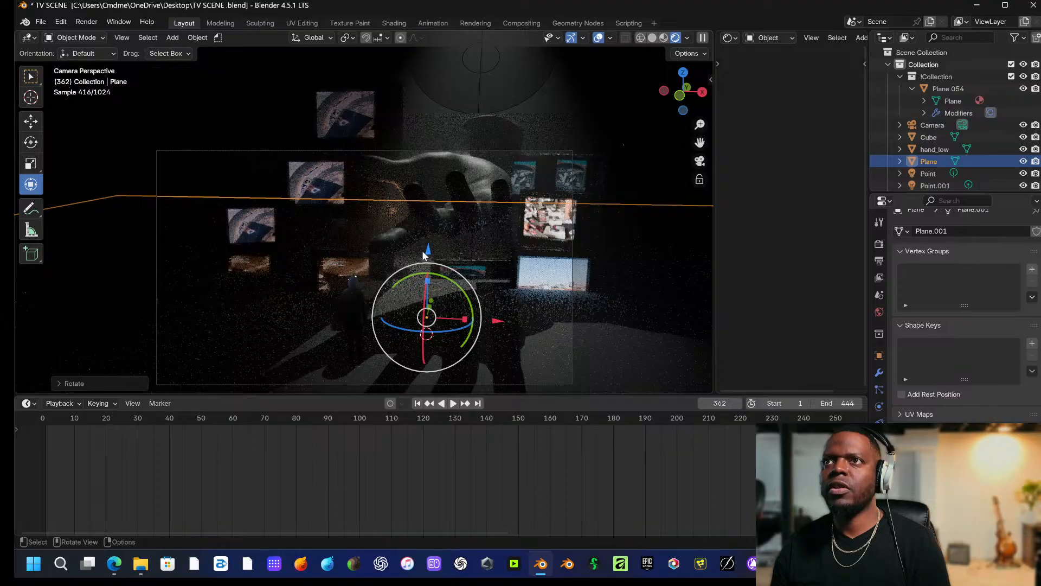
left_click_drag(423, 256, 428, 267)
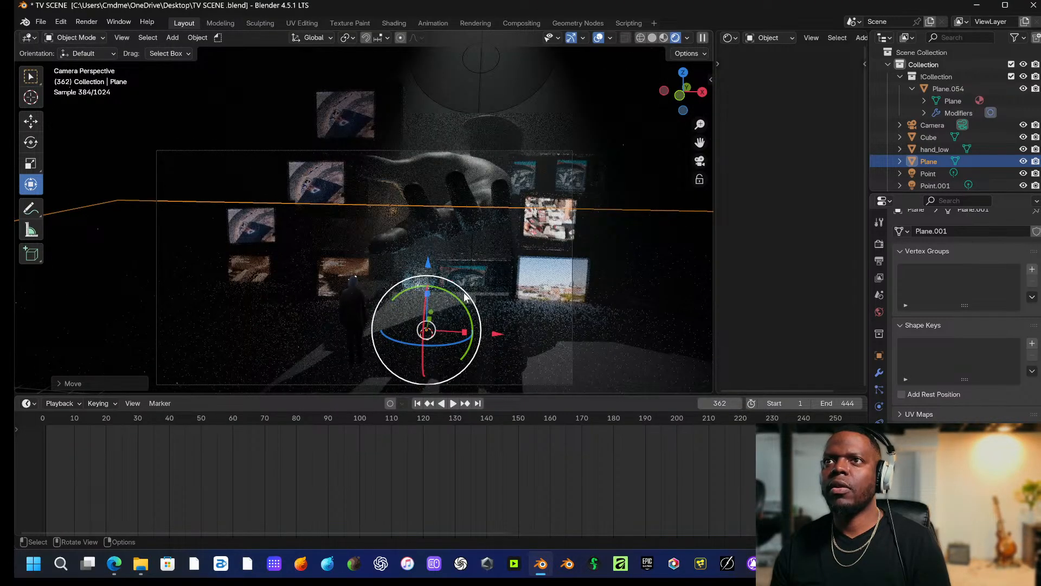
Check the ground plane from the side and lower it slightly further.
middle_click_drag(372, 270, 503, 240)
scroll(526, 288, "down", 4)
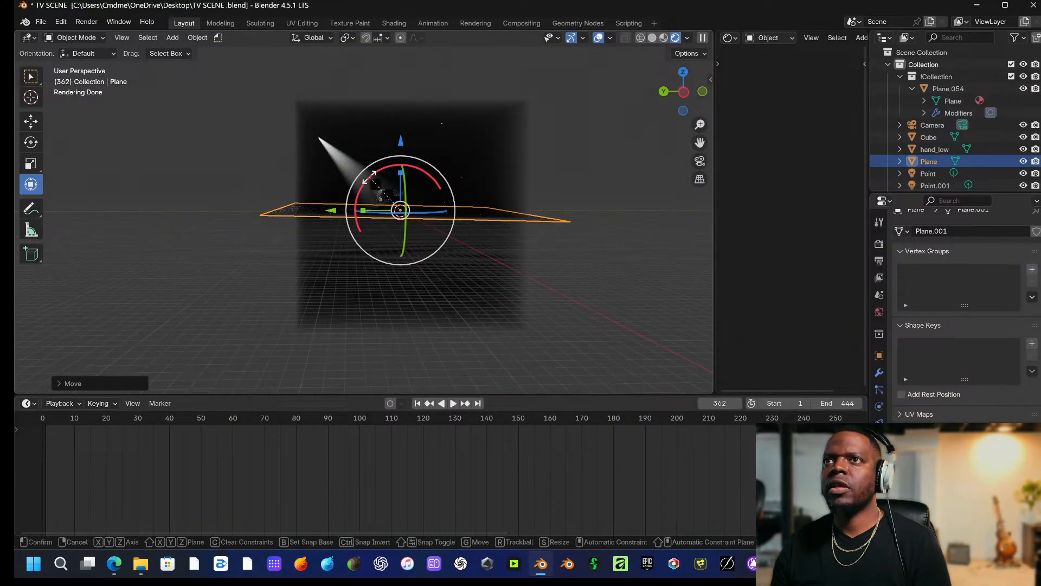
left_click_drag(370, 176, 406, 156)
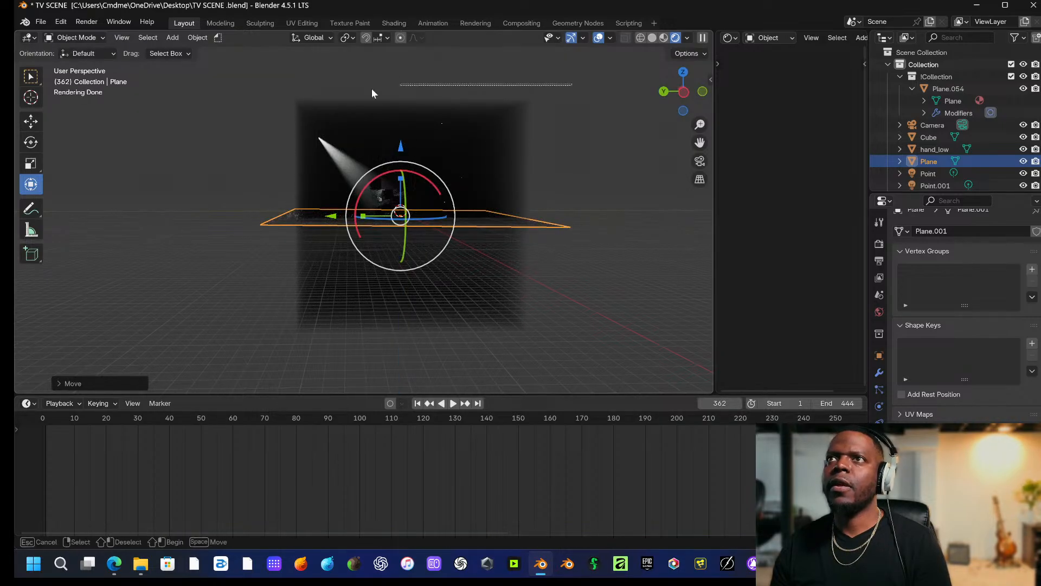
Select every object in the scene, raise them all together along the Z axis, and return to the camera view.
left_click_drag(573, 83, 134, 435)
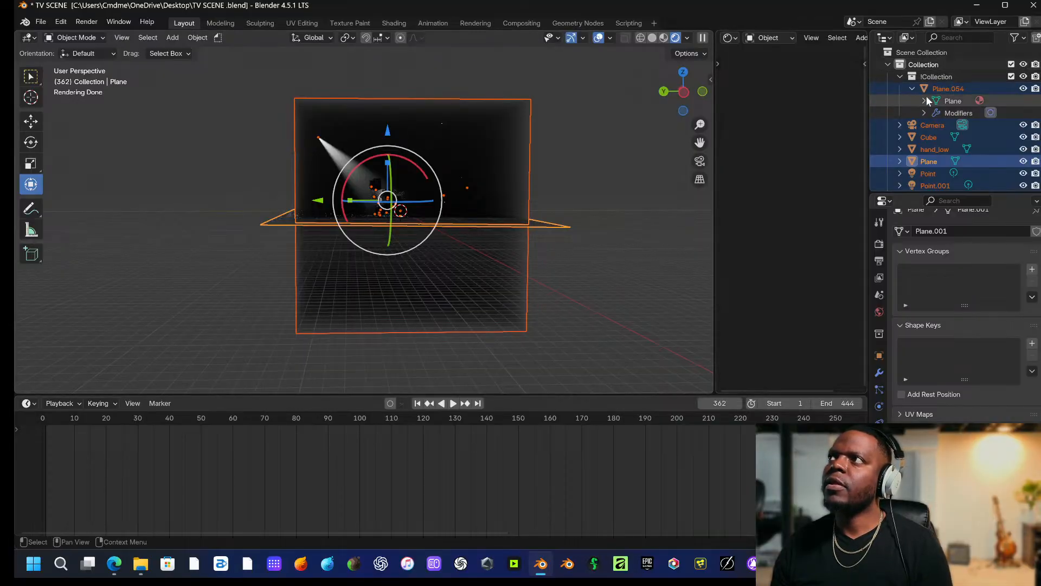
left_click(900, 77)
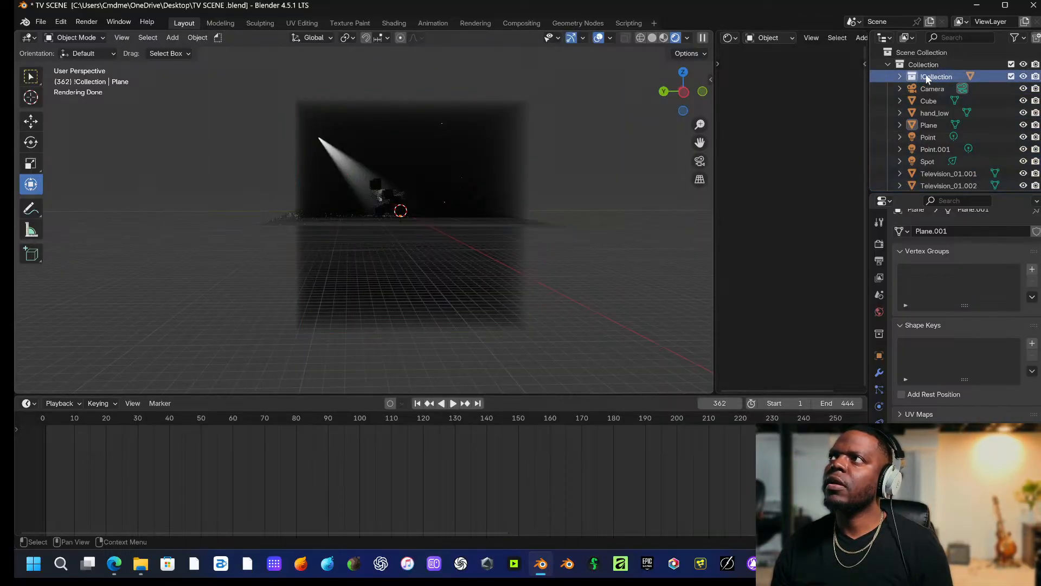
left_click(925, 74)
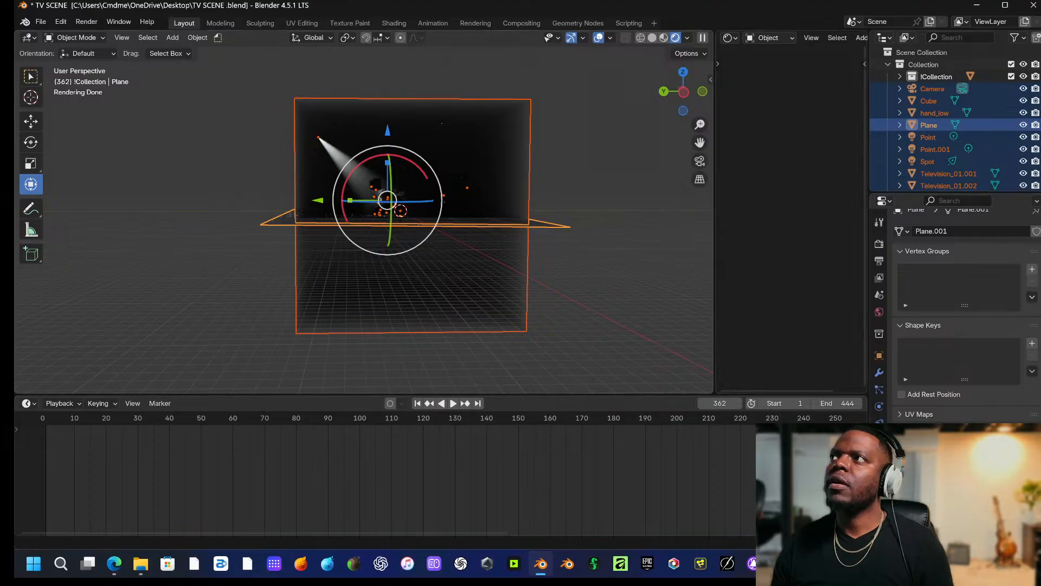
scroll(922, 129, "down", 5)
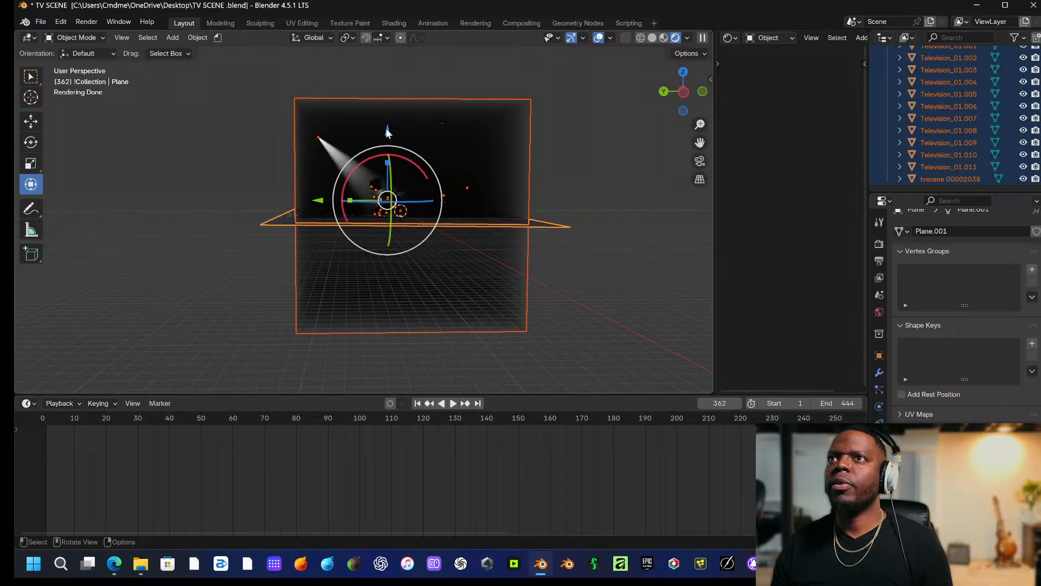
left_click_drag(387, 132, 388, 114)
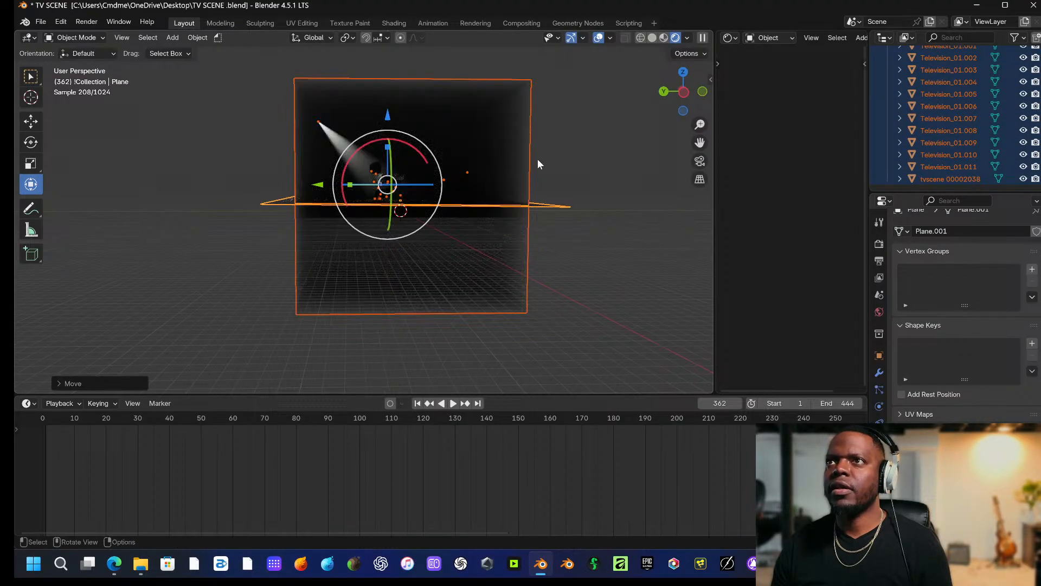
middle_click_drag(538, 163, 452, 177)
key("KP_0")
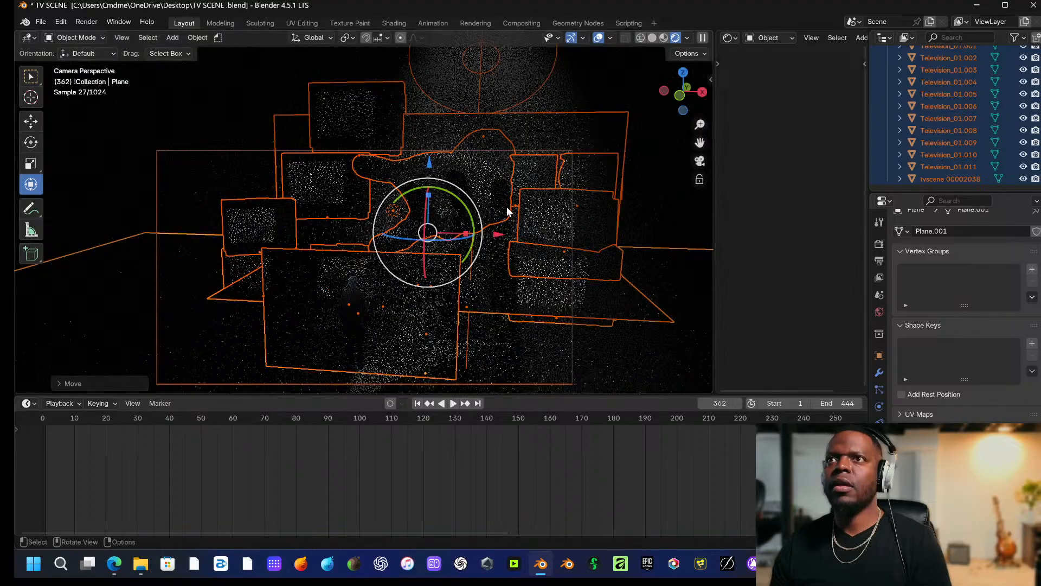
Fine-tune only the ground plane's height along Z, lowering it about 0.56 m and raising it about 0.68 m.
left_click(562, 266)
left_click(635, 356)
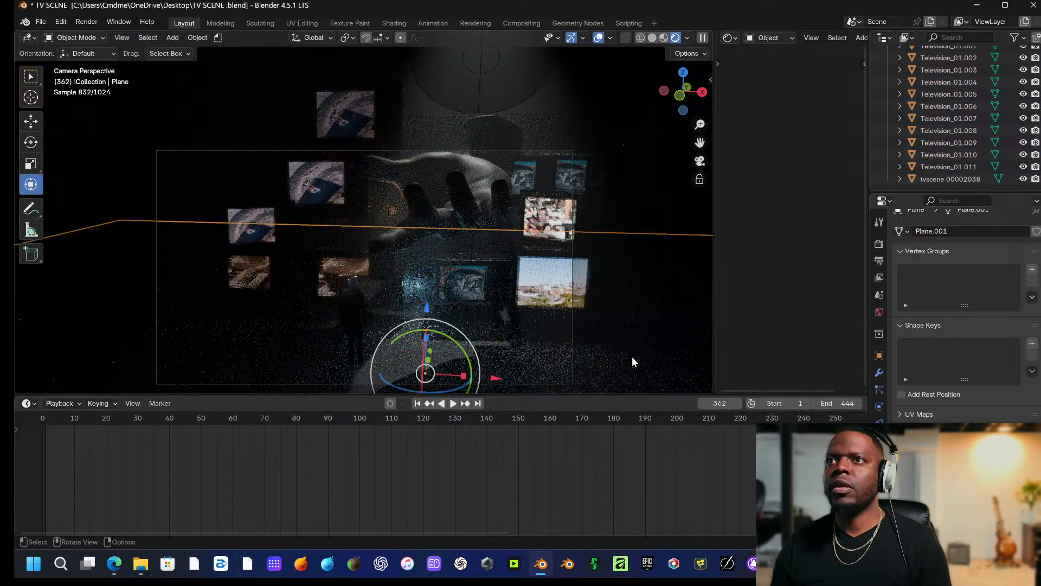
key("g")
key("z")
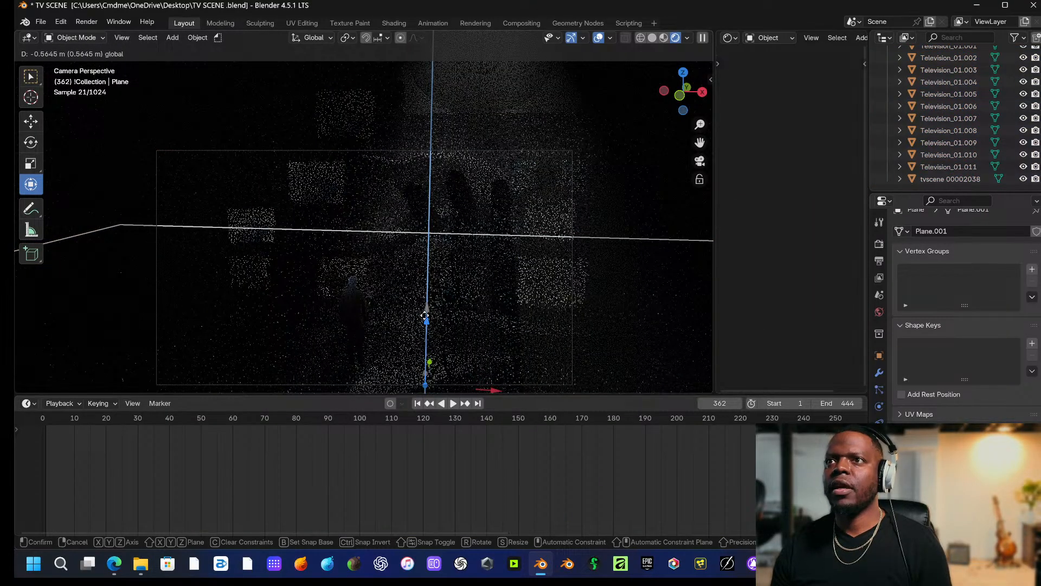
left_click(424, 315)
key("g")
key("z")
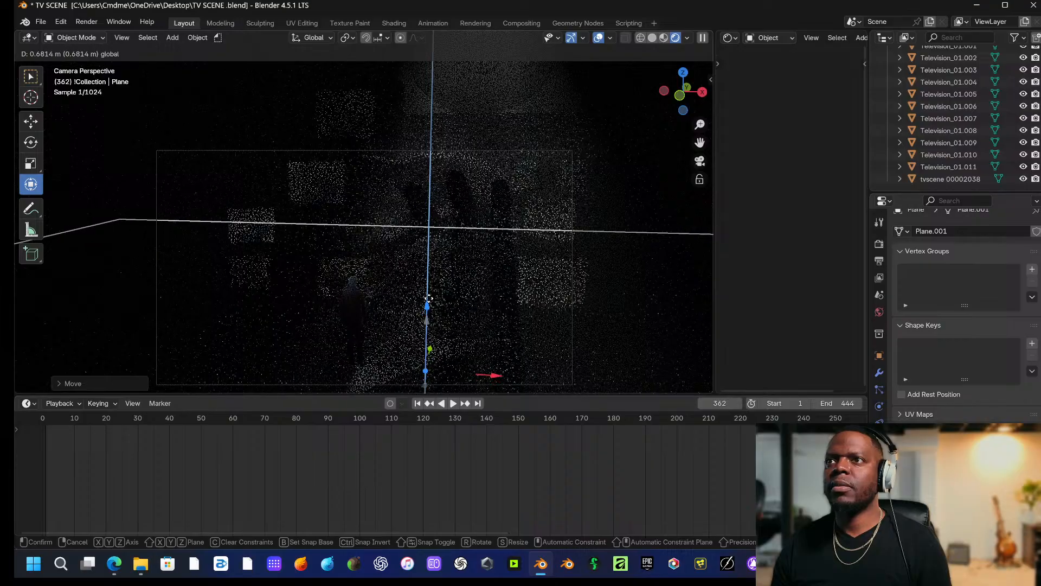
left_click(429, 298)
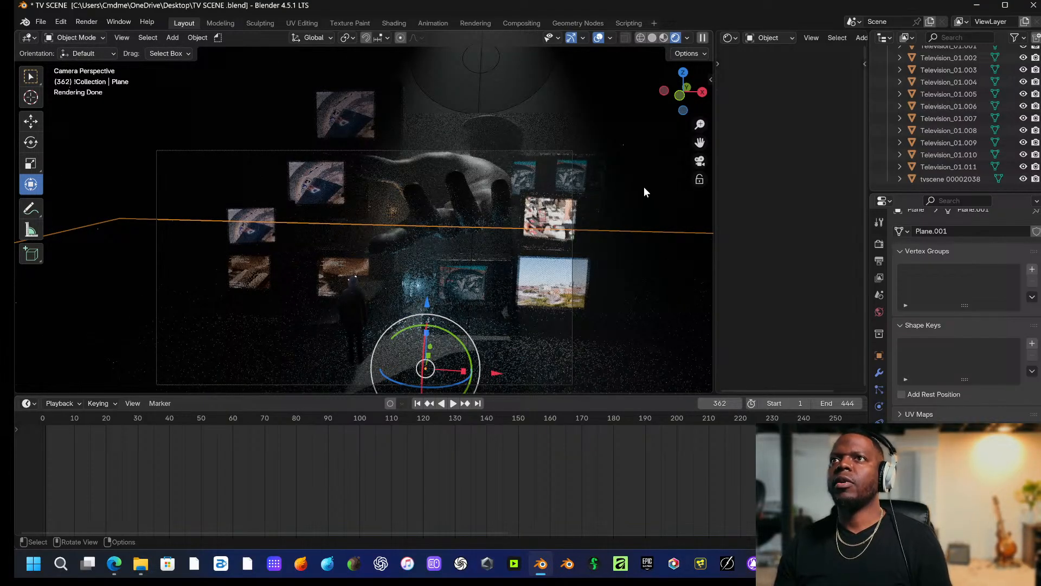
Shift the camera framing slightly sideways using walk navigation.
key("shift+grave")
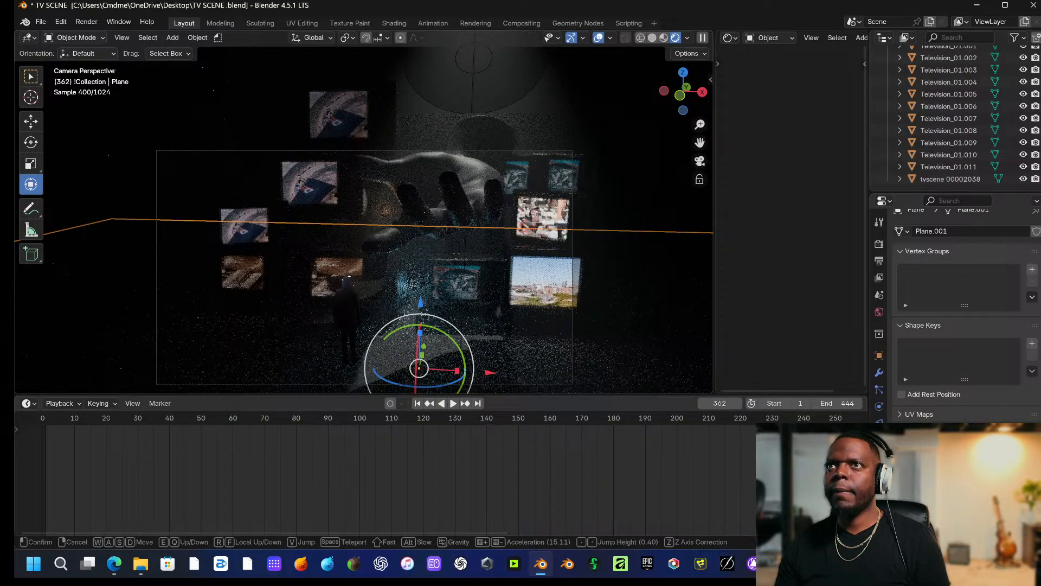
left_click(567, 195)
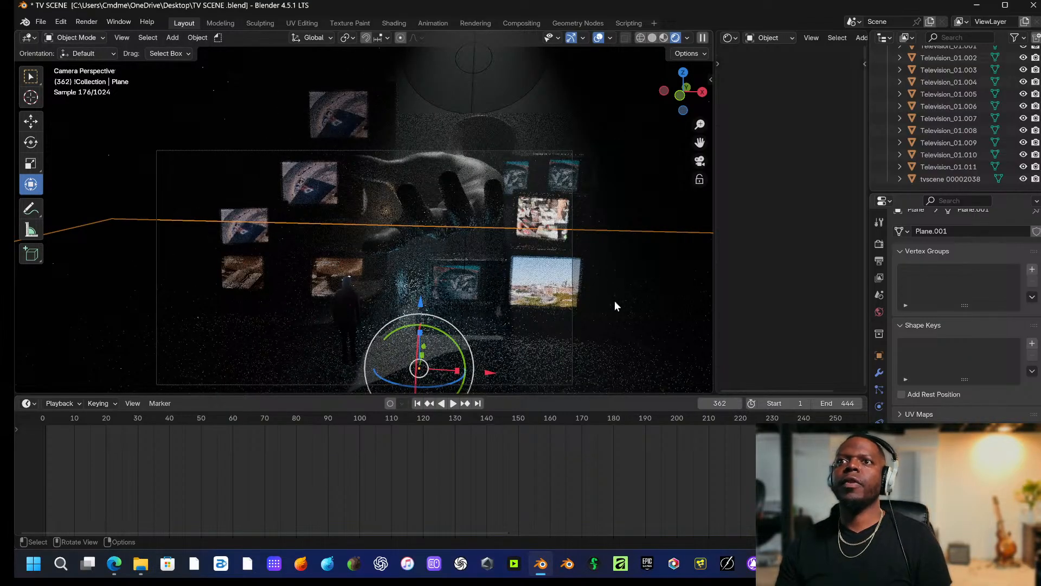
Move the standing figure plane tvscene 00002038 toward the camera along Y and slightly in the negative X direction.
left_click(343, 313)
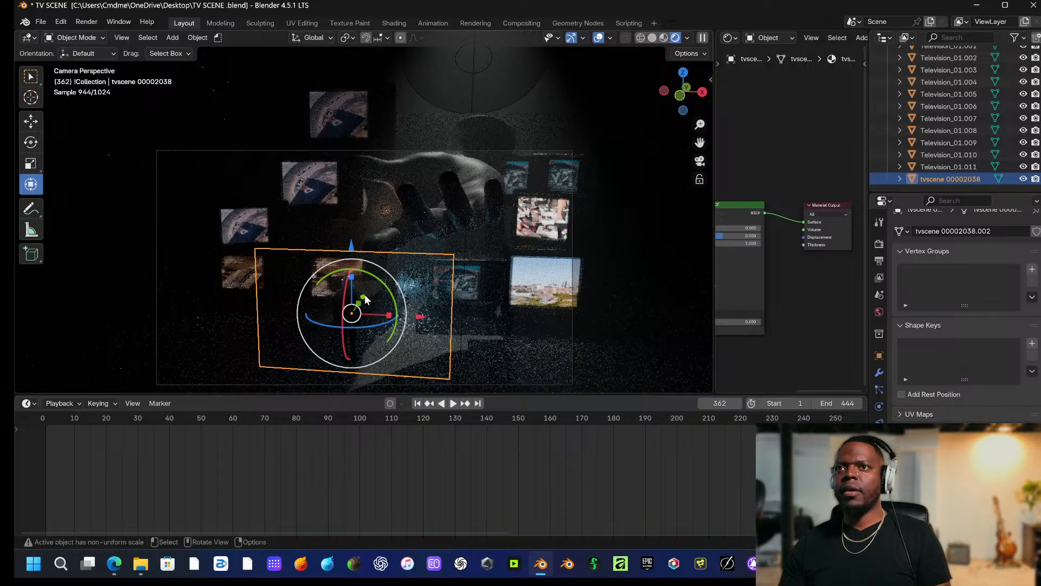
left_click_drag(363, 298, 353, 314)
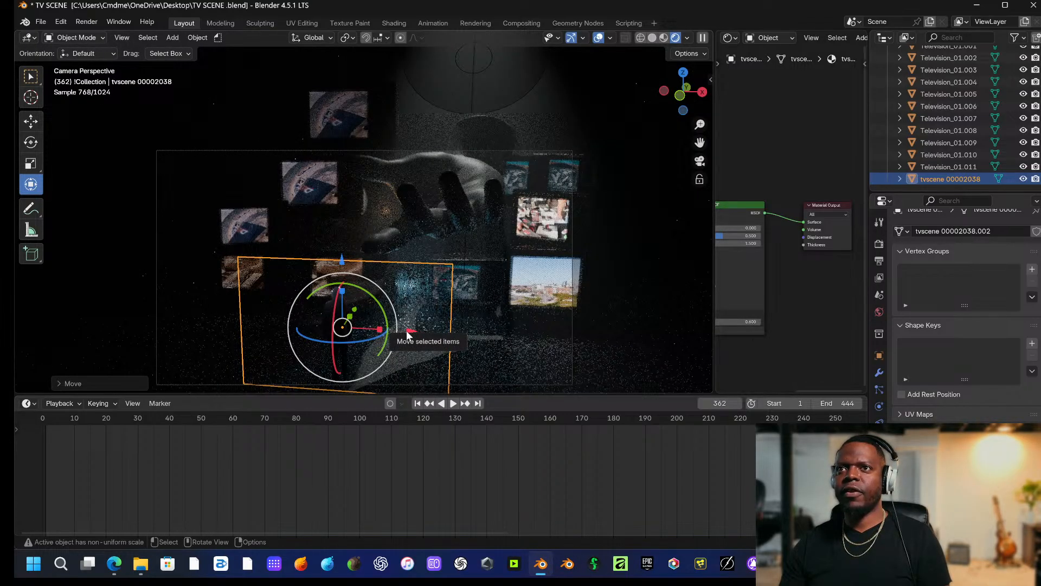
left_click_drag(409, 332, 403, 331)
left_click(586, 296)
left_click(333, 342)
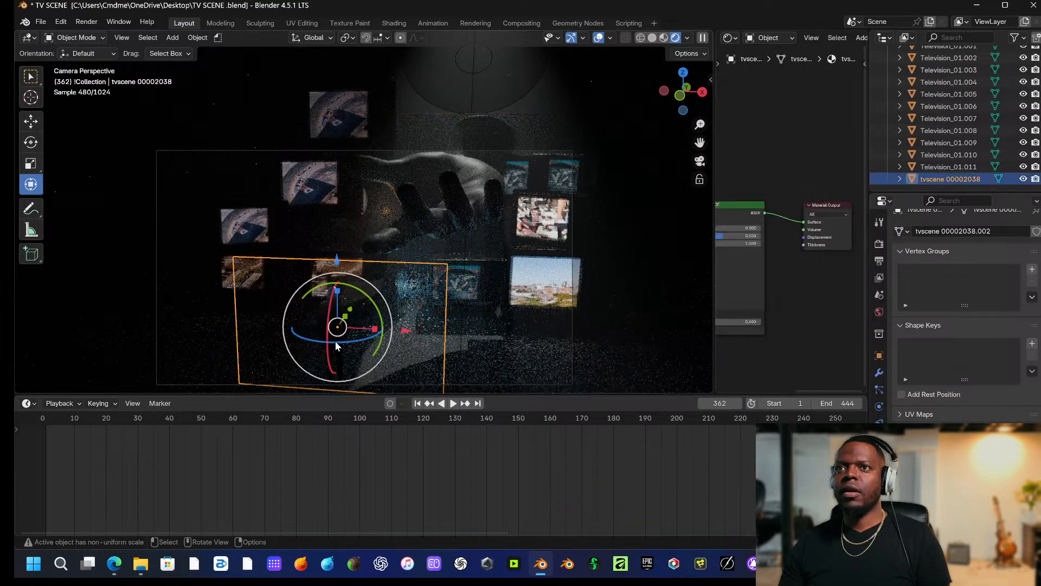
left_click(640, 277)
left_click(607, 103)
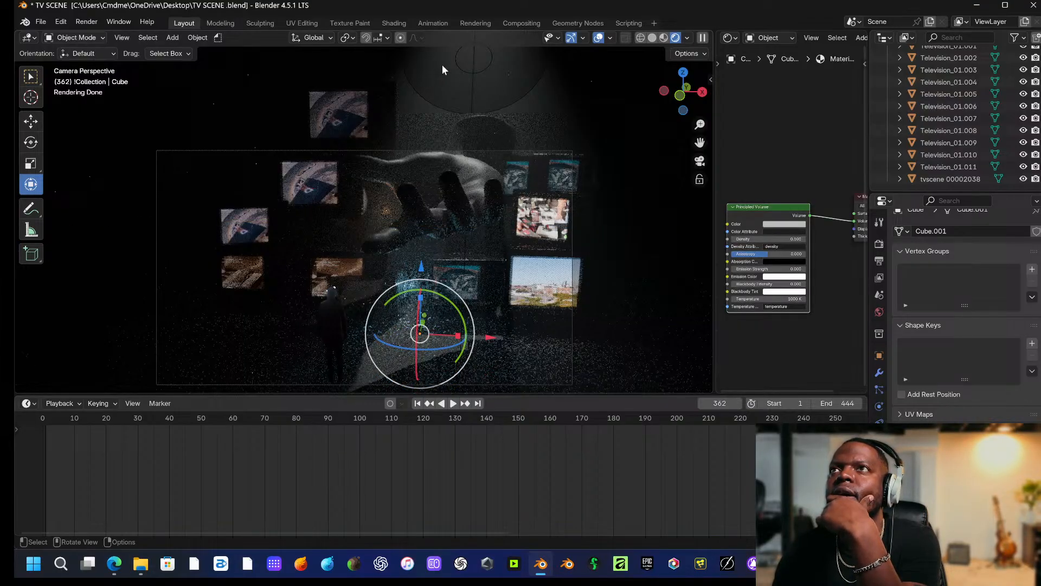
Move the spot light above the hand slightly toward the camera and return to the camera view.
middle_click_drag(456, 62, 470, 80)
scroll(471, 80, "down", 6)
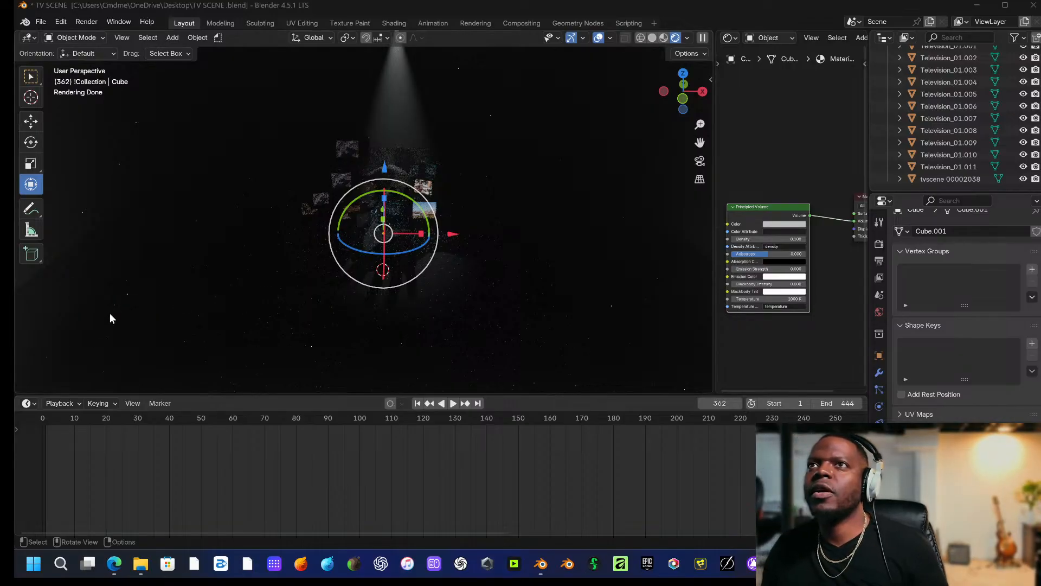
scroll(417, 178, "down", 5)
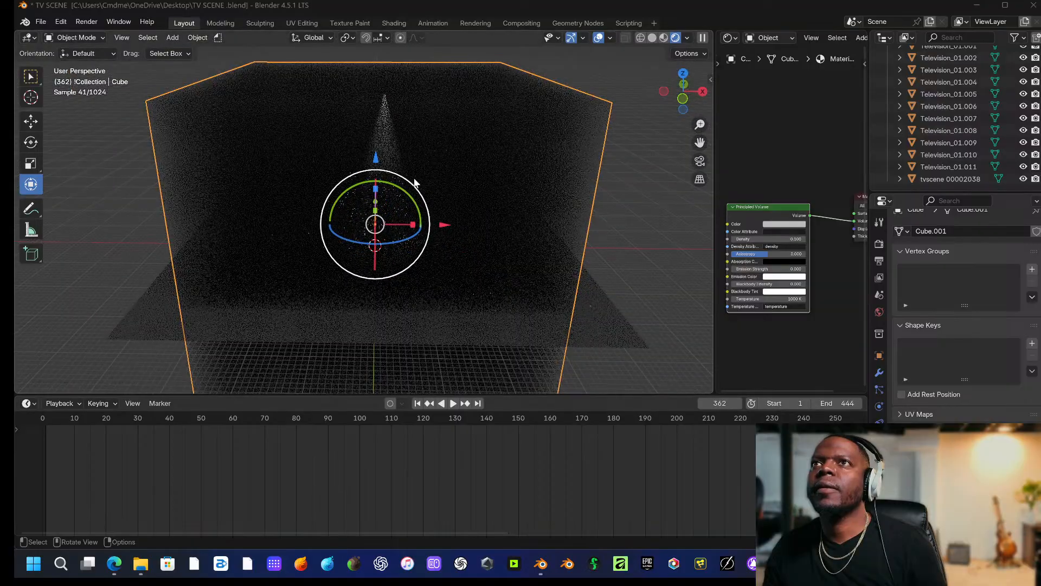
left_click(383, 95)
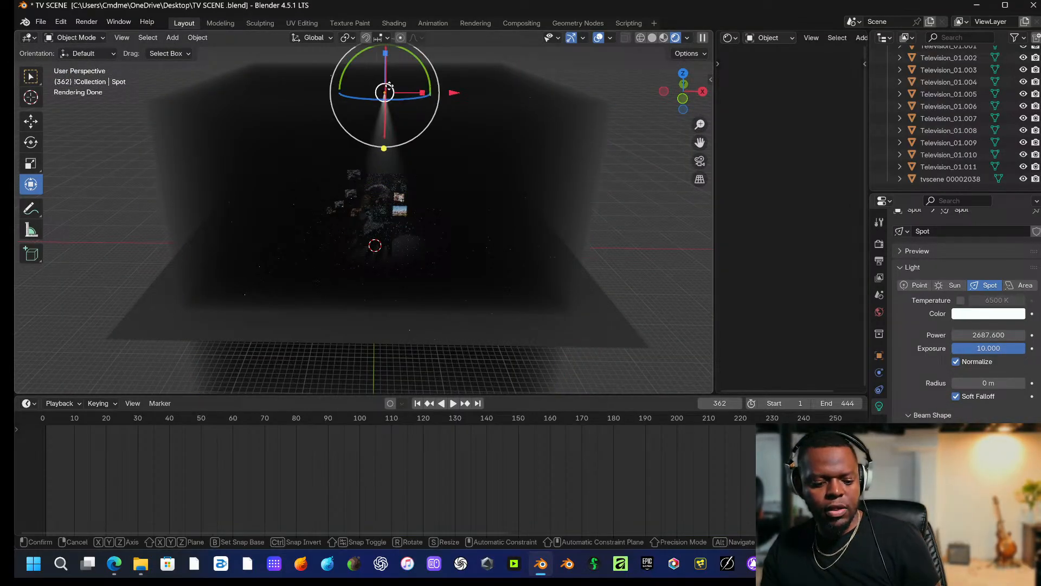
left_click_drag(389, 88, 389, 94)
key("KP_0")
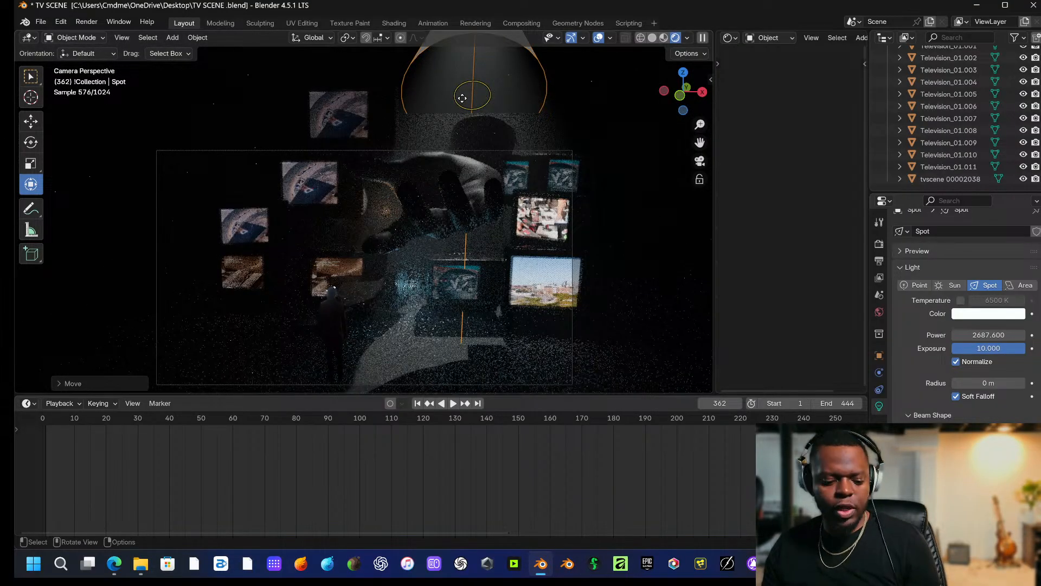
Try moving the spot light in the negative X direction and rotating it about the Z axis, and undo both changes.
key("x")
left_click_drag(462, 99, 320, 97)
key("r")
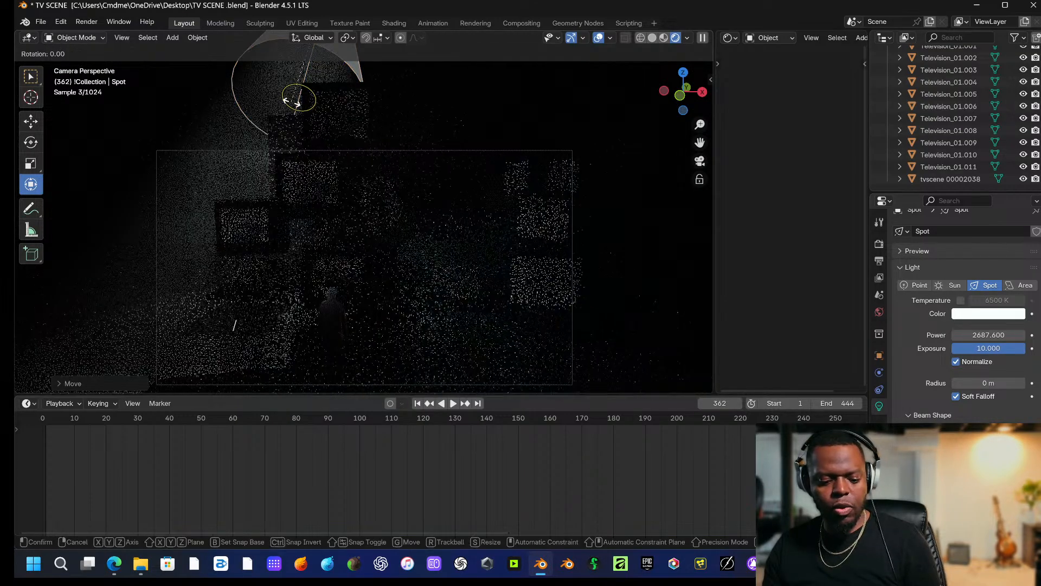
key("z")
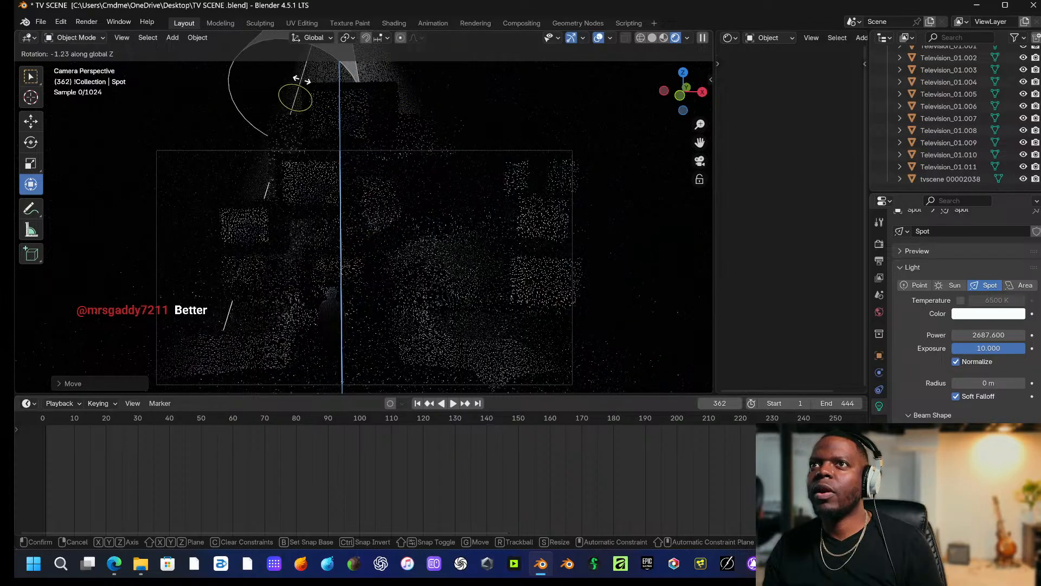
left_click(255, 80)
key("ctrl+z")
key("ctrl+z")
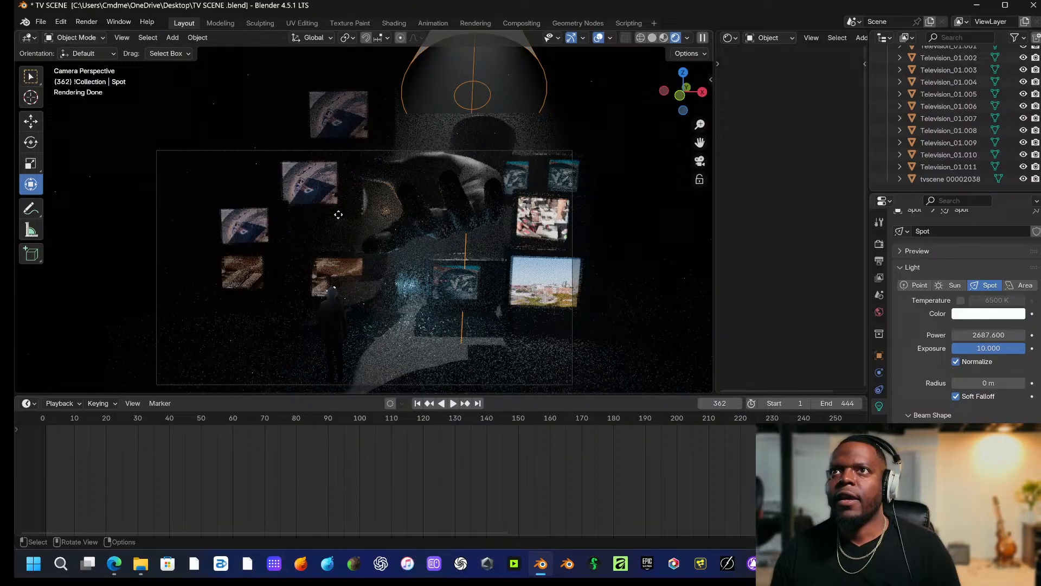
Bring Television_01.009, behind the standing figure, toward the camera along Y and raise it about 0.9 m along Z.
left_click(343, 261)
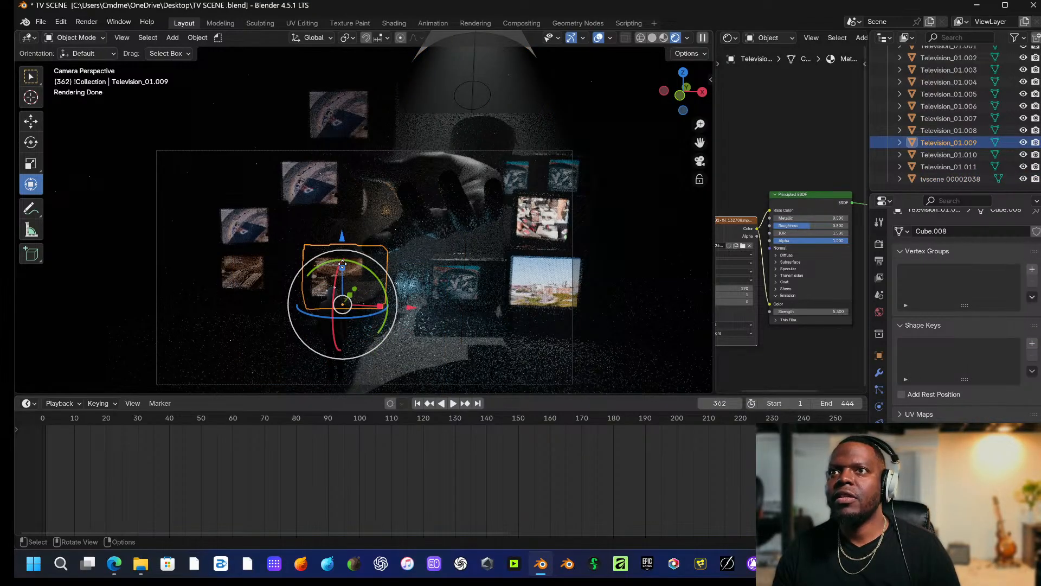
left_click_drag(354, 291, 355, 303)
left_click_drag(338, 254, 341, 239)
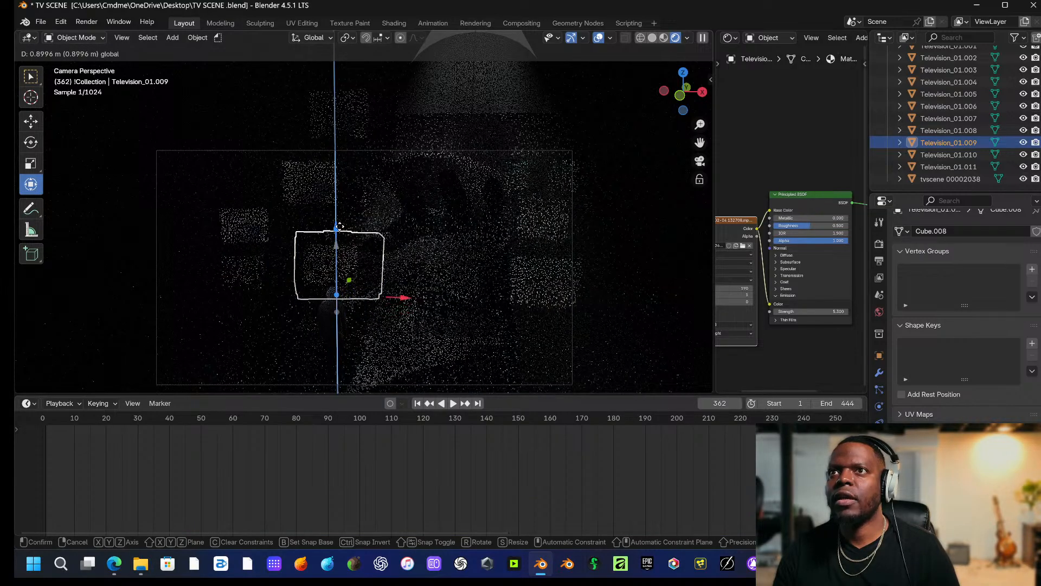
left_click(500, 264)
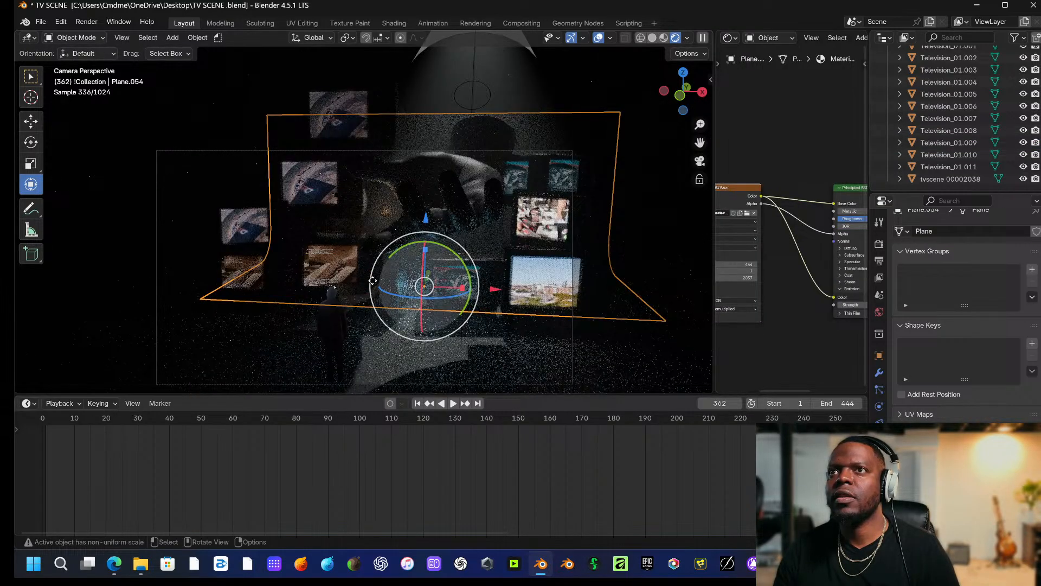
Push Television_01.009 back along the Y axis and raise it further above the standing figure.
left_click(350, 267)
left_click(351, 269)
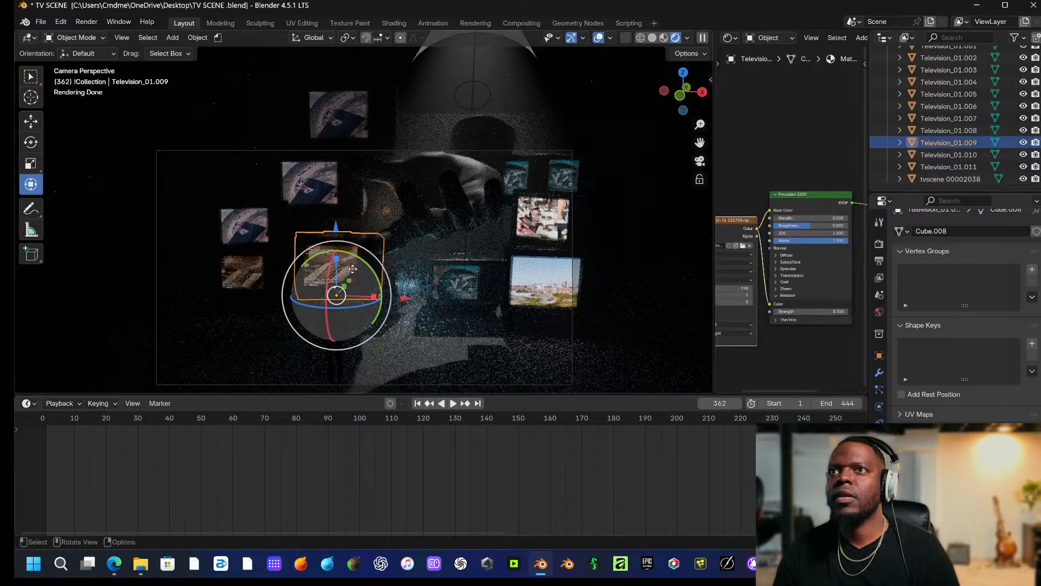
left_click_drag(350, 277, 355, 270)
left_click(373, 261)
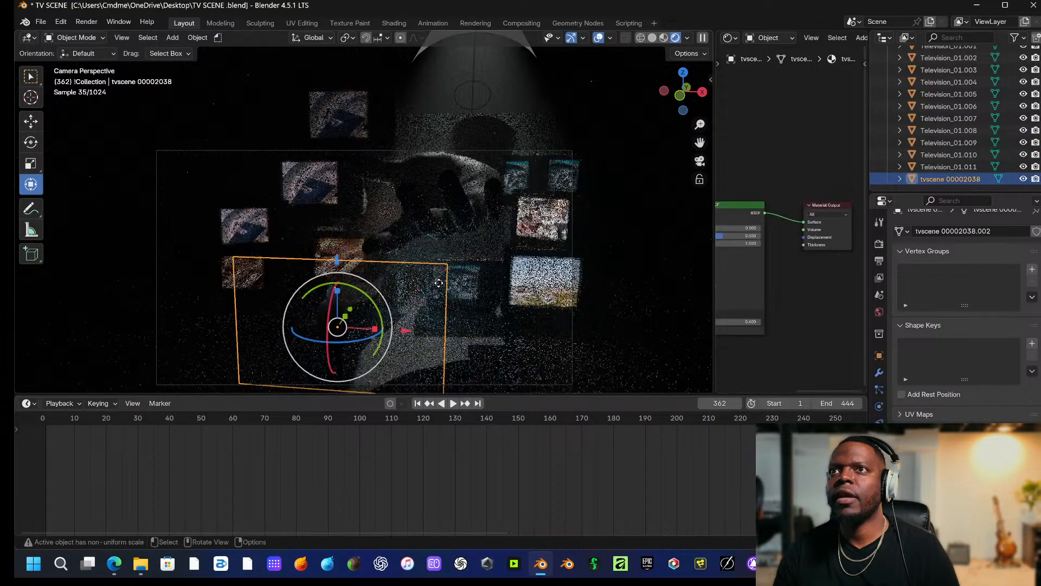
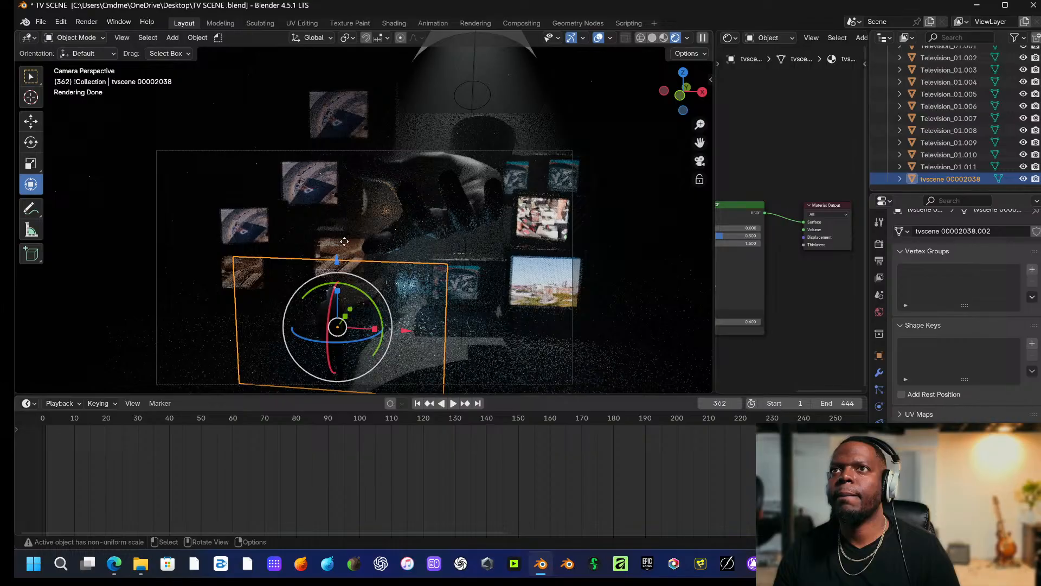
left_click(344, 242)
left_click_drag(346, 222, 349, 210)
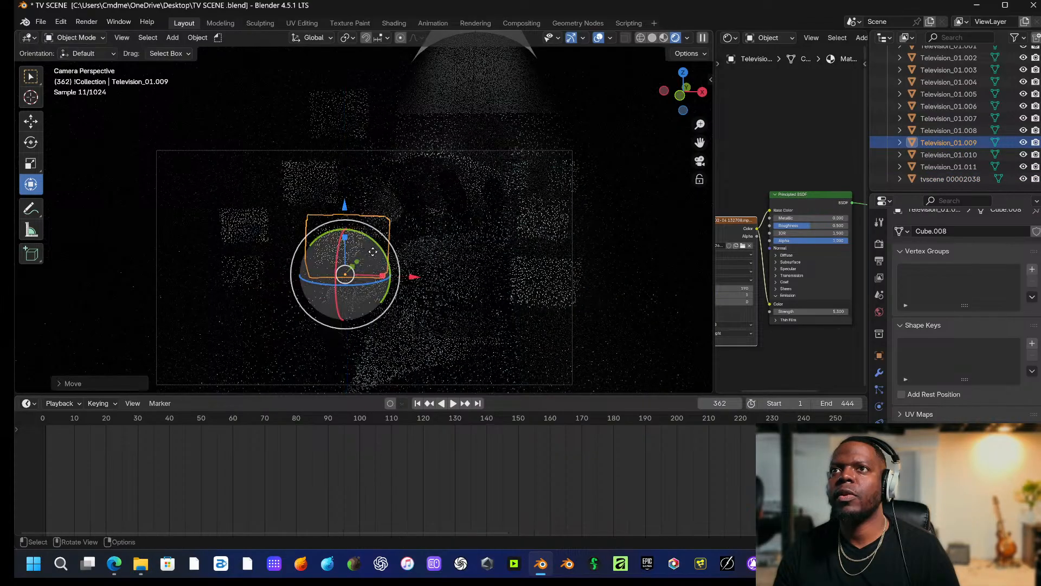
Select Television_01.004 among the overlapping objects beside the standing figure and lower it along the Z axis toward the floor.
left_click(423, 279)
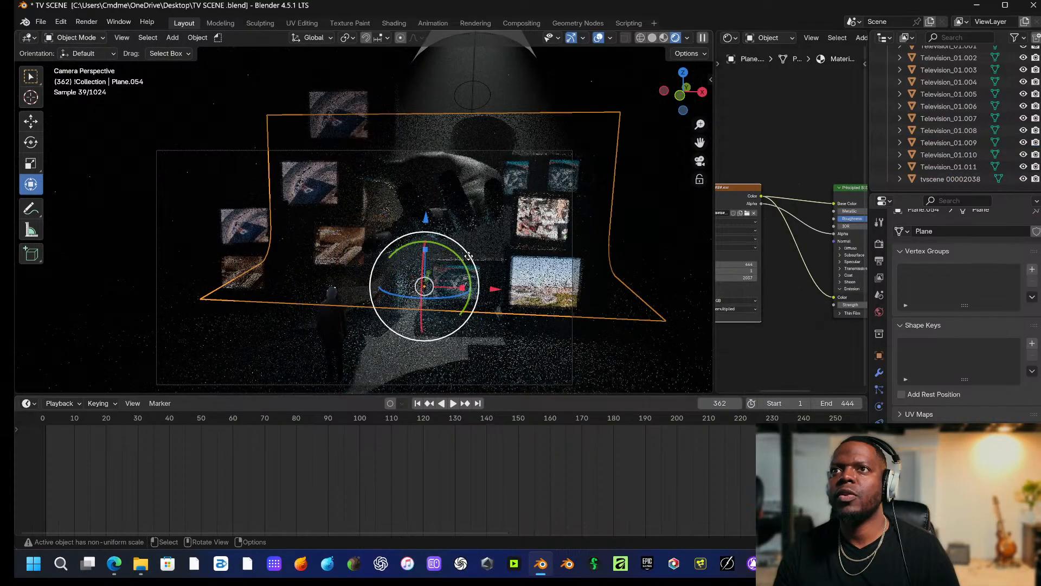
left_click(336, 260)
left_click(536, 255)
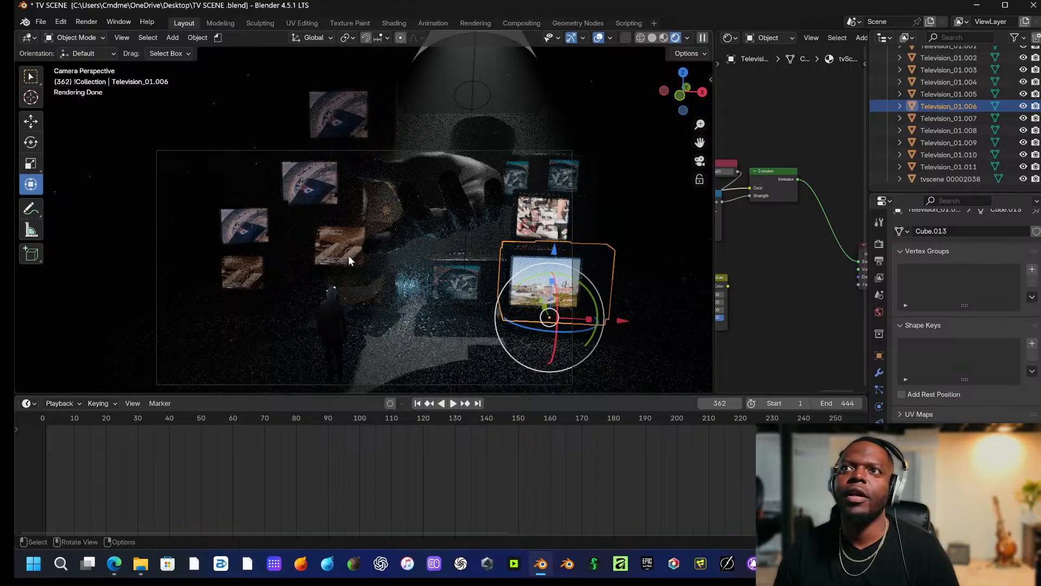
left_click(401, 295)
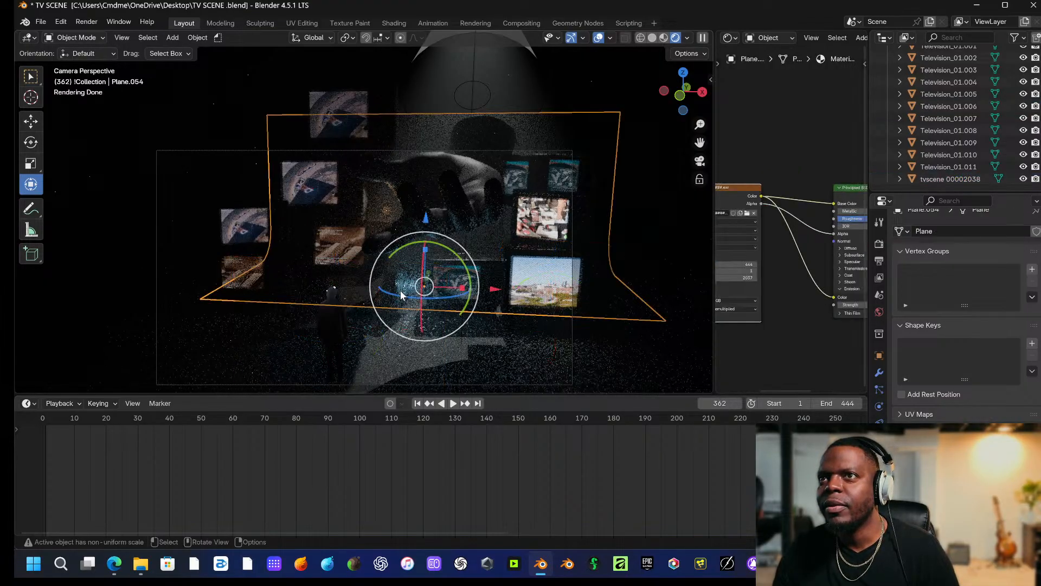
left_click(401, 295)
left_click(401, 294)
left_click(401, 294)
left_click(401, 295)
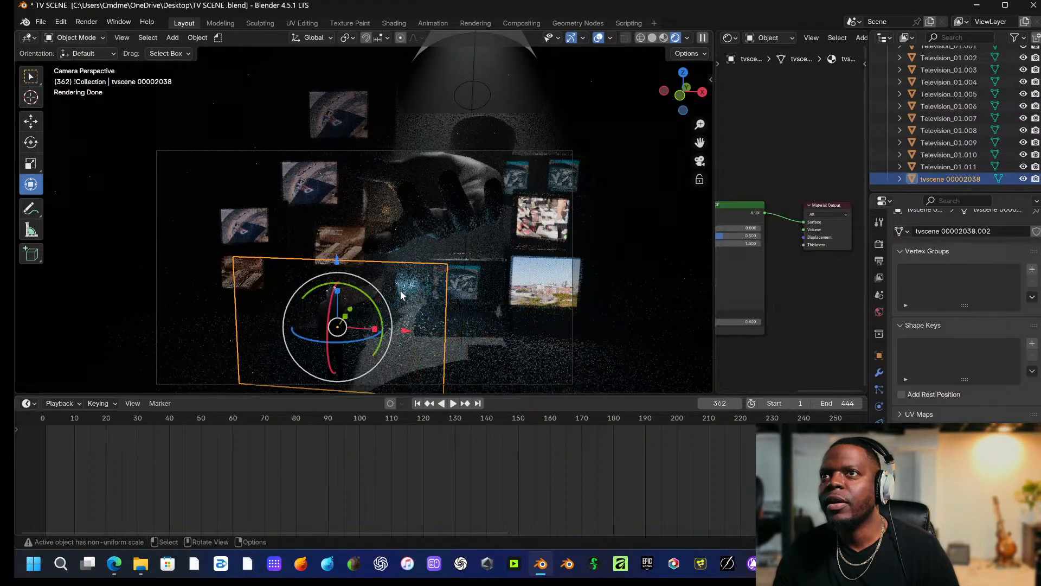
left_click(401, 294)
left_click(401, 294)
left_click_drag(385, 290, 380, 300)
left_click_drag(373, 251, 451, 304)
left_click_drag(389, 231, 394, 277)
Shift Television_01.004 in the negative X direction behind the standing figure and fine-tune its placement there.
left_click_drag(460, 345, 444, 344)
mouse_move(359, 270)
left_mouse_down()
mouse_move(352, 275)
mouse_move(353, 256)
left_mouse_up()
key("ctrl+z")
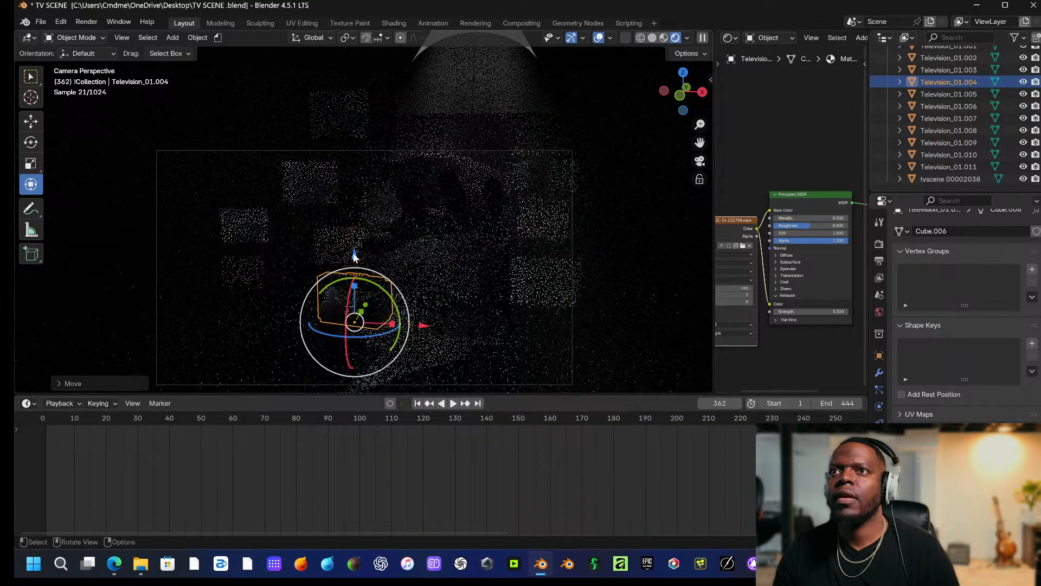
left_click_drag(358, 336, 370, 331)
Reselect Television_01.004 behind the standing figure, adjust it very slightly and deselect it.
left_click(476, 346)
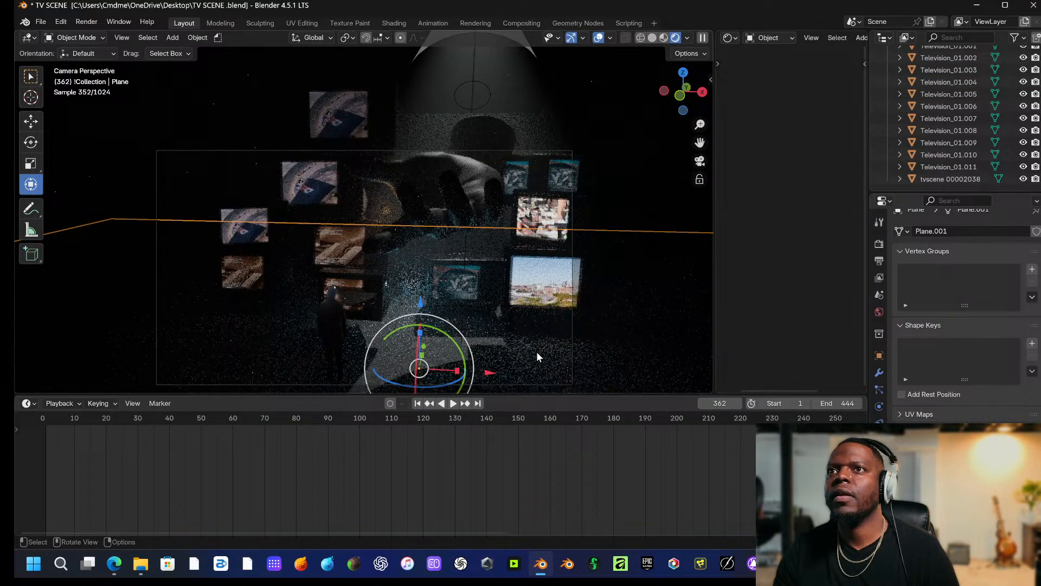
left_click(374, 291)
left_click(374, 291)
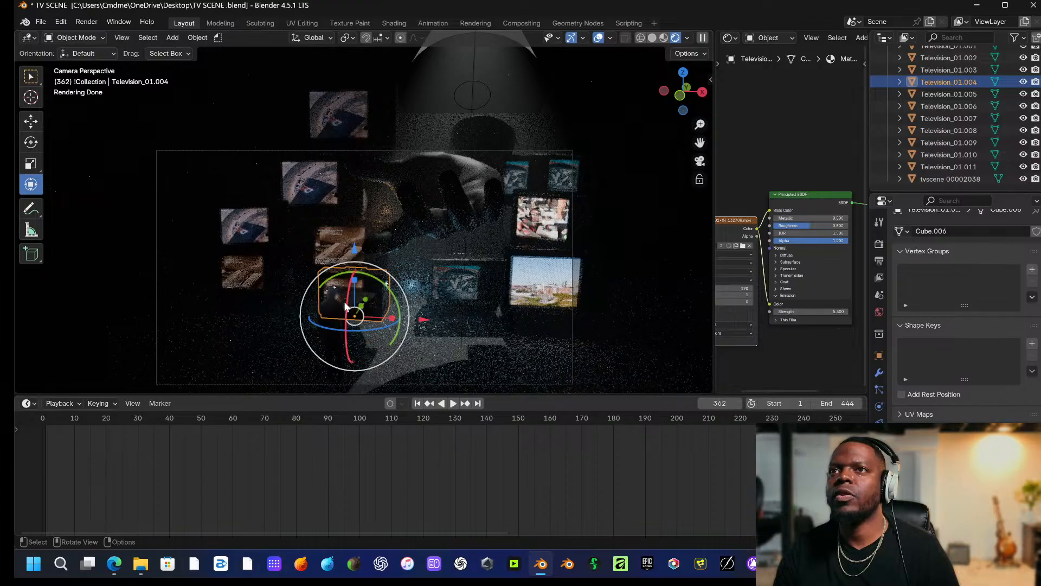
left_click_drag(346, 305, 348, 305)
left_click(540, 320)
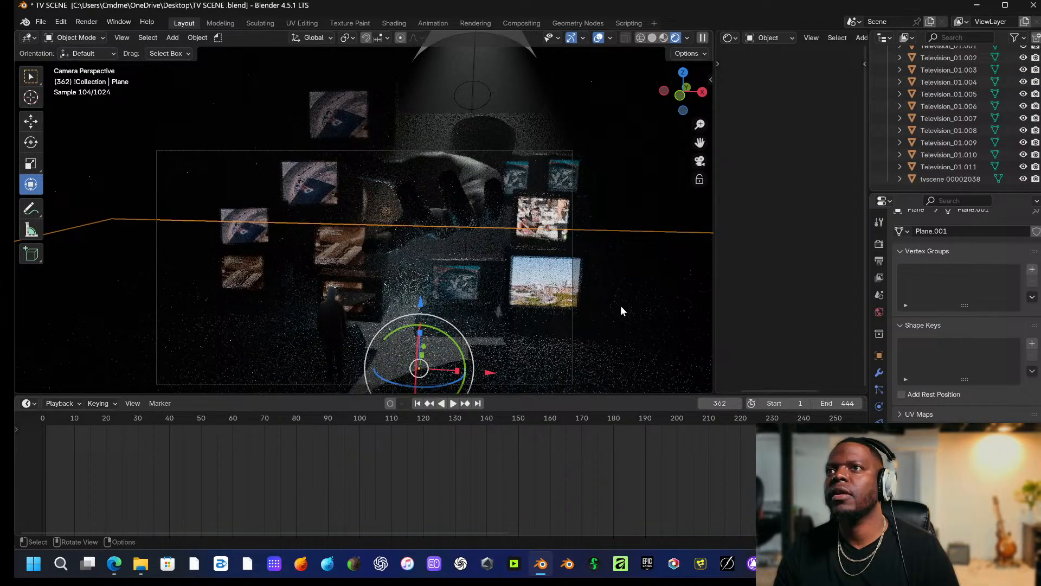
Move Television_01.010 from above the bright televisions down and in the negative X direction, below the giant hand's fingertips.
left_click(533, 234)
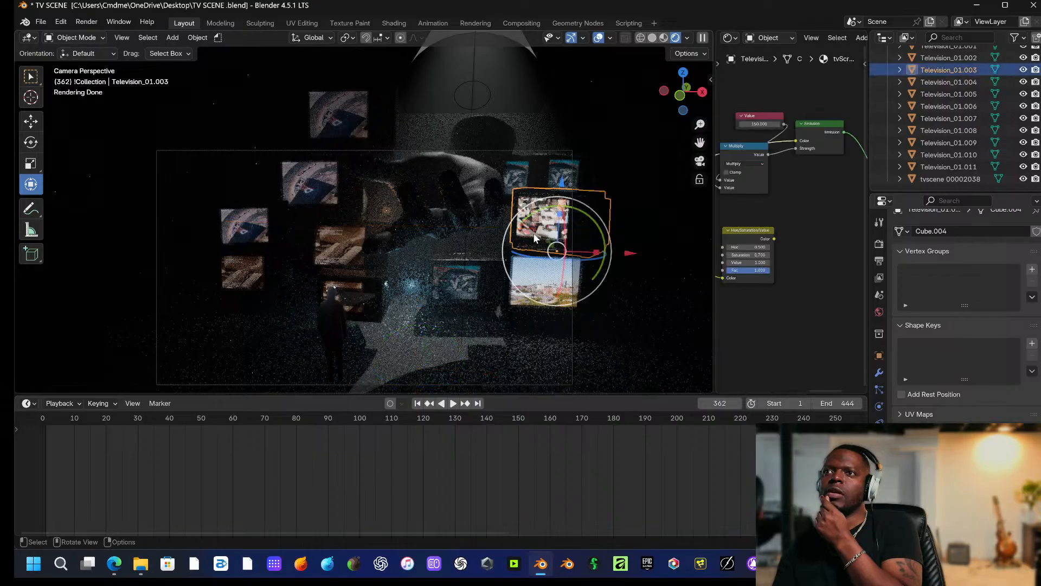
left_click_drag(532, 232, 505, 271)
left_click(505, 316)
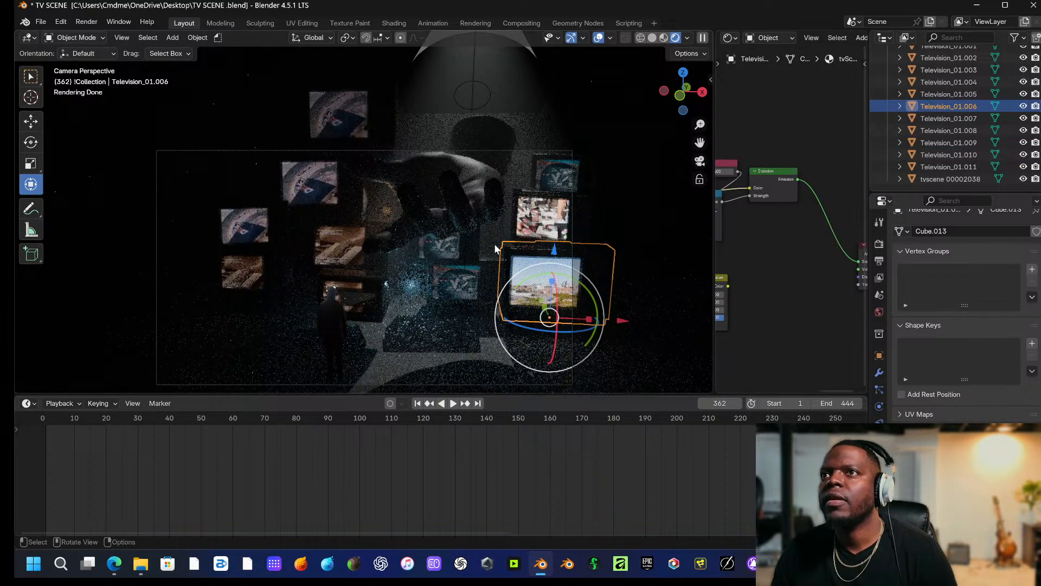
Reselect Television_01.010 below the hand, rotate it slightly and shift it a little farther in the negative X direction.
left_click(469, 247)
left_click(469, 247)
left_click(469, 248)
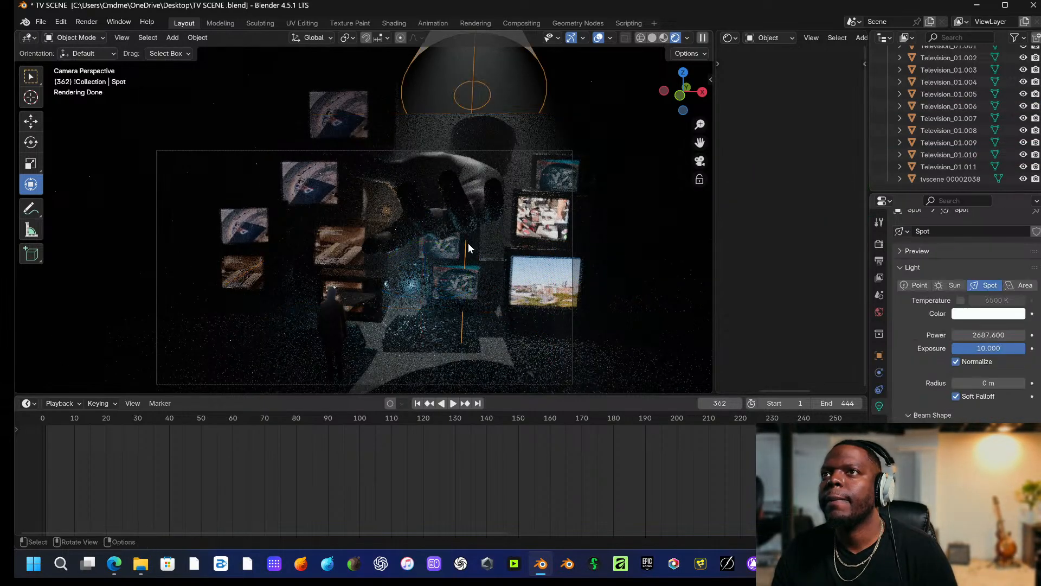
left_click(469, 247)
left_click(468, 244)
left_click_drag(513, 269, 431, 274)
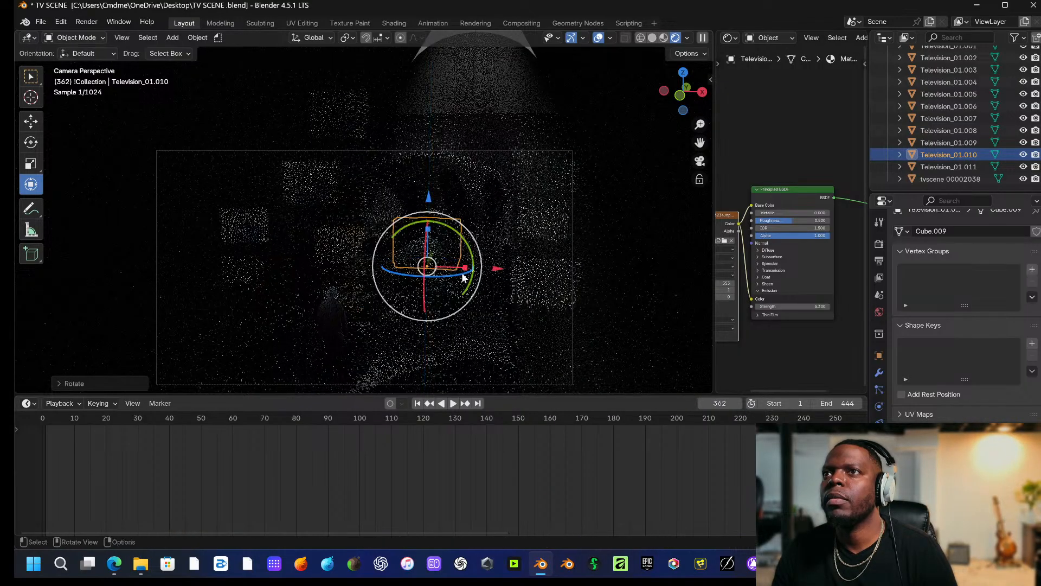
left_click_drag(501, 269, 507, 270)
left_click(633, 258)
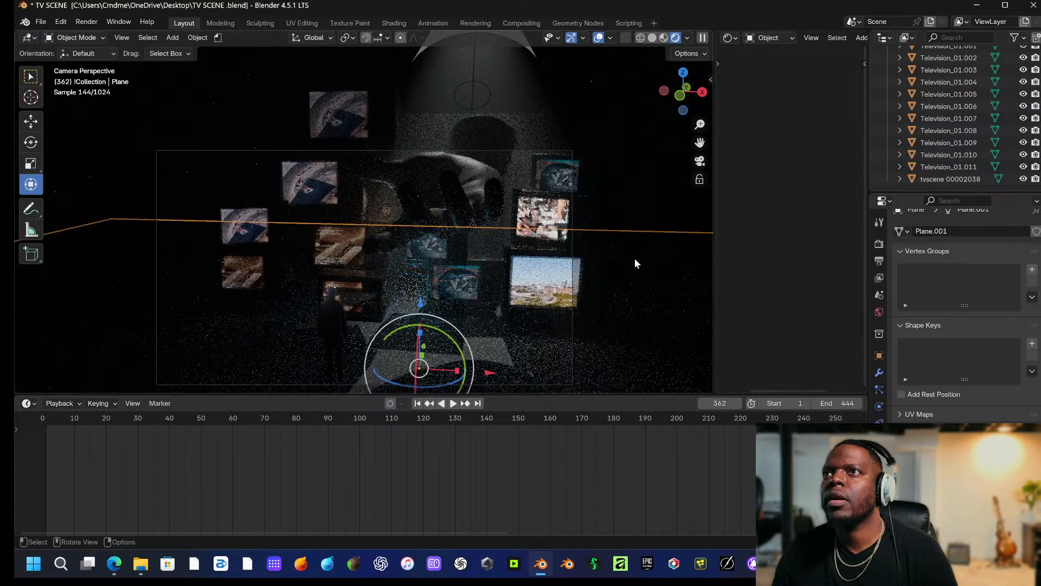
Select Television_01.003, above the bright skyline television, and move it slightly in the negative X direction into the camera frame.
left_click(540, 235)
left_click(540, 235)
left_click(539, 236)
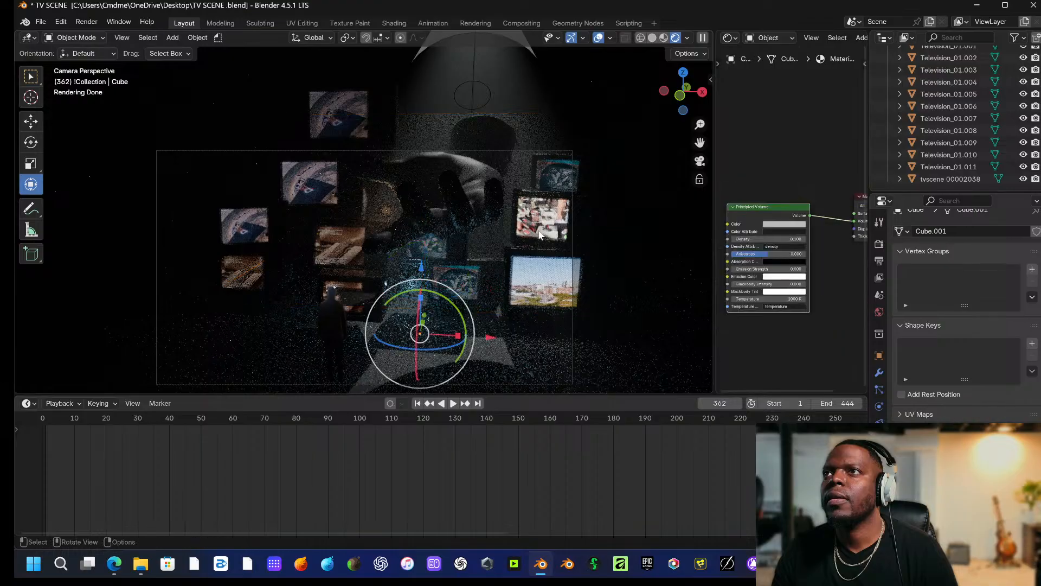
left_click(540, 236)
left_click(539, 235)
left_click_drag(626, 255, 603, 254)
Select Television_01.011, the highest television beside the hand's fingers, and shift it in the negative X direction.
left_click(564, 175)
left_click(564, 174)
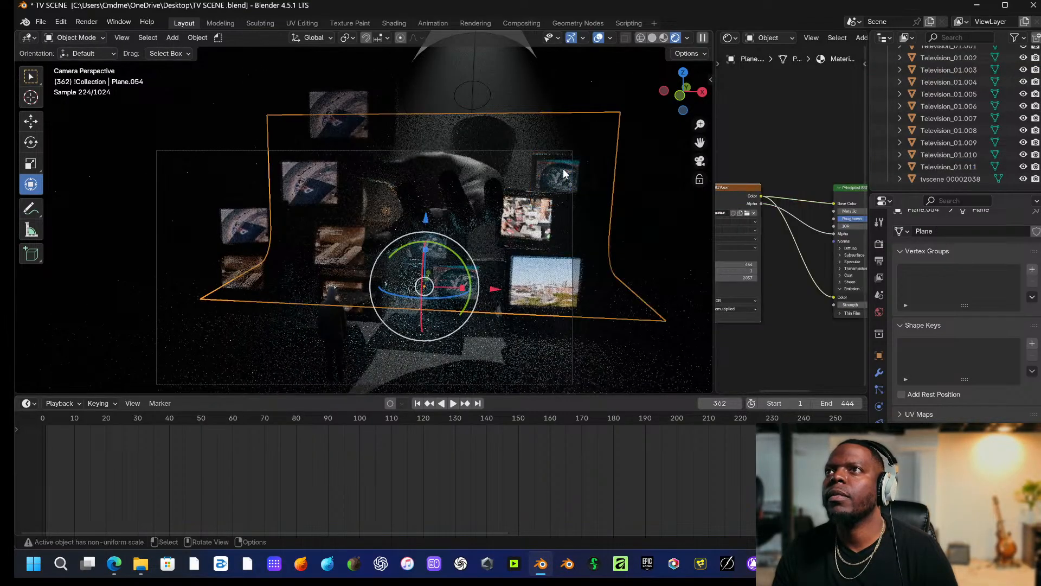
left_click(564, 174)
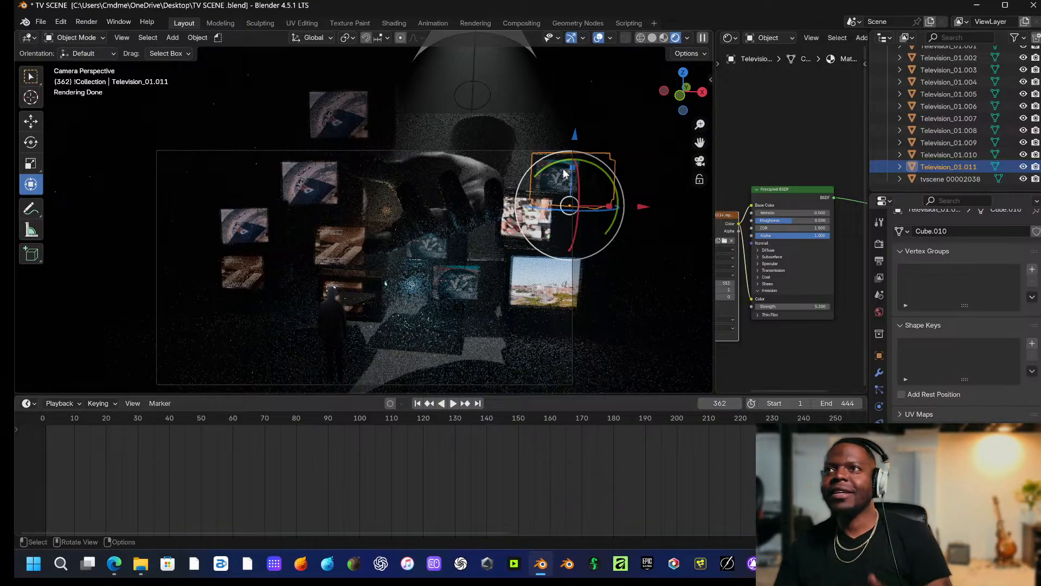
left_click_drag(642, 207, 622, 201)
left_click(623, 200)
Nudge Television_01.011 farther in the negative X direction and raise it slightly along Z above Television_01.003.
left_click(561, 171)
left_click(560, 171)
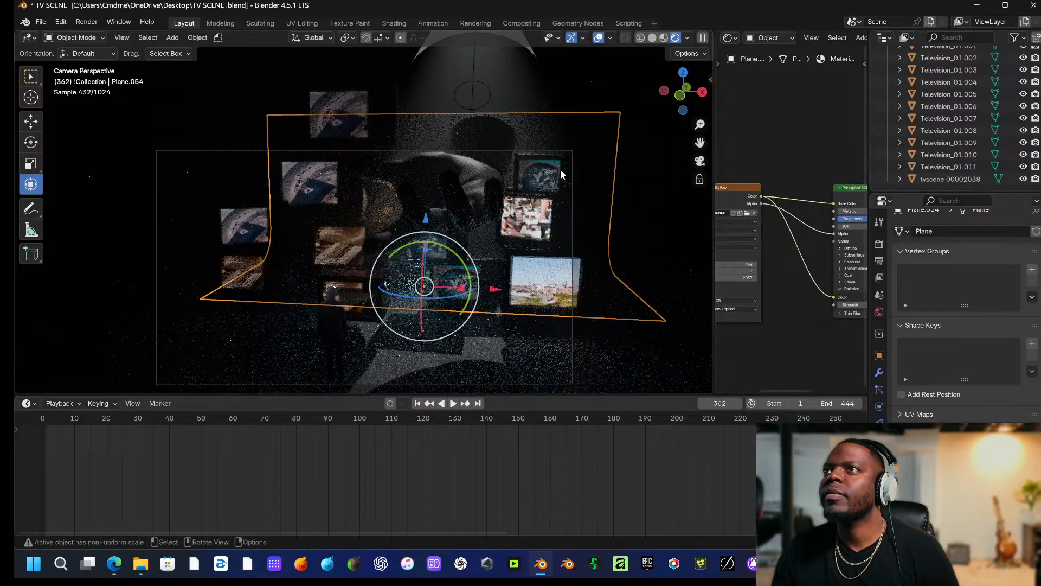
left_click(561, 170)
left_click(561, 171)
left_click_drag(622, 207, 613, 205)
left_click_drag(551, 138, 549, 128)
left_click(662, 150)
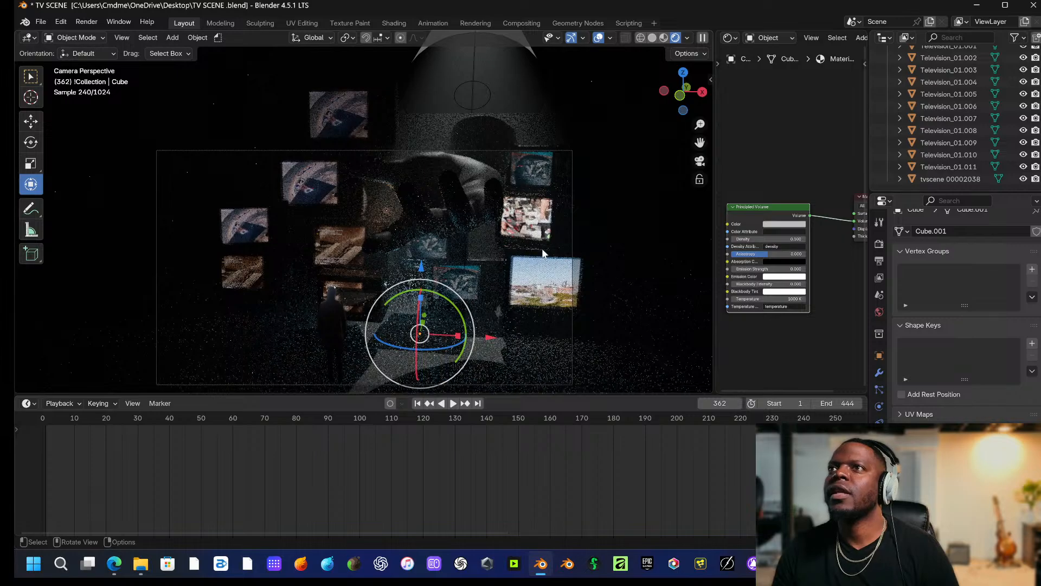
Move Television_01.006, the skyline television, about 0.4 m in the negative X direction so its screen fits inside the camera frame.
left_click(551, 278)
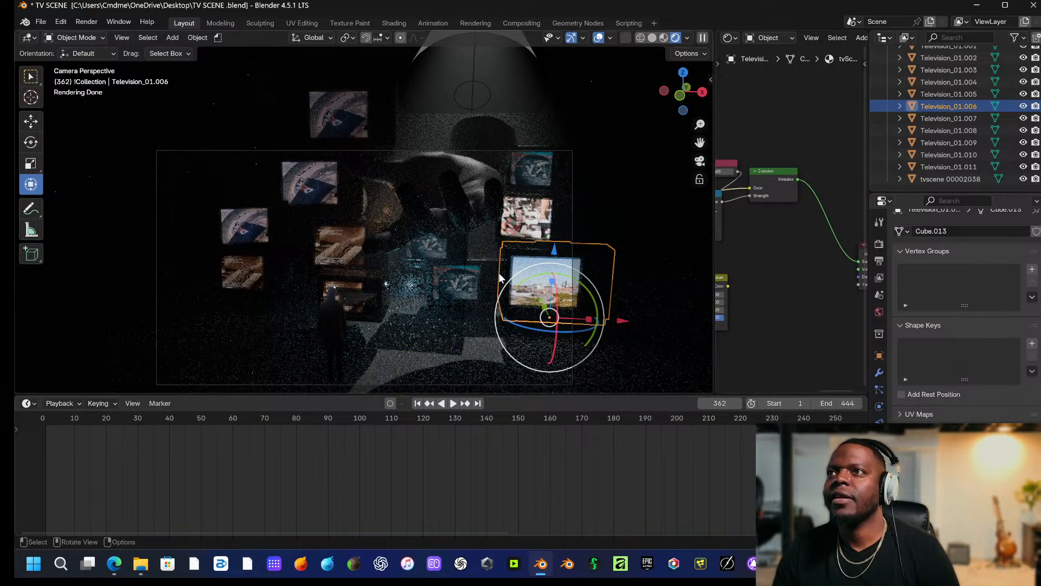
key("s")
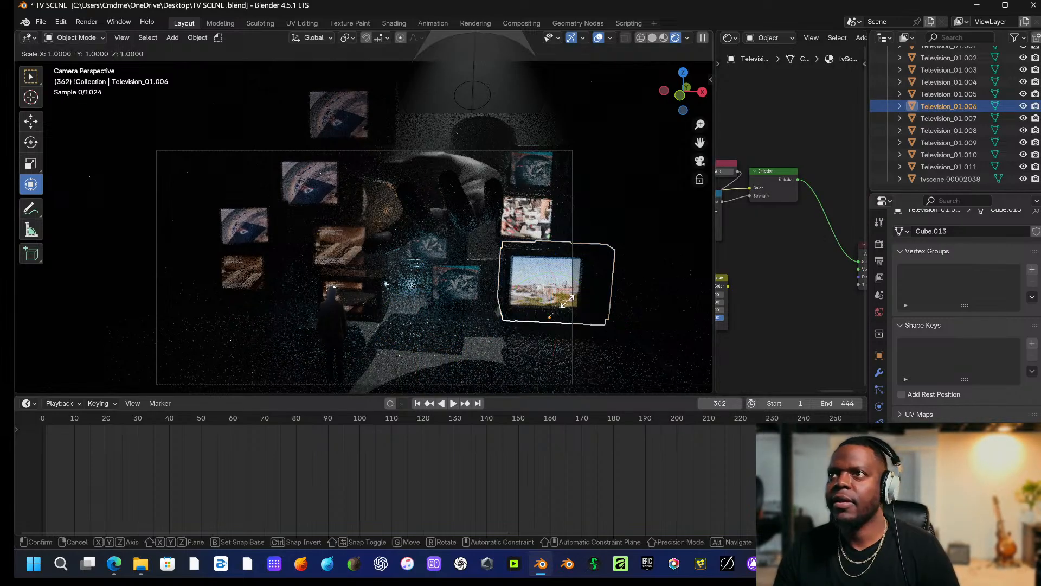
left_click(566, 301)
key("g")
key("x")
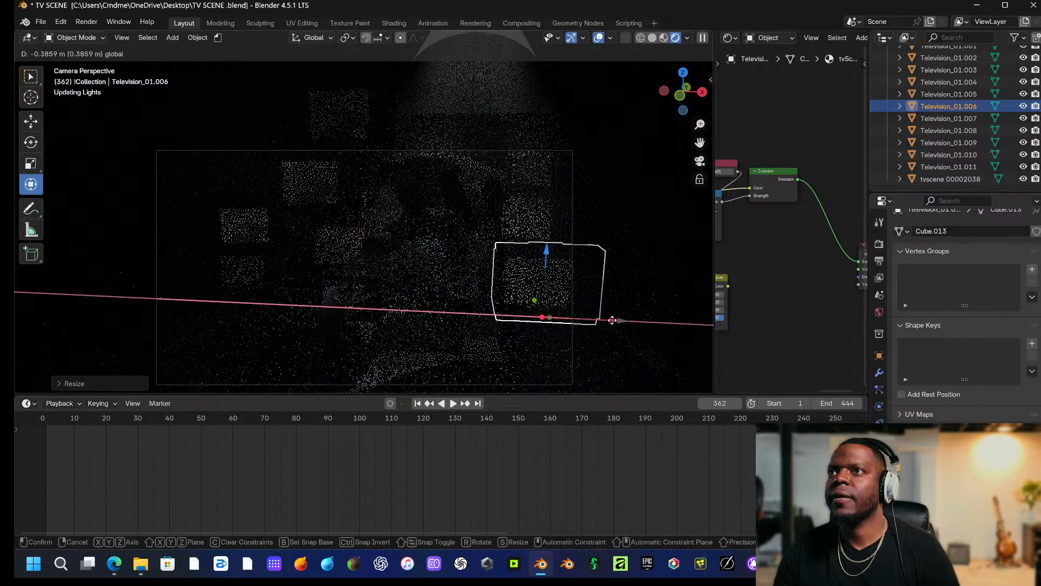
left_click(614, 319)
left_click(584, 229)
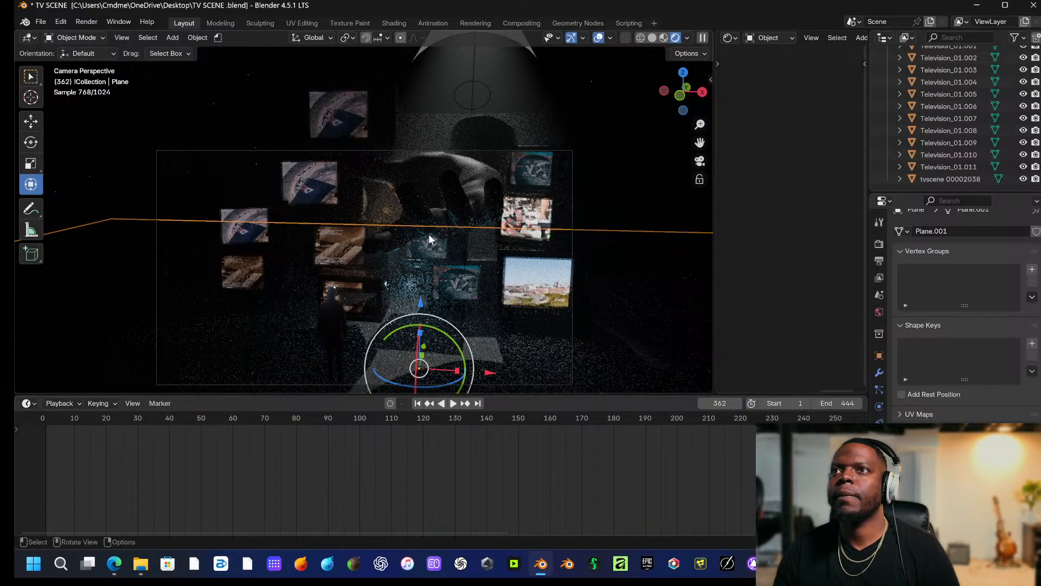
Move Television_01.005, the lowest television at the far negative X side, in the positive X direction toward the standing figure.
left_click(252, 266)
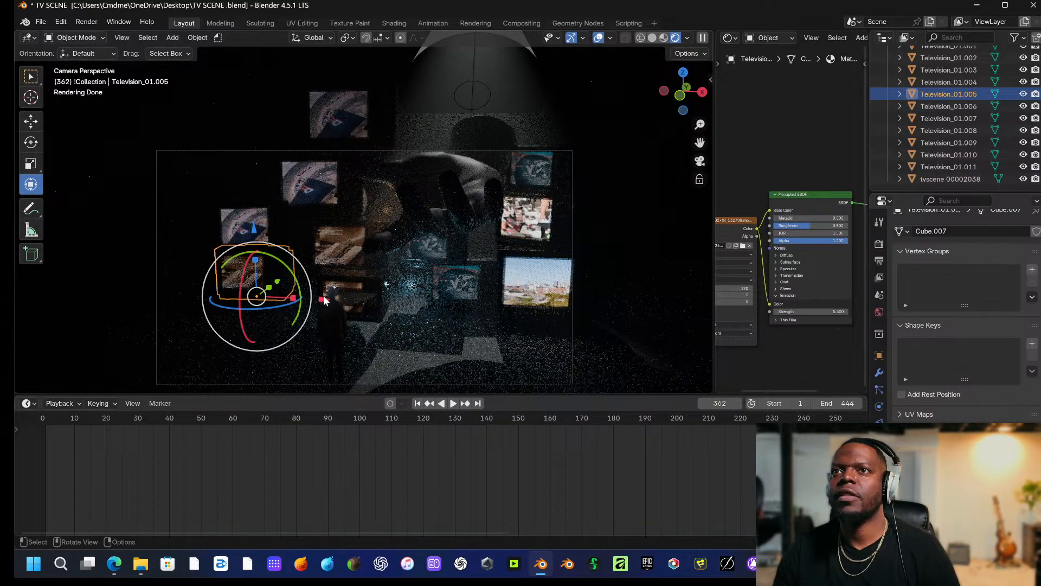
key("g")
key("x")
left_click(351, 306)
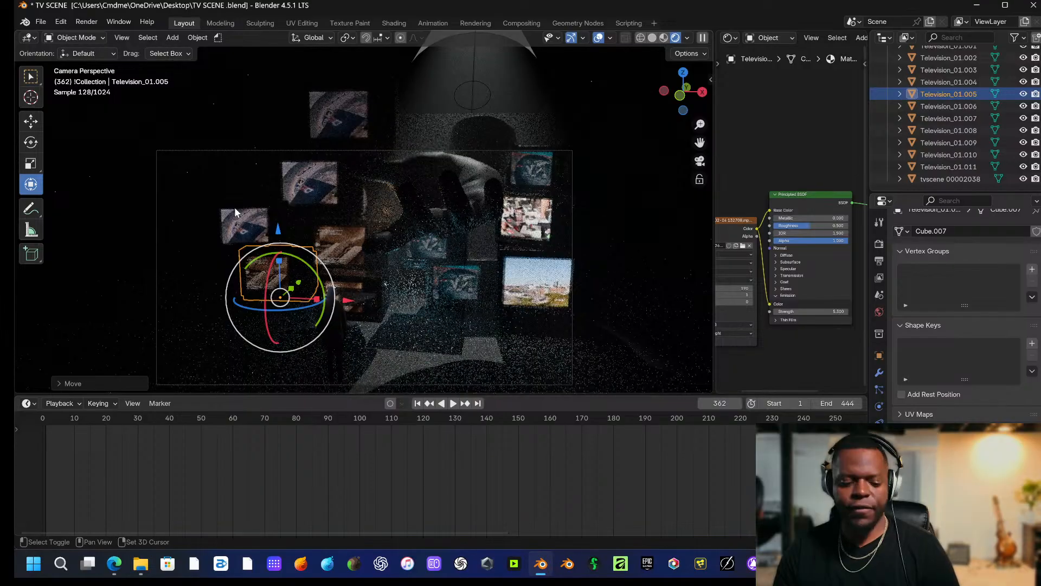
Add a spot light, move it in the negative X direction and raise it along Z above the televisions.
key("shift+a")
mouse_move(239, 218)
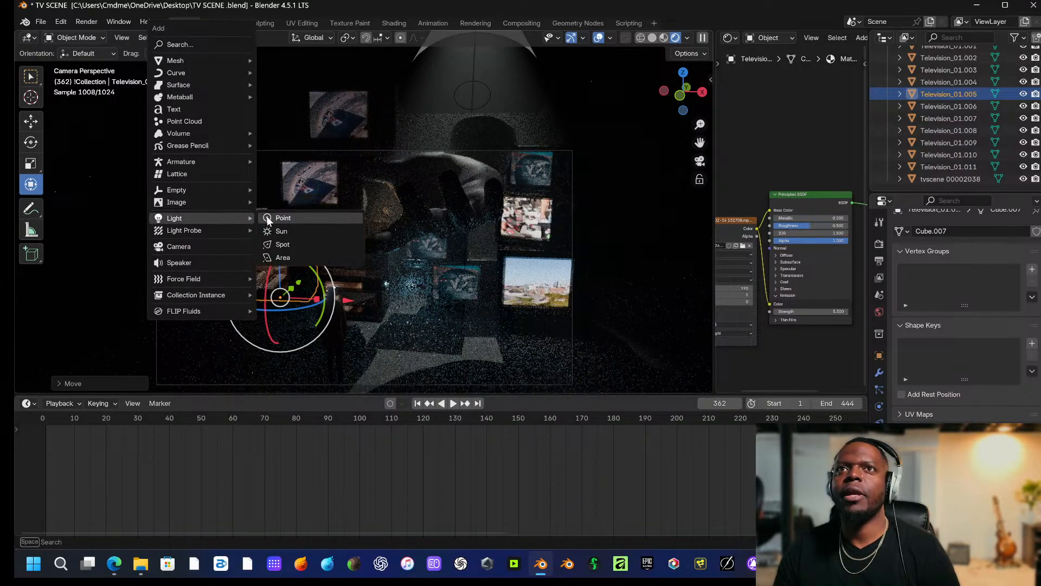
left_click(290, 241)
middle_click_drag(291, 242, 403, 273)
key("g")
key("x")
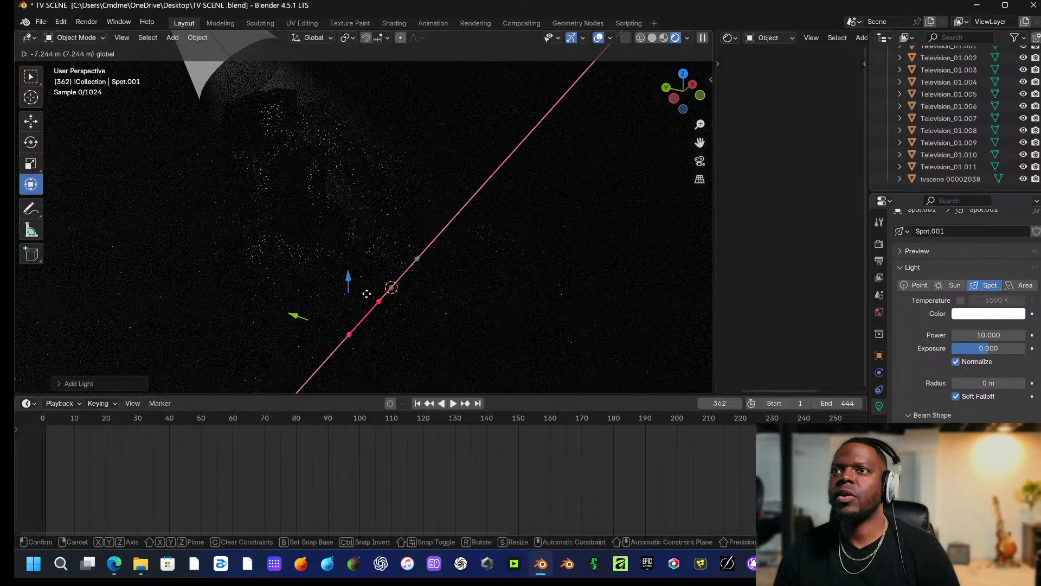
left_click_drag(337, 313, 283, 72)
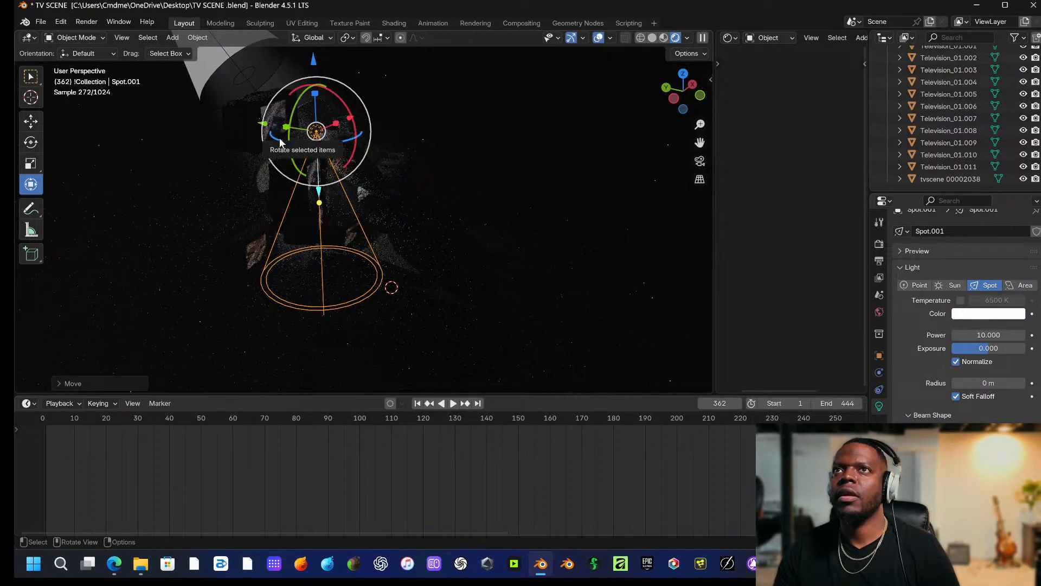
Move the new spot light well away from the televisions and rotate it about the Y axis to face them.
scroll(286, 130, "down", 5)
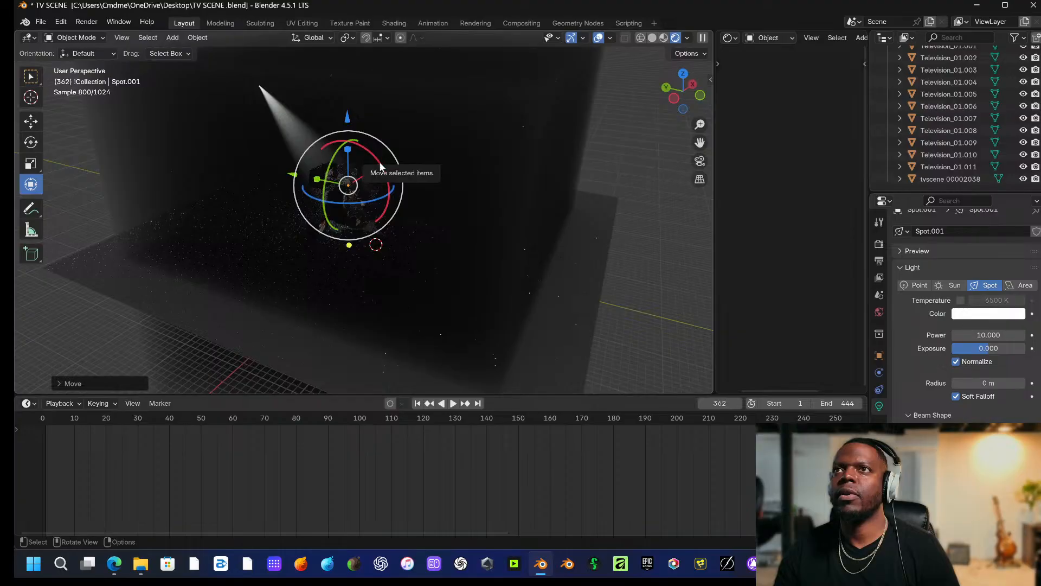
left_click_drag(381, 166, 150, 283)
key("r")
key("y")
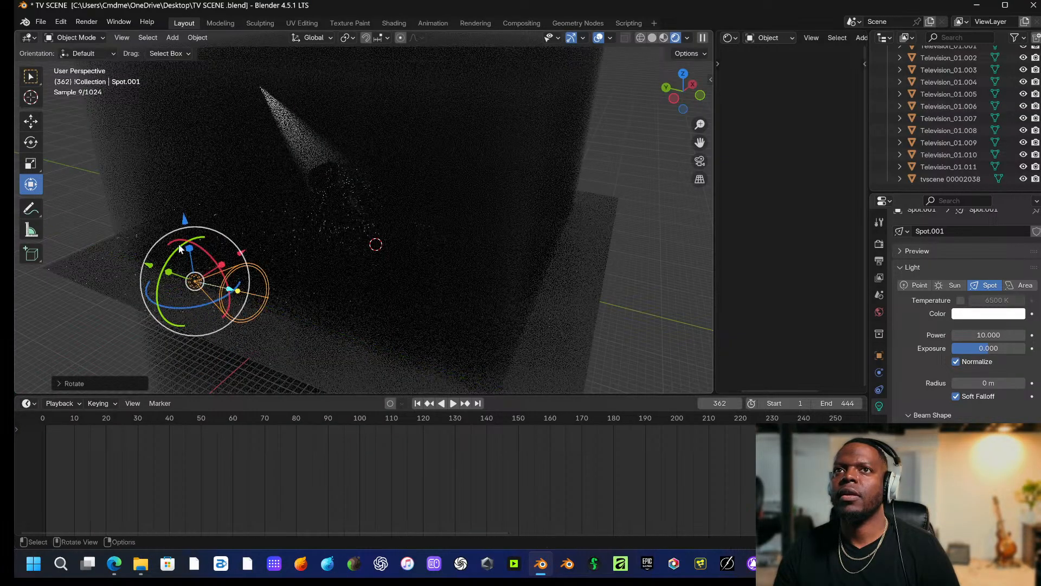
Raise the new spot light high above the floor, then try re-aiming its beam and undo that re-aiming.
left_click_drag(186, 219, 190, 384)
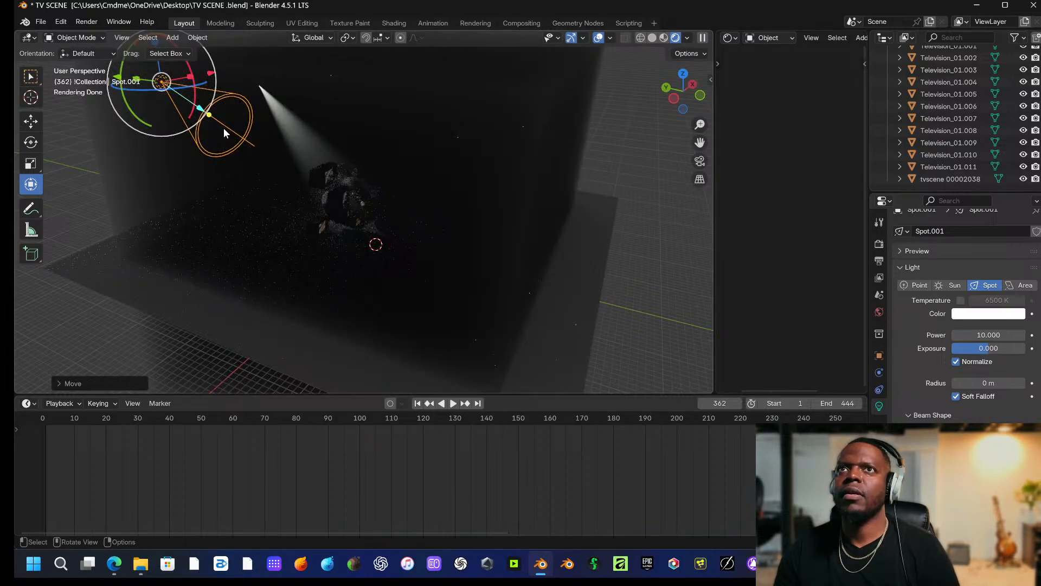
left_click_drag(210, 115, 542, 219)
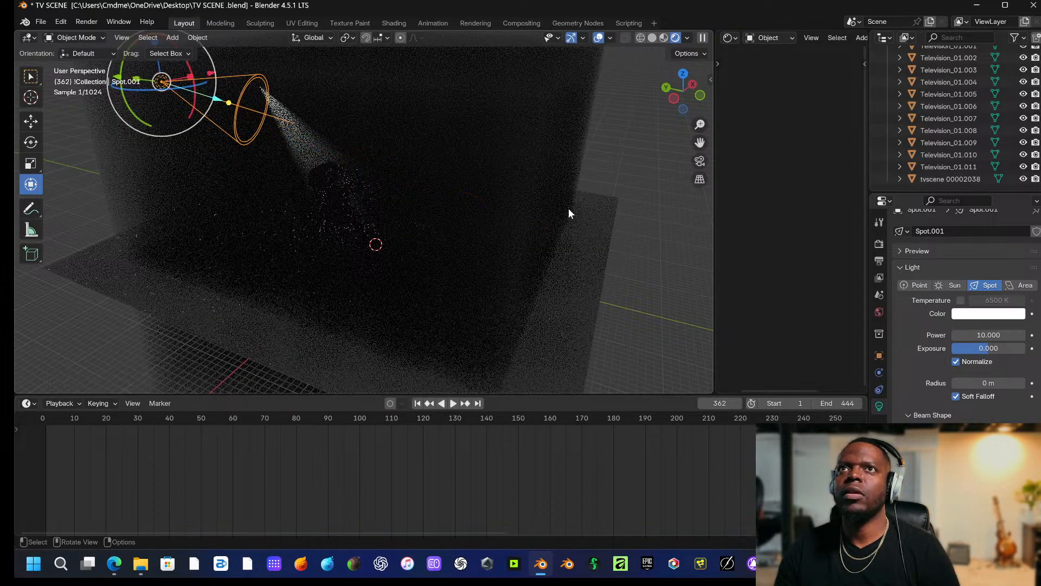
key("ctrl+z")
Soften the edge of the new spot light's cone and rotate the light slightly toward the televisions.
left_click_drag(237, 107, 237, 102)
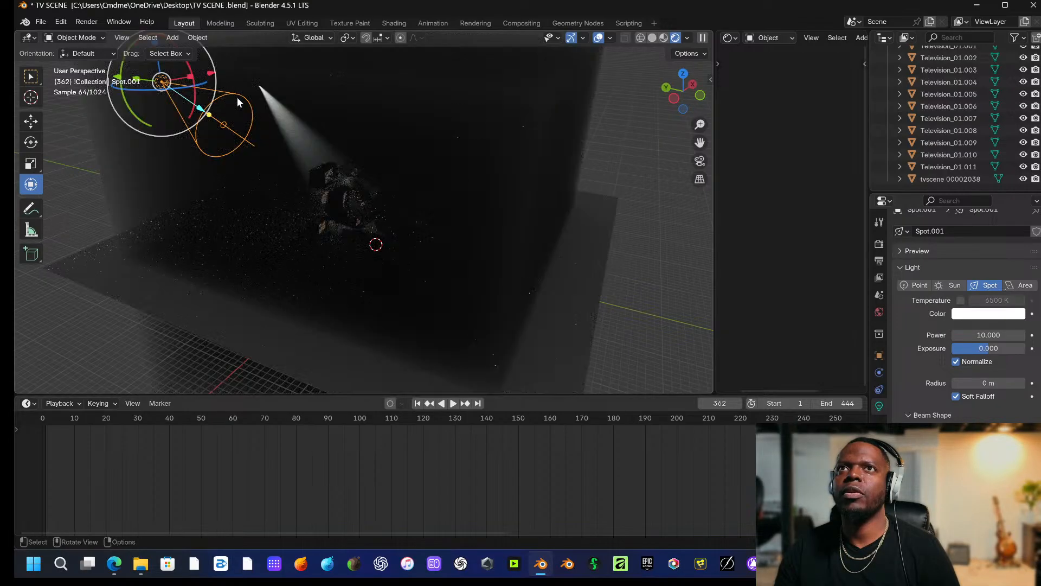
left_click(229, 99)
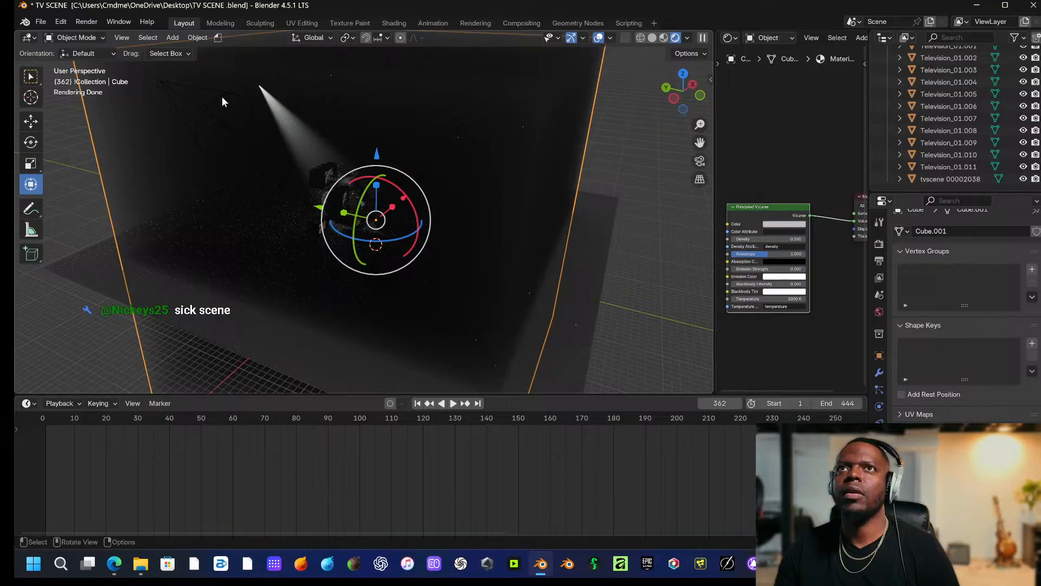
left_click(222, 98)
key("r")
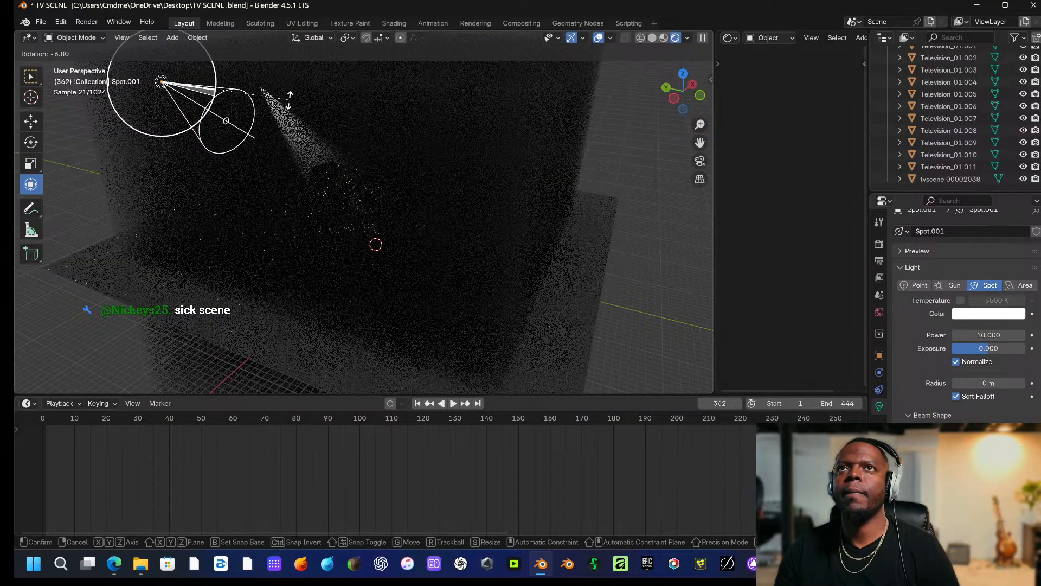
left_click(289, 100)
Set the new spot light's power to 247.1 and exposure to 6.259, and return to the camera view.
left_click_drag(988, 334, 1014, 347)
key("KP_0")
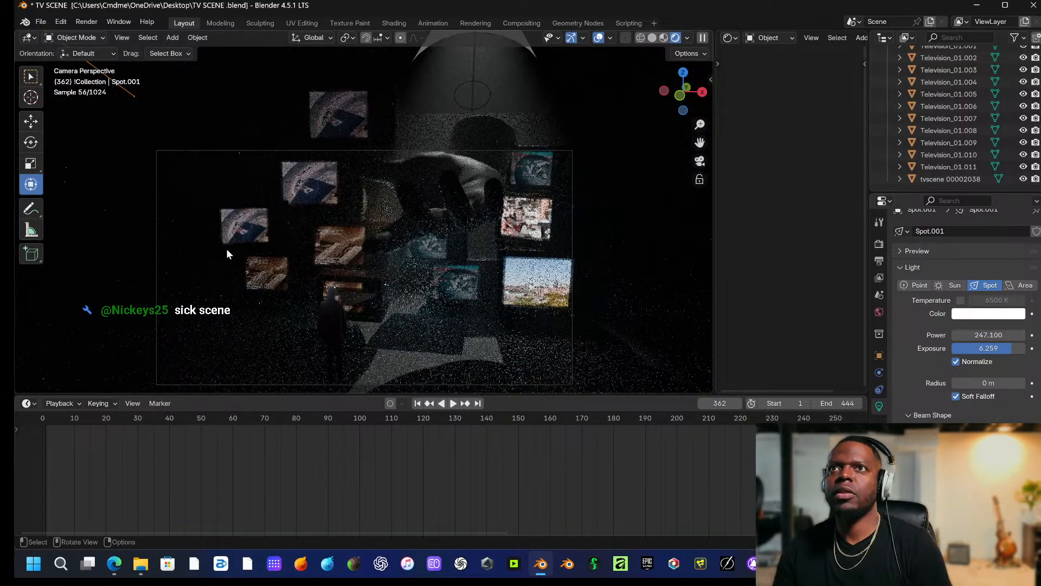
Rotate the new spot light about the global Z axis and slightly about the Y axis to re-aim its beam.
key("r")
key("z")
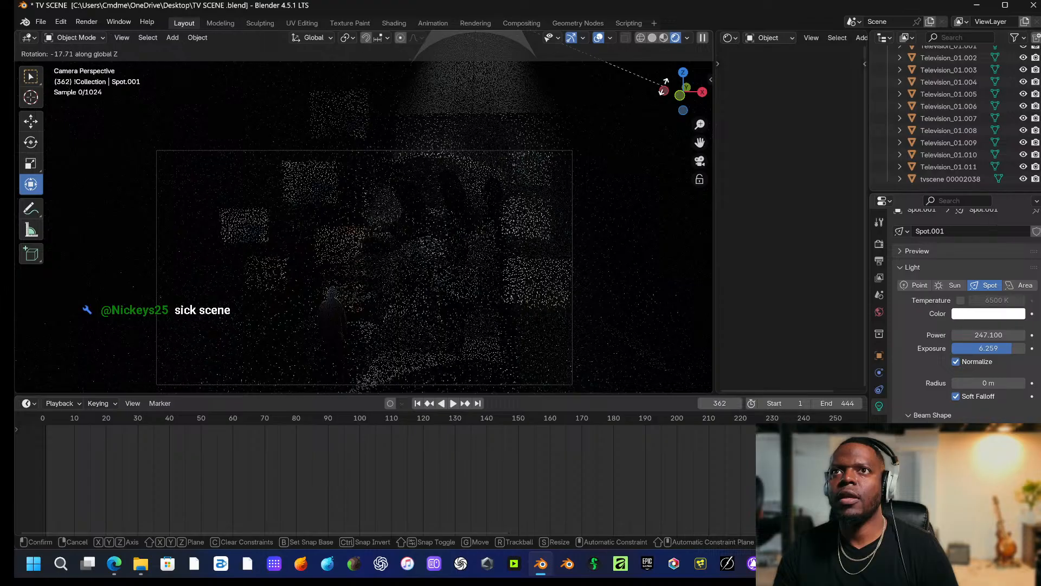
left_click(131, 204)
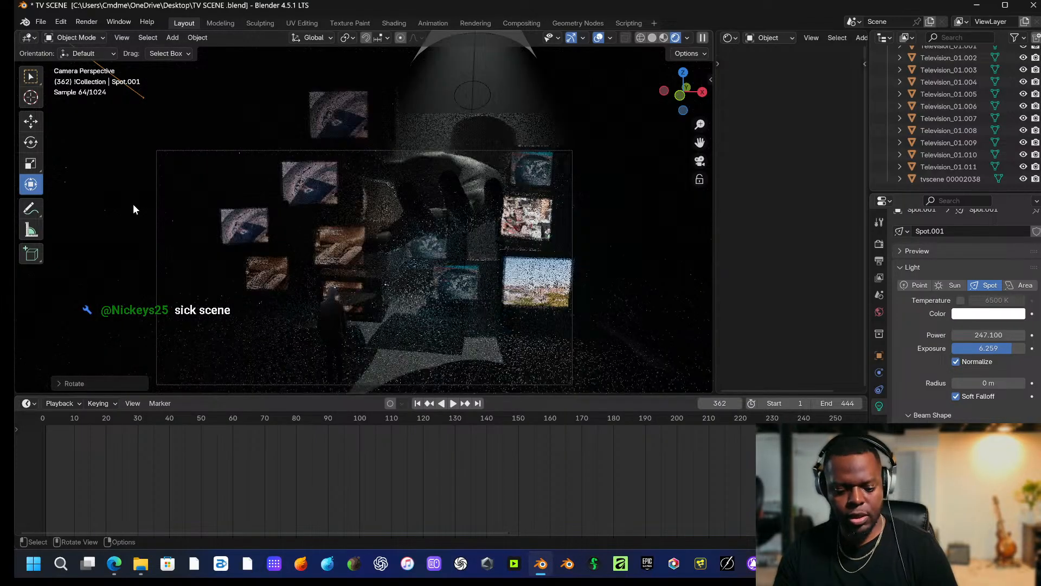
key("r")
key("y")
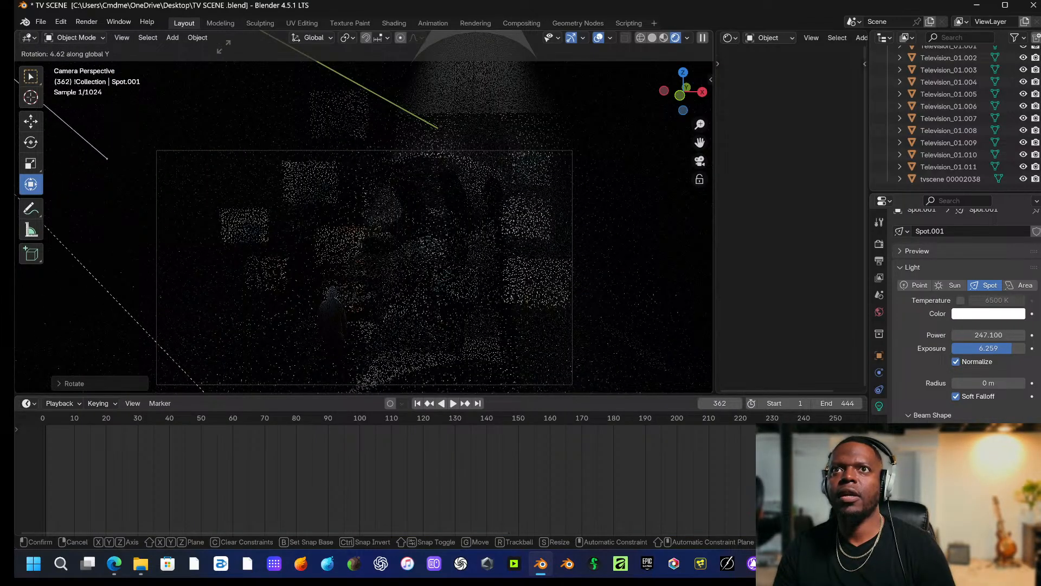
left_click(242, 179)
Reposition the new spot light along the global X axis and then along the Y axis.
key("g")
key("x")
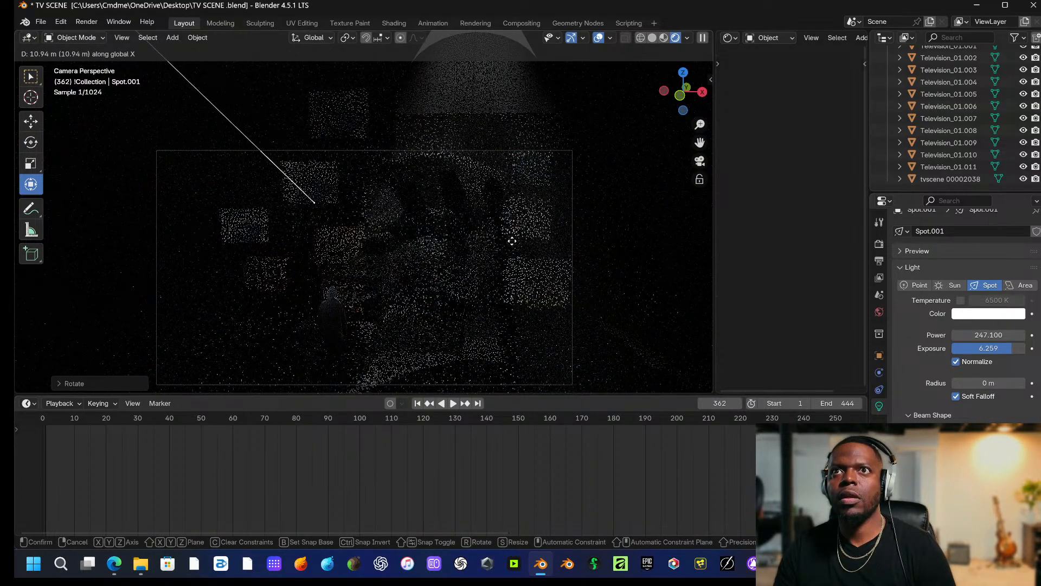
left_click(303, 222)
key("g")
key("y")
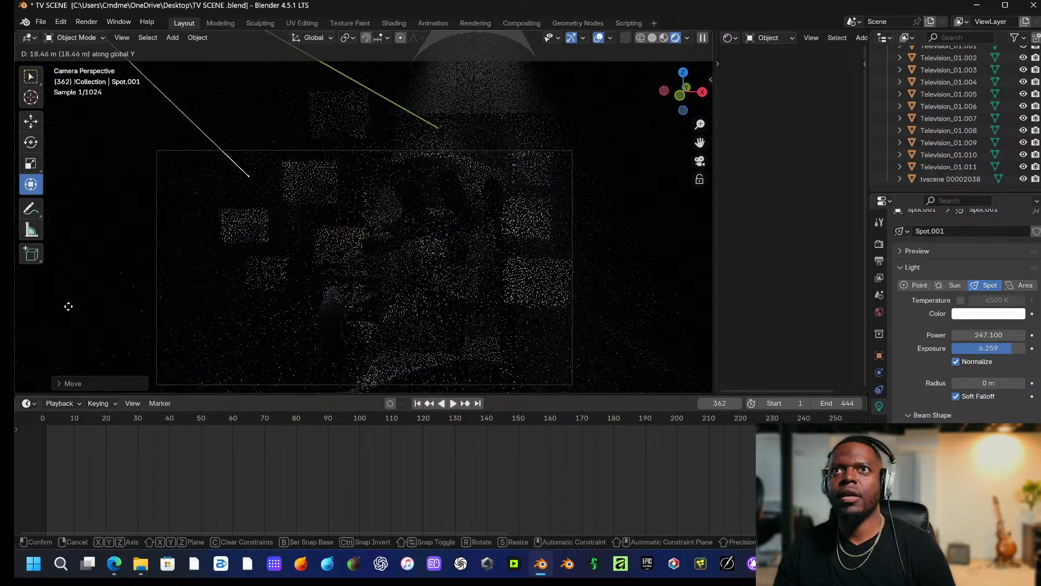
left_click(256, 184)
Move the new spot light along Y and X to the middle of the volume box, and turn it to face the televisions.
middle_click_drag(256, 184, 538, 187)
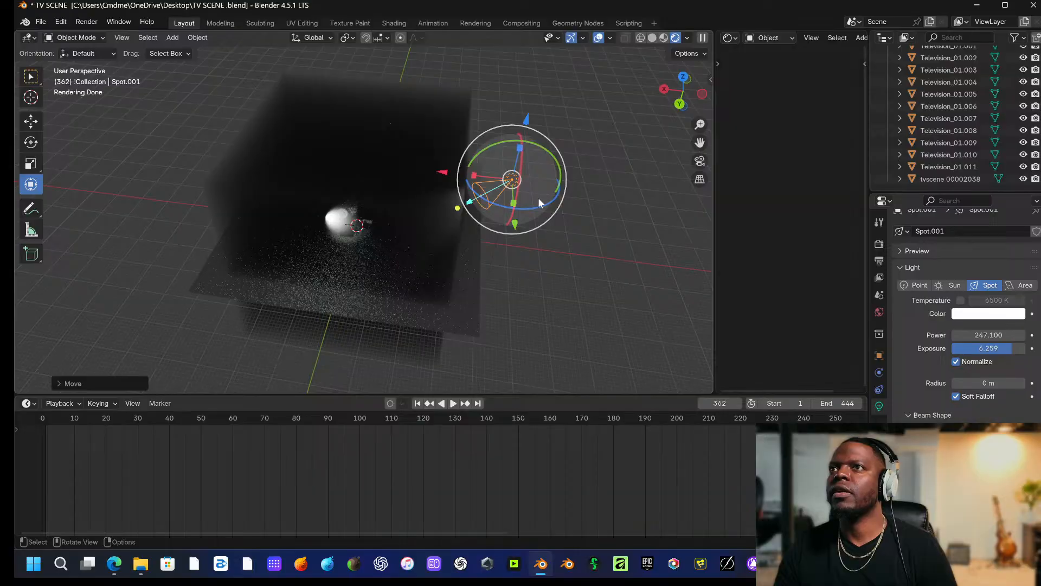
left_click_drag(514, 227, 516, 317)
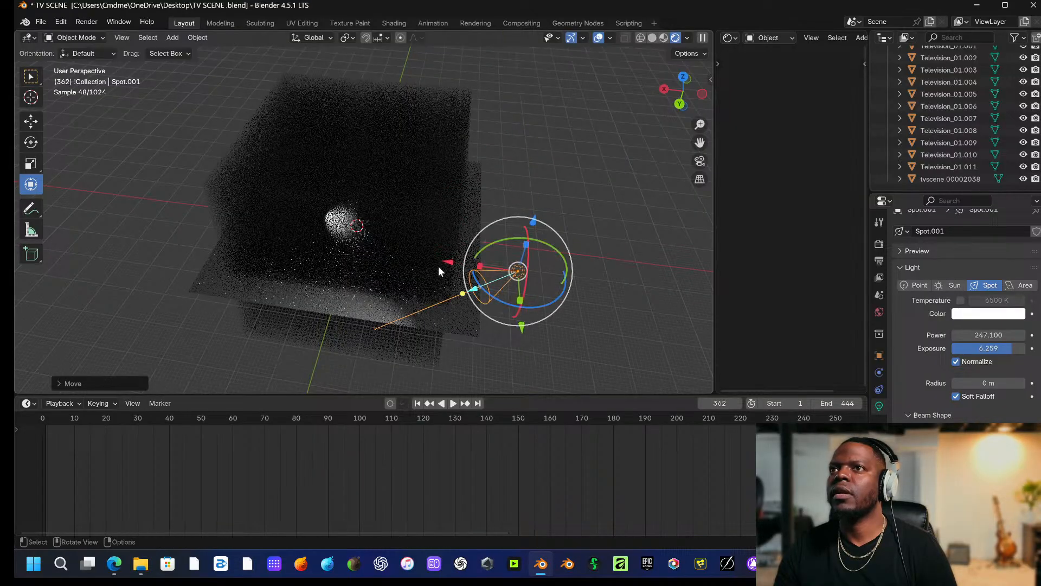
left_click_drag(438, 265, 292, 244)
left_click_drag(396, 274, 327, 281)
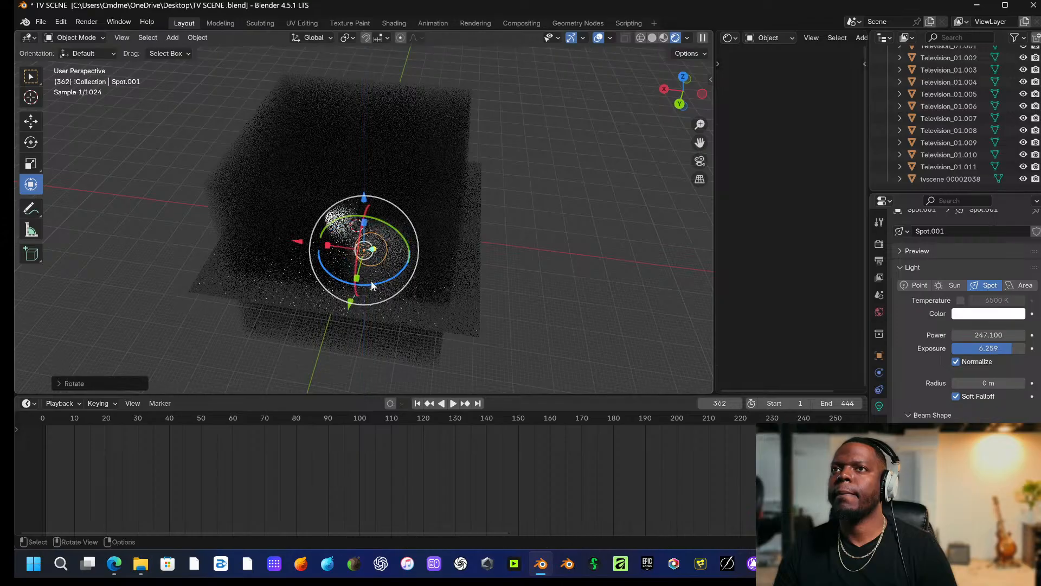
middle_click_drag(336, 271, 329, 241)
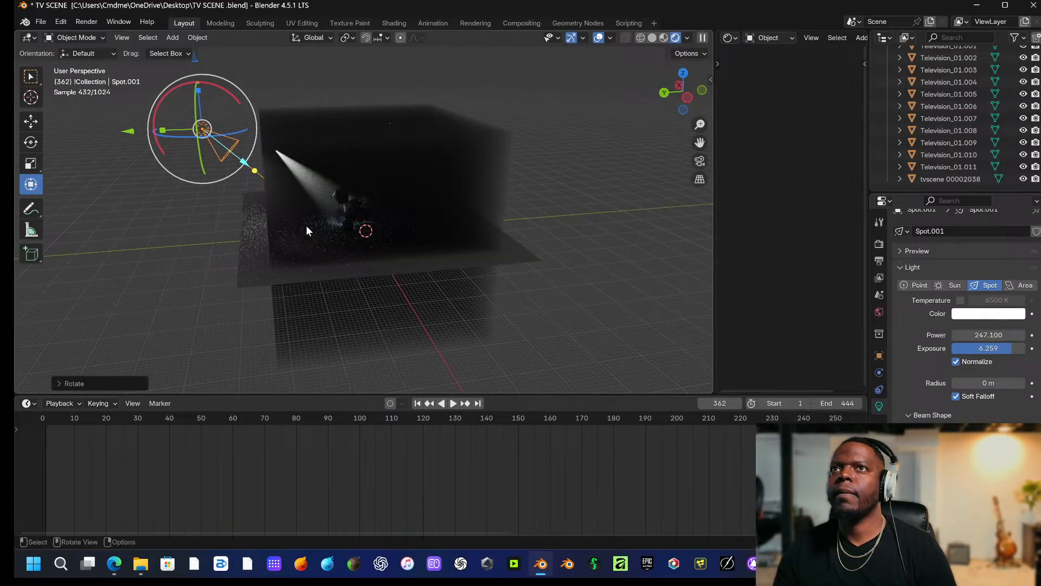
key("KP_0")
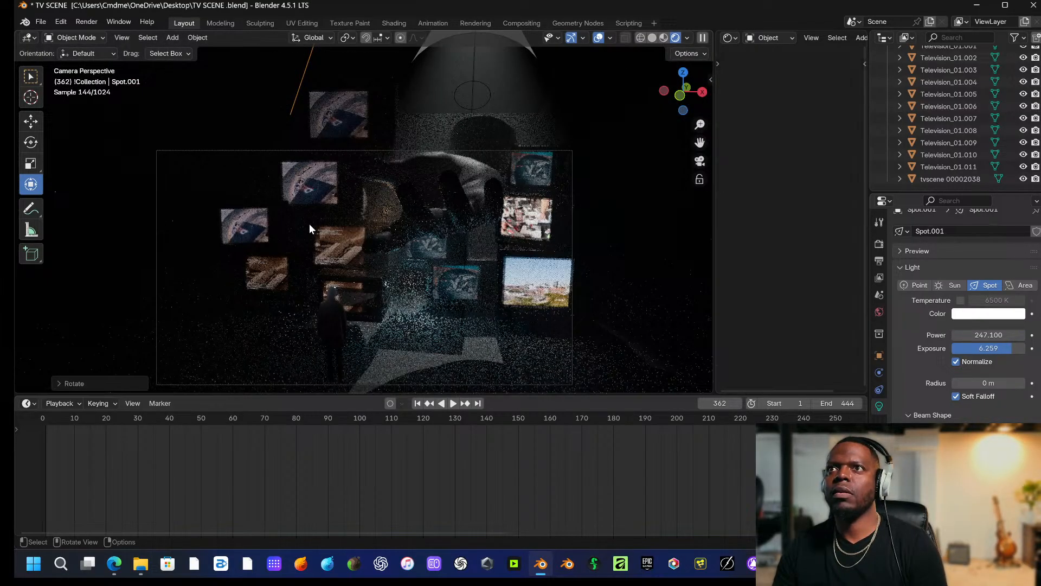
Shift the new spot light sideways away from the televisions and raise it higher above the scene.
scroll(310, 223, "down", 5)
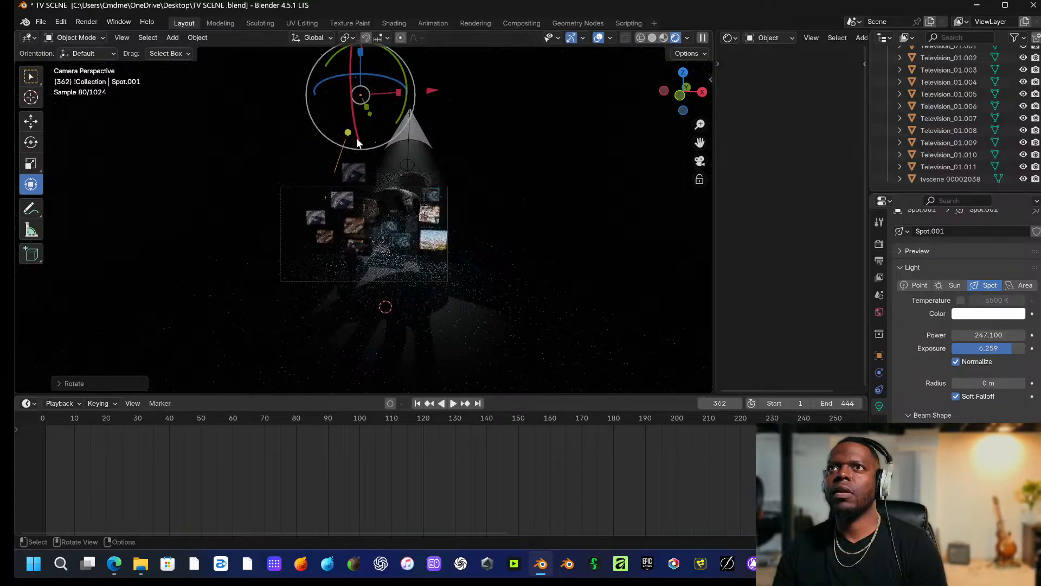
left_click_drag(432, 91, 277, 107)
left_click_drag(376, 117, 358, 121)
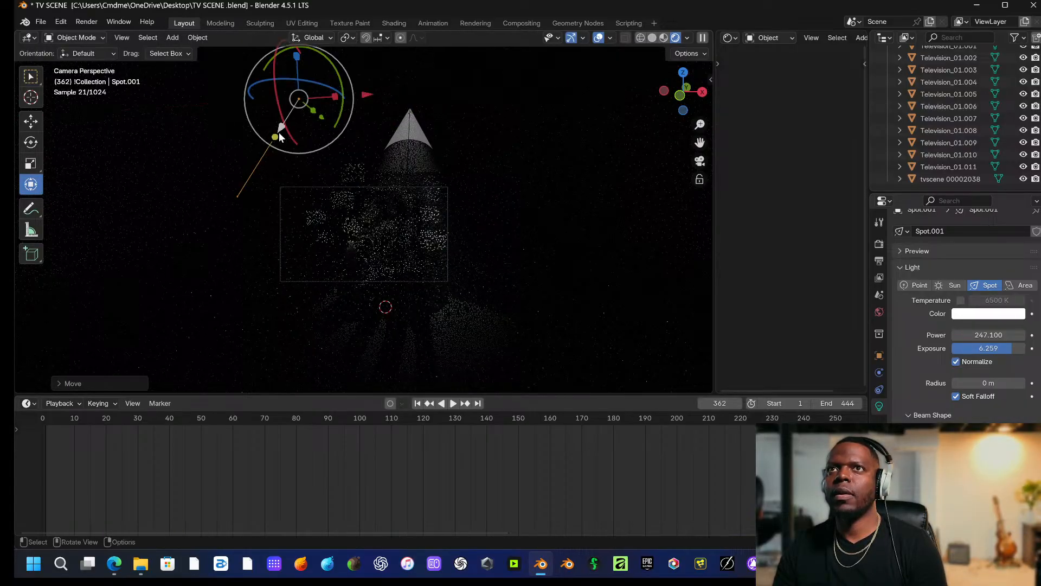
left_click_drag(265, 79, 232, 115)
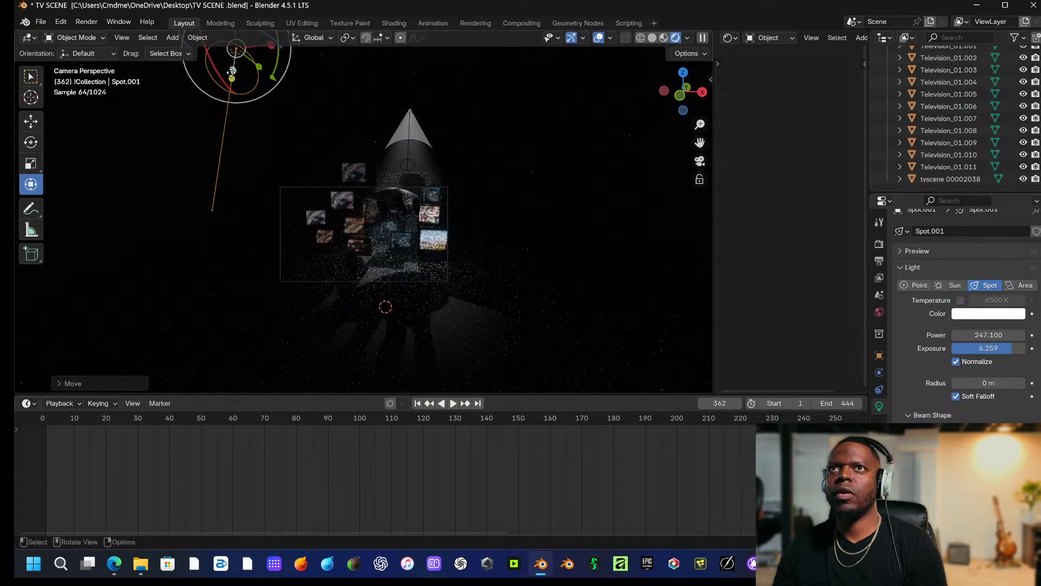
Re-aim the new spot light's beam diagonally down toward the televisions and shift the light along the Z axis.
left_click_drag(233, 72, 276, 117)
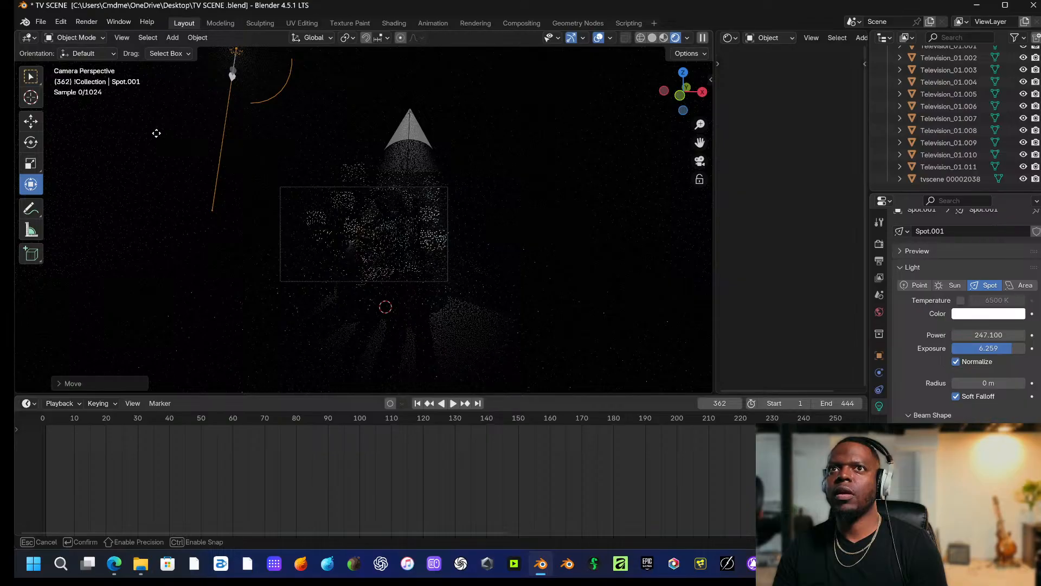
left_click_drag(157, 133, 214, 113)
key("r")
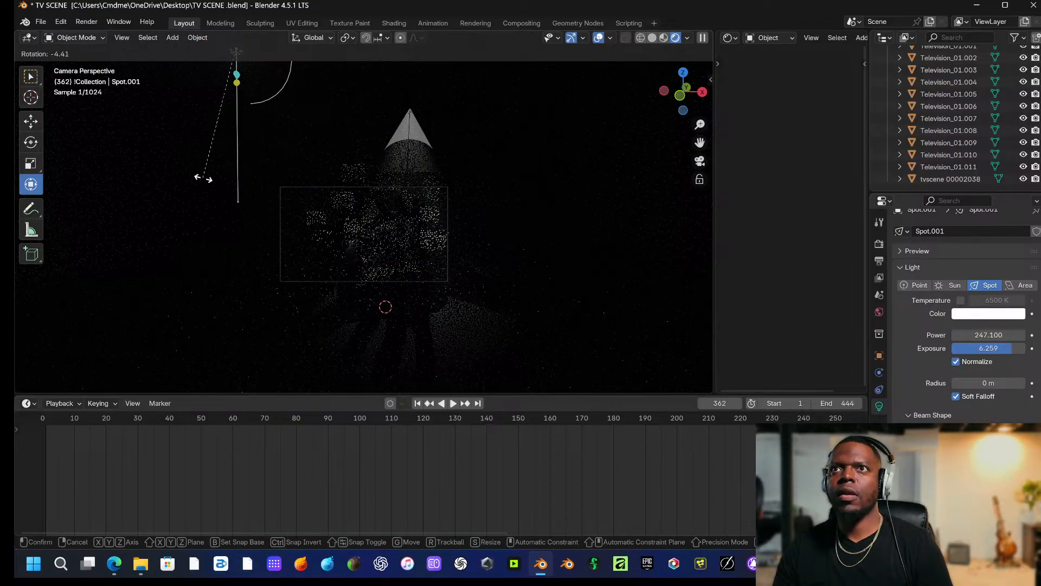
left_click(247, 188)
key("g")
key("z")
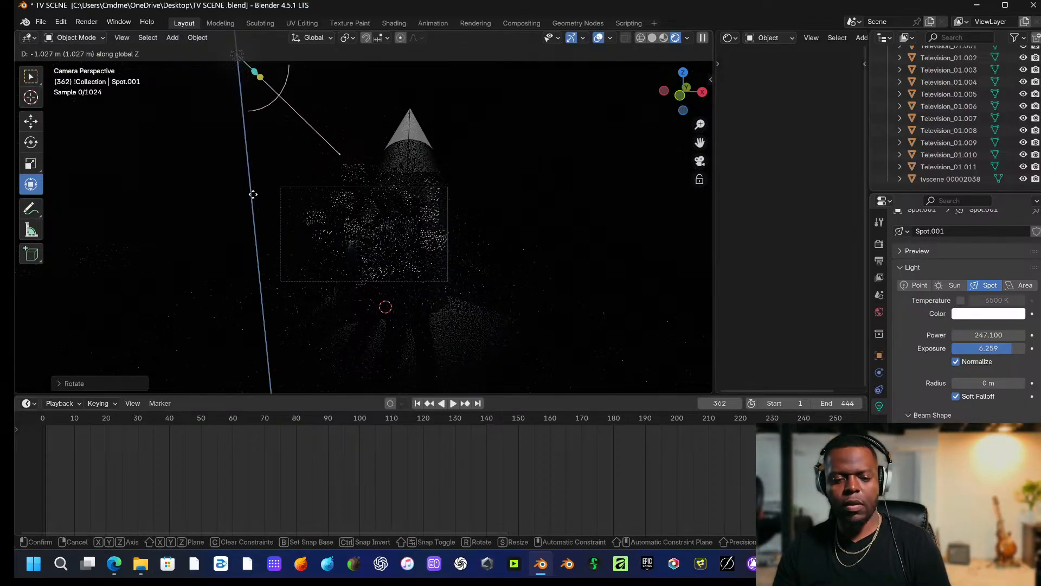
left_click(278, 264)
Move the new spot light along the Y axis and then along the X axis, and return to the camera view.
middle_click_drag(275, 191, 287, 197)
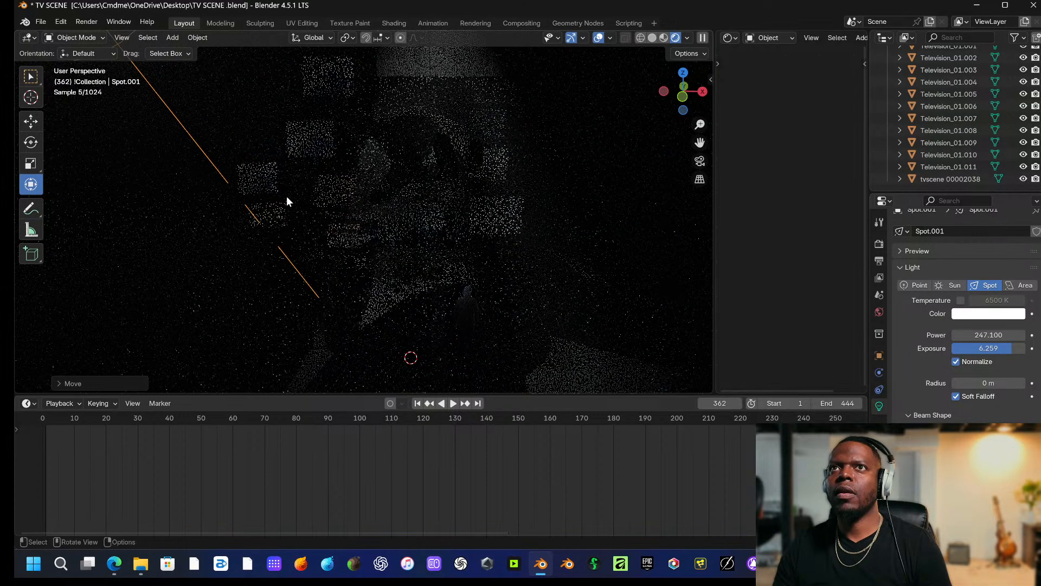
scroll(286, 197, "down", 5)
scroll(280, 198, "down", 1)
key("g")
key("y")
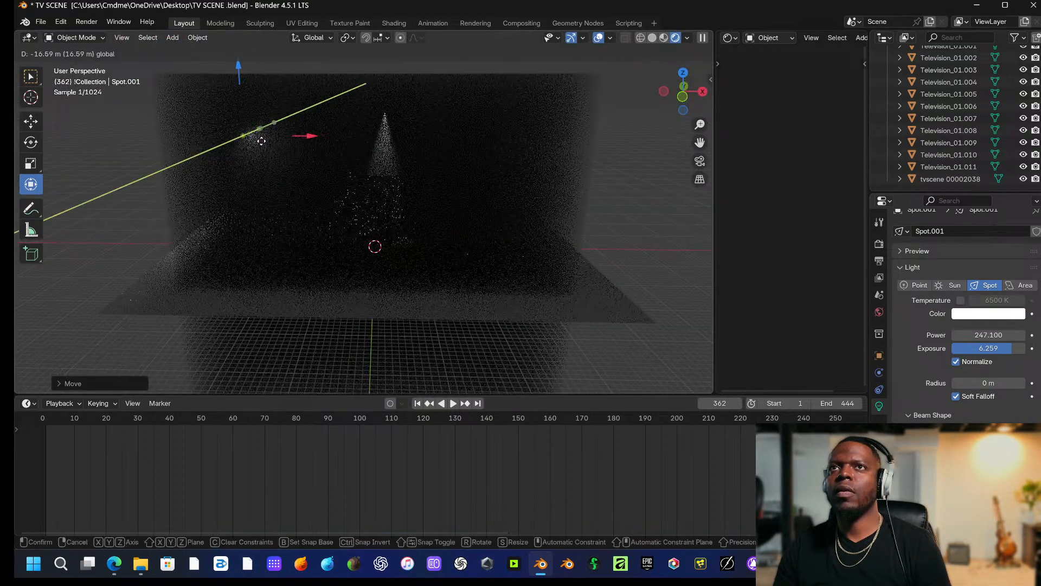
left_click(251, 159)
key("g")
key("x")
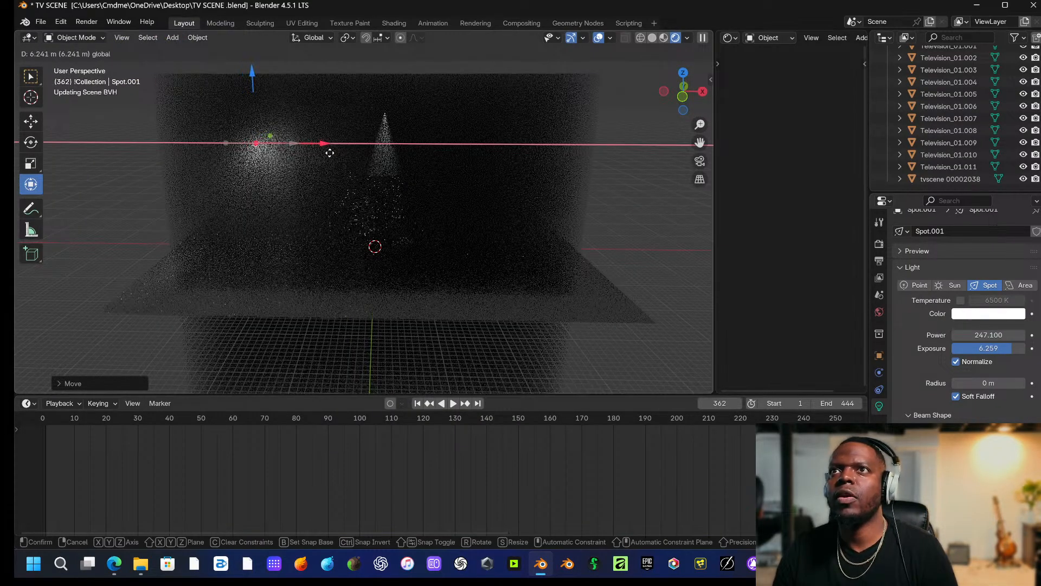
left_click(350, 161)
key("KP_0")
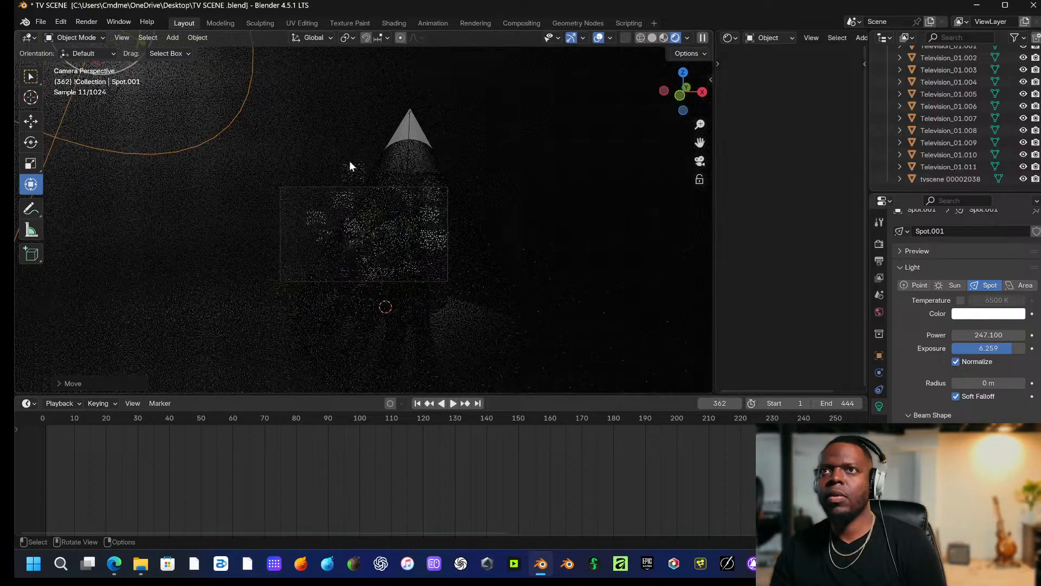
Box-select around the new spot light and rotate the selection so the beam crosses the television wall diagonally.
scroll(383, 209, "up", 3)
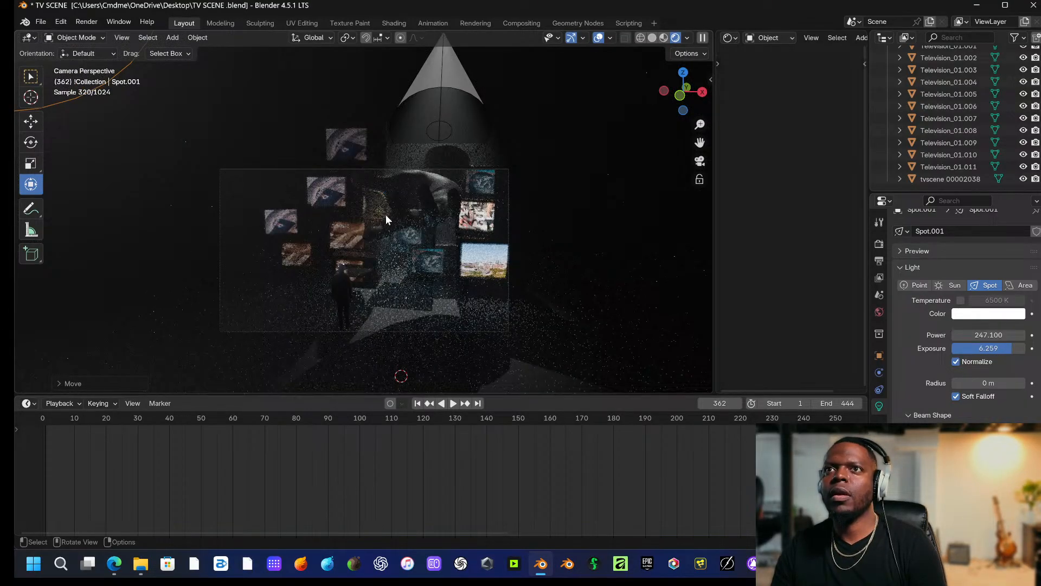
scroll(385, 216, "down", 1)
scroll(383, 217, "down", 4)
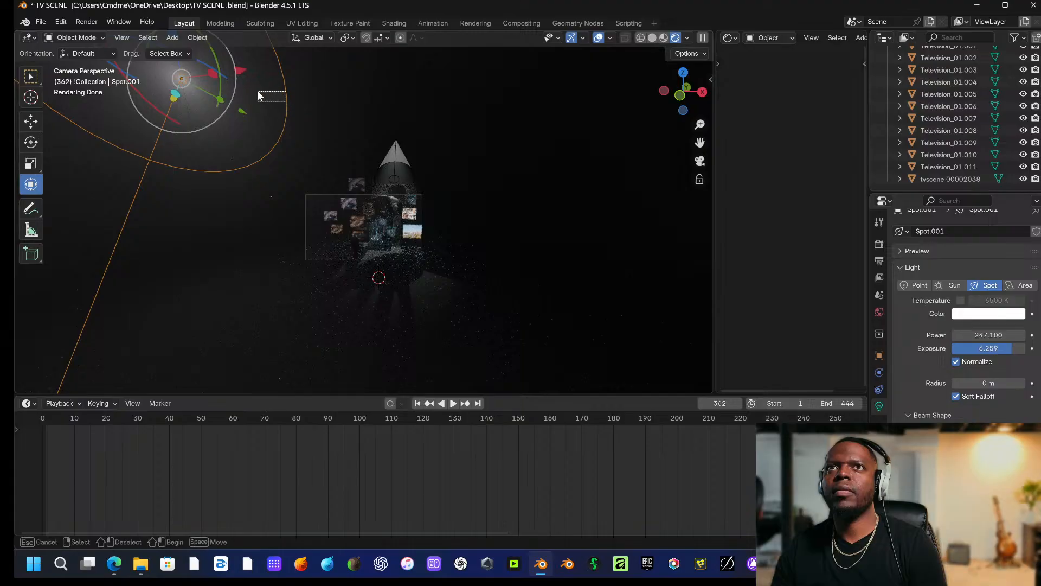
left_click_drag(174, 98, 188, 76)
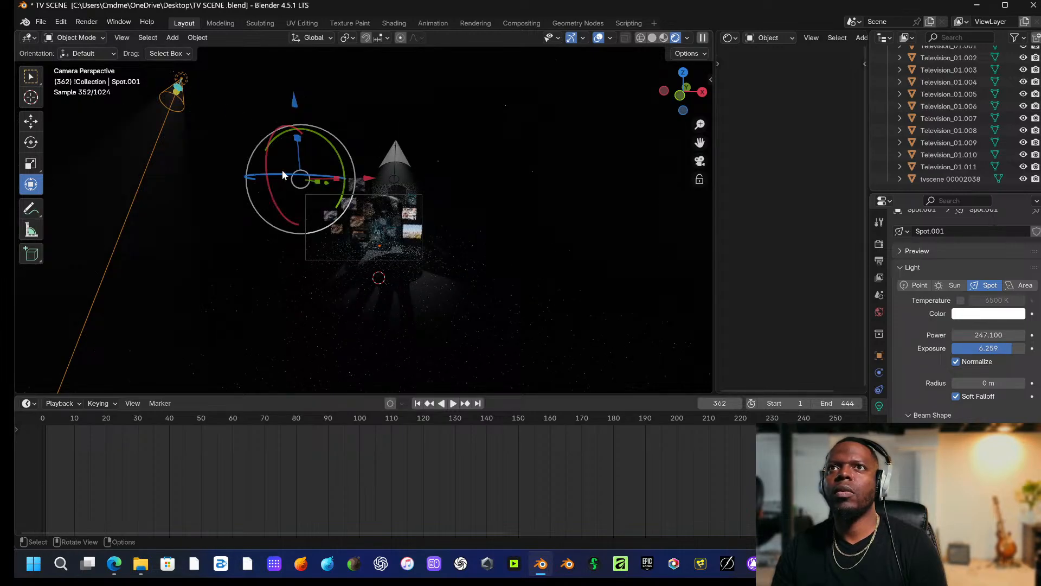
left_click_drag(282, 170, 244, 133)
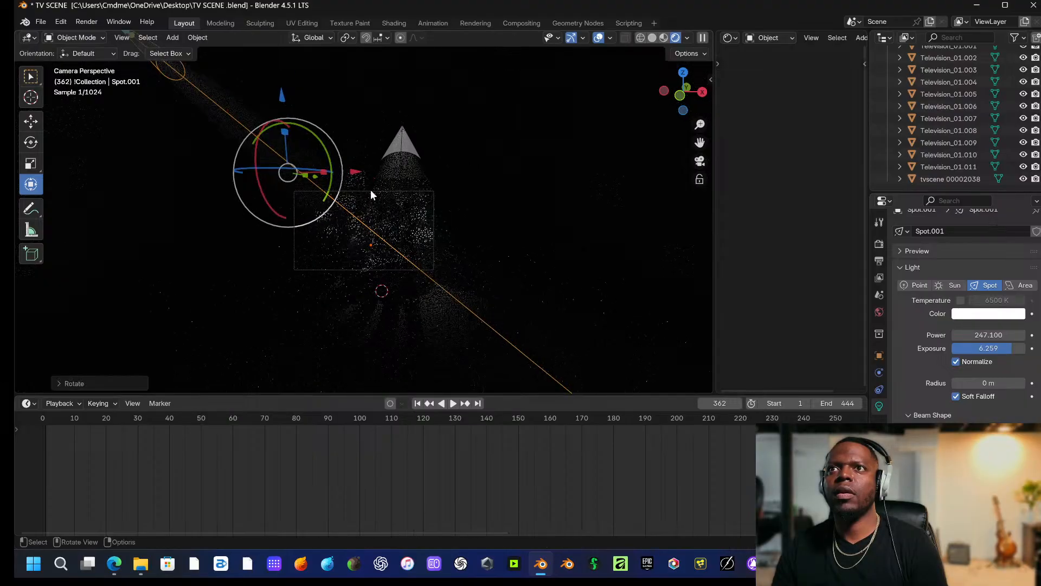
scroll(398, 222, "up", 8)
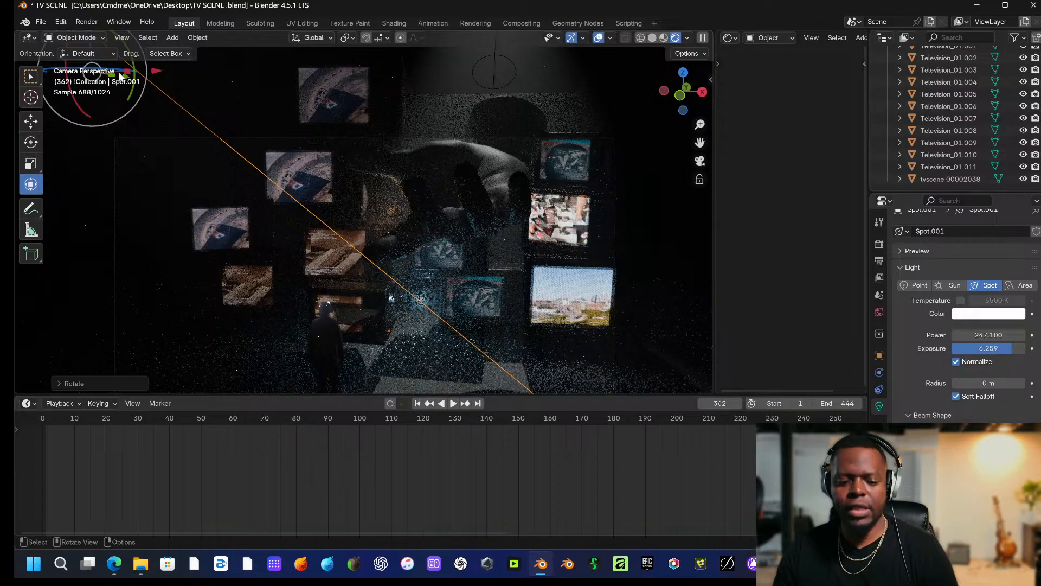
left_click_drag(122, 80, 140, 70)
key("z")
scroll(157, 80, "down", 4)
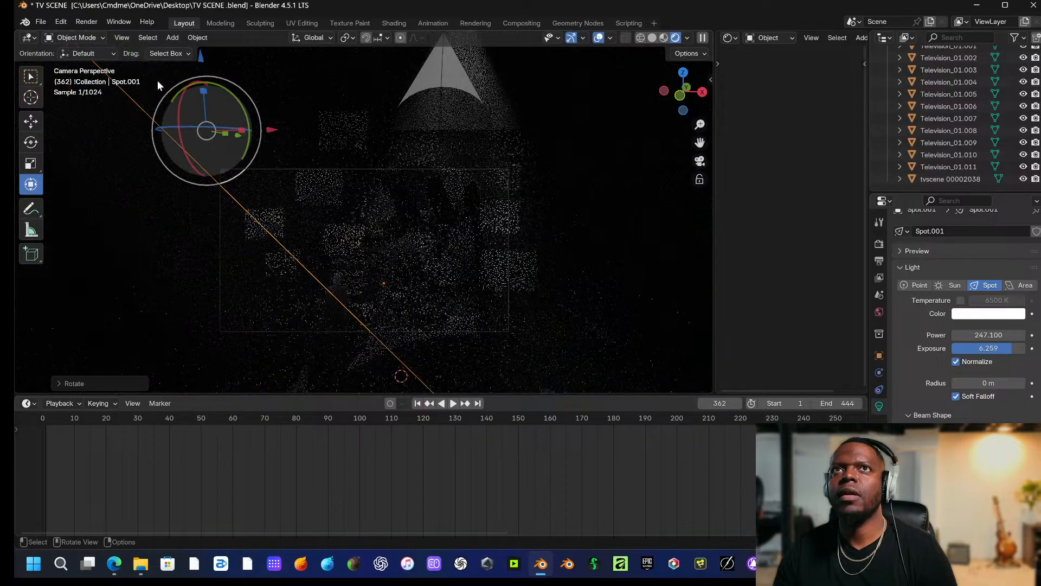
scroll(164, 100, "down", 3)
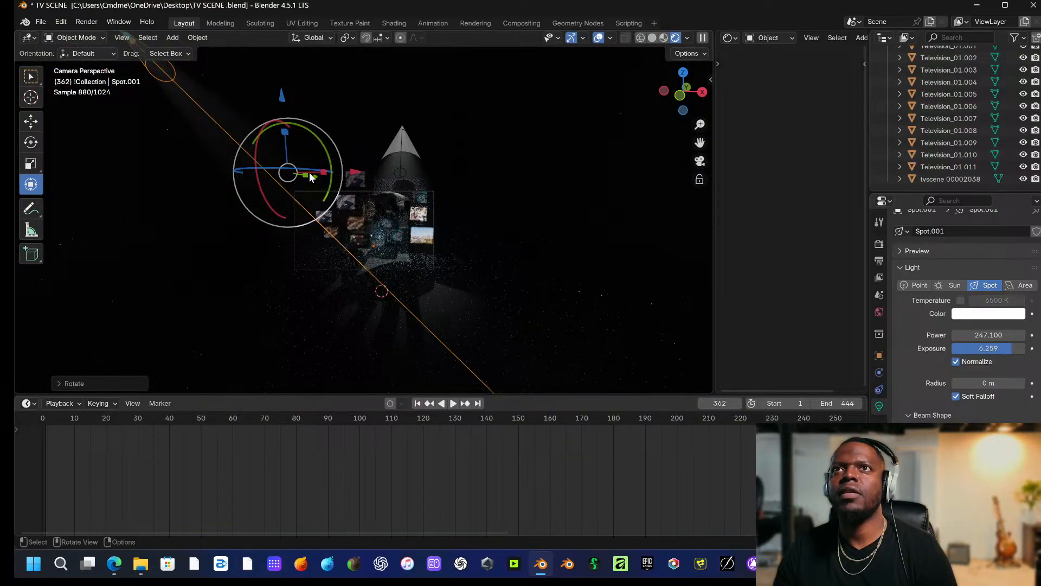
Shift the selection with the new spot light sideways, lower it toward the televisions, and push it deeper into the scene.
left_click_drag(306, 175, 381, 181)
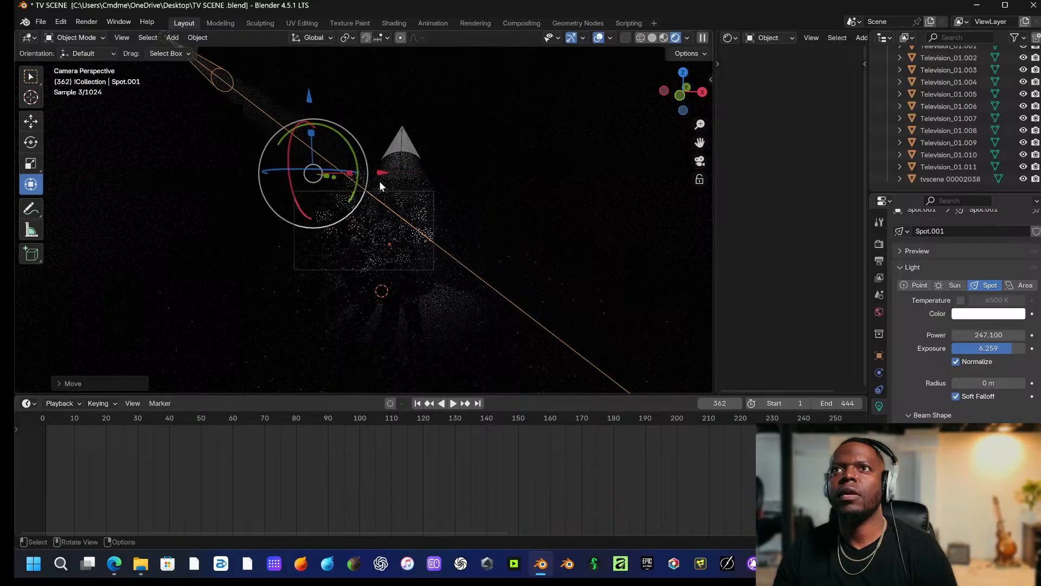
left_click_drag(310, 96, 315, 131)
left_click_drag(384, 208, 406, 208)
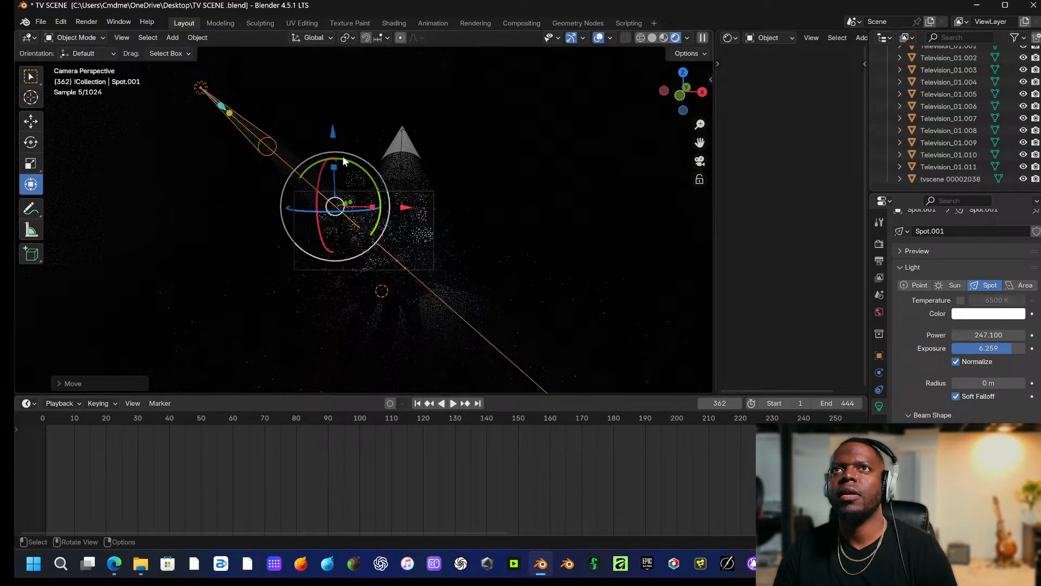
left_click_drag(332, 132, 341, 149)
scroll(509, 217, "up", 2)
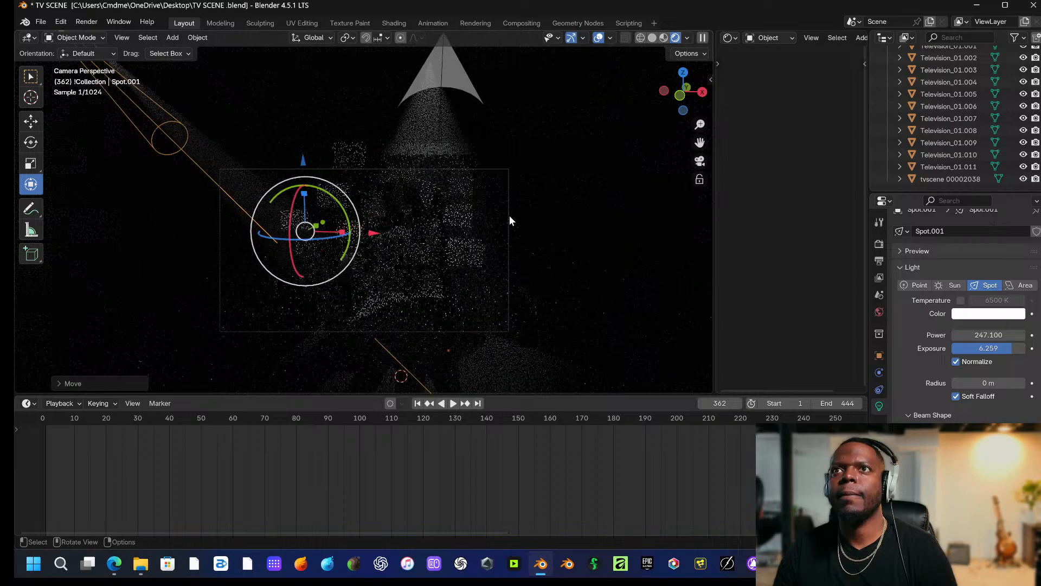
scroll(509, 218, "up", 3)
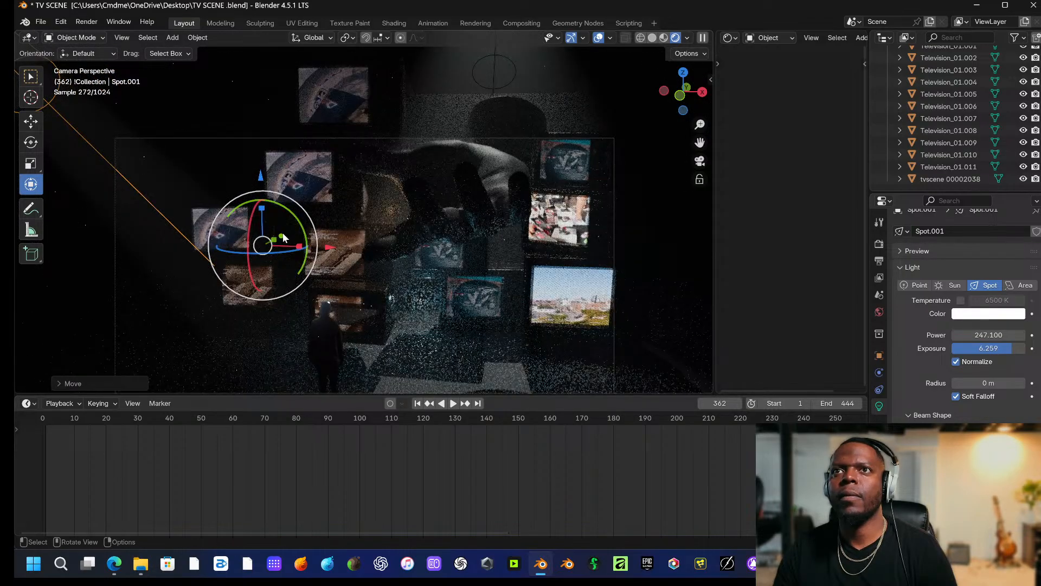
left_click_drag(283, 238, 329, 217)
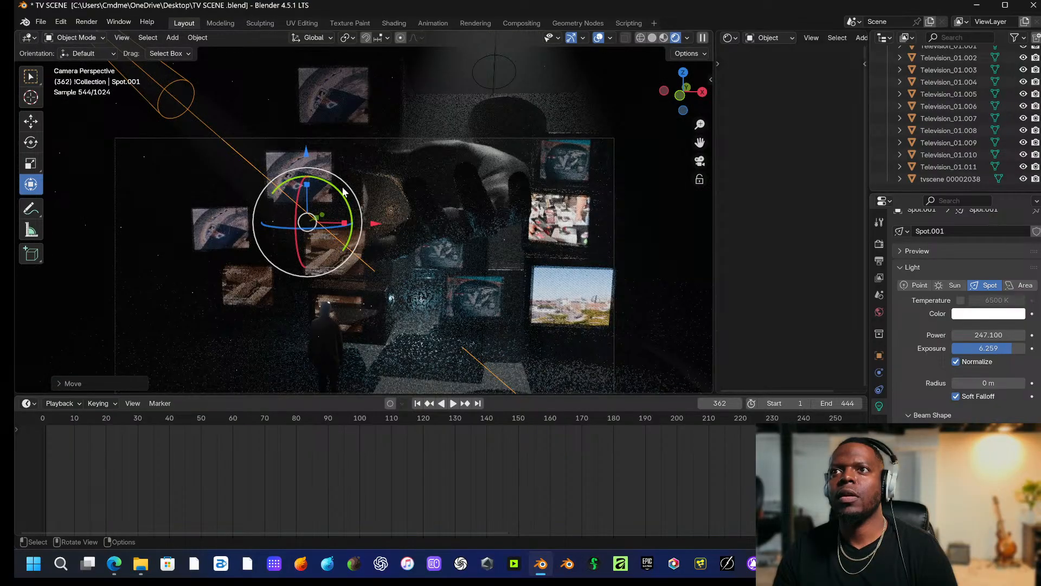
From a side view of the scene, rotate the selection containing the new spot light to swing its beam around.
middle_click_drag(343, 187, 406, 203)
middle_click_drag(418, 208, 328, 138)
left_click_drag(317, 131, 332, 185)
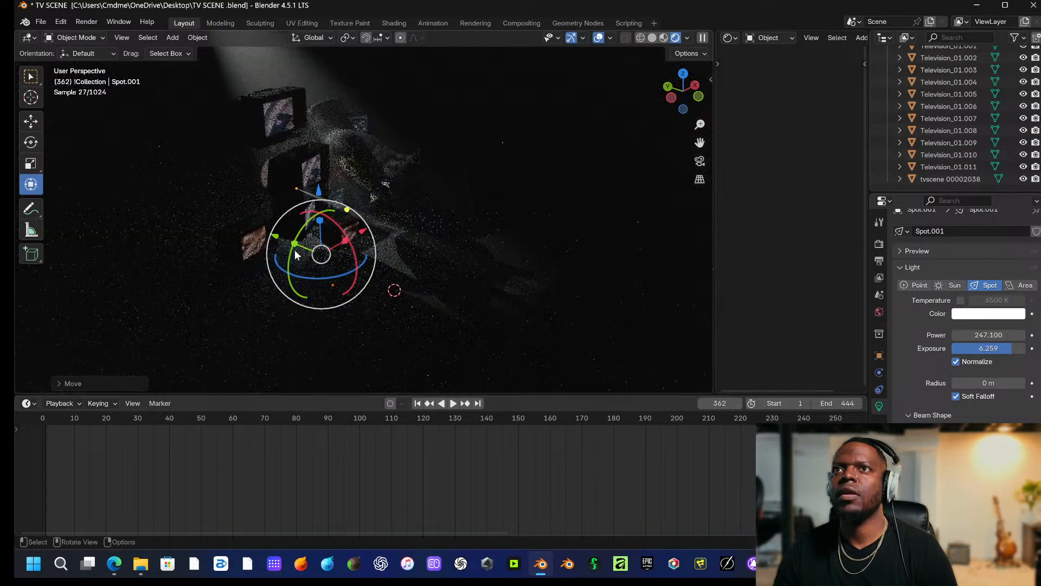
left_click_drag(304, 274, 338, 284)
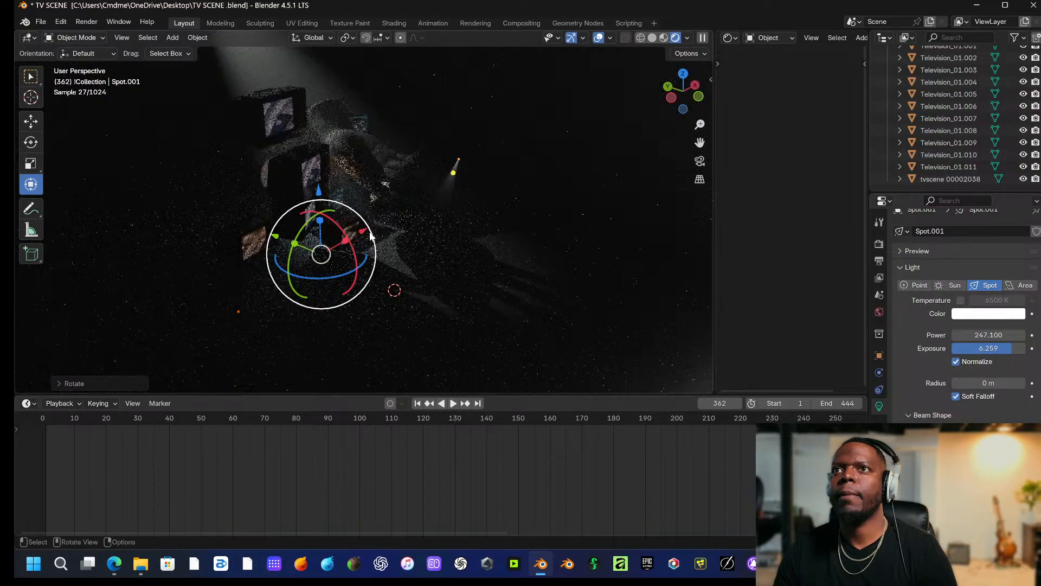
Slide the new spot light's selection out along the negative X axis and re-aim its beam at the televisions.
left_click_drag(371, 234, 264, 269)
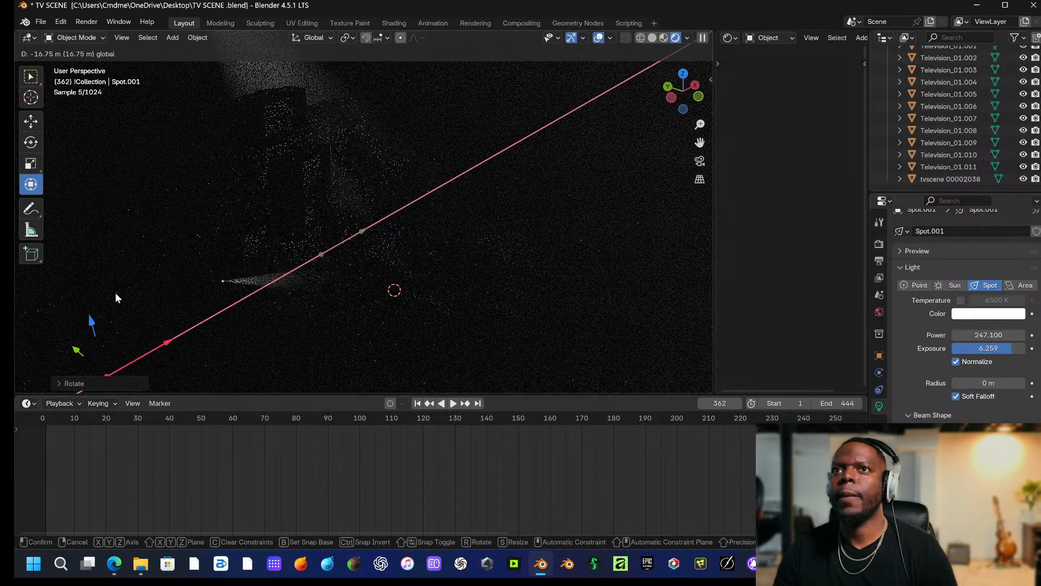
left_click_drag(115, 297, 70, 236)
left_click_drag(51, 272, 30, 244)
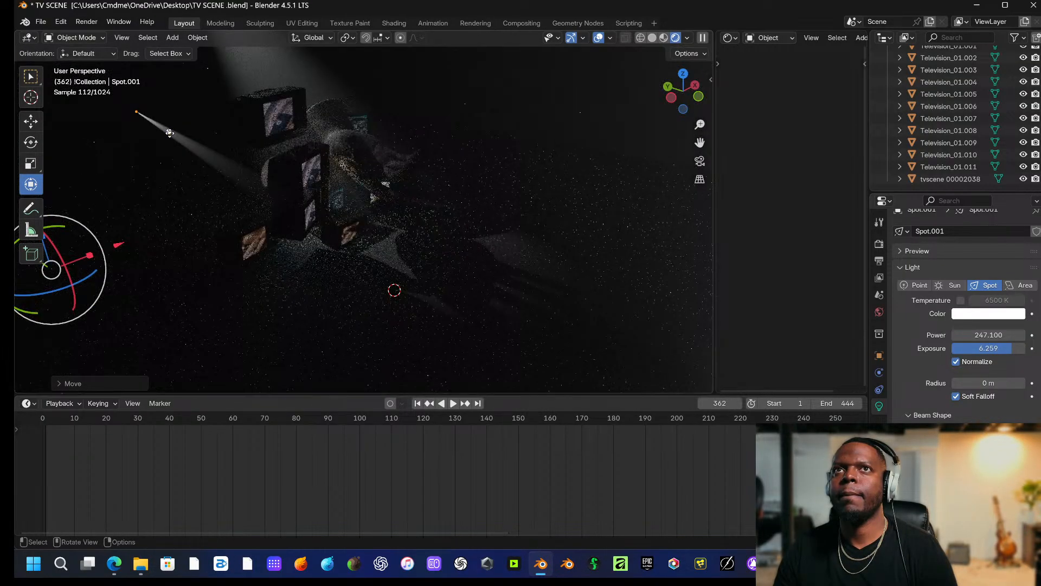
left_click_drag(169, 132, 171, 132)
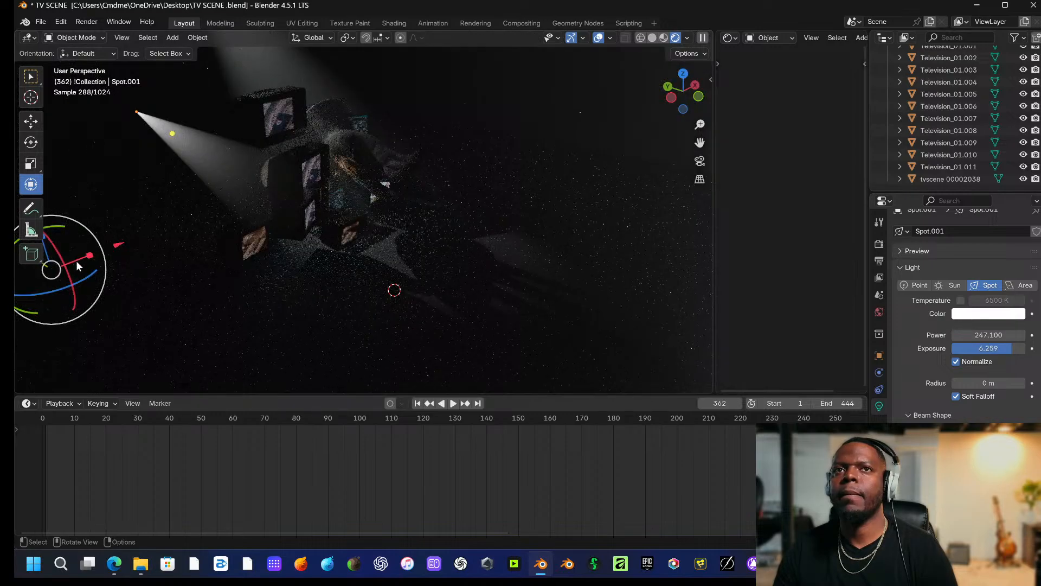
Reposition the selection, then select the new spot light alone, move it along the Y axis, and return to the camera view.
left_click_drag(75, 260, 364, 225)
left_click(612, 221)
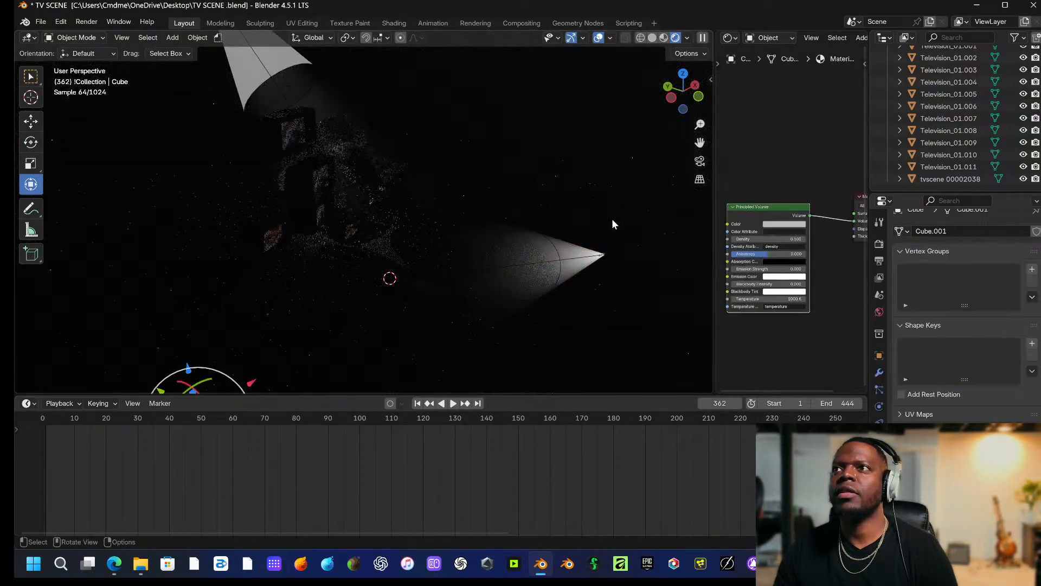
left_click(605, 253)
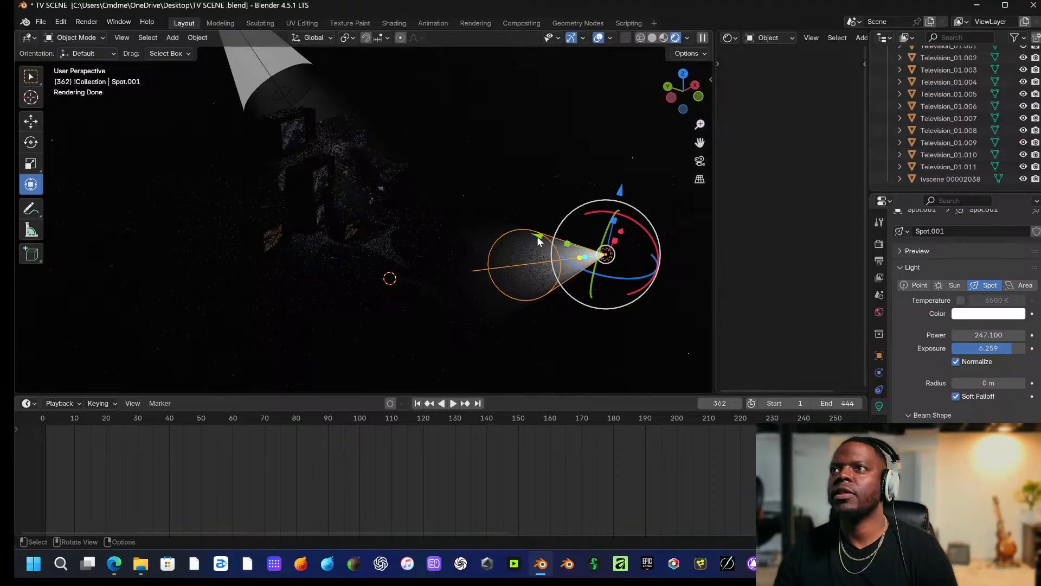
left_click_drag(539, 242, 182, 145)
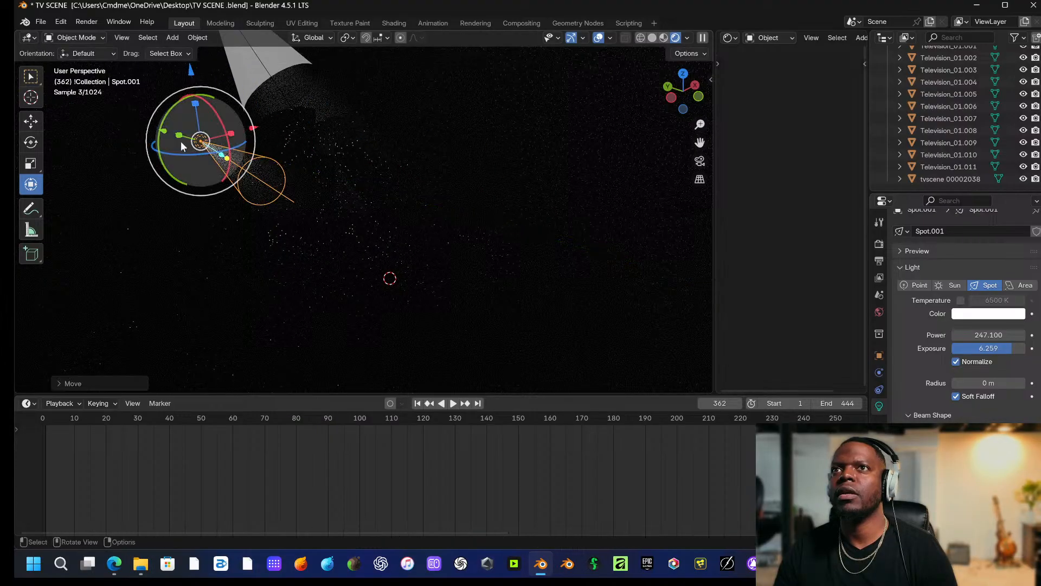
key("KP_0")
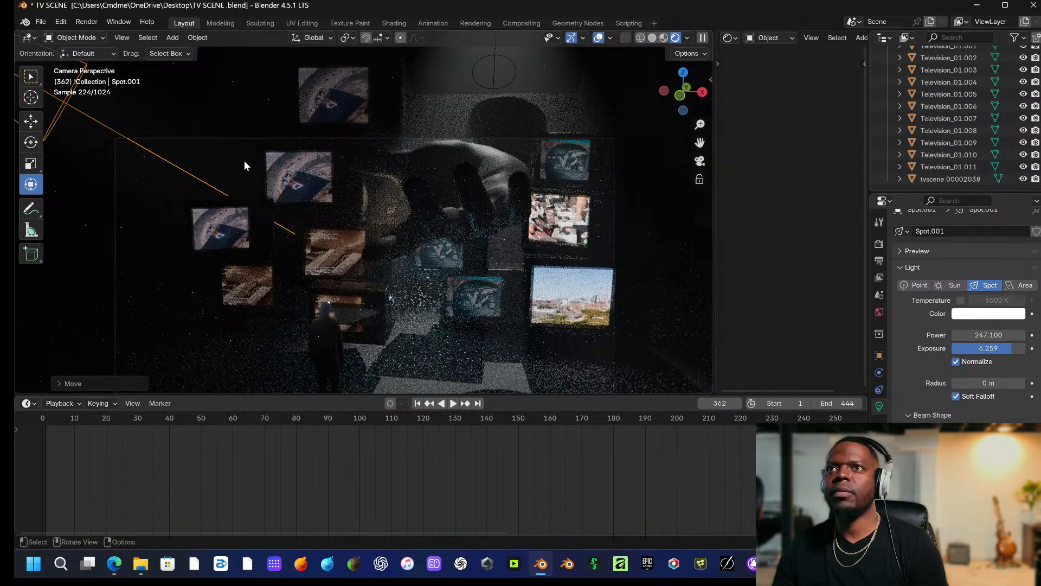
Push the new spot light deeper along Y and lower it along Z, then aim its beam diagonally across the televisions.
scroll(243, 160, "down", 4)
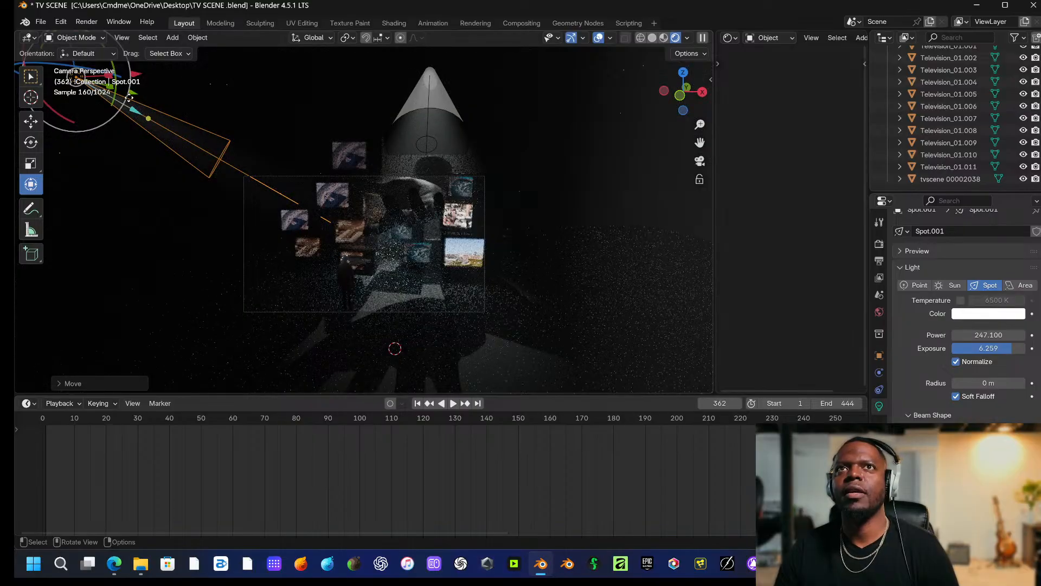
left_click_drag(136, 95, 265, 118)
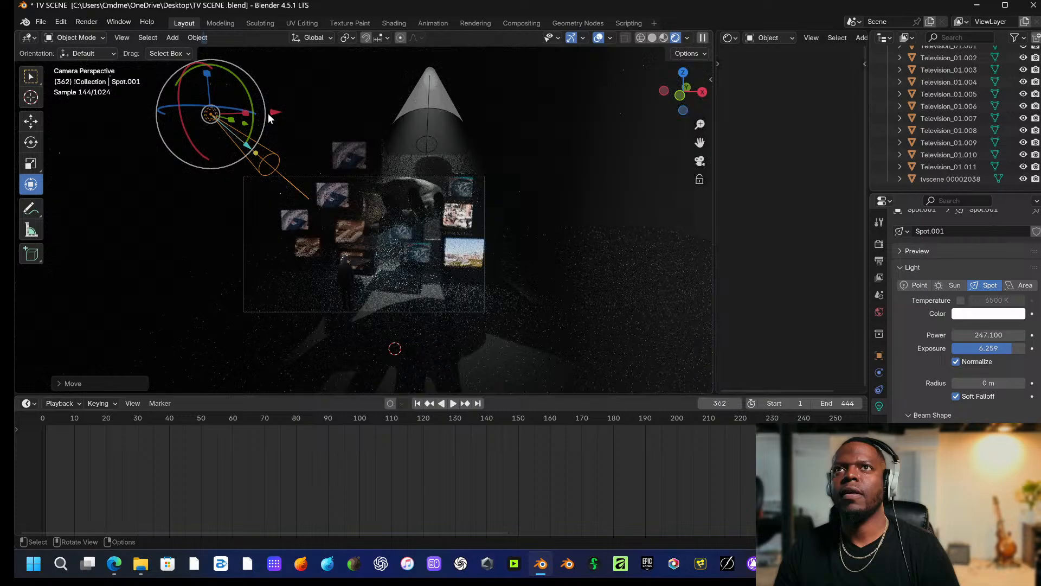
scroll(218, 67, "down", 1)
left_click_drag(251, 69, 255, 98)
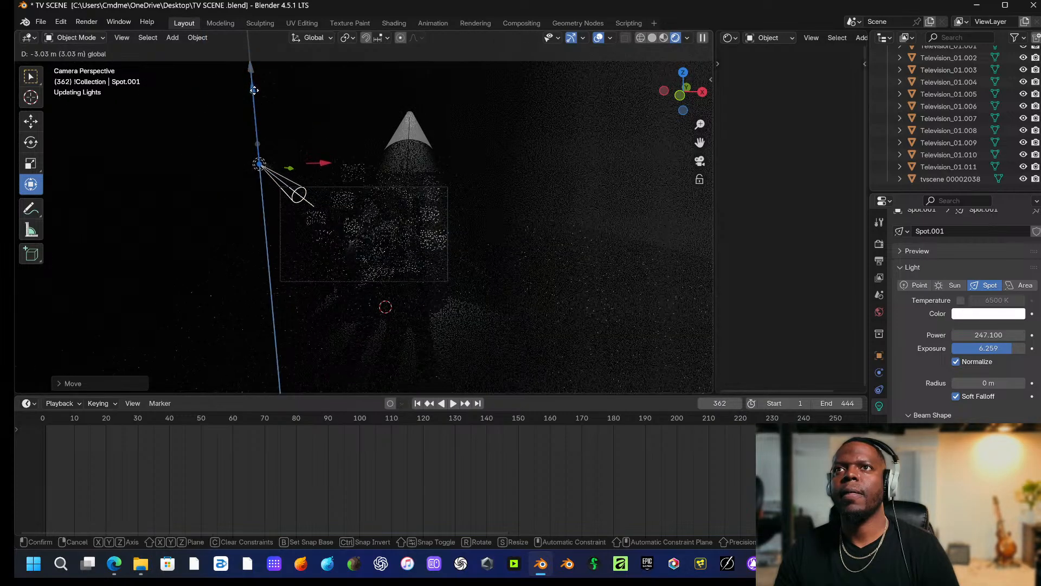
mouse_move(303, 194)
left_mouse_down()
mouse_move(312, 184)
mouse_move(268, 170)
mouse_move(286, 203)
mouse_move(284, 193)
left_mouse_up()
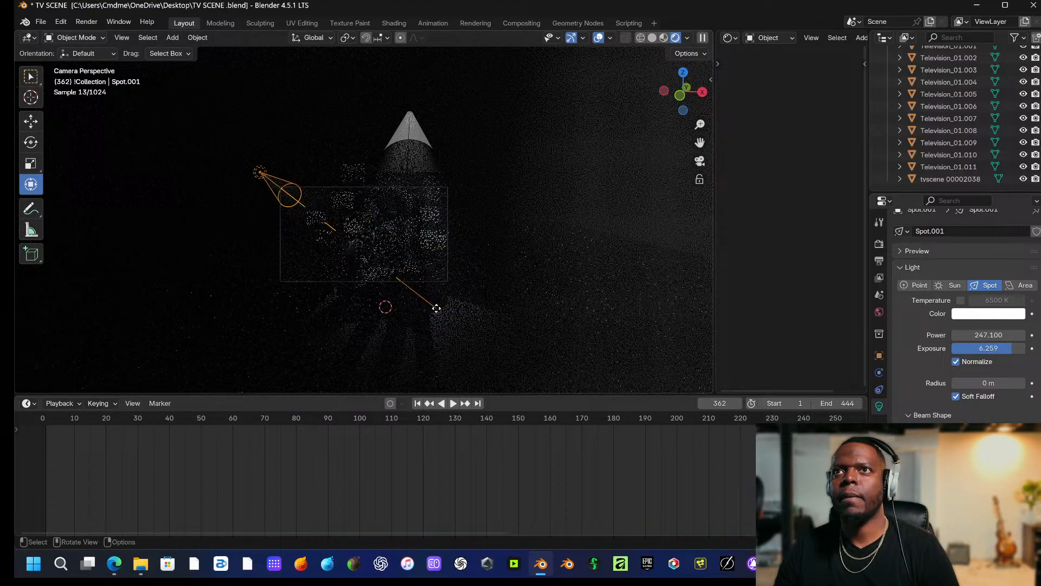
Change the new spot light to an Area light with power 24.400 and exposure 5.252, and return to the camera view.
middle_click_drag(436, 309, 353, 237)
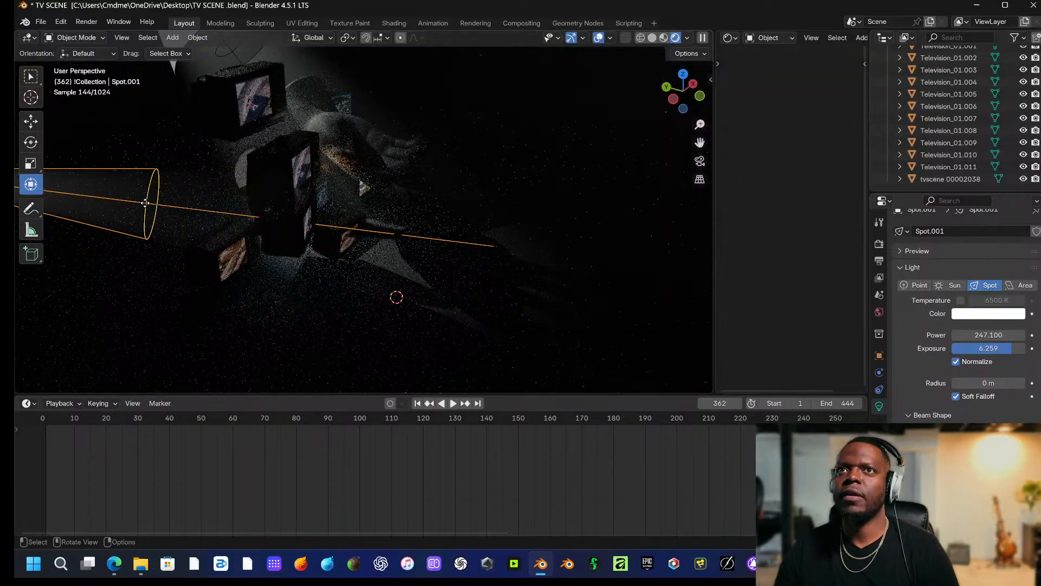
middle_click_drag(146, 203, 217, 304)
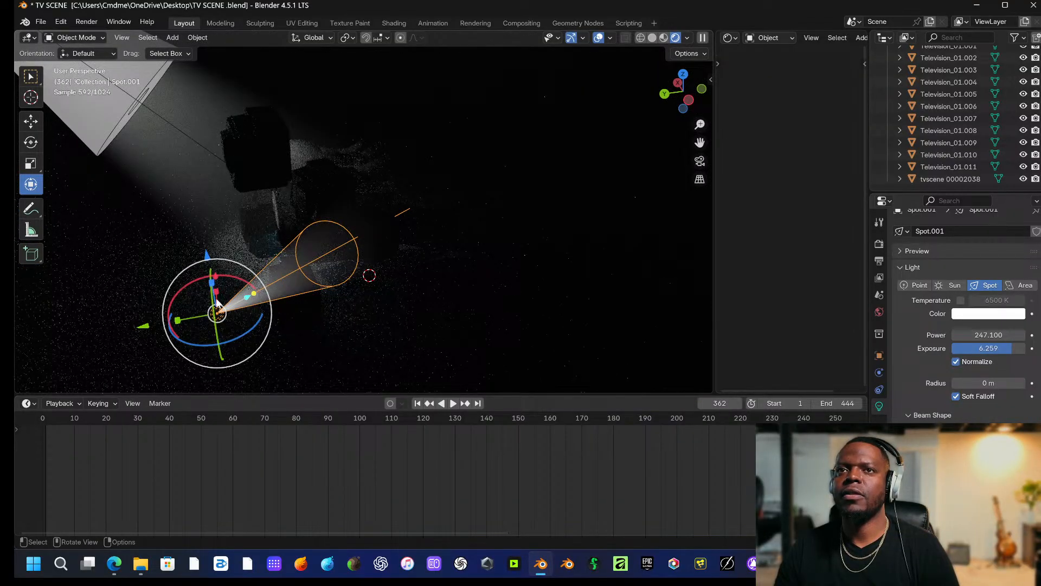
left_click(1024, 285)
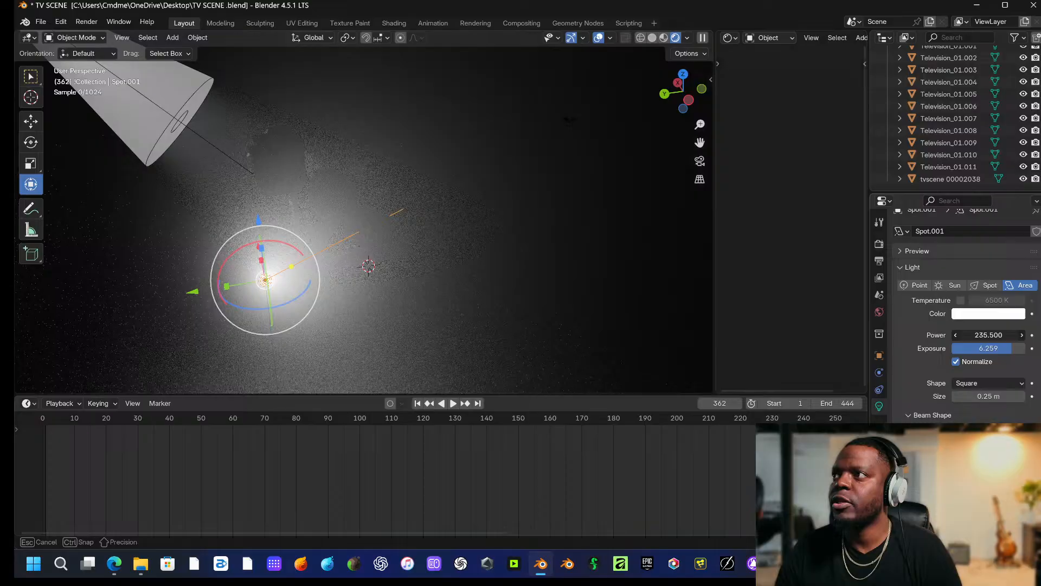
mouse_move(999, 335)
left_mouse_down()
mouse_move(971, 336)
mouse_move(999, 340)
mouse_move(965, 348)
mouse_move(998, 348)
left_mouse_up()
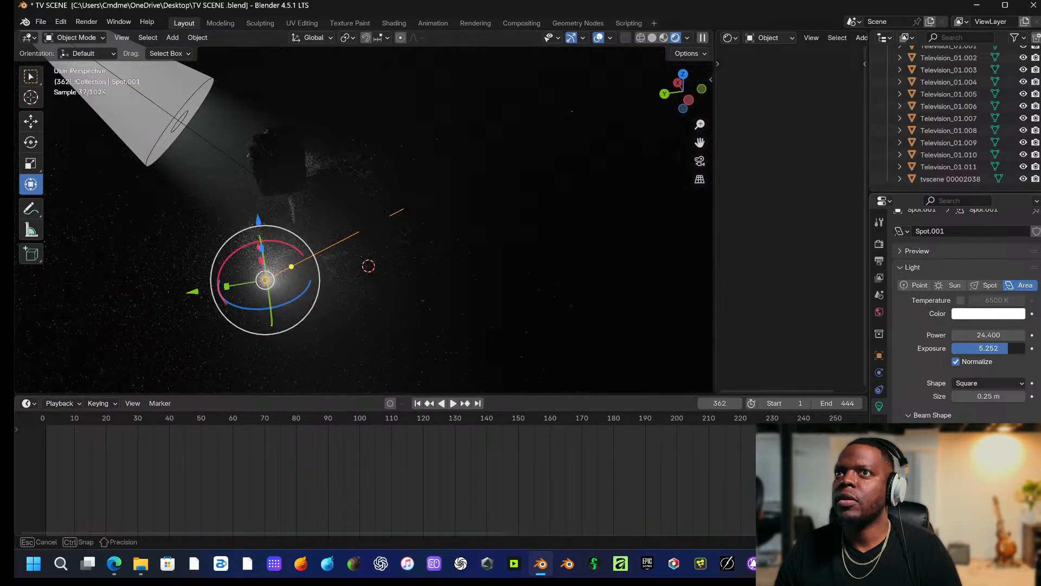
key("KP_0")
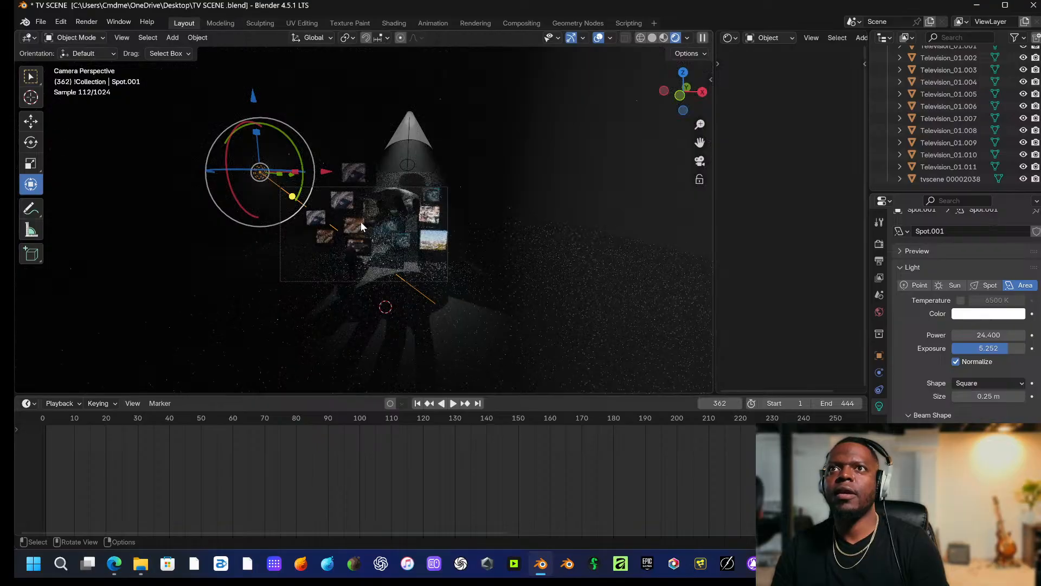
Move the area light inward and down among the left-hand televisions, and rotate it to shine downward.
left_click_drag(306, 177, 360, 176)
left_click_drag(300, 110, 299, 153)
mouse_move(326, 218)
left_mouse_down()
mouse_move(351, 193)
mouse_move(344, 226)
mouse_move(334, 225)
left_mouse_up()
scroll(433, 204, "up", 5)
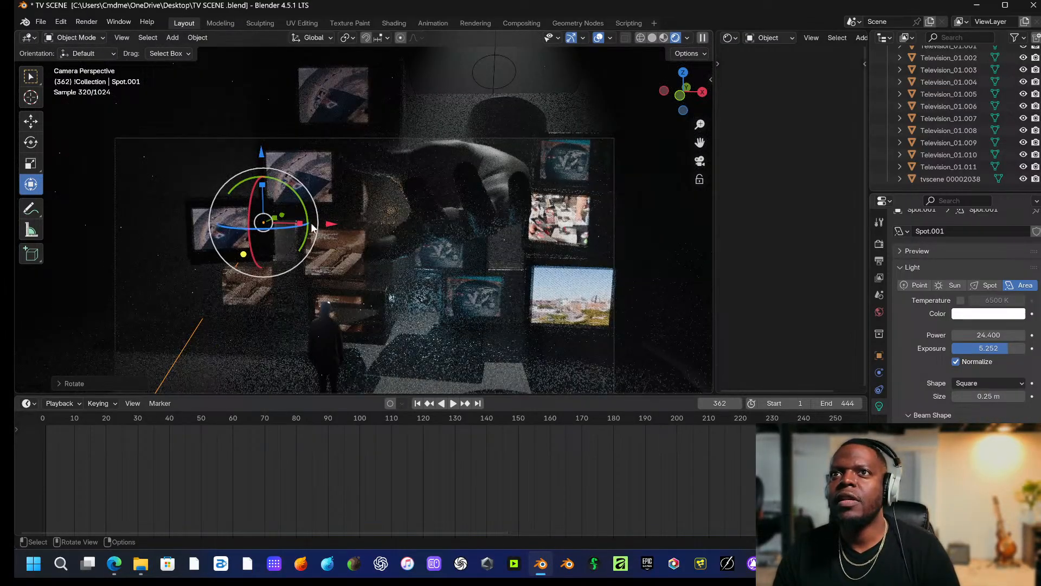
Raise the area light beside the upper-left television, nudge it sideways, and rotate its beam toward the figure.
left_click_drag(337, 224, 324, 223)
left_click_drag(252, 154, 256, 103)
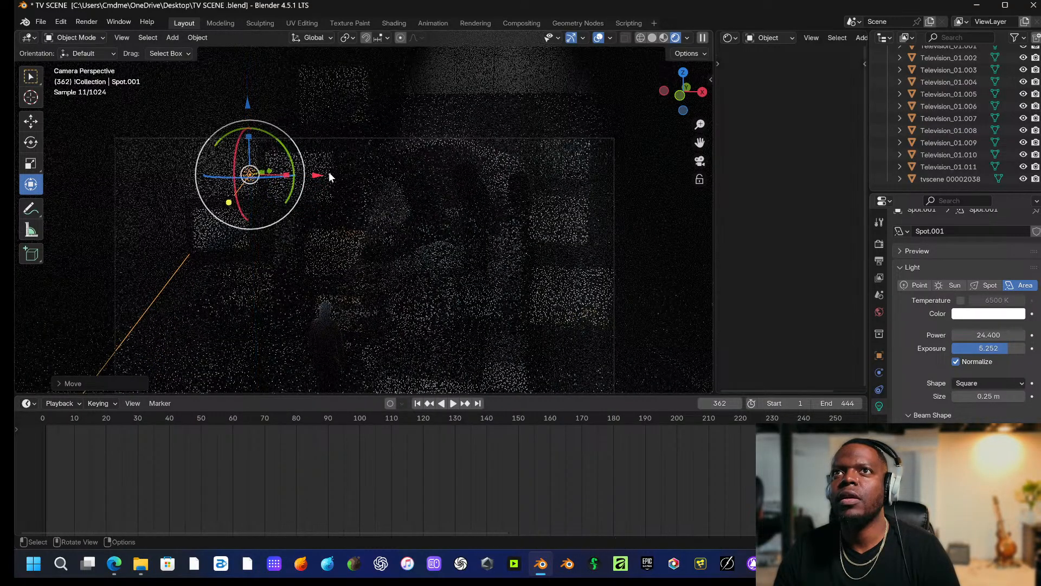
mouse_move(329, 171)
left_mouse_down()
mouse_move(340, 176)
mouse_move(311, 176)
left_mouse_up()
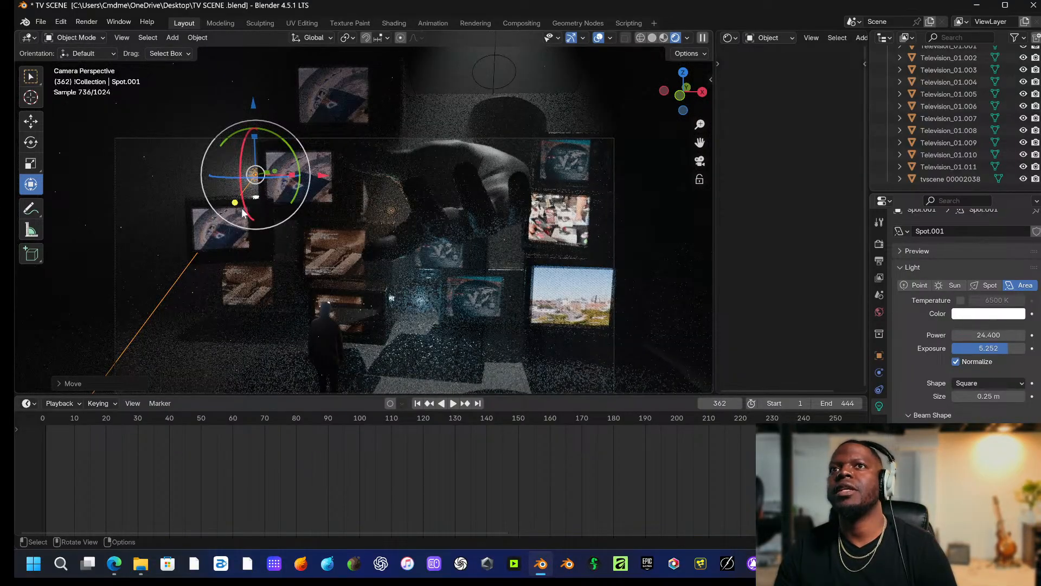
left_click_drag(243, 211, 274, 238)
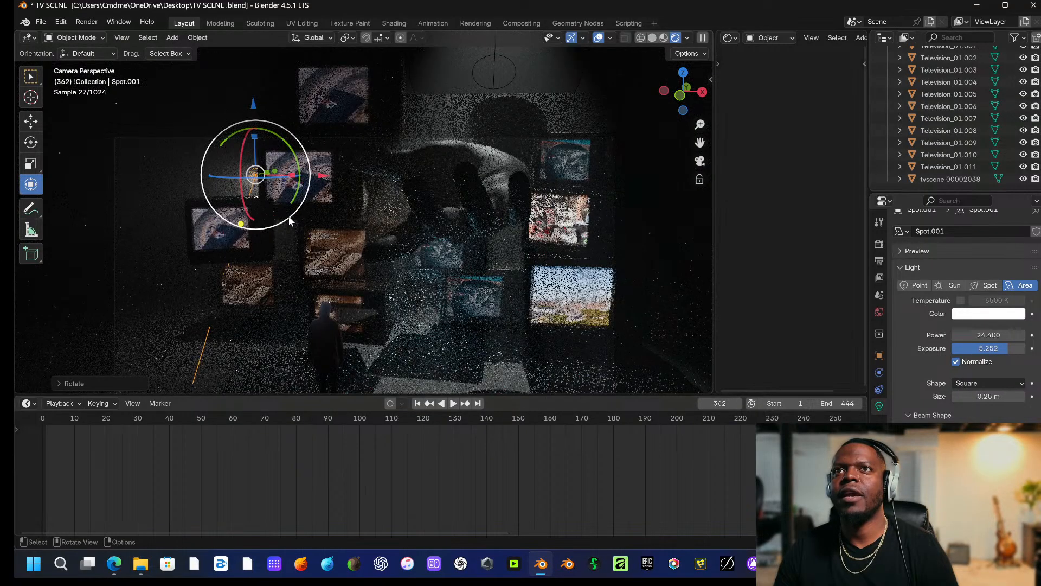
left_click_drag(225, 177, 289, 178)
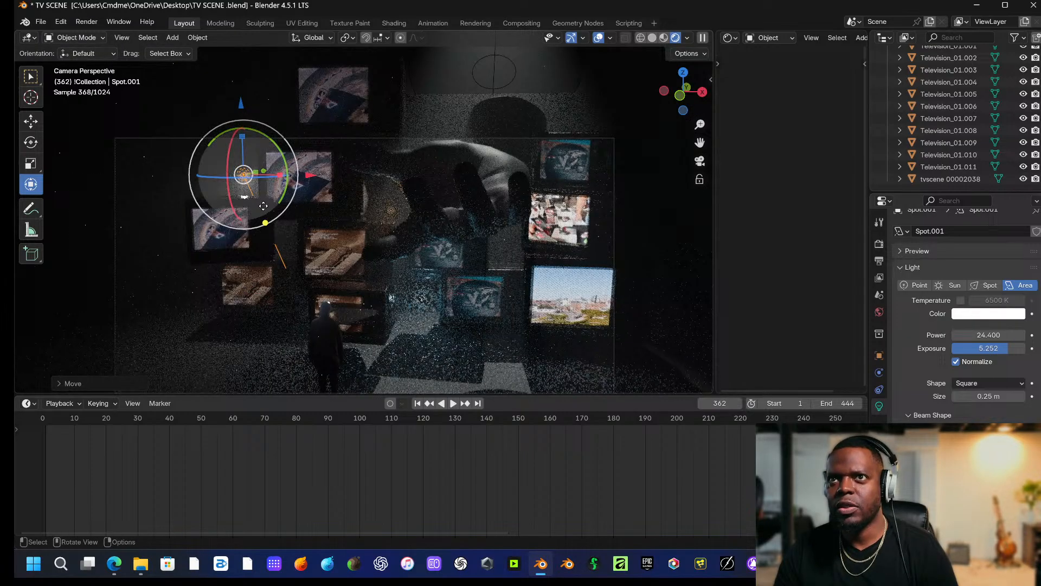
Fine-tune the area light's downward aim and nudge it into the gap between the left-hand televisions.
left_click_drag(265, 223, 269, 251)
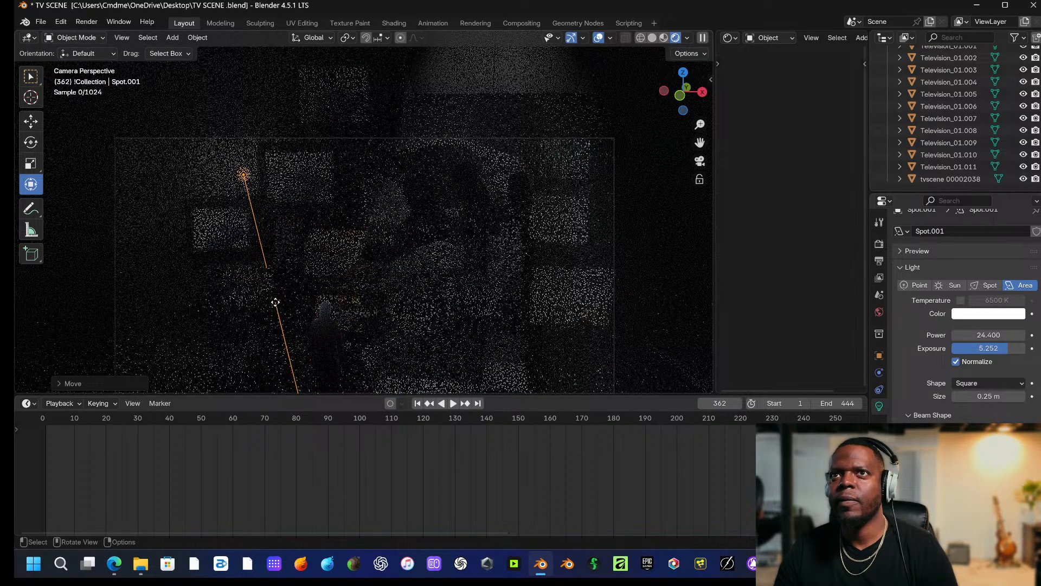
left_click_drag(273, 306, 273, 307)
left_click_drag(304, 176, 332, 202)
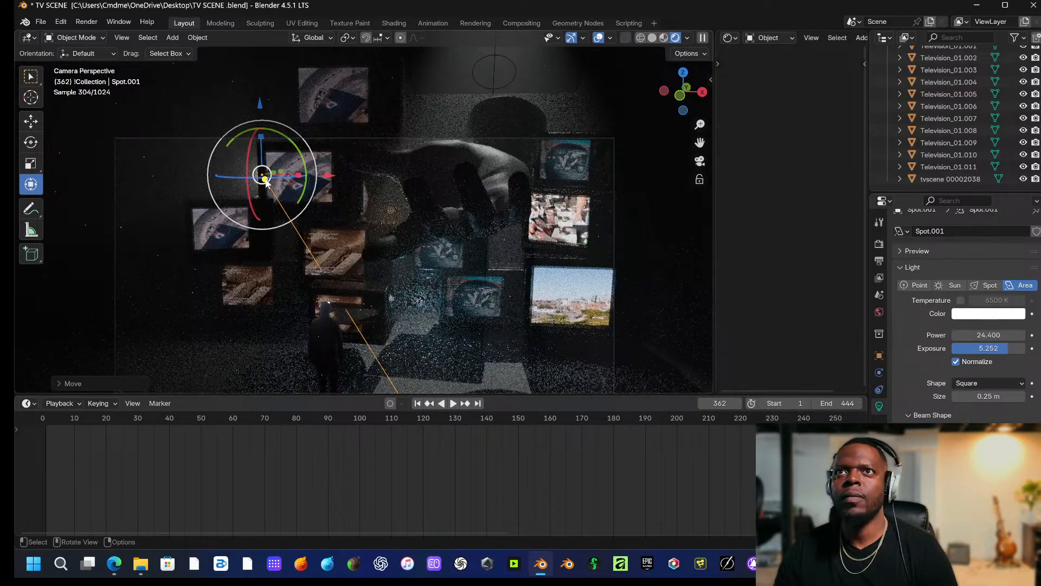
mouse_move(265, 176)
left_mouse_down()
mouse_move(257, 206)
mouse_move(259, 188)
left_mouse_up()
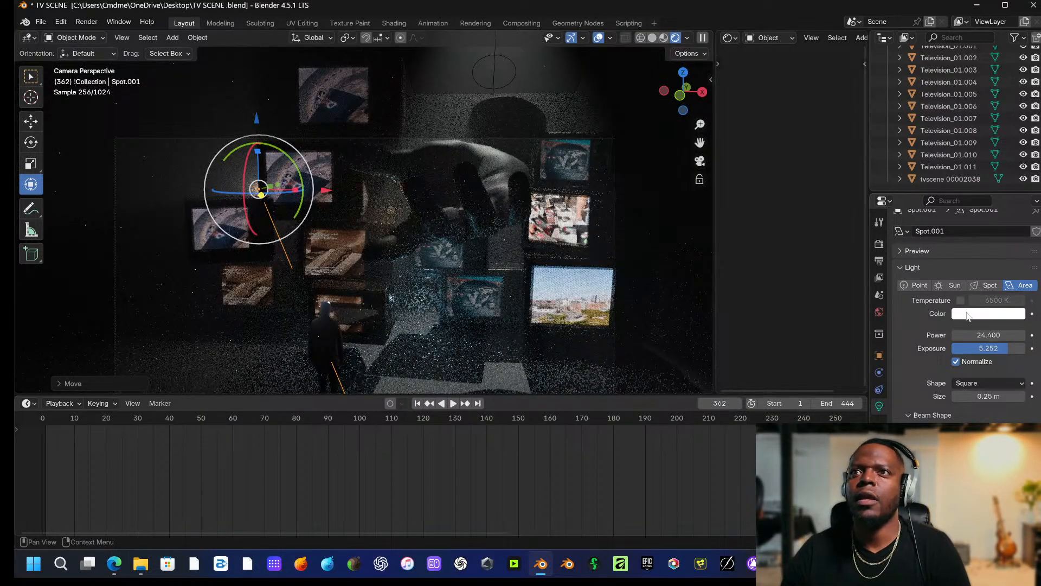
Tint the area light warm yellow, lower it between the left-hand televisions, and shift it slightly along the X axis.
left_click(995, 314)
left_click_drag(959, 176, 936, 196)
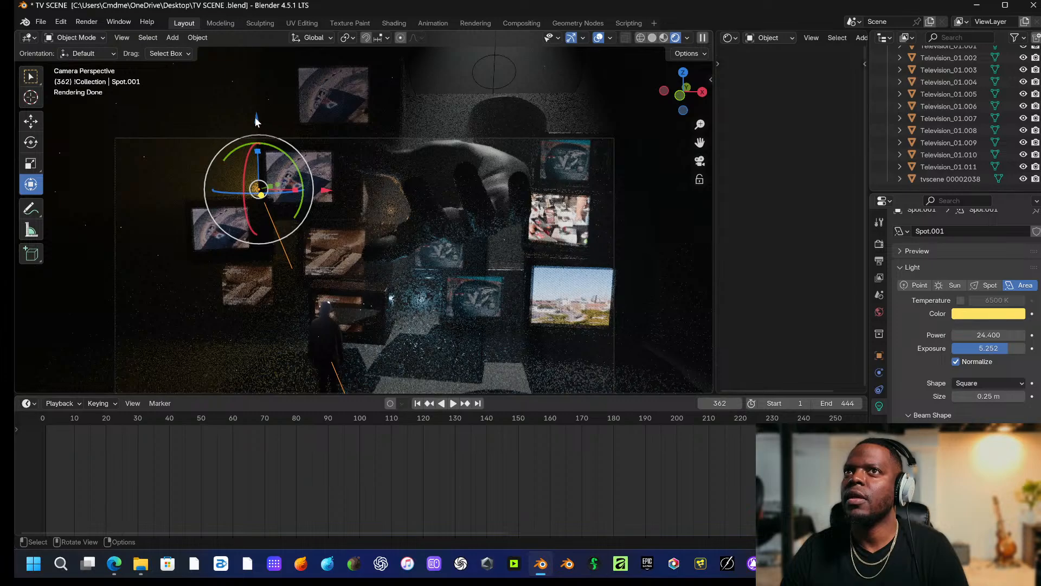
left_click_drag(257, 121, 271, 155)
left_click_drag(330, 229, 351, 230)
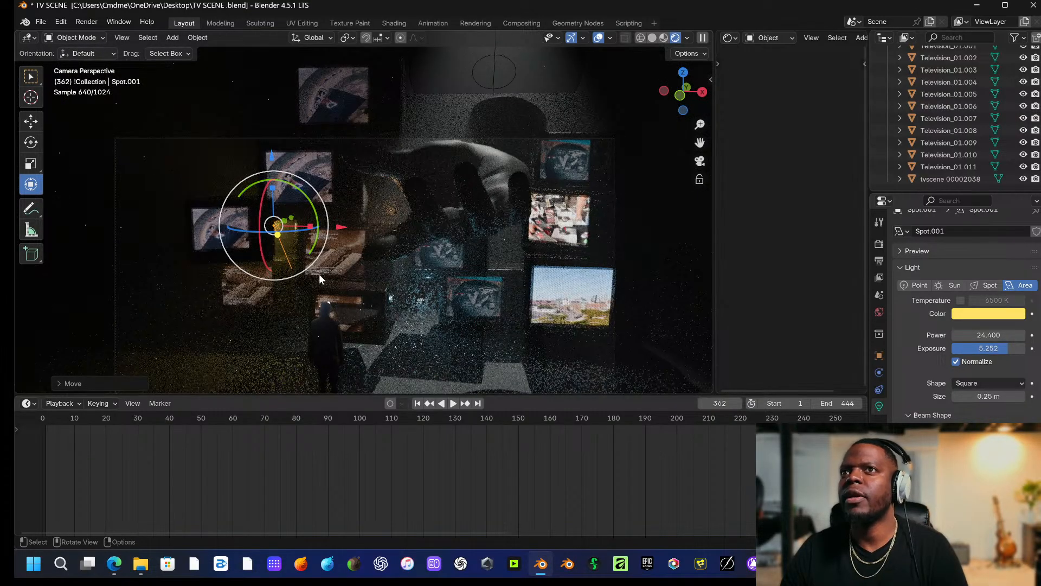
Select the lower-left television and shift it slightly outward and down, away from the yellow-lit gap.
scroll(304, 279, "up", 3)
left_click(219, 306)
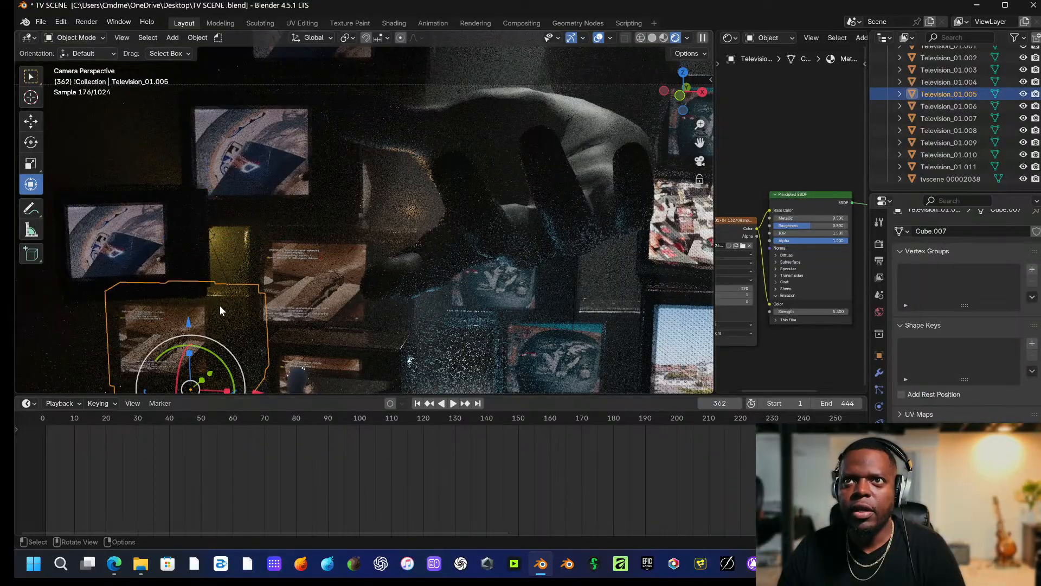
left_click(219, 306)
left_click(220, 306)
left_click(219, 306)
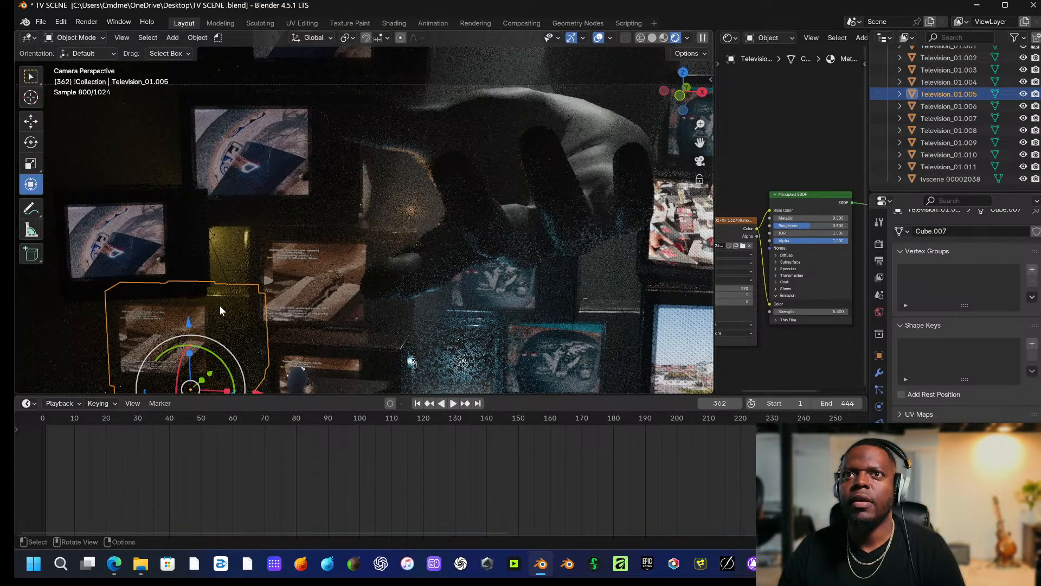
left_click_drag(209, 374, 197, 38)
left_click(215, 189)
scroll(273, 217, "down", 2)
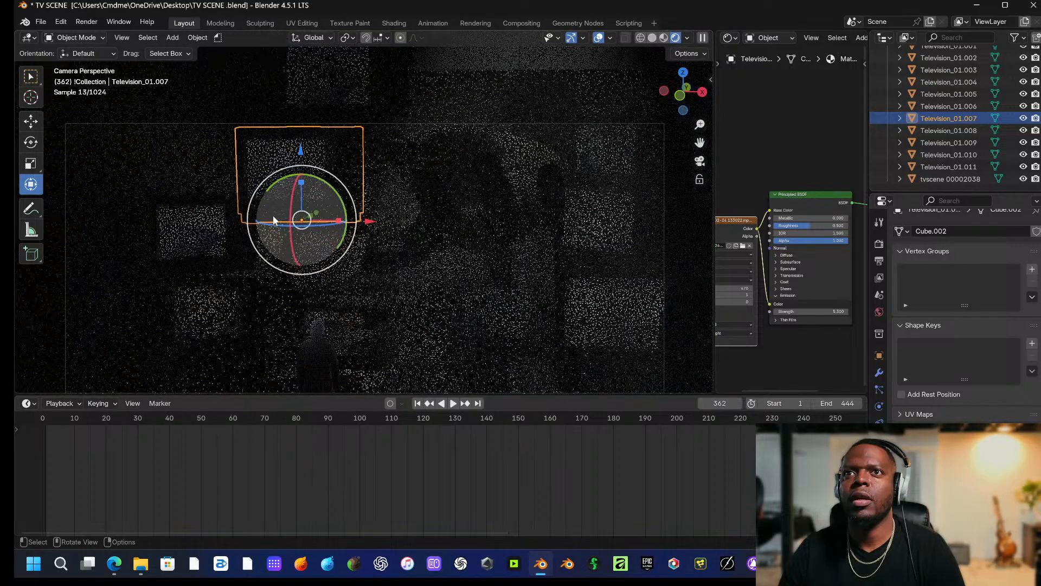
scroll(272, 215, "down", 1)
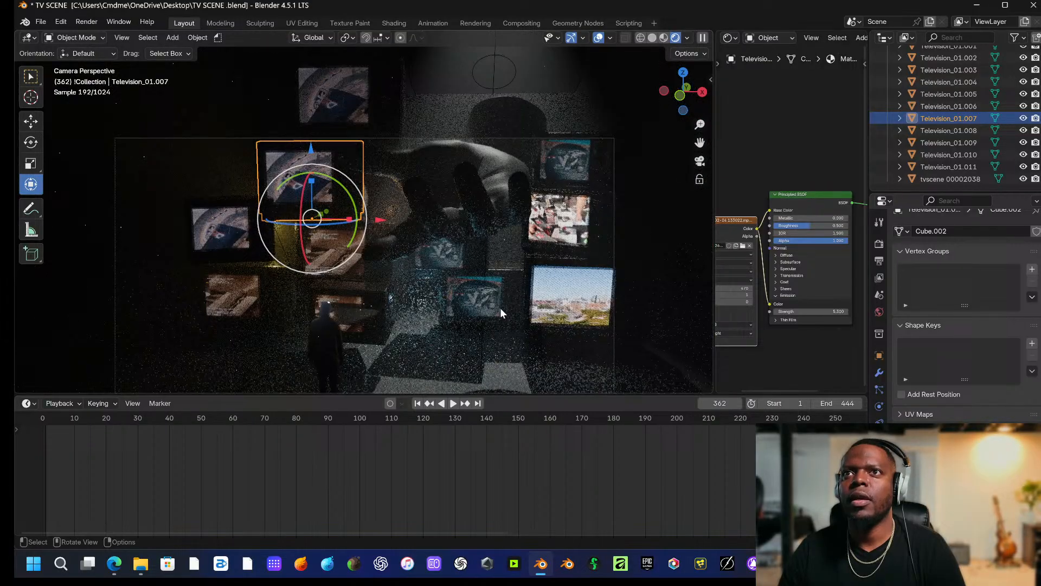
Move the middle-left television inward over the yellow-lit gap and push it slightly back, then deselect it.
left_click(500, 308)
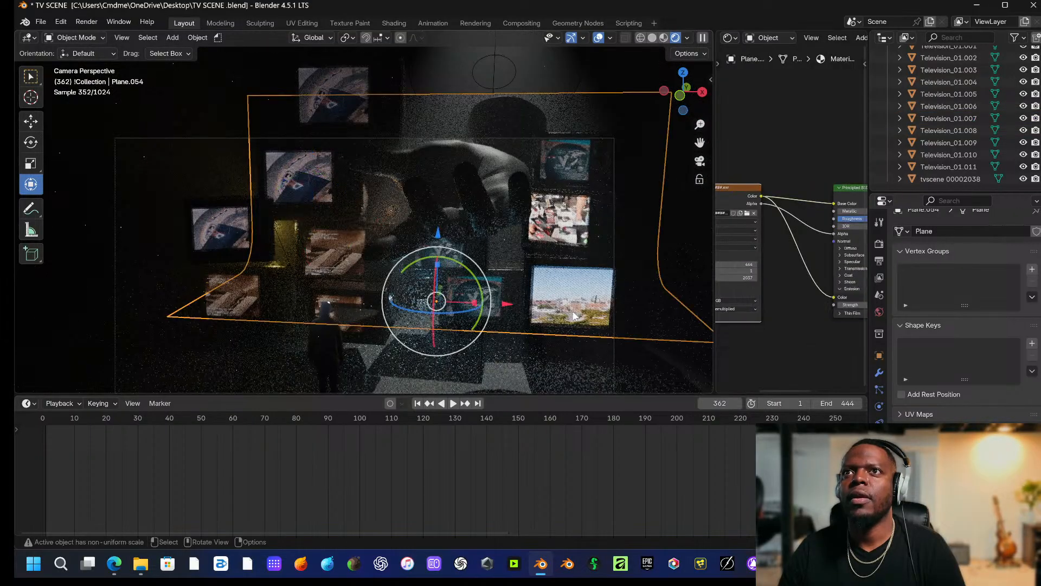
left_click(559, 76)
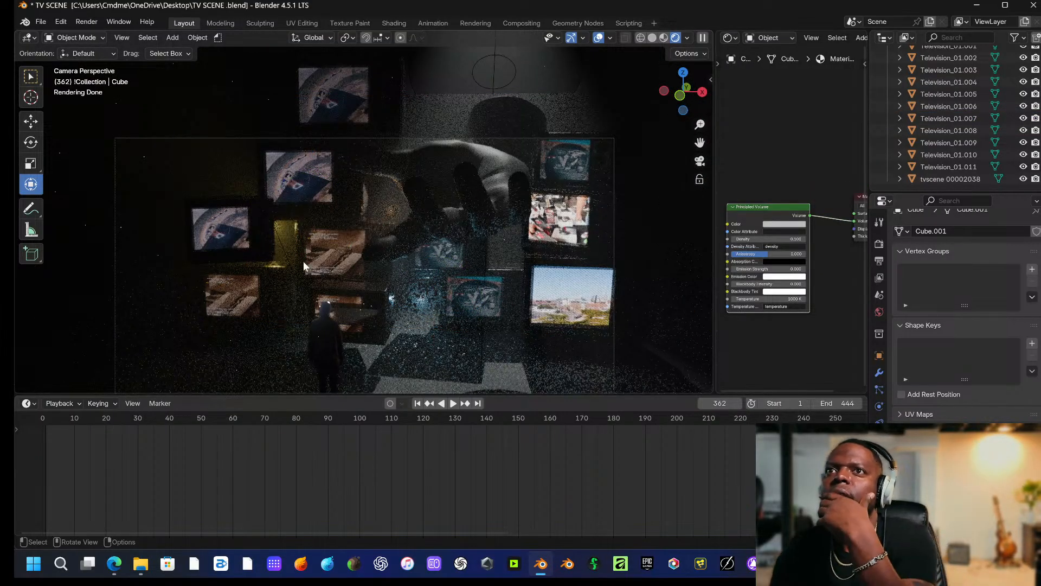
left_click(249, 230)
left_click_drag(228, 197, 232, 204)
left_click_drag(252, 257, 275, 244)
left_click(426, 86)
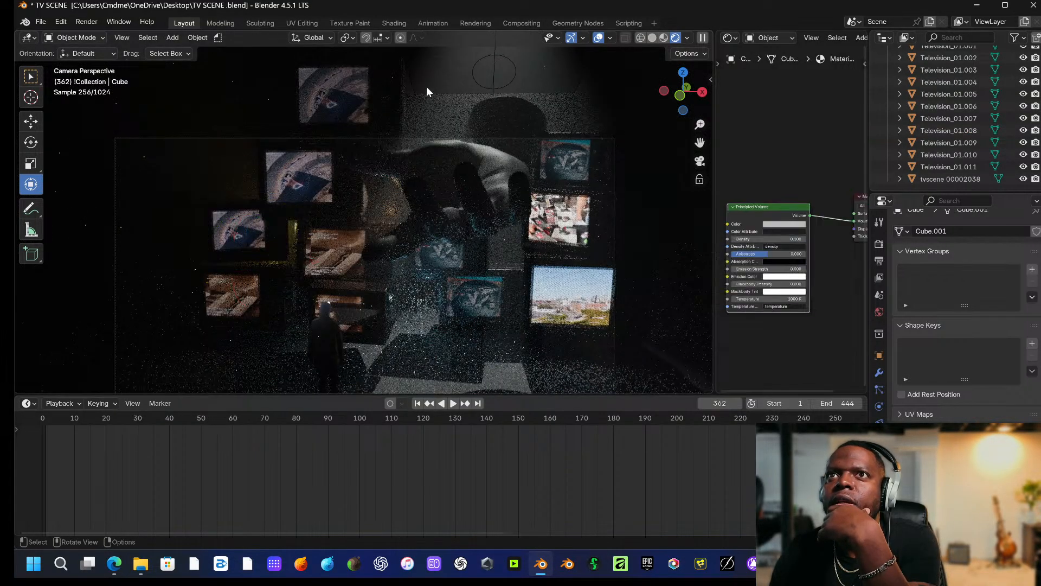
Shift the middle-left television outward from the yellow-lit gap and lower it slightly.
left_click(252, 231)
left_click_drag(295, 262, 301, 260)
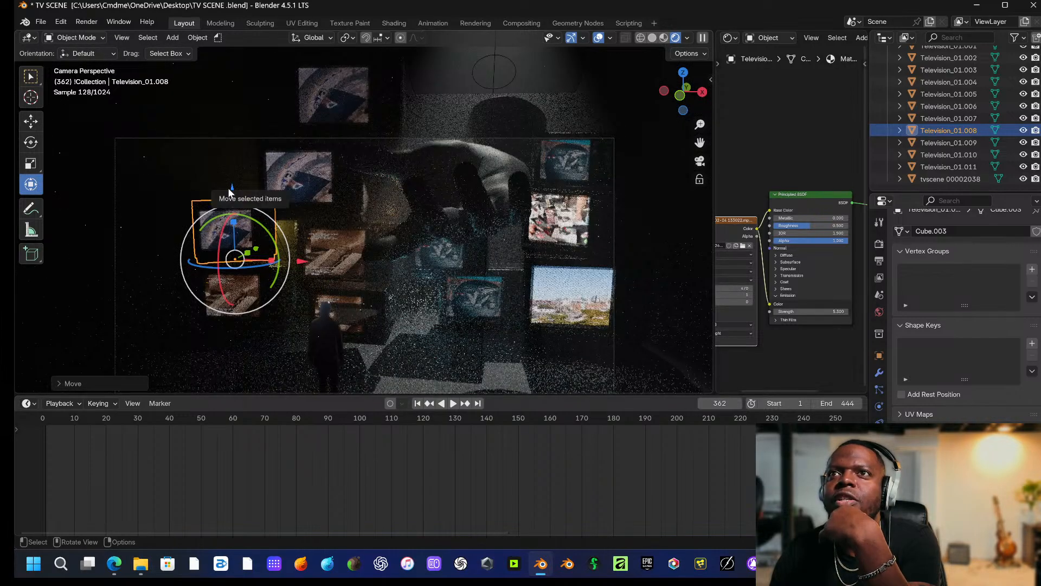
left_click_drag(230, 188, 230, 193)
left_click(483, 70)
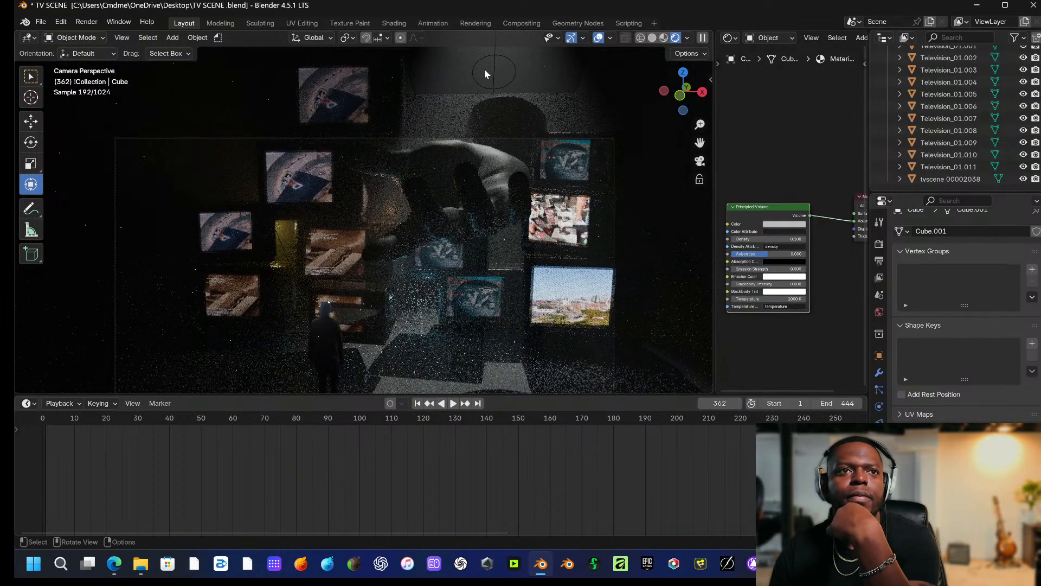
Rotate the middle-left television slightly about its vertical axis and lower it a little, level with the yellow-lit gap.
left_click(230, 241)
left_click(232, 241)
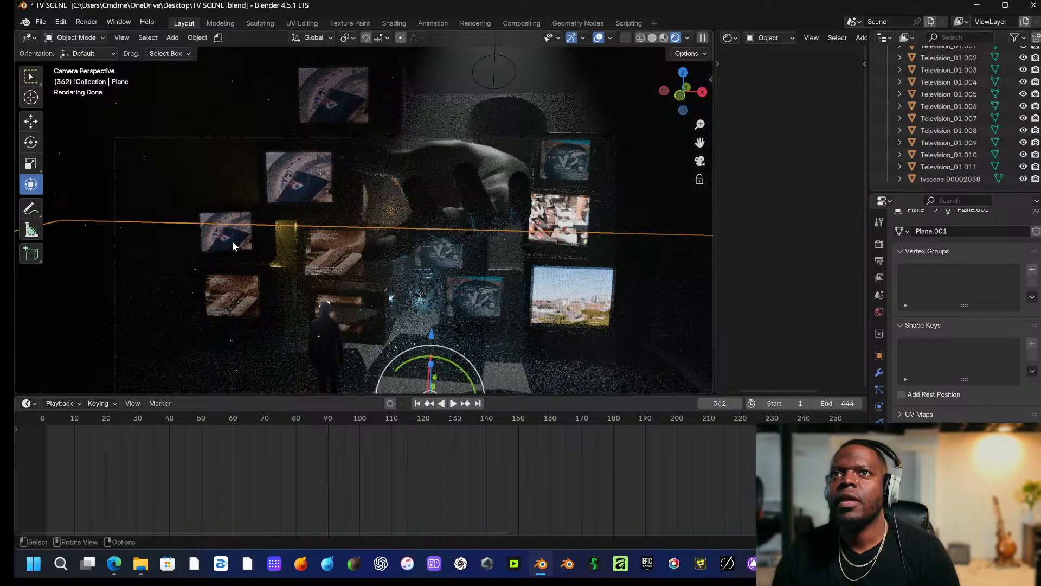
left_click(232, 241)
left_click(232, 241)
left_click_drag(252, 269, 260, 265)
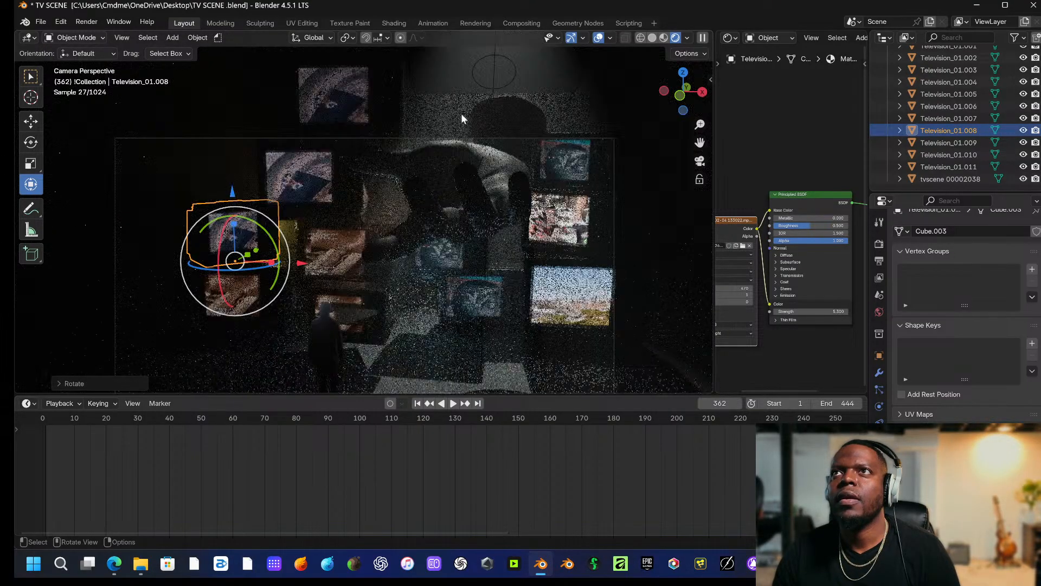
left_click(464, 80)
left_click(249, 233)
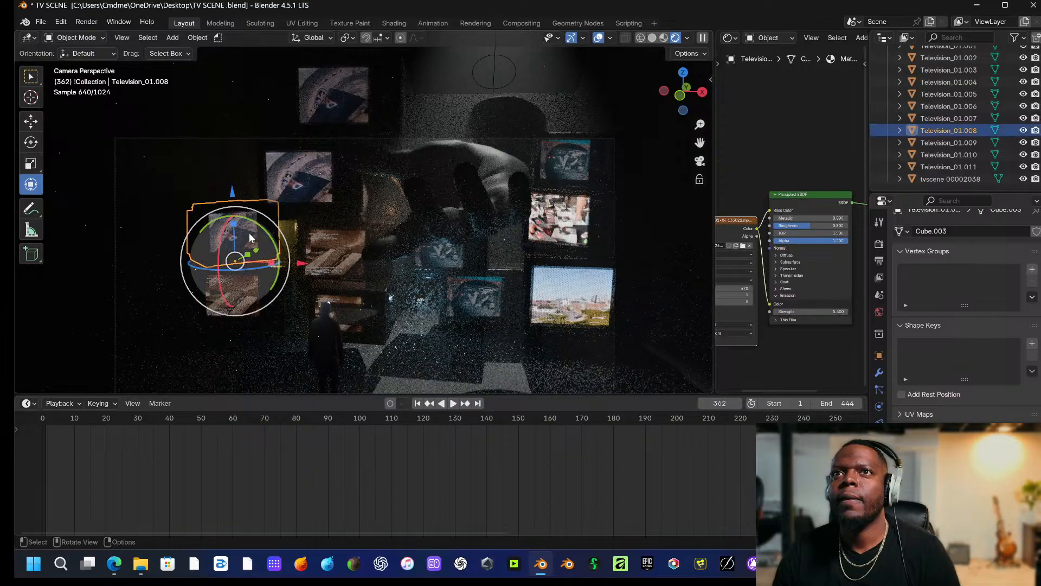
left_click_drag(234, 194, 235, 190)
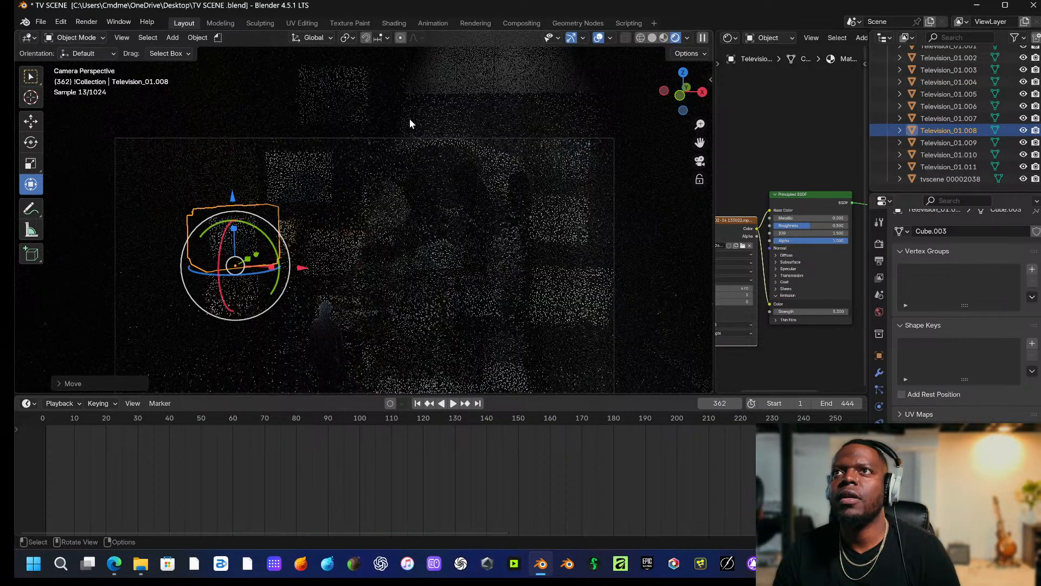
left_click(494, 129)
left_click(461, 64)
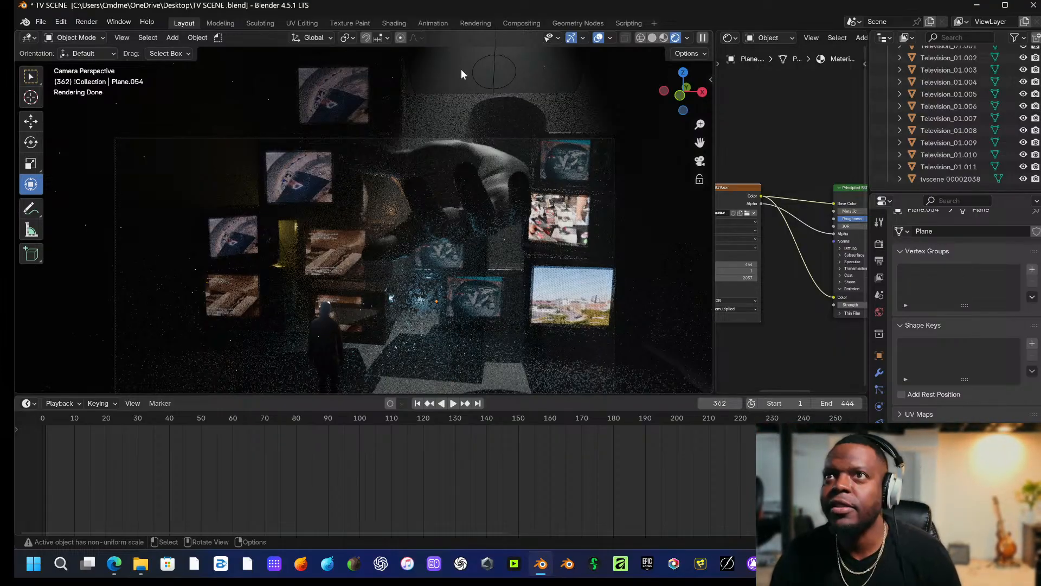
Shift the television above the yellow-lit gap slightly inward along the X axis, toward the hand.
left_click(334, 180)
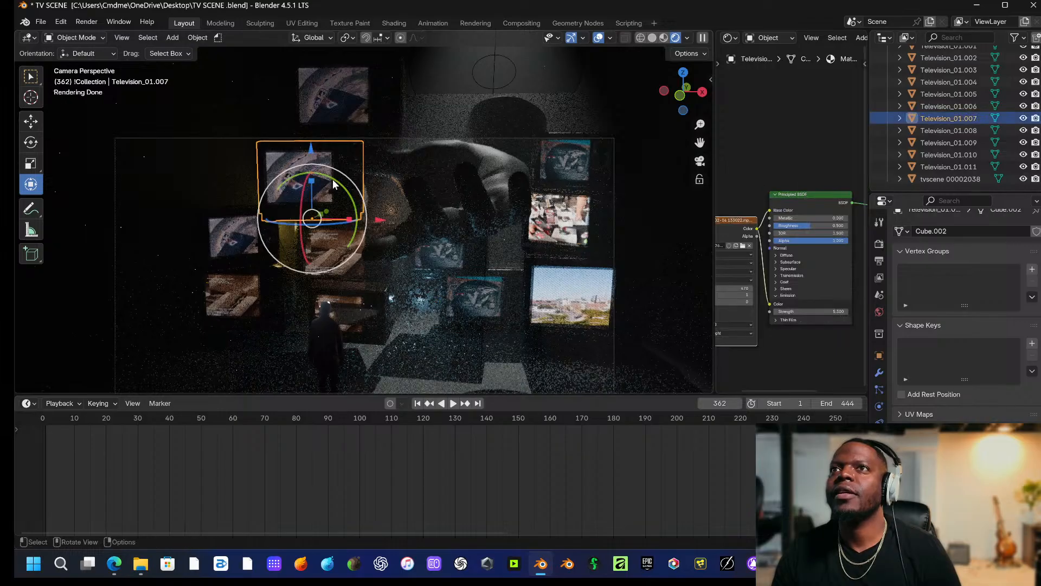
left_click_drag(317, 221, 383, 221)
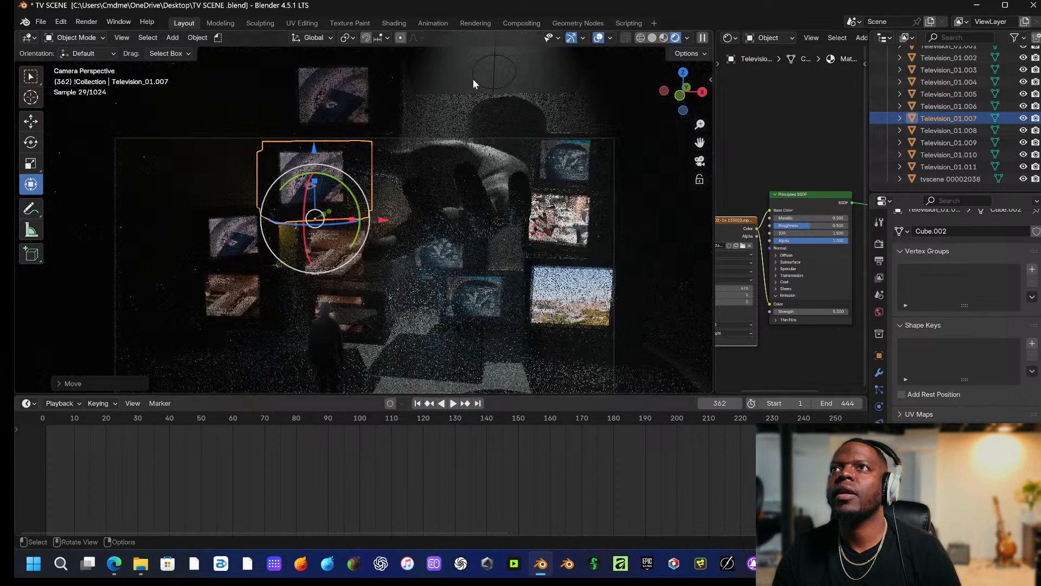
left_click(473, 80)
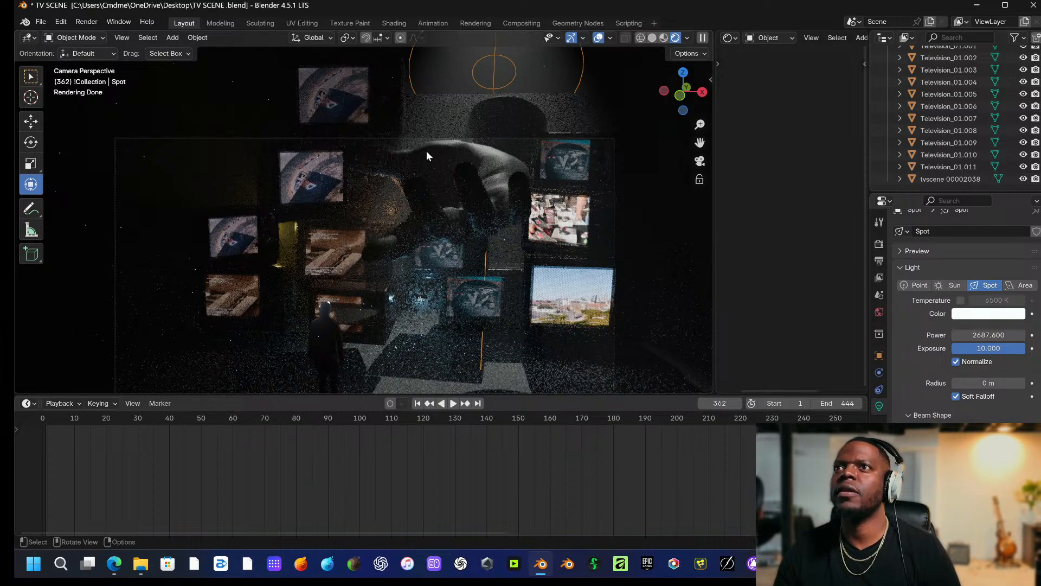
Nudge the giant hand about -0.11 m along the Y axis and deselect it.
left_click(361, 169)
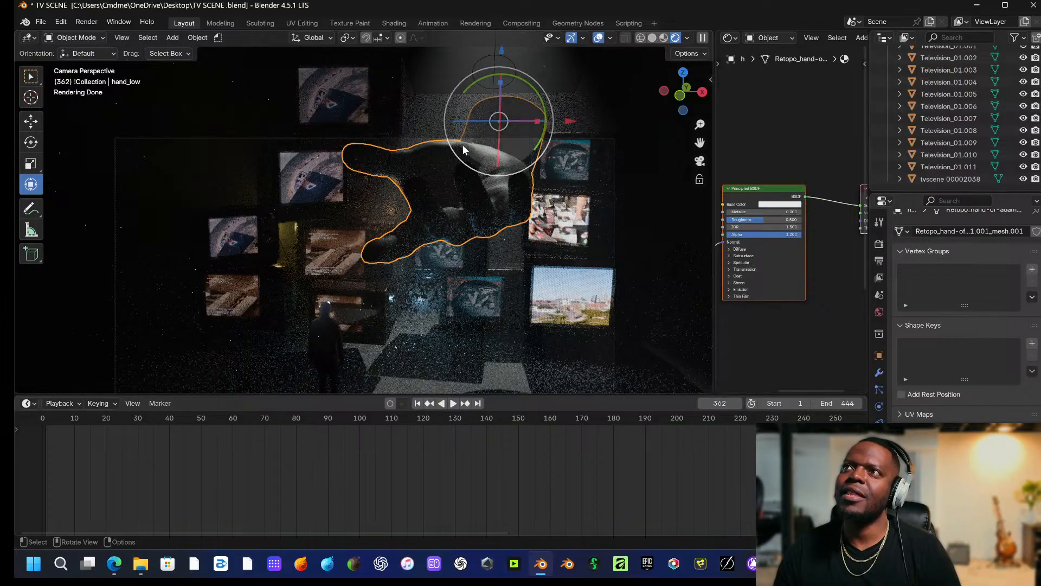
key("g")
key("y")
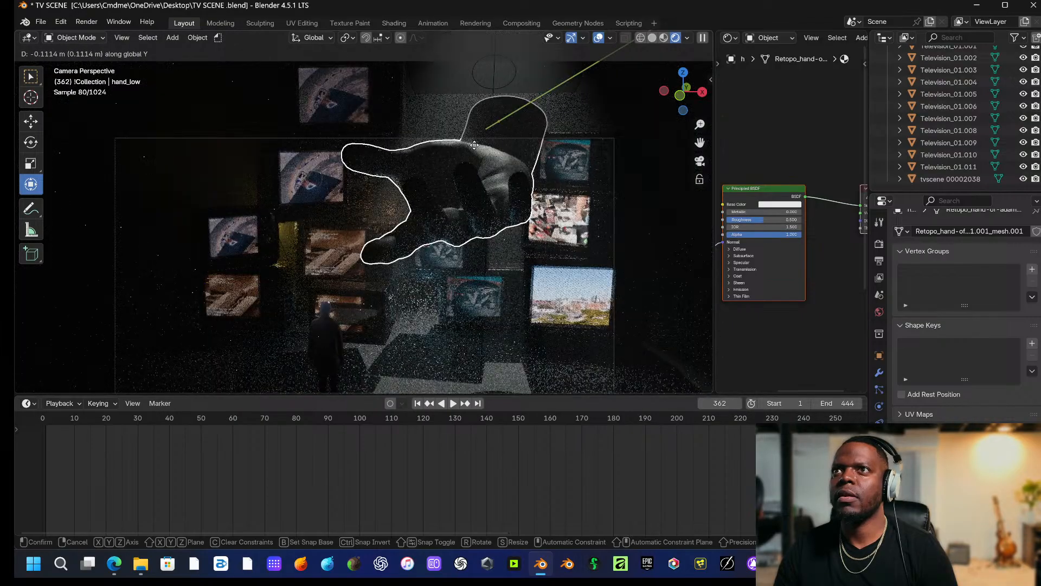
left_click(474, 145)
left_click(690, 205)
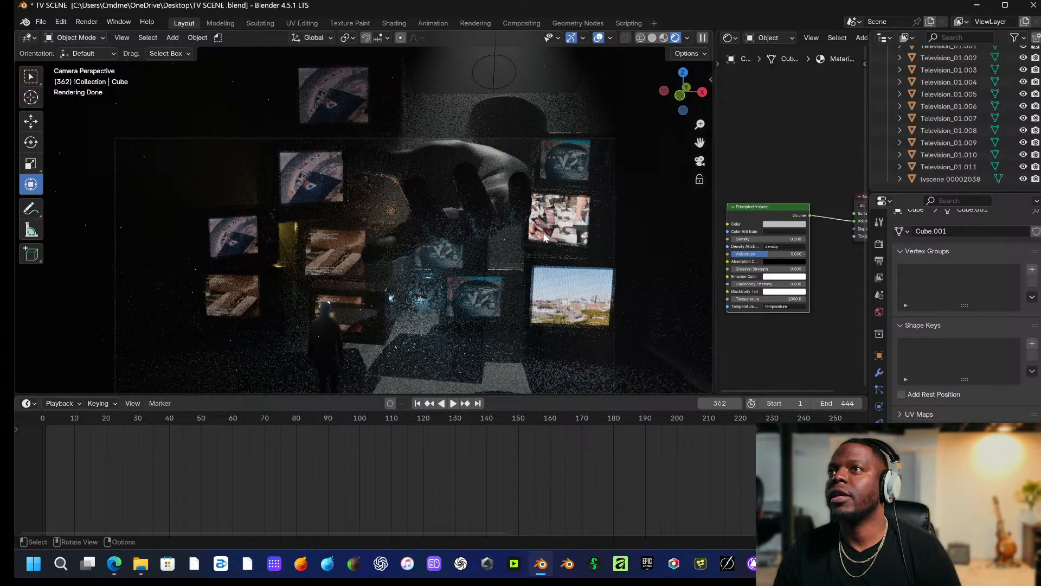
Scale the top television of the right-hand stack by about 0.76 and again by 0.89, shifting it about 0.46 m inward along X.
left_click(562, 170)
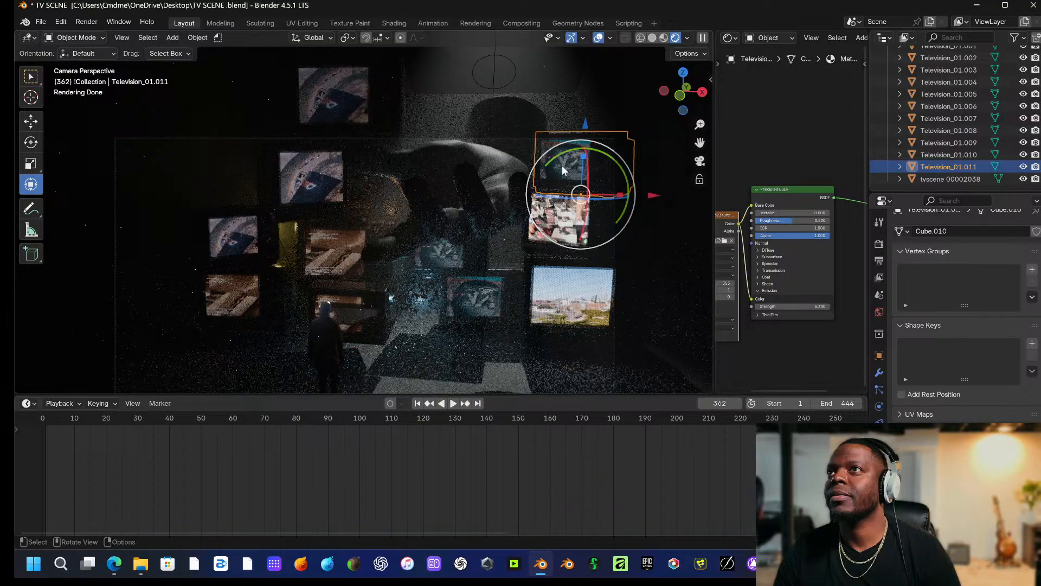
key("s")
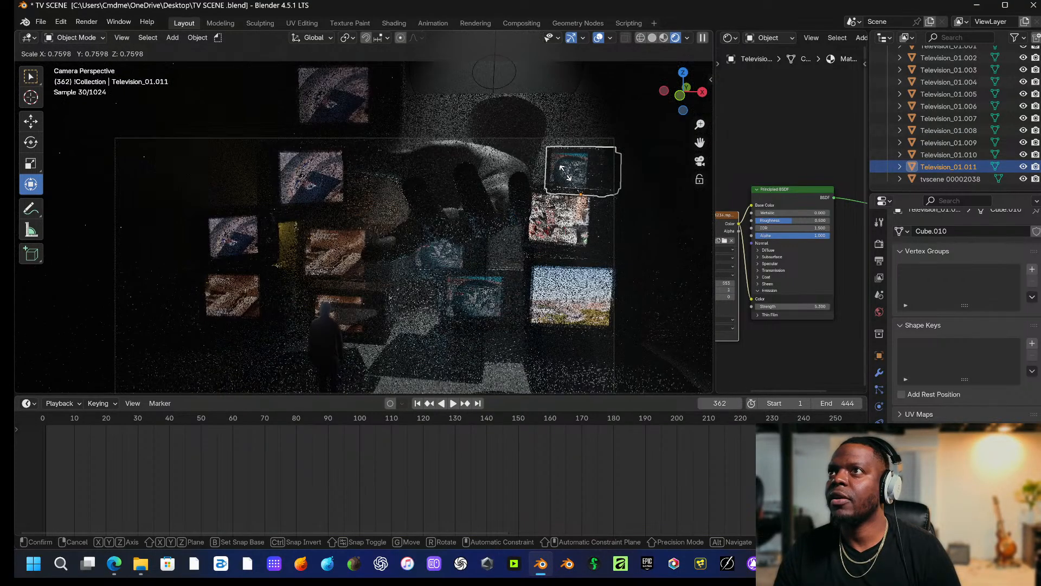
left_click(565, 173)
key("g")
key("x")
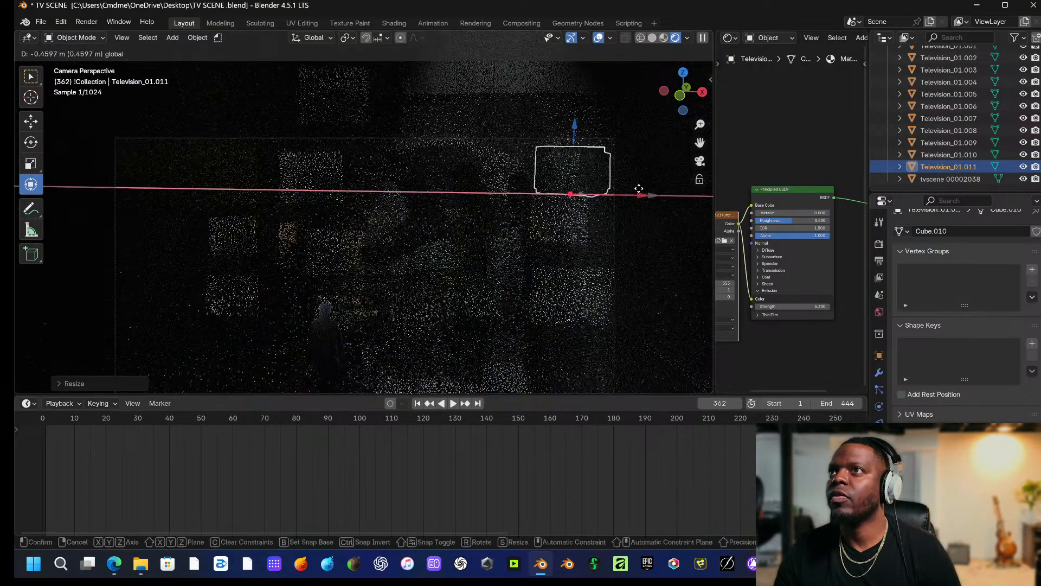
left_click(640, 191)
key("s")
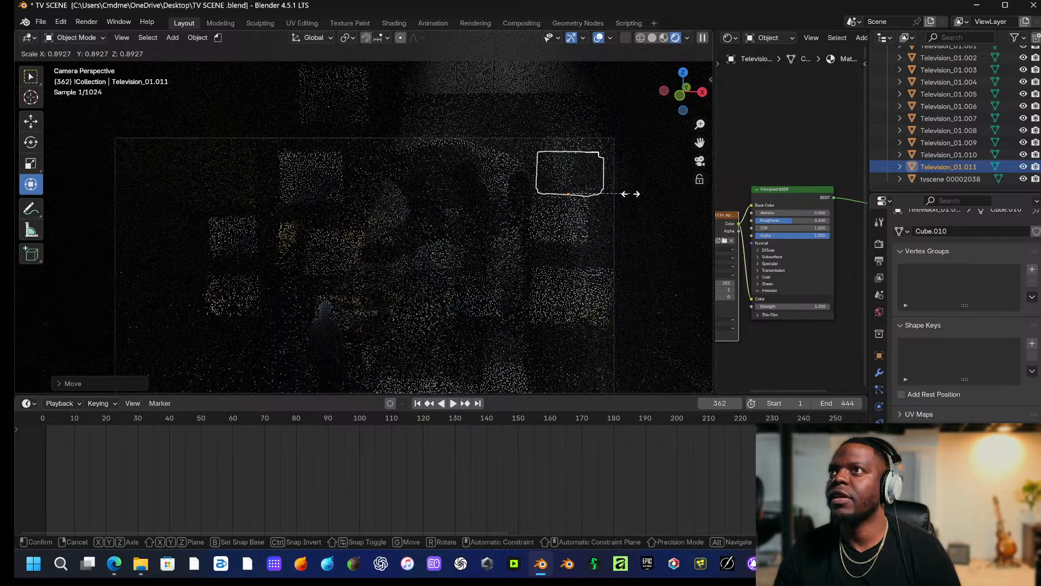
left_click(631, 193)
left_click(655, 152)
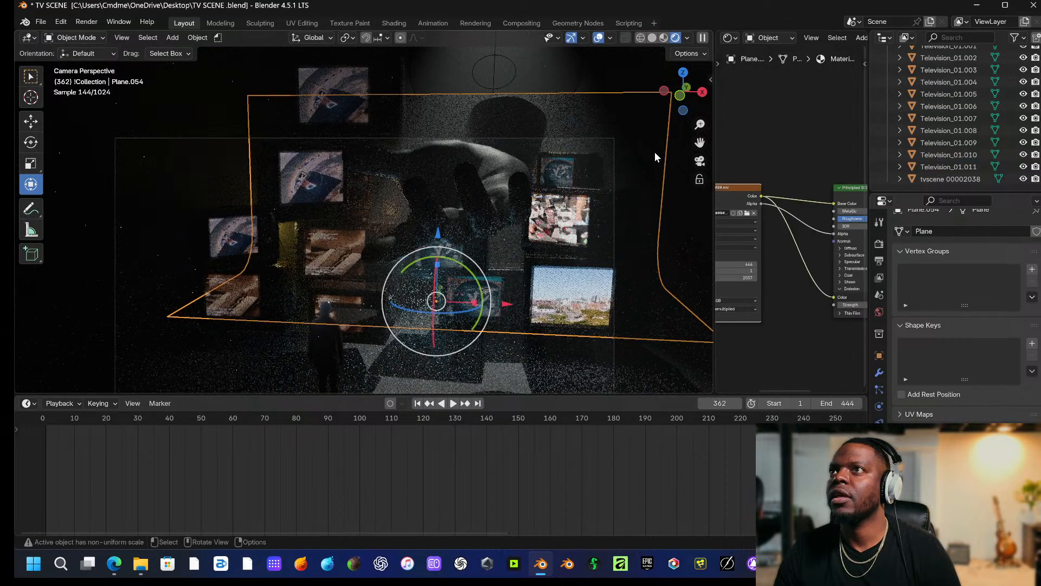
Reposition the small top television on the right-hand stack, moving it along Y and lowering it onto the television beneath.
left_click(577, 200)
mouse_move(565, 134)
left_mouse_down()
mouse_move(571, 113)
mouse_move(575, 130)
left_mouse_up()
middle_click_drag(587, 168, 487, 164)
left_click_drag(649, 158, 629, 158)
left_click_drag(580, 89, 579, 91)
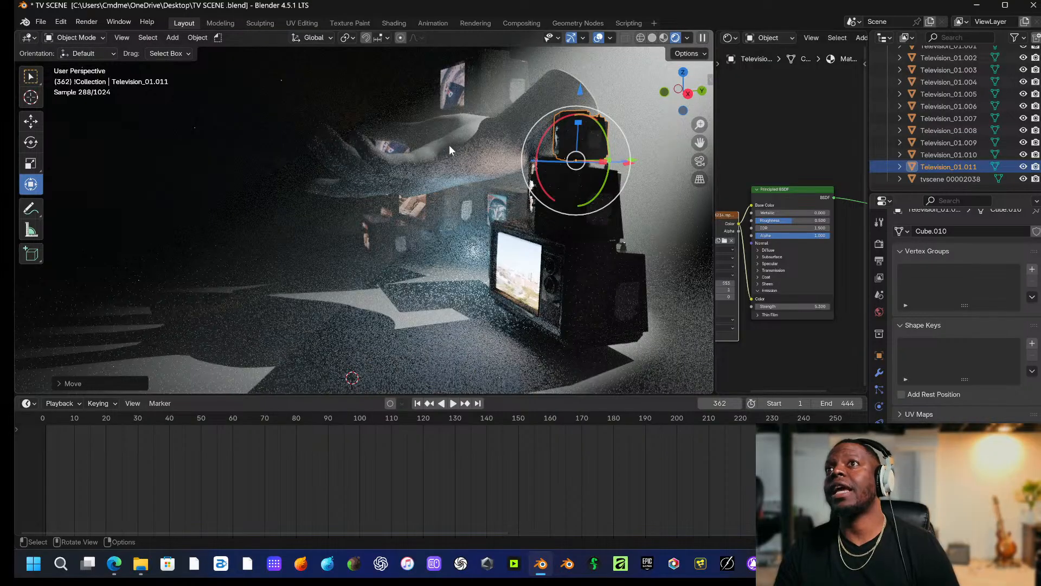
middle_click_drag(451, 172, 447, 148)
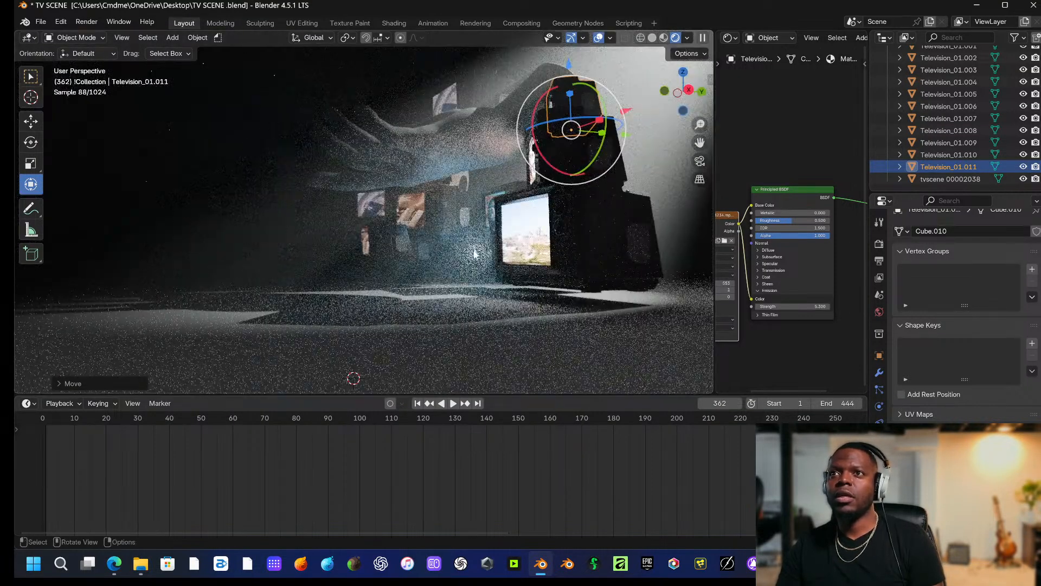
left_click(565, 243)
left_click(565, 243)
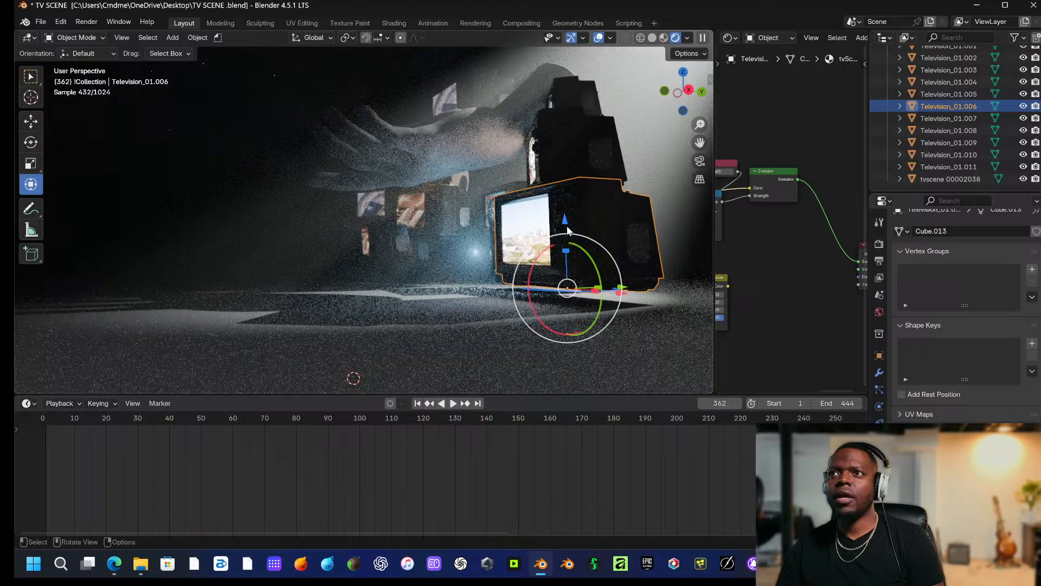
left_click(574, 92)
left_click(575, 93)
left_click(581, 156, "shift")
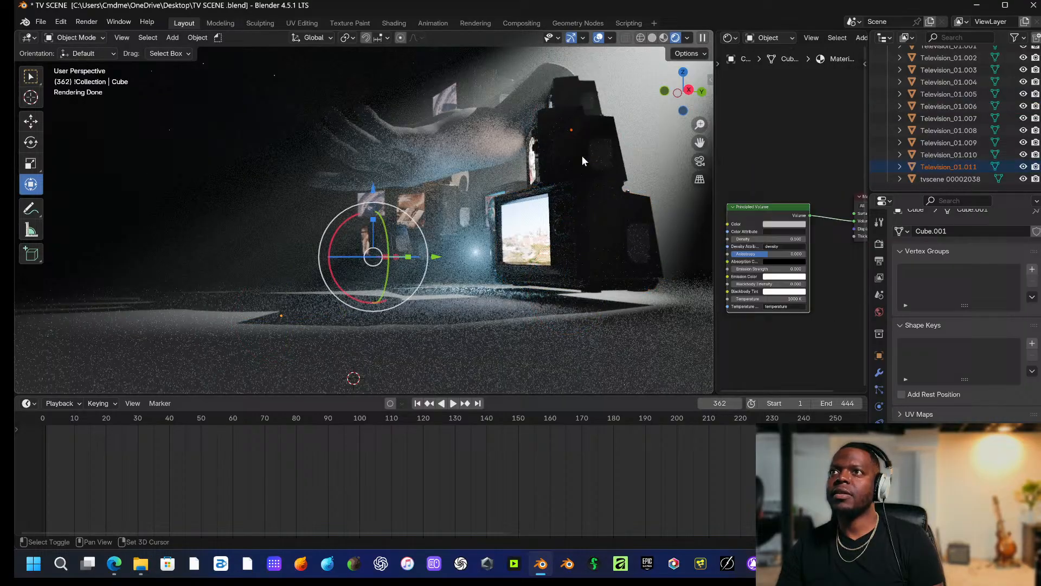
left_click(595, 103, "shift")
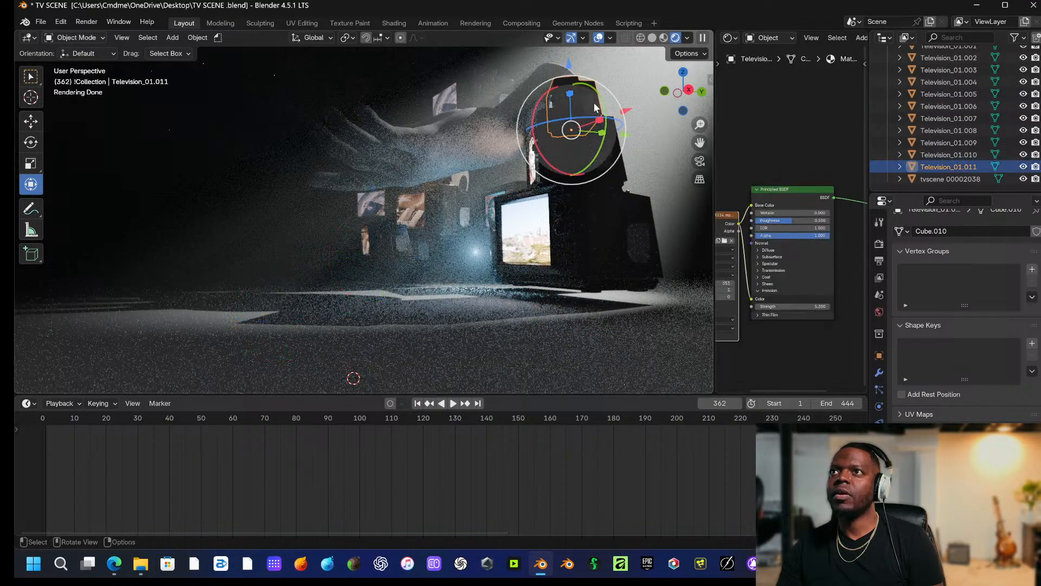
left_click(615, 170, "shift")
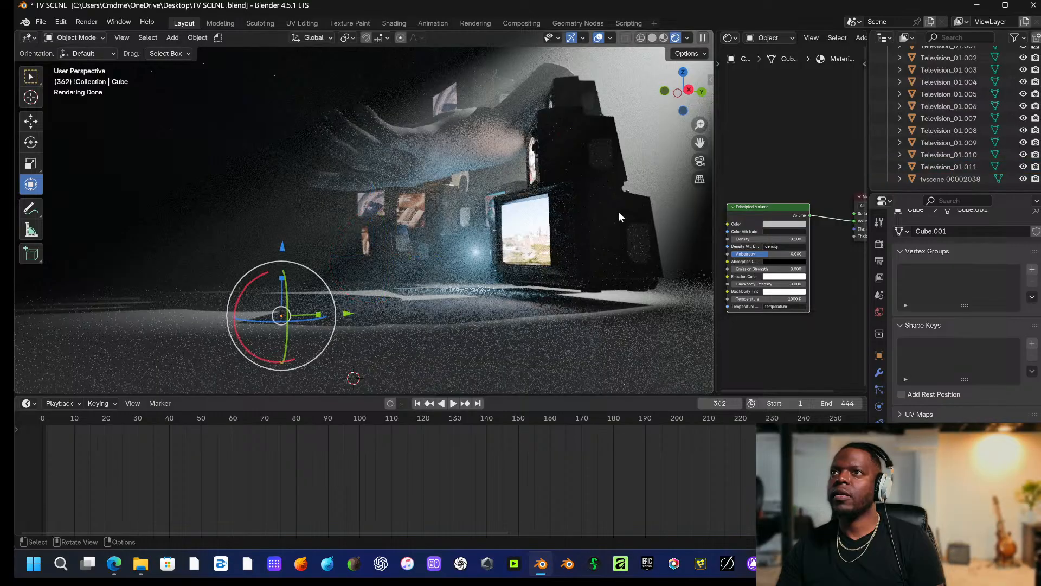
Lower the bottom television of the right-hand stack about 0.72 m, bring the two above down onto it, and return to the camera view.
left_click(620, 229)
left_click_drag(566, 218, 574, 242)
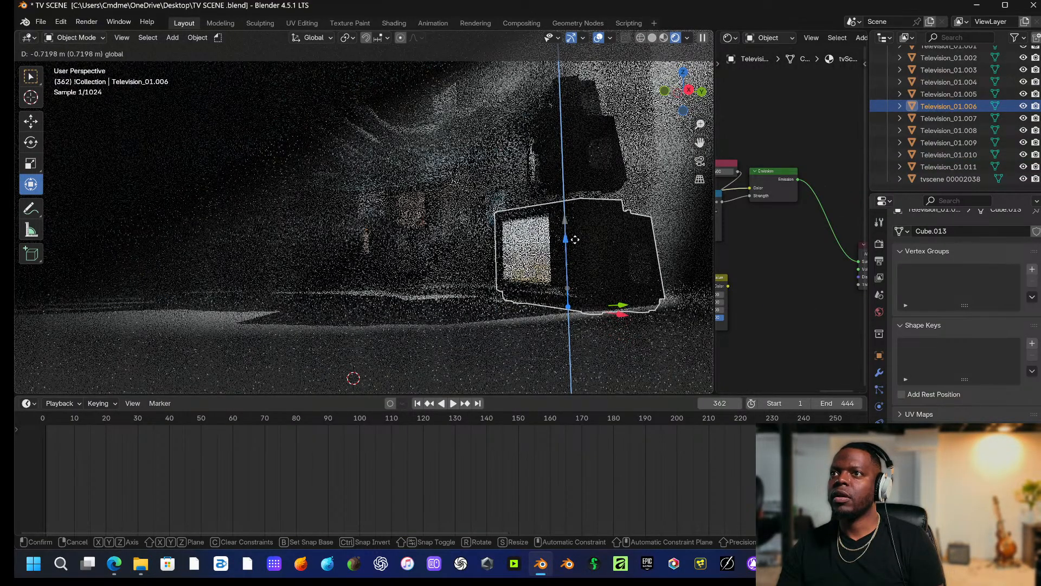
left_click(589, 164)
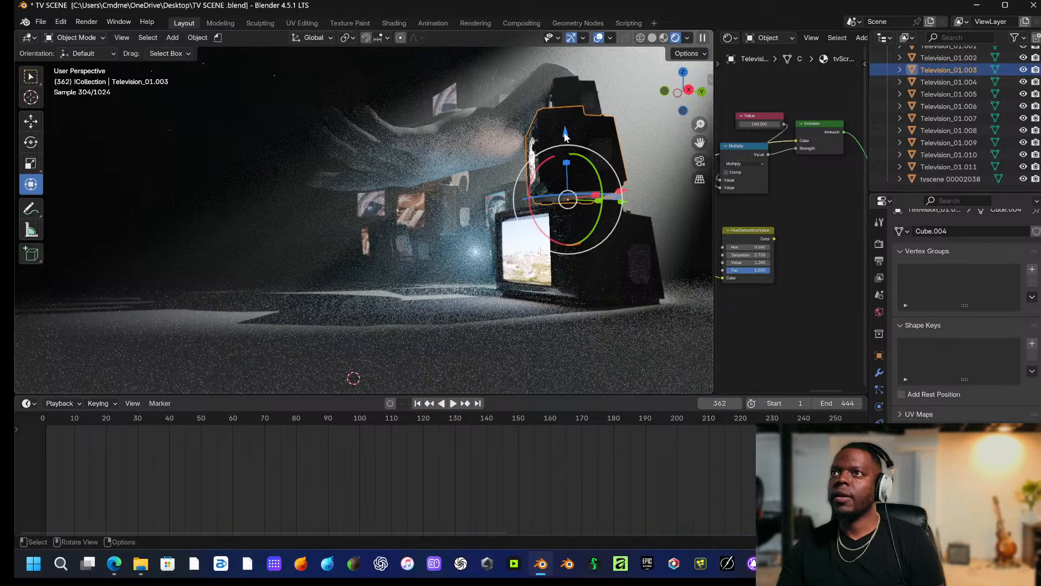
left_click_drag(566, 135, 564, 151)
left_click(577, 102)
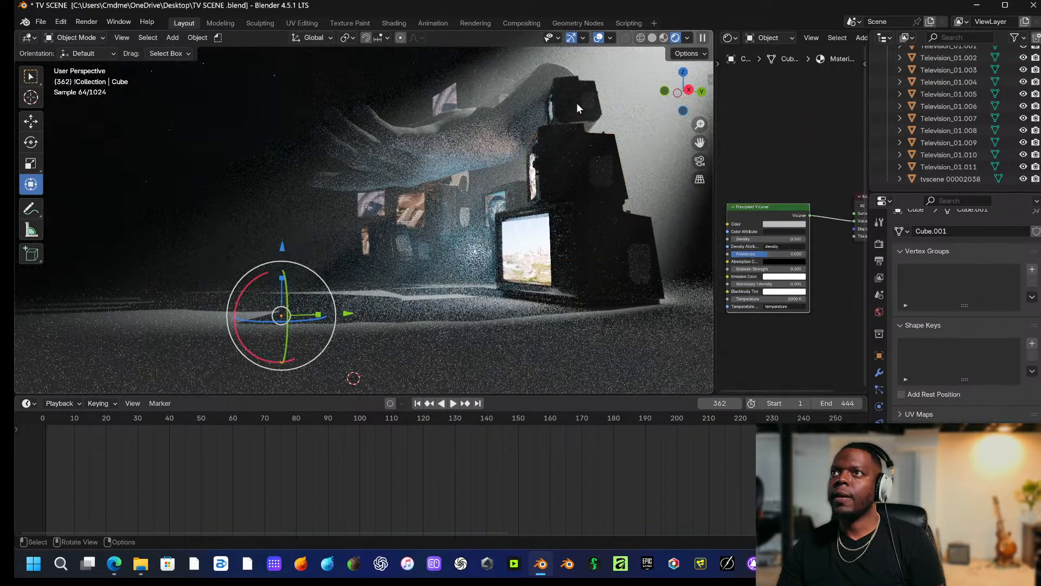
left_click(577, 102)
left_click_drag(567, 64, 567, 68)
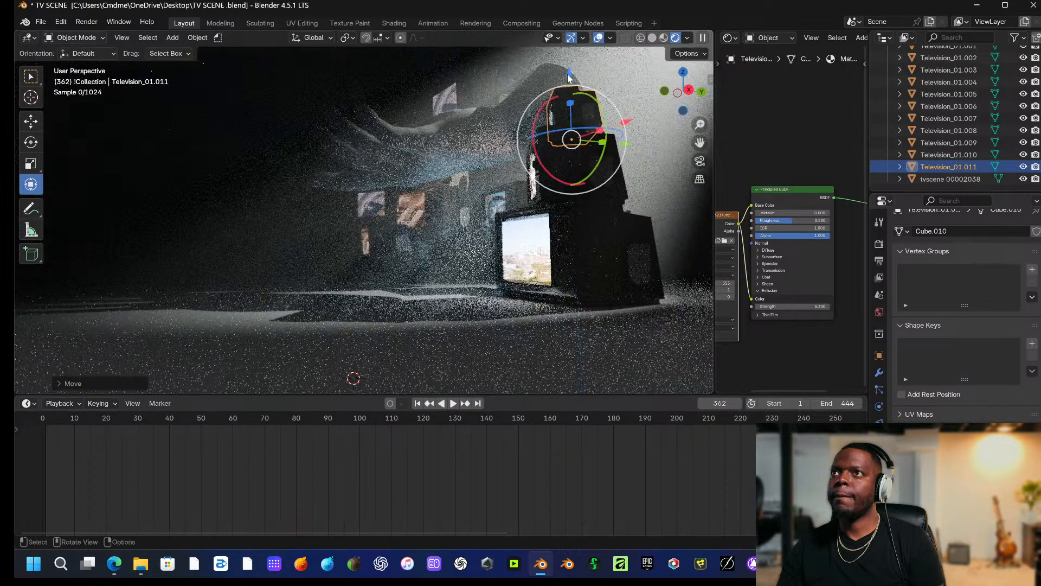
key("KP_0")
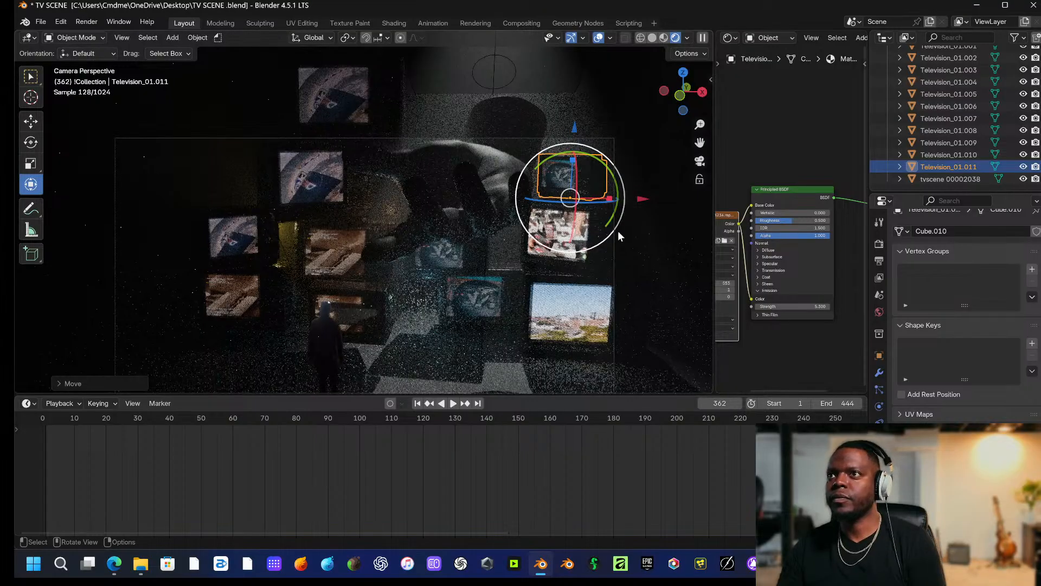
left_click(673, 269)
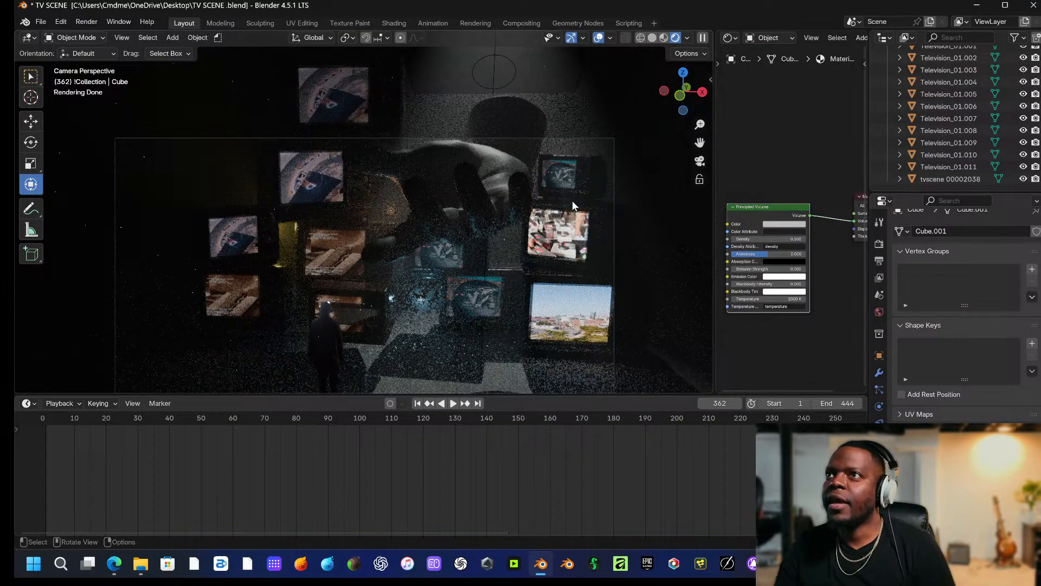
Shift the small top television of the right-hand stack slightly inward along the X axis.
left_click(569, 171)
left_click_drag(642, 199, 635, 199)
left_click(642, 185)
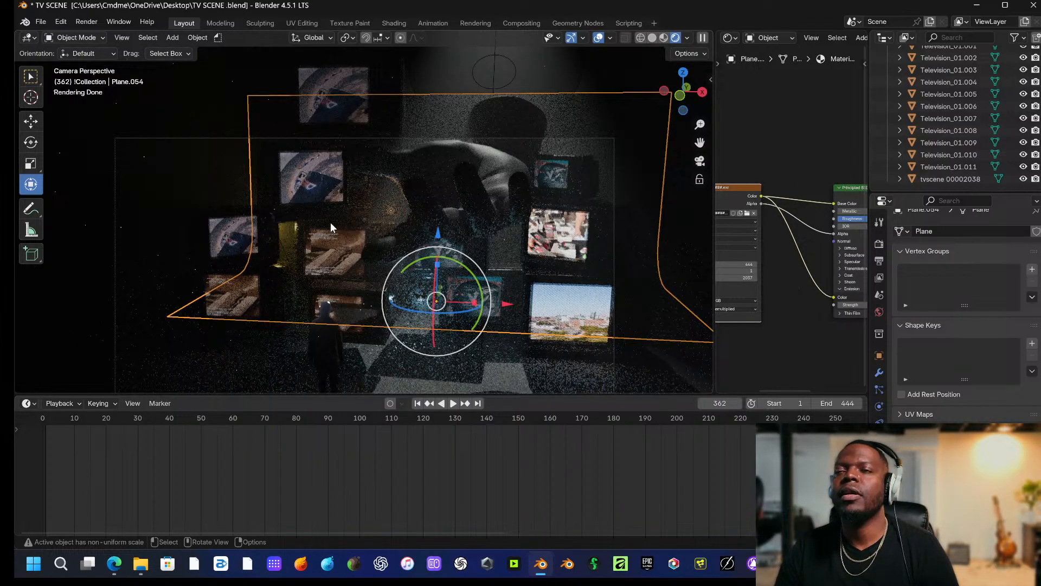
From the side, lower the bottom television of the left-hand stack along the Z axis toward the floor.
middle_click_drag(340, 265, 486, 239)
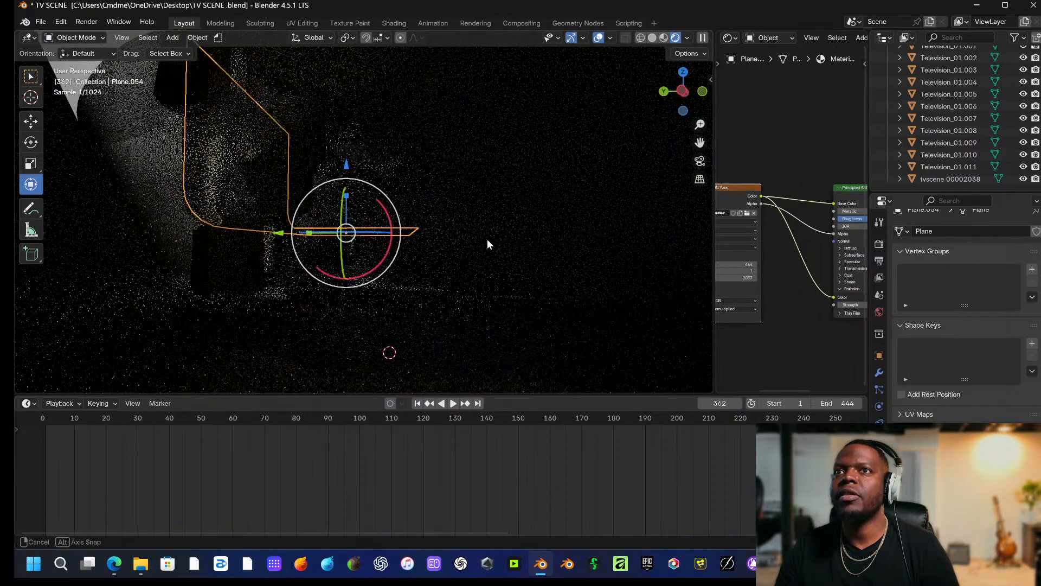
left_click(250, 253)
key("g")
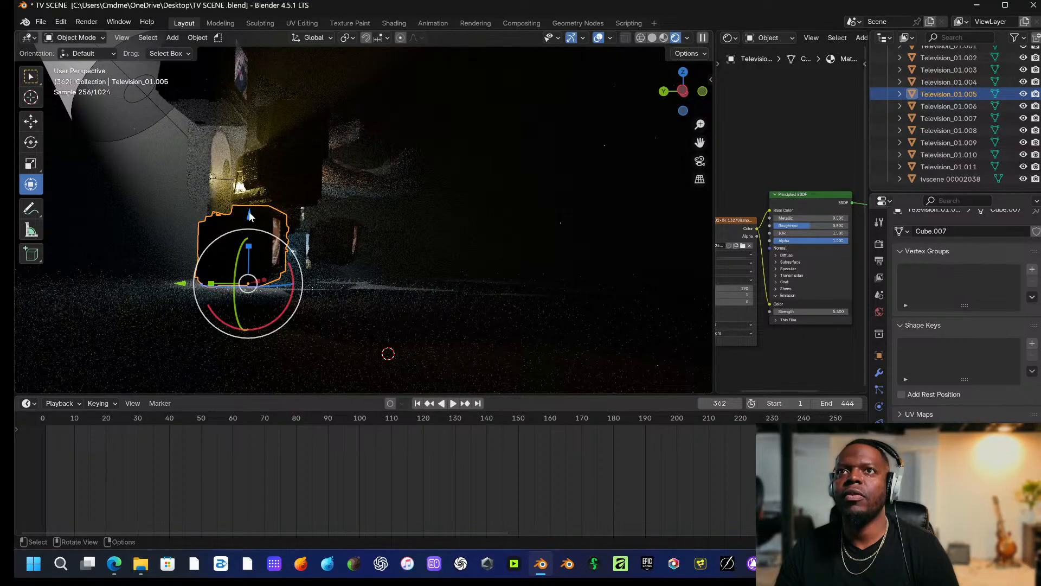
key("z")
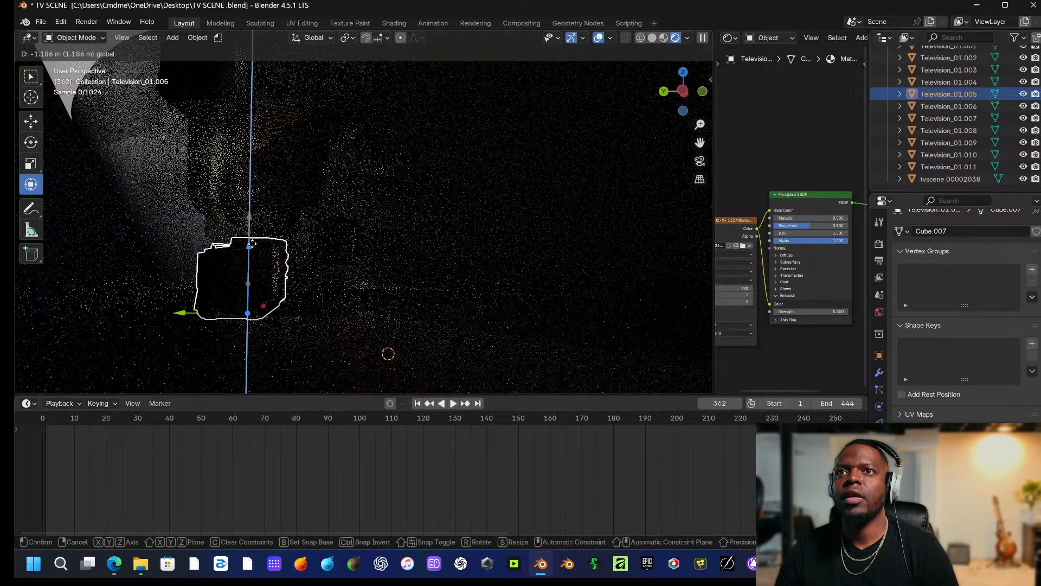
left_click(252, 251)
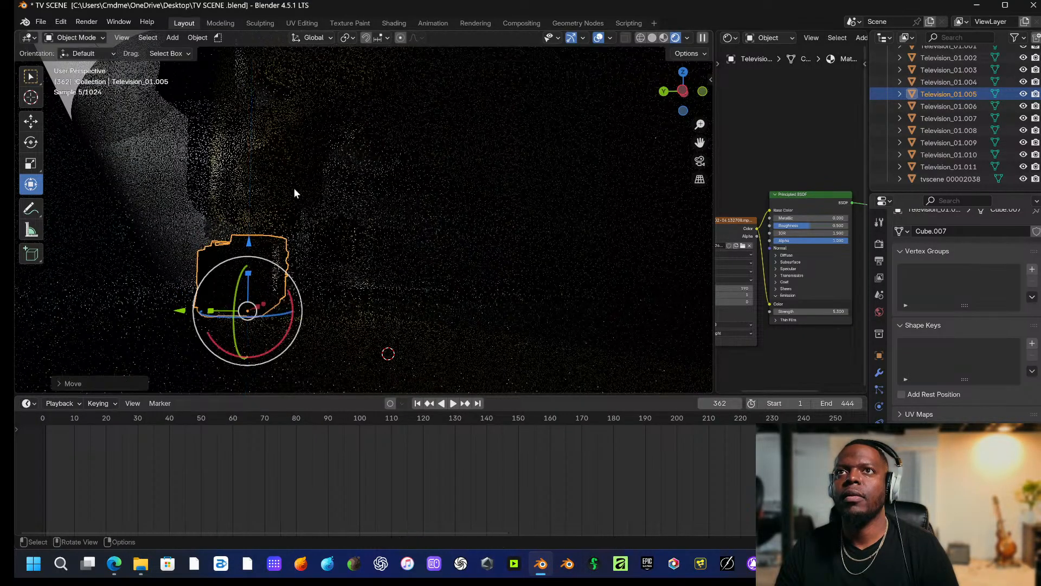
Lower the upper television of the outer left-hand stack along Z, enlarge it about 1.44 times, and return to the camera view.
left_click(286, 185)
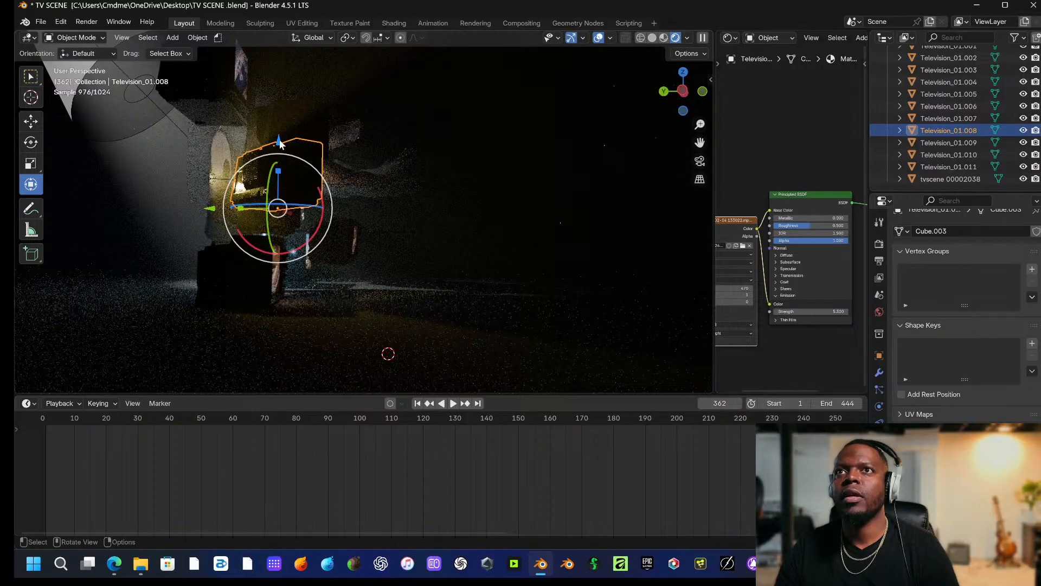
left_click_drag(280, 144, 279, 175)
middle_click_drag(279, 175, 369, 181)
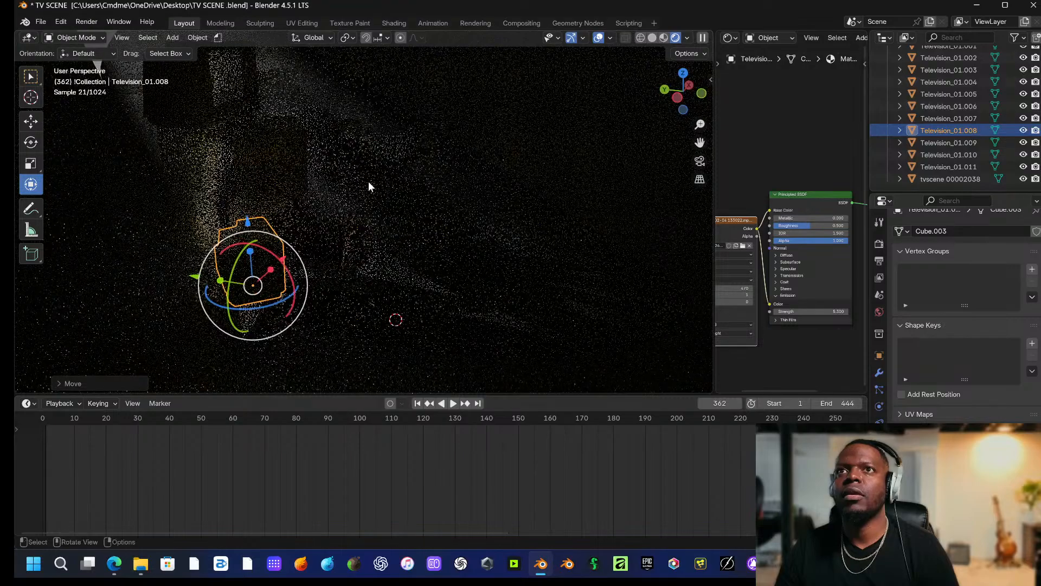
key("s")
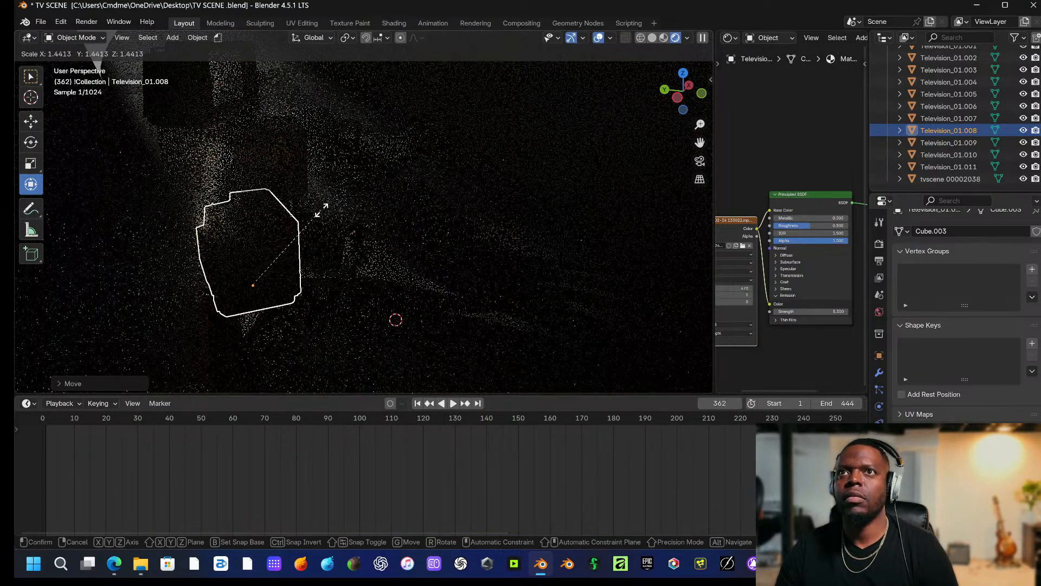
left_click(320, 209)
middle_click_drag(321, 208, 293, 194)
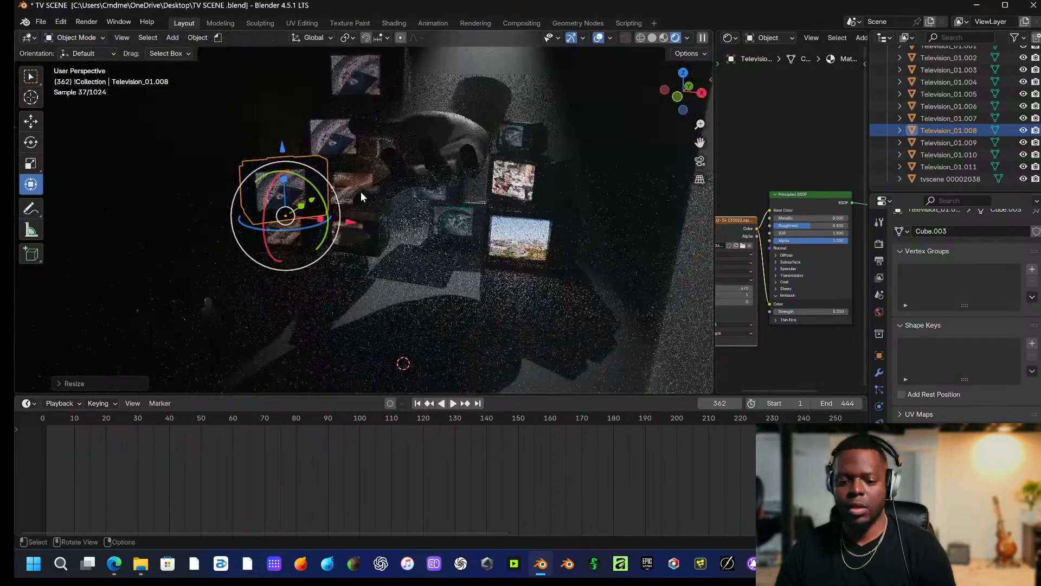
key("KP_0")
left_click(457, 88)
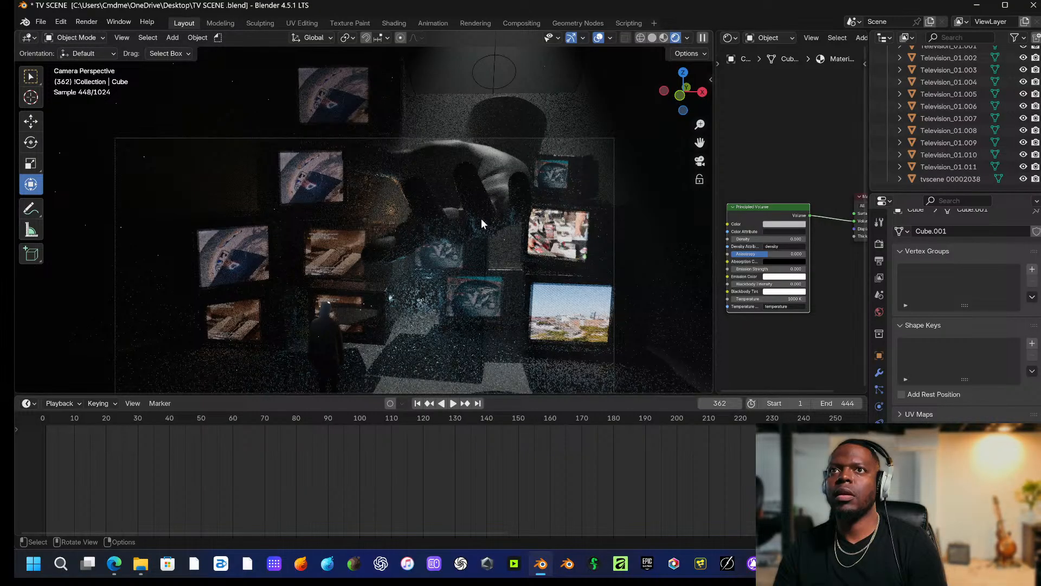
scroll(389, 239, "up", 1)
scroll(389, 239, "down", 1)
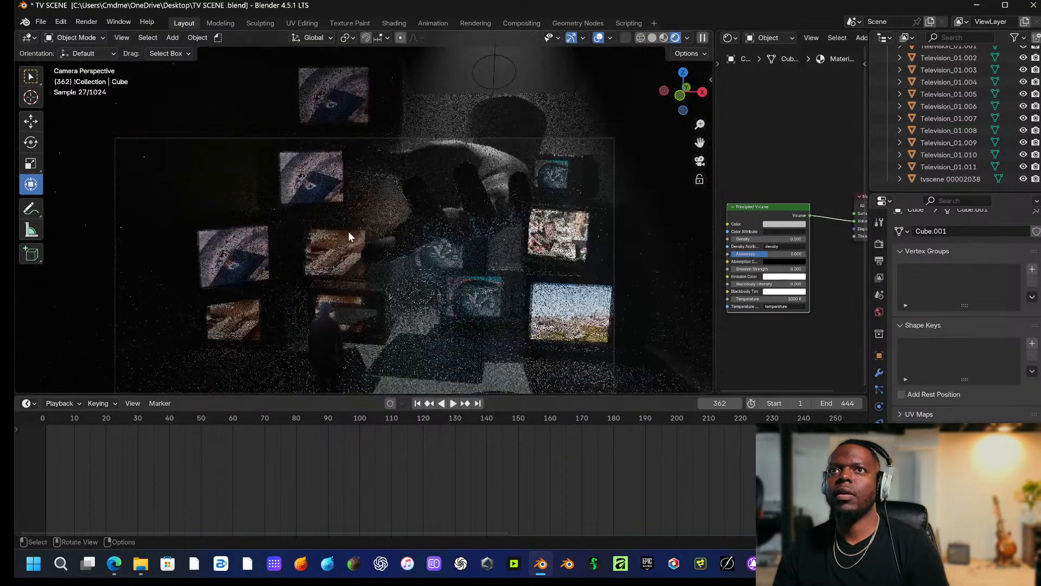
Shift the television above the inner left-hand column slightly along the X axis toward the giant hand.
left_click(335, 204)
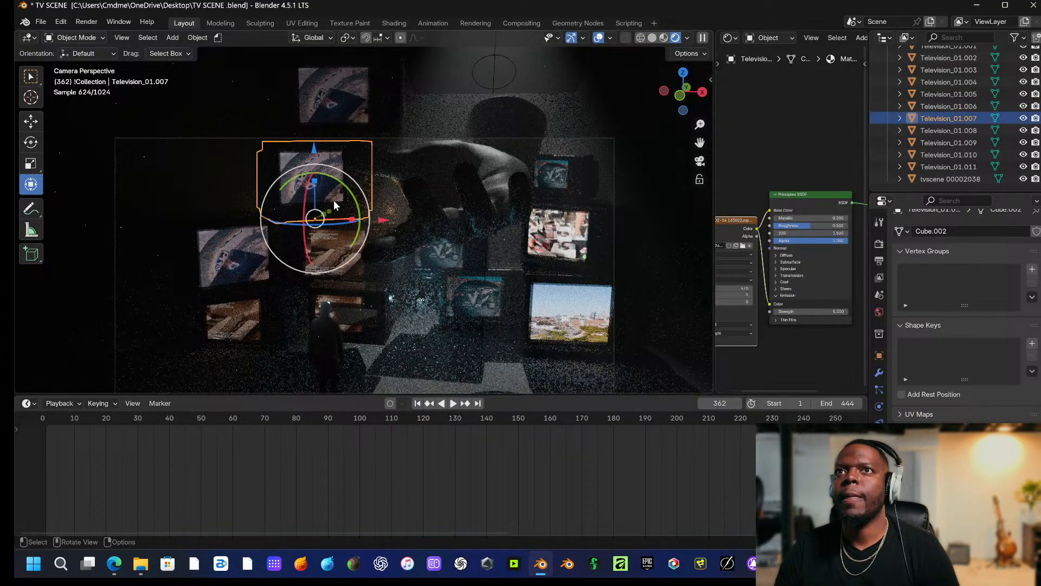
mouse_move(384, 223)
left_mouse_down()
mouse_move(345, 221)
mouse_move(393, 220)
left_mouse_up()
left_click(446, 91)
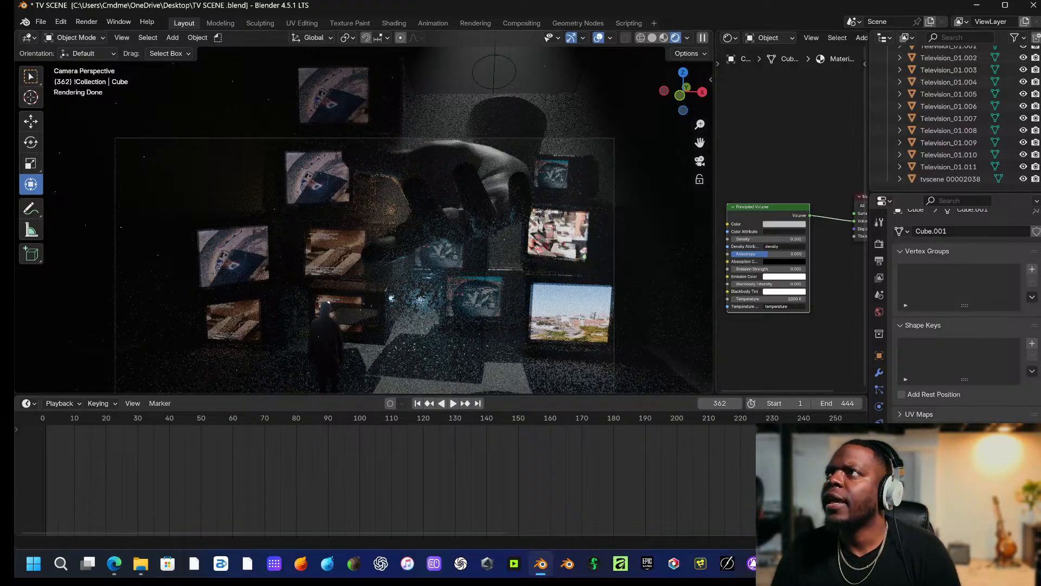
Look through the scene's object list and check Point, Point.001 and Spot to identify the yellow light source.
scroll(949, 147, "up", 5)
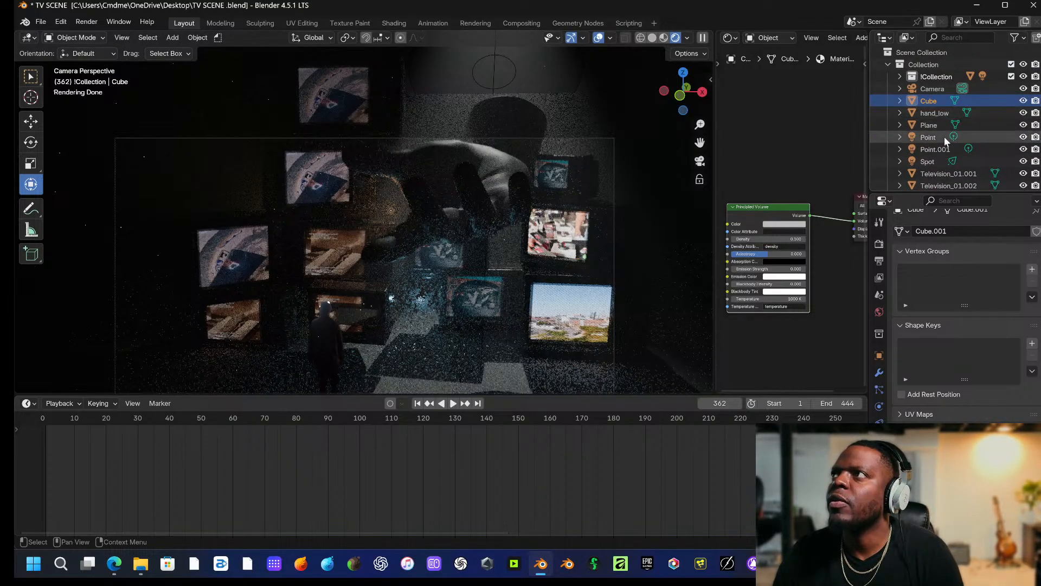
left_click(938, 149)
left_click(935, 162)
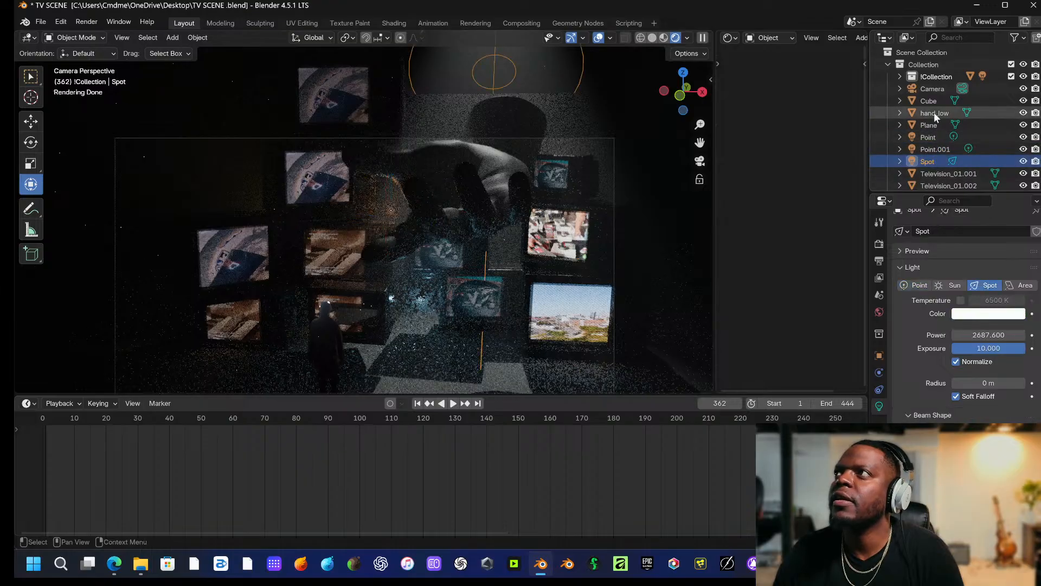
left_click(931, 148)
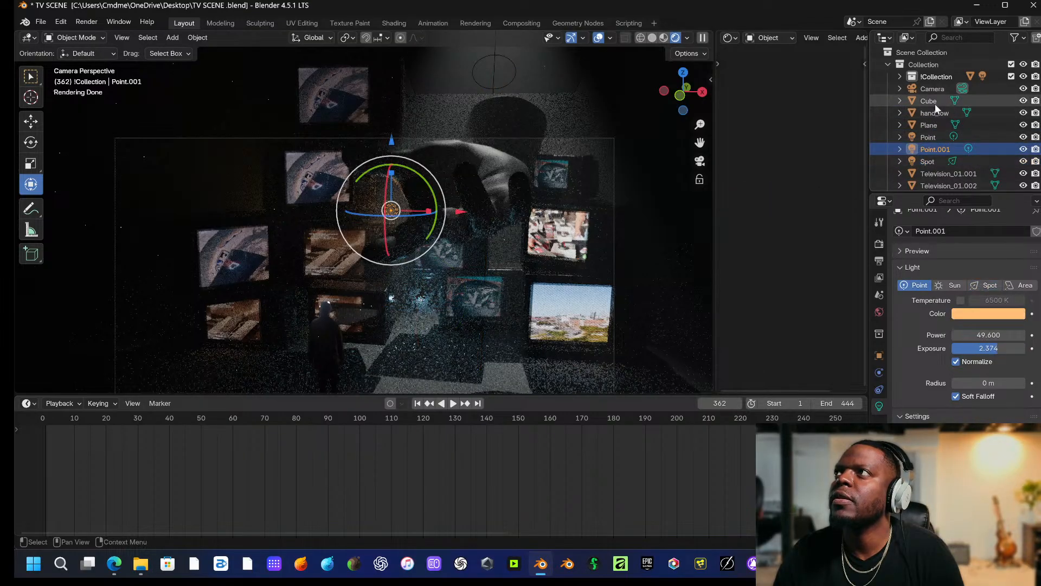
scroll(931, 130, "down", 2)
left_click(929, 139)
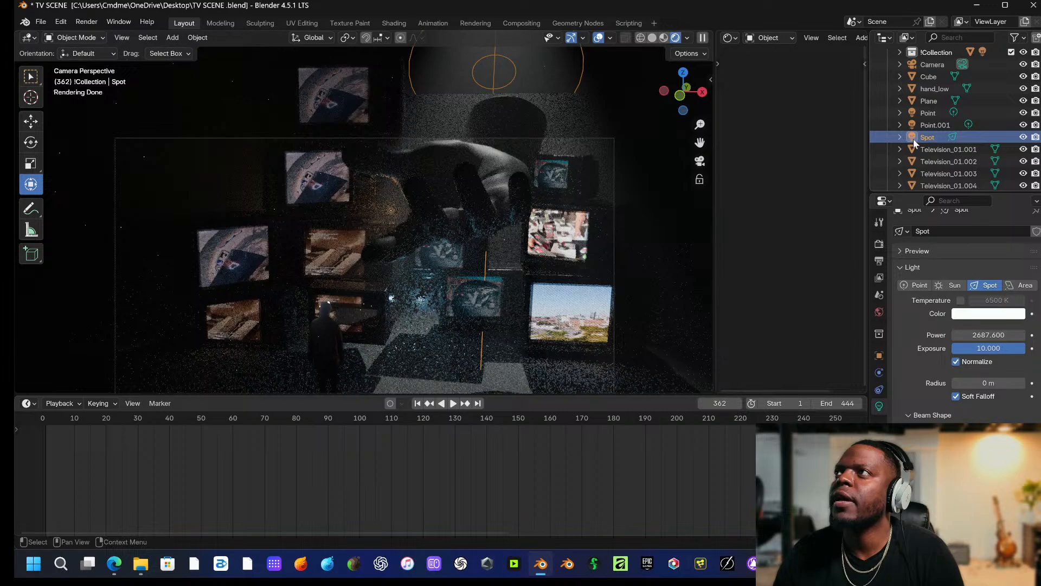
scroll(917, 143, "down", 3)
scroll(927, 157, "up", 5)
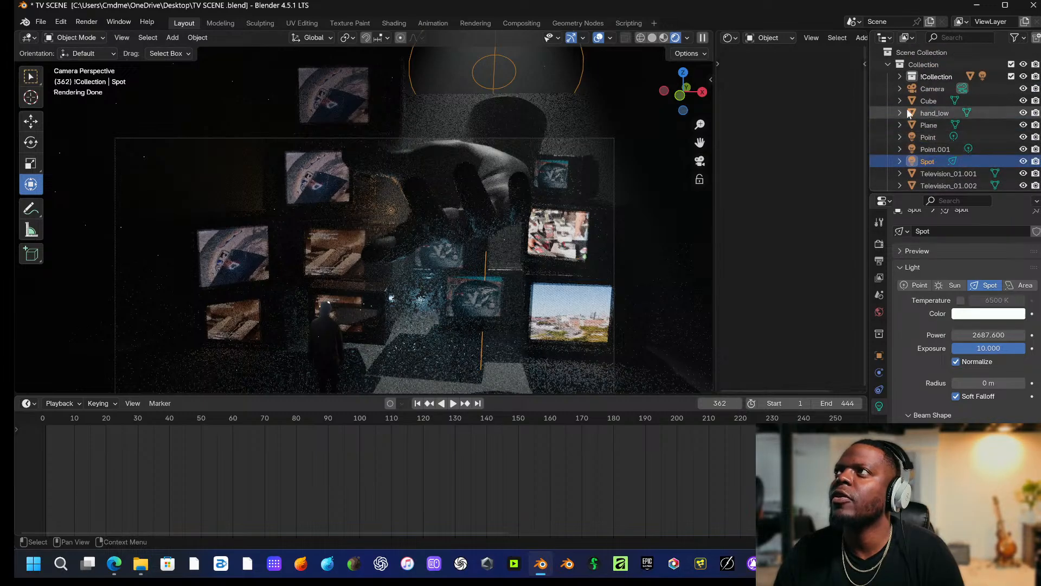
left_click(900, 76)
scroll(918, 141, "down", 3)
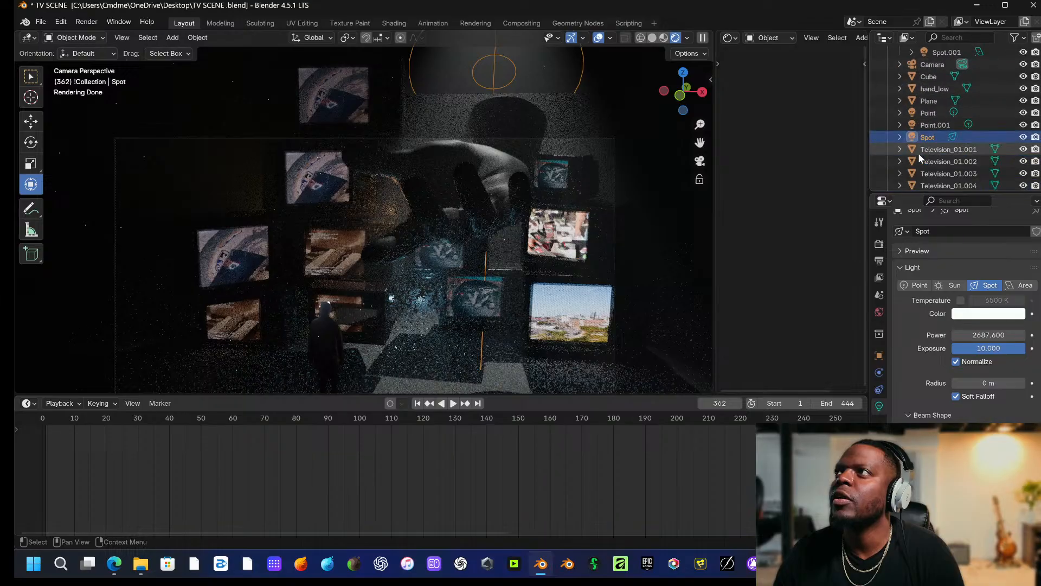
left_click(909, 102)
left_click(913, 128)
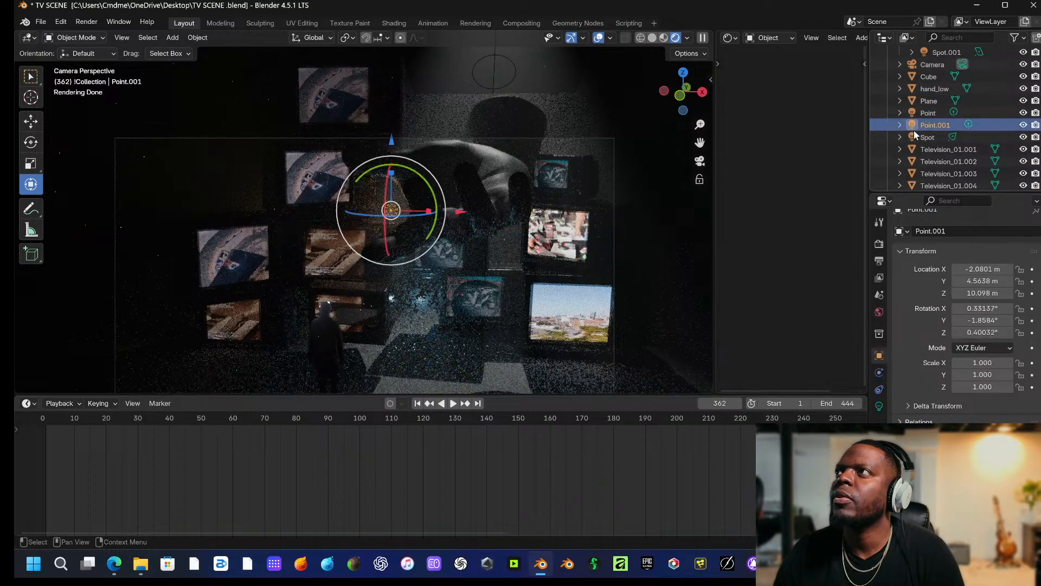
left_click(920, 114)
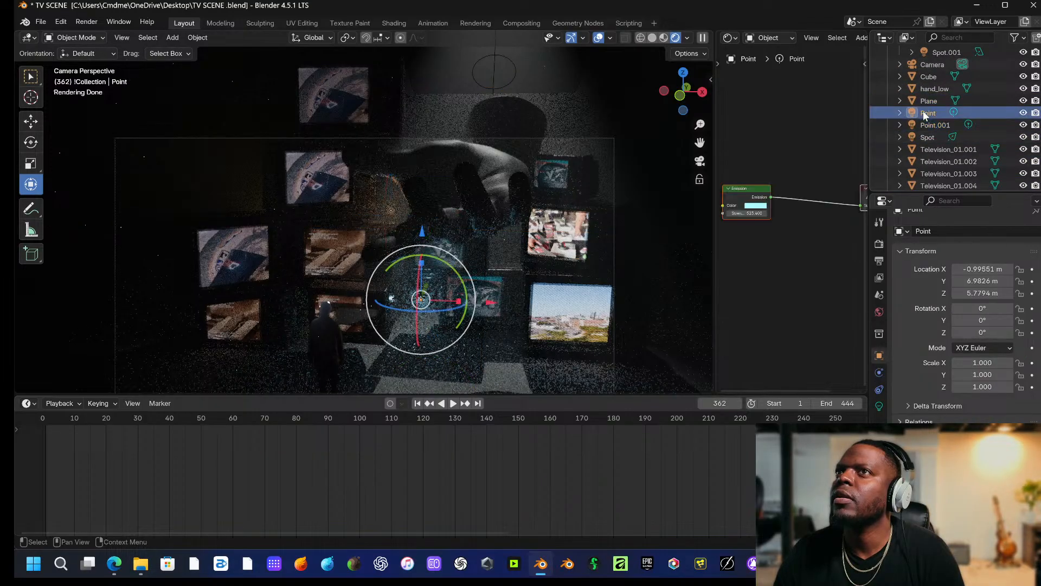
left_click(925, 124)
left_click(928, 139)
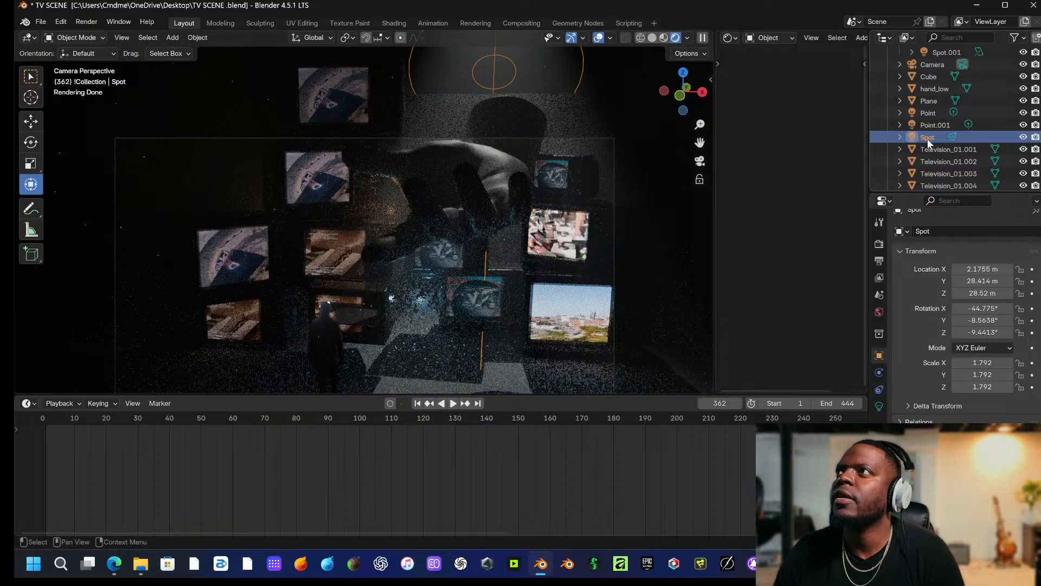
left_click(901, 136)
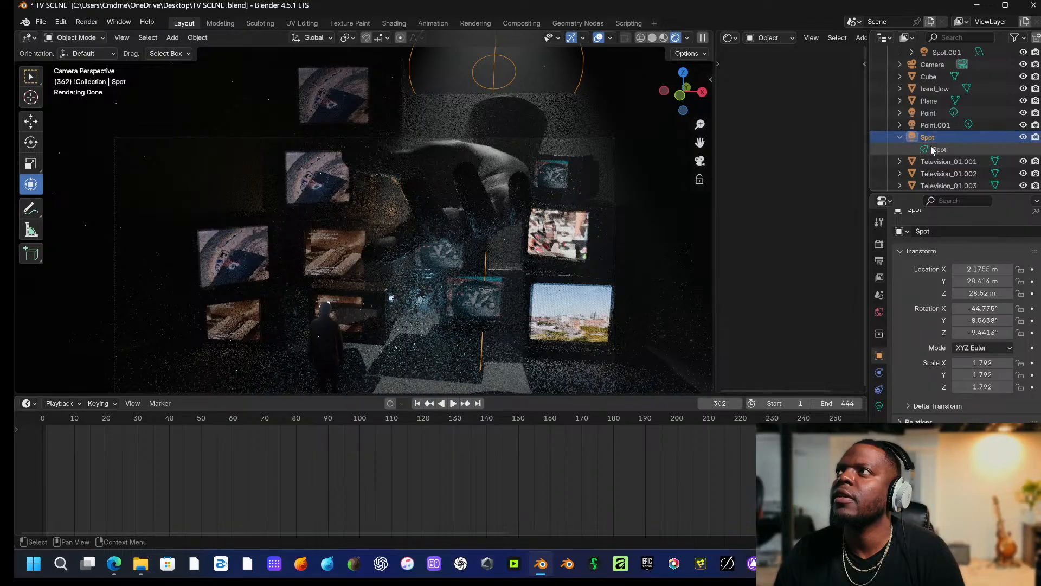
scroll(907, 139, "down", 5)
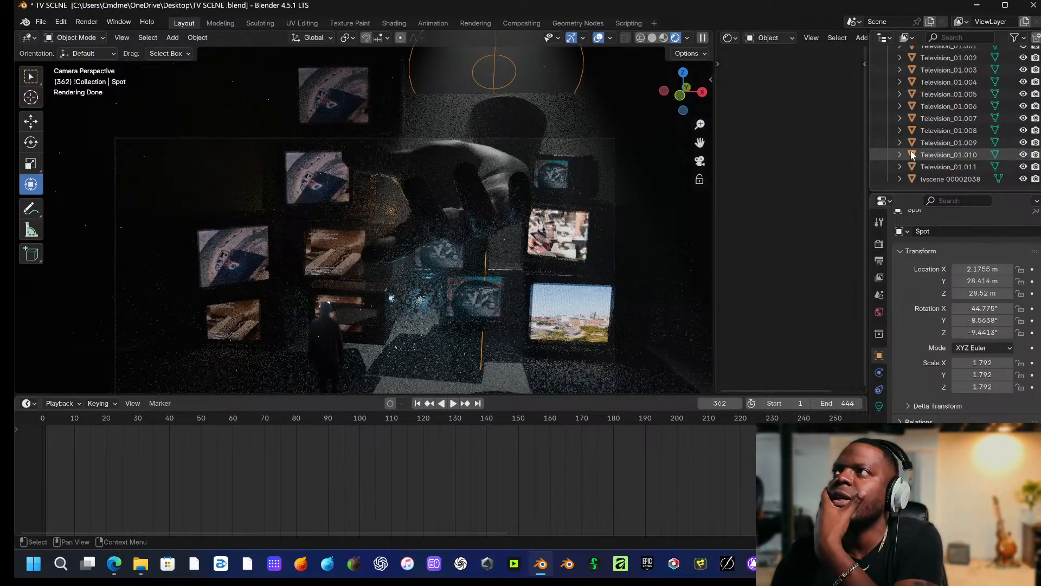
scroll(913, 412, "down", 1)
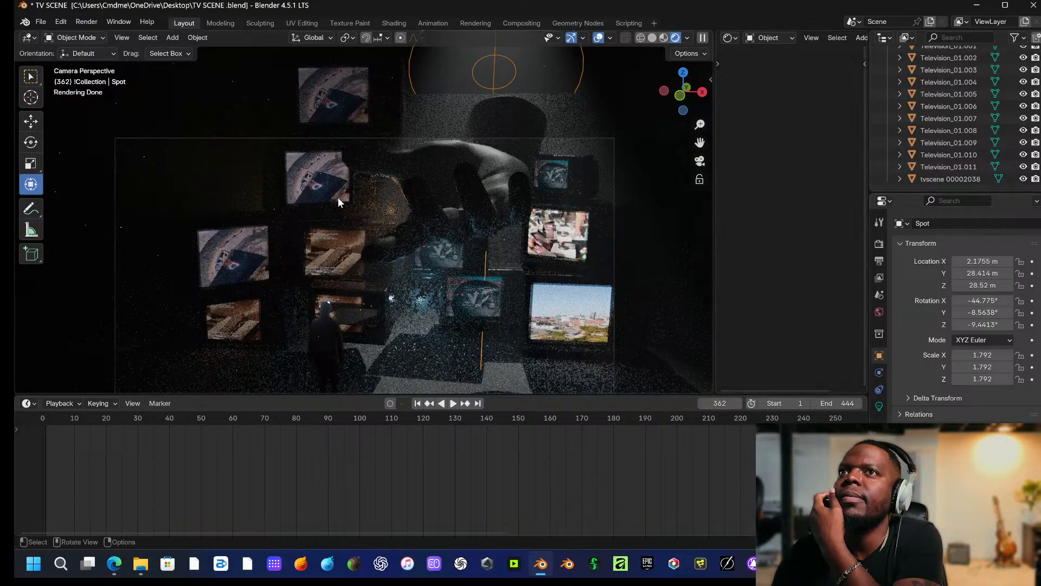
Locate the yellow area light Spot.001 from the side, and raise it about 2.46 m along Z in the camera view.
left_click(250, 202)
middle_click_drag(250, 201, 409, 207)
scroll(362, 206, "down", 2)
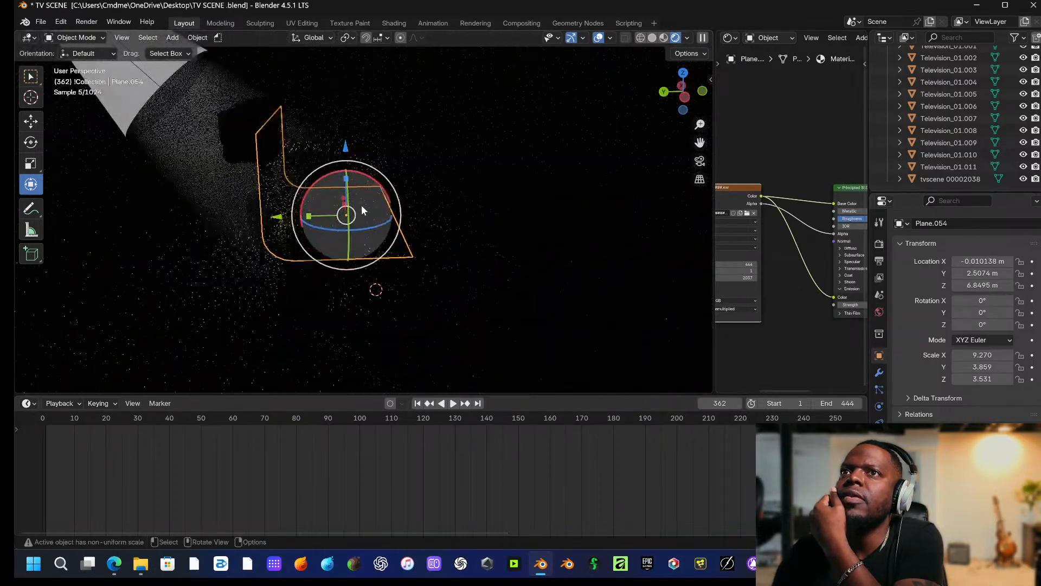
scroll(362, 206, "up", 3)
scroll(361, 205, "up", 1)
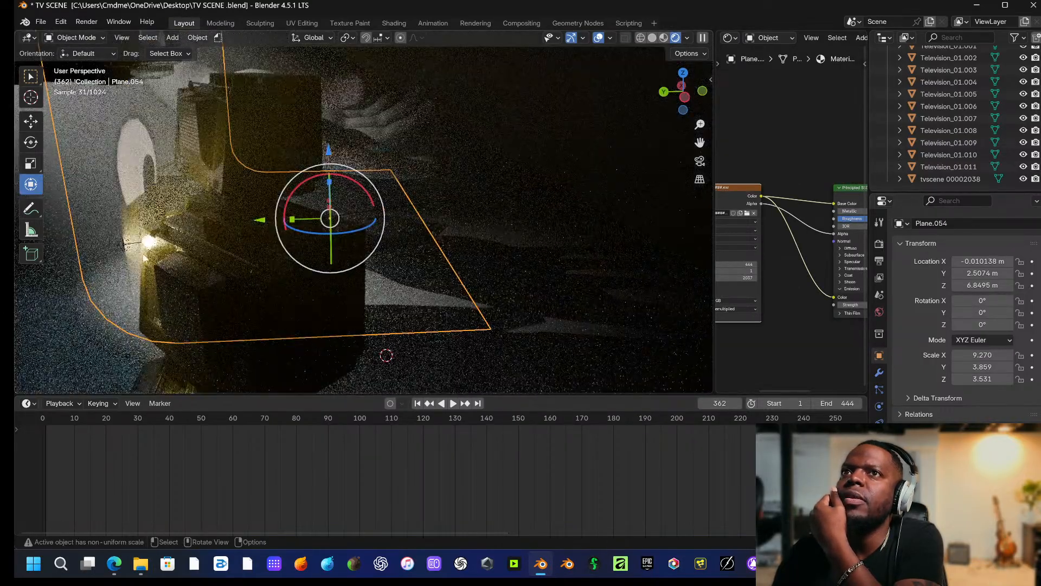
left_click(124, 244)
scroll(945, 109, "up", 6)
scroll(942, 109, "down", 2)
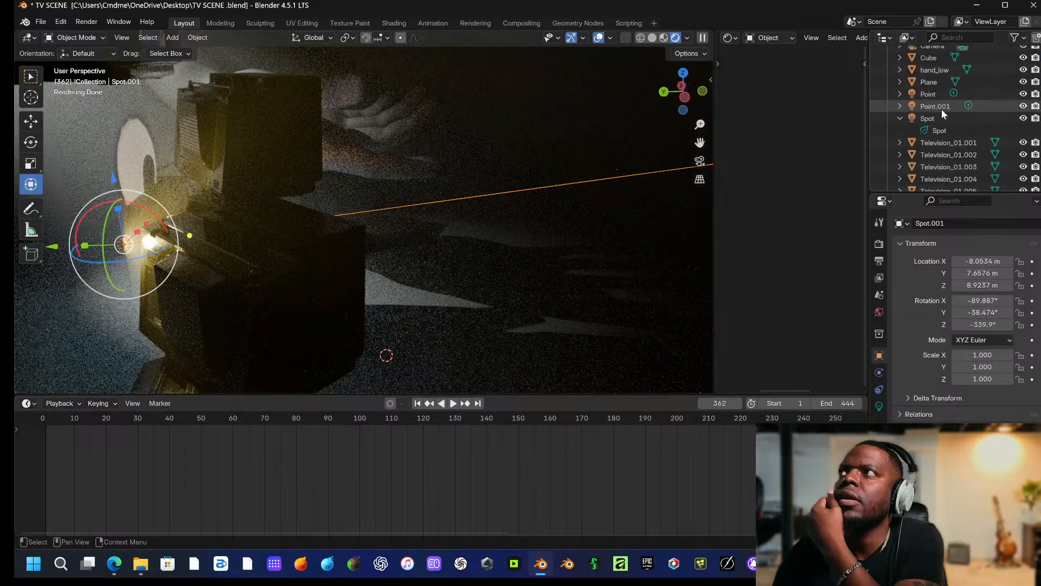
scroll(941, 107, "up", 3)
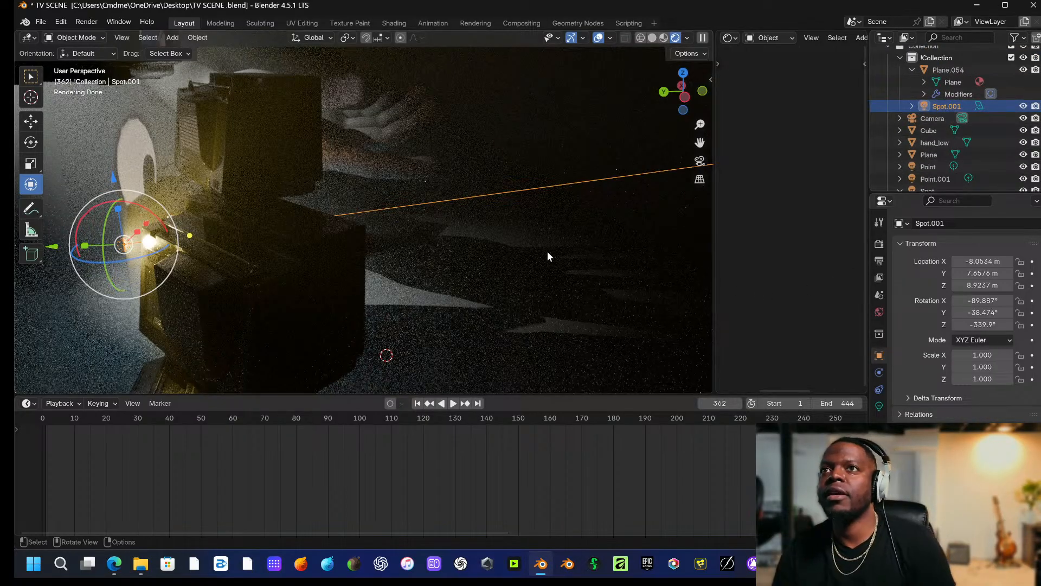
key("KP_0")
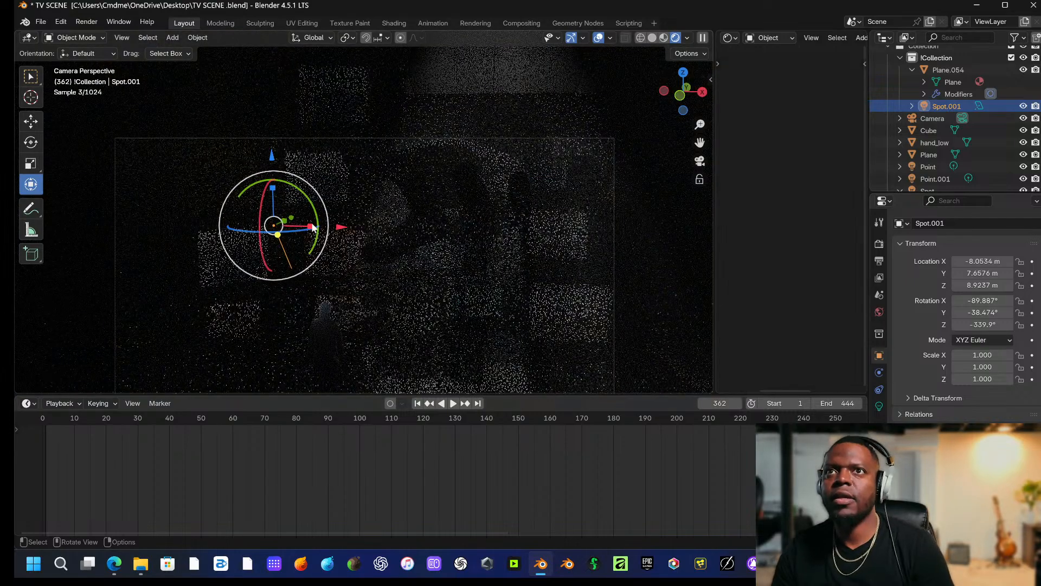
key("g")
key("z")
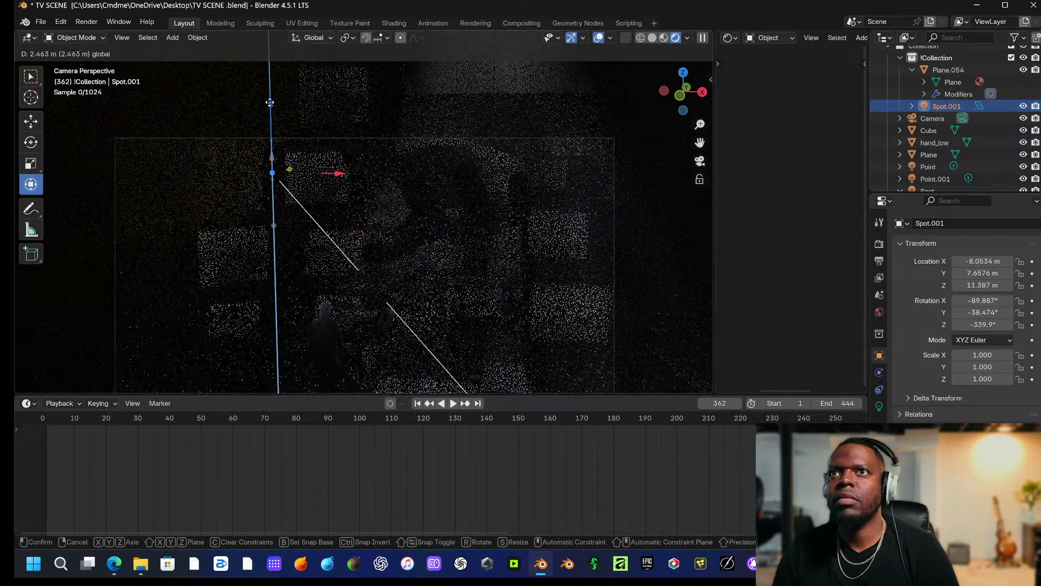
Rotate the yellow area light about 5° around the Z axis and move it about -0.96 m along X.
key("r")
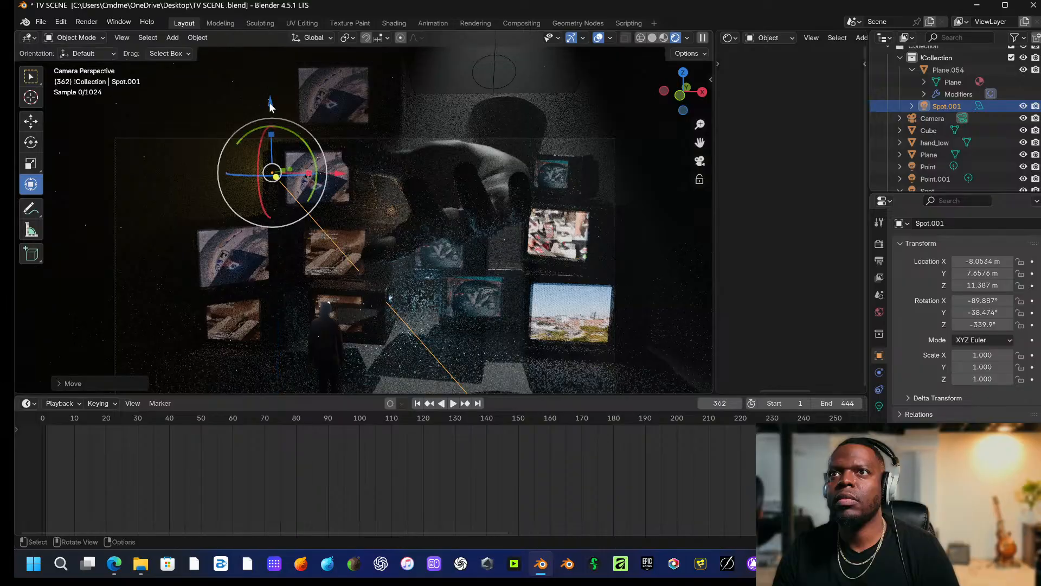
key("z")
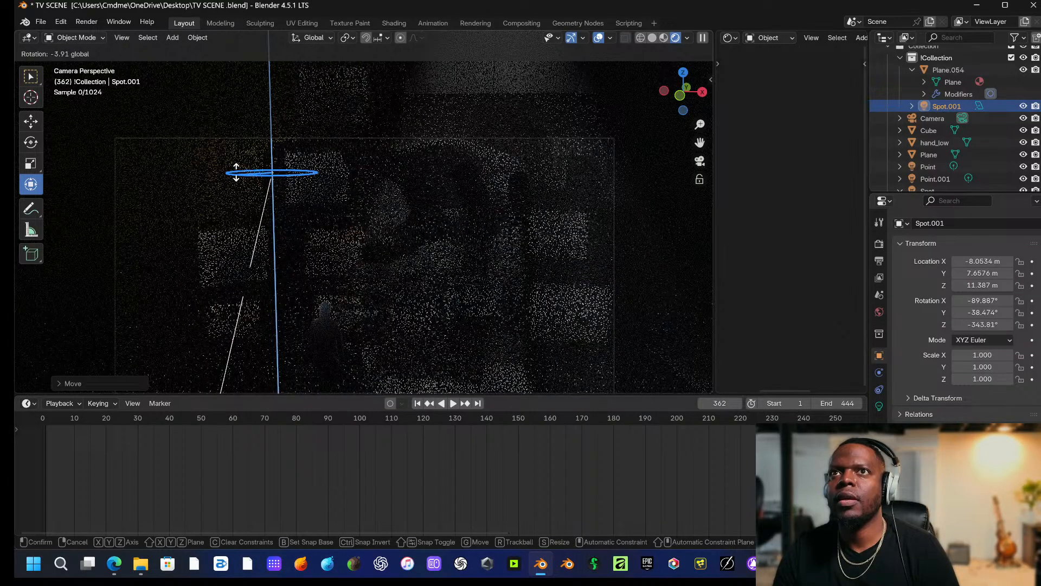
key("r")
key("g")
key("x")
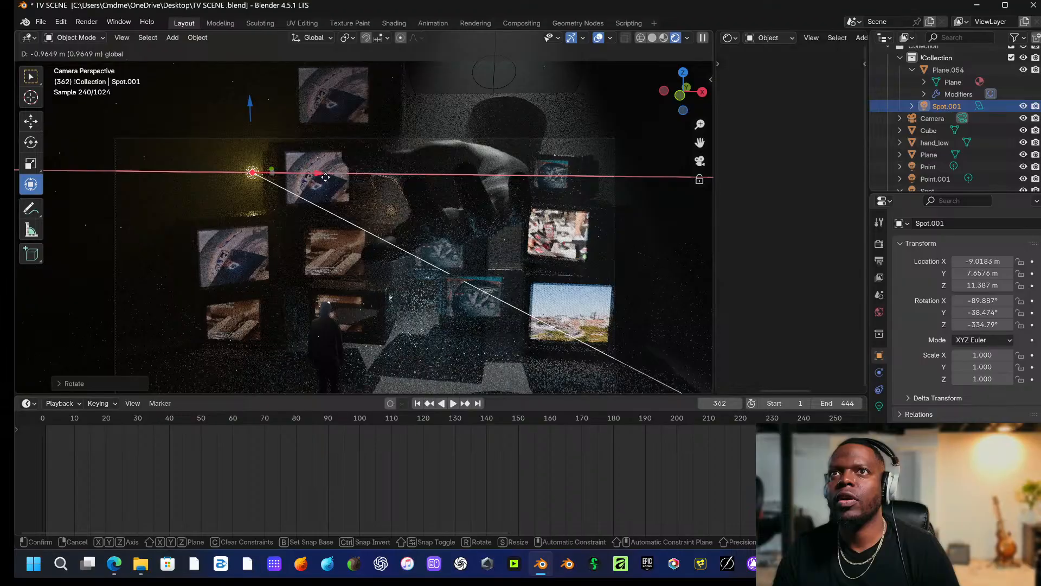
left_click(325, 177)
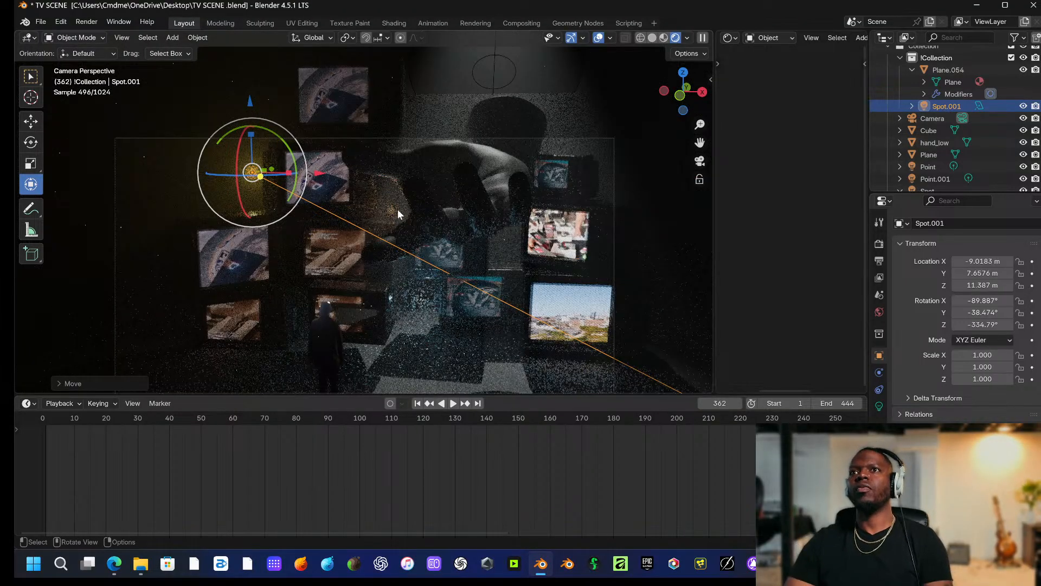
Raise the orange point light near the hand about 0.5 m along Z and shift it about -0.2 m along X.
left_click(395, 210)
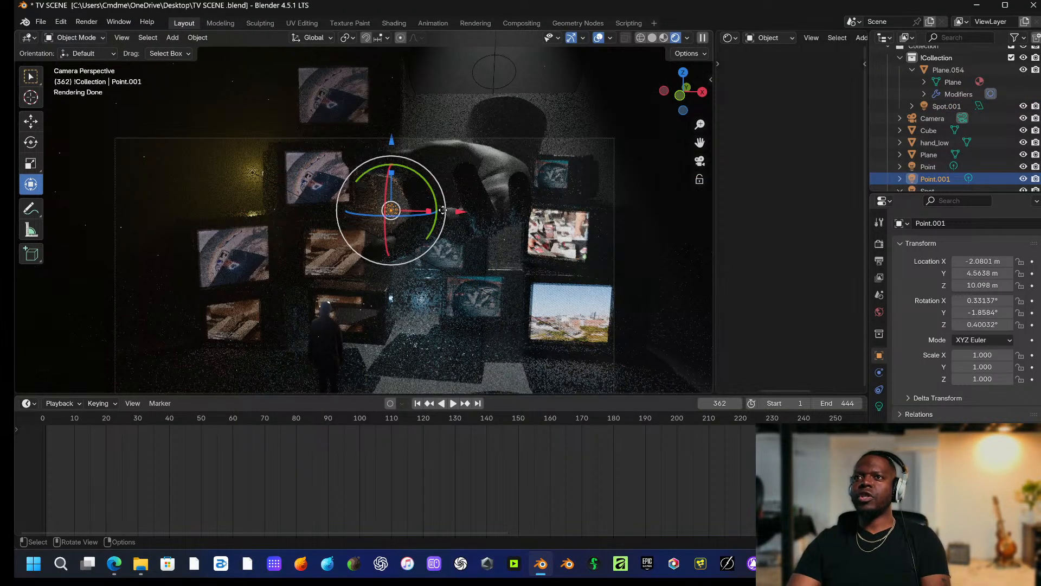
left_click_drag(395, 147, 397, 133)
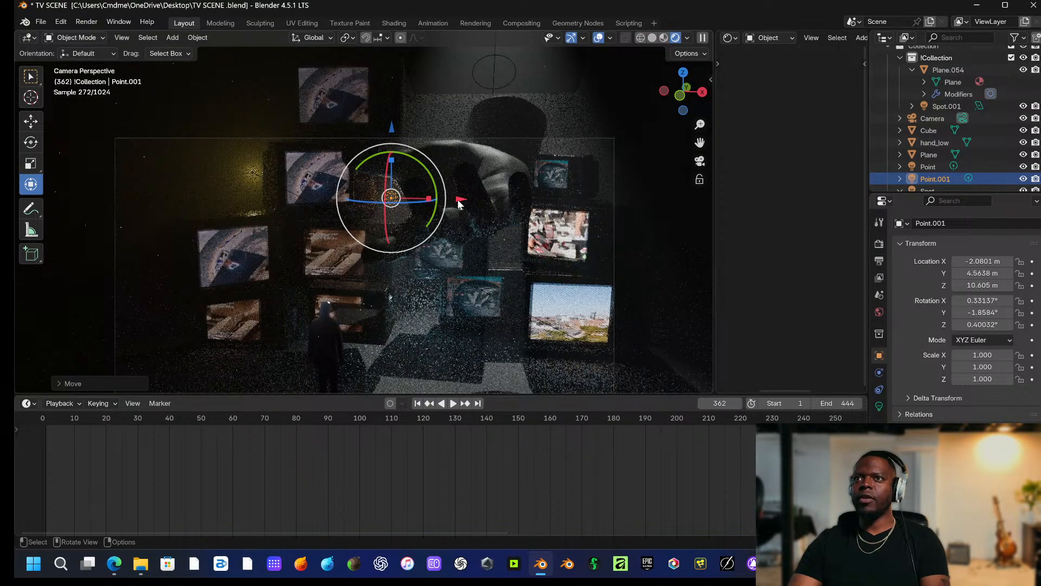
left_click_drag(458, 201, 455, 199)
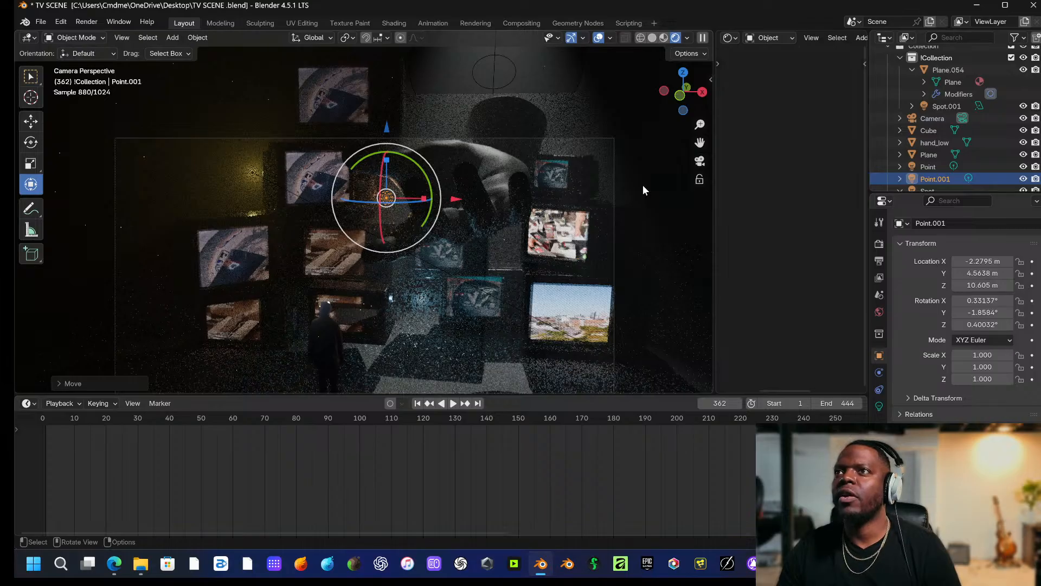
Scale the yellow area light uniformly to about -8.34 on all axes.
left_click(253, 171)
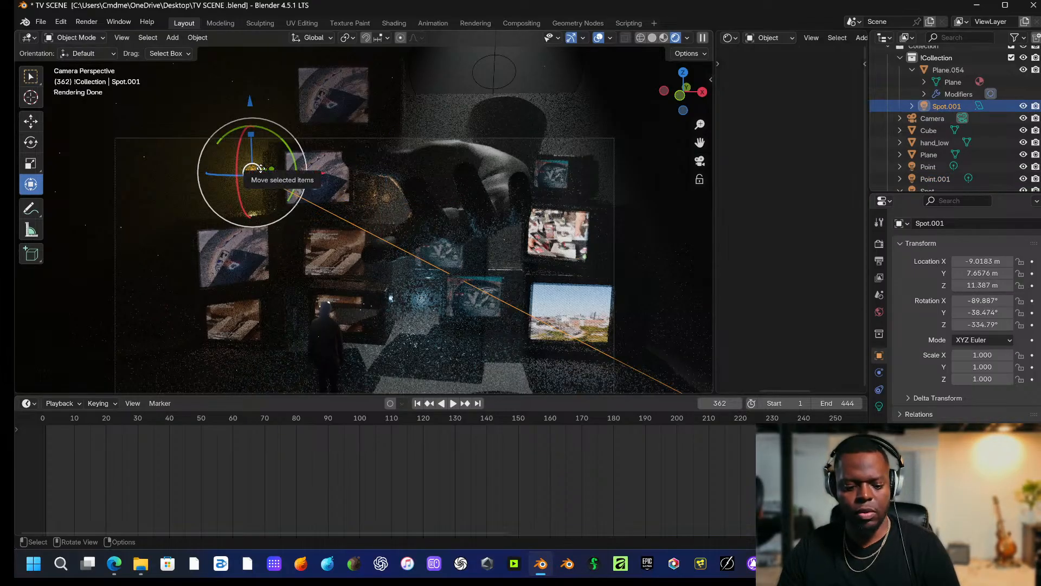
key("s")
left_click(179, 168)
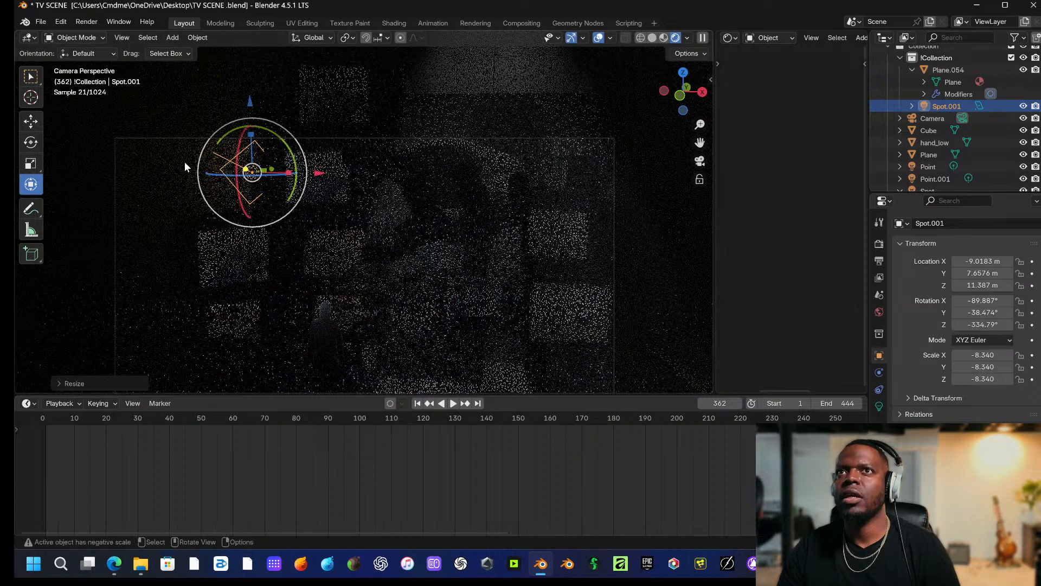
Enlarge the yellow area light Spot.001 uniformly to about -15.912 and reposition it at X -10.831 m with Z rotation -153.64°.
left_click_drag(219, 178, 282, 175)
key("s")
left_click(294, 156)
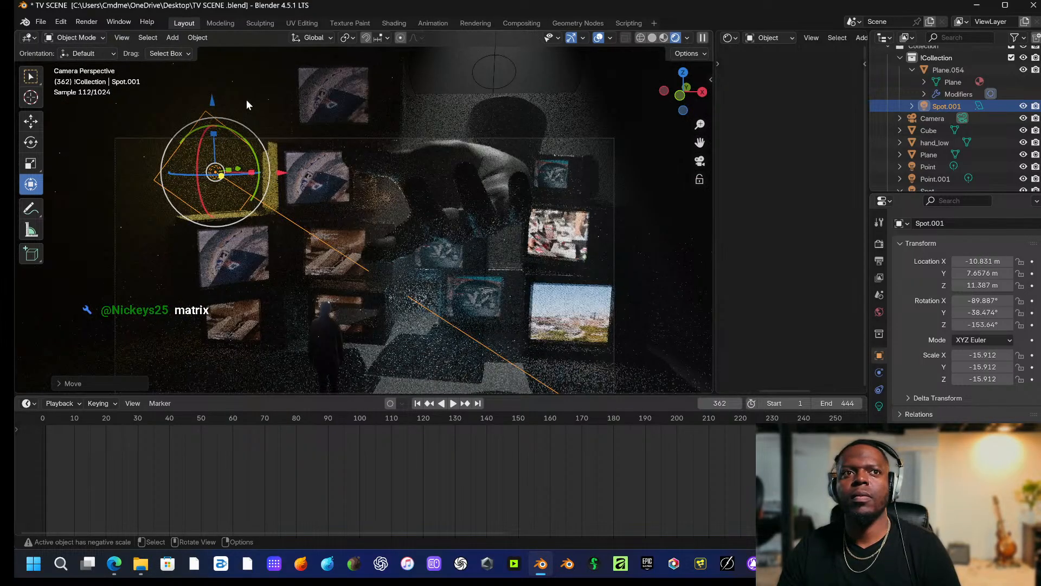
left_click(246, 99)
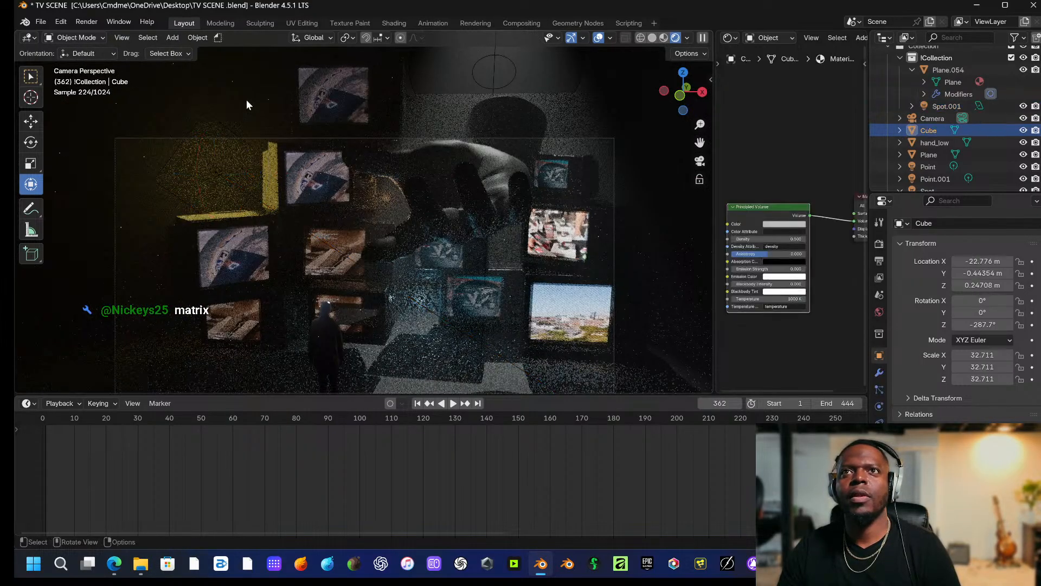
Tilt the yellow area light Spot.001 to rotations of about X -97.118°, Y -35.325° and Z -149.29°.
left_click(221, 173)
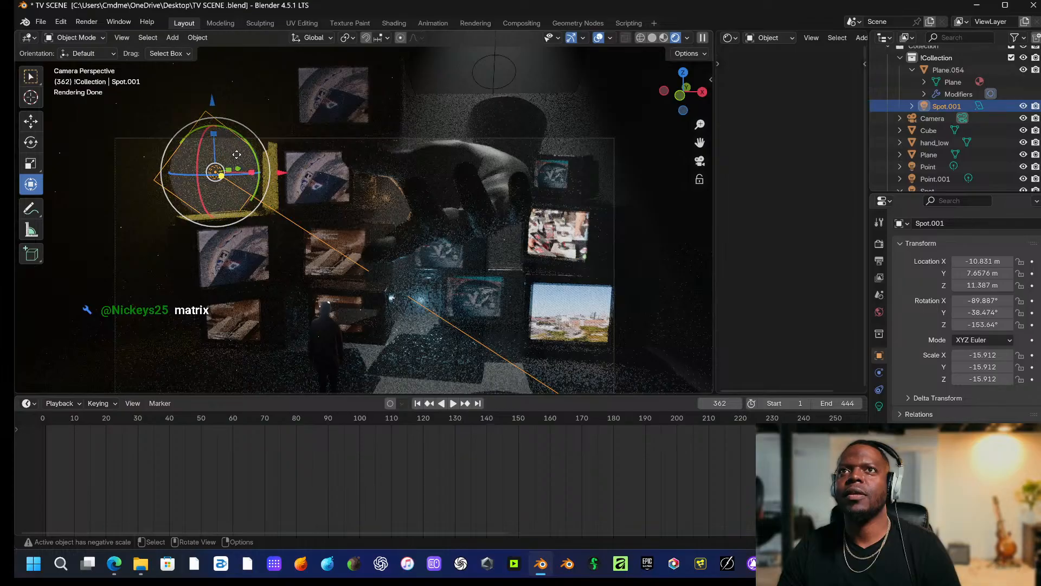
left_click_drag(200, 172, 206, 185)
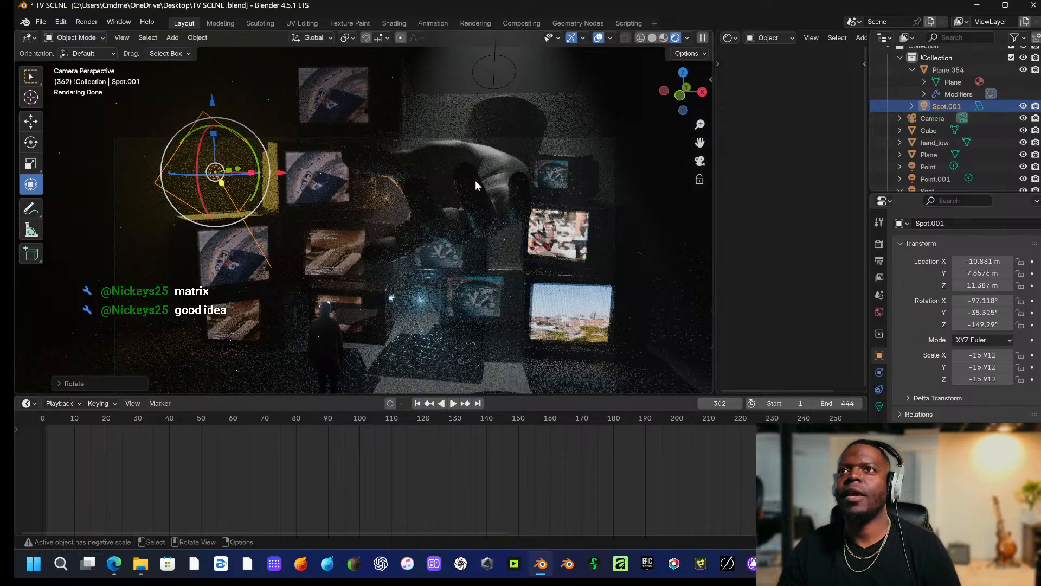
left_click(653, 217)
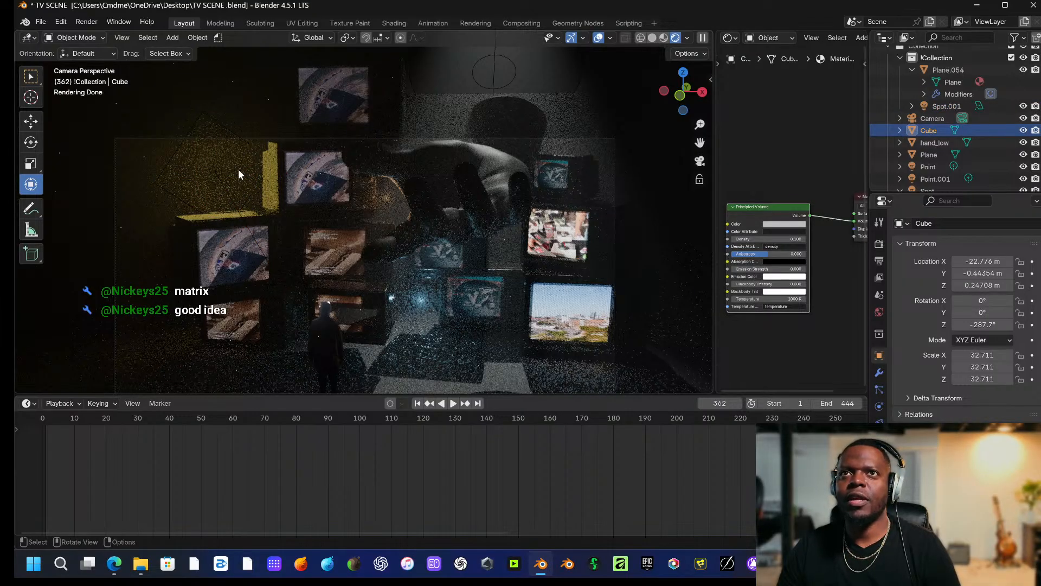
Copy the yellow area light Spot.001 and paste a duplicate in the same place.
key("shift+a")
mouse_move(303, 168)
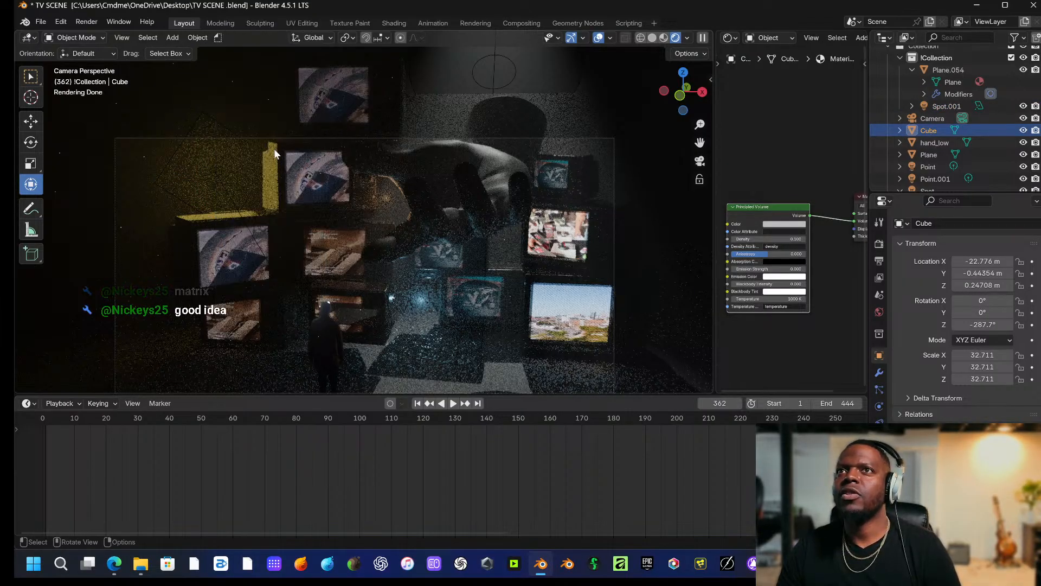
left_click(211, 176)
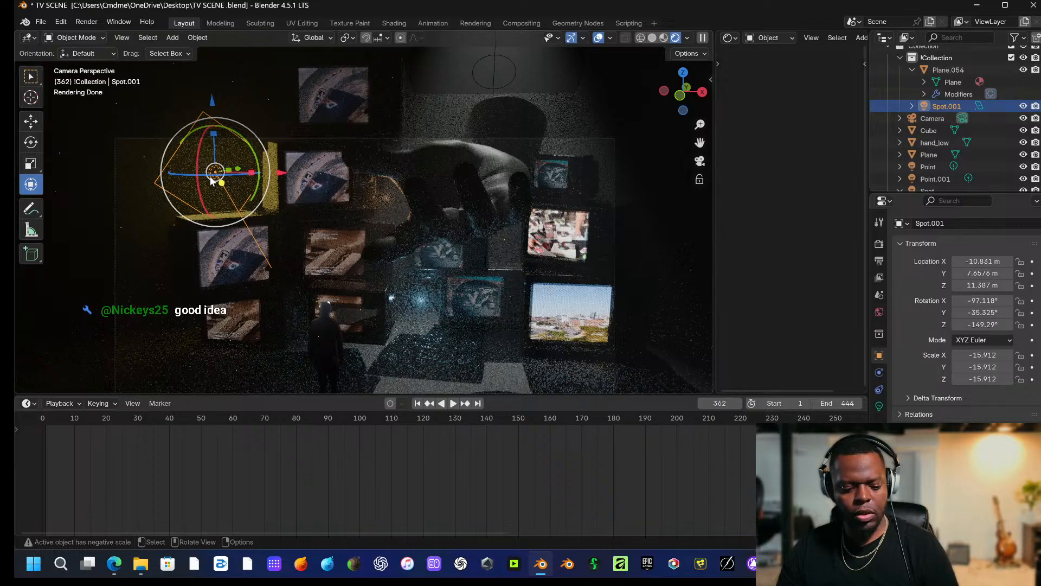
key("ctrl+c")
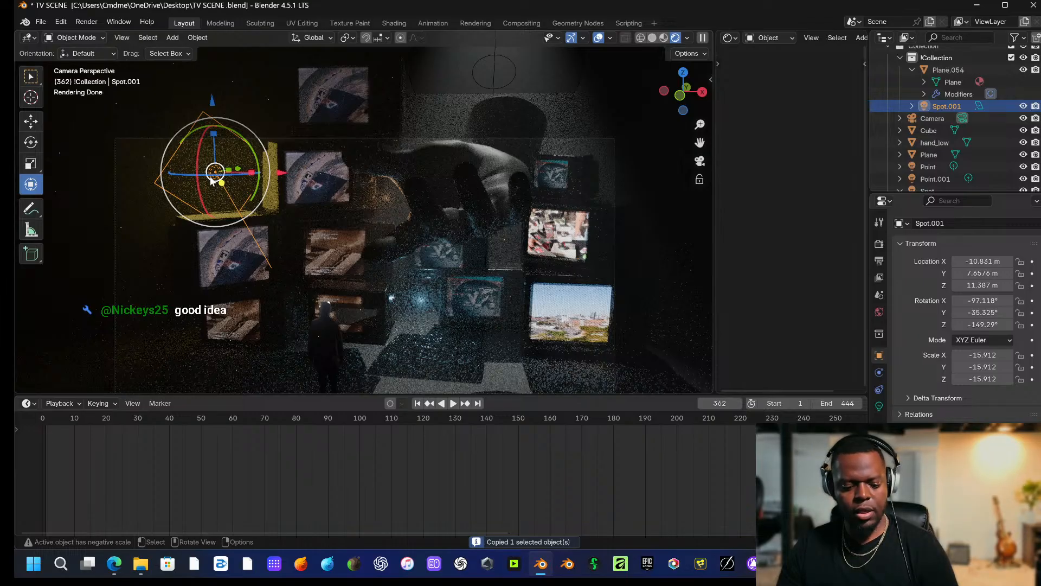
key("ctrl+v")
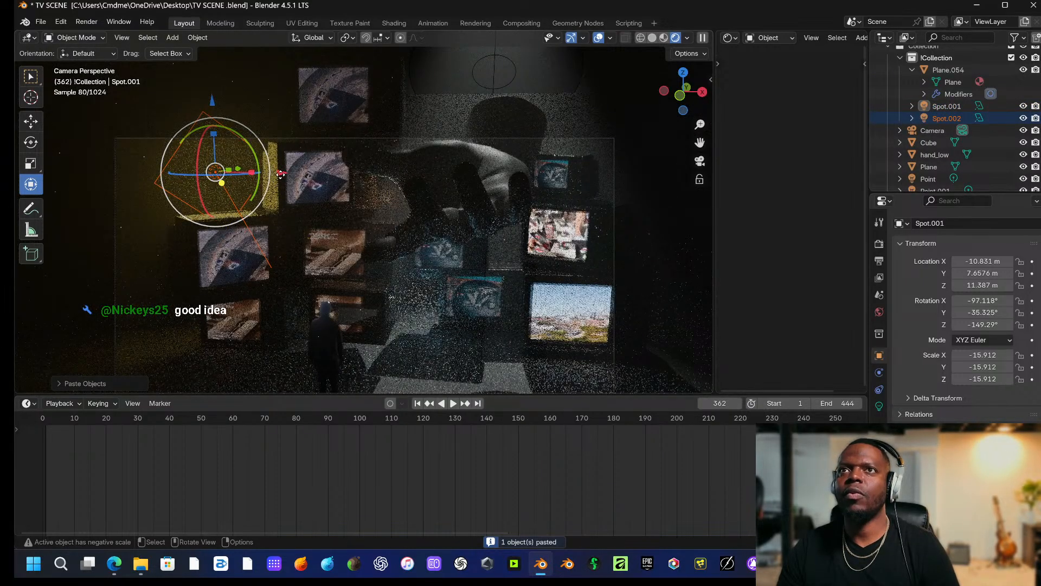
Try placing the pasted light beyond the televisions on the far side of the hand, moving it along X and rotating it around Z.
key("g")
key("x")
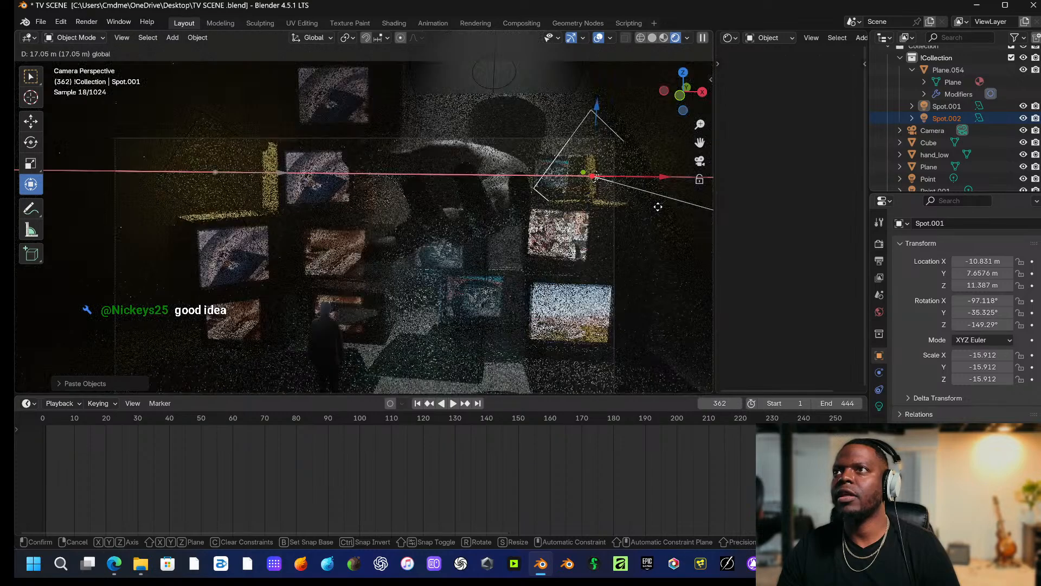
left_click(657, 206)
key("r")
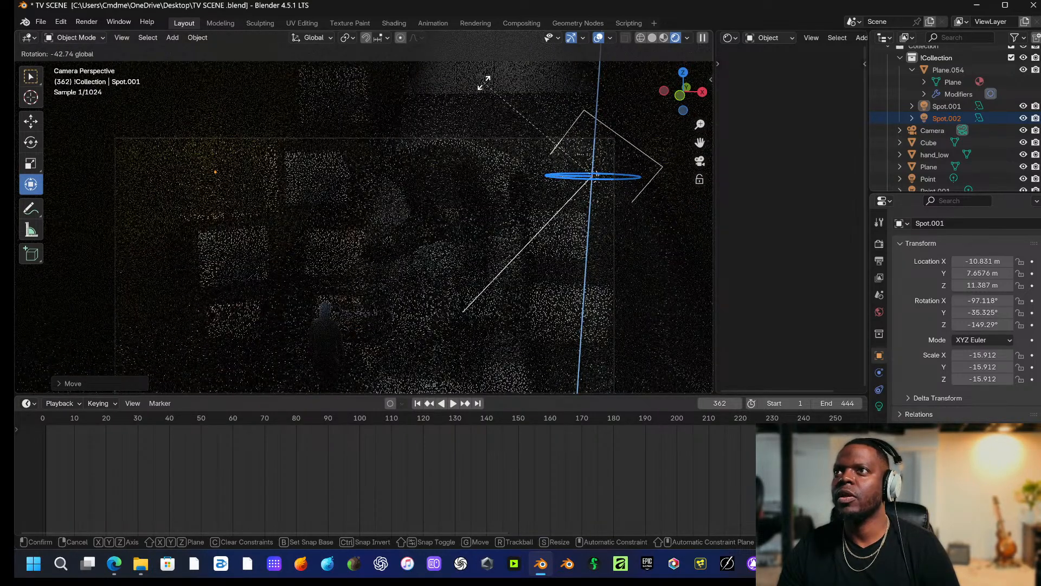
left_click(613, 189)
key("g")
key("x")
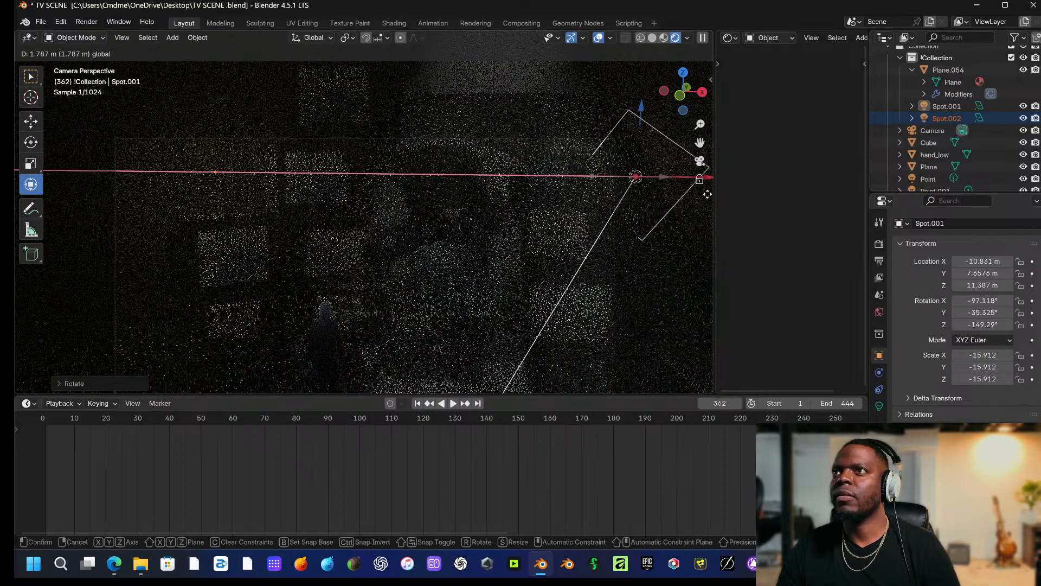
left_click(718, 214)
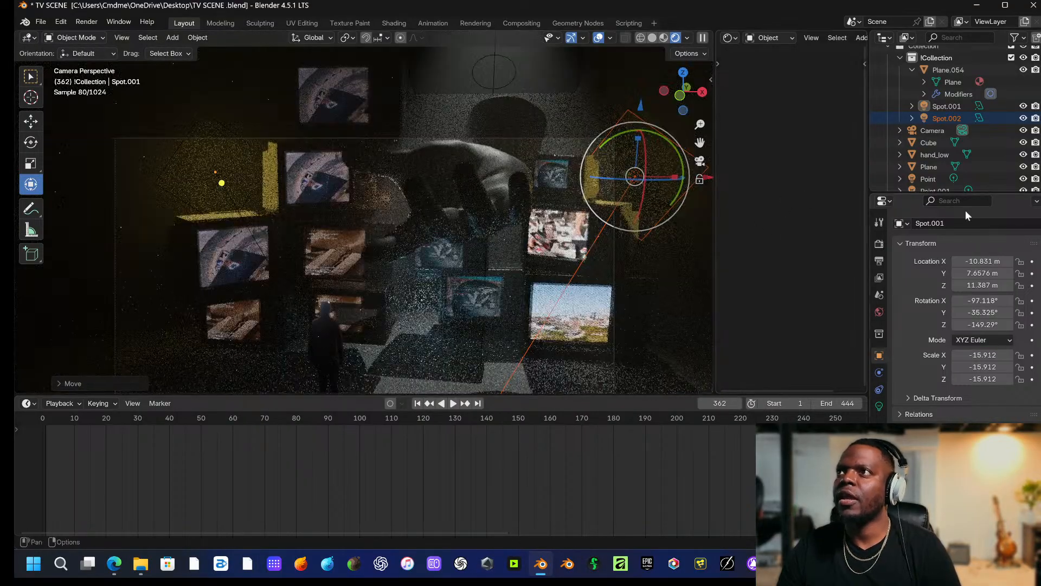
Try a light blue (#78EDFF) and a nearly white colour on the pasted area light.
left_click(879, 406)
left_click(978, 307)
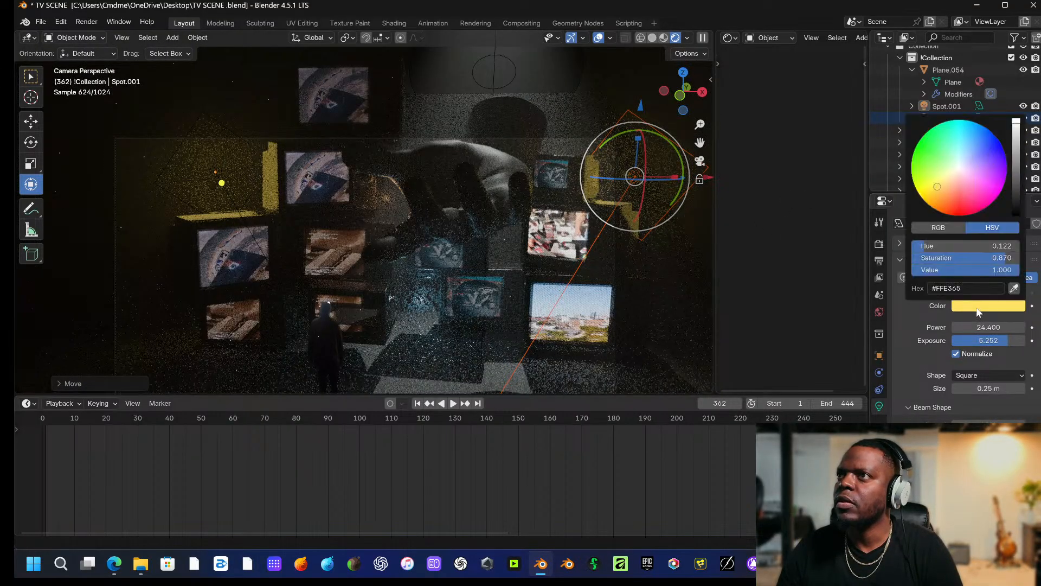
left_click_drag(938, 193, 962, 142)
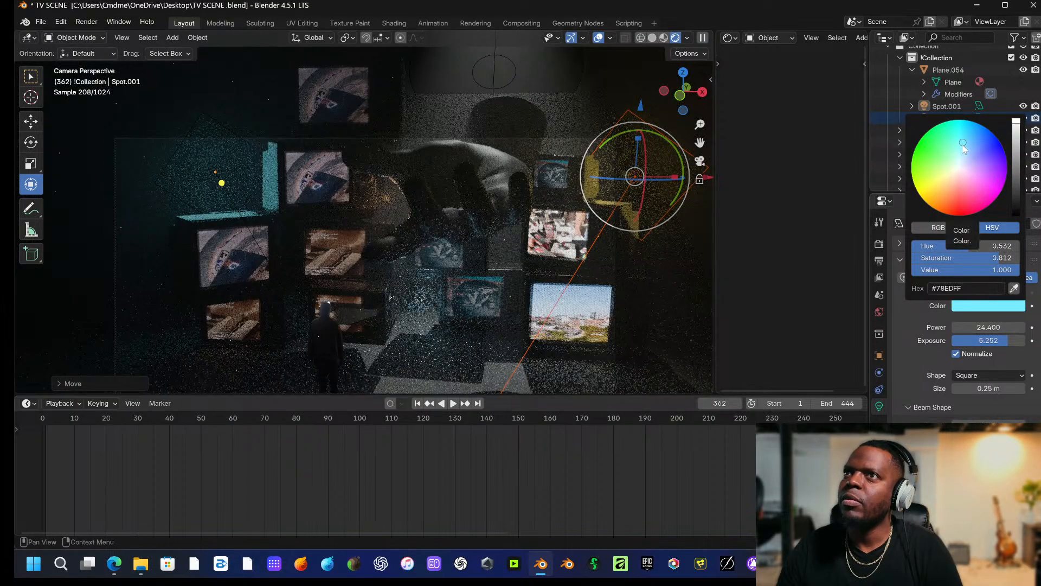
left_click_drag(963, 153, 958, 168)
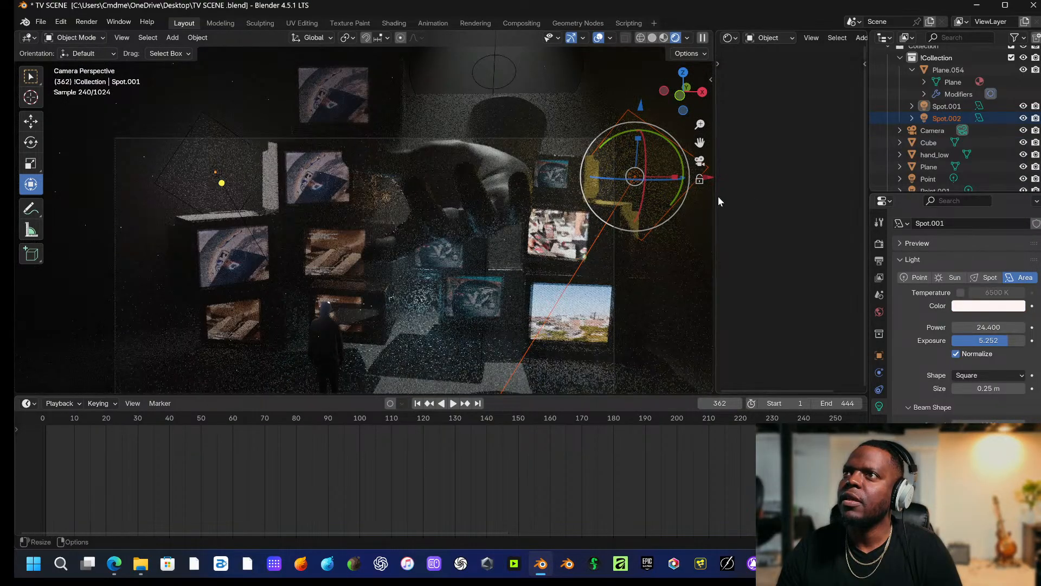
Undo the pasted light's colour changes, moves and rotation, keeping the duplicate.
key("ctrl+z")
key("ctrl+z")
key("ctrl+z")
key("ctrl+z")
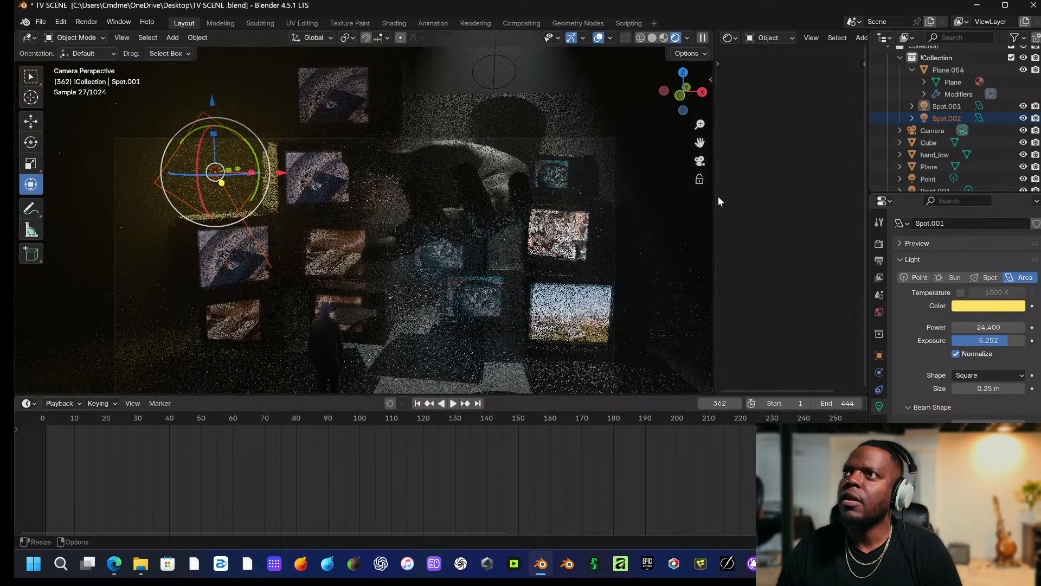
Move the pasted yellow light in the negative X direction, further out from the television wall.
key("g")
key("x")
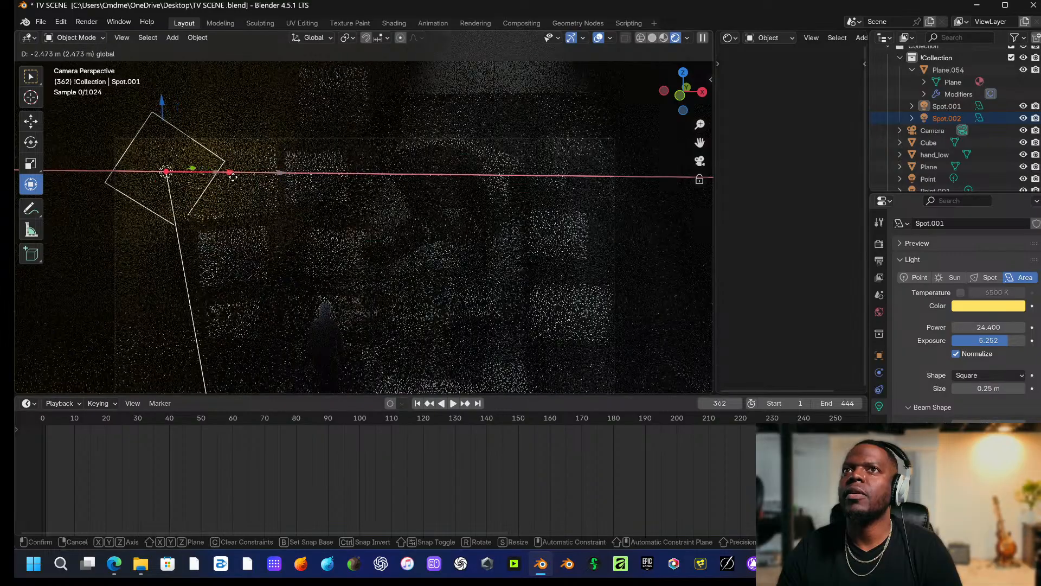
left_click(207, 183)
Move the original light Spot.001 along X beyond the televisions on the hand's far side and rotate it toward the scene.
left_click(220, 183)
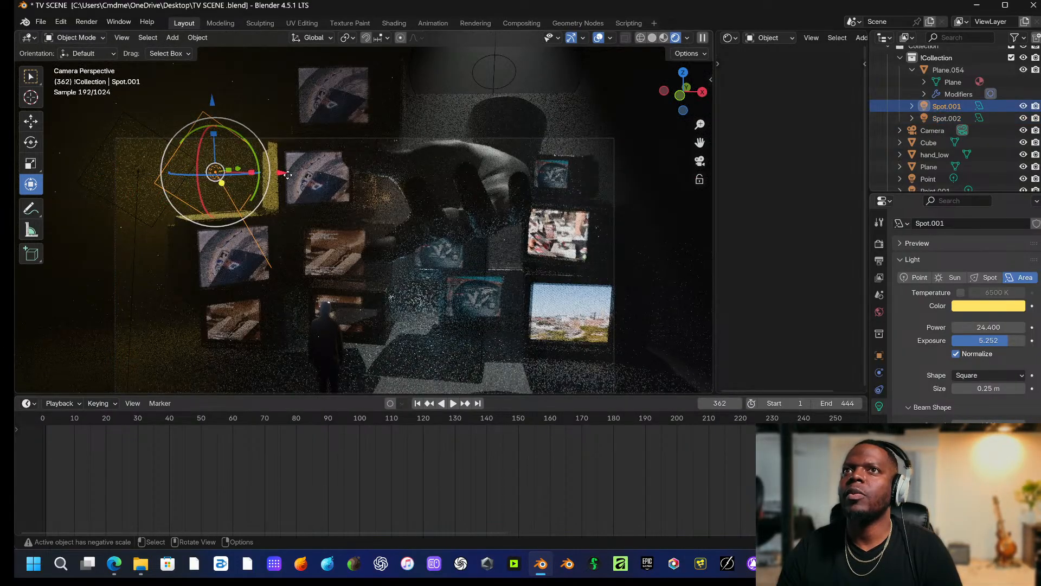
left_click_drag(277, 173, 413, 353)
key("ctrl+z")
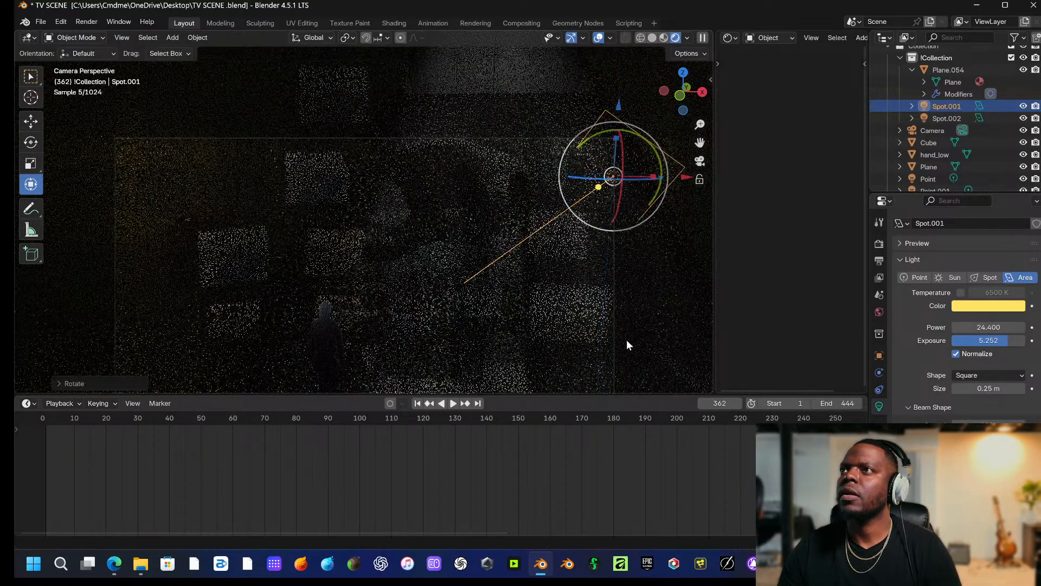
left_click_drag(676, 176, 716, 177)
Recolour Spot.001 to light blue by sampling the blue glow near the standing figure.
left_click(1003, 307)
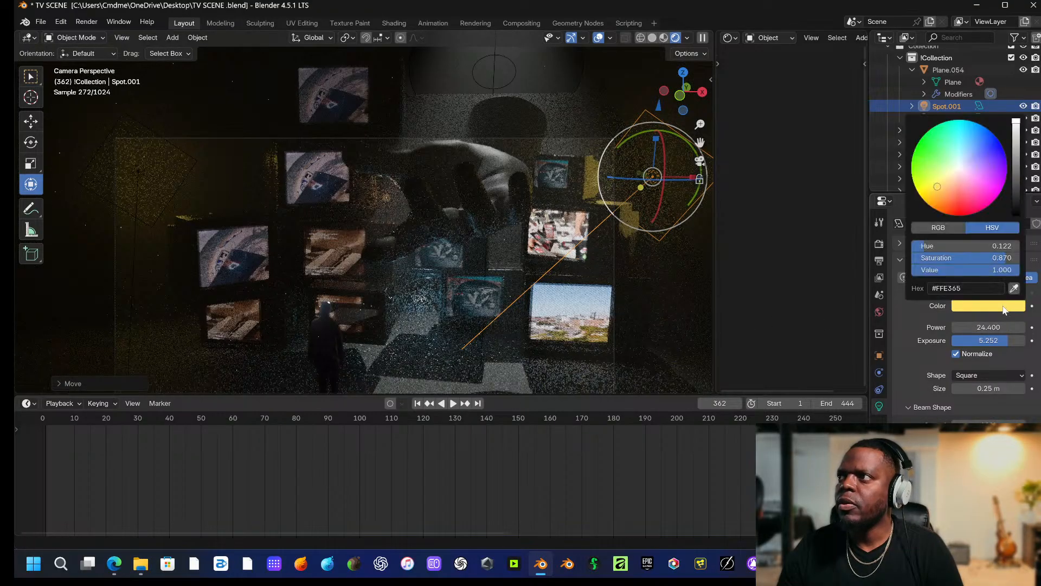
left_click_drag(959, 171, 960, 149)
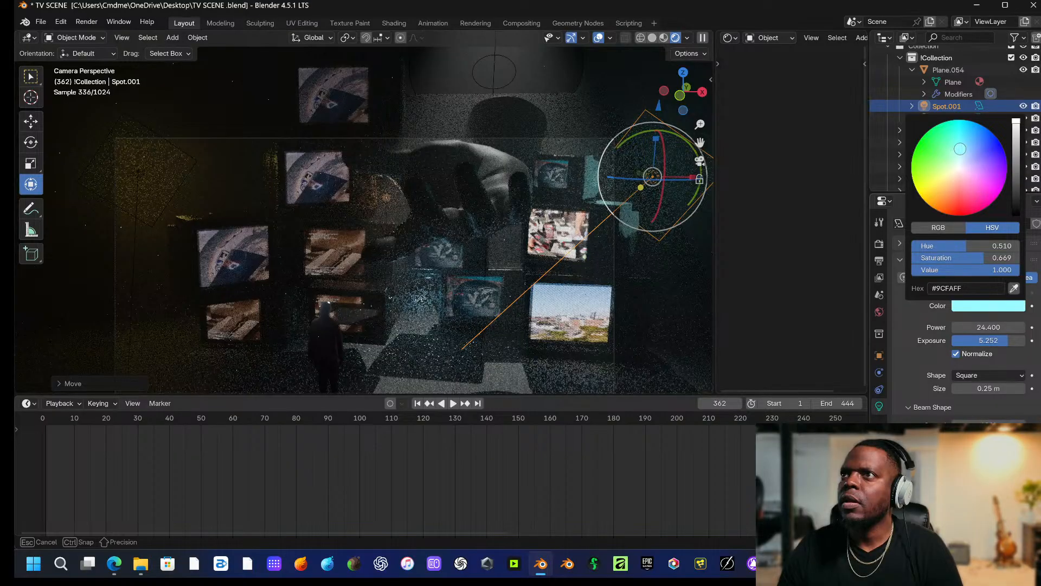
left_click(1006, 309)
left_click(1013, 288)
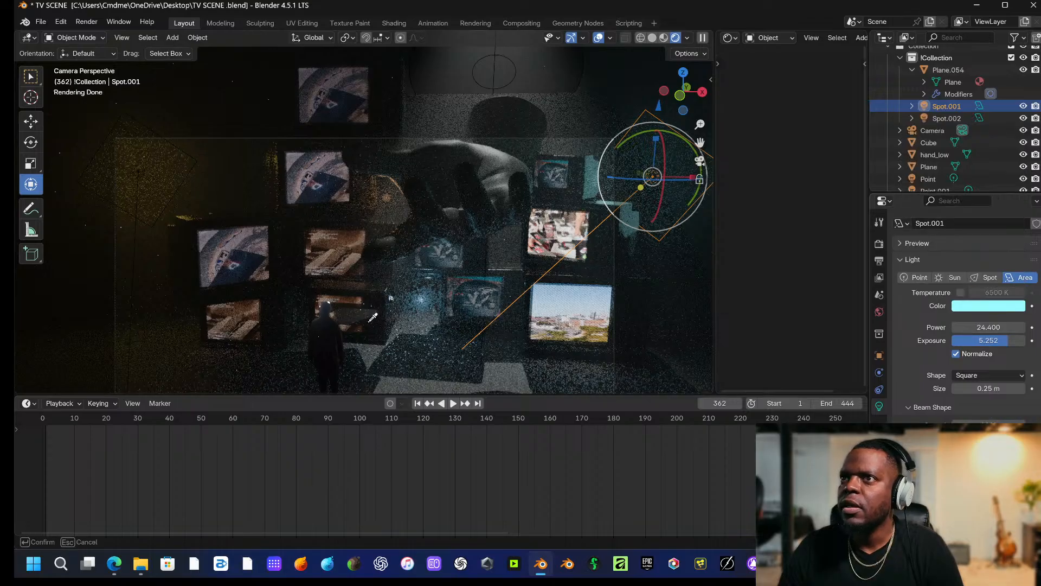
left_click(420, 298)
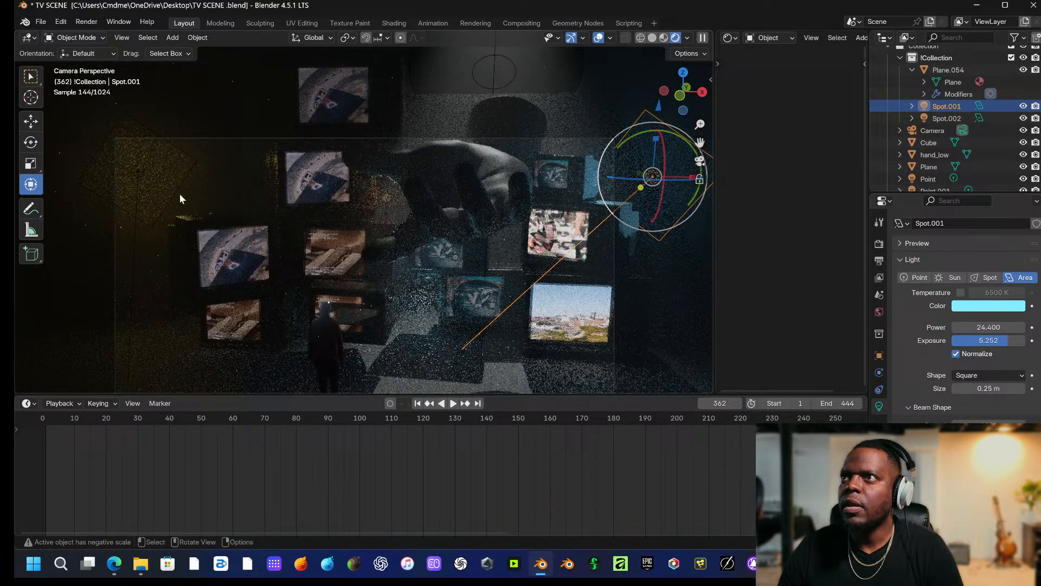
Move the yellow light Spot.002 back along X toward the televisions and rotate it around Z toward the scene.
left_click(135, 181)
left_click(139, 168)
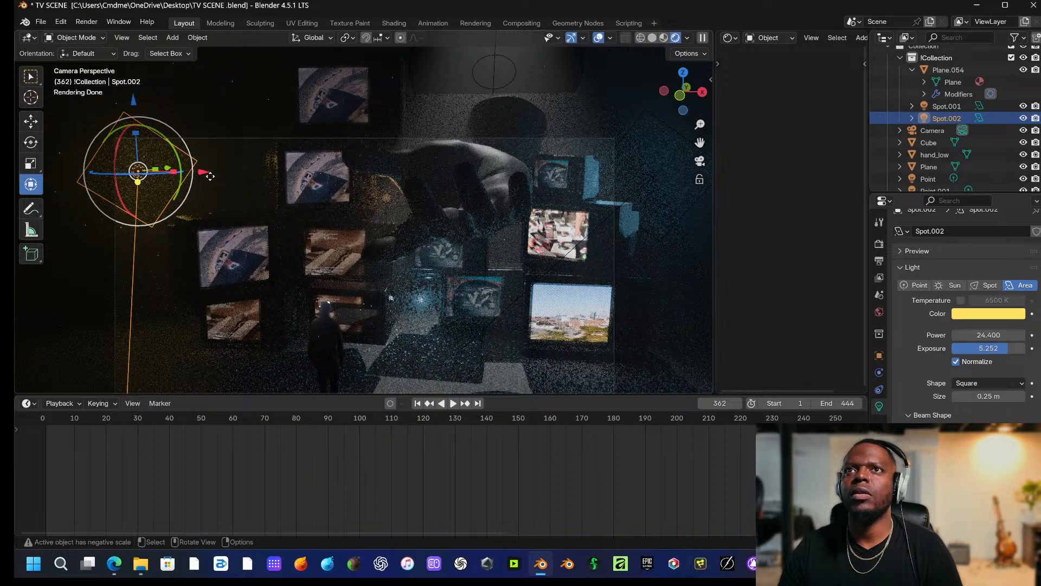
left_click_drag(211, 176, 253, 176)
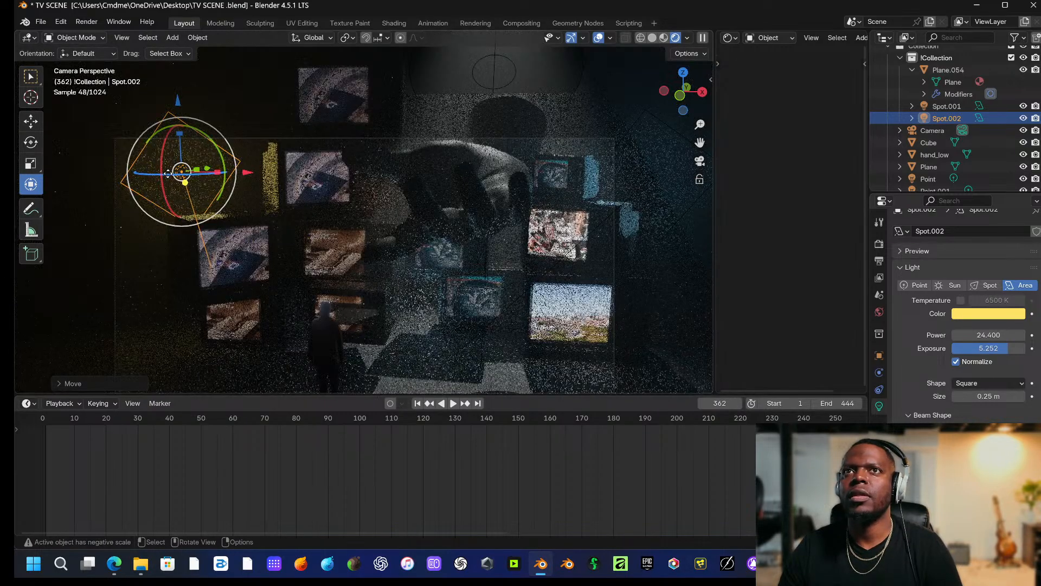
left_click_drag(168, 173, 181, 154)
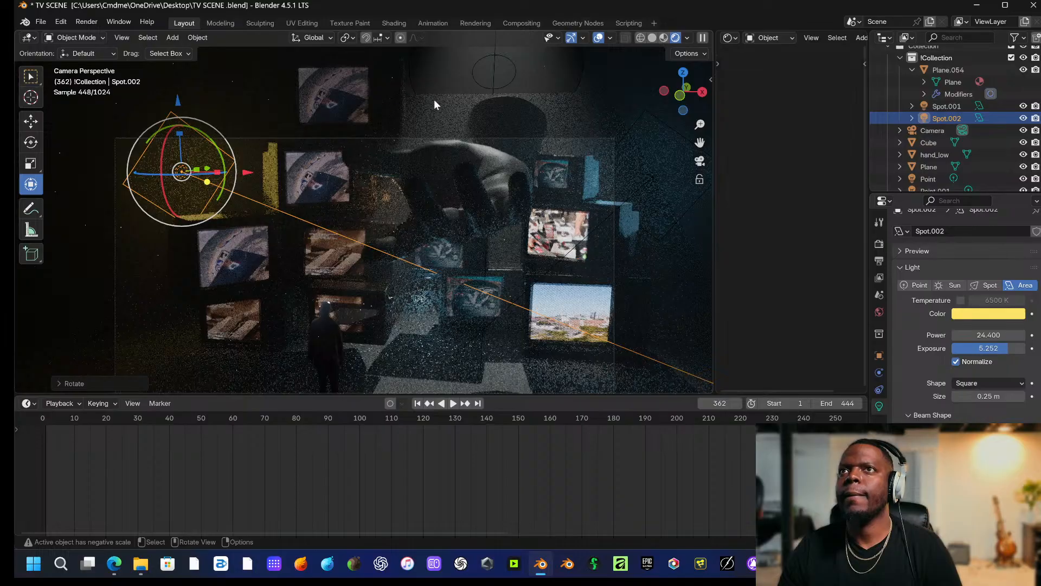
left_click(422, 303)
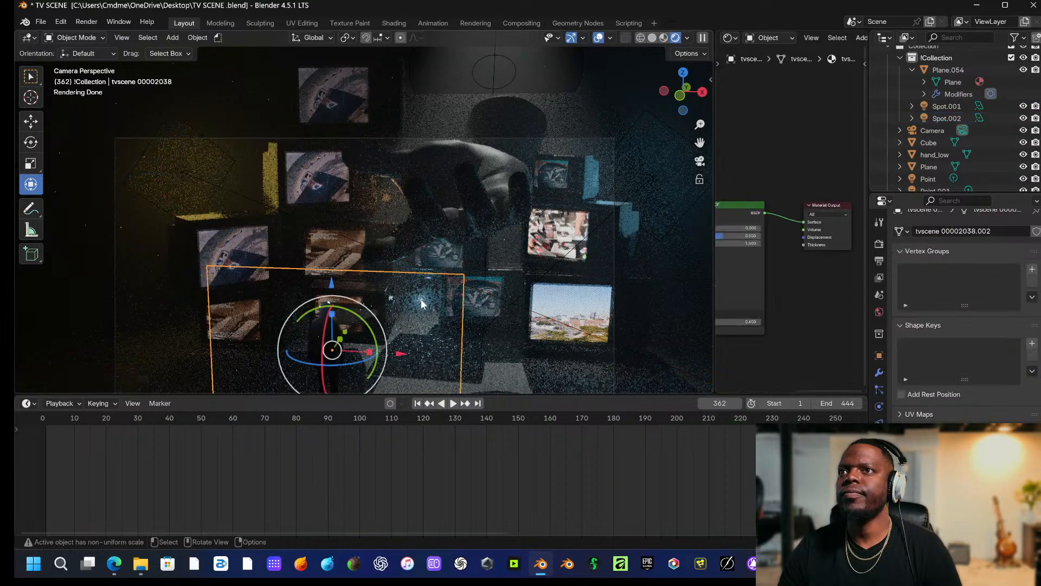
left_click(421, 303)
left_click(421, 303)
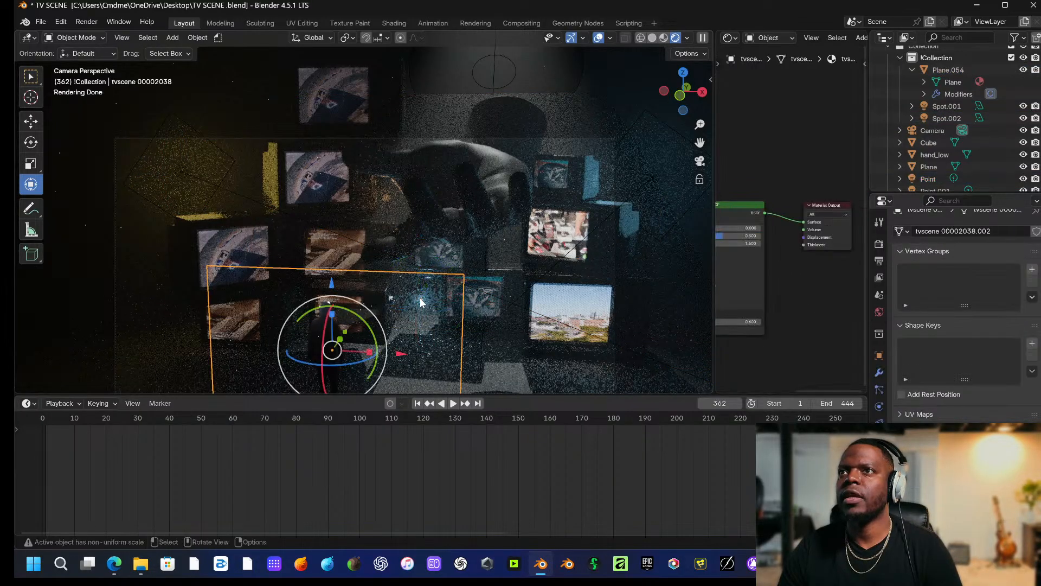
Raise the orange point light Point.001 along Z to just above the hand's wrist and fine-tune its X position.
left_click(384, 197)
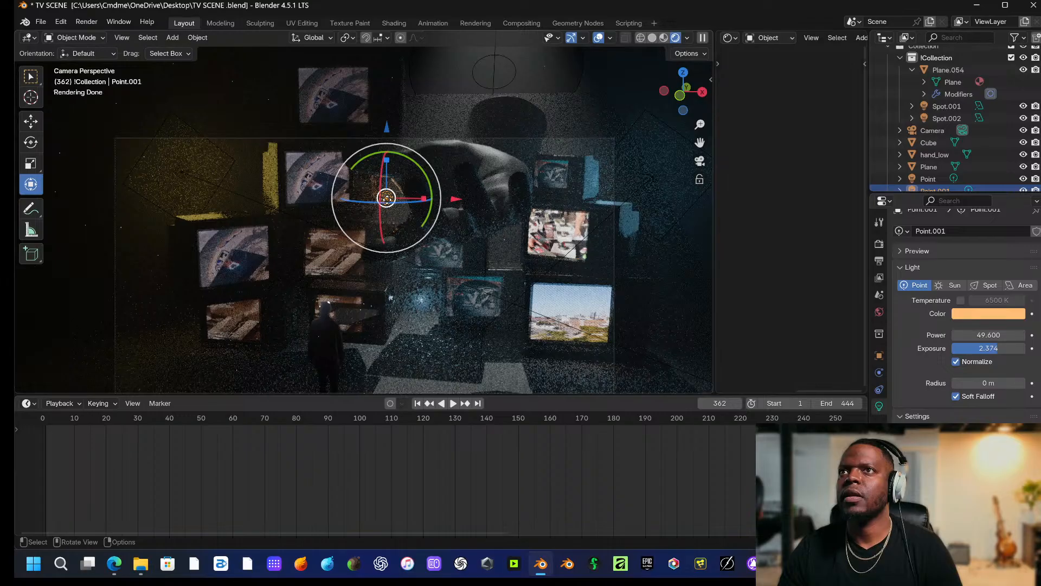
left_click_drag(456, 199, 459, 222)
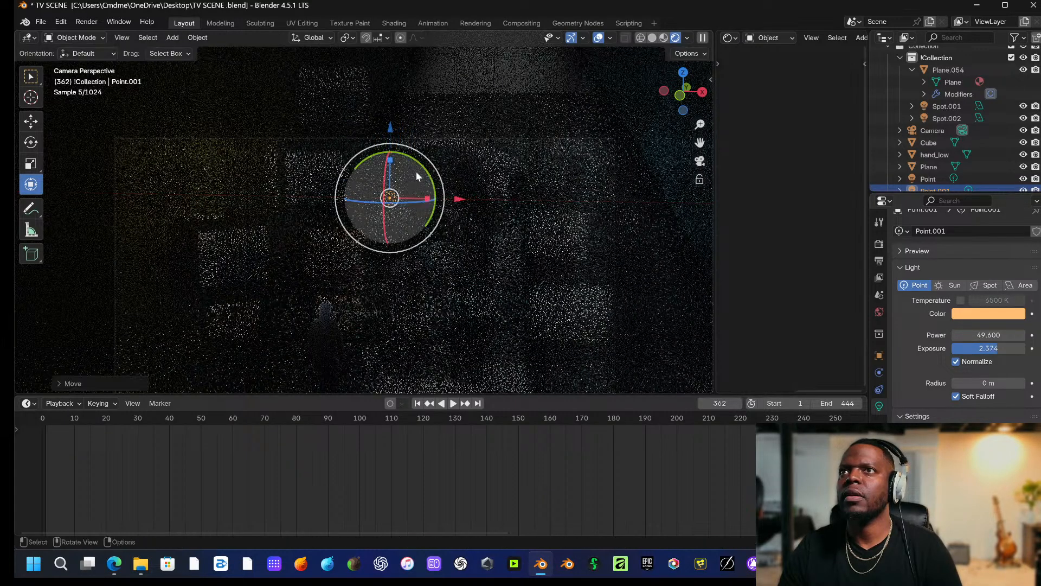
left_click_drag(390, 128, 385, 69)
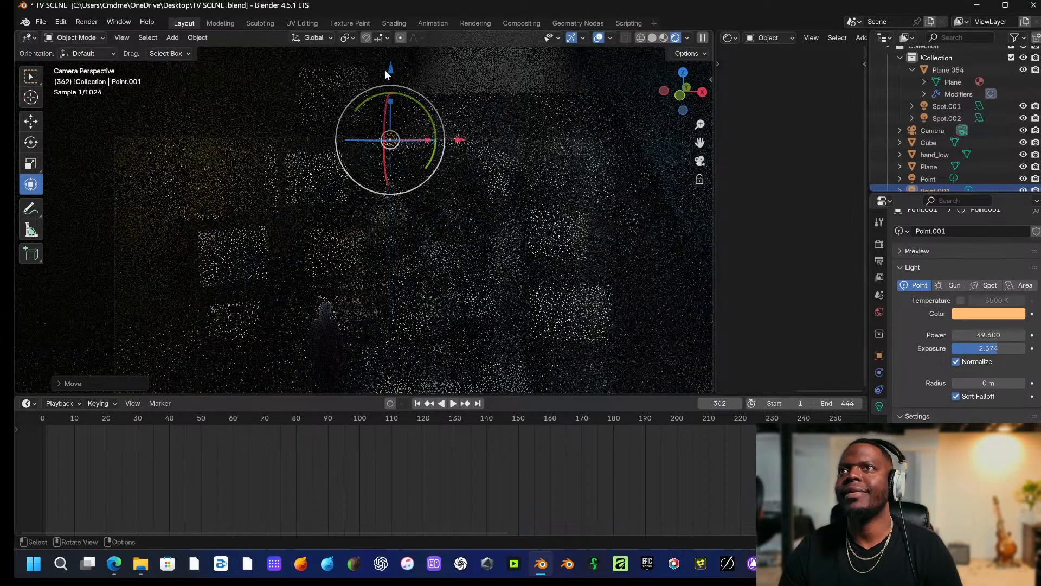
left_click_drag(471, 148, 465, 149)
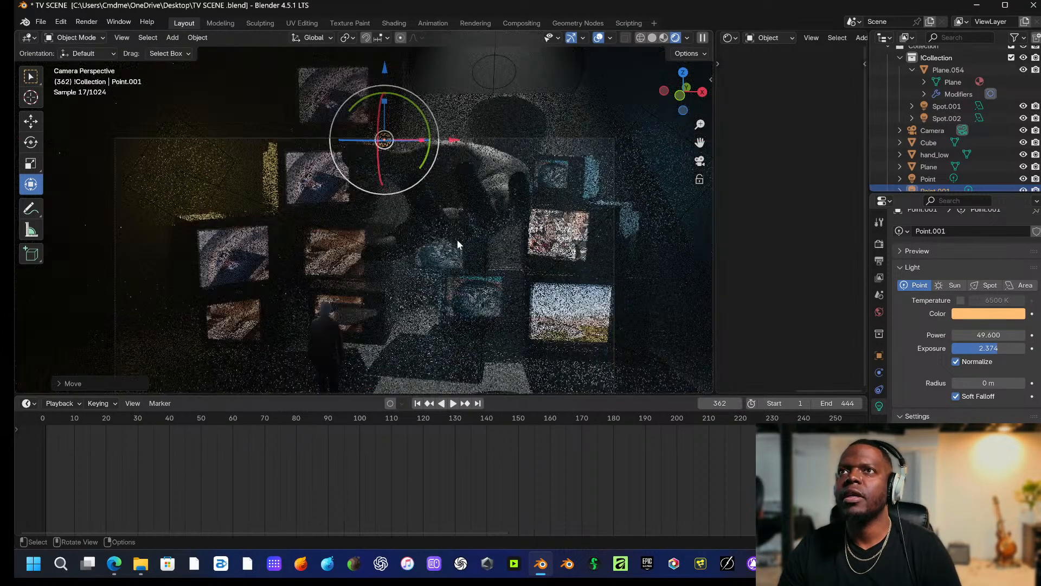
left_click(438, 288)
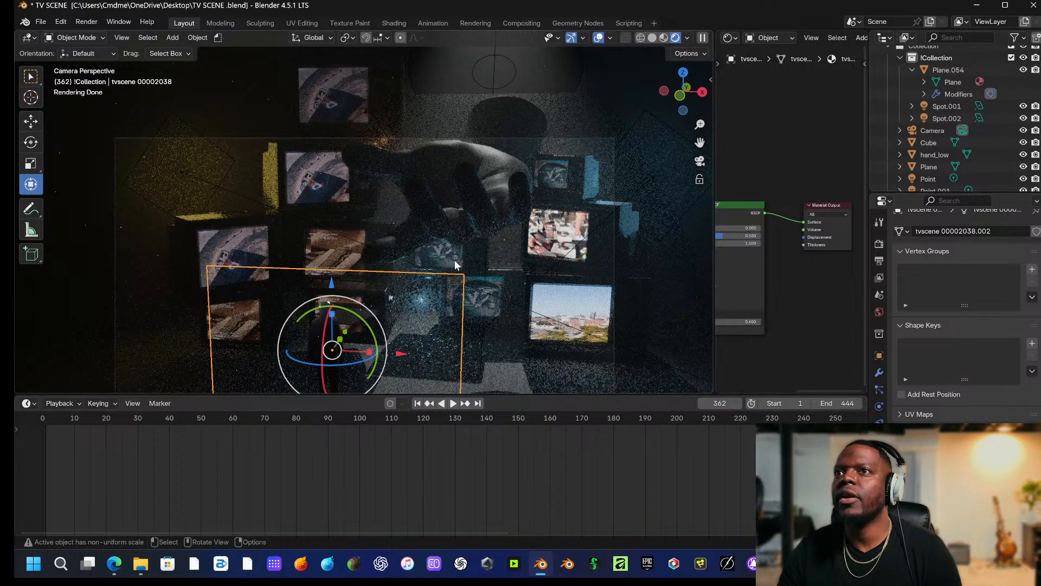
left_click(560, 339)
scroll(649, 323, "down", 2)
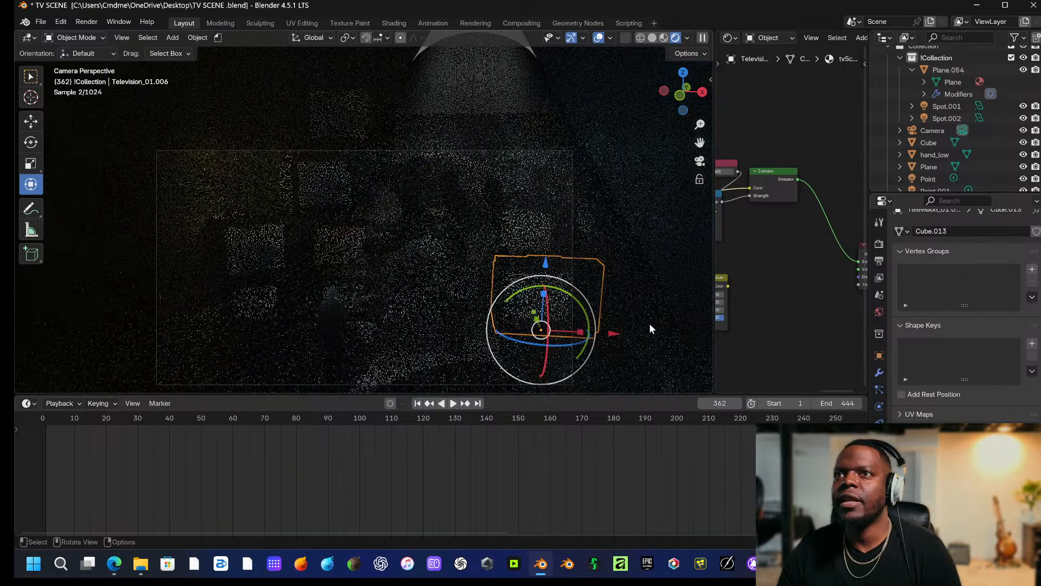
Filter the scene properties by "render" and enable Render Region in the output format settings.
left_click(948, 201)
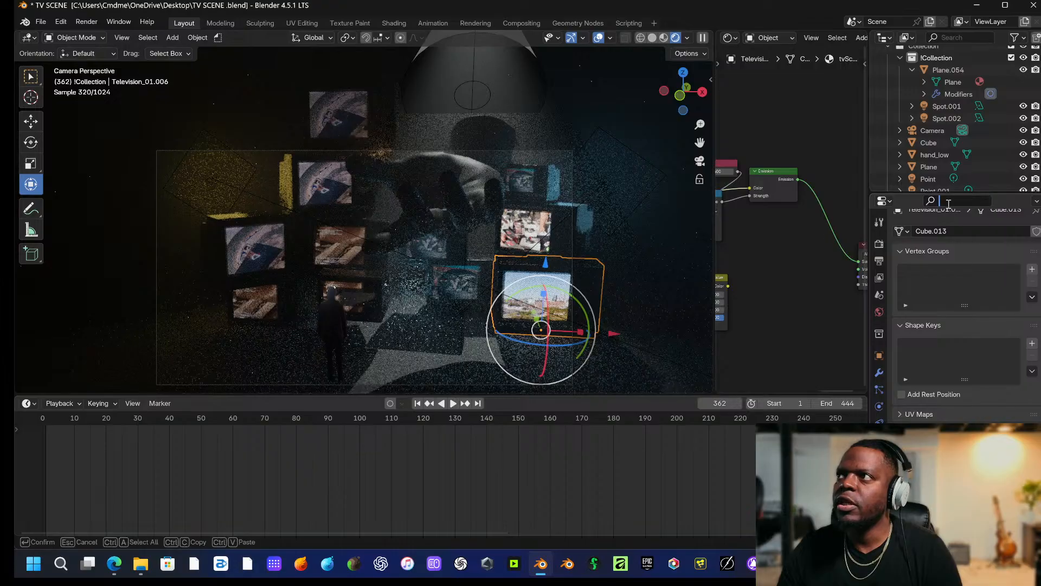
type("render")
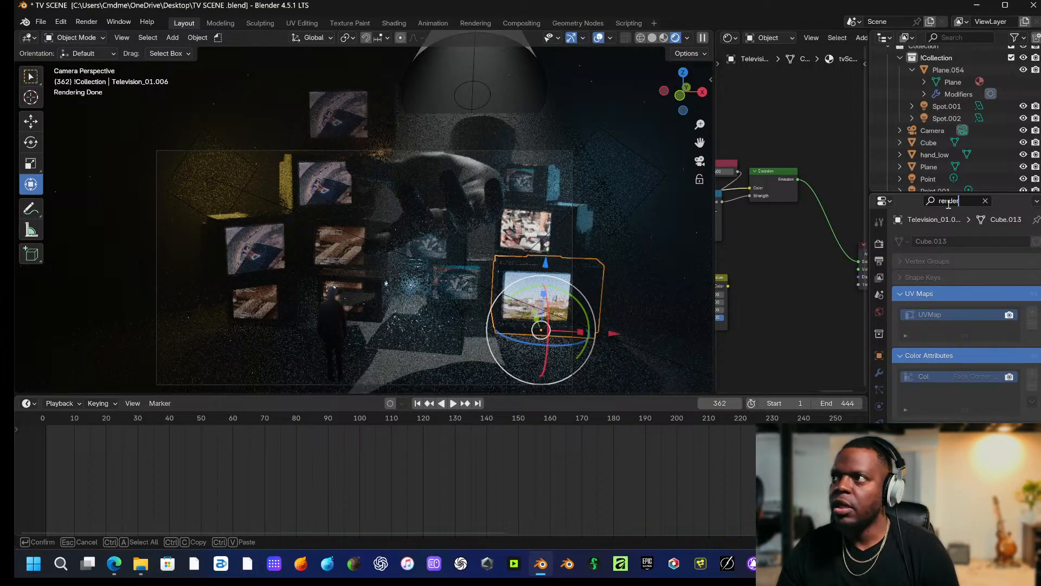
left_click(878, 249)
left_click(878, 246)
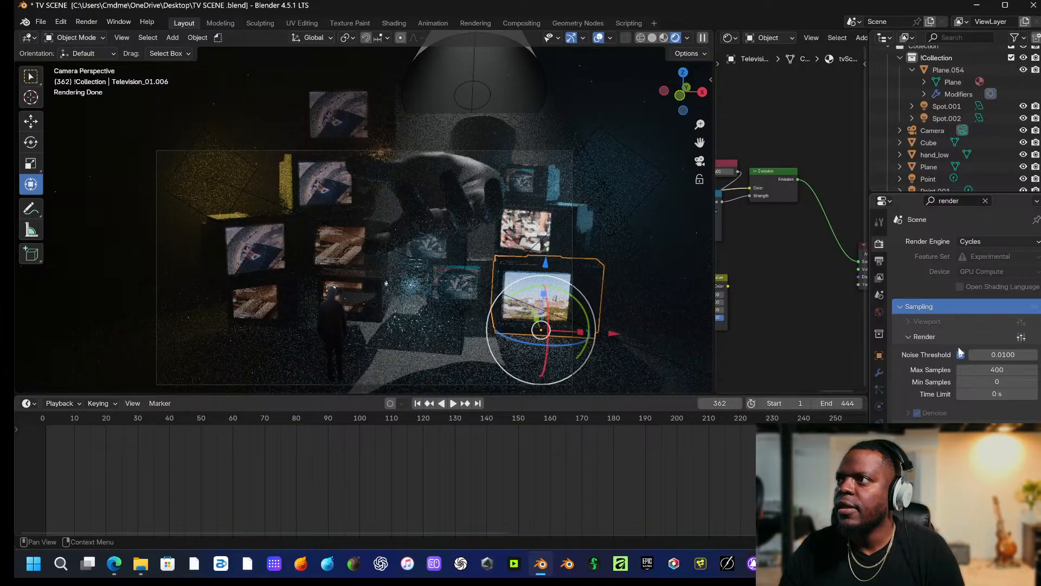
scroll(925, 364, "down", 3)
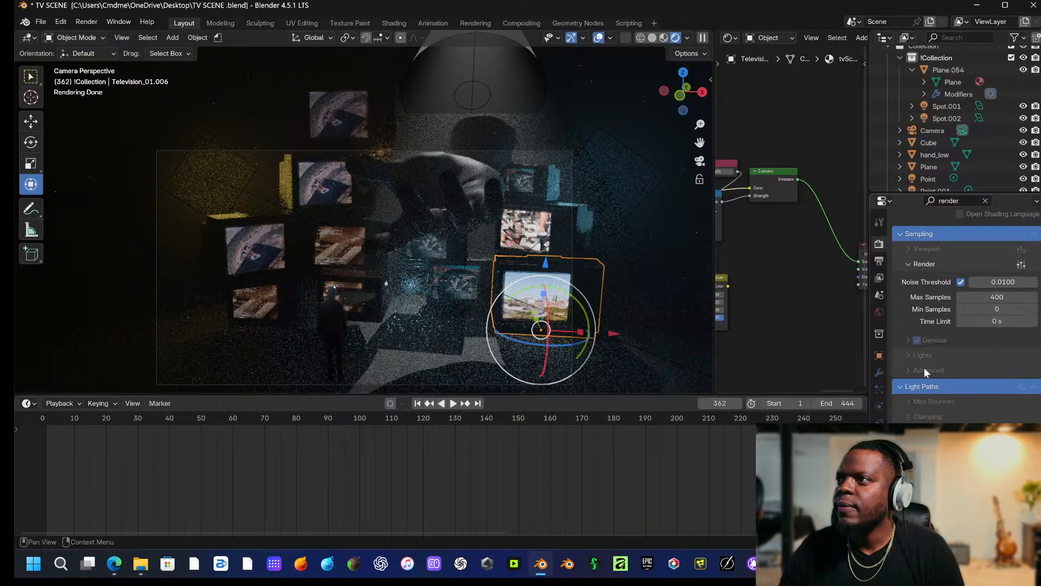
scroll(911, 342, "up", 3)
left_click(879, 261)
scroll(956, 370, "down", 4)
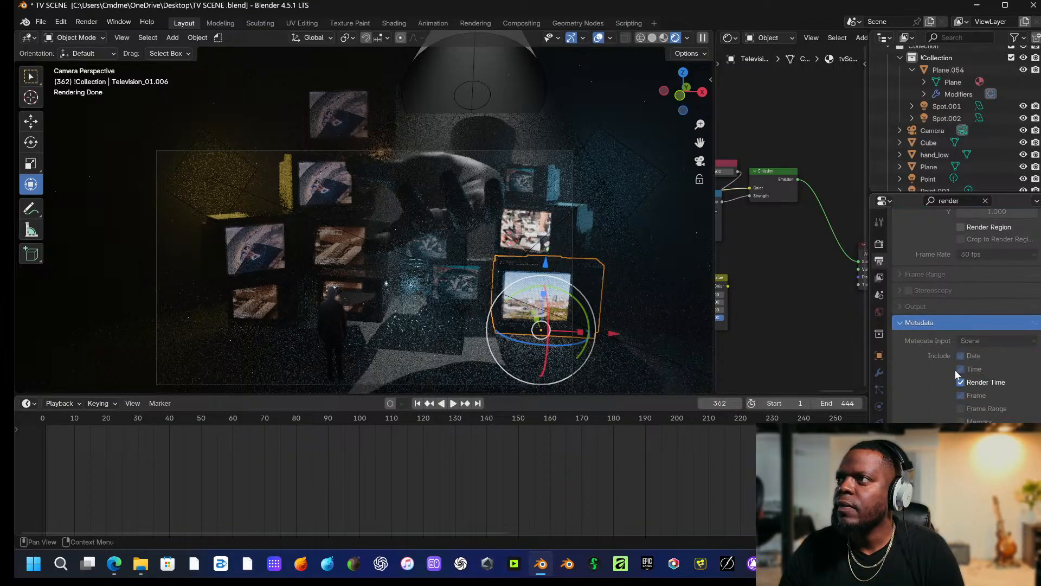
scroll(955, 369, "up", 4)
left_click(965, 323)
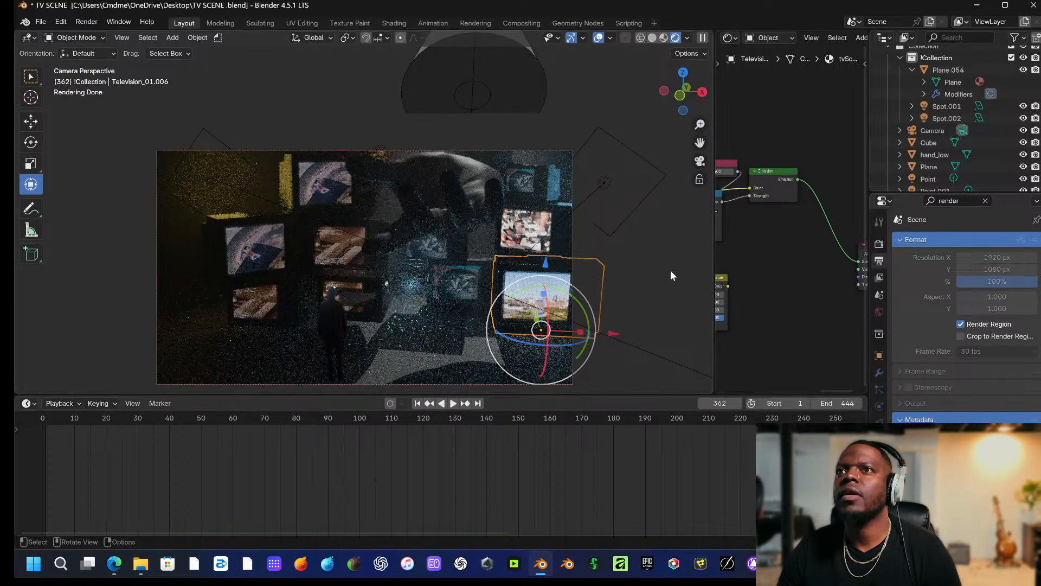
Shift the camera slightly up and toward the blue-lit side using walk navigation to frame the whole hand, and disable Render Region.
scroll(658, 273, "down", 1)
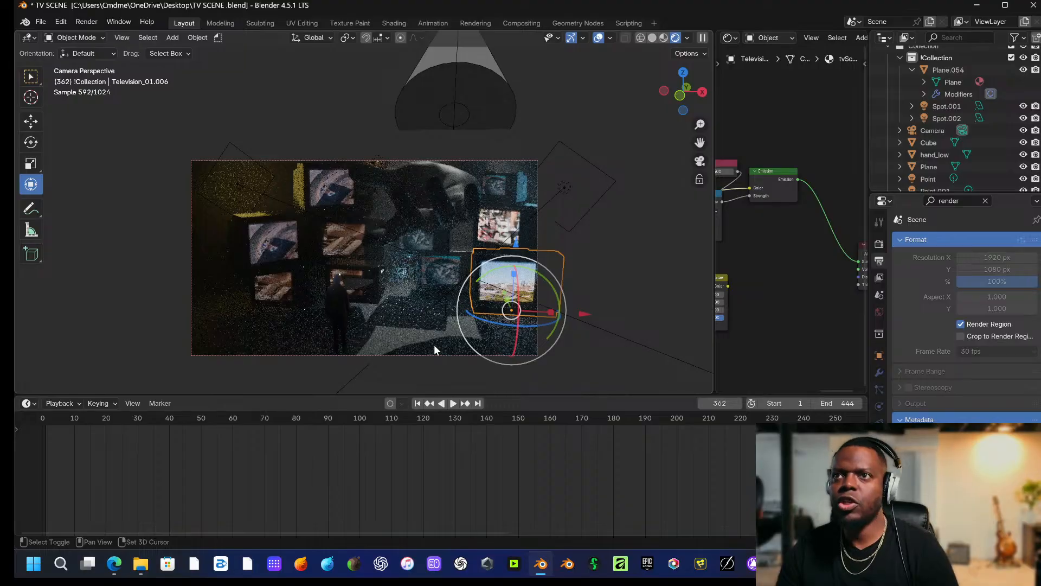
key("shift+grave")
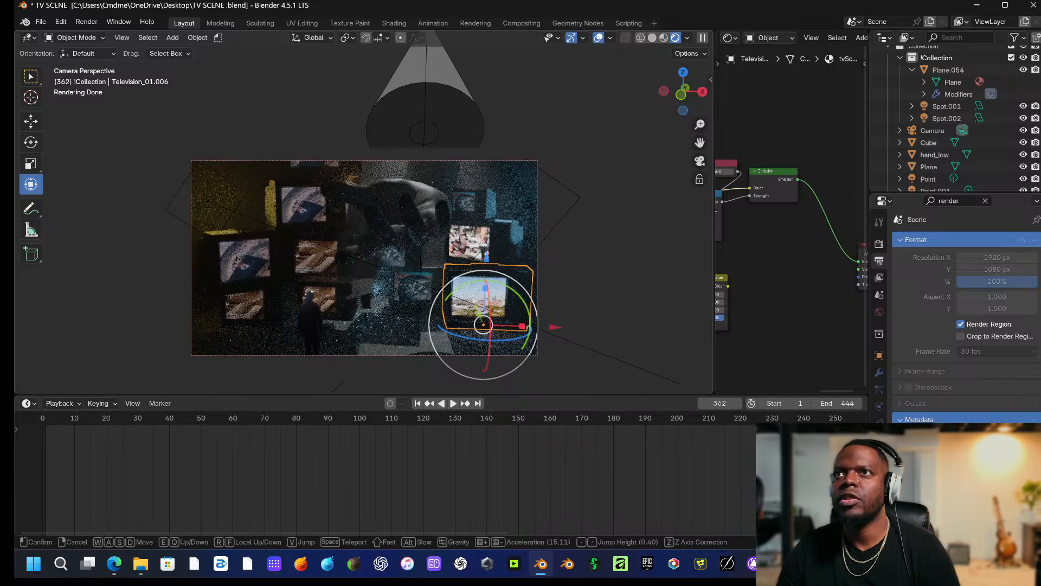
left_click(434, 343)
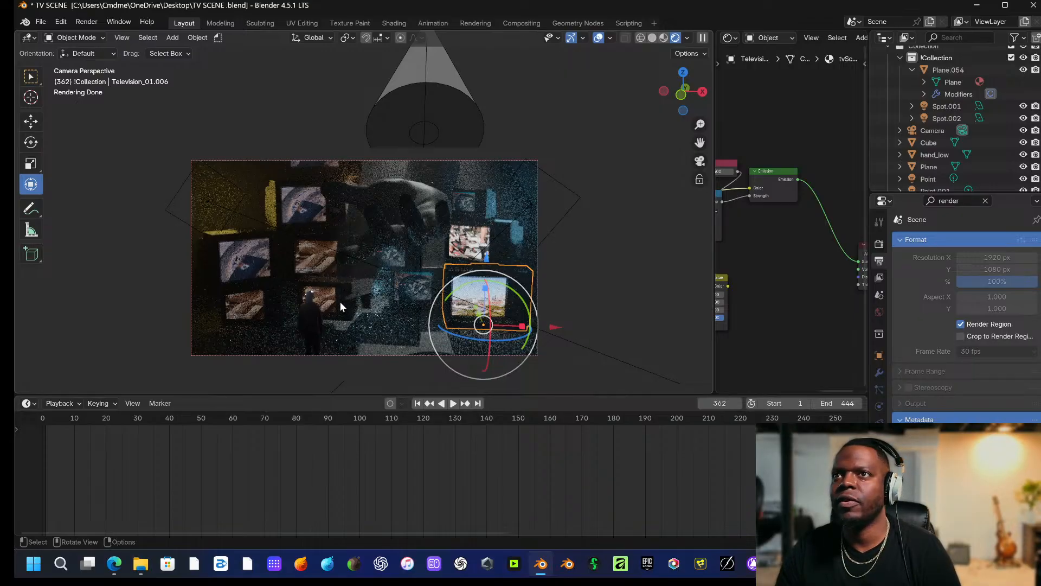
left_click(964, 324)
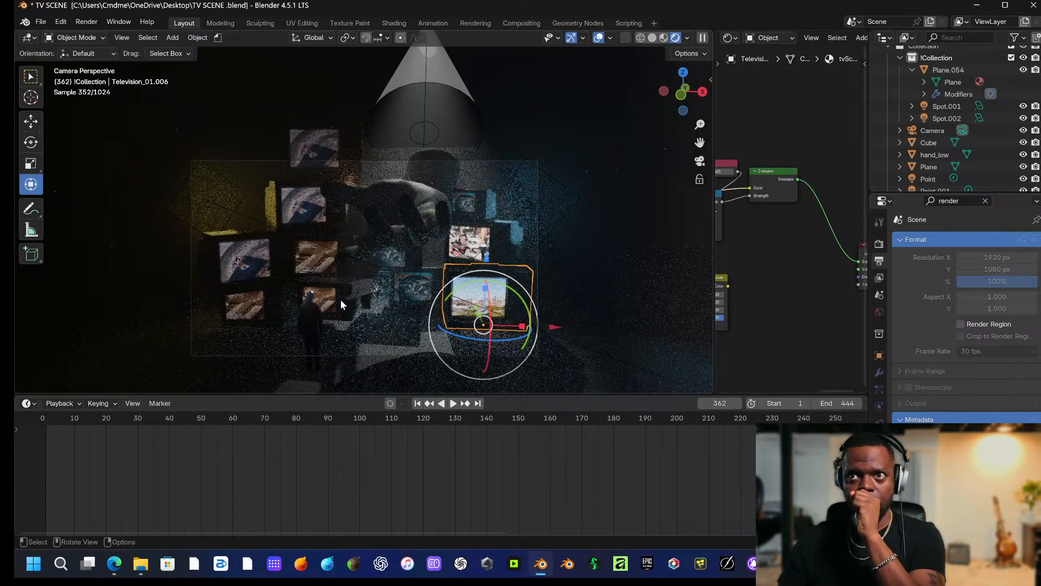
Lower Television_01.004 behind the standing figure along Z toward the floor and tilt it slightly.
left_click(340, 299)
left_click(340, 302)
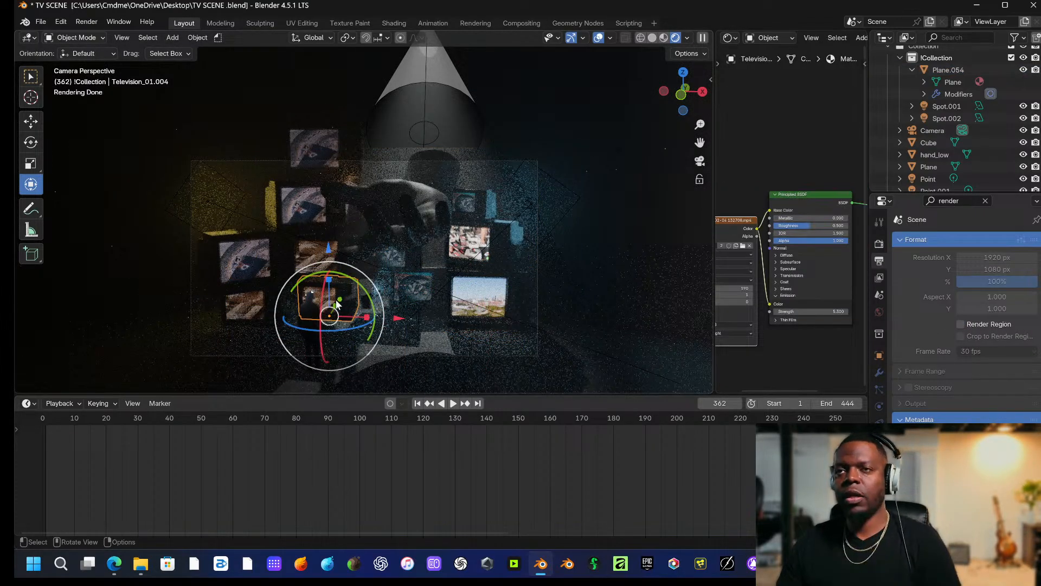
middle_click_drag(336, 303, 388, 286)
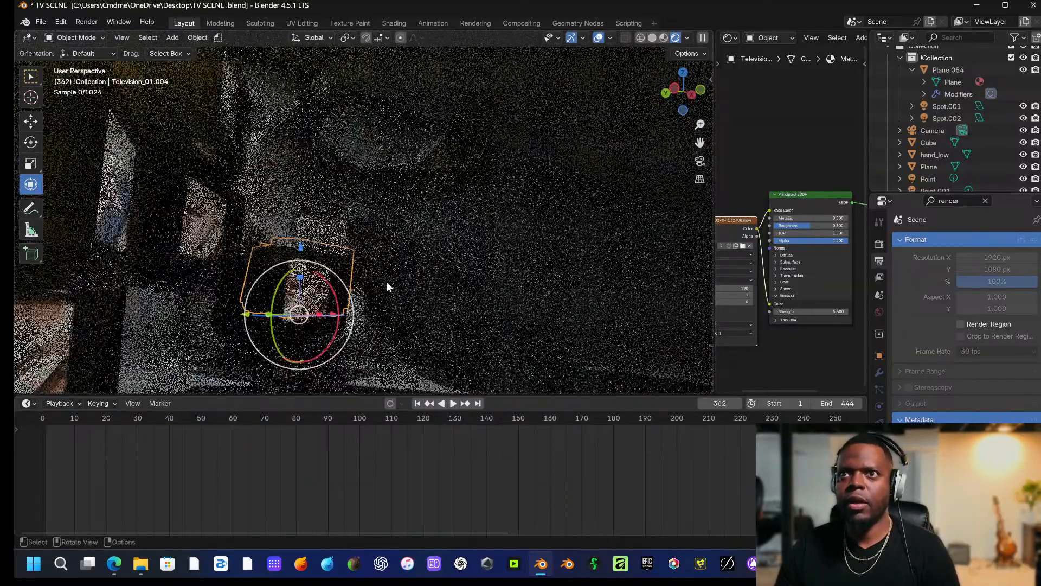
scroll(388, 286, "down", 1)
left_click_drag(312, 230, 313, 265)
left_click_drag(341, 300, 347, 295)
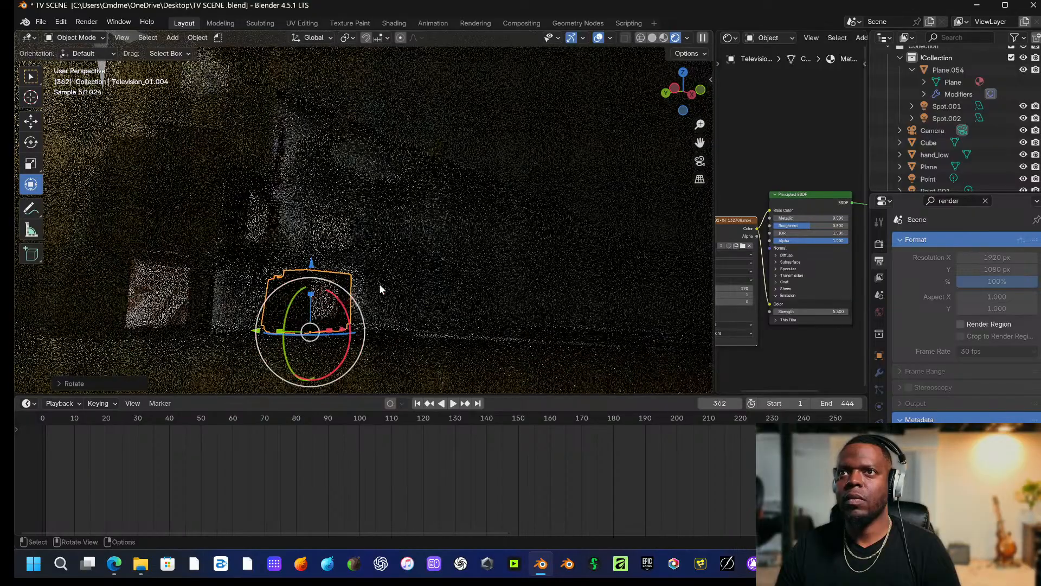
key("KP_0")
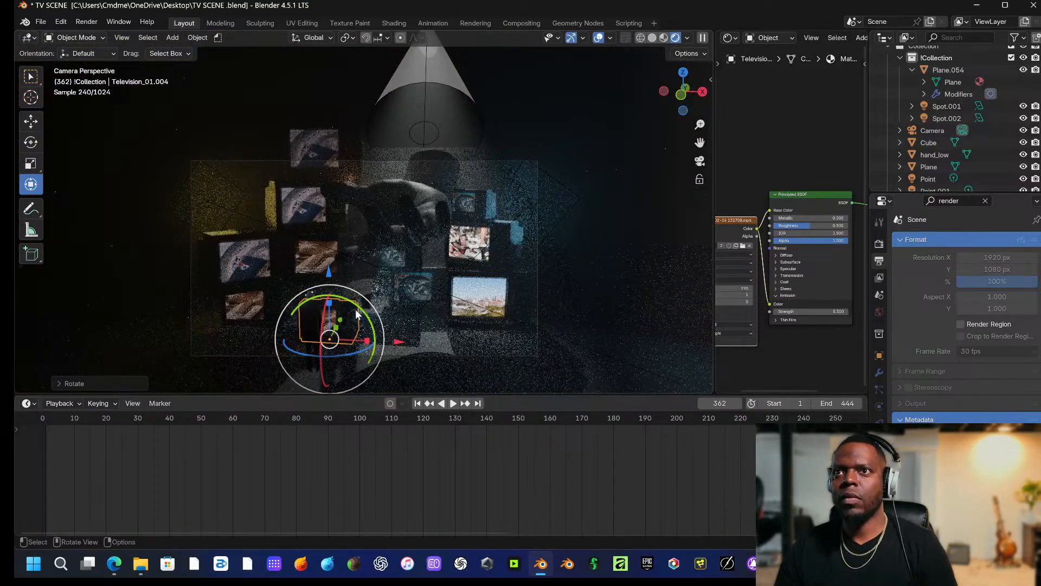
Scale up Television_01.004, fine-tune its position beside the standing figure, and rotate it around Z toward the camera.
left_click_drag(341, 318, 357, 298)
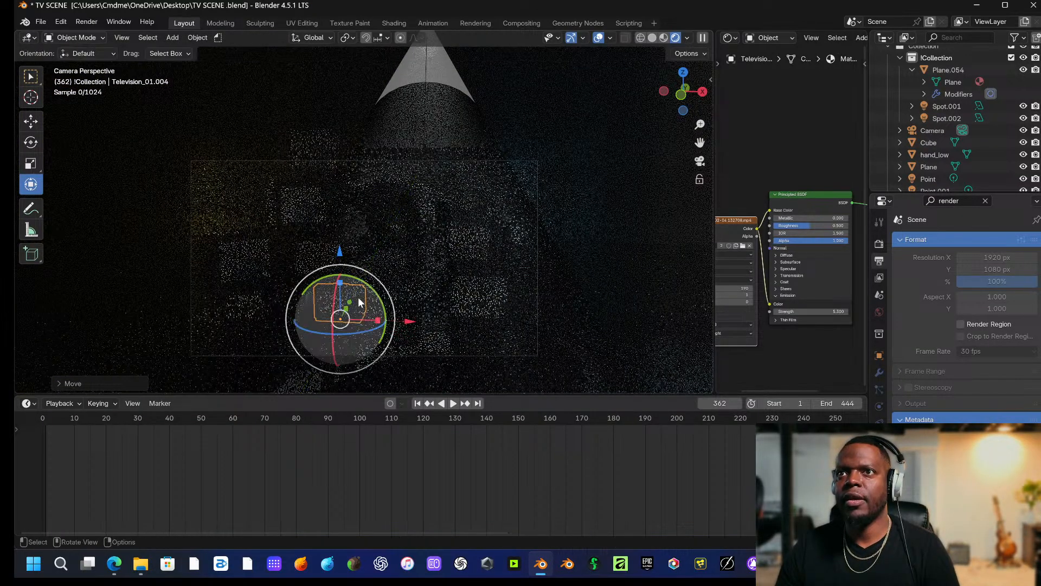
key("s")
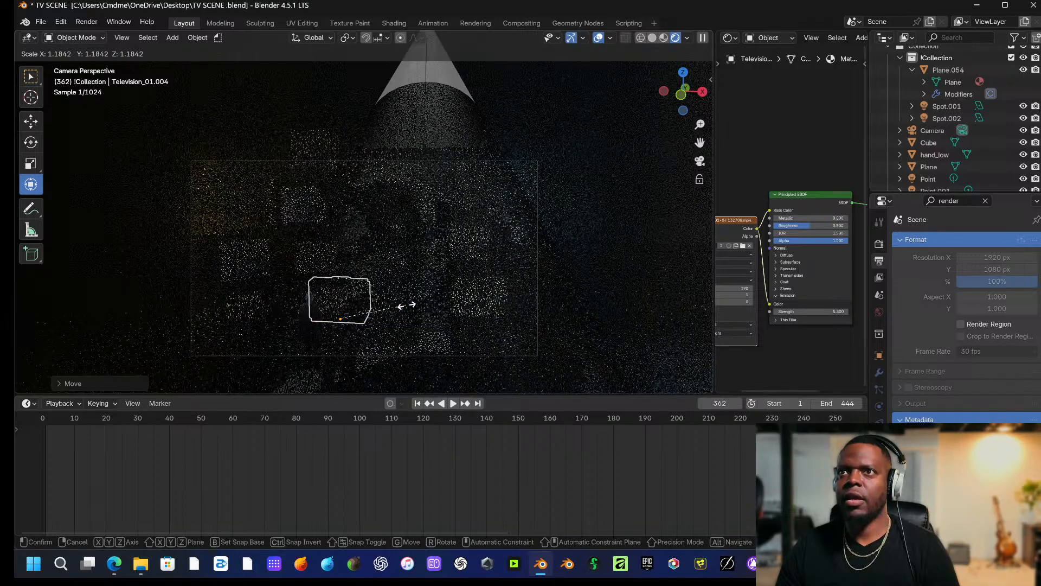
left_click(402, 313)
left_click_drag(409, 321, 404, 320)
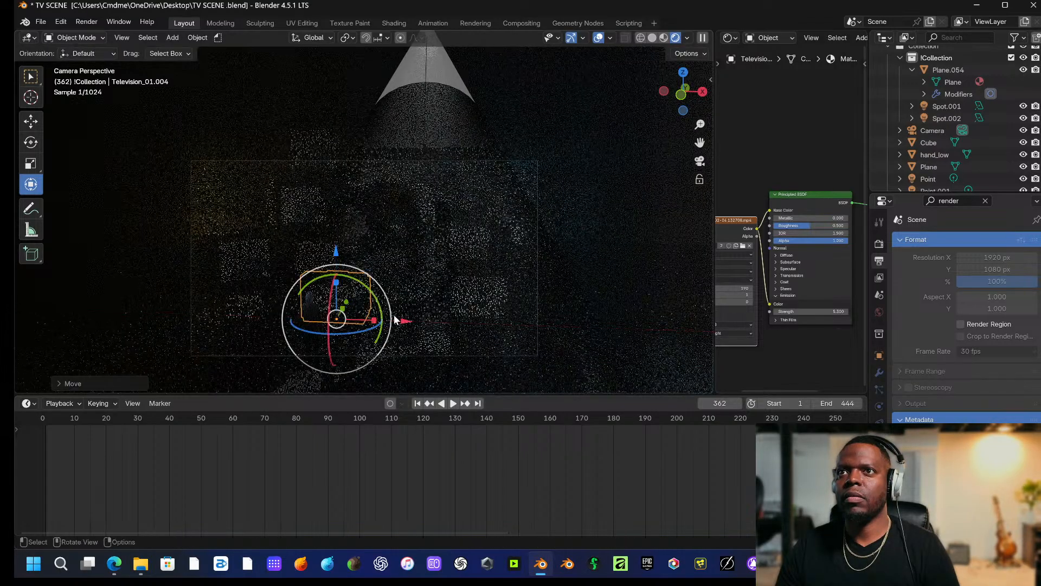
left_click_drag(347, 300, 346, 303)
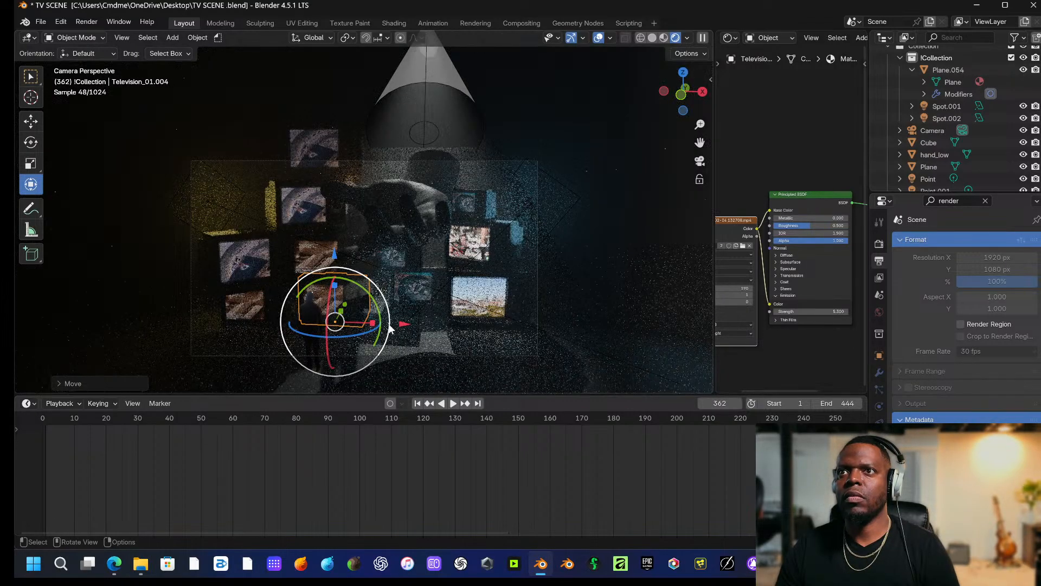
left_click_drag(399, 323, 391, 322)
left_click_drag(327, 337, 392, 325)
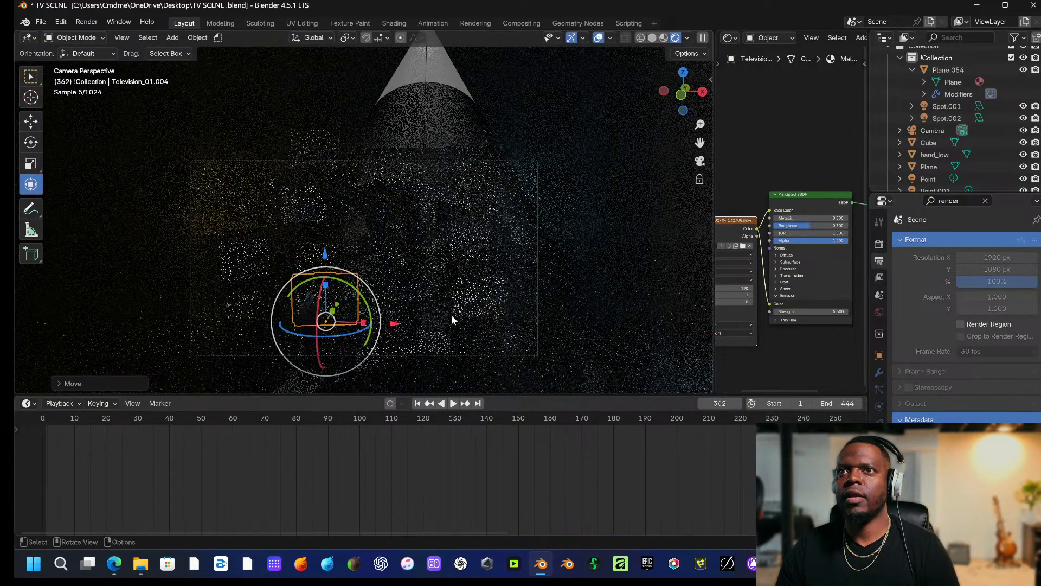
left_click(606, 185)
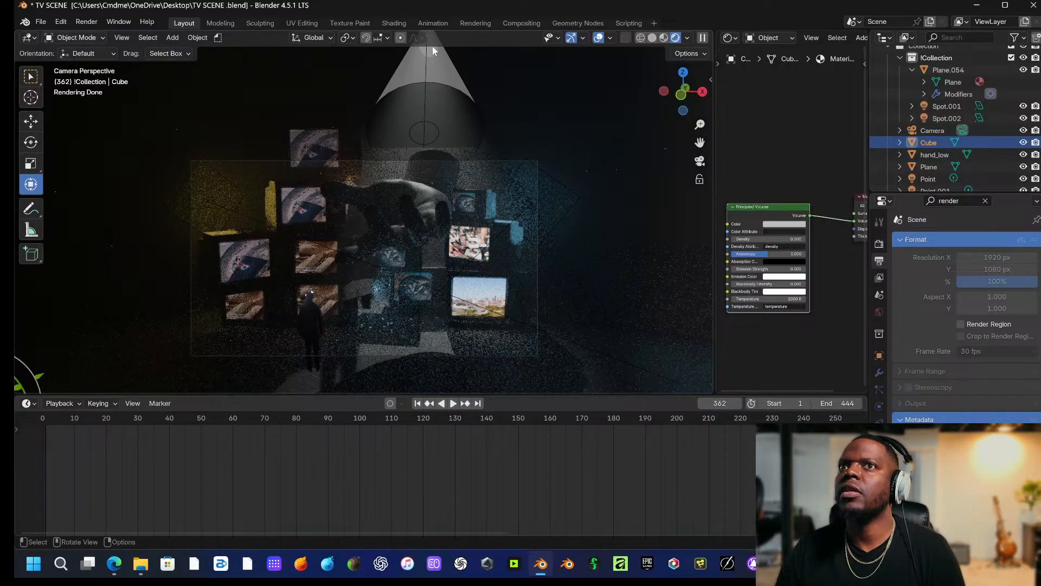
Save the scene over the existing TV SCENE .blend file on the Desktop.
left_click(40, 21)
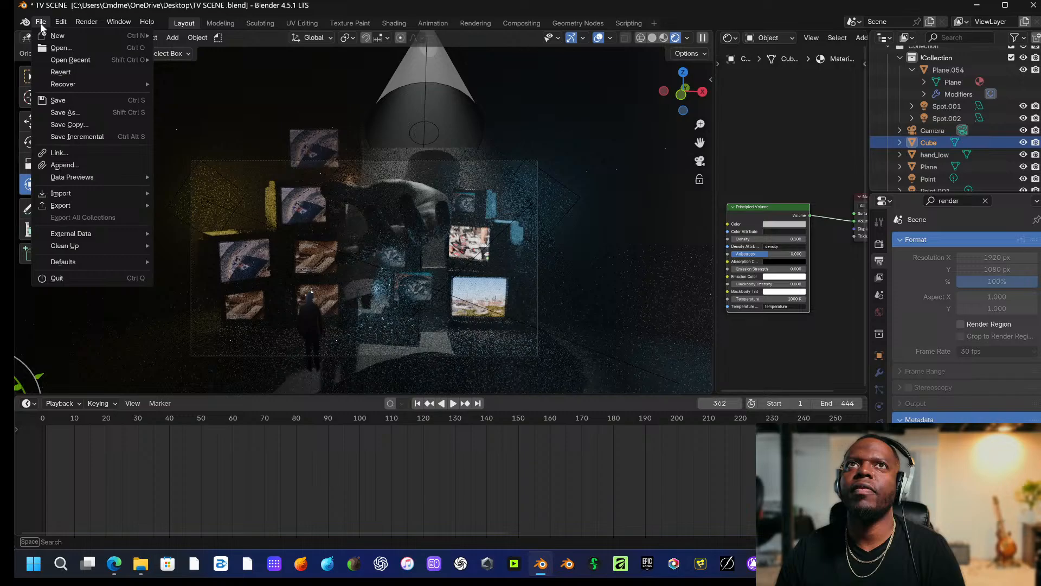
left_click(67, 114)
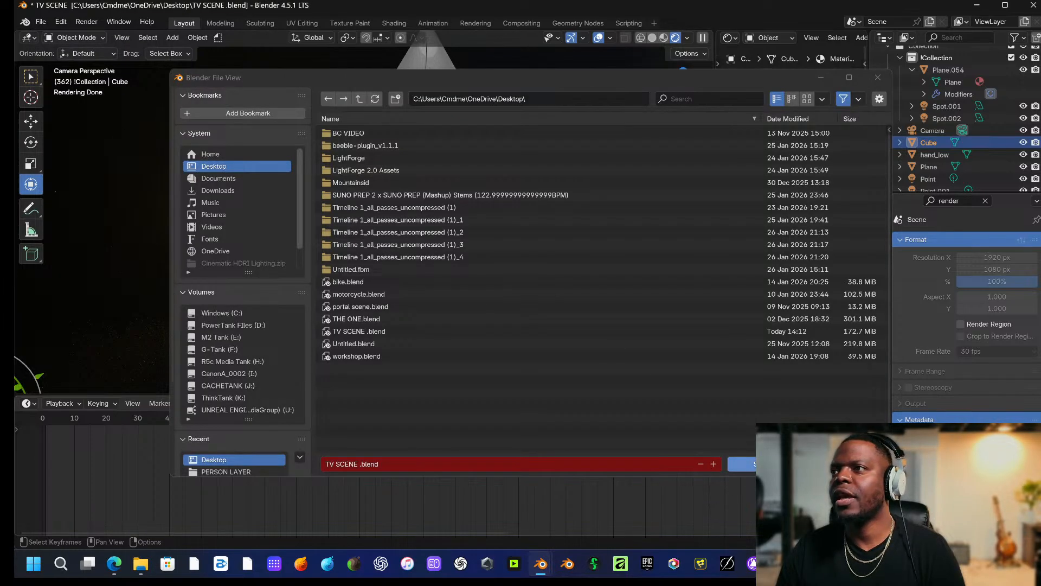
left_click(767, 464)
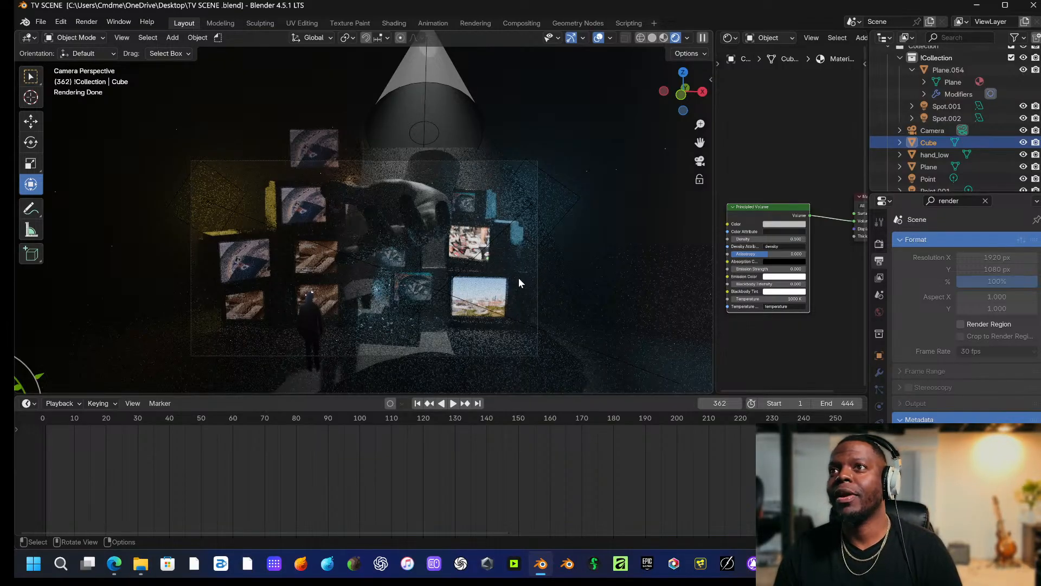
Rotate Television_01.006, the large lower set on the blue-lit side, and lower it slightly toward the floor.
left_click(489, 304)
left_click(490, 303)
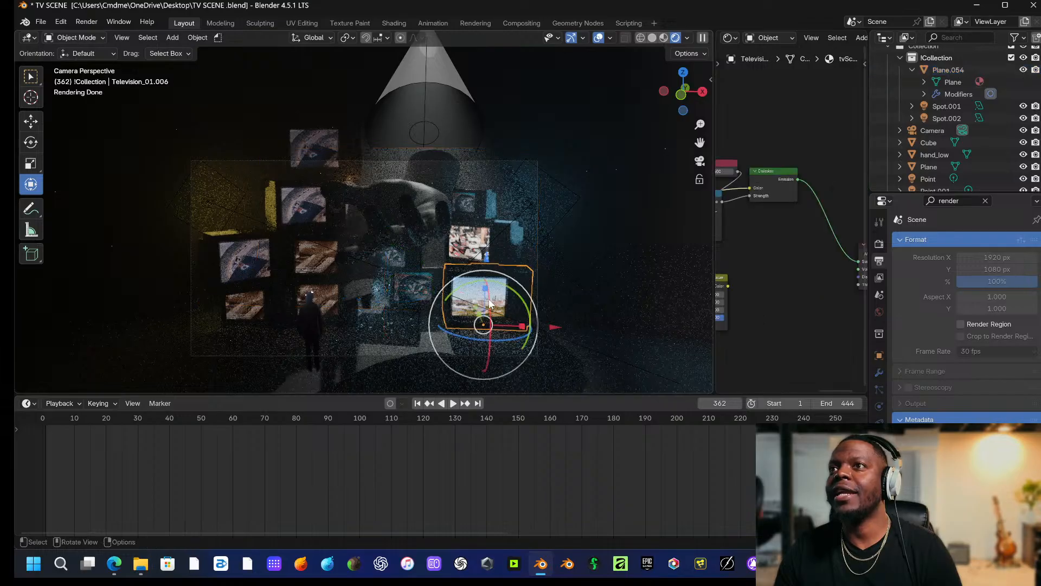
left_click_drag(490, 304, 510, 339)
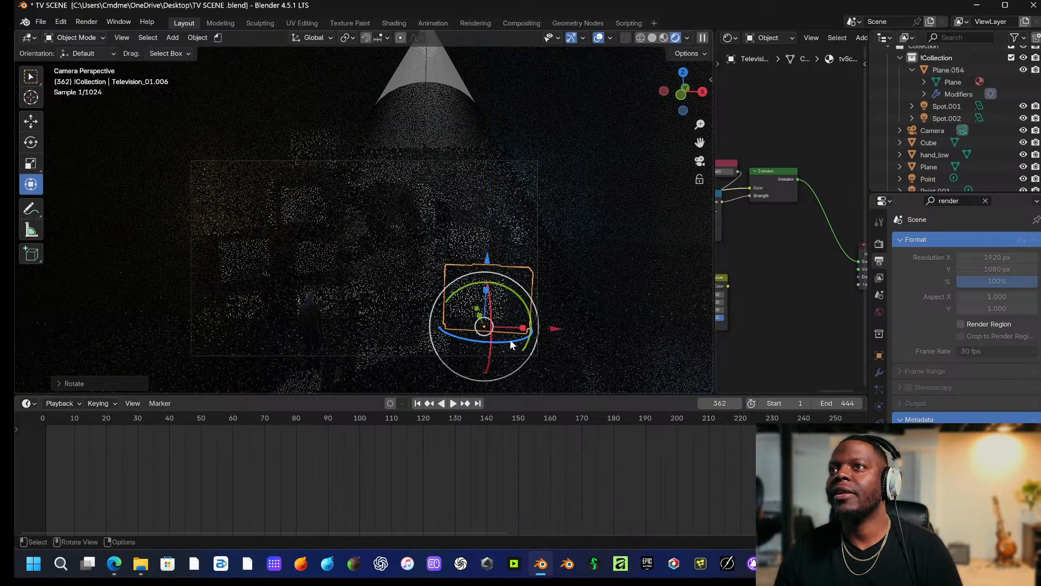
left_click(607, 148)
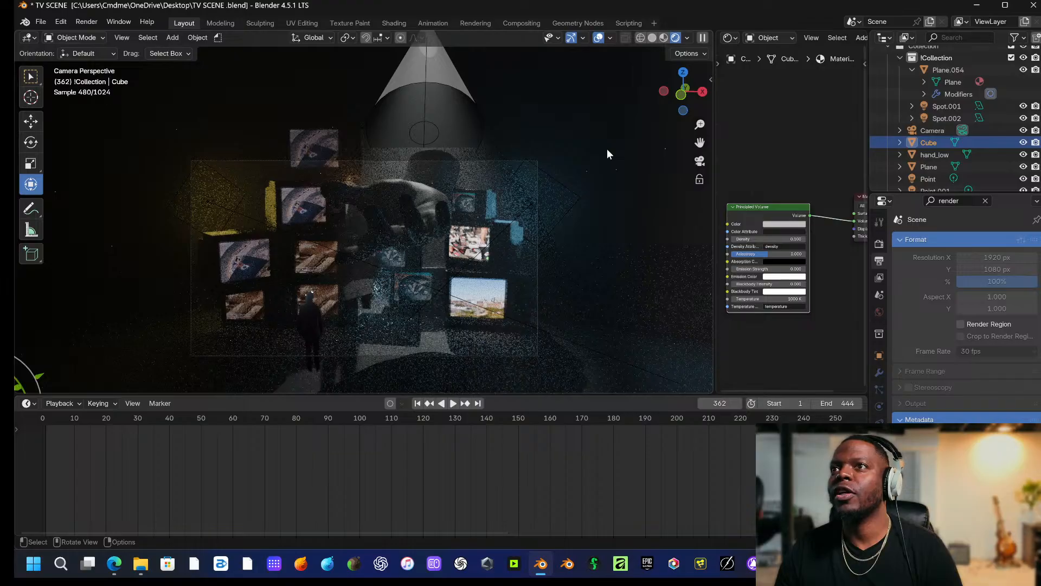
left_click(486, 310)
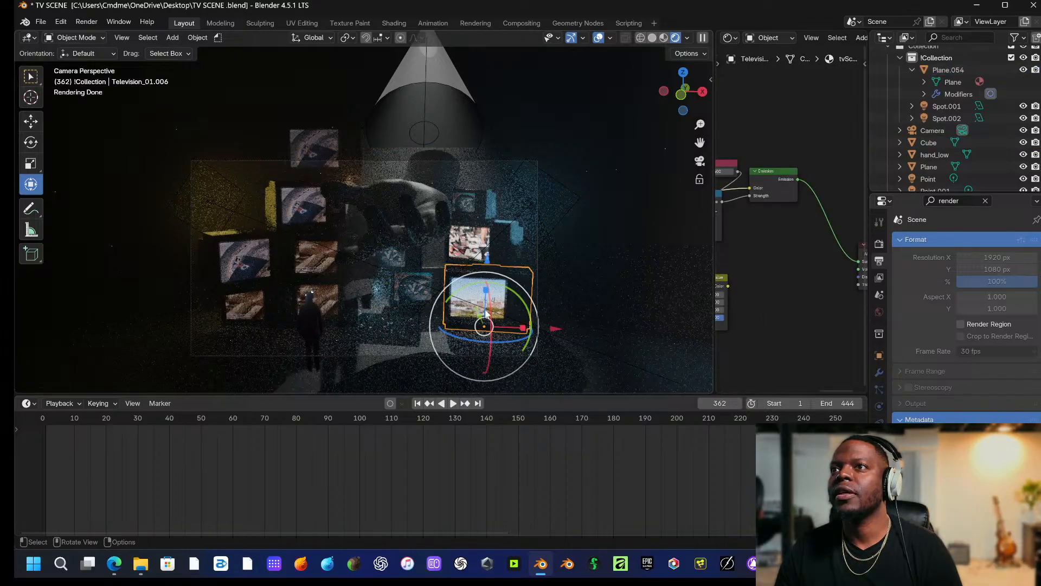
left_click_drag(480, 313, 484, 322)
left_click(616, 199)
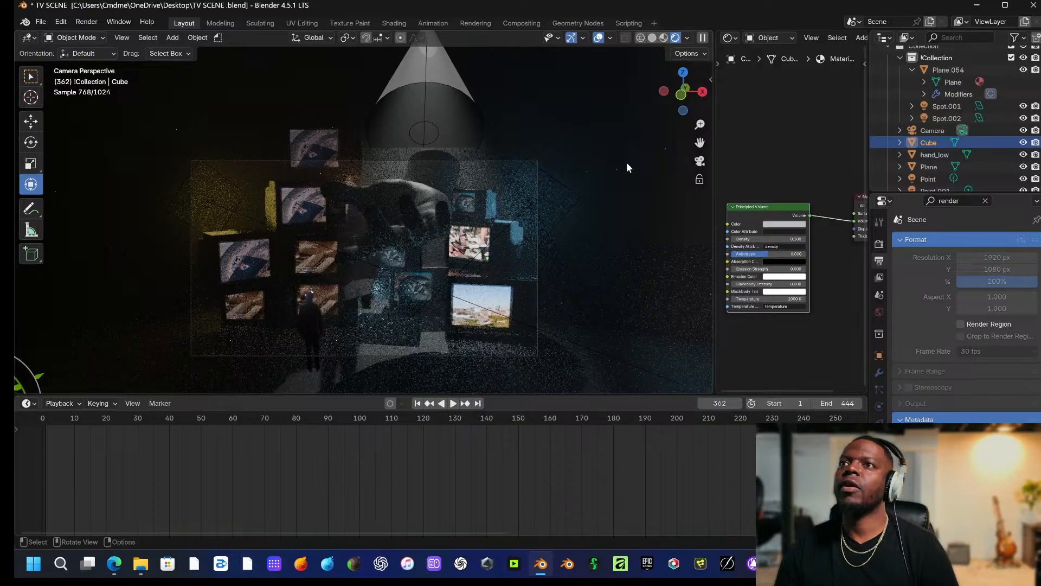
Move Television_01.002 below the hand down toward the floor and the figure, and rotate it around Z to face forward.
left_click(396, 322)
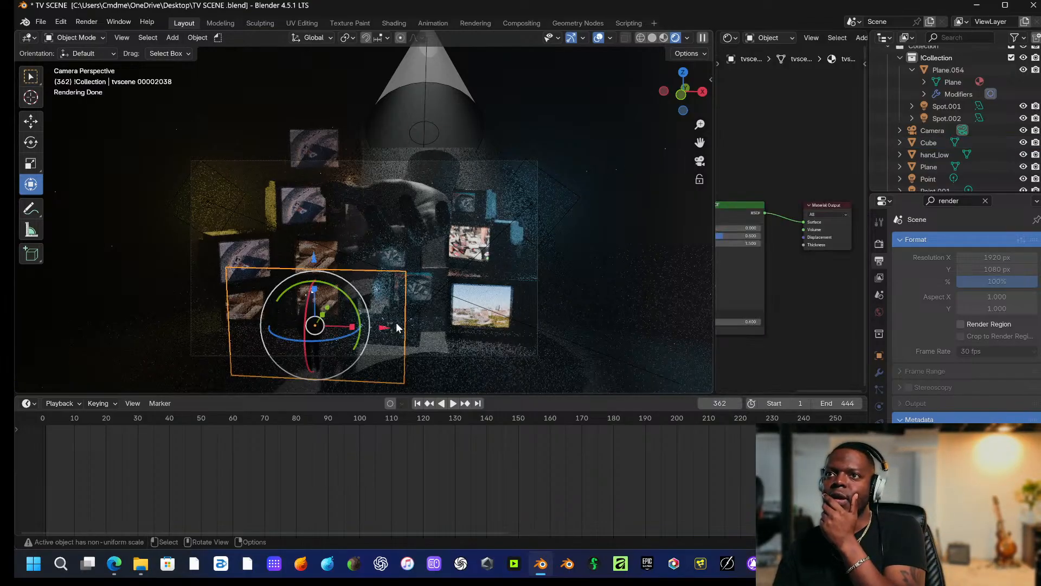
left_click(396, 322)
left_click(400, 319)
left_click(421, 290)
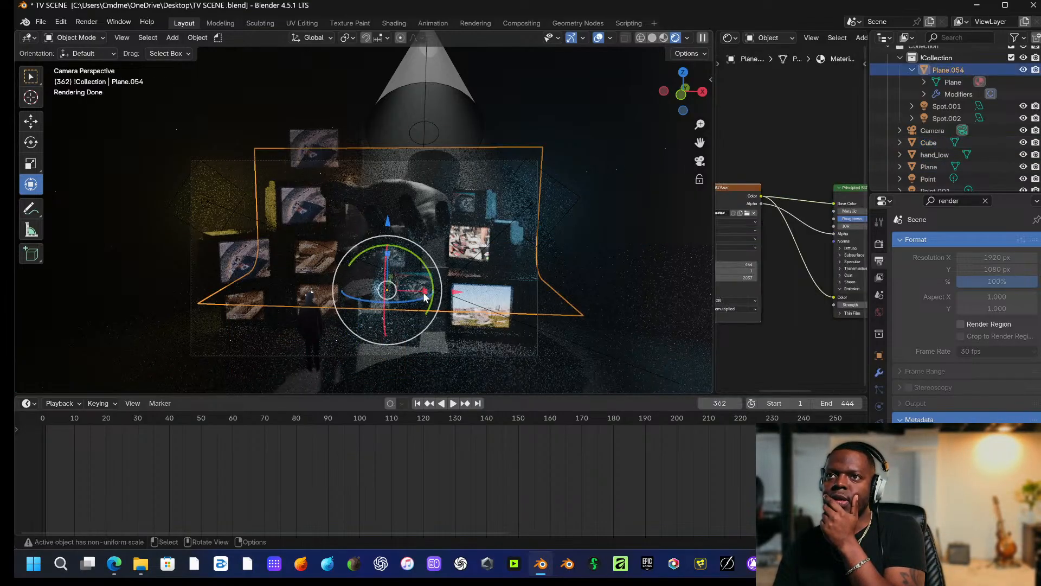
left_click(424, 287)
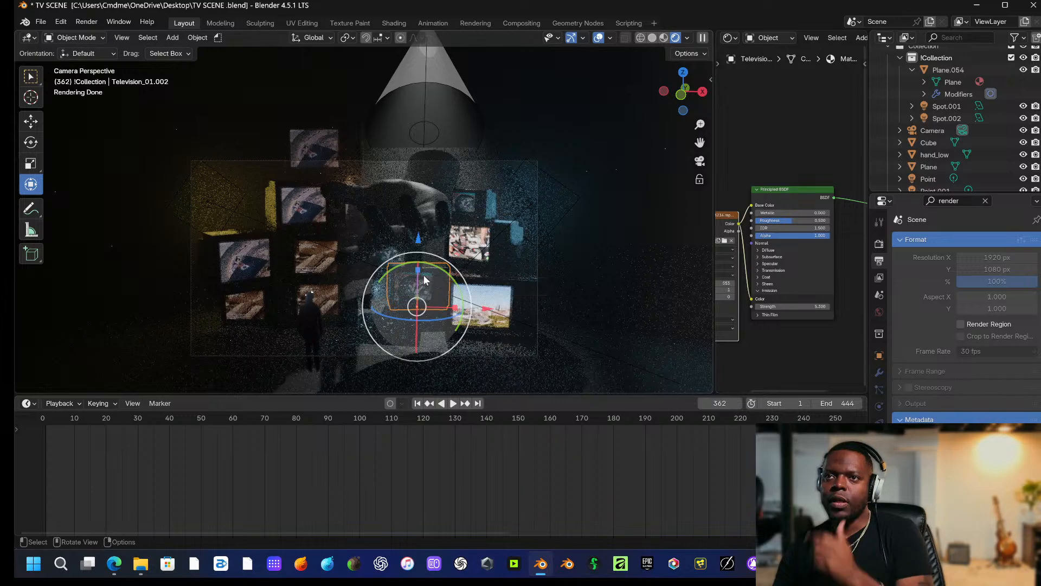
left_click_drag(425, 280, 421, 338)
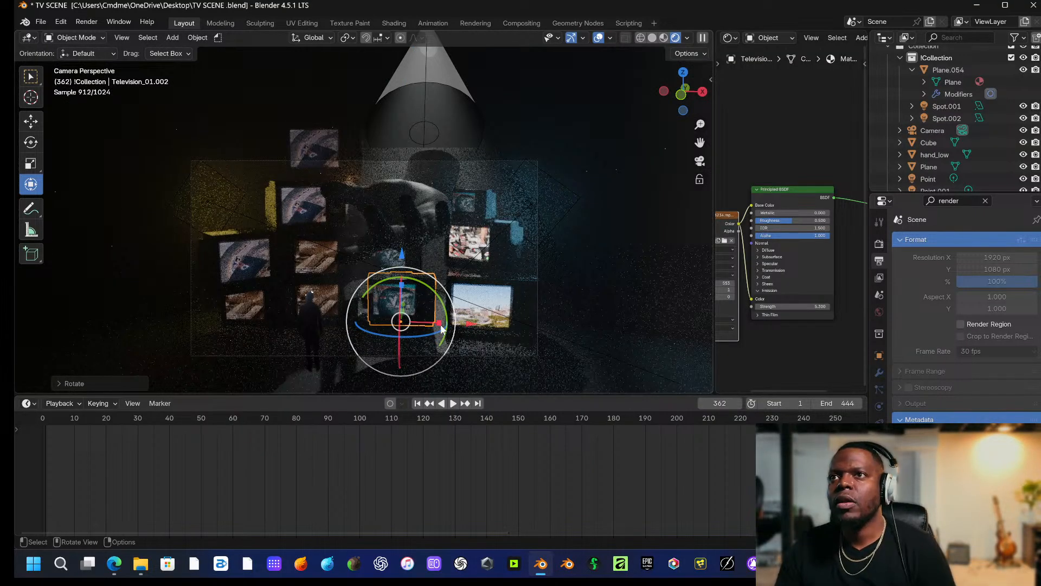
left_click_drag(430, 337, 477, 326)
left_click(610, 136)
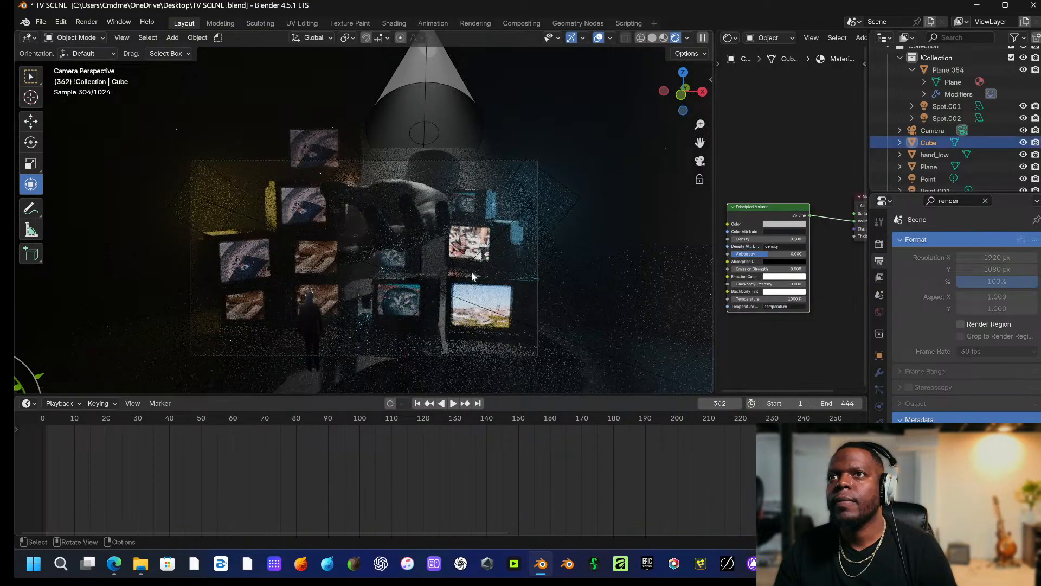
Move Television_01.010, the small set beneath the hand, about -8.5 m along Y toward the camera.
left_click(420, 306)
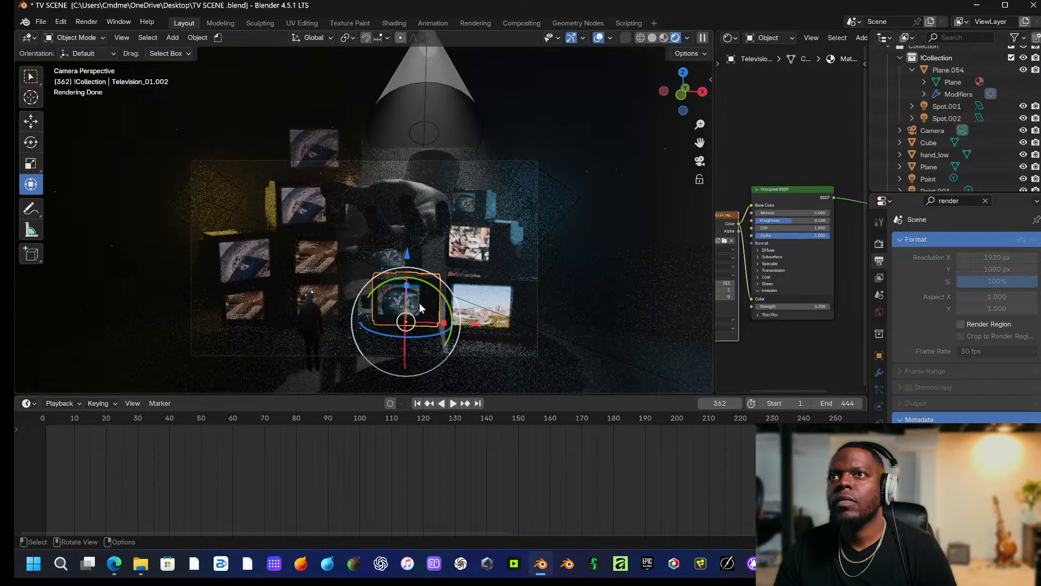
scroll(419, 303, "up", 4)
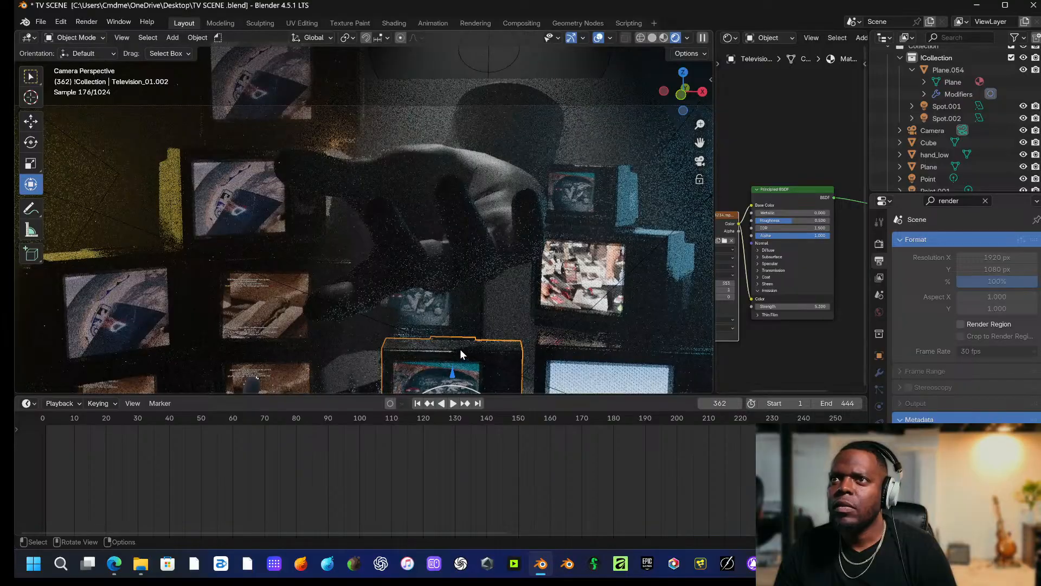
left_click(436, 313)
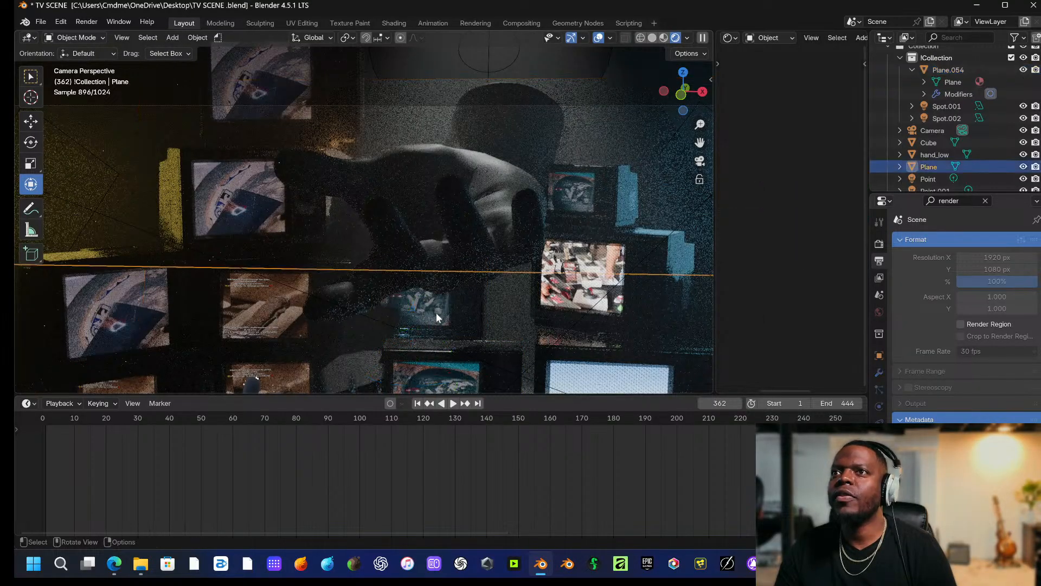
left_click(436, 313)
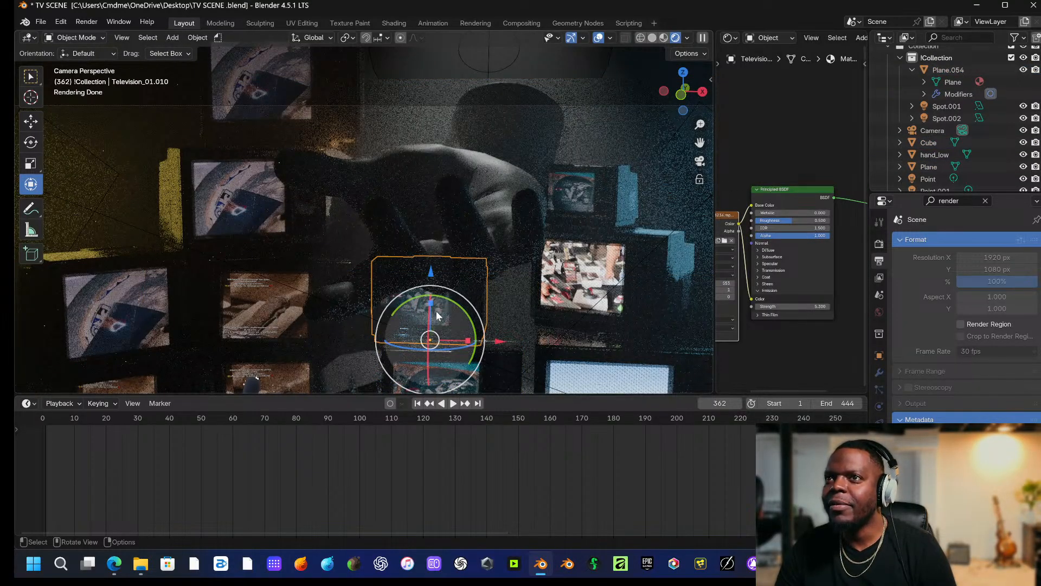
key("g")
key("y")
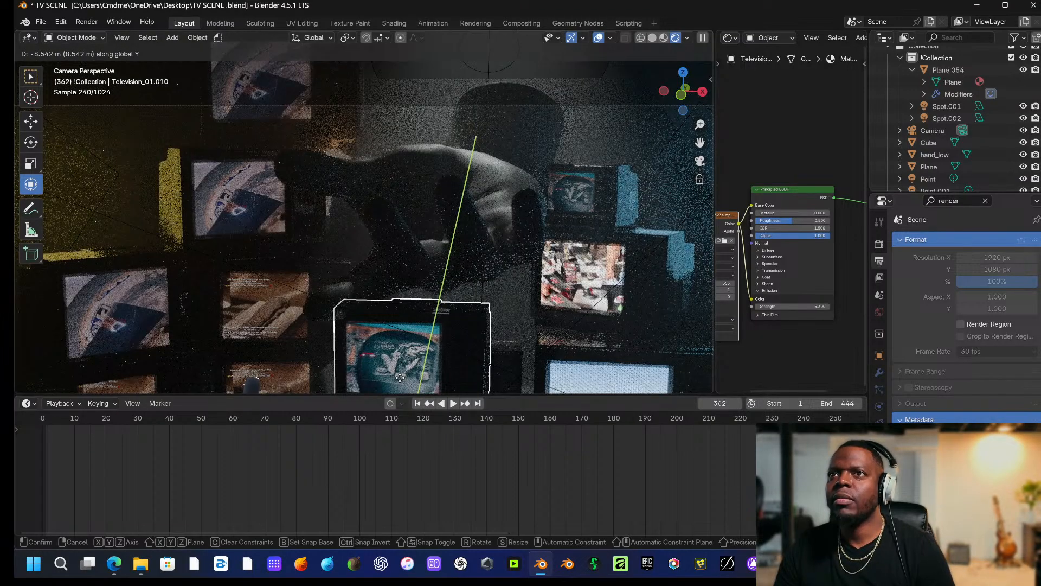
left_click(400, 378)
left_click(610, 84)
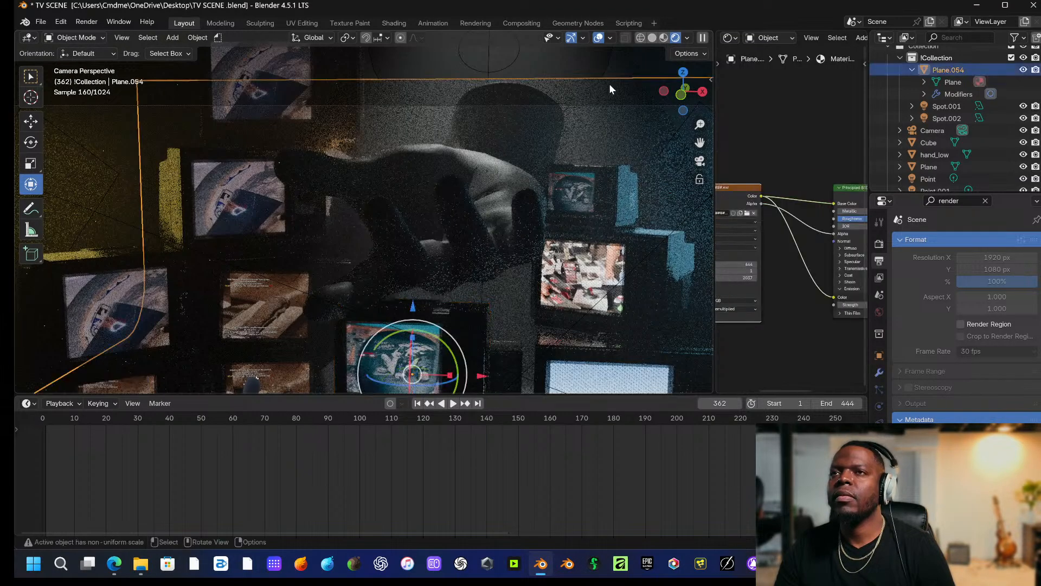
scroll(469, 369, "down", 5)
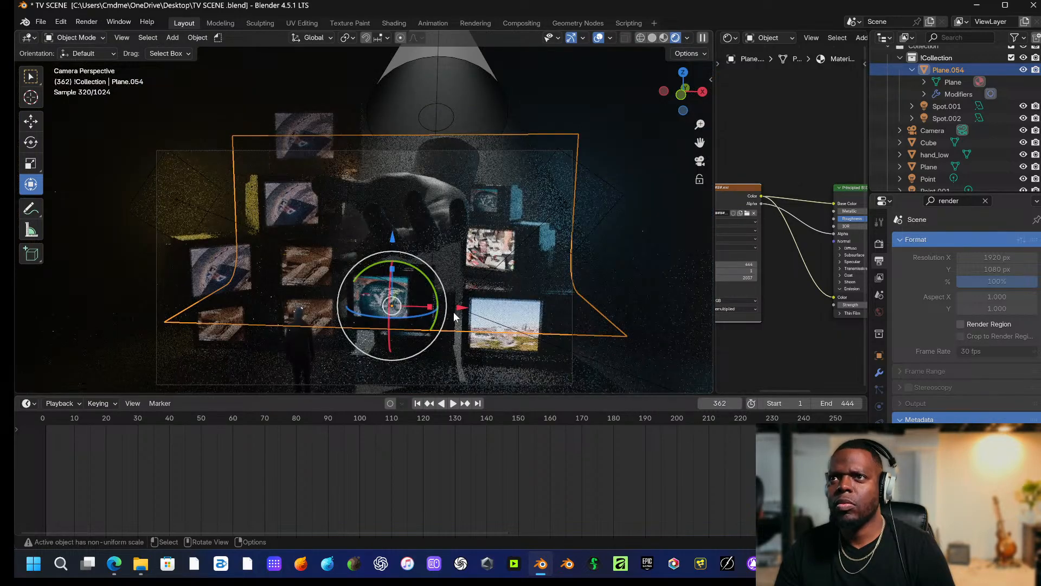
left_click_drag(459, 308, 473, 309)
key("ctrl+z")
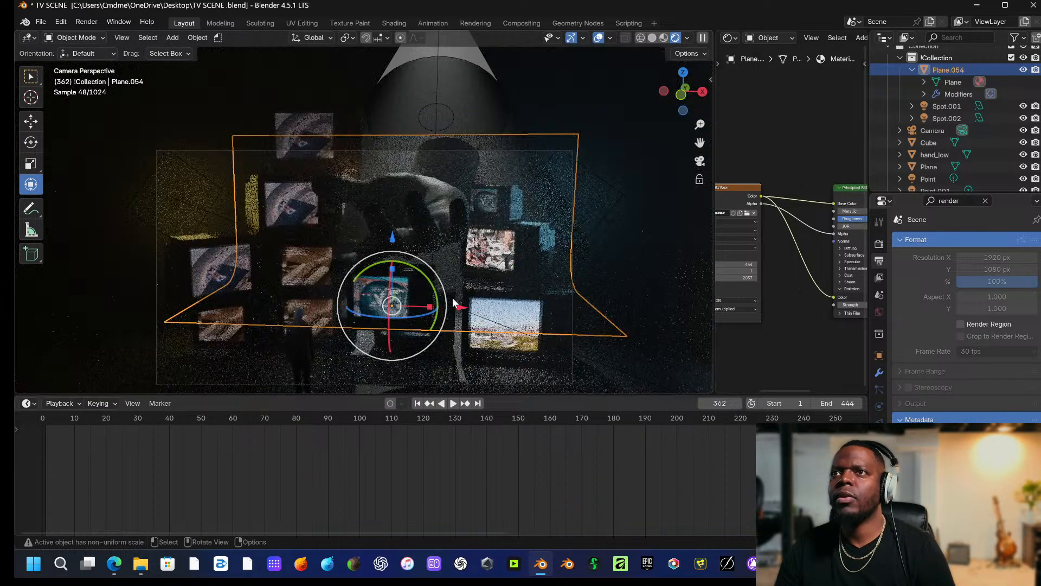
Scale Television_01.002 down to roughly half its size and lower it toward the floor beneath Television_01.010.
left_click(451, 295)
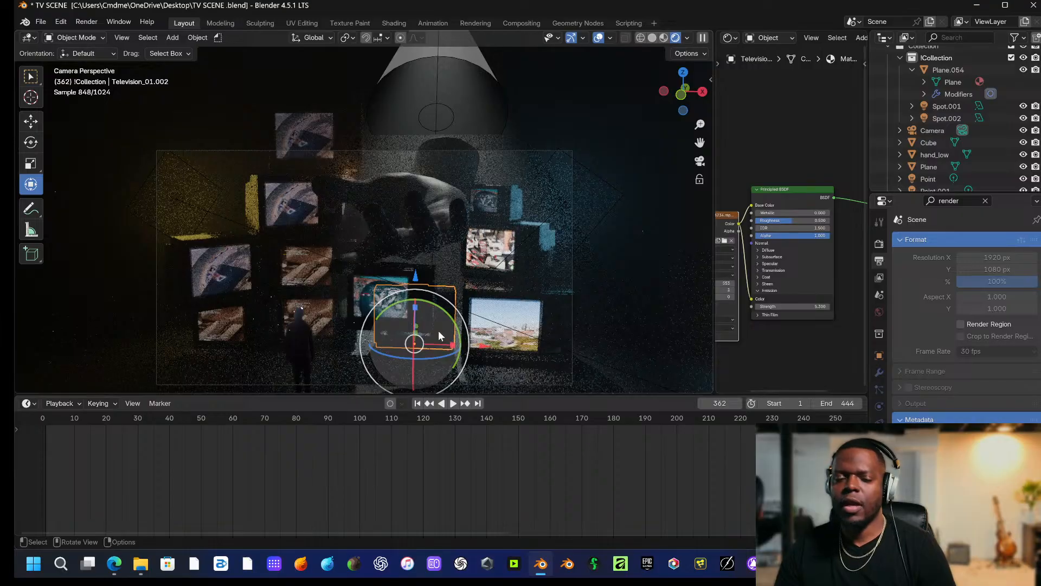
key("s")
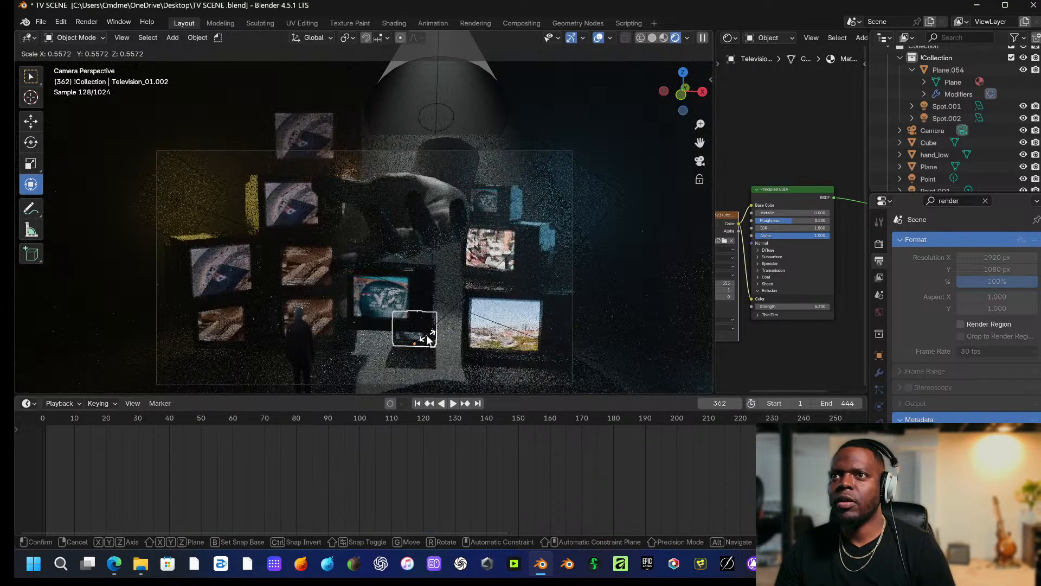
left_click(427, 334)
left_click_drag(417, 328, 416, 344)
left_click(466, 290)
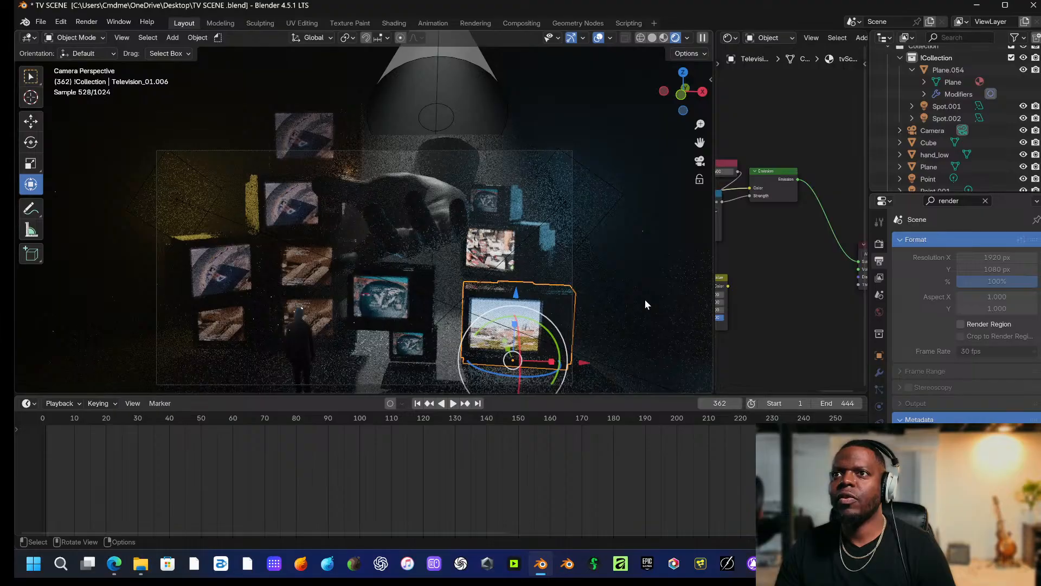
left_click(411, 348)
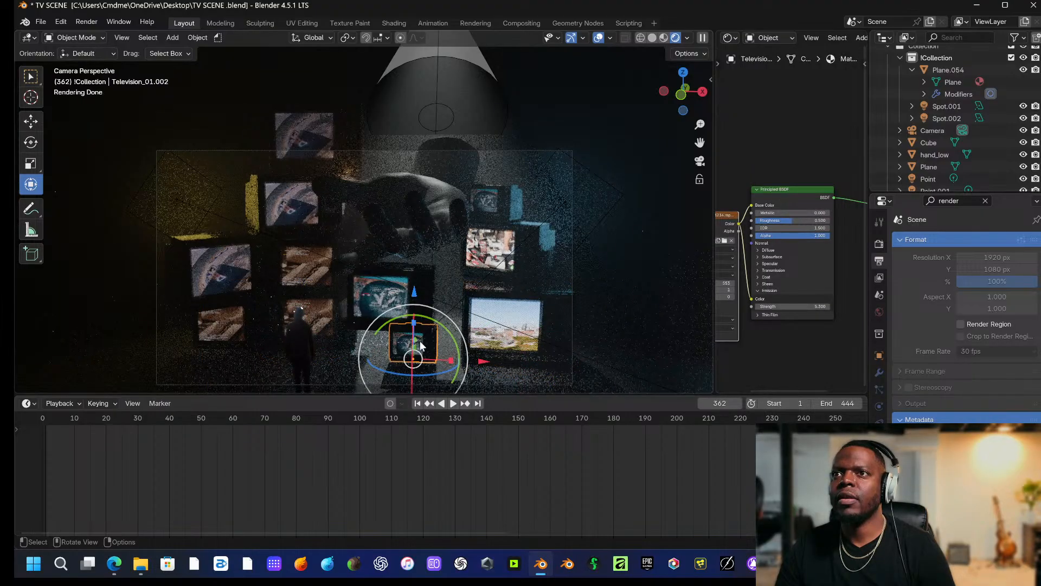
left_click_drag(417, 338, 417, 345)
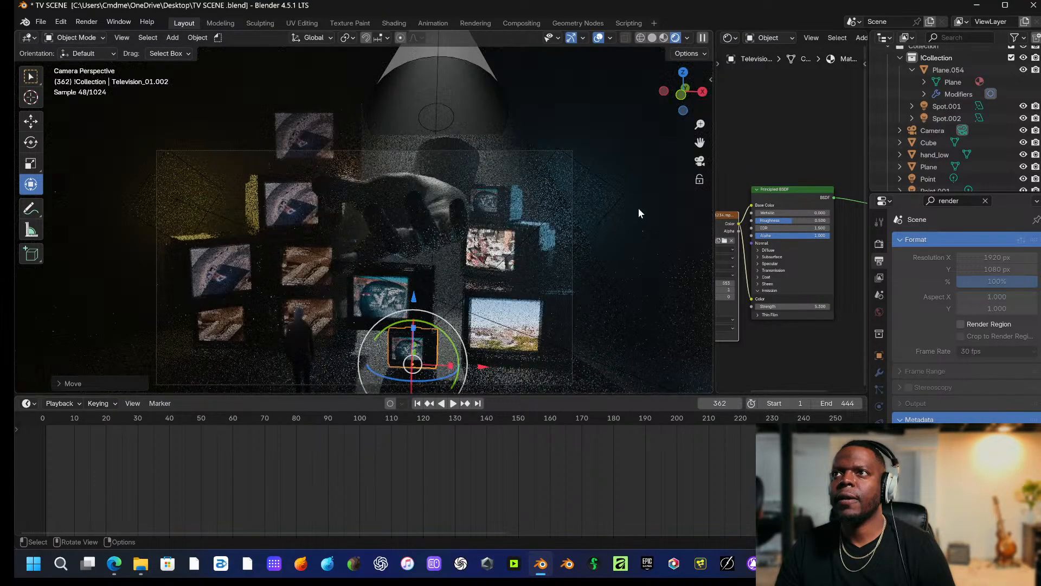
left_click(600, 281)
Move Television_01.010 back and down above the small Television_01.002, shift it along X toward the blue-lit sets, and scale it up.
left_click(404, 308)
left_click(403, 307)
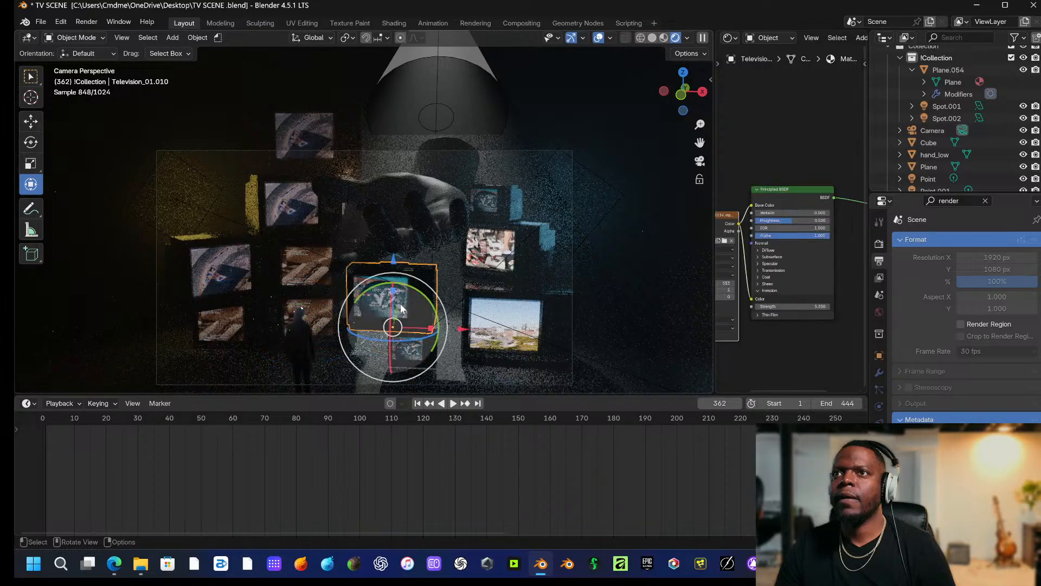
left_click_drag(398, 311, 407, 303)
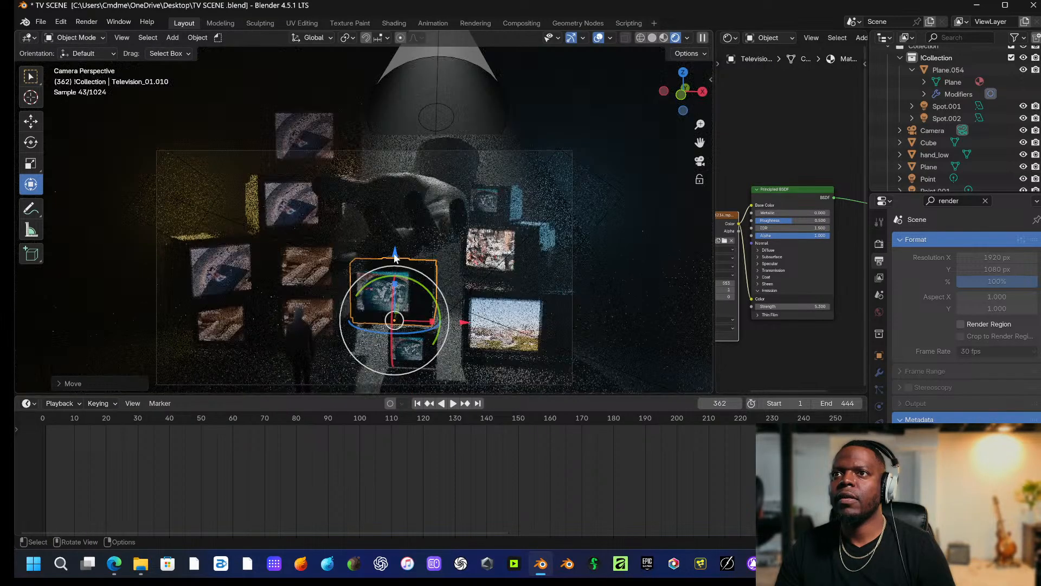
mouse_move(395, 255)
left_mouse_down()
mouse_move(398, 290)
mouse_move(404, 273)
left_mouse_up()
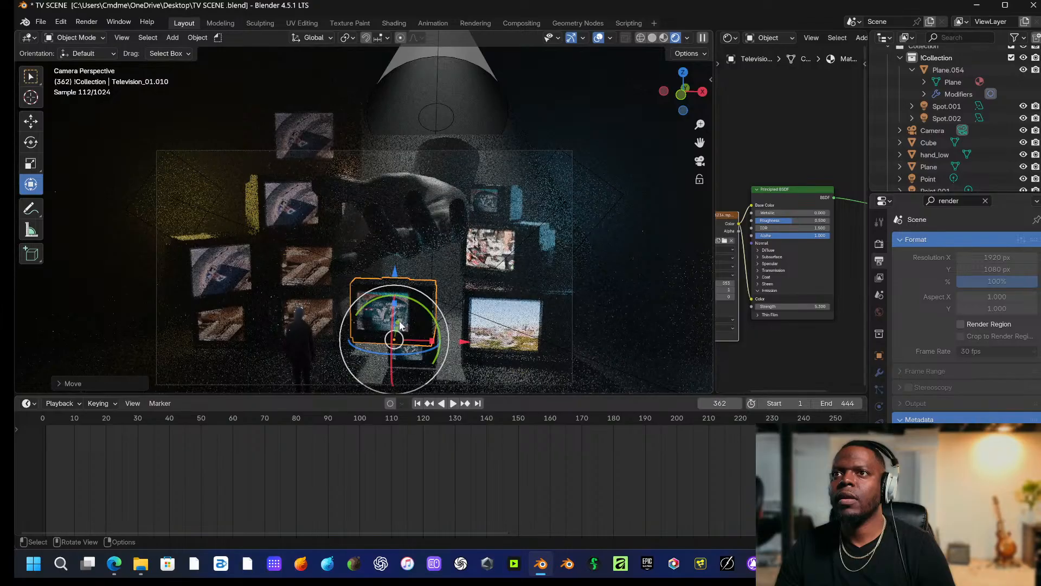
left_click_drag(397, 322, 418, 296)
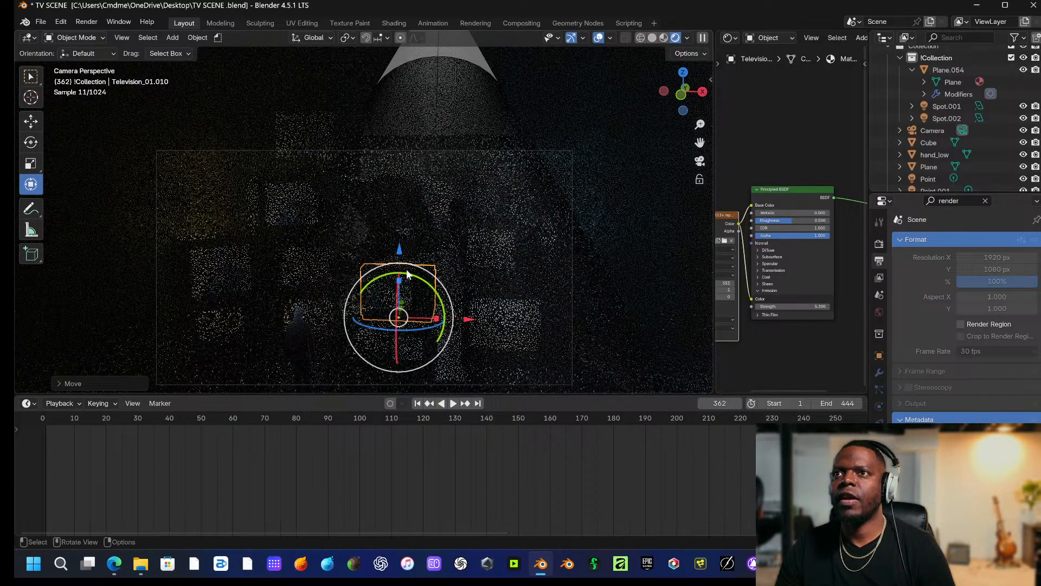
left_click_drag(400, 249, 401, 304)
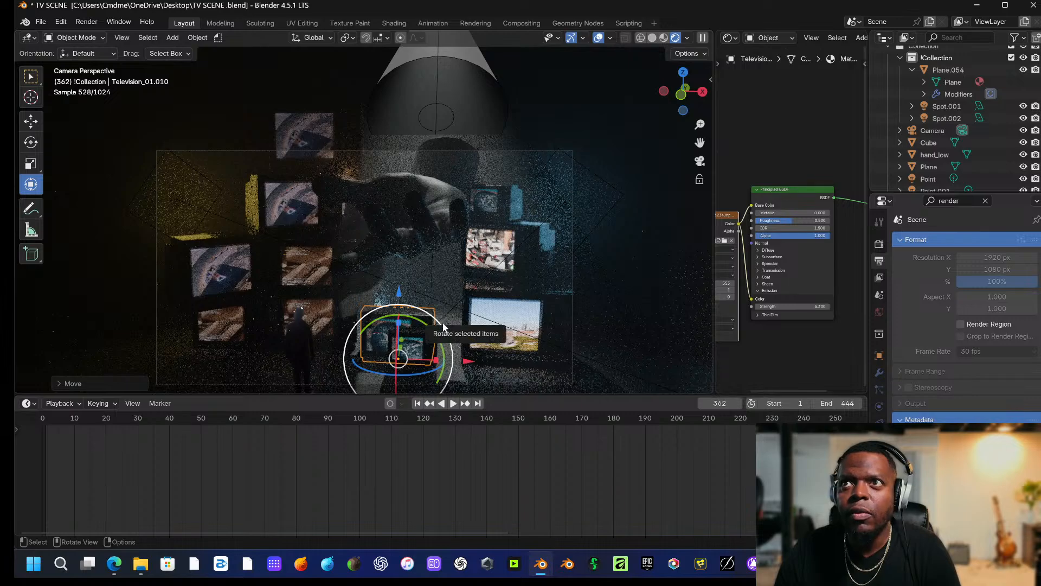
left_click_drag(402, 340, 411, 312)
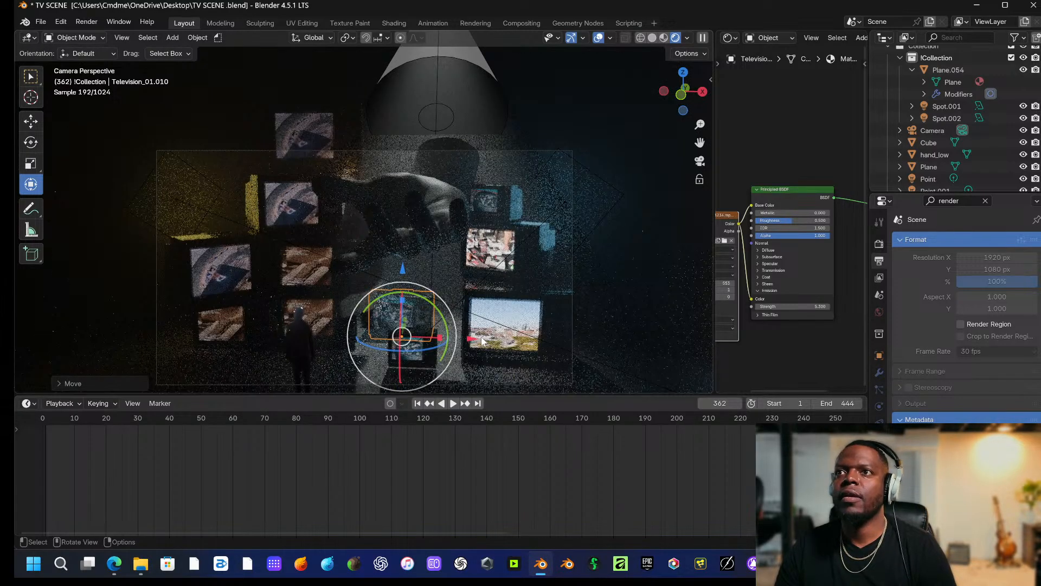
left_click_drag(472, 338, 490, 342)
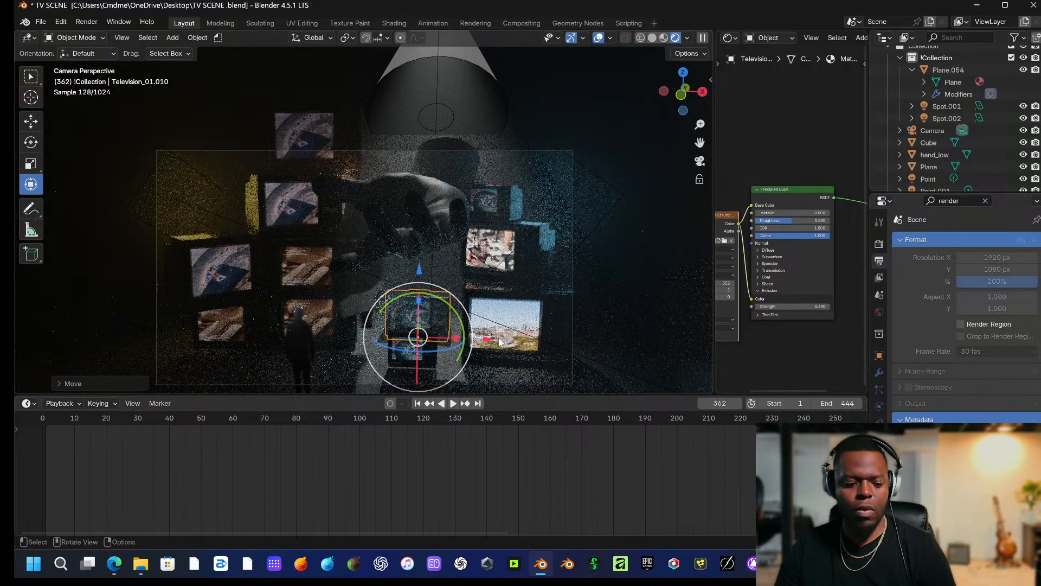
key("s")
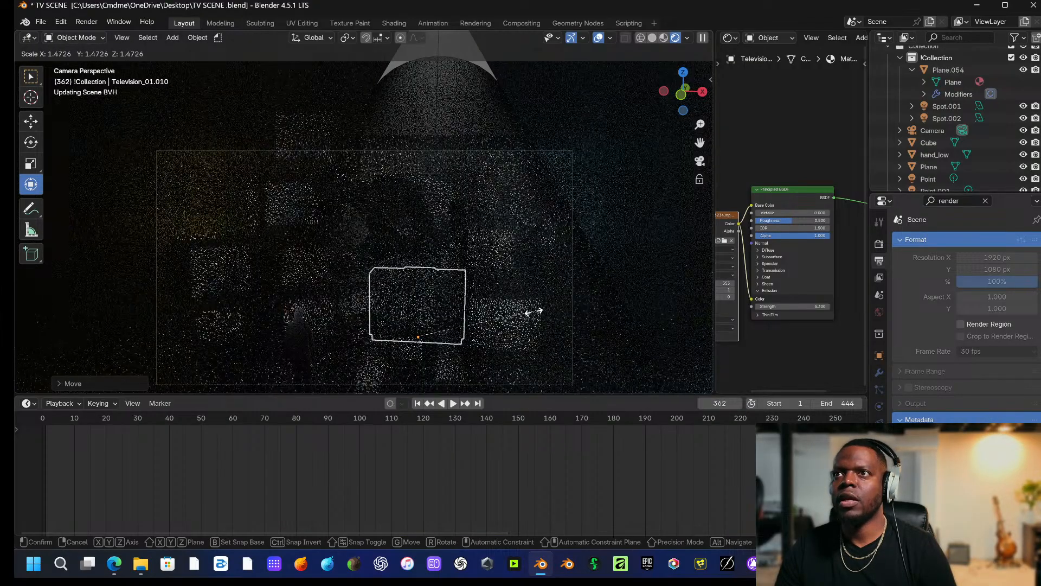
left_click(521, 314)
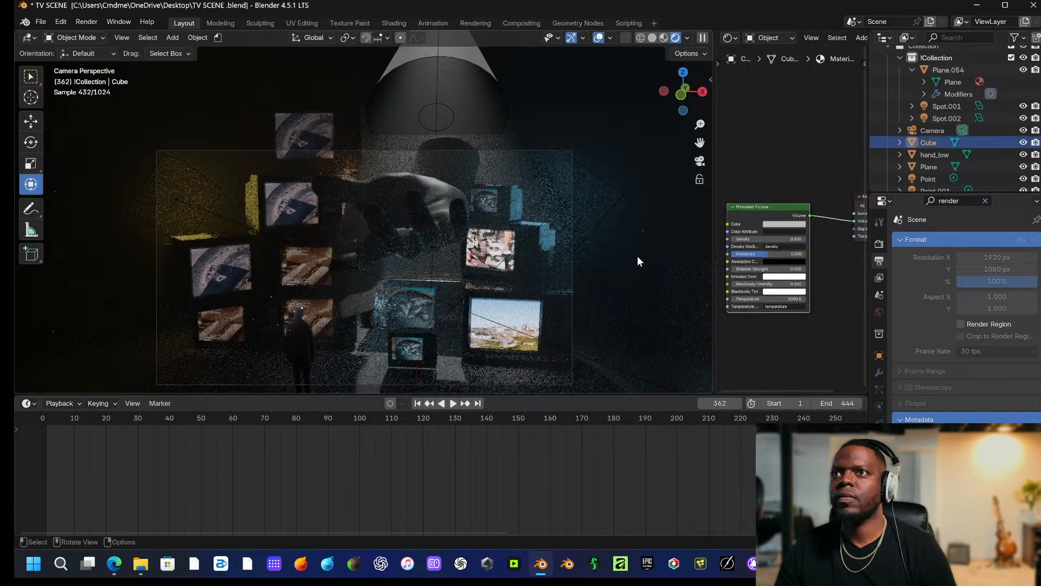
Bring Television_01.010 slightly forward along Y and rotate it a little around Z.
left_click(437, 310)
left_click(436, 308)
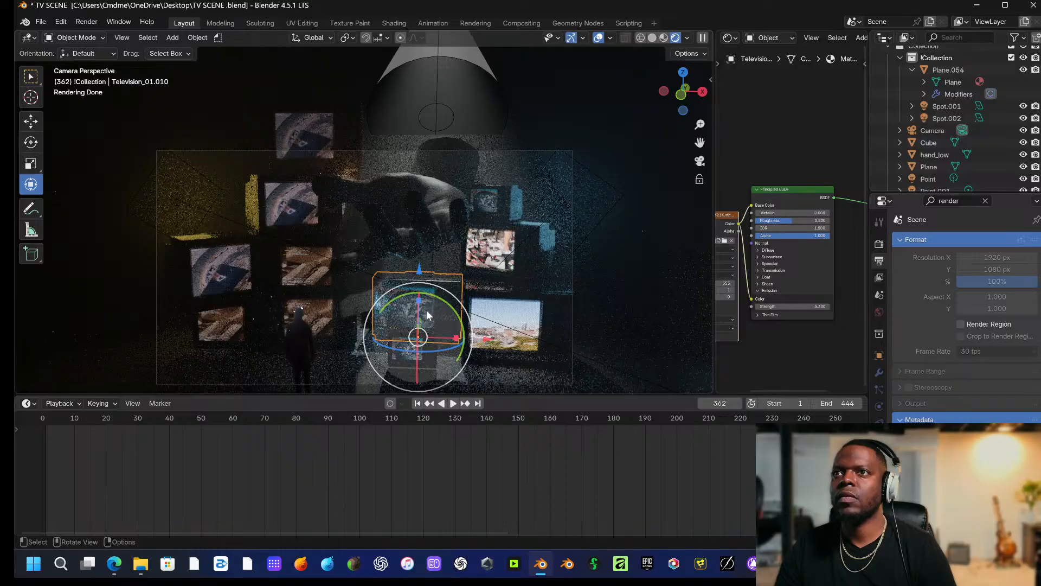
left_click_drag(426, 320, 418, 331)
left_click(413, 355)
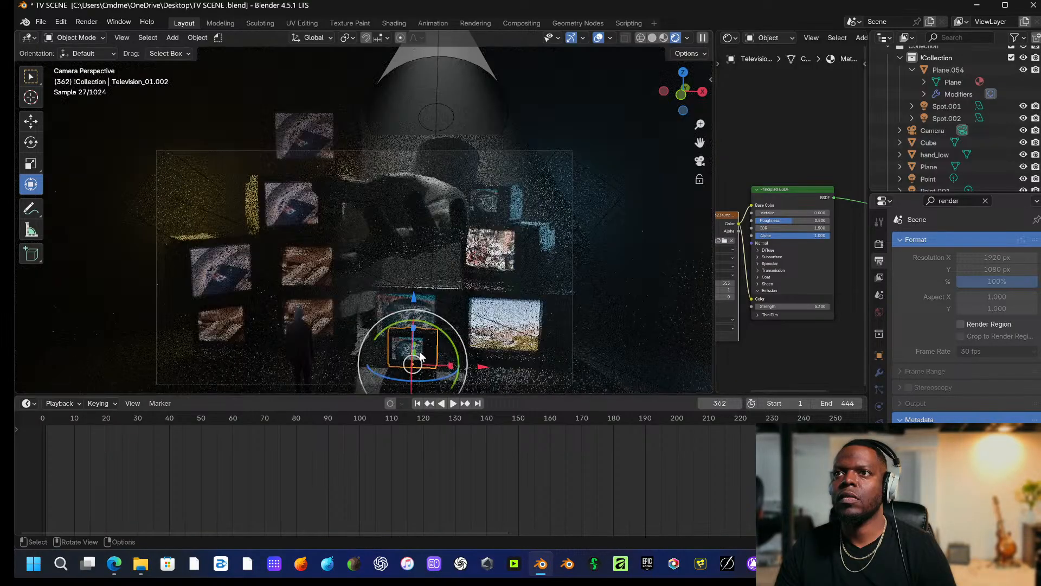
left_click(400, 302)
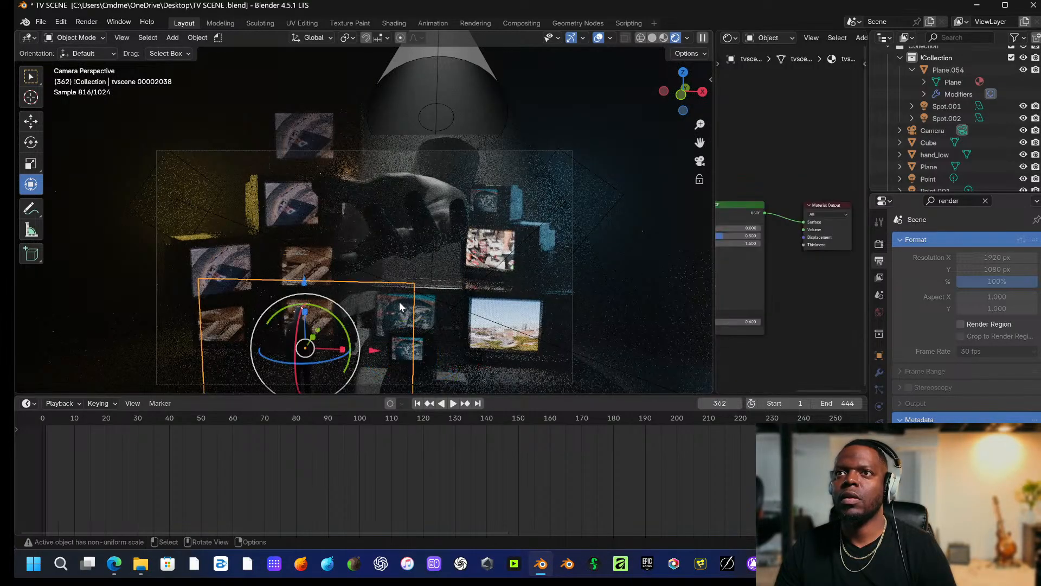
left_click(398, 301)
left_click(420, 296)
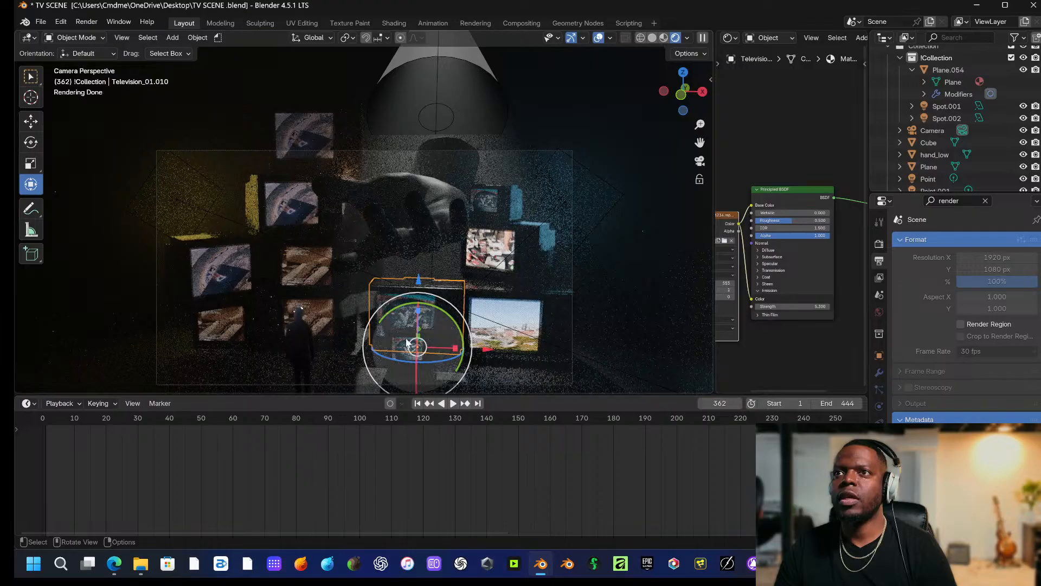
left_click_drag(394, 358, 404, 364)
left_click(512, 373)
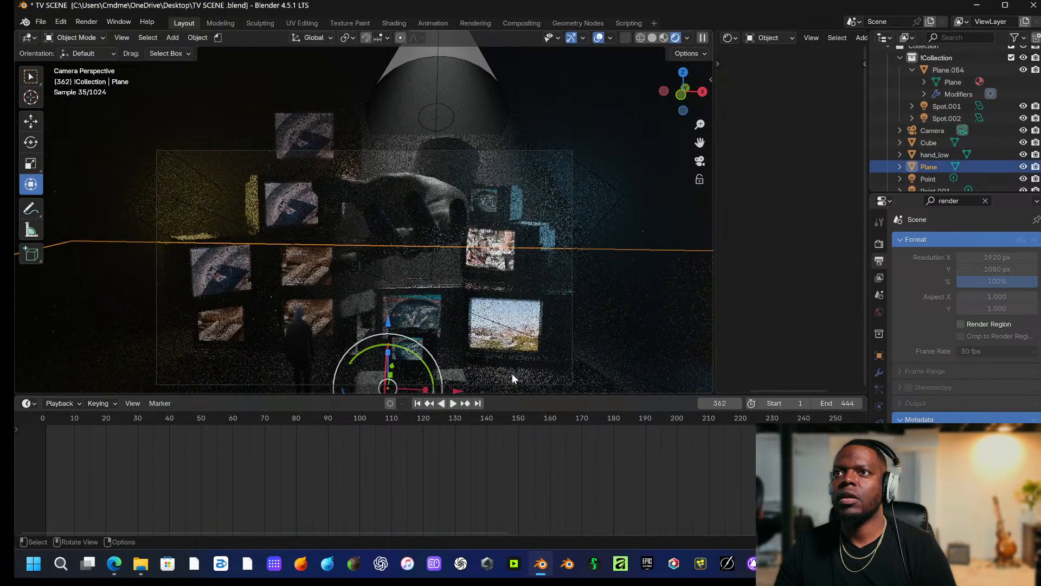
Move Television_01.002 along X out from under Television_01.010 toward the standing figure, adjusting its depth and height.
left_click(418, 346)
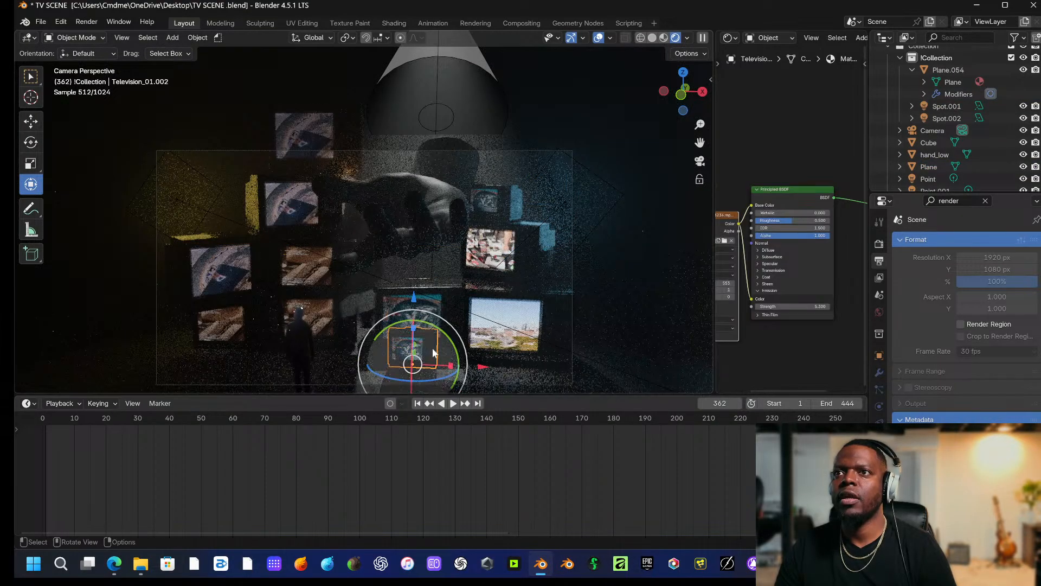
left_click_drag(484, 367, 442, 364)
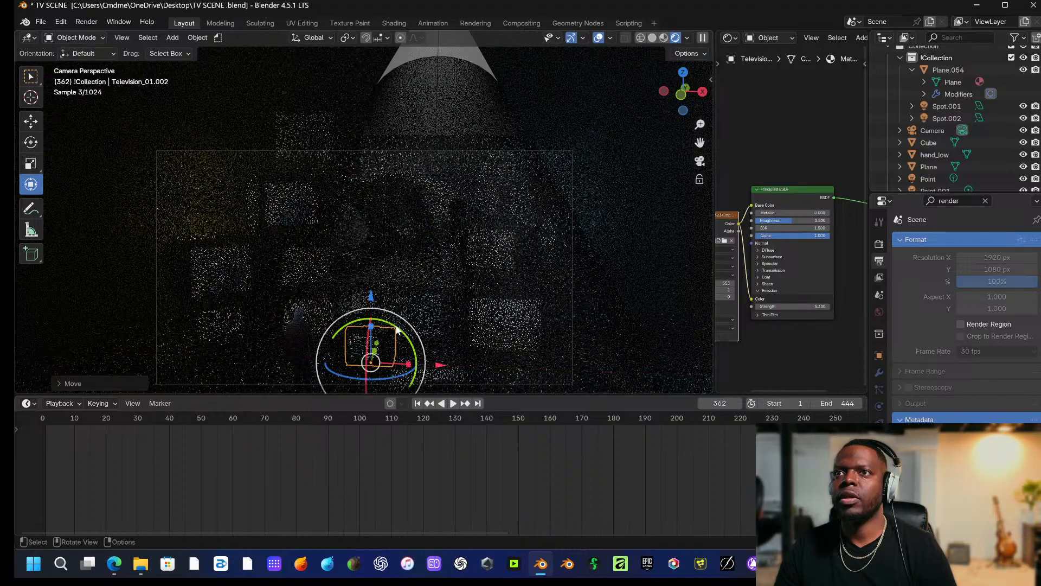
left_click_drag(366, 350, 358, 351)
left_click_drag(370, 297, 371, 322)
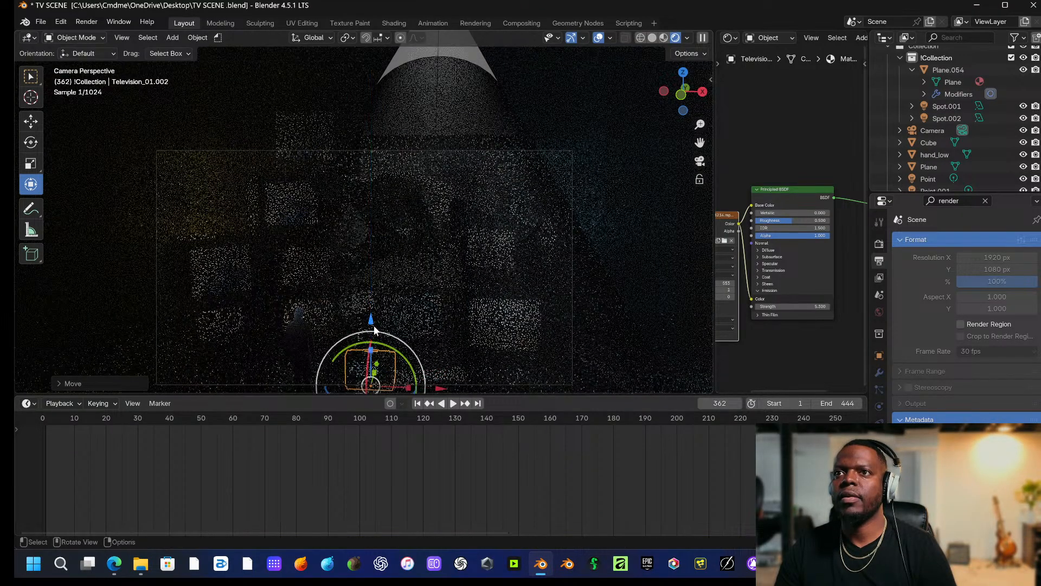
left_click_drag(377, 367, 383, 341)
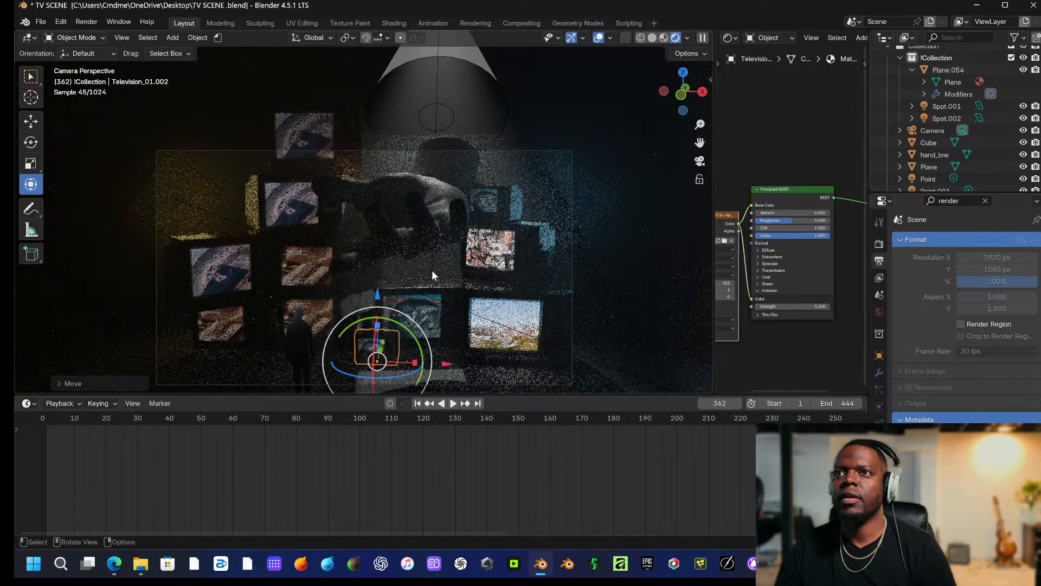
left_click(522, 301)
Shift Television_01.002 further toward the standing figure, adjust its height beside Television_01.010, and scale it up.
left_click(382, 334)
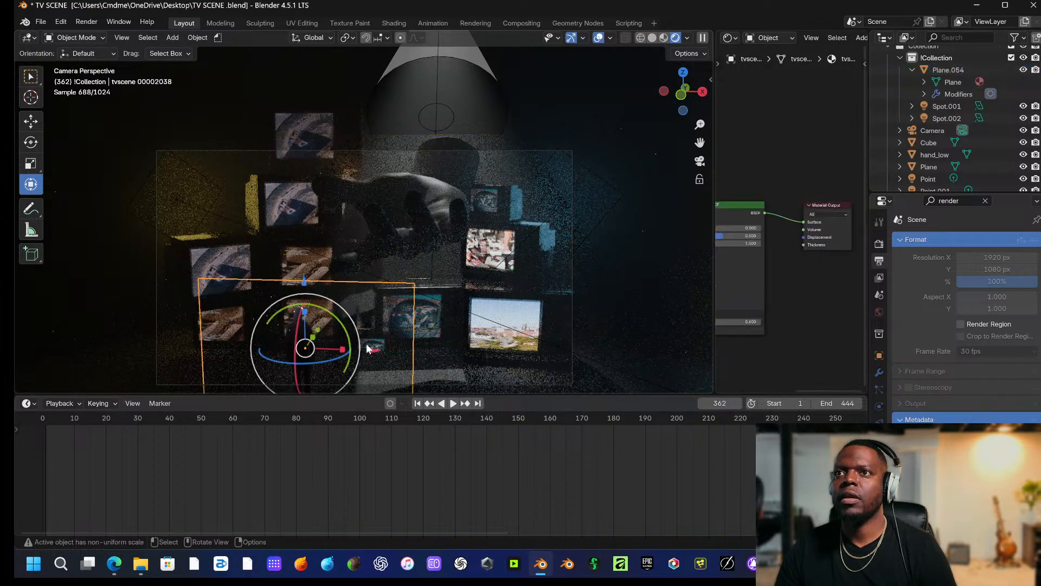
left_click_drag(377, 298, 379, 254)
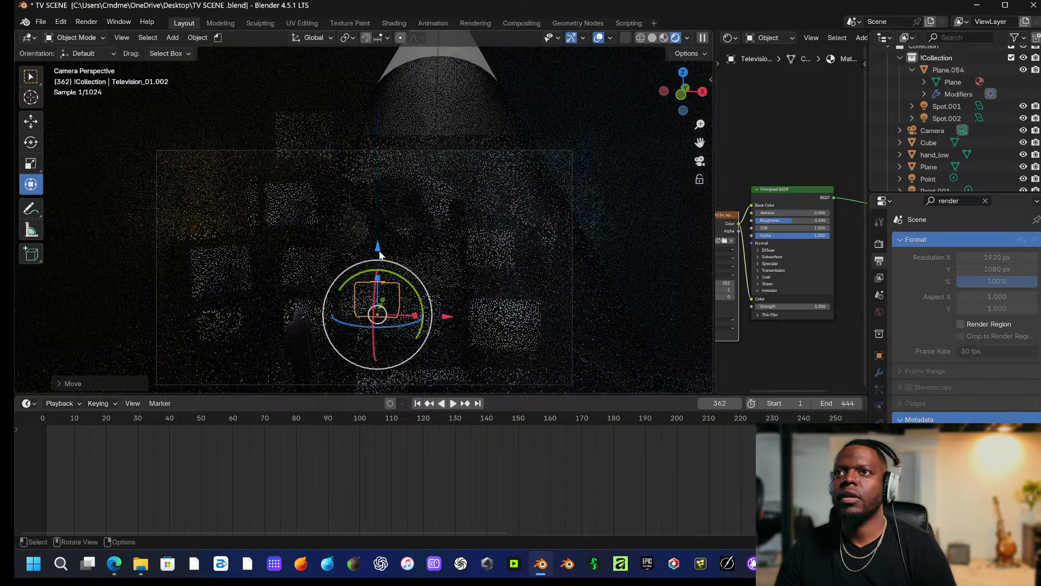
left_click_drag(435, 320, 420, 321)
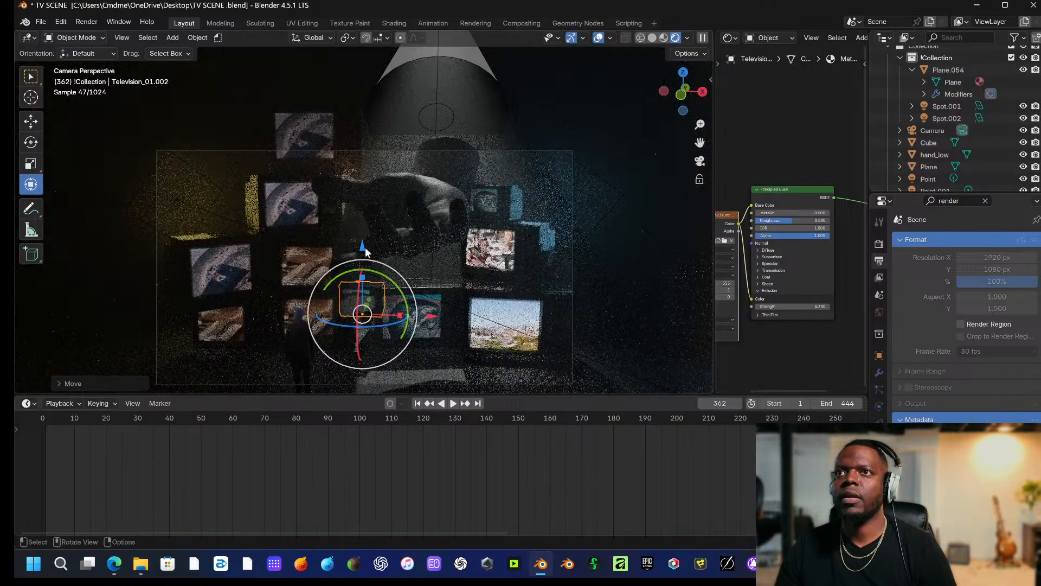
left_click_drag(362, 246, 360, 289)
key("s")
left_click(391, 269)
left_click(473, 260)
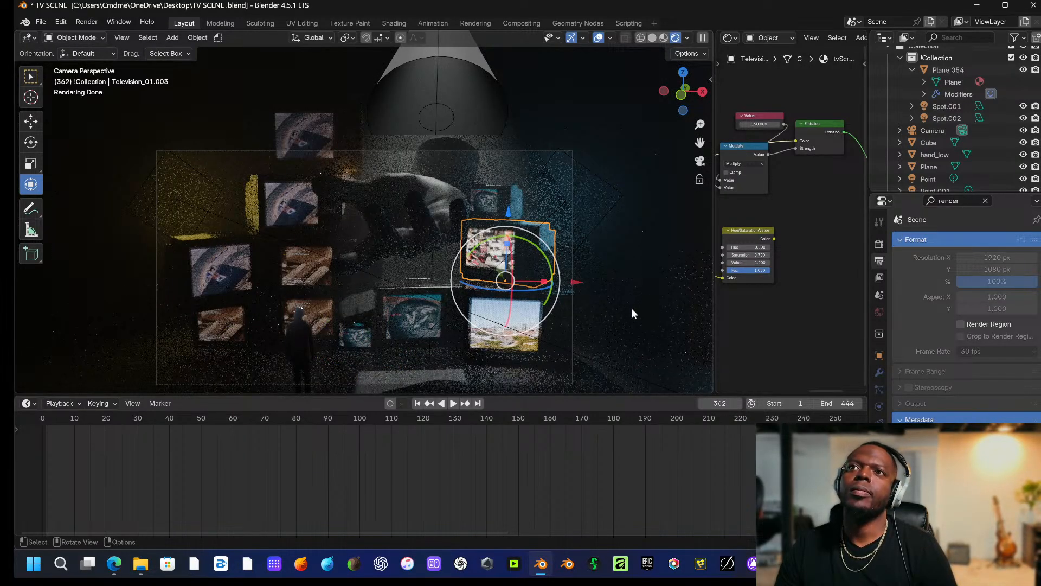
Play the animation forward and stop it at frame 422.
key("space")
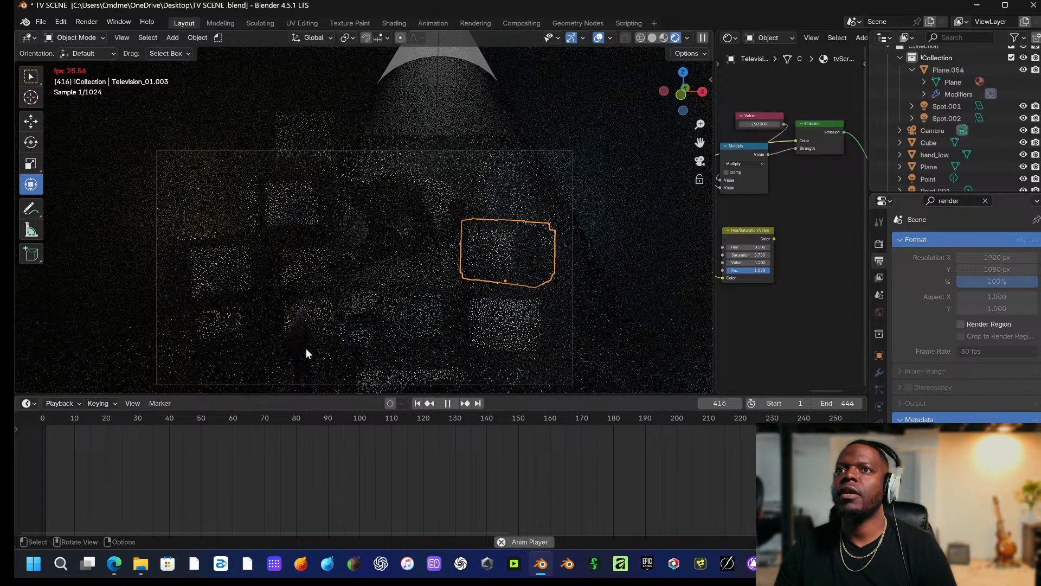
key("space")
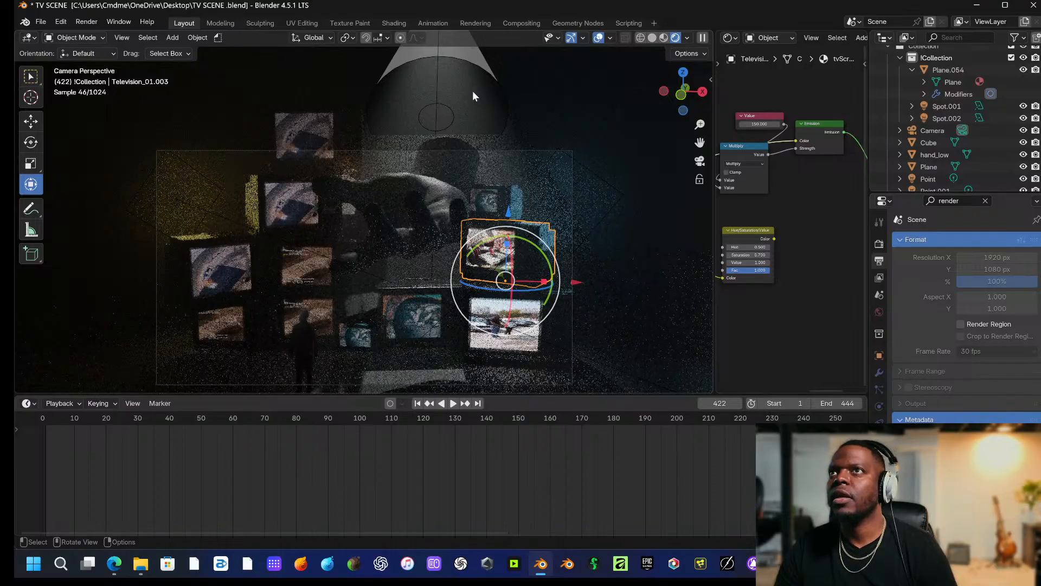
Turn off Show Cone for the overhead spotlight above the hand and return to the camera view.
left_click(465, 56)
middle_click_drag(465, 57, 465, 72)
scroll(464, 74, "down", 4)
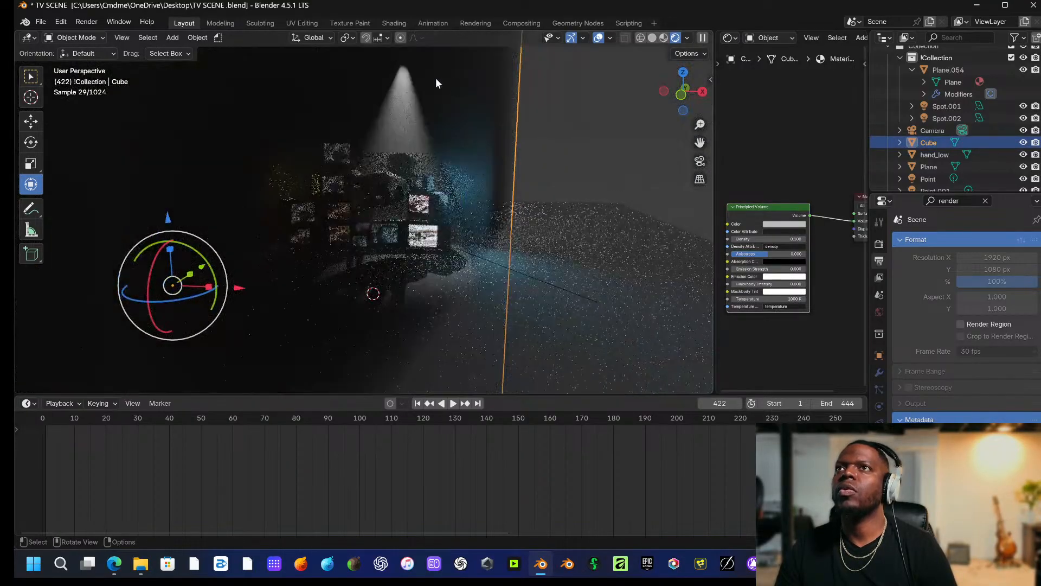
left_click(402, 70)
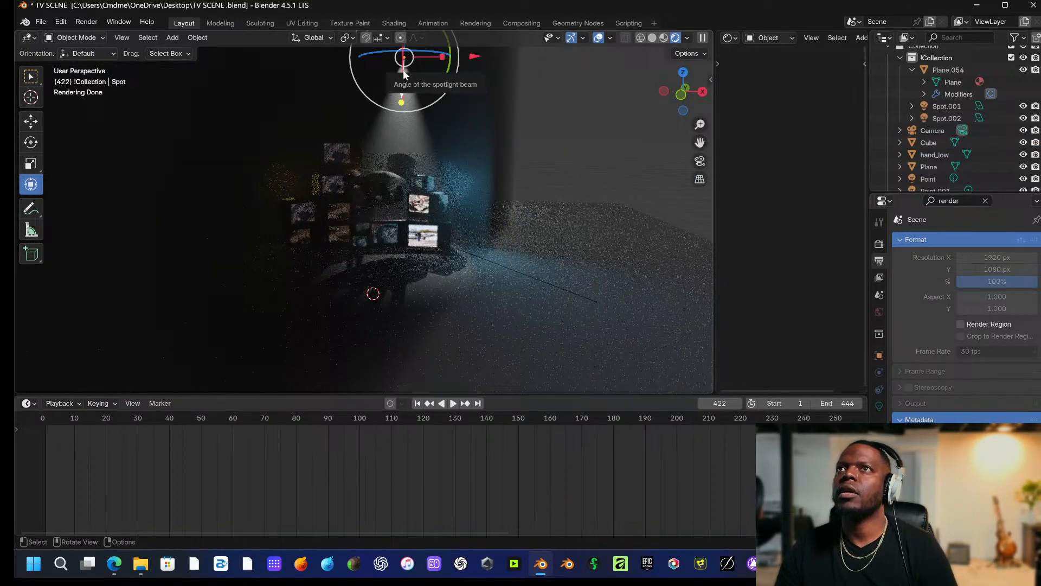
scroll(908, 372, "down", 6)
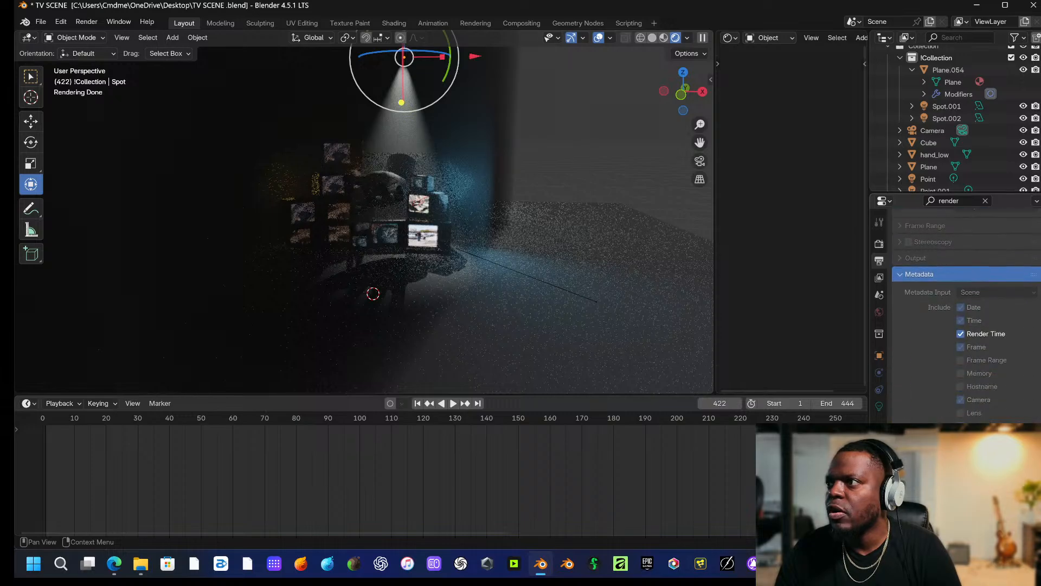
left_click(881, 402)
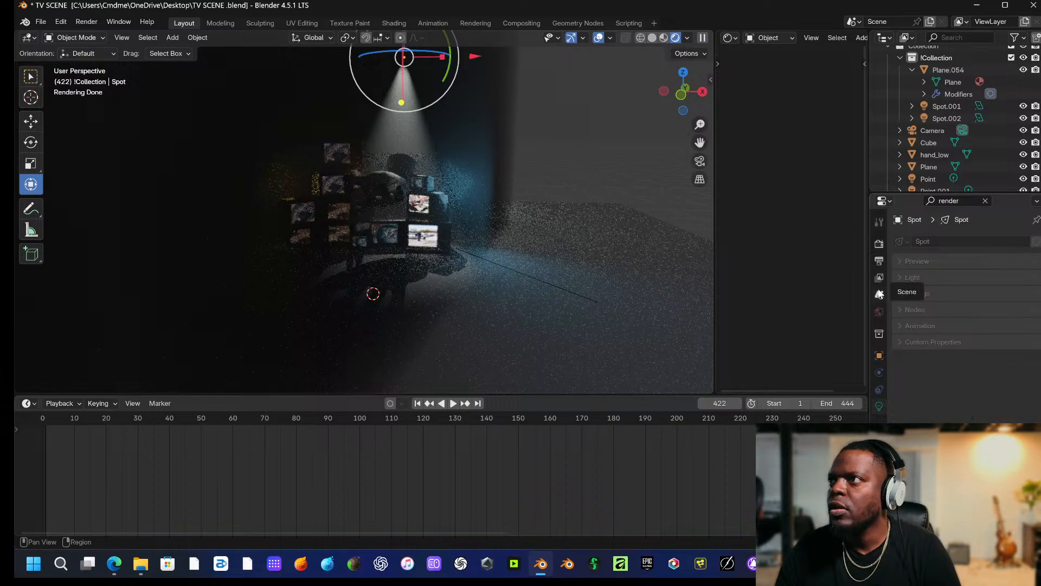
left_click(985, 200)
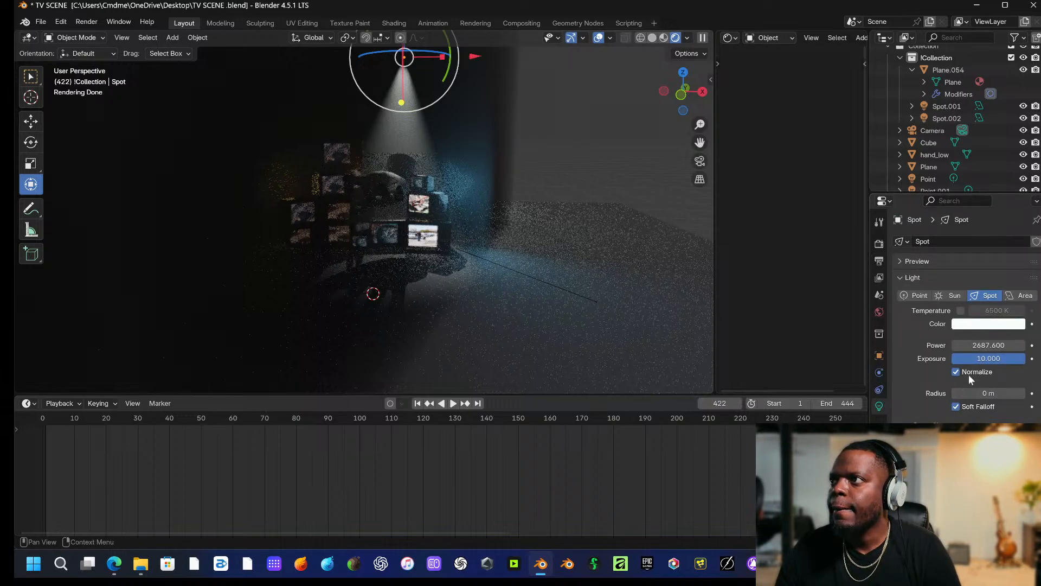
scroll(969, 375, "down", 4)
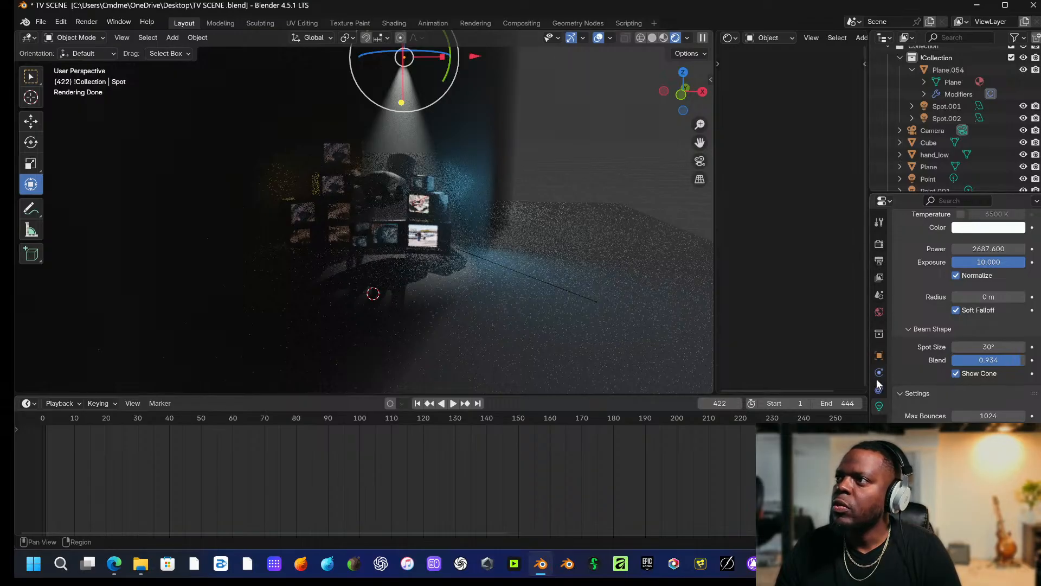
left_click(955, 373)
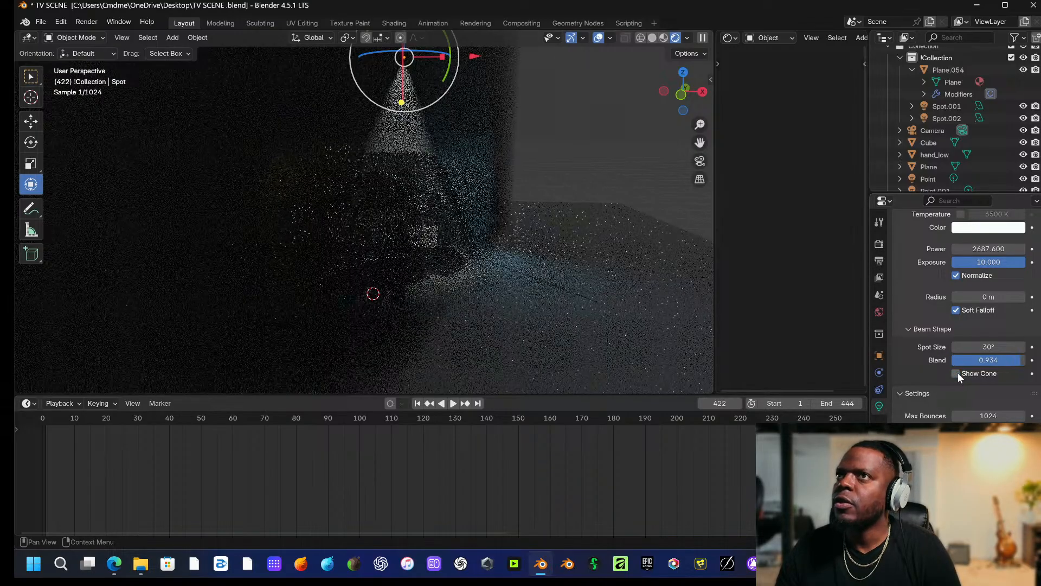
key("KP_0")
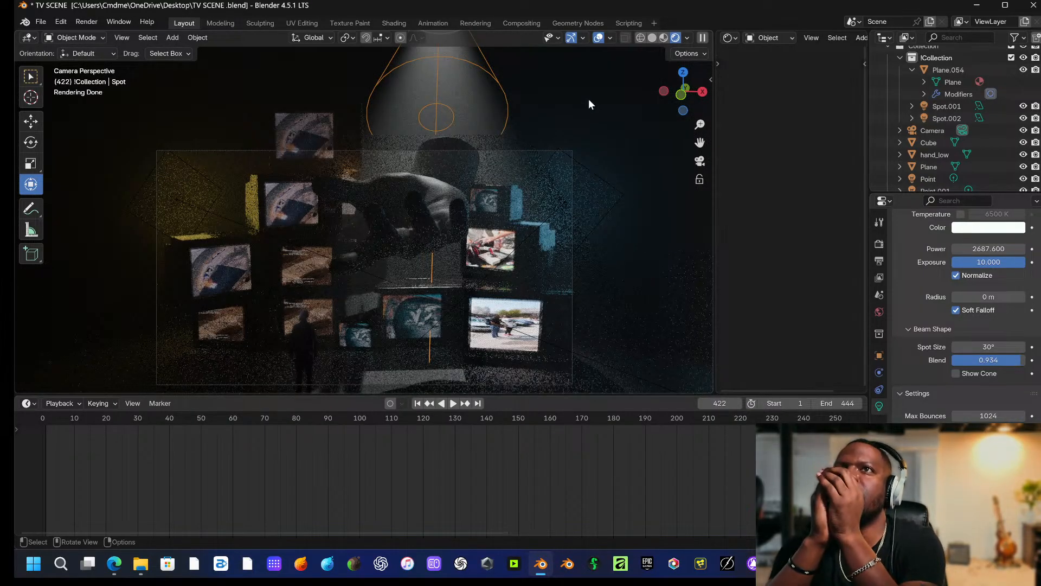
Shrink Television_01.001, shift it along X and down to sit partly behind Television_01.007 next to the hand, and scale it back up.
left_click(294, 125)
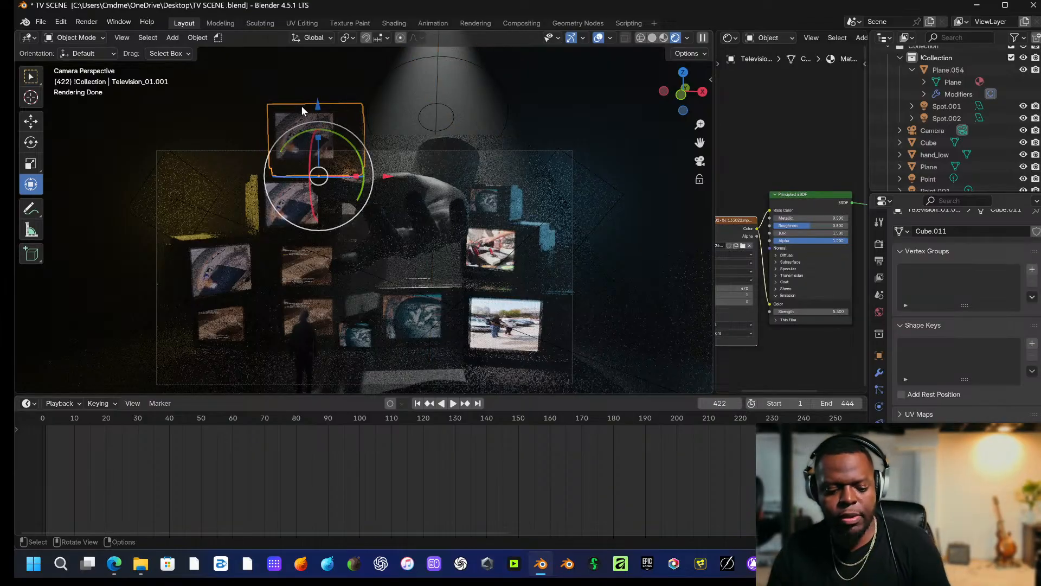
key("s")
left_click(303, 128)
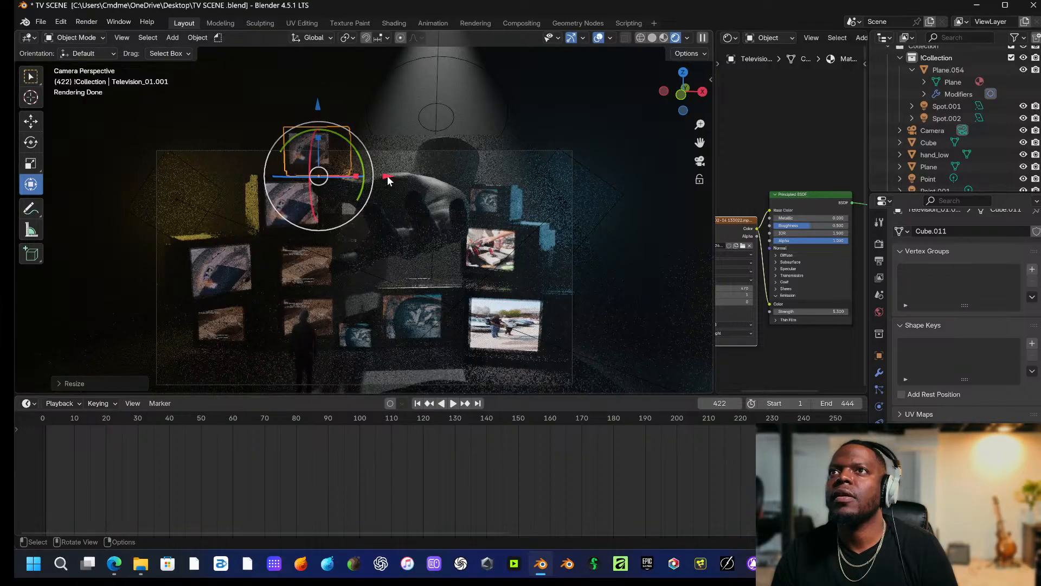
left_click_drag(388, 179, 500, 178)
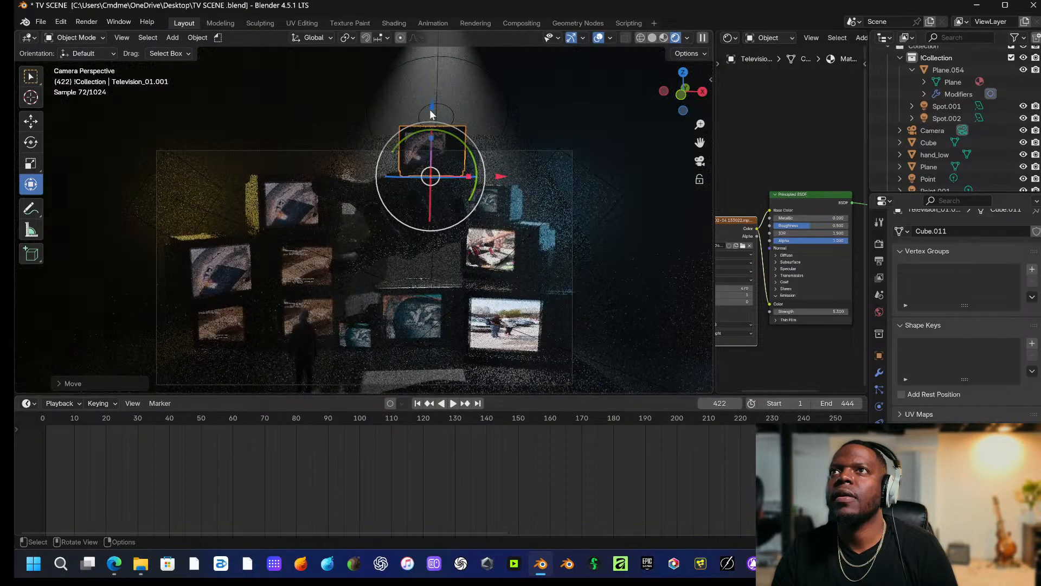
left_click_drag(431, 114, 417, 152)
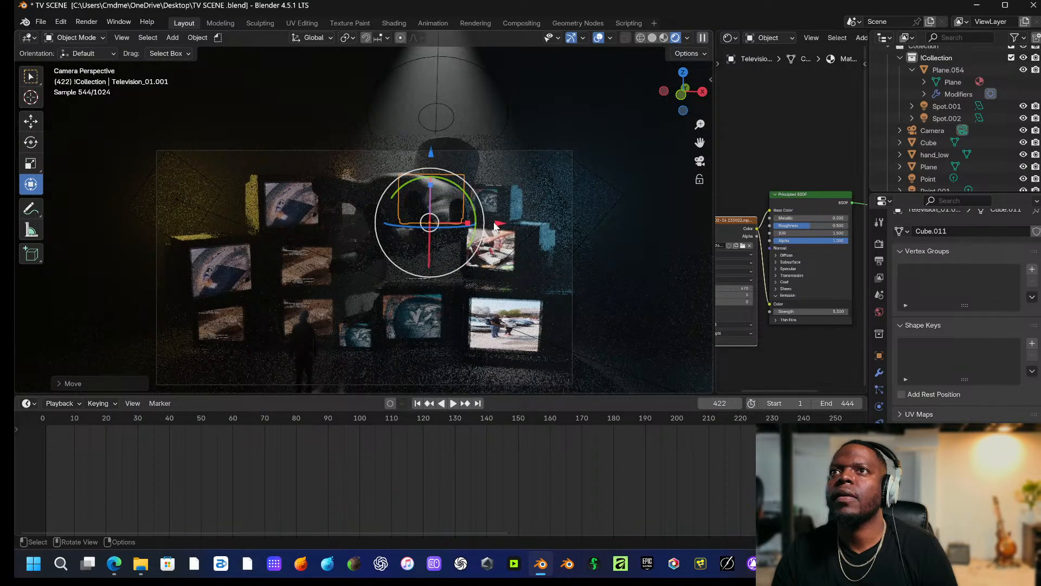
left_click_drag(494, 227, 408, 227)
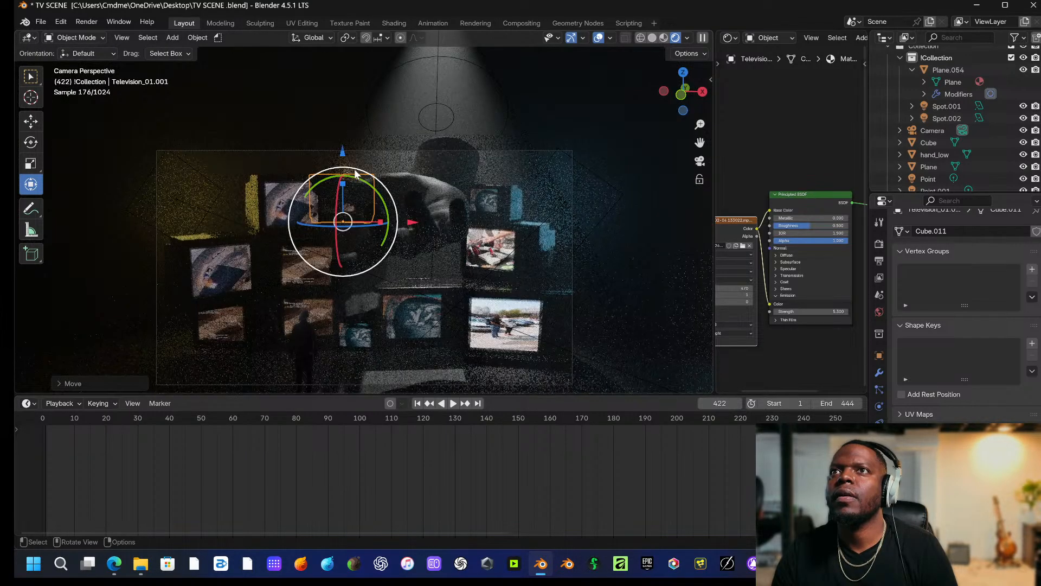
left_click_drag(355, 173, 378, 150)
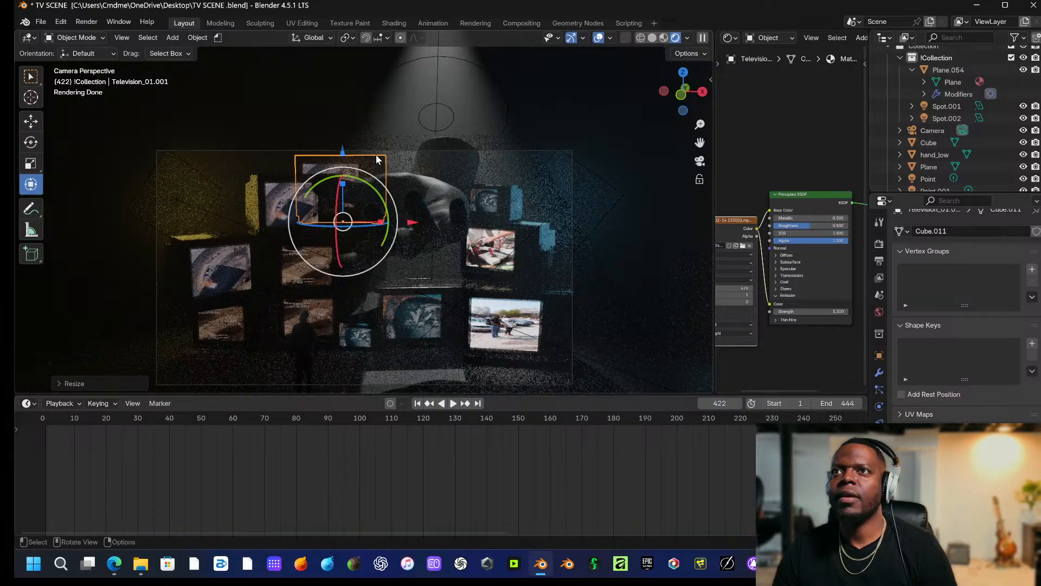
Duplicate Television_01.001 and place the copy below the hand, moving it along X, pushing it back and lowering it above the blue-lit television.
key("ctrl+c")
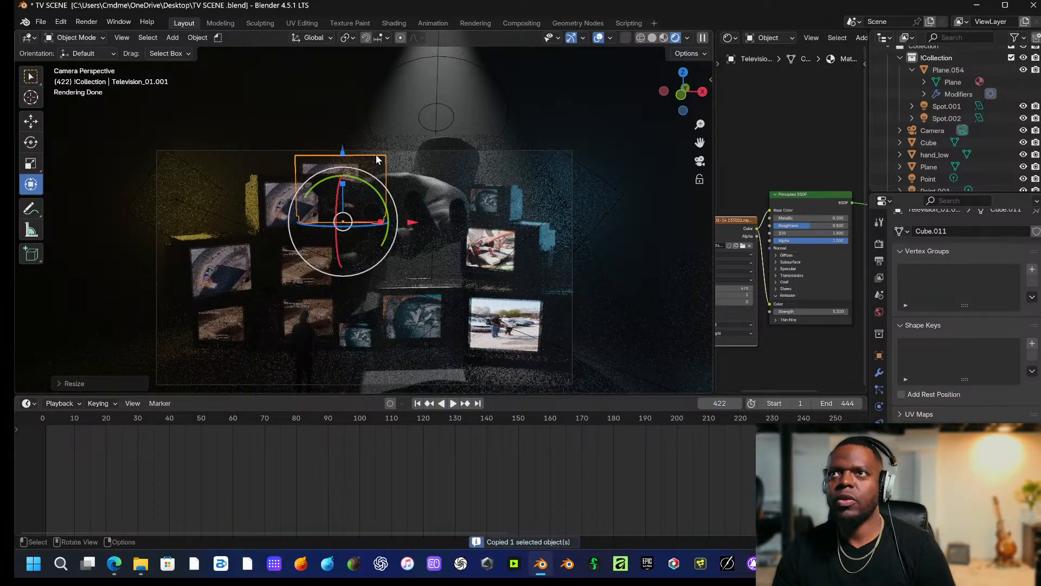
key("ctrl+v")
left_click_drag(412, 224, 489, 225)
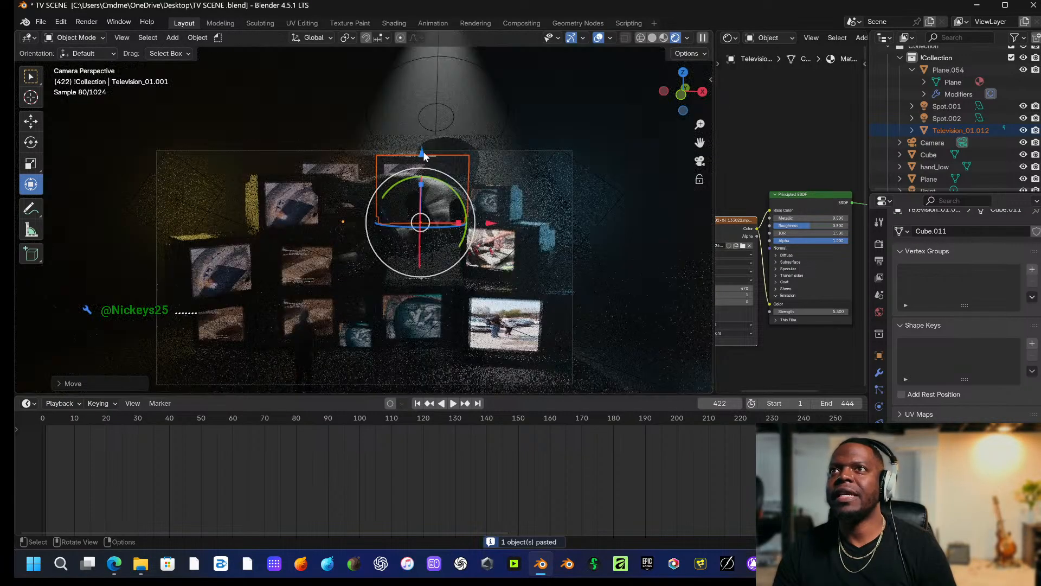
left_click_drag(422, 153, 418, 222)
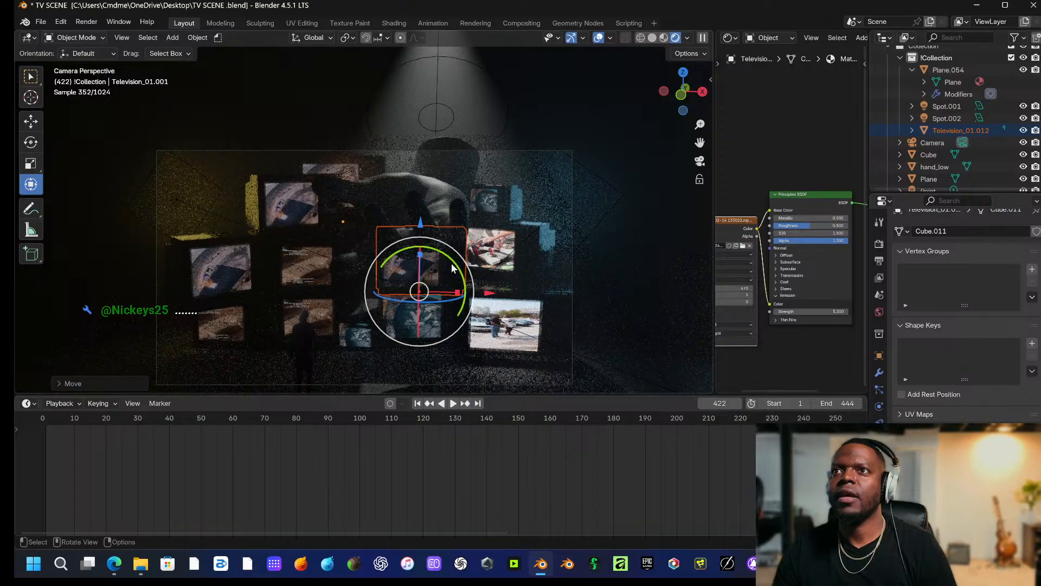
left_click_drag(452, 267, 434, 244)
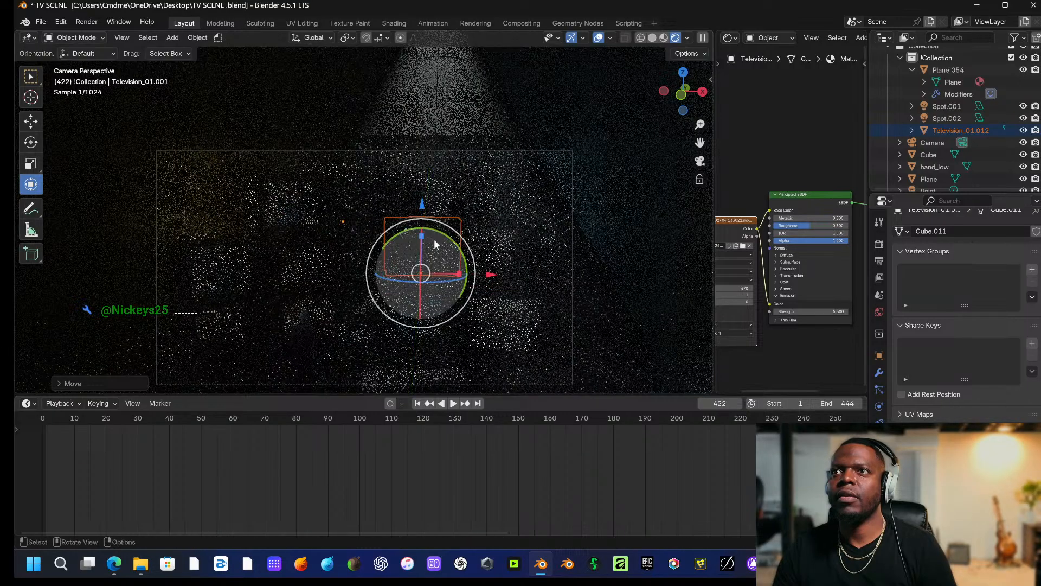
left_click_drag(422, 203, 423, 223)
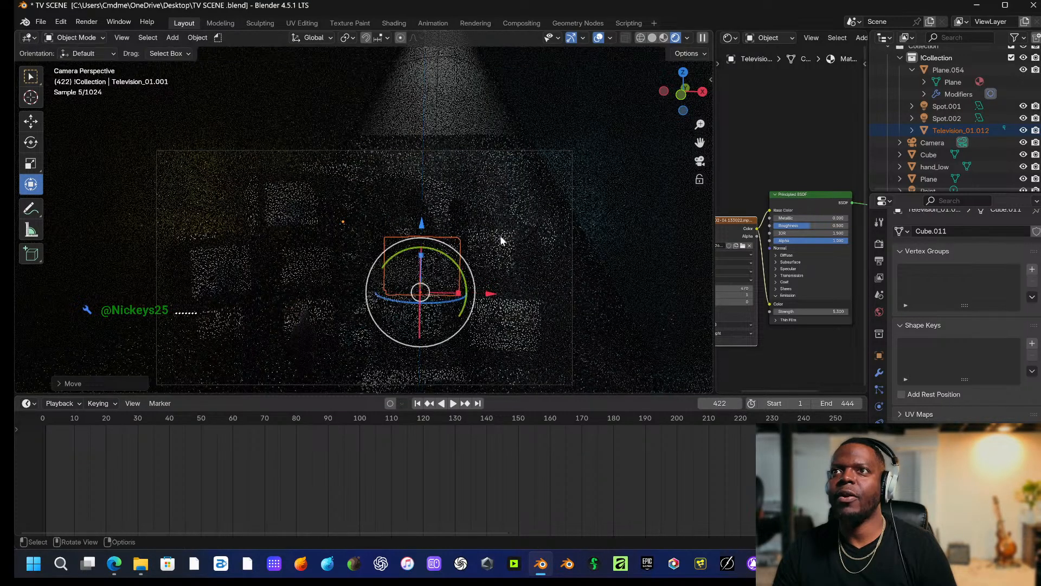
left_click(544, 317)
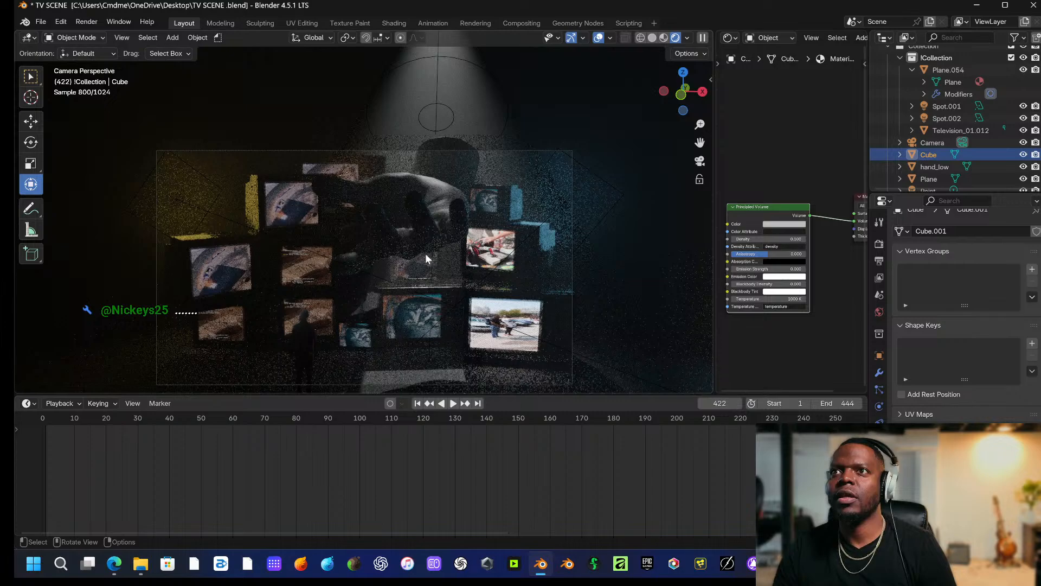
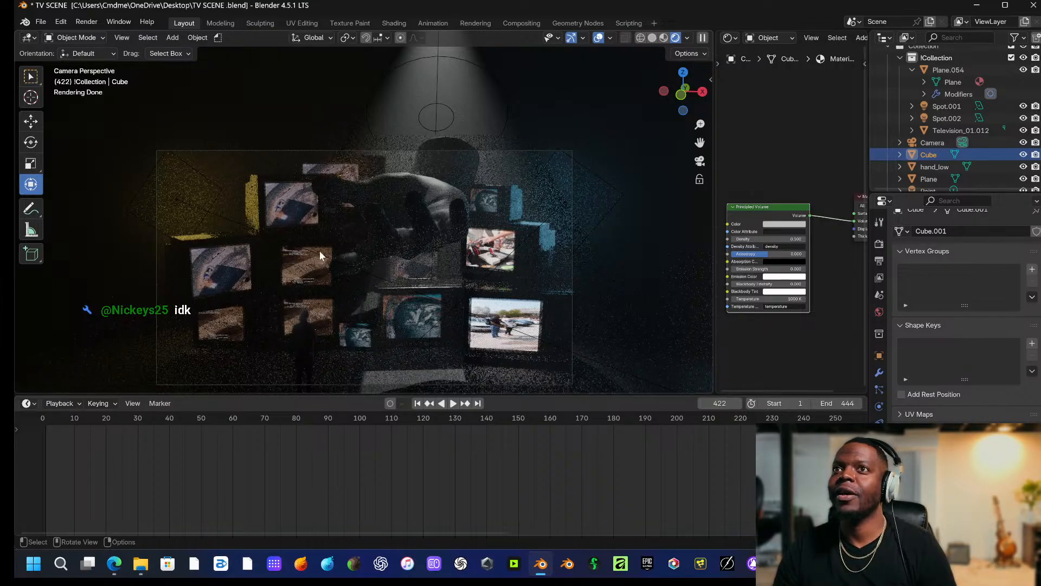
Duplicate the small Television_01.011 and move the copy along X to the yellow-lit side, lowering it onto the television there.
left_click(293, 195)
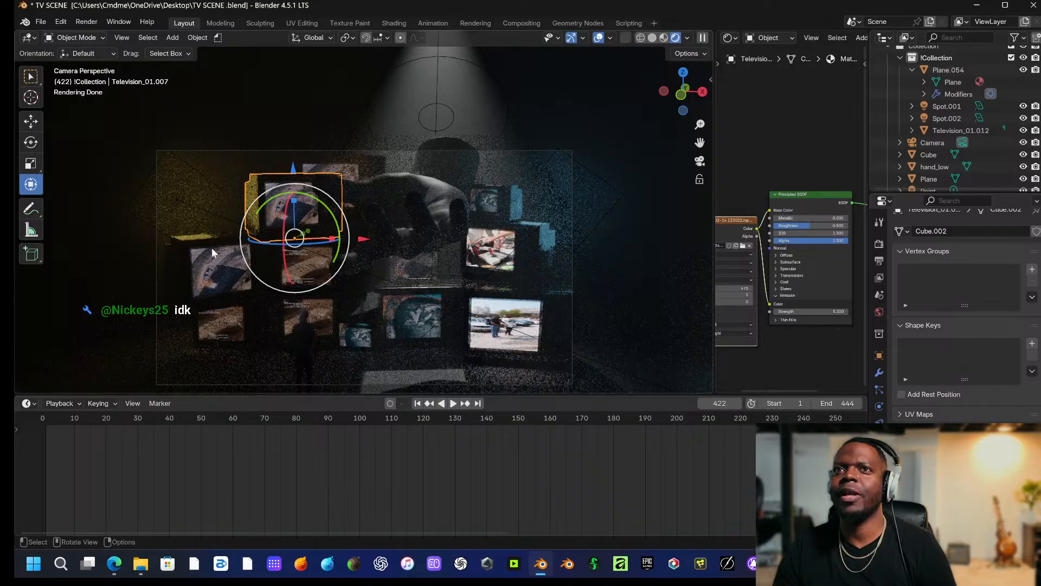
left_click(504, 200)
left_click(504, 199)
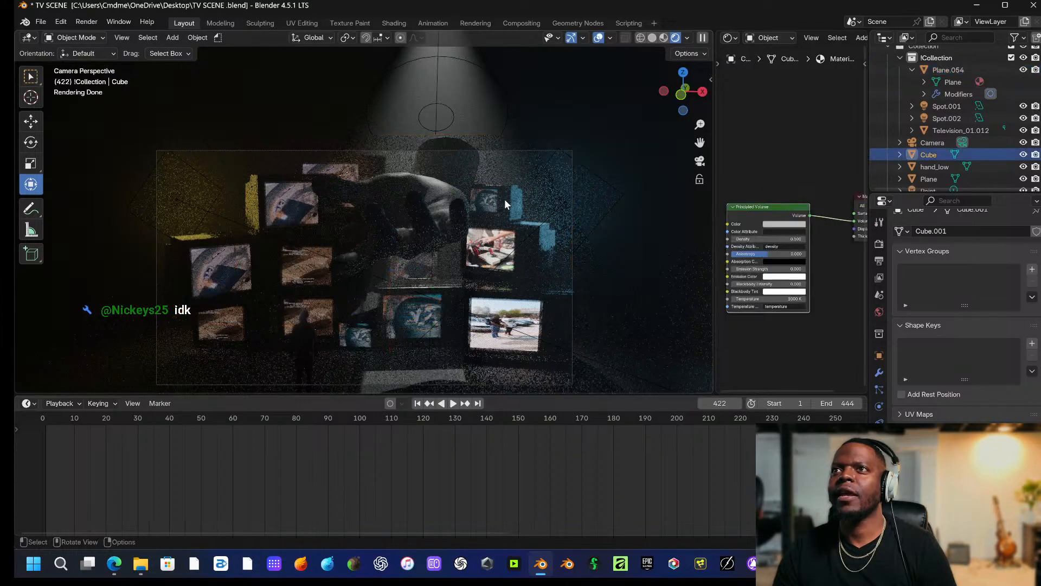
left_click(505, 199)
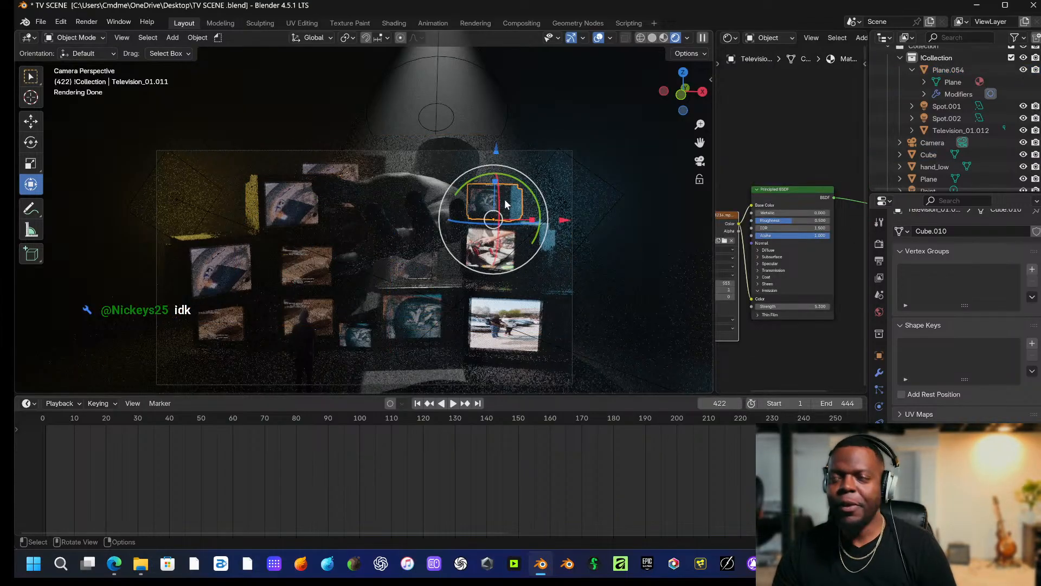
key("ctrl+c")
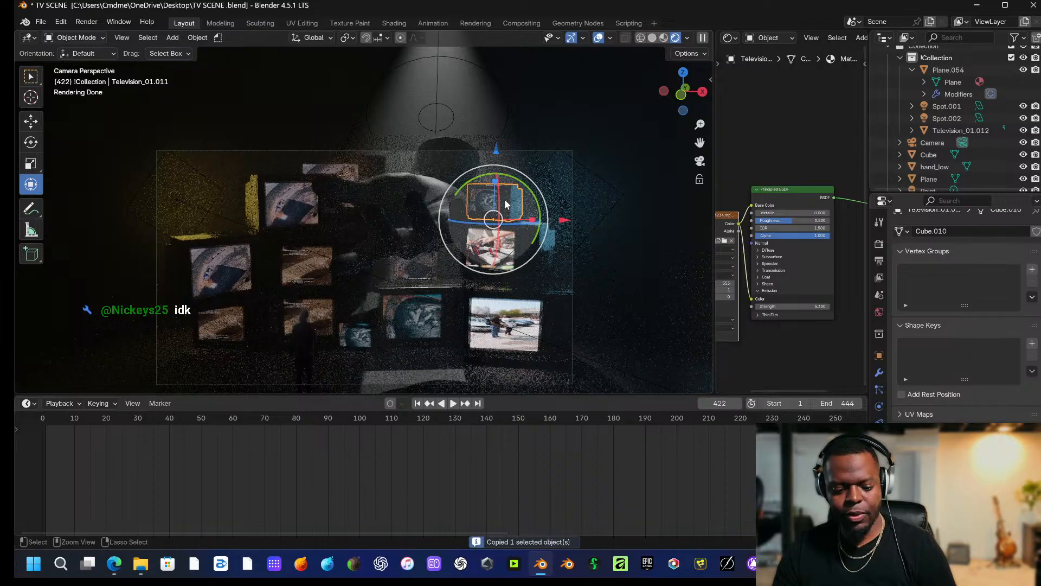
key("ctrl+v")
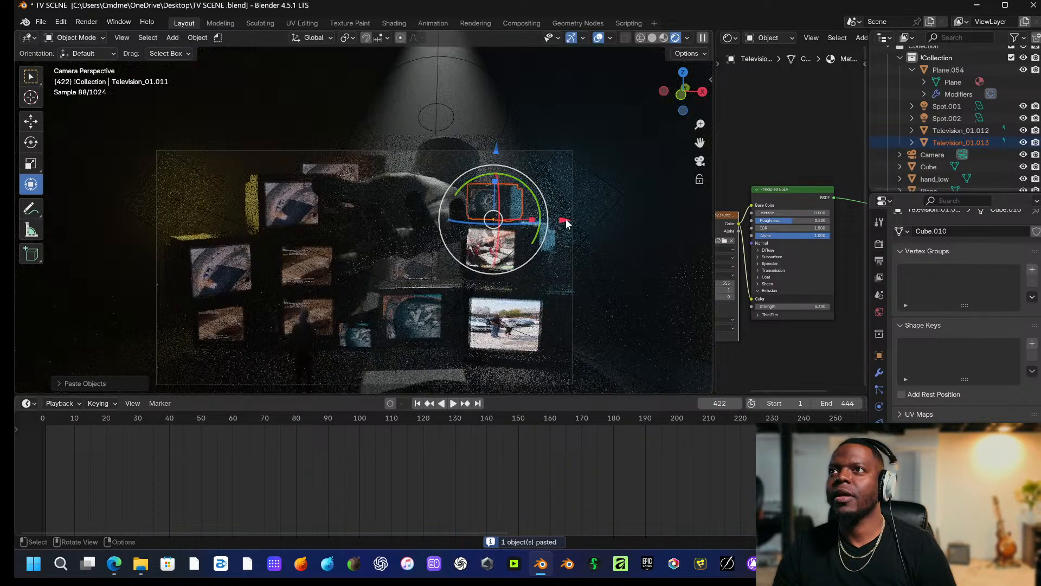
key("g")
key("x")
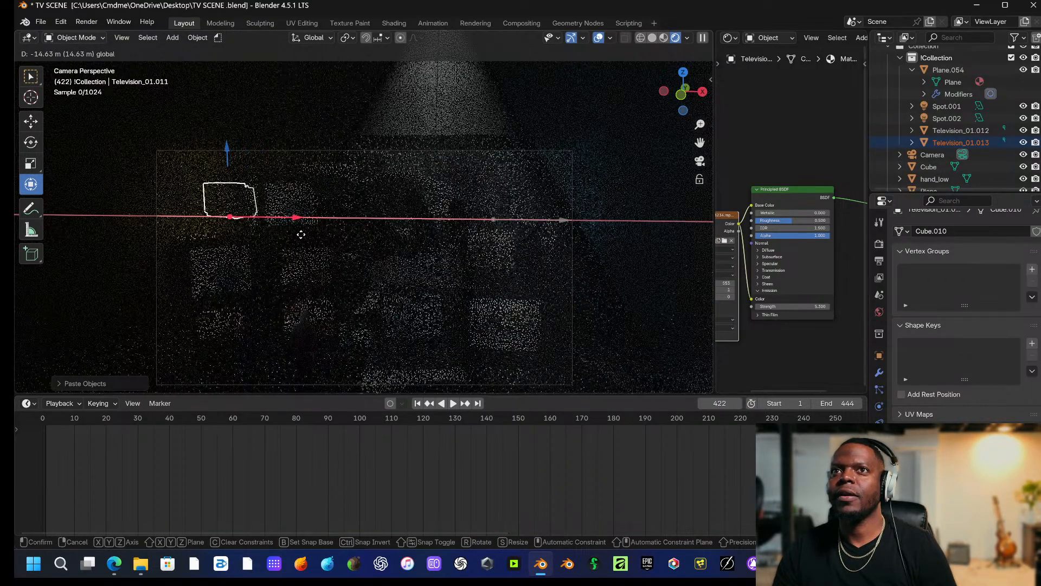
left_click(310, 232)
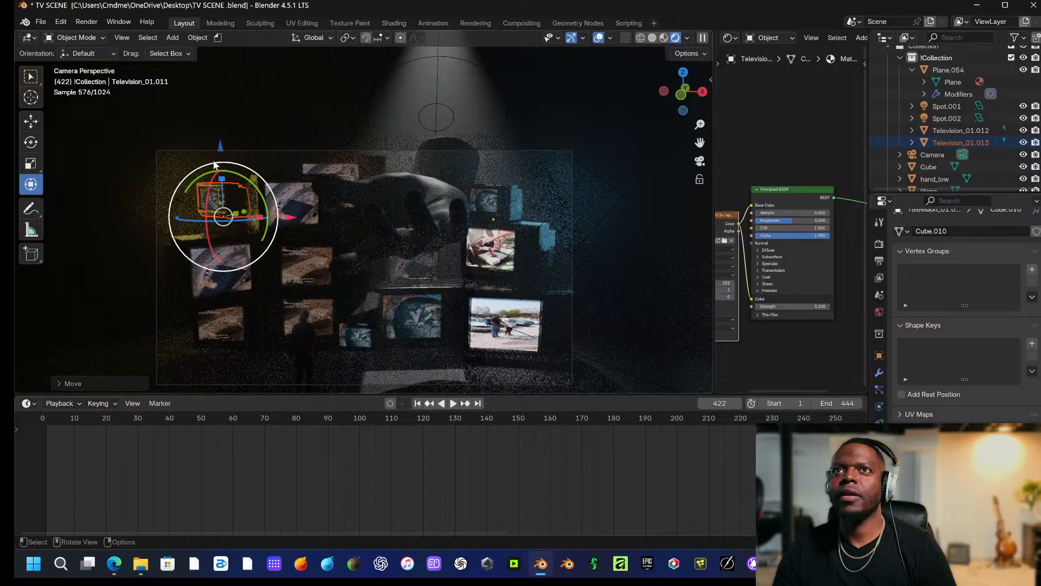
left_click_drag(220, 146, 215, 169)
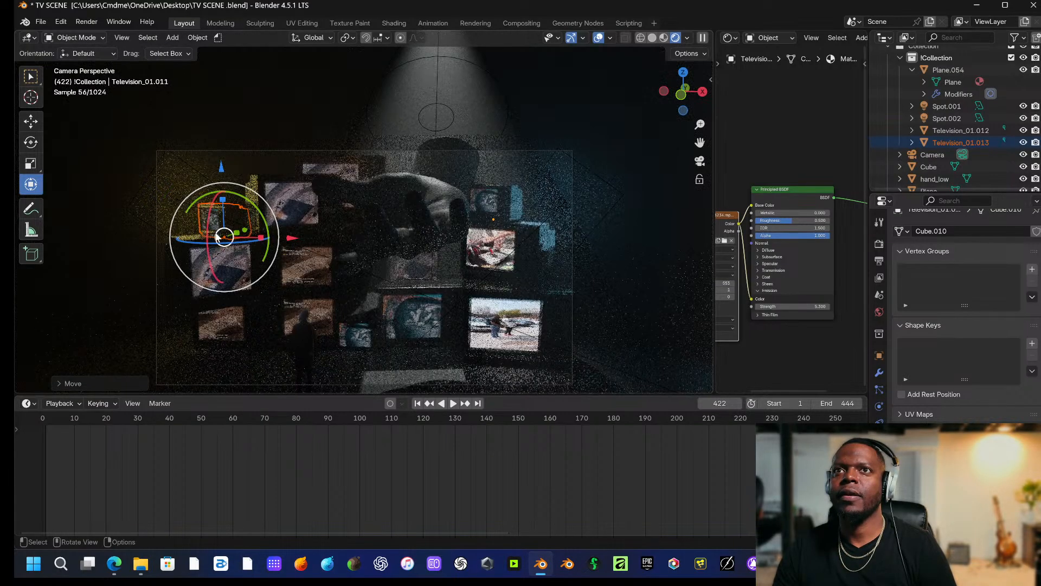
Rotate the small copied television on the yellow-lit side around Z and deselect it.
left_click_drag(260, 238, 285, 228)
key("ctrl+z")
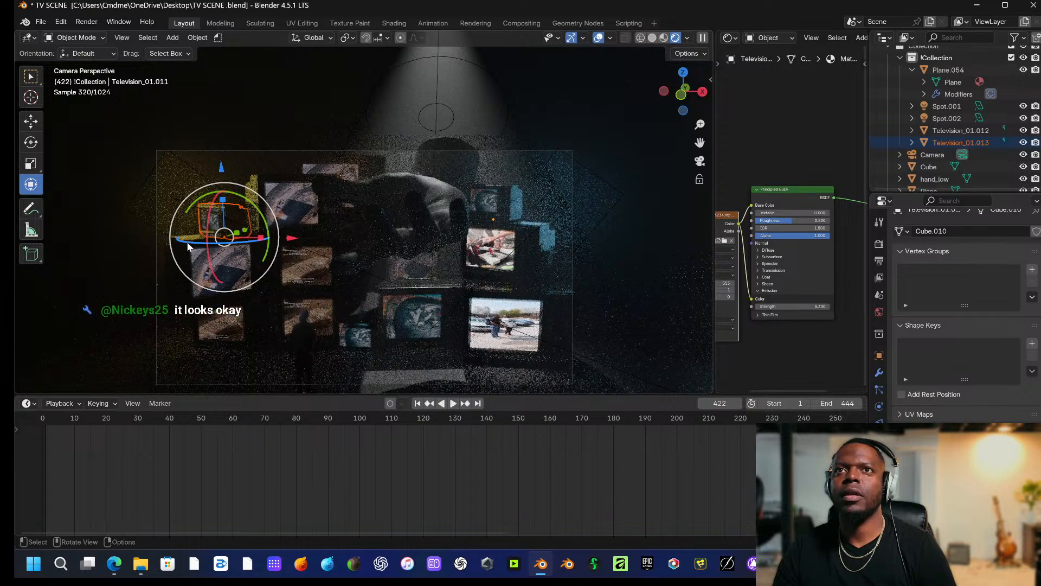
left_click_drag(187, 242, 228, 252)
left_click(610, 117)
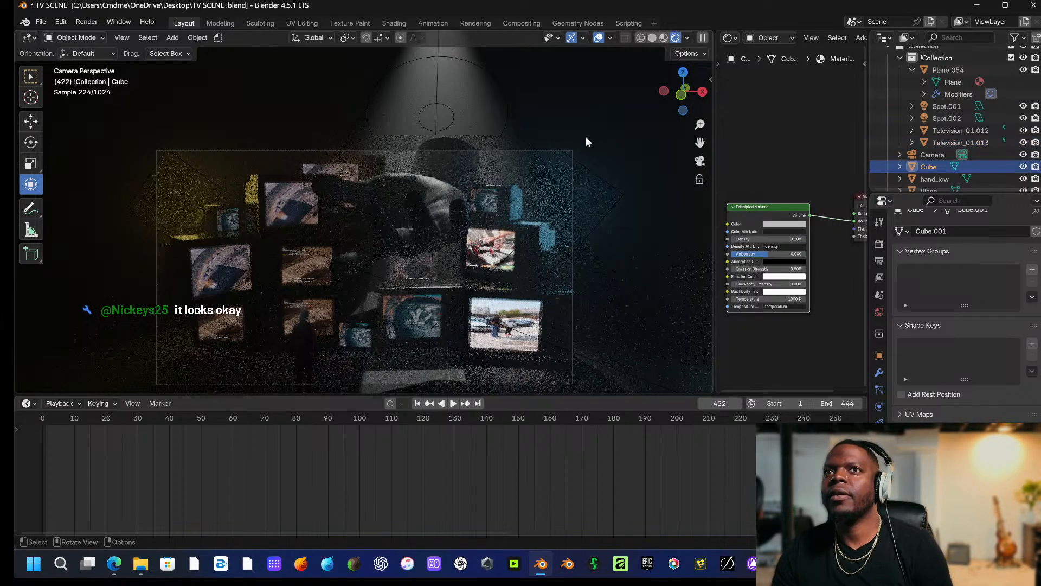
Select the ground plane beneath the televisions and switch to Quixel Bridge.
left_click(308, 344)
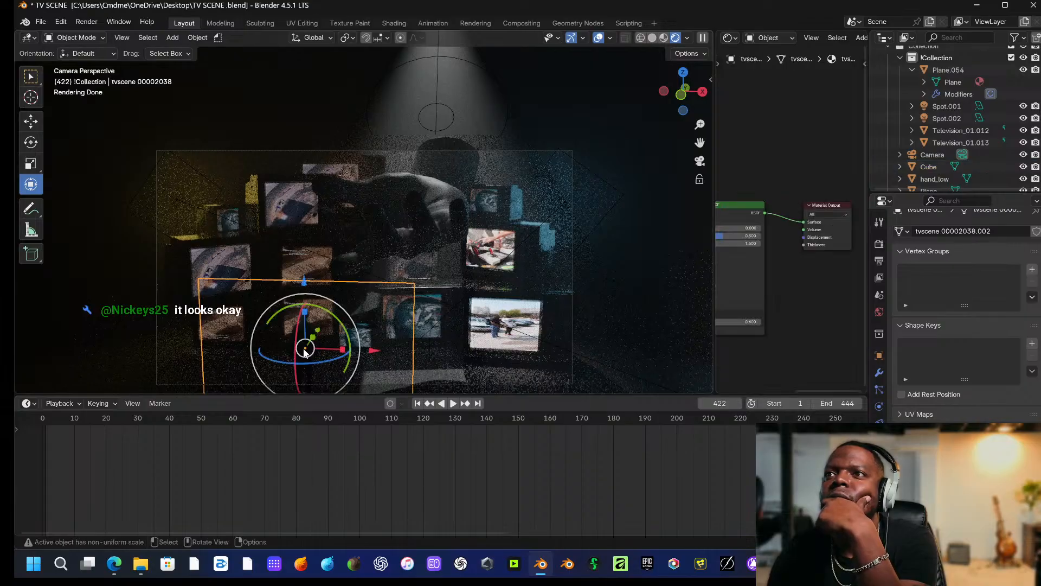
left_click(498, 375)
left_click(500, 375)
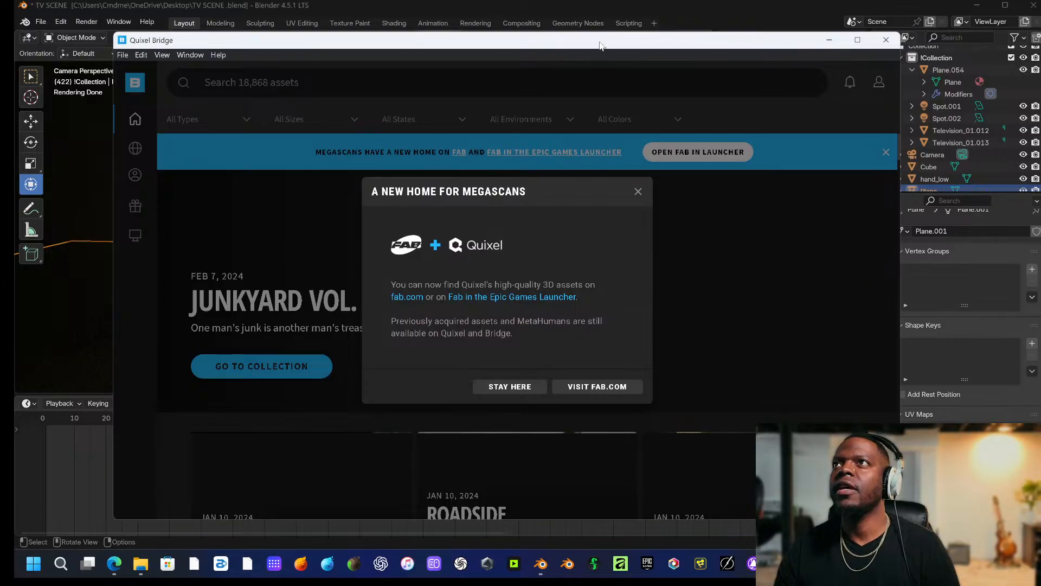
left_click_drag(600, 45, 561, 50)
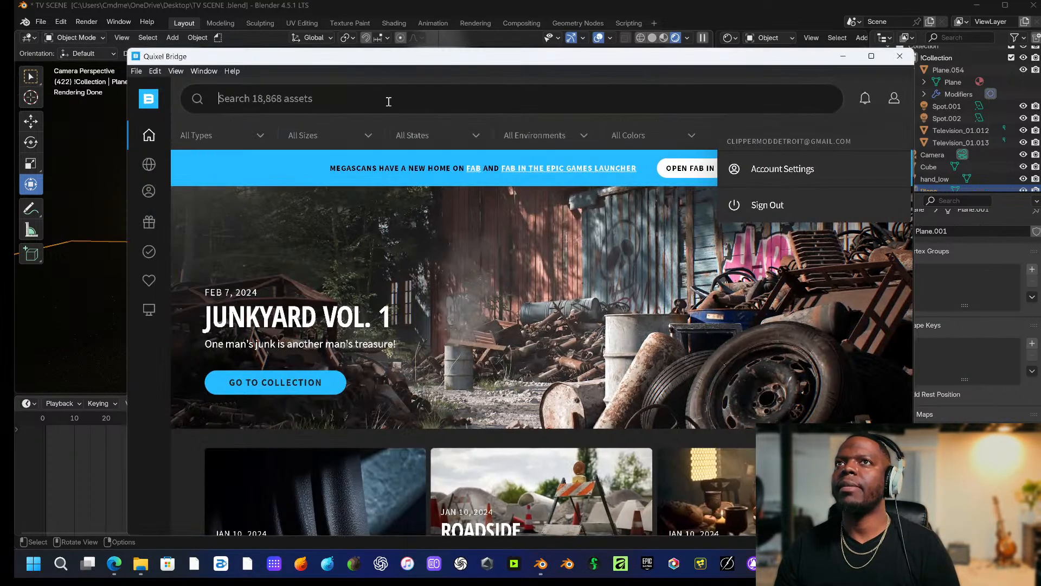
Search the asset library for marble and examine the available marble surfaces for a ground material.
left_click(388, 102)
type("marble")
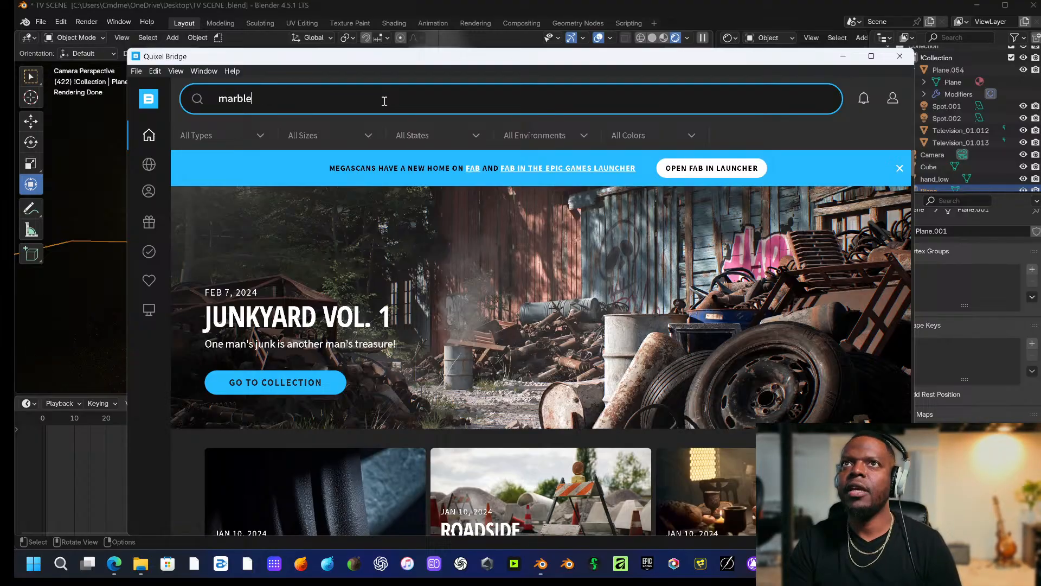
key("Return")
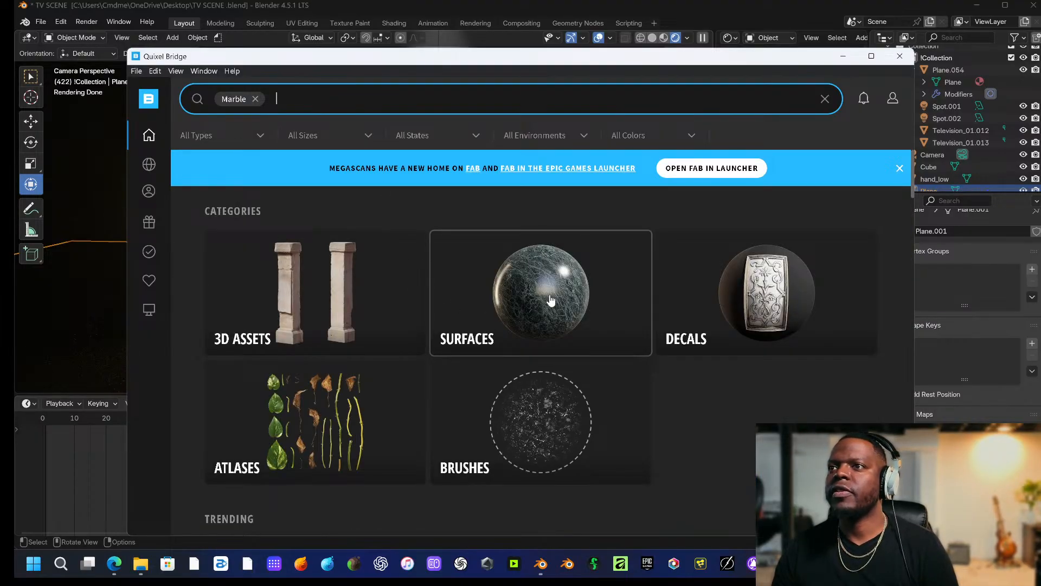
left_click(550, 298)
scroll(520, 314, "down", 2)
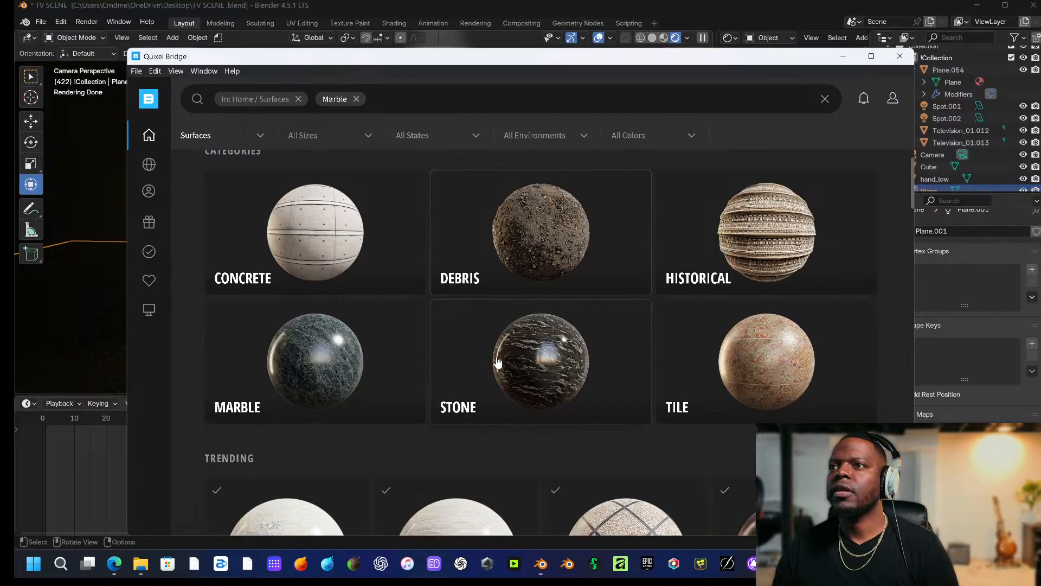
scroll(553, 333, "down", 6)
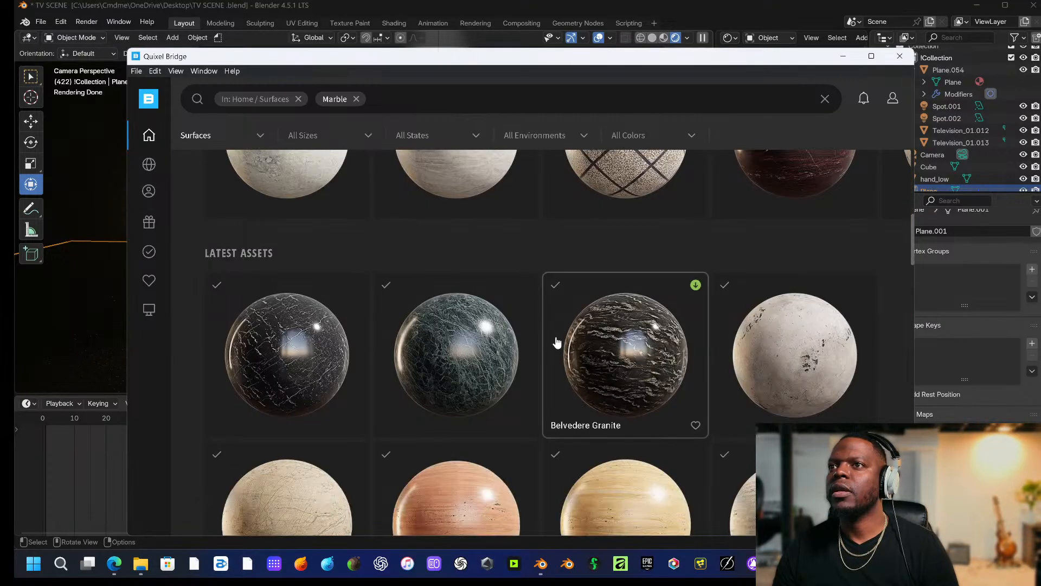
scroll(484, 365, "down", 1)
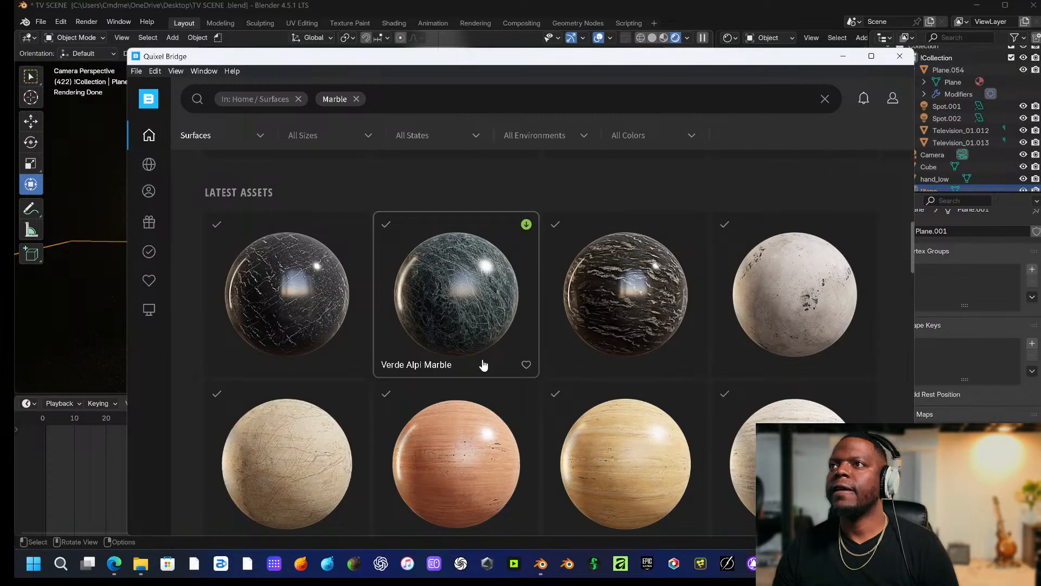
scroll(484, 365, "down", 5)
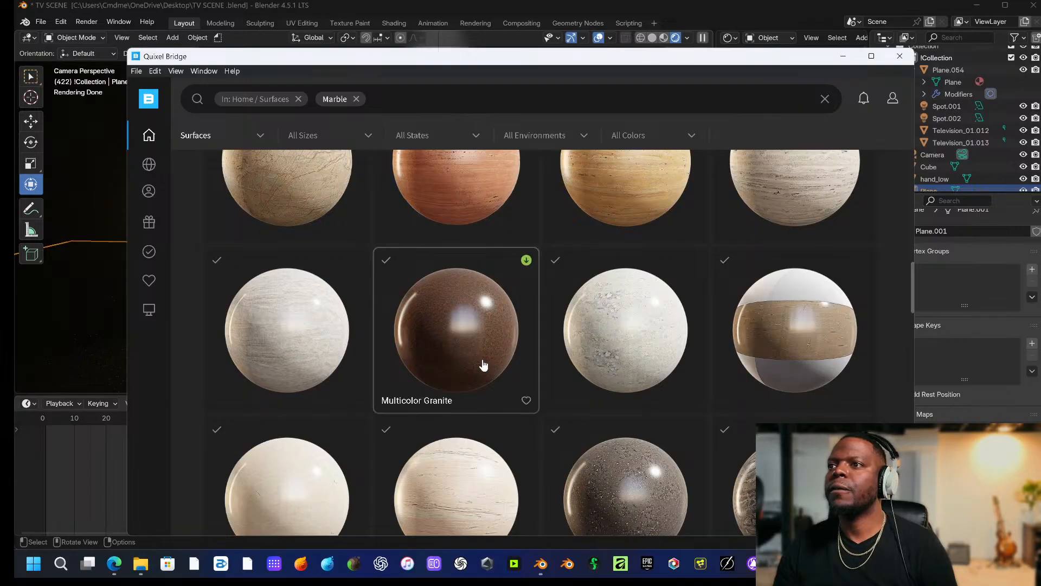
scroll(483, 365, "down", 1)
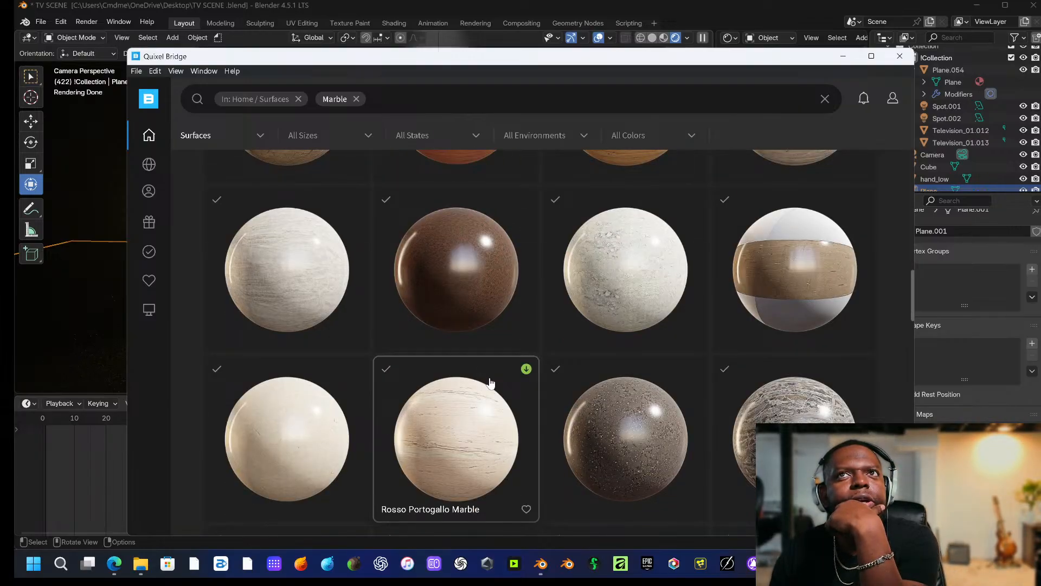
scroll(489, 376, "up", 15)
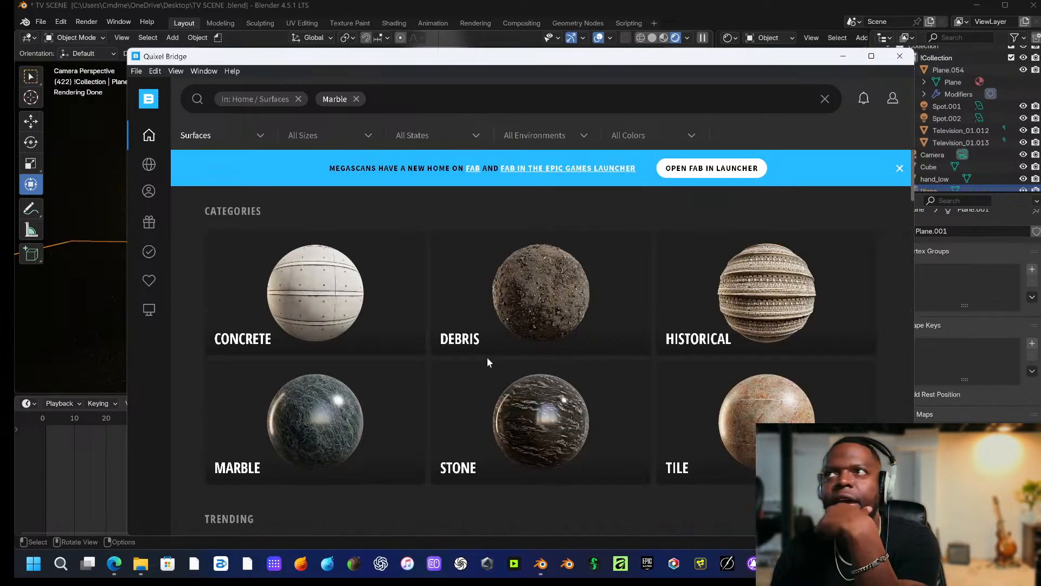
Replace the marble search term with asphalt and narrow the surfaces to the Asphalt category.
left_click(358, 99)
type("w")
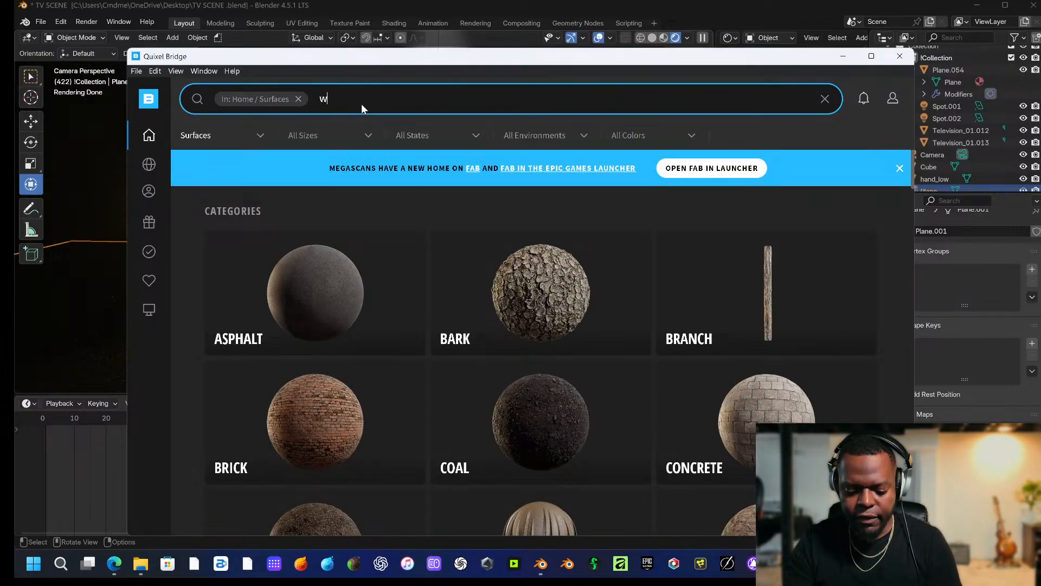
key("BackSpace")
type("conc")
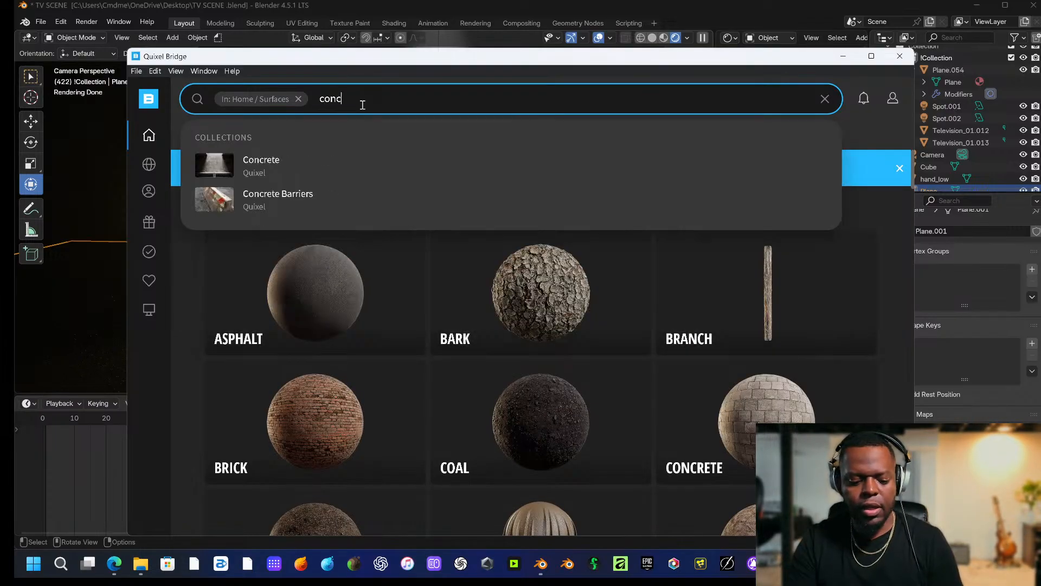
type("ret")
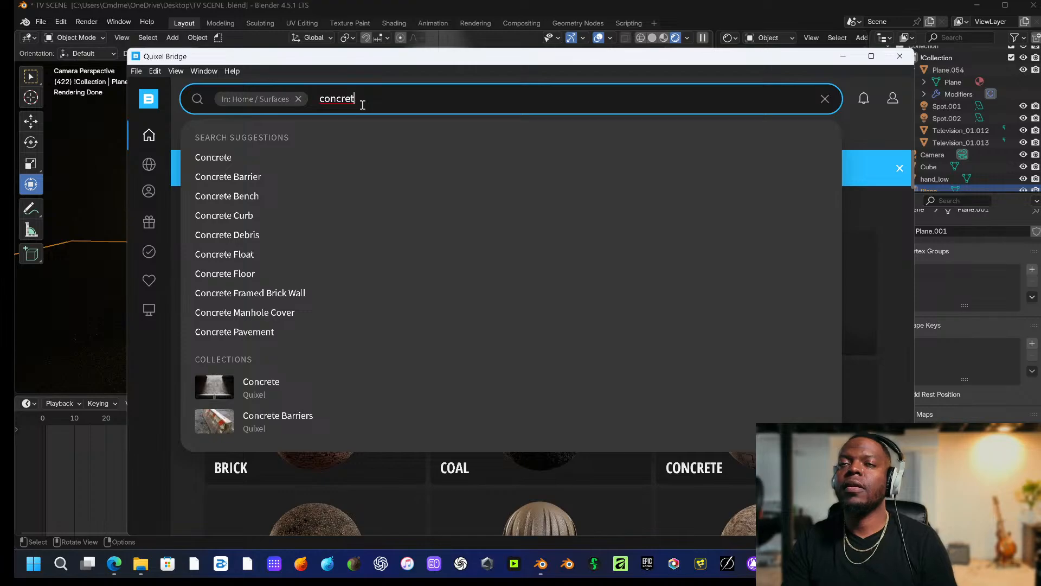
double_click(323, 103)
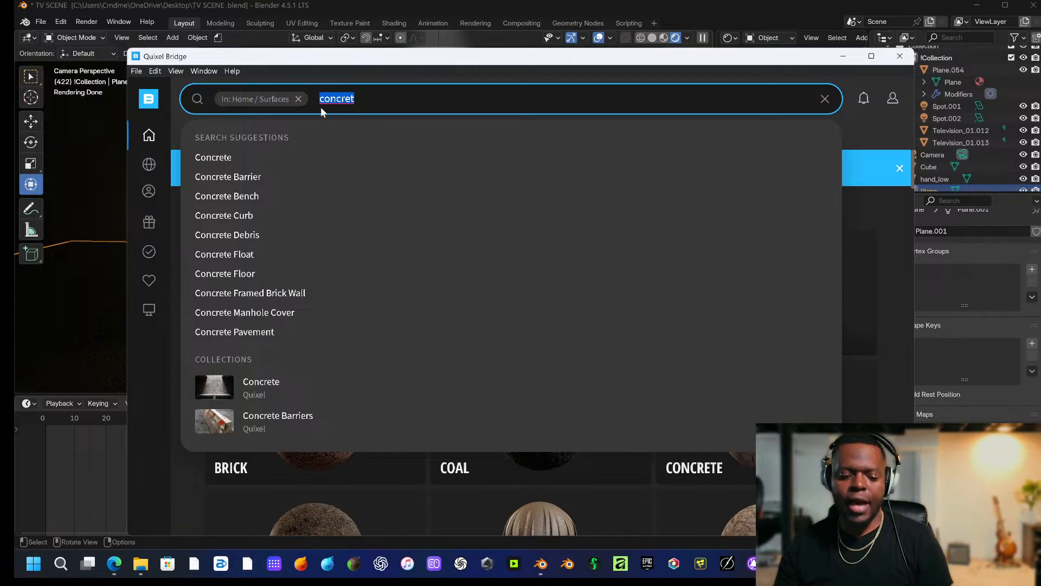
type("asphal")
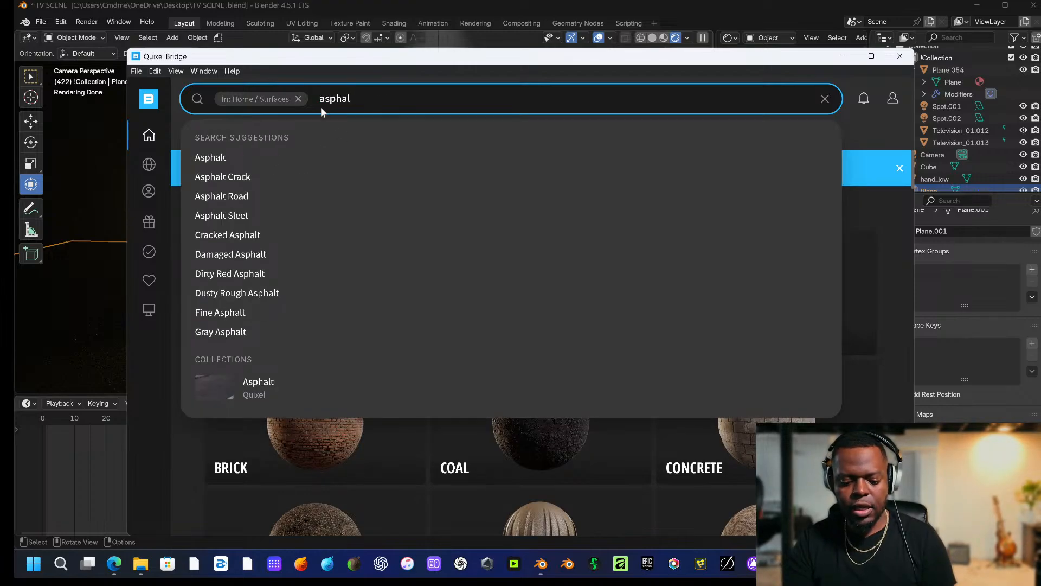
type("t")
key("Return")
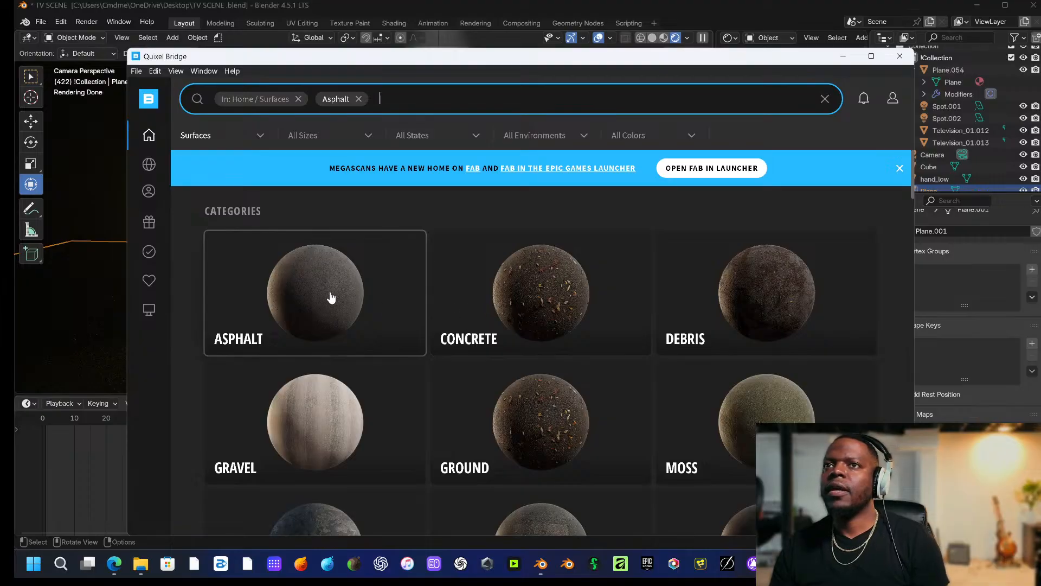
left_click(331, 297)
Pick the dark Rough Asphalt surface from the asphalt results and open its details.
scroll(583, 353, "down", 1)
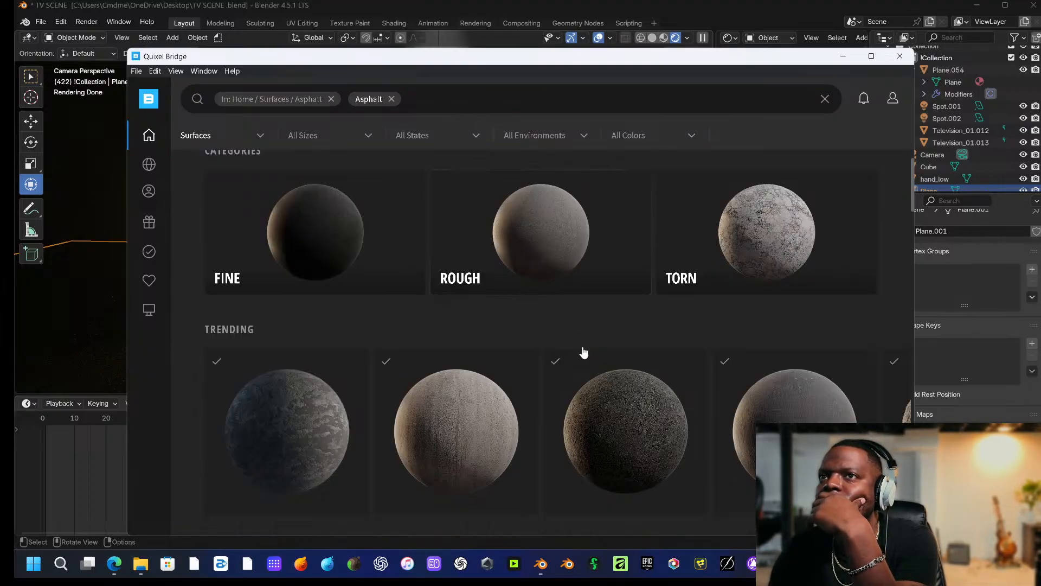
scroll(584, 353, "down", 3)
scroll(590, 351, "up", 1)
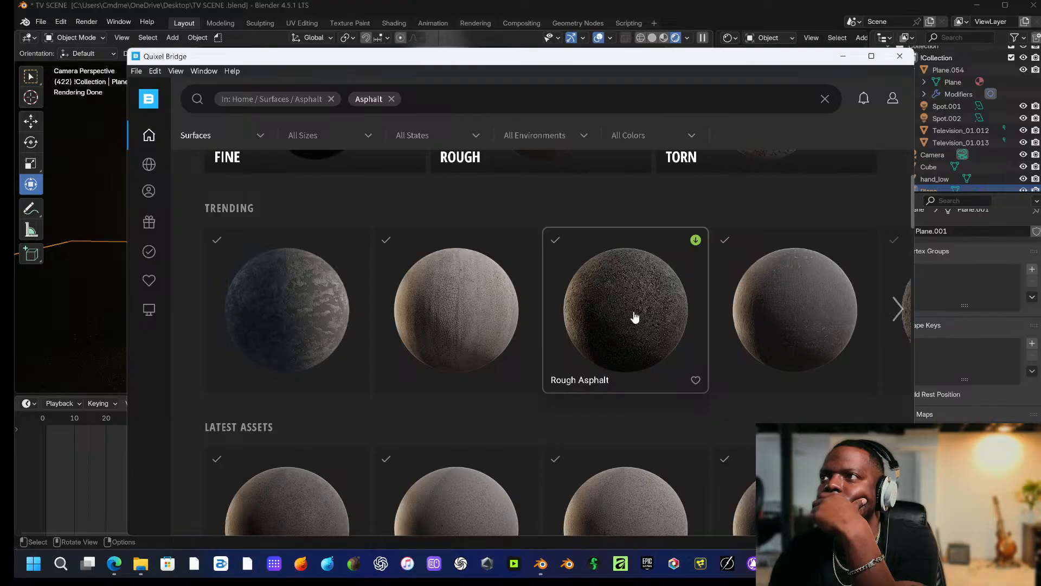
scroll(634, 317, "down", 5)
scroll(651, 330, "up", 3)
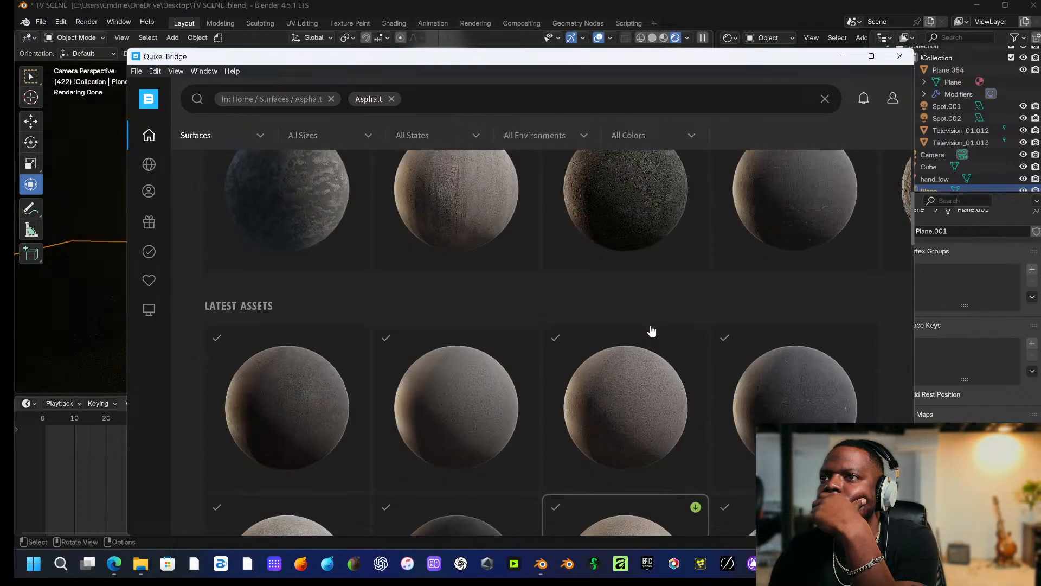
scroll(651, 333, "down", 5)
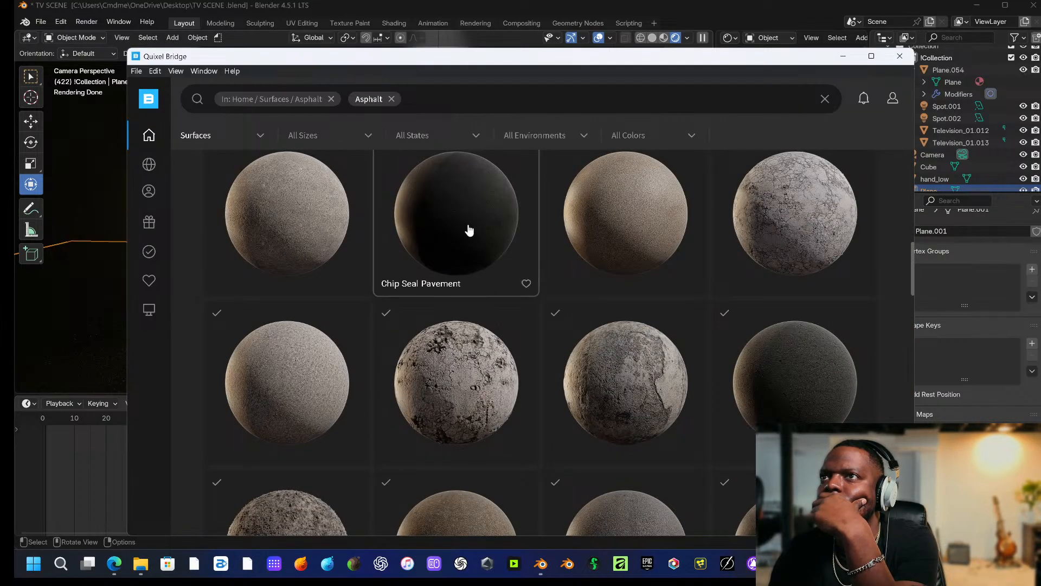
scroll(631, 322, "down", 3)
scroll(632, 323, "down", 3)
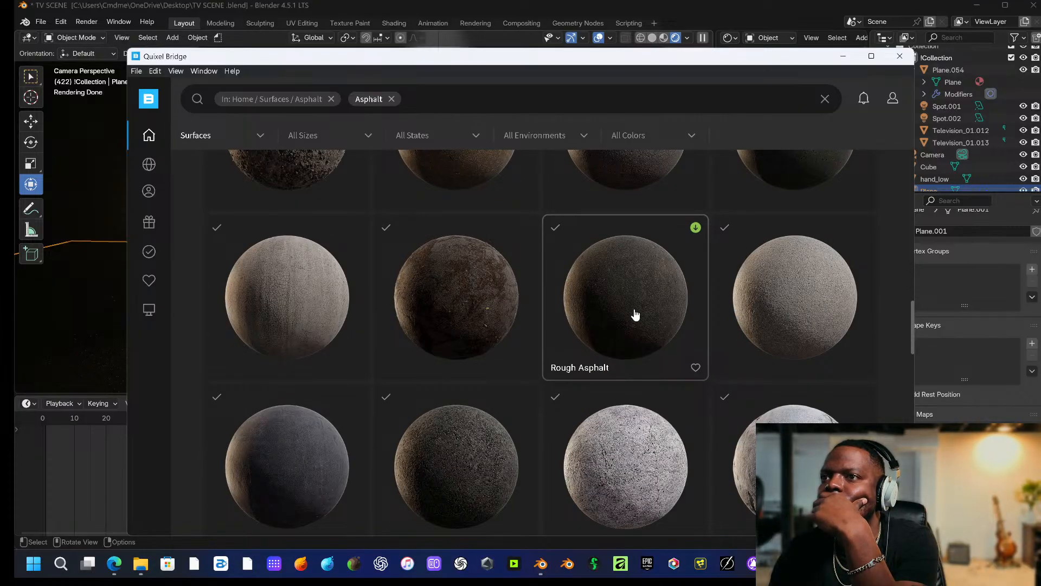
scroll(636, 314, "down", 3)
left_click(460, 291)
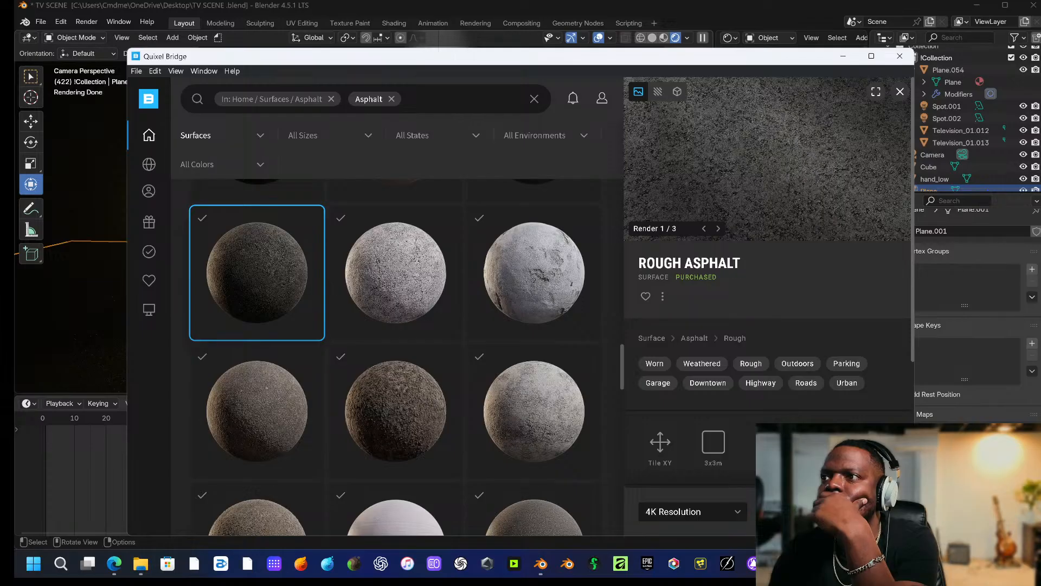
Download the Rough Asphalt surface at 4K resolution and try to export it to Blender.
left_click(734, 510)
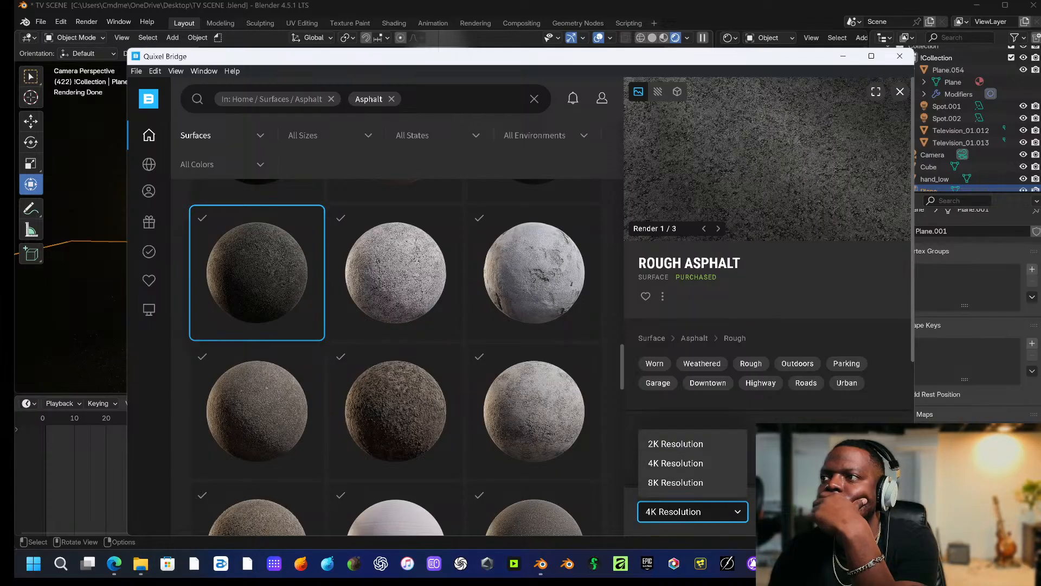
left_click(838, 512)
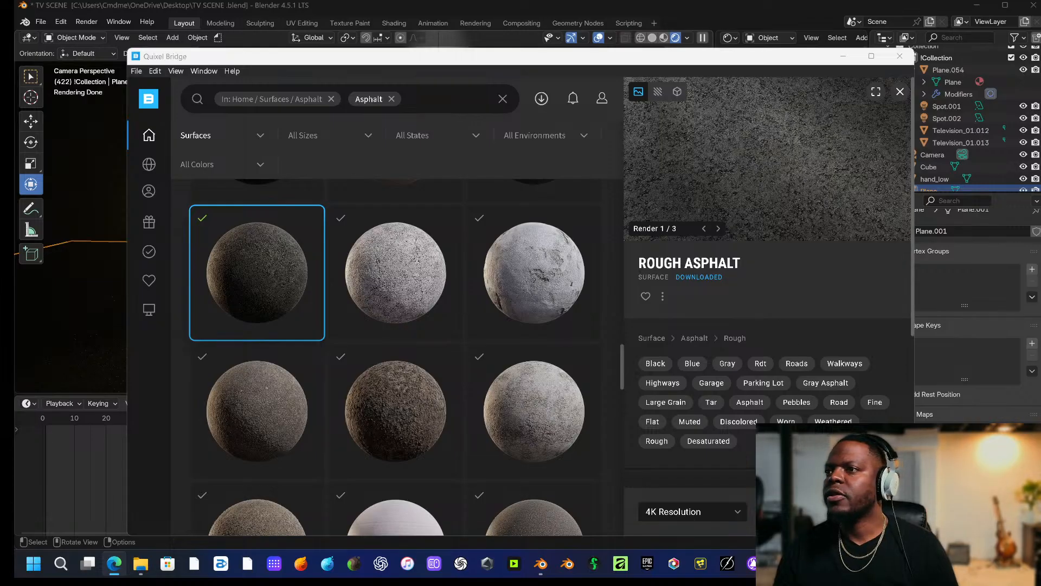
left_click(862, 512)
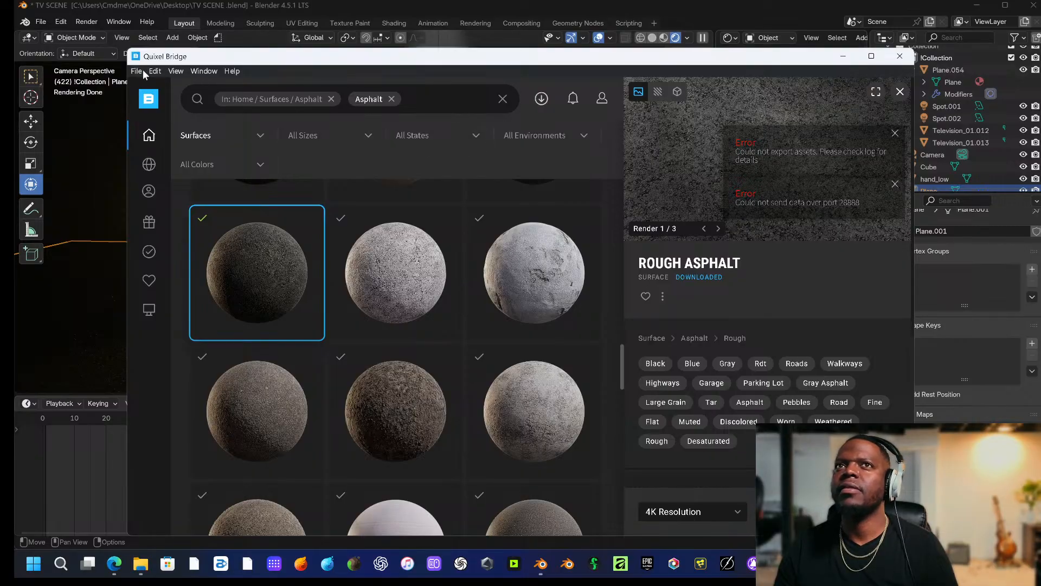
Restart Quixel Bridge, dismissing the Megascans announcement.
left_click(900, 56)
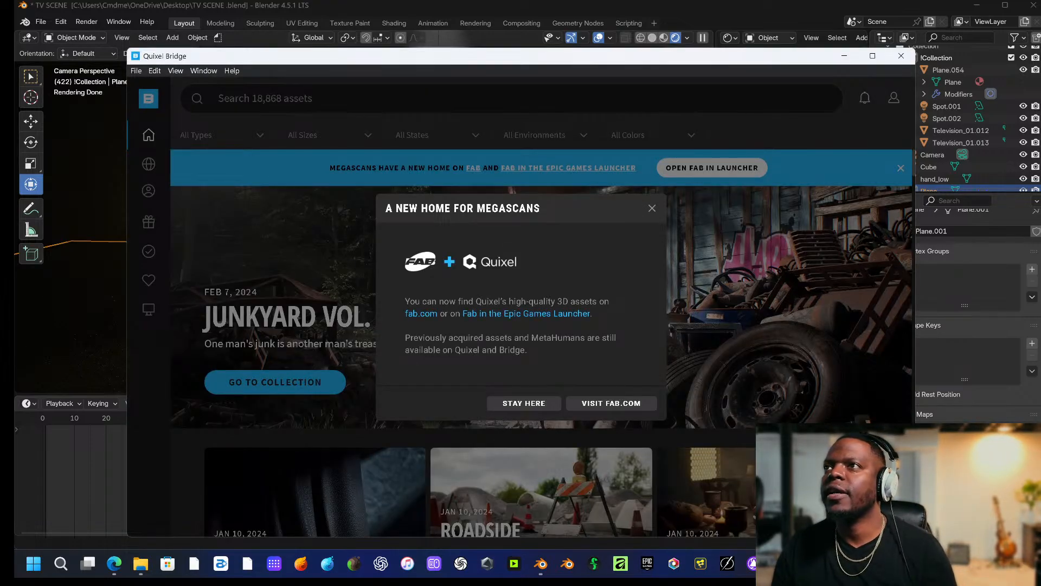
left_click(653, 209)
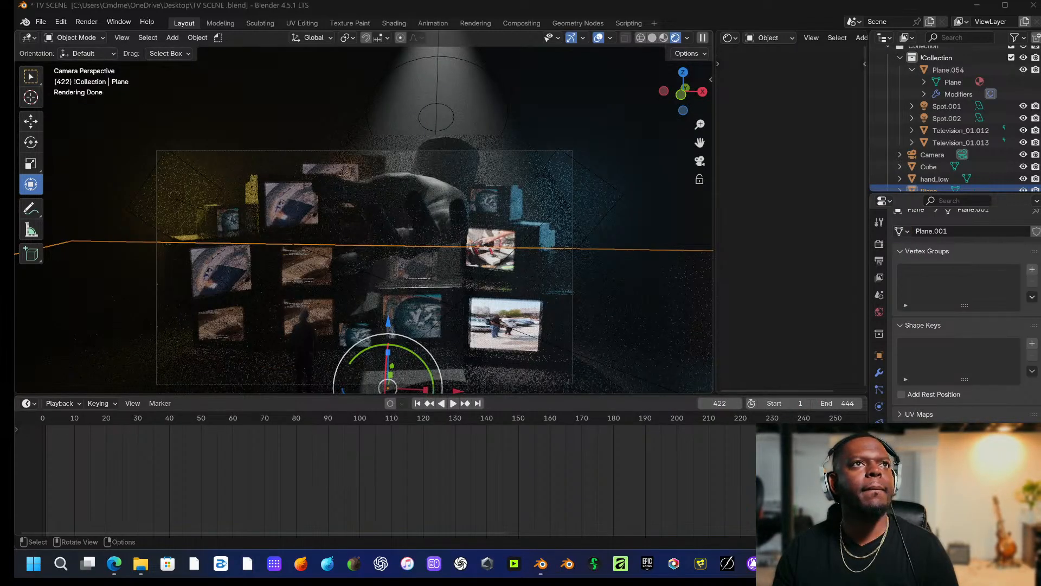
left_click_drag(573, 95, 534, 63)
Search the library for asphalt and try to export the downloaded Rough Asphalt surface to Blender.
left_click(491, 107)
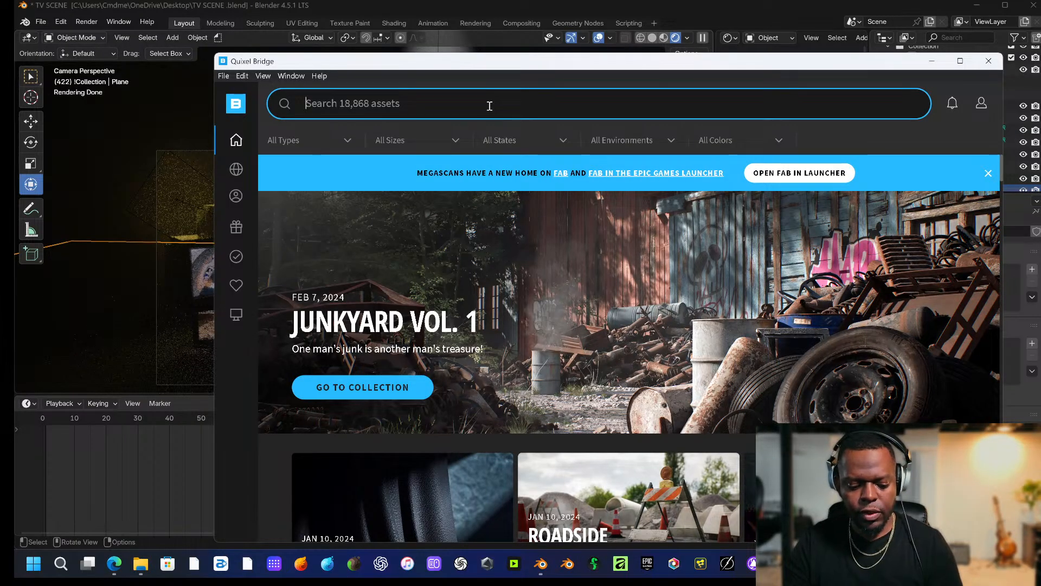
type("asphalt")
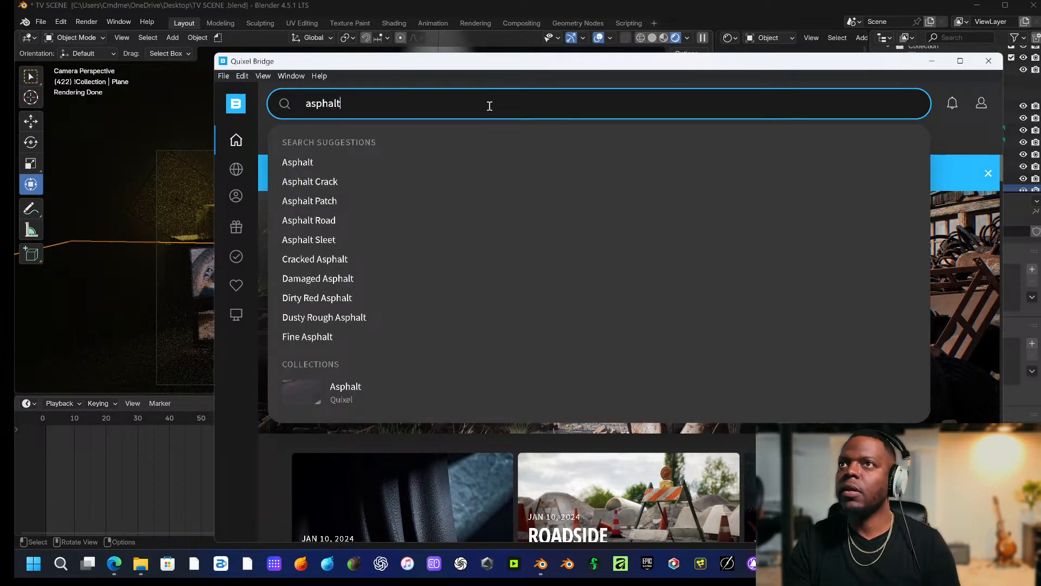
key("Return")
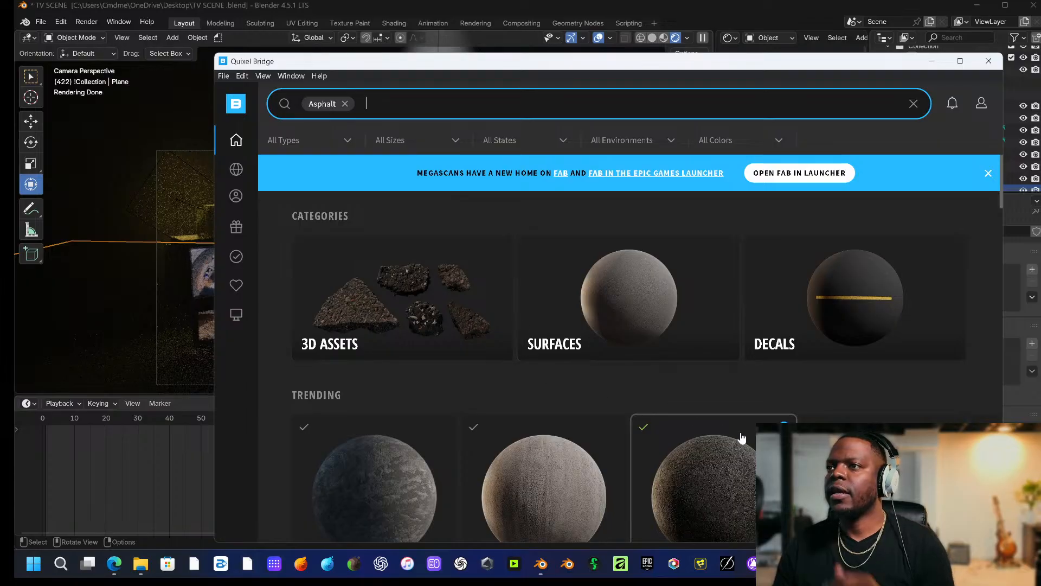
scroll(742, 437, "down", 2)
left_click(784, 306)
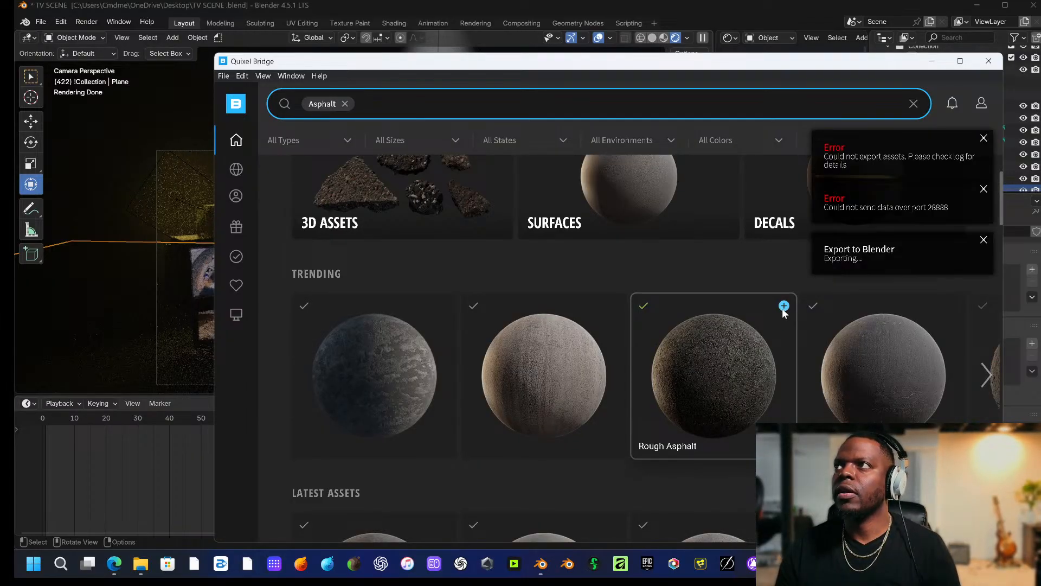
Open Bridge's export settings to check the export target and its plugin.
left_click(224, 76)
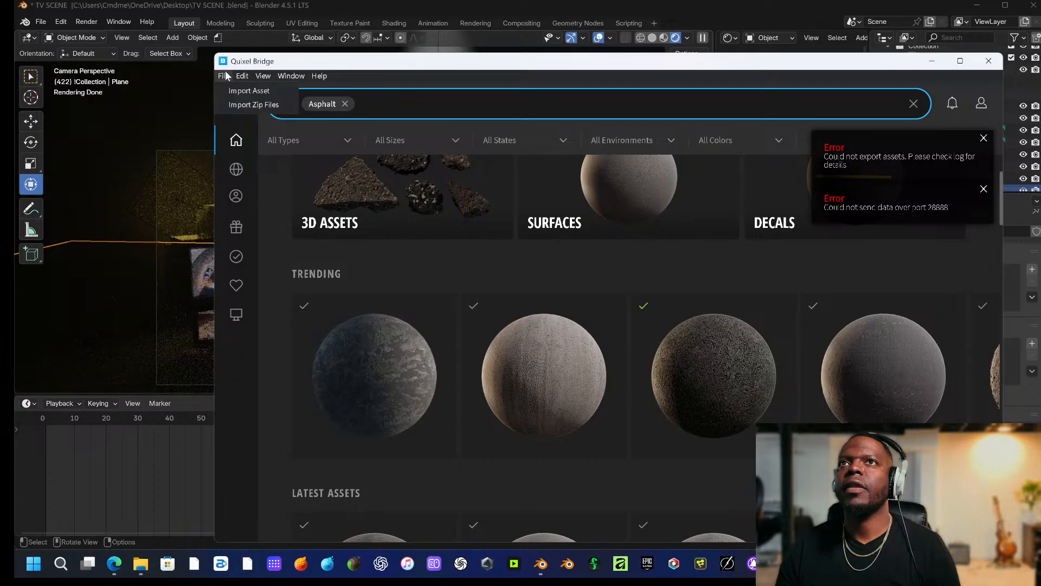
left_click(223, 76)
left_click(242, 76)
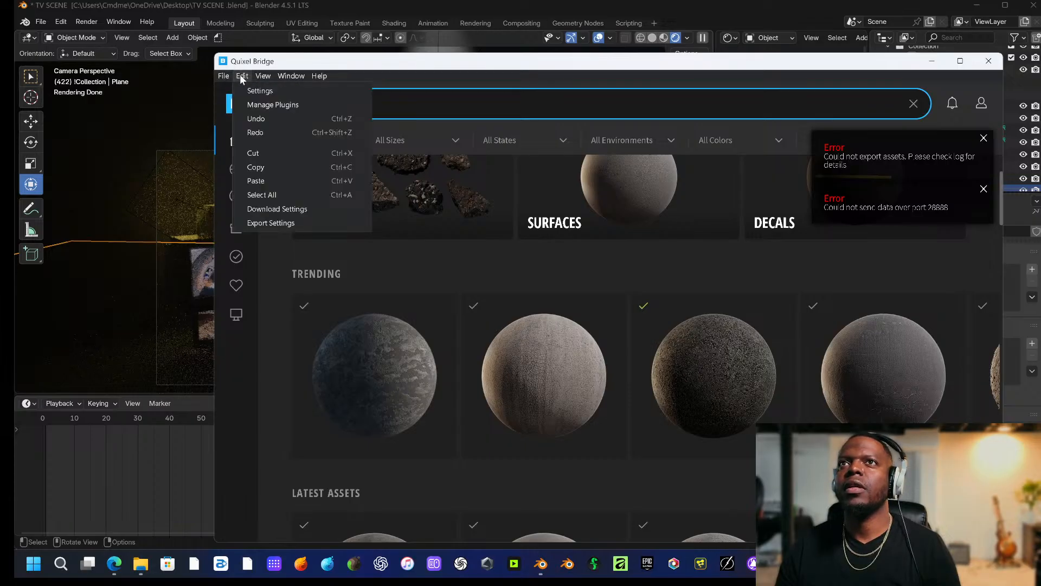
left_click(274, 223)
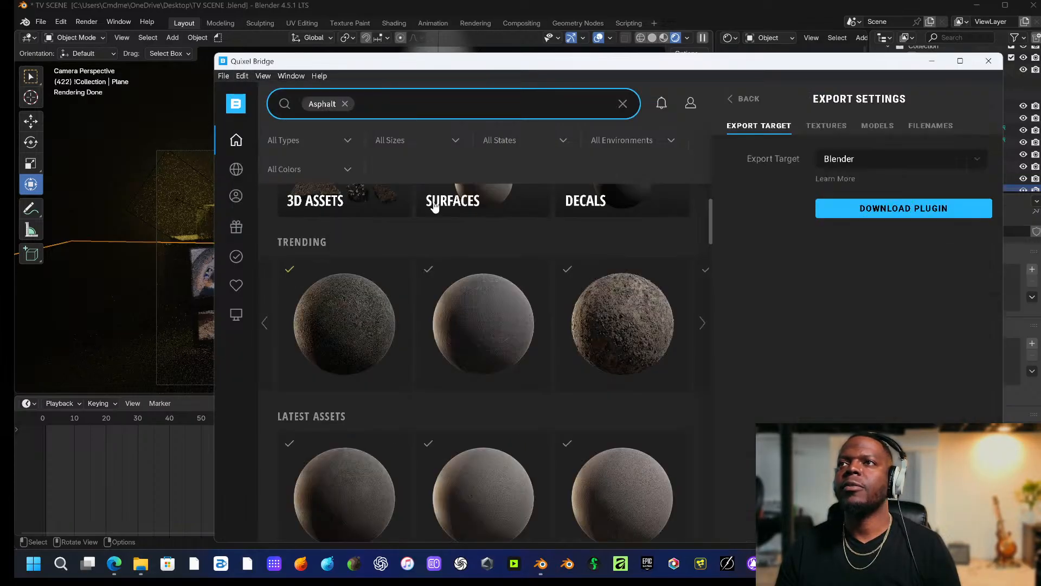
Download the Blender export plugin in Quixel Bridge and review the texture and filename export settings.
left_click(903, 211)
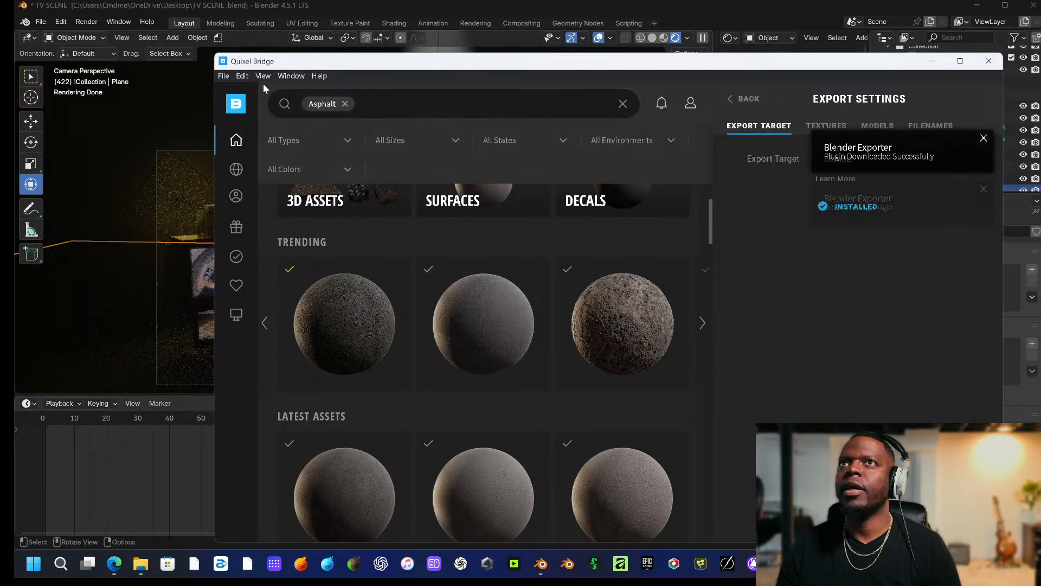
left_click(241, 76)
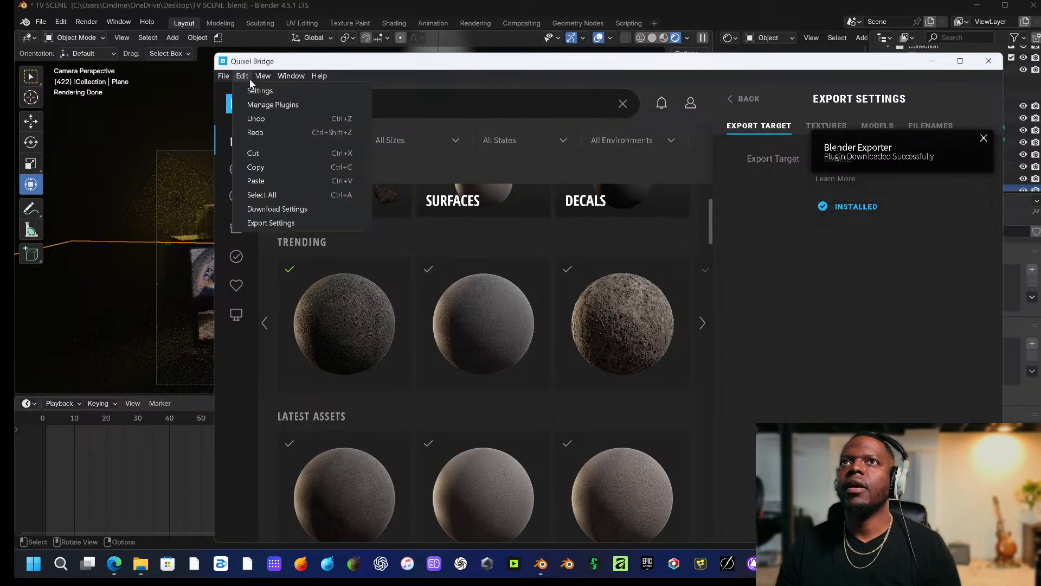
left_click(274, 221)
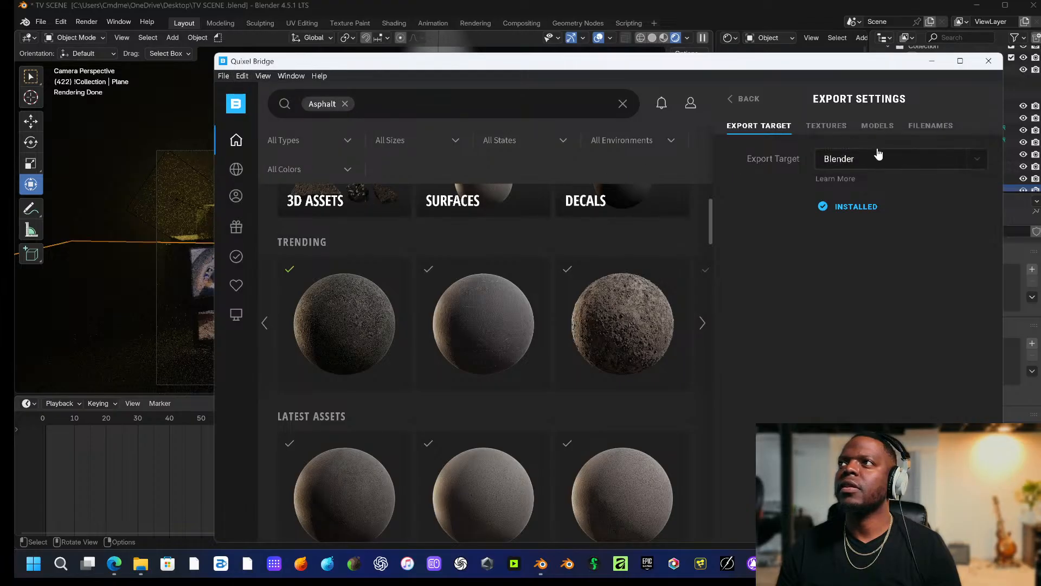
left_click(824, 128)
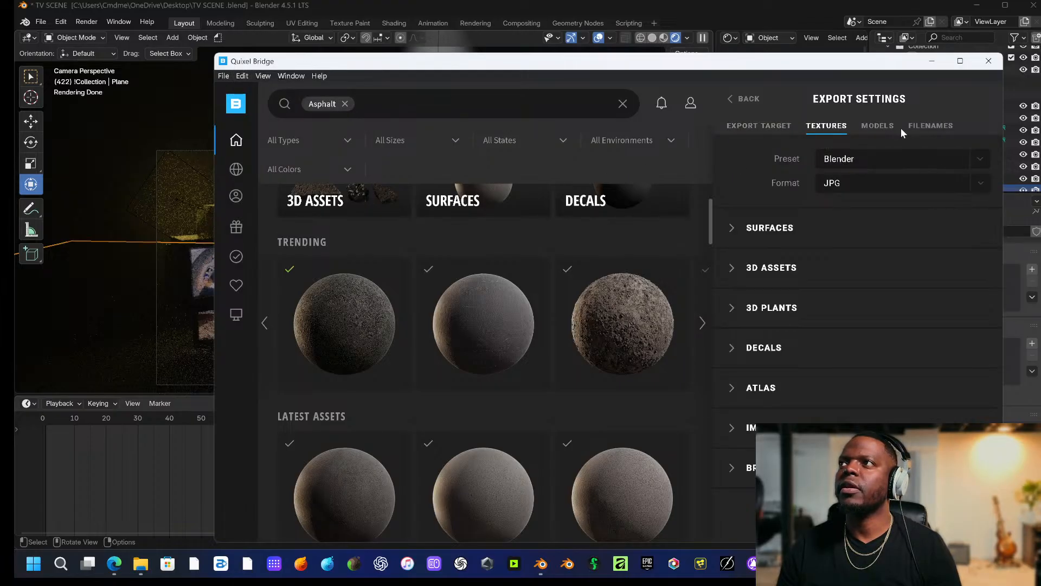
left_click(940, 127)
Try exporting the Rough Asphalt surface to Blender again with the plugin installed, and dismiss the export notification.
left_click_drag(716, 58, 624, 63)
mouse_move(304, 308)
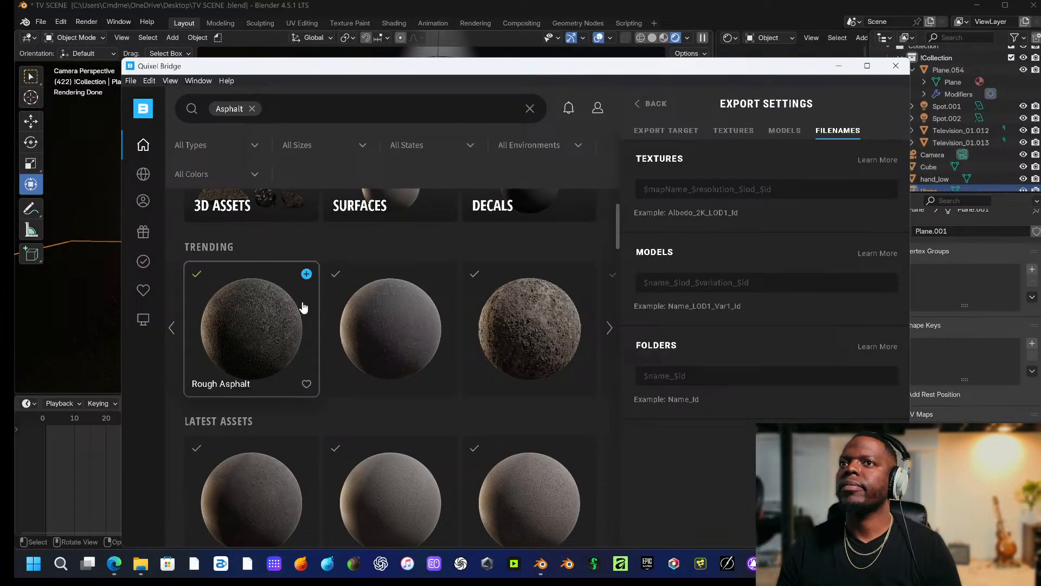
left_click(306, 275)
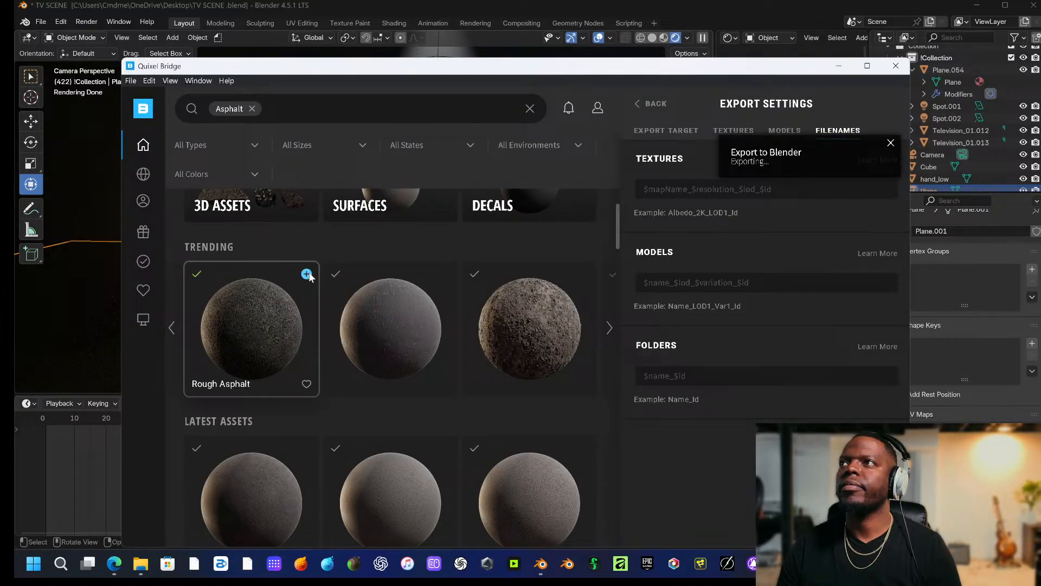
left_click(890, 144)
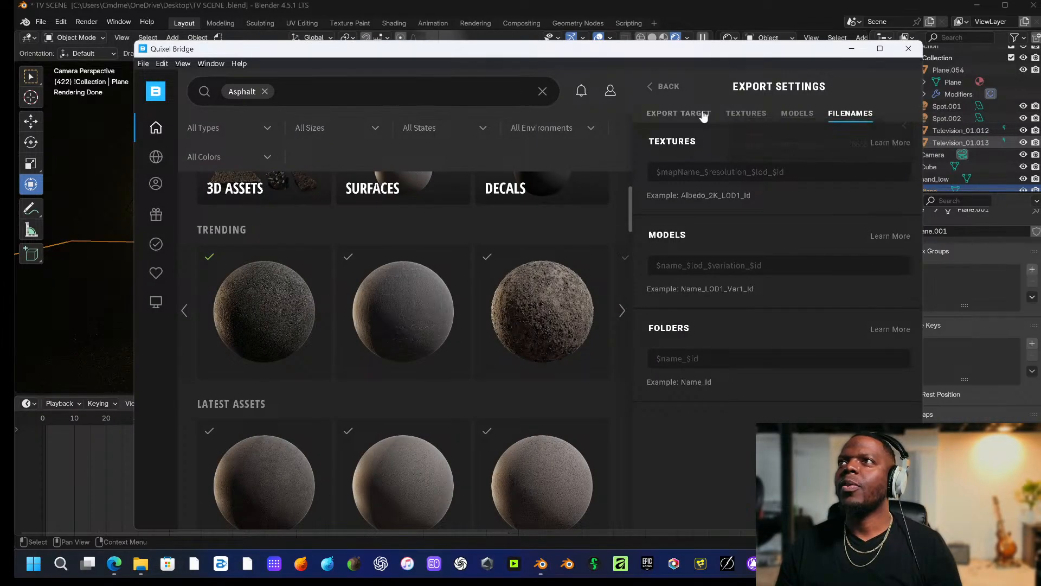
Recheck the export target and its plugin status, and close Quixel Bridge.
left_click(679, 113)
mouse_move(163, 158)
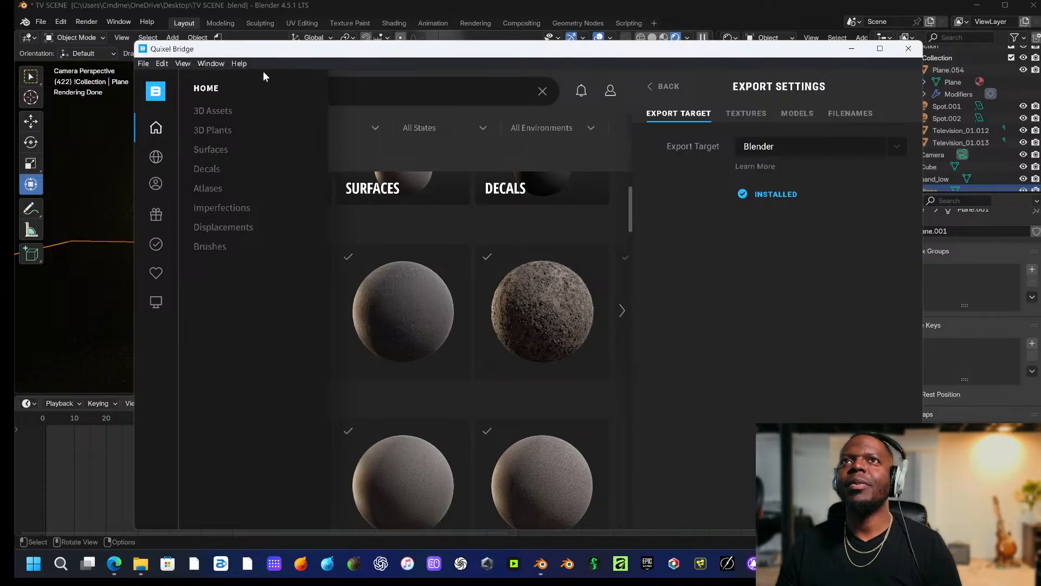
left_click(907, 49)
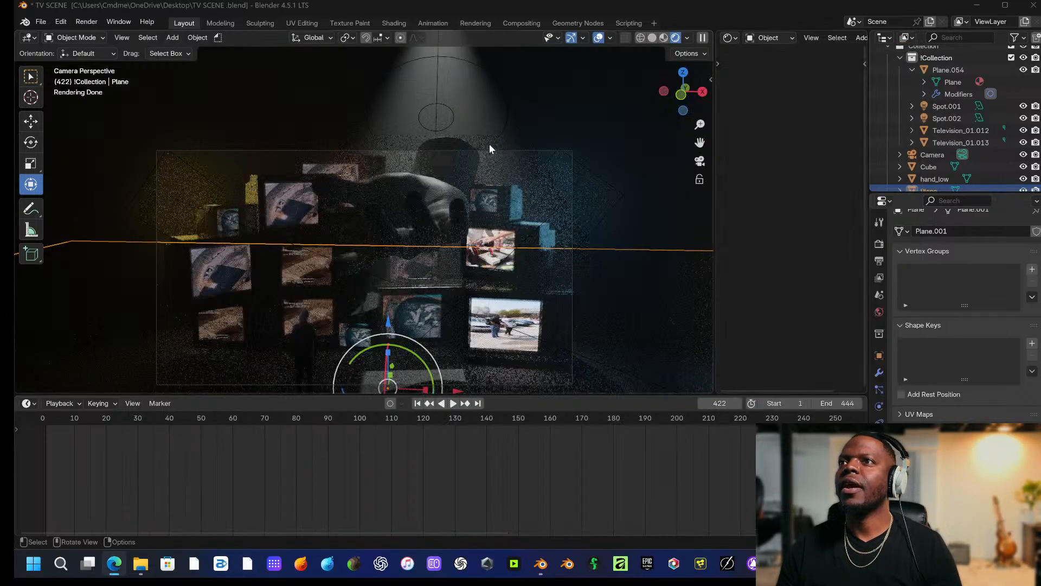
Save the scene over the existing TV SCENE .blend file on the Desktop and close Blender.
left_click(41, 21)
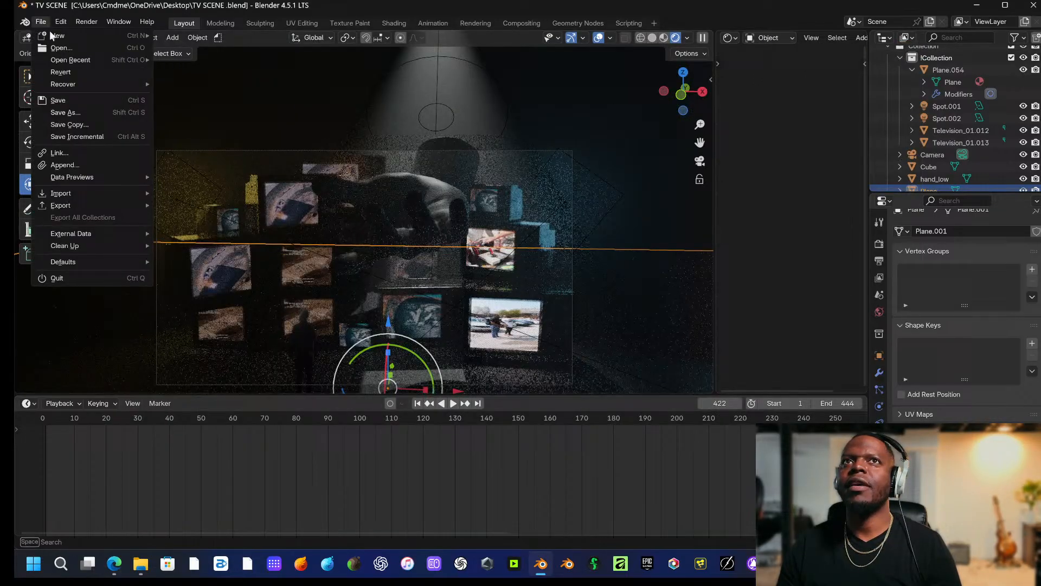
left_click(77, 113)
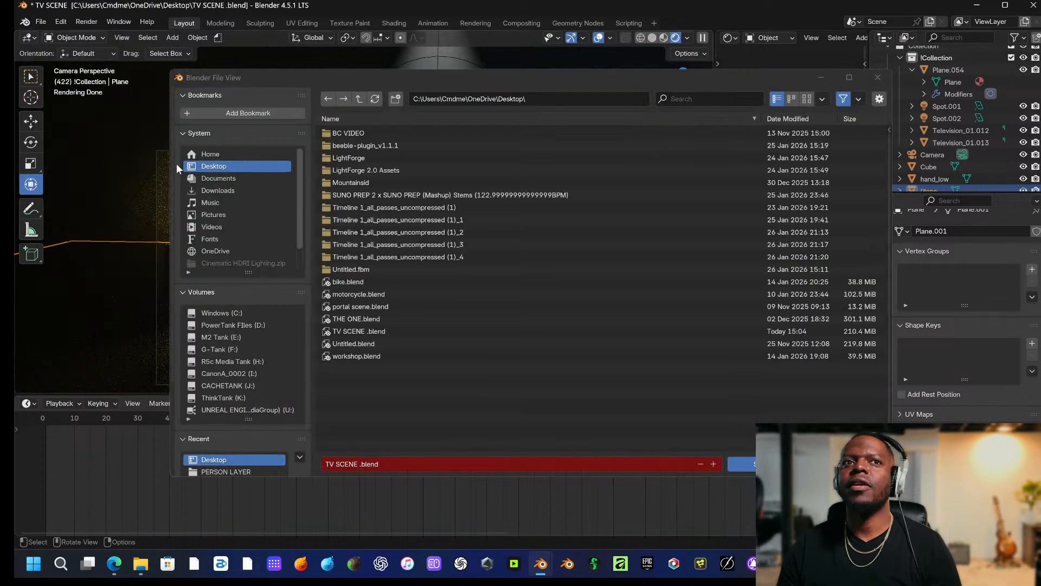
left_click(743, 462)
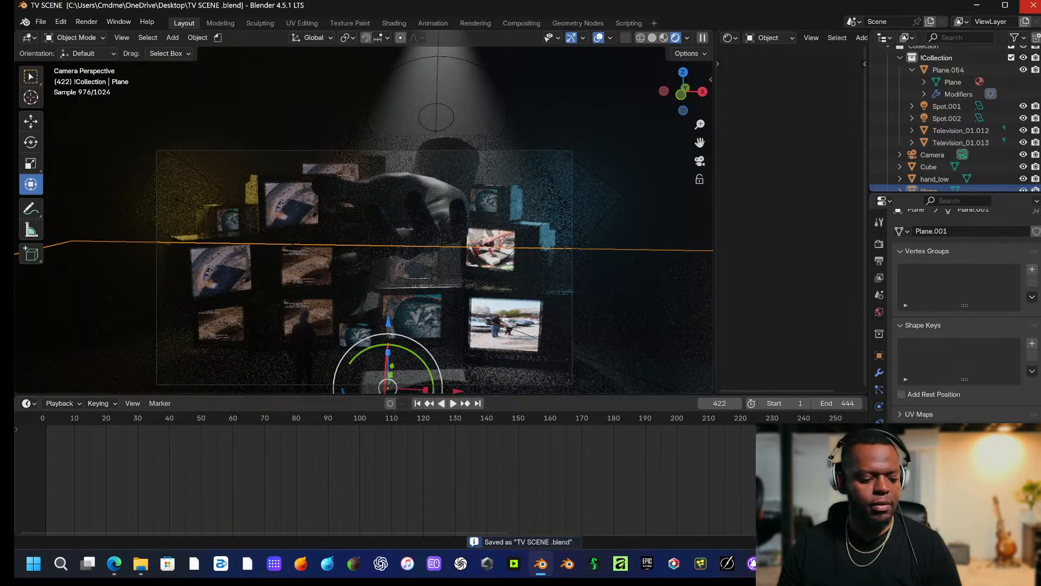
left_click(1029, 7)
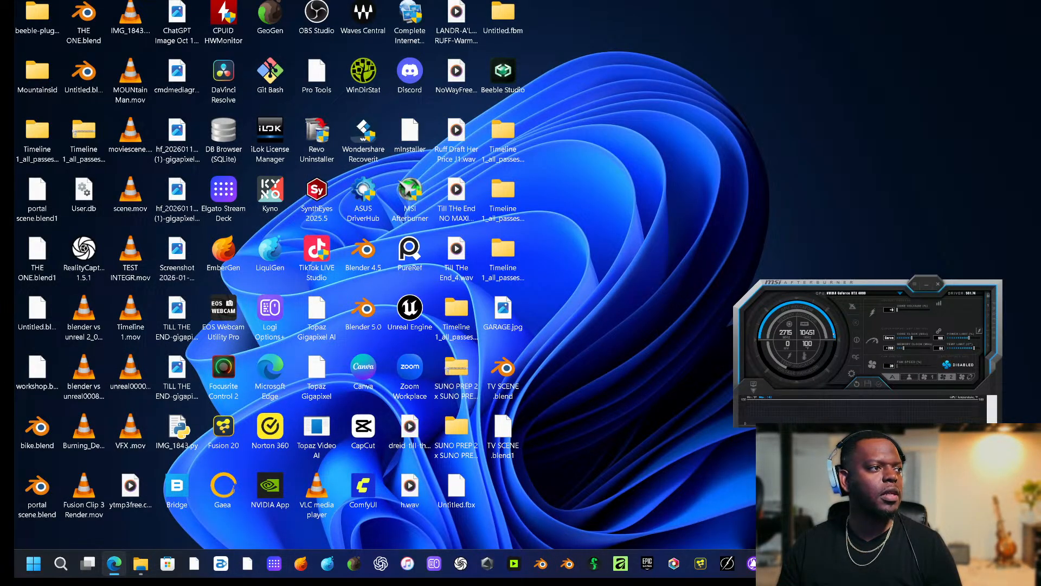
Relaunch Blender 4.5 from the desktop.
left_click(61, 564)
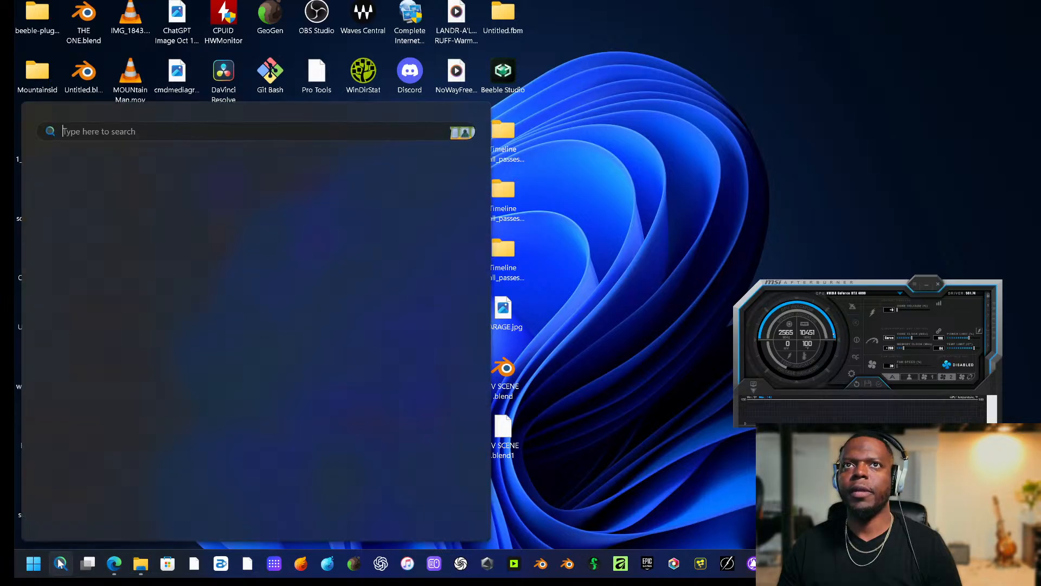
left_click(104, 187)
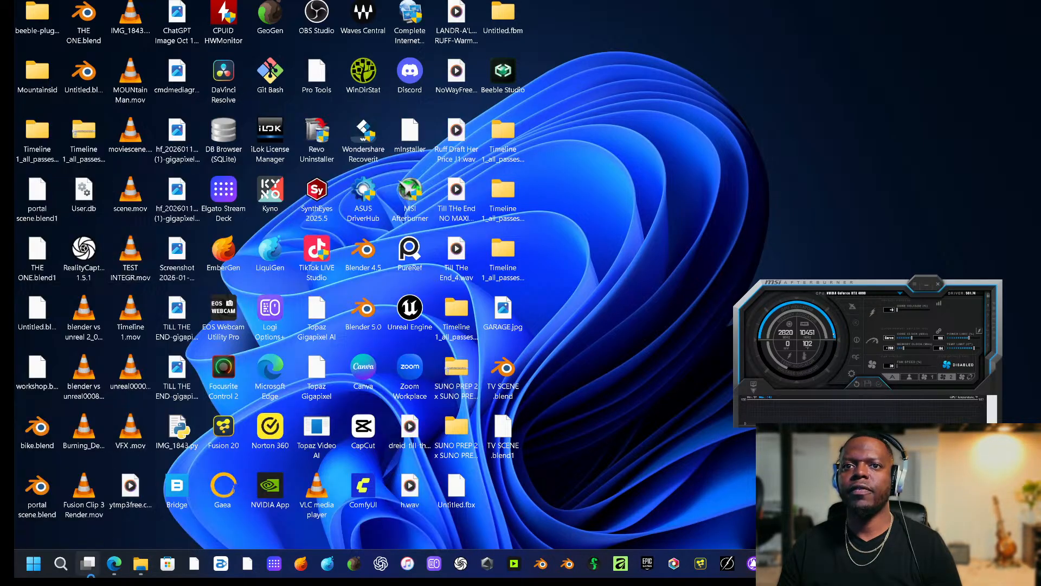
left_click(542, 564)
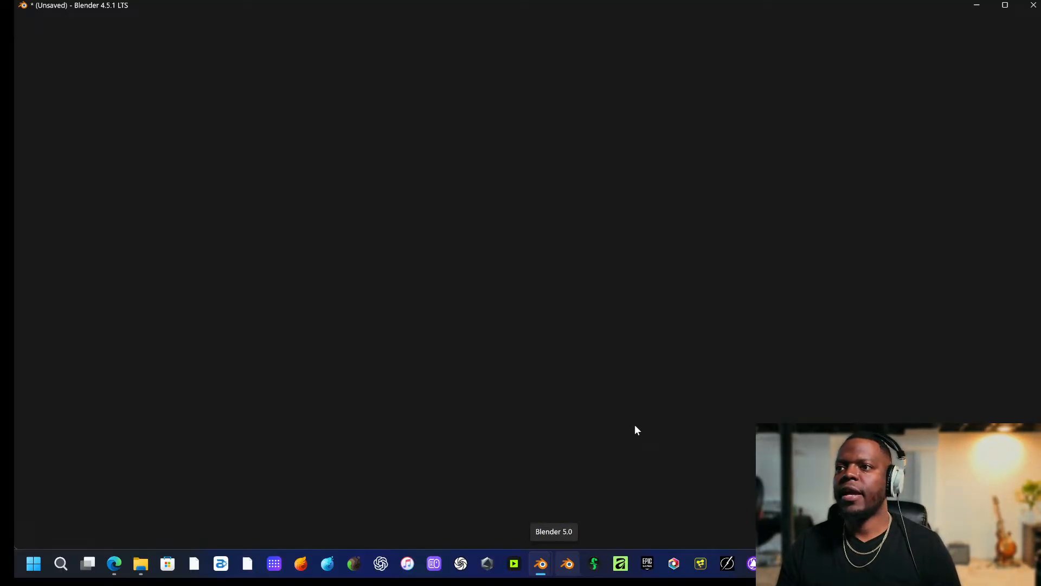
Close the second unsaved Blender 4.5.1 window.
mouse_move(549, 563)
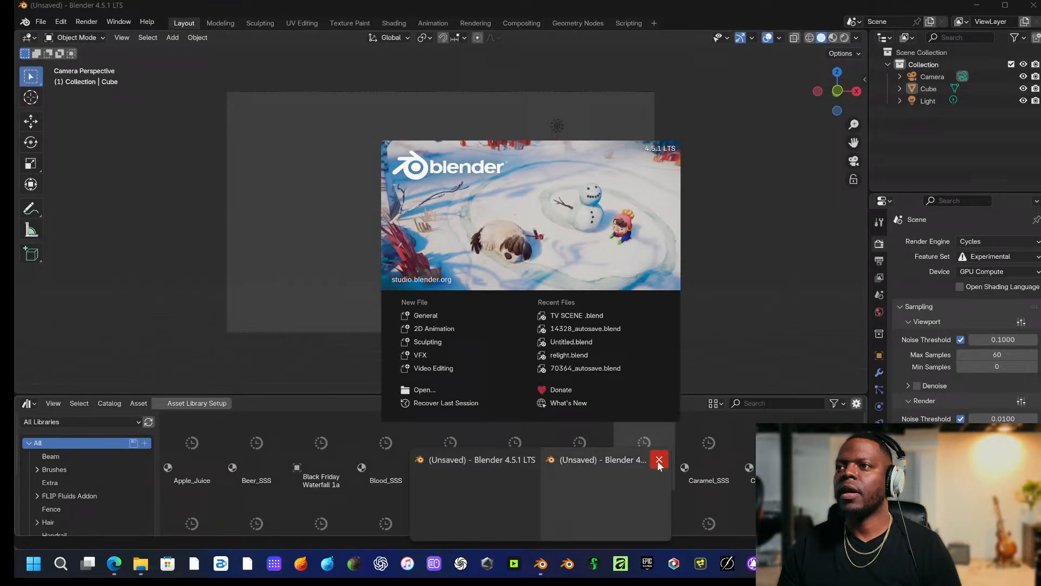
left_click(658, 461)
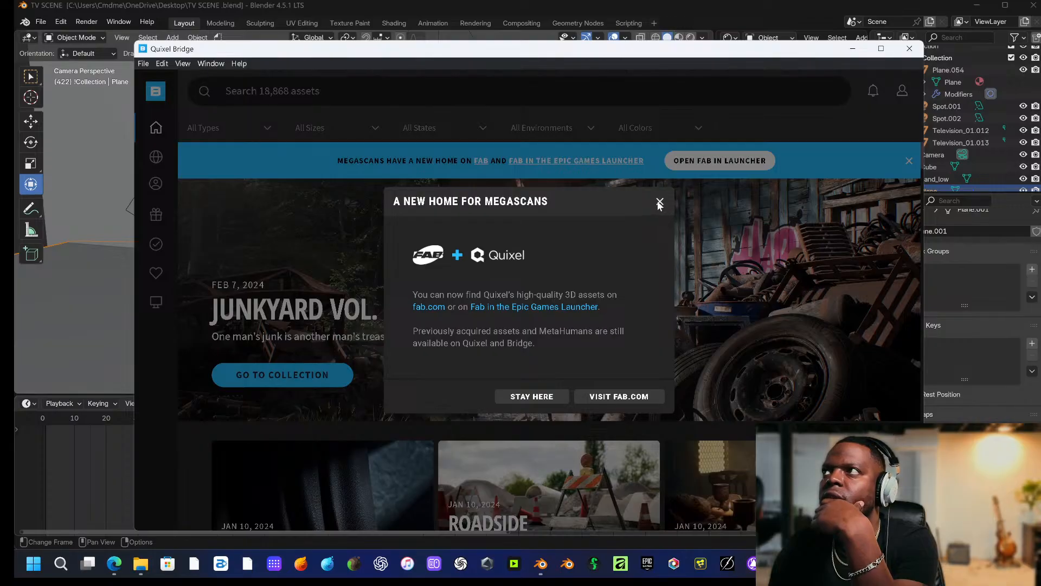
Dismiss the Megascans notice in Quixel Bridge, search for asphalt, and export the dark rough asphalt surface to Blender.
left_click(659, 204)
mouse_move(159, 160)
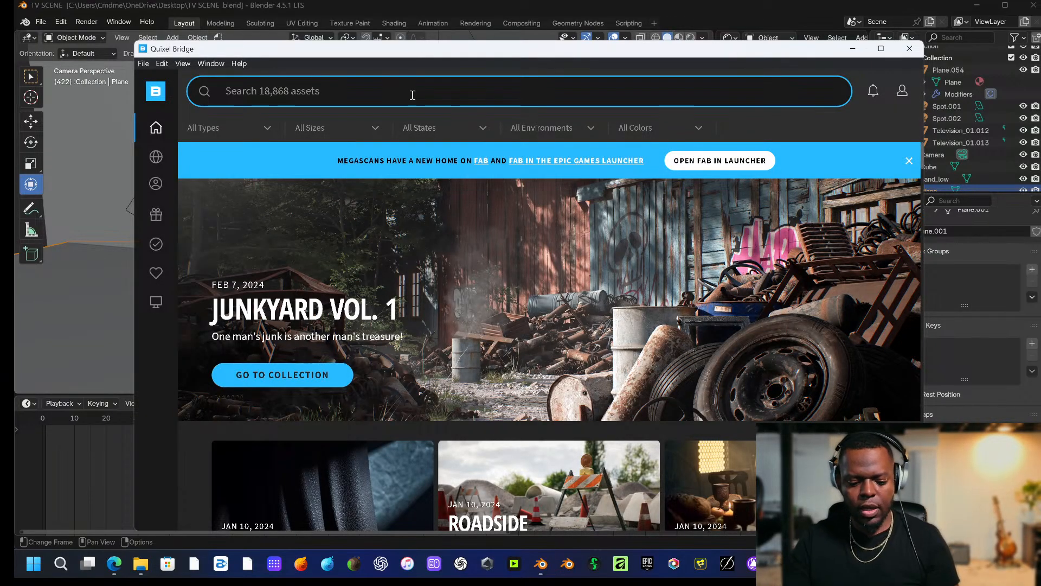
type("asp")
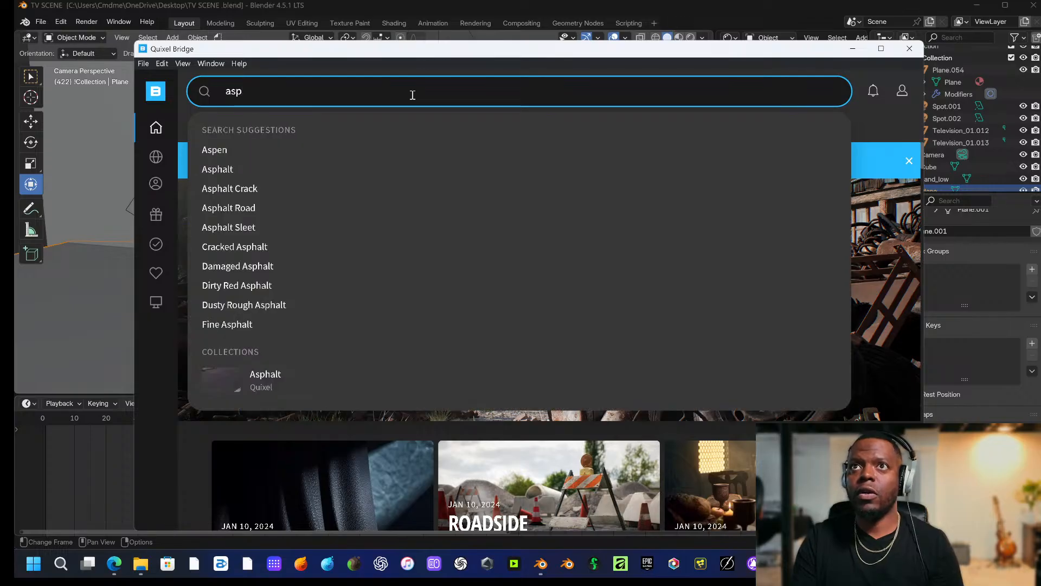
type("halt")
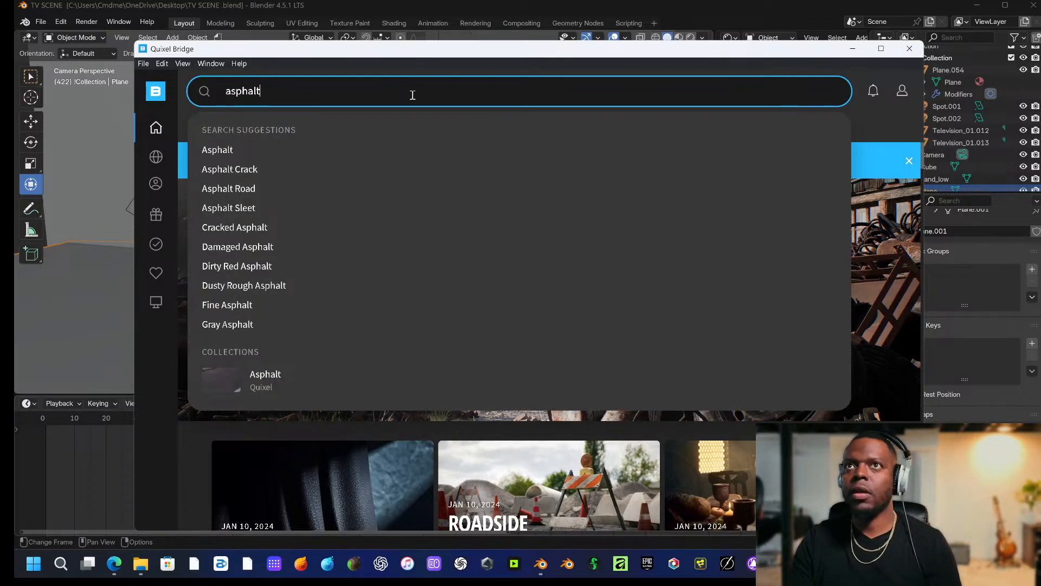
key("Return")
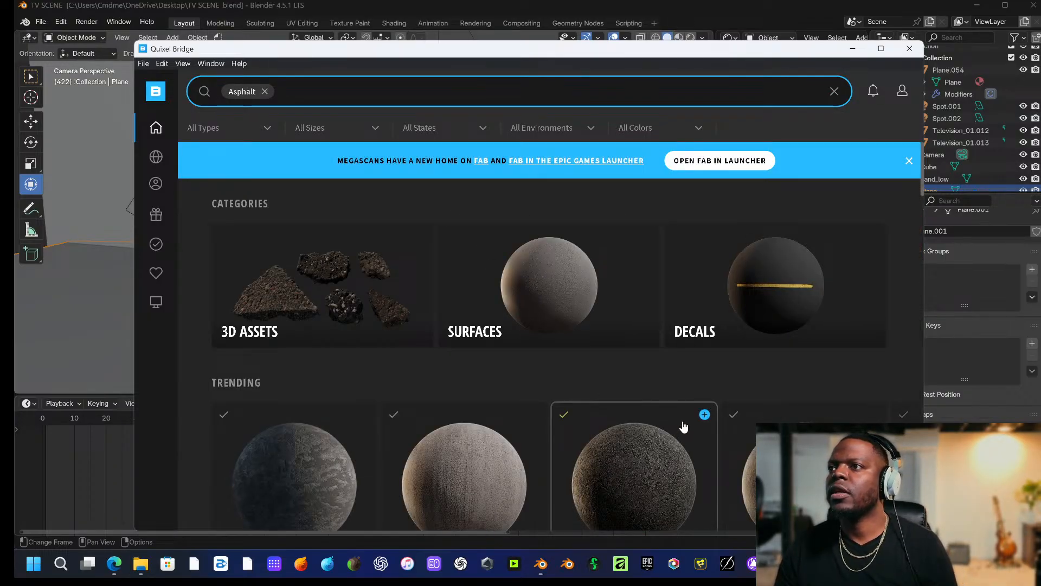
left_click(704, 415)
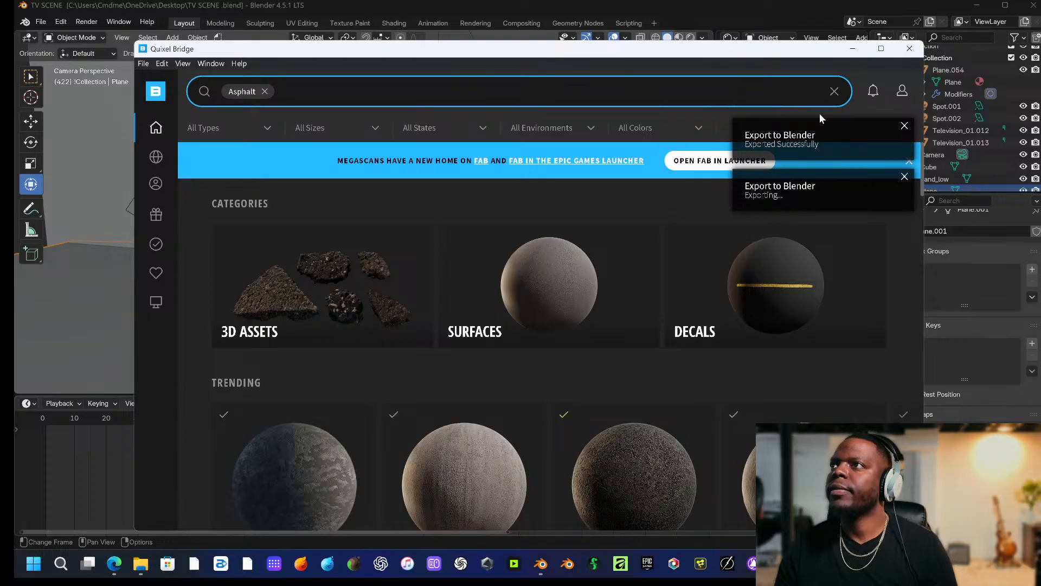
left_click(853, 49)
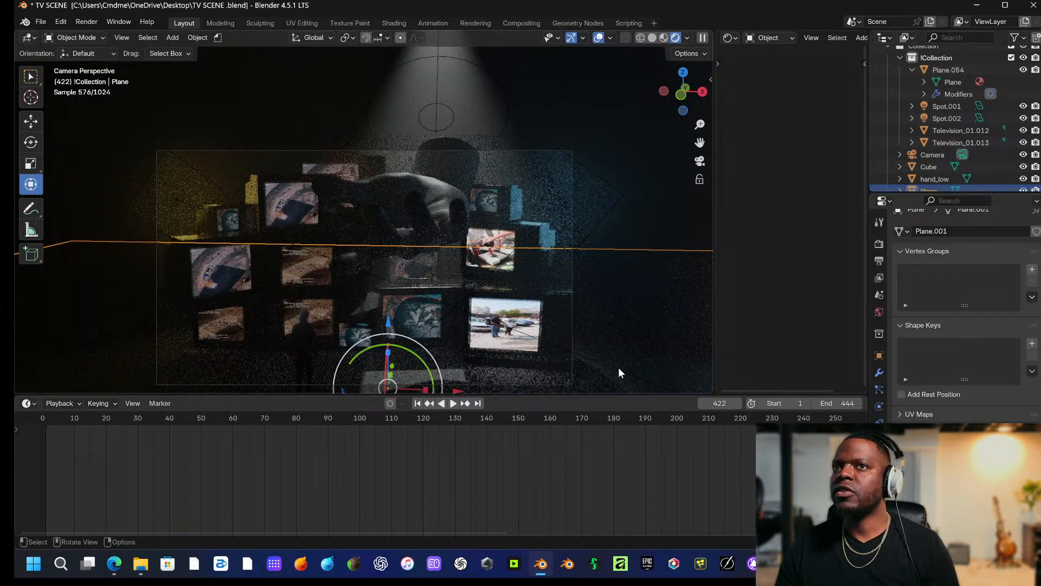
Add a material slot to the floor plane and assign the imported Rough_Asphalt material to it.
left_click(879, 457)
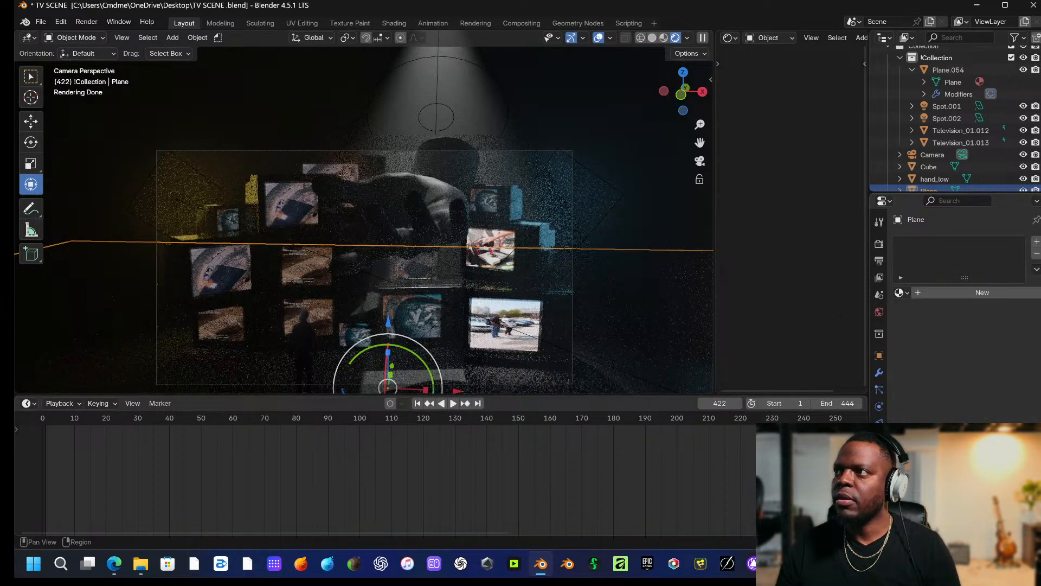
left_click(959, 293)
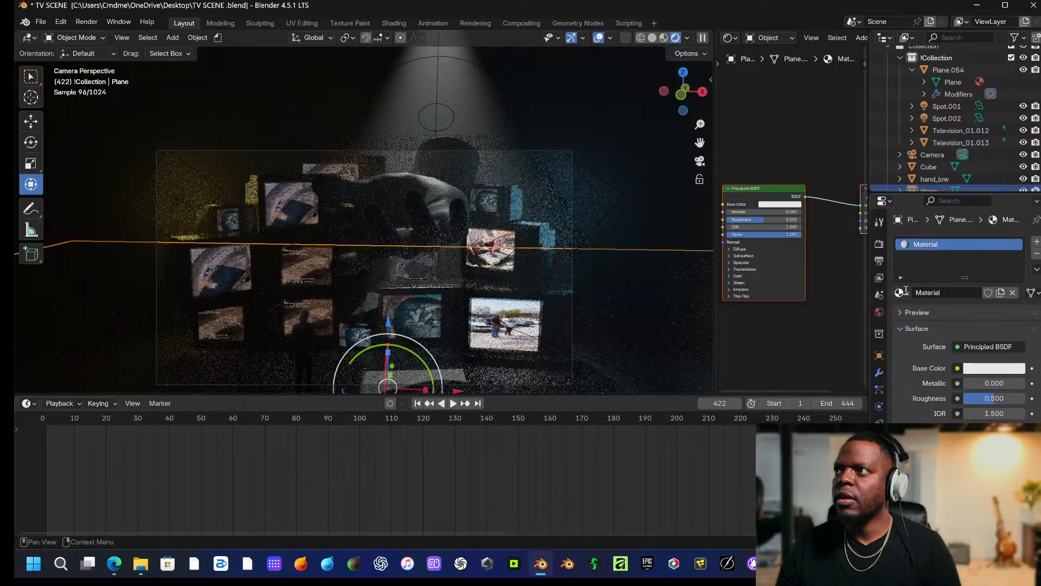
left_click(901, 292)
type("asp")
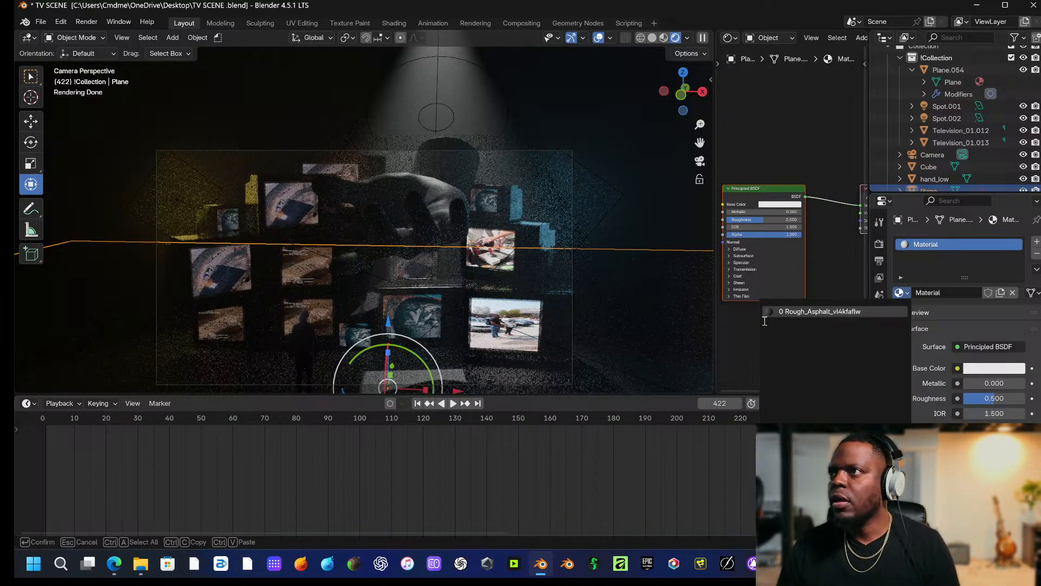
left_click(804, 309)
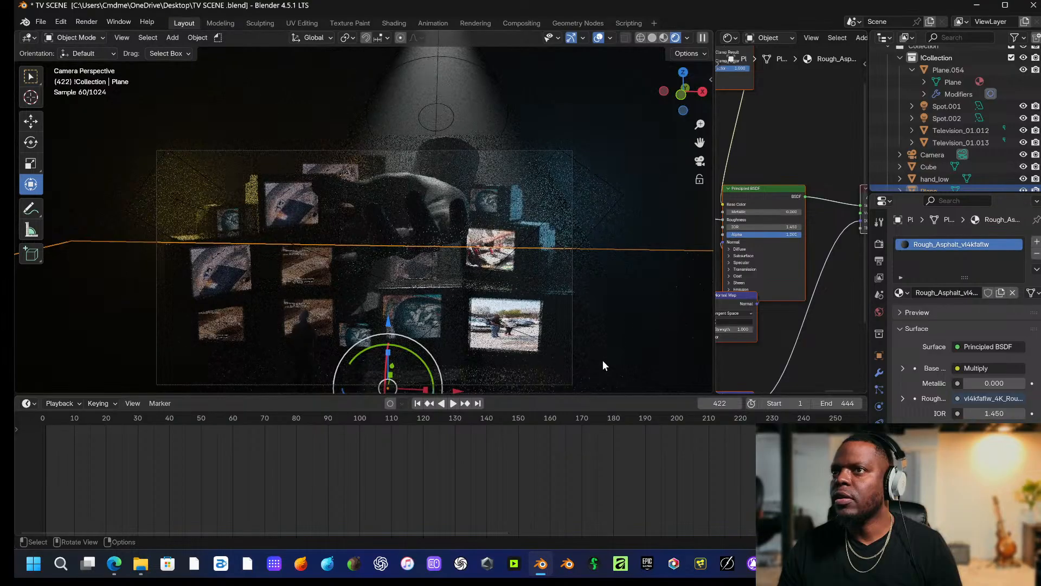
Scale the floor plane down uniformly to about 0.7 of its size.
left_click(615, 336)
left_click(462, 375)
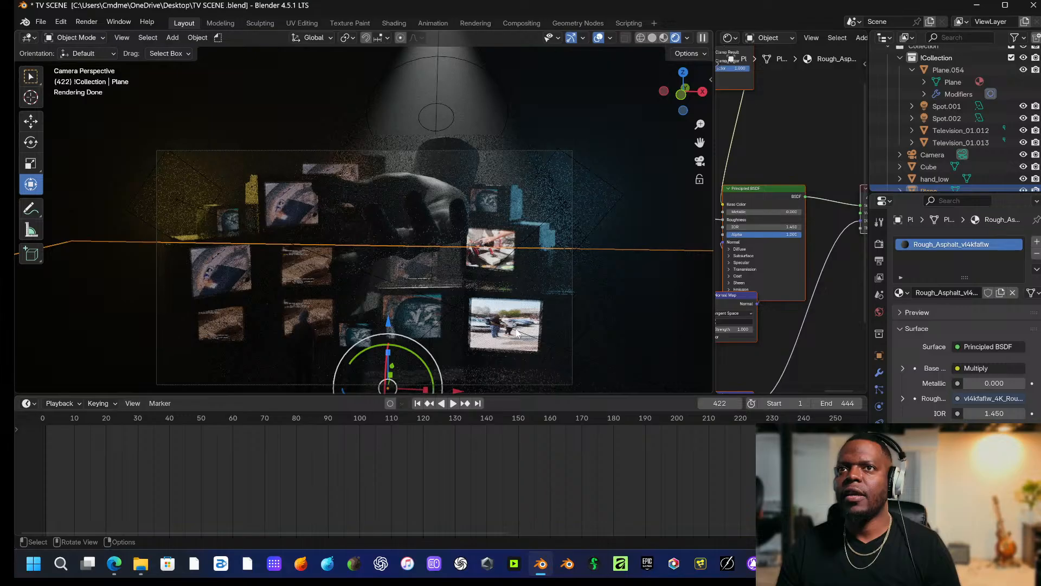
key("s")
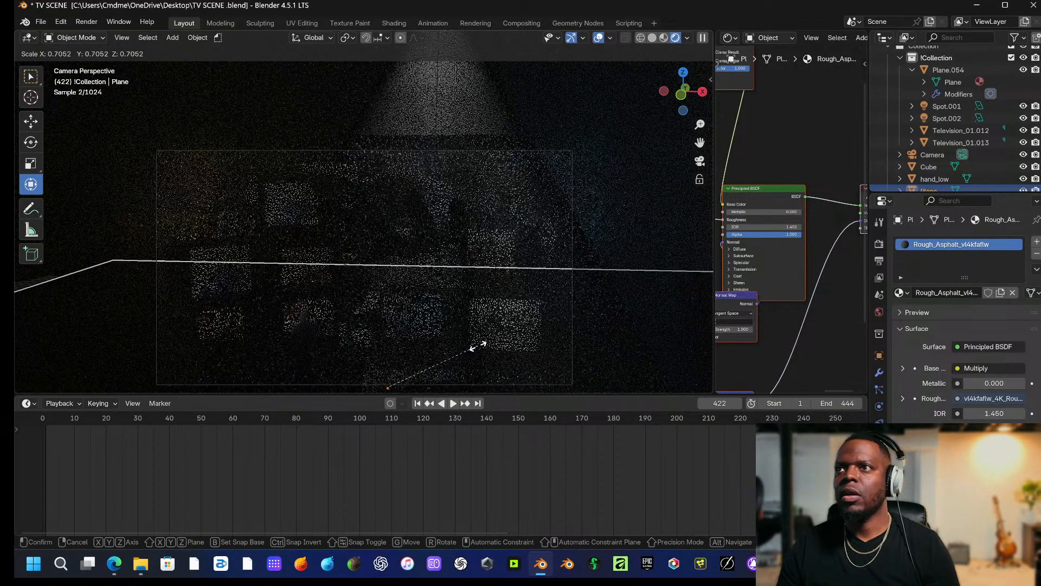
left_click(471, 348)
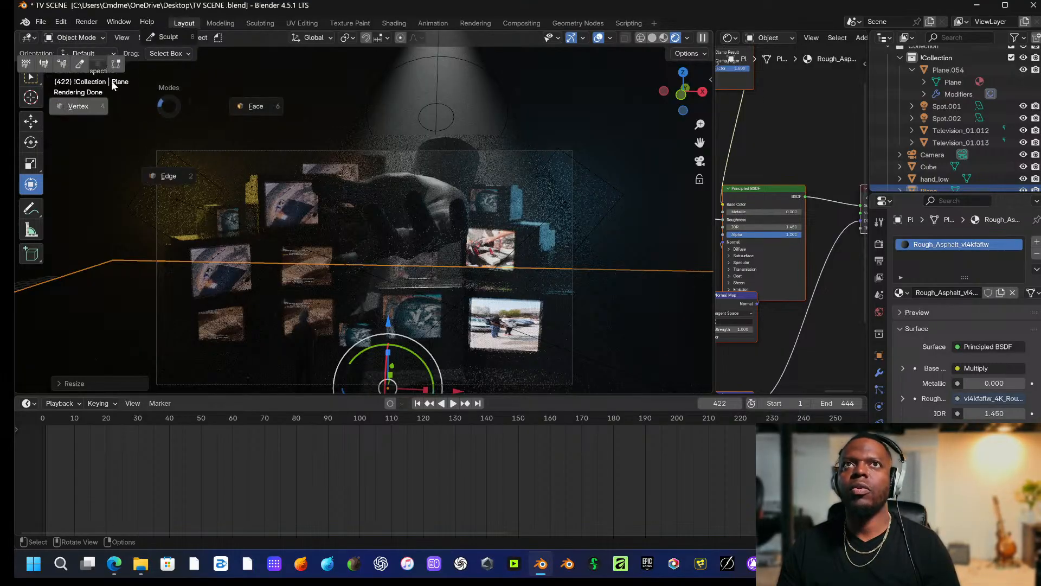
Enter Edit Mode on the floor plane and subdivide its whole mesh three times.
key("Tab")
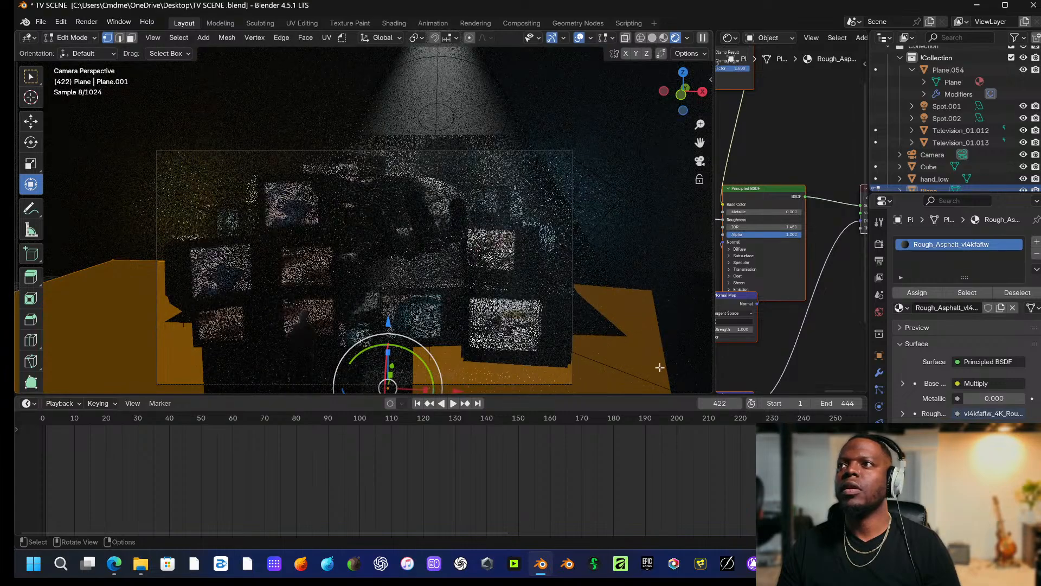
right_click(606, 368)
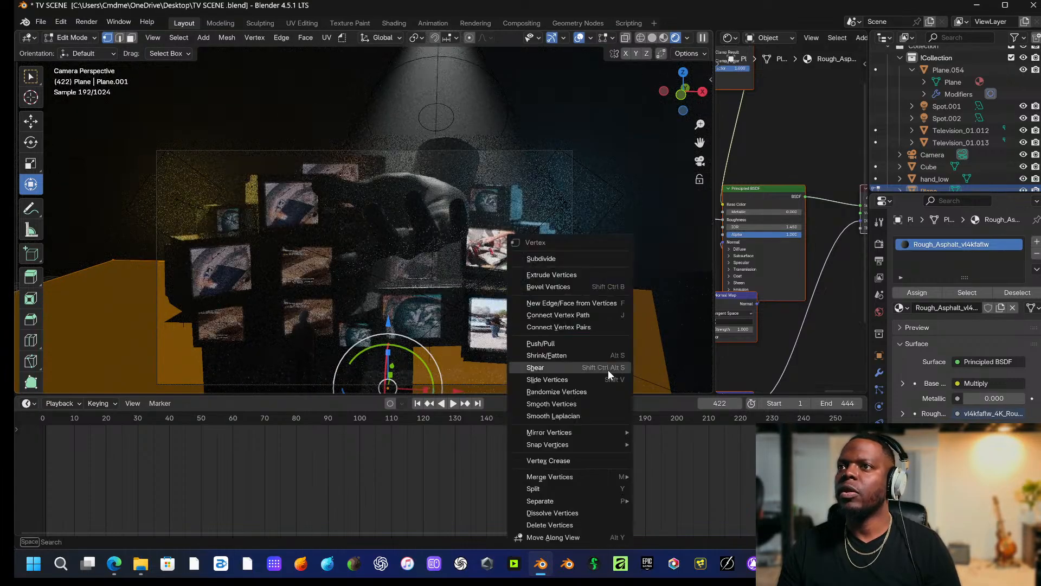
left_click(587, 257)
right_click(587, 255)
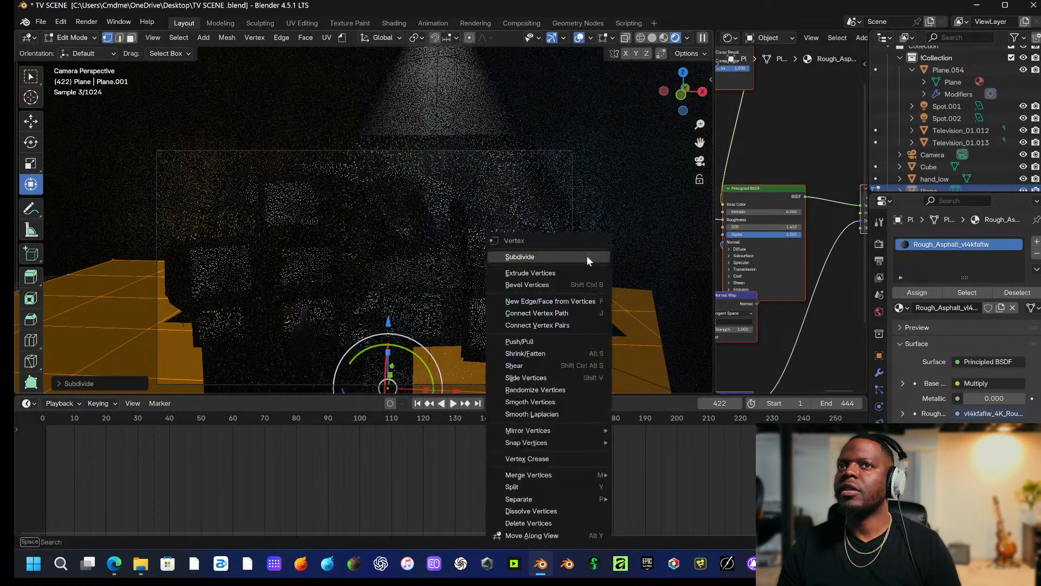
left_click(587, 257)
right_click(587, 255)
left_click(587, 256)
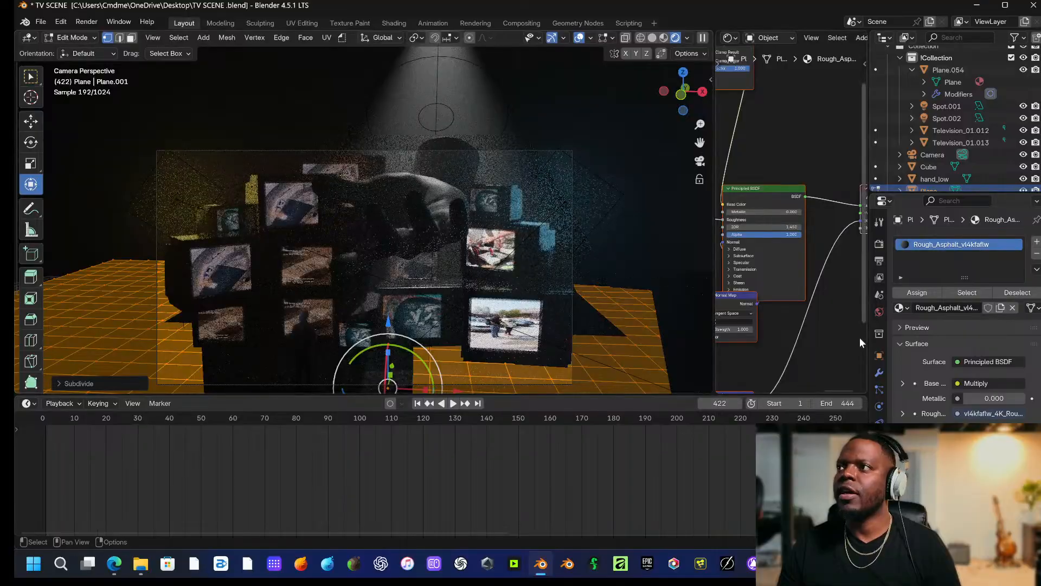
Add a Subdivision Surface modifier to the floor plane, set to Simple with Adaptive Subdivision enabled.
left_click(880, 372)
left_click(949, 243)
left_click(917, 239)
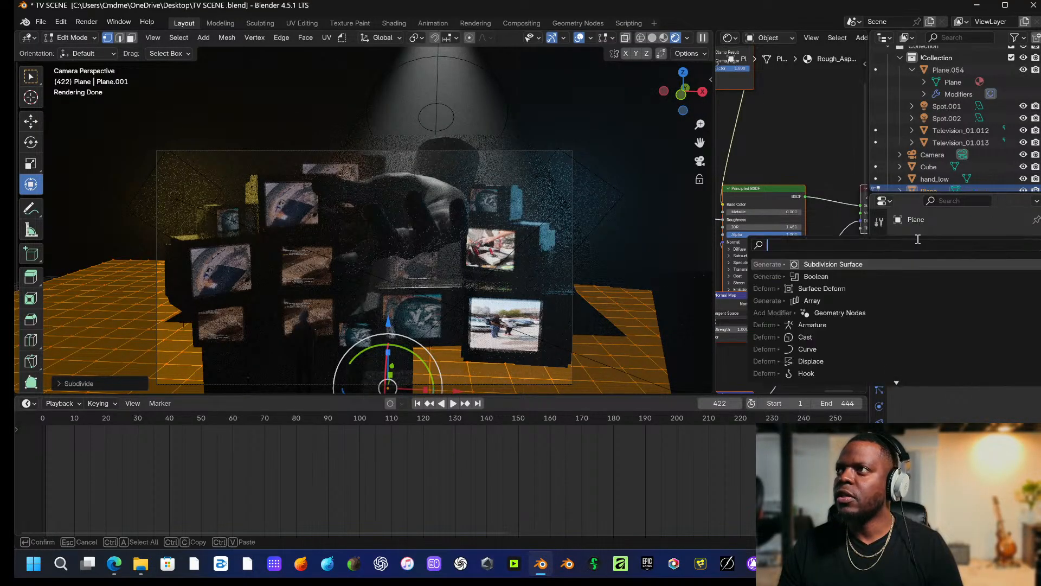
left_click(835, 264)
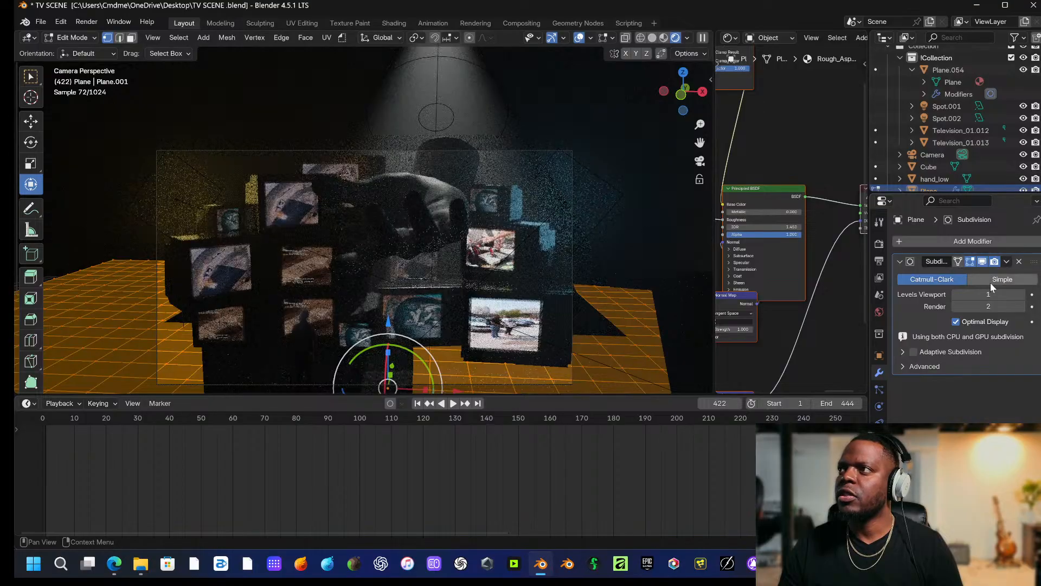
left_click(990, 279)
left_click(913, 351)
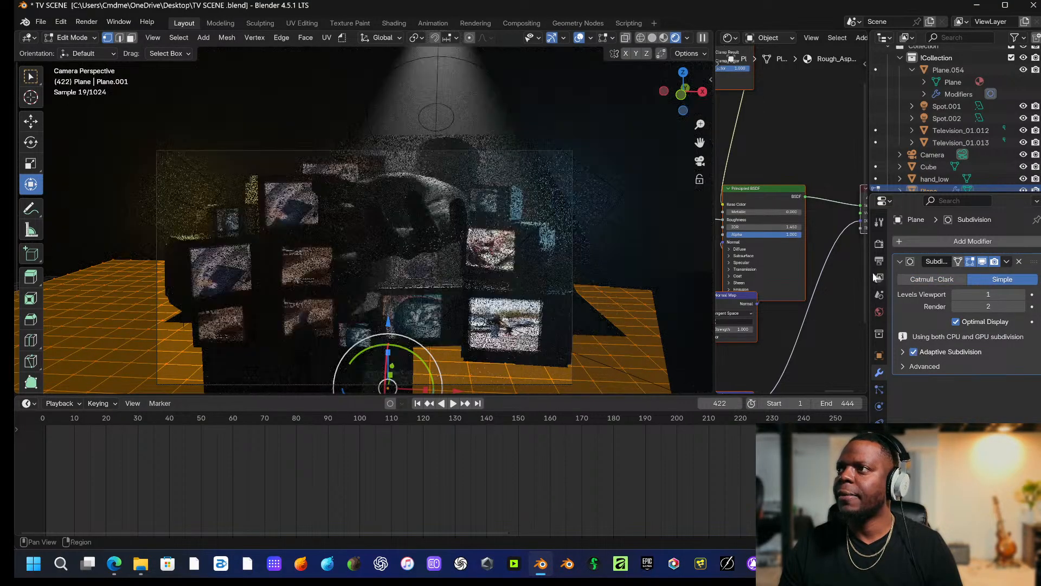
Return the floor plane to Object Mode and apply its Subdivision modifier.
left_click(72, 37)
left_click(65, 49)
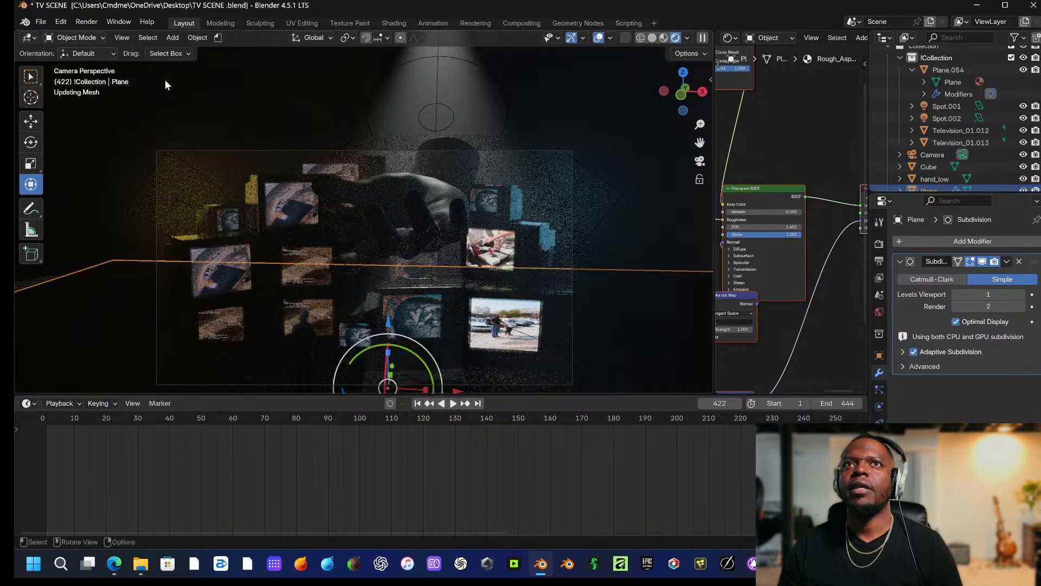
left_click(1006, 262)
left_click(1000, 276)
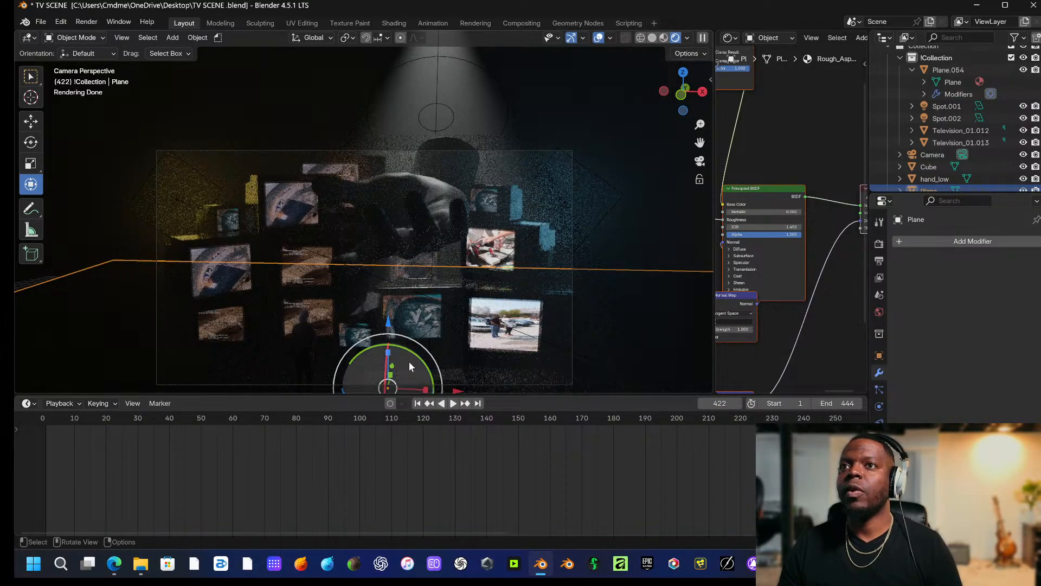
Adjust the camera framing slightly downward with walk navigation and reselect the floor plane.
key("shift+grave")
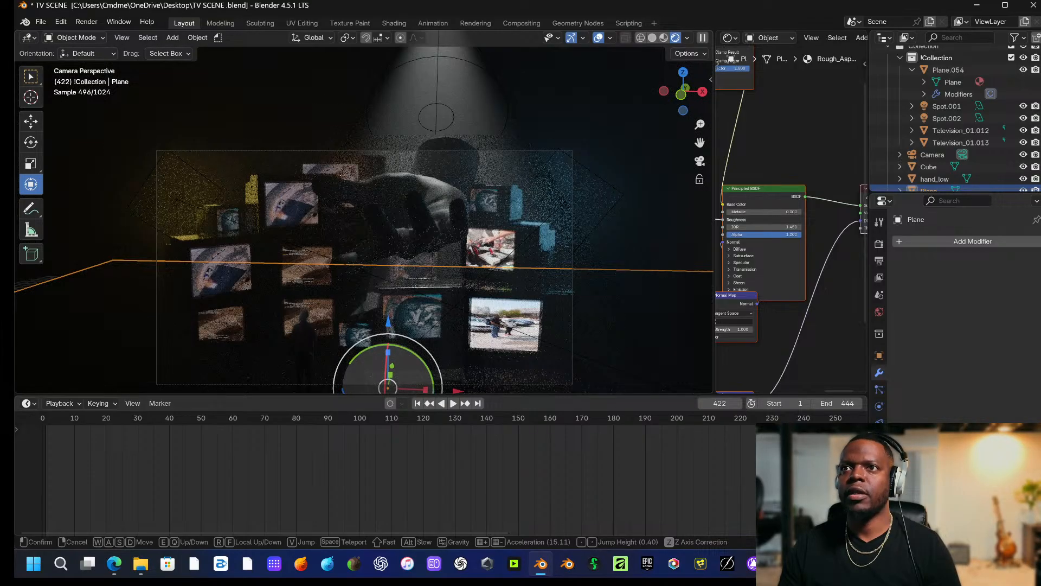
left_click(409, 364)
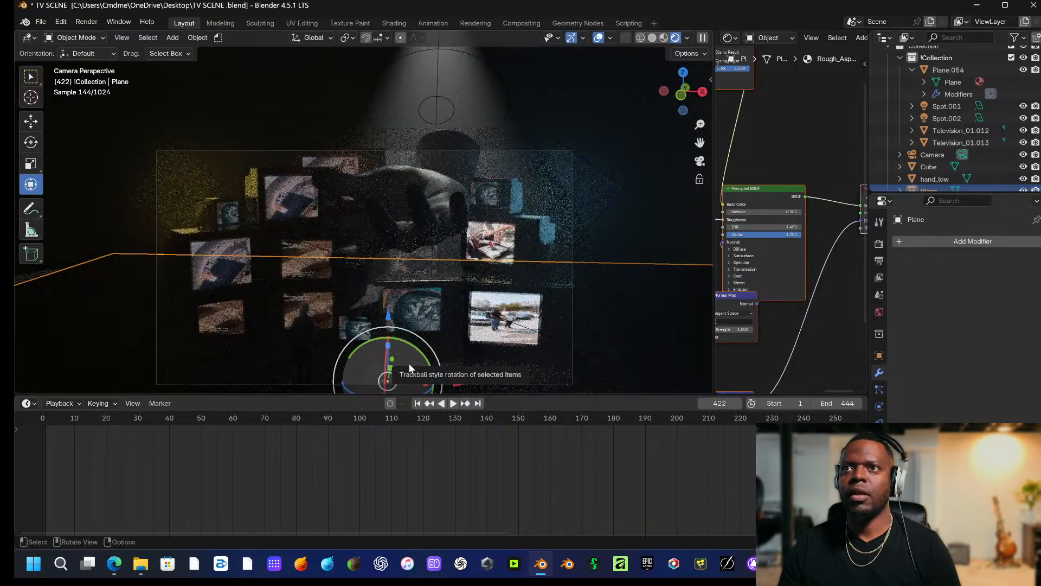
left_click(409, 363)
left_click(594, 110)
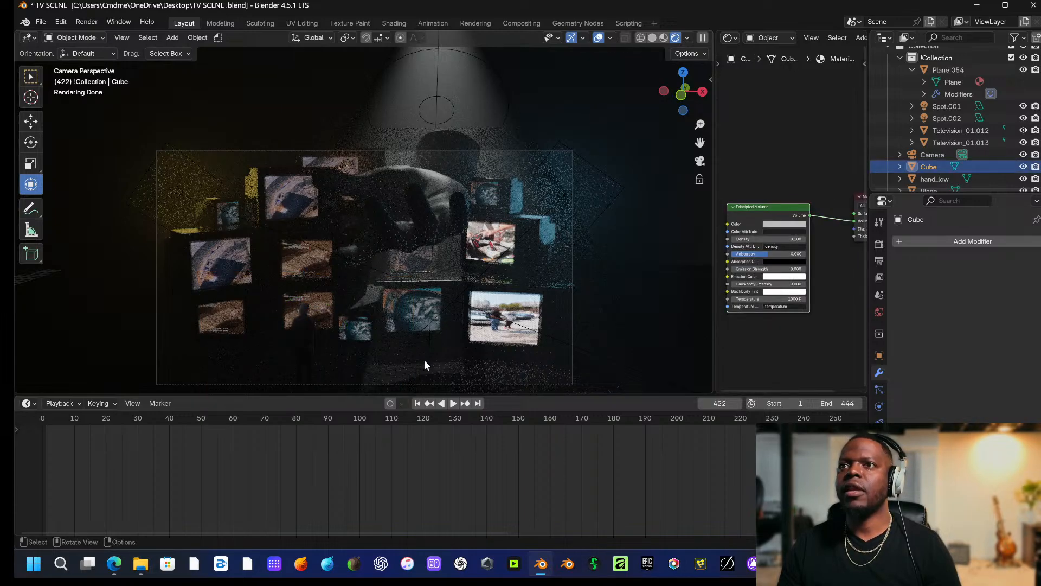
left_click(426, 373)
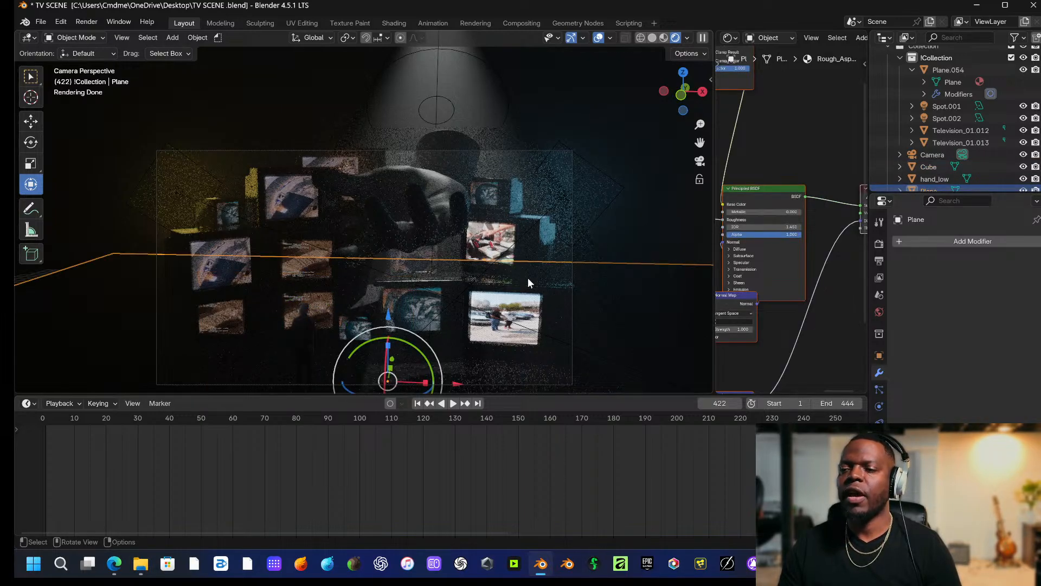
Switch to the Edge browser, search the web for Unsplash, and open the Unsplash site.
left_click(115, 564)
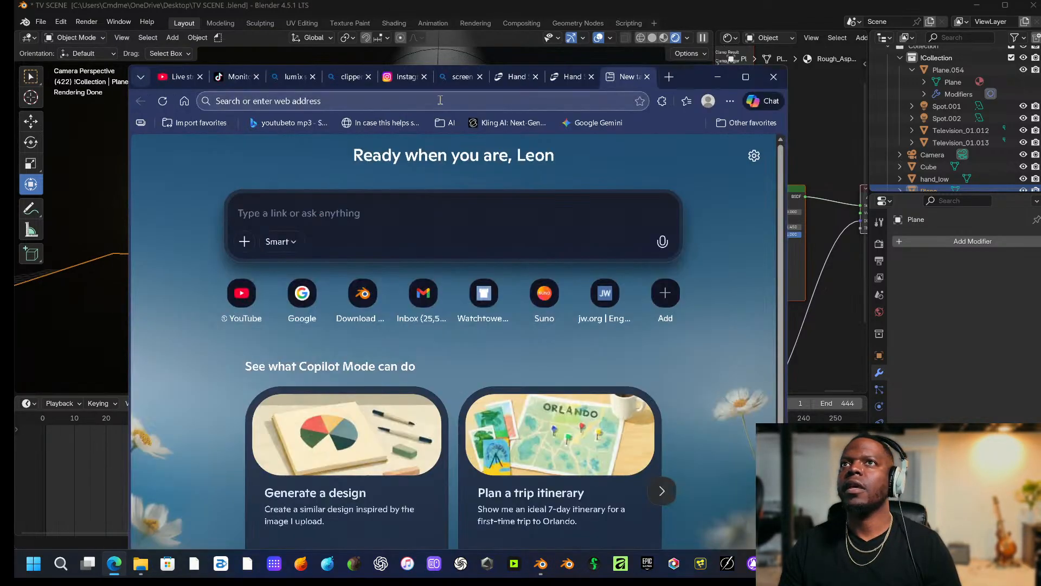
left_click(441, 100)
type("unspal")
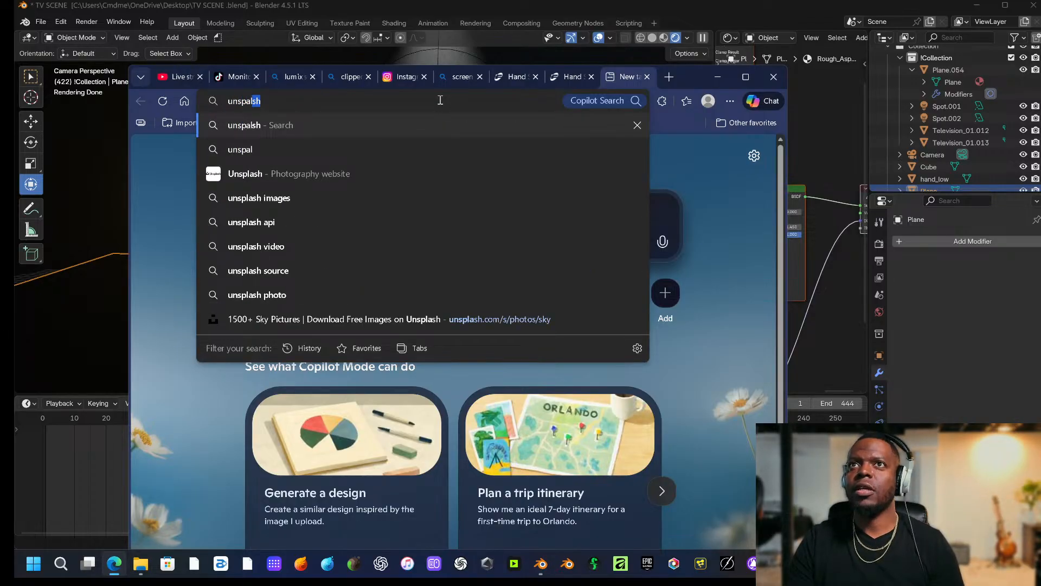
key("Return")
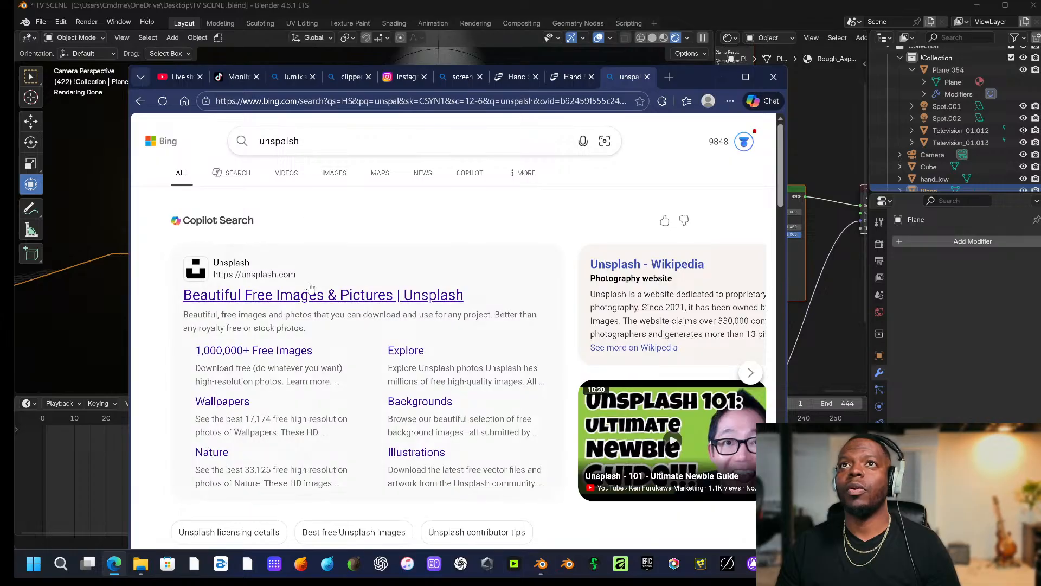
left_click(310, 293)
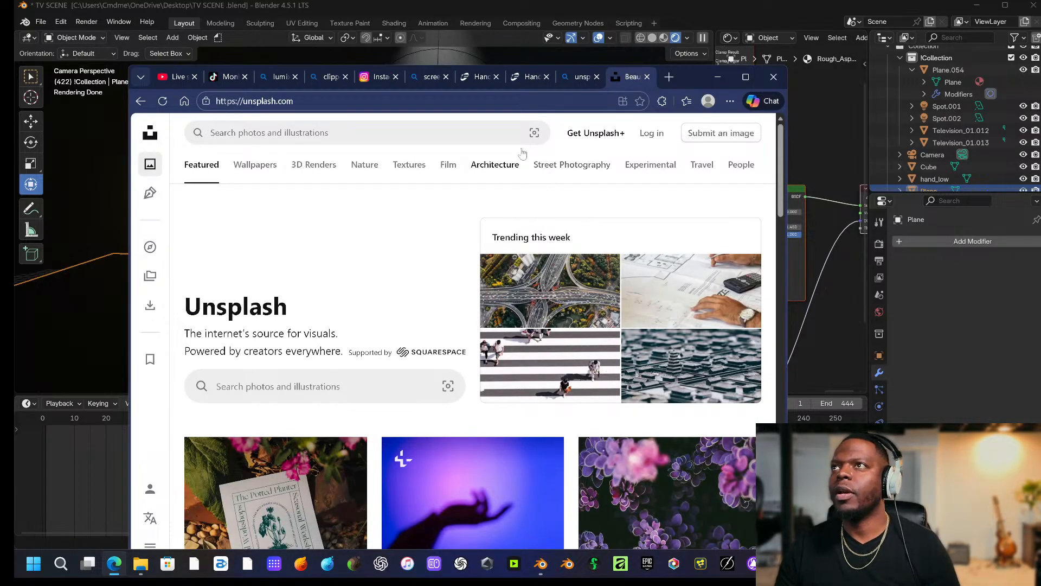
Search Unsplash for "wood" photos.
left_click(328, 129)
type("wood")
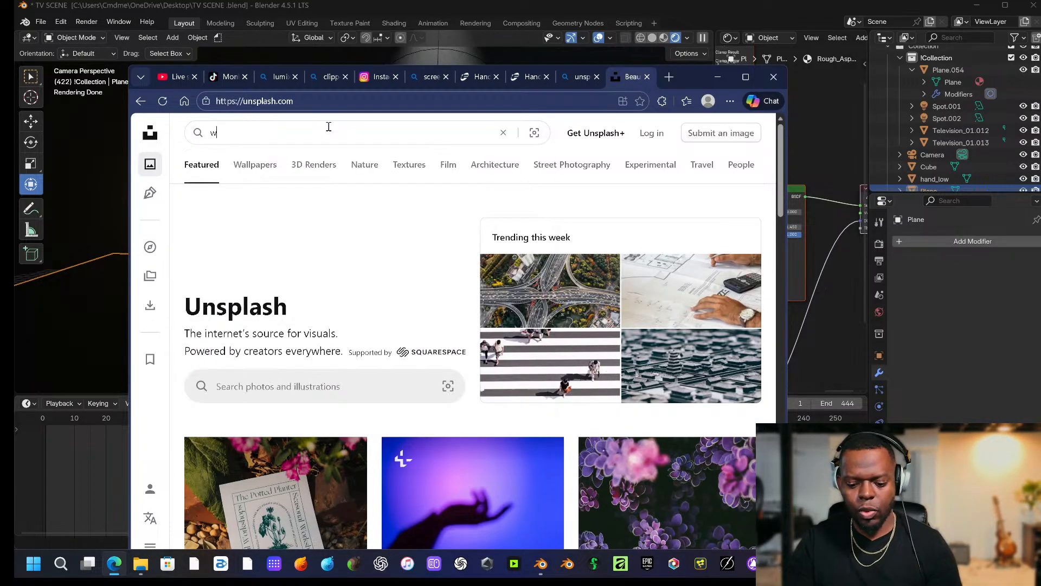
key("Return")
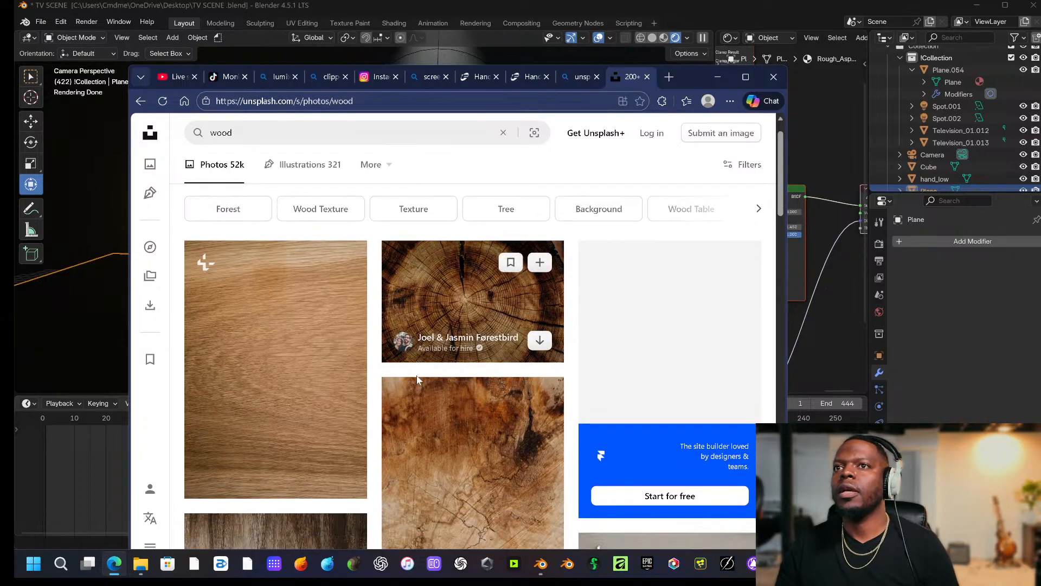
Browse the wood photo results and download the brown tree bark image.
scroll(325, 325, "down", 10)
scroll(417, 359, "down", 5)
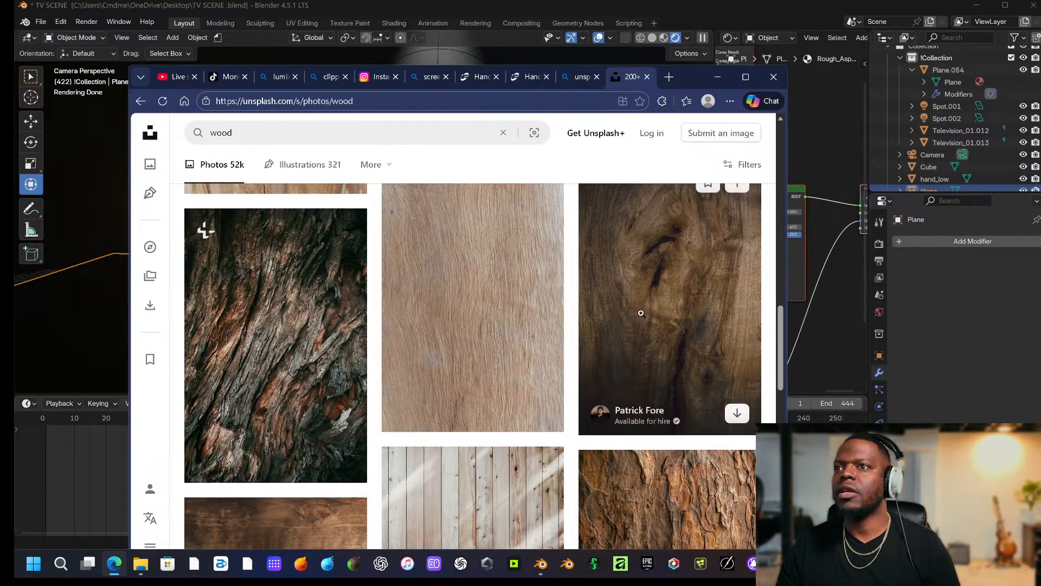
scroll(637, 317, "down", 4)
scroll(644, 316, "down", 10)
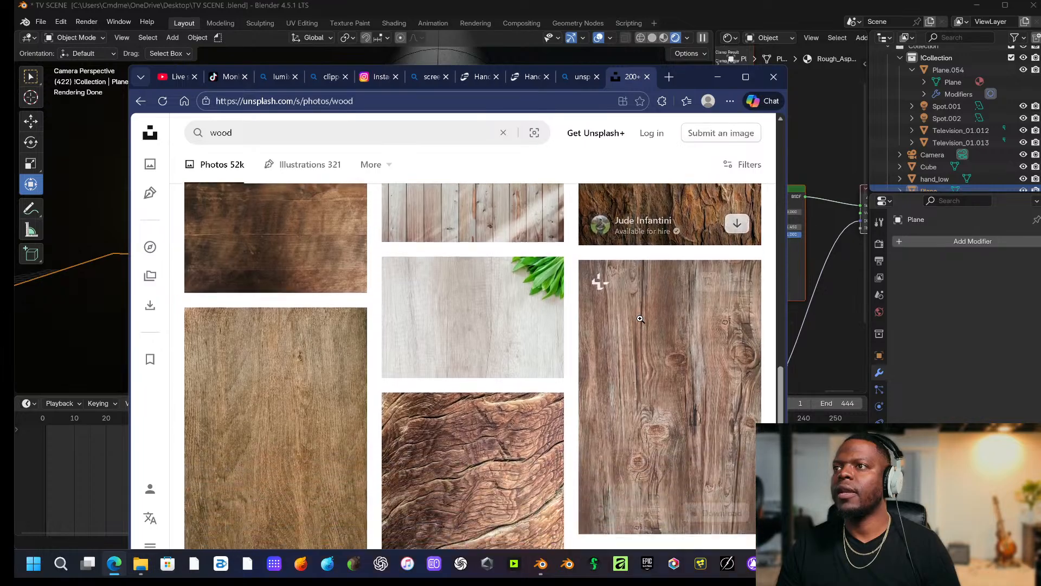
scroll(626, 336, "up", 4)
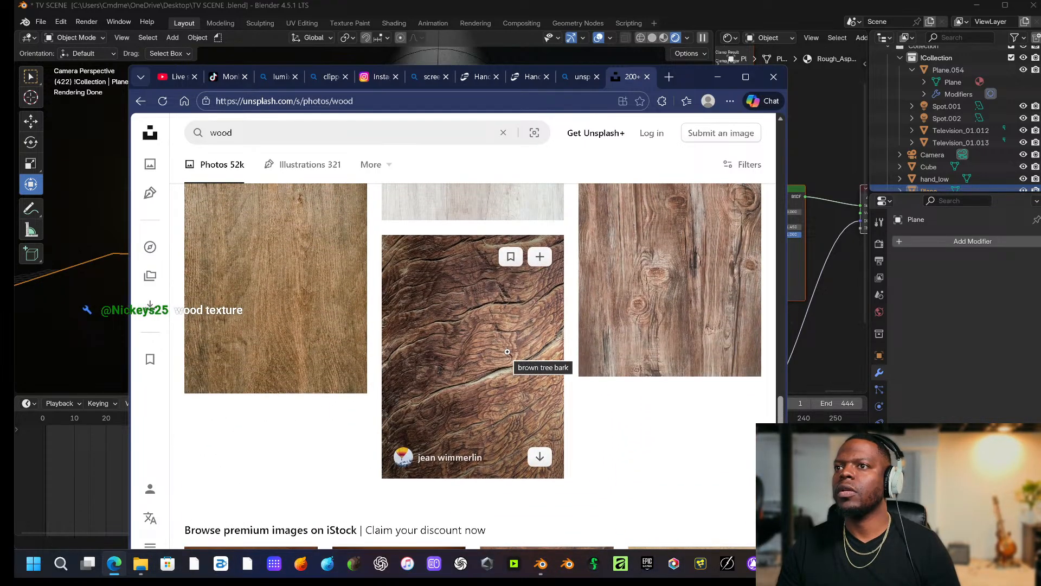
left_click(540, 456)
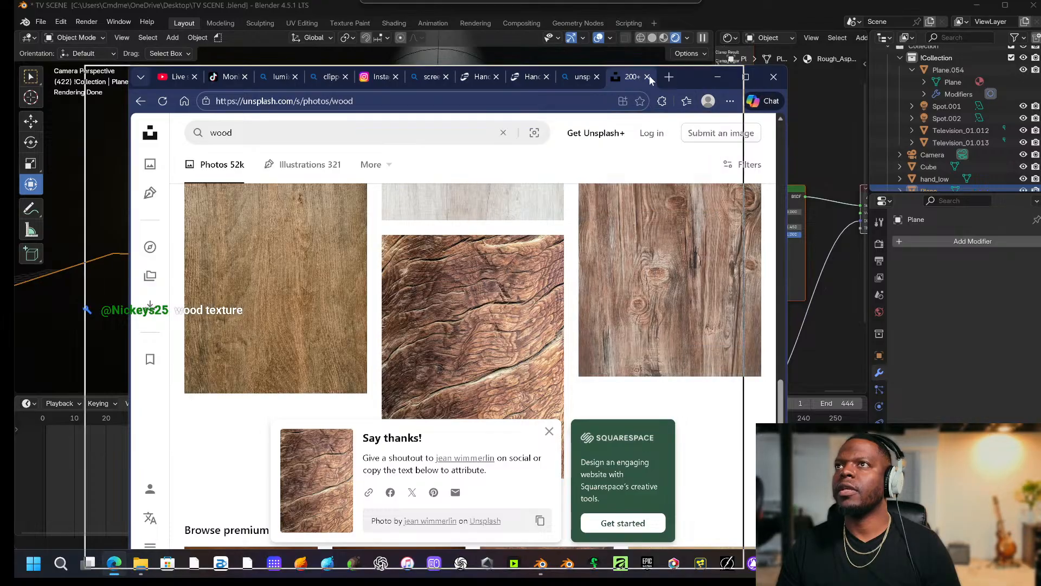
Return to Blender and widen the shader editor so the floor material's image textures and Principled BSDF are accessible.
left_click(717, 76)
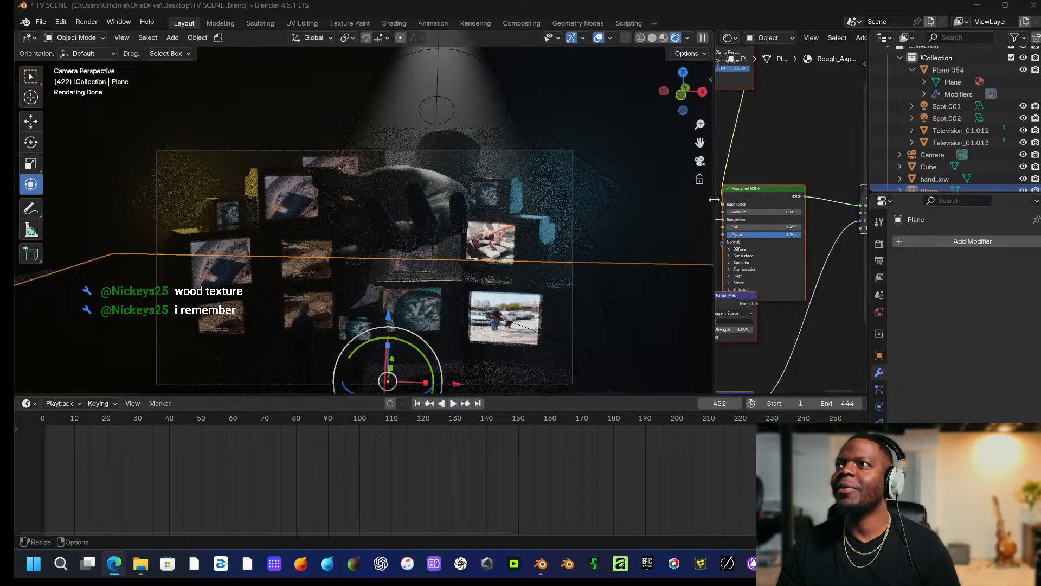
left_click_drag(714, 199, 568, 200)
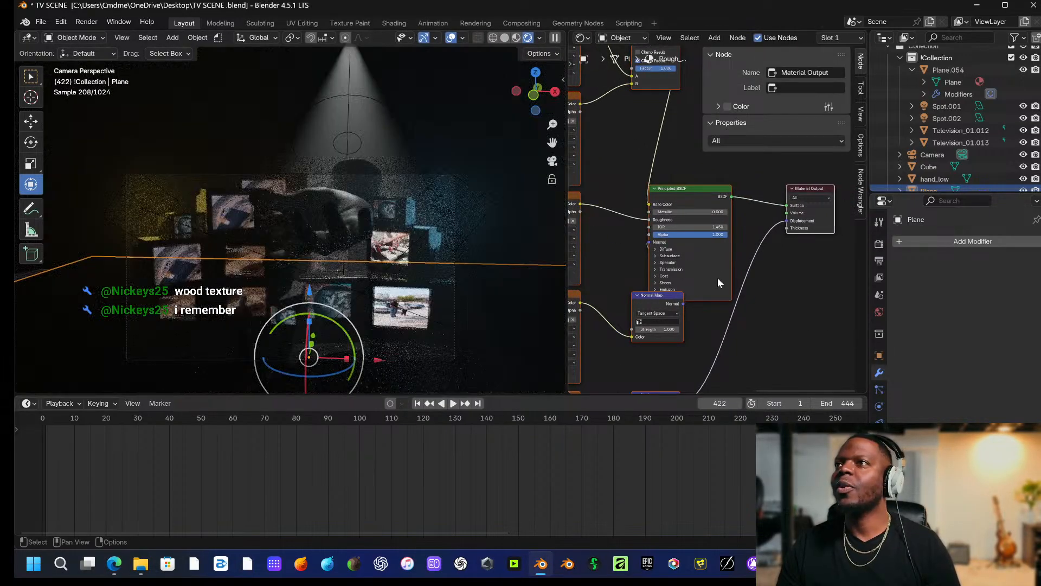
middle_click_drag(717, 281, 772, 344)
middle_click_drag(712, 205, 770, 173)
middle_click_drag(756, 288, 723, 245)
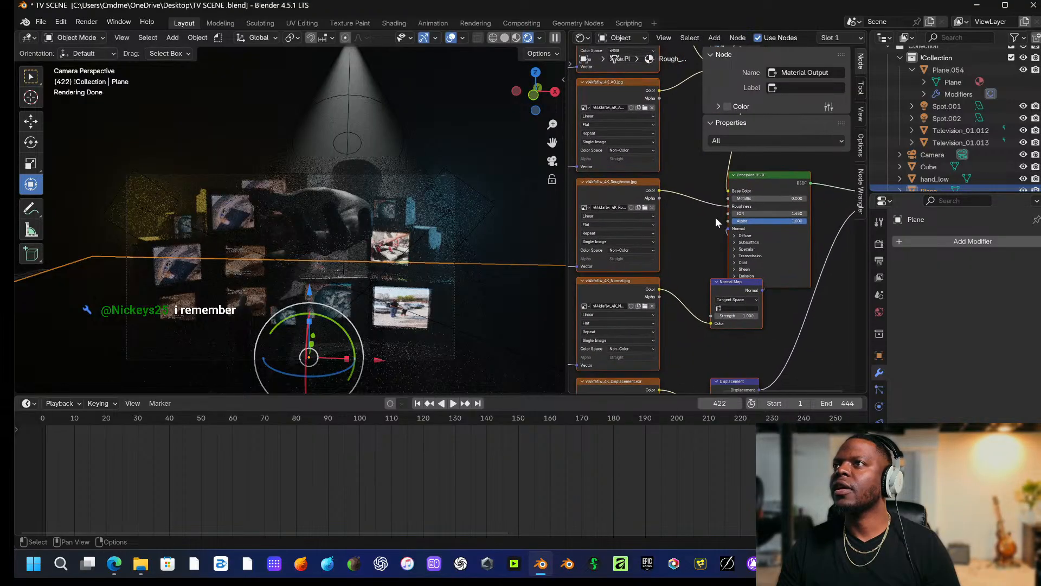
Disconnect the roughness texture from the floor's Principled BSDF, reconnect it, and look through the available images for that texture.
left_click_drag(728, 207, 681, 210)
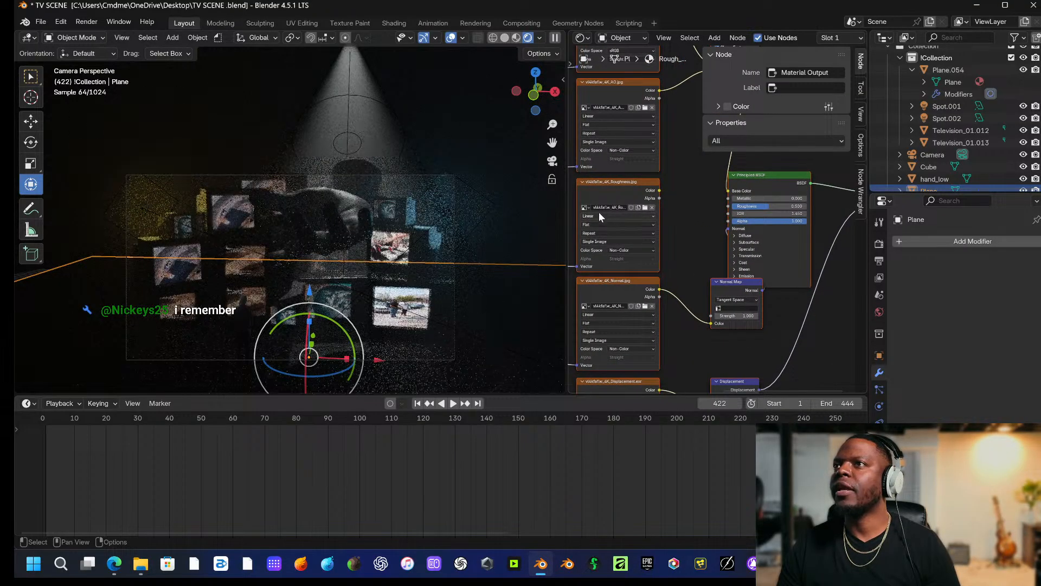
left_click_drag(660, 191, 728, 207)
left_click(586, 208)
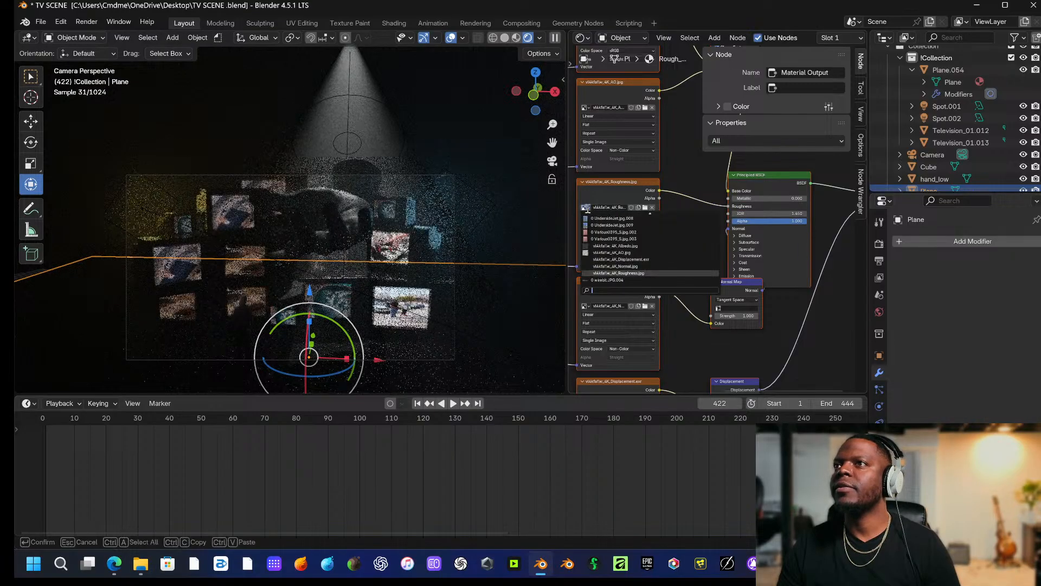
left_click(682, 177)
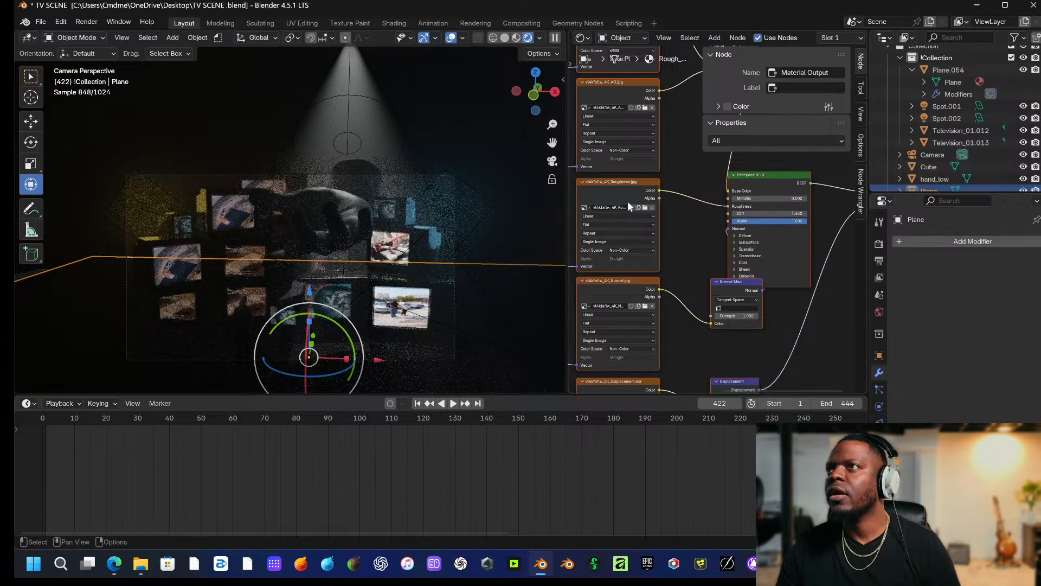
Load the newly downloaded Unsplash bark photo from the Downloads folder, sorted by date modified, into the floor material's roughness texture.
left_click(646, 208)
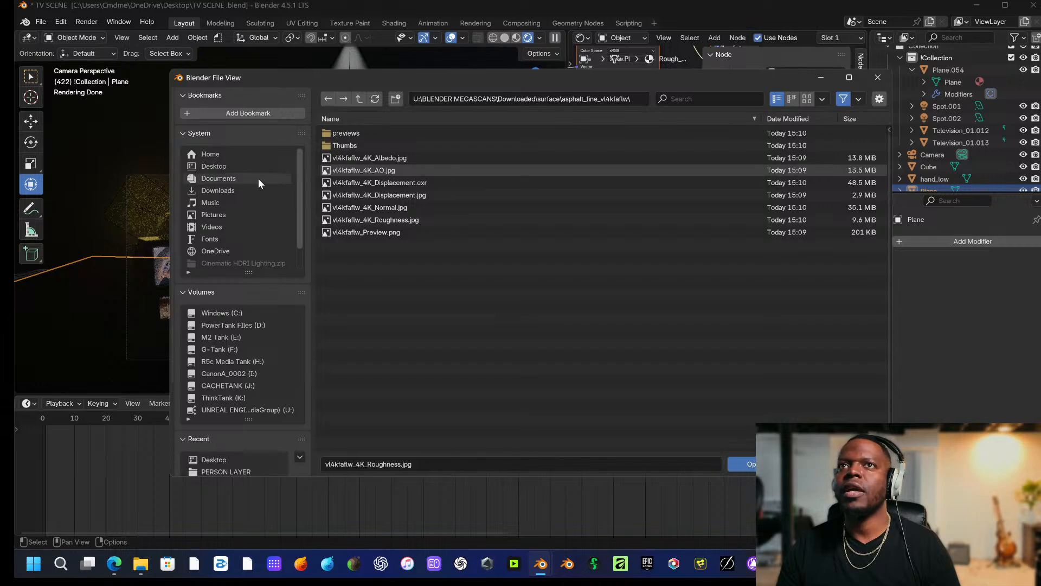
left_click(271, 190)
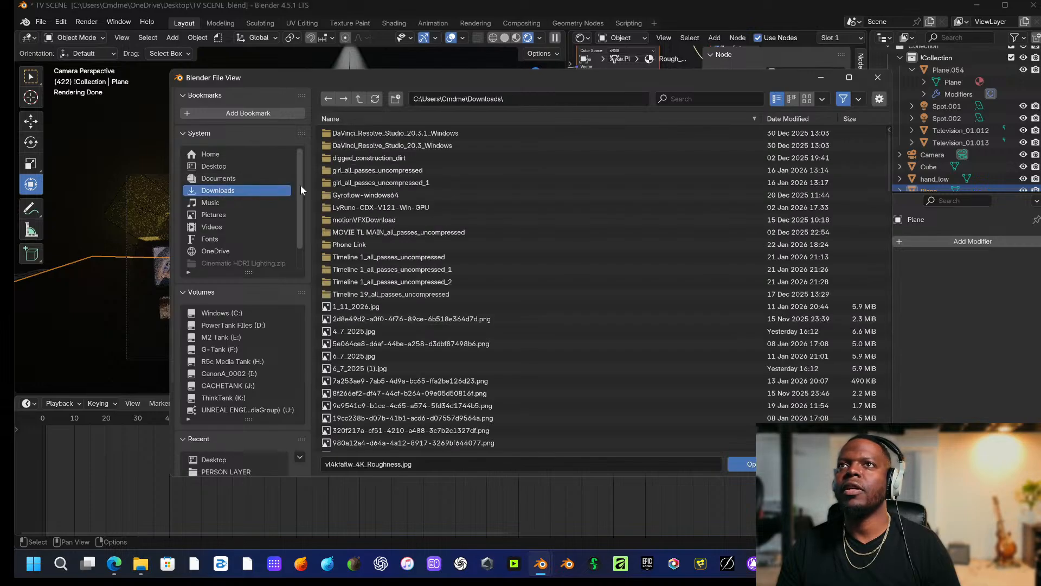
left_click(460, 306)
left_click(793, 118)
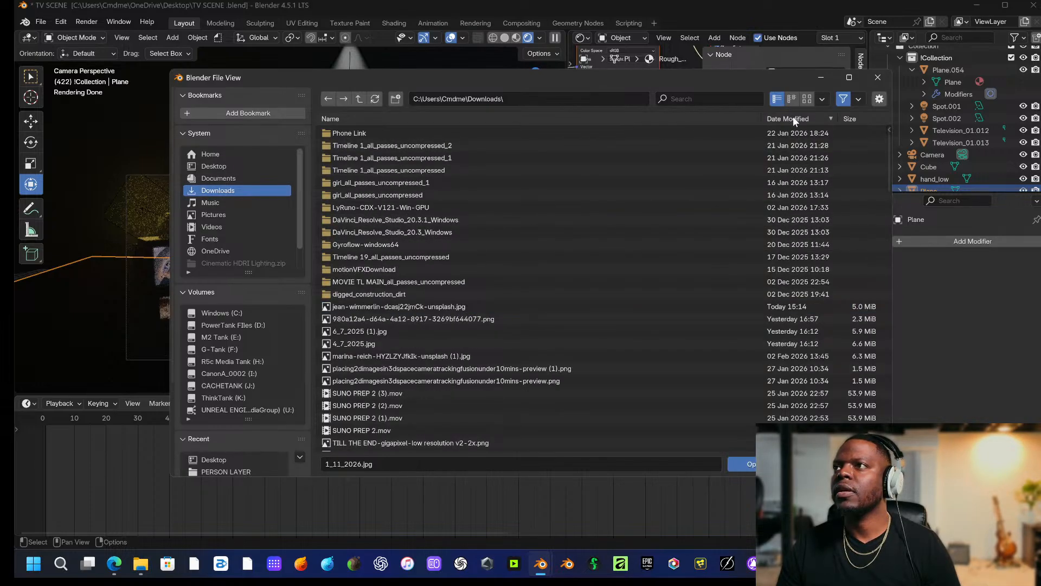
left_click(728, 306)
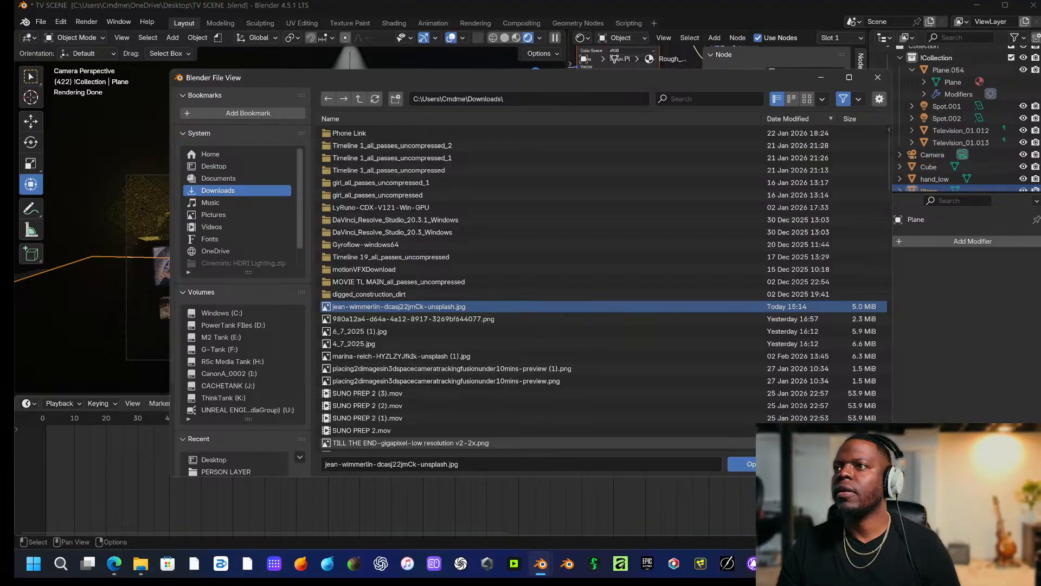
left_click(741, 464)
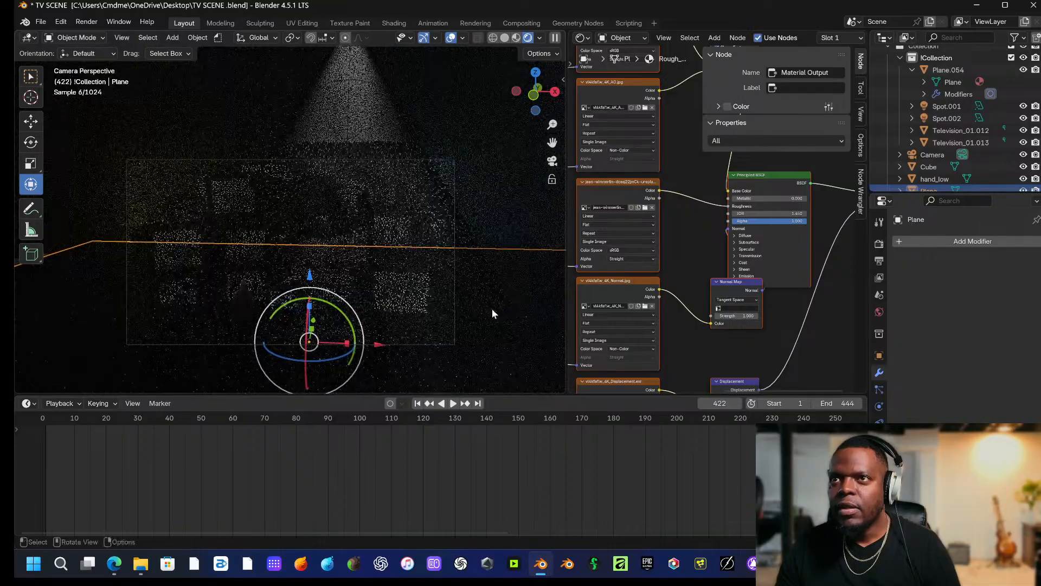
Inspect the floor surface up close and change the Midlevel of the floor material's Displacement node.
middle_click_drag(493, 307, 510, 232)
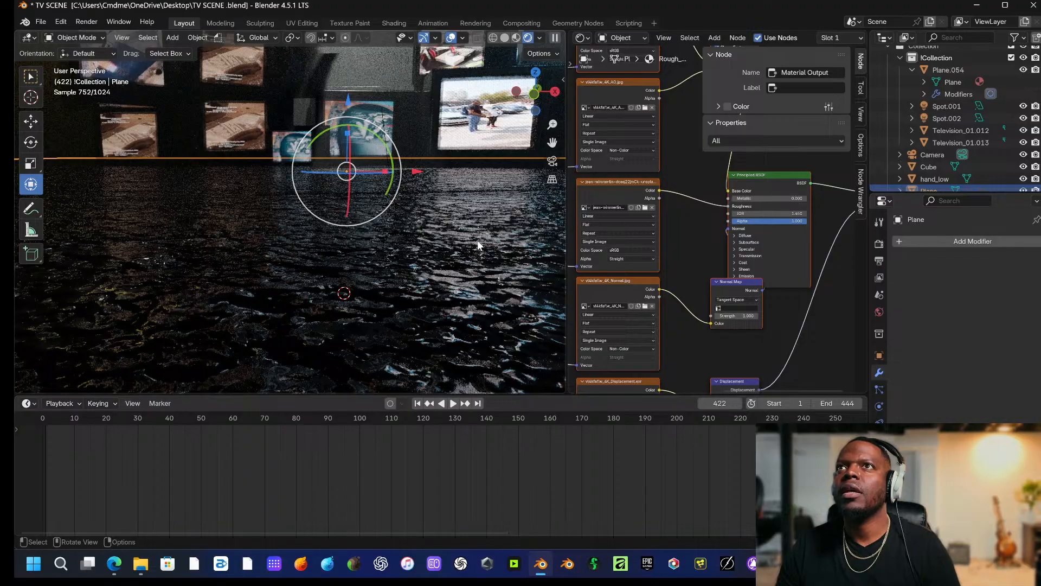
middle_click_drag(477, 239, 476, 254)
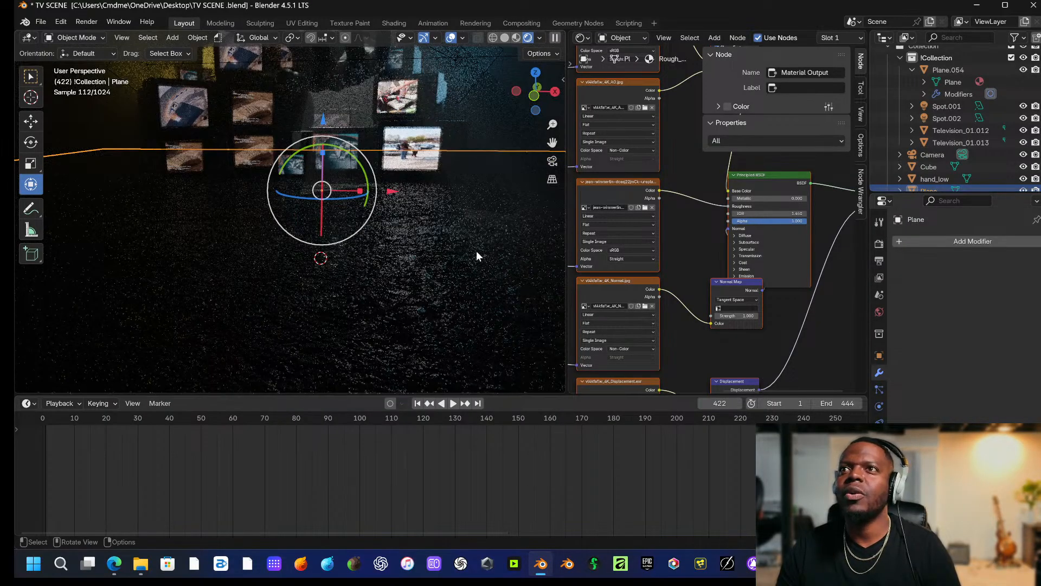
scroll(476, 251, "up", 6)
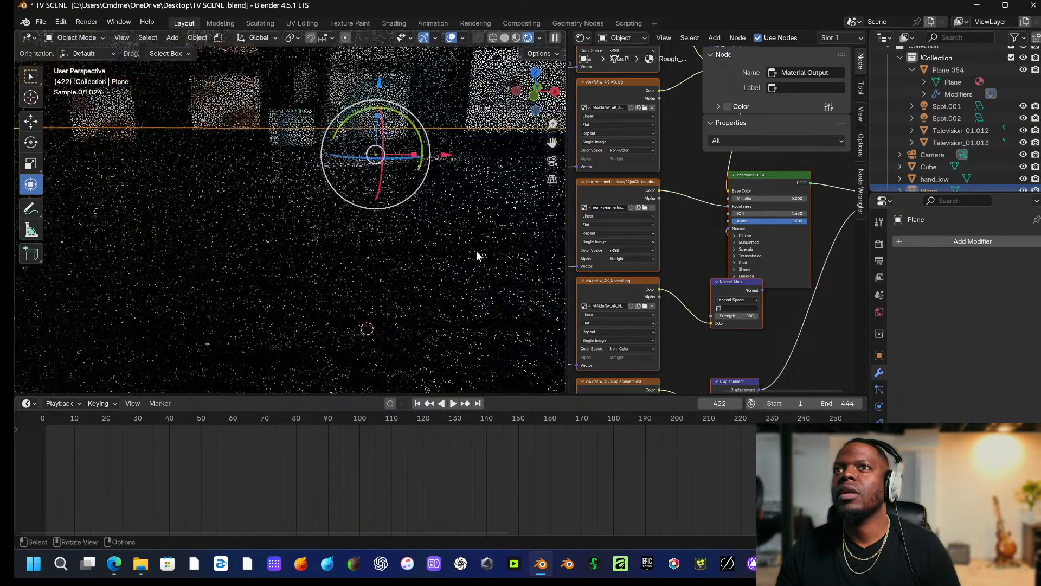
middle_click_drag(476, 248, 491, 250)
scroll(675, 293, "down", 3)
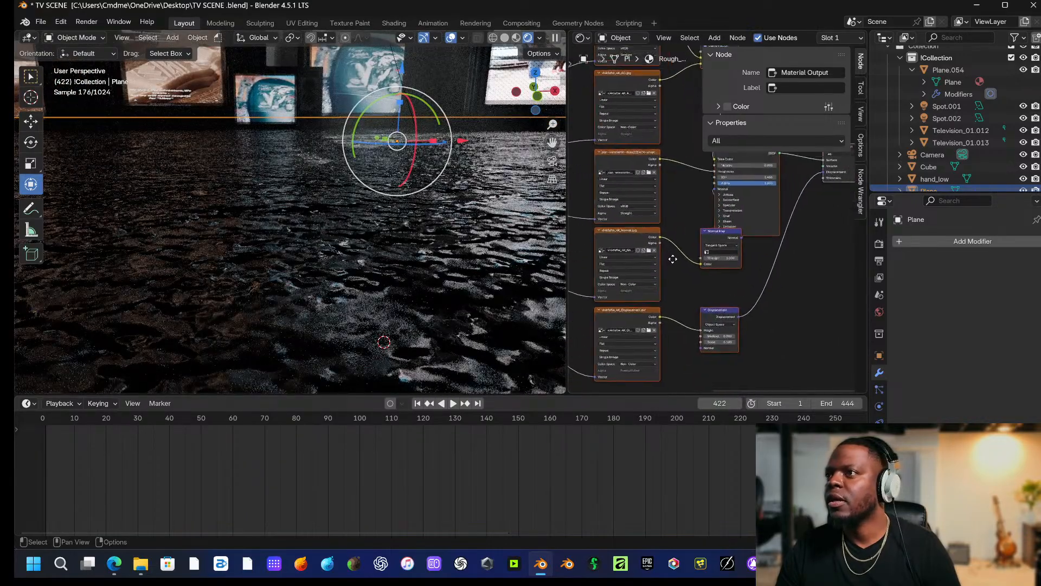
left_click_drag(715, 326, 730, 326)
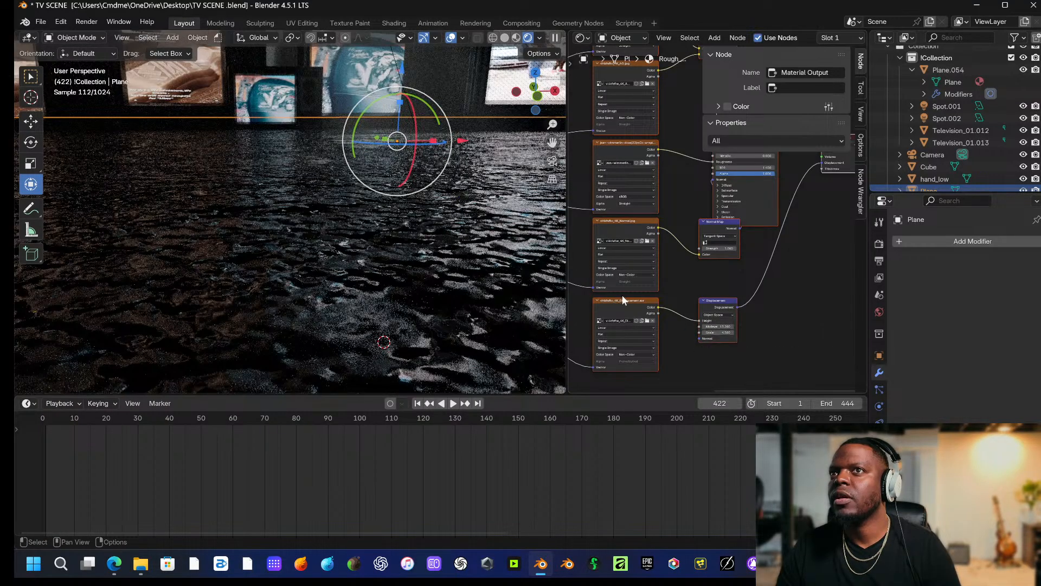
Examine the floor's surface and reflections from low and side angles and through the camera.
scroll(417, 242, "down", 1)
middle_click_drag(417, 242, 394, 263)
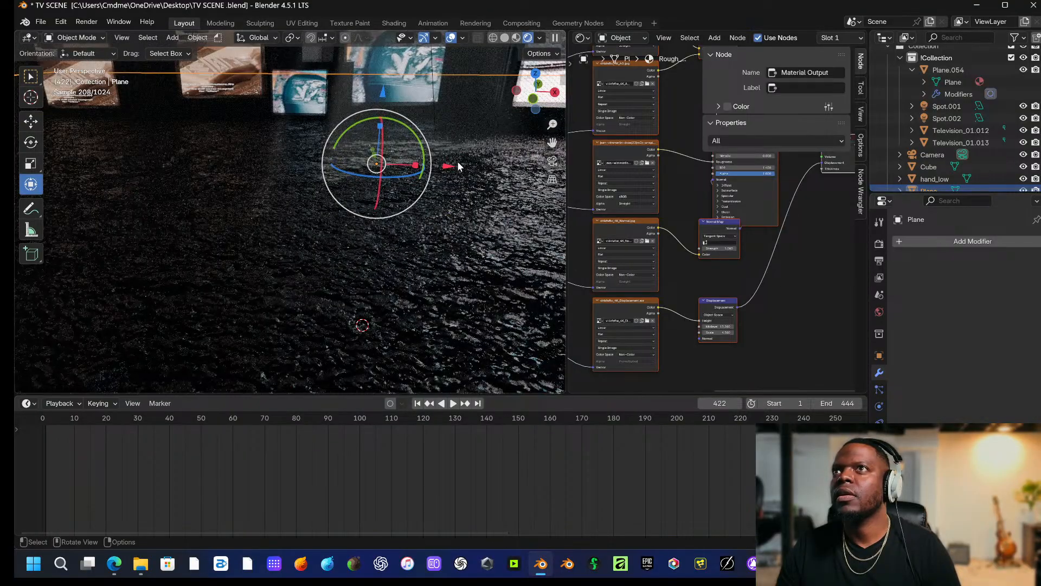
scroll(460, 155, "down", 5)
key("KP_0")
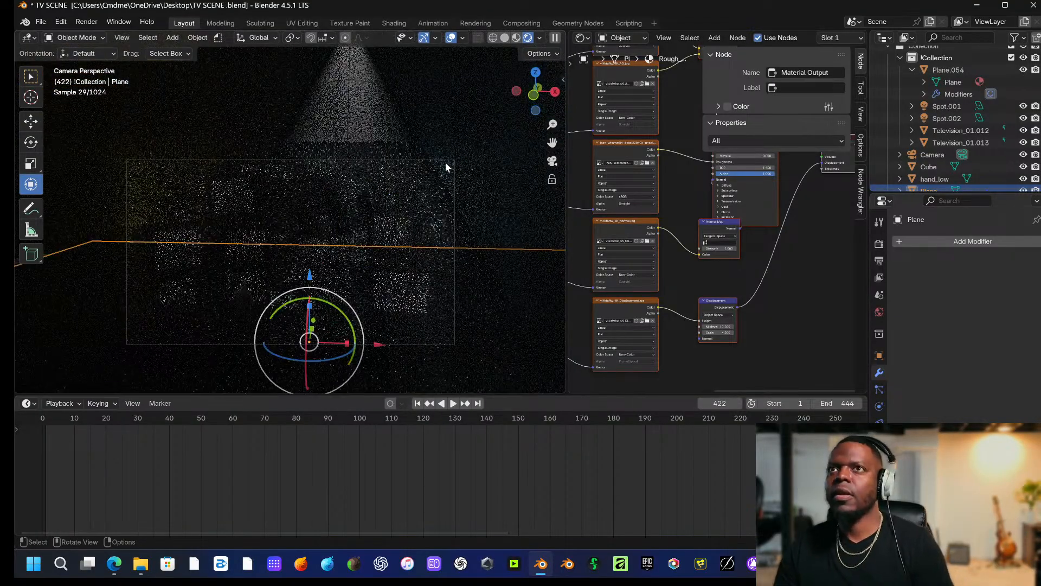
scroll(464, 309, "up", 1)
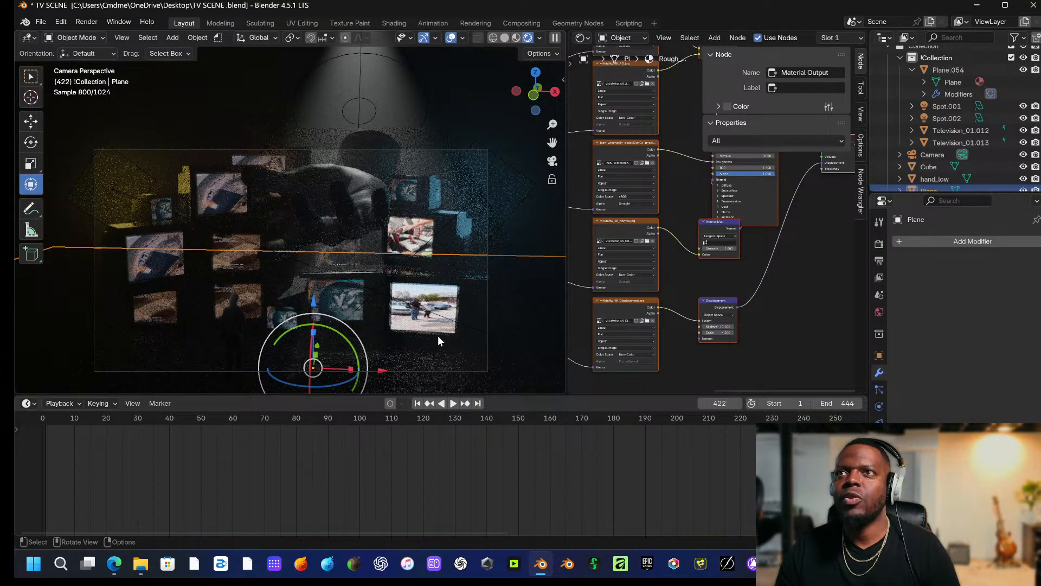
middle_click_drag(438, 333, 429, 299)
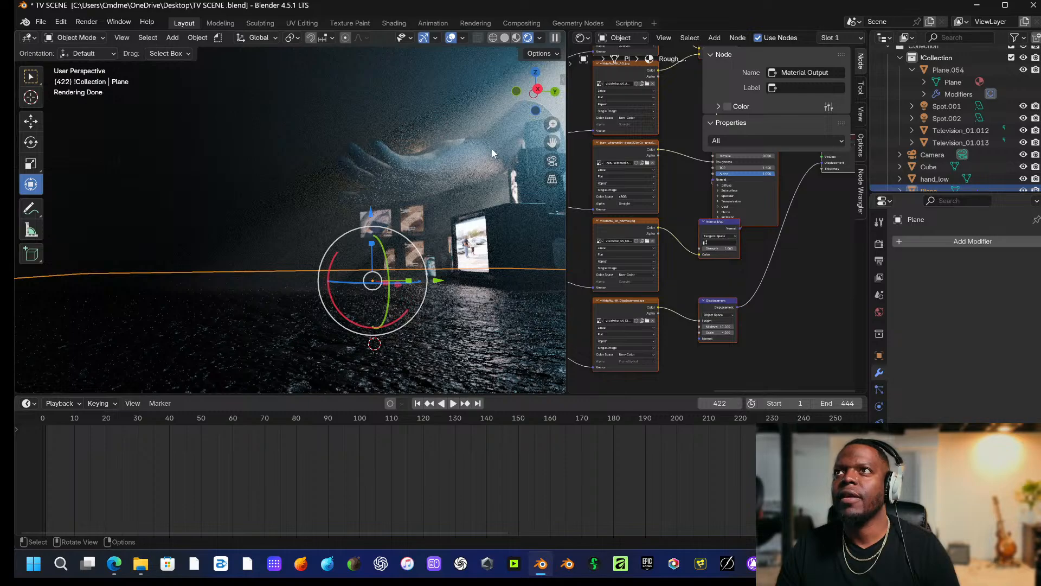
key("KP_0")
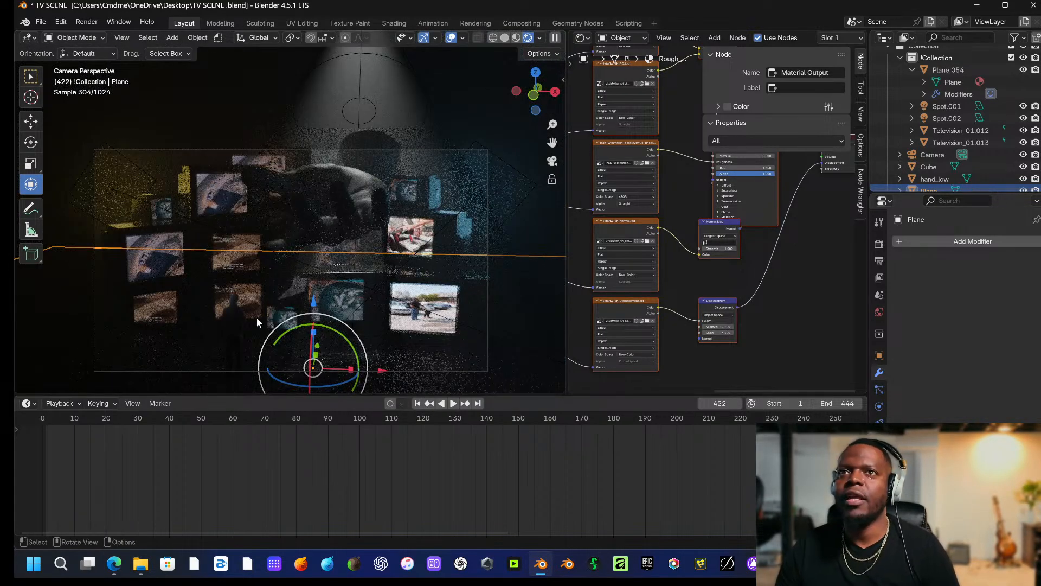
Select the tvscene 00002038 image plane in front of the televisions and hide it in the viewport.
left_click(237, 324)
scroll(982, 130, "down", 5)
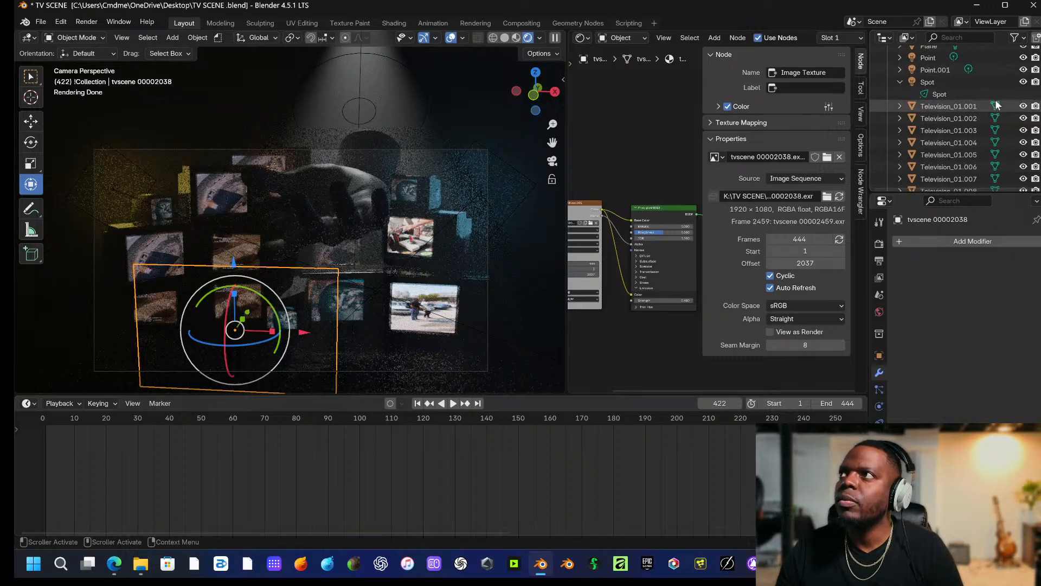
left_click(1023, 179)
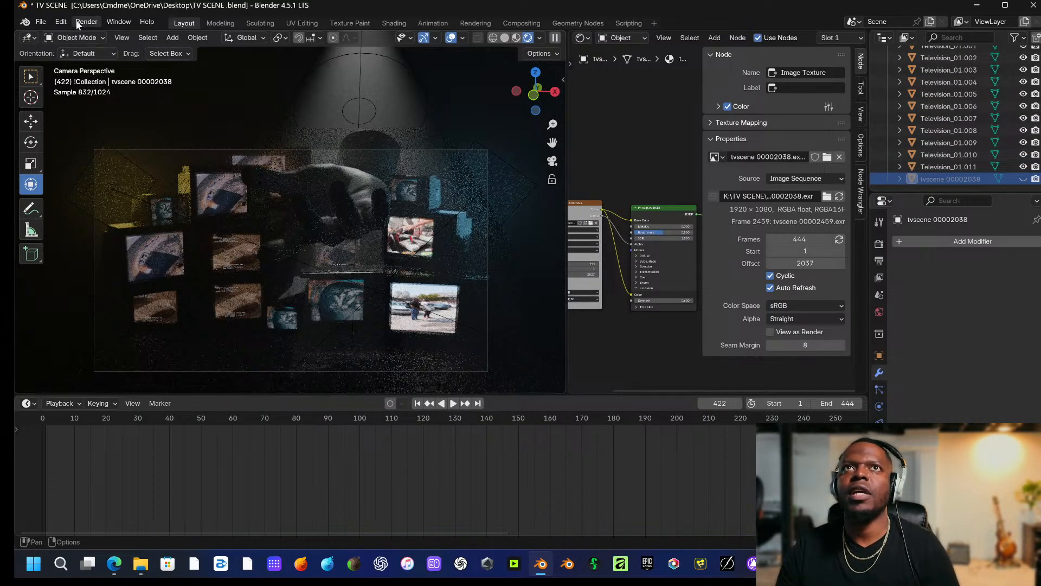
Bring up the Cycles render settings and go to the final-render sampling values.
left_click(41, 23)
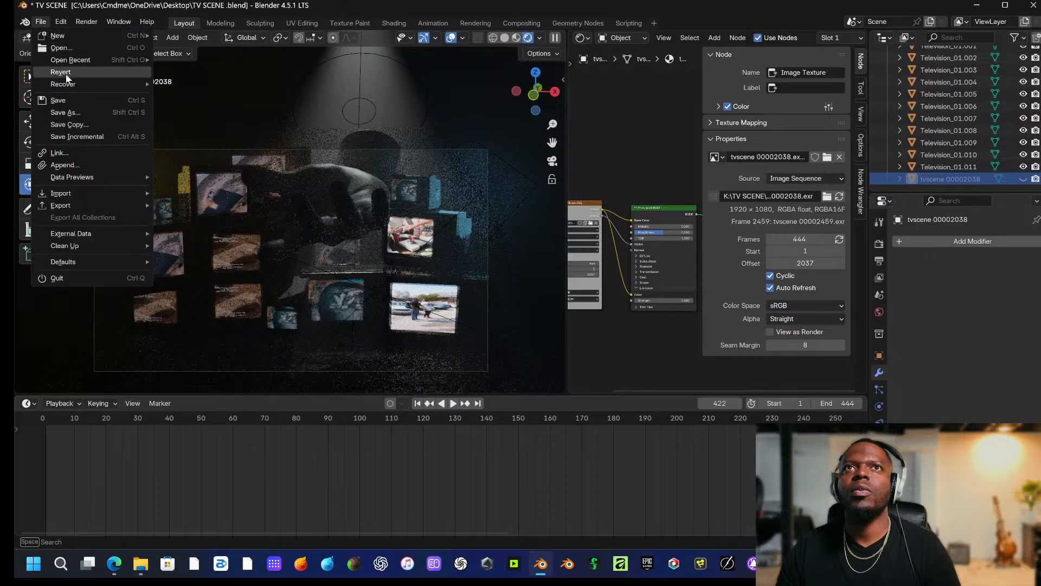
left_click(879, 243)
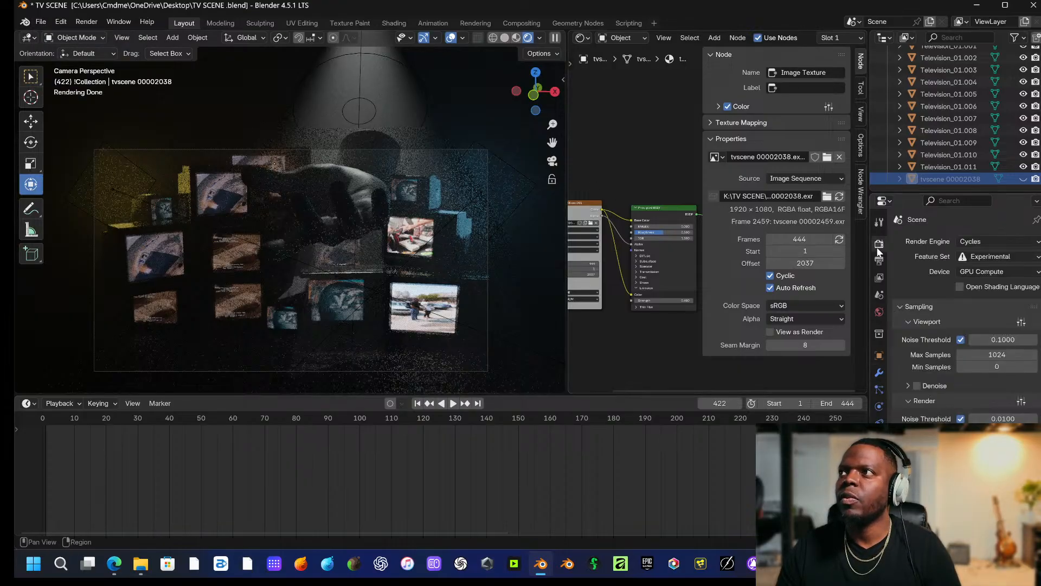
scroll(965, 396, "down", 2)
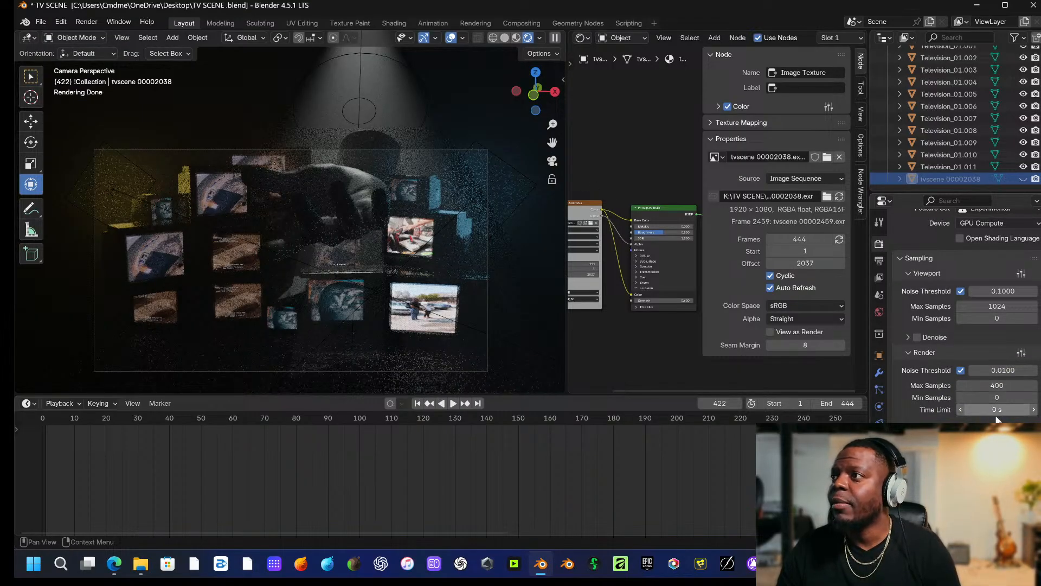
scroll(921, 391, "down", 1)
left_click(916, 403)
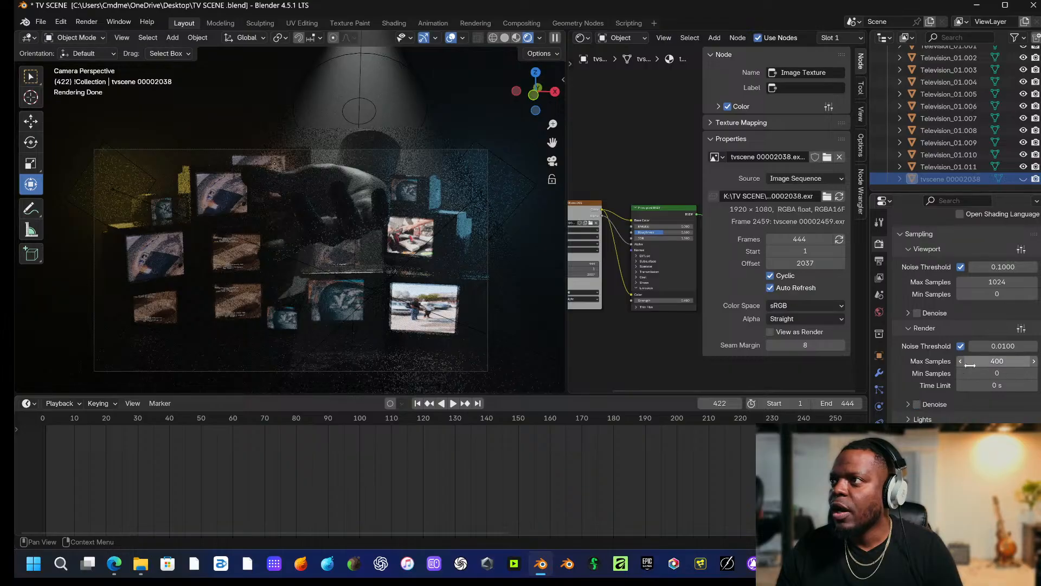
left_click(992, 359)
left_click(1019, 345)
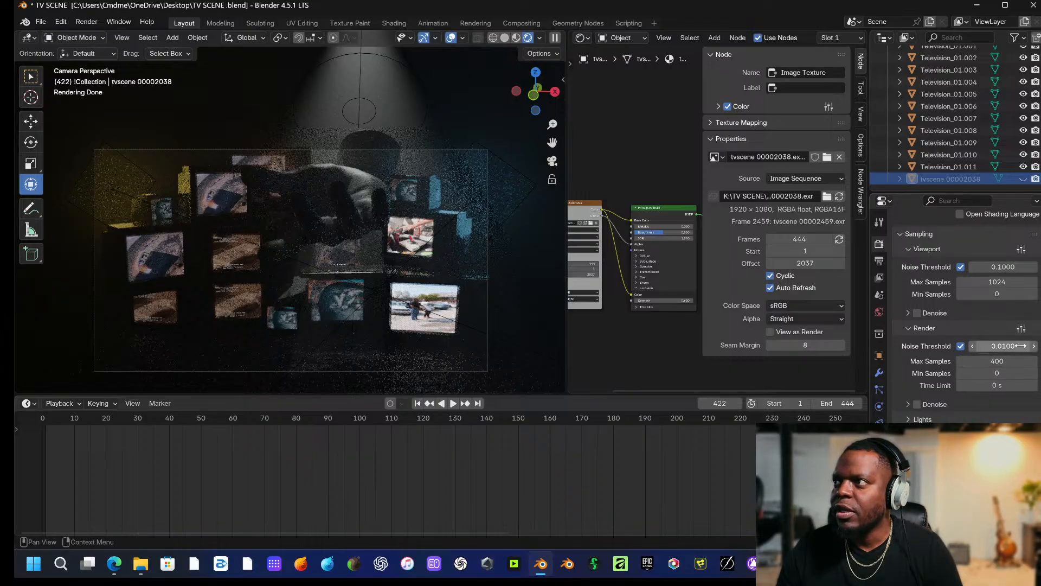
double_click(1012, 347)
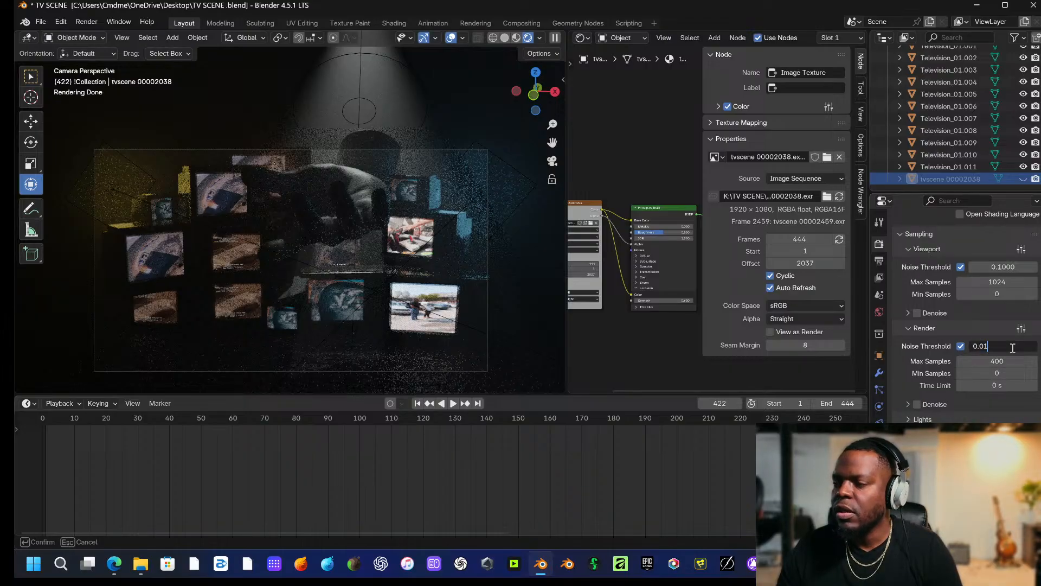
key("BackSpace")
type("5")
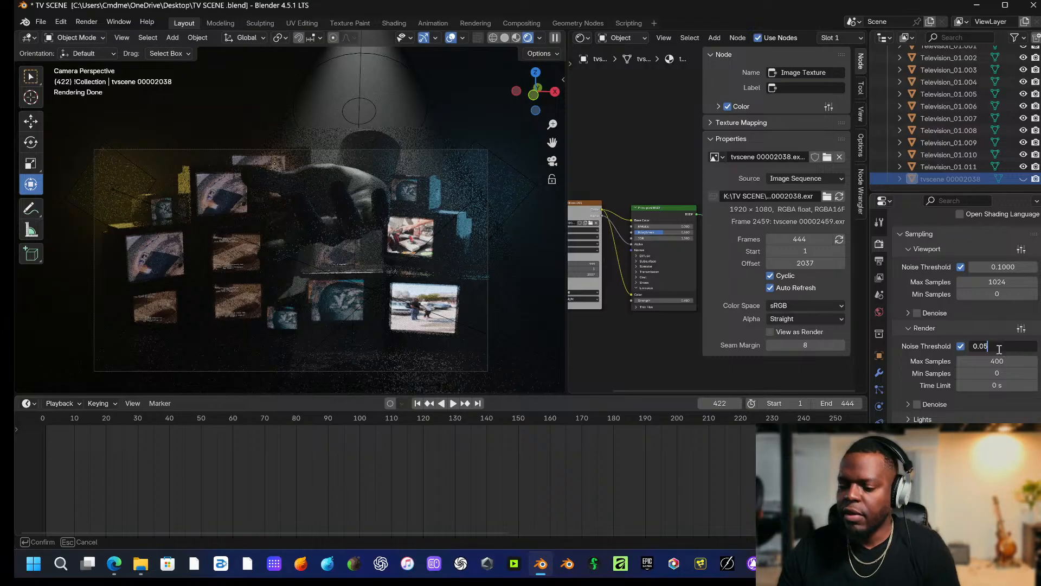
key("Escape")
Set the final render's maximum samples to 600.
left_click(990, 363)
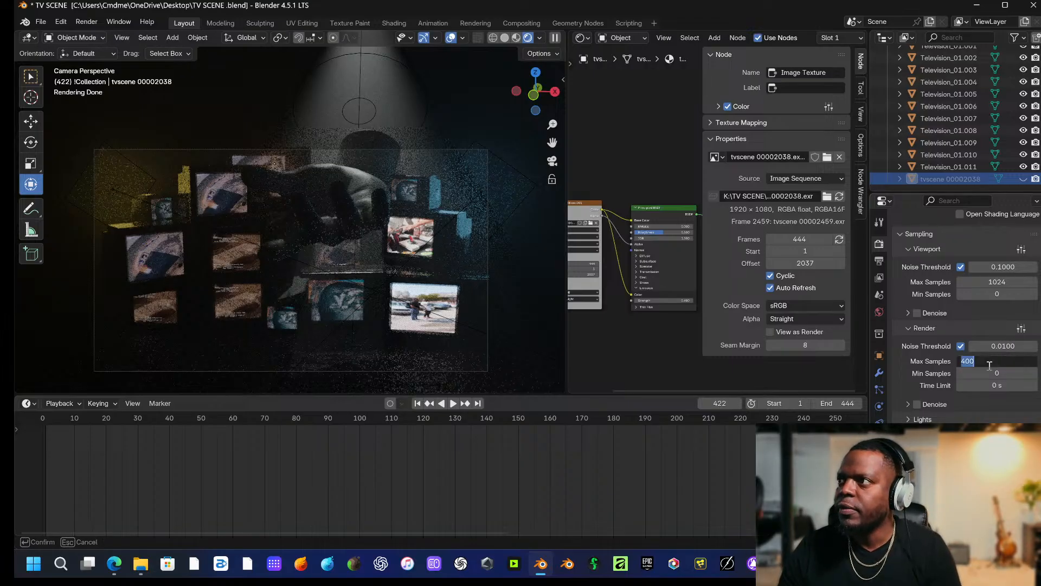
type("6")
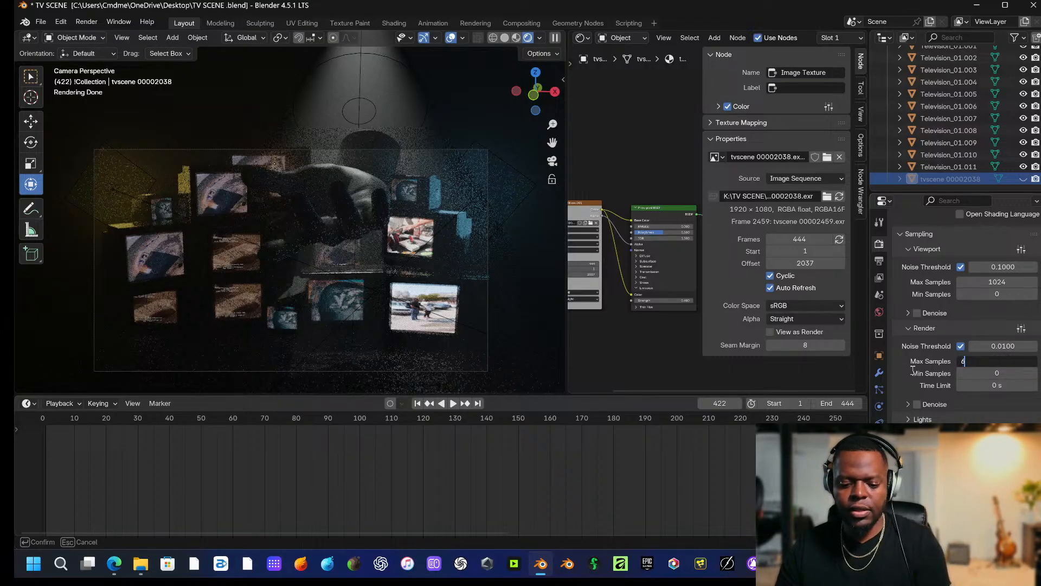
type("00")
key("Return")
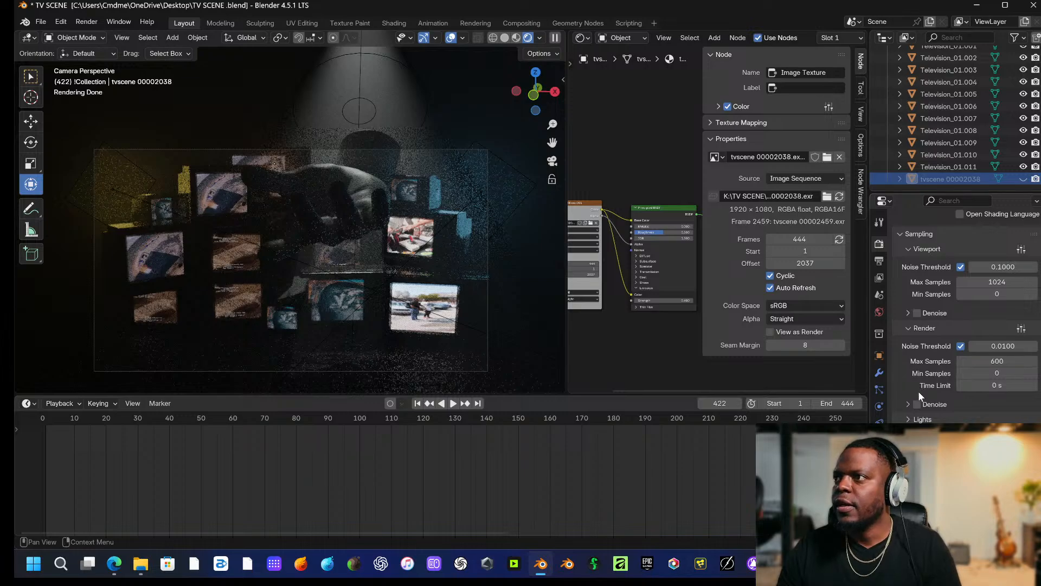
Expand the Lights sampling settings and apply the Full Global Illumination preset to the light paths.
left_click(922, 419)
scroll(922, 419, "down", 2)
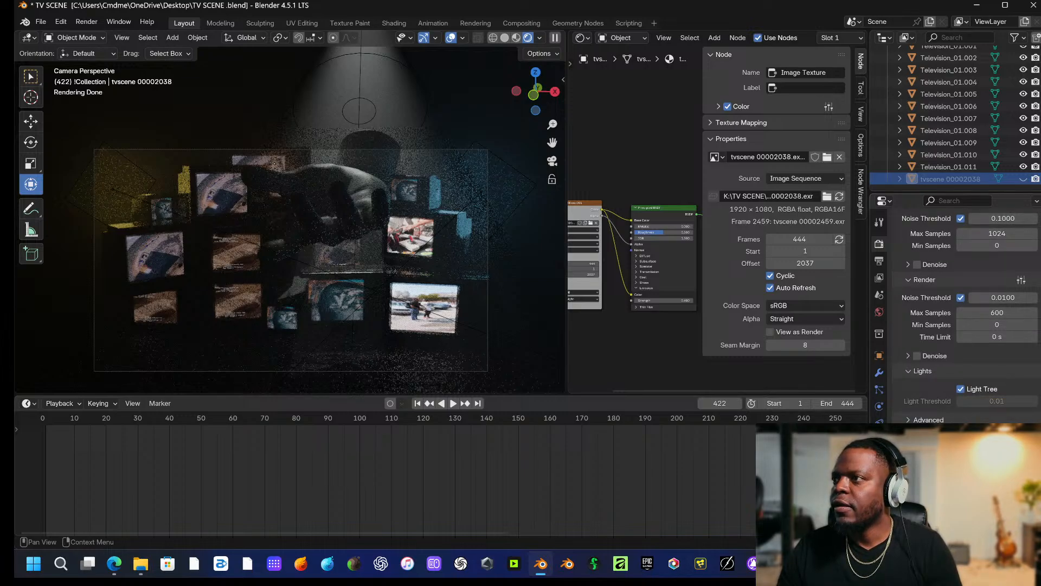
left_click(1021, 436)
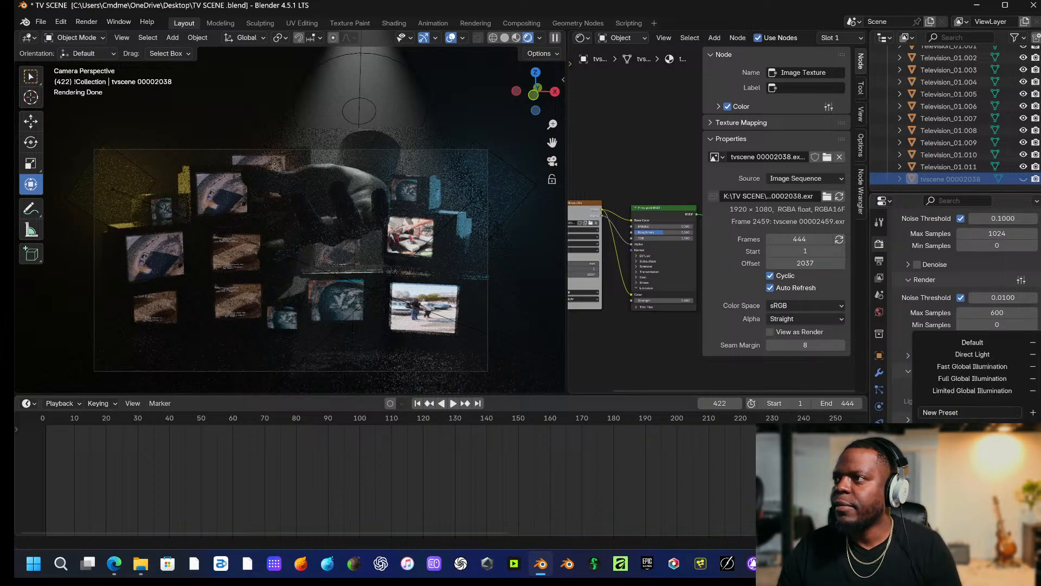
left_click(974, 368)
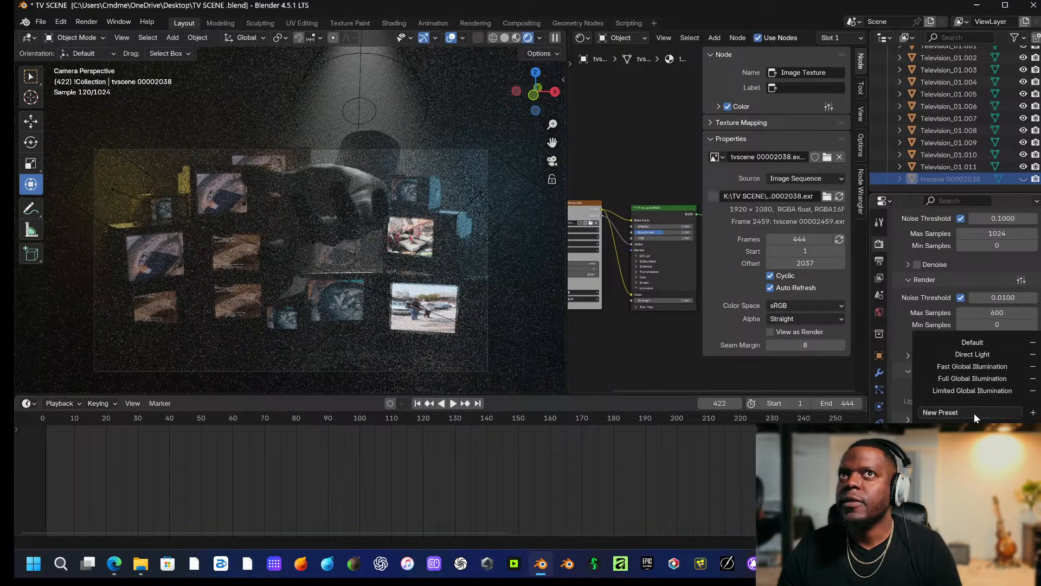
scroll(965, 315, "down", 5)
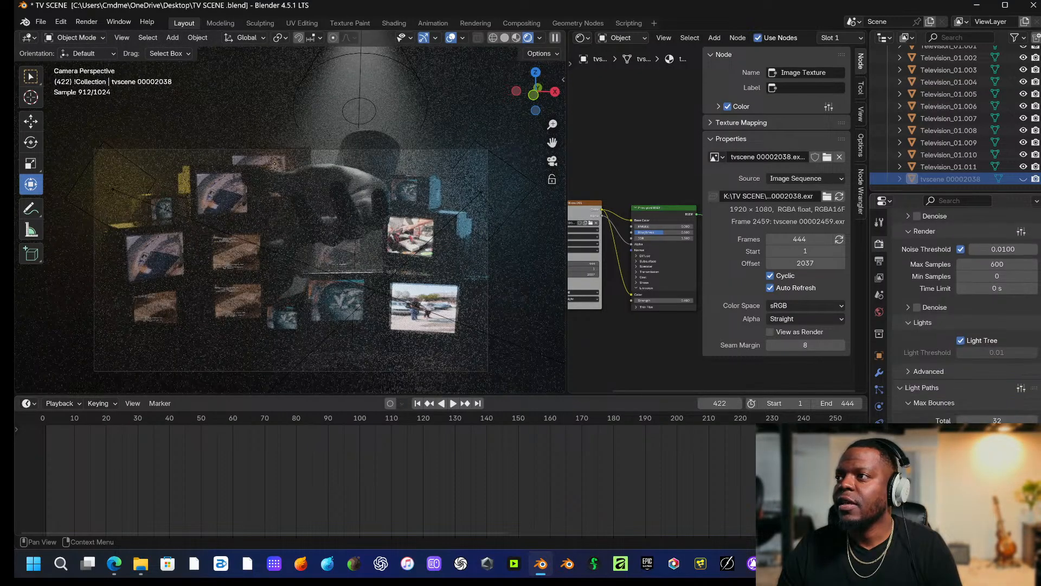
scroll(965, 315, "down", 1)
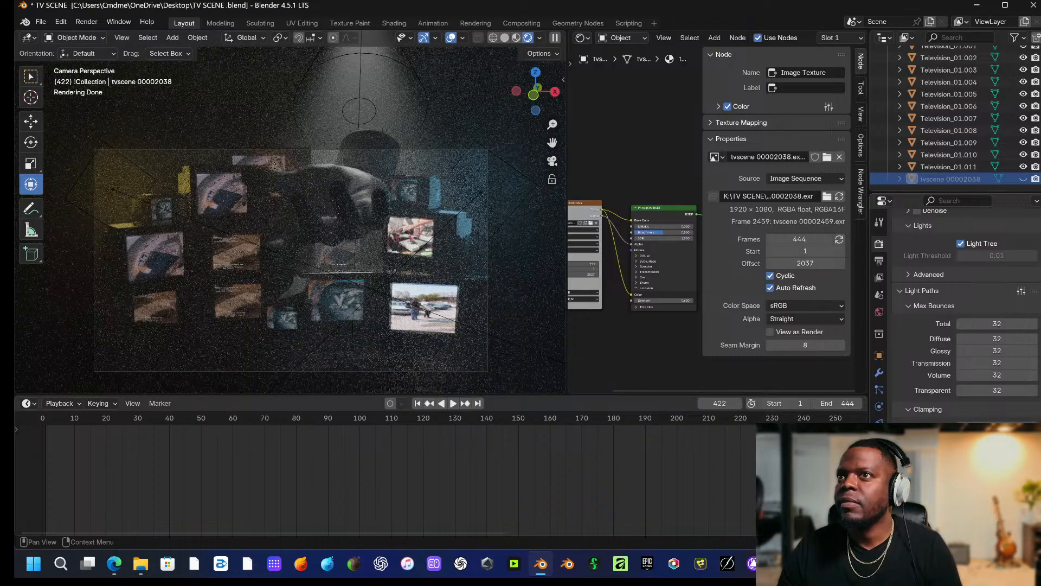
Set the viewport's maximum samples to 64.
scroll(976, 336, "up", 10)
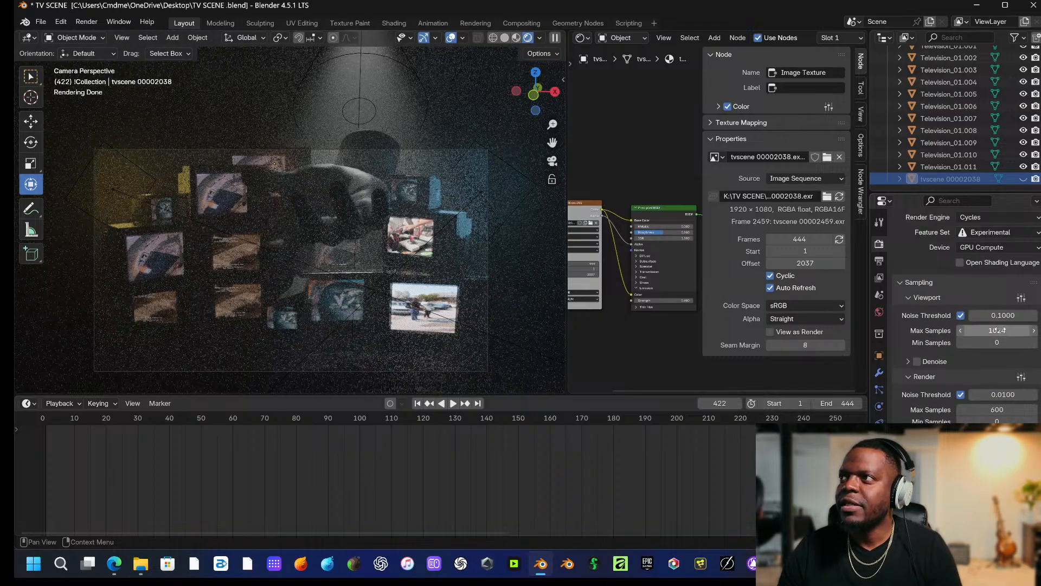
mouse_move(996, 330)
left_mouse_down()
mouse_move(978, 330)
mouse_move(1003, 332)
left_mouse_up()
scroll(940, 375, "down", 10)
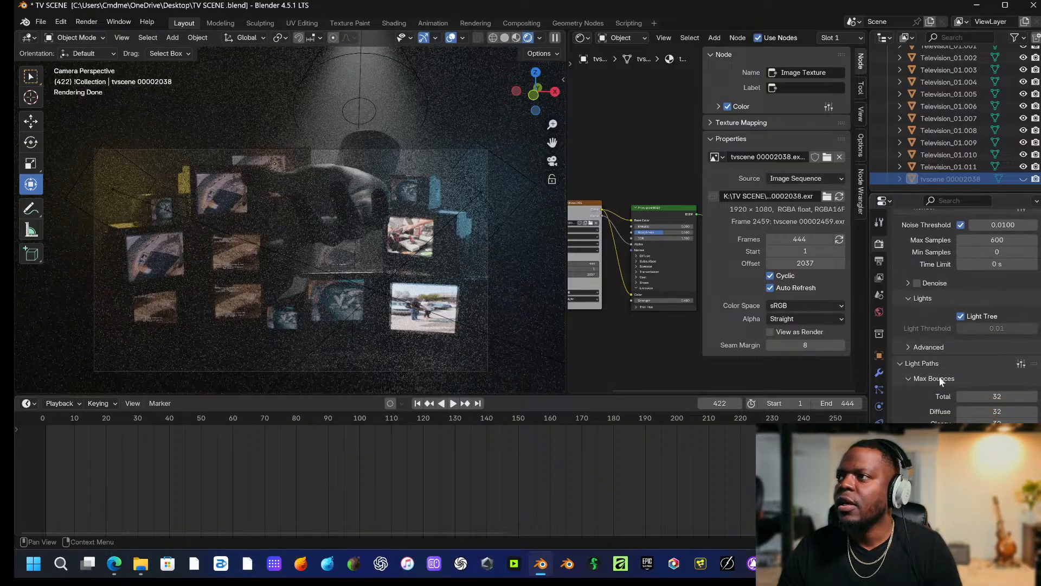
Try denoising on the viewport preview, then turn it back off.
scroll(940, 389, "up", 10)
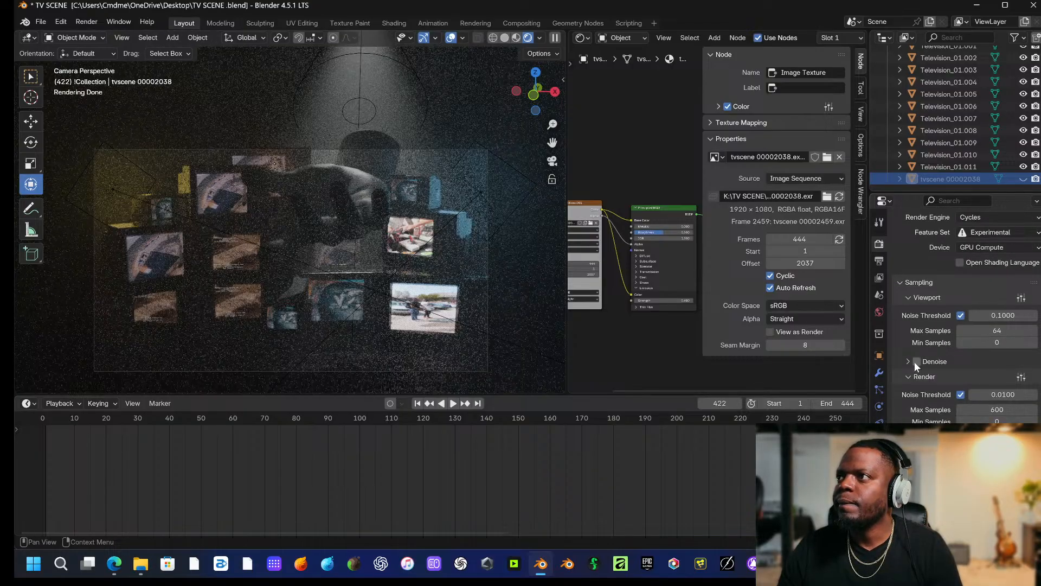
left_click(916, 362)
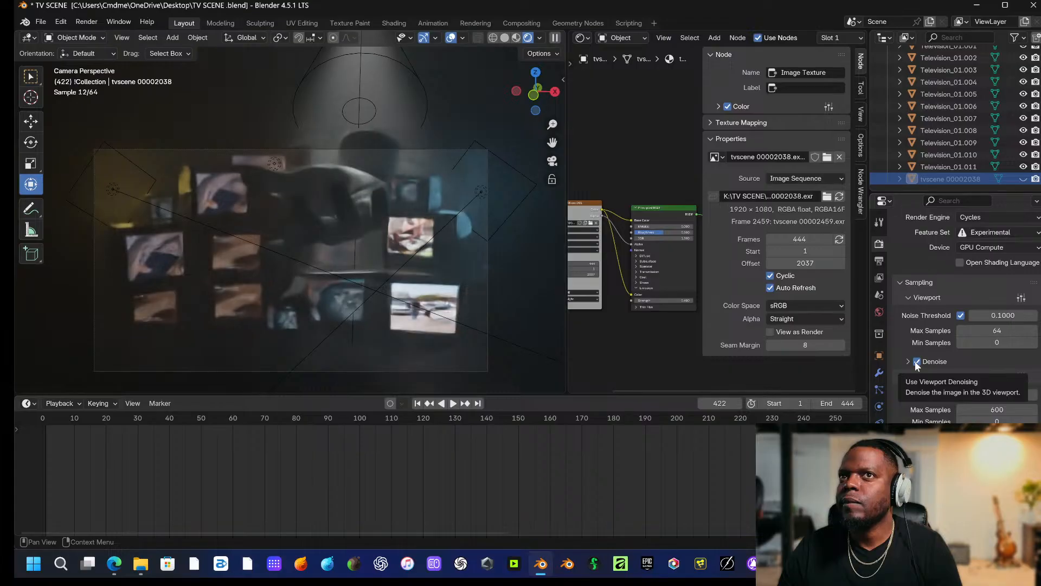
left_click(917, 362)
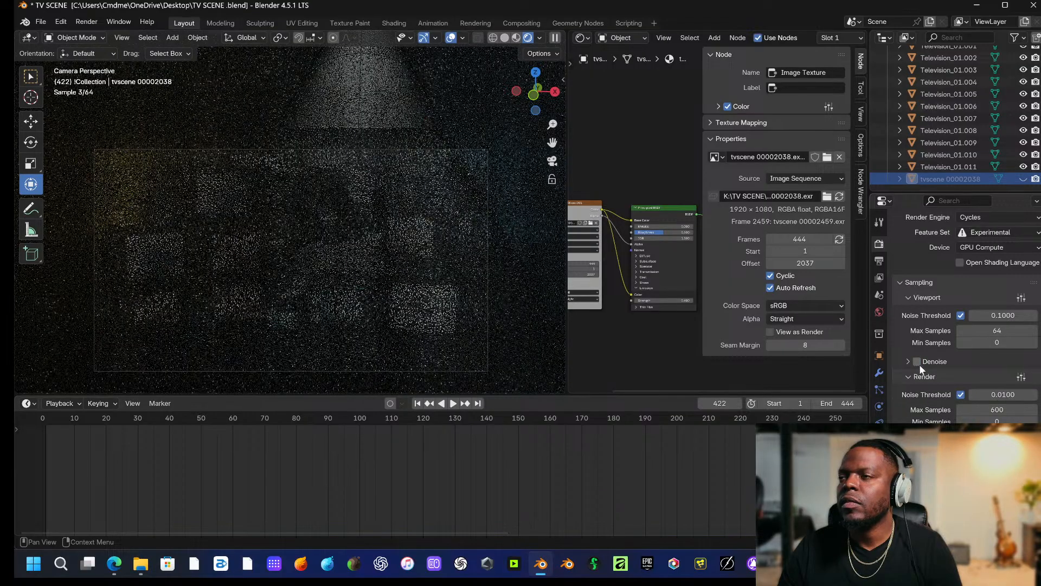
Disable Simplify in the scene's render settings and look over the remaining render options.
scroll(924, 376, "down", 10)
scroll(935, 369, "down", 8)
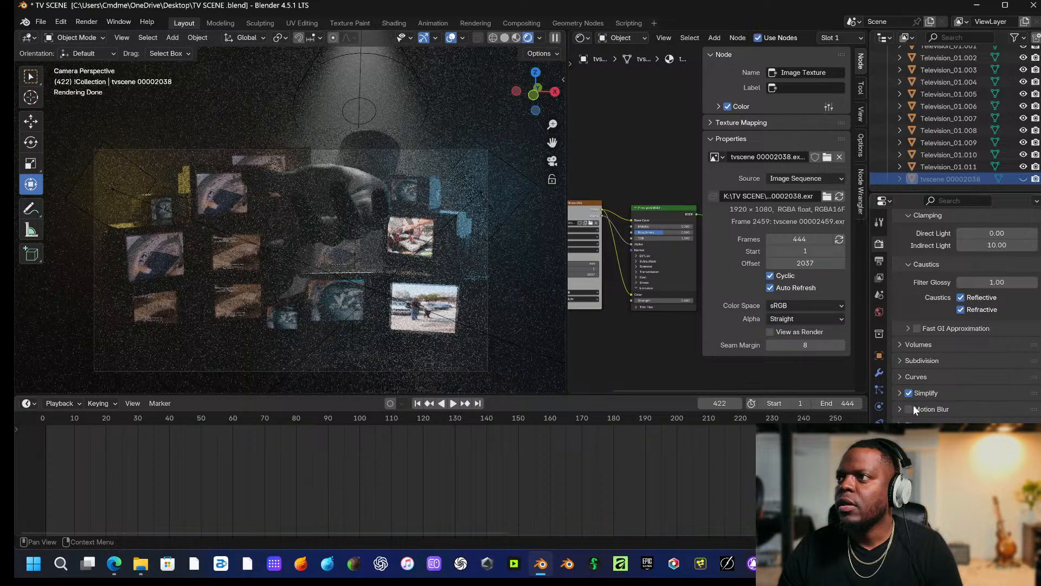
scroll(908, 408, "down", 2)
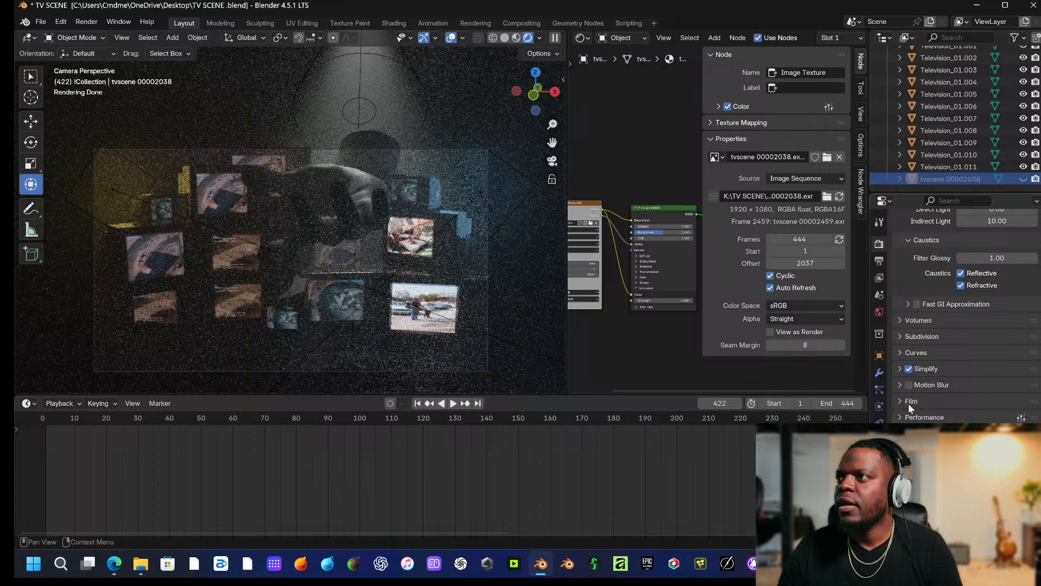
left_click(907, 369)
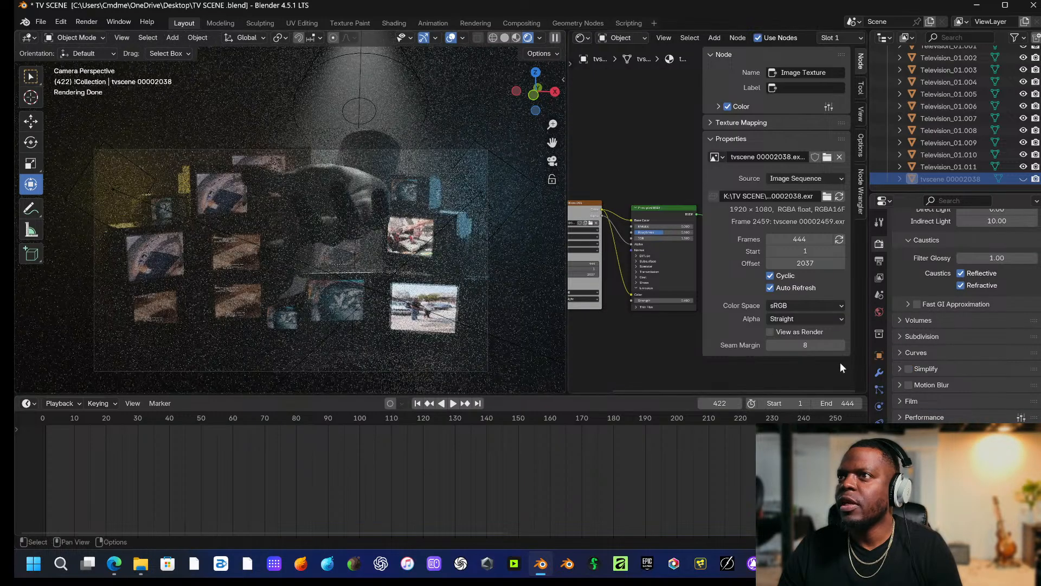
scroll(913, 386, "down", 6)
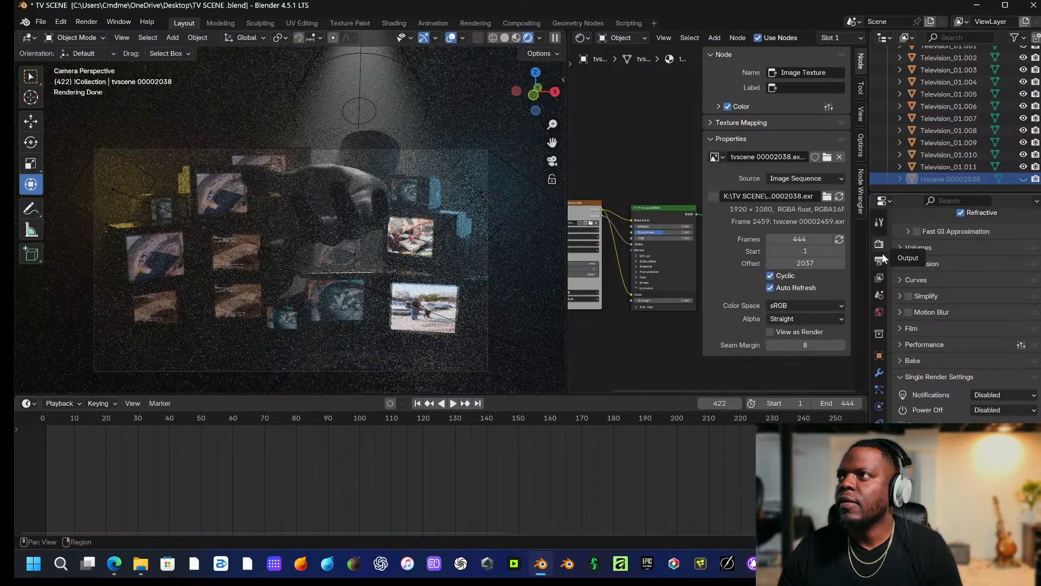
Select the scene camera and set its lens Clip End to 435433 m.
left_click(487, 301)
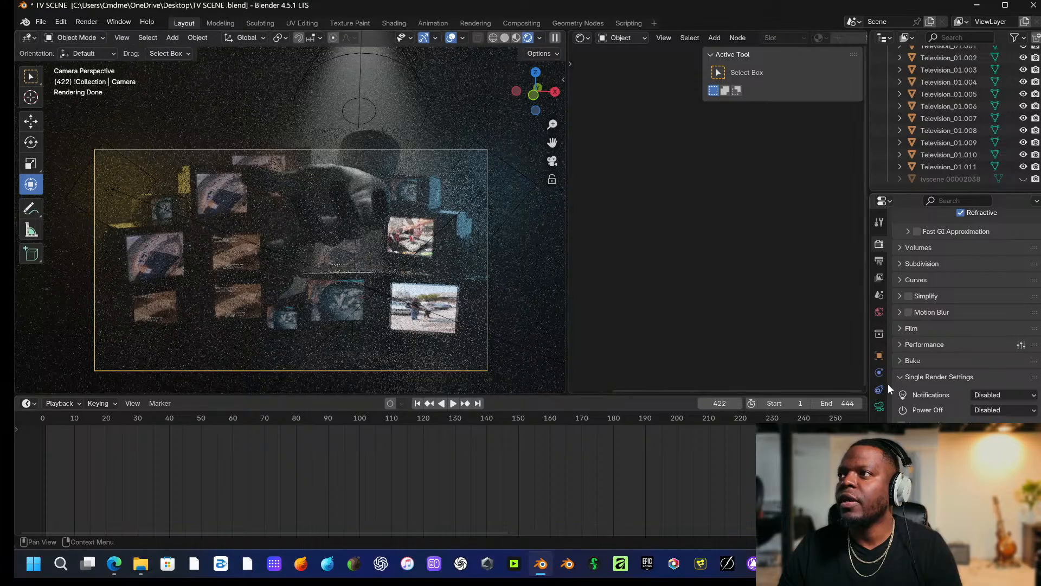
left_click(879, 407)
scroll(931, 395, "up", 7)
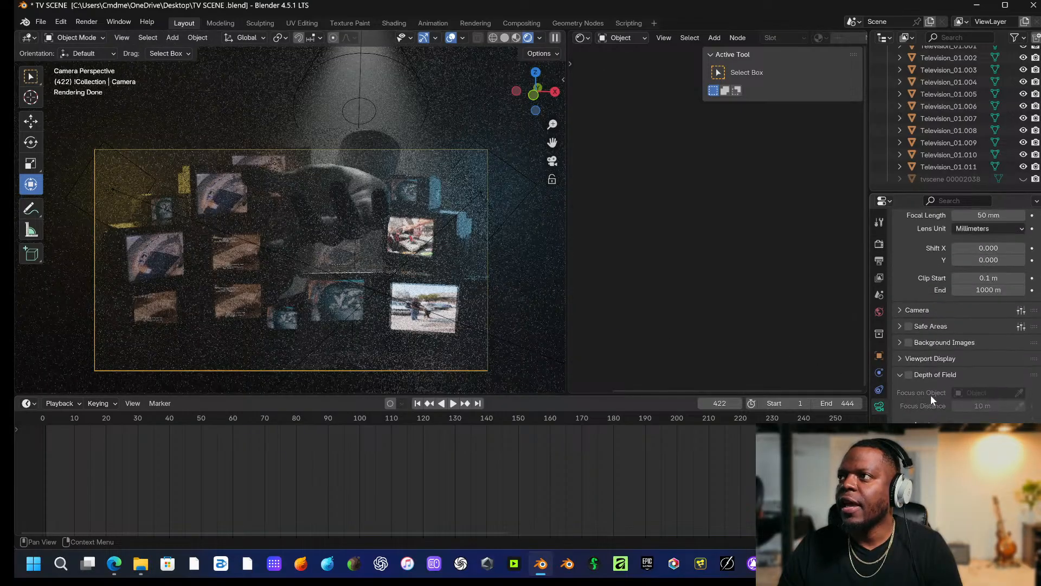
scroll(925, 399, "up", 3)
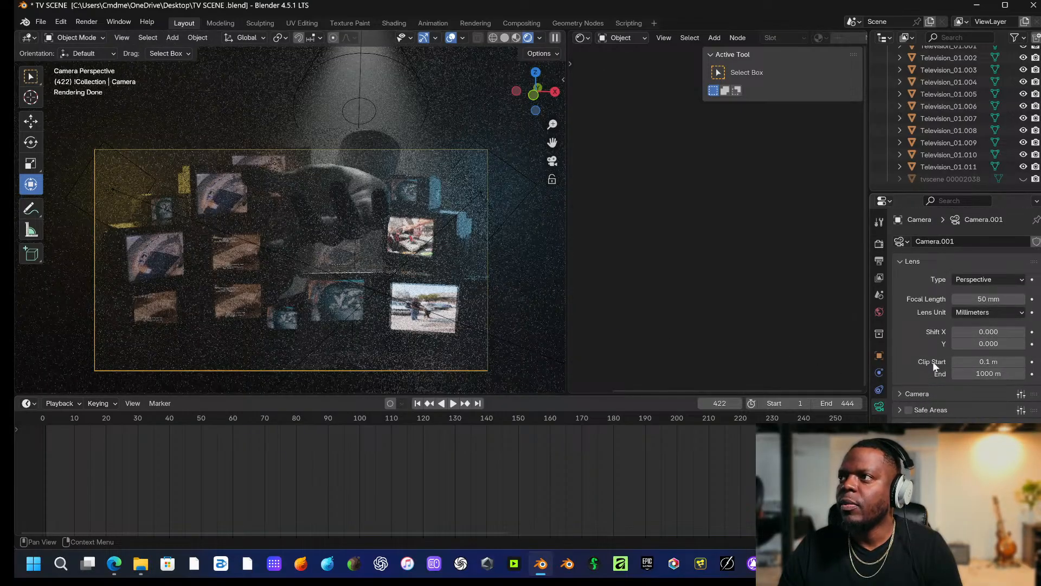
left_click(982, 373)
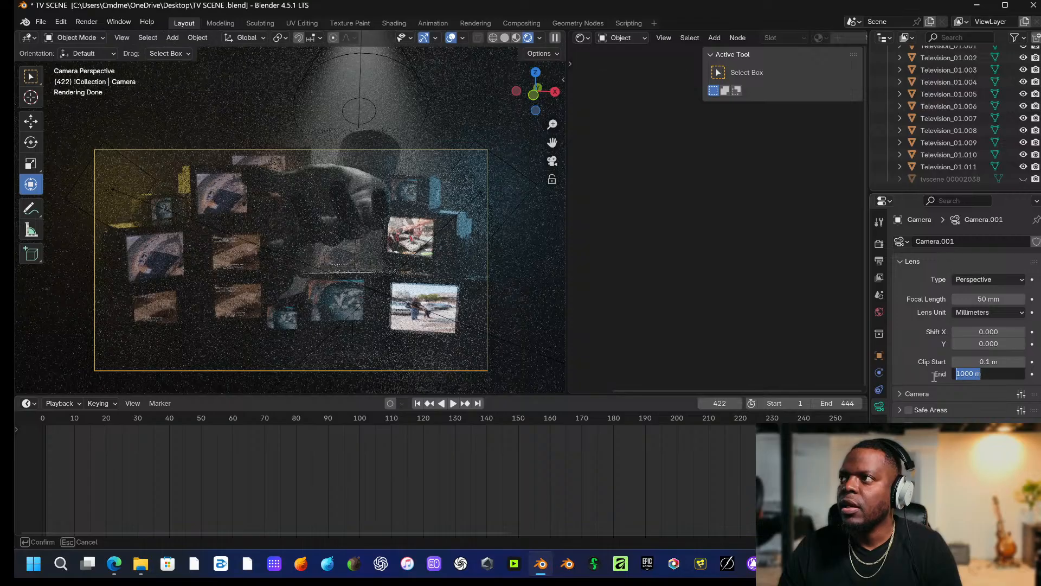
type("435433")
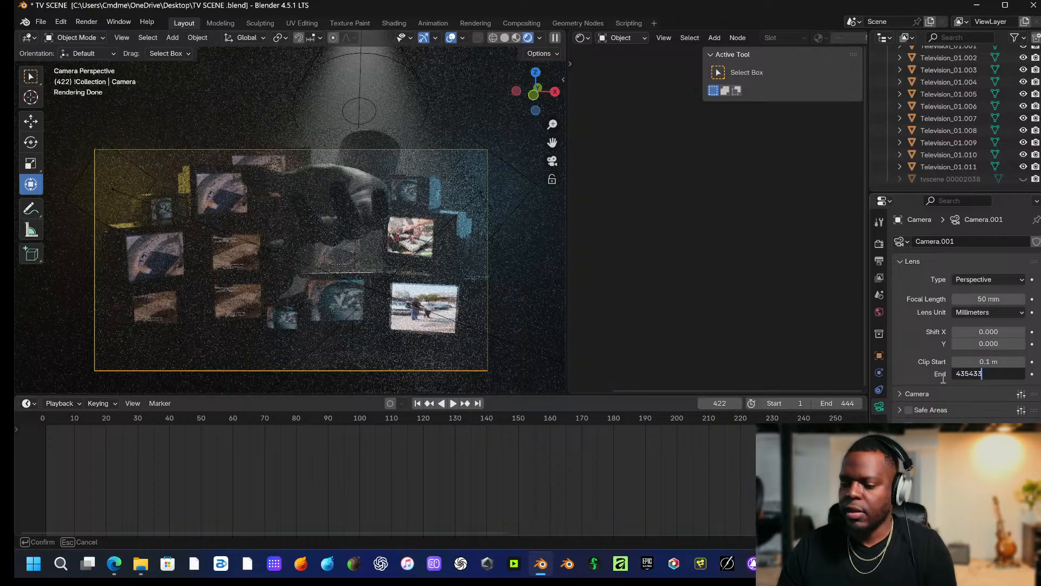
key("Return")
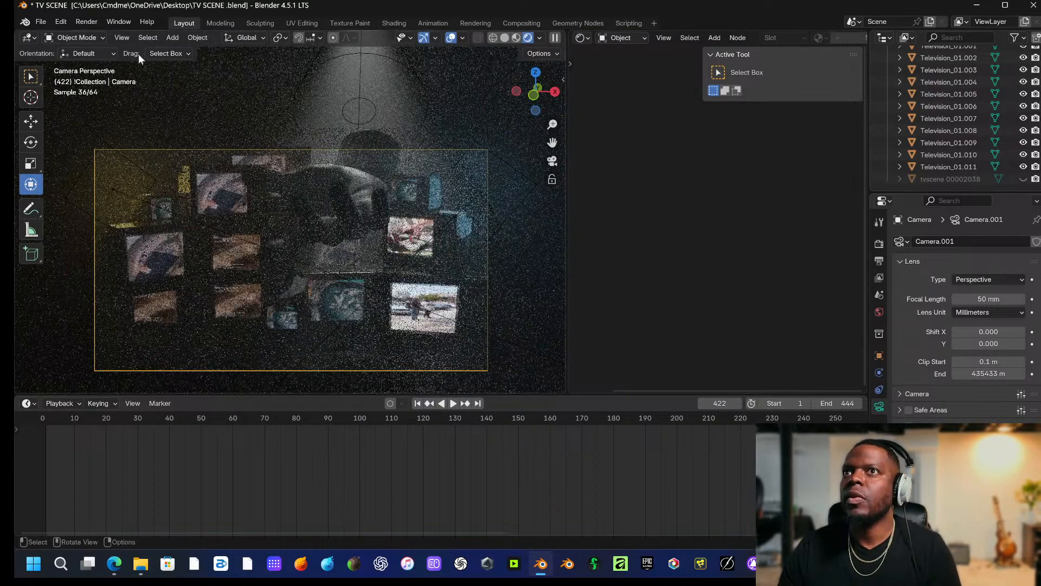
Render the current frame, 422, as a still image and switch the viewport to solid shading.
left_click(76, 21)
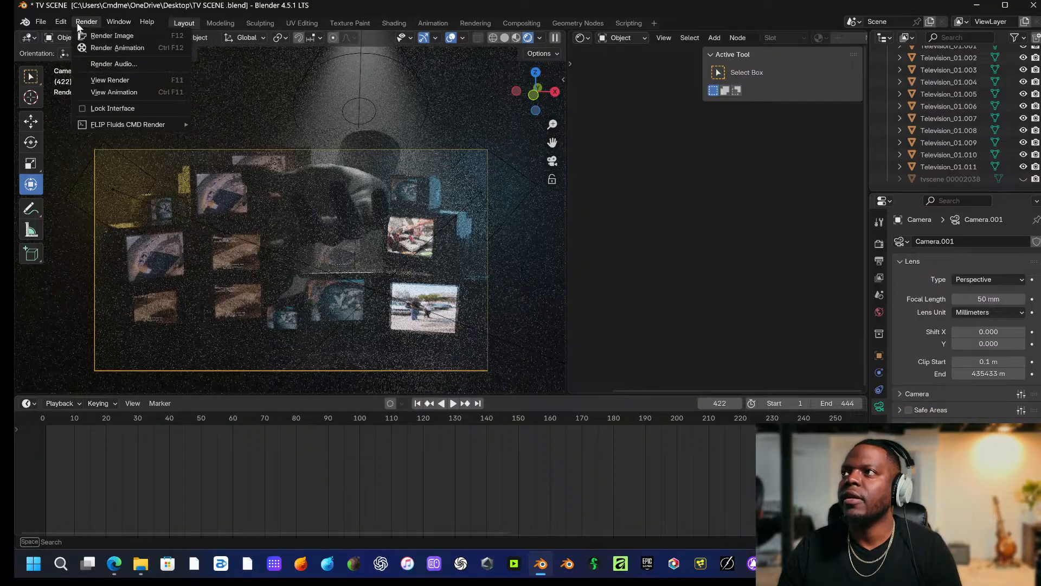
left_click(95, 37)
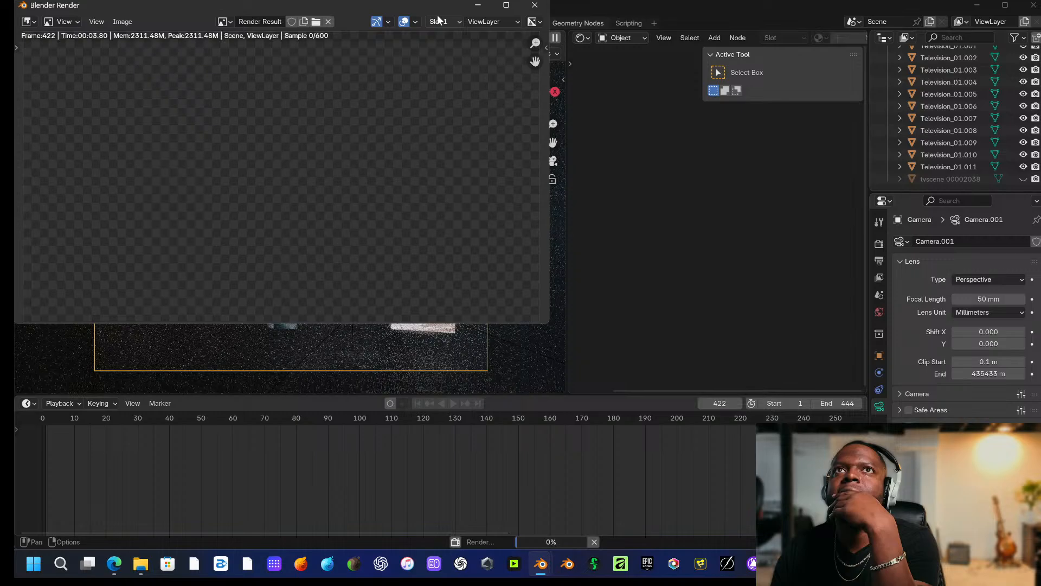
left_click_drag(438, 6, 382, 87)
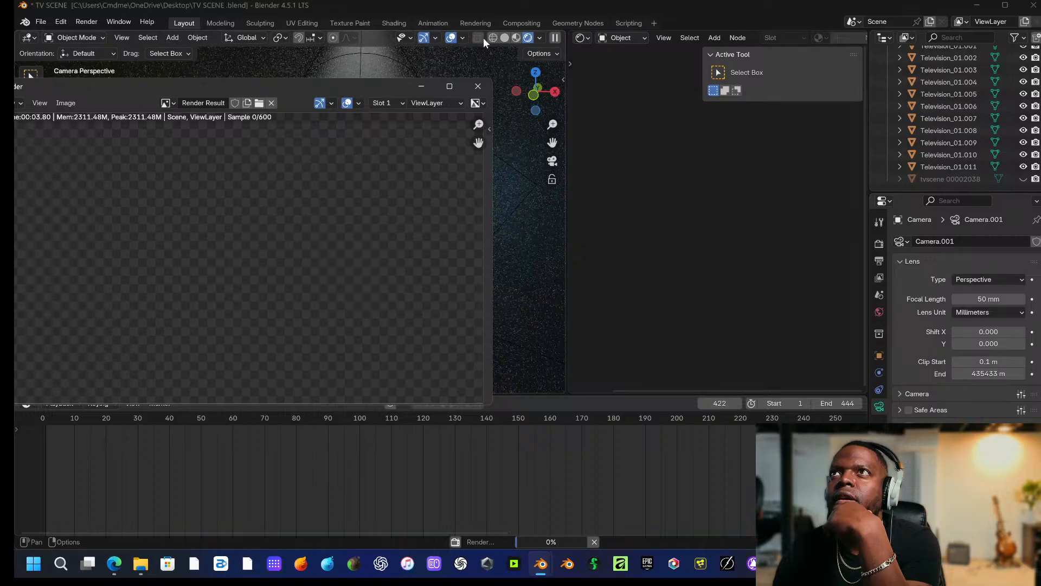
left_click(504, 38)
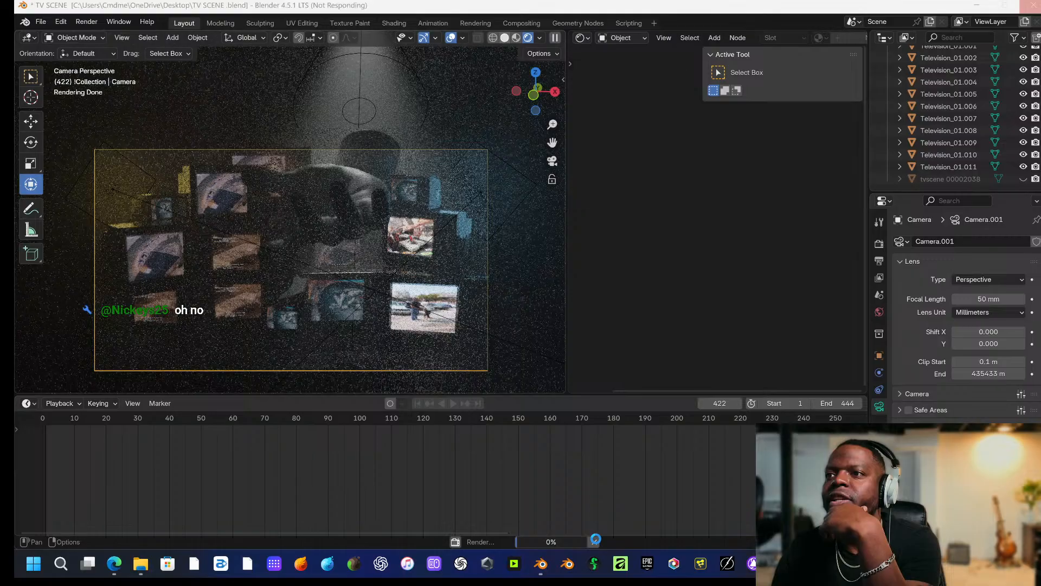
Bring the render result to the front, examine the finished frame and close it.
mouse_move(541, 563)
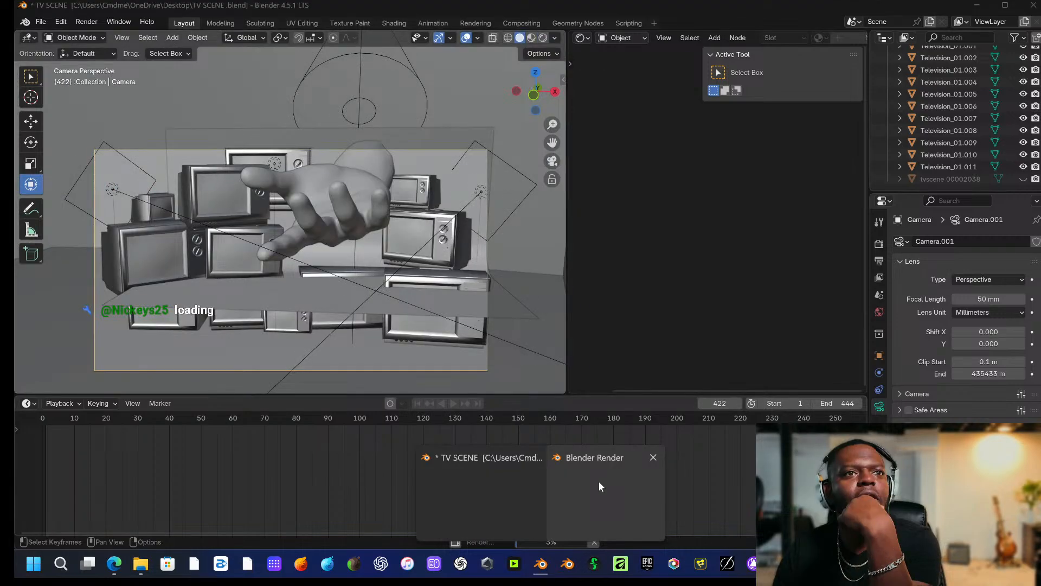
left_click(599, 477)
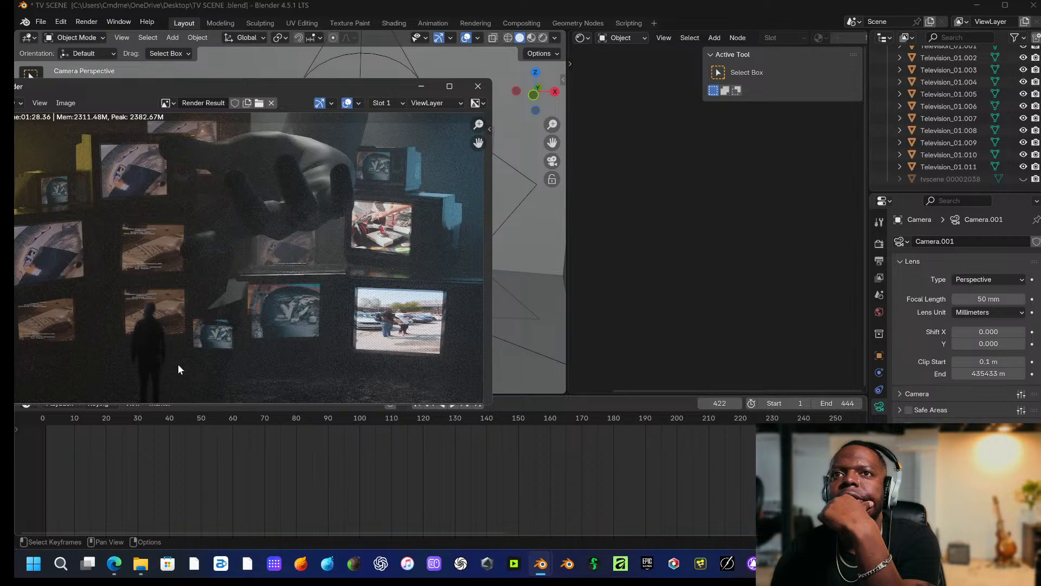
key("Escape")
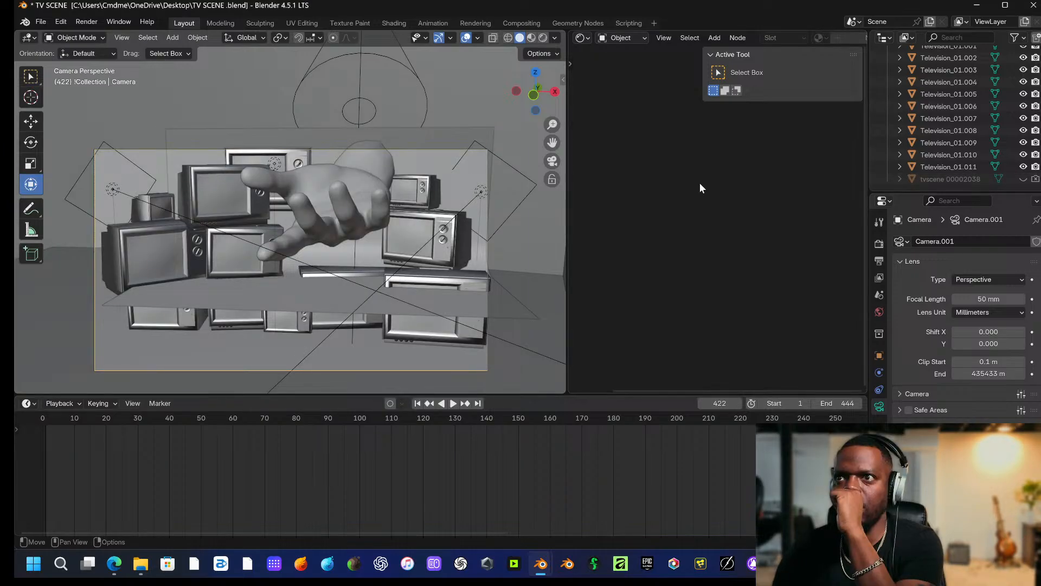
Select the large hand mesh, and switch to Quixel Bridge to clear the Asphalt search.
left_click(347, 217)
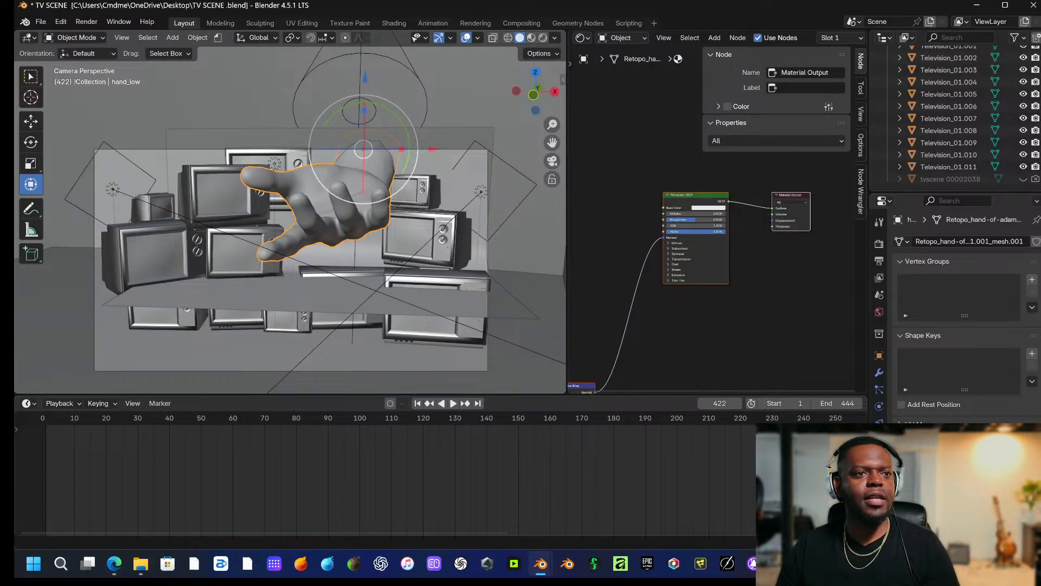
key("alt+Tab")
scroll(561, 304, "down", 3)
scroll(561, 304, "up", 3)
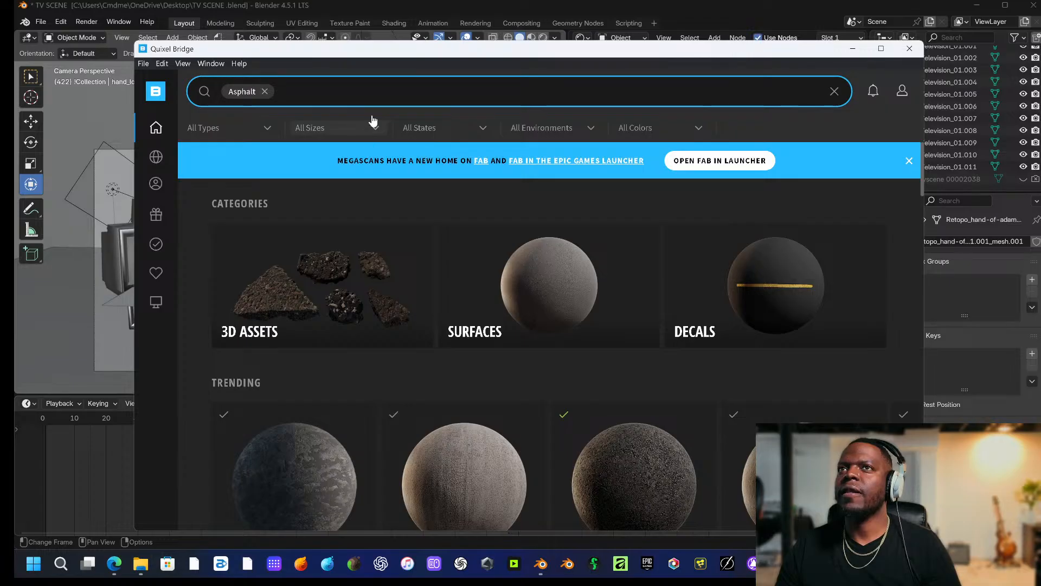
left_click(265, 91)
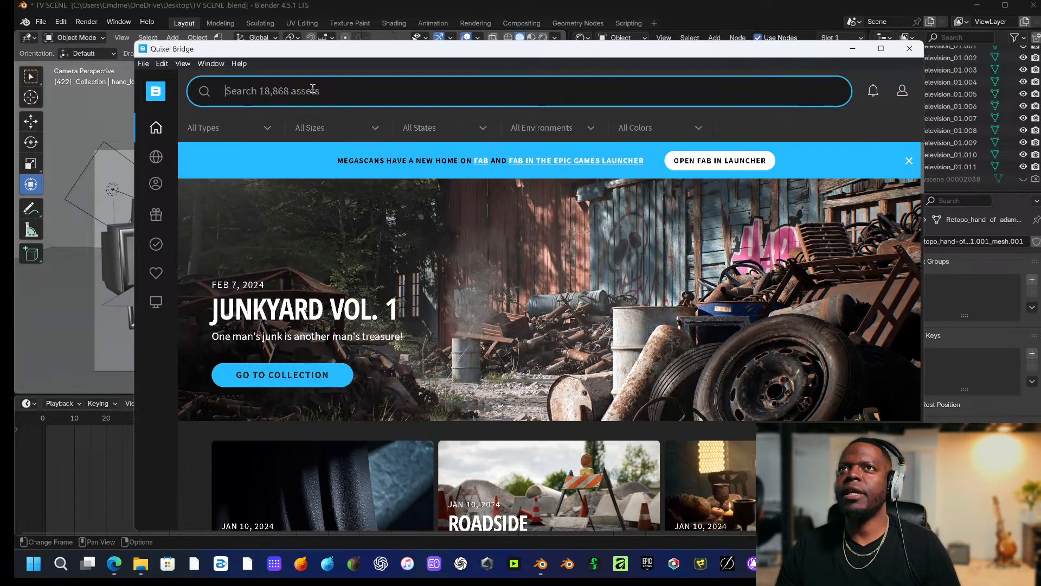
Try searching the asset library for "text" and clear the search again.
left_click(313, 88)
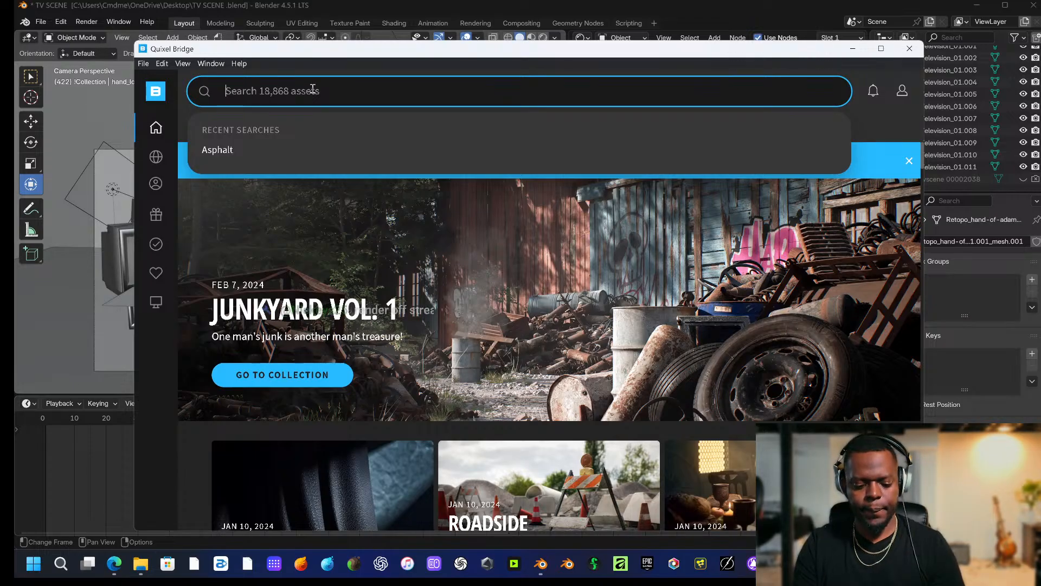
type("text")
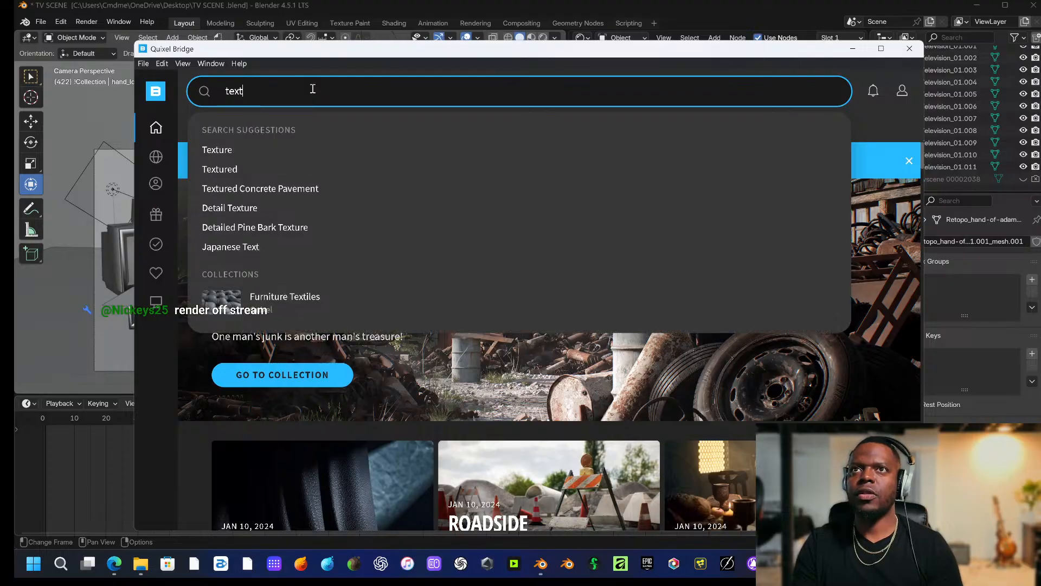
key("Return")
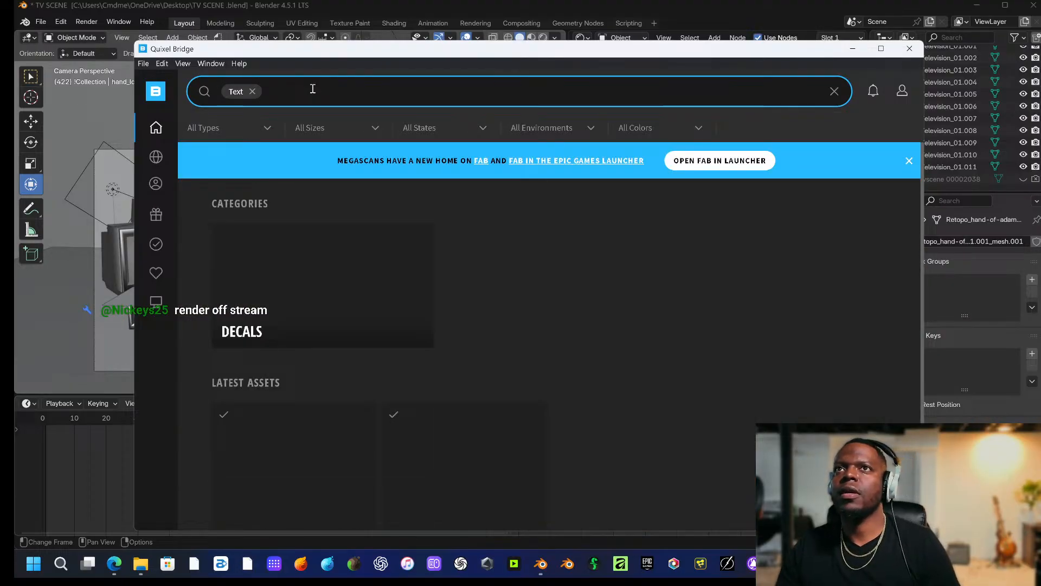
left_click(253, 95)
left_click(266, 94)
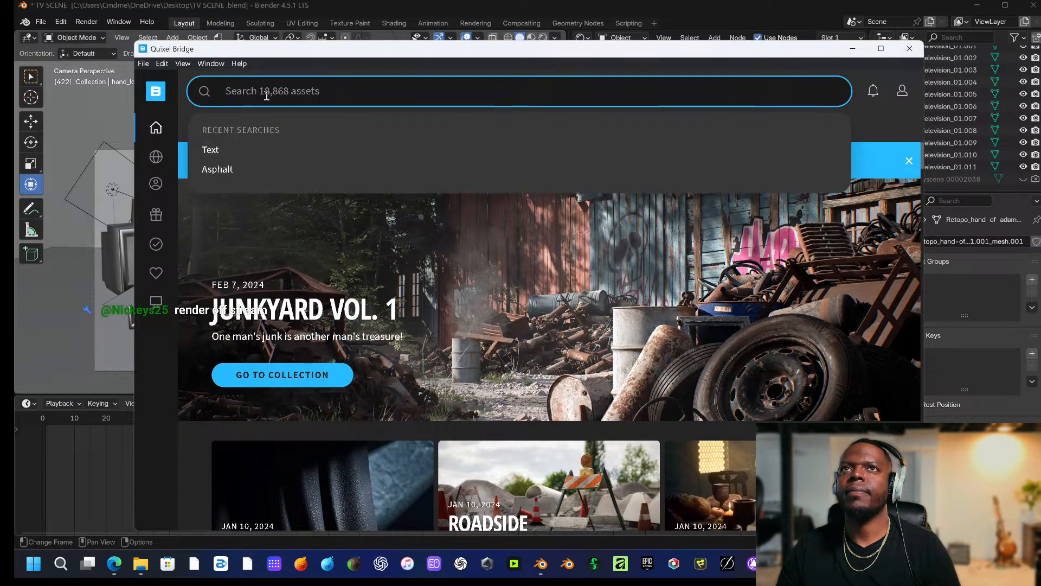
Browse the library's Surfaces category and look through its material types and assets for a suitable texture.
left_click(157, 159)
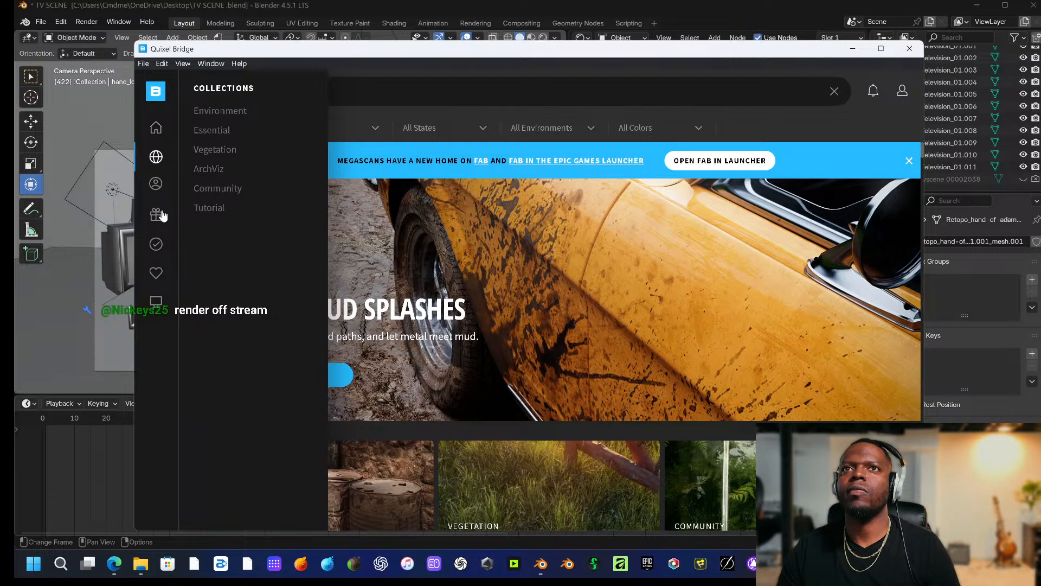
left_click(157, 157)
left_click(156, 129)
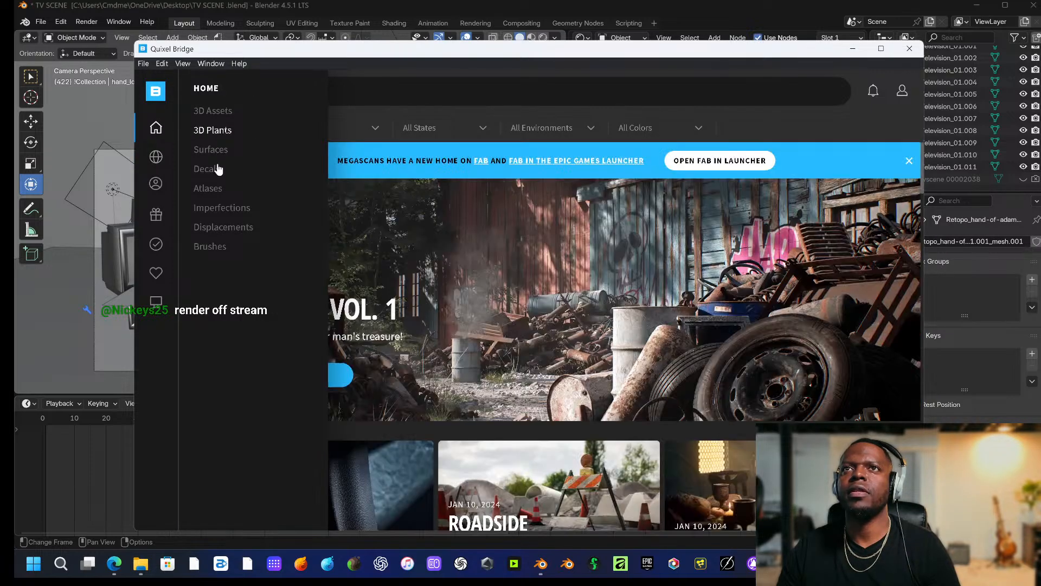
left_click(217, 151)
scroll(565, 294, "down", 10)
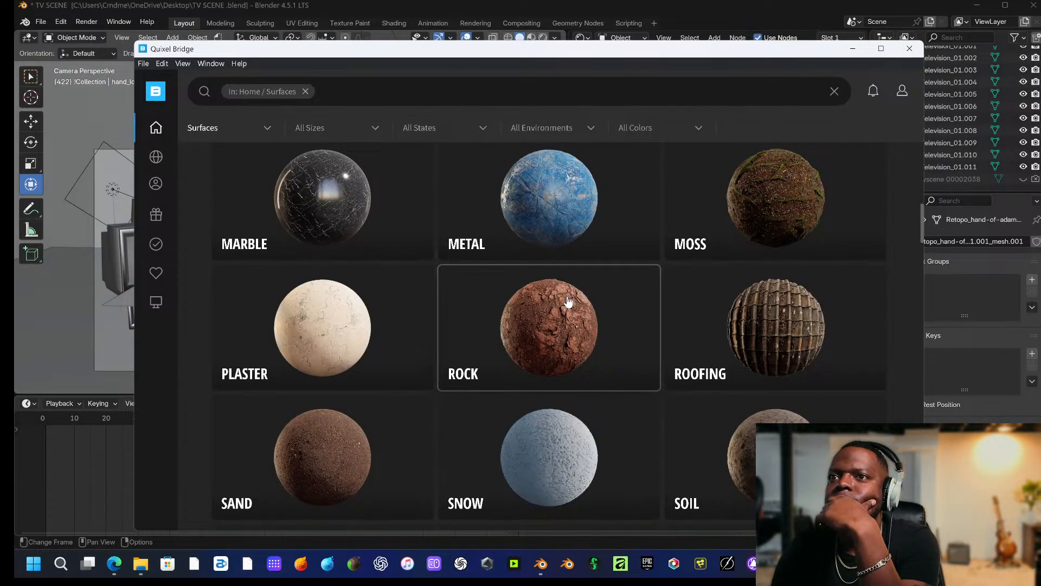
scroll(568, 301, "down", 5)
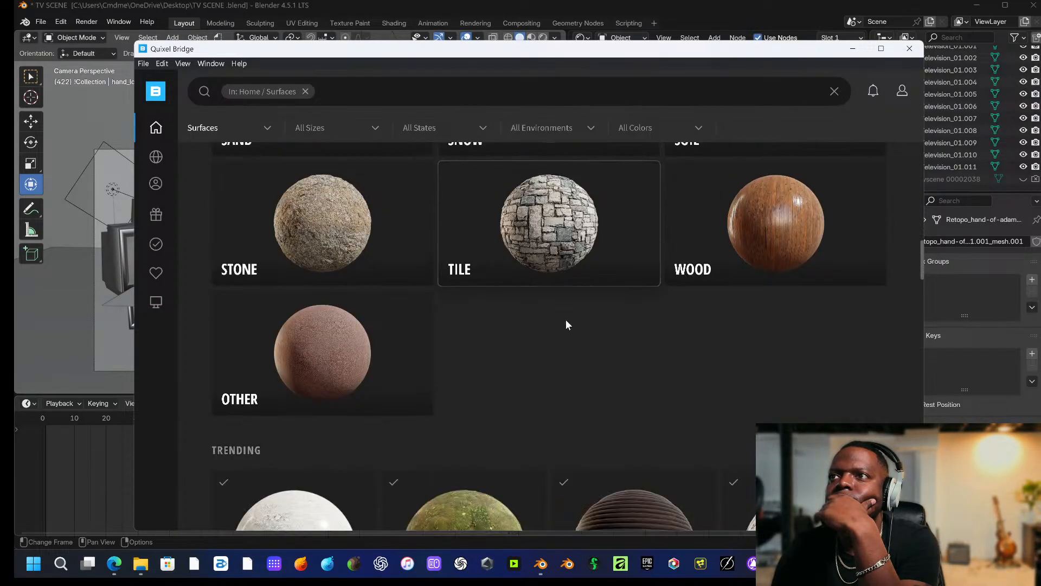
scroll(566, 321, "down", 8)
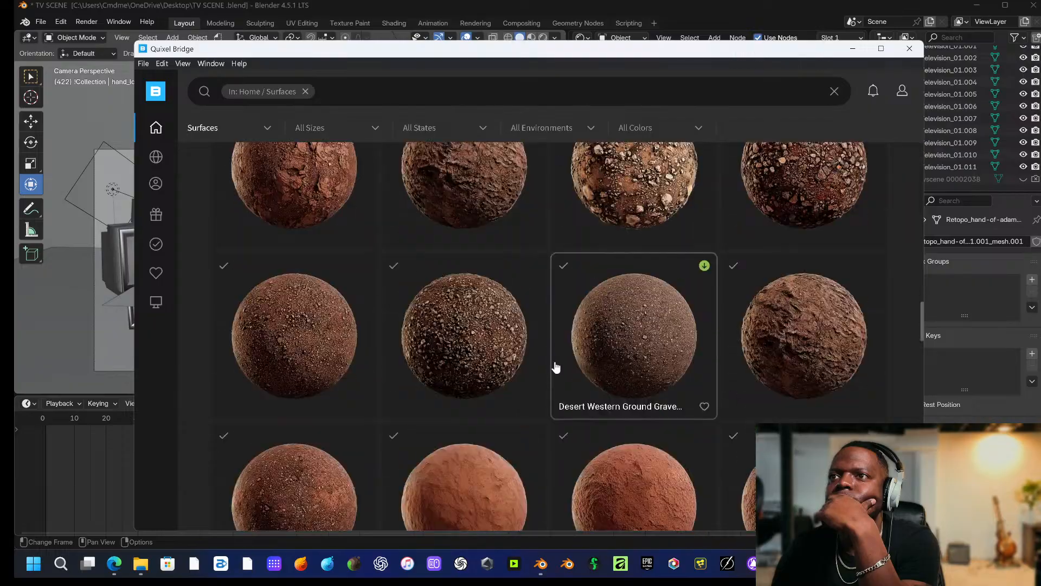
scroll(555, 367, "down", 5)
scroll(555, 374, "down", 8)
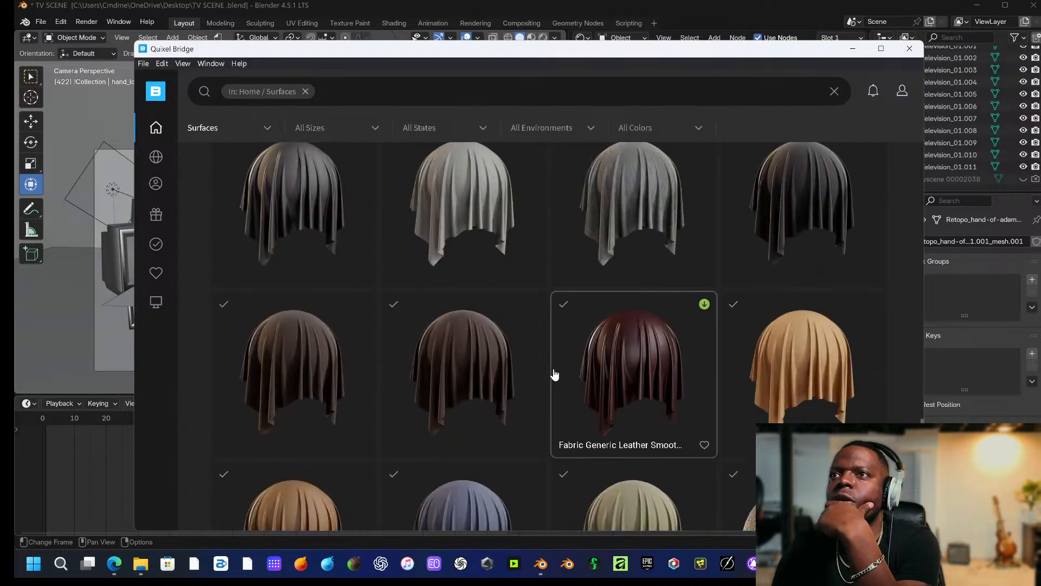
scroll(553, 374, "down", 8)
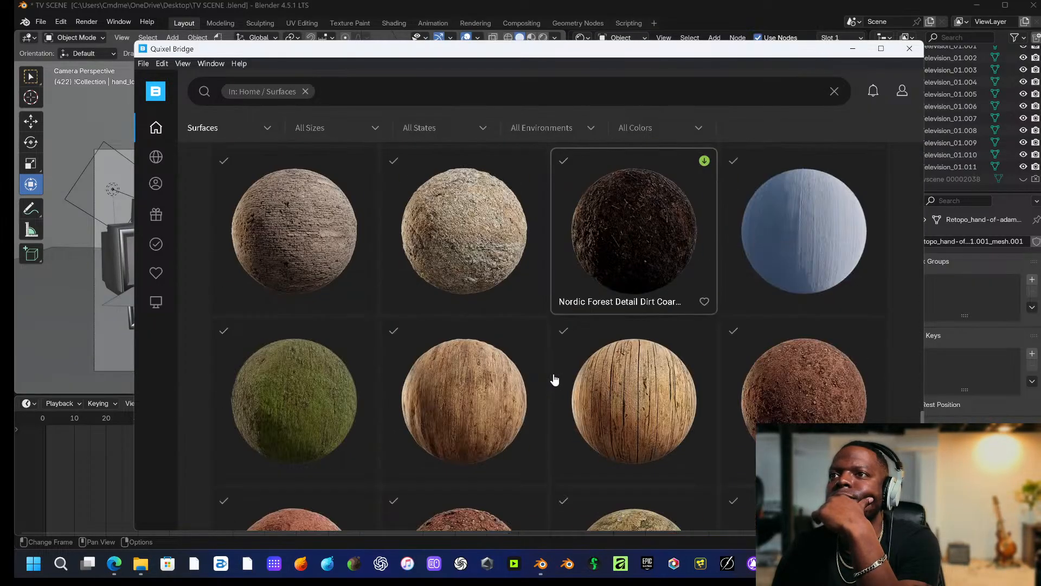
scroll(549, 364, "down", 8)
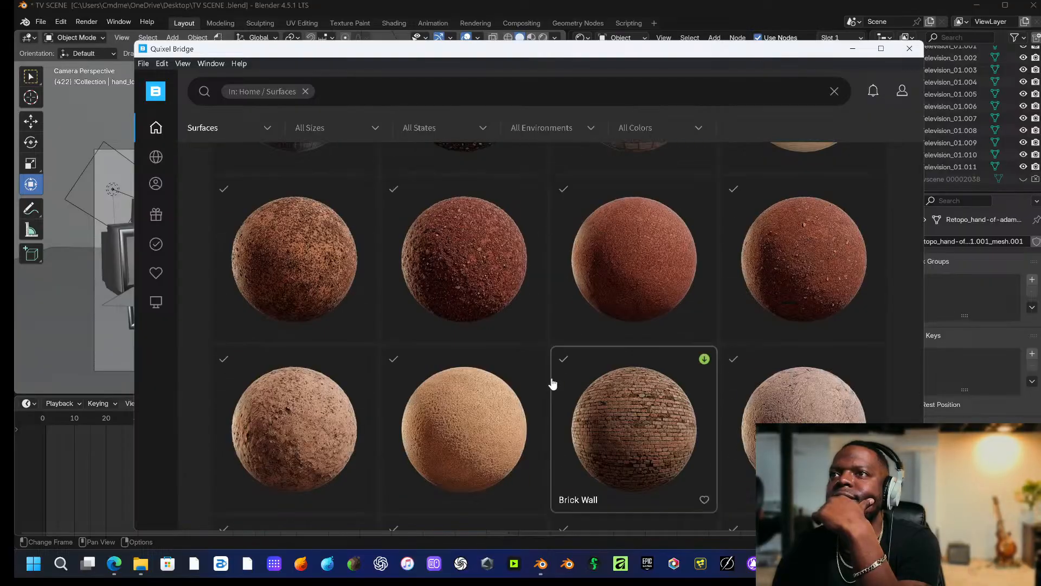
scroll(550, 362, "down", 3)
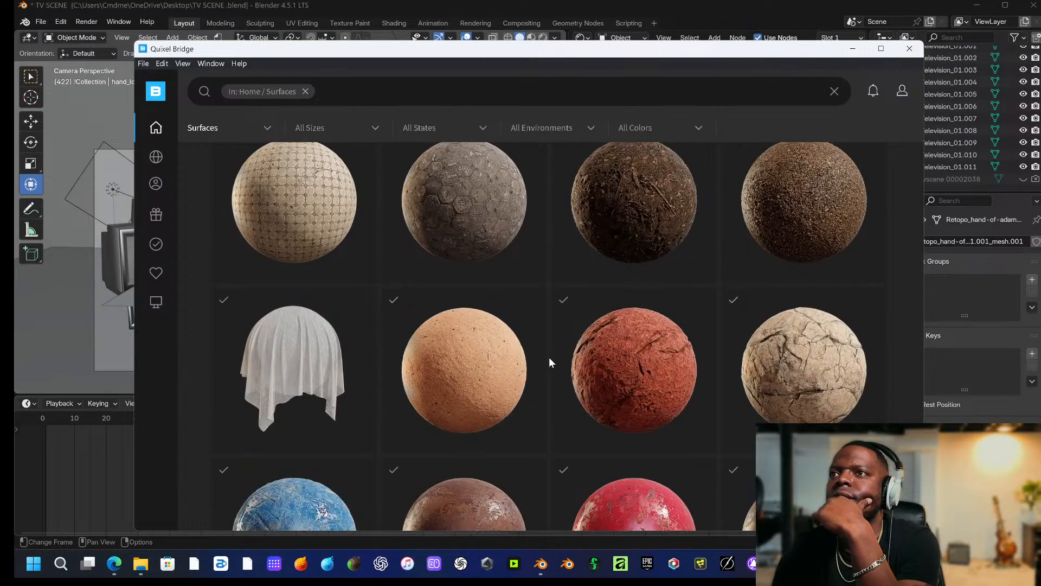
Replace the category filter with a search for "marble" and narrow the results to Surfaces.
left_click(305, 91)
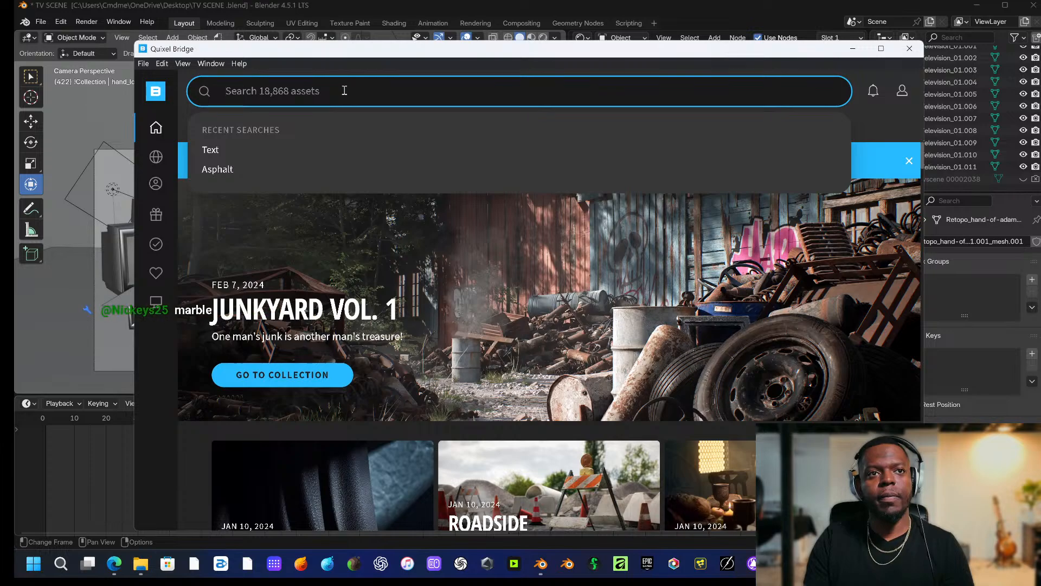
type("marble")
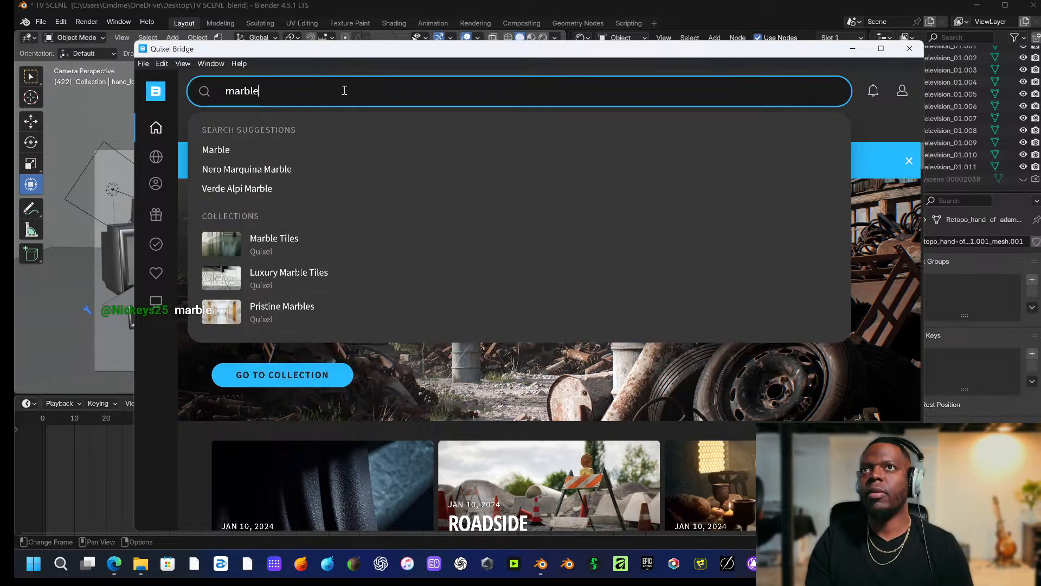
key("Return")
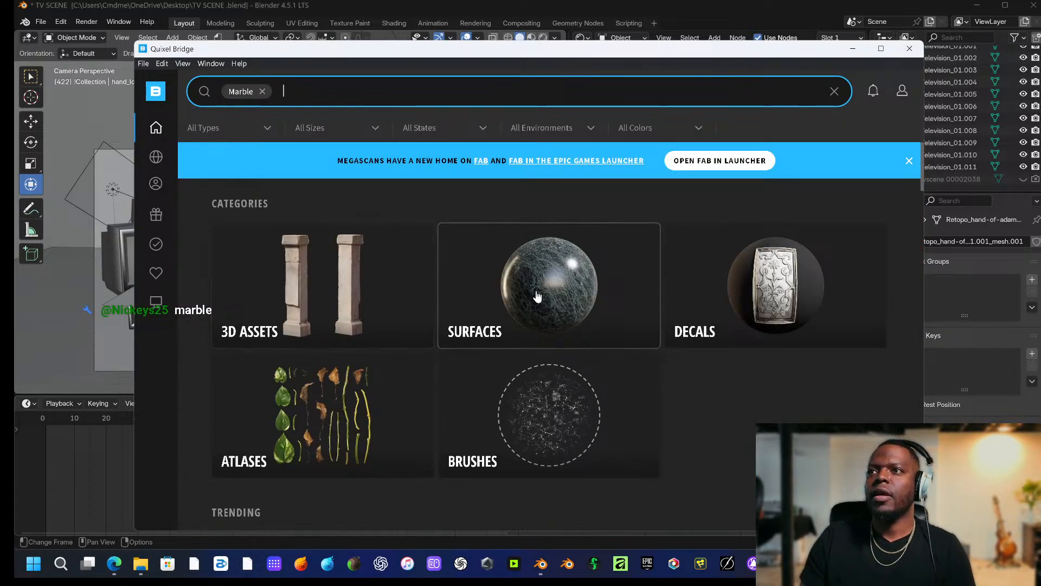
left_click(568, 293)
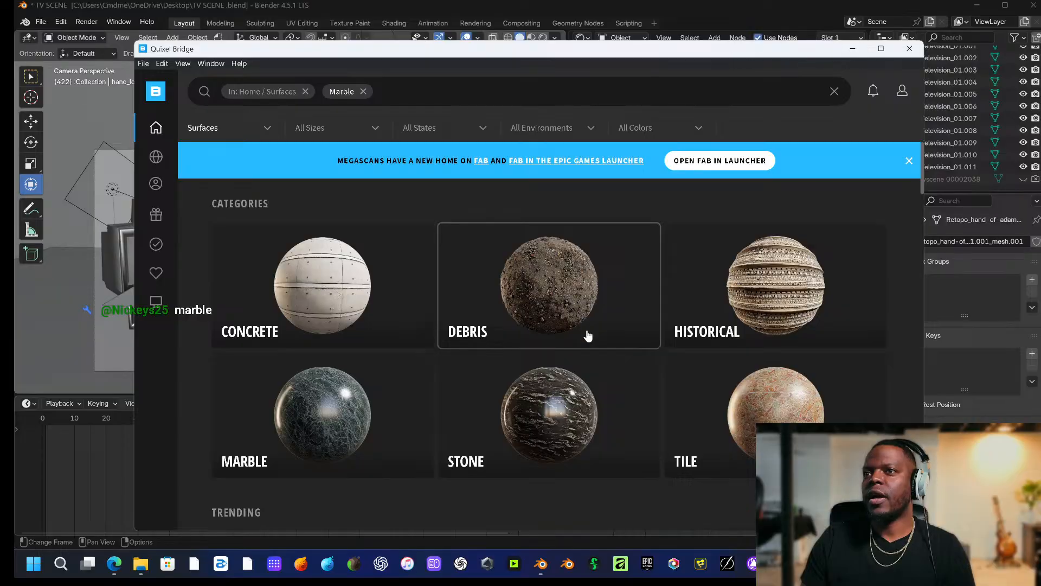
Look through the marble surface results and compare the dark, light and tiled materials.
scroll(588, 347, "down", 1)
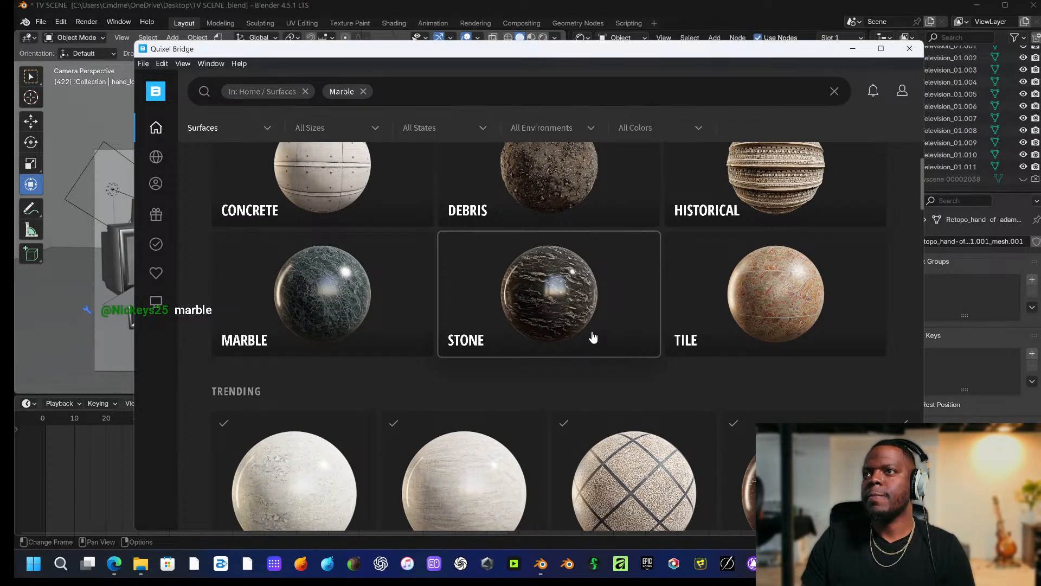
scroll(593, 333, "down", 1)
scroll(593, 332, "down", 5)
scroll(595, 353, "down", 2)
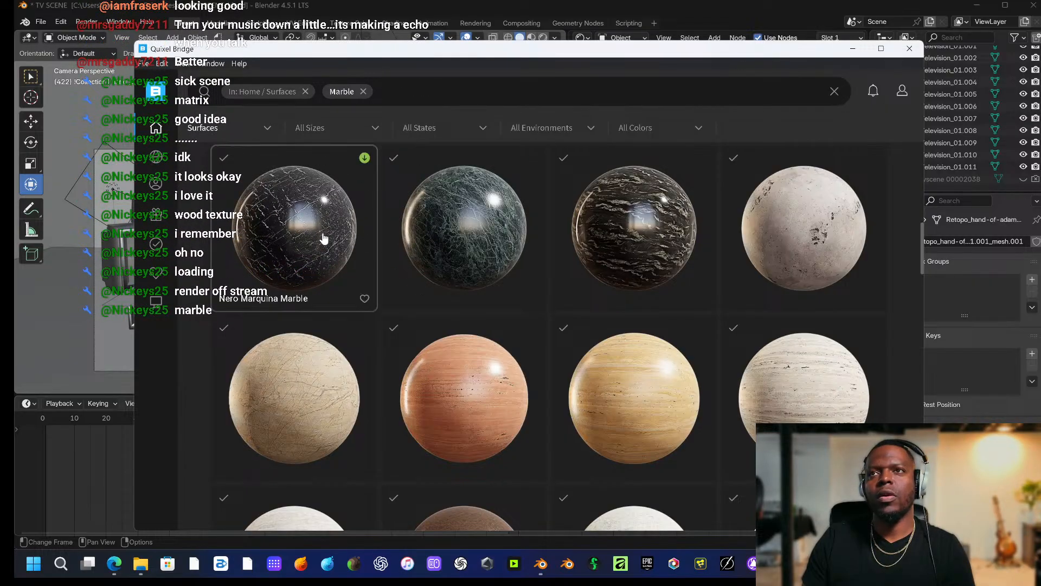
scroll(368, 246, "down", 1)
scroll(368, 247, "down", 8)
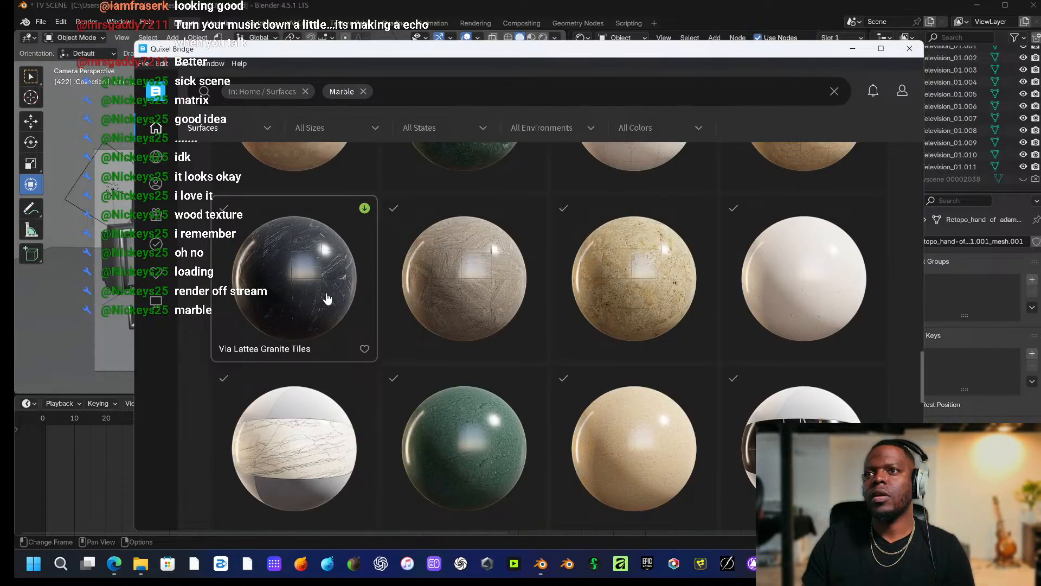
scroll(430, 329, "down", 8)
scroll(447, 339, "down", 3)
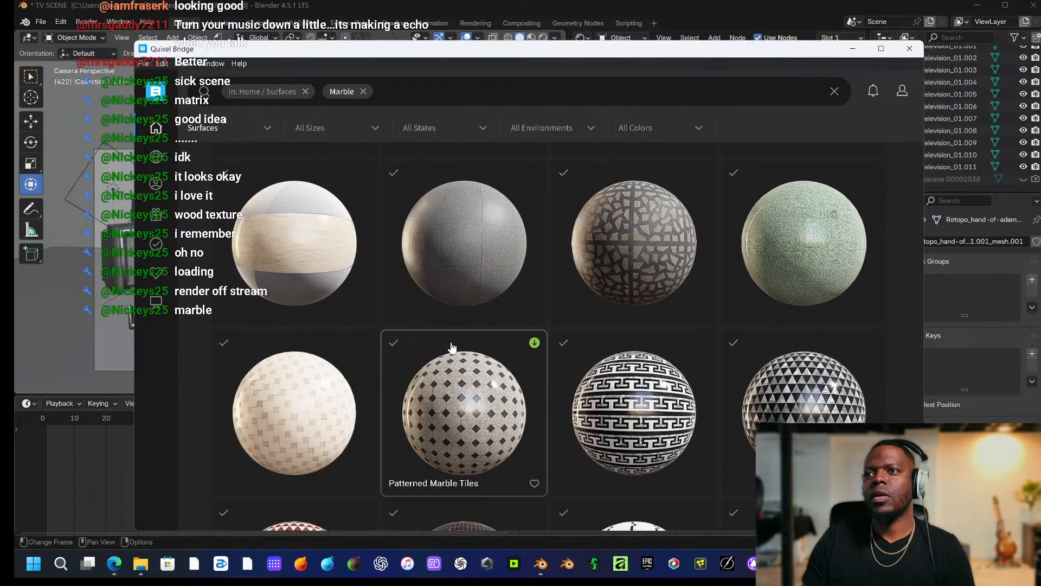
scroll(452, 341, "up", 8)
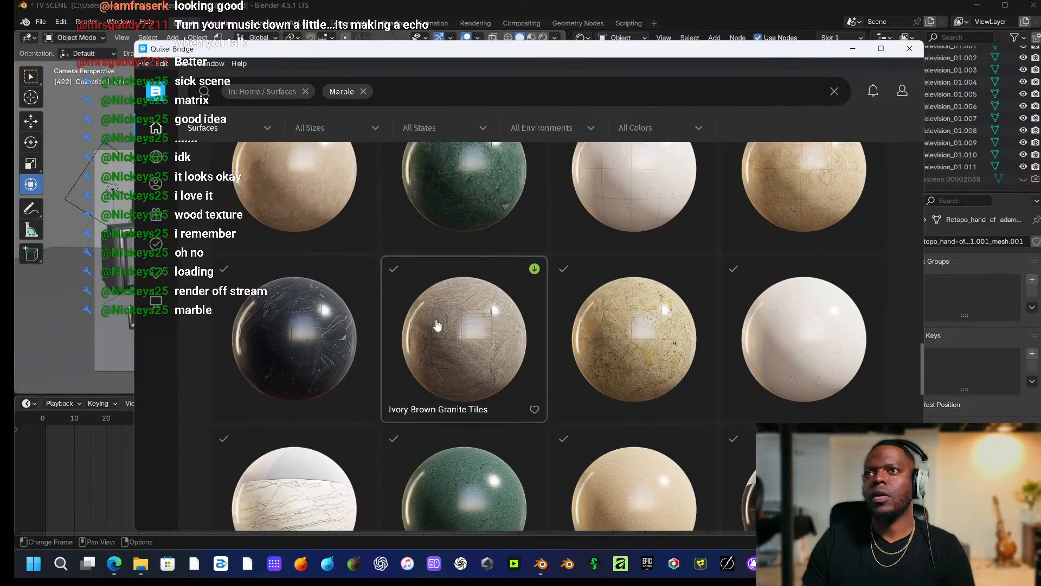
scroll(331, 325, "up", 5)
scroll(327, 222, "down", 10)
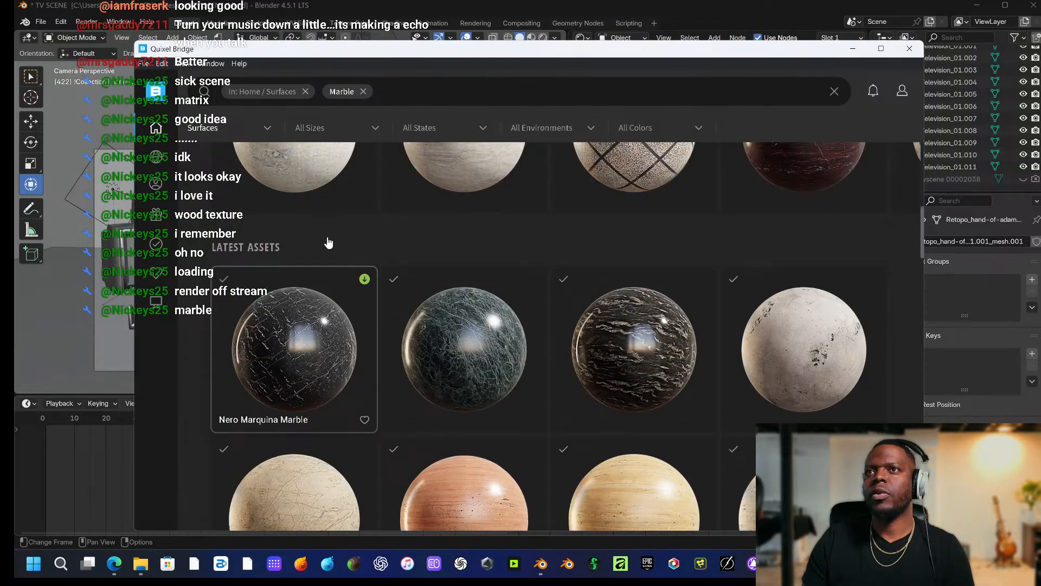
Get the Nero Marquina Marble surface at 4K resolution, export it to Blender and return to the scene there.
left_click(323, 332)
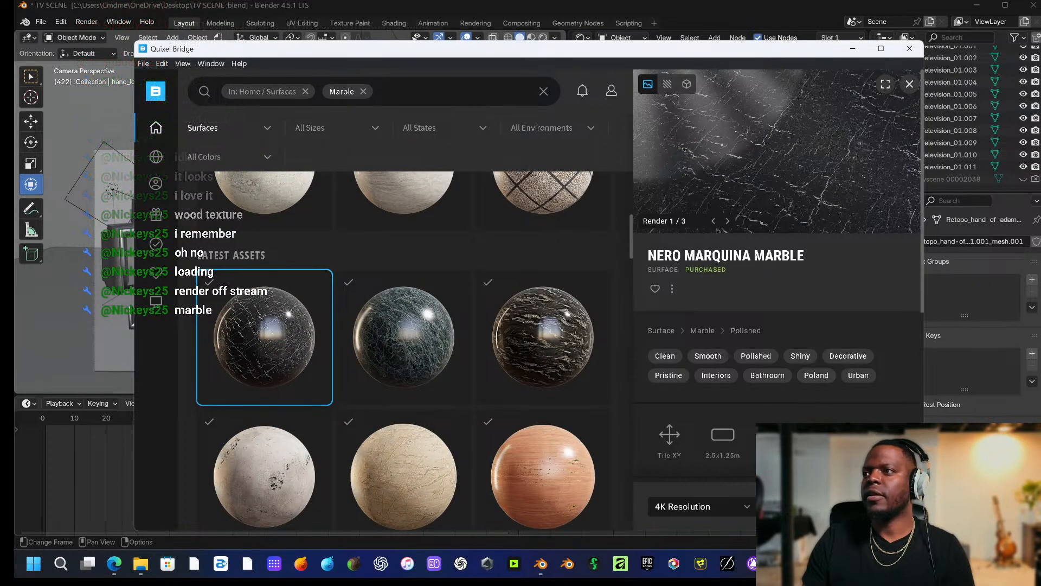
left_click(751, 508)
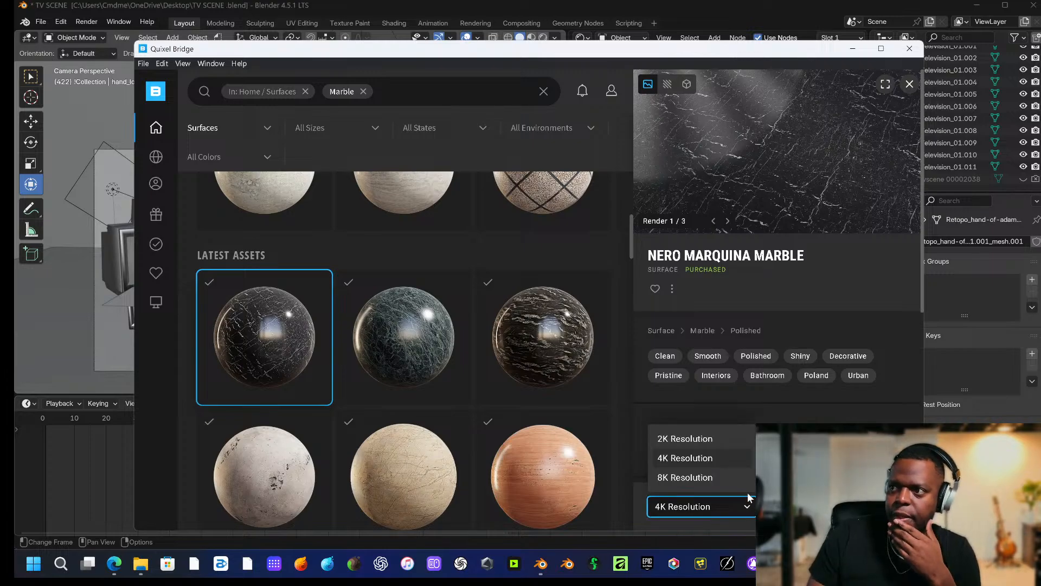
left_click(742, 457)
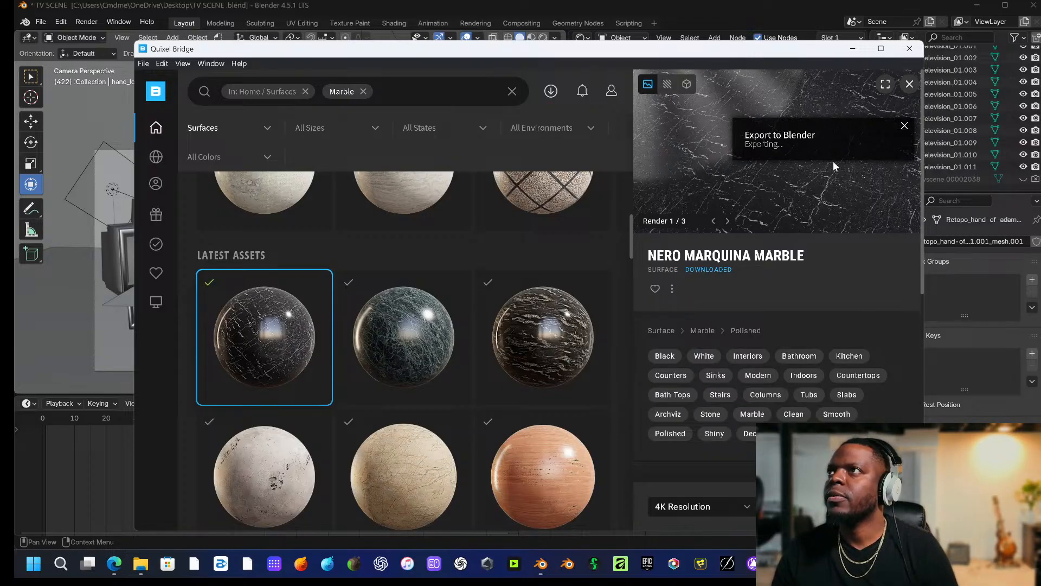
left_click(851, 49)
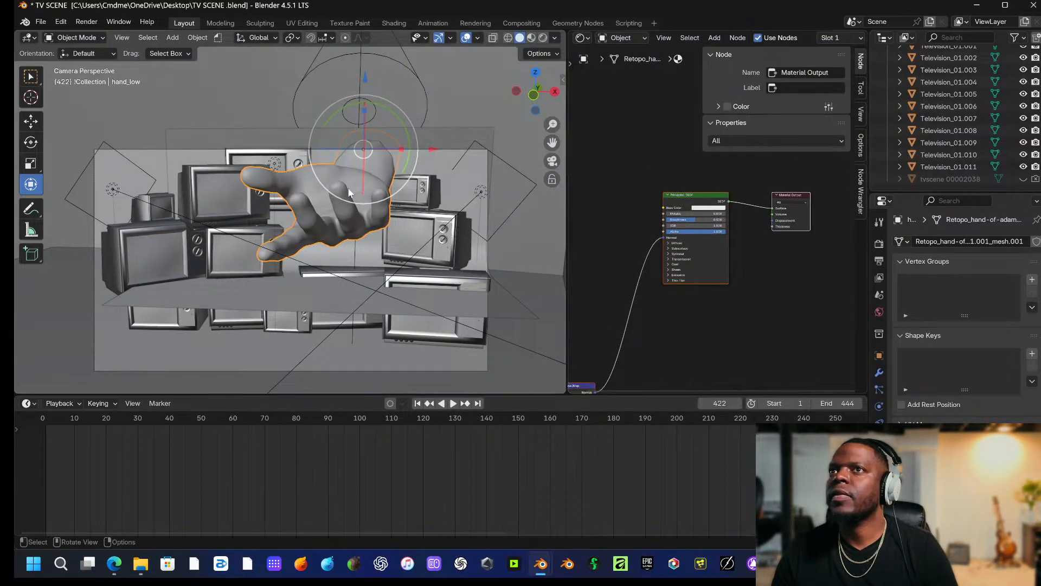
Add an Image Texture node beside the hand material's Principled BSDF and try linking its colour to Base Color.
middle_click_drag(746, 288, 818, 225)
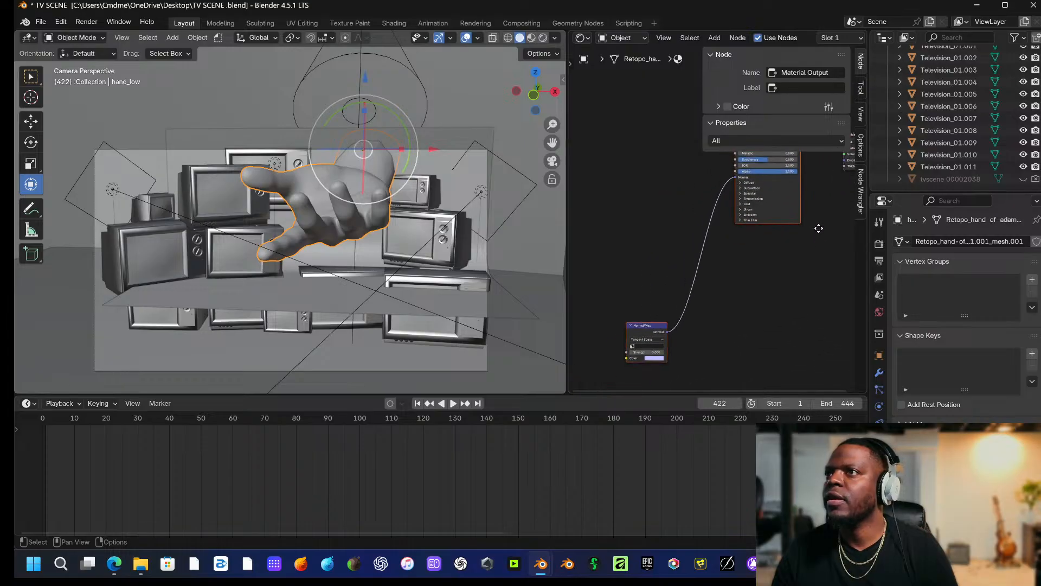
middle_click_drag(735, 290, 815, 363)
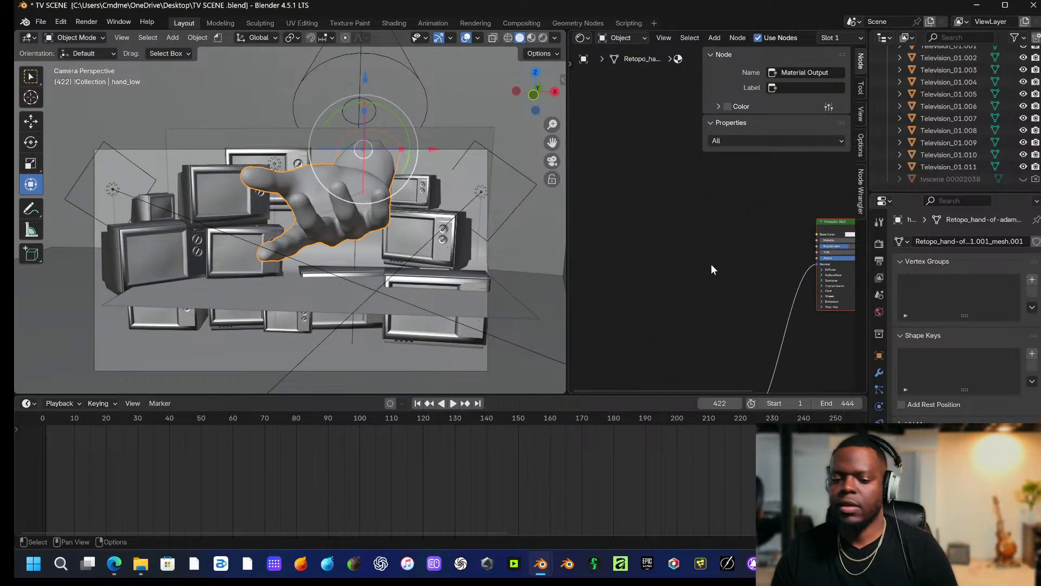
key("shift+a")
mouse_move(654, 329)
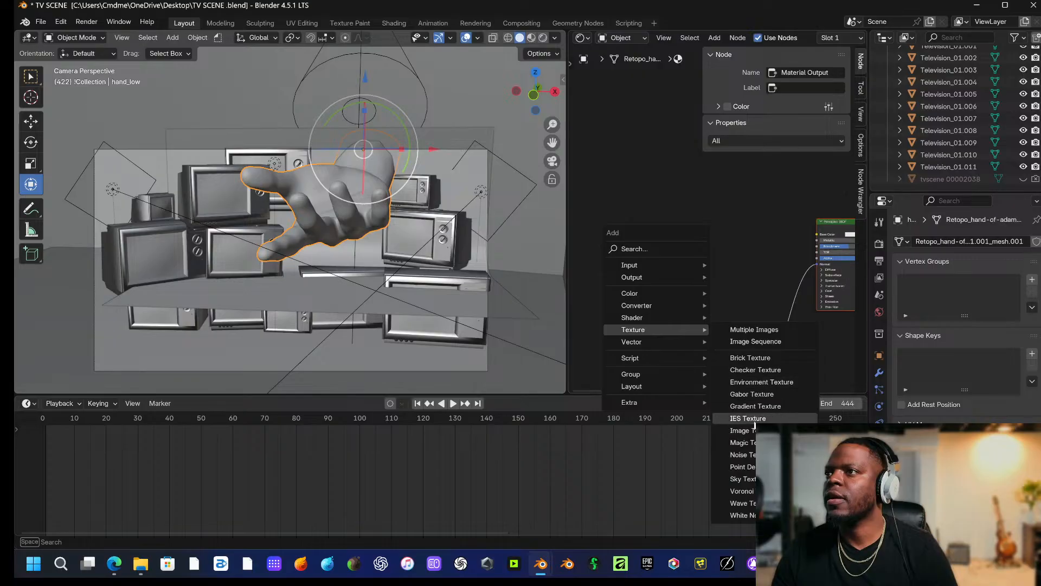
left_click(748, 430)
left_click(732, 239)
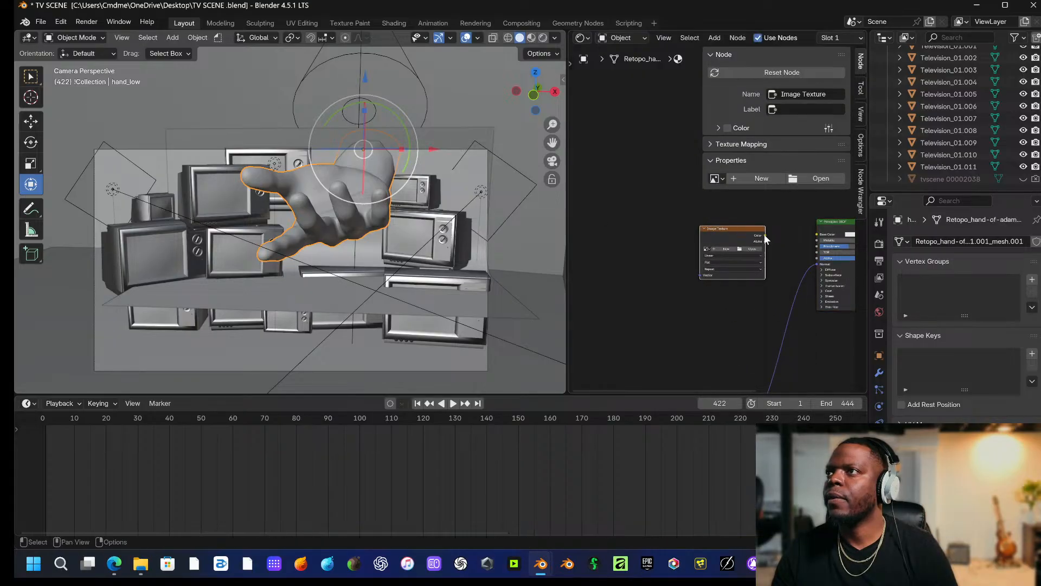
left_click_drag(764, 235, 816, 234)
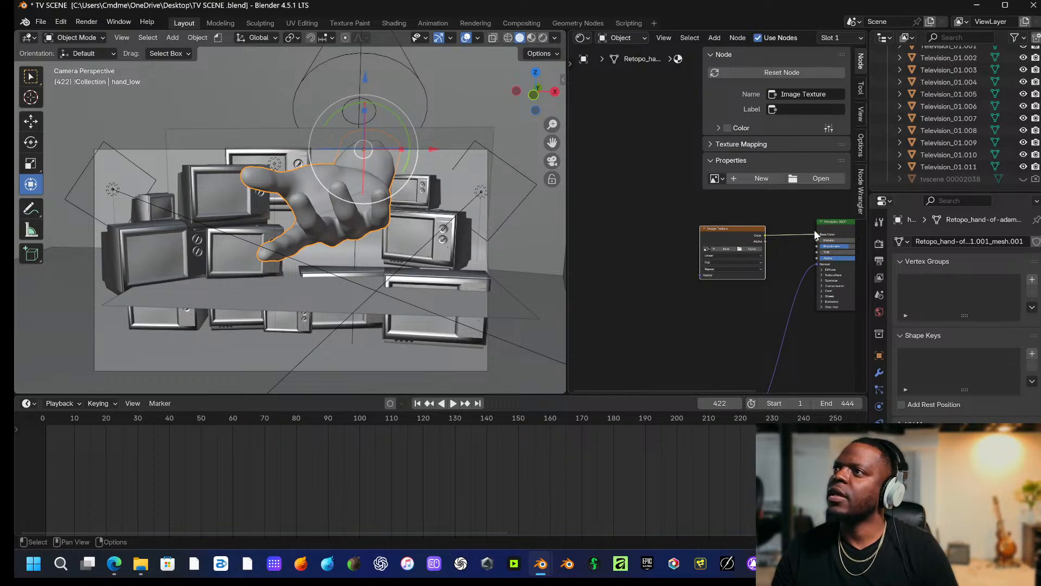
left_click_drag(815, 233, 797, 234)
middle_click_drag(789, 317, 706, 313)
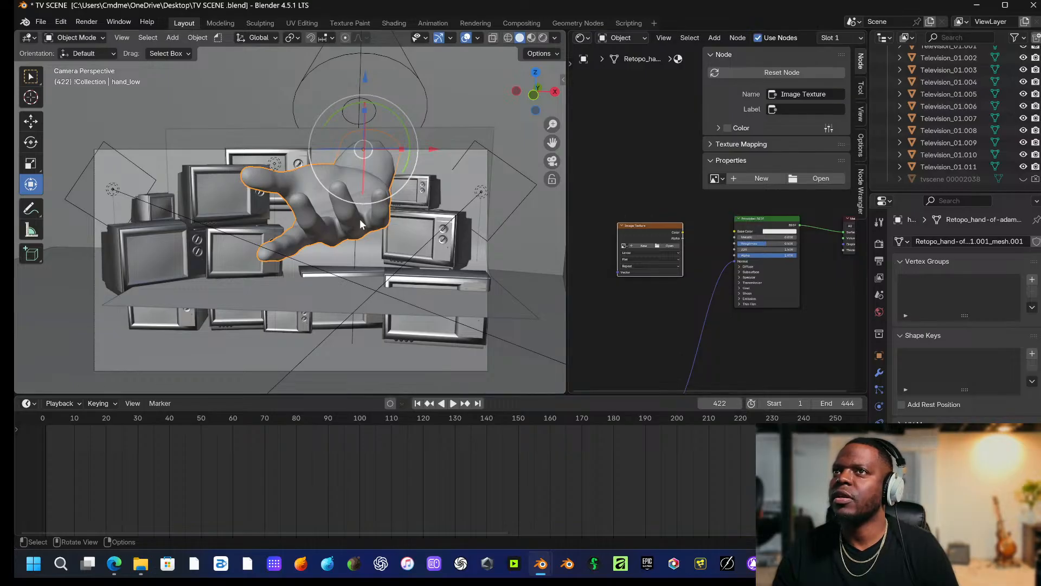
Remove the hand's hand.001 material and assign the imported Nero_Marquina_wlhlabtv material in its place.
left_click(879, 457)
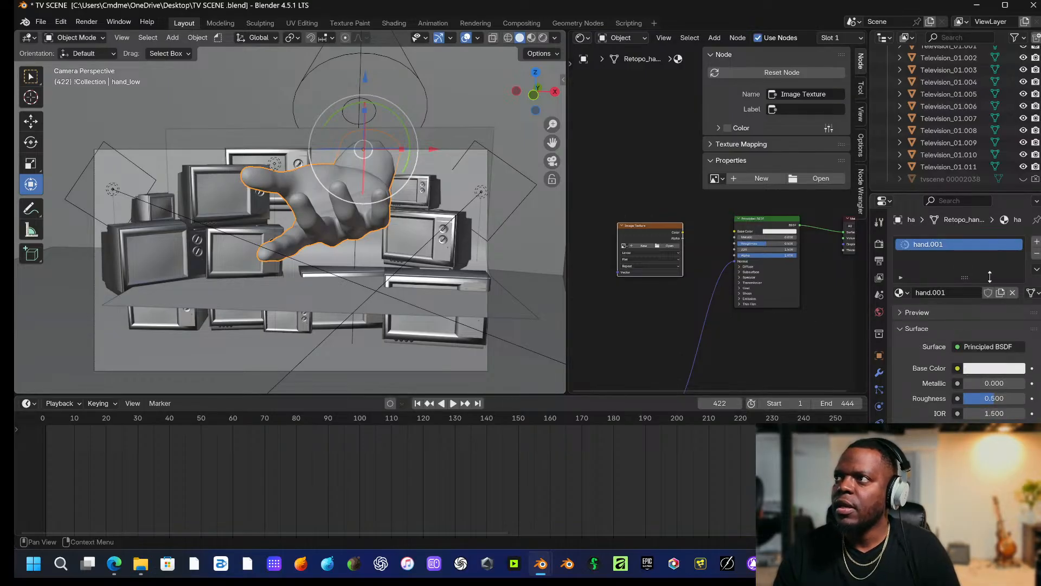
left_click(1036, 254)
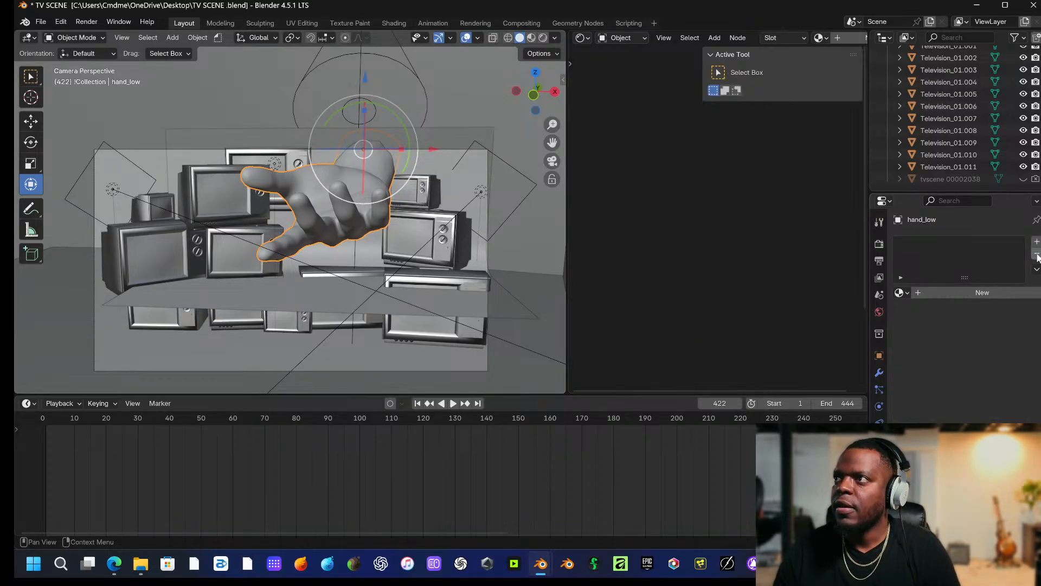
left_click(976, 293)
left_click(900, 293)
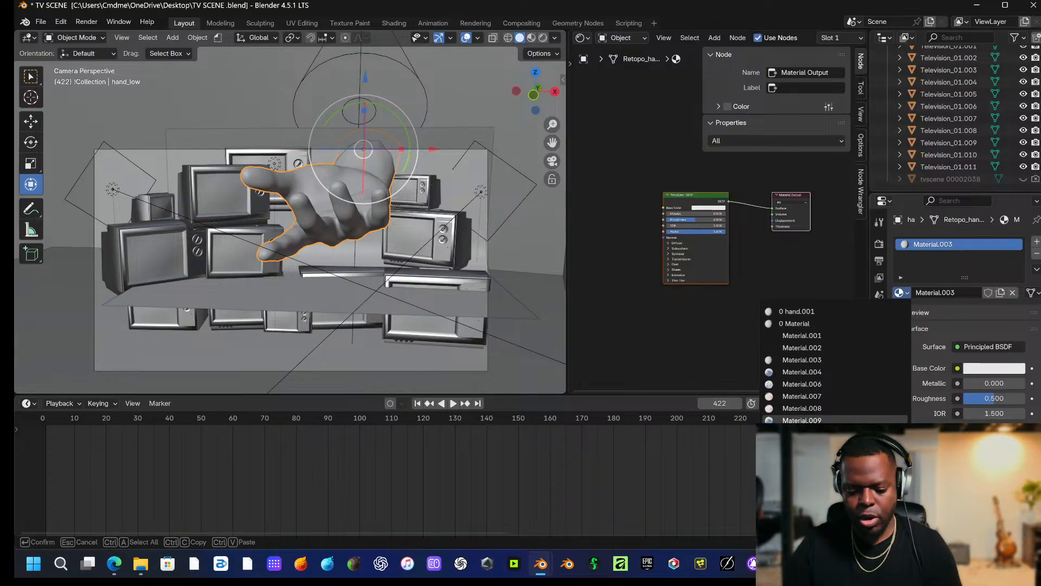
type("meta")
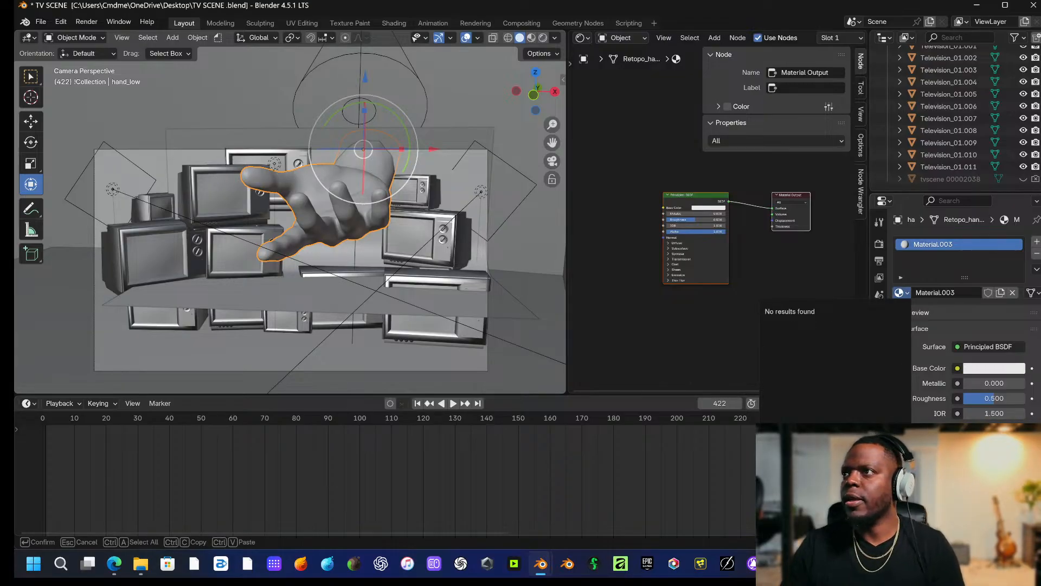
key("BackSpace")
key("BackSpace")
key("BackSpace")
key("BackSpace")
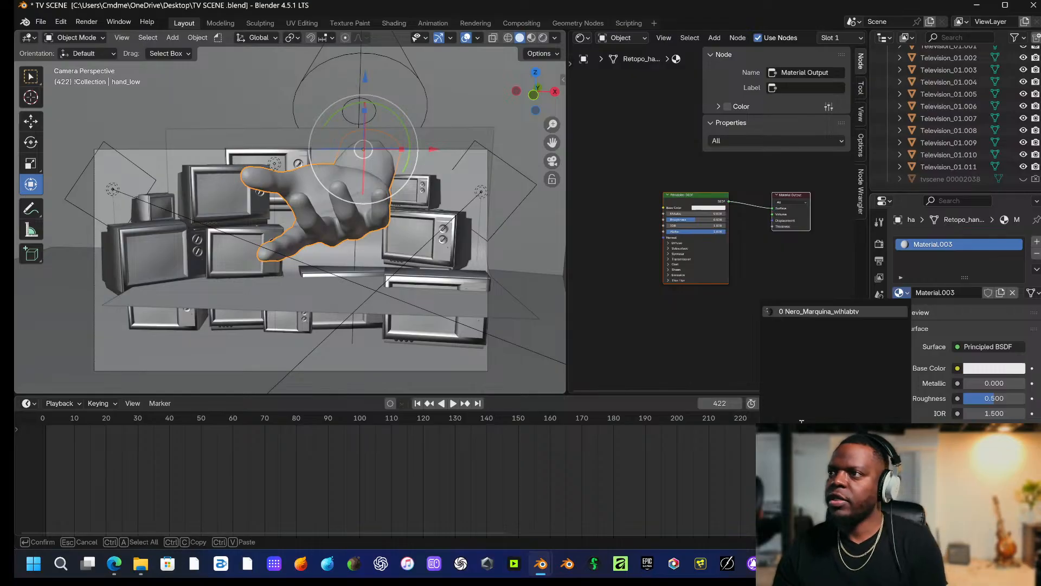
left_click(828, 310)
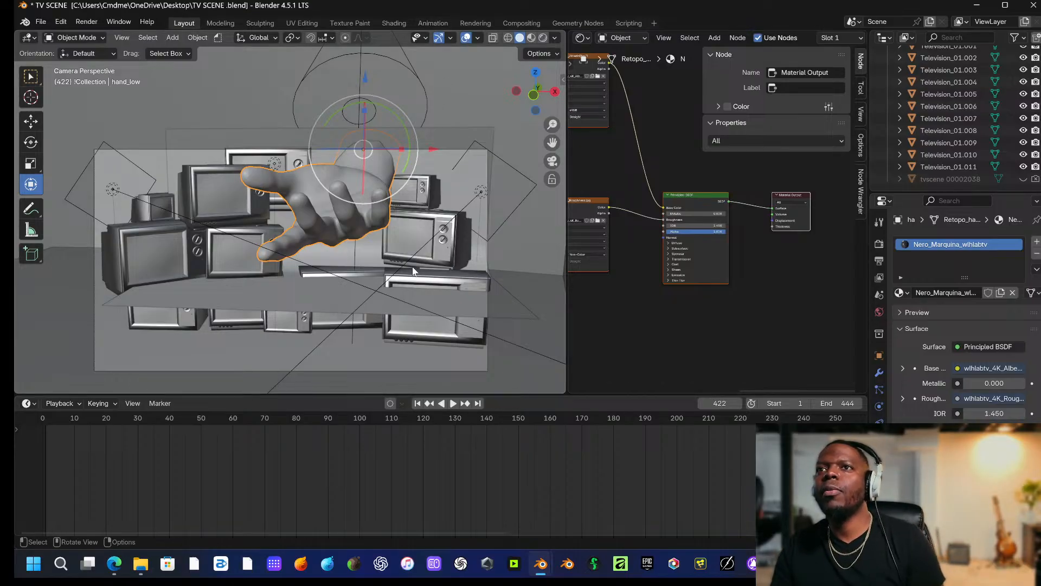
Preview the scene with rendered shading and examine the marble hand among the televisions.
left_click(543, 38)
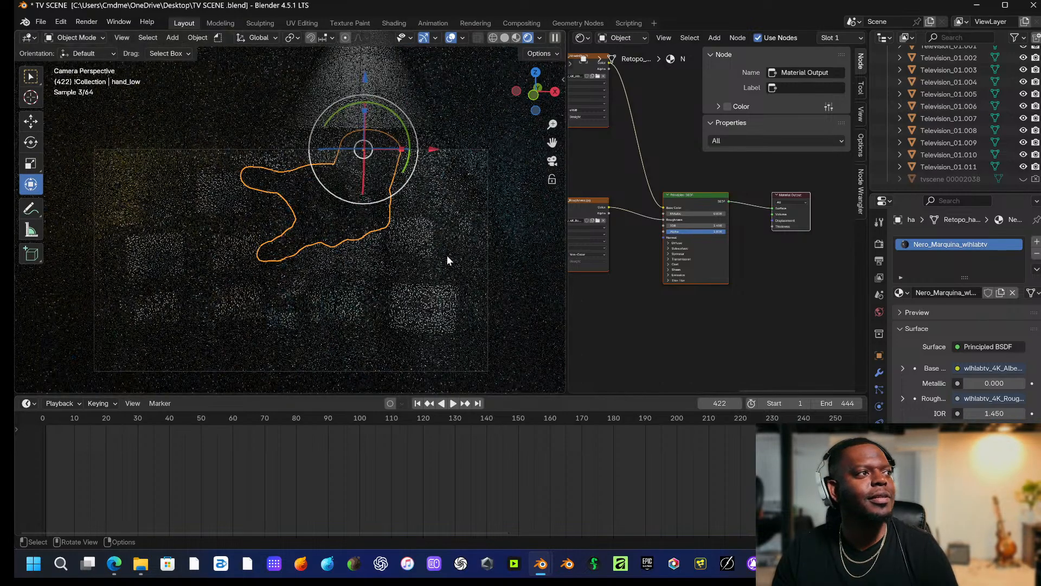
left_click(490, 131)
scroll(489, 158, "up", 2)
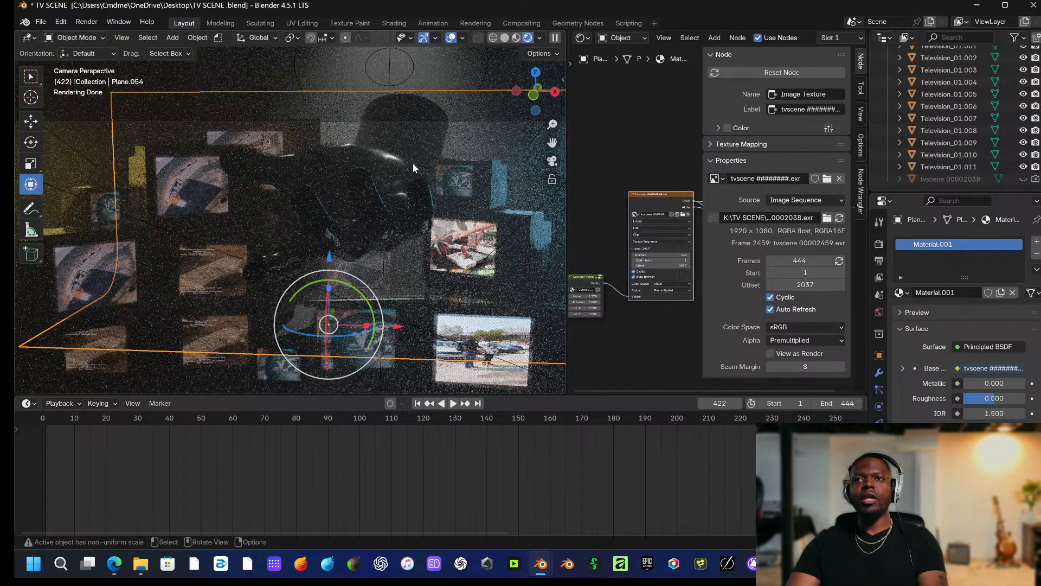
scroll(412, 164, "down", 2)
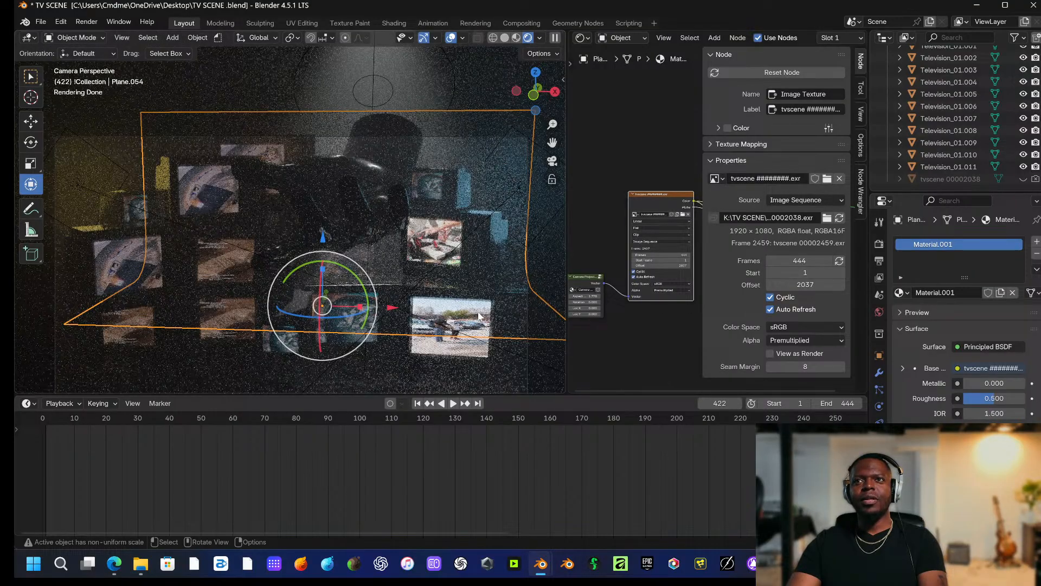
Delete the backdrop plane Plane.054 behind the televisions.
left_click(344, 83)
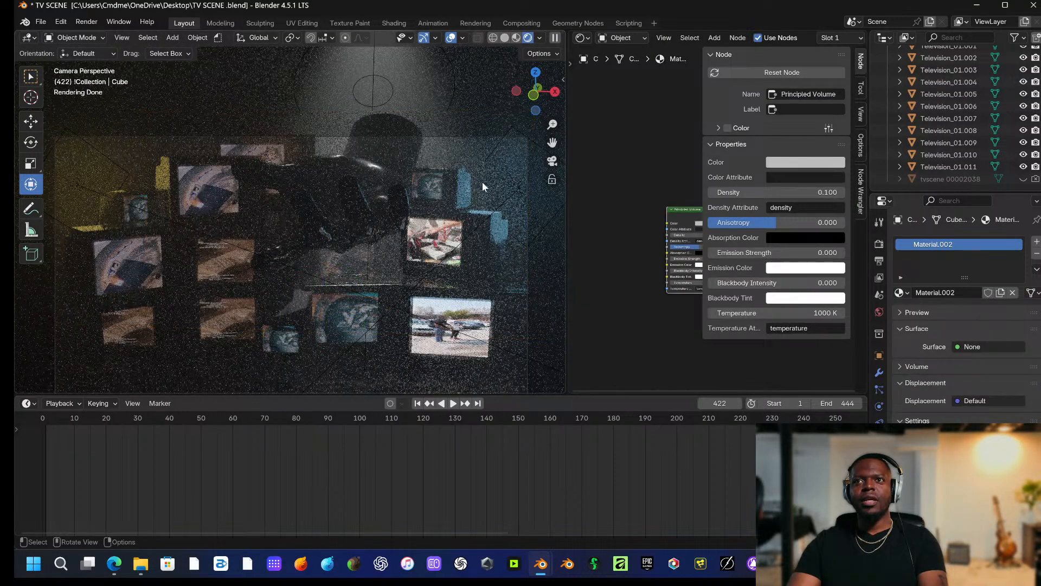
left_click(458, 155)
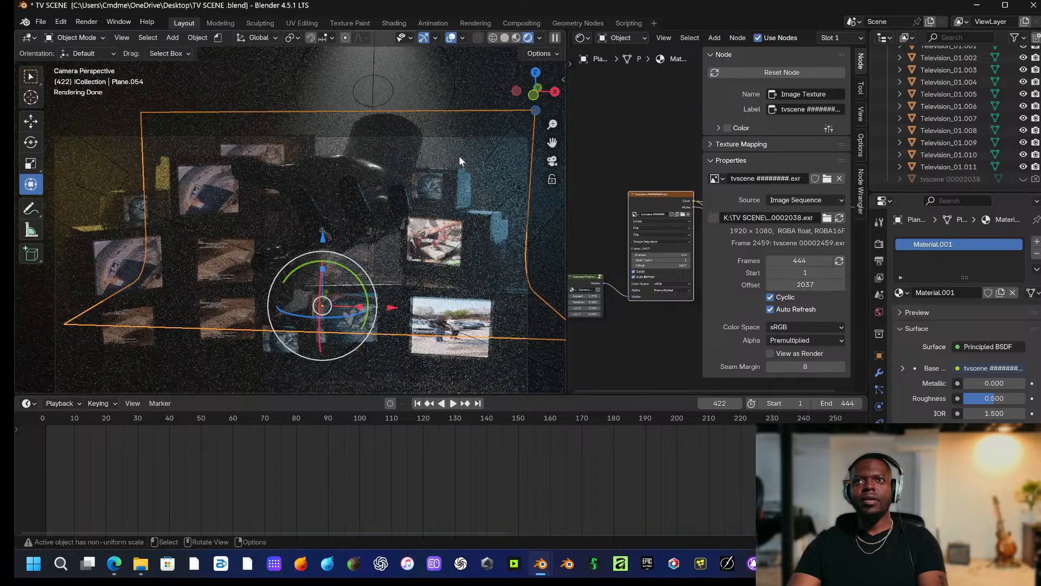
key("x")
left_click(459, 155)
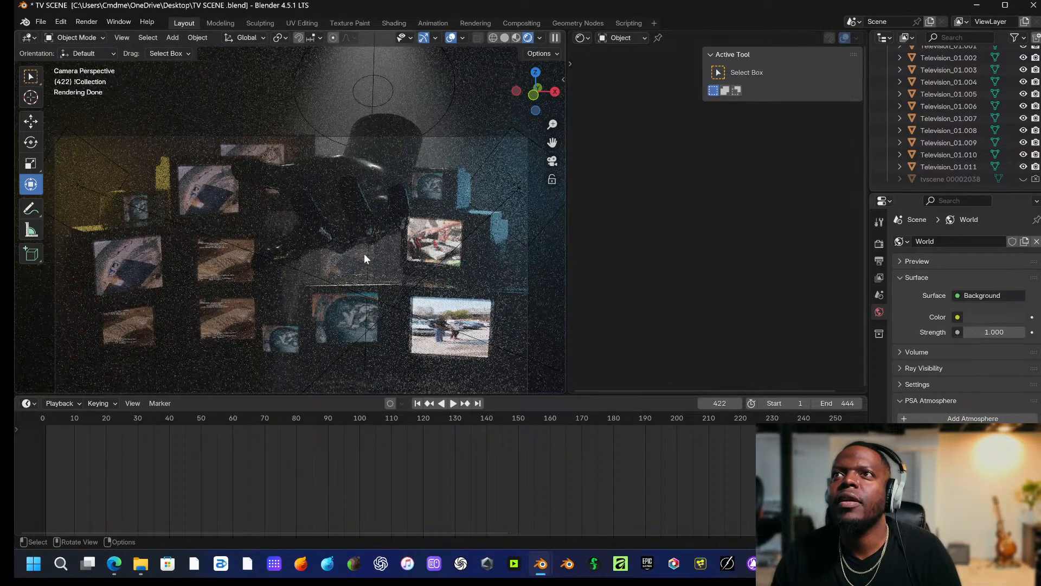
Raise the power of the spot light above the hand to about 3216.5.
scroll(363, 253, "down", 1)
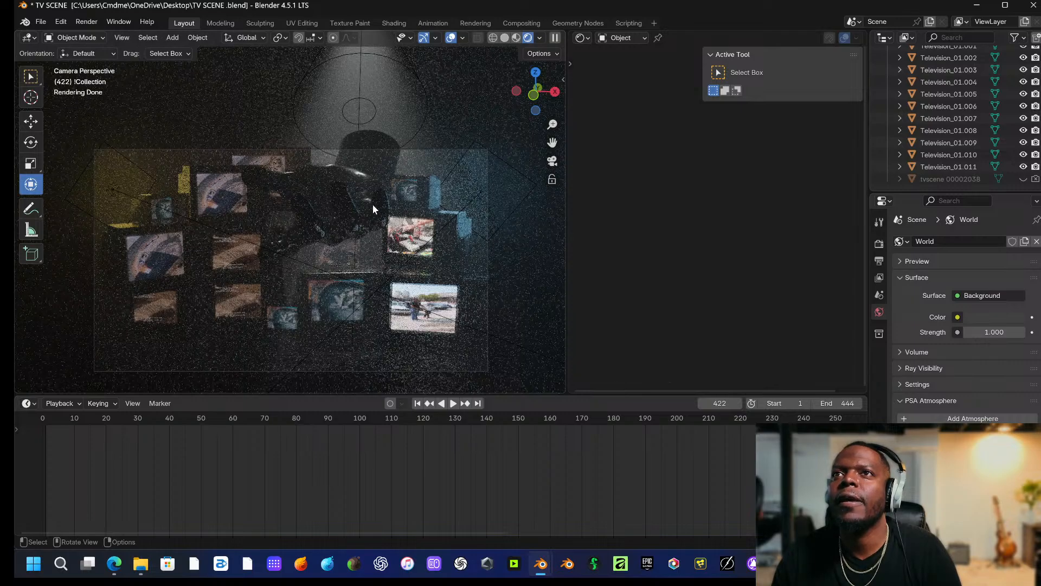
left_click(369, 99)
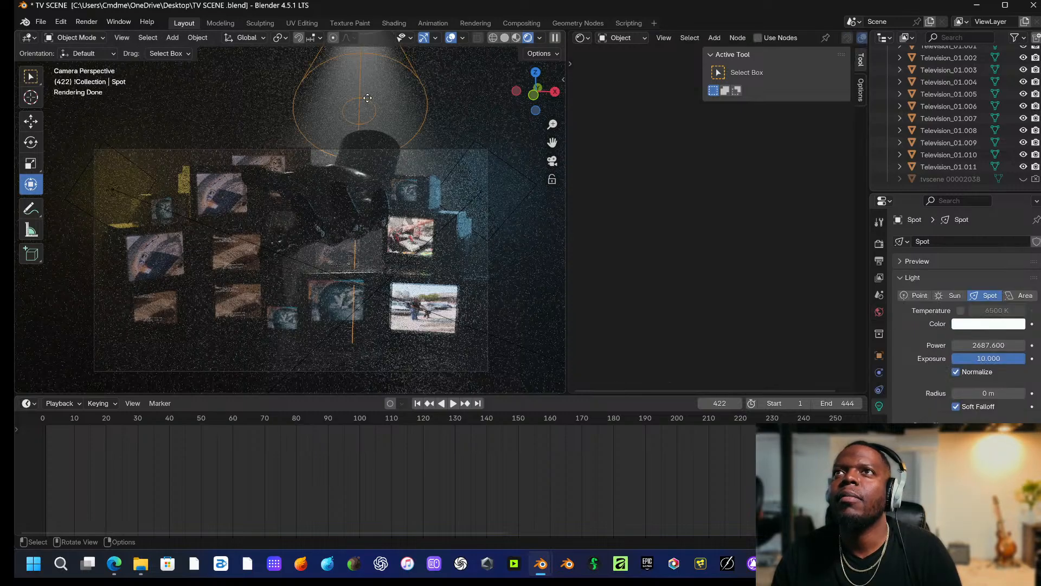
left_click_drag(971, 357, 971, 345)
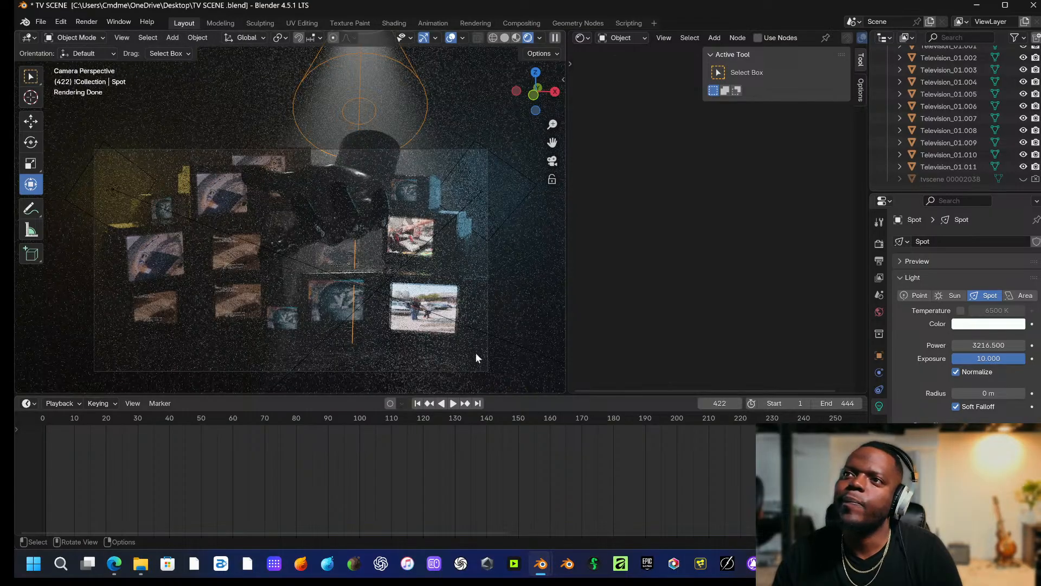
Switch the viewport to wireframe shading and render frame 422 as a still image.
left_click(487, 371)
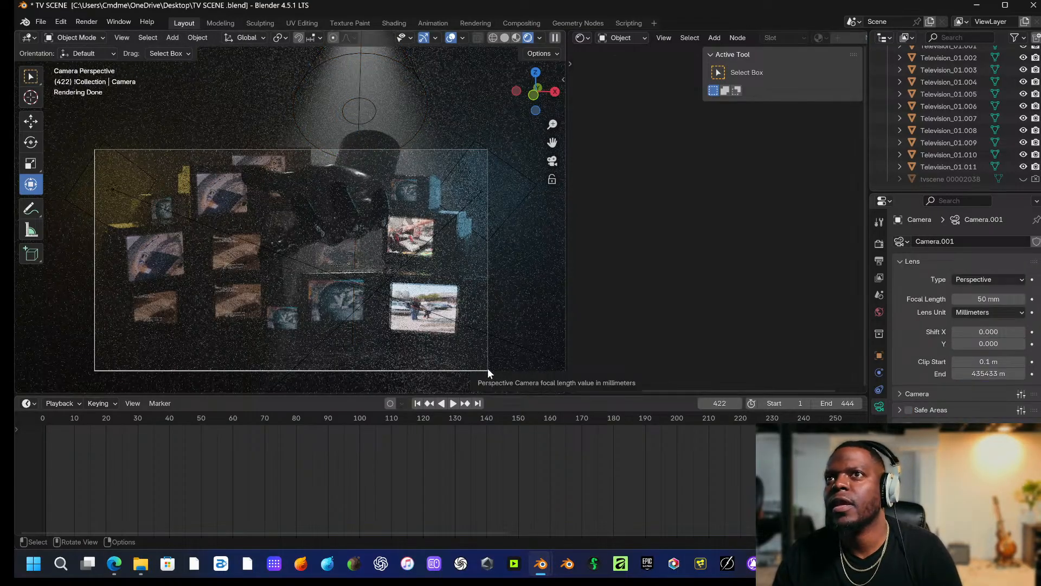
left_click(488, 369)
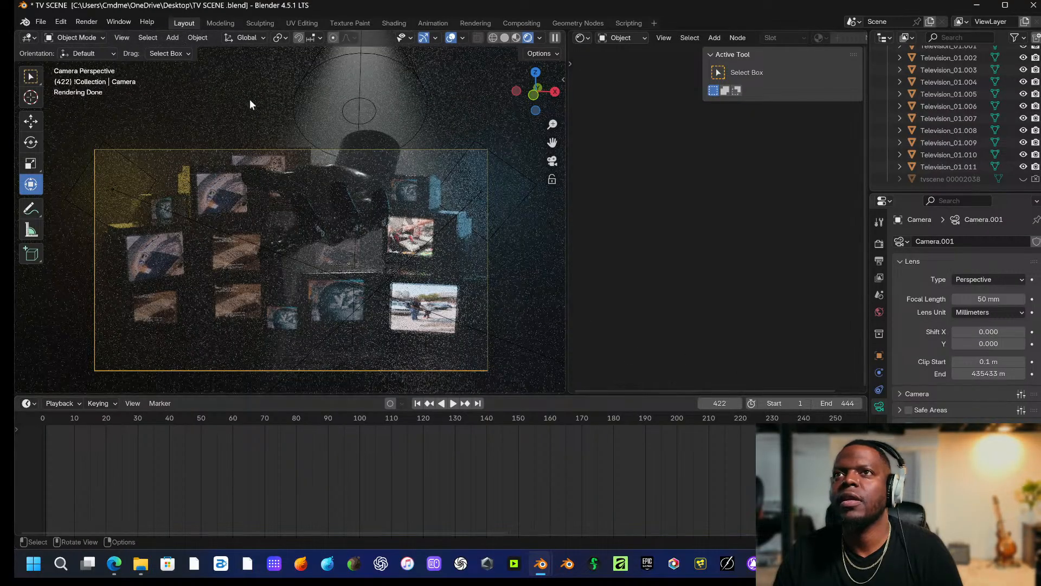
left_click(505, 38)
left_click(494, 37)
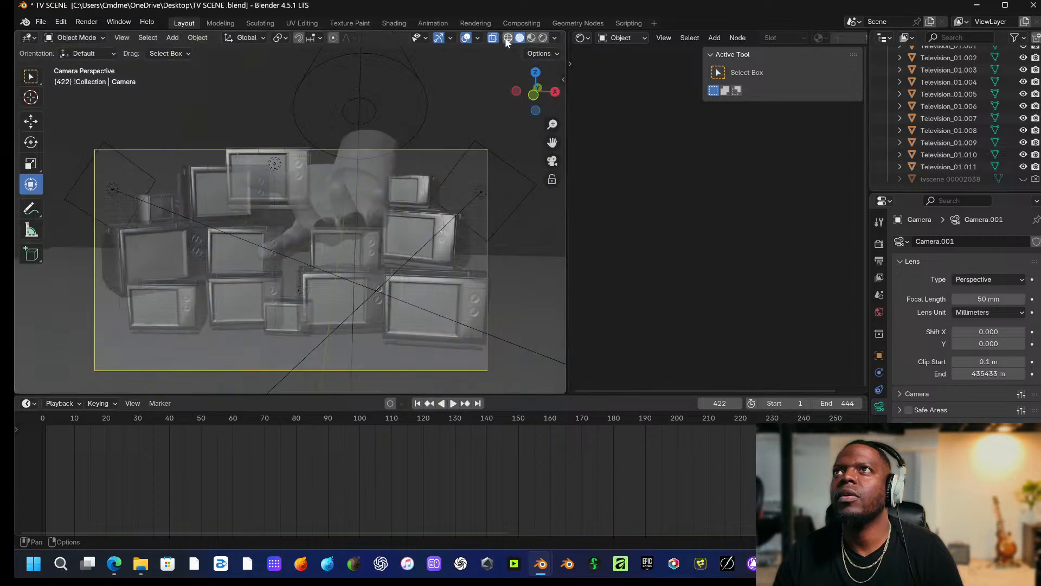
left_click(508, 40)
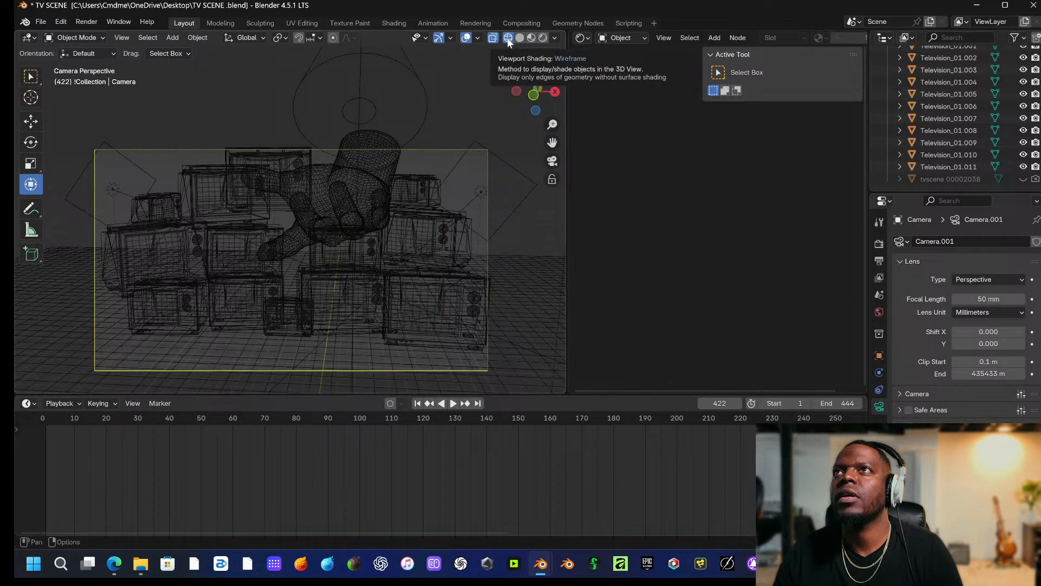
left_click(87, 22)
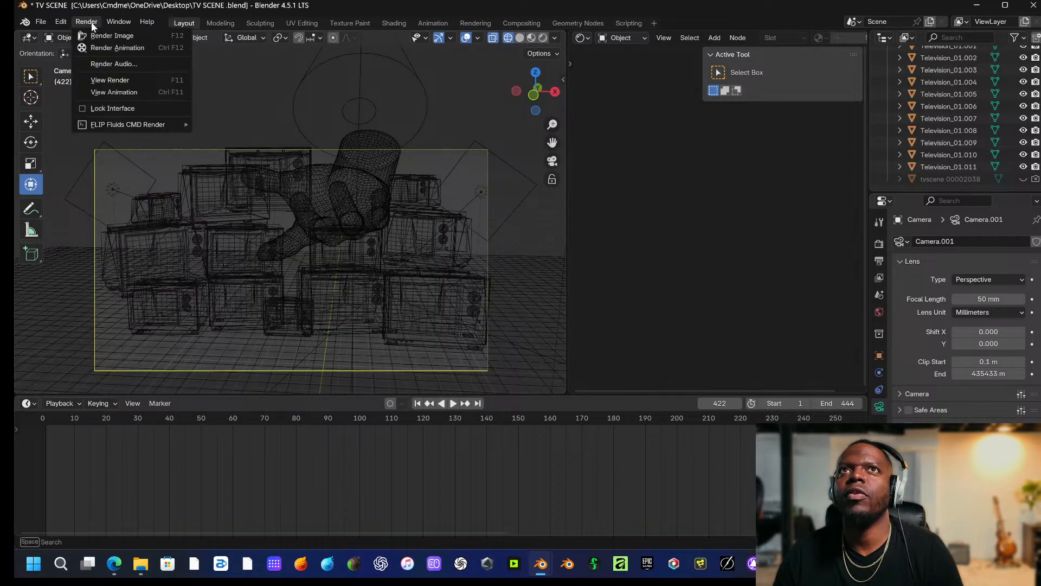
left_click(112, 36)
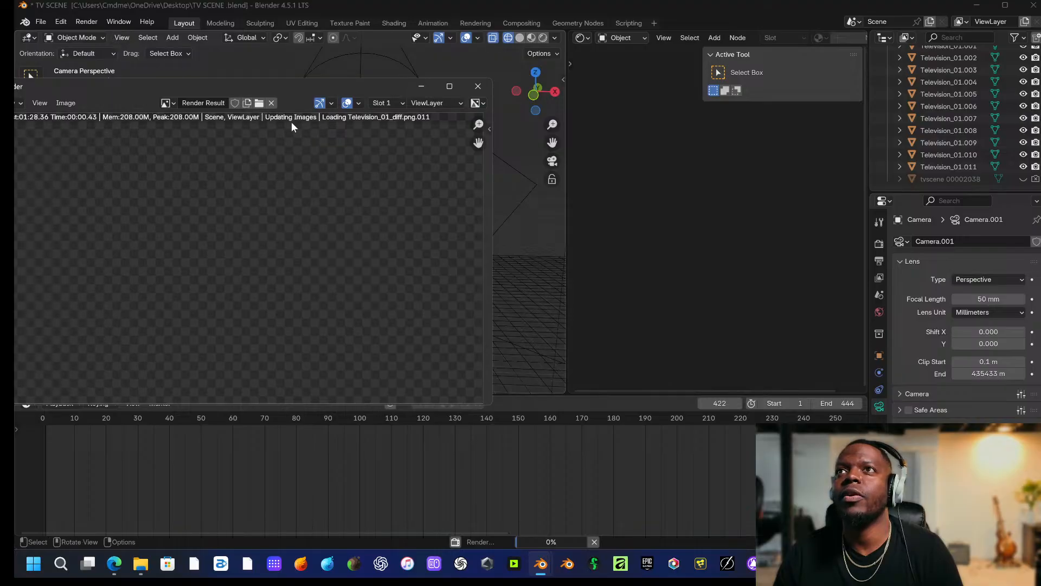
Move the render window fully into view and examine the whole image with the marble hand and television screens.
left_click_drag(311, 88, 493, 79)
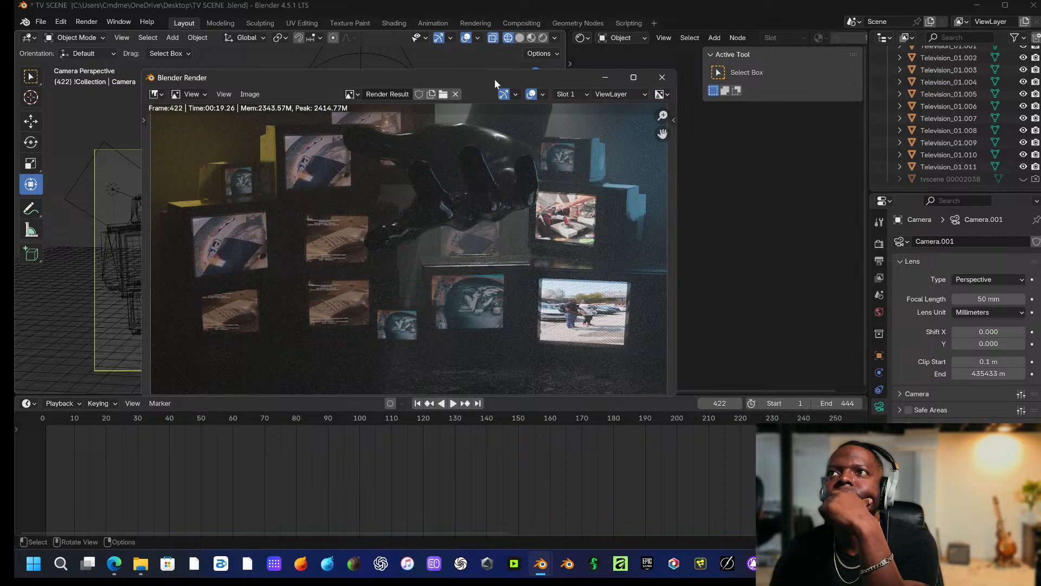
left_click_drag(414, 79, 411, 45)
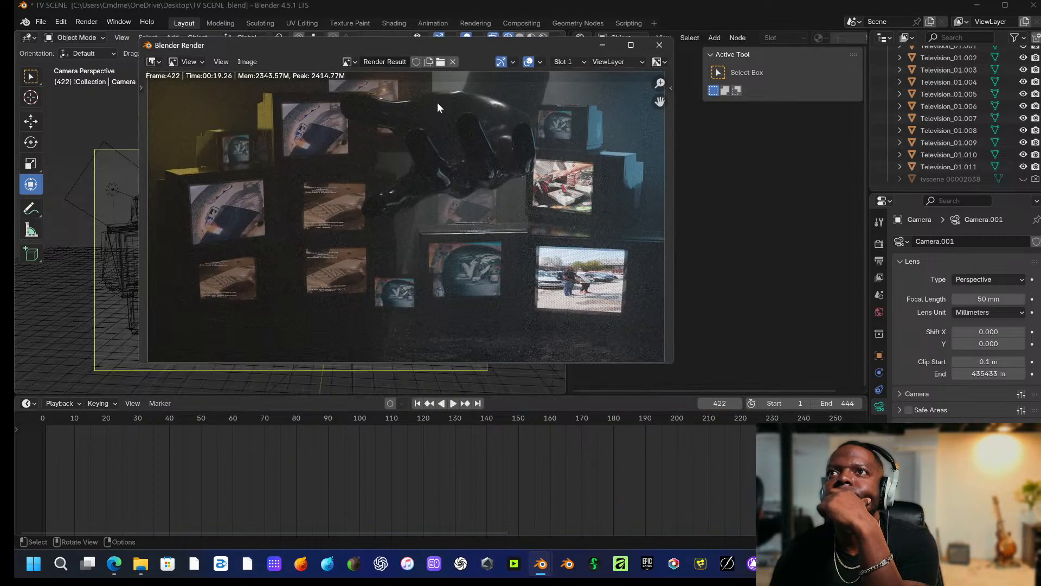
scroll(451, 144, "down", 1)
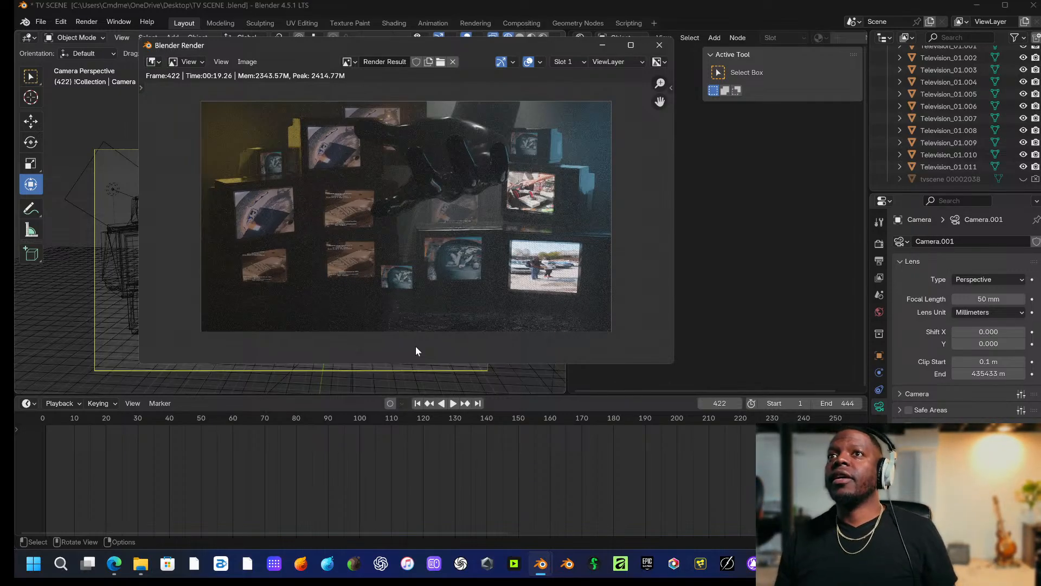
Unhide the tvscene 00002038 object in the viewport.
left_click(1023, 181)
left_click(1024, 180)
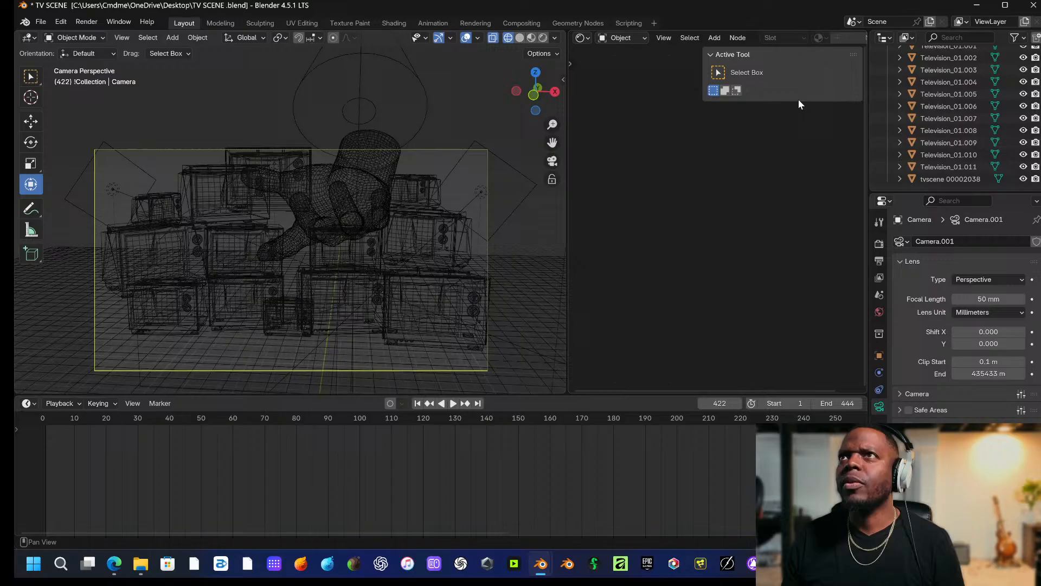
Switch the viewport to rendered shading and raise the emission strength of the tvscene 00002038 material to 2.3.
left_click(543, 38)
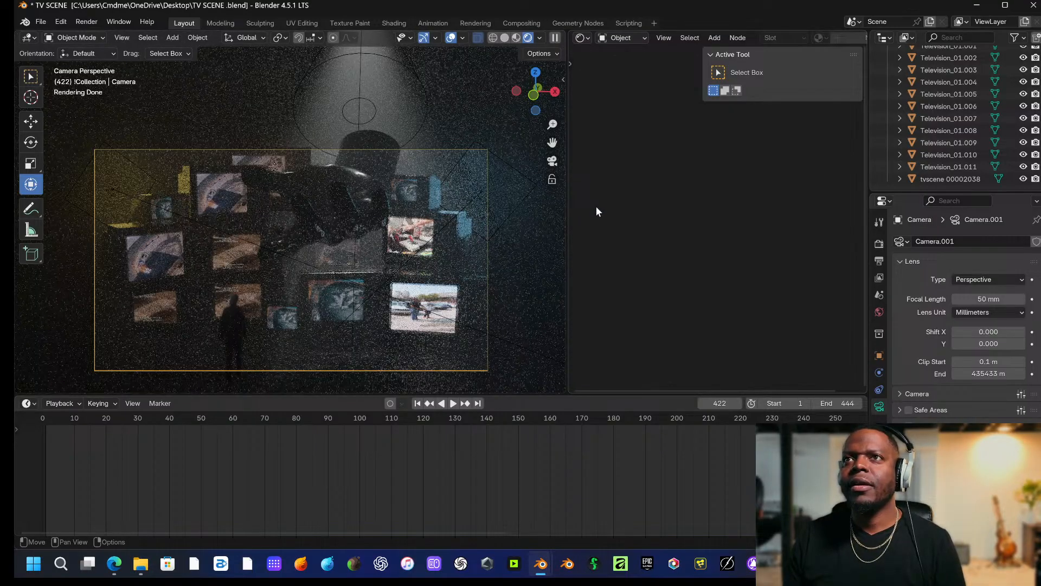
left_click(239, 337)
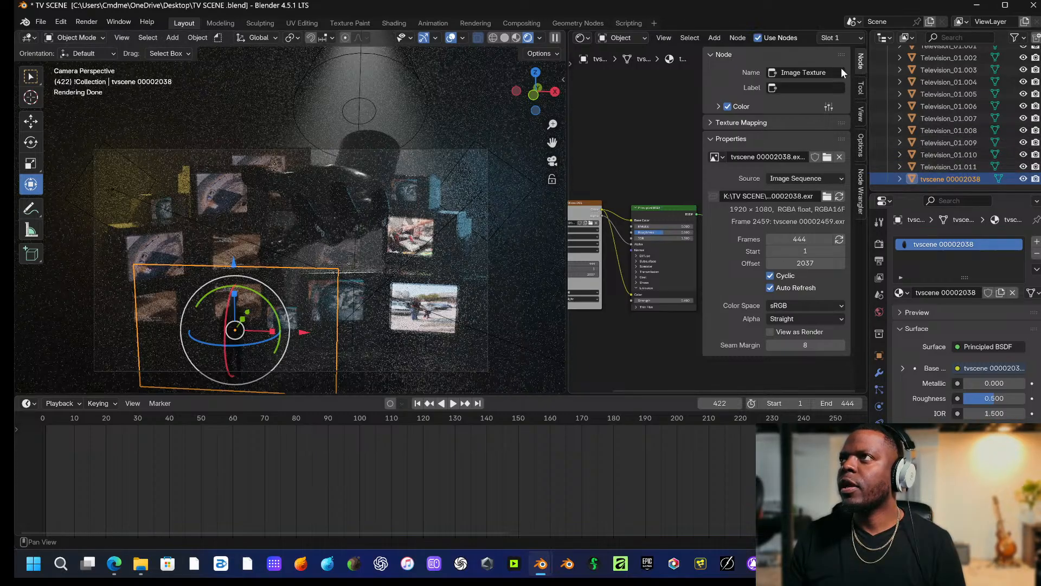
middle_click_drag(641, 238, 726, 218)
scroll(725, 220, "up", 5)
middle_click_drag(656, 297, 549, 278)
left_click_drag(662, 296, 699, 297)
left_click(503, 126)
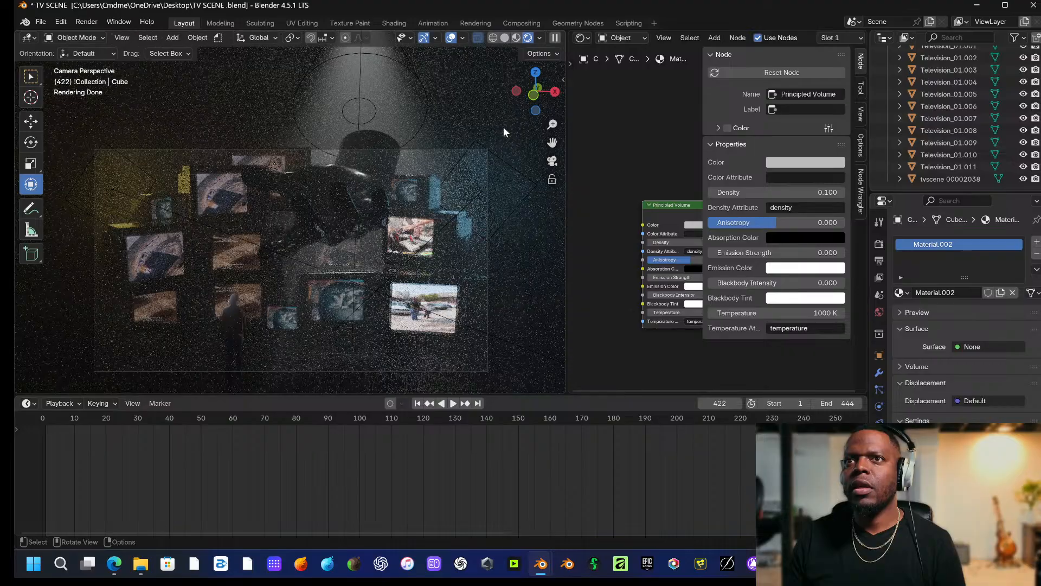
Load Recording 2026-02-04 132829.mp4 as the Television_01.004 screen texture and match its frame count to the movie length.
left_click(238, 297)
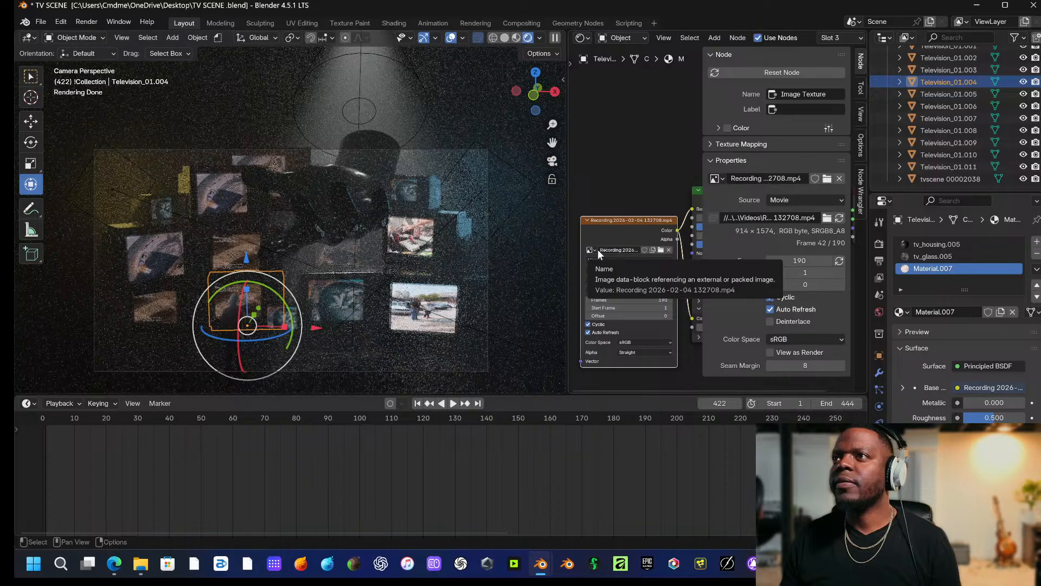
left_click(660, 249)
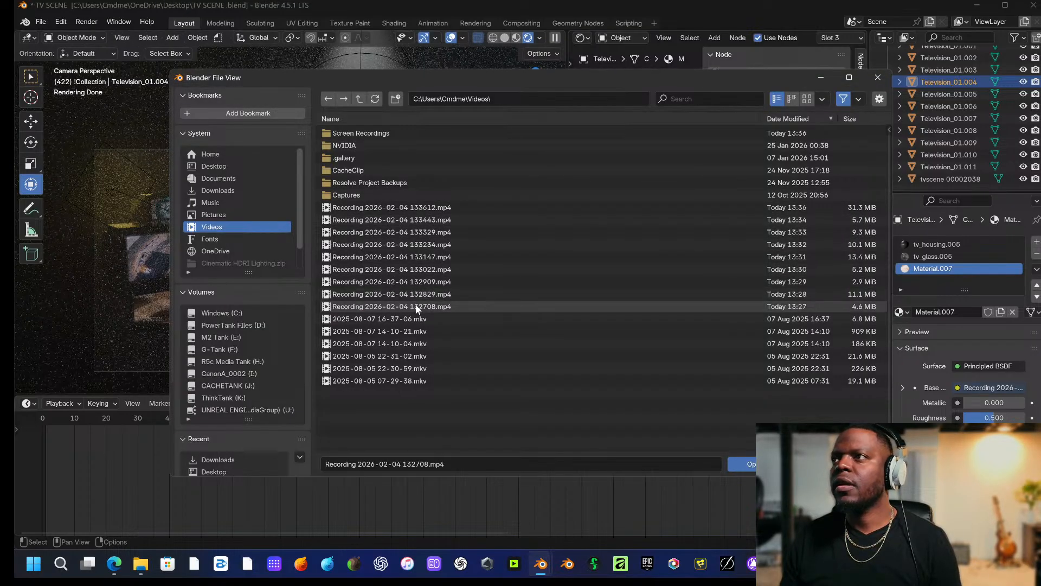
mouse_move(417, 308)
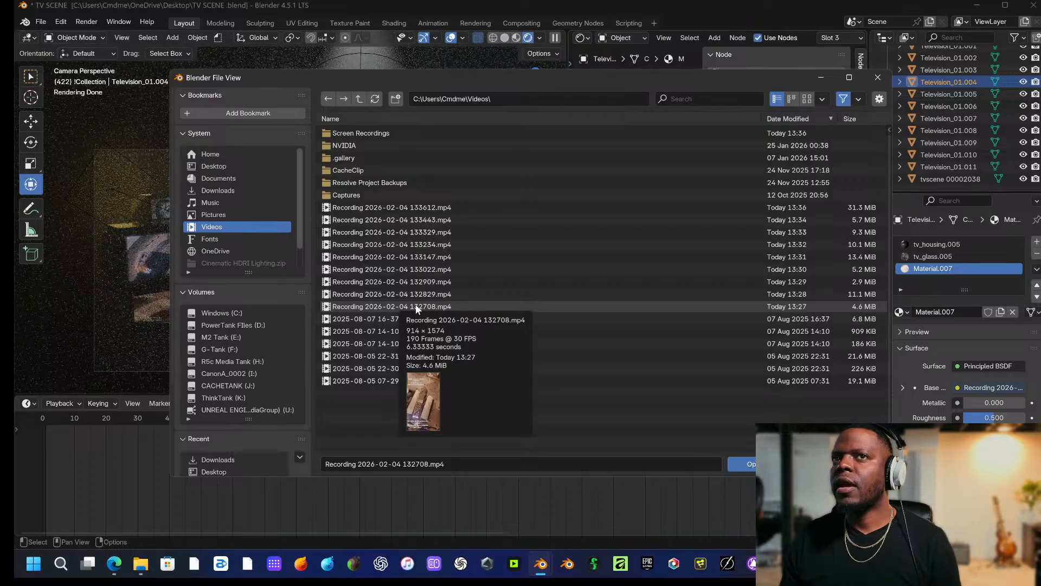
left_click(415, 307)
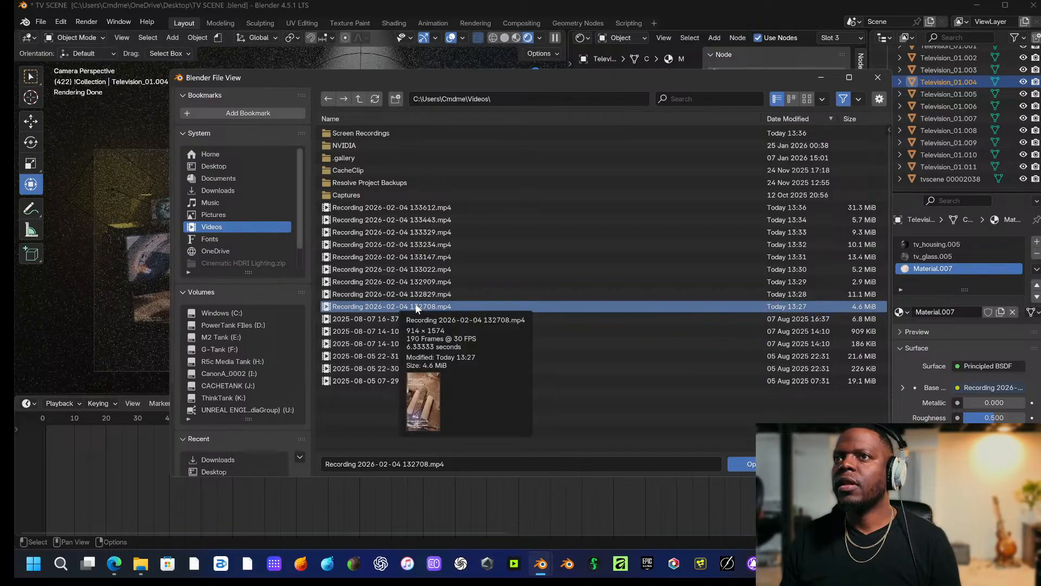
left_click(416, 293)
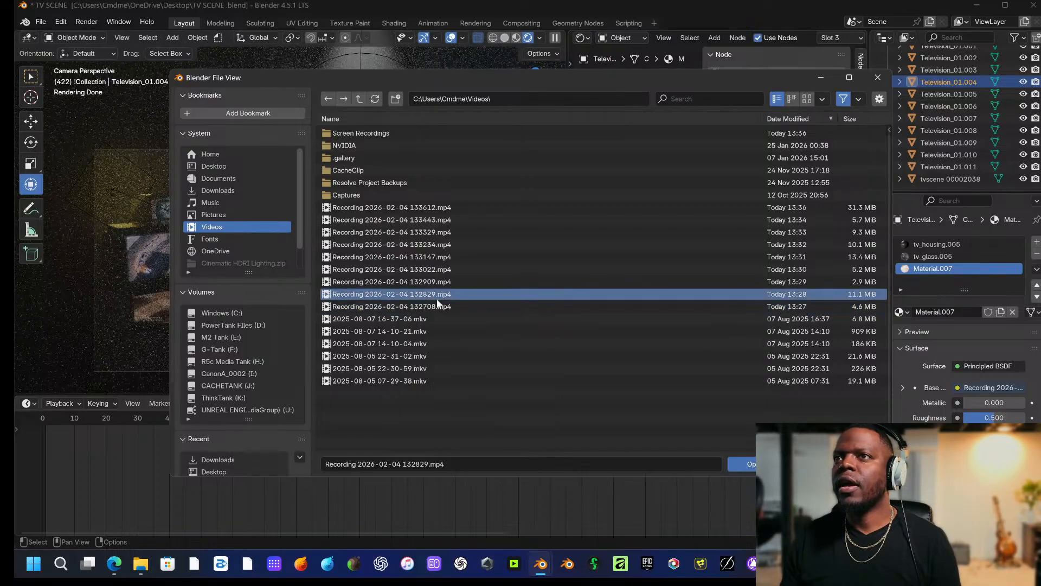
left_click(742, 464)
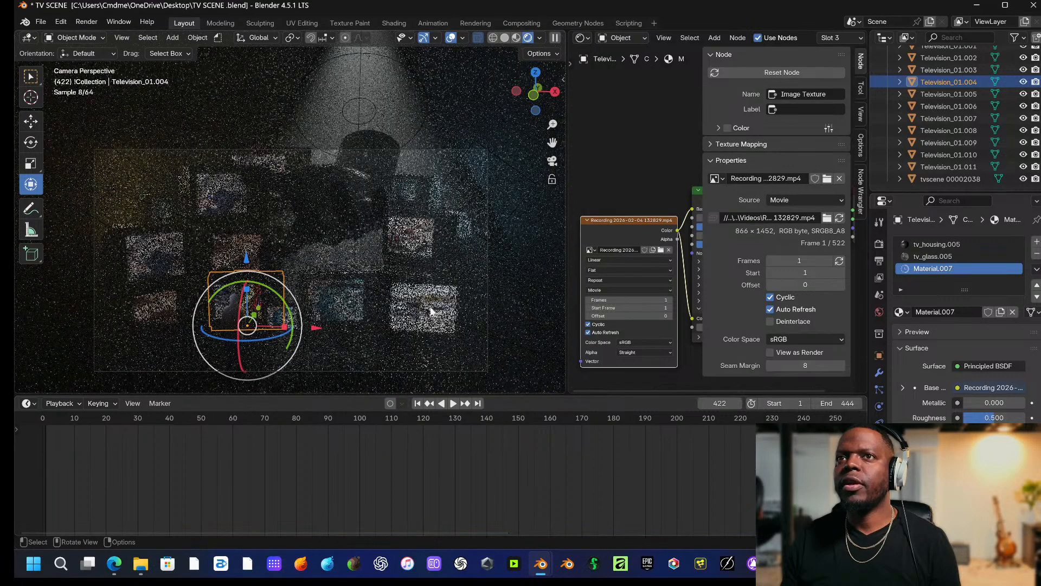
left_click(838, 261)
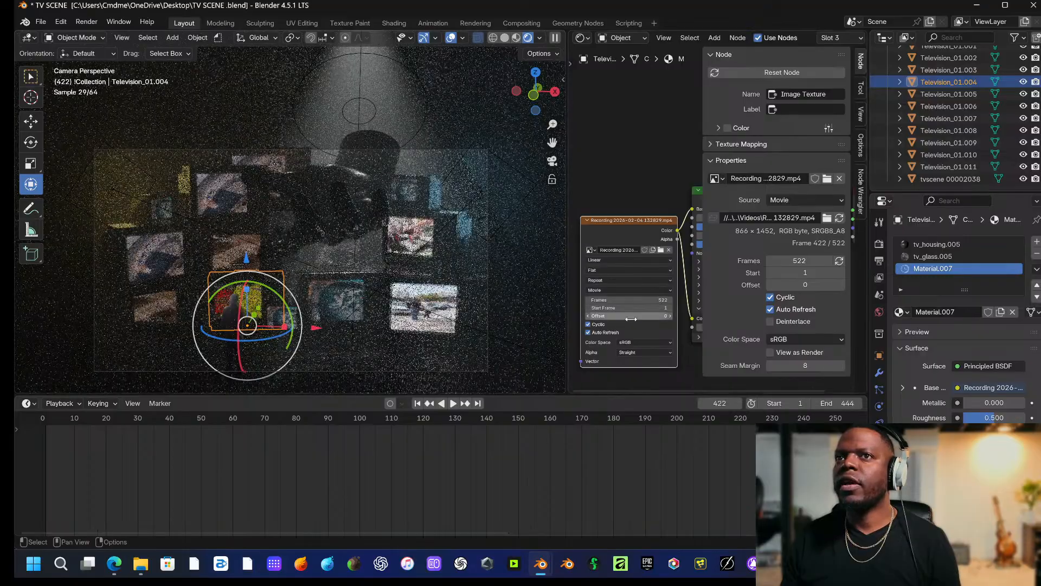
left_click(770, 321)
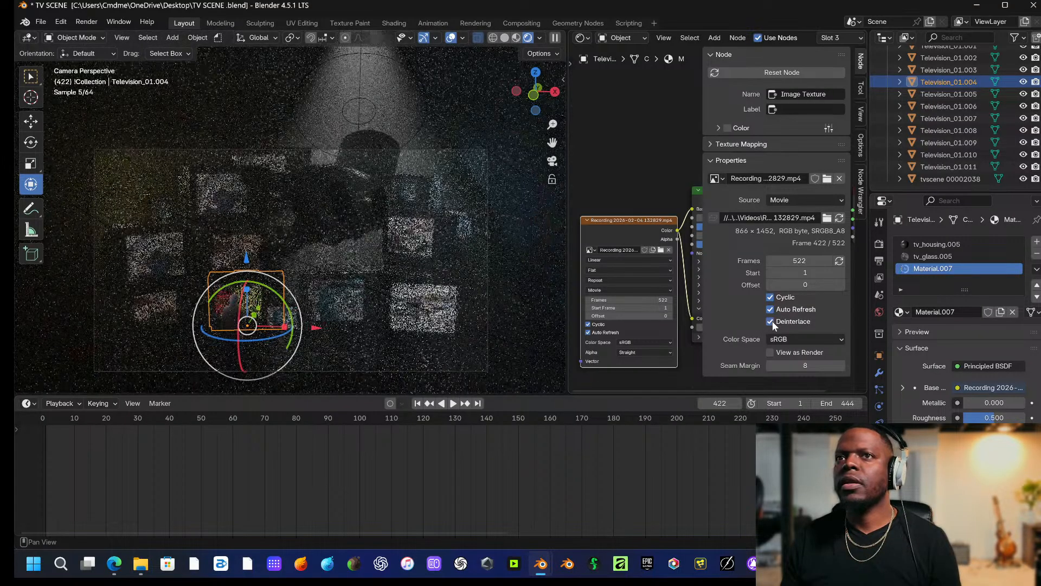
left_click(771, 321)
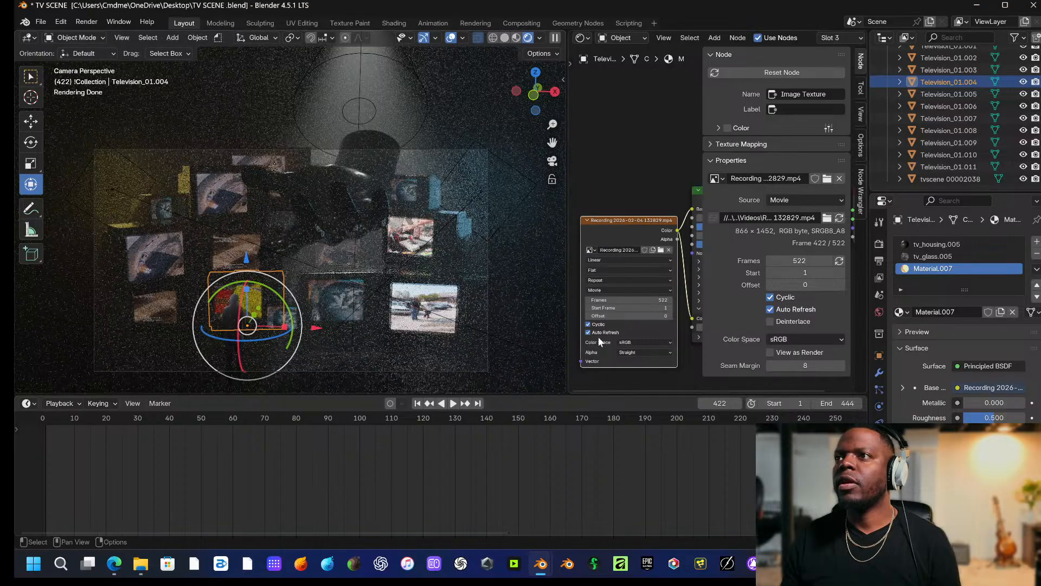
Replace the Television_01.009 screen video with Recording 2026-02-04 132909.mp4 and match its frame count to the movie length.
left_click(231, 255)
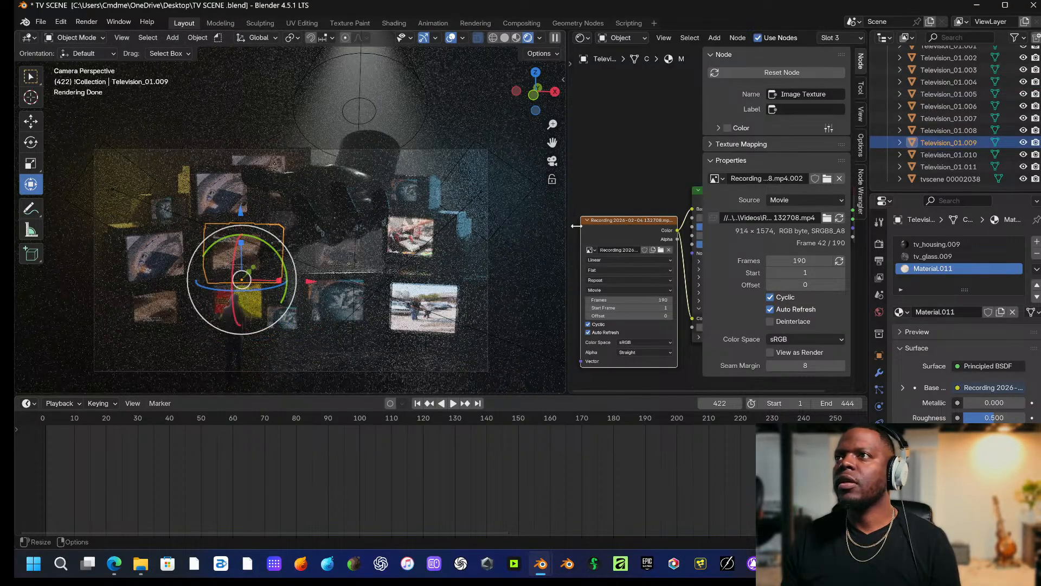
left_click(591, 250)
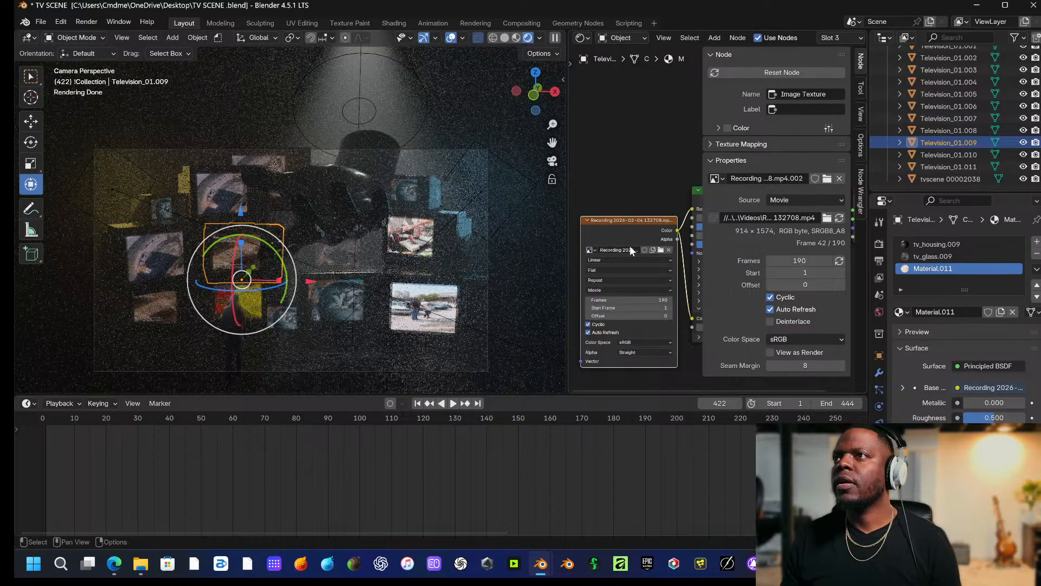
left_click(661, 250)
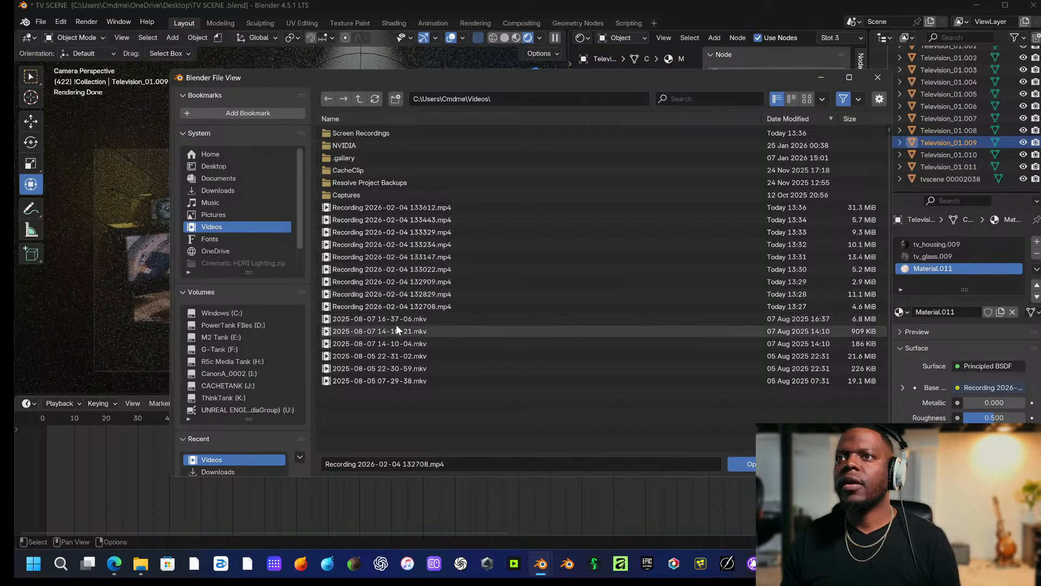
left_click(423, 282)
left_click(740, 464)
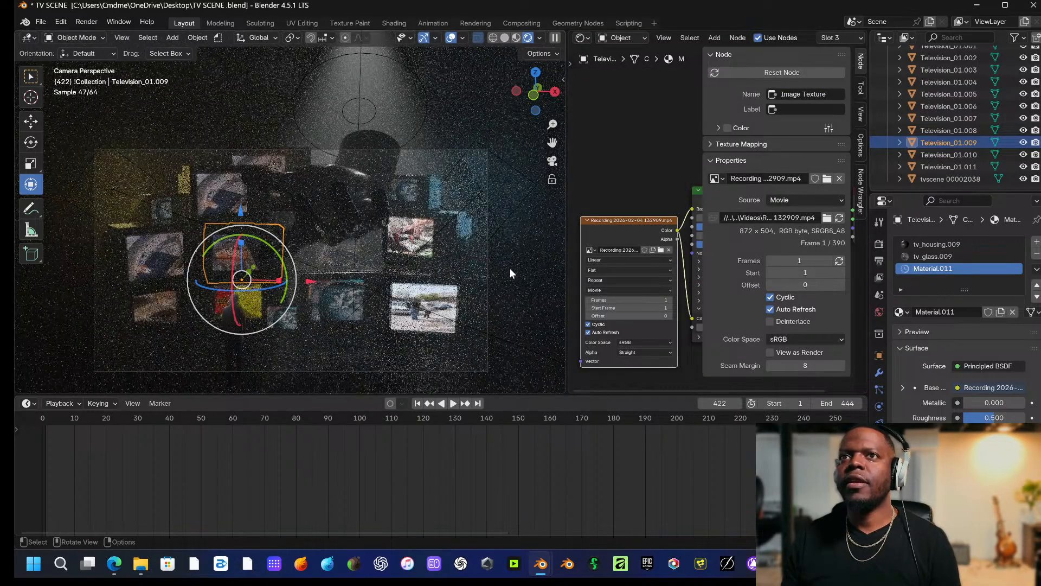
left_click(838, 261)
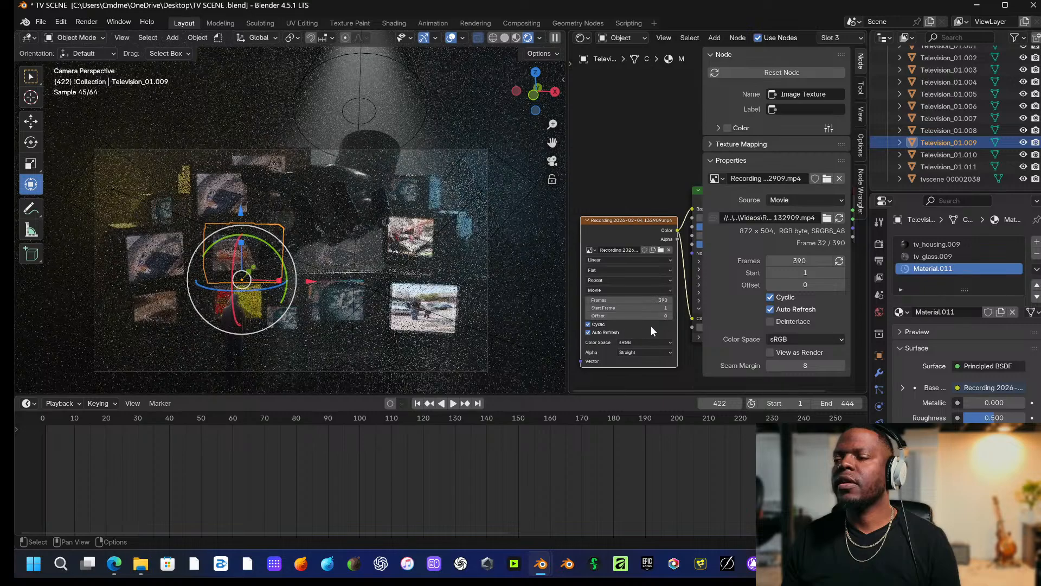
Replace the Television_01.008 screen video with Recording 2026-02-04 133443.mp4 and match its frame count to the movie length.
left_click(158, 251)
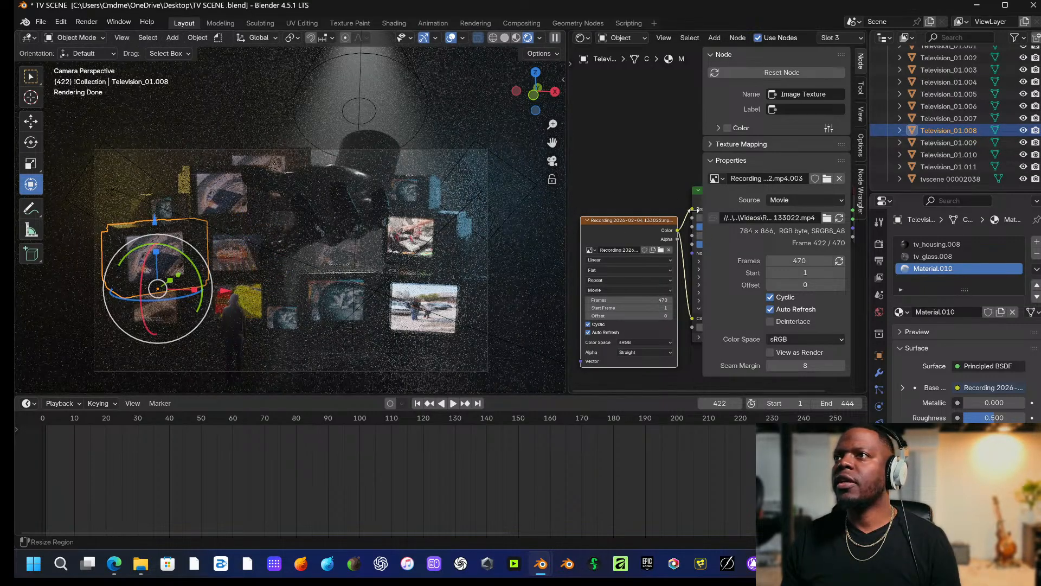
left_click(660, 250)
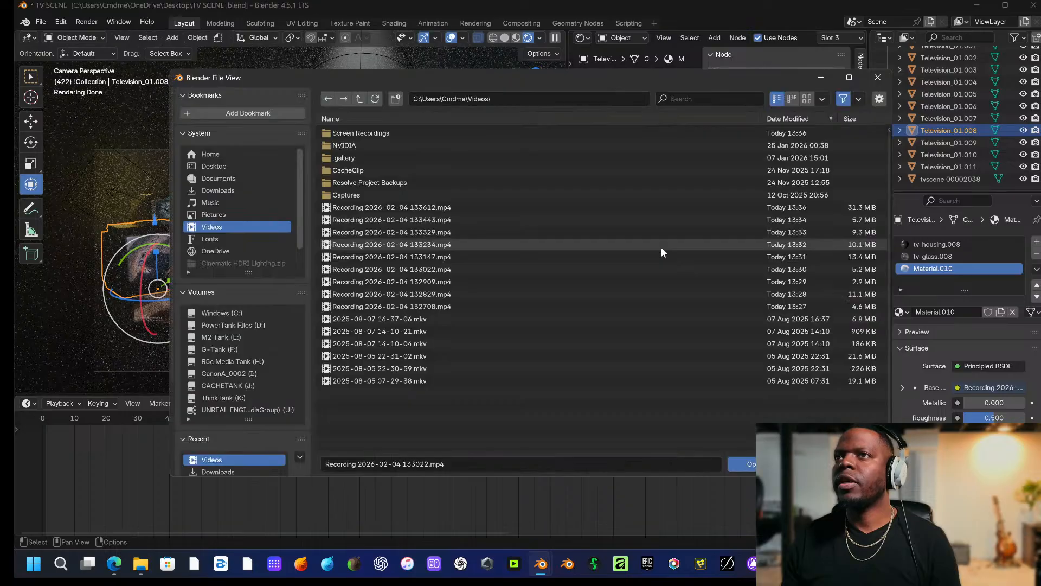
mouse_move(441, 230)
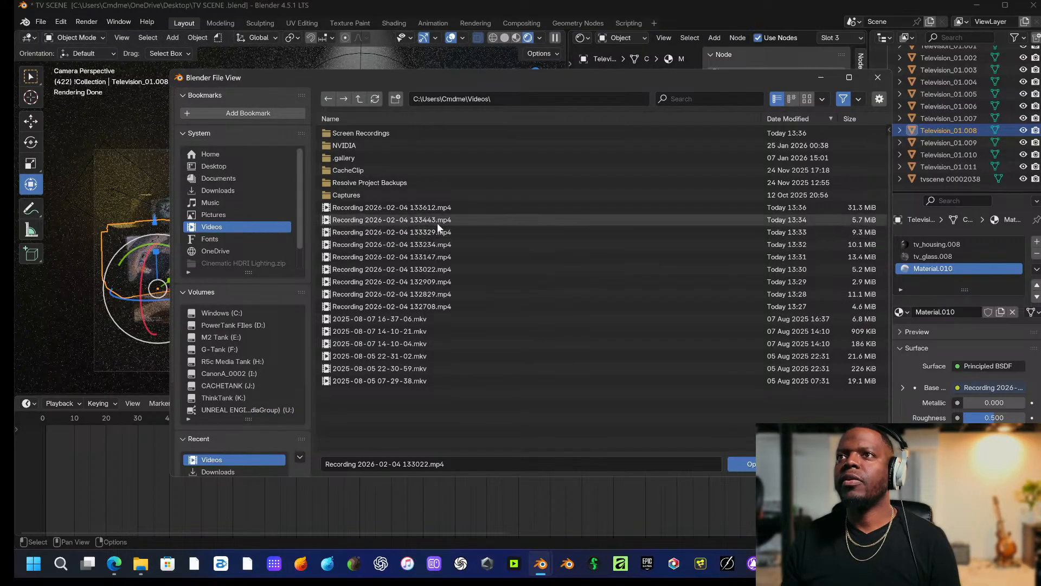
left_click(437, 222)
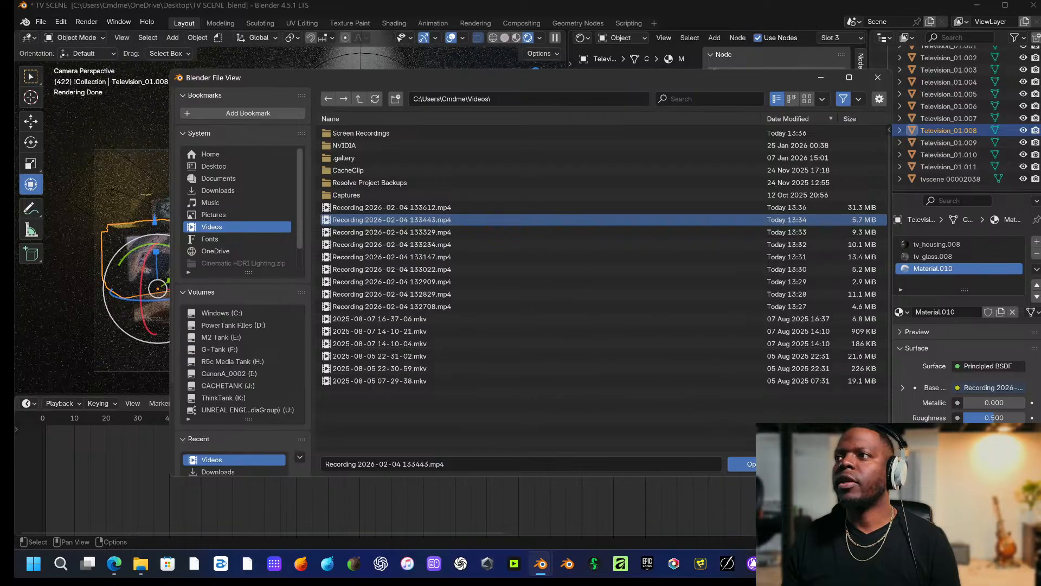
left_click(772, 464)
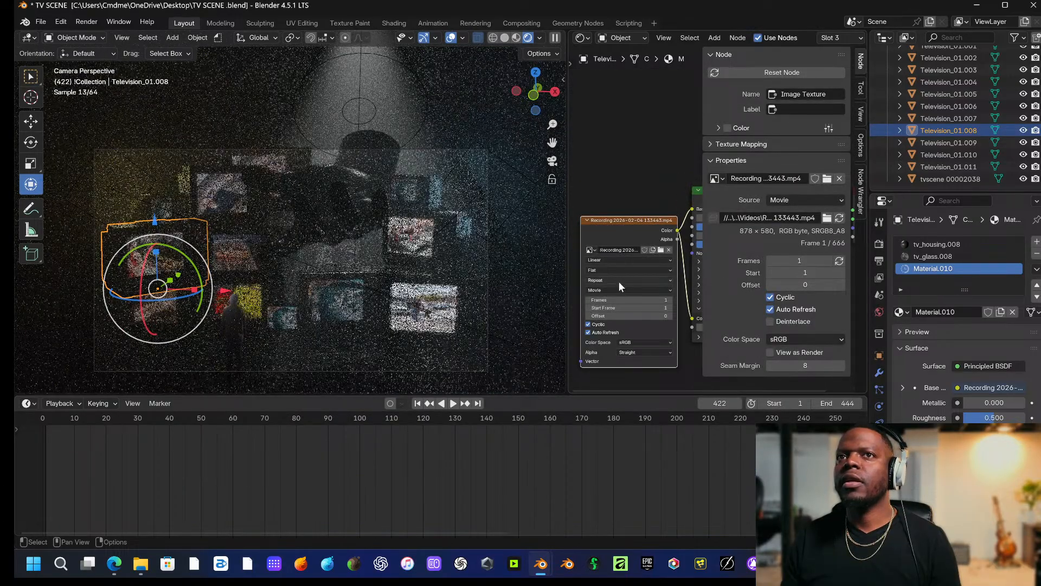
left_click(839, 261)
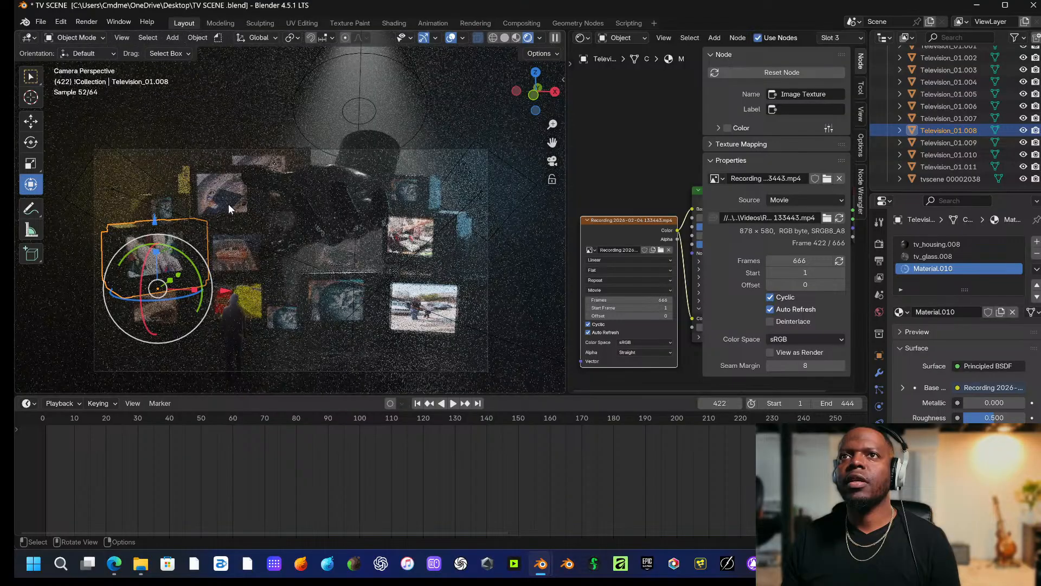
Select the small television Television_01.002 behind the figure plane and load Recording 2026-02-04 133612.mp4 as its screen video.
left_click(289, 322)
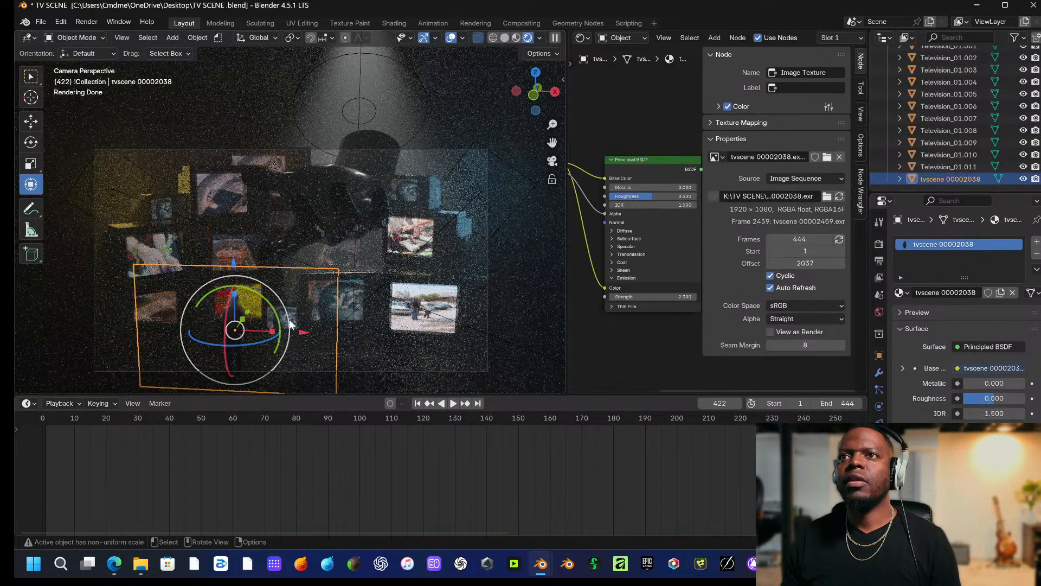
left_click(289, 322)
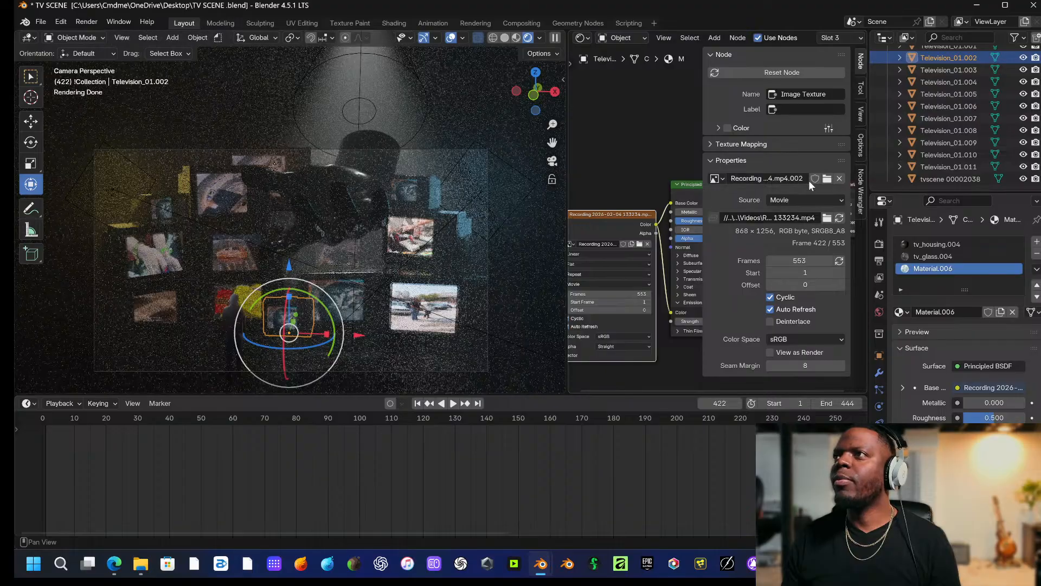
left_click(827, 179)
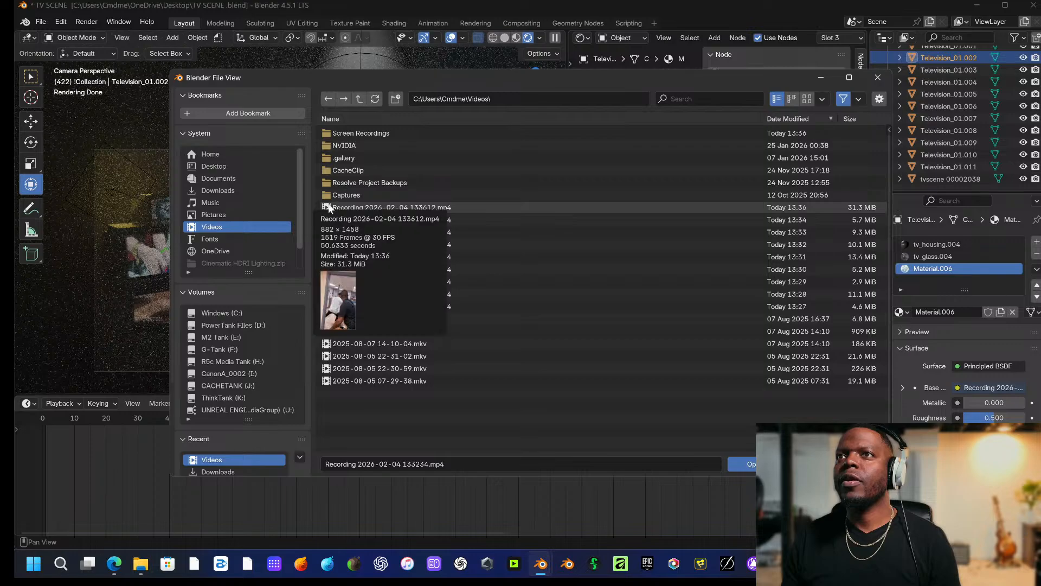
left_click(327, 207)
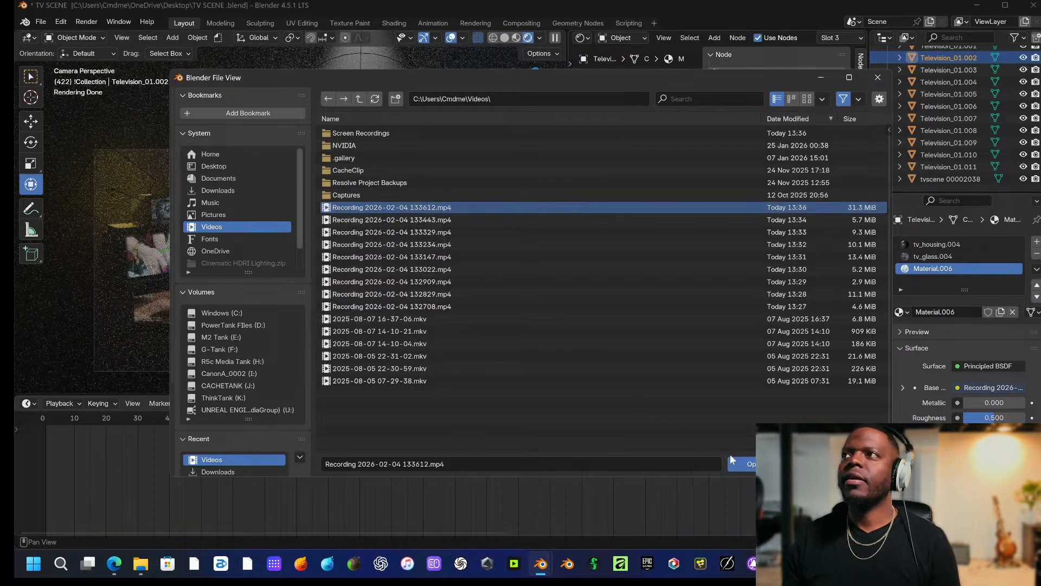
left_click(751, 465)
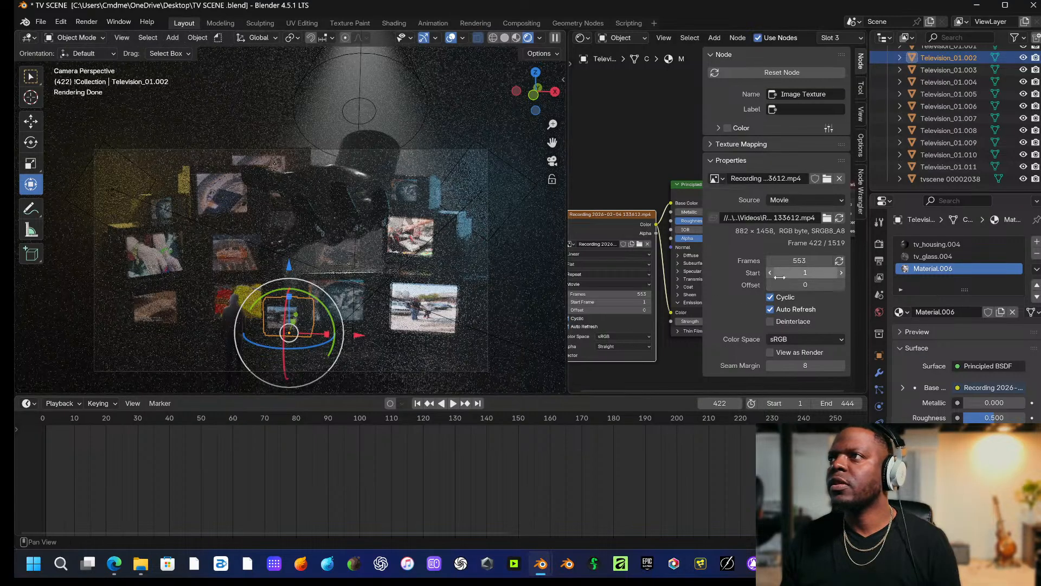
Match the Television_01.002 video's frame count to the movie length and set its start frame to 621.
left_click(839, 262)
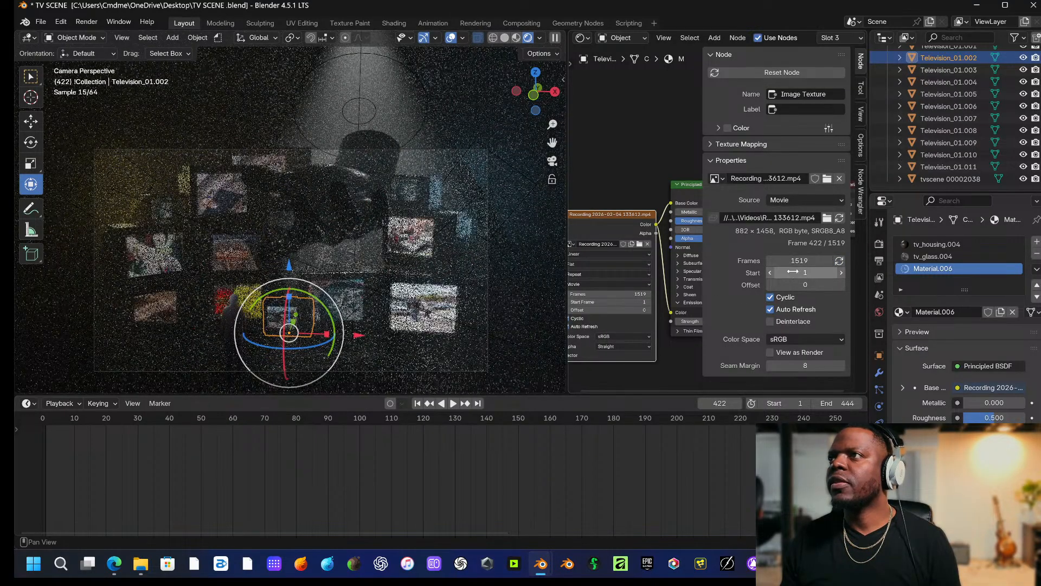
mouse_move(791, 272)
left_mouse_down()
mouse_move(835, 272)
mouse_move(781, 272)
left_mouse_up()
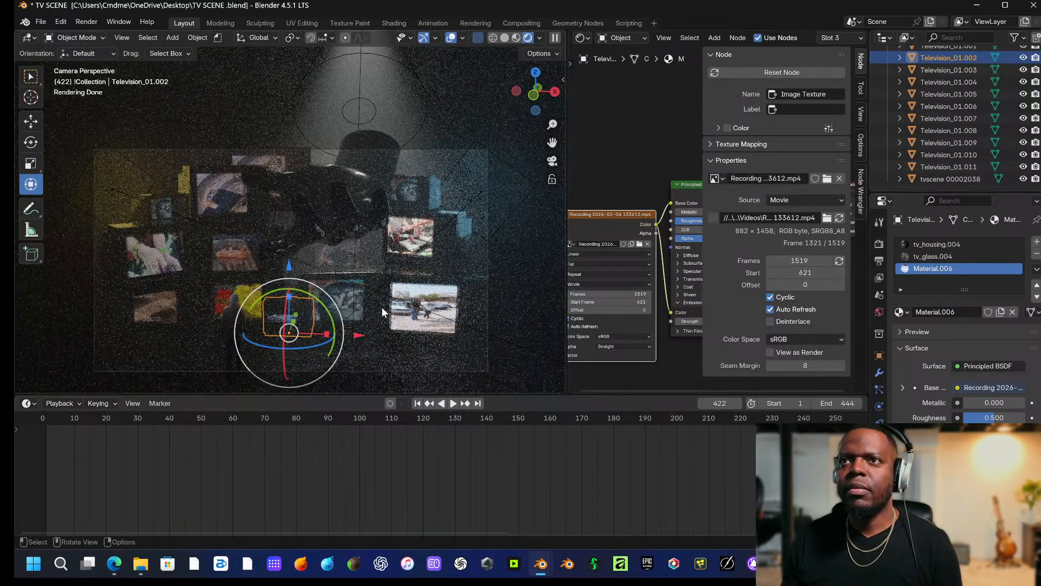
left_click(493, 125)
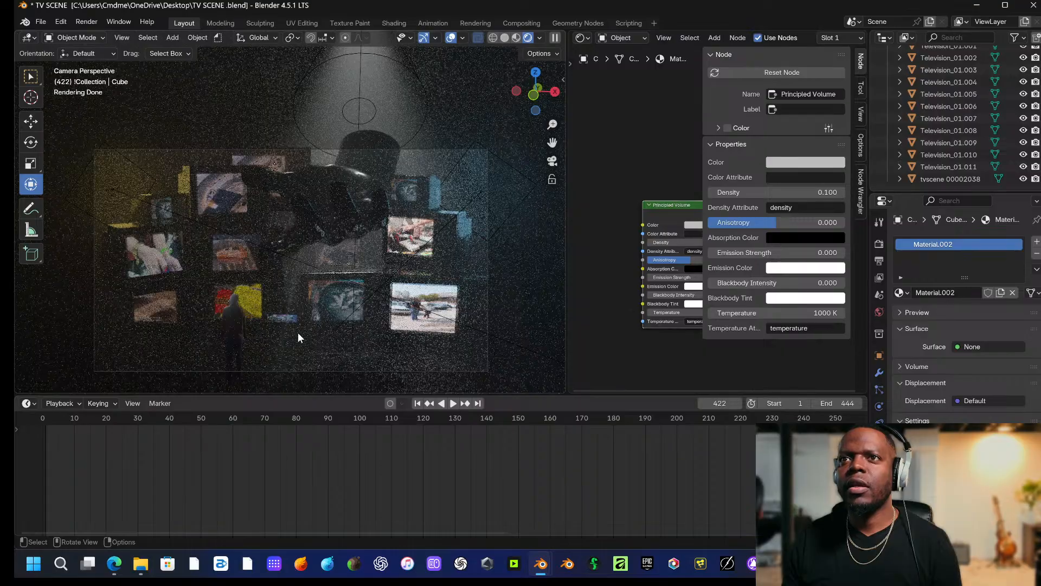
Play the animation in short bursts with the tvscene 00002038 plane selected to check the figure's image sequence against the televisions.
key("space")
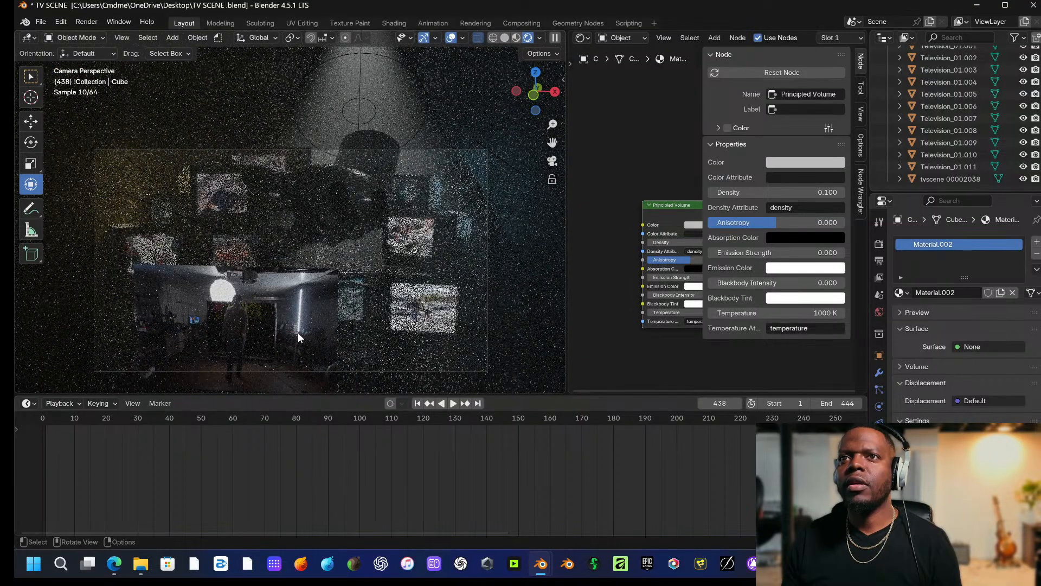
left_click(297, 333)
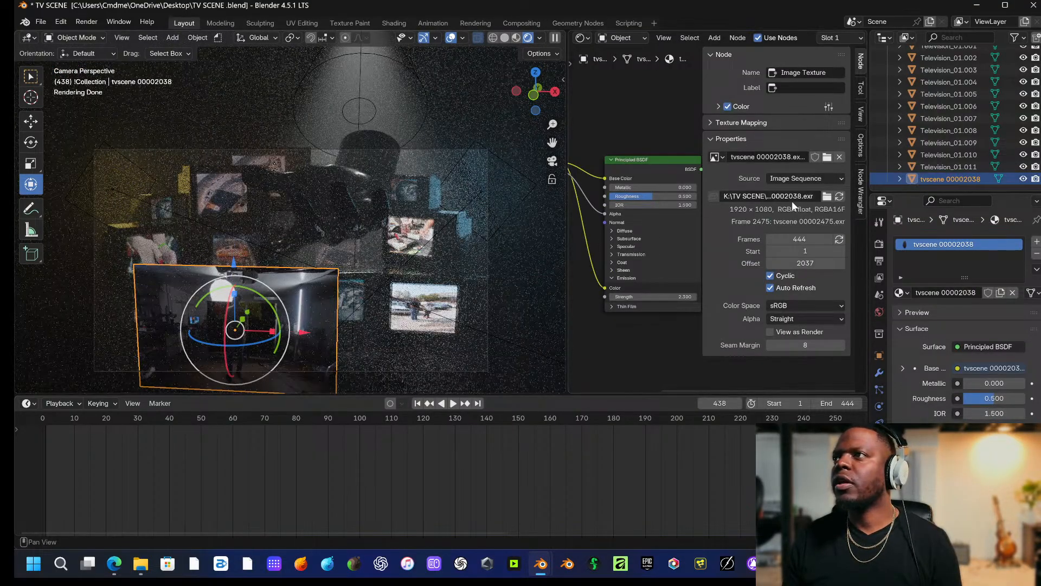
key("space")
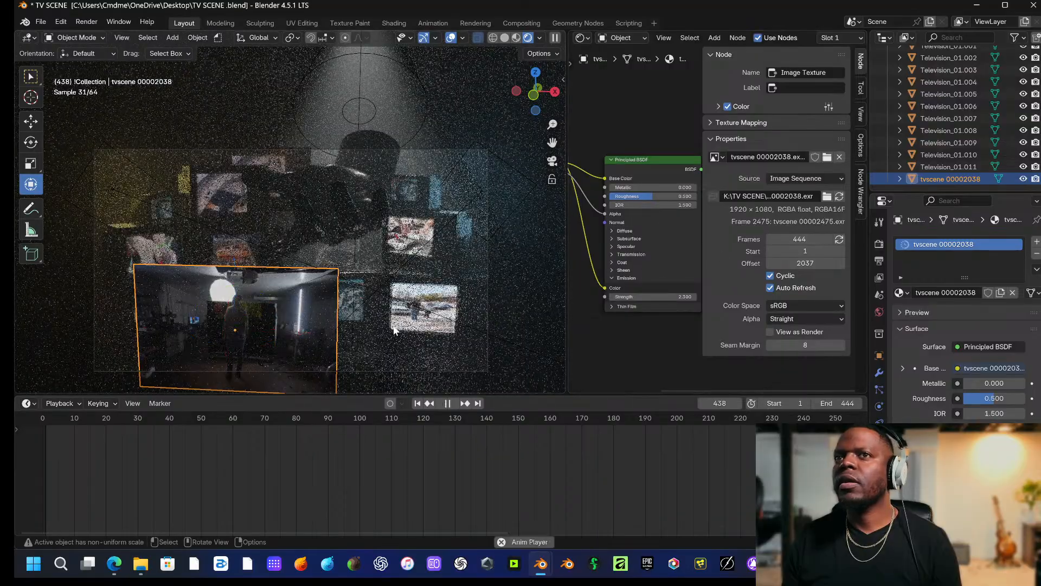
key("space")
key("space")
key("space")
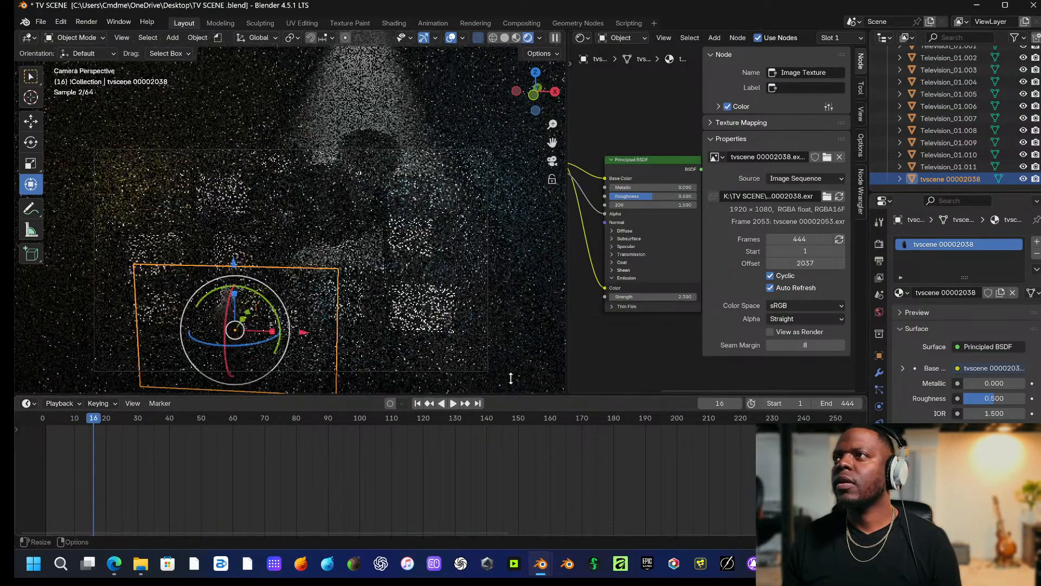
Return to frame 1 and replay the opening frames to check the walking figure in front of the televisions.
key("space")
key("space")
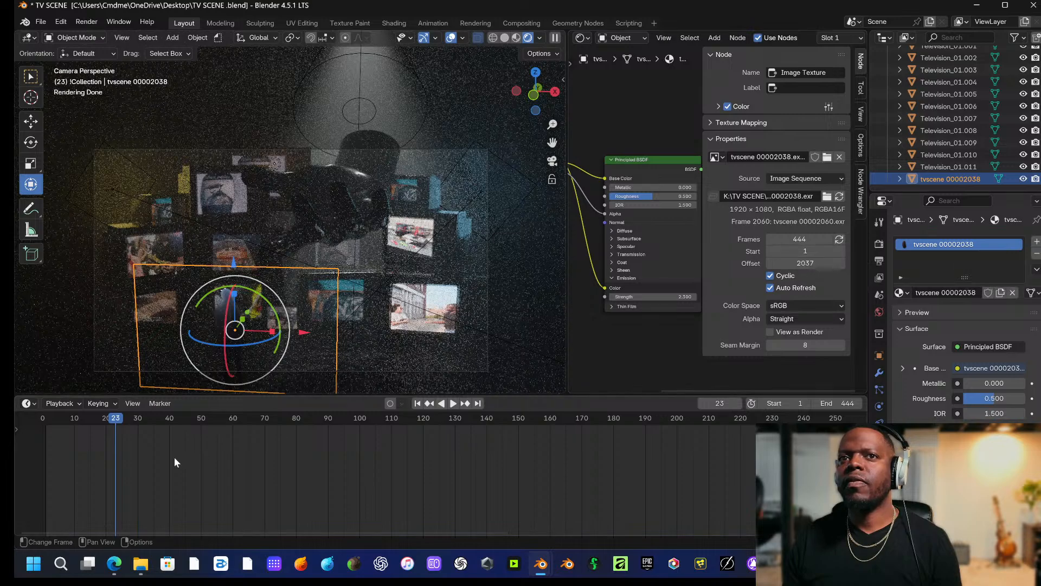
left_click_drag(112, 418, 46, 420)
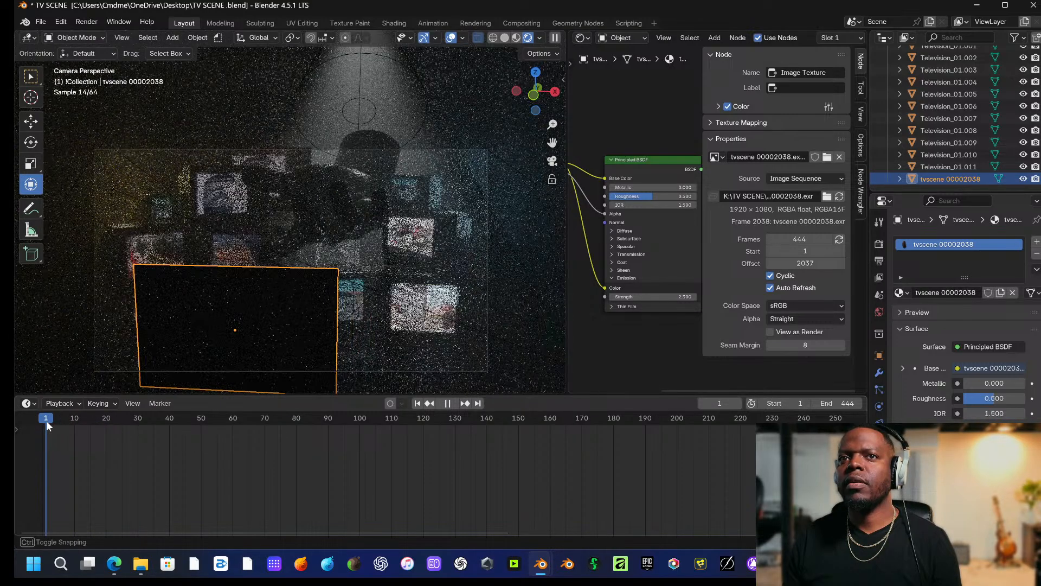
key("space")
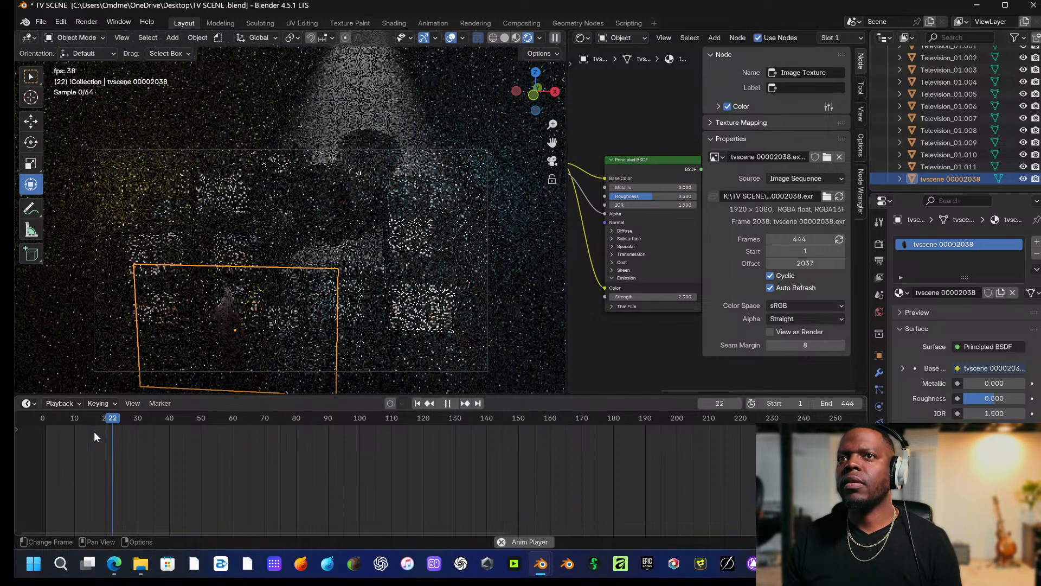
key("space")
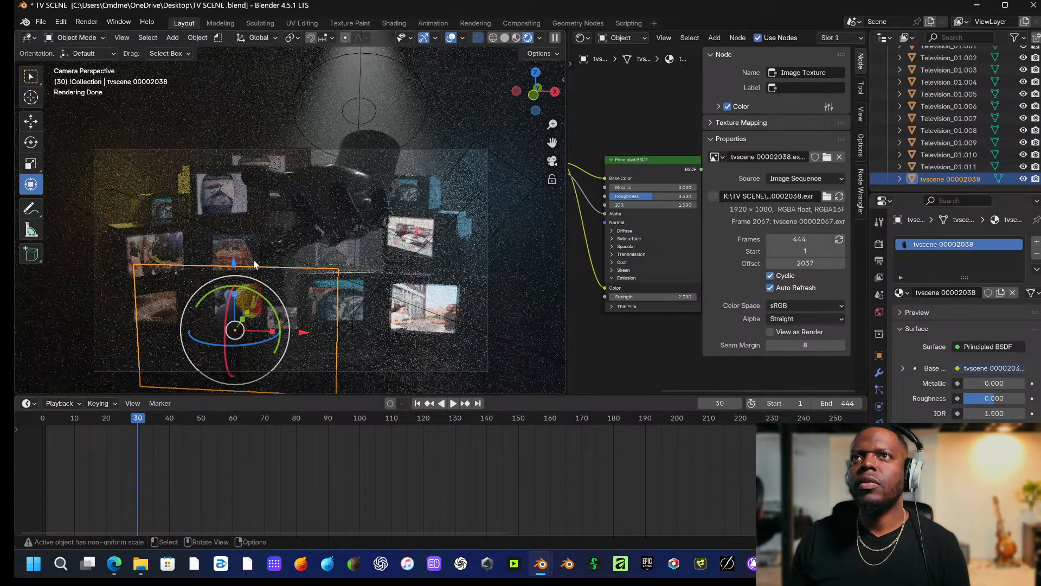
Nudge the Point.001 light along X near the top television and match the Television_01.001 video's frame count to the movie length.
left_click(278, 162)
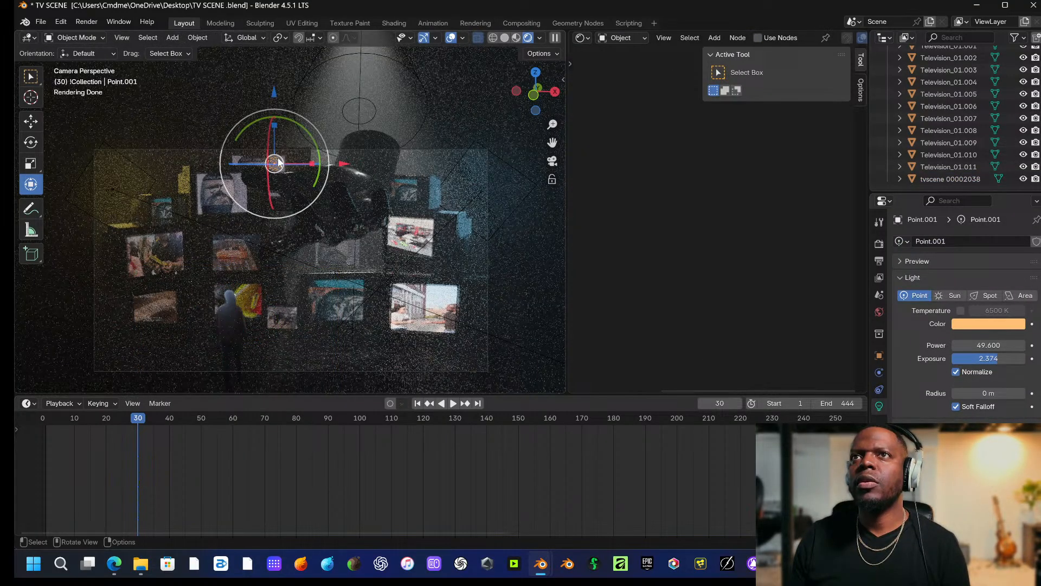
left_click(293, 164)
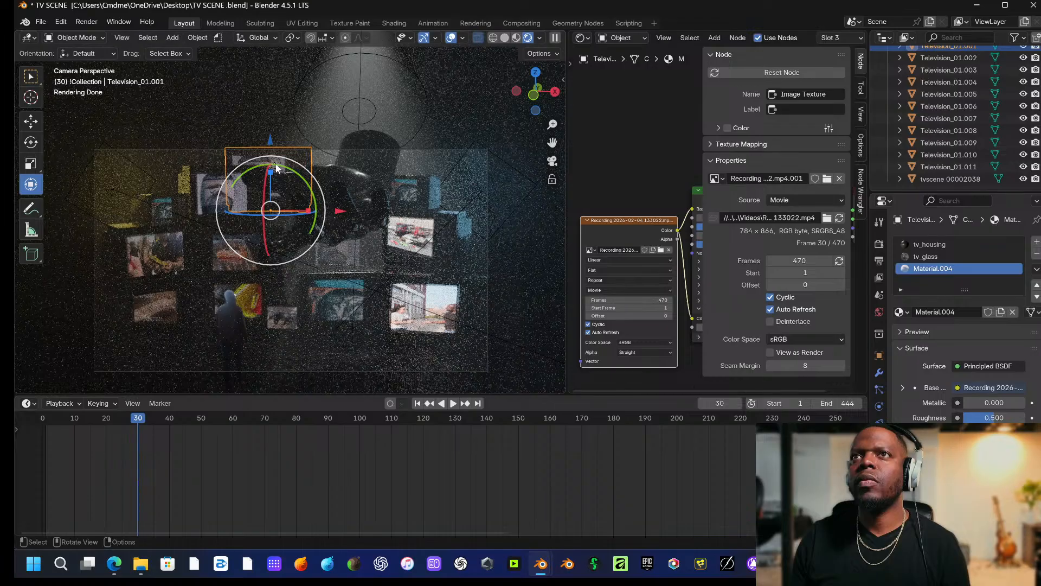
left_click(276, 167)
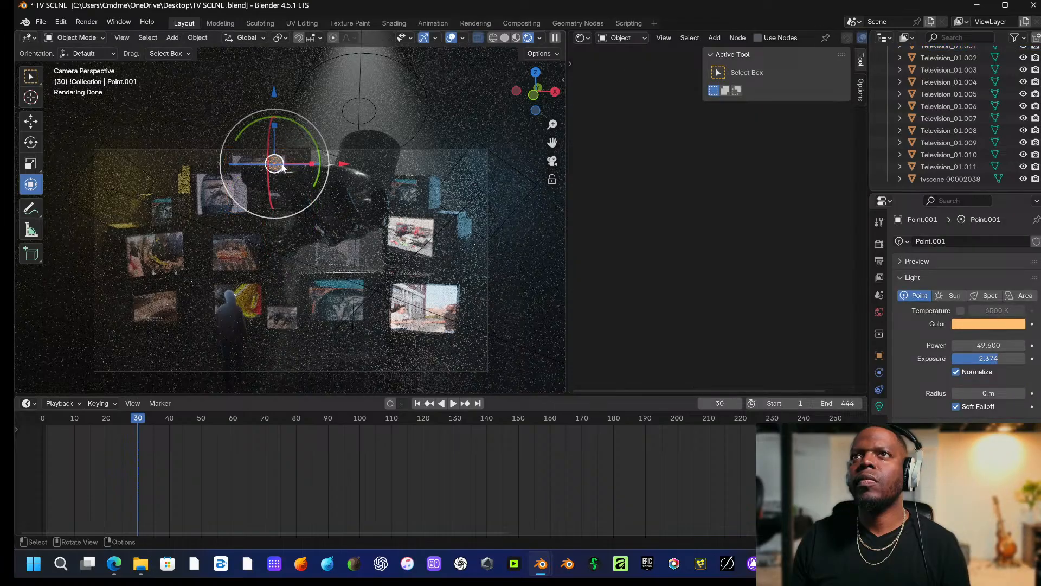
mouse_move(344, 163)
left_mouse_down()
mouse_move(388, 165)
mouse_move(313, 169)
mouse_move(331, 165)
left_mouse_up()
left_click(281, 160)
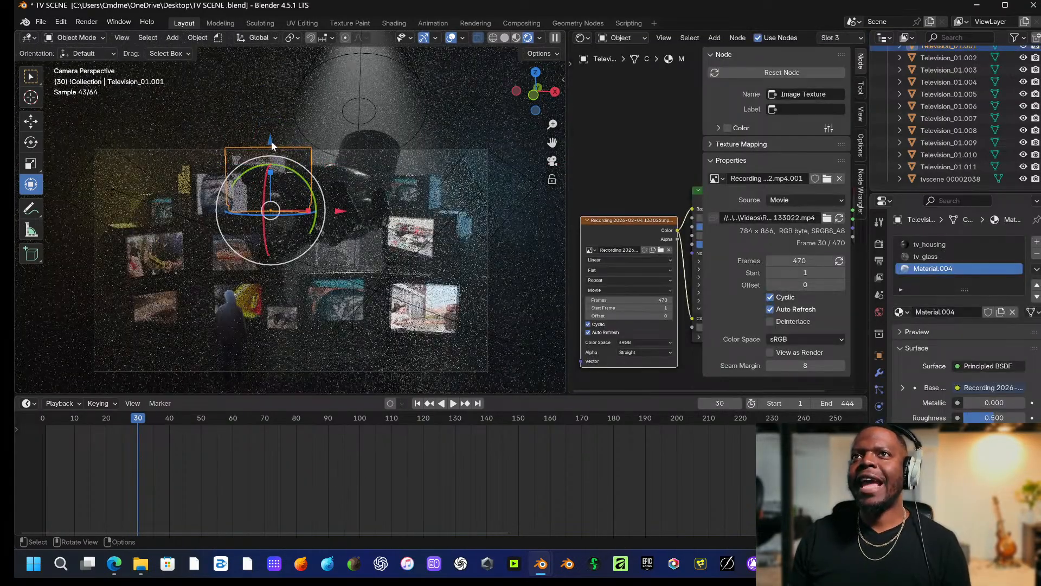
left_click(839, 261)
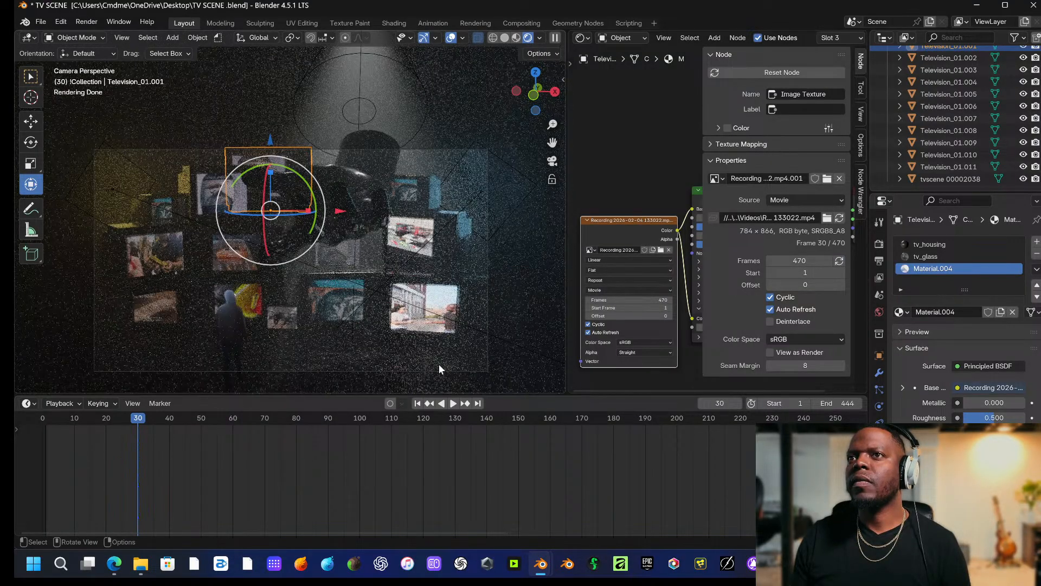
Enlarge the small television Television_01.002 beside the figure and shift it slightly along X towards the figure.
left_click(287, 323)
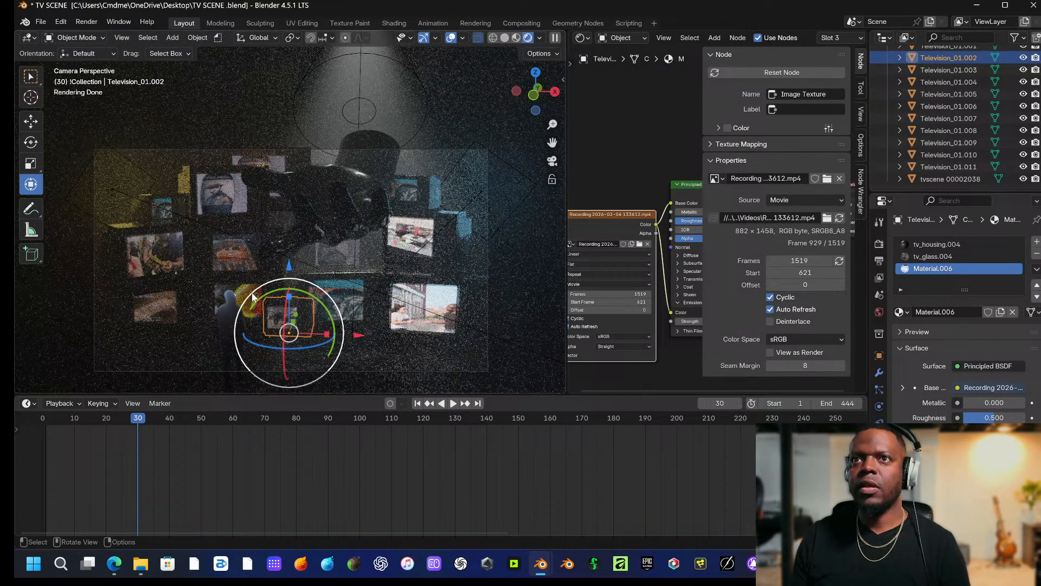
left_click(252, 293)
left_click_drag(316, 327, 299, 328)
left_click(297, 329)
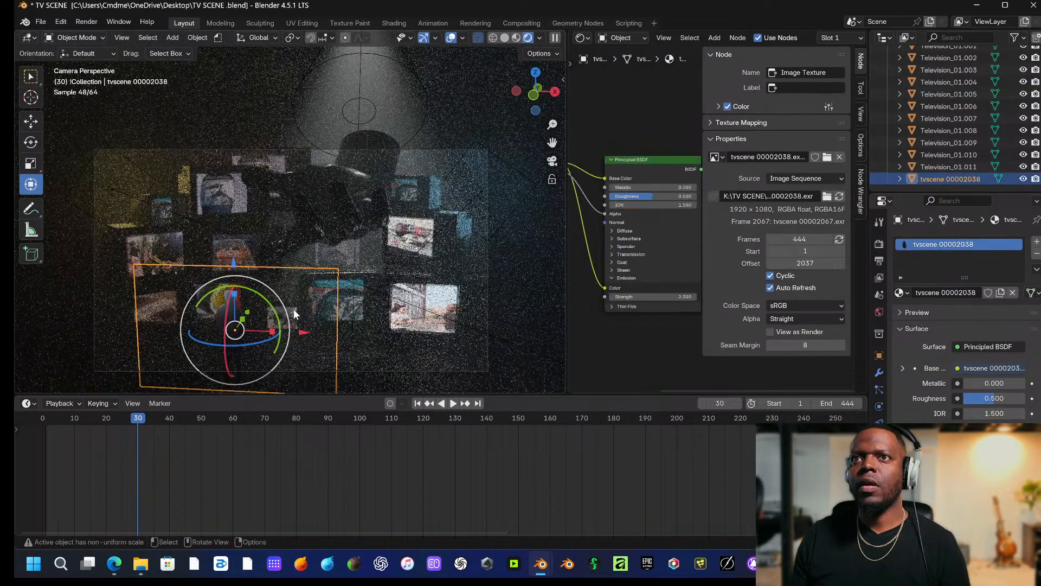
left_click(294, 310)
key("s")
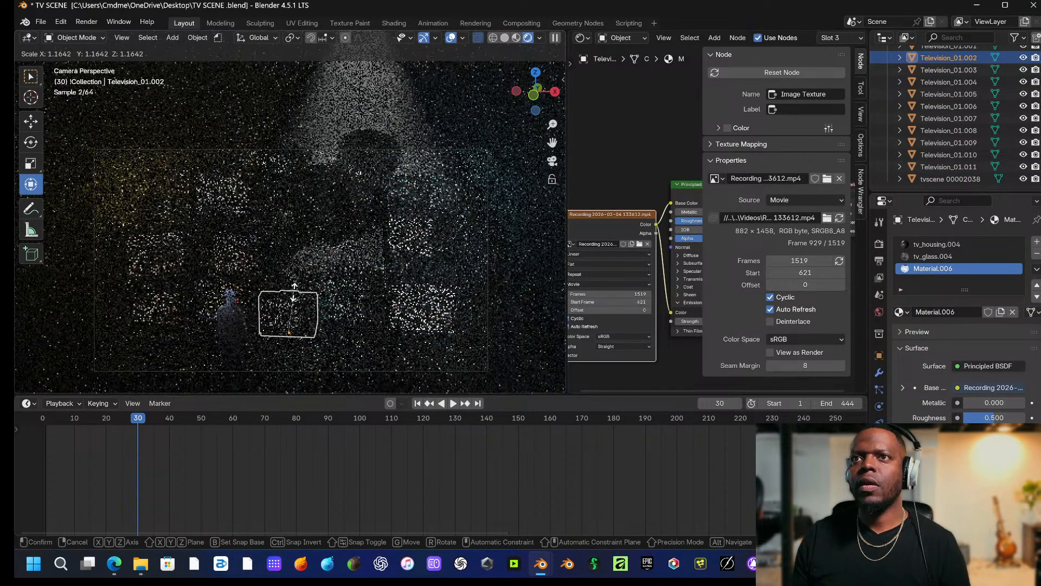
left_click(303, 297)
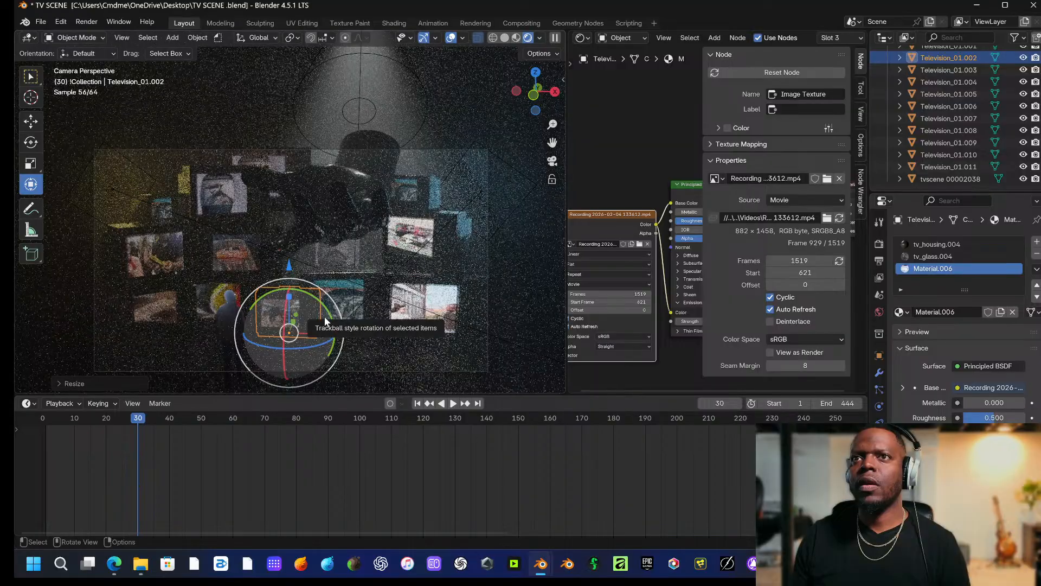
left_click_drag(355, 337, 347, 337)
Play the animation on to frame 105 to check the television screens and the figure's motion.
left_click(367, 254)
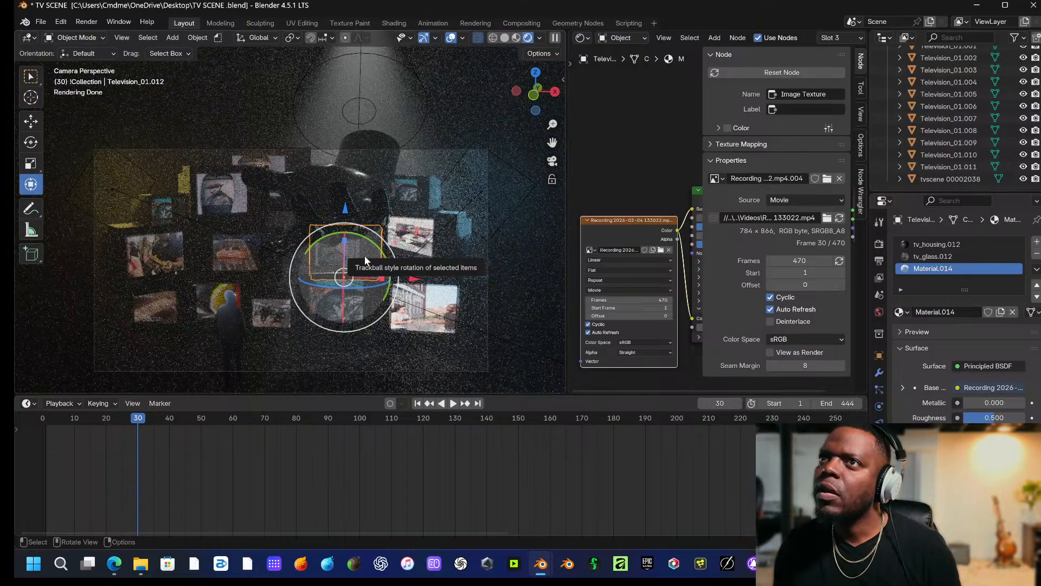
key("space")
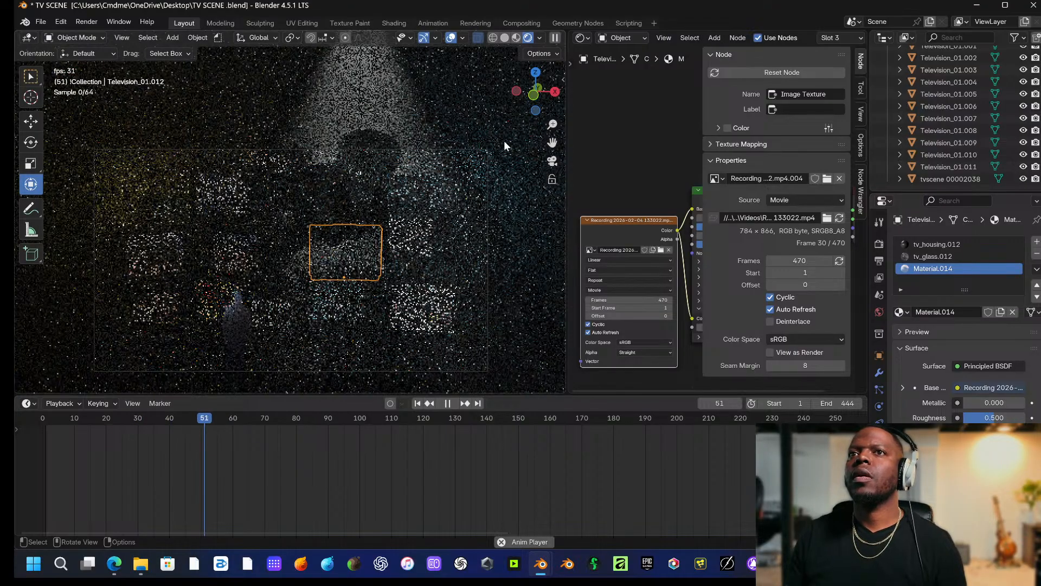
left_click(503, 141)
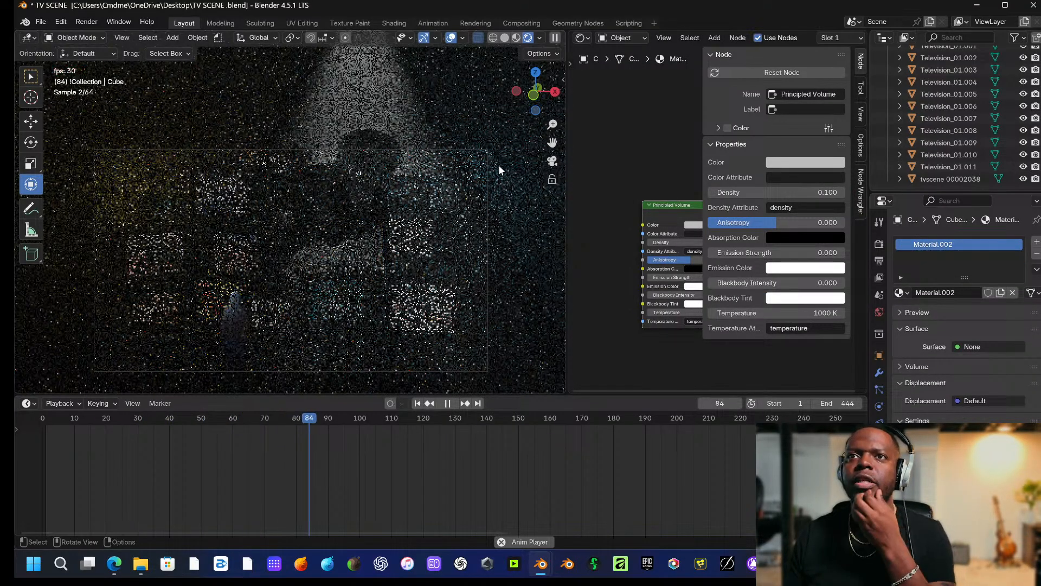
key("space")
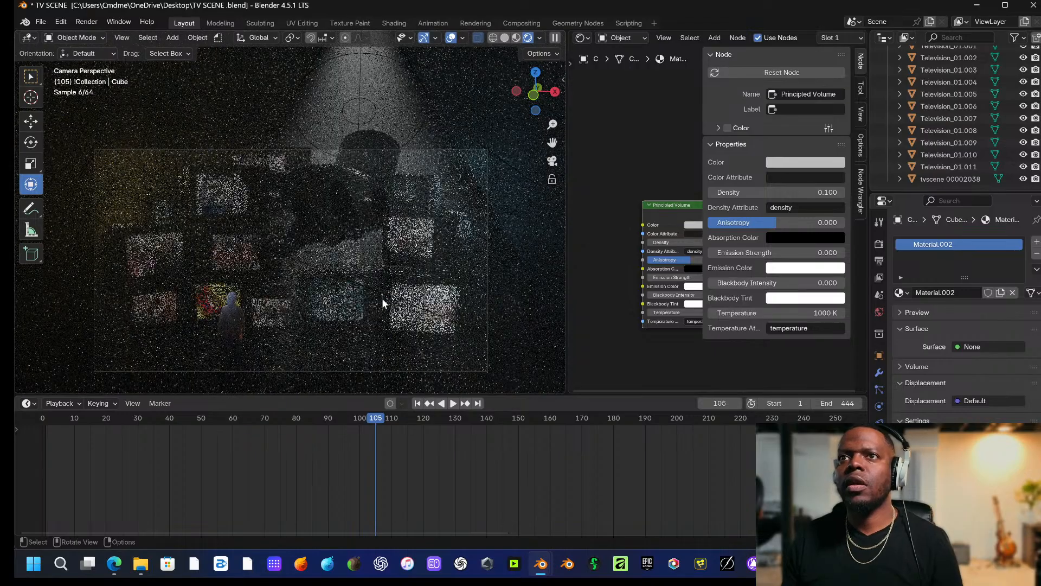
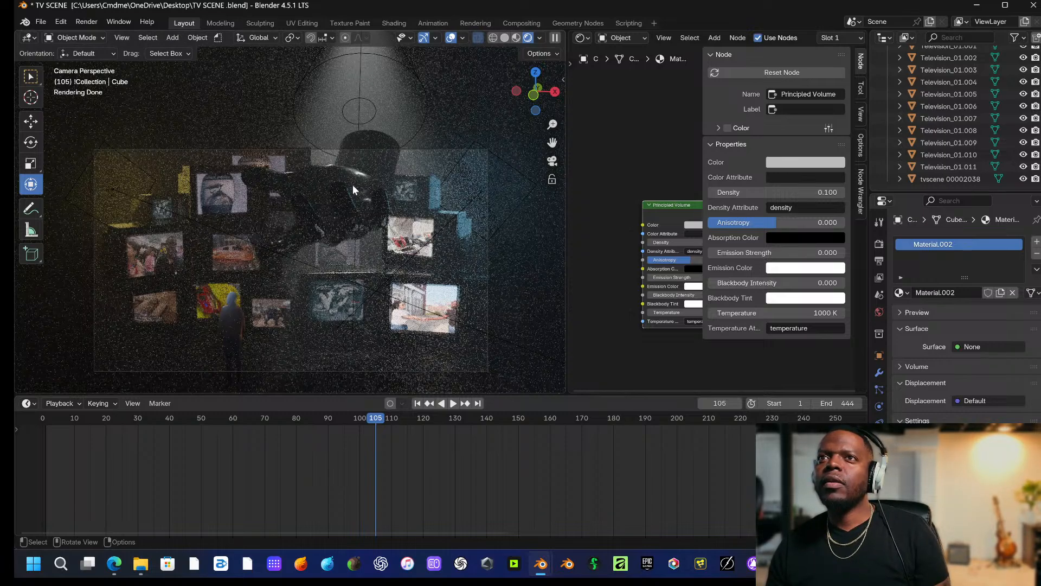
Hide the tvscene 00002038 figure plane from both the viewport and the renders.
left_click(240, 312)
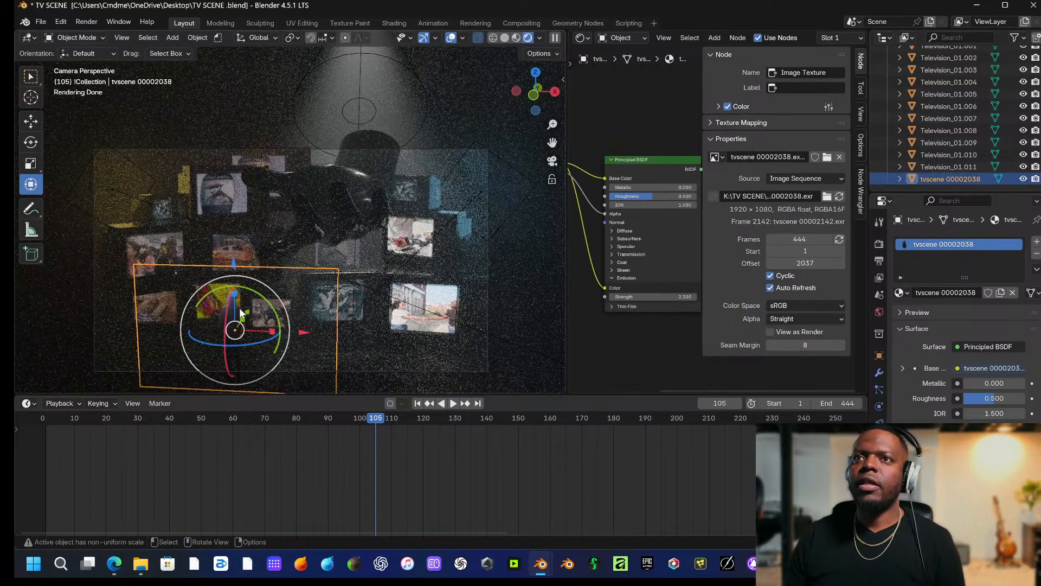
left_click(1035, 180)
left_click(1023, 179)
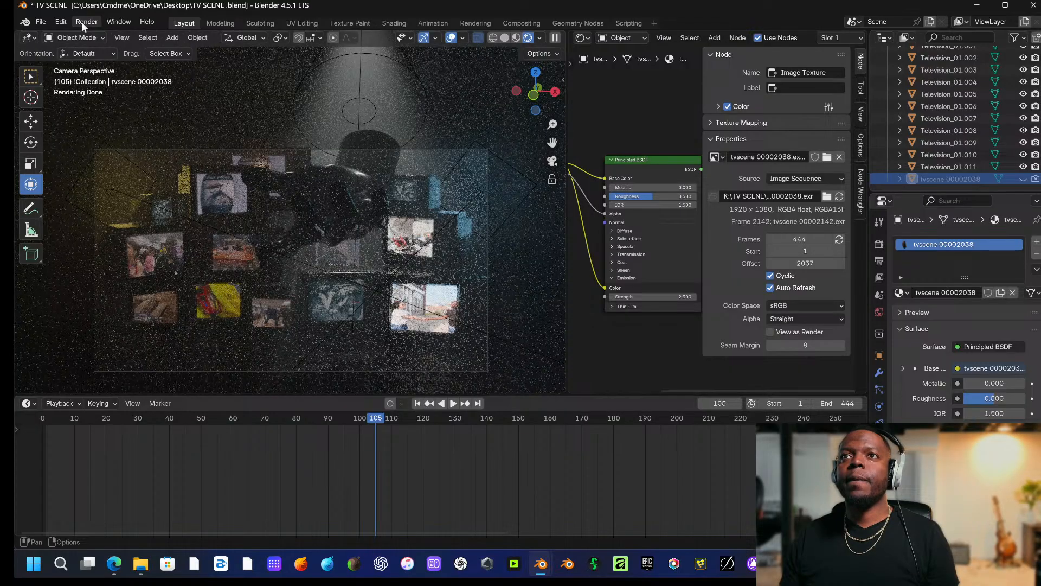
Add a second camera, raise it in front of the televisions and make it the active camera.
key("shift+a")
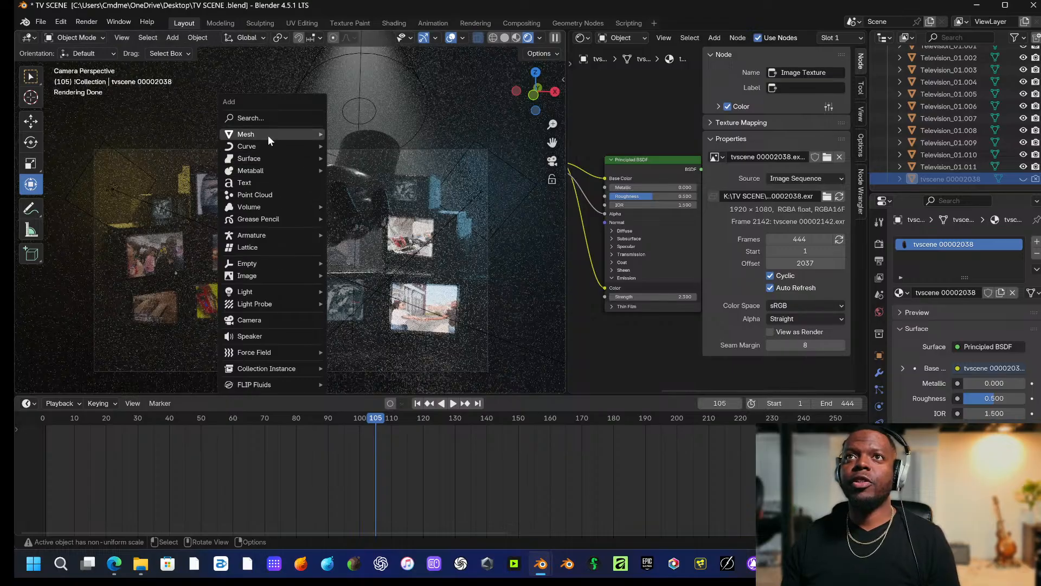
left_click(264, 319)
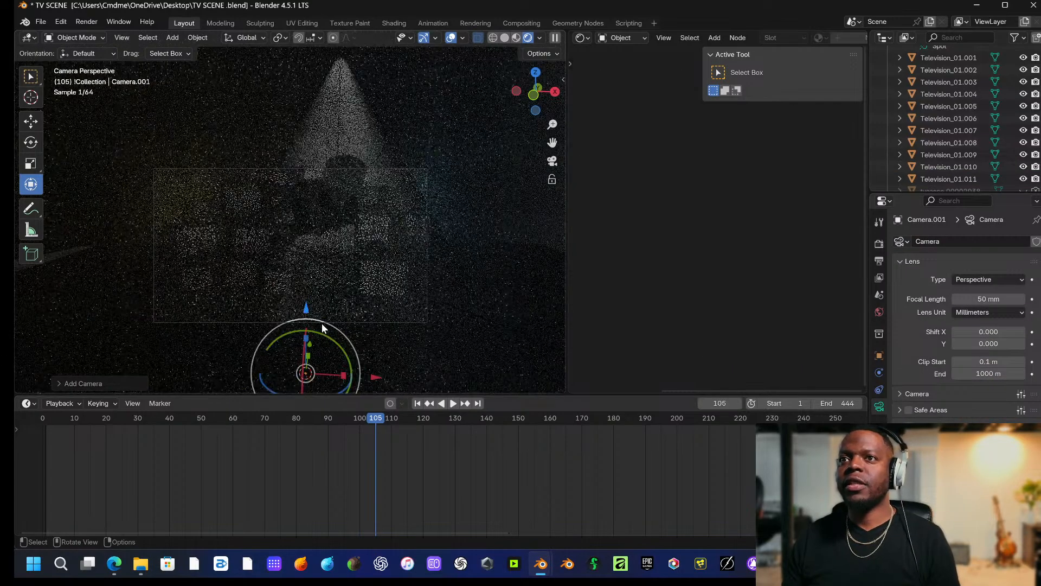
left_click_drag(306, 312, 320, 251)
right_click(308, 307)
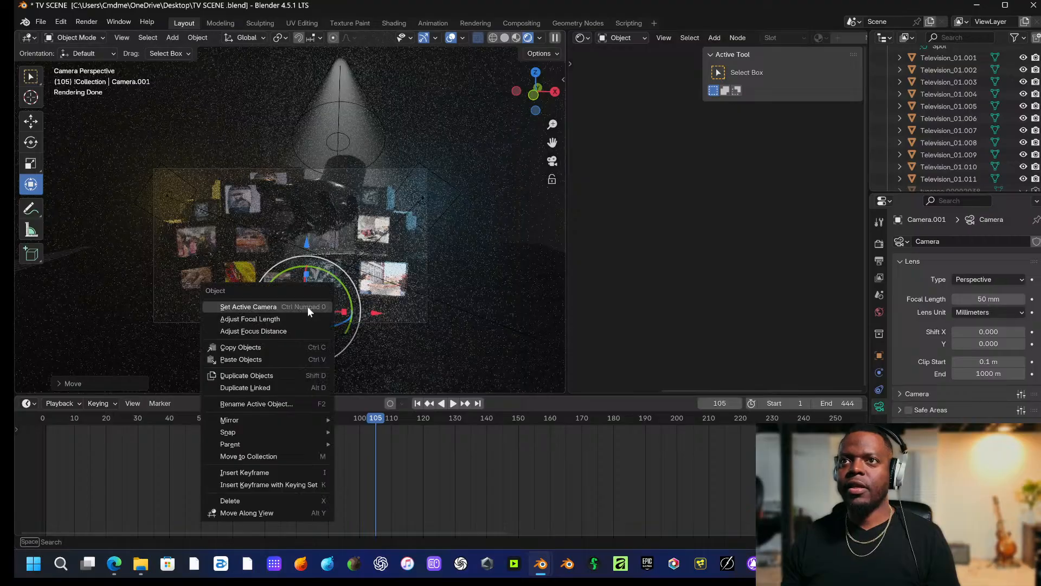
left_click(307, 307)
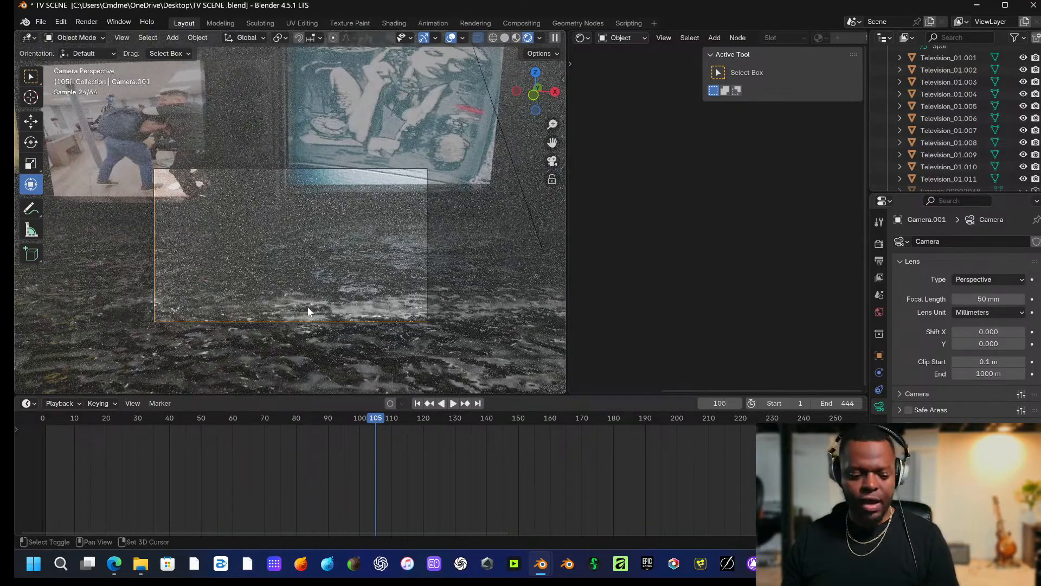
Try to reframe the shot by walking Camera.001 in among the televisions, and undo the camera movements.
key("shift+grave")
key("s")
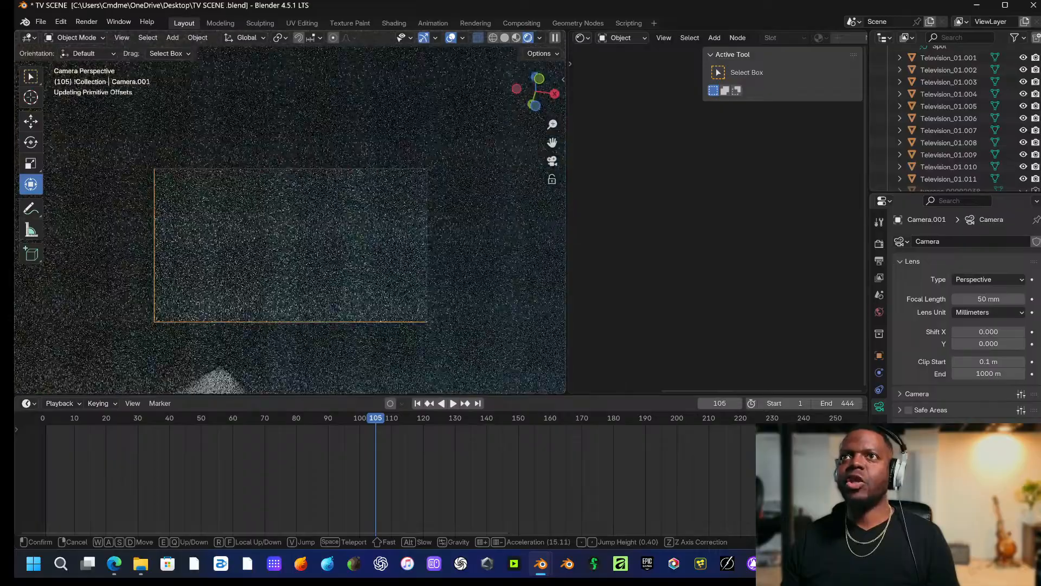
key("w")
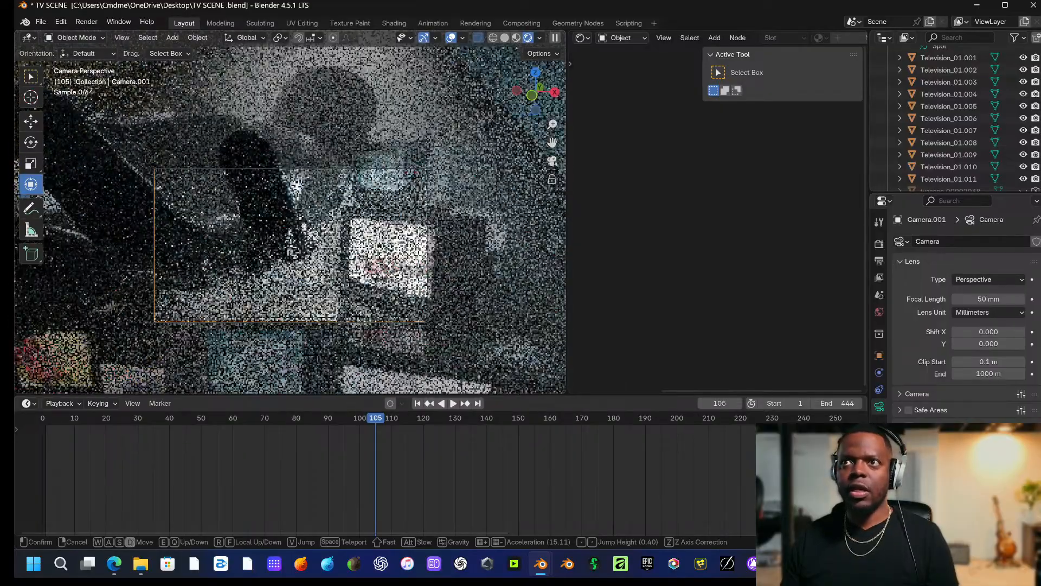
key("a")
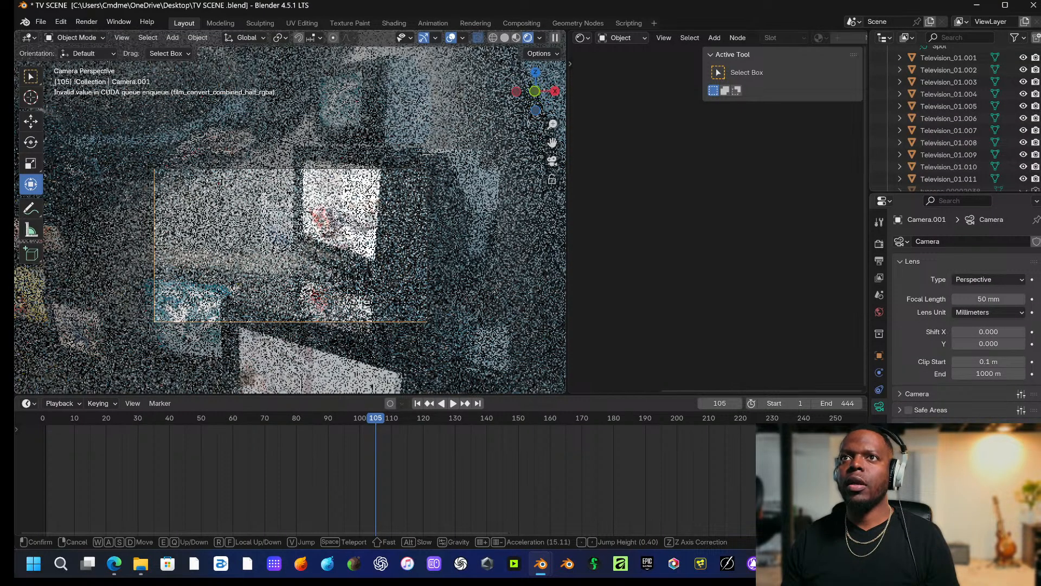
key("a")
left_click(308, 312)
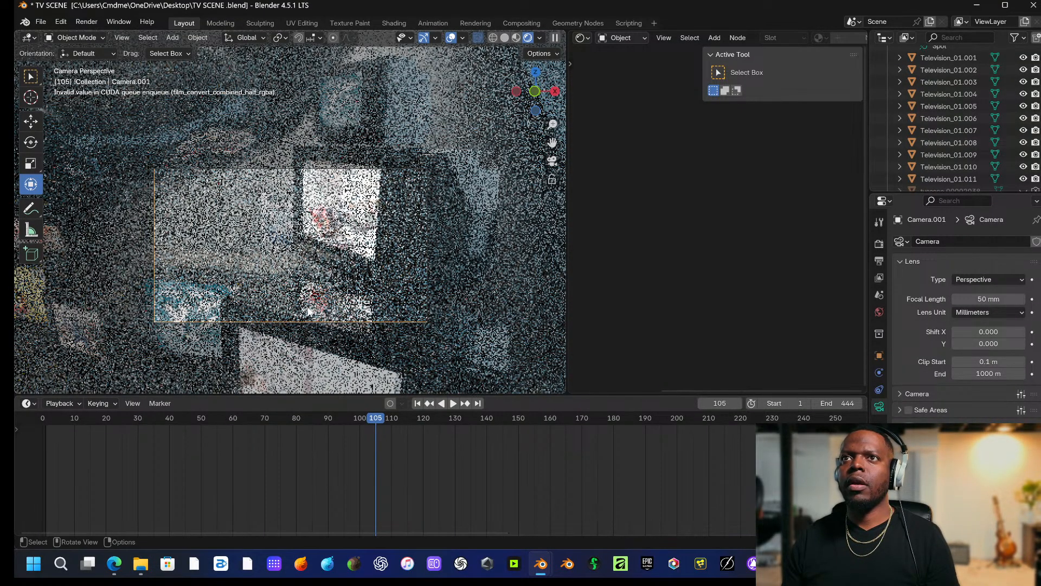
middle_click_drag(311, 265, 329, 247)
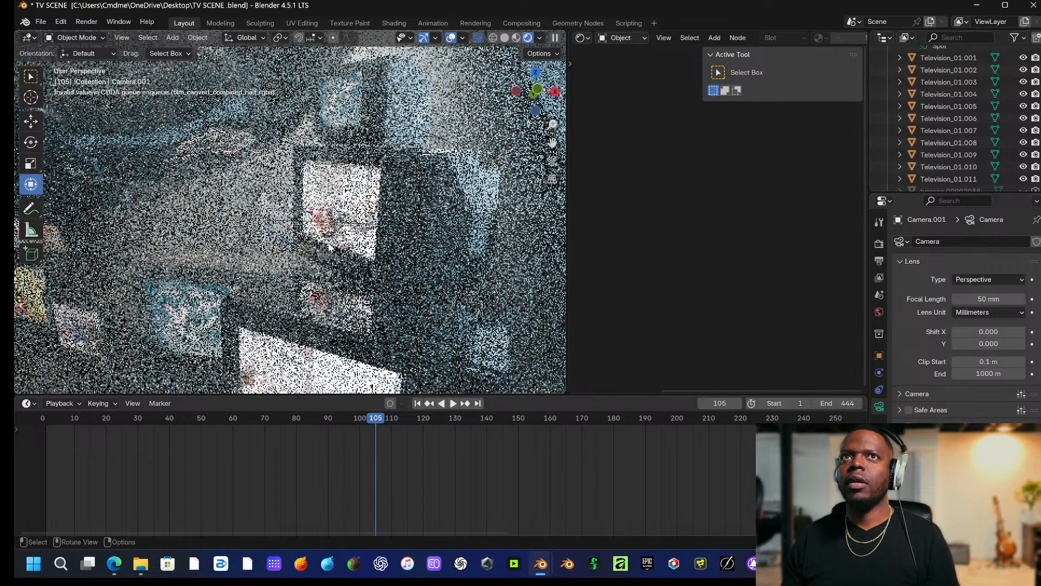
key("ctrl+z")
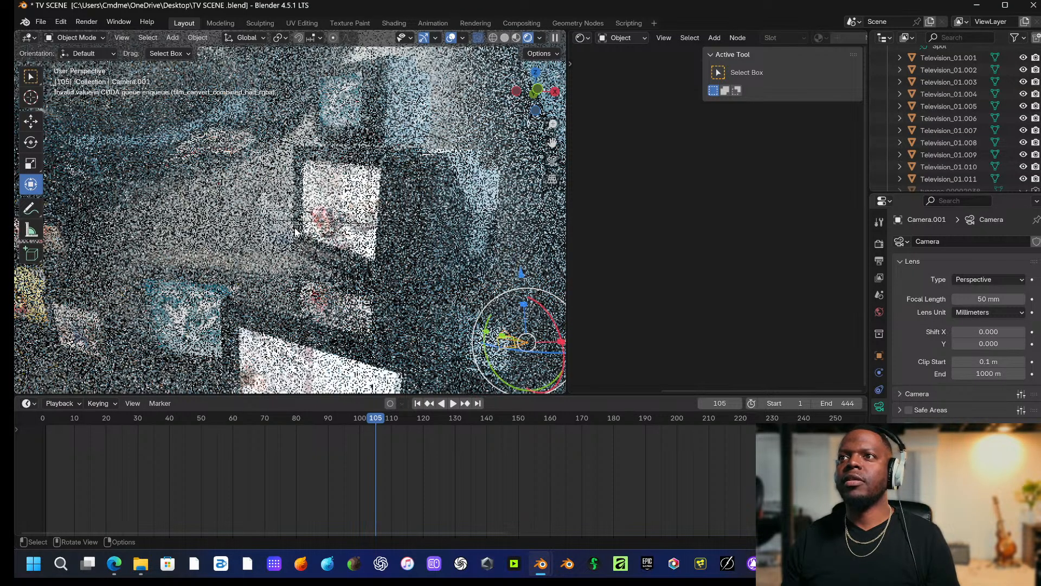
key("ctrl+z")
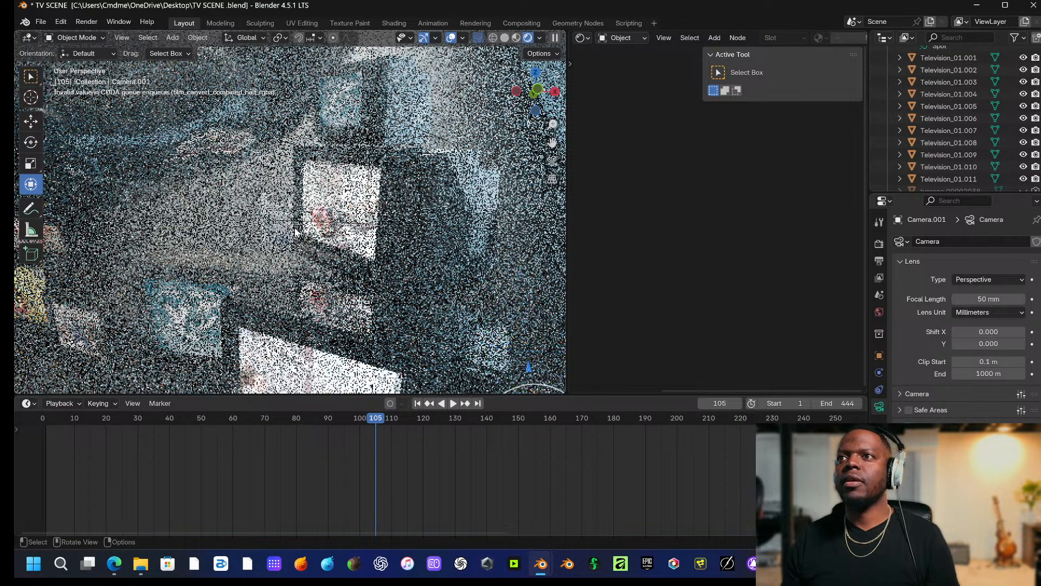
Save the project over TV SCENE .blend, close Blender and launch it again.
left_click(40, 22)
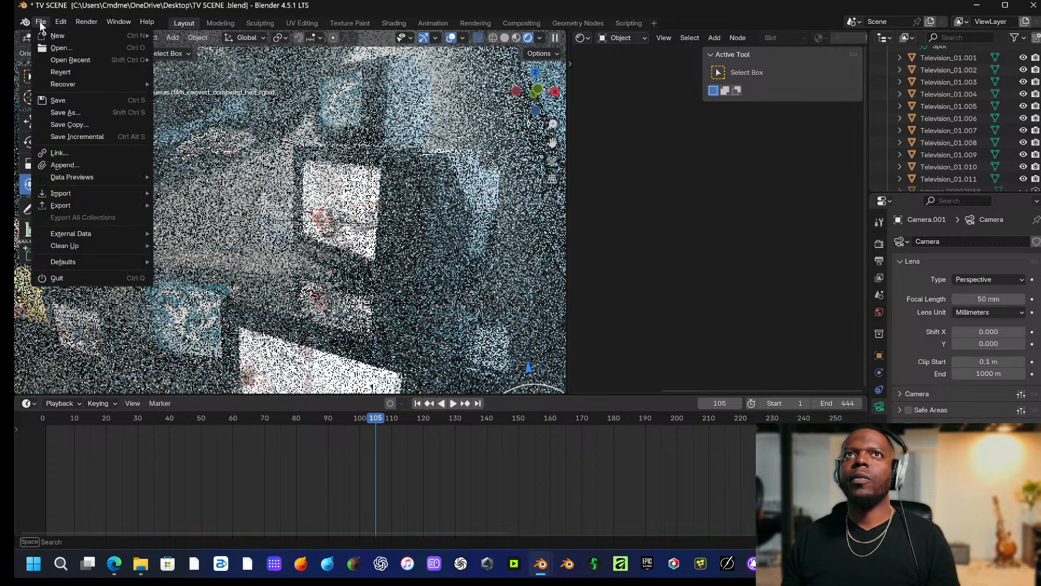
left_click(67, 108)
left_click(743, 464)
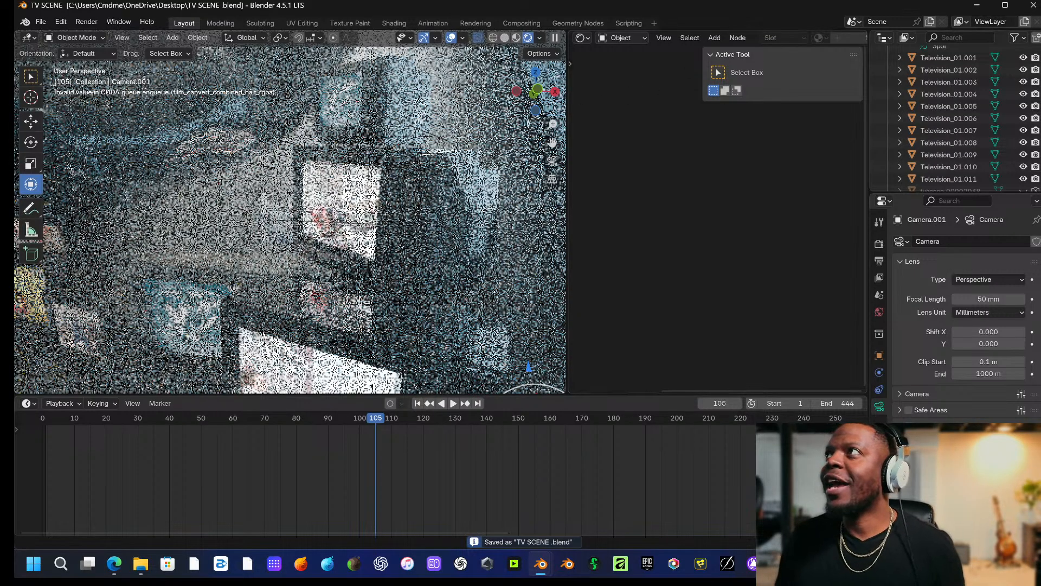
left_click(1035, 7)
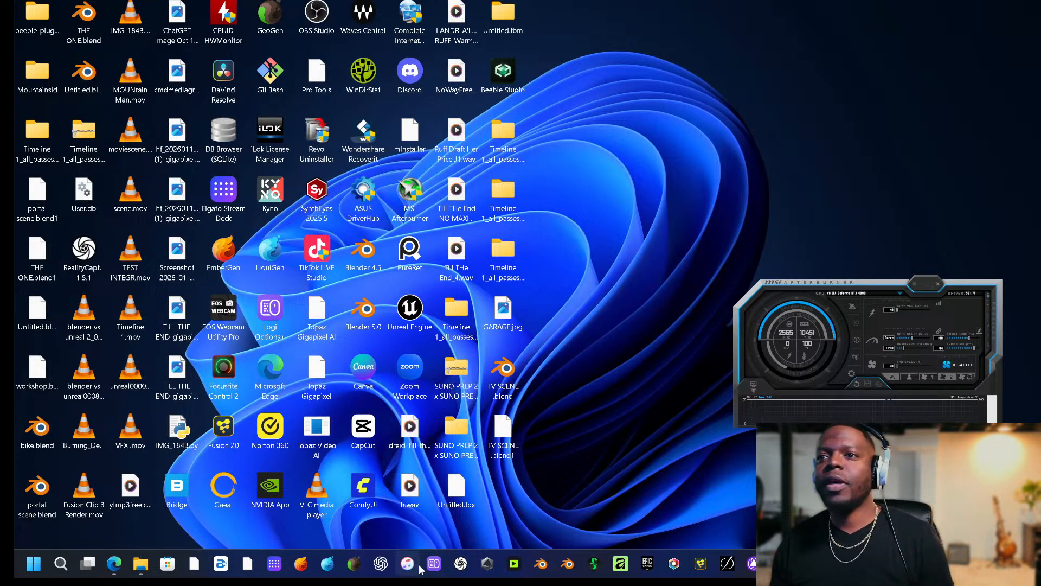
left_click(549, 566)
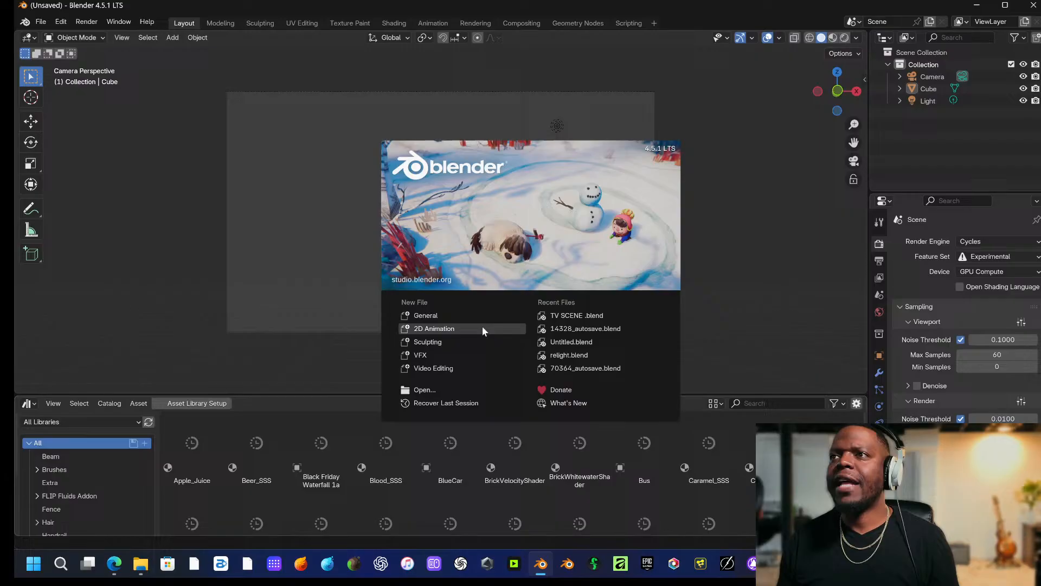
Reopen TV SCENE .blend, close the empty render result window and preview the camera view in rendered shading.
left_click(565, 317)
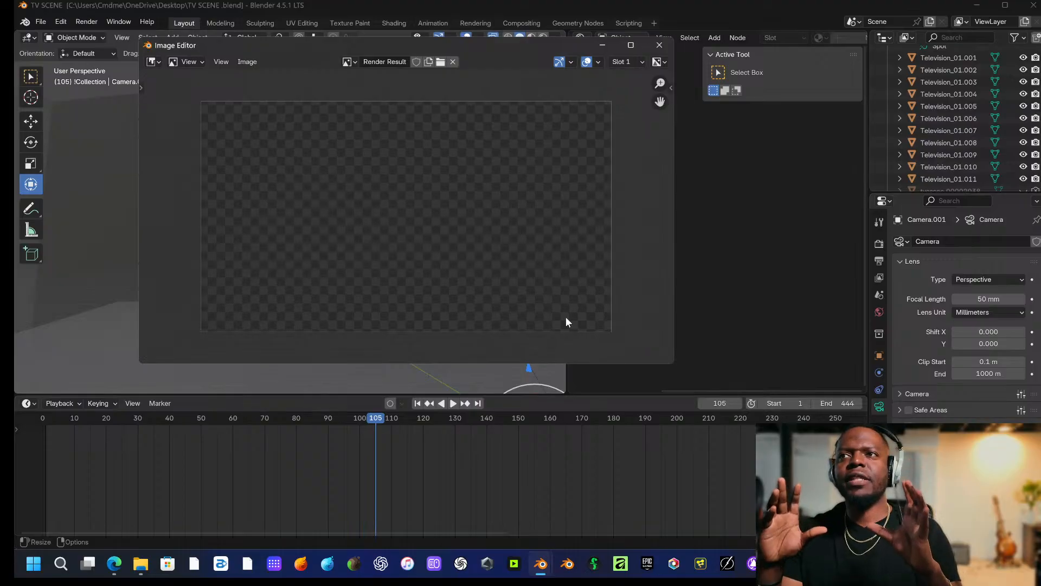
left_click(660, 45)
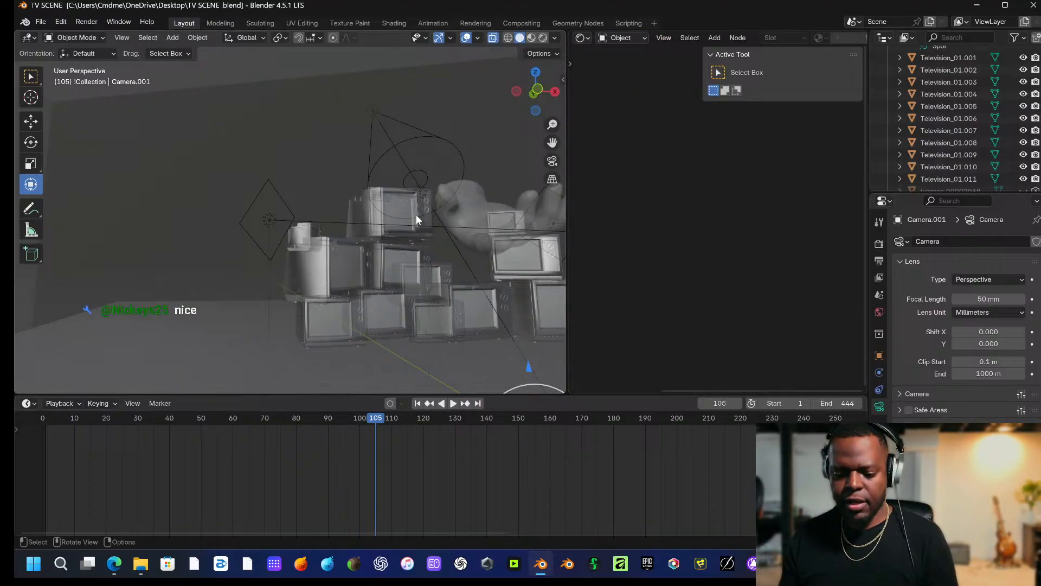
key("KP_0")
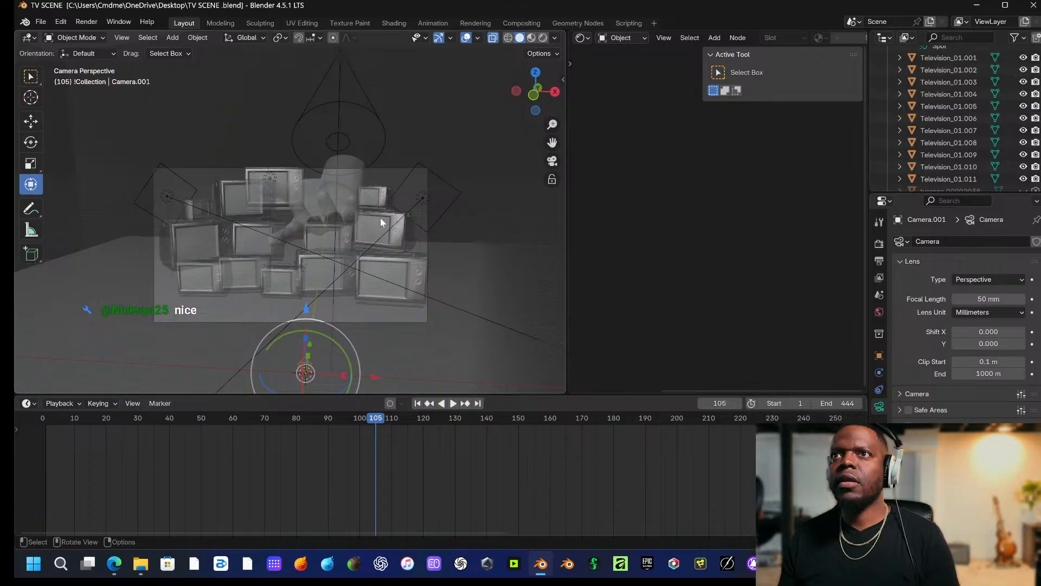
left_click(546, 40)
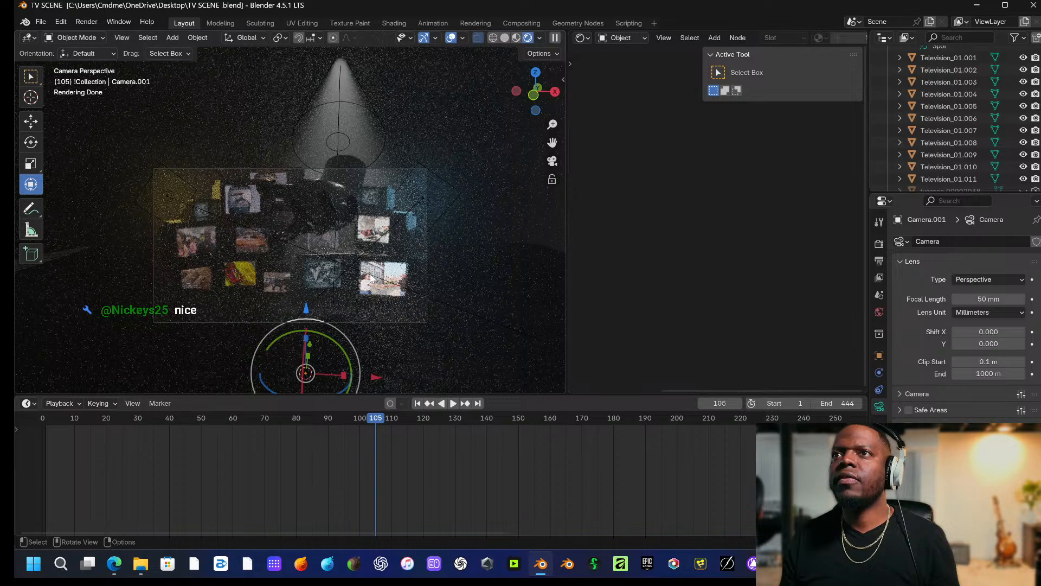
Replace the screen video of the small television Television_01.011 with Recording 2026-02-04 133147.mp4.
scroll(328, 277, "up", 2)
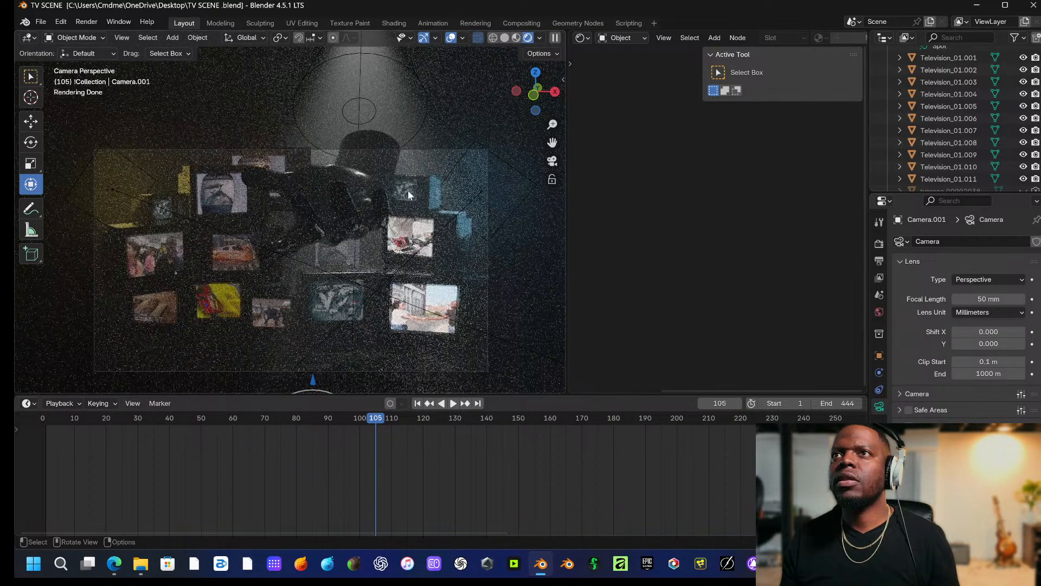
left_click(407, 194)
left_click(407, 194)
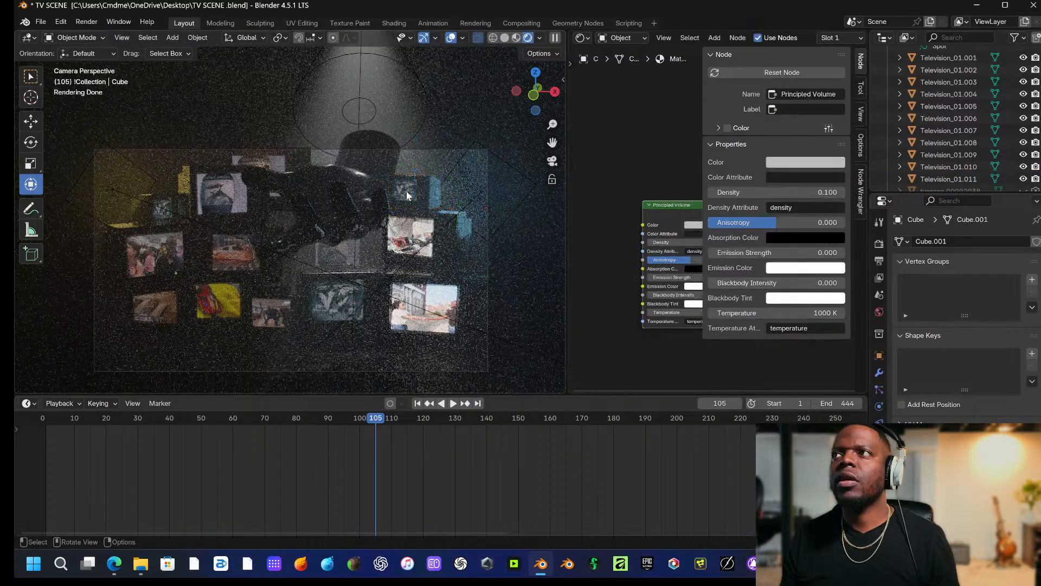
left_click(406, 193)
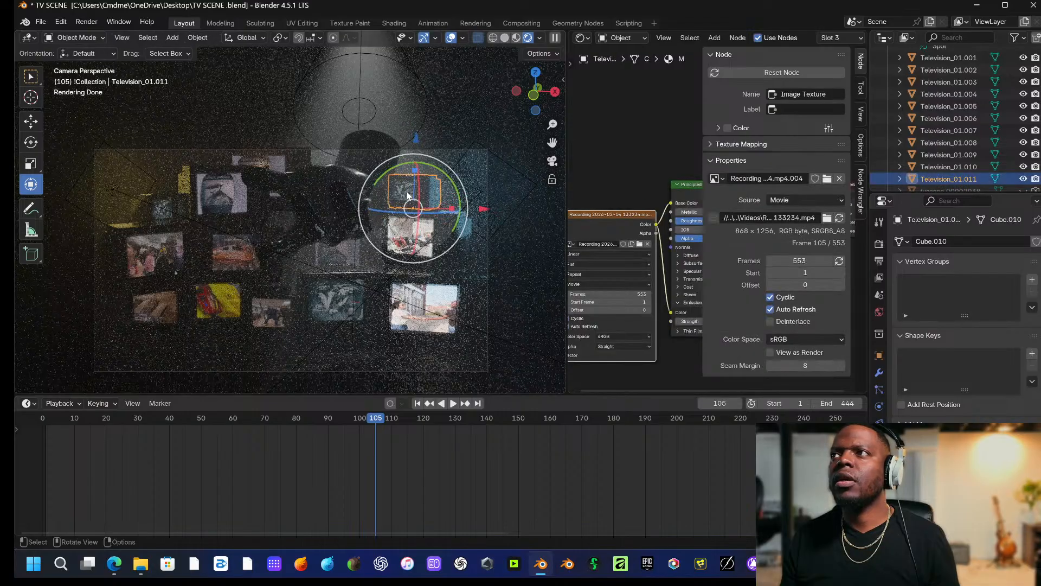
left_click(638, 244)
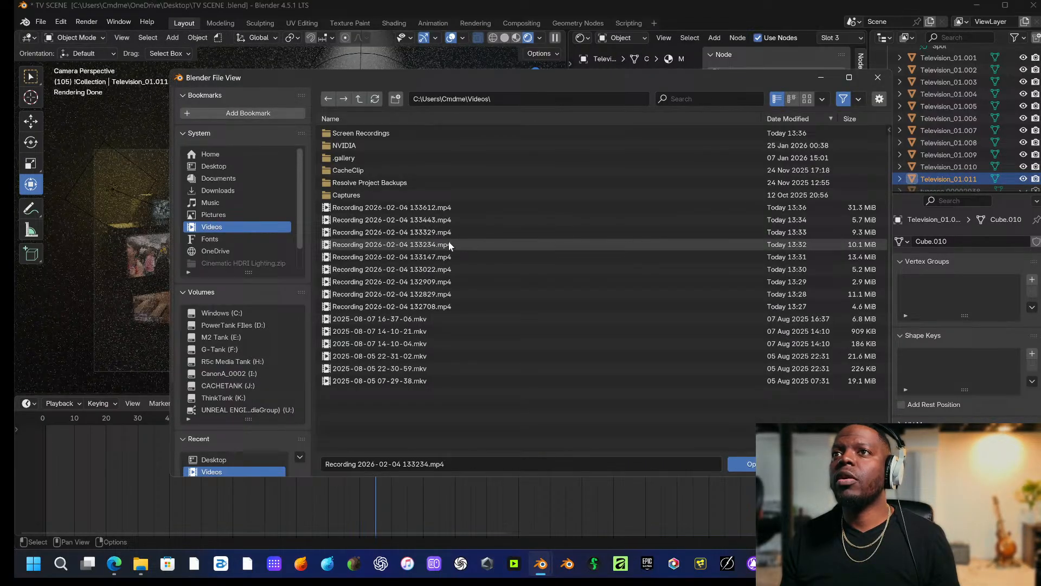
left_click(421, 258)
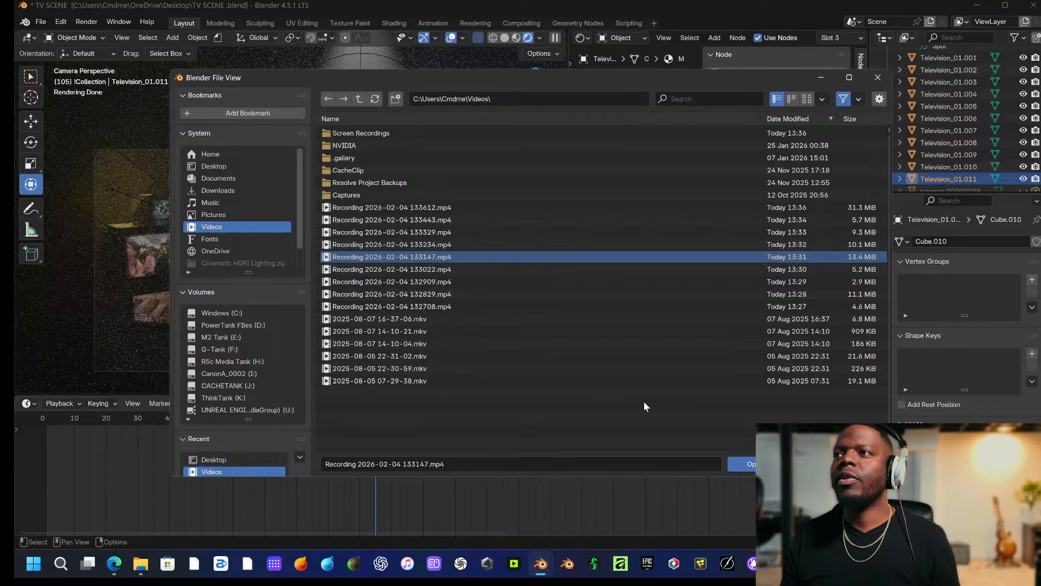
left_click(751, 463)
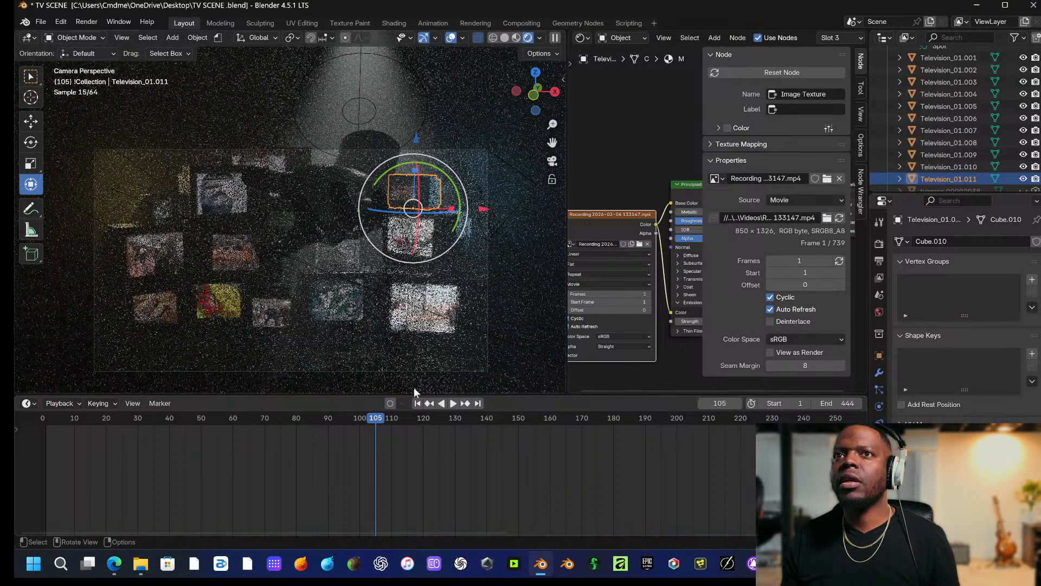
left_click(337, 353)
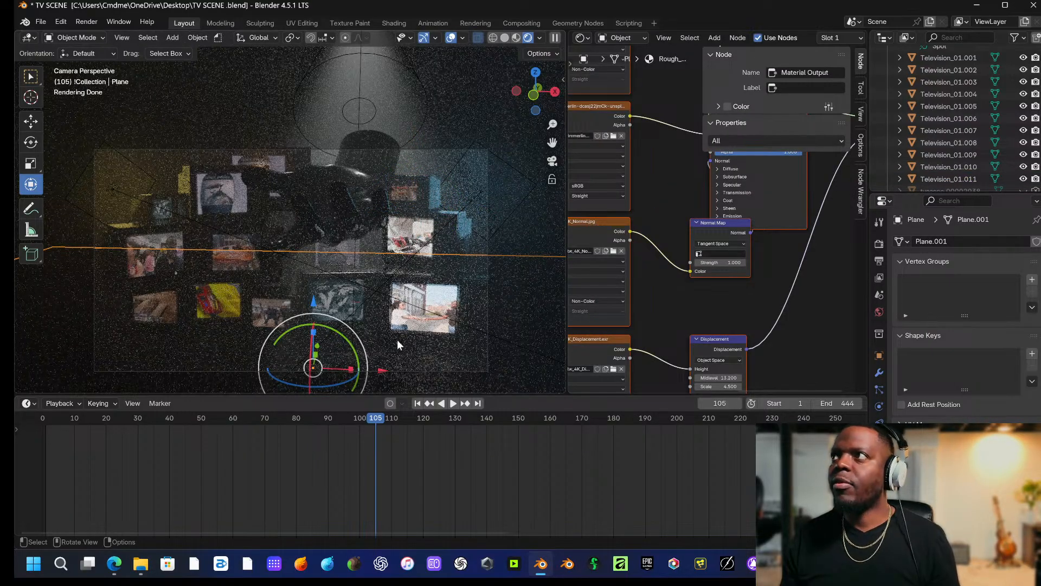
Add a third camera to the scene and make it the active camera in solid shading.
key("shift+a")
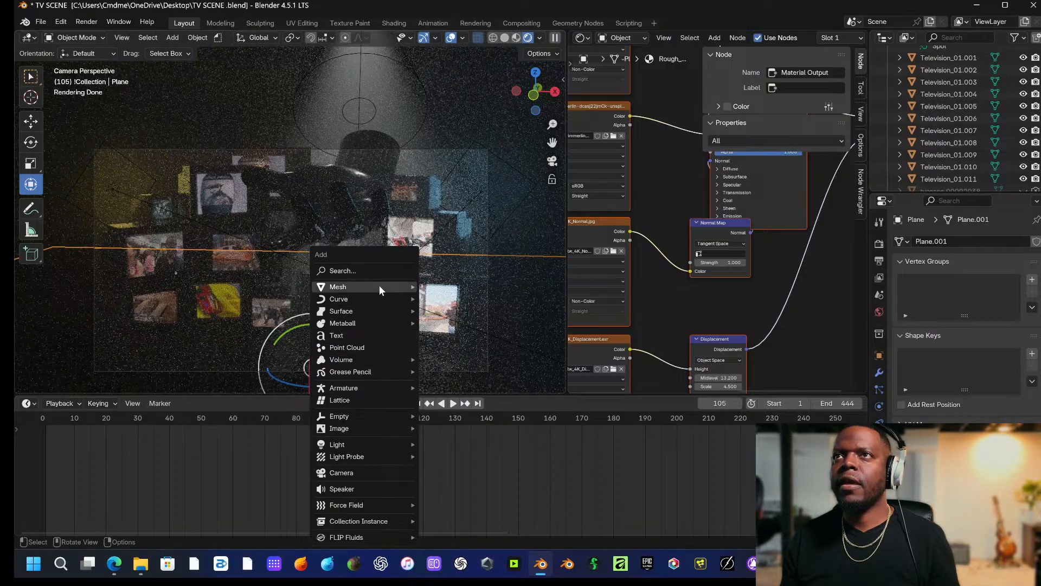
left_click(366, 472)
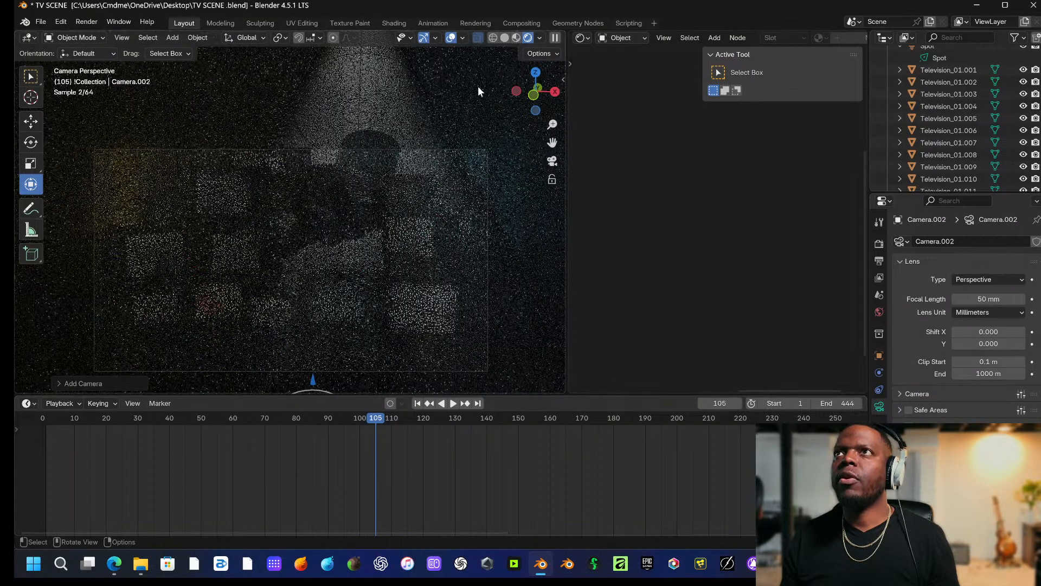
left_click(504, 38)
scroll(393, 238, "down", 5)
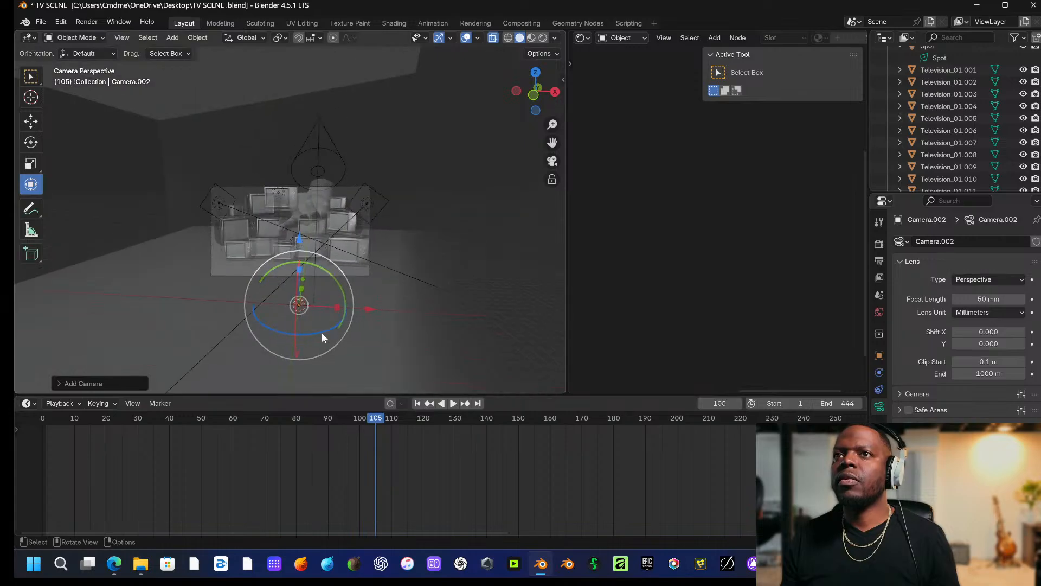
right_click(298, 305)
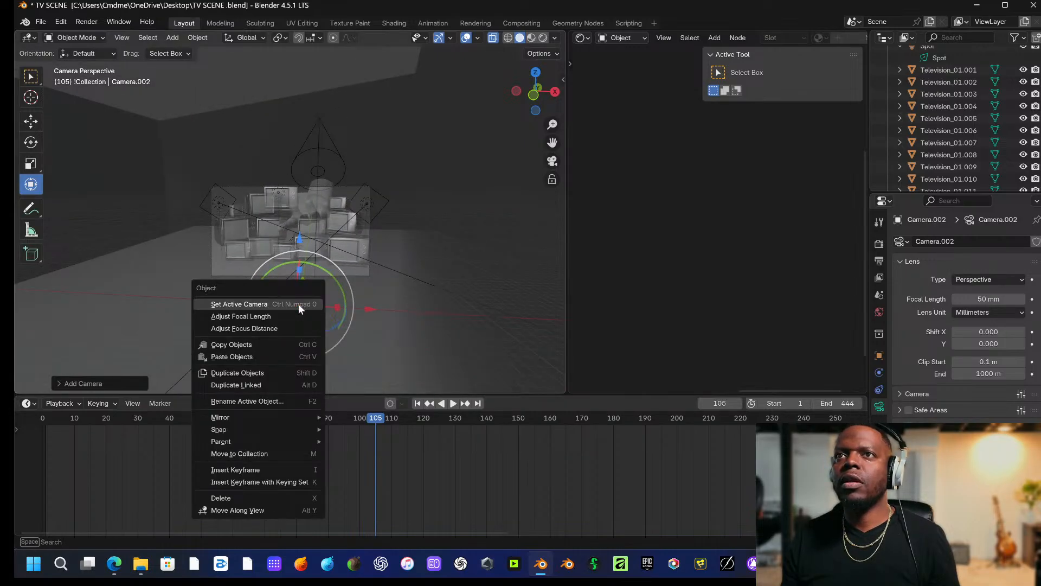
left_click(299, 304)
Walk Camera.002 to a low side angle looking across the stacked televisions and the hand.
key("shift+grave")
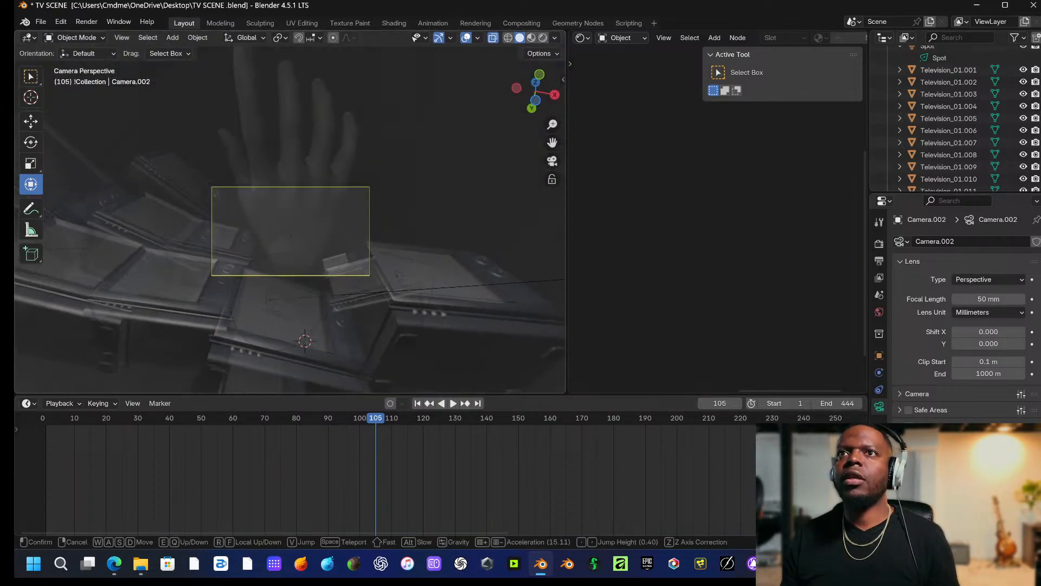
key("s")
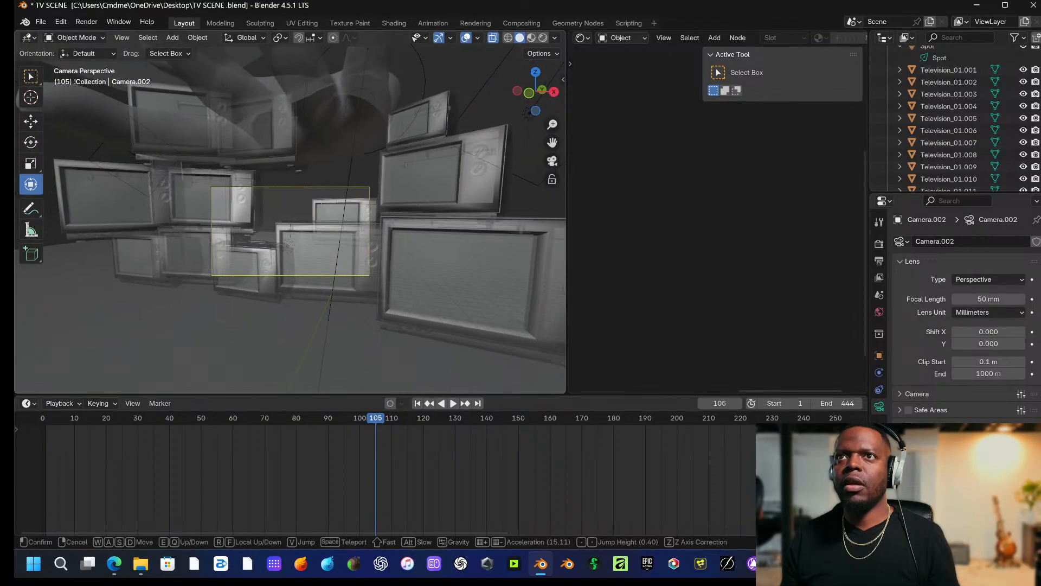
key("a")
key("a")
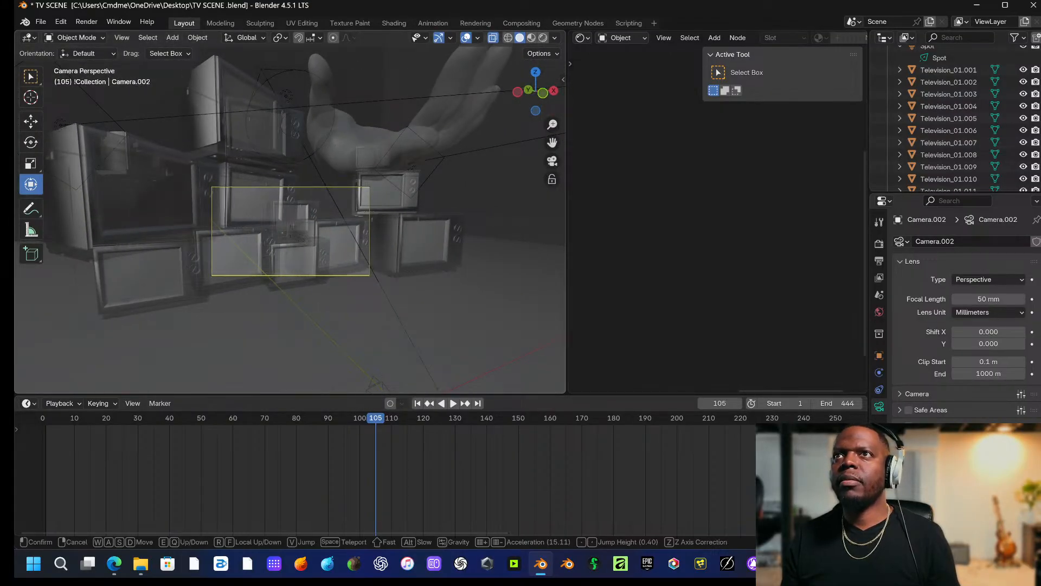
key("w")
key("a")
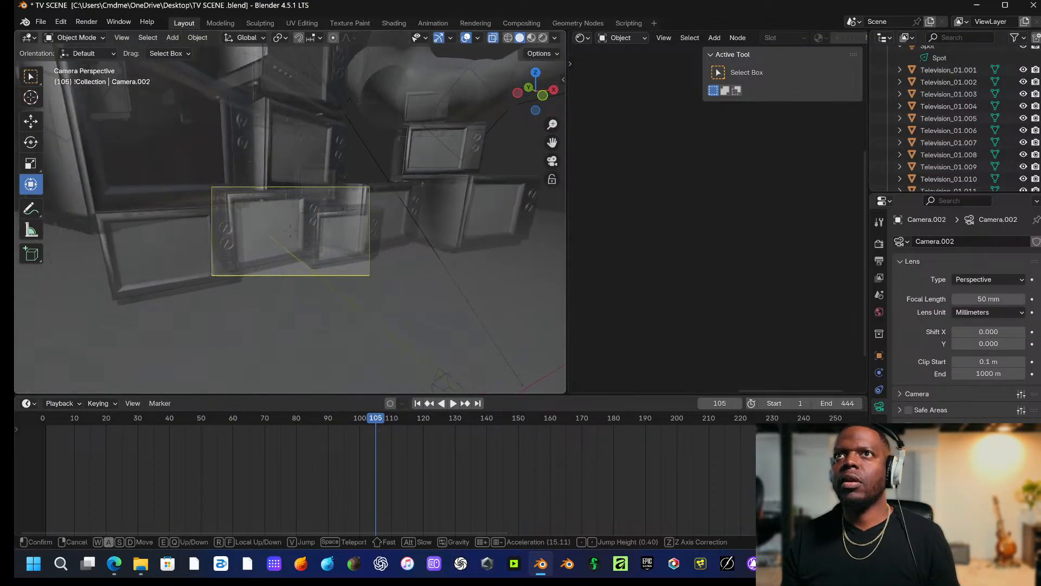
key("s")
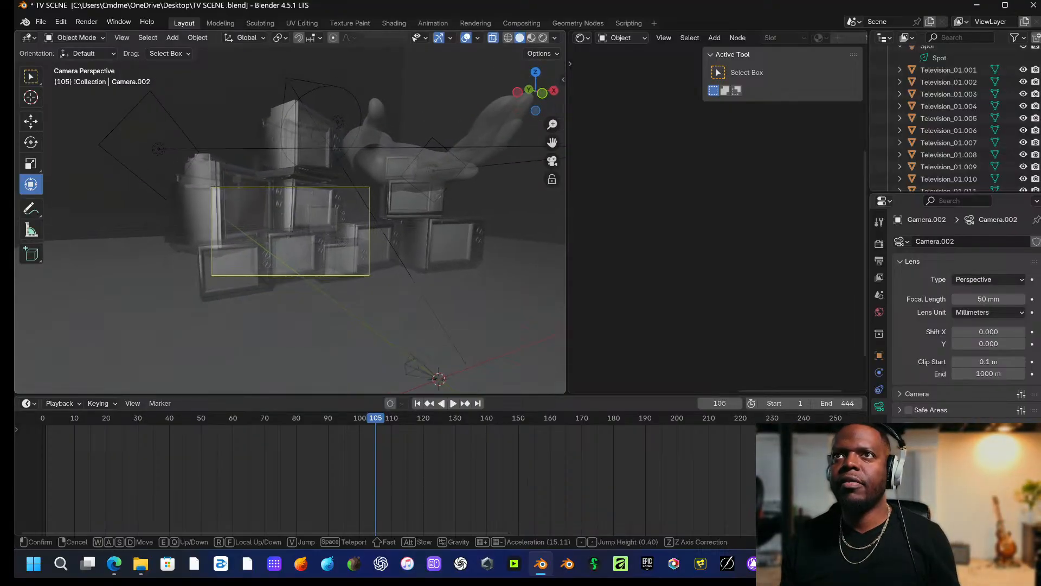
left_click(298, 309)
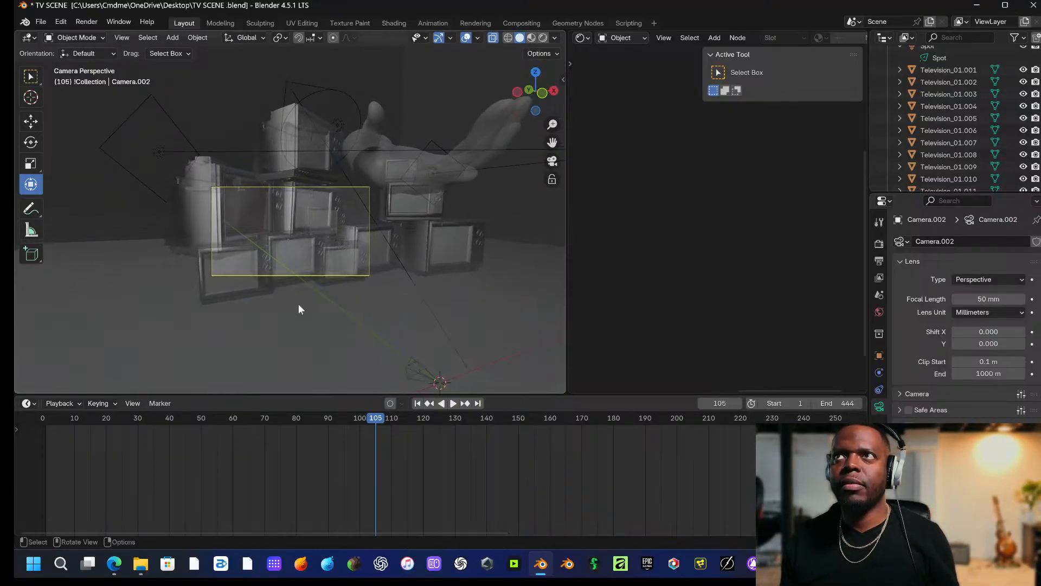
Preview the shot in rendered shading and walk Camera.002 closer to the televisions, turning it toward the far end of the stack.
left_click(542, 39)
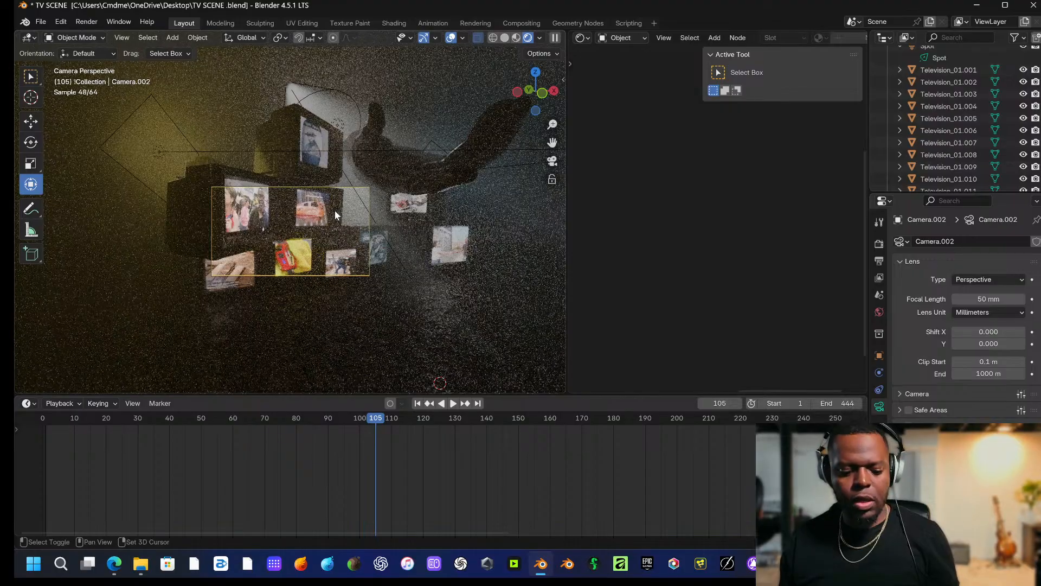
key("shift+grave")
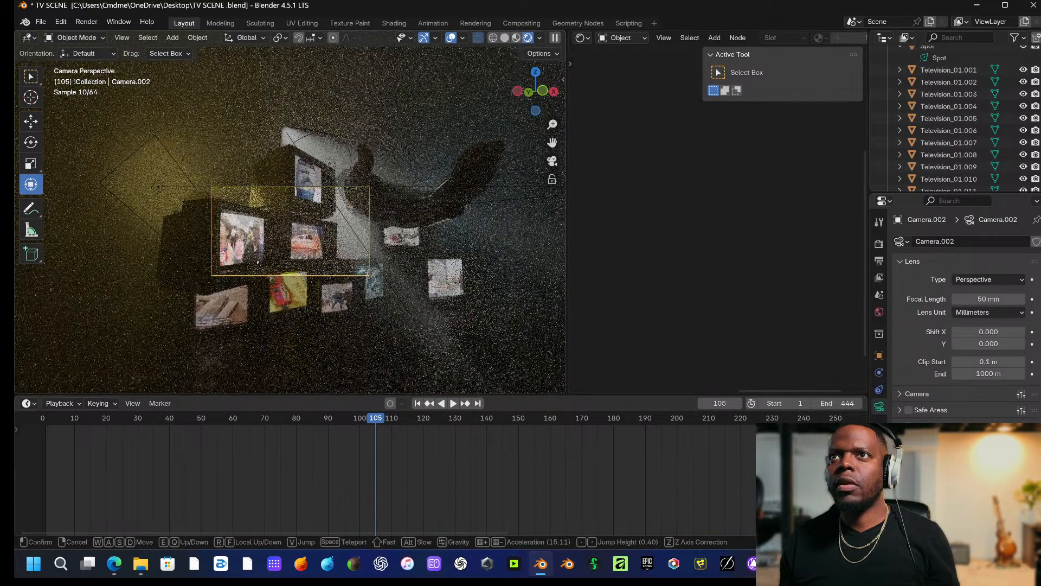
key("w")
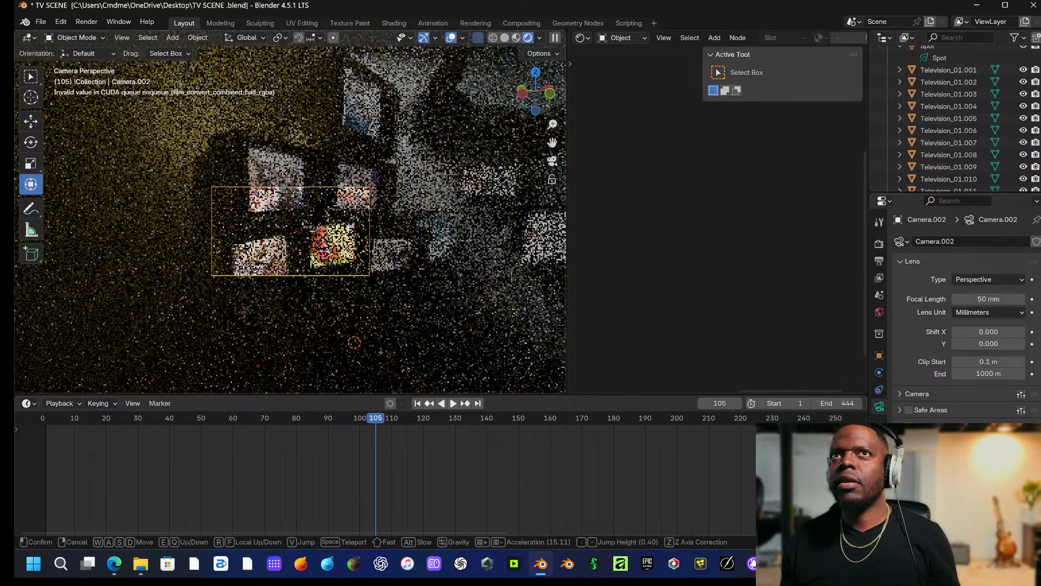
left_click(331, 213)
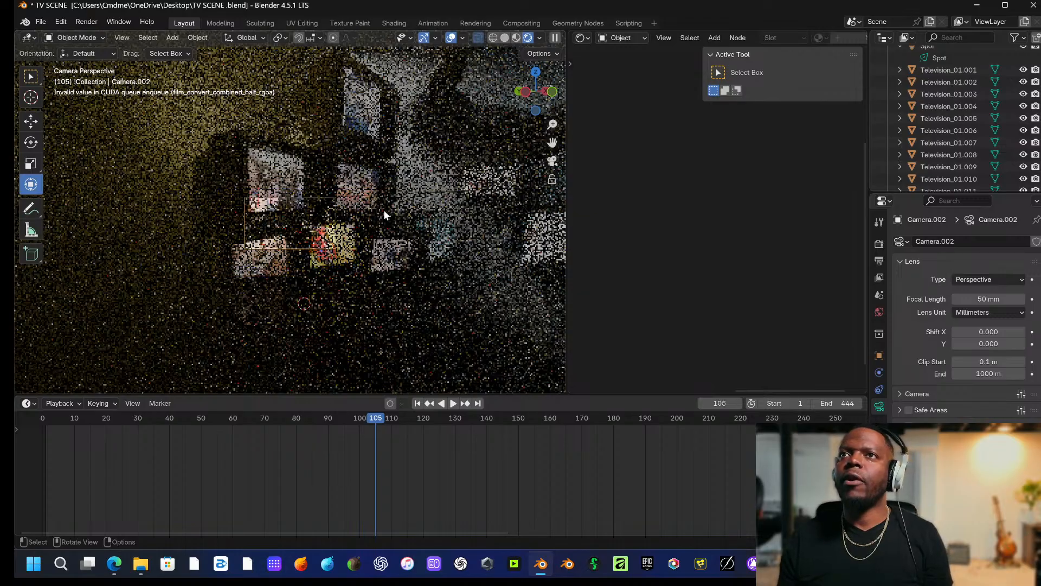
Restart the rendered viewport preview from outside the camera and check the framing through Camera.002.
middle_click_drag(383, 209, 421, 234)
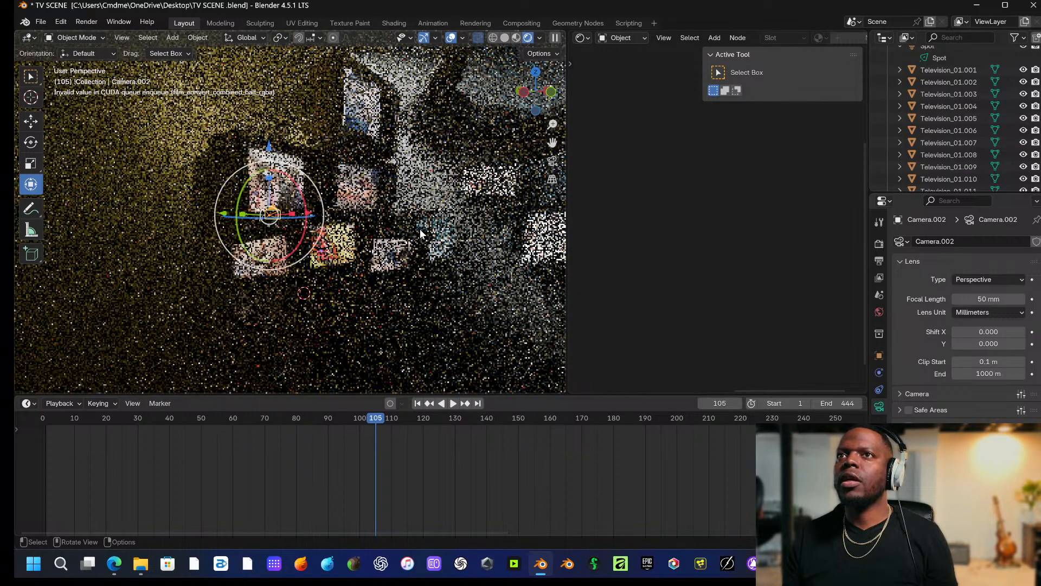
left_click(505, 38)
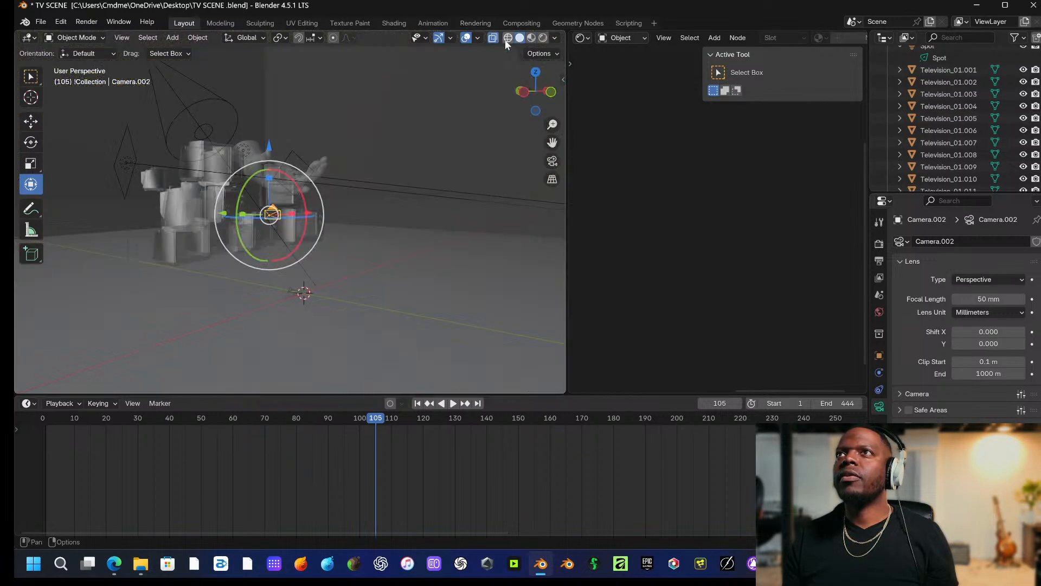
left_click(543, 38)
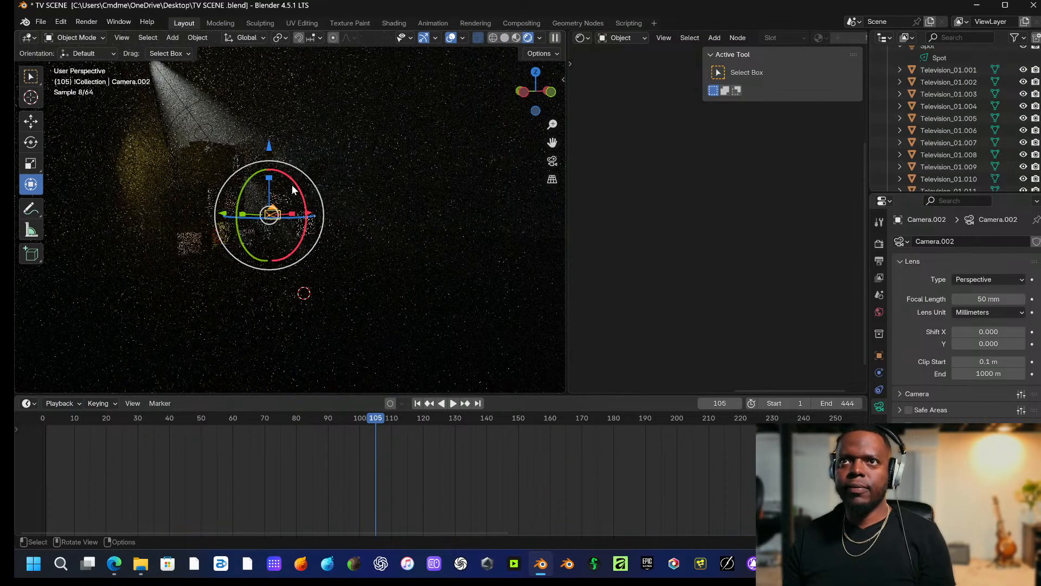
key("KP_0")
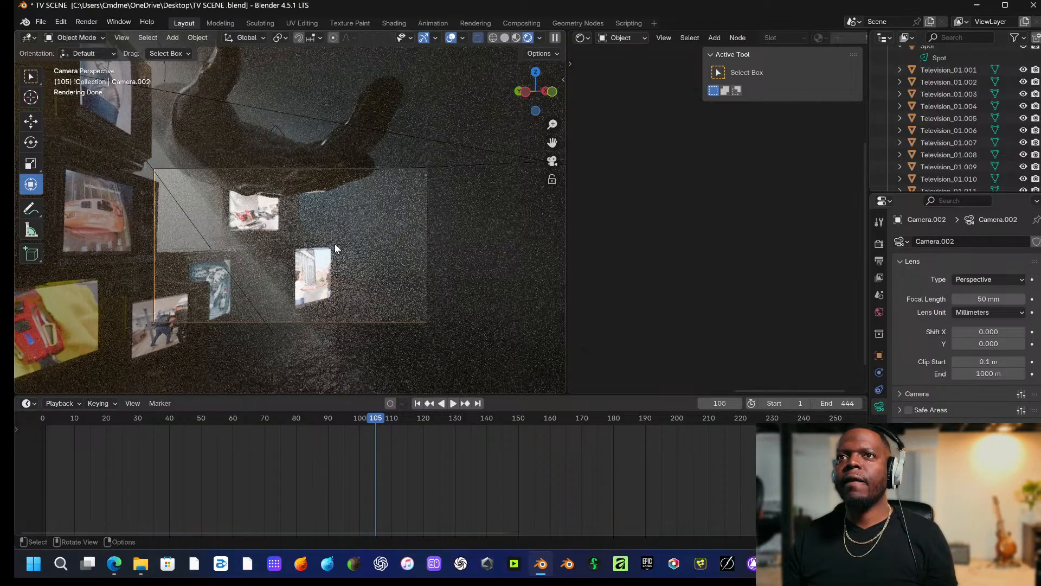
Return to solid shading and walk Camera.002 so the far televisions sit inside the frame below the hand.
left_click(504, 39)
key("shift+grave")
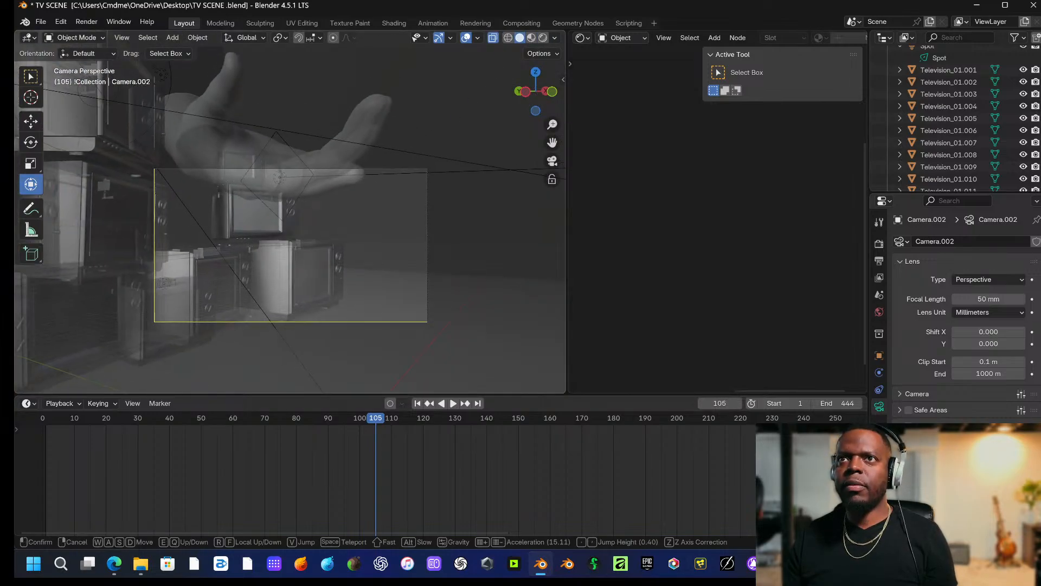
key("w")
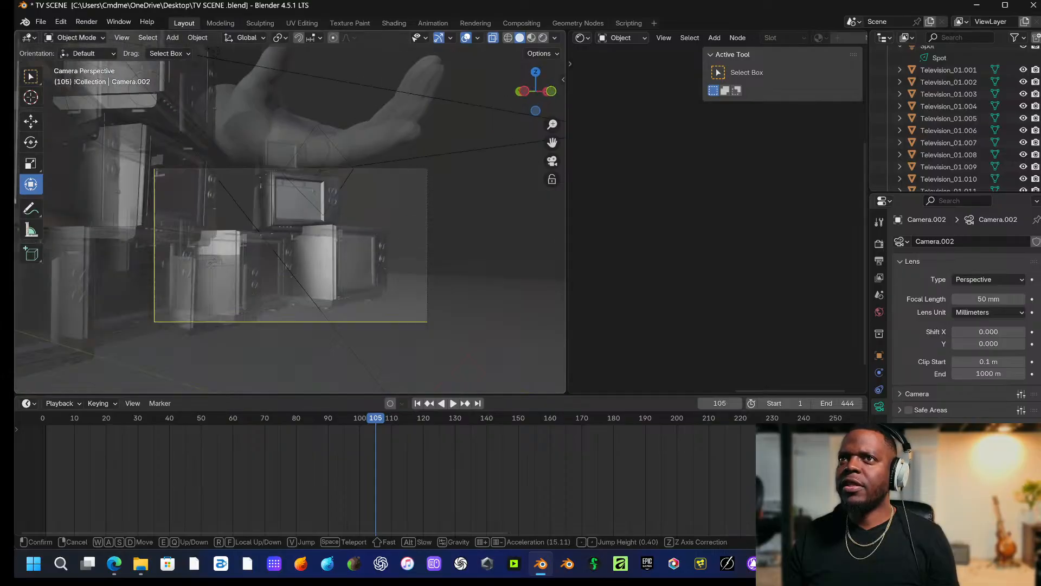
left_click(518, 181)
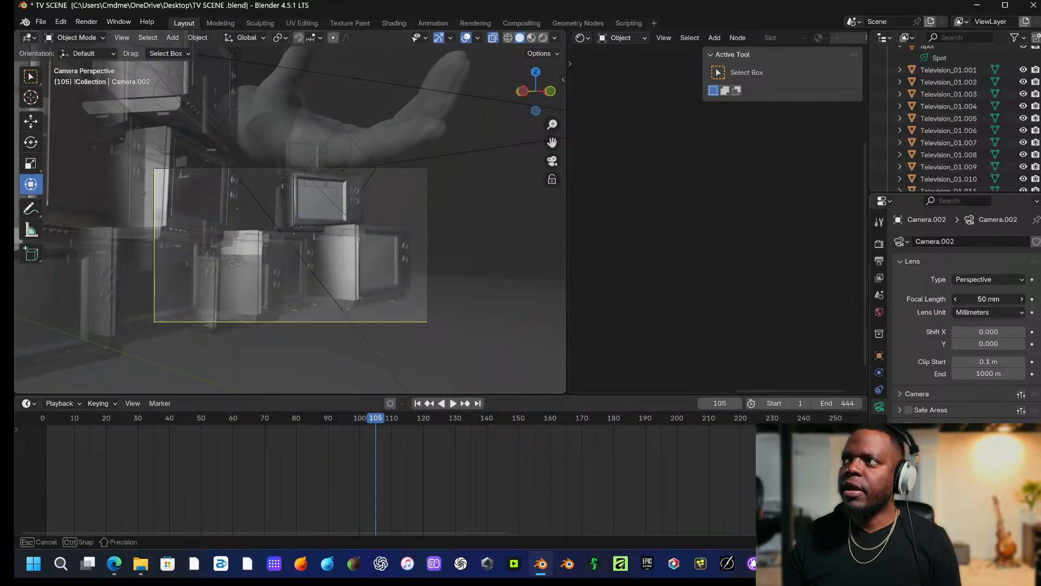
Set Camera.002's focal length to 85 mm.
left_click(970, 295)
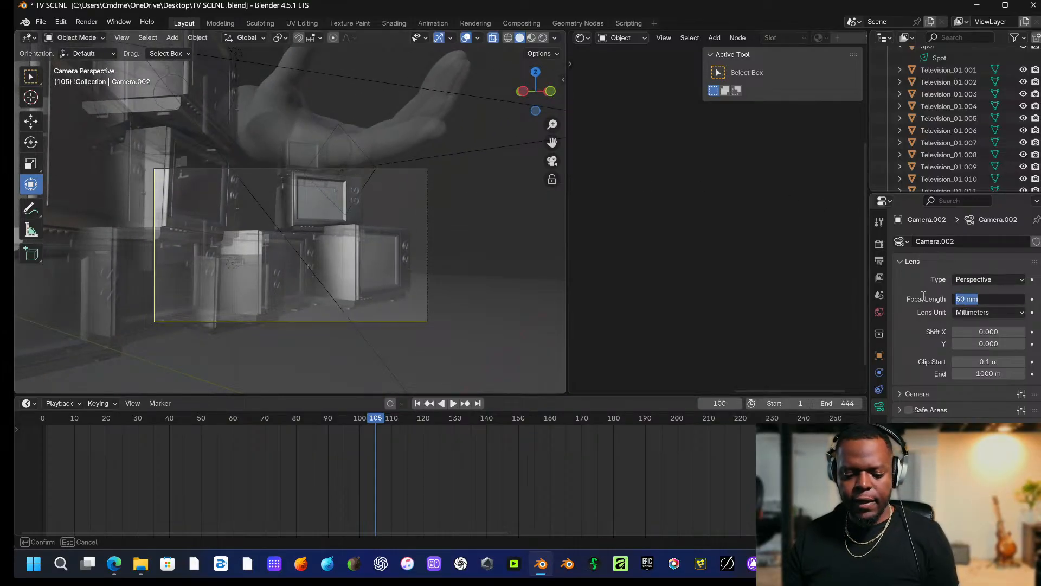
type("8")
type("5")
key("Return")
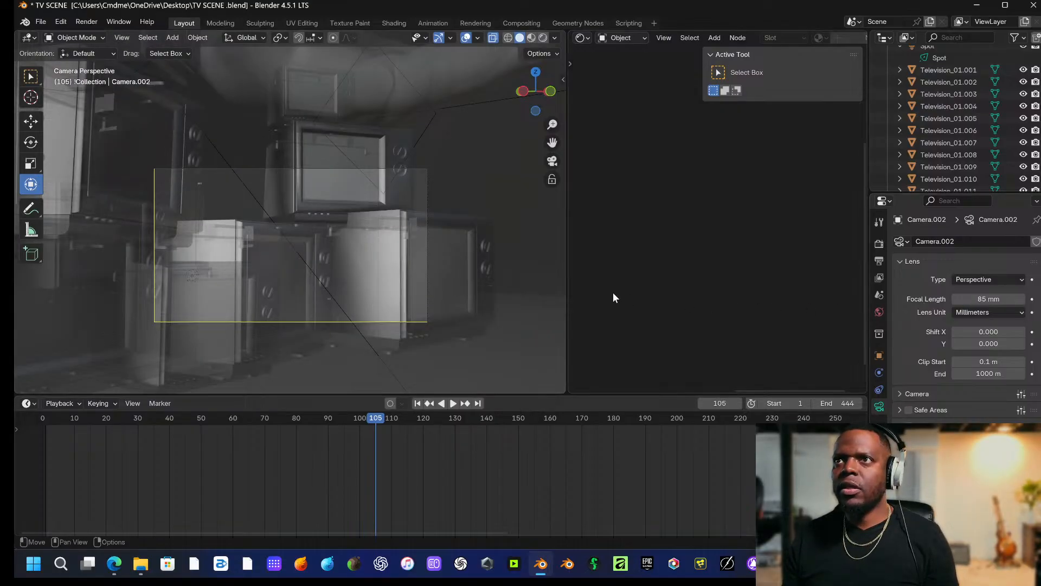
Walk Camera.002 back from the televisions until the hand enters the top of the frame, and check the shot in rendered shading.
key("shift+grave")
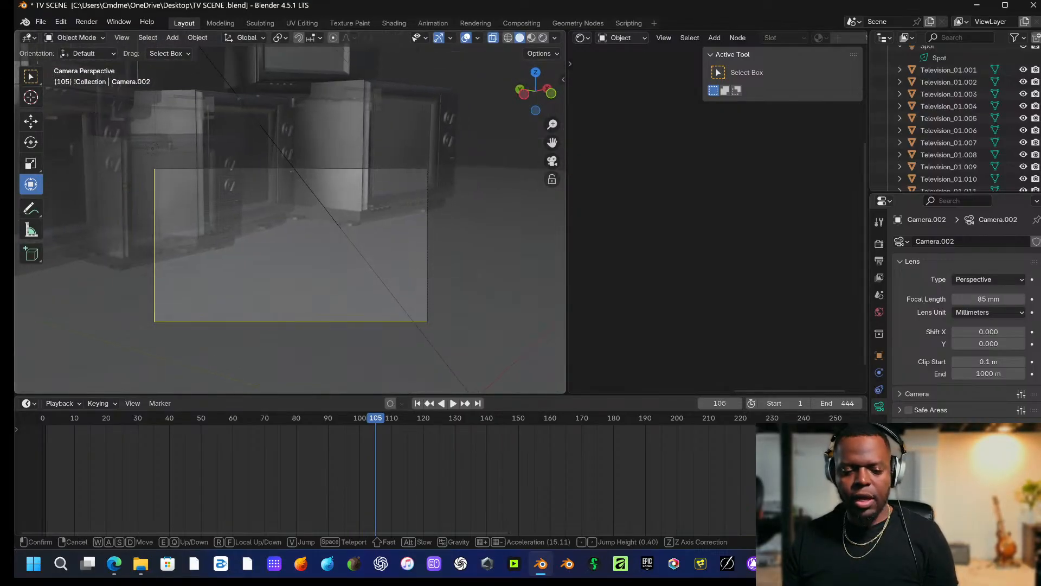
key("s")
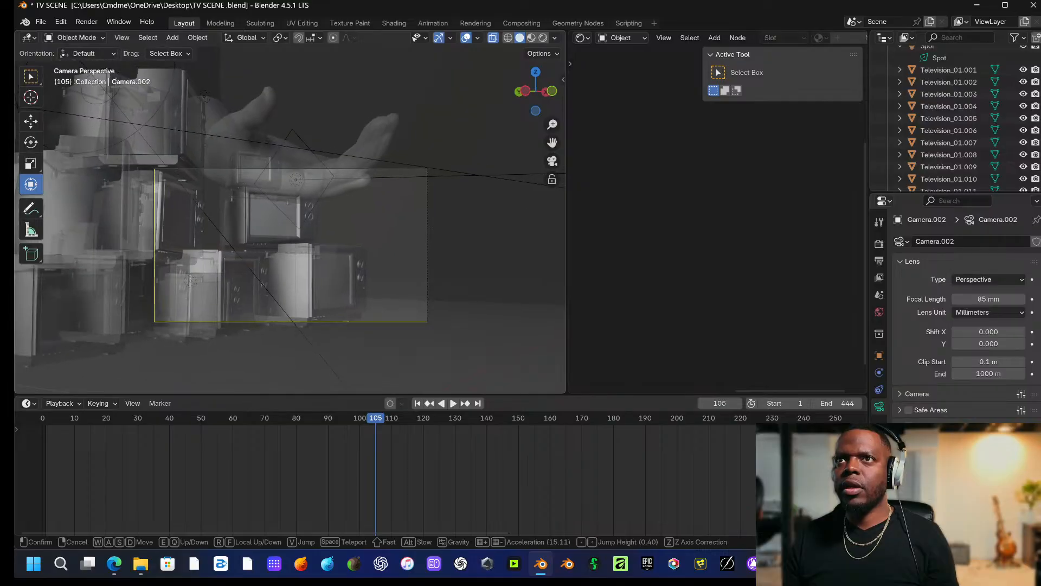
key("a")
key("d")
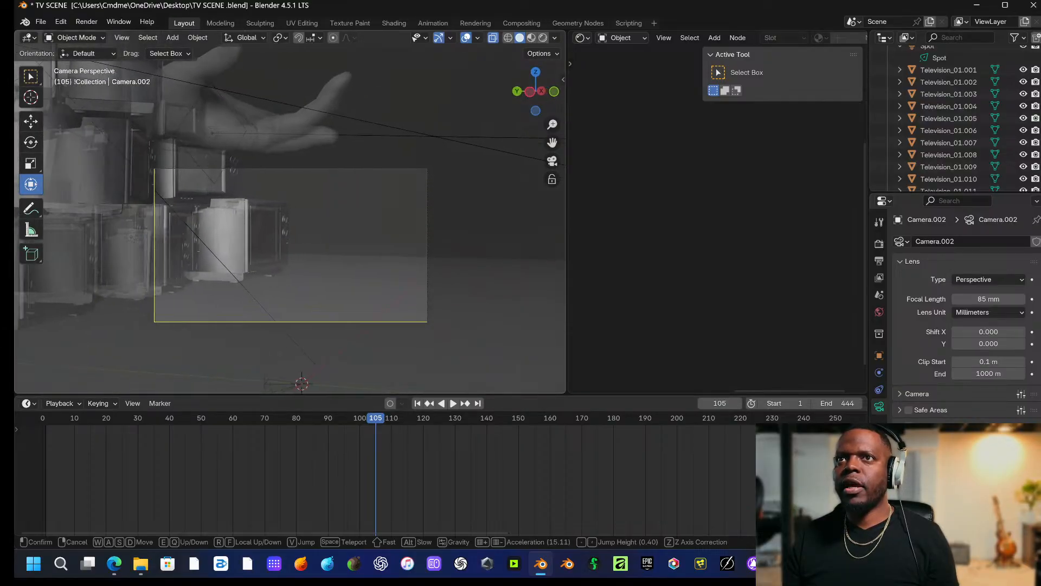
key("a")
left_click(505, 280)
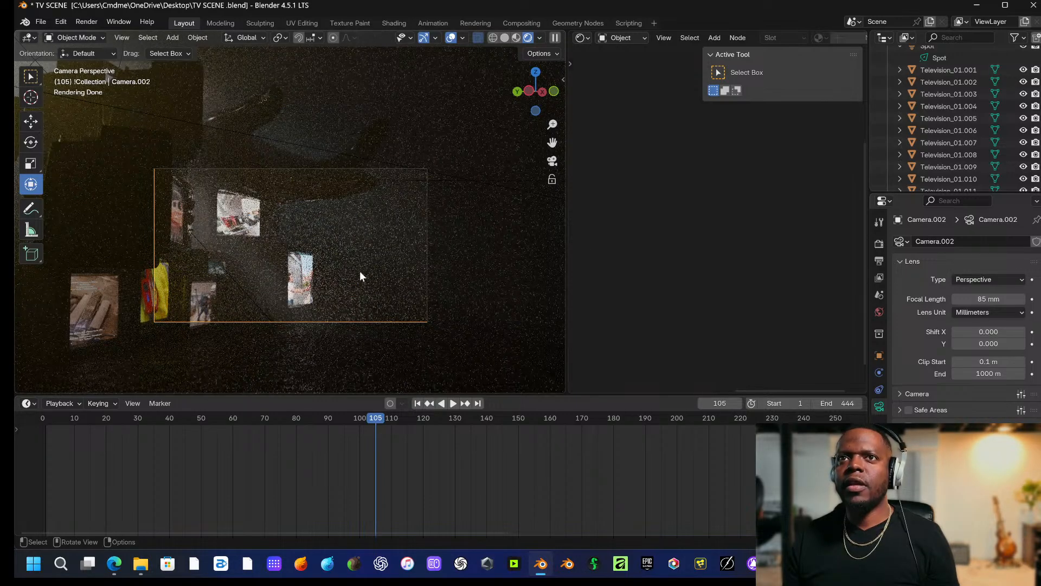
scroll(346, 271, "up", 1)
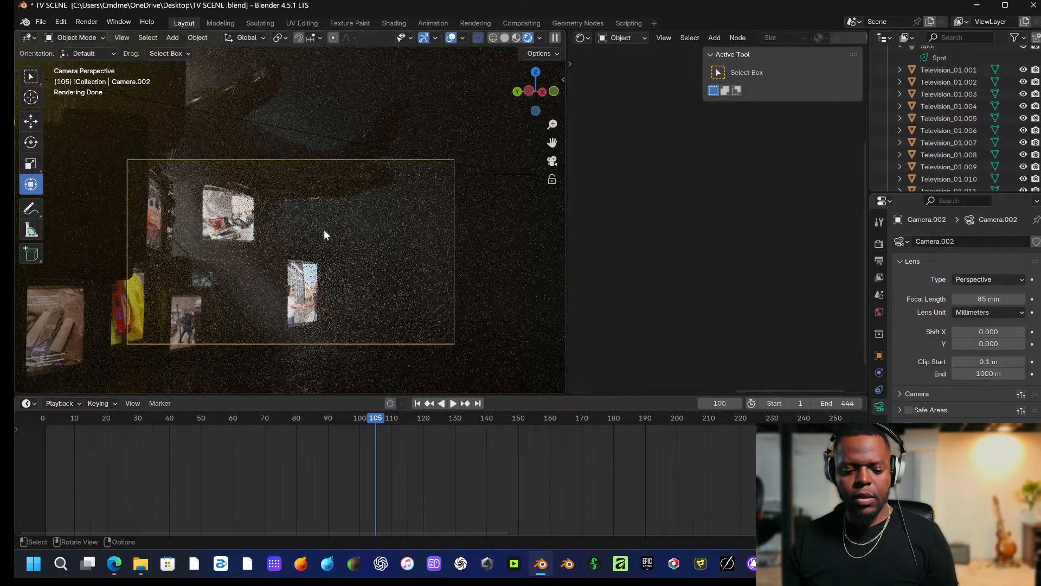
In solid shading, walk Camera.002 behind the near televisions with the open hand across the upper frame, and preview it rendered.
left_click(504, 37)
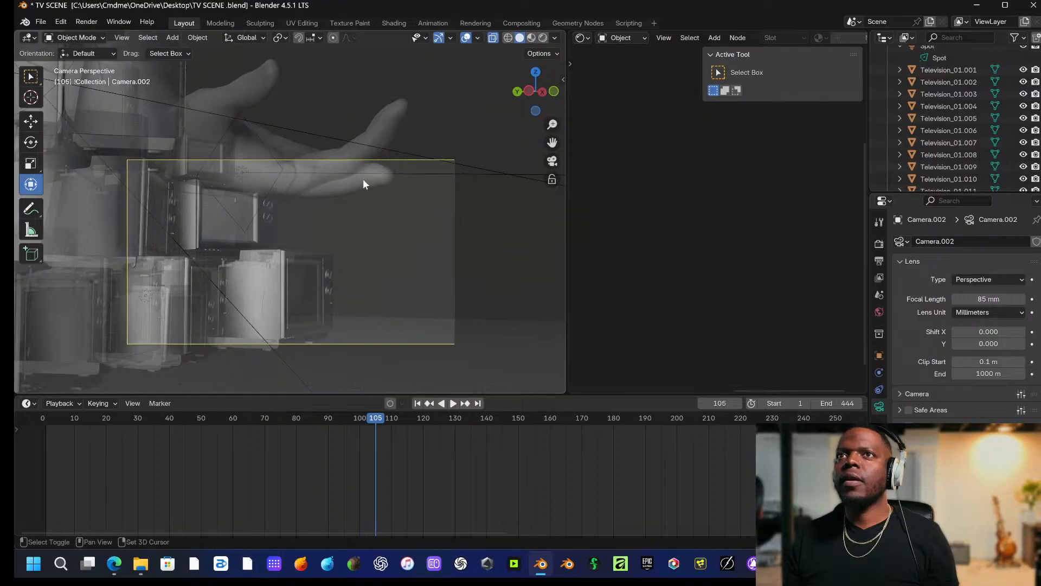
key("shift+grave")
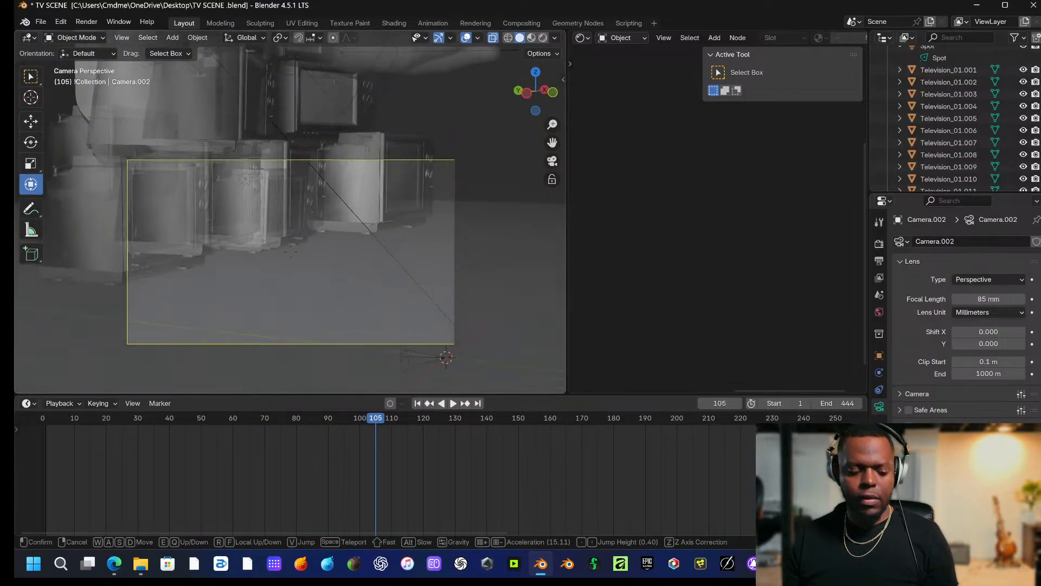
key("s")
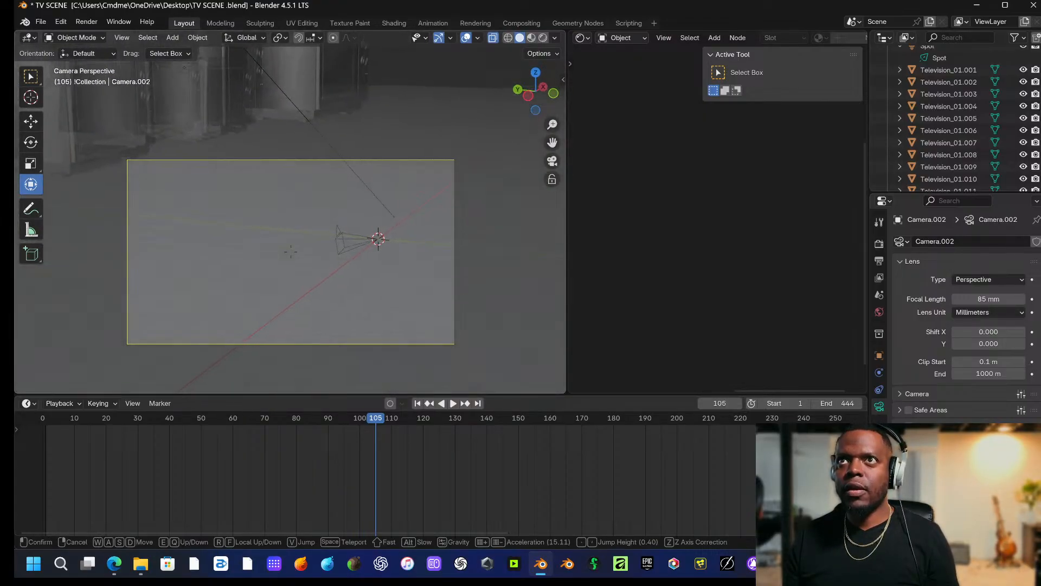
key("w")
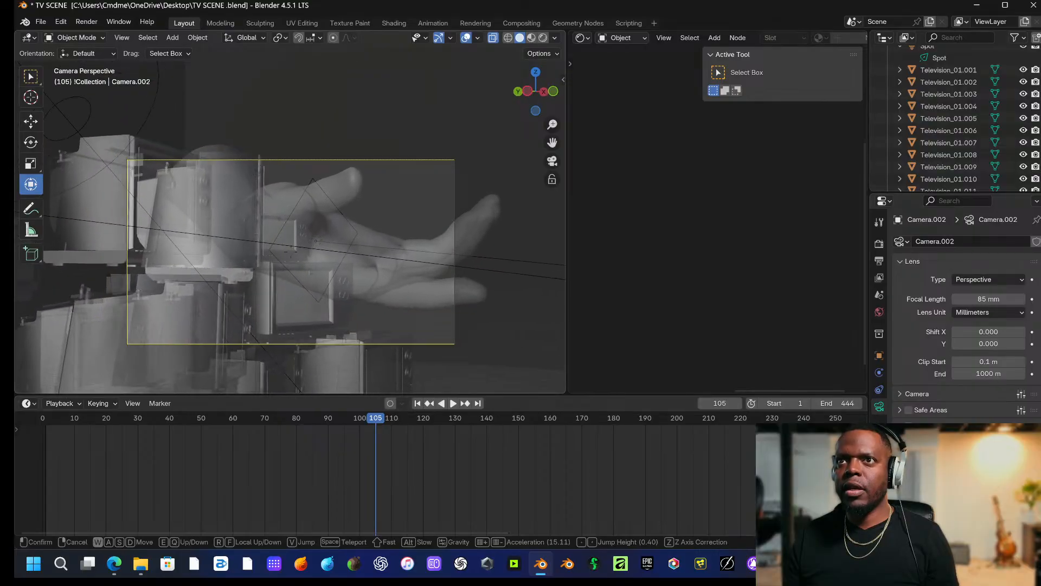
key("a")
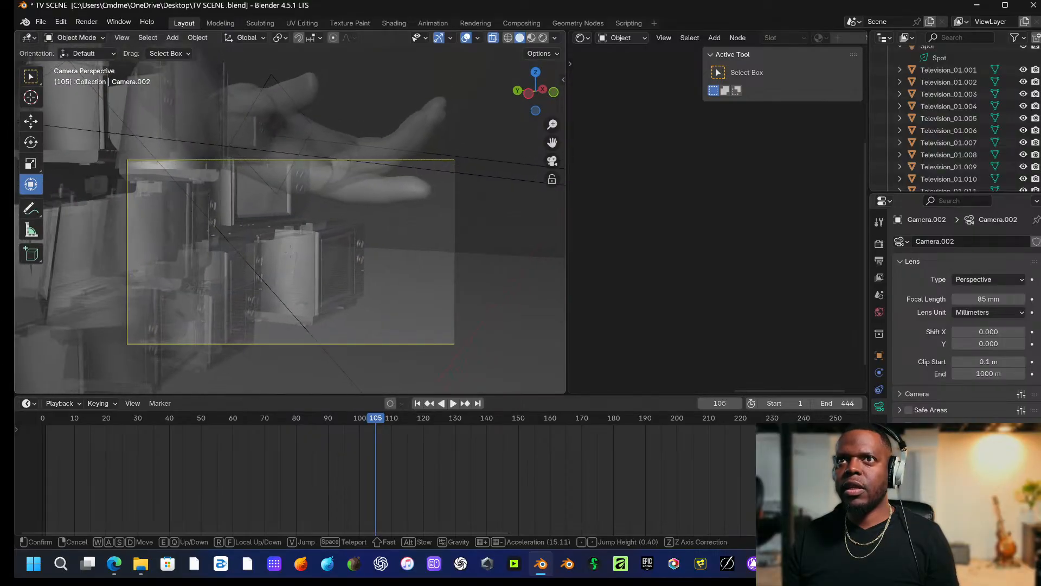
key("d")
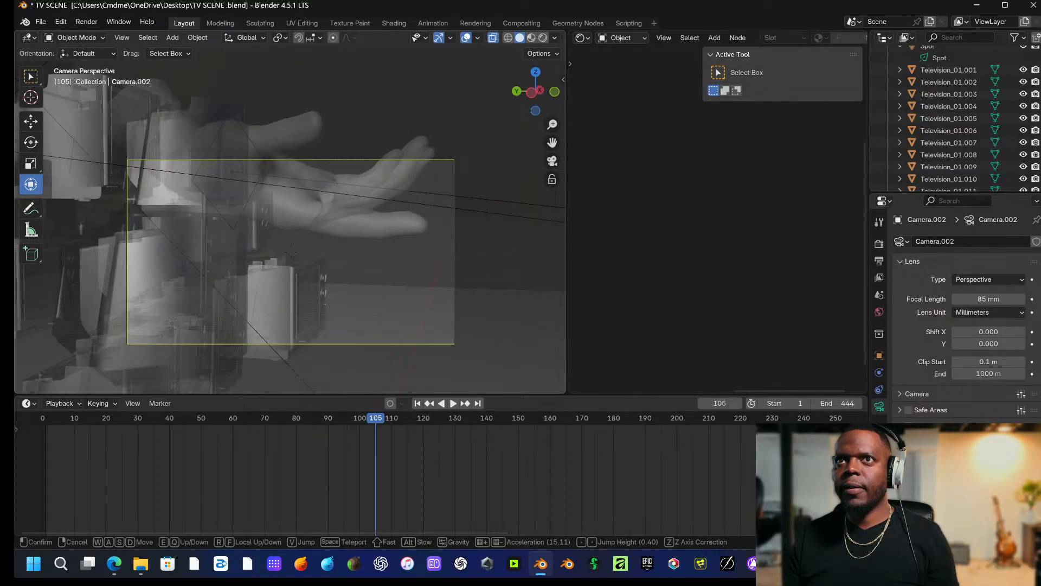
left_click(363, 184)
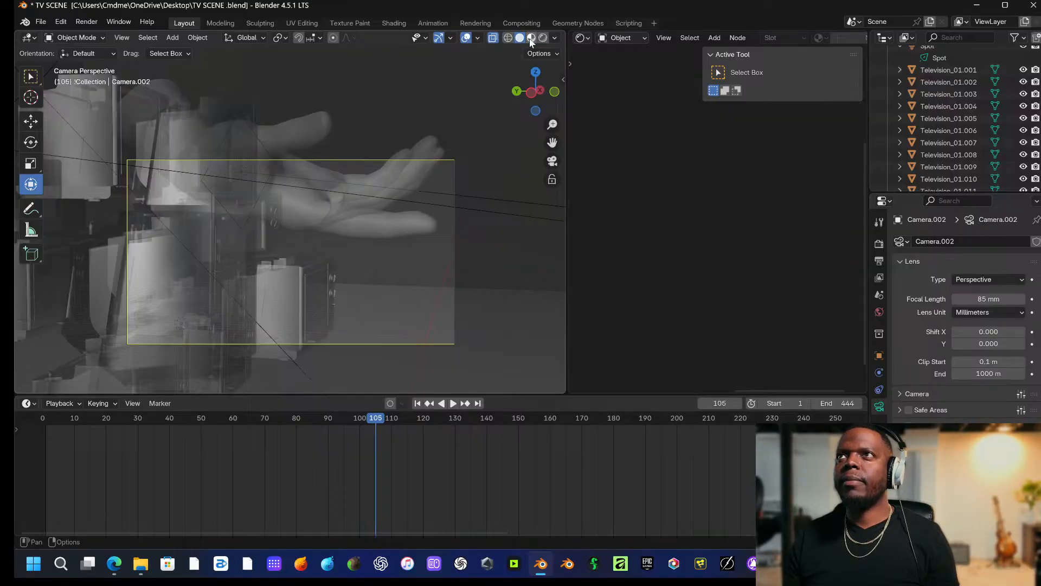
left_click(542, 38)
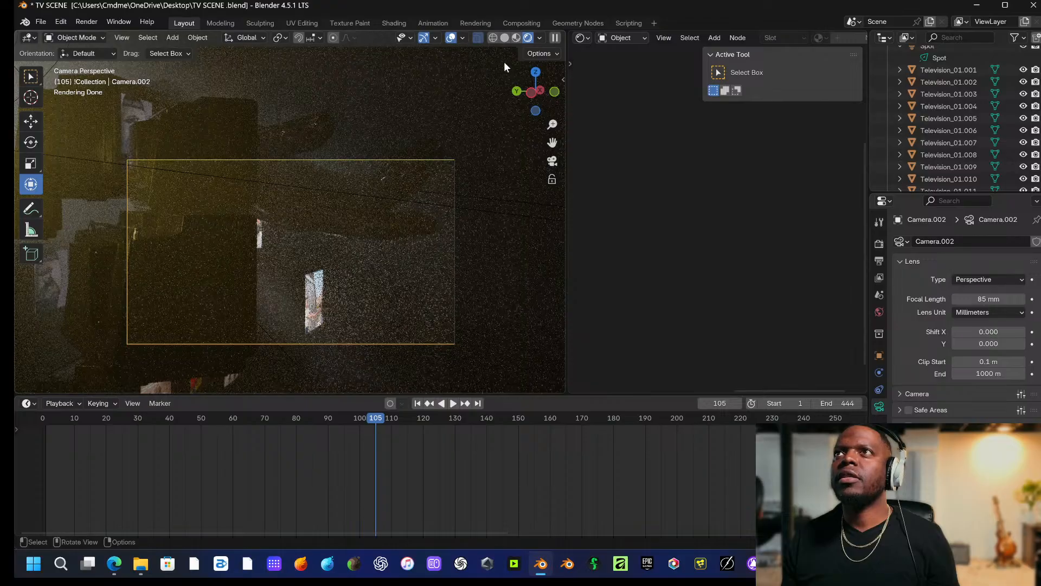
Return to solid shading and walk Camera.002 around to frame the television screens directly beneath the hand from a low angle.
left_click(506, 37)
key("shift+grave")
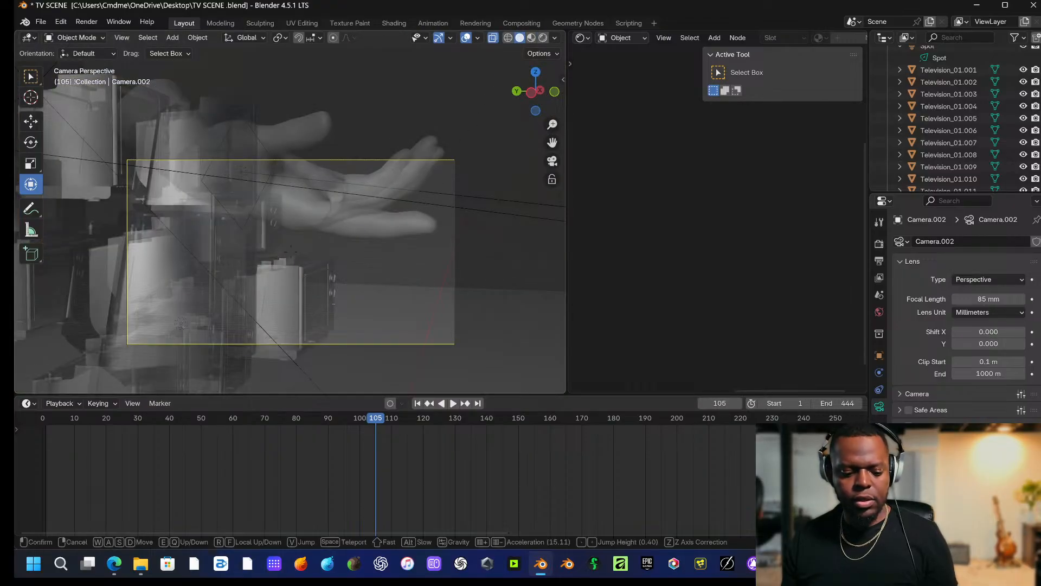
key("d")
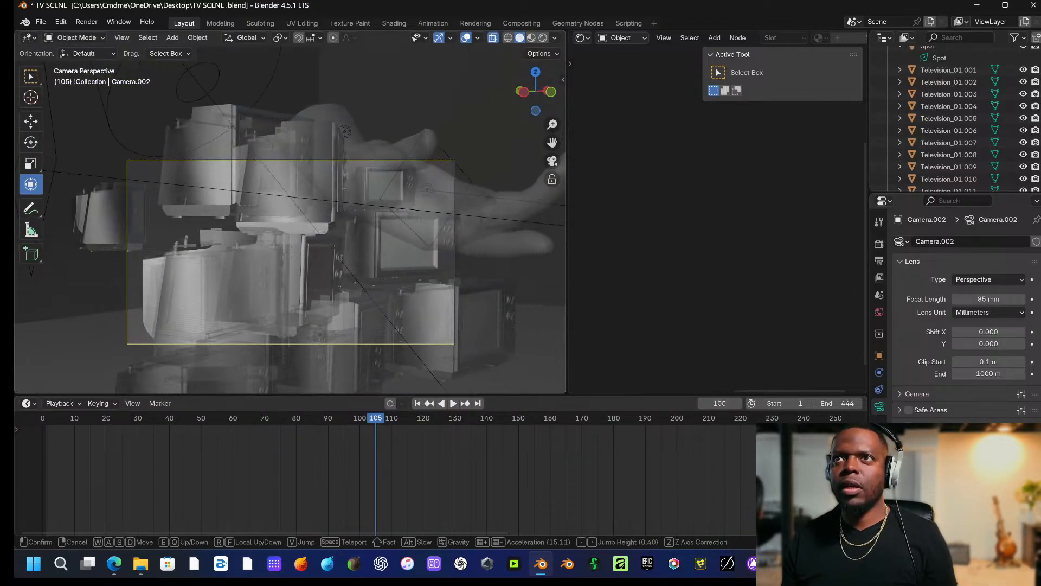
key("d")
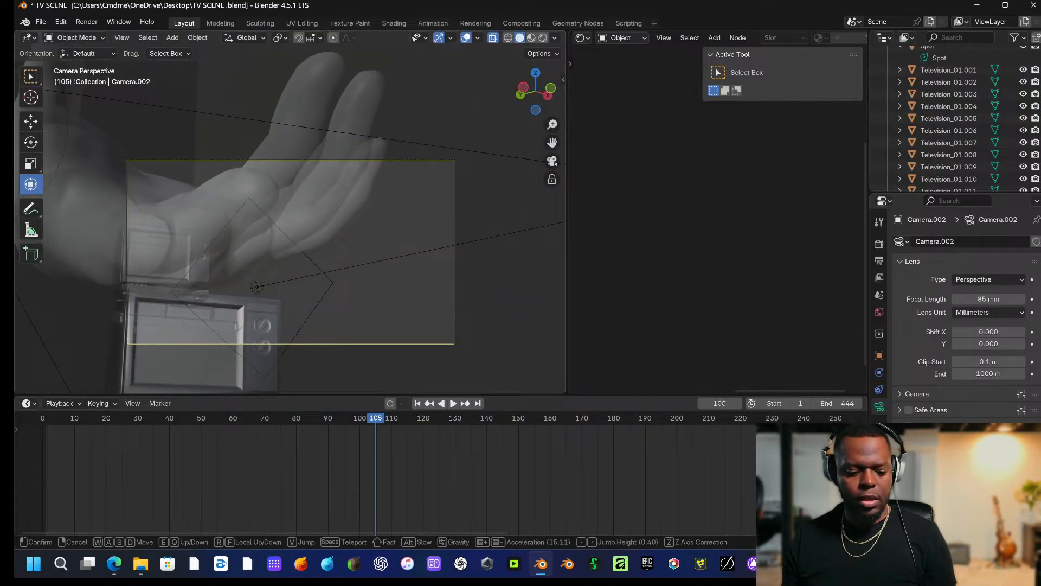
key("s")
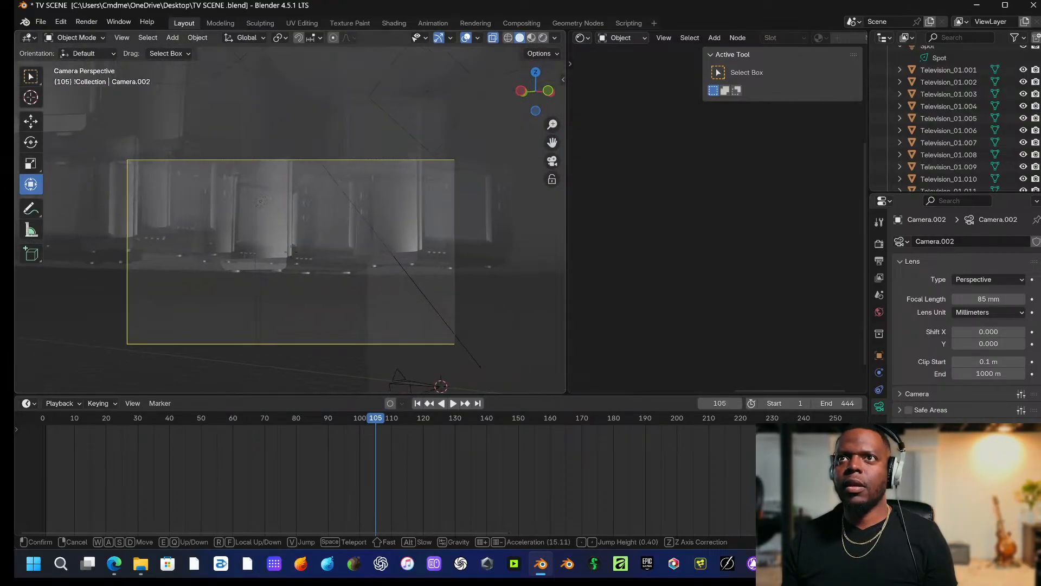
key("w")
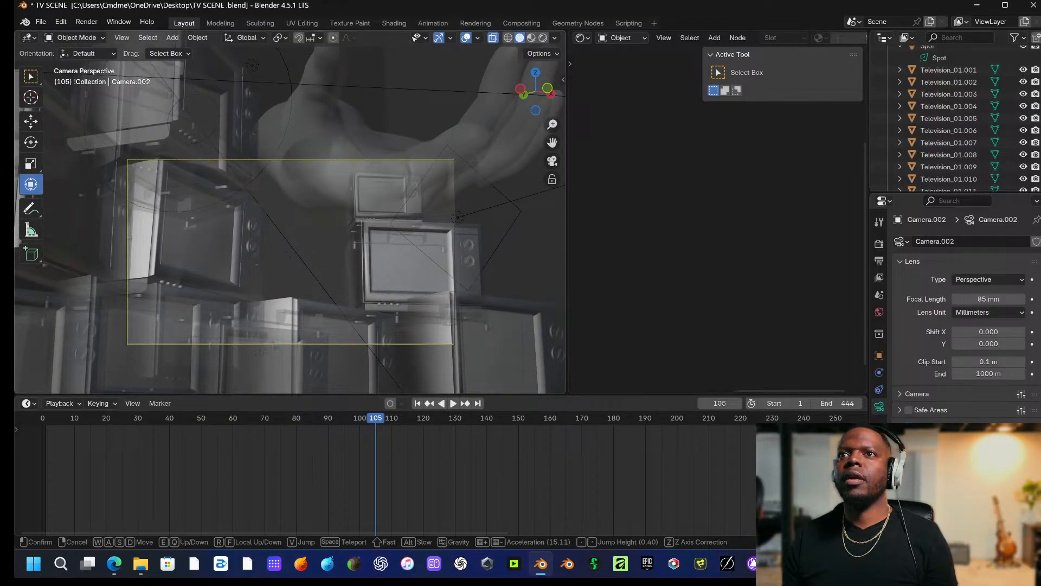
left_click(412, 203)
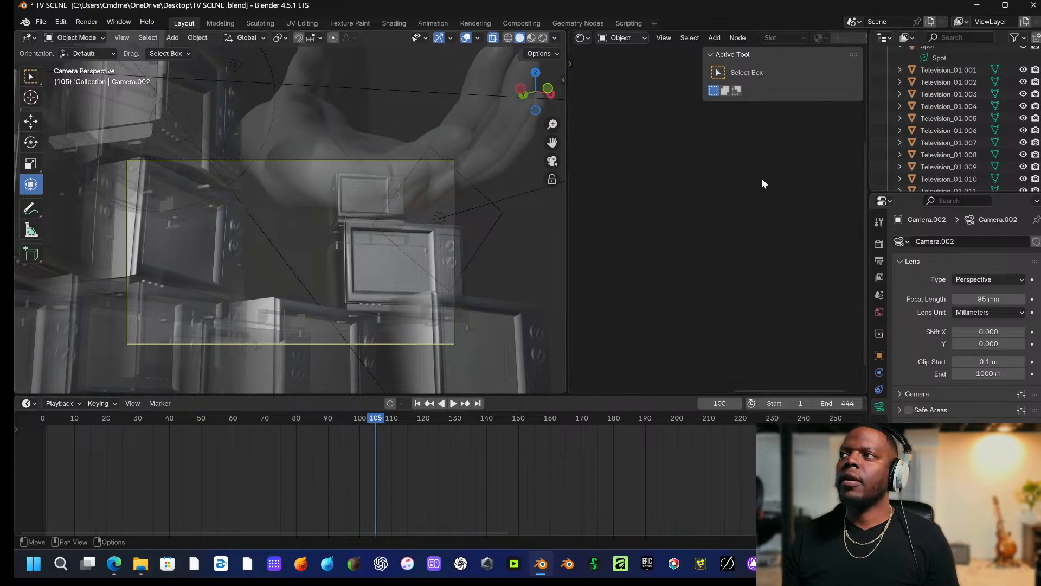
Set the output resolution to 3840 × 2160 px and enable Render Region for the camera frame.
left_click(879, 260)
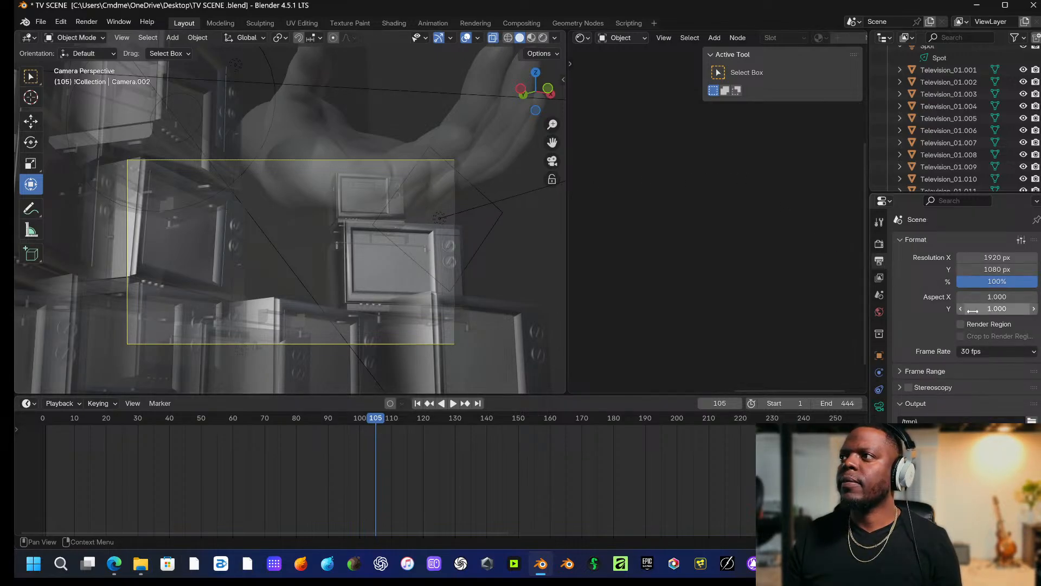
left_click(989, 257)
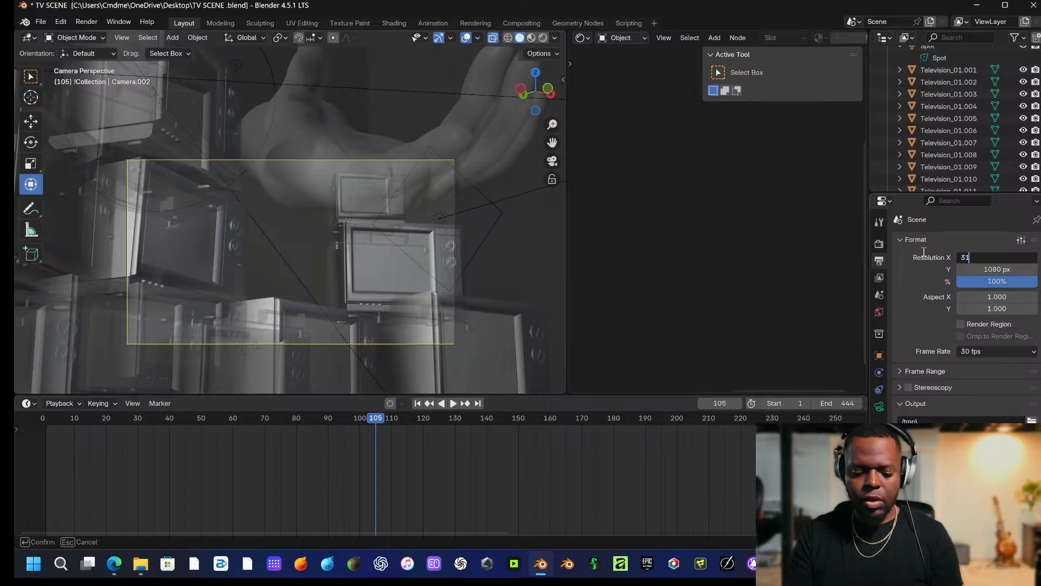
key("Return")
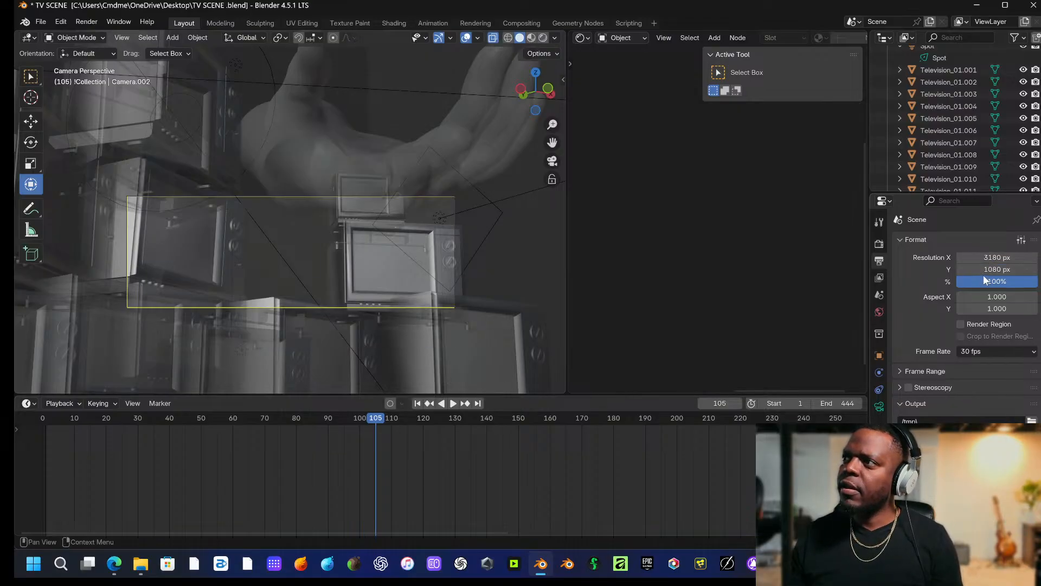
left_click(997, 270)
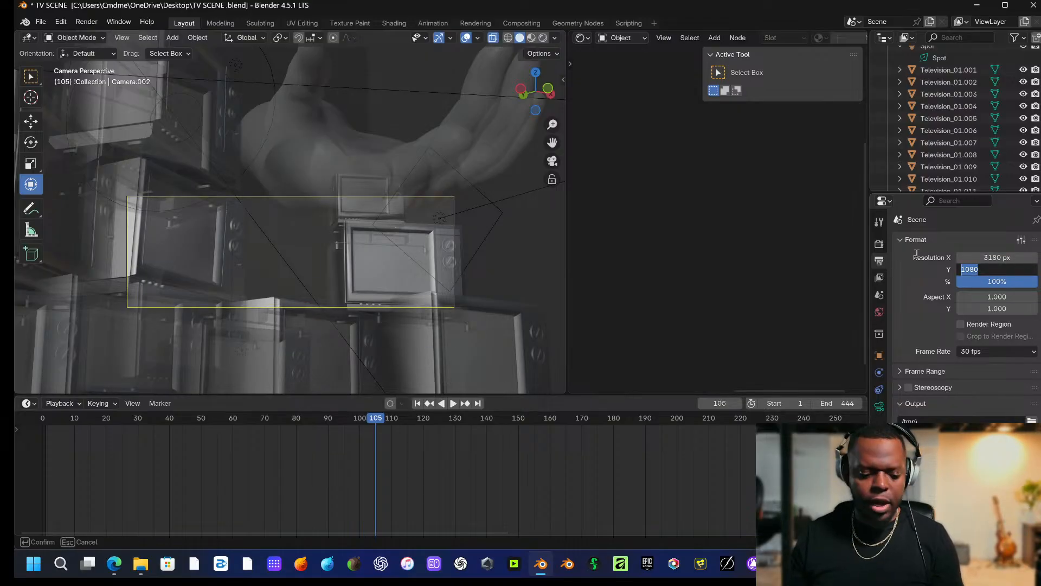
key("Return")
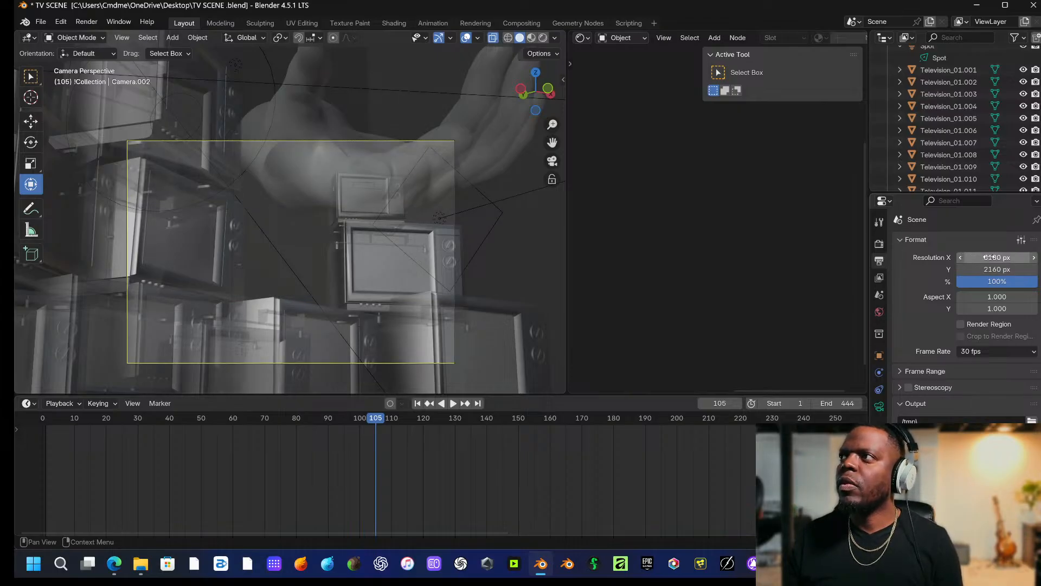
left_click(992, 257)
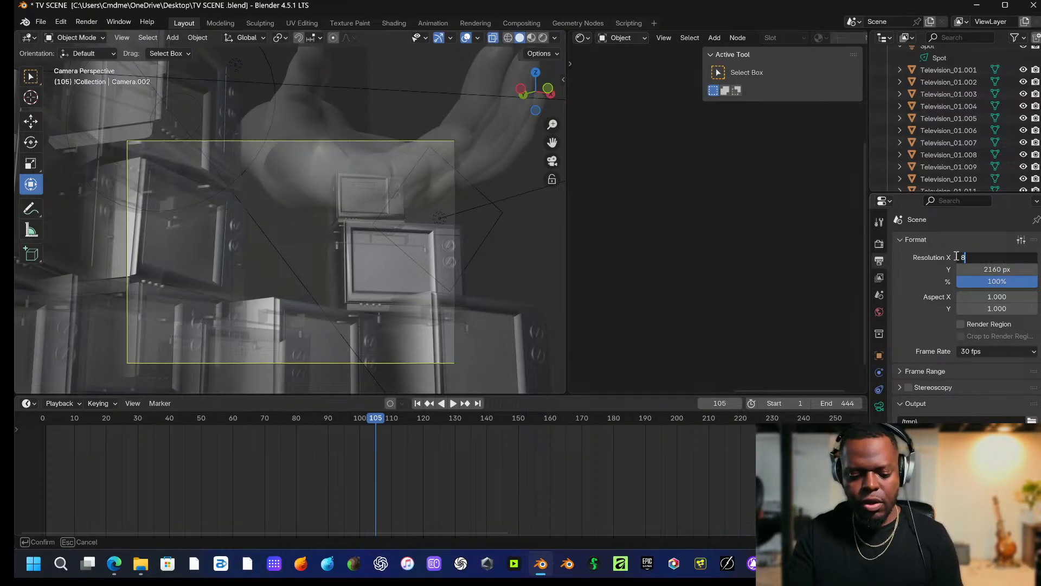
key("Return")
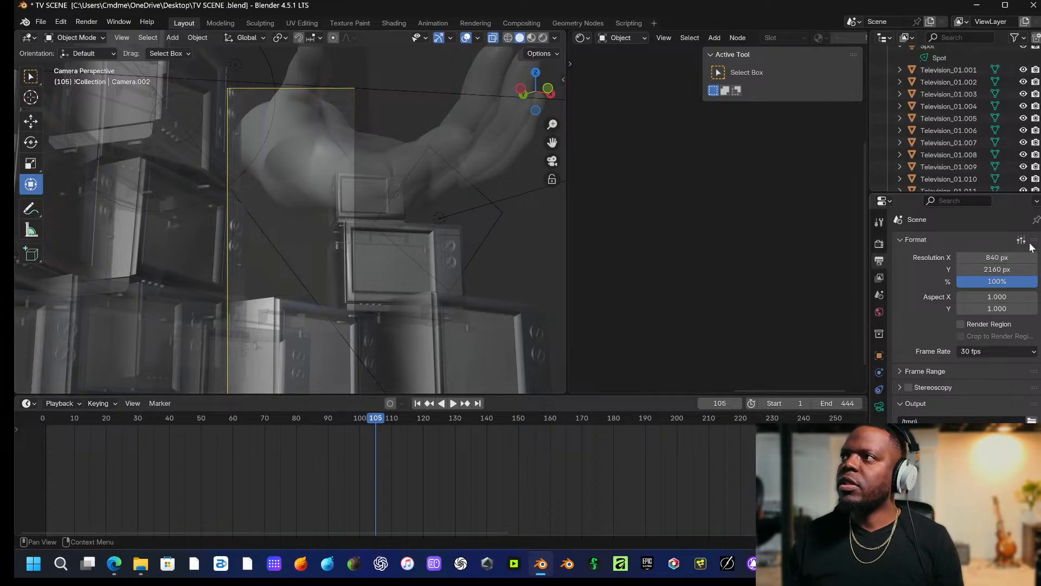
left_click(984, 259)
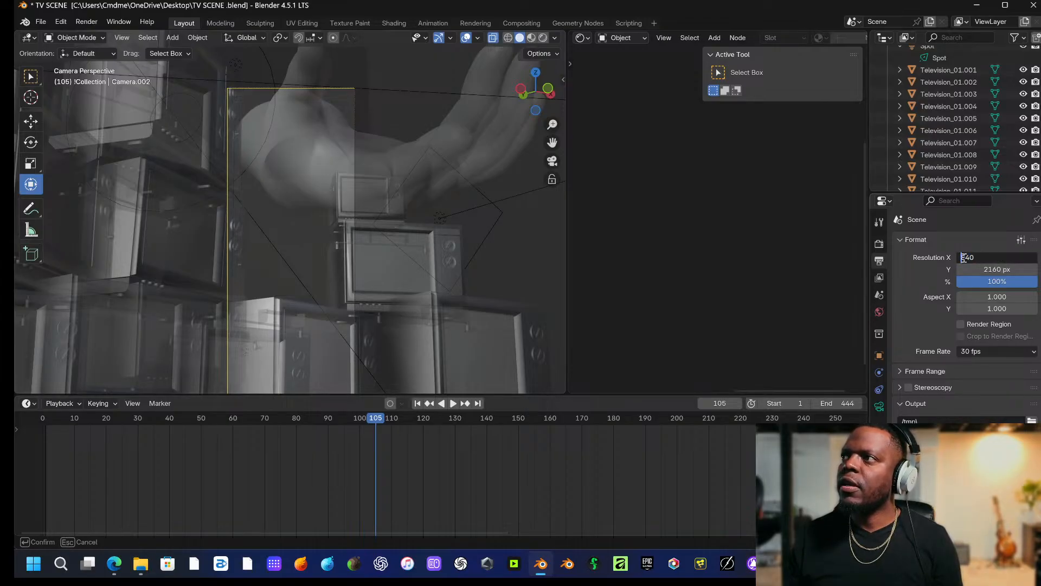
type("3")
key("Return")
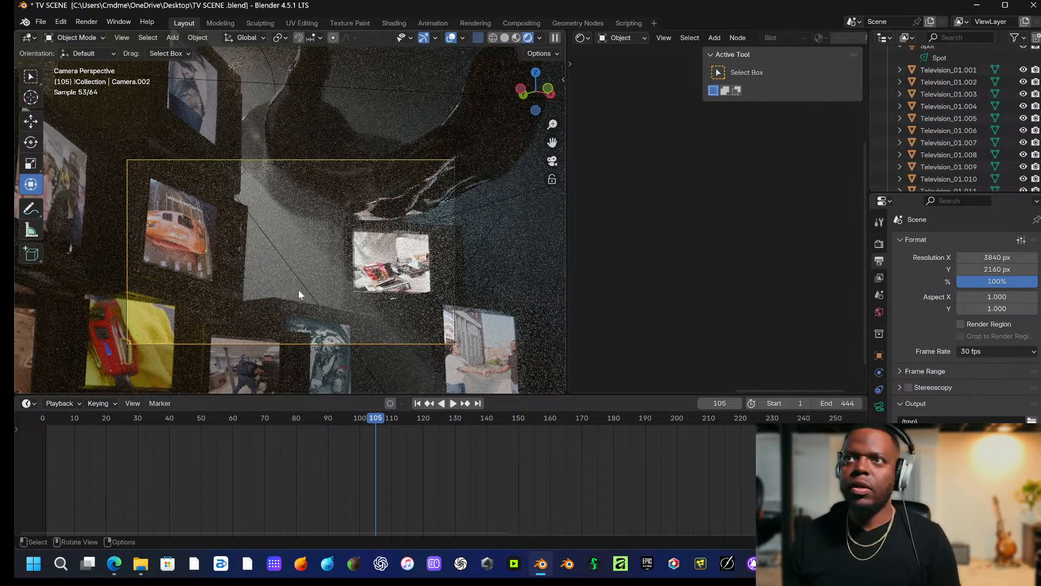
left_click(960, 324)
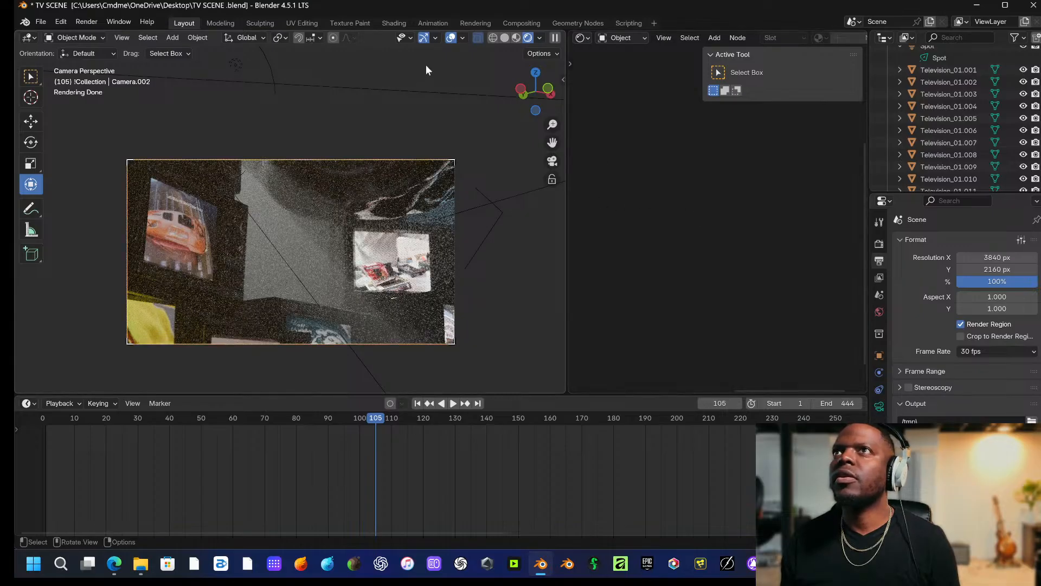
In Material Preview shading, walk Camera.002 back from the televisions to take in more of the stack, and preview it rendered.
left_click(518, 38)
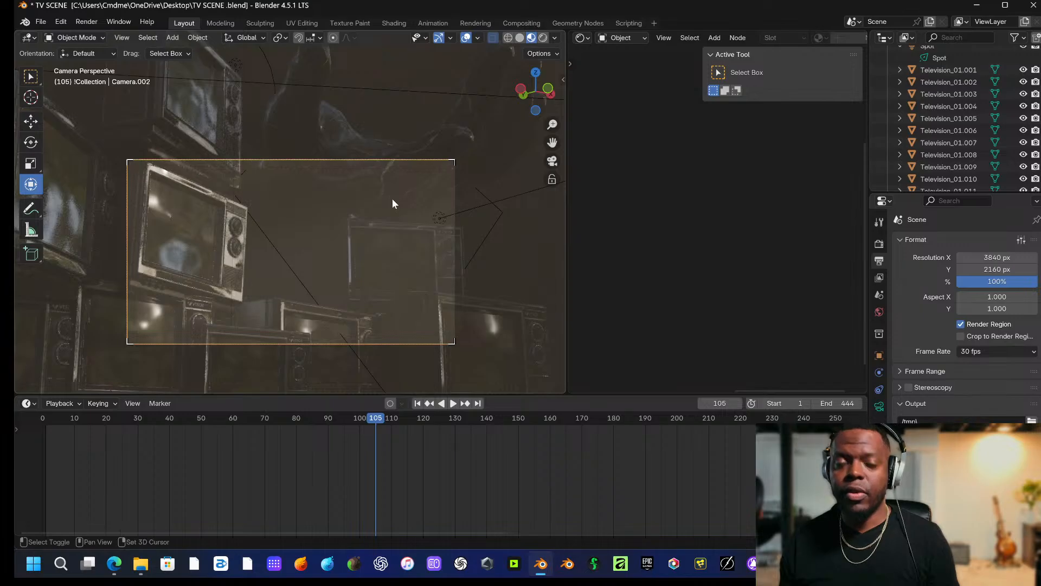
key("shift+grave")
key("s")
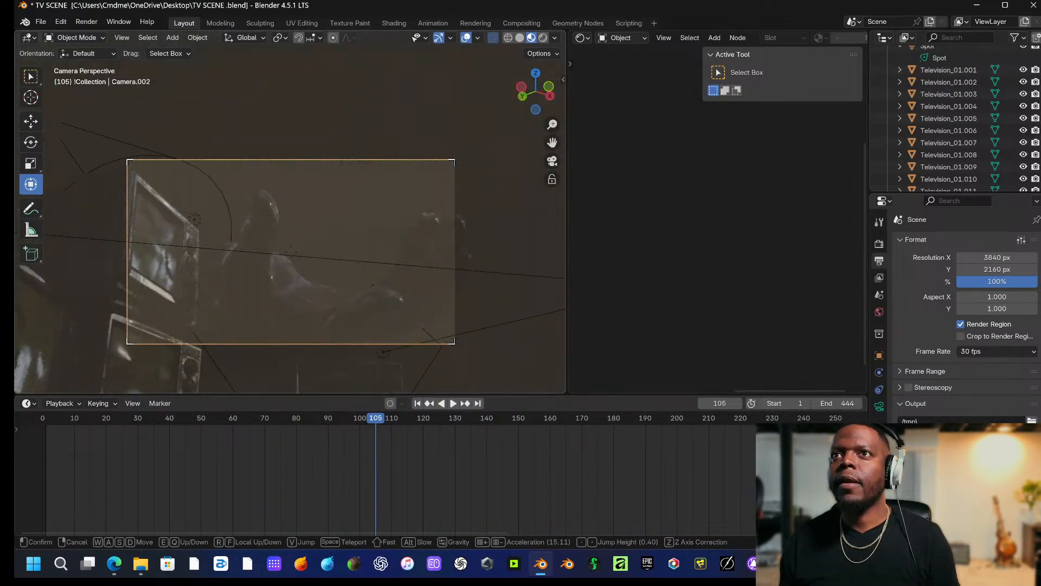
key("s")
key("s")
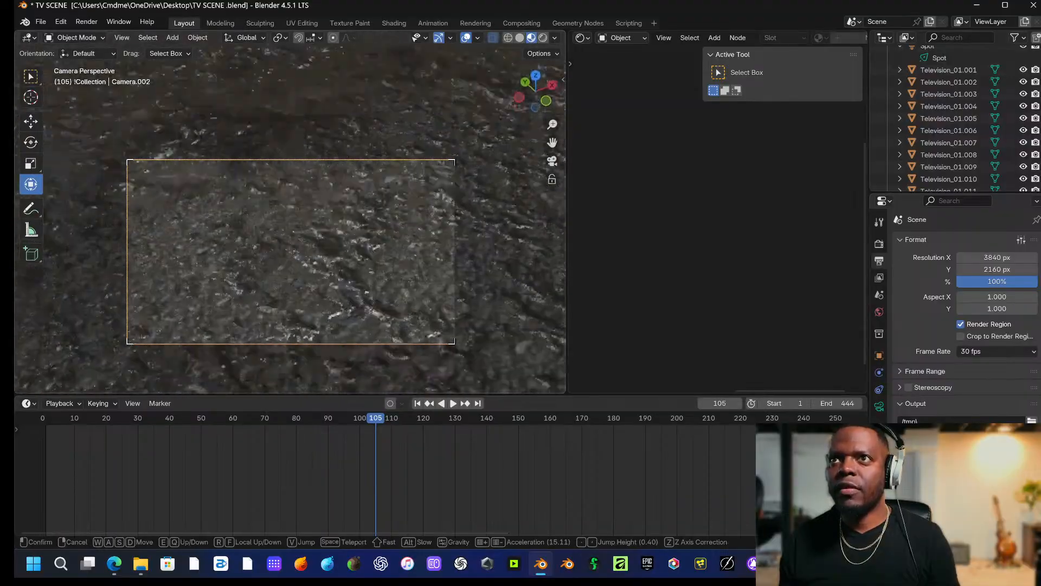
key("s")
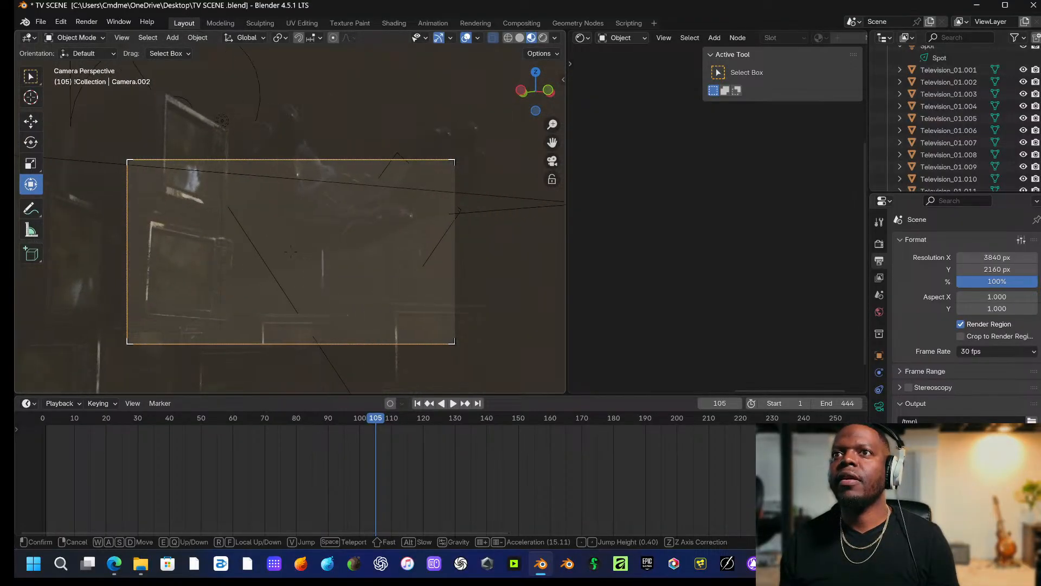
key("s")
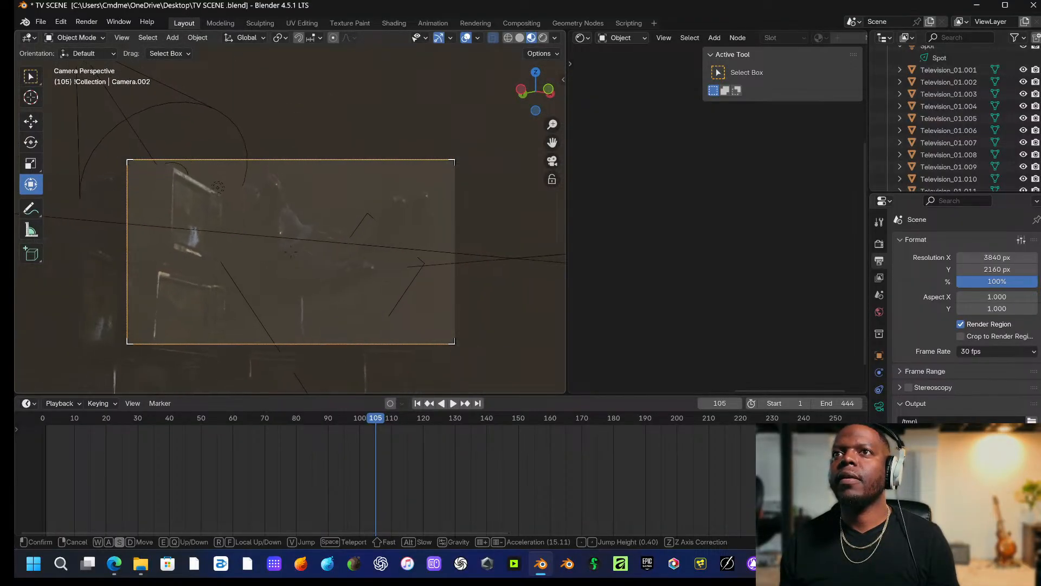
key("s")
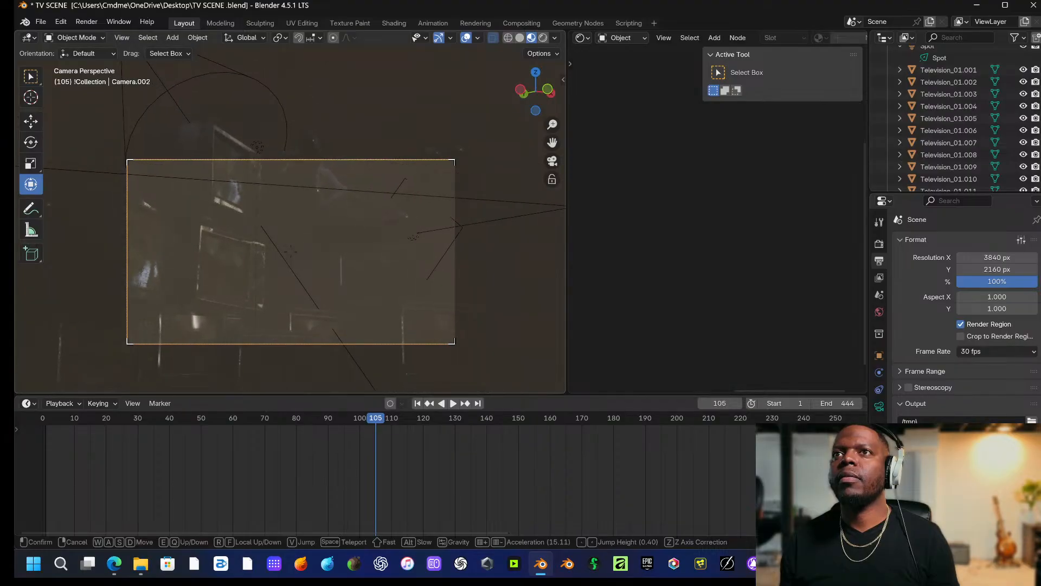
left_click(392, 199)
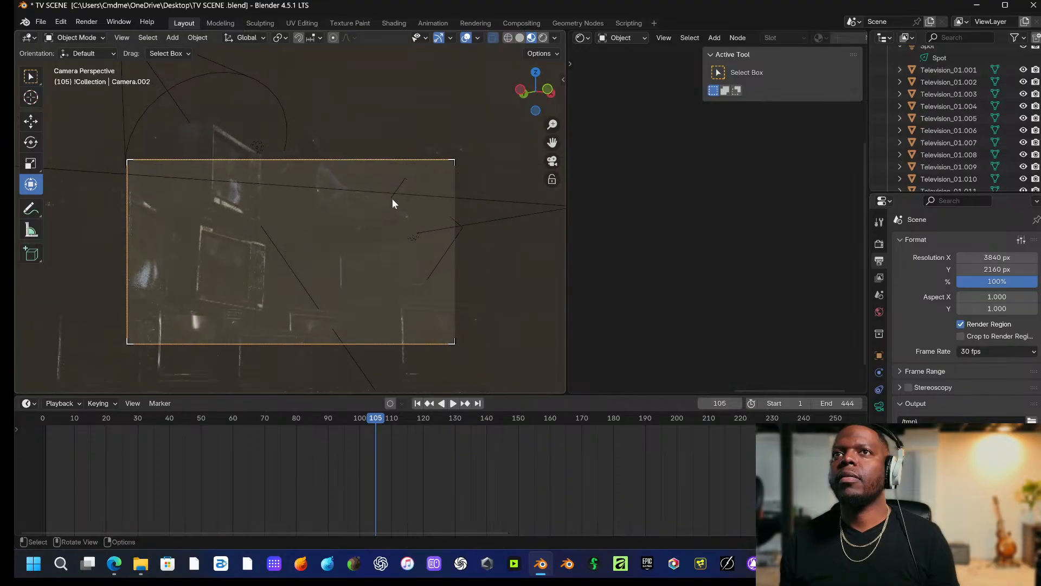
left_click(543, 37)
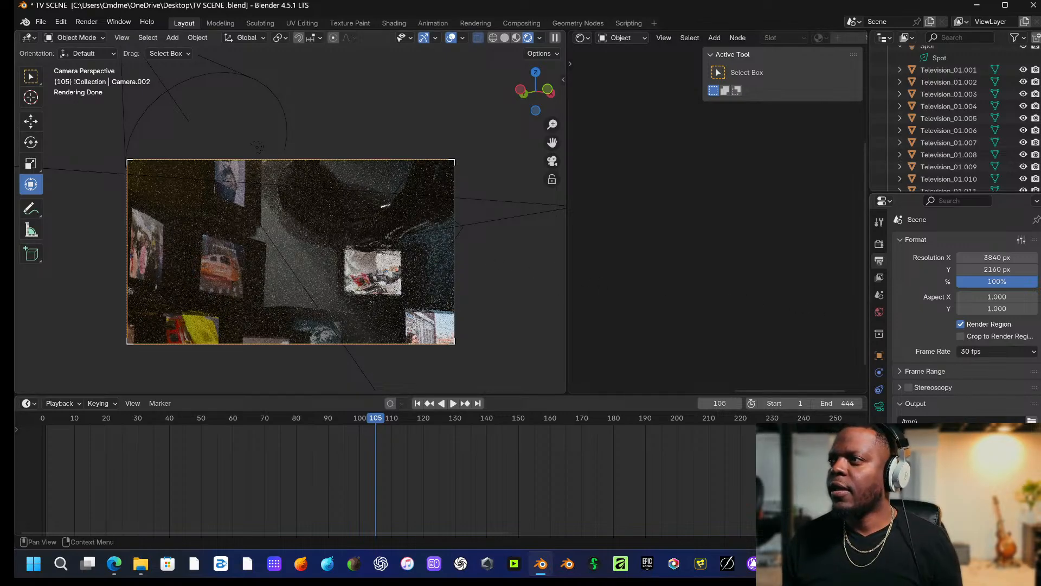
Try focal lengths of 75 mm and 100 mm on Camera.002.
scroll(895, 368, "down", 8)
scroll(900, 378, "up", 8)
left_click(879, 406)
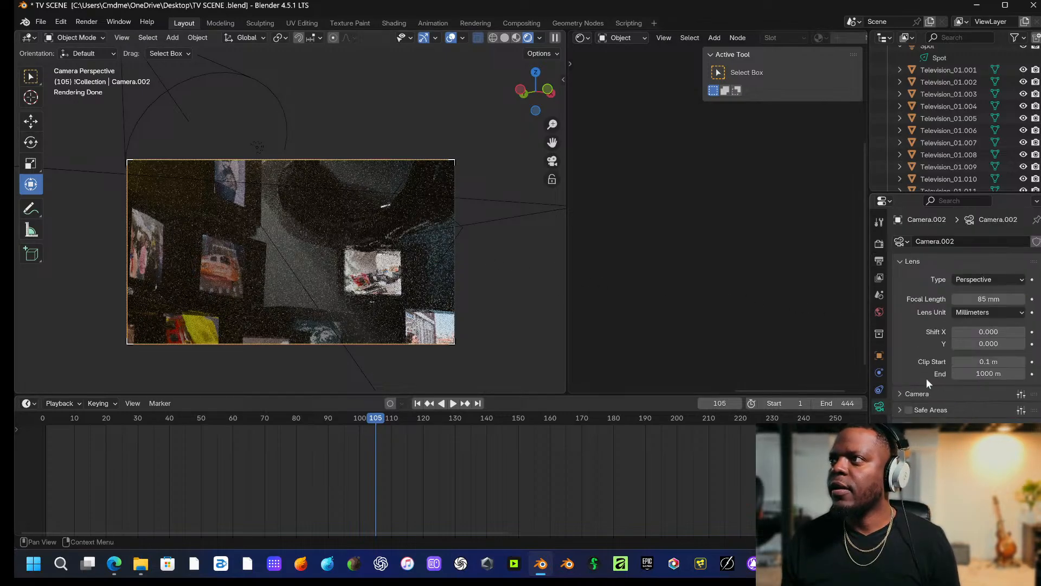
left_click(990, 299)
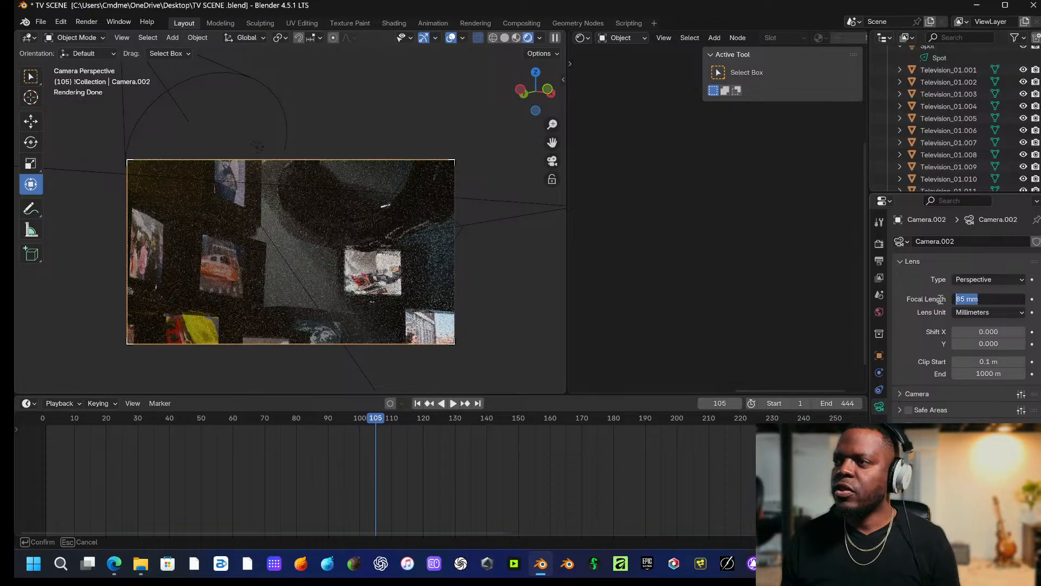
type("75")
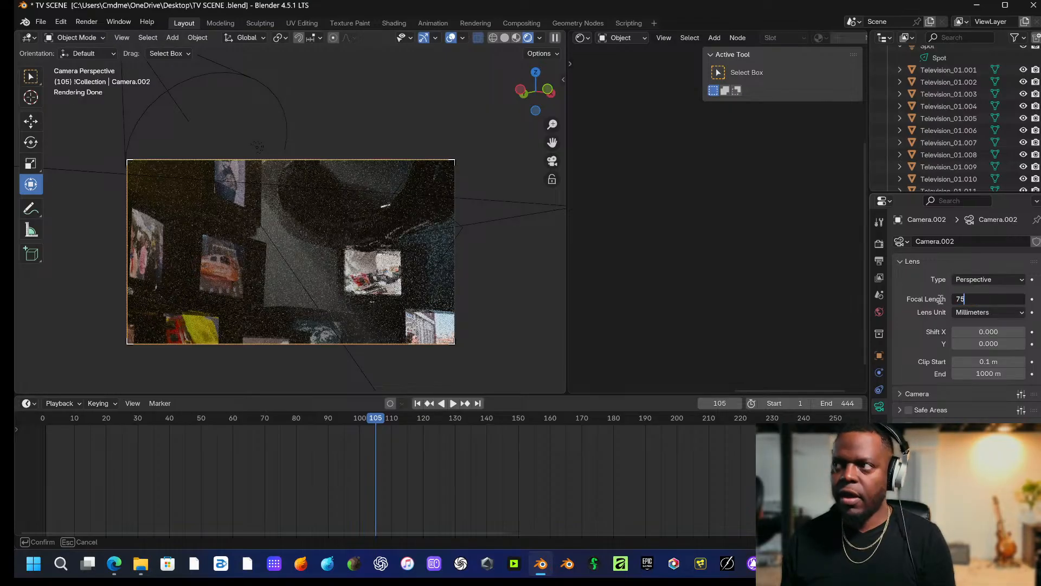
key("Return")
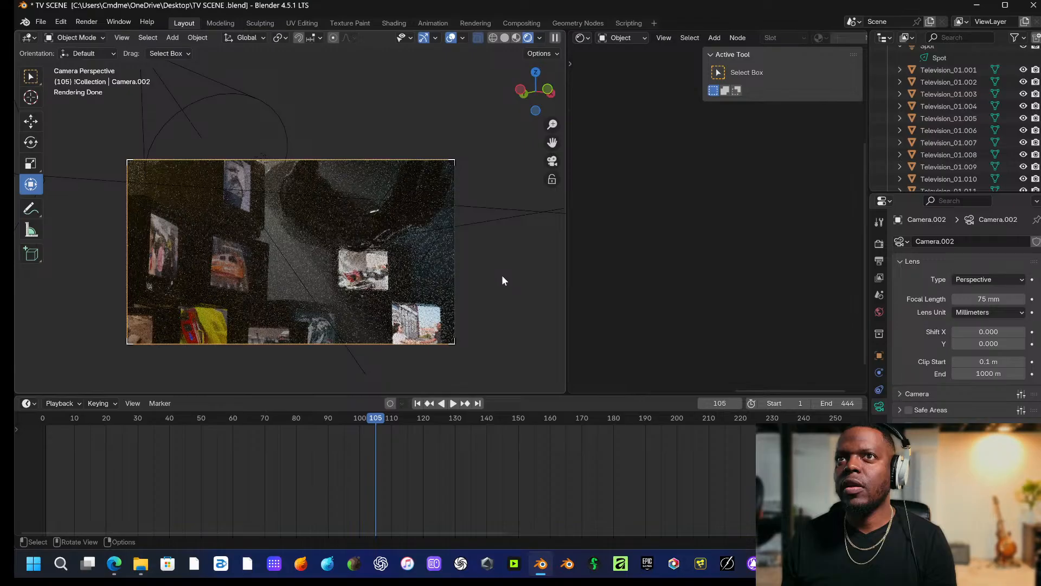
left_click(988, 299)
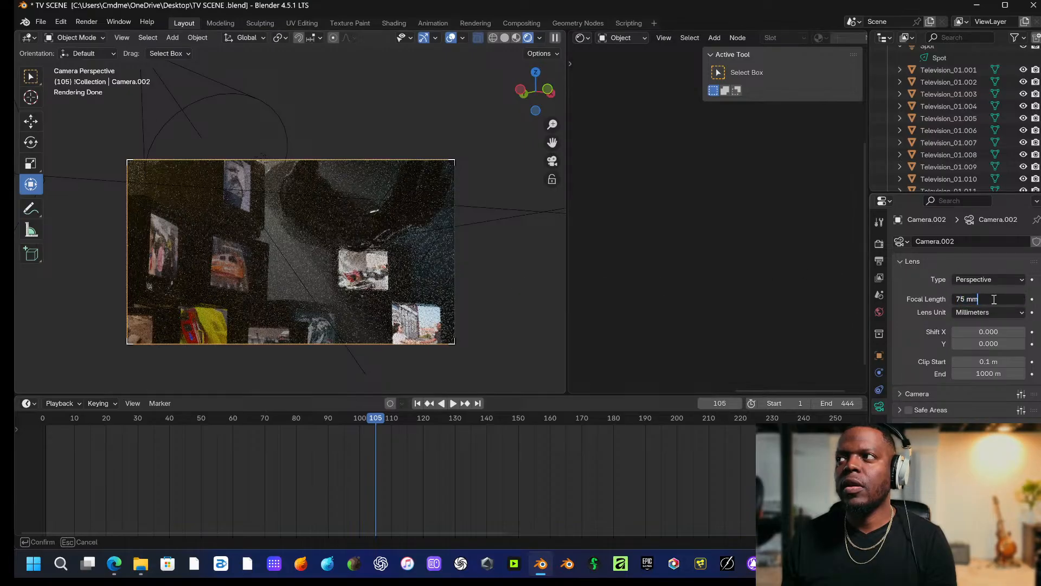
type("100")
key("Return")
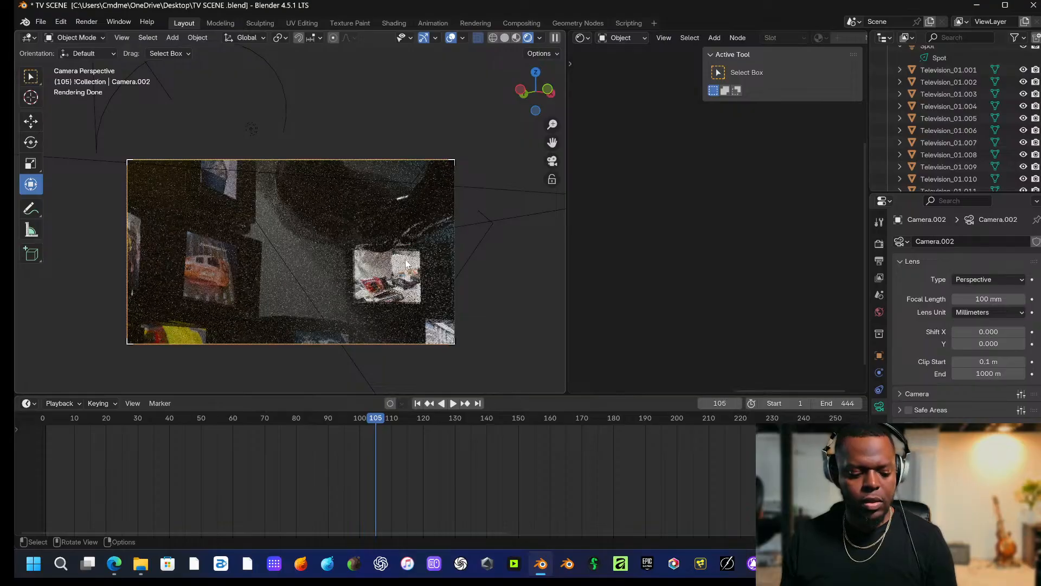
Re-aim Camera.002 so the hand fills the upper frame above the lit television screens, checking the framing in rendered shading.
key("shift+grave")
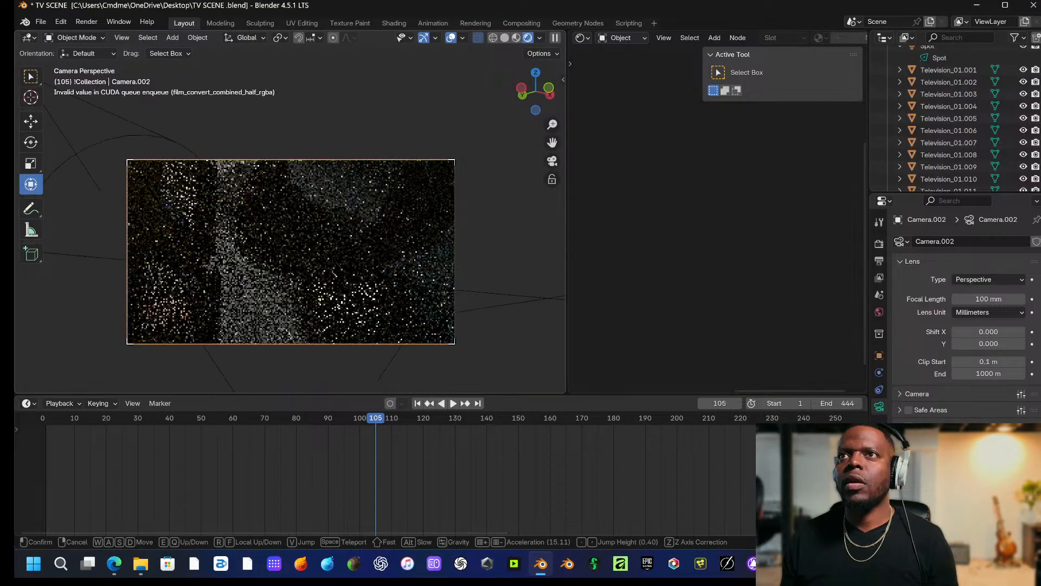
left_click(405, 262)
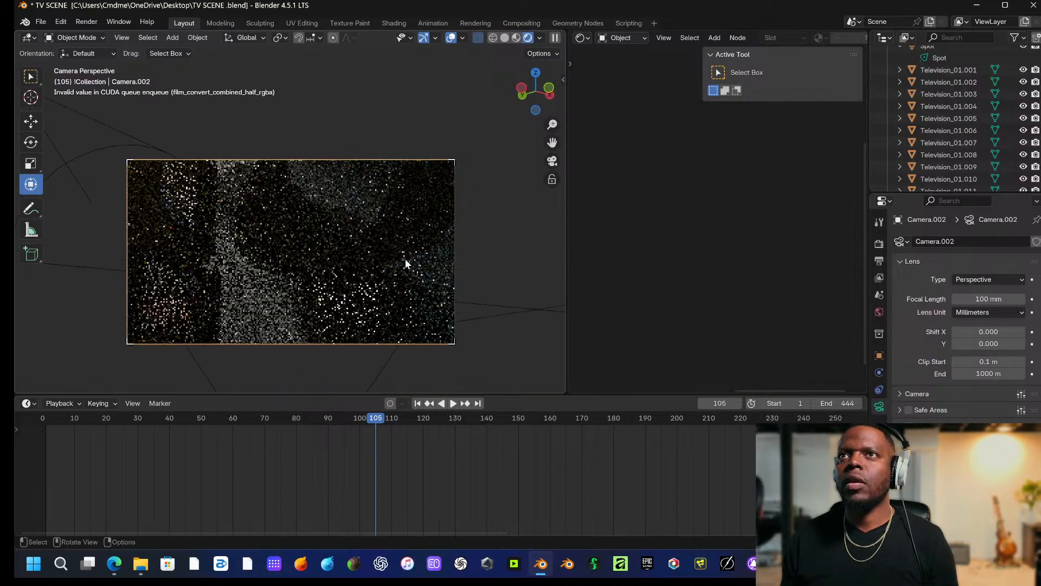
left_click(518, 38)
left_click(542, 38)
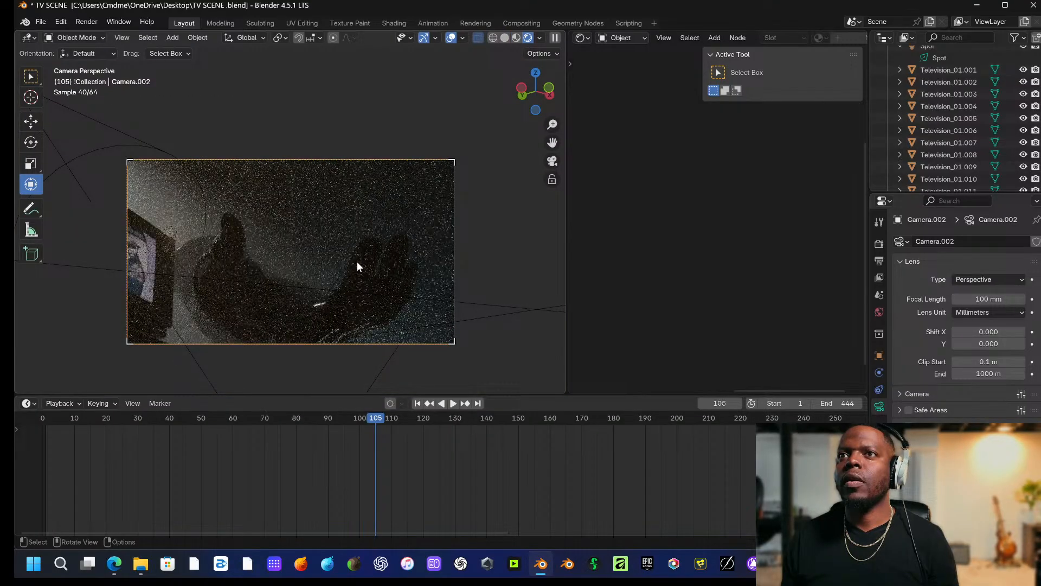
key("shift")
key("shift+grave")
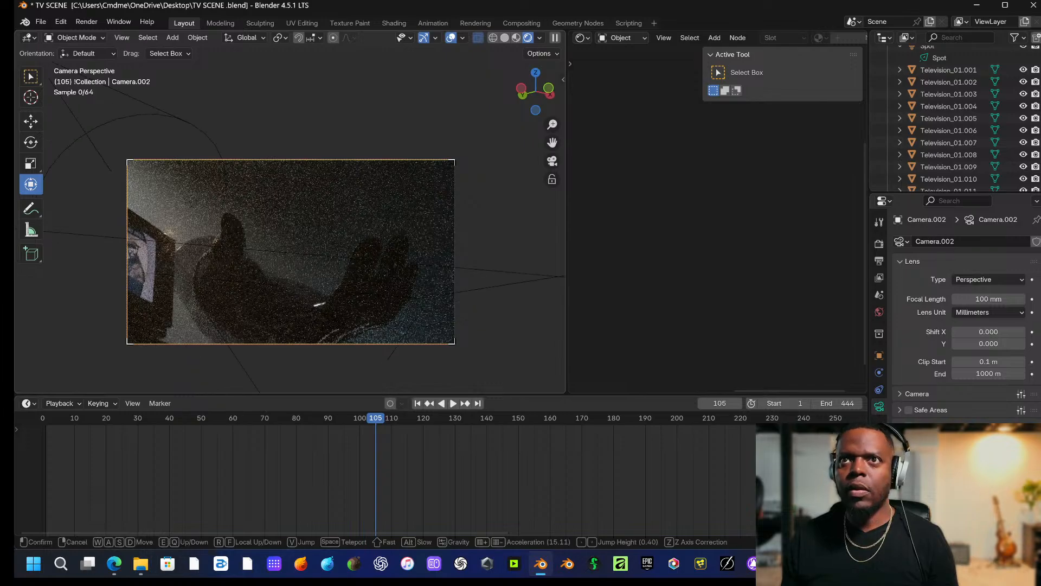
left_click(356, 263)
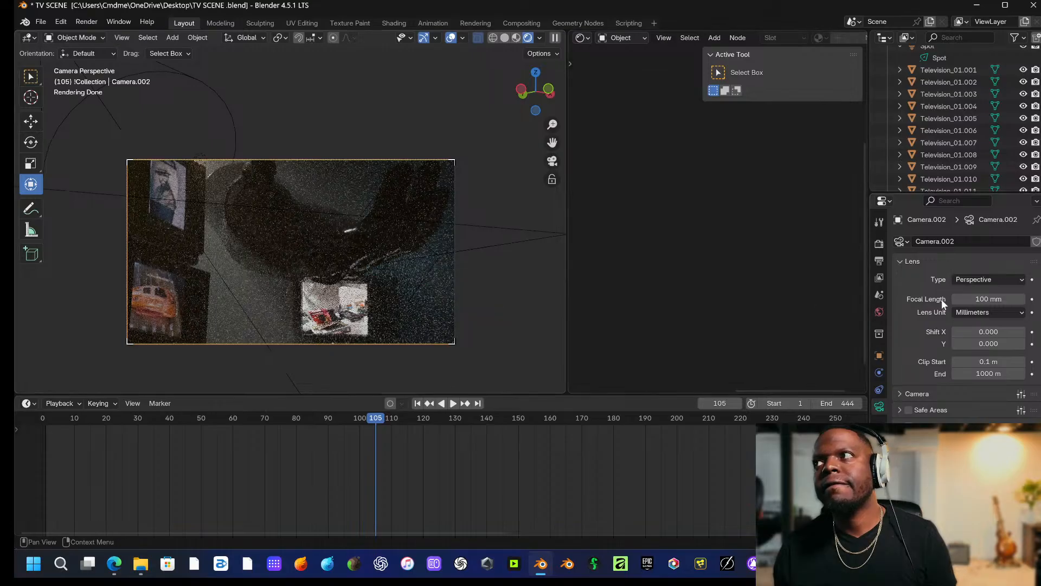
Set Camera.002's focal length to 85 mm and rename its camera data "cam angle 2".
left_click(983, 300)
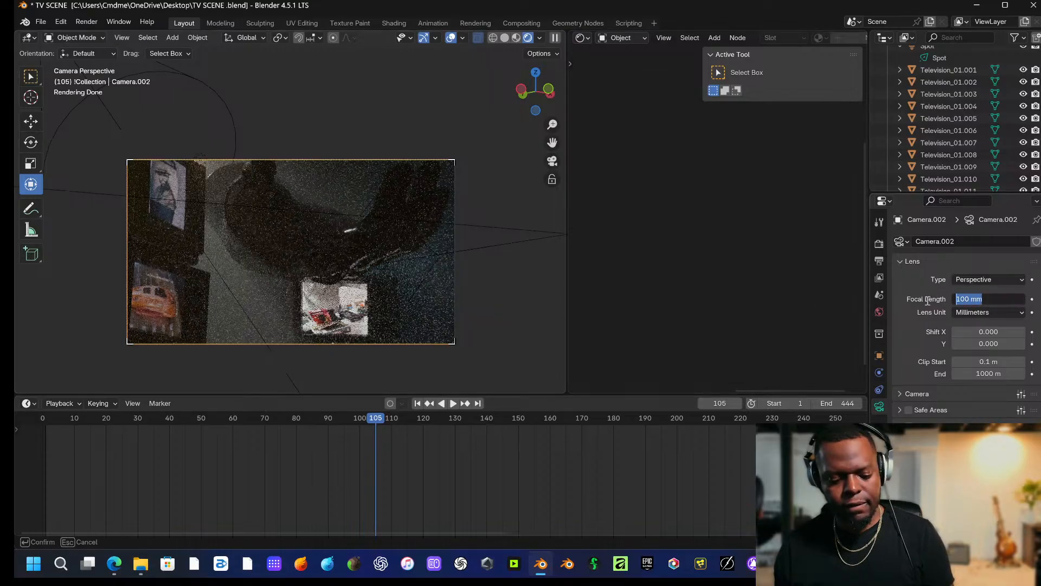
type("85")
key("Return")
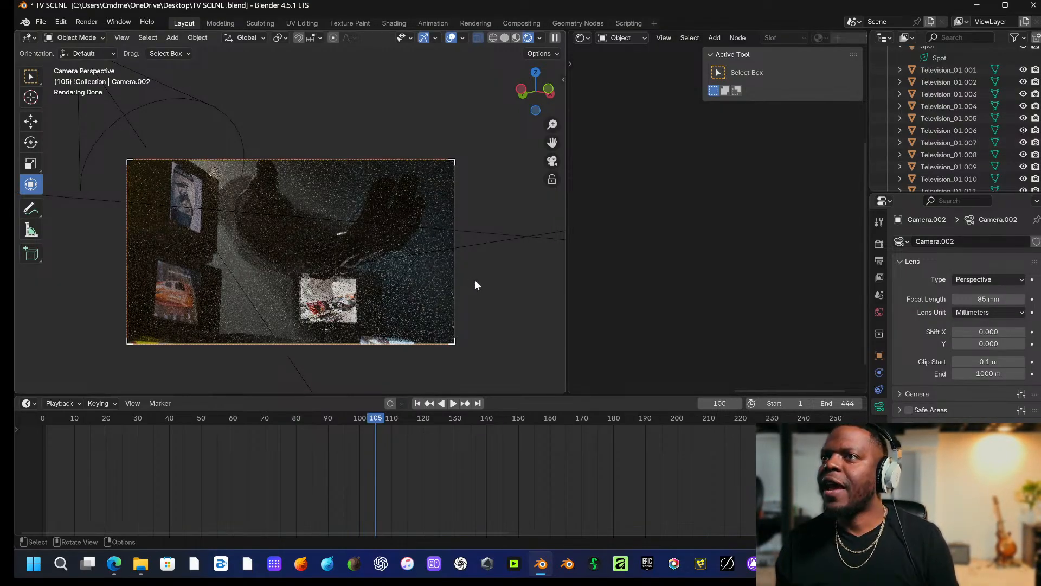
left_click(968, 241)
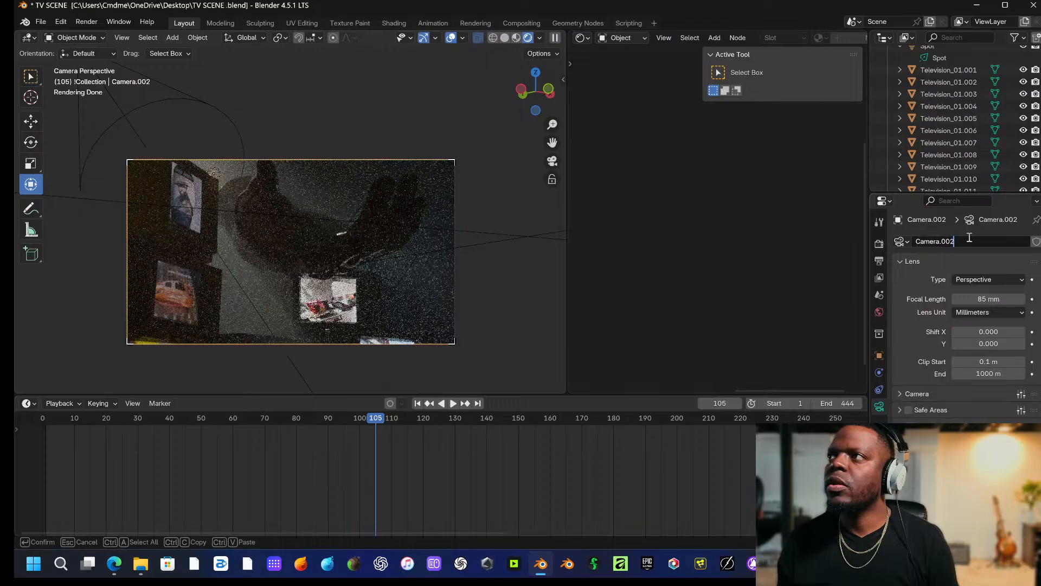
type("cam angle 2")
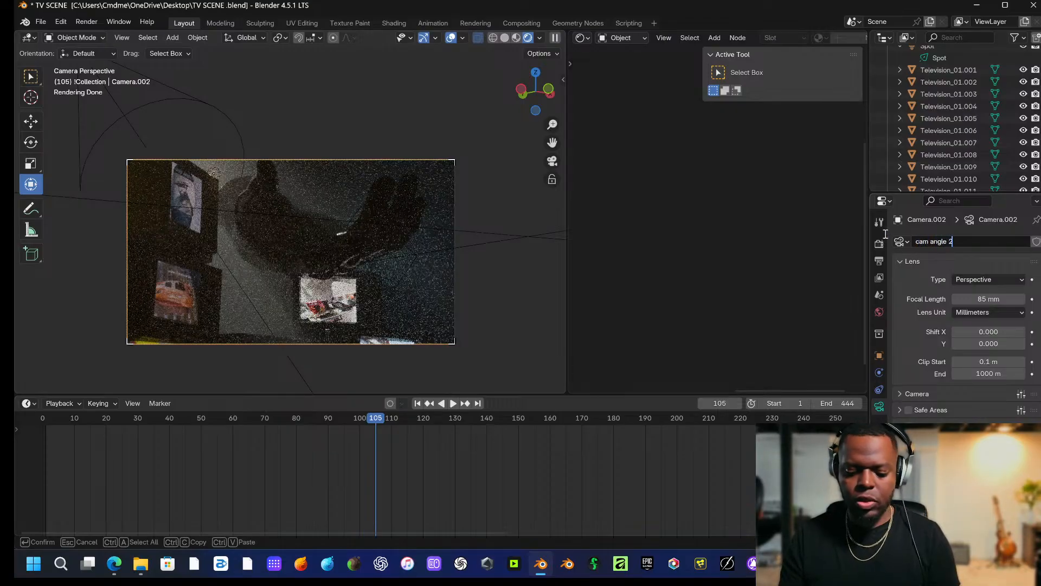
key("Return")
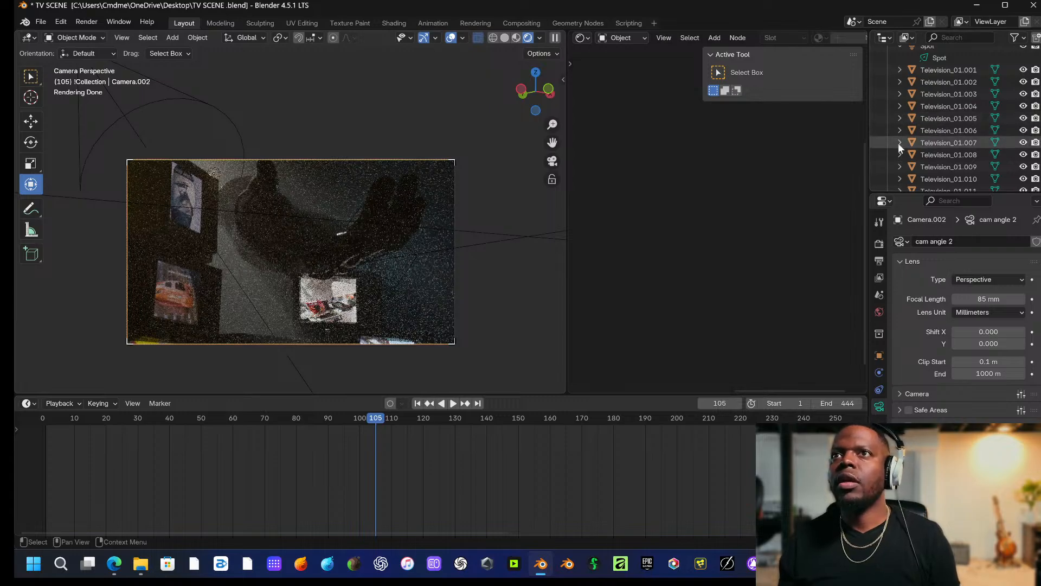
Leave the camera view, switch to Material Preview shading, and place the 3D cursor on the lower palm of the hand.
middle_click_drag(494, 262, 497, 195)
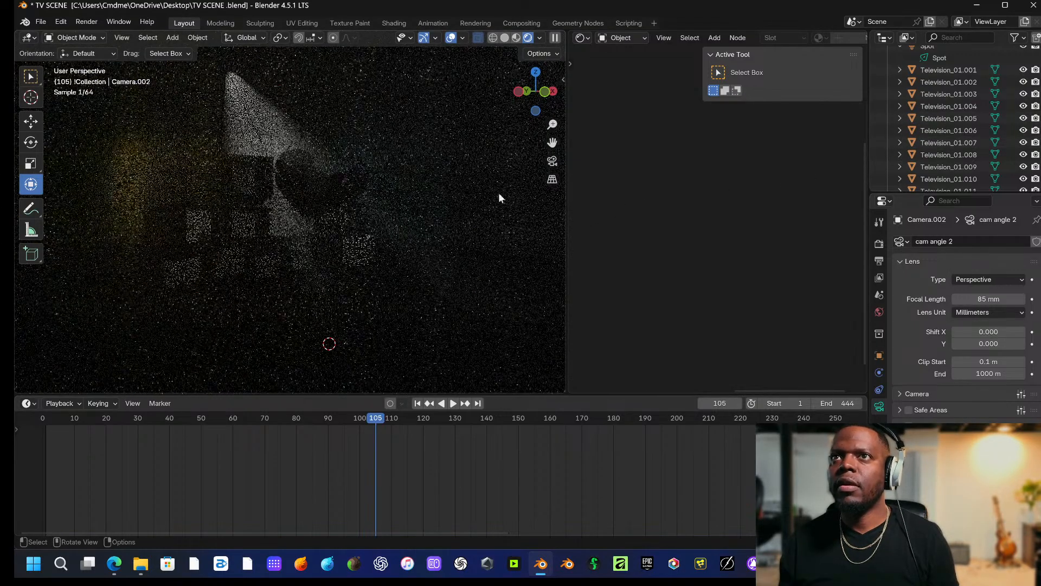
left_click(516, 38)
mouse_move(426, 125)
middle_mouse_down()
mouse_move(367, 168)
mouse_move(367, 157)
mouse_move(327, 236)
mouse_move(422, 131)
mouse_move(335, 268)
mouse_move(215, 25)
middle_mouse_up()
scroll(369, 166, "up", 3)
mouse_move(358, 288)
middle_mouse_down()
mouse_move(304, 252)
mouse_move(99, 255)
mouse_move(233, 273)
mouse_move(295, 258)
mouse_move(242, 244)
mouse_move(256, 235)
mouse_move(466, 183)
mouse_move(569, 237)
mouse_move(431, 211)
mouse_move(431, 198)
mouse_move(274, 194)
mouse_move(276, 210)
mouse_move(272, 190)
mouse_move(263, 227)
mouse_move(282, 181)
mouse_move(312, 151)
mouse_move(315, 159)
mouse_move(268, 177)
mouse_move(224, 232)
mouse_move(298, 264)
mouse_move(347, 254)
middle_mouse_up()
scroll(313, 153, "up", 4)
left_click(32, 98)
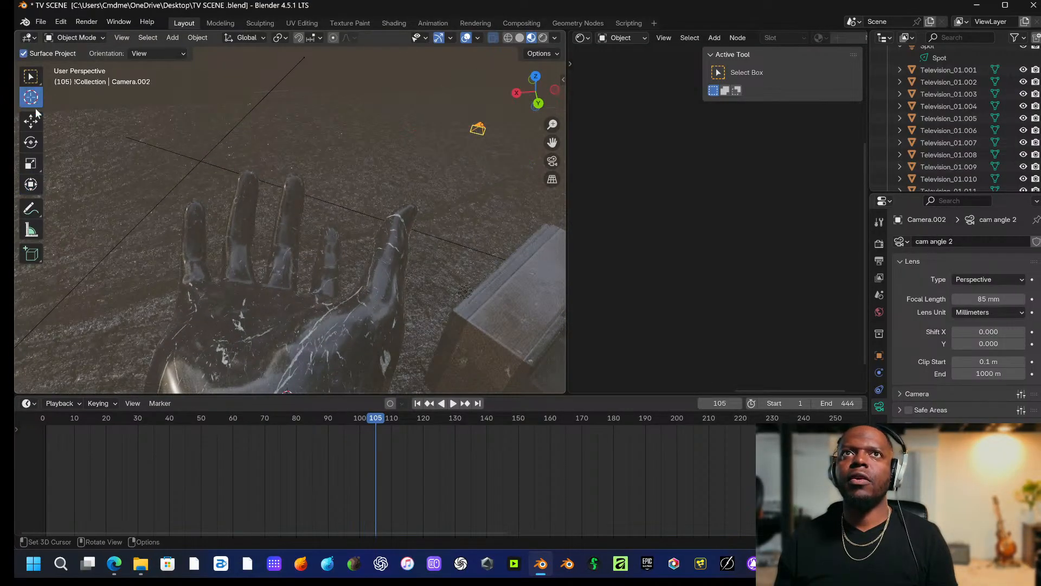
middle_click_drag(314, 362, 304, 367)
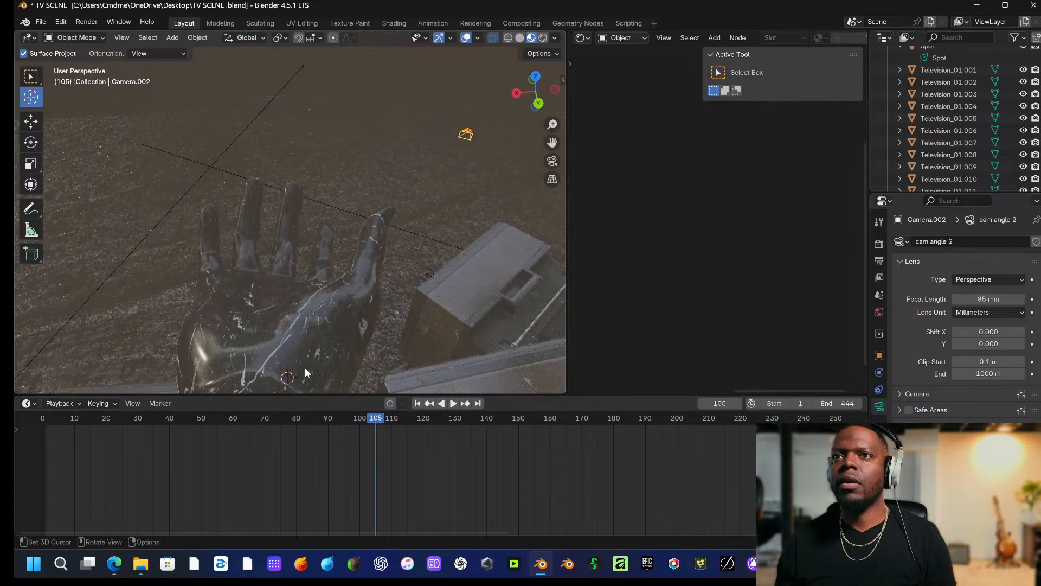
left_click(306, 366)
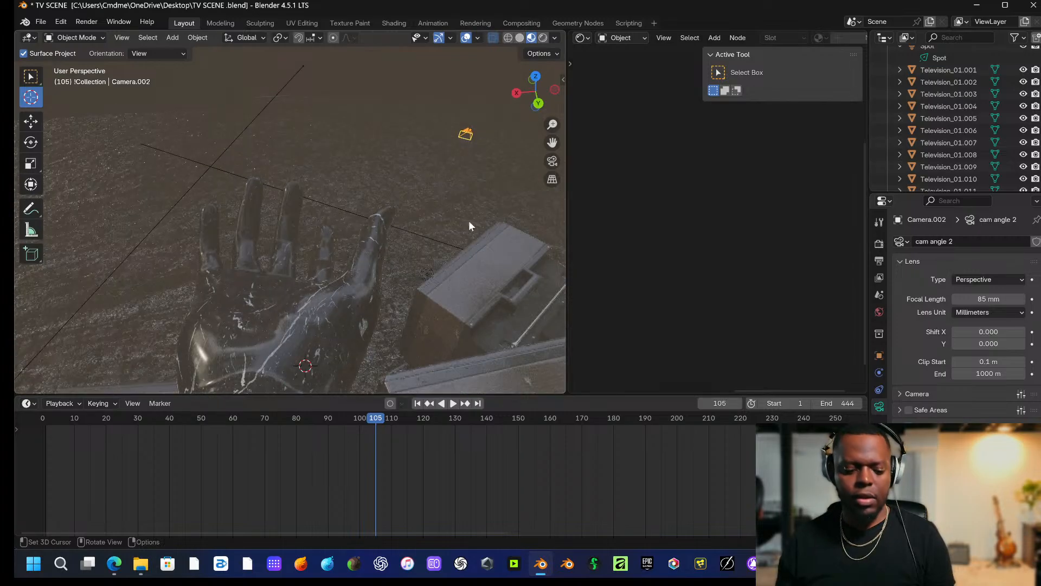
Add a camera at the 3D cursor and raise it along the Z axis above the hand's fingers.
key("shift+a")
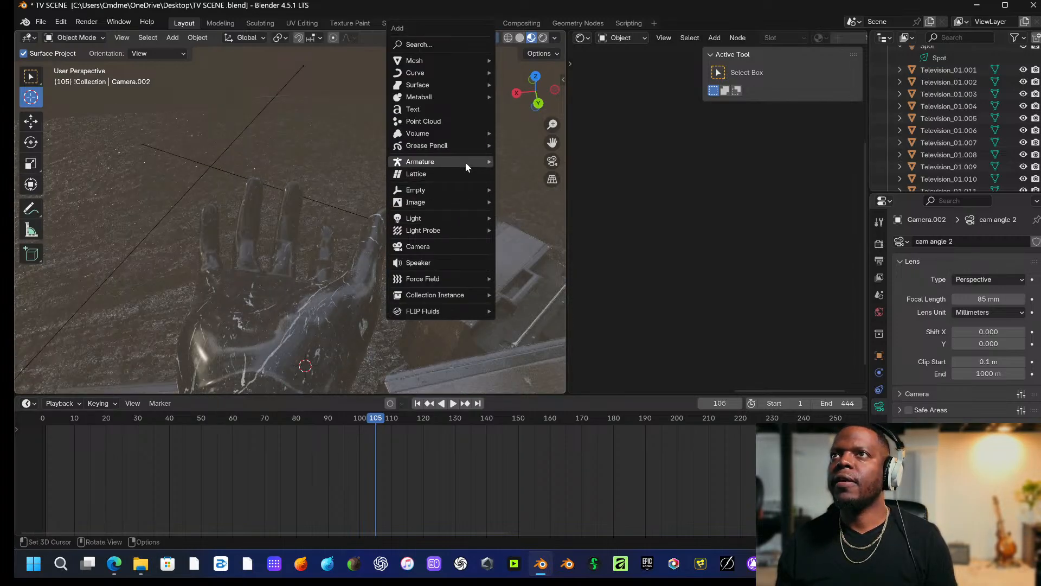
left_click(448, 247)
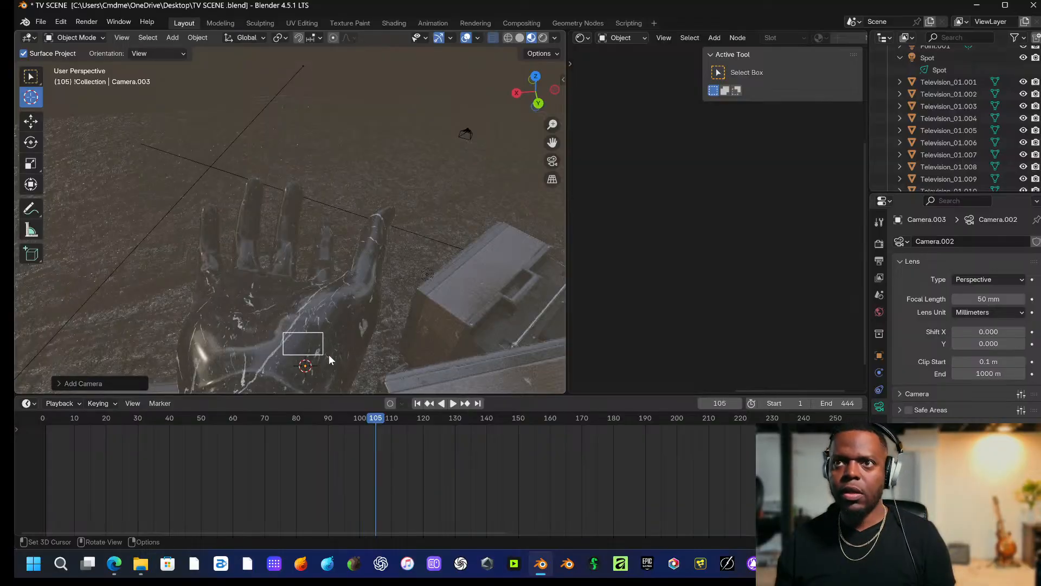
key("g")
key("z")
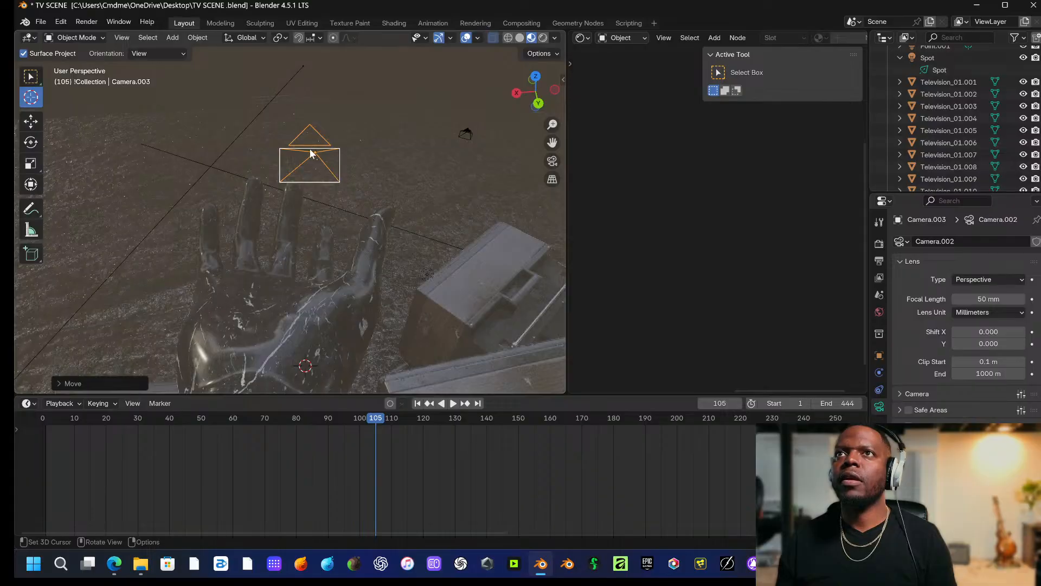
right_click(310, 151)
left_click(310, 151)
Fly Camera.003 around the hand to frame the open palm and fingers from the wrist side, checking the framing in rendered shading.
key("shift+grave")
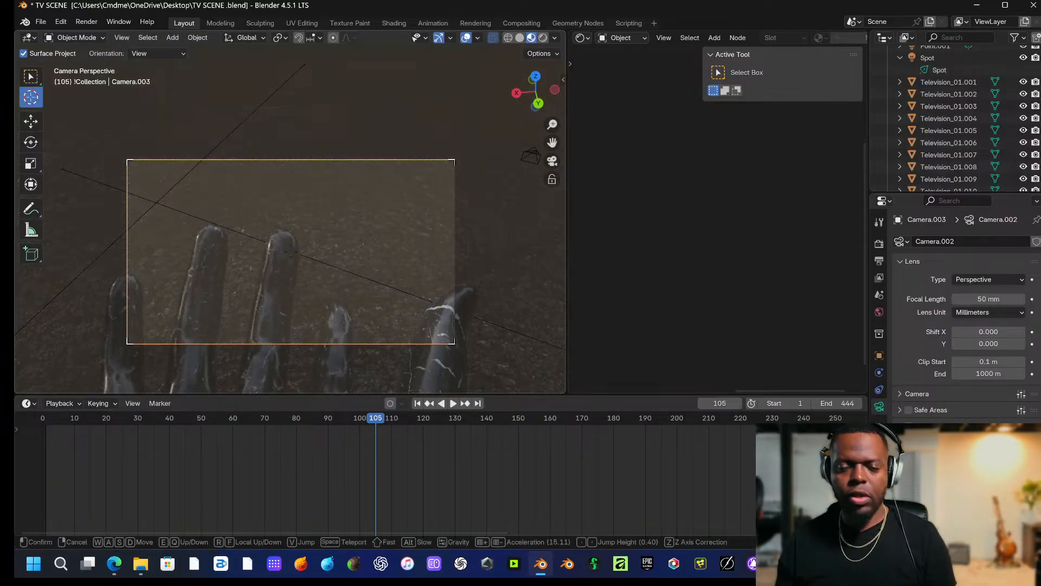
key("w")
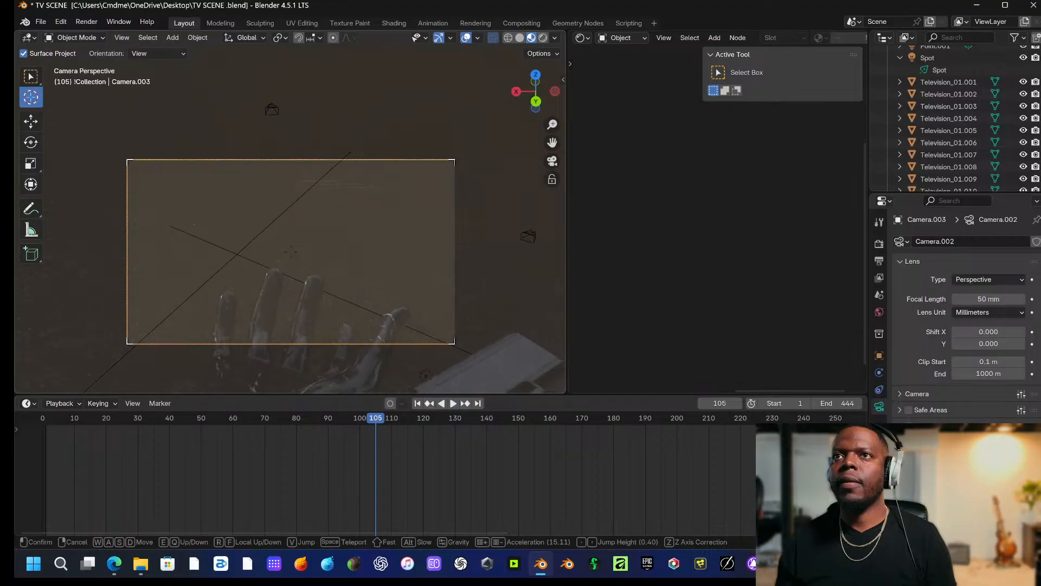
key("w")
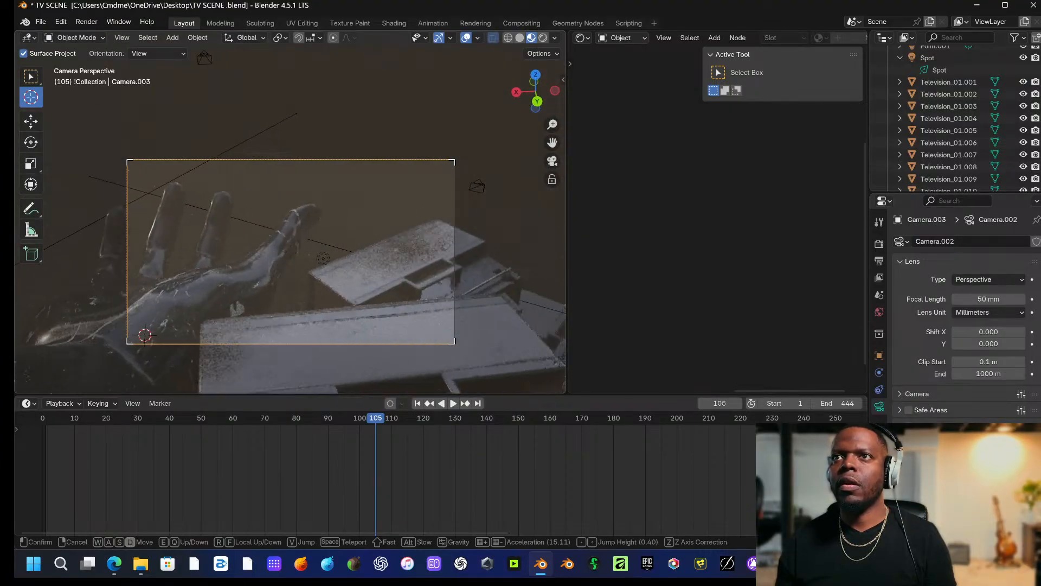
key("a")
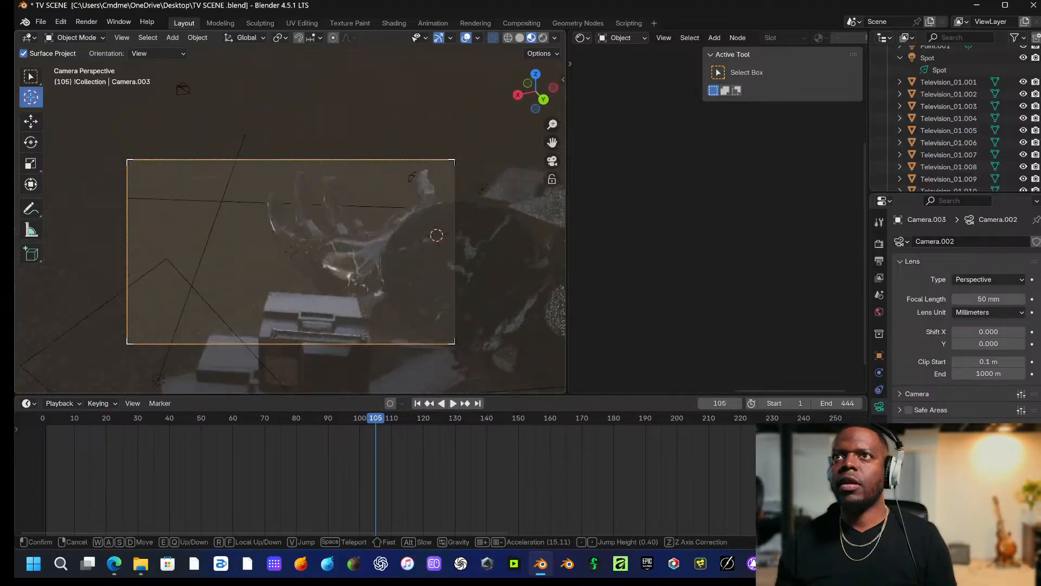
key("Caps_Lock")
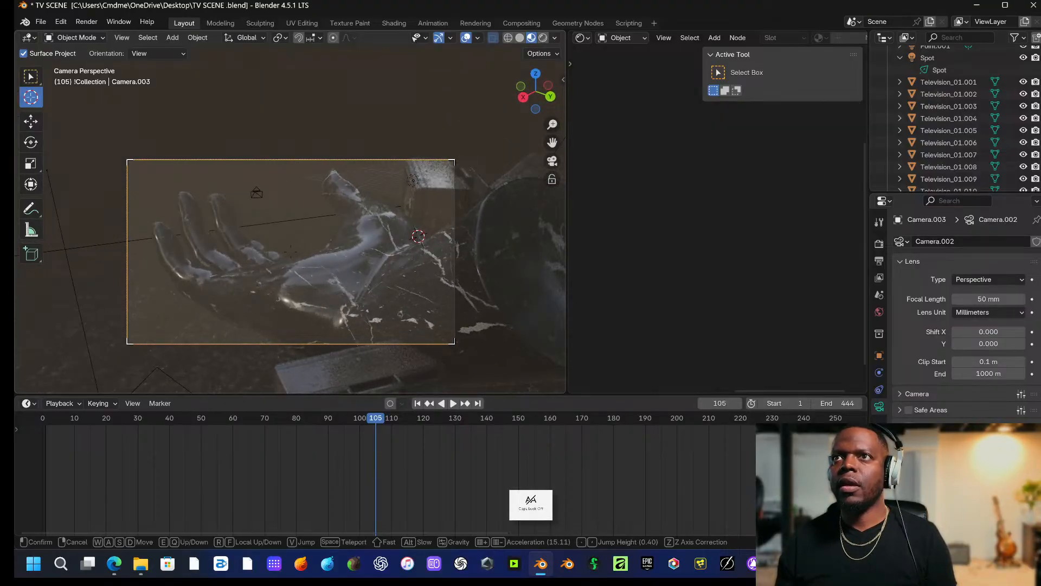
key("s")
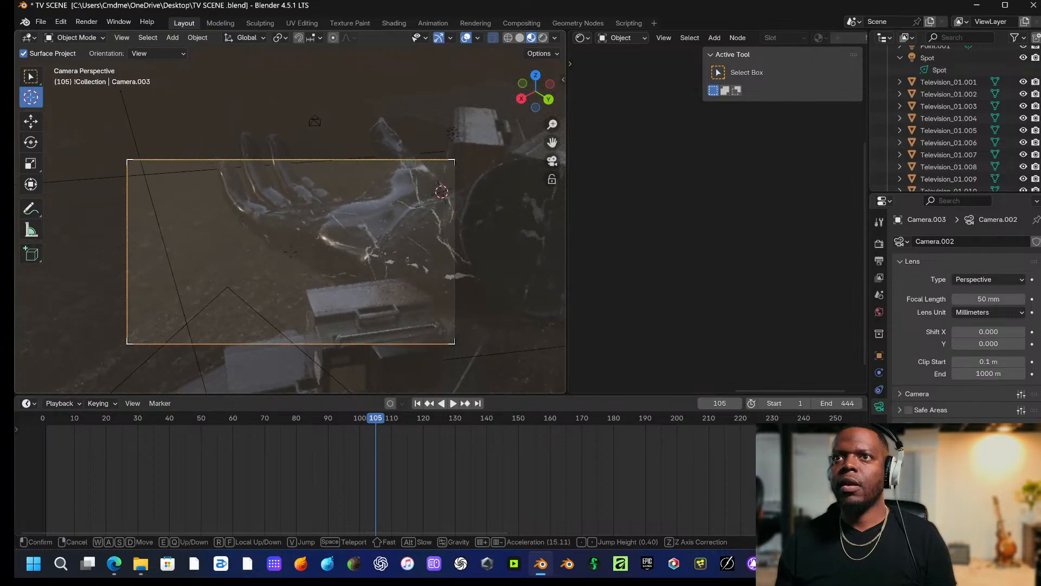
key("w")
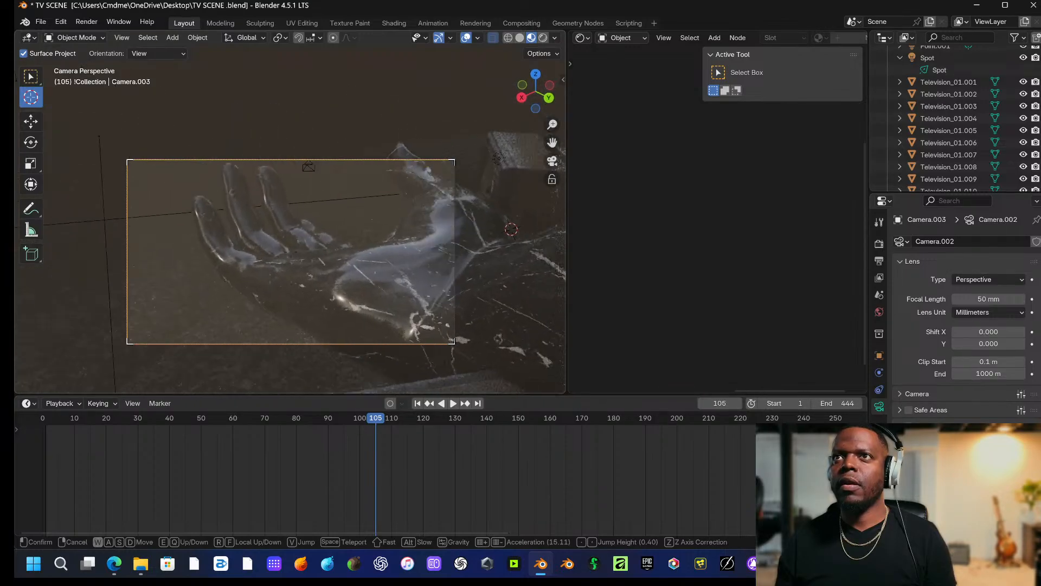
key("w")
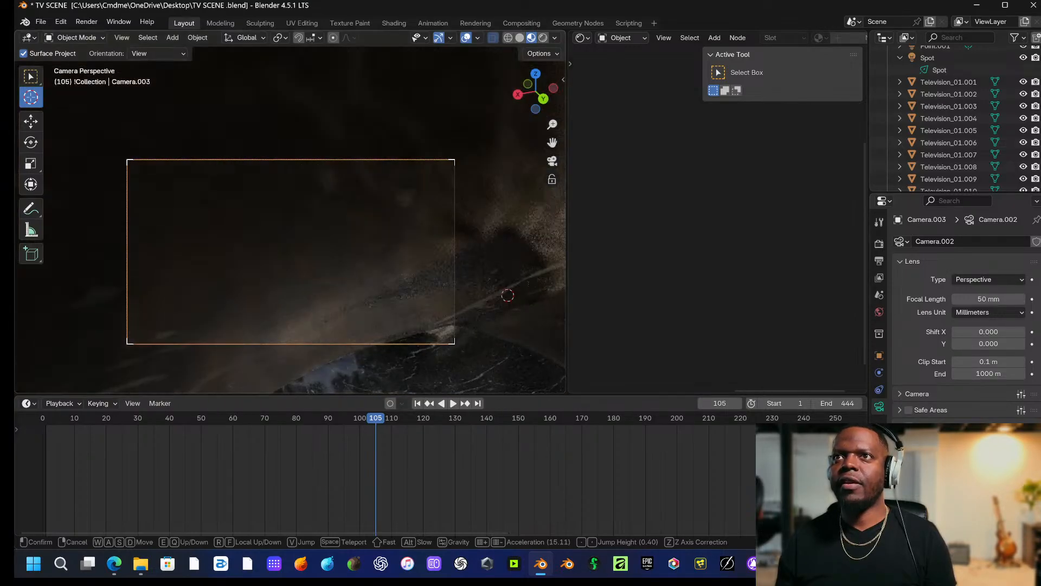
key("s")
key("w")
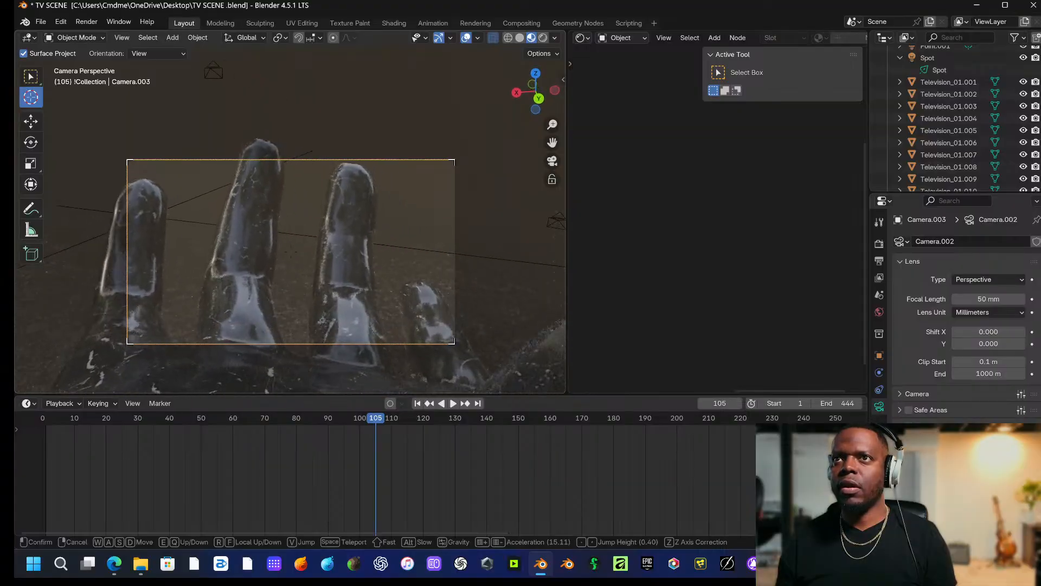
key("s")
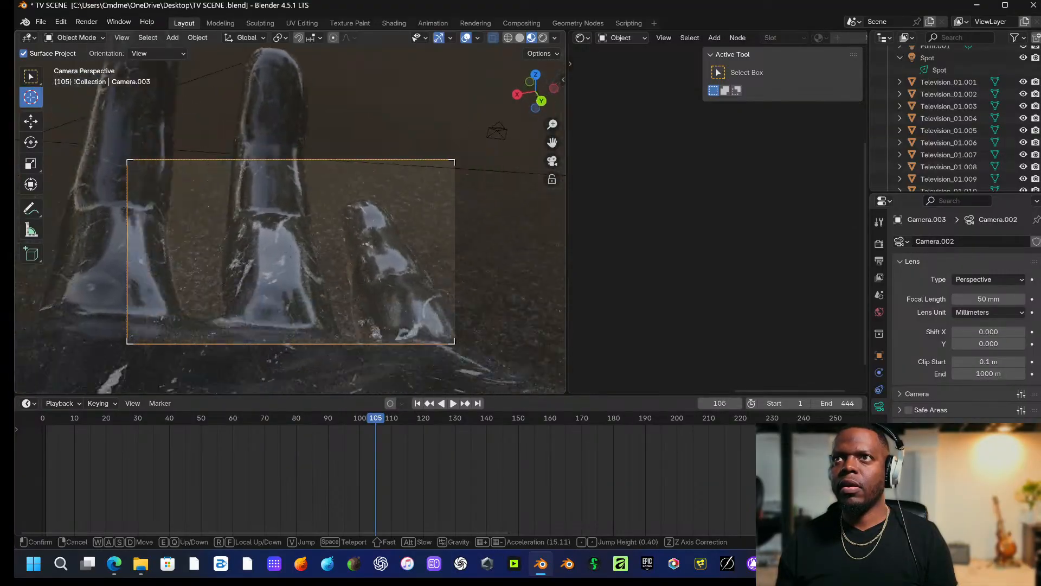
key("s")
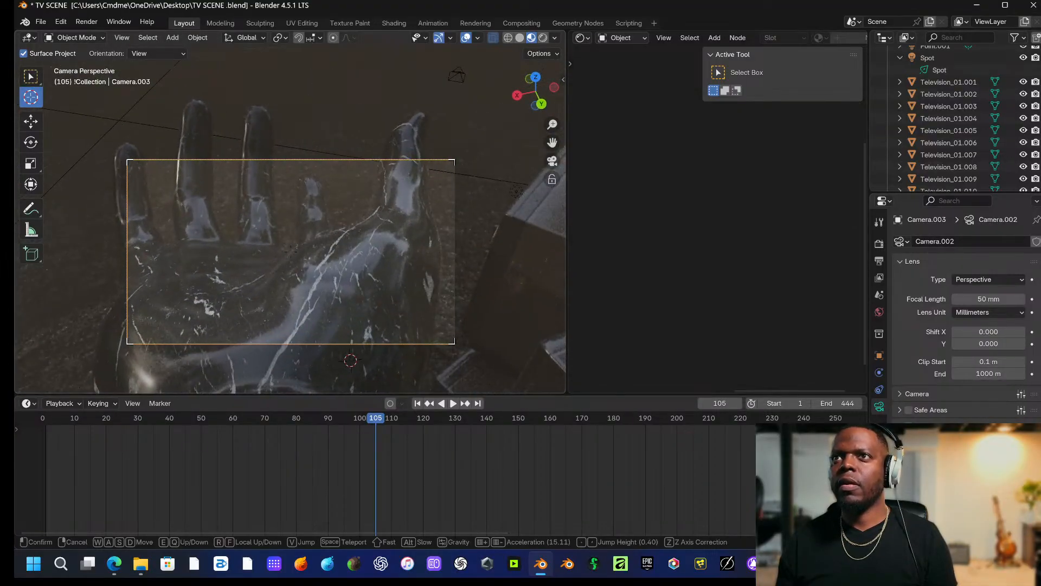
key("s")
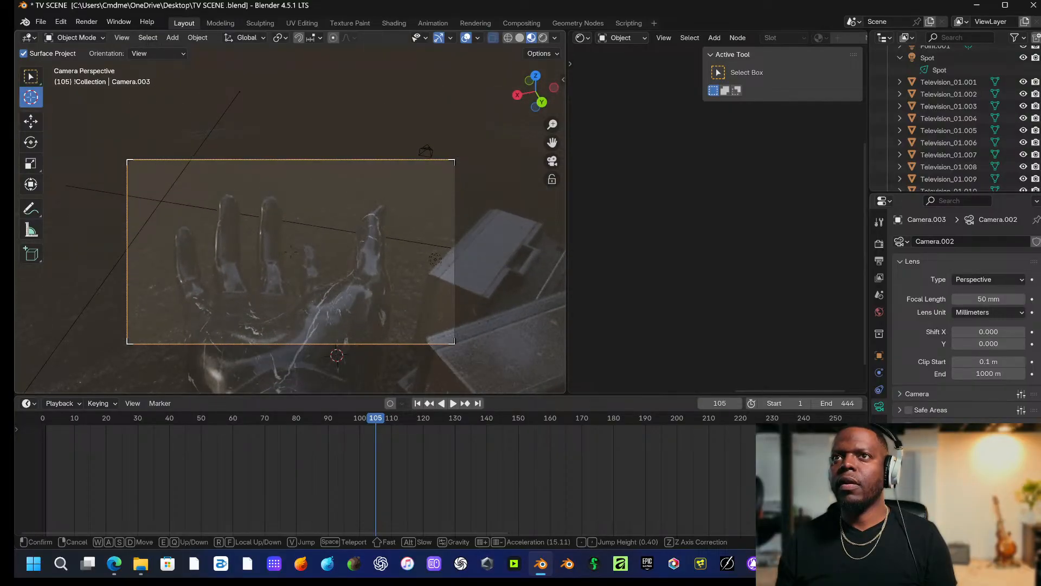
left_click(368, 108)
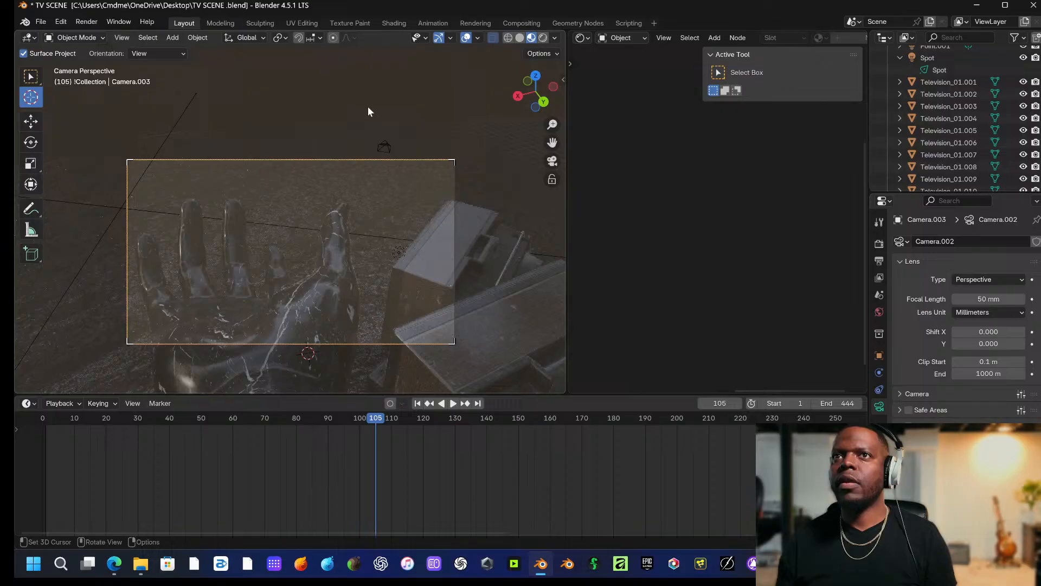
left_click(543, 38)
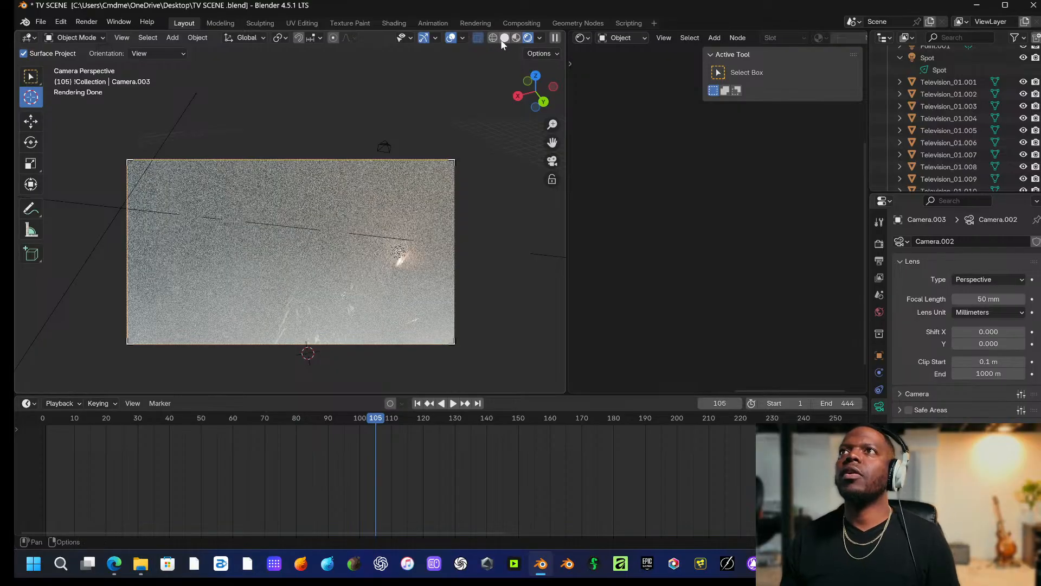
In Solid shading, move Camera.003 around to a side view of the hand, with the fingers extending across the frame above the television.
left_click(505, 38)
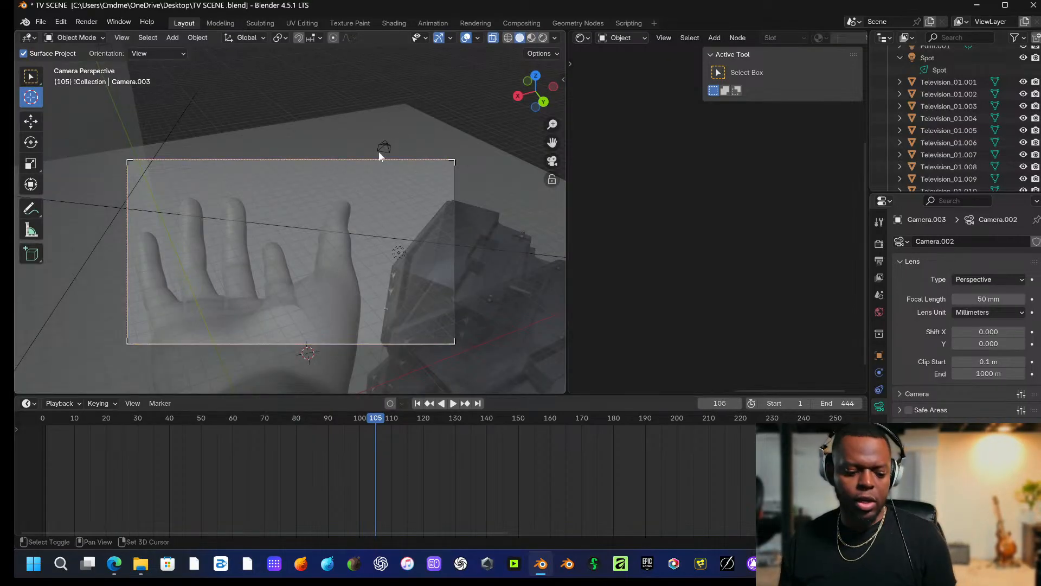
key("shift+grave")
key("w")
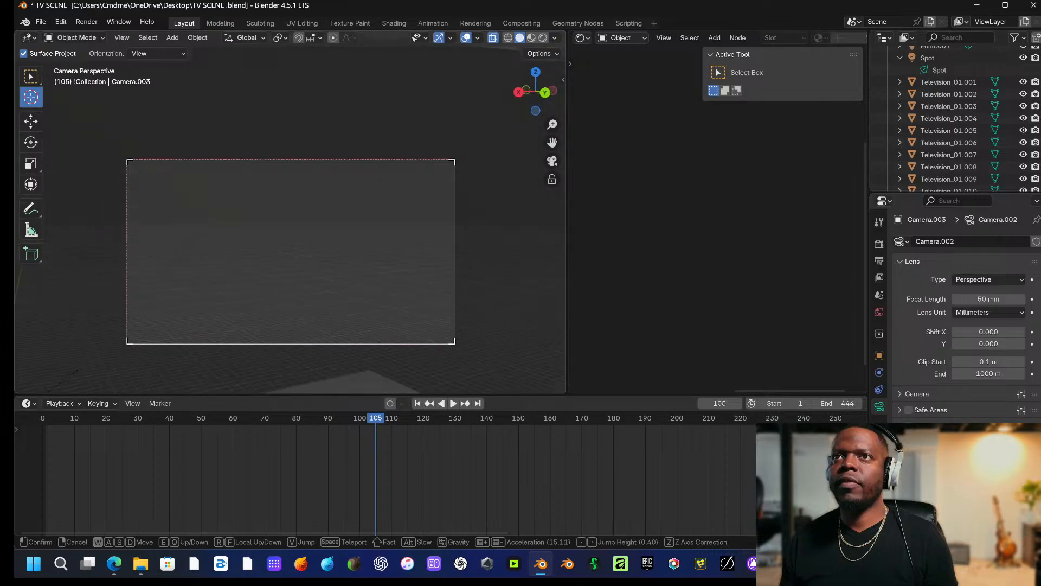
key("s")
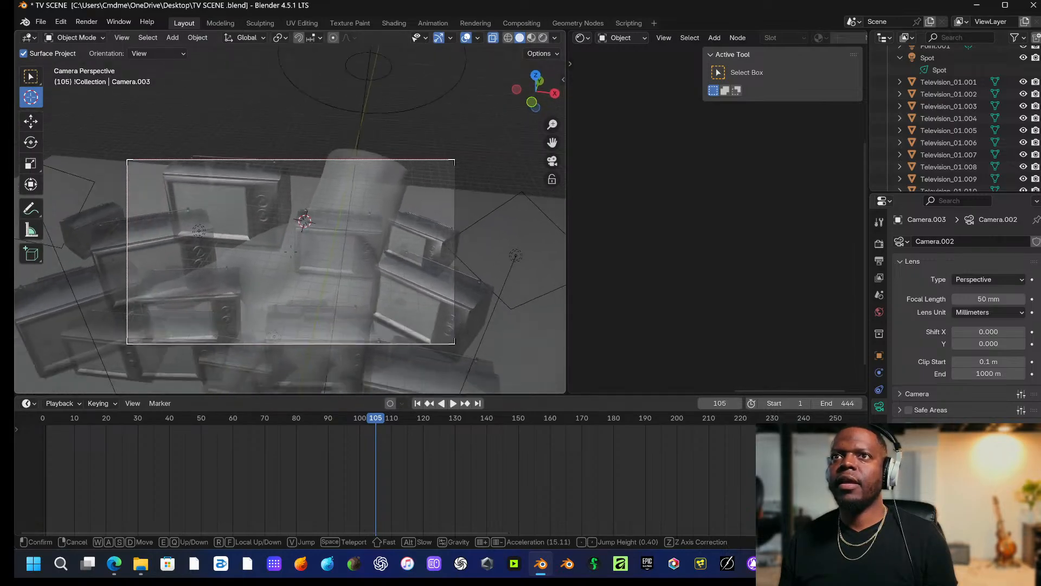
key("w")
key("w")
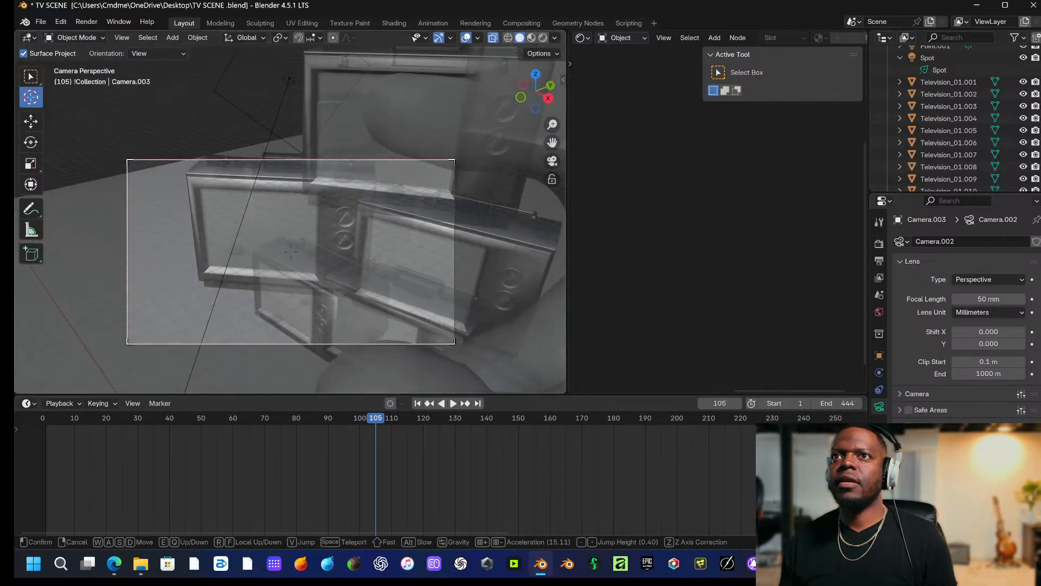
key("s")
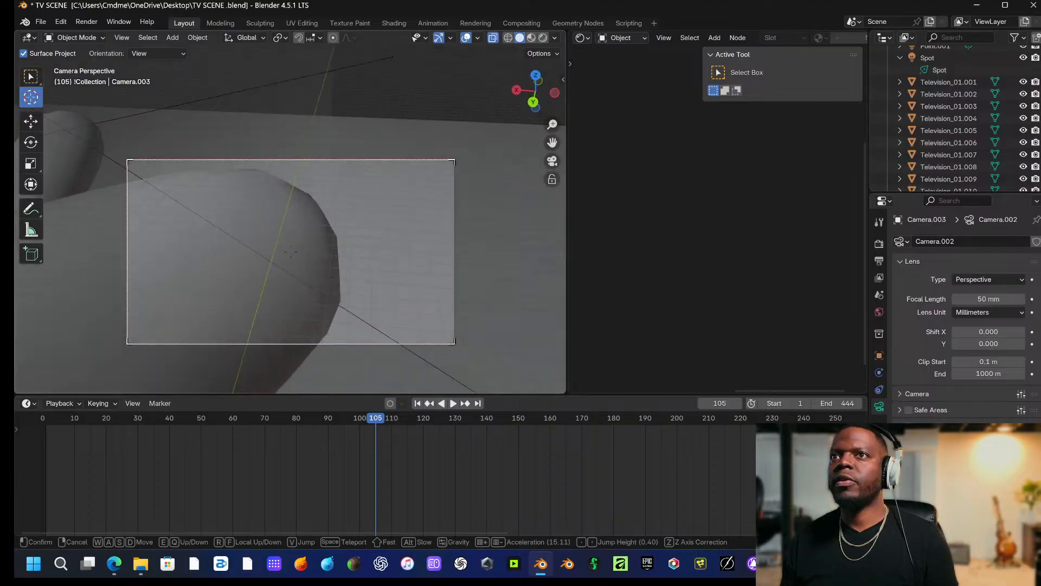
key("s")
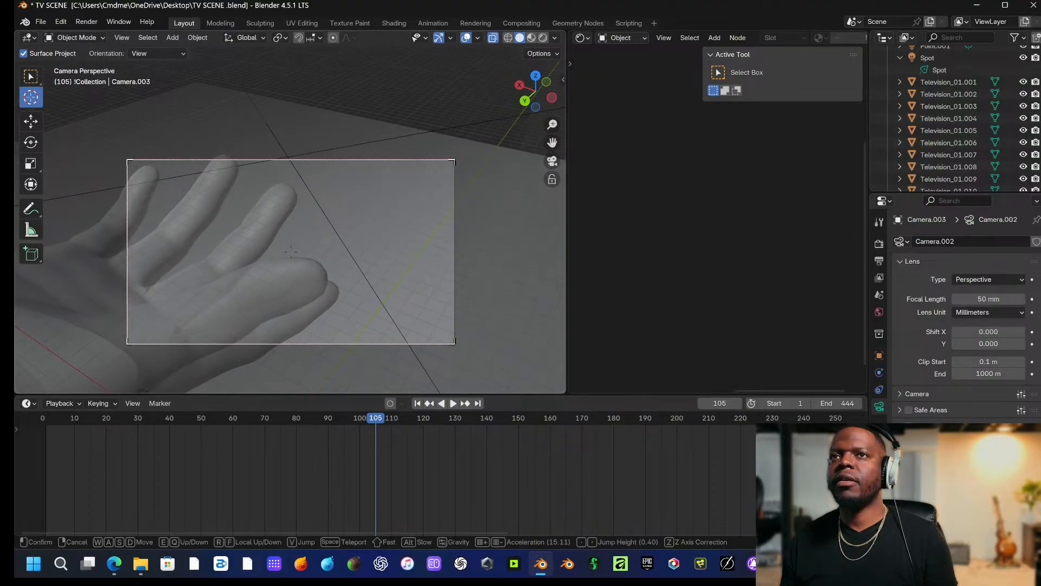
key("s")
key("w")
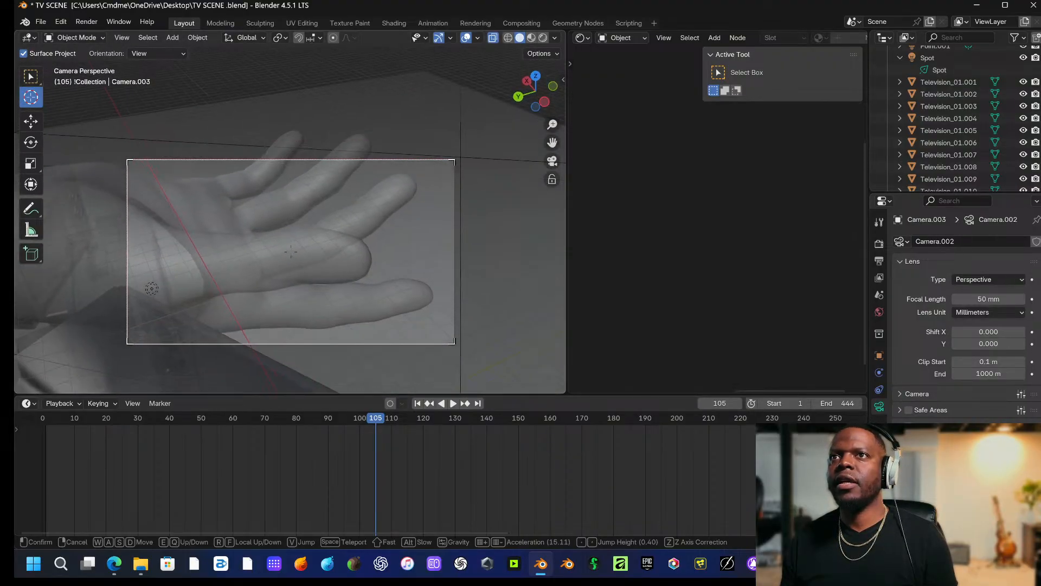
key("s")
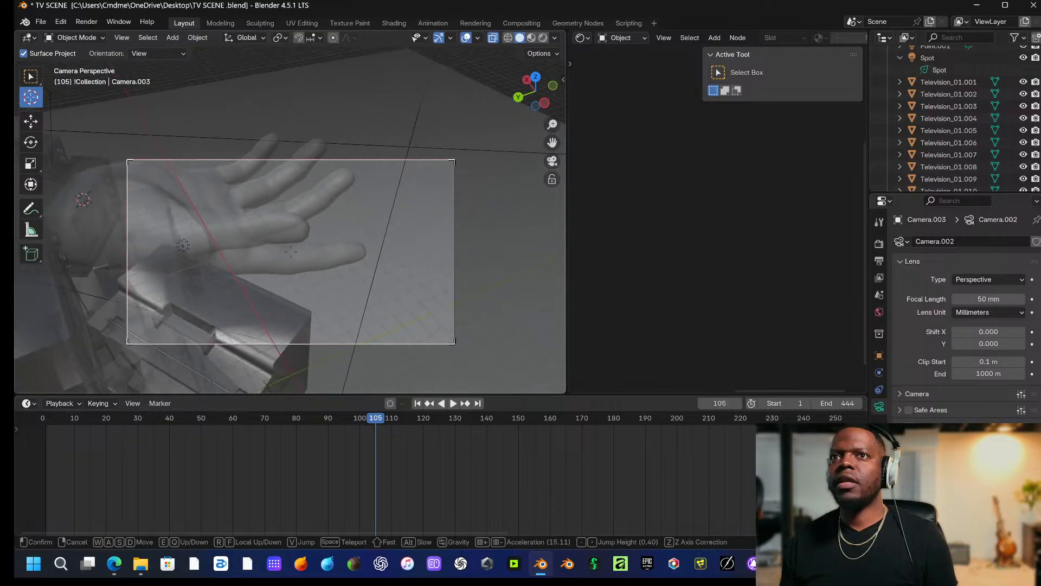
key("s")
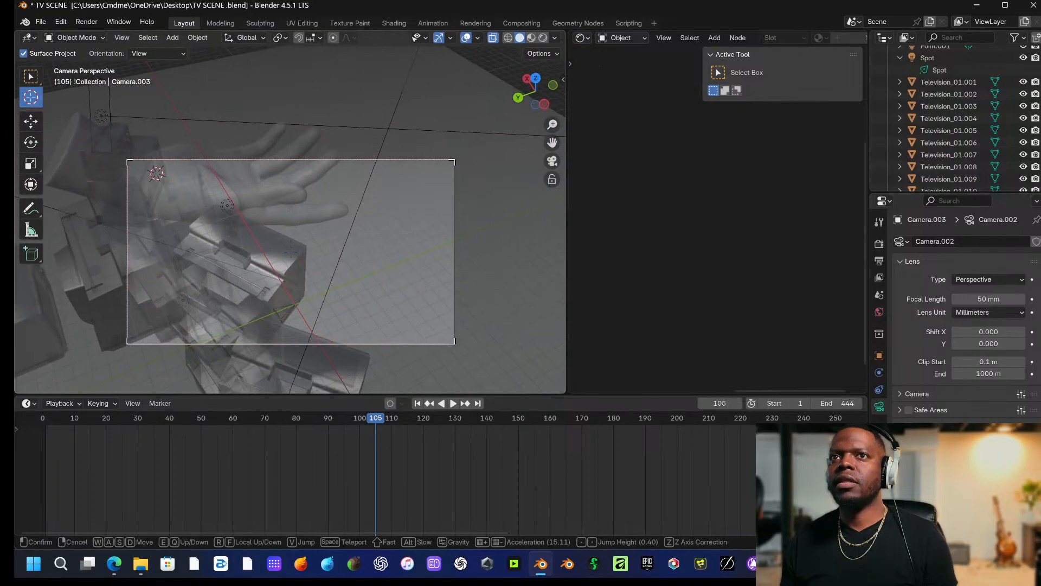
key("w")
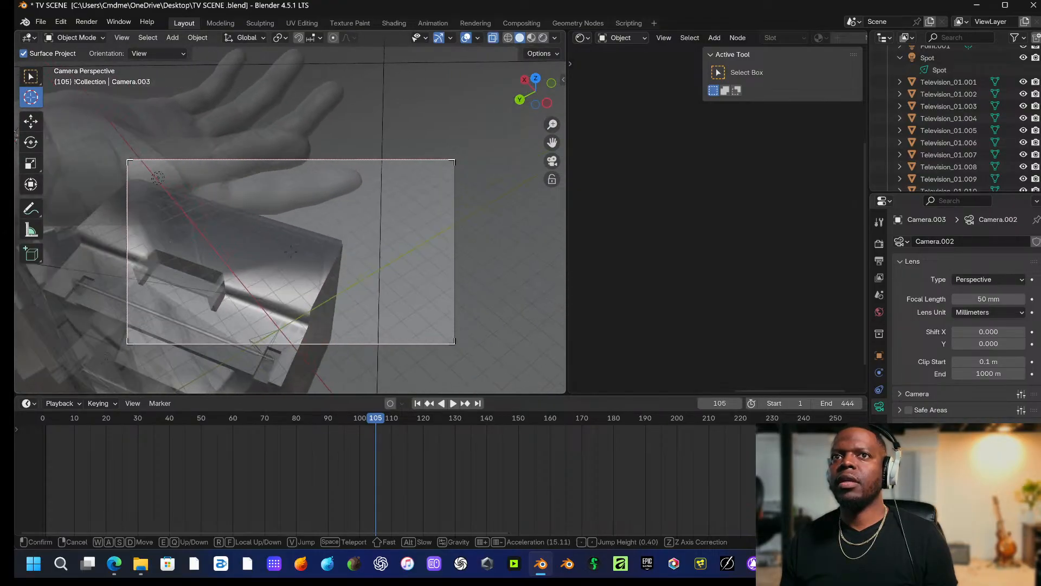
key("w")
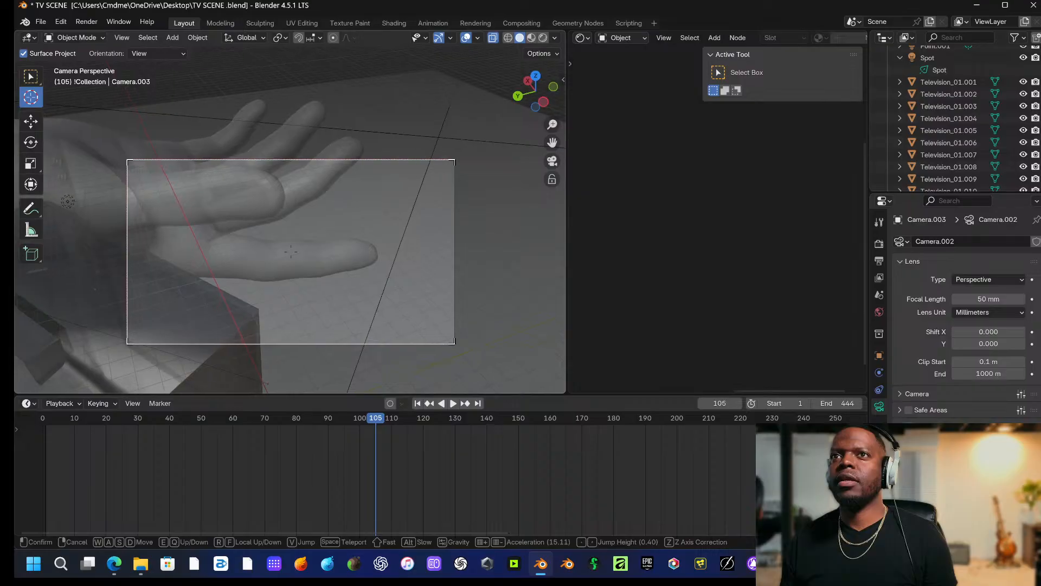
left_click(379, 154)
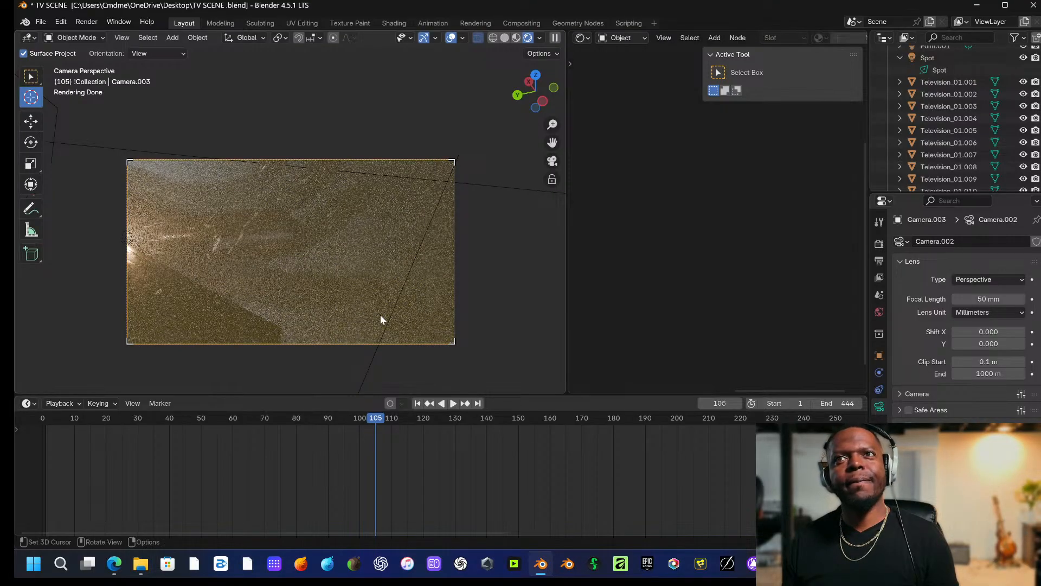
Enable denoising for the viewport in the Cycles render sampling settings.
left_click(879, 245)
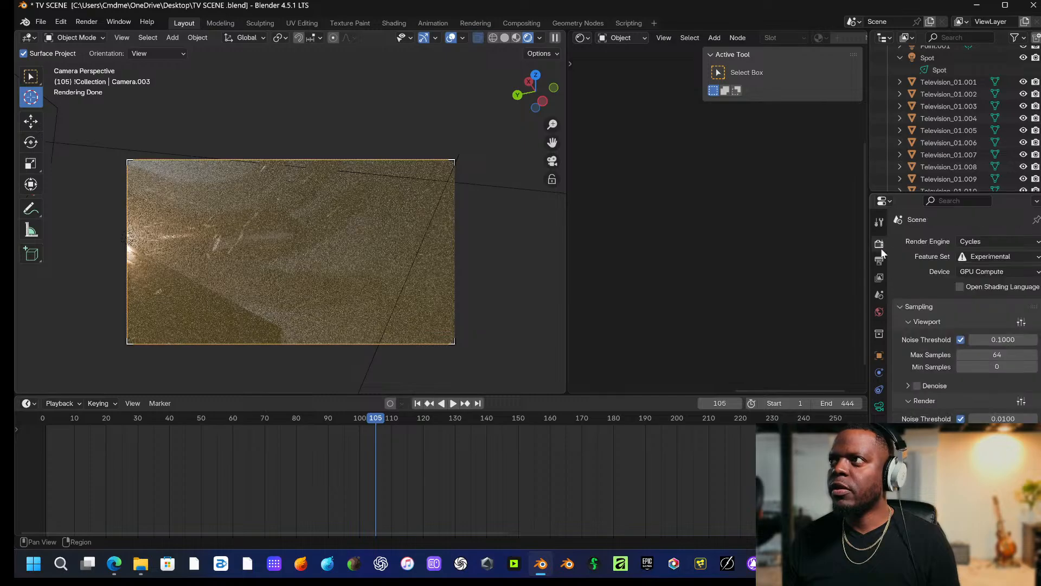
left_click(916, 386)
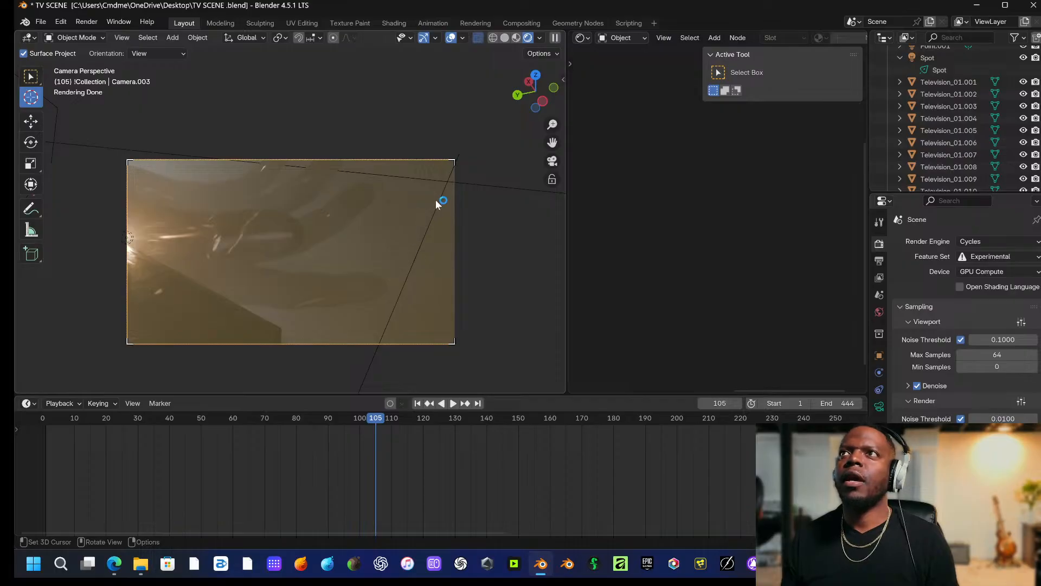
Reposition Camera.003 in rendered shading for a close view of the dark hand, with lit television screens along the frame's left edge.
key("shift+grave")
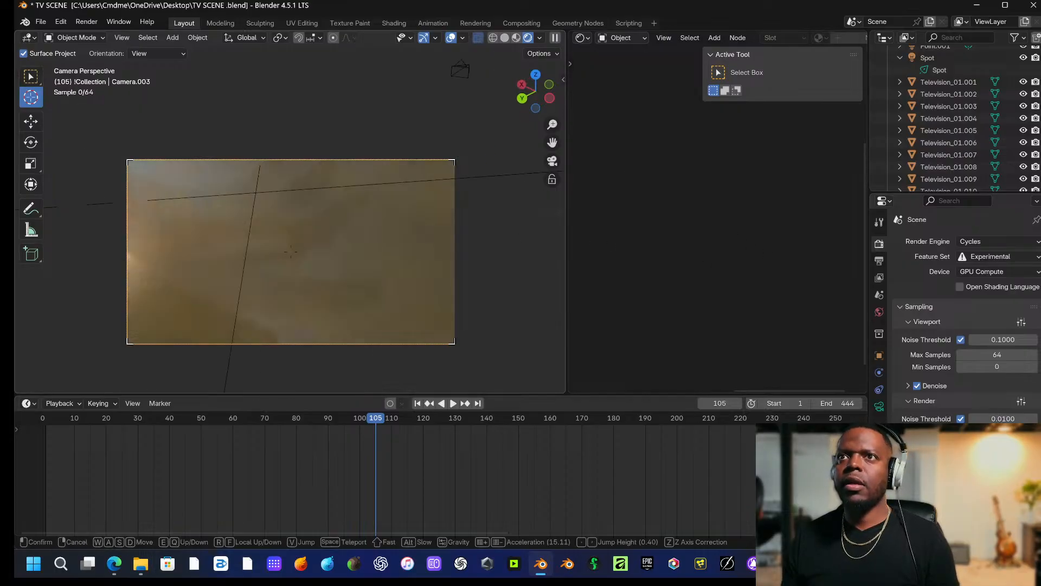
key("d")
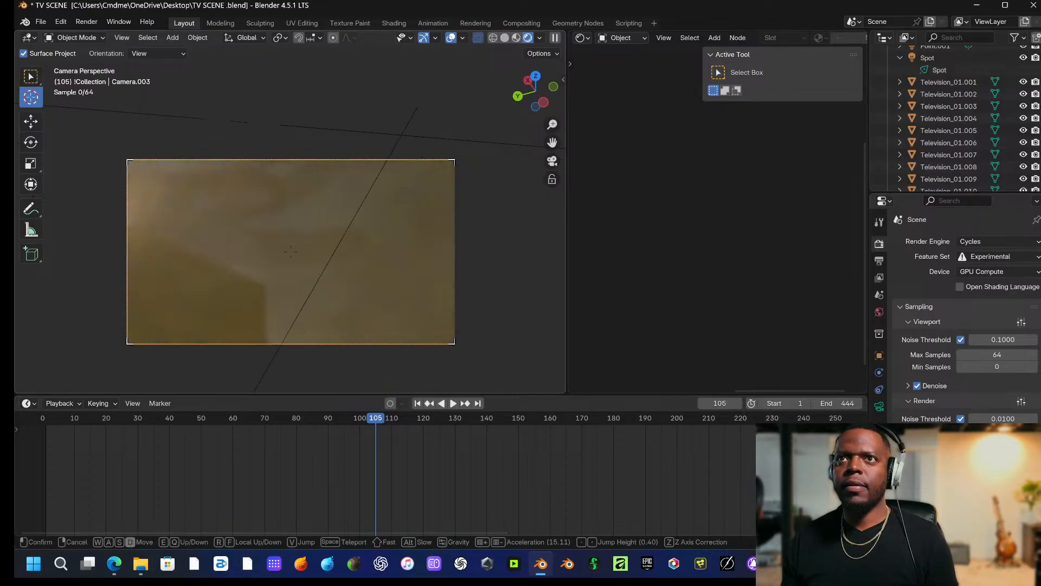
key("d")
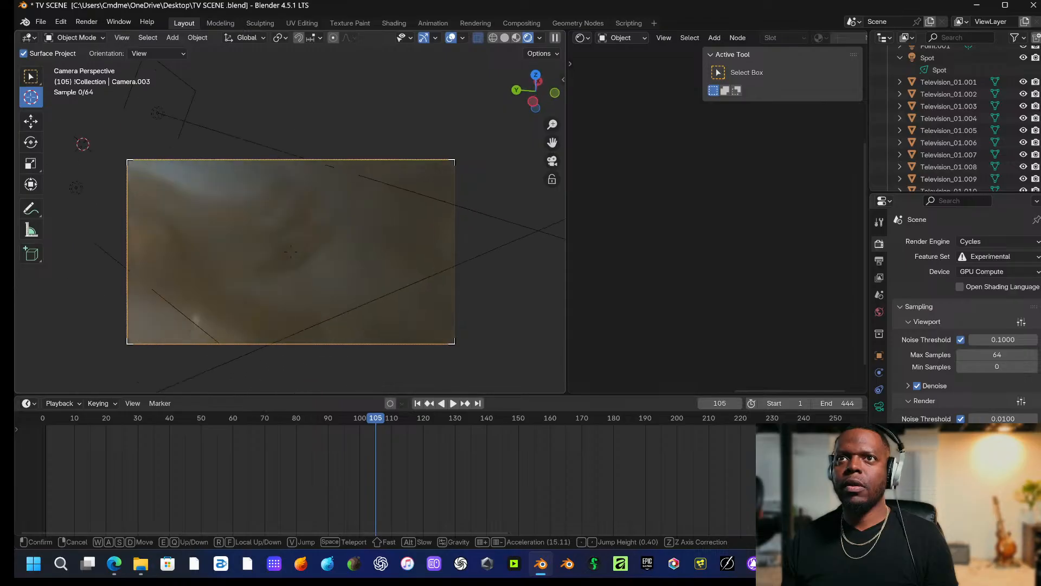
key("w")
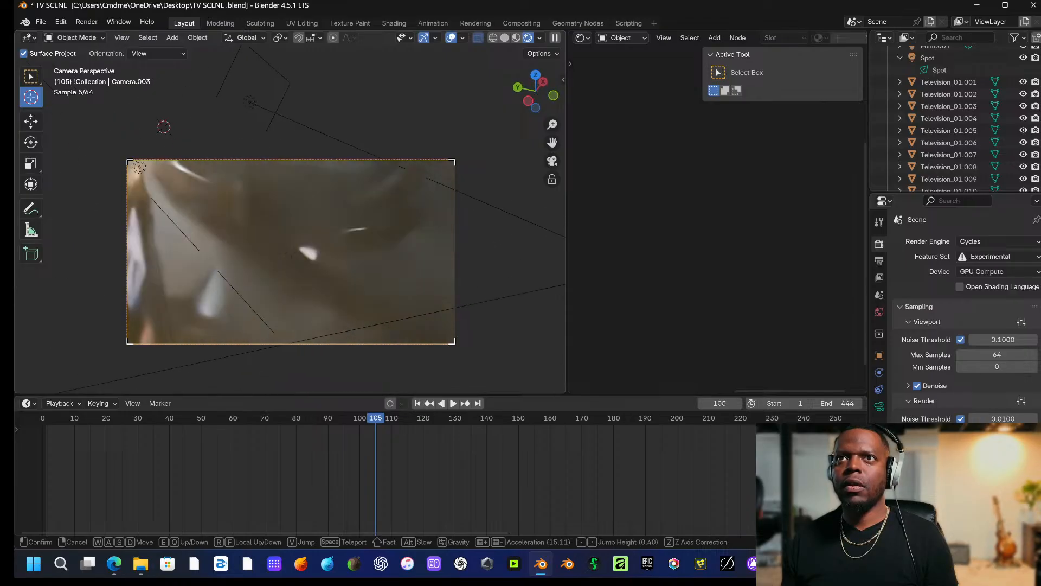
key("w")
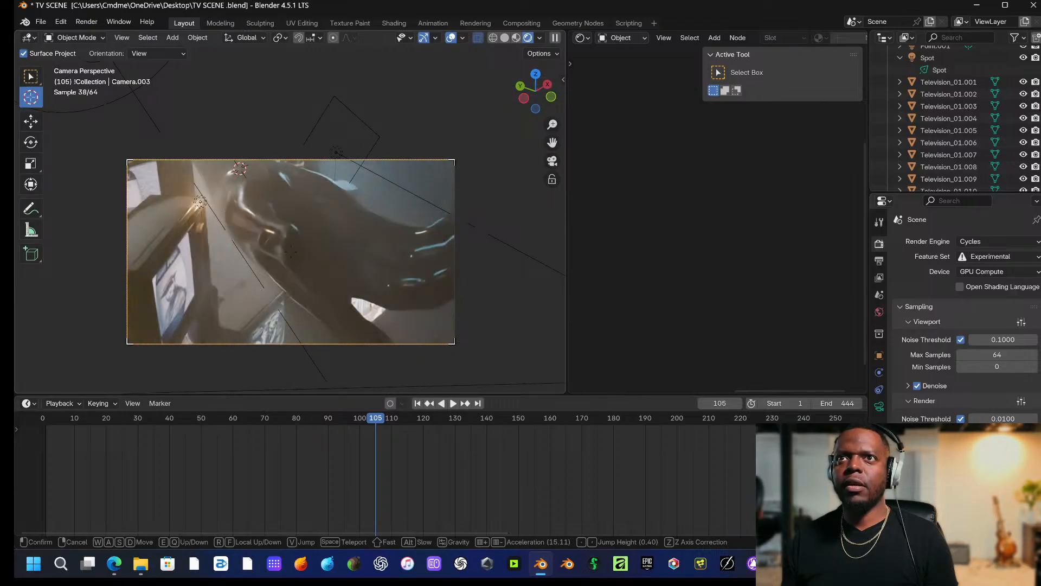
key("d")
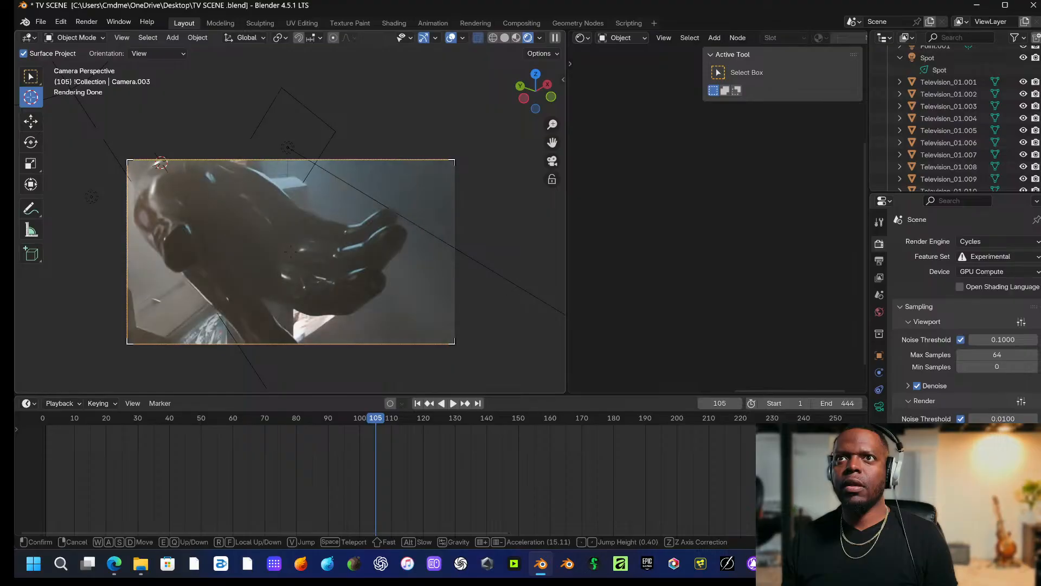
key("w")
left_click(309, 271)
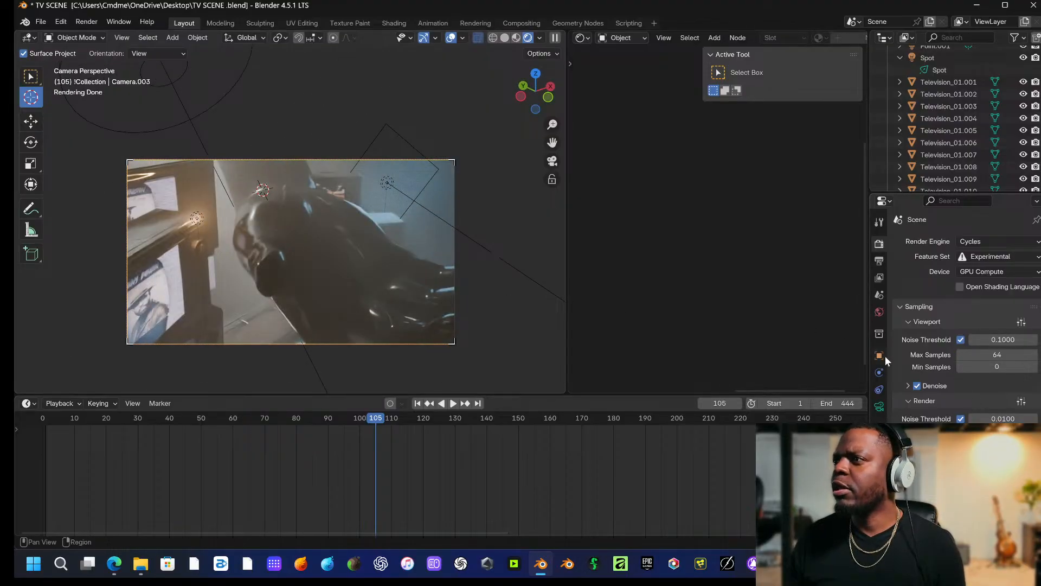
Set the focal length of Camera.003 to 16 mm.
left_click(879, 406)
left_click_drag(970, 331, 971, 331)
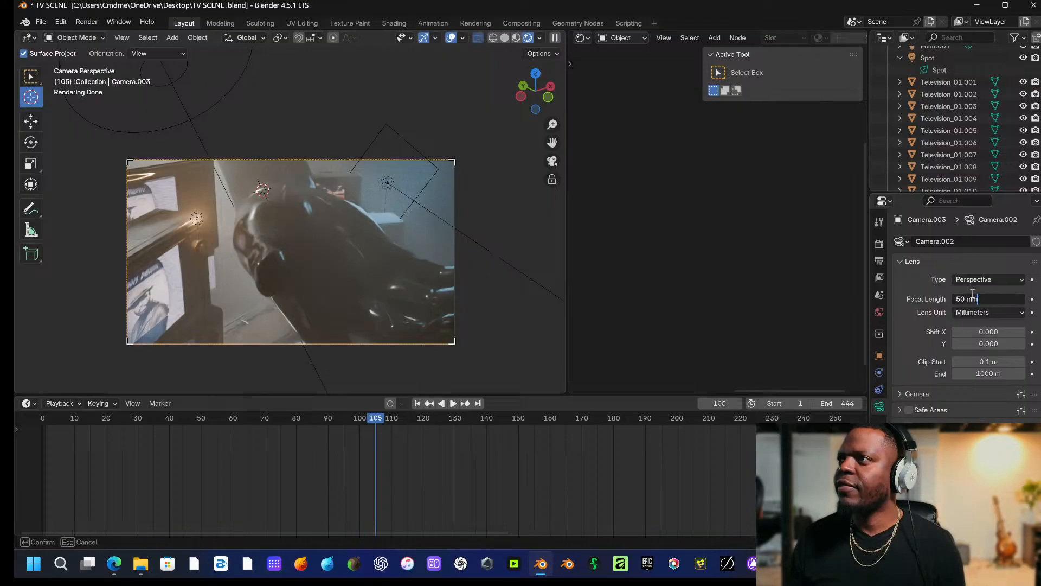
key("BackSpace")
key("BackSpace")
key("BackSpace")
key("BackSpace")
key("BackSpace")
type("16")
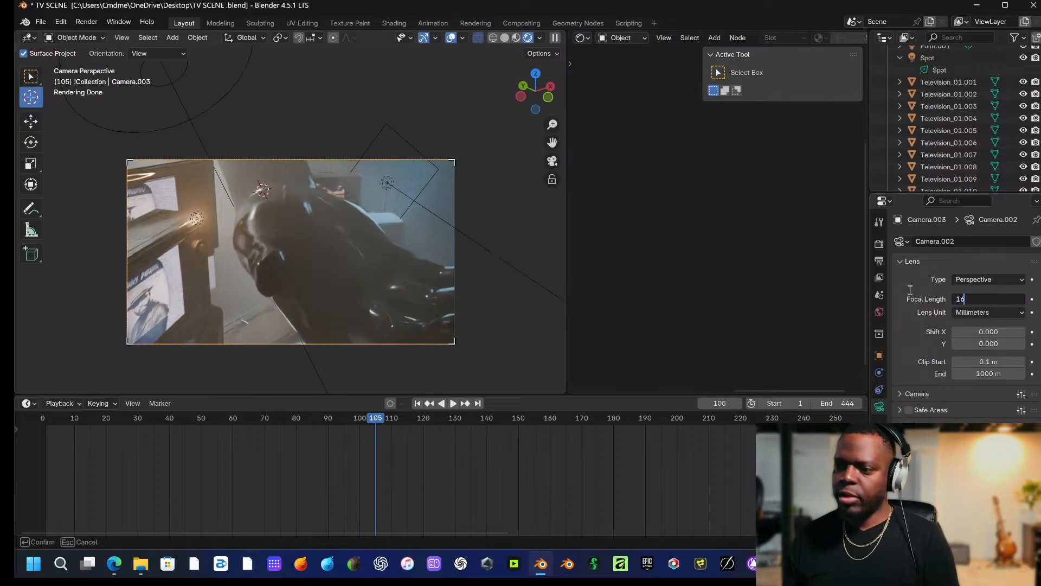
key("Return")
Fly Camera.003 in close beneath the hand, with the fingers reaching across the frame and lit televisions behind on the left.
key("shift+grave")
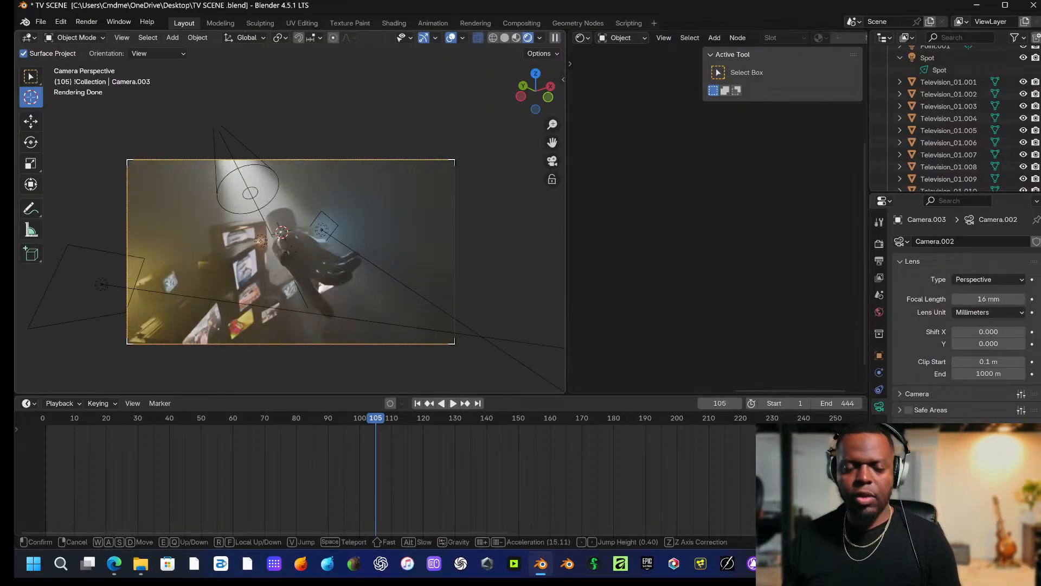
key("w")
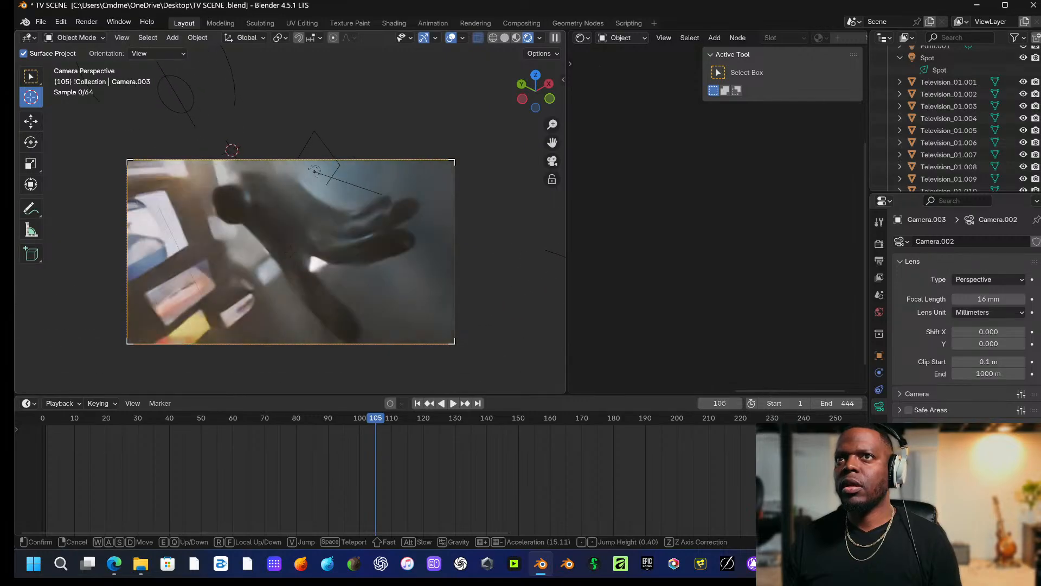
key("w")
key("a")
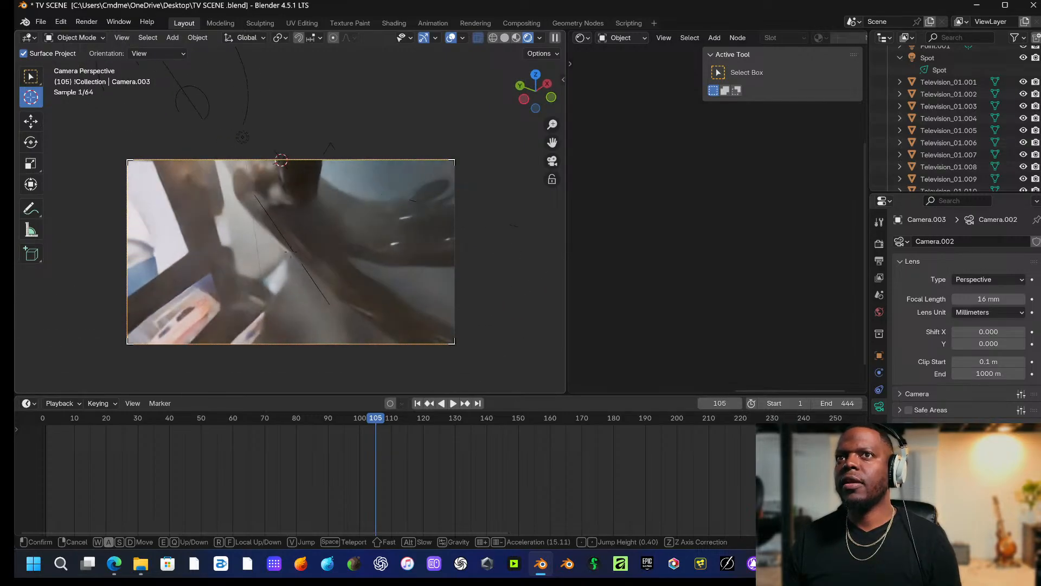
key("a")
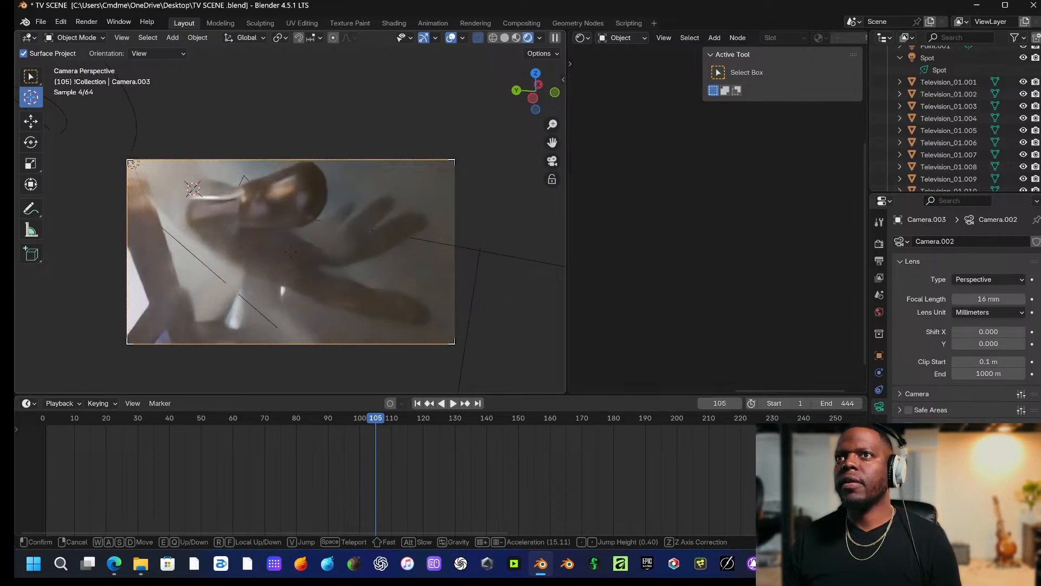
key("d")
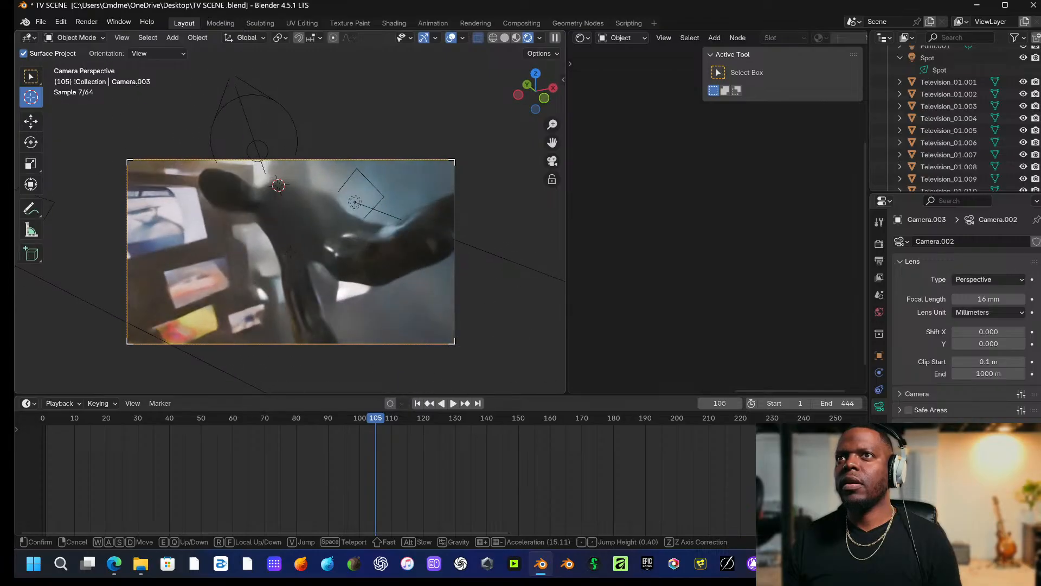
key("s")
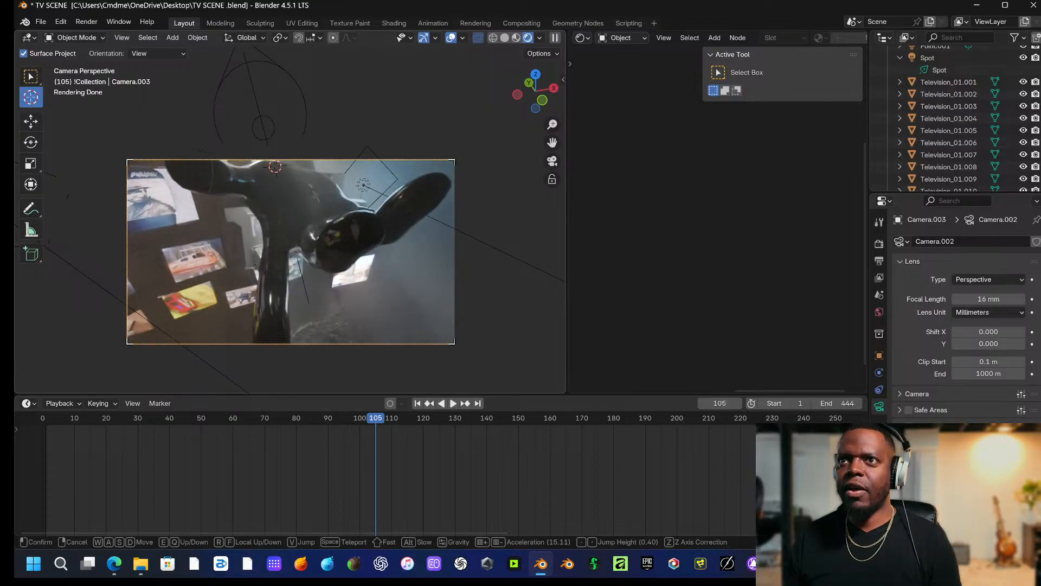
left_click(464, 287)
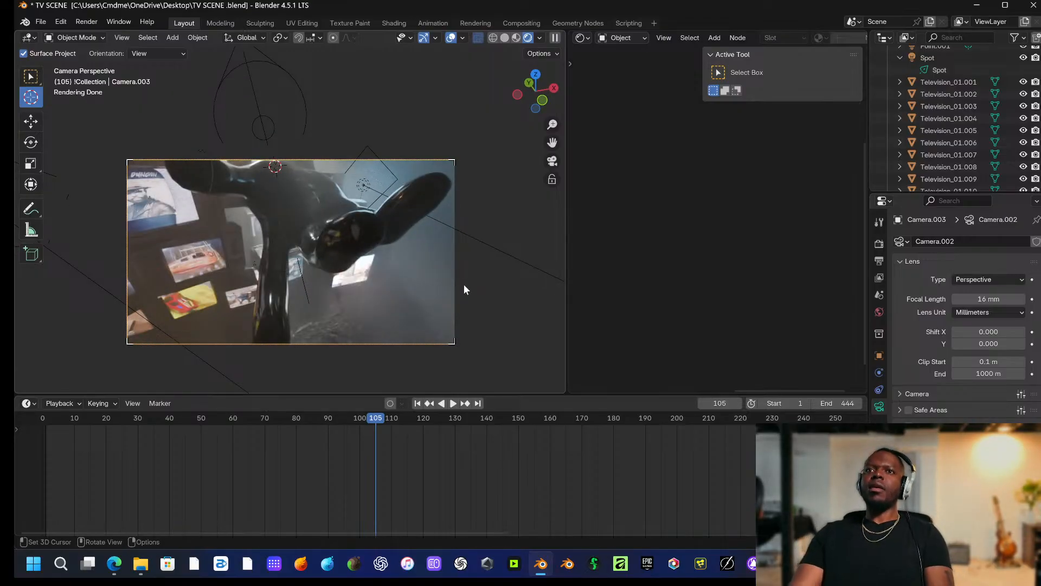
Raise Camera.003 along the global Z axis and re-aim it so the whole hand fits beside the lit televisions.
key("g")
key("z")
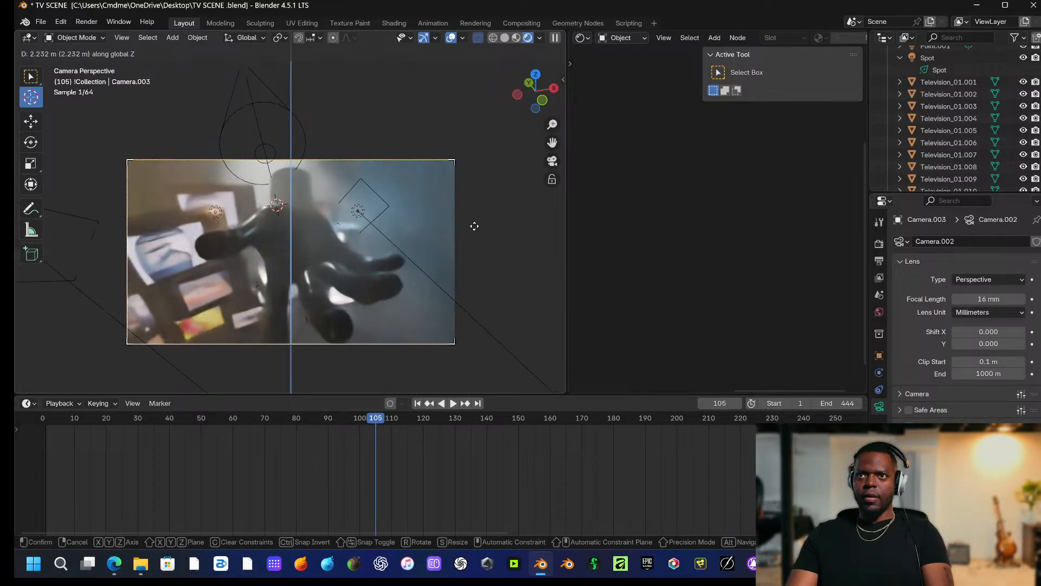
left_click(467, 268)
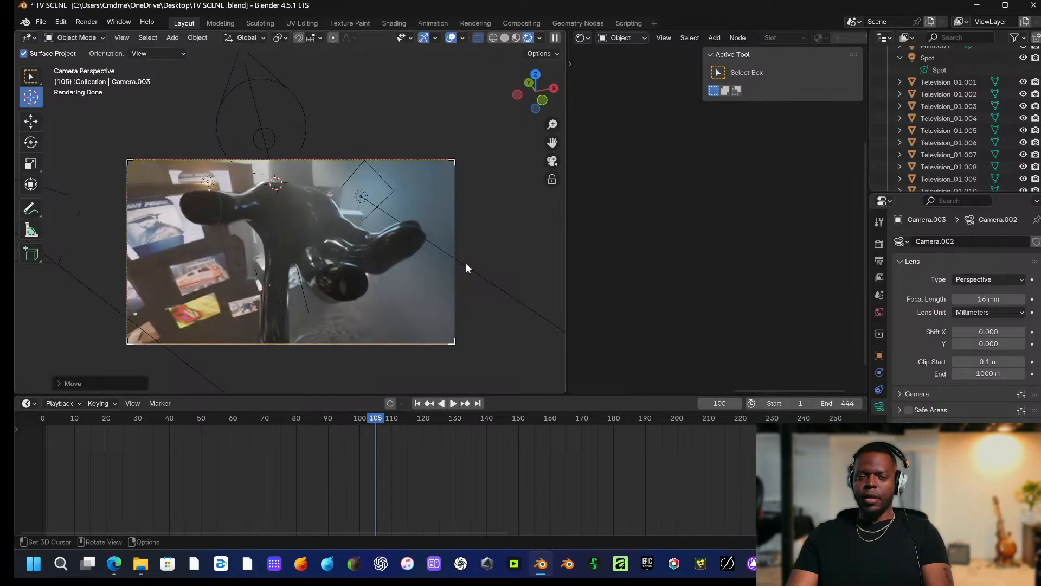
key("shift+grave")
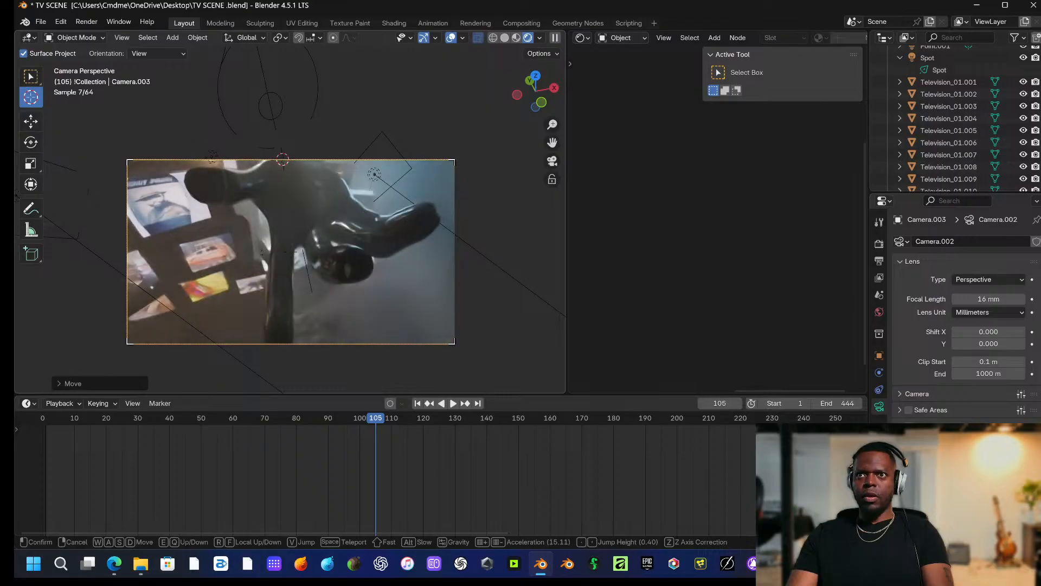
left_click(465, 262)
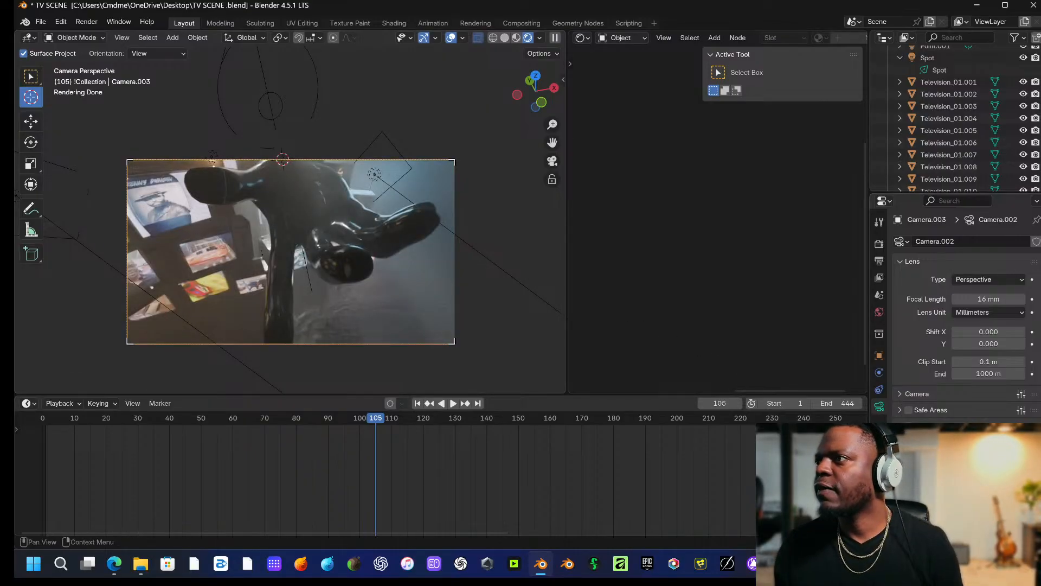
Enable depth of field on Camera.003, focus it on a television behind the hand, and set the F-Stop to 0.1.
left_click(908, 459)
left_click(1019, 477)
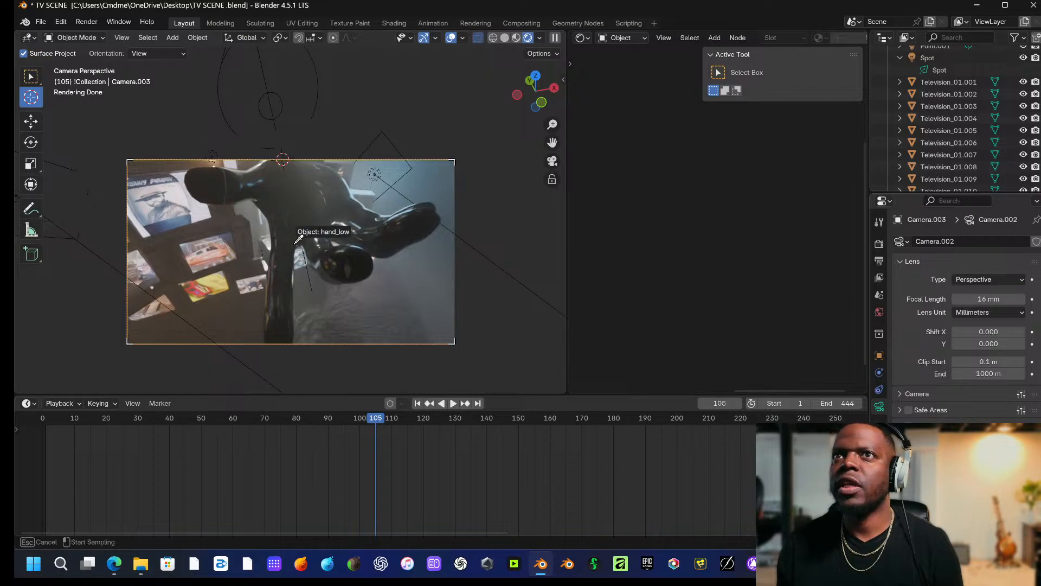
left_click(217, 244)
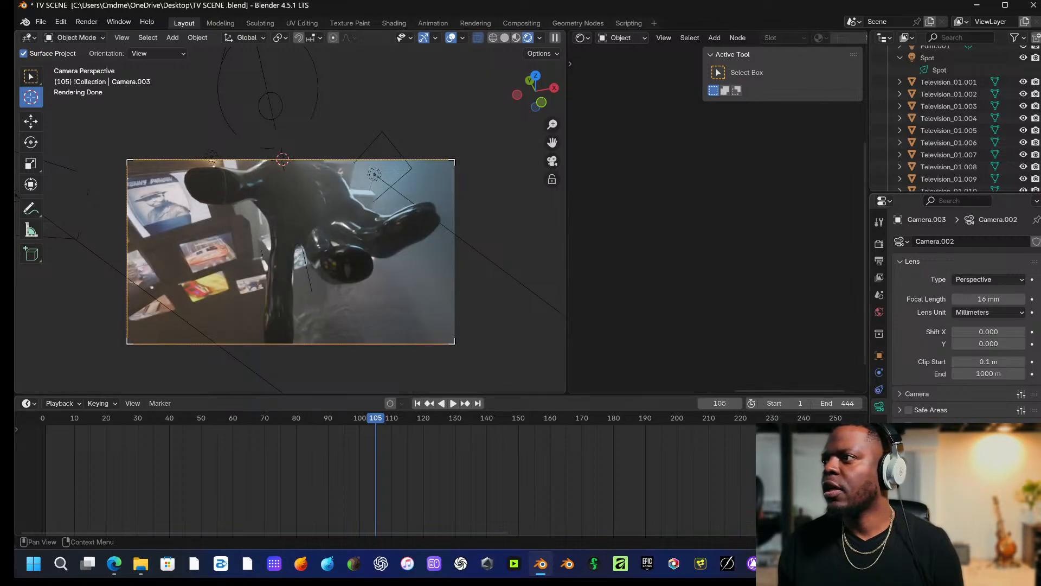
left_click_drag(988, 523, 972, 524)
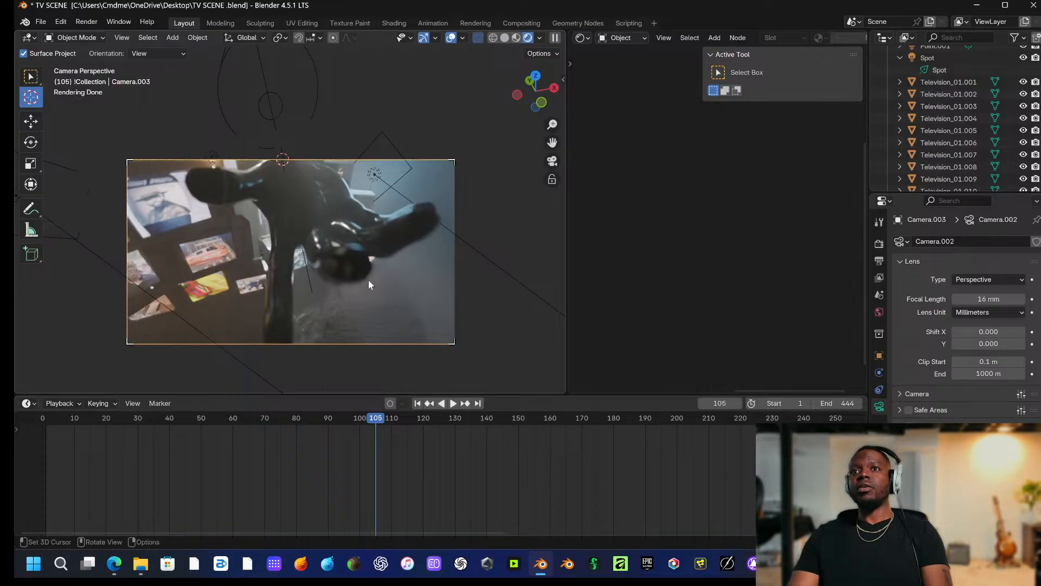
Fly Camera.003 sideways to face the fingertips, with blurred fingers in front and lit televisions on both sides of the hand.
key("shift+grave")
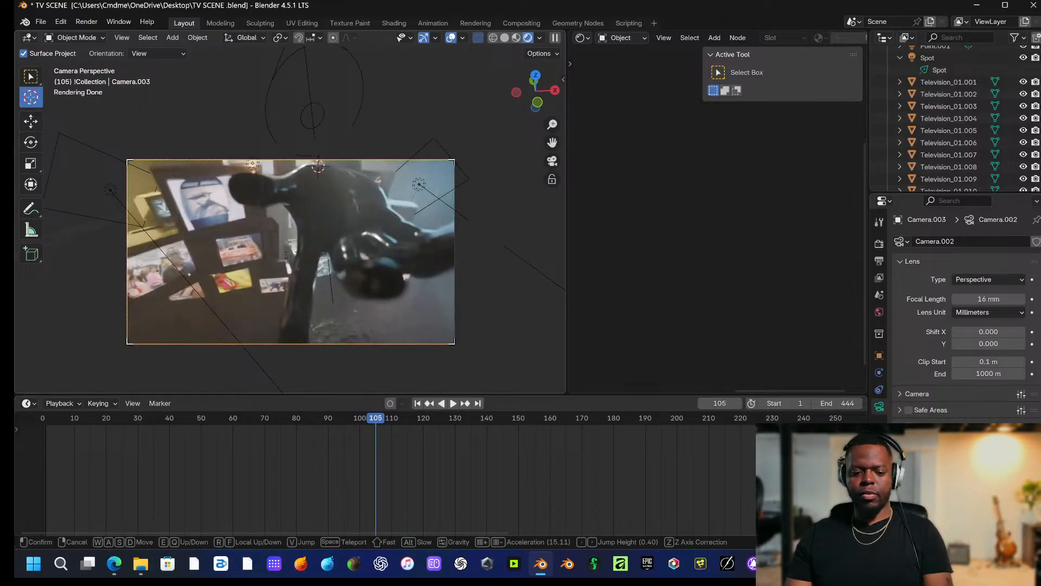
key("d")
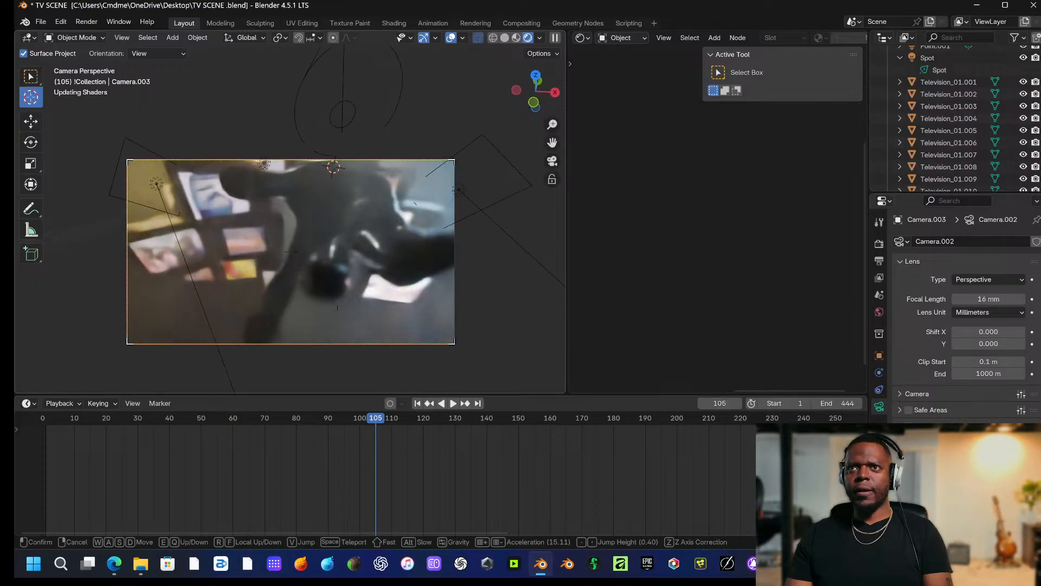
key("d")
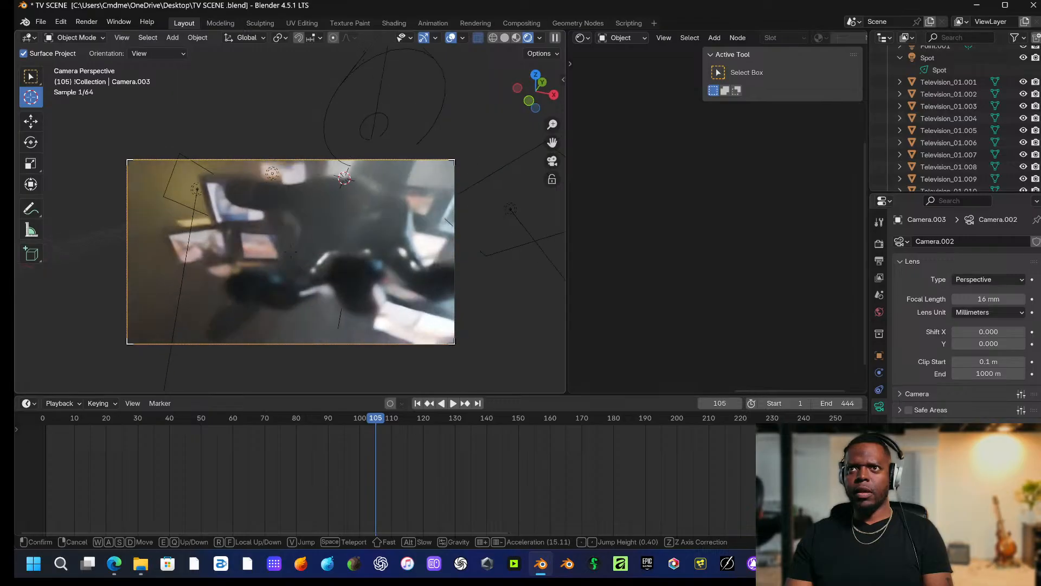
key("d")
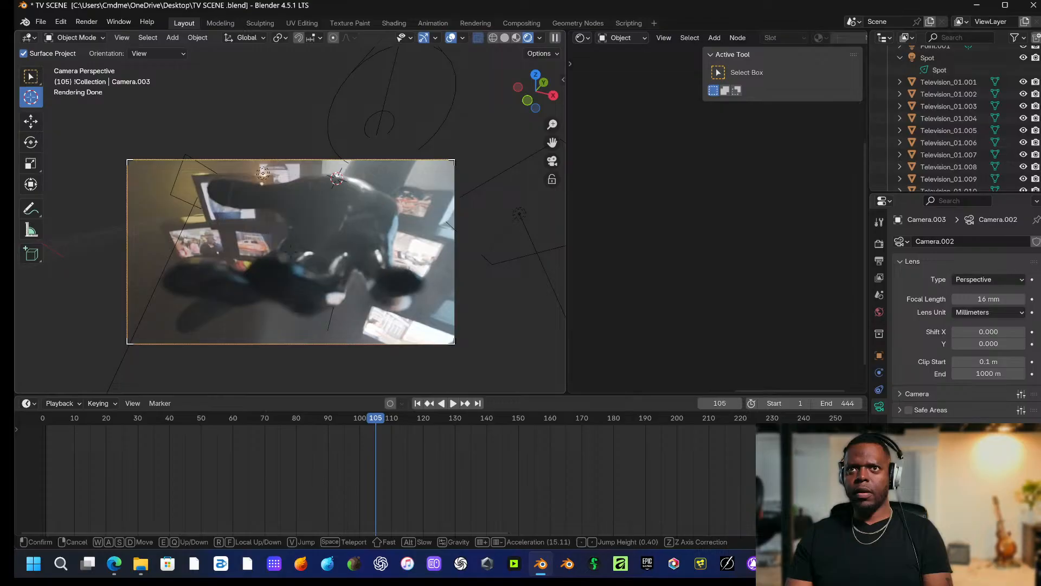
left_click(347, 272)
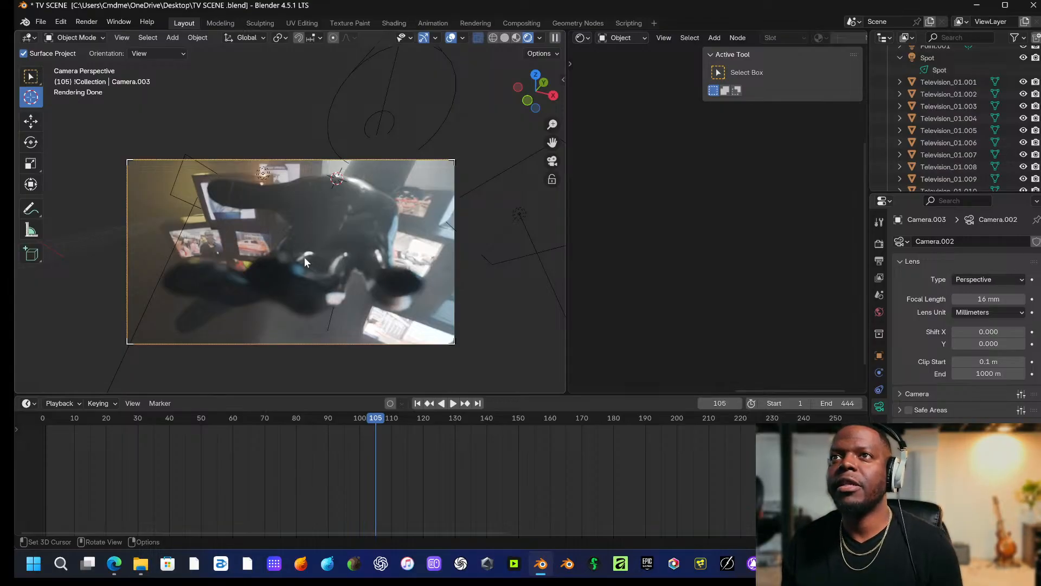
Refine the Camera.003 framing so the fingers reach toward the lens in soft focus, with the television stack sharp behind them.
key("shift+grave")
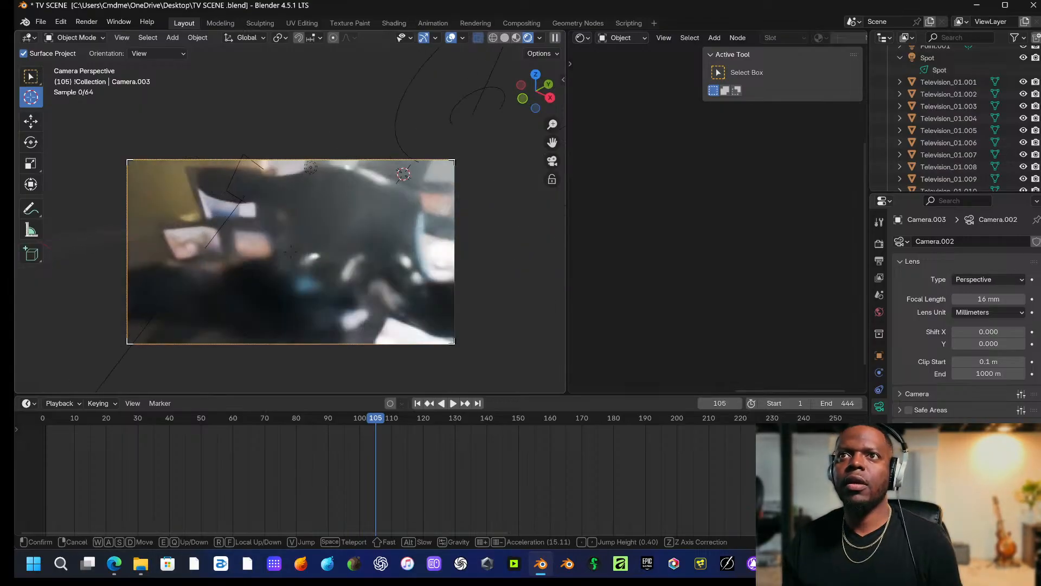
key("a")
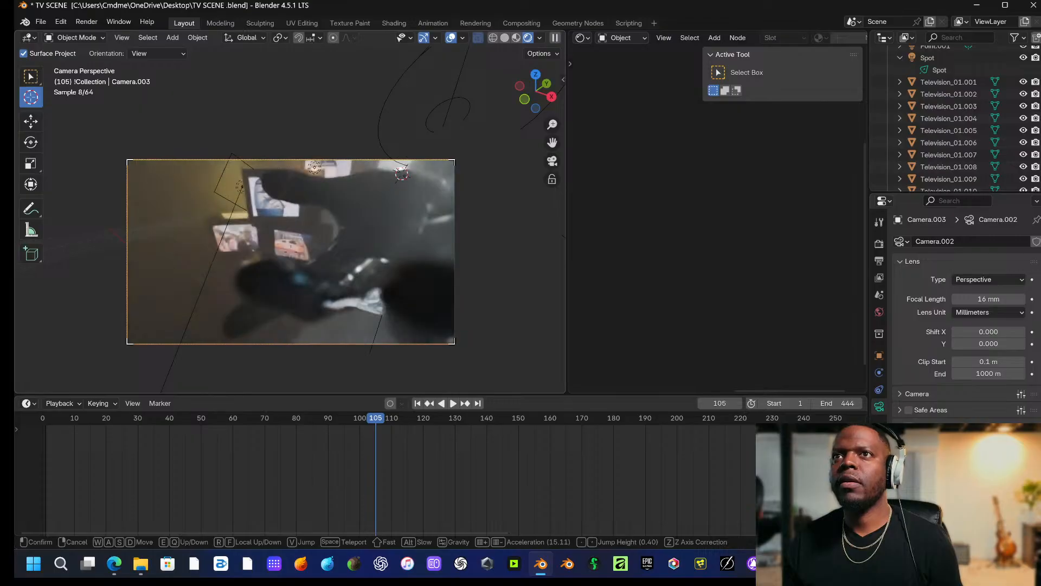
key("s")
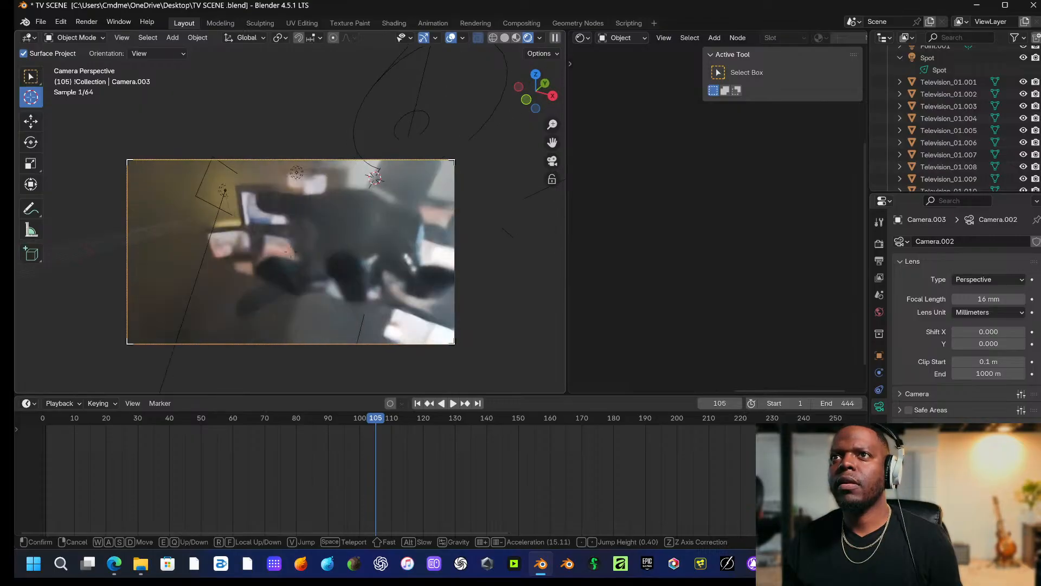
key("w")
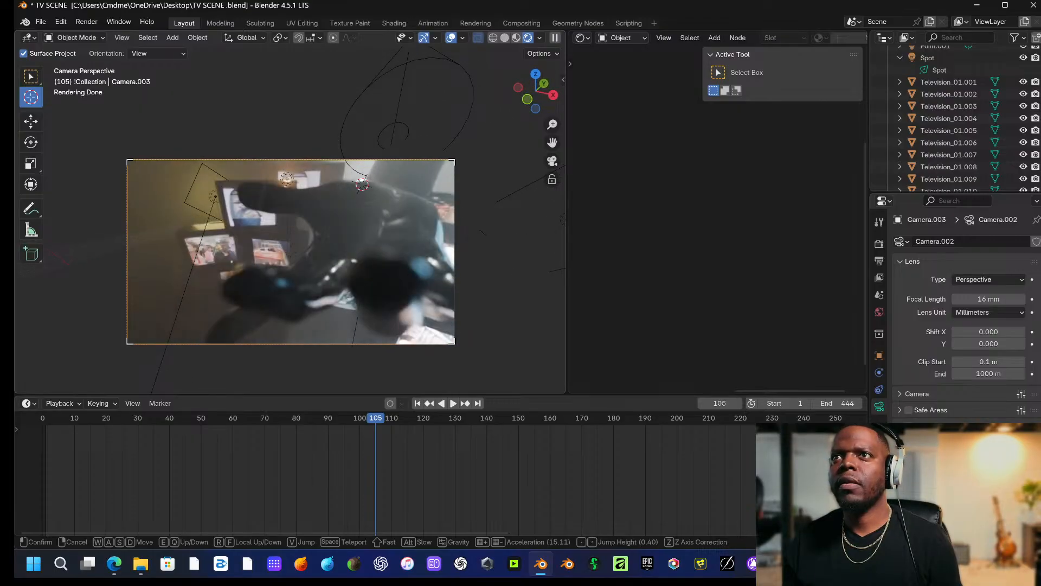
key("s")
key("w")
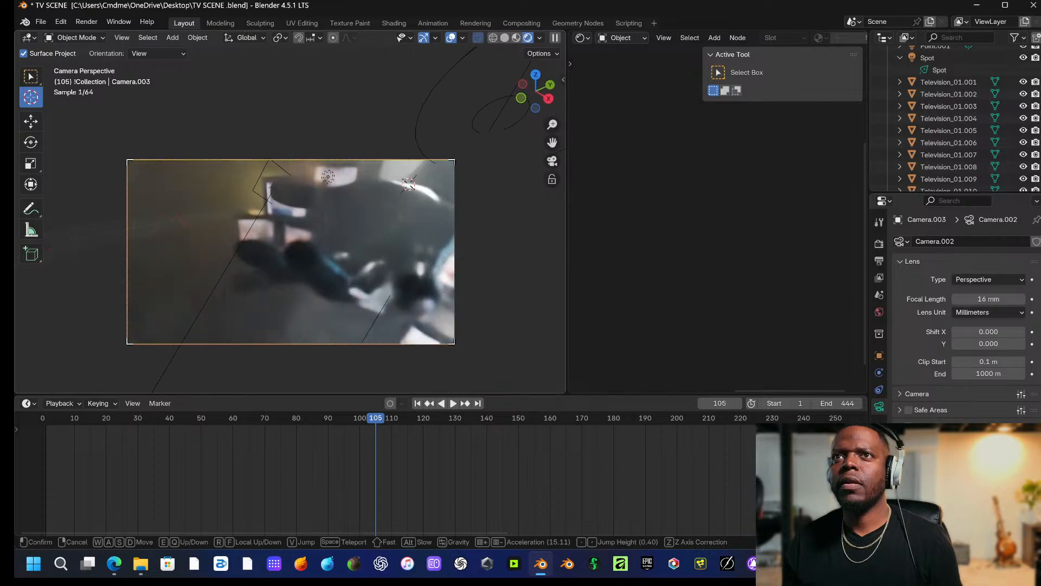
key("d")
key("a")
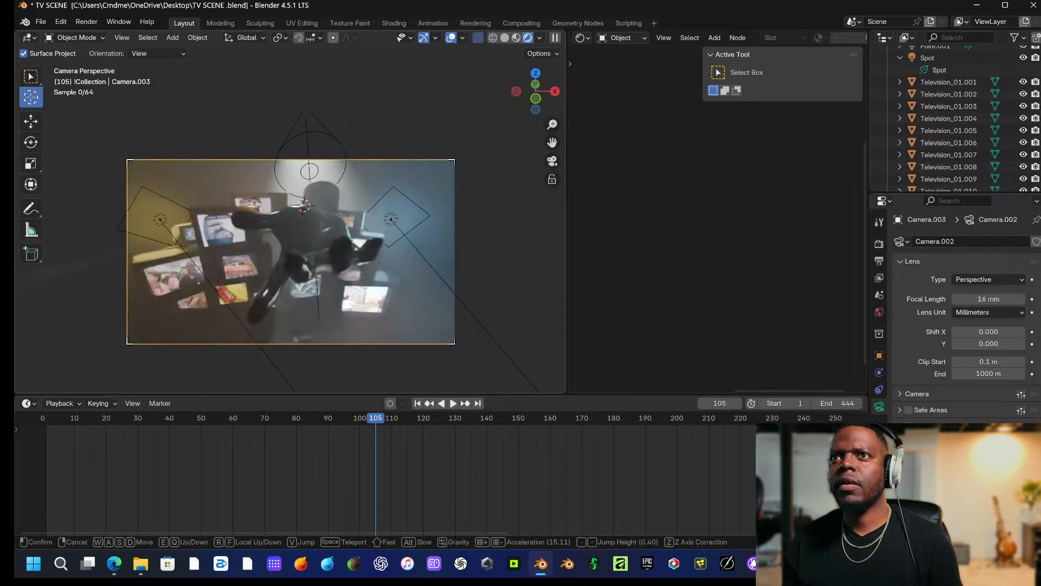
key("w")
key("a")
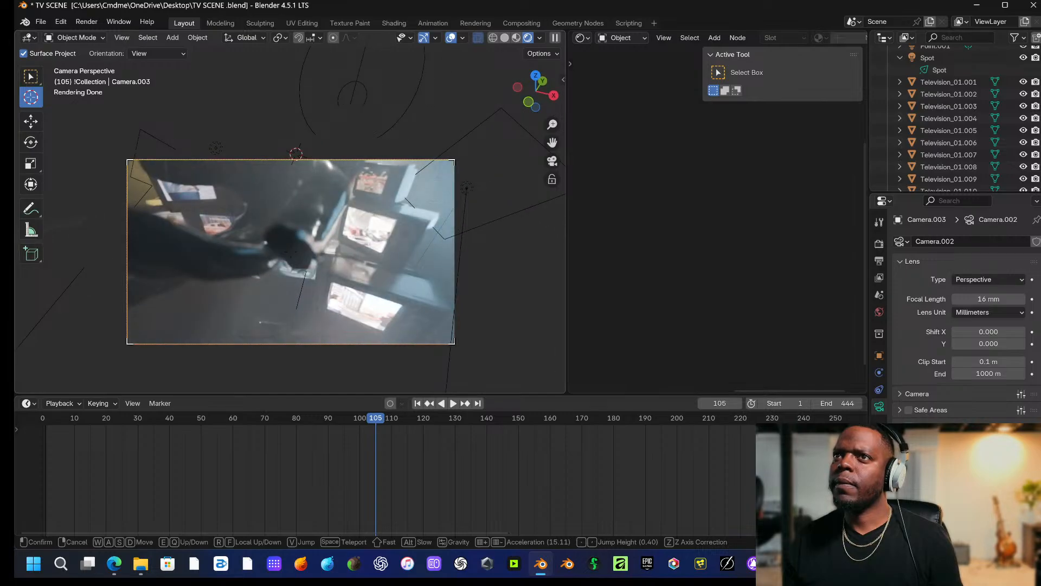
key("d")
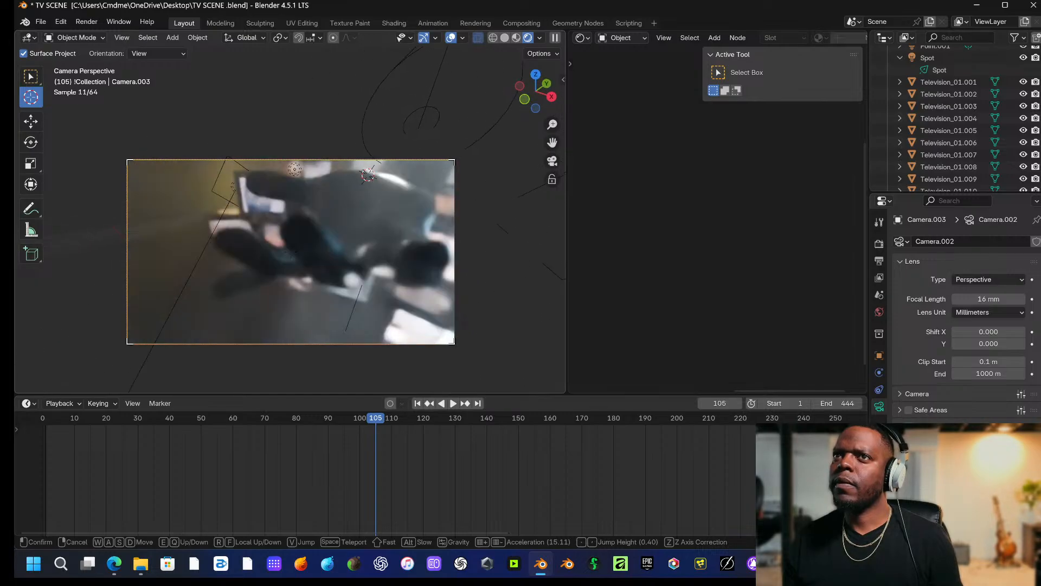
key("w")
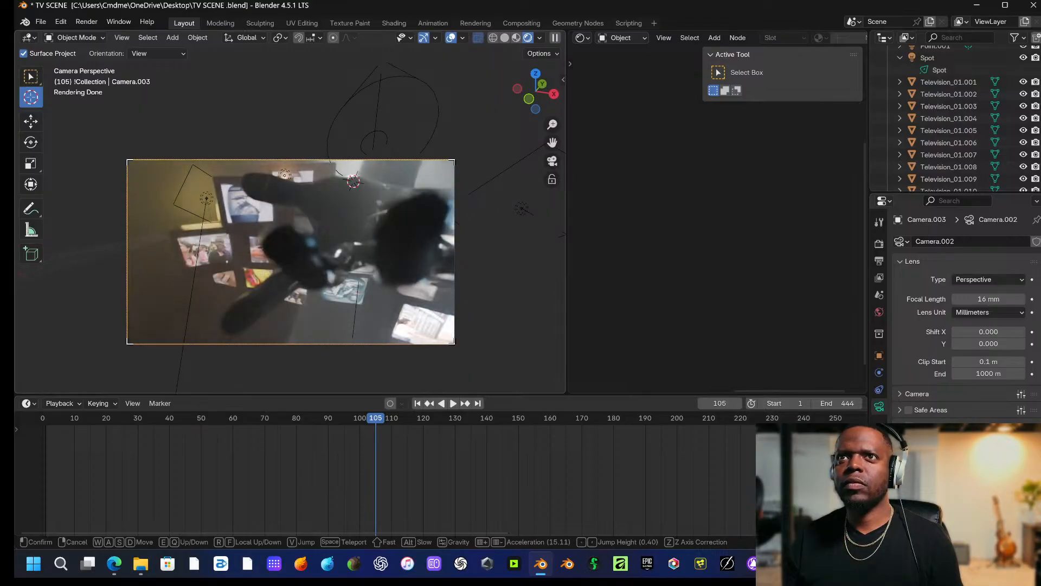
left_click(305, 256)
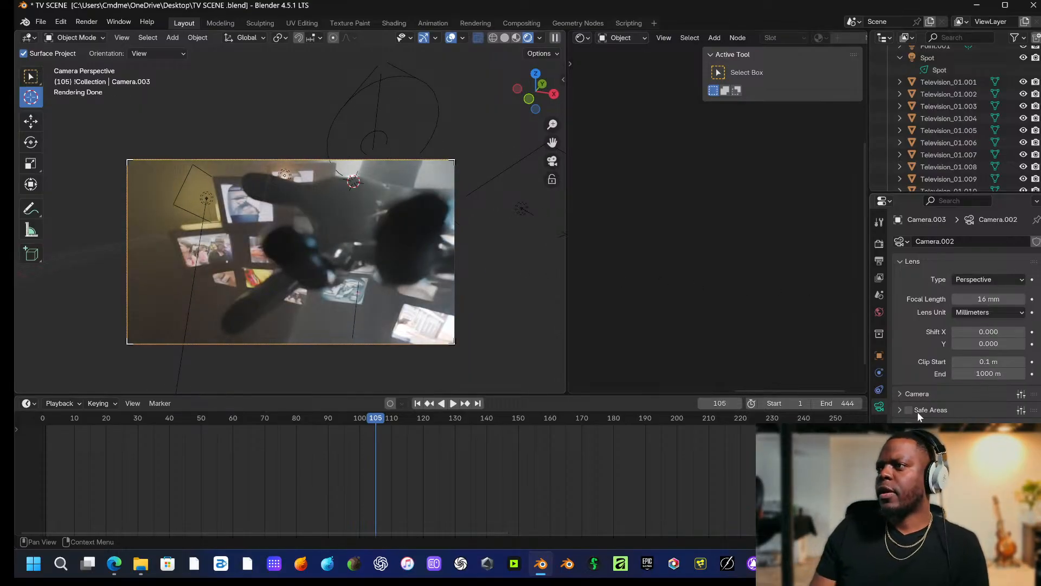
Review the depth of field settings of Camera.003, and view the camera from outside together with the hand, televisions and lights.
scroll(917, 411, "down", 3)
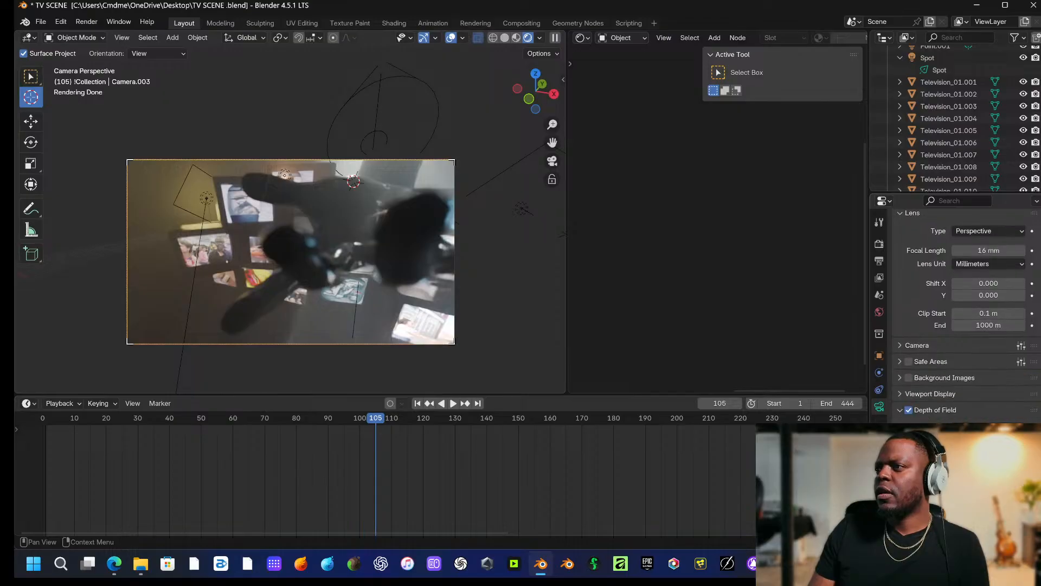
scroll(922, 379, "down", 5)
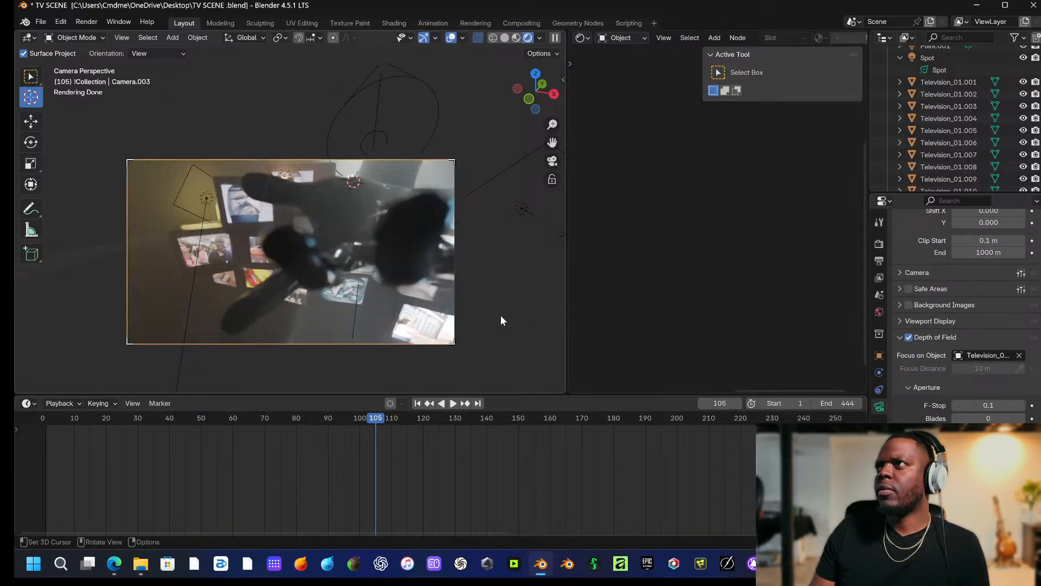
key("KP_Decimal")
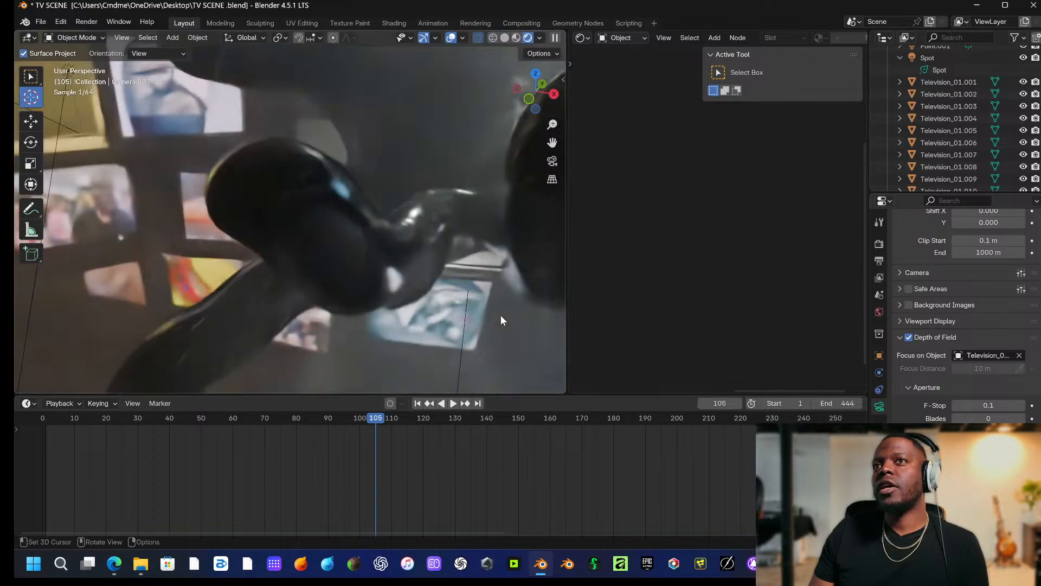
middle_click_drag(500, 310, 445, 275)
scroll(445, 275, "down", 4)
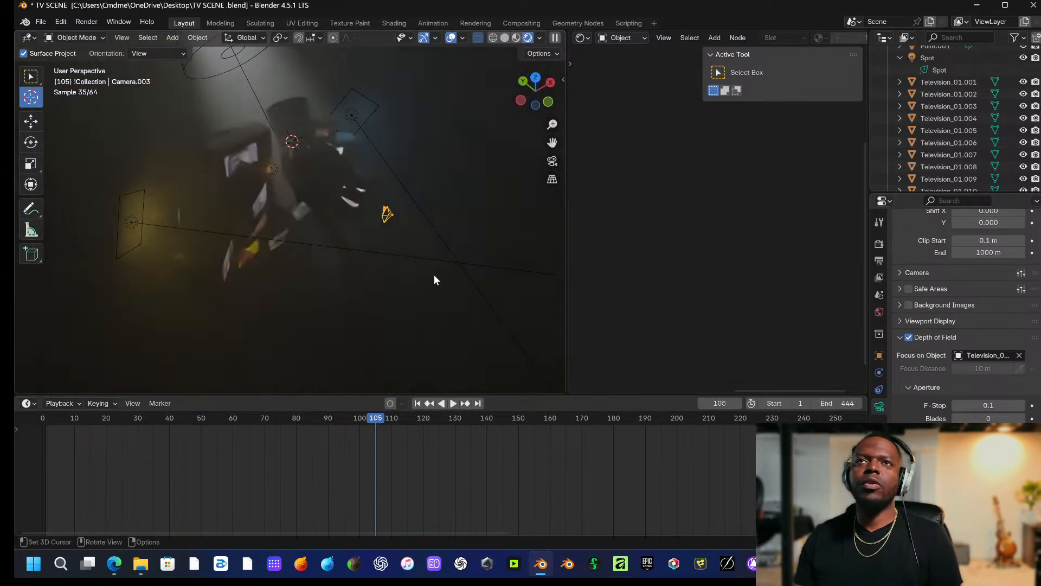